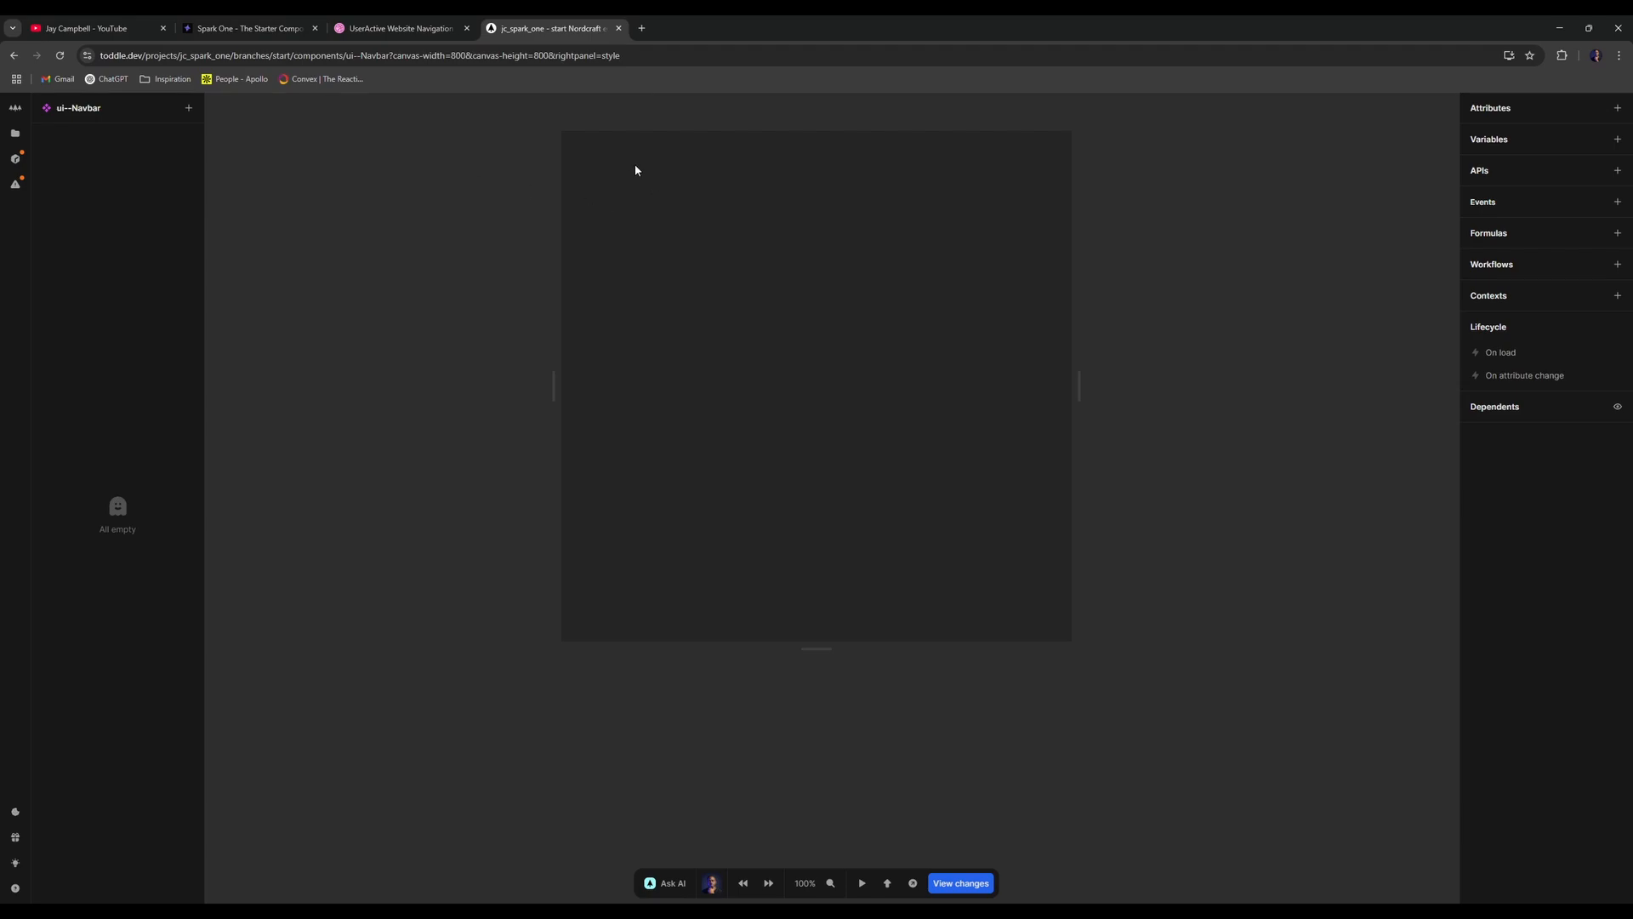
# - Look over the UserActive navigation shot on Dribbble, then switch to the Spark One components page
pyautogui.click(400, 28)
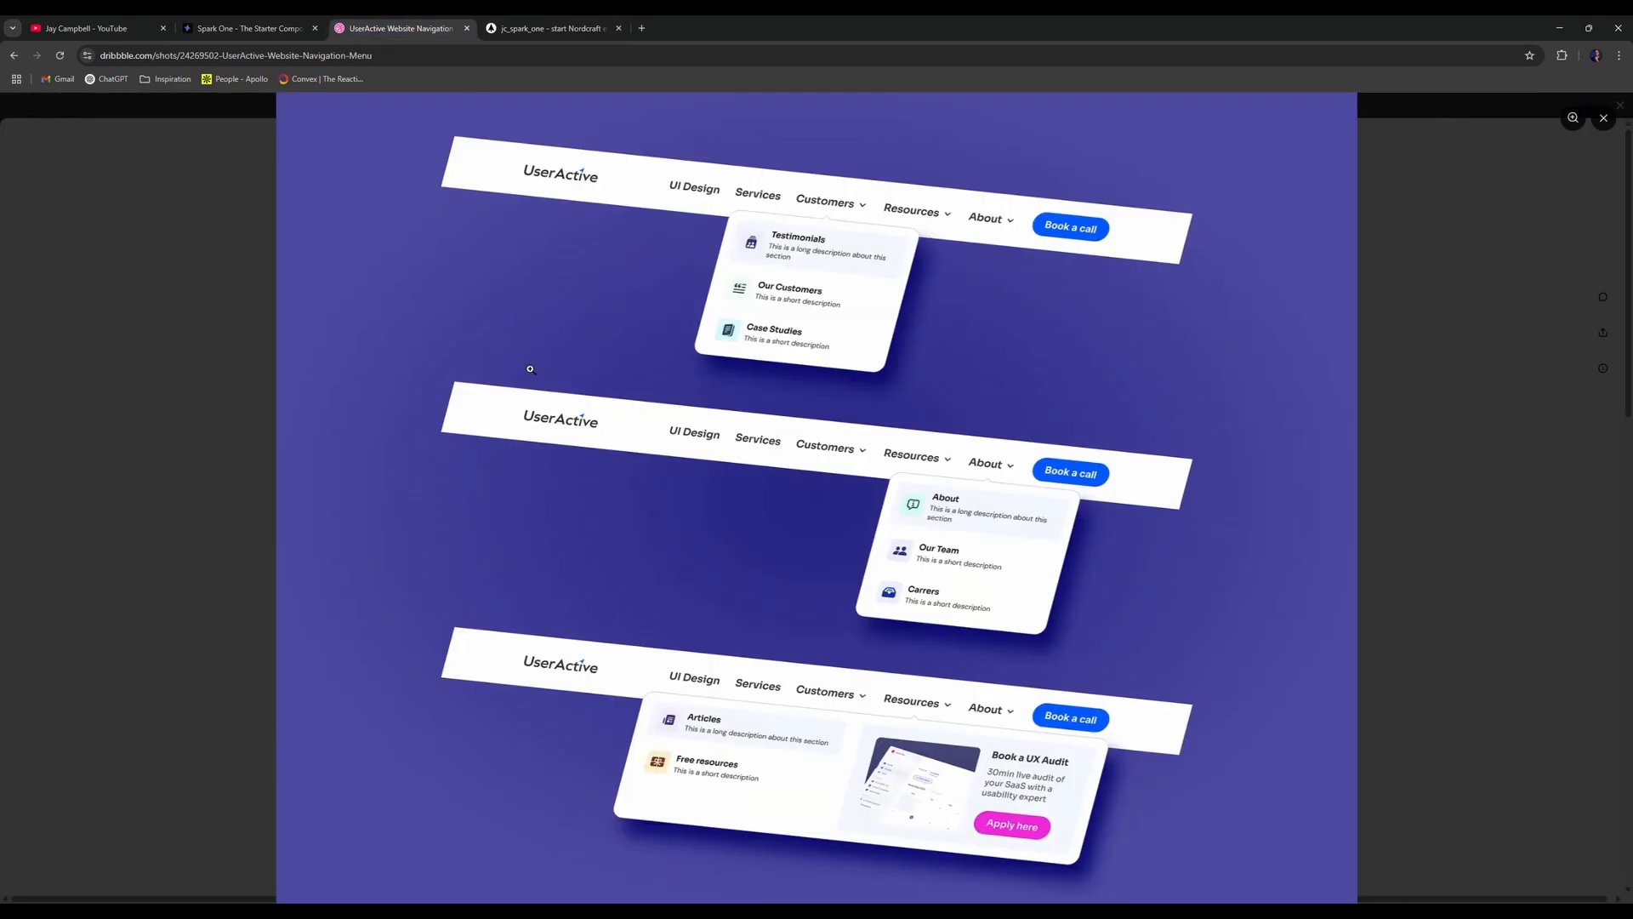
pyautogui.click(247, 28)
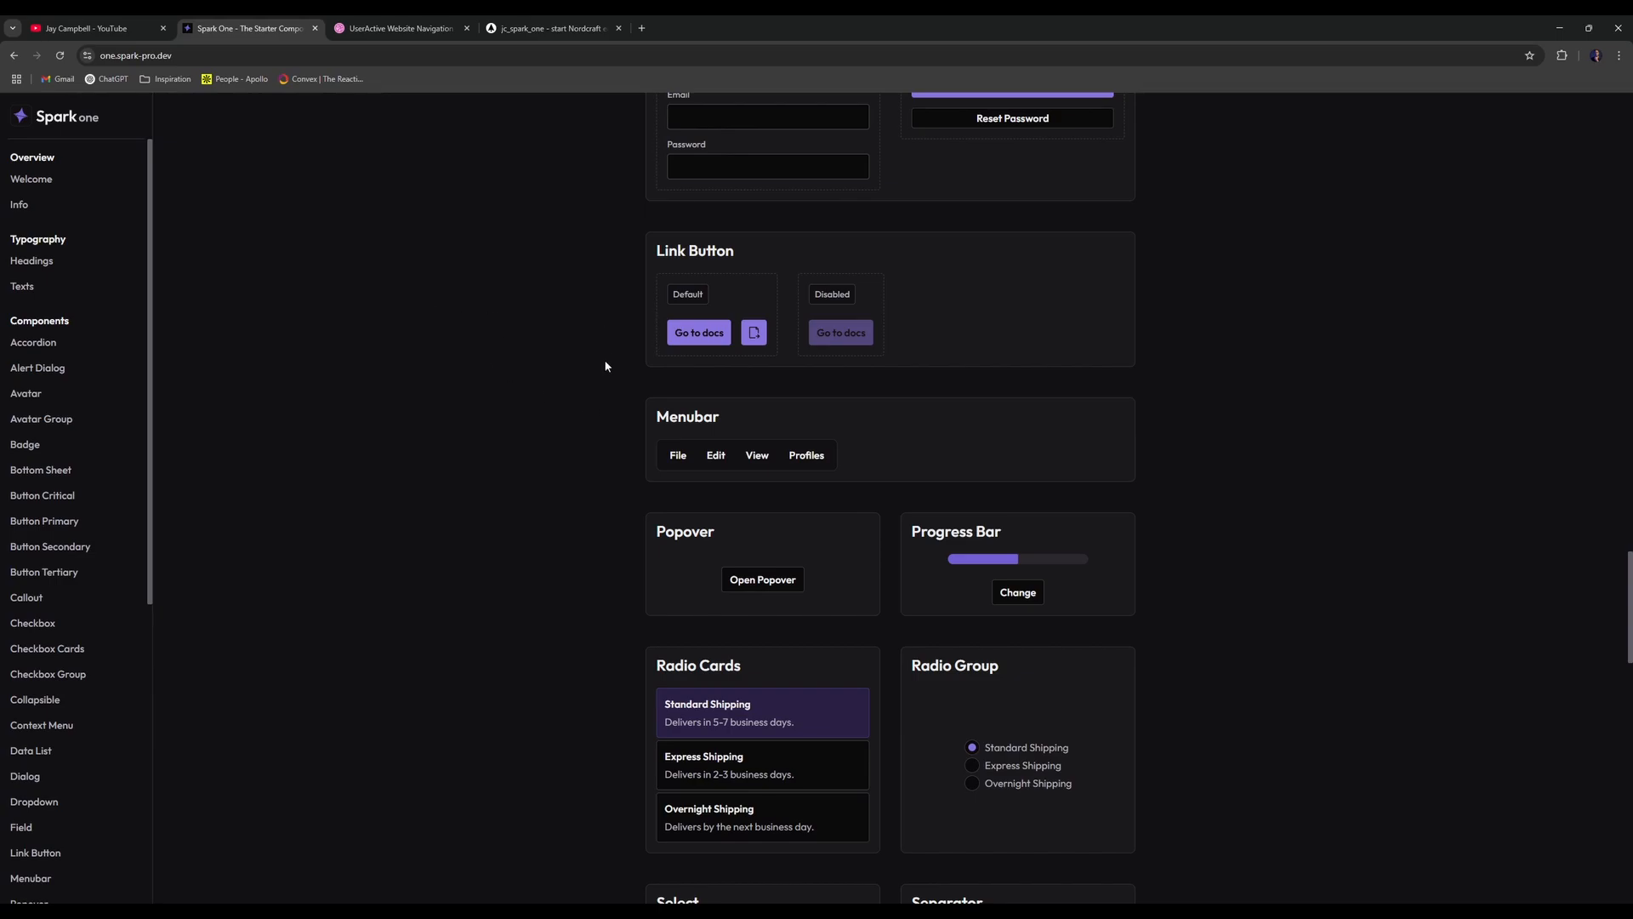
# - Scroll the Spark One showcase, recheck the UserActive design, and reopen the empty ui--Navbar component
pyautogui.scroll(9, 600, 372)
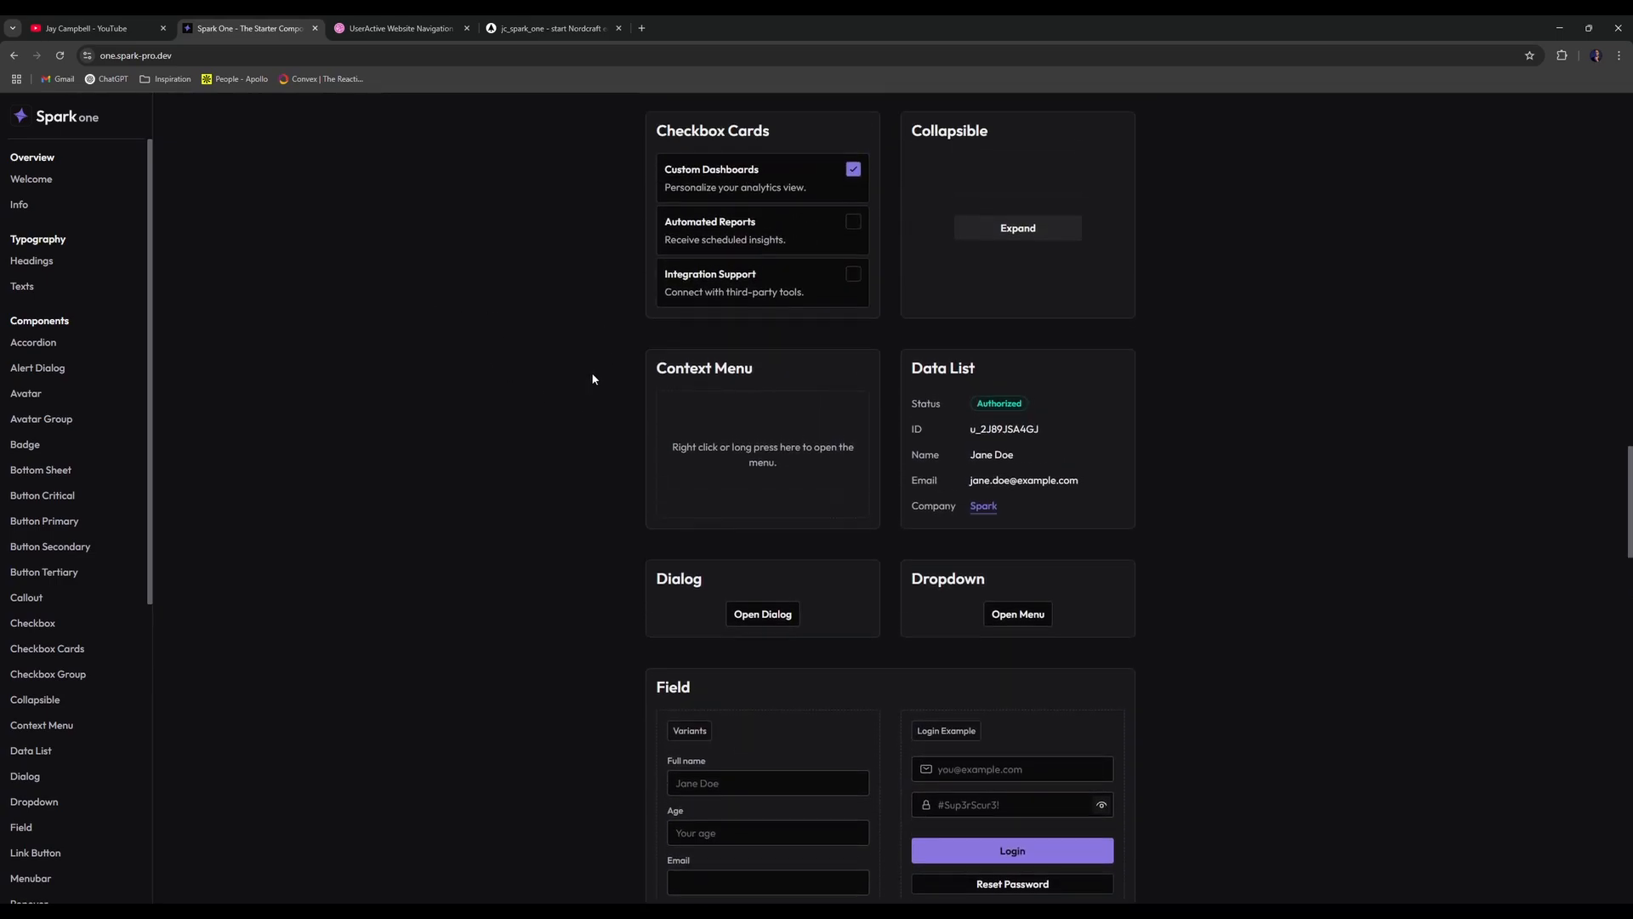
pyautogui.scroll(-6, 578, 378)
pyautogui.click(400, 28)
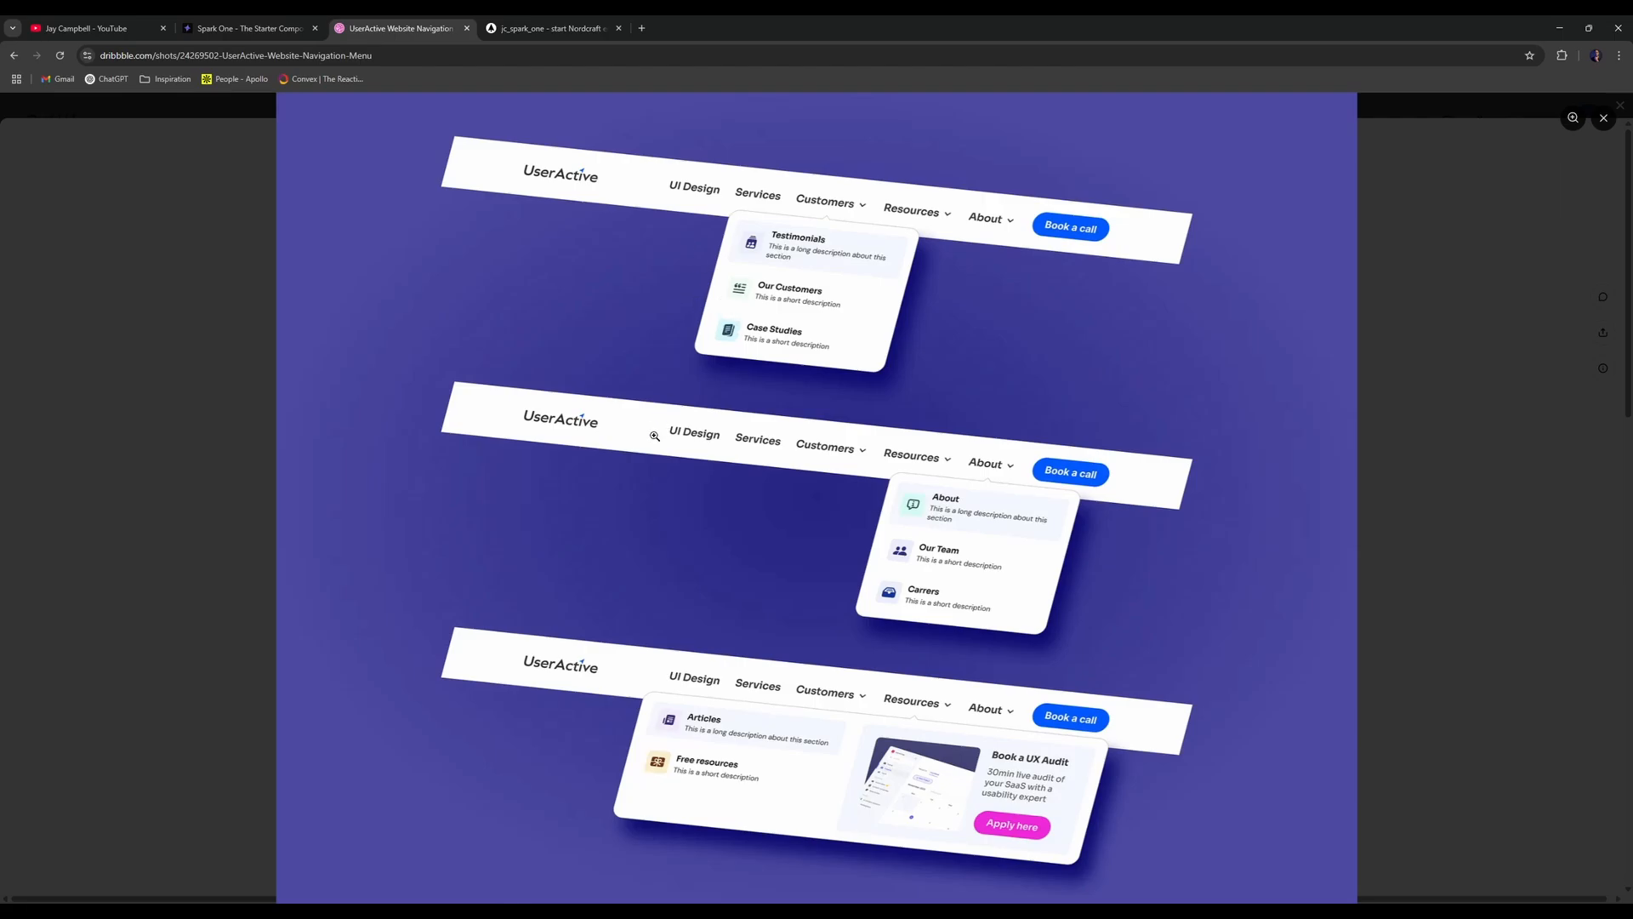
pyautogui.click(548, 28)
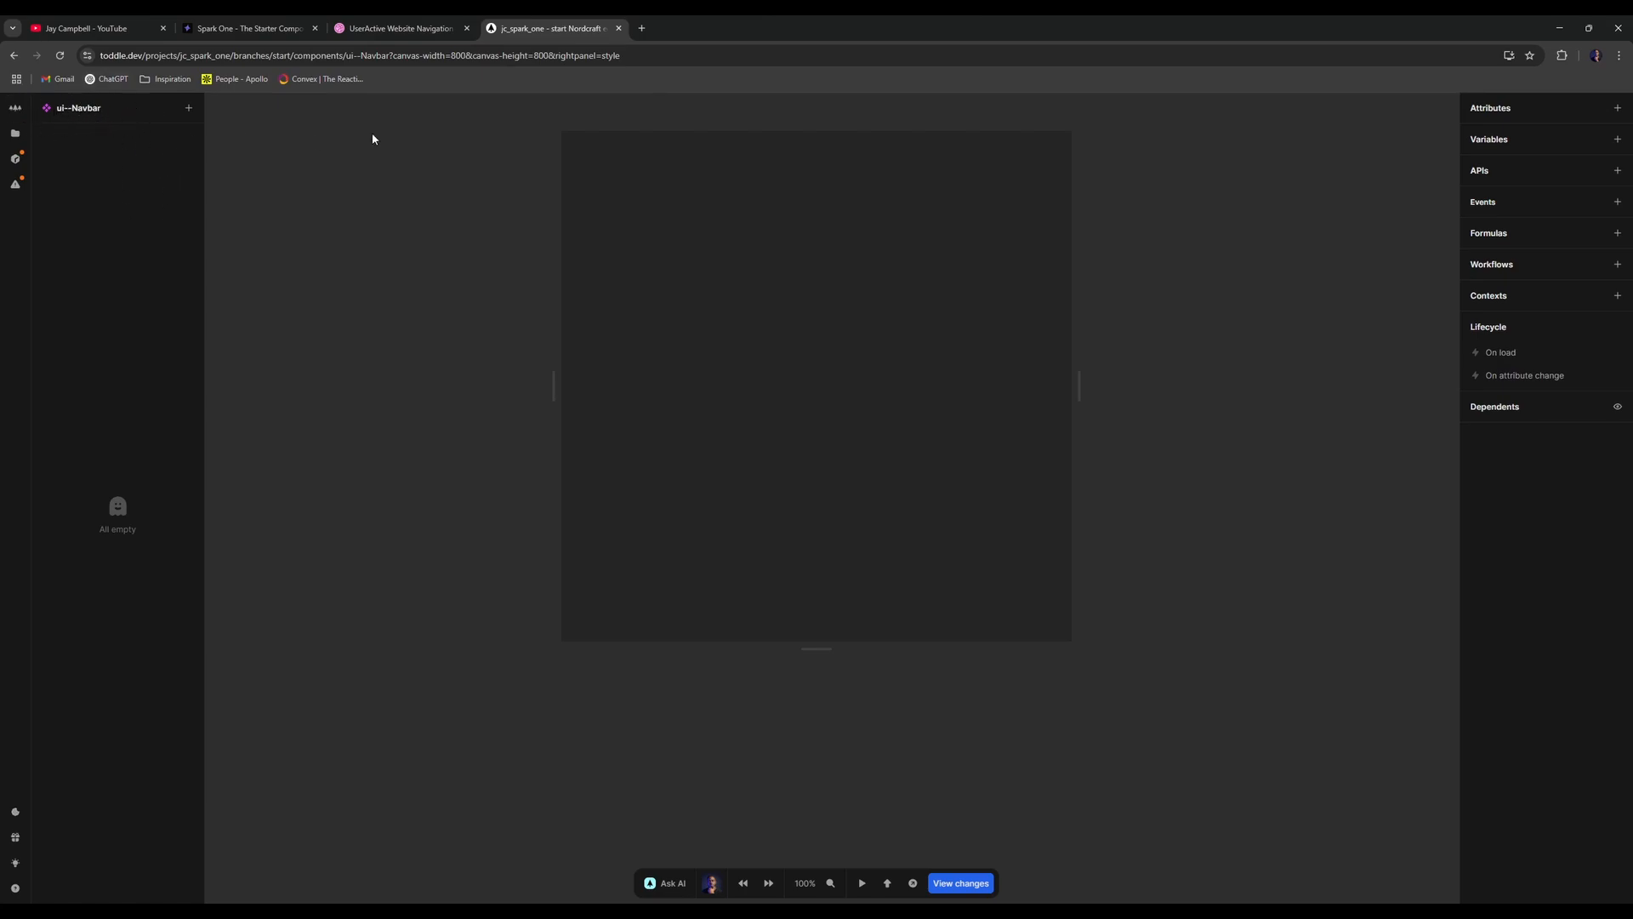
# - Insert a section element into the ui--Navbar component
pyautogui.click(401, 28)
pyautogui.click(591, 23)
pyautogui.write('asection')
pyautogui.press('Return')
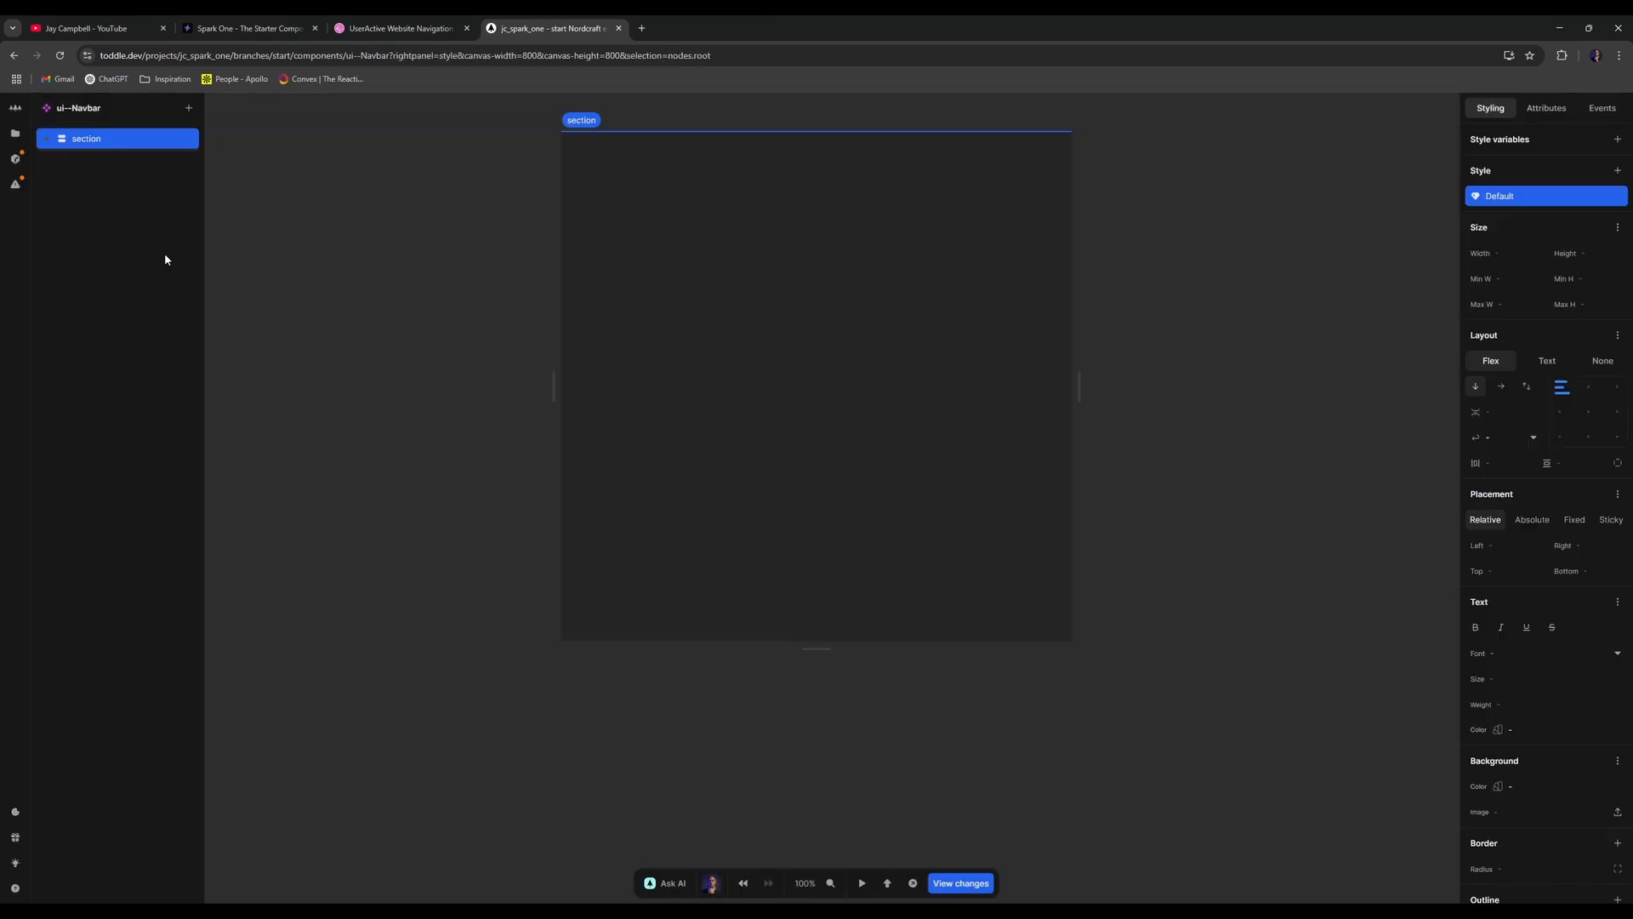
# - Nest a div inside the section, then reselect the parent section
pyautogui.write('adiv')
pyautogui.press('Return')
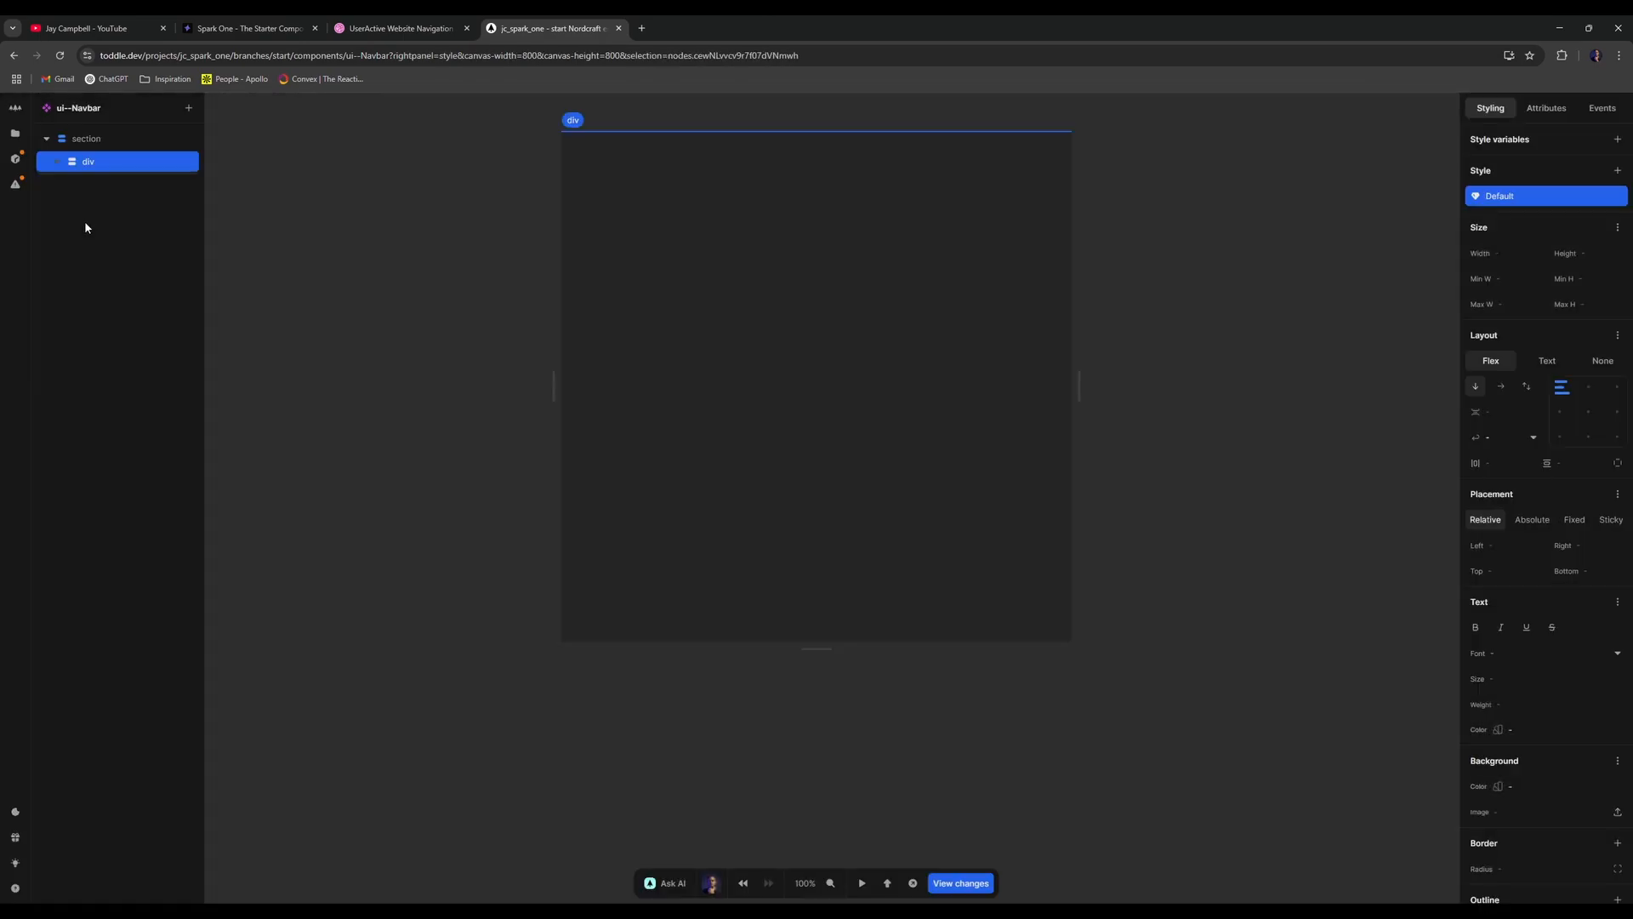
pyautogui.click(377, 20)
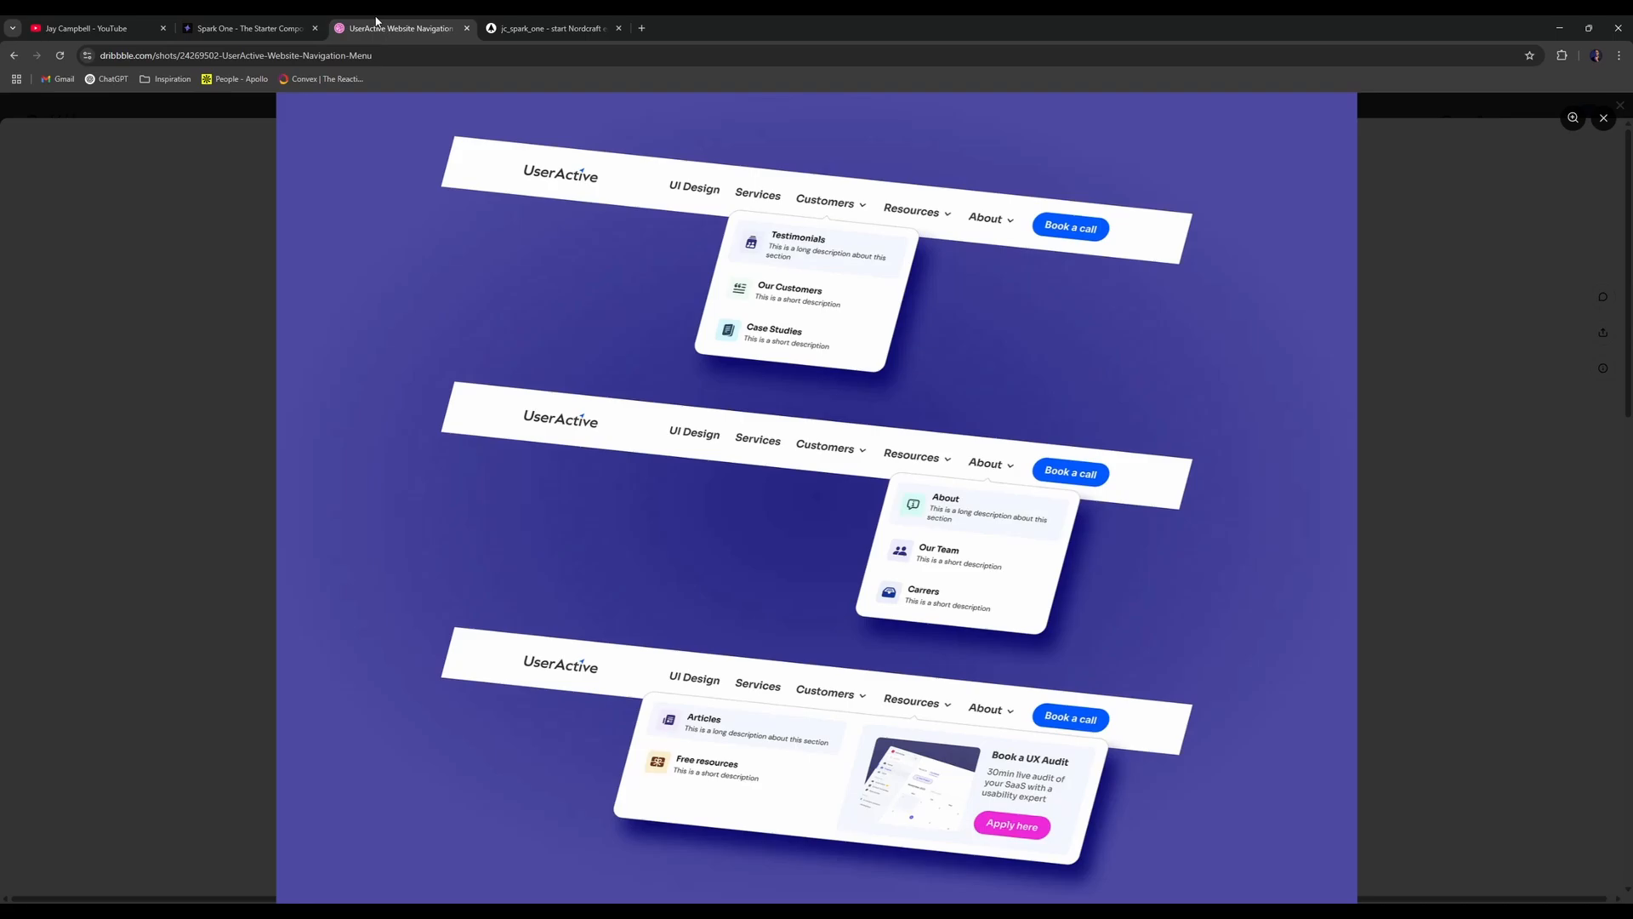
pyautogui.click(549, 28)
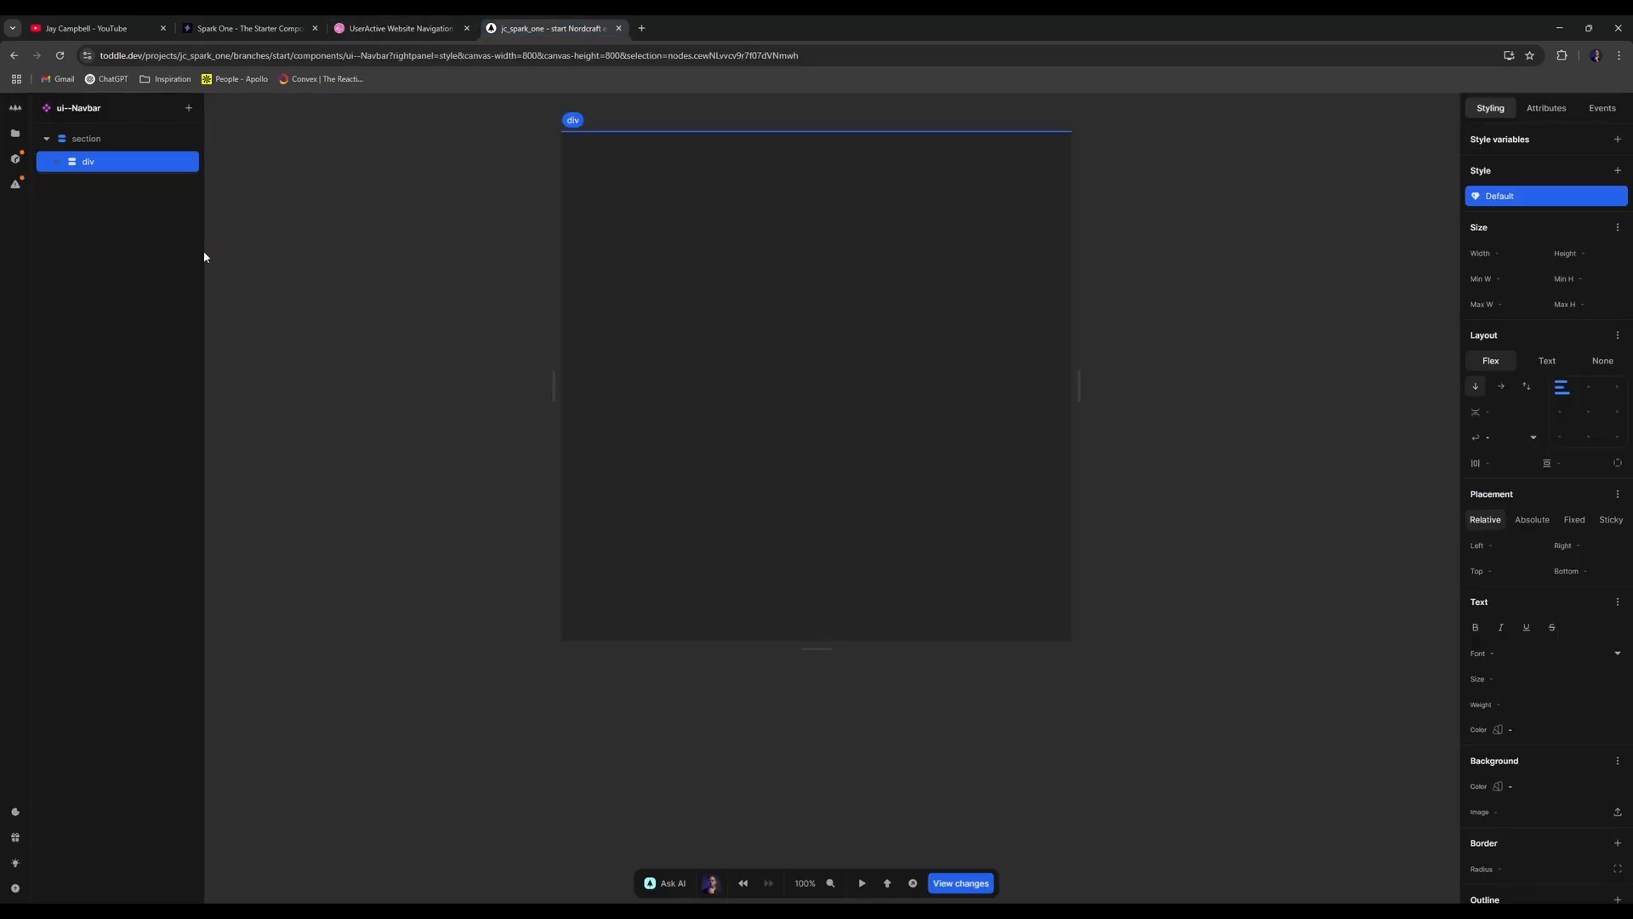
pyautogui.press('Escape')
pyautogui.scroll(-3, 1531, 672)
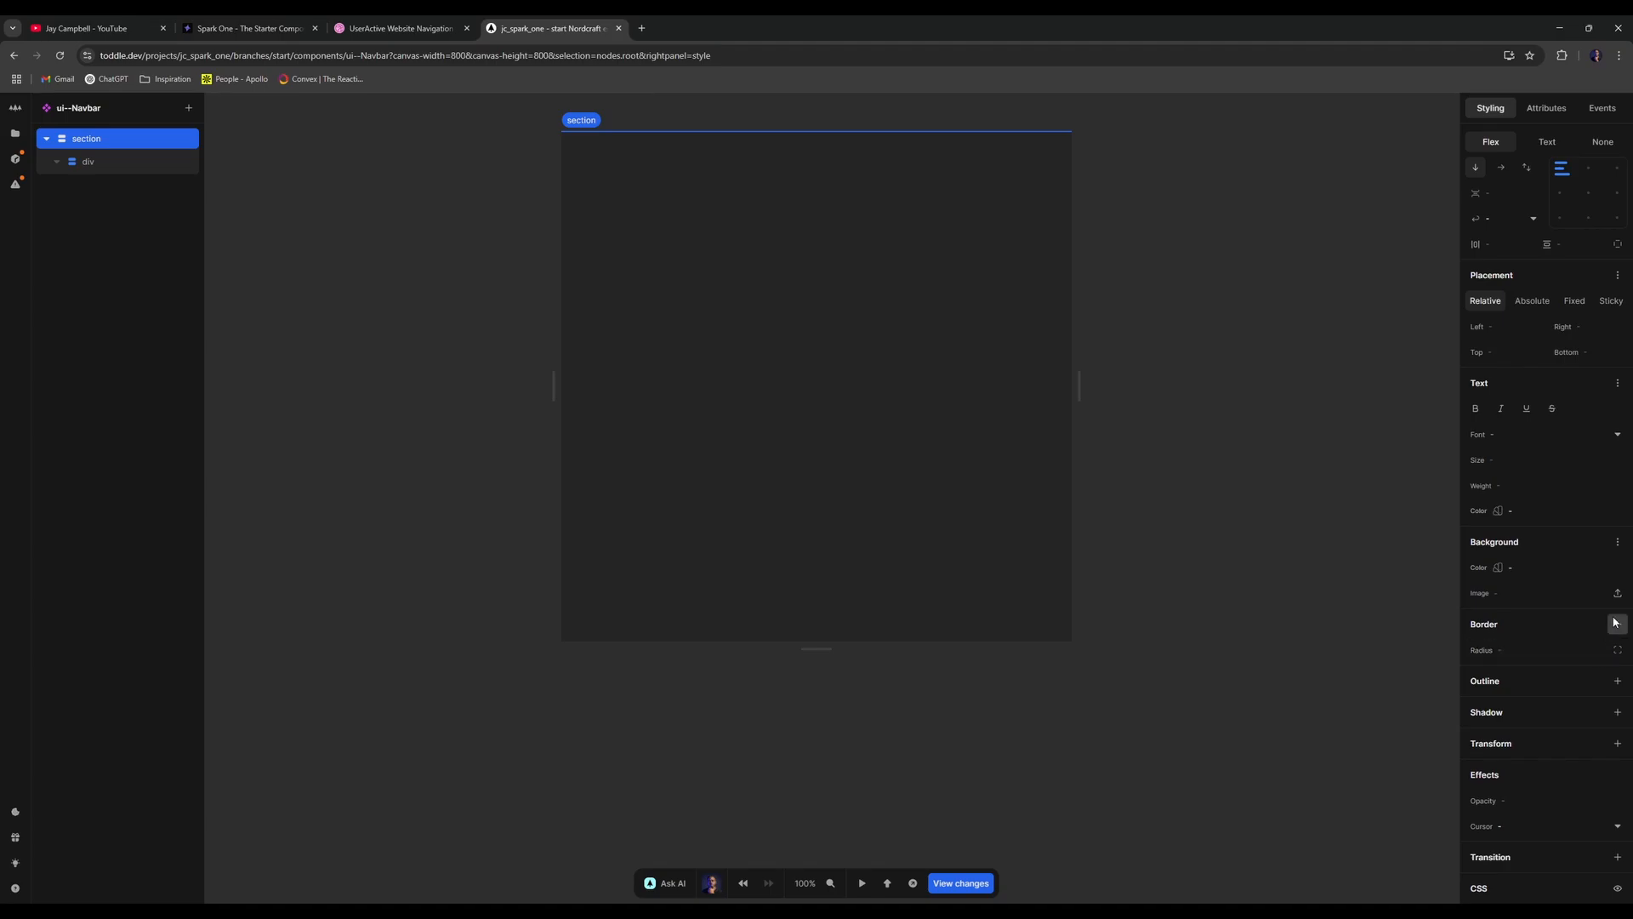
# - Set the section's background colour to neutral-12
pyautogui.click(1617, 568)
pyautogui.scroll(-6, 1529, 460)
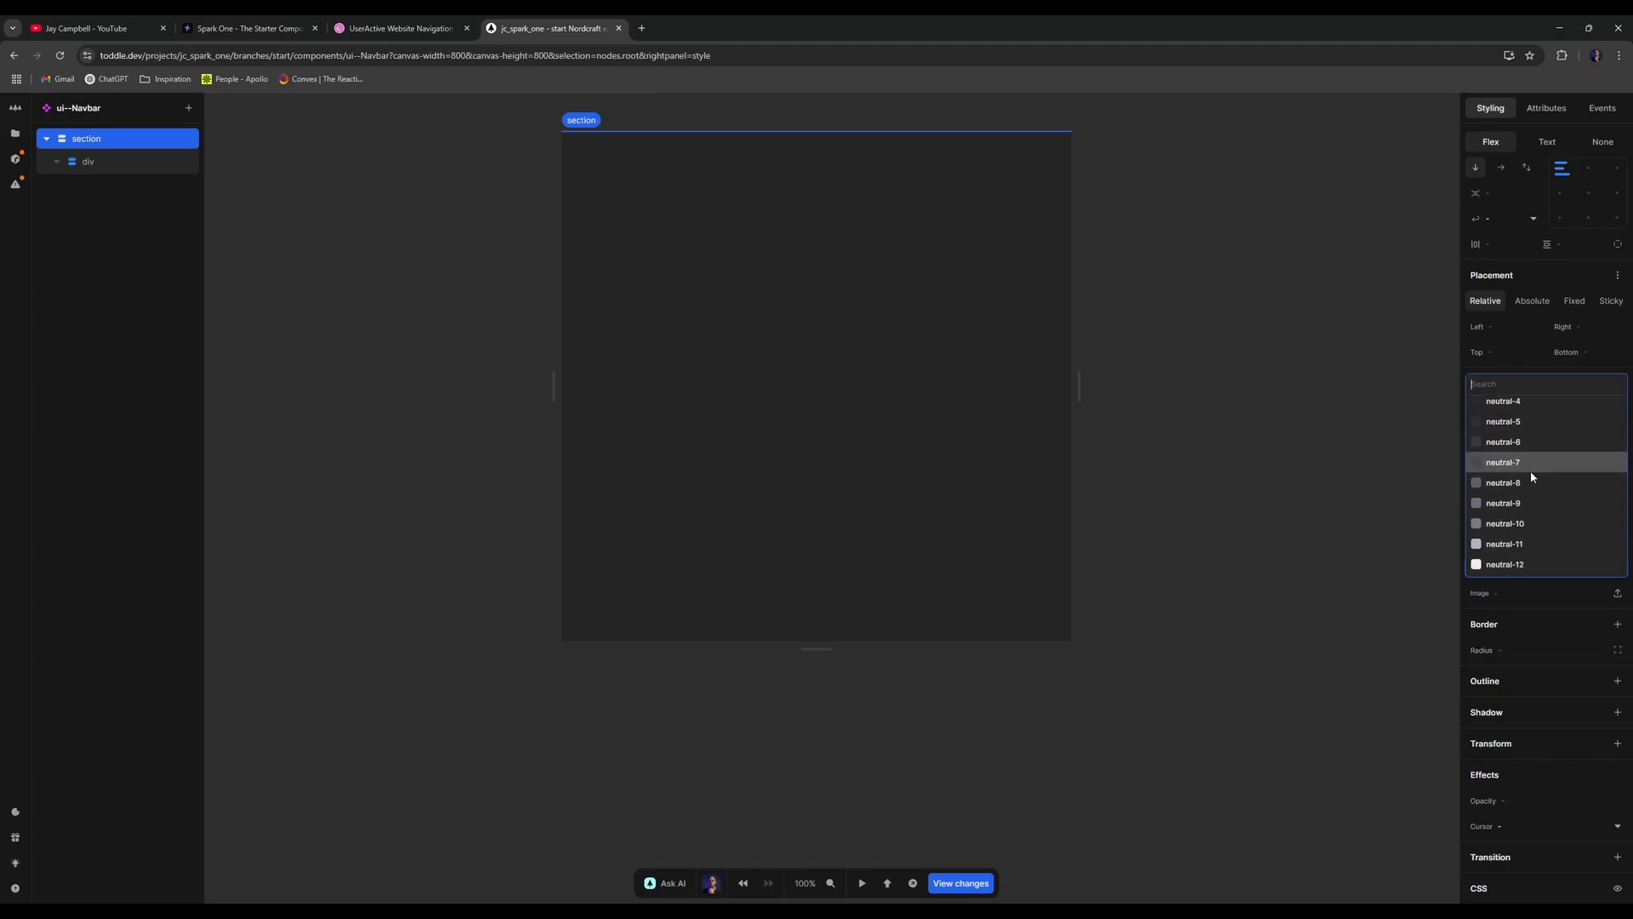
pyautogui.click(1518, 494)
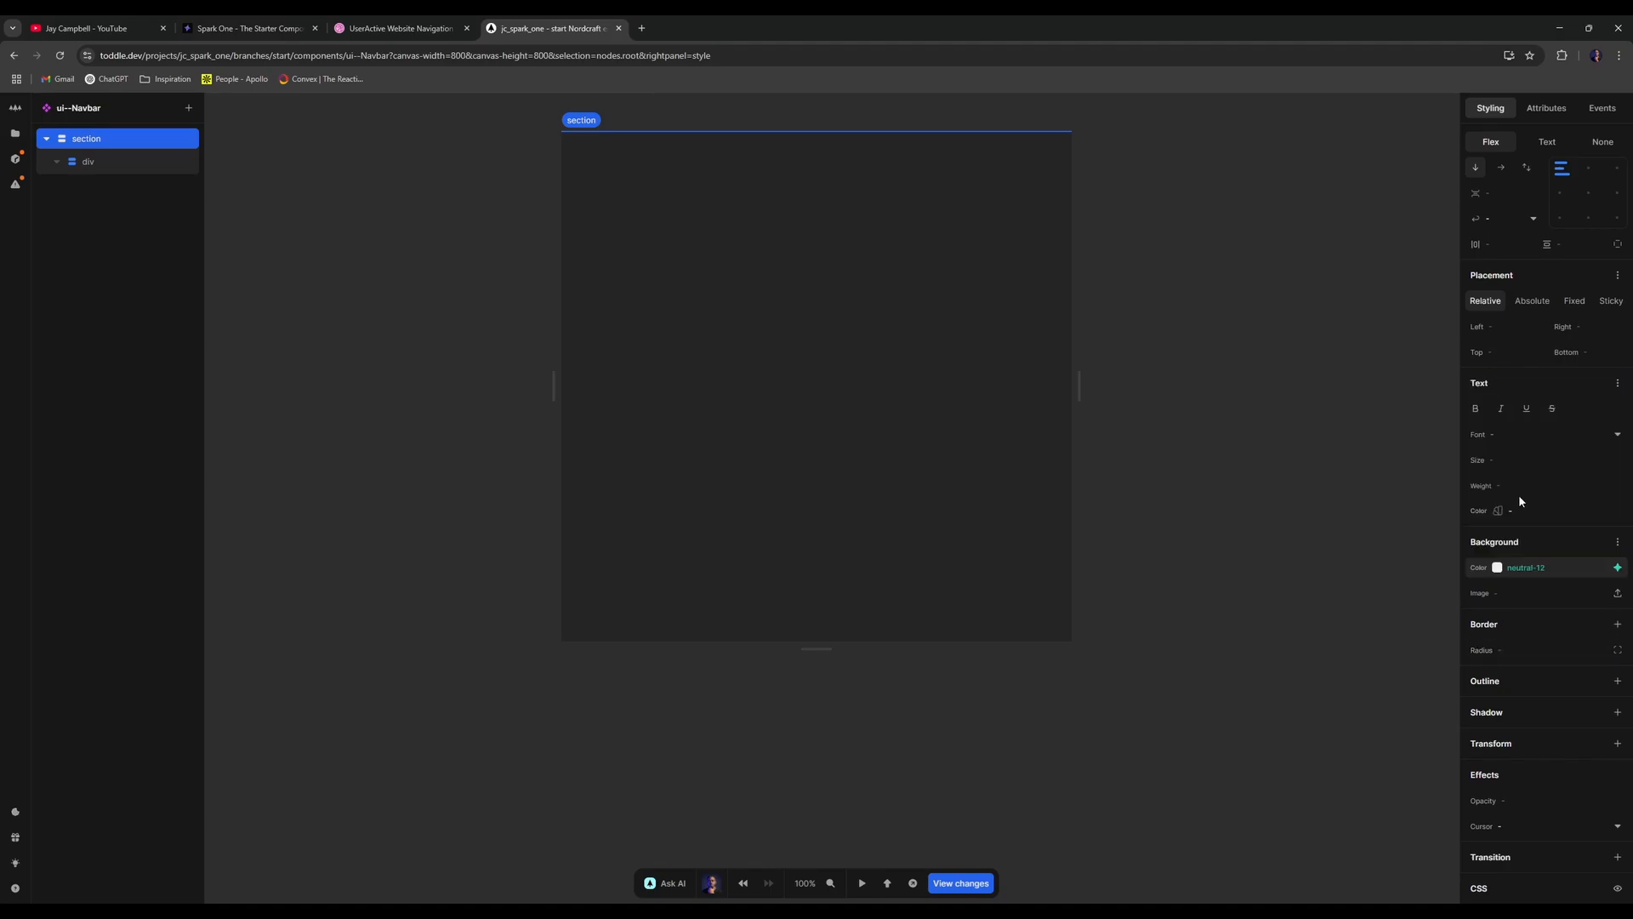
pyautogui.click(397, 28)
pyautogui.click(551, 28)
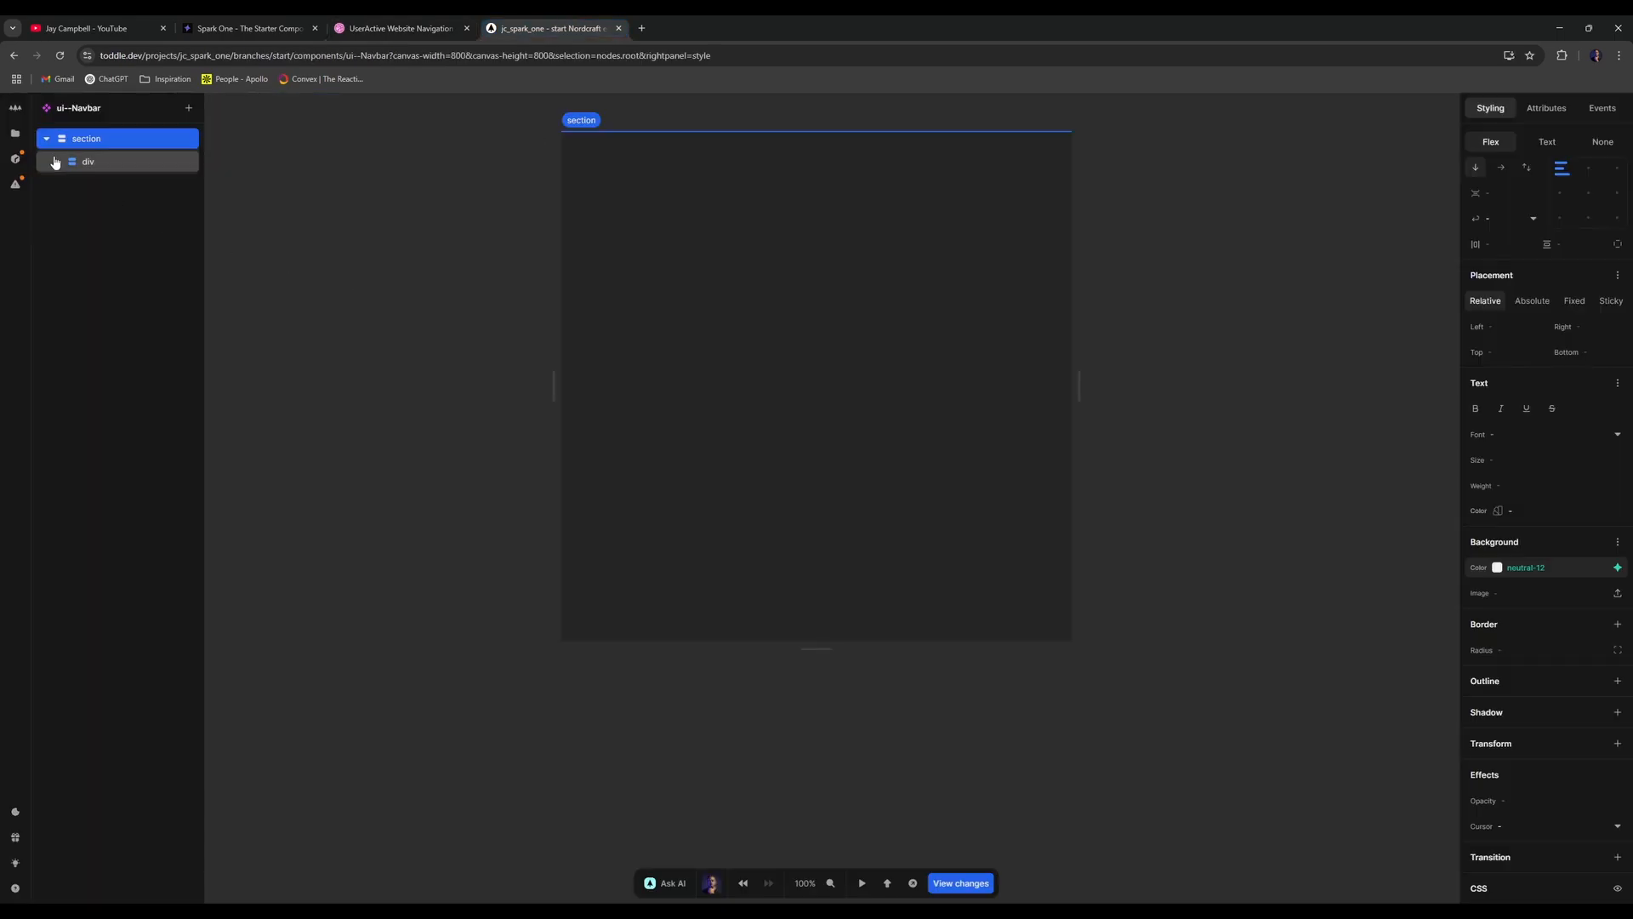
# - Recheck the background colour list without changing it, then select the inner div
pyautogui.click(1603, 569)
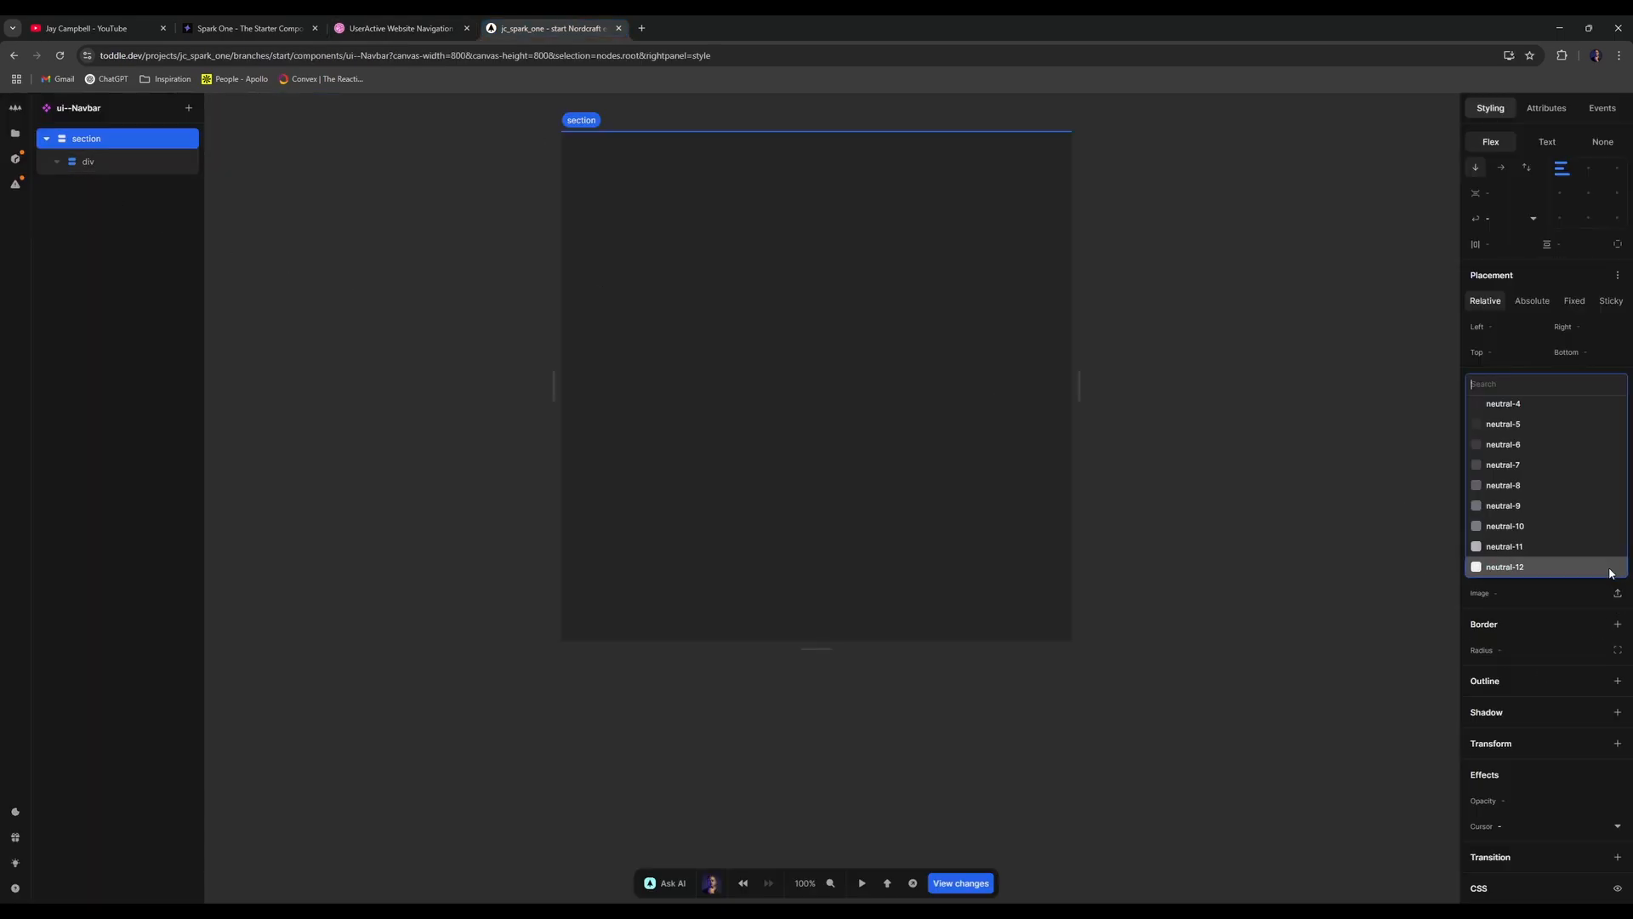
pyautogui.scroll(-2, 1533, 517)
pyautogui.scroll(-3, 1543, 514)
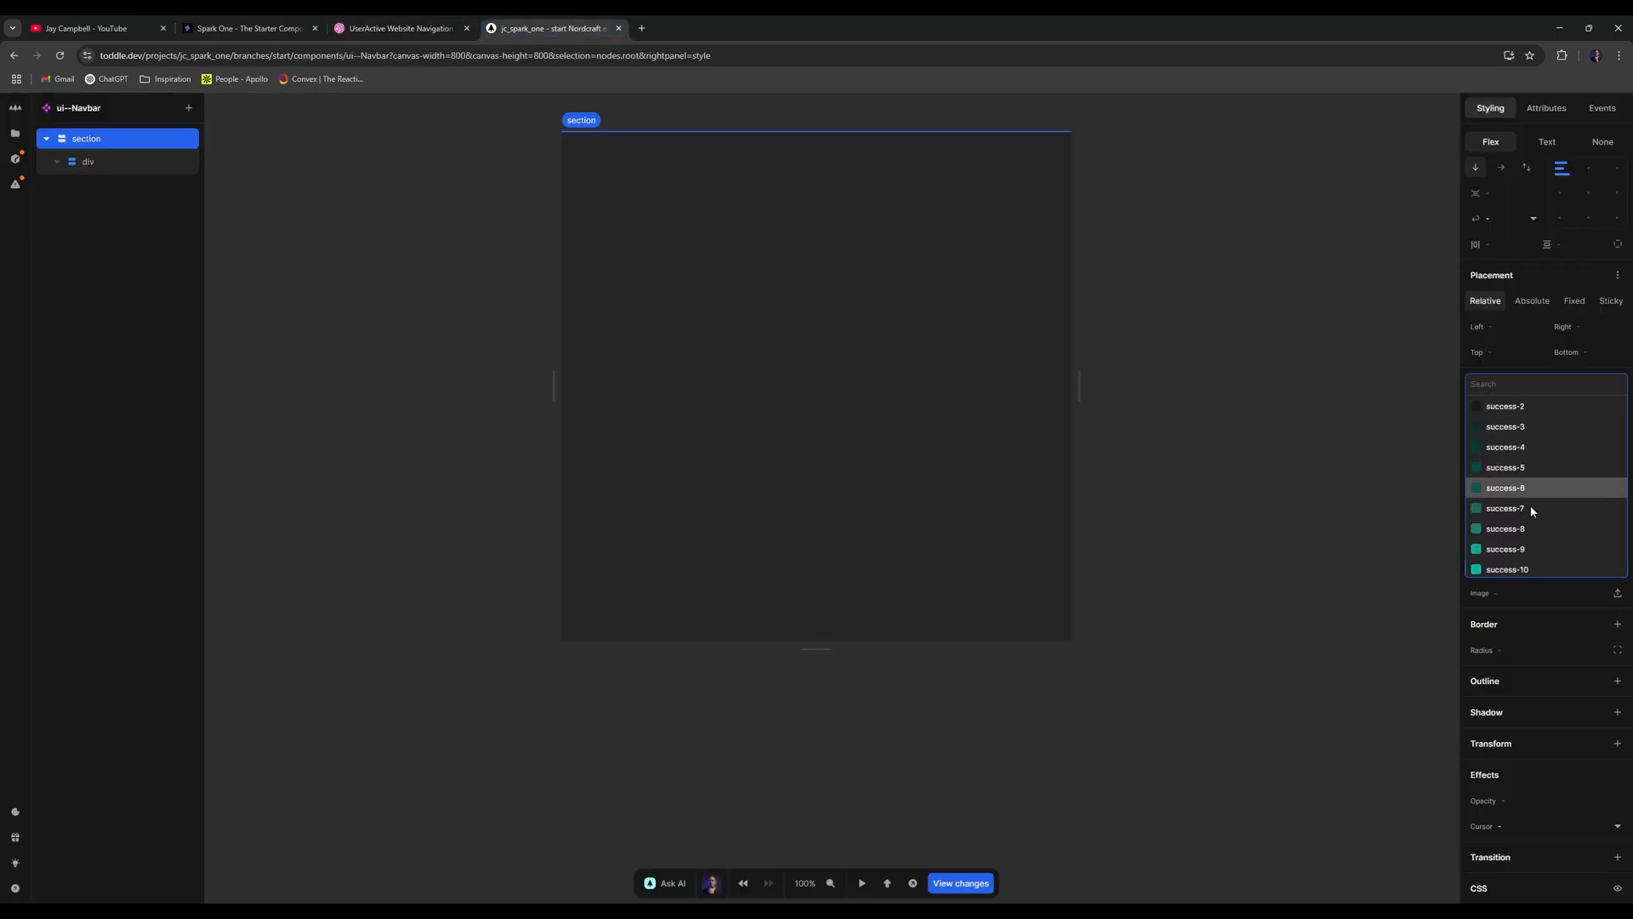
pyautogui.scroll(-7, 1532, 510)
pyautogui.click(1320, 455)
pyautogui.click(449, 21)
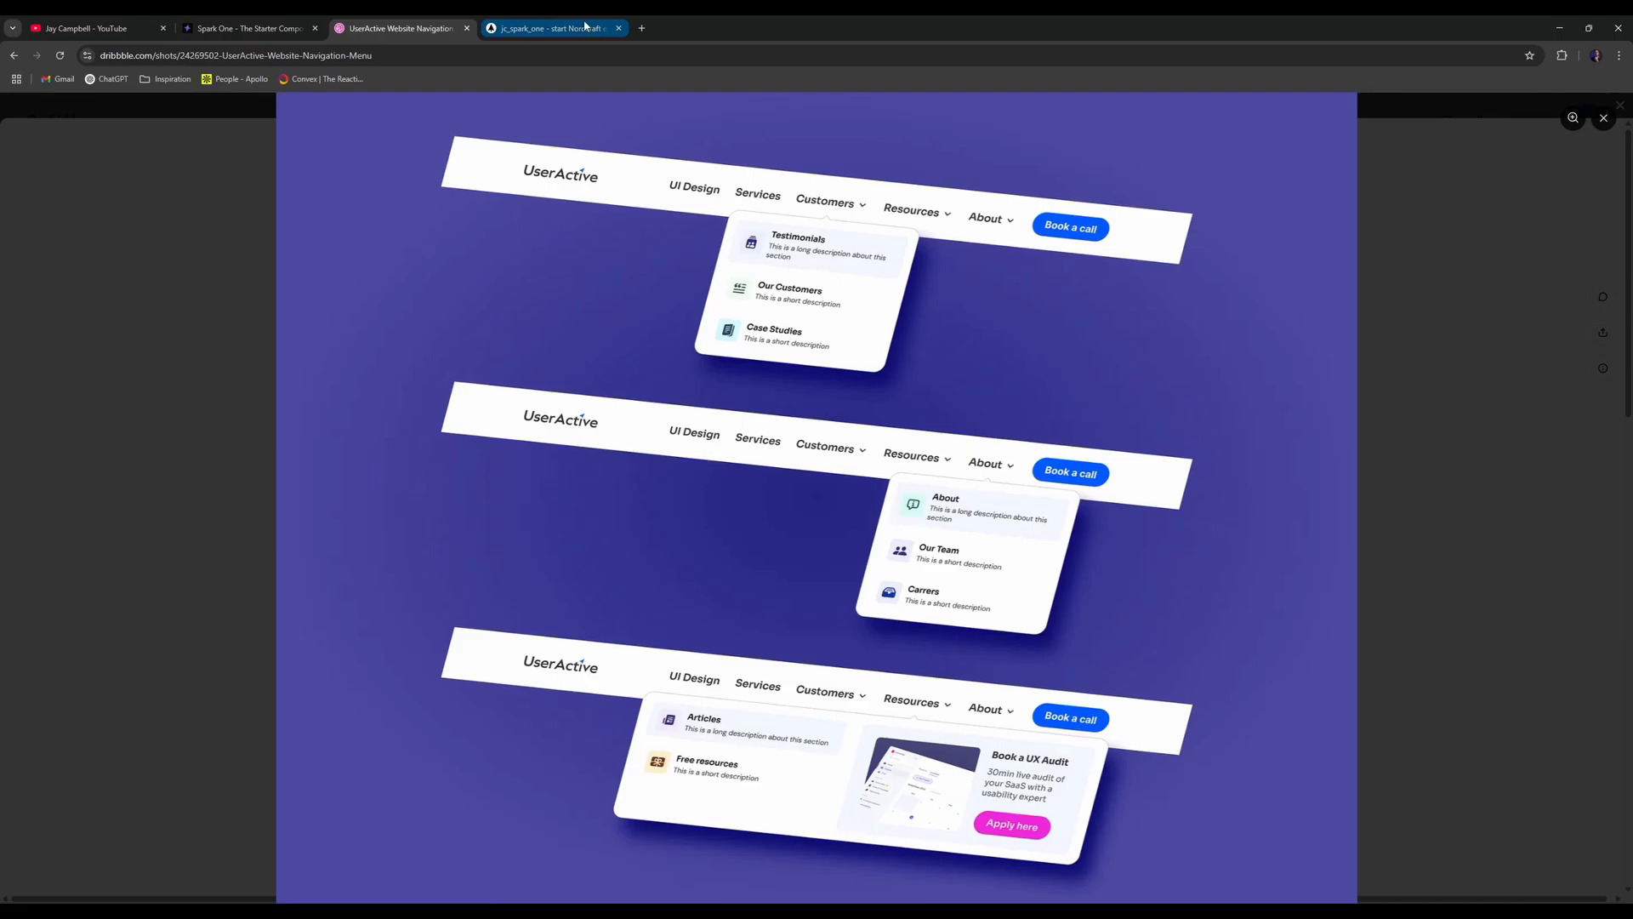
pyautogui.click(518, 25)
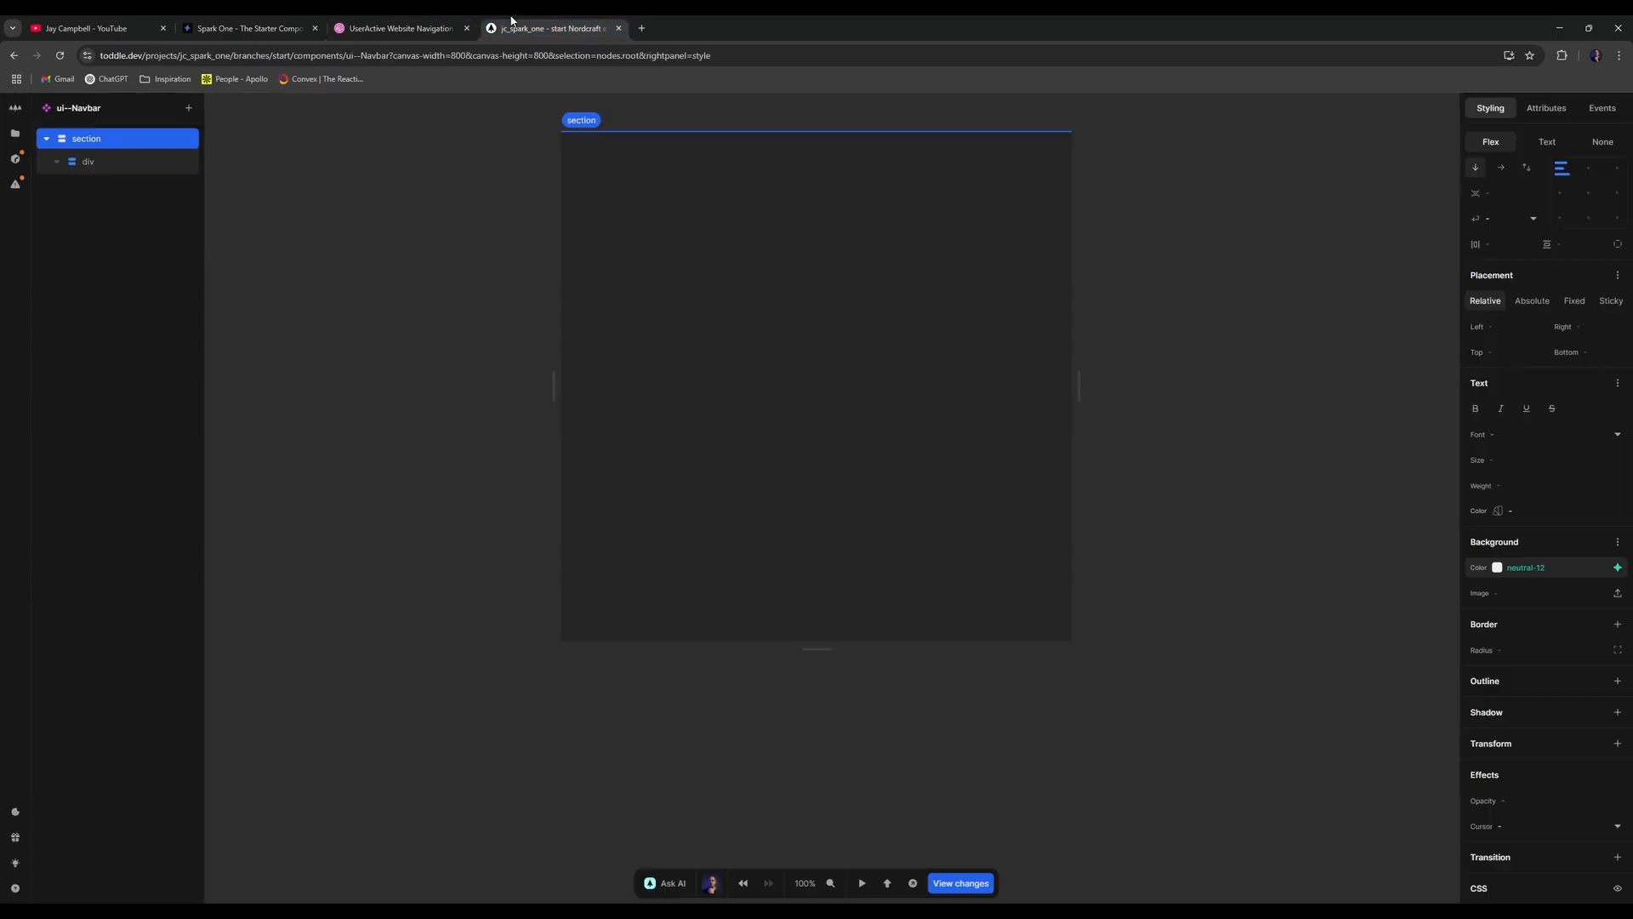
pyautogui.click(133, 163)
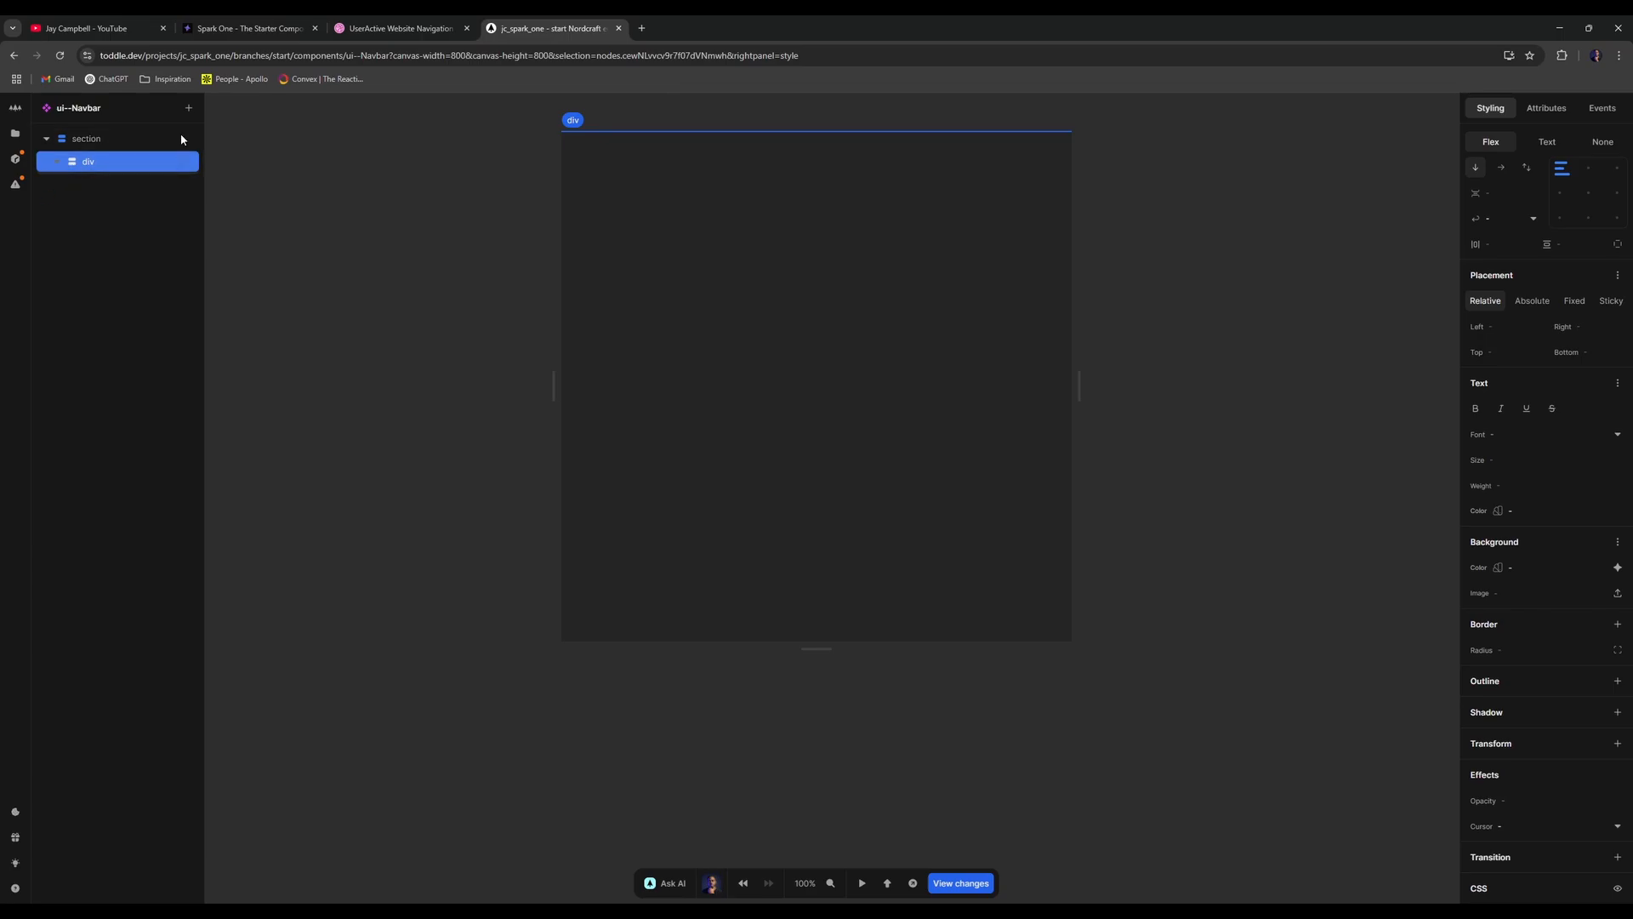
# - Set the div's width to 100% and its max width to 80rem
pyautogui.click(396, 28)
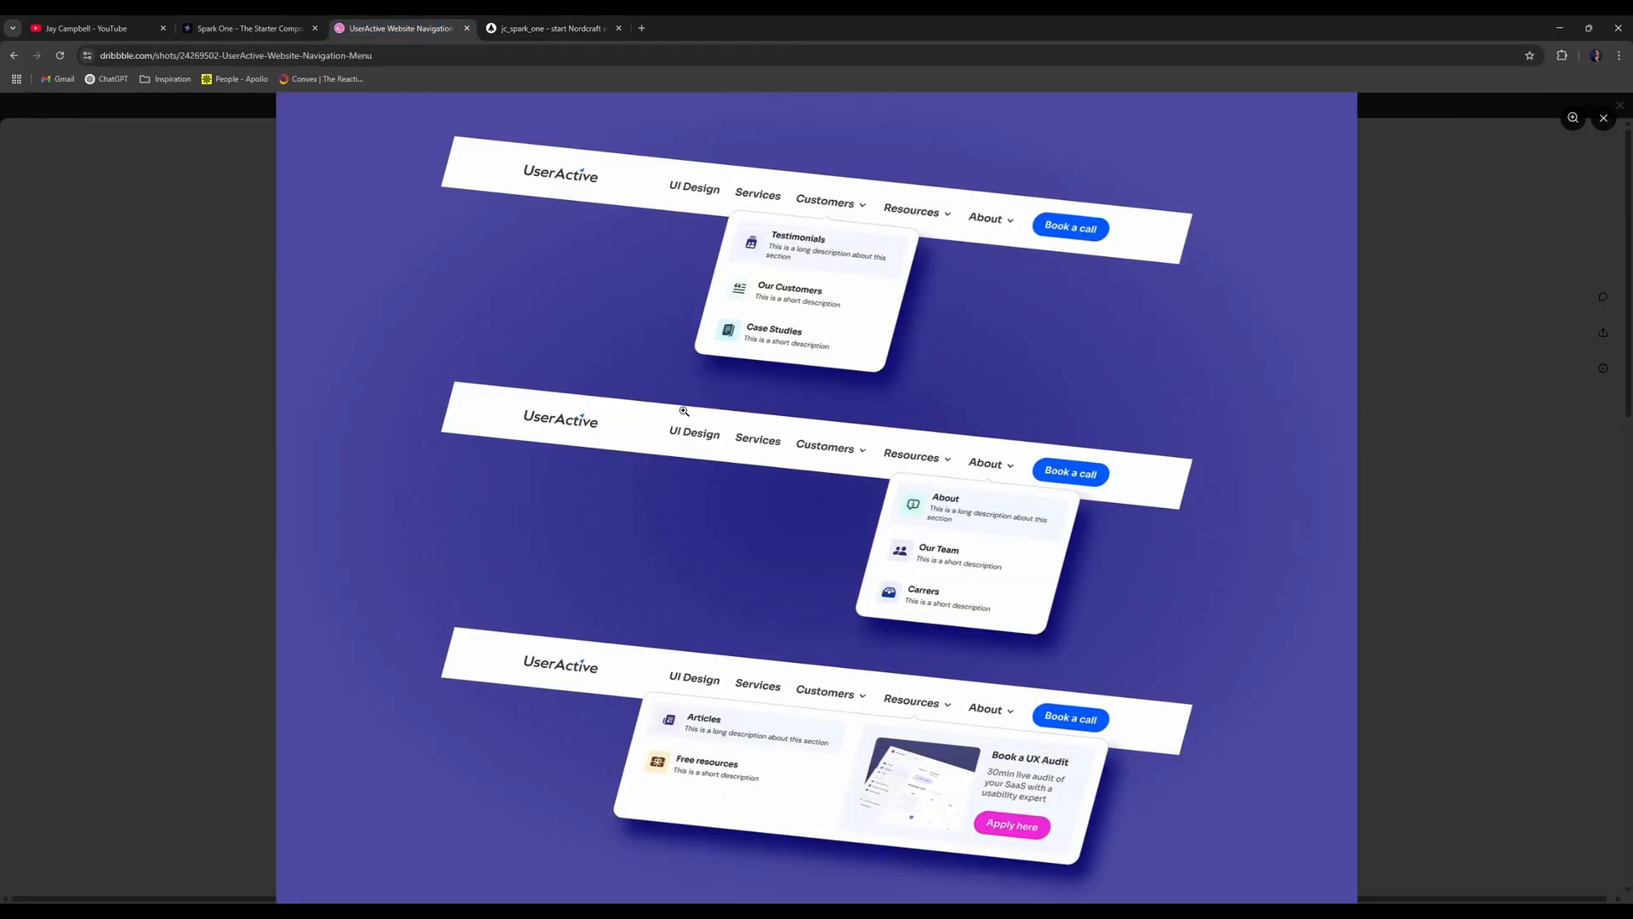
pyautogui.click(521, 36)
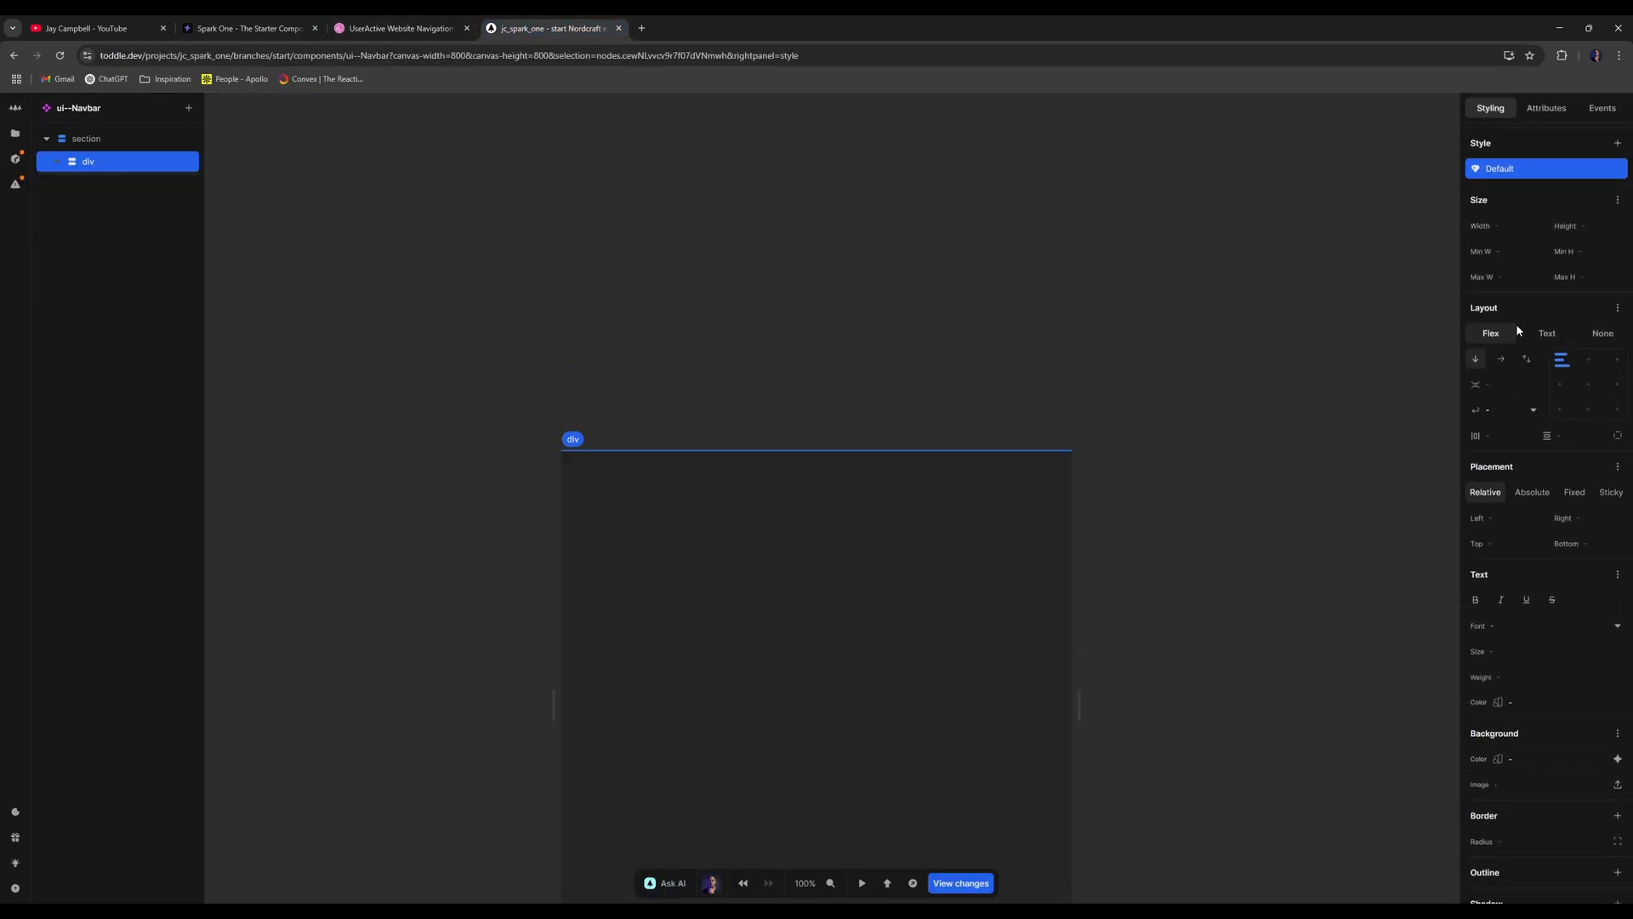
pyautogui.click(1499, 305)
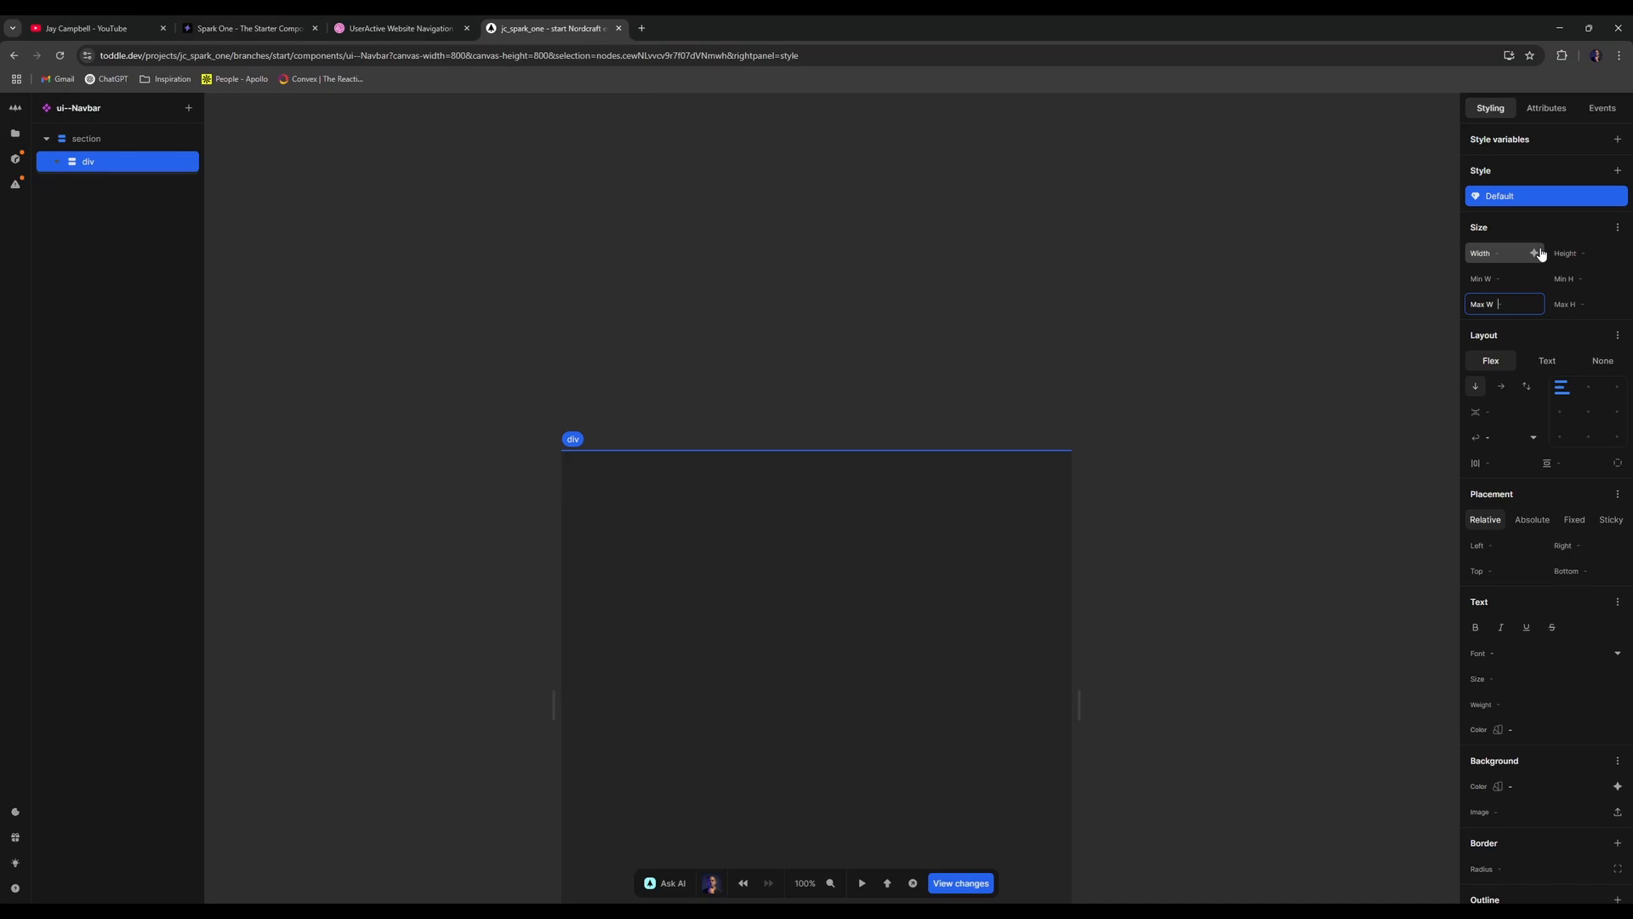
pyautogui.write('80rem')
pyautogui.click(1519, 254)
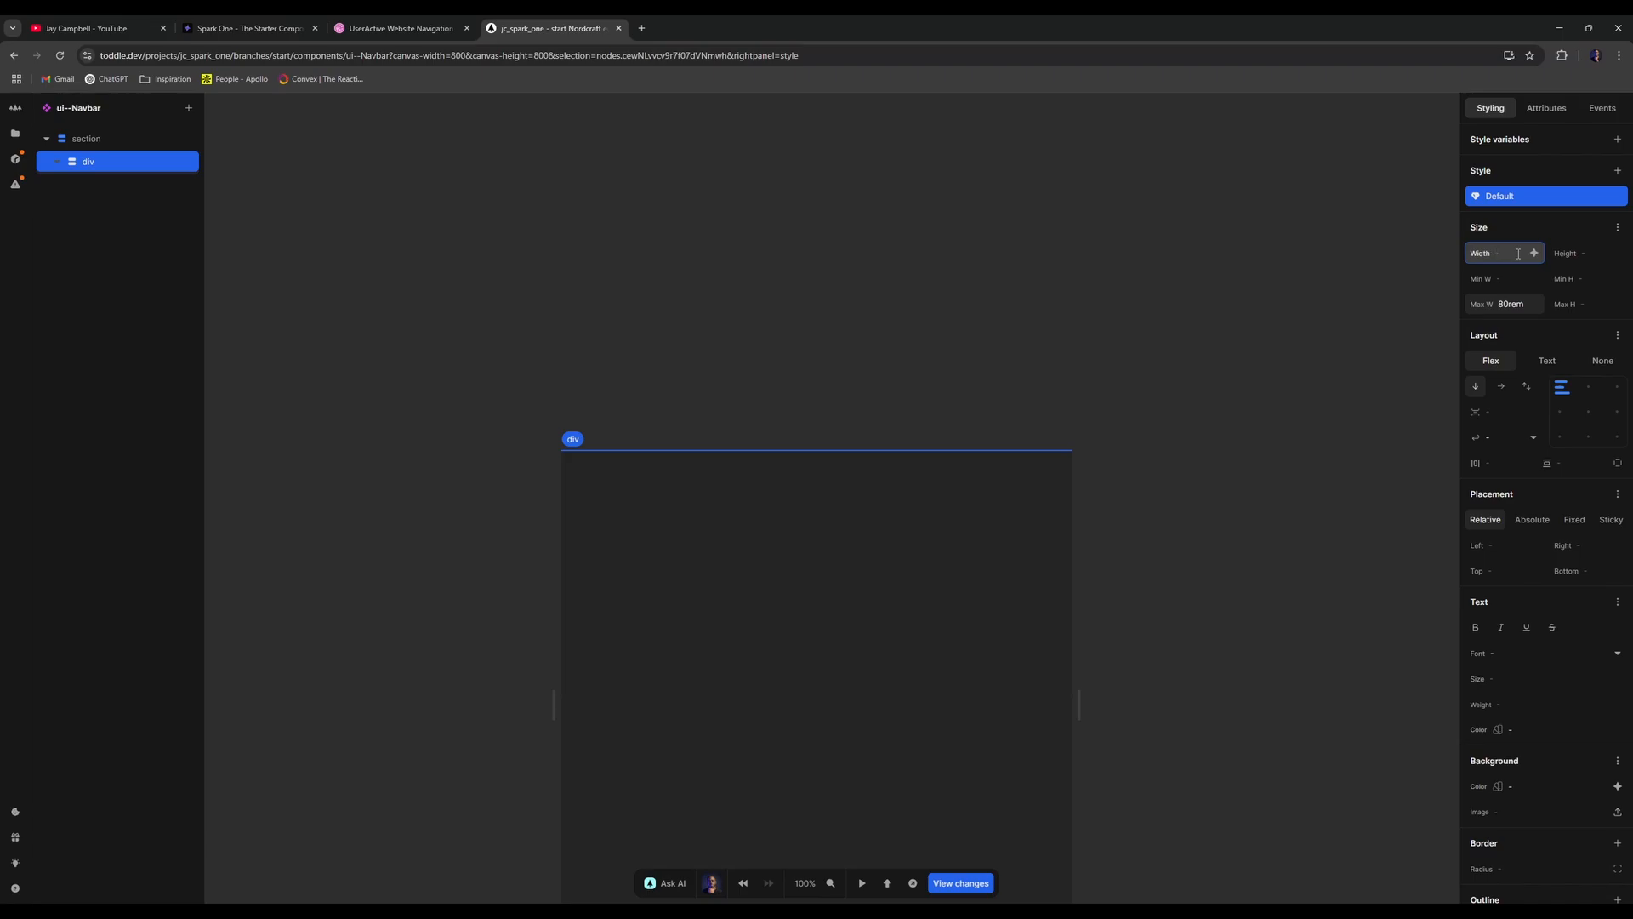
pyautogui.click(1523, 300)
pyautogui.press('BackSpace')
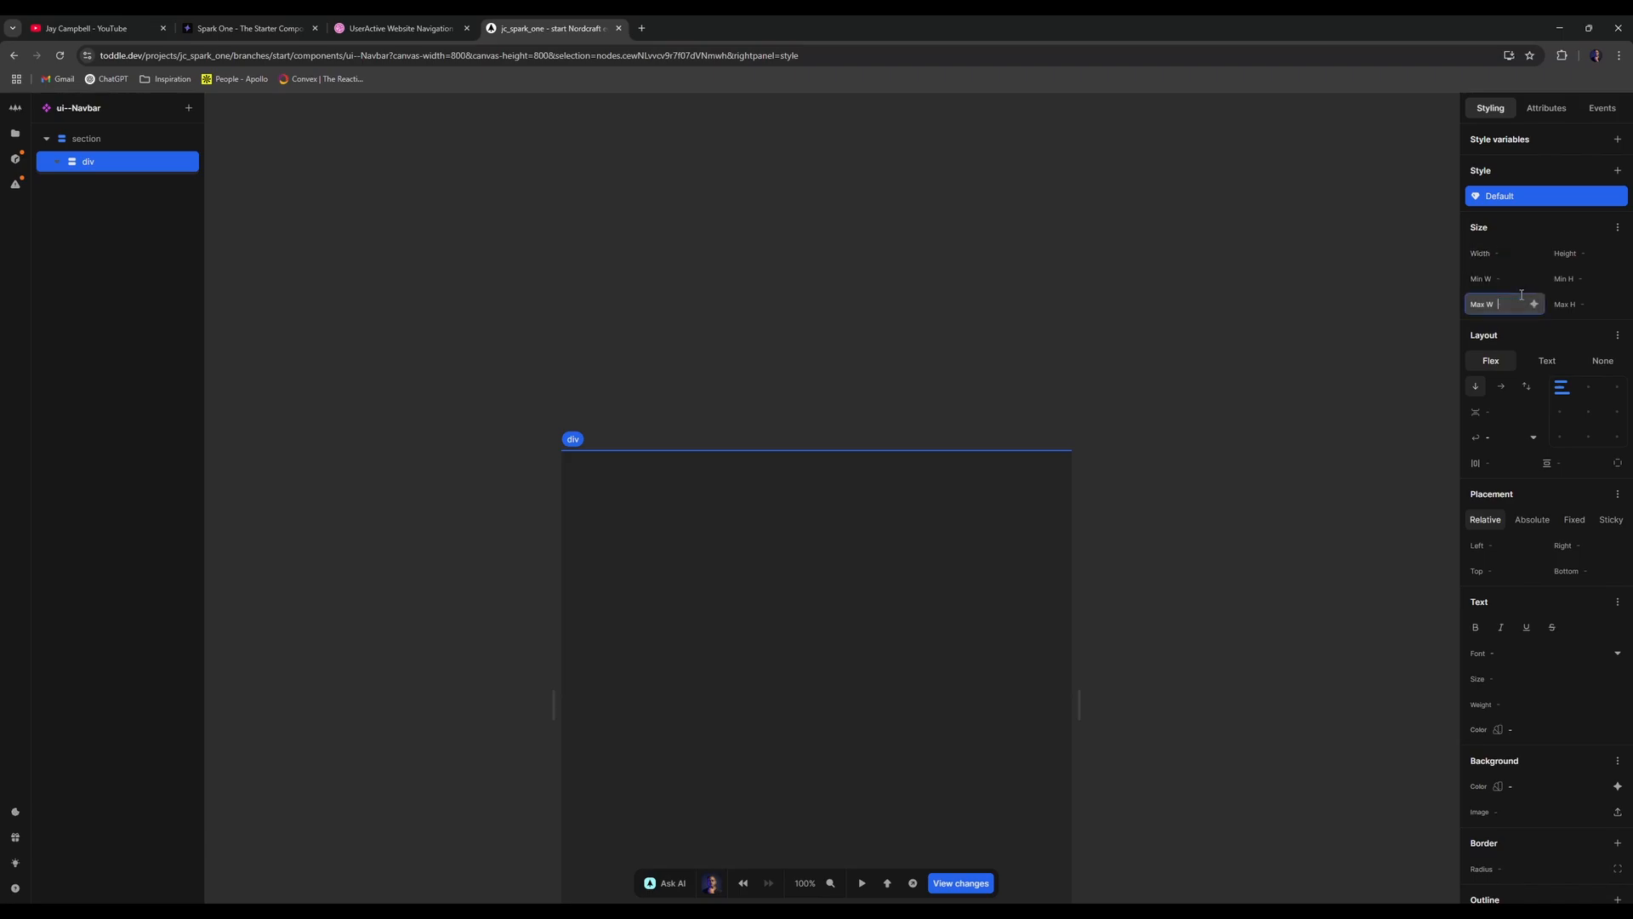
pyautogui.click(1518, 256)
pyautogui.write('100%')
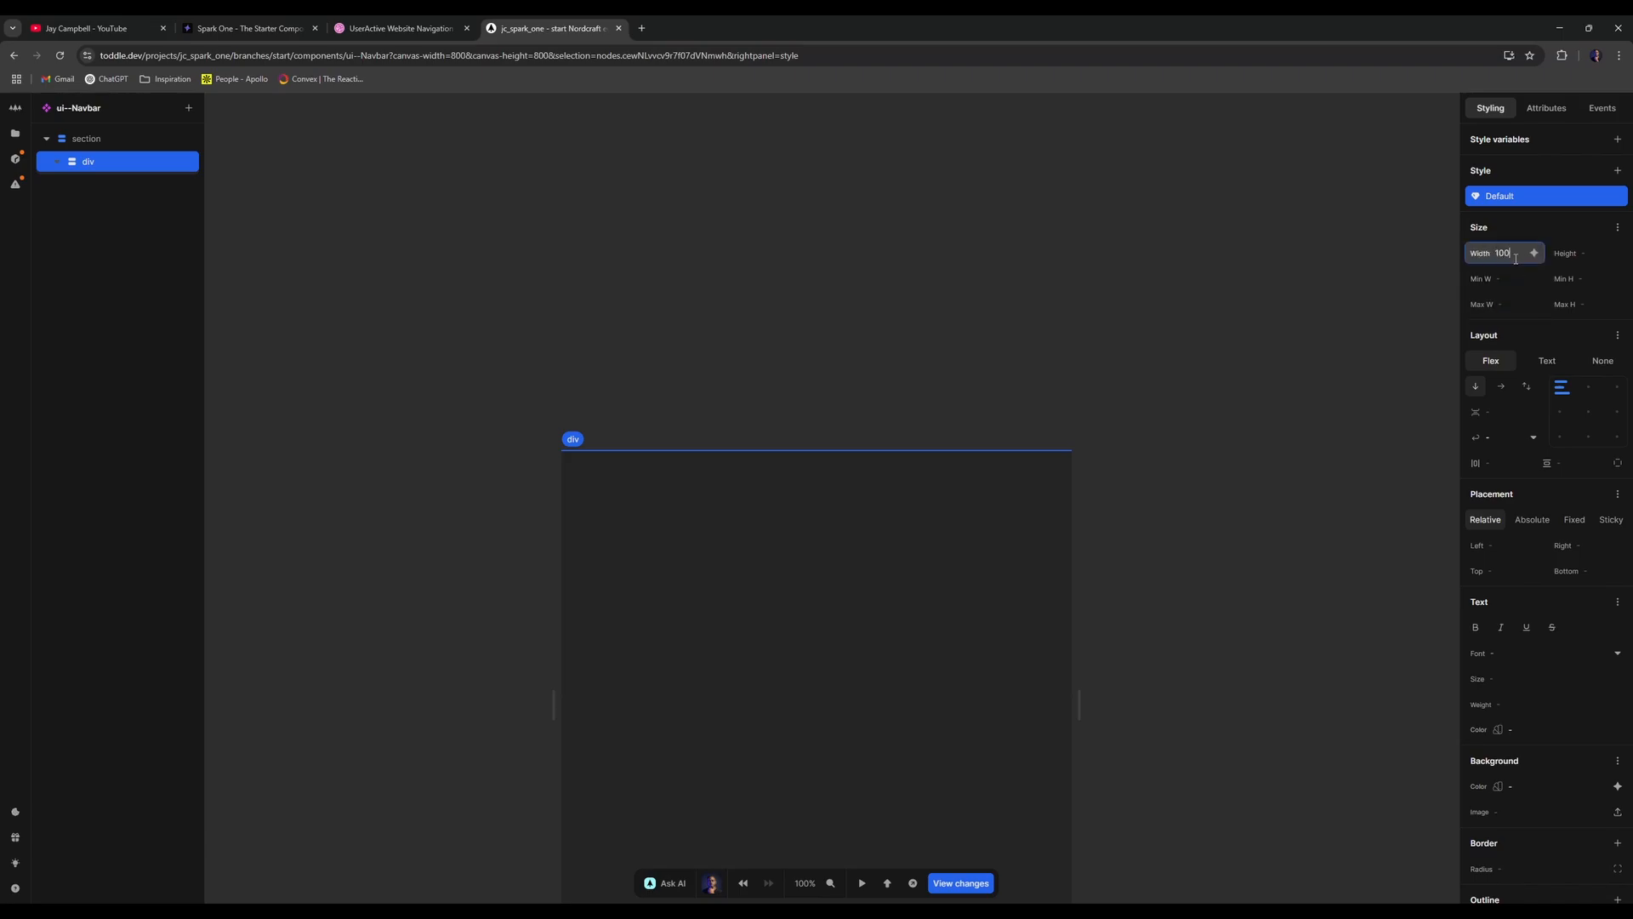
pyautogui.click(1512, 299)
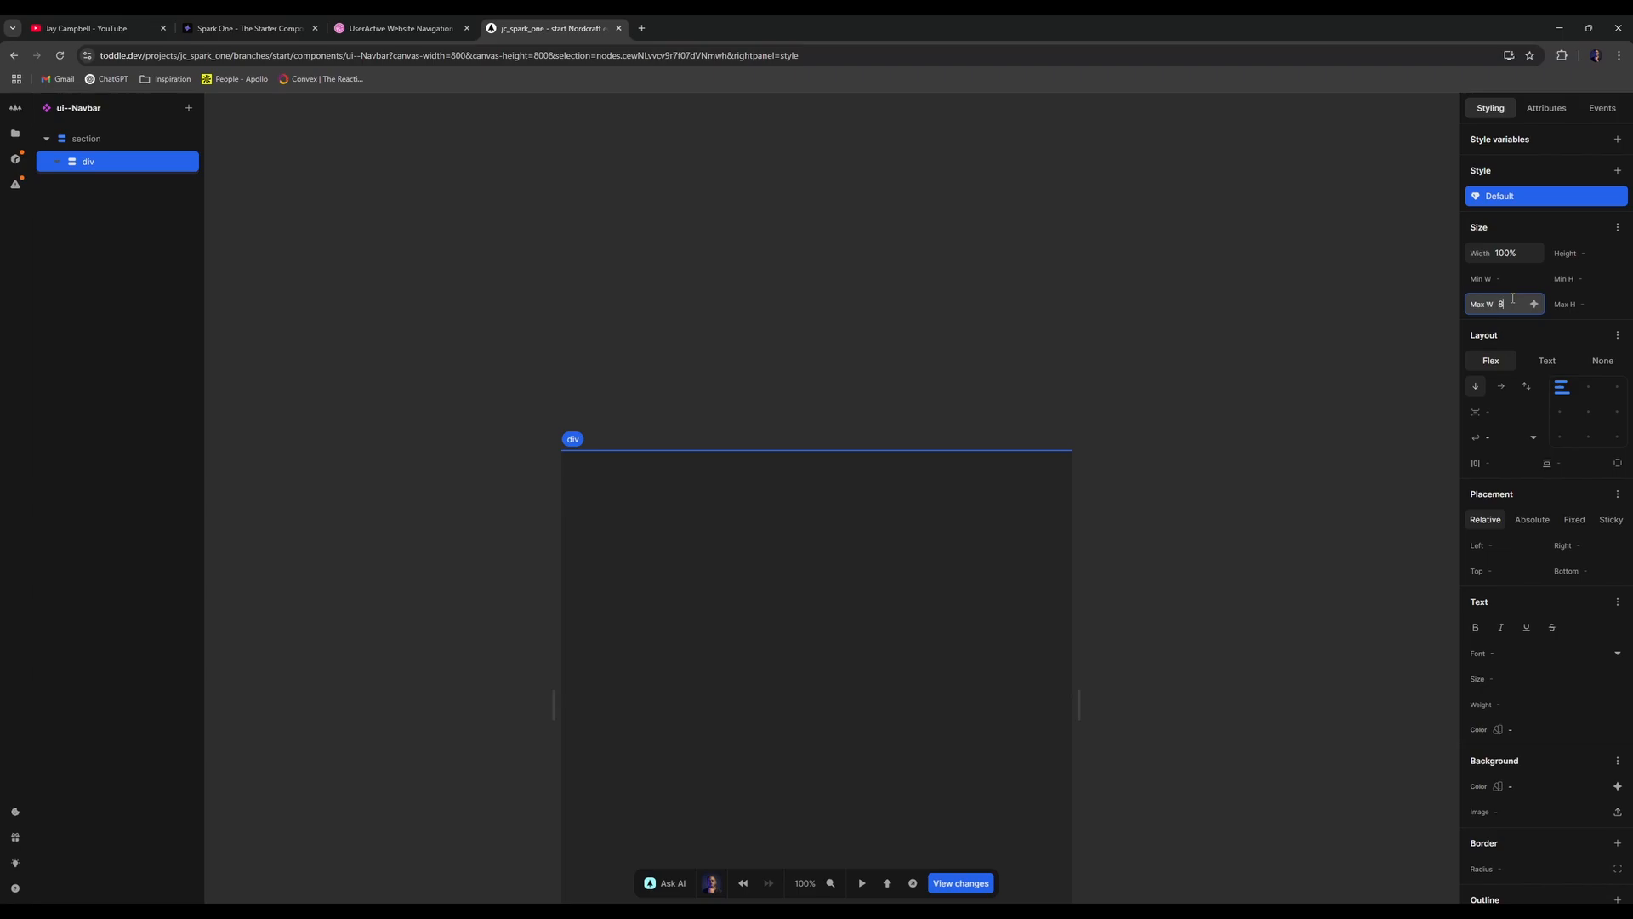
pyautogui.write('80rem')
# - Give the div a 1rem gap between its children
pyautogui.click(1515, 464)
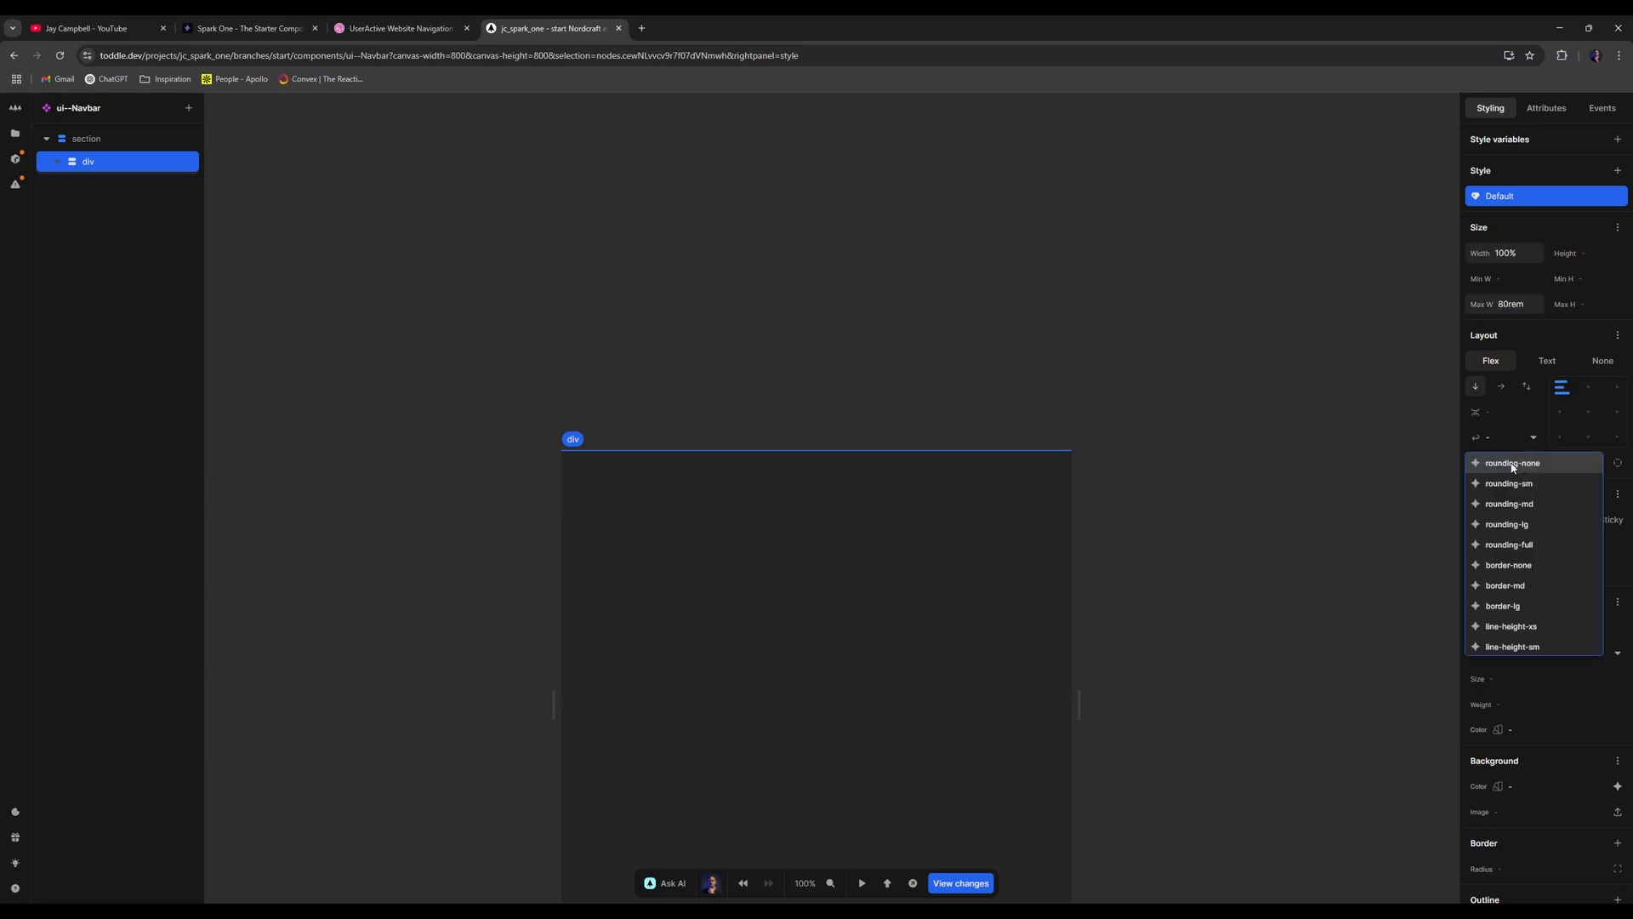
pyautogui.press('Escape')
pyautogui.write('1rem')
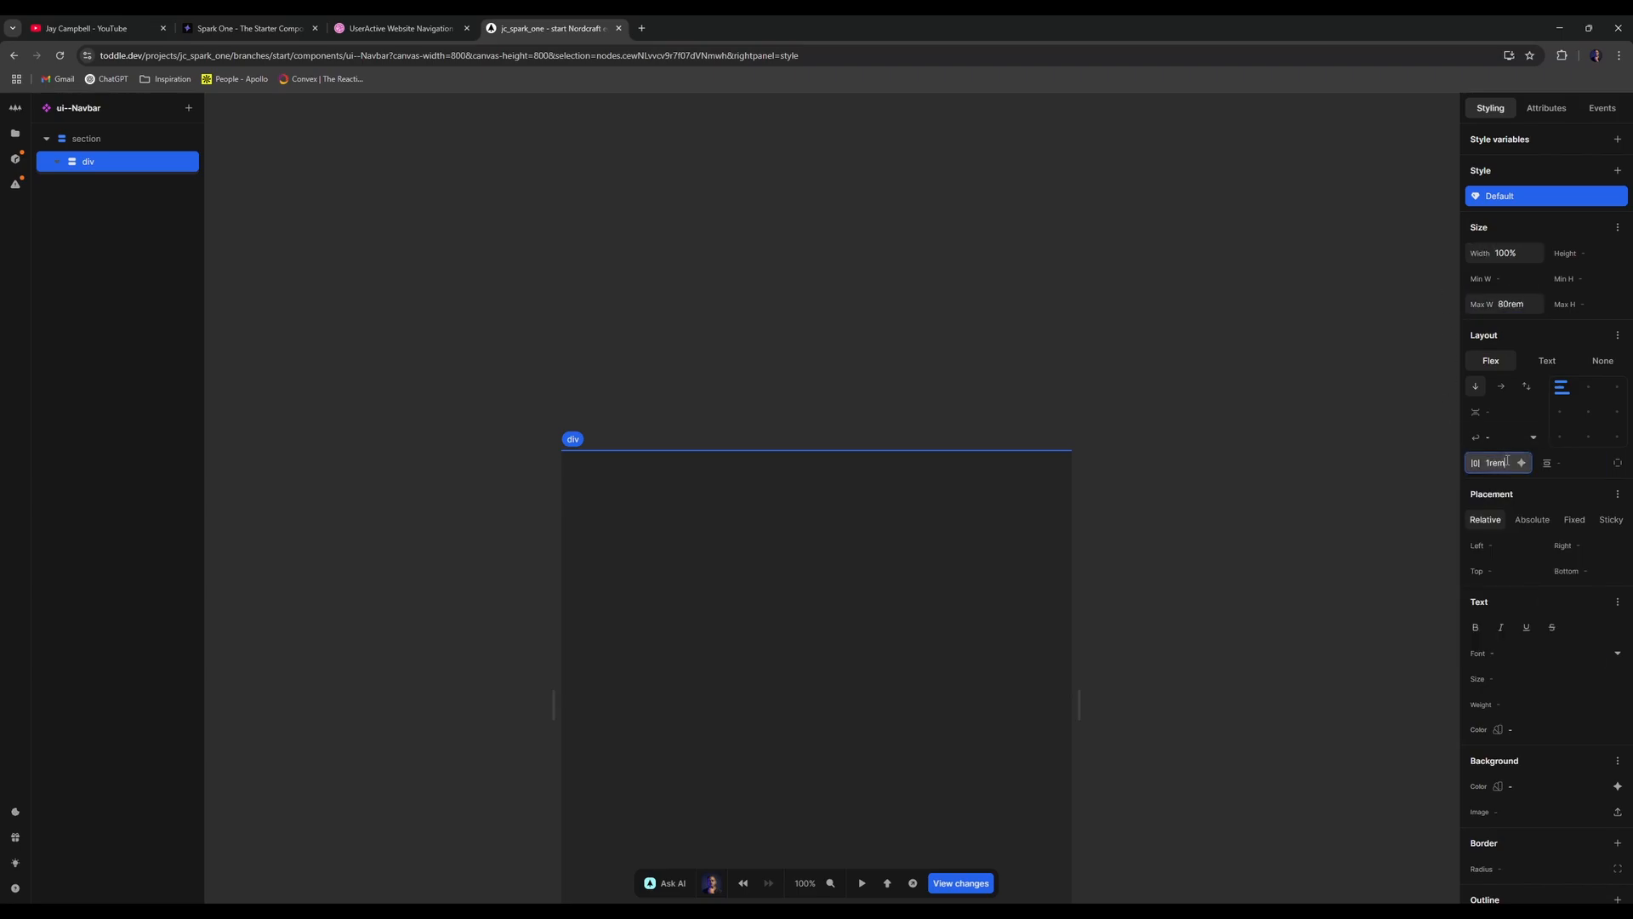
pyautogui.press('Return')
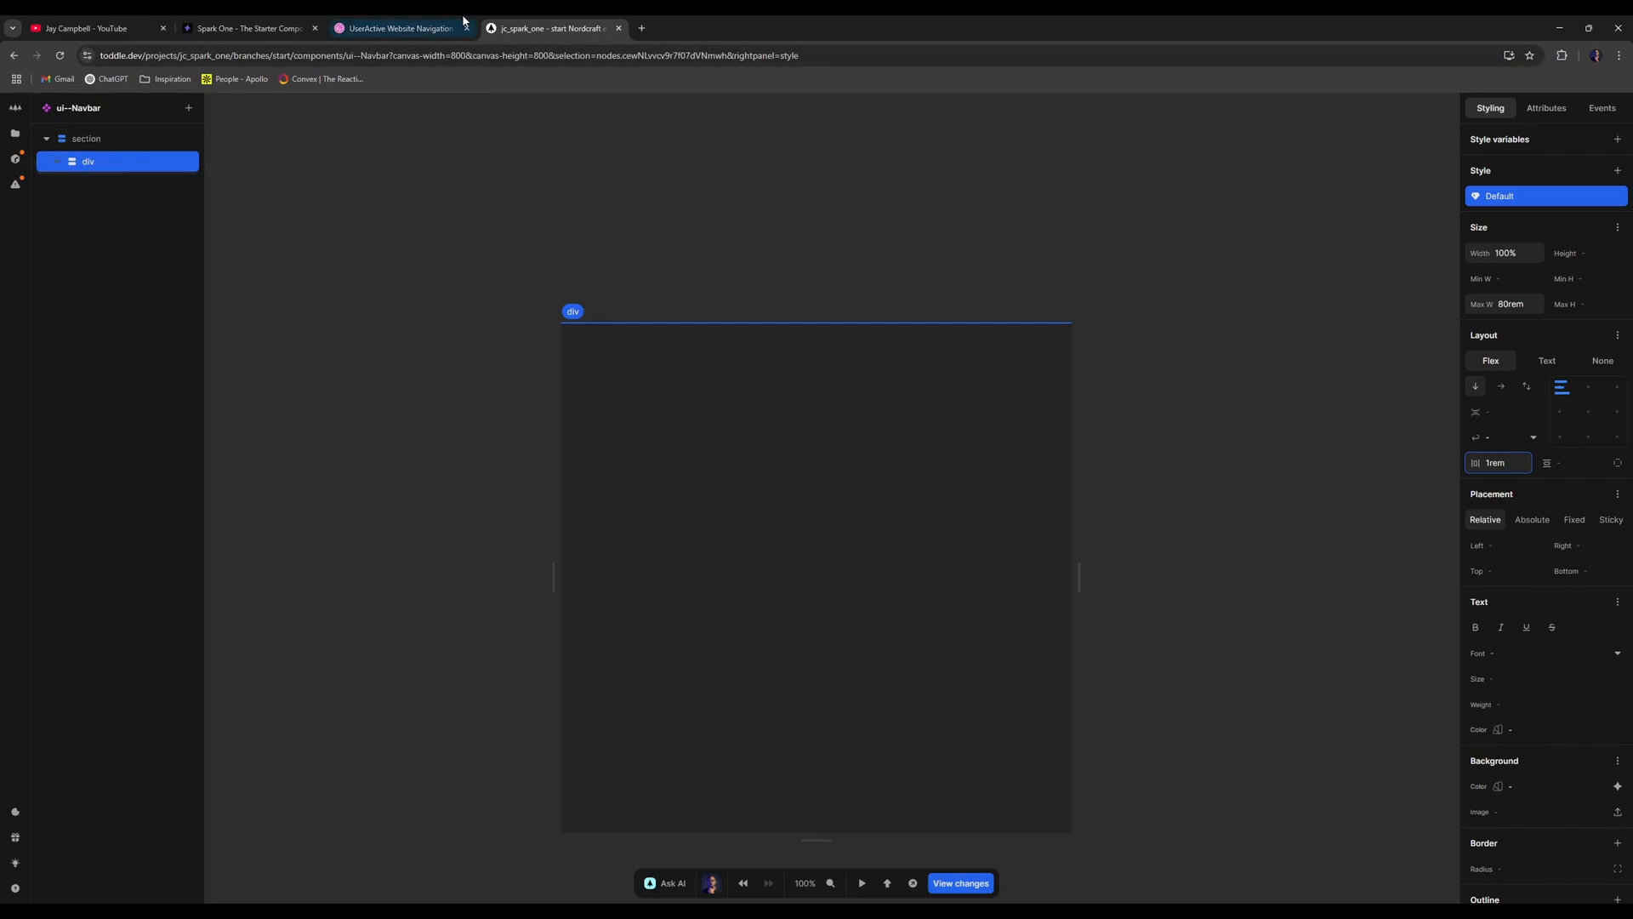
# - Enter 2rem into the div's padding field beside the 1rem gap, comparing with the Dribbble reference
pyautogui.click(430, 28)
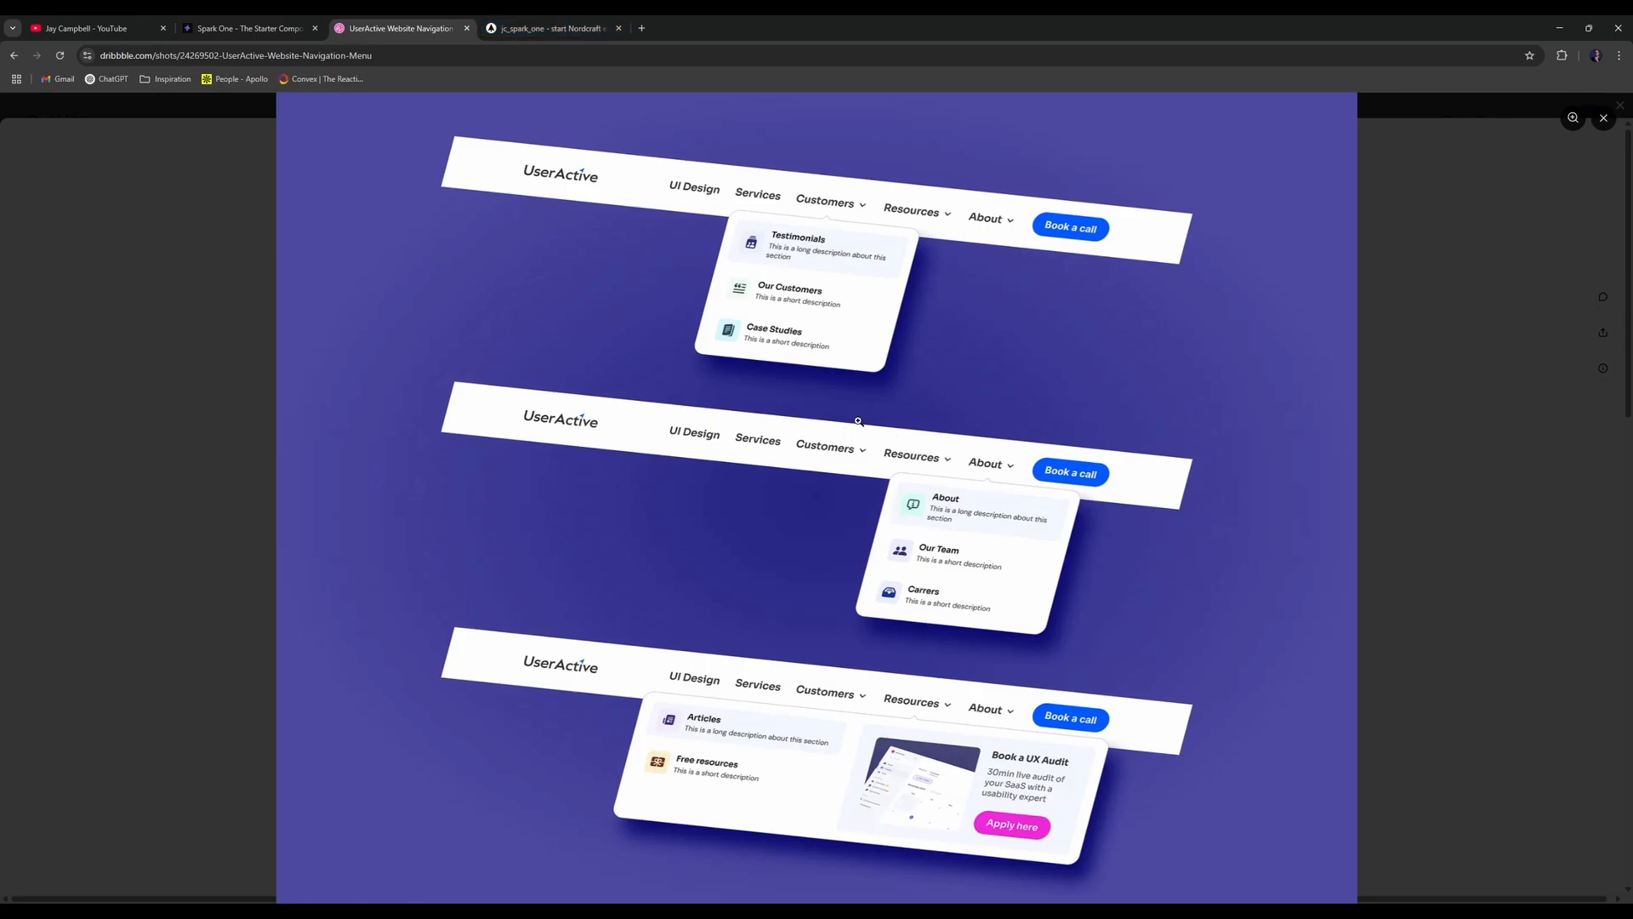
pyautogui.click(544, 19)
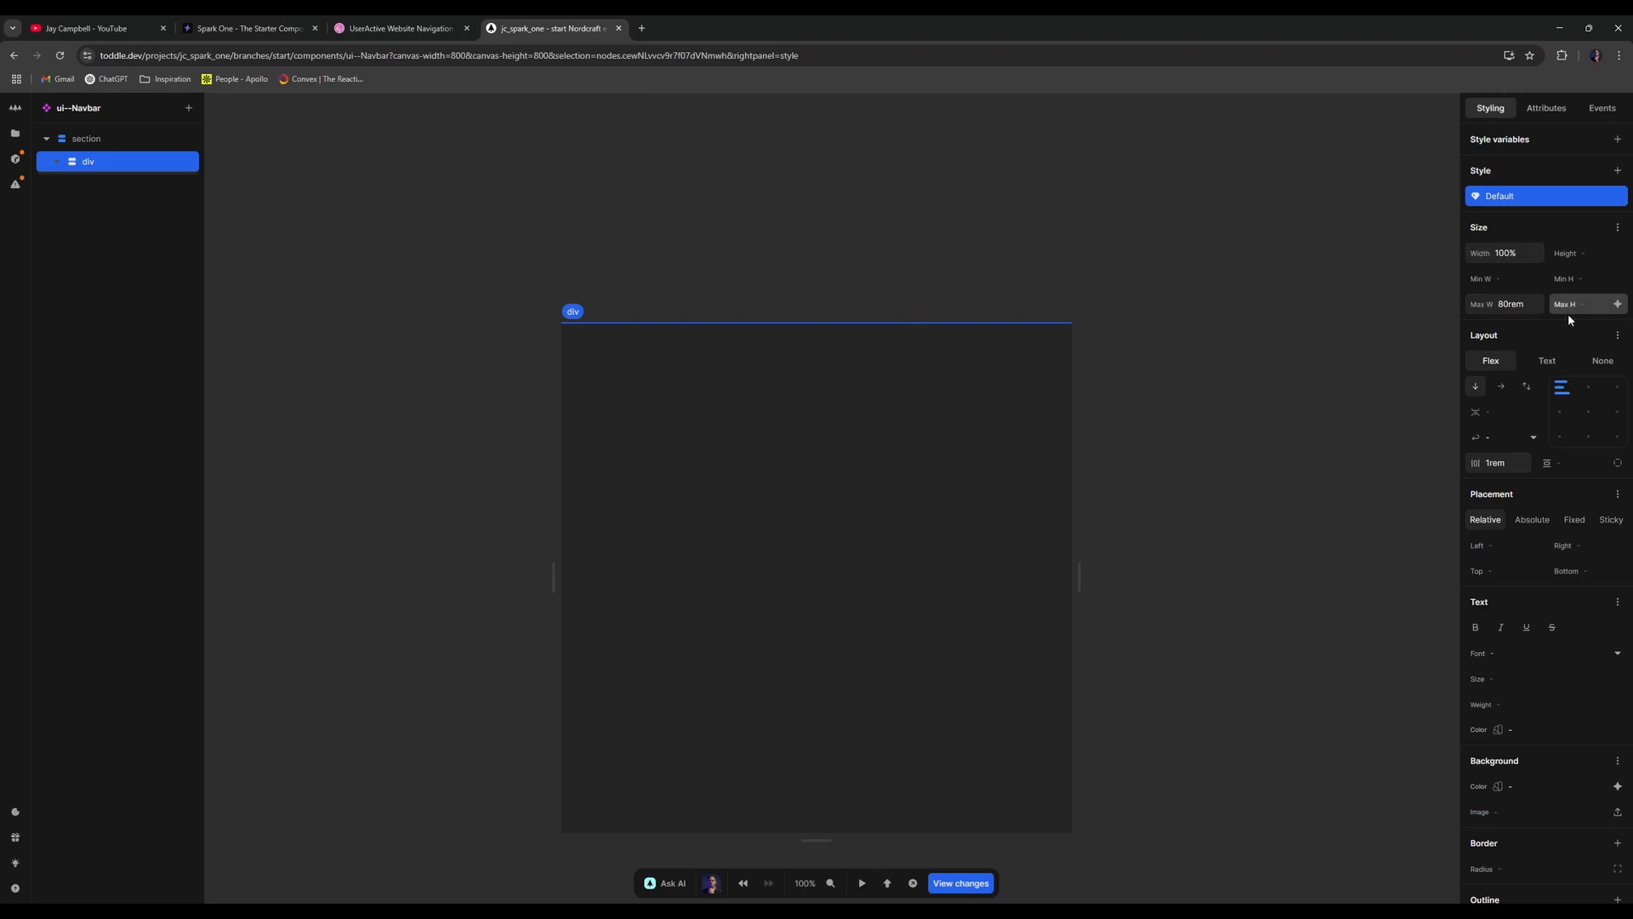
pyautogui.click(1569, 462)
pyautogui.write('2rem')
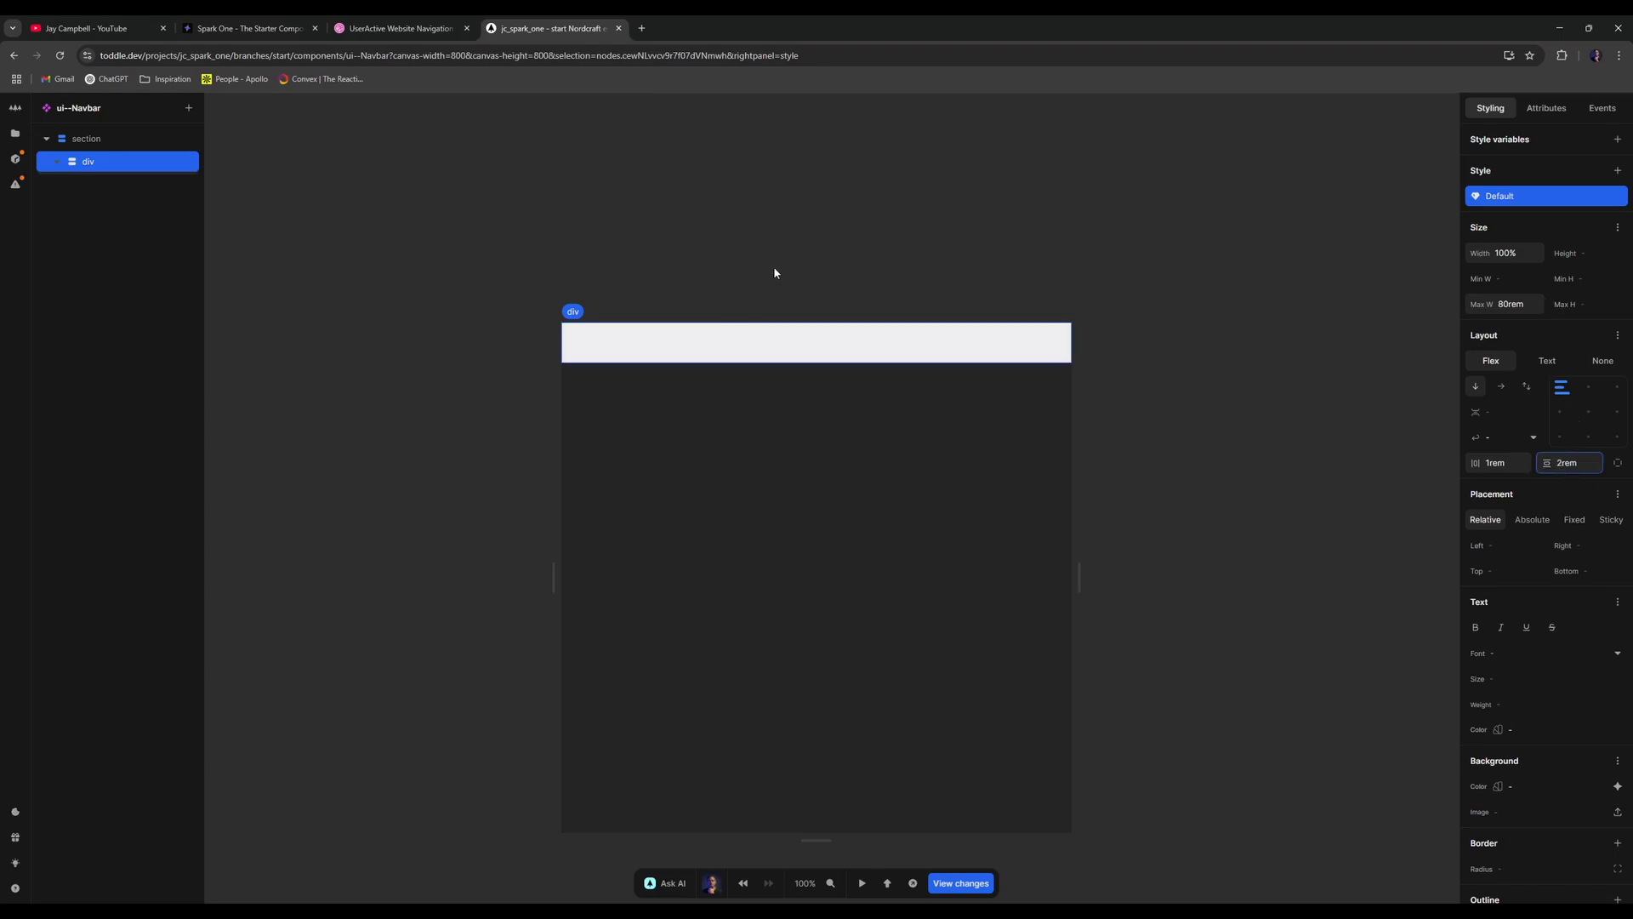
pyautogui.click(442, 28)
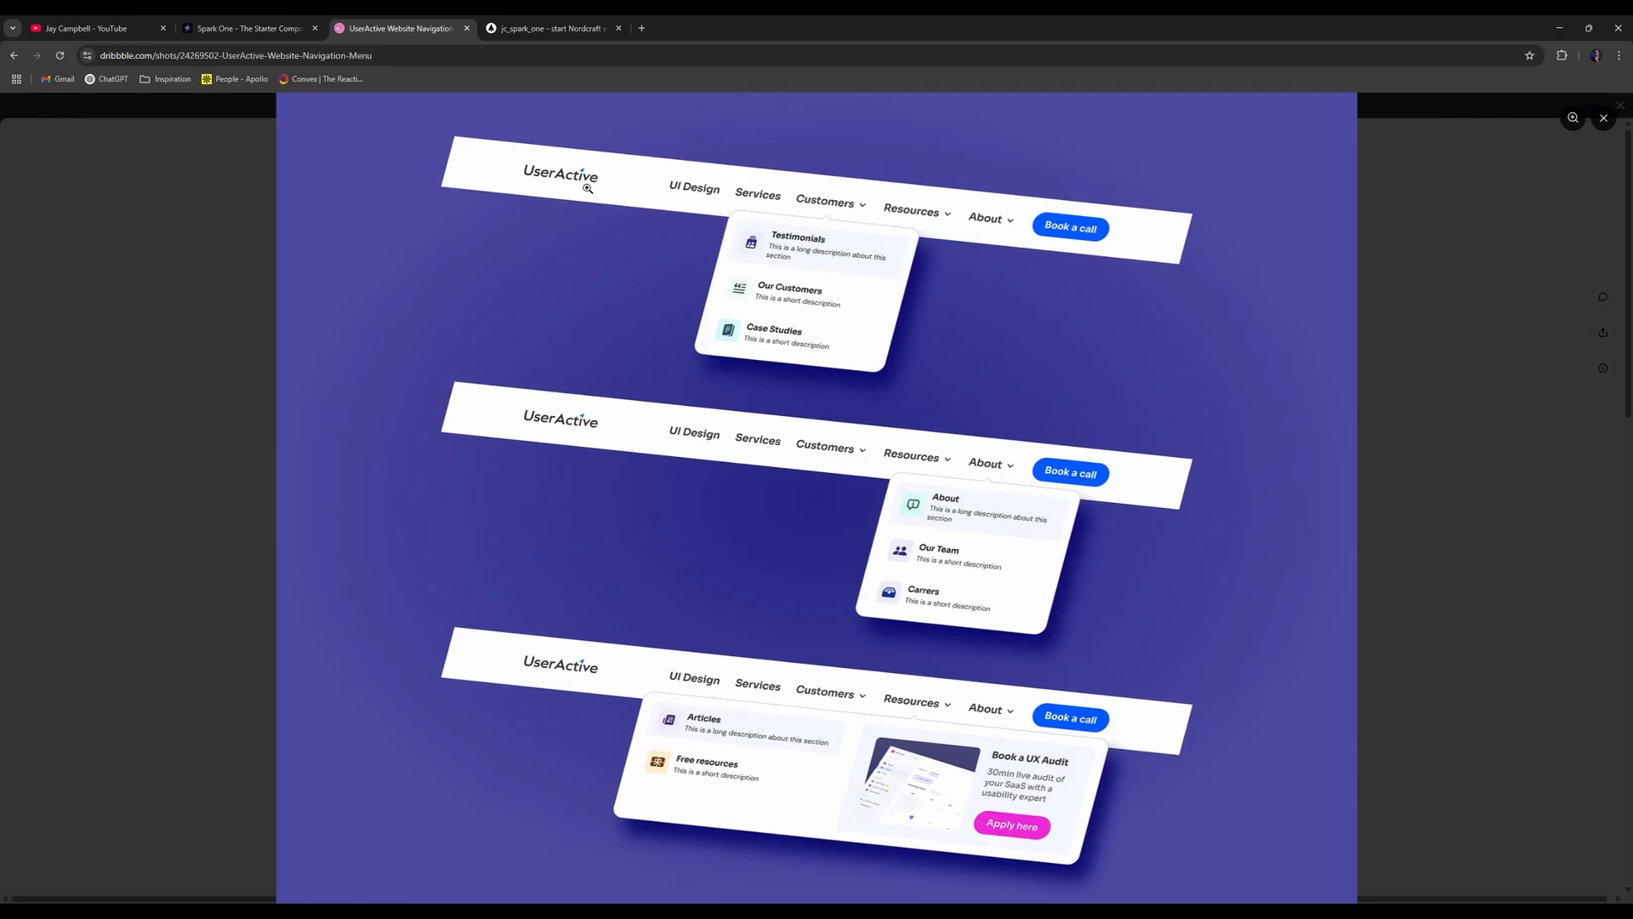
# - Insert a Link element under the div and delete its default text
pyautogui.hotkey('ctrl', 'Tab')
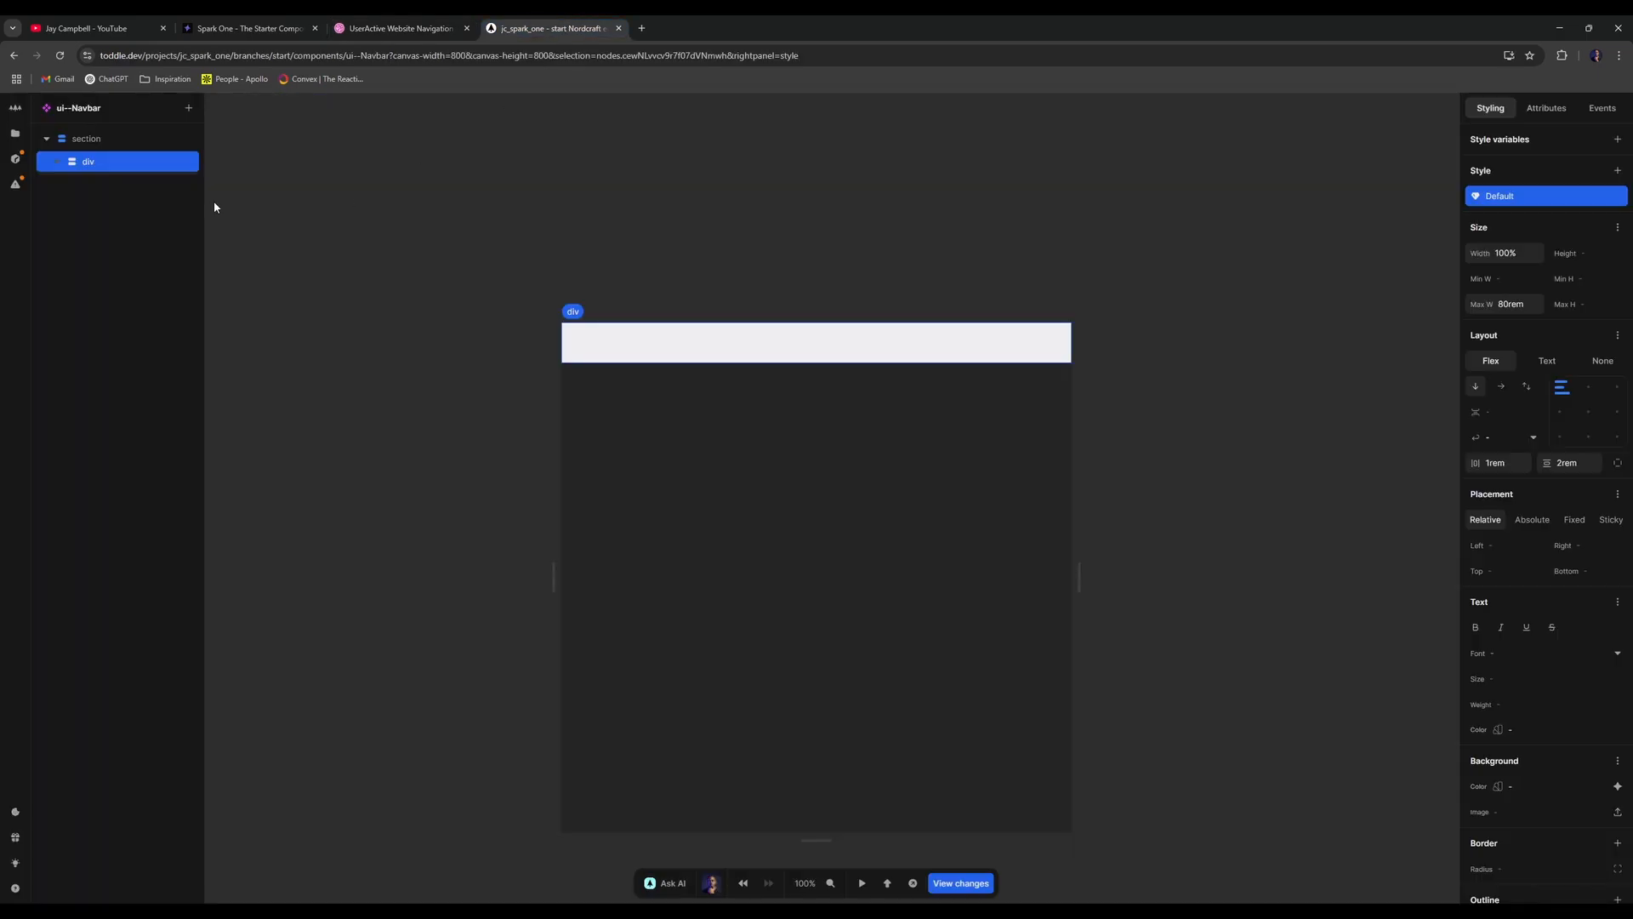
pyautogui.write('a')
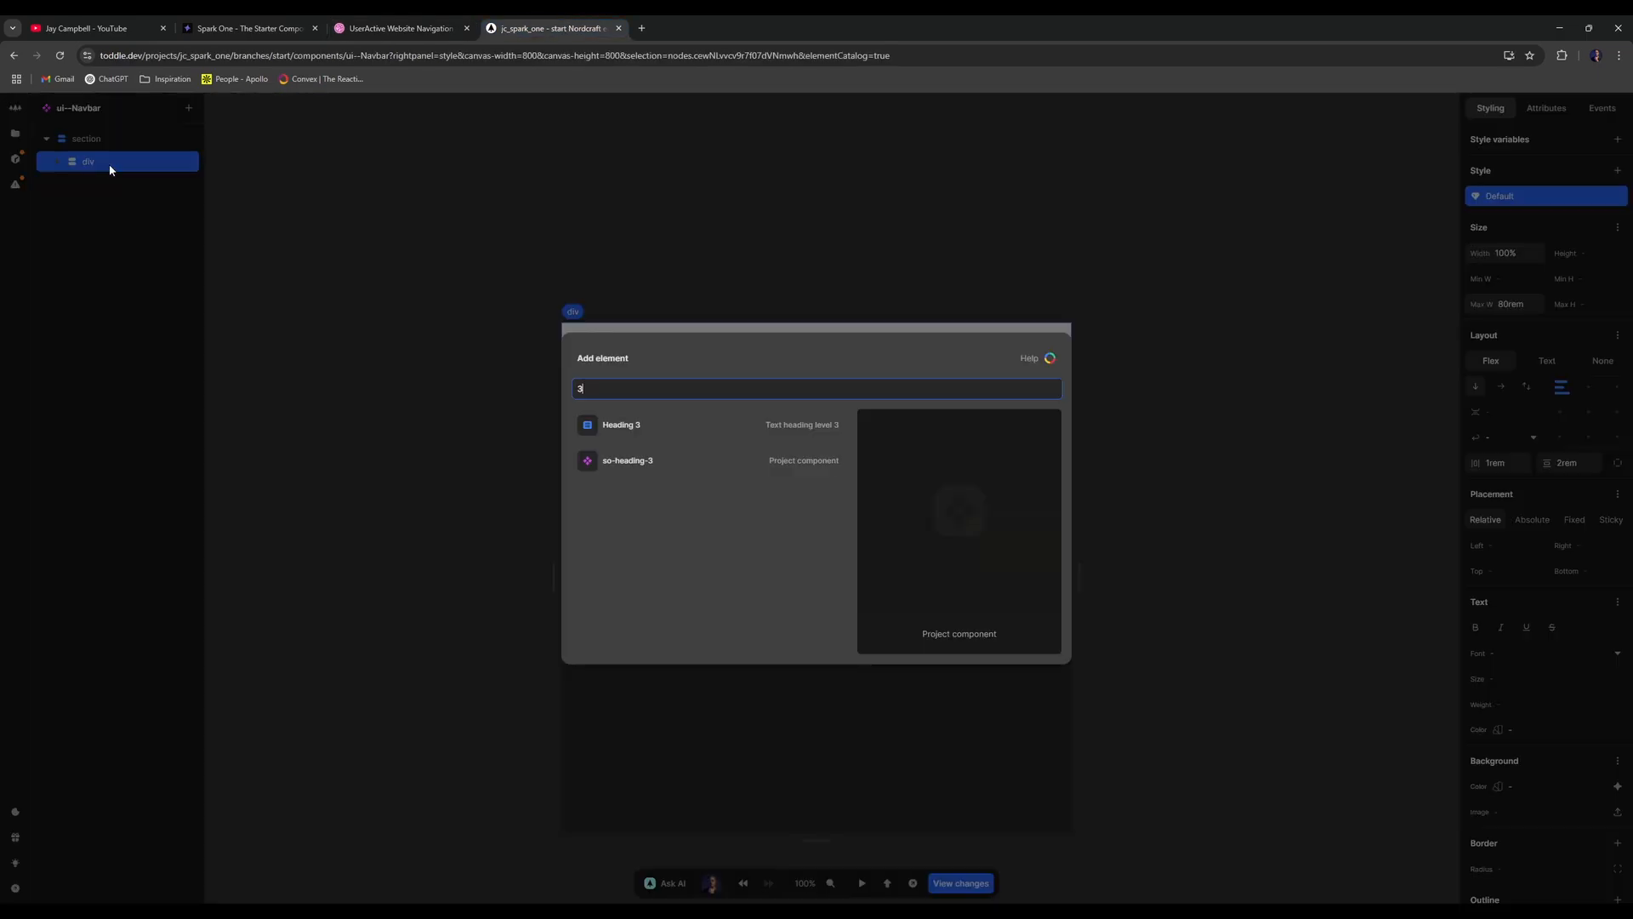
pyautogui.write('lin')
pyautogui.press('Return')
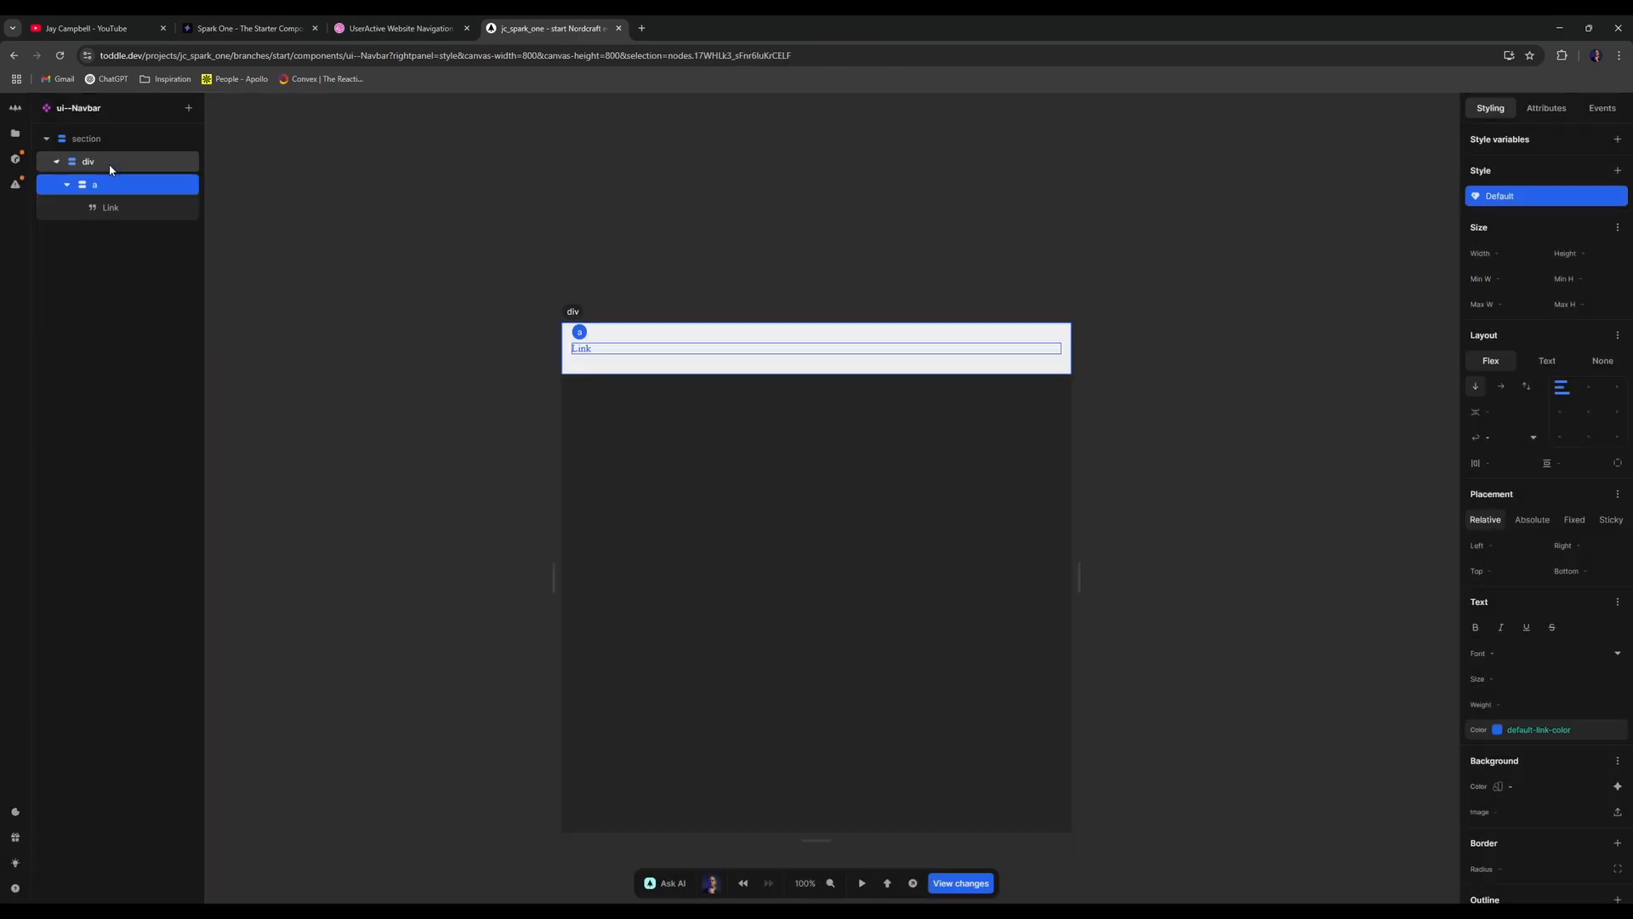
pyautogui.click(145, 207)
pyautogui.press('Delete')
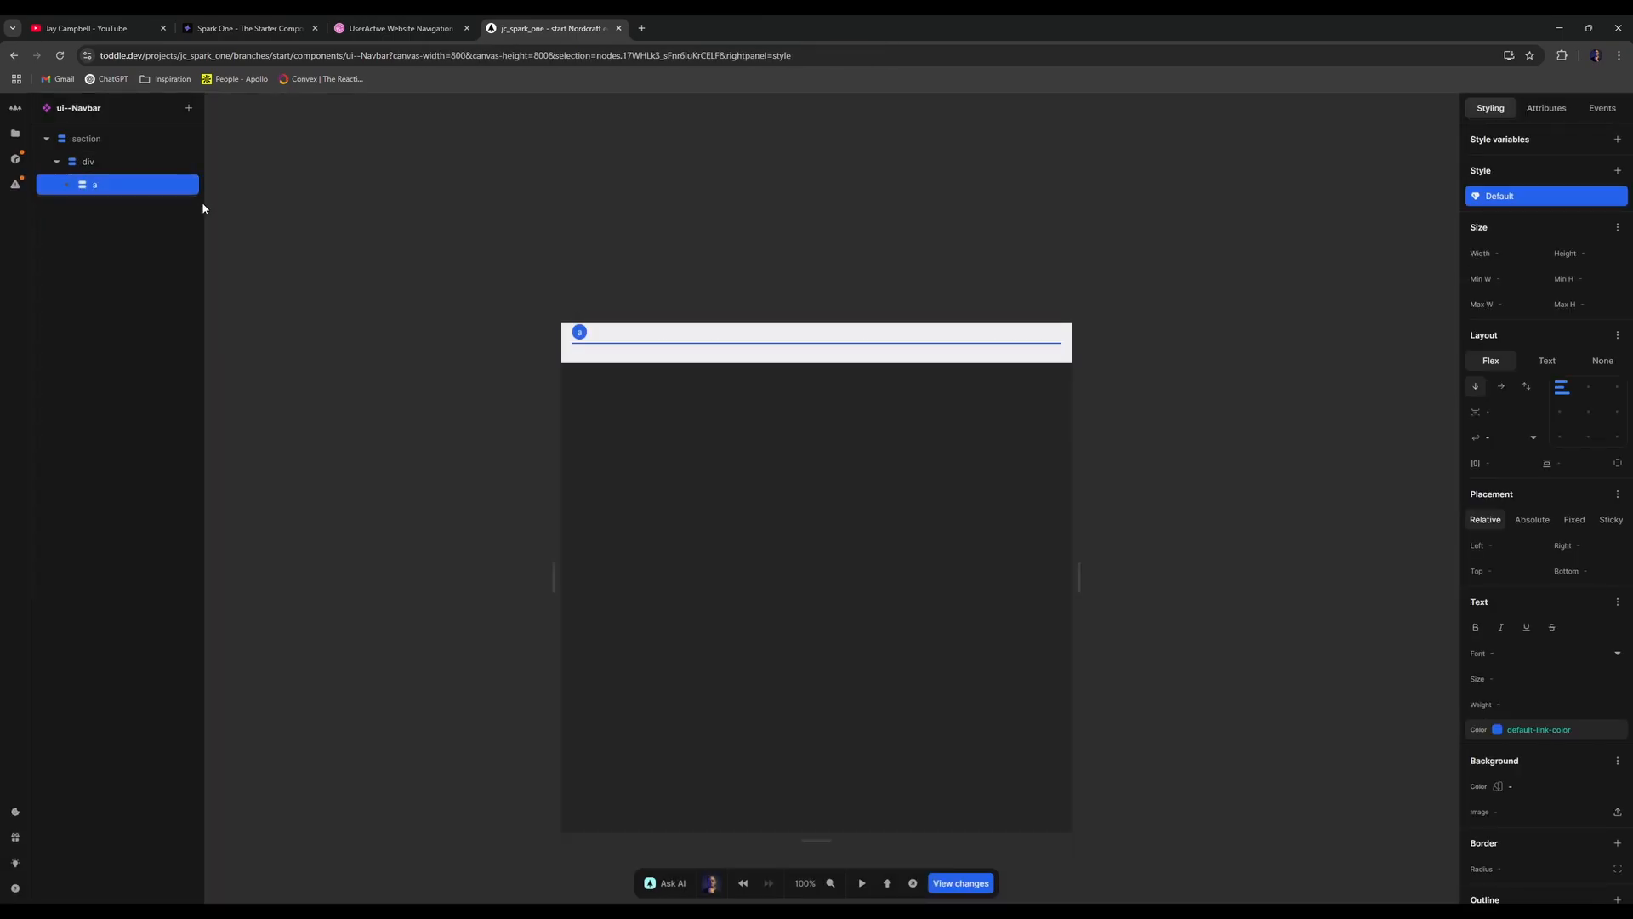
# - Place an so-paragraph component inside the link with a Text element inside it
pyautogui.write('apara')
pyautogui.press('Down')
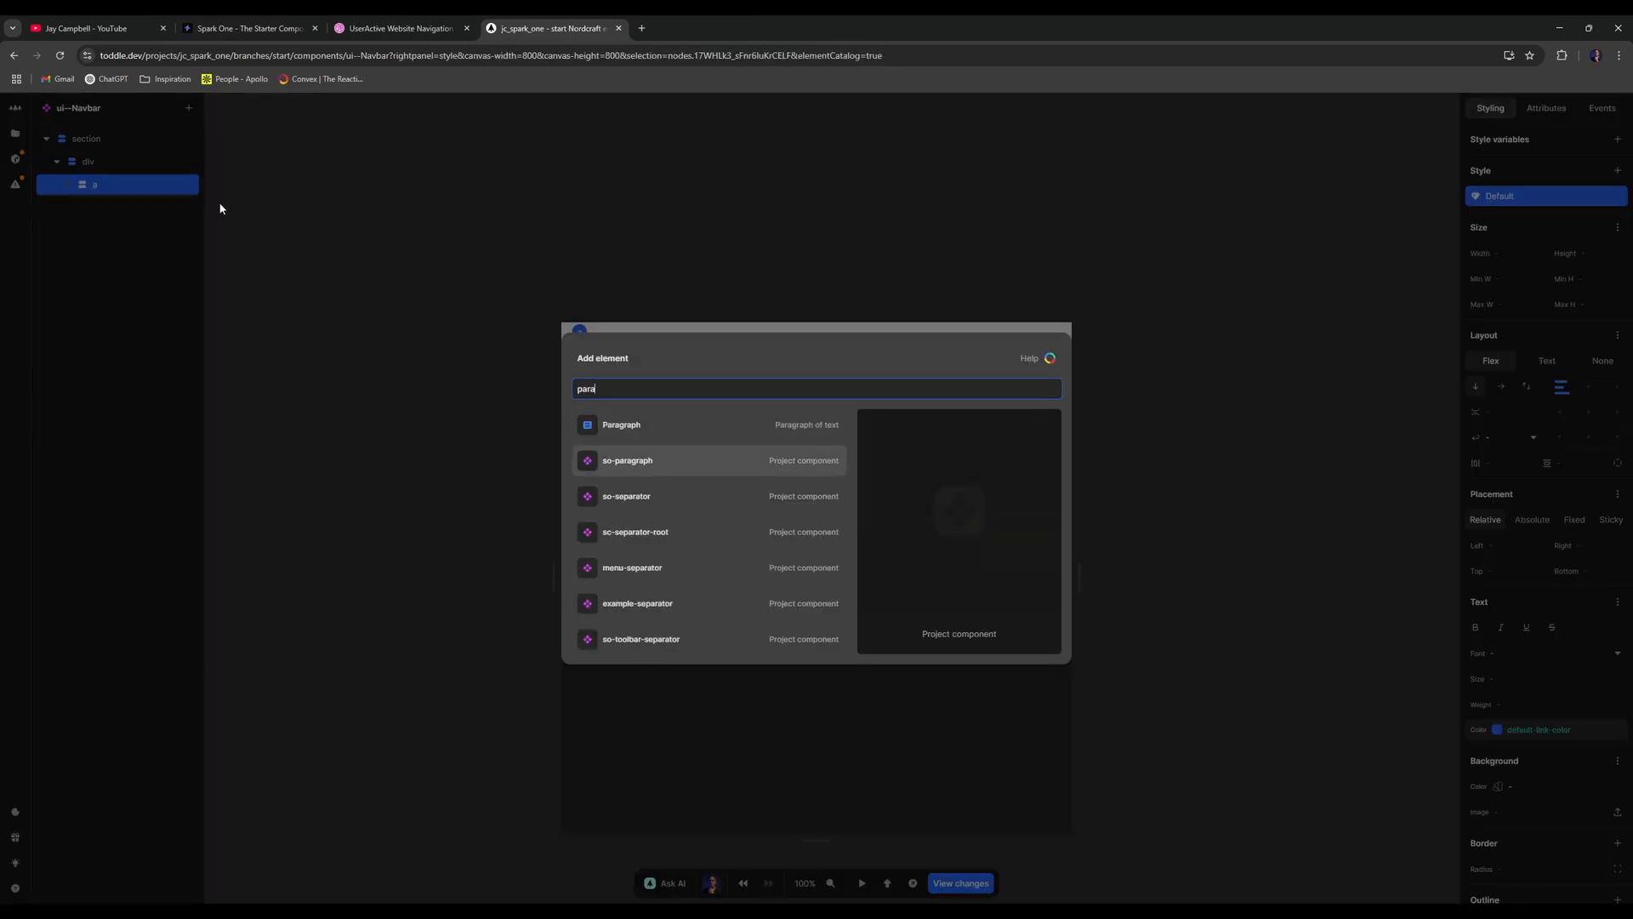
pyautogui.press('Up')
pyautogui.press('Down')
pyautogui.press('Return')
pyautogui.write('a')
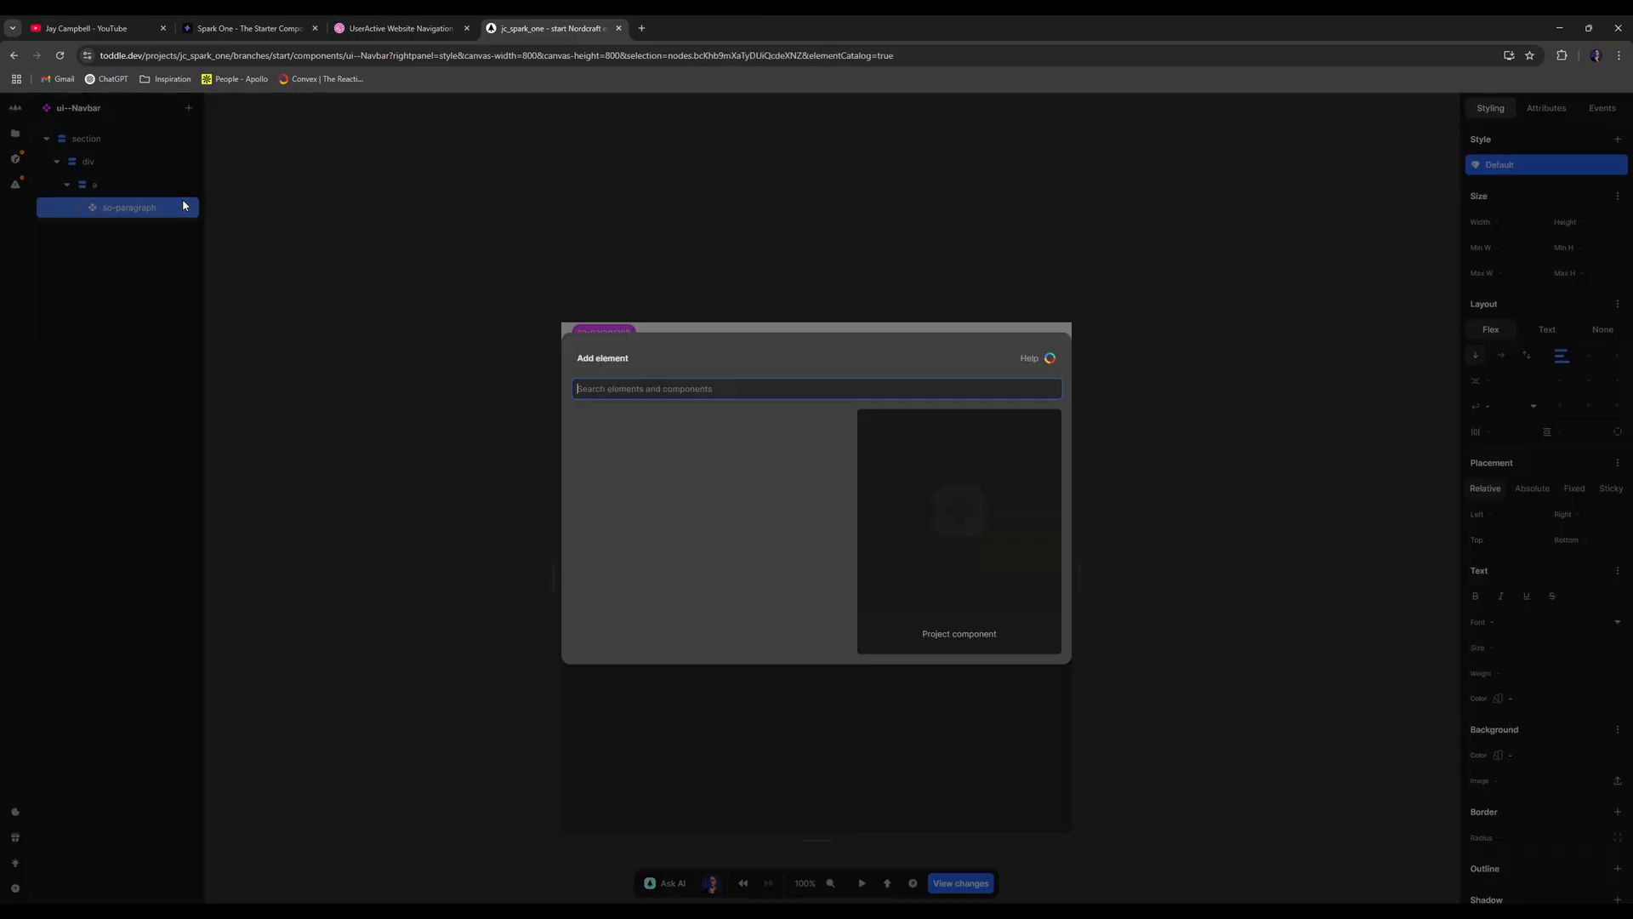
pyautogui.write('text')
pyautogui.click(638, 431)
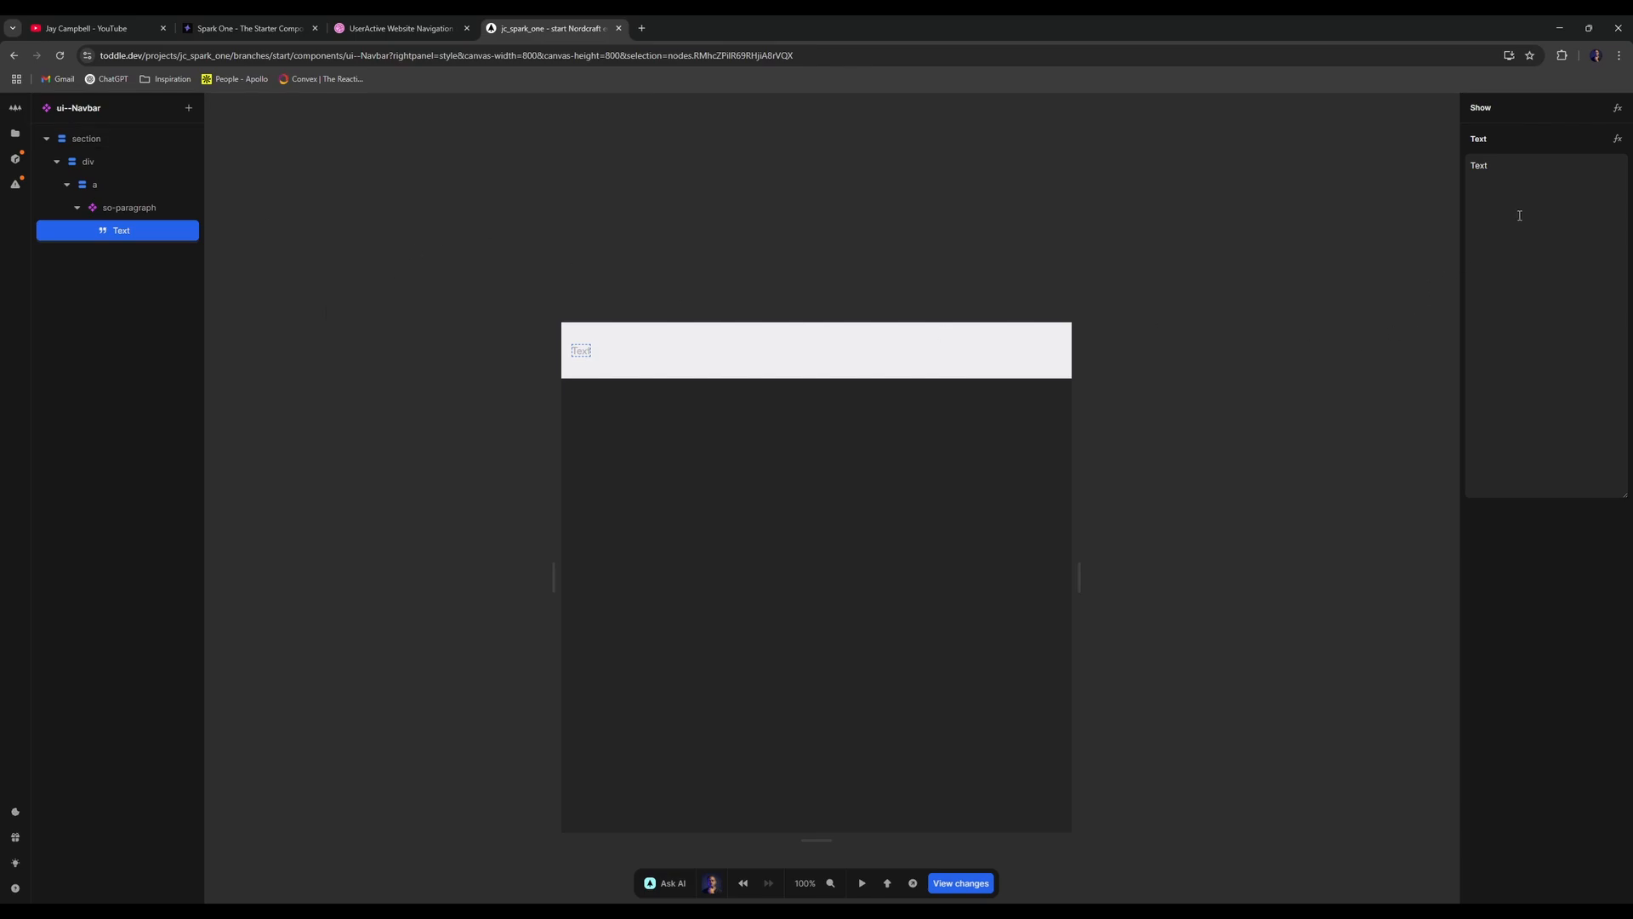
pyautogui.click(394, 24)
pyautogui.click(568, 28)
# - Change the logo text content to 'UserActive'
pyautogui.doubleClick(1607, 246)
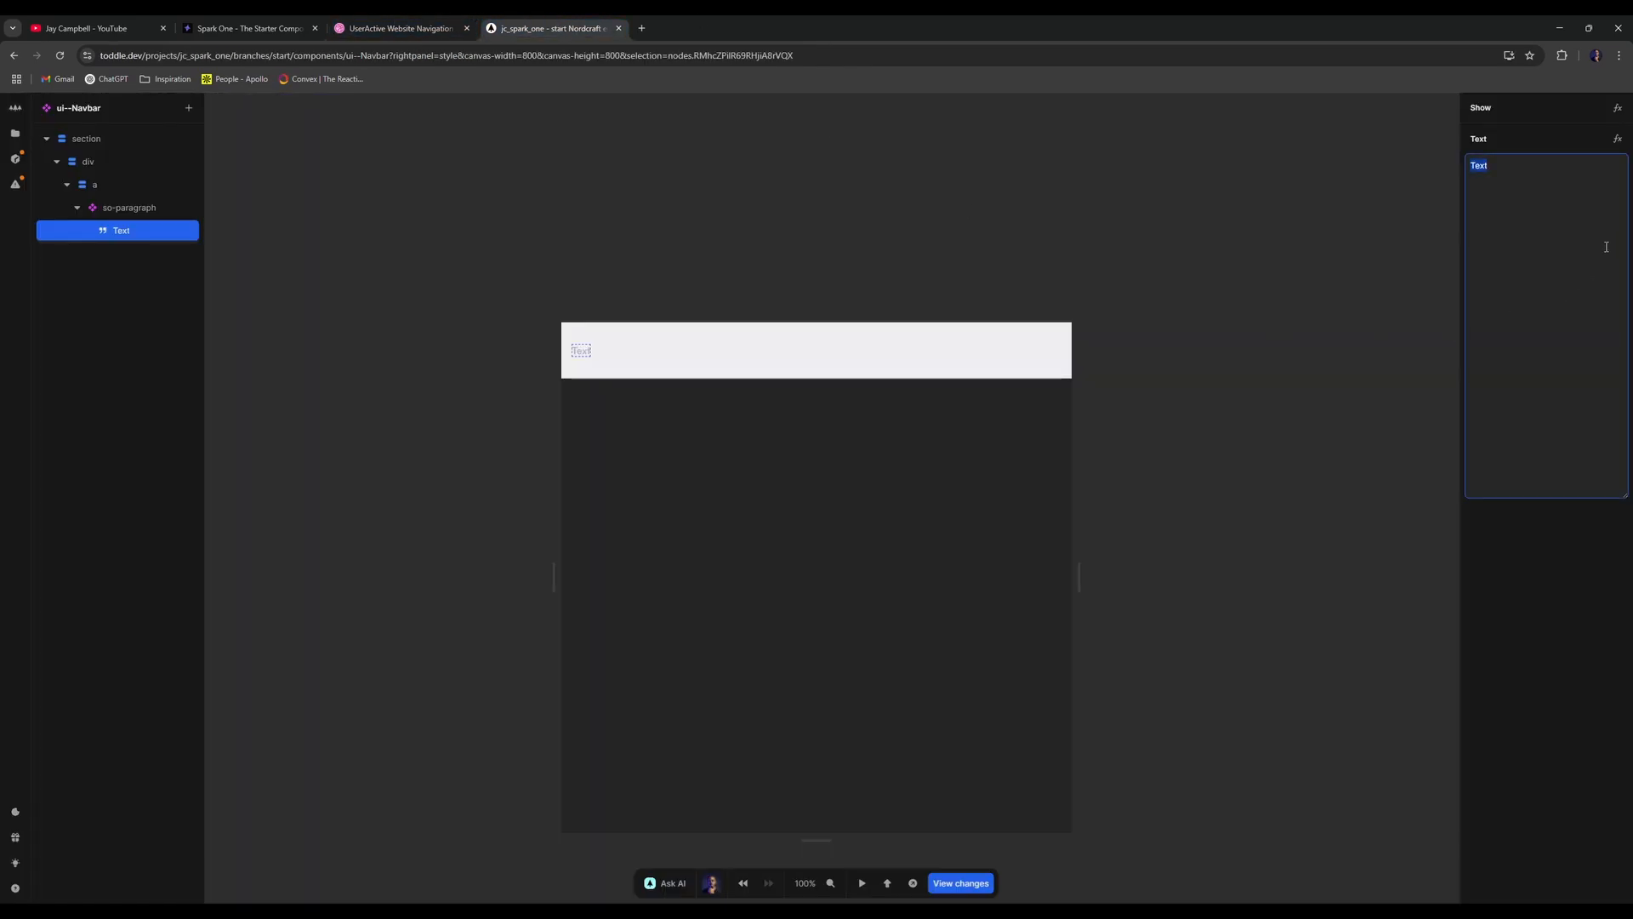
pyautogui.write('UserActive')
pyautogui.press('Escape')
pyautogui.press('Escape')
pyautogui.click(426, 24)
pyautogui.click(539, 21)
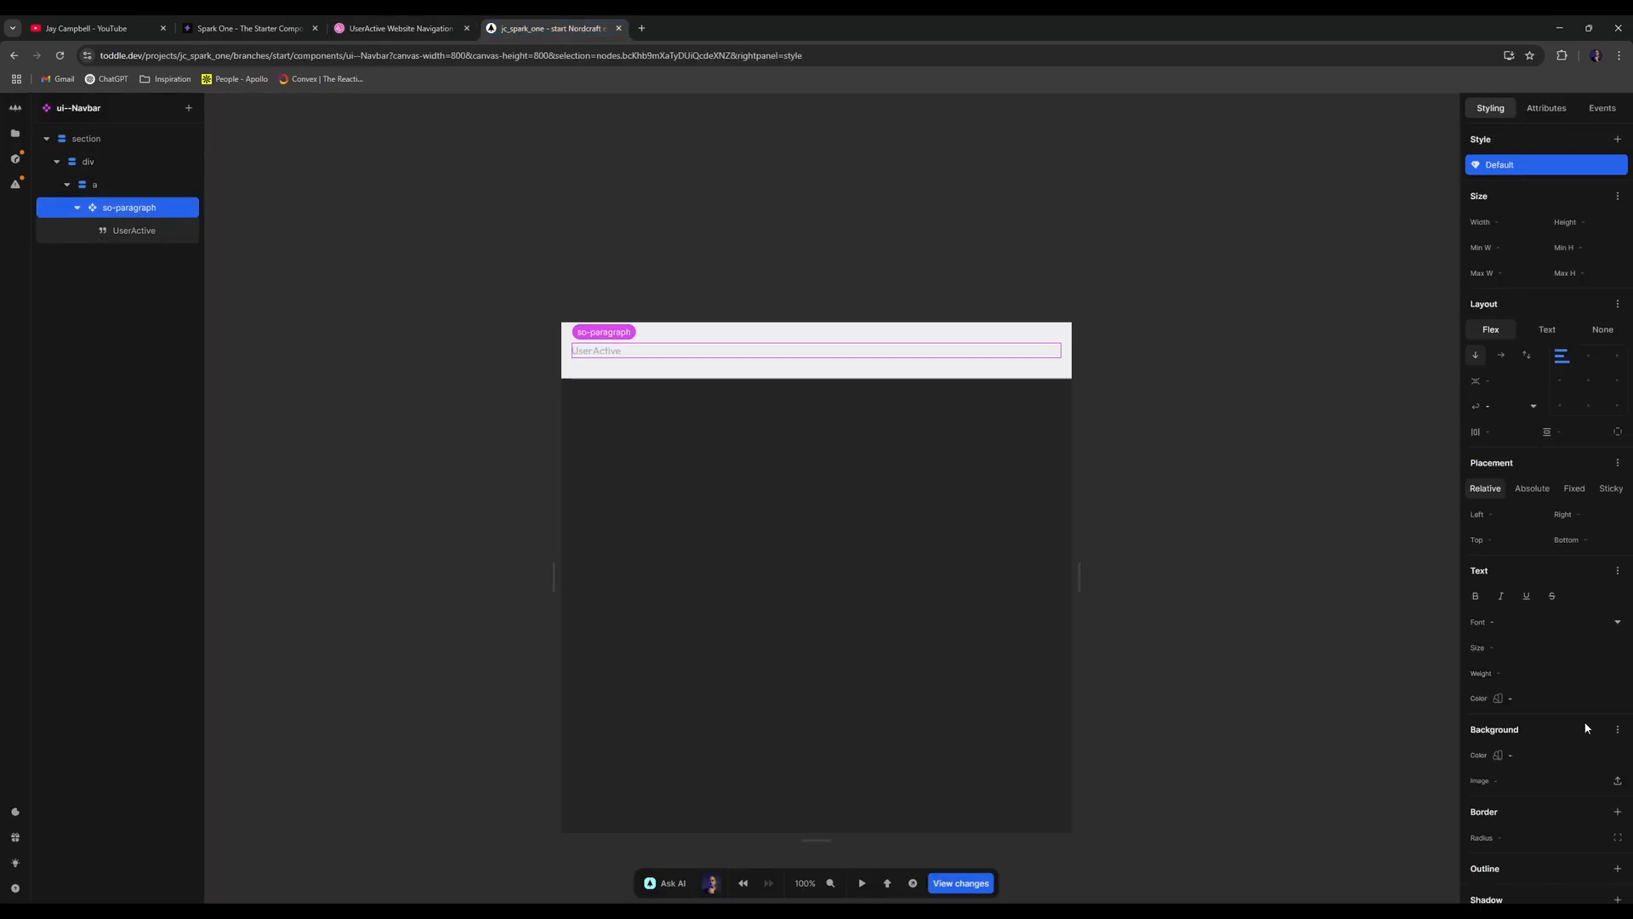
# - Try several preset sizes and settle on text-4xl (1.875rem) for the logo text
pyautogui.click(1614, 647)
pyautogui.click(1543, 750)
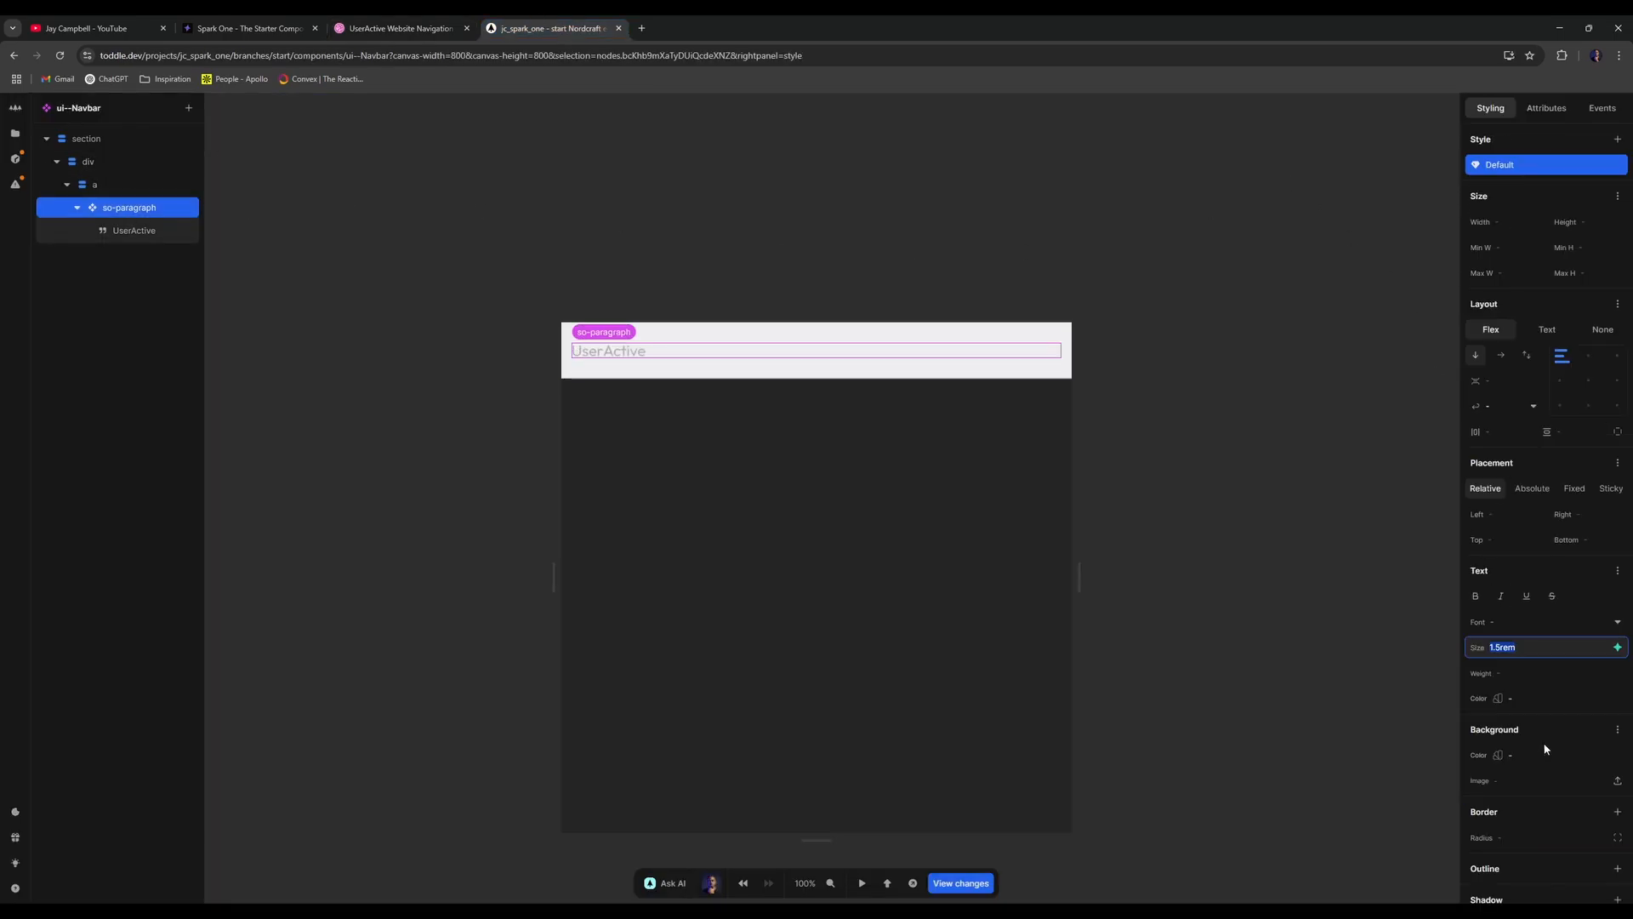
pyautogui.click(1617, 648)
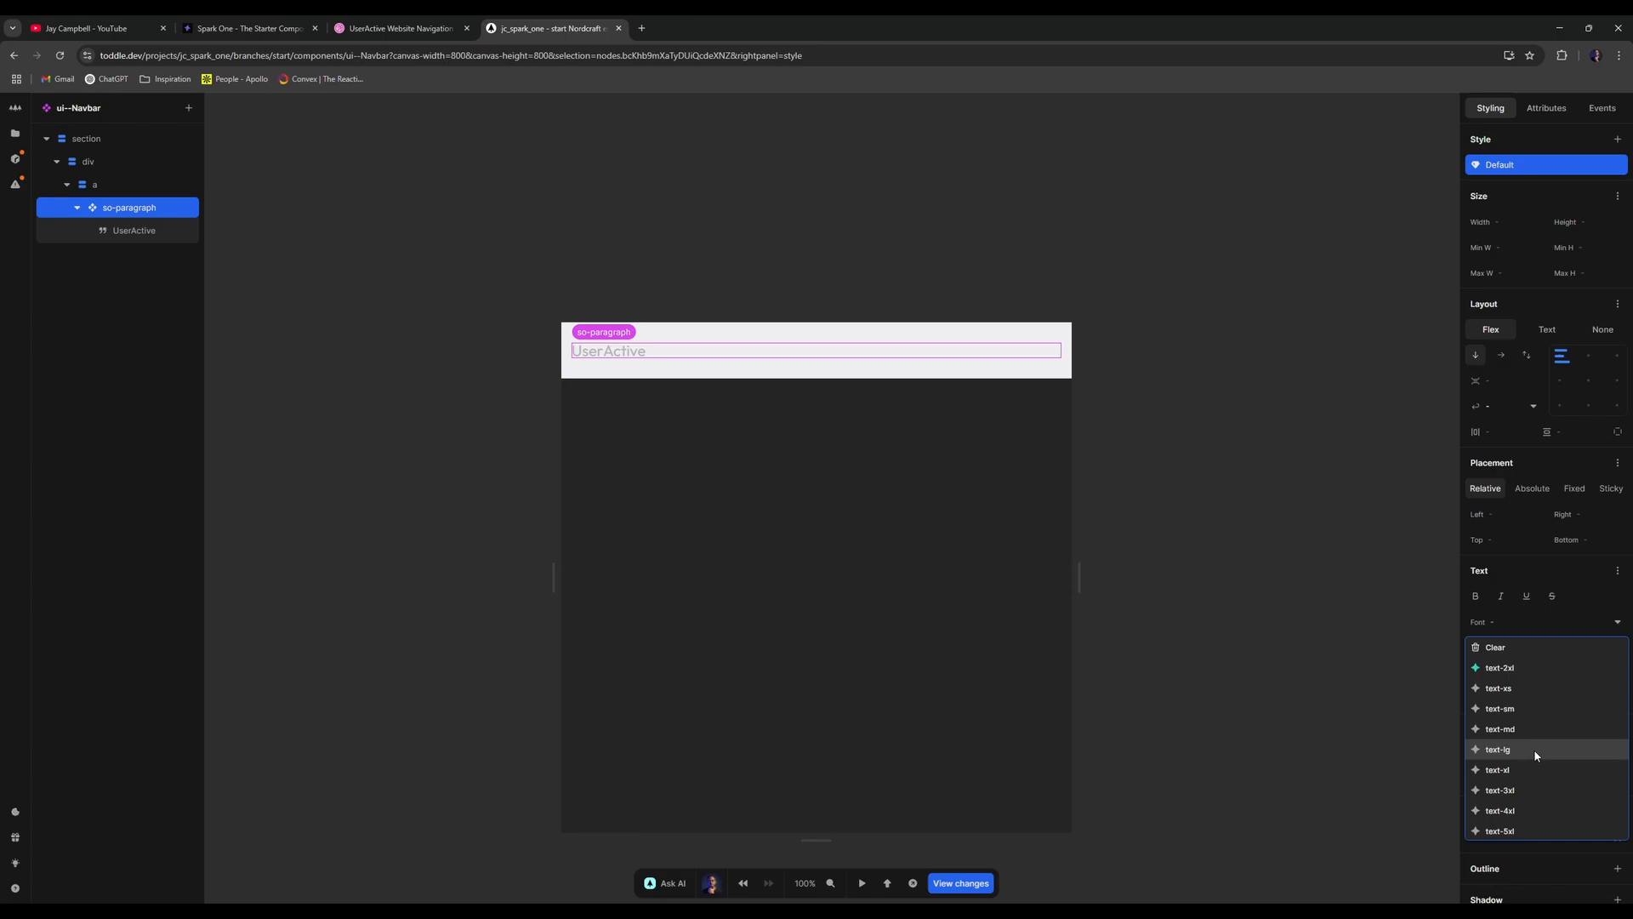
pyautogui.click(1542, 686)
pyautogui.click(1617, 647)
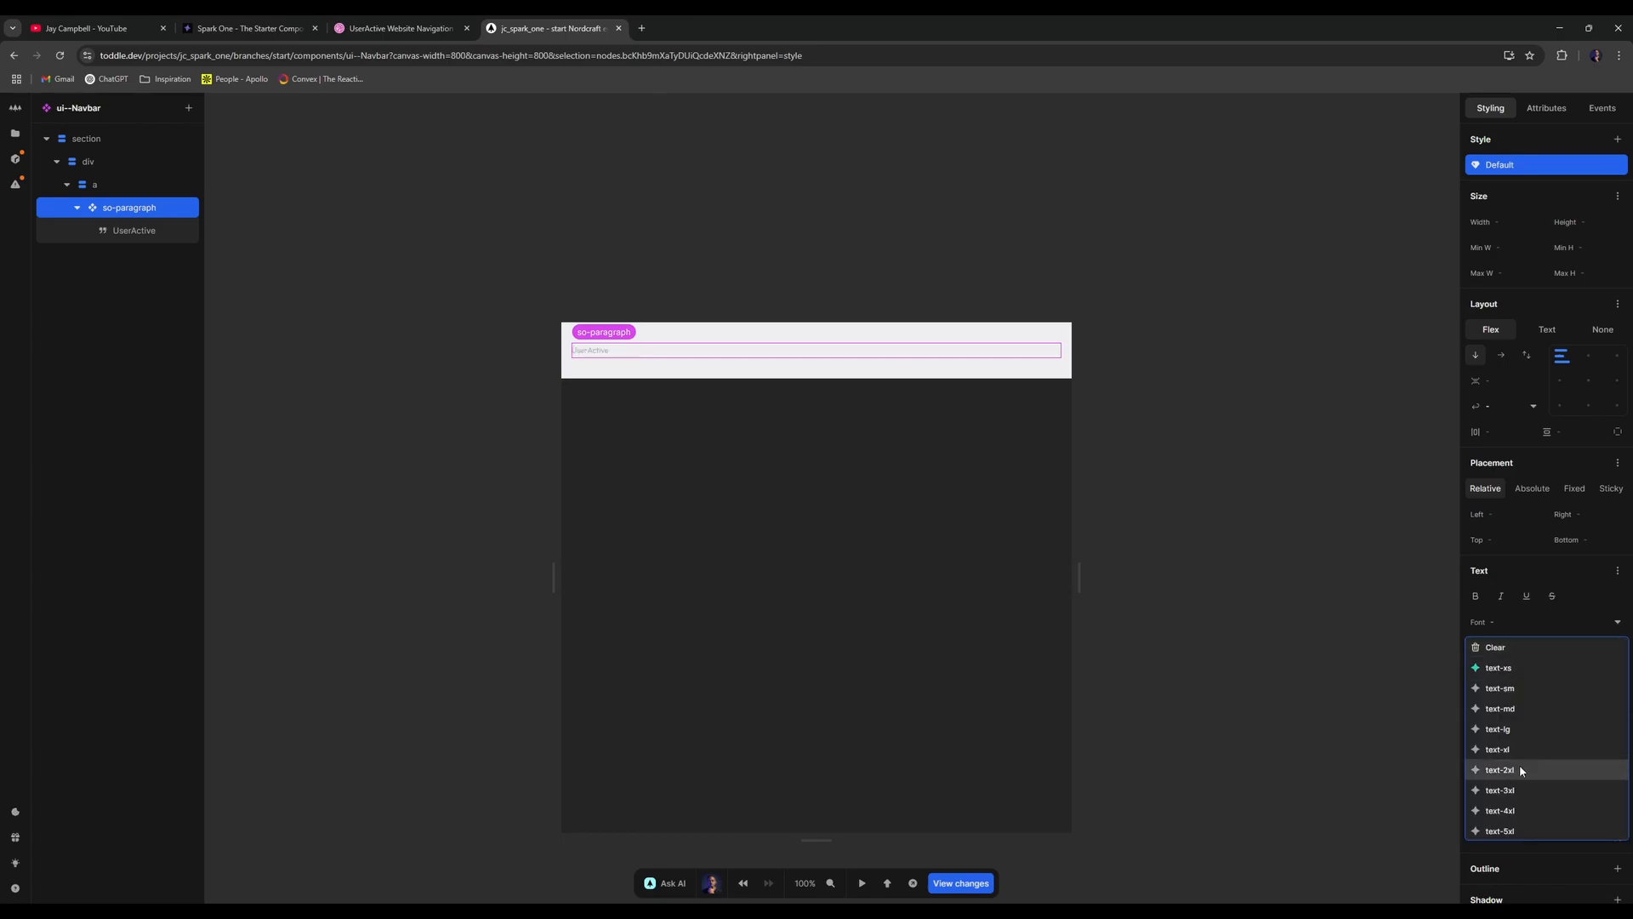
pyautogui.click(1520, 763)
pyautogui.click(1617, 647)
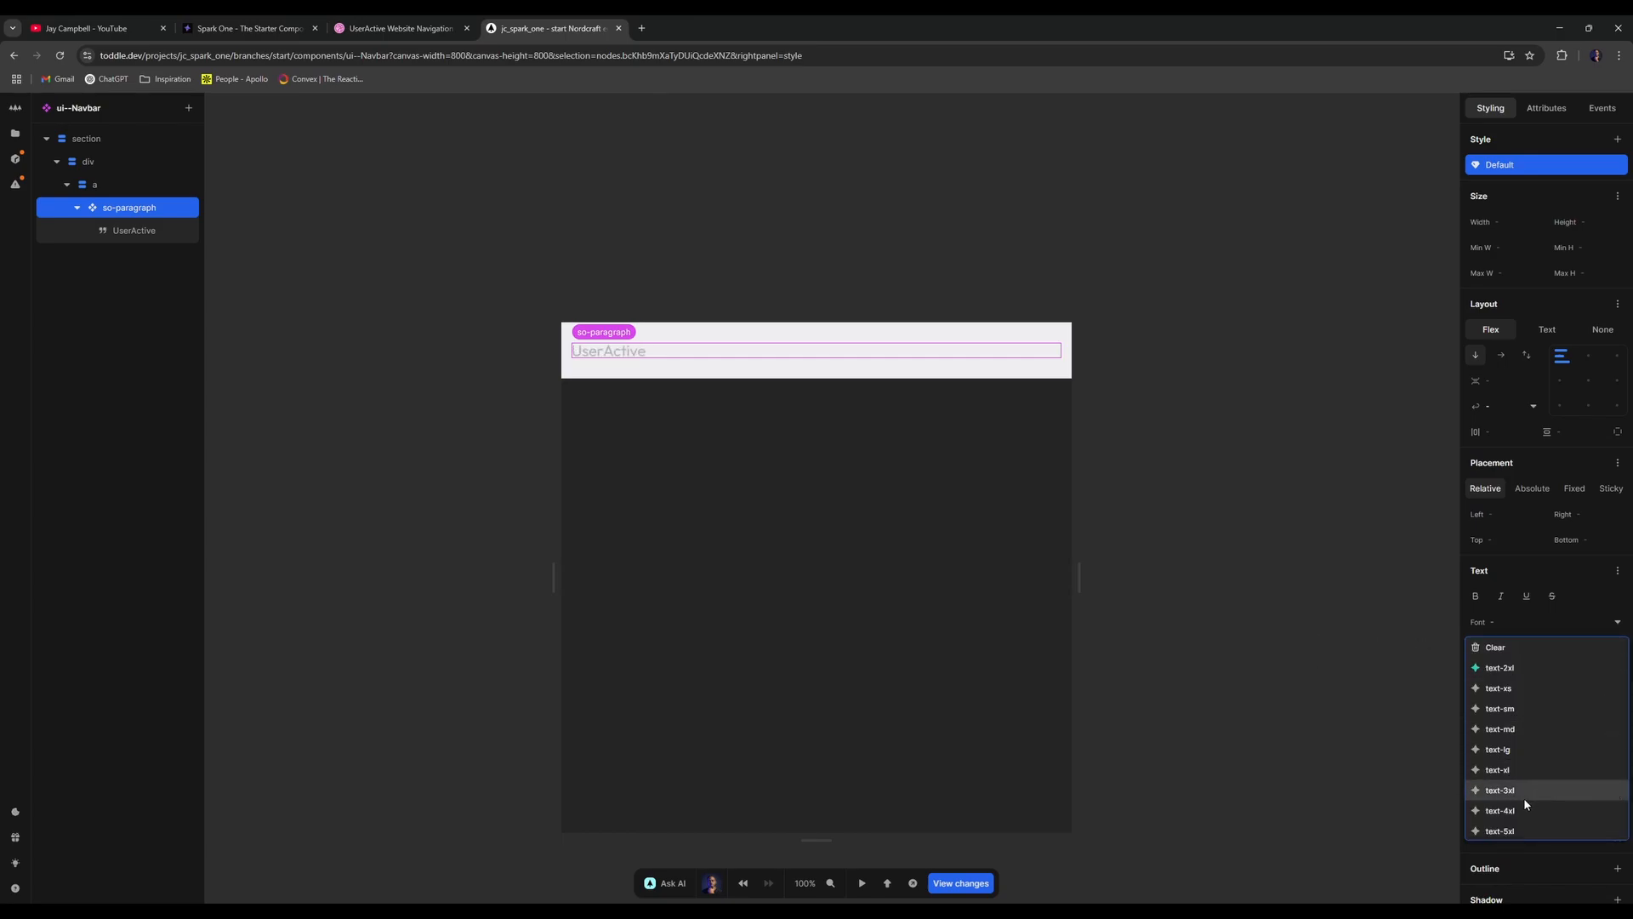
pyautogui.click(1500, 810)
pyautogui.click(463, 28)
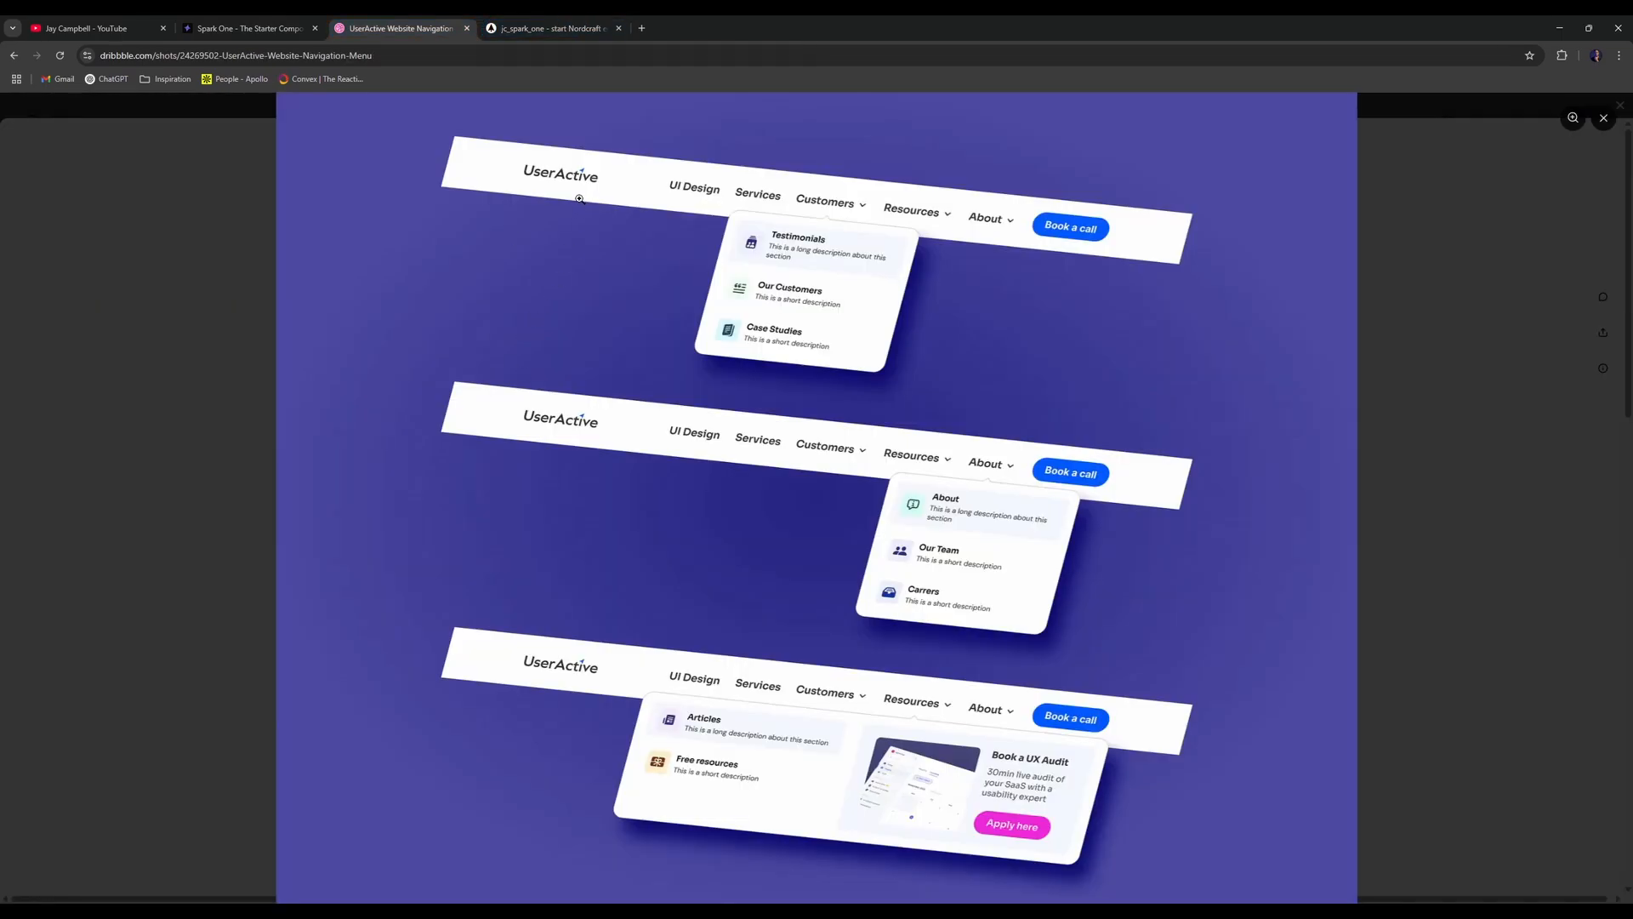
pyautogui.click(561, 24)
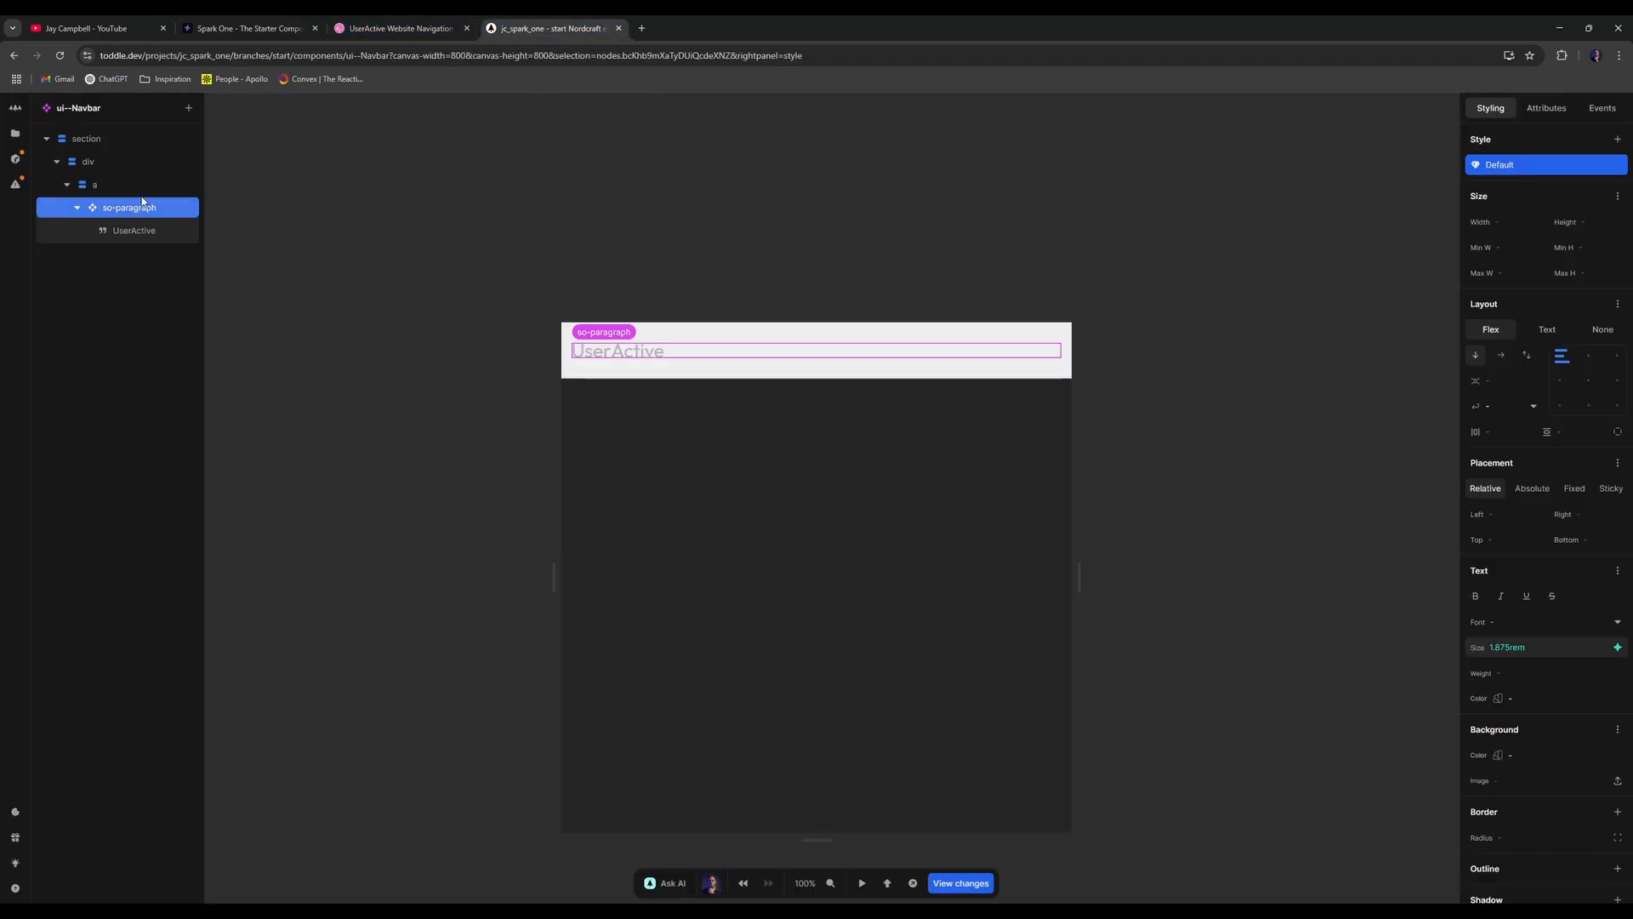
# - Set the section's text colour to neutral-2 and reselect the so-paragraph
pyautogui.click(131, 140)
pyautogui.scroll(-3, 1585, 616)
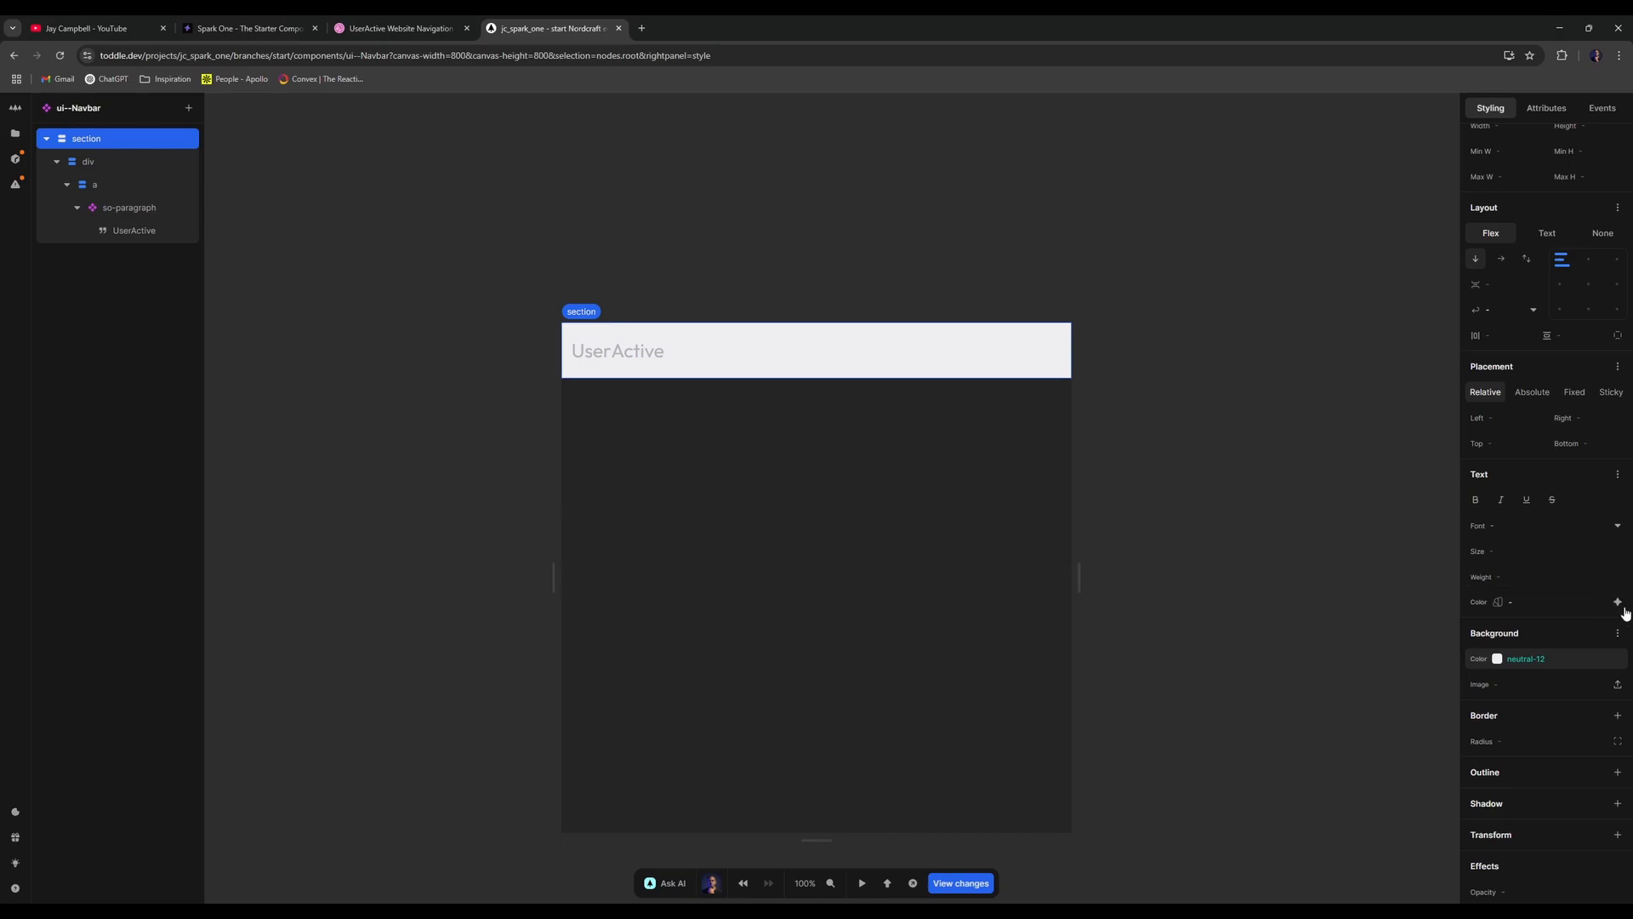
pyautogui.click(1620, 604)
pyautogui.click(1535, 522)
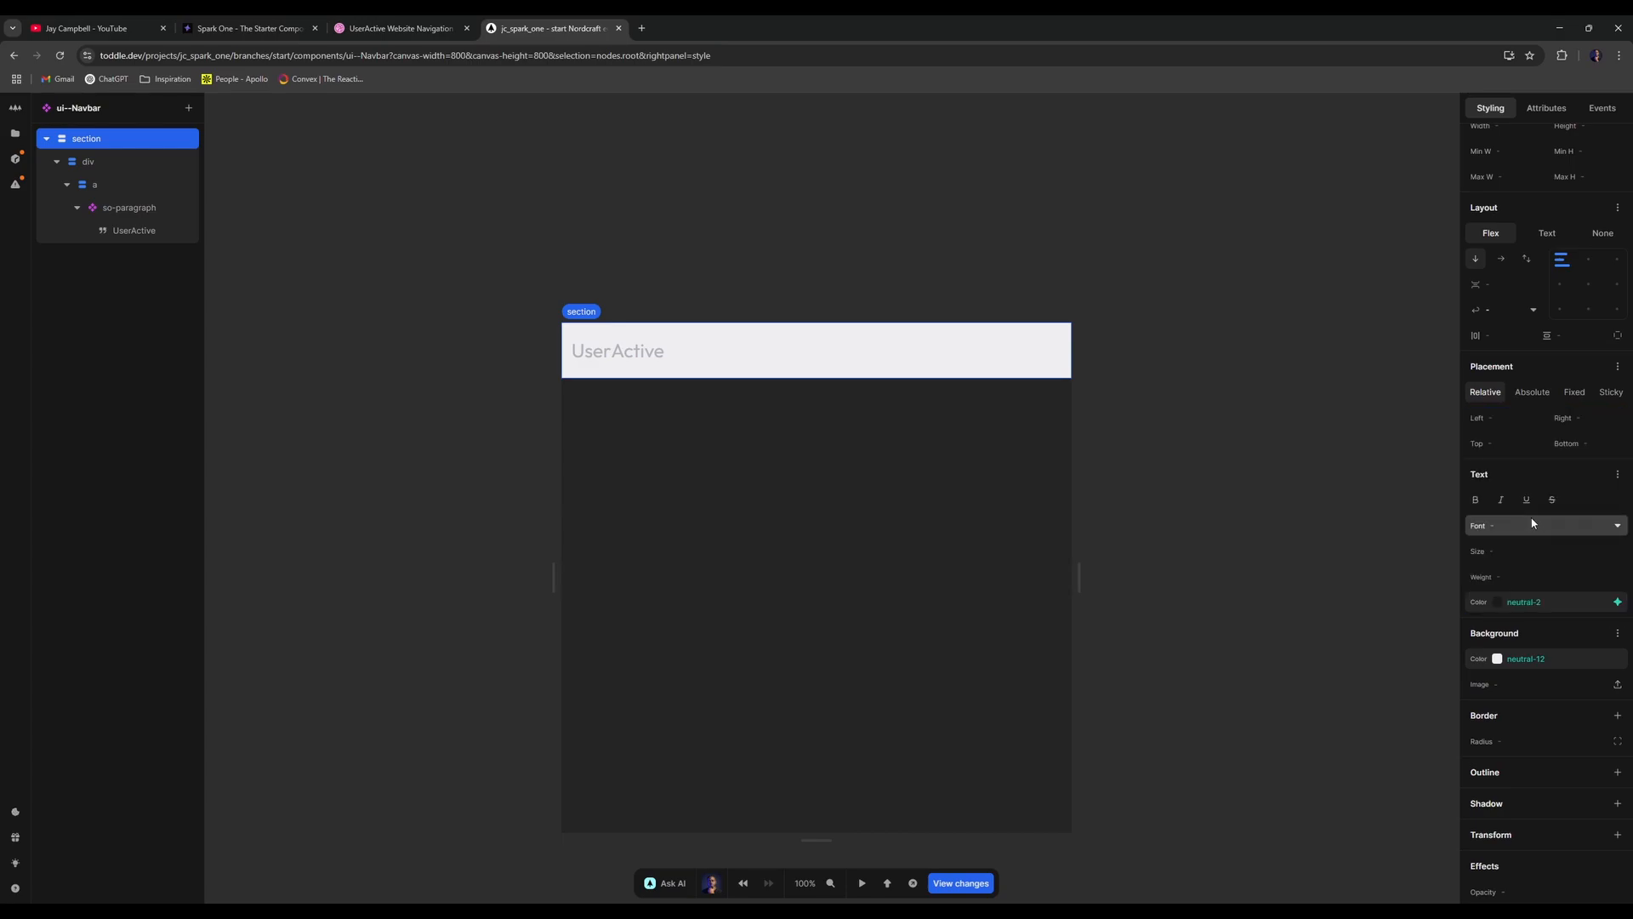
pyautogui.click(134, 209)
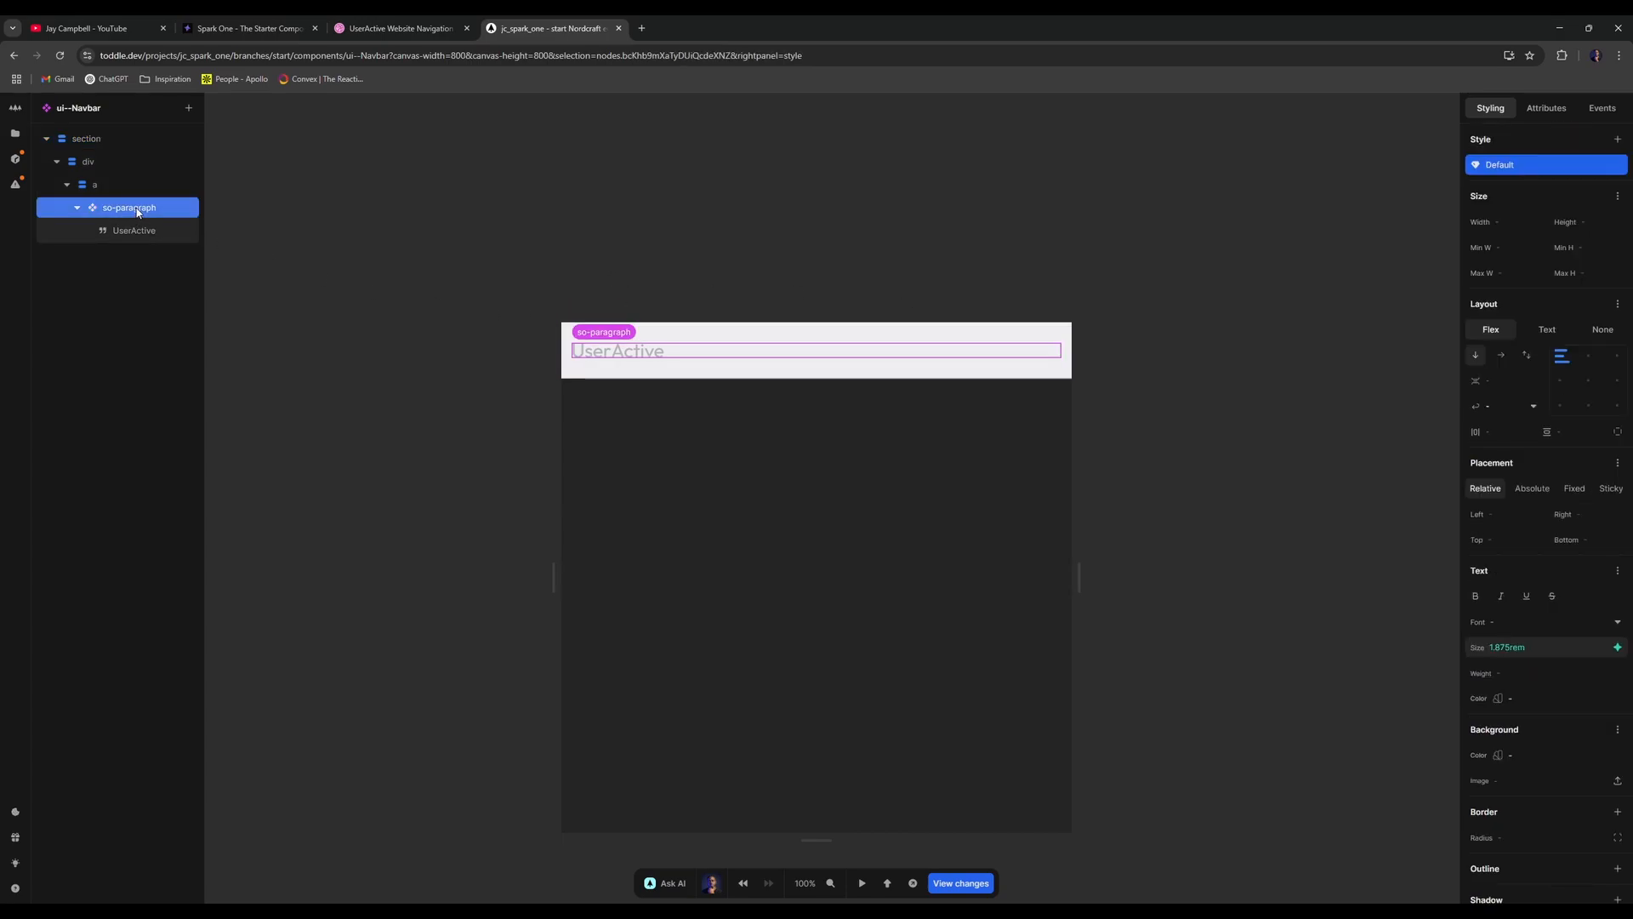
# - Change the text colour inside the so-paragraph component, then return to the Navbar
pyautogui.doubleClick(138, 210)
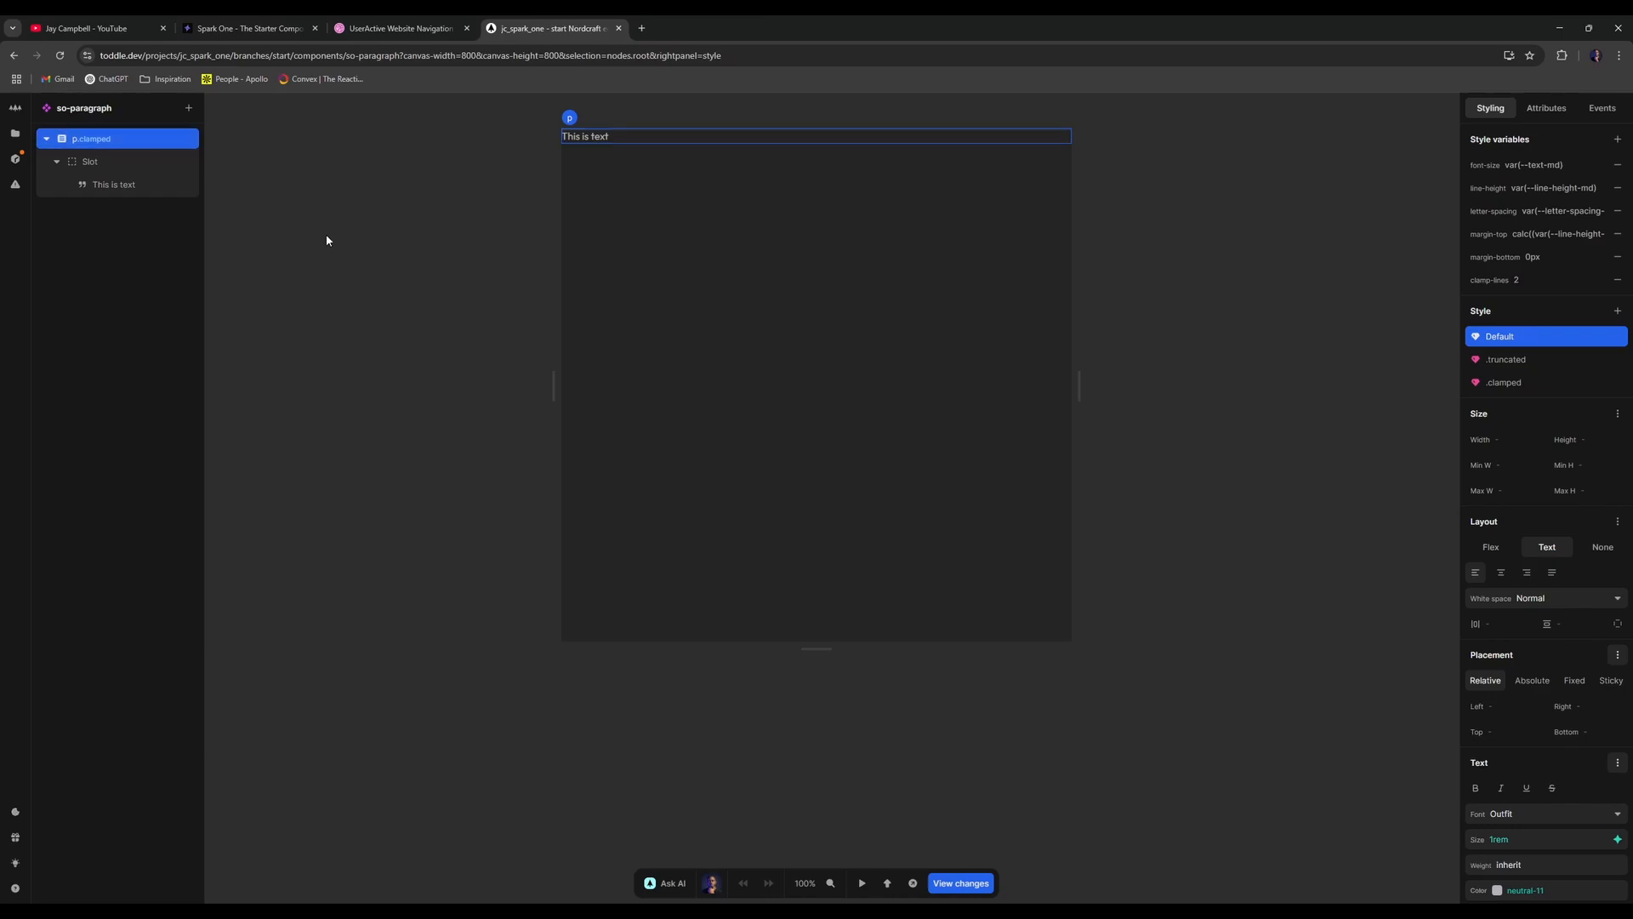
pyautogui.scroll(-3, 1548, 510)
pyautogui.click(1616, 697)
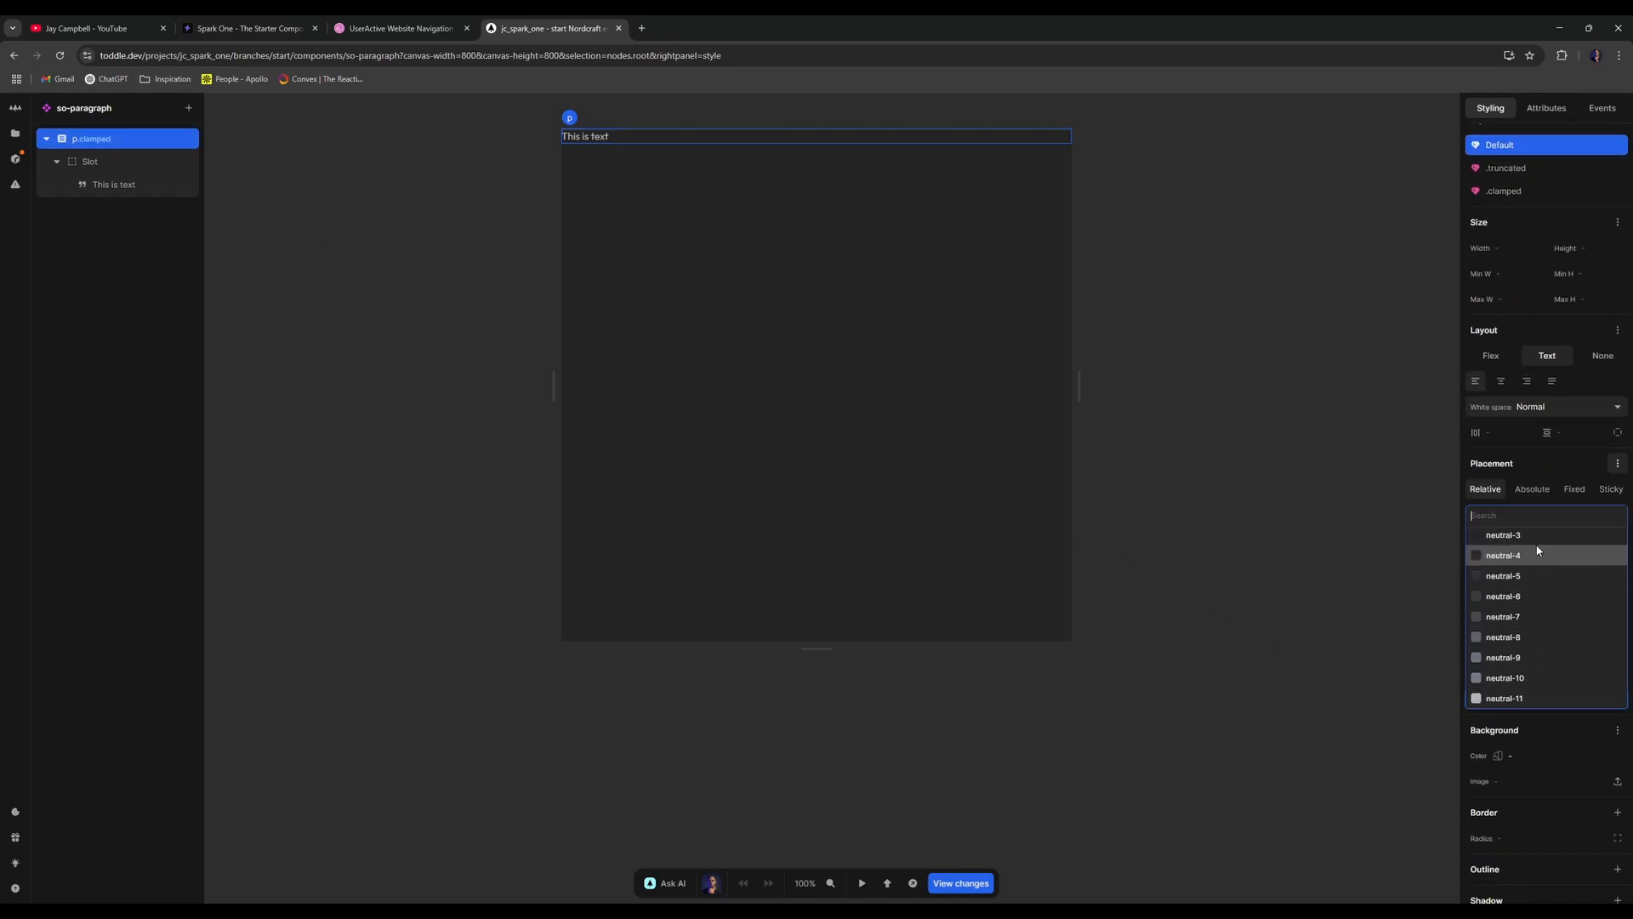
pyautogui.scroll(2, 1537, 551)
pyautogui.click(1523, 558)
pyautogui.hotkey('alt', 'Left')
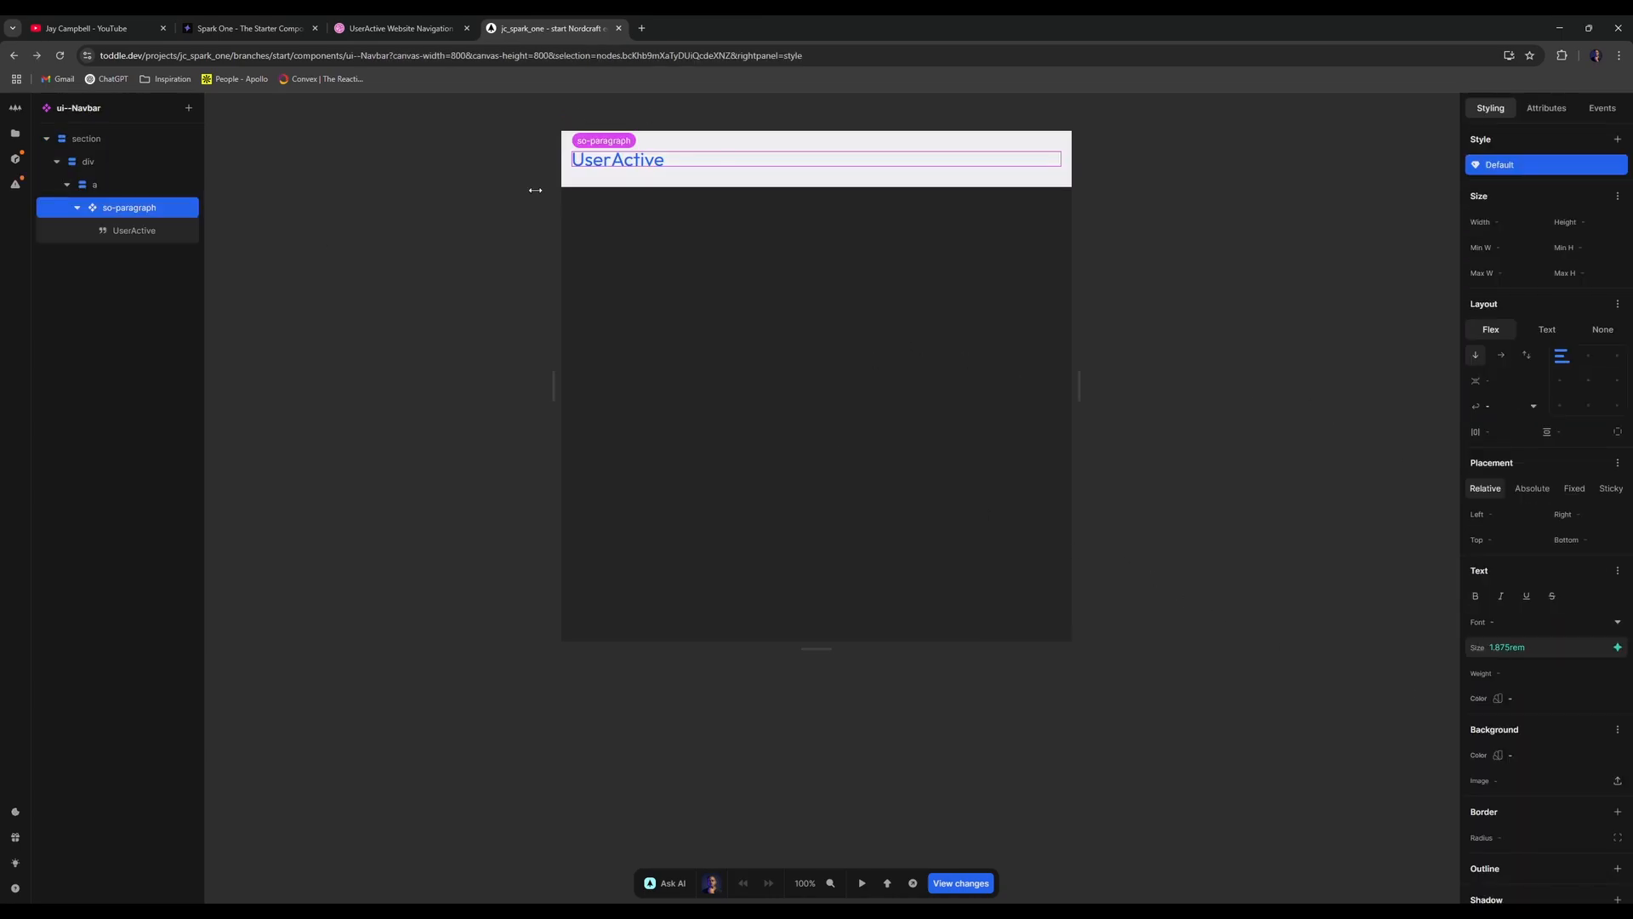
# - Give the link a darker text colour and preview it against the Dribbble reference
pyautogui.click(110, 185)
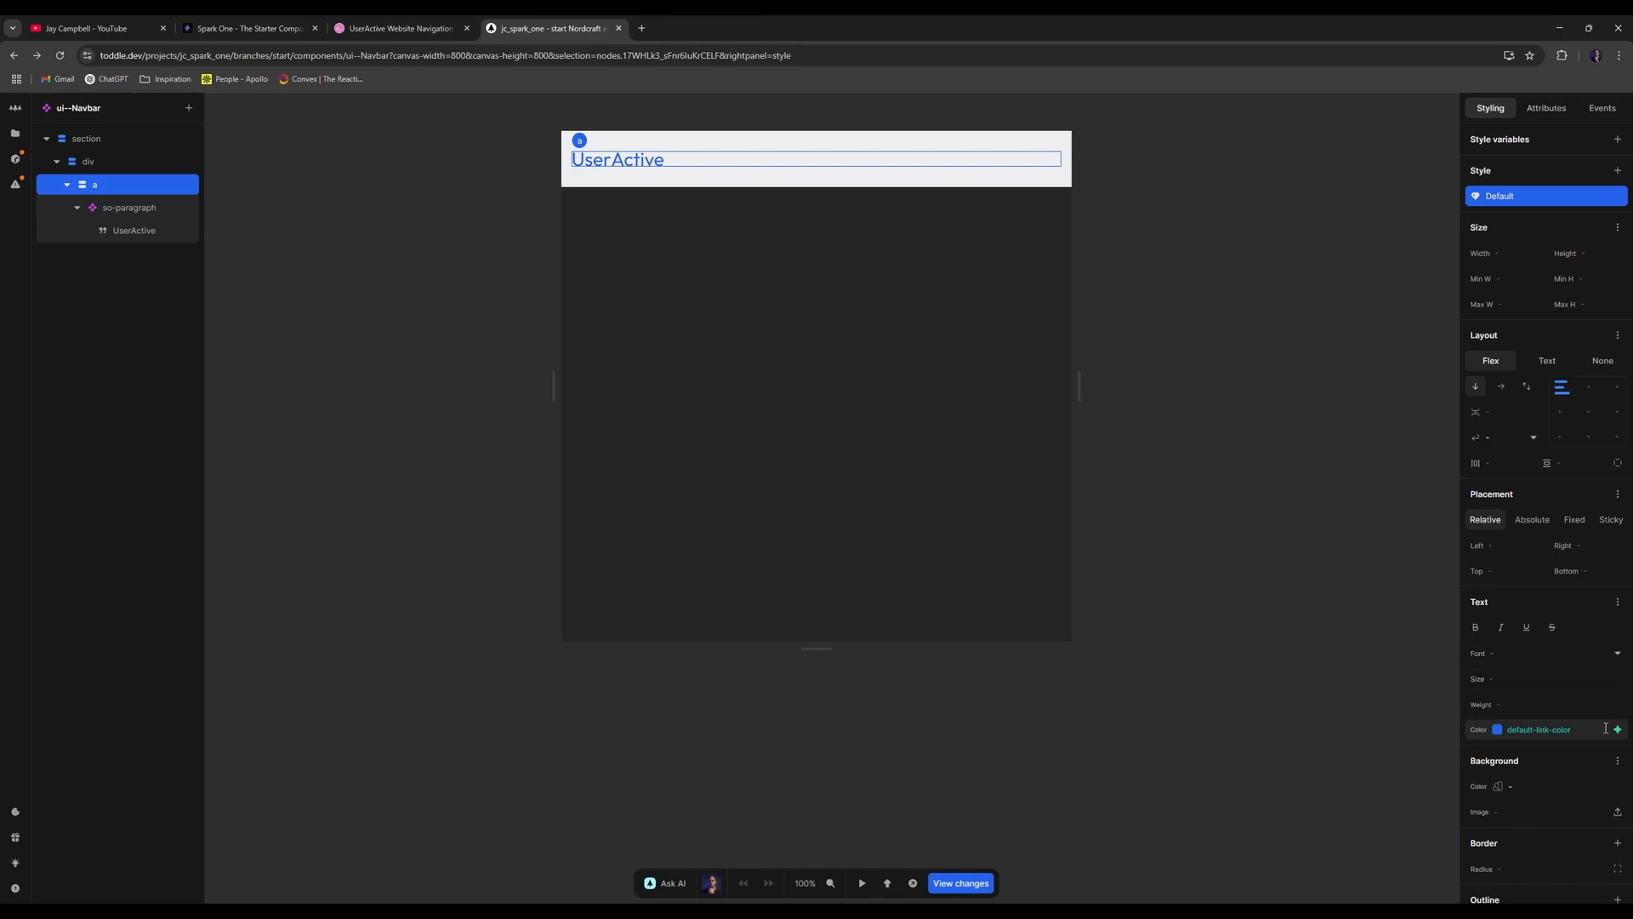
pyautogui.click(1616, 729)
pyautogui.click(1531, 567)
pyautogui.click(523, 107)
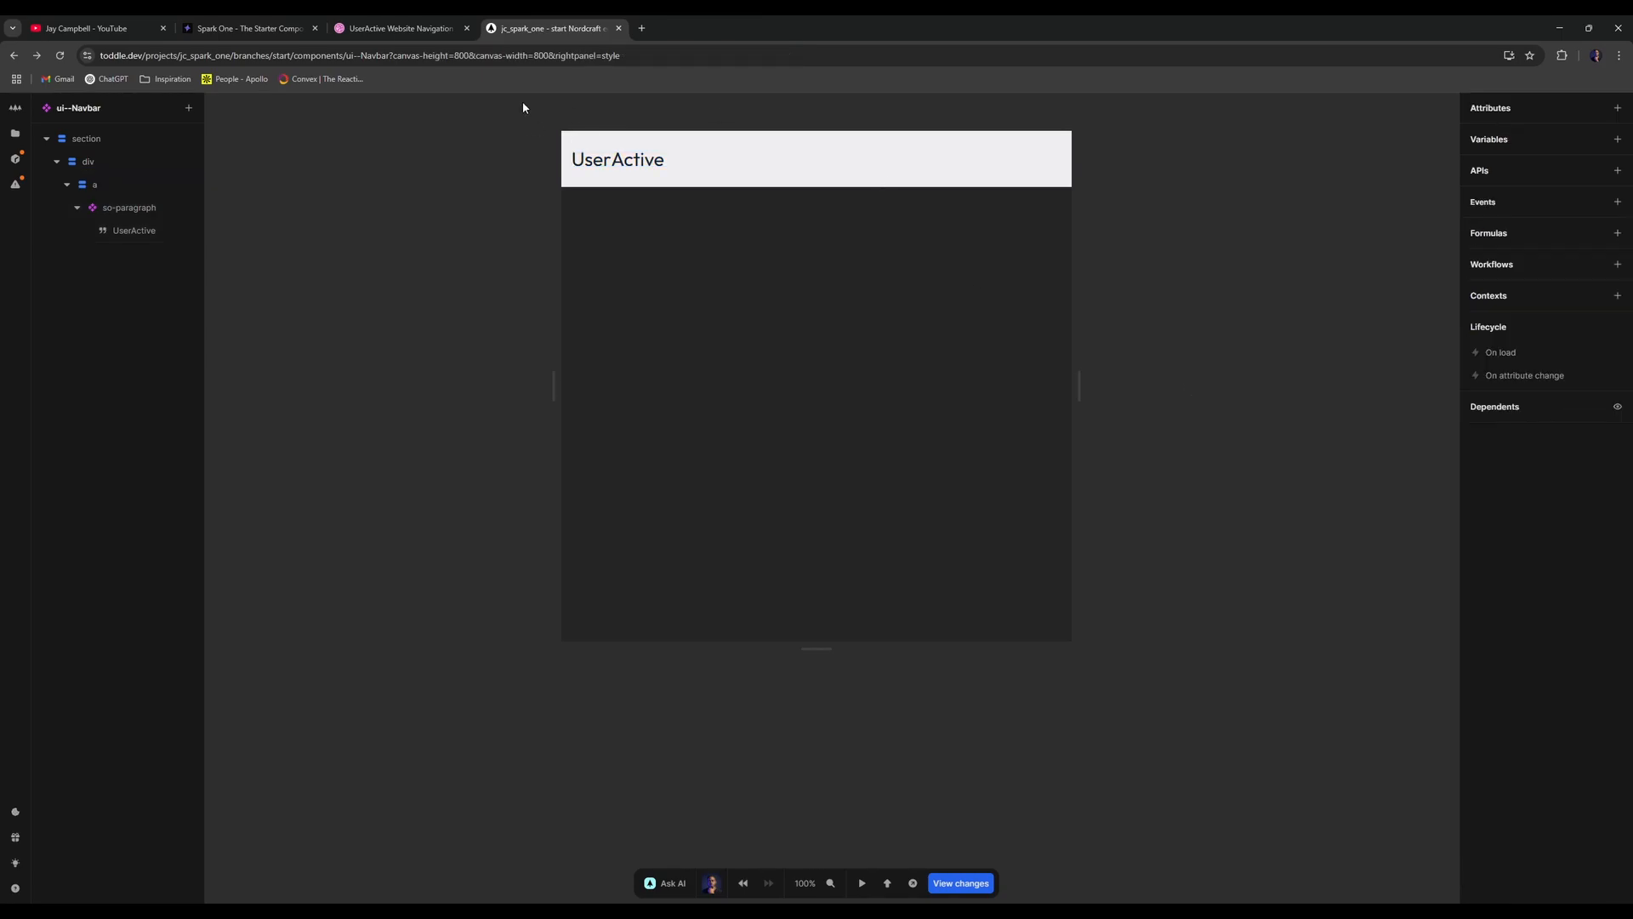
pyautogui.click(418, 23)
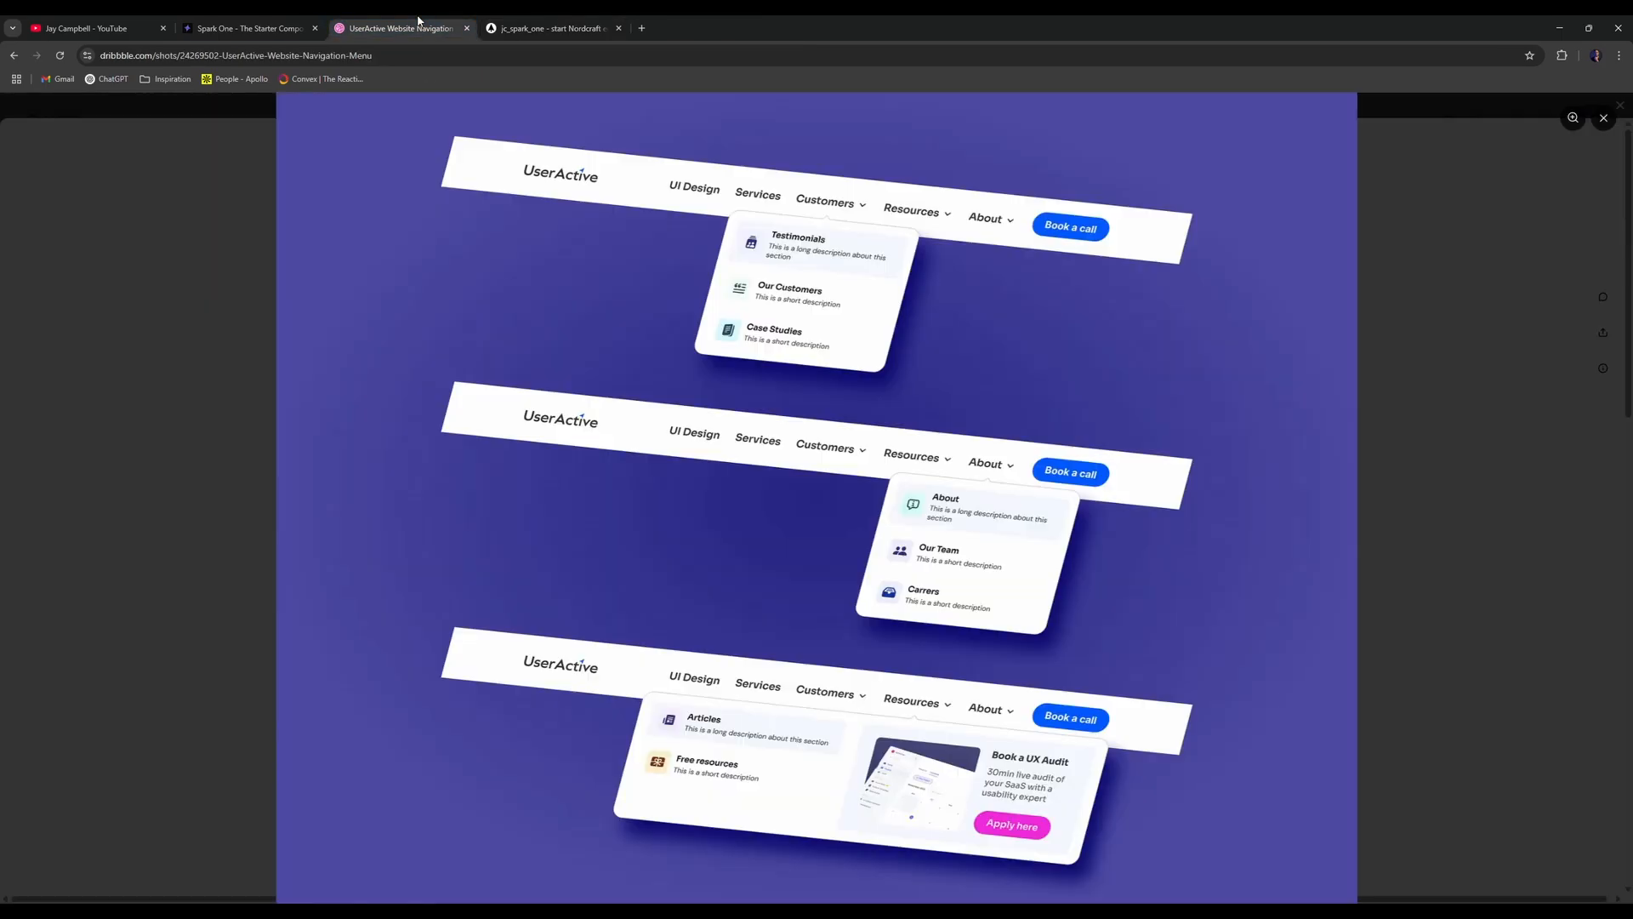
pyautogui.click(574, 21)
# - Try 600, normal and semi-bold weights on the logo text, ending at weight 400
pyautogui.click(133, 230)
pyautogui.click(129, 208)
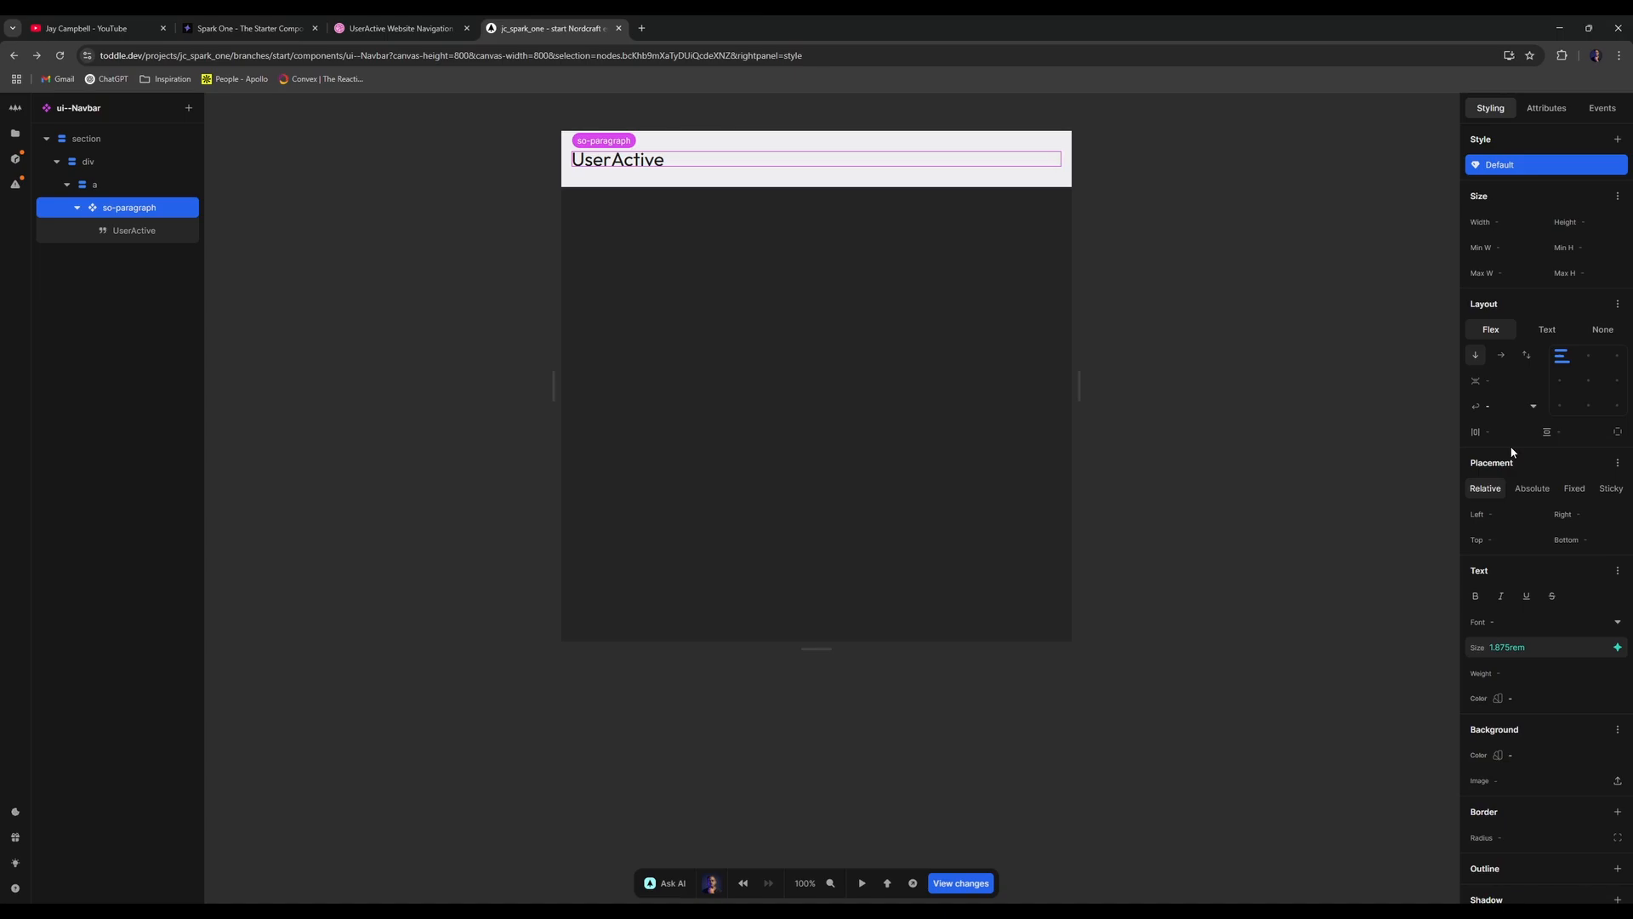
pyautogui.click(1607, 673)
pyautogui.click(1540, 731)
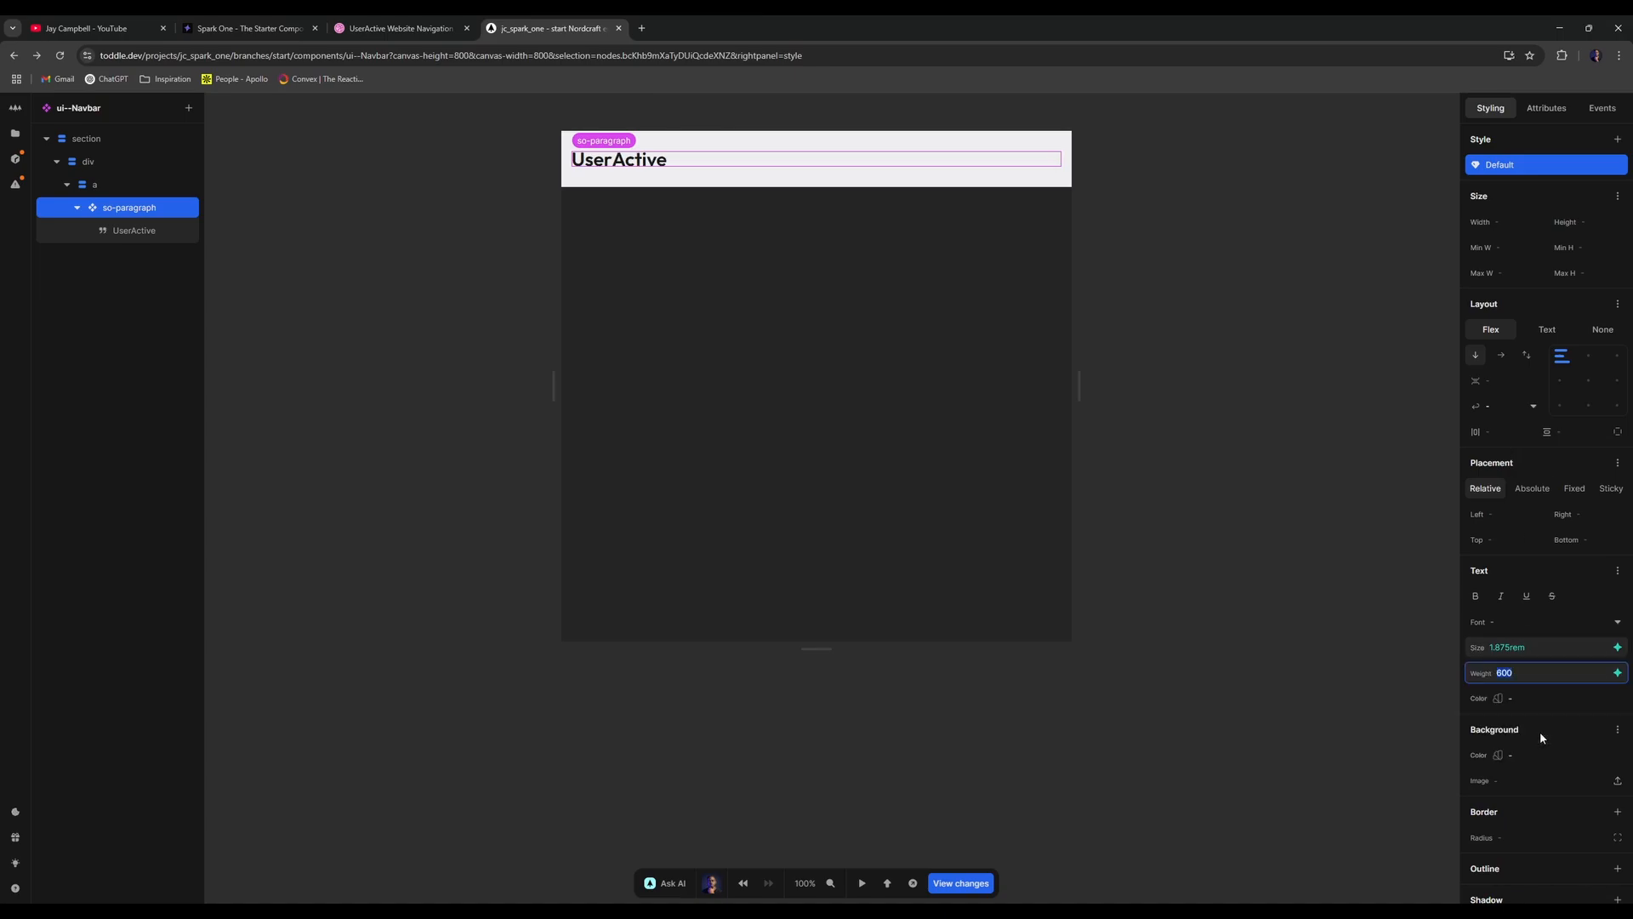
pyautogui.click(1618, 672)
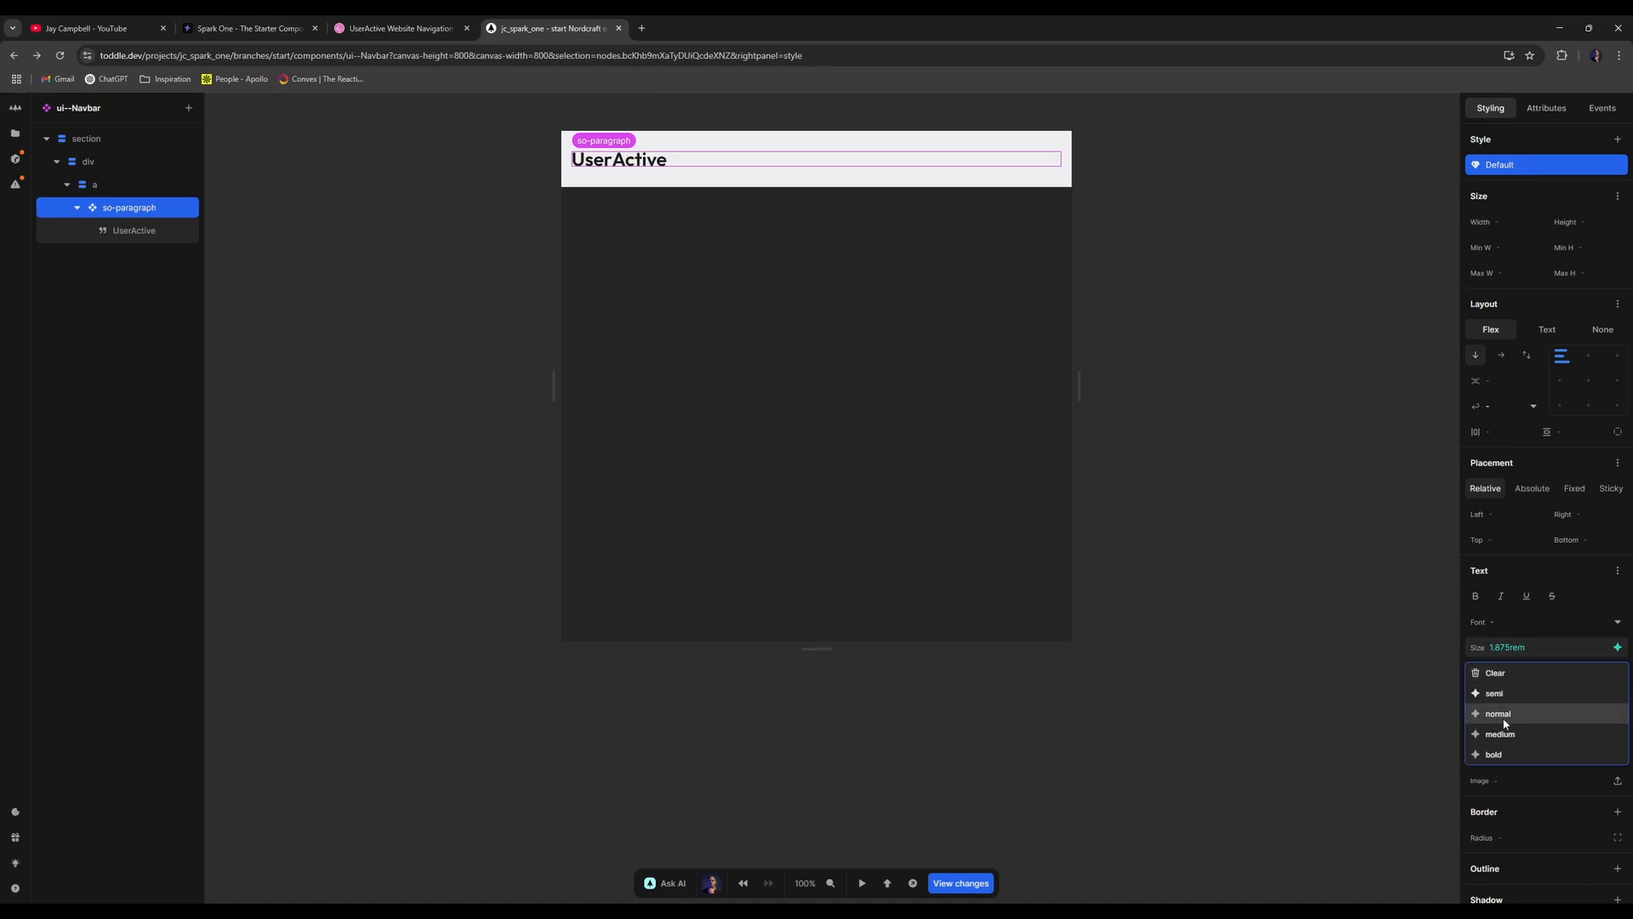
pyautogui.click(1504, 721)
pyautogui.click(1616, 673)
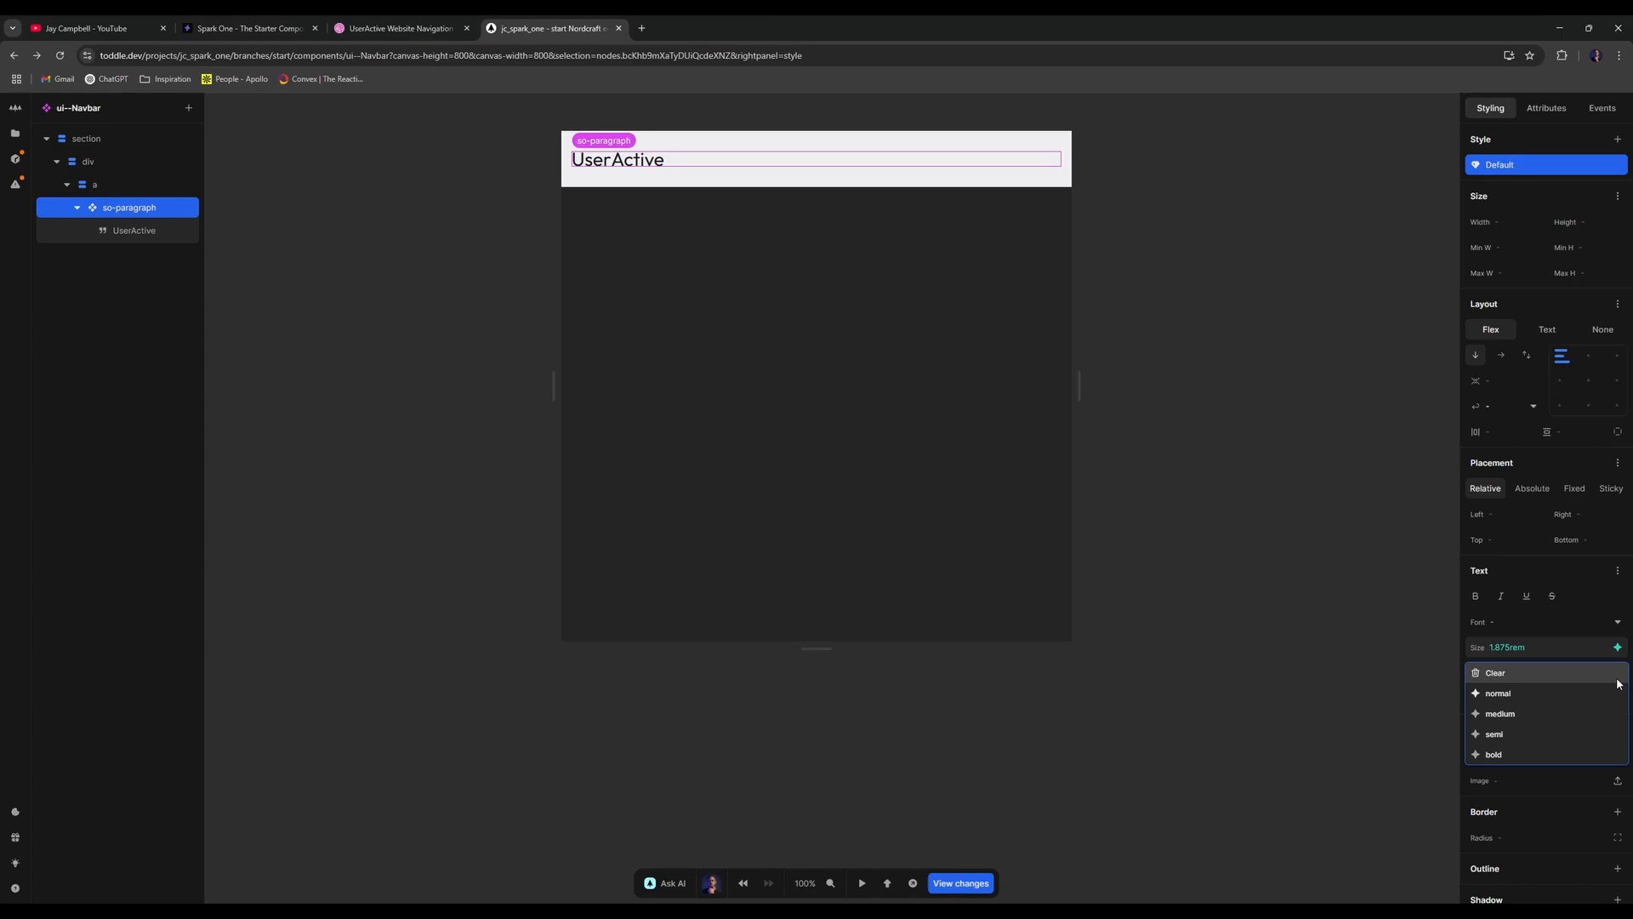
pyautogui.click(1528, 732)
pyautogui.click(400, 28)
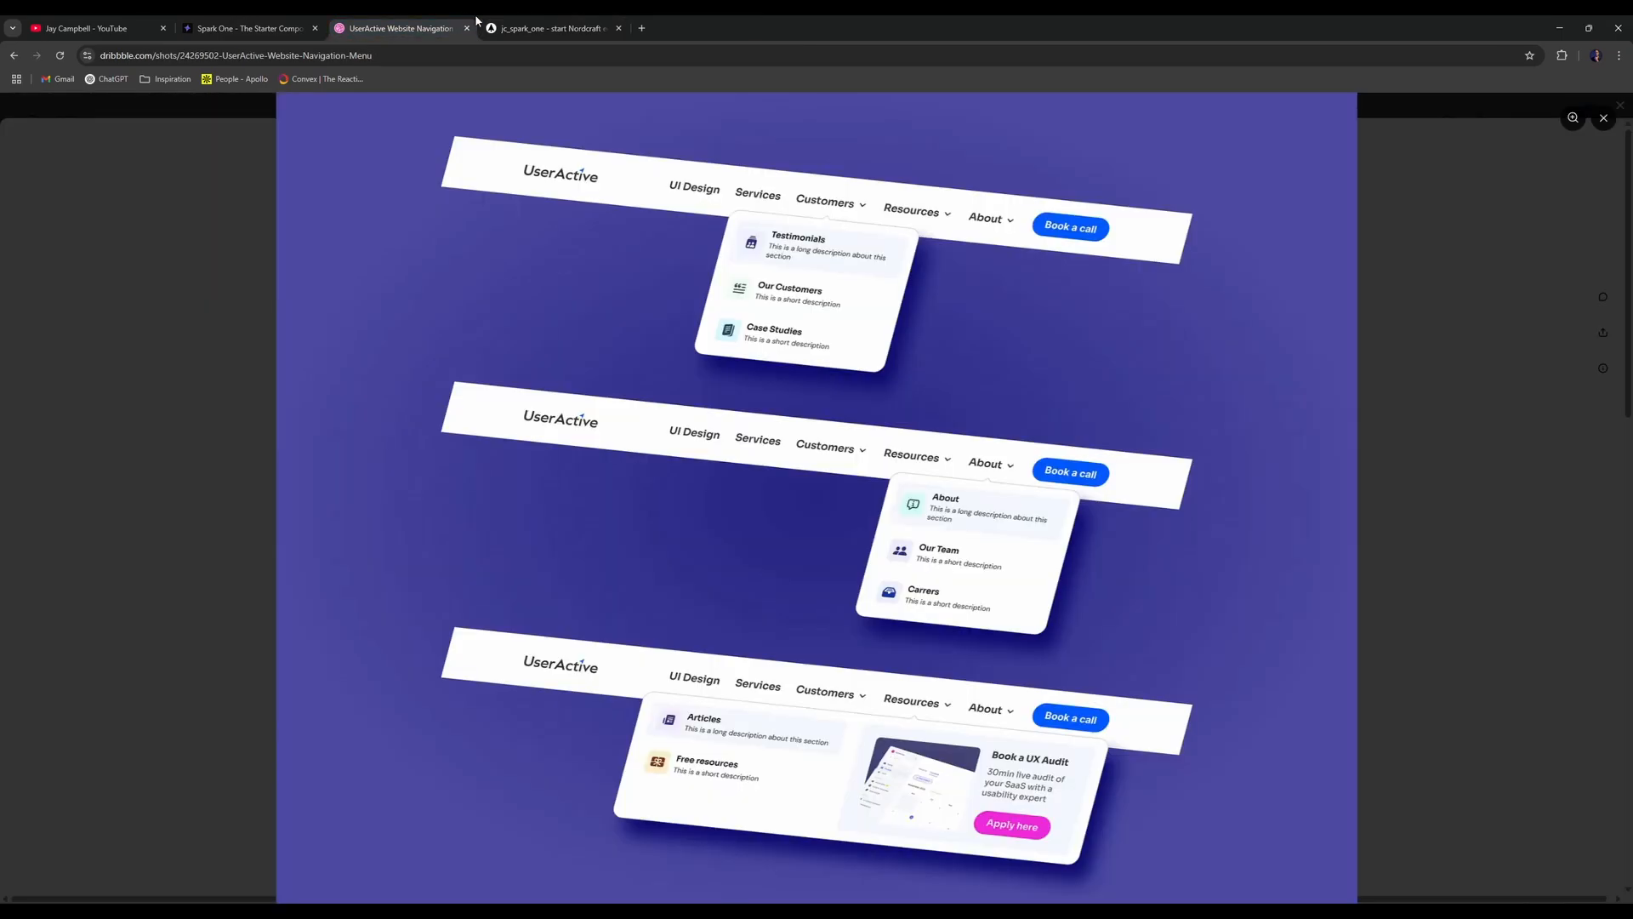
pyautogui.click(551, 28)
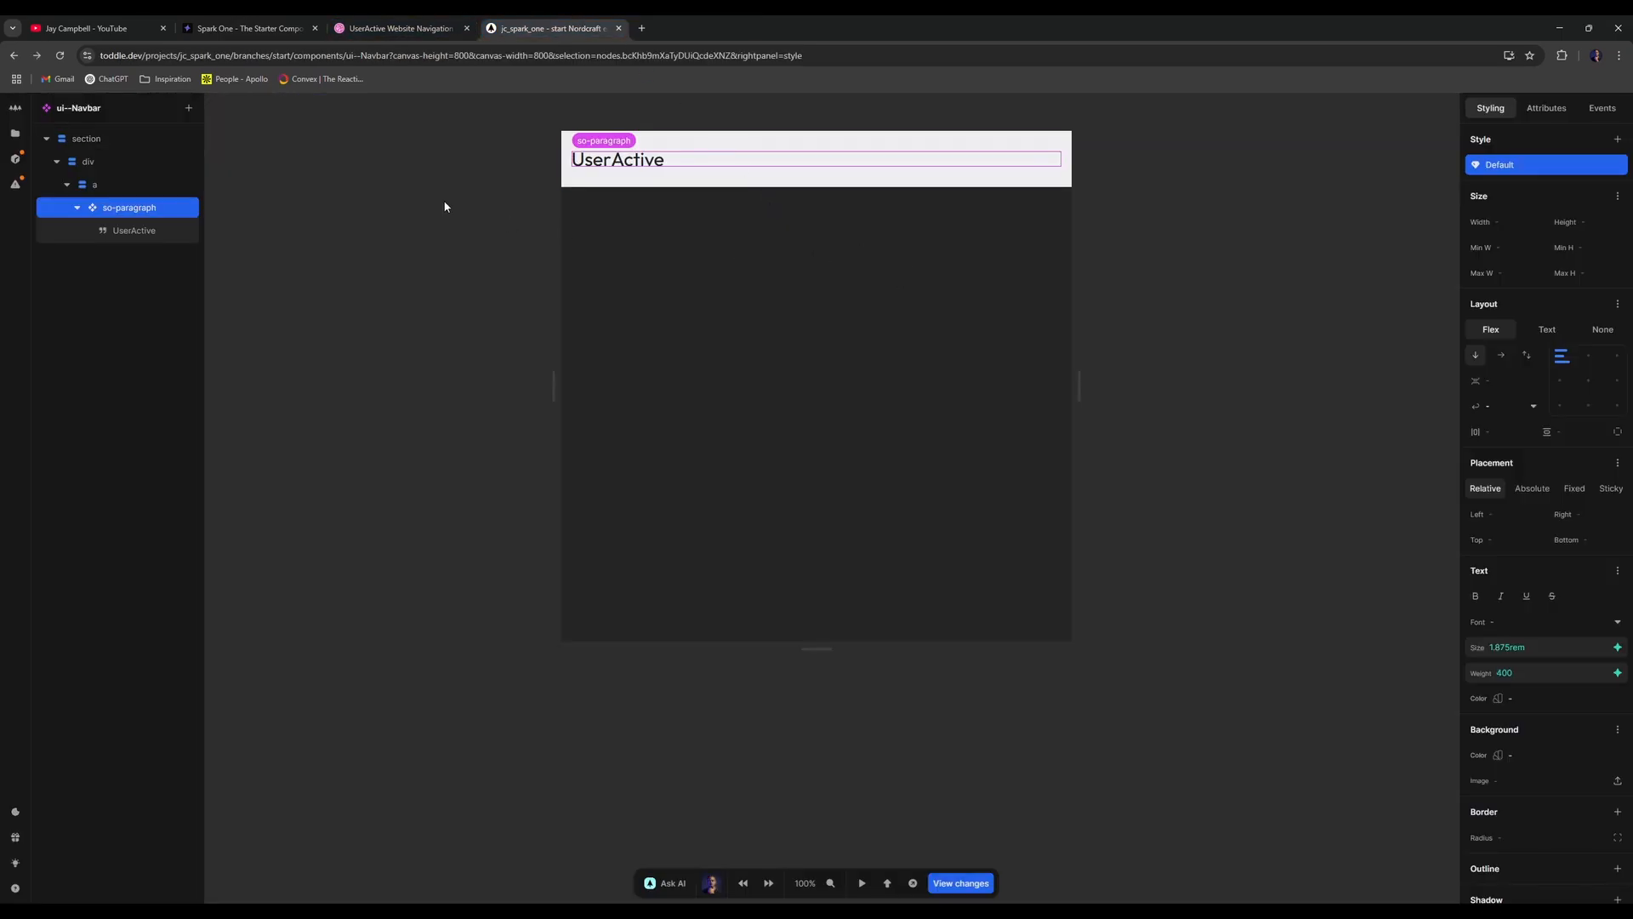
pyautogui.click(400, 28)
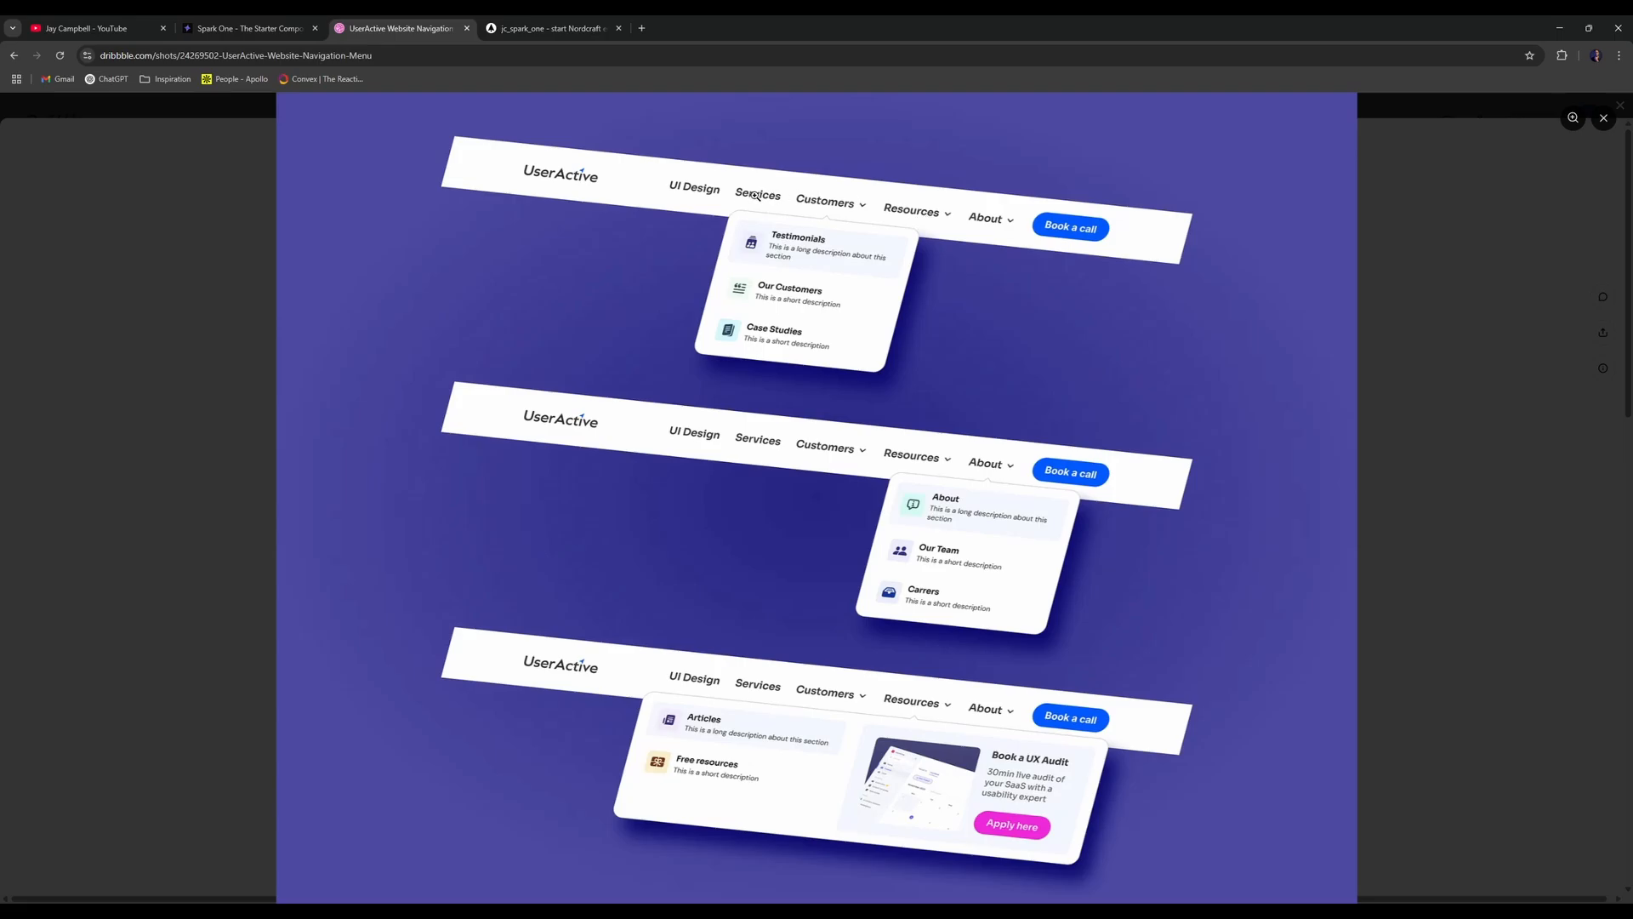
# - Close the Dribbble reference and deselect the paragraph to show the component settings
pyautogui.click(536, 28)
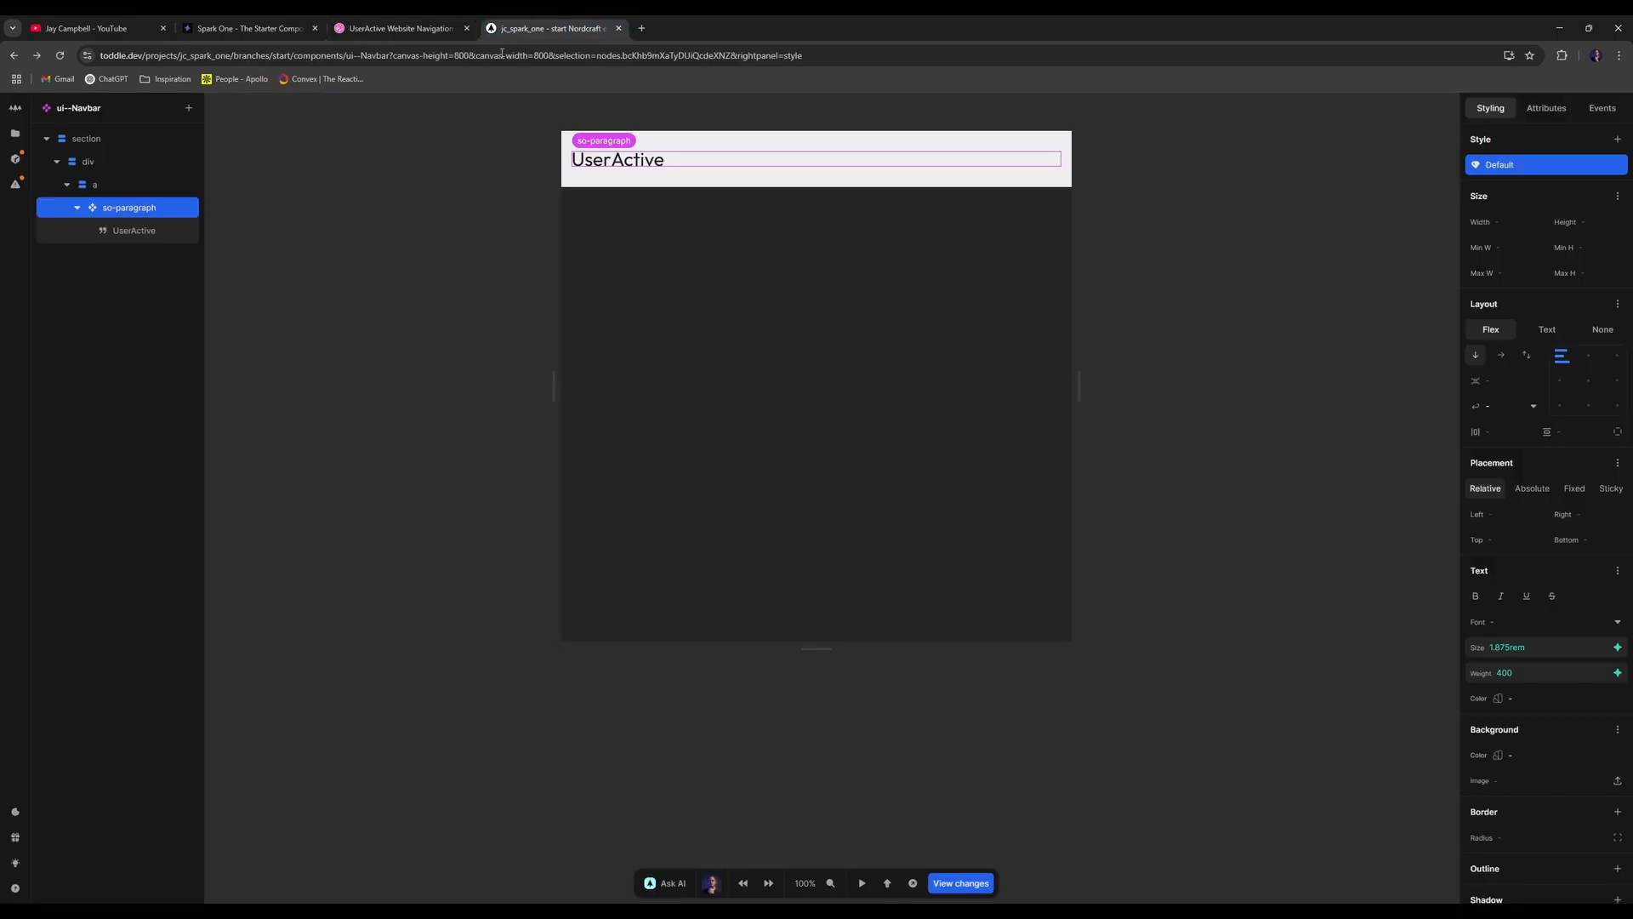
pyautogui.click(400, 29)
pyautogui.click(466, 28)
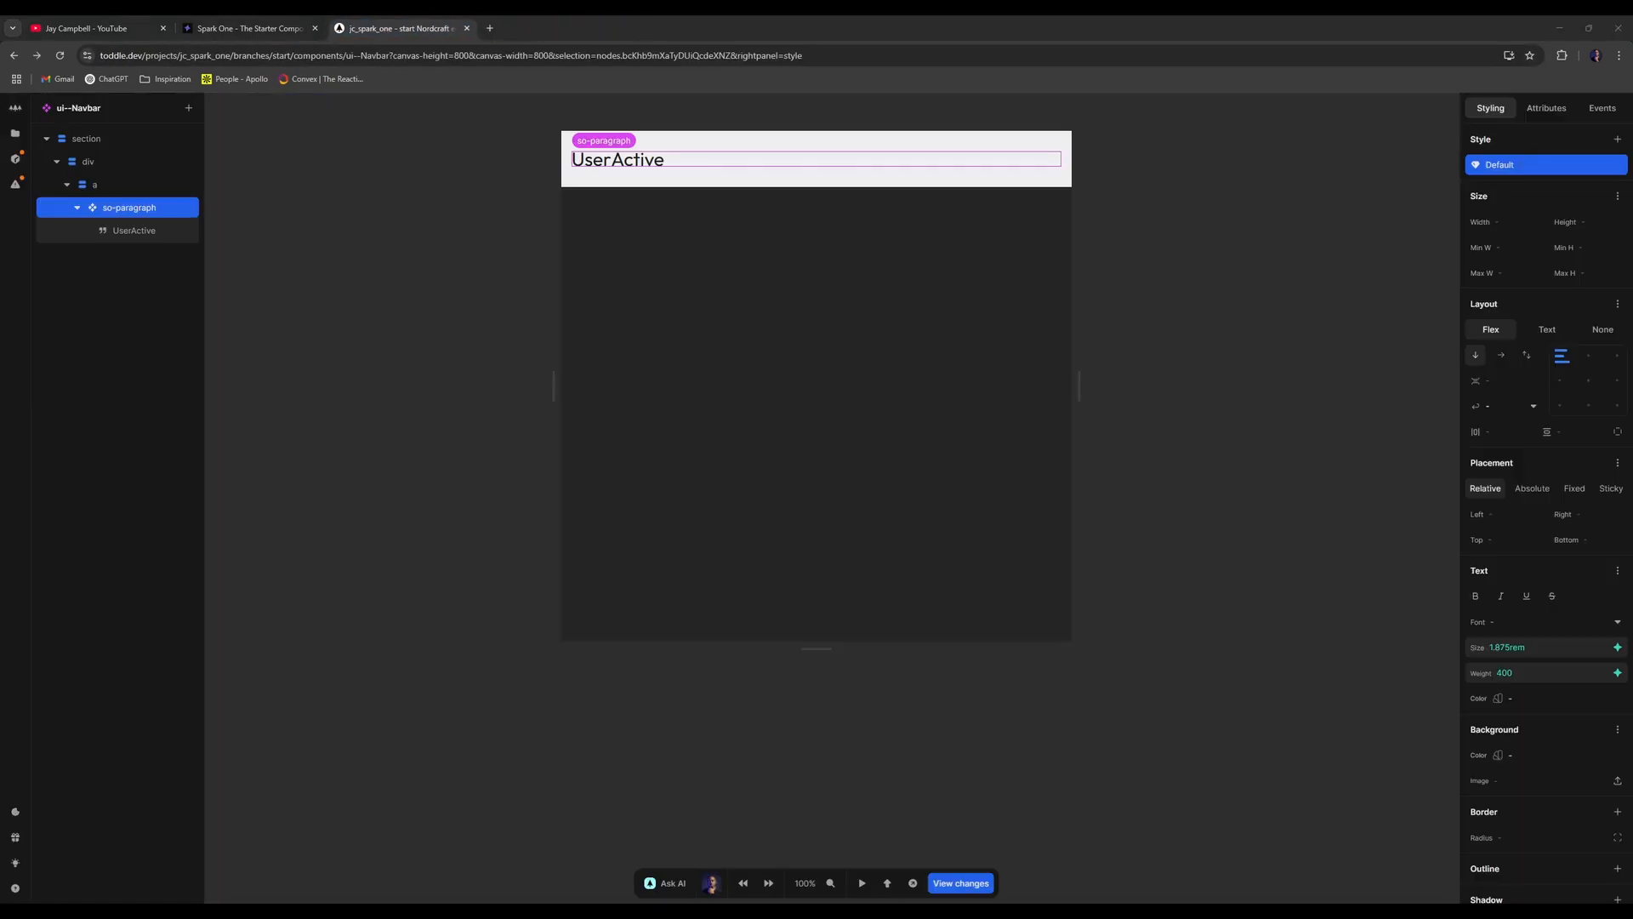
pyautogui.click(1164, 268)
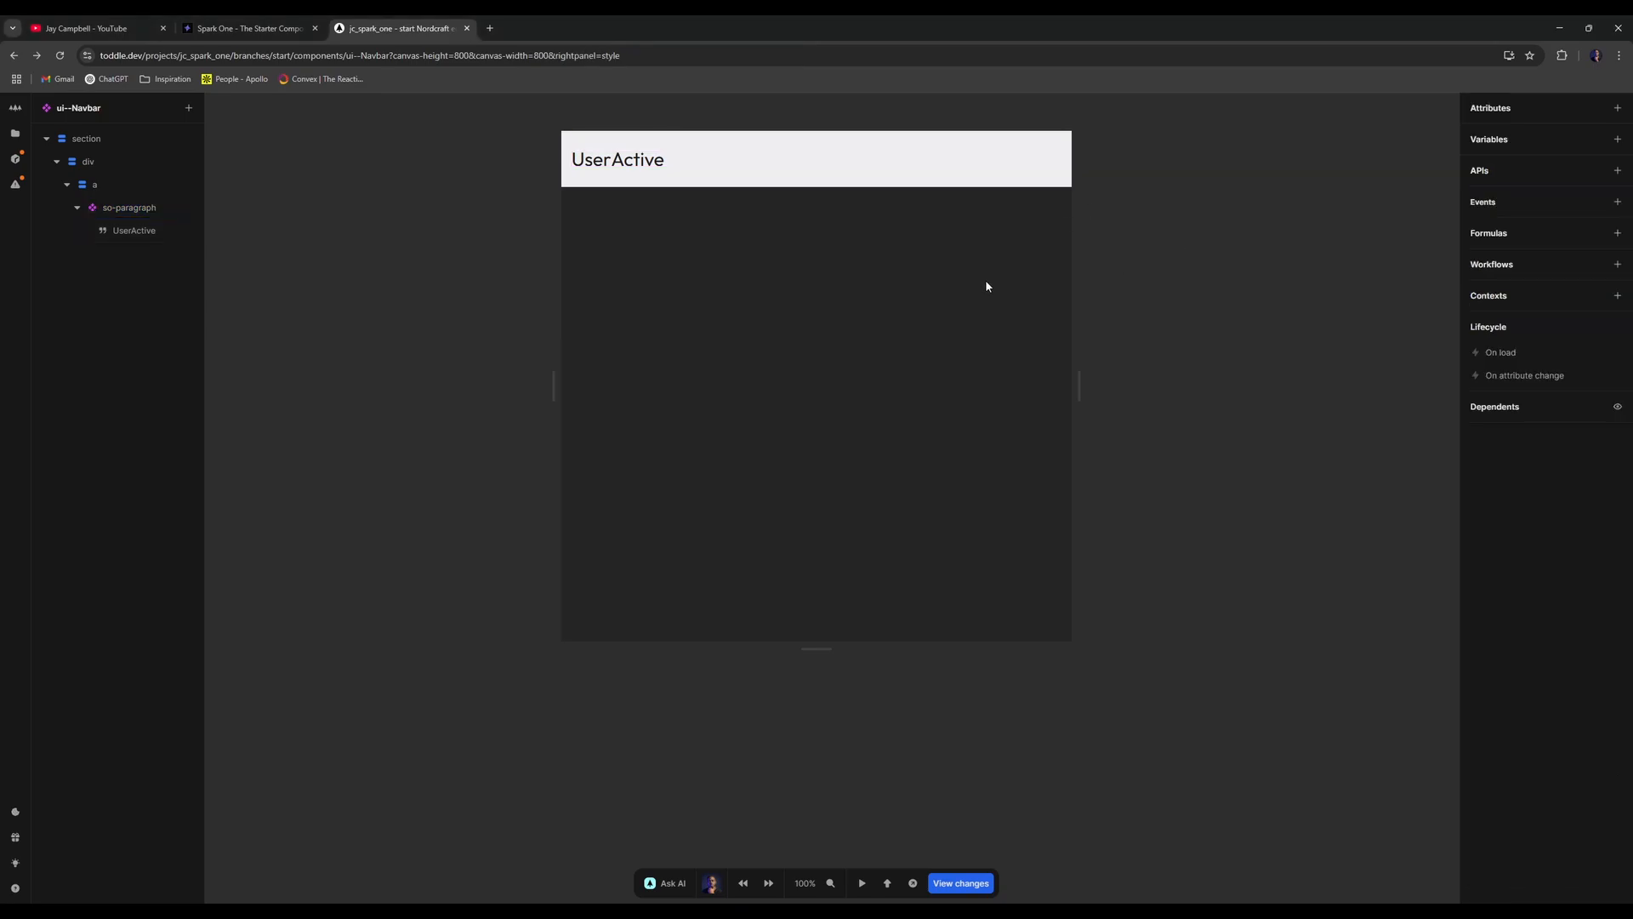
# - Add a component variable named _NAV-MENU and open the formula for its initial value
pyautogui.click(1617, 138)
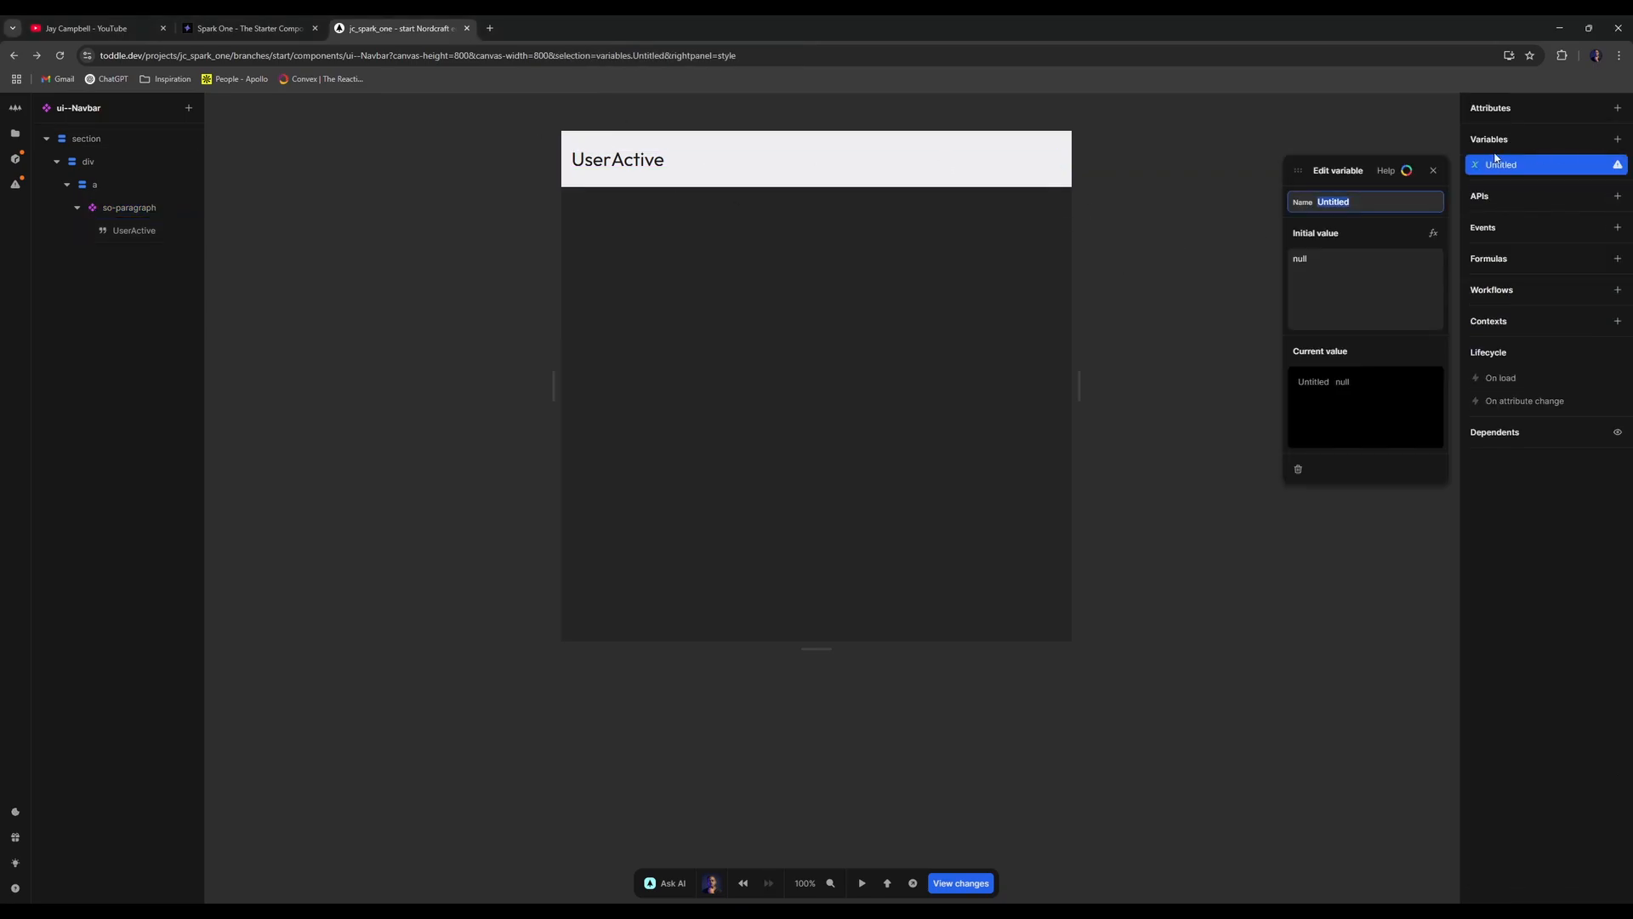
pyautogui.write('_ME')
pyautogui.press('BackSpace')
pyautogui.press('BackSpace')
pyautogui.write('NAV-MEN')
pyautogui.press('Return')
pyautogui.click(1433, 232)
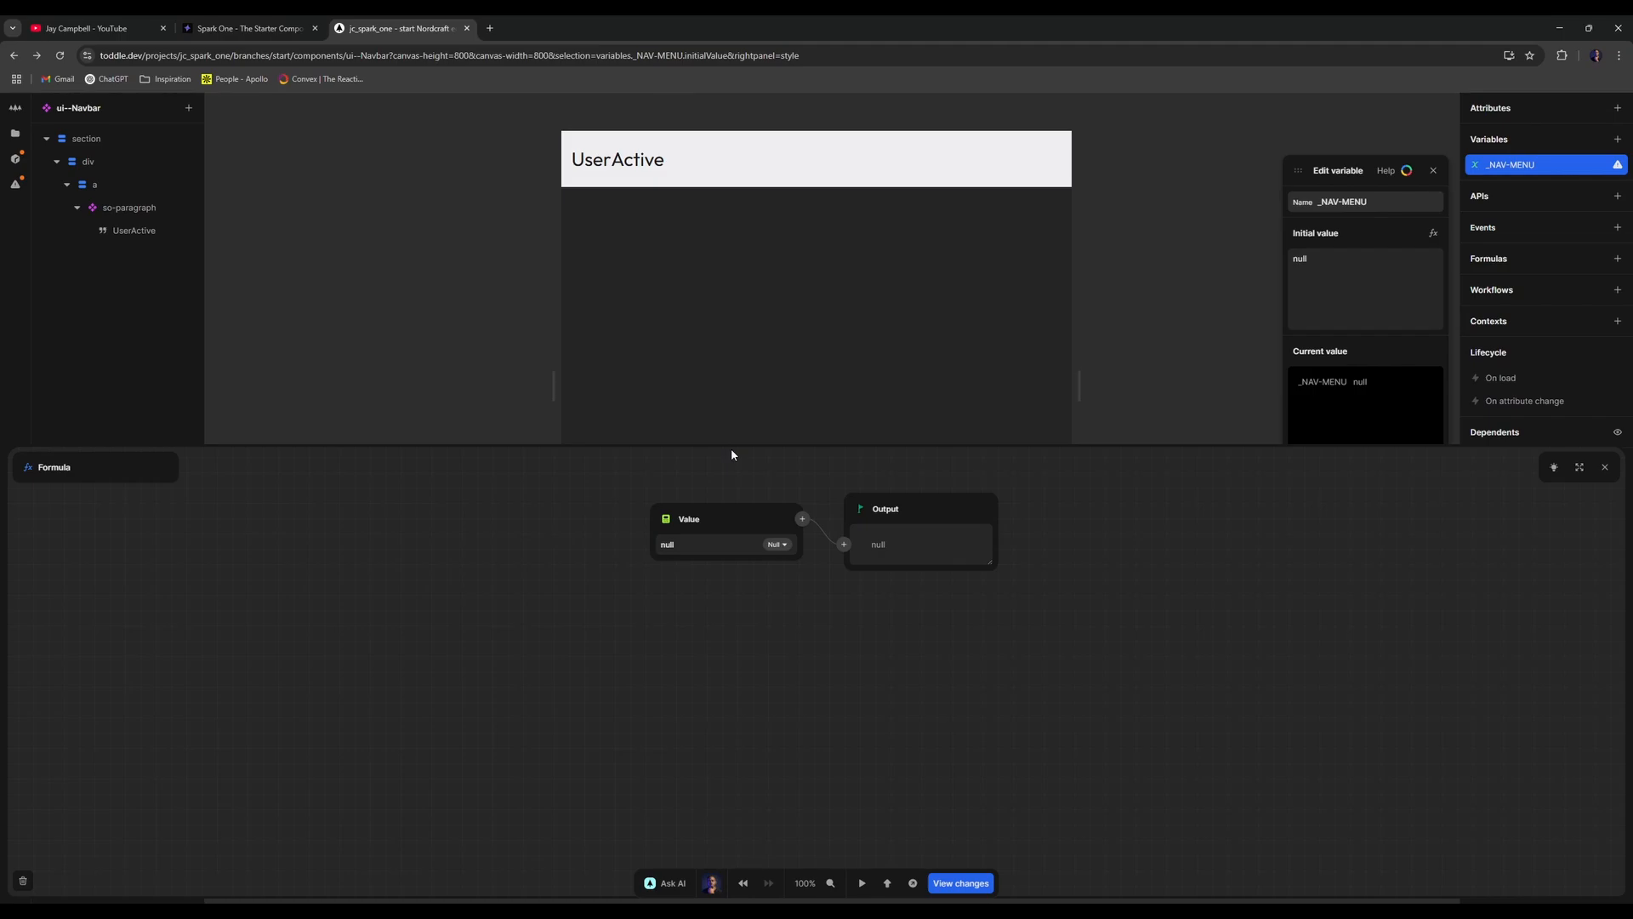
# - Make the initial value an Array whose first item is an Object with label and url keys
pyautogui.click(668, 529)
pyautogui.write('arr')
pyautogui.press('Return')
pyautogui.click(808, 544)
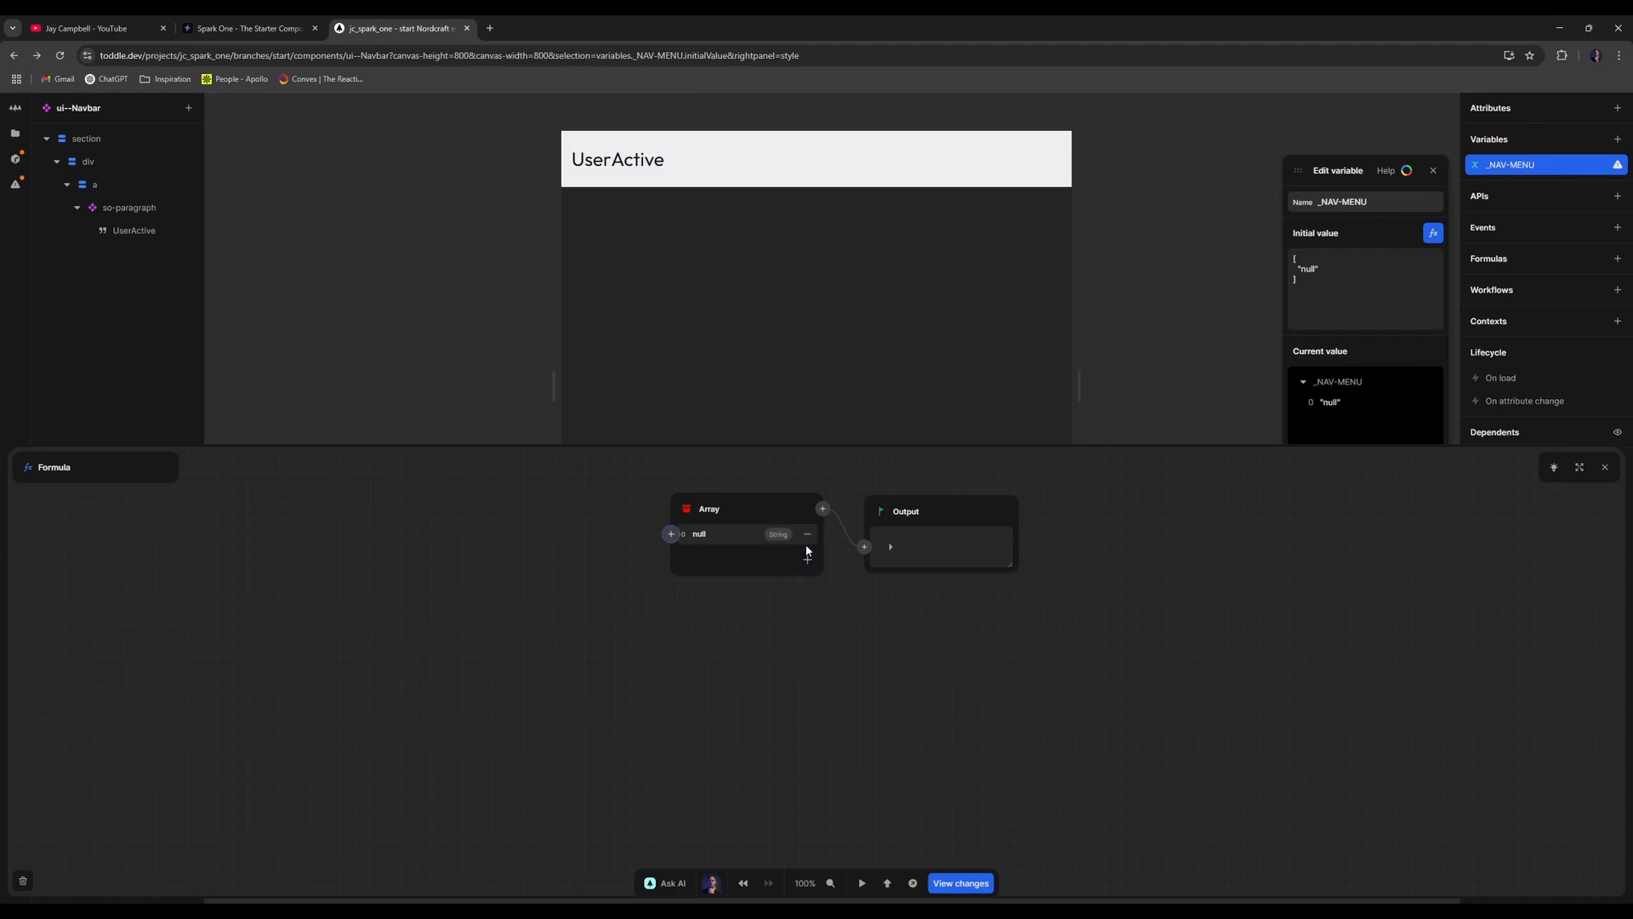
pyautogui.click(672, 534)
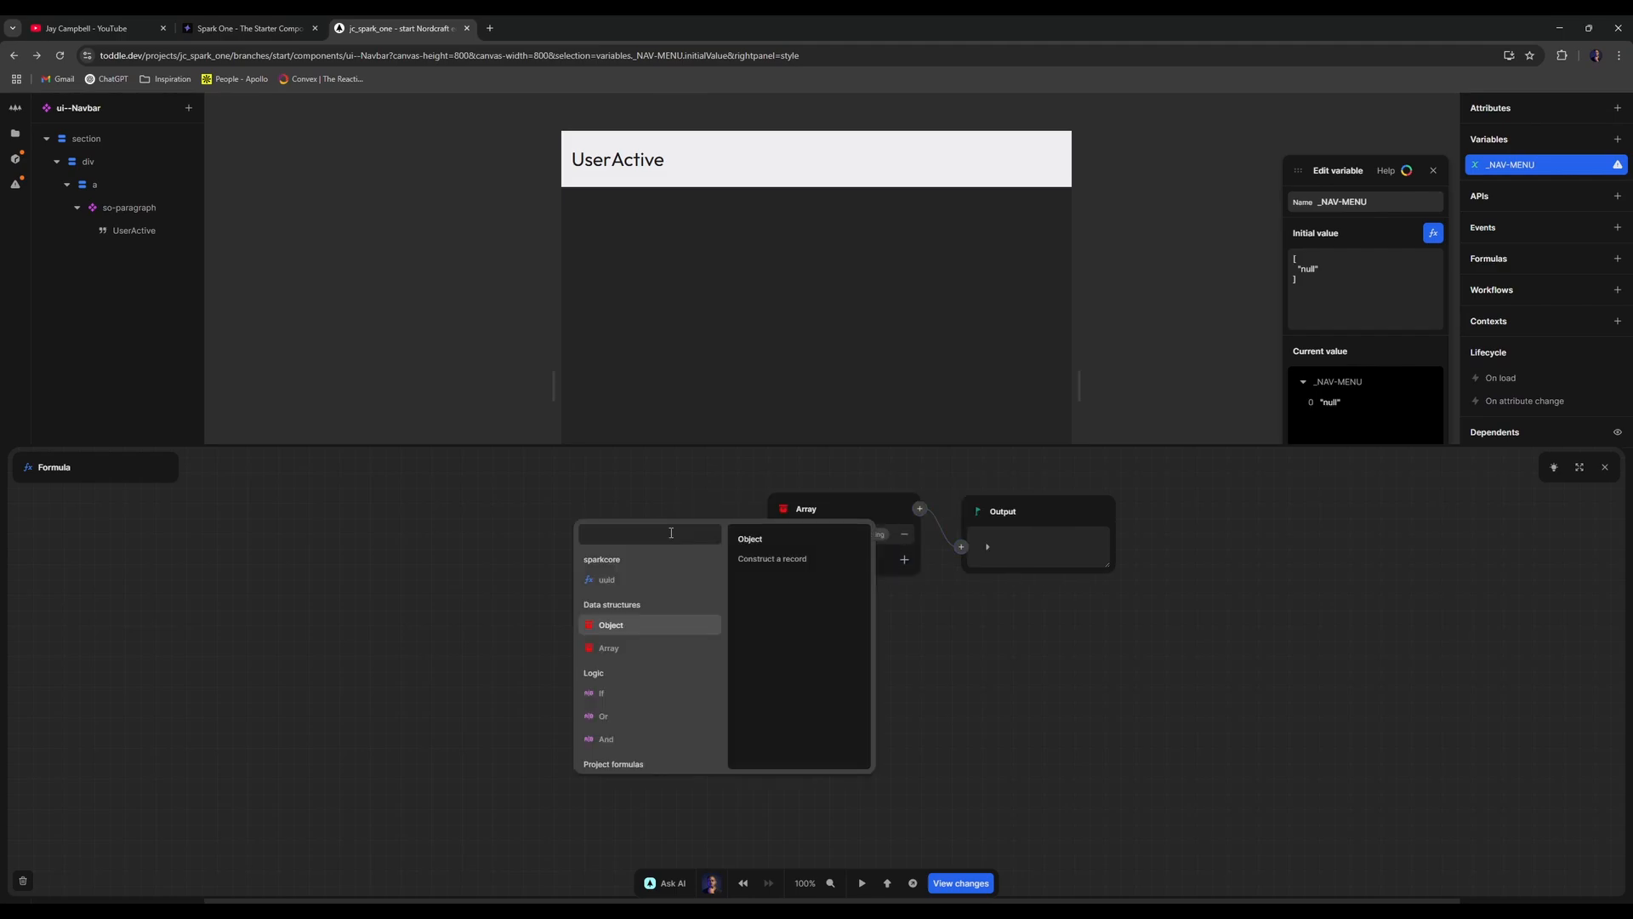
pyautogui.write('objec')
pyautogui.press('Return')
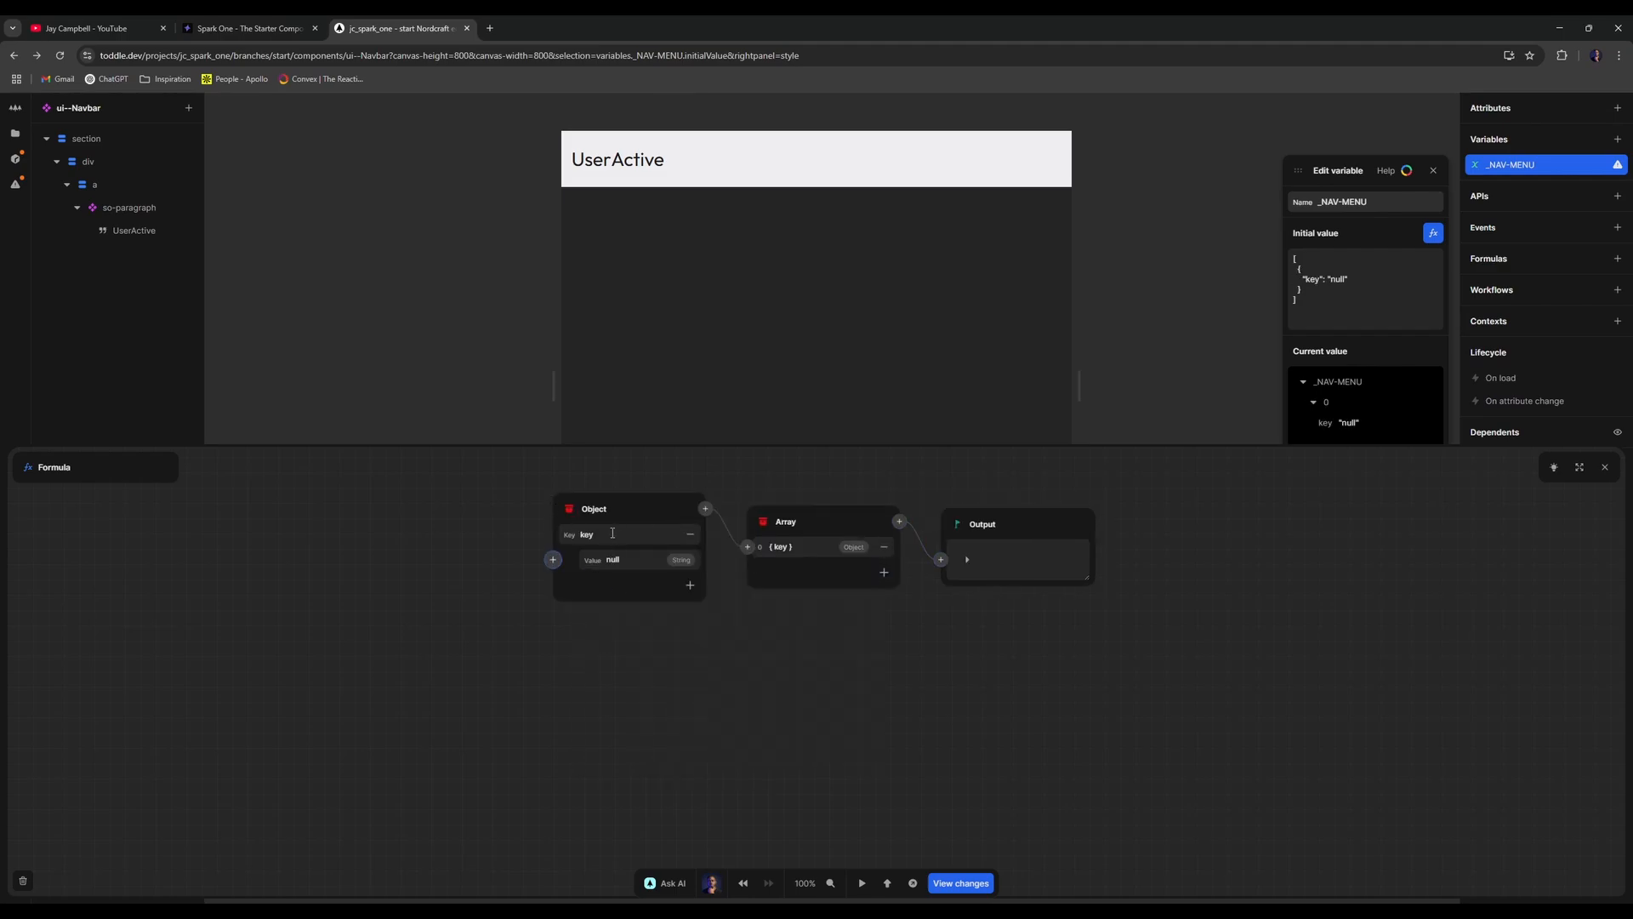
pyautogui.doubleClick(611, 532)
pyautogui.press('BackSpace')
pyautogui.write('label')
pyautogui.click(690, 584)
pyautogui.write('ur')
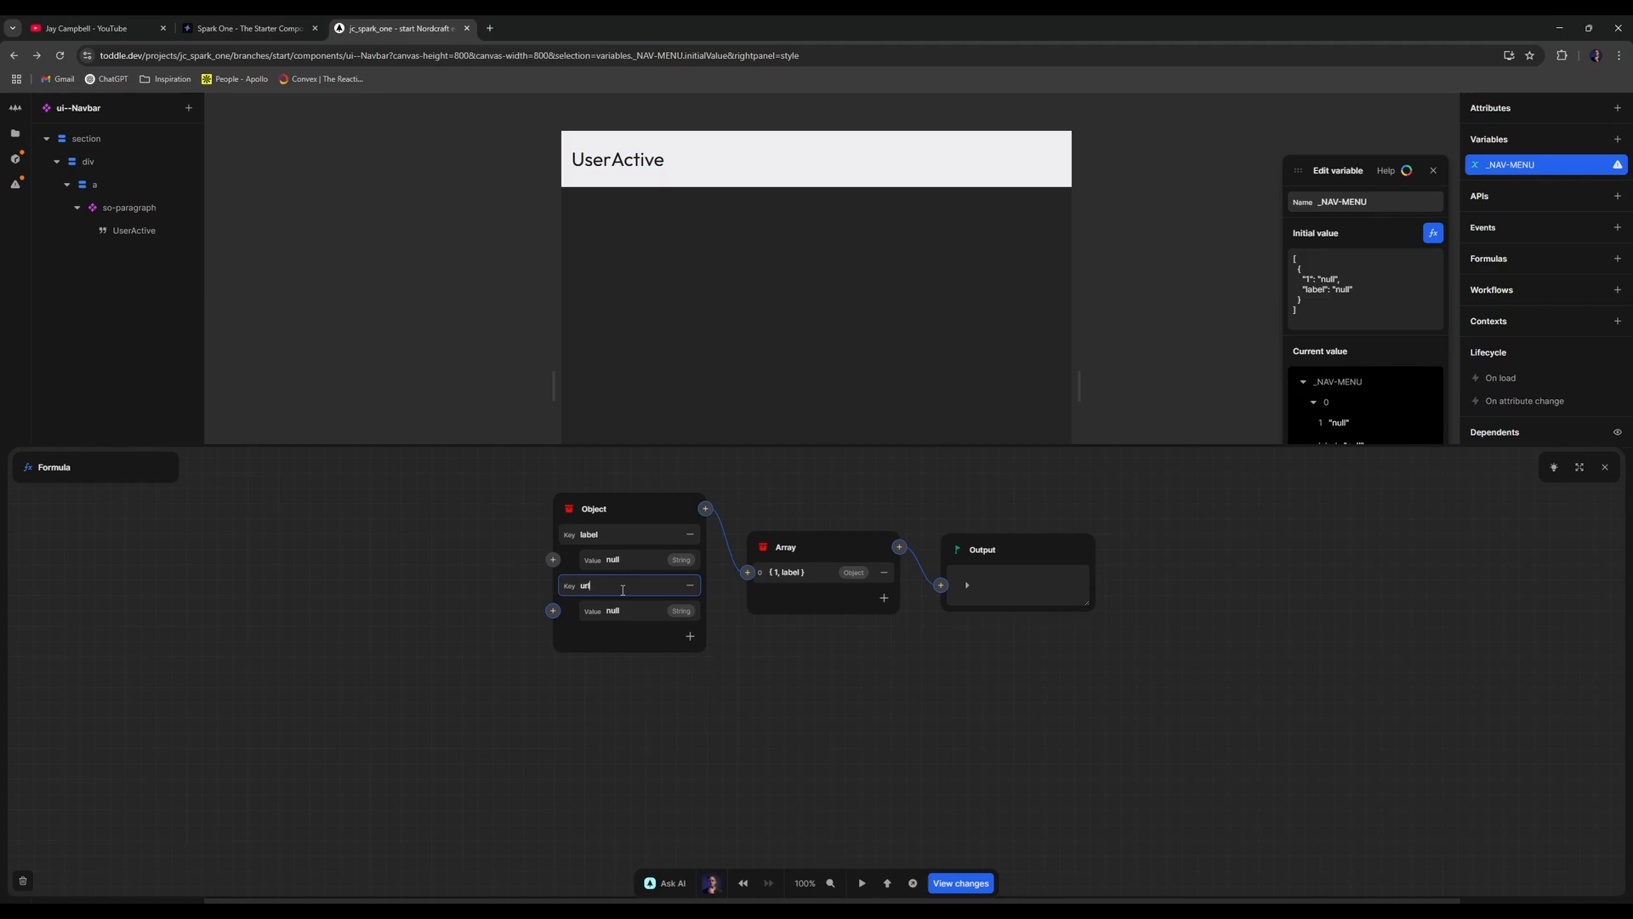
pyautogui.write('l')
# - Set the item's label to 'UI Design' and its url to '/ui-design'
pyautogui.click(648, 563)
pyautogui.press('BackSpace')
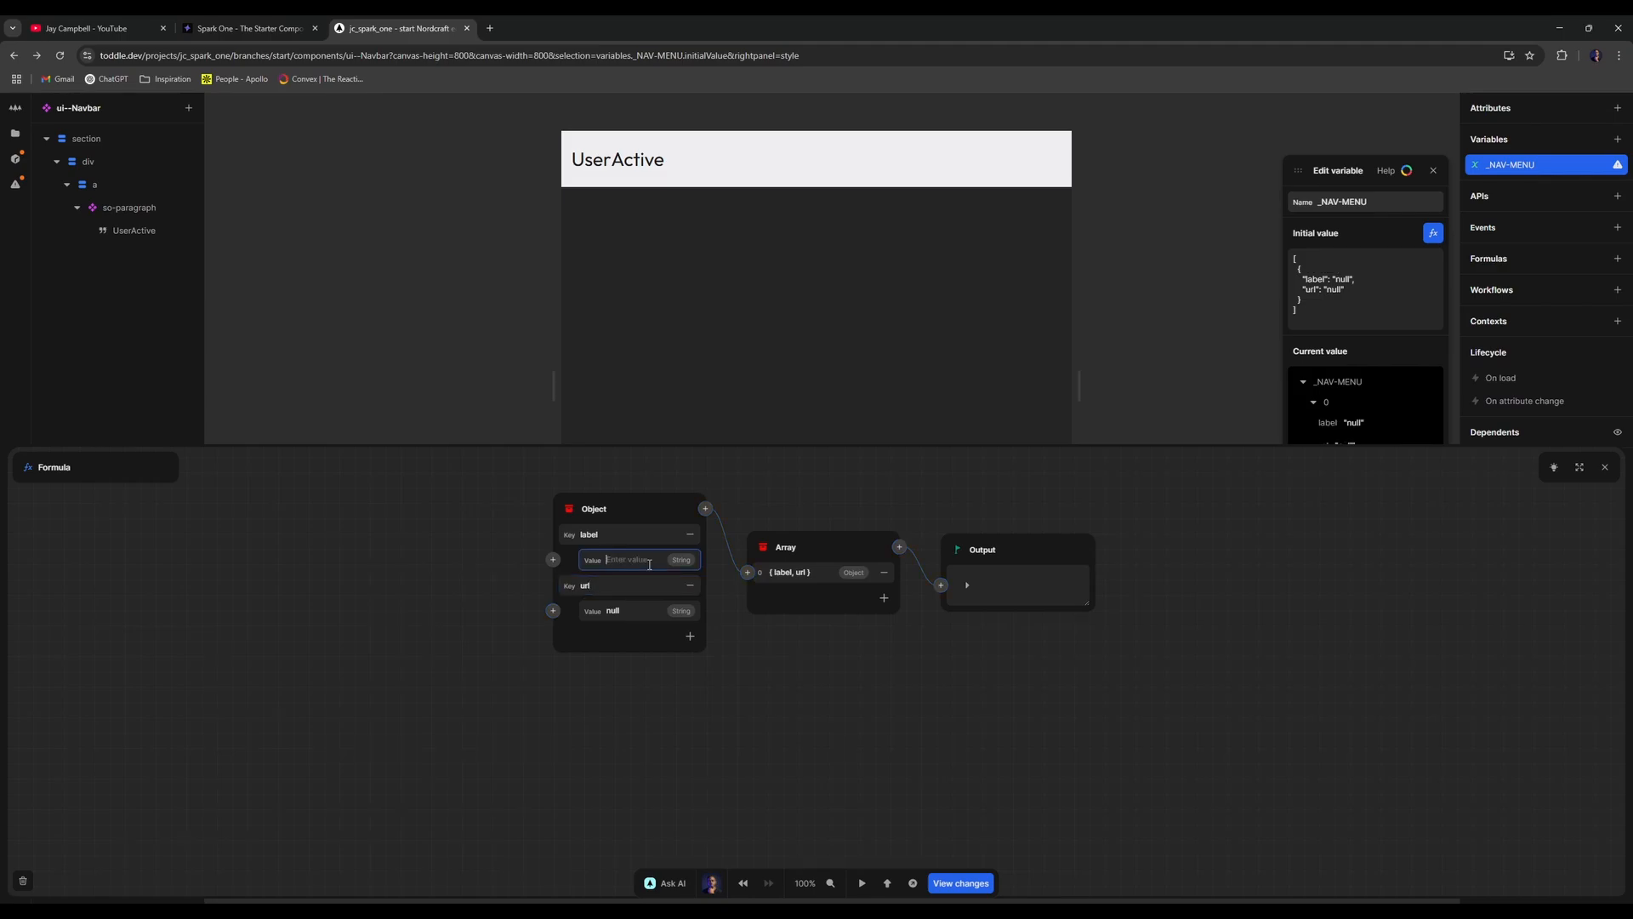
pyautogui.write('UI Deisgn')
pyautogui.write('ign')
pyautogui.click(629, 612)
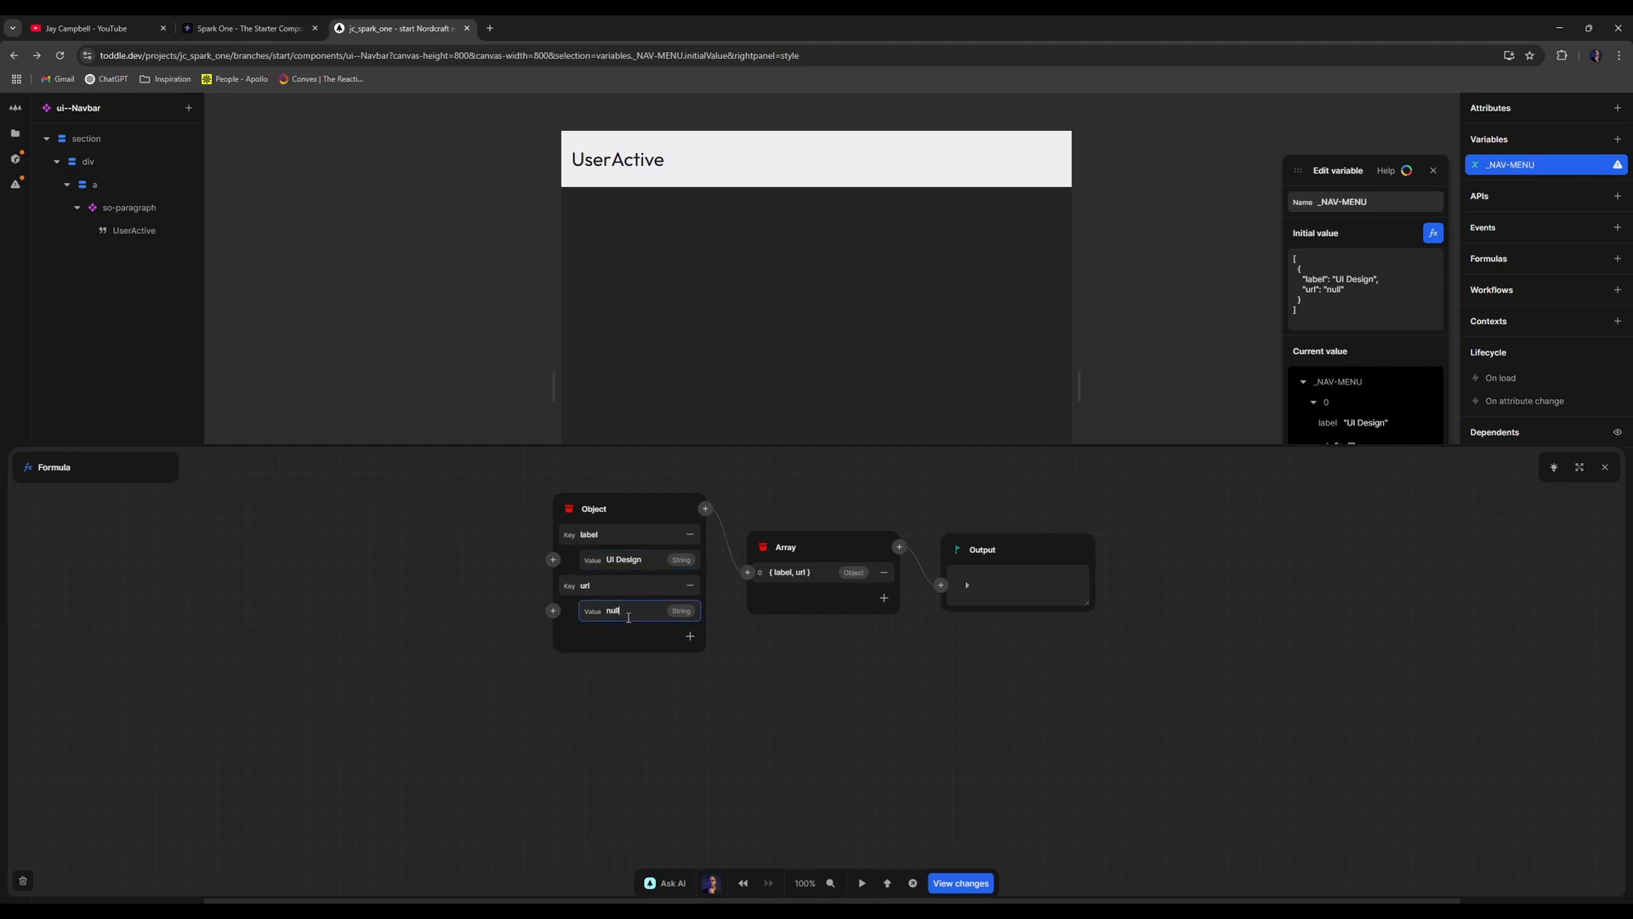
pyautogui.write('/ui-design')
pyautogui.press('BackSpace')
pyautogui.press('BackSpace')
pyautogui.press('BackSpace')
pyautogui.write('ig')
pyautogui.click(664, 678)
# - Add a dropdown key whose value is an Array containing an Object
pyautogui.click(690, 635)
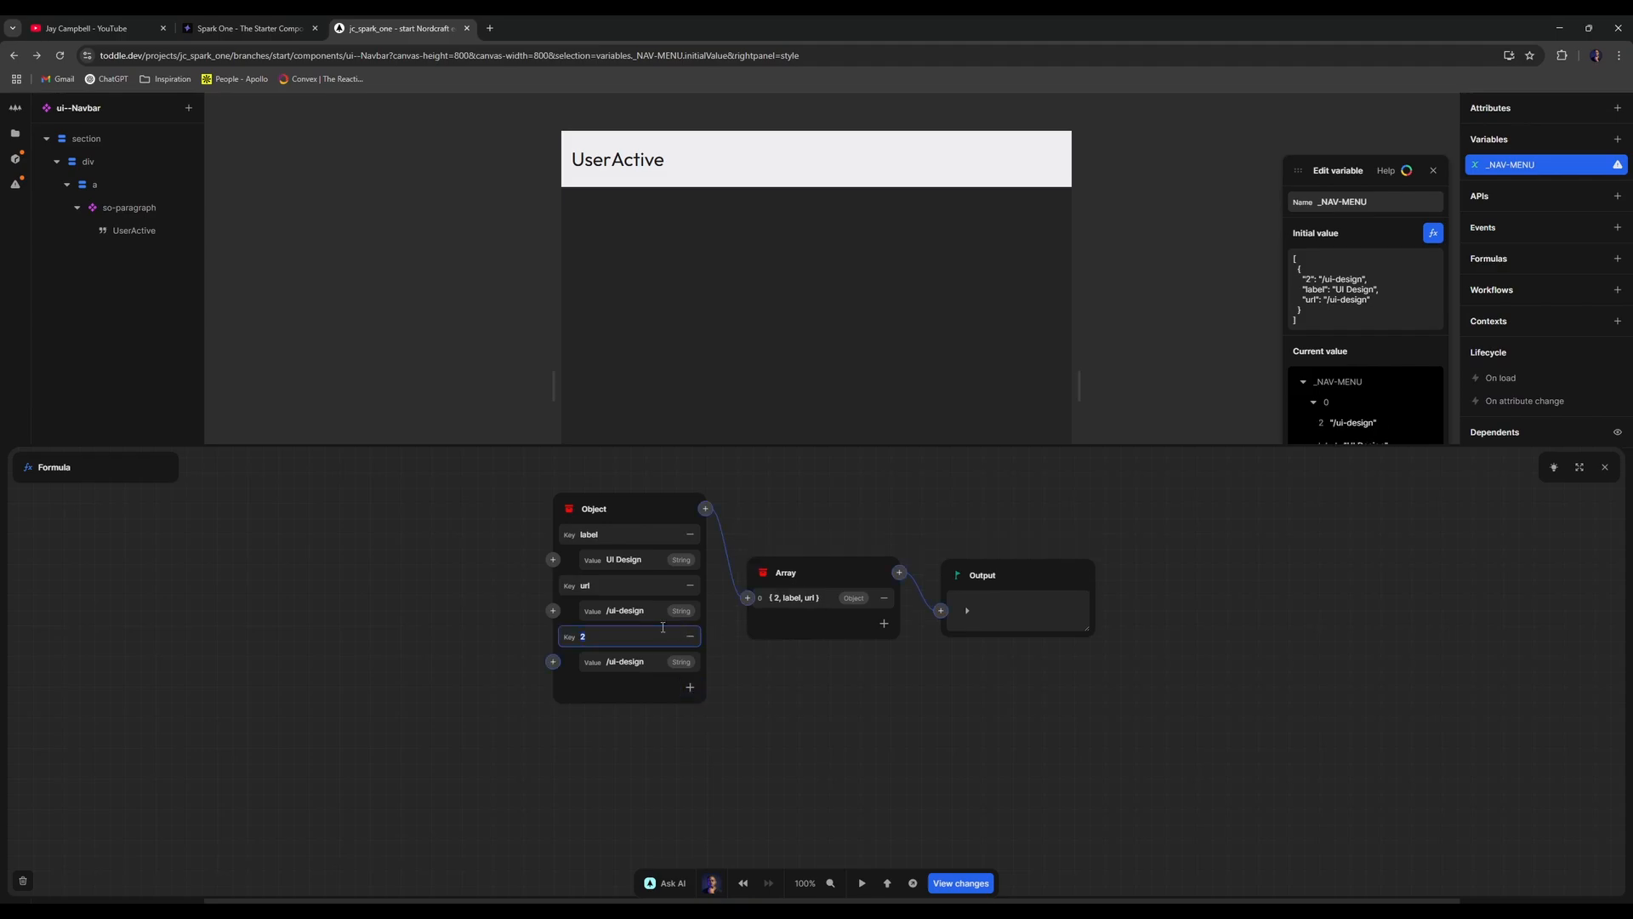
pyautogui.write('dropdown')
pyautogui.click(634, 667)
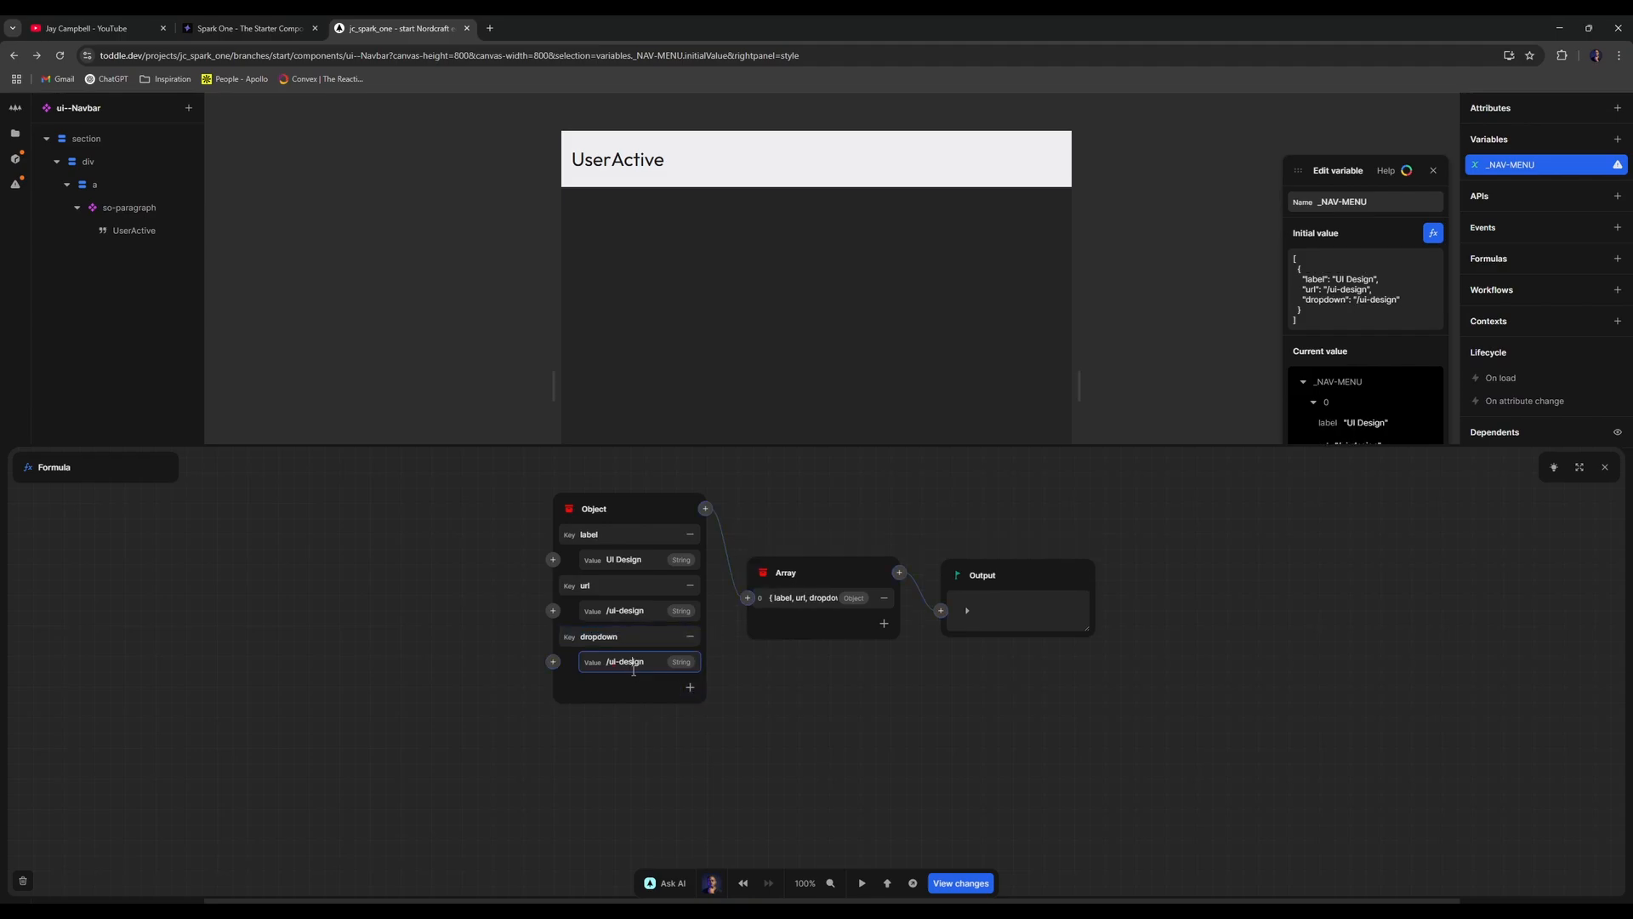
pyautogui.hotkey('ctrl', 'a')
pyautogui.press('BackSpace')
pyautogui.click(553, 661)
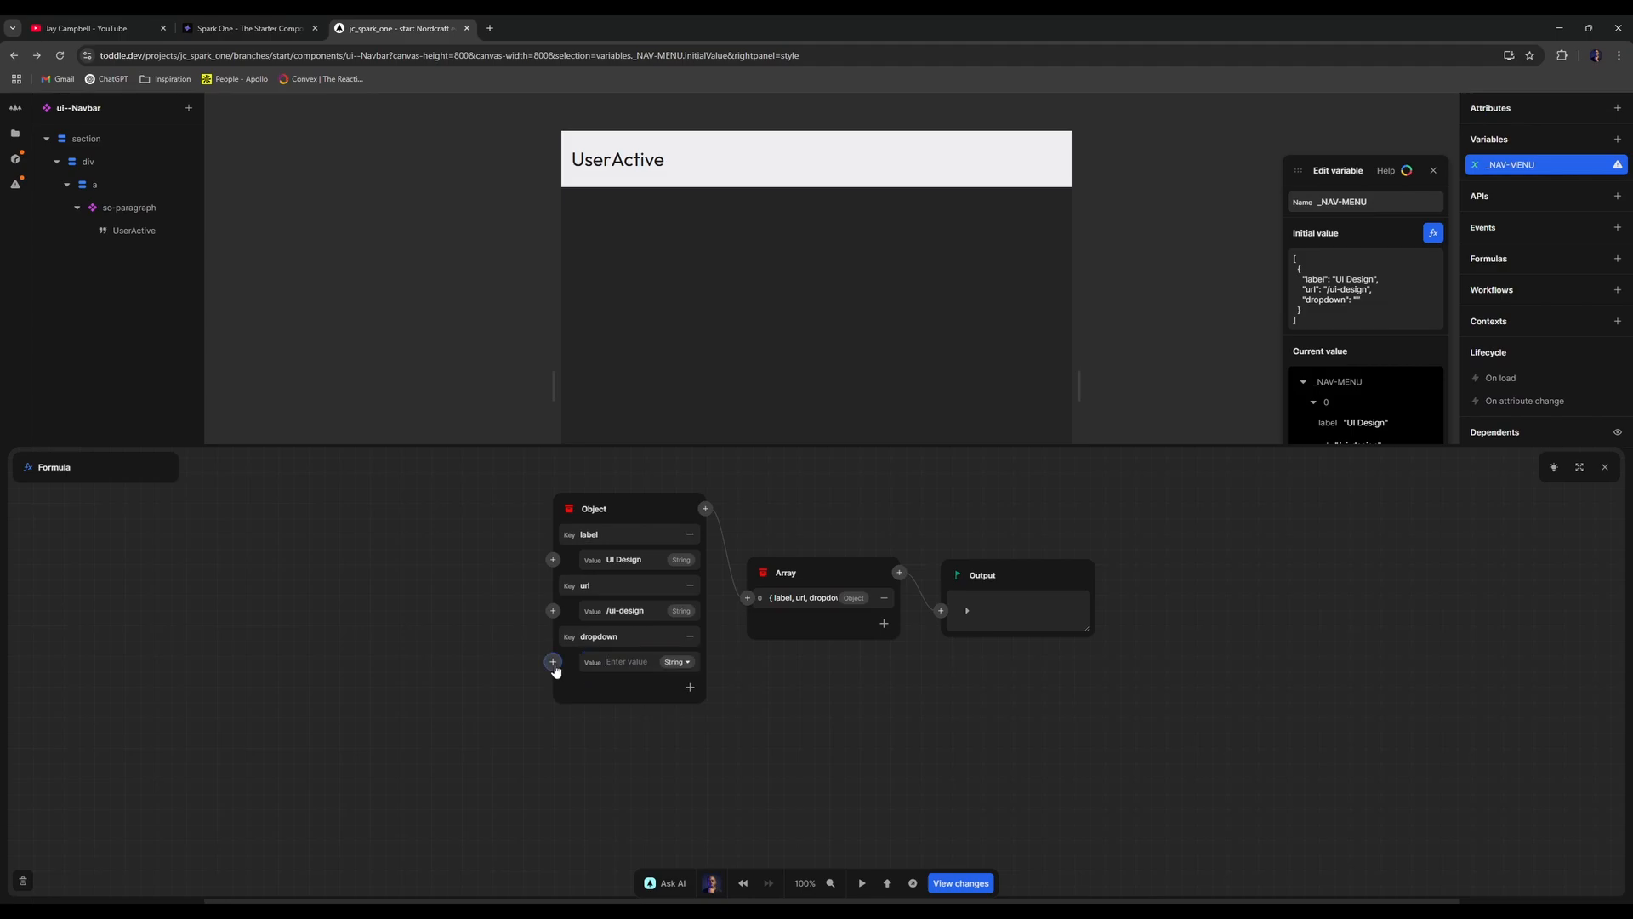
pyautogui.click(522, 654)
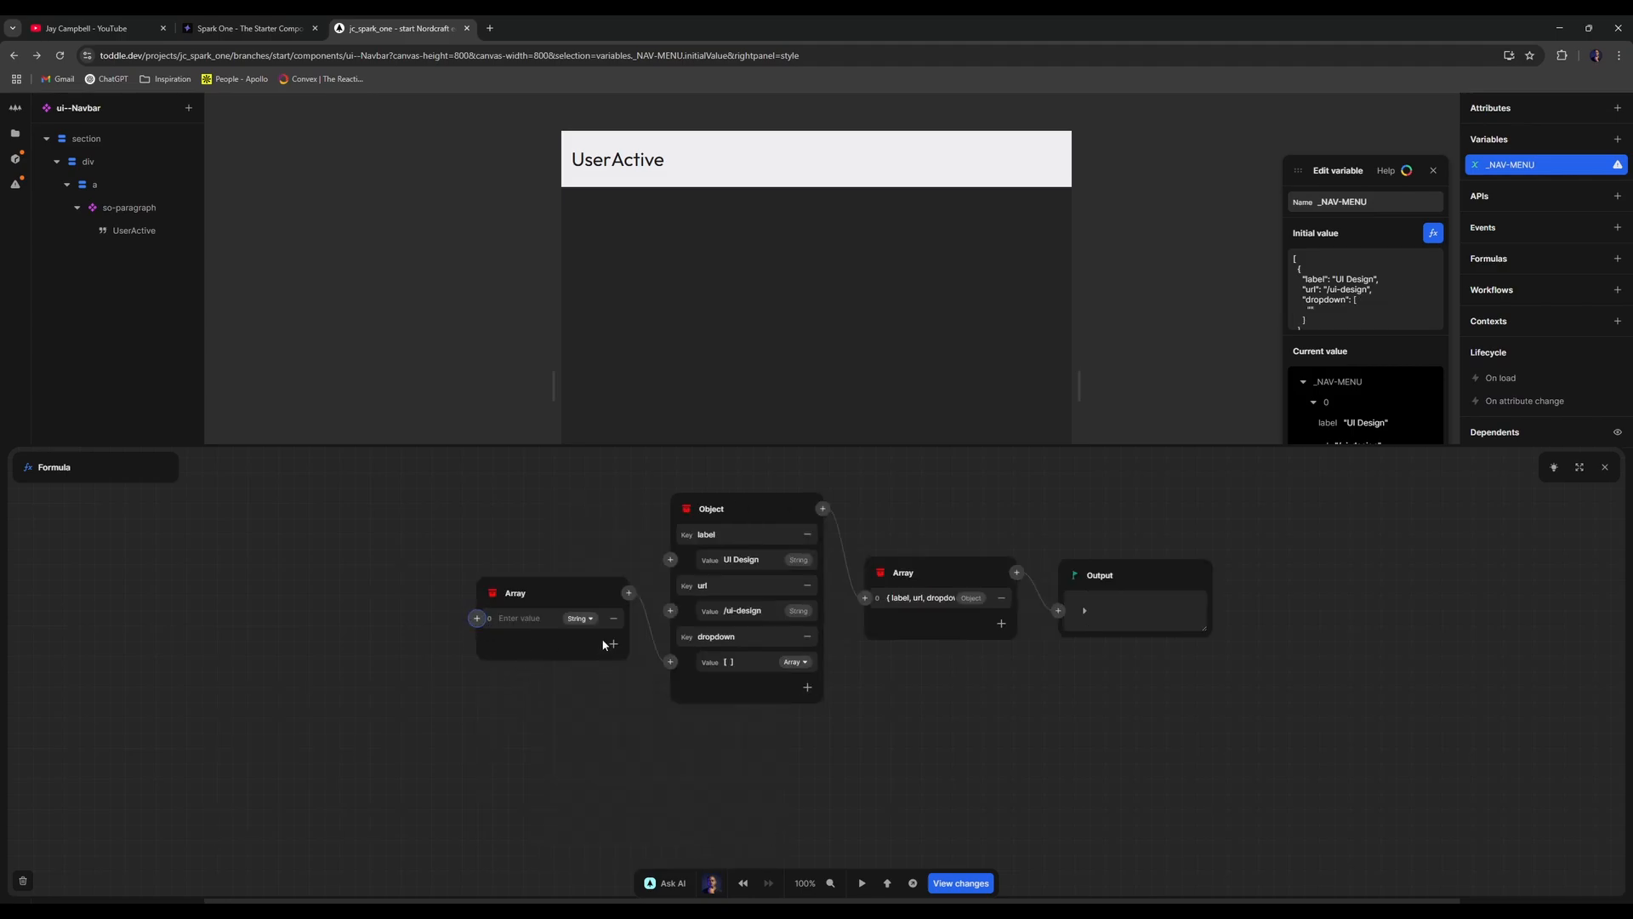
pyautogui.click(477, 618)
pyautogui.write('objec')
pyautogui.press('Return')
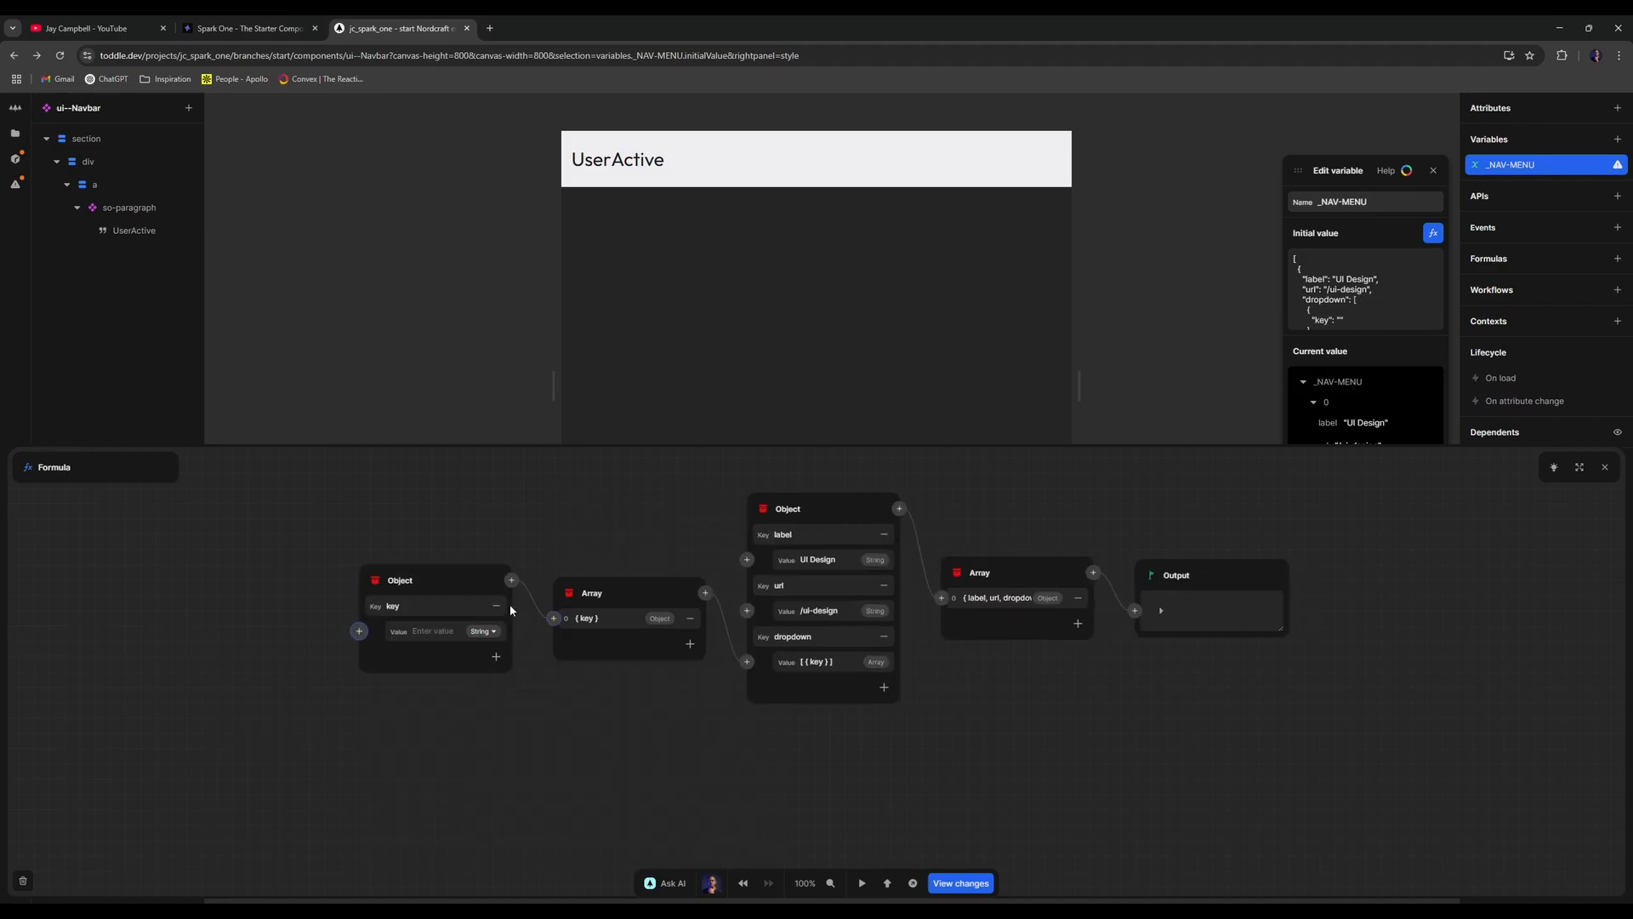
# - Give the dropdown object the keys label, url and paragraph
pyautogui.click(813, 520)
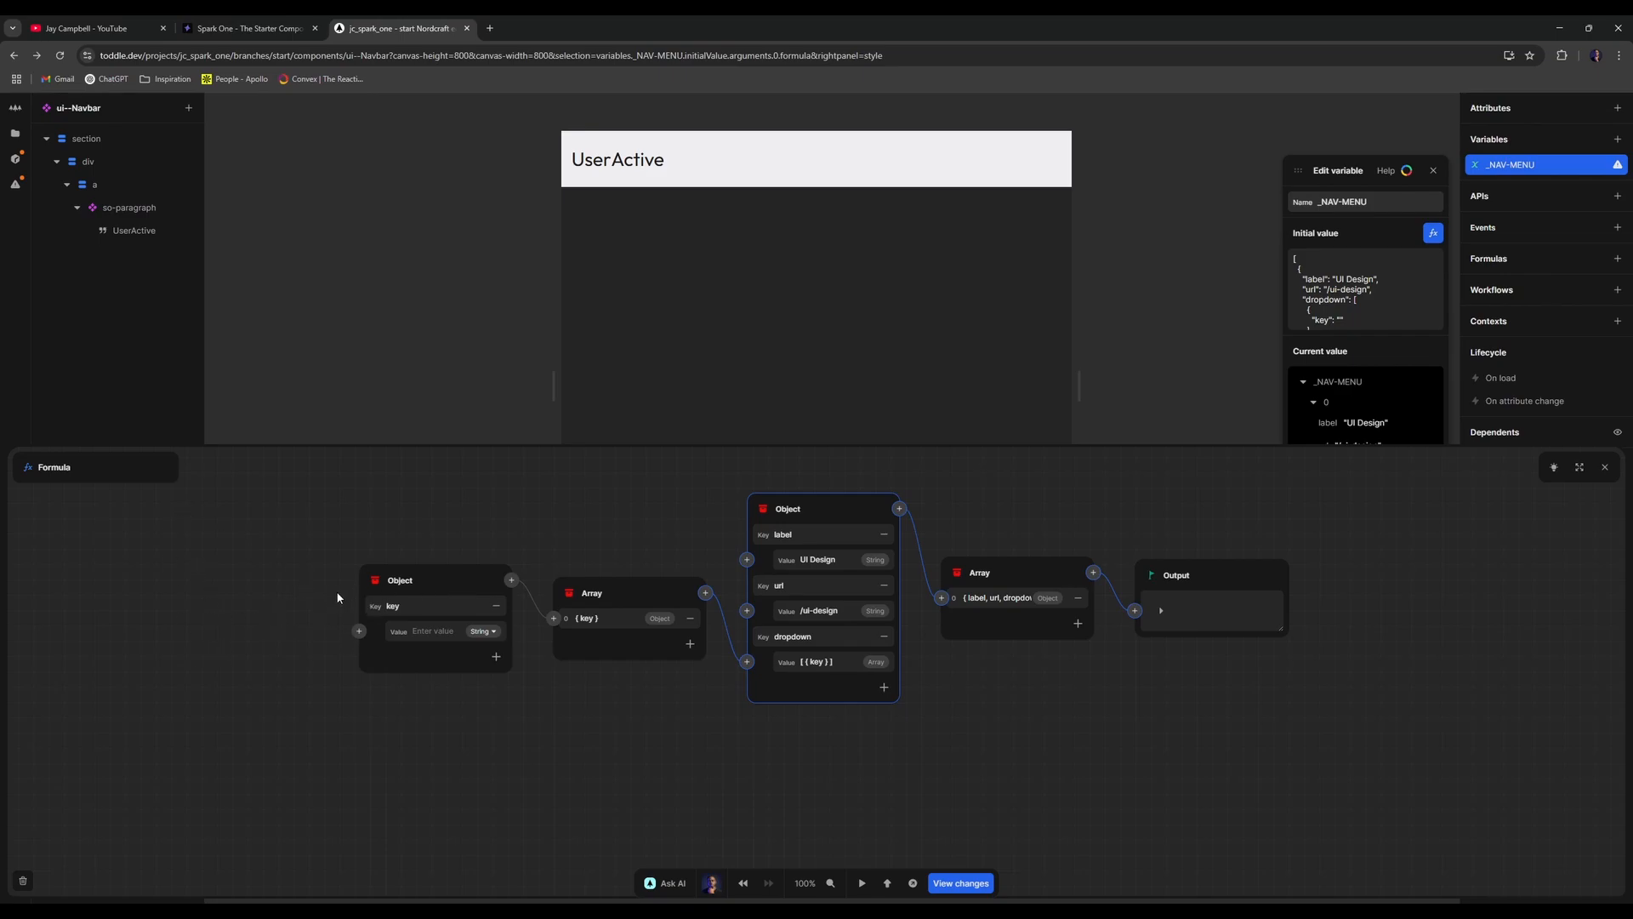
pyautogui.doubleClick(436, 606)
pyautogui.write('label')
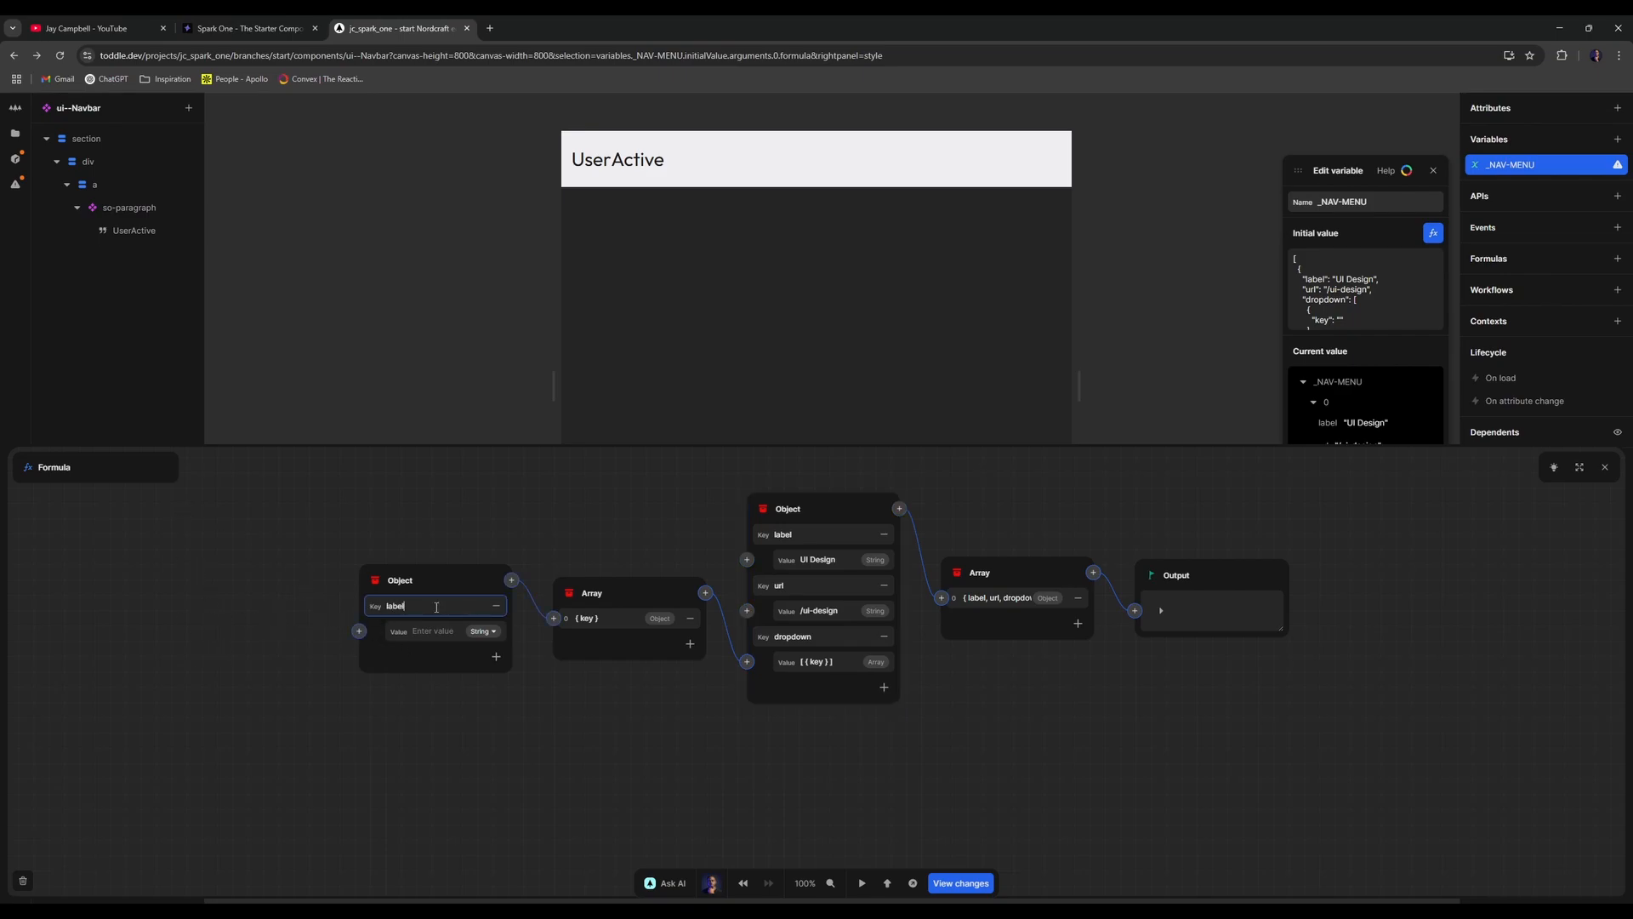
pyautogui.click(496, 655)
pyautogui.write('url')
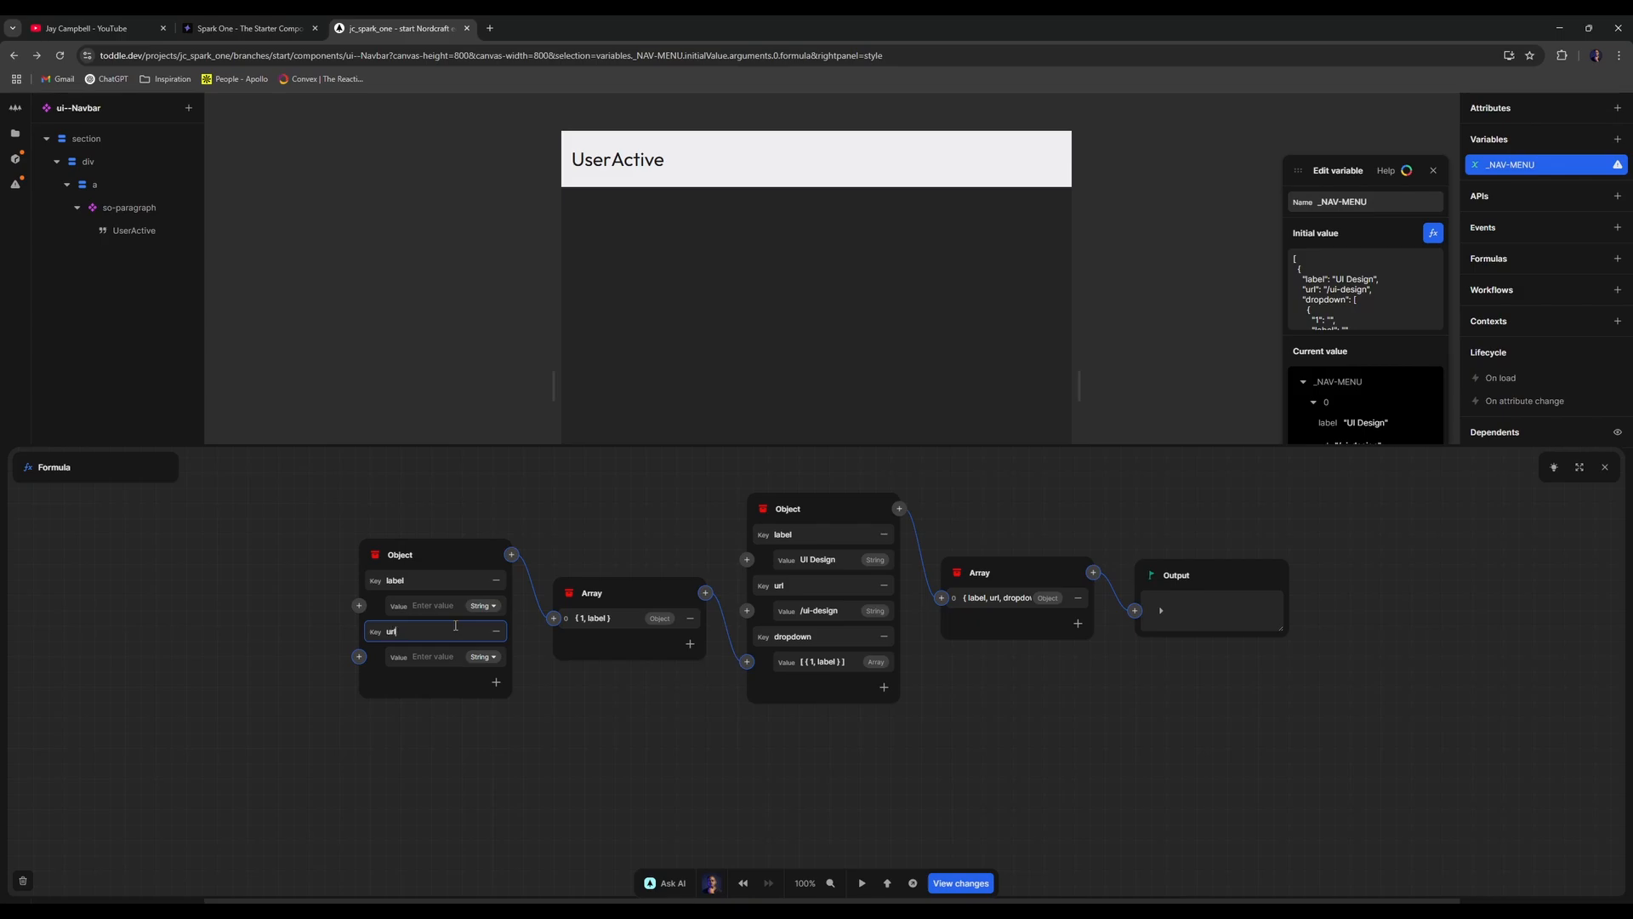
pyautogui.click(496, 682)
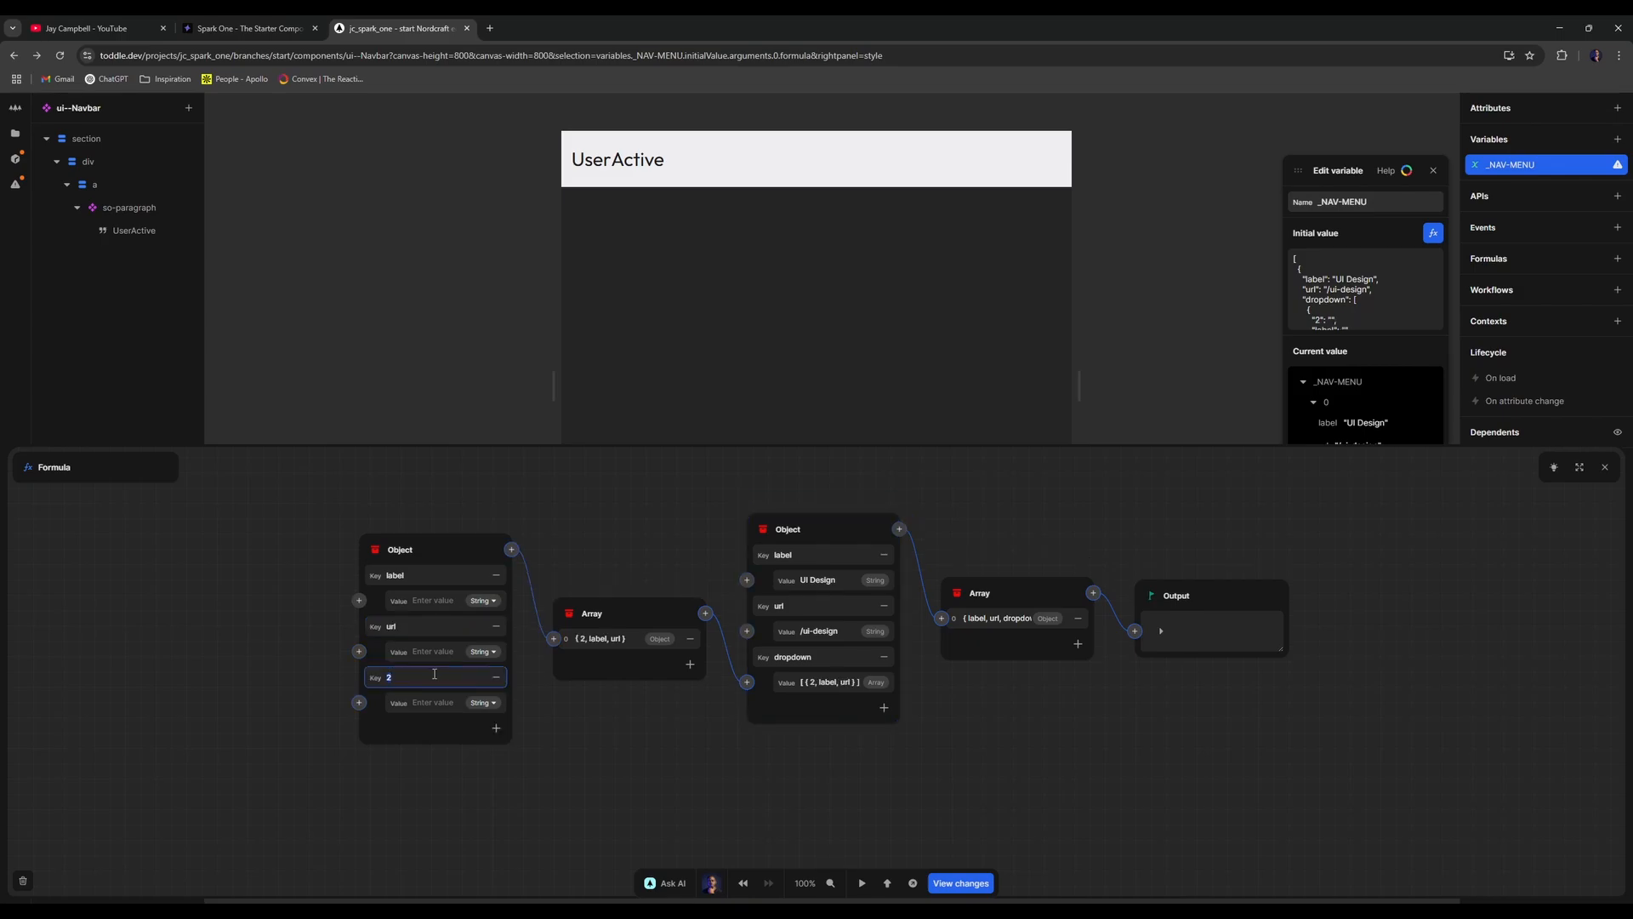
pyautogui.write('paragraph')
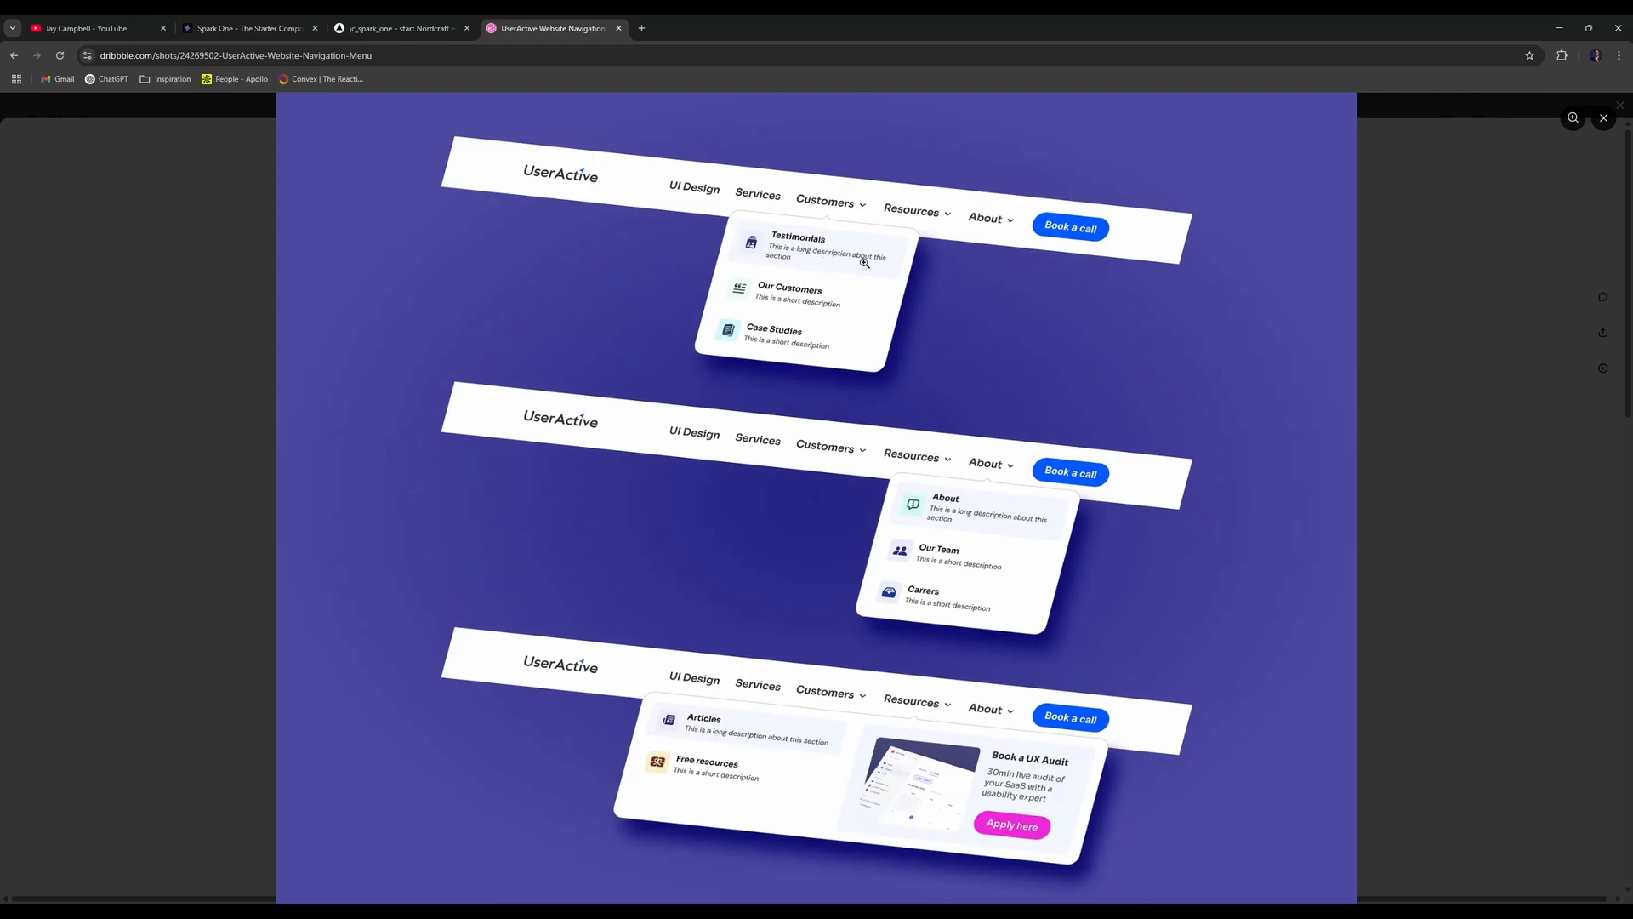
pyautogui.click(397, 28)
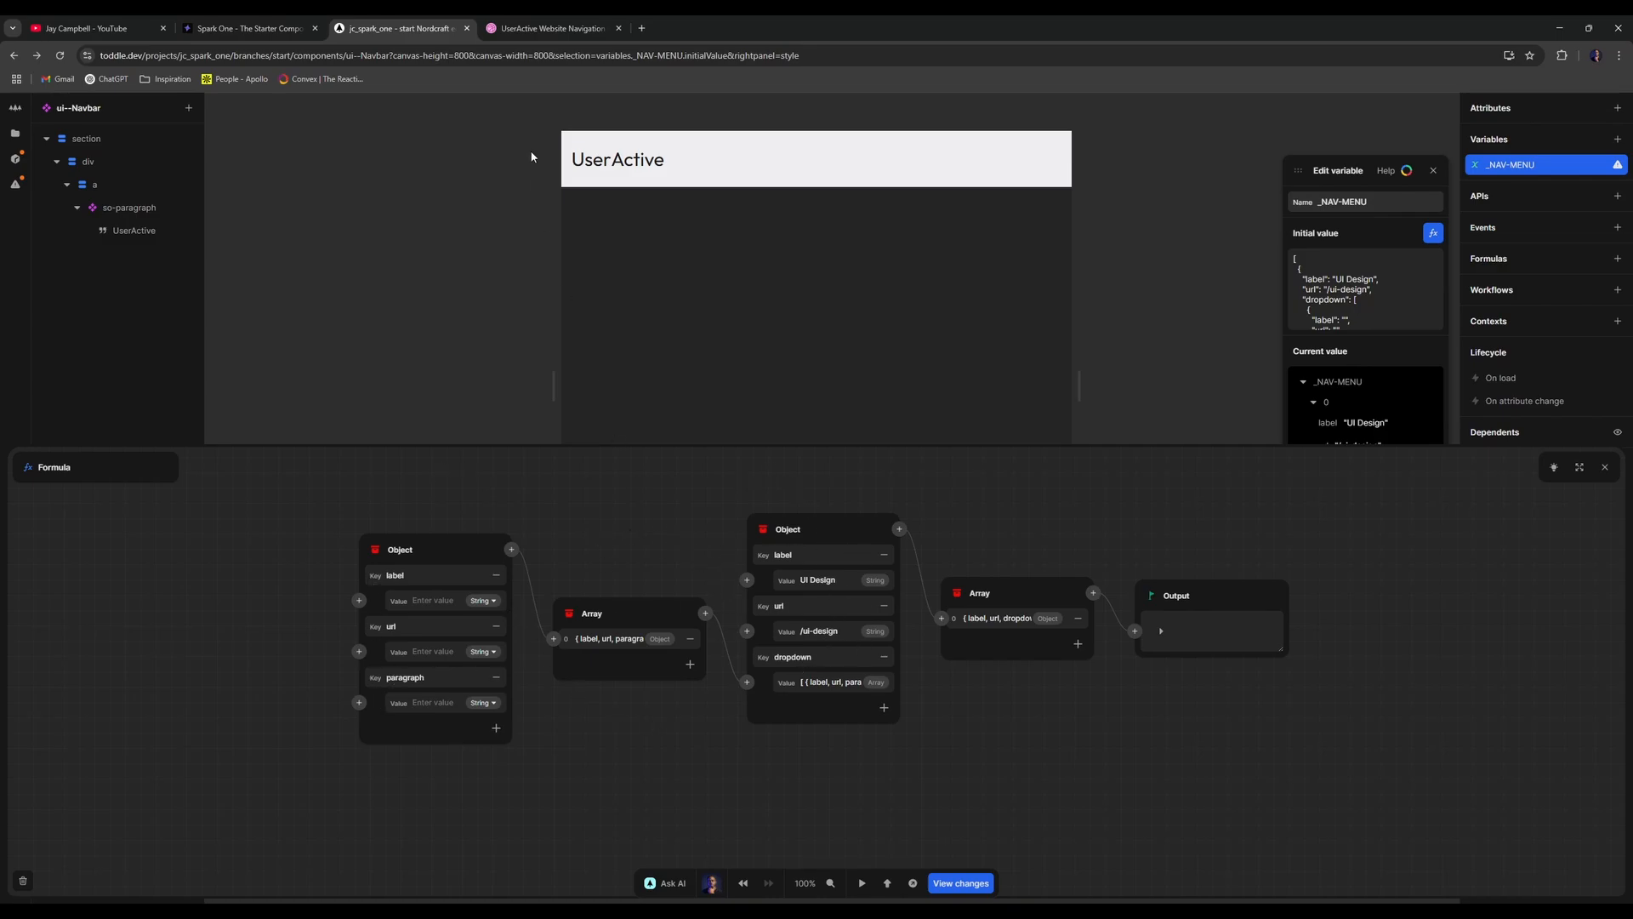
# - Add a second menu item and delete the first item's nested dropdown, leaving it null
pyautogui.click(553, 28)
pyautogui.click(618, 28)
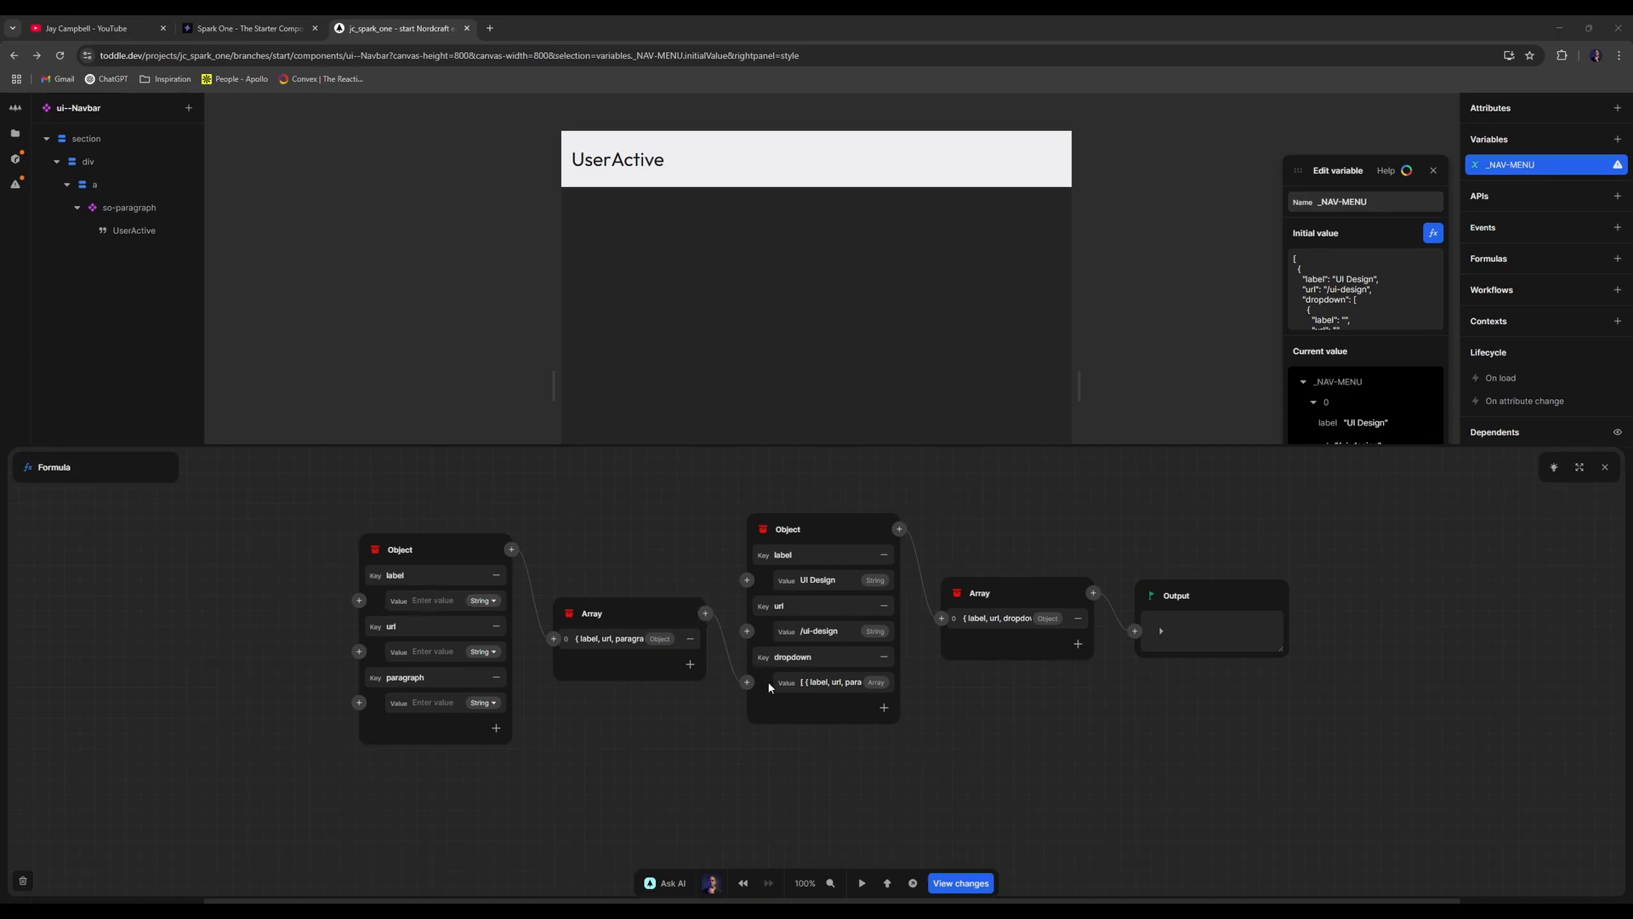
pyautogui.click(1077, 643)
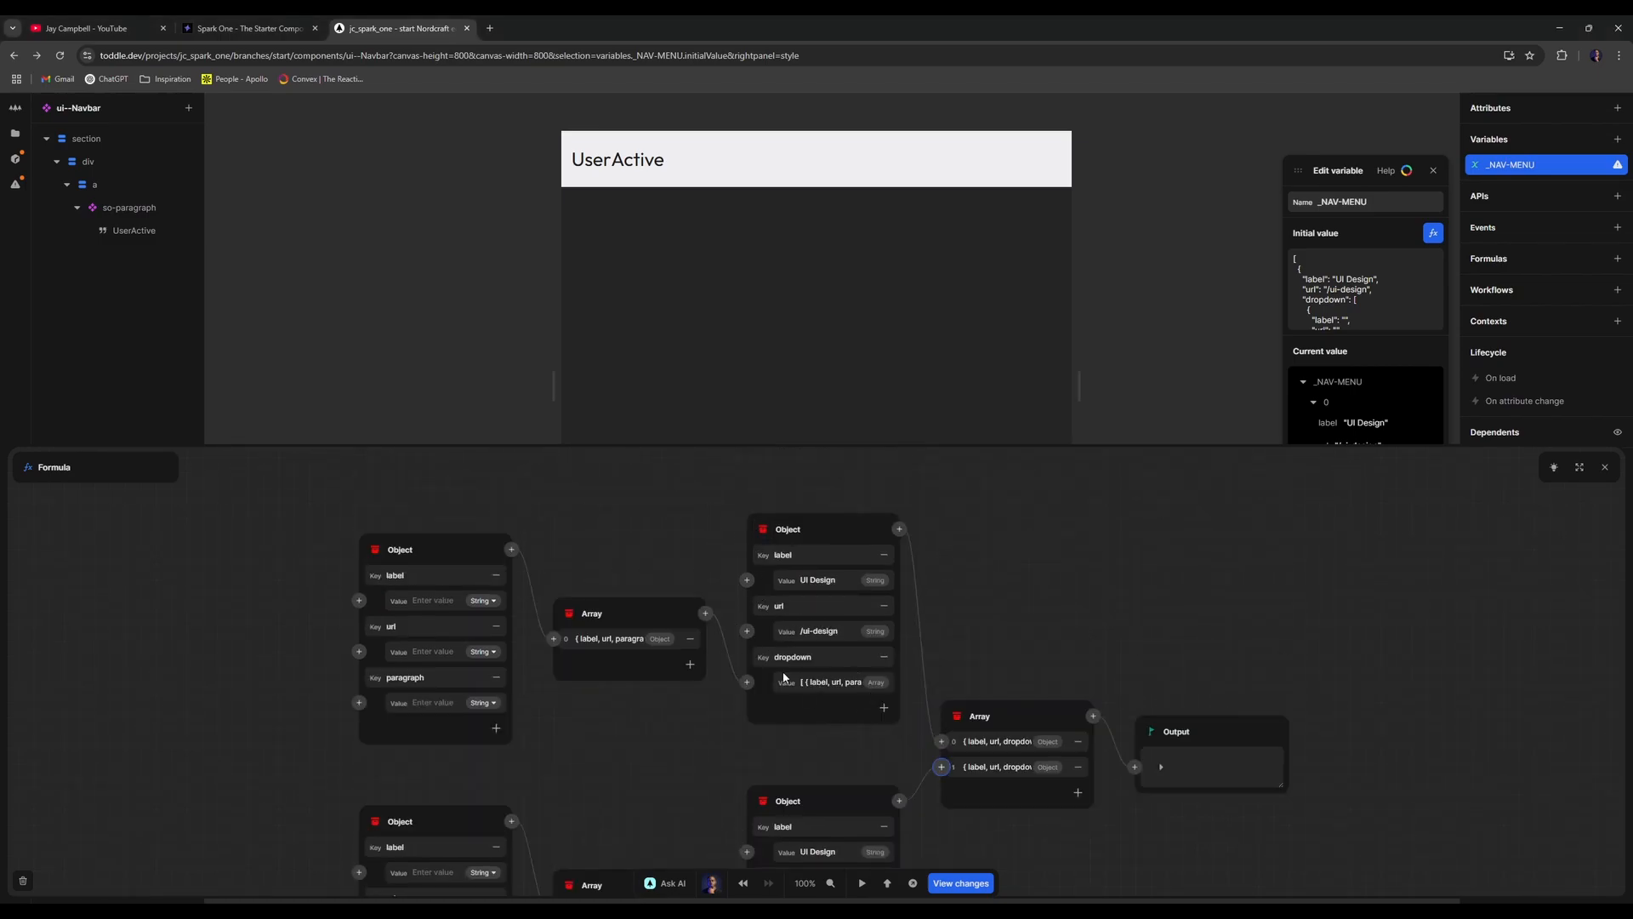
pyautogui.rightClick(682, 621)
pyautogui.click(718, 677)
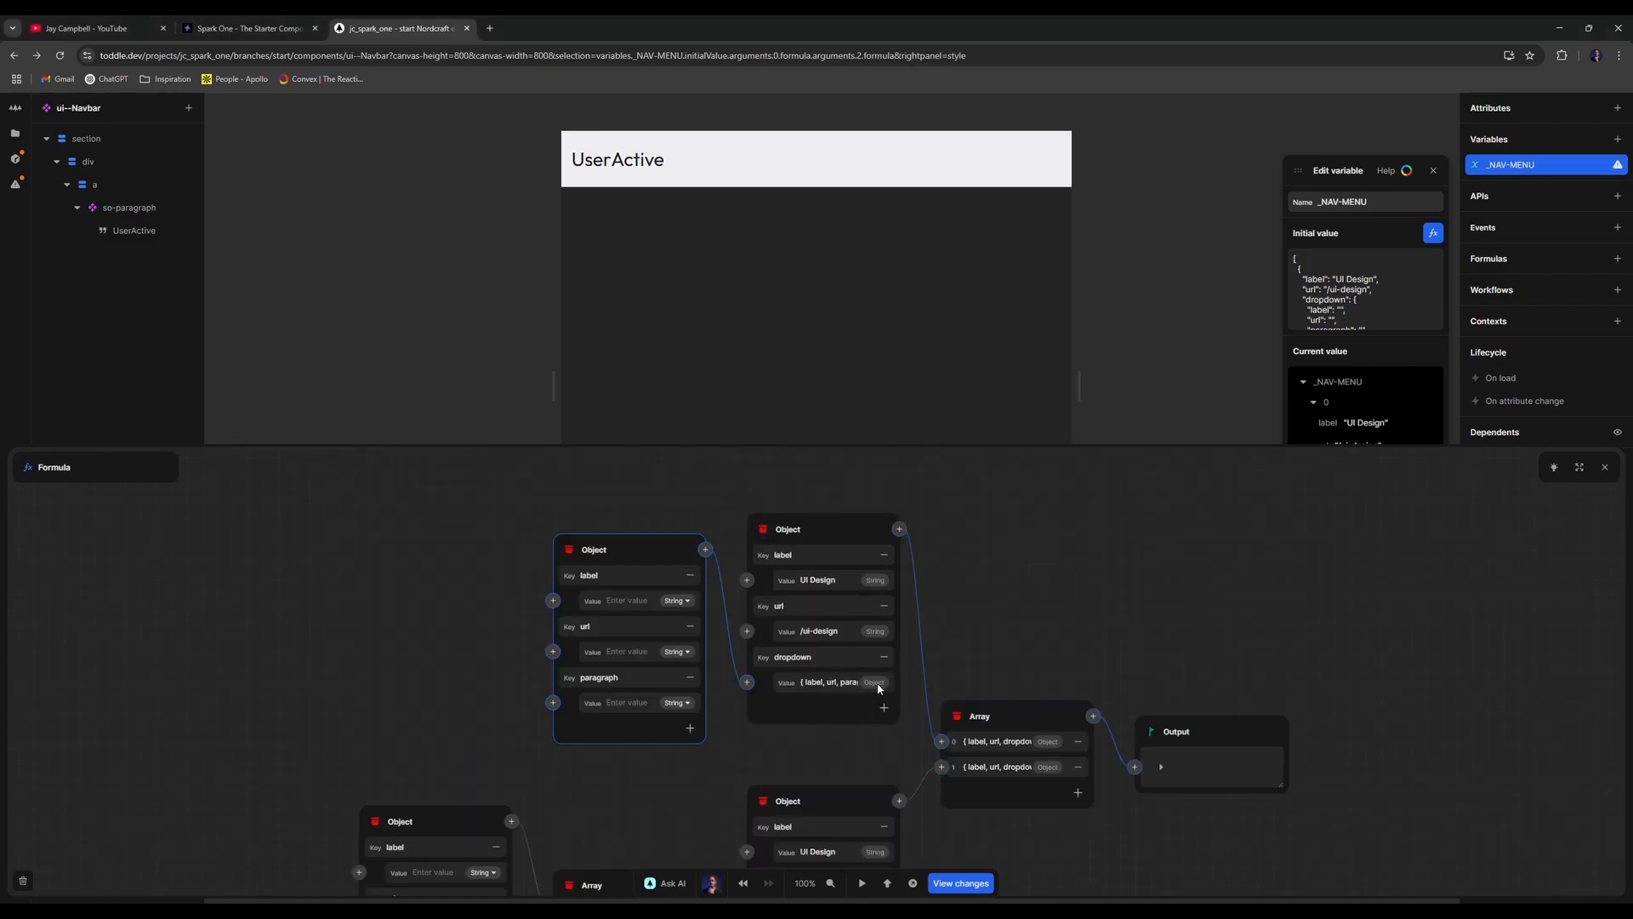
pyautogui.click(831, 689)
pyautogui.rightClick(692, 552)
pyautogui.click(730, 614)
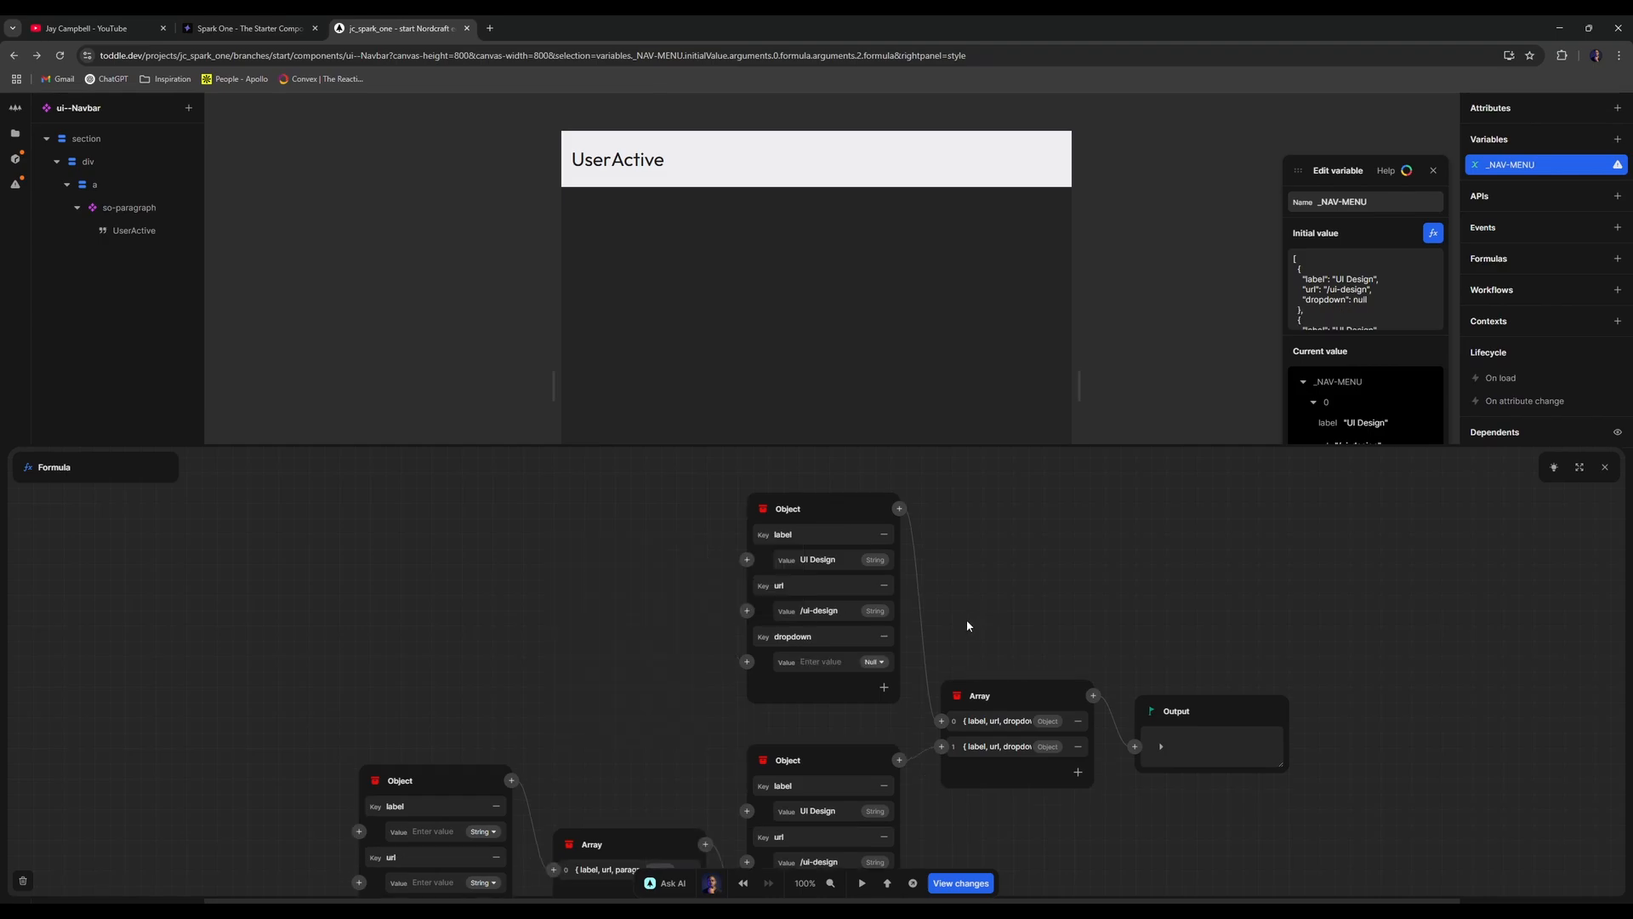
# - Set the second item's label to 'Services' and its url to '/services'
pyautogui.scroll(-3, 966, 619)
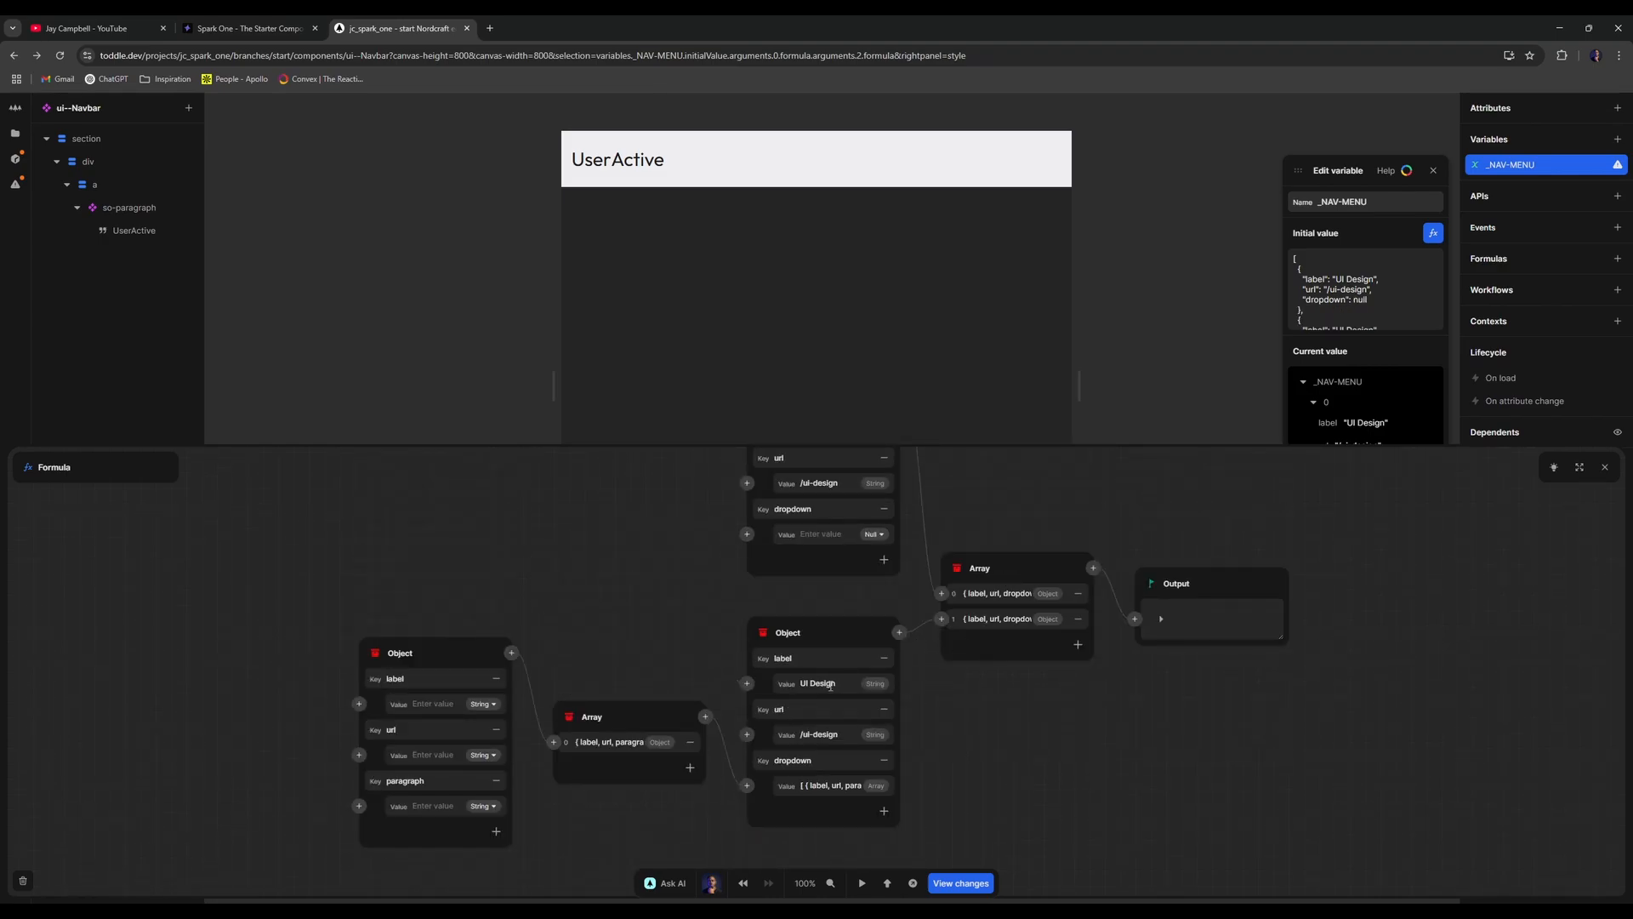
pyautogui.click(824, 683)
pyautogui.write('Services')
pyautogui.click(847, 732)
pyautogui.press('BackSpace')
pyautogui.press('BackSpace')
pyautogui.press('BackSpace')
pyautogui.press('BackSpace')
pyautogui.press('BackSpace')
pyautogui.press('BackSpace')
pyautogui.press('BackSpace')
pyautogui.press('BackSpace')
pyautogui.write('services')
# - Delete the second item's nested dropdown so it becomes null, then add a third menu item
pyautogui.rightClick(668, 721)
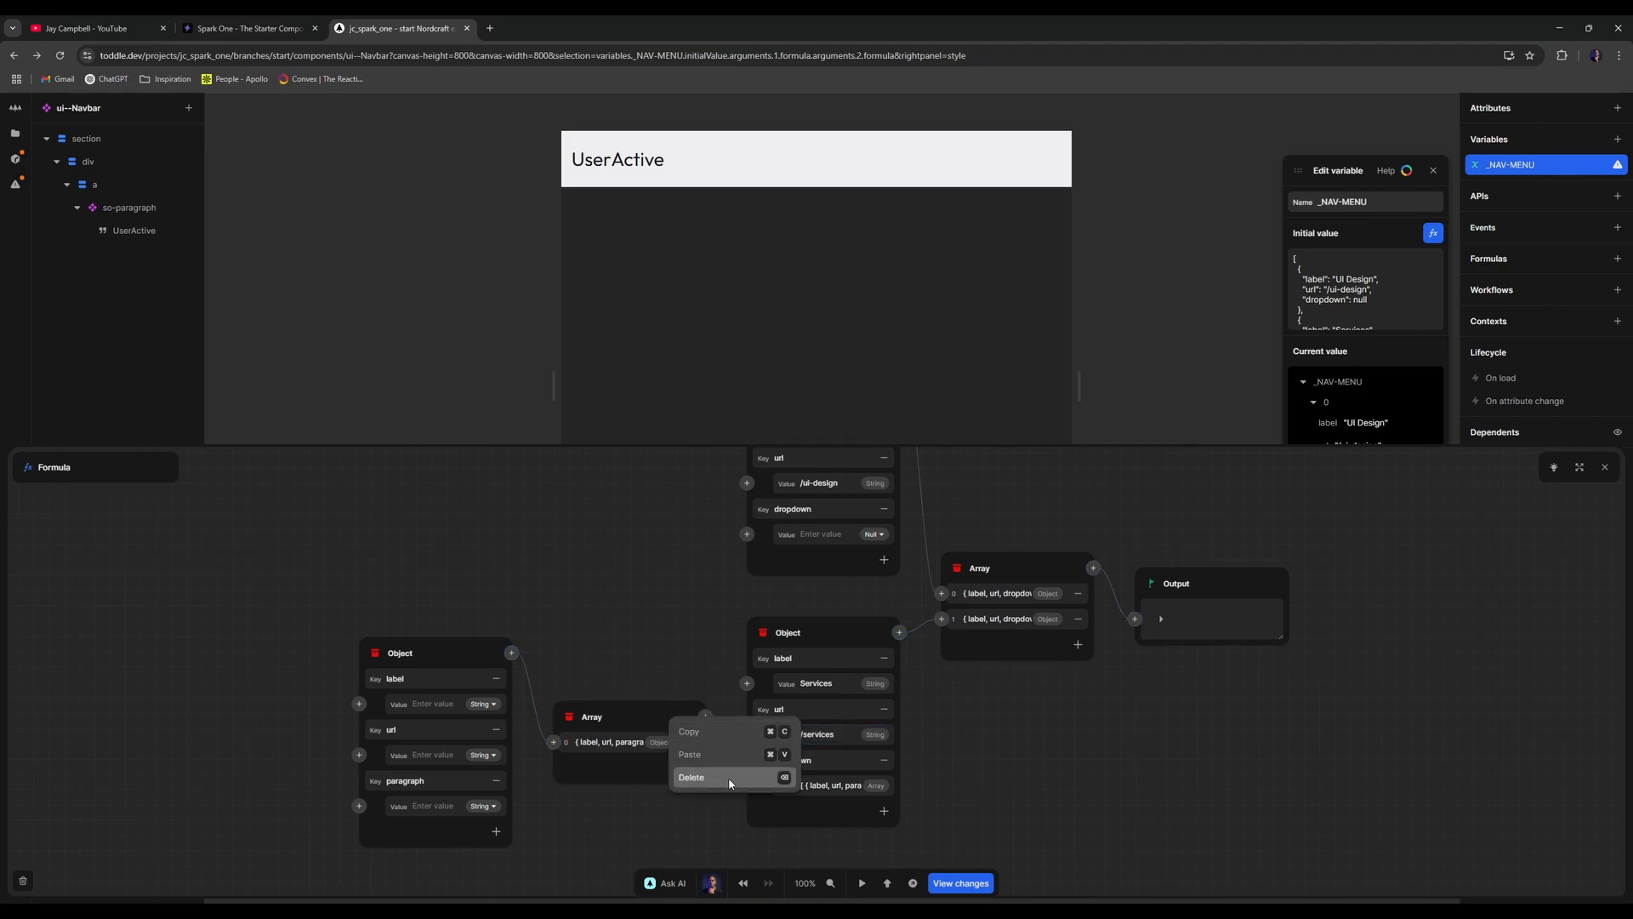
pyautogui.click(766, 776)
pyautogui.rightClick(594, 668)
pyautogui.click(638, 724)
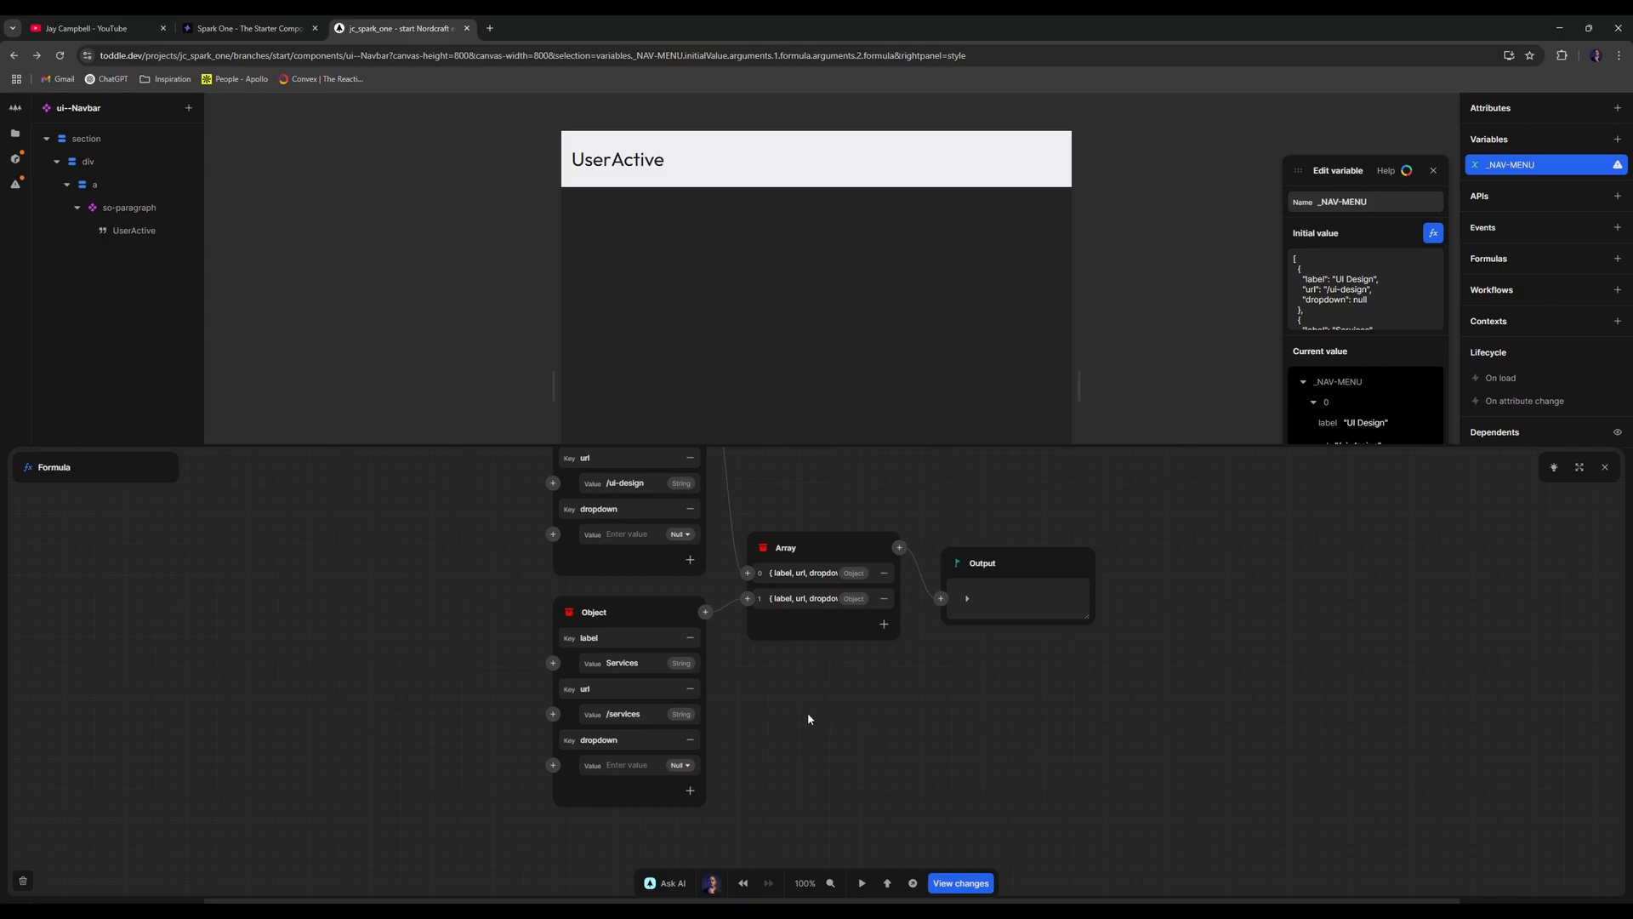
pyautogui.scroll(-1, 809, 719)
pyautogui.click(883, 563)
pyautogui.scroll(-5, 589, 709)
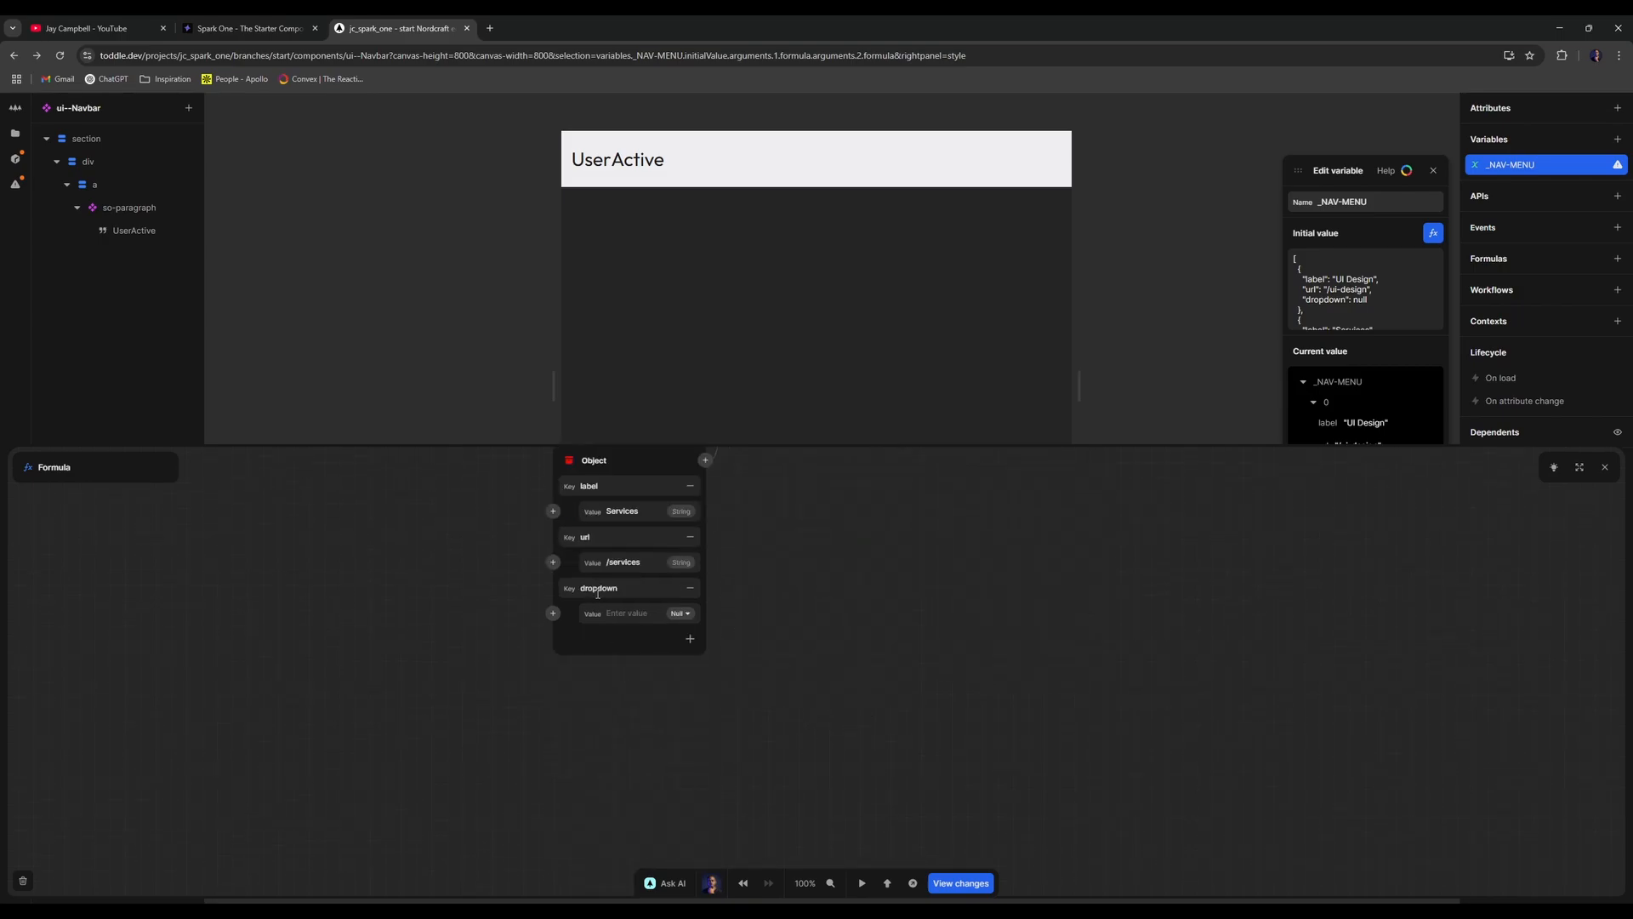
# - Relabel the third item 'Customers' with url '/customers'
pyautogui.scroll(3, 598, 593)
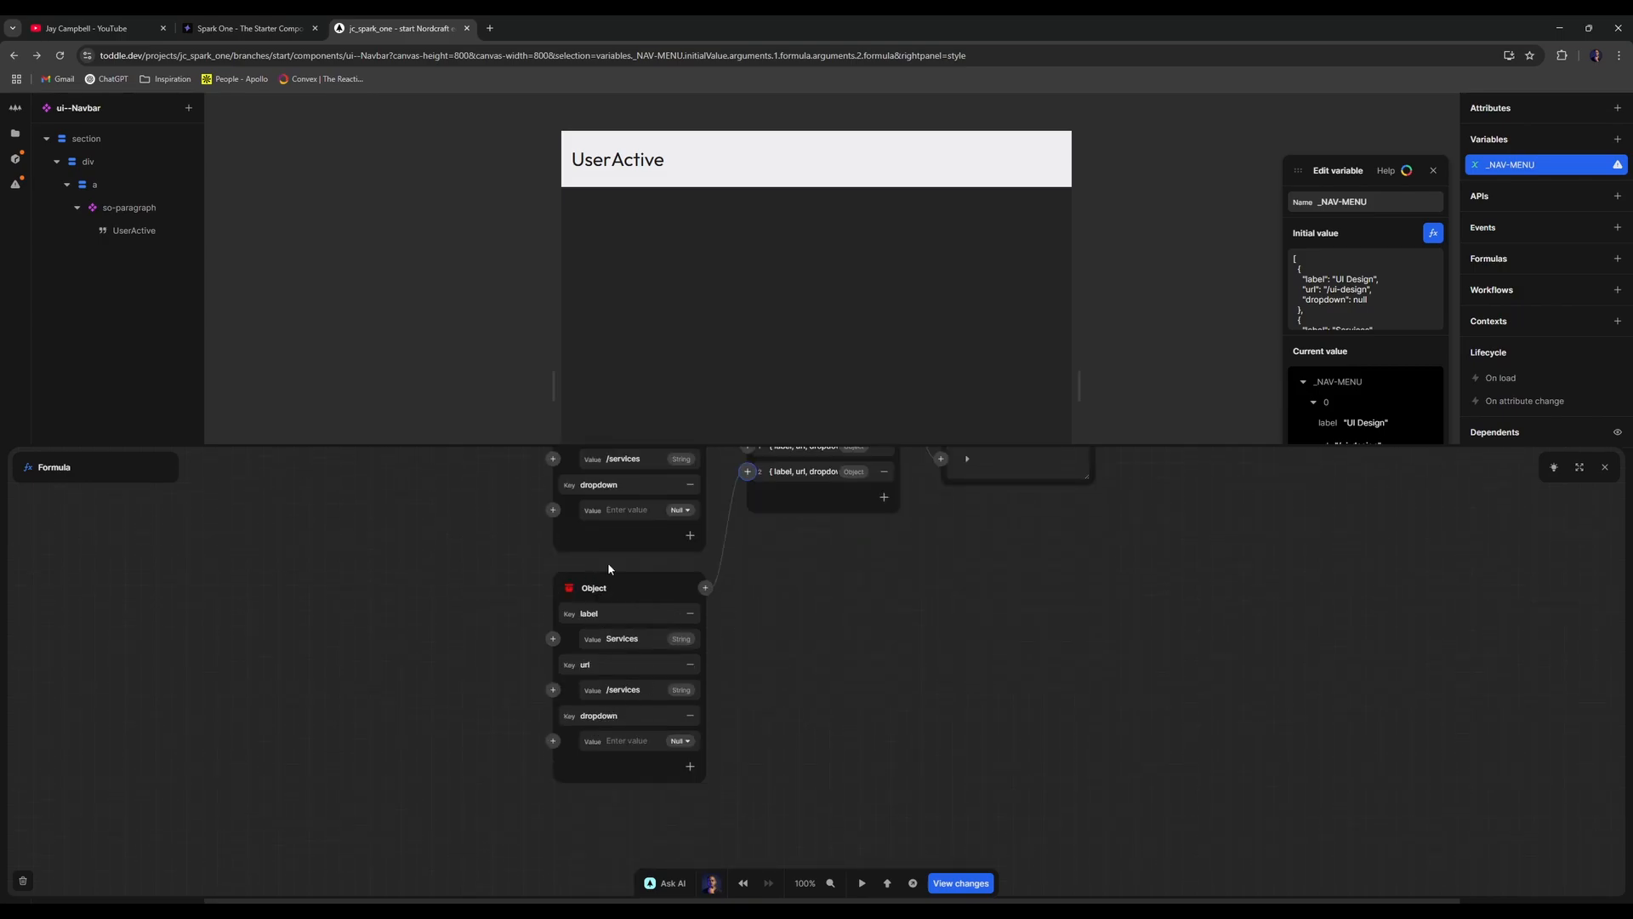
pyautogui.doubleClick(640, 639)
pyautogui.write('Customers')
pyautogui.click(643, 687)
pyautogui.doubleClick(632, 690)
pyautogui.write('customers')
# - Make the Customers dropdown an Array holding one Object
pyautogui.click(553, 741)
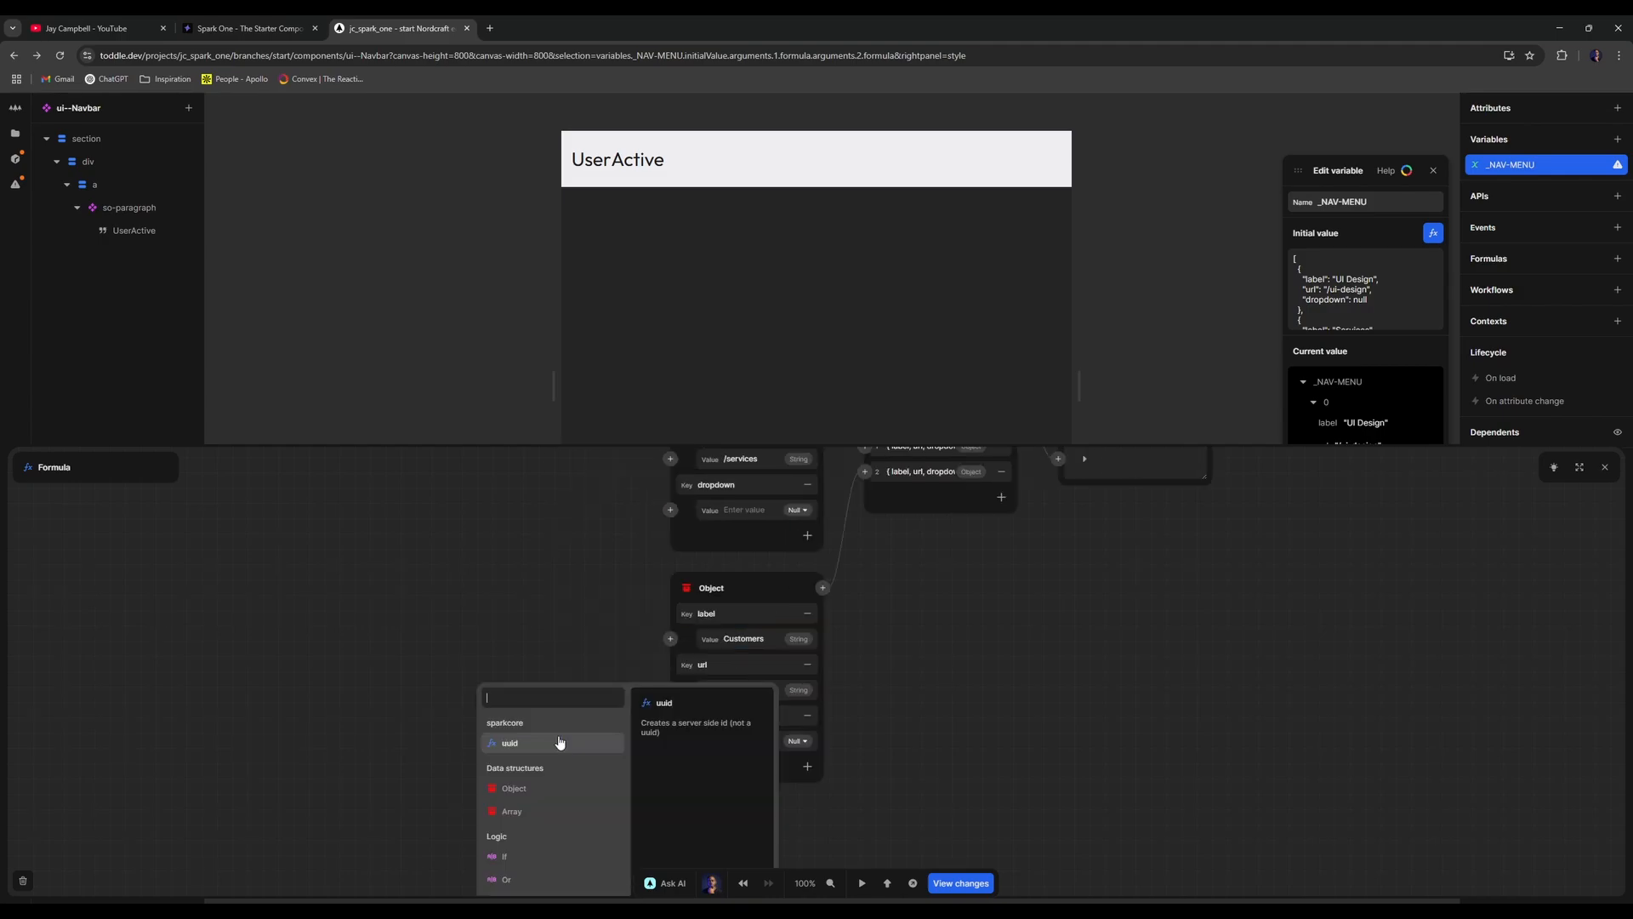
pyautogui.write('arr')
pyautogui.click(537, 723)
pyautogui.click(478, 699)
pyautogui.write('obj')
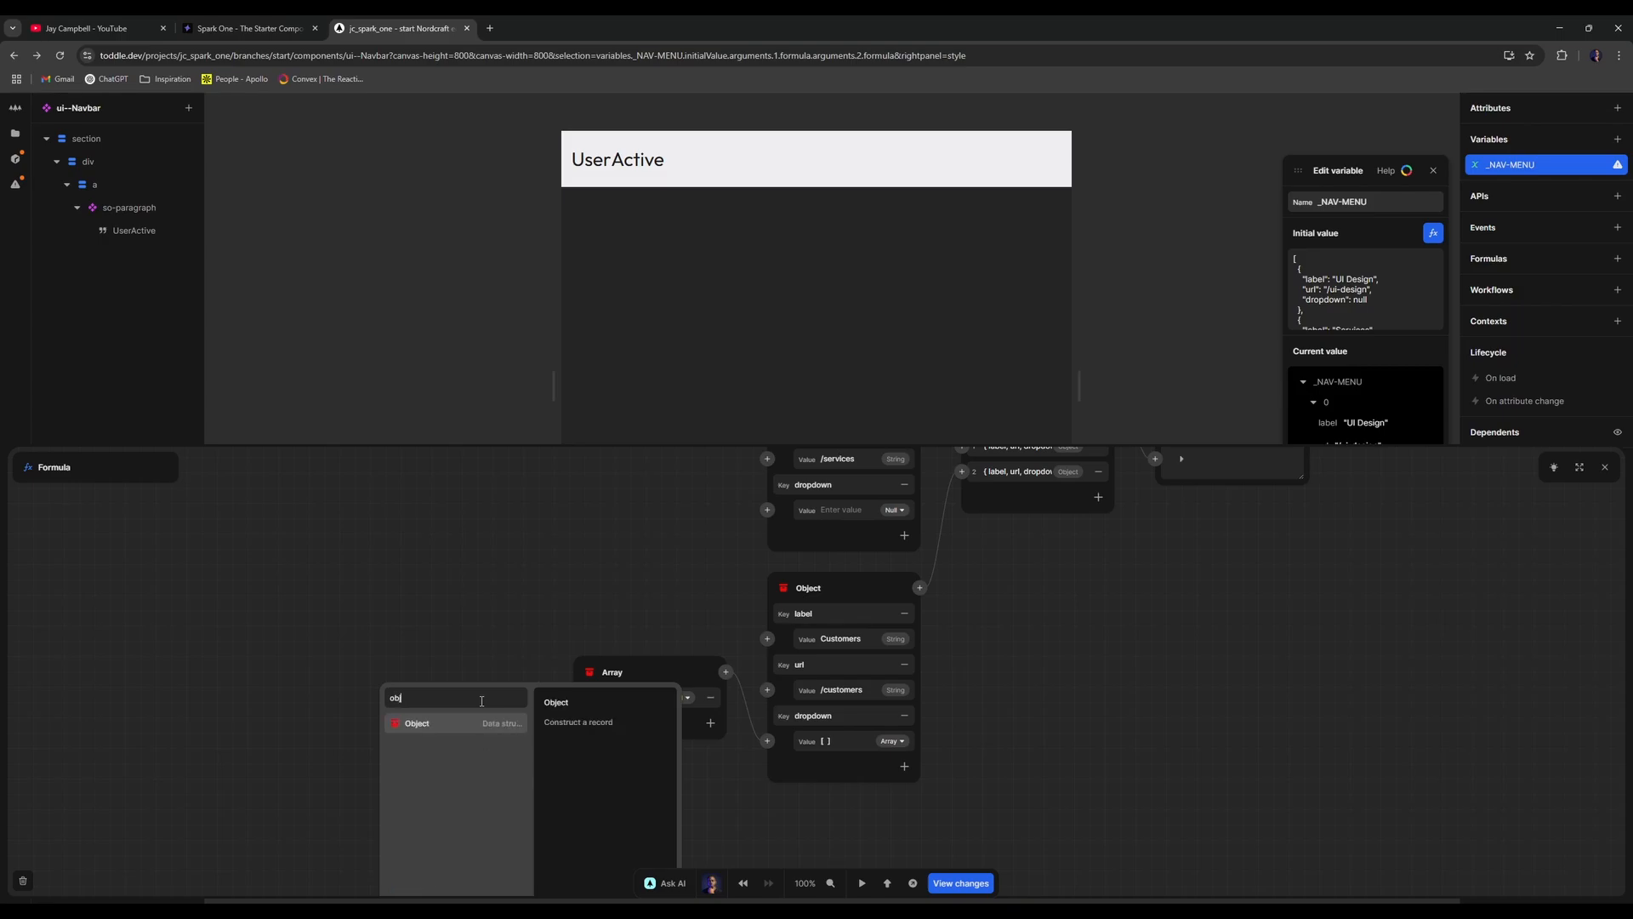
pyautogui.press('Return')
# - Give the dropdown object the keys label, url and desc
pyautogui.doubleClick(417, 679)
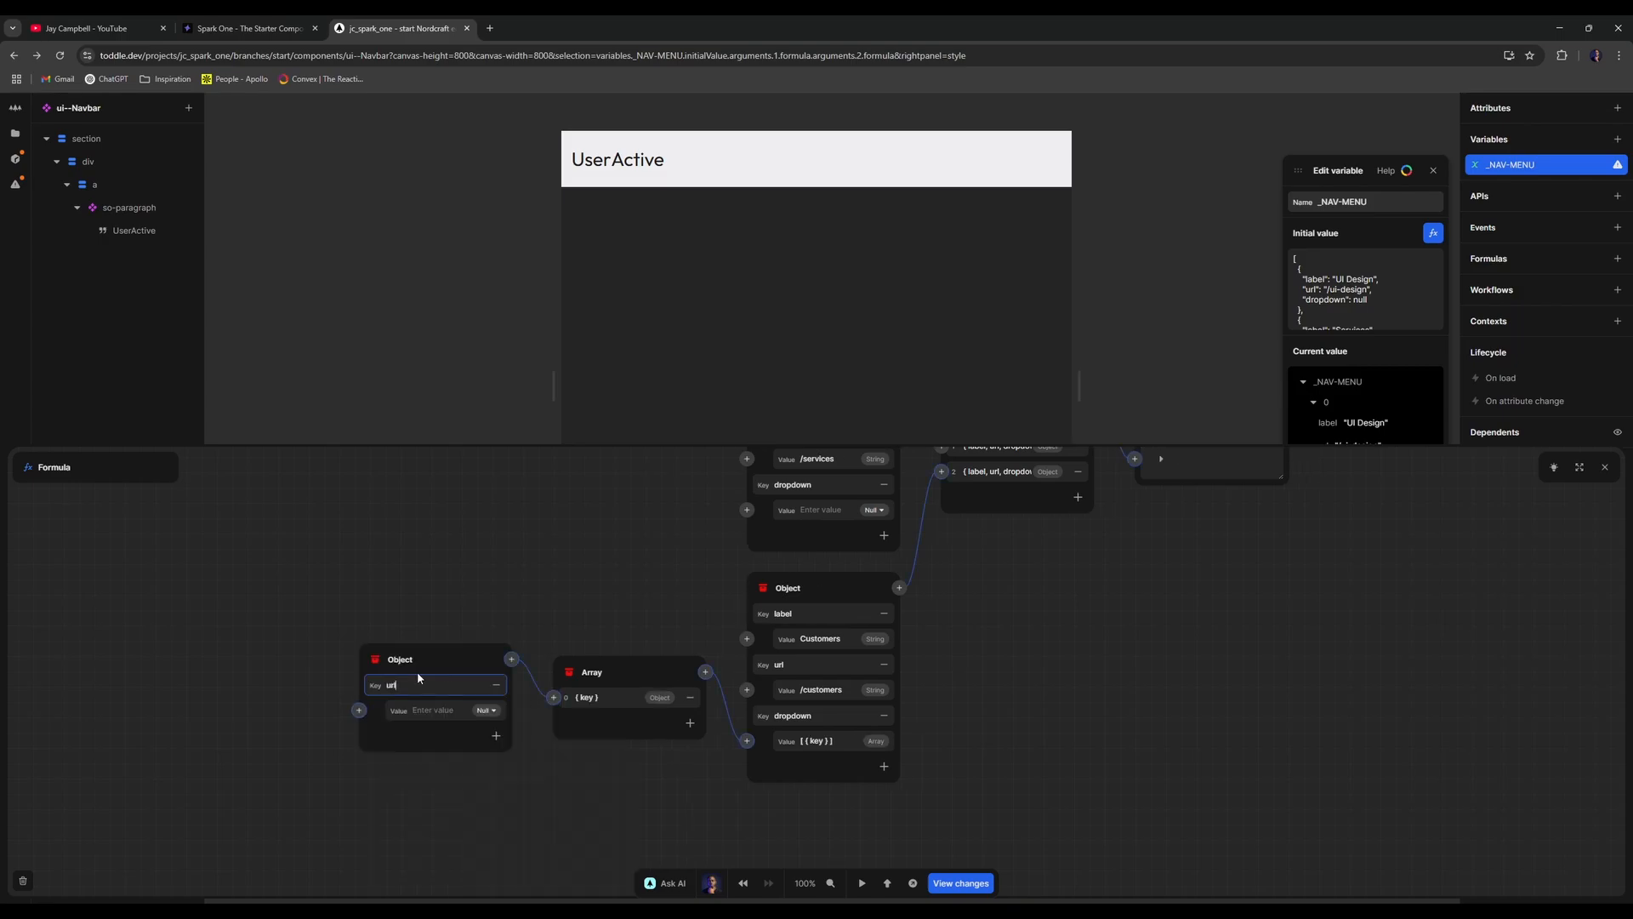
pyautogui.click(495, 736)
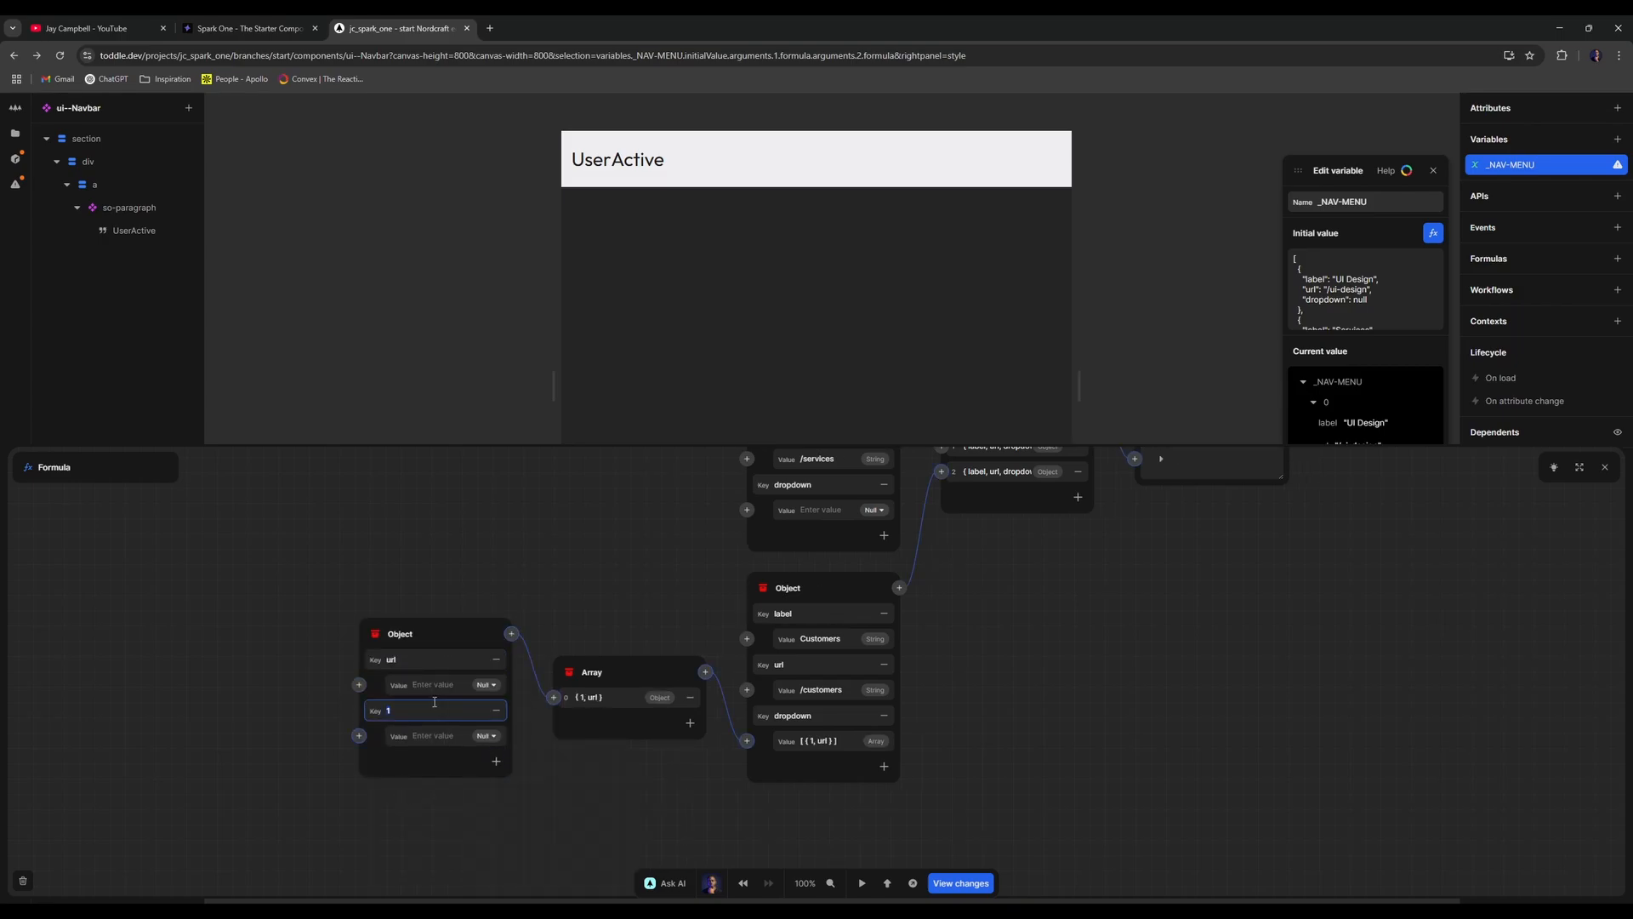
pyautogui.doubleClick(443, 659)
pyautogui.write('label')
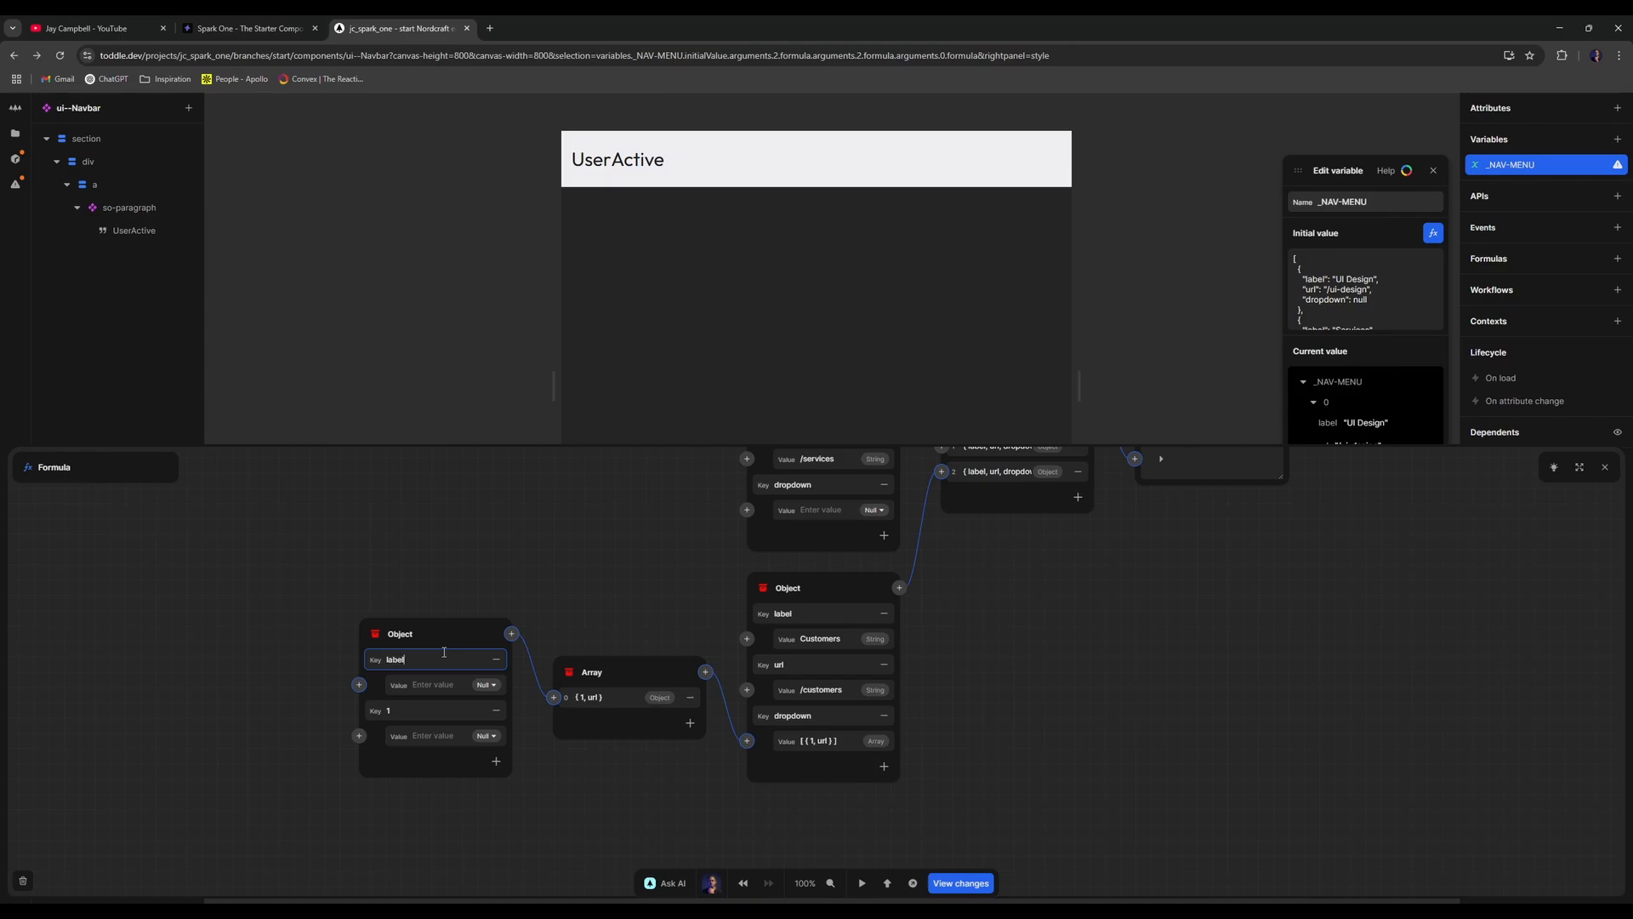
pyautogui.doubleClick(418, 707)
pyautogui.write('url')
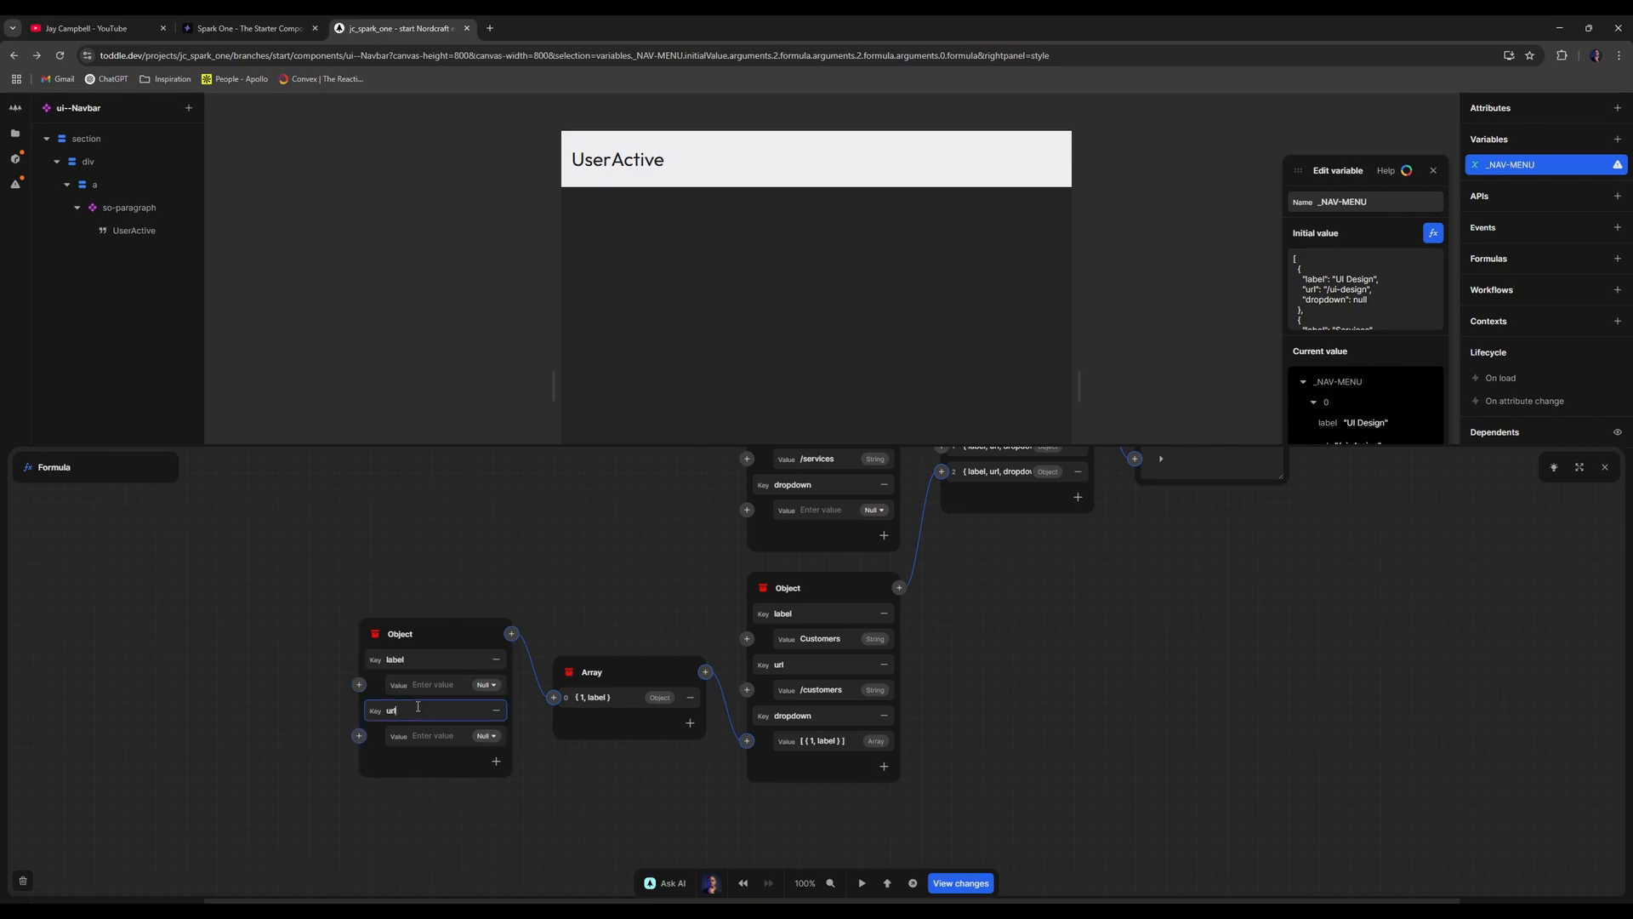
pyautogui.click(496, 761)
pyautogui.write('de')
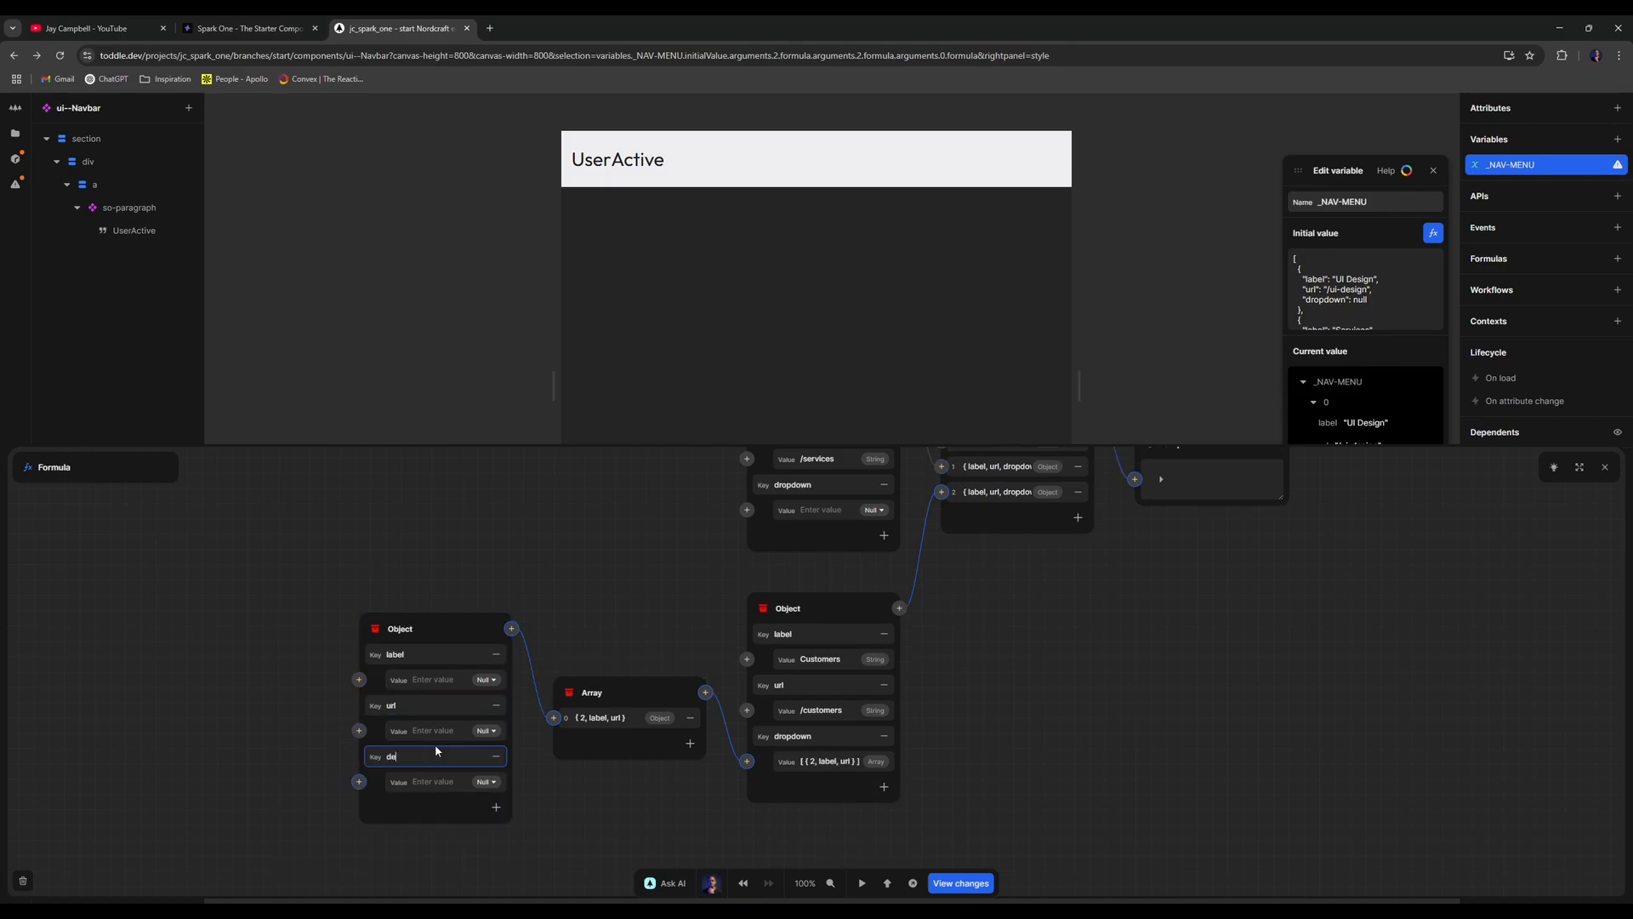
pyautogui.write('sc')
pyautogui.click(434, 684)
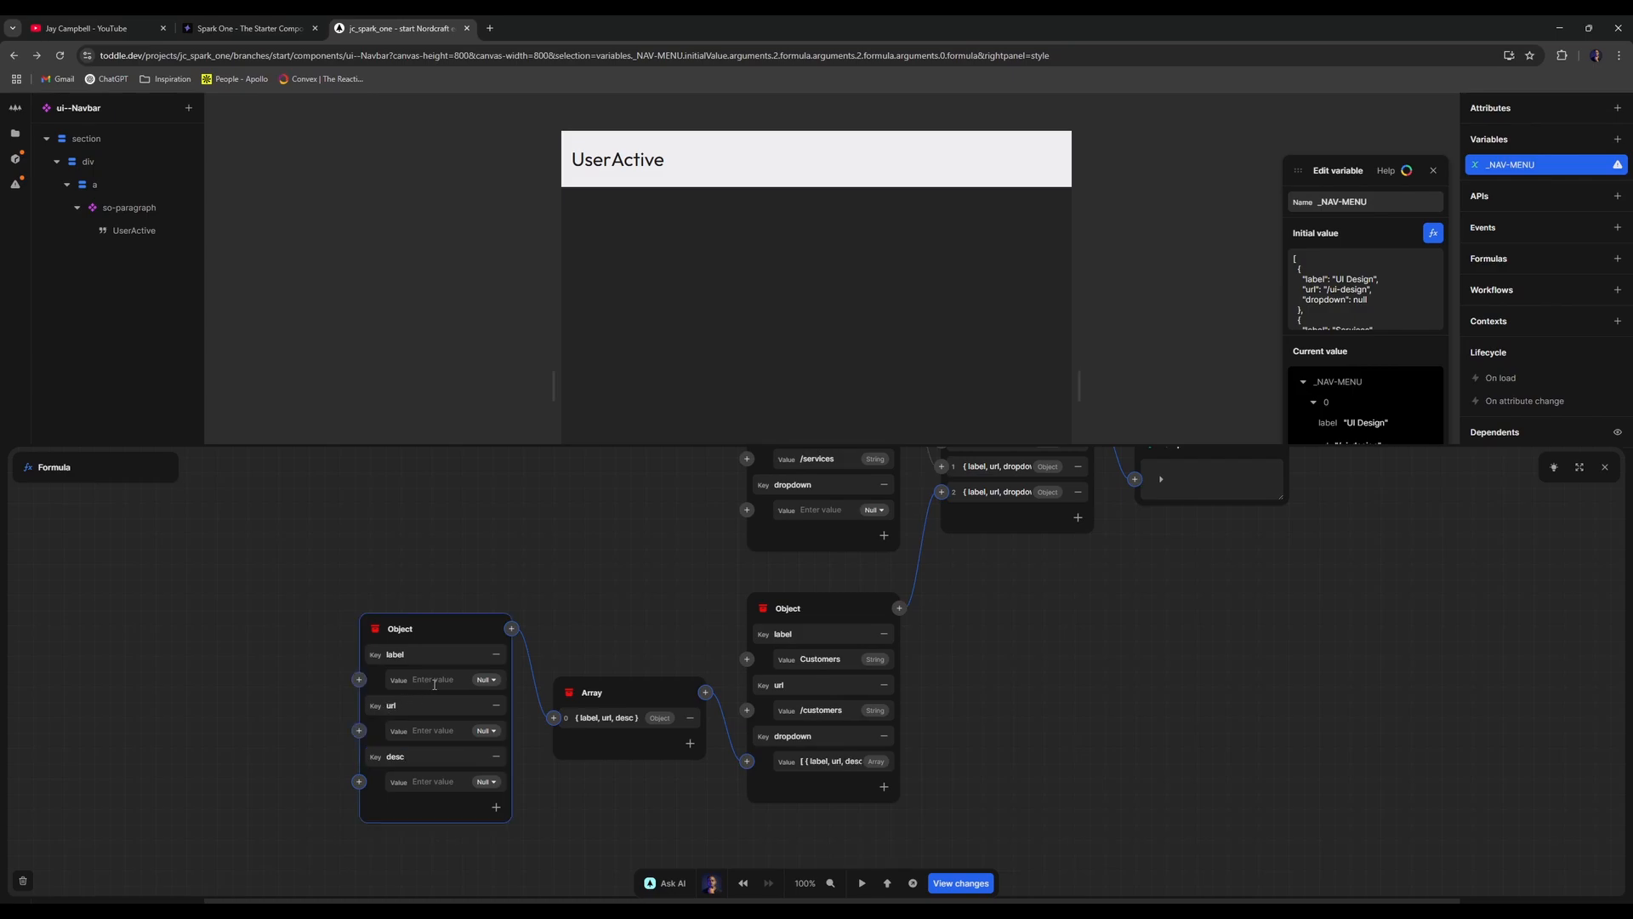
# - Fill the entry with 'Testimonials', '/testimonials' and 'This is a long description about this section'
pyautogui.click(452, 677)
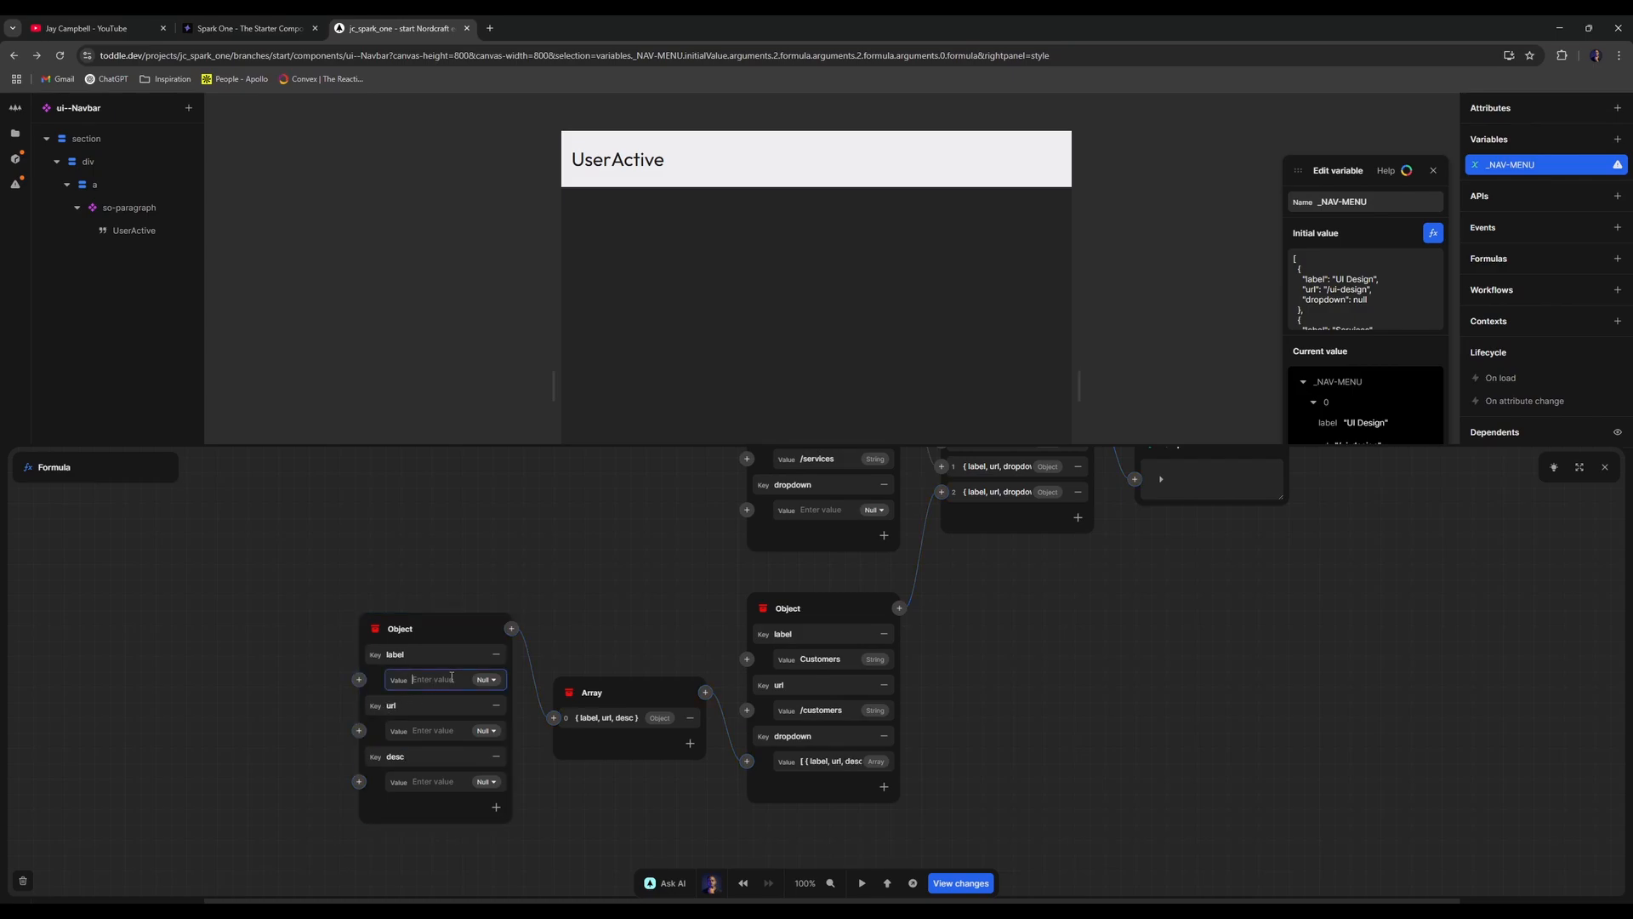
pyautogui.write('Testimonials')
pyautogui.click(448, 730)
pyautogui.write('/testimonia')
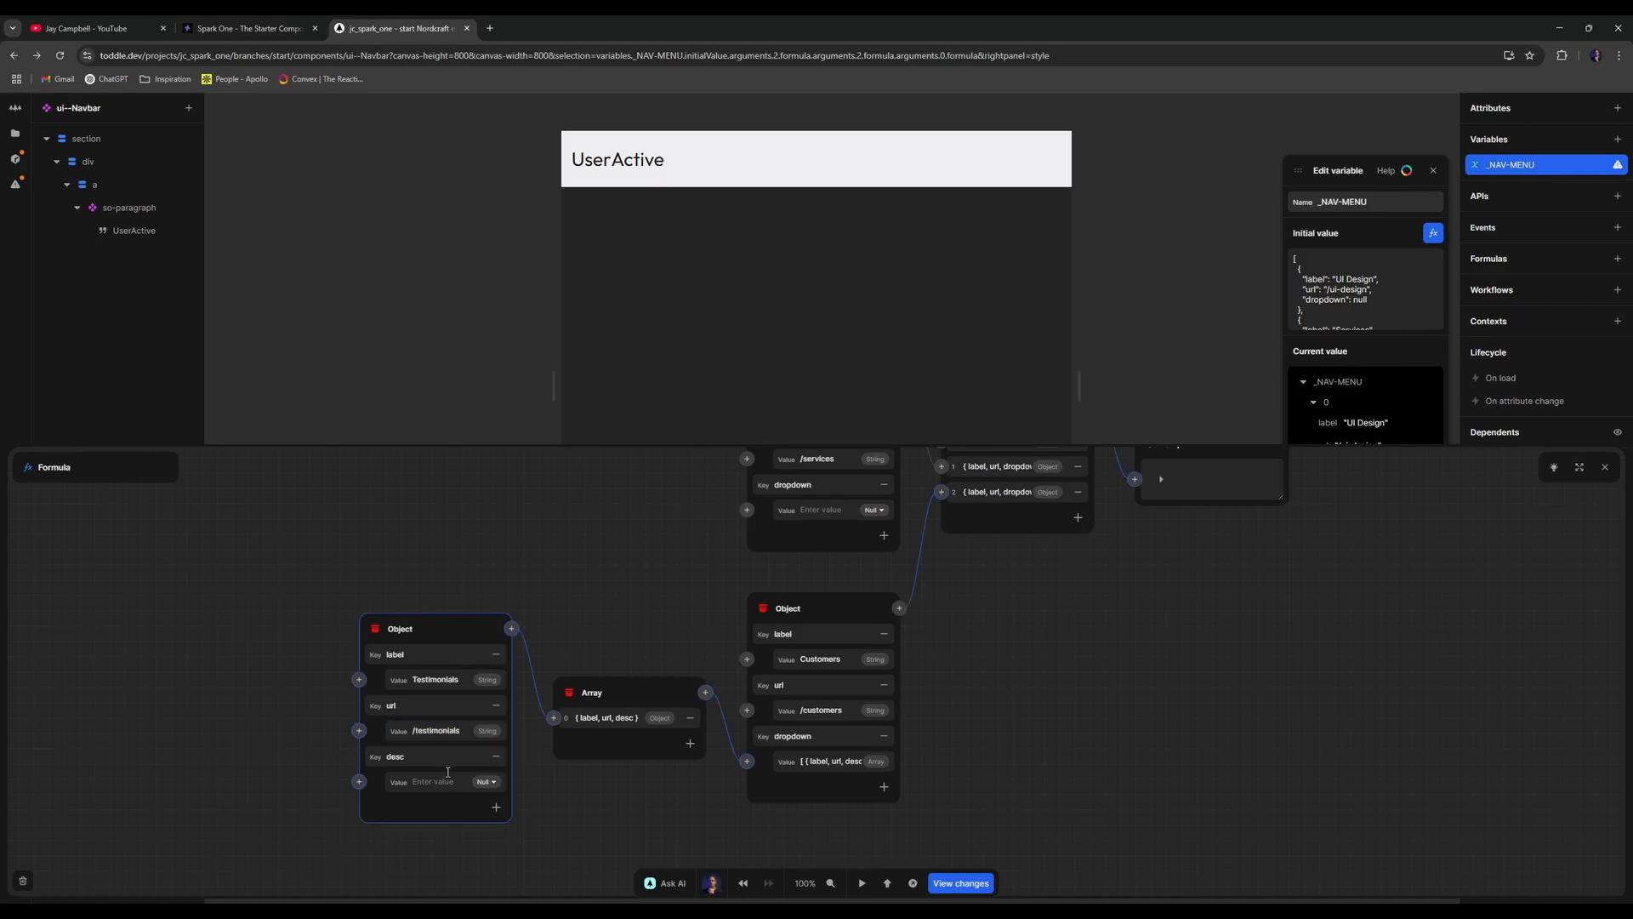
pyautogui.click(443, 779)
pyautogui.write('This ')
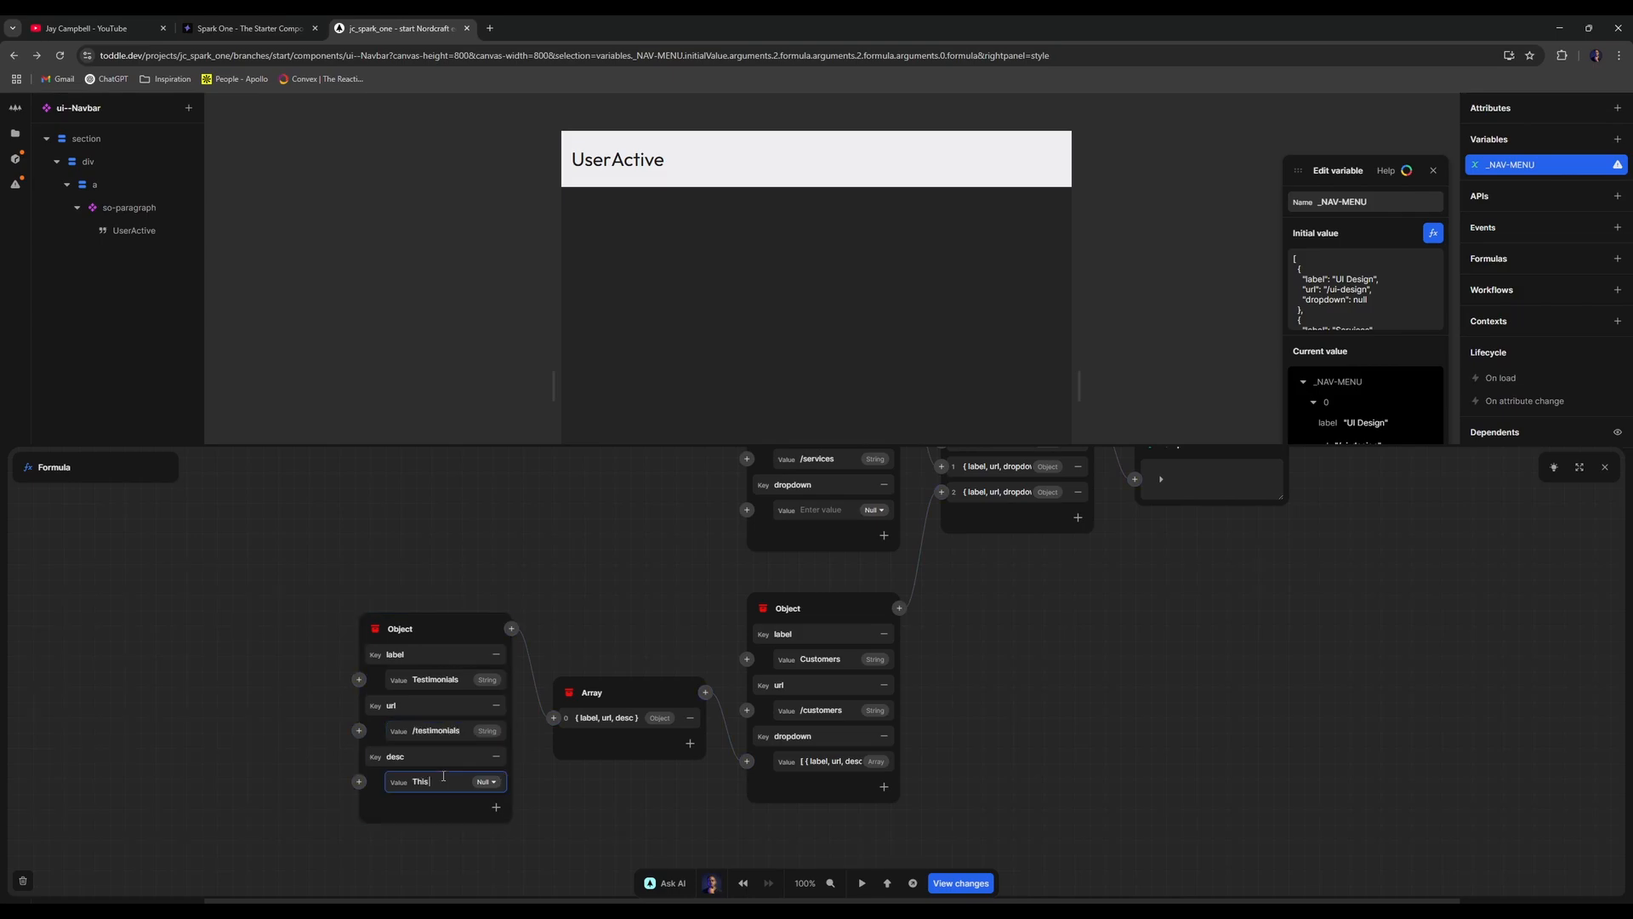
pyautogui.write('is a long')
pyautogui.write(' description about th')
pyautogui.write('is section')
# - Add an 'Our Customers' entry at '/our-customers' with desc 'This is a short description'
pyautogui.click(690, 743)
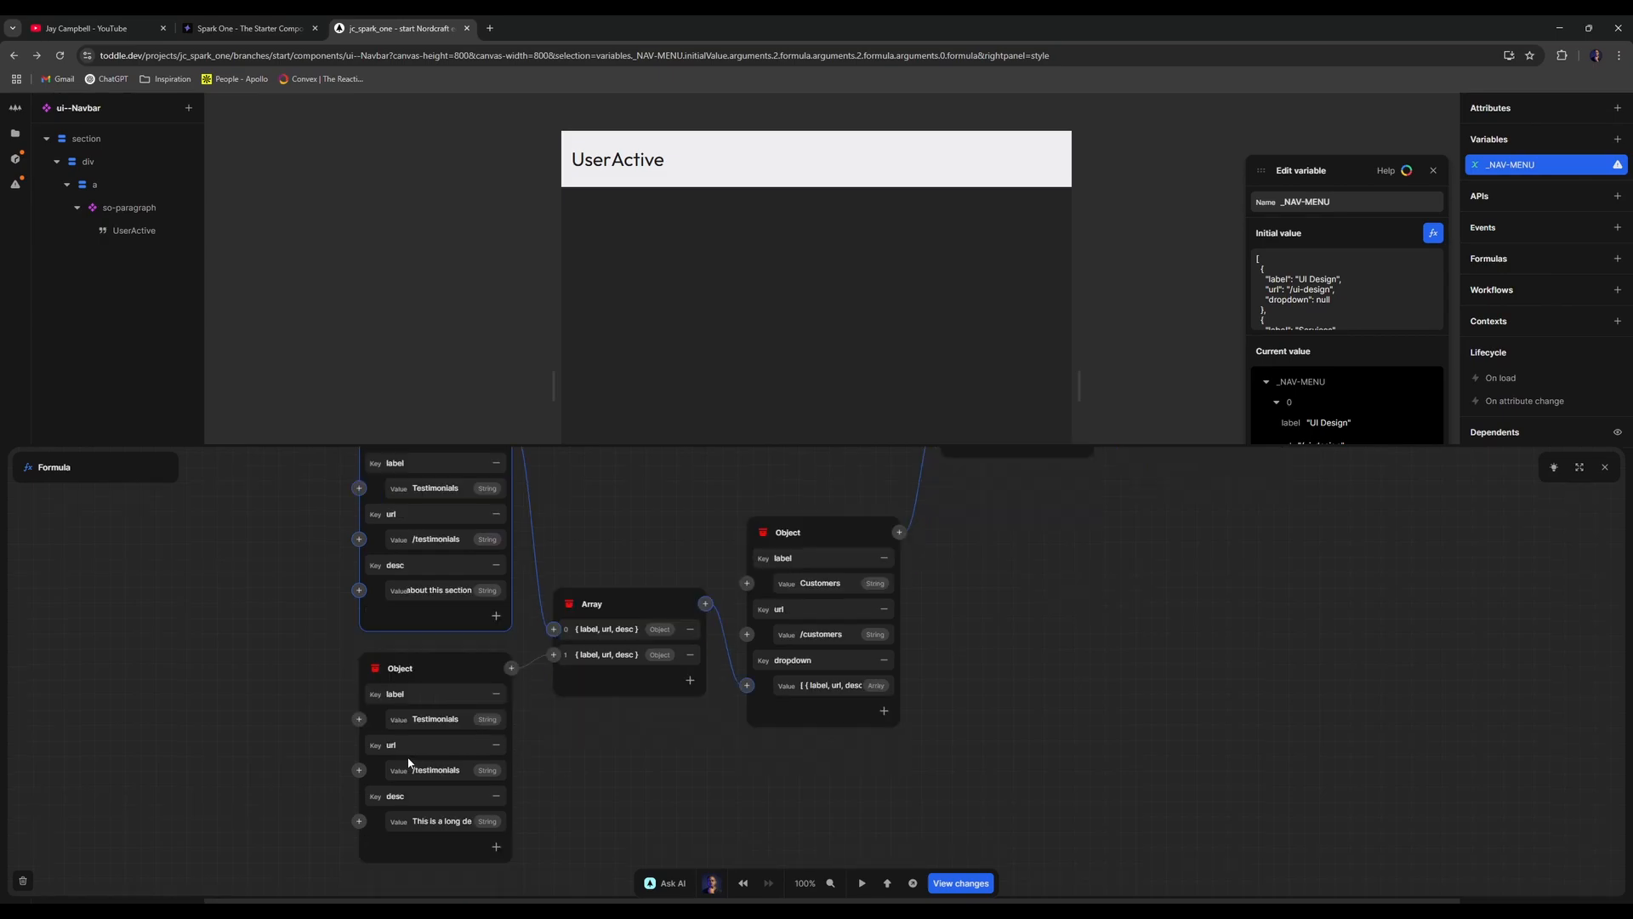
pyautogui.doubleClick(443, 721)
pyautogui.write('Our Customers')
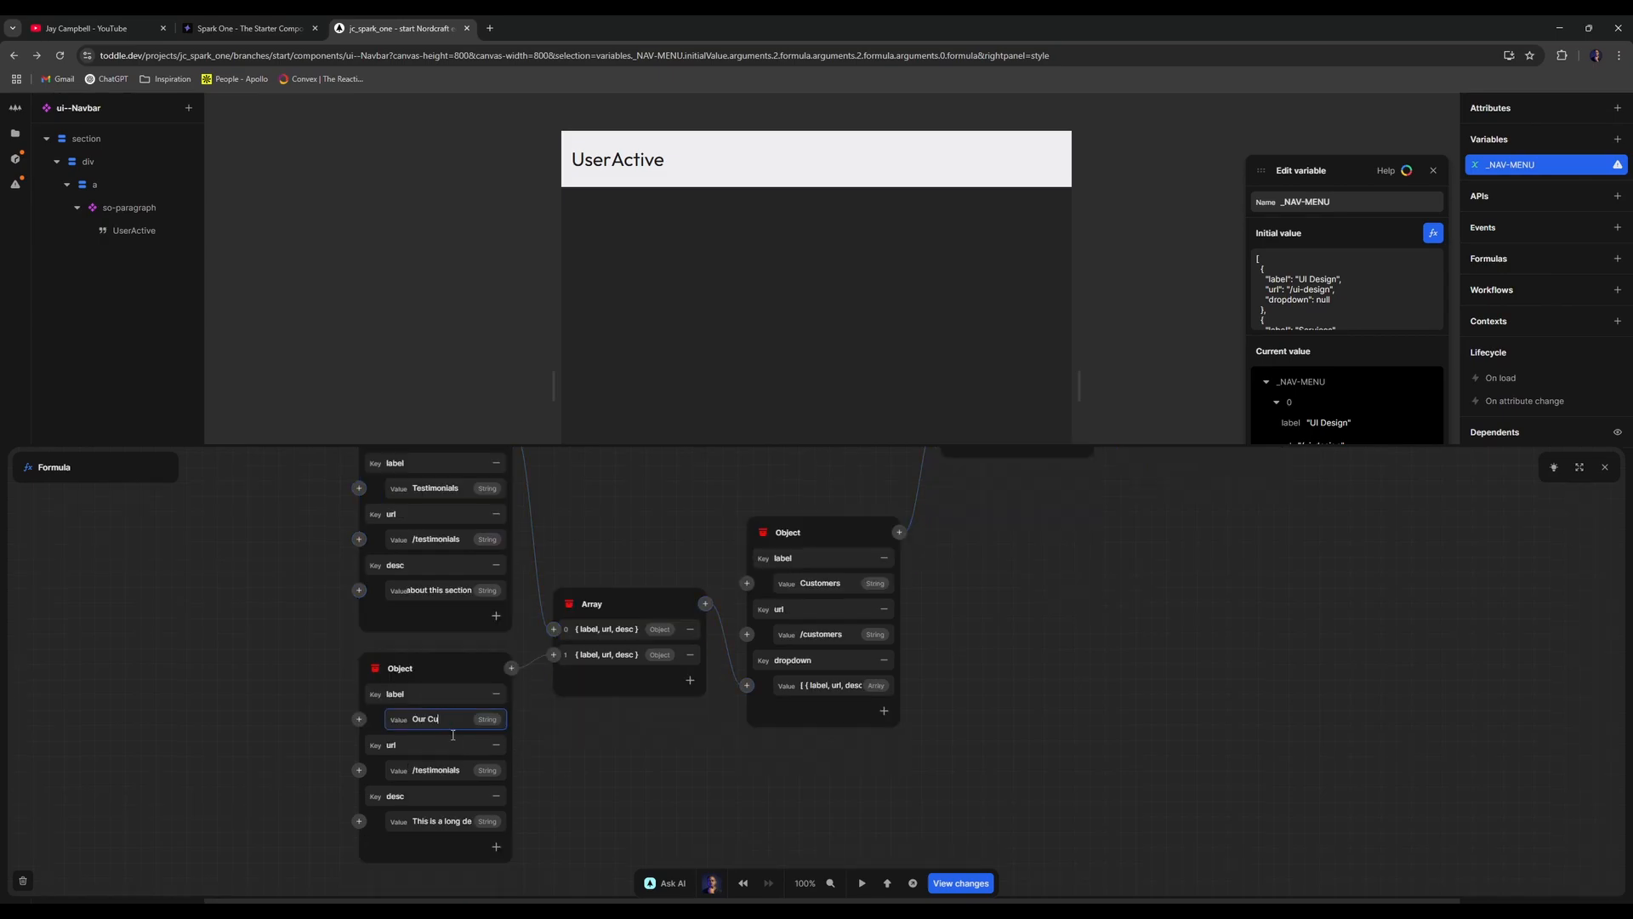
pyautogui.click(457, 773)
pyautogui.press('BackSpace')
pyautogui.press('BackSpace')
pyautogui.press('BackSpace')
pyautogui.press('BackSpace')
pyautogui.press('BackSpace')
pyautogui.press('BackSpace')
pyautogui.press('BackSpace')
pyautogui.press('BackSpace')
pyautogui.press('BackSpace')
pyautogui.press('BackSpace')
pyautogui.press('BackSpace')
pyautogui.press('BackSpace')
pyautogui.write('our-customers')
pyautogui.click(440, 818)
pyautogui.hotkey('ctrl', 'a')
pyautogui.press('BackSpace')
pyautogui.write('This ')
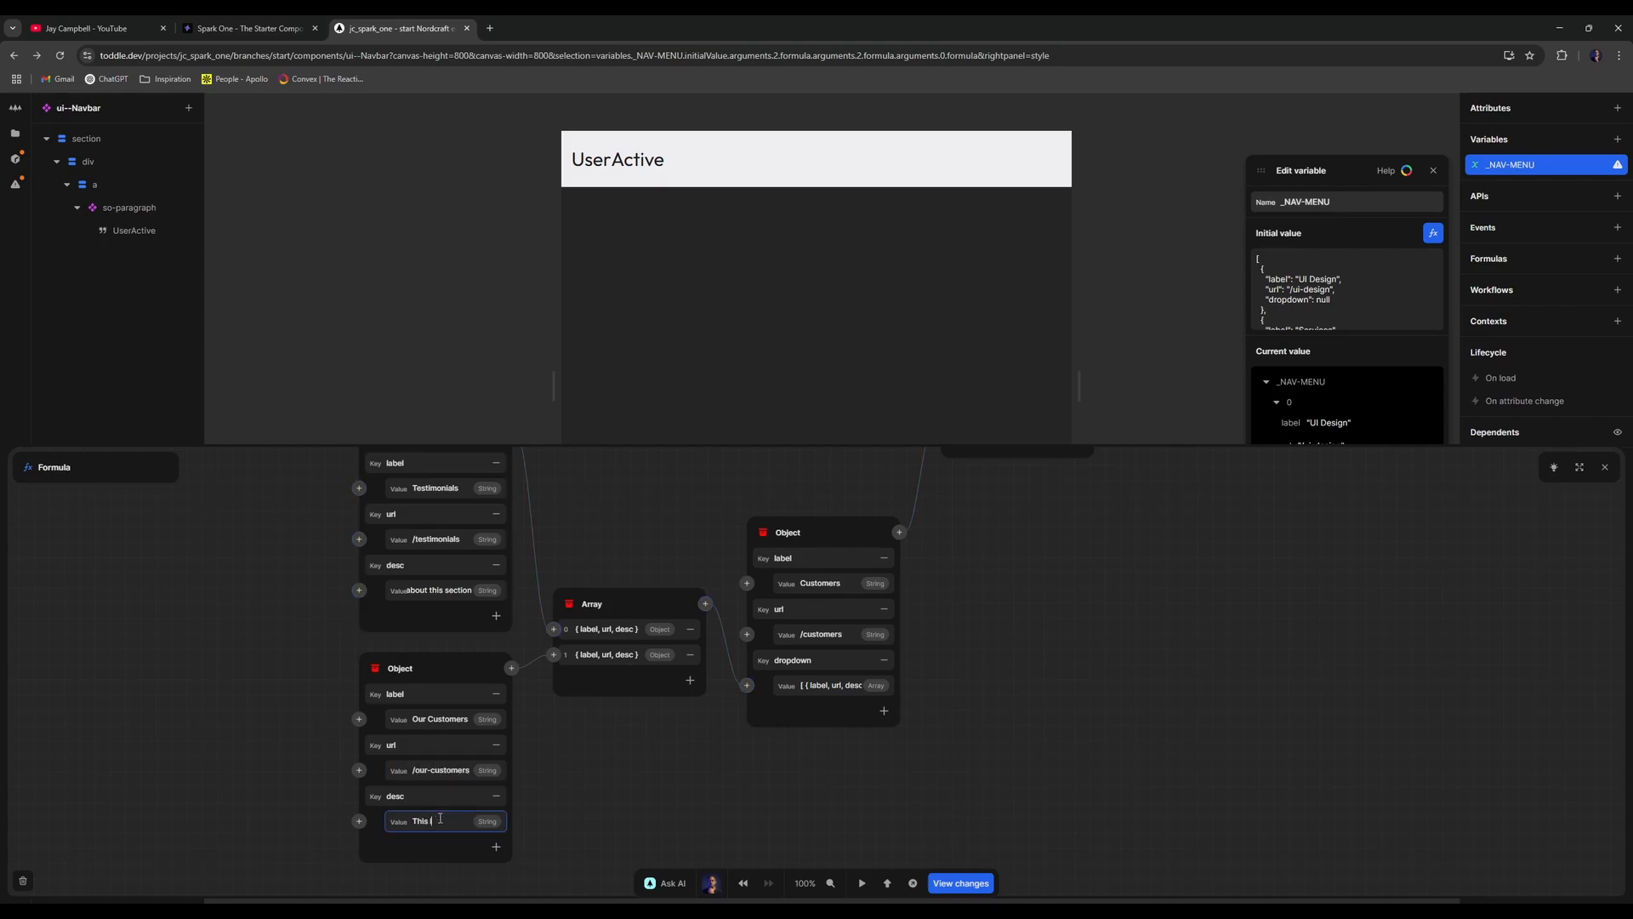
pyautogui.write('is a short description')
# - Add a third dropdown entry labelled 'Case Studies' with url '/case-studies'
pyautogui.click(690, 680)
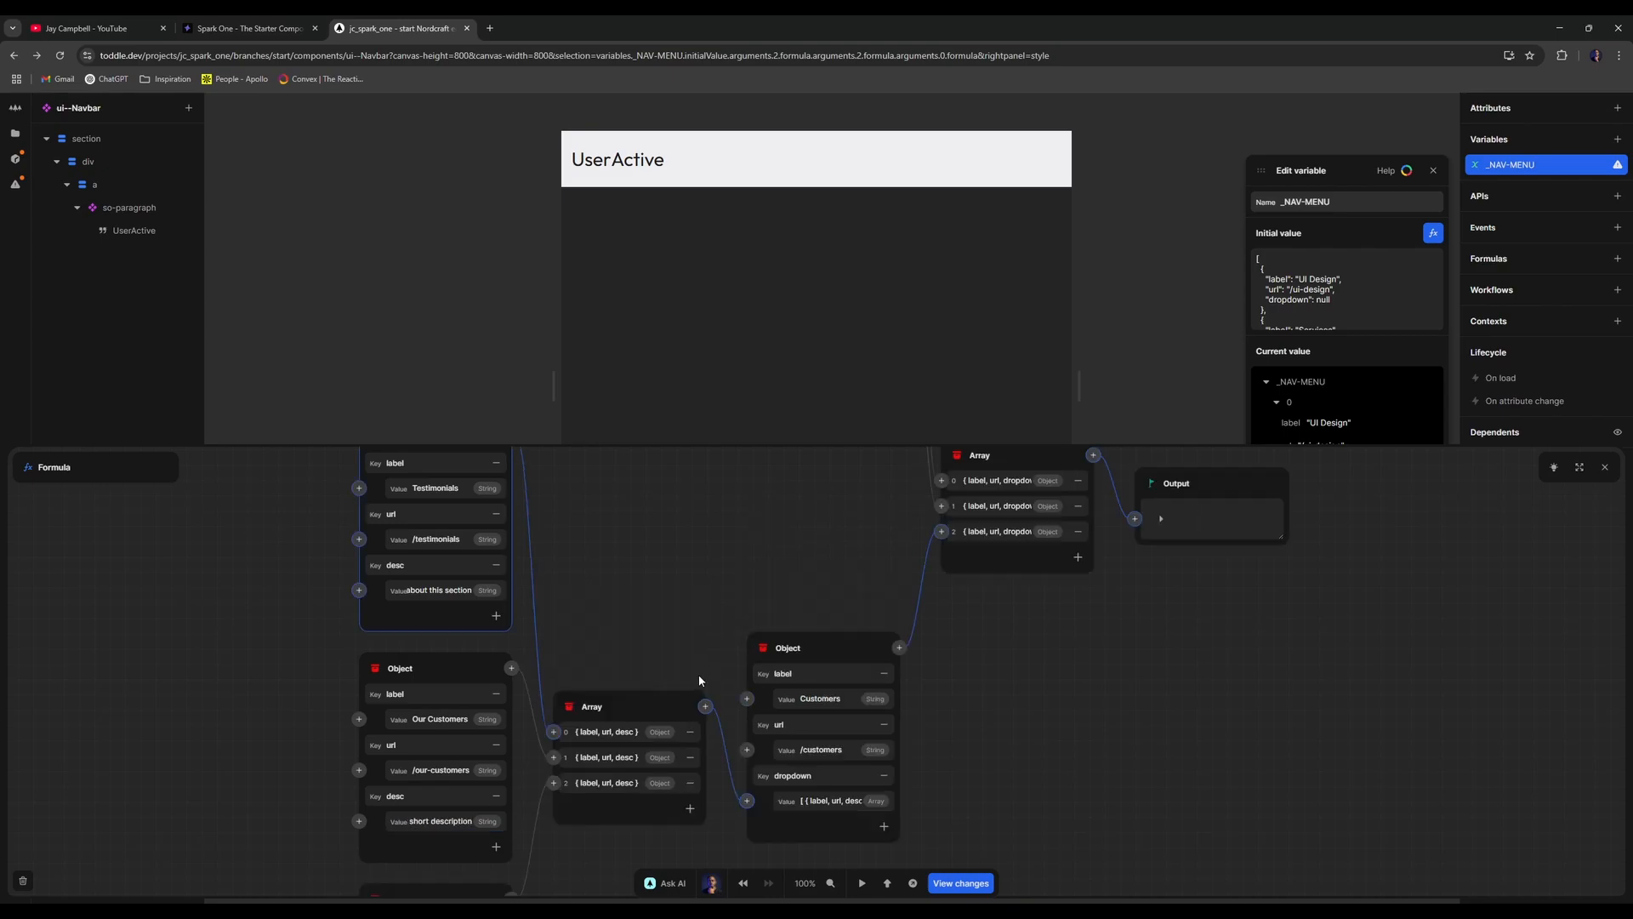
pyautogui.scroll(-3, 492, 720)
pyautogui.click(459, 694)
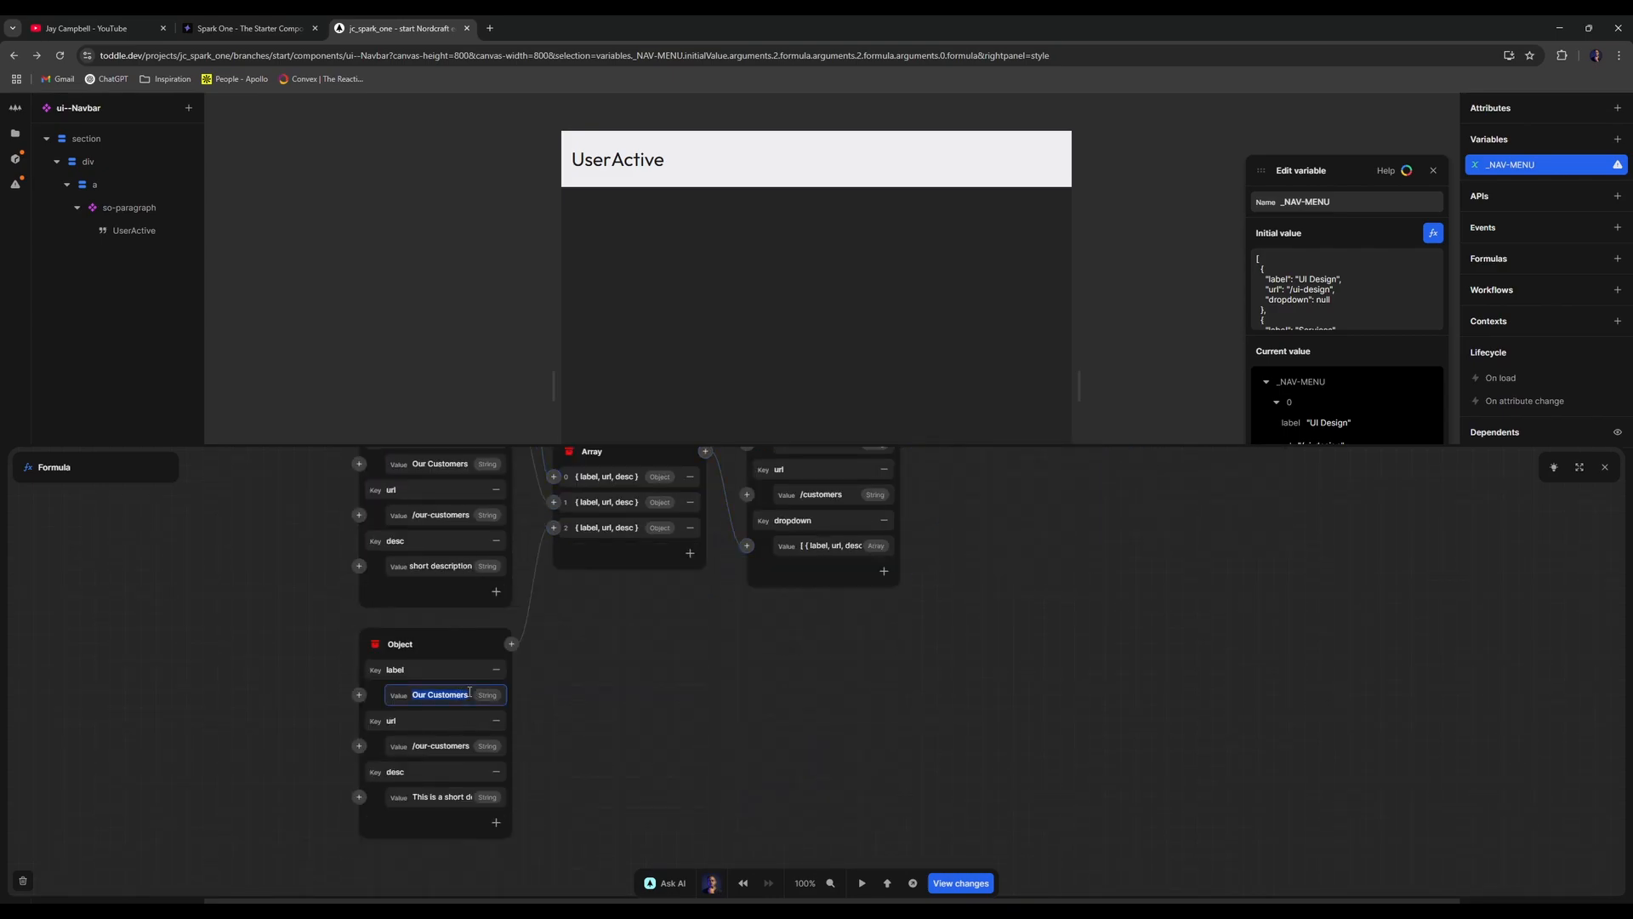
pyautogui.write('Cas e Studies')
pyautogui.click(444, 747)
pyautogui.write('/case-studies')
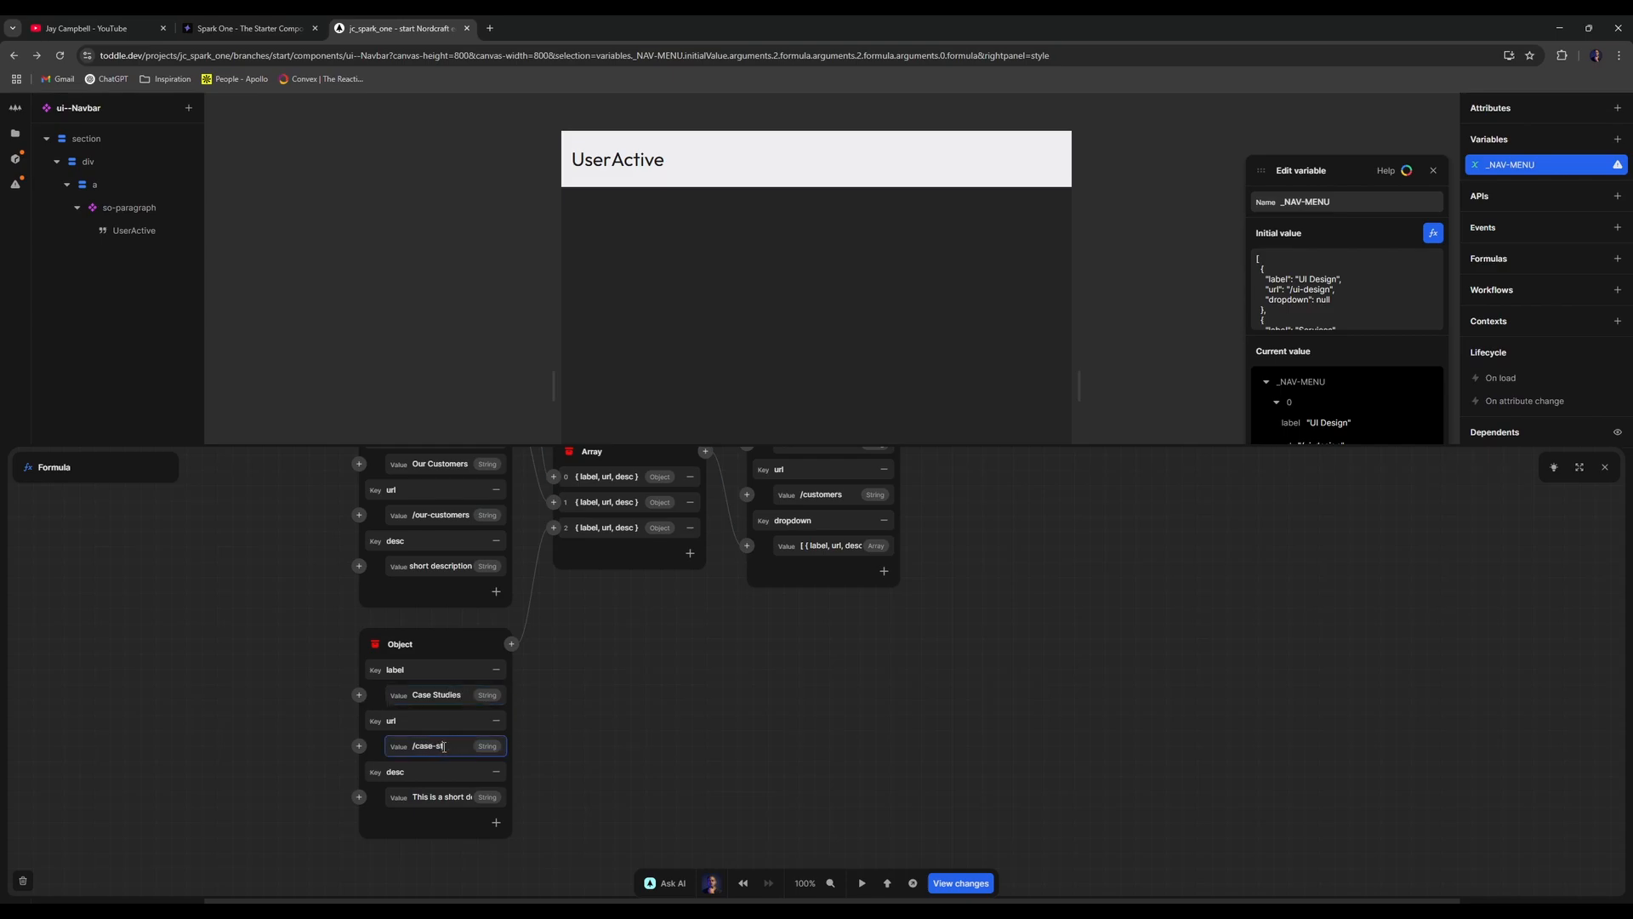
pyautogui.click(445, 794)
pyautogui.hotkey('ctrl', 'a')
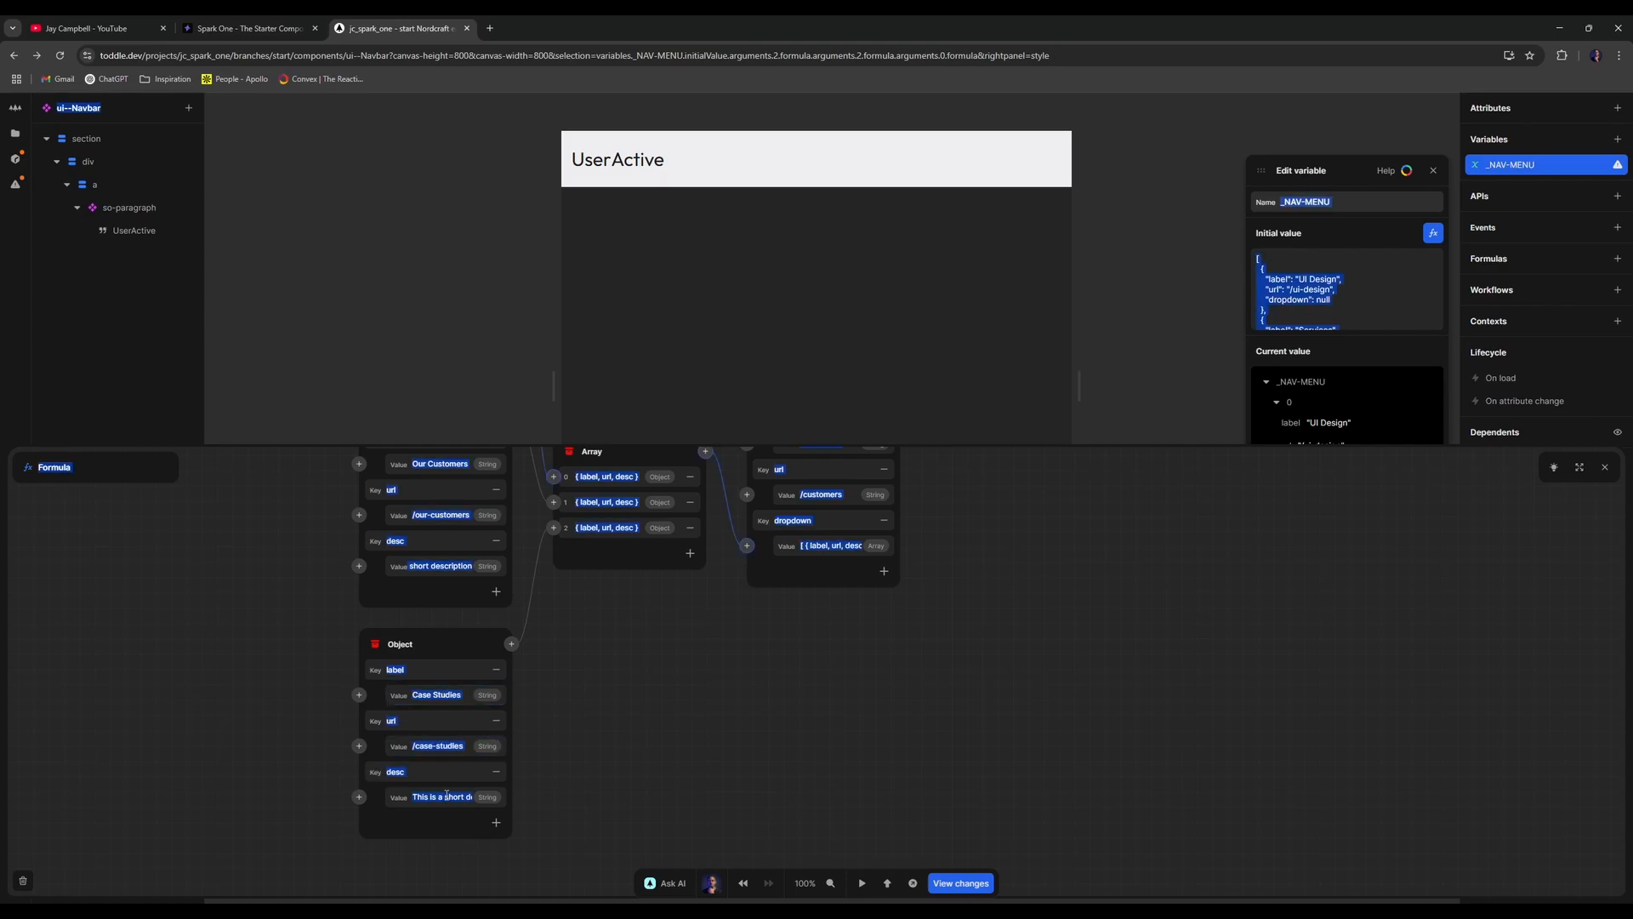
pyautogui.press('BackSpace')
pyautogui.hotkey('ctrl', 'z')
pyautogui.hotkey('ctrl', 'z')
pyautogui.click(461, 795)
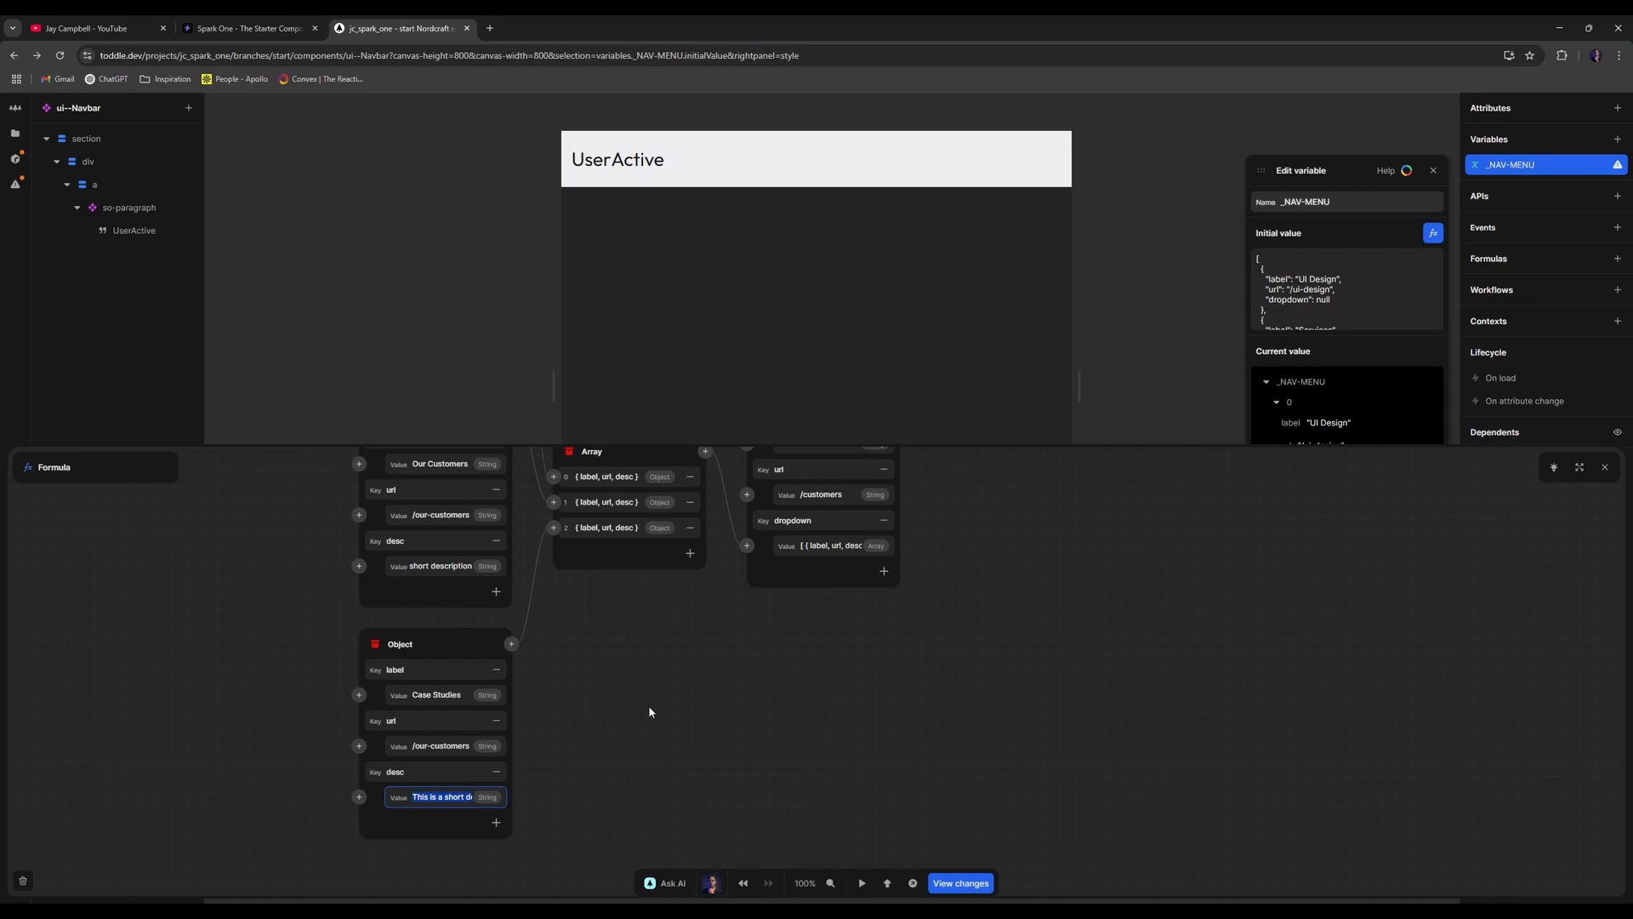
pyautogui.click(457, 745)
pyautogui.write('/case')
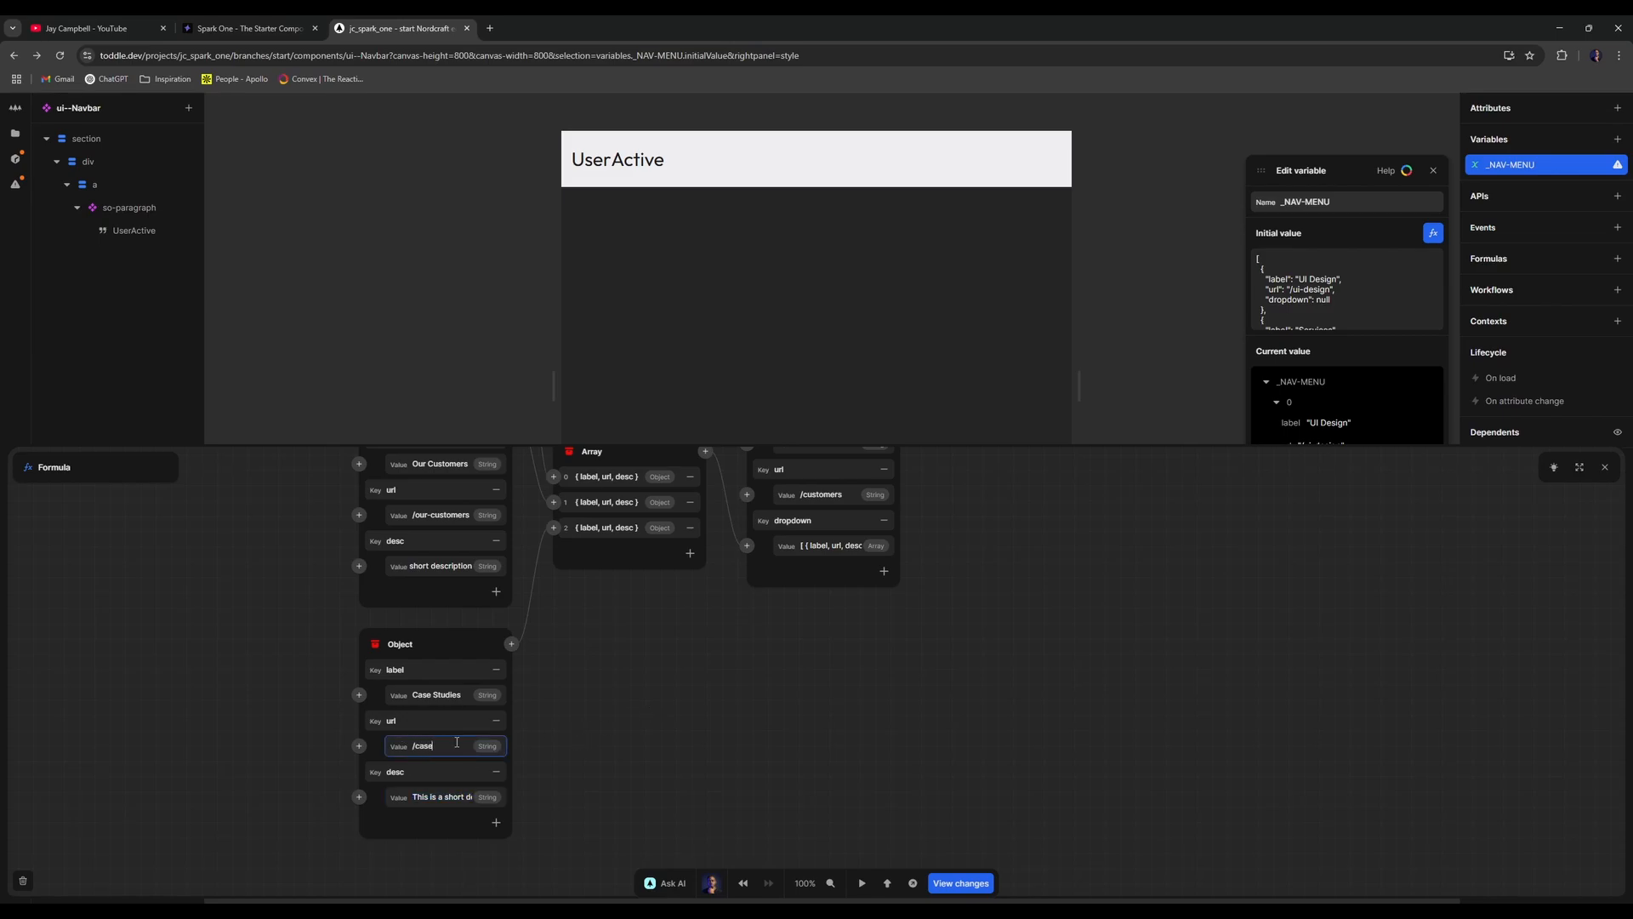
pyautogui.write('-studies')
pyautogui.click(592, 717)
# - Rename the copied Customers item's label to 'Resources' and compare with the Dribbble navigation reference
pyautogui.scroll(6, 902, 653)
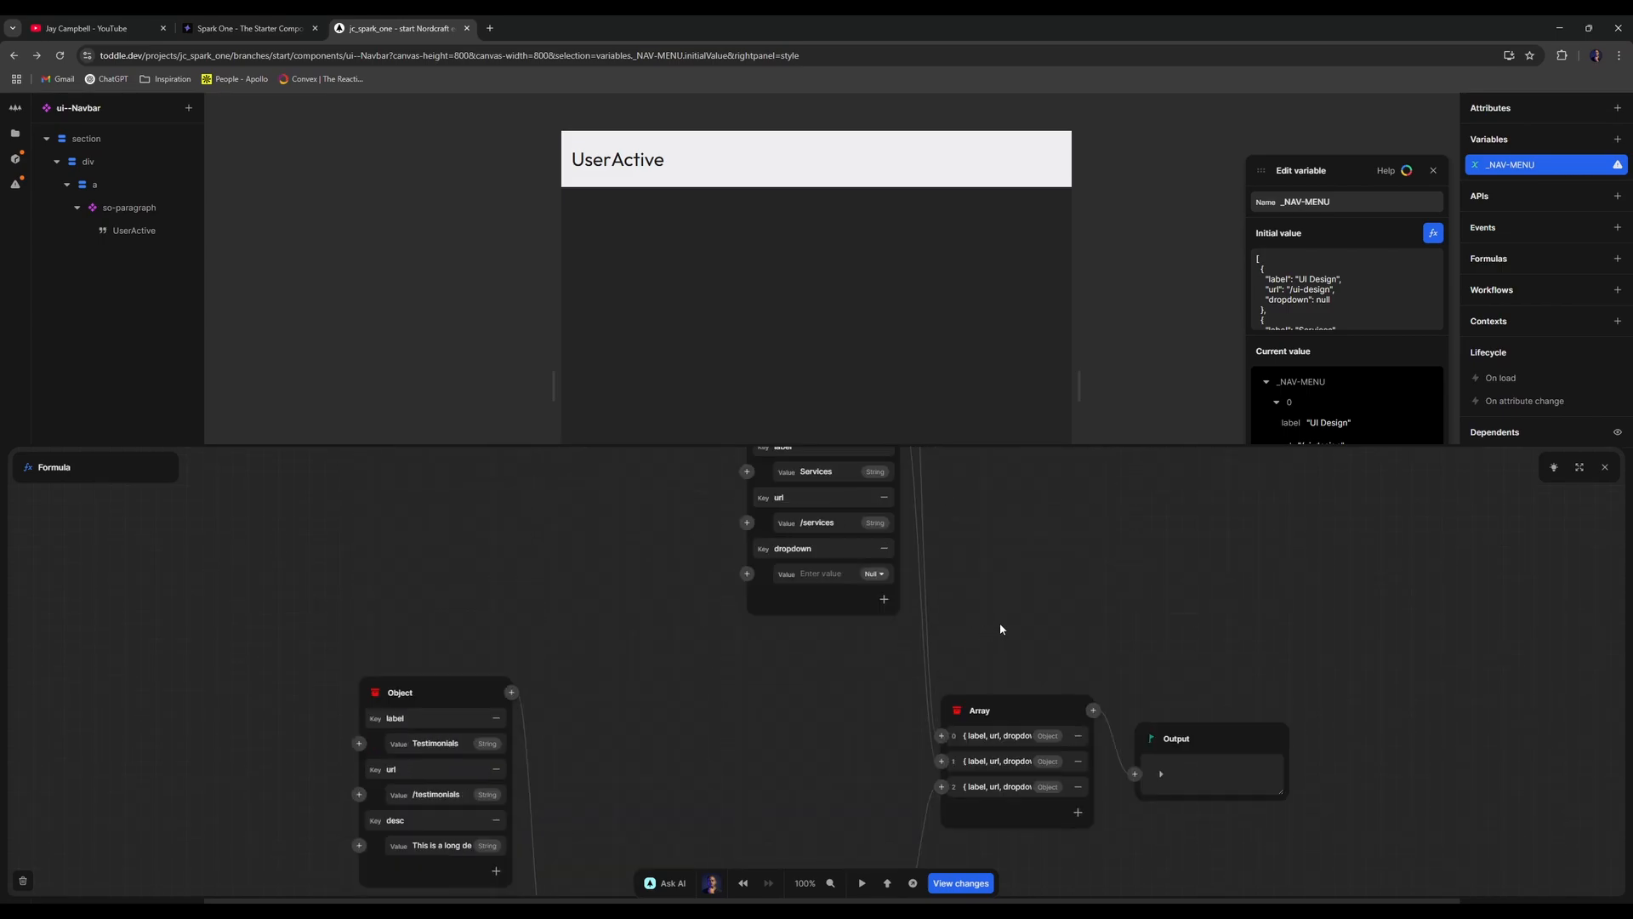
pyautogui.scroll(-4, 1001, 628)
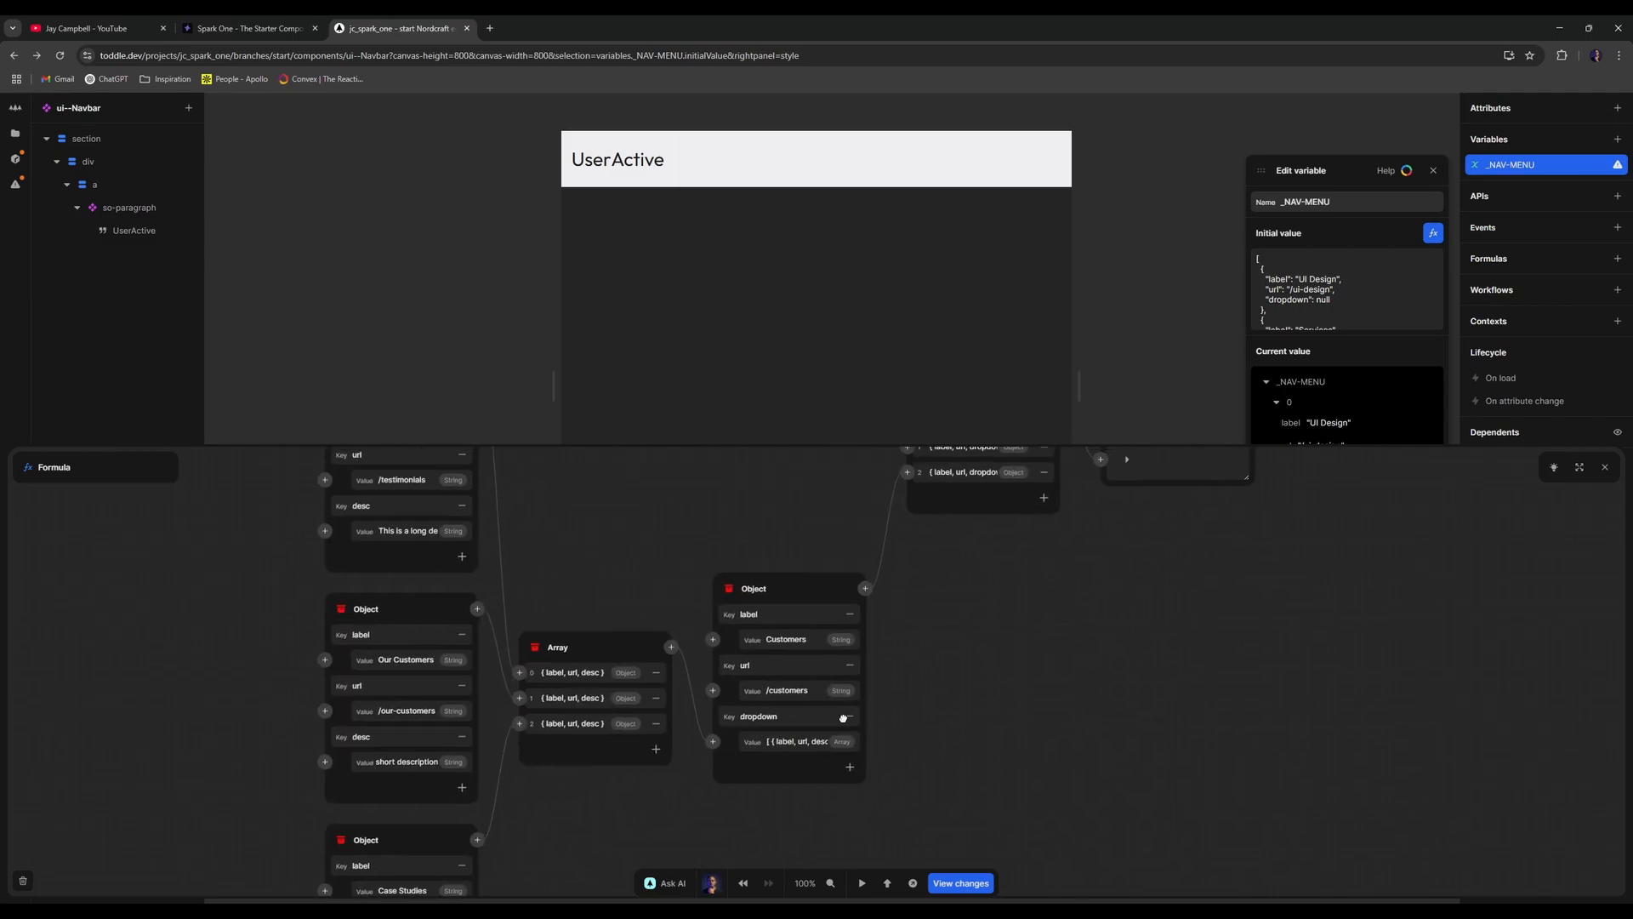
pyautogui.scroll(1, 987, 649)
pyautogui.click(1086, 570)
pyautogui.scroll(-6, 1032, 663)
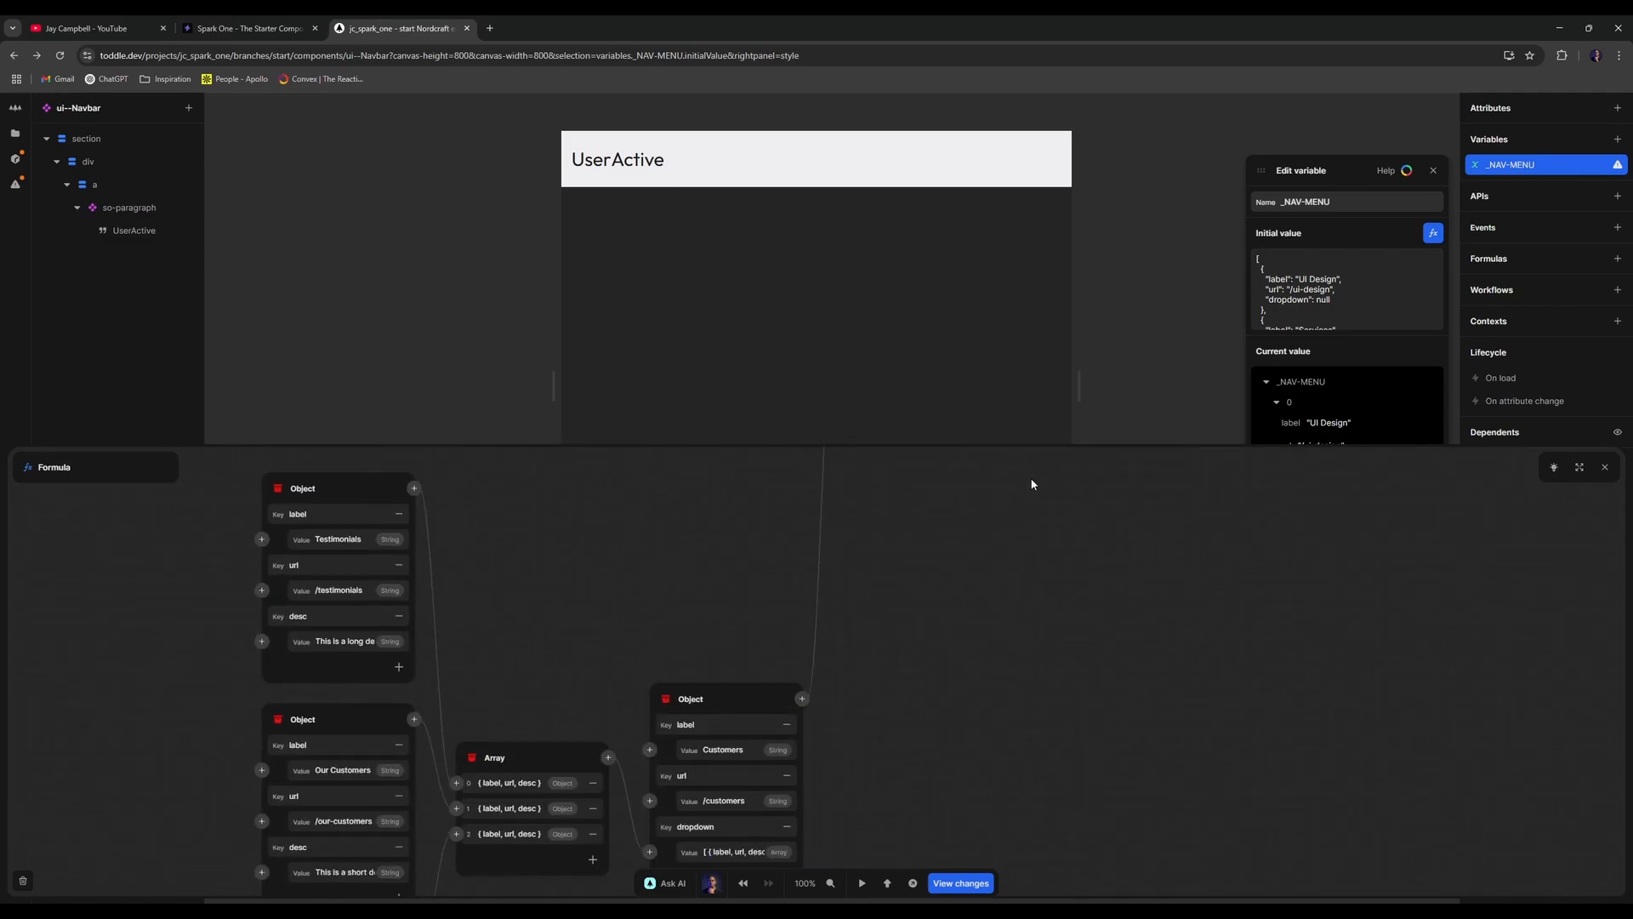
pyautogui.click(729, 597)
pyautogui.doubleClick(729, 597)
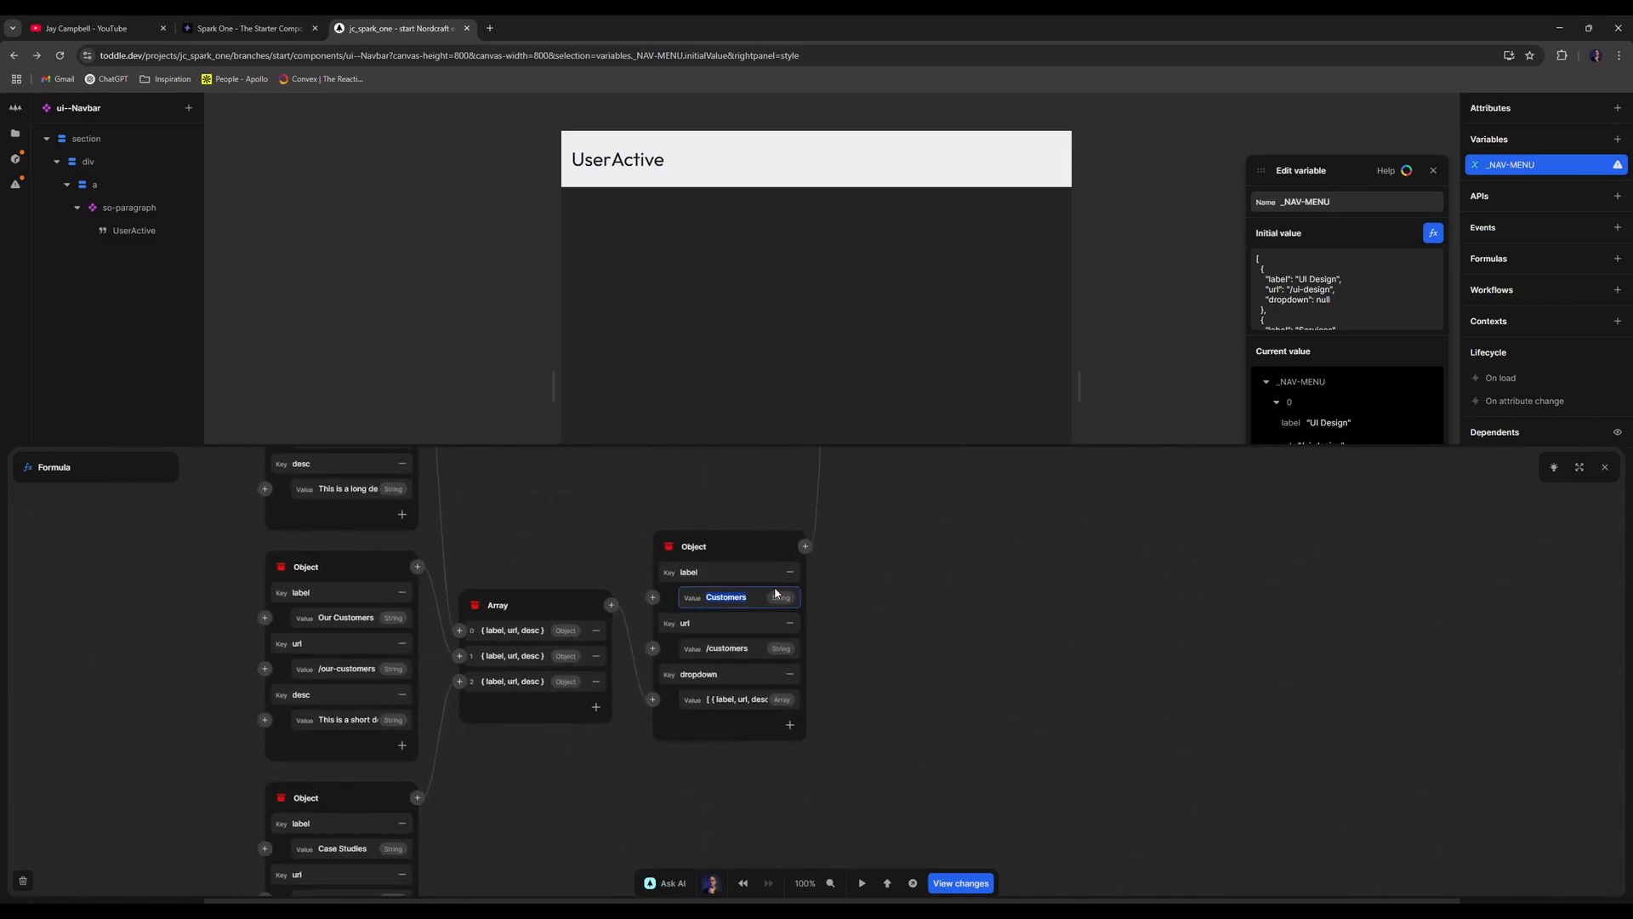
pyautogui.write('Resources')
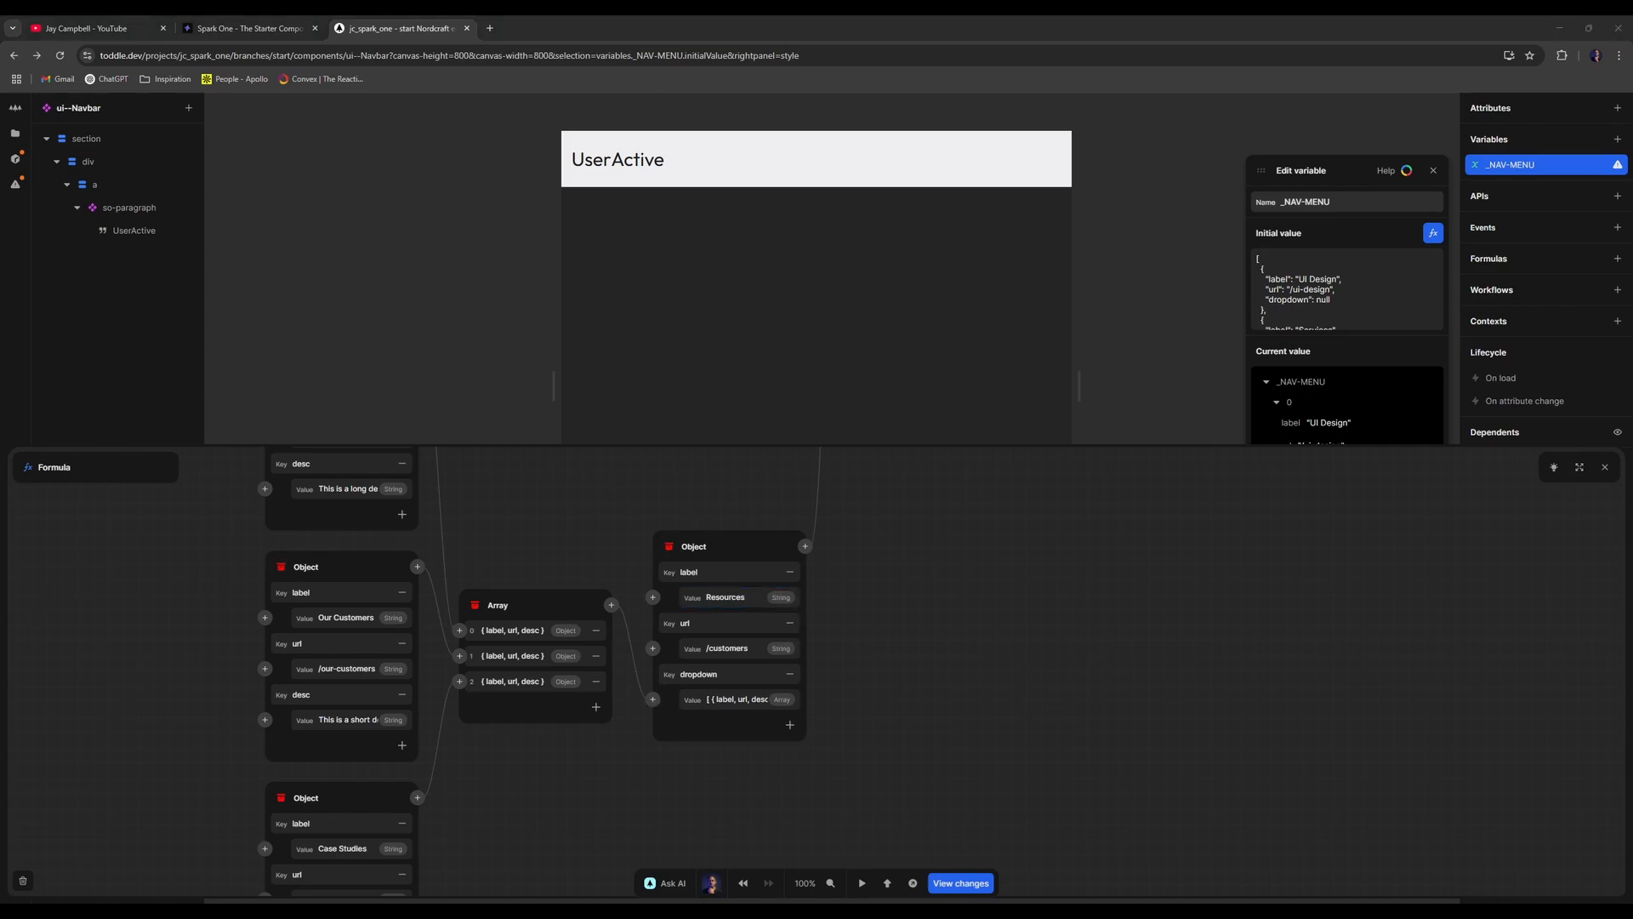
pyautogui.moveTo(307, 33); pyautogui.dragTo(613, 26)
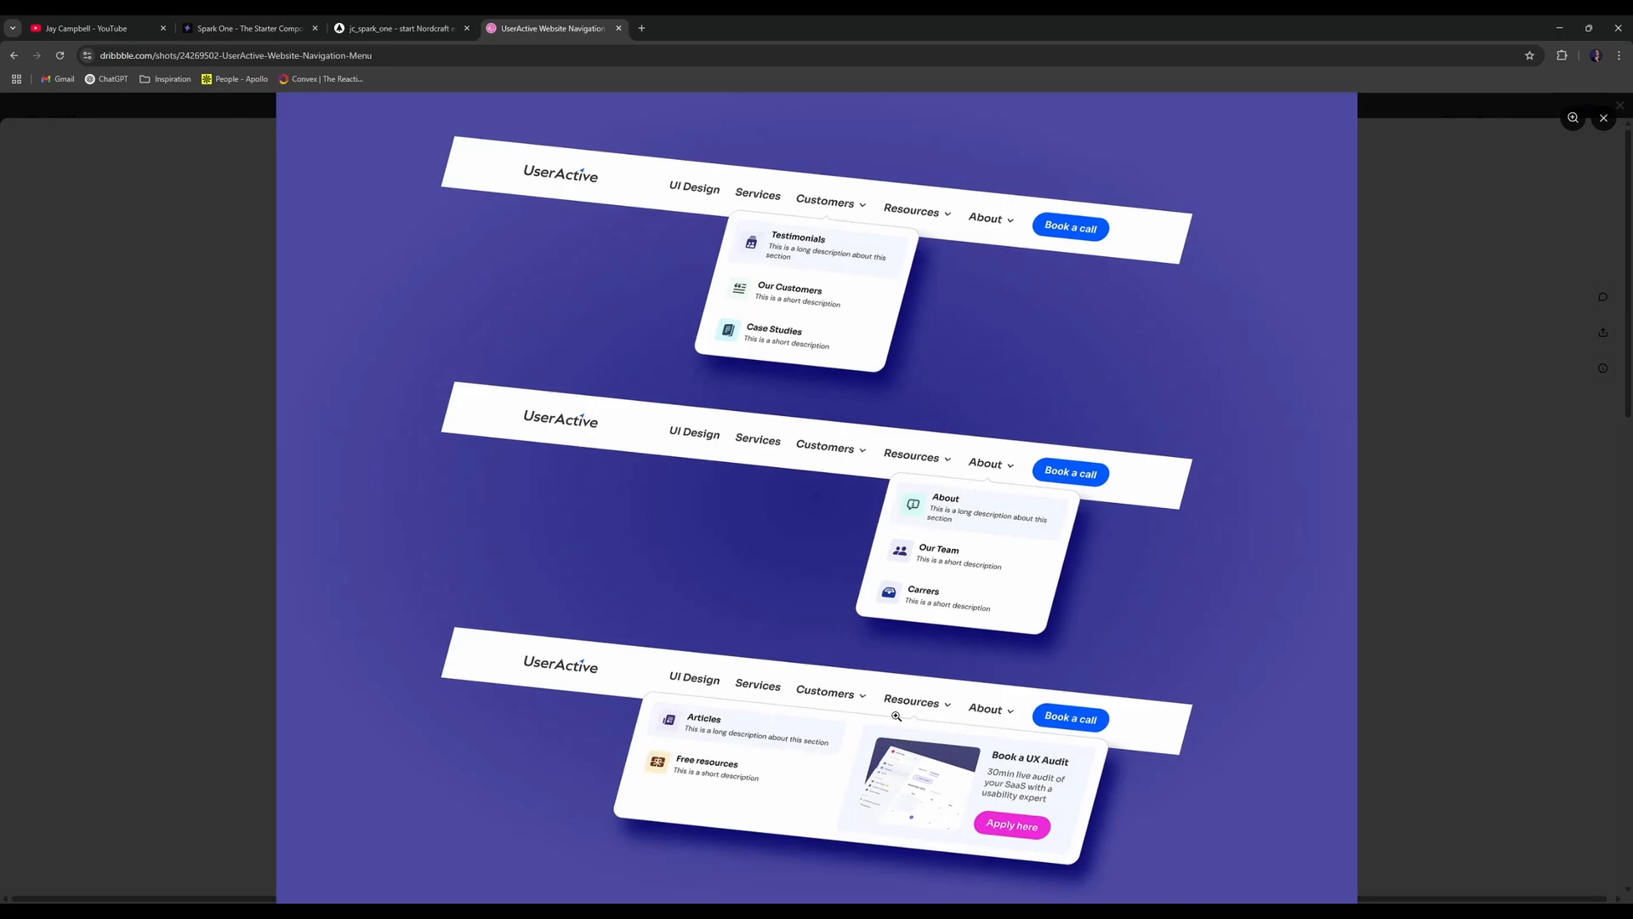
pyautogui.moveTo(589, 22); pyautogui.dragTo(587, 1)
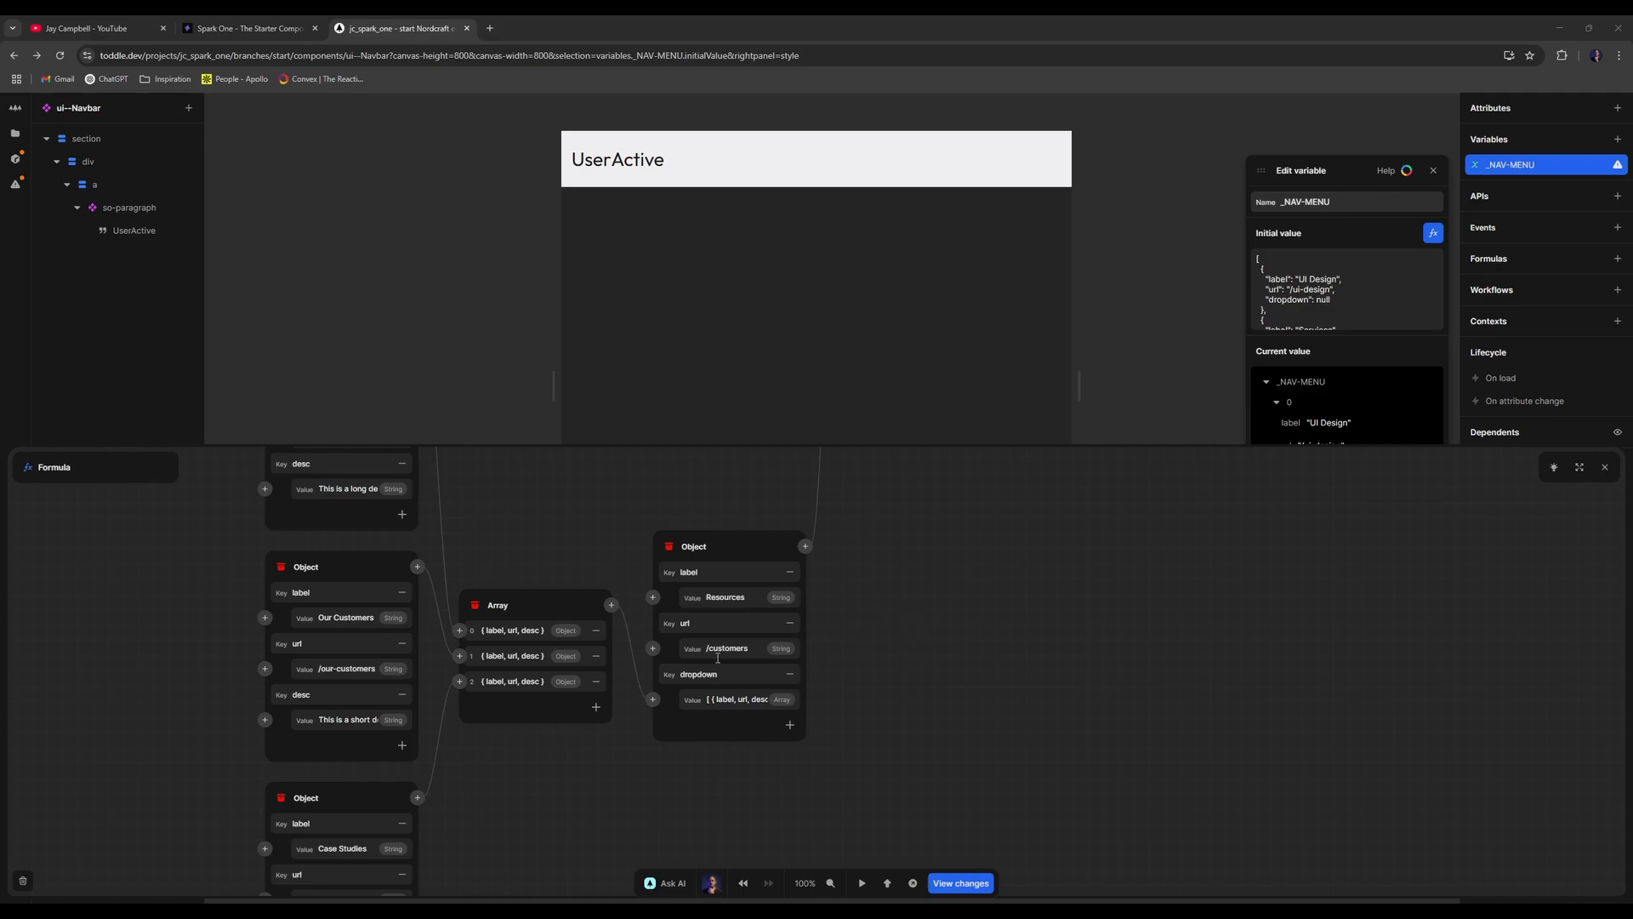
# - Change the first dropdown item to Articles at /articles with description 'This is a long description about this section'
pyautogui.scroll(3, 432, 626)
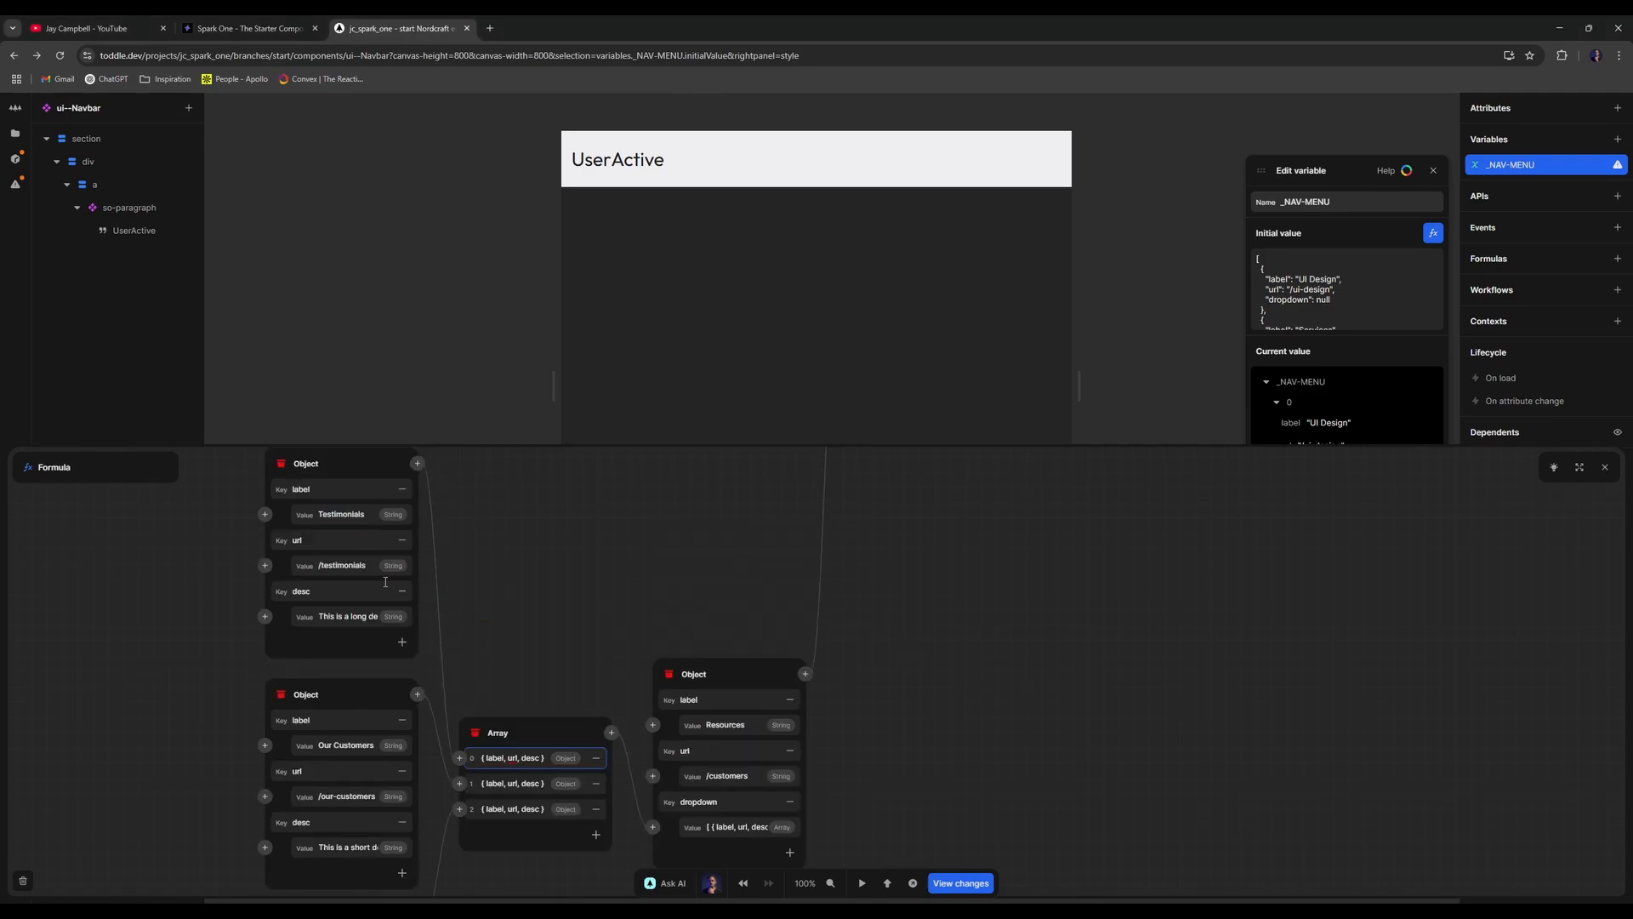
pyautogui.doubleClick(370, 507)
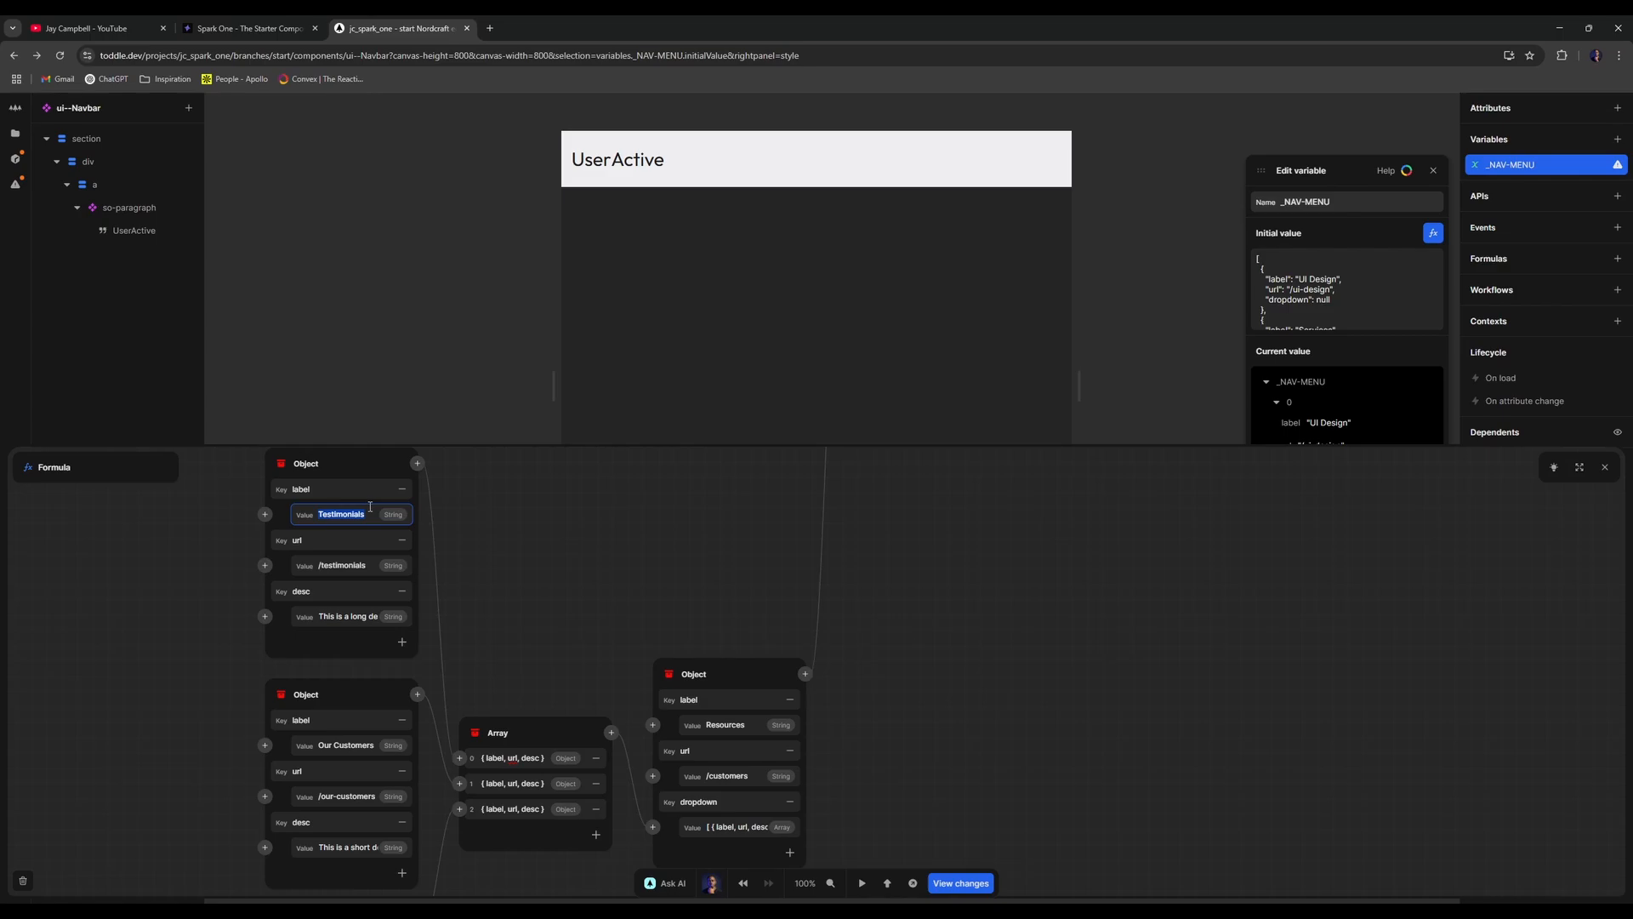
pyautogui.write('Articles')
pyautogui.click(351, 565)
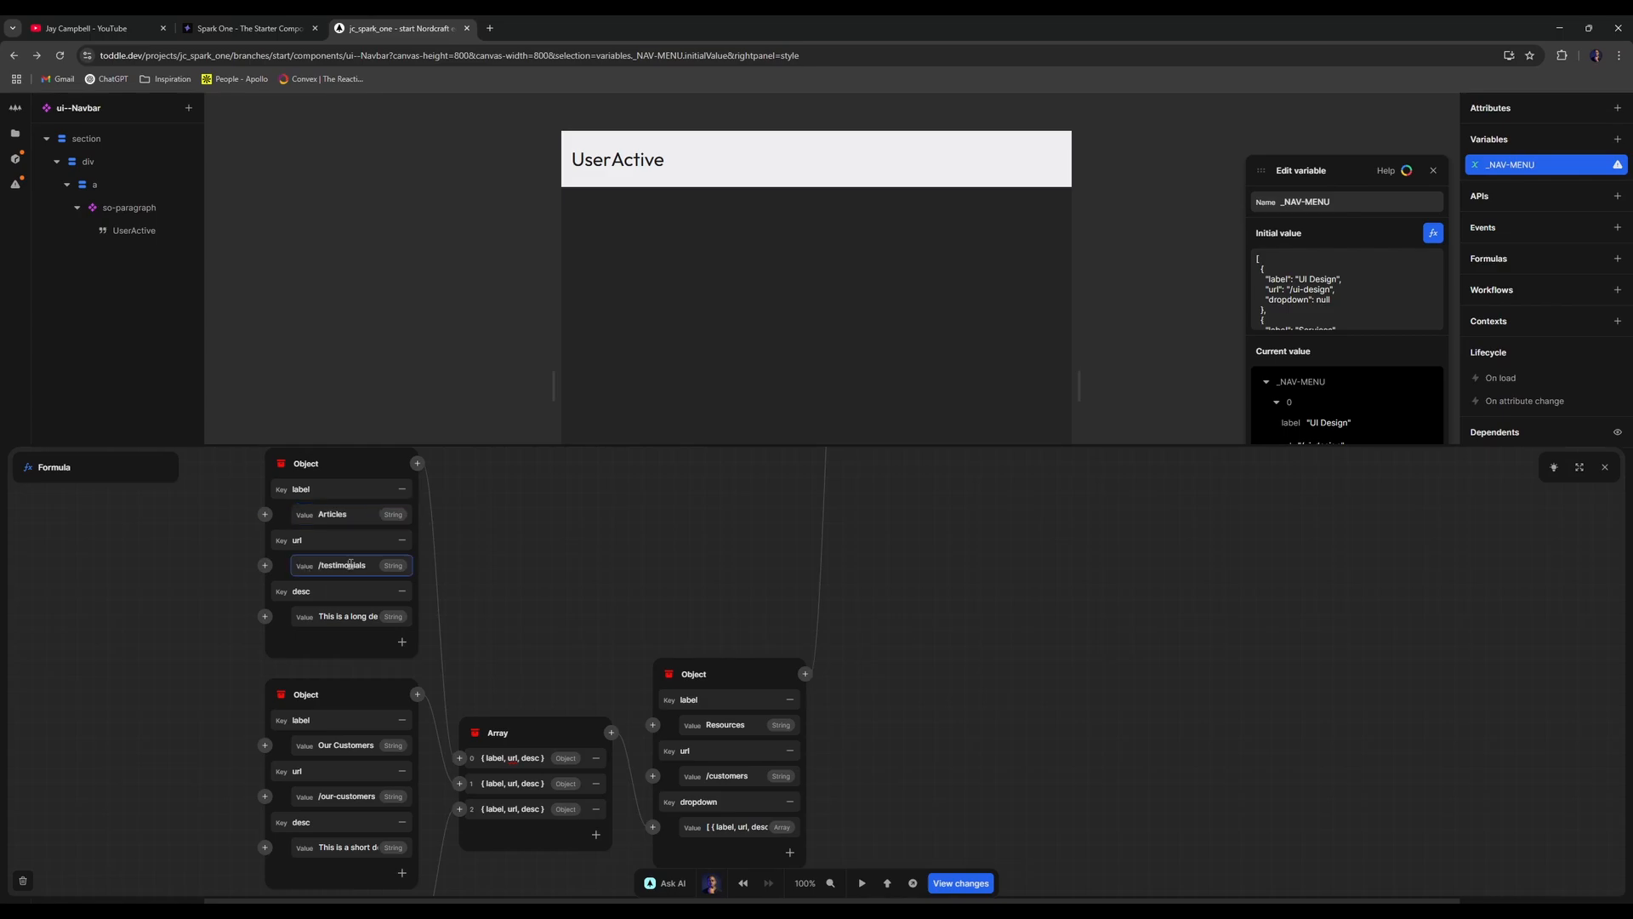
pyautogui.doubleClick(350, 565)
pyautogui.write('articles')
pyautogui.click(342, 616)
pyautogui.hotkey('ctrl', 'a')
pyautogui.press('BackSpace')
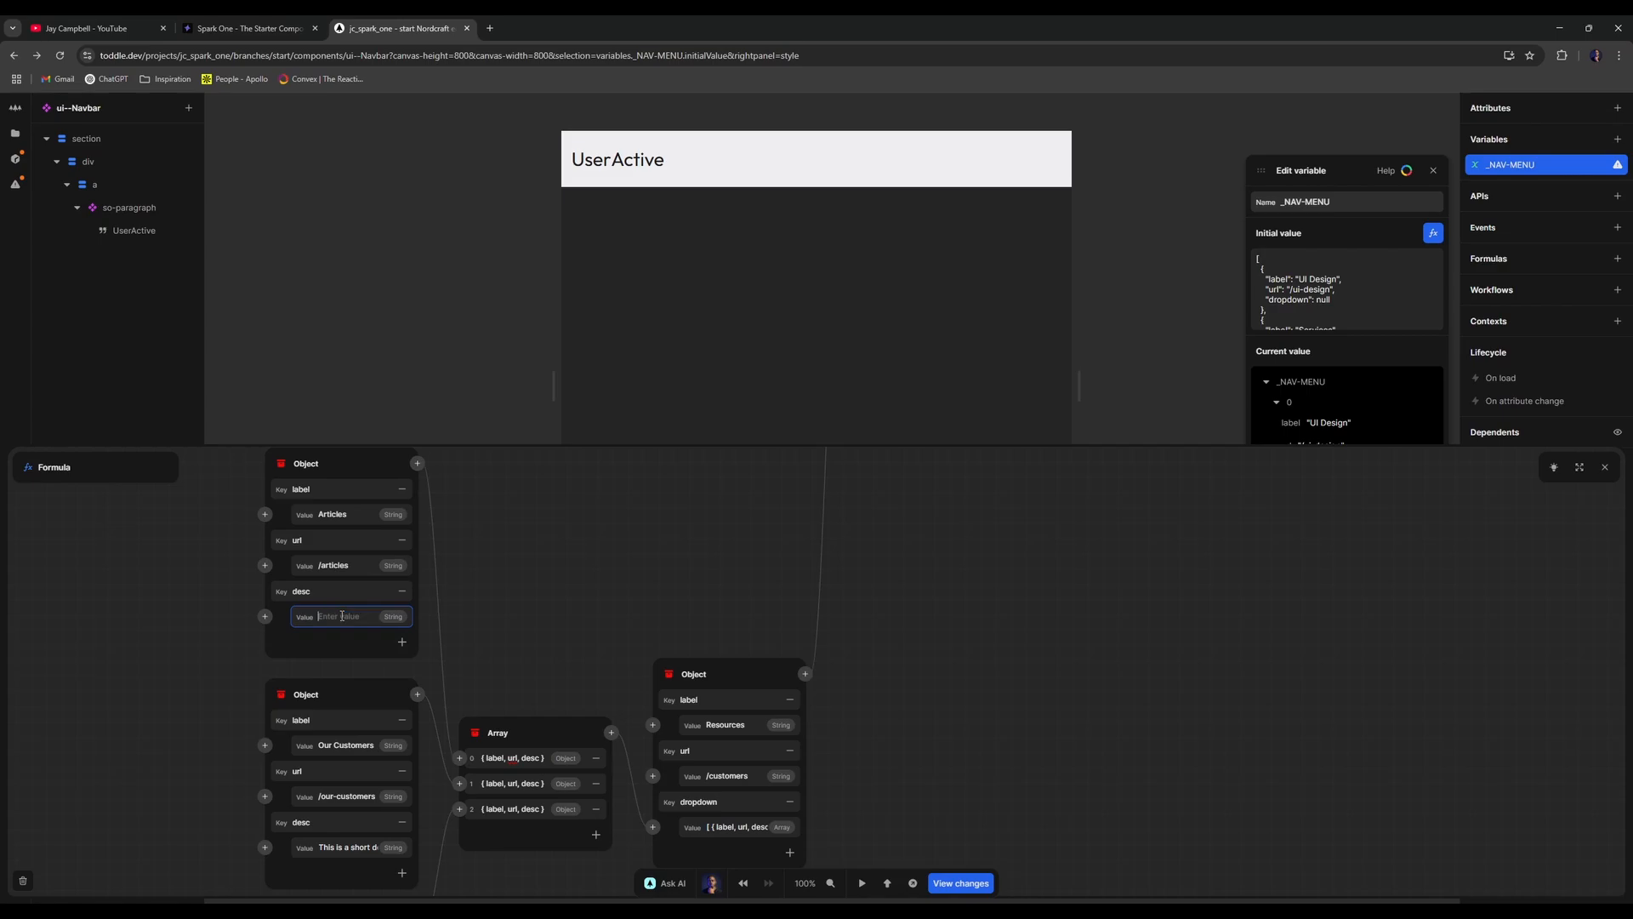
pyautogui.write('This is a long de')
pyautogui.write('scription about this s')
pyautogui.write('ection')
# - Rename the second item from Our Customers to Free Resources with url /free-resources
pyautogui.scroll(-2, 568, 639)
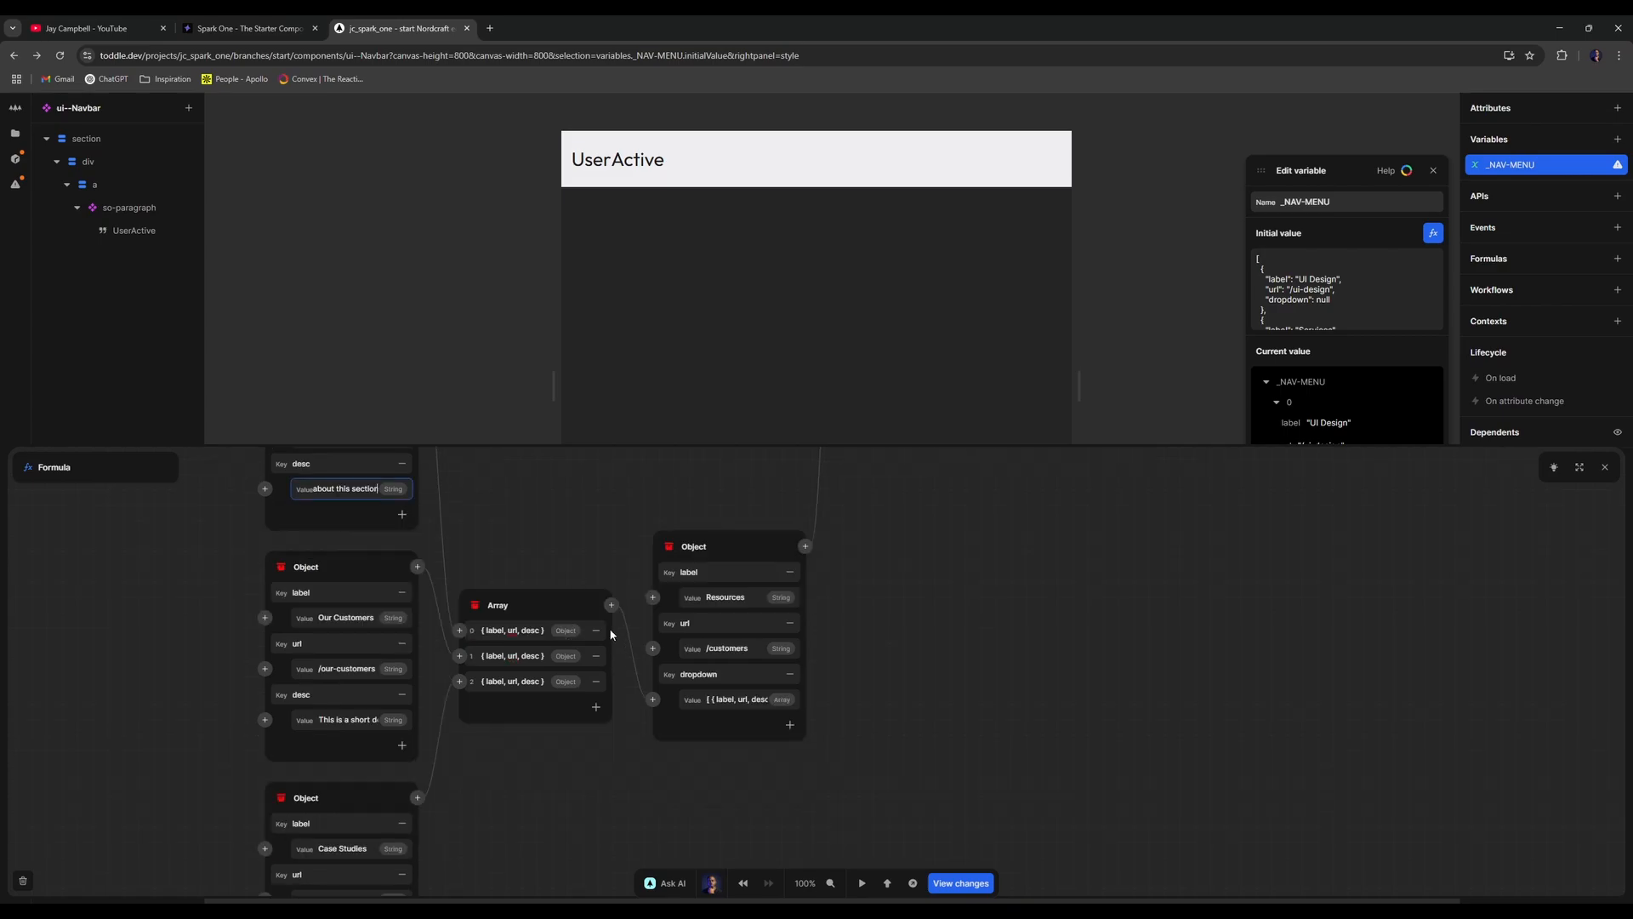
pyautogui.click(358, 613)
pyautogui.hotkey('ctrl', 'a')
pyautogui.write('F')
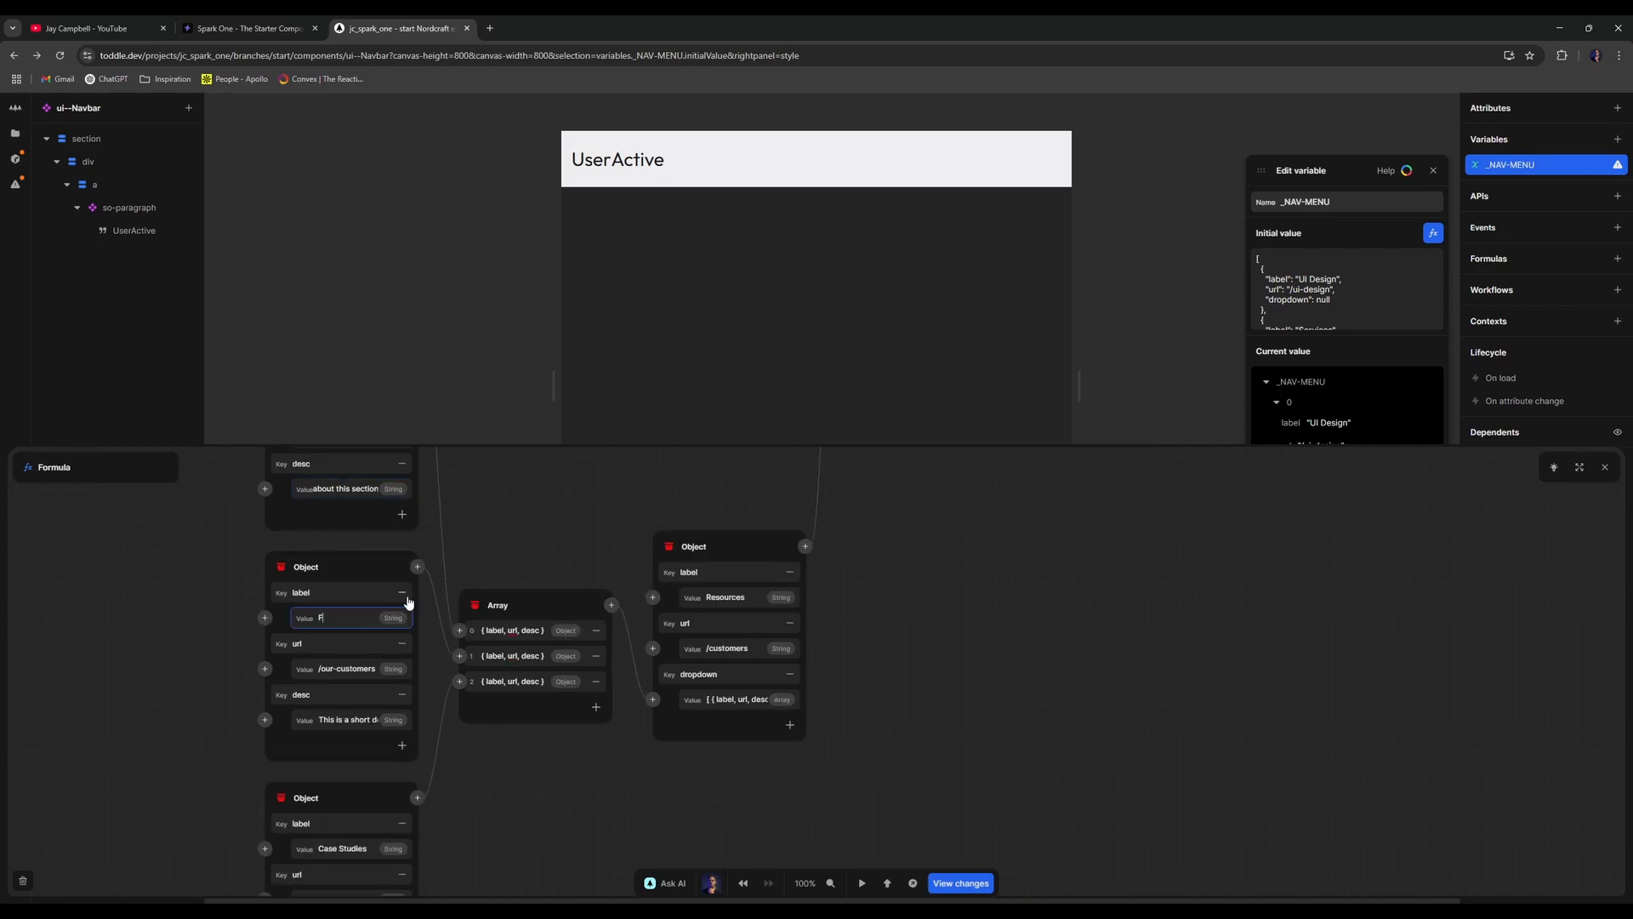
pyautogui.write('ree Resources')
pyautogui.click(364, 661)
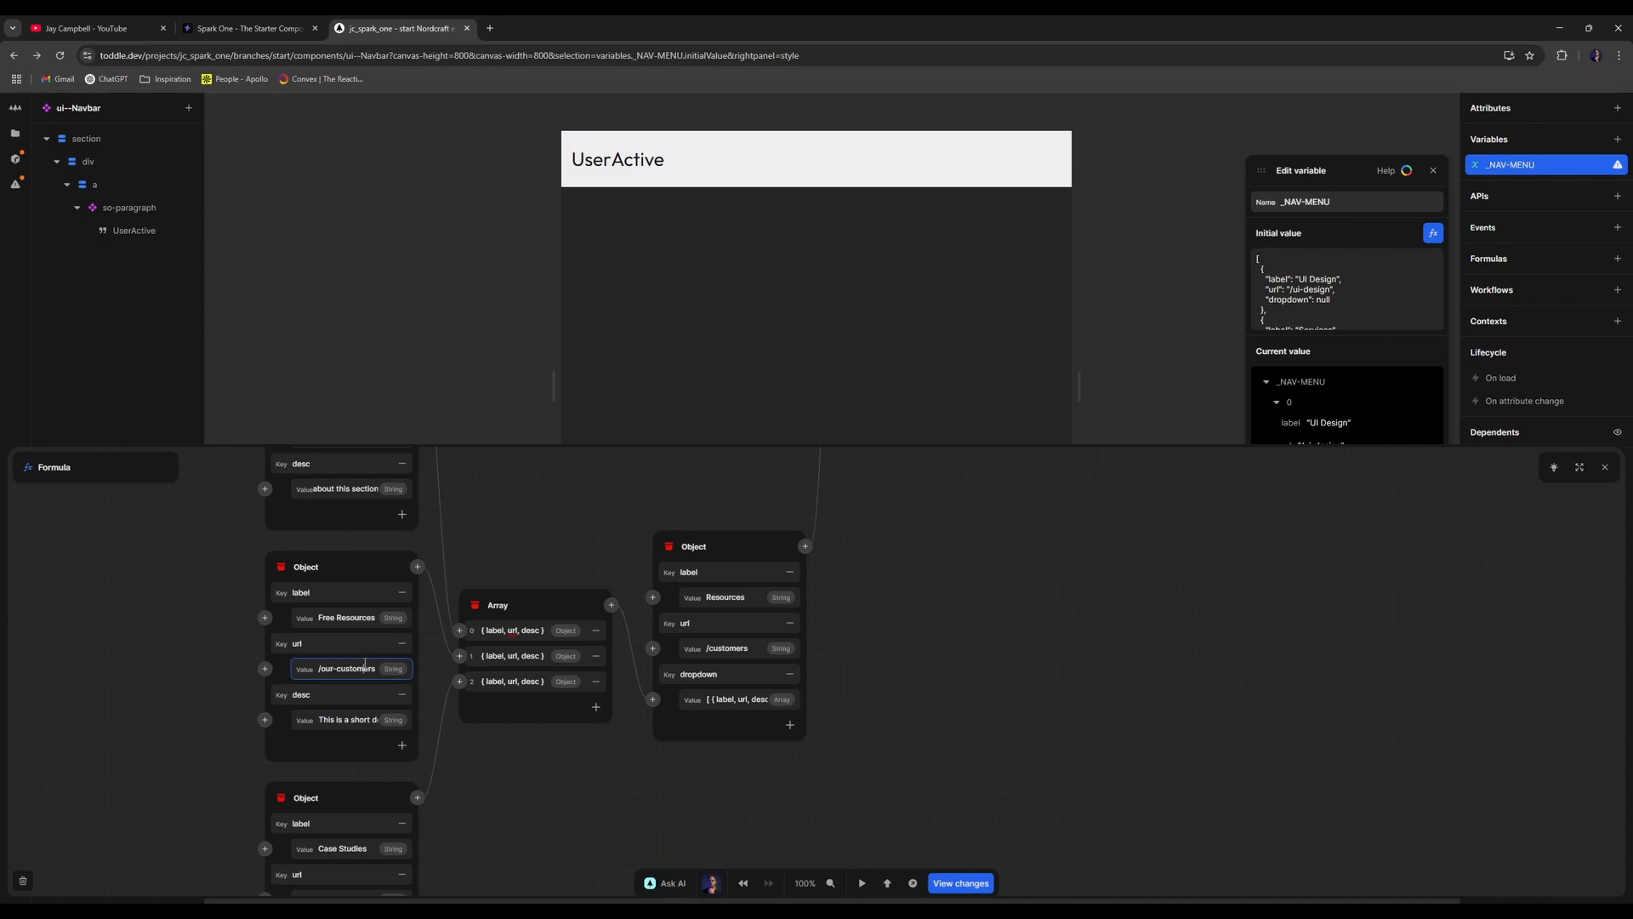
pyautogui.scroll(2, 429, 568)
pyautogui.doubleClick(351, 734)
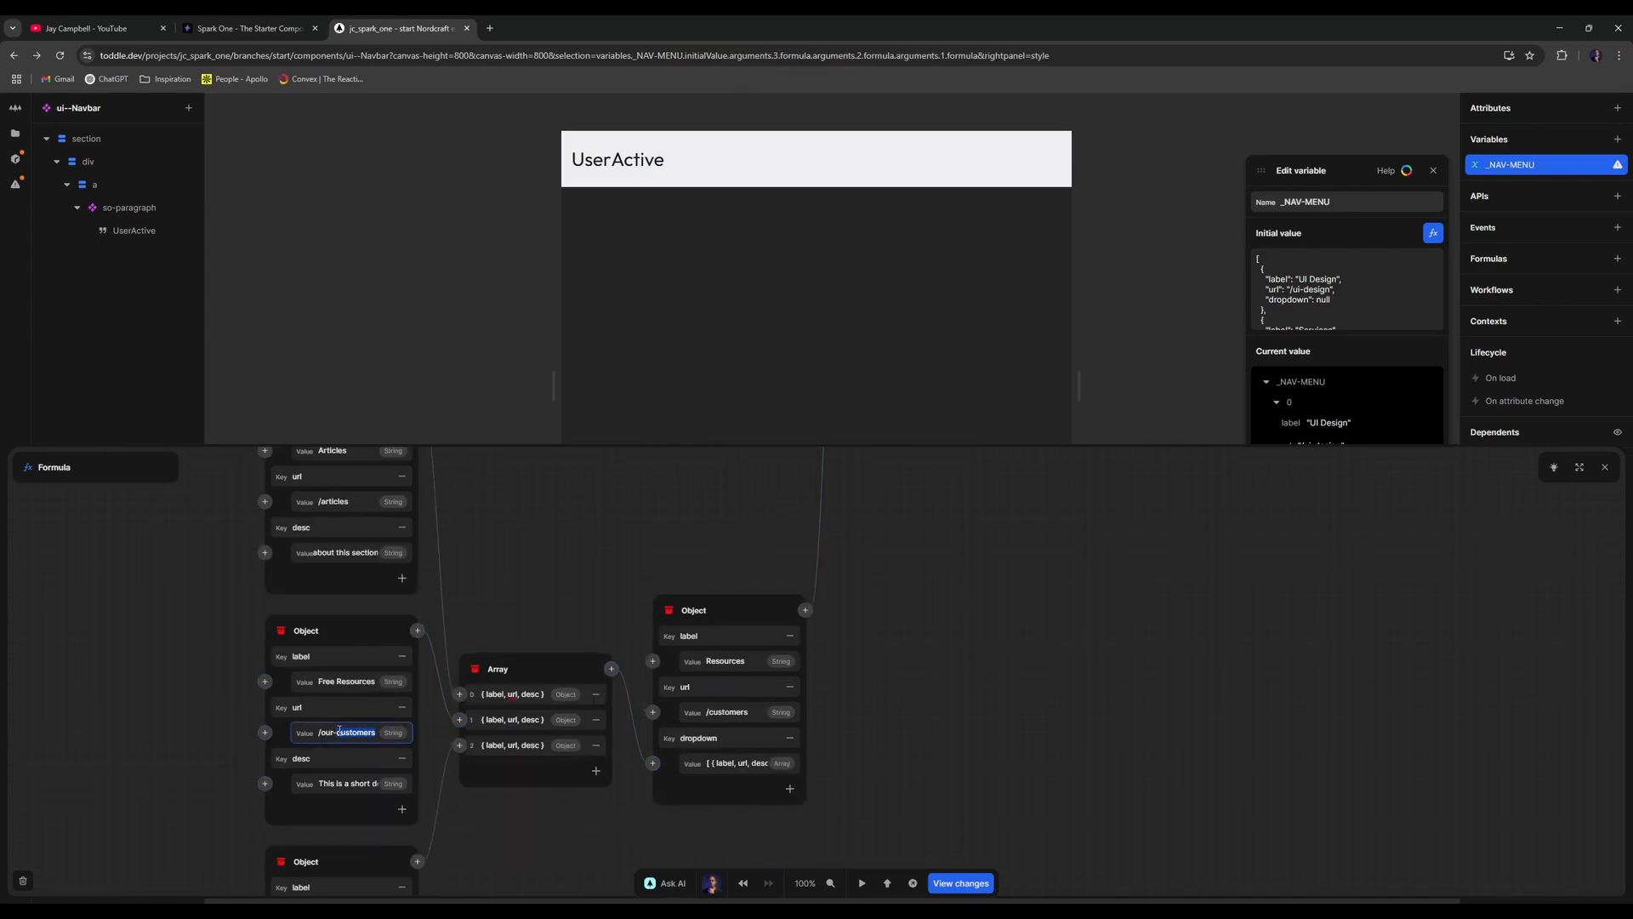
pyautogui.hotkey('ctrl', 'a')
pyautogui.write('/')
pyautogui.write('free-0f')
pyautogui.write('resources')
pyautogui.click(415, 745)
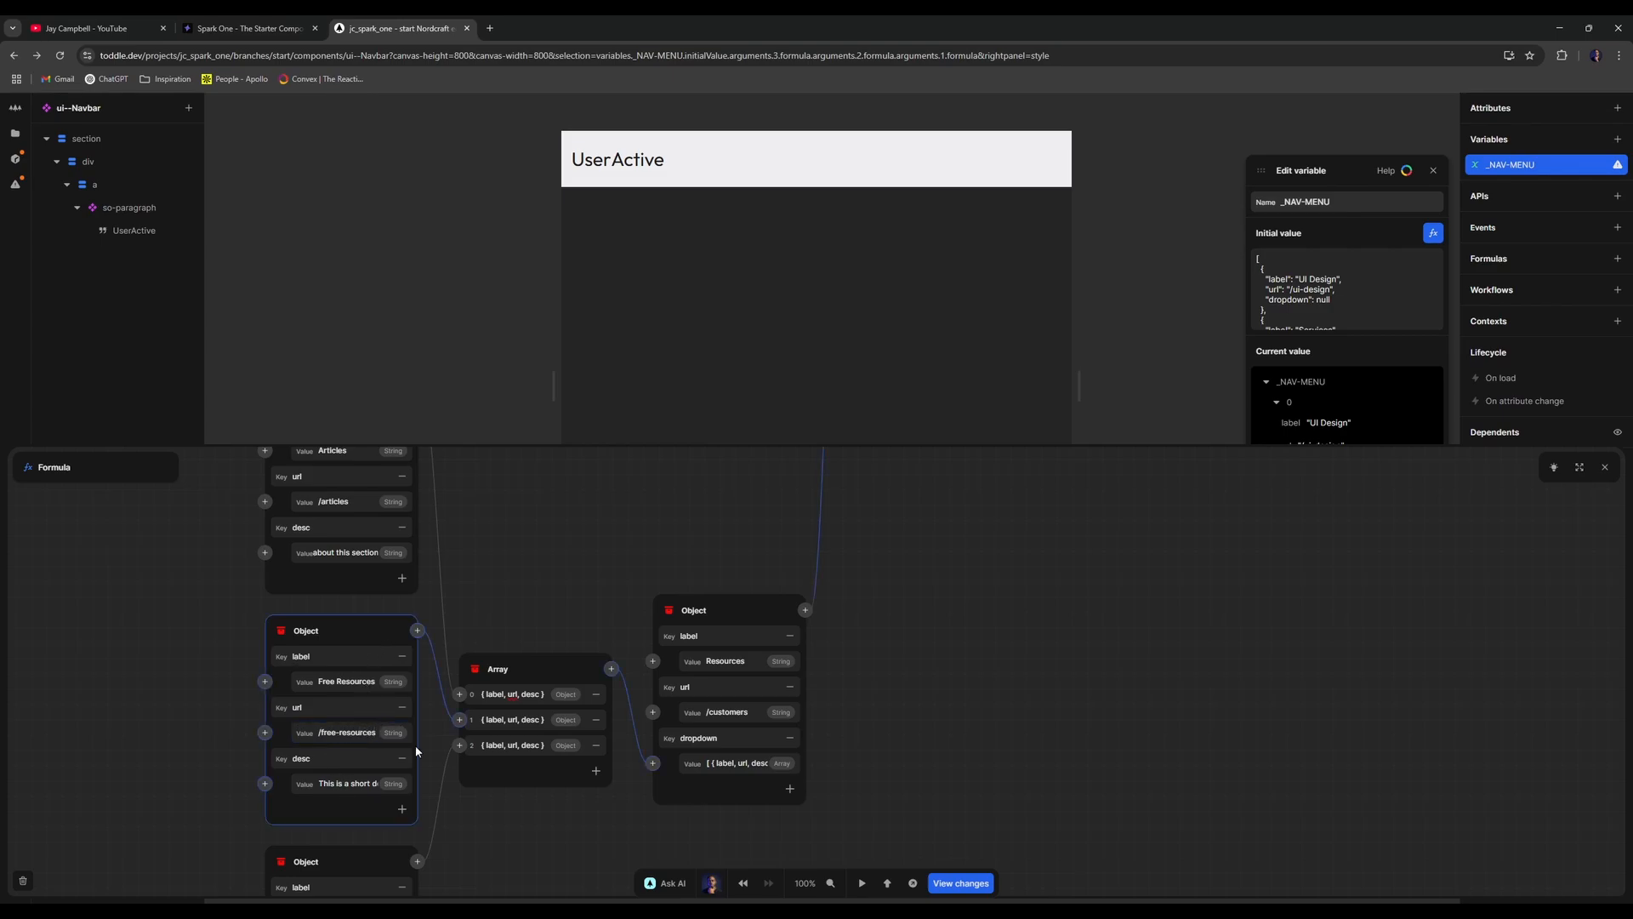
# - Open the options menu for the Case Studies dropdown entry
pyautogui.click(588, 798)
pyautogui.scroll(-2, 589, 798)
pyautogui.scroll(-2, 522, 604)
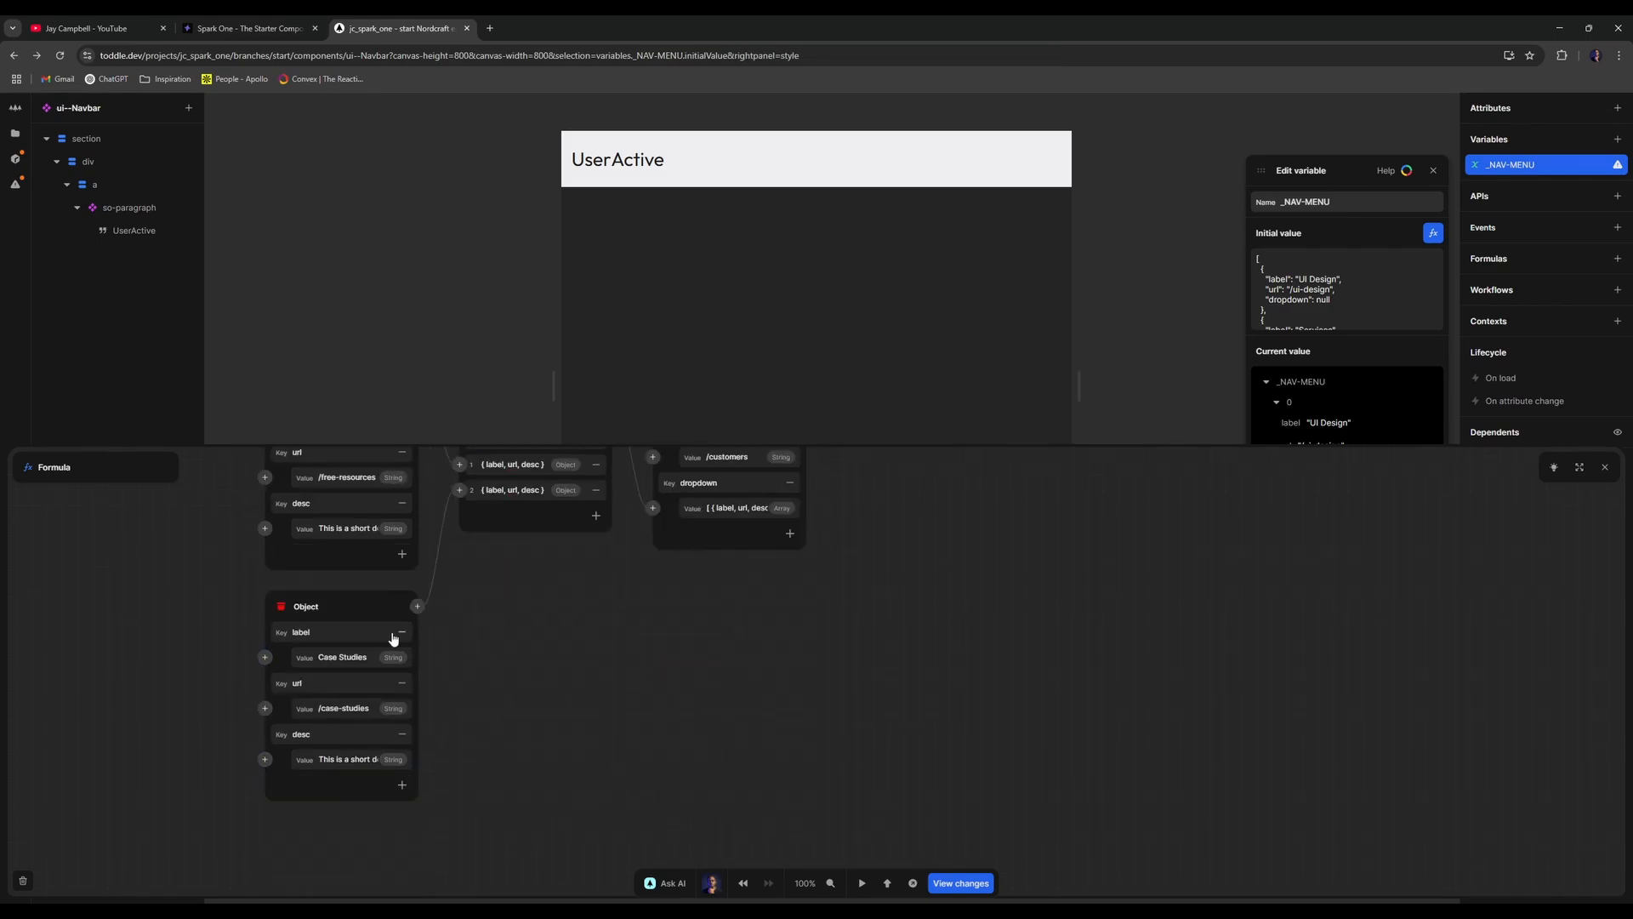
pyautogui.rightClick(355, 604)
# - Delete the Case Studies entry from the Resources dropdown
pyautogui.click(393, 663)
pyautogui.scroll(4, 731, 735)
pyautogui.scroll(2, 763, 732)
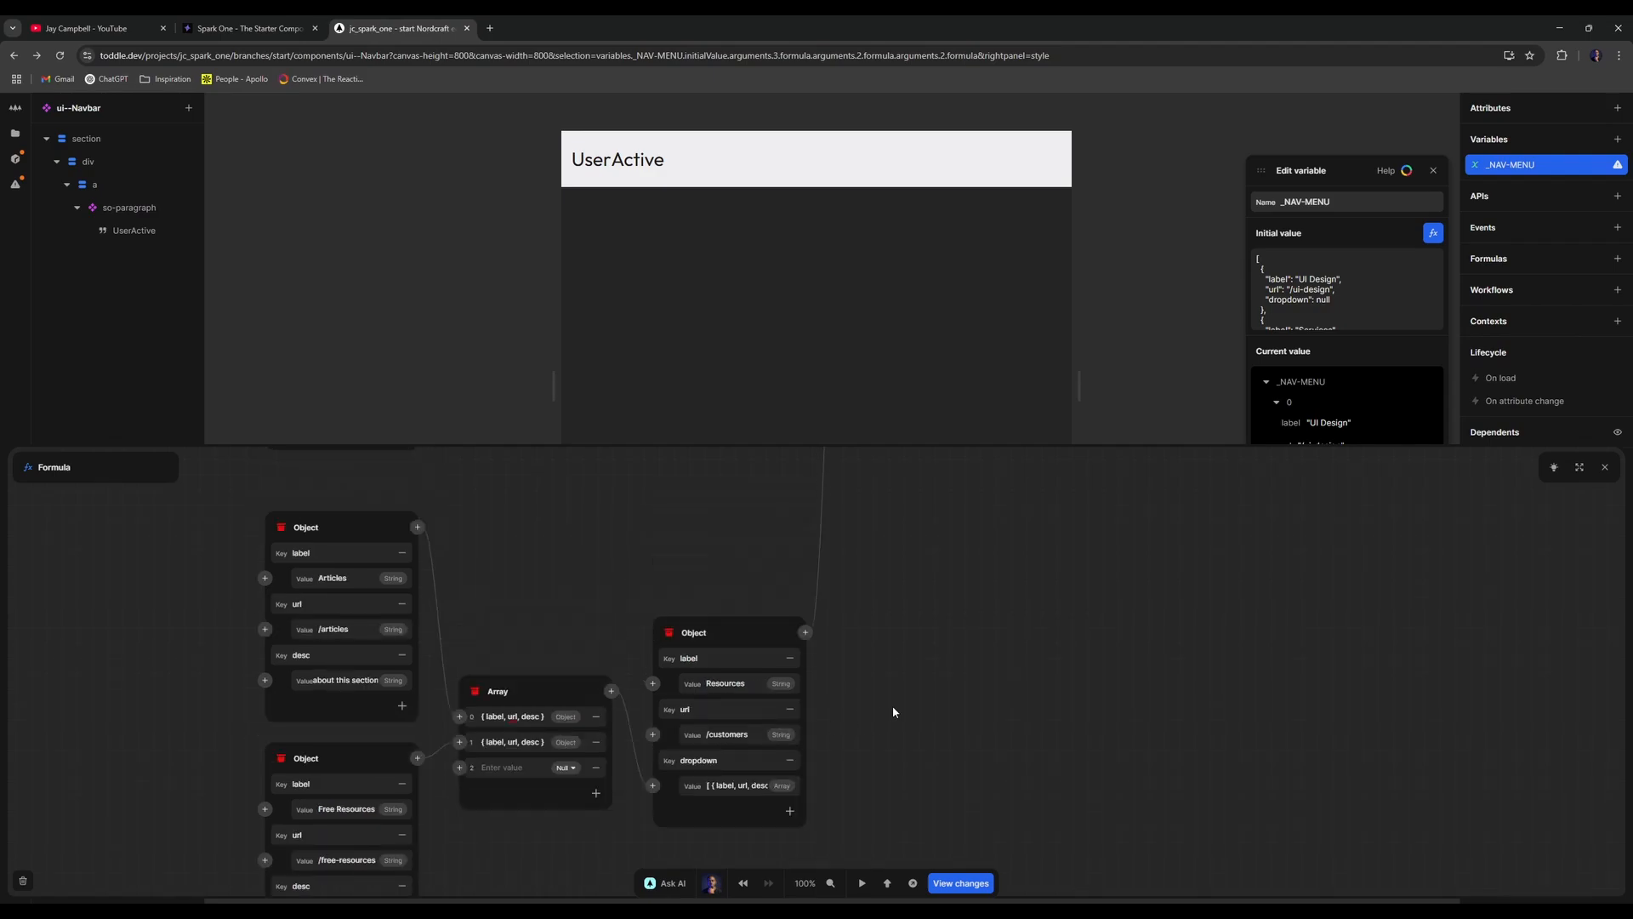
pyautogui.scroll(-2, 982, 691)
pyautogui.scroll(4, 983, 681)
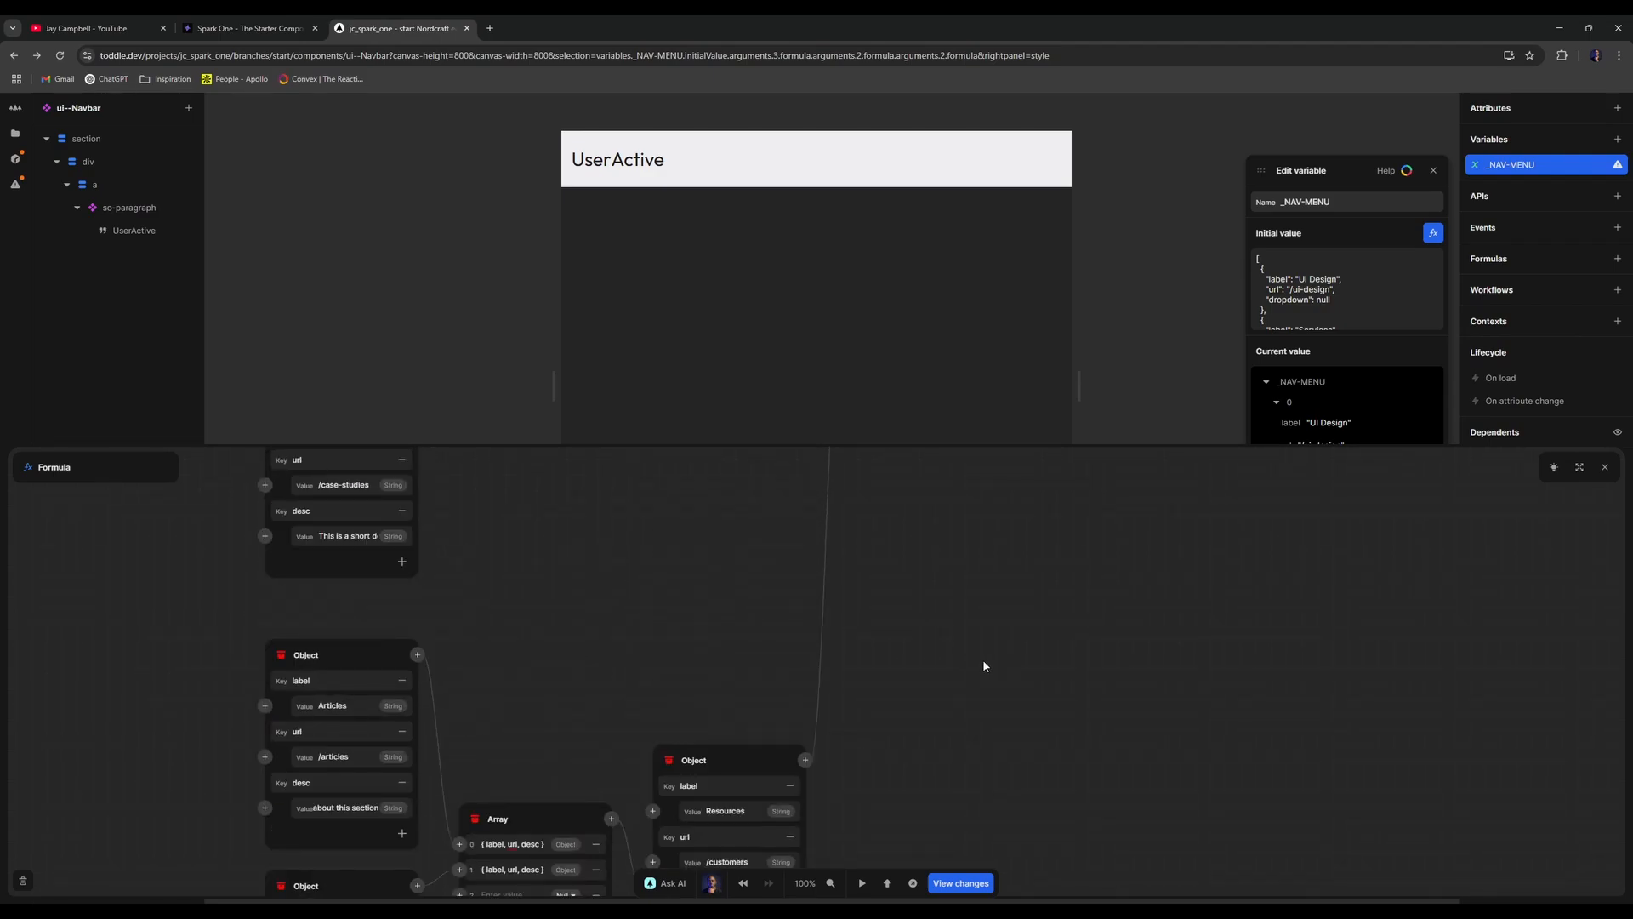
pyautogui.scroll(-5, 983, 660)
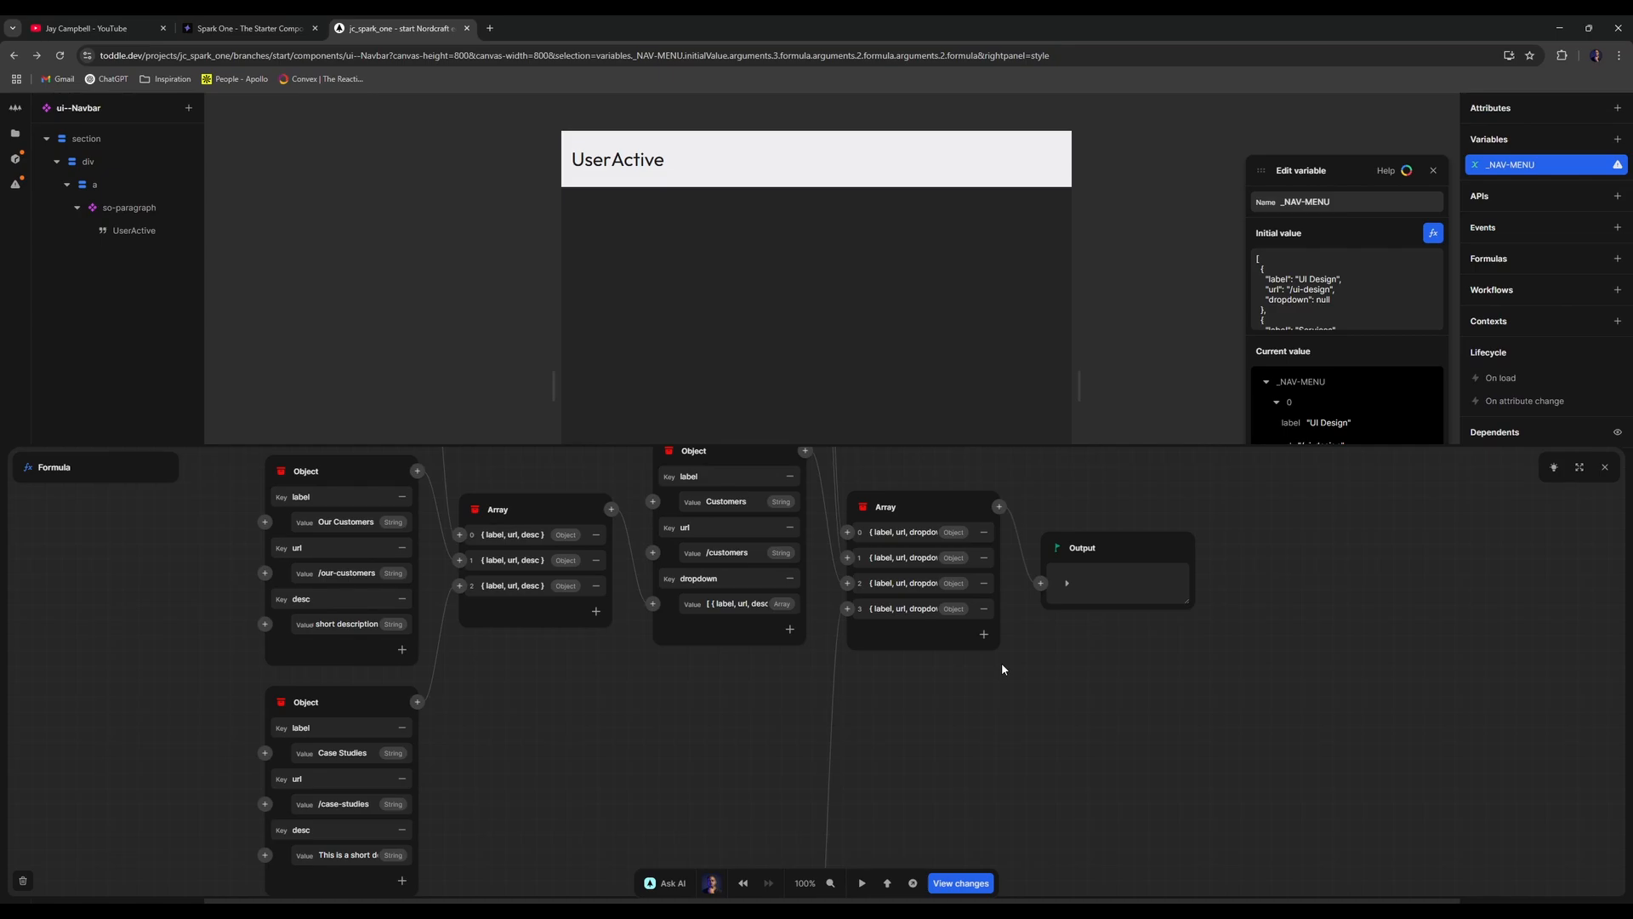
pyautogui.scroll(-5, 936, 676)
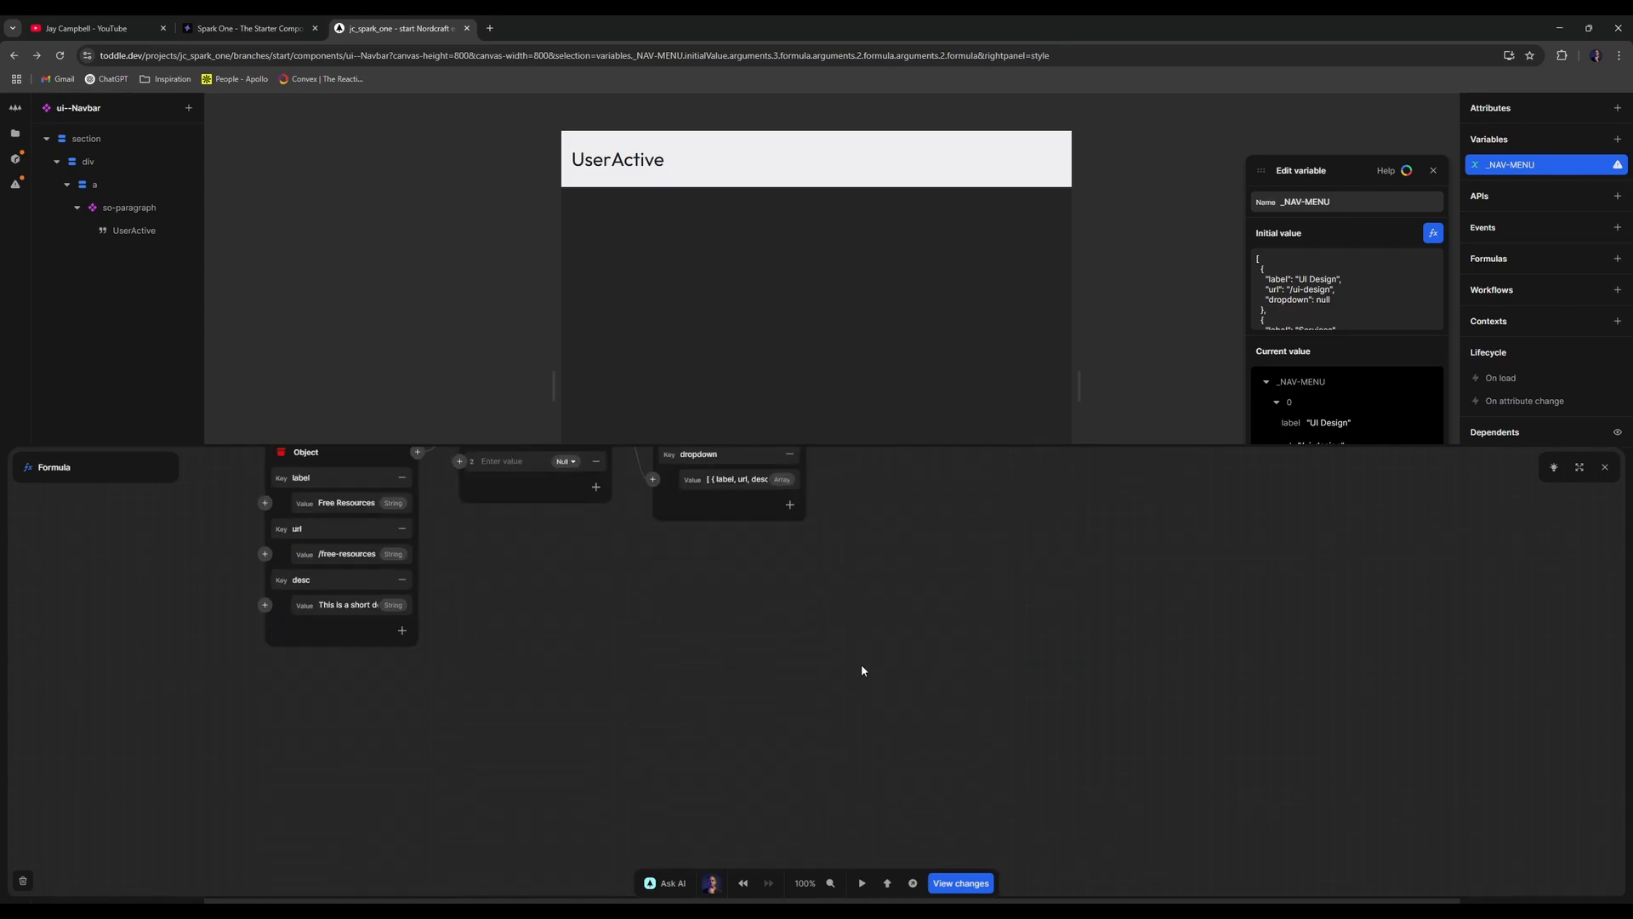
pyautogui.scroll(3, 861, 668)
# - Rename the Resources menu item to About at /about and remove the empty null slot
pyautogui.doubleClick(728, 567)
pyautogui.write('About')
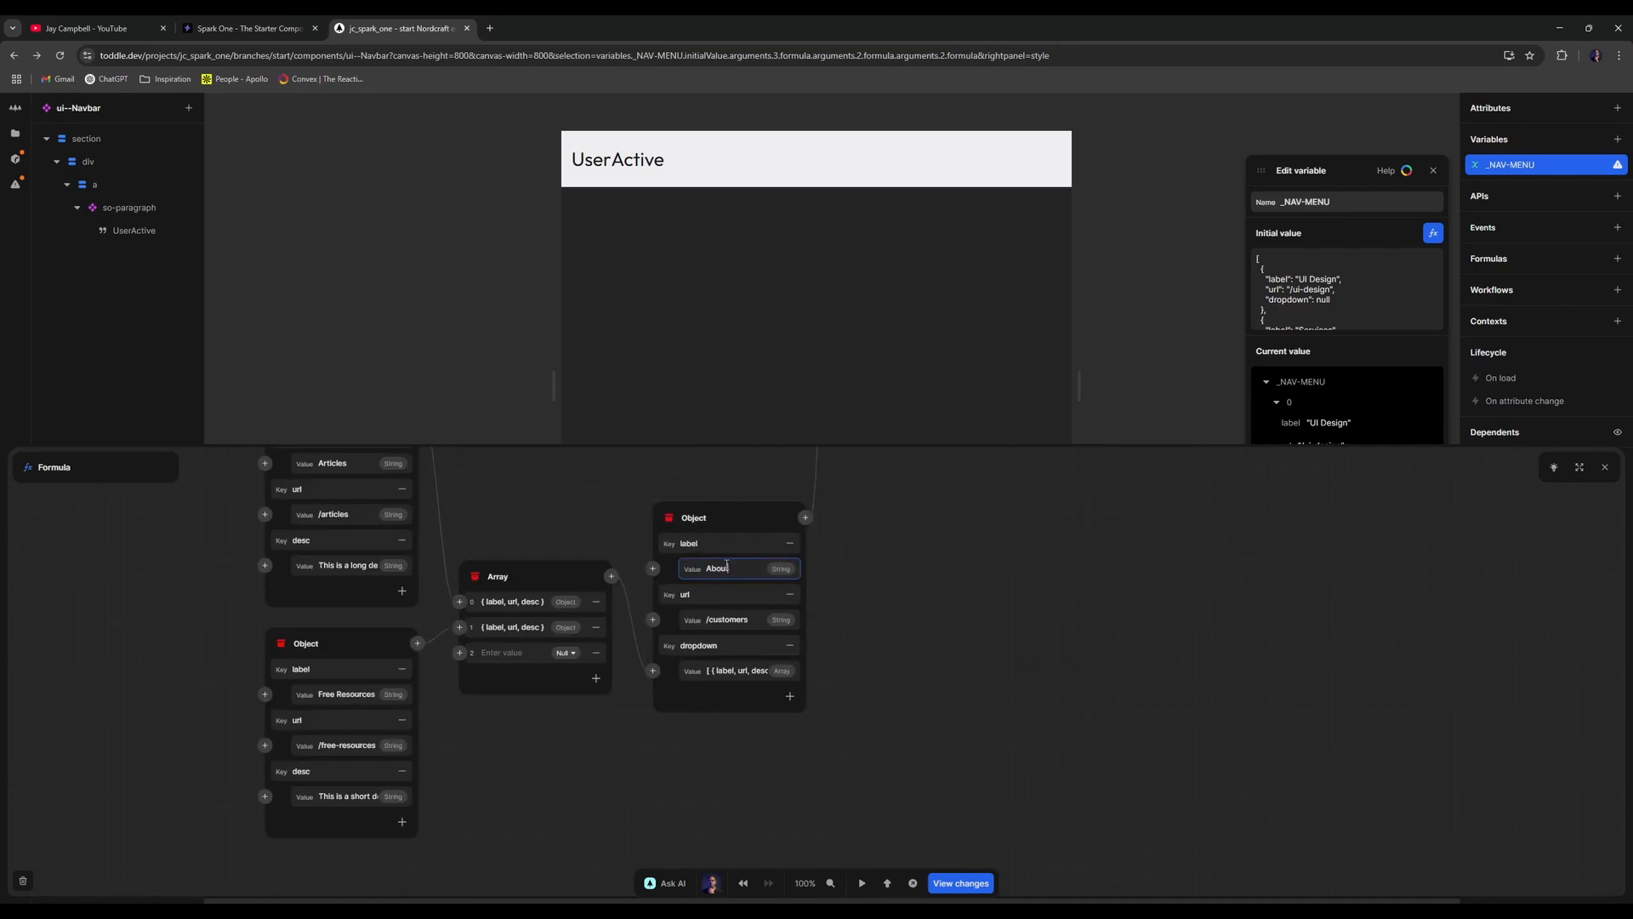
pyautogui.doubleClick(731, 619)
pyautogui.write('about')
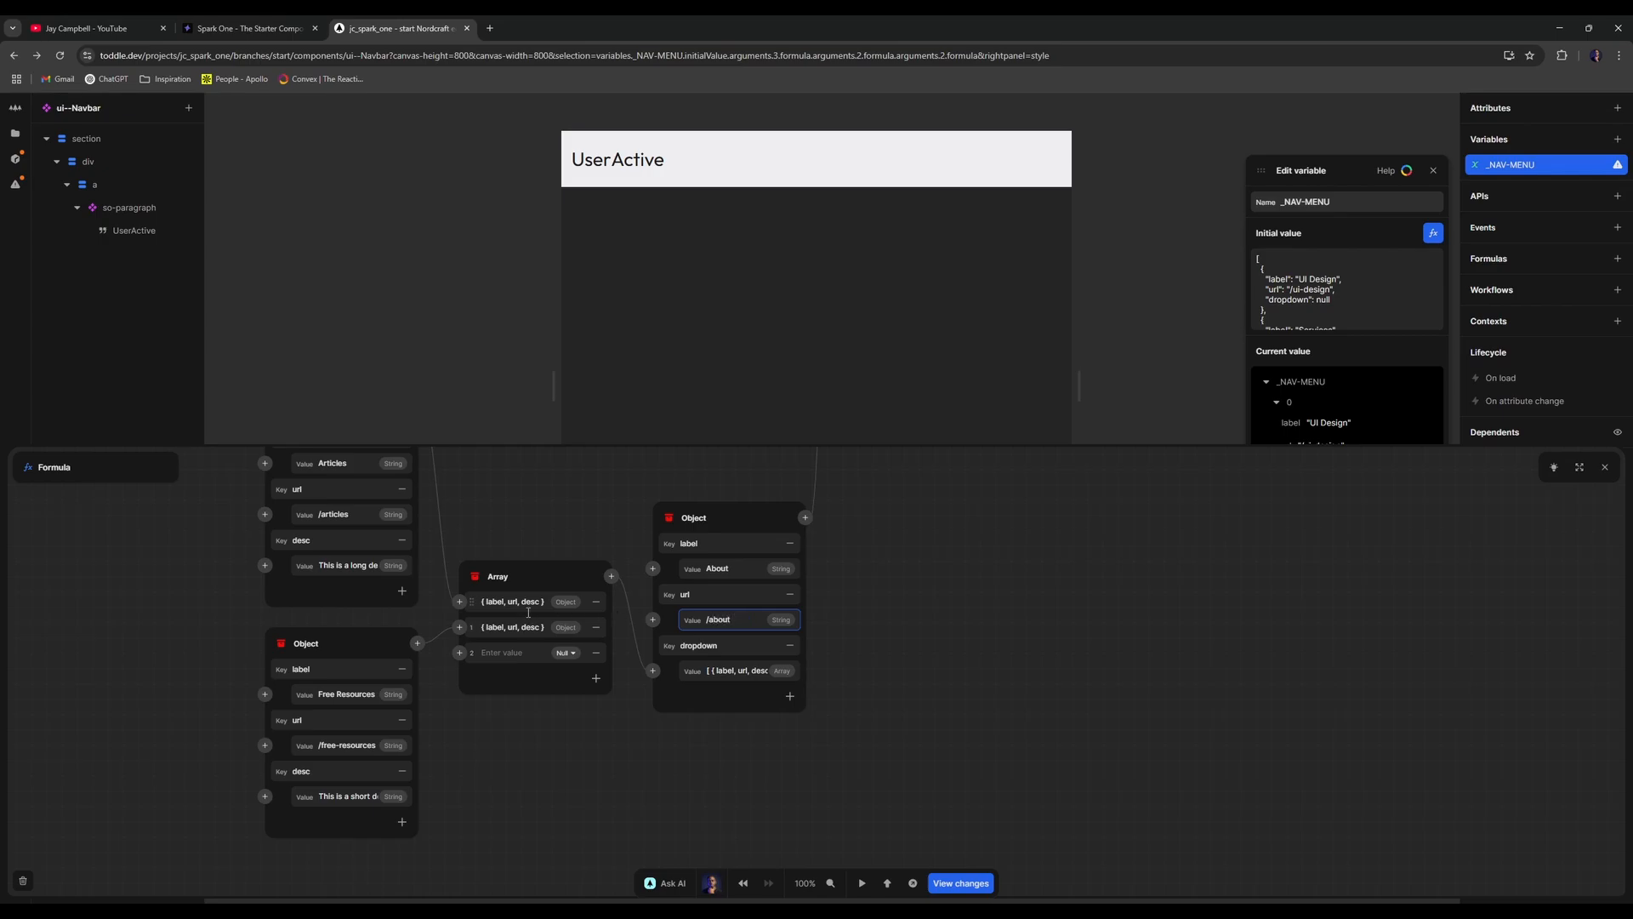
pyautogui.click(596, 655)
pyautogui.scroll(-10, 606, 689)
pyautogui.scroll(3, 609, 706)
pyautogui.click(596, 702)
pyautogui.click(596, 703)
pyautogui.scroll(3, 542, 707)
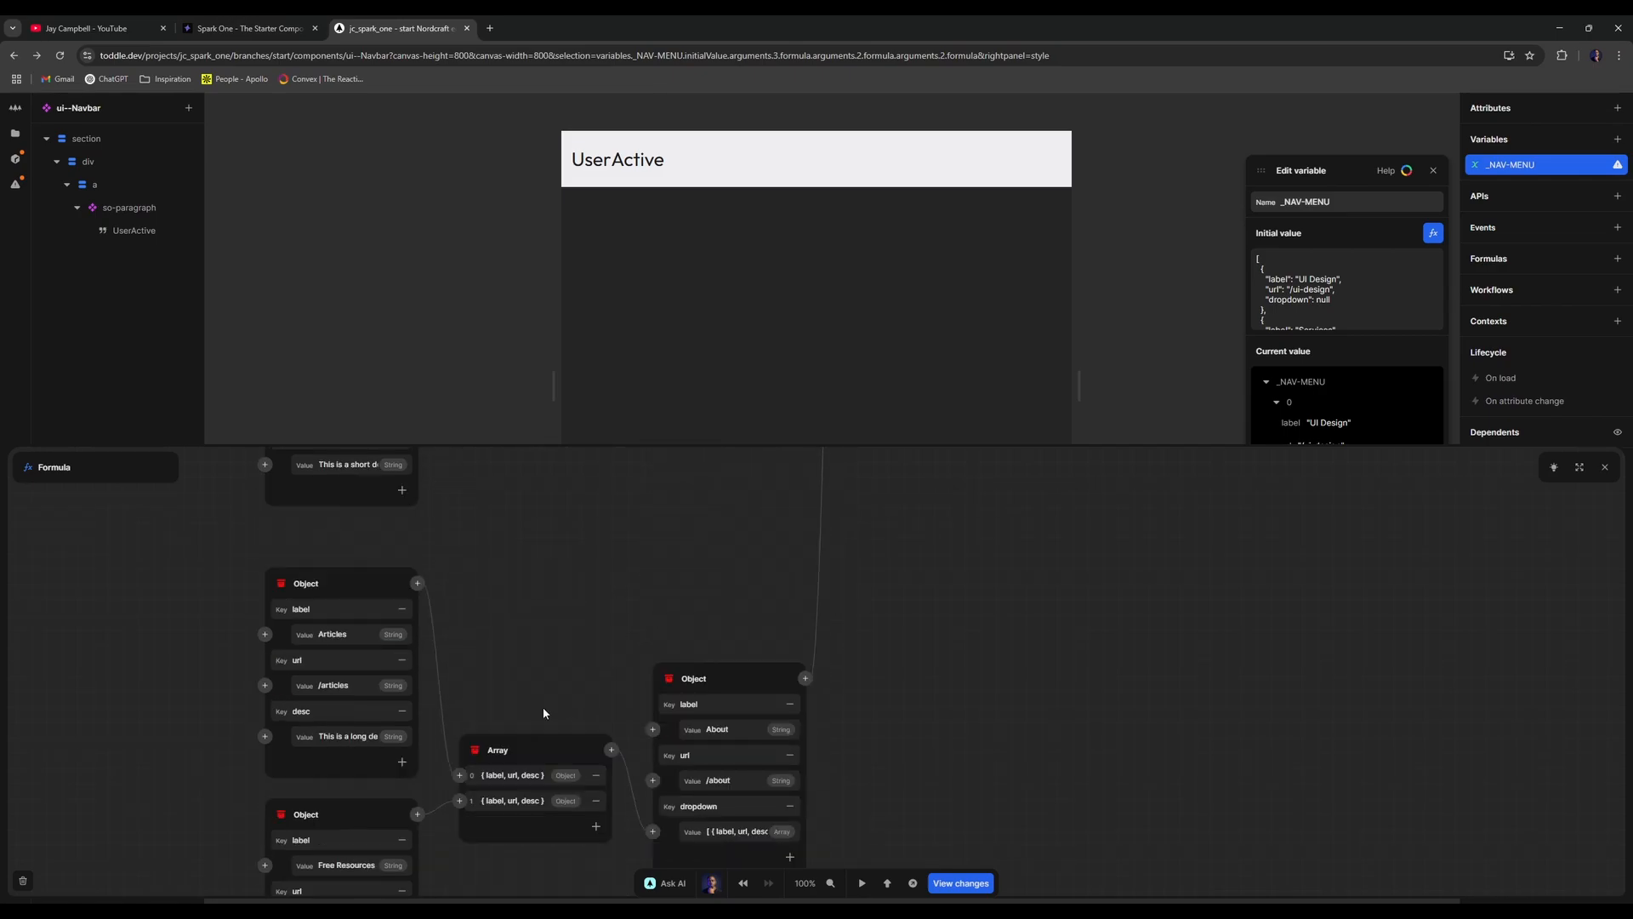
# - Change the first dropdown item from Articles to About at /about
pyautogui.click(330, 506)
pyautogui.doubleClick(344, 506)
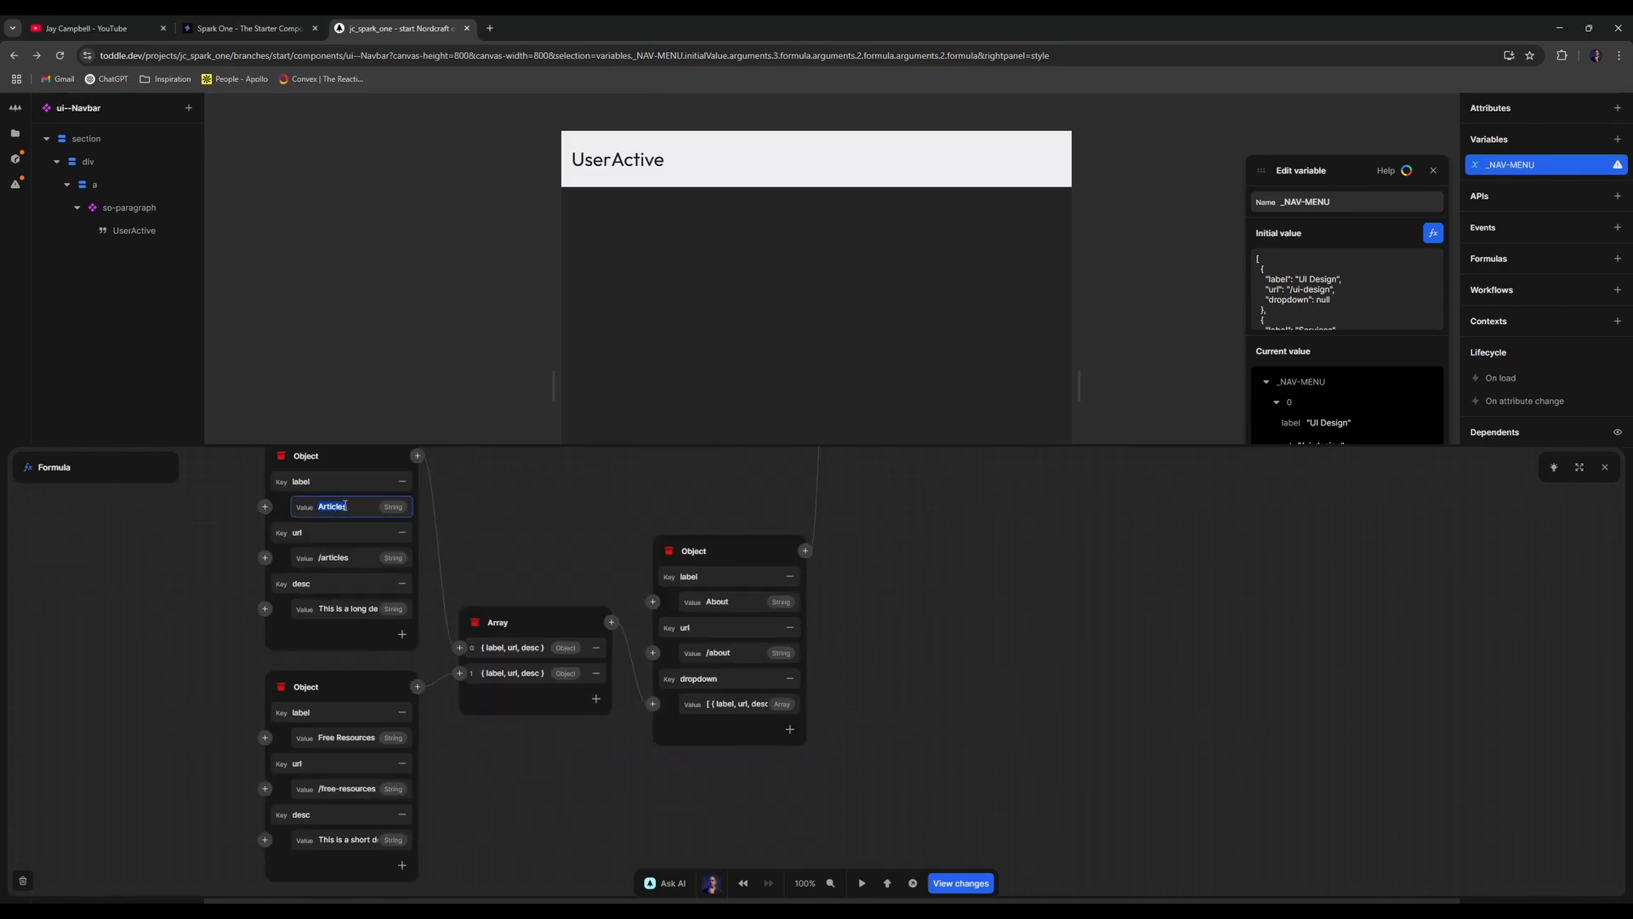
pyautogui.write('About')
pyautogui.doubleClick(354, 560)
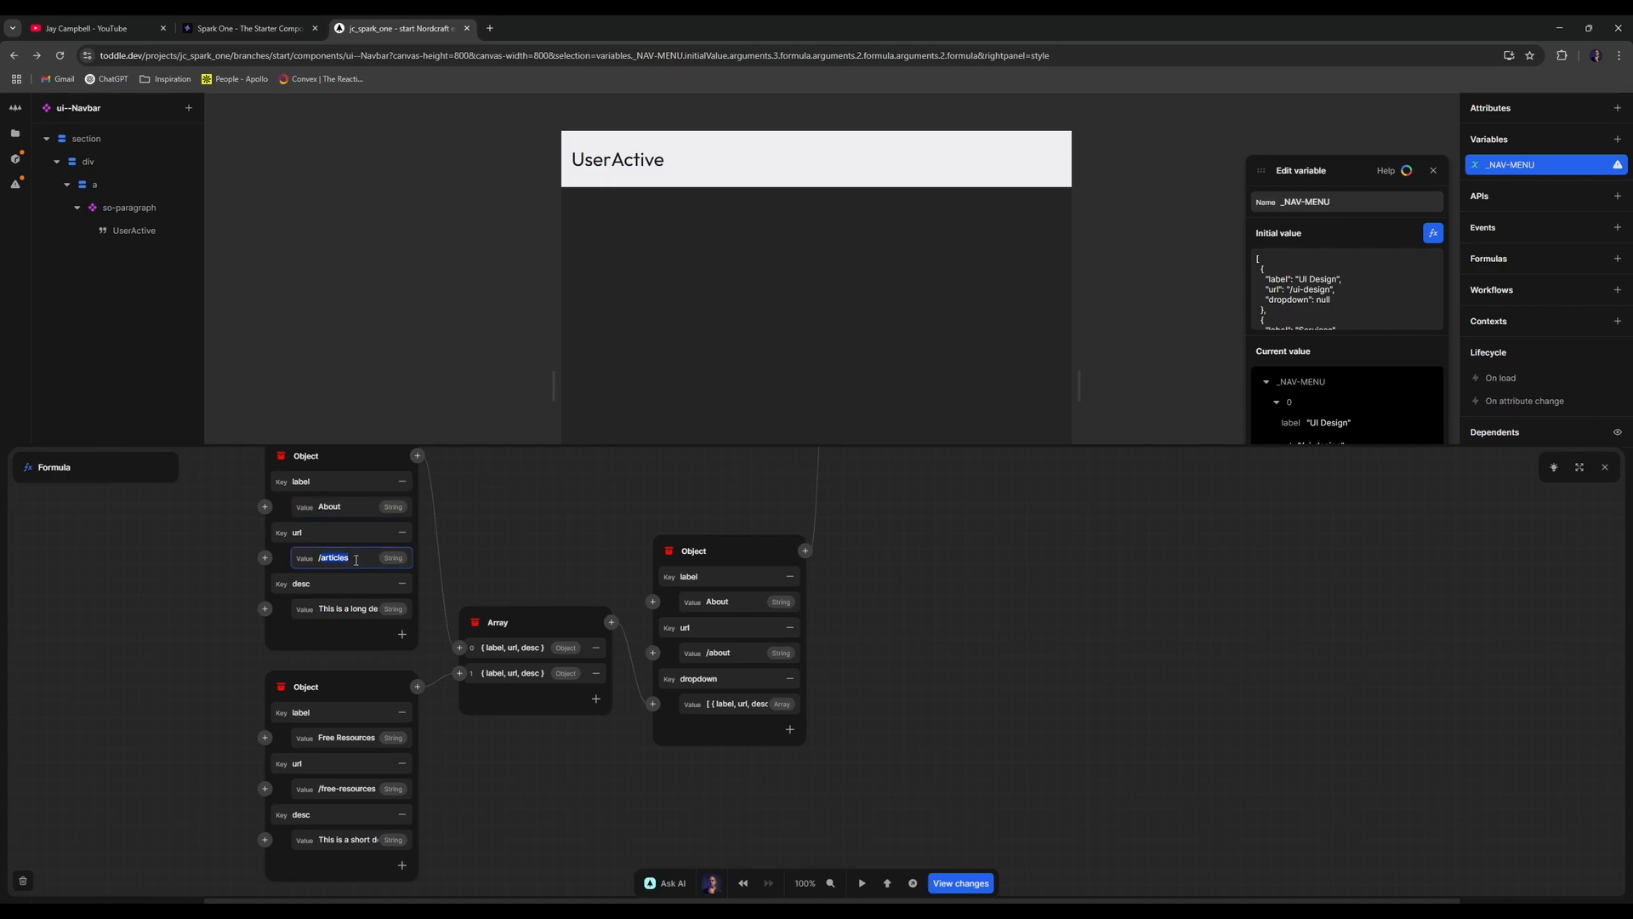
pyautogui.write('about')
# - Change the Free Resources item to Our Team at /our-team
pyautogui.click(362, 735)
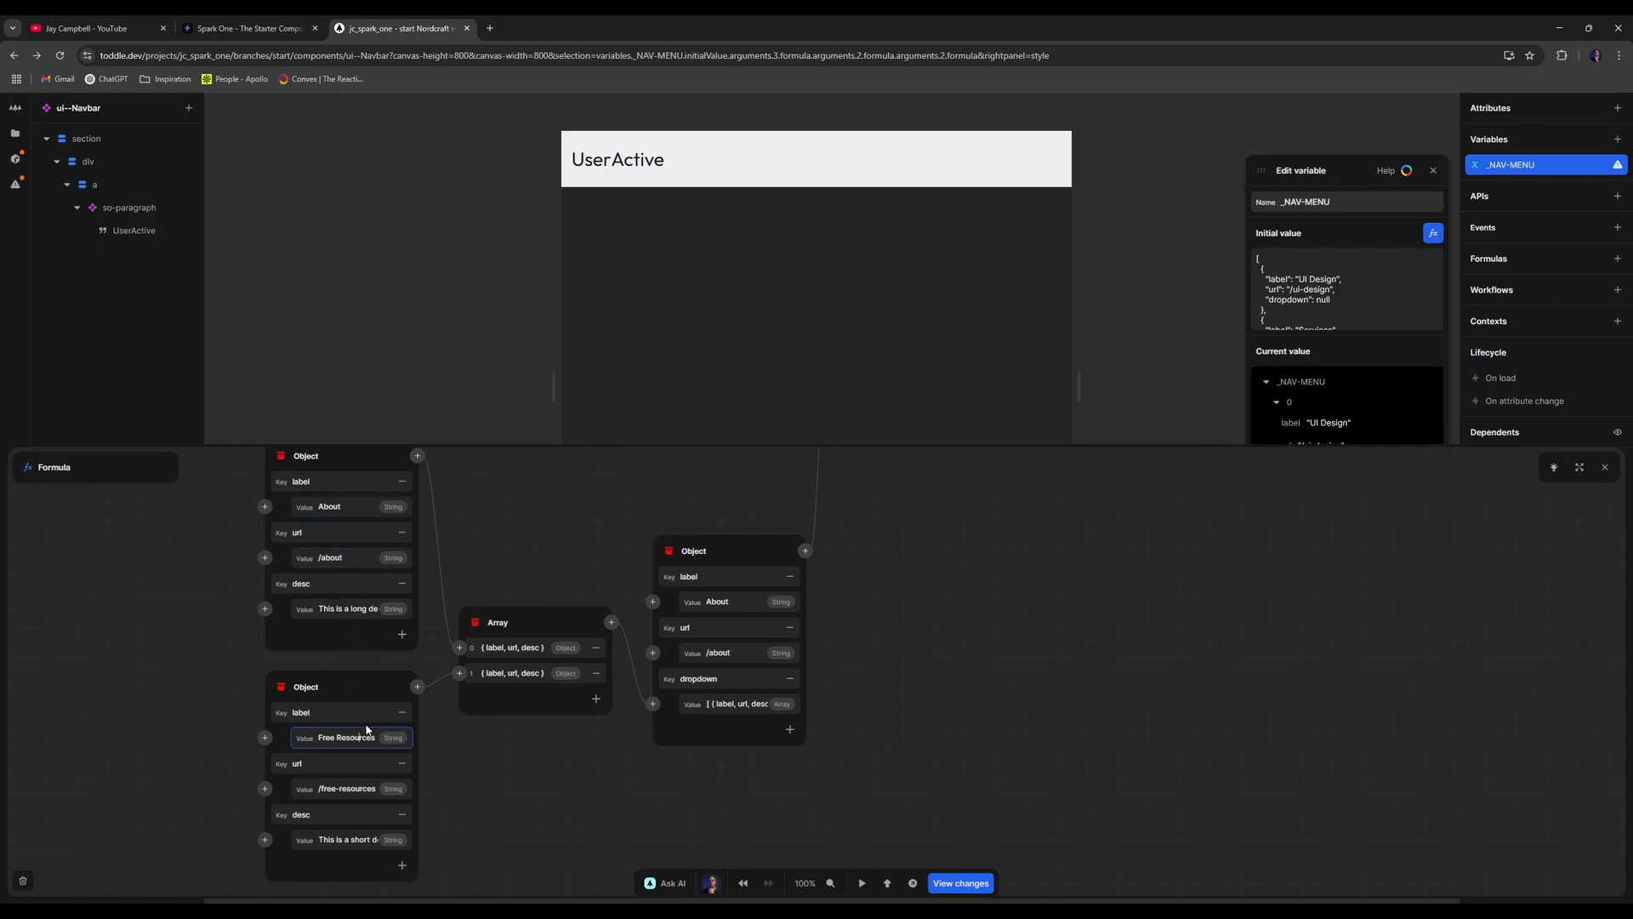
pyautogui.doubleClick(366, 735)
pyautogui.write('Our Team')
pyautogui.tripleClick(349, 783)
pyautogui.press('BackSpace')
pyautogui.write('/')
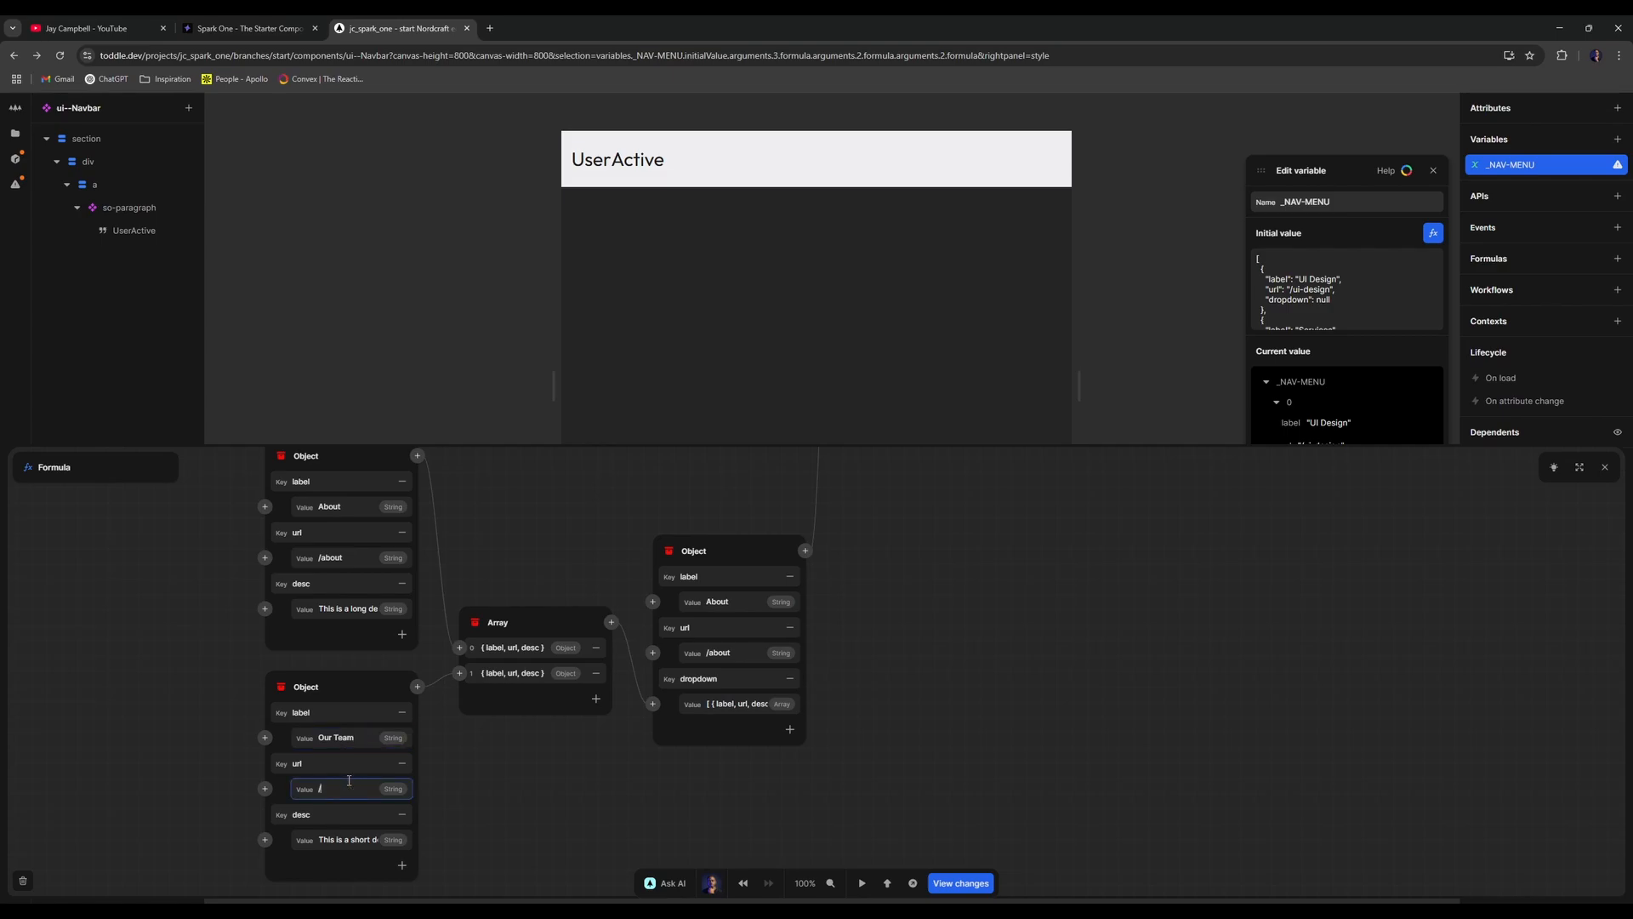
pyautogui.write('ourtteam')
# - Add a third dropdown item, Careers, pointing to /careers
pyautogui.click(595, 698)
pyautogui.click(366, 778)
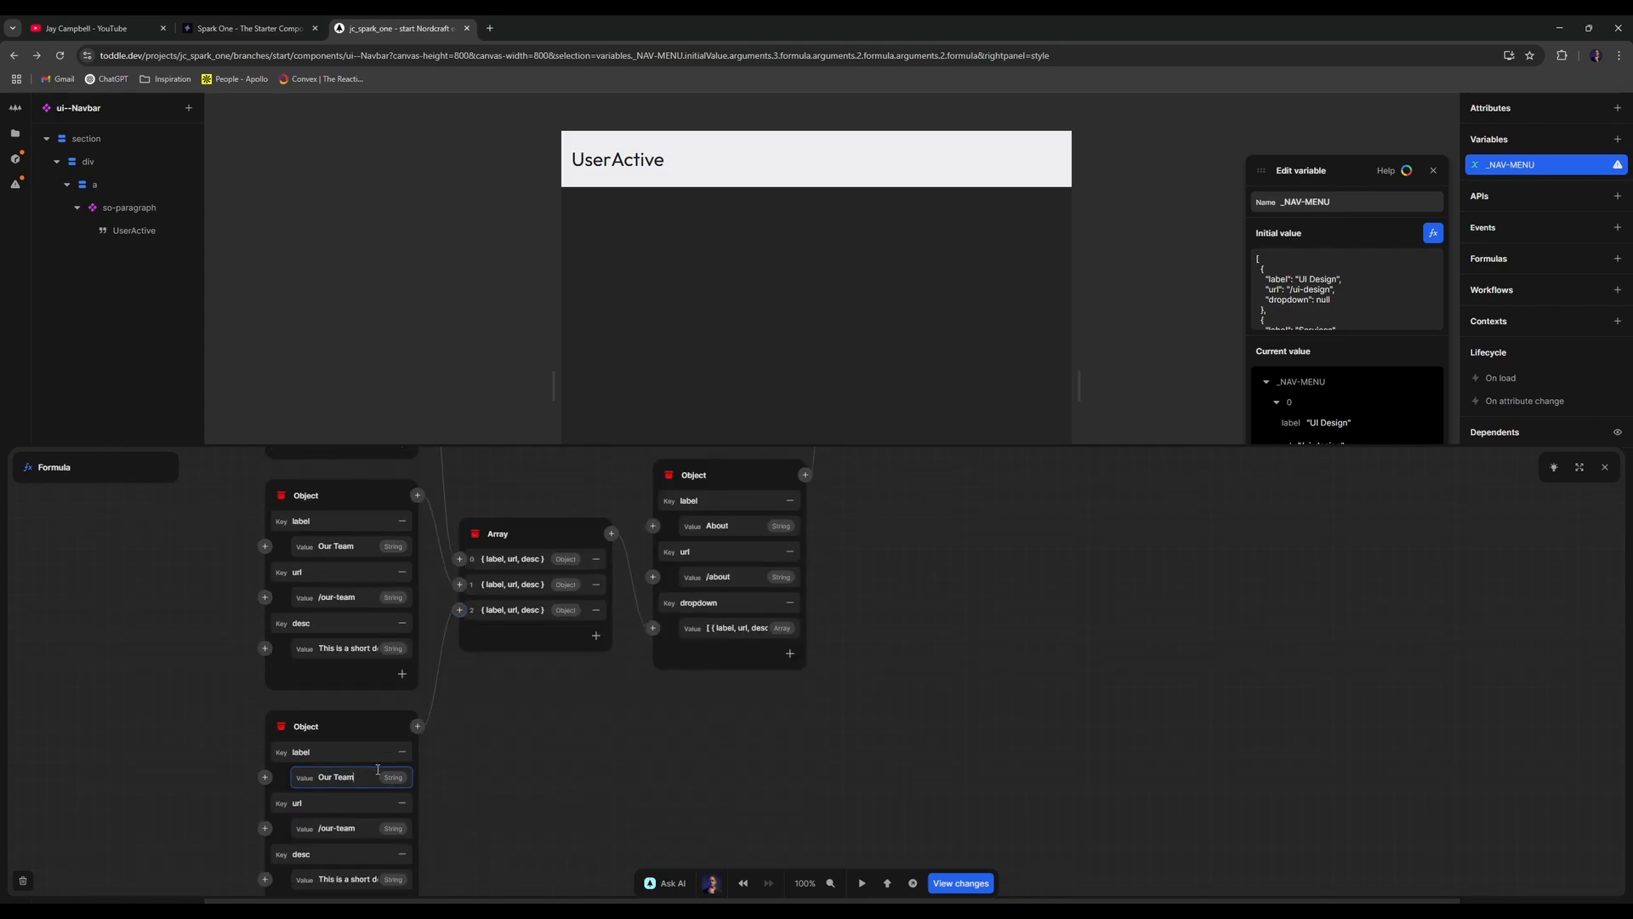
pyautogui.hotkey('ctrl', 'a')
pyautogui.write('Car')
pyautogui.write('reer')
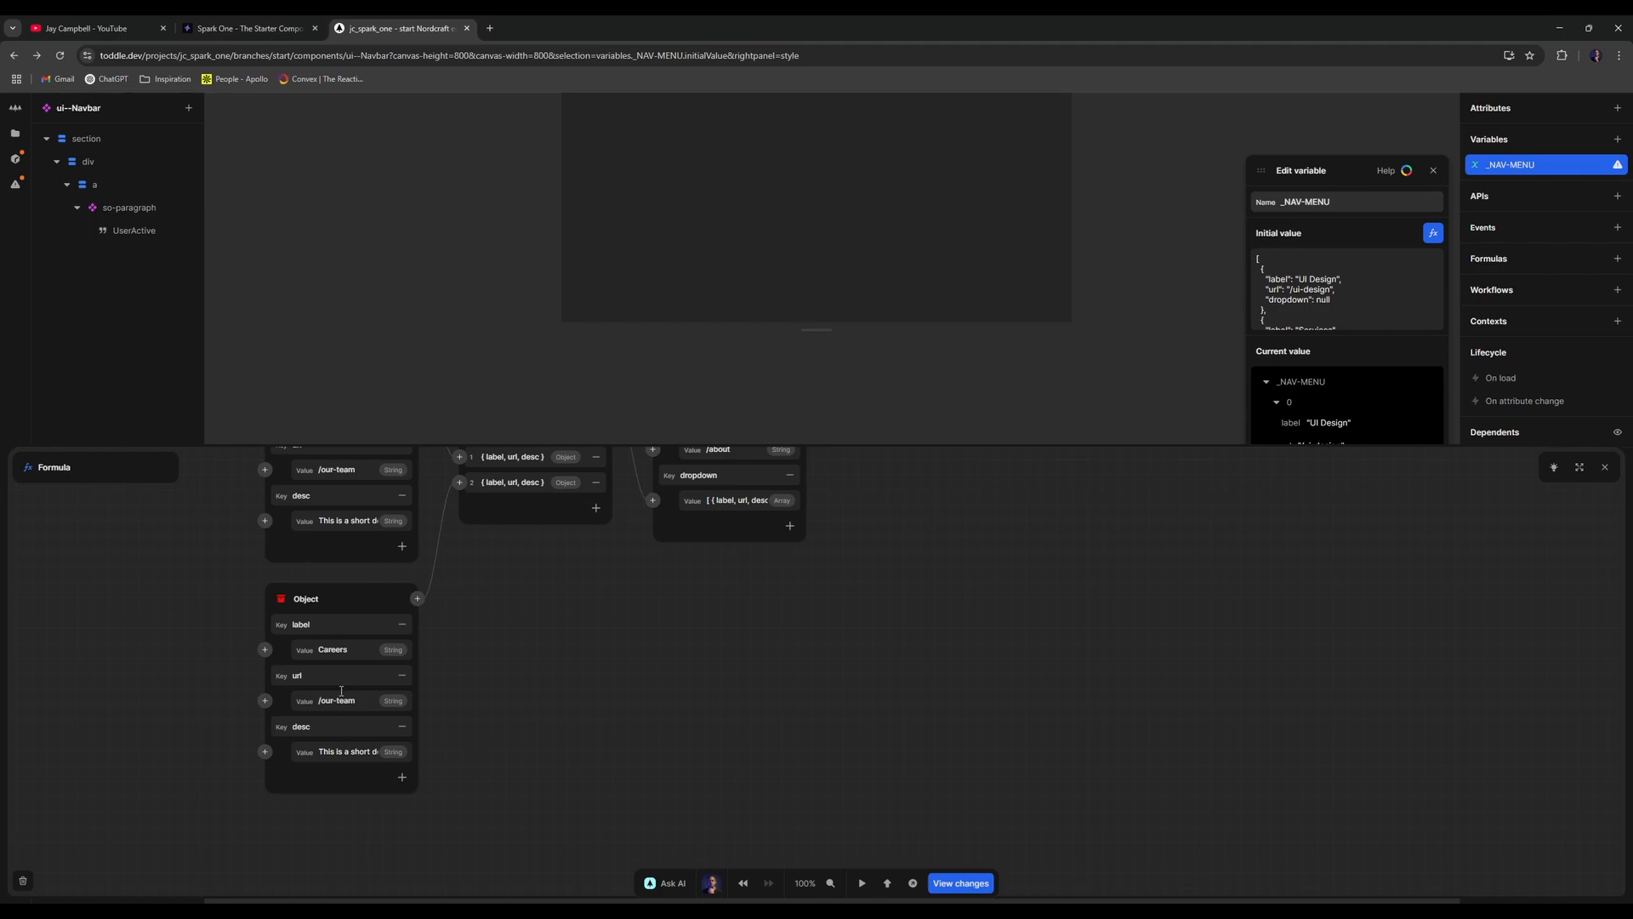
pyautogui.click(350, 701)
pyautogui.press('BackSpace')
pyautogui.press('BackSpace')
pyautogui.press('BackSpace')
pyautogui.press('BackSpace')
pyautogui.press('BackSpace')
pyautogui.press('BackSpace')
pyautogui.press('BackSpace')
pyautogui.write('career')
pyautogui.click(604, 694)
pyautogui.scroll(-10, 864, 614)
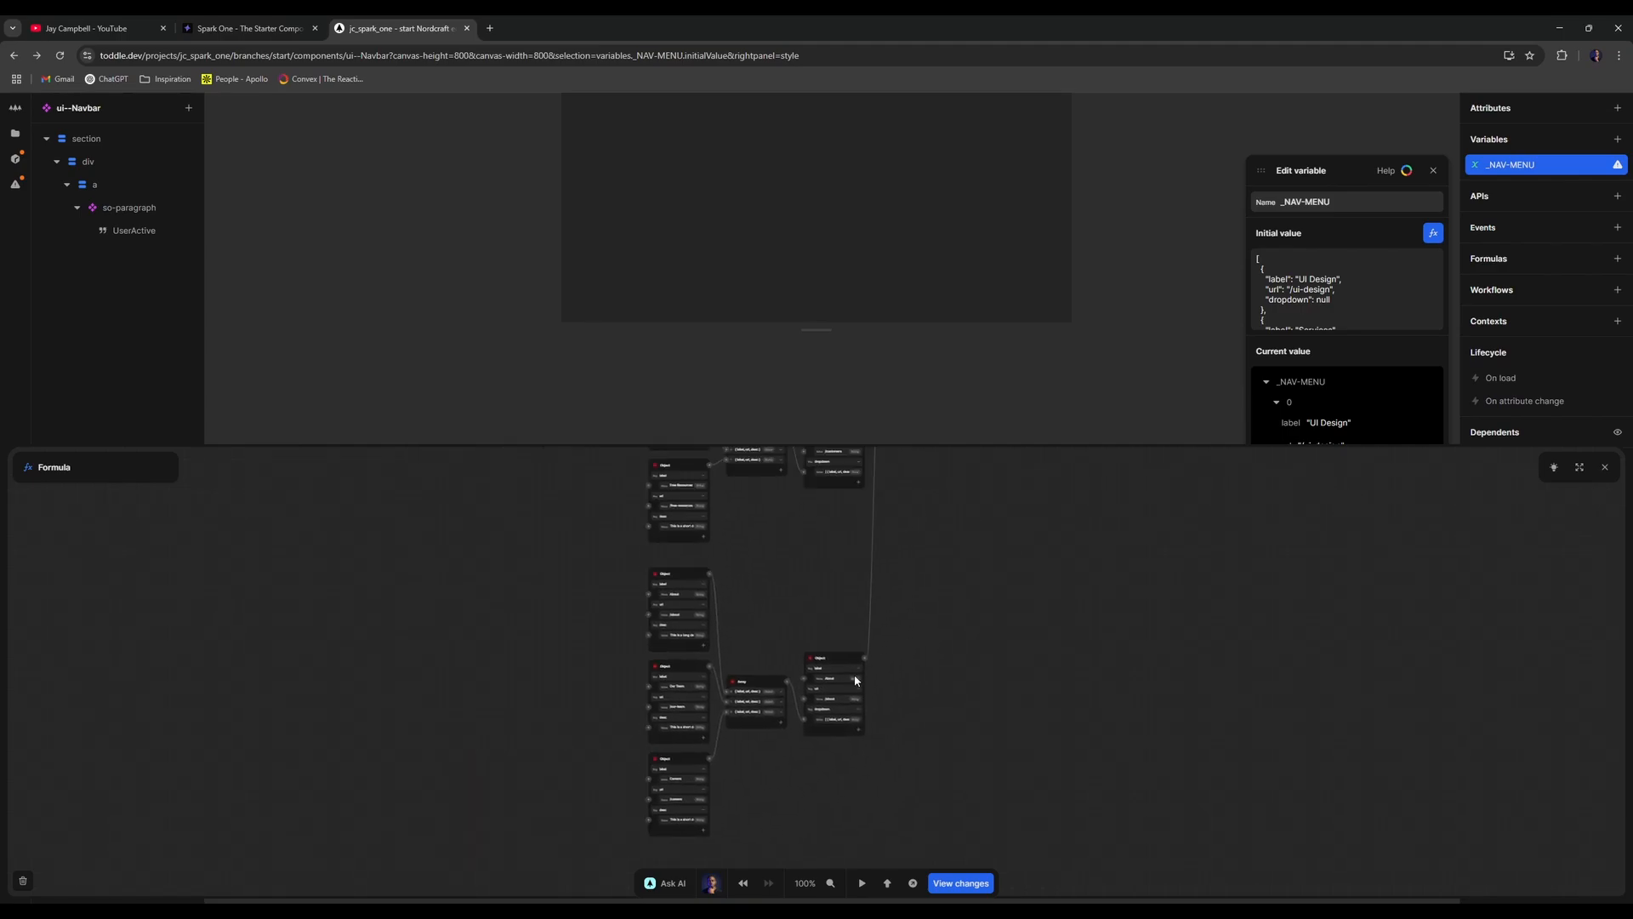
# - Pan around the _NAV-MENU formula graph, then close the Formula and Edit variable panels
pyautogui.scroll(10, 896, 742)
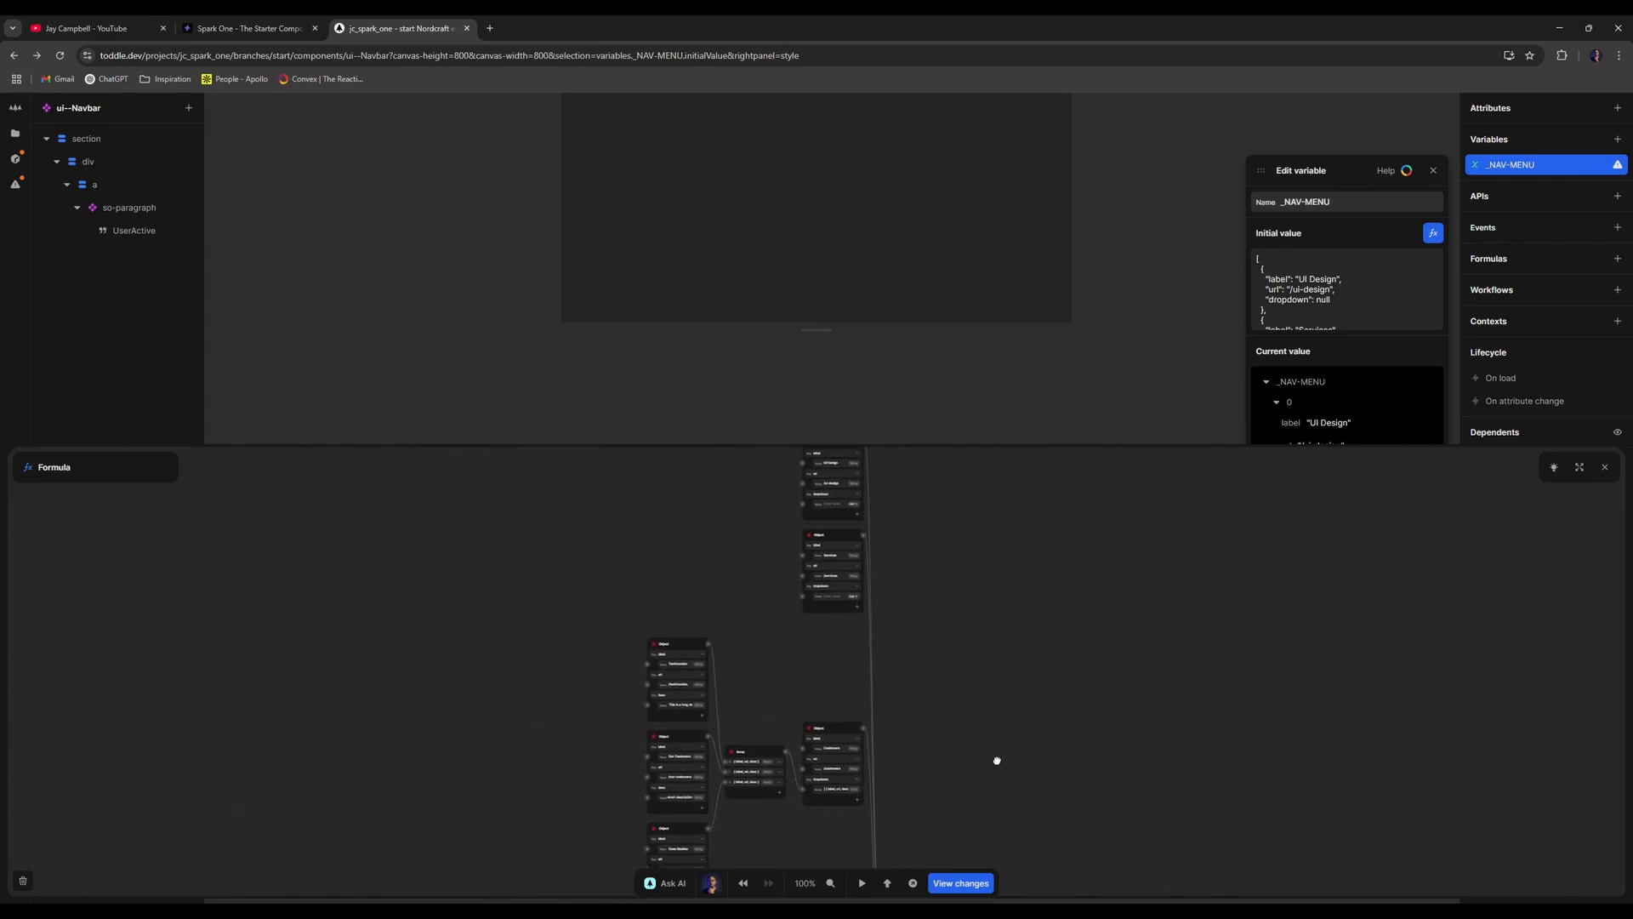
pyautogui.scroll(5, 881, 579)
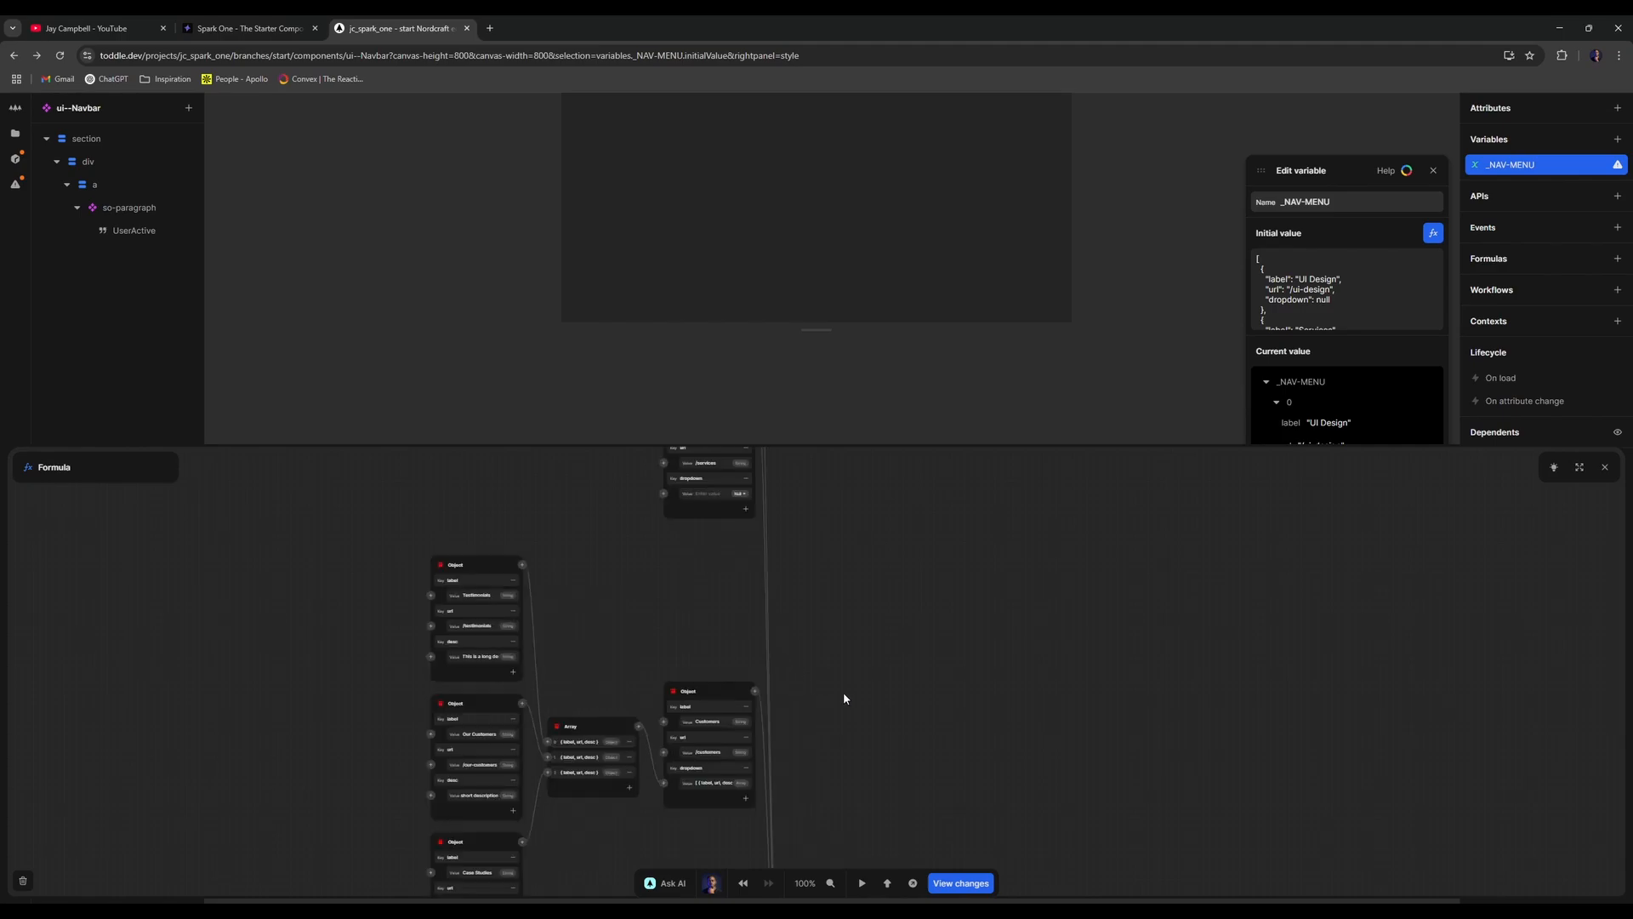
pyautogui.scroll(-3, 987, 662)
pyautogui.hscroll(-3, 986, 661)
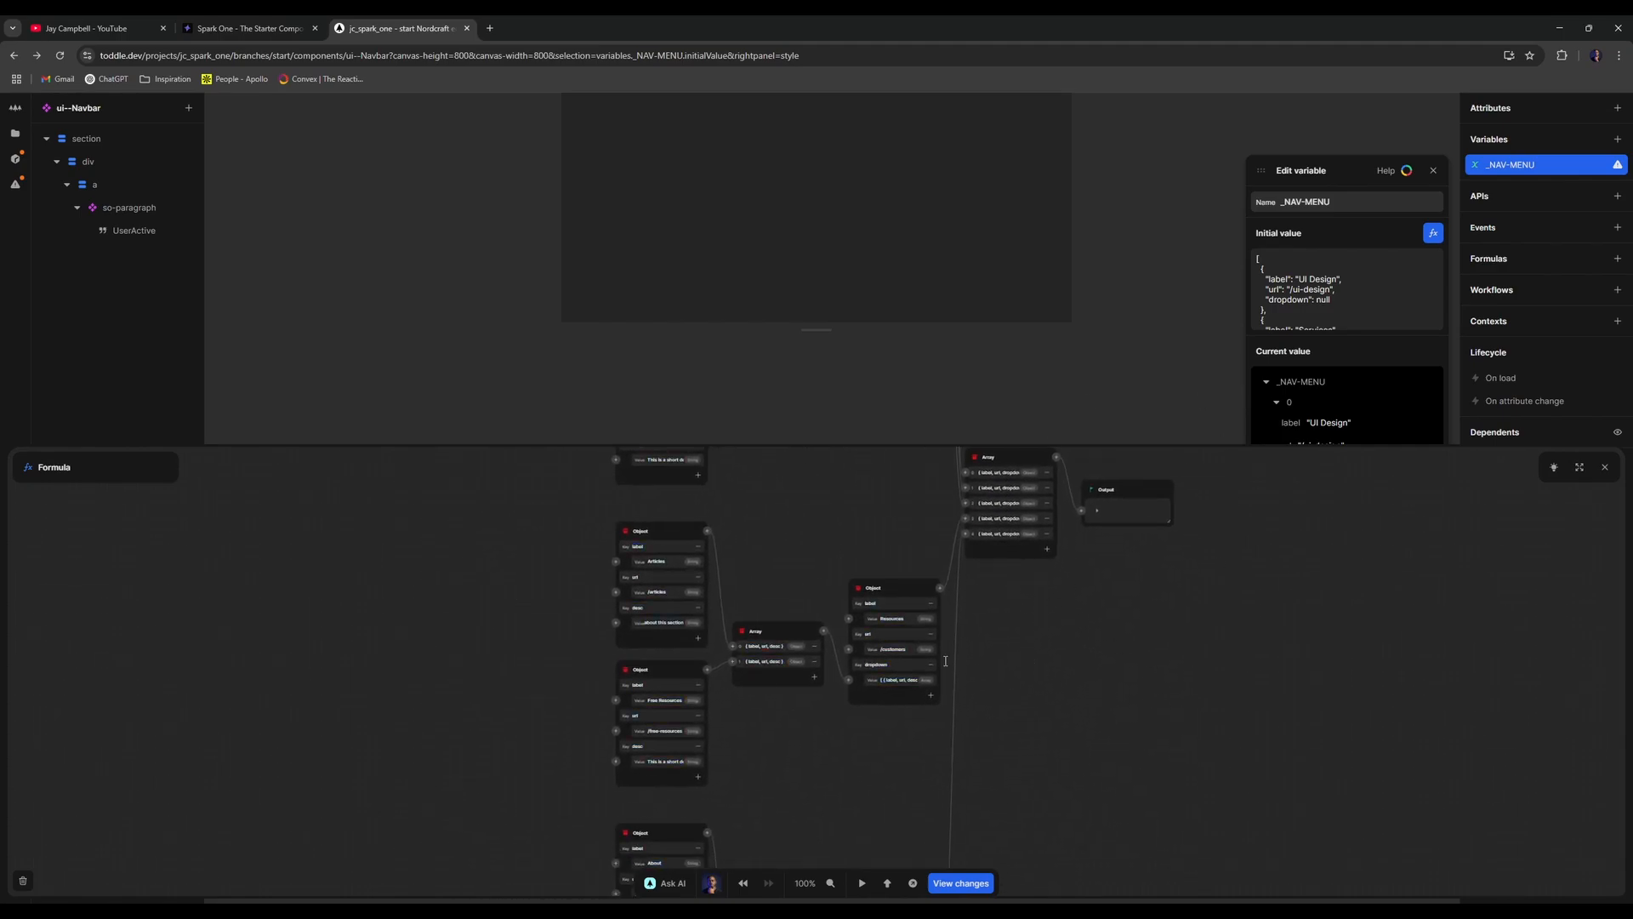
pyautogui.click(1605, 467)
pyautogui.click(1433, 170)
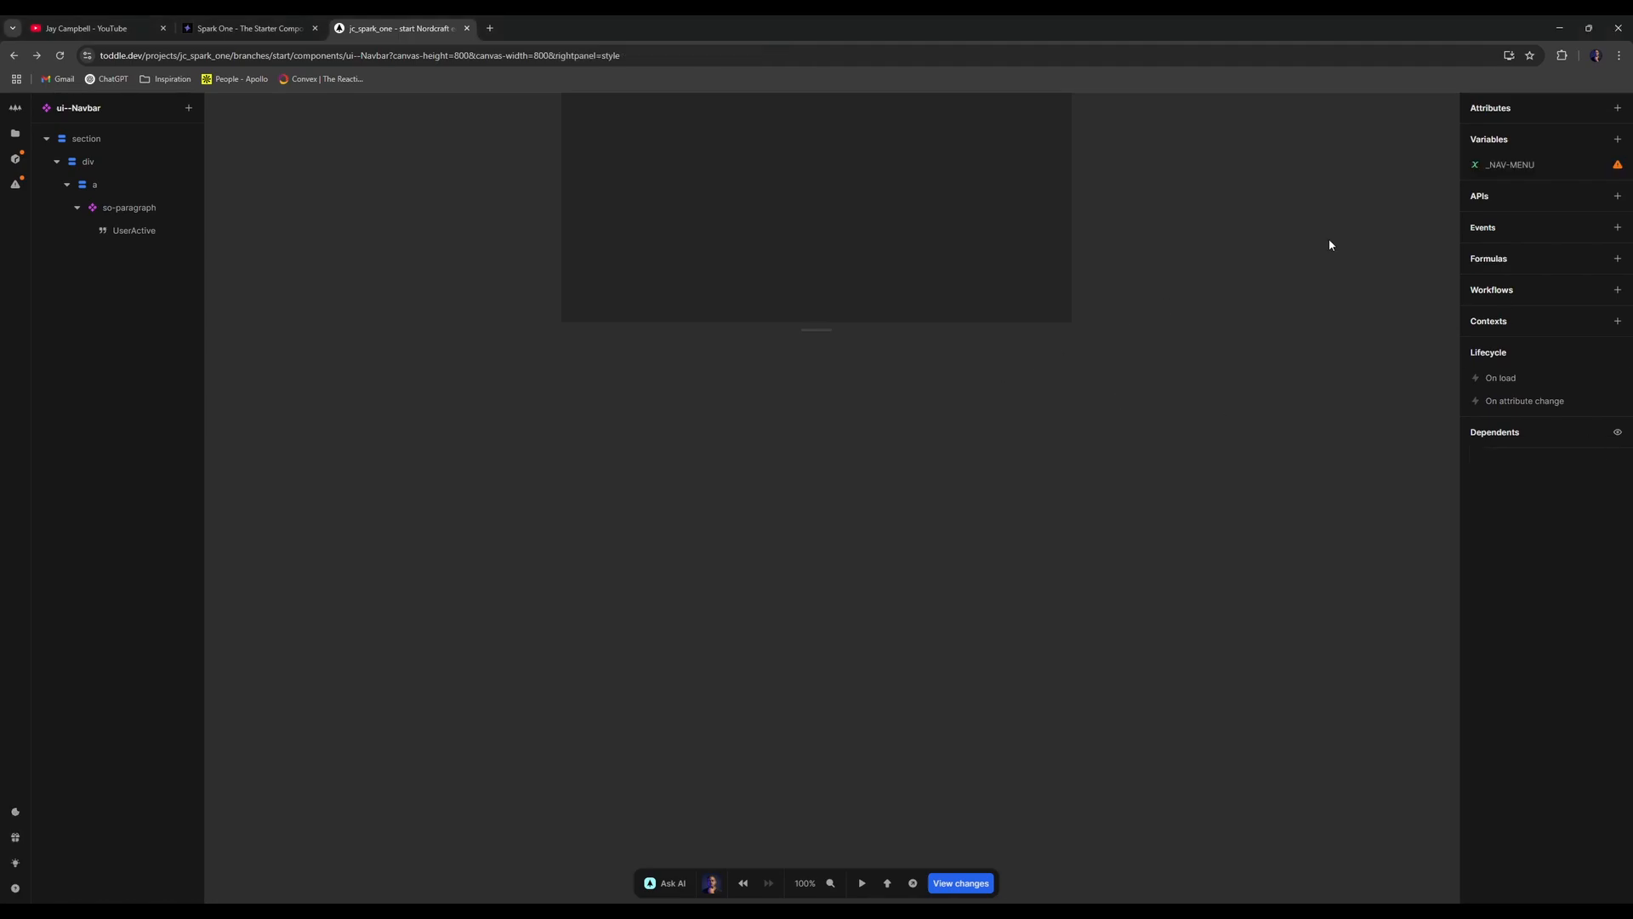
pyautogui.scroll(5, 817, 336)
pyautogui.scroll(-3, 814, 336)
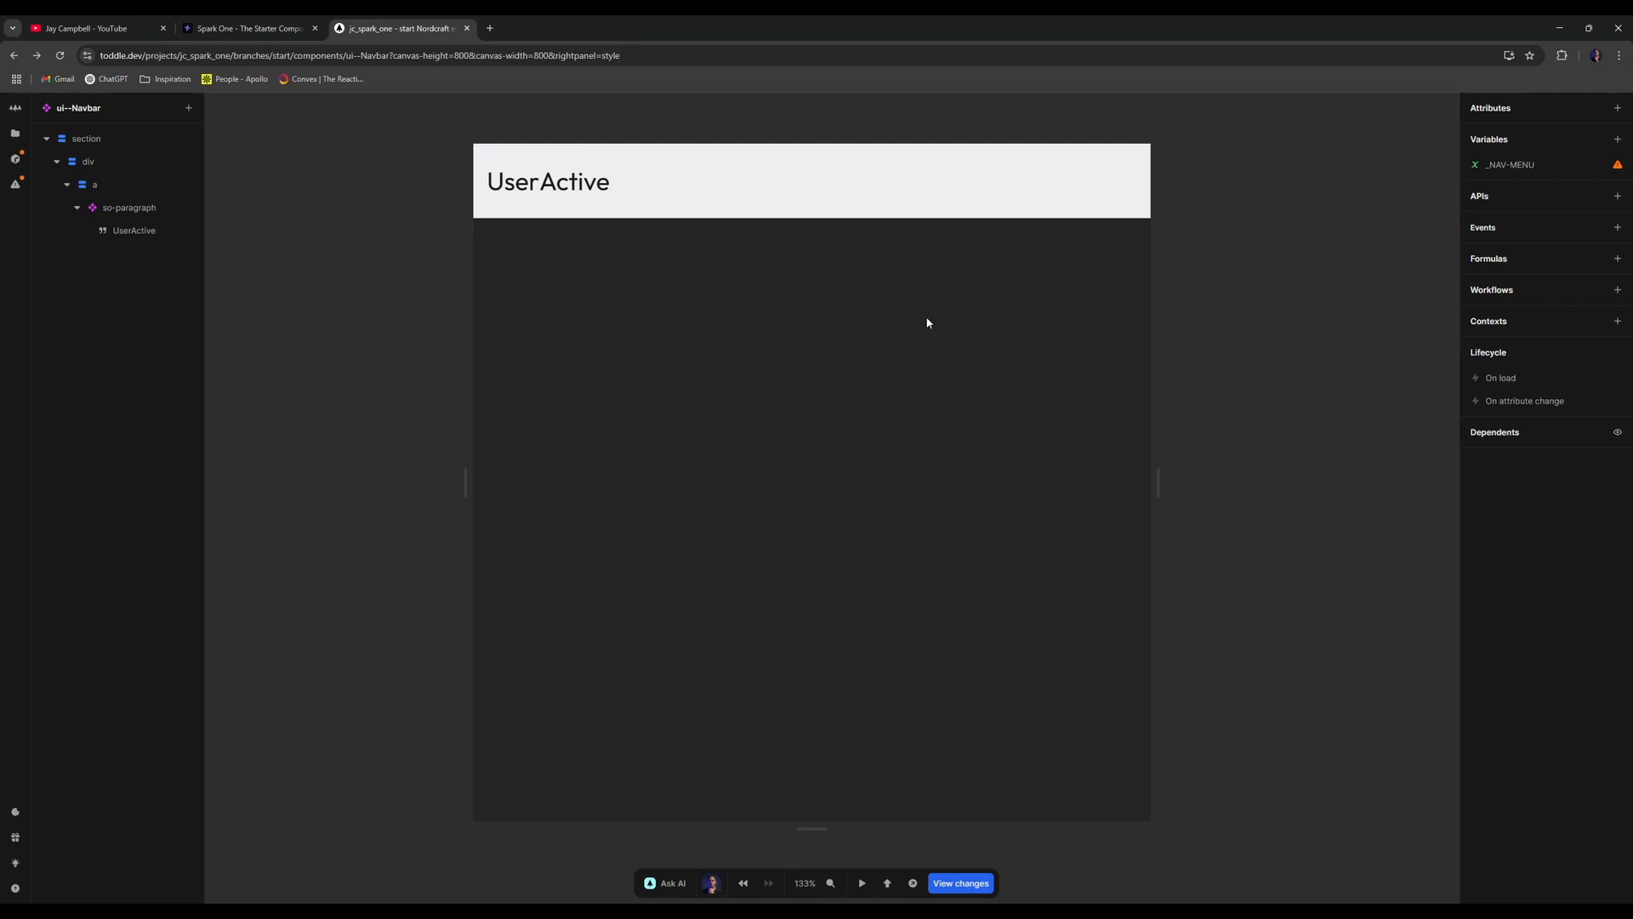
# - Collapse the so-paragraph and logo link layers and select the logo link
pyautogui.click(76, 208)
pyautogui.click(65, 184)
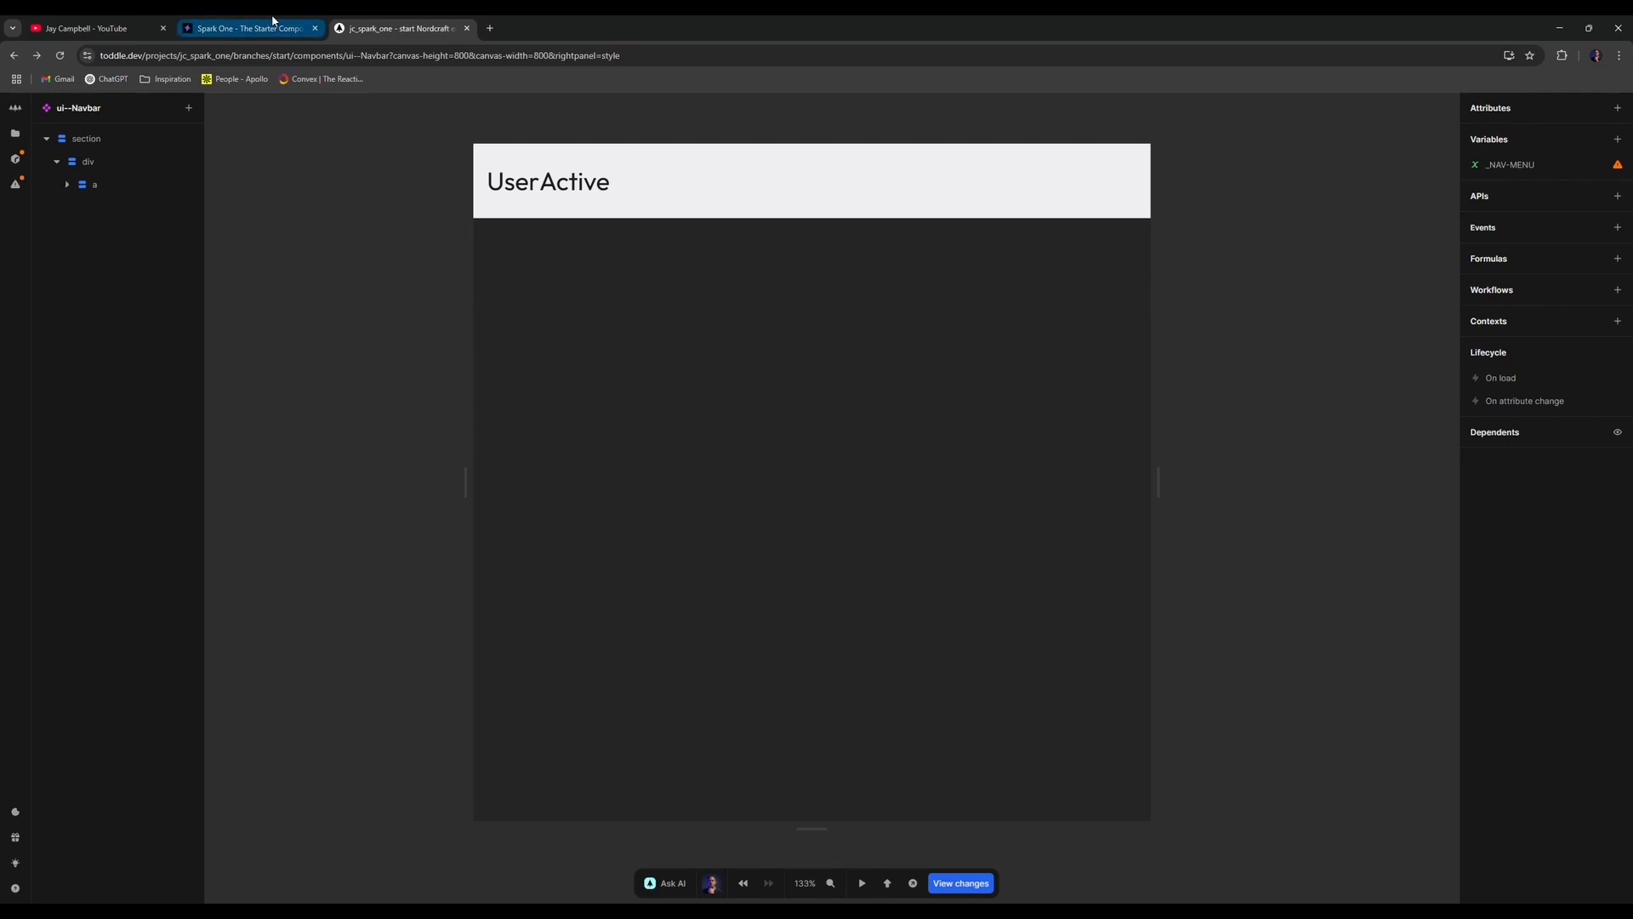
pyautogui.click(94, 186)
# - Browse 'list' elements in the element picker without adding one, then switch to Spark One
pyautogui.write('e')
pyautogui.write('list')
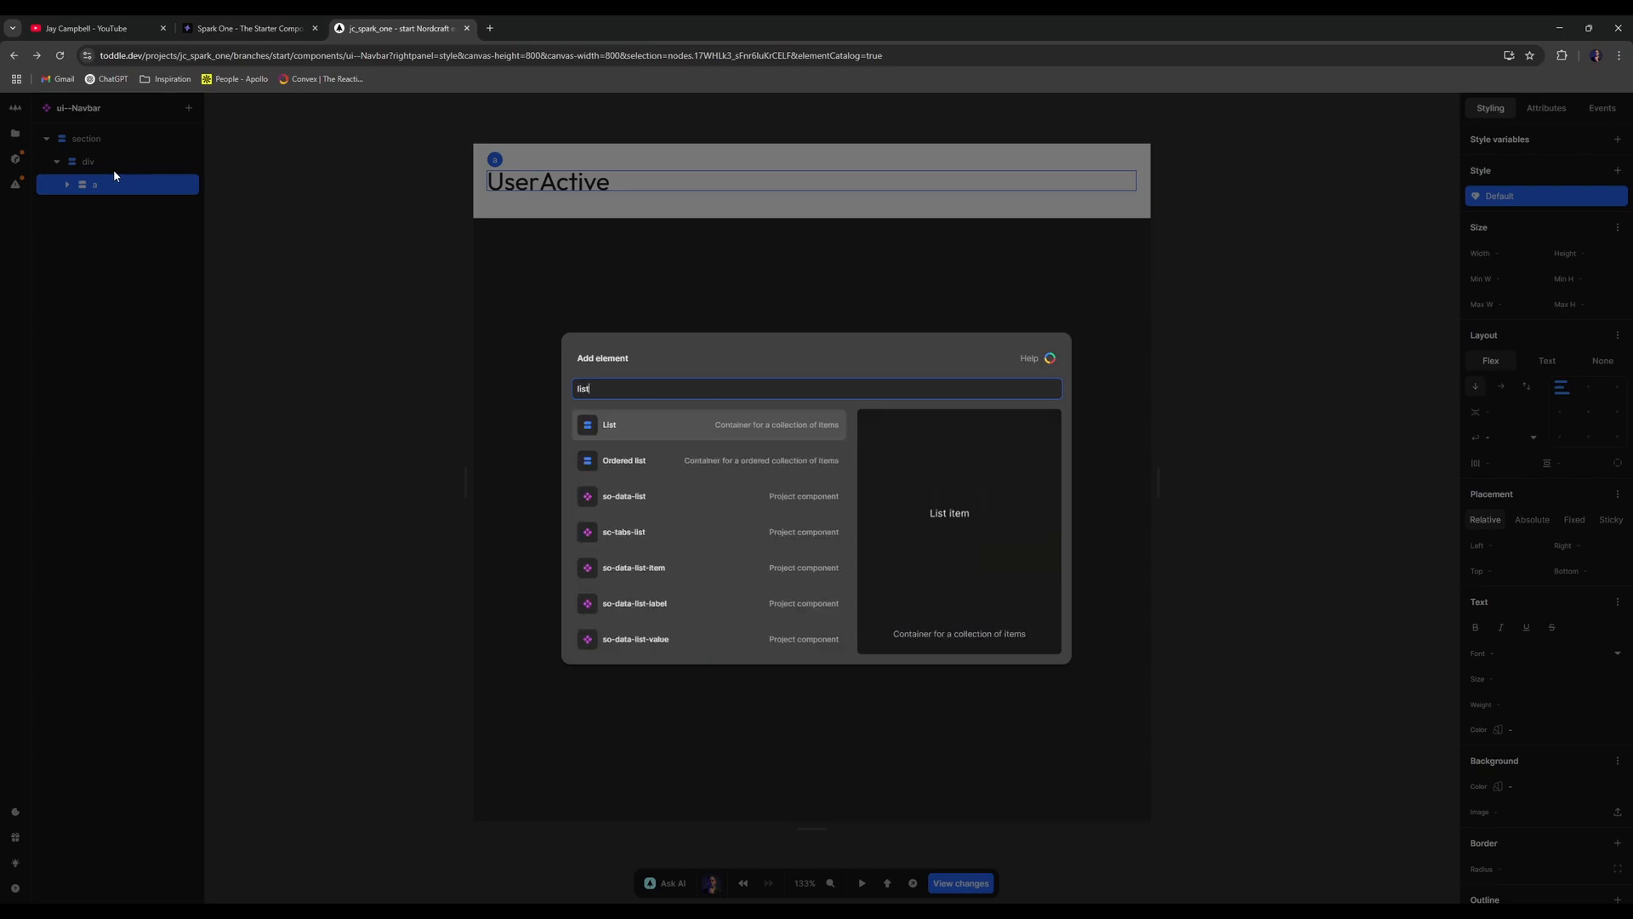
pyautogui.press('Down')
pyautogui.press('Down')
pyautogui.press('Down')
pyautogui.press('Down')
pyautogui.press('Down')
pyautogui.press('Up')
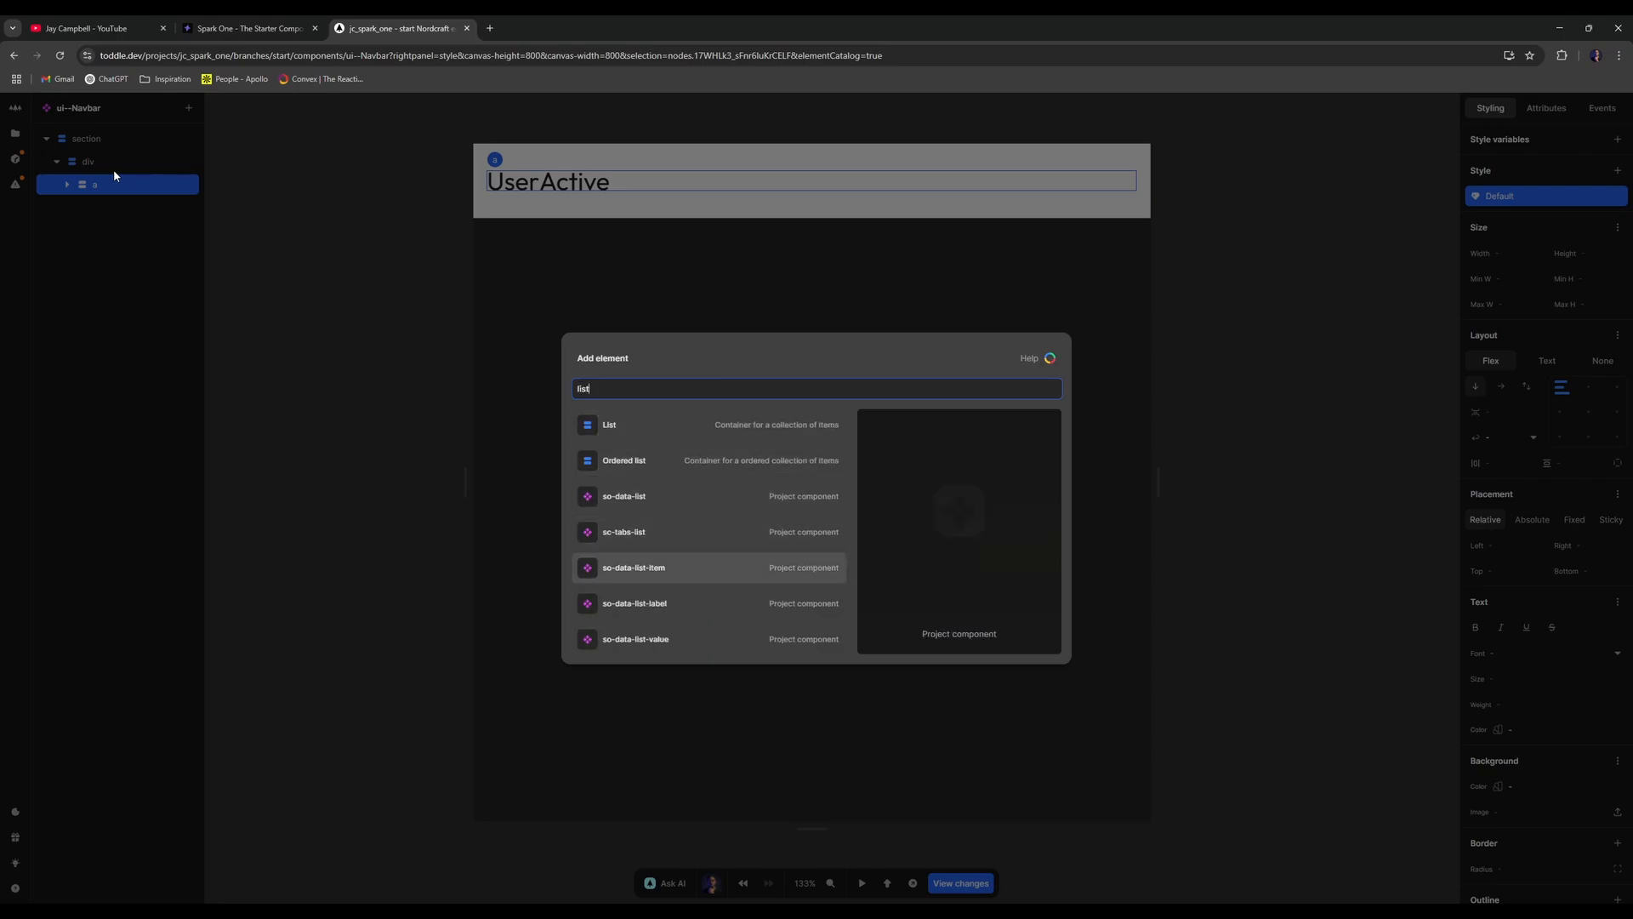
pyautogui.press('Down')
pyautogui.press('Down')
pyautogui.press('Down')
pyautogui.press('Up')
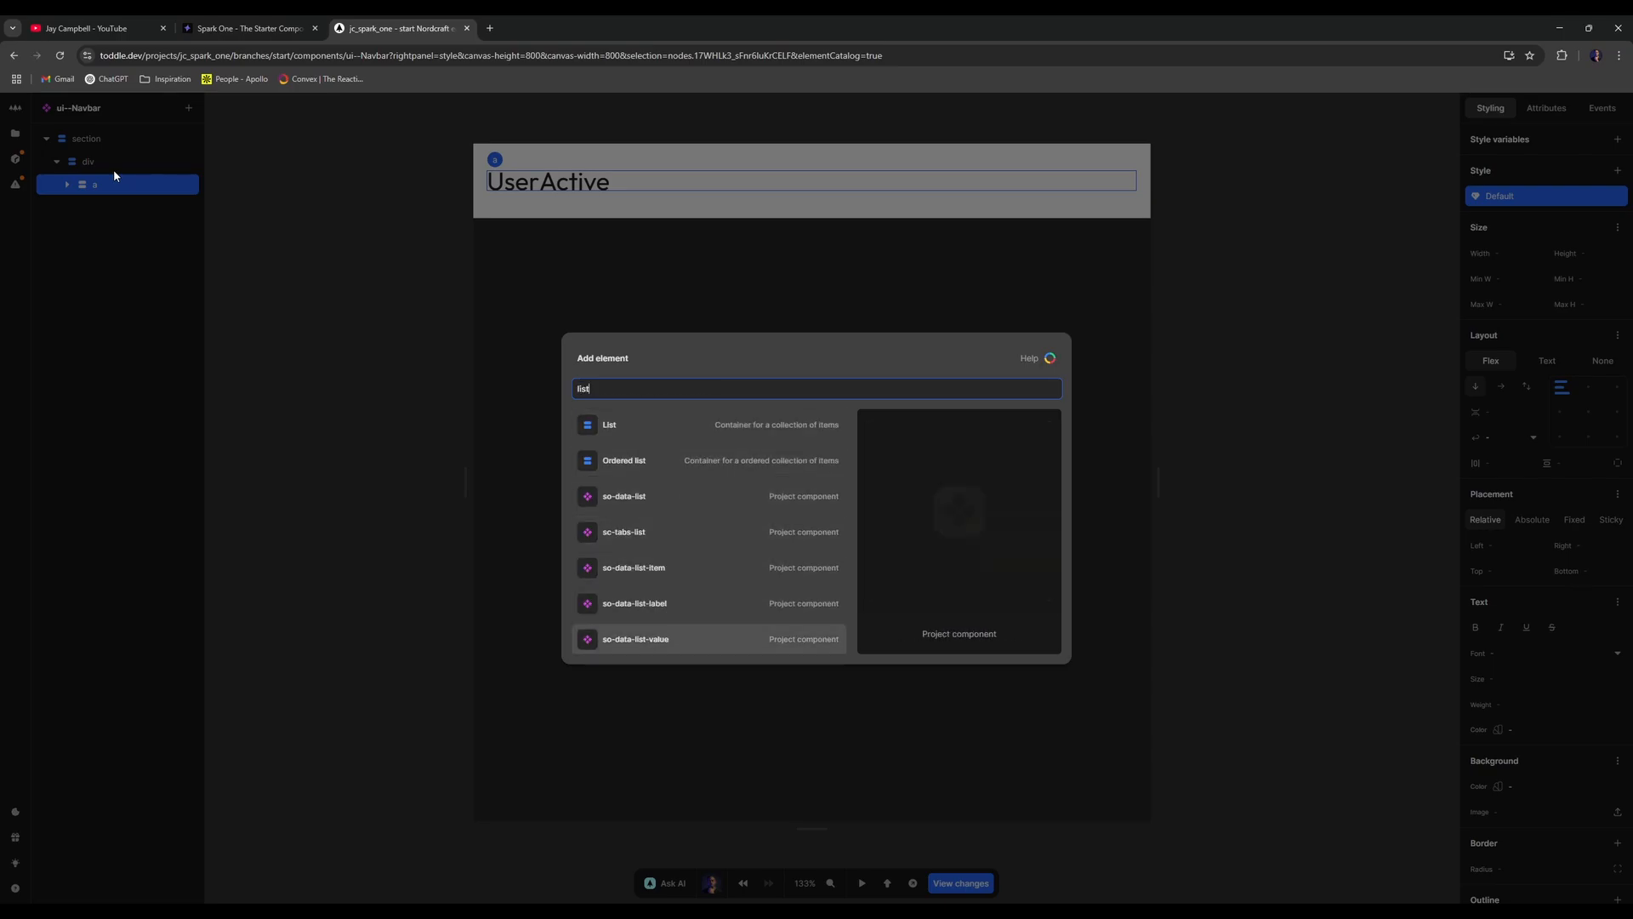
pyautogui.press('Up')
pyautogui.press('Escape')
pyautogui.click(273, 24)
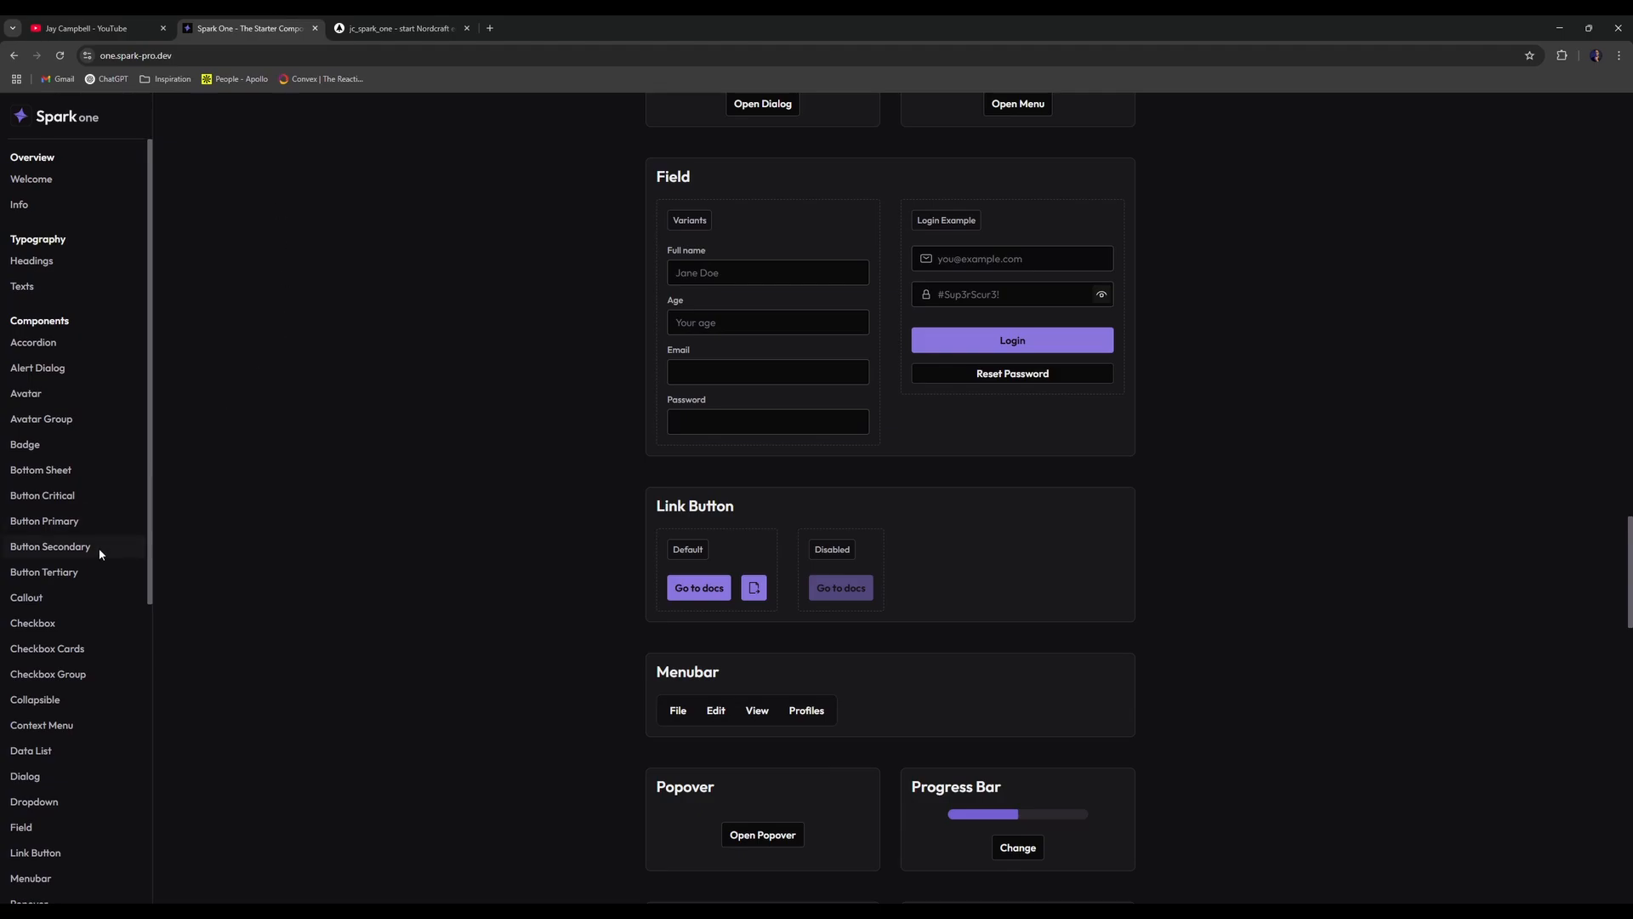
# - Search the Spark One showcase for 'list' to find Data List, then return to Nordcraft
pyautogui.hotkey('ctrl', 'f')
pyautogui.write('list')
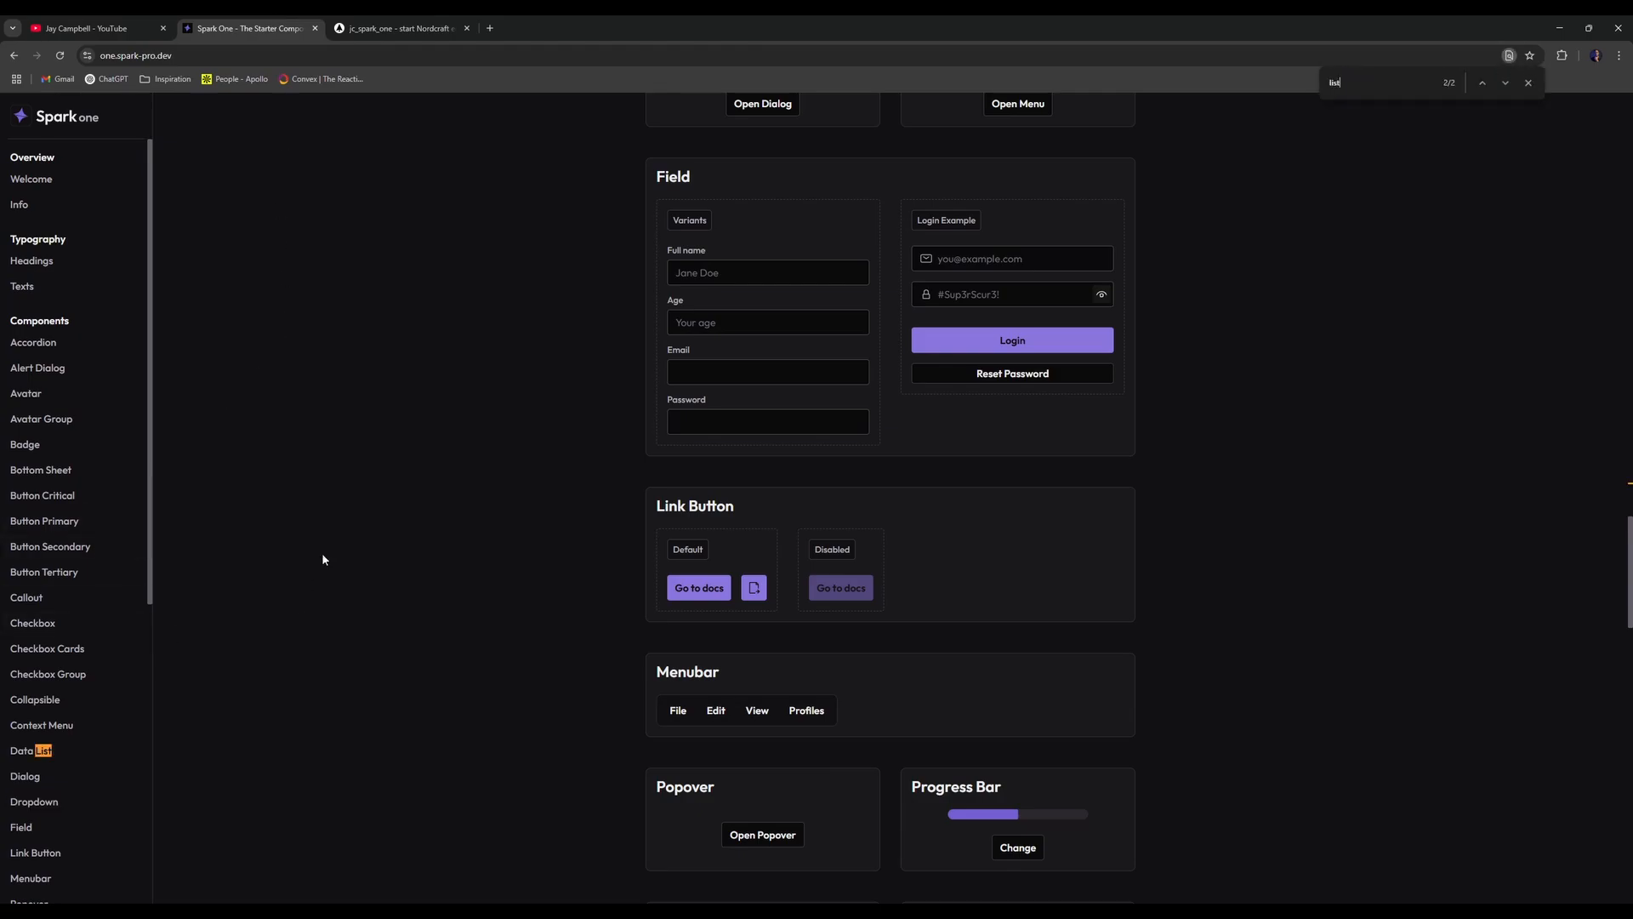
pyautogui.scroll(-6, 85, 489)
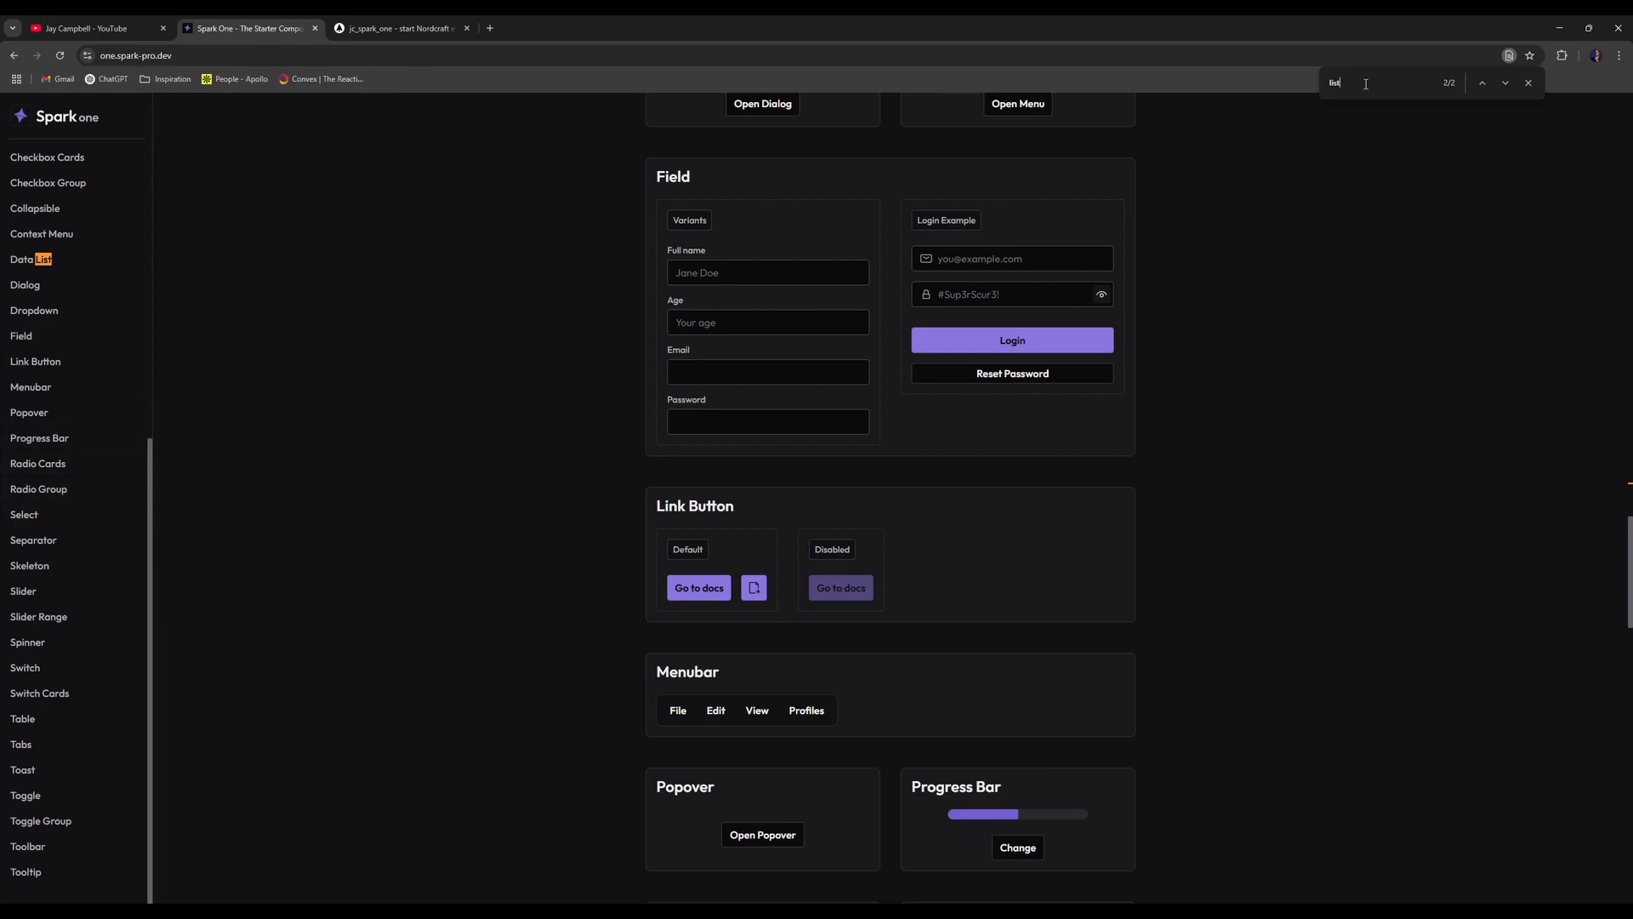
pyautogui.scroll(1, 425, 287)
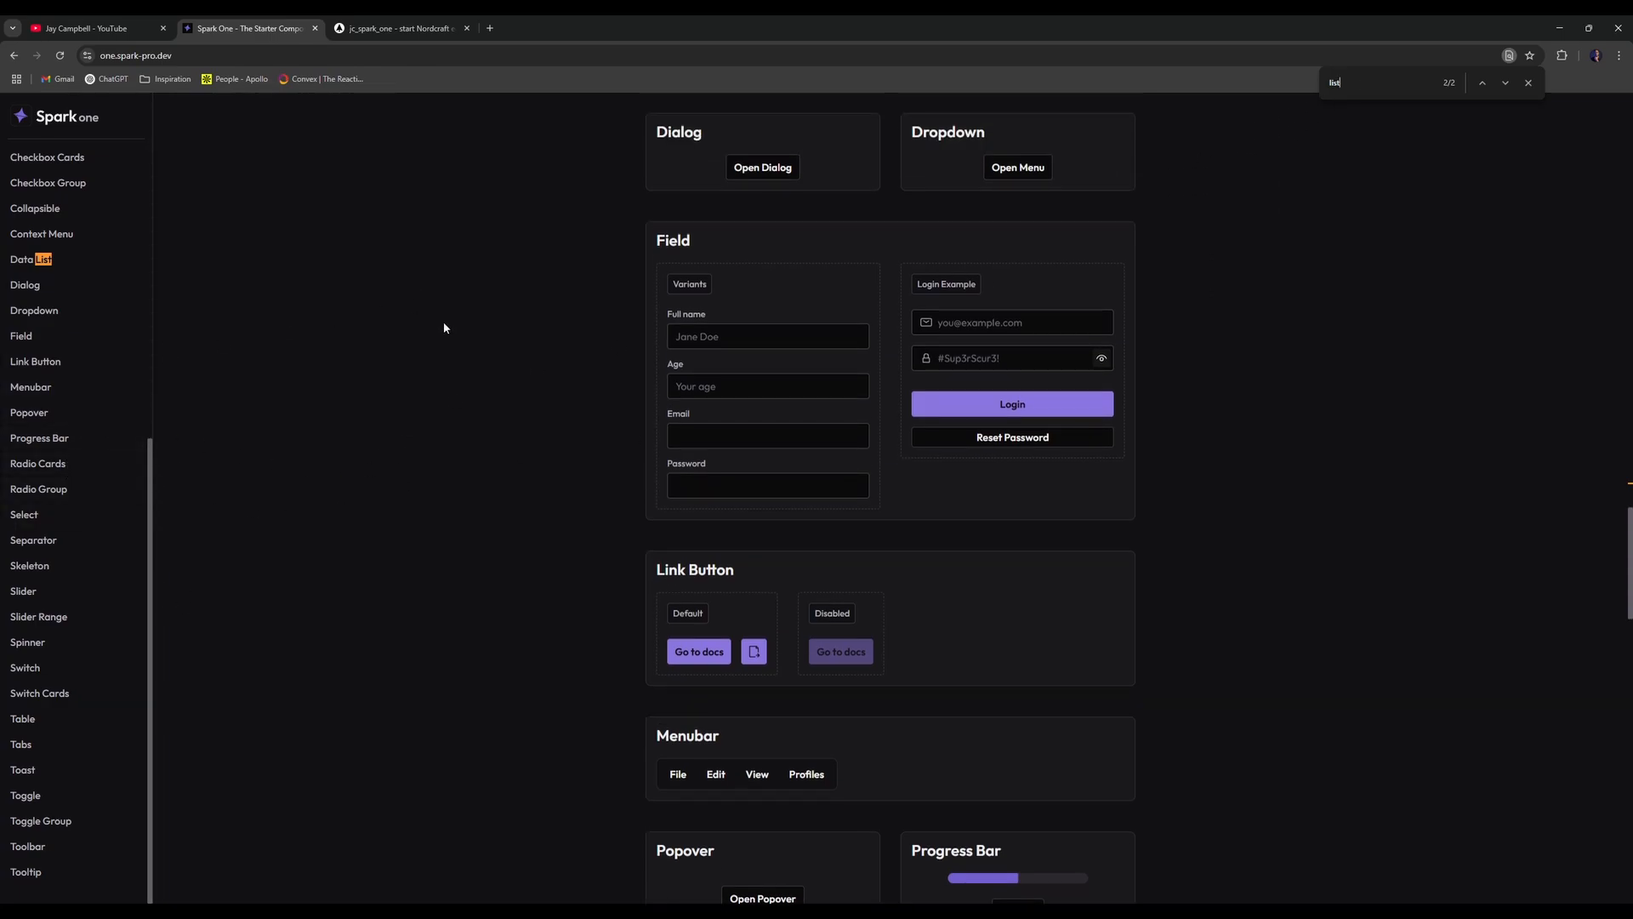
pyautogui.scroll(-8, 420, 325)
pyautogui.scroll(-3, 452, 298)
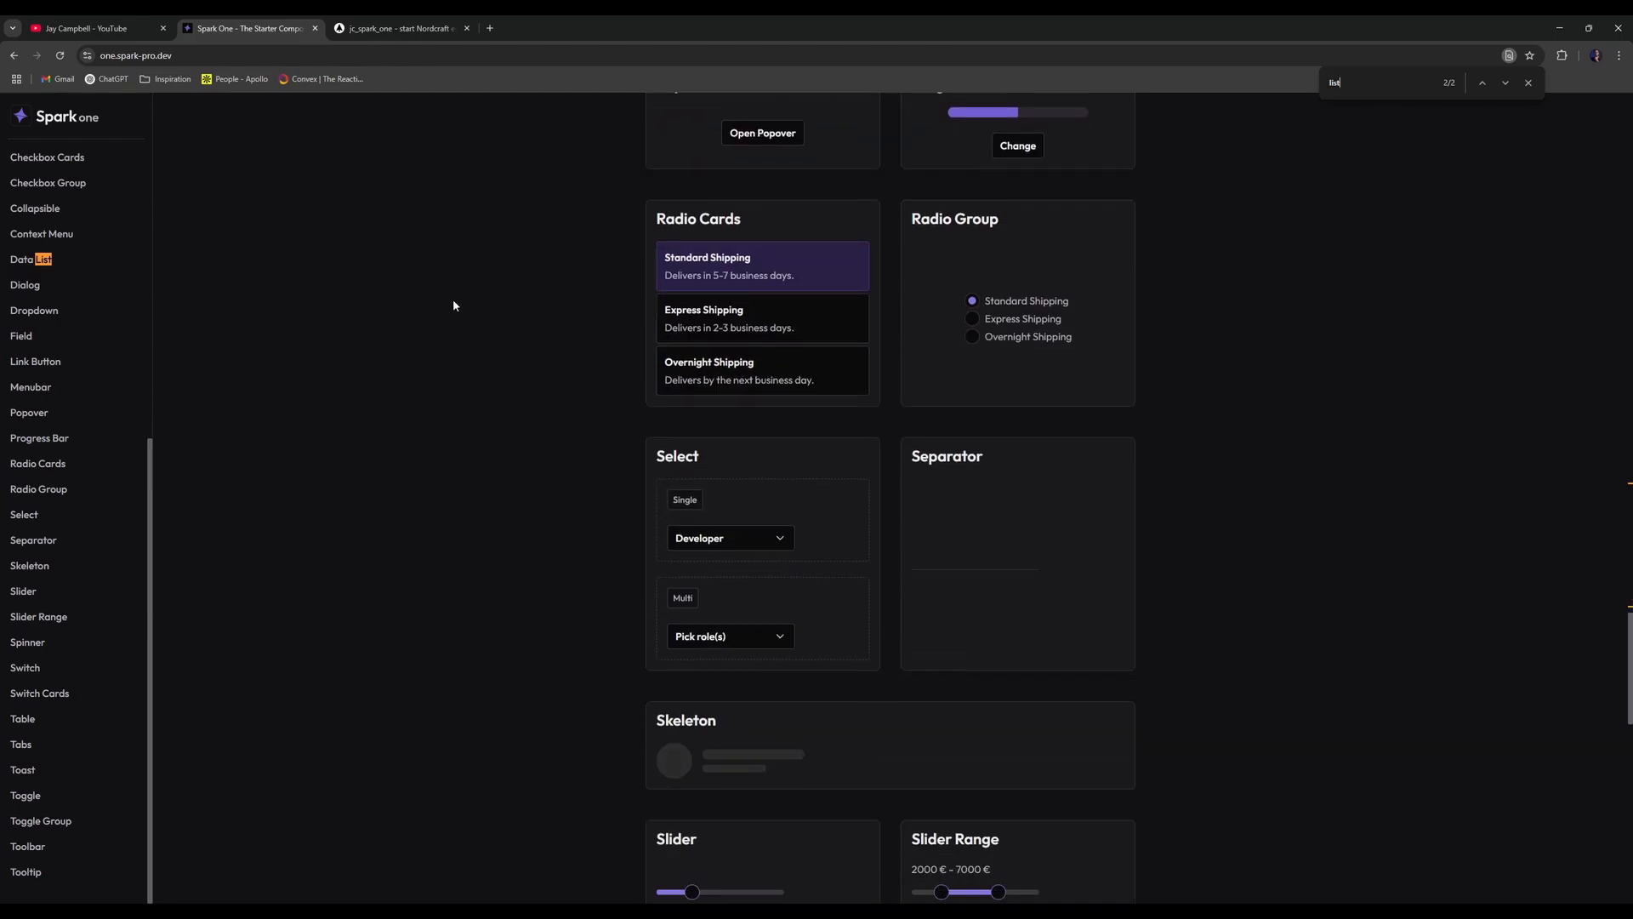
pyautogui.scroll(-5, 453, 297)
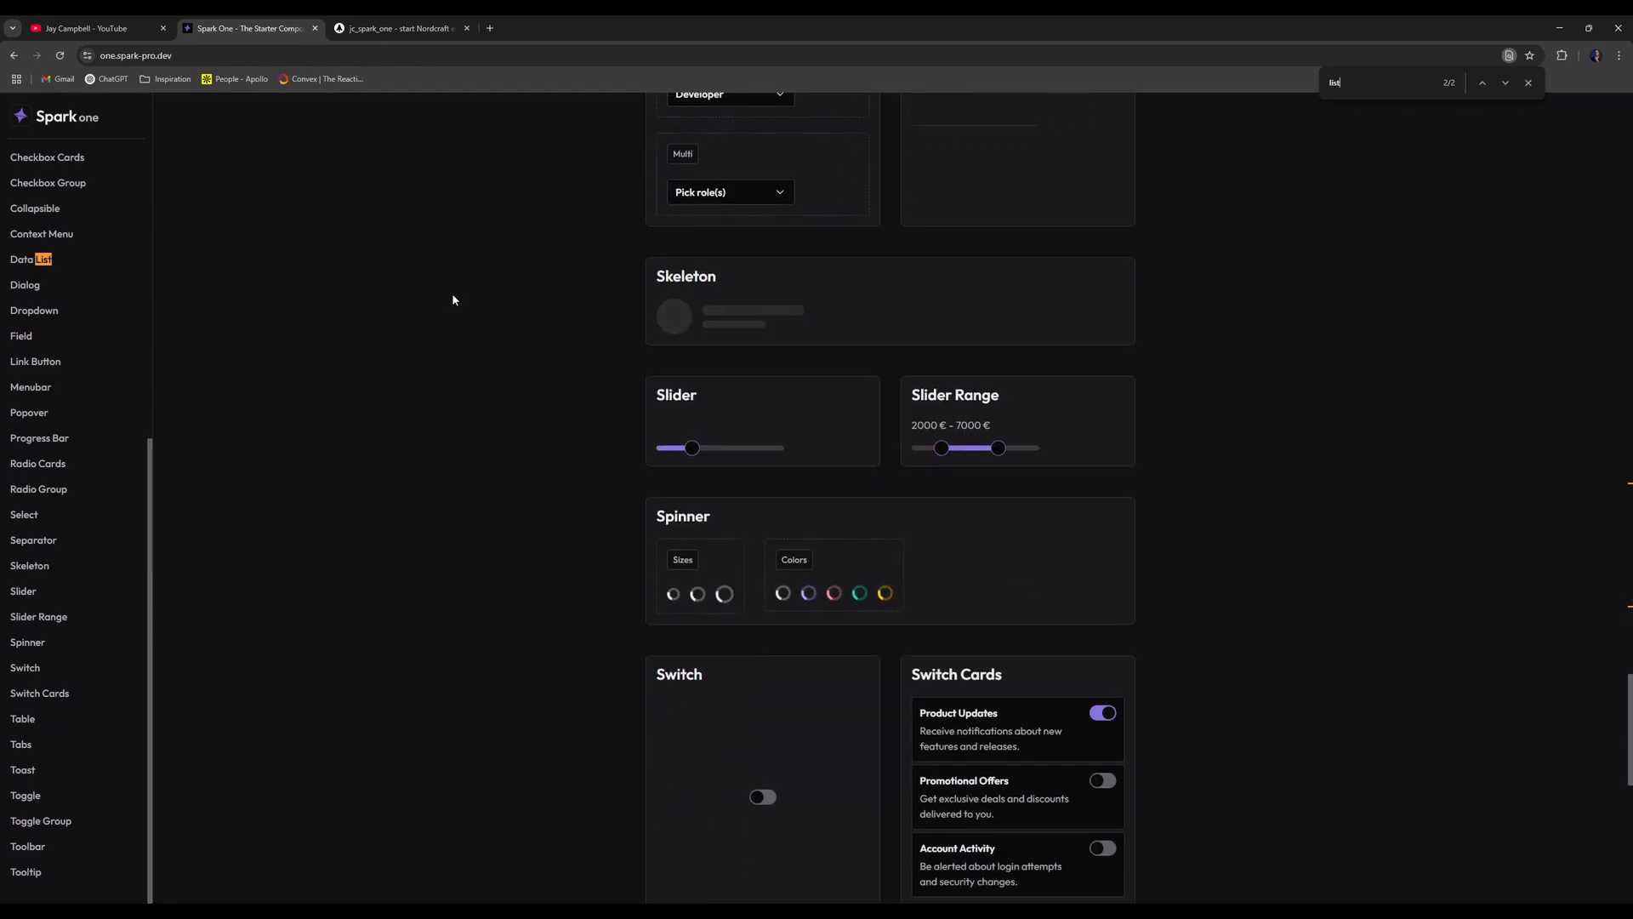
pyautogui.scroll(10, 425, 296)
pyautogui.scroll(10, 421, 299)
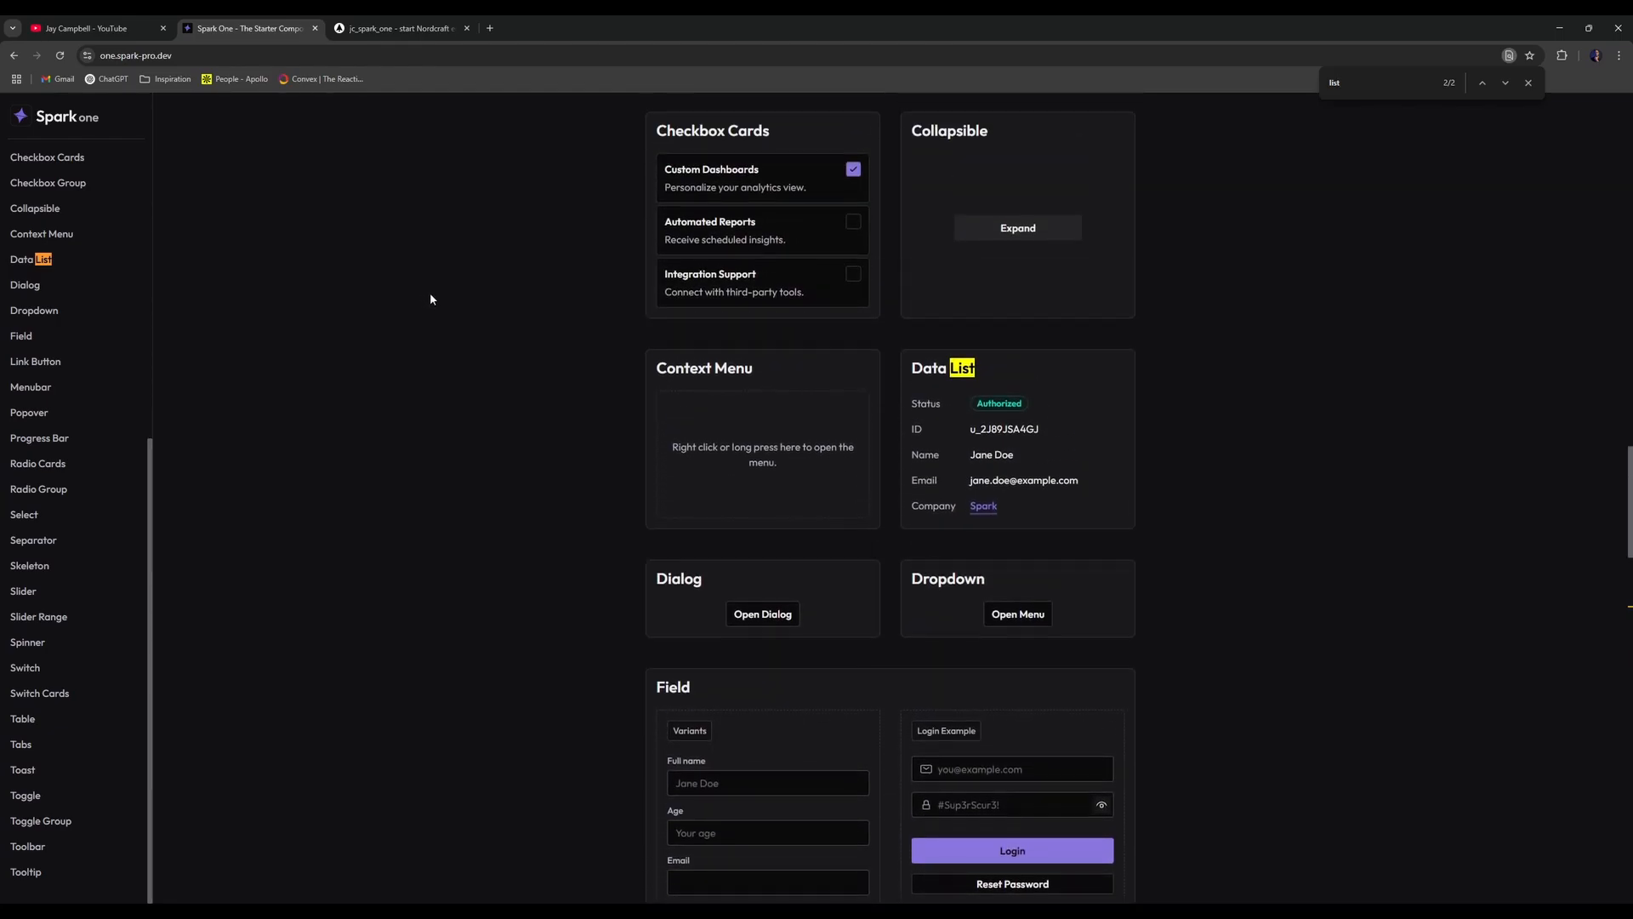
pyautogui.scroll(5, 430, 299)
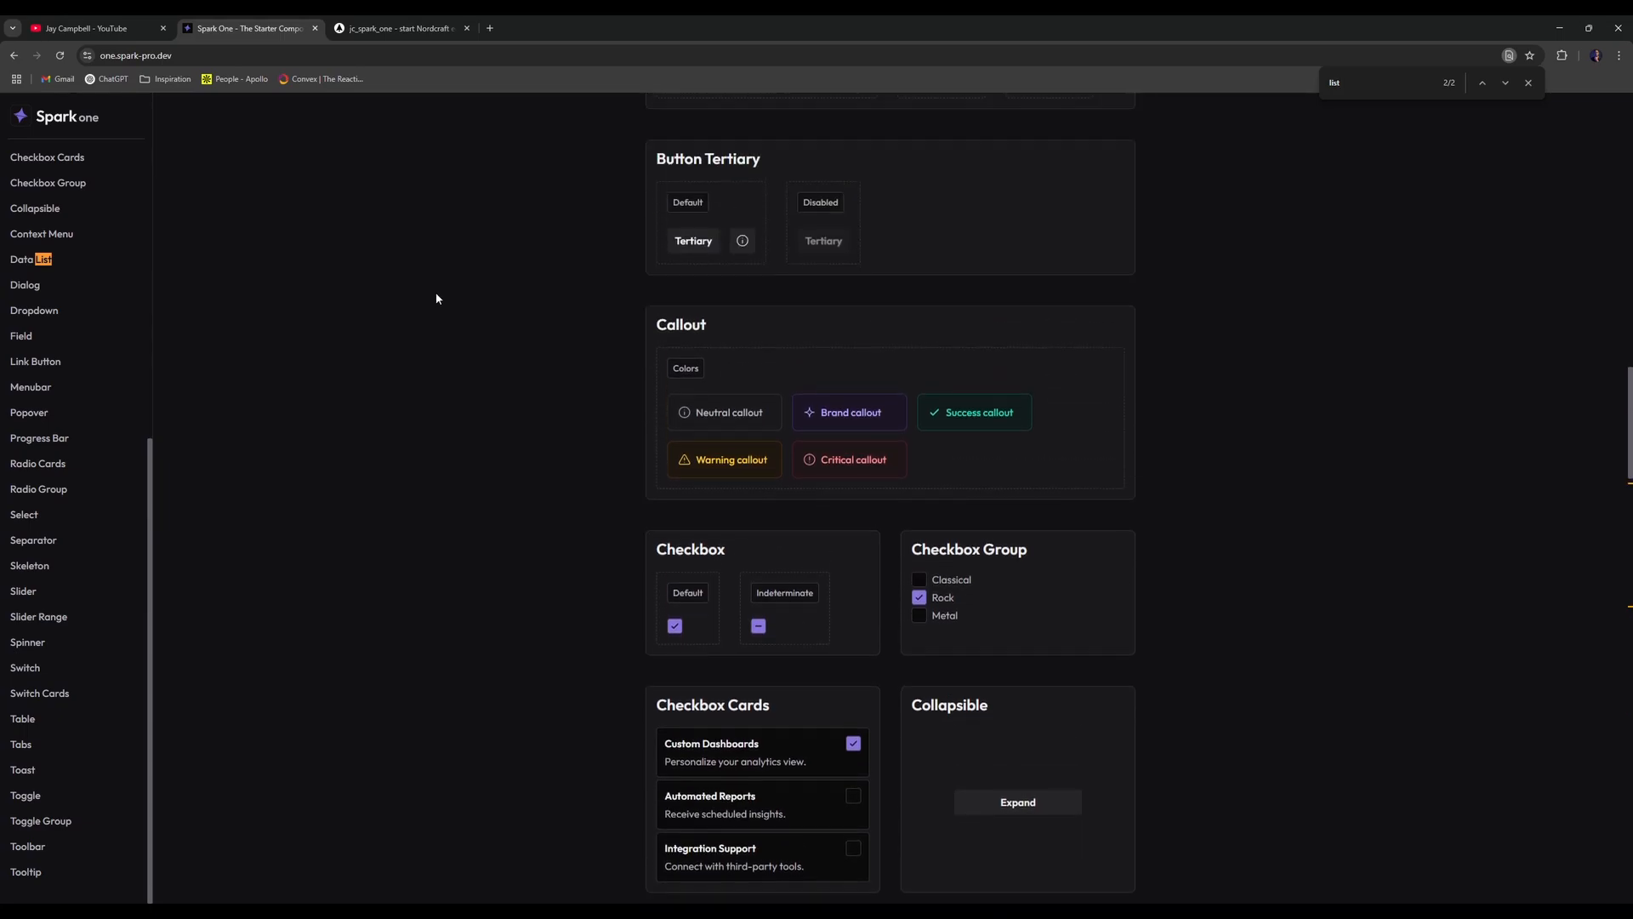
pyautogui.scroll(2, 439, 298)
pyautogui.scroll(2, 422, 284)
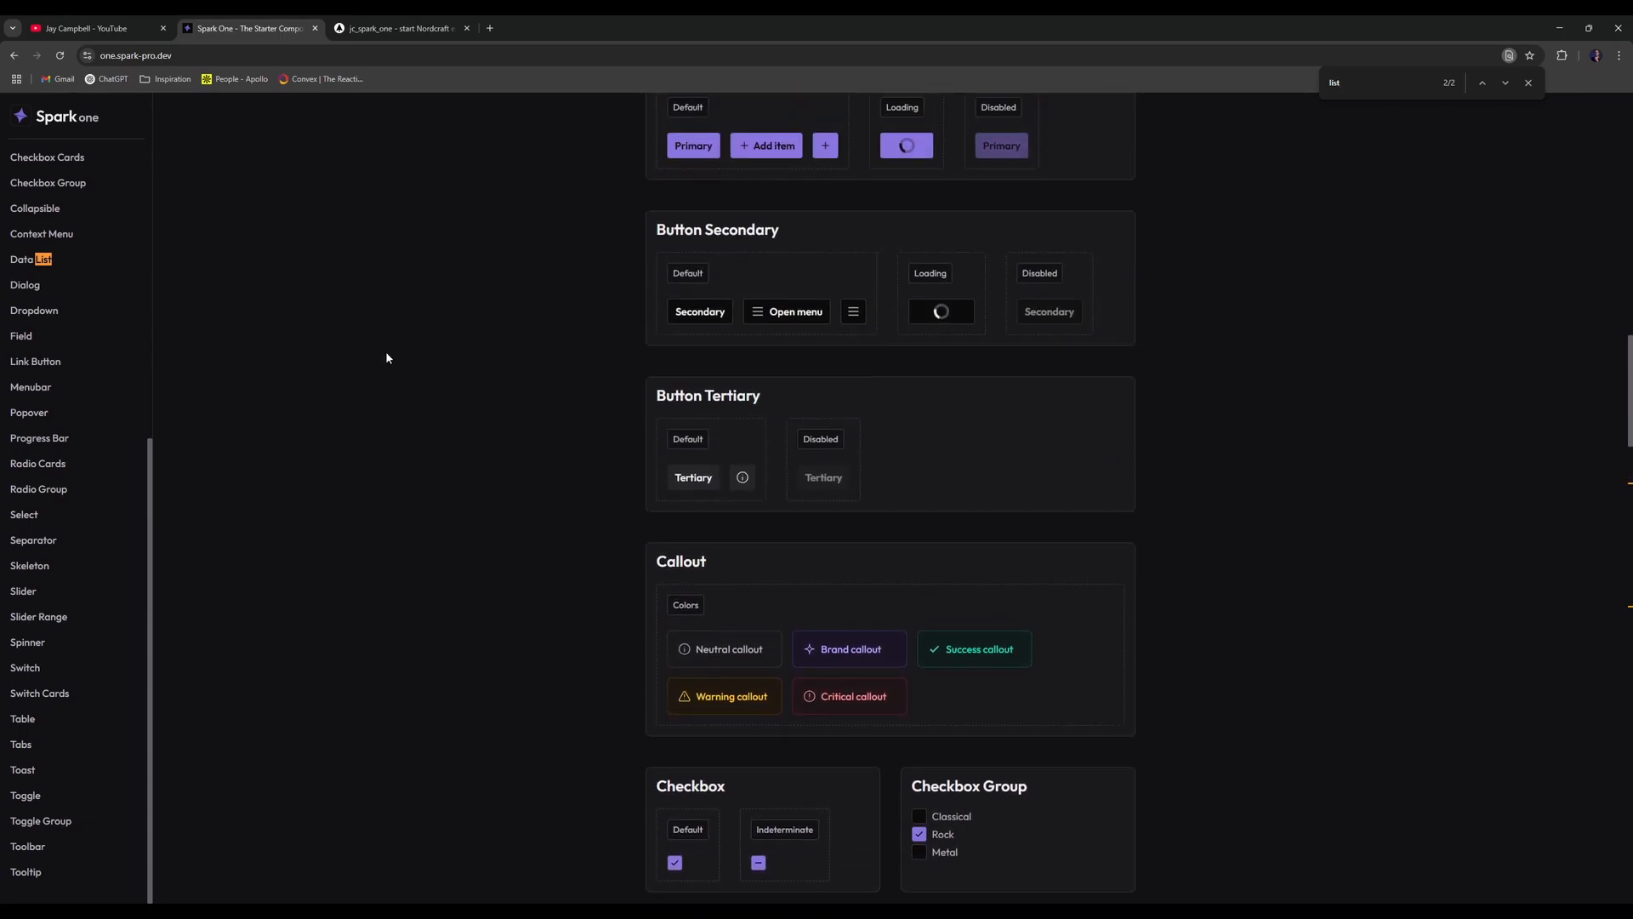
pyautogui.click(393, 28)
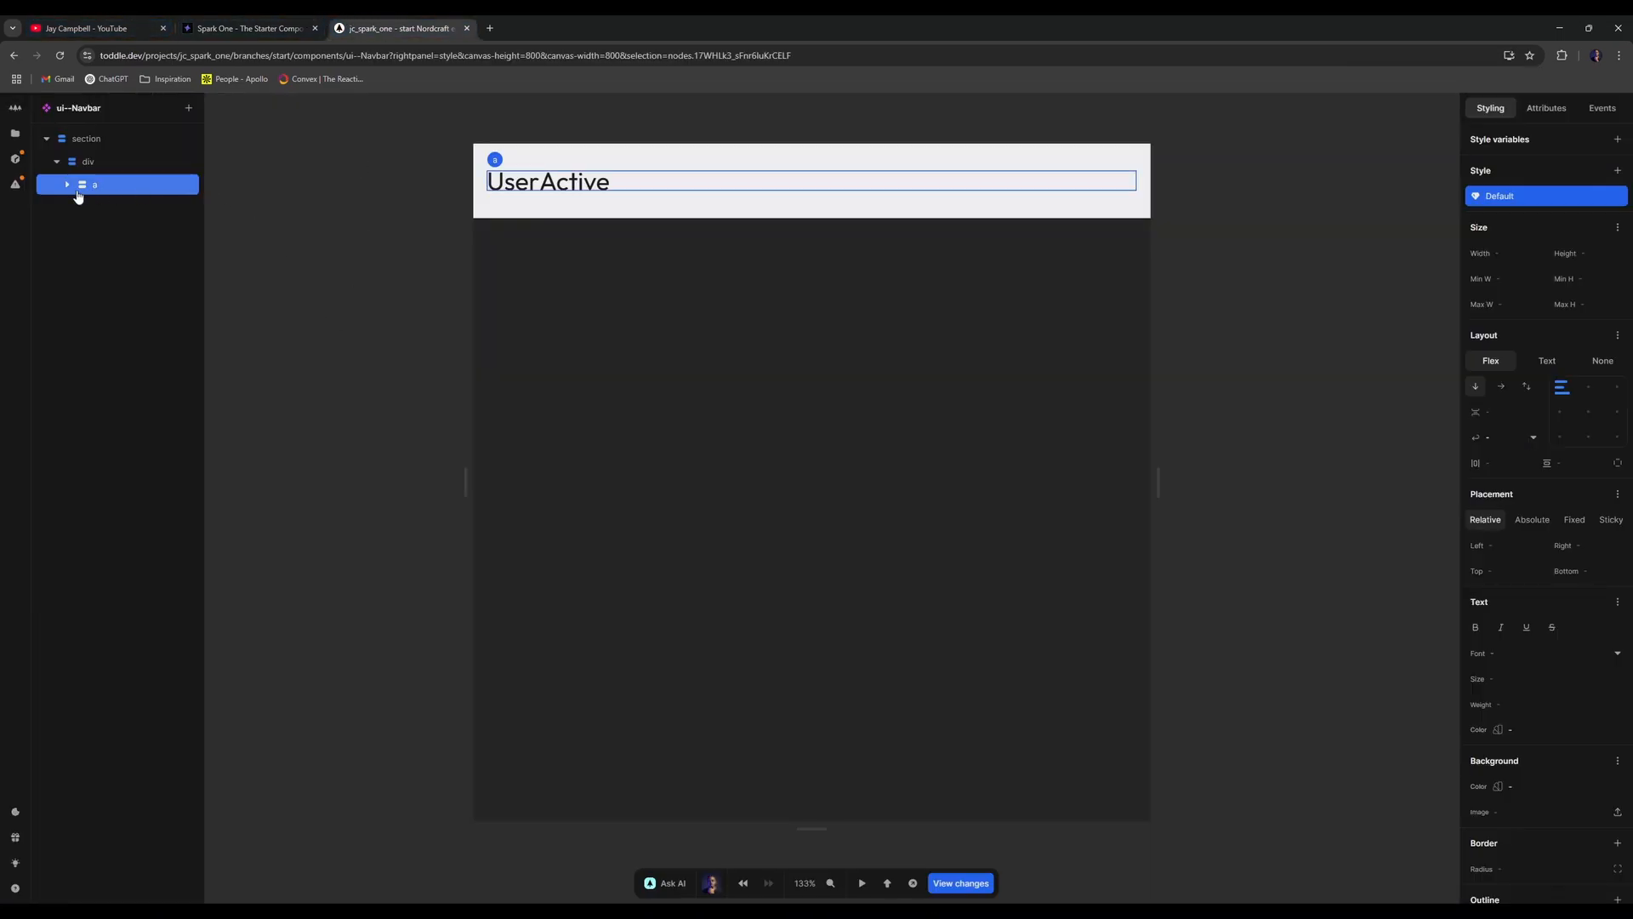
# - Add a plain Nav element inside the div after the logo link
pyautogui.click(92, 163)
pyautogui.write('nav')
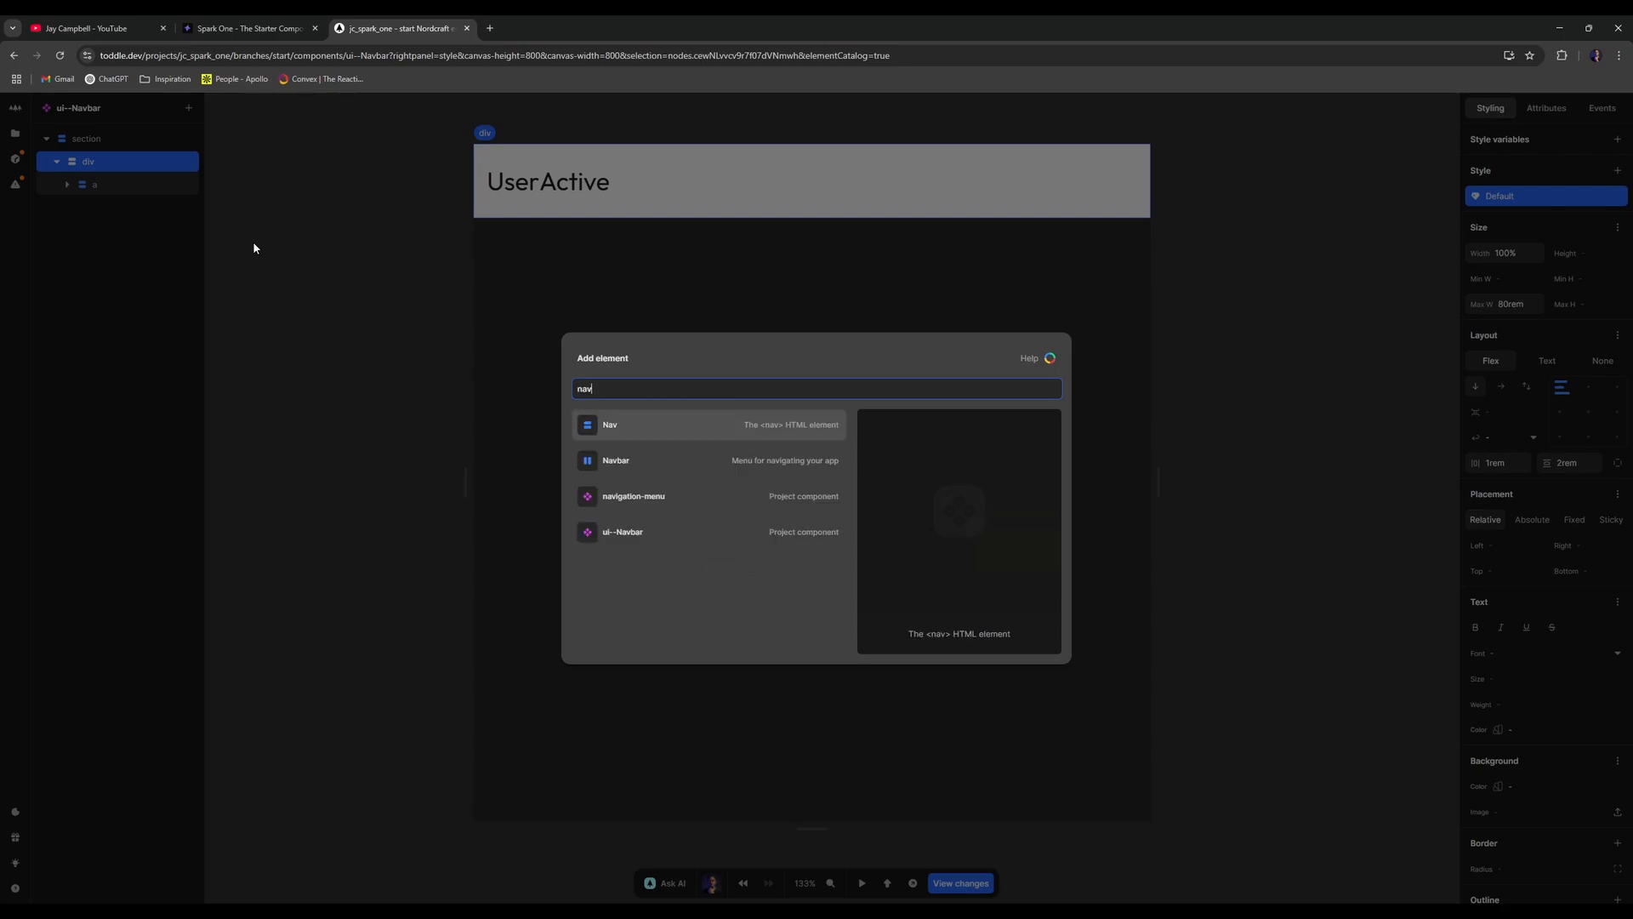
pyautogui.press('Down')
pyautogui.press('Up')
pyautogui.press('Down')
pyautogui.press('Up')
pyautogui.press('Down')
pyautogui.press('Up')
pyautogui.press('Return')
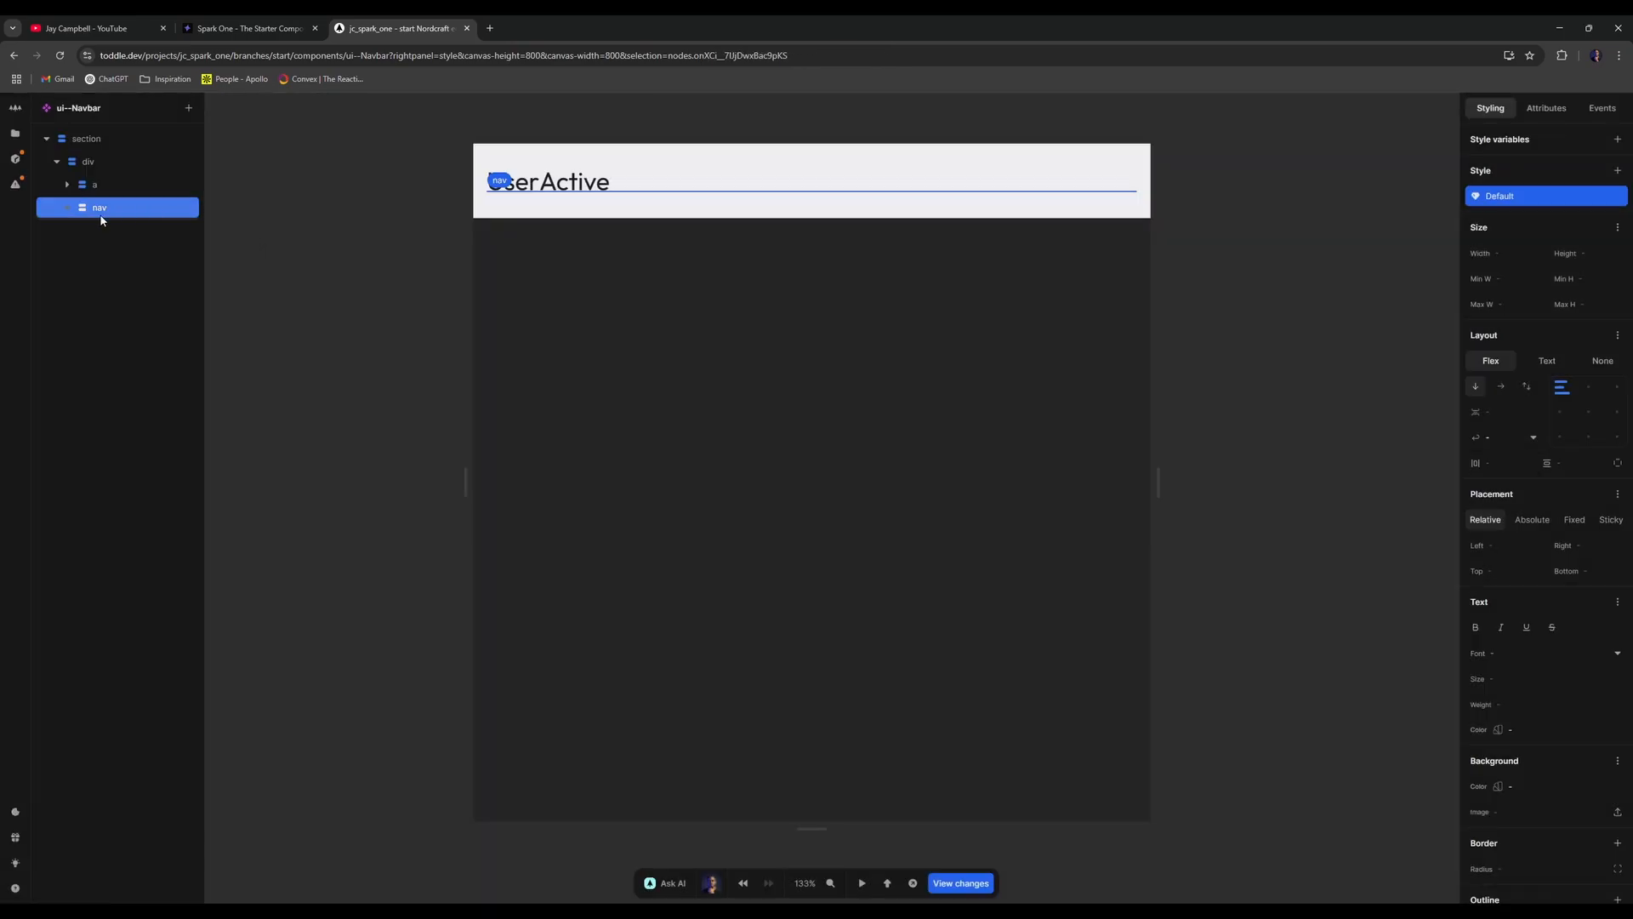
# - Lay the div out as a row with logo and nav spaced apart and centred
pyautogui.click(117, 164)
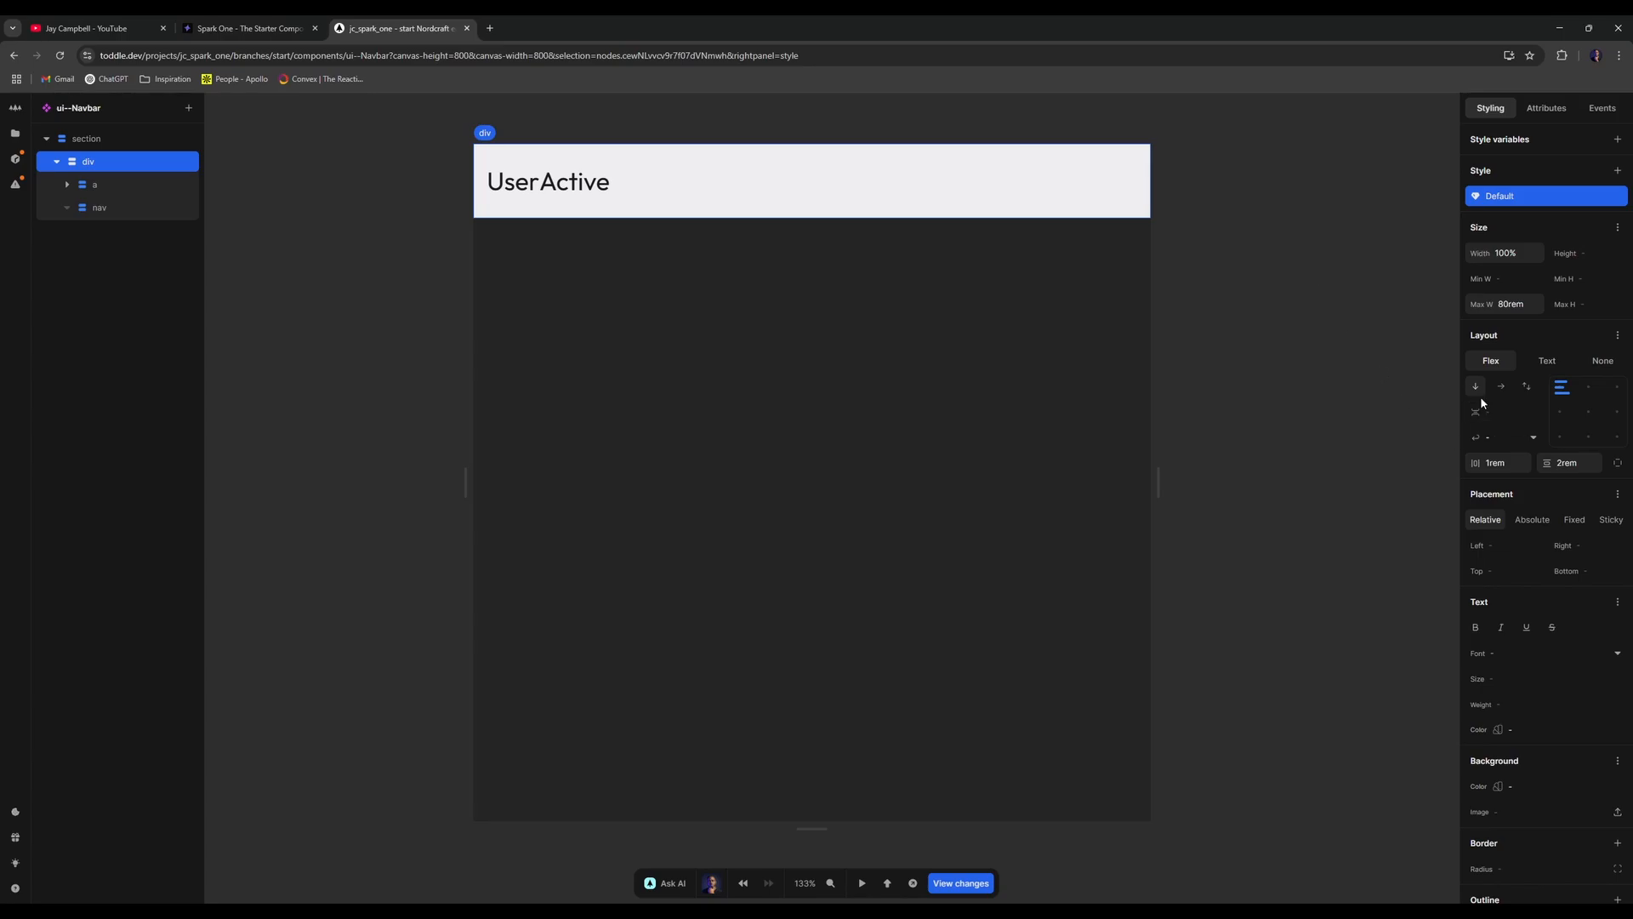
pyautogui.click(1561, 412)
pyautogui.click(1565, 412)
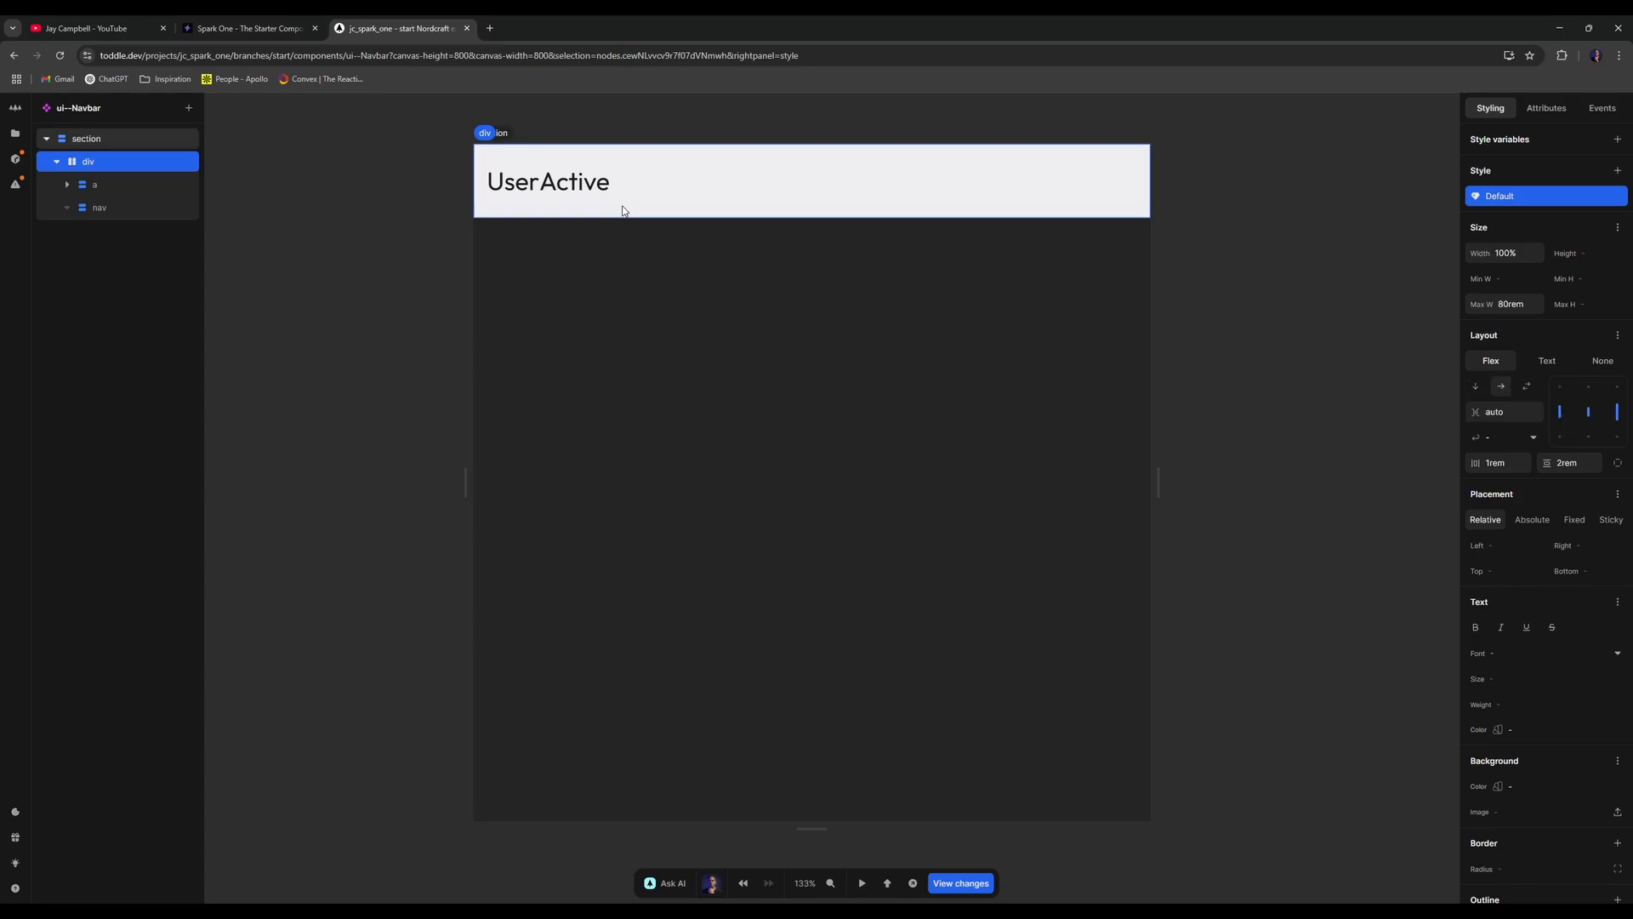
# - Select the nav element and start adding an 'a' link inside it
pyautogui.click(145, 182)
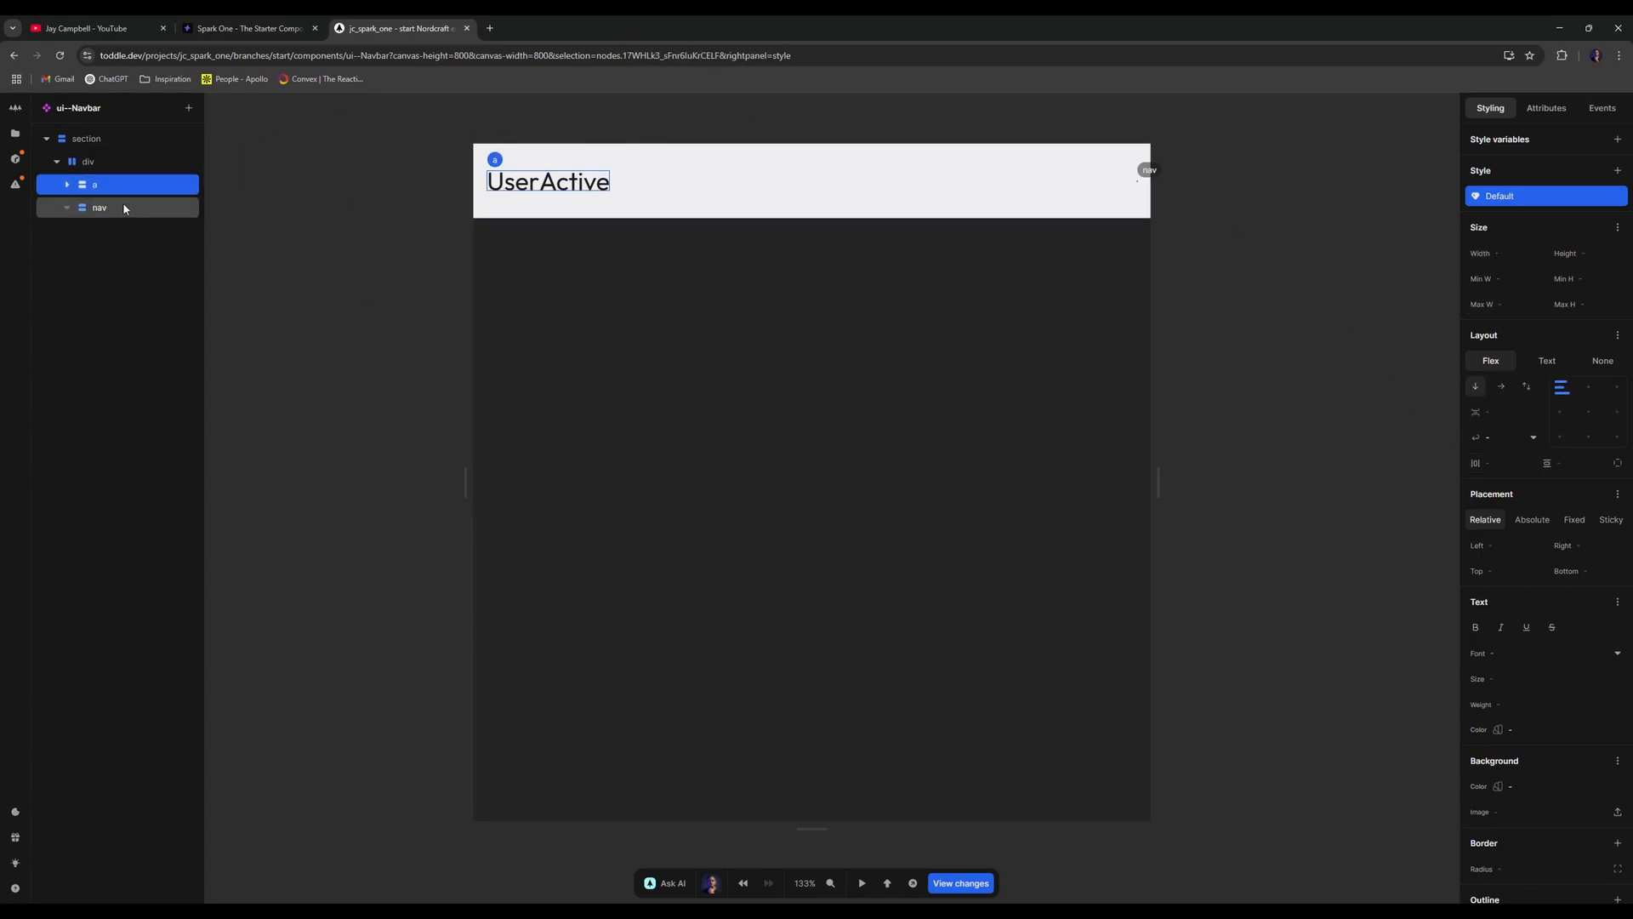
pyautogui.click(56, 212)
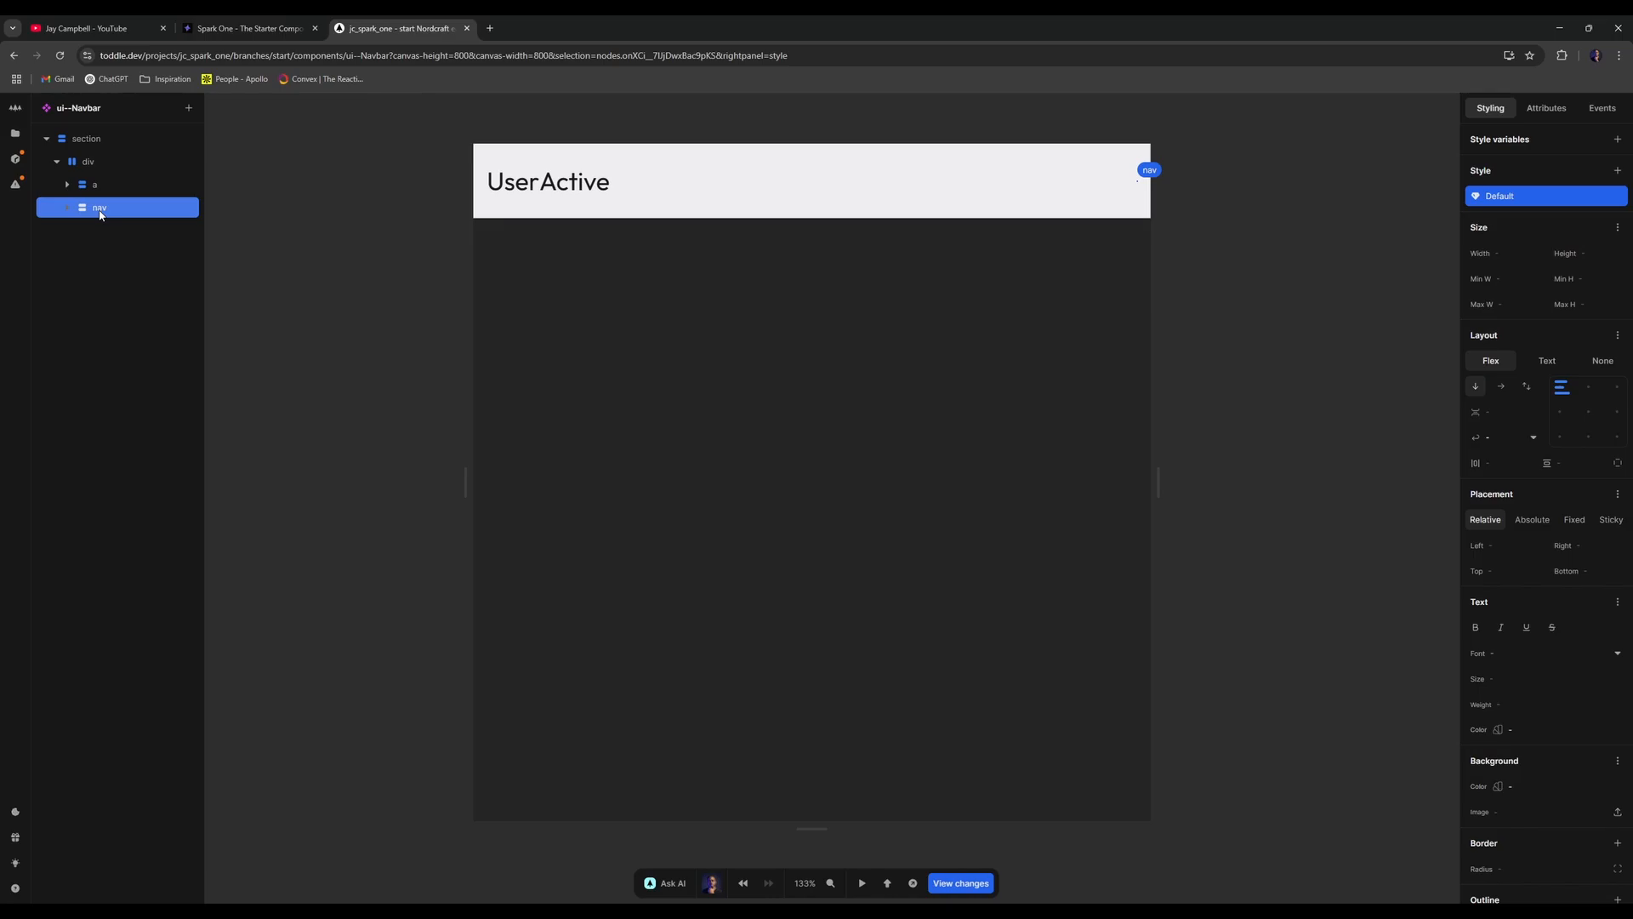
pyautogui.click(179, 203)
pyautogui.write('a')
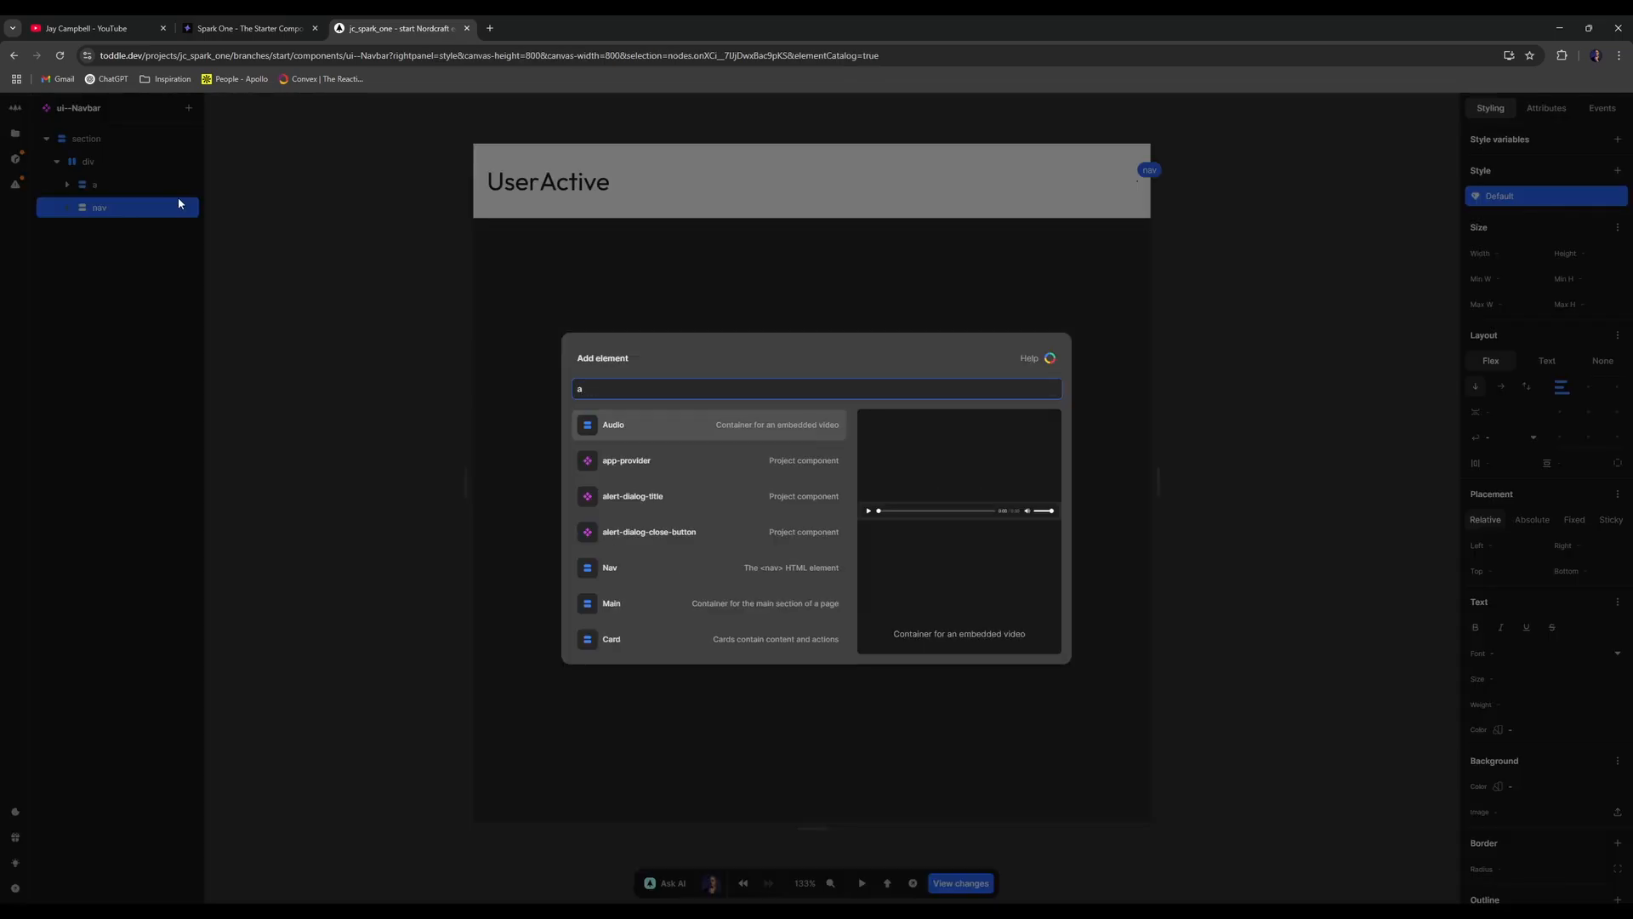
# - Insert a link into the nav and make it repeat over _NAV-MENU
pyautogui.press('Return')
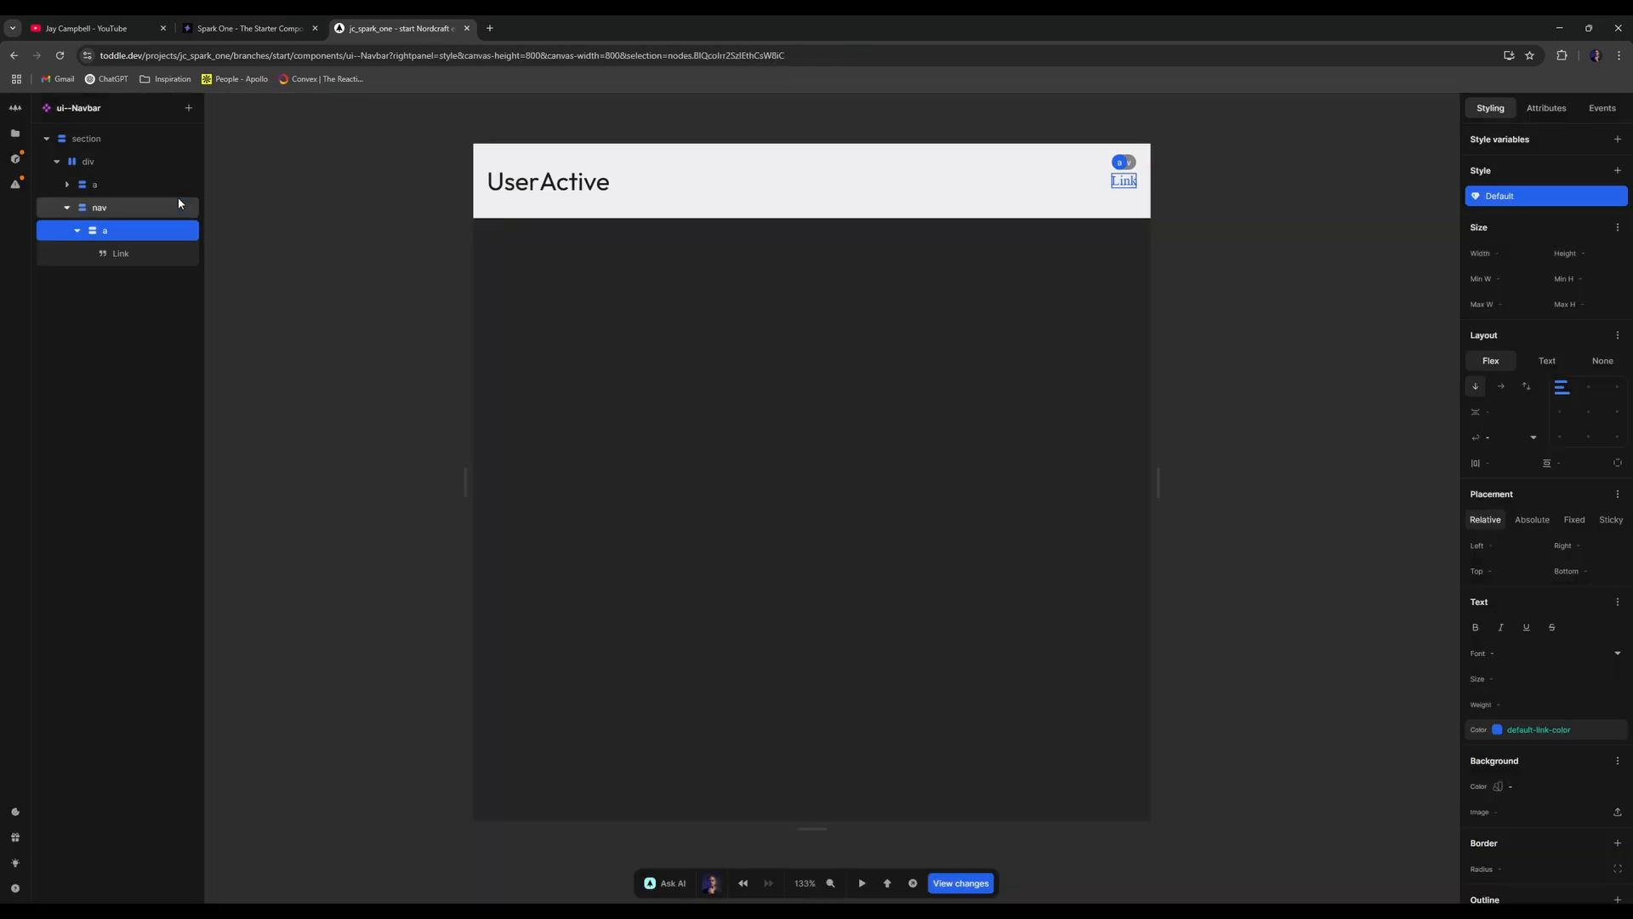
pyautogui.click(78, 230)
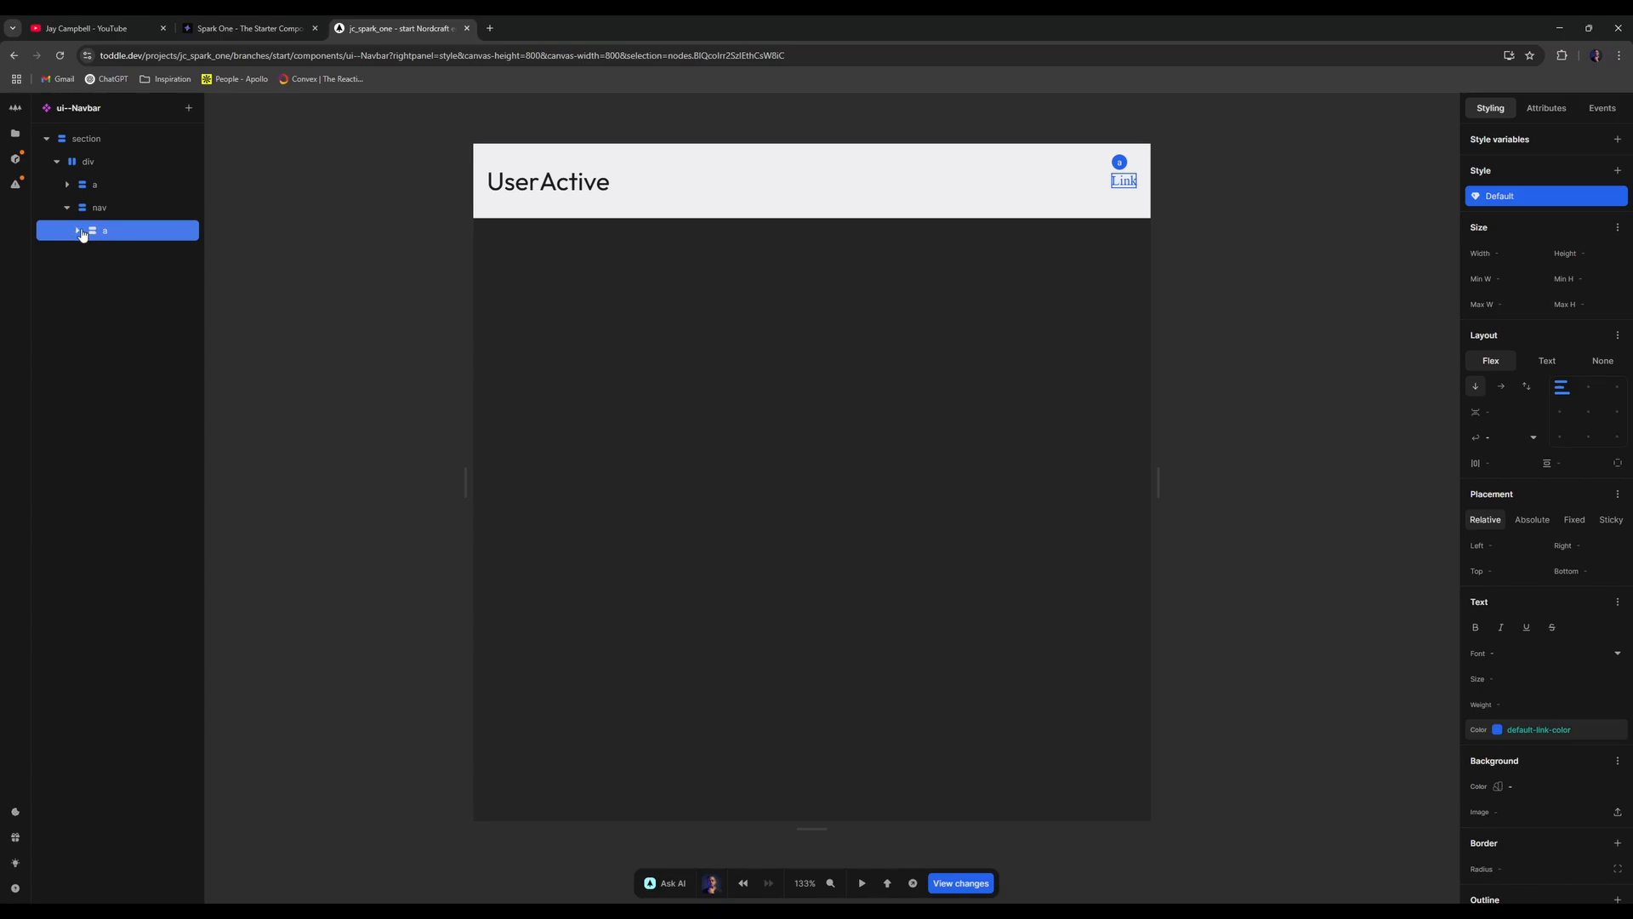
pyautogui.click(78, 231)
pyautogui.click(138, 251)
pyautogui.click(141, 237)
pyautogui.rightClick(141, 236)
pyautogui.click(209, 329)
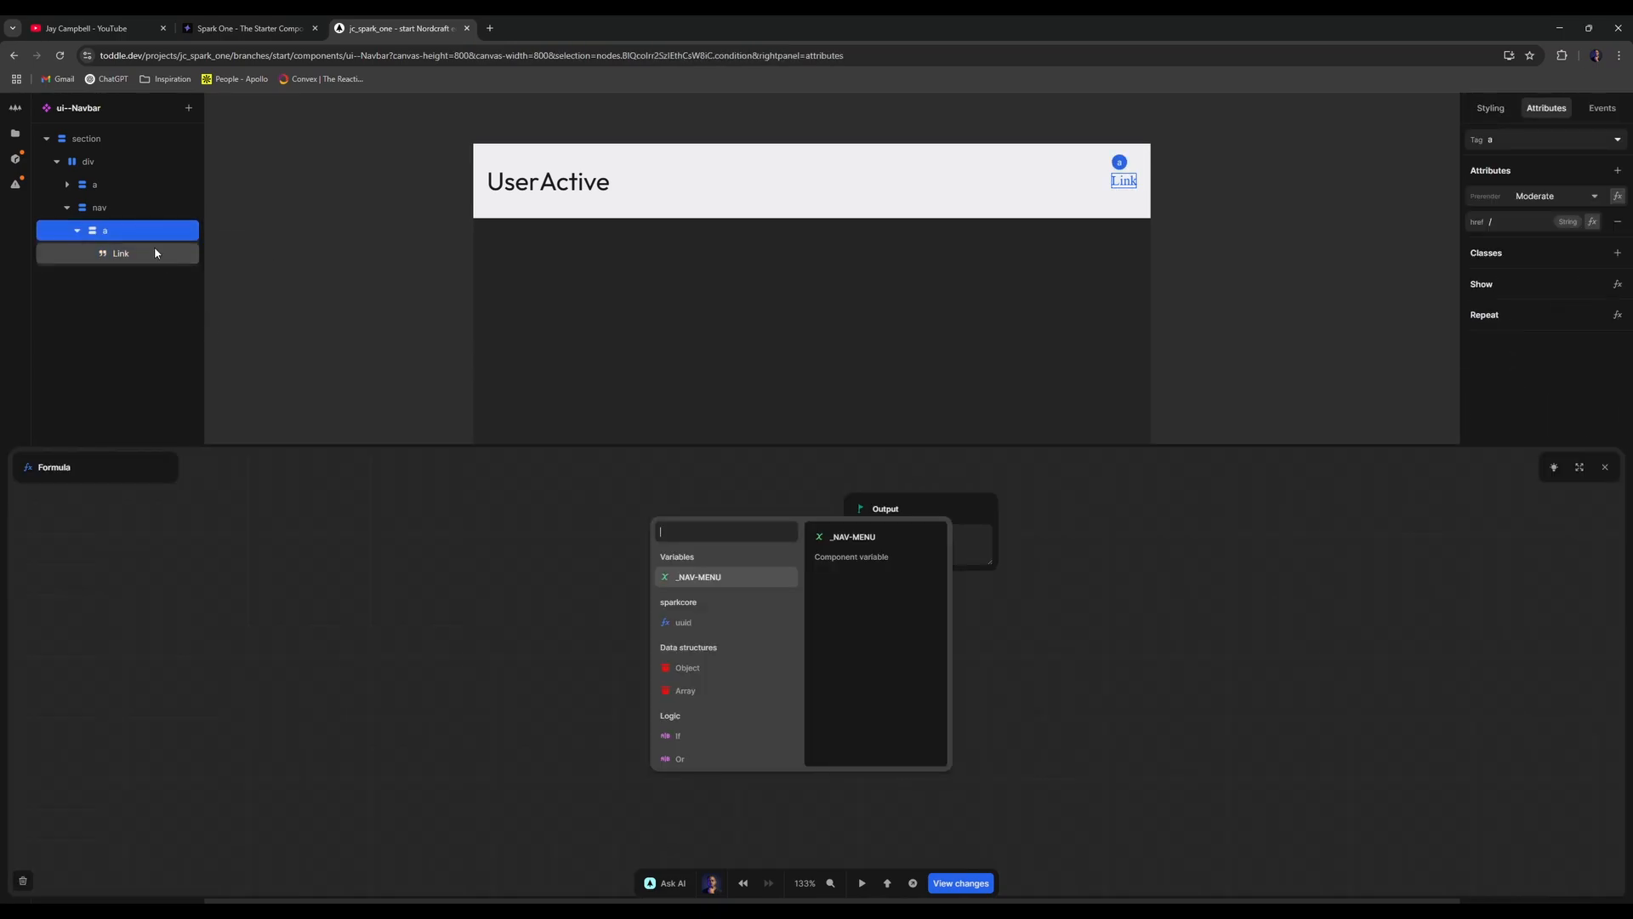
pyautogui.rightClick(147, 231)
pyautogui.click(210, 344)
pyautogui.click(740, 577)
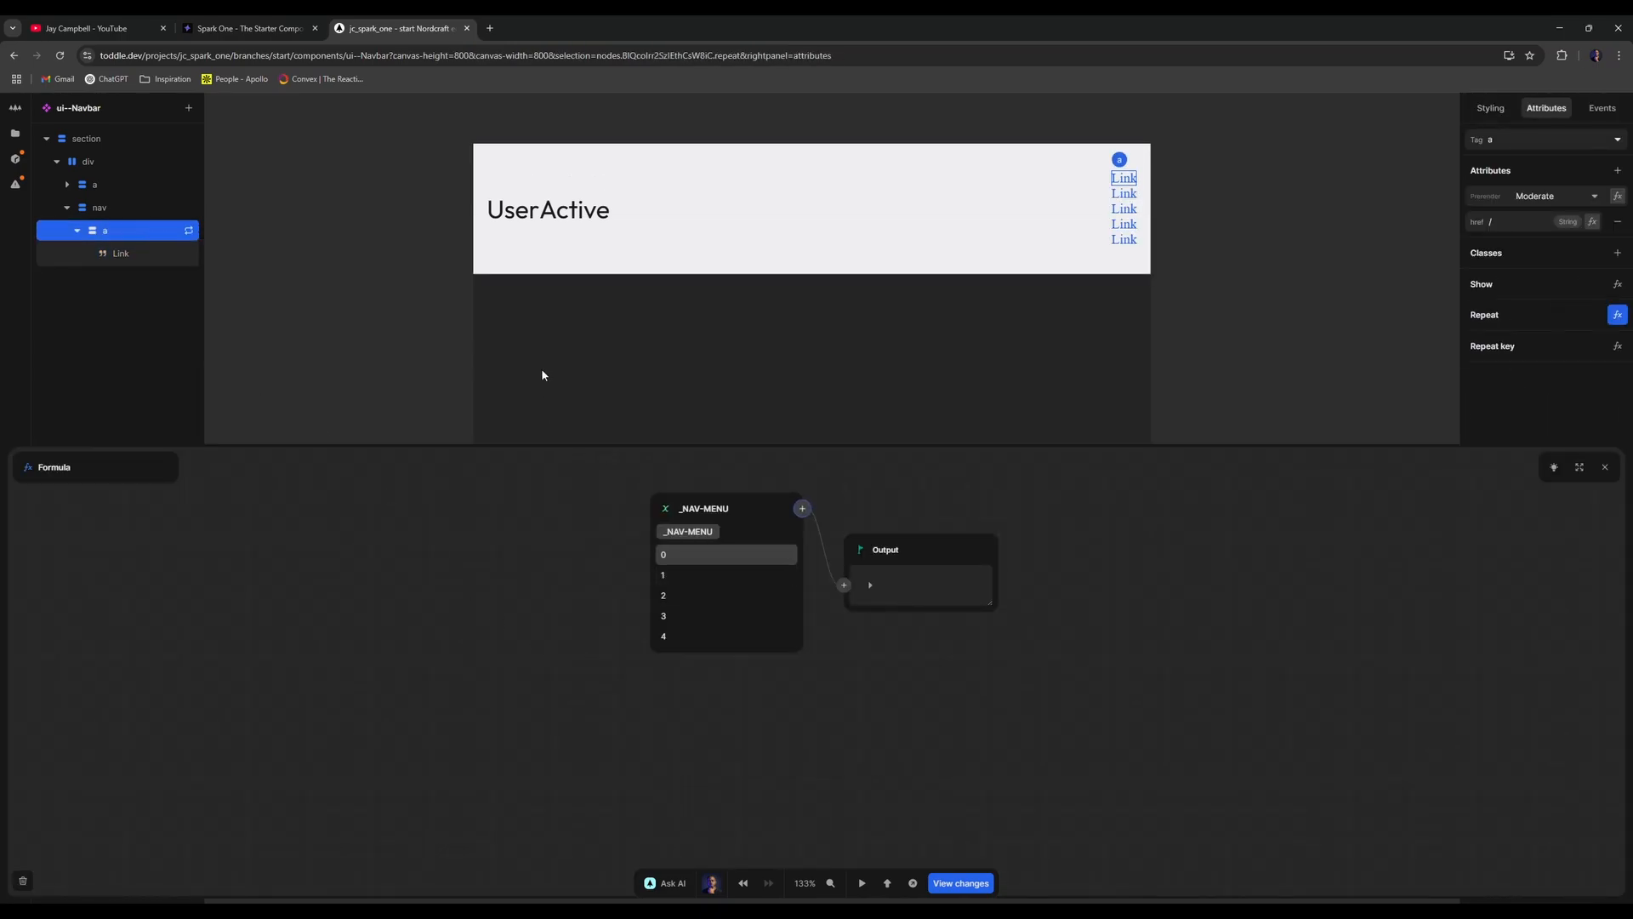
pyautogui.click(1605, 470)
# - Bind the link text to a formula returning Item.label
pyautogui.click(149, 252)
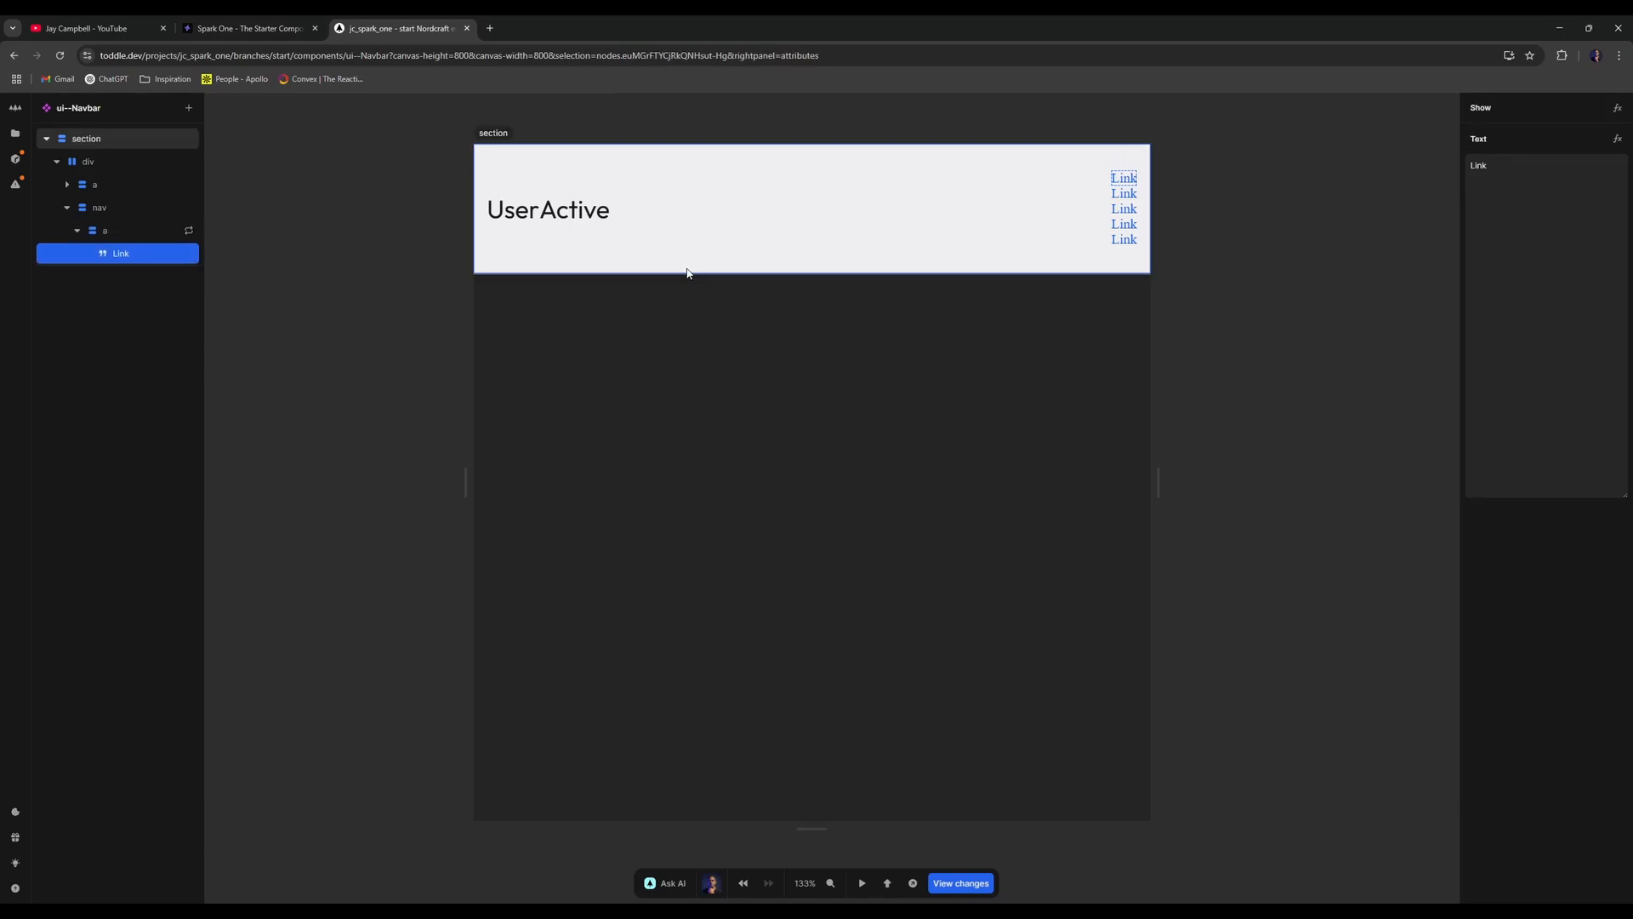
pyautogui.click(1617, 139)
pyautogui.click(680, 536)
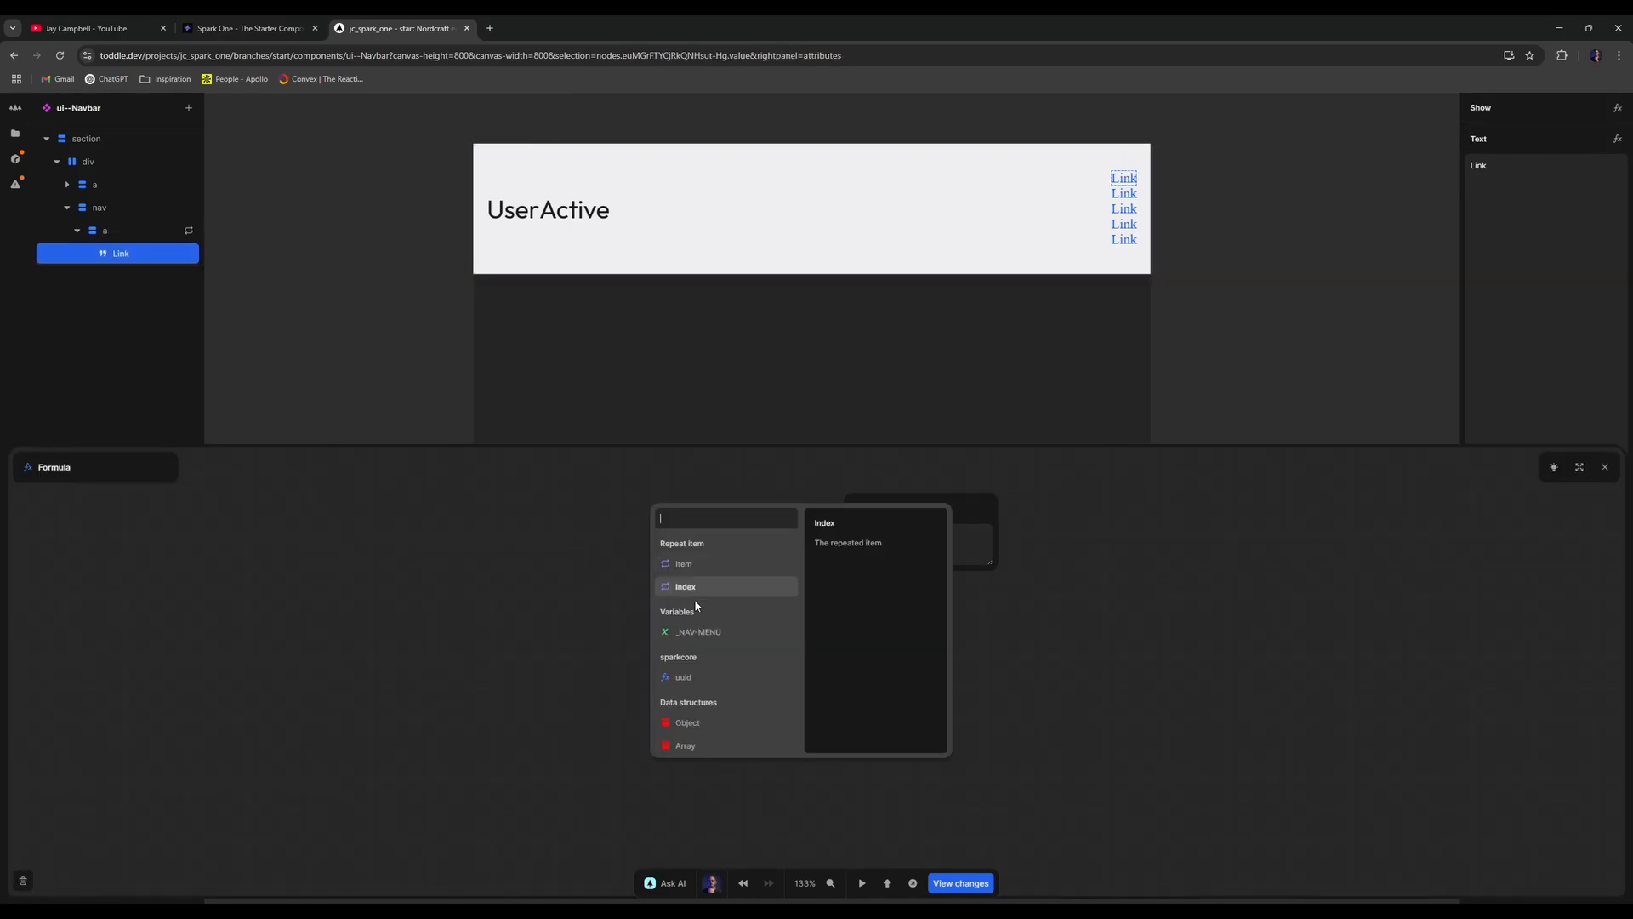
pyautogui.click(683, 563)
pyautogui.click(691, 555)
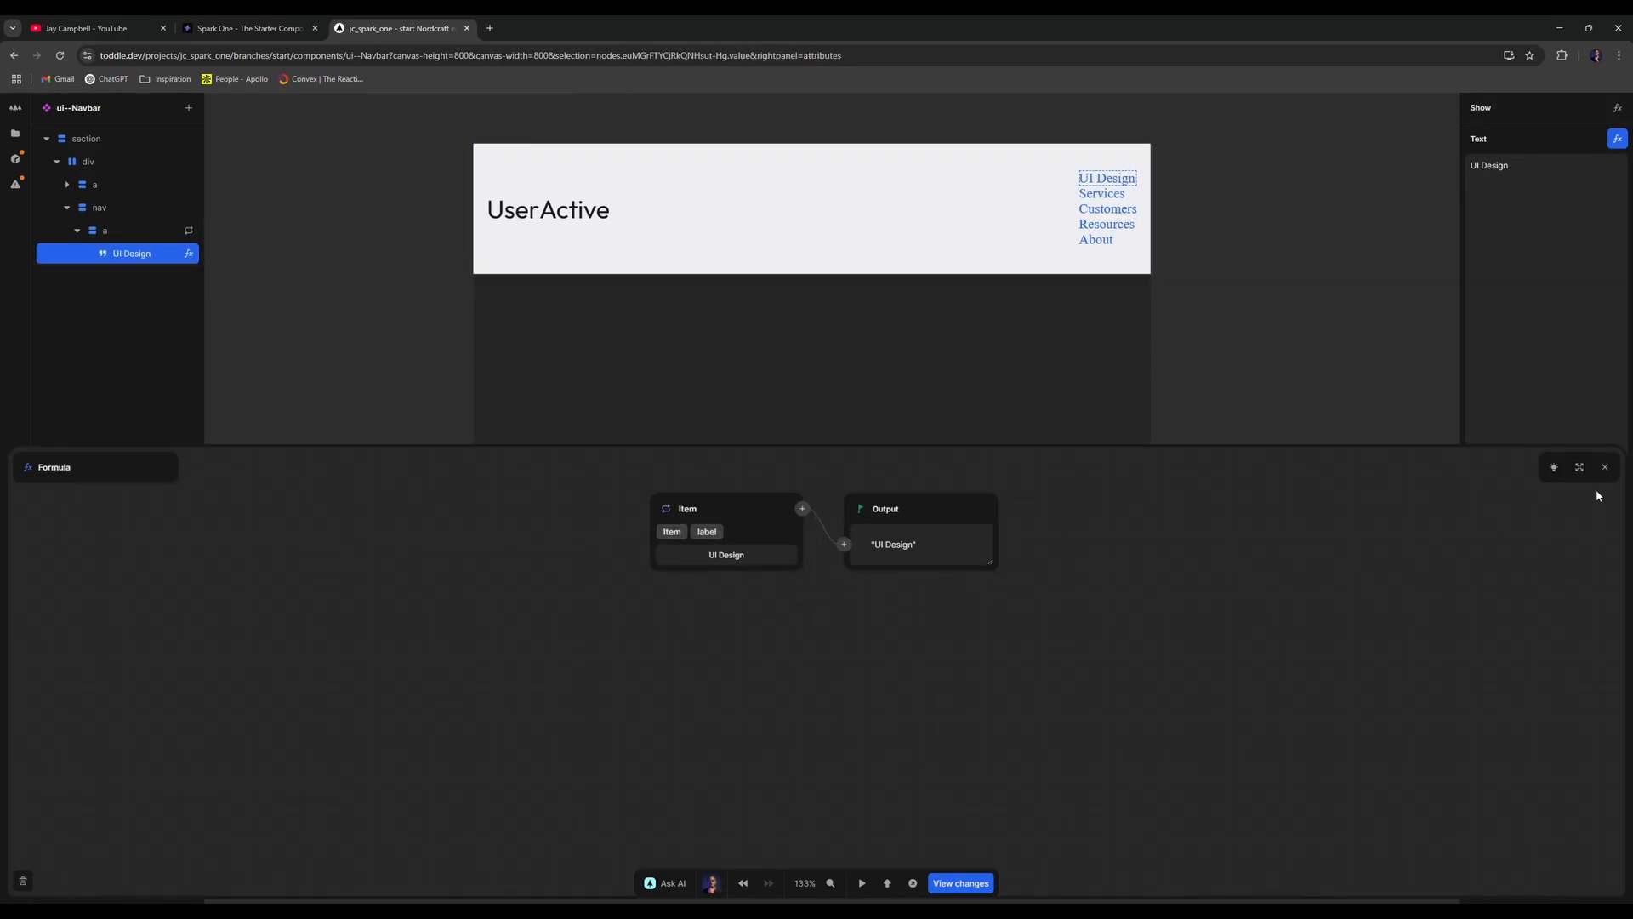
pyautogui.click(1605, 467)
# - Bind the link's href to a formula returning Item.url
pyautogui.click(149, 231)
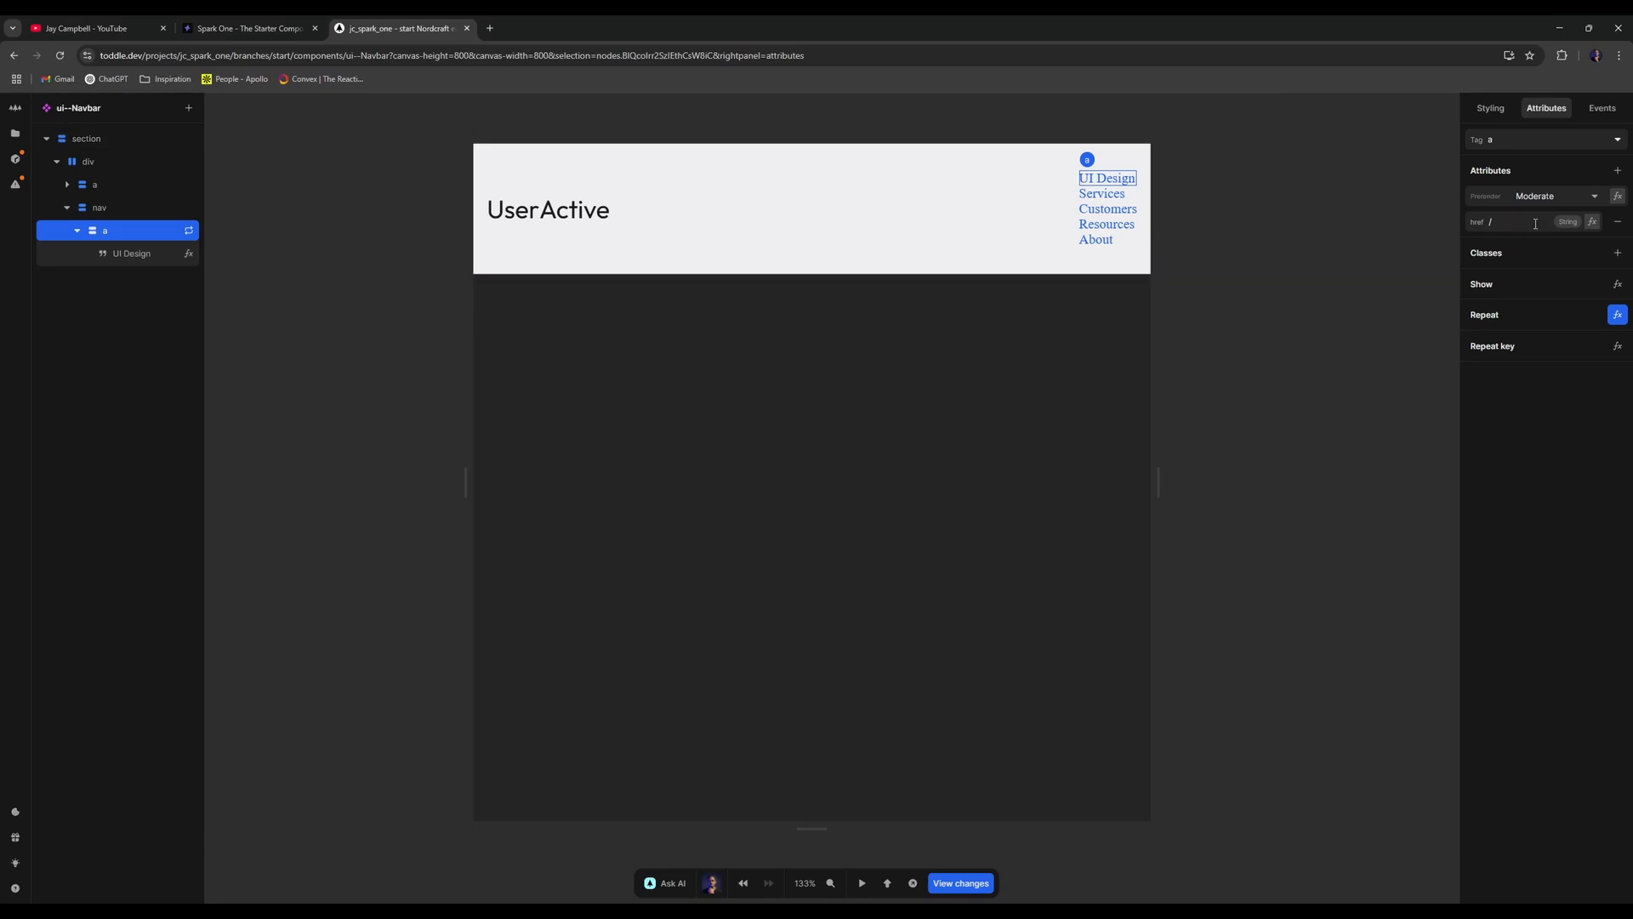
pyautogui.click(1591, 222)
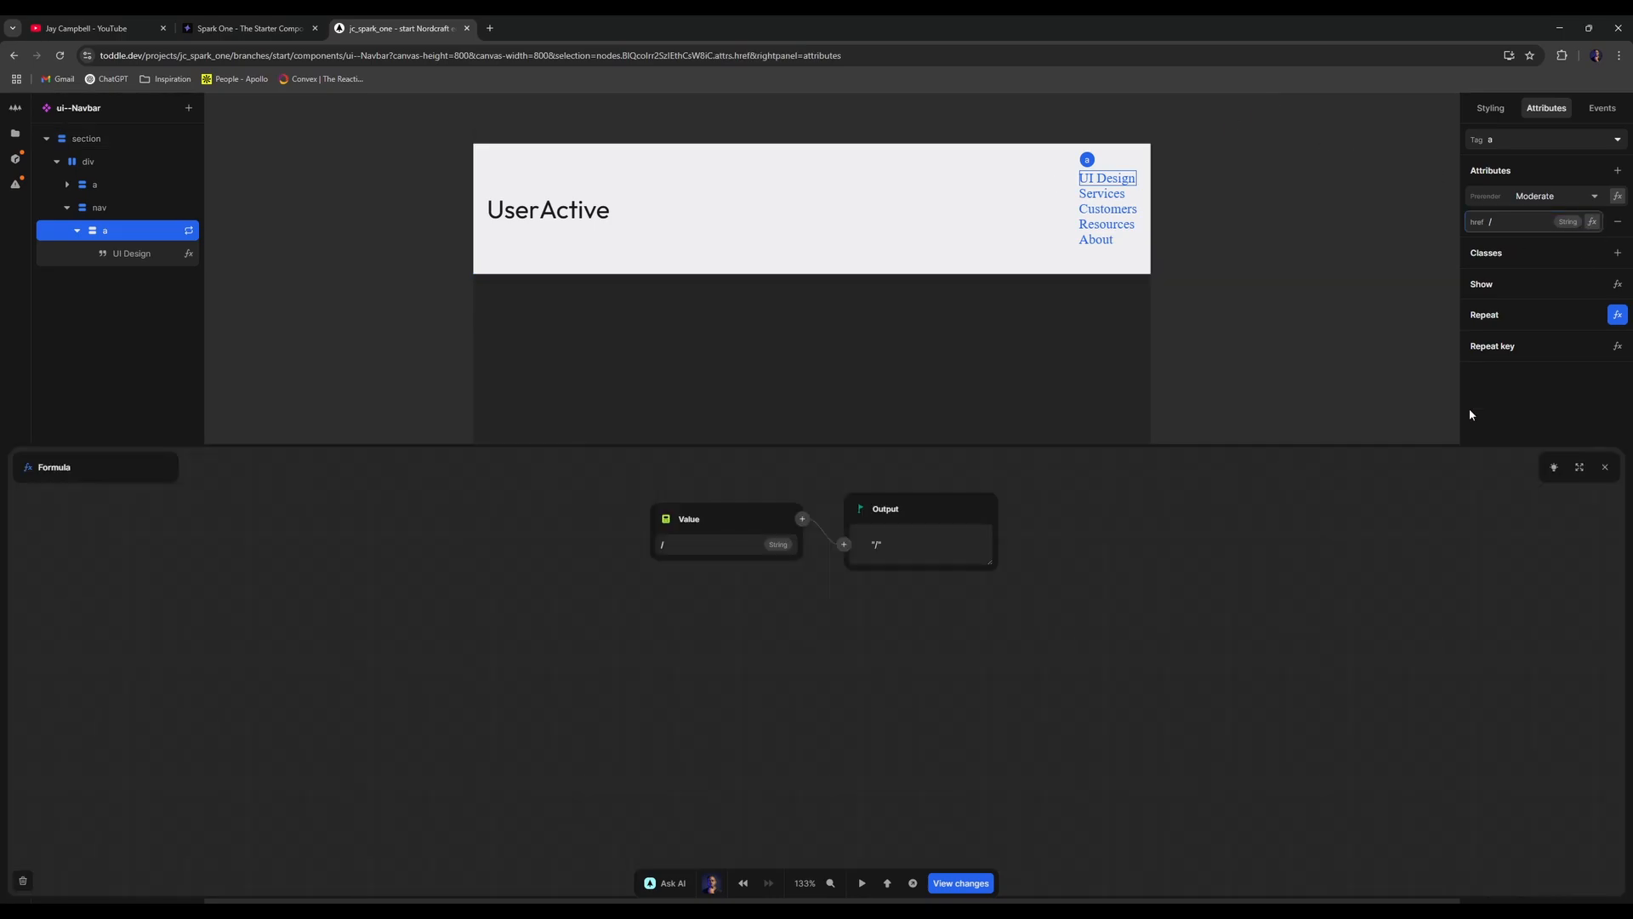
pyautogui.click(669, 524)
pyautogui.click(674, 568)
pyautogui.click(690, 575)
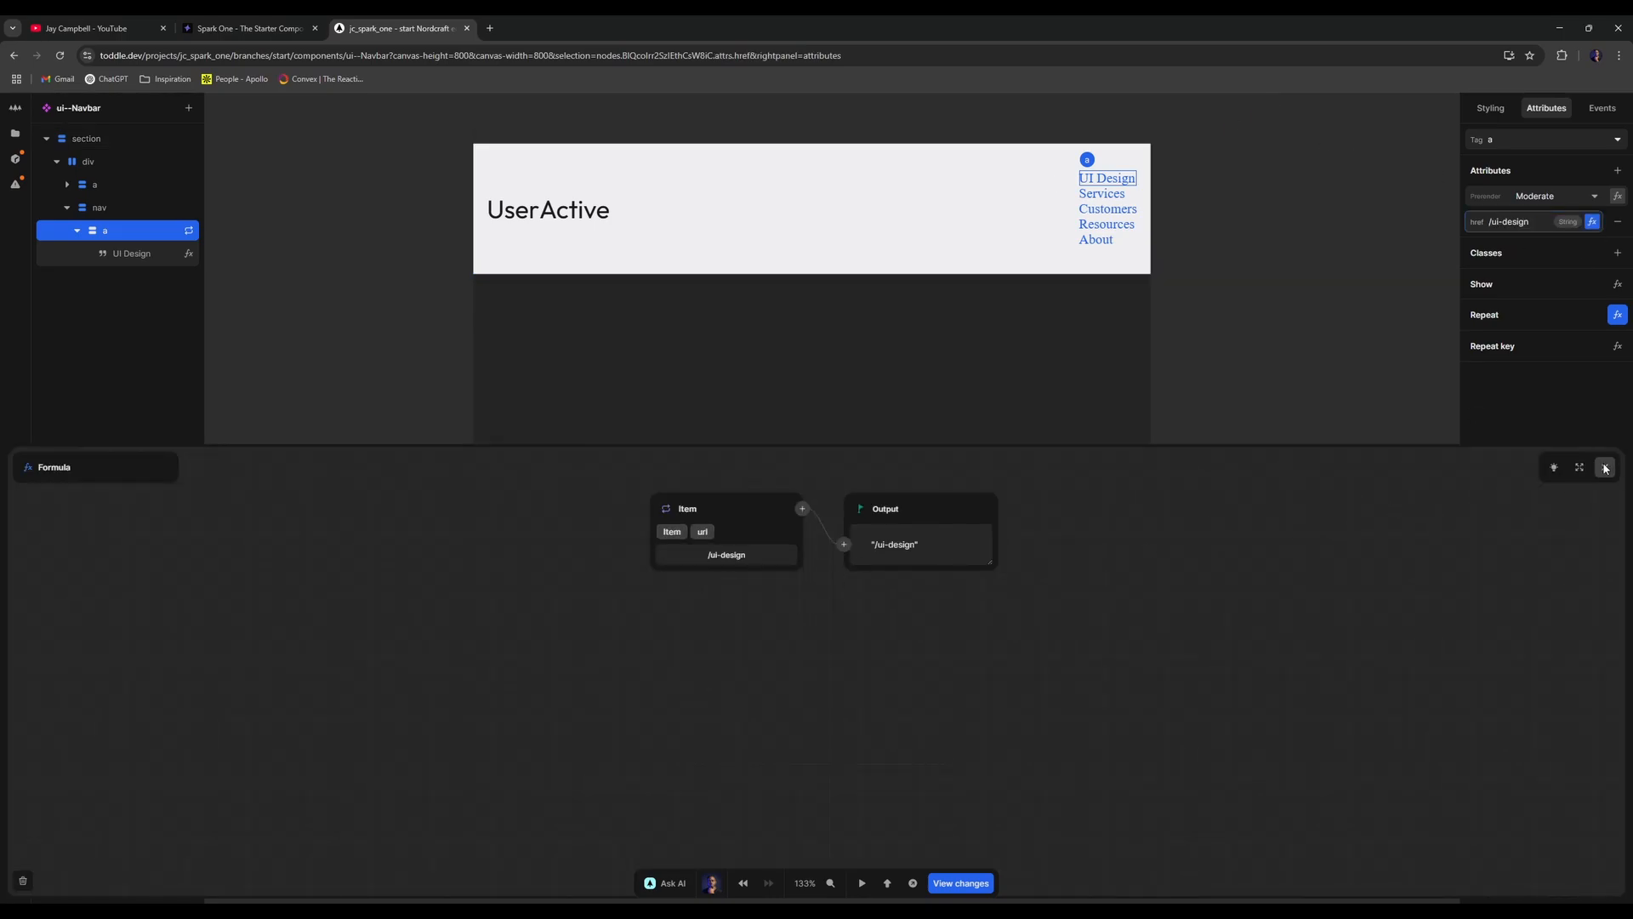
pyautogui.click(1605, 467)
pyautogui.click(77, 231)
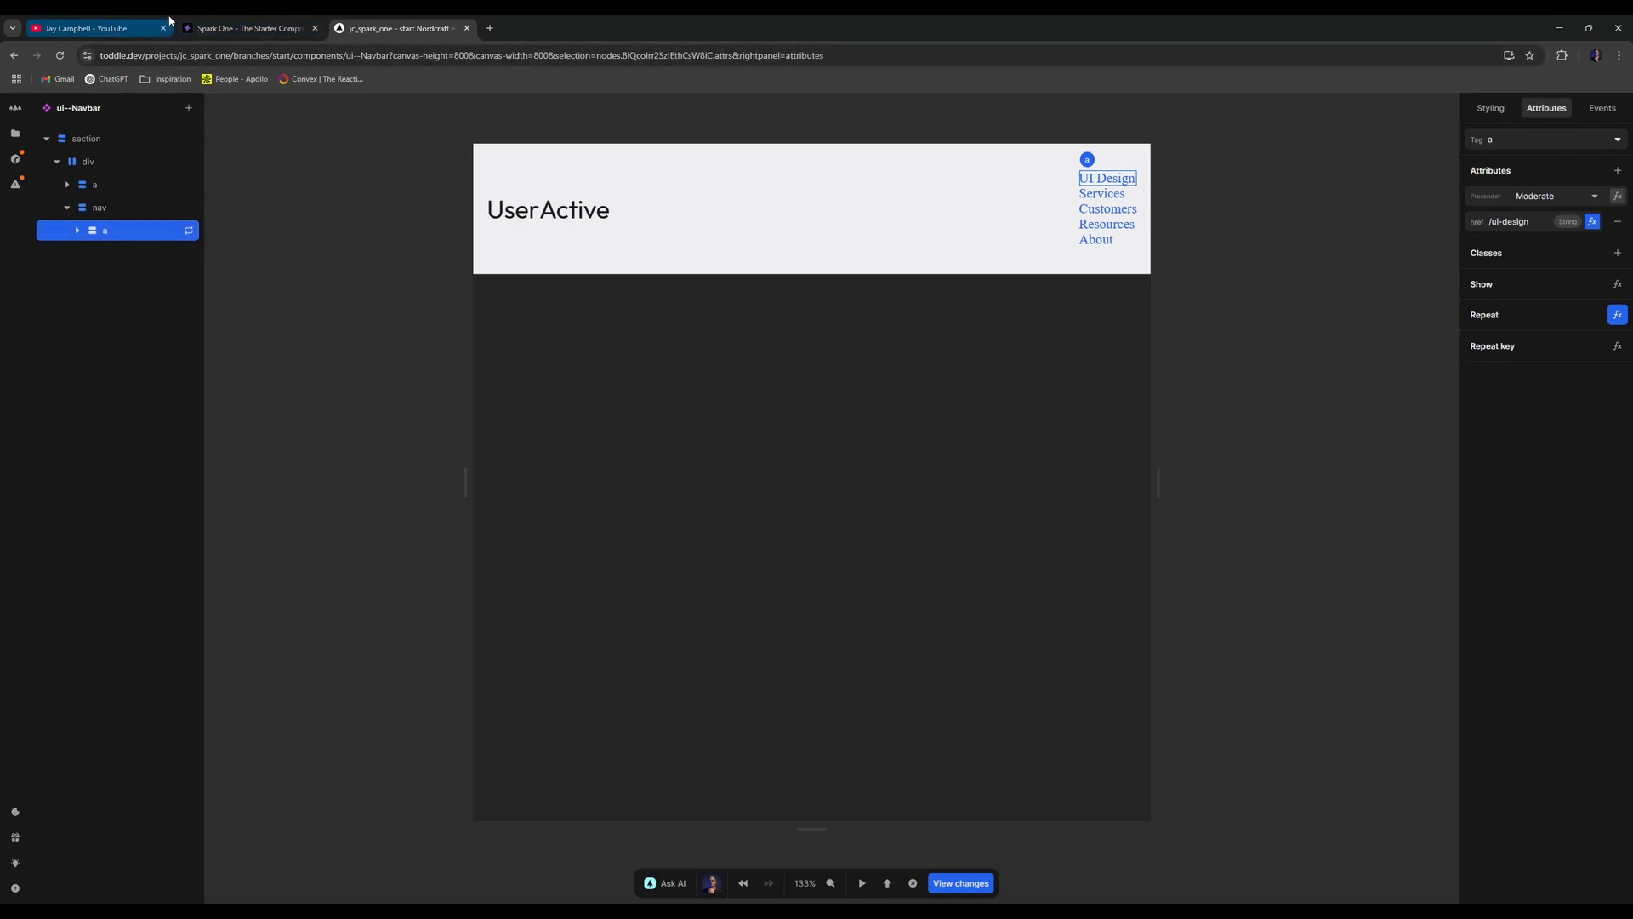
pyautogui.click(204, 23)
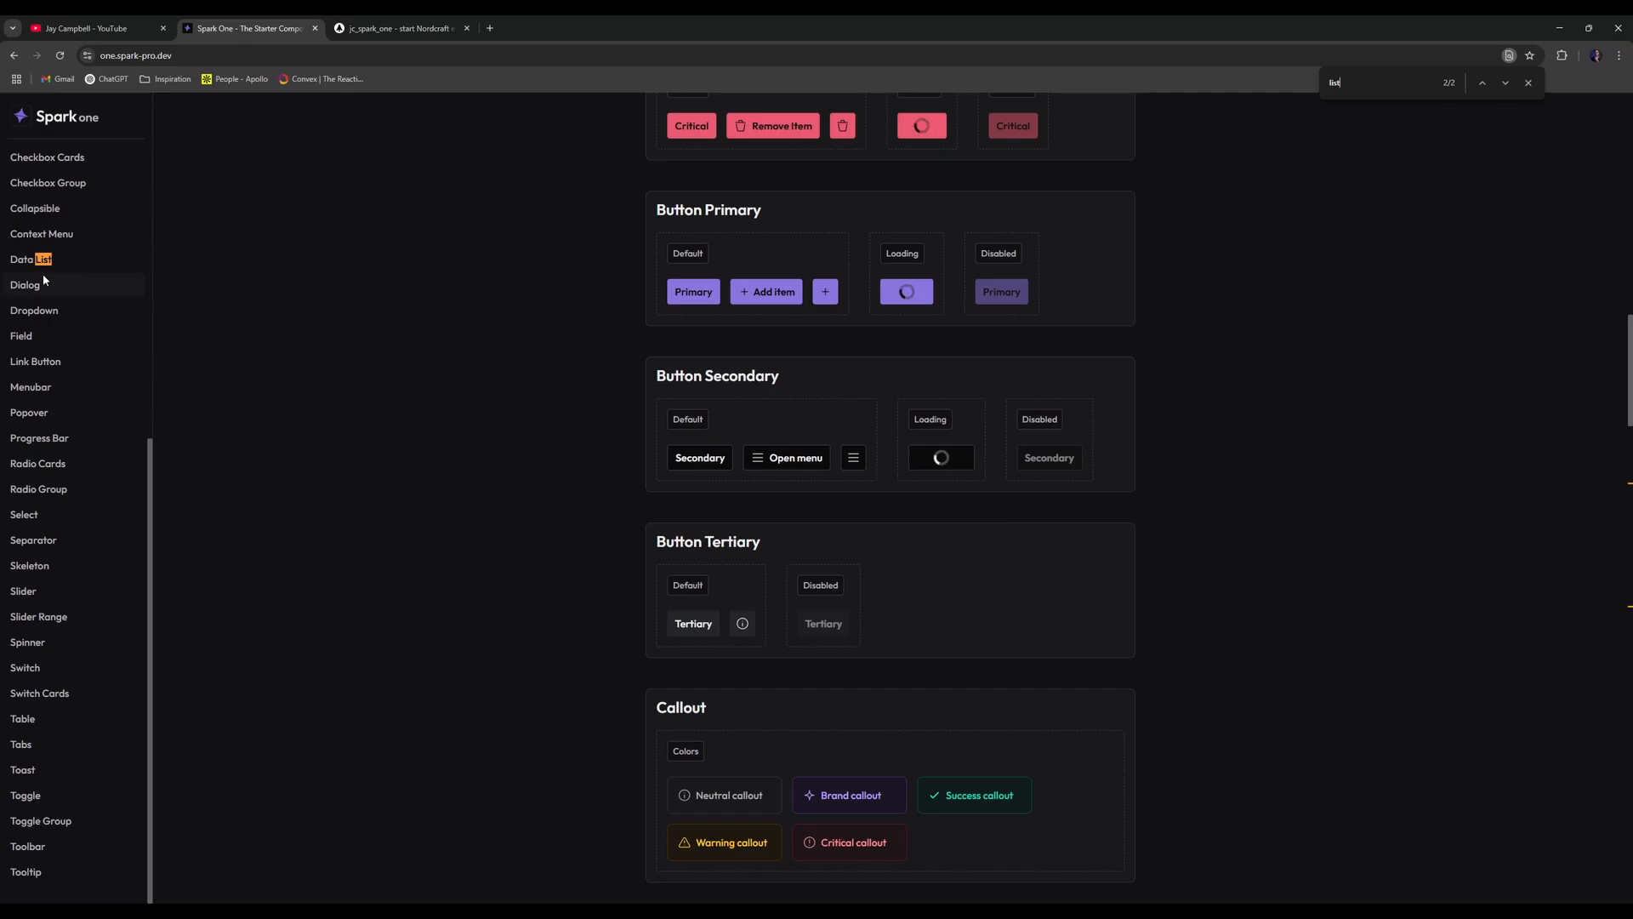
pyautogui.click(45, 313)
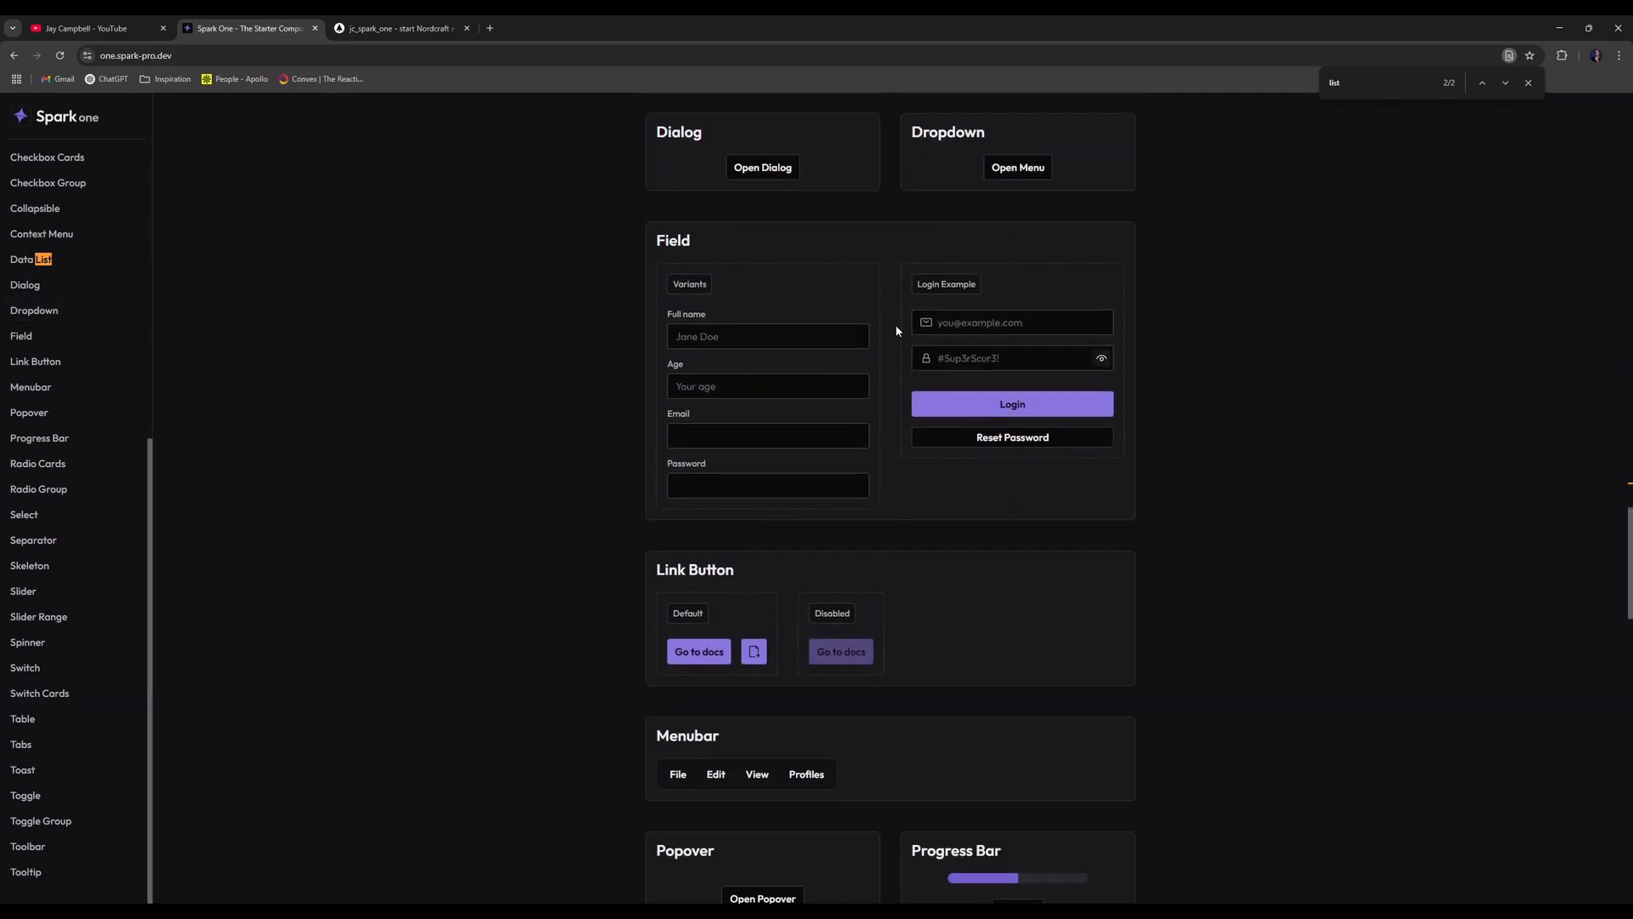
pyautogui.click(1003, 174)
pyautogui.click(953, 169)
pyautogui.click(417, 27)
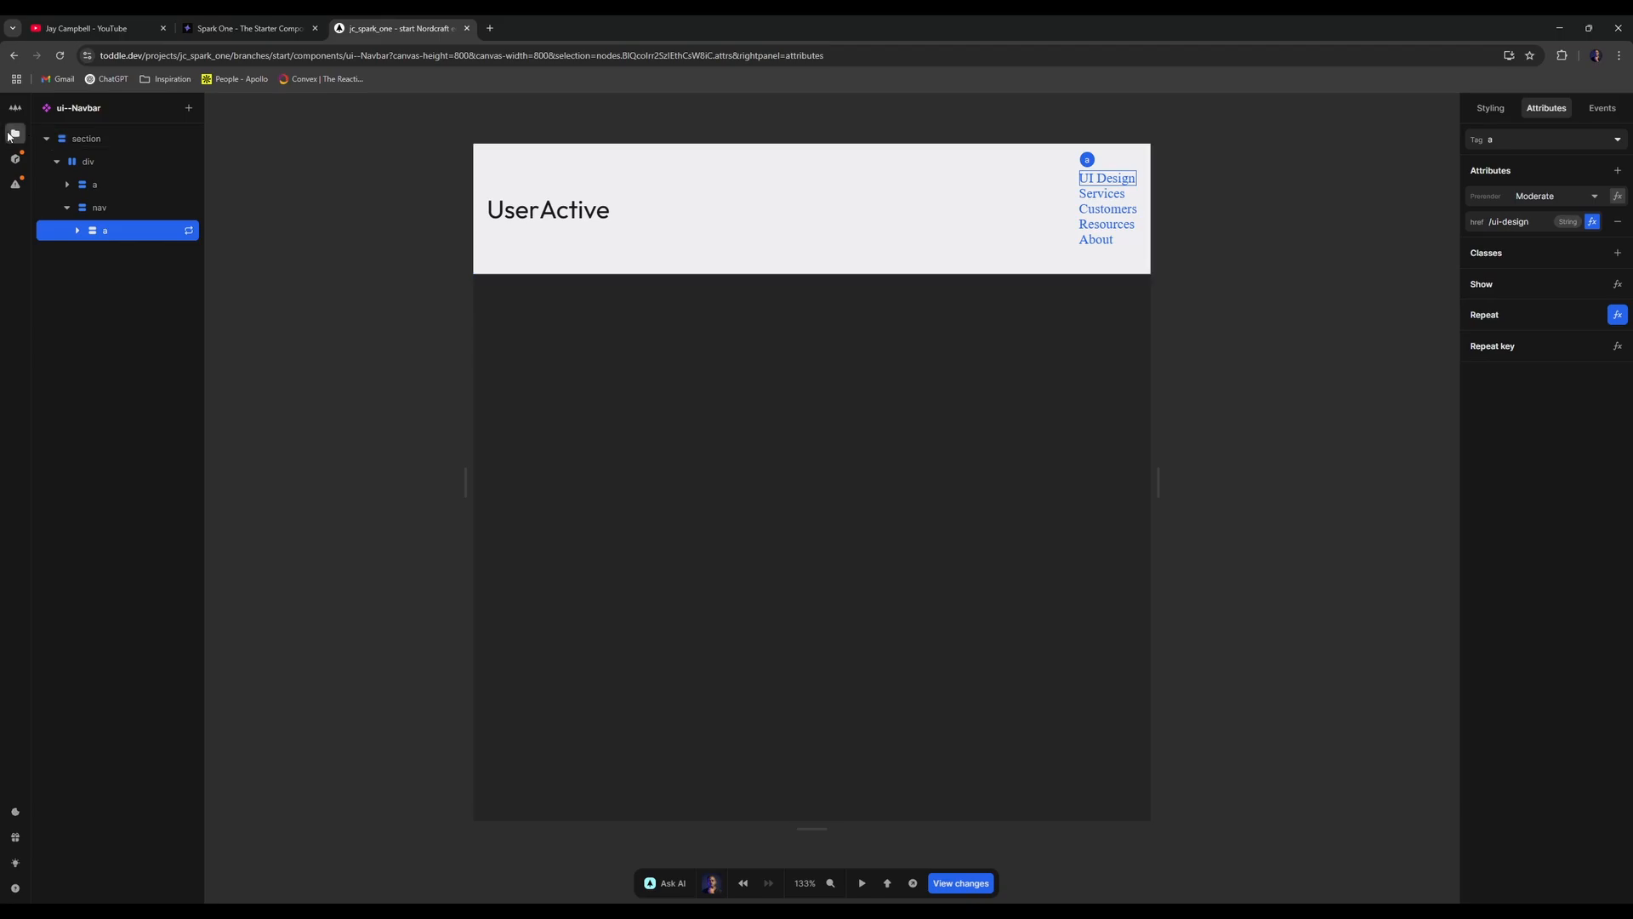
pyautogui.click(15, 134)
pyautogui.click(73, 142)
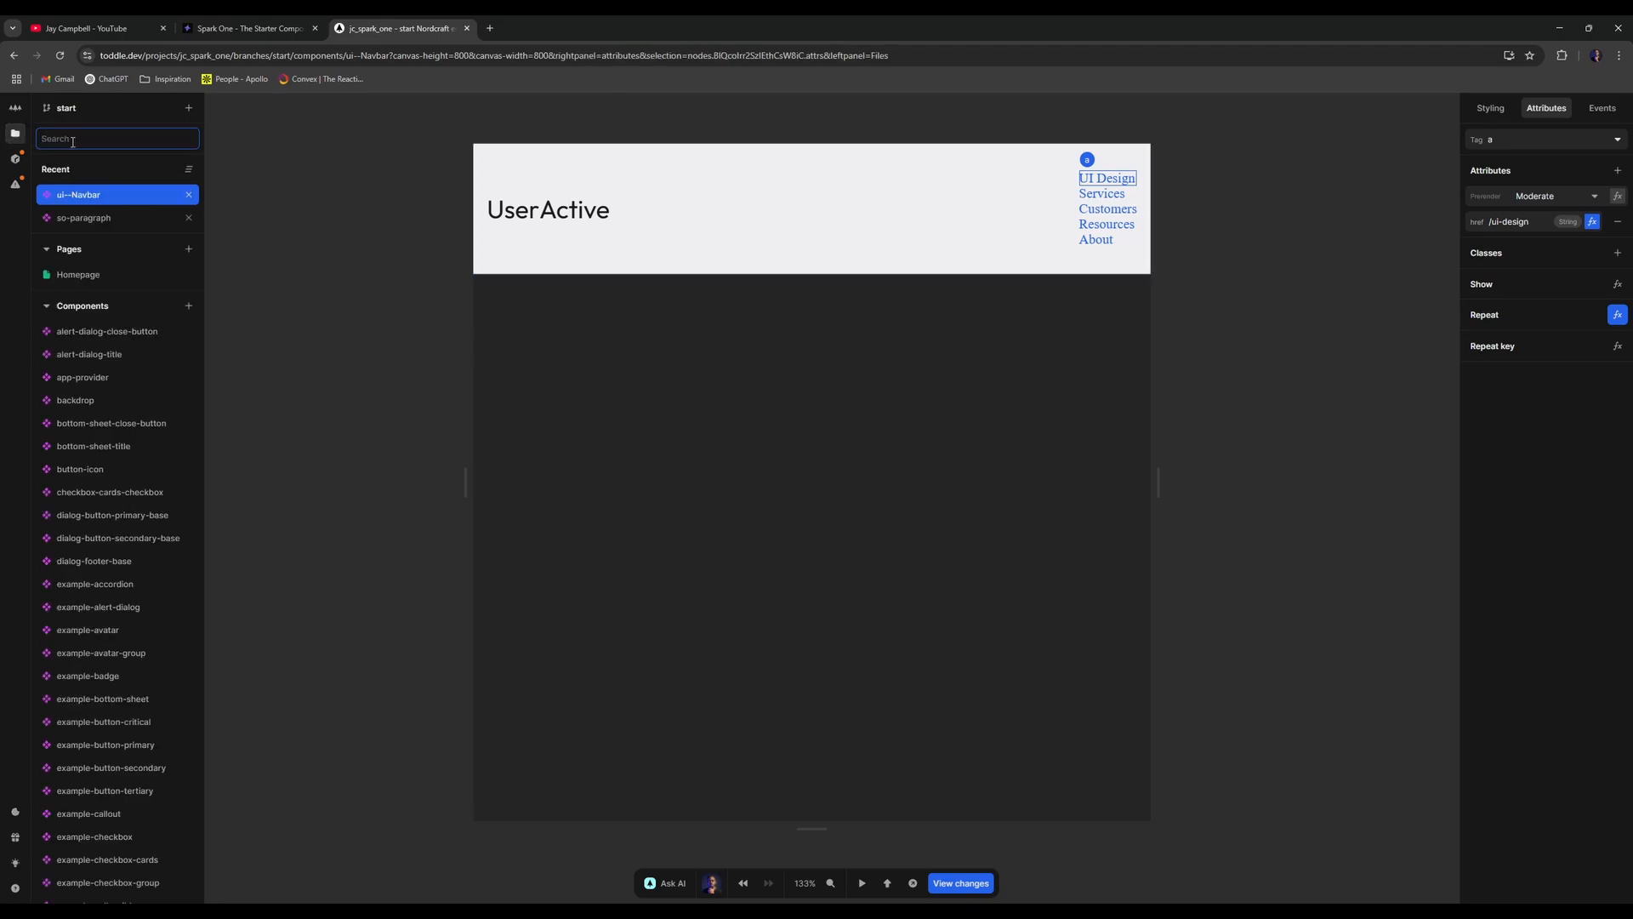
pyautogui.write('dropdown')
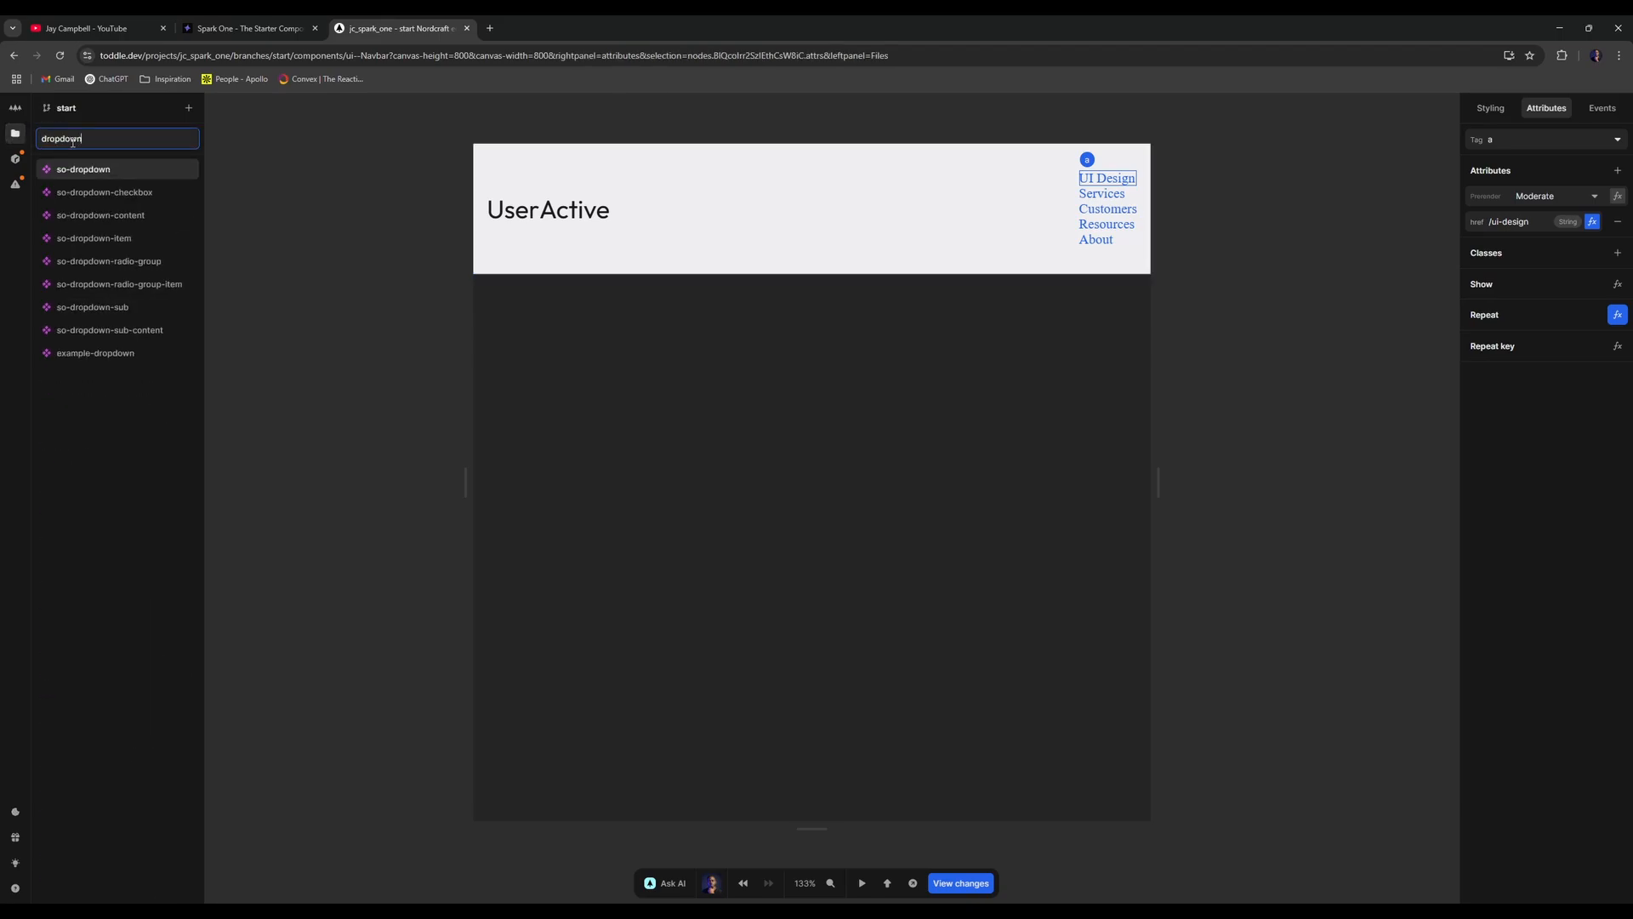
pyautogui.click(134, 353)
pyautogui.rightClick(134, 353)
pyautogui.click(112, 358)
pyautogui.click(136, 207)
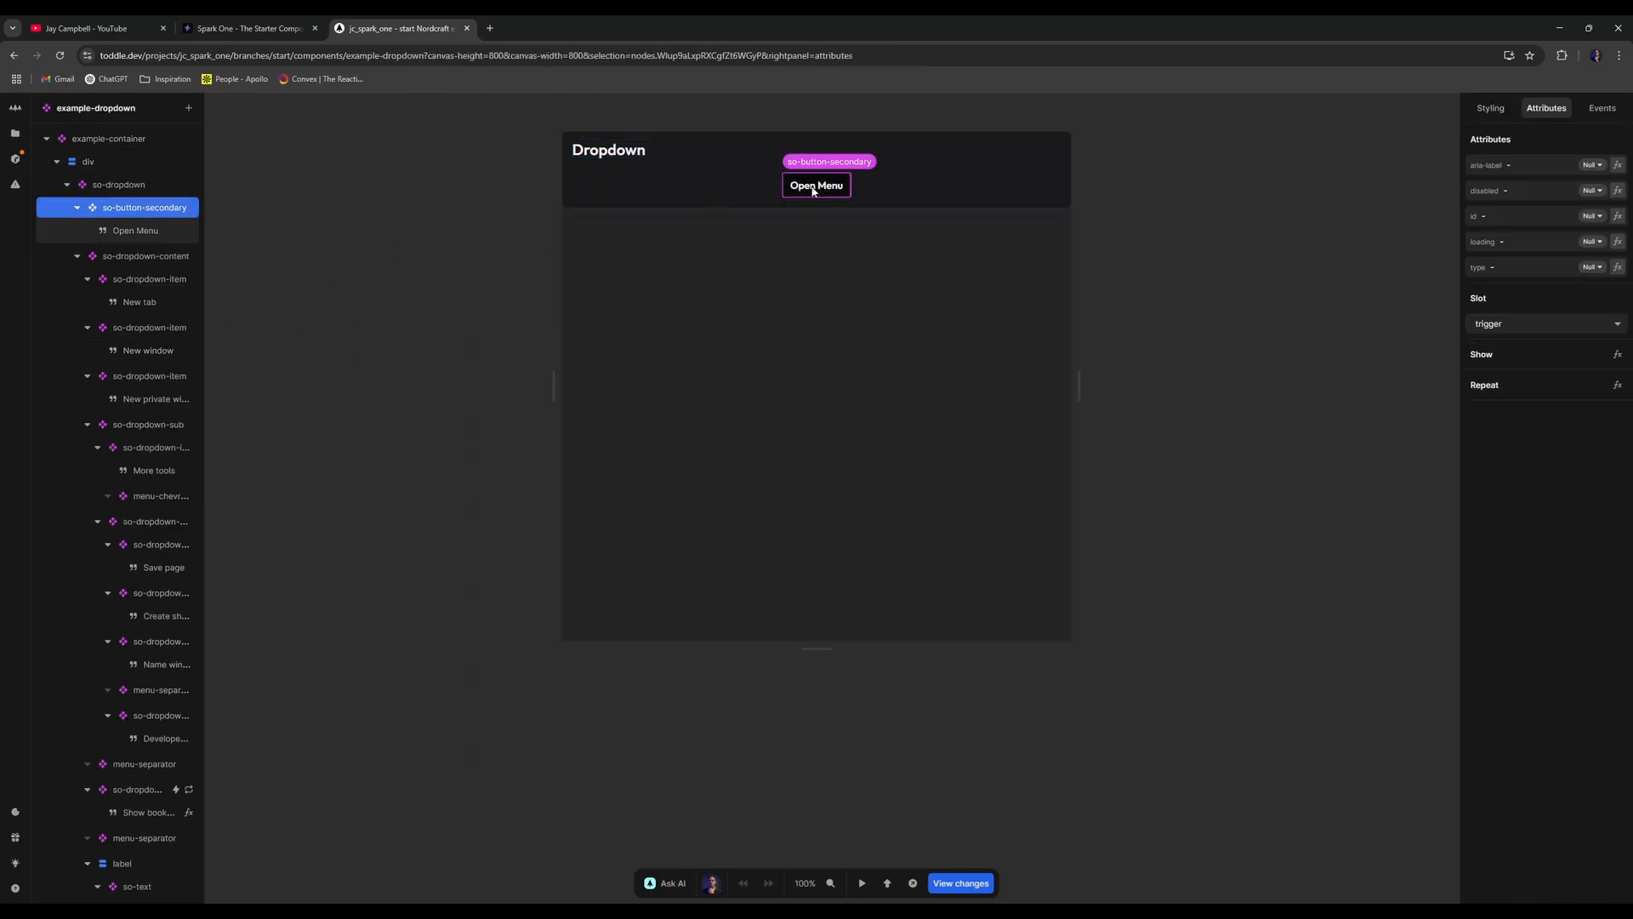
pyautogui.click(124, 187)
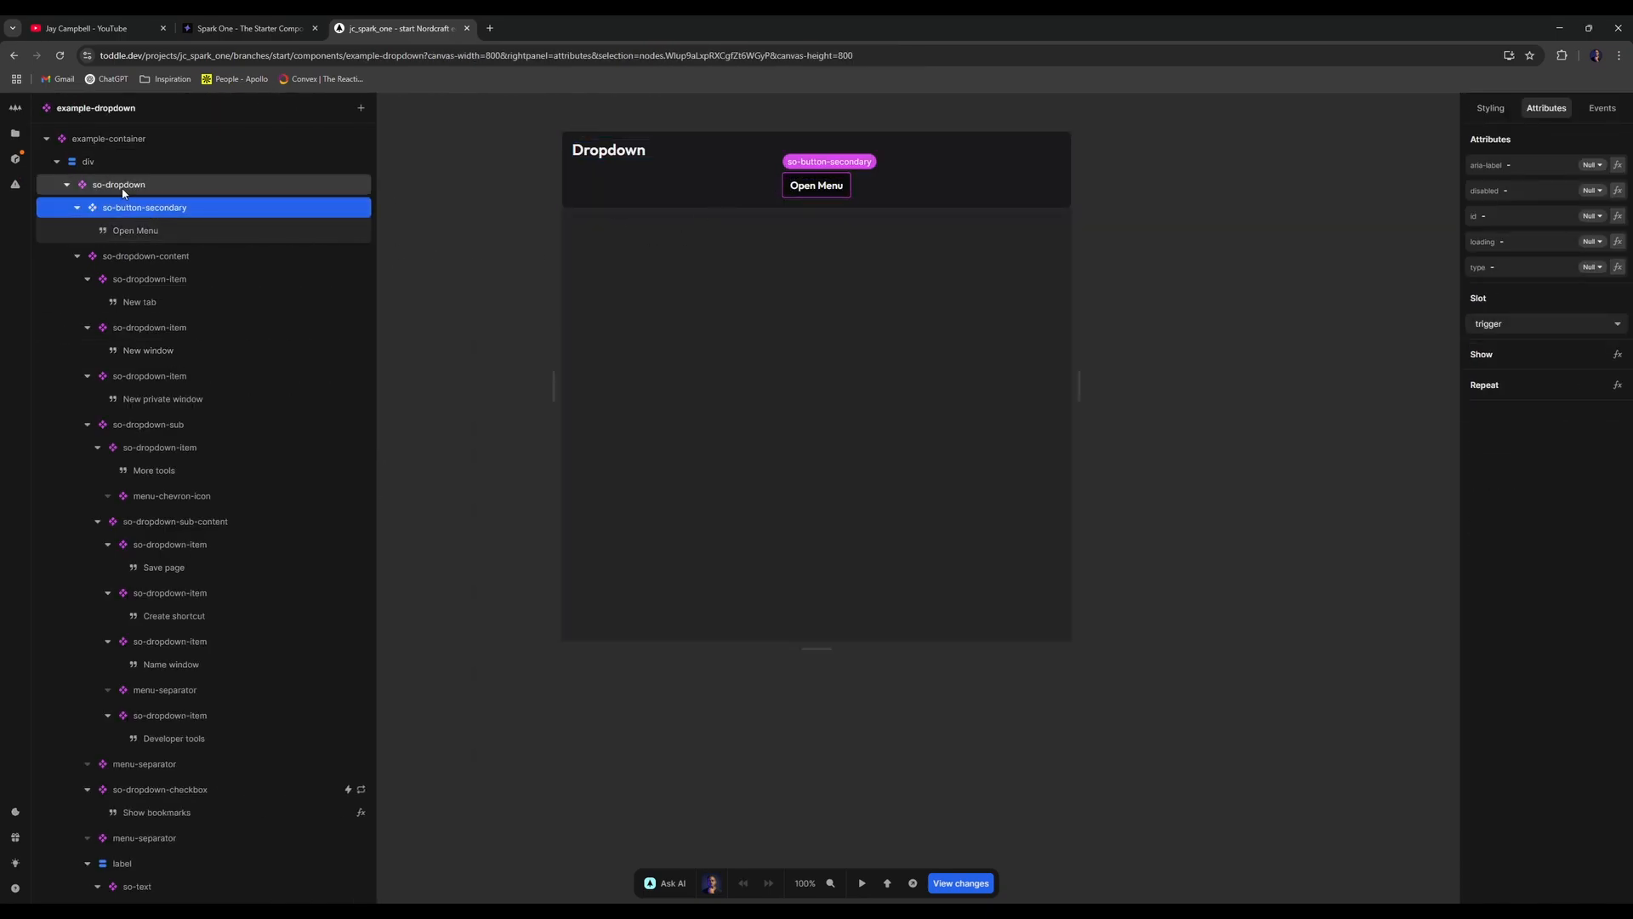
pyautogui.click(67, 185)
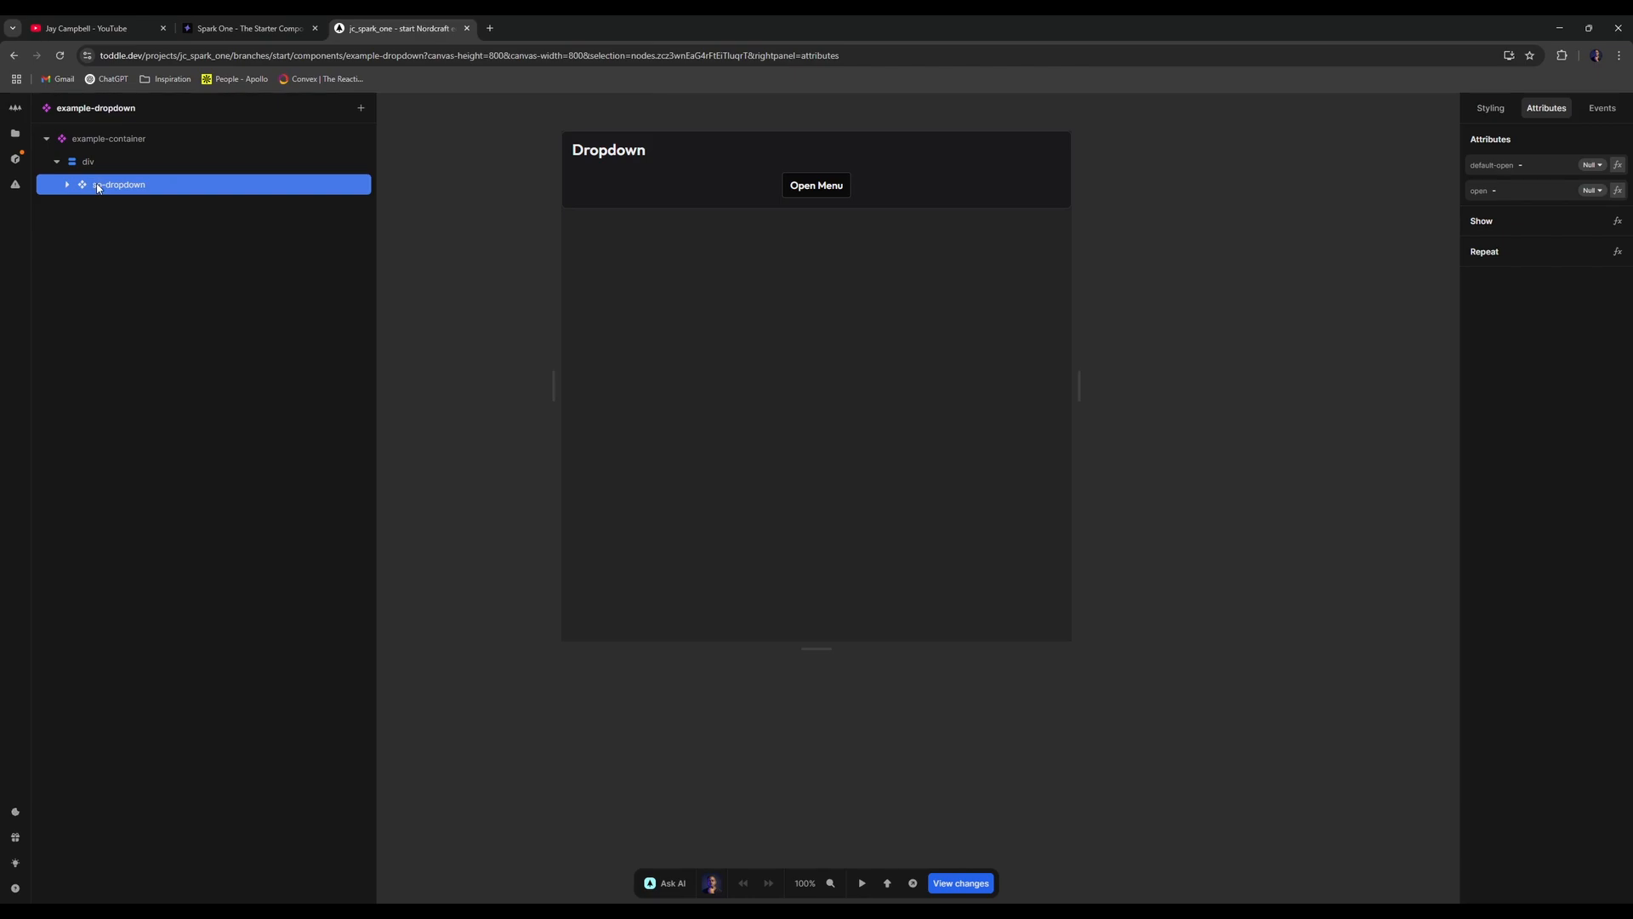
pyautogui.click(67, 185)
pyautogui.click(144, 209)
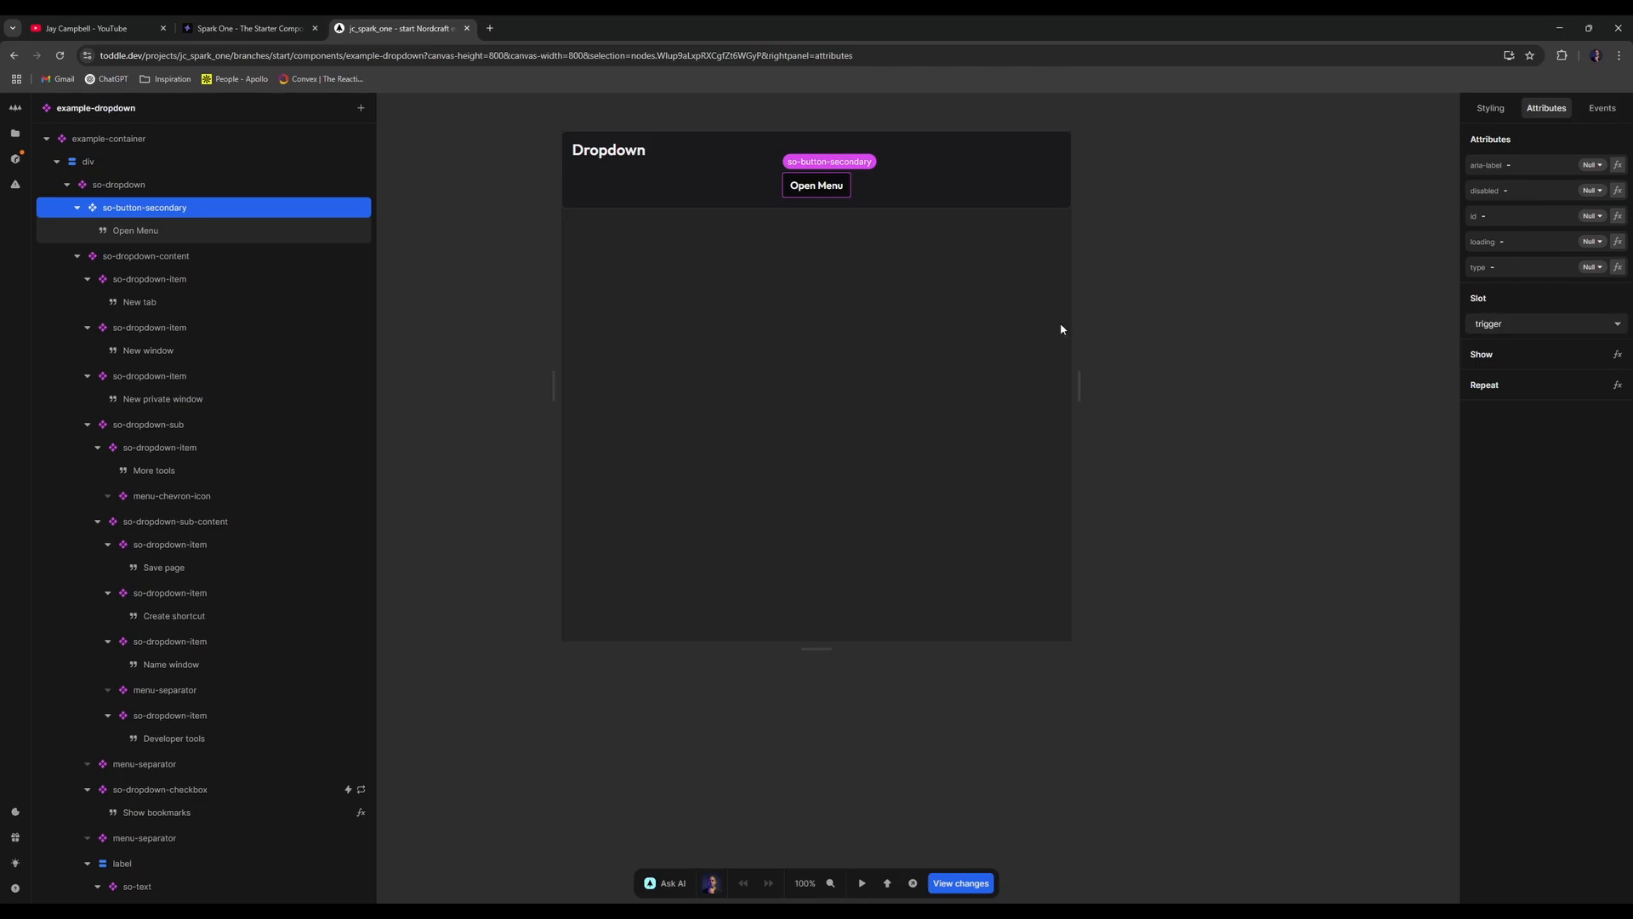
pyautogui.click(78, 207)
pyautogui.click(182, 233)
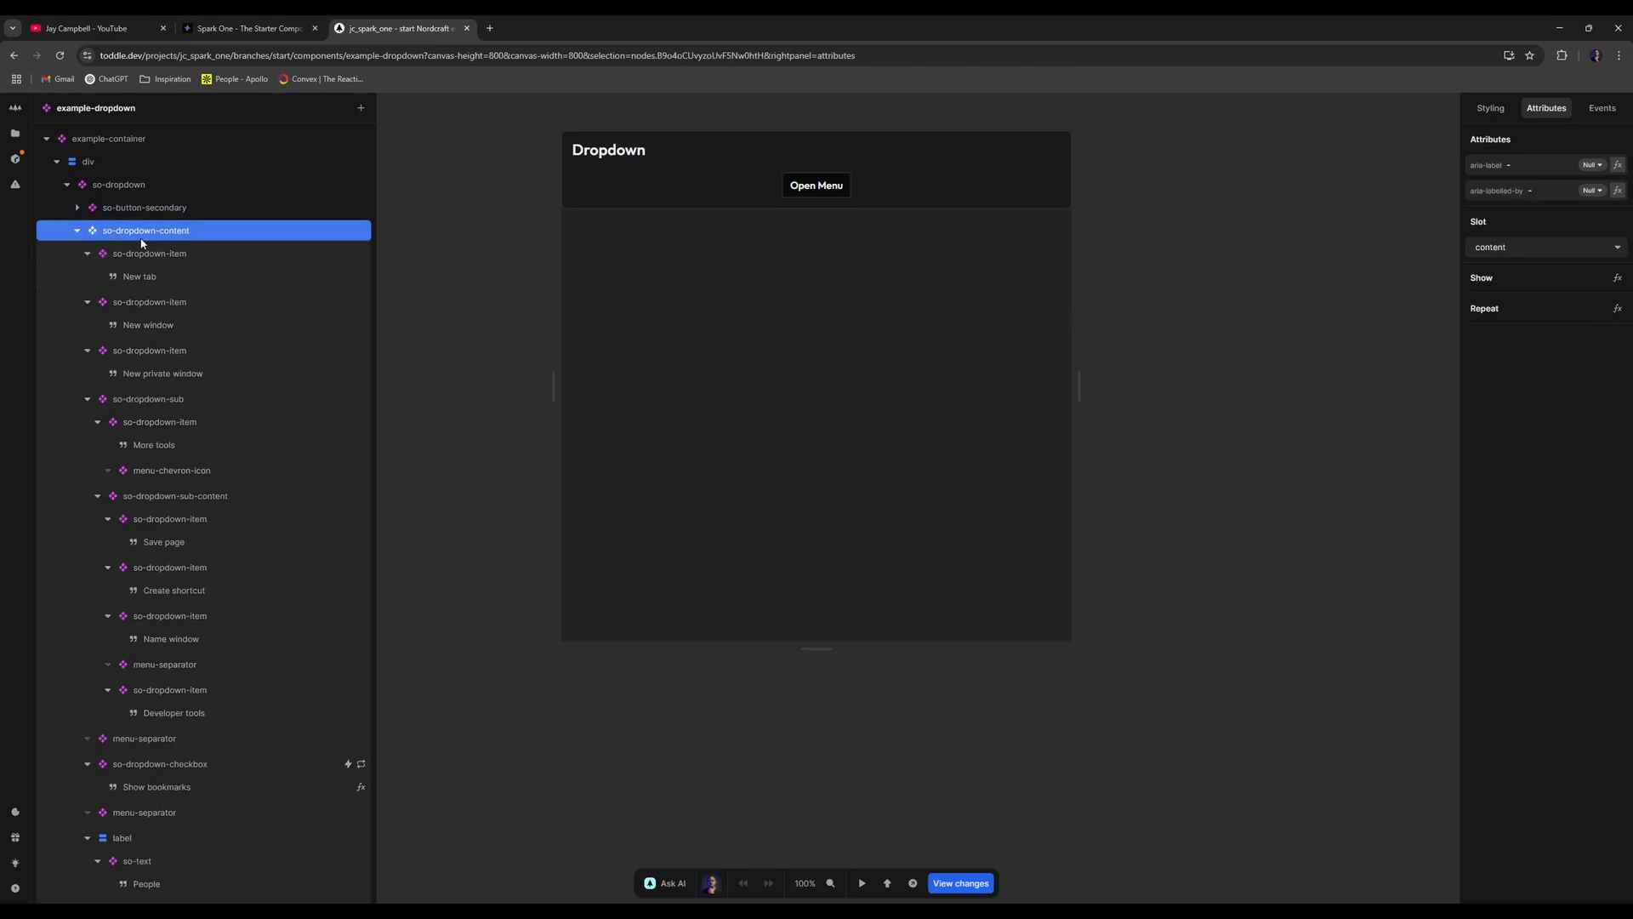
pyautogui.doubleClick(100, 258)
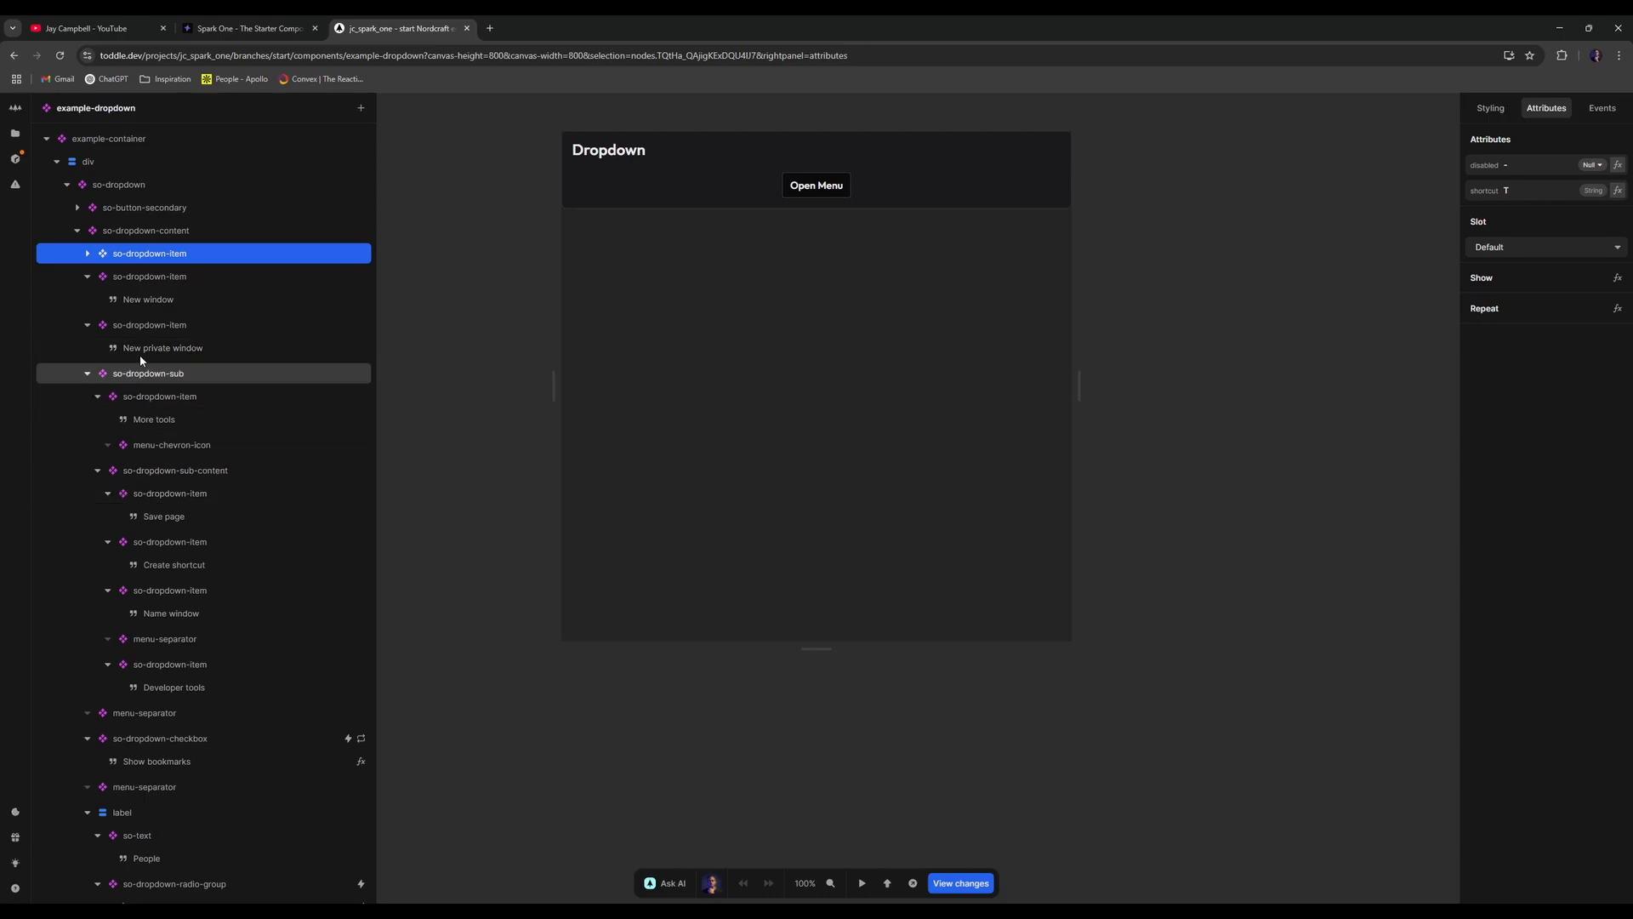
pyautogui.click(88, 375)
pyautogui.click(87, 325)
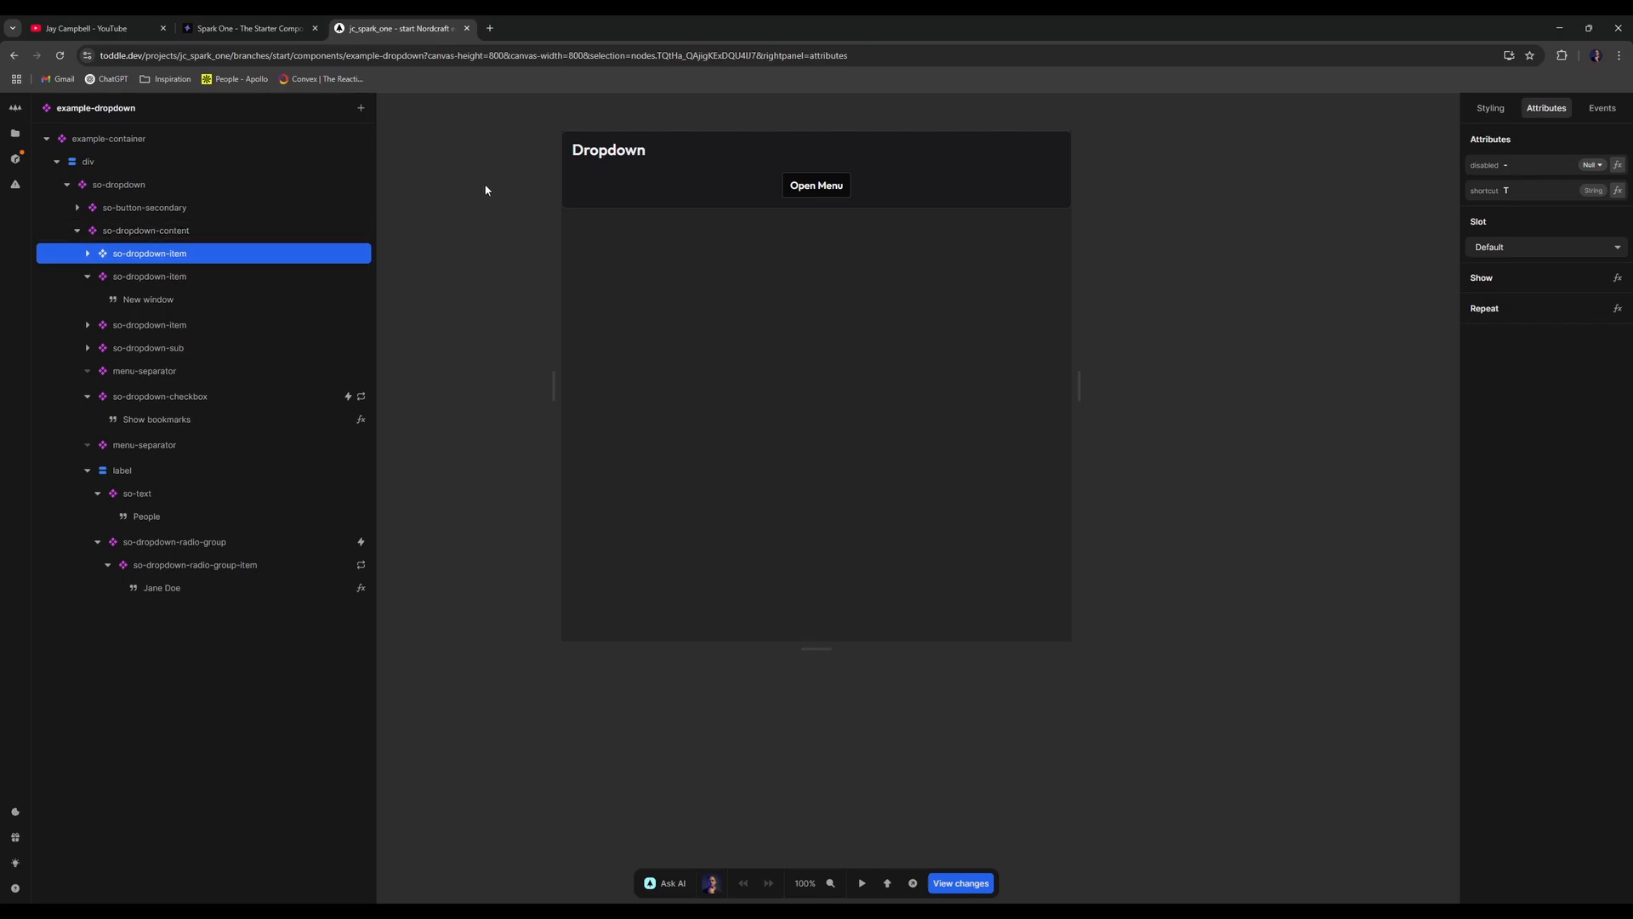
pyautogui.click(277, 209)
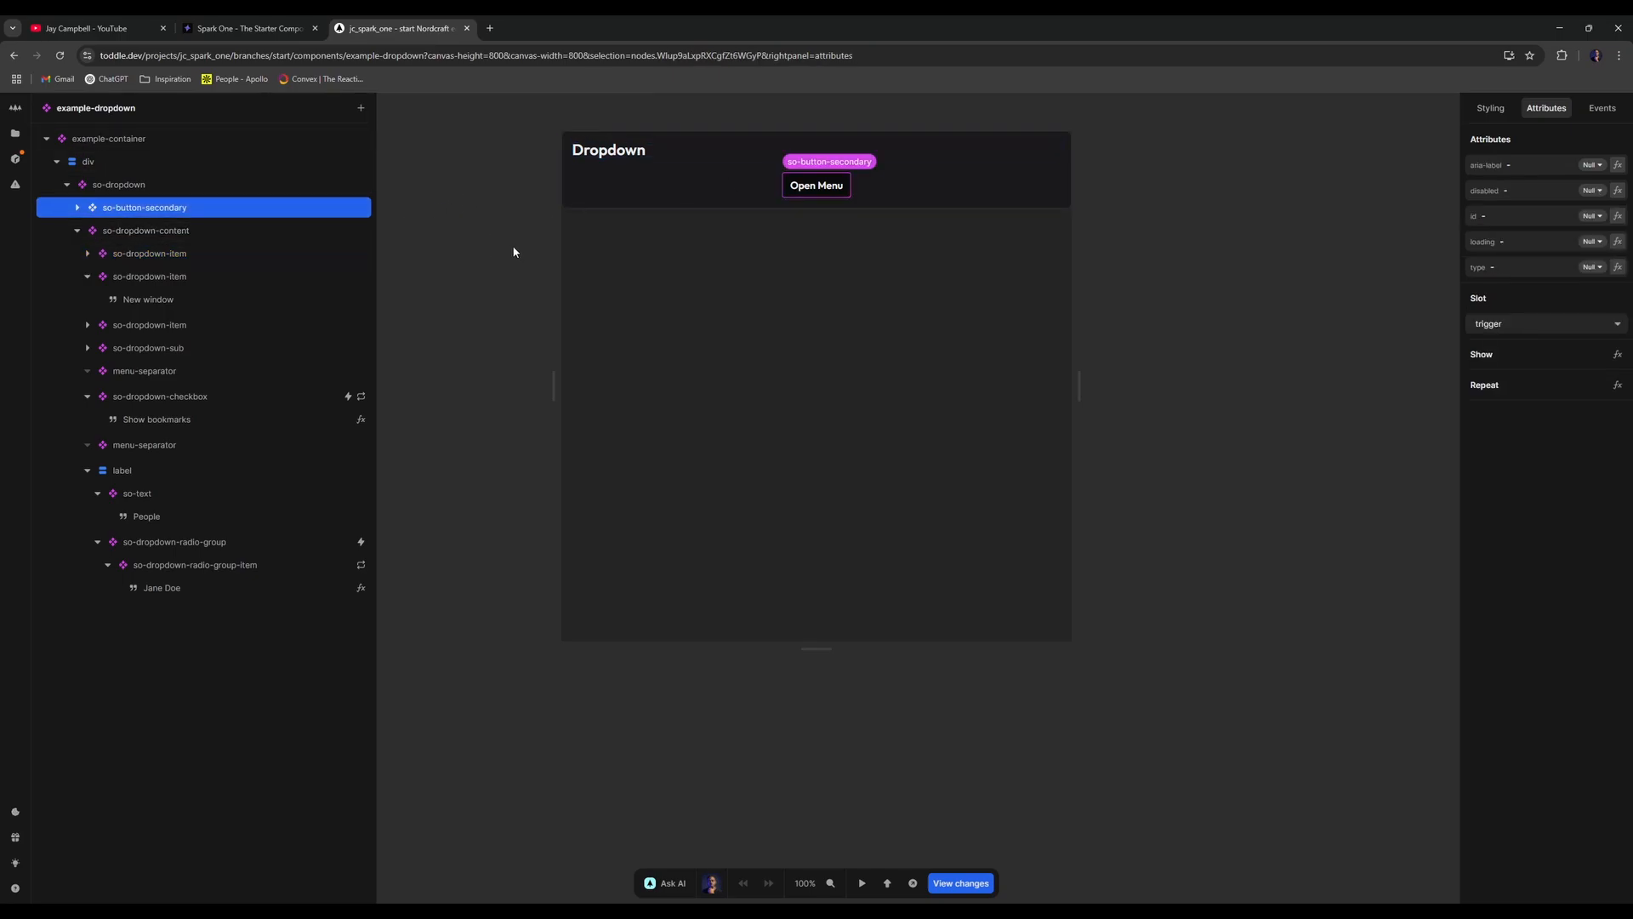
pyautogui.click(510, 246)
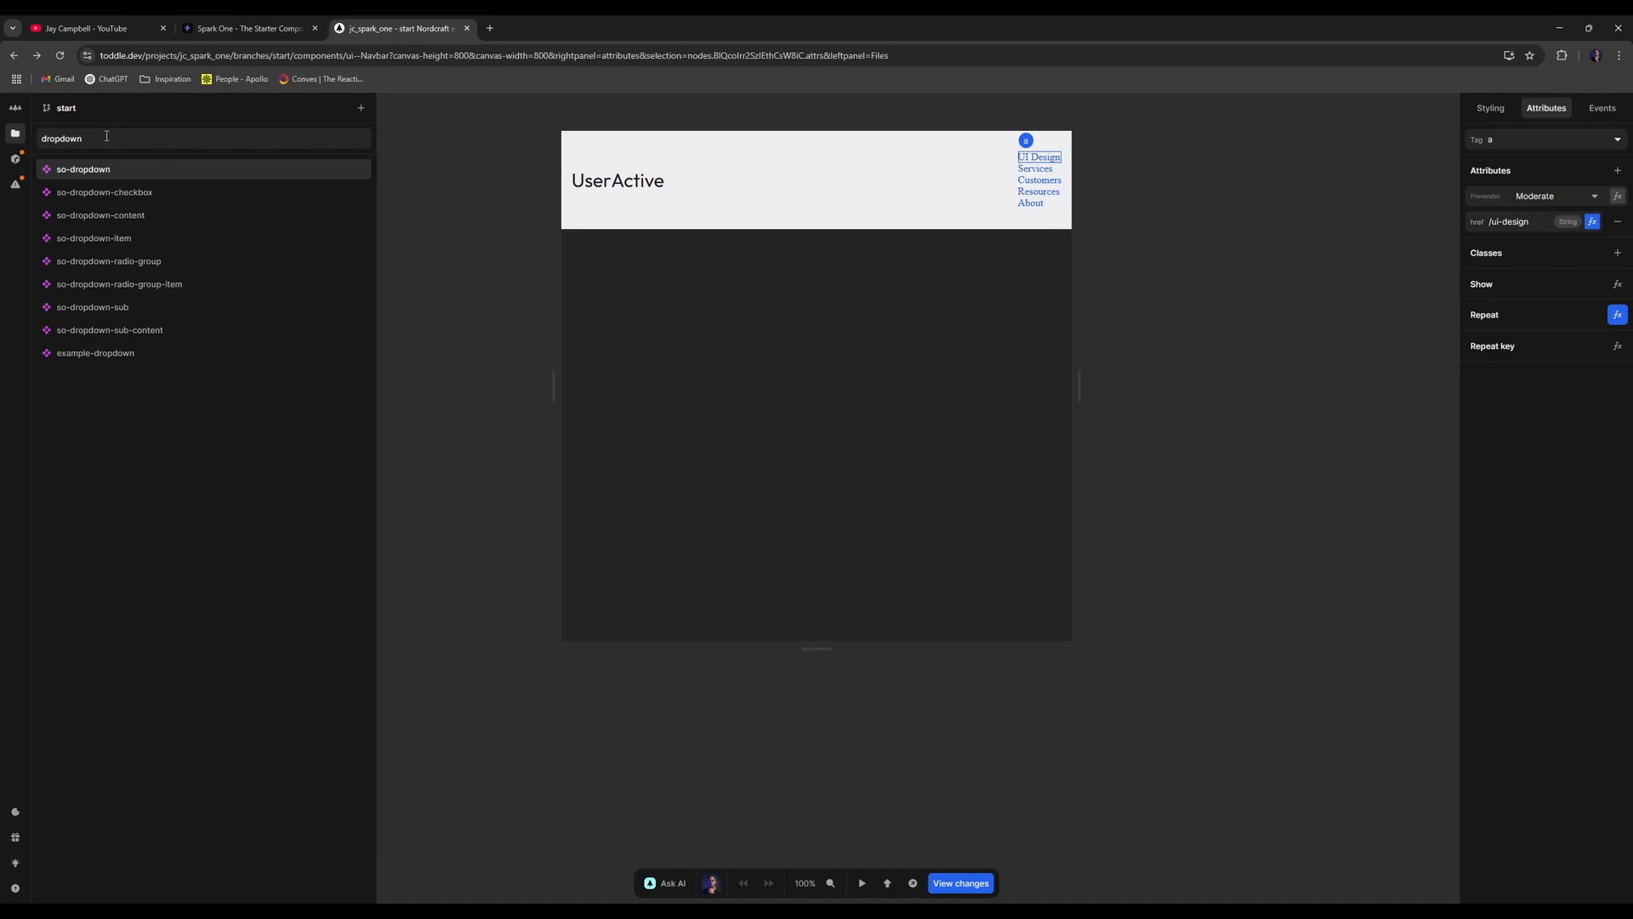
pyautogui.click(411, 194)
pyautogui.click(400, 150)
pyautogui.click(183, 284)
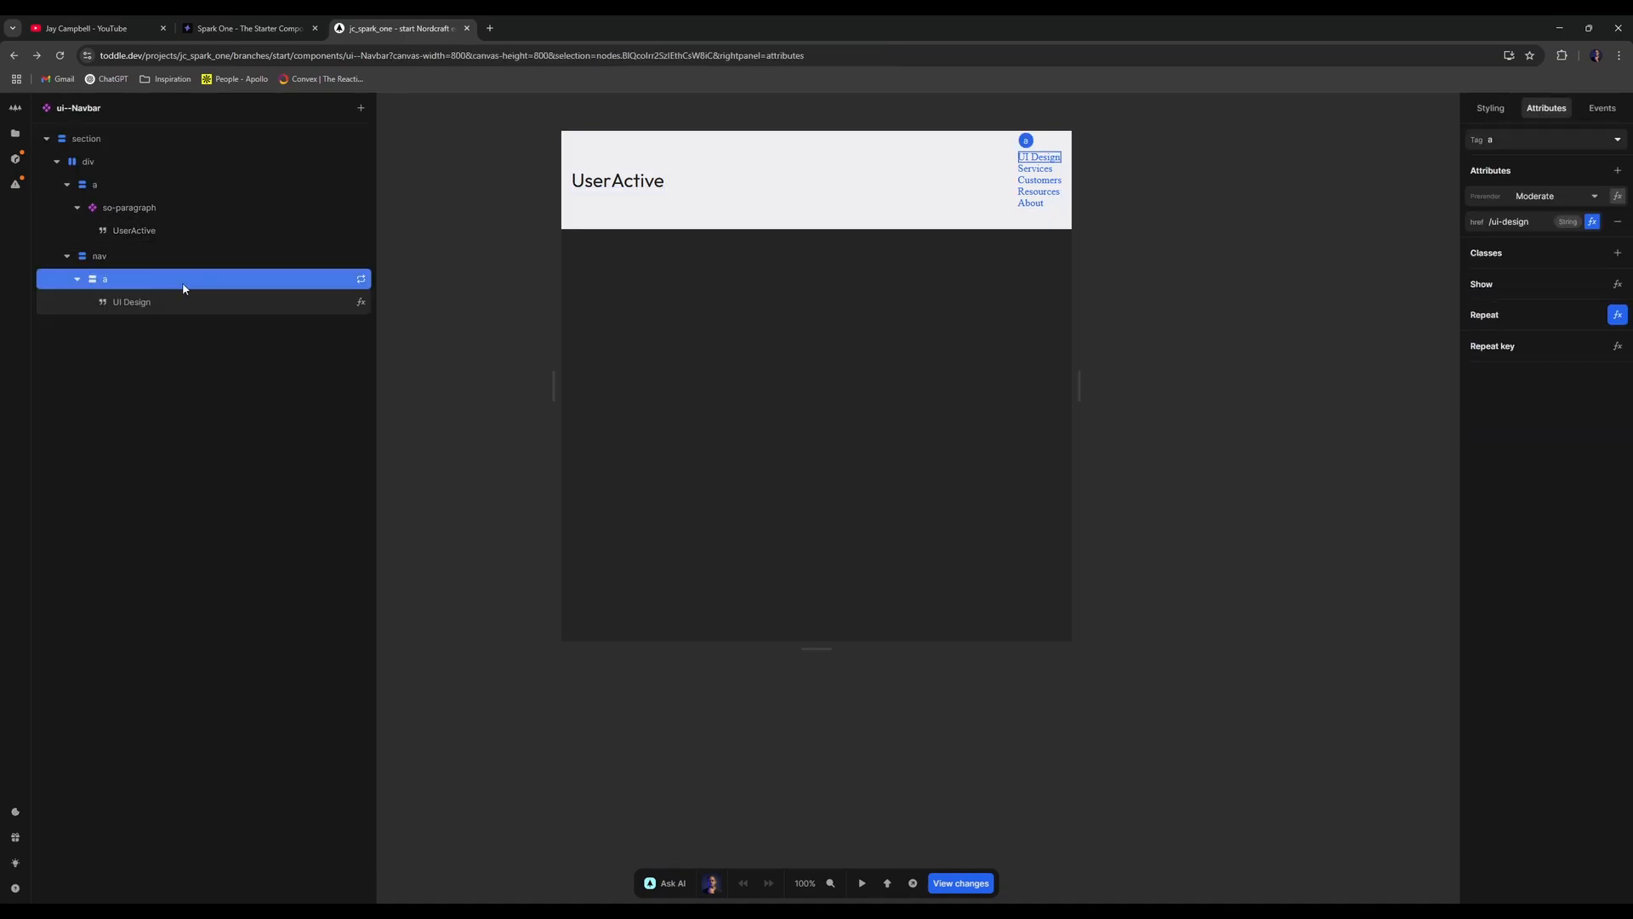
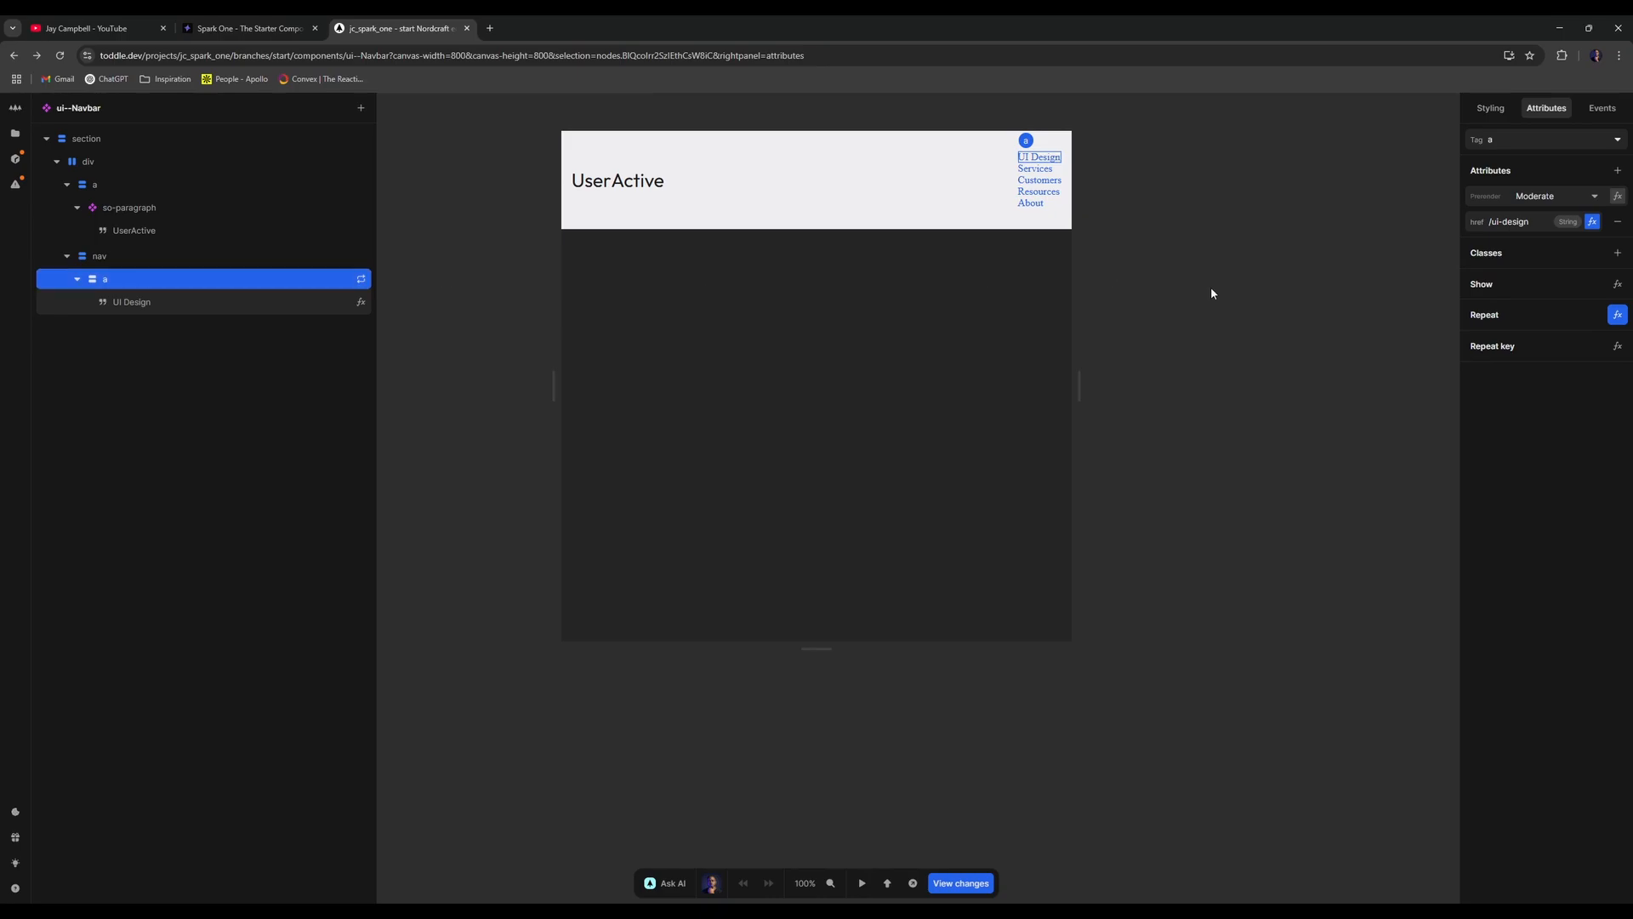
# - Delete the url keys from the UI Design and Services items in _NAV-MENU's initial value
pyautogui.press('Escape')
pyautogui.click(1538, 166)
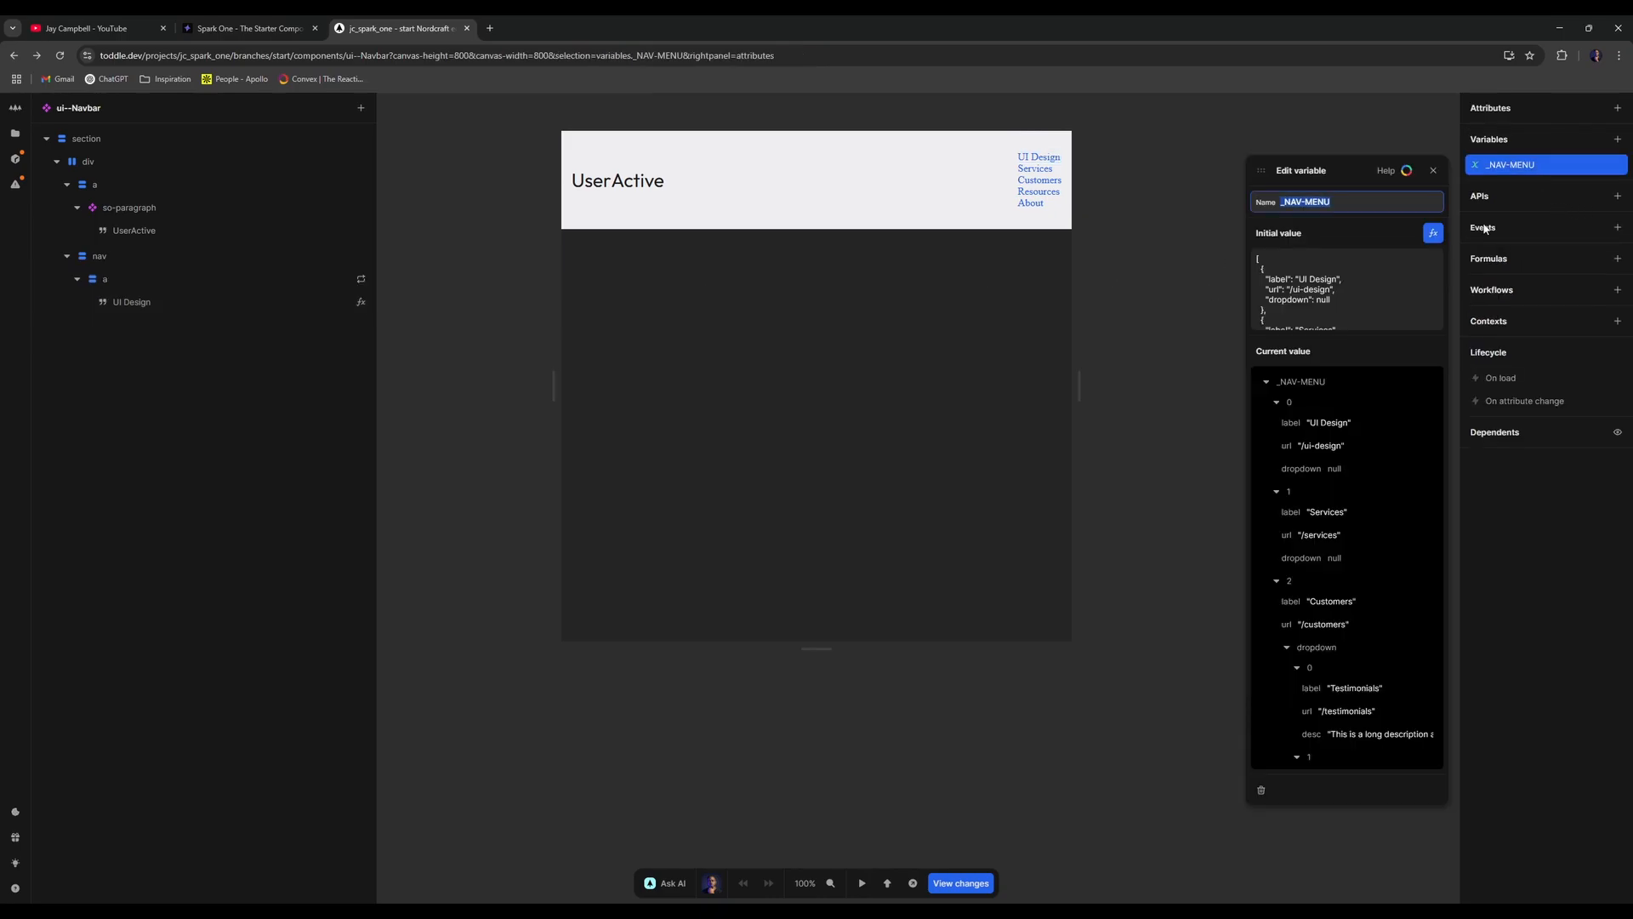
pyautogui.click(1434, 233)
pyautogui.scroll(-1, 854, 577)
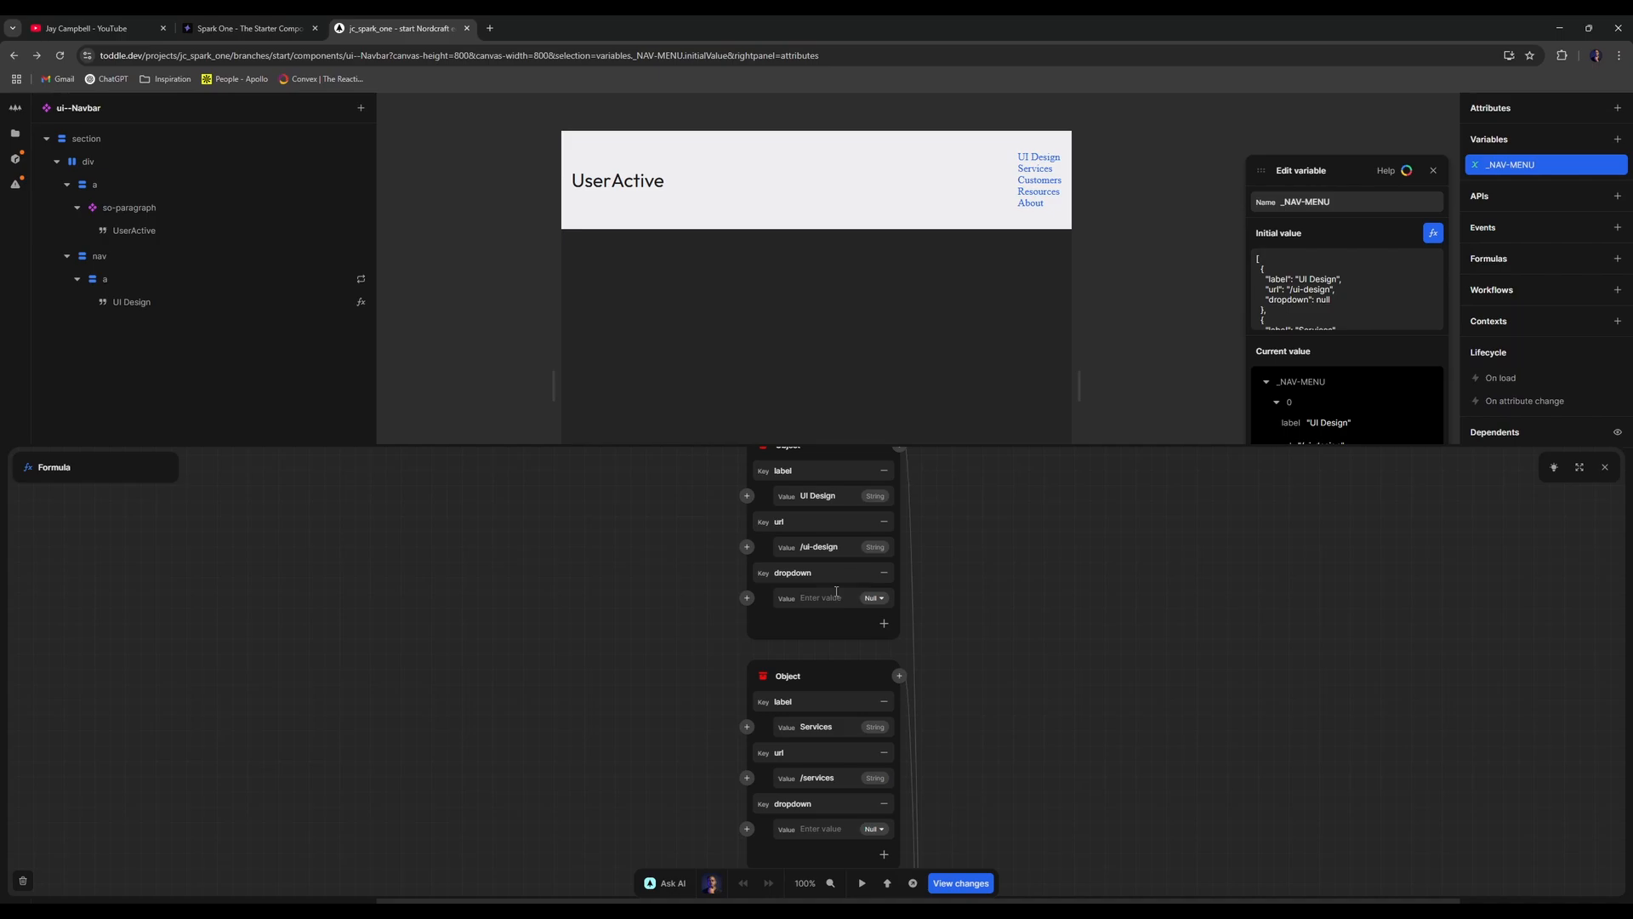
pyautogui.scroll(1, 769, 533)
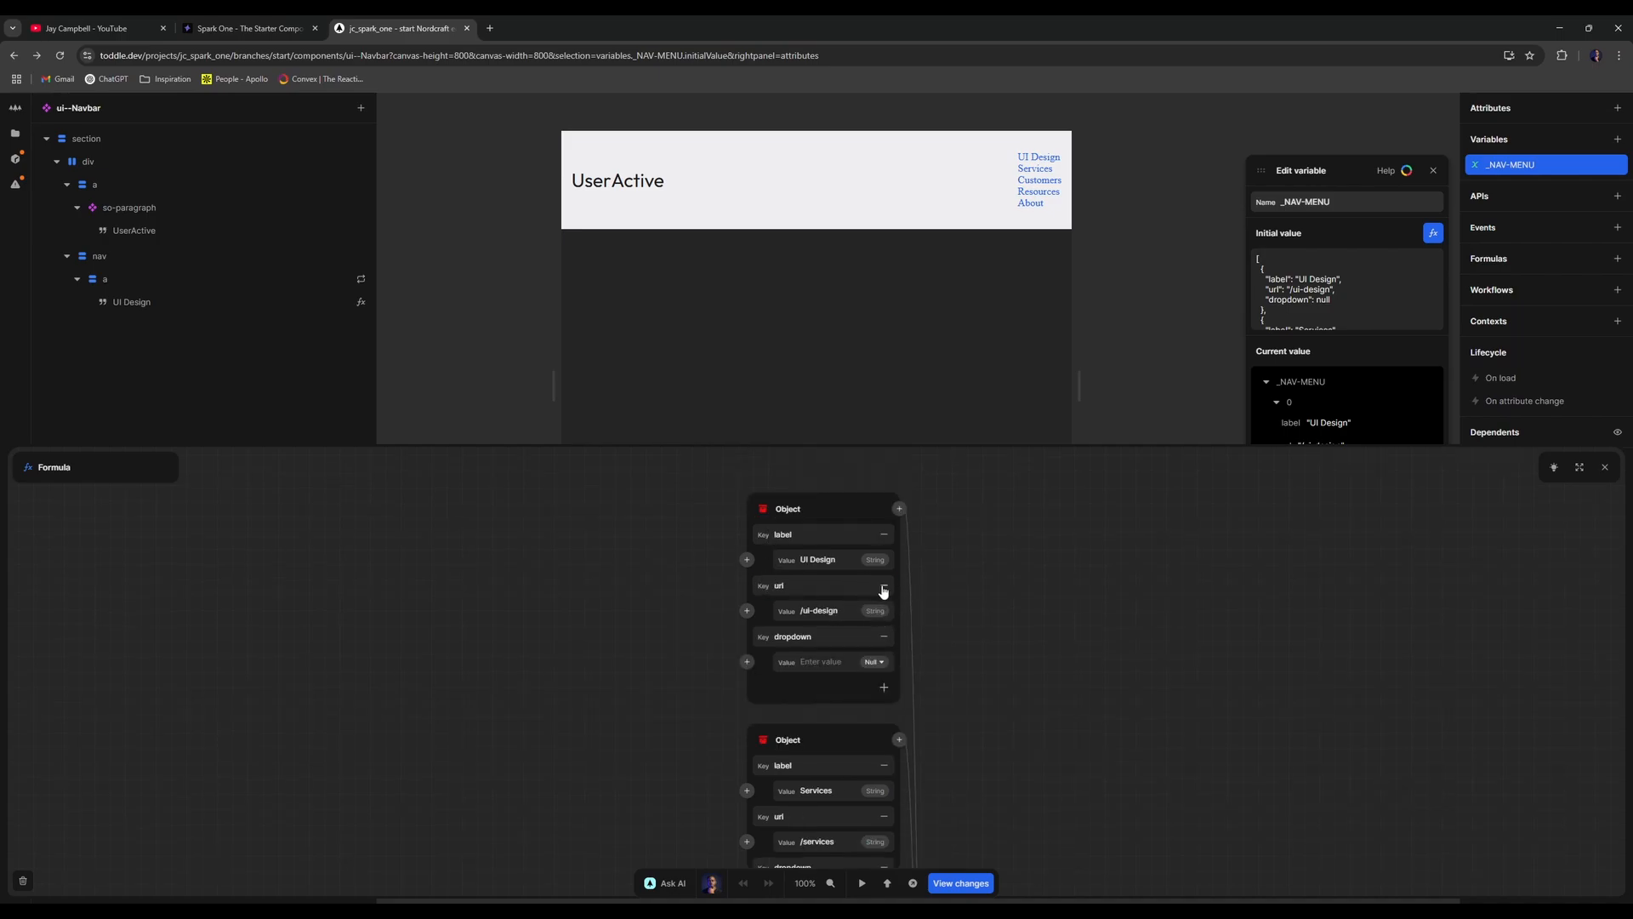
pyautogui.click(884, 591)
pyautogui.scroll(-2, 952, 594)
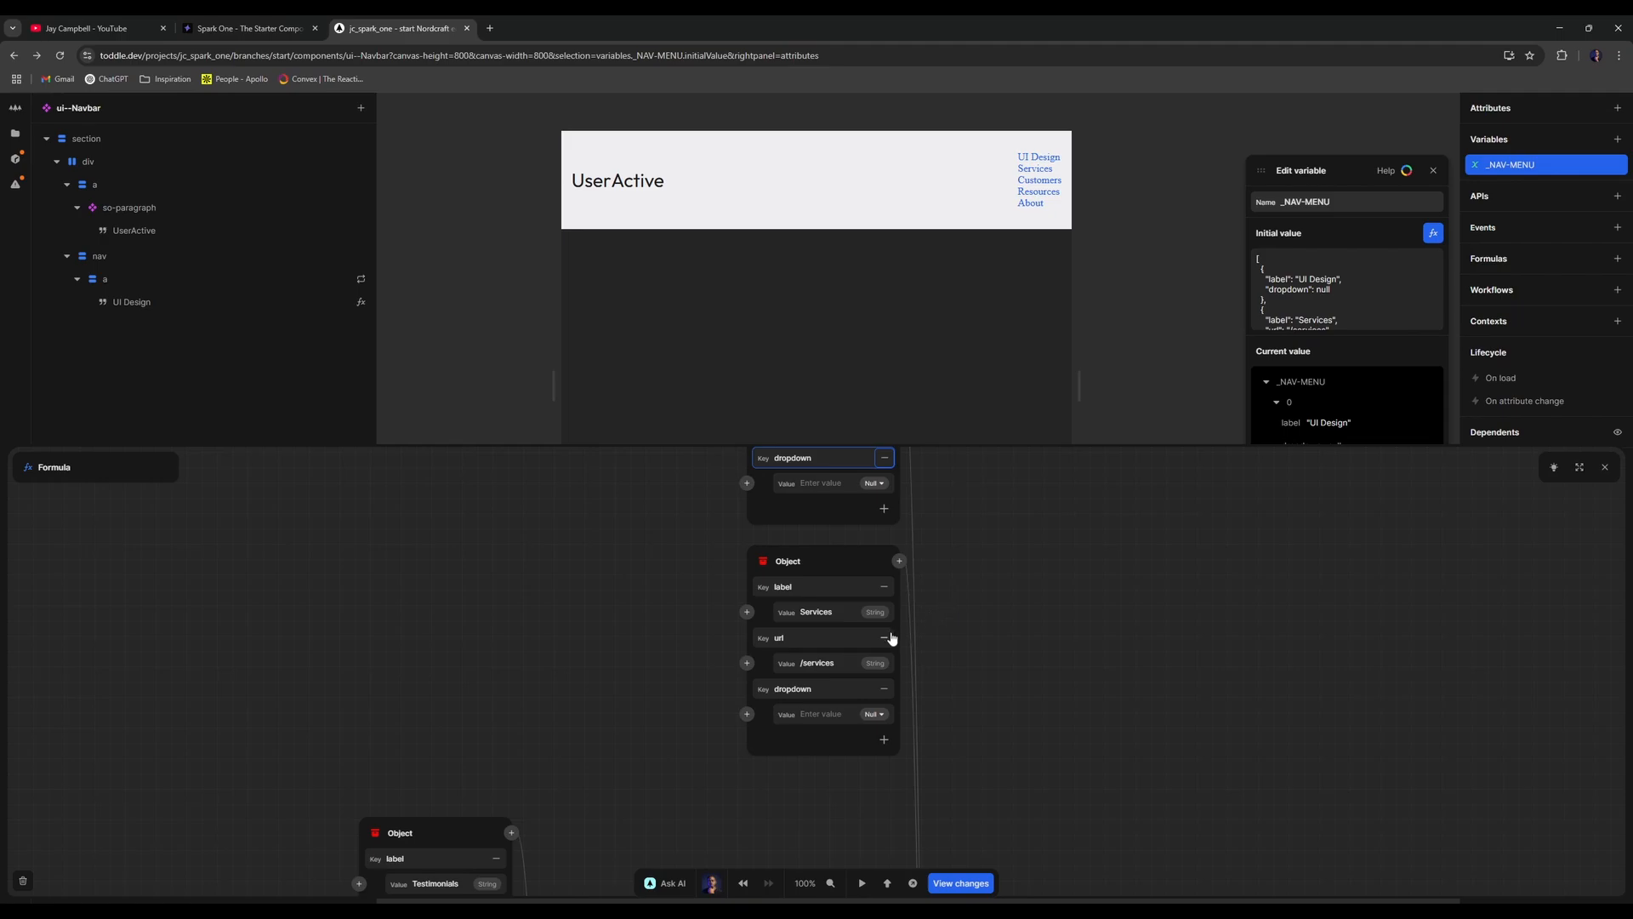
pyautogui.click(885, 638)
pyautogui.scroll(-8, 999, 607)
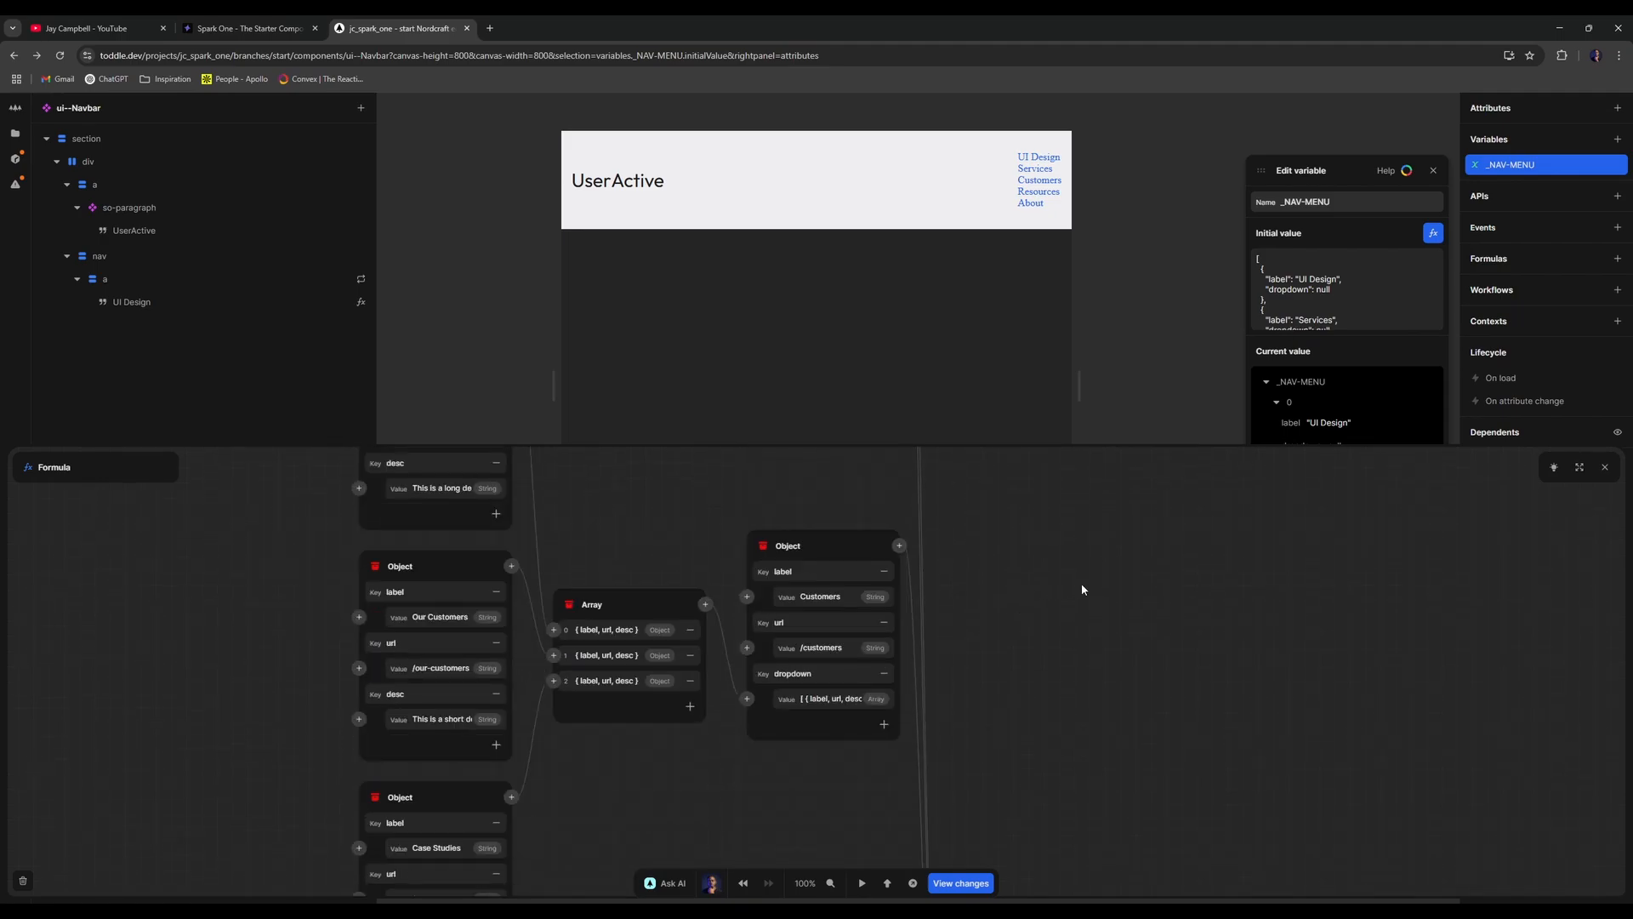
pyautogui.click(1605, 467)
# - Wrap the nav link in an so-dropdown element
pyautogui.click(1434, 170)
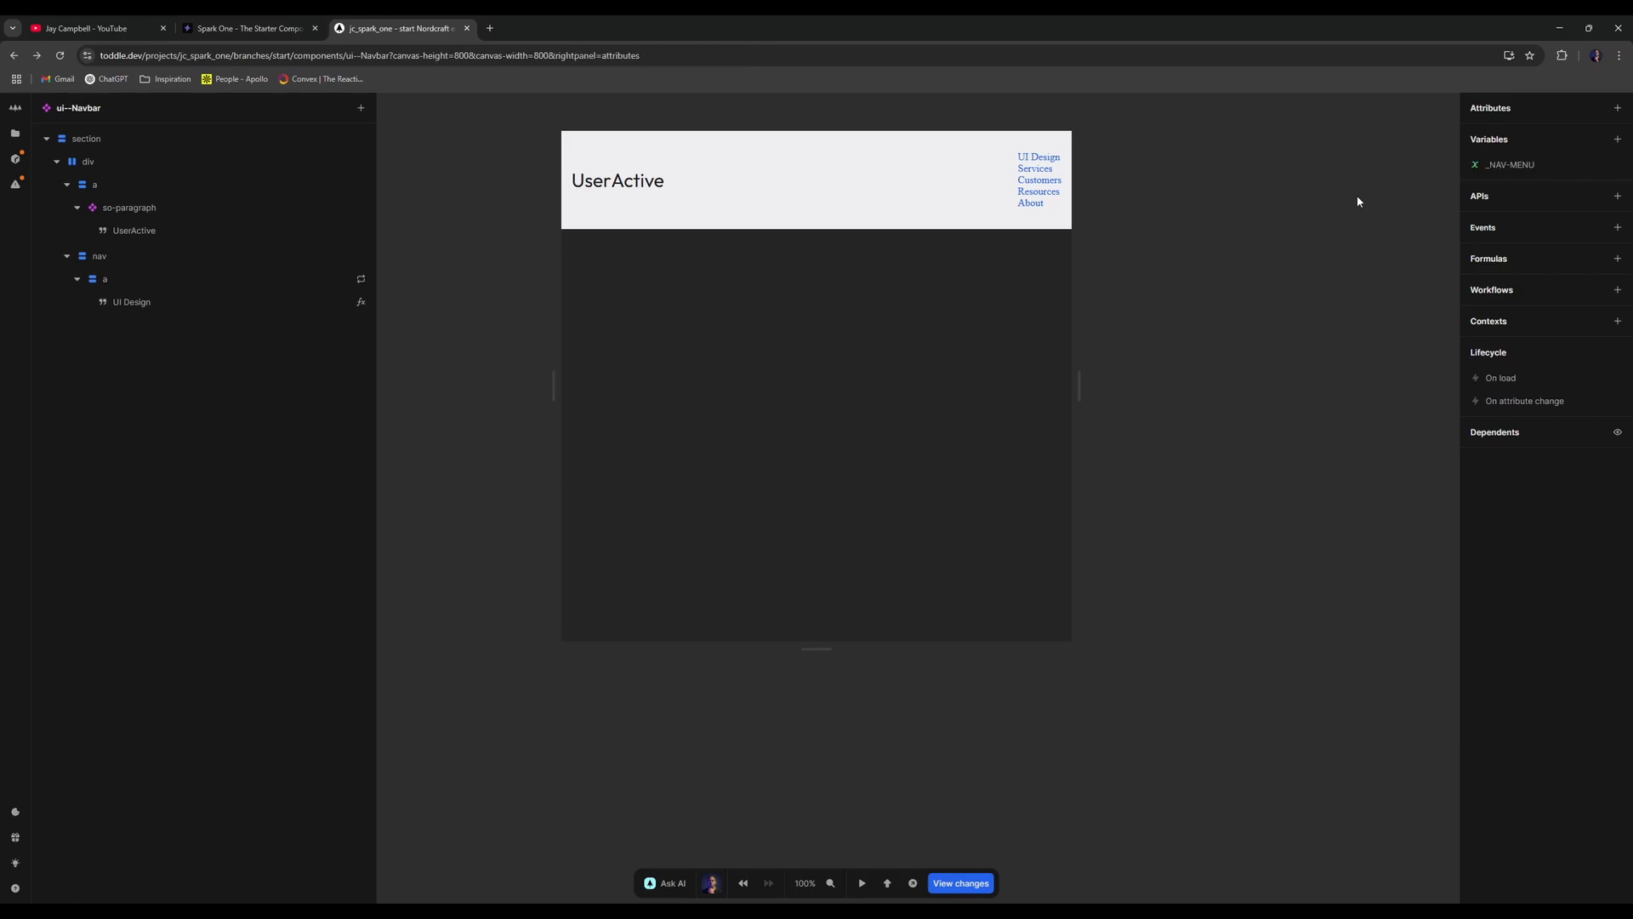
pyautogui.click(78, 207)
pyautogui.click(85, 255)
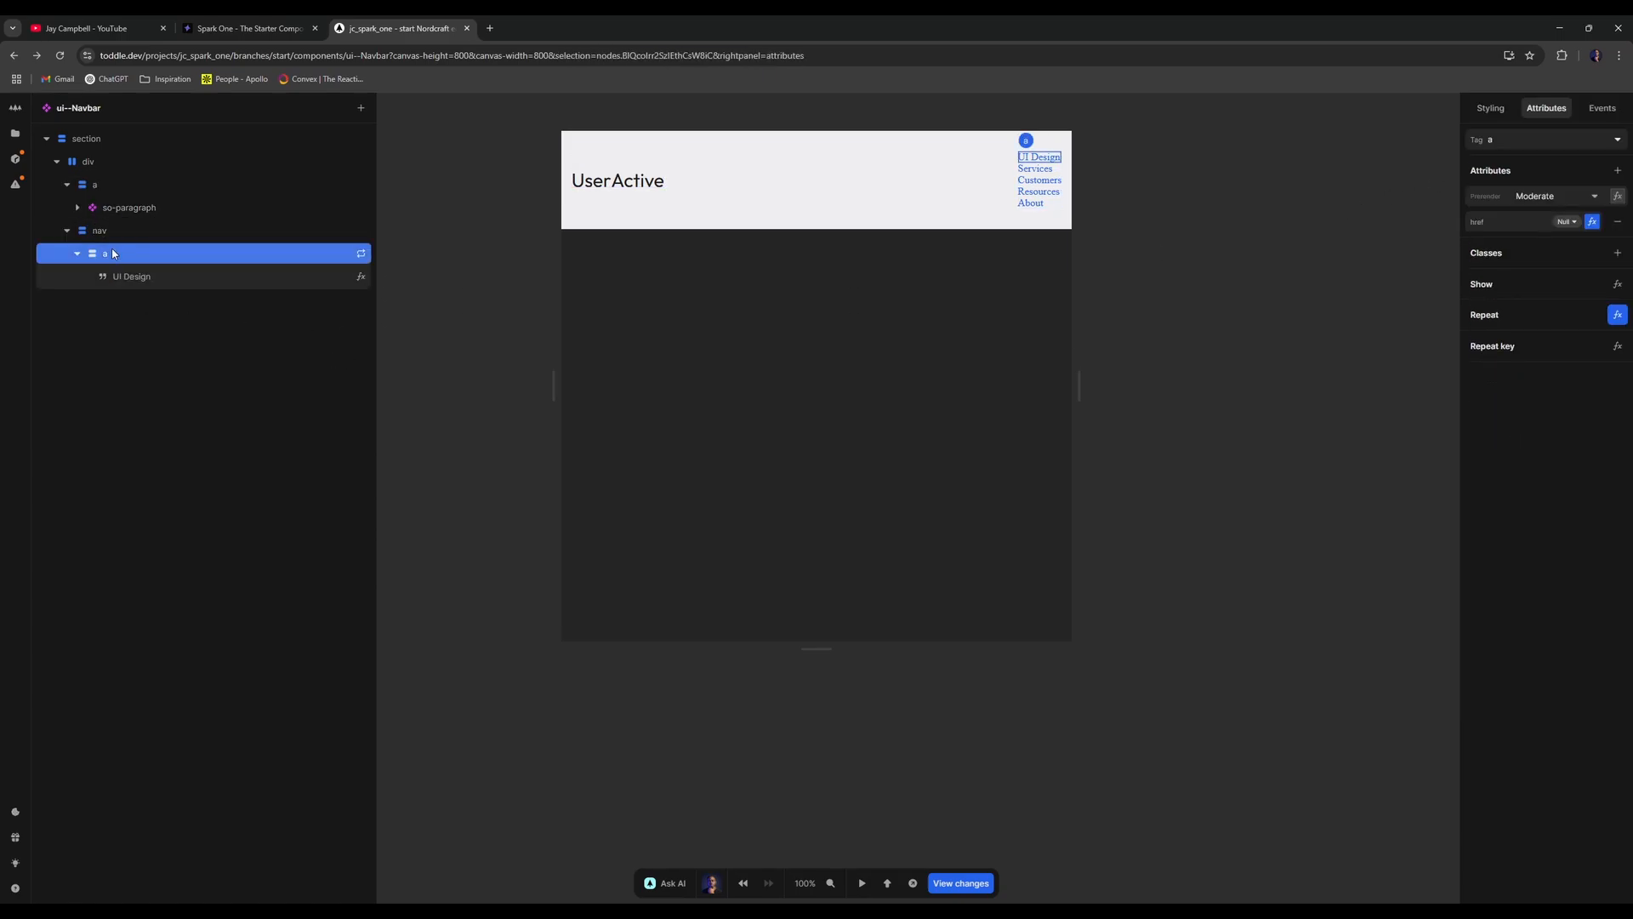
pyautogui.click(78, 255)
pyautogui.rightClick(126, 256)
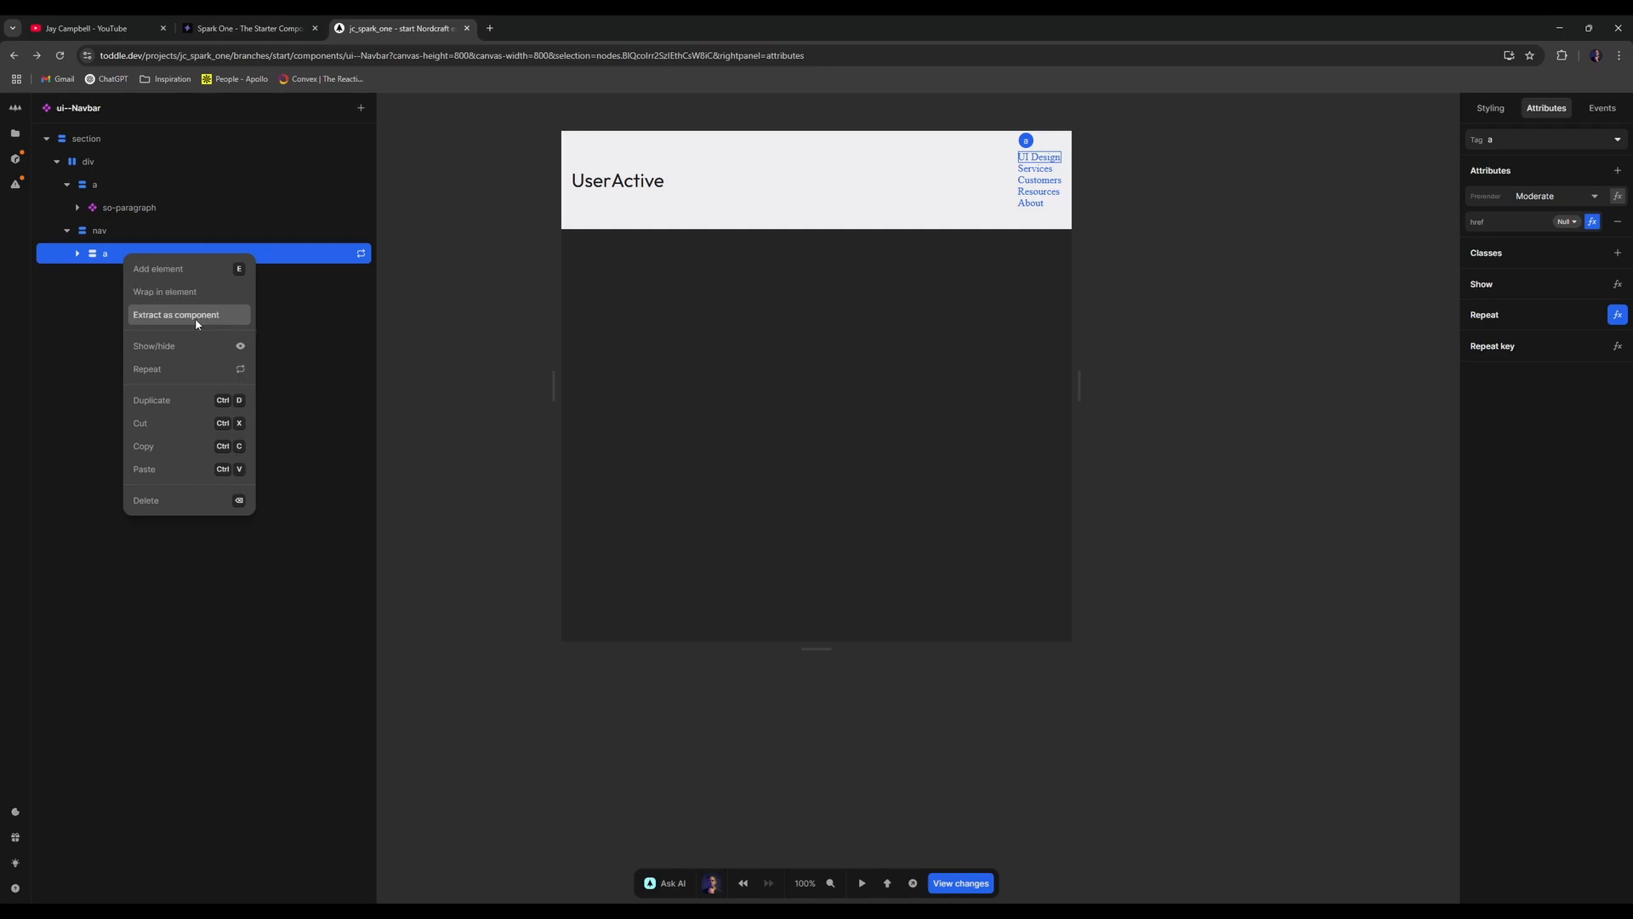
pyautogui.click(186, 298)
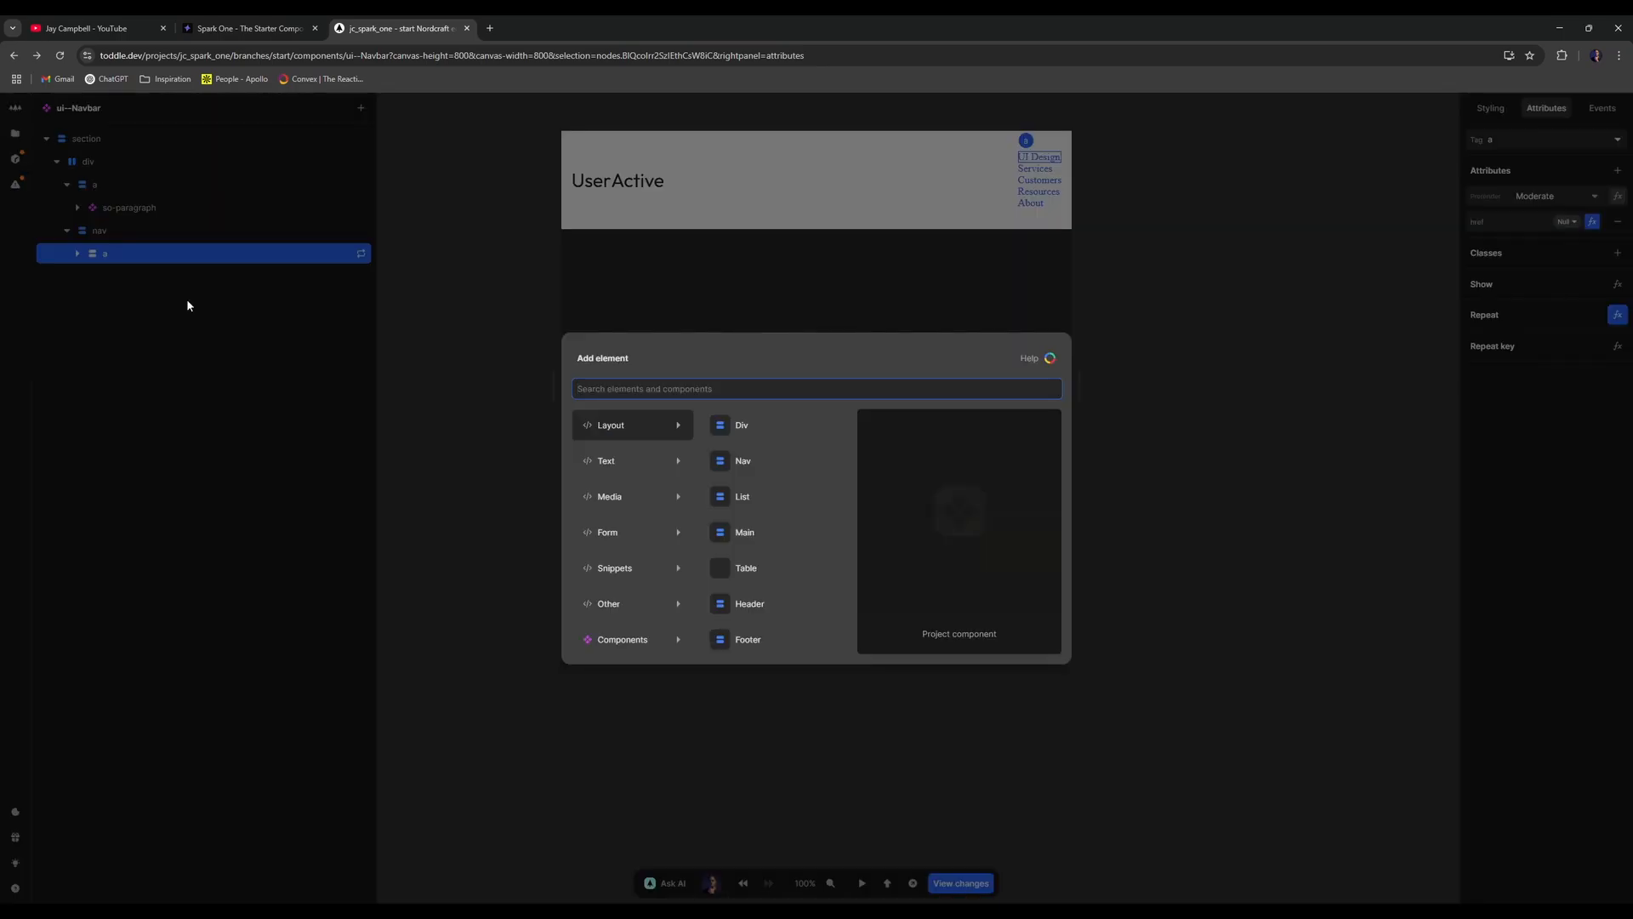
pyautogui.write('dropdo')
pyautogui.press('Return')
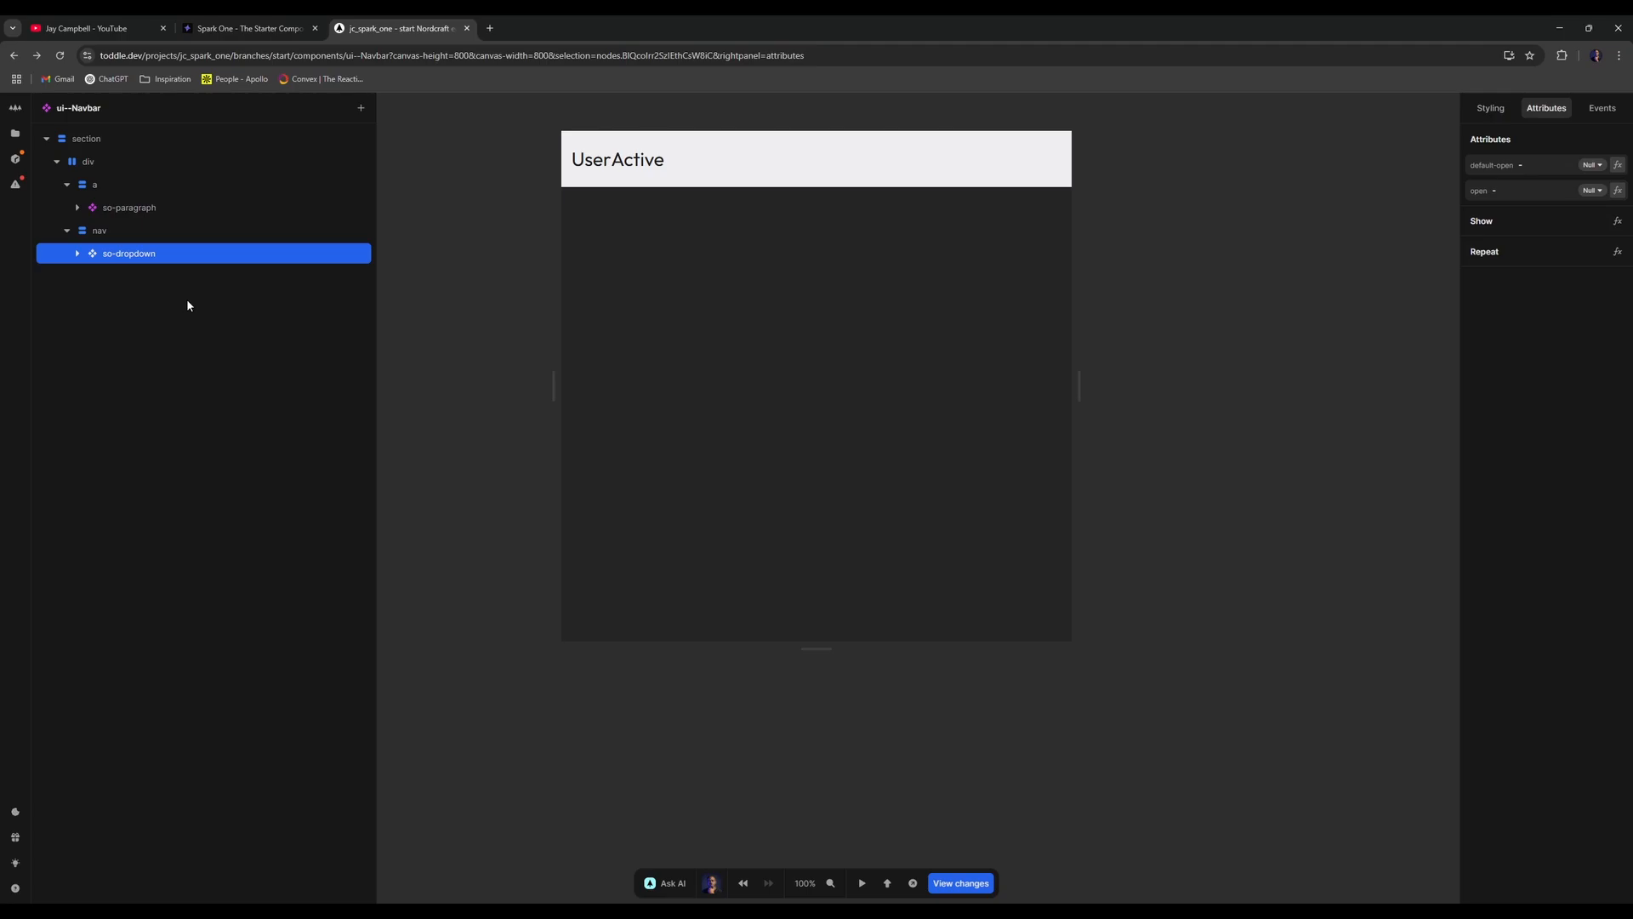
# - Make so-dropdown repeat over the _NAV-MENU items
pyautogui.click(78, 254)
pyautogui.rightClick(211, 254)
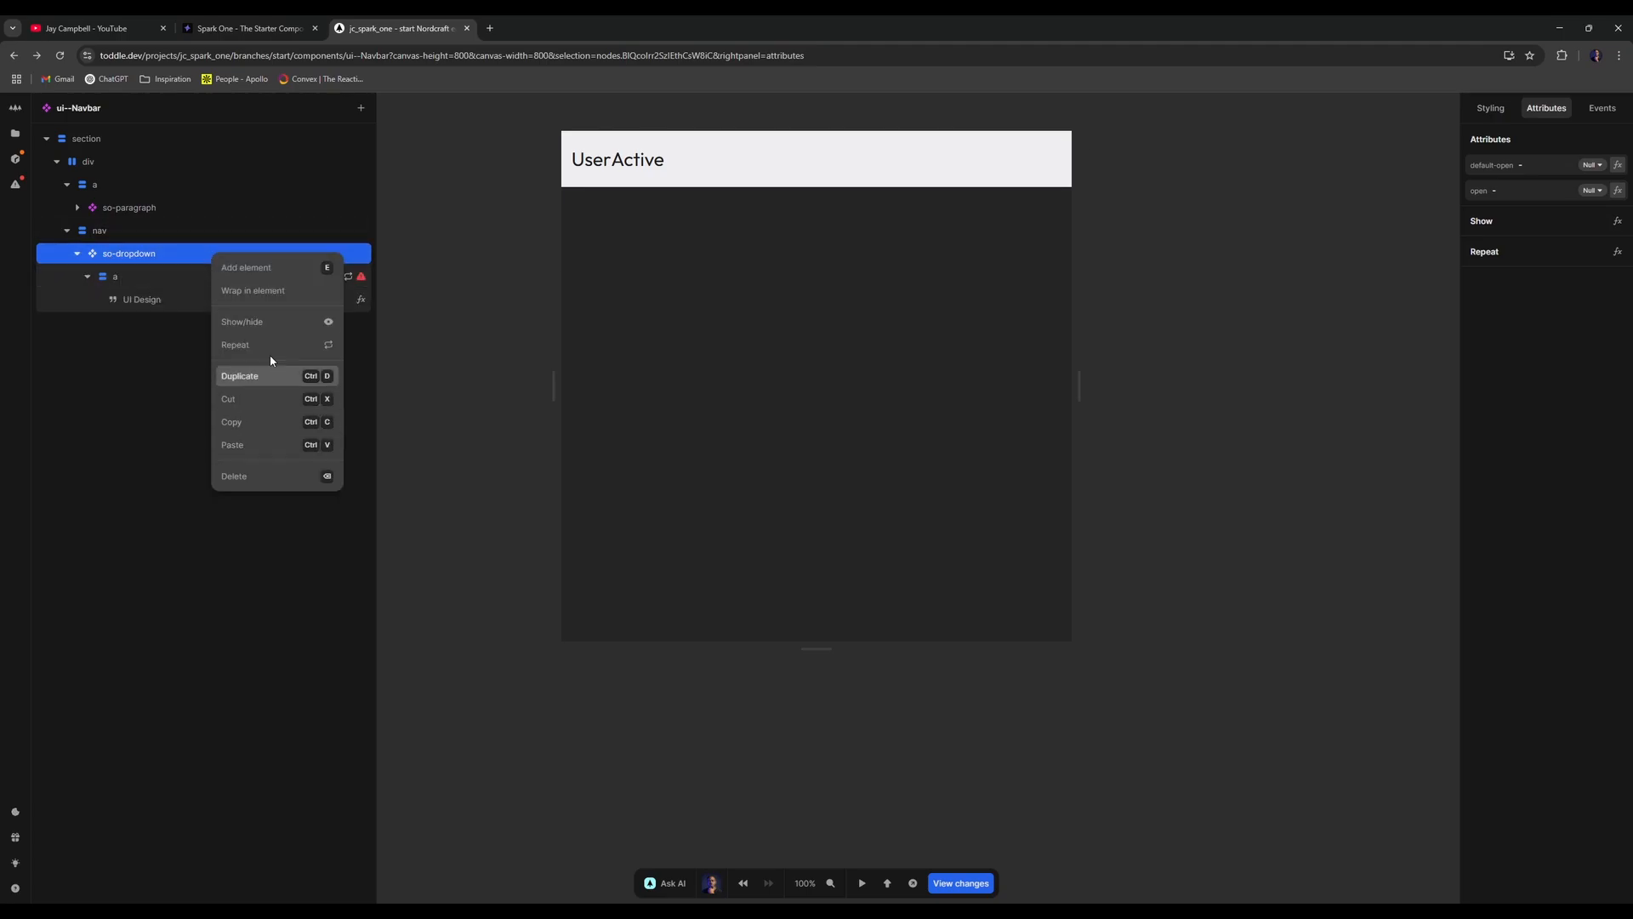
pyautogui.click(268, 347)
pyautogui.click(703, 577)
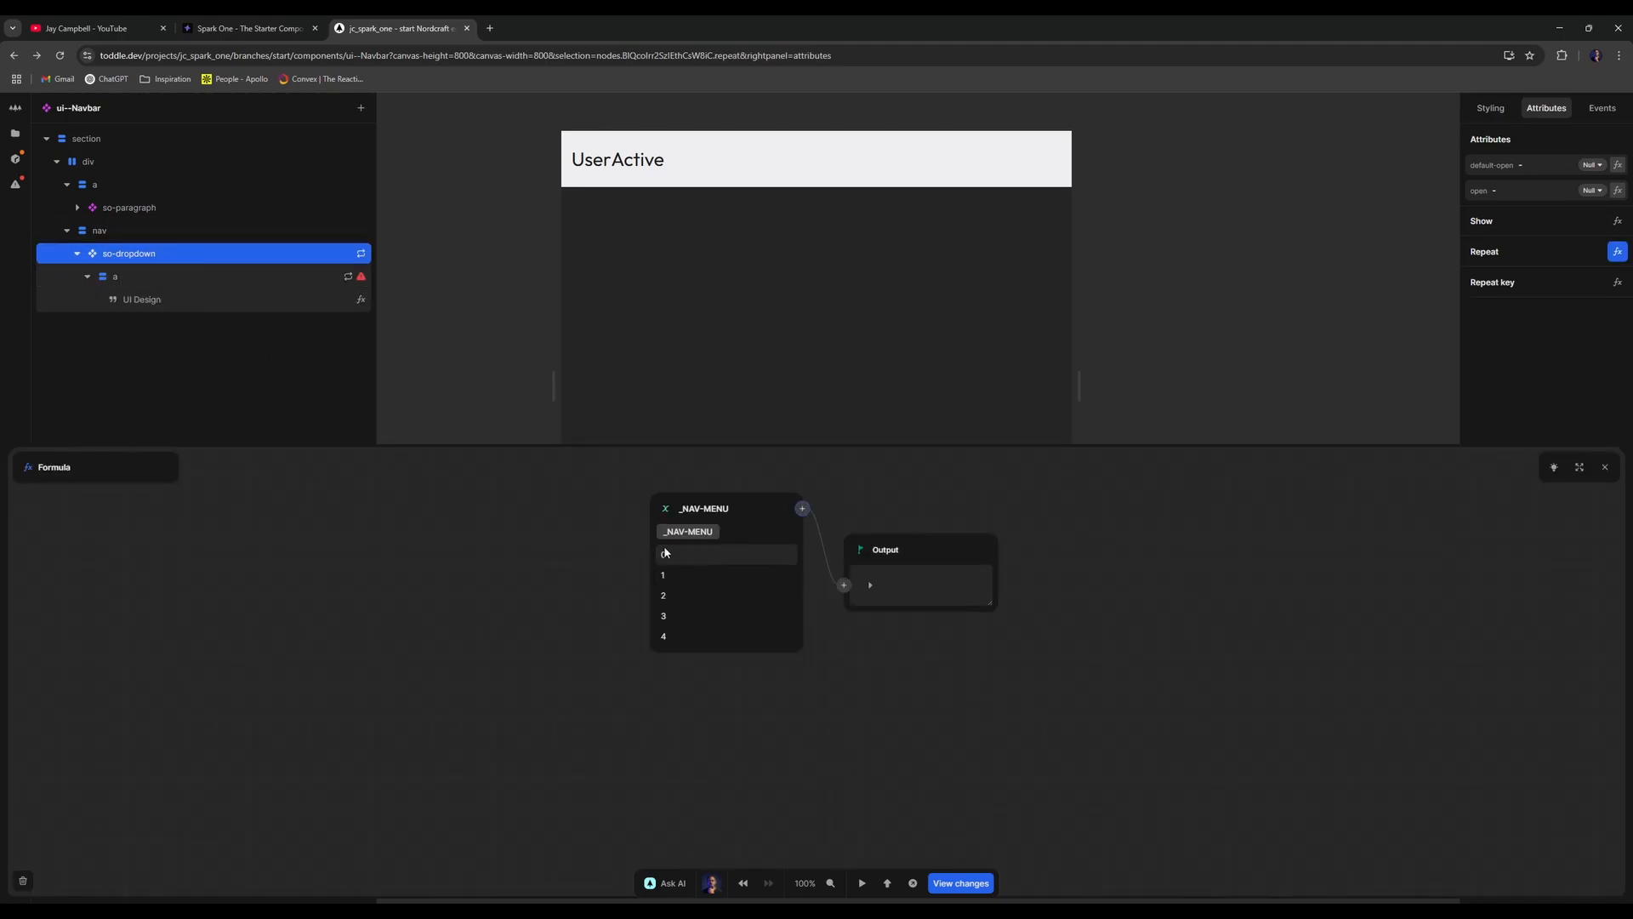
pyautogui.click(1605, 467)
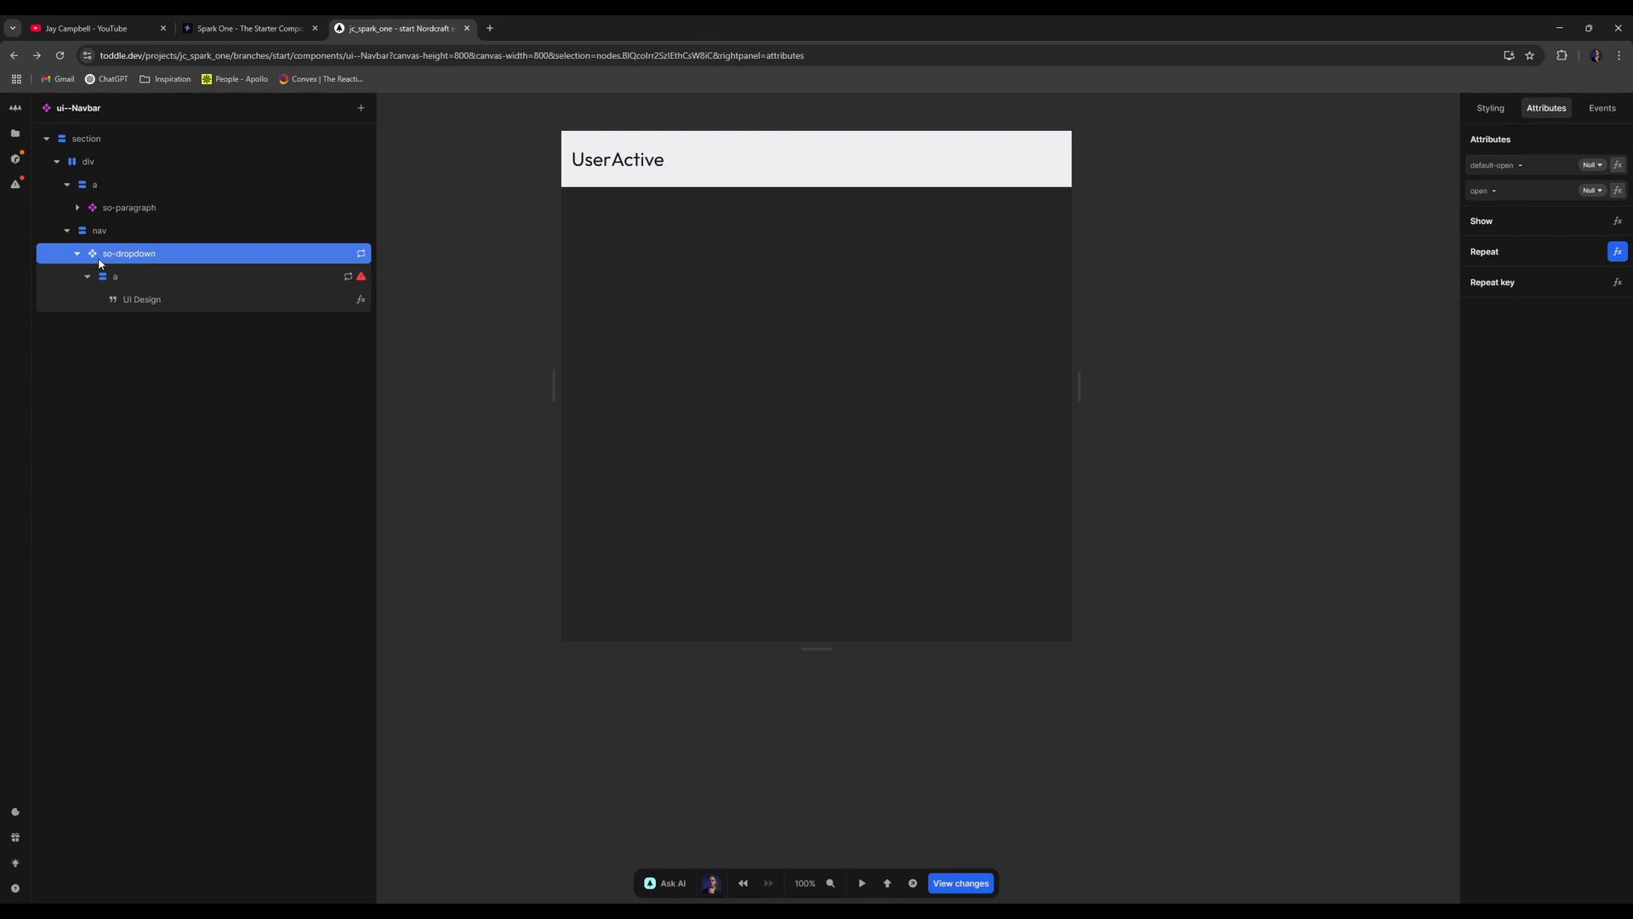
# - Delete the inner link's own repeat formula so it no longer repeats
pyautogui.click(97, 282)
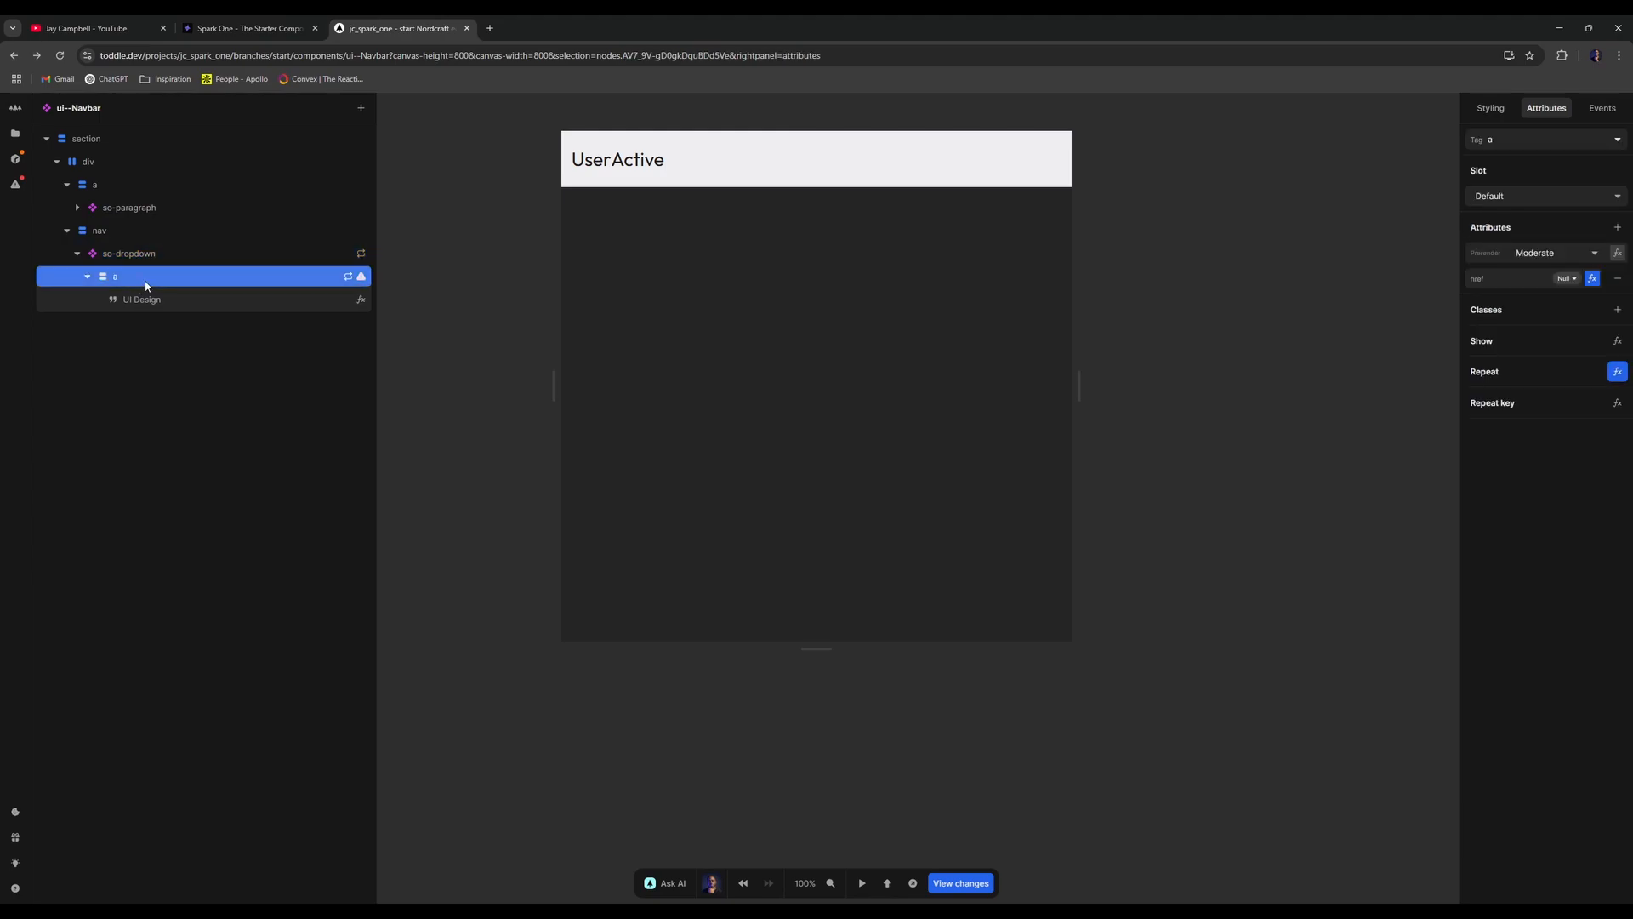
pyautogui.click(91, 278)
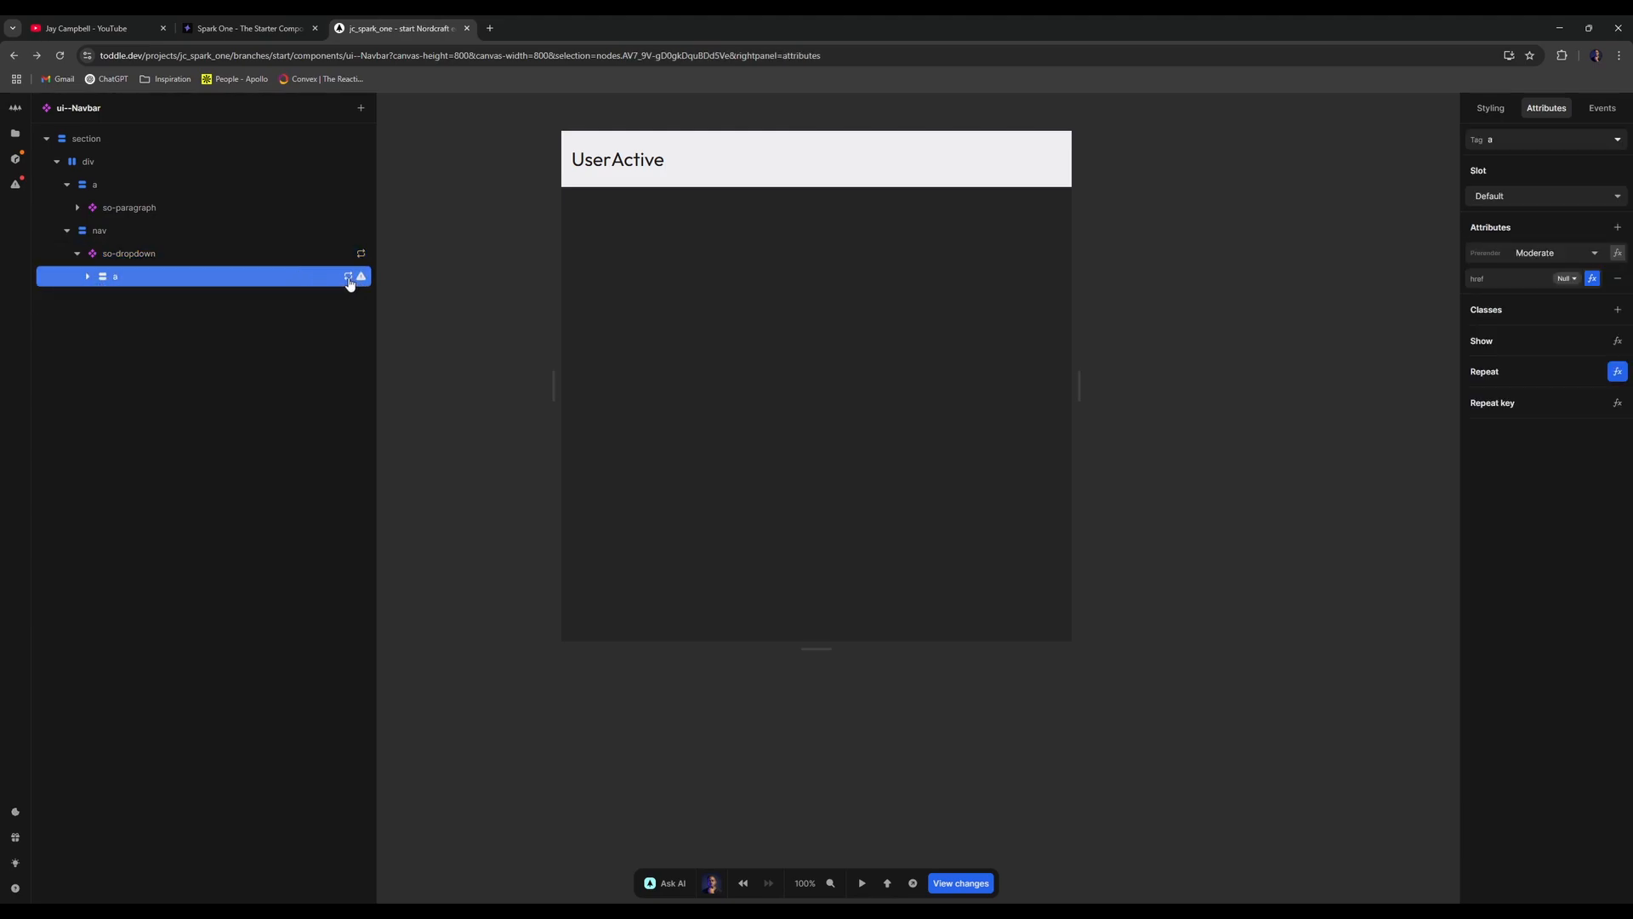
pyautogui.click(88, 277)
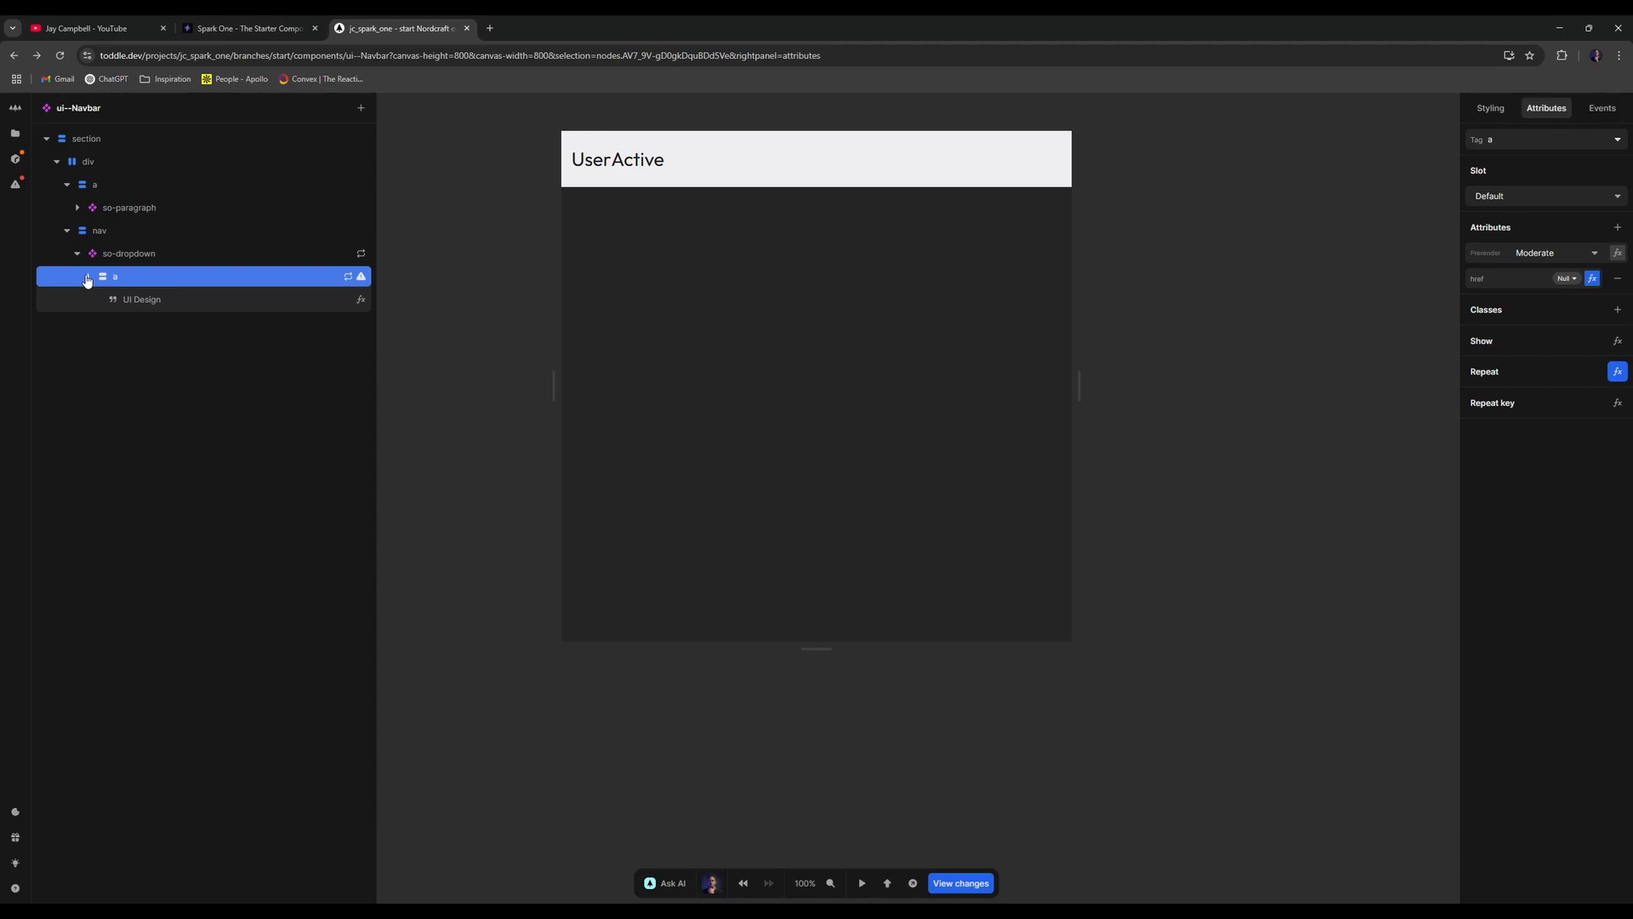
pyautogui.click(348, 276)
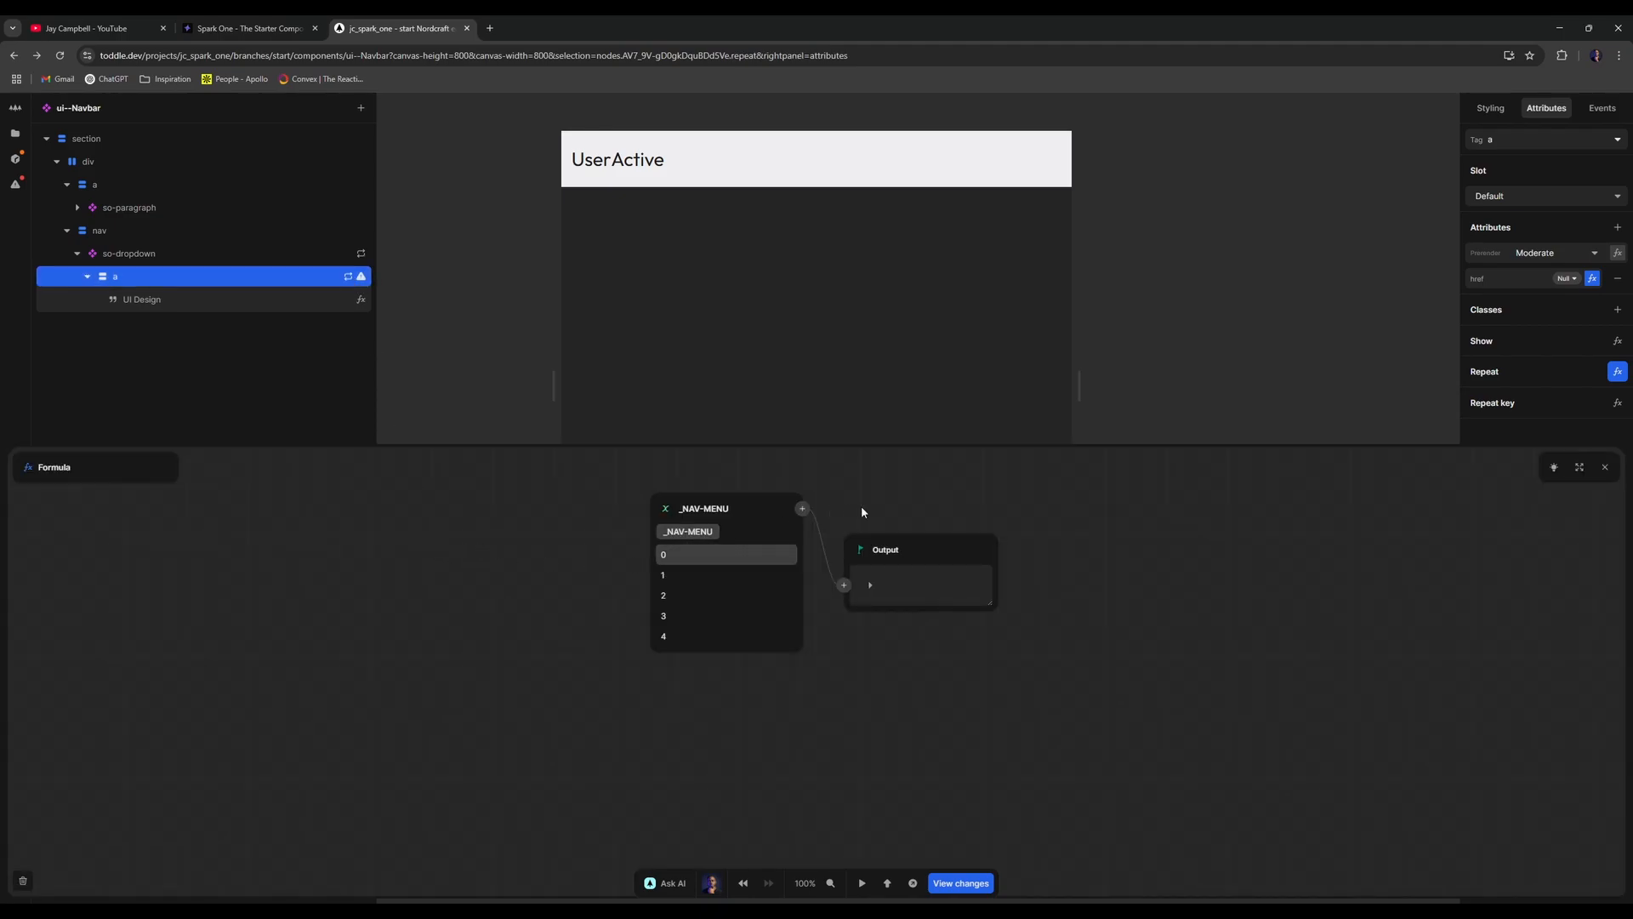
pyautogui.click(1606, 467)
pyautogui.click(348, 277)
pyautogui.click(23, 880)
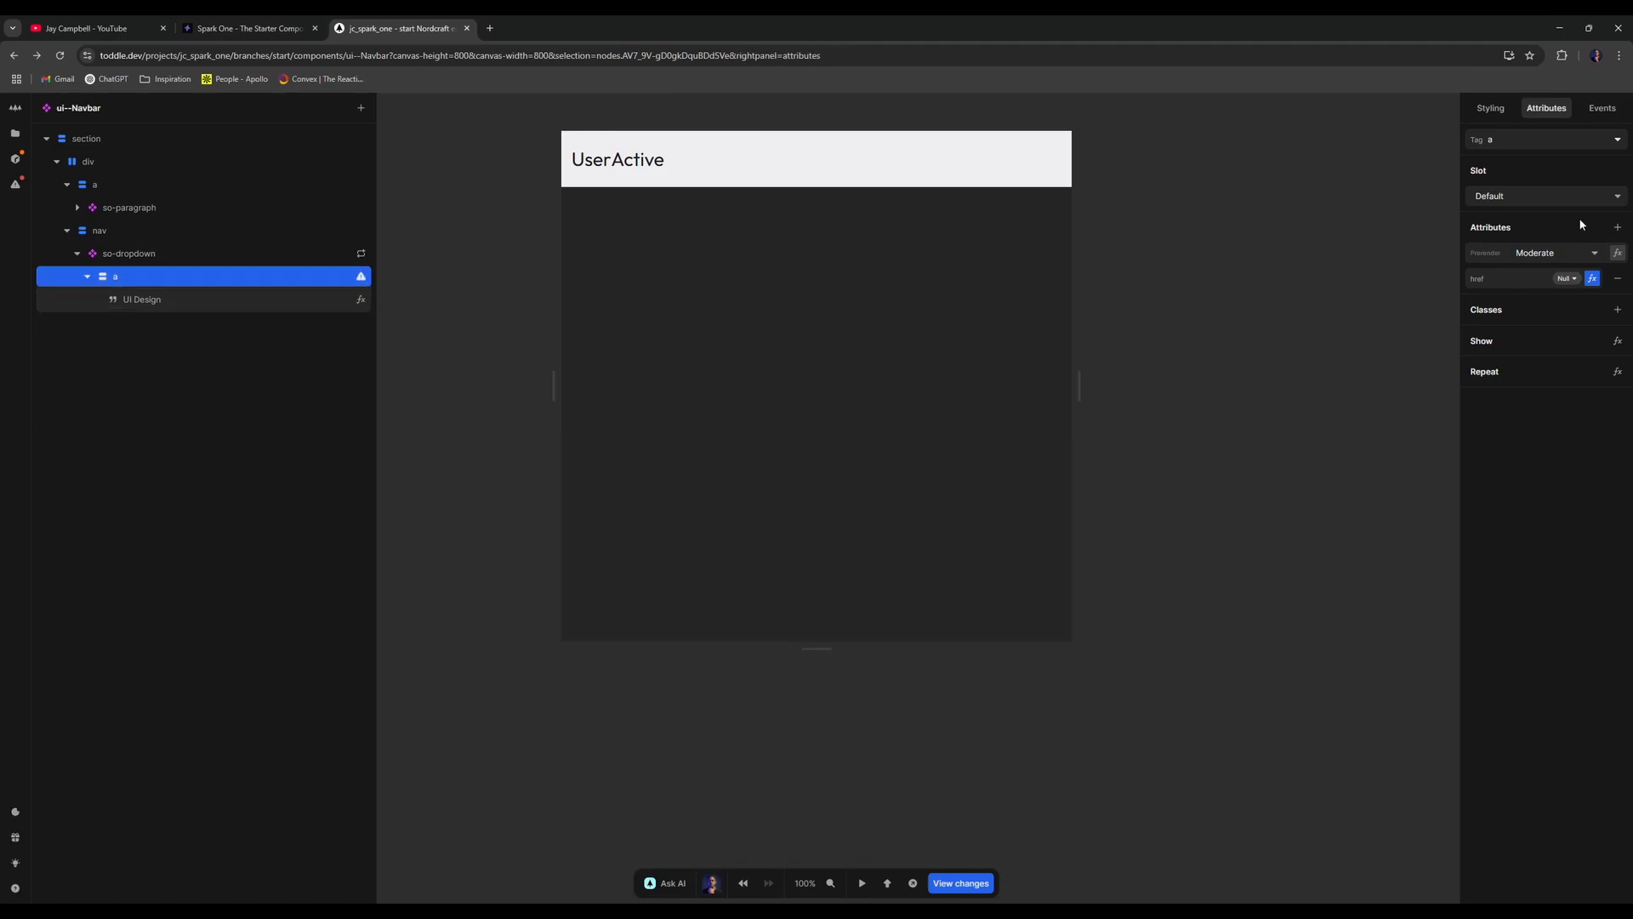
# - Delete the link's href formula and place the link in the dropdown's trigger slot
pyautogui.click(1593, 278)
pyautogui.click(23, 881)
pyautogui.click(334, 308)
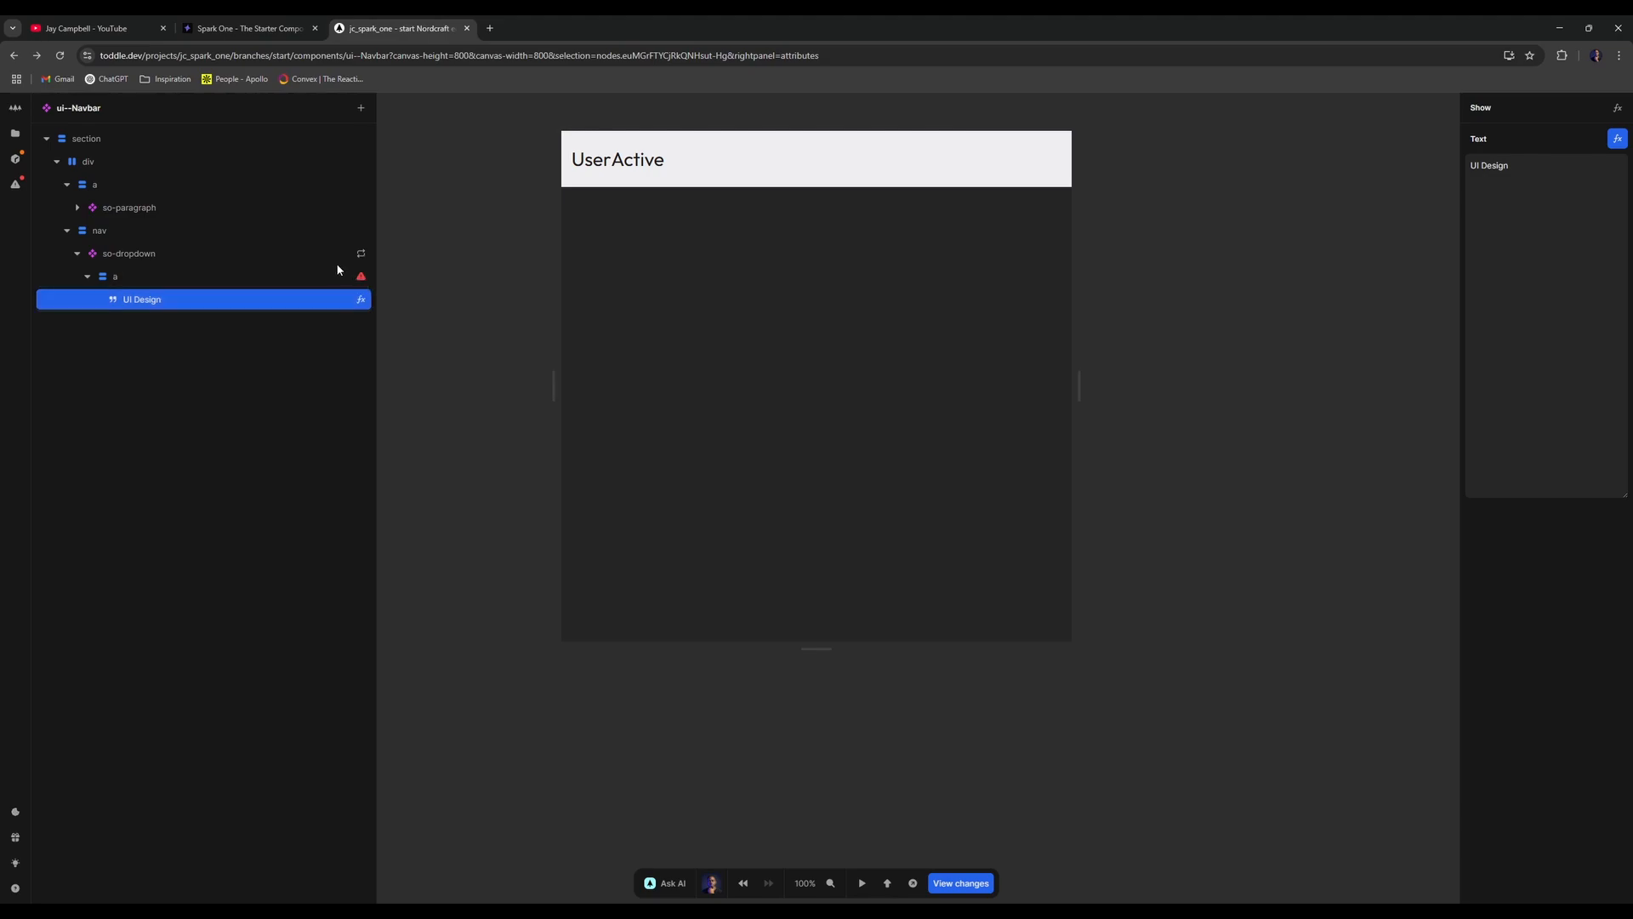
pyautogui.click(332, 276)
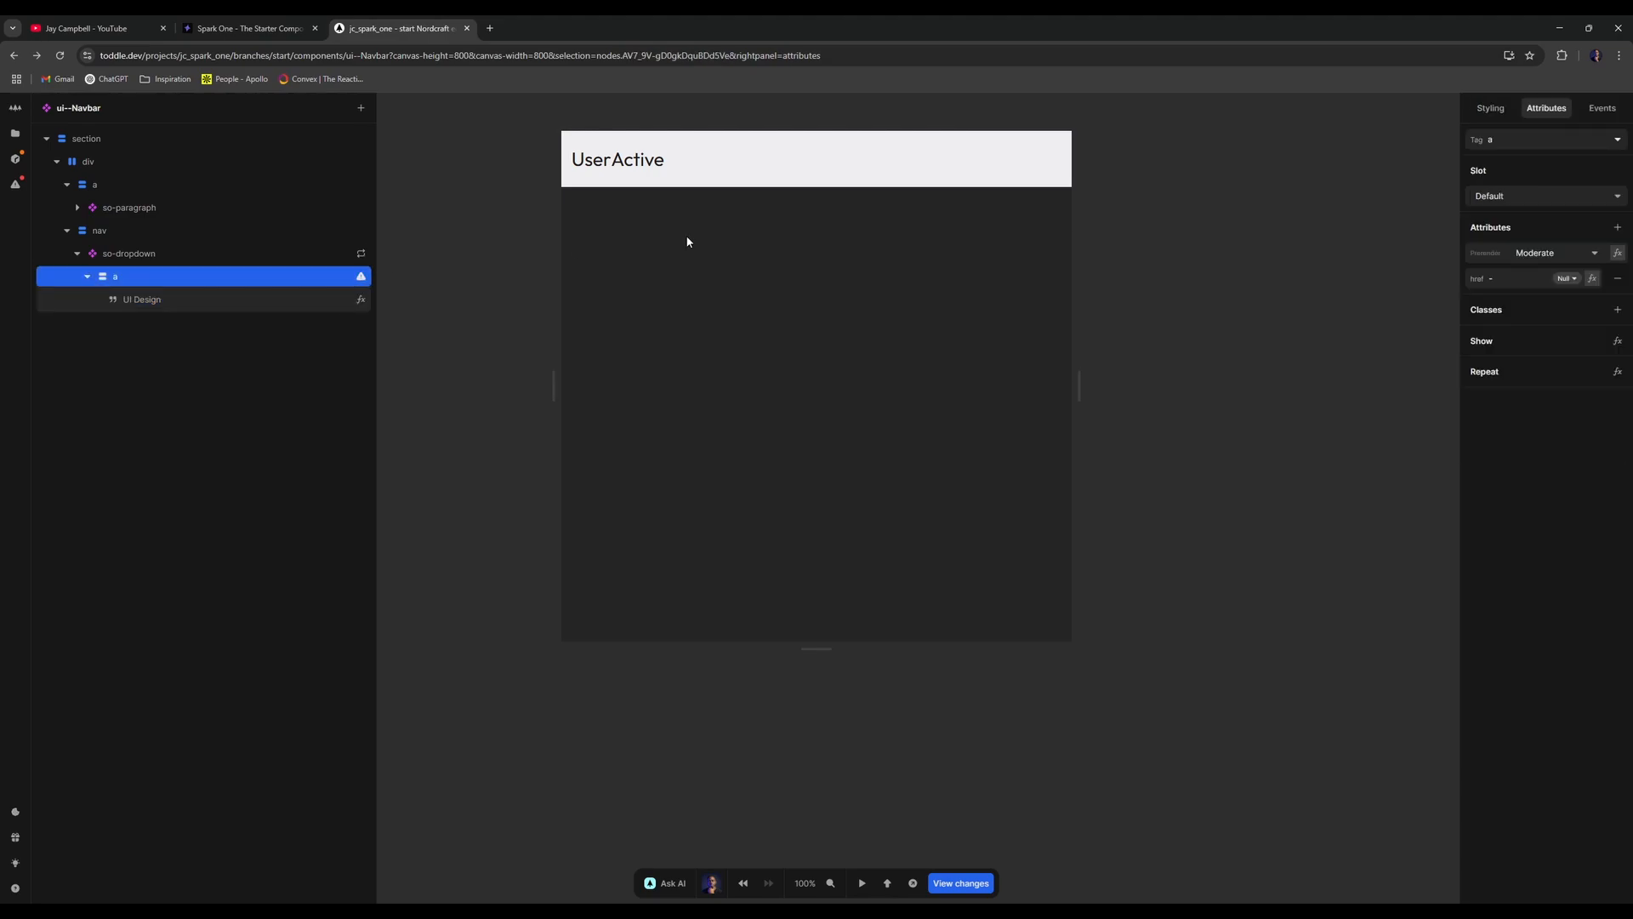
pyautogui.click(1555, 257)
pyautogui.click(1529, 274)
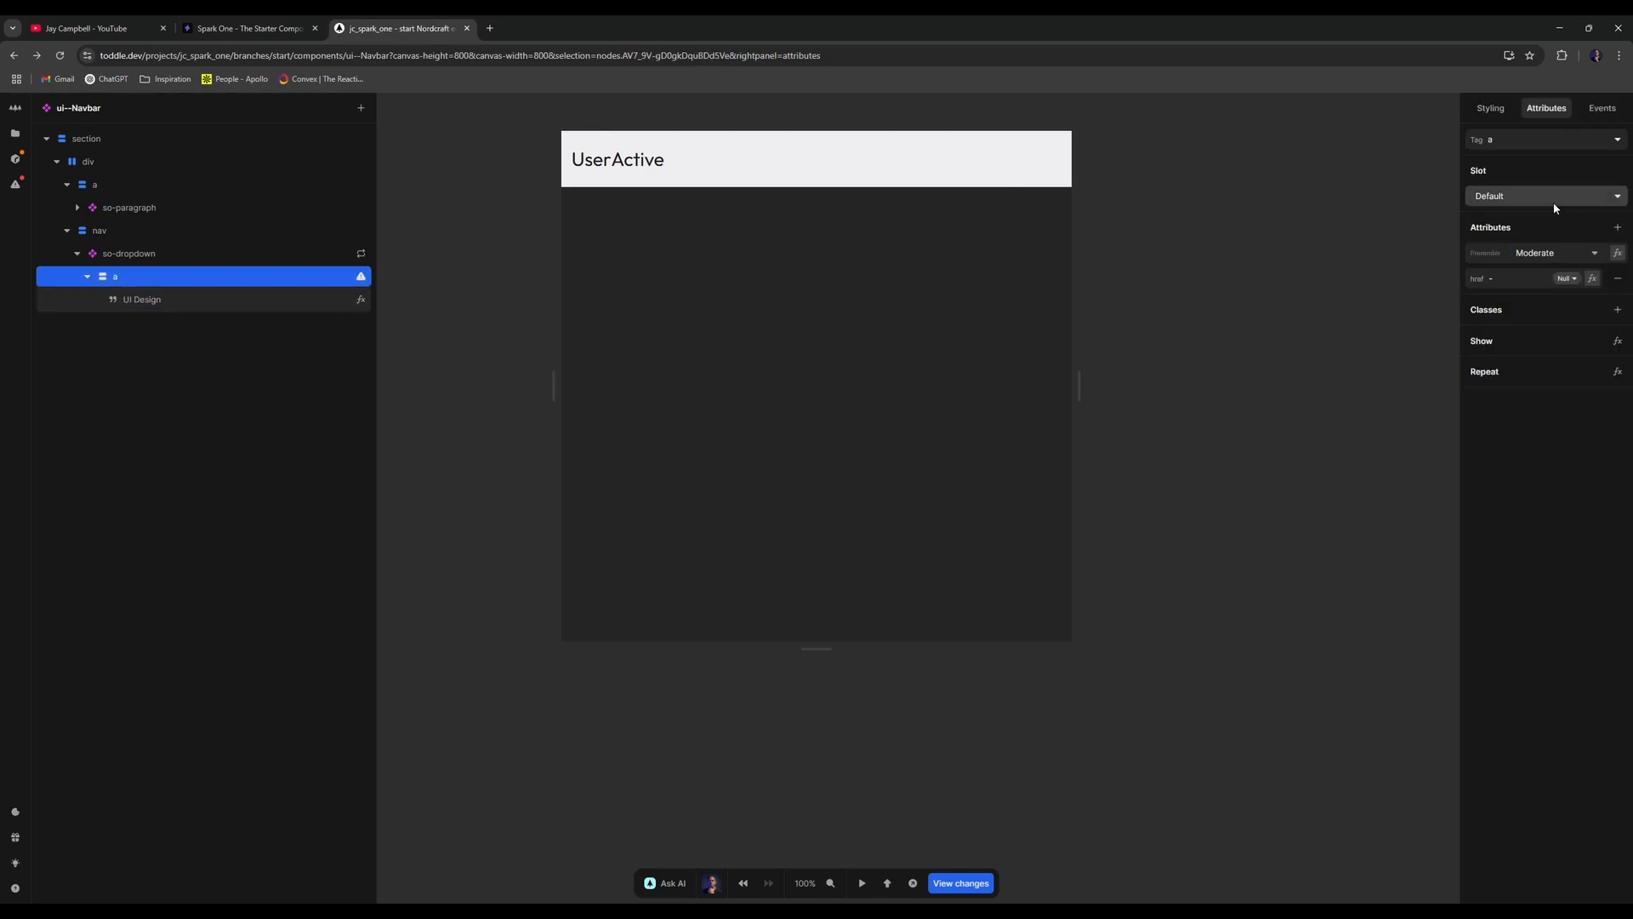
pyautogui.click(1543, 197)
pyautogui.click(1519, 227)
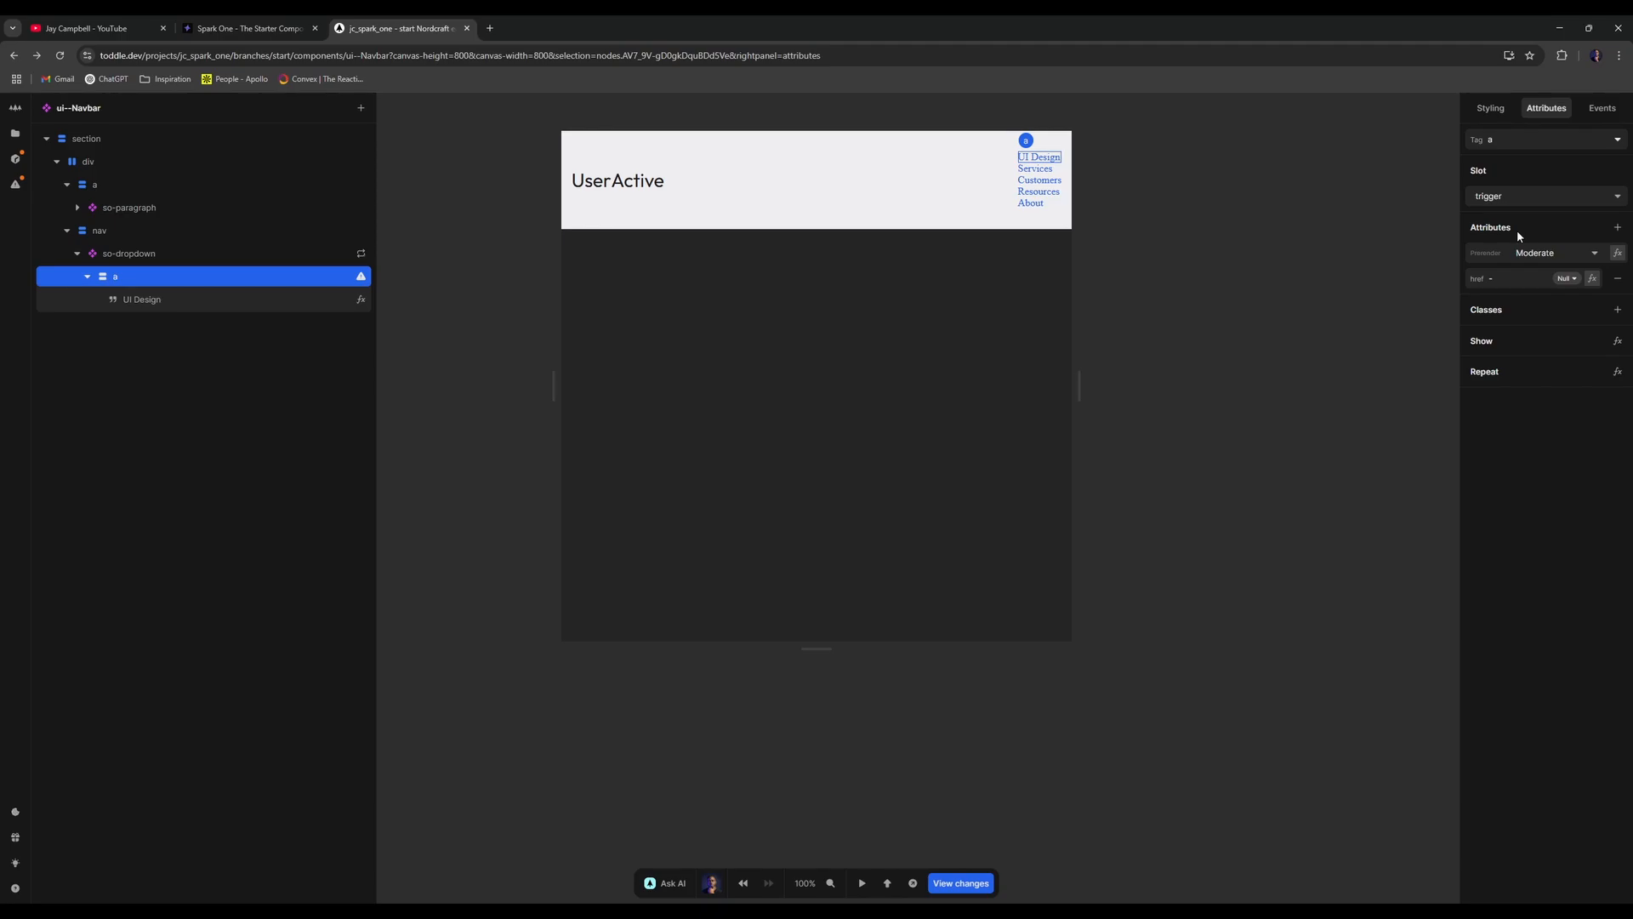
pyautogui.click(88, 276)
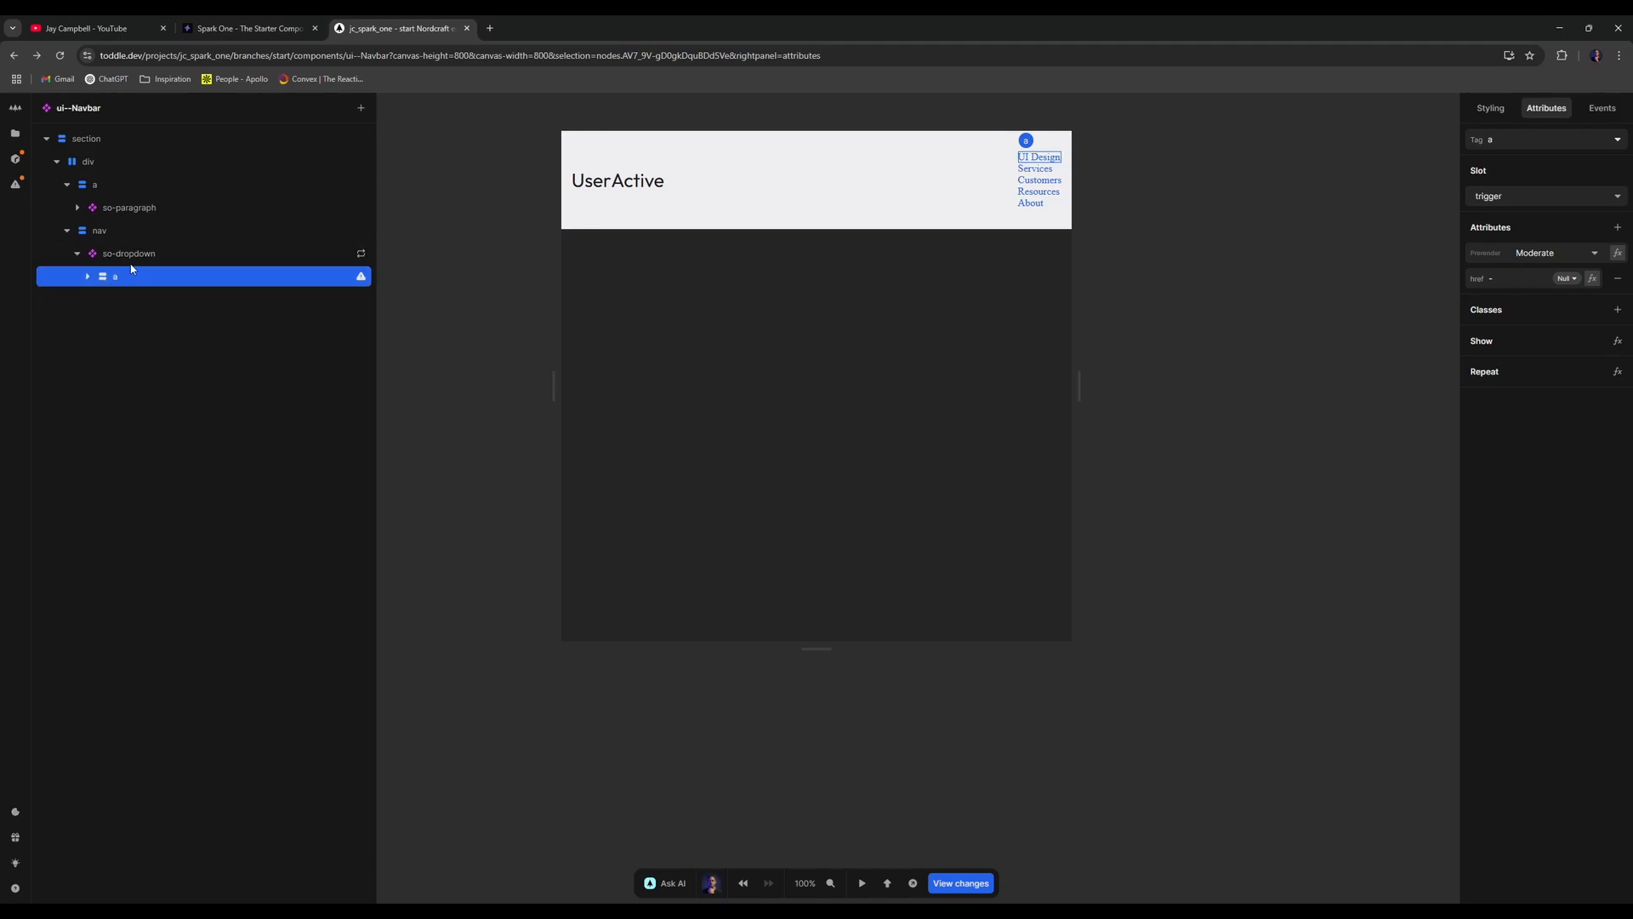
# - Insert so-dropdown-content inside so-dropdown, assigned to the content slot
pyautogui.click(140, 260)
pyautogui.write('acontent')
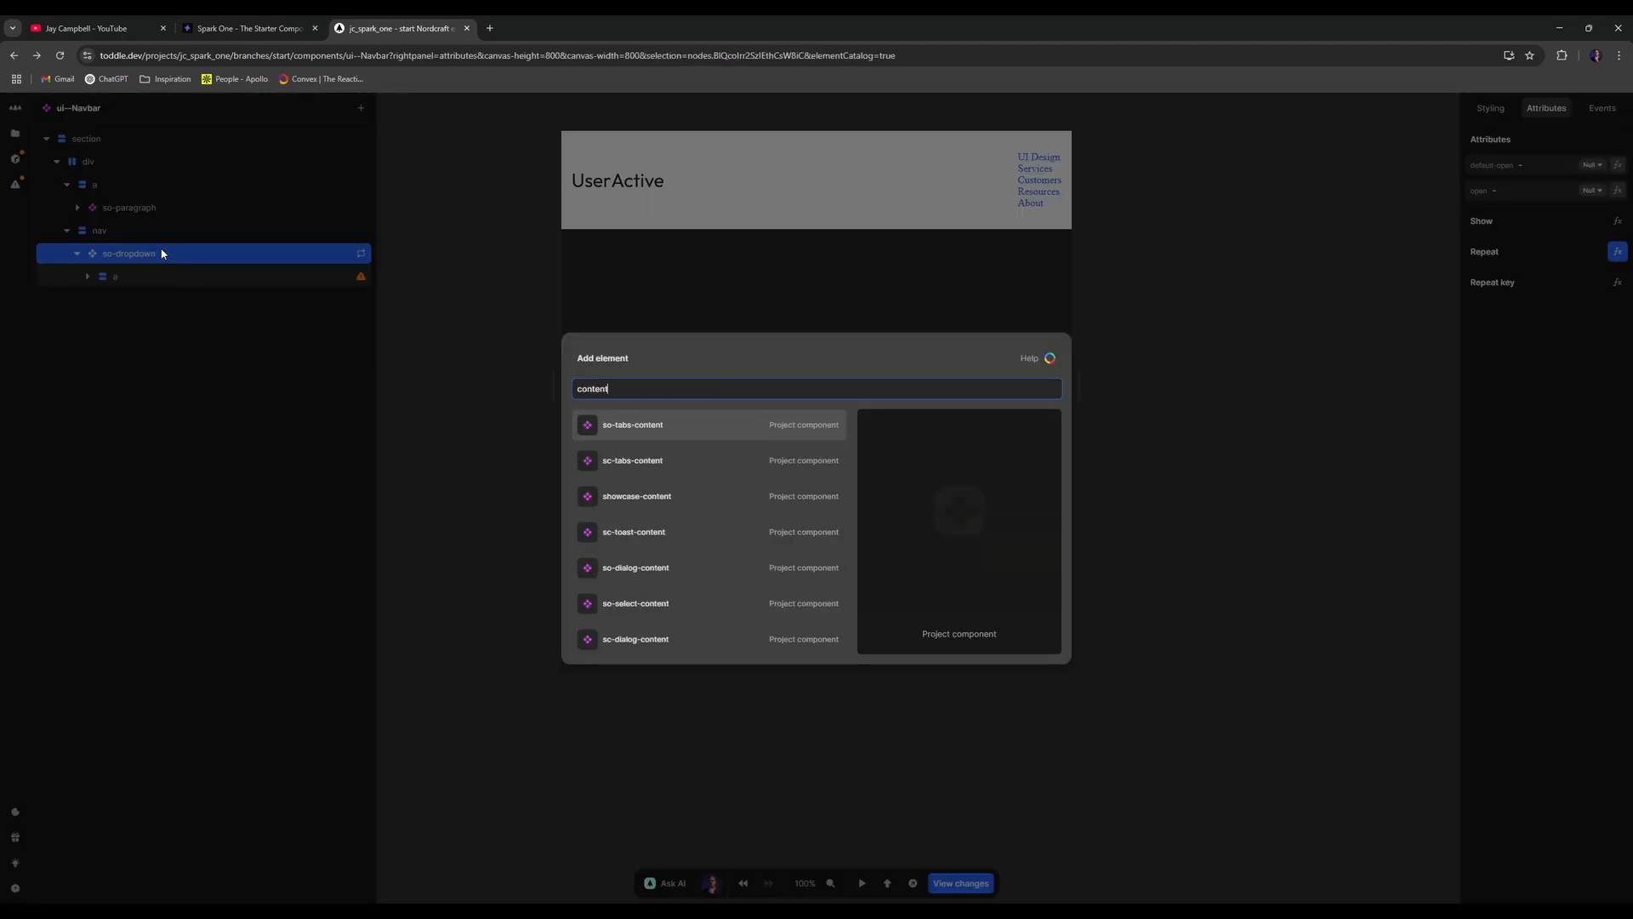
pyautogui.hotkey('ctrl', 'a')
pyautogui.press('BackSpace')
pyautogui.write('dropdown-content')
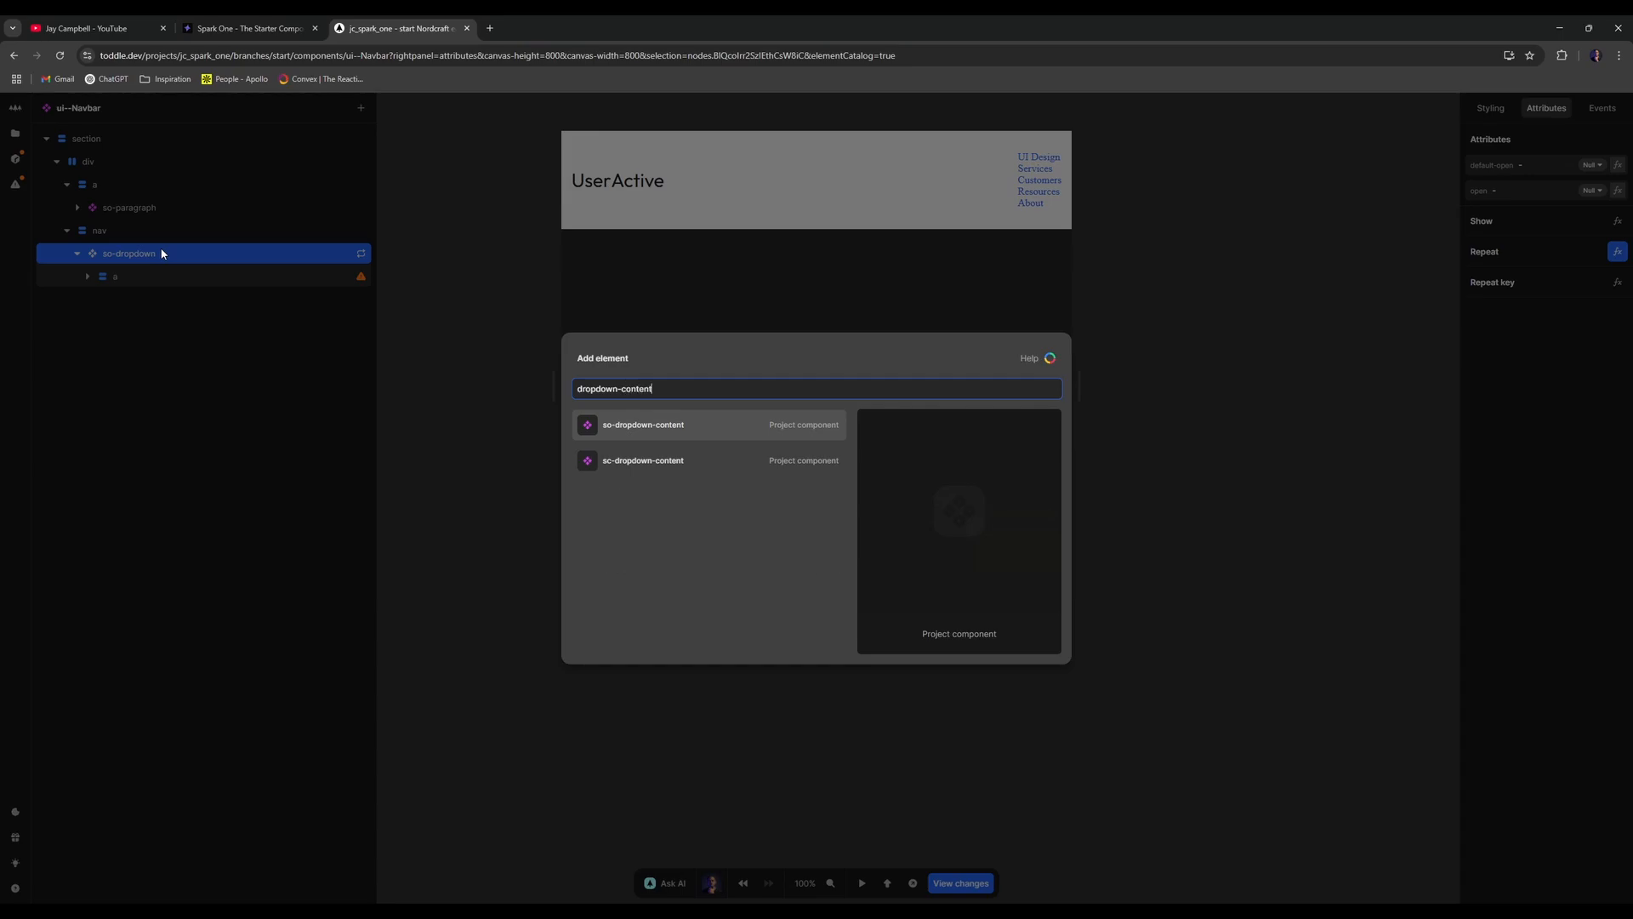
pyautogui.press('Return')
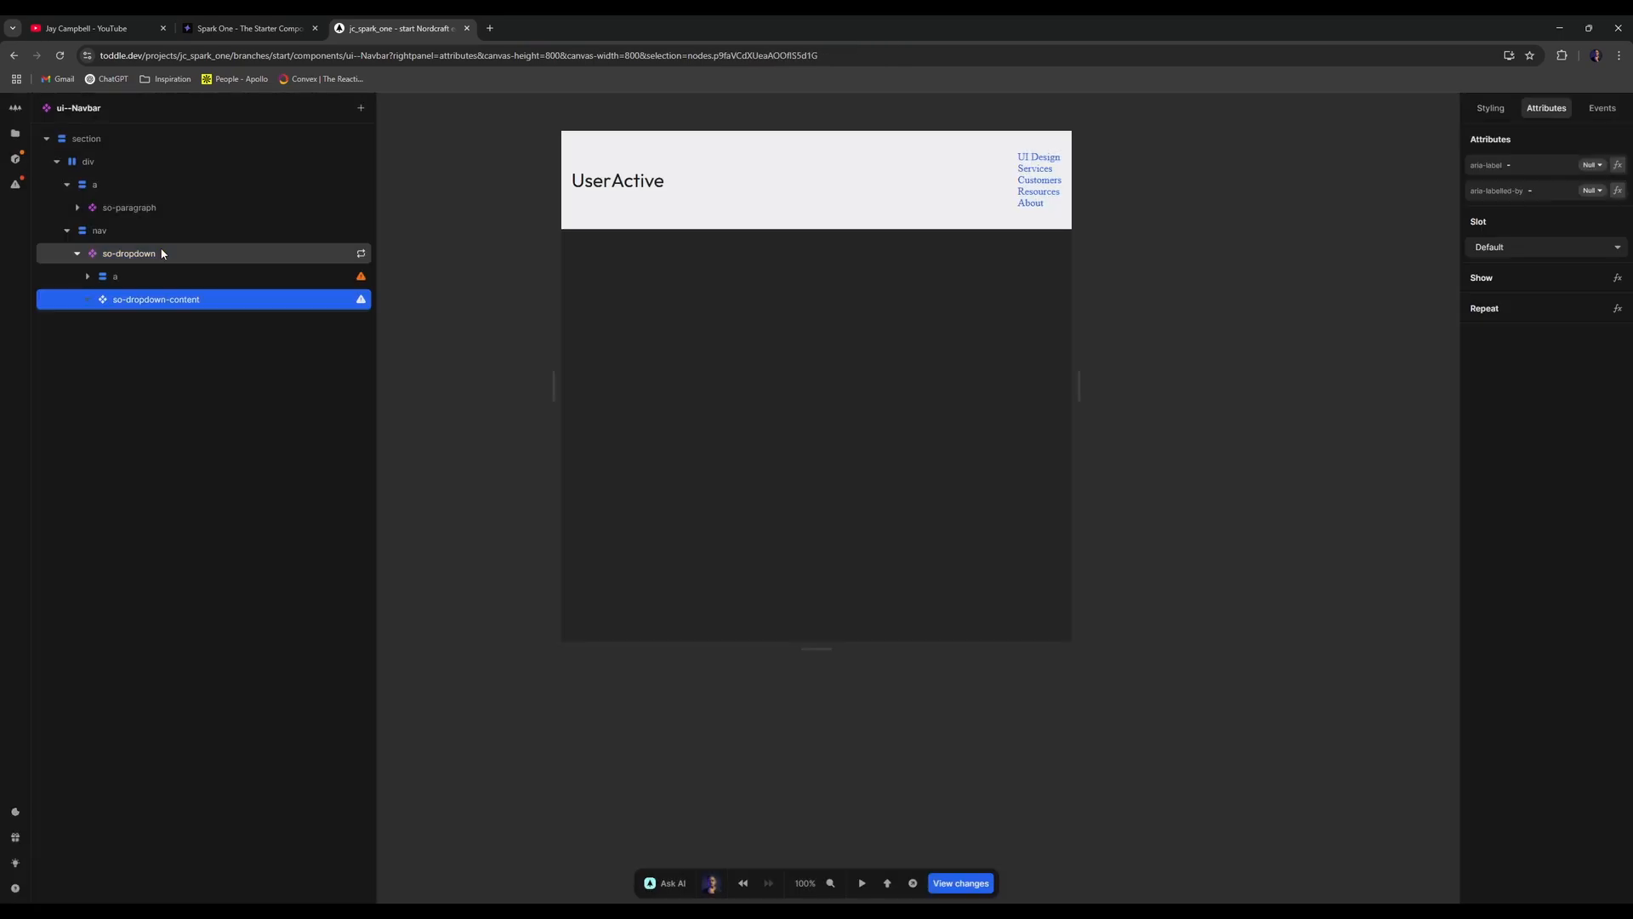
pyautogui.click(1497, 246)
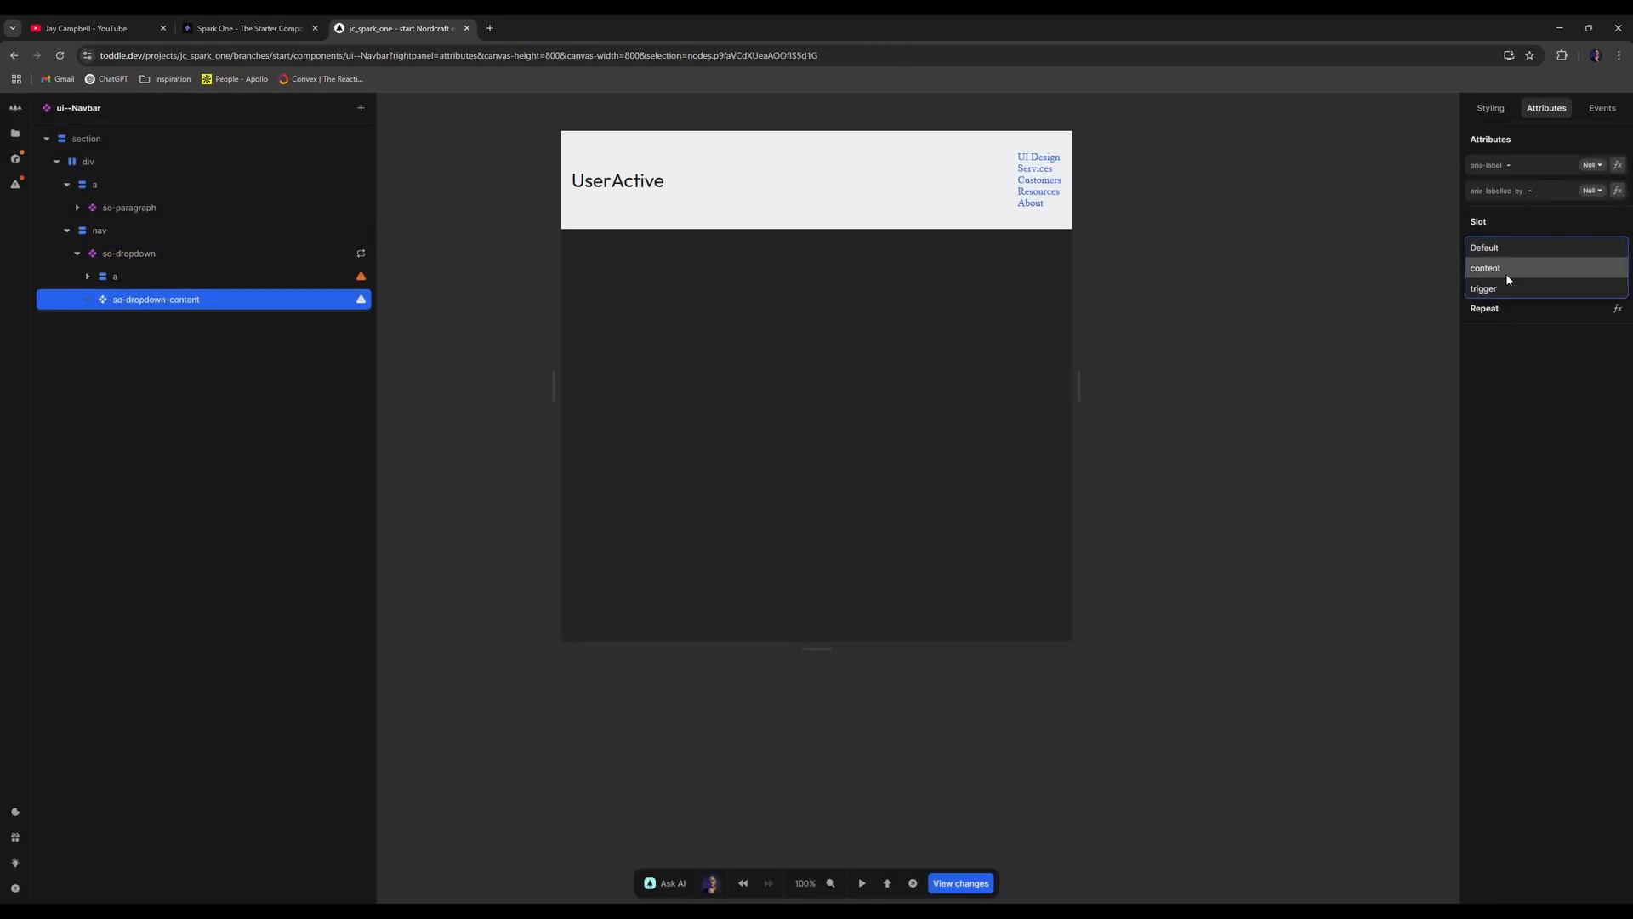
pyautogui.click(1505, 270)
# - Make so-dropdown-content repeat over Item > dropdown
pyautogui.rightClick(289, 303)
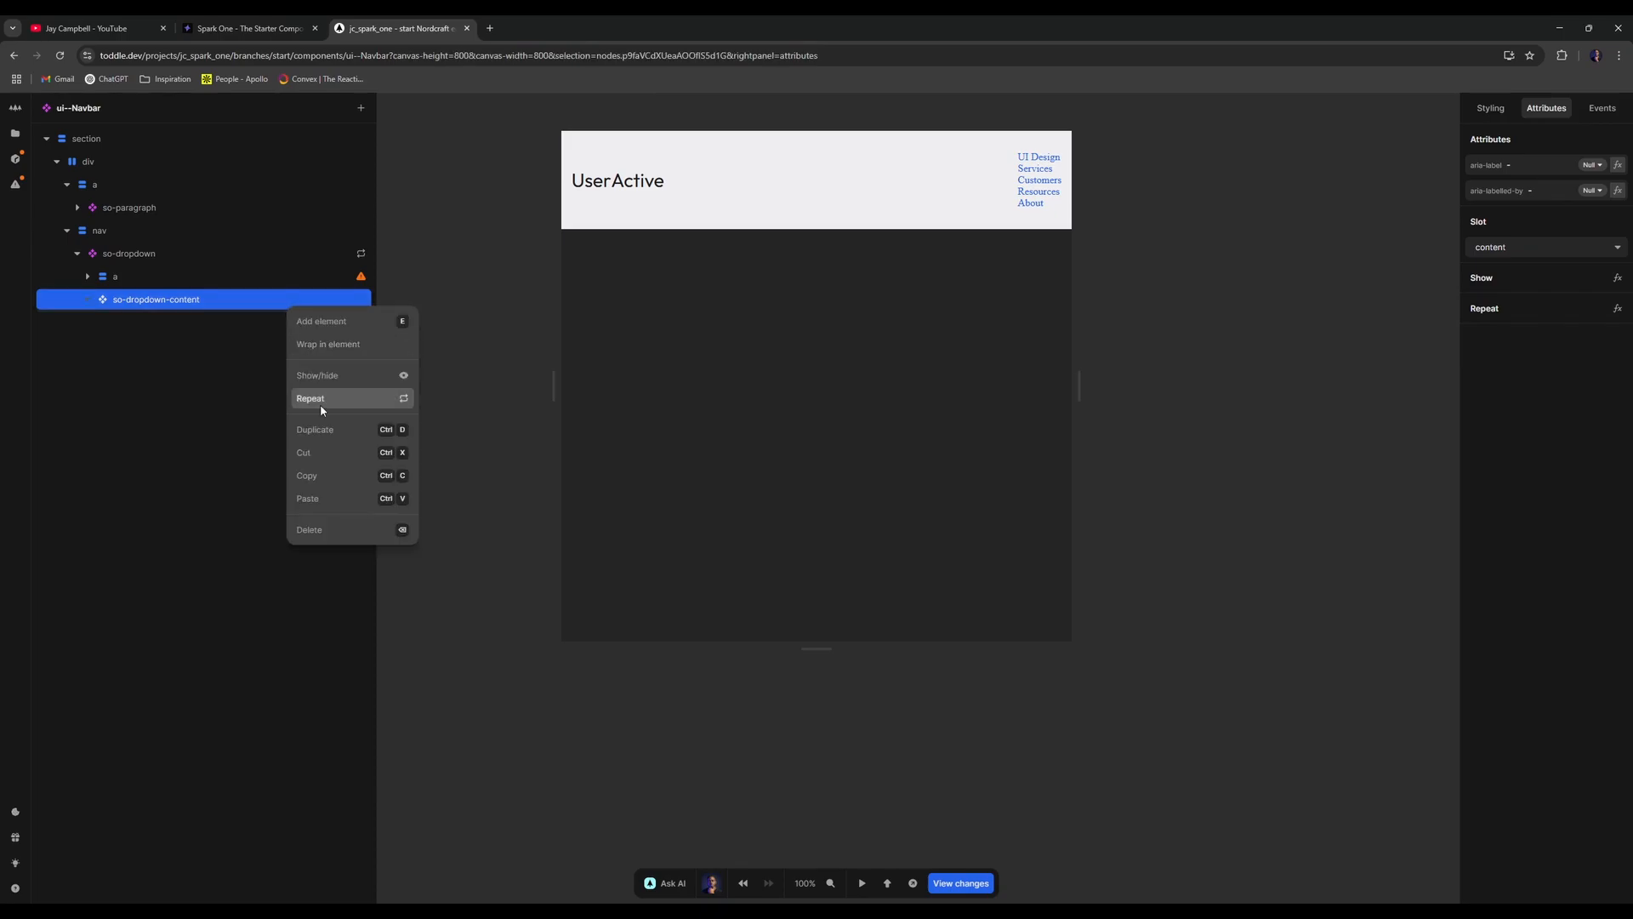
pyautogui.click(342, 397)
pyautogui.click(689, 574)
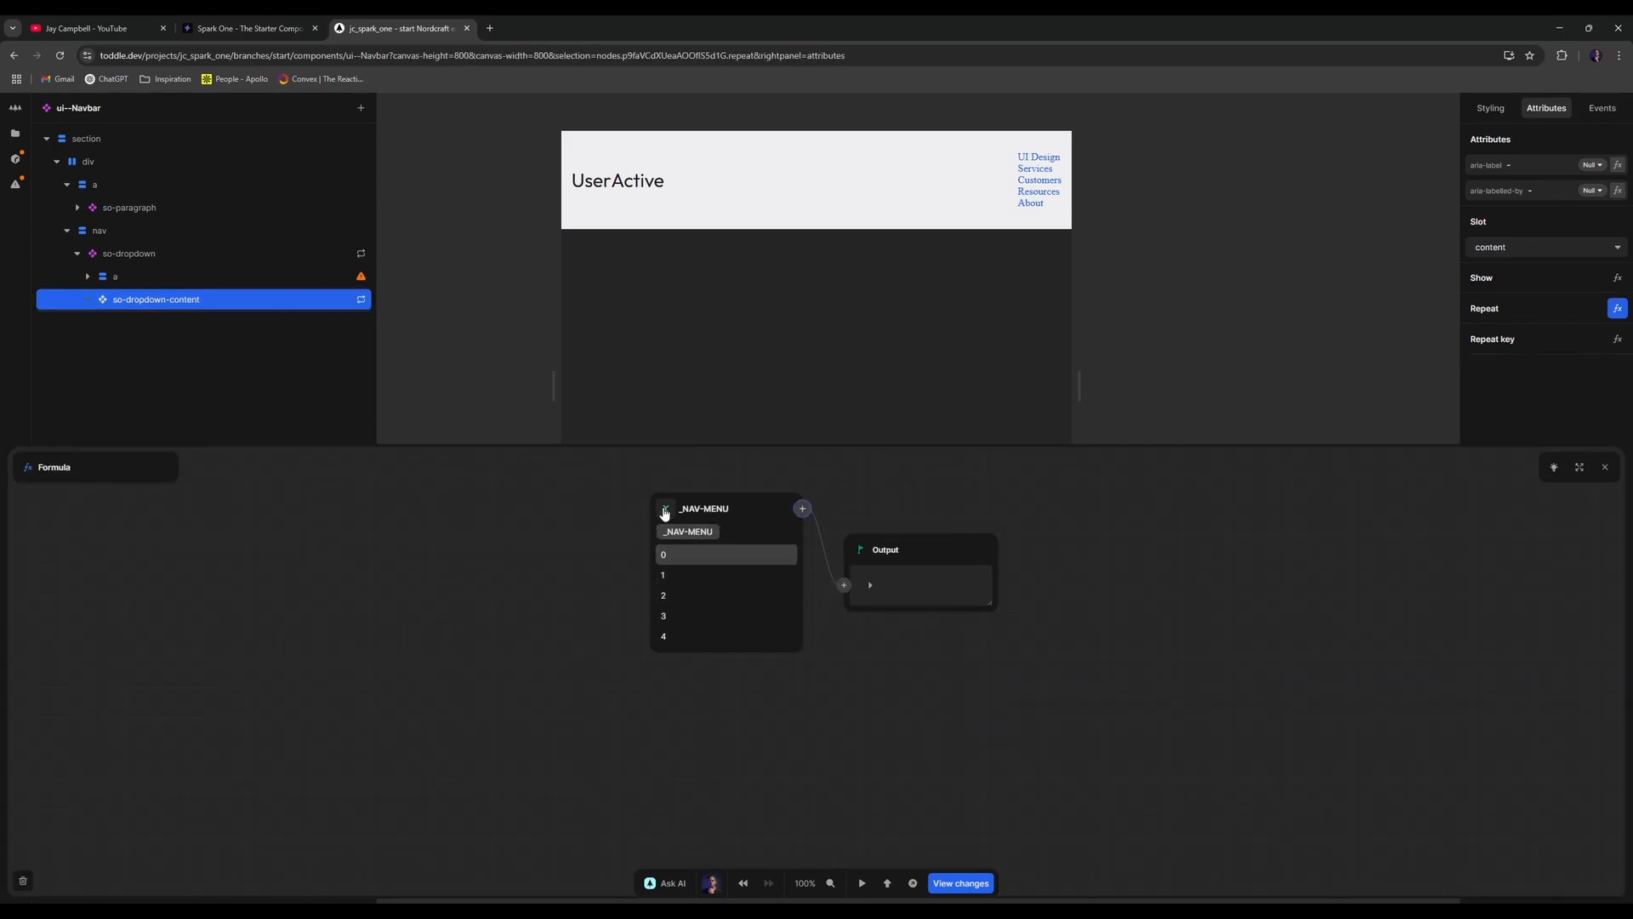
pyautogui.click(685, 555)
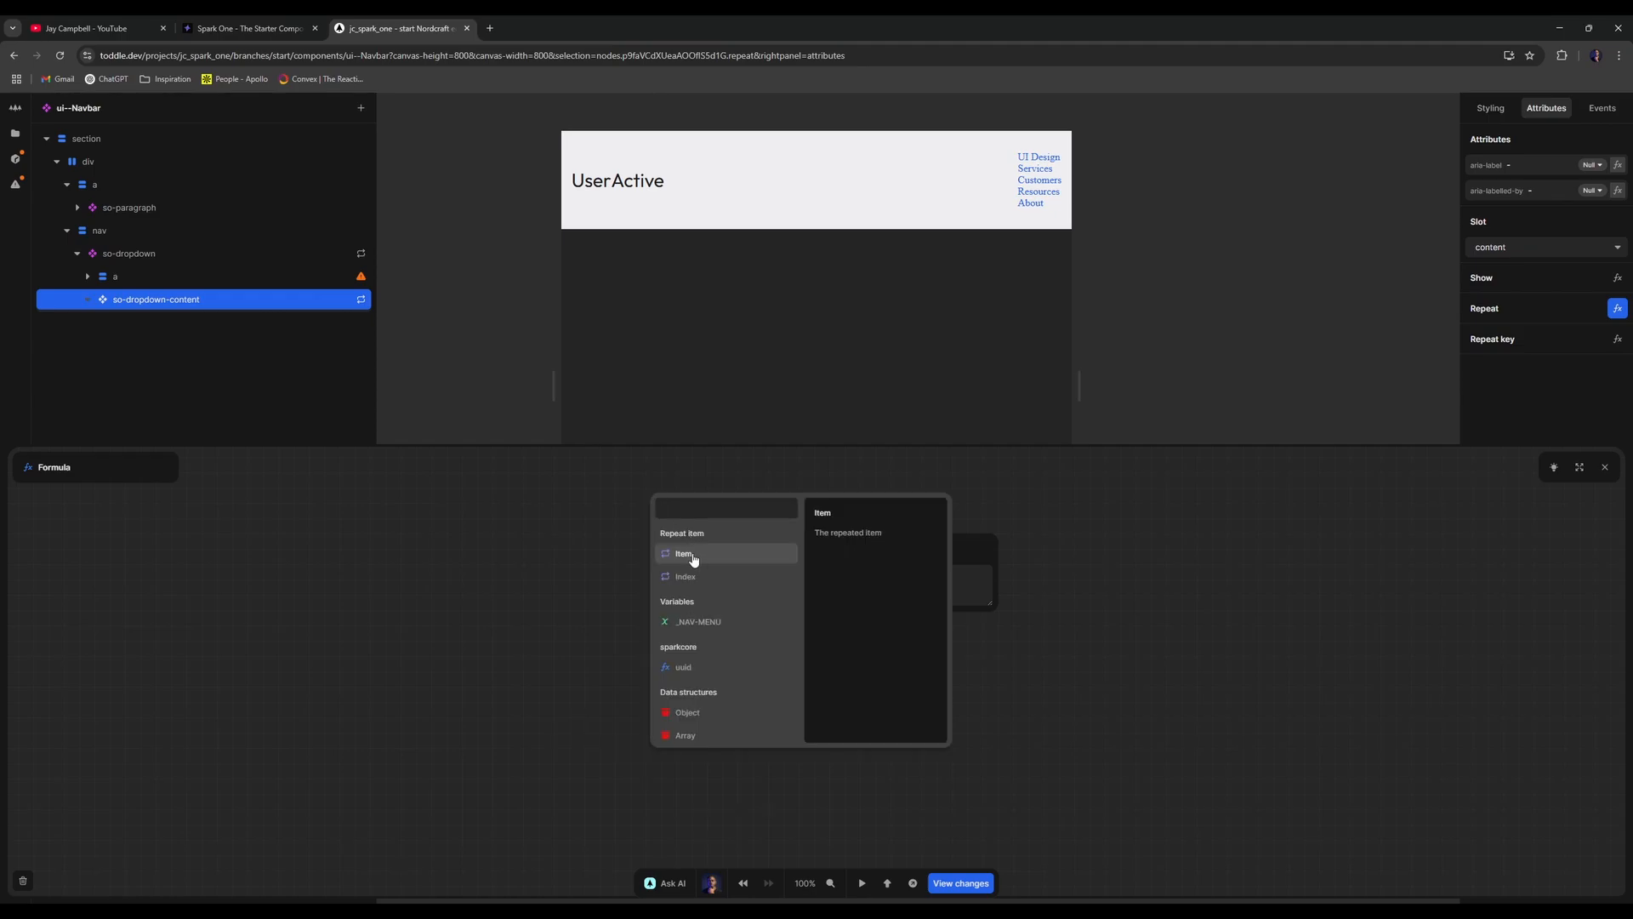
pyautogui.click(693, 558)
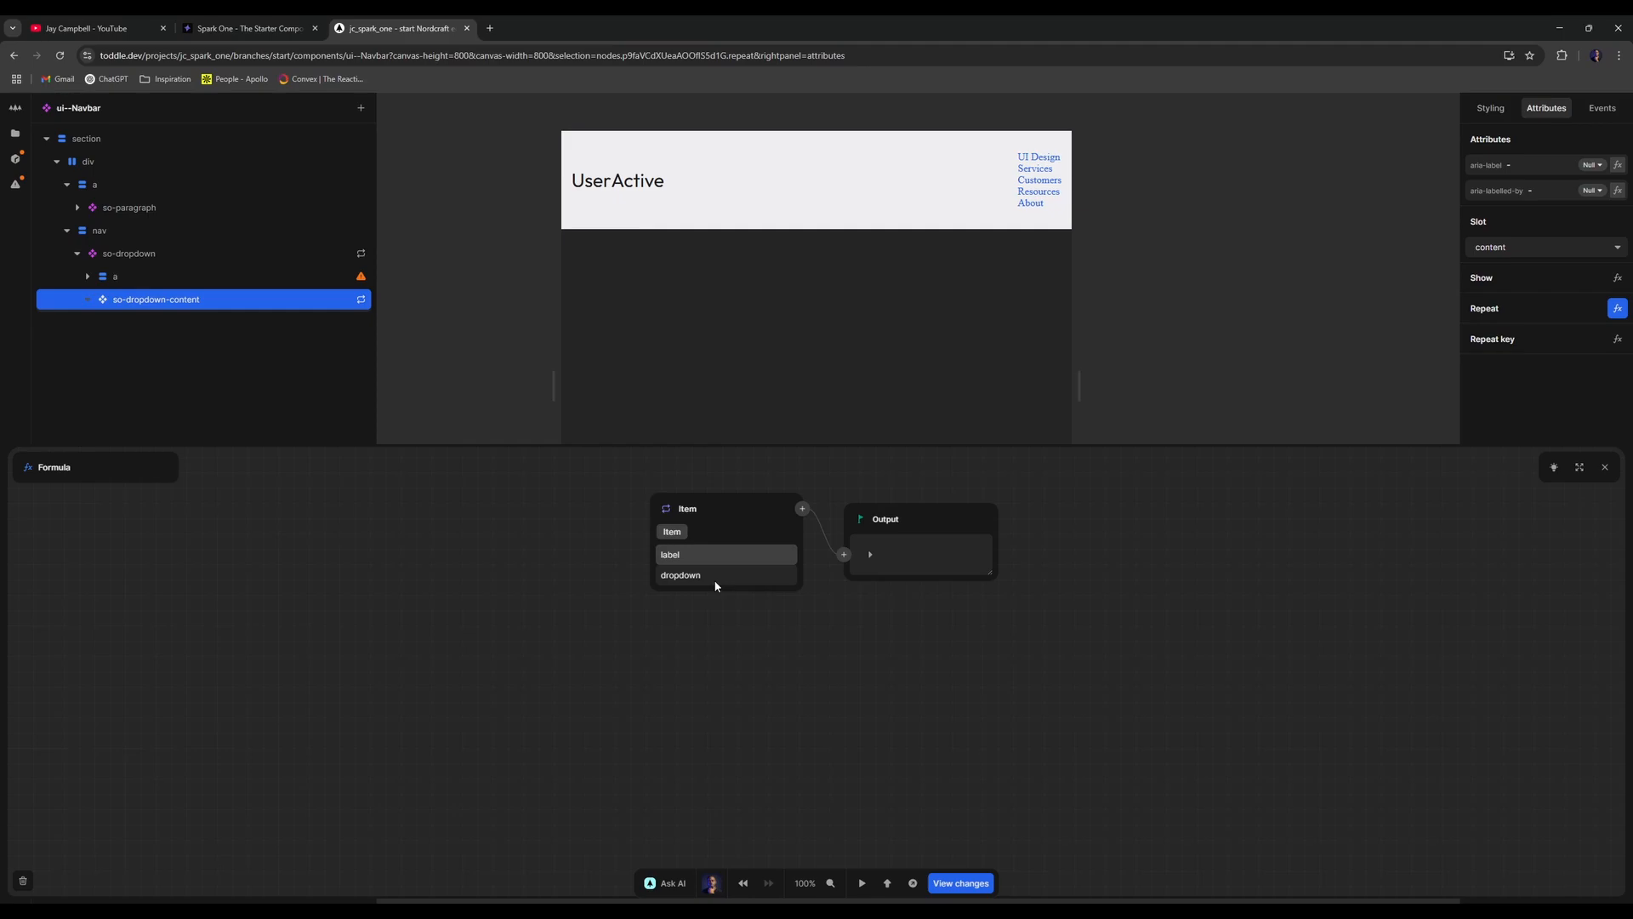
pyautogui.click(715, 576)
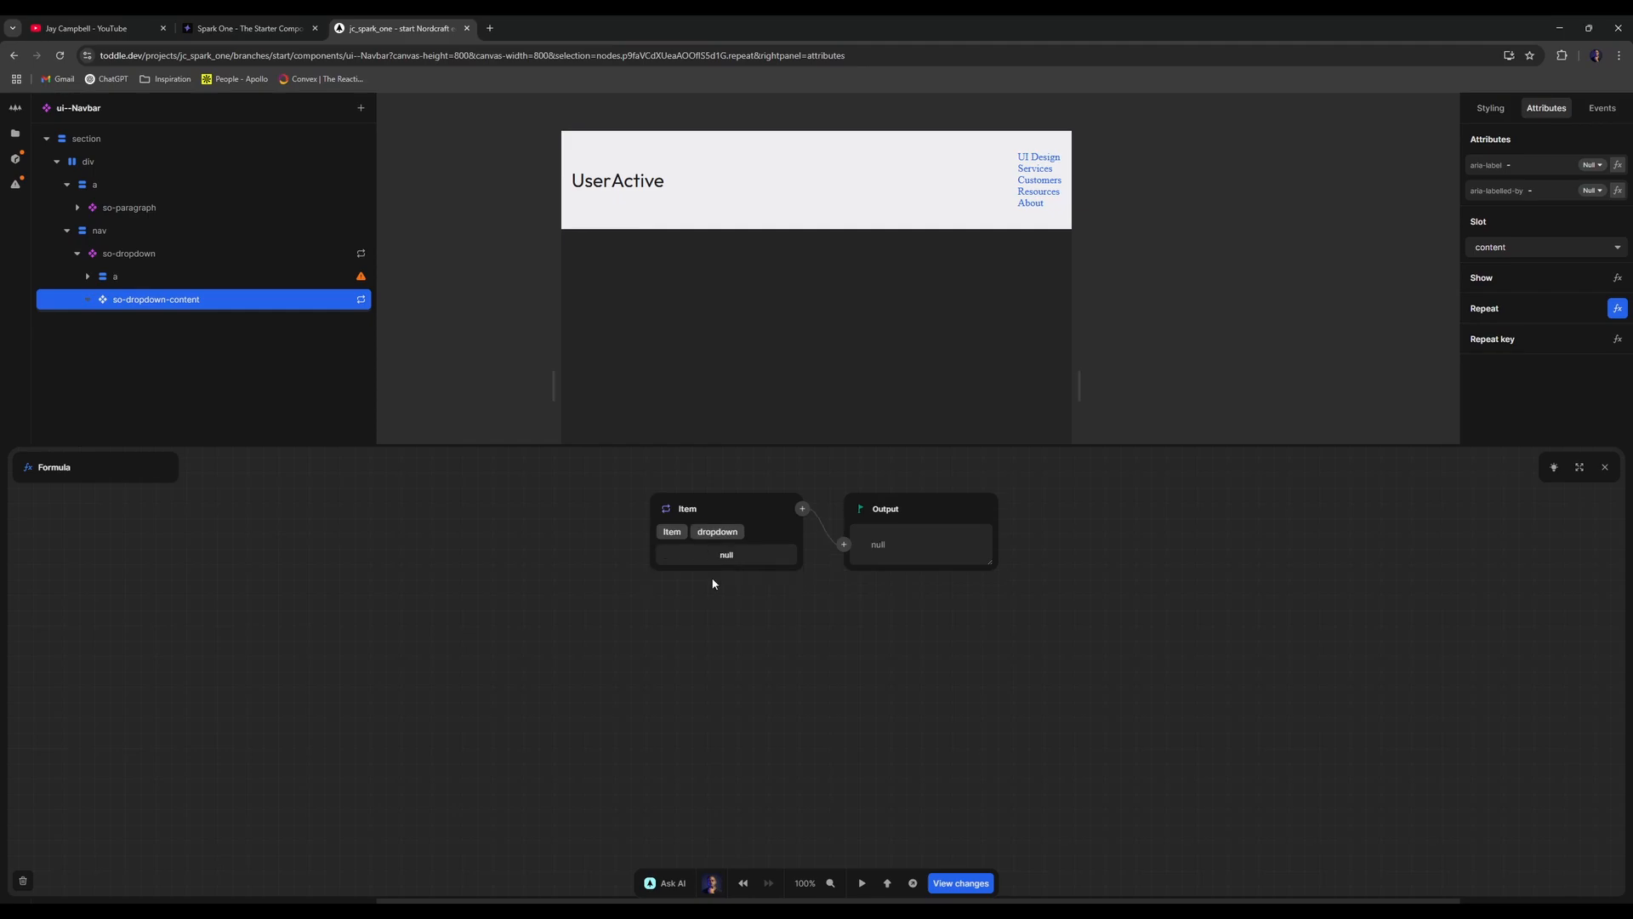
# - Insert an so-dropdown-item into the dropdown content
pyautogui.click(1606, 469)
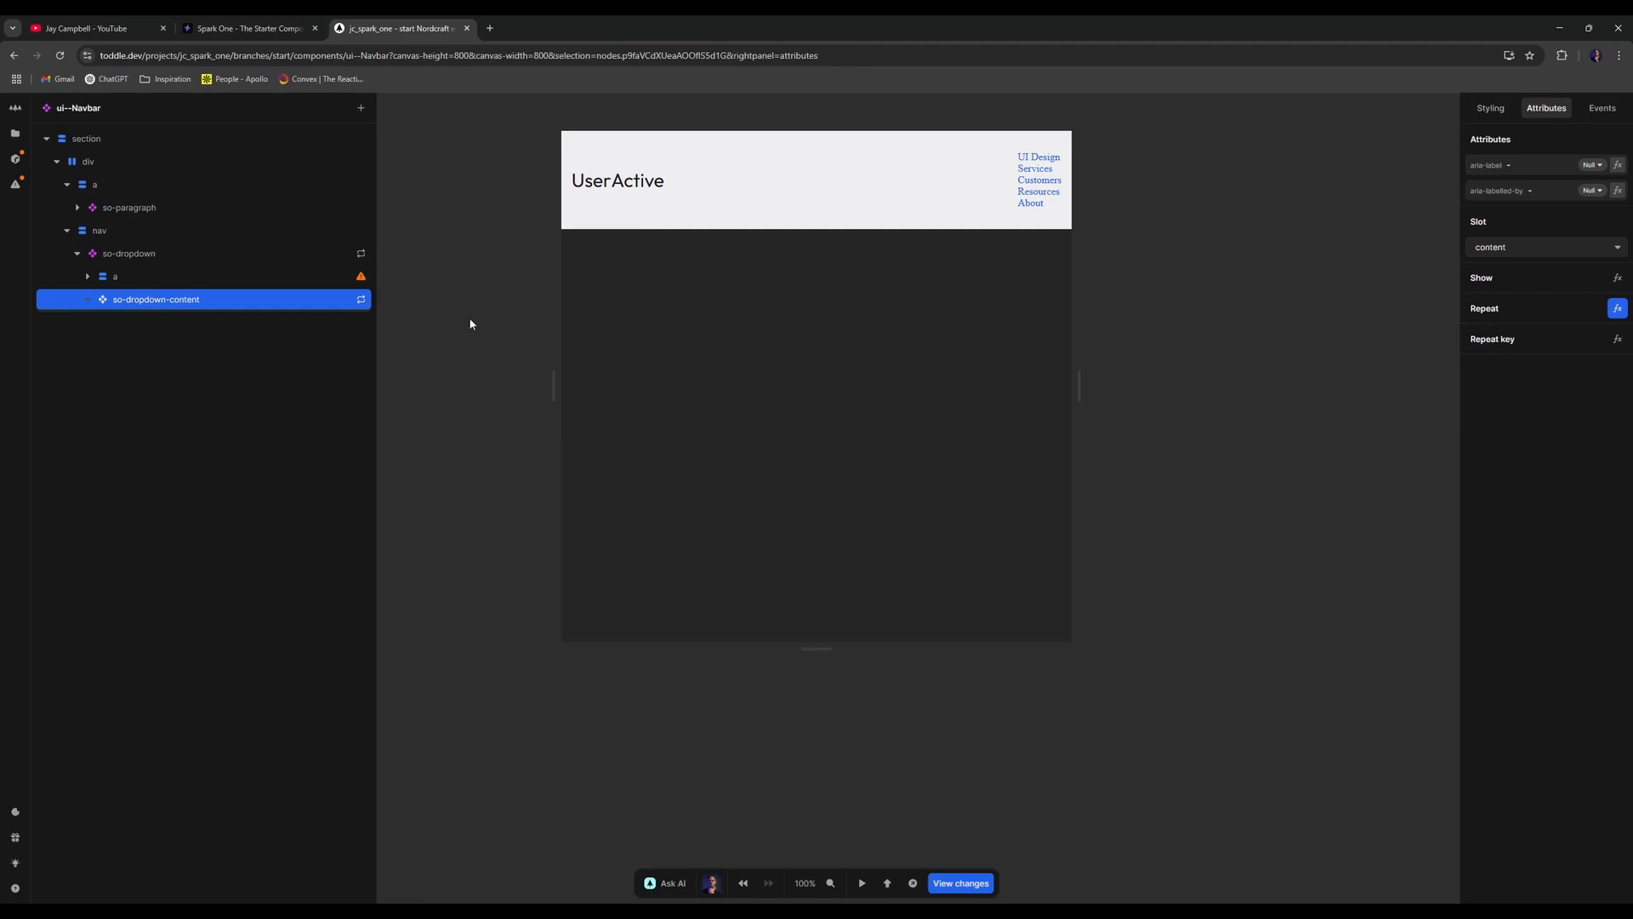
pyautogui.press('a')
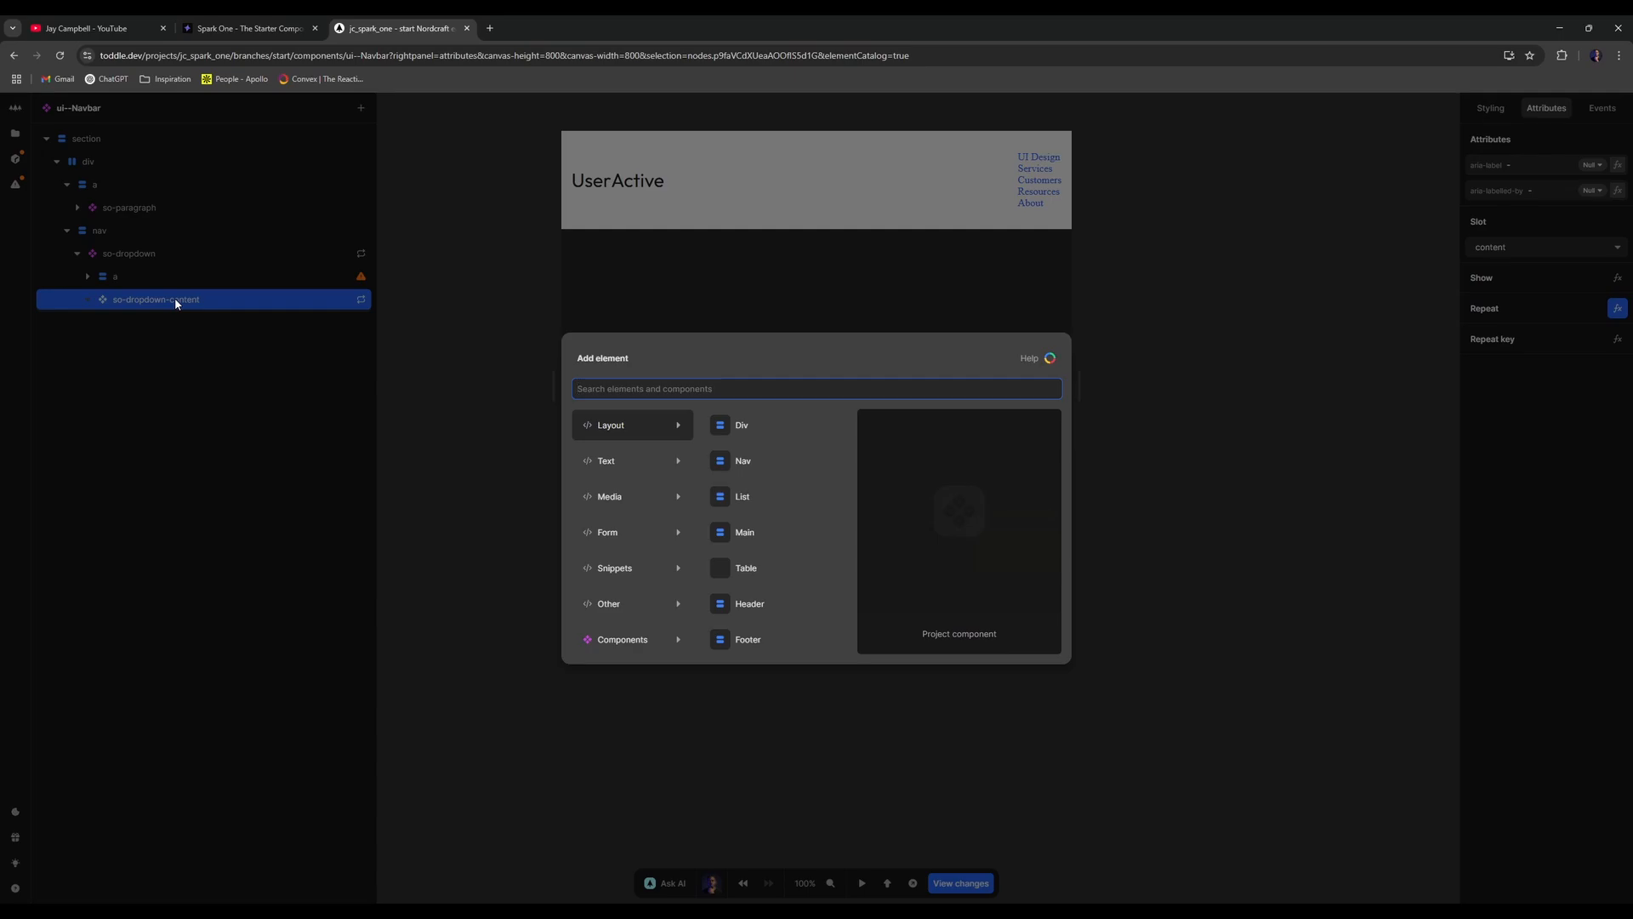
pyautogui.write('so-')
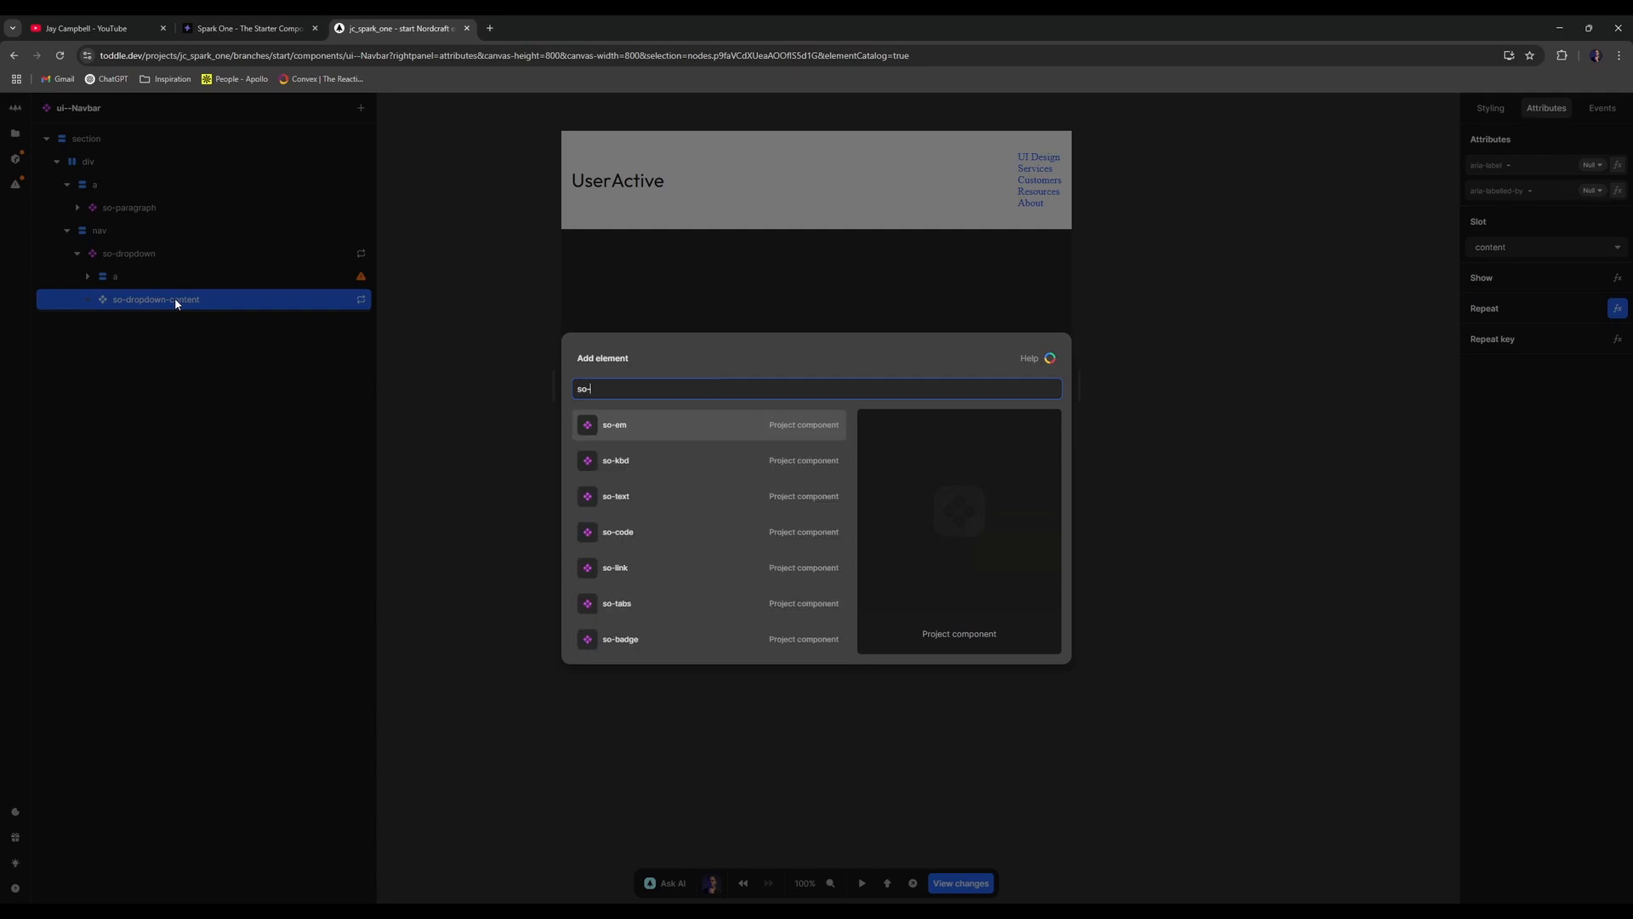
pyautogui.write('dropdown')
pyautogui.press('Down')
pyautogui.press('Down')
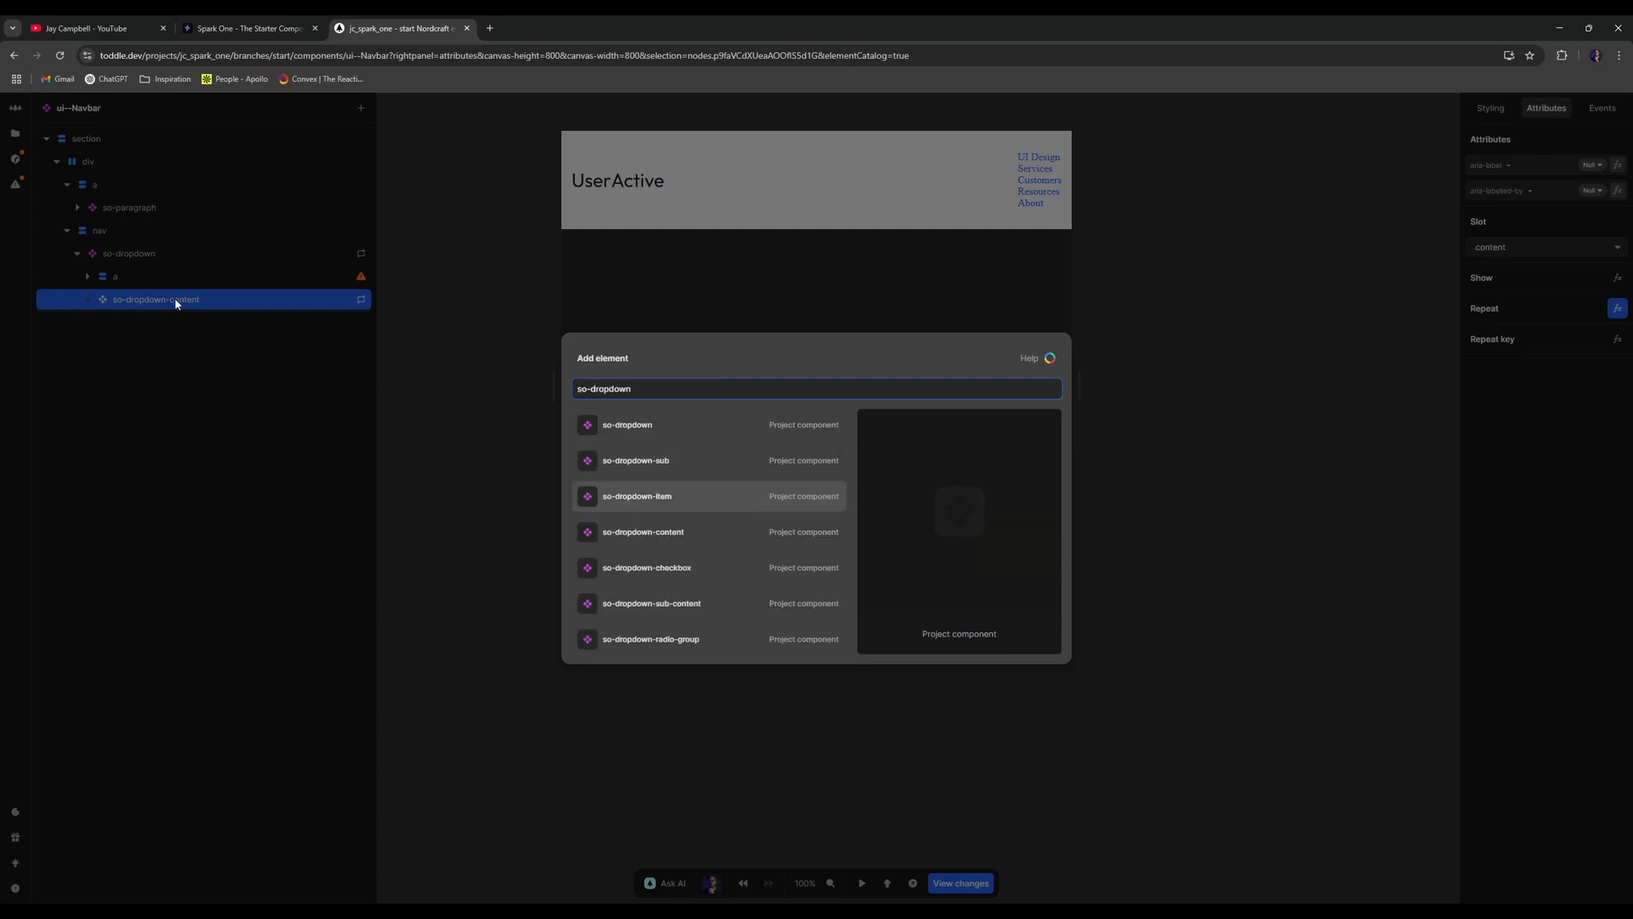
pyautogui.press('Return')
# - Add a link inside the dropdown item and bind its text formula to Item
pyautogui.click(243, 300)
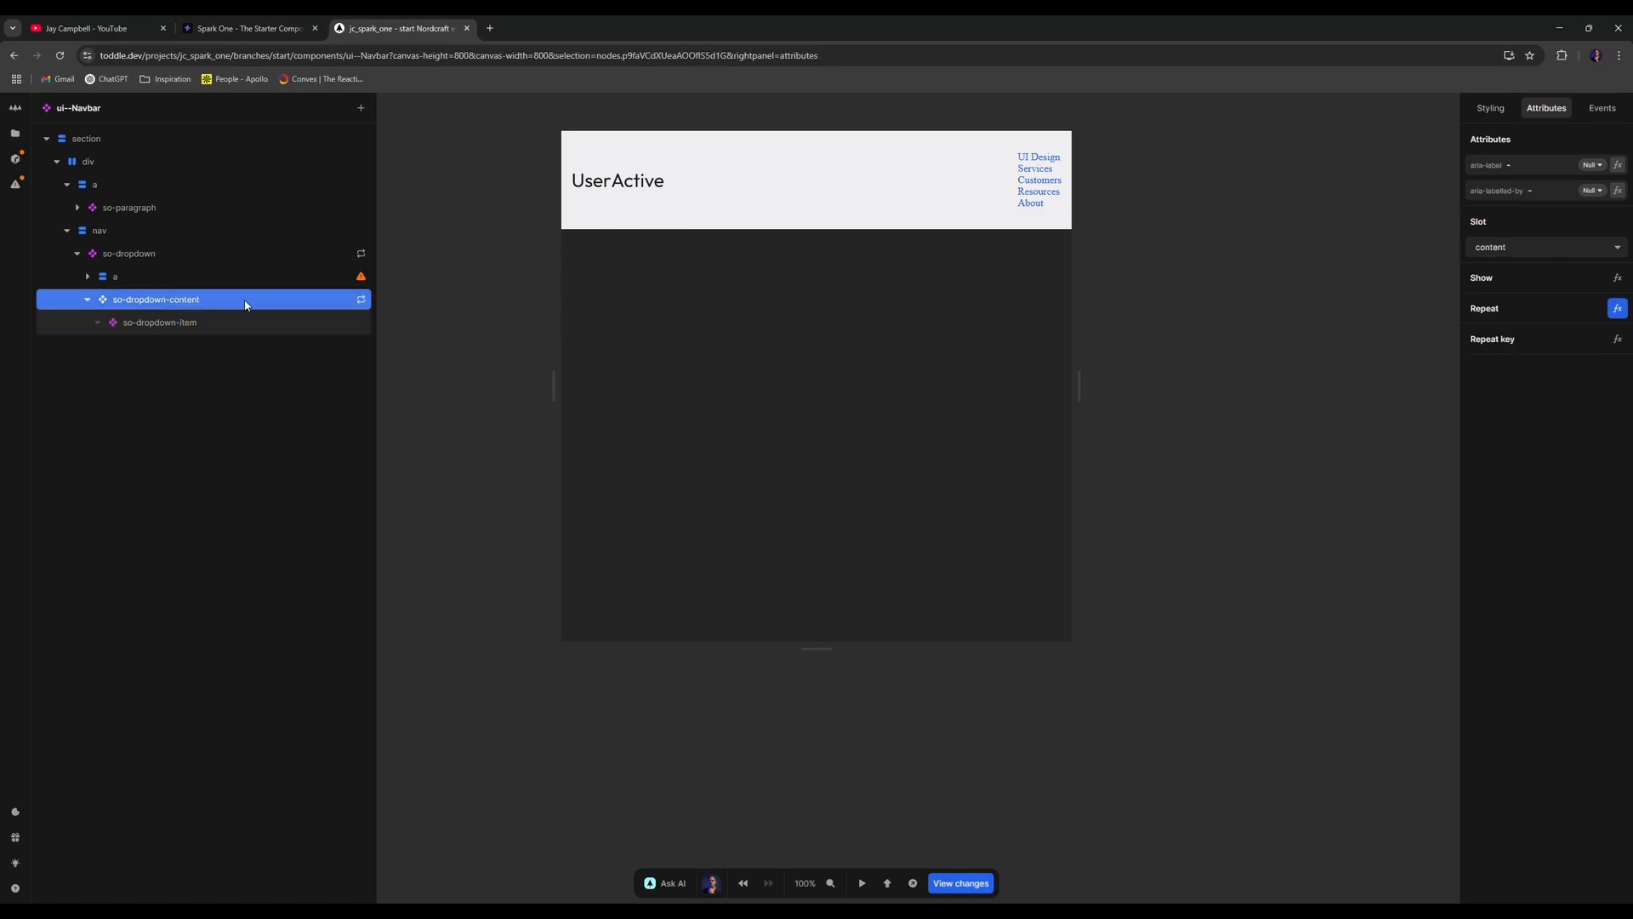
pyautogui.click(200, 327)
pyautogui.write('alin')
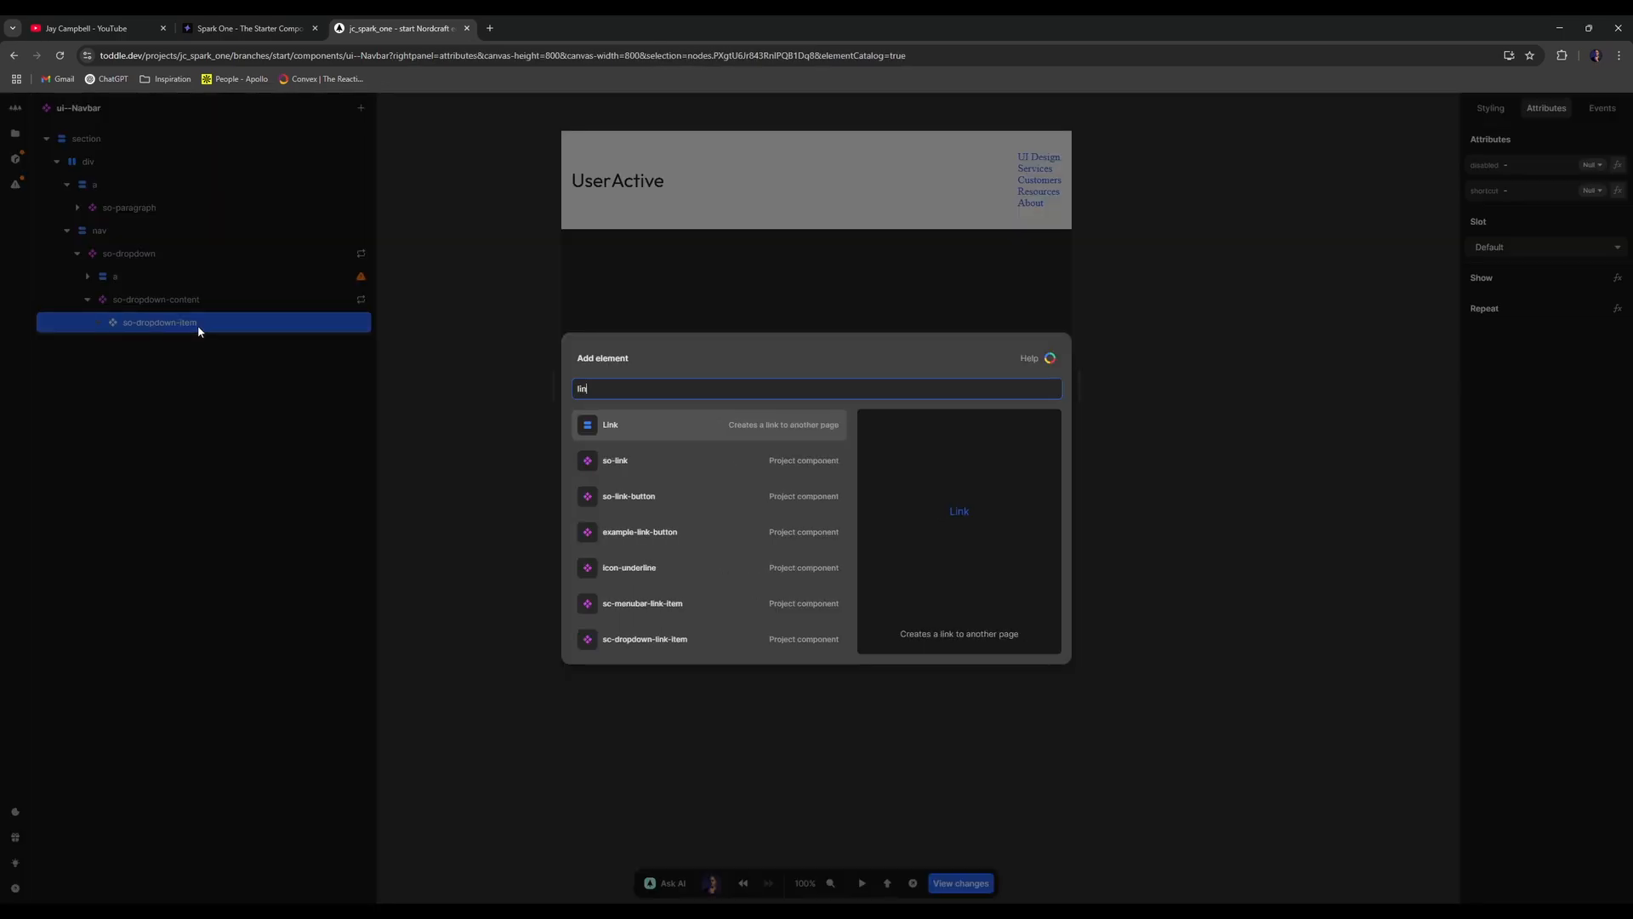
pyautogui.press('Return')
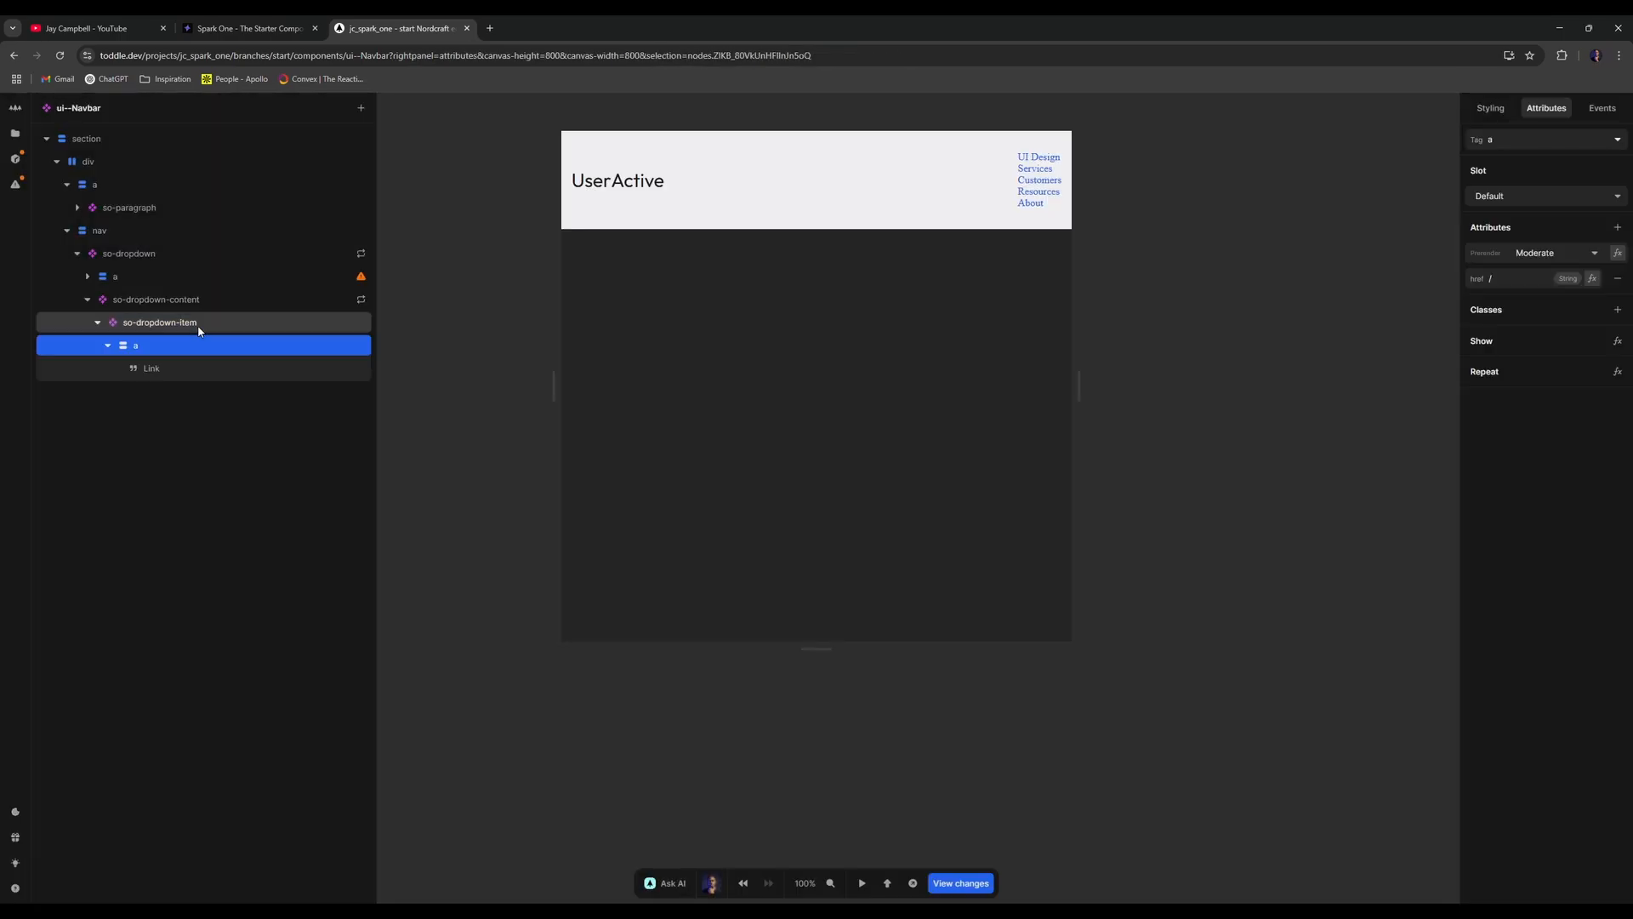
pyautogui.click(180, 368)
pyautogui.click(1618, 139)
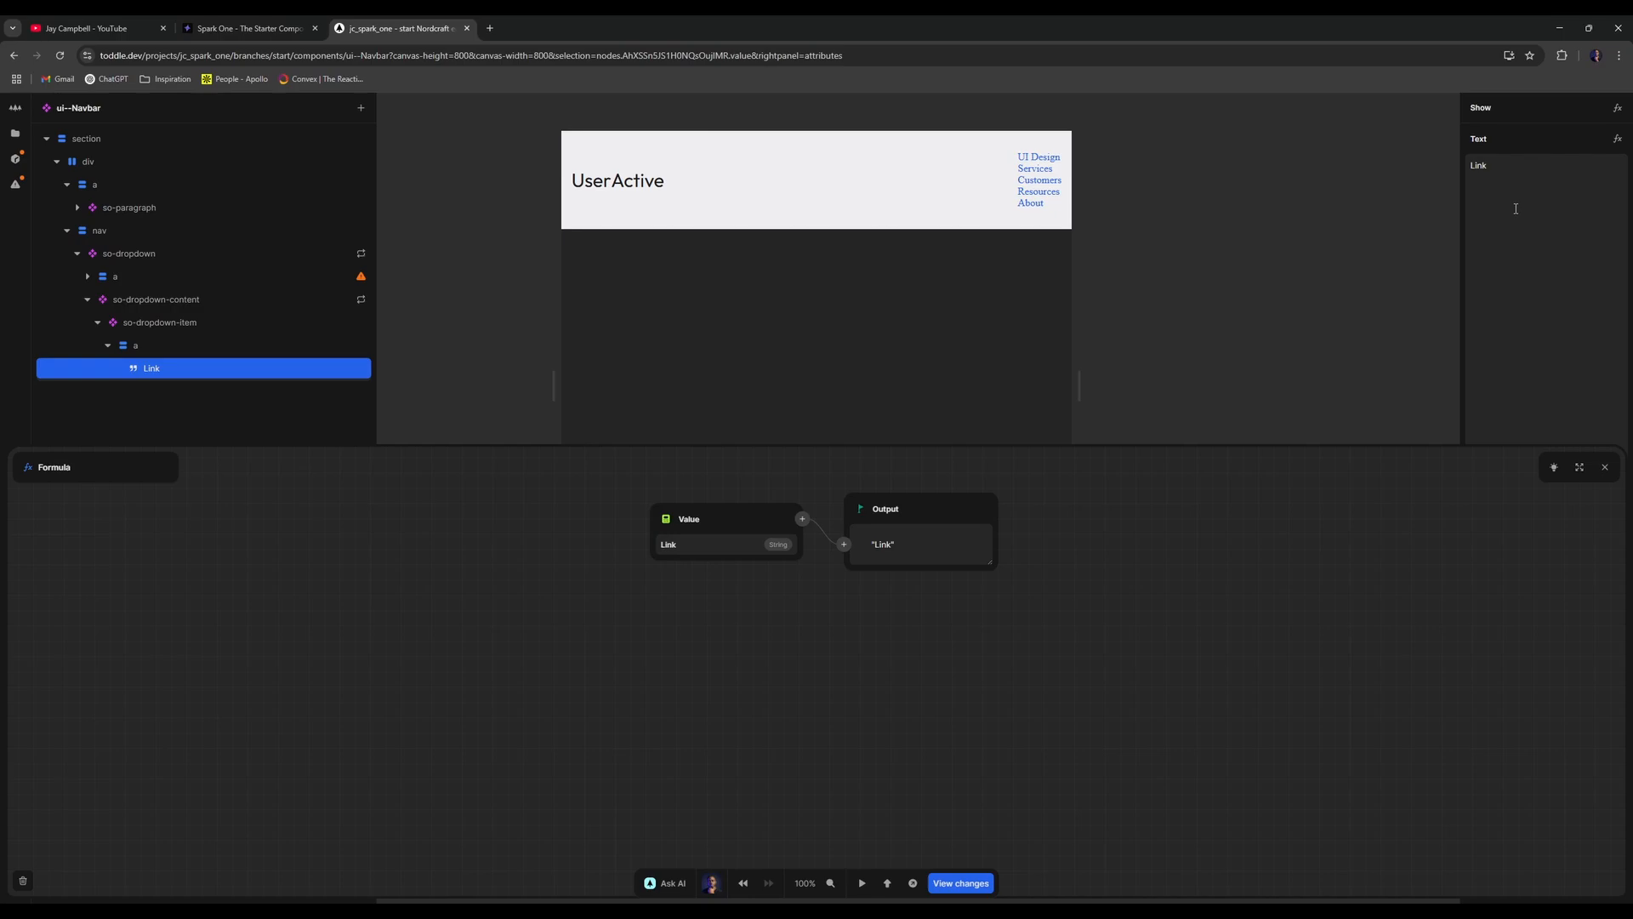
pyautogui.click(667, 519)
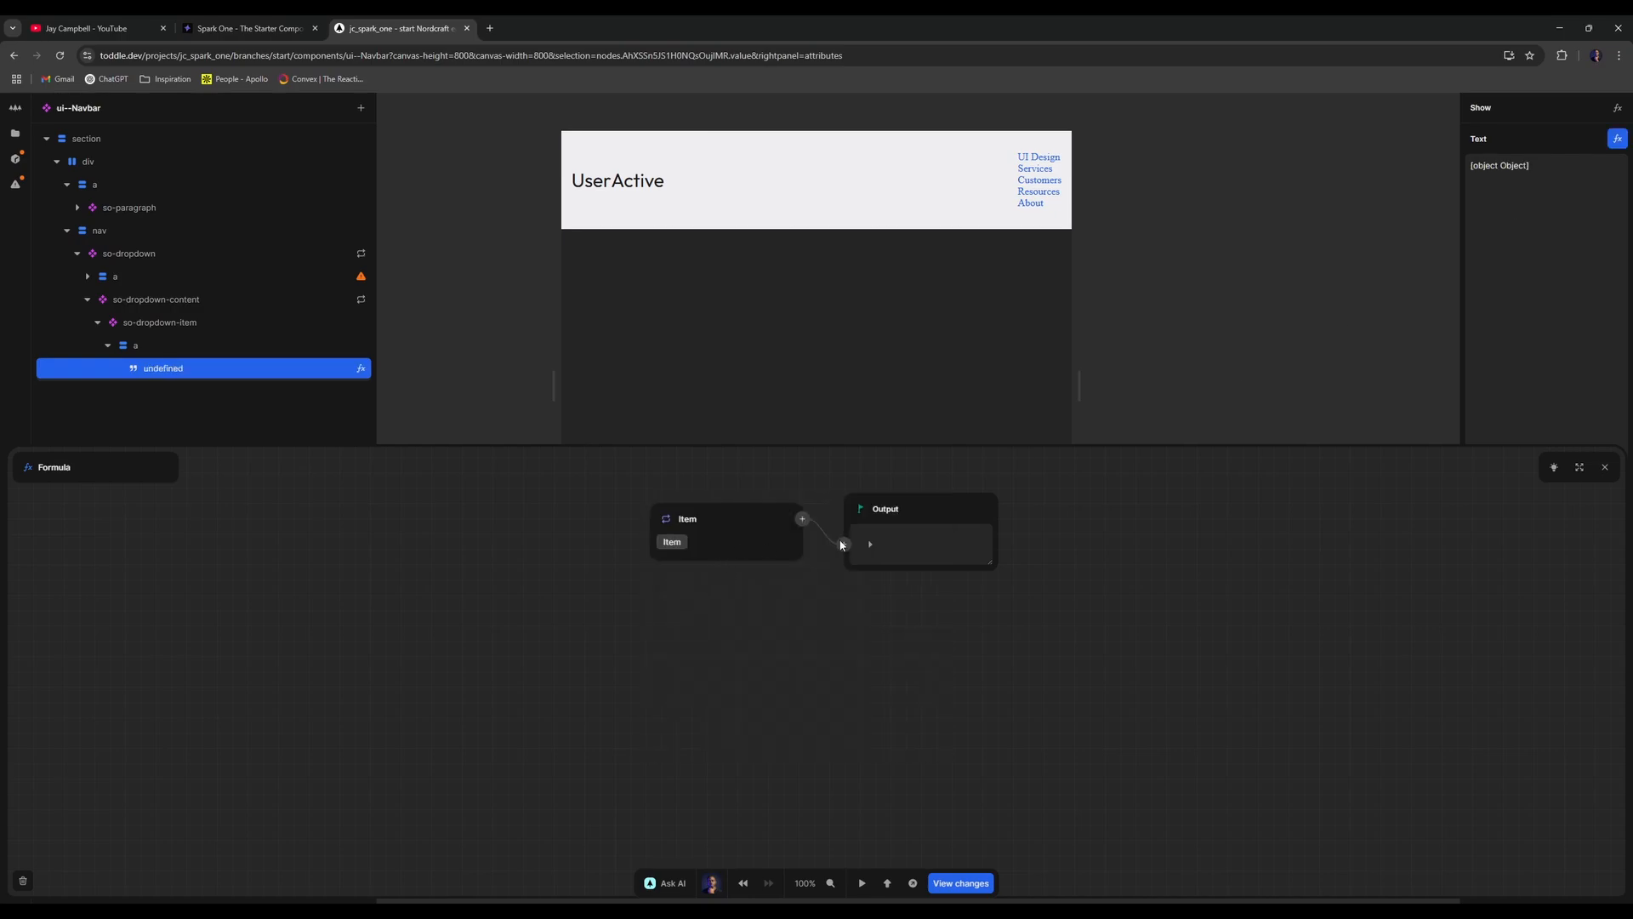
pyautogui.click(870, 545)
# - In _NAV-MENU's initial value, make UI Design's dropdown an array holding one object
pyautogui.click(1605, 467)
pyautogui.click(1400, 347)
pyautogui.click(1514, 165)
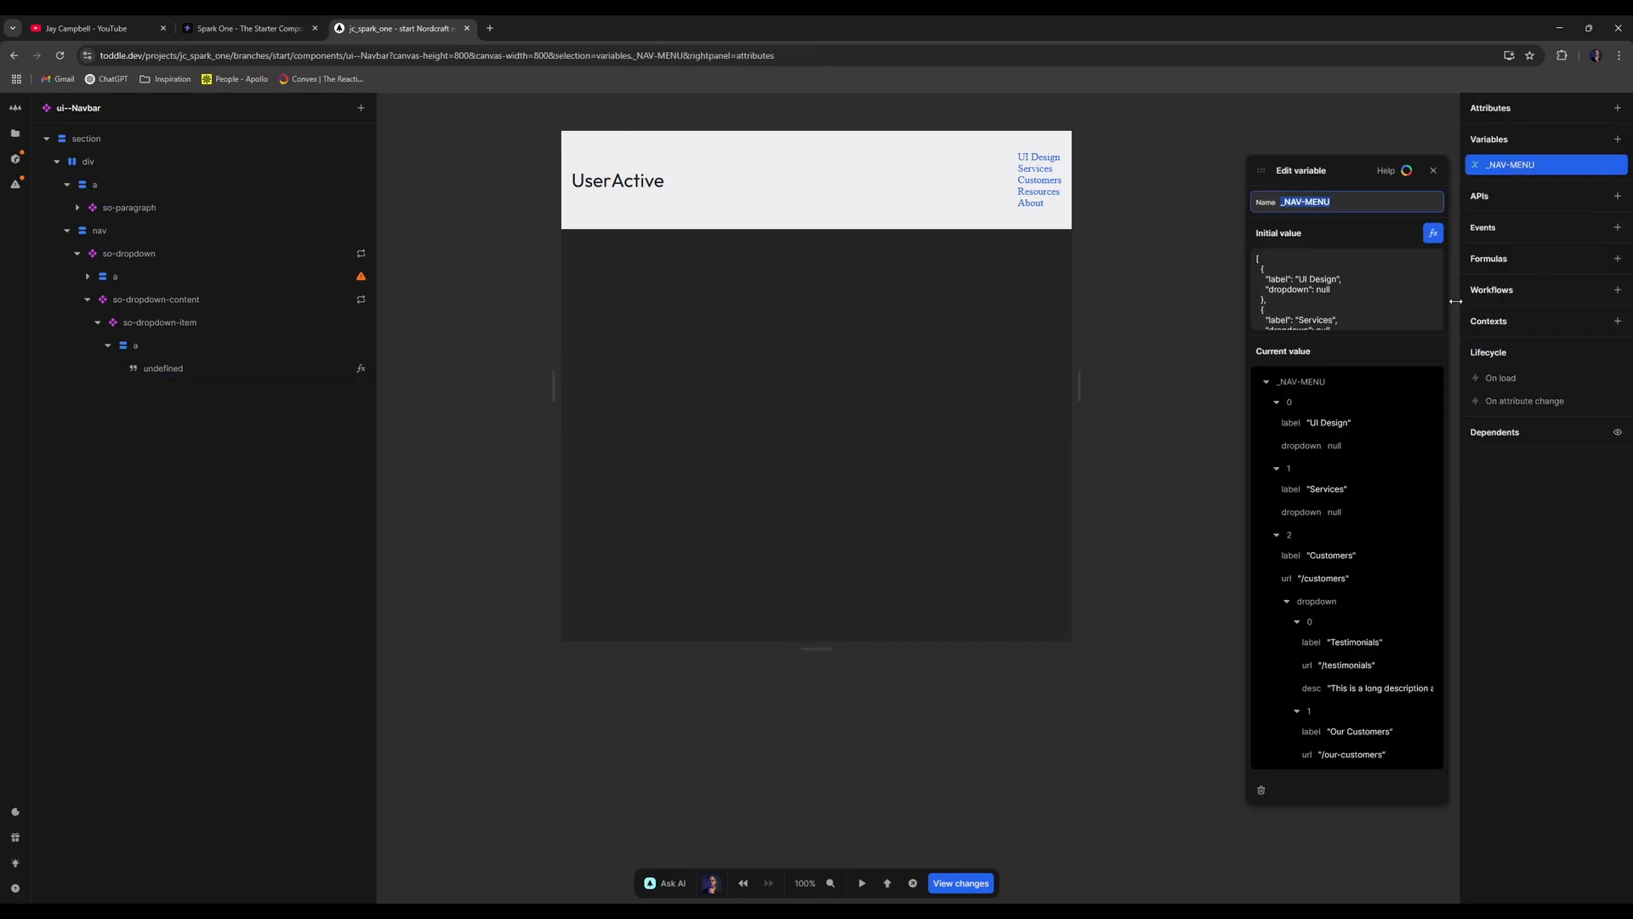
pyautogui.click(1434, 229)
pyautogui.click(1433, 238)
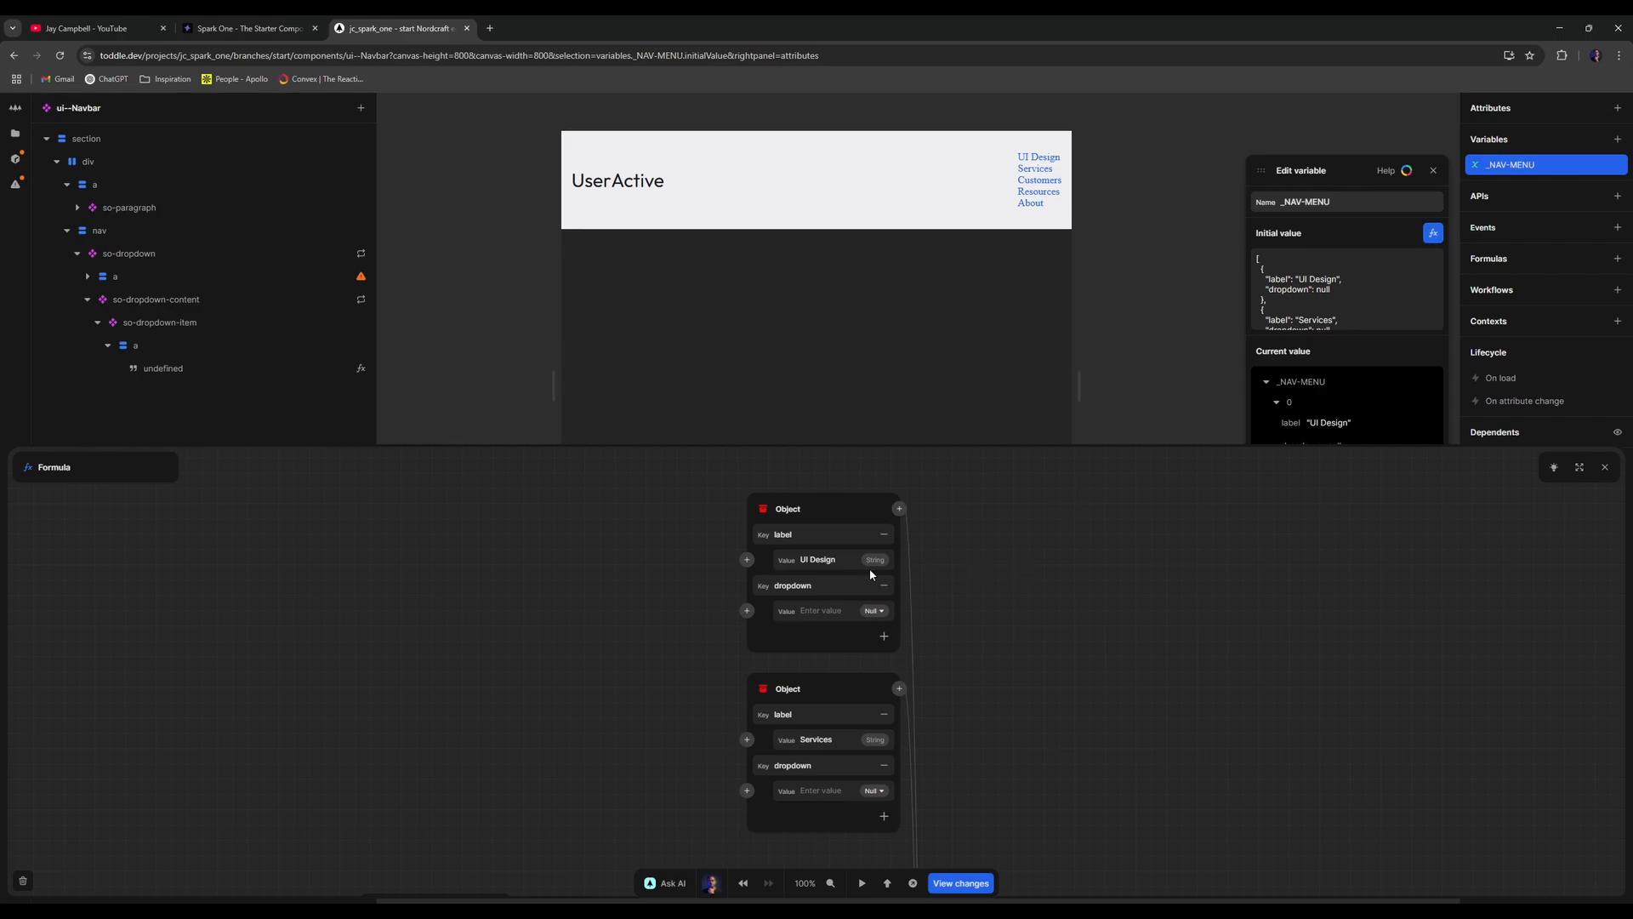
pyautogui.scroll(-1, 876, 571)
pyautogui.scroll(-3, 807, 526)
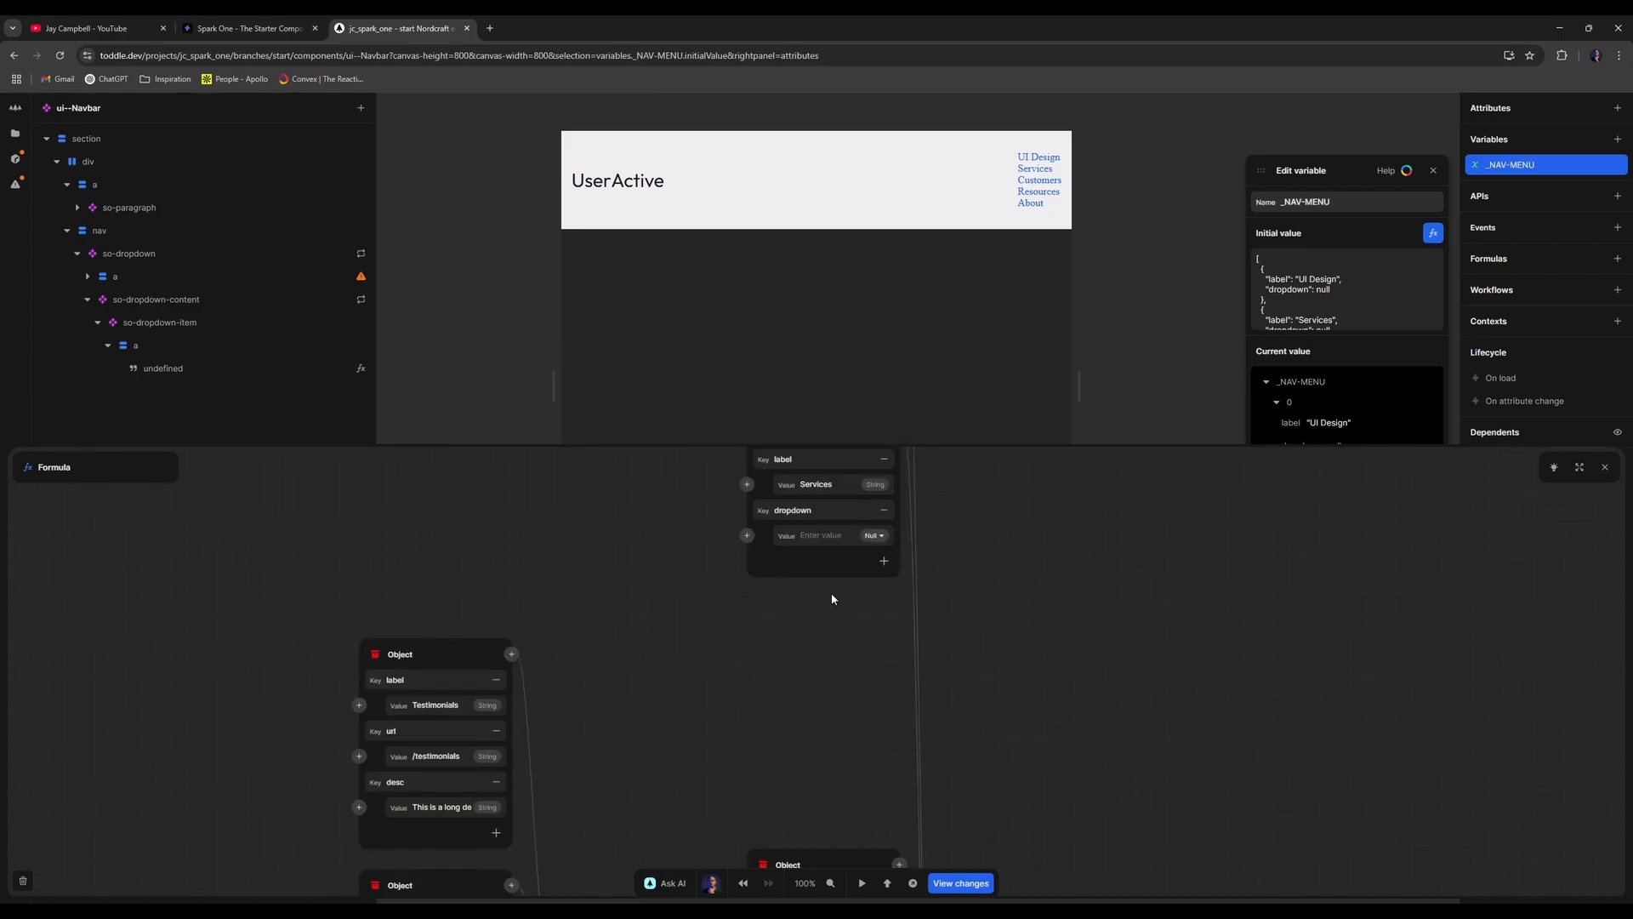
pyautogui.scroll(-1, 830, 592)
pyautogui.scroll(-2, 881, 606)
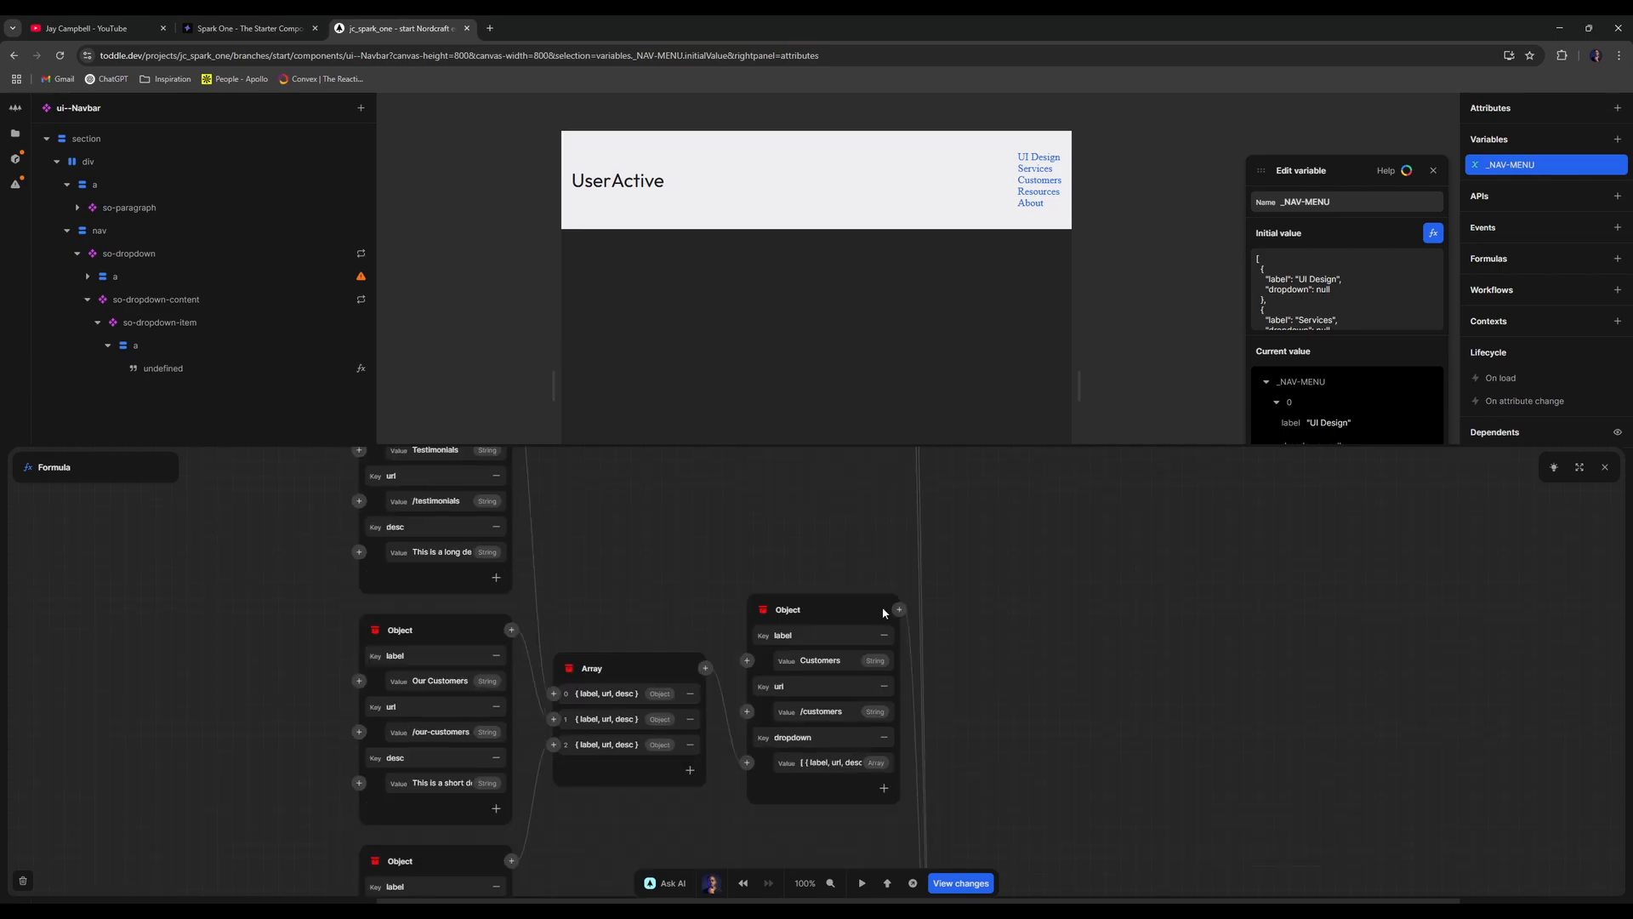
pyautogui.scroll(6, 881, 604)
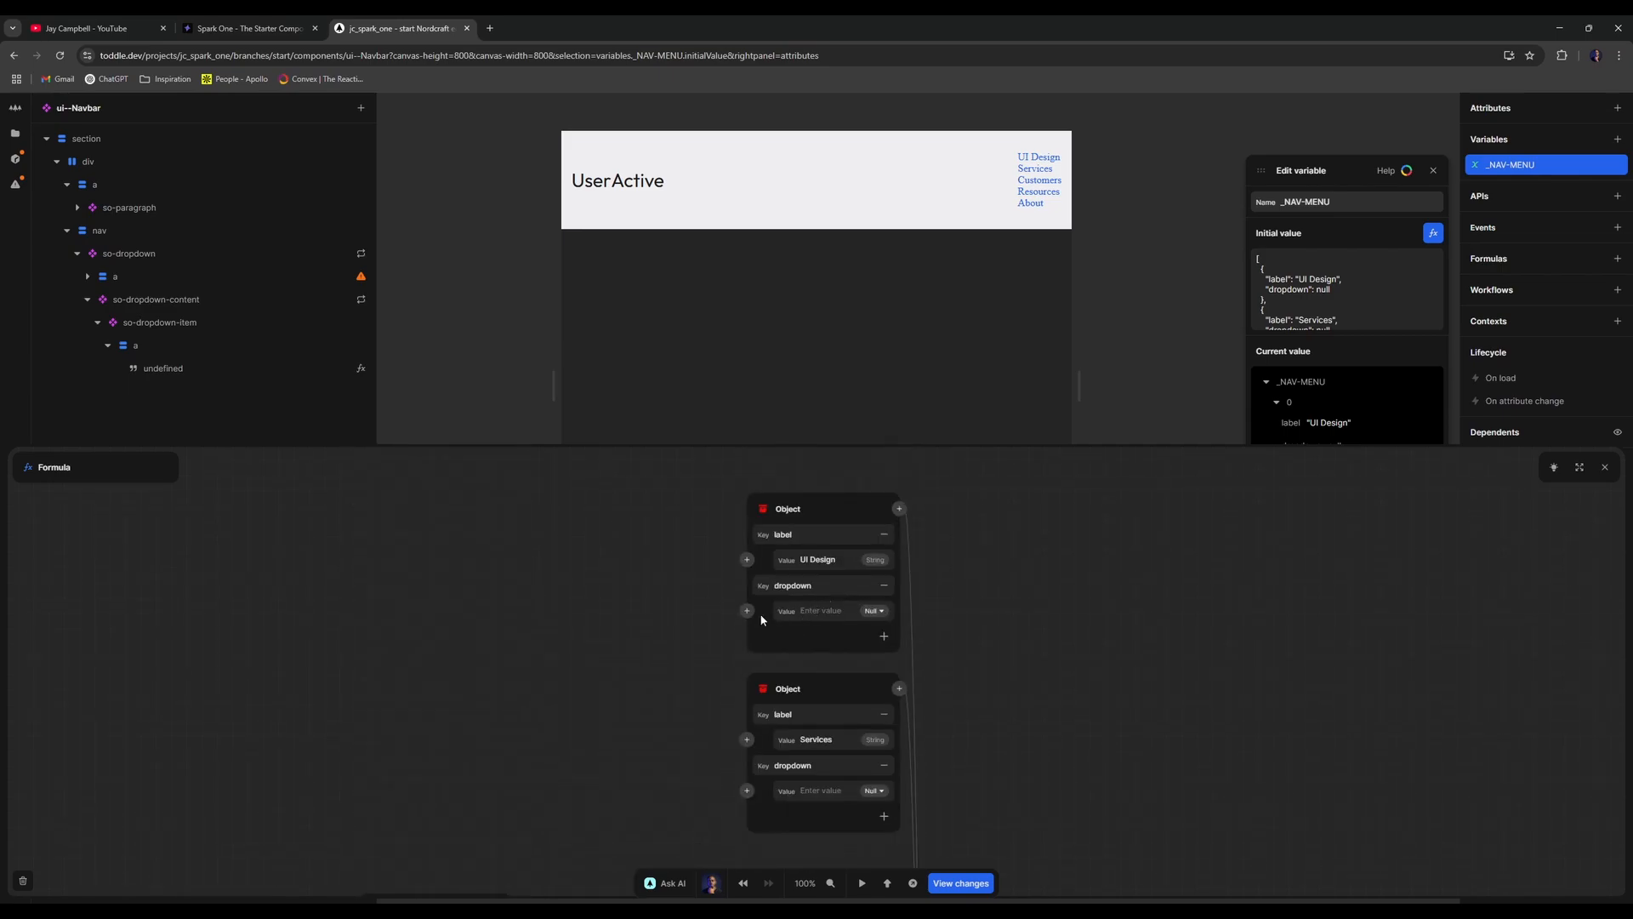
pyautogui.click(747, 610)
pyautogui.click(674, 611)
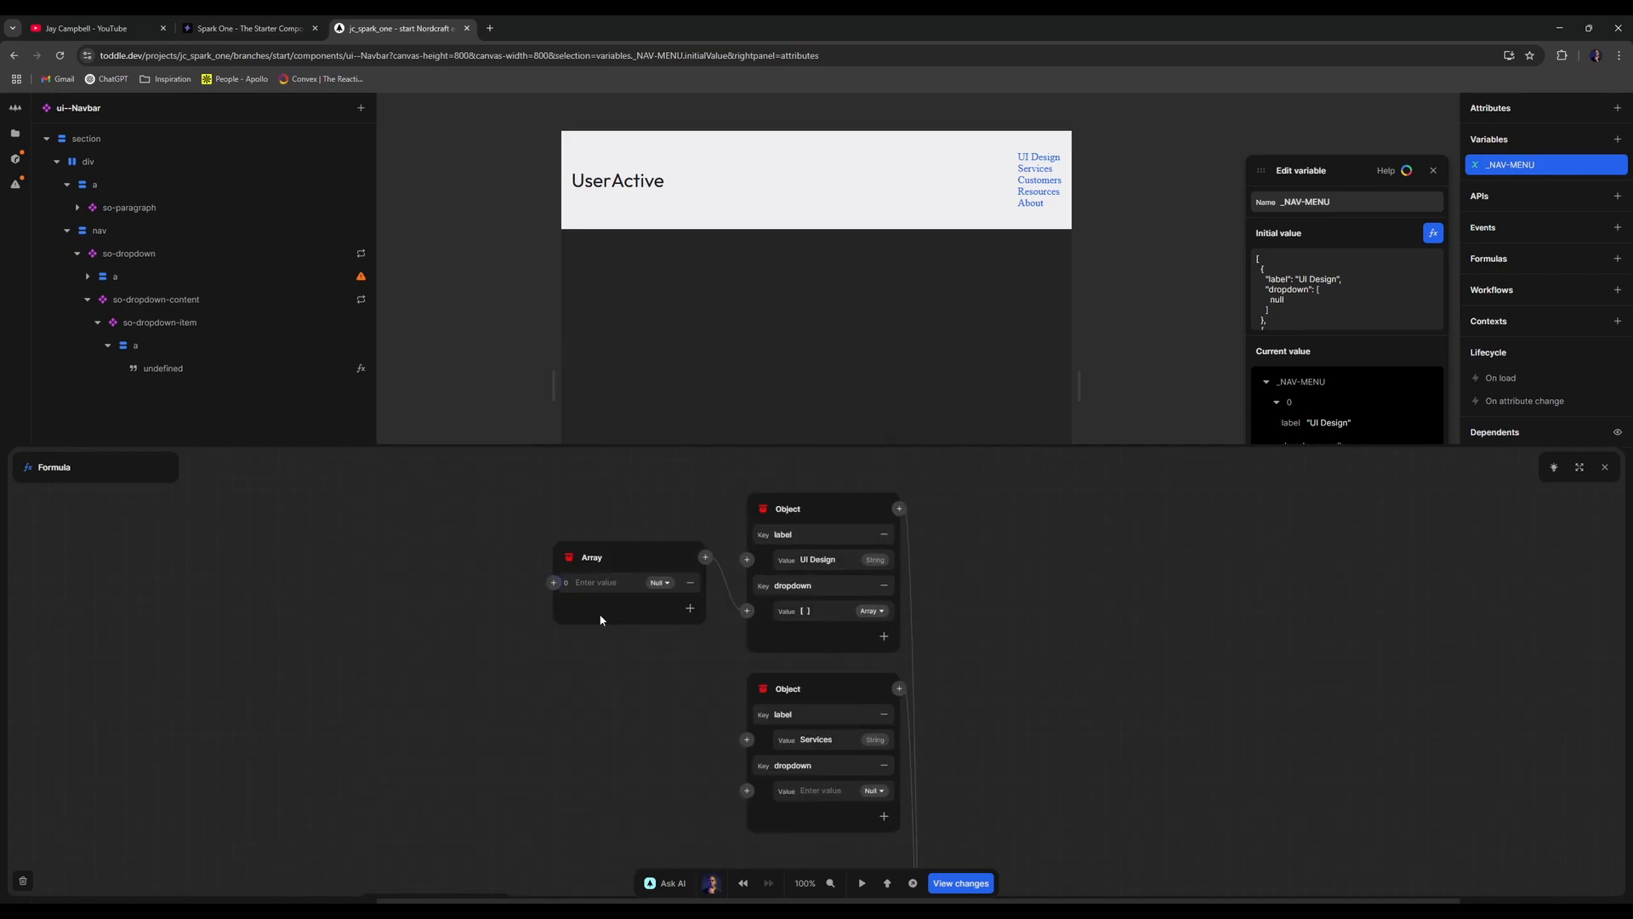
pyautogui.click(553, 583)
pyautogui.write('object')
pyautogui.press('Return')
# - Give the object label 'Dashboard' and url '/dashboard'
pyautogui.click(426, 585)
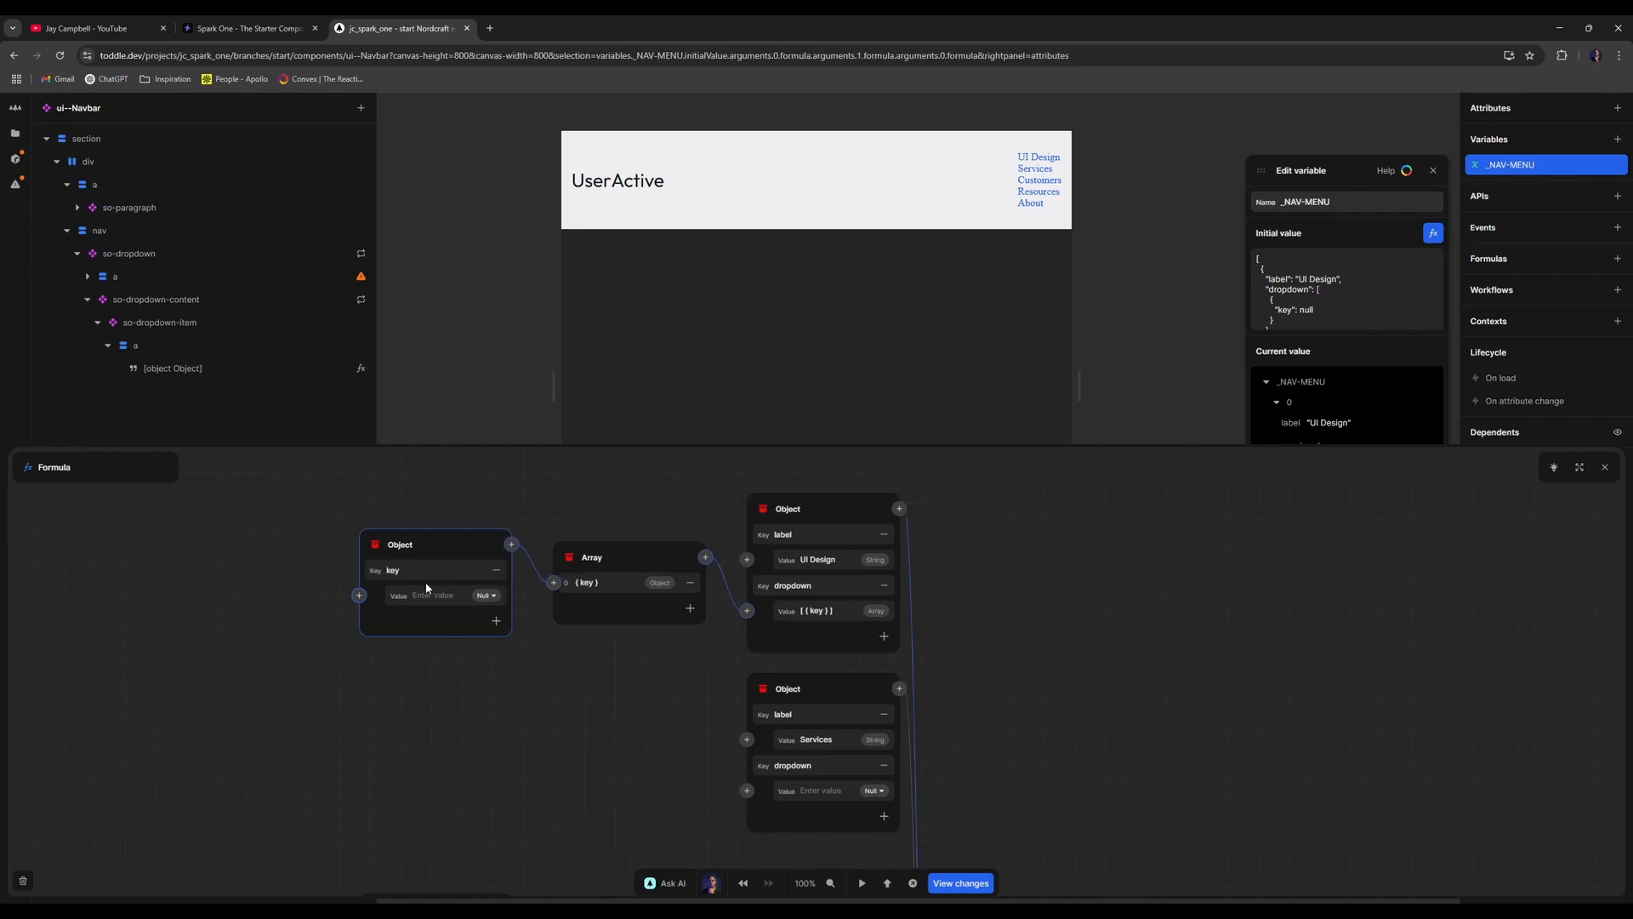
pyautogui.click(439, 570)
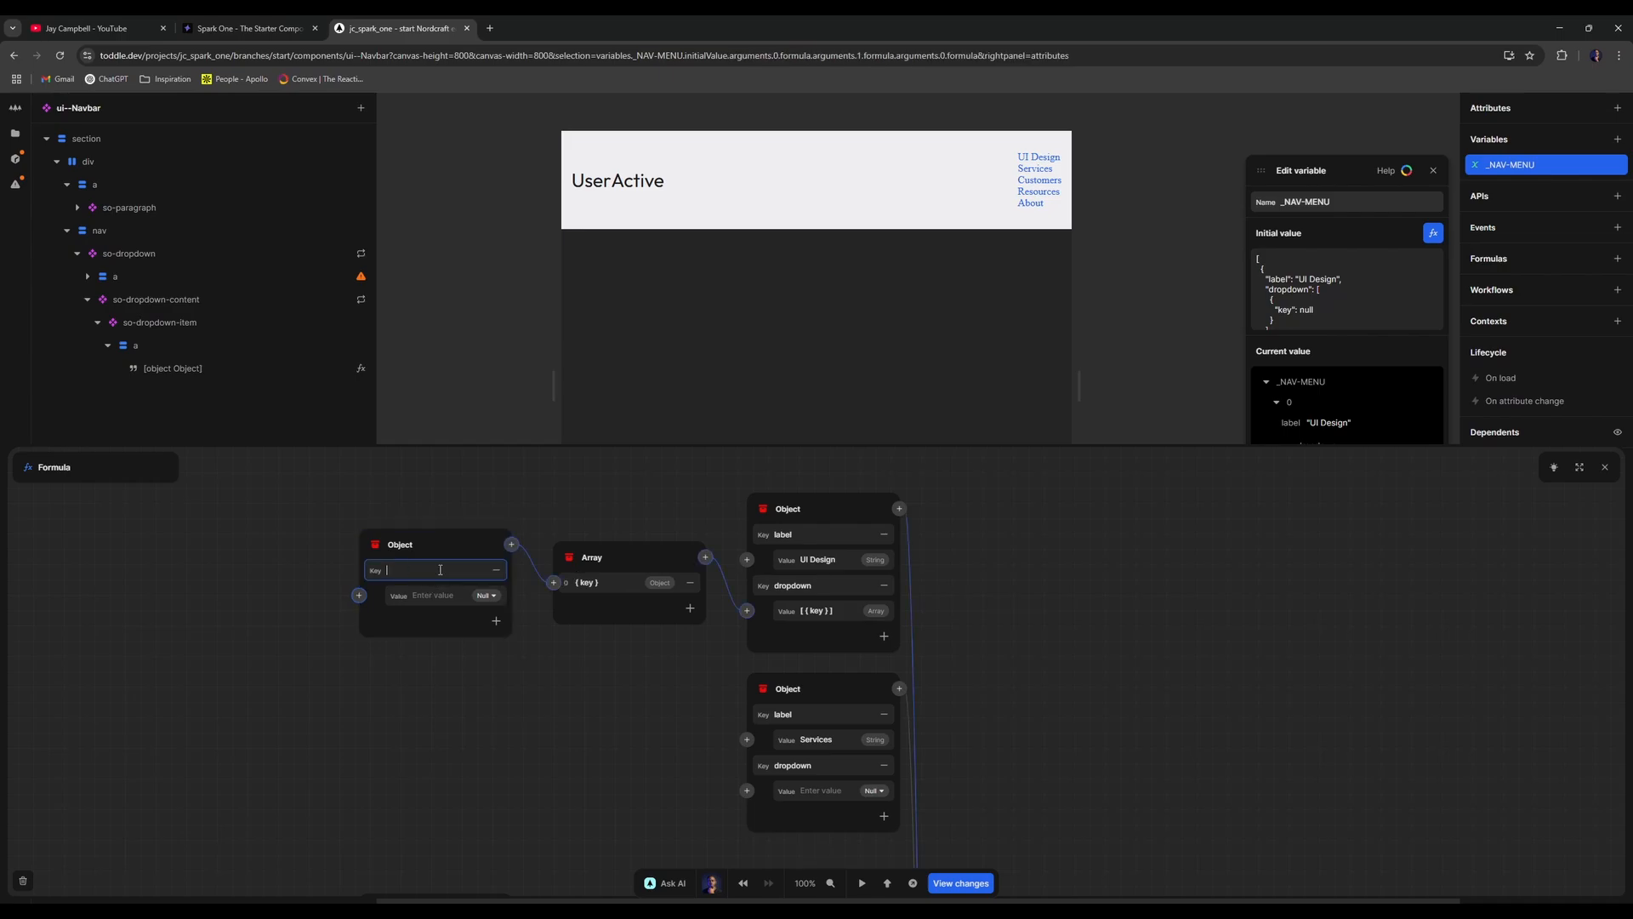
pyautogui.write('label')
pyautogui.click(496, 620)
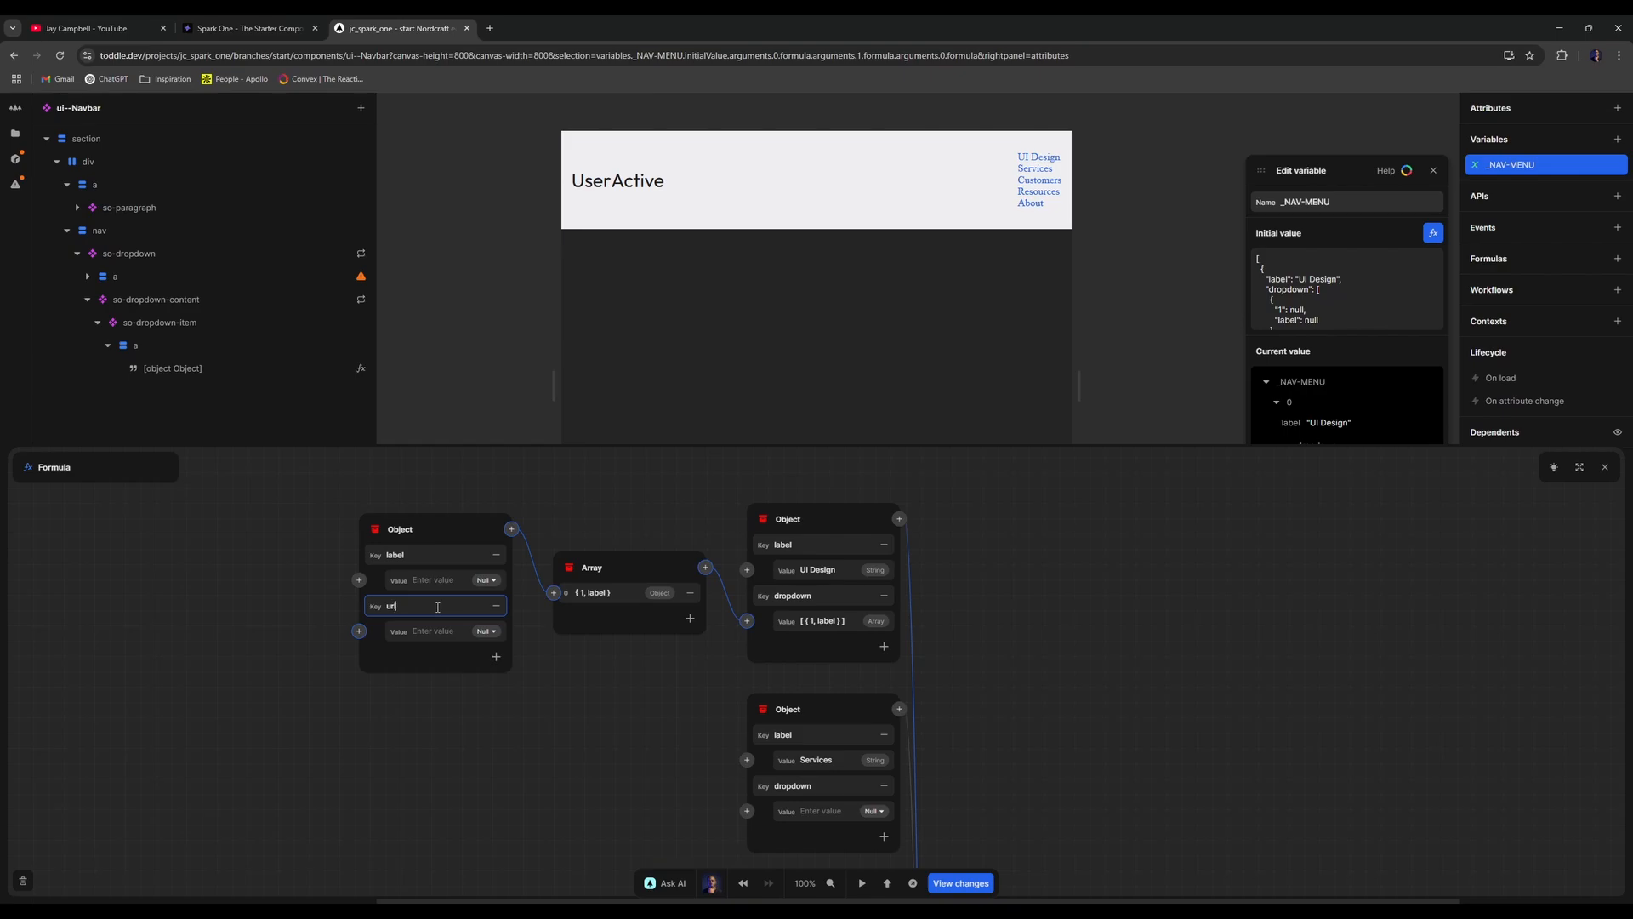
pyautogui.click(461, 580)
pyautogui.click(461, 580)
pyautogui.write('Dashboard')
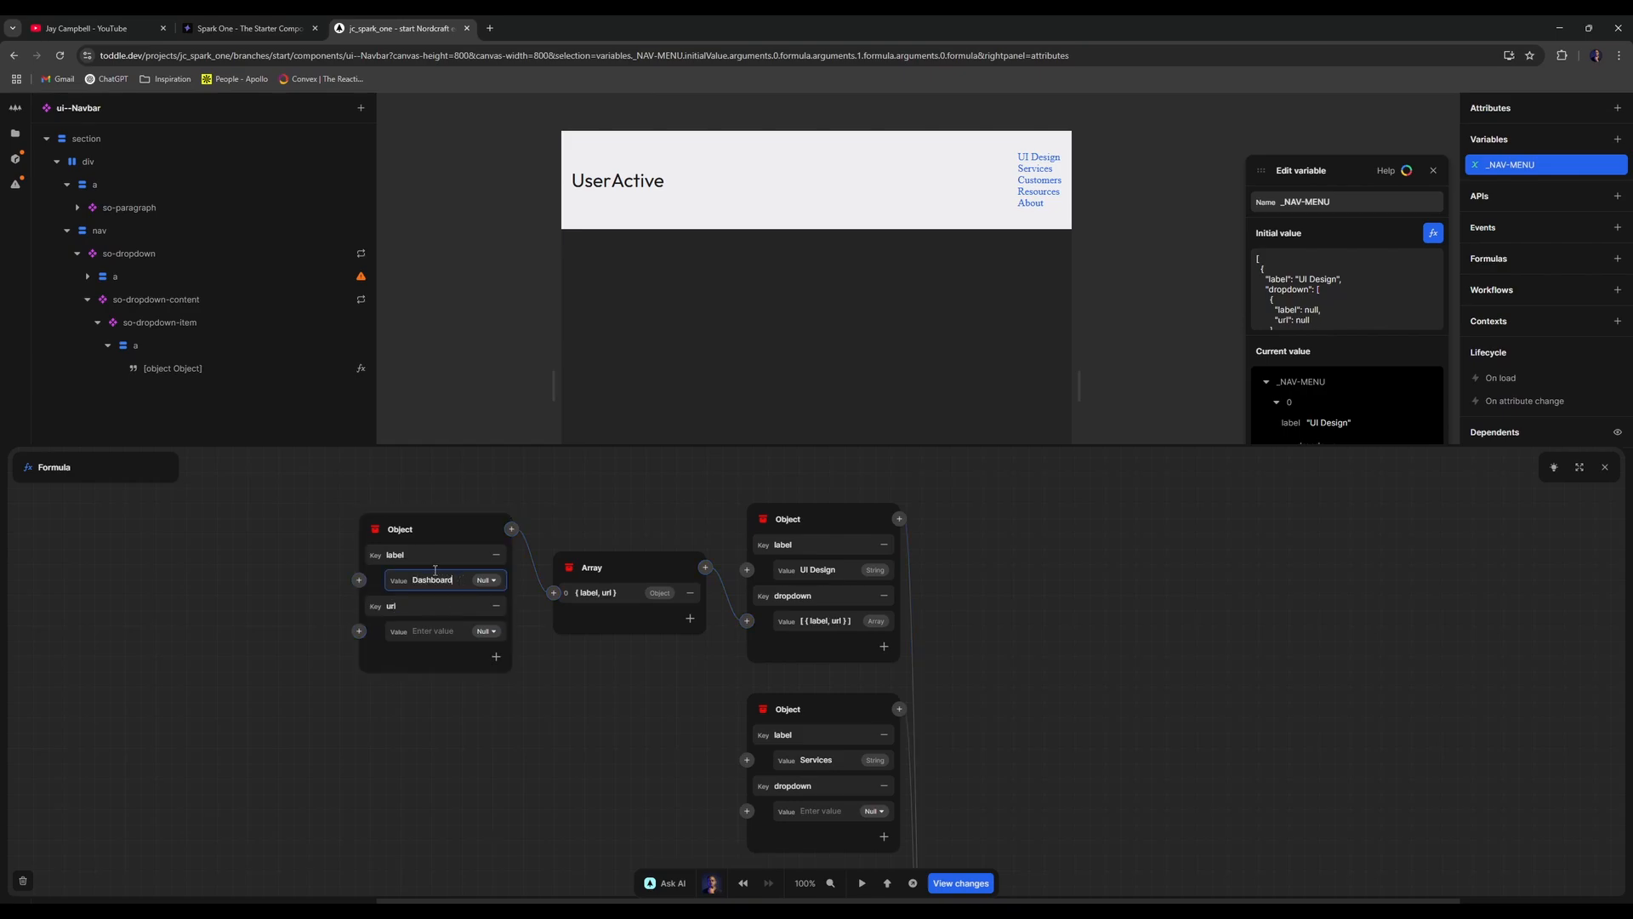
pyautogui.click(439, 636)
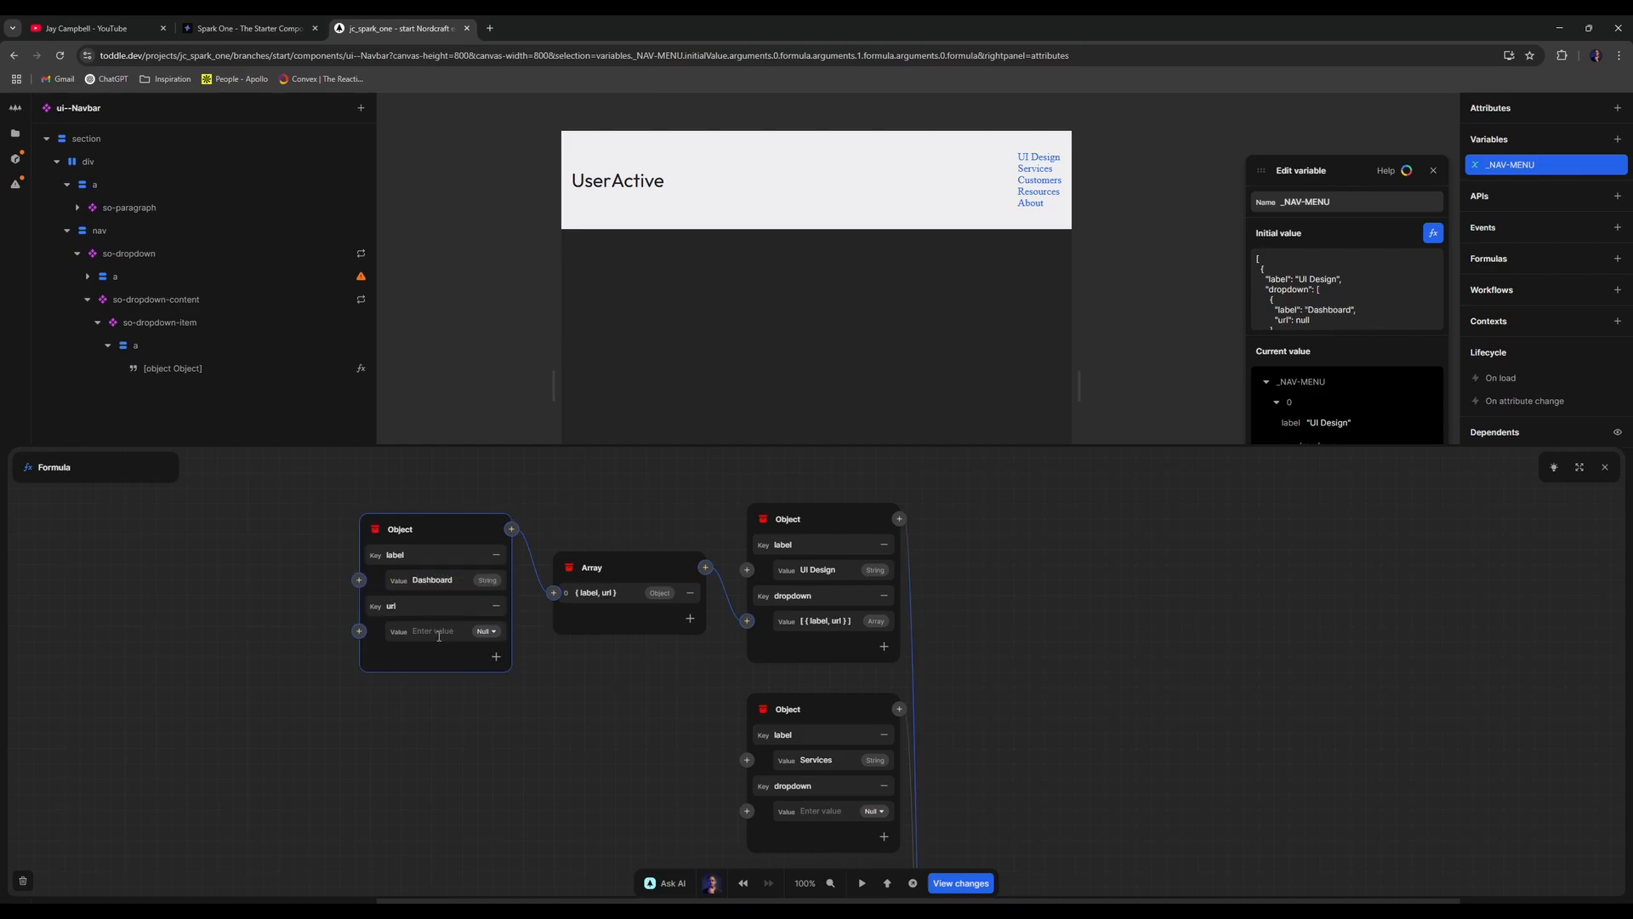
pyautogui.click(439, 636)
pyautogui.write('/dashboard')
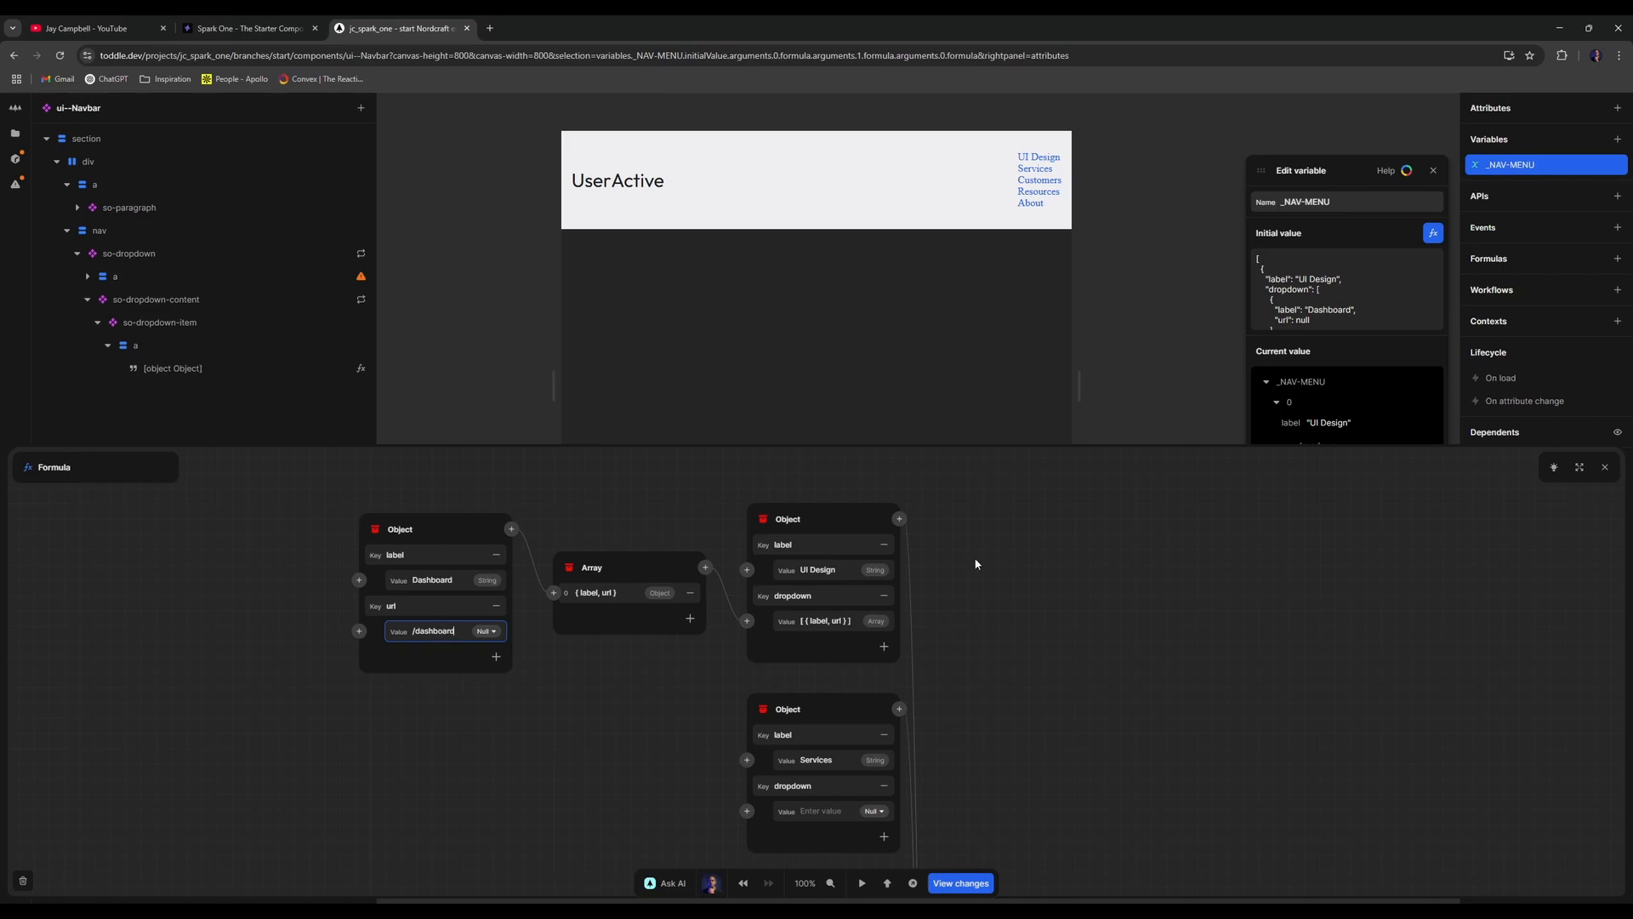
pyautogui.click(1605, 467)
# - Check the dropdown content's missing attribute warning and preview the navbar in test mode
pyautogui.click(1433, 171)
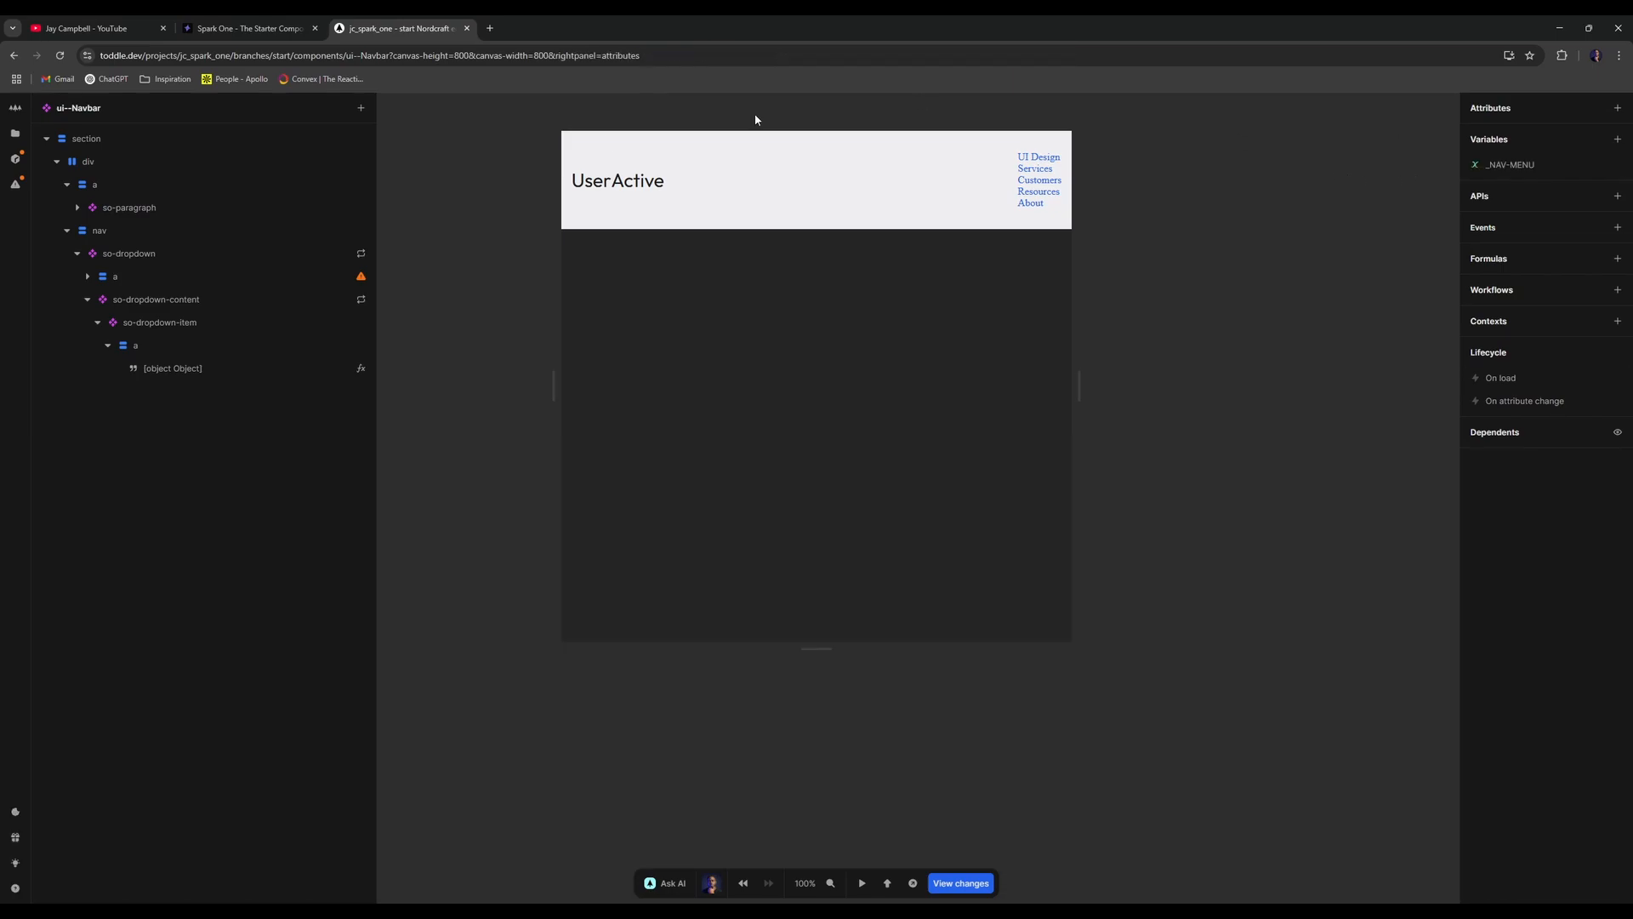
pyautogui.click(228, 322)
pyautogui.click(225, 301)
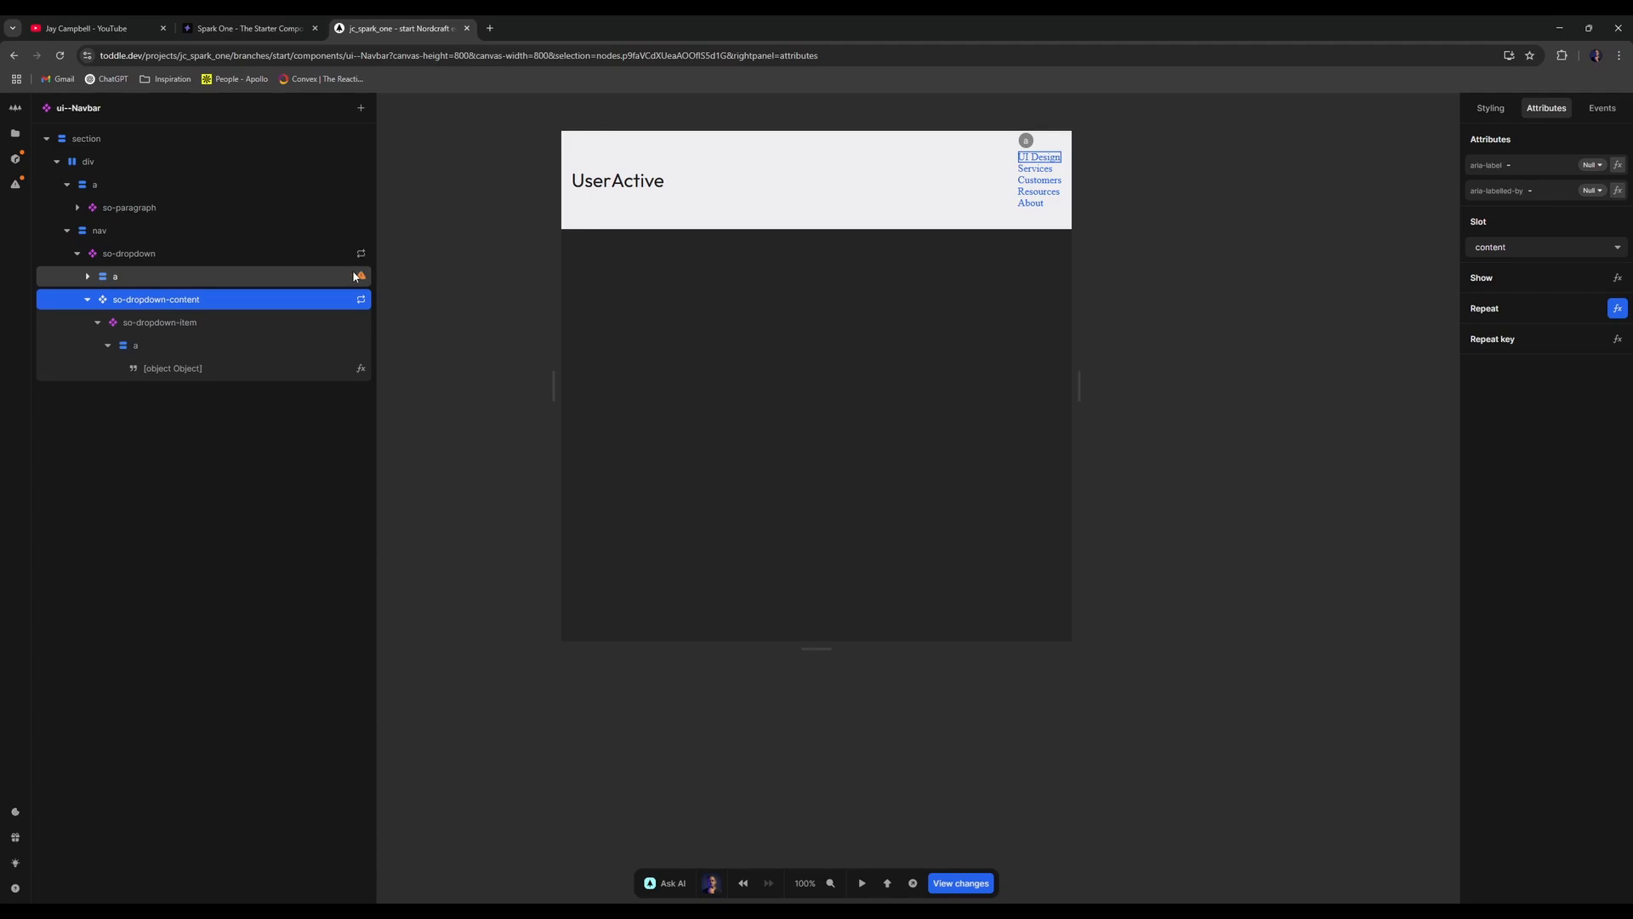
pyautogui.click(320, 277)
pyautogui.click(274, 297)
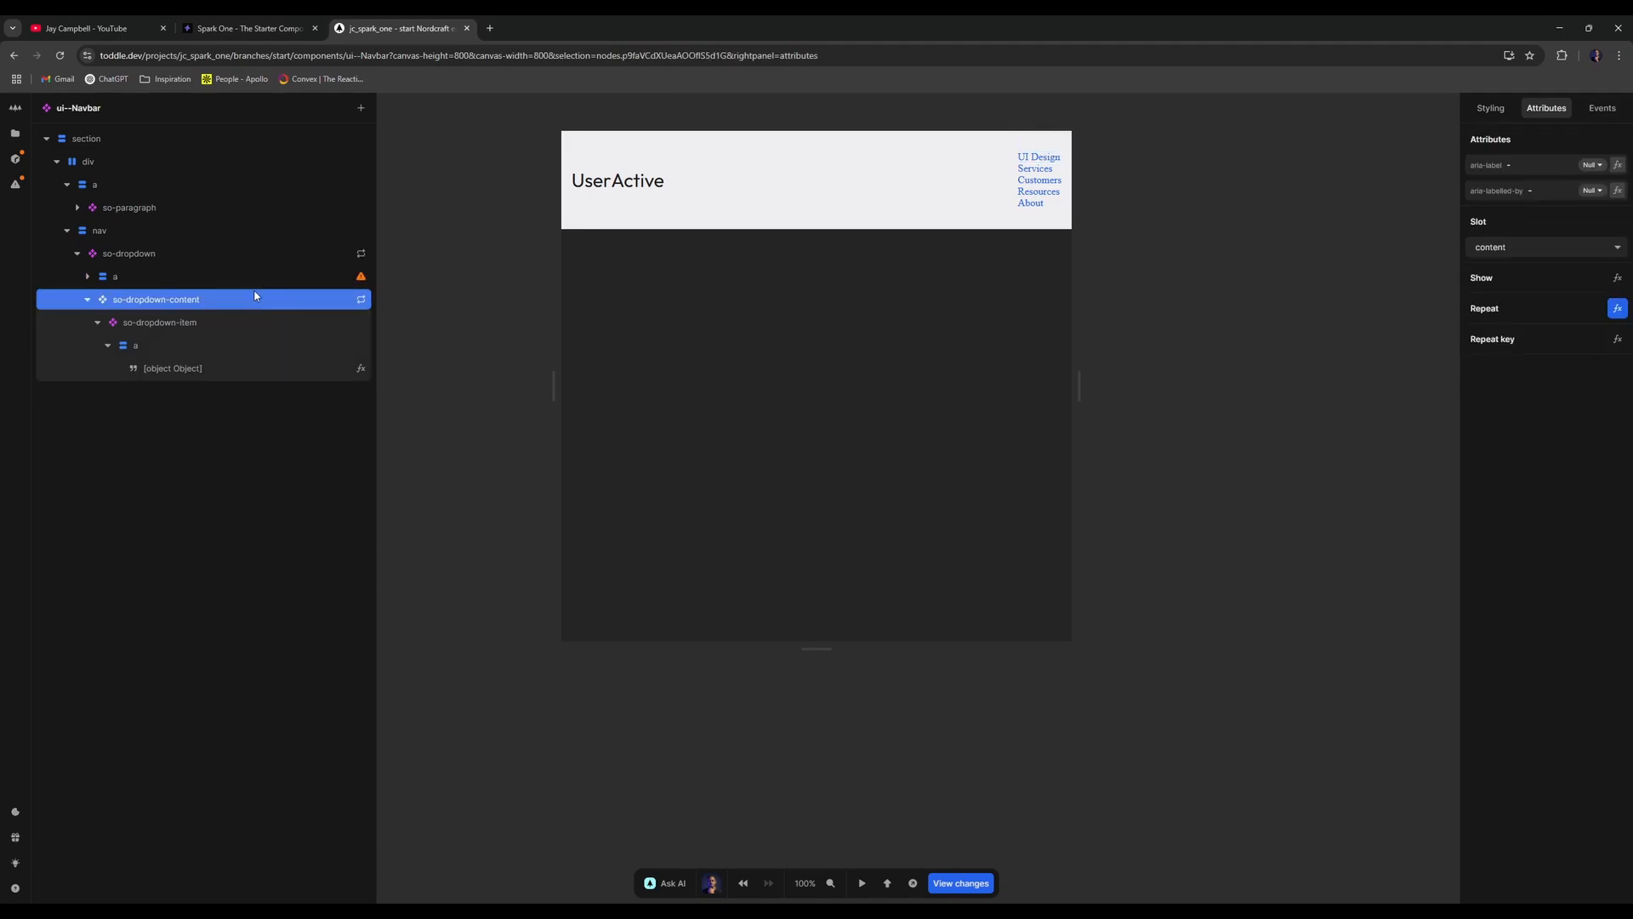
pyautogui.click(831, 303)
pyautogui.press('t')
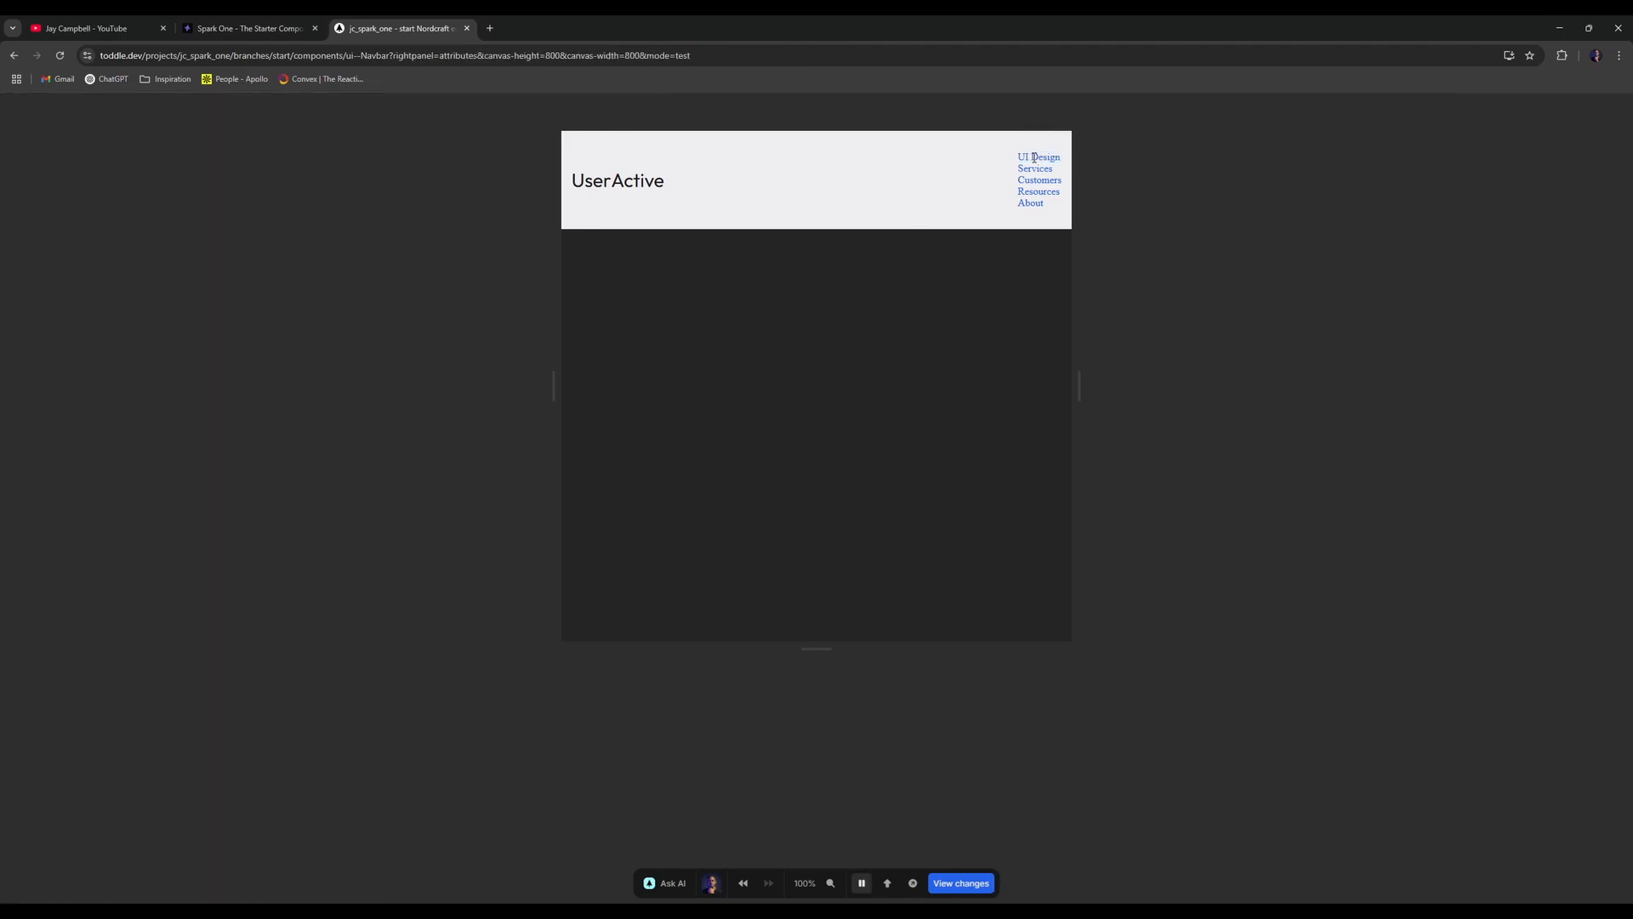
pyautogui.press('t')
pyautogui.press('t')
pyautogui.press('t')
# - Select the nav element and show its styles
pyautogui.click(143, 309)
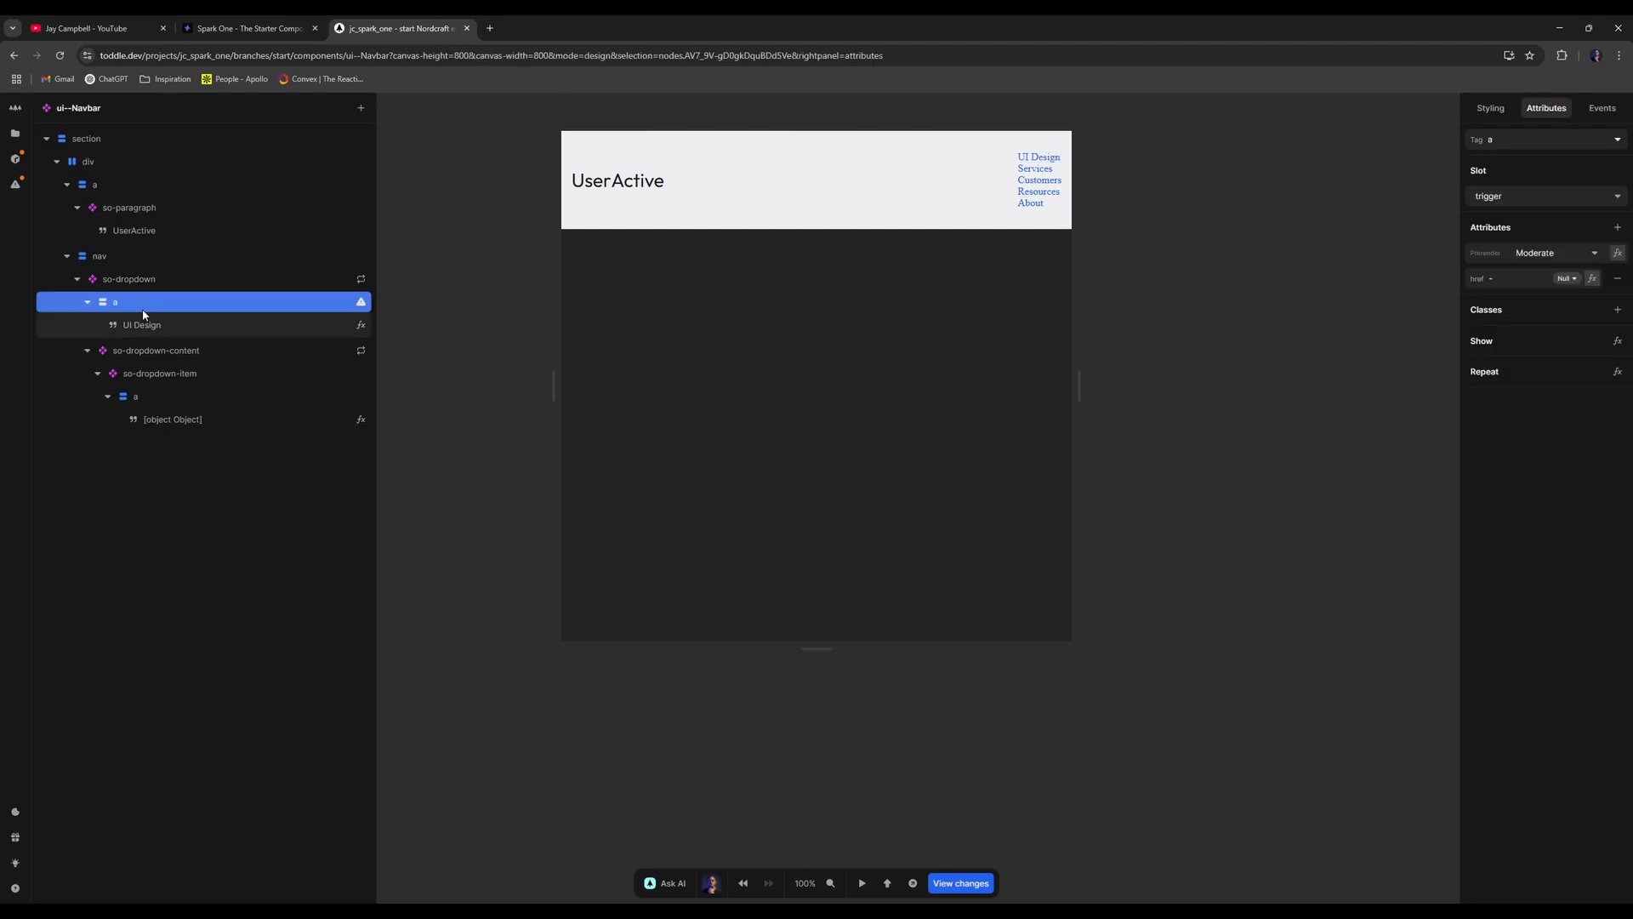
pyautogui.click(88, 303)
pyautogui.click(281, 279)
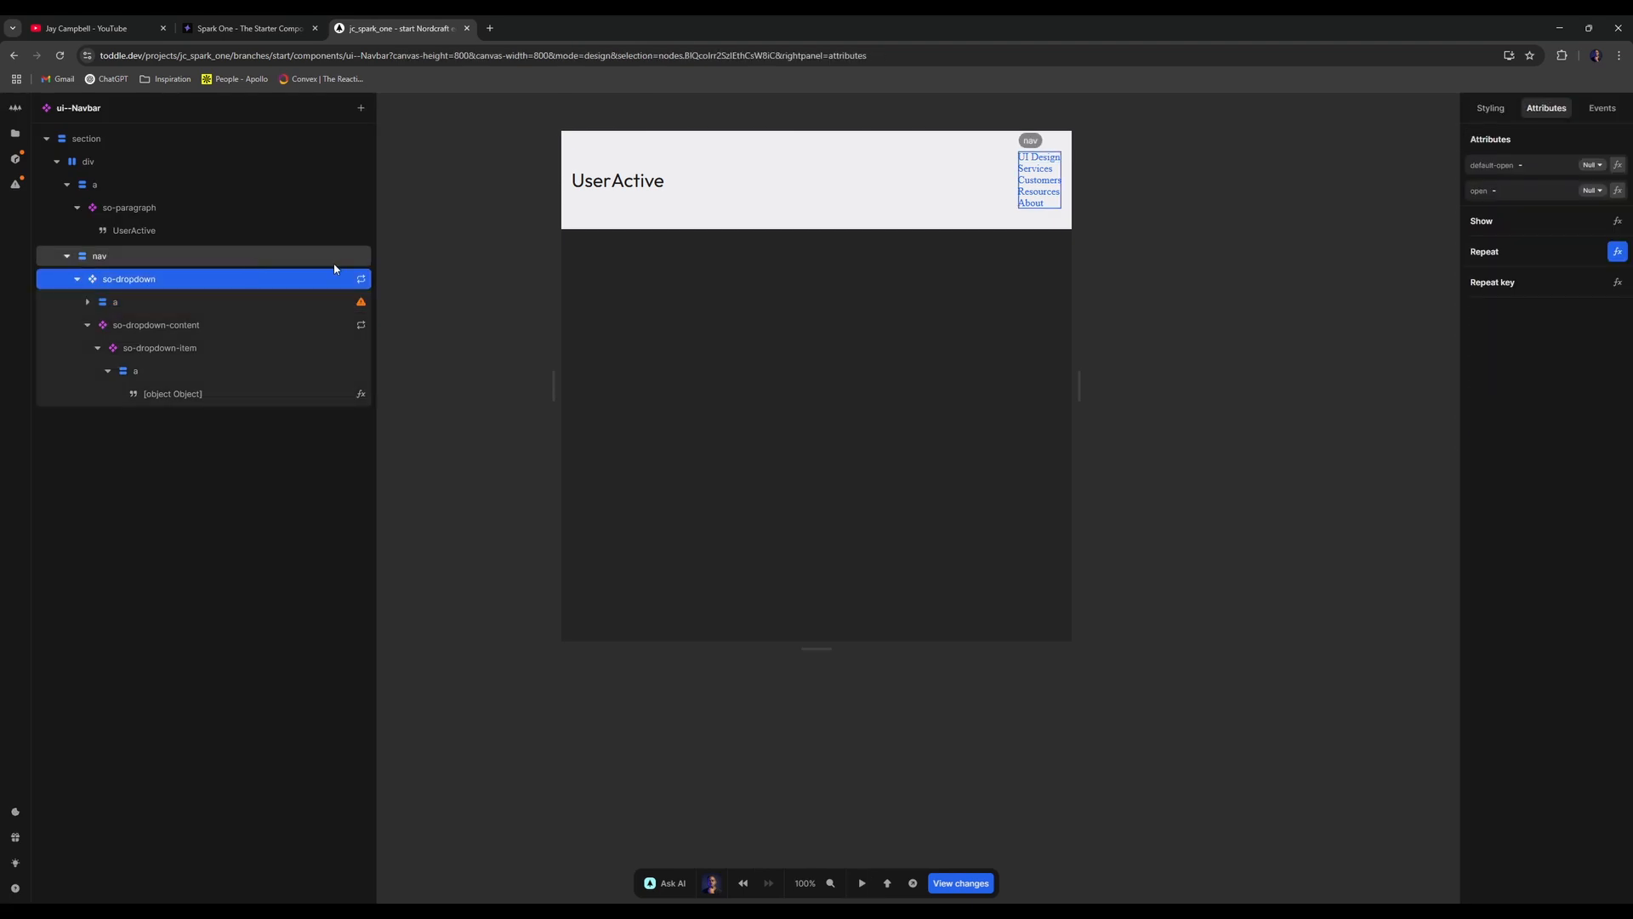
pyautogui.click(200, 255)
pyautogui.click(1490, 108)
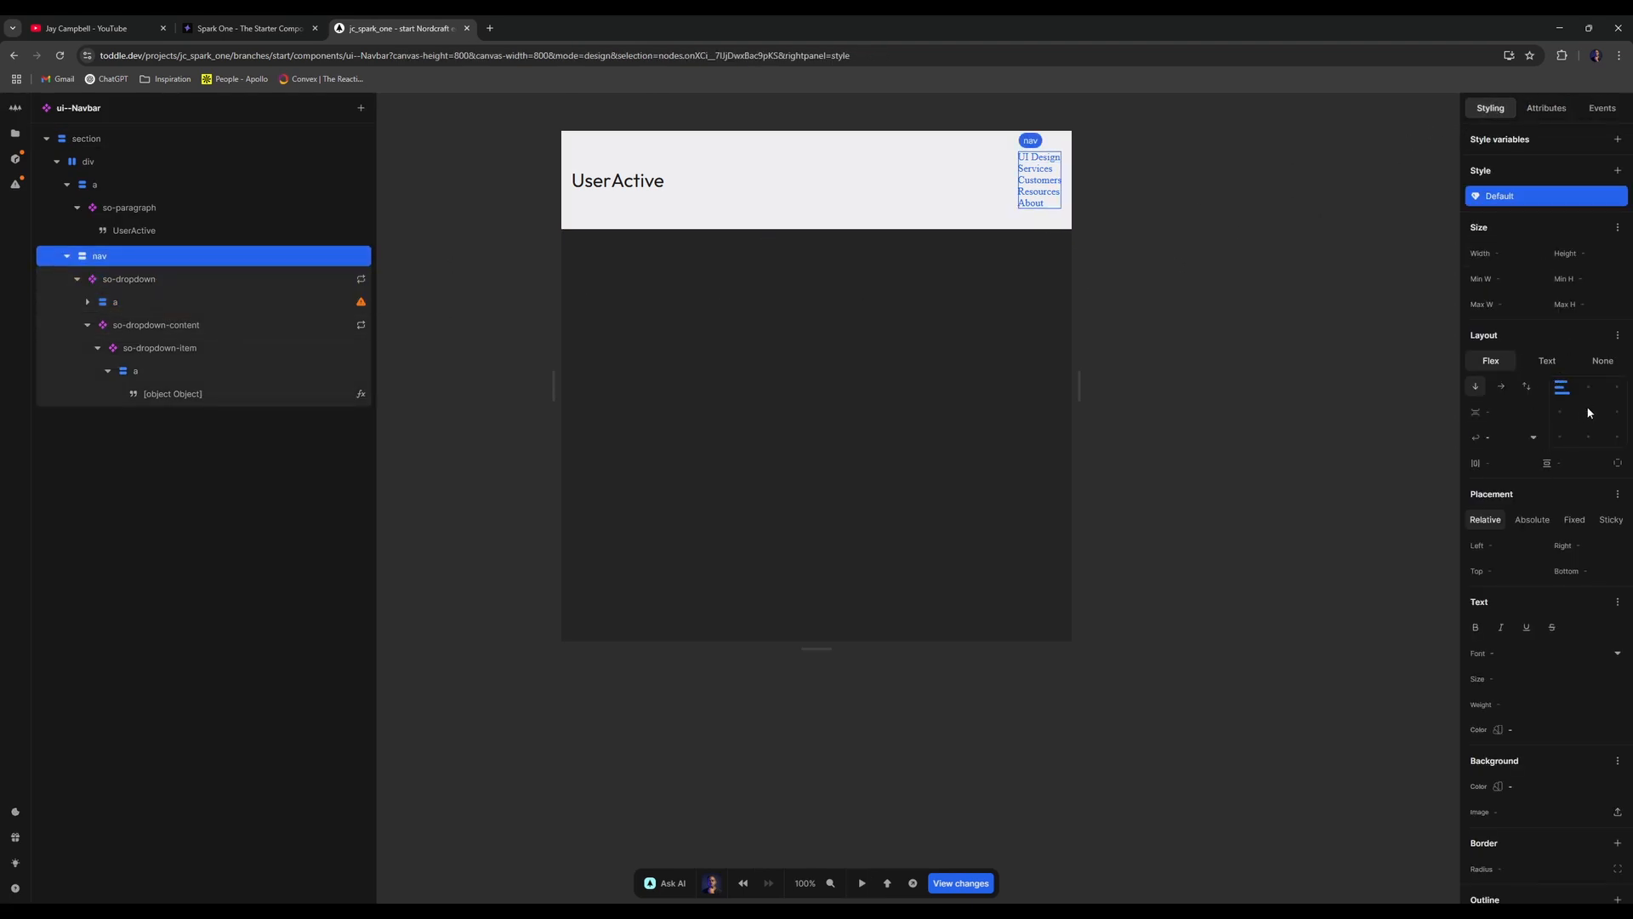
# - Lay the nav items out in a horizontal row with a 2rem gap
pyautogui.click(1503, 387)
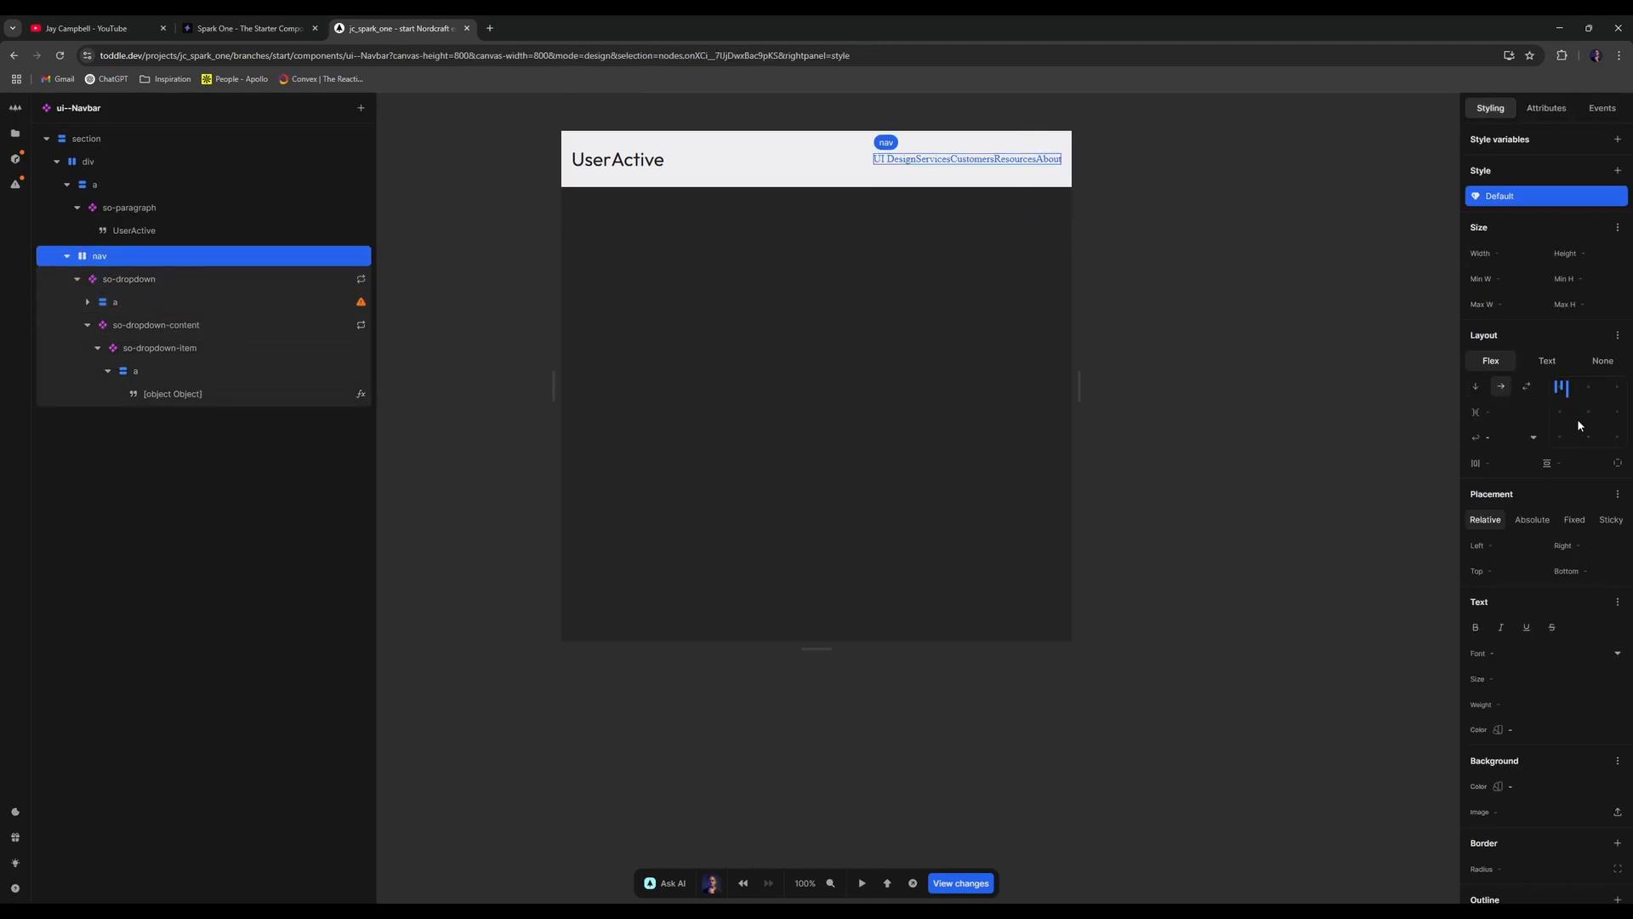
pyautogui.click(1519, 414)
pyautogui.write('2rem')
pyautogui.press('Return')
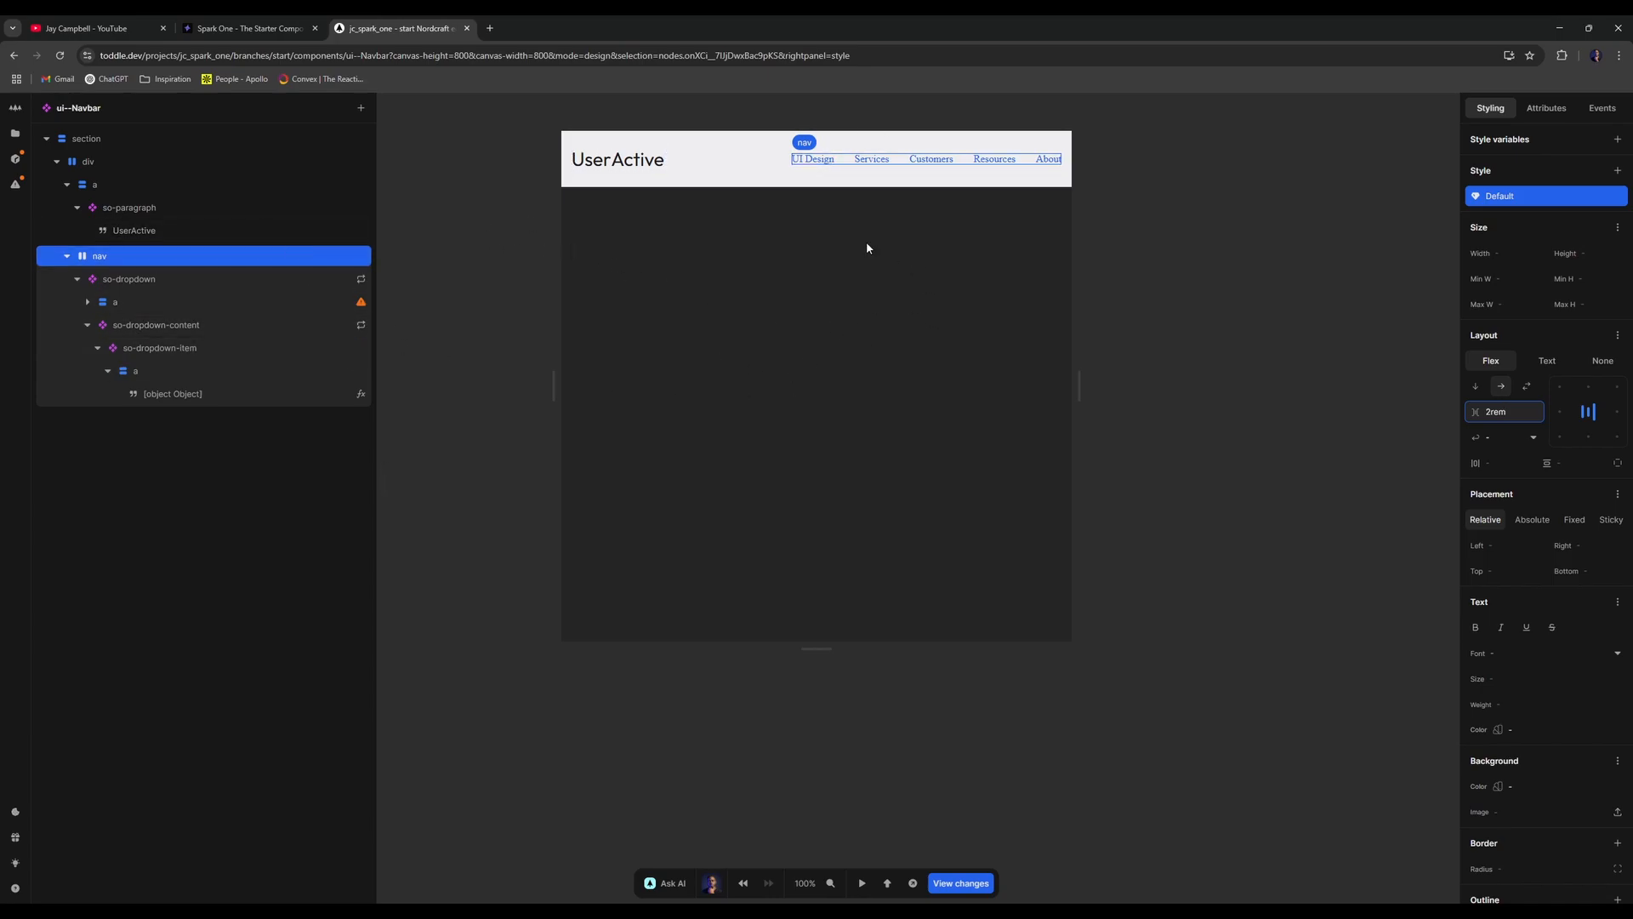
# - Clear the UI Design link's colour variable and set its font weight to semi (600)
pyautogui.click(223, 304)
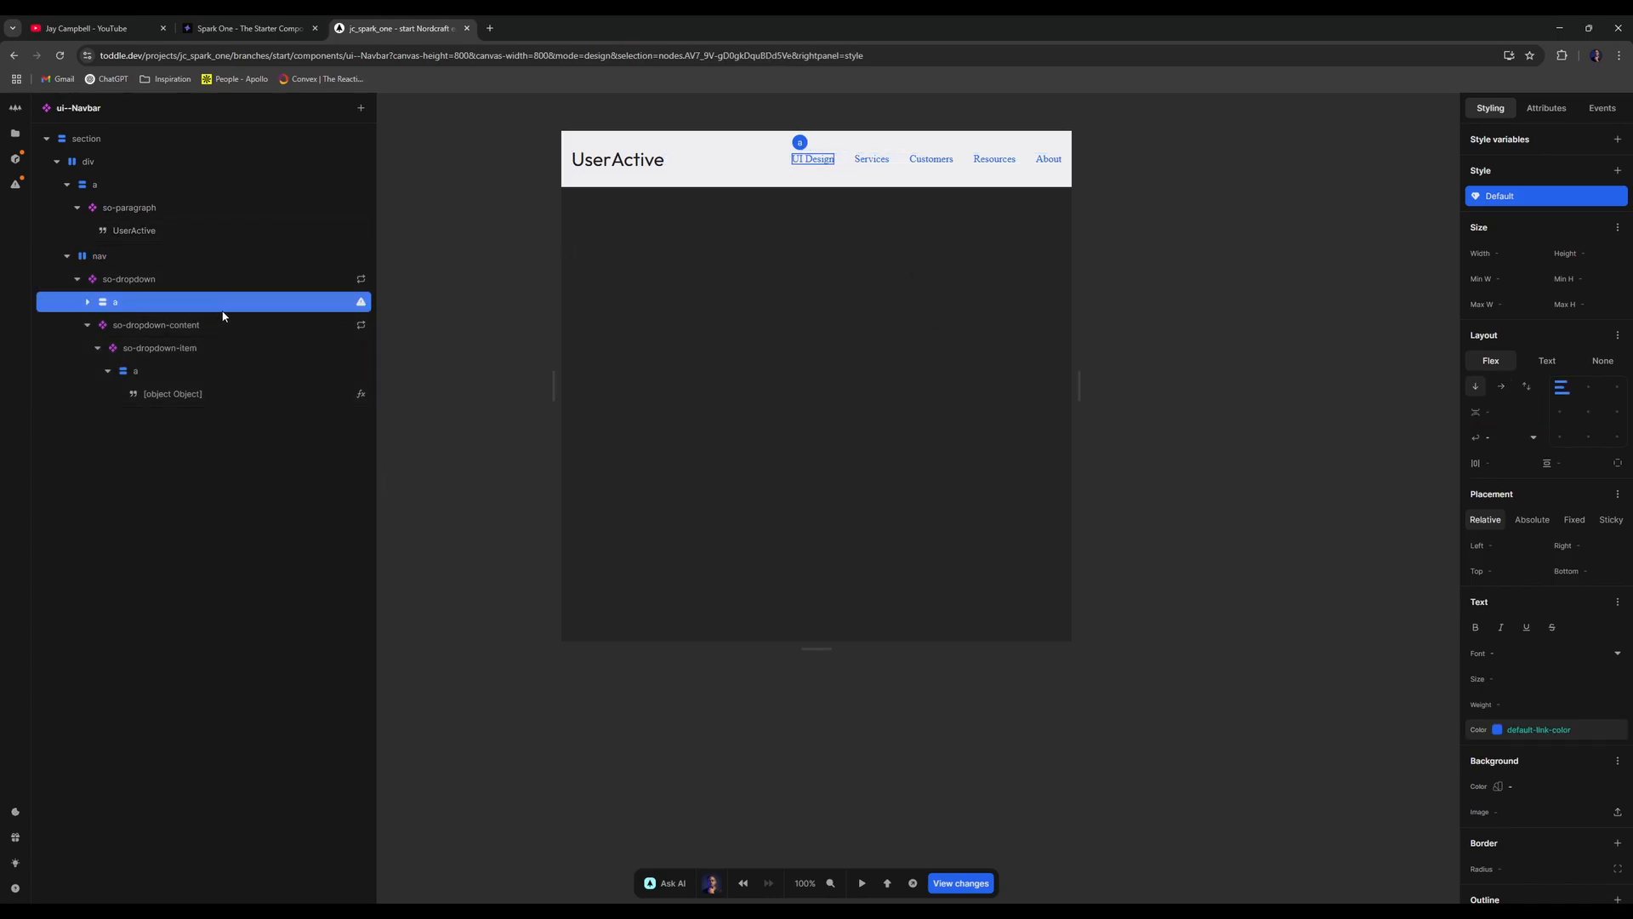
pyautogui.click(1618, 731)
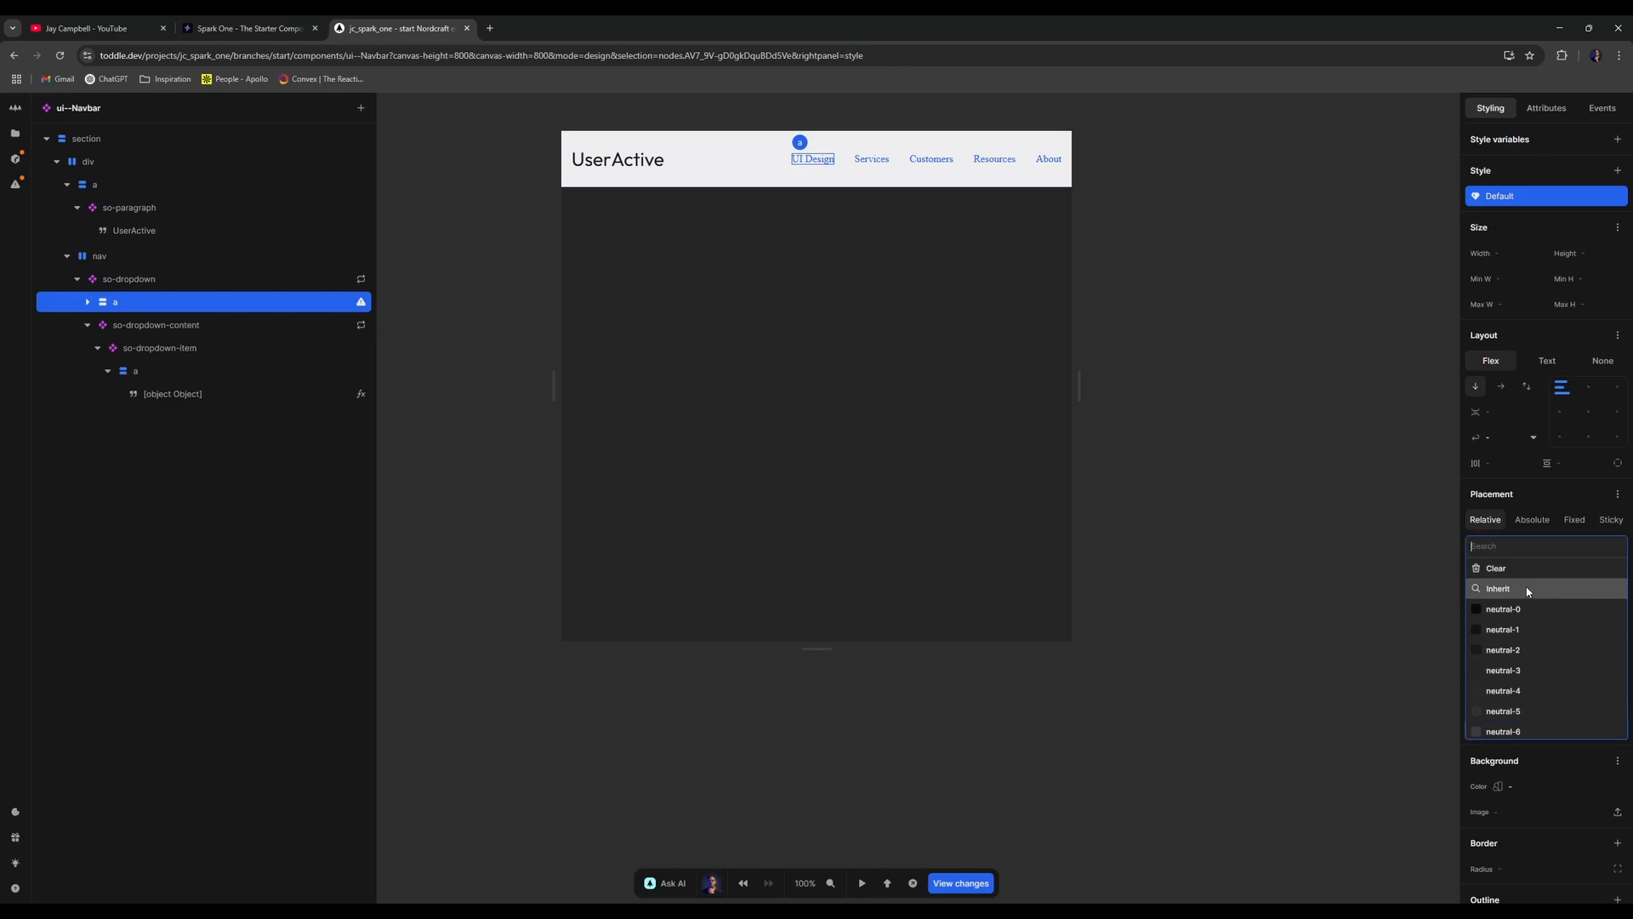
pyautogui.click(1538, 568)
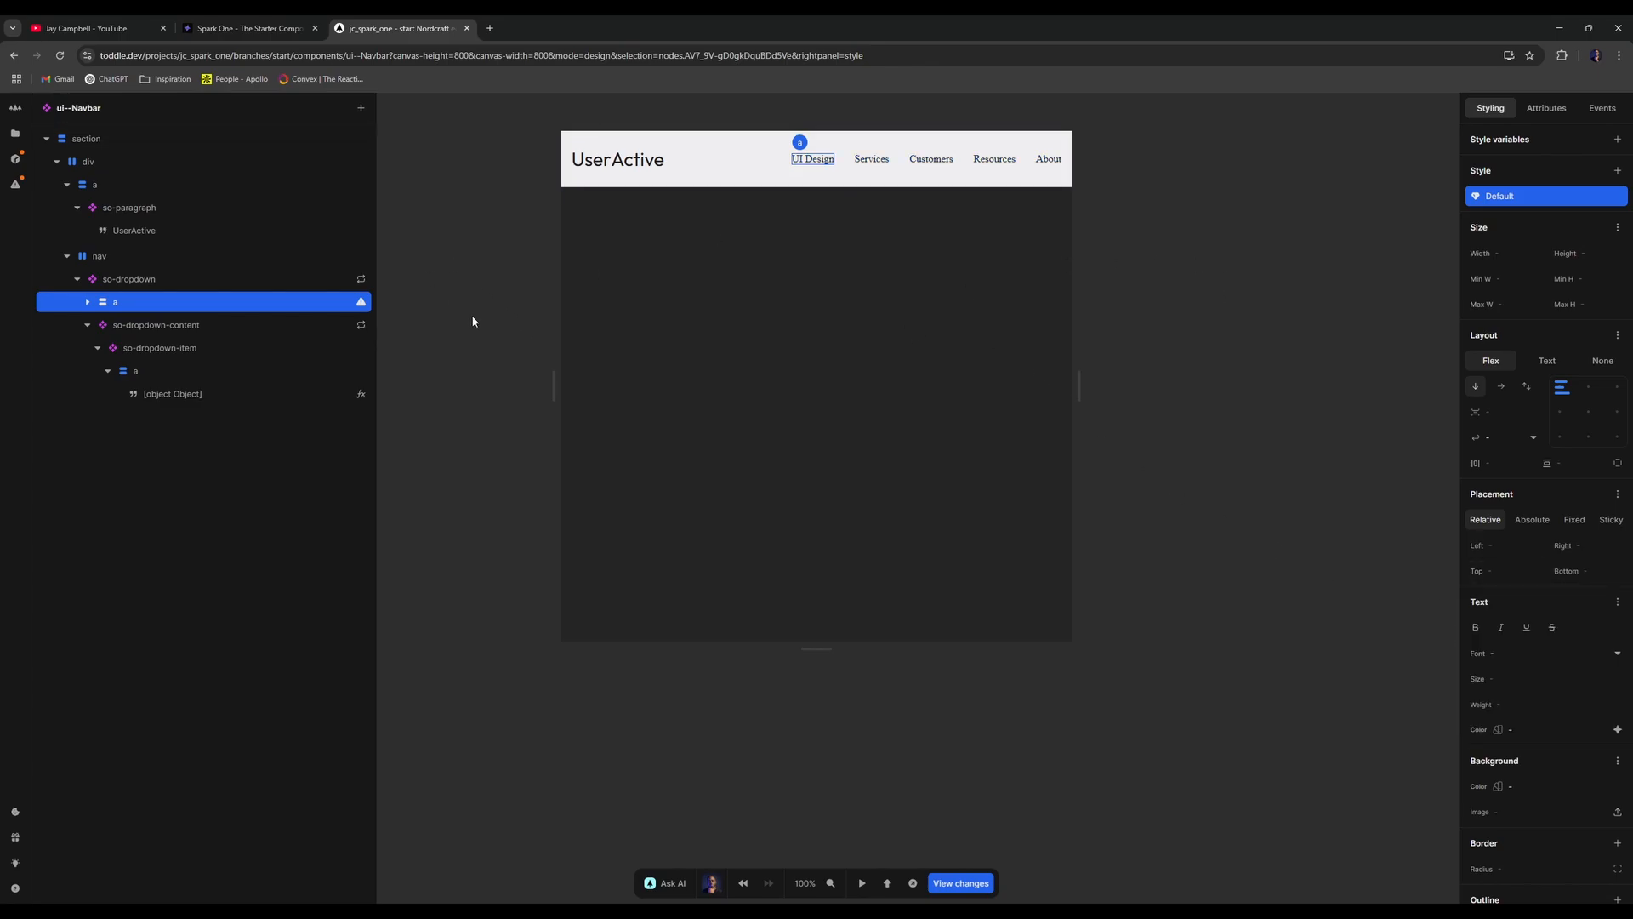
pyautogui.click(1618, 704)
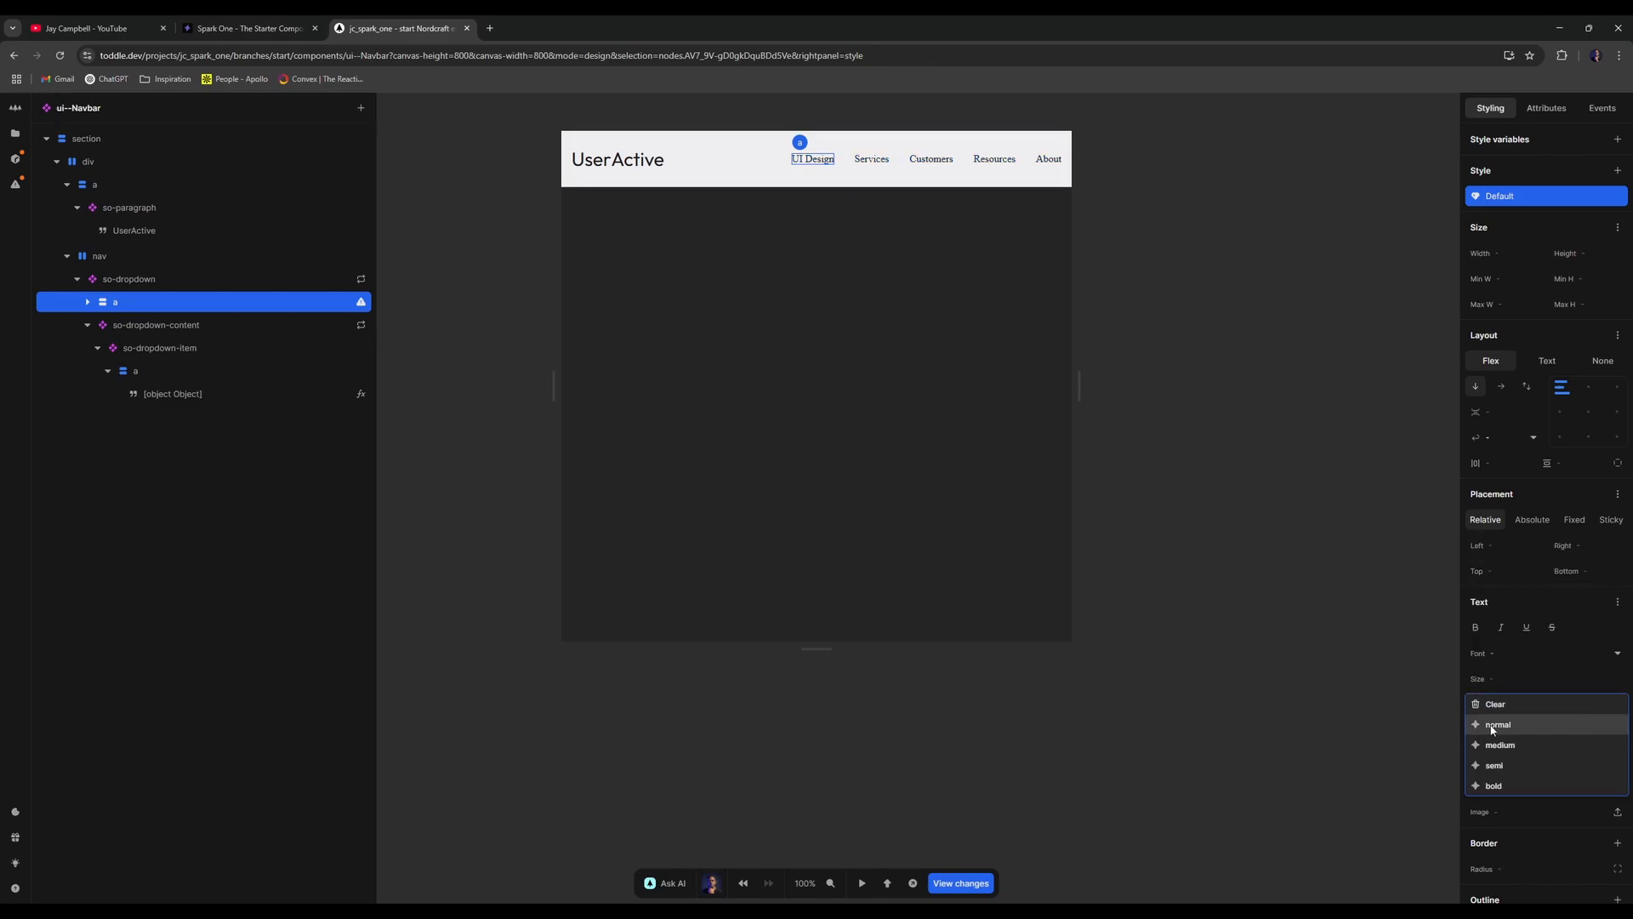
pyautogui.click(1506, 745)
pyautogui.click(1495, 704)
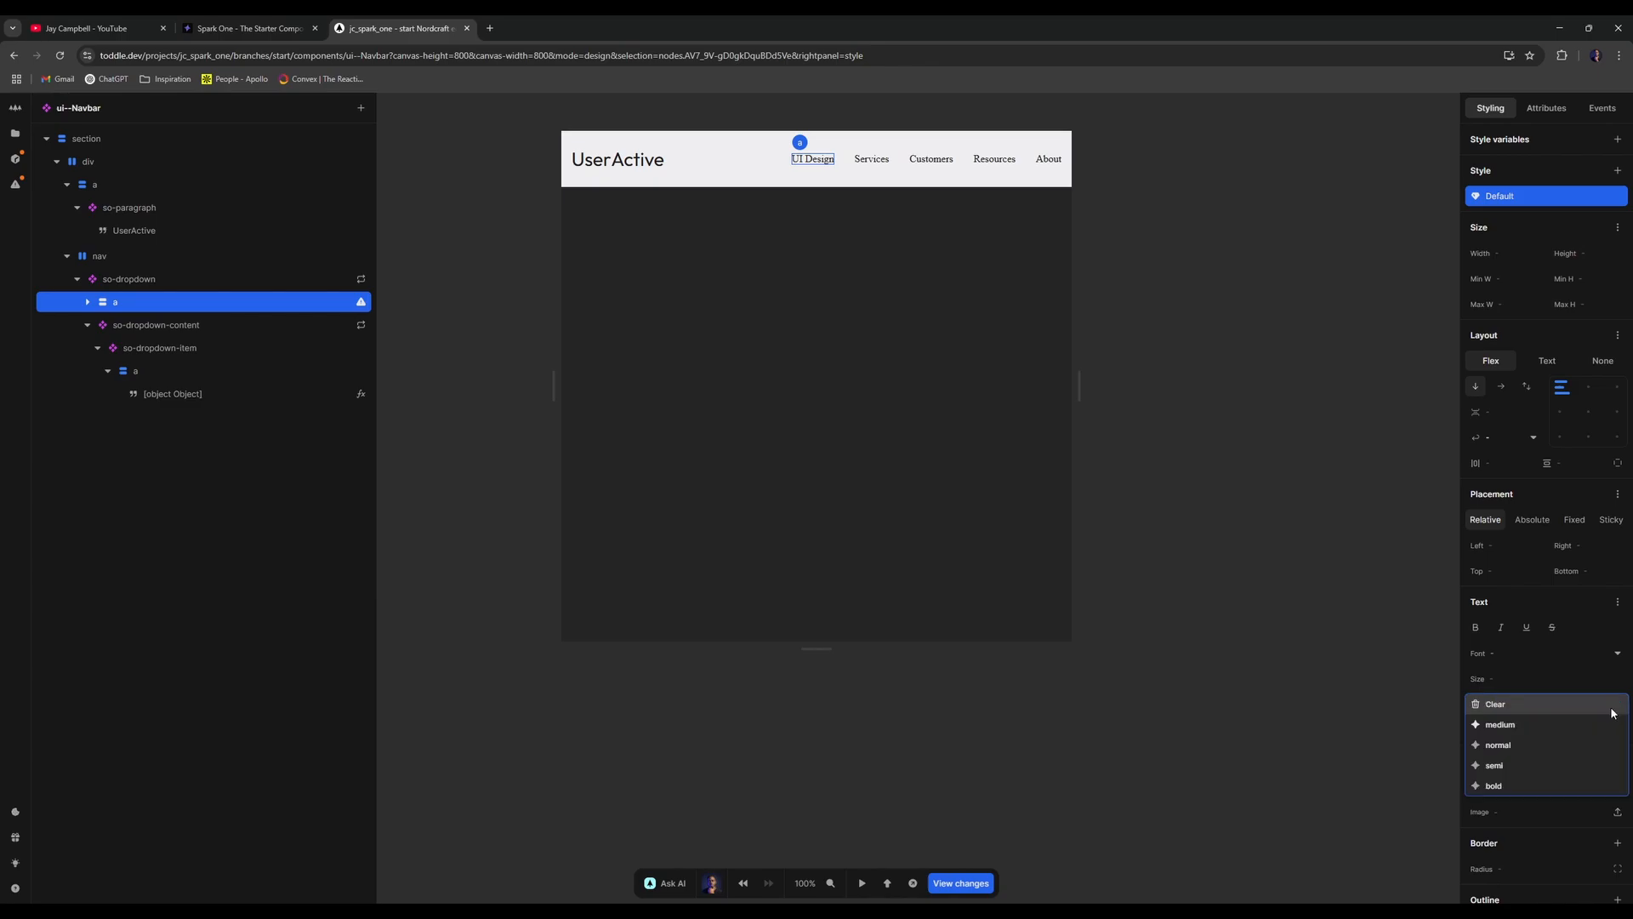
pyautogui.click(1493, 765)
# - Open the so-dropdown component for editing
pyautogui.click(1171, 385)
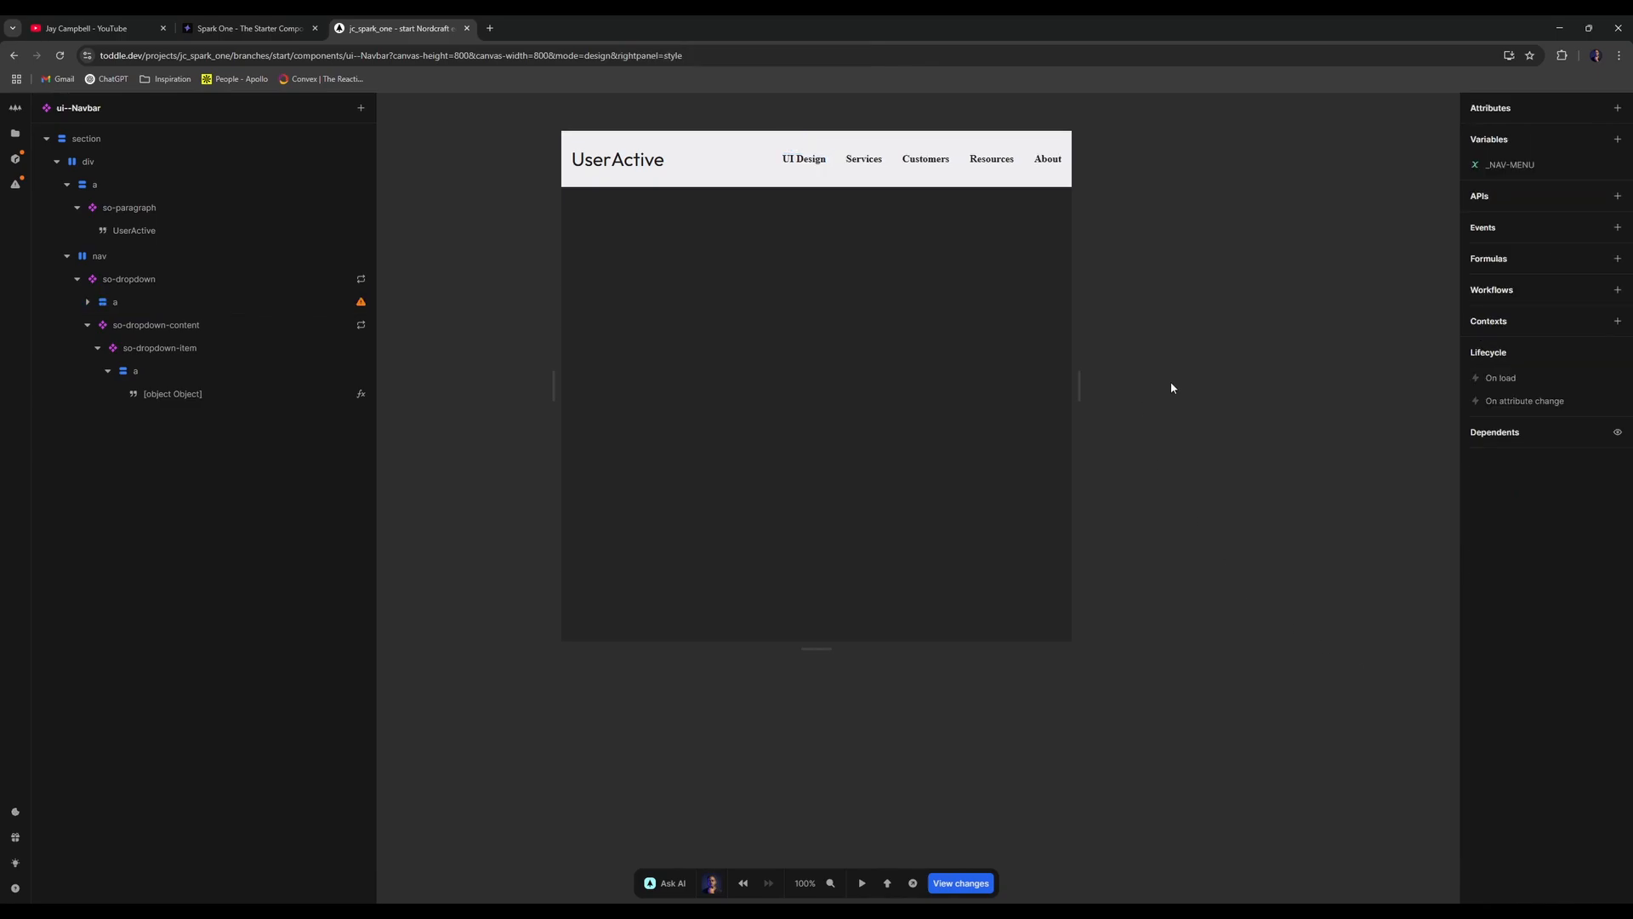
pyautogui.click(259, 325)
pyautogui.click(266, 301)
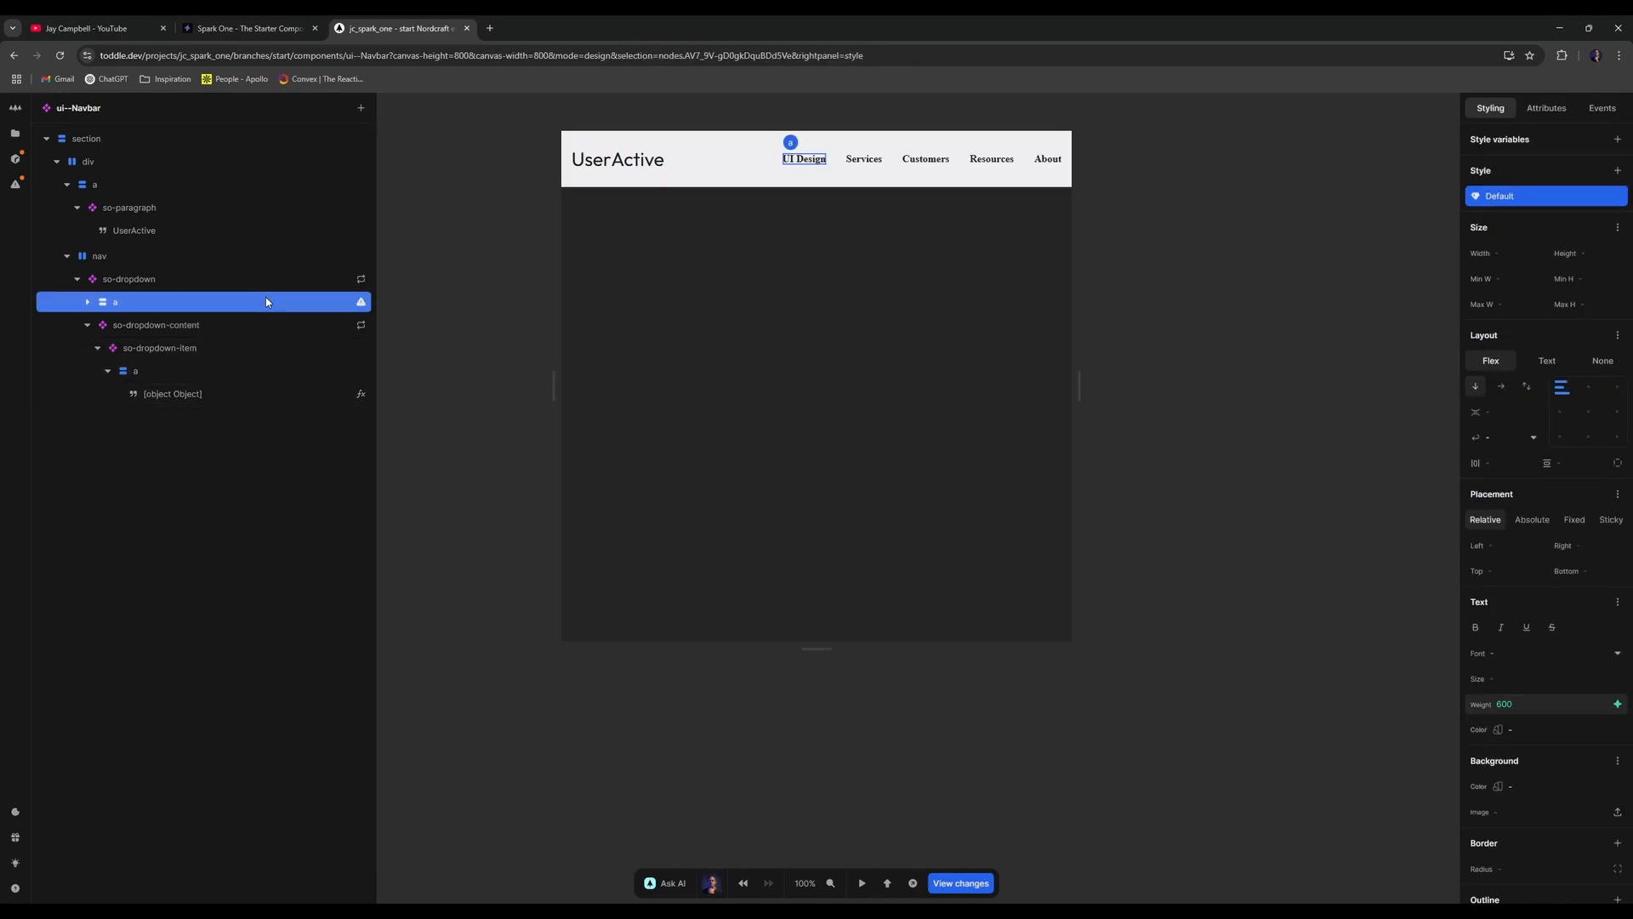
pyautogui.click(253, 324)
pyautogui.click(278, 280)
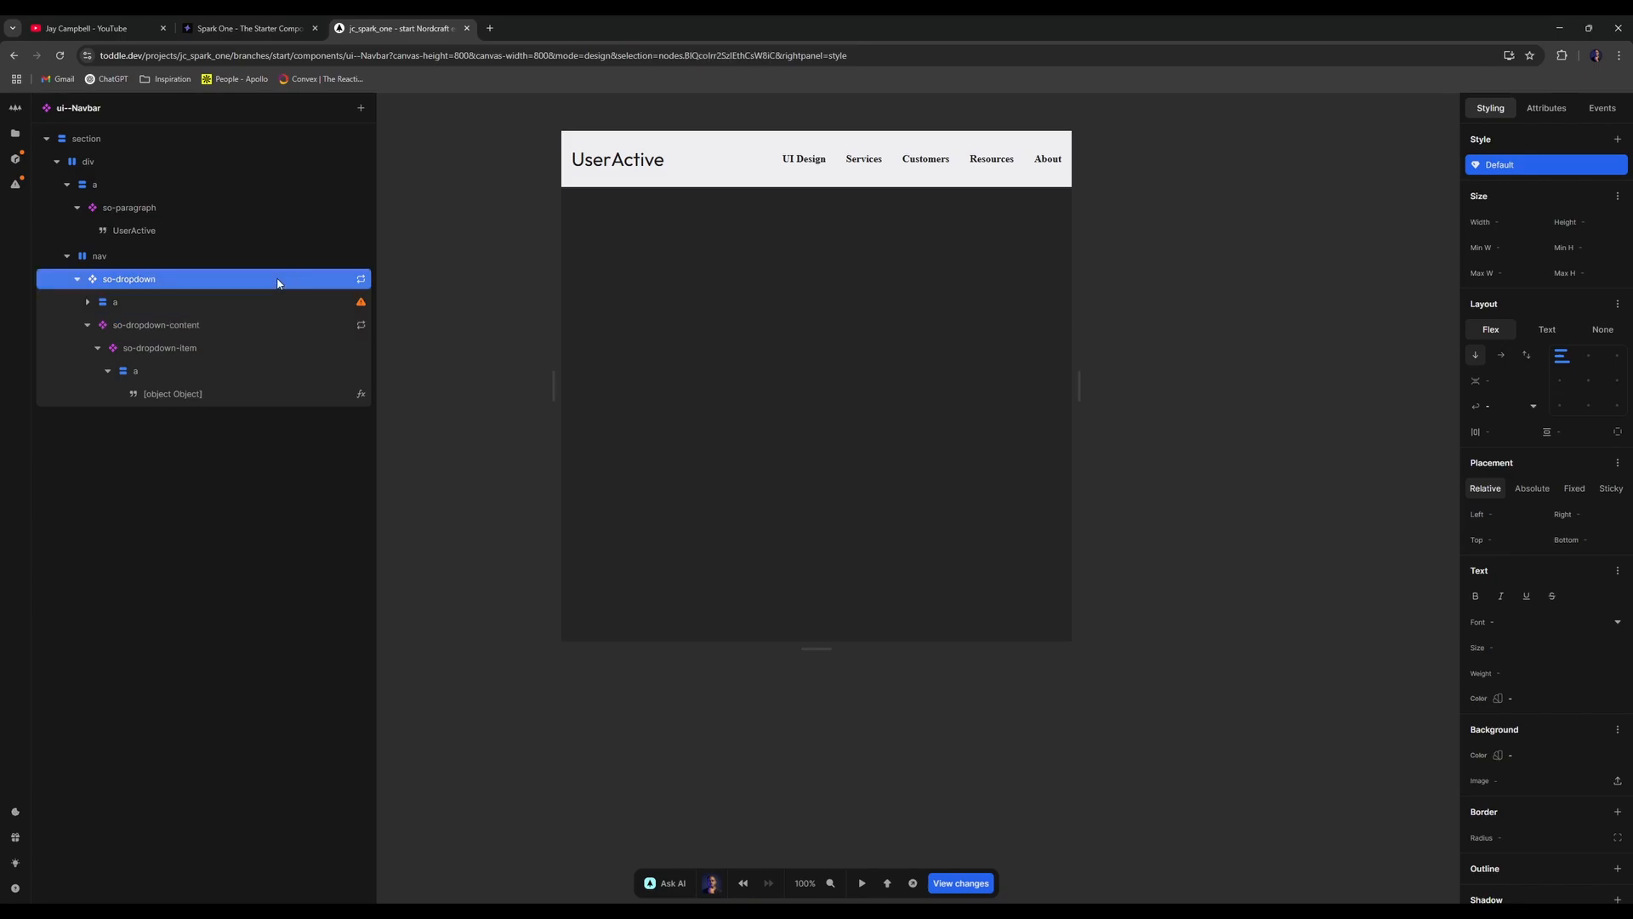
pyautogui.doubleClick(277, 281)
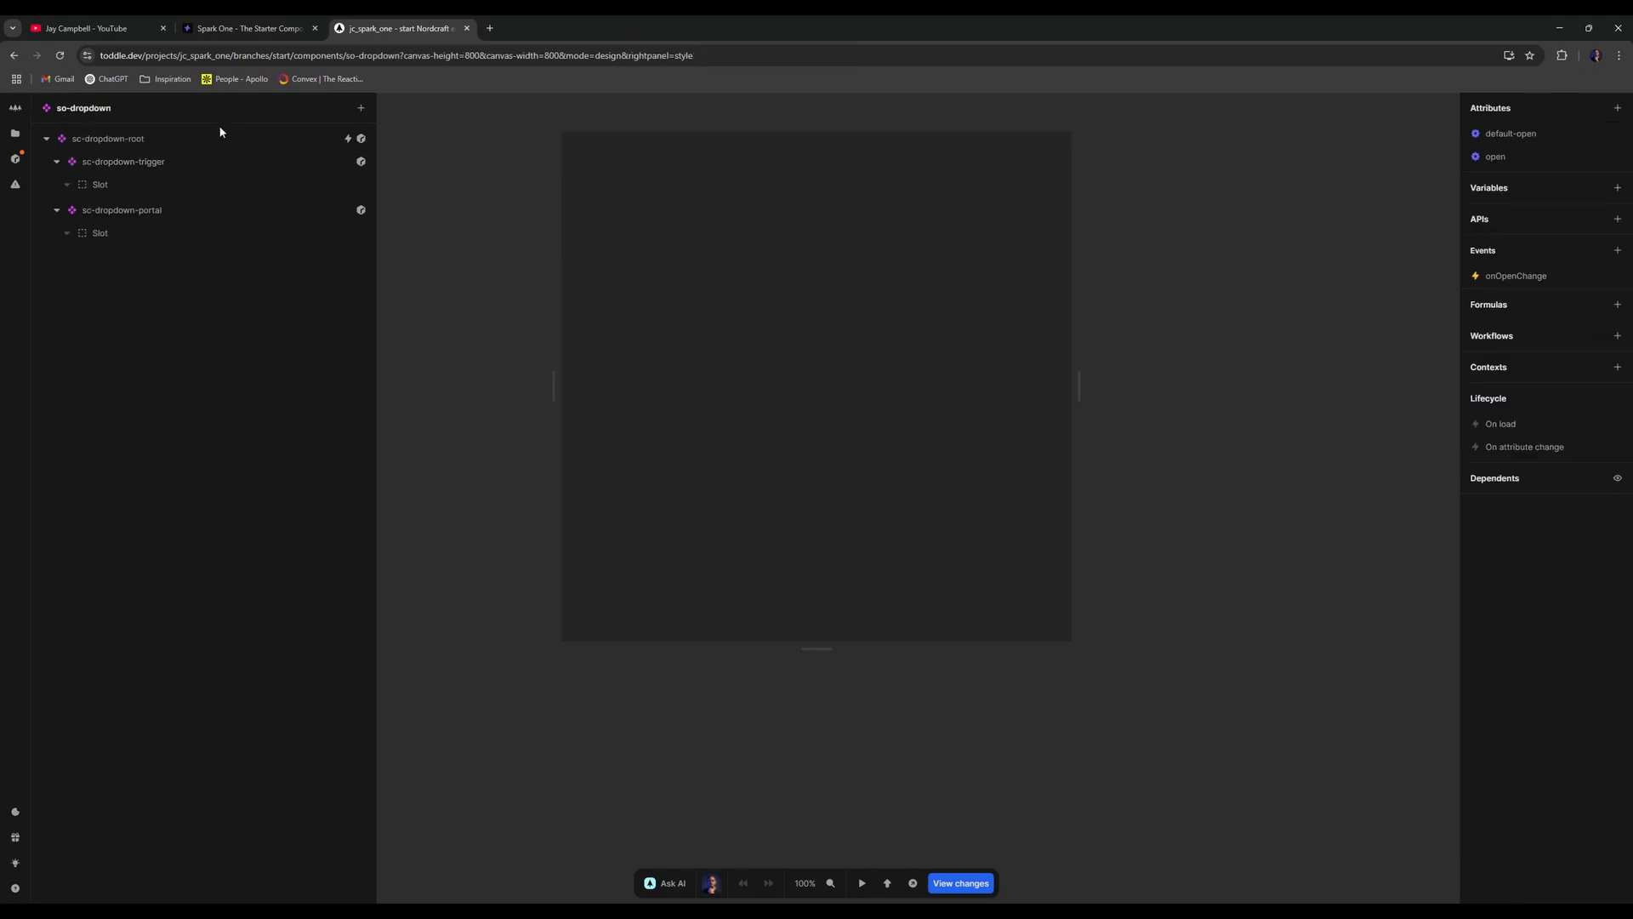
# - Inspect so-dropdown's root, trigger and portal elements, then return to ui--Navbar
pyautogui.click(239, 142)
pyautogui.click(246, 162)
pyautogui.click(240, 209)
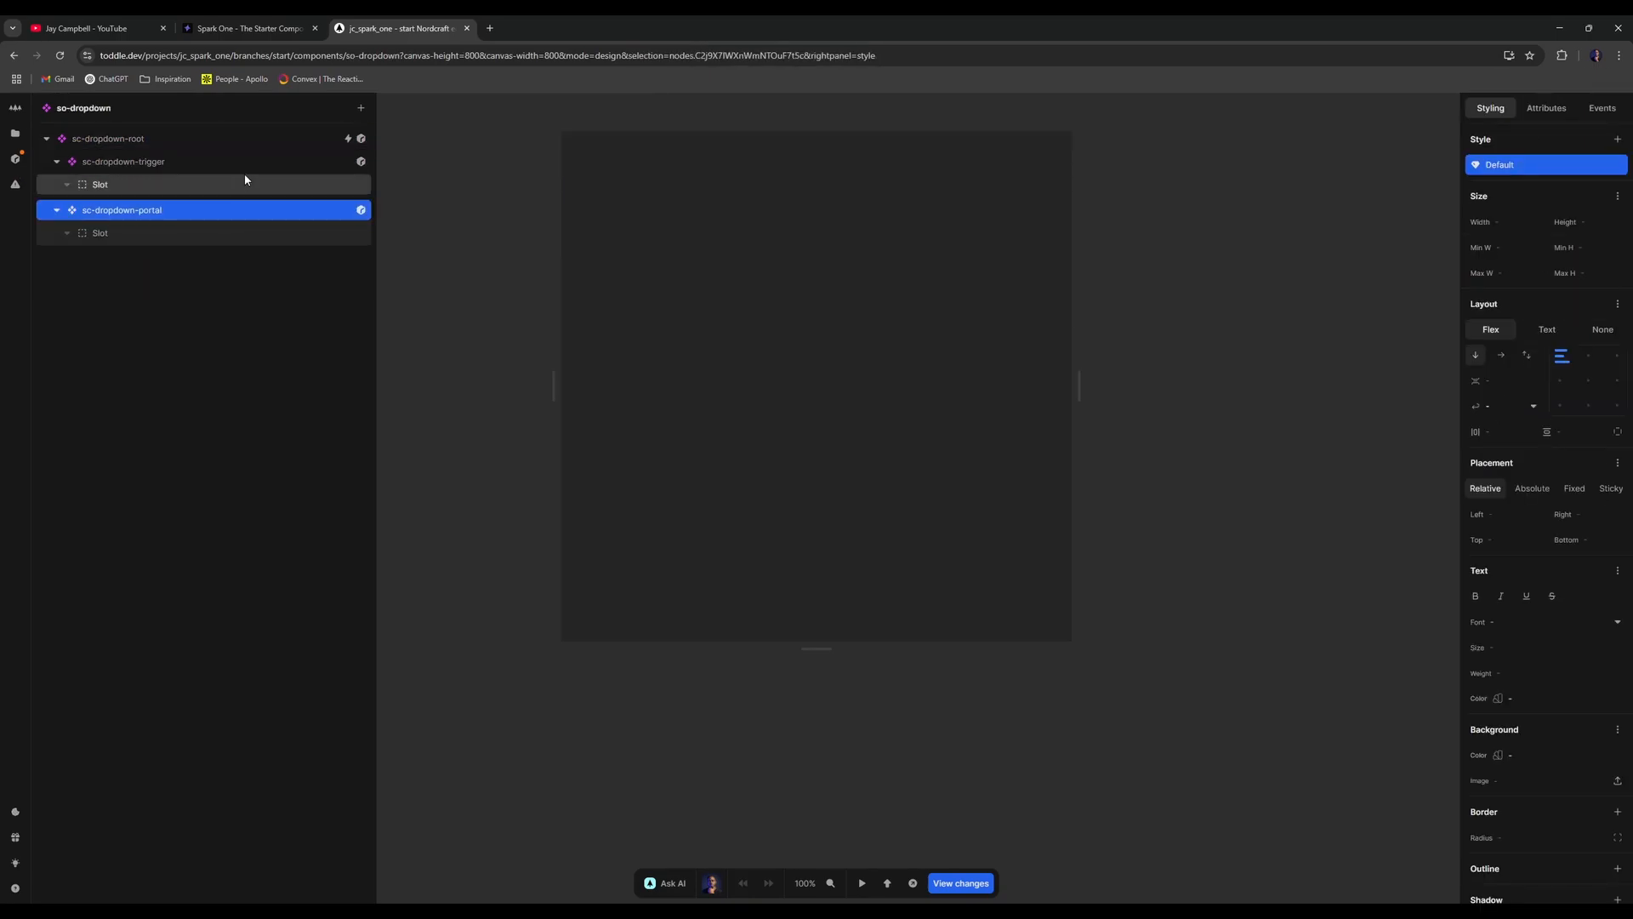
pyautogui.hotkey('alt', 'Left')
# - Set the UI Design link's font to Inherit and reload the editor
pyautogui.click(182, 257)
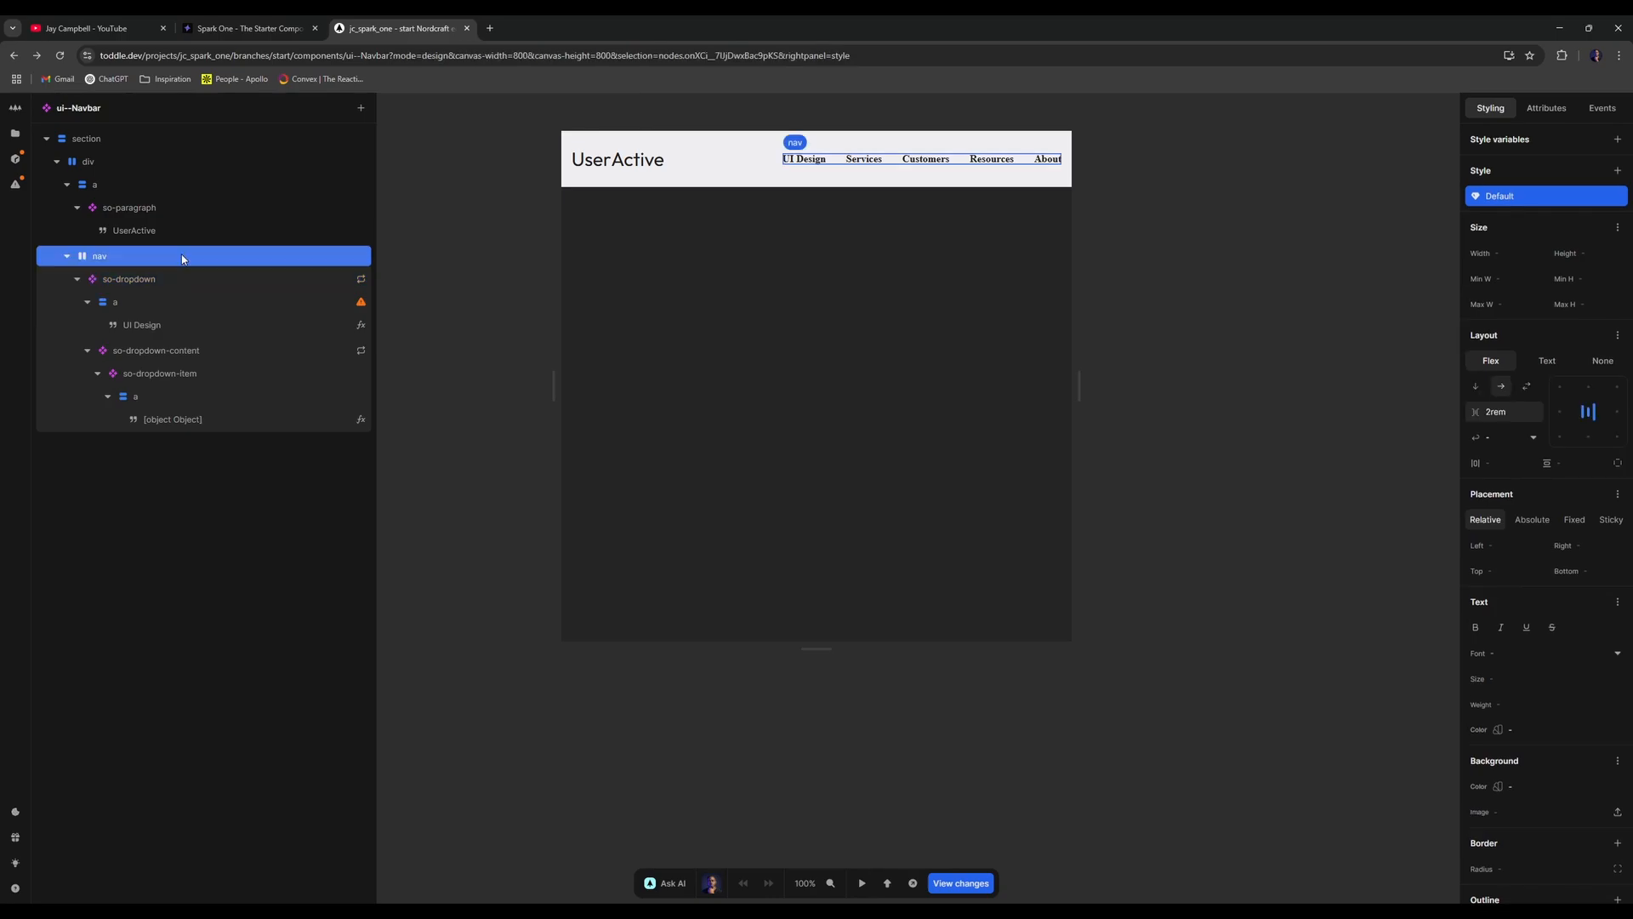
pyautogui.click(203, 325)
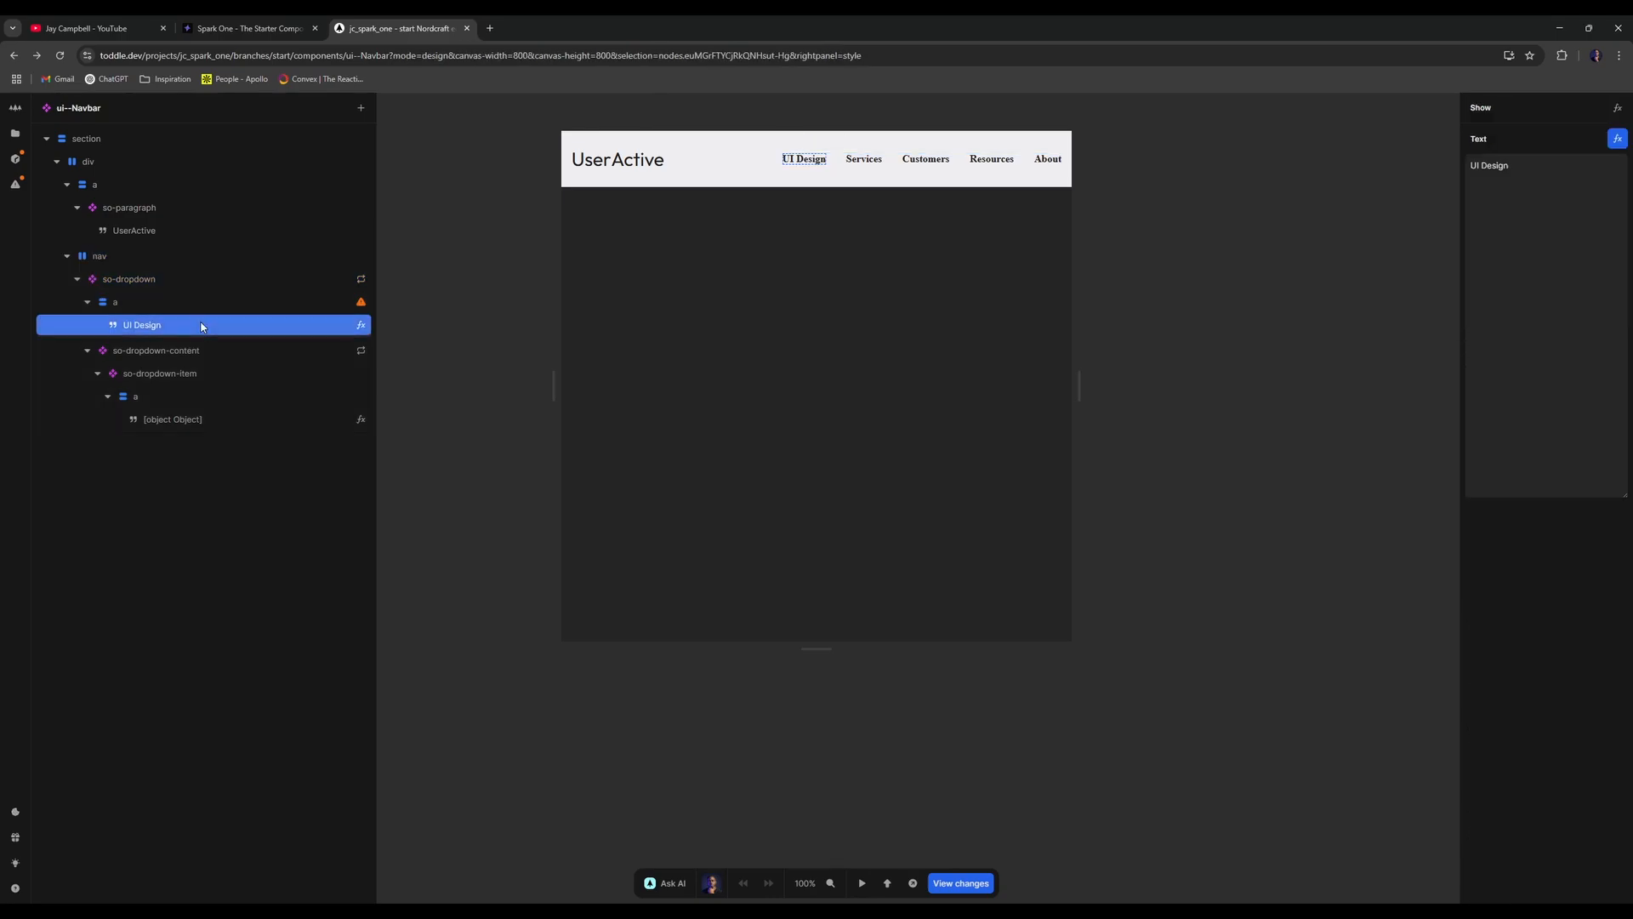
pyautogui.click(230, 304)
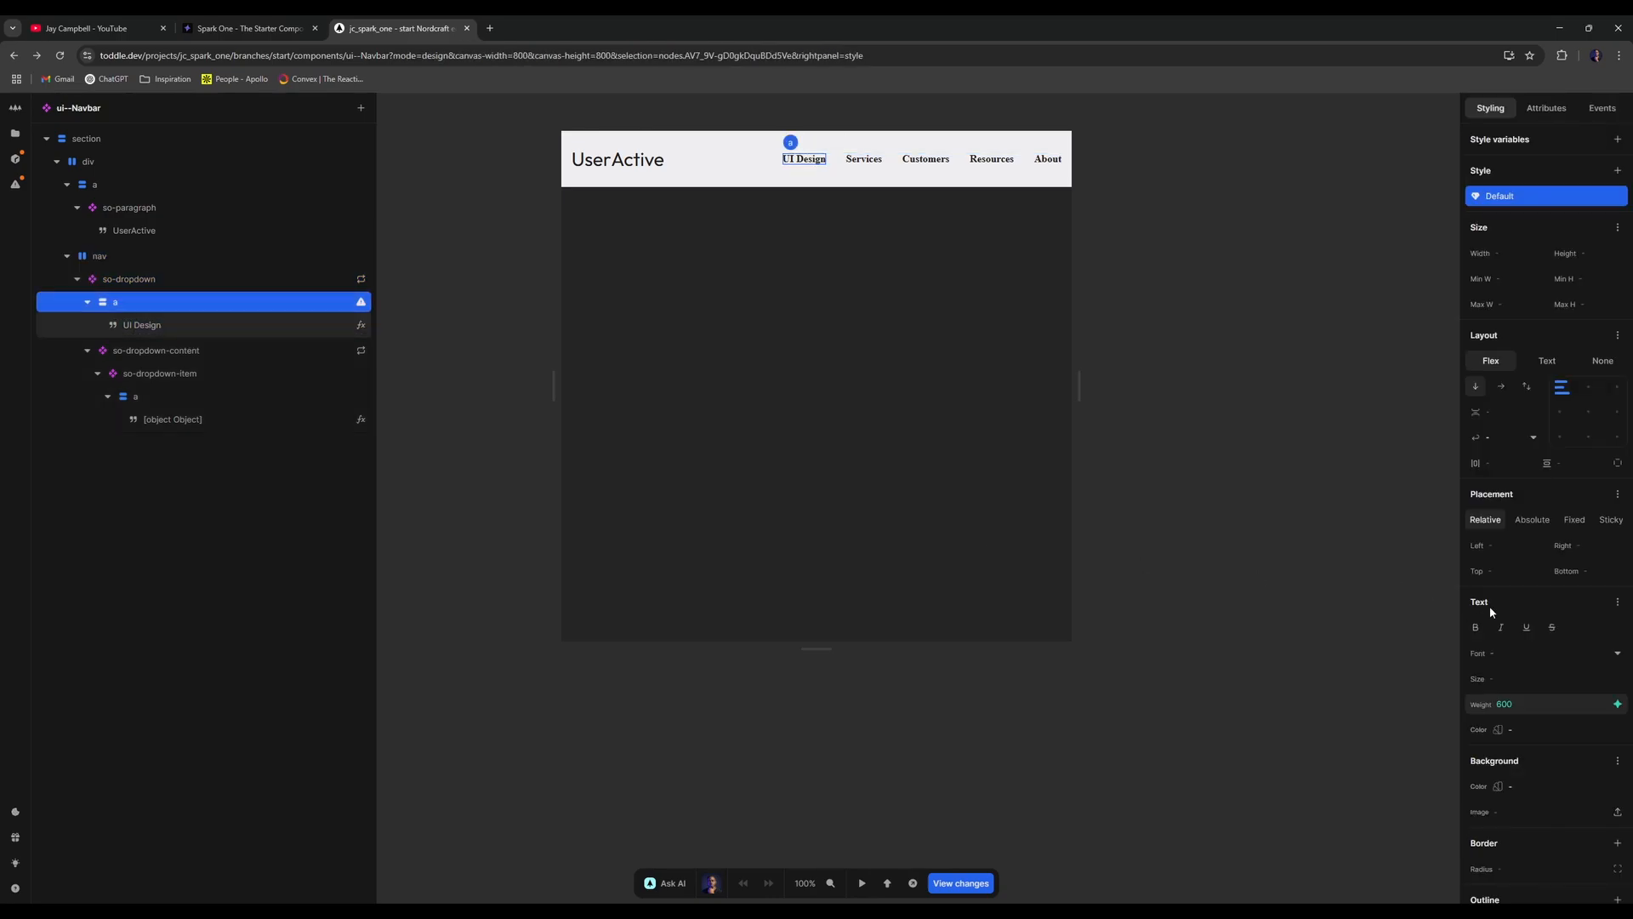
pyautogui.click(1539, 653)
pyautogui.click(1539, 611)
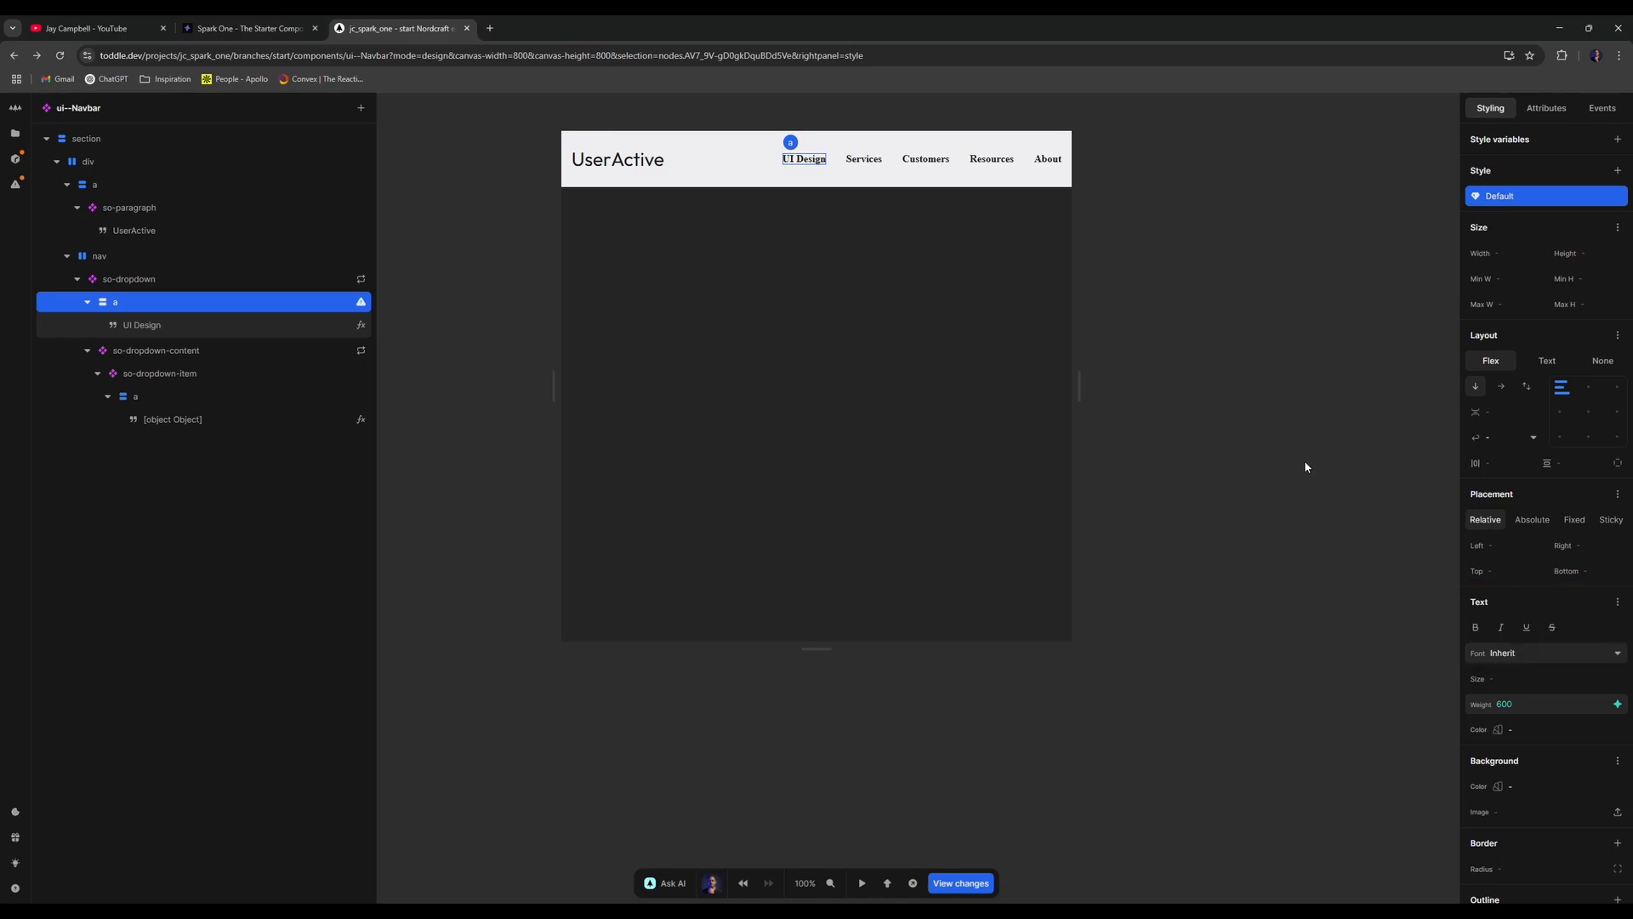
pyautogui.click(1305, 464)
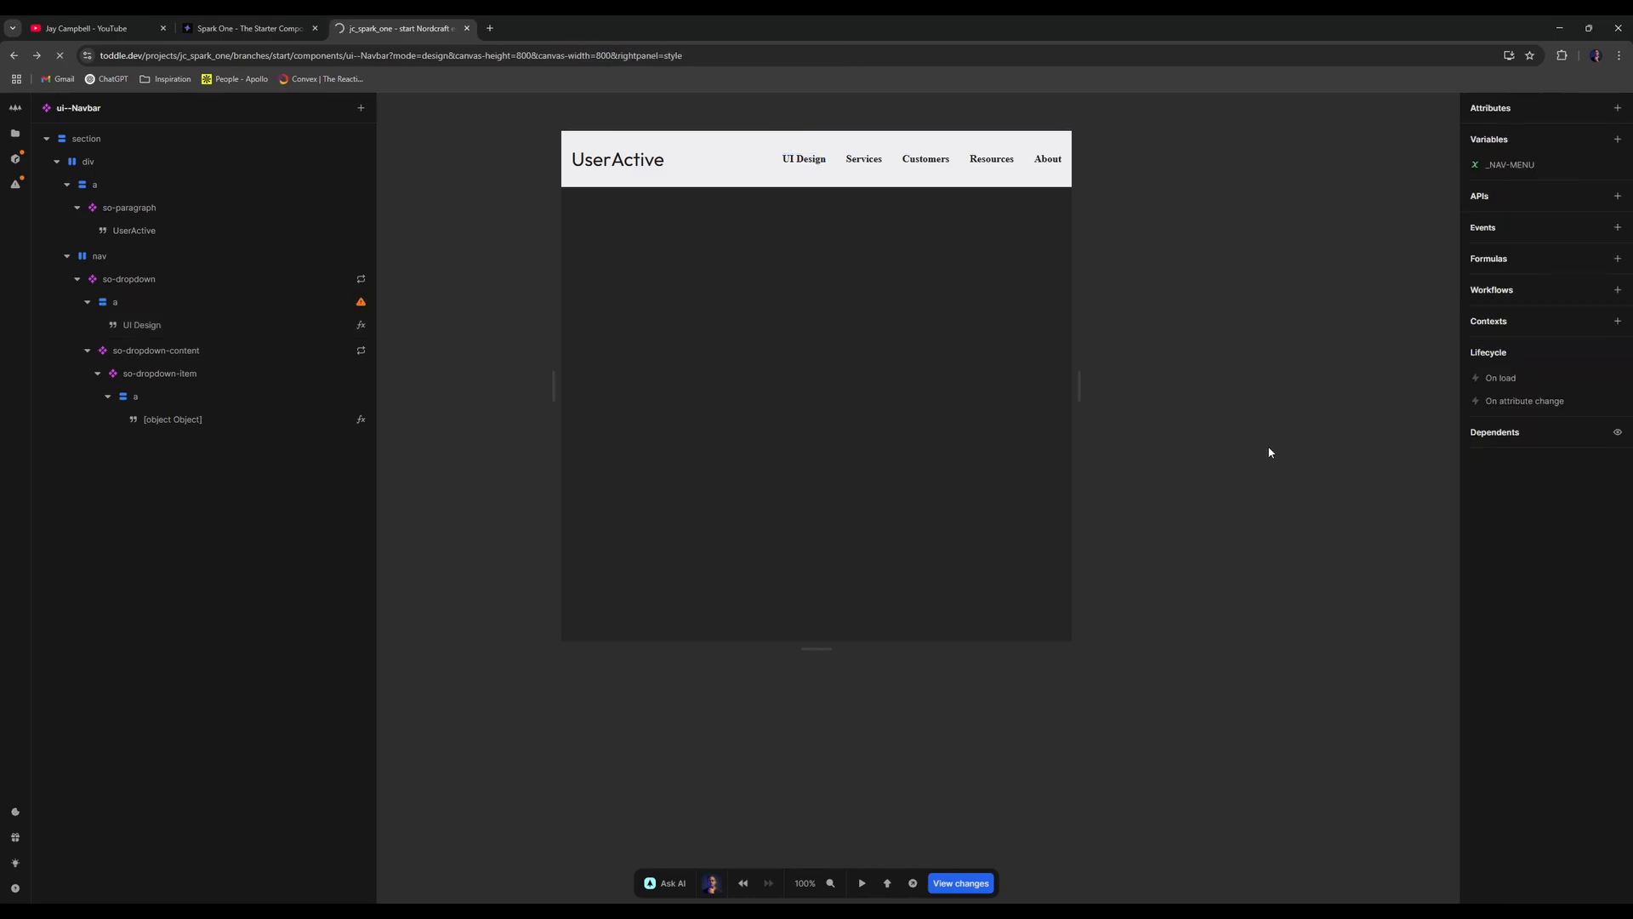
pyautogui.hotkey('ctrl', 'r')
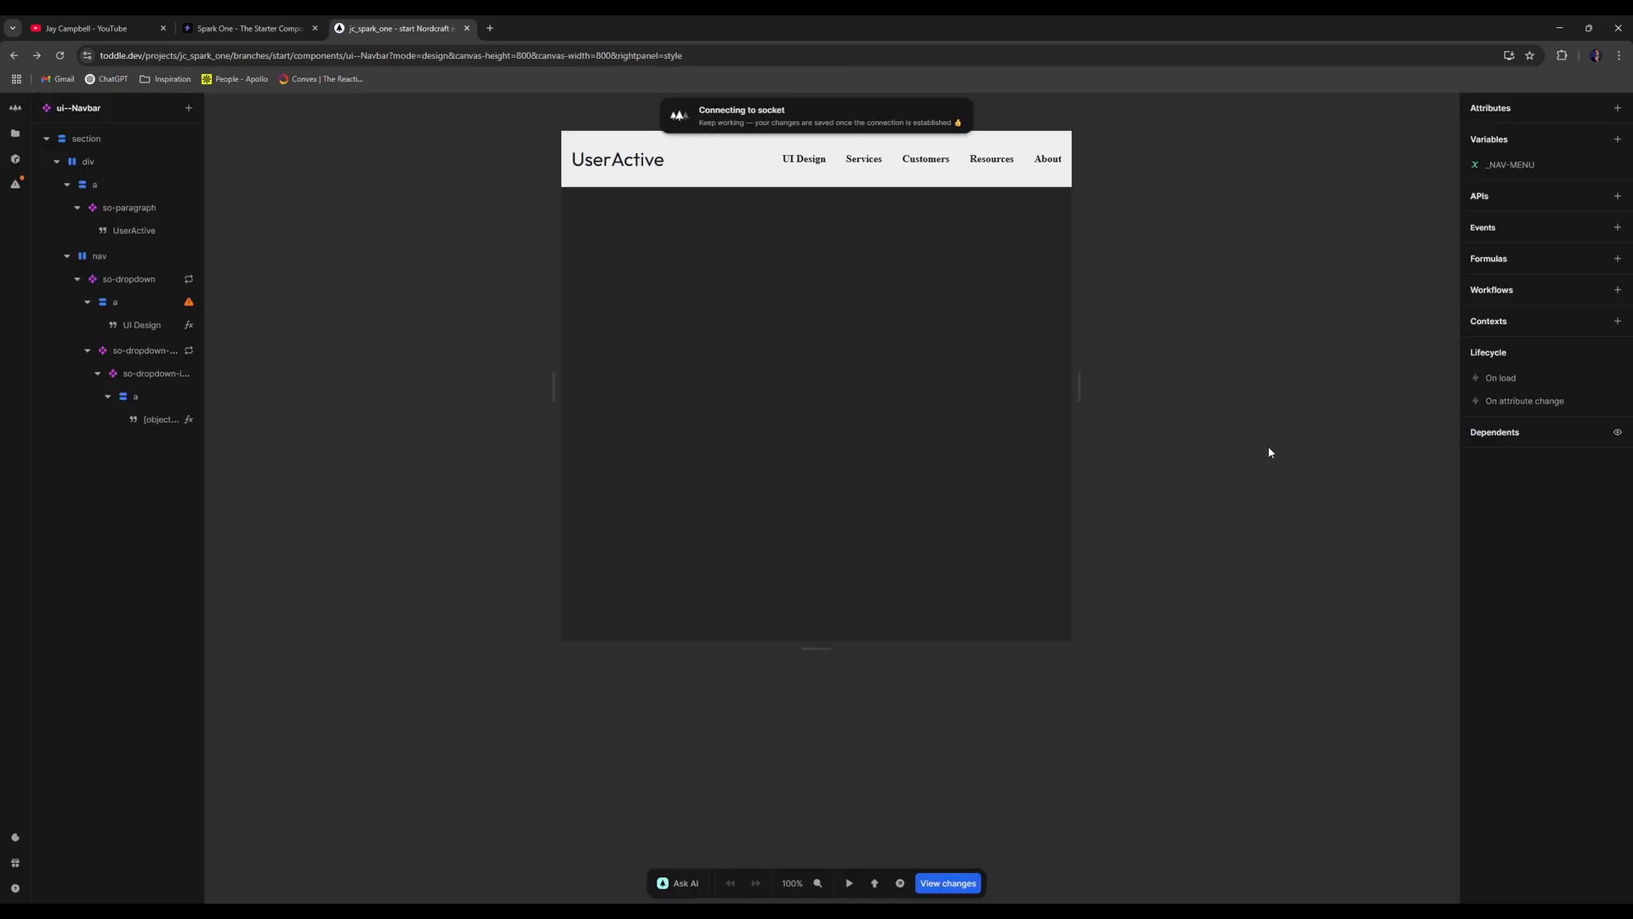
# - Set so-dropdown's font to Inherit and the nav element's font to Outfit
pyautogui.click(127, 302)
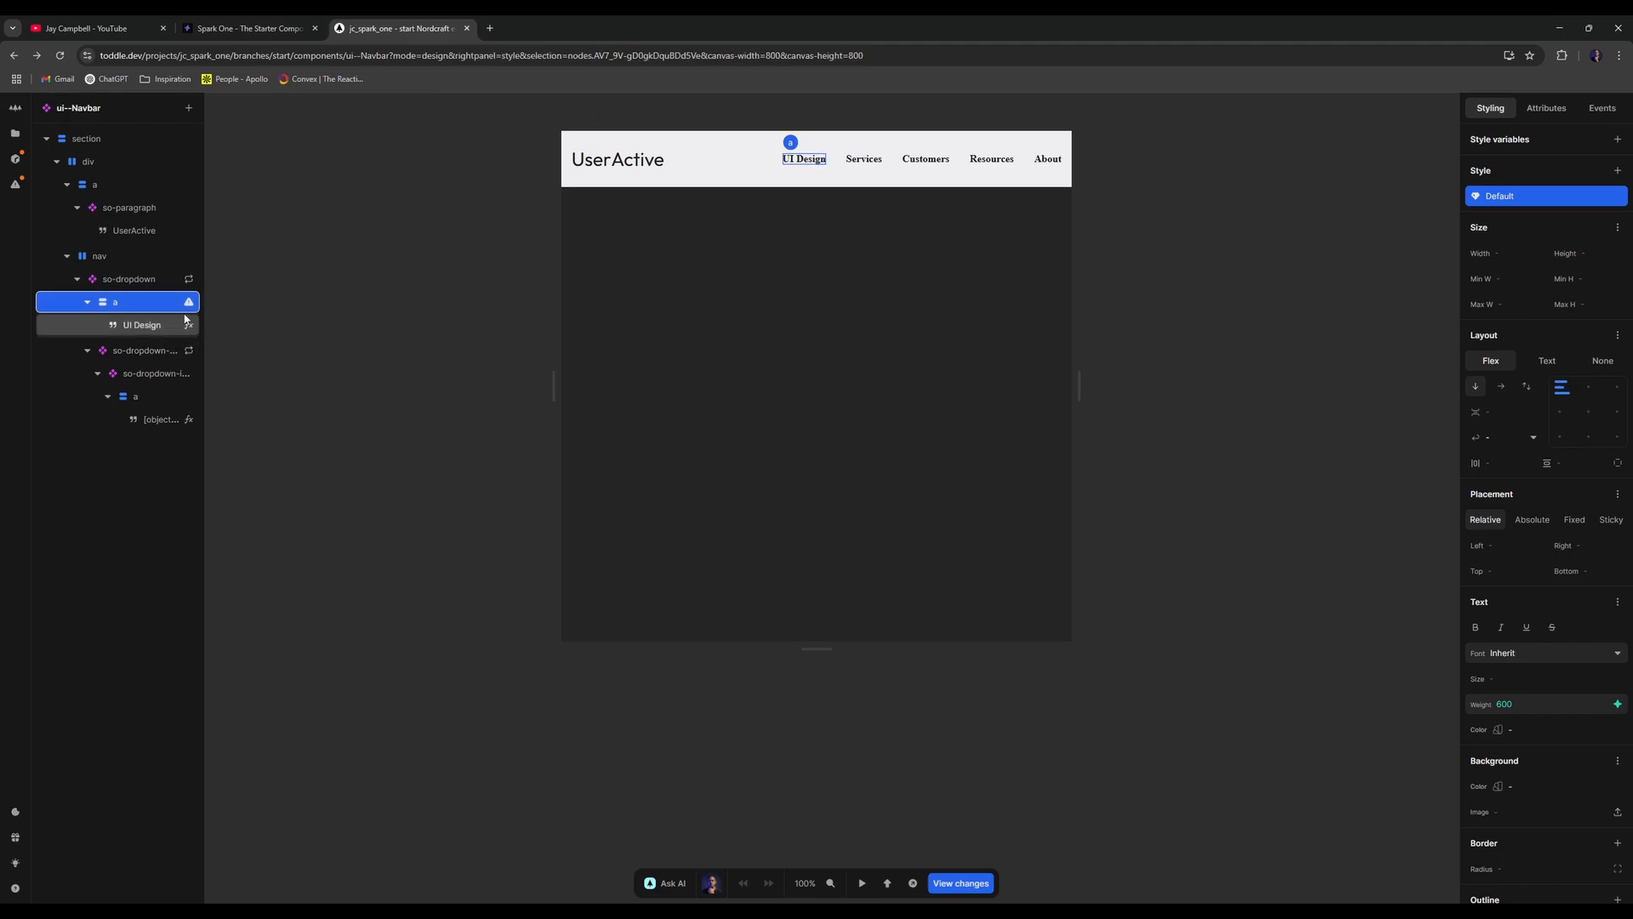
pyautogui.click(128, 279)
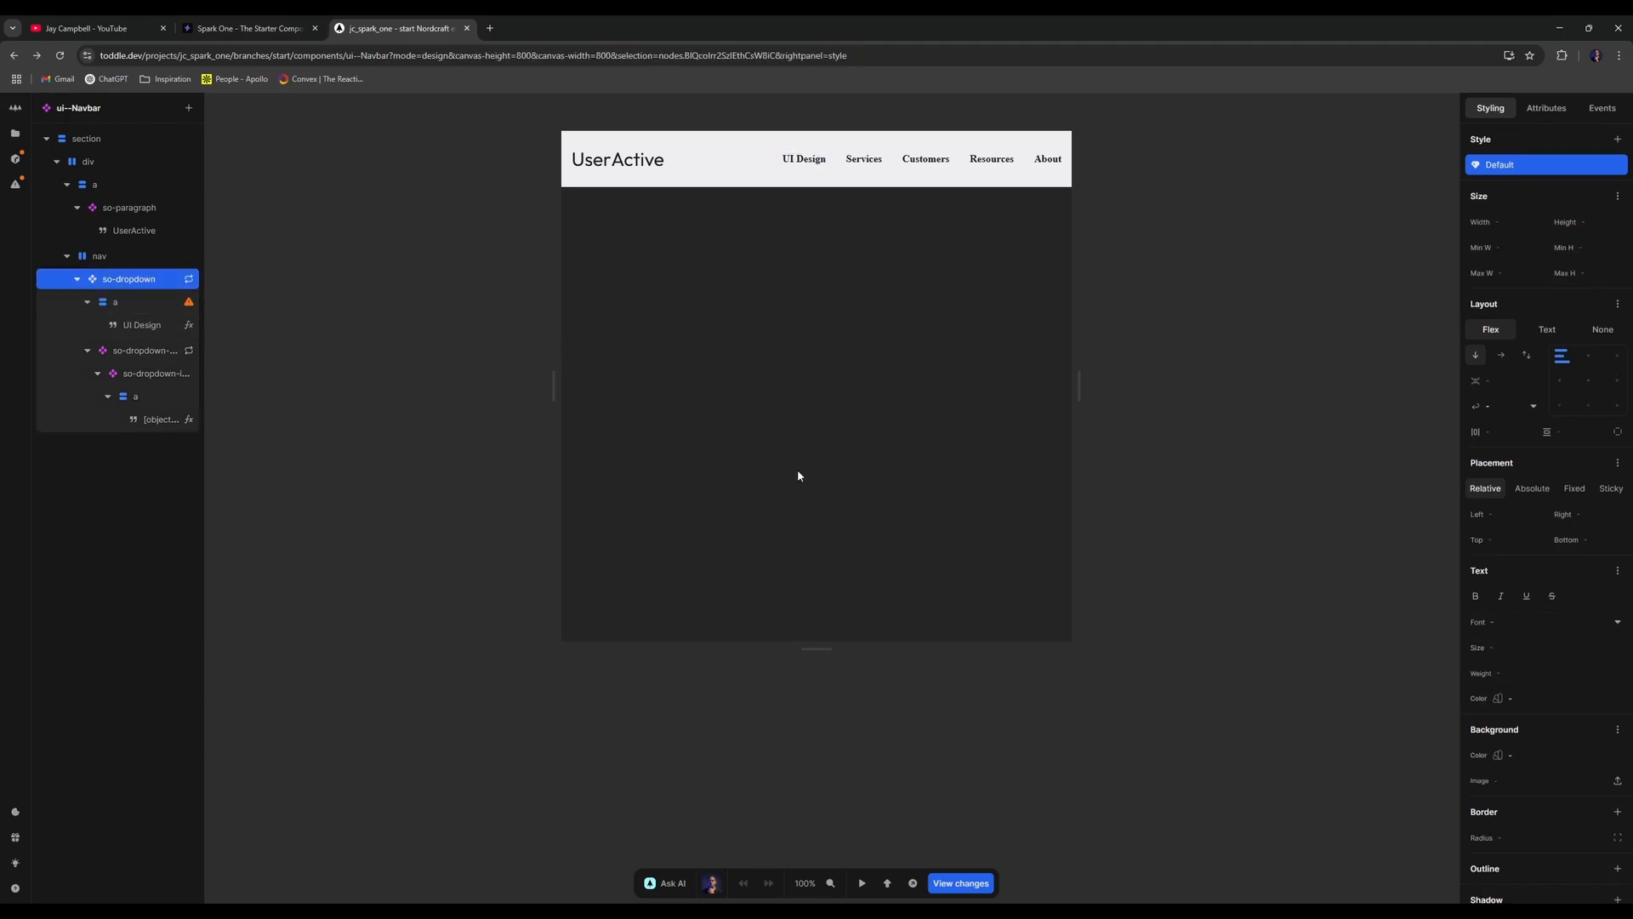
pyautogui.click(1562, 622)
pyautogui.click(1495, 581)
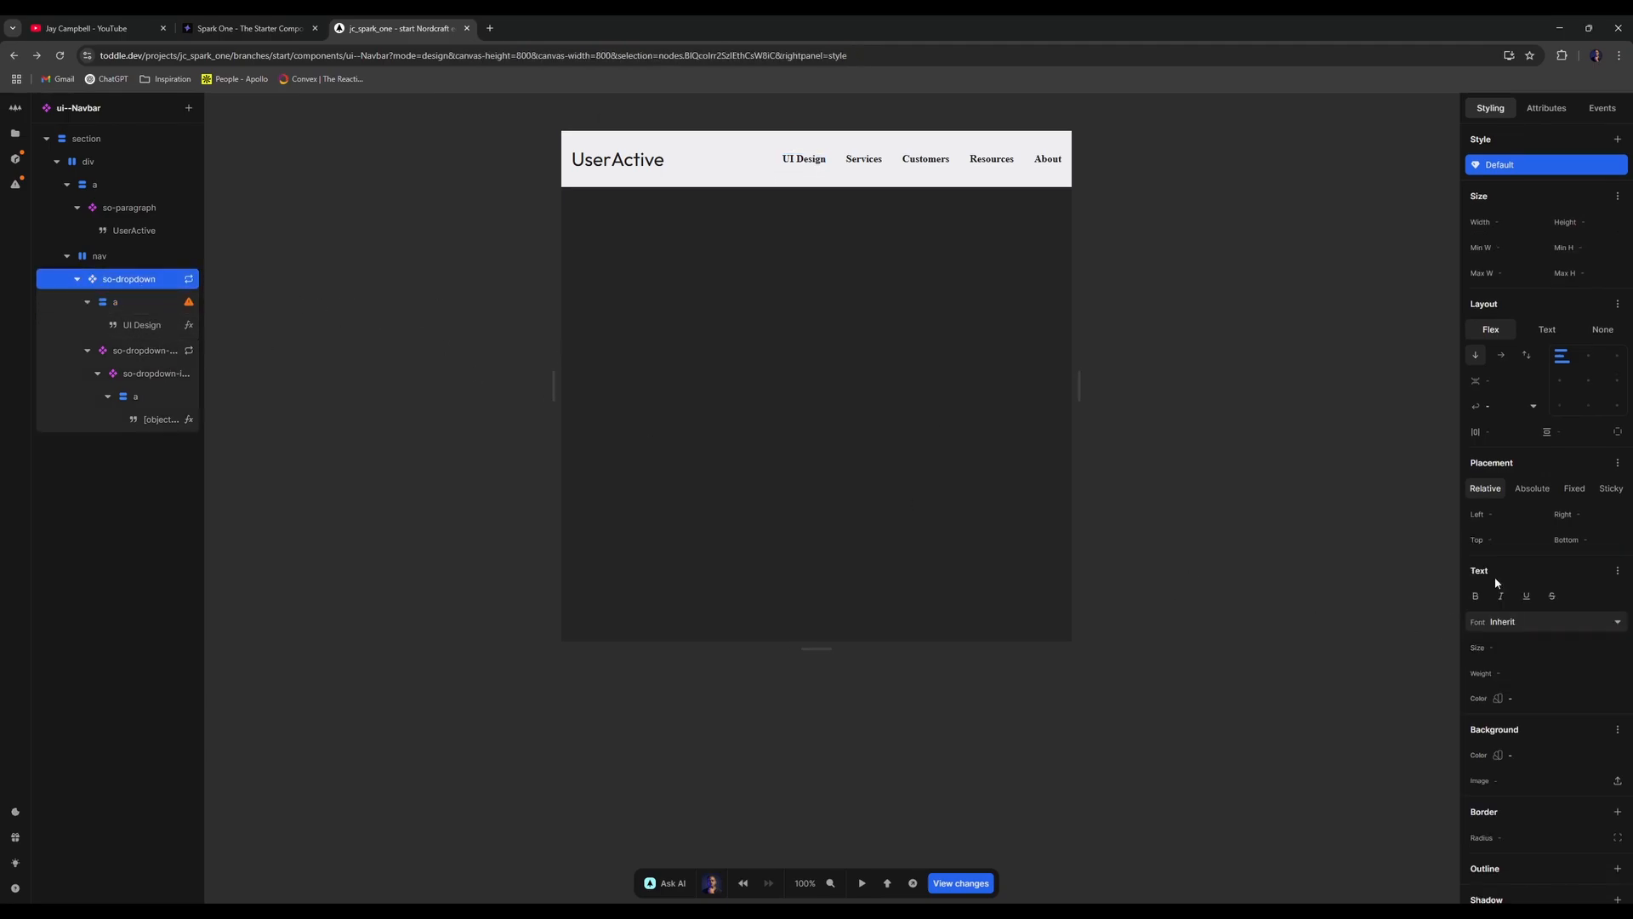
pyautogui.click(136, 263)
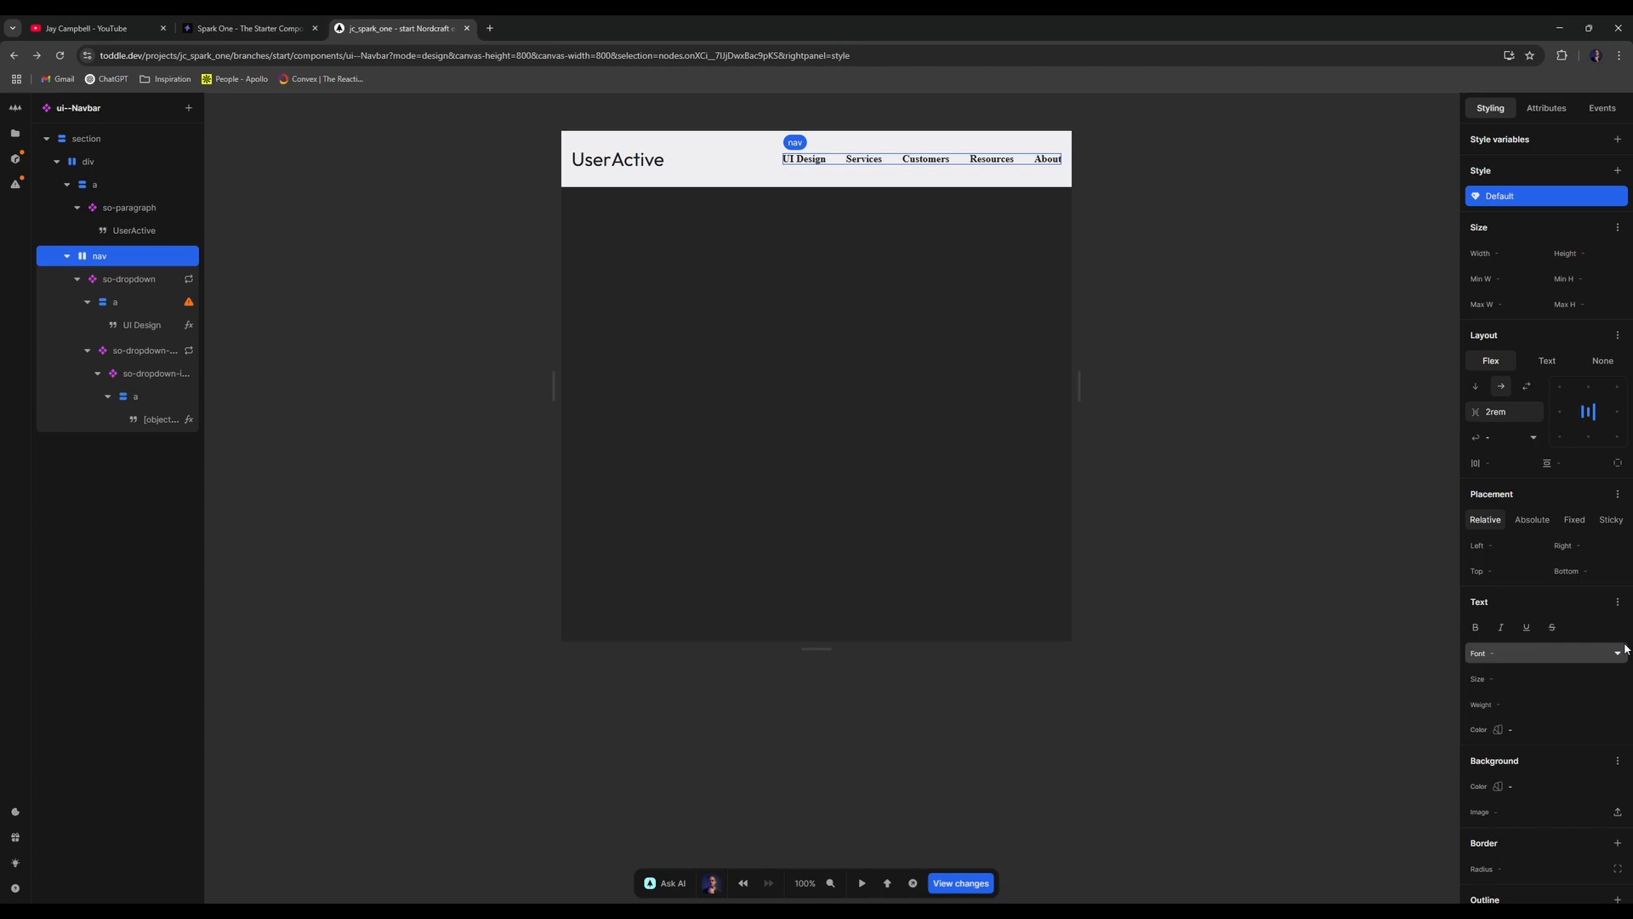
pyautogui.click(1562, 653)
pyautogui.click(1510, 613)
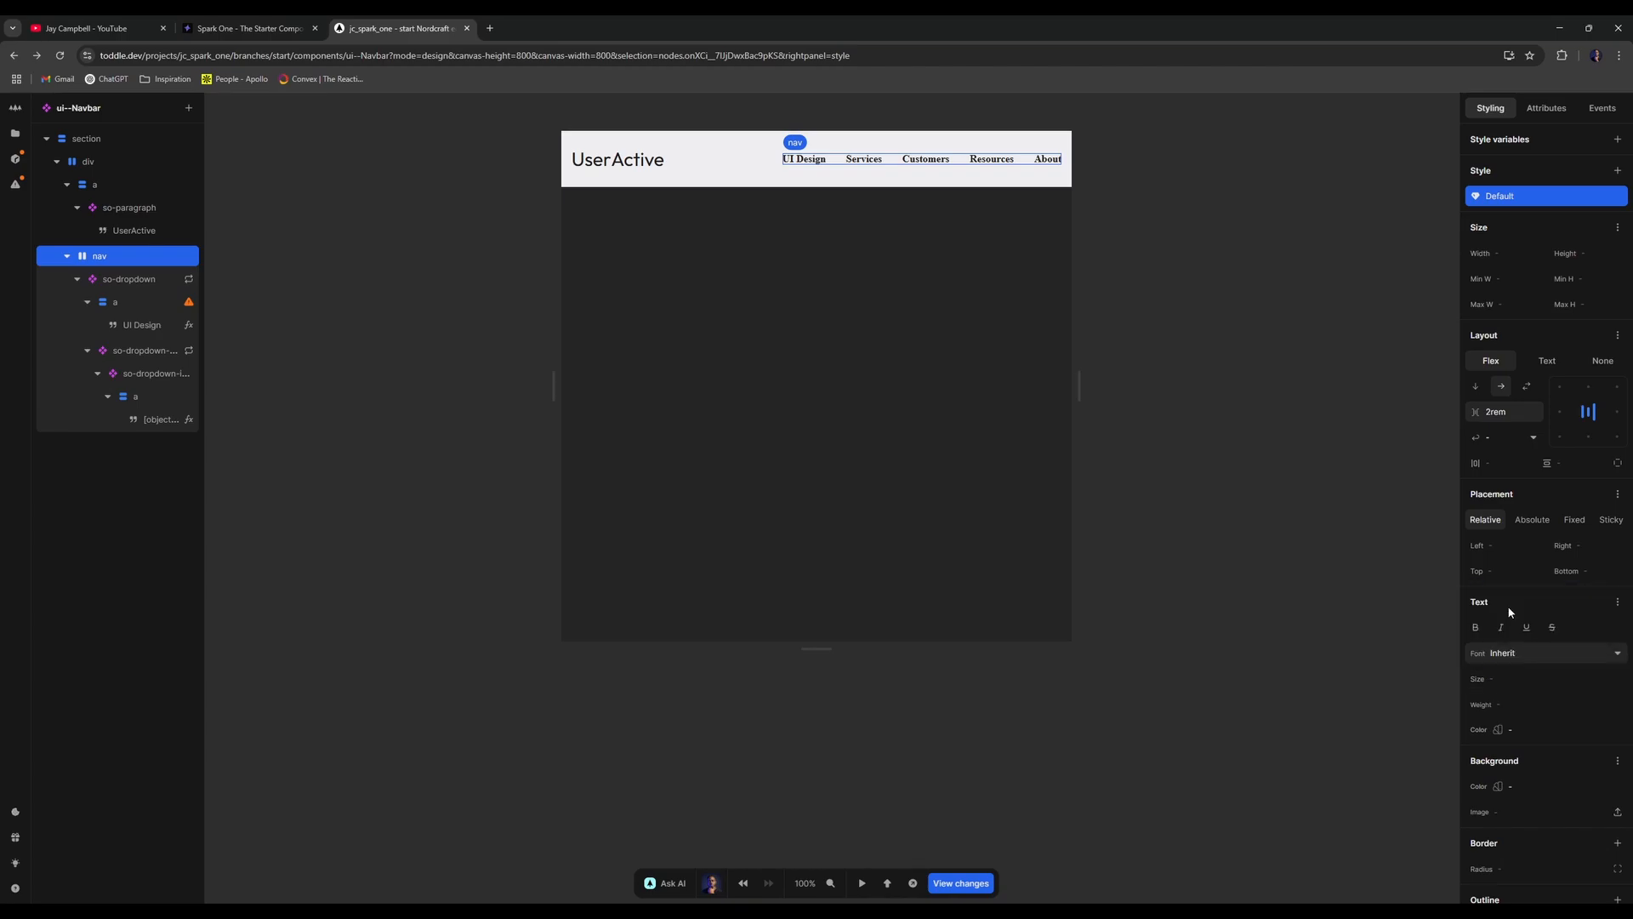
pyautogui.click(1538, 662)
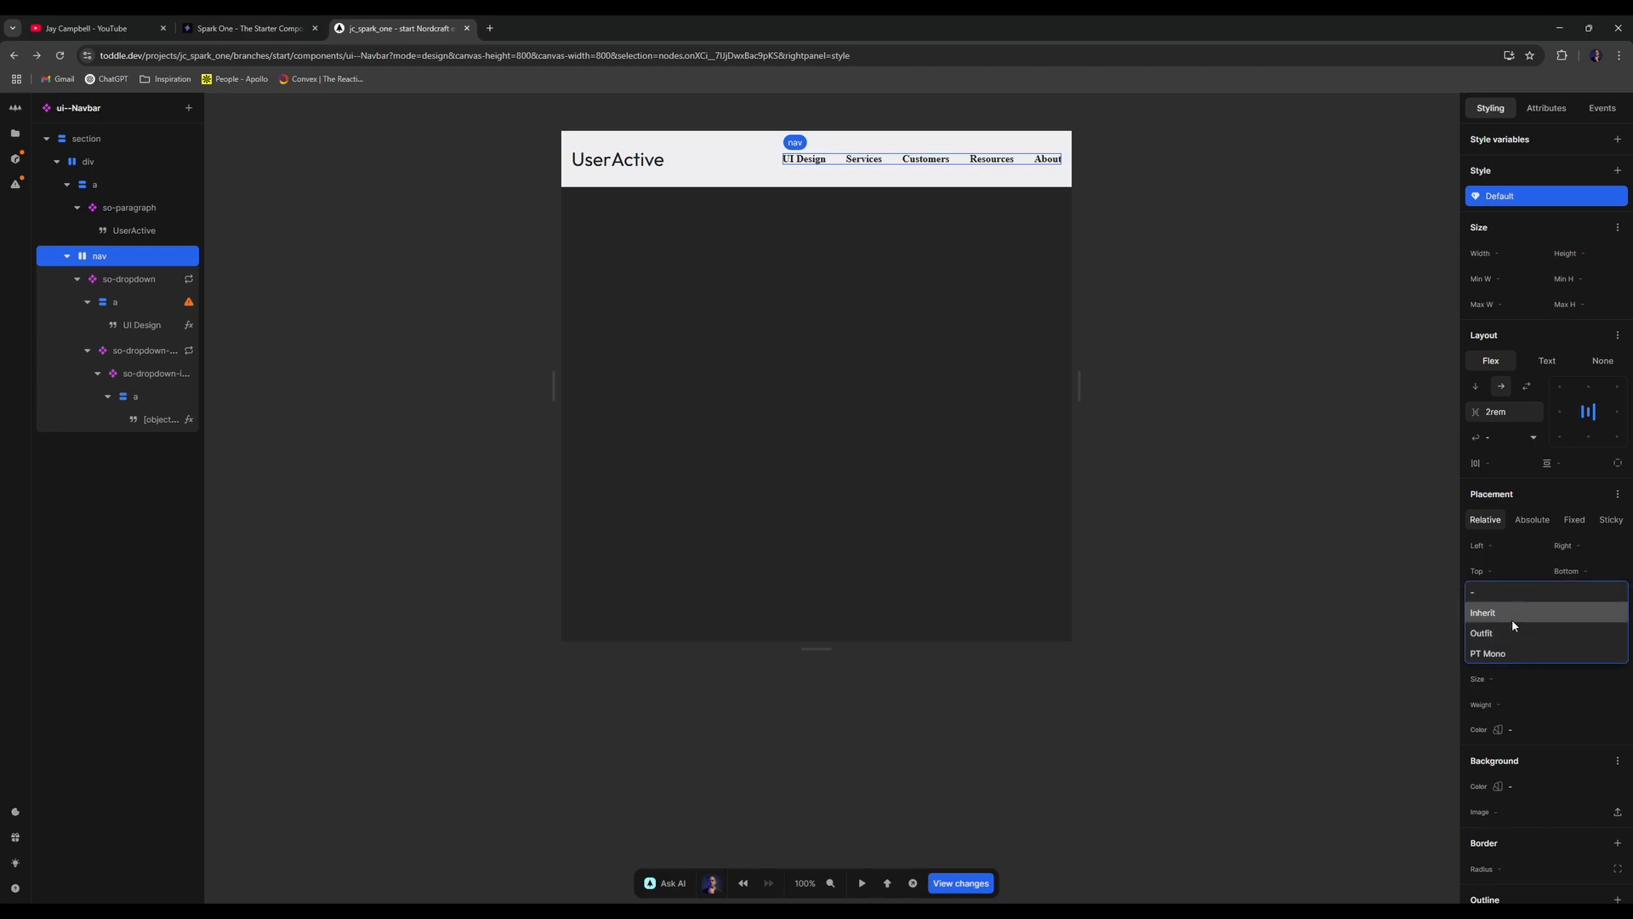
pyautogui.click(1514, 633)
pyautogui.click(1219, 434)
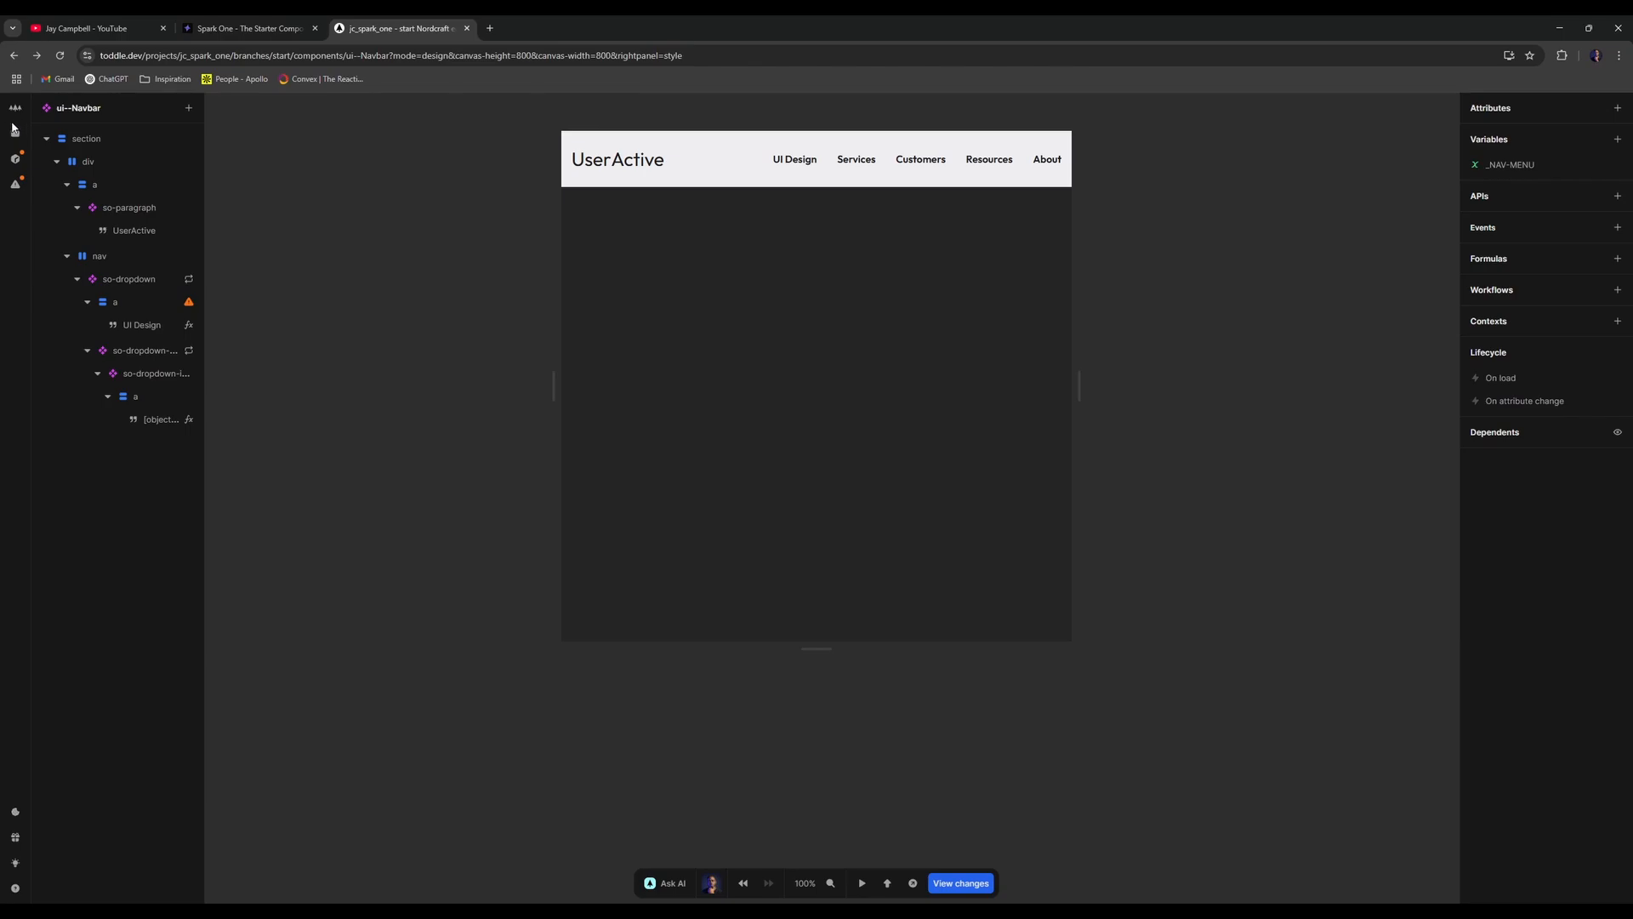
# - Show the project's files list, collapse Components and expand the Themes section
pyautogui.click(22, 117)
pyautogui.click(291, 201)
pyautogui.click(15, 134)
pyautogui.scroll(10, 185, 635)
pyautogui.click(111, 282)
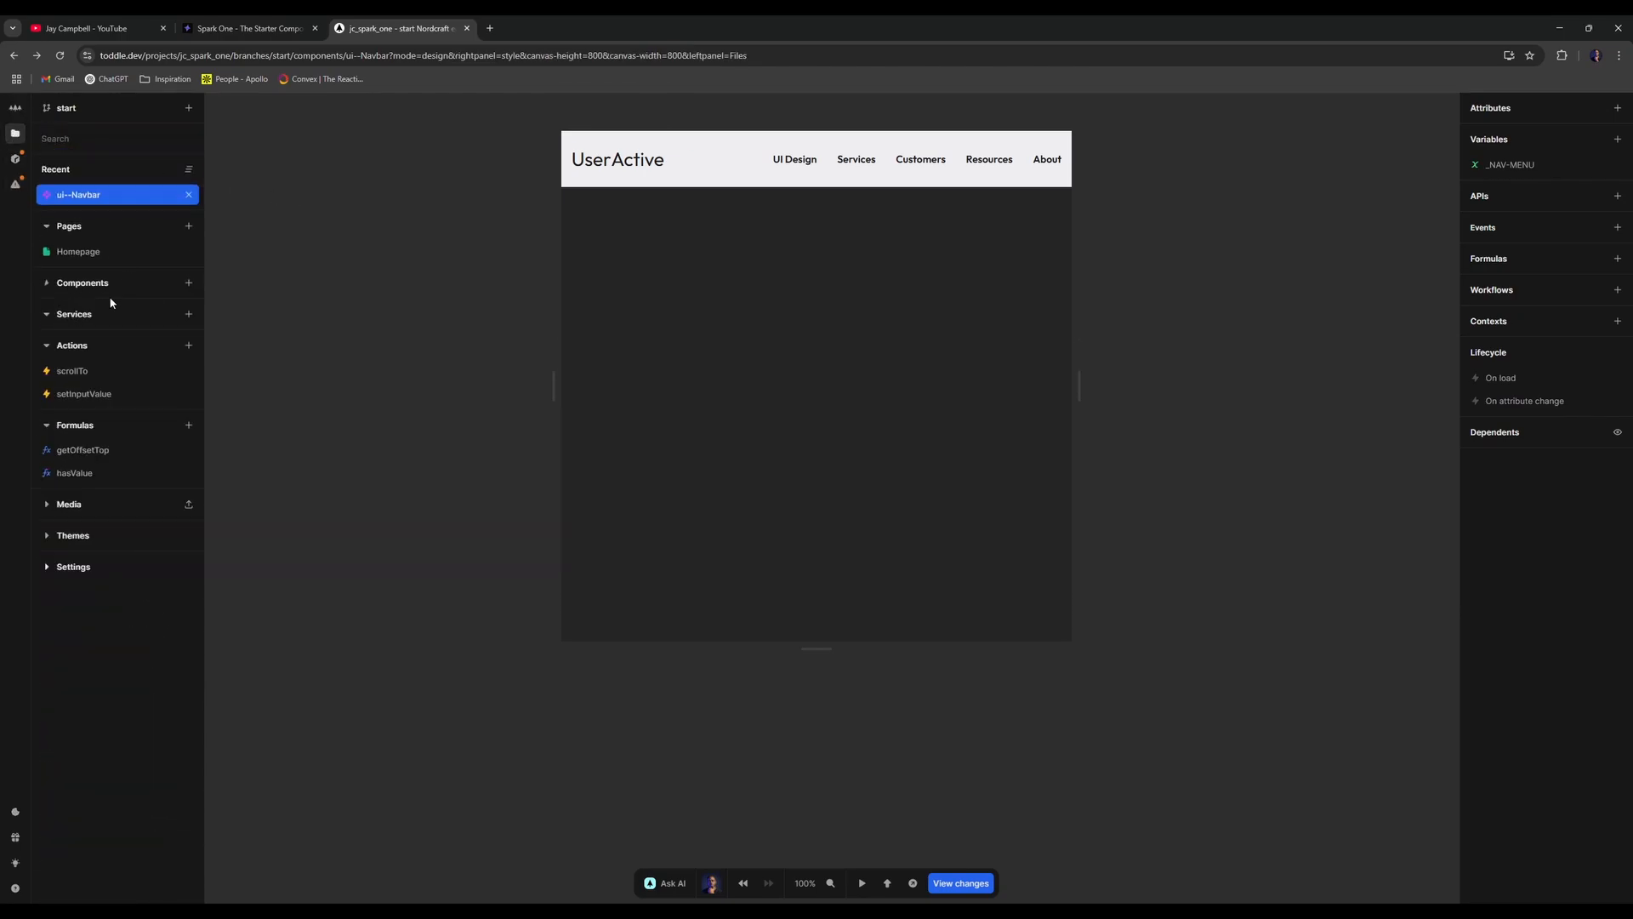
pyautogui.click(73, 535)
# - Open the Default theme and add the Inter font to its fonts
pyautogui.click(80, 561)
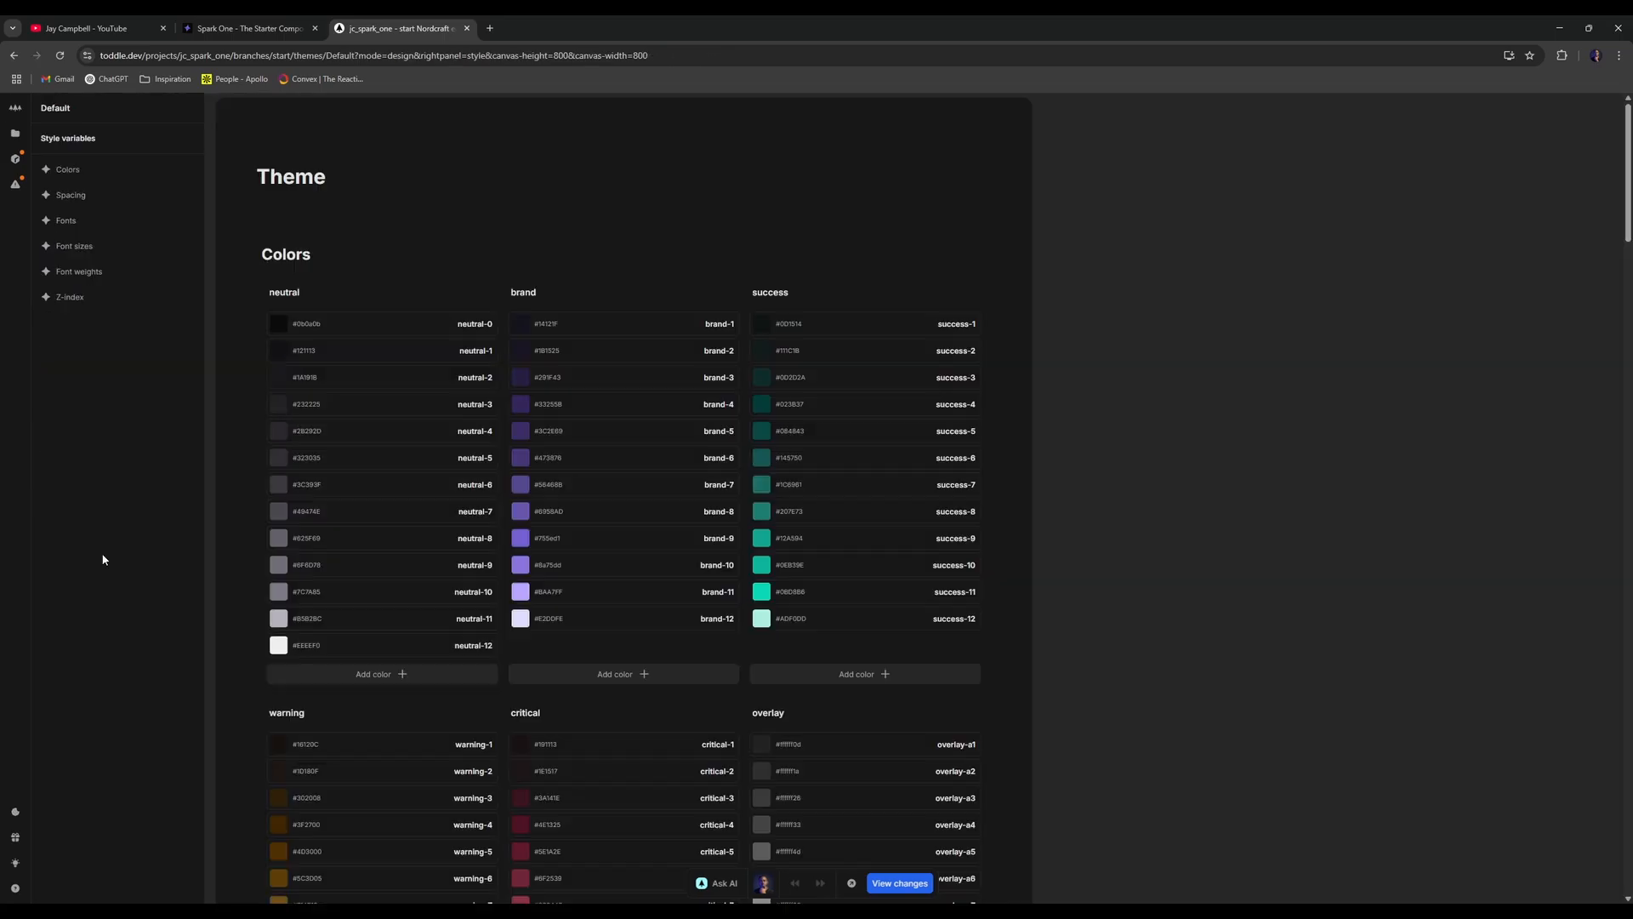
pyautogui.scroll(-15, 548, 536)
pyautogui.scroll(-4, 552, 611)
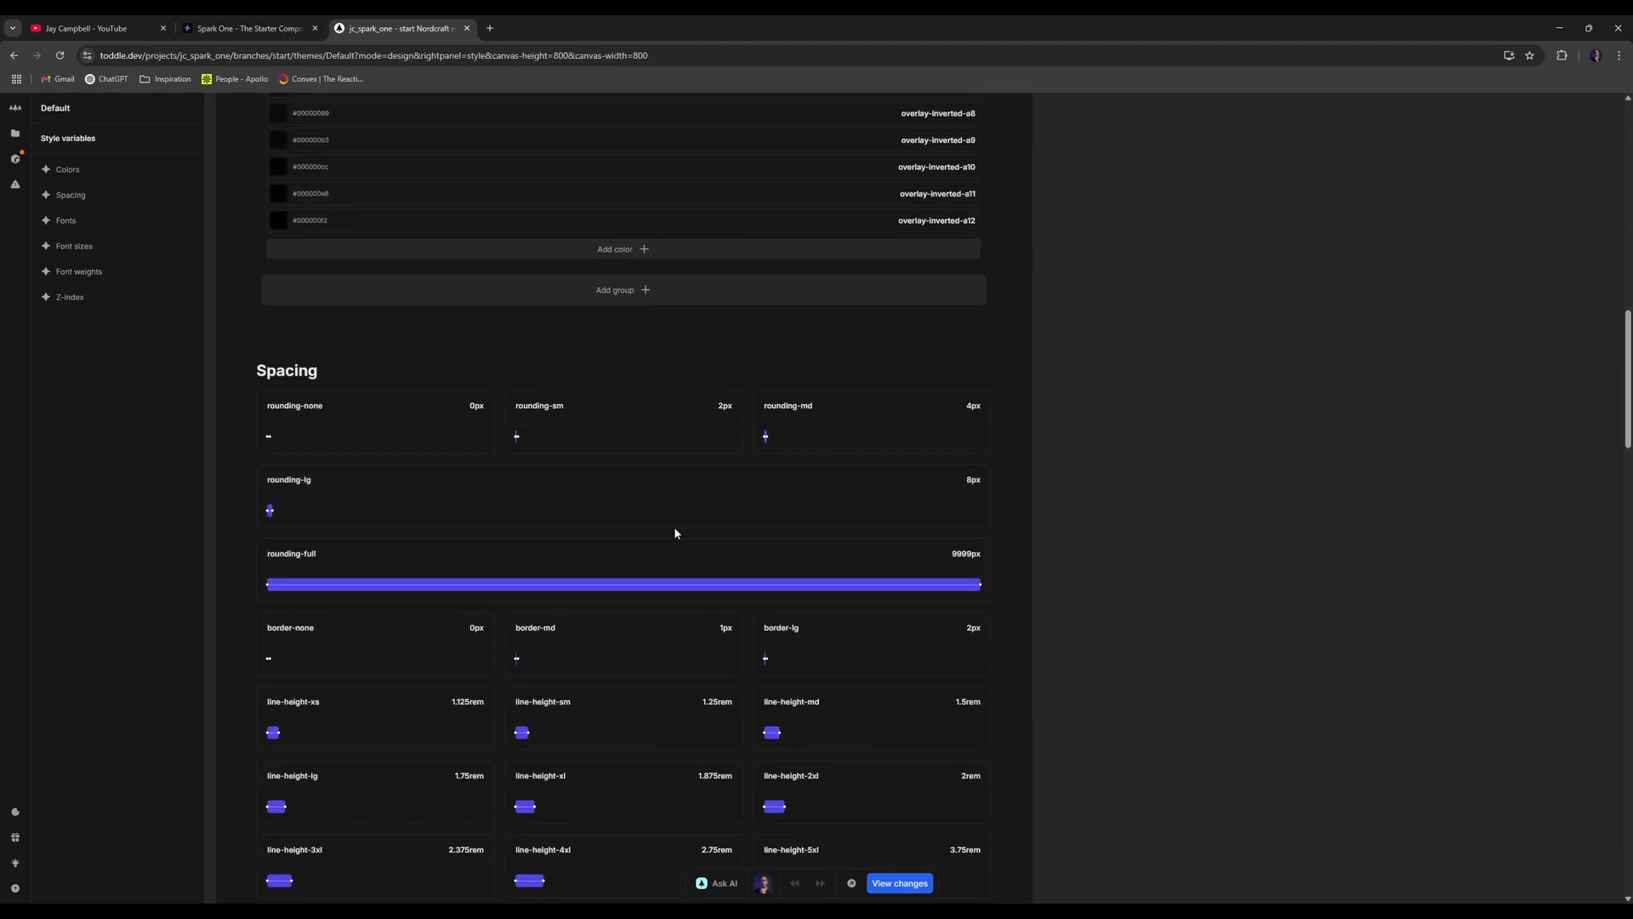
pyautogui.scroll(-5, 674, 526)
pyautogui.scroll(-6, 686, 541)
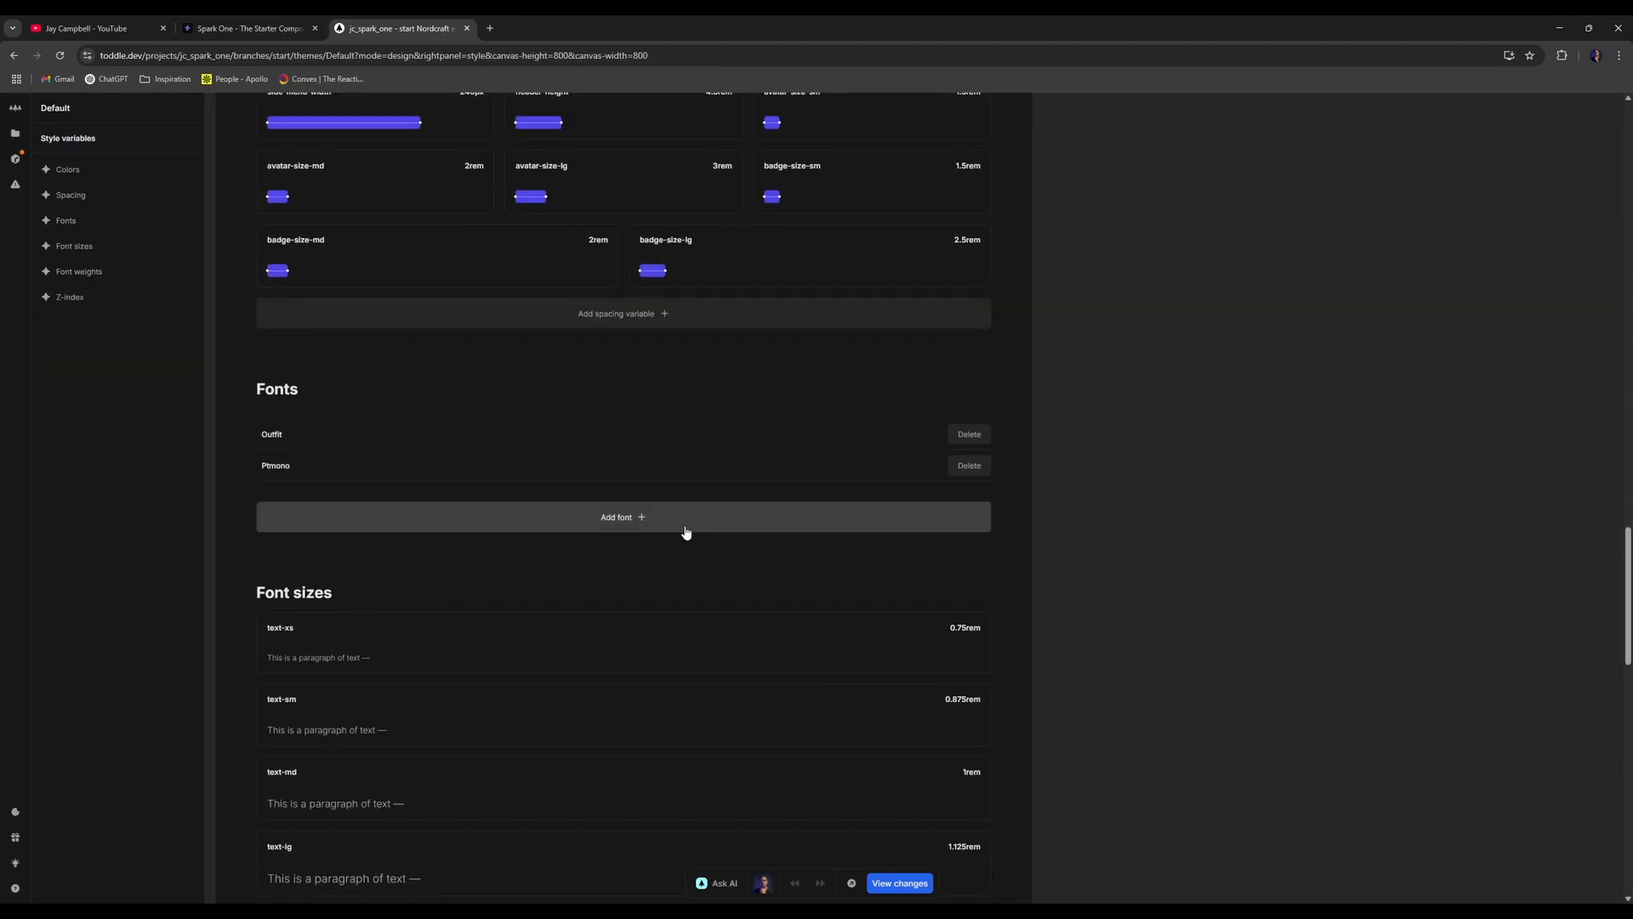
pyautogui.click(511, 516)
pyautogui.write('inter')
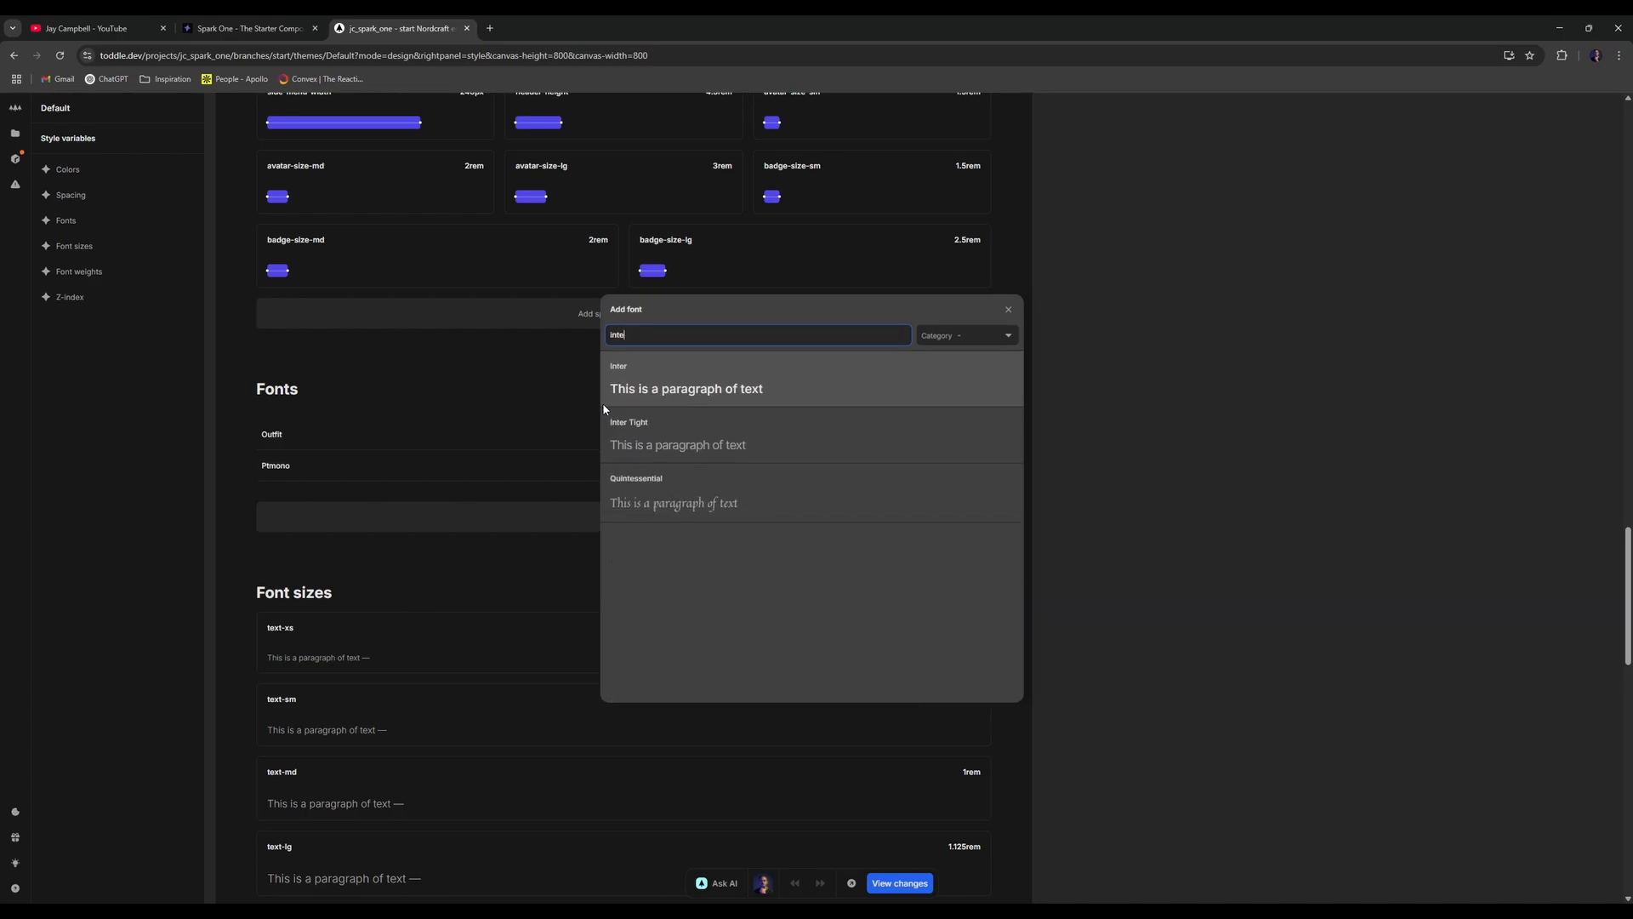
pyautogui.click(626, 400)
# - Back in ui--Navbar, reset the UI Design link's Font setting to '-'
pyautogui.hotkey('alt', 'Left')
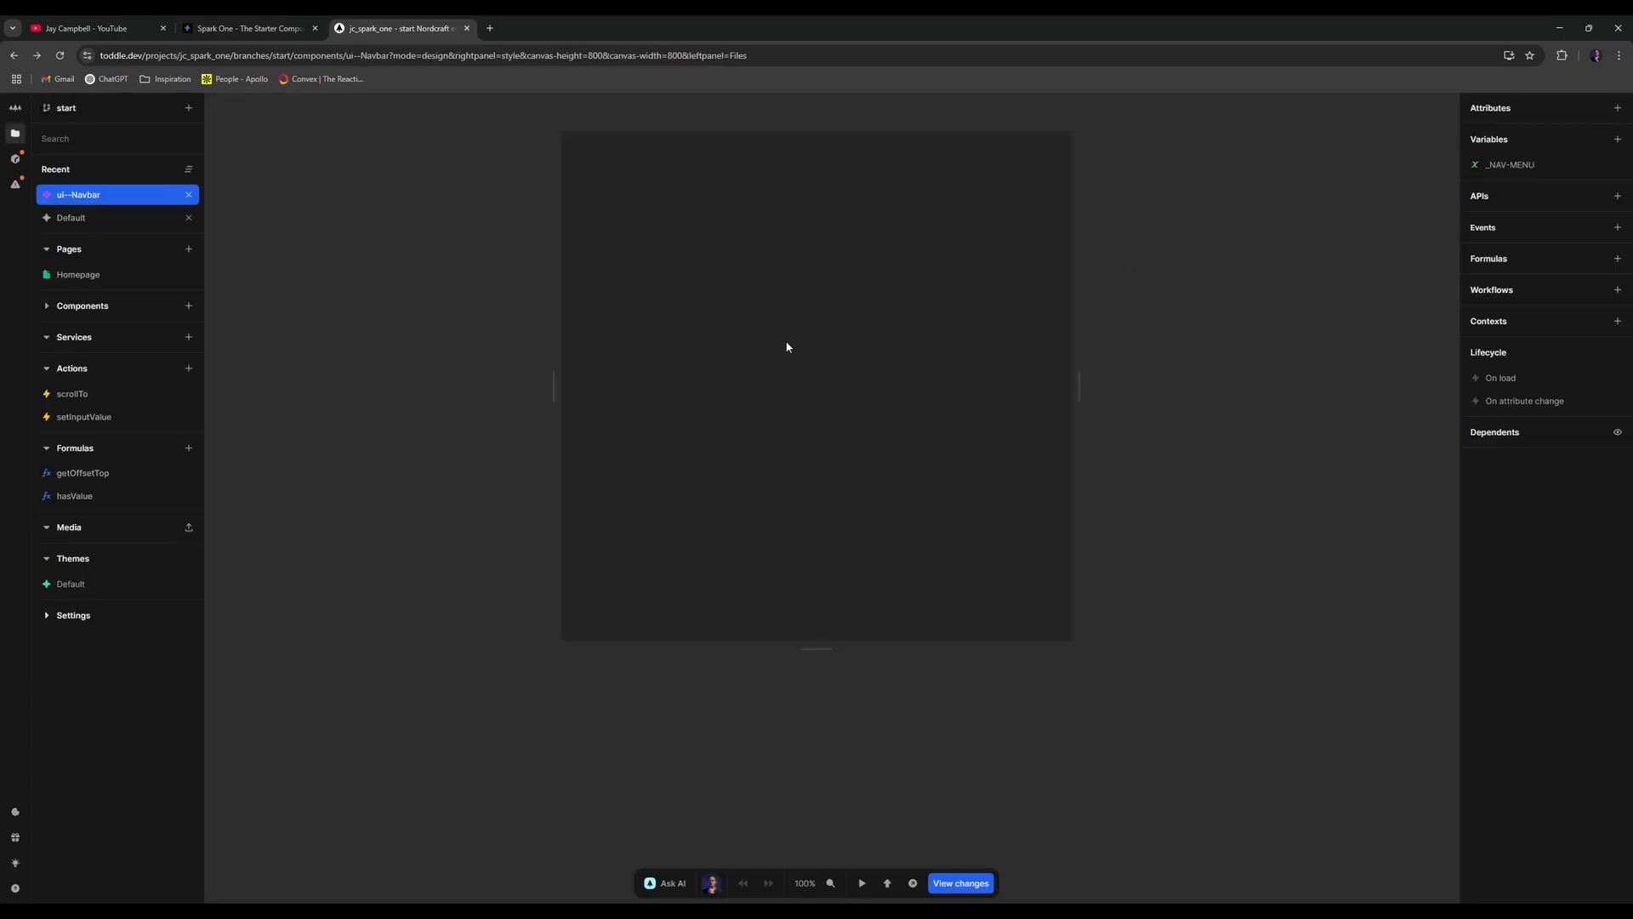
pyautogui.click(628, 168)
pyautogui.click(808, 165)
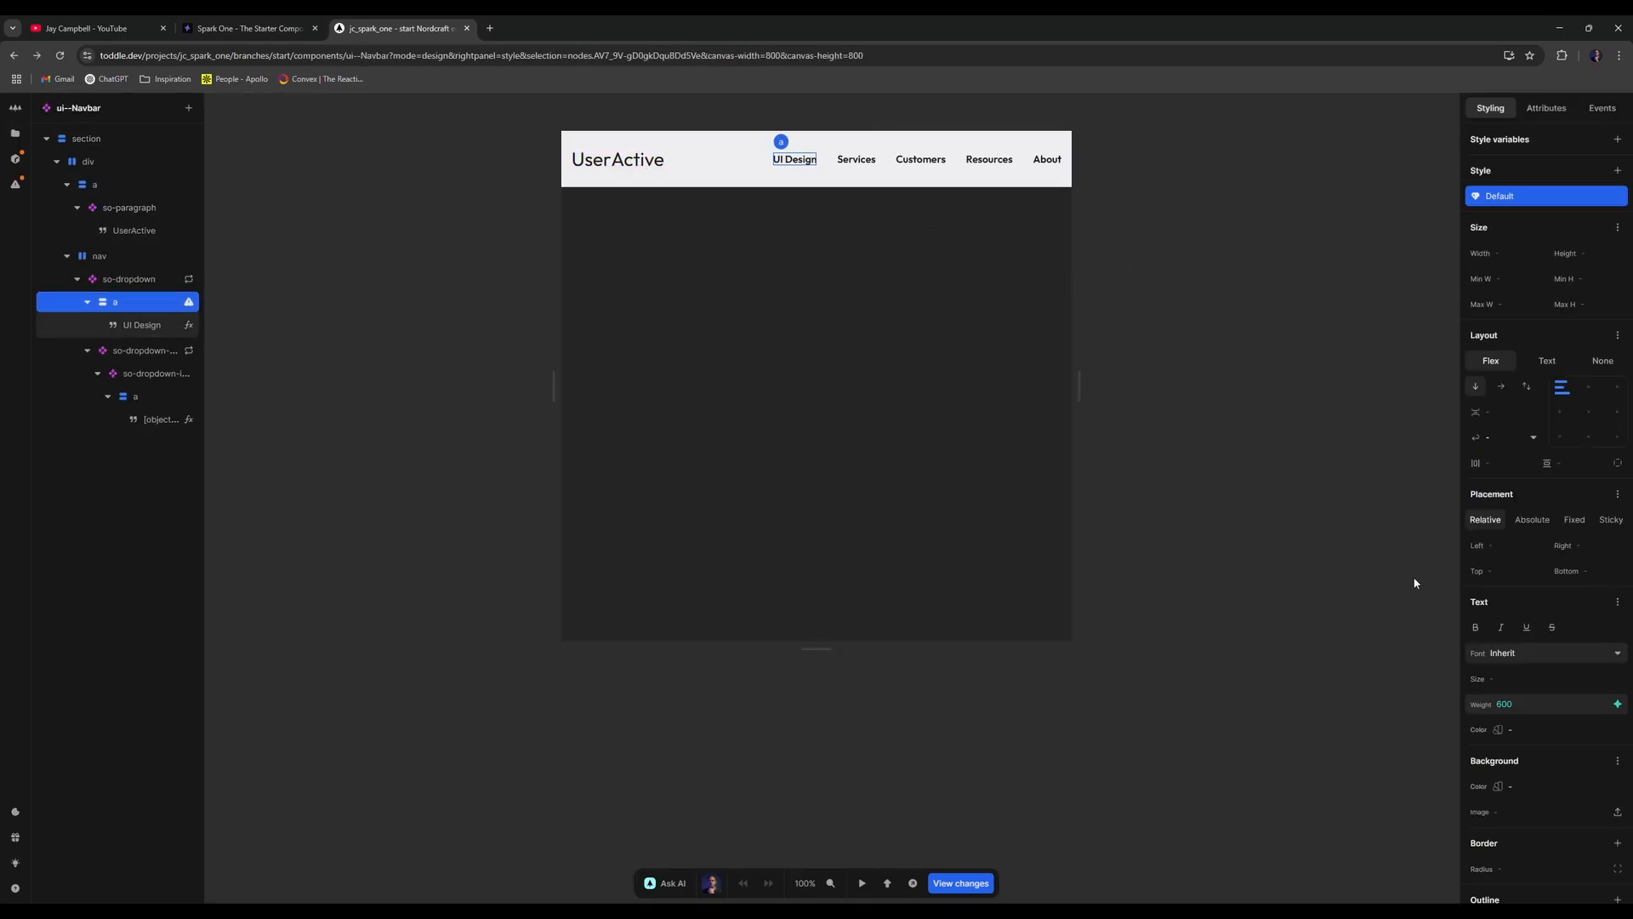
pyautogui.click(1546, 572)
pyautogui.click(1545, 573)
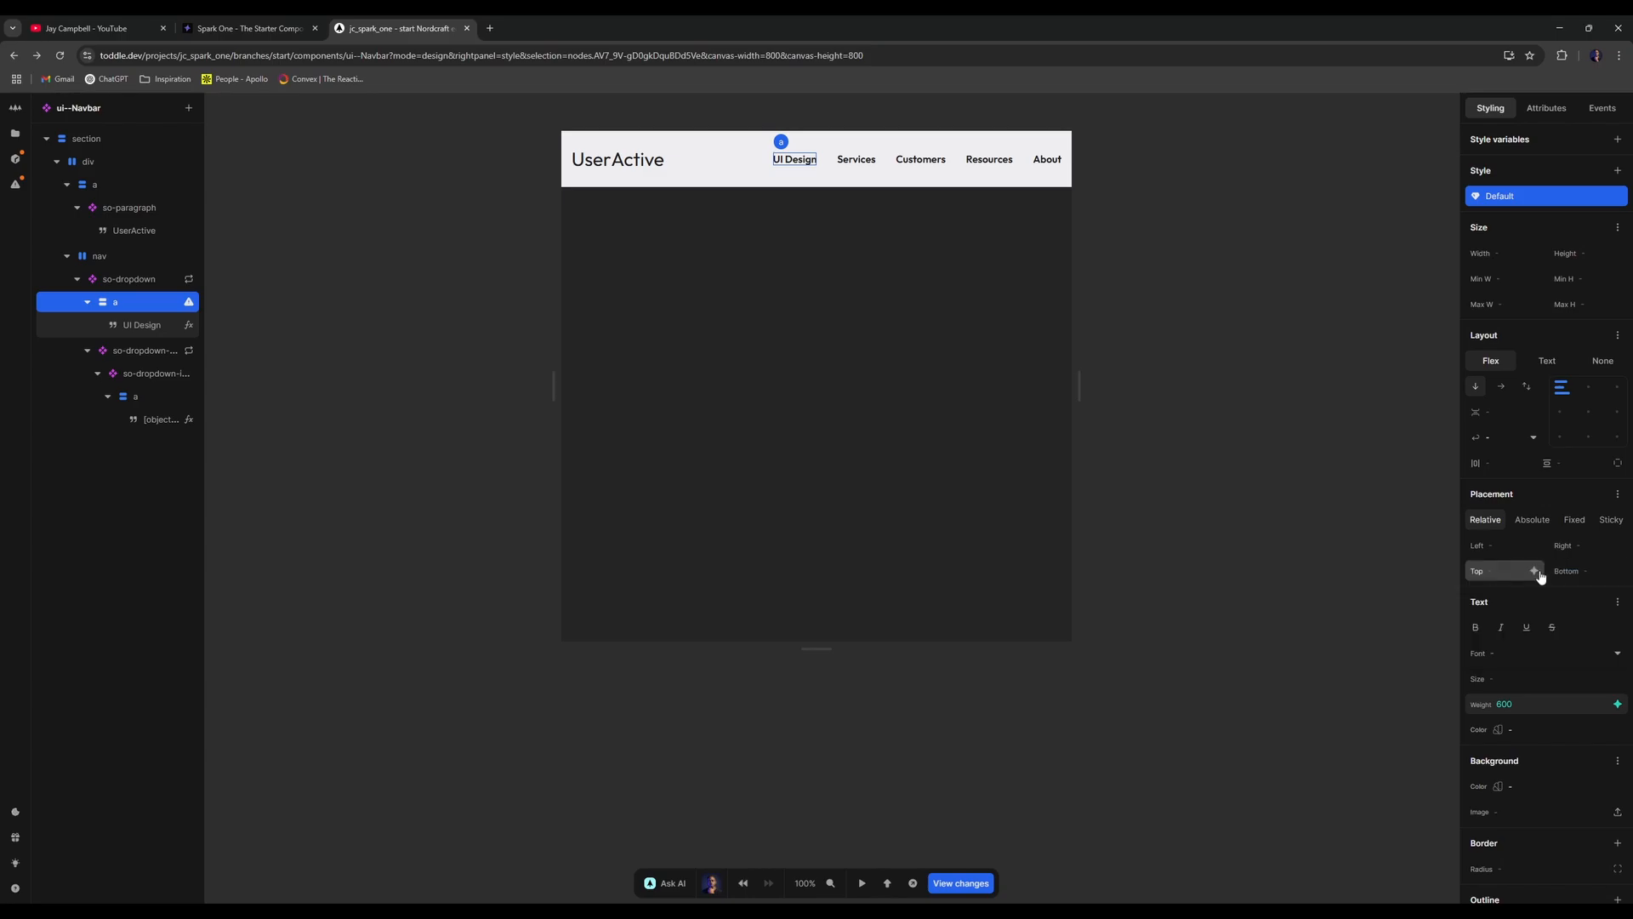
pyautogui.click(1270, 468)
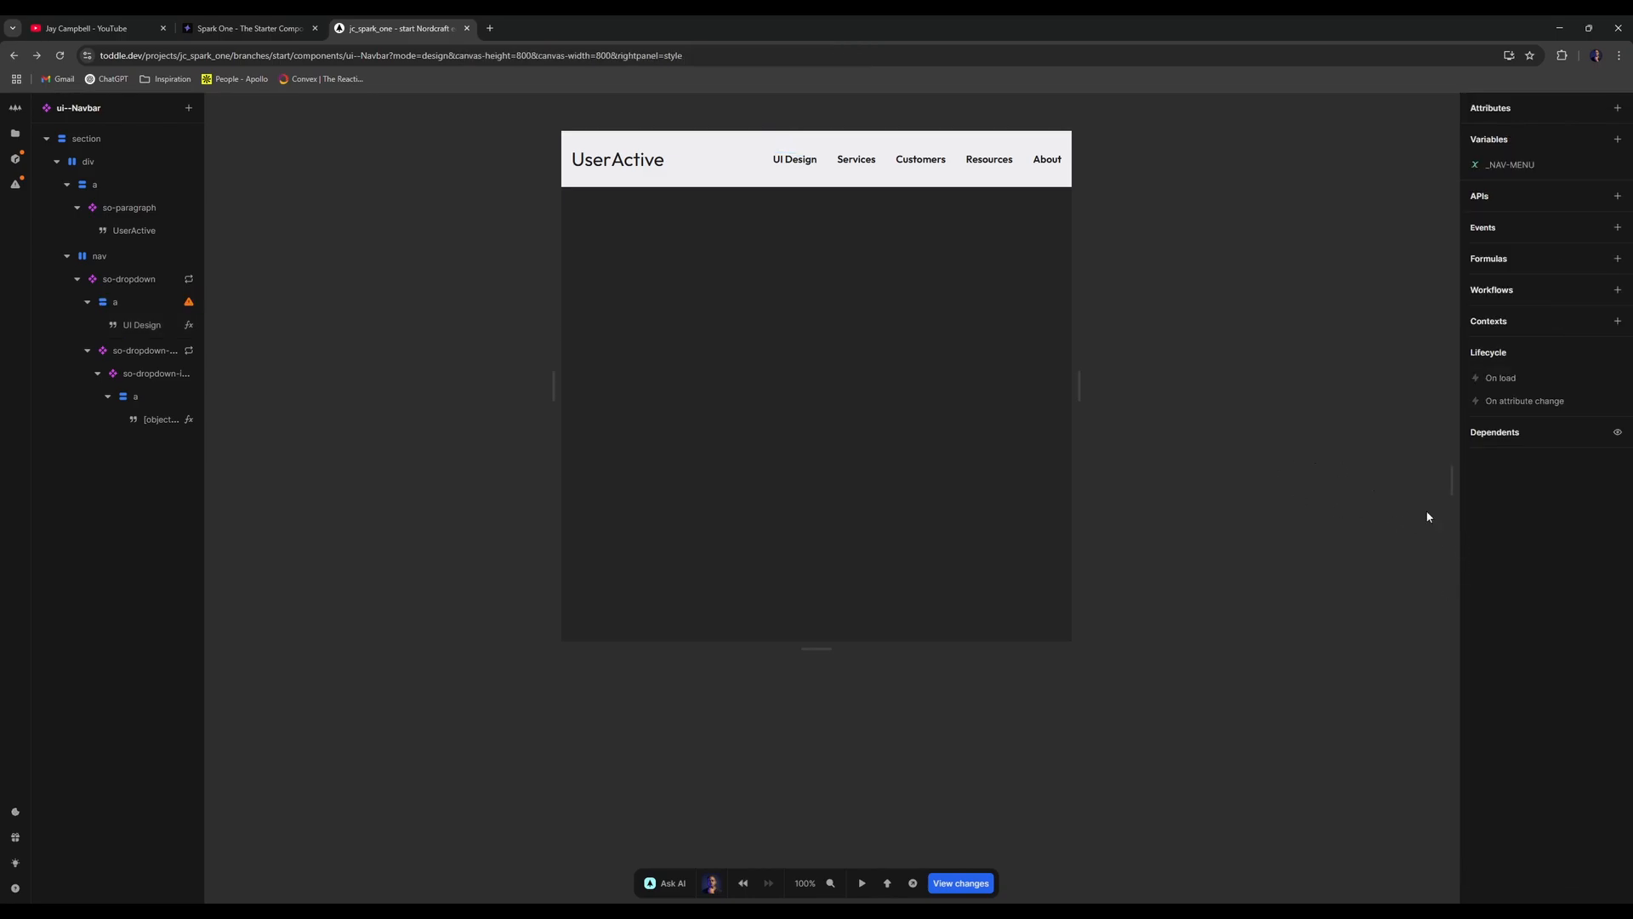
pyautogui.click(793, 160)
pyautogui.scroll(1, 1188, 503)
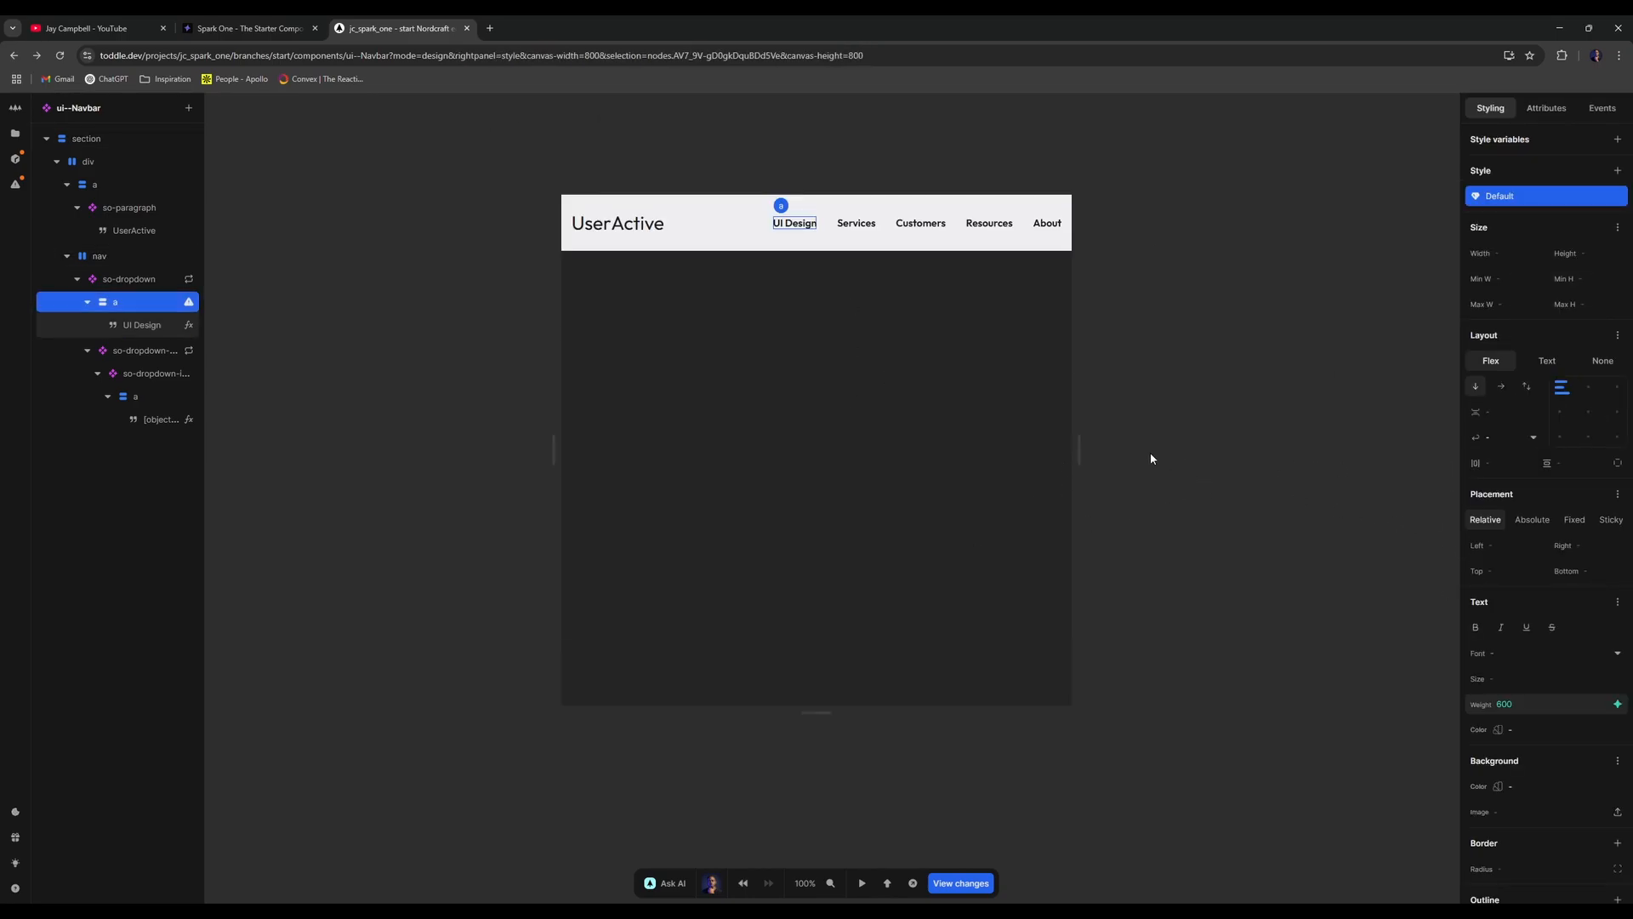
# - Extract the UI Design link as a new 'div' component, then delete it from the Navbar
pyautogui.click(87, 303)
pyautogui.click(159, 281)
pyautogui.click(148, 306)
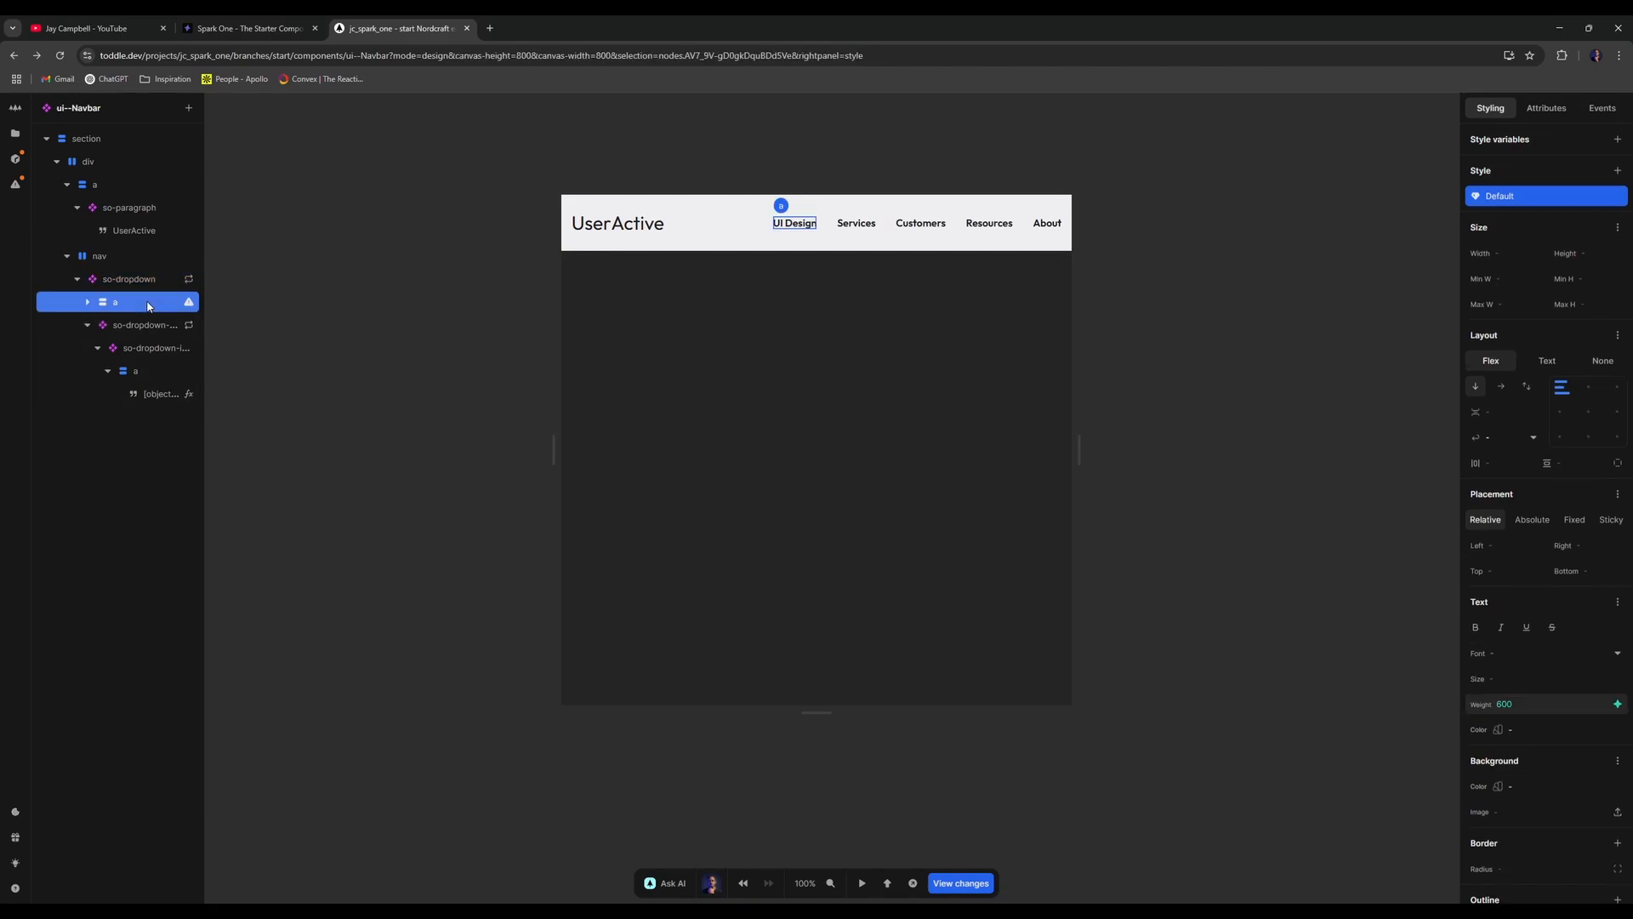
pyautogui.rightClick(148, 305)
pyautogui.click(211, 365)
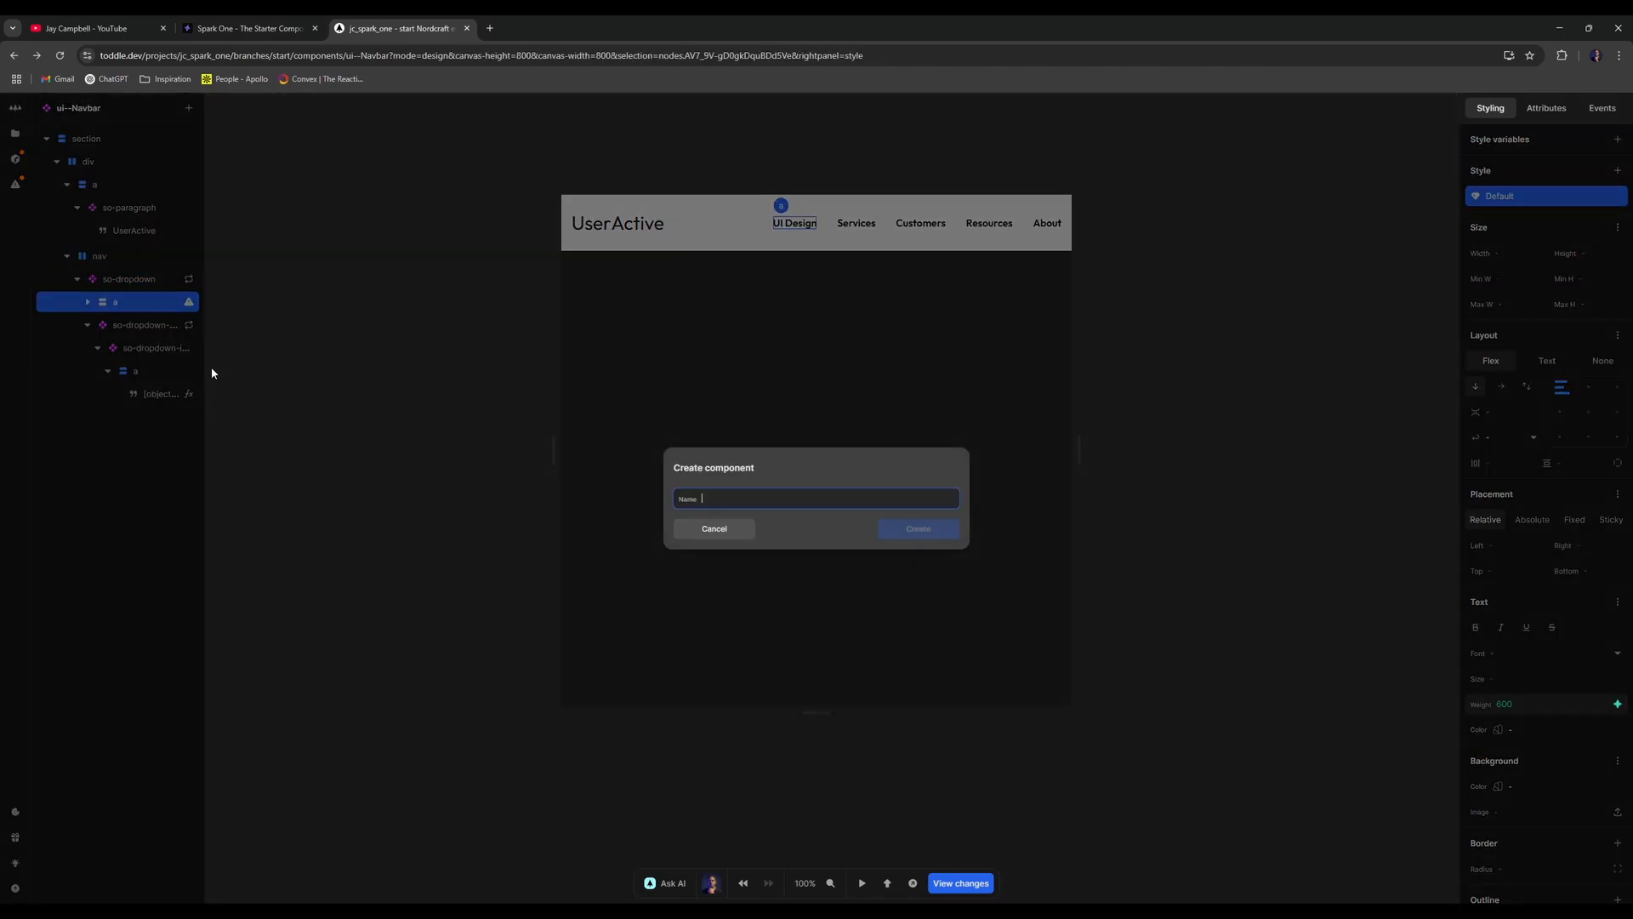
pyautogui.write('div')
pyautogui.press('Return')
pyautogui.hotkey('alt', 'Left')
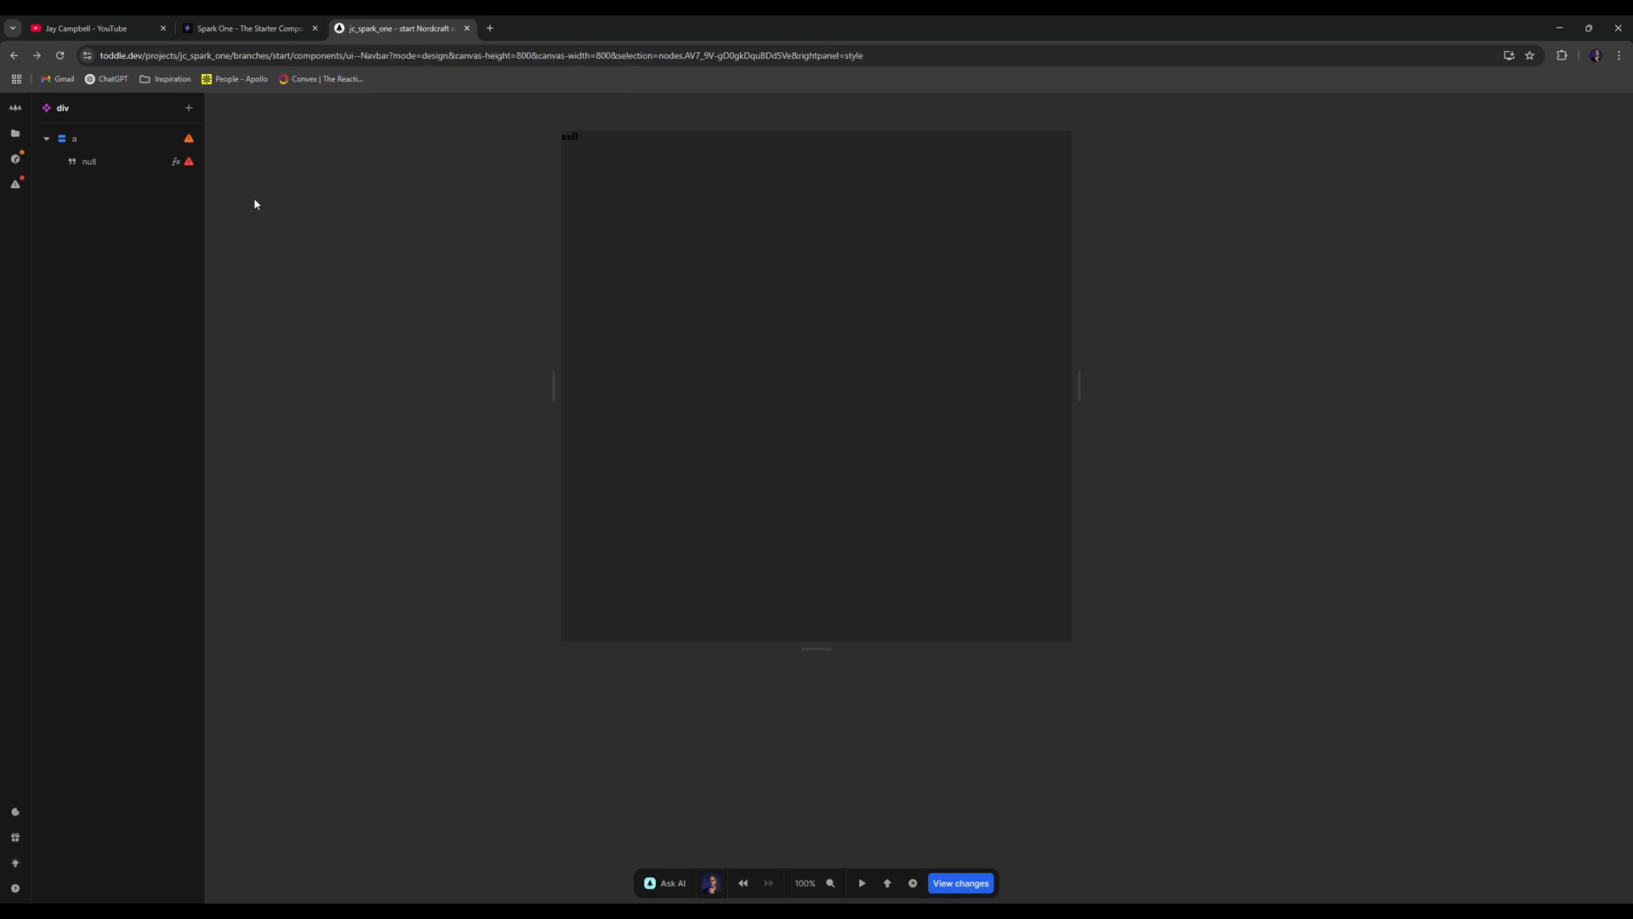
pyautogui.rightClick(131, 306)
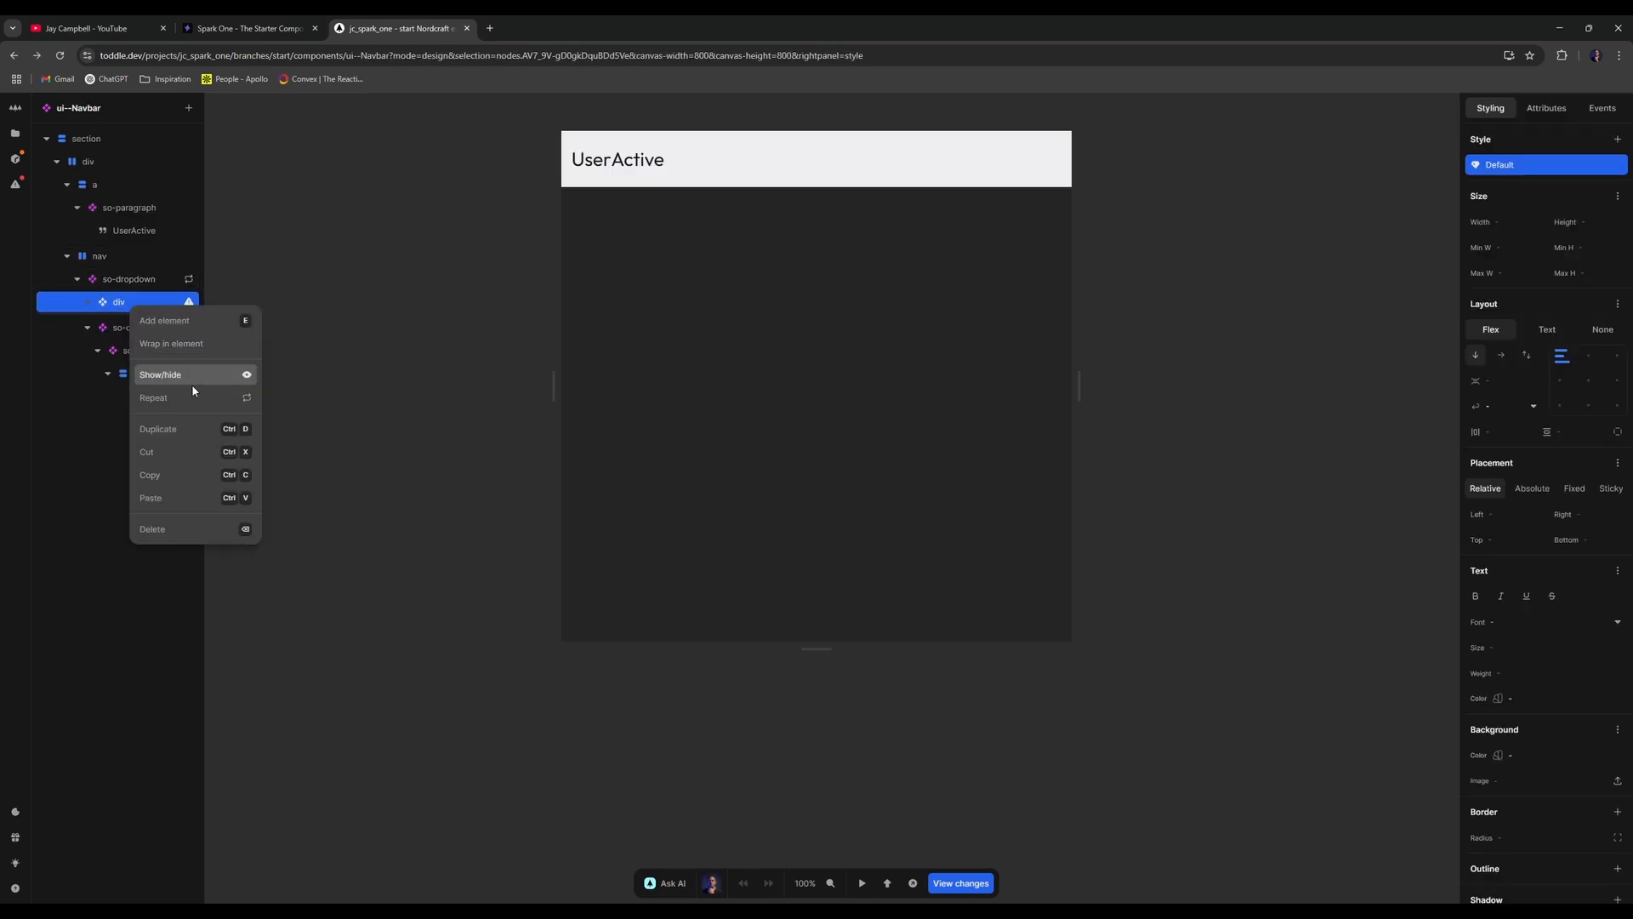
pyautogui.click(255, 257)
pyautogui.rightClick(136, 304)
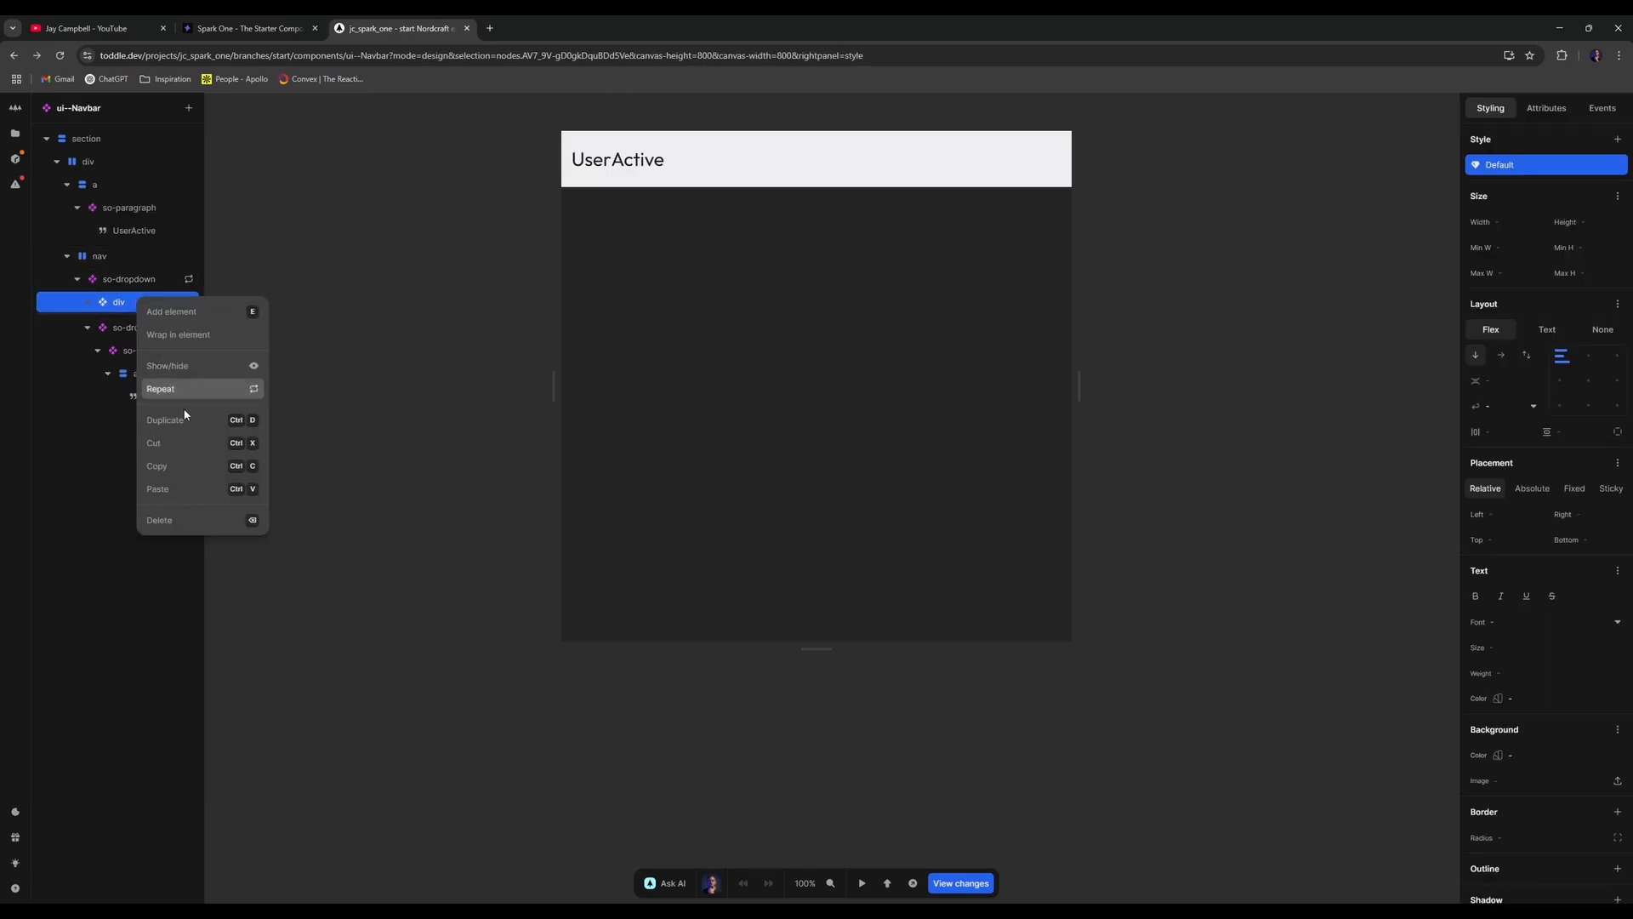
pyautogui.click(191, 520)
# - Add a Div inside so-dropdown and move it above so-dropdown-item
pyautogui.click(134, 288)
pyautogui.click(87, 303)
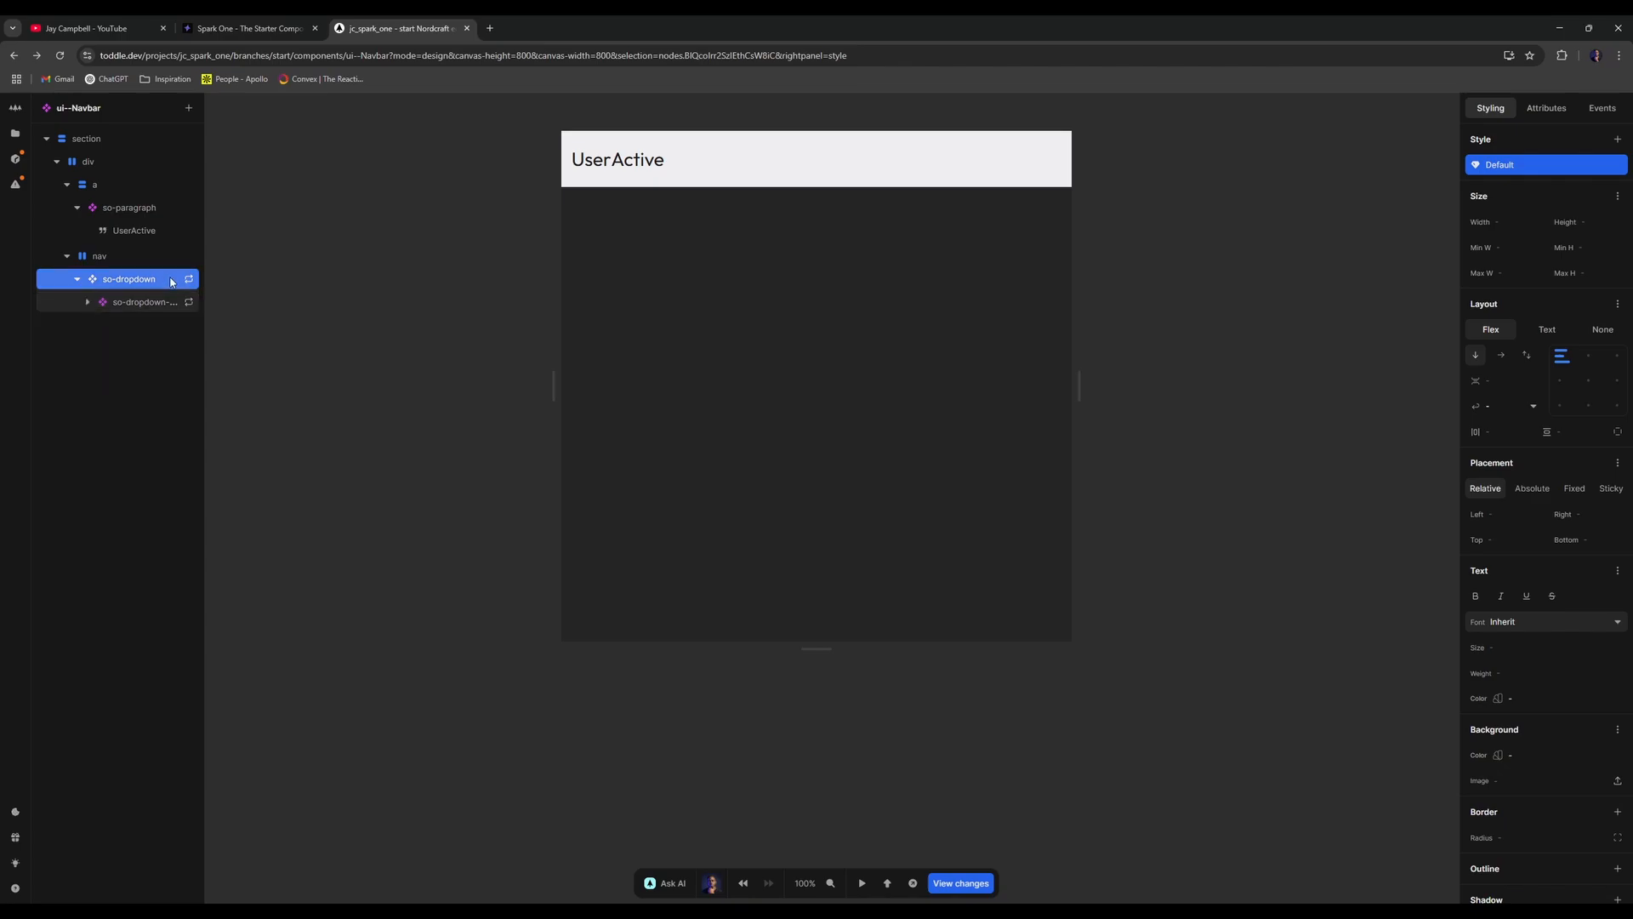
pyautogui.press('a')
pyautogui.press('Right')
pyautogui.press('Return')
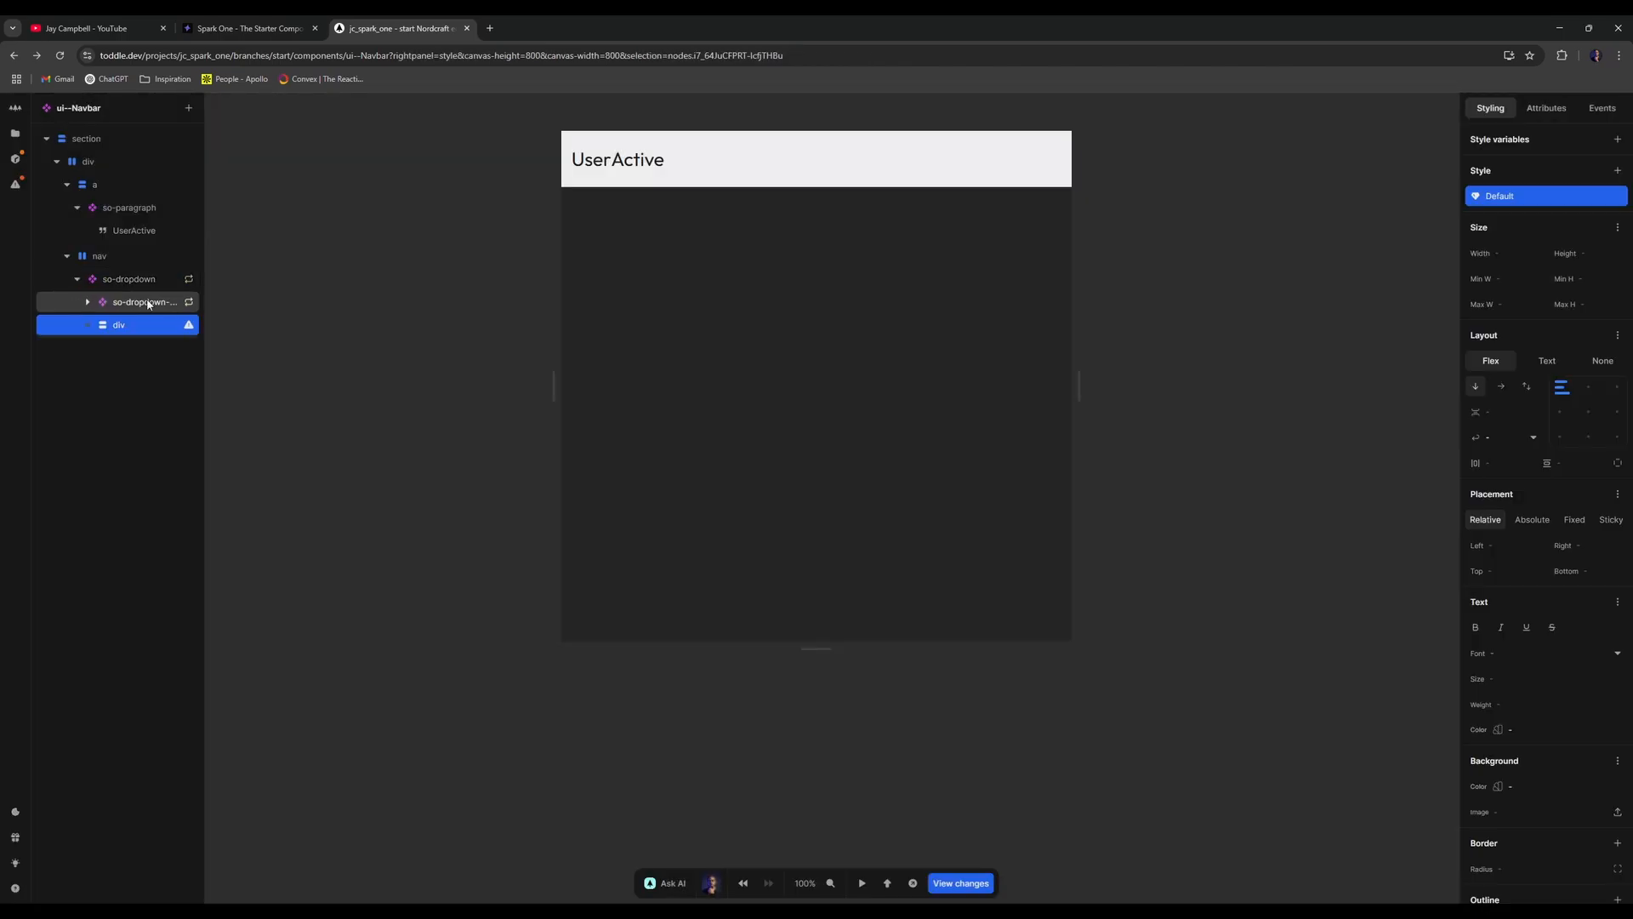
pyautogui.moveTo(140, 325); pyautogui.dragTo(138, 289)
# - Put the div in the content slot, add a link inside it, and reset its text colour
pyautogui.click(1547, 108)
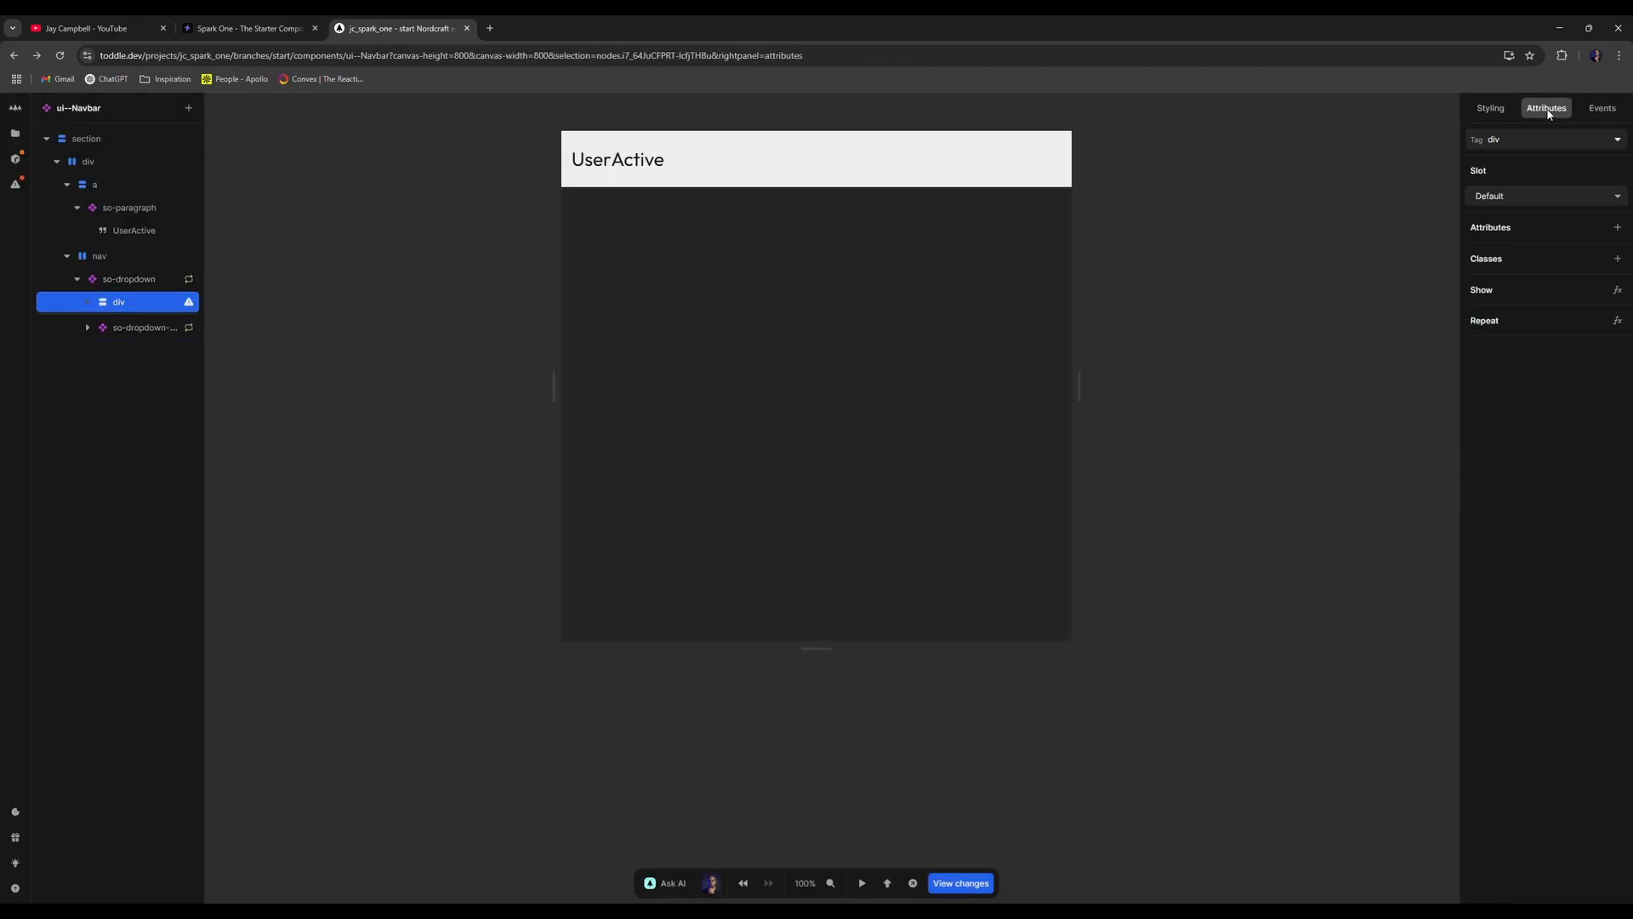
pyautogui.click(1544, 196)
pyautogui.click(1490, 230)
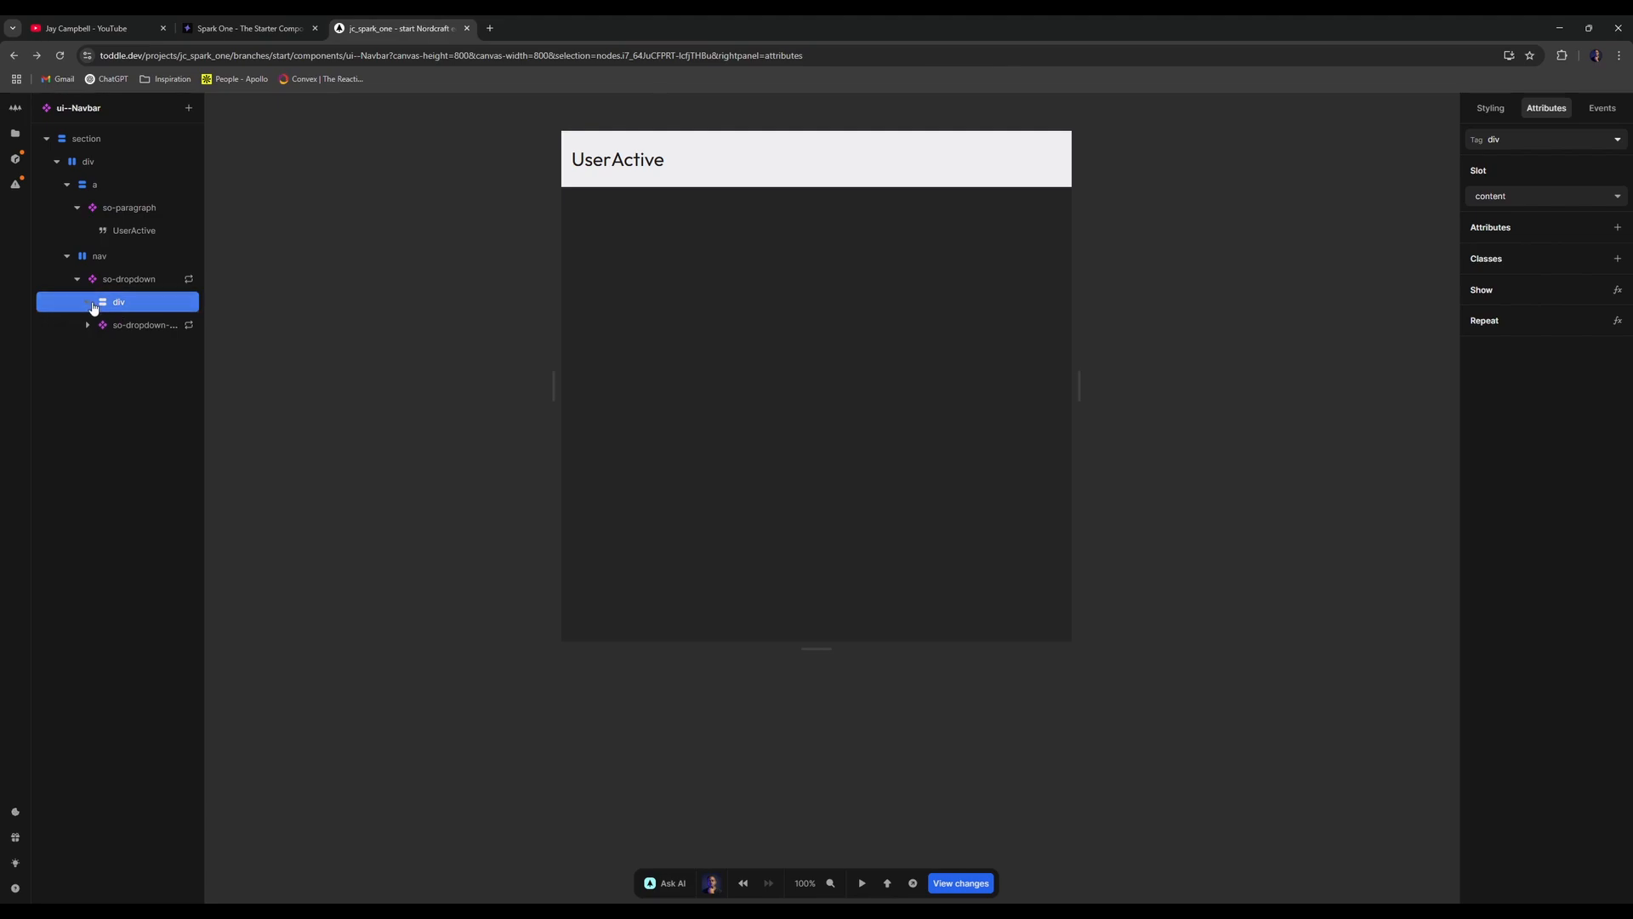
pyautogui.press('a')
pyautogui.press('BackSpace')
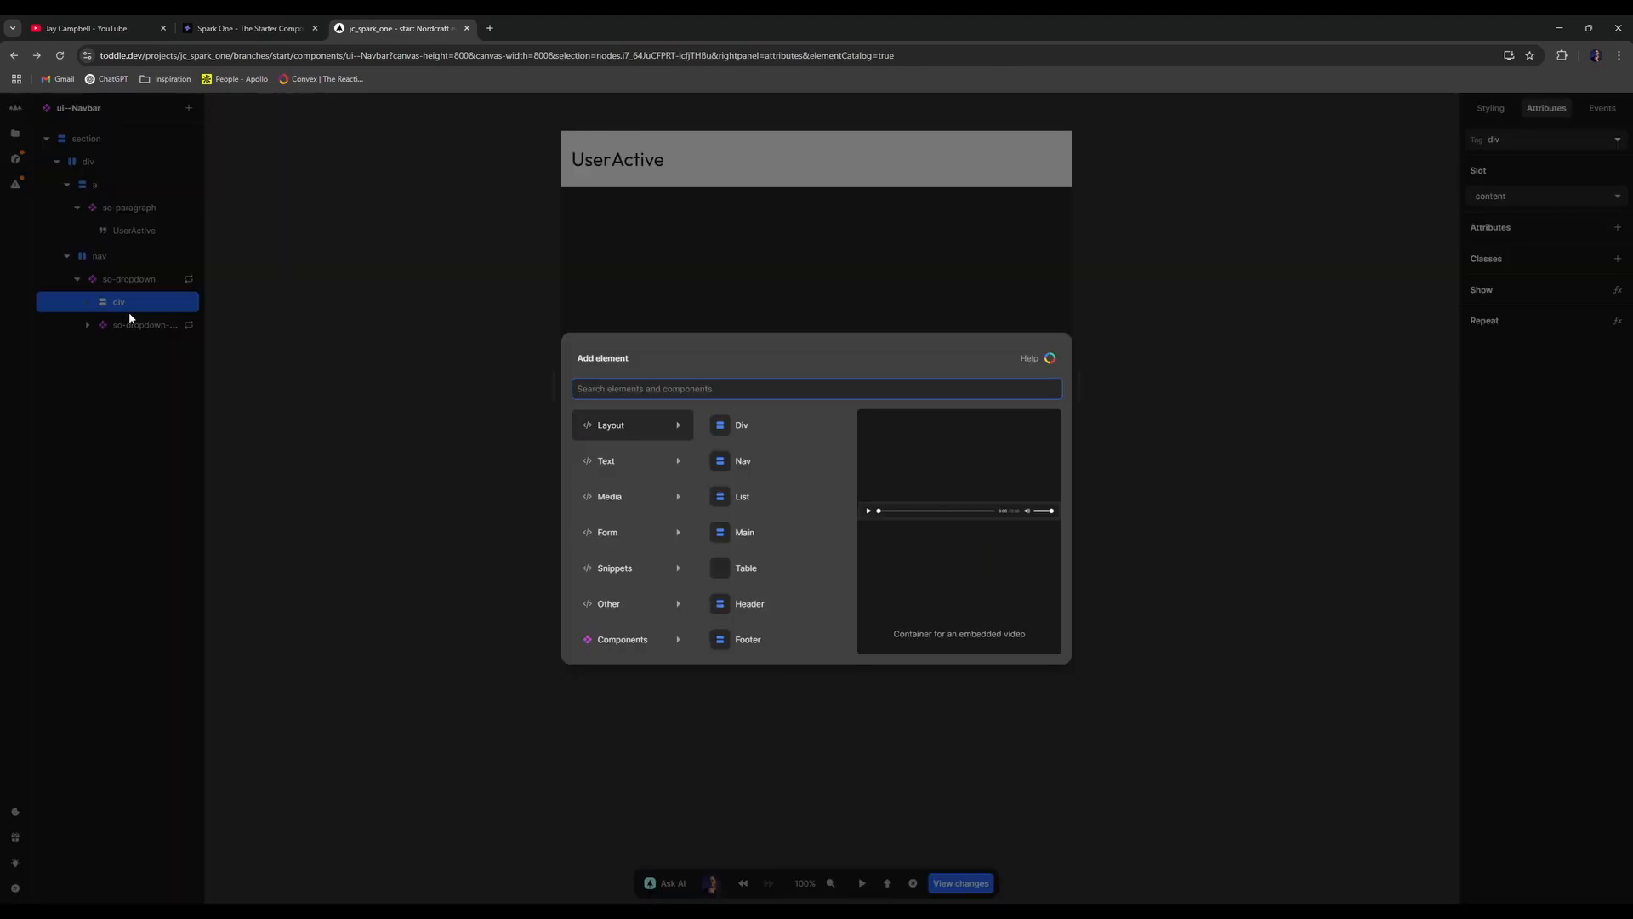
pyautogui.write('a')
pyautogui.press('Return')
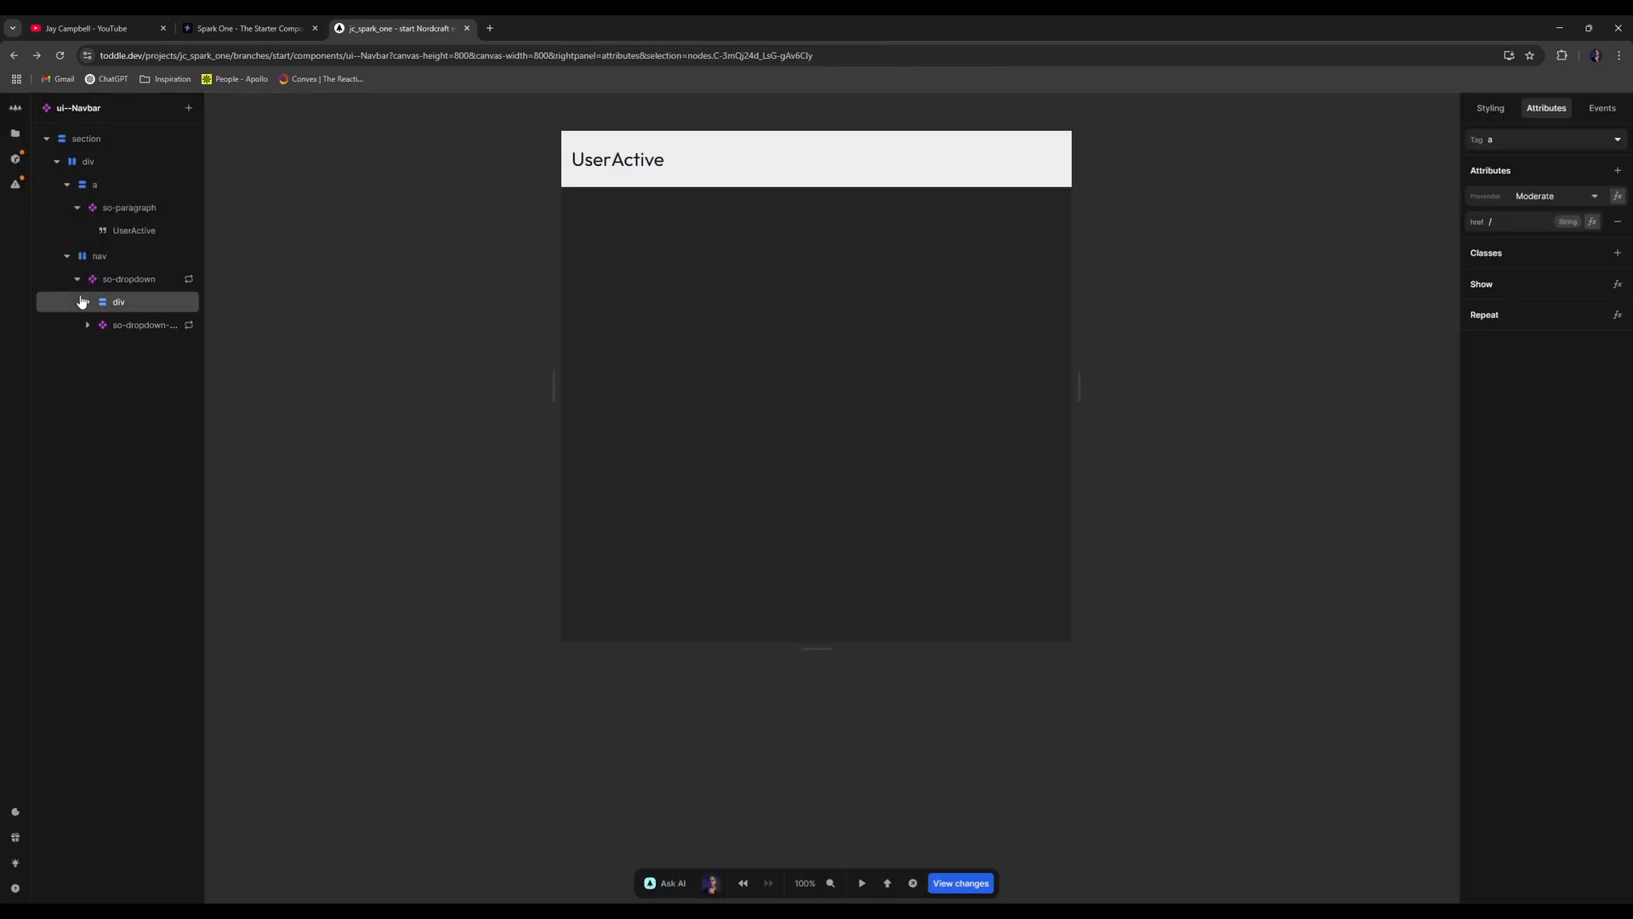
pyautogui.click(1506, 112)
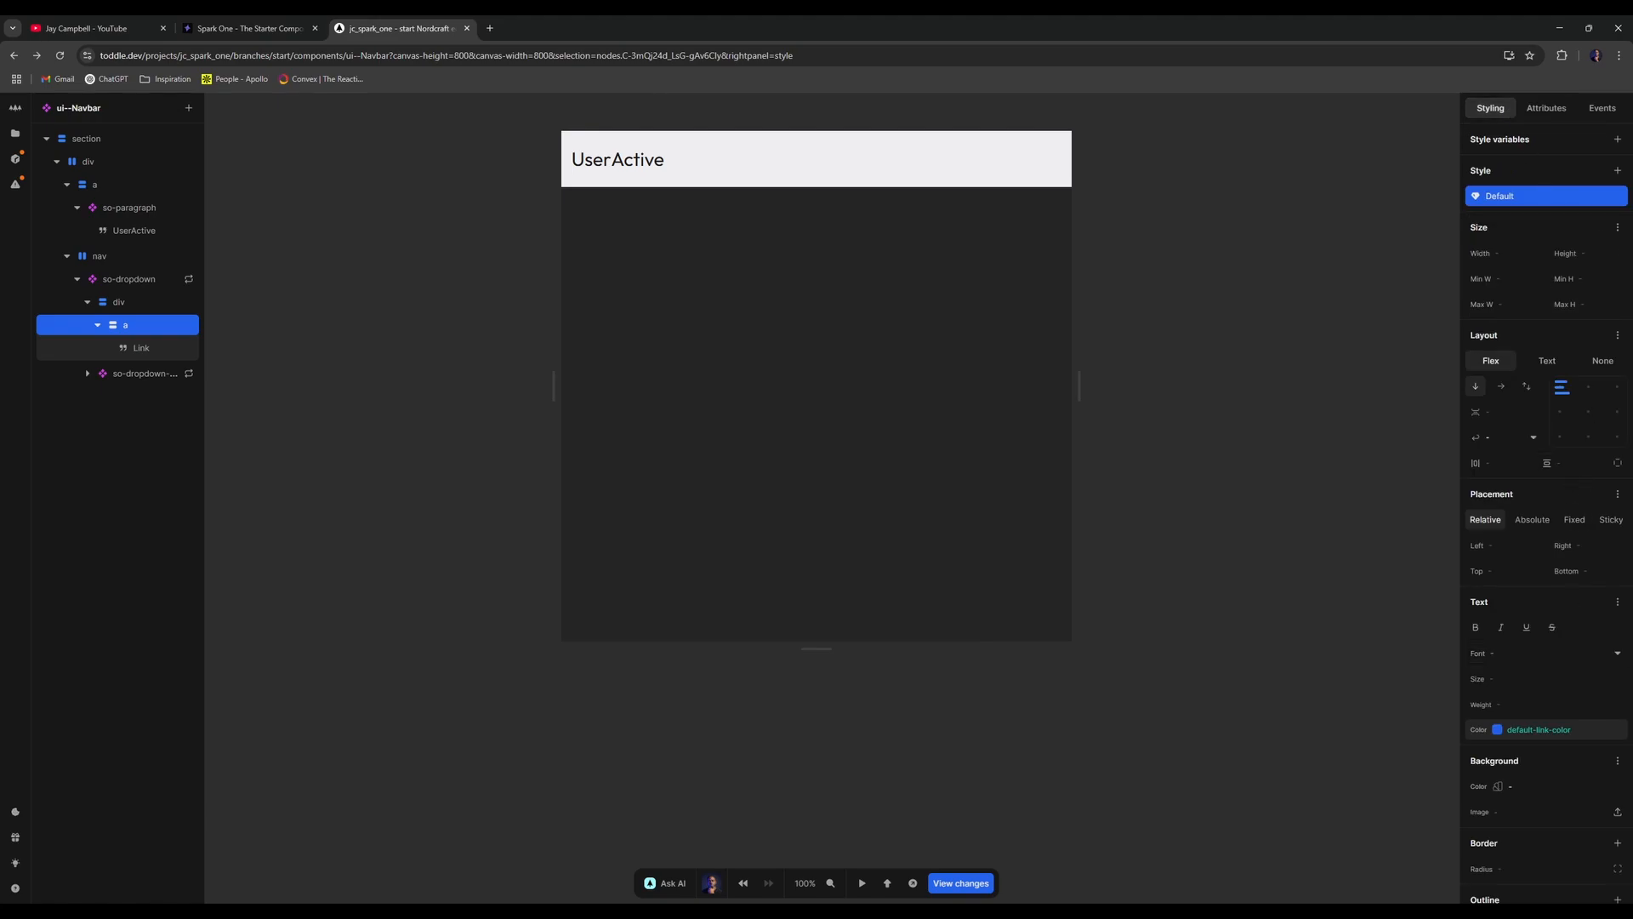
pyautogui.click(1618, 730)
pyautogui.click(1538, 568)
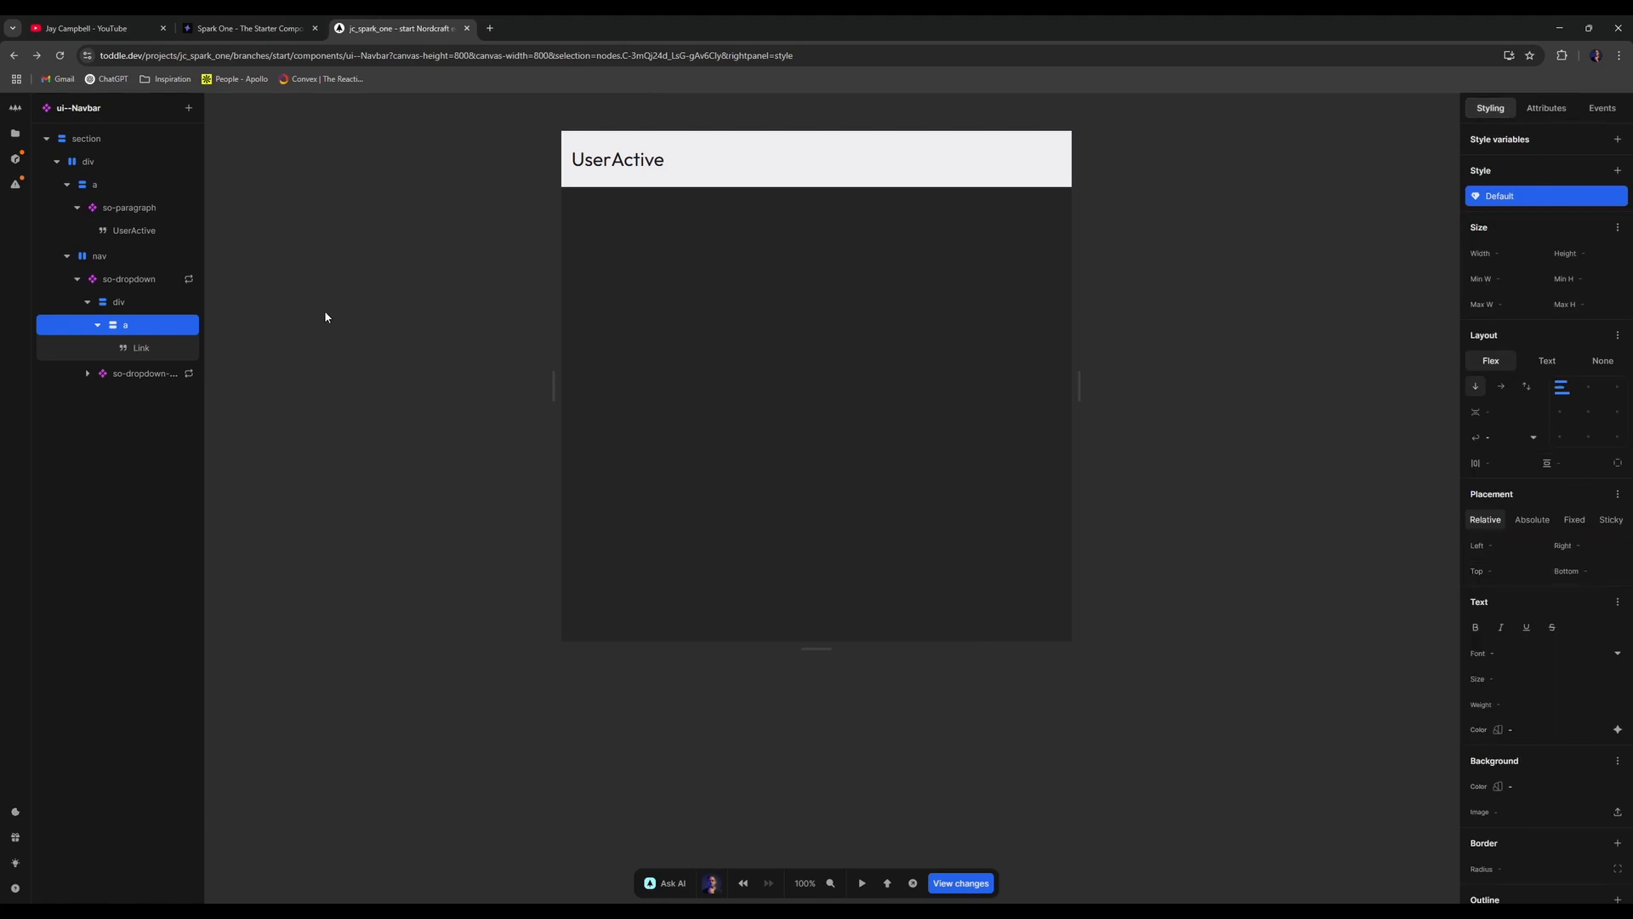
# - Give the link a show condition of Get(Item, url)
pyautogui.rightClick(175, 326)
pyautogui.click(233, 416)
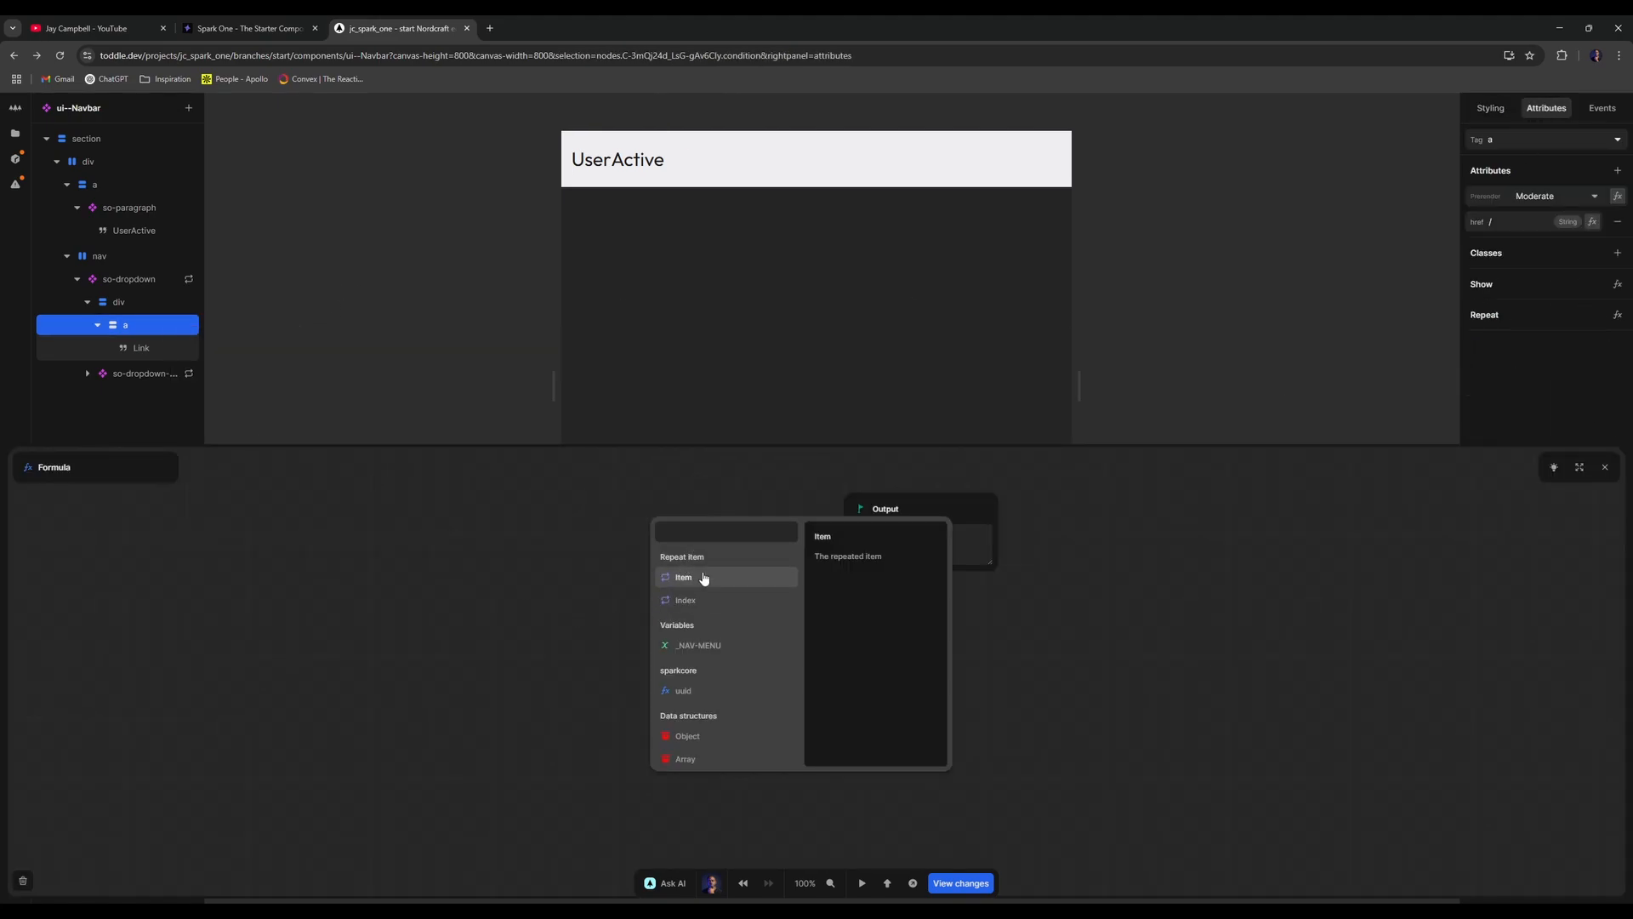
pyautogui.click(704, 584)
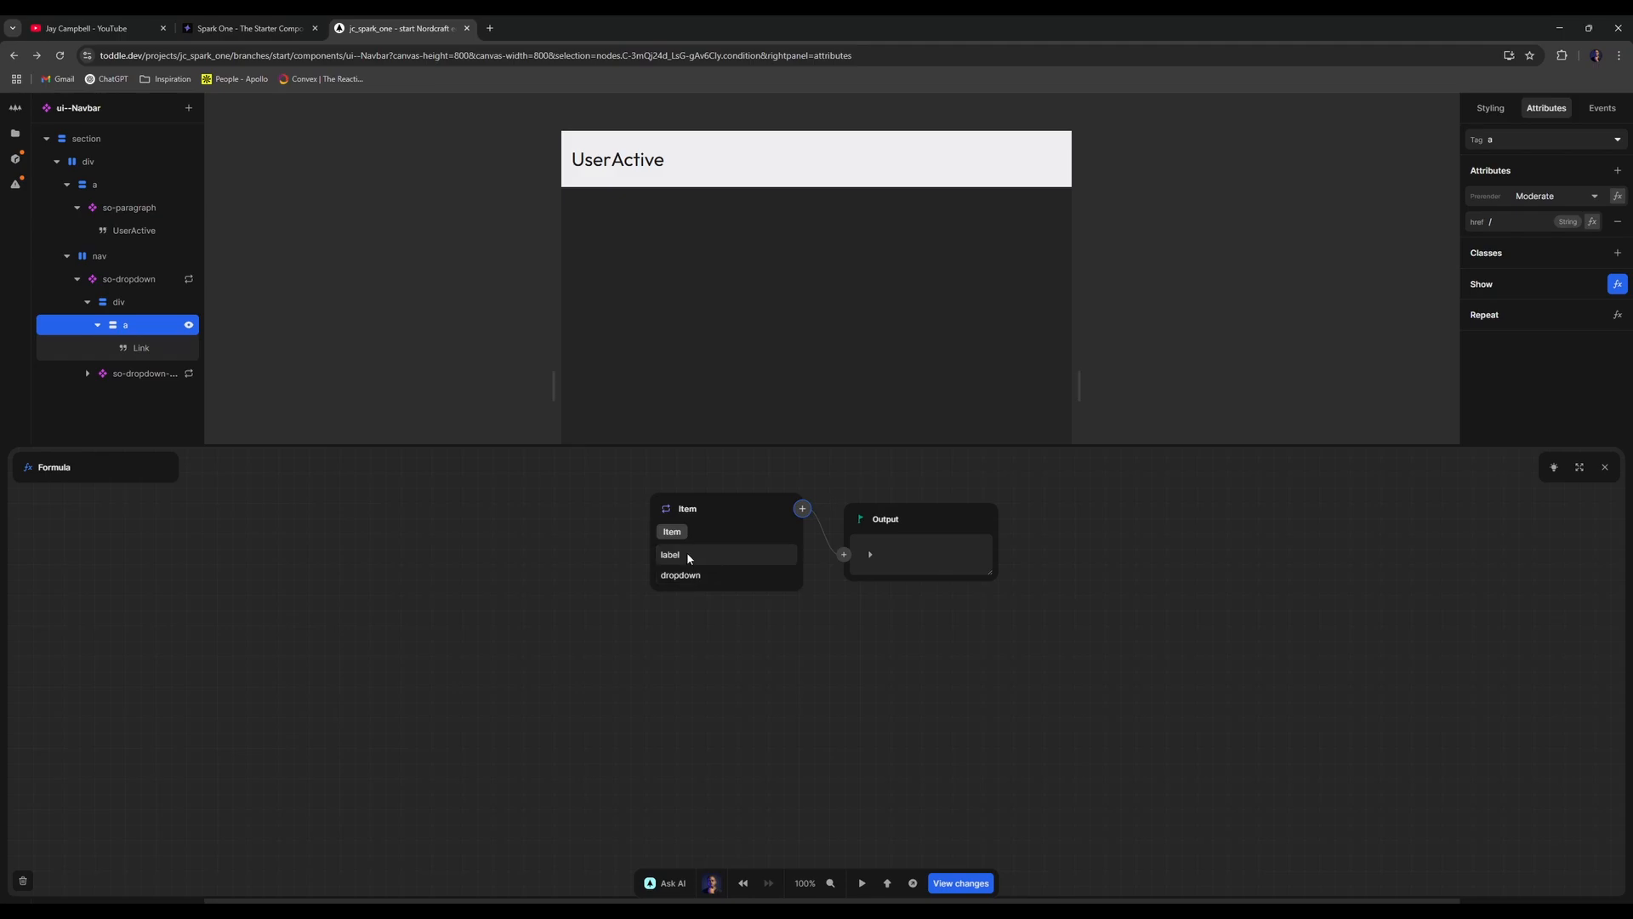
pyautogui.click(689, 557)
pyautogui.click(801, 510)
pyautogui.write('get')
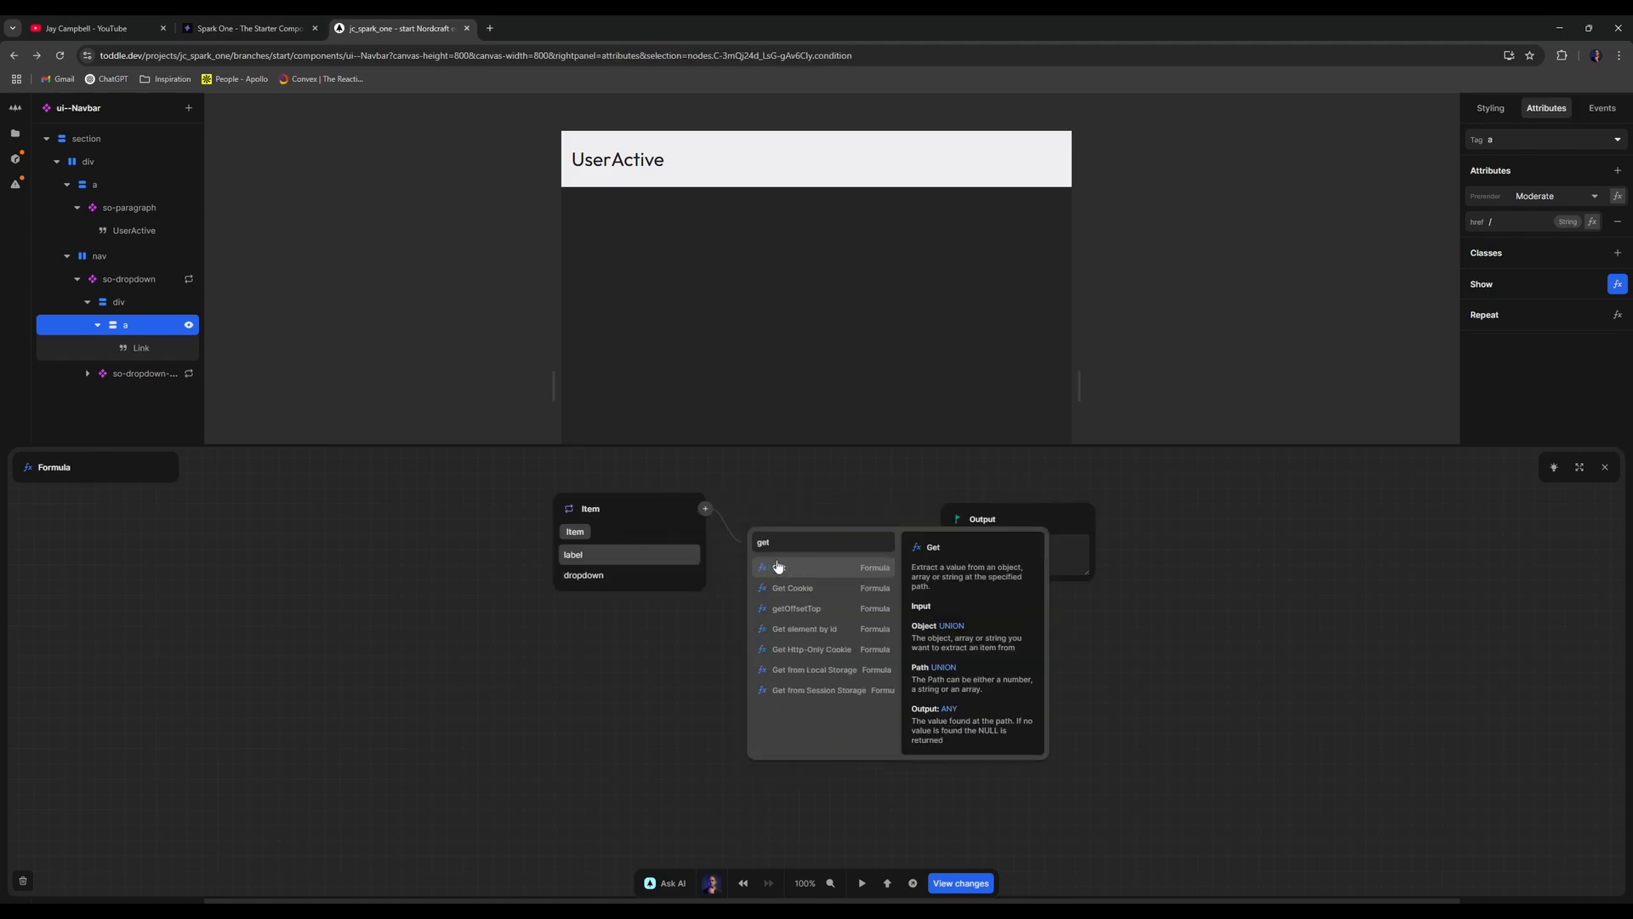
pyautogui.click(776, 568)
pyautogui.click(799, 581)
pyautogui.click(927, 715)
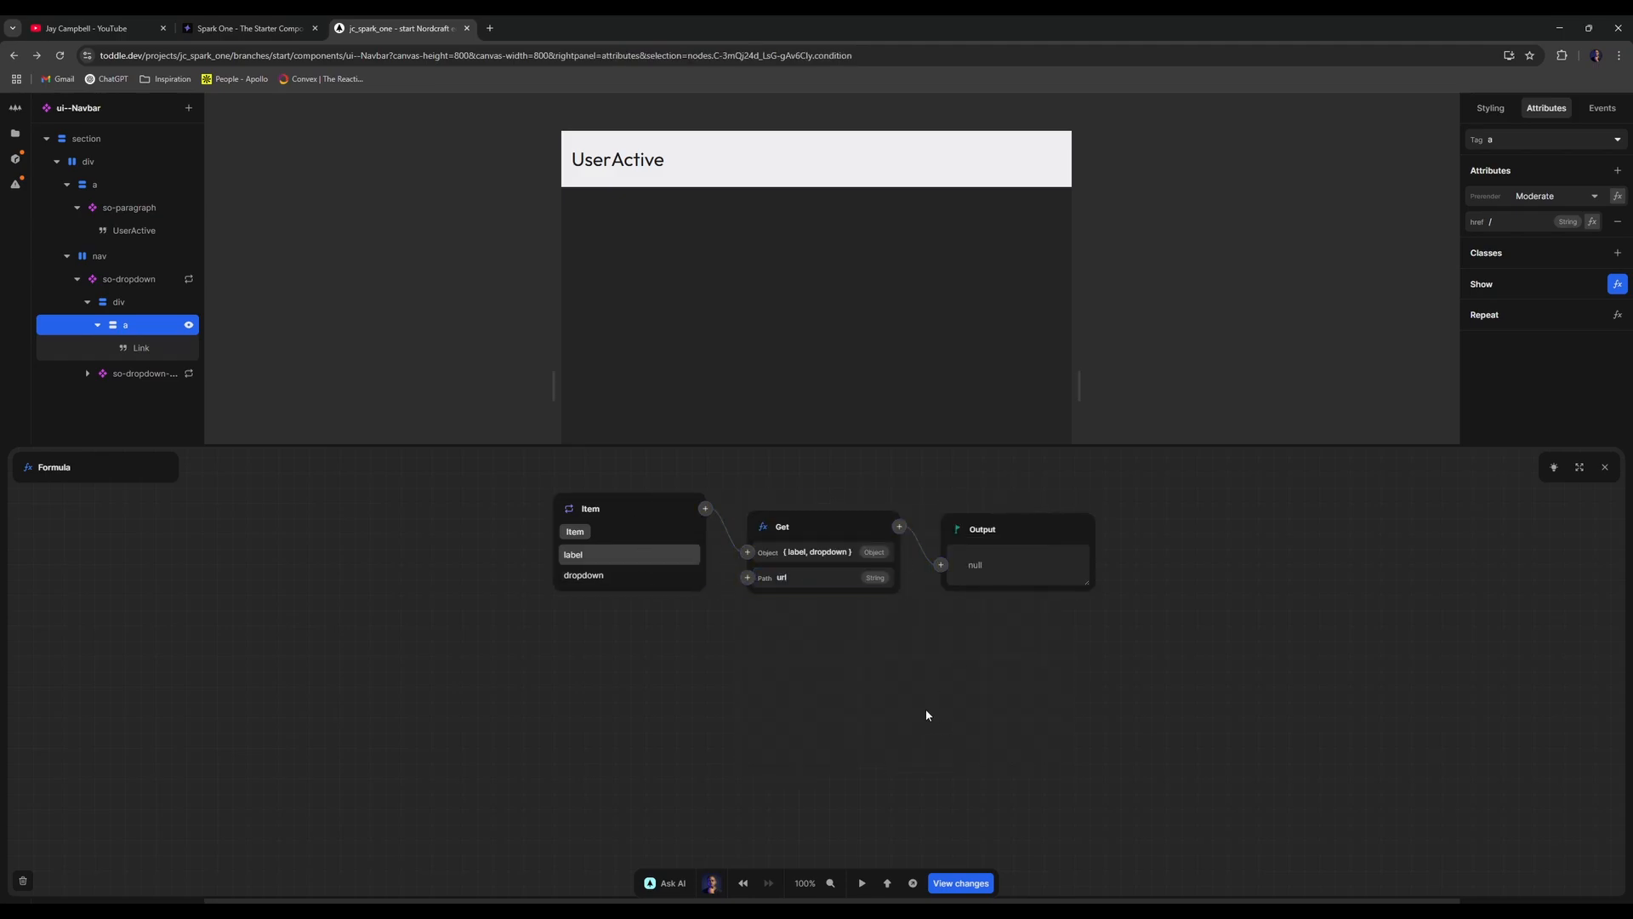
pyautogui.click(1605, 467)
pyautogui.click(1335, 400)
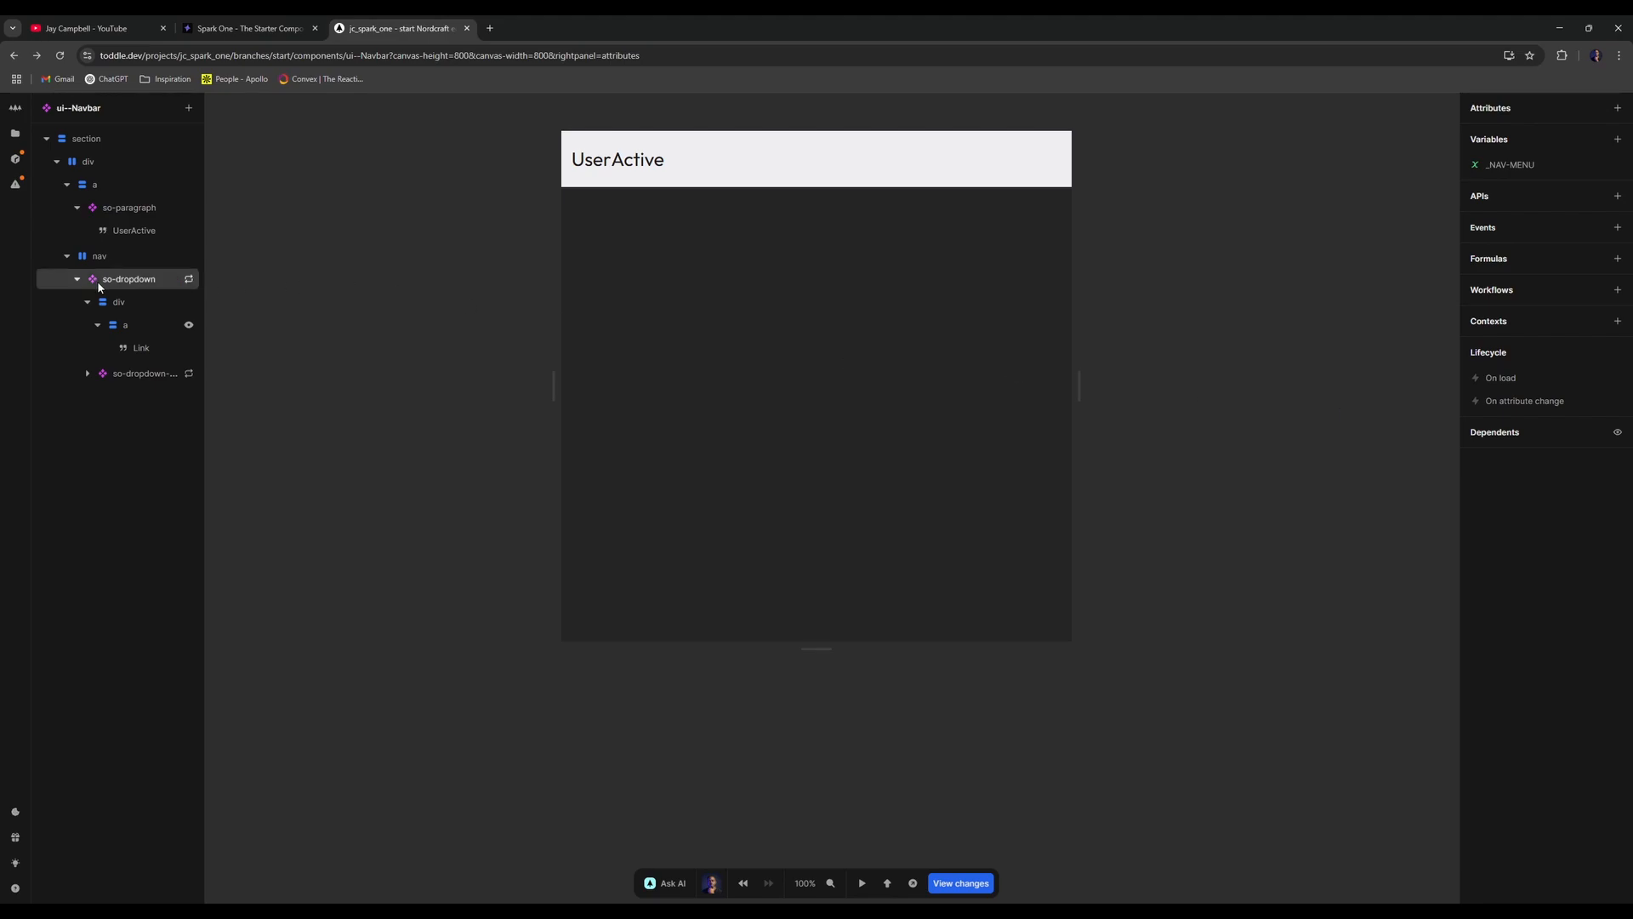
# - Bind the link's text to the repeated item's label
pyautogui.click(102, 325)
pyautogui.click(172, 327)
pyautogui.rightClick(145, 329)
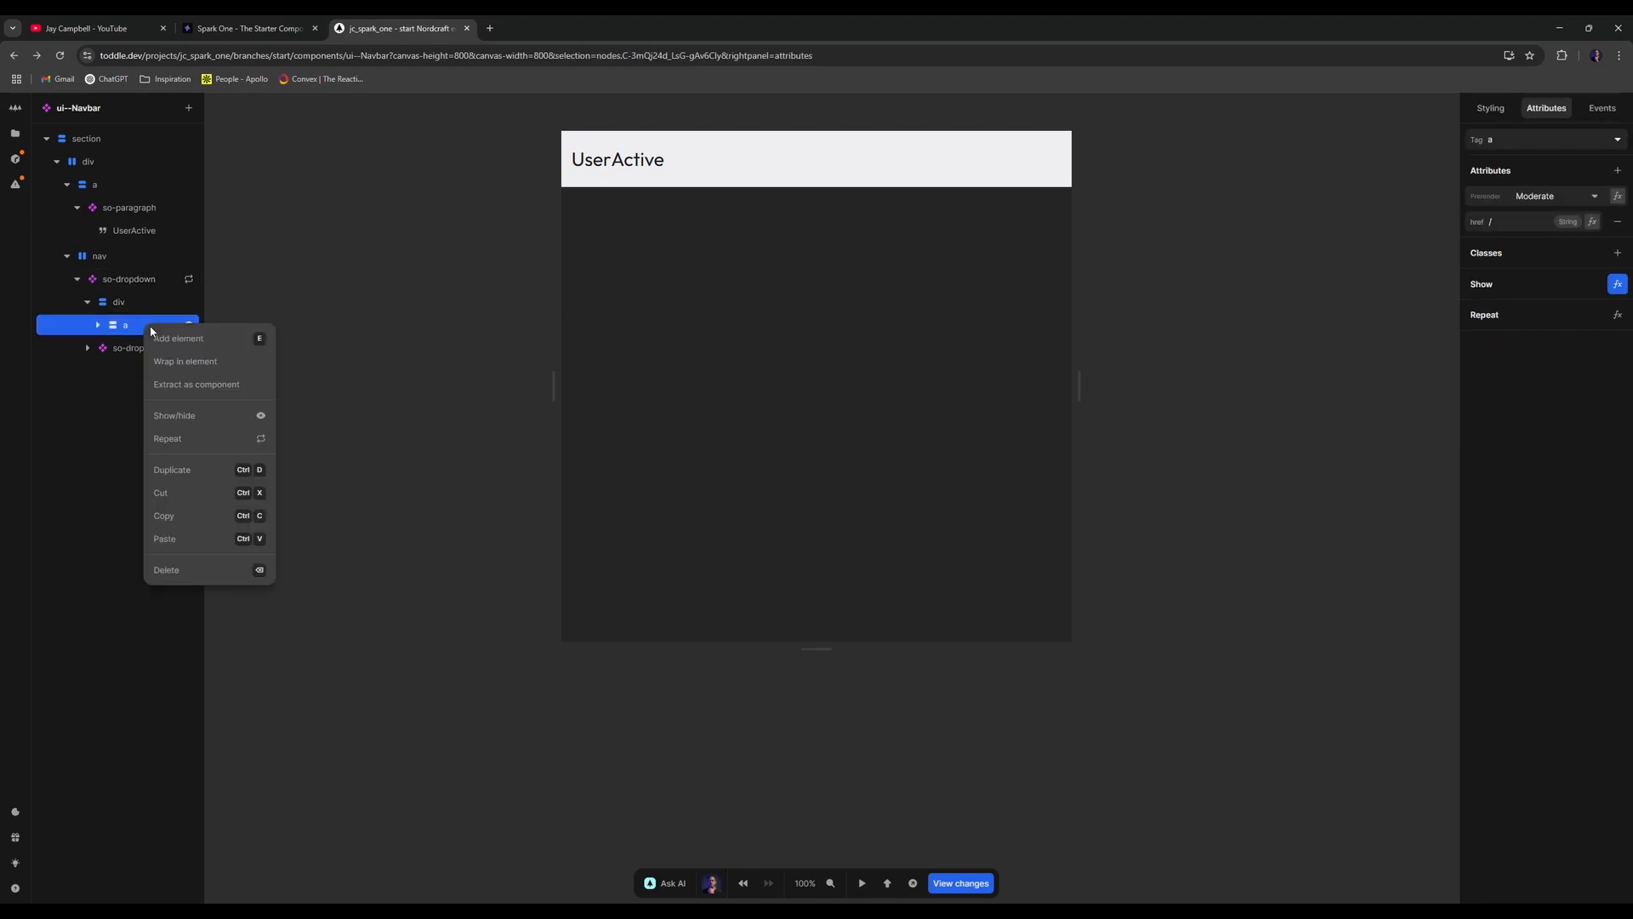
pyautogui.click(204, 368)
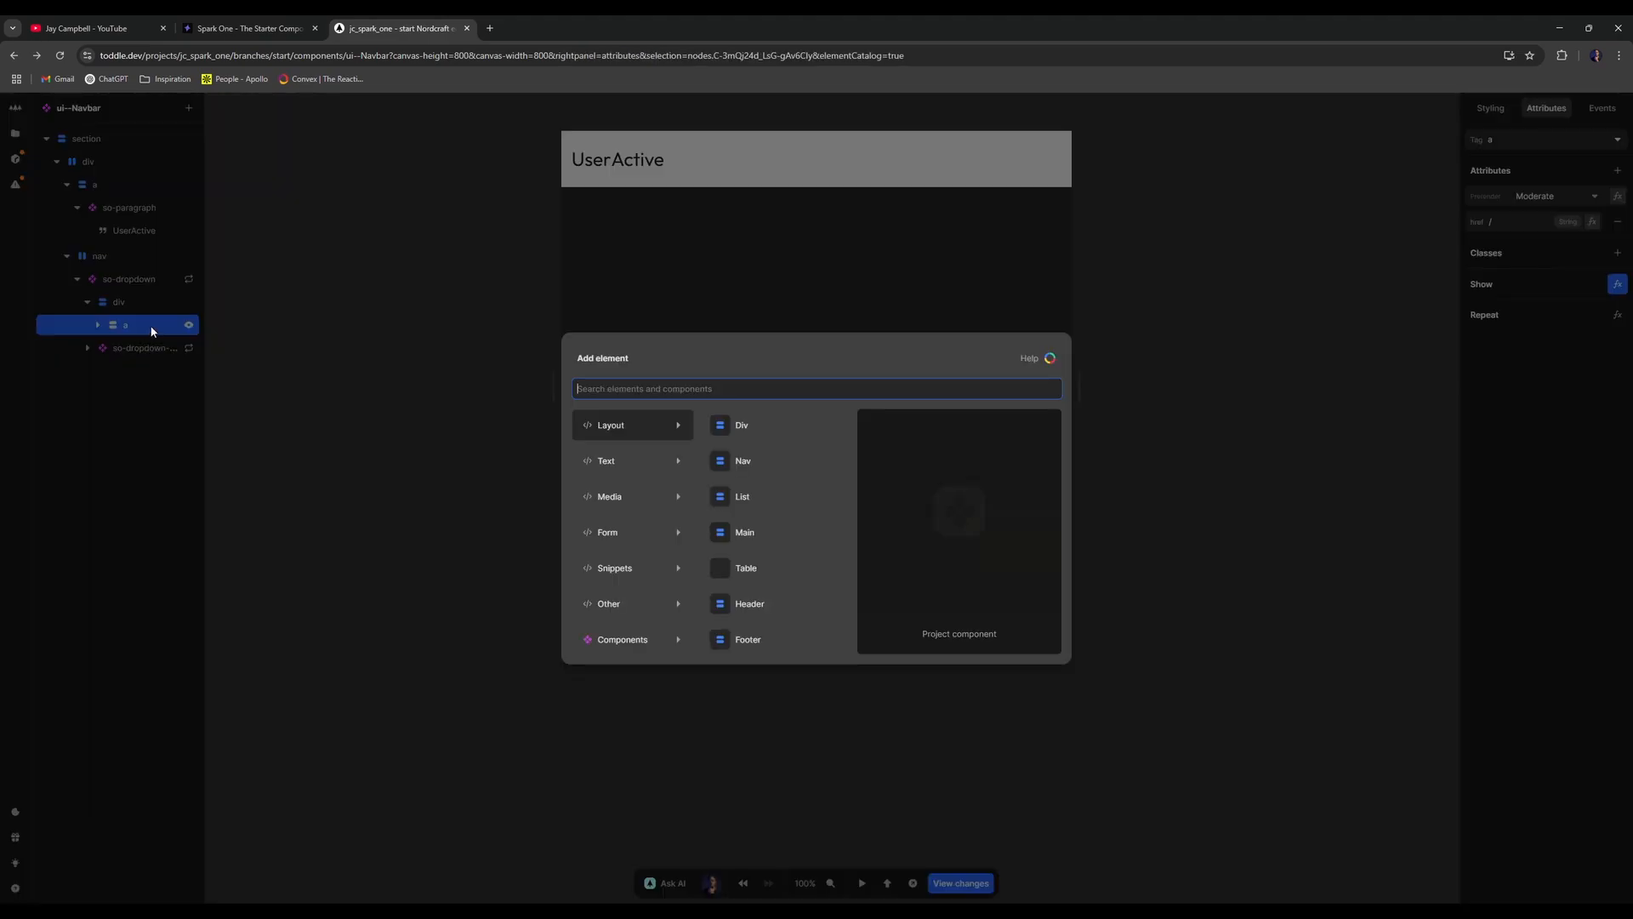
pyautogui.click(126, 337)
pyautogui.click(98, 325)
pyautogui.click(135, 347)
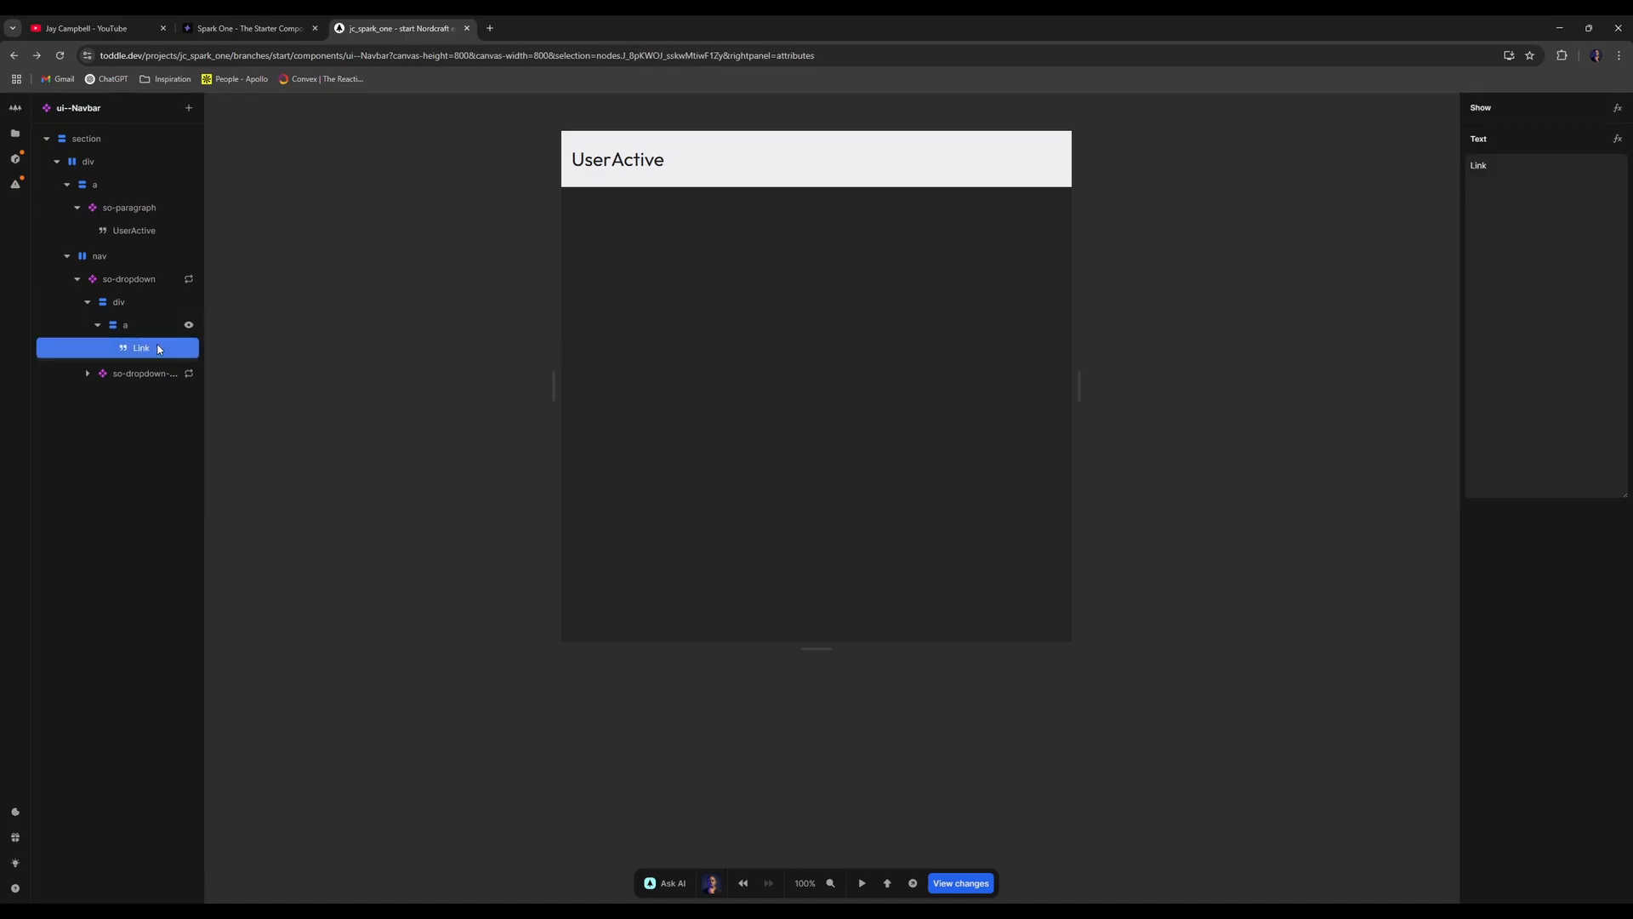
pyautogui.click(1618, 138)
pyautogui.click(673, 517)
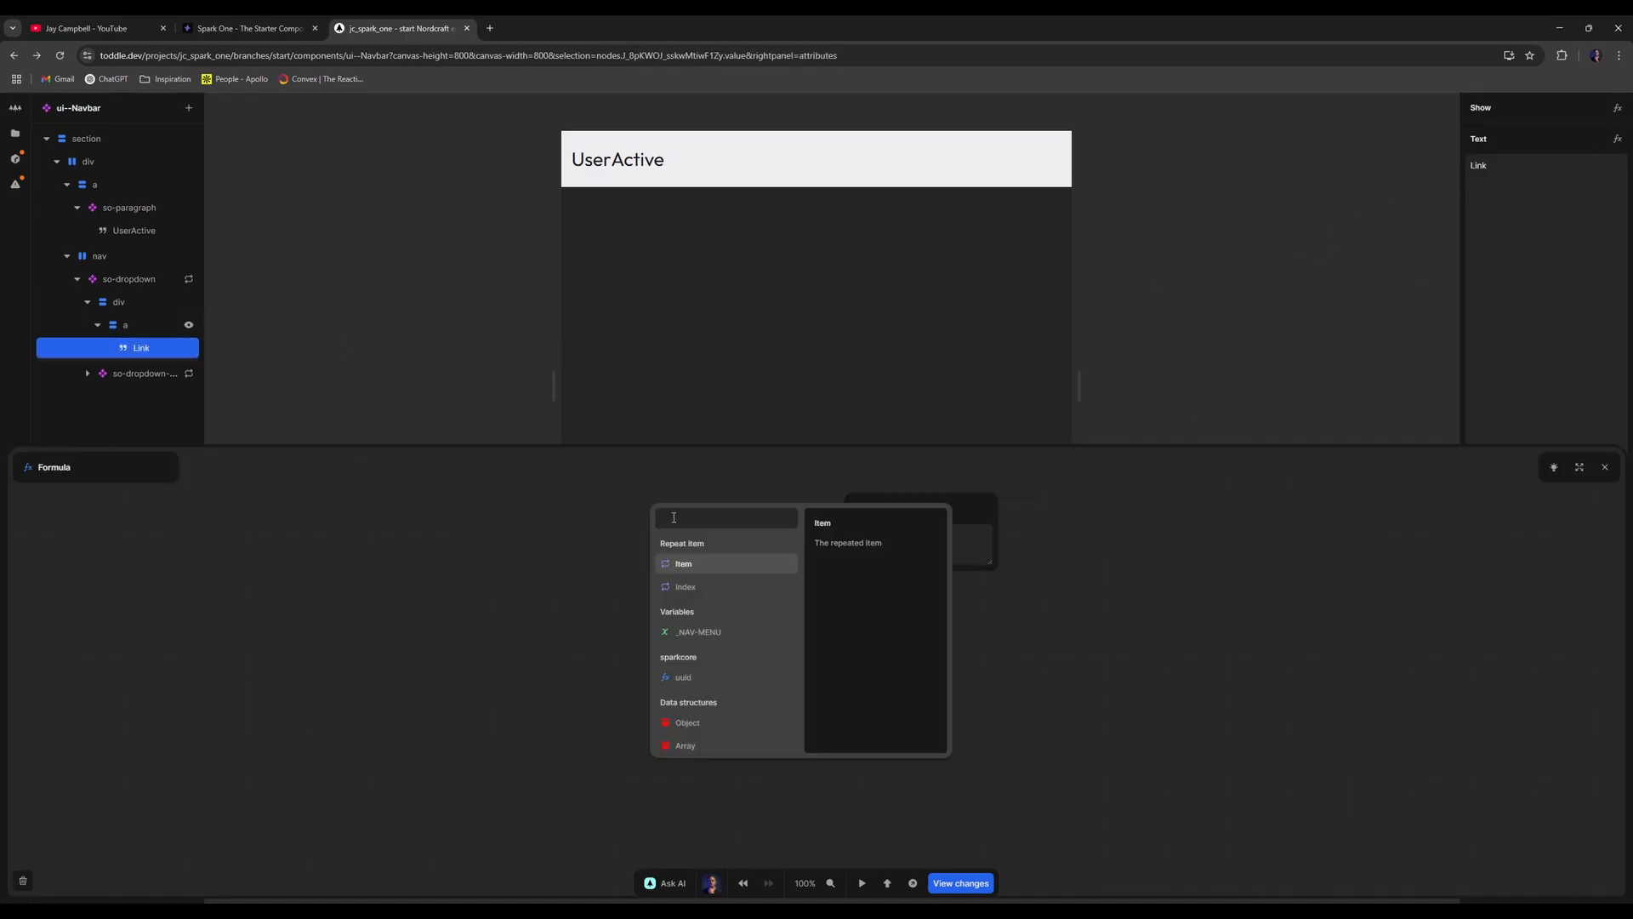
pyautogui.click(675, 562)
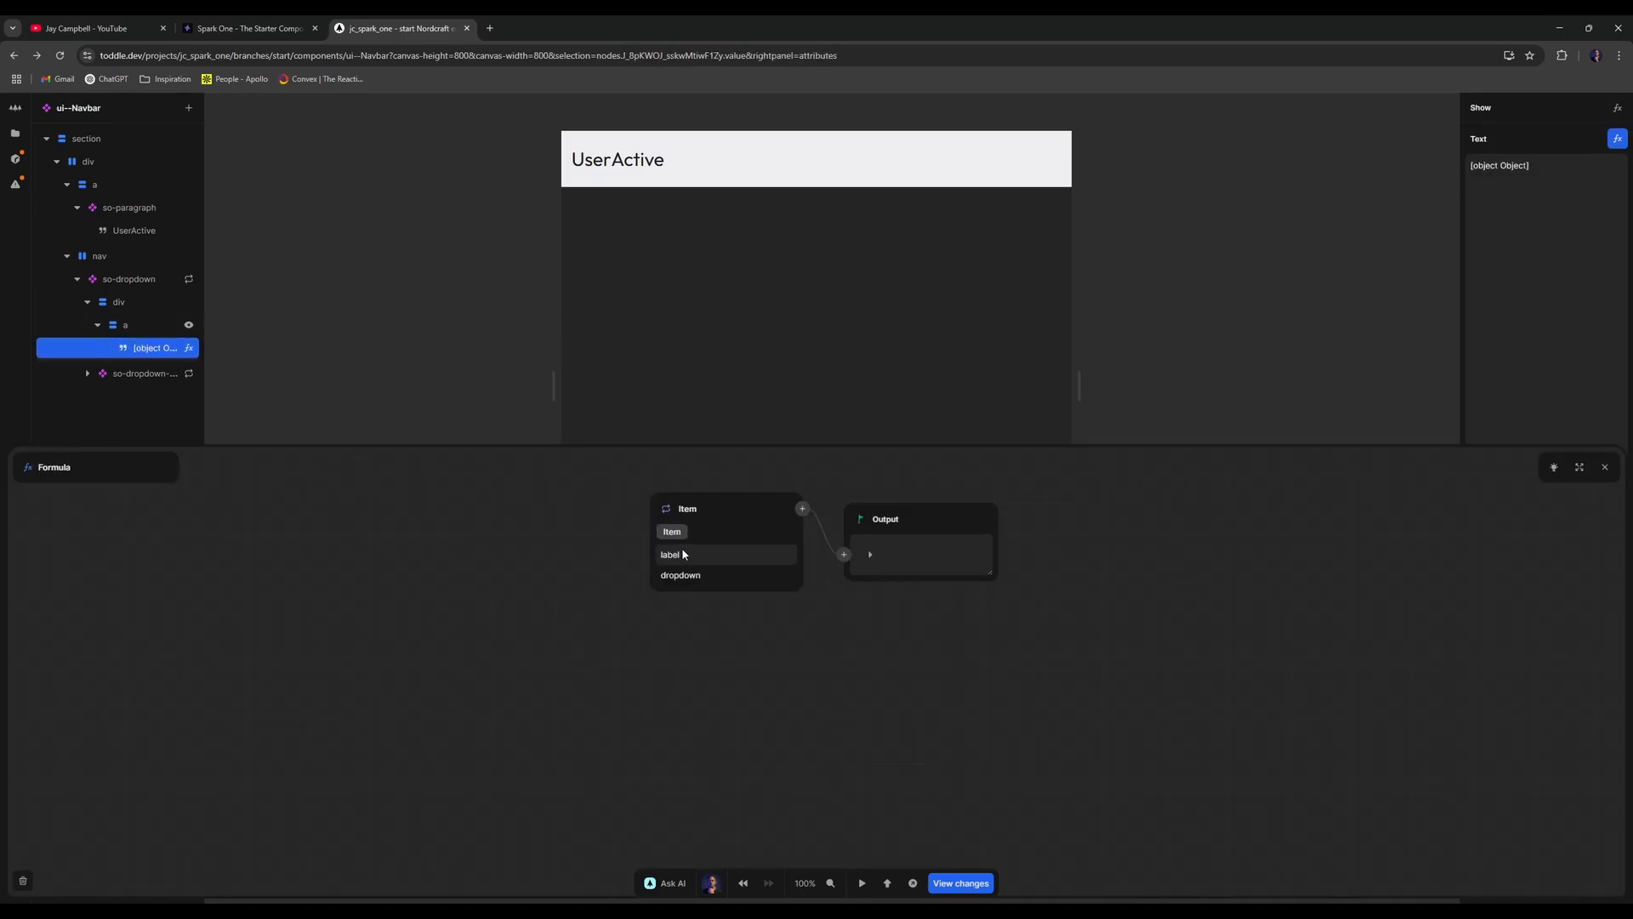
pyautogui.click(1605, 467)
pyautogui.click(98, 325)
pyautogui.click(126, 303)
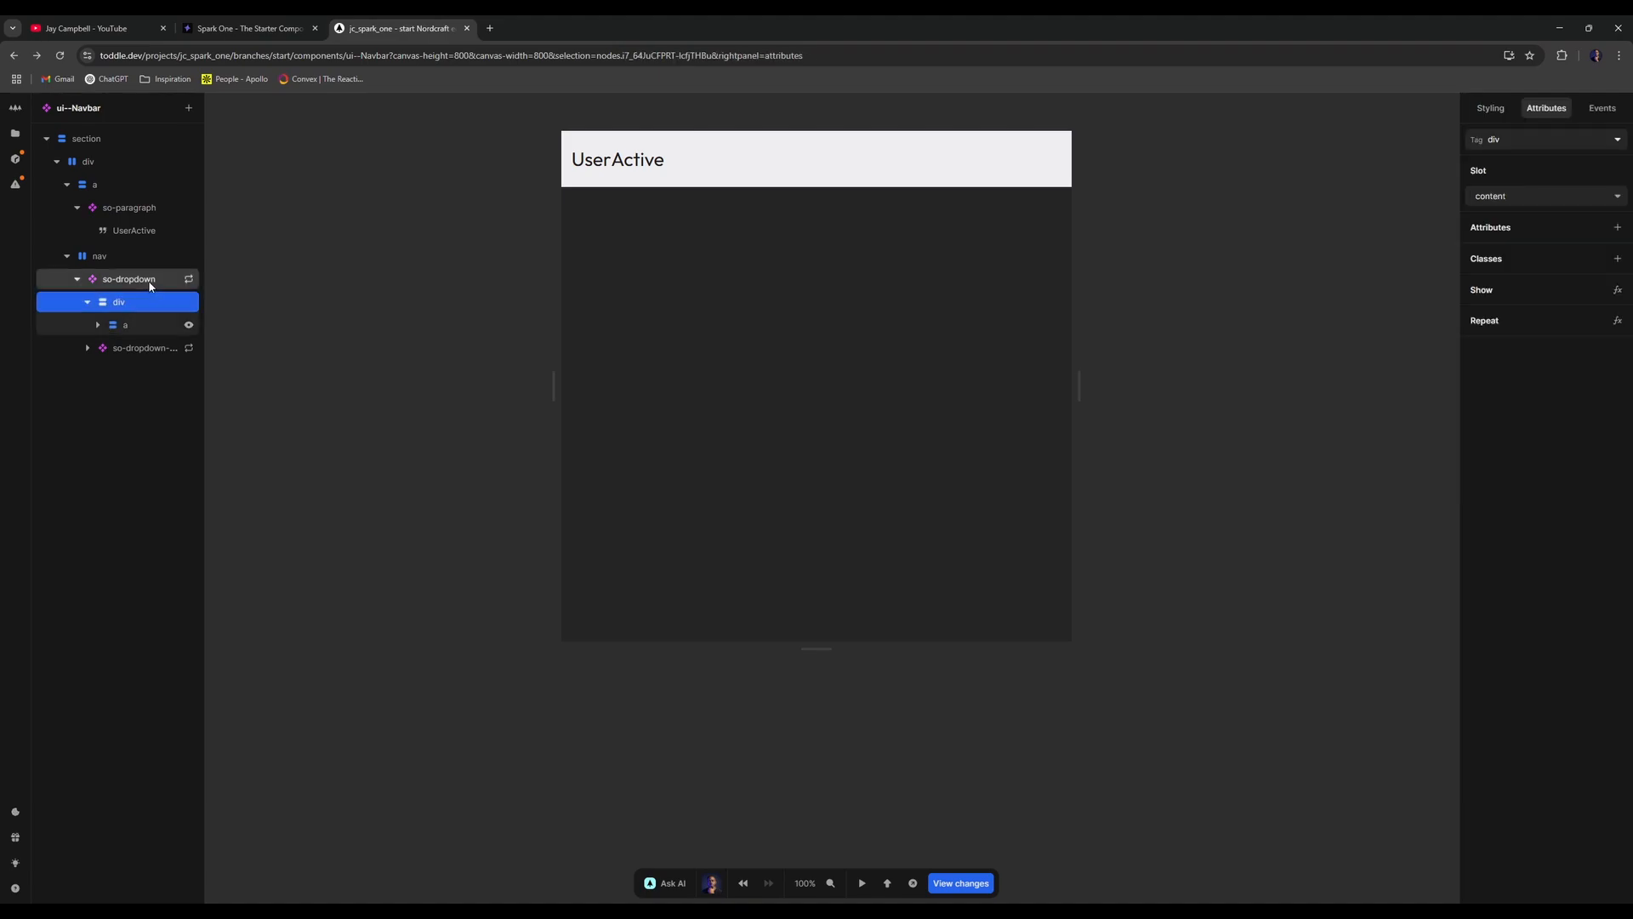
# - Move the div into so-dropdown's trigger slot
pyautogui.click(124, 280)
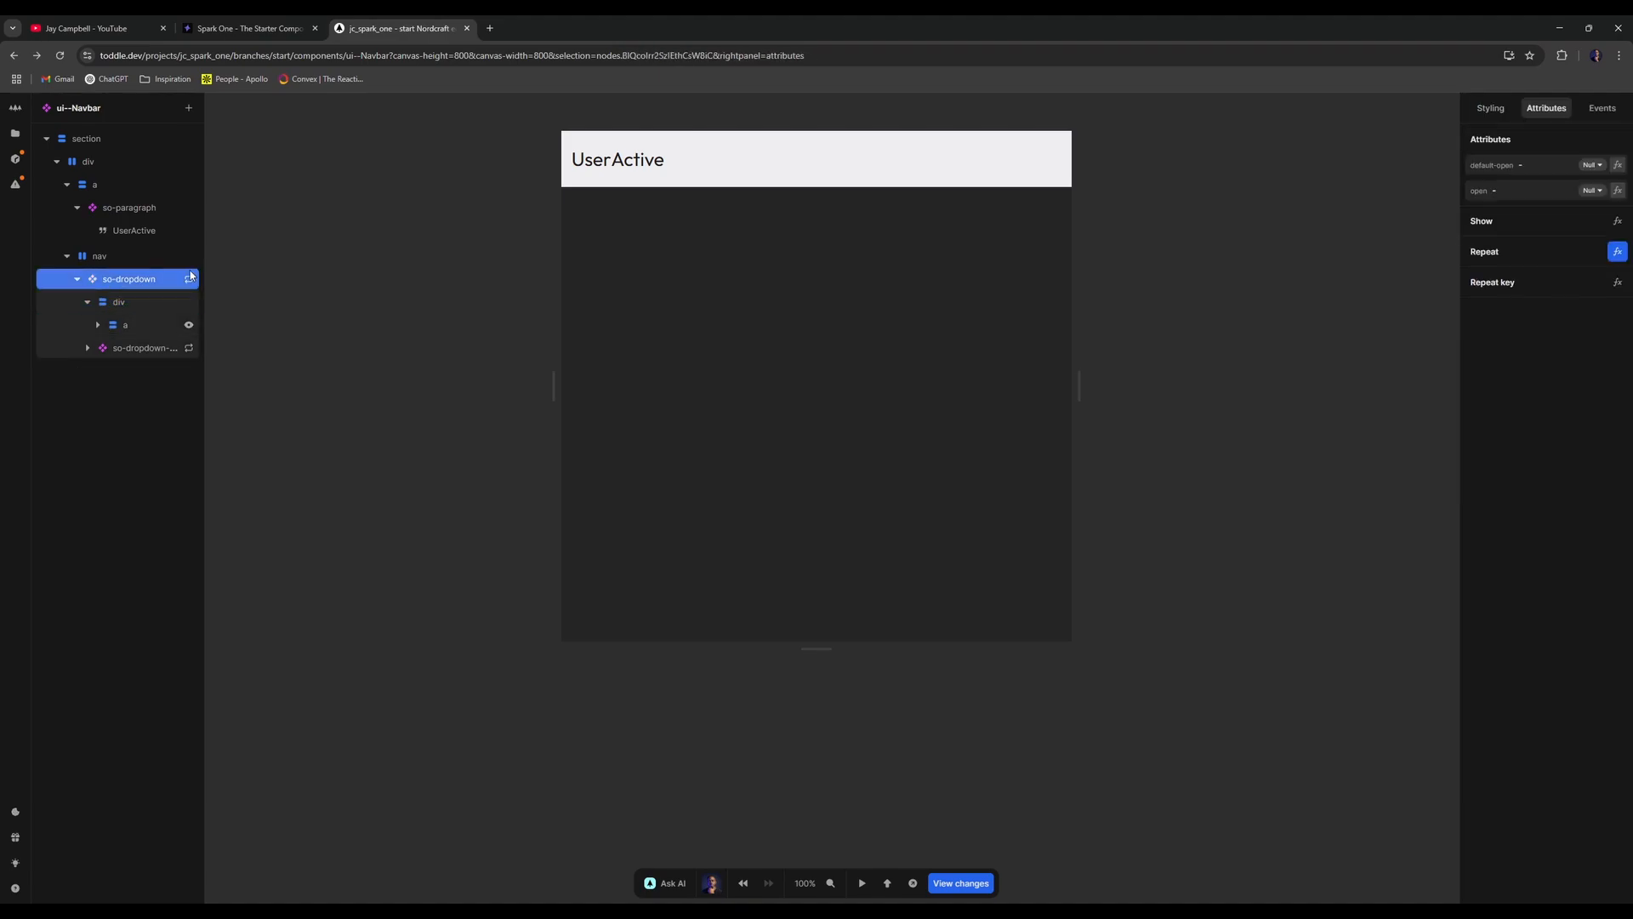
pyautogui.click(144, 301)
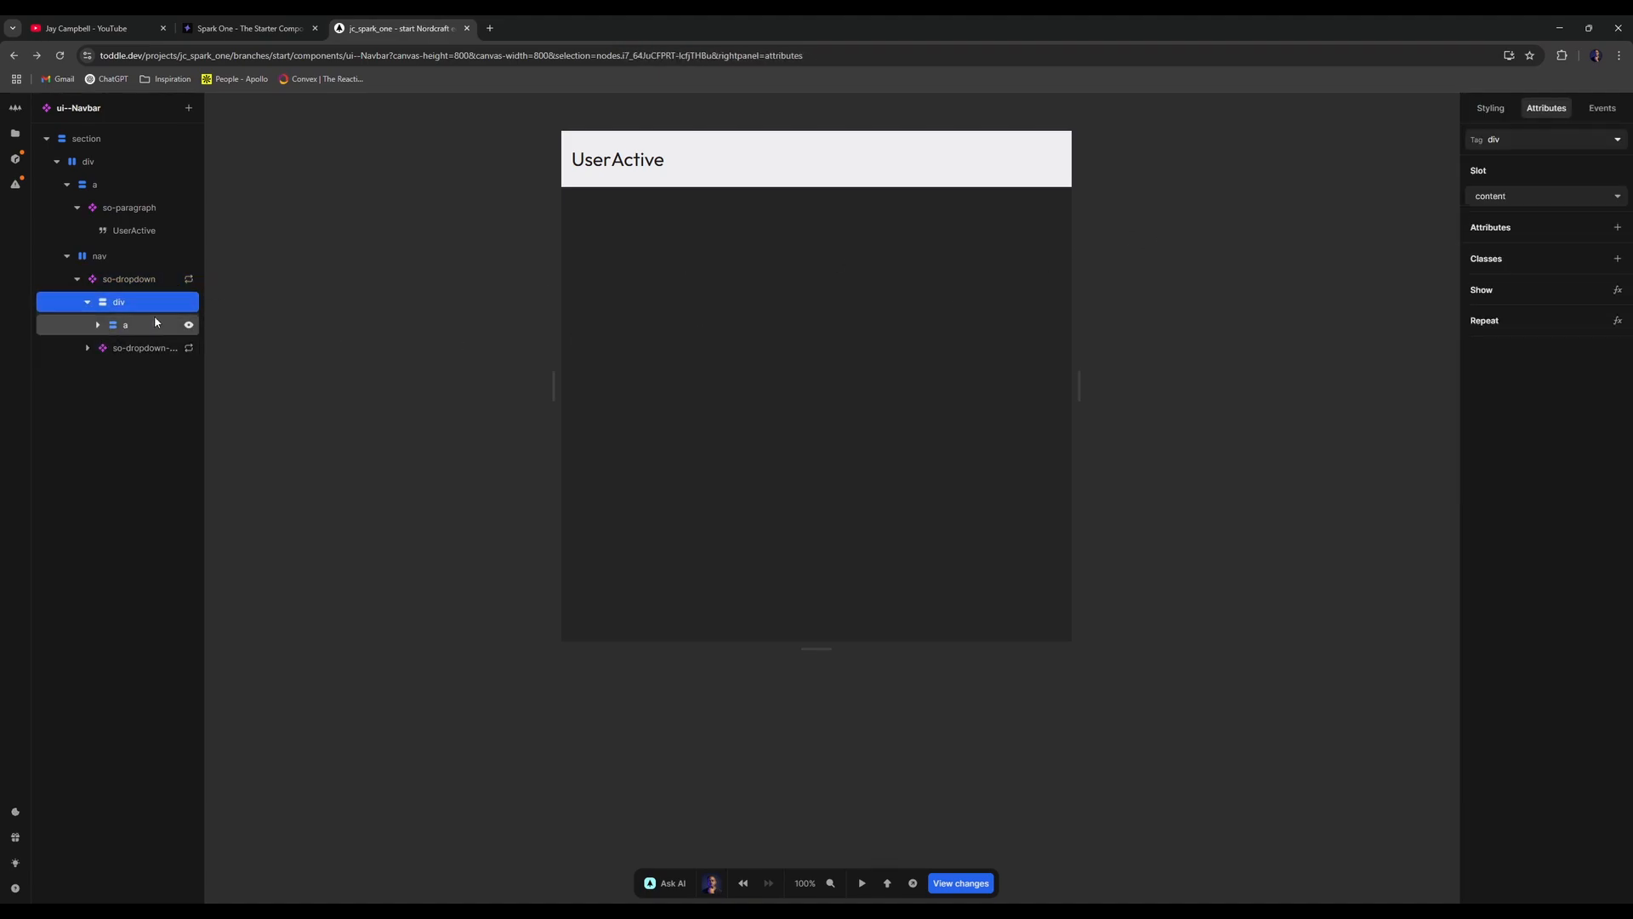
pyautogui.click(1504, 197)
pyautogui.click(1485, 238)
# - Insert an so-paragraph holding a Text node into the div and begin its show condition
pyautogui.press('a')
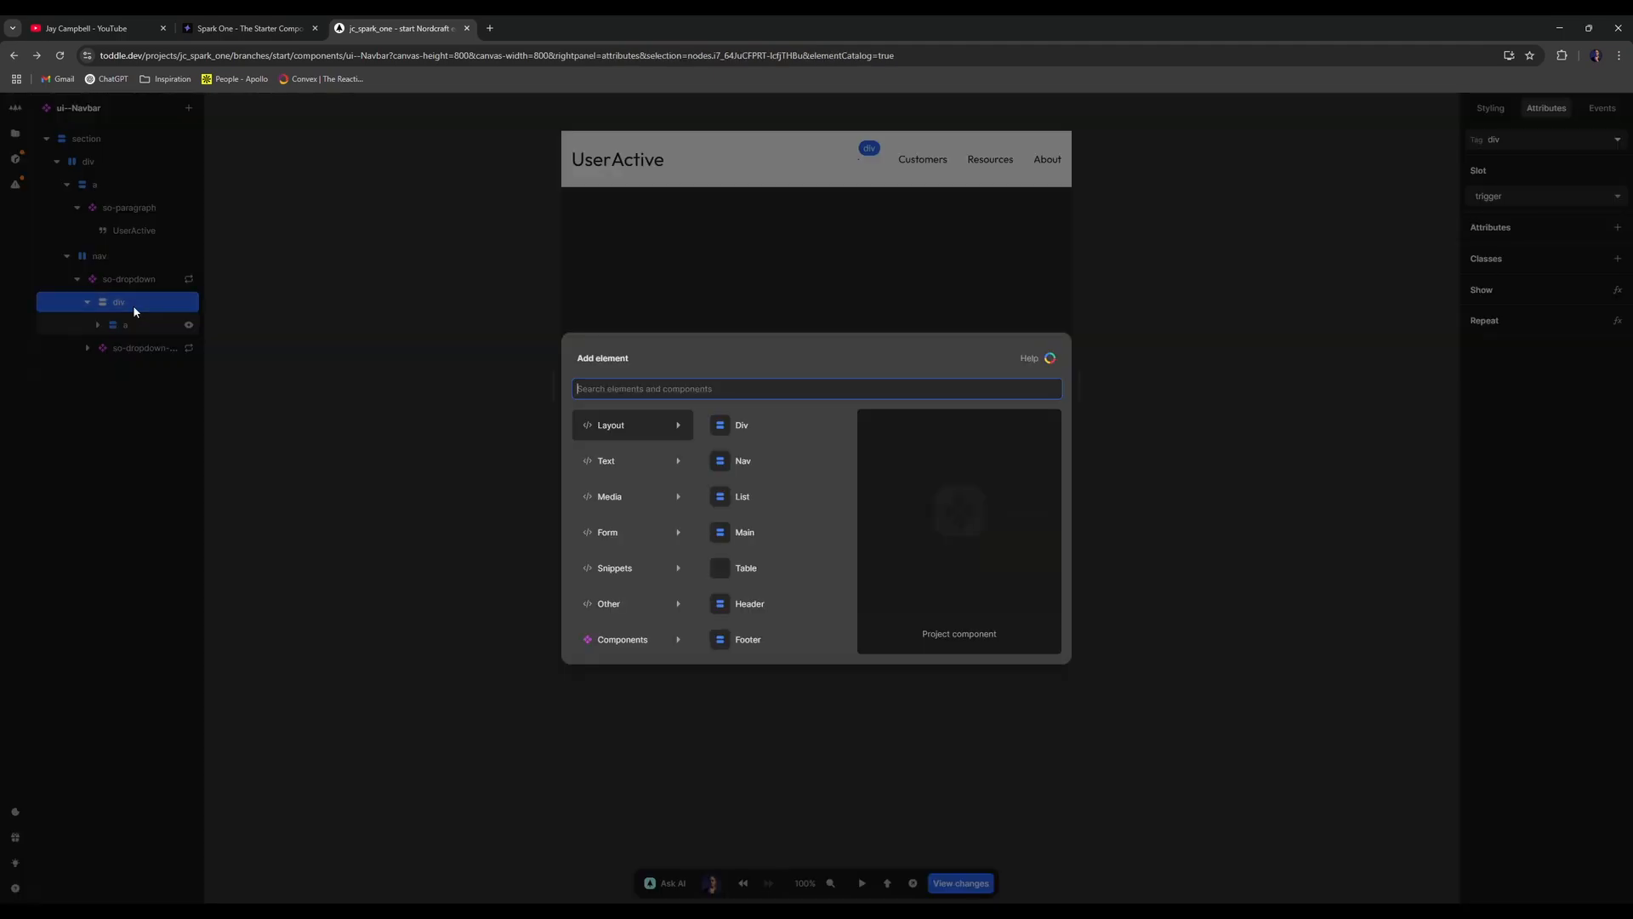
pyautogui.write('so-par')
pyautogui.press('Return')
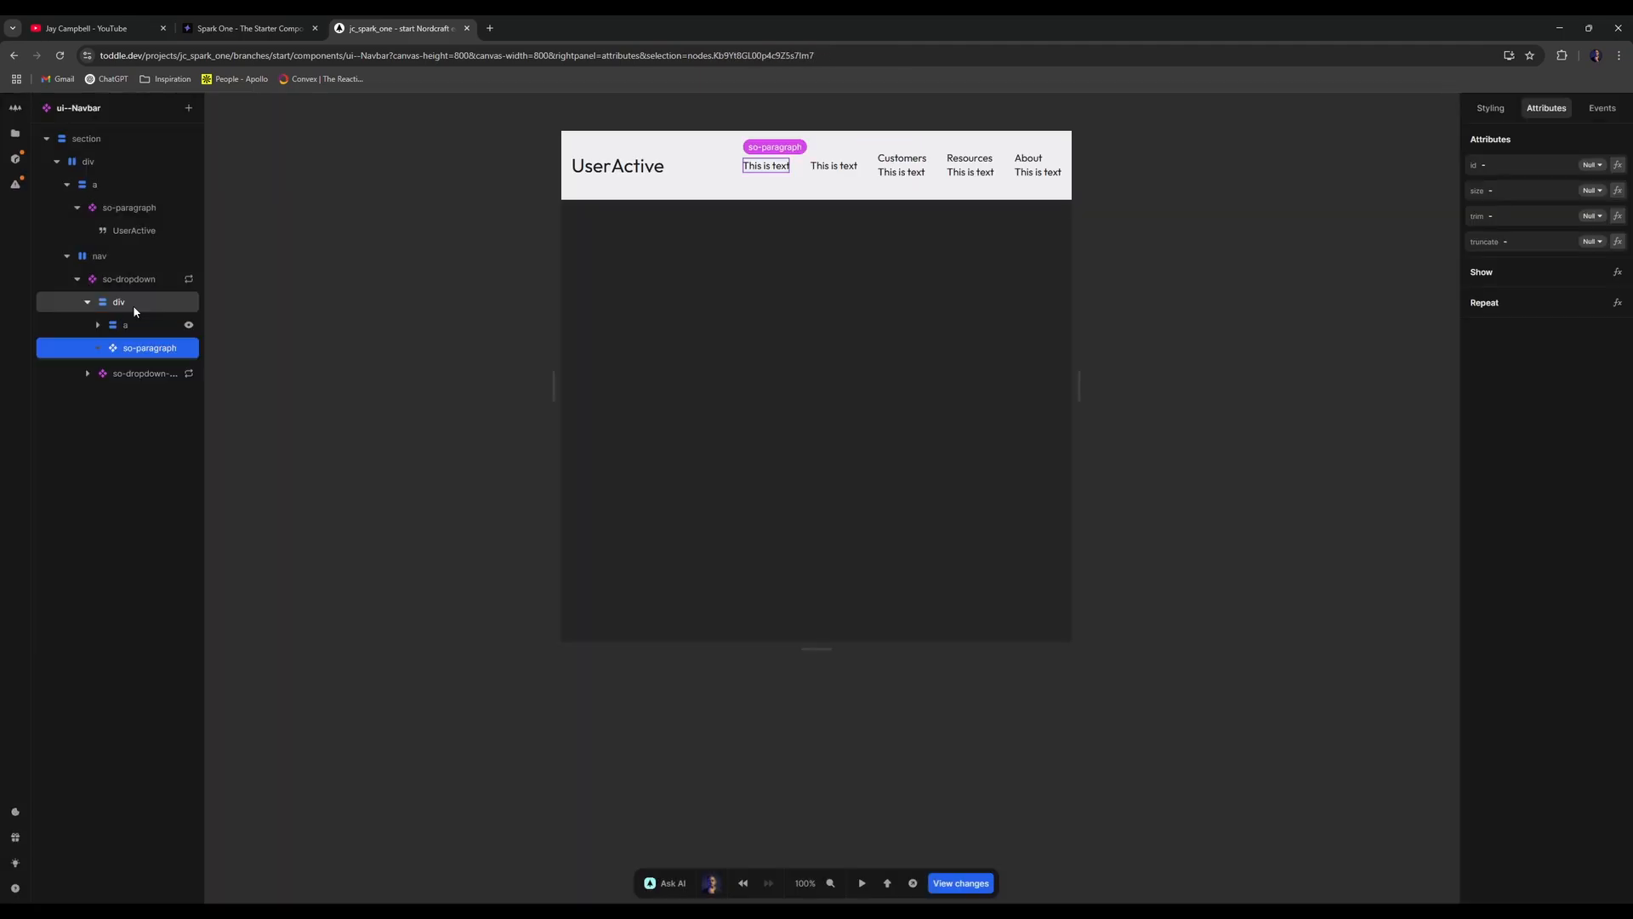
pyautogui.write('etext')
pyautogui.press('Return')
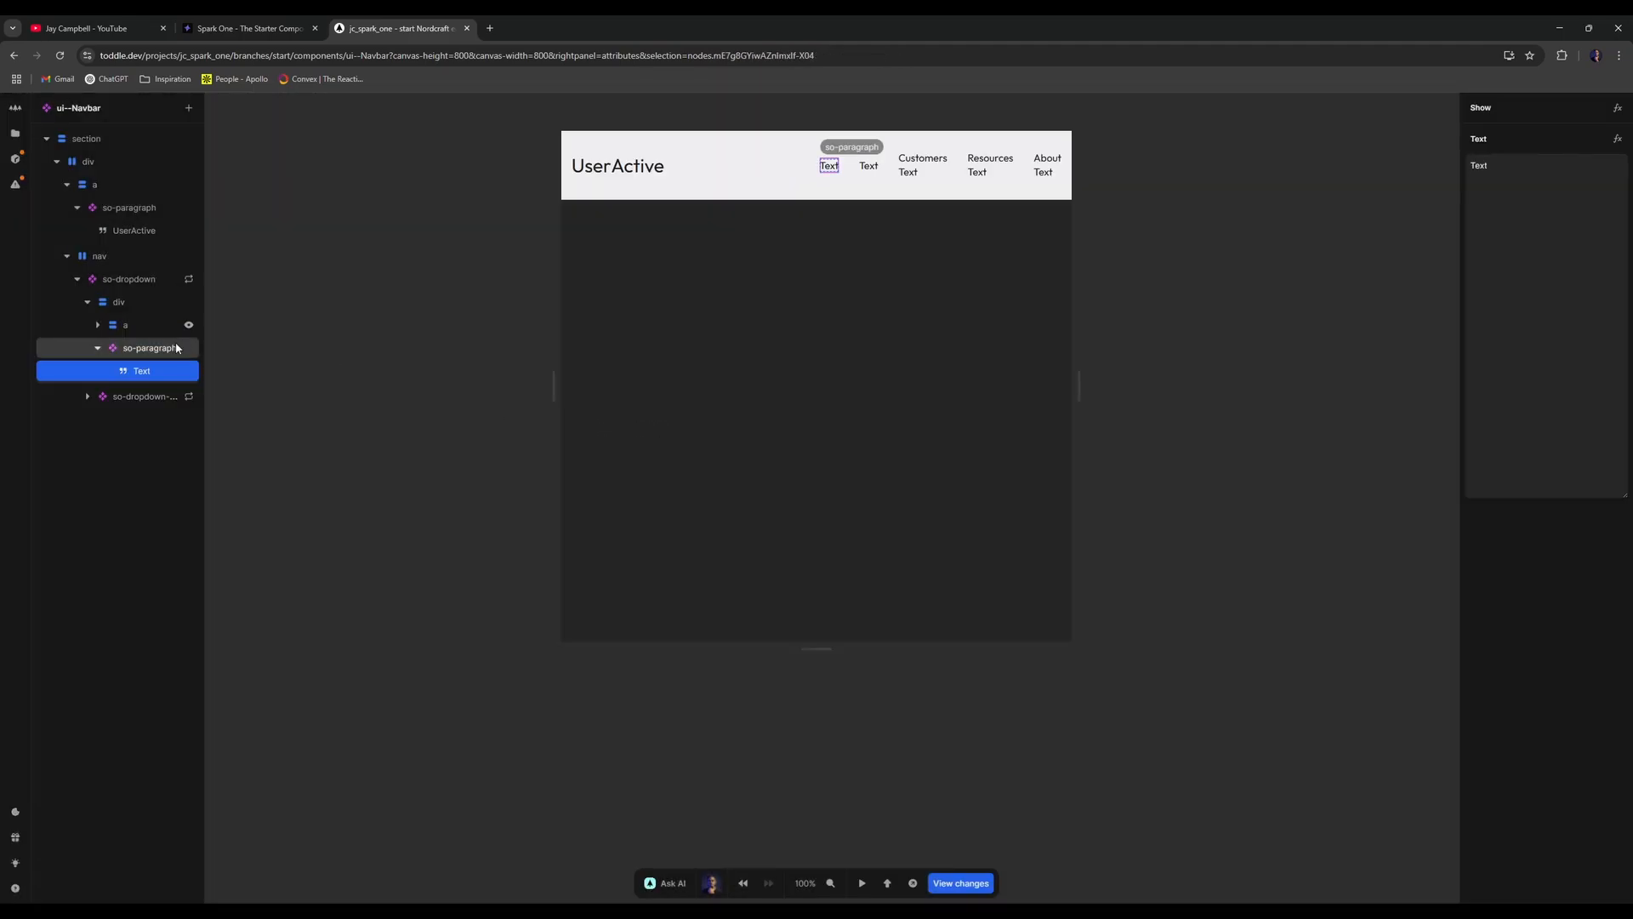
pyautogui.rightClick(164, 349)
pyautogui.click(198, 415)
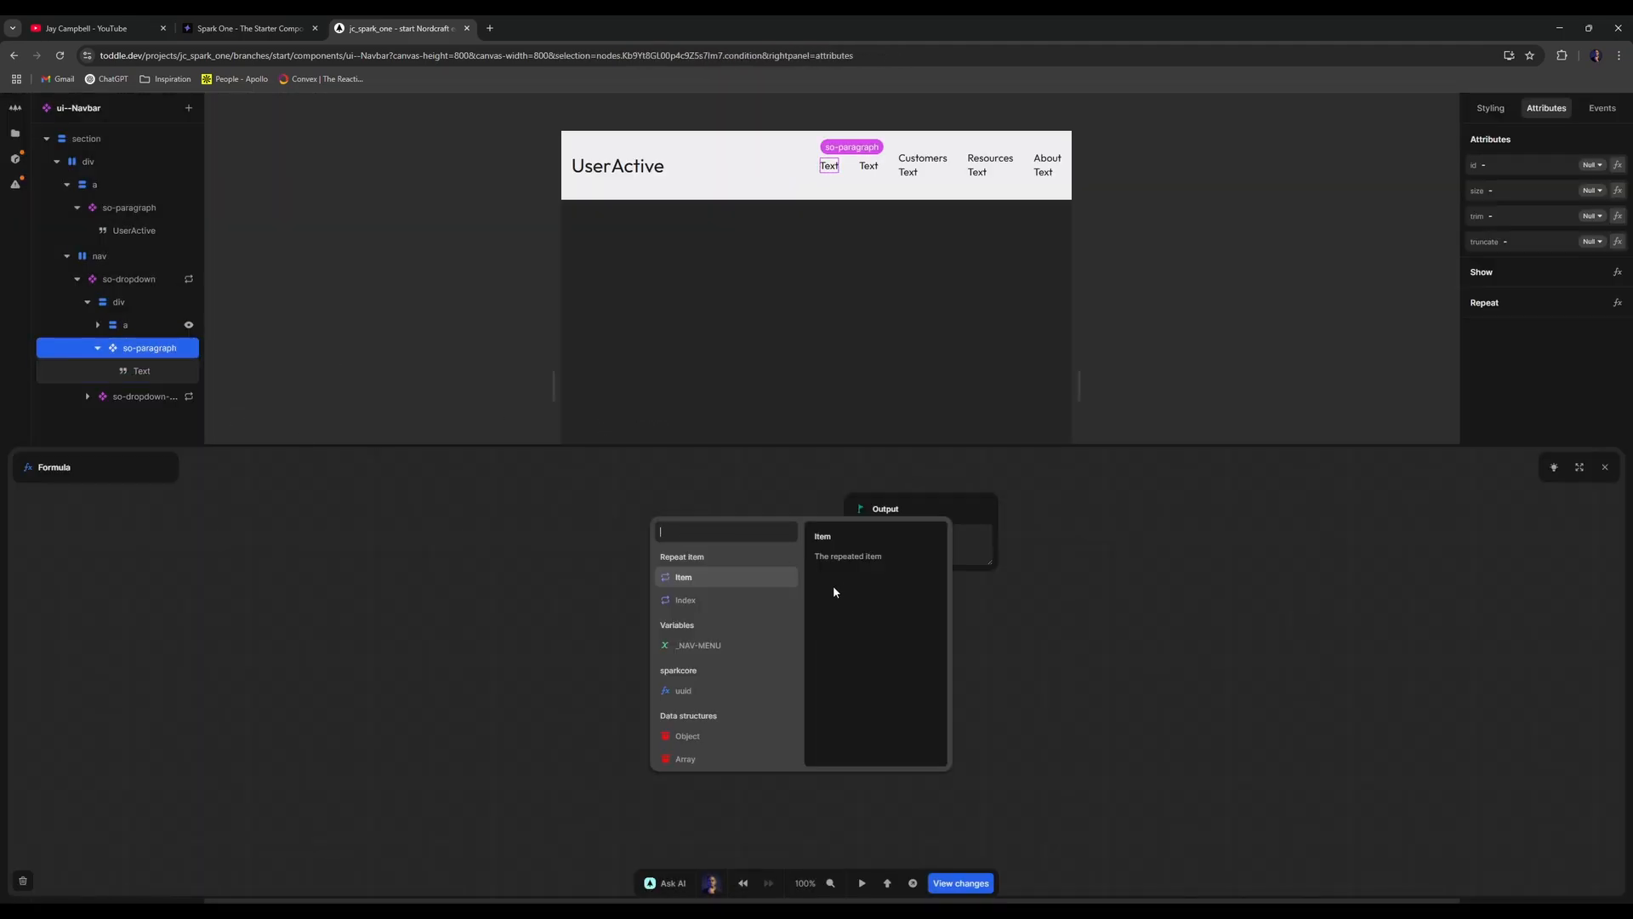
# - Start the condition with the repeated Item, Get on path url, then an Equals step
pyautogui.click(698, 580)
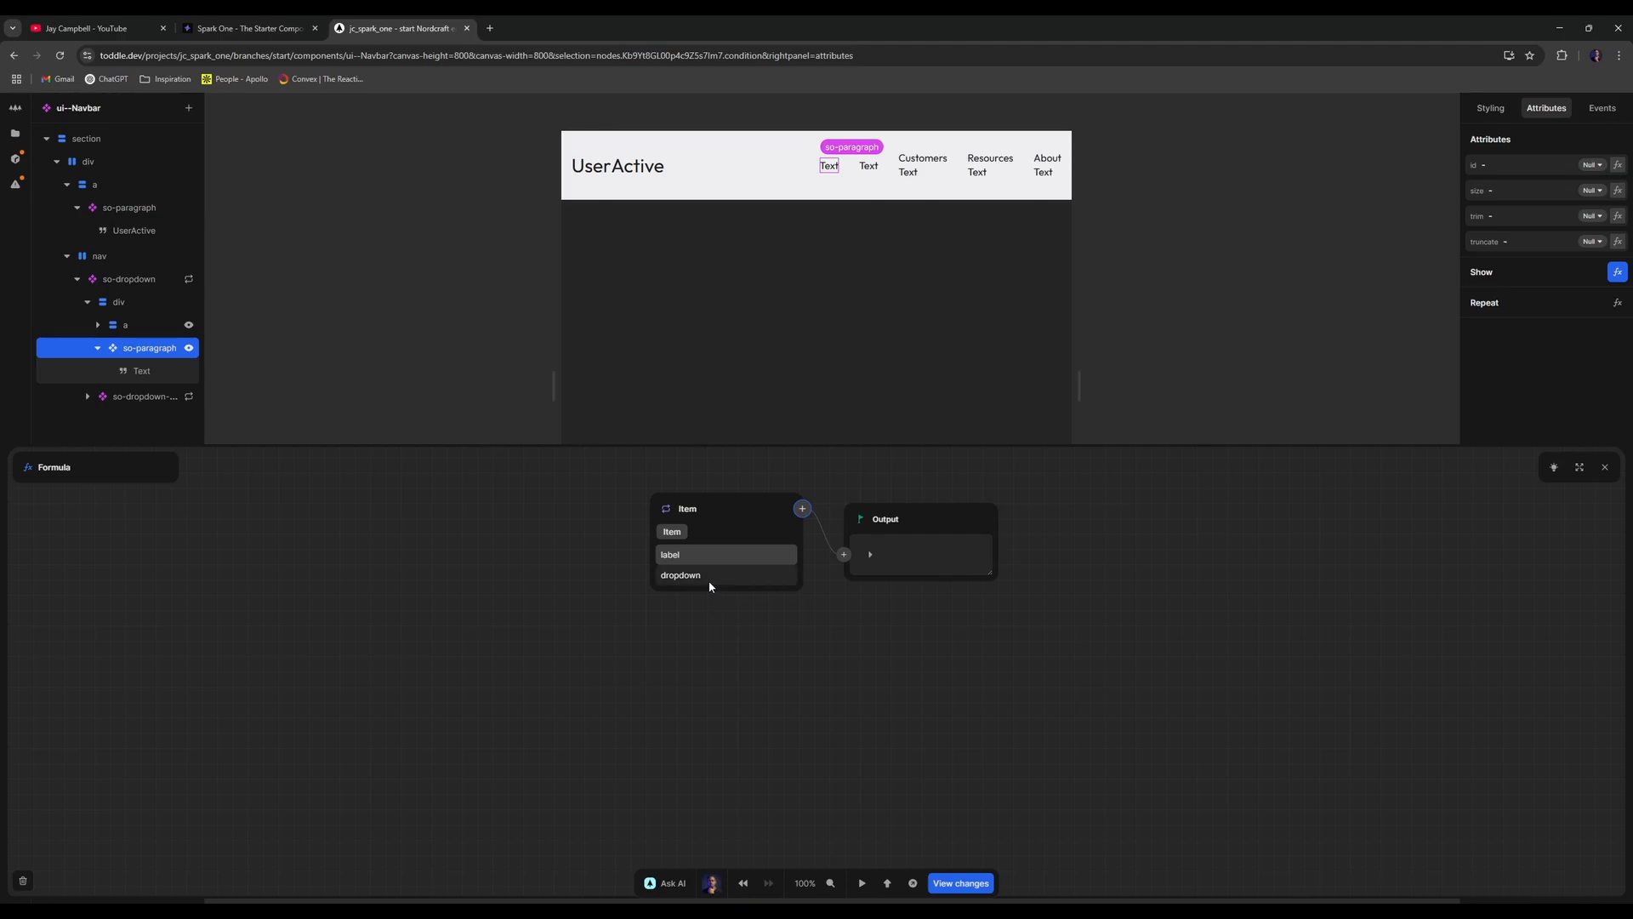
pyautogui.click(803, 509)
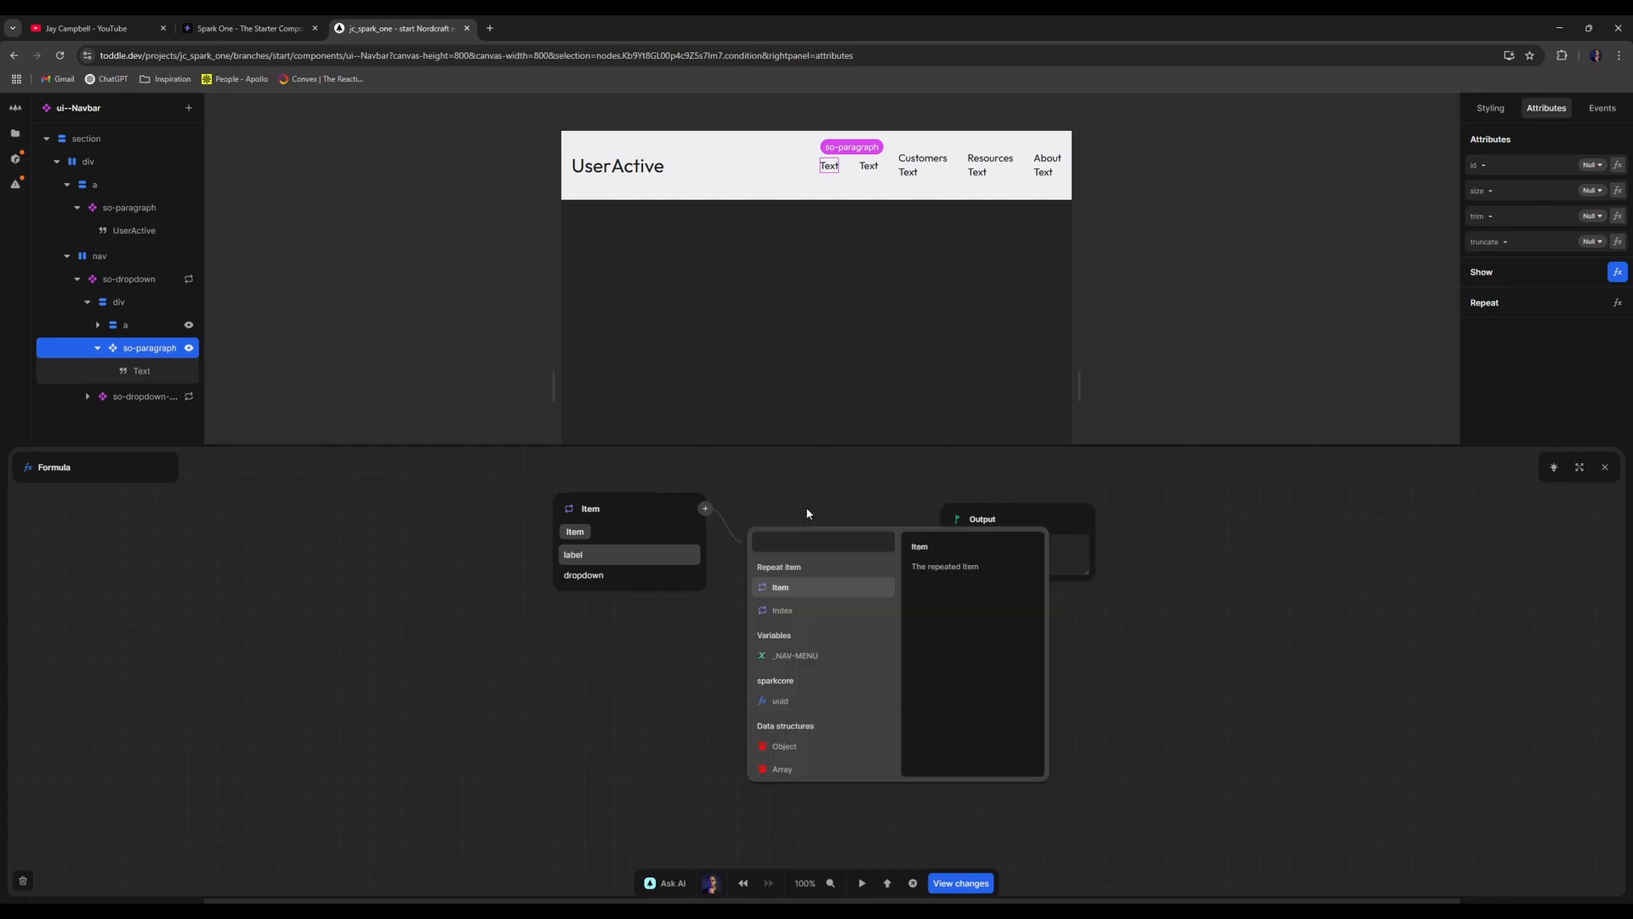
pyautogui.write('get')
pyautogui.press('Return')
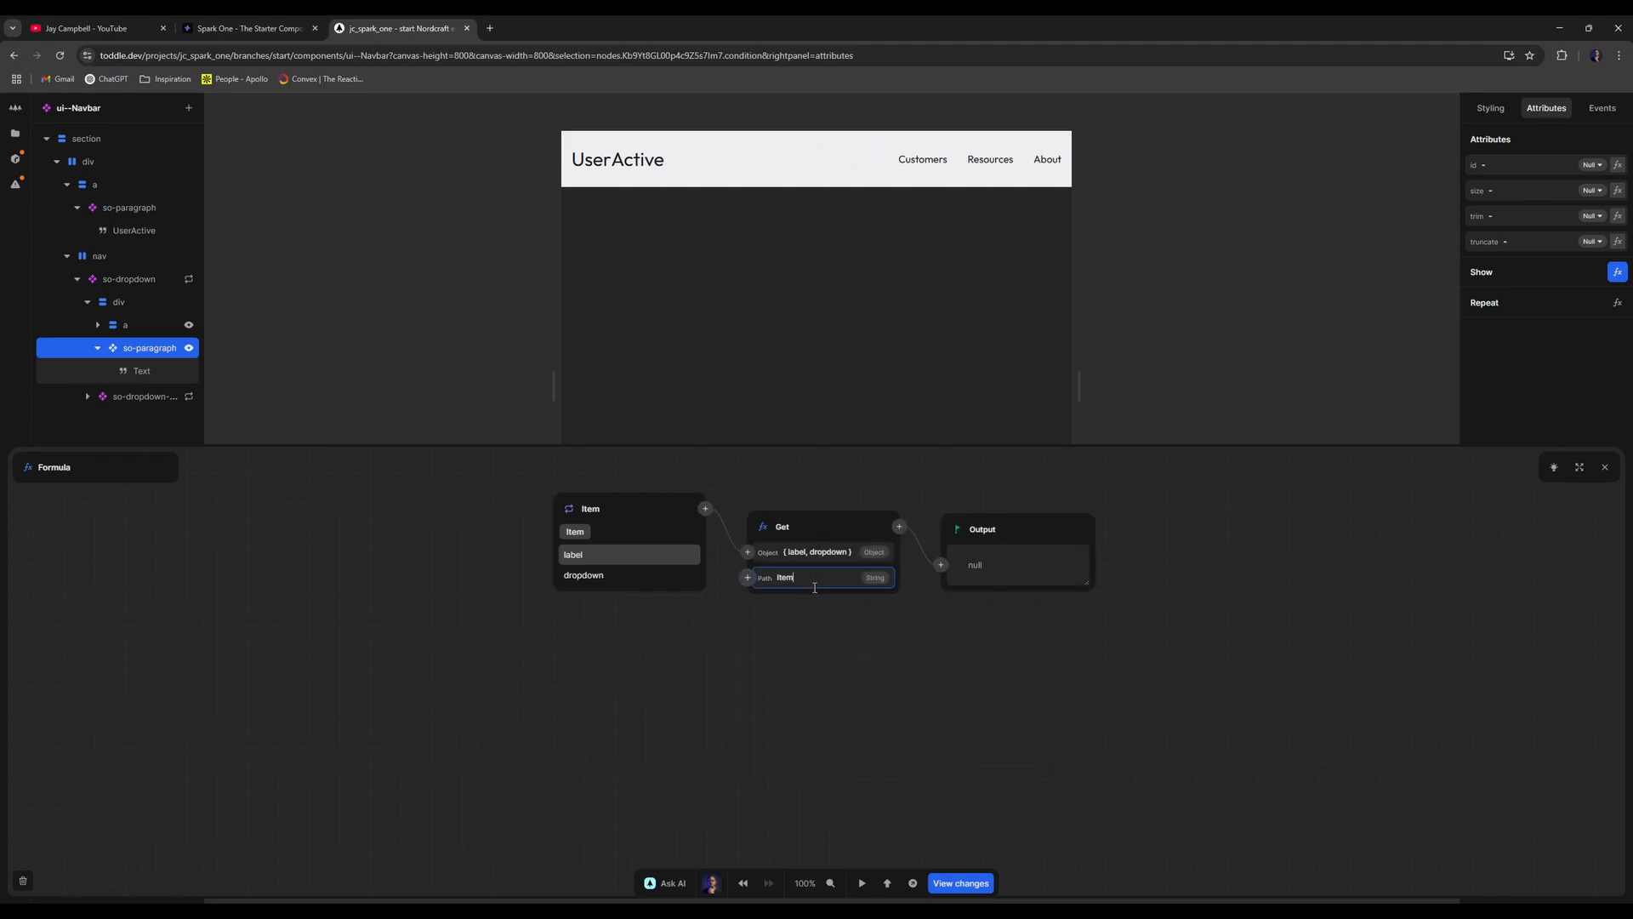
pyautogui.doubleClick(801, 582)
pyautogui.write('url')
pyautogui.click(899, 527)
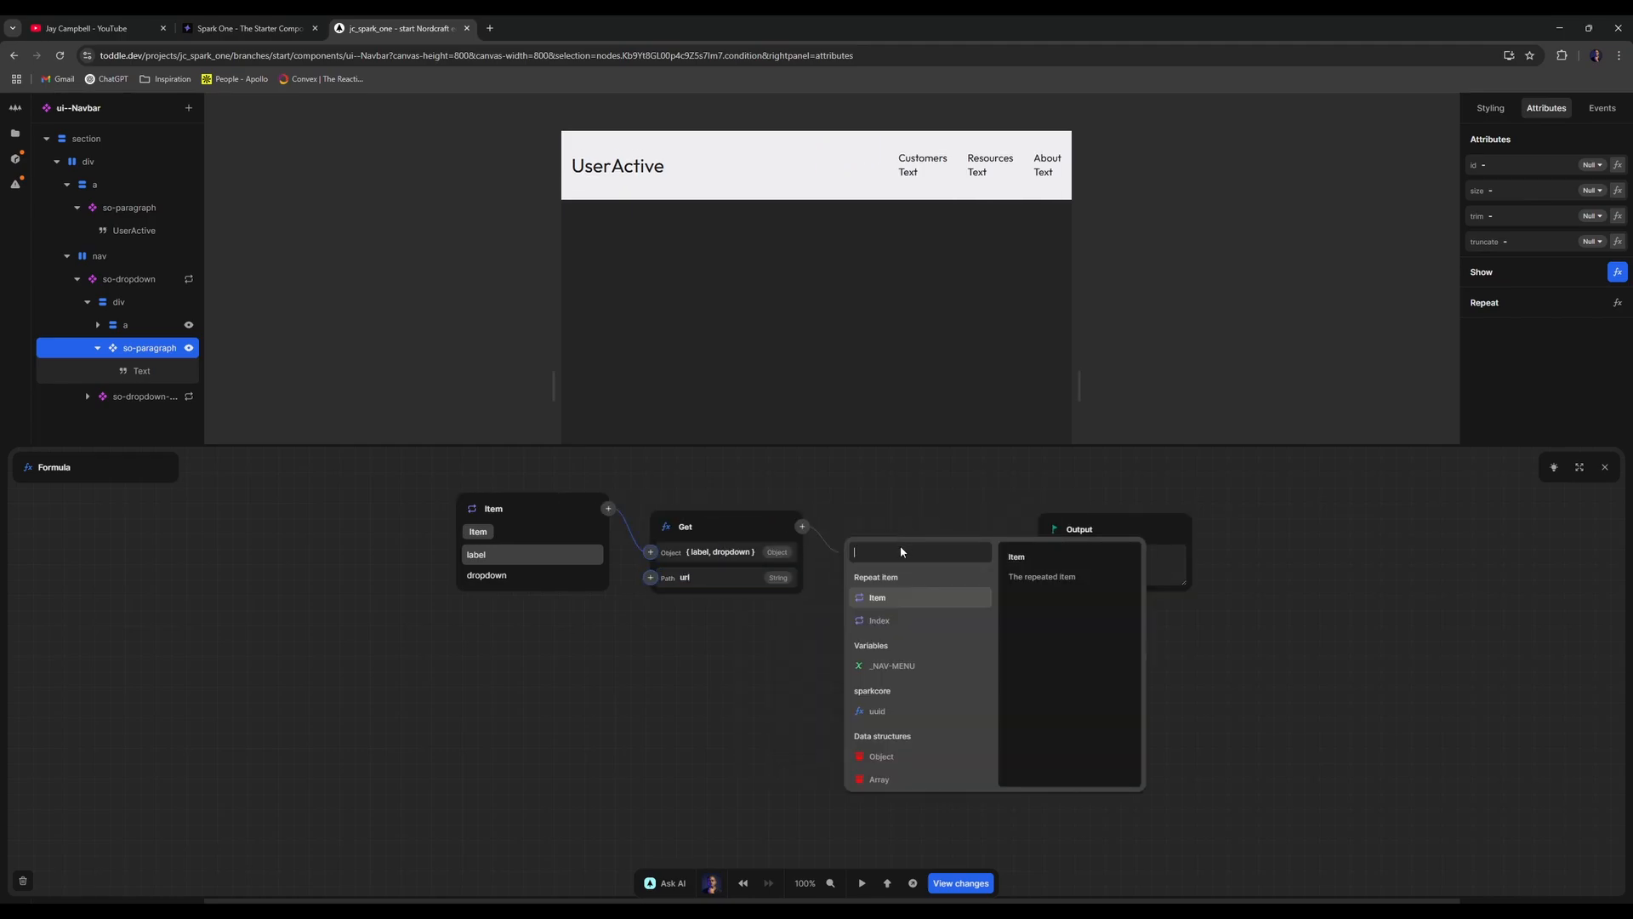
pyautogui.write('eq')
pyautogui.press('Return')
pyautogui.click(964, 589)
pyautogui.click(966, 566)
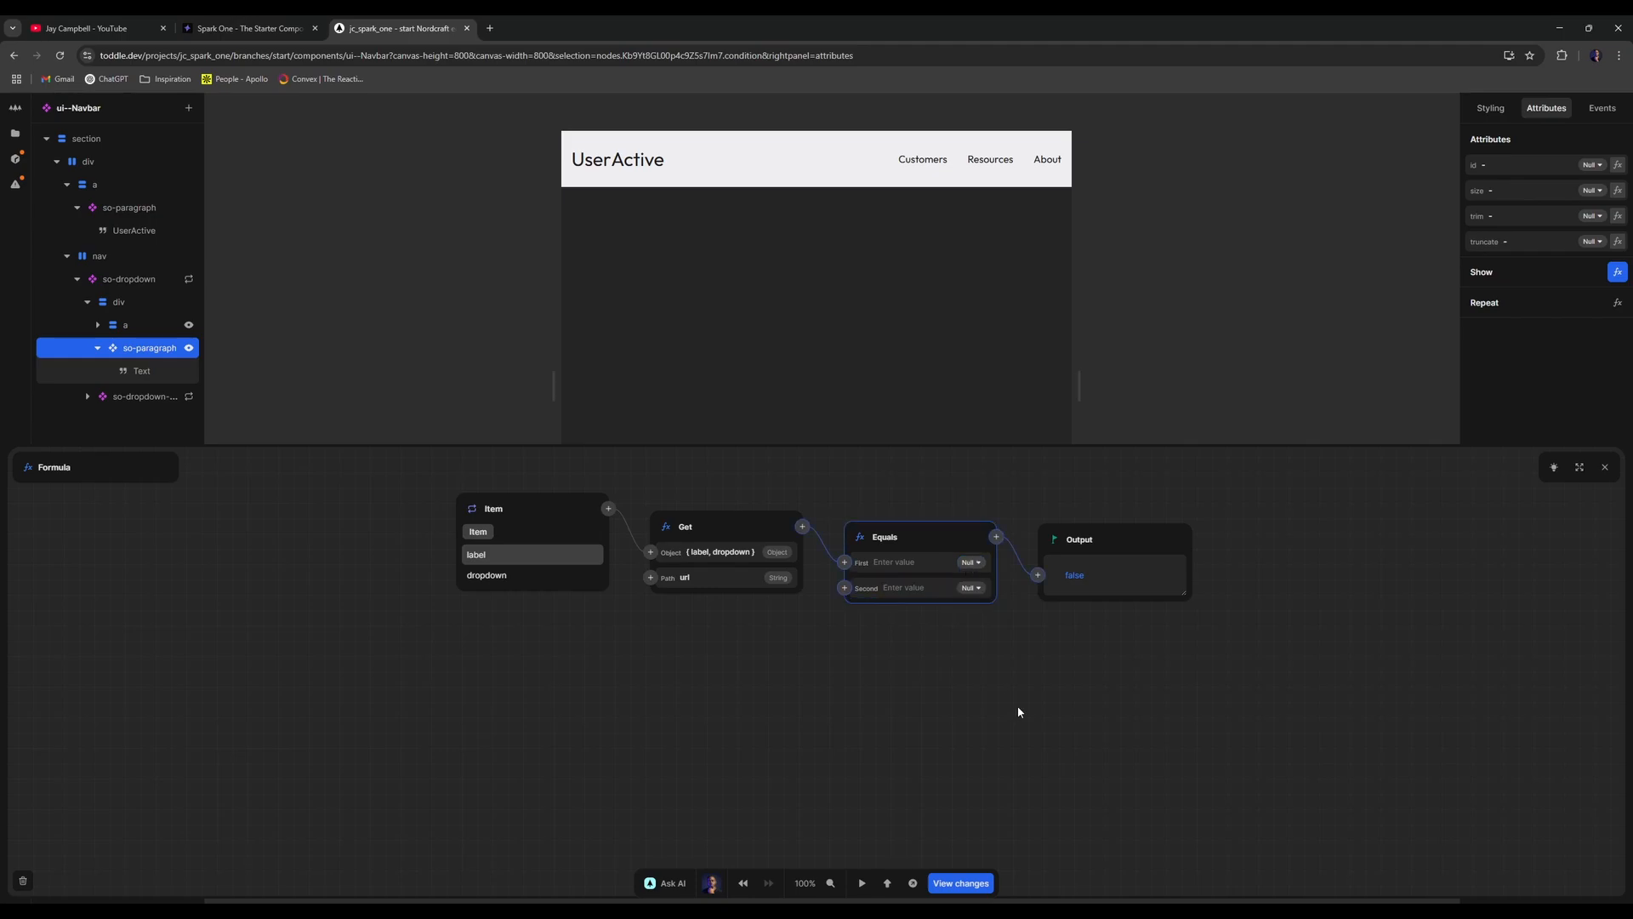
pyautogui.click(1017, 707)
# - Remove the Equals step that followed the Get result
pyautogui.rightClick(929, 529)
pyautogui.click(936, 507)
pyautogui.rightClick(942, 537)
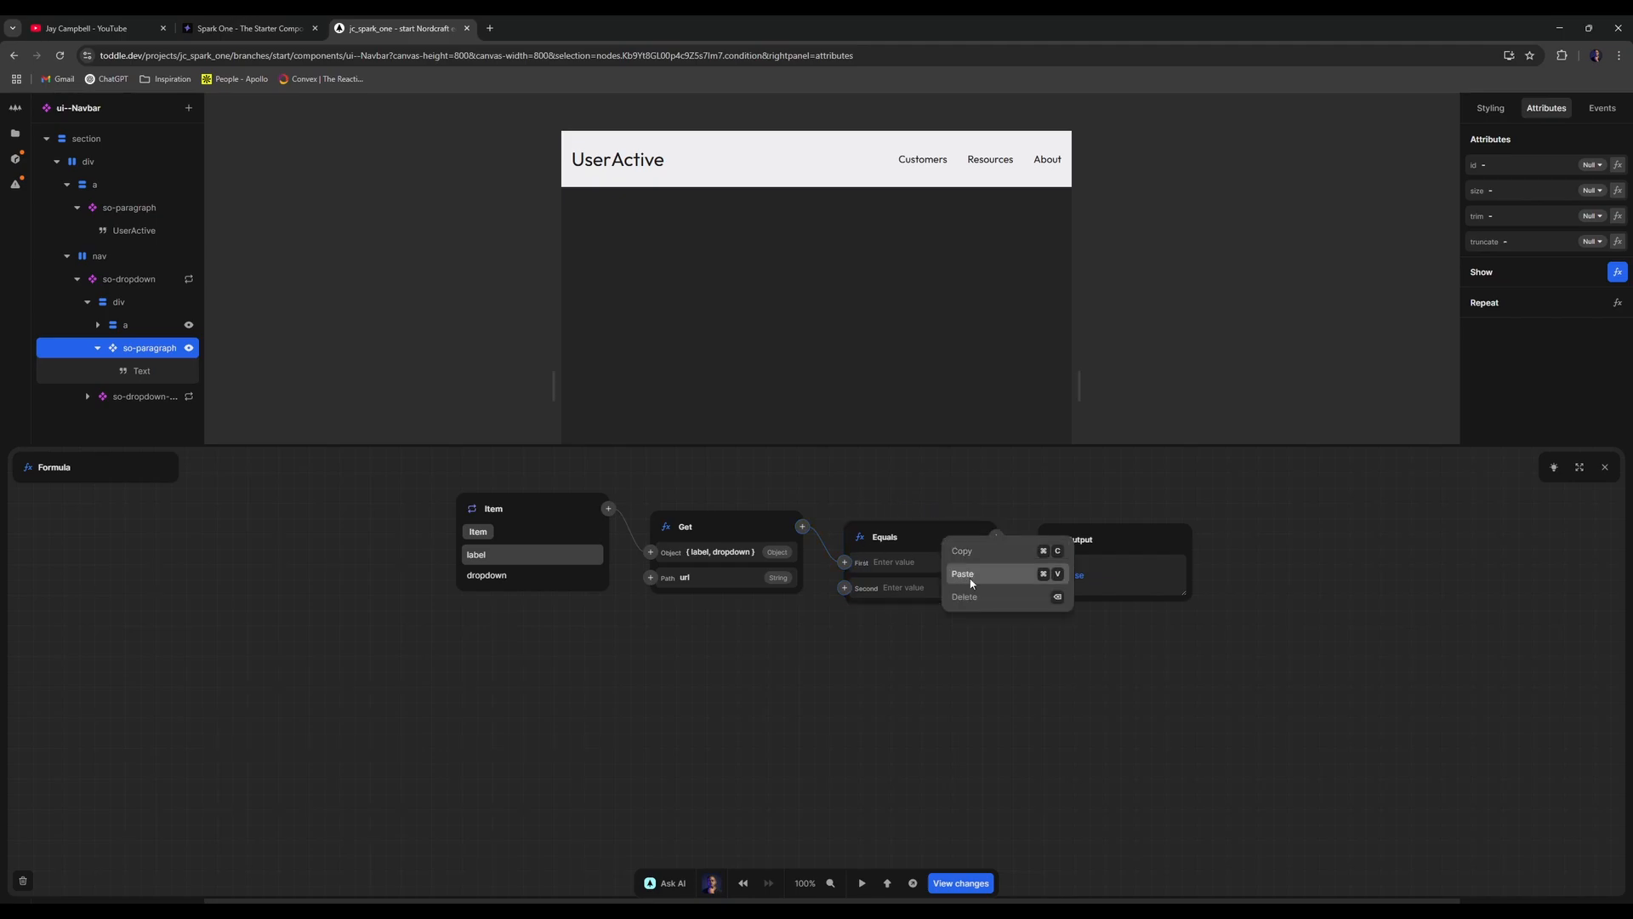
pyautogui.click(968, 596)
pyautogui.click(900, 529)
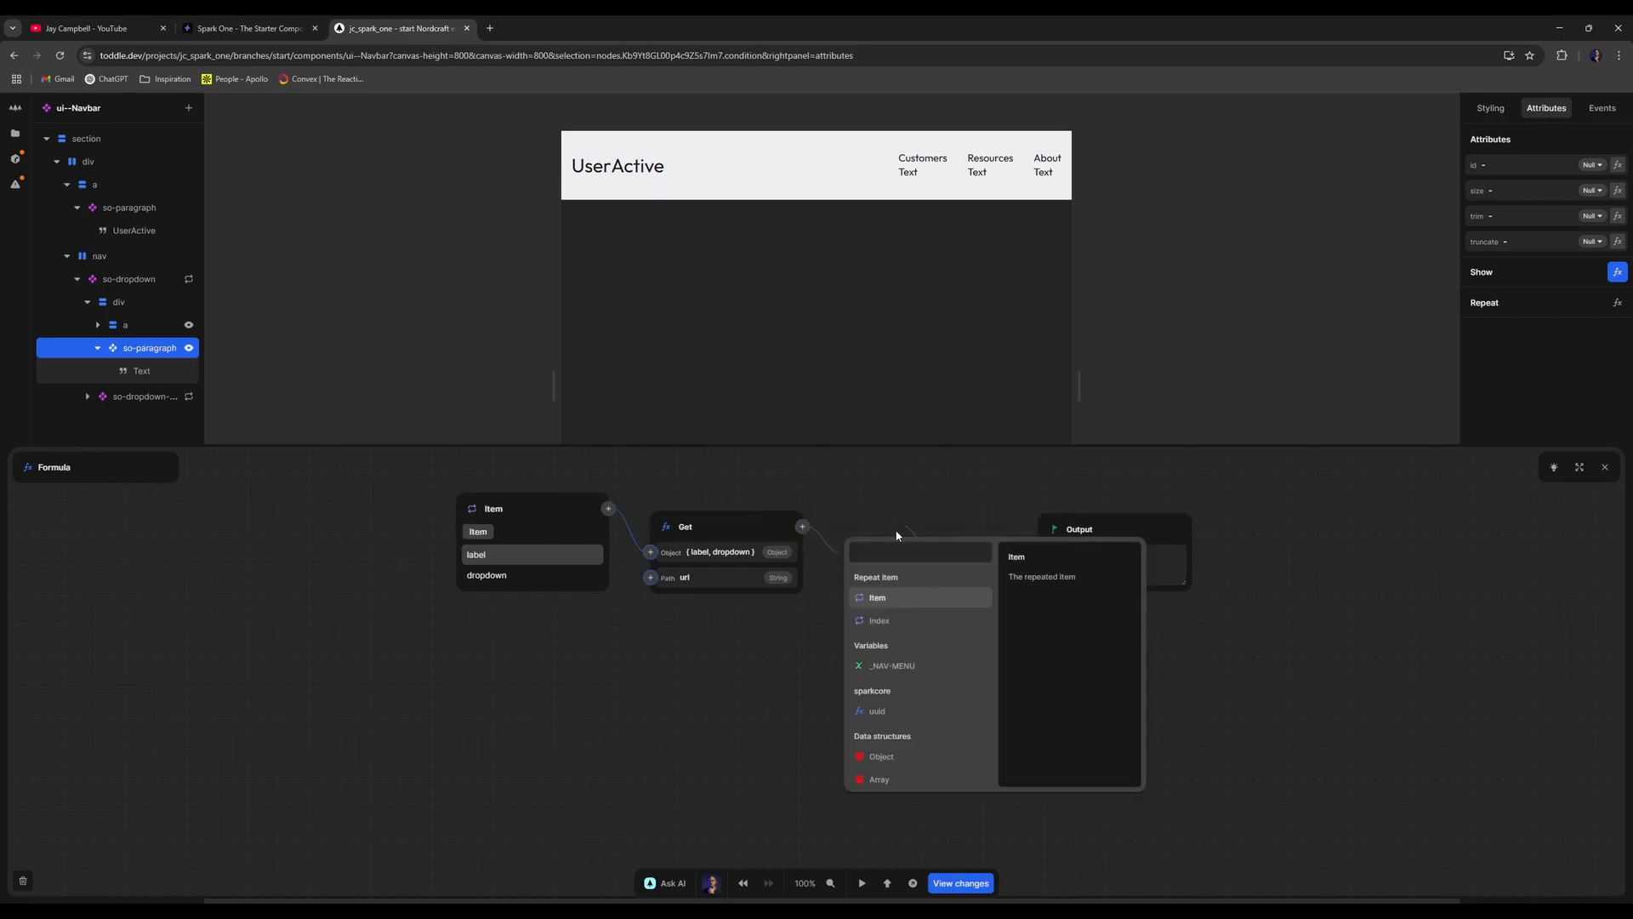
pyautogui.write('u')
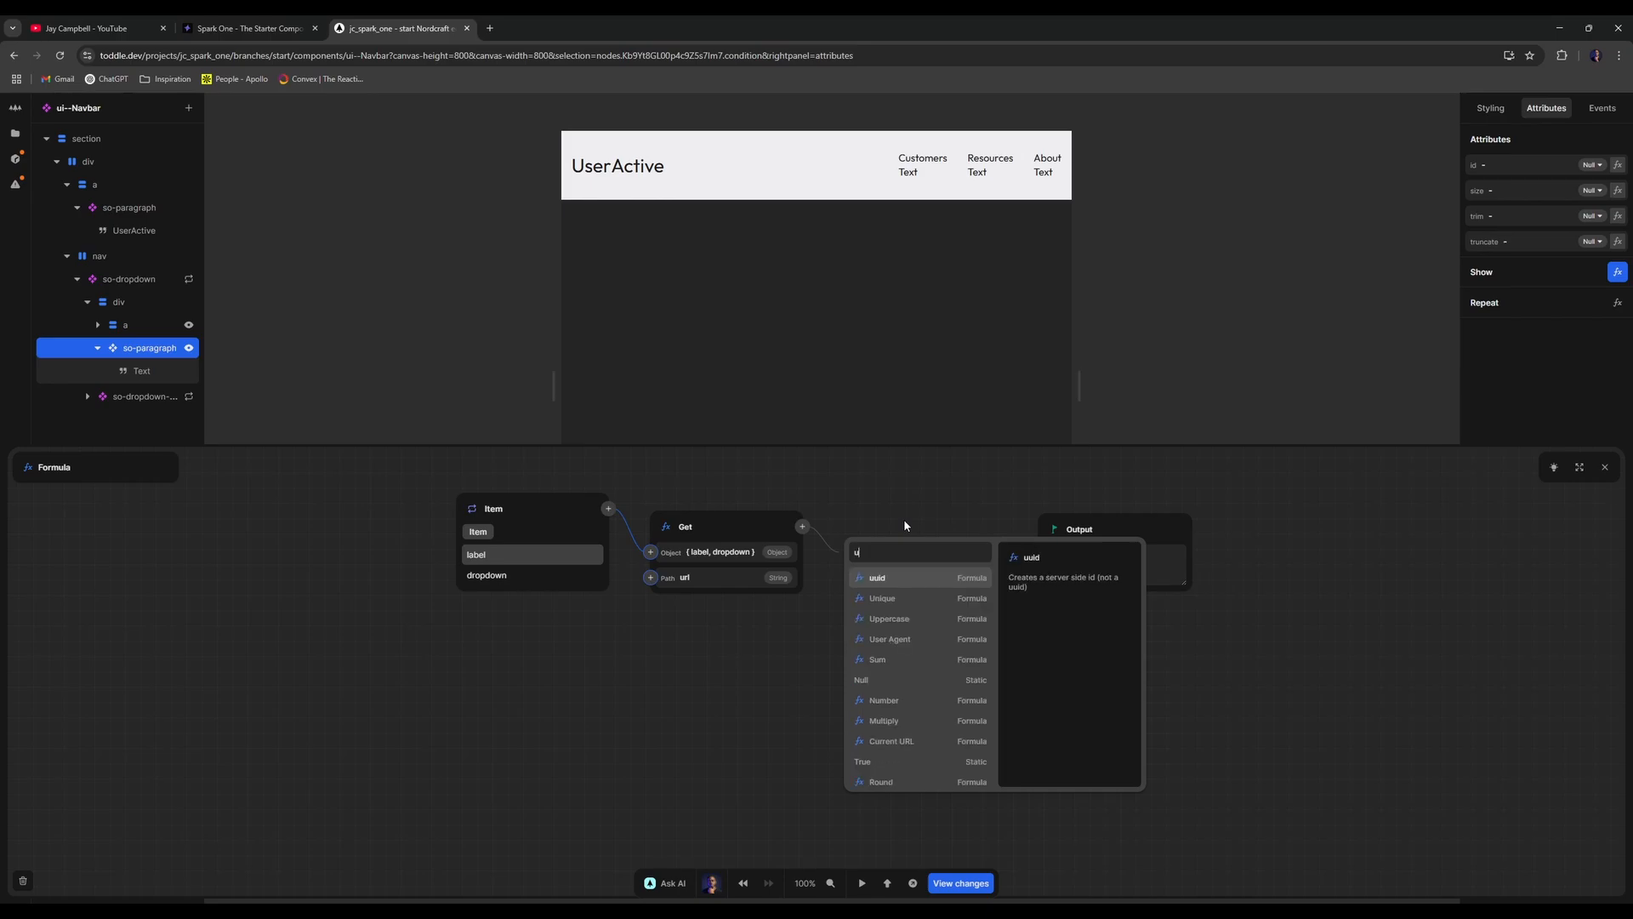
pyautogui.press('BackSpace')
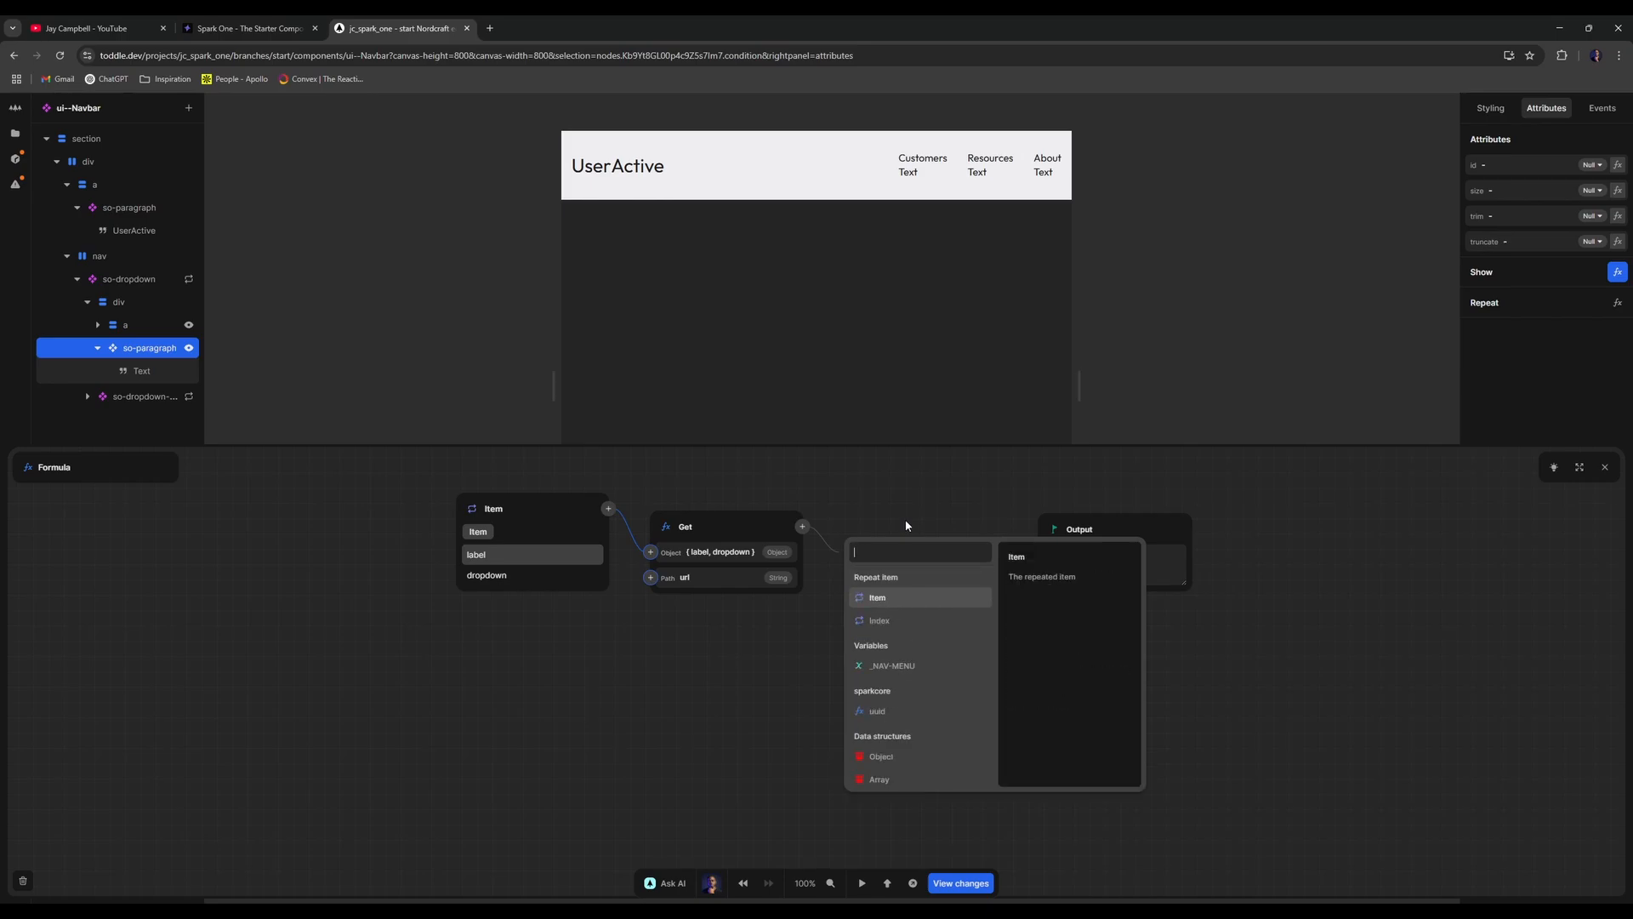
pyautogui.press('Escape')
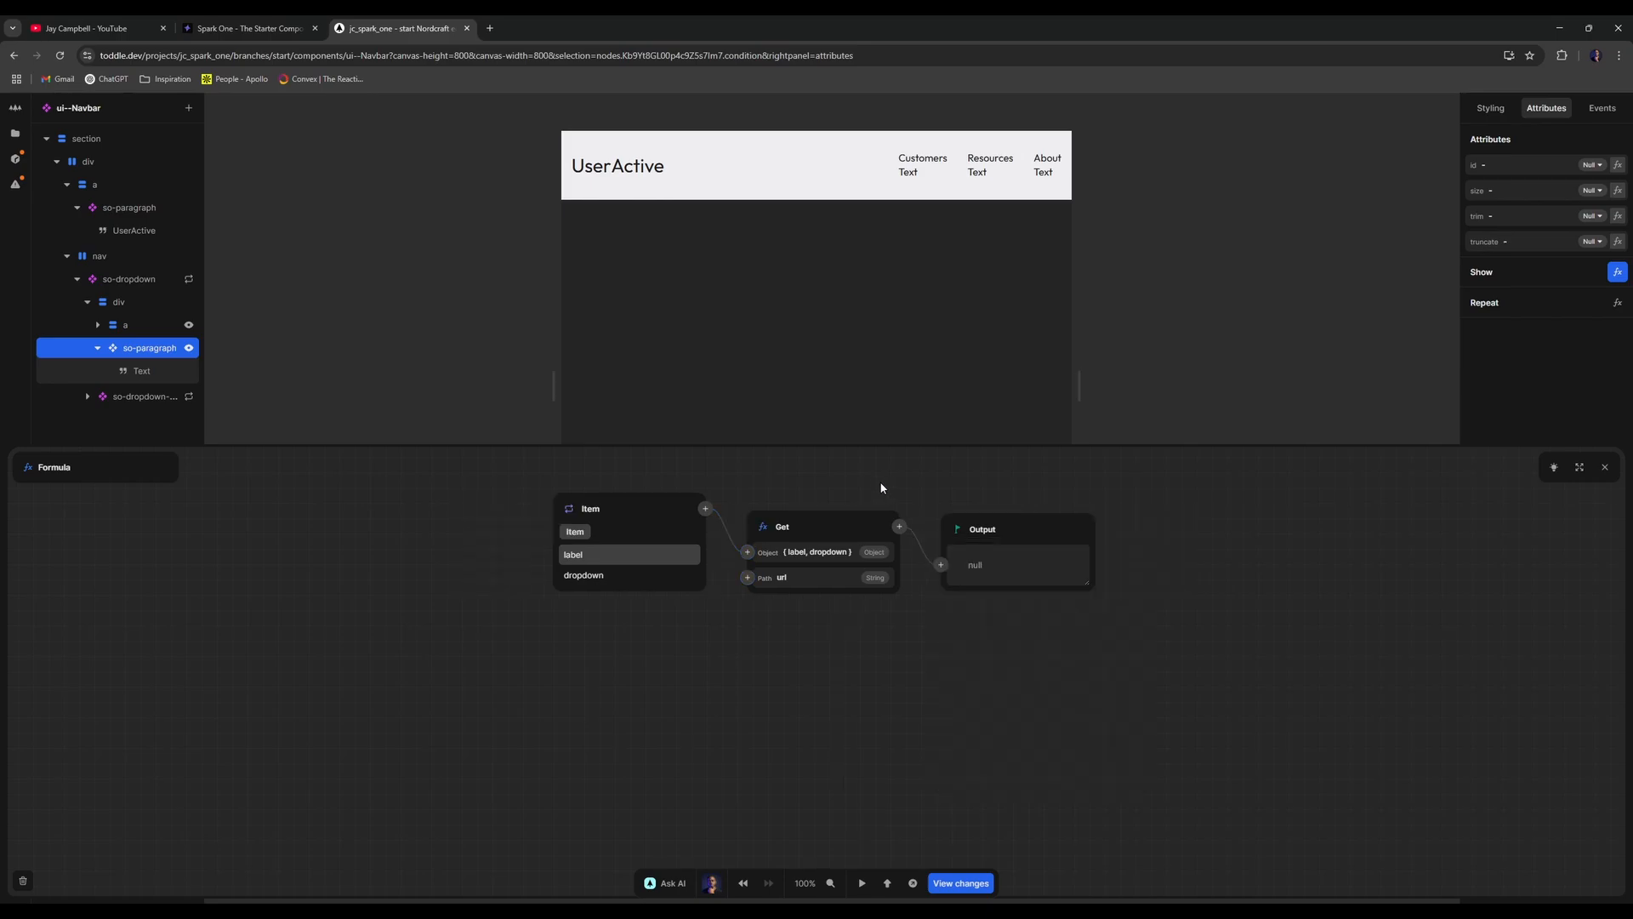
# - Chain hasValue after Get, then Equals with true as the second value
pyautogui.click(900, 527)
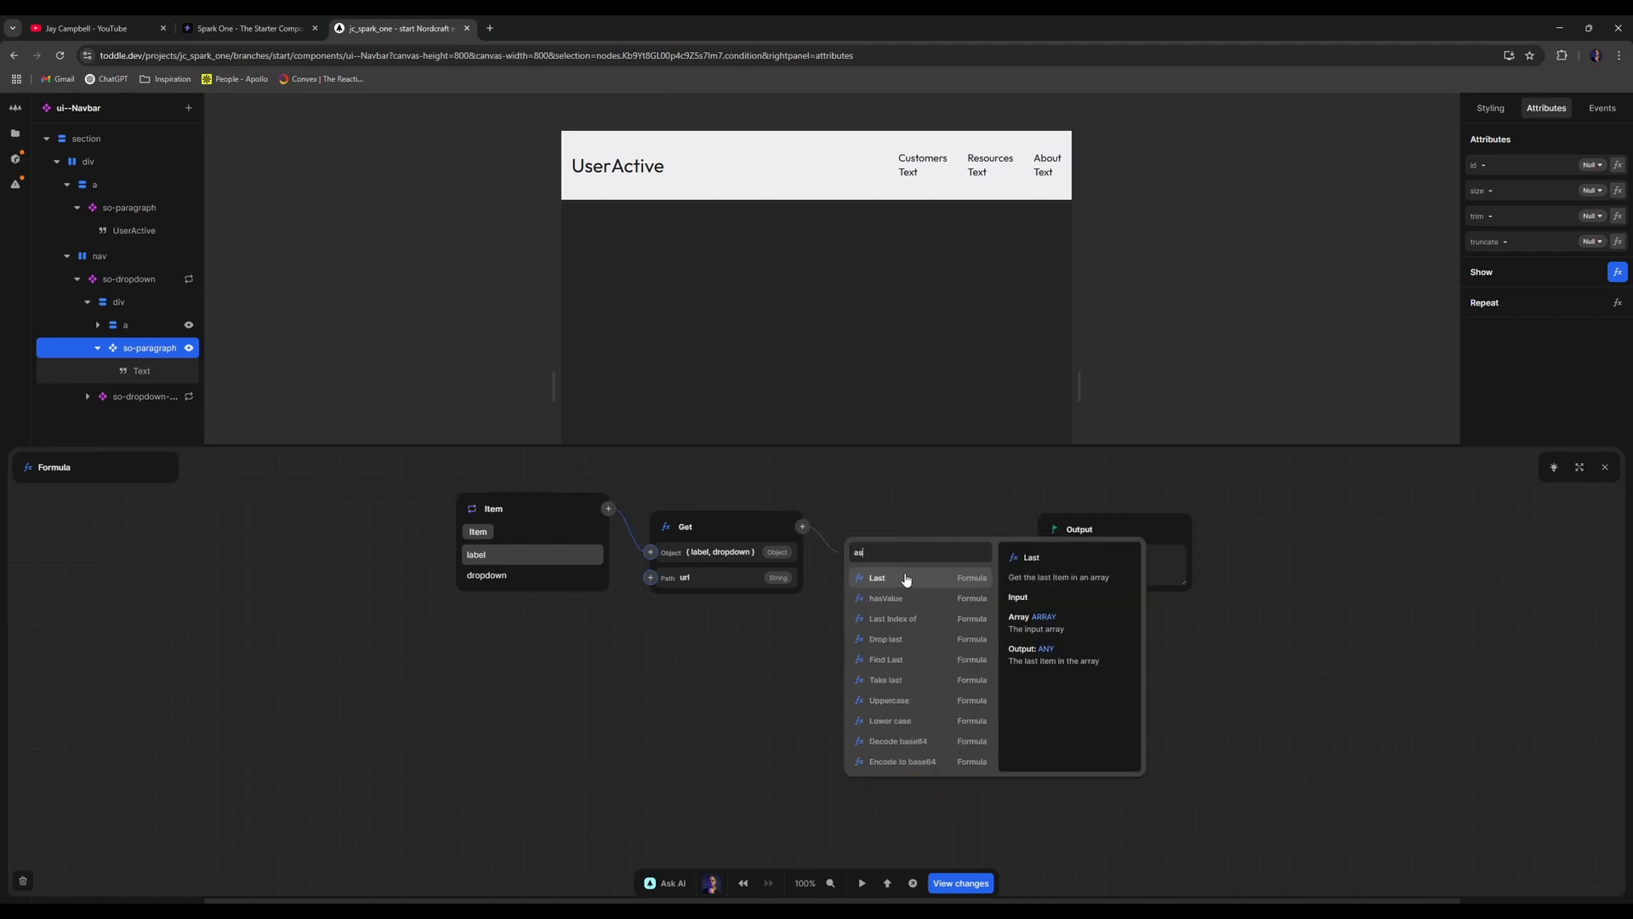
pyautogui.write('has')
pyautogui.click(903, 585)
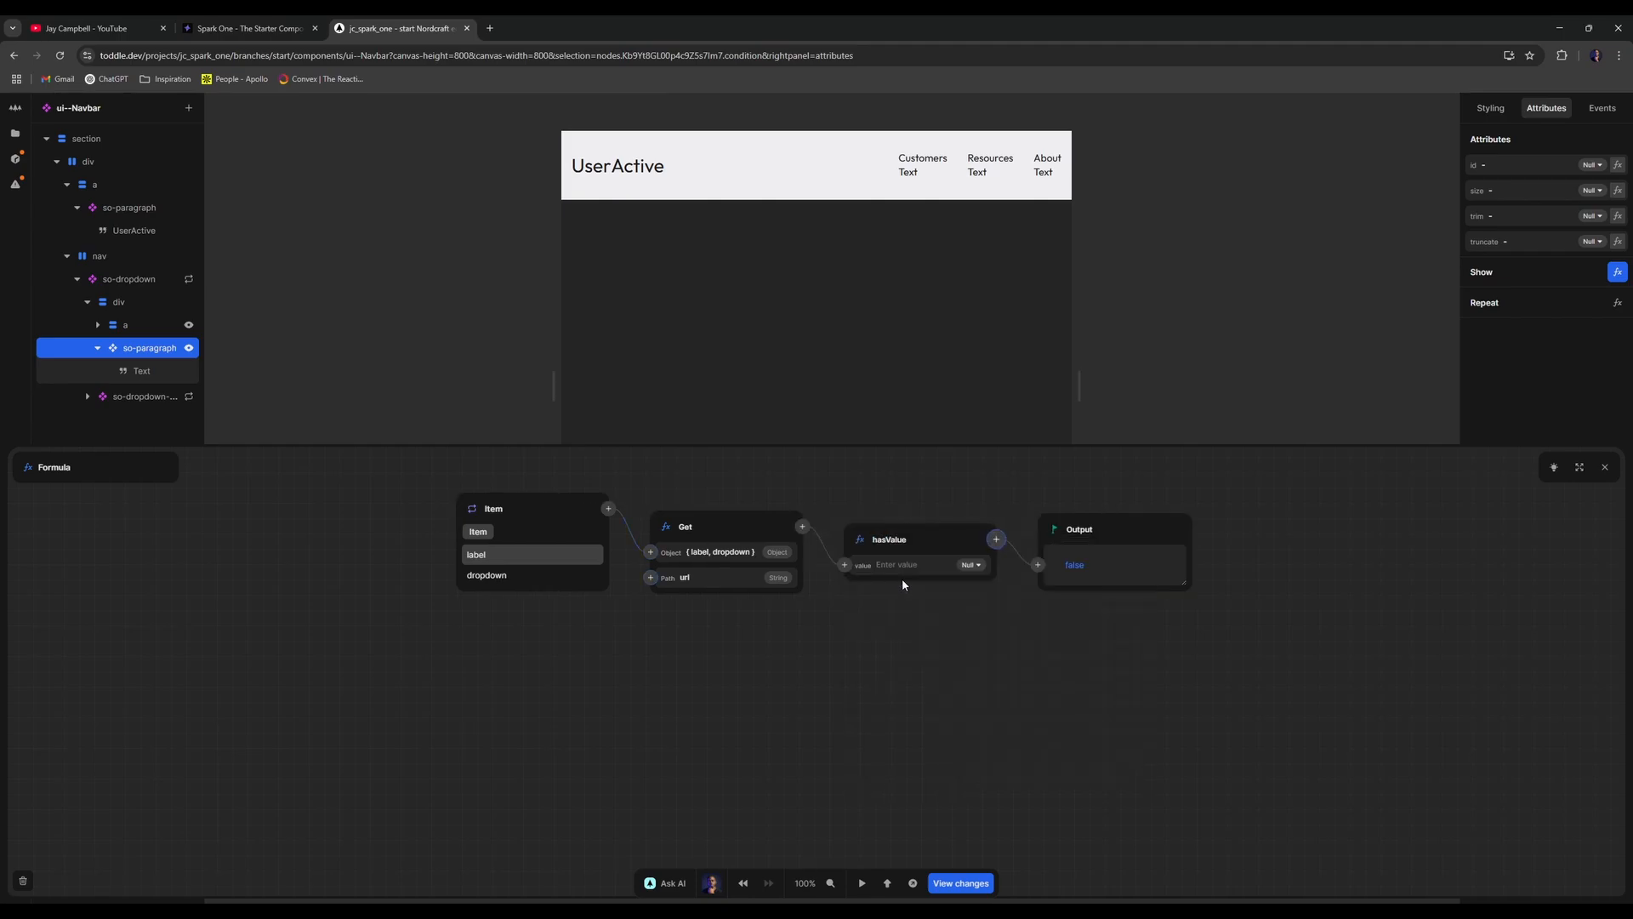
pyautogui.click(997, 543)
pyautogui.write('eq')
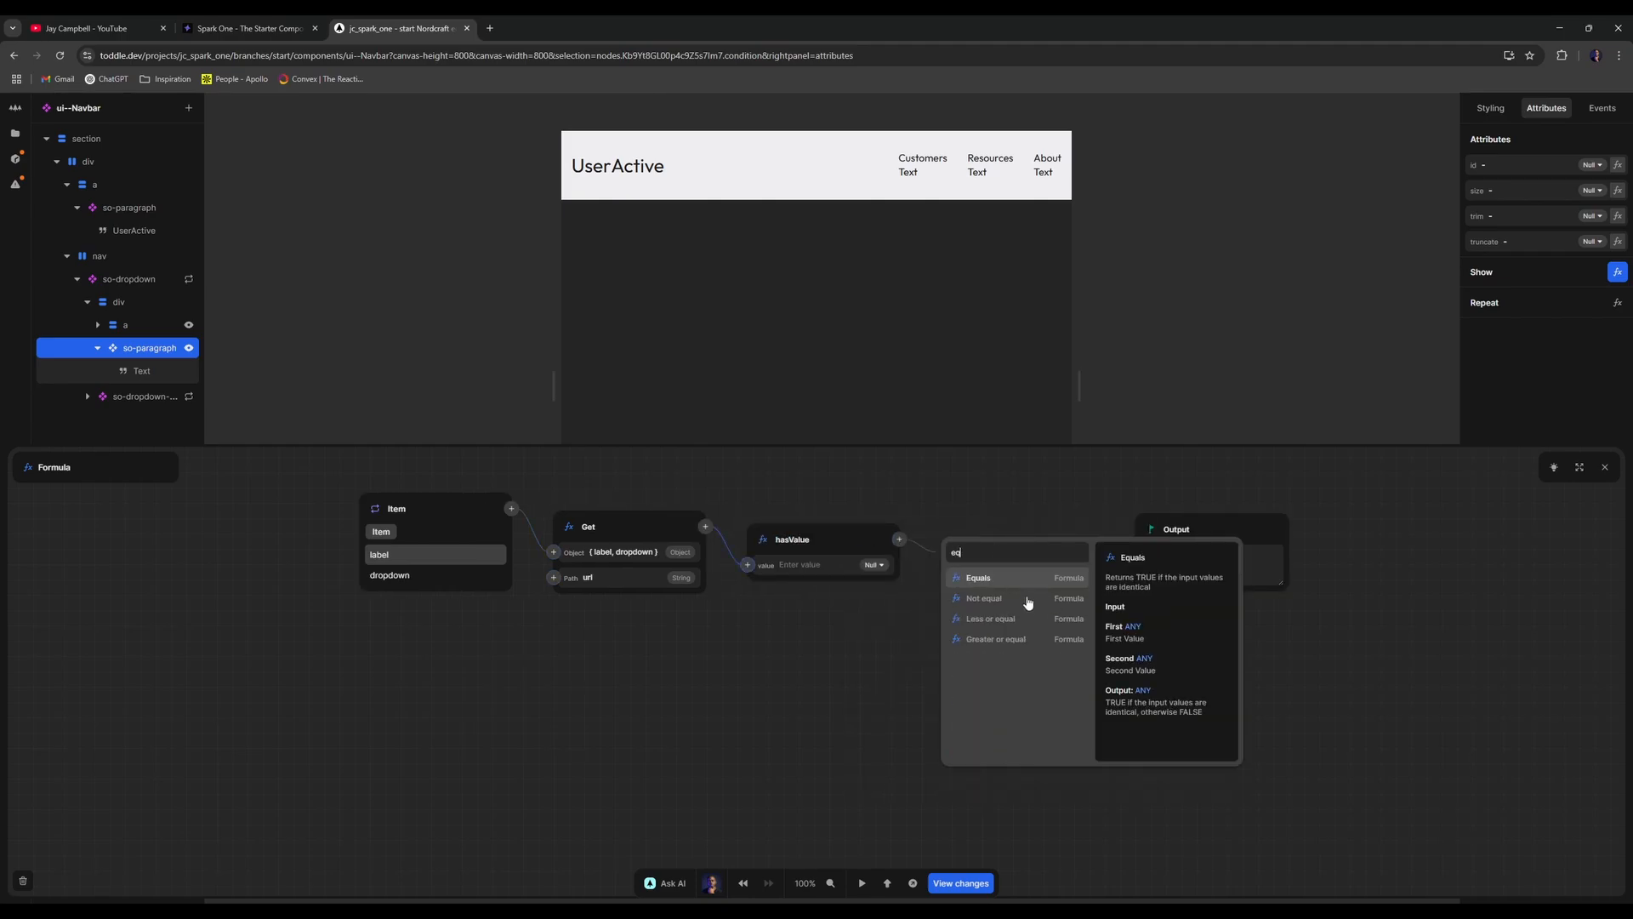
pyautogui.click(1016, 582)
pyautogui.click(1003, 589)
pyautogui.write('true')
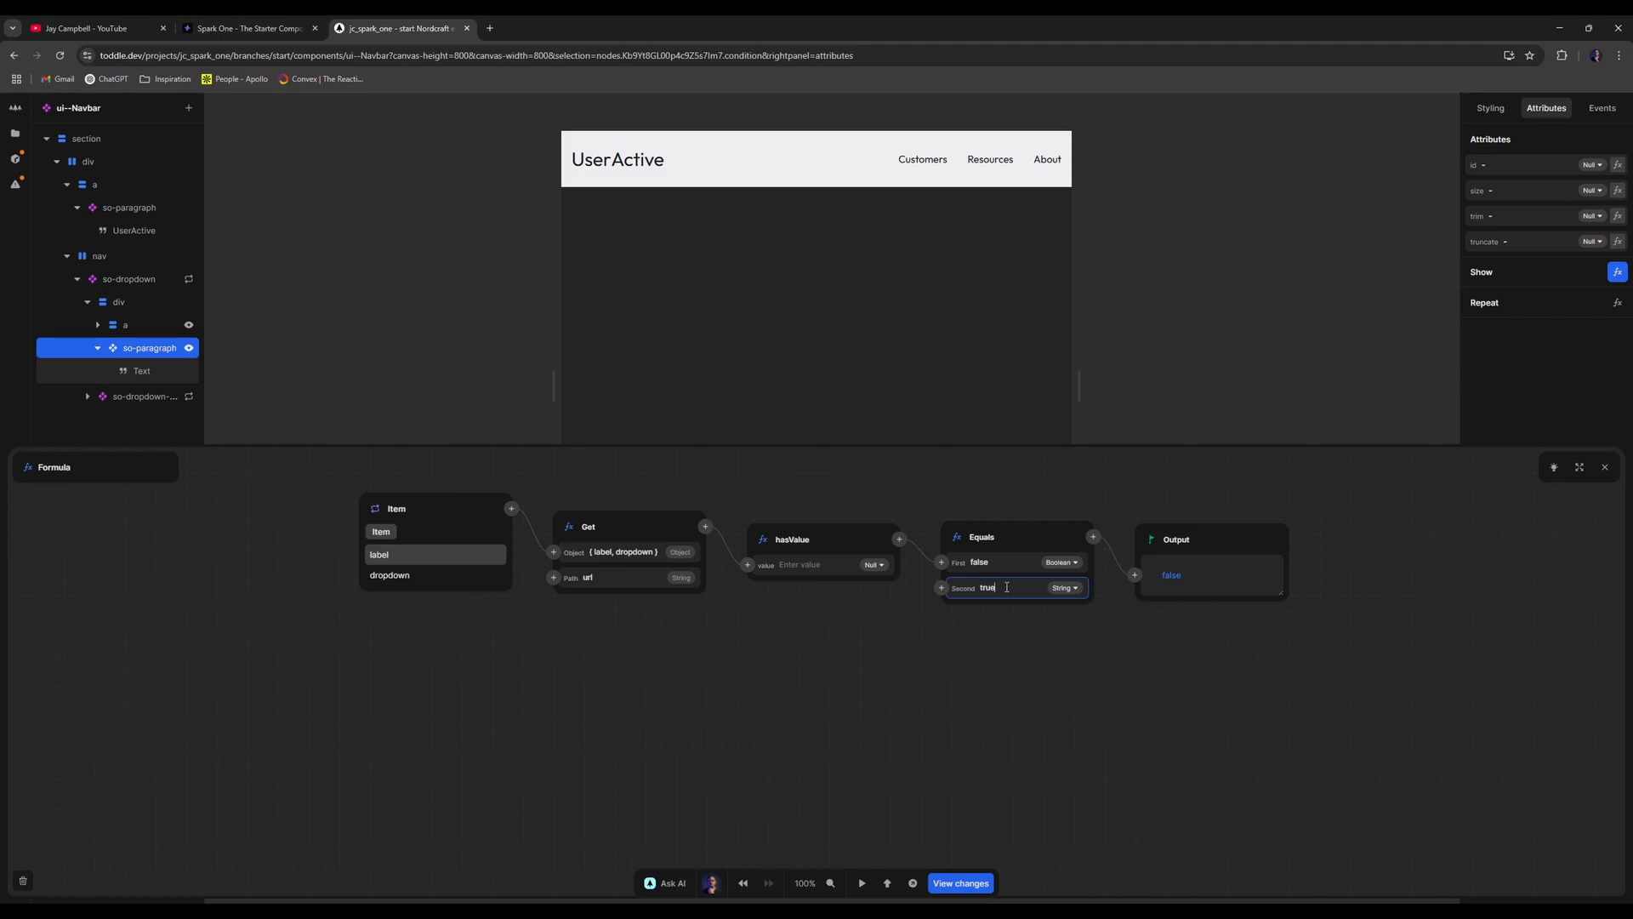
pyautogui.click(1053, 743)
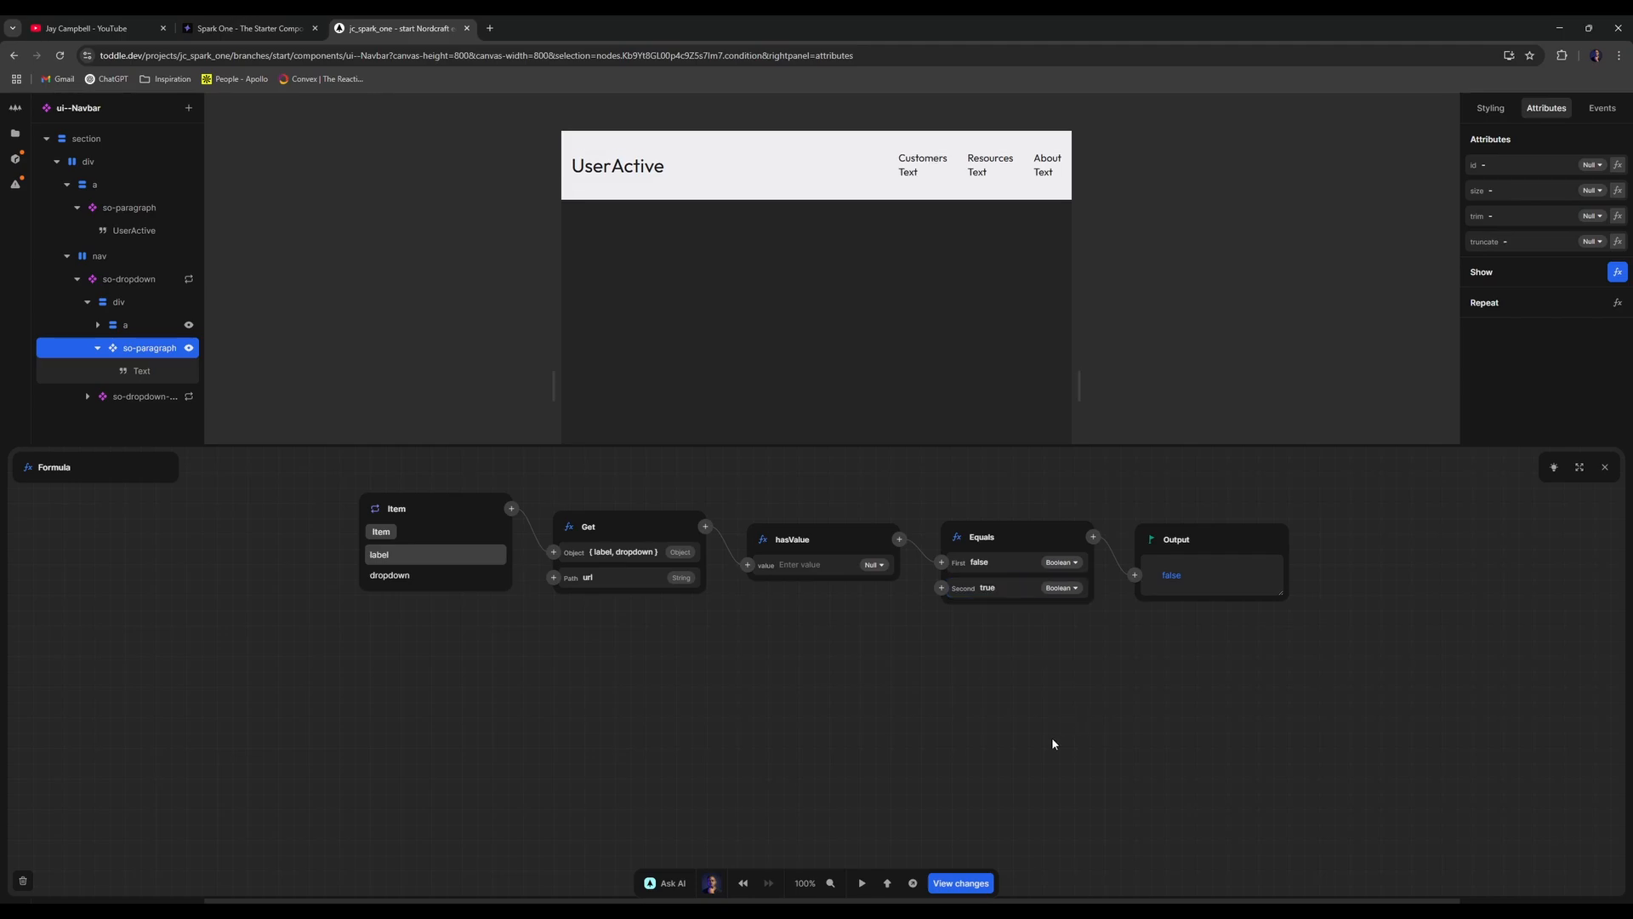
pyautogui.click(1605, 467)
# - Bind the paragraph's Text node to the repeated Item's label
pyautogui.click(150, 373)
pyautogui.click(1617, 138)
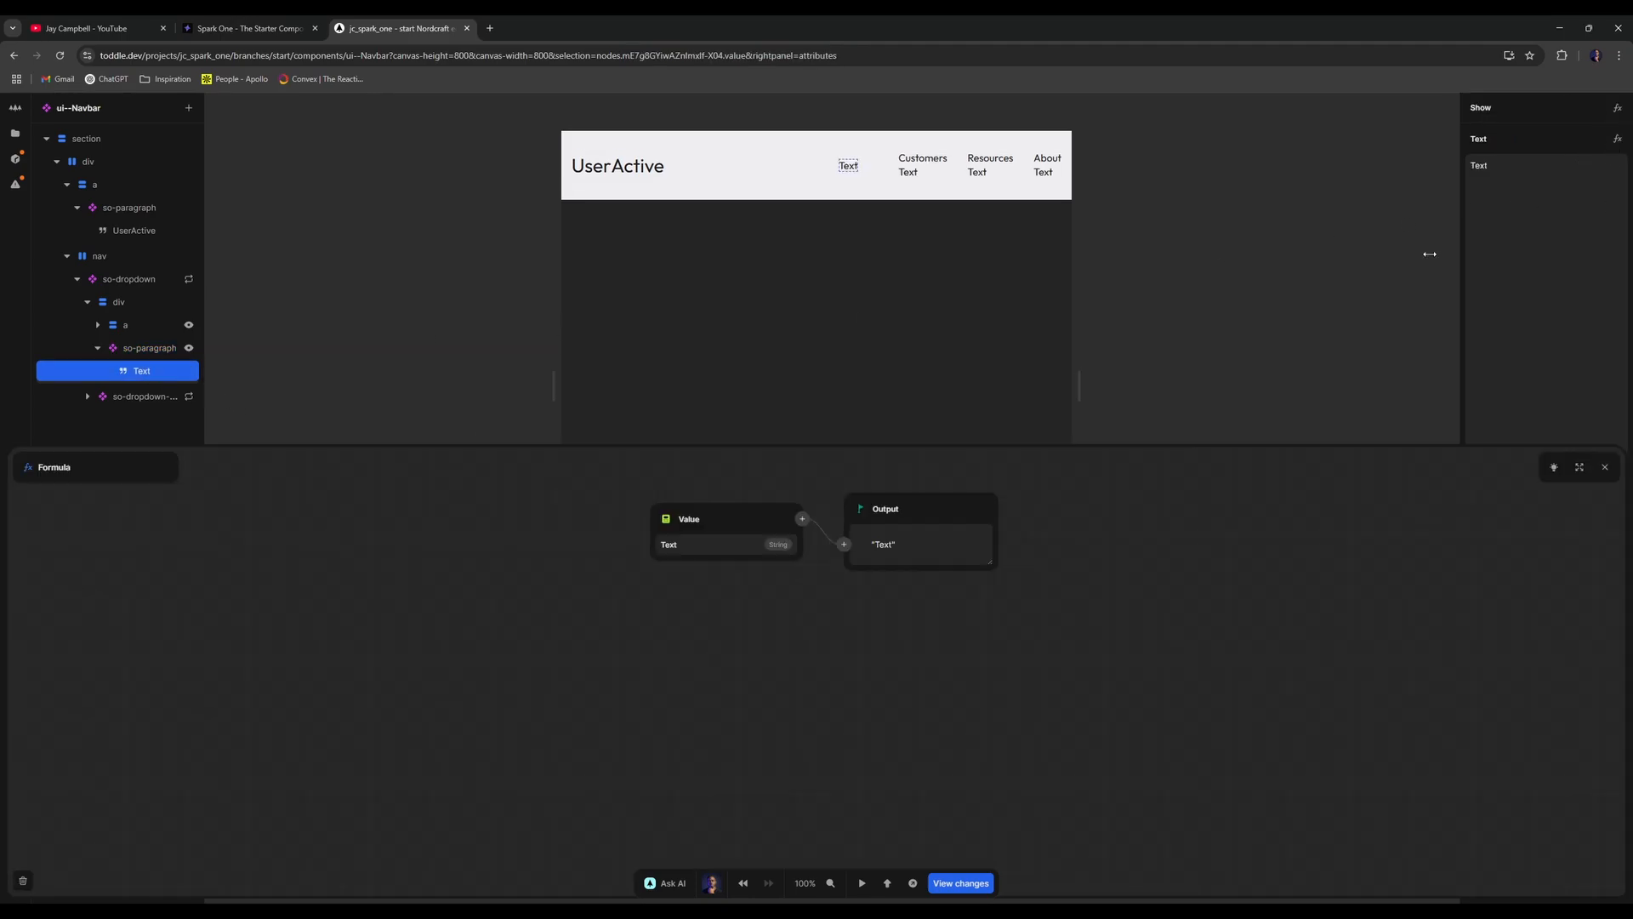
pyautogui.click(666, 531)
pyautogui.click(684, 565)
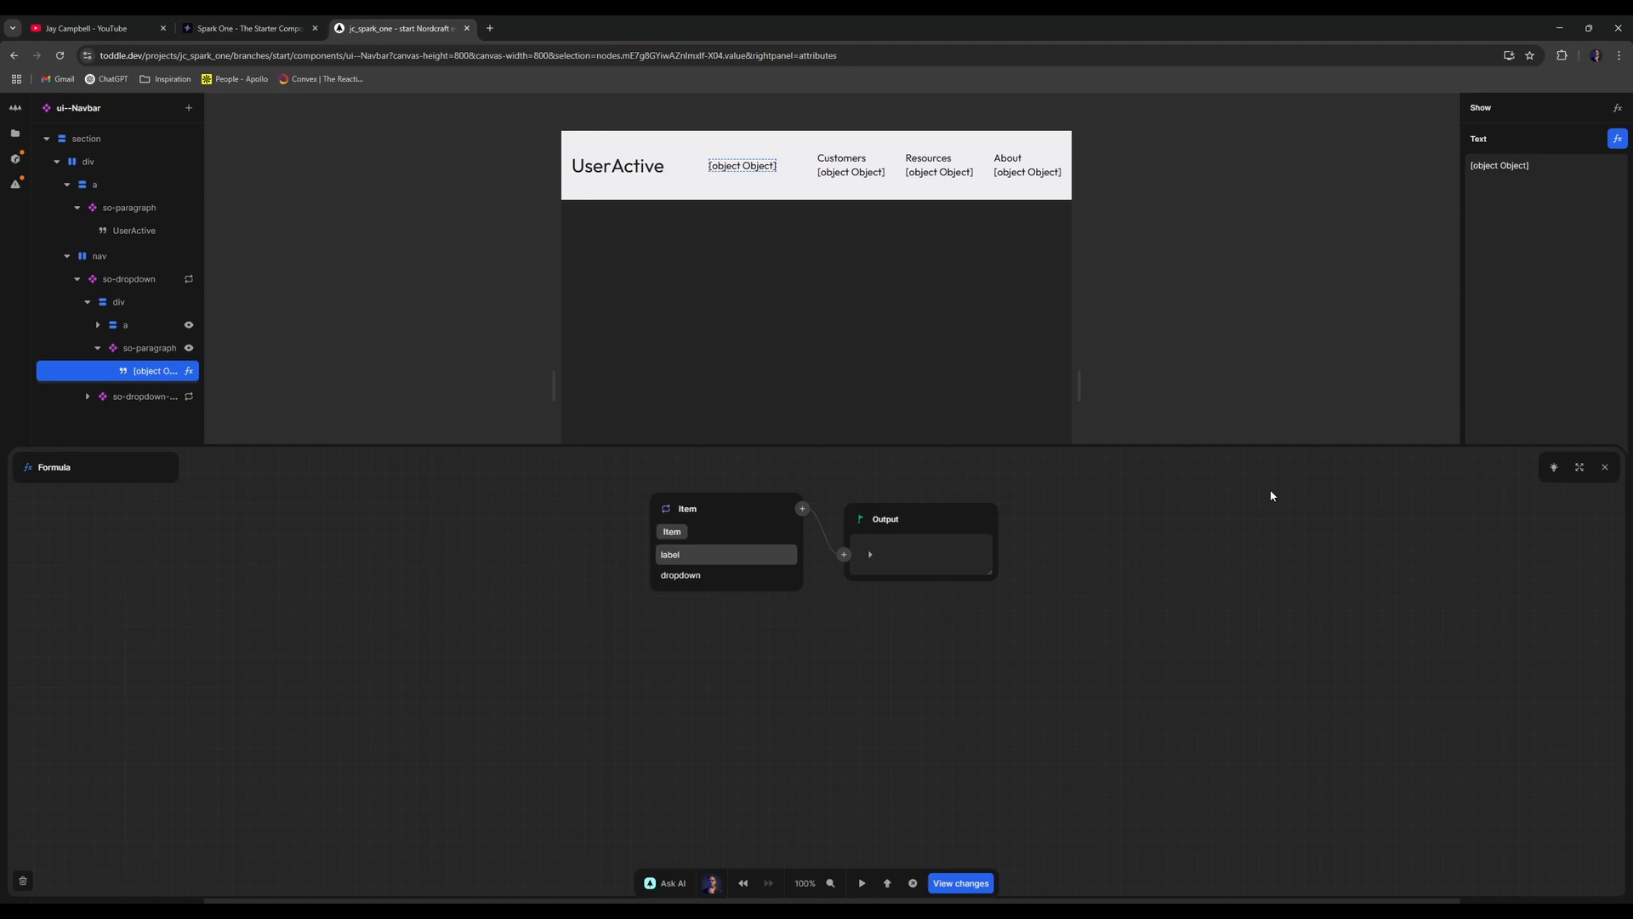
pyautogui.click(733, 553)
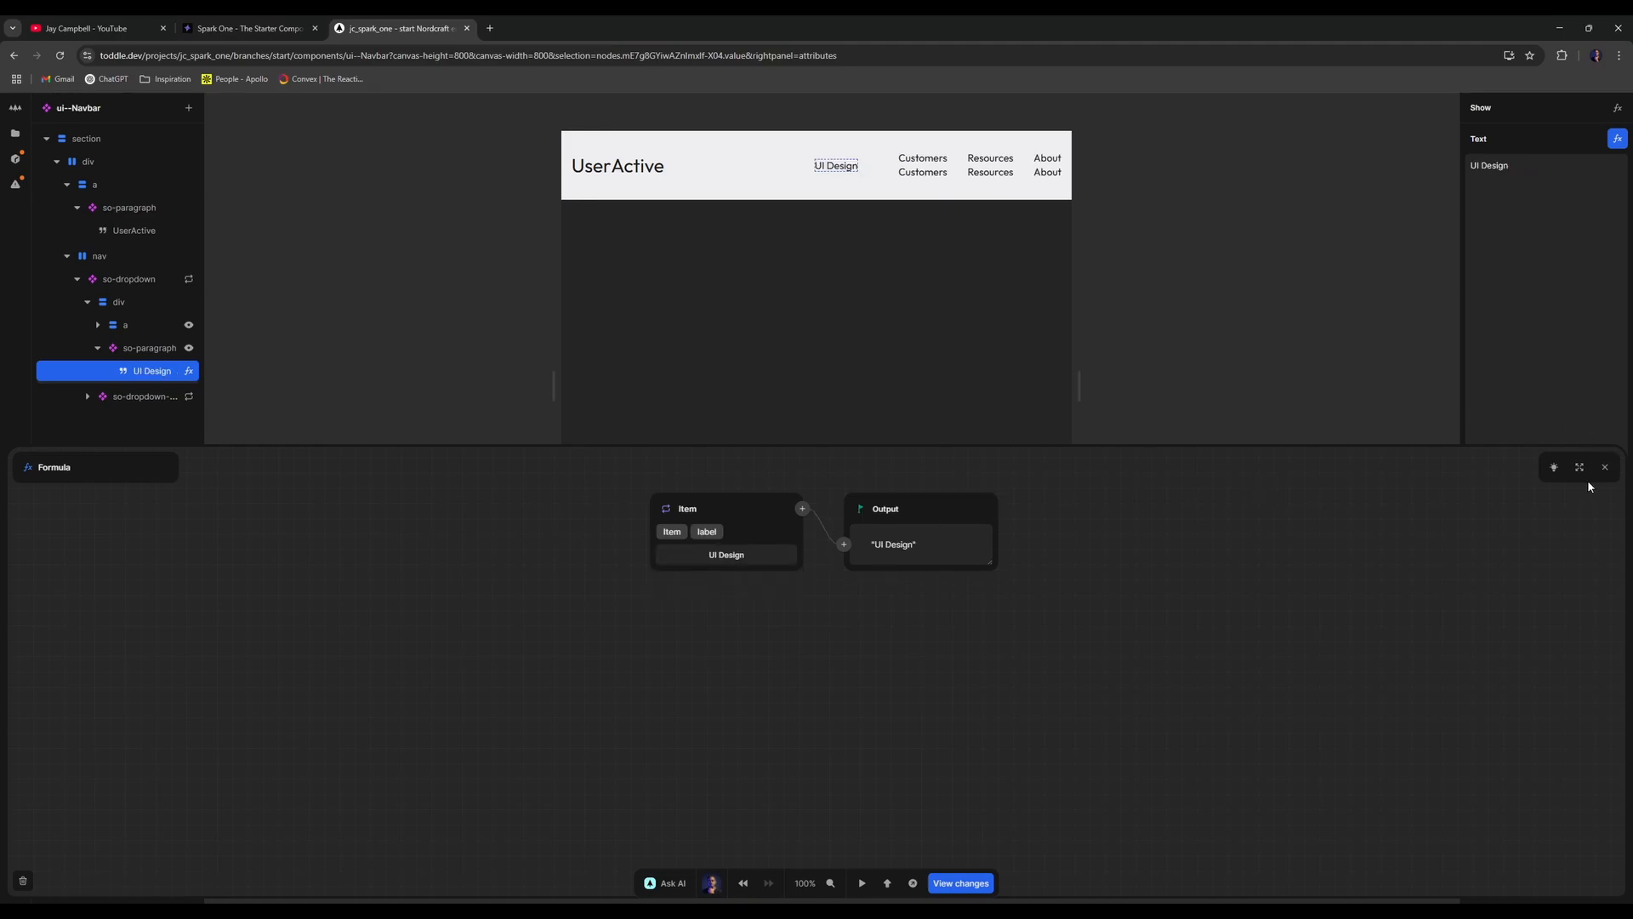
pyautogui.click(1605, 467)
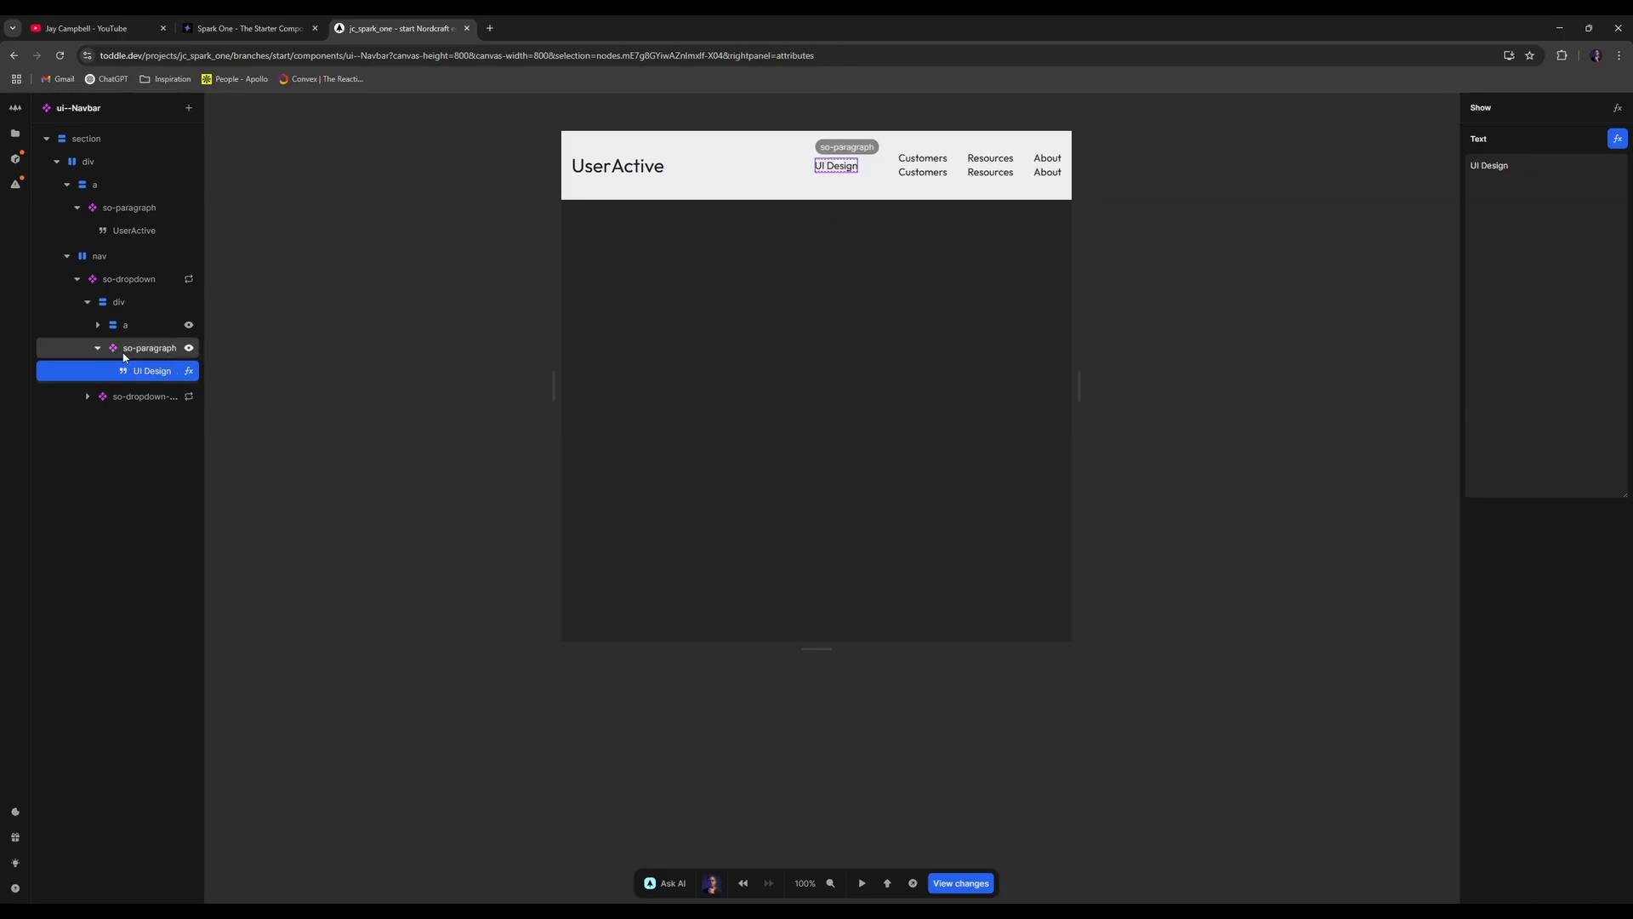
# - Leave the link's show condition on the item's url alone, after adding and removing a hasValue step
pyautogui.click(98, 350)
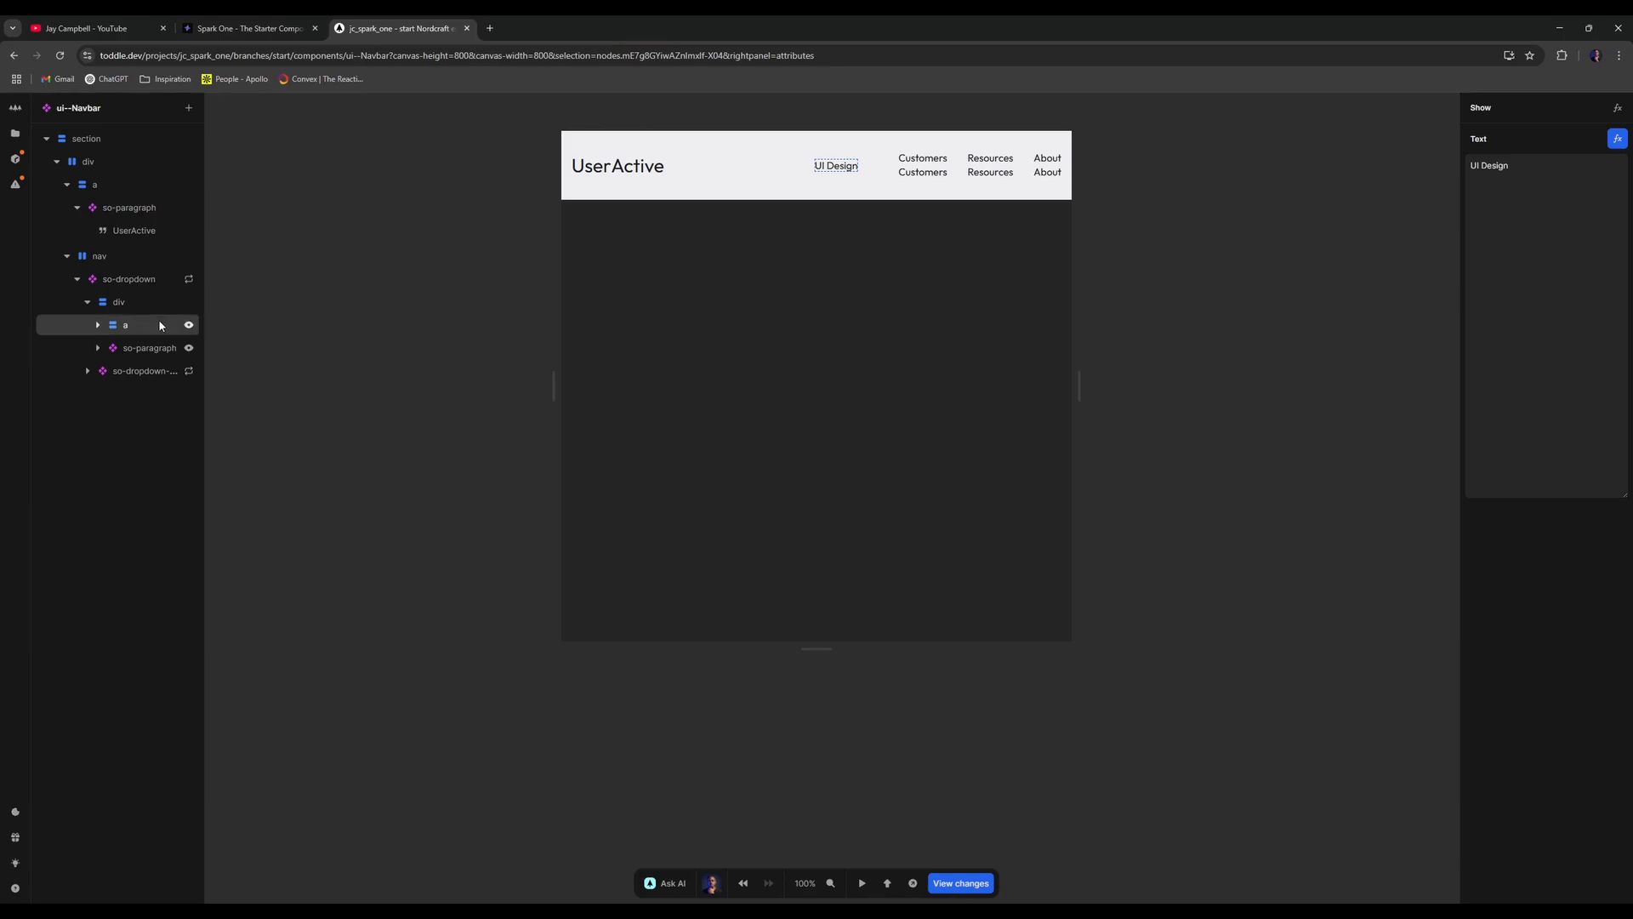
pyautogui.click(158, 320)
pyautogui.click(189, 325)
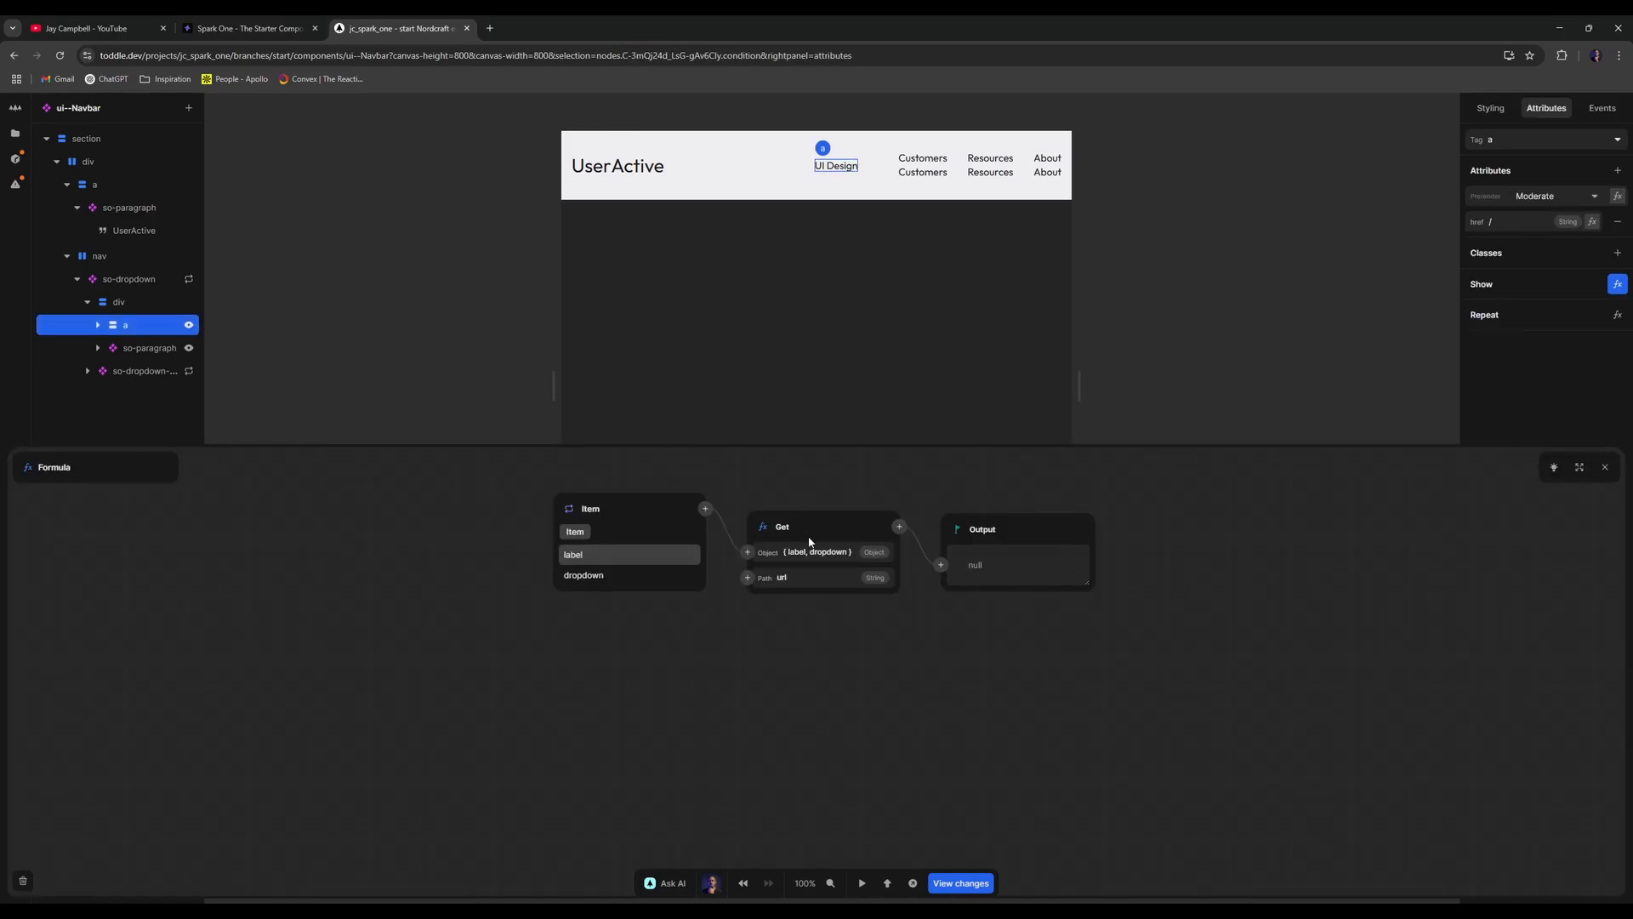
pyautogui.click(900, 529)
pyautogui.write('has')
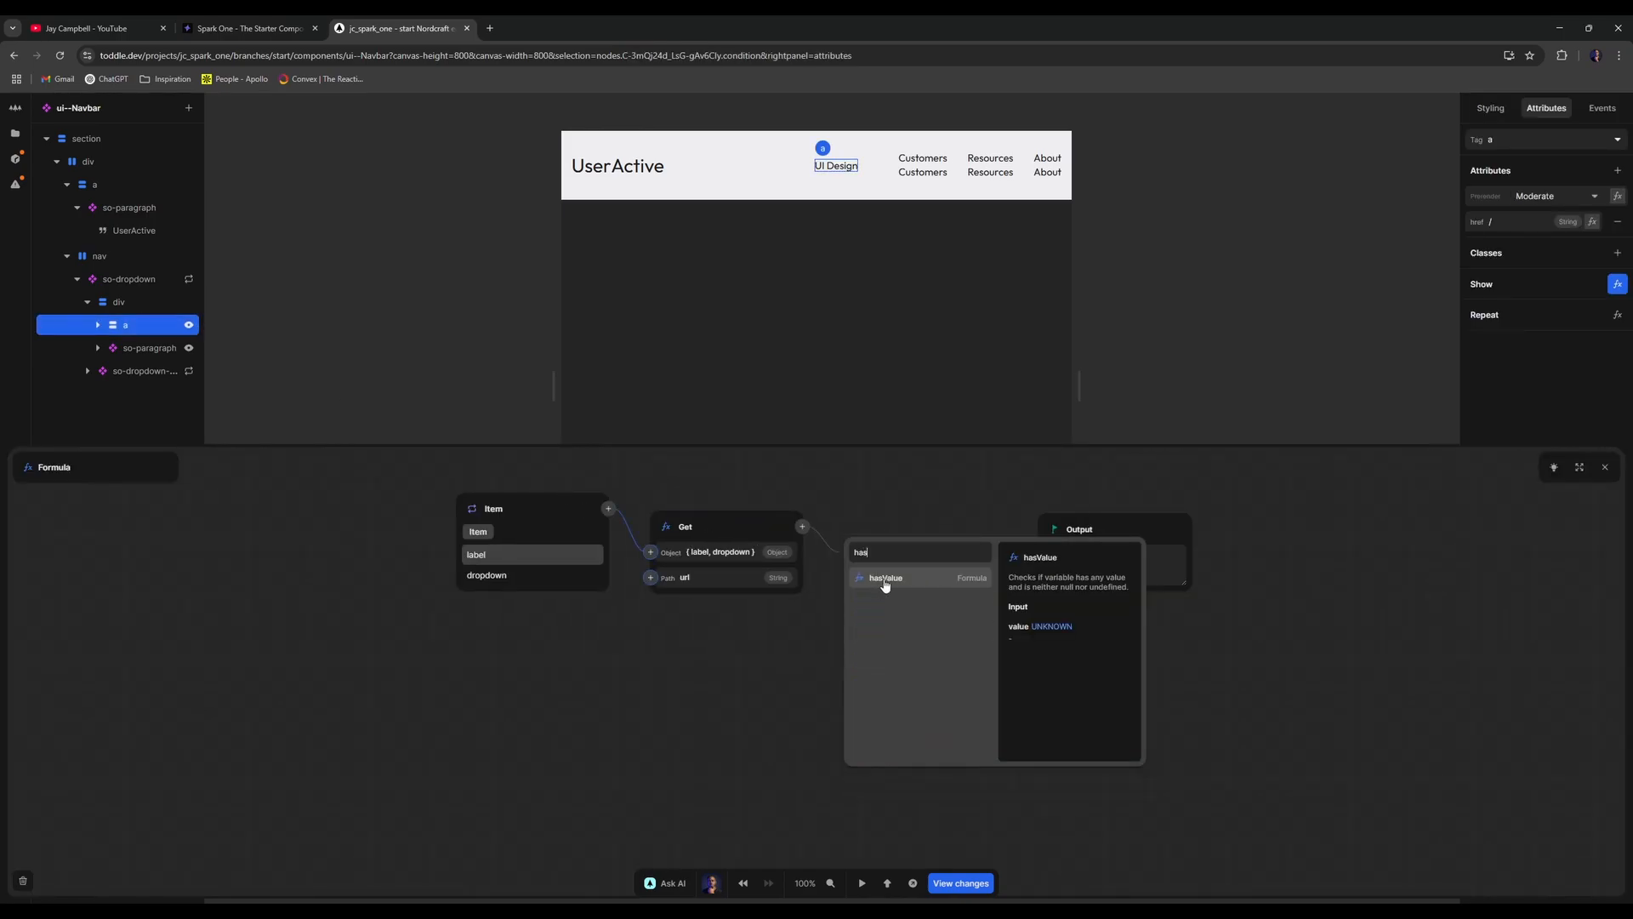
pyautogui.click(885, 587)
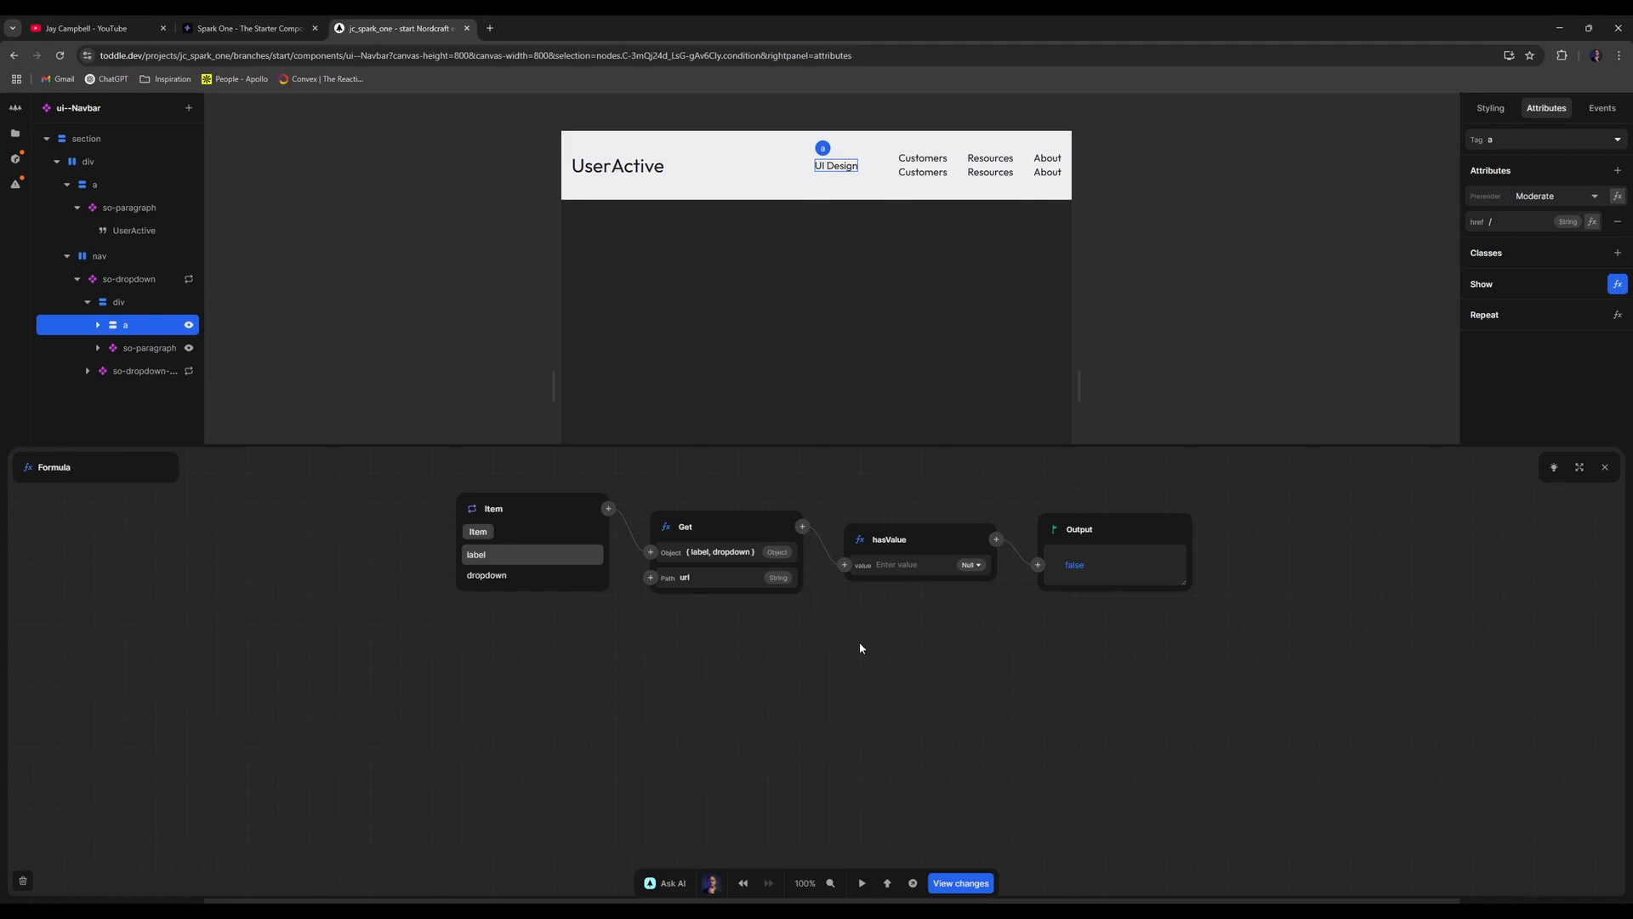
pyautogui.rightClick(962, 535)
pyautogui.click(991, 595)
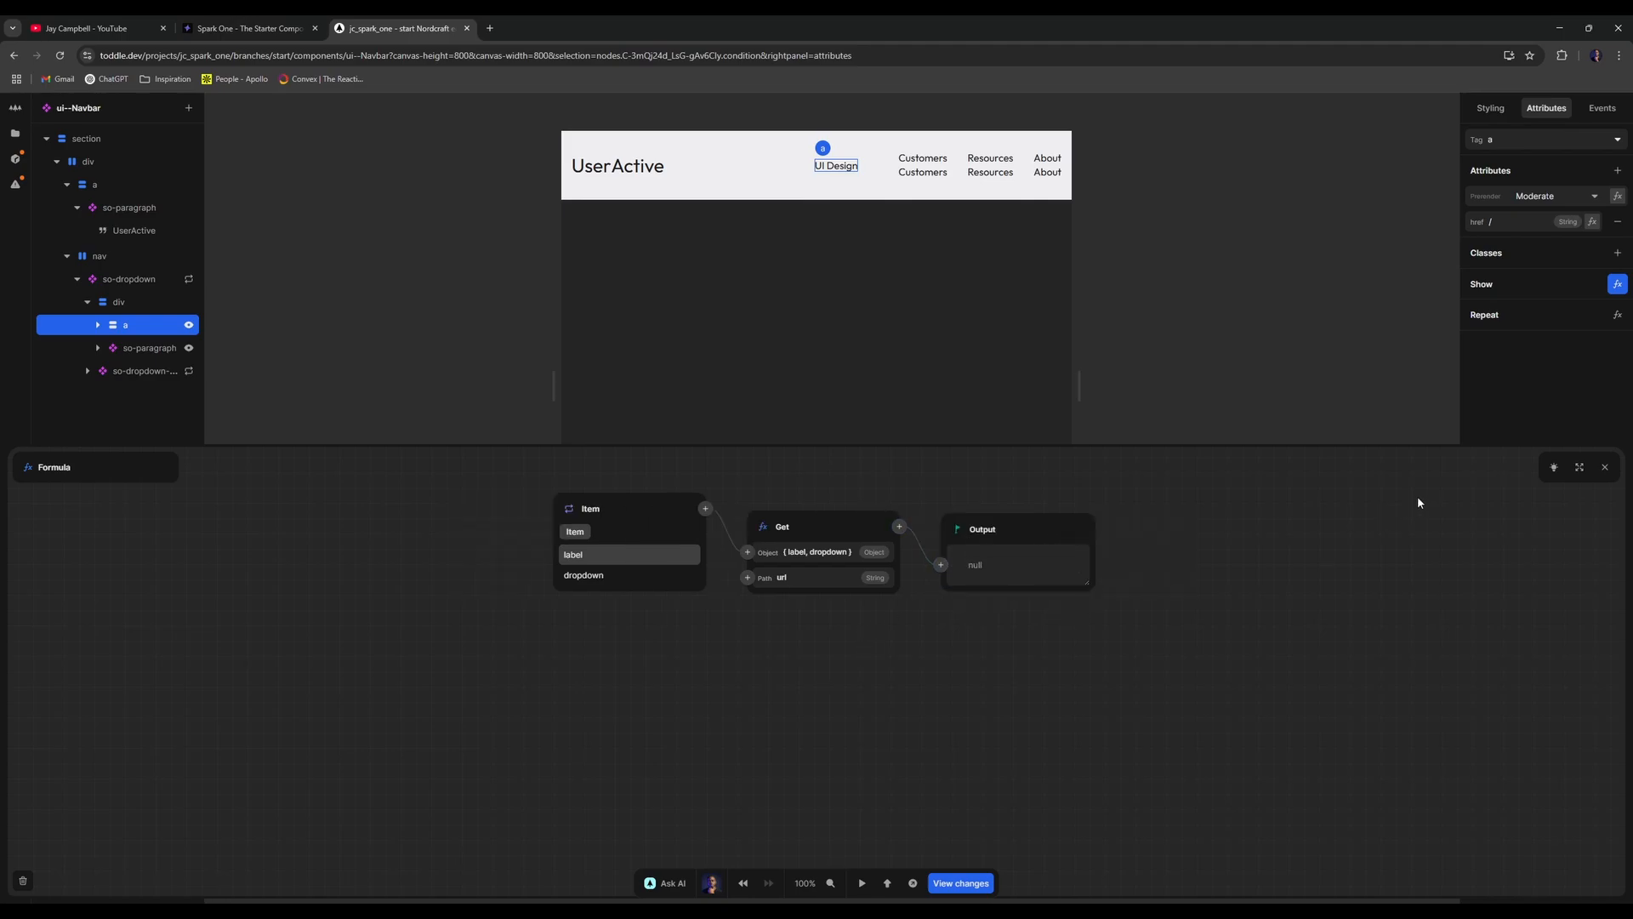
pyautogui.click(1605, 467)
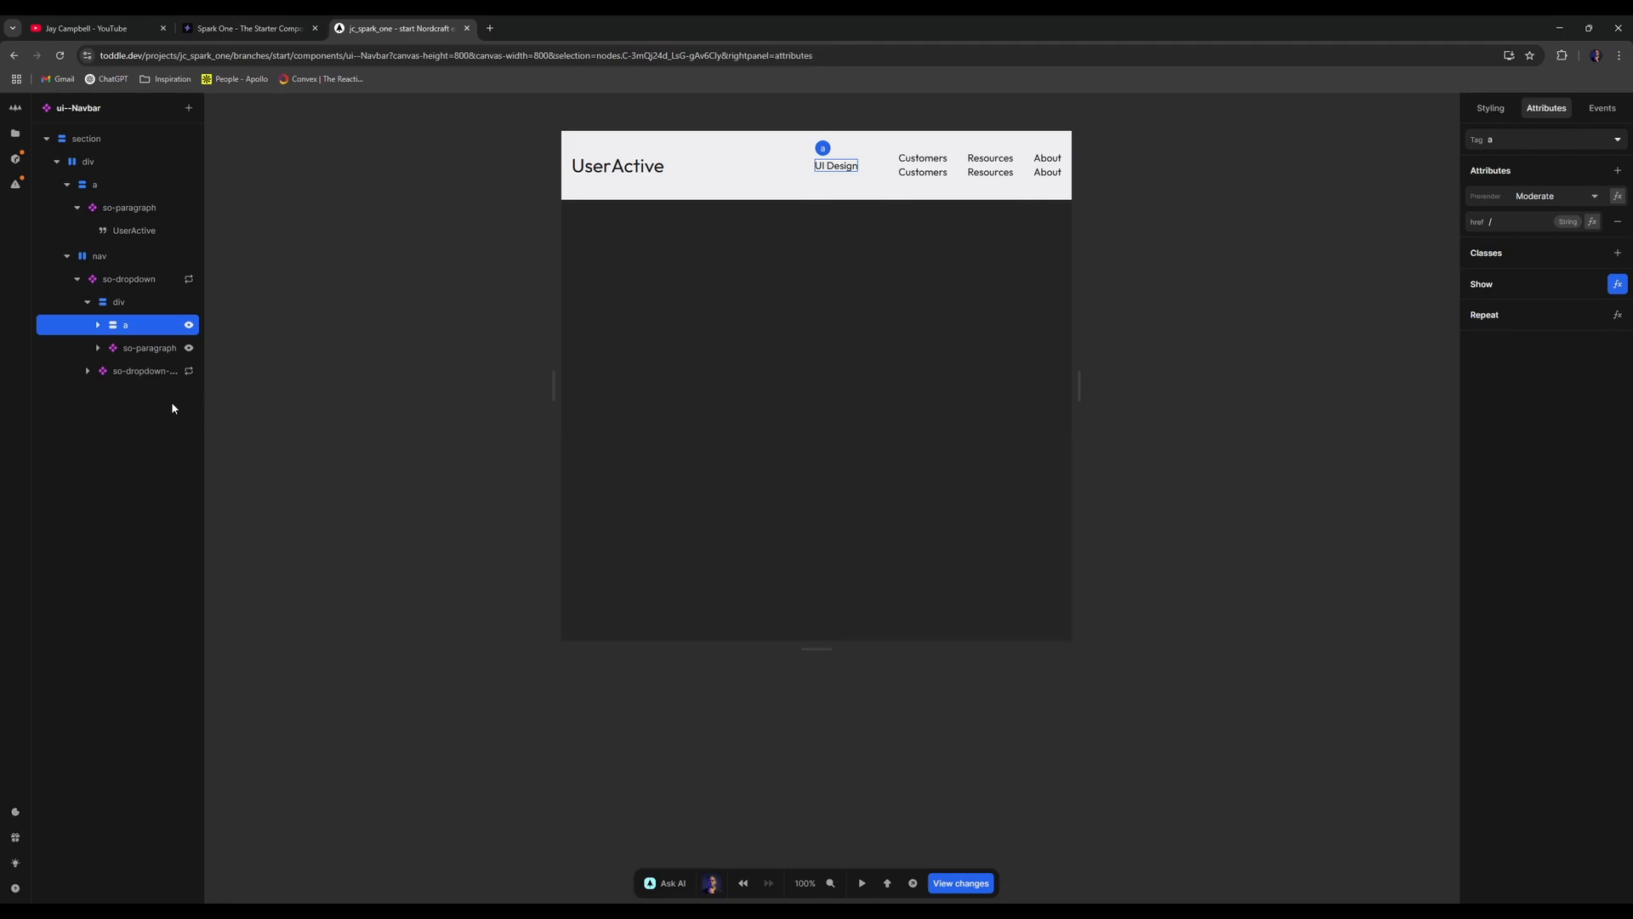
pyautogui.click(194, 347)
# - Change the paragraph's show condition so Equals compares the url hasValue against false
pyautogui.click(189, 347)
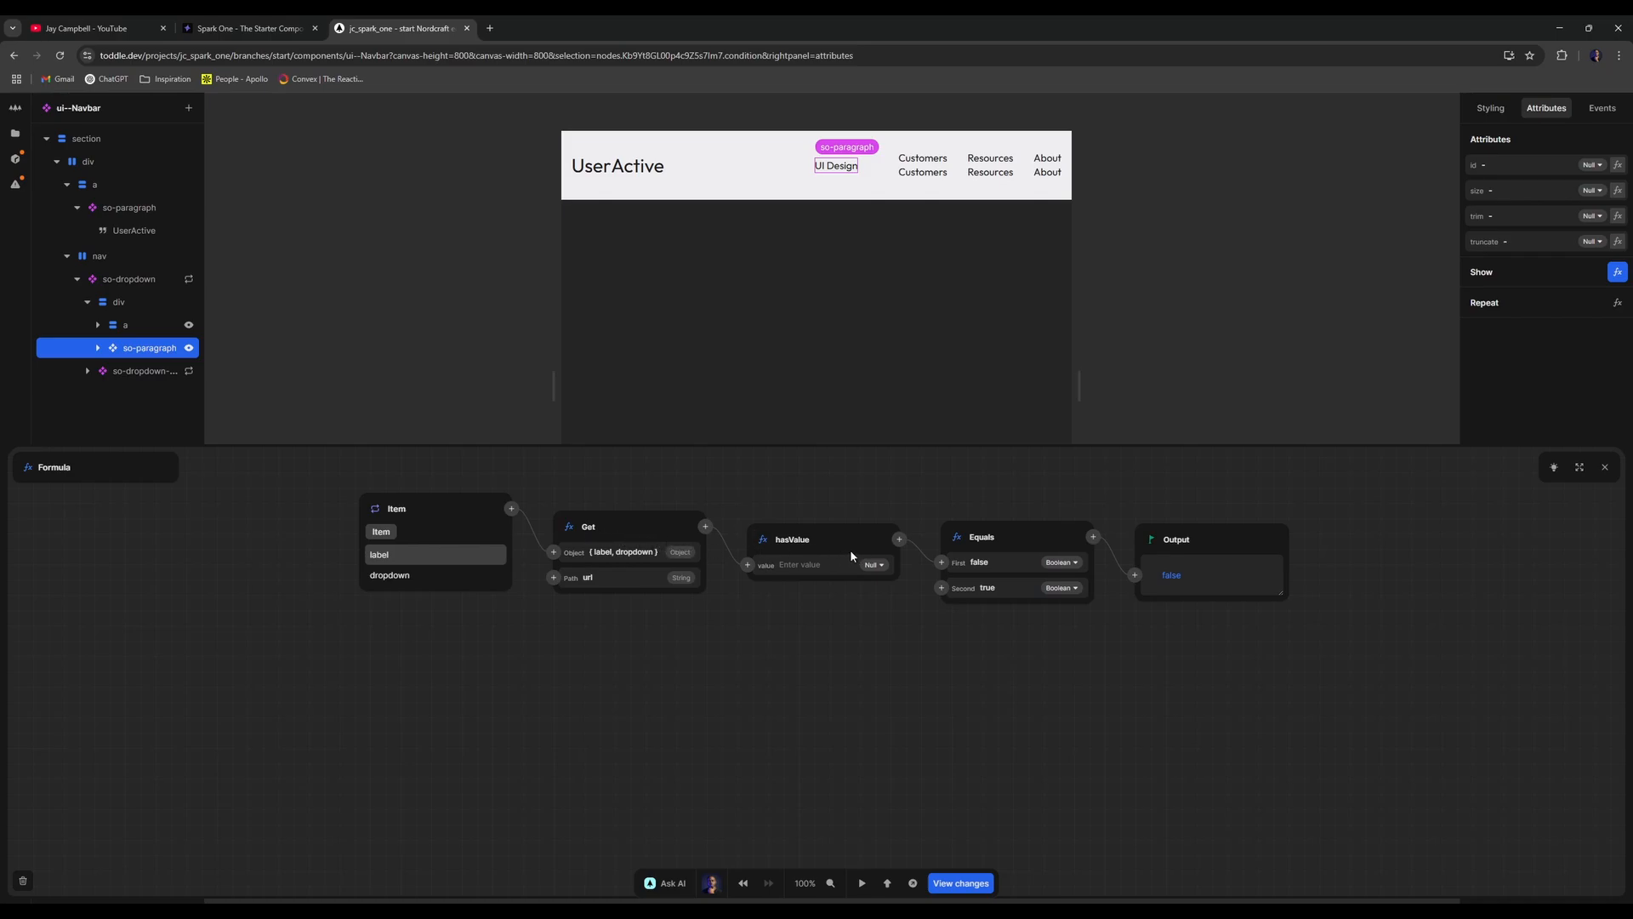
pyautogui.click(1010, 586)
pyautogui.write('t')
pyautogui.press('BackSpace')
pyautogui.write('false')
pyautogui.click(1028, 637)
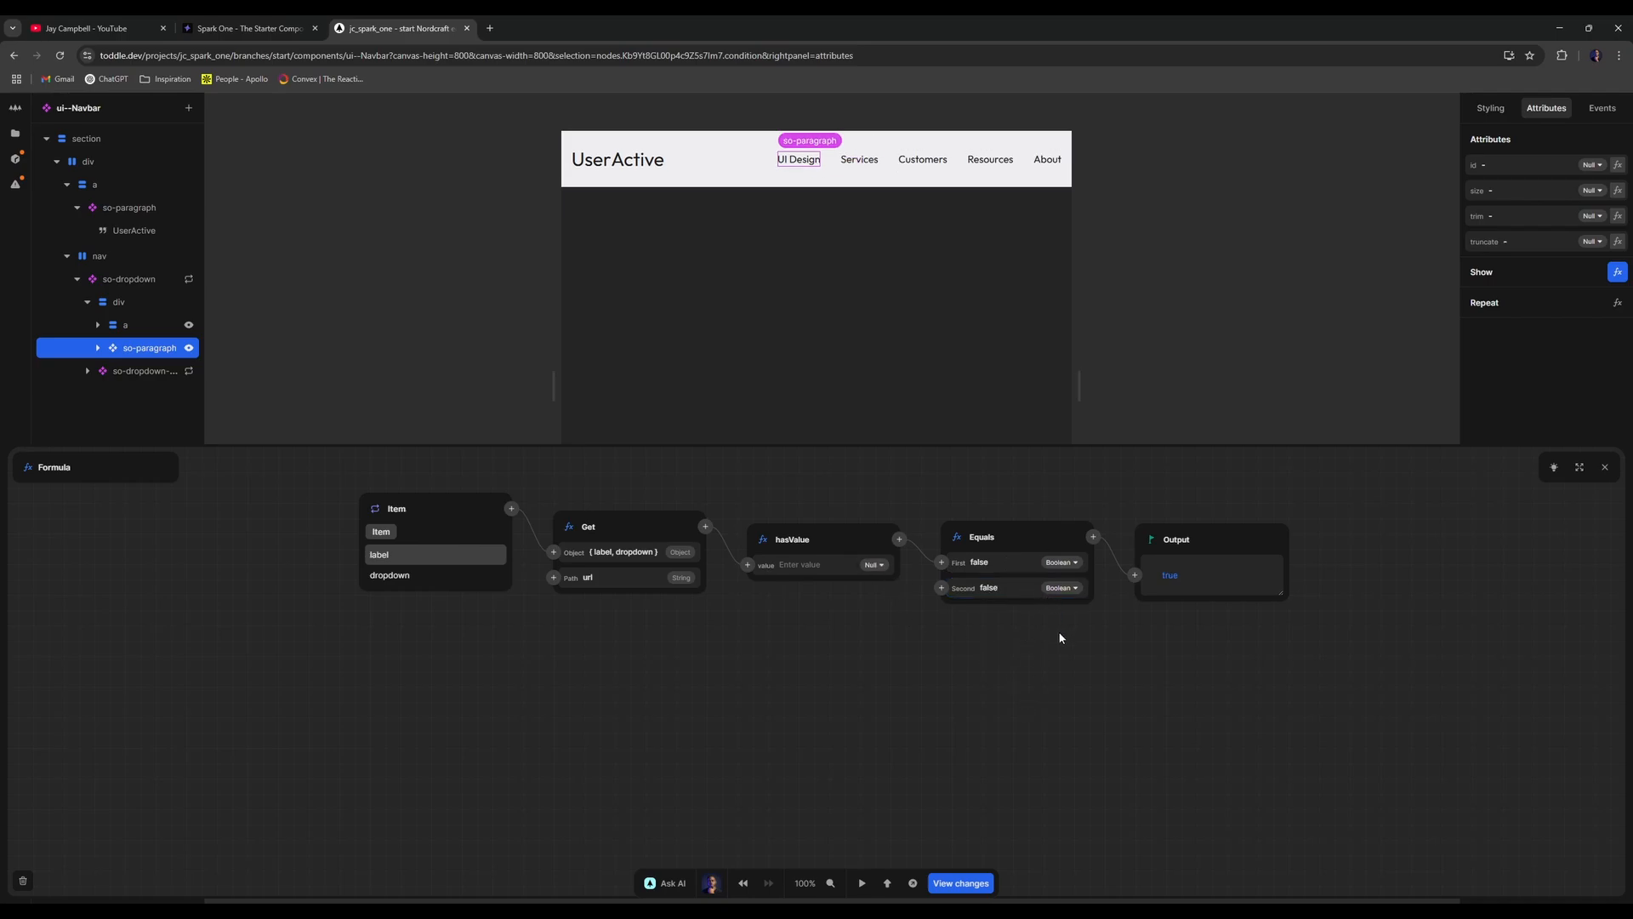
pyautogui.click(1602, 470)
pyautogui.click(1242, 343)
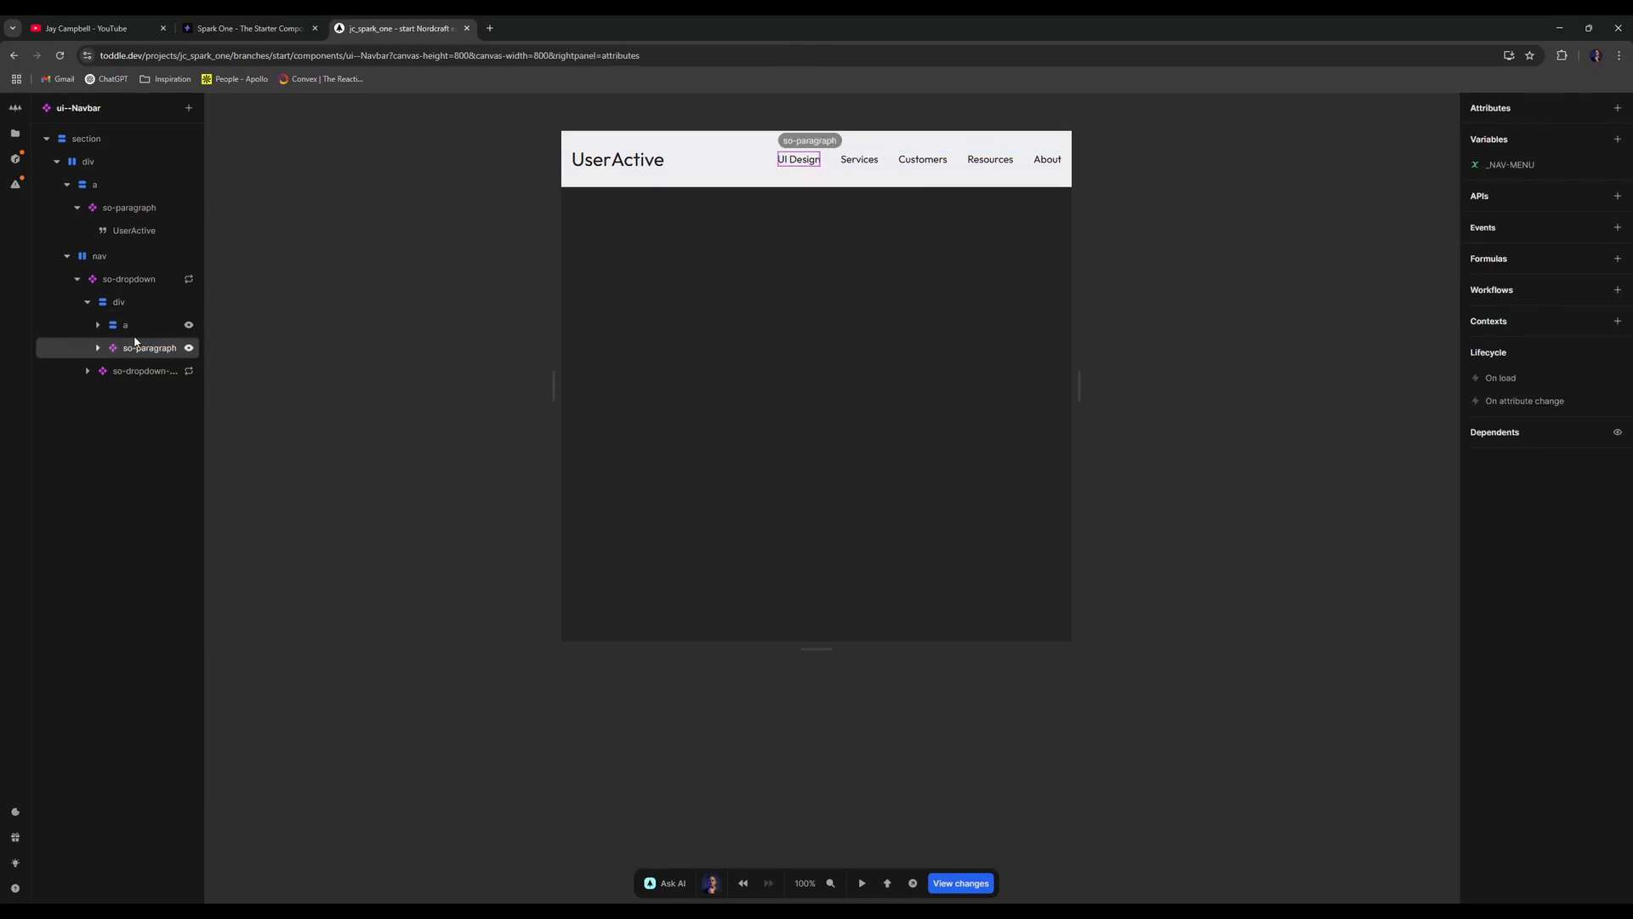
# - Inspect the paragraph and a layers in the Navbar's layer tree
pyautogui.click(96, 349)
pyautogui.click(92, 350)
pyautogui.click(97, 325)
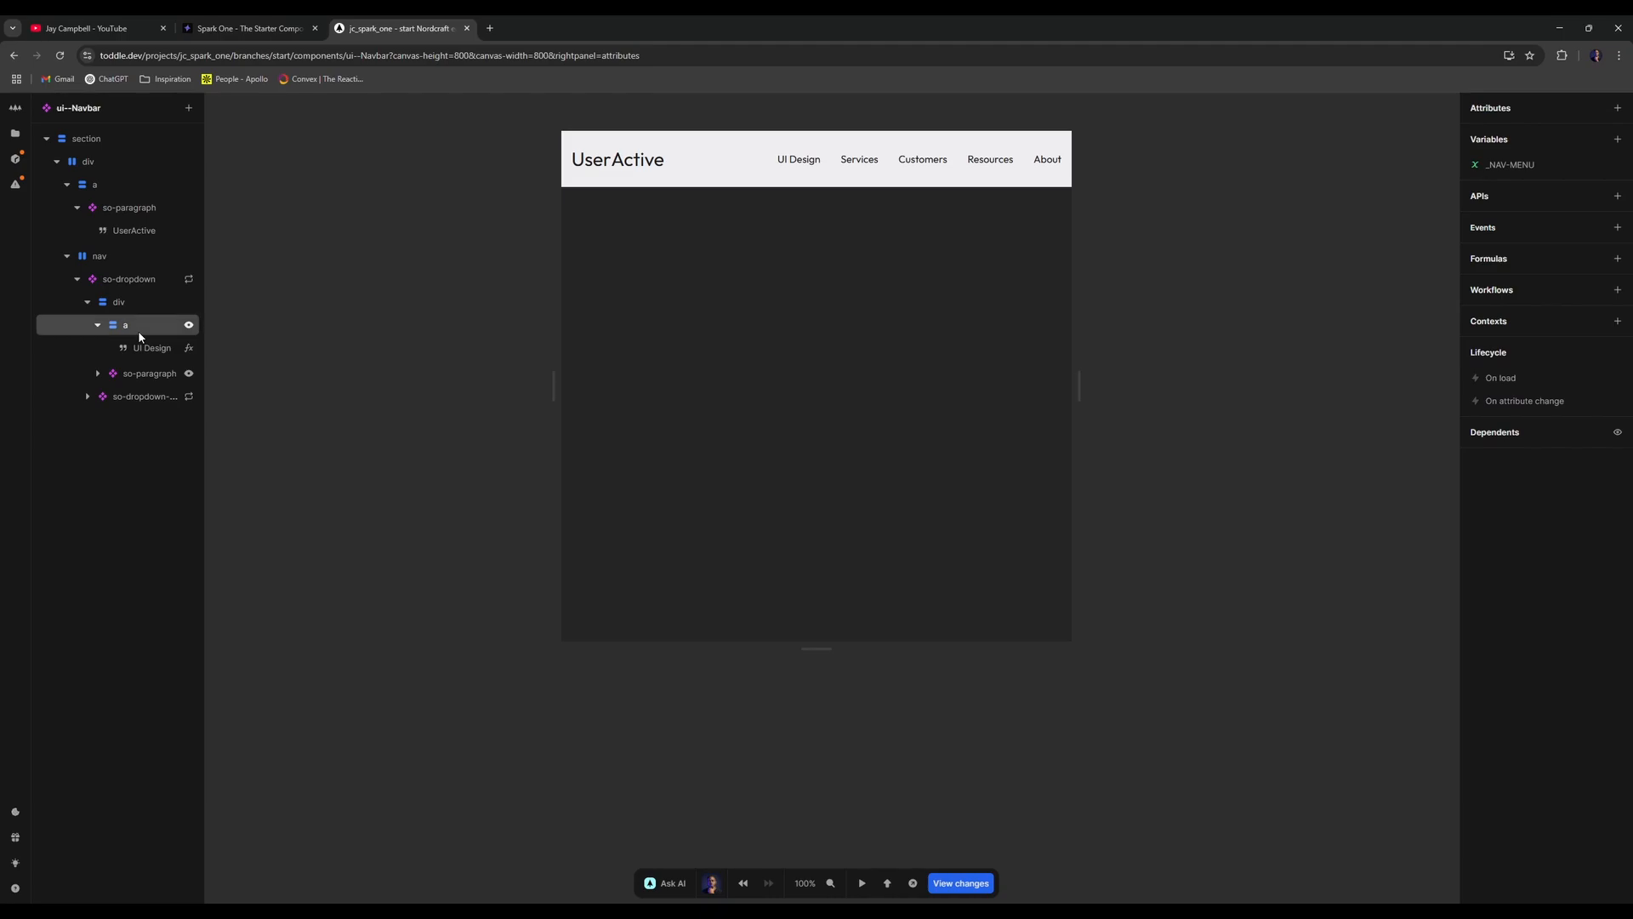
pyautogui.click(138, 330)
pyautogui.click(97, 325)
pyautogui.click(97, 348)
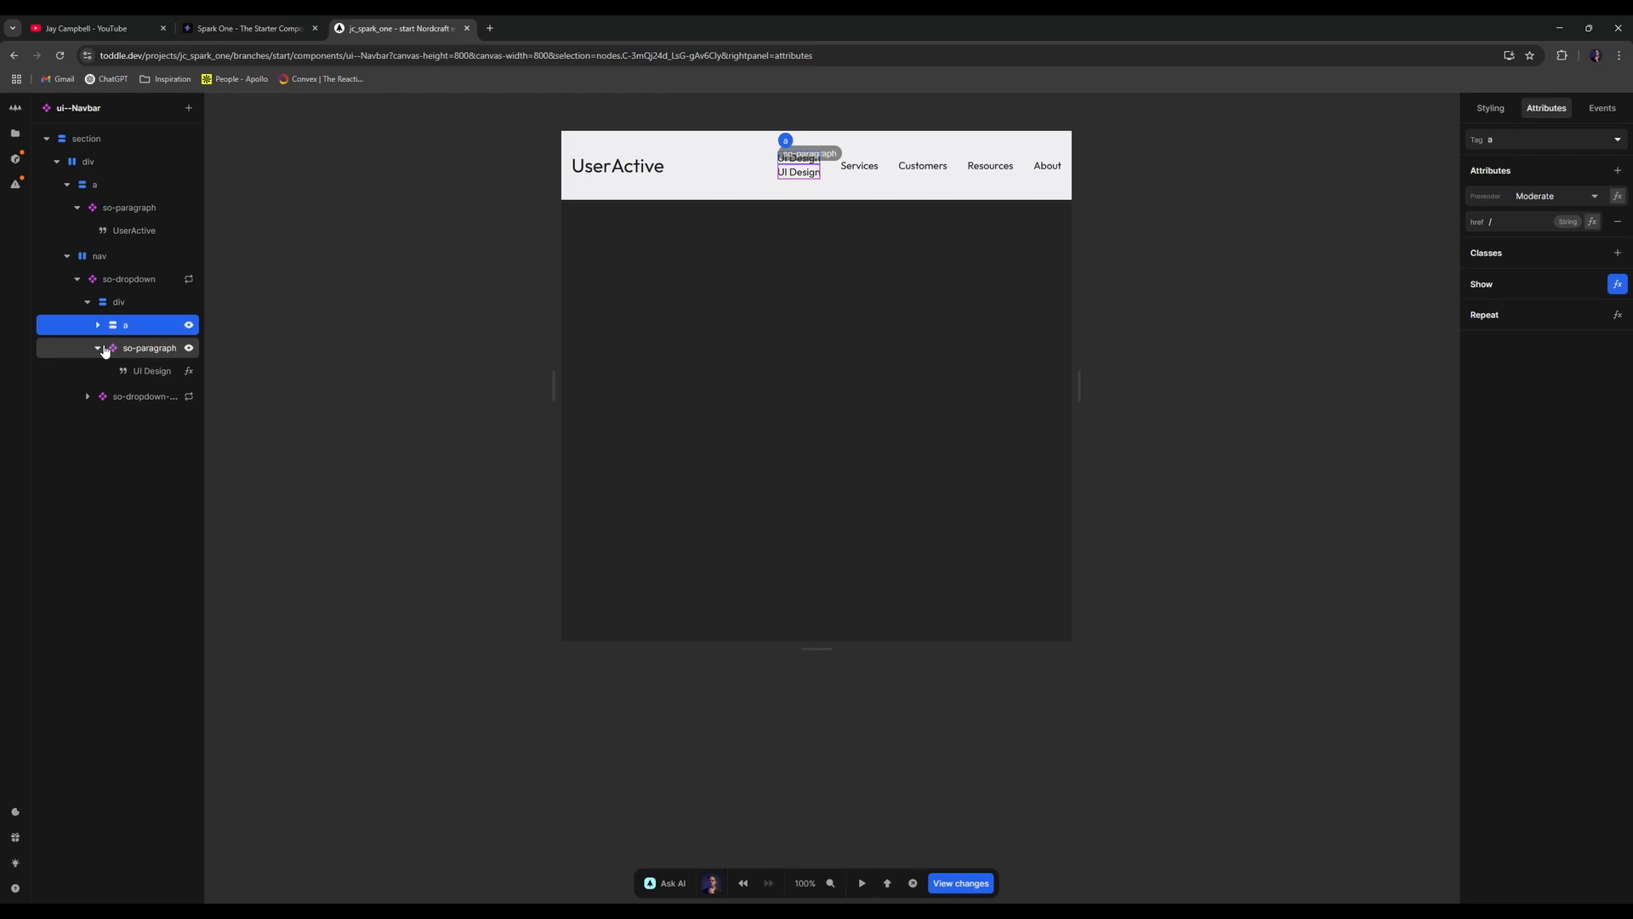
# - Open so-paragraph, return to ui--Navbar, and search Add element for 'so-dropdown-'
pyautogui.doubleClick(105, 350)
pyautogui.hotkey('alt', 'Left')
pyautogui.click(156, 343)
pyautogui.write('aso-dropdown')
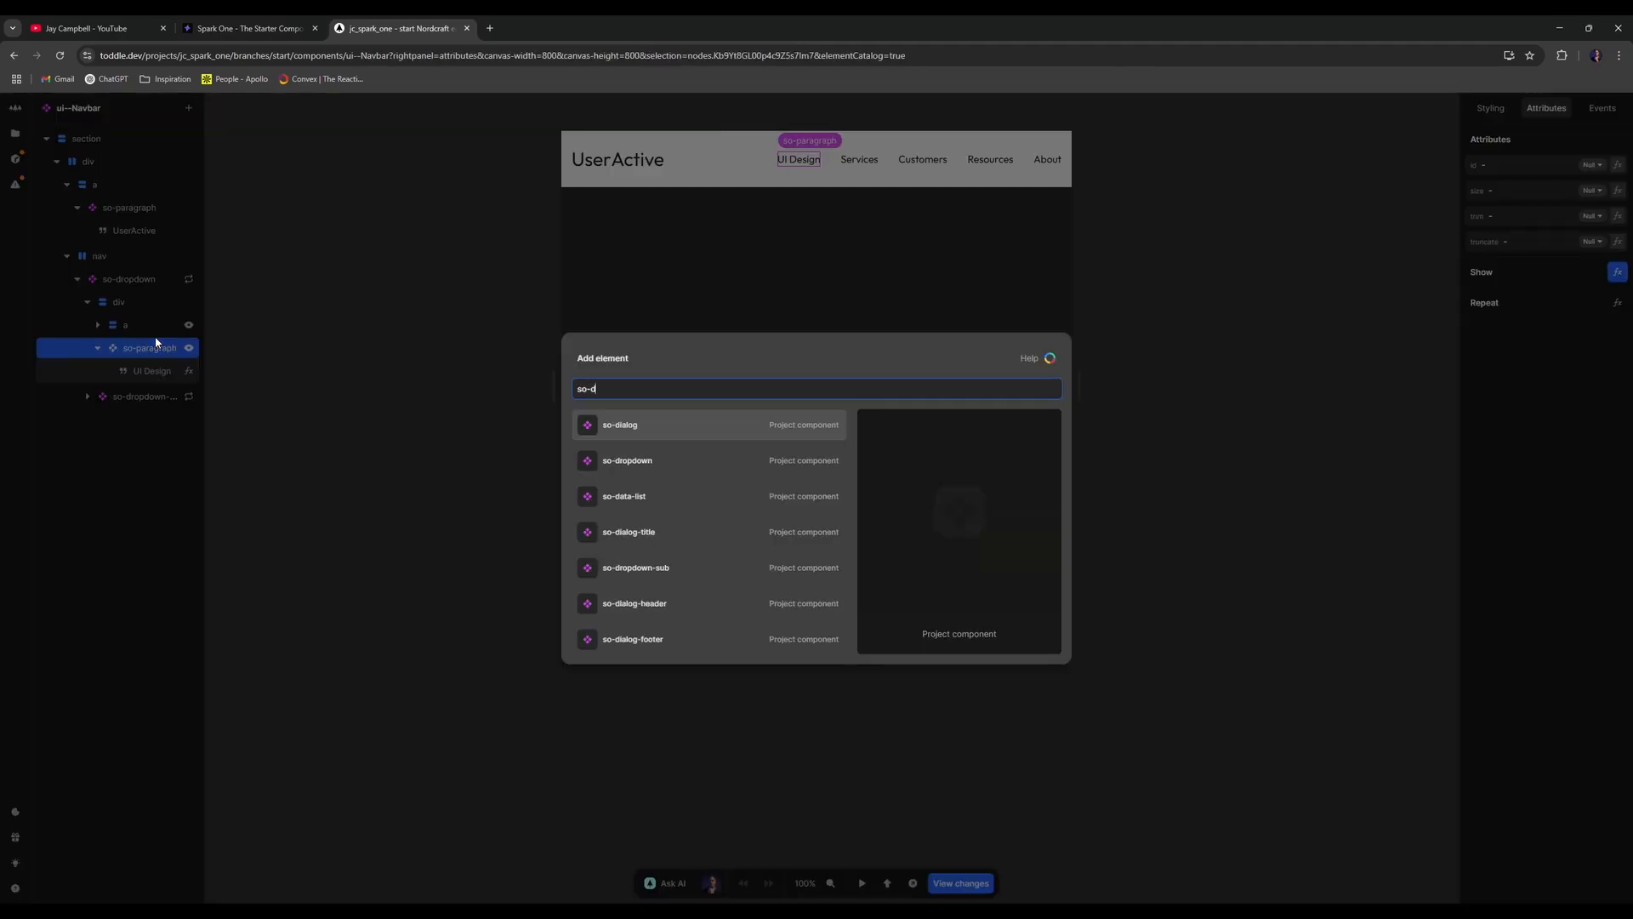
pyautogui.write('-')
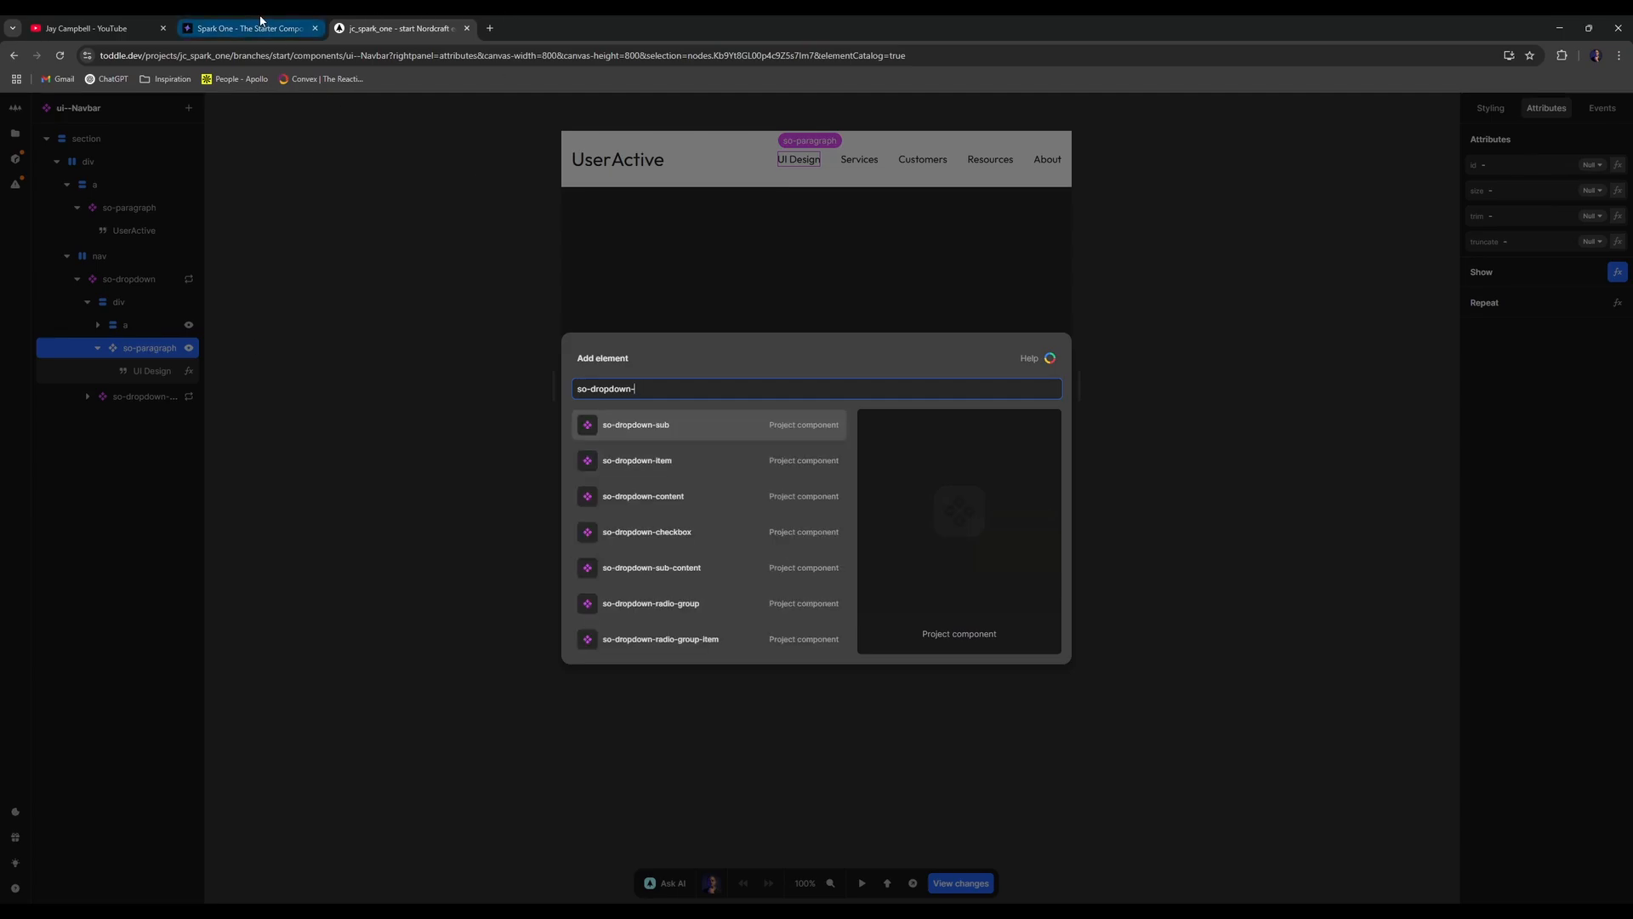
# - Open the example-dropdown component and inspect its so-button-secondary trigger in a widened layer tree
pyautogui.click(403, 276)
pyautogui.click(15, 134)
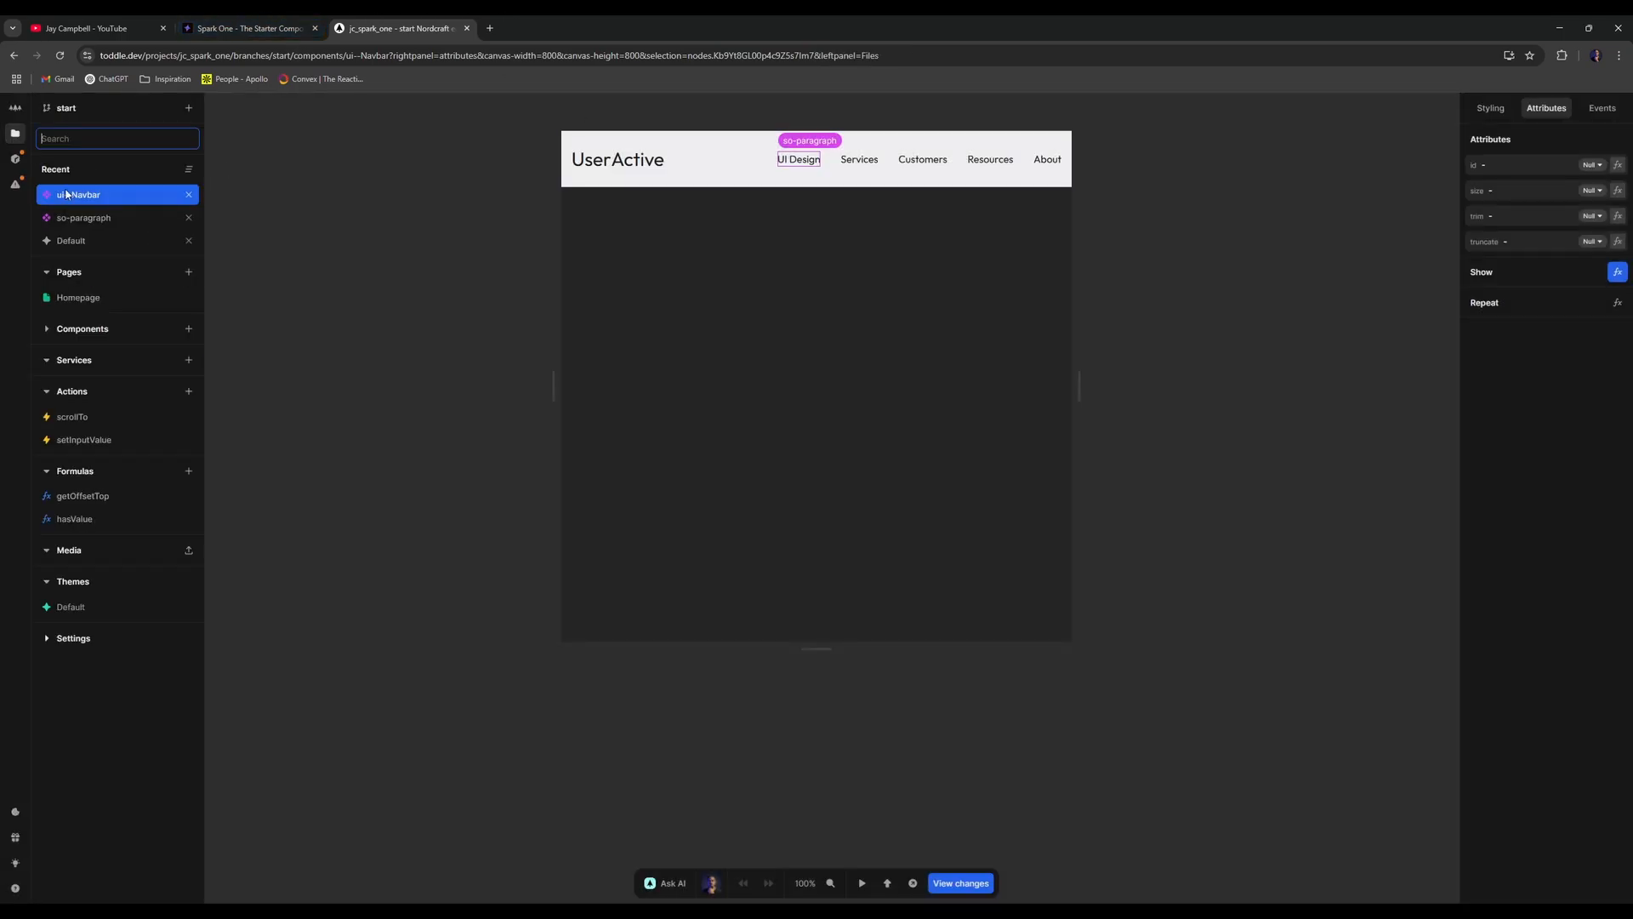
pyautogui.write('examp')
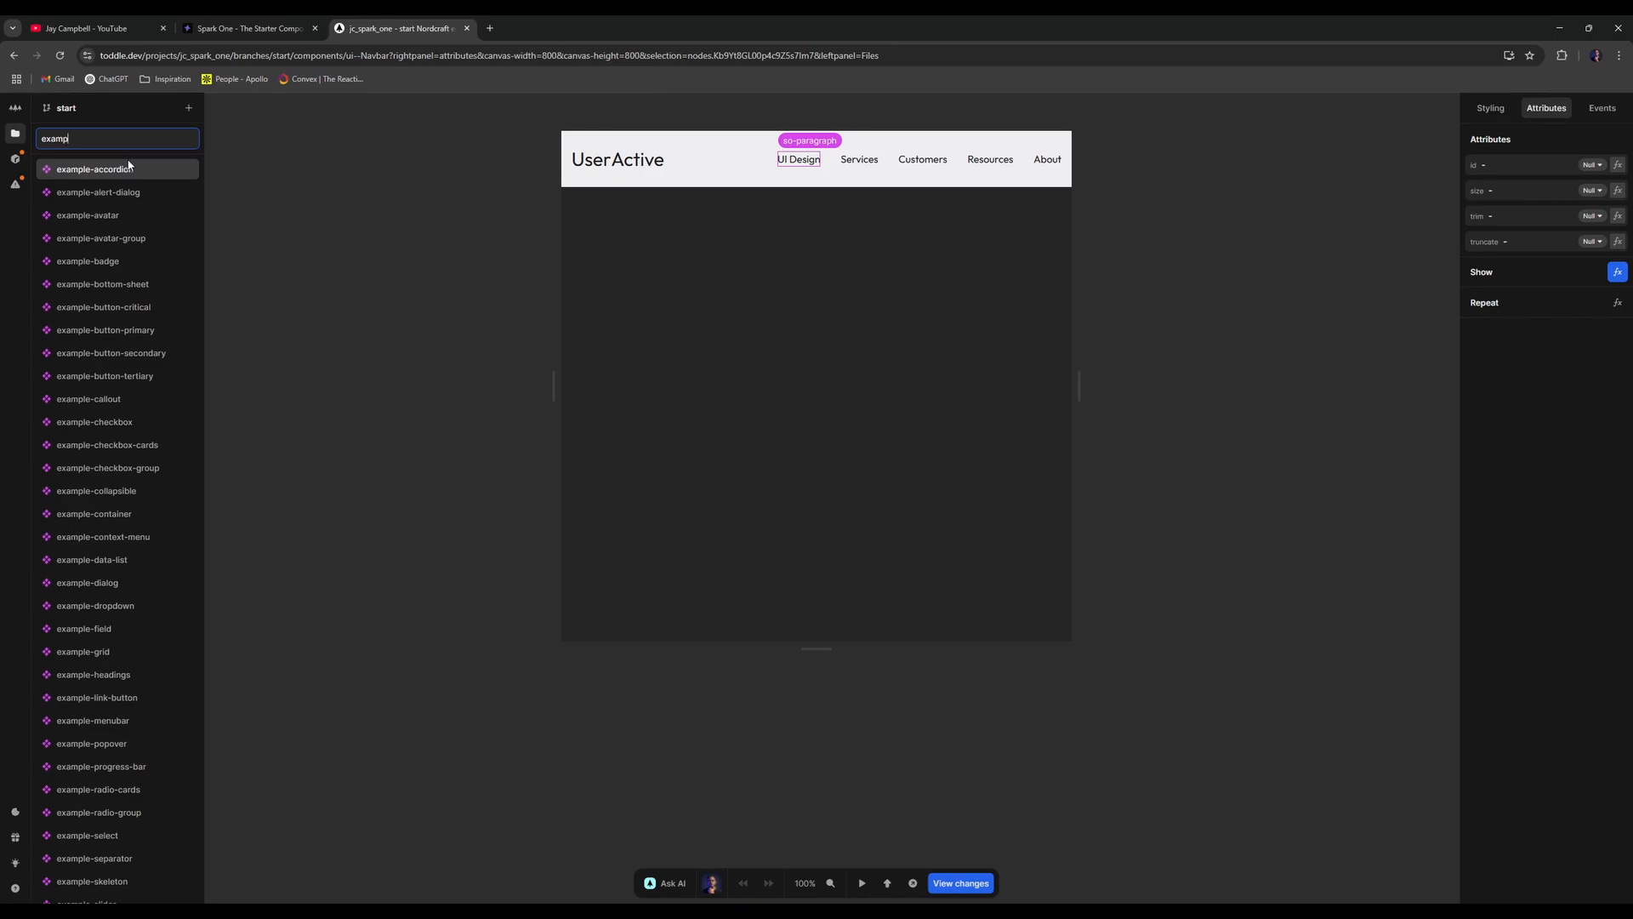
pyautogui.write('le-drop')
pyautogui.click(127, 169)
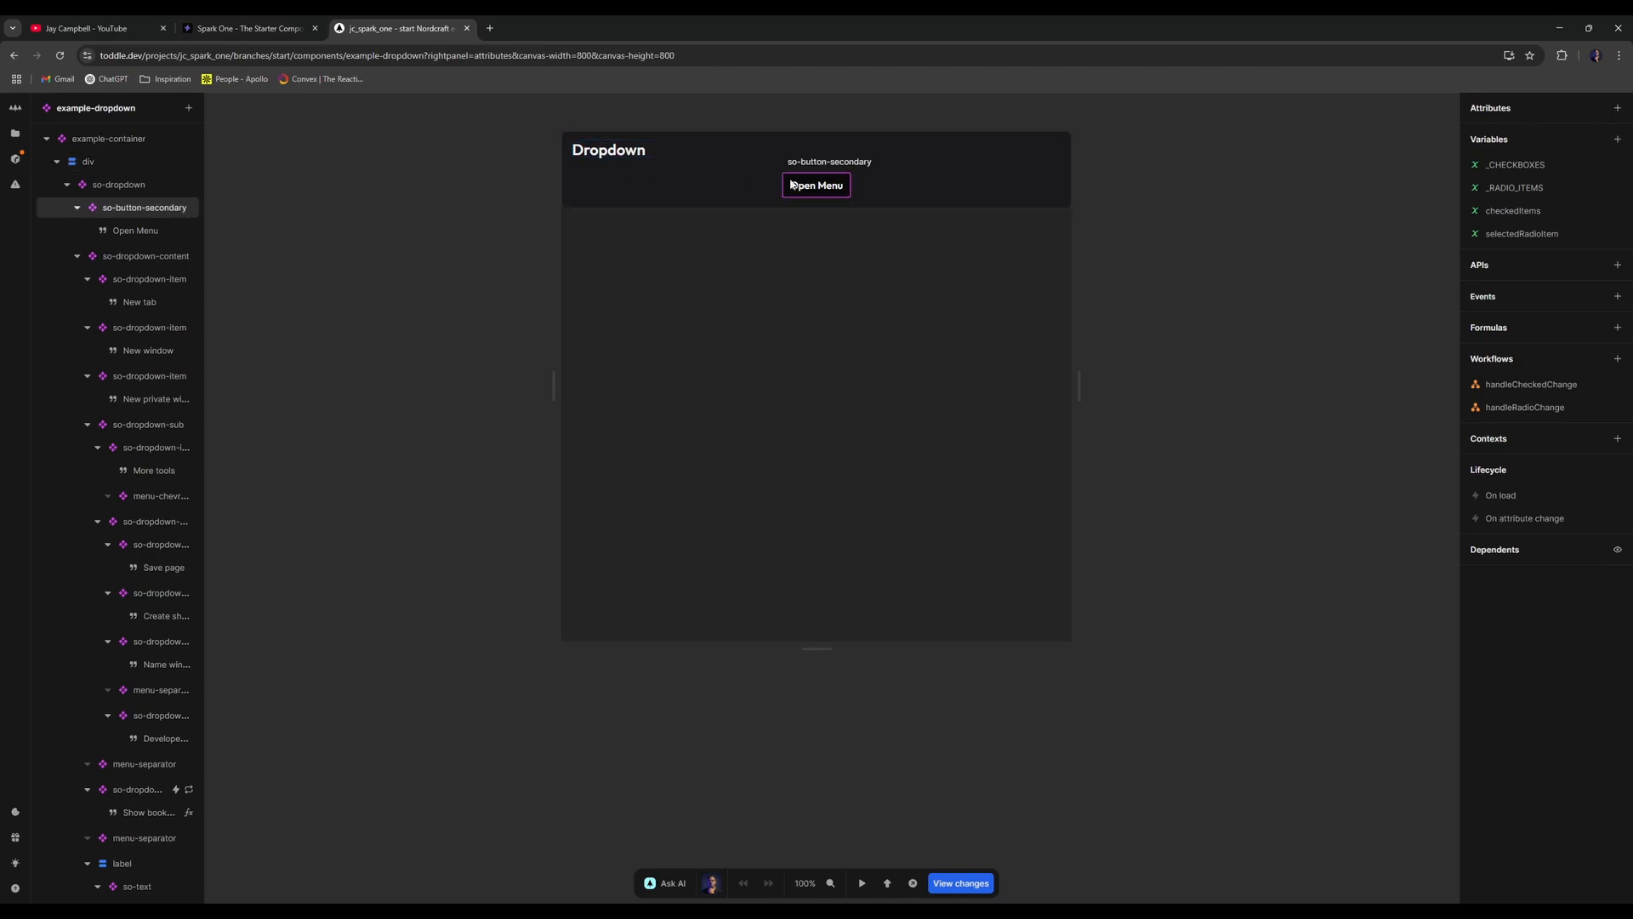
pyautogui.click(143, 208)
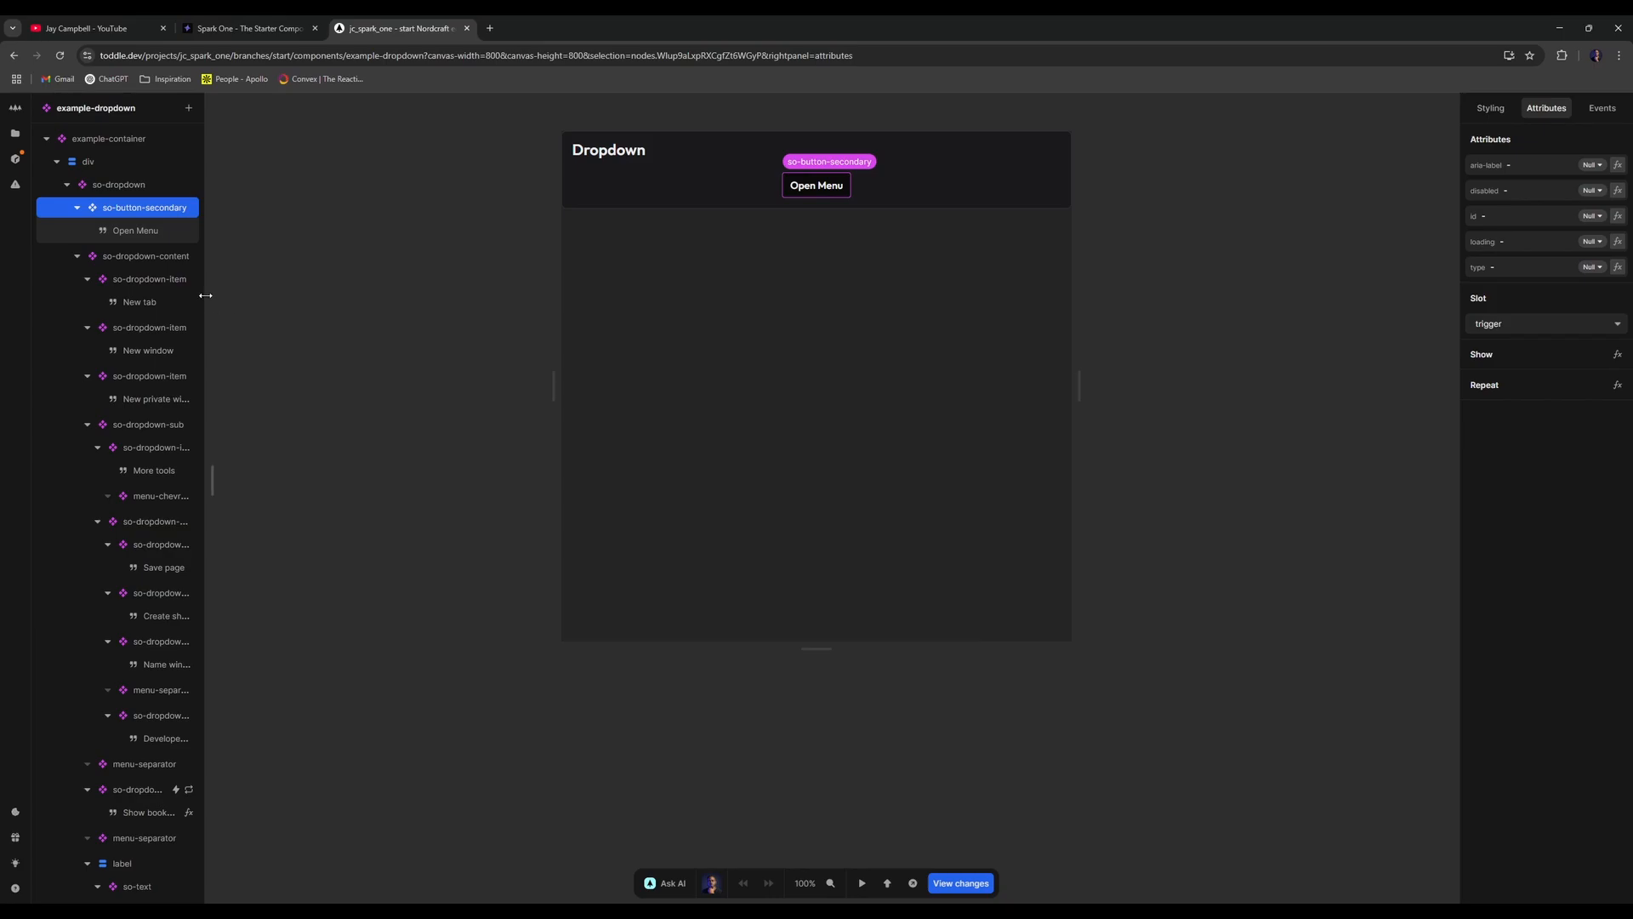
pyautogui.moveTo(205, 299); pyautogui.dragTo(316, 315)
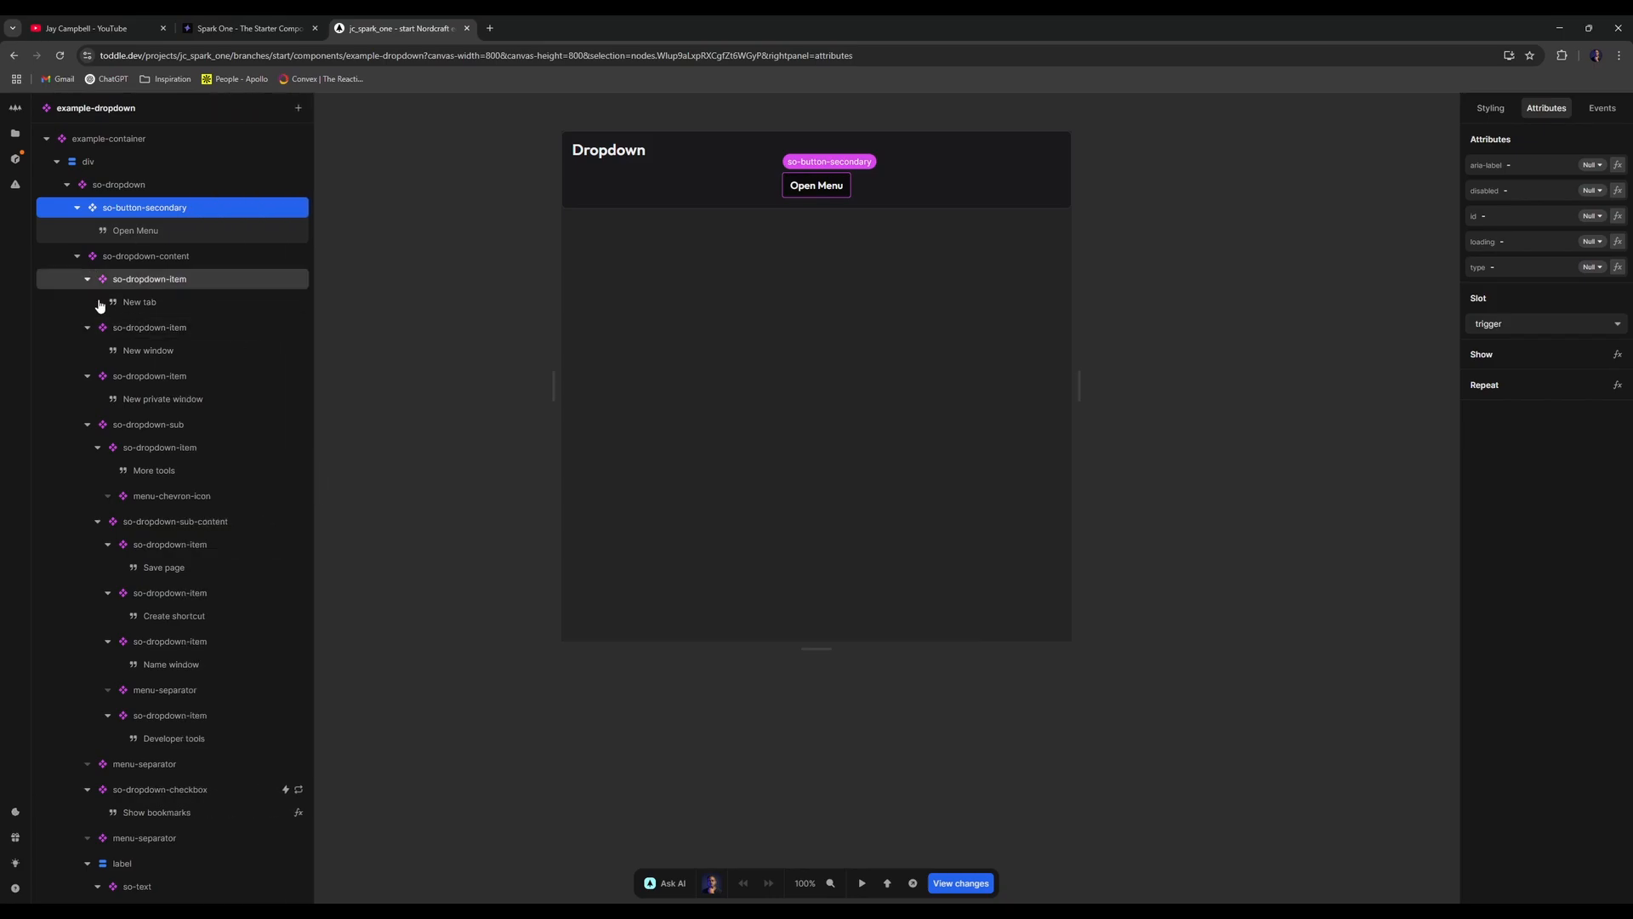
# - Filter the project files by 'icon', then go back to ui--Navbar
pyautogui.click(15, 133)
pyautogui.write('arr')
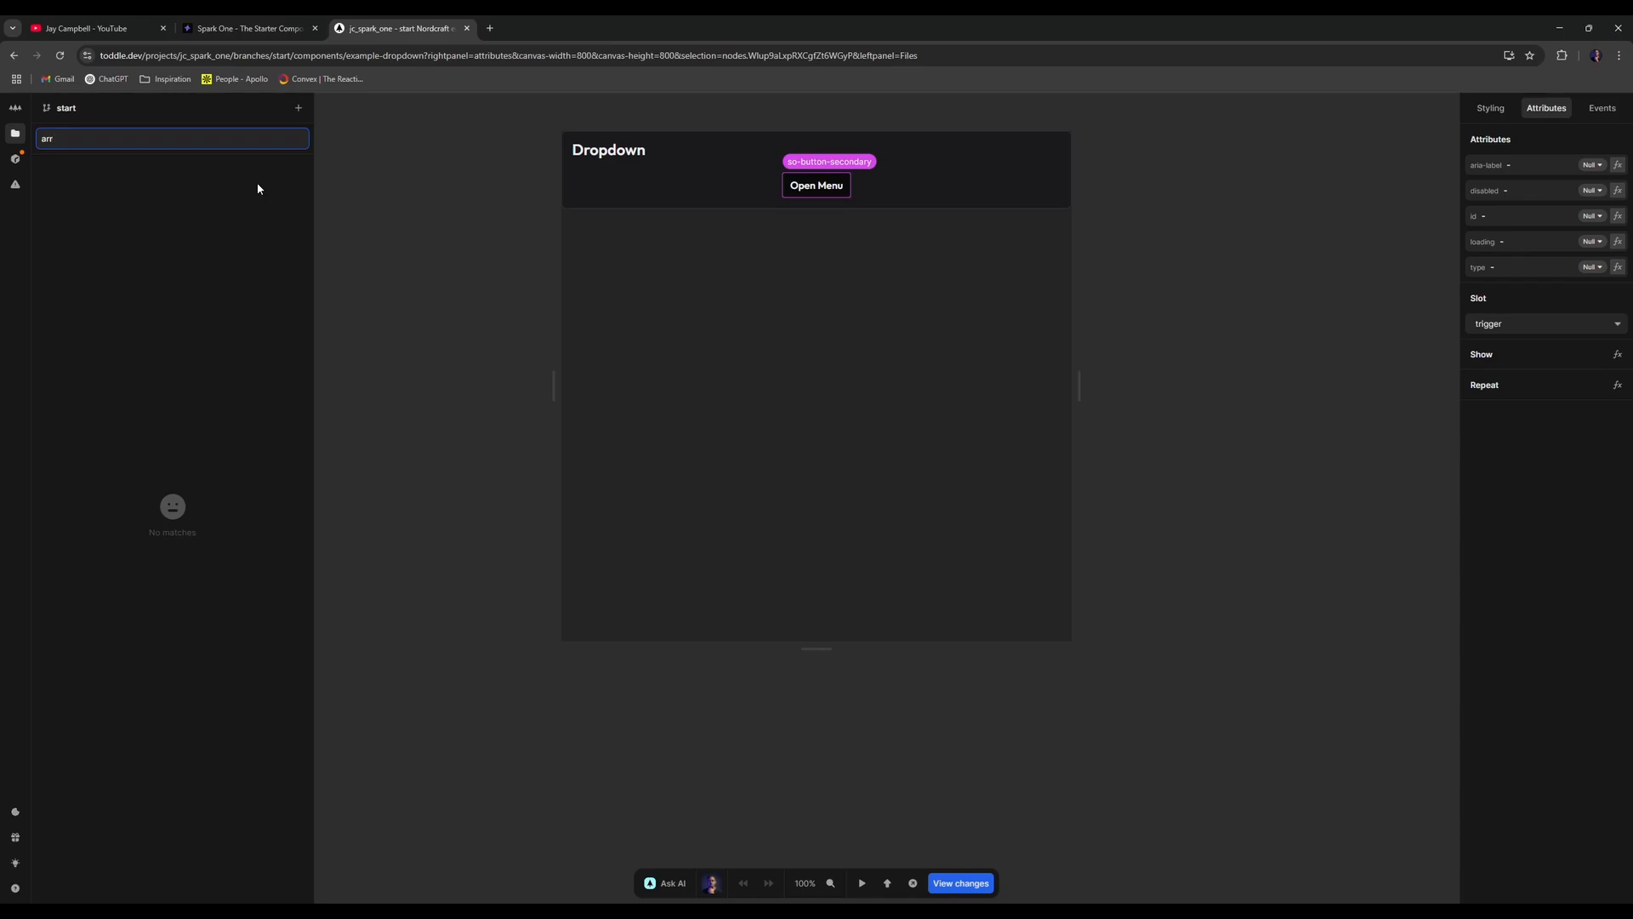
pyautogui.press('BackSpace')
pyautogui.press('BackSpace')
pyautogui.press('BackSpace')
pyautogui.write('arro')
pyautogui.press('BackSpace')
pyautogui.press('BackSpace')
pyautogui.press('BackSpace')
pyautogui.press('BackSpace')
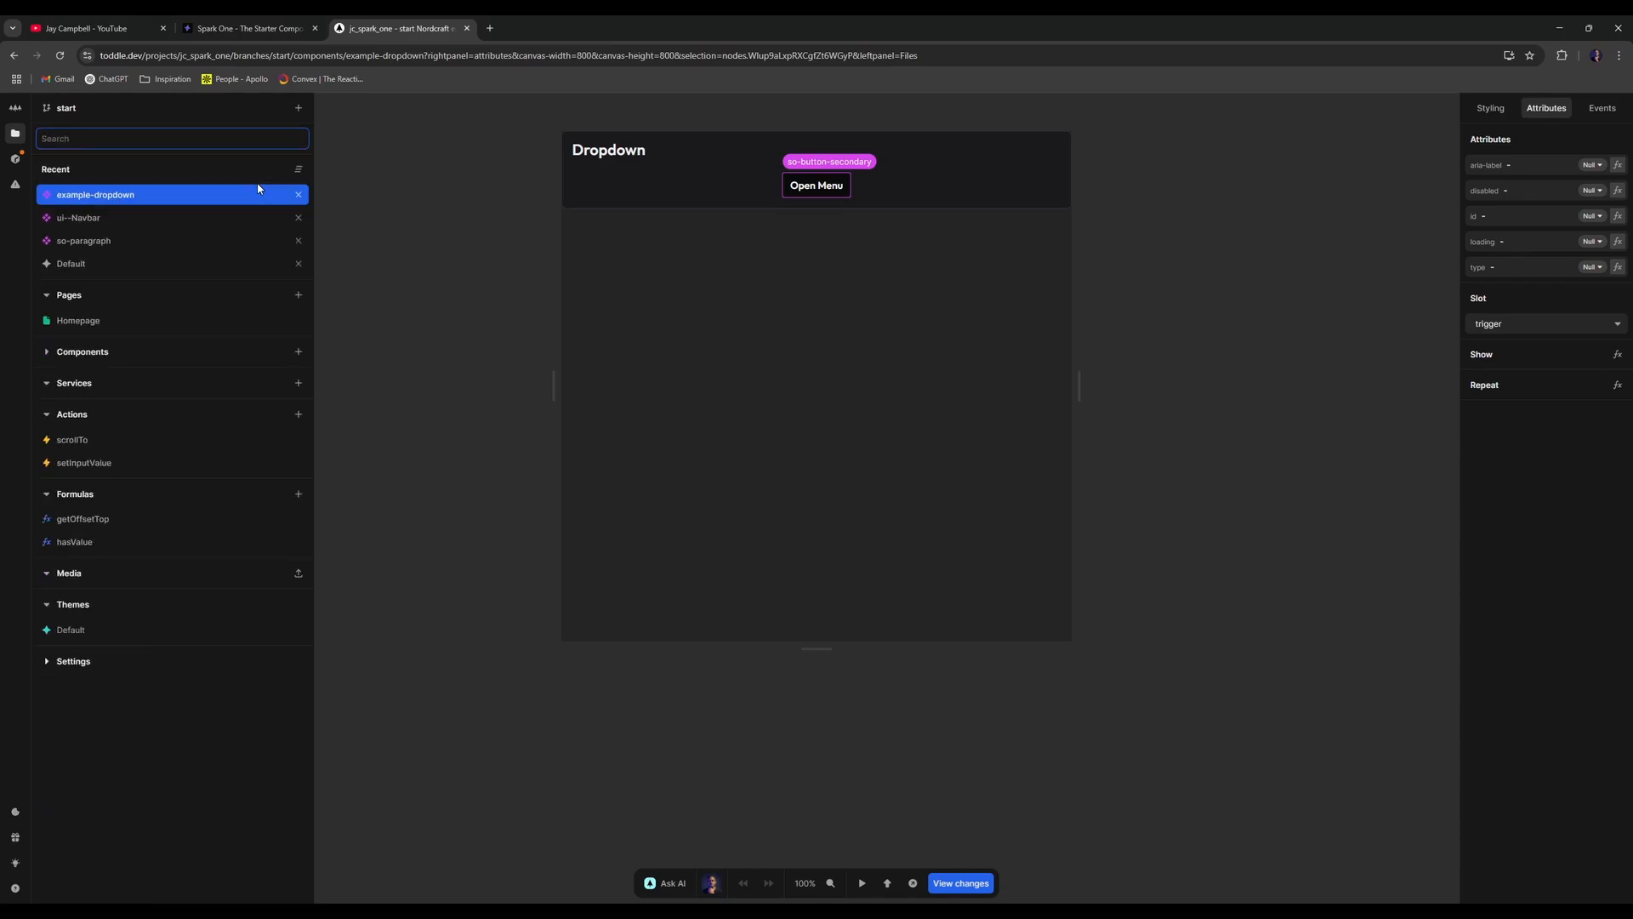
pyautogui.write('icon')
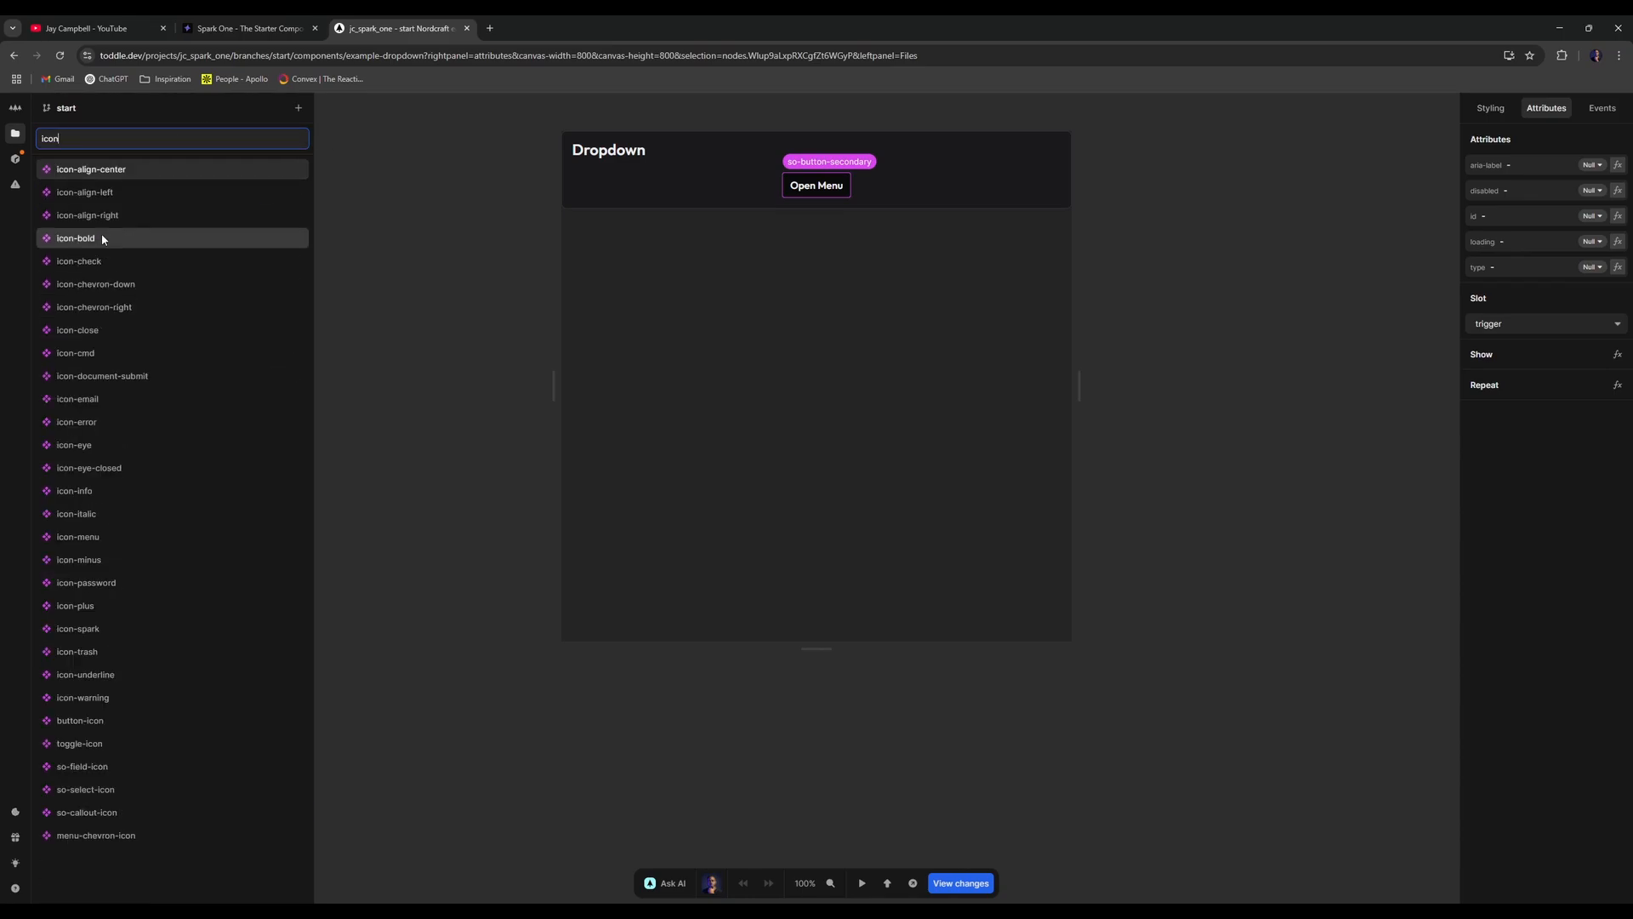
pyautogui.click(15, 108)
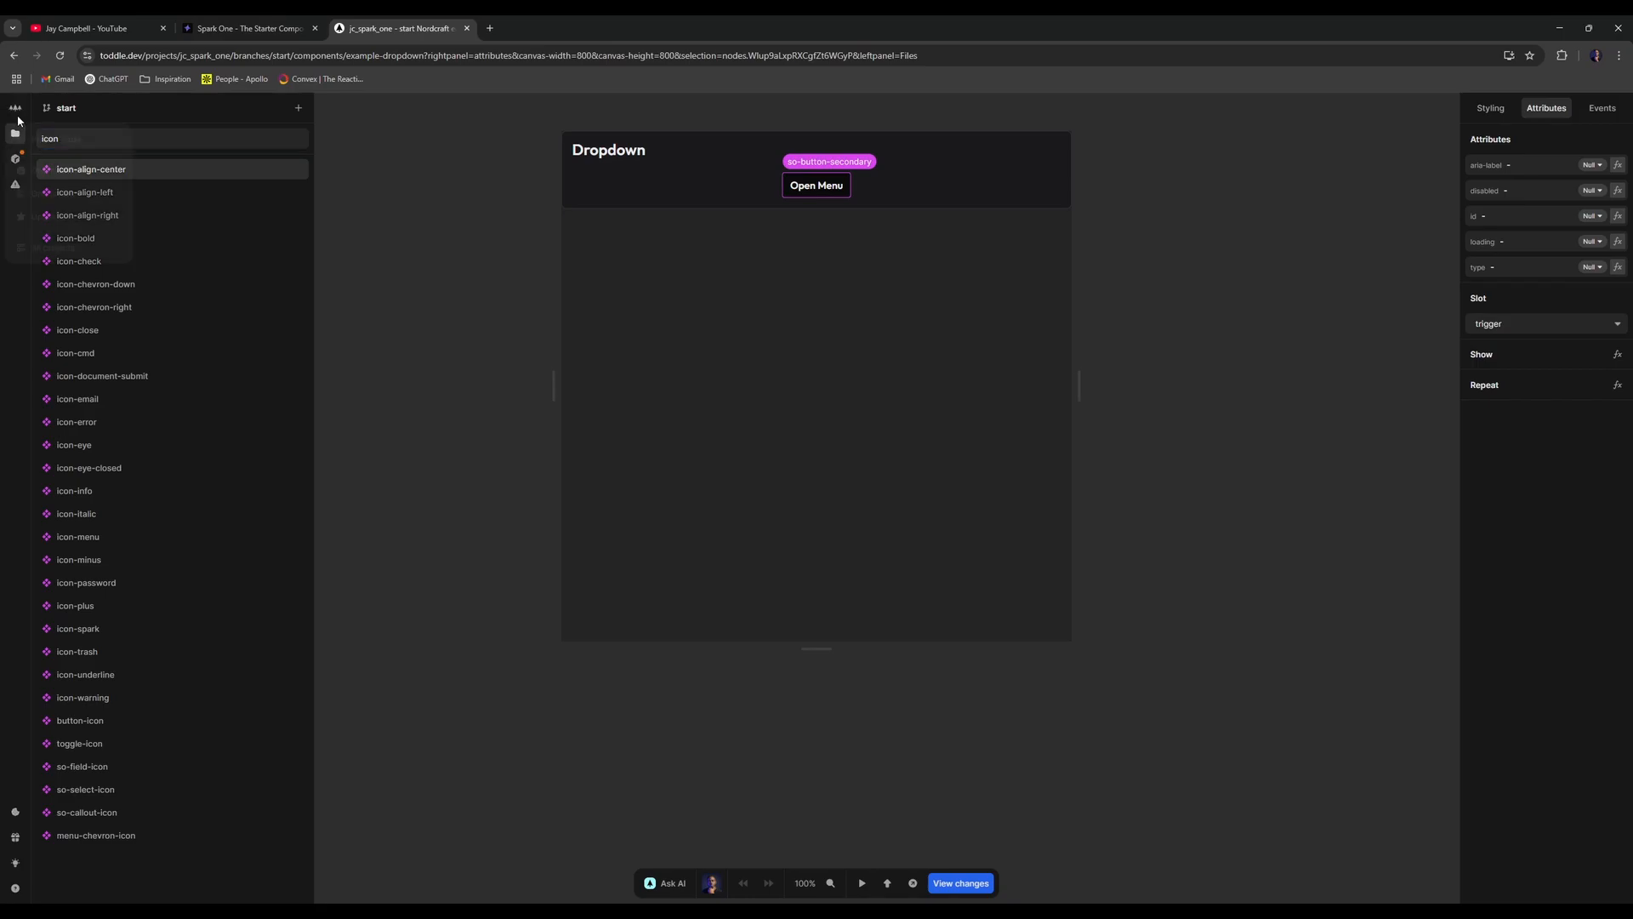
pyautogui.hotkey('alt', 'Left')
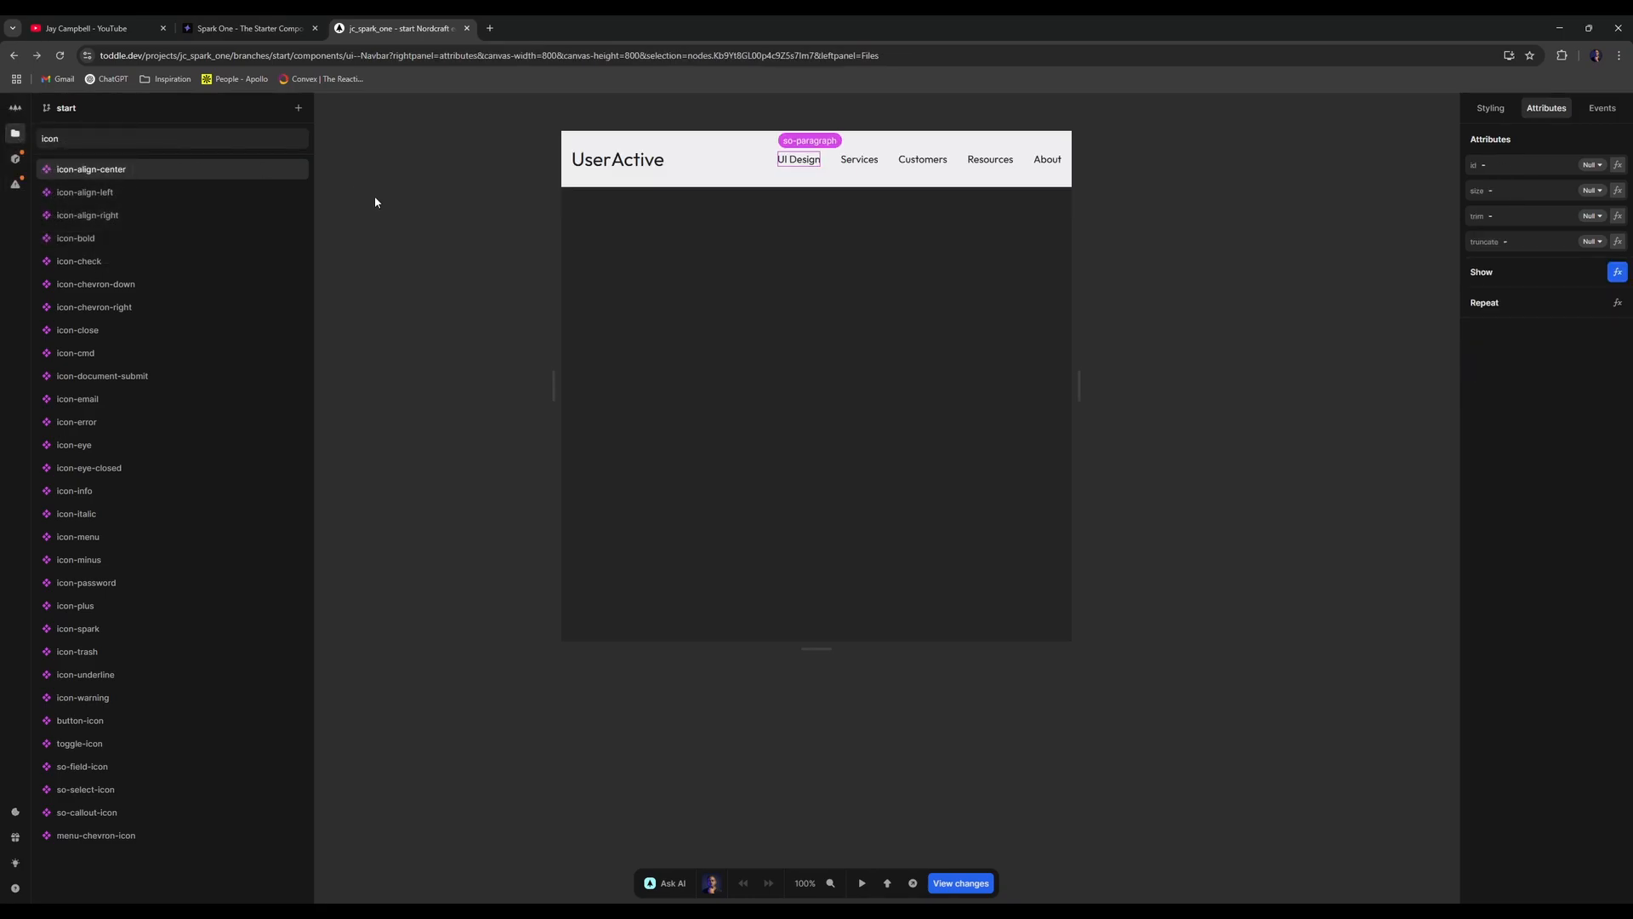
# - Wrap so-paragraph in a new div
pyautogui.click(15, 134)
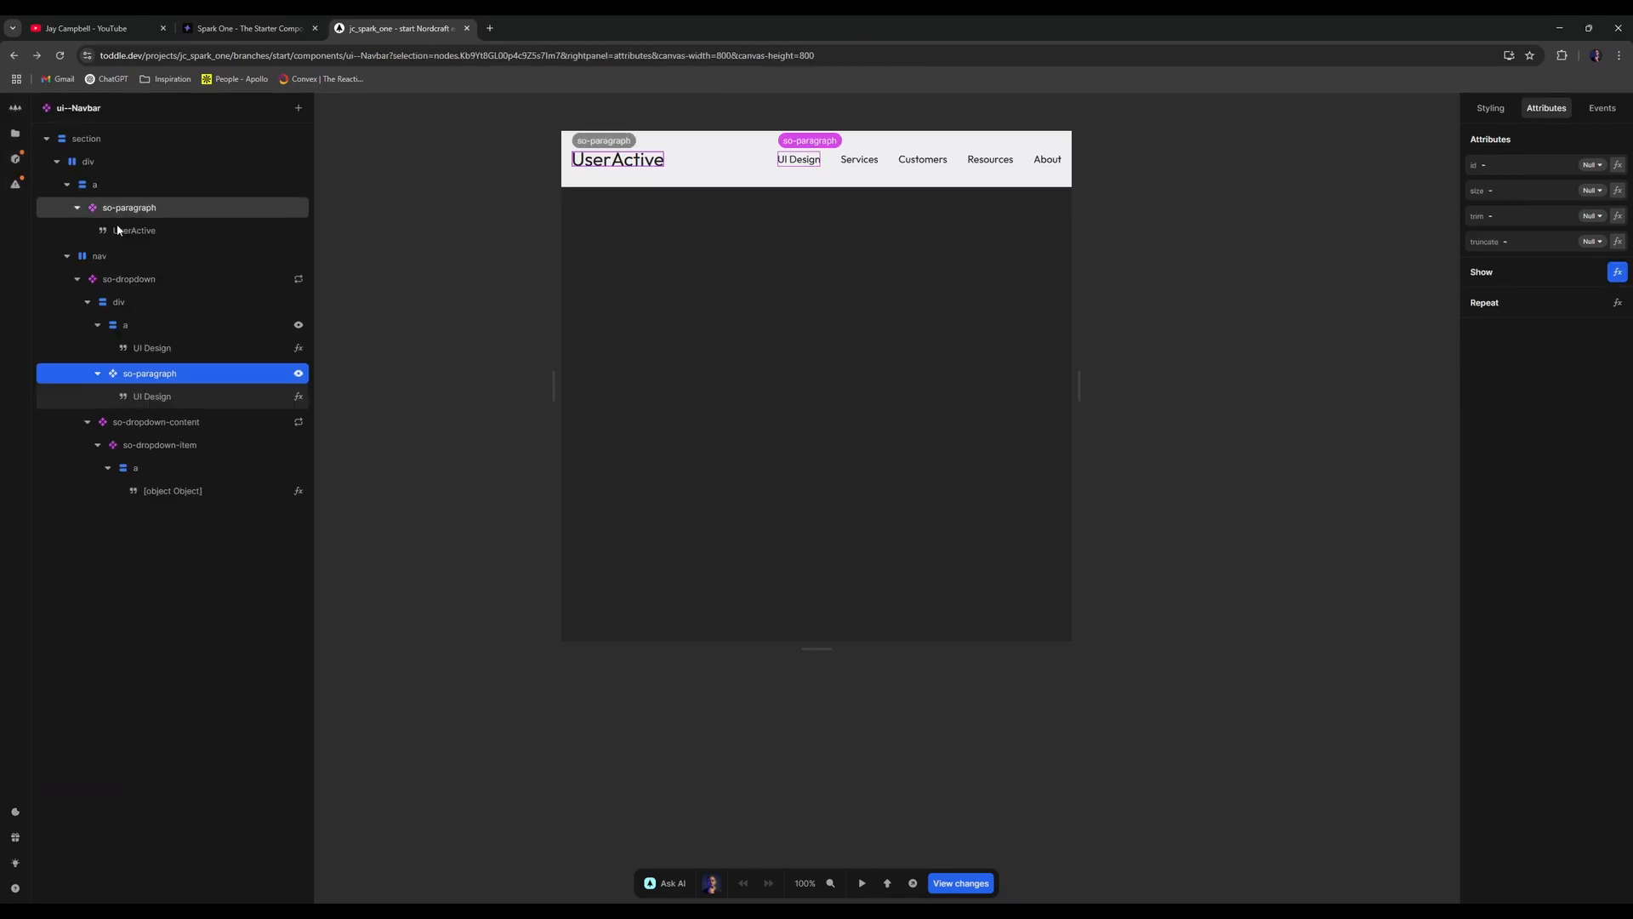
pyautogui.press('a')
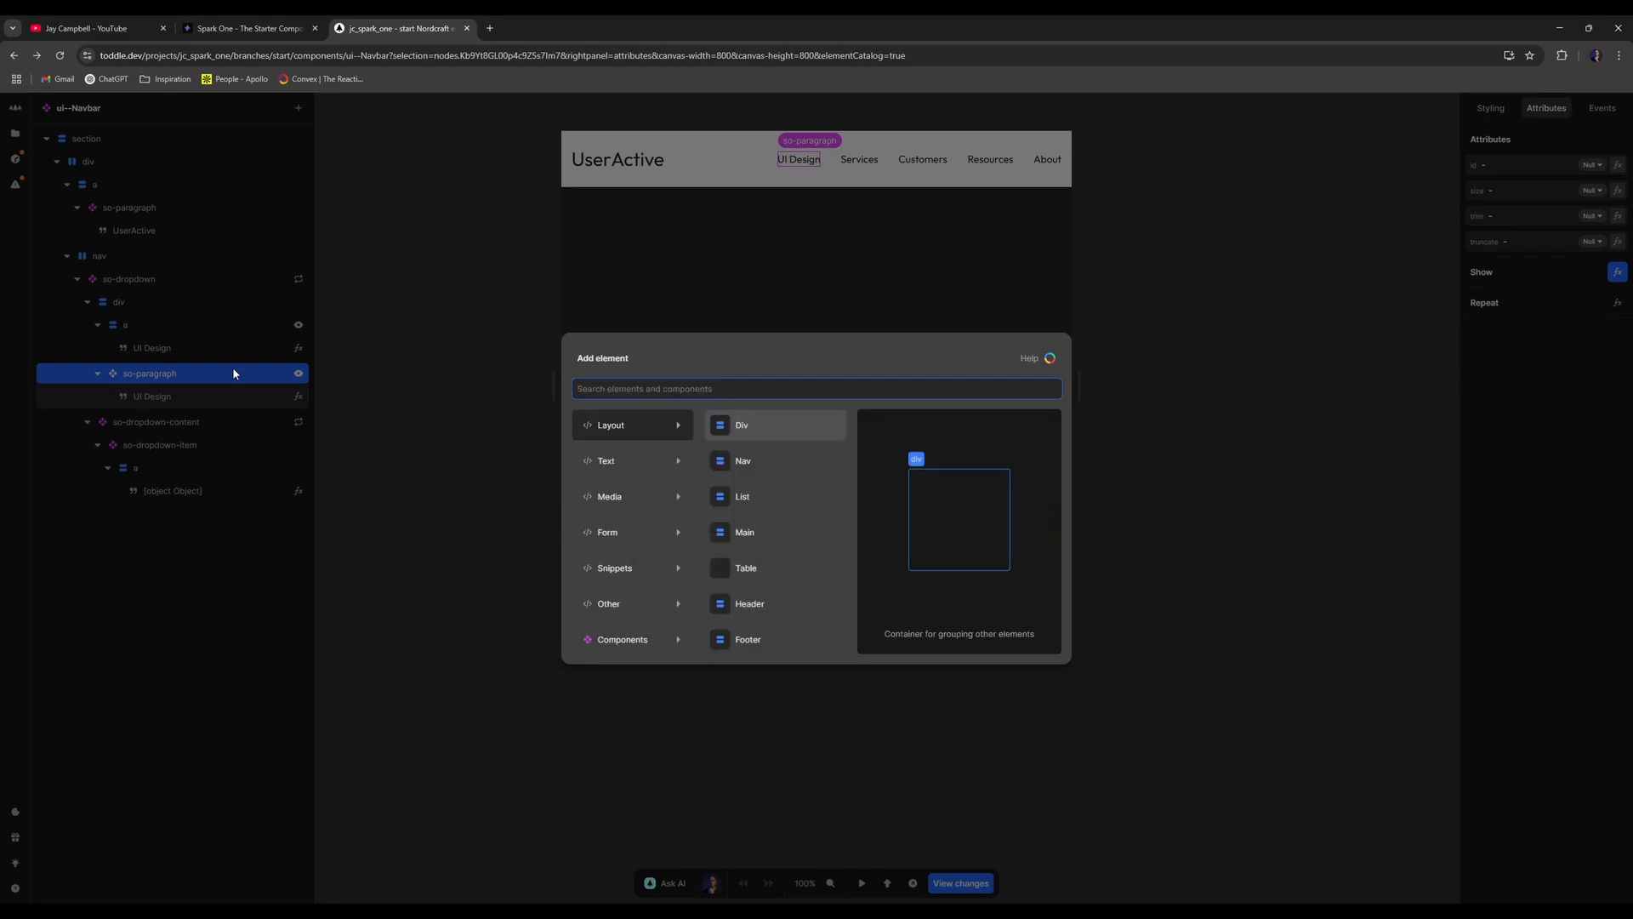
pyautogui.press('Escape')
pyautogui.rightClick(235, 372)
pyautogui.click(269, 408)
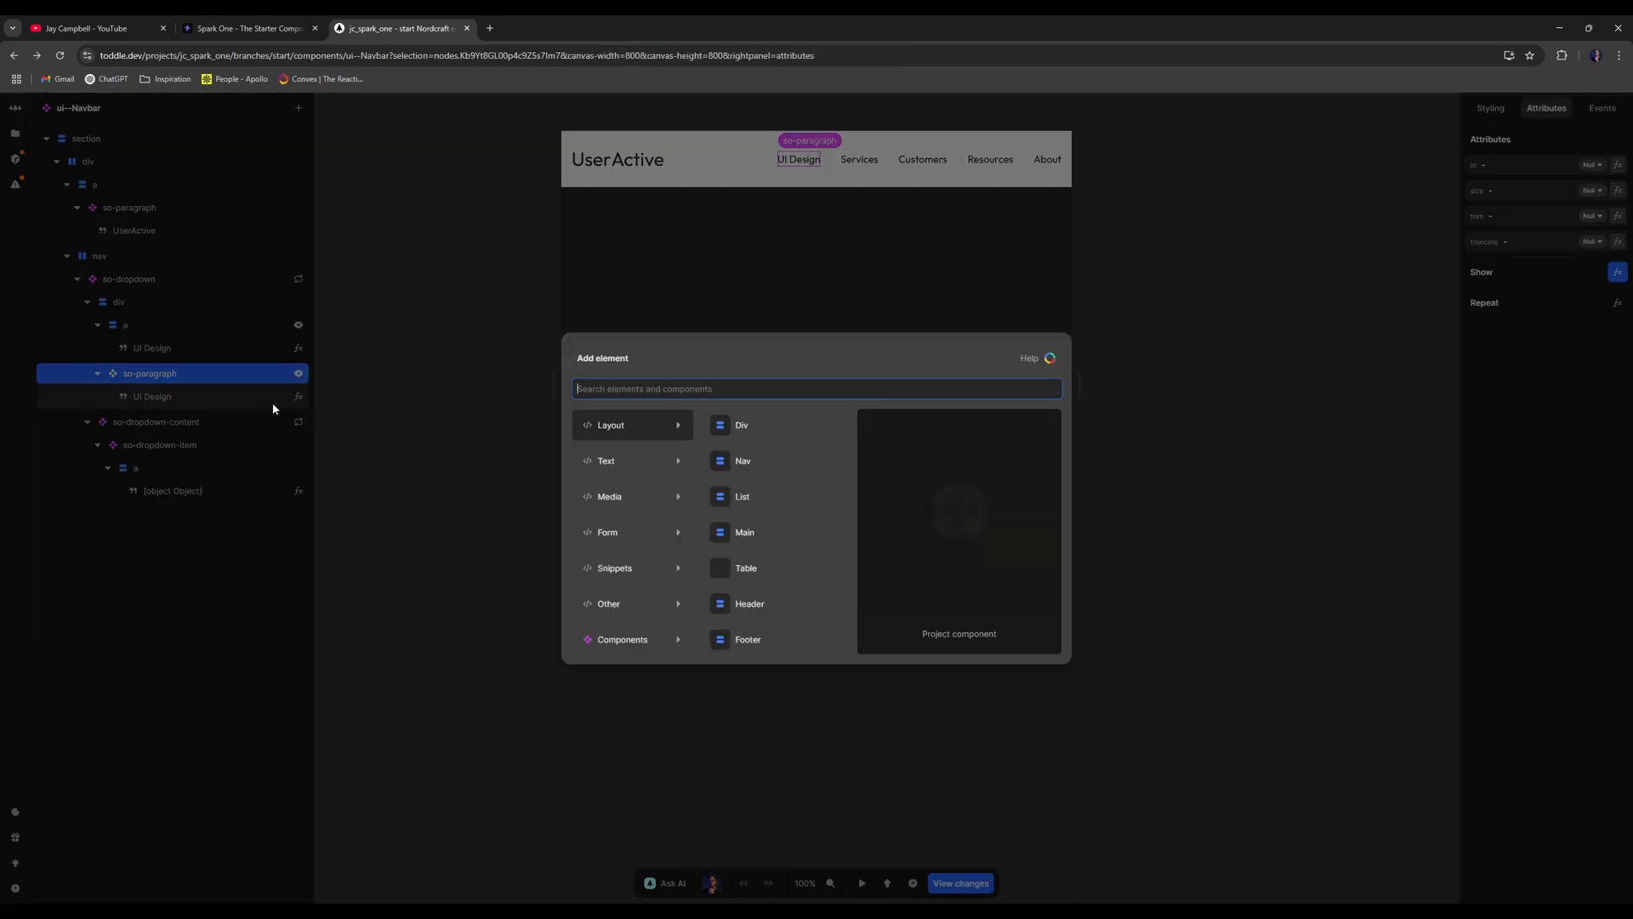
pyautogui.write('div')
pyautogui.press('Return')
# - Add an icon-chevron-down inside the wrapping div
pyautogui.click(93, 403)
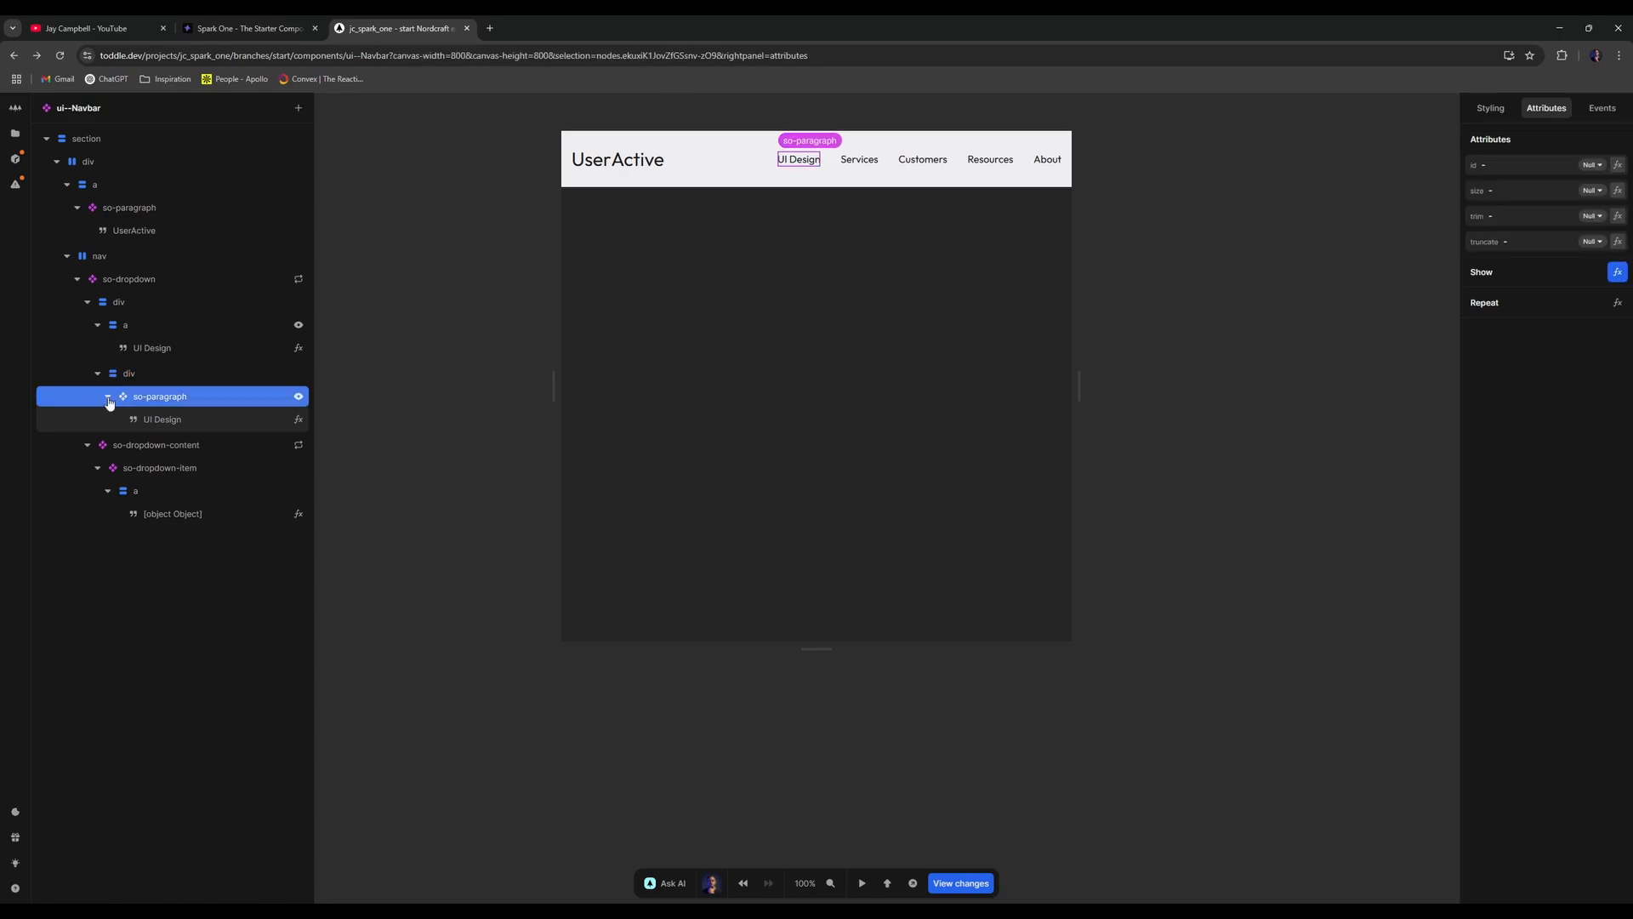
pyautogui.click(108, 396)
pyautogui.click(204, 377)
pyautogui.write('a')
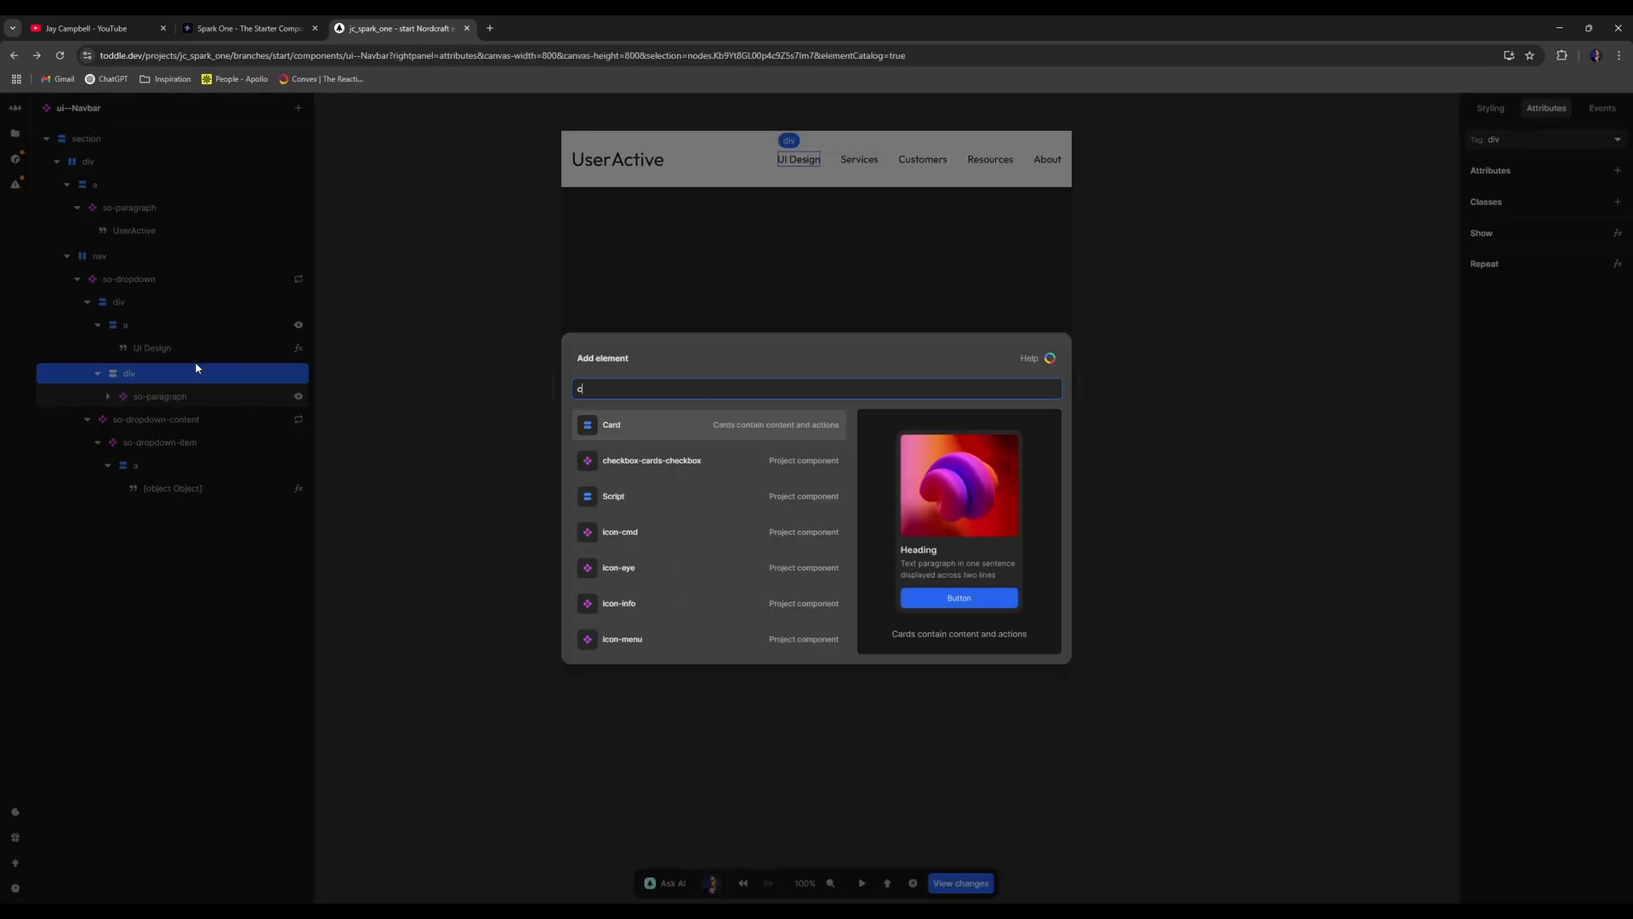
pyautogui.write('chevron')
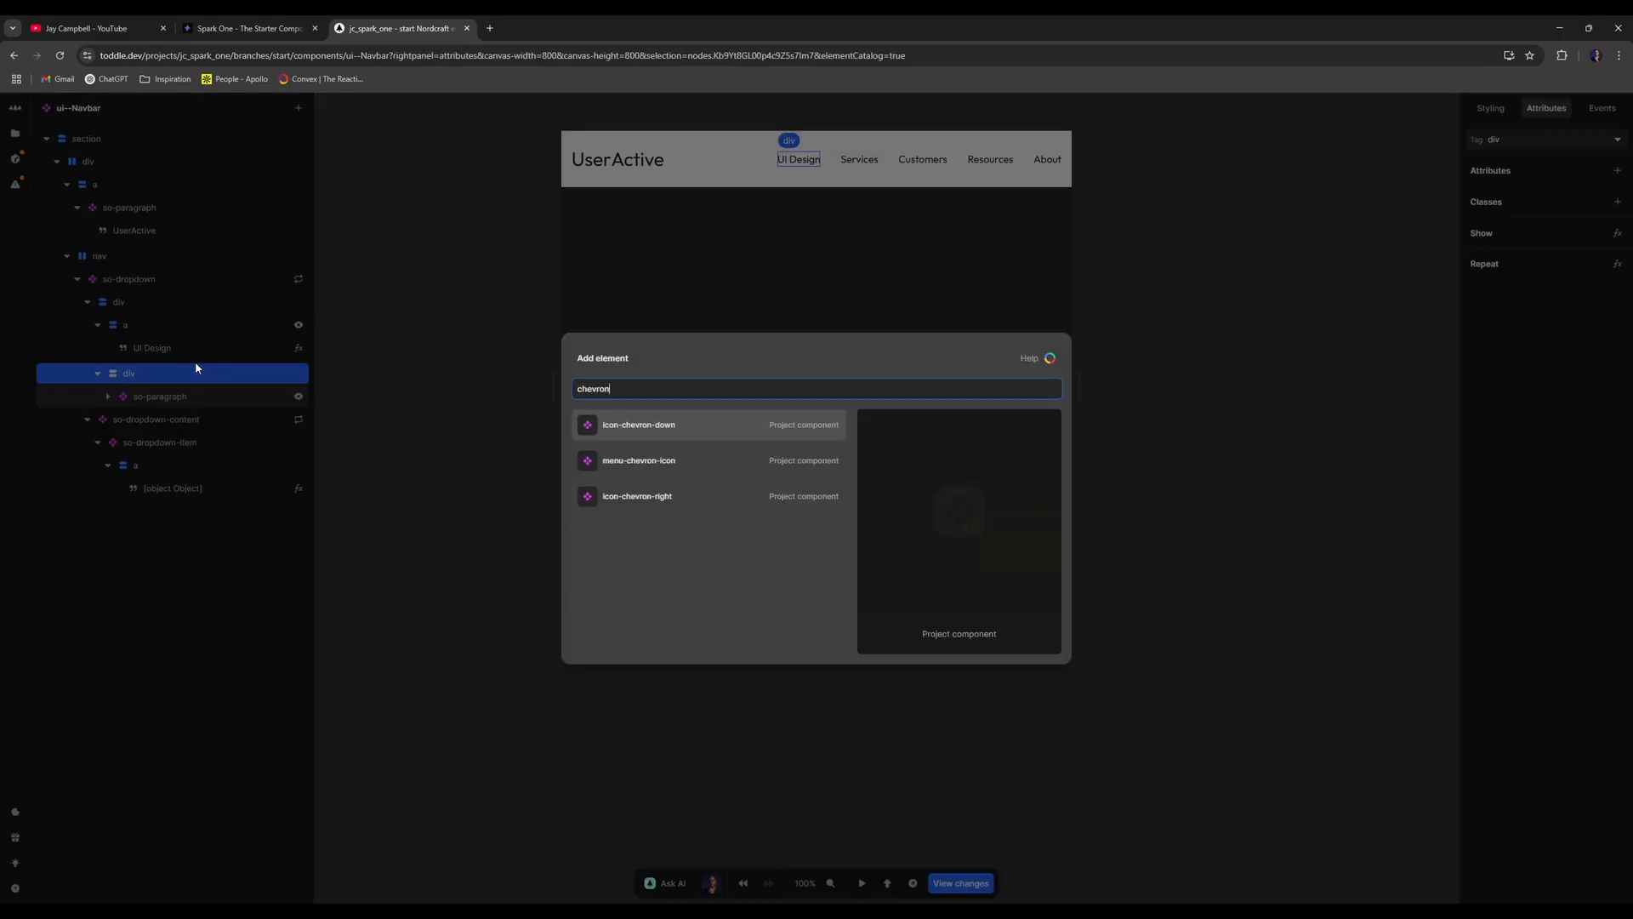
pyautogui.press('Down')
pyautogui.press('Up')
pyautogui.press('Return')
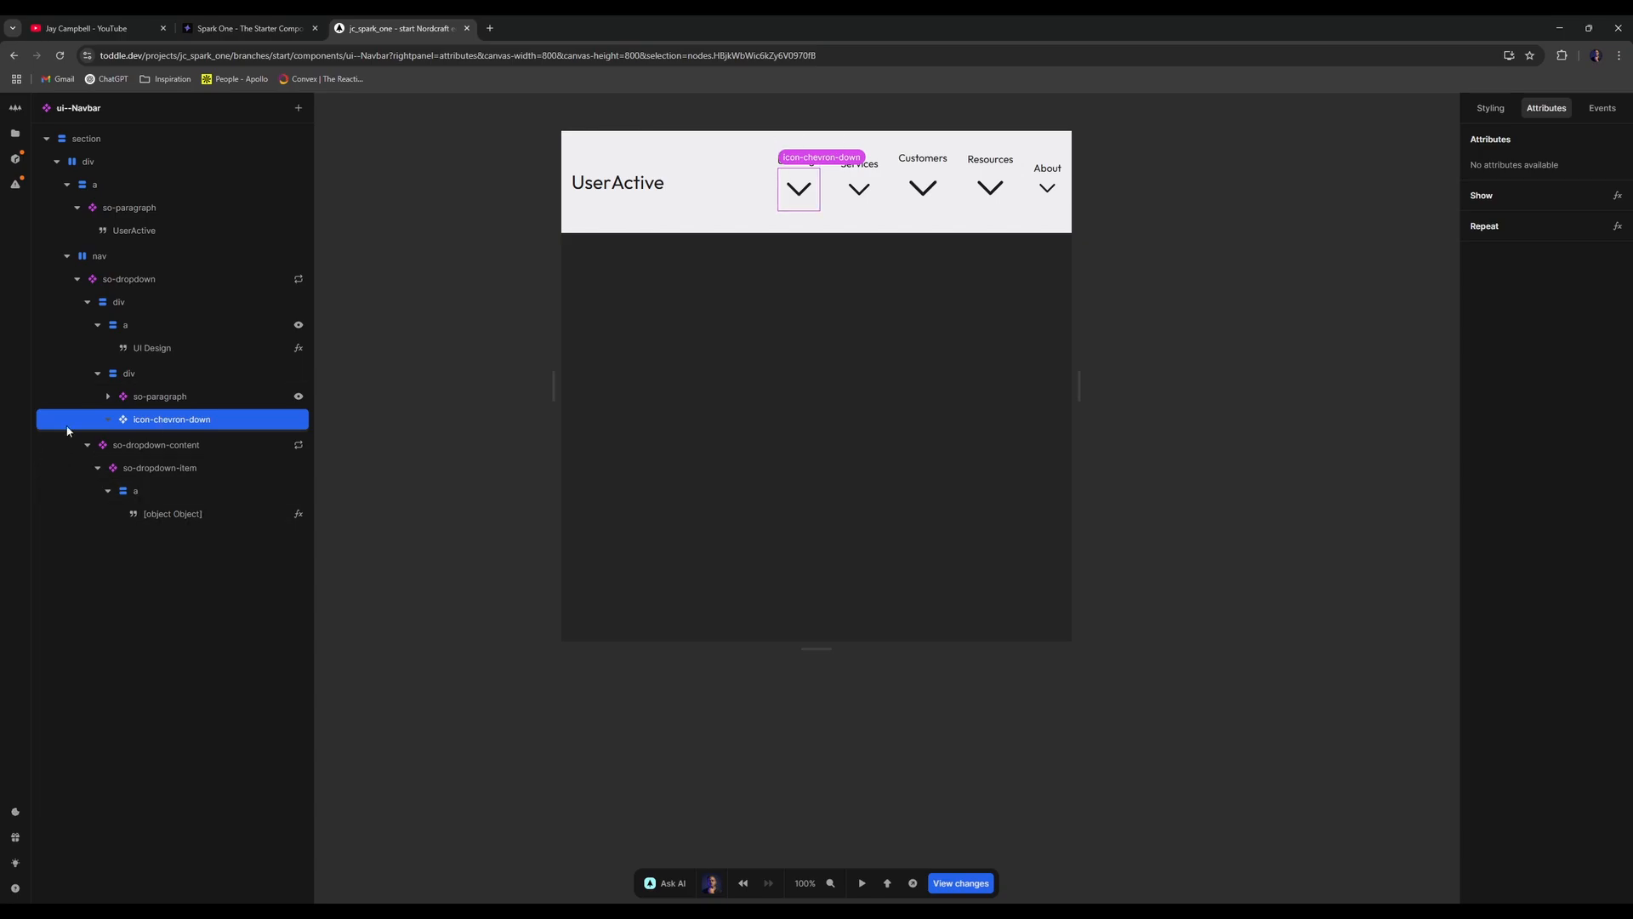
pyautogui.click(196, 396)
# - Give the wrapping div a show condition and remove so-paragraph's own condition
pyautogui.click(192, 376)
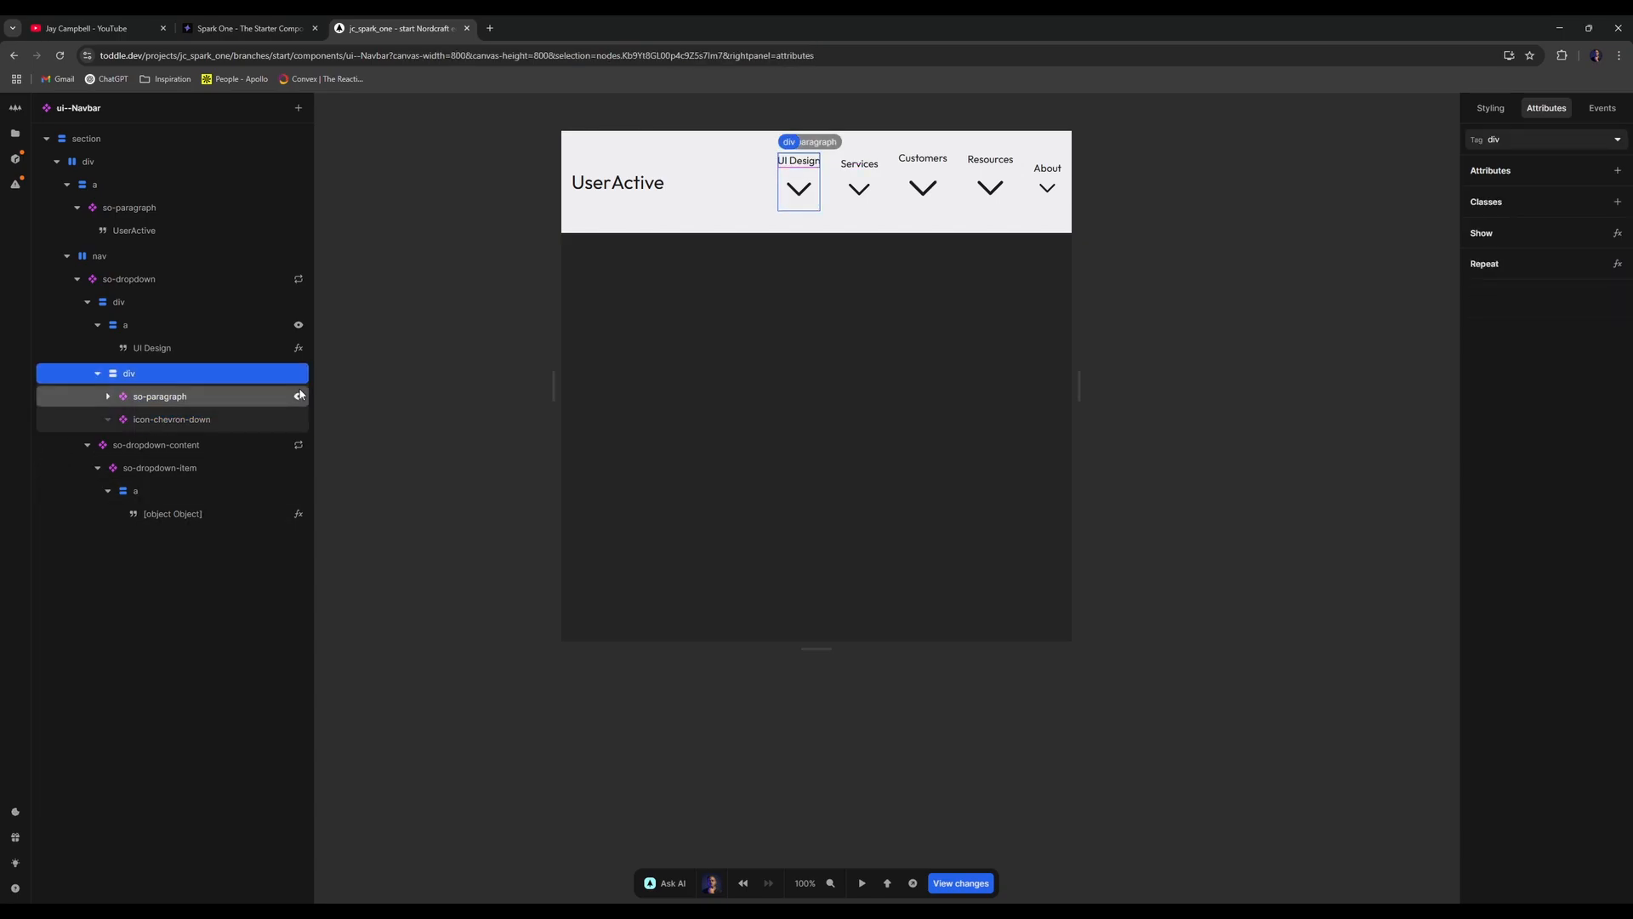
pyautogui.click(299, 396)
pyautogui.click(1051, 542)
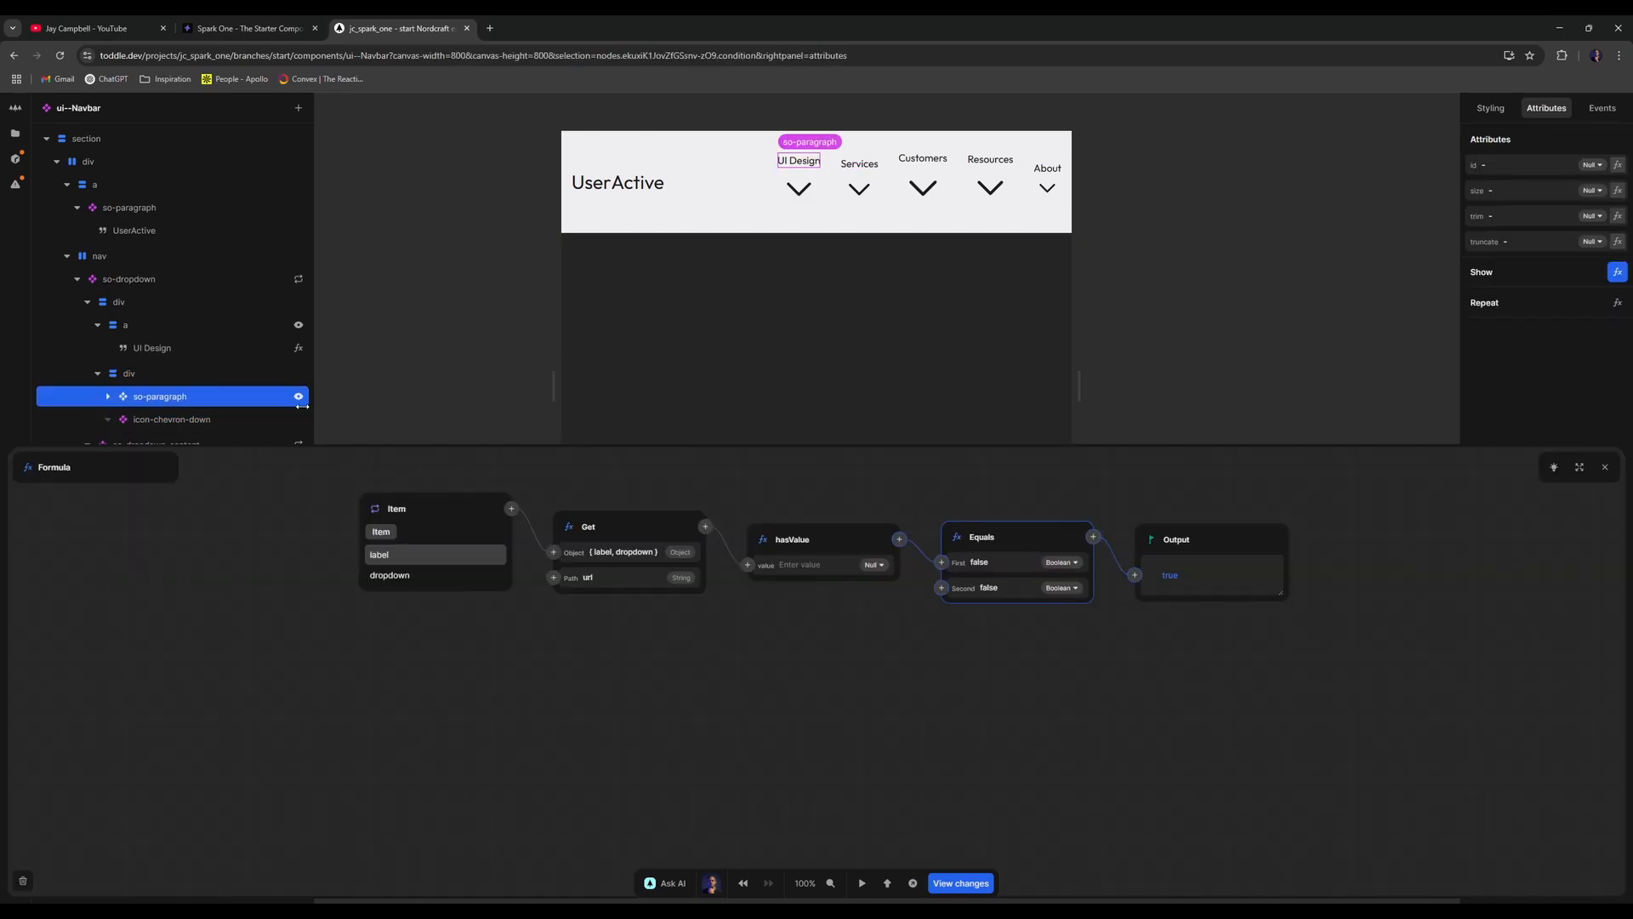
pyautogui.click(298, 396)
pyautogui.rightClick(262, 373)
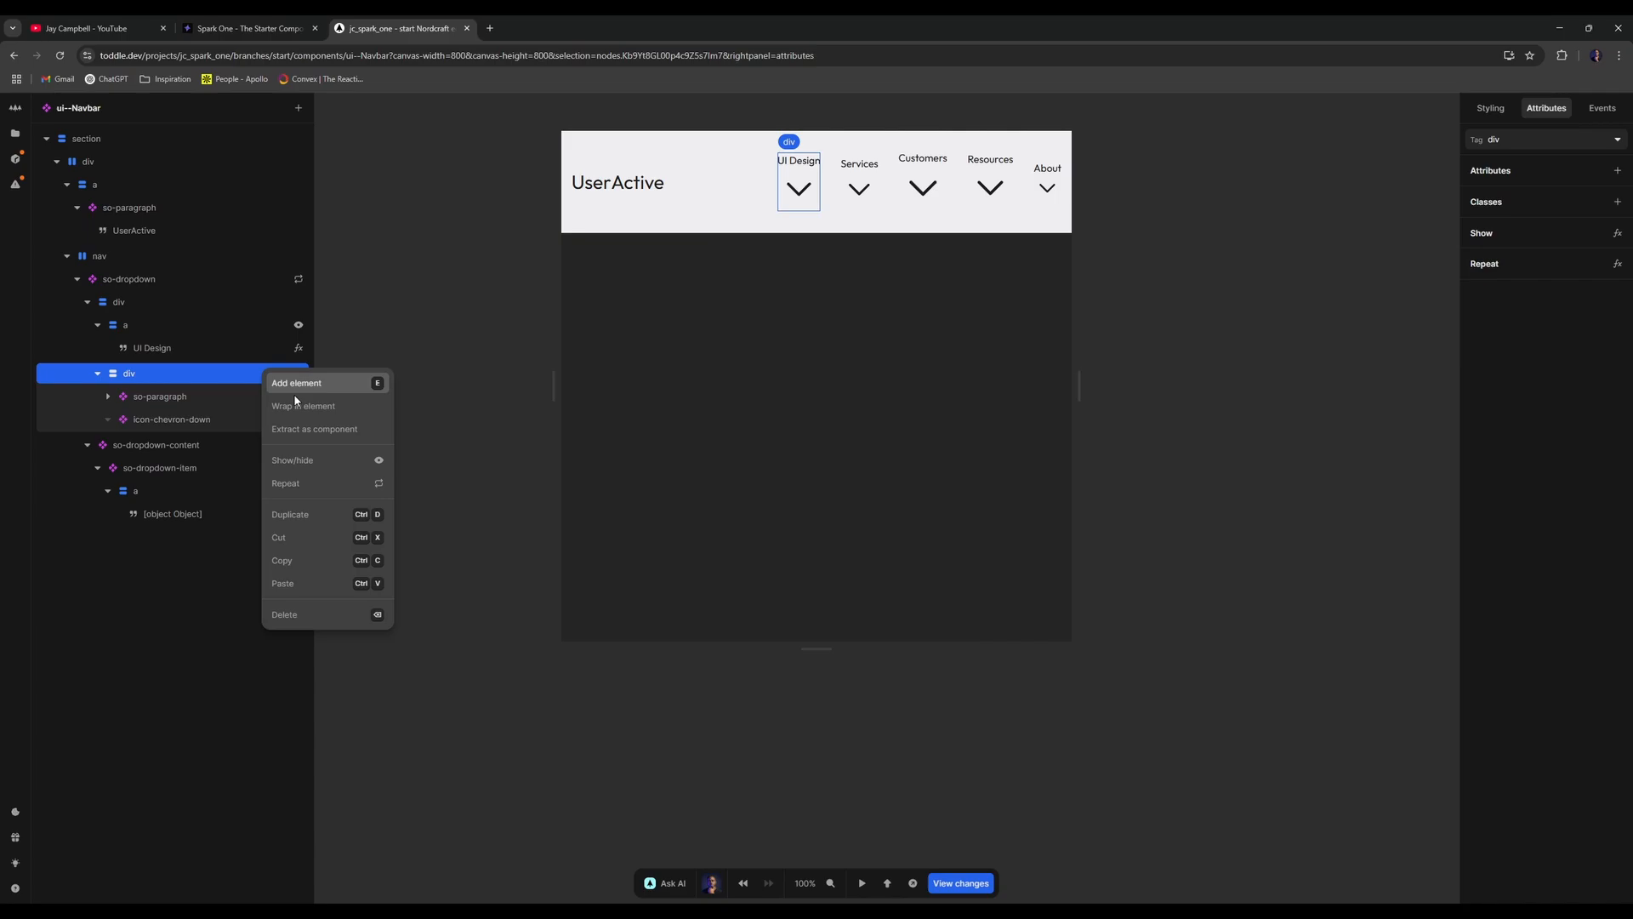
pyautogui.click(296, 464)
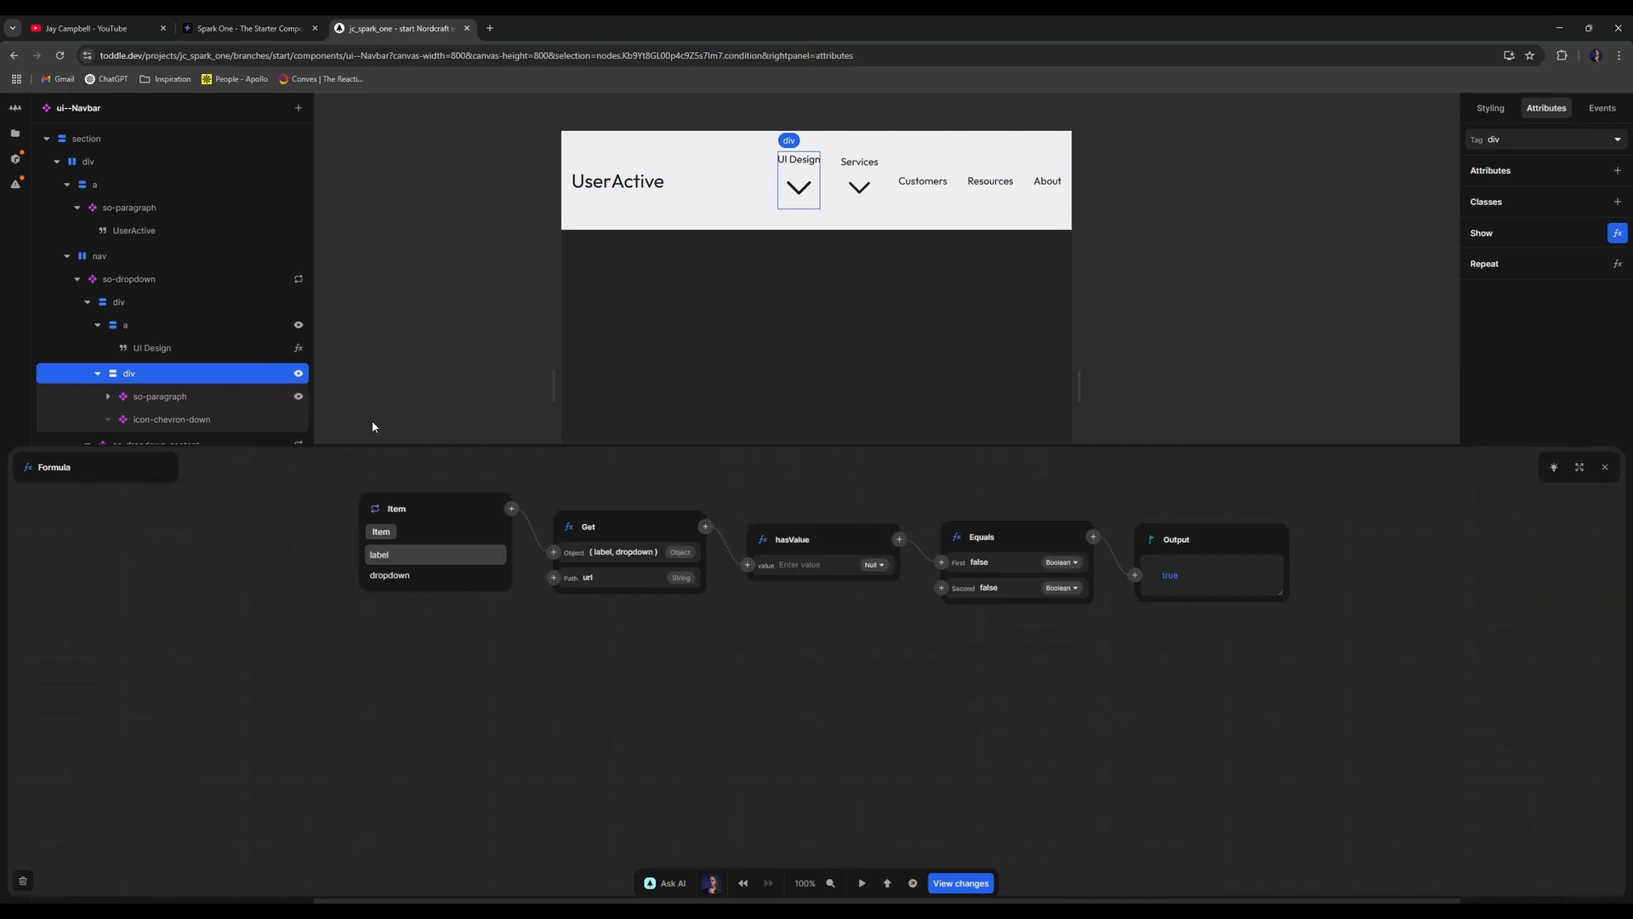
pyautogui.click(299, 397)
pyautogui.click(23, 880)
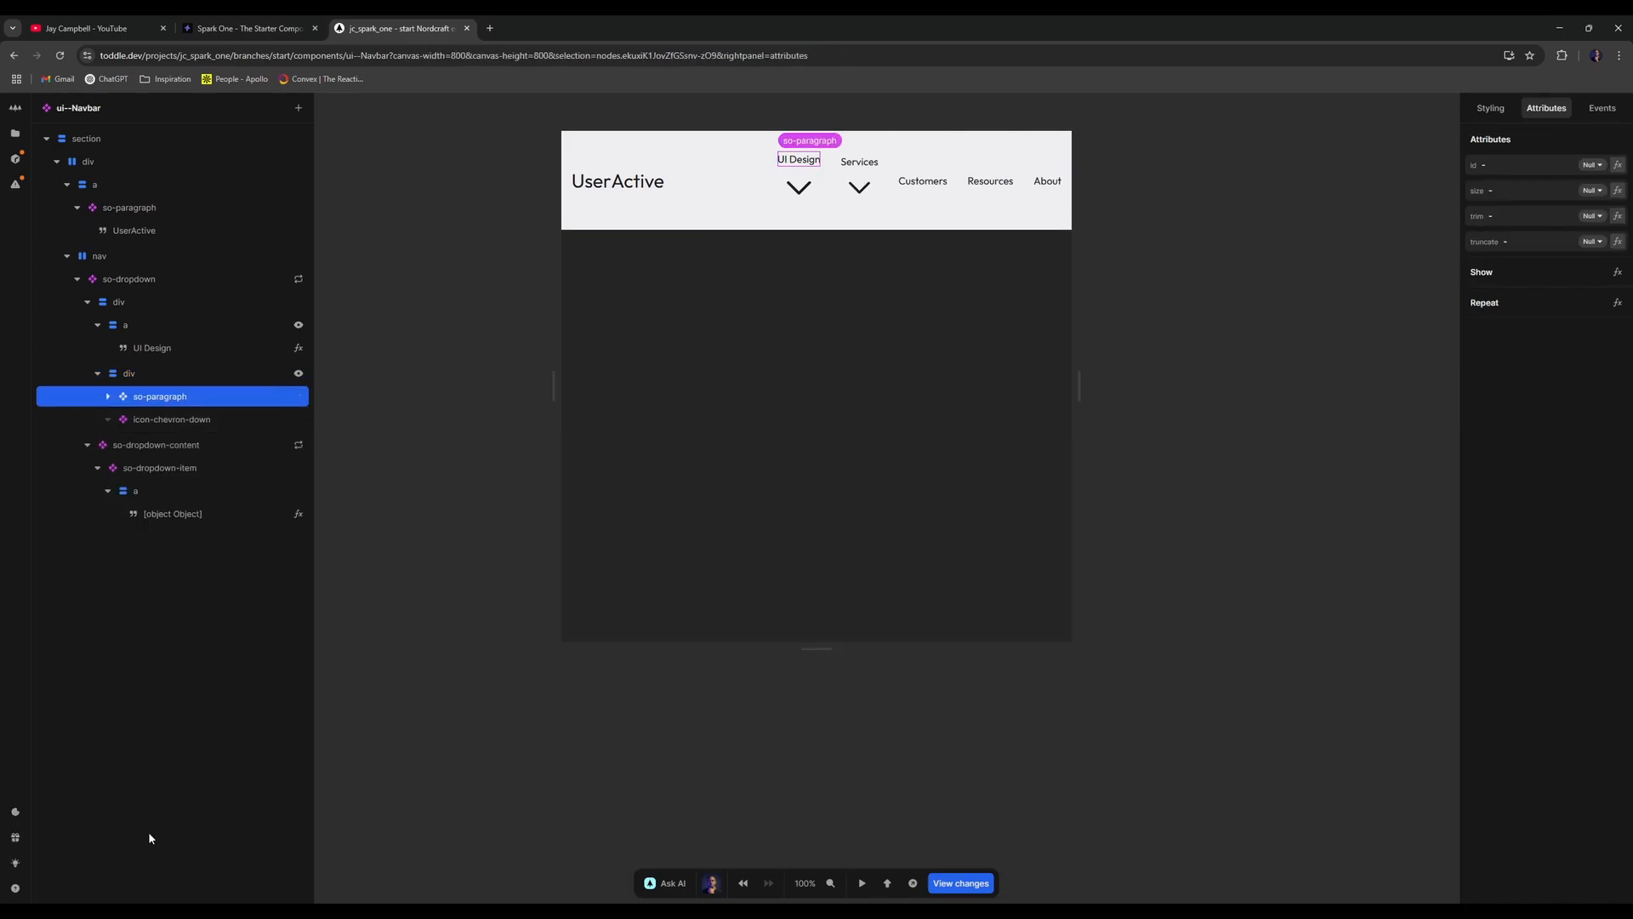
# - Lay out the div as a vertically centred row with a 0.5rem gap
pyautogui.click(216, 374)
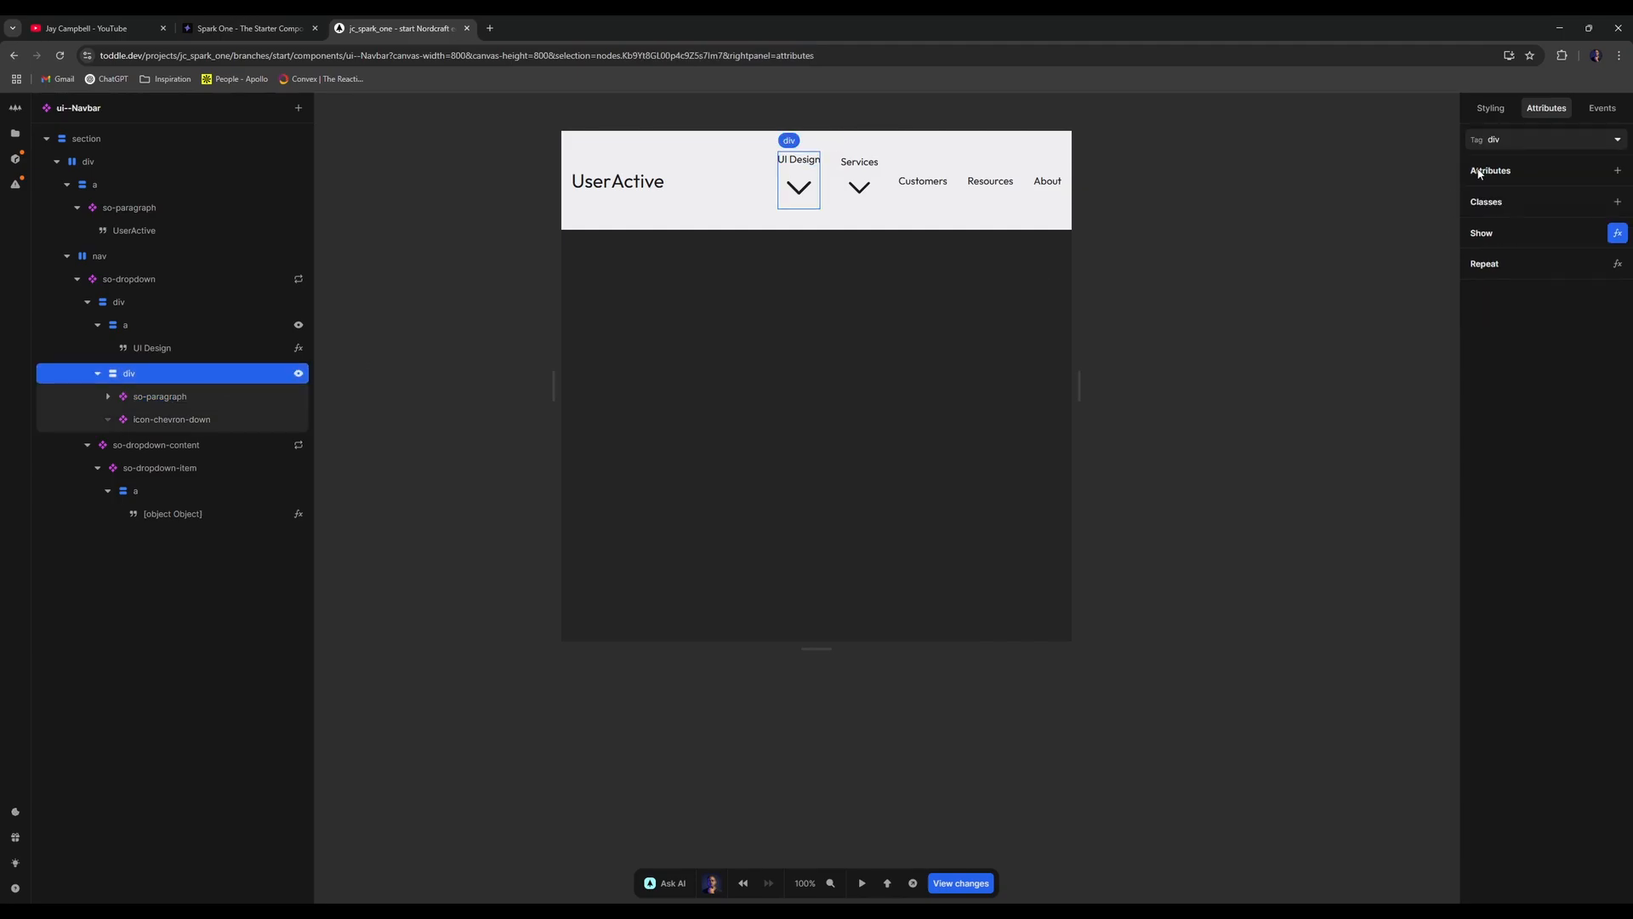
pyautogui.click(1491, 108)
pyautogui.click(1502, 388)
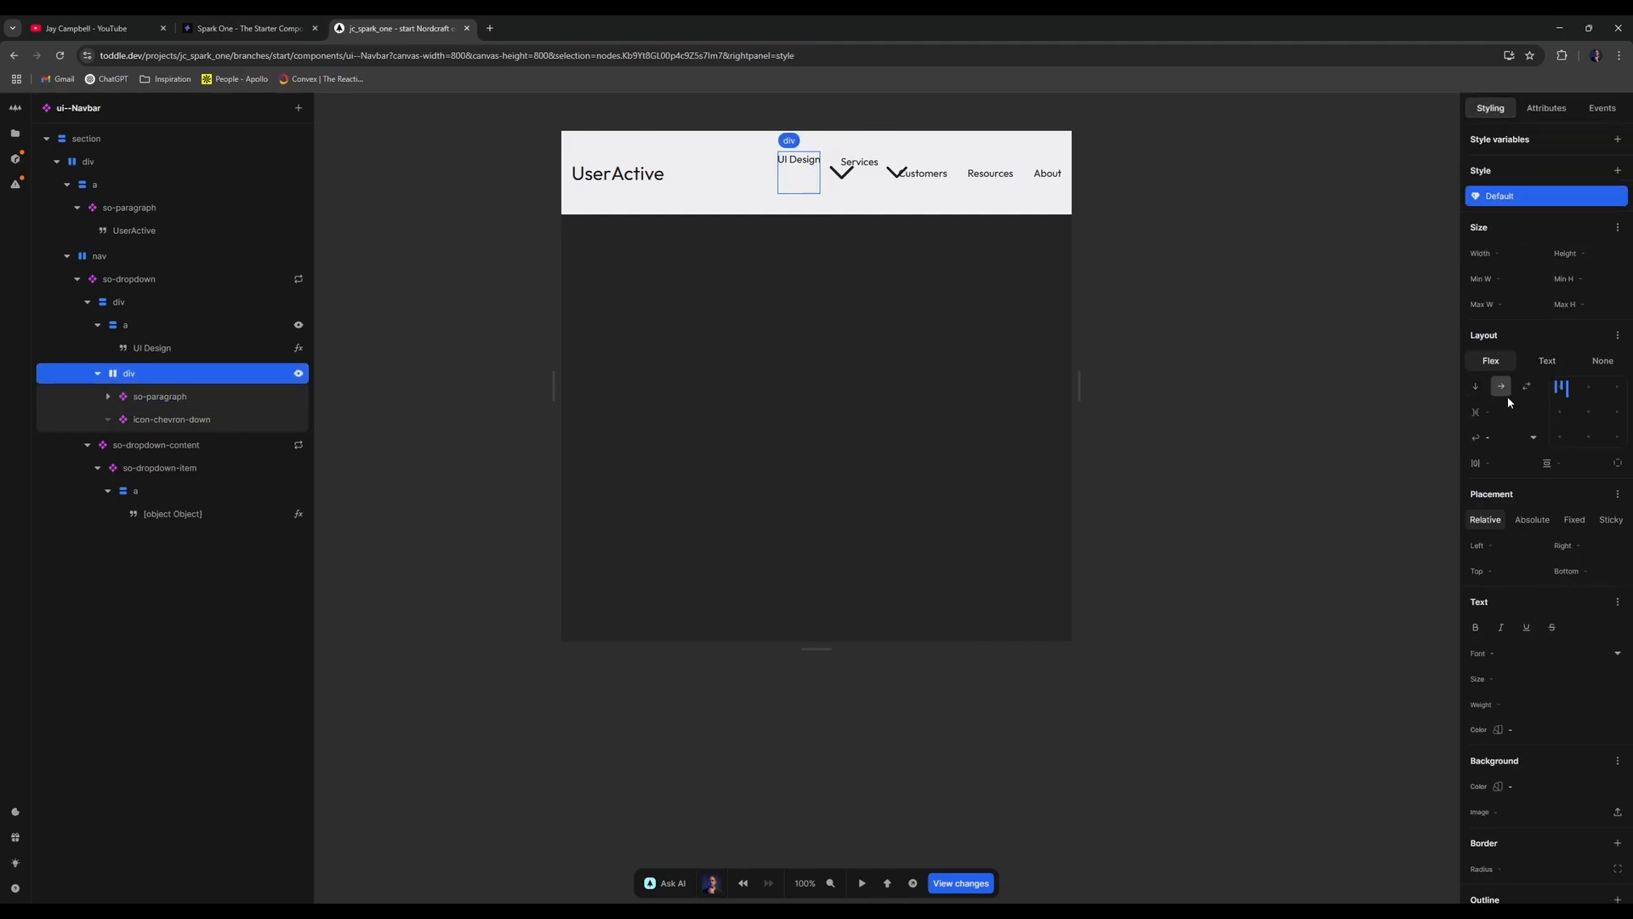
pyautogui.click(1584, 414)
pyautogui.click(1511, 409)
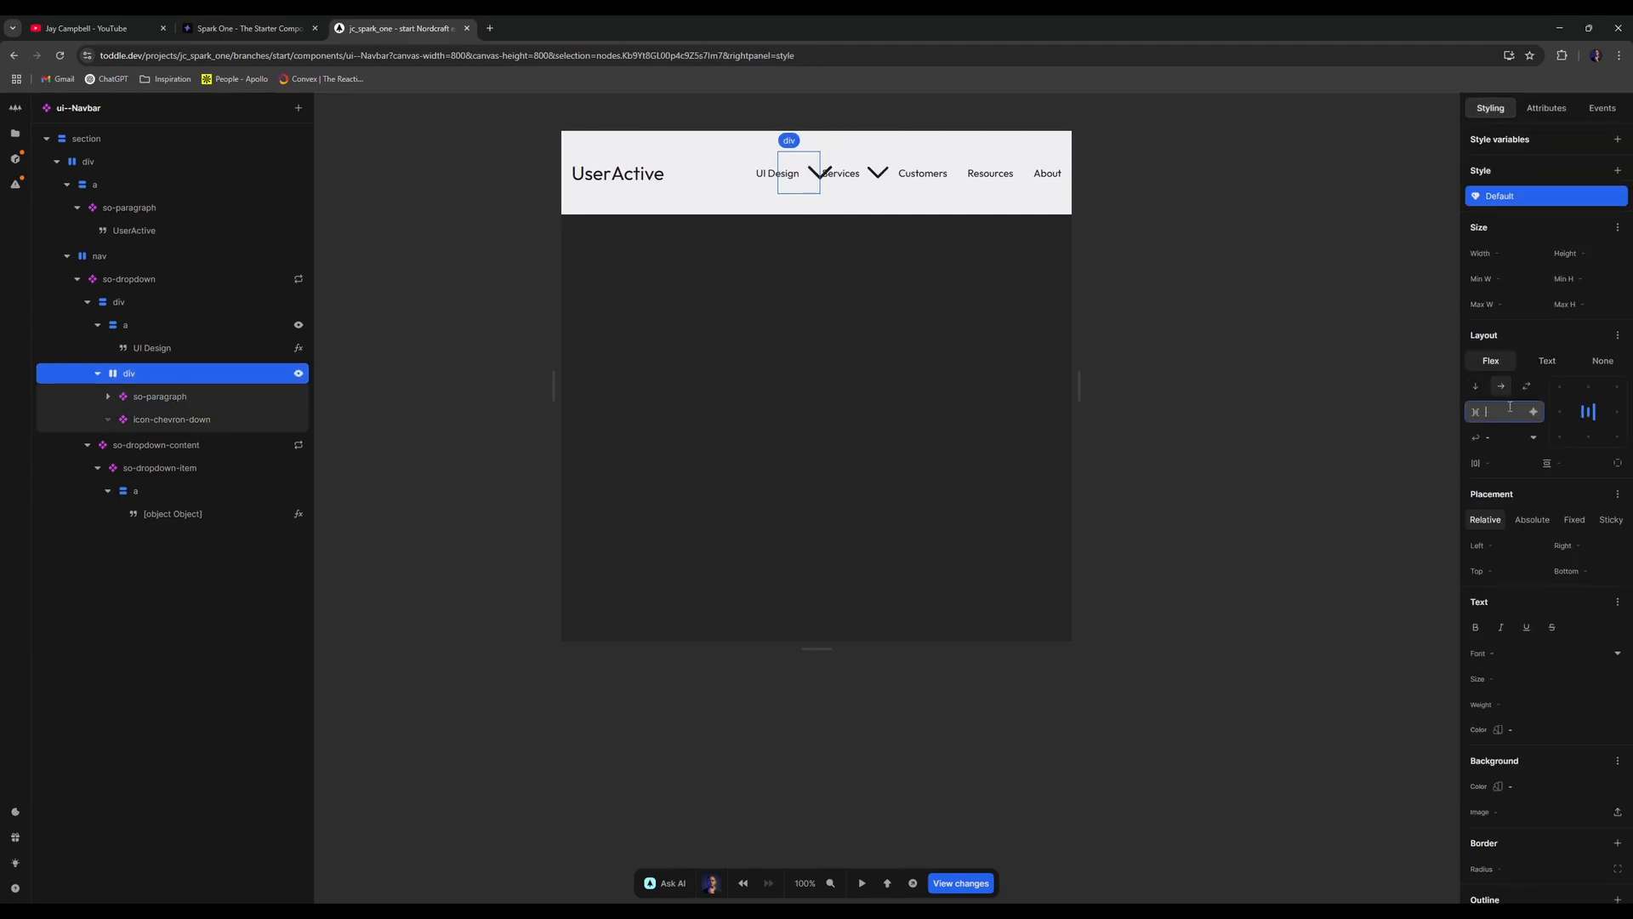
pyautogui.write('0.5rem')
pyautogui.press('Return')
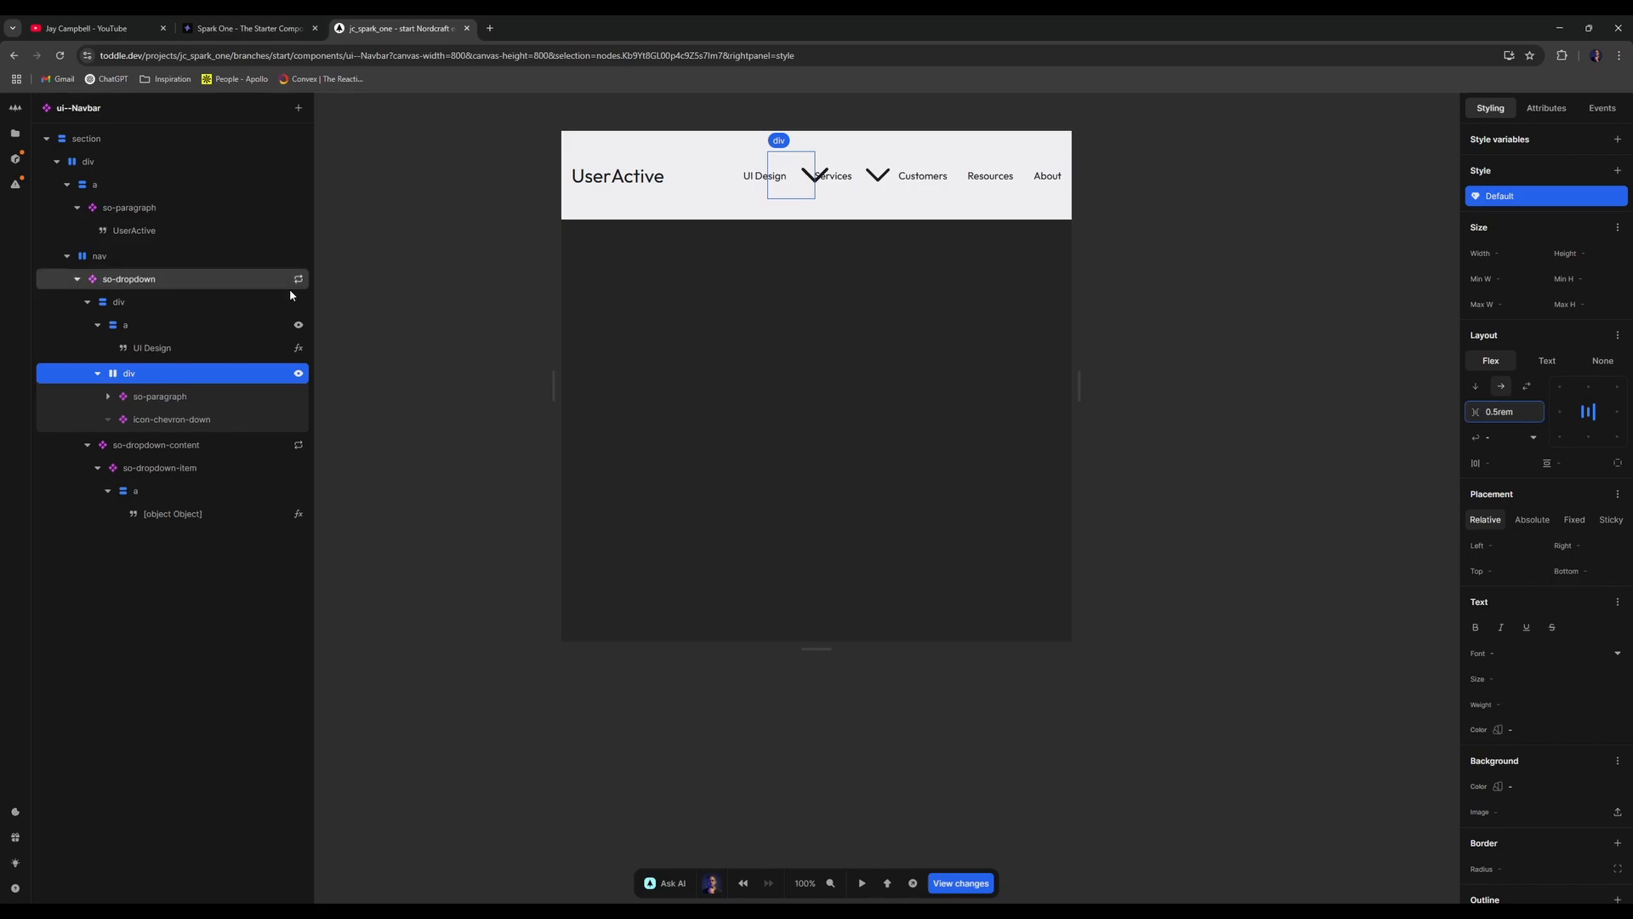
# - Size the chevron icon to 1rem by 1rem and open the wrapper's show condition
pyautogui.click(228, 420)
pyautogui.click(1502, 219)
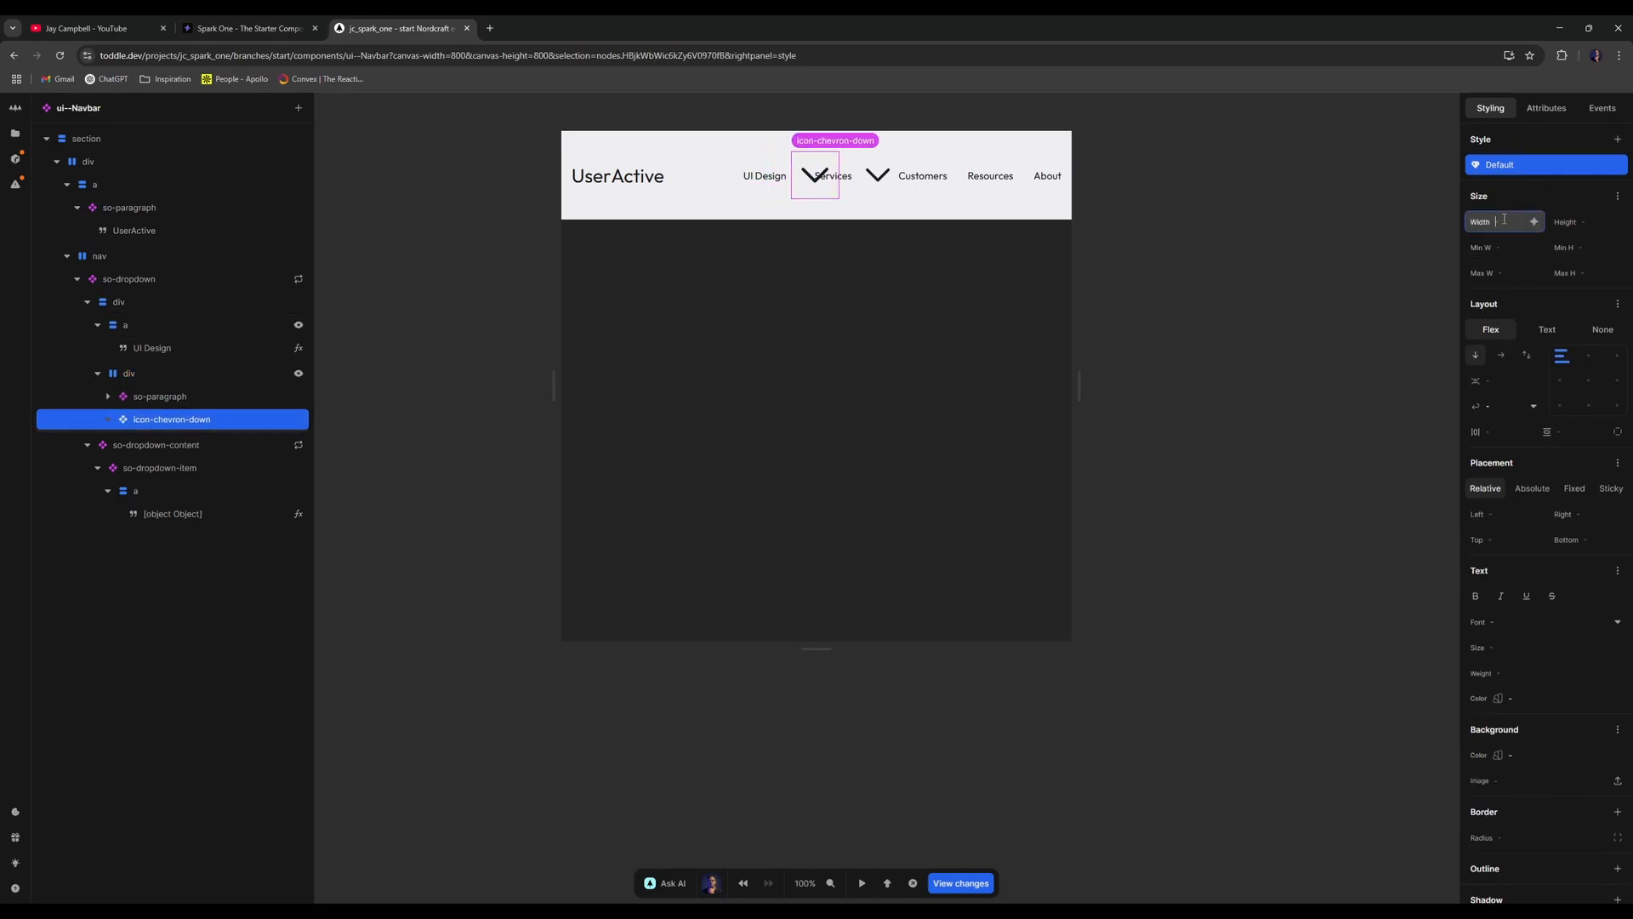
pyautogui.write('1rem')
pyautogui.press('Return')
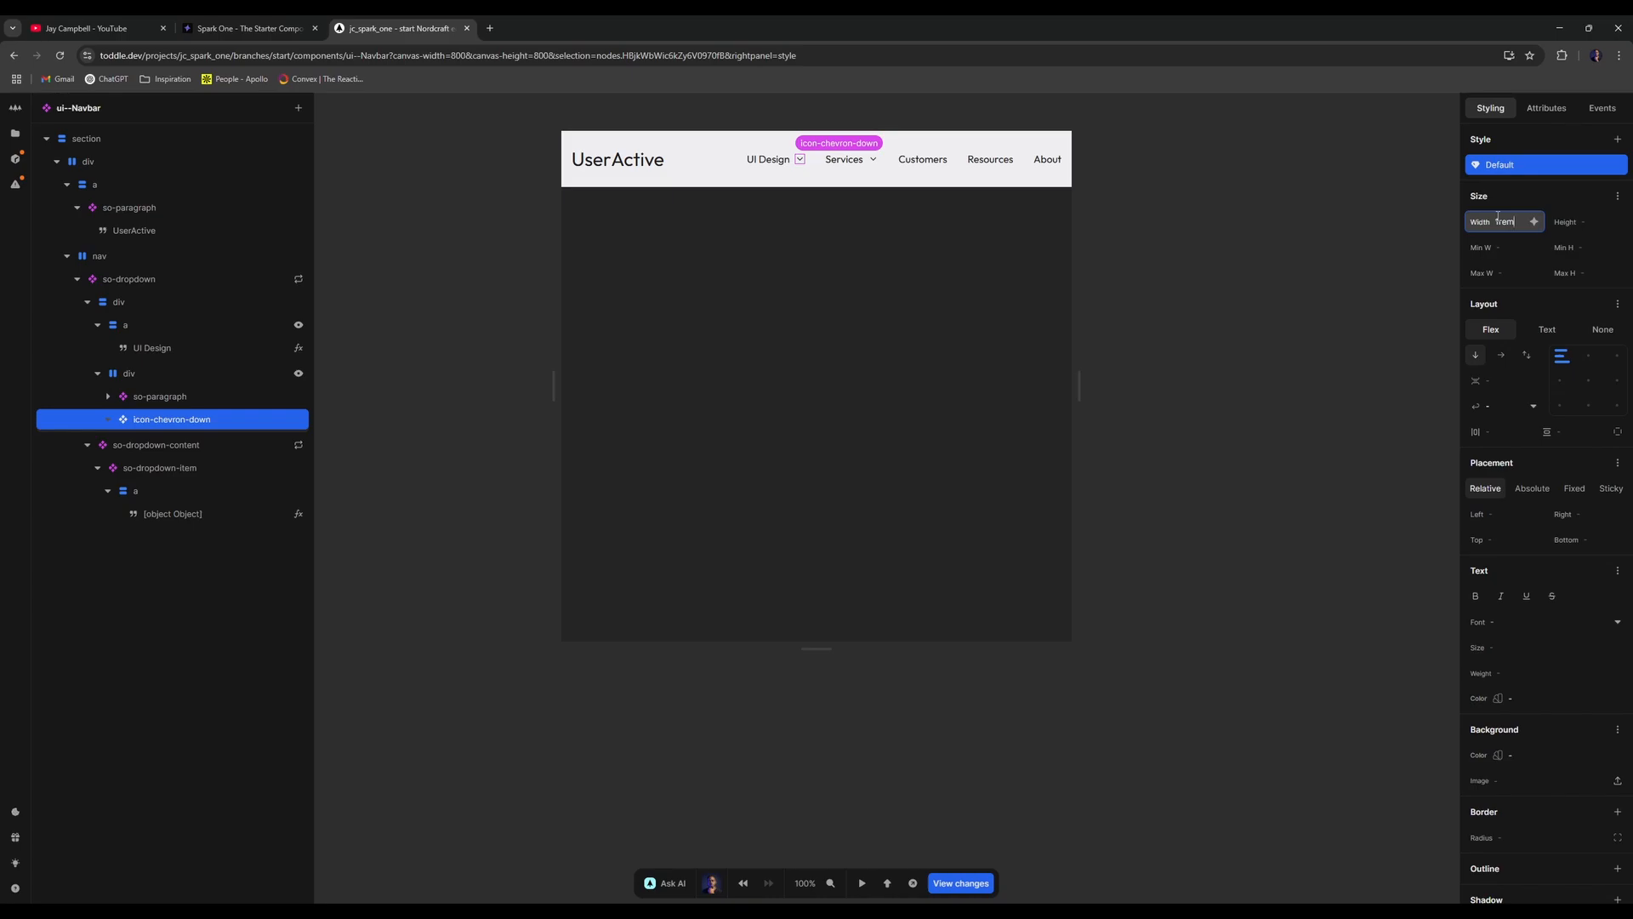
pyautogui.click(1591, 222)
pyautogui.write('1re')
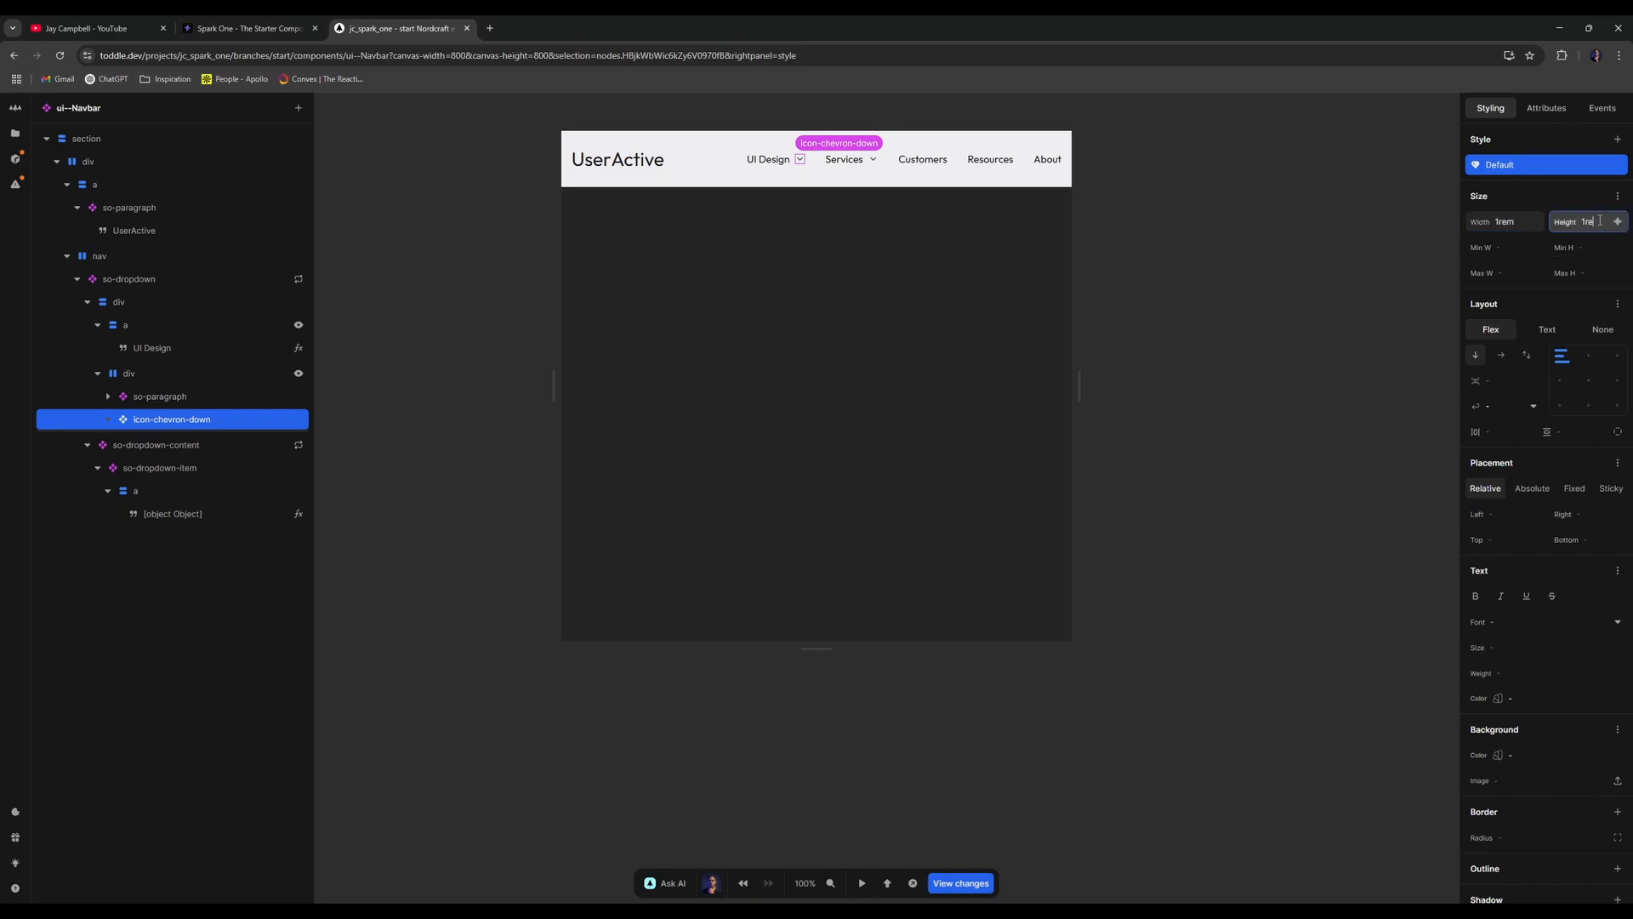
pyautogui.write('m')
pyautogui.press('Return')
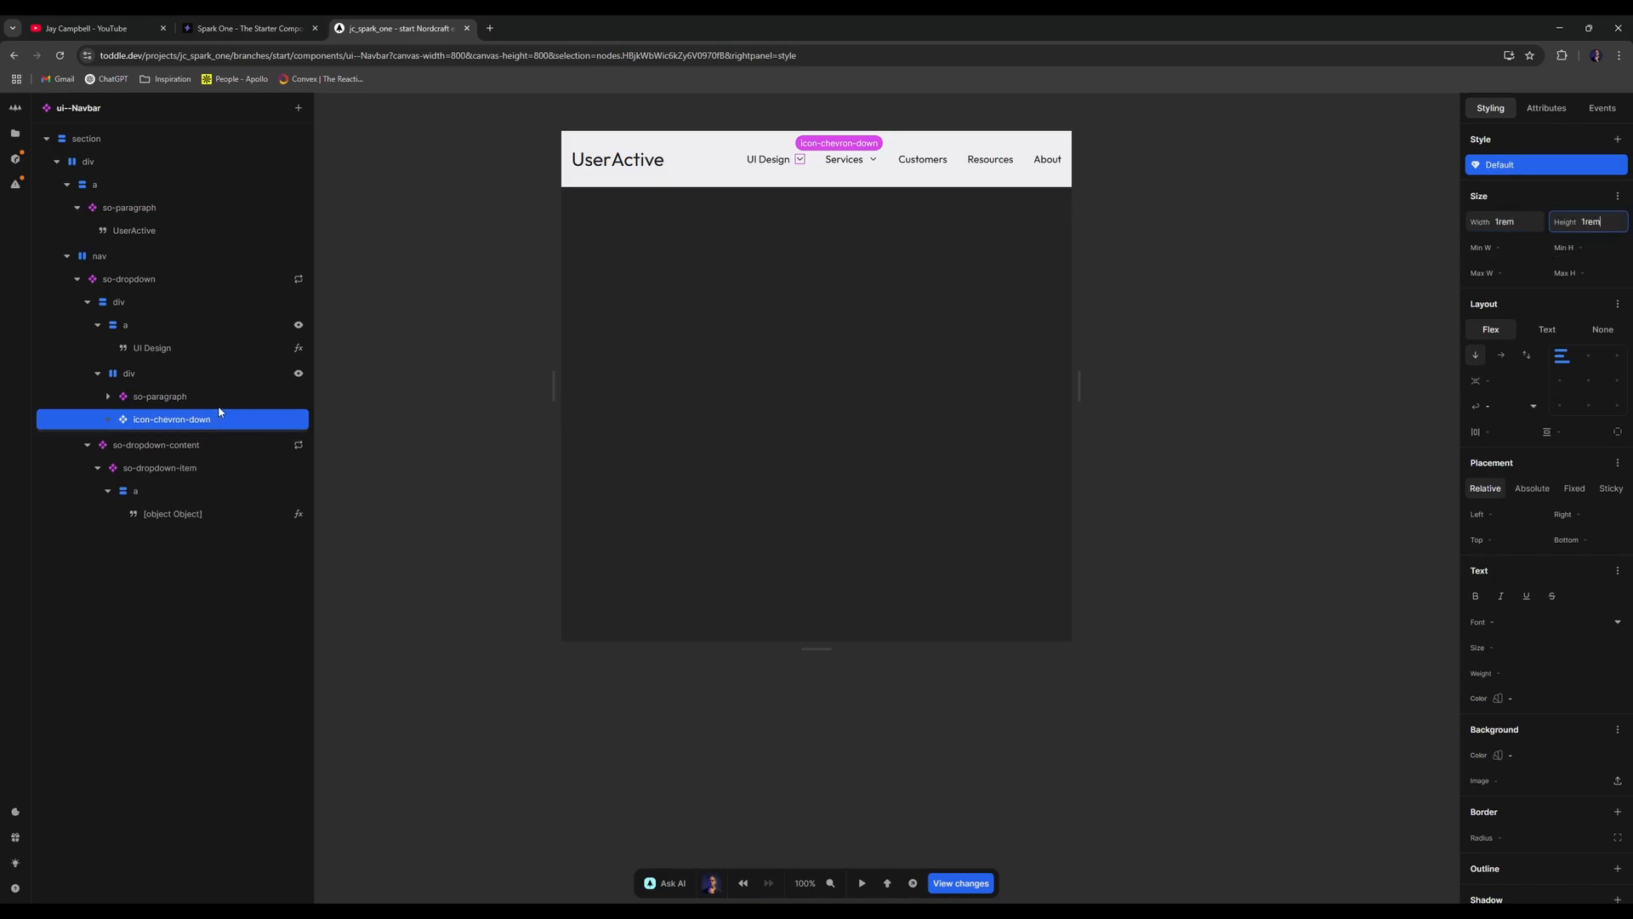
pyautogui.click(292, 368)
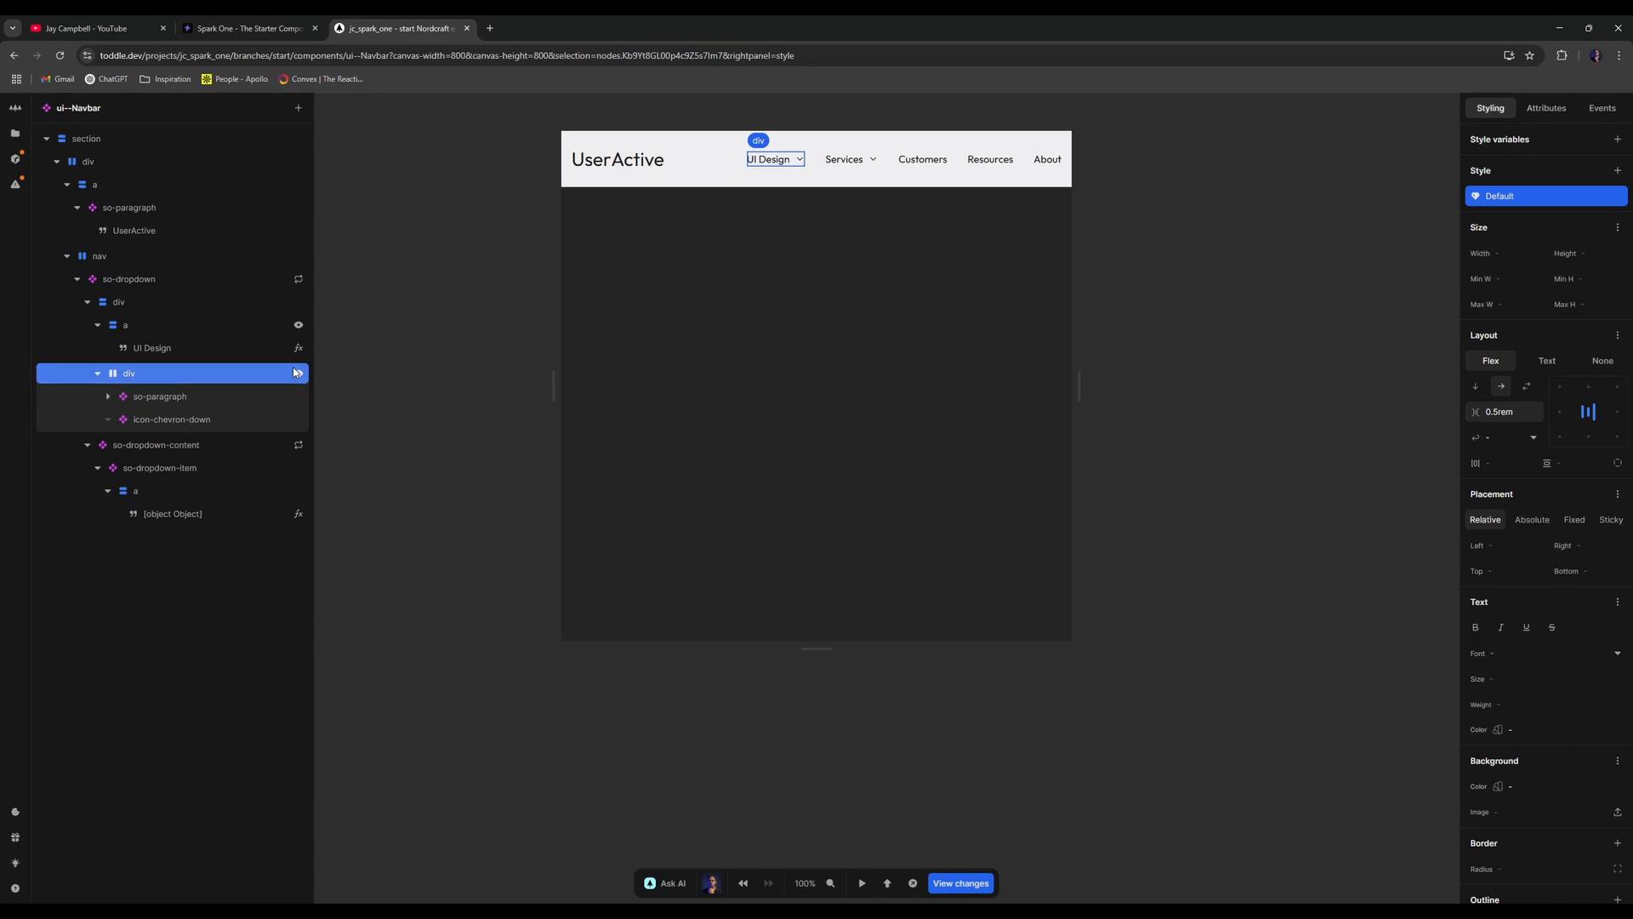
pyautogui.click(296, 372)
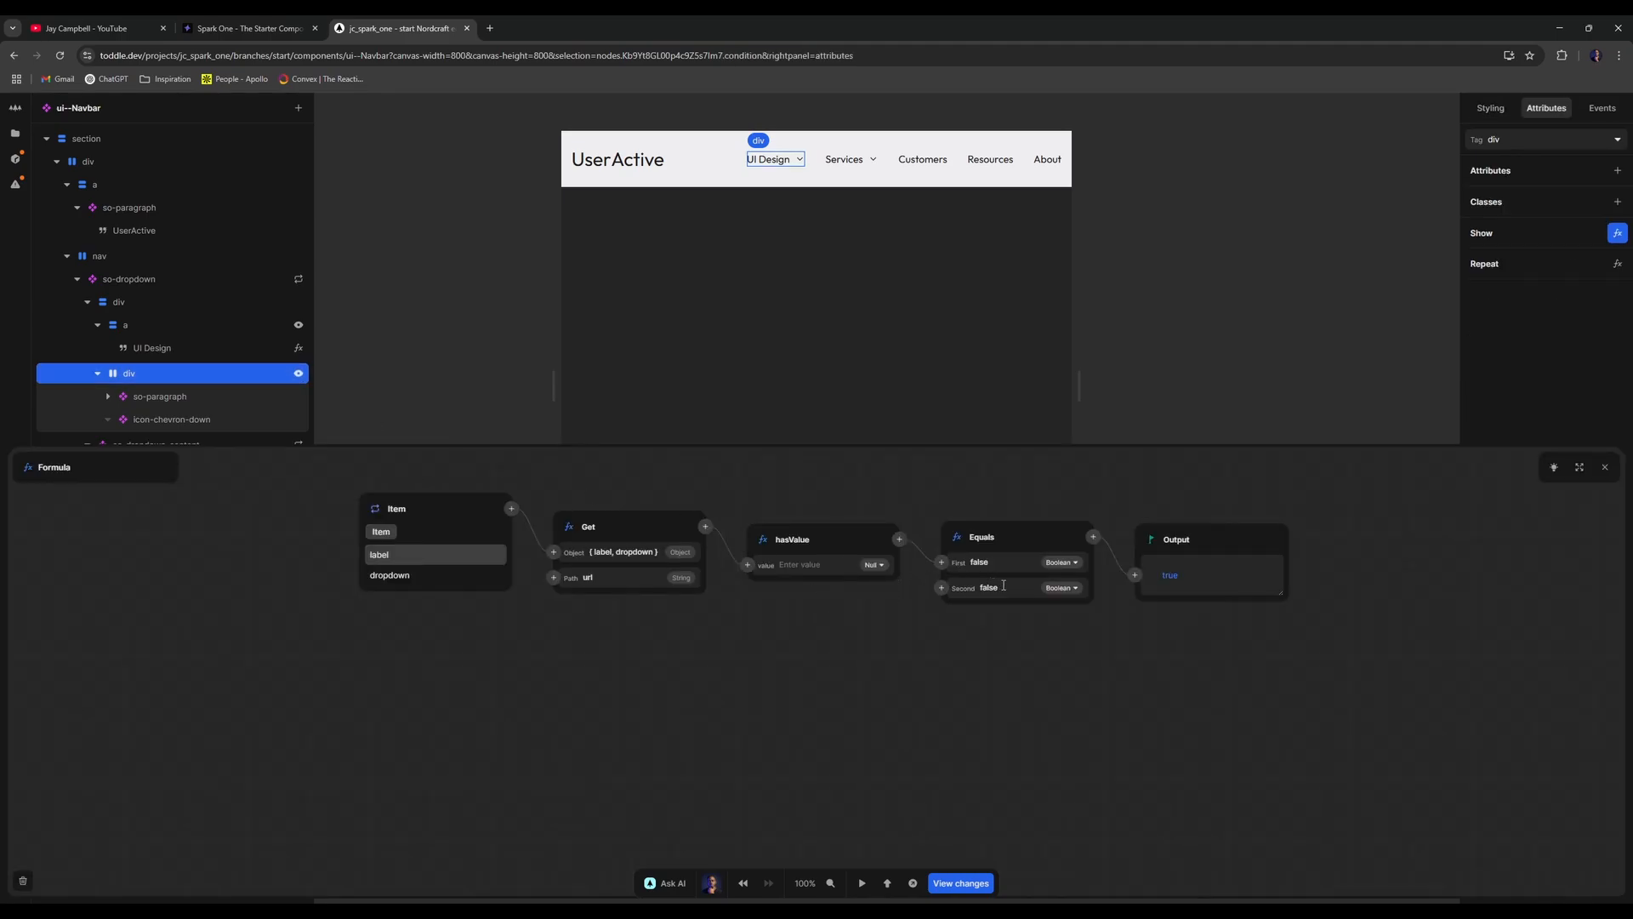
# - Set the wrapper div's show condition to compare against true
pyautogui.click(1605, 467)
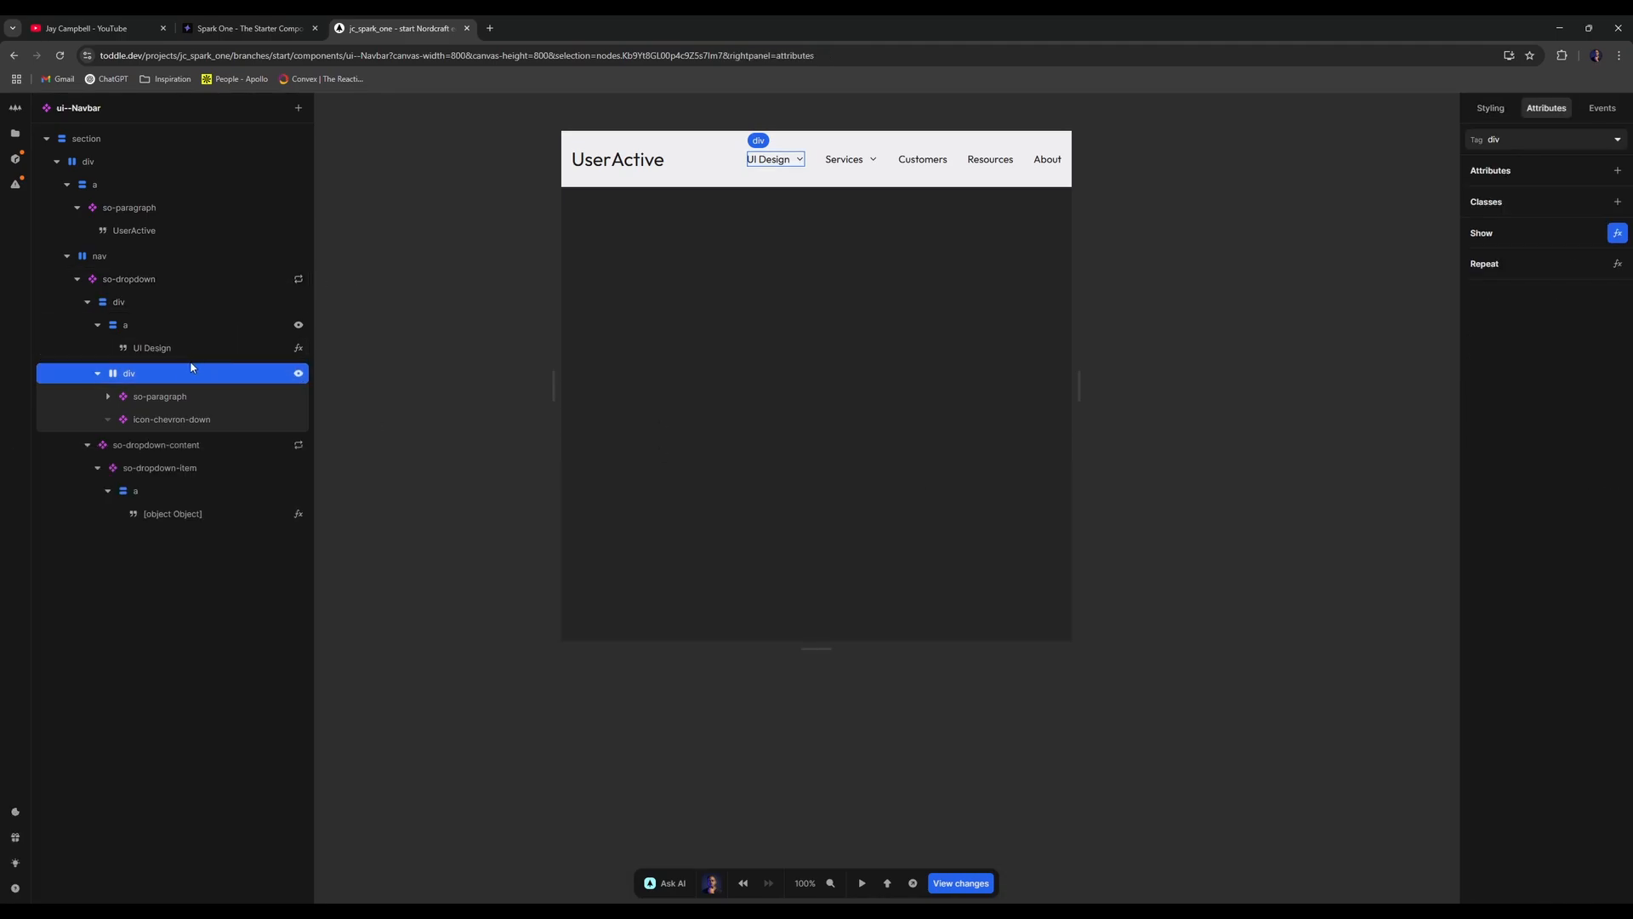
pyautogui.click(178, 419)
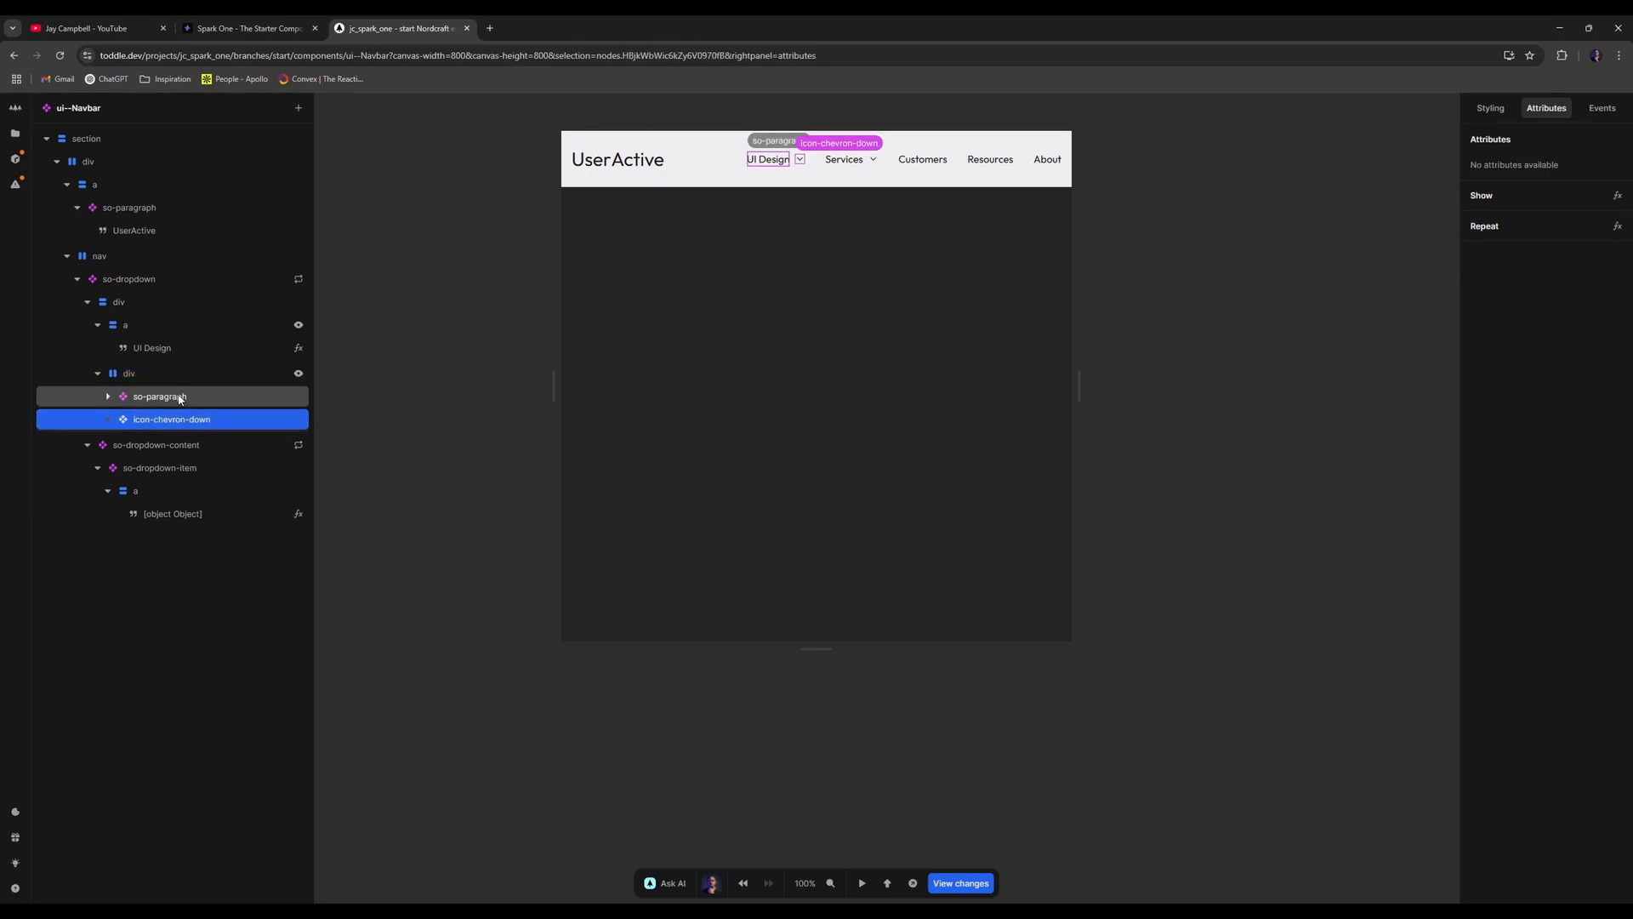
pyautogui.click(206, 350)
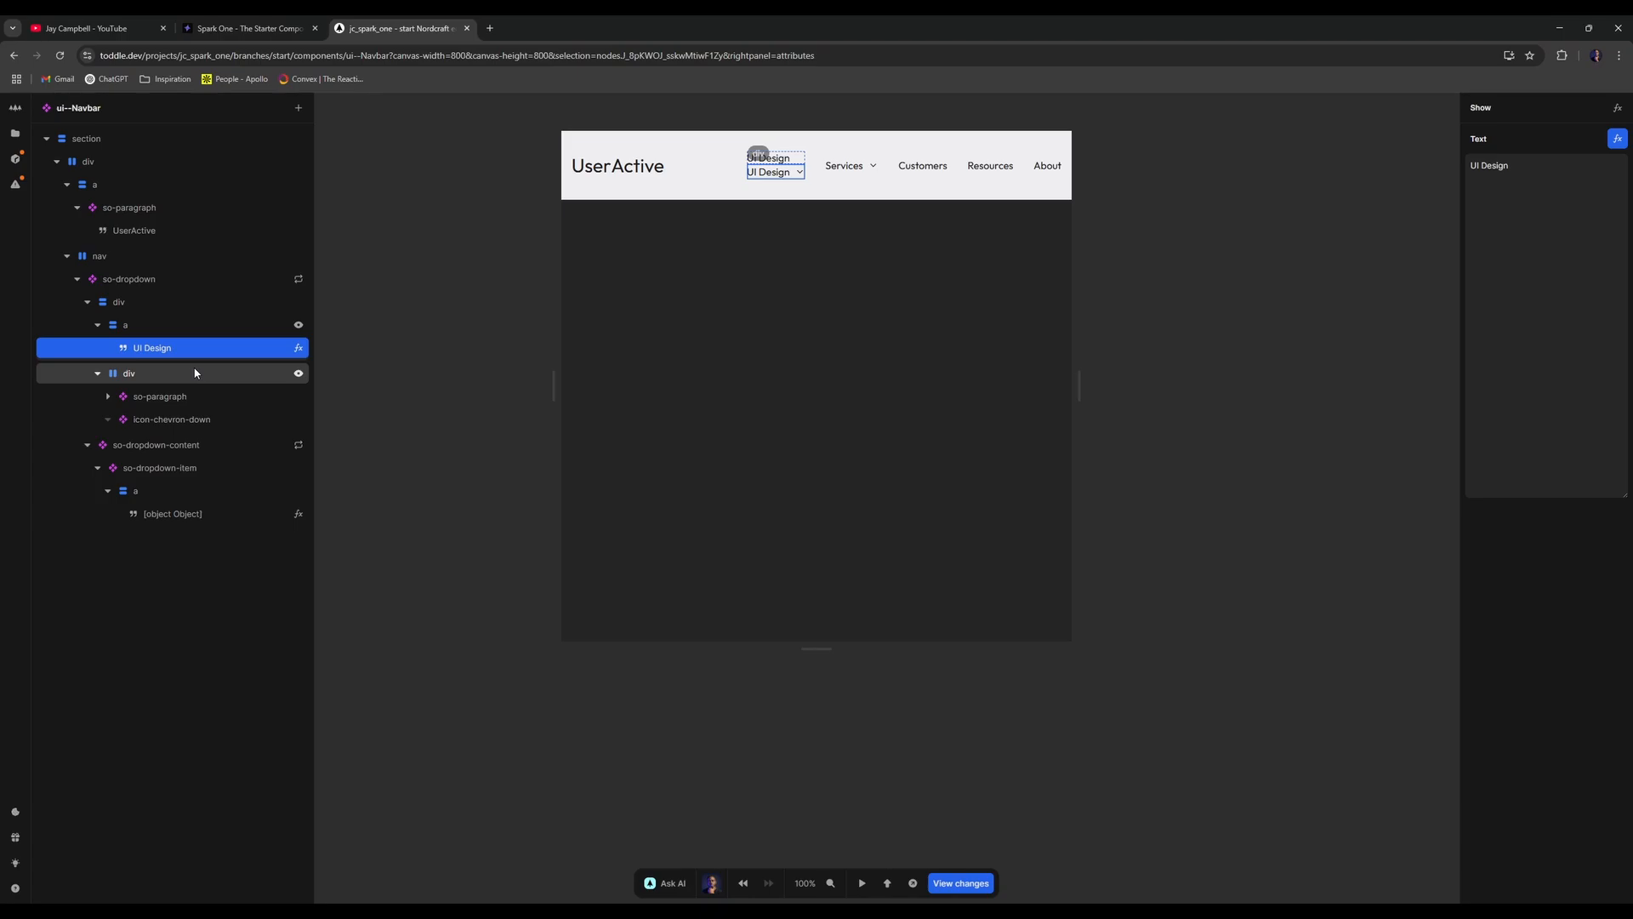
pyautogui.click(213, 397)
pyautogui.click(209, 376)
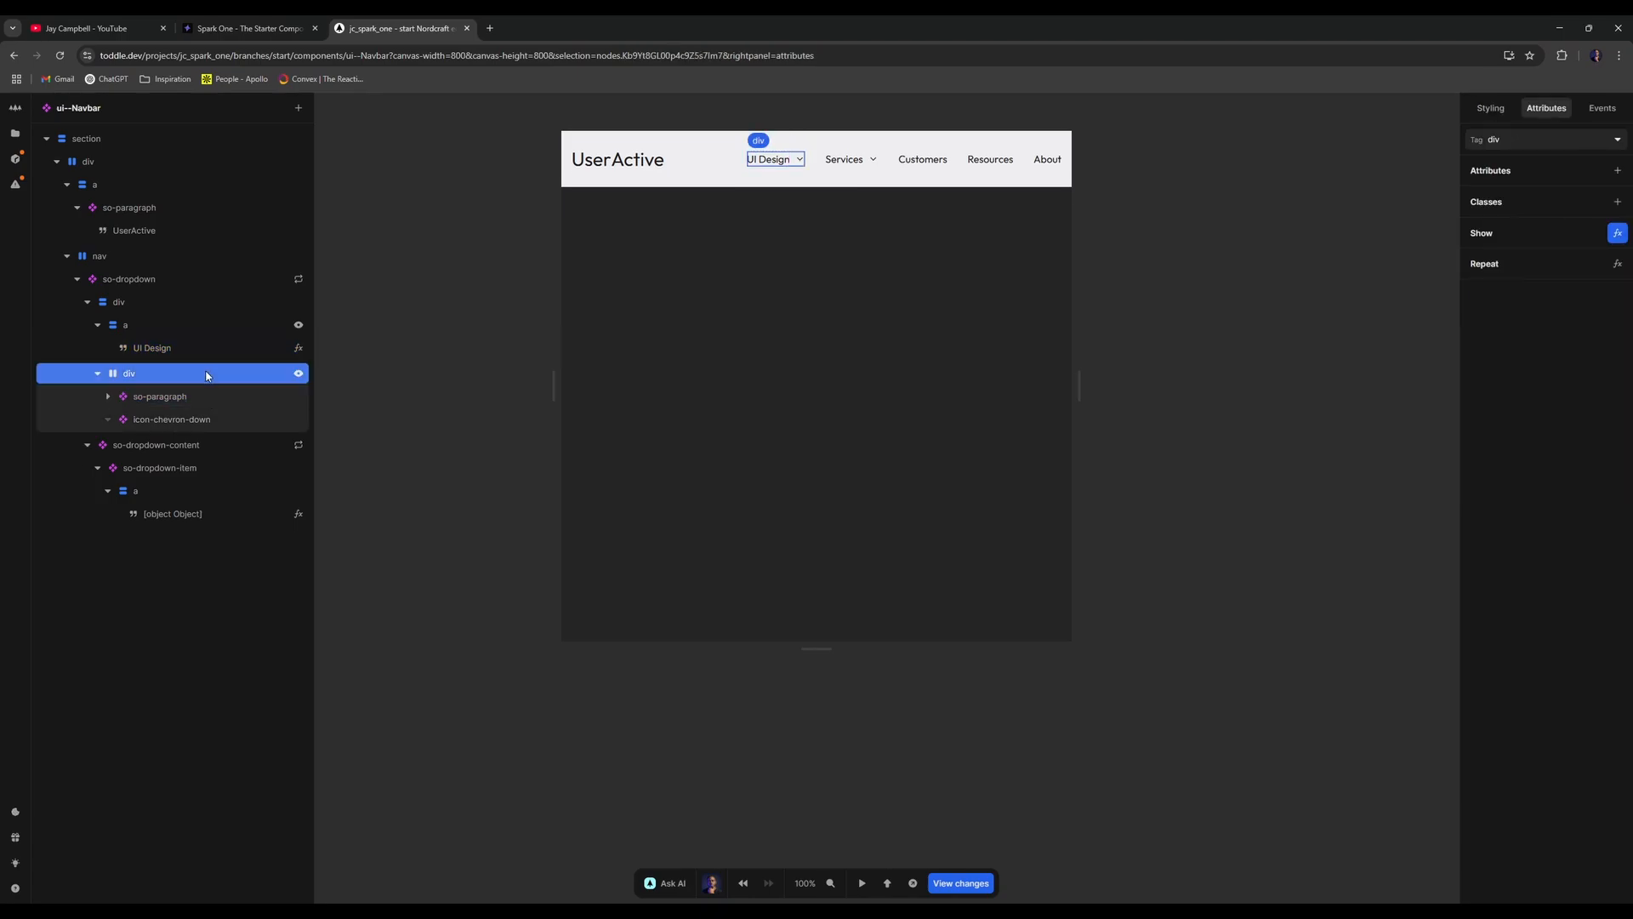
pyautogui.click(299, 373)
pyautogui.click(1014, 590)
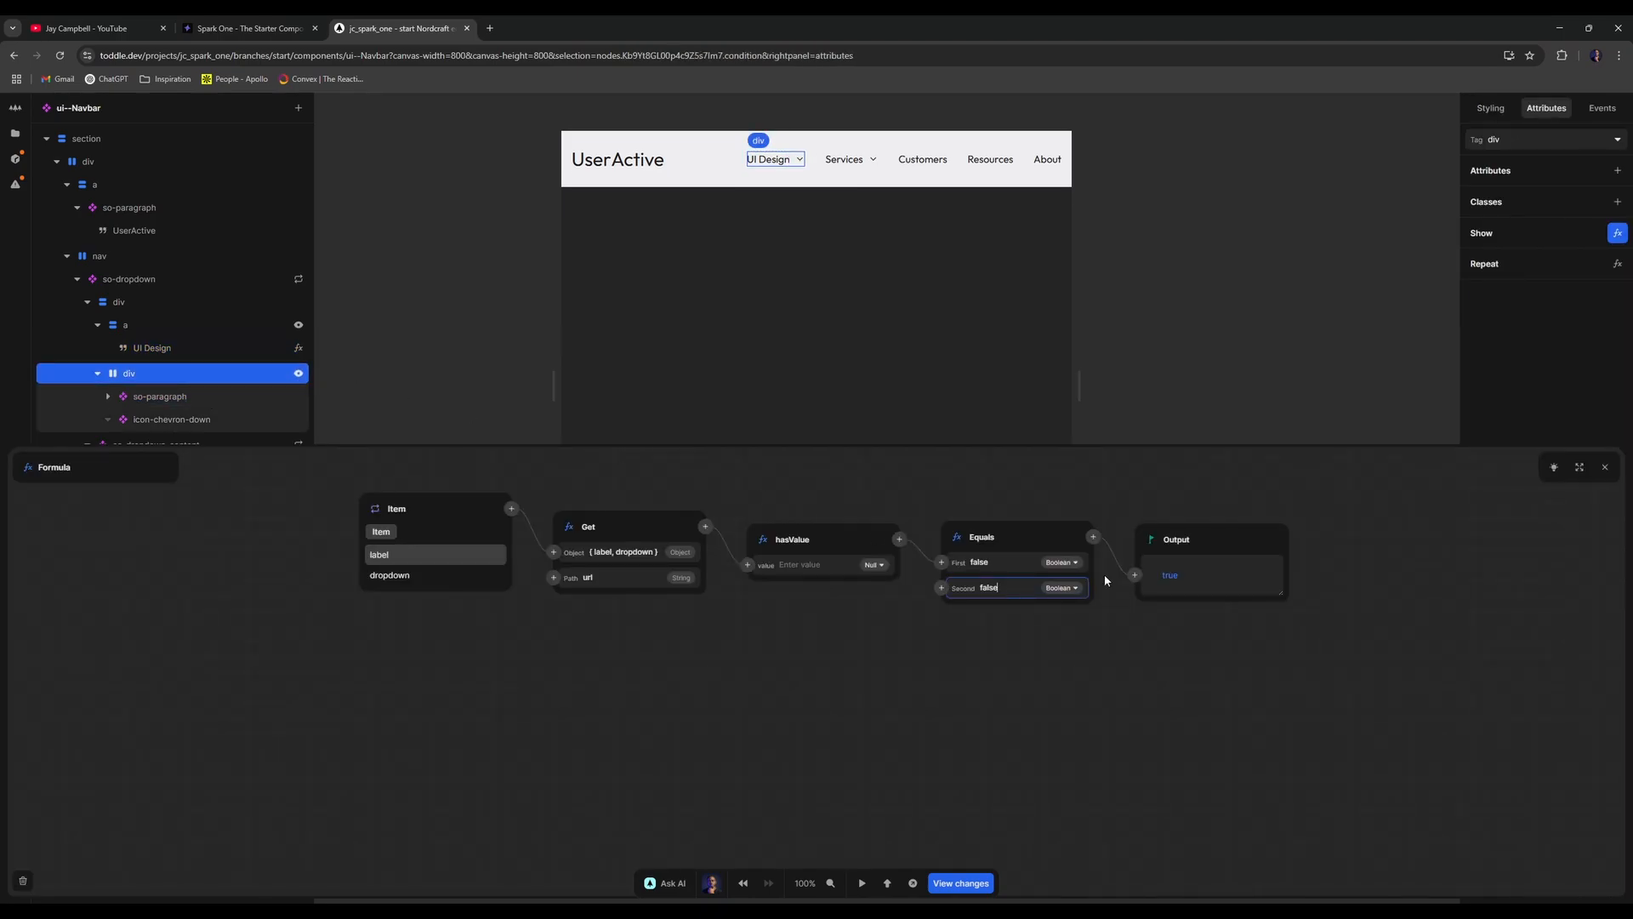
pyautogui.hotkey('ctrl', 'a')
pyautogui.write('true')
pyautogui.press('Return')
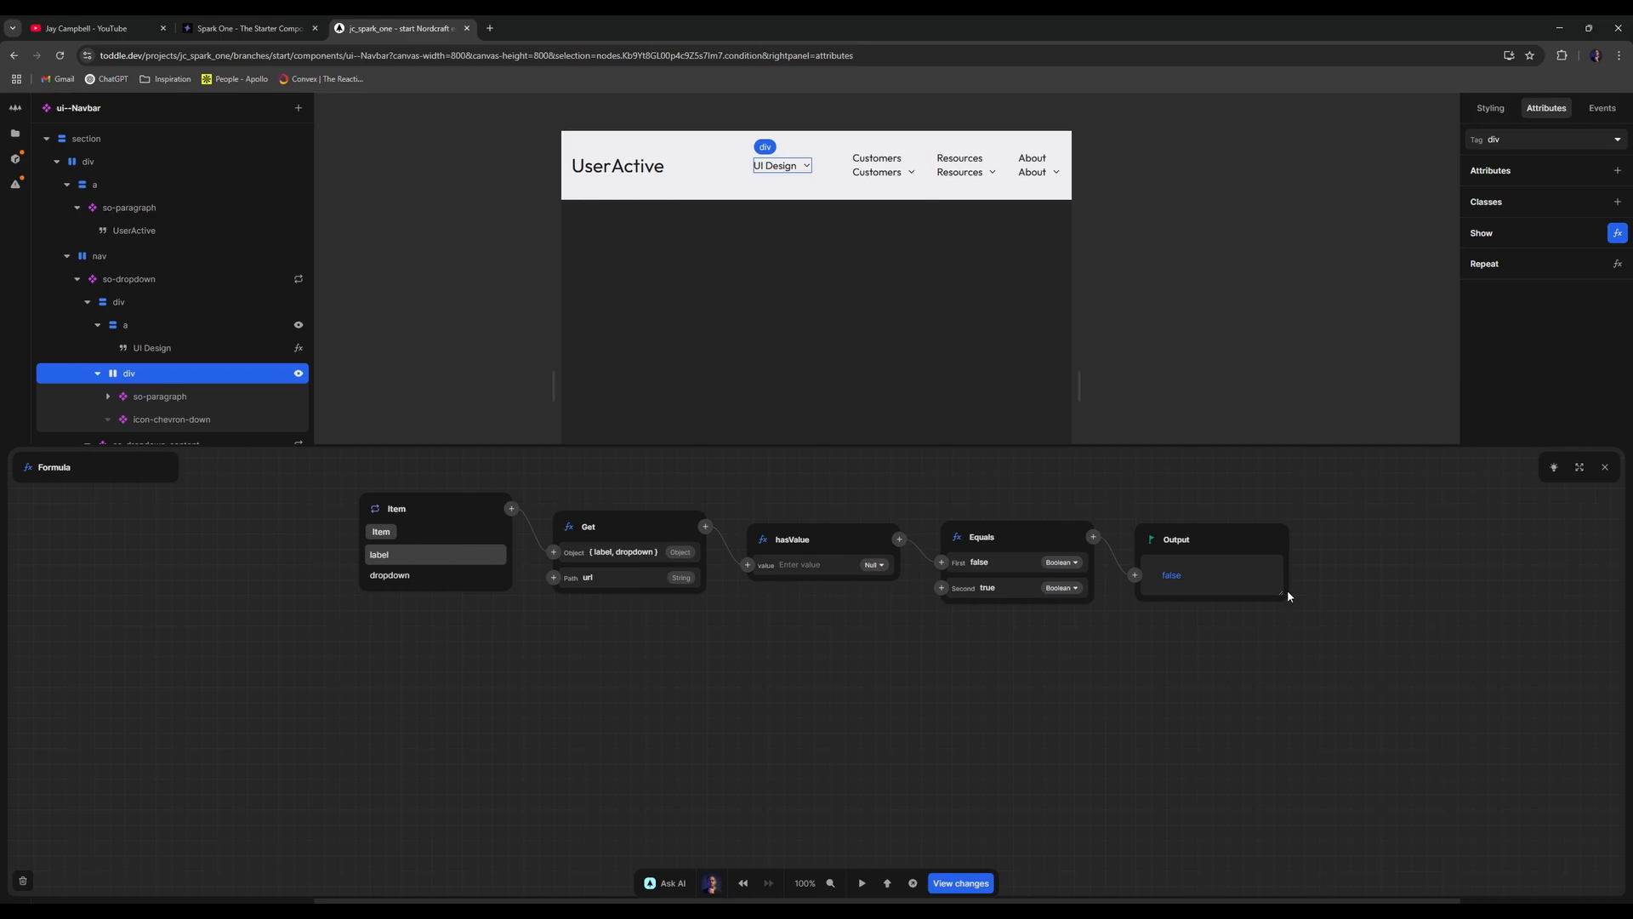
pyautogui.click(1604, 466)
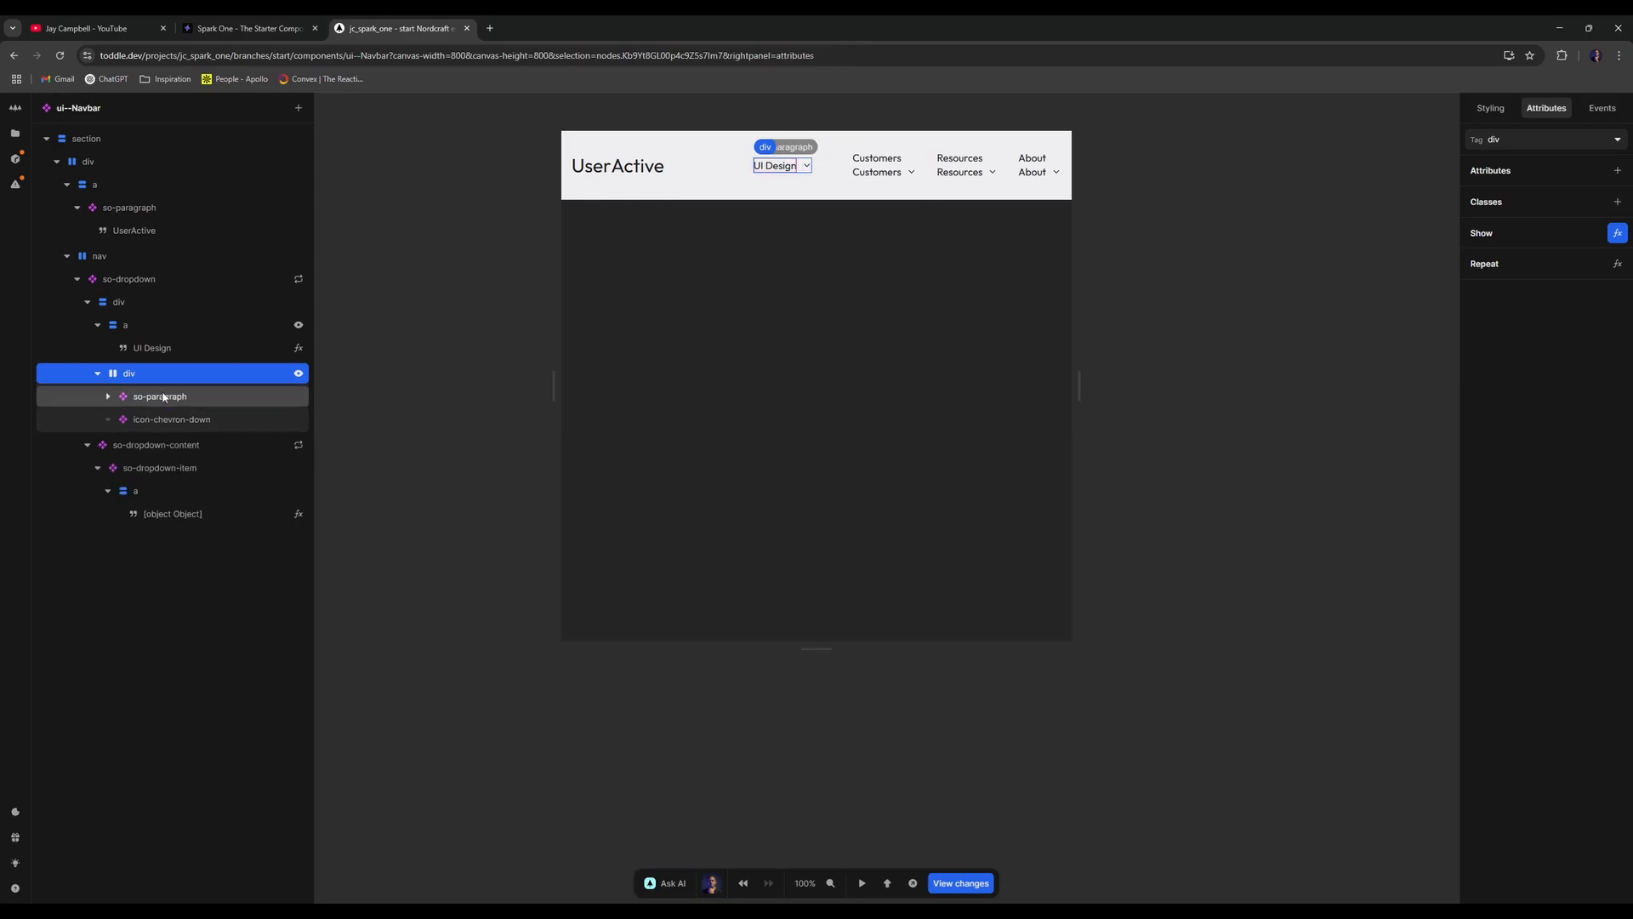
# - Insert a Not node after Get url in the link's show condition
pyautogui.click(299, 325)
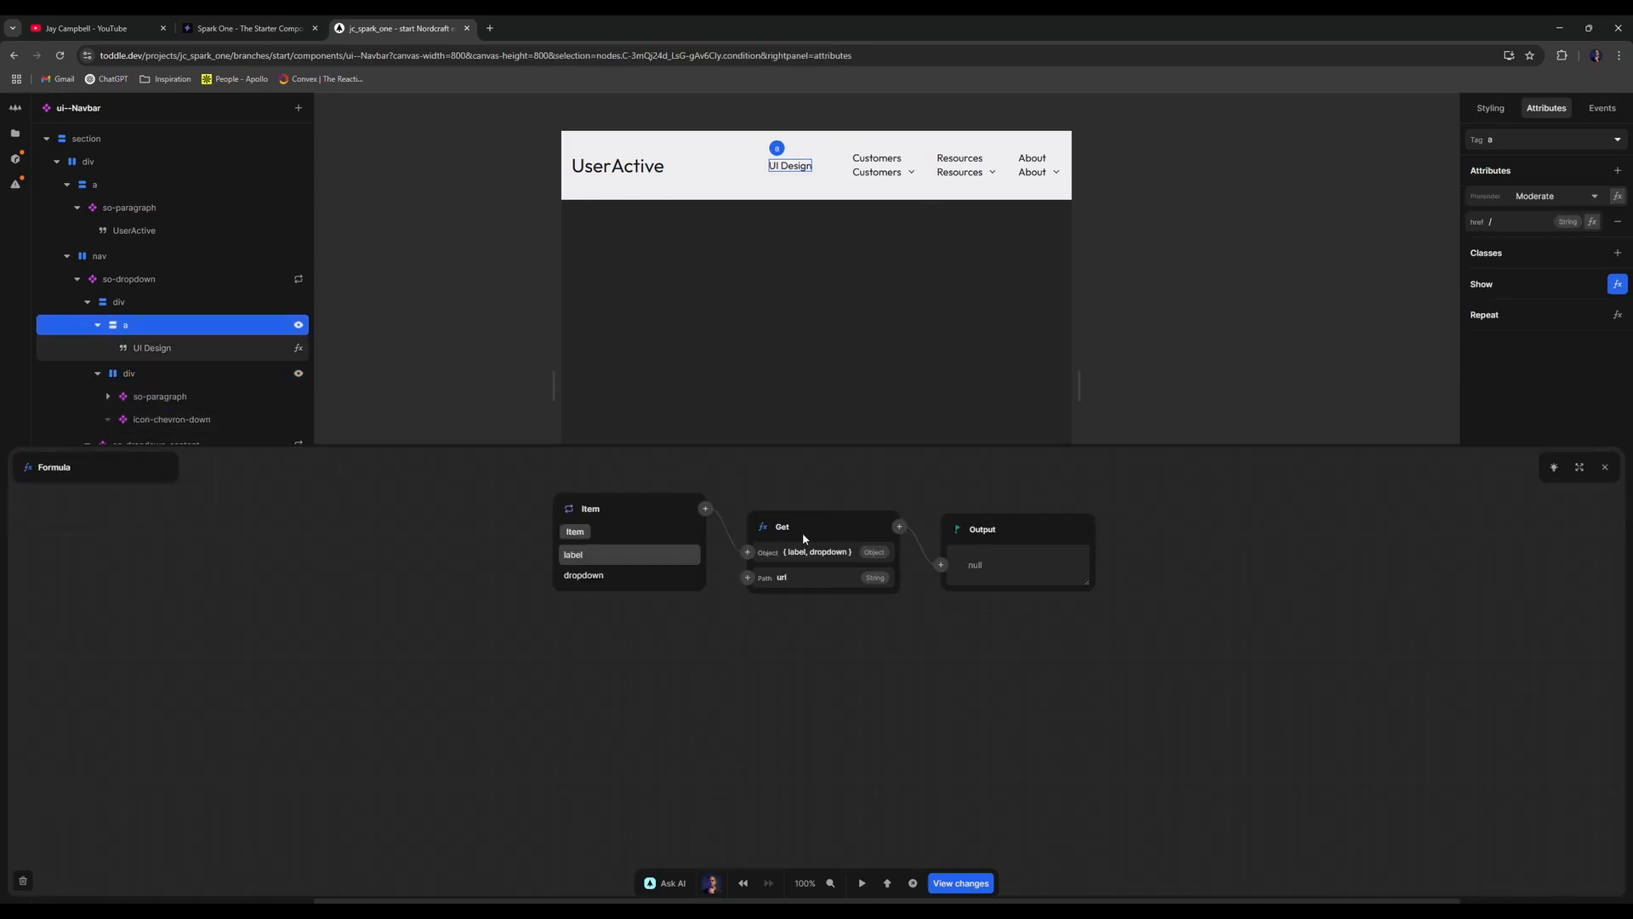
pyautogui.click(897, 527)
pyautogui.write('not')
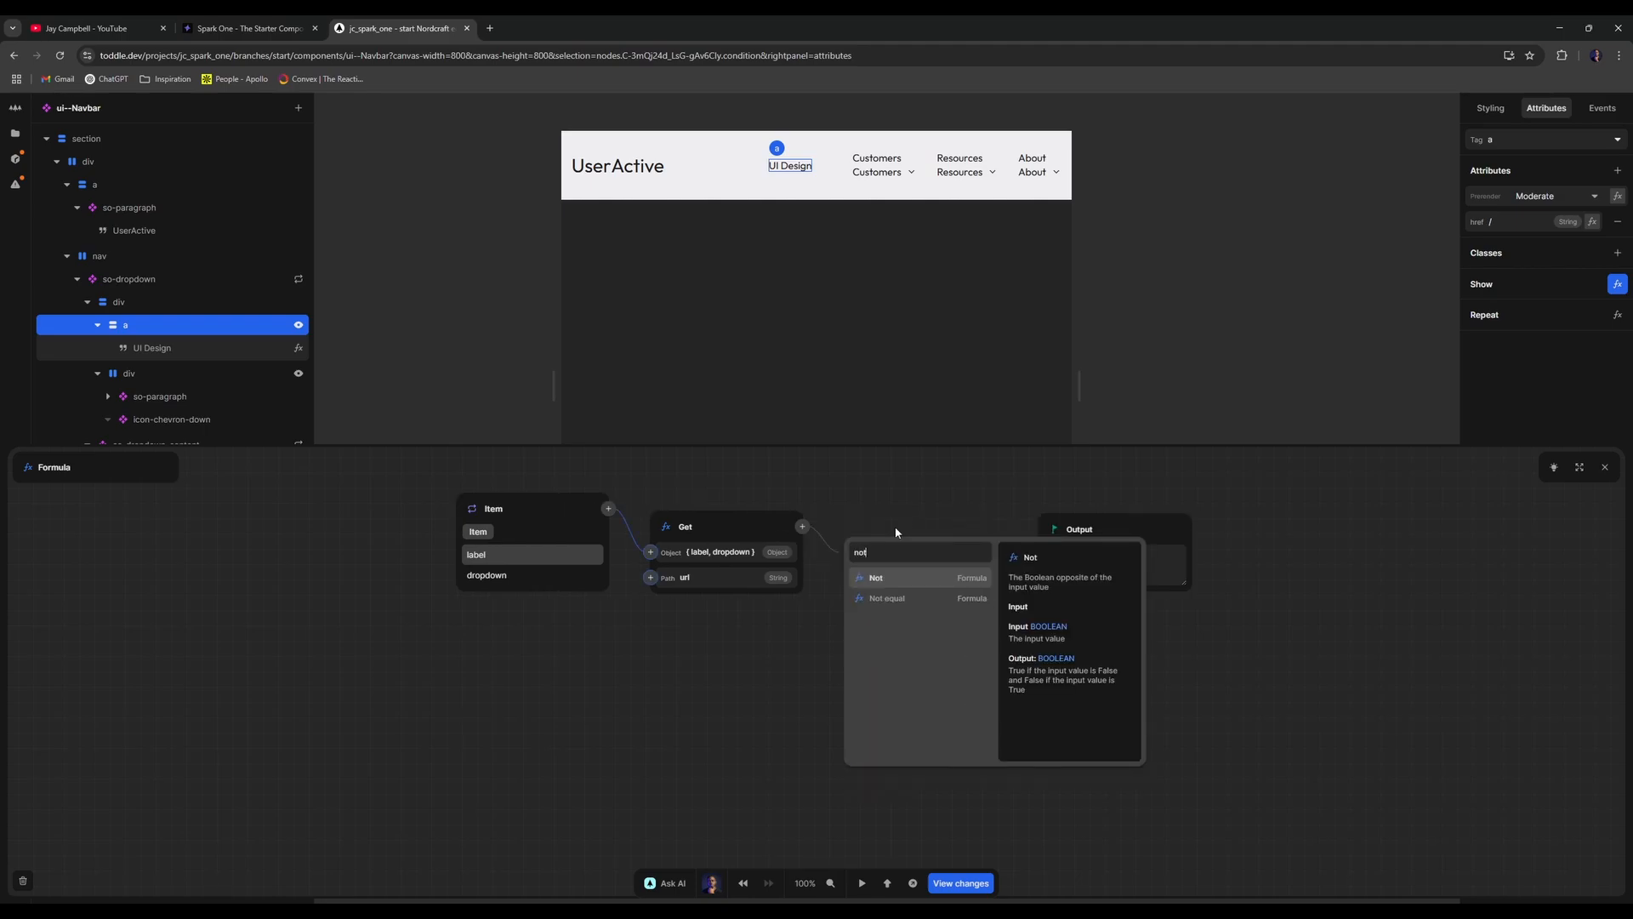
pyautogui.press('Return')
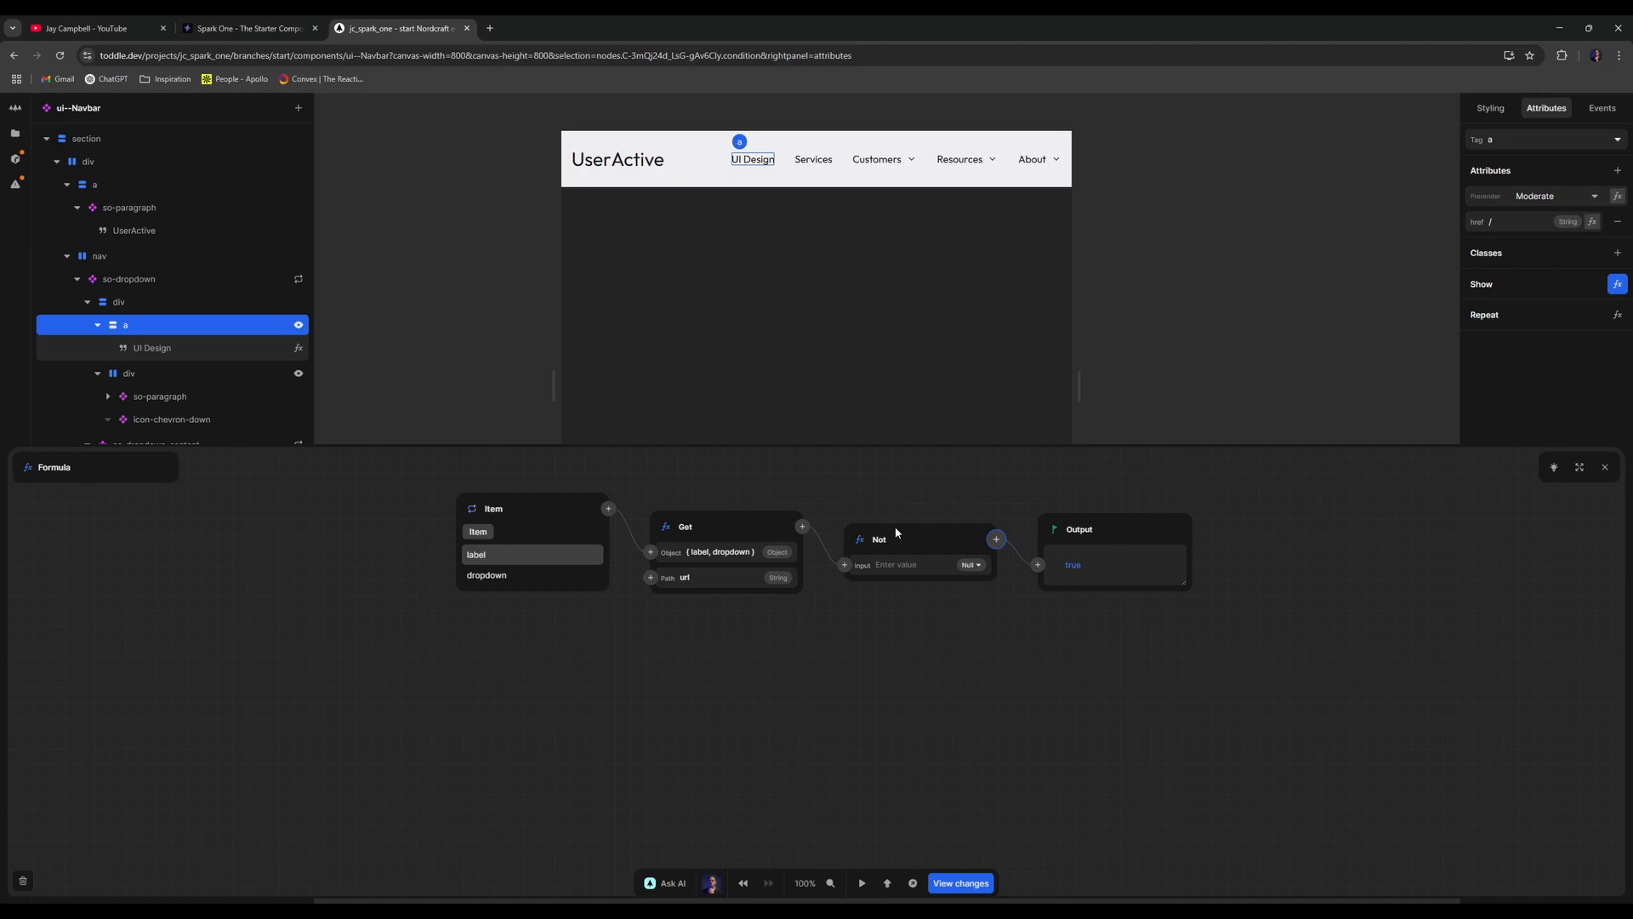
pyautogui.click(1605, 467)
pyautogui.click(1233, 239)
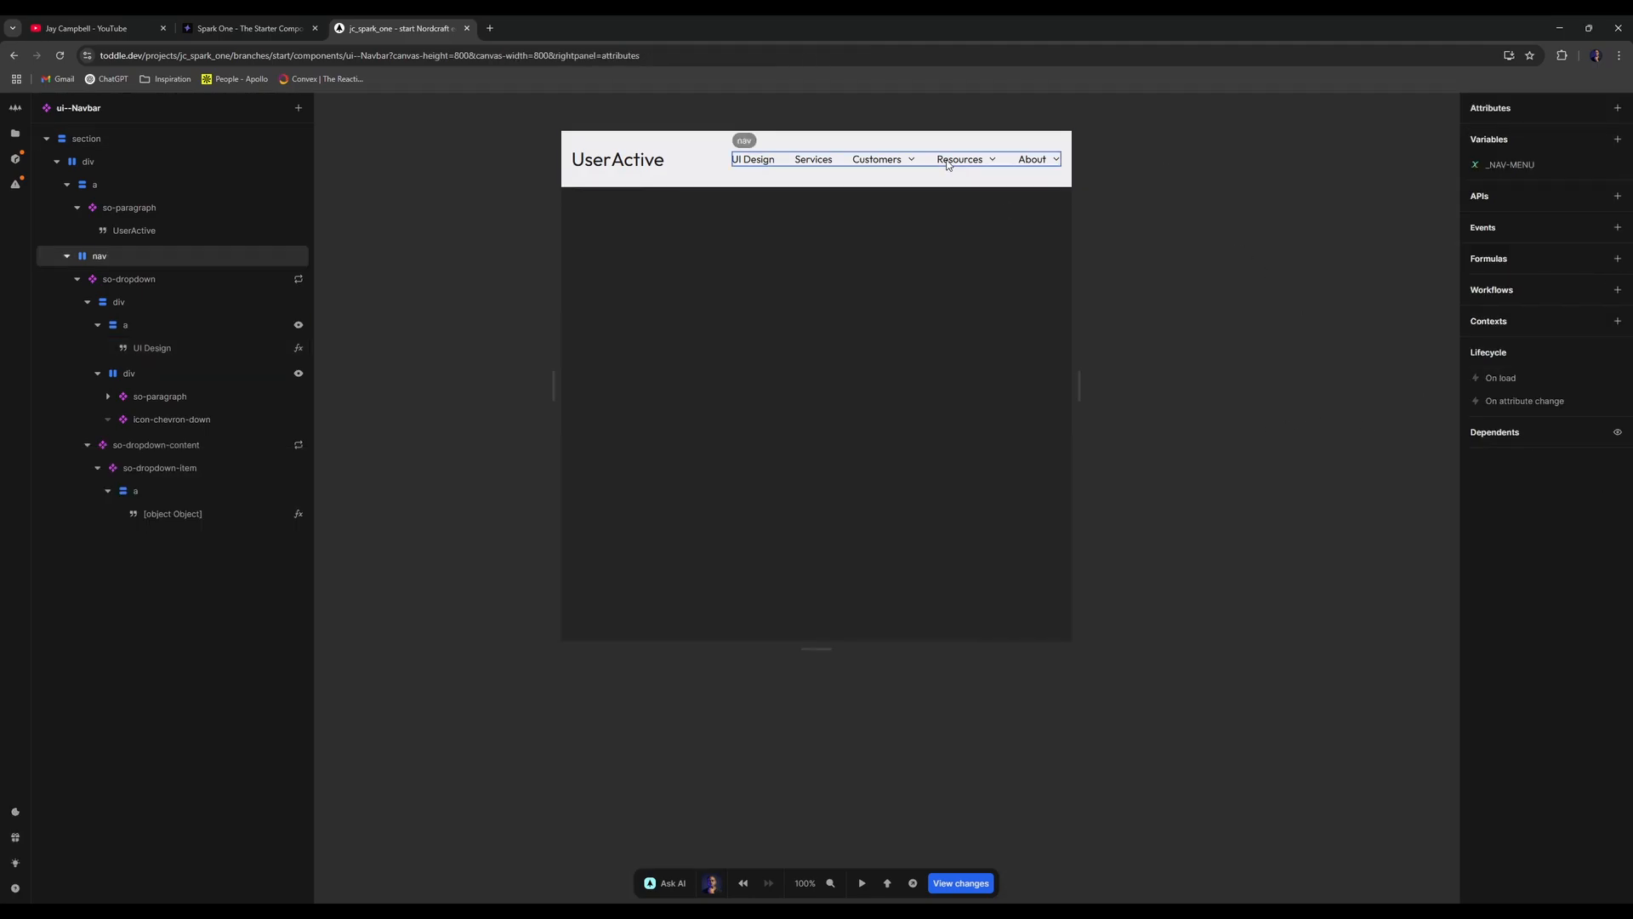
# - Compare the editor's navbar against the reference design window
pyautogui.moveTo(2, 28); pyautogui.dragTo(557, 29)
pyautogui.click(409, 28)
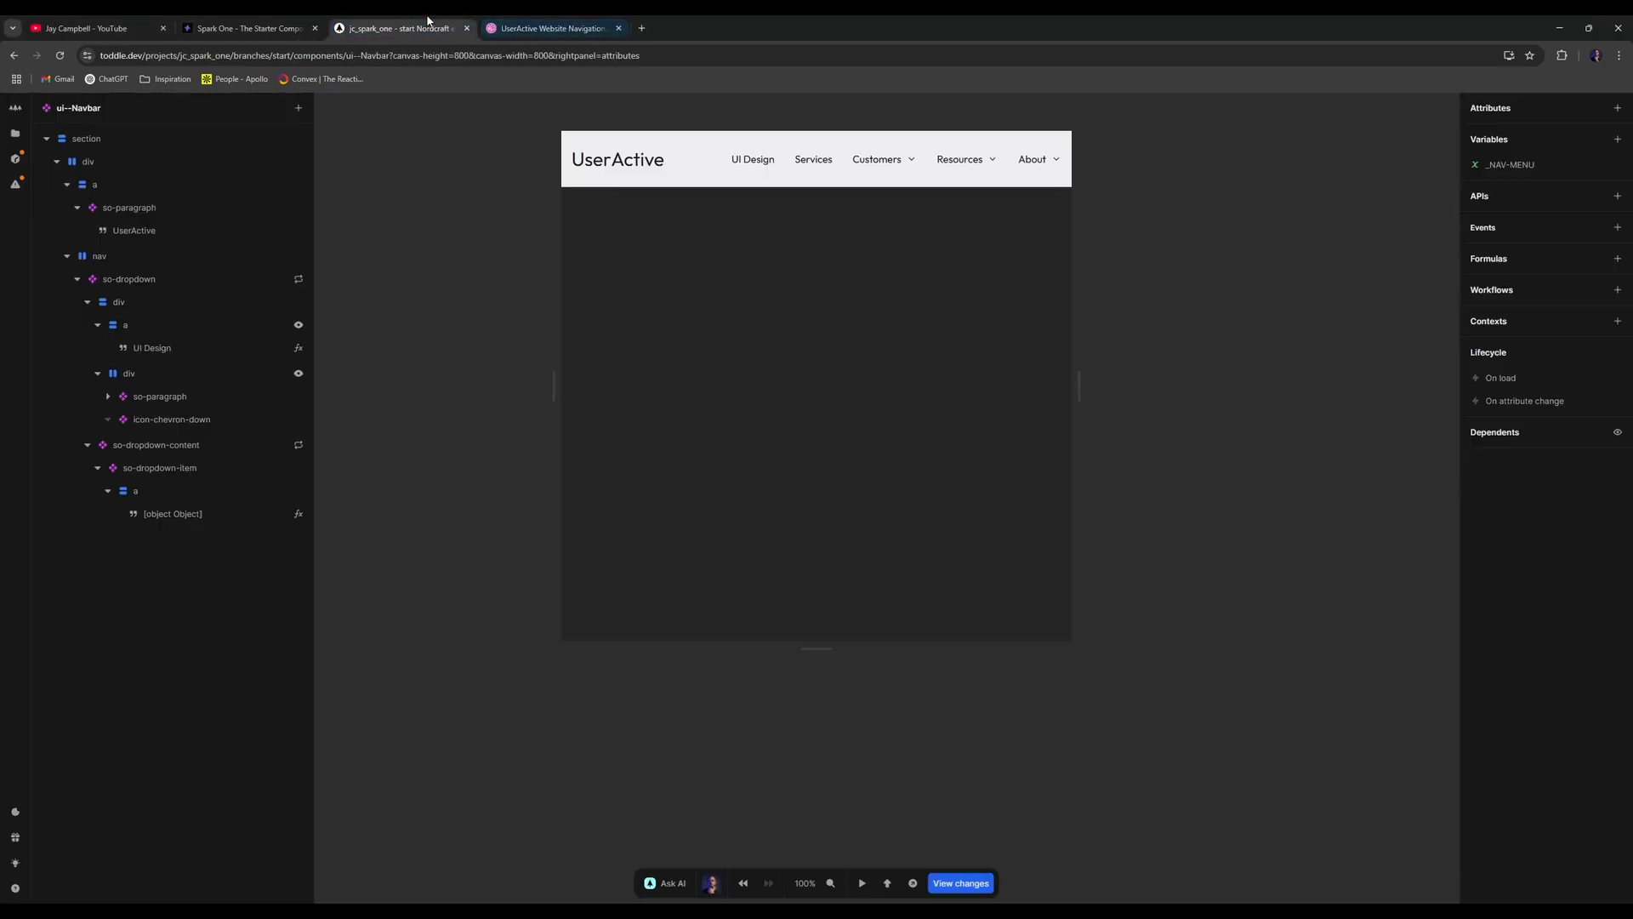
pyautogui.click(553, 28)
pyautogui.click(438, 23)
pyautogui.click(557, 27)
pyautogui.moveTo(574, 24); pyautogui.dragTo(1, 204)
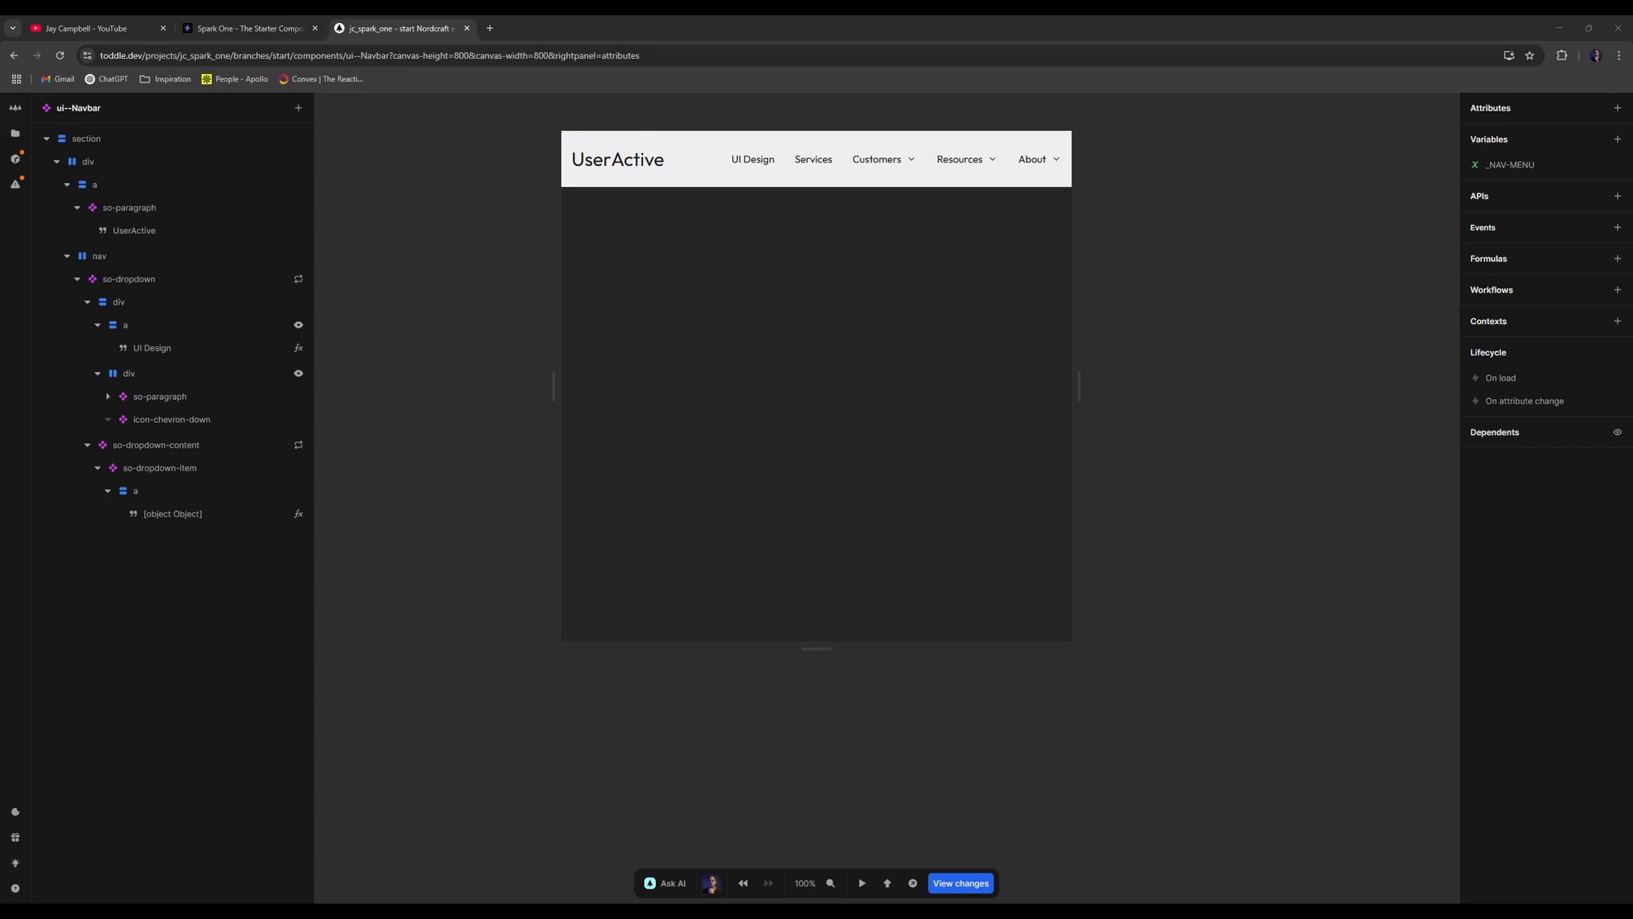
# - Bind the dropdown item's text node to Item.label
pyautogui.click(78, 280)
pyautogui.click(78, 280)
pyautogui.click(88, 302)
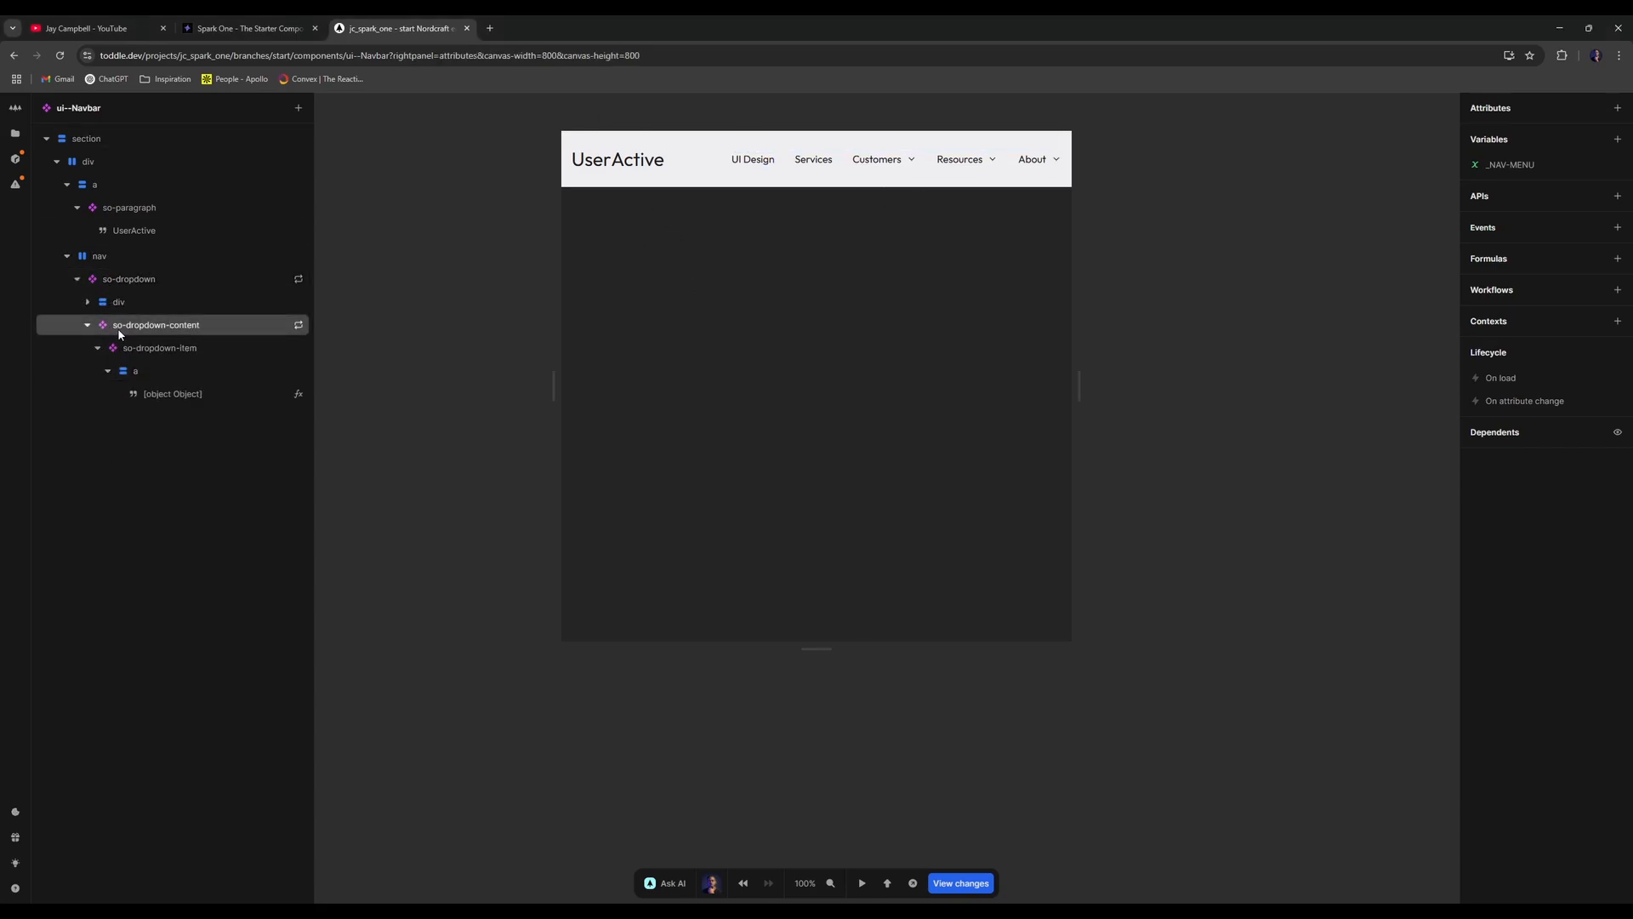
pyautogui.click(285, 325)
pyautogui.click(298, 324)
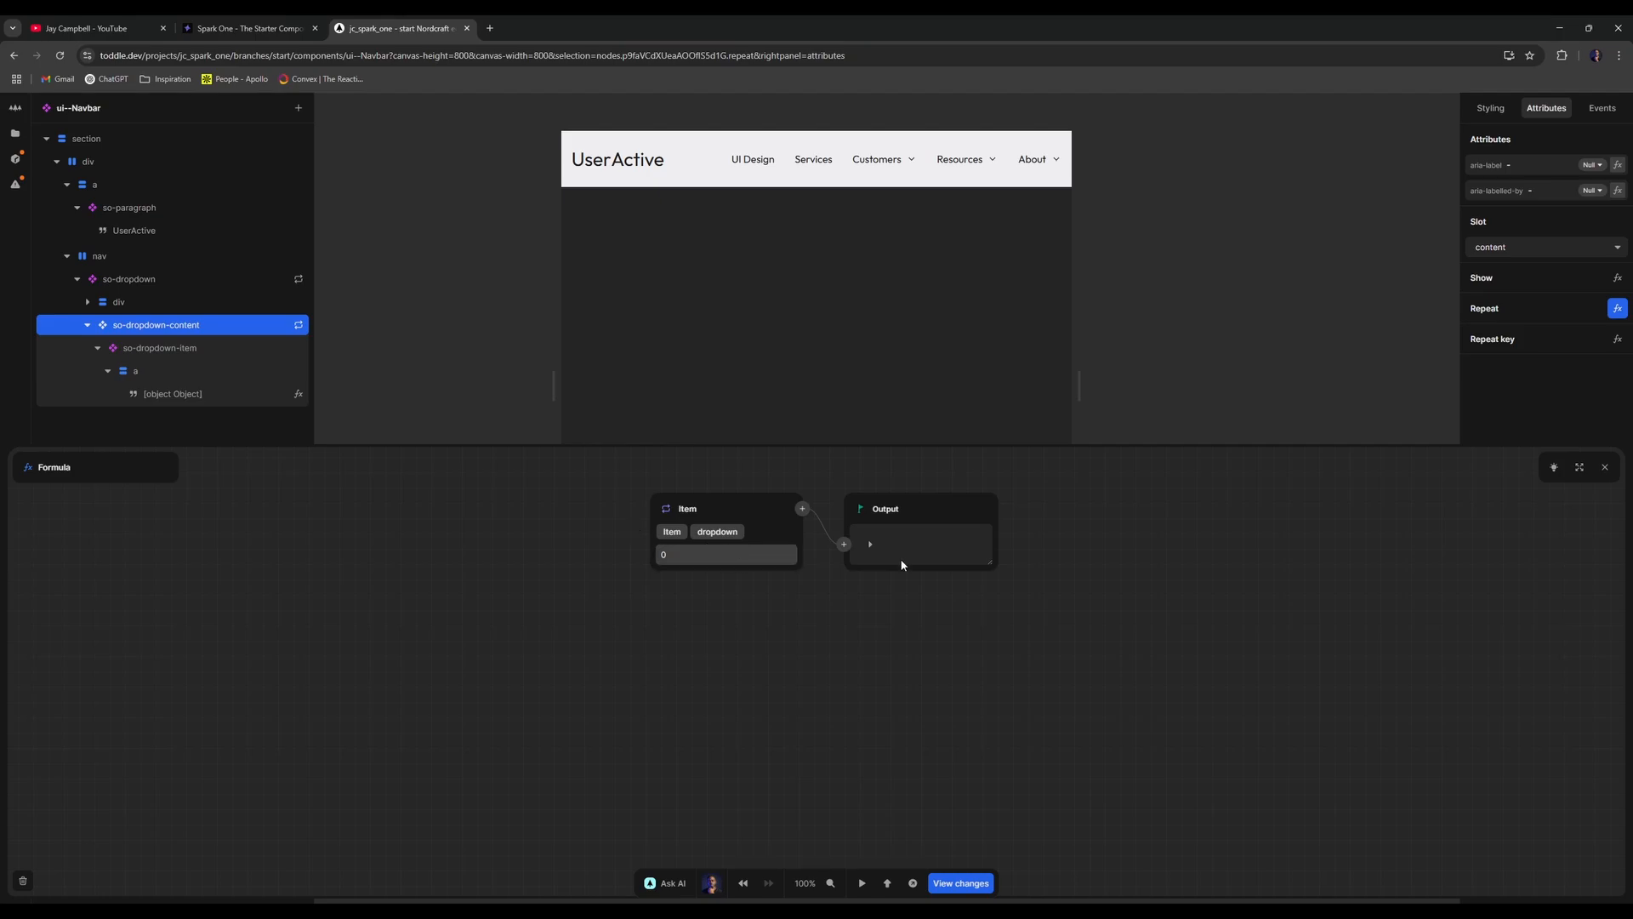
pyautogui.click(1605, 467)
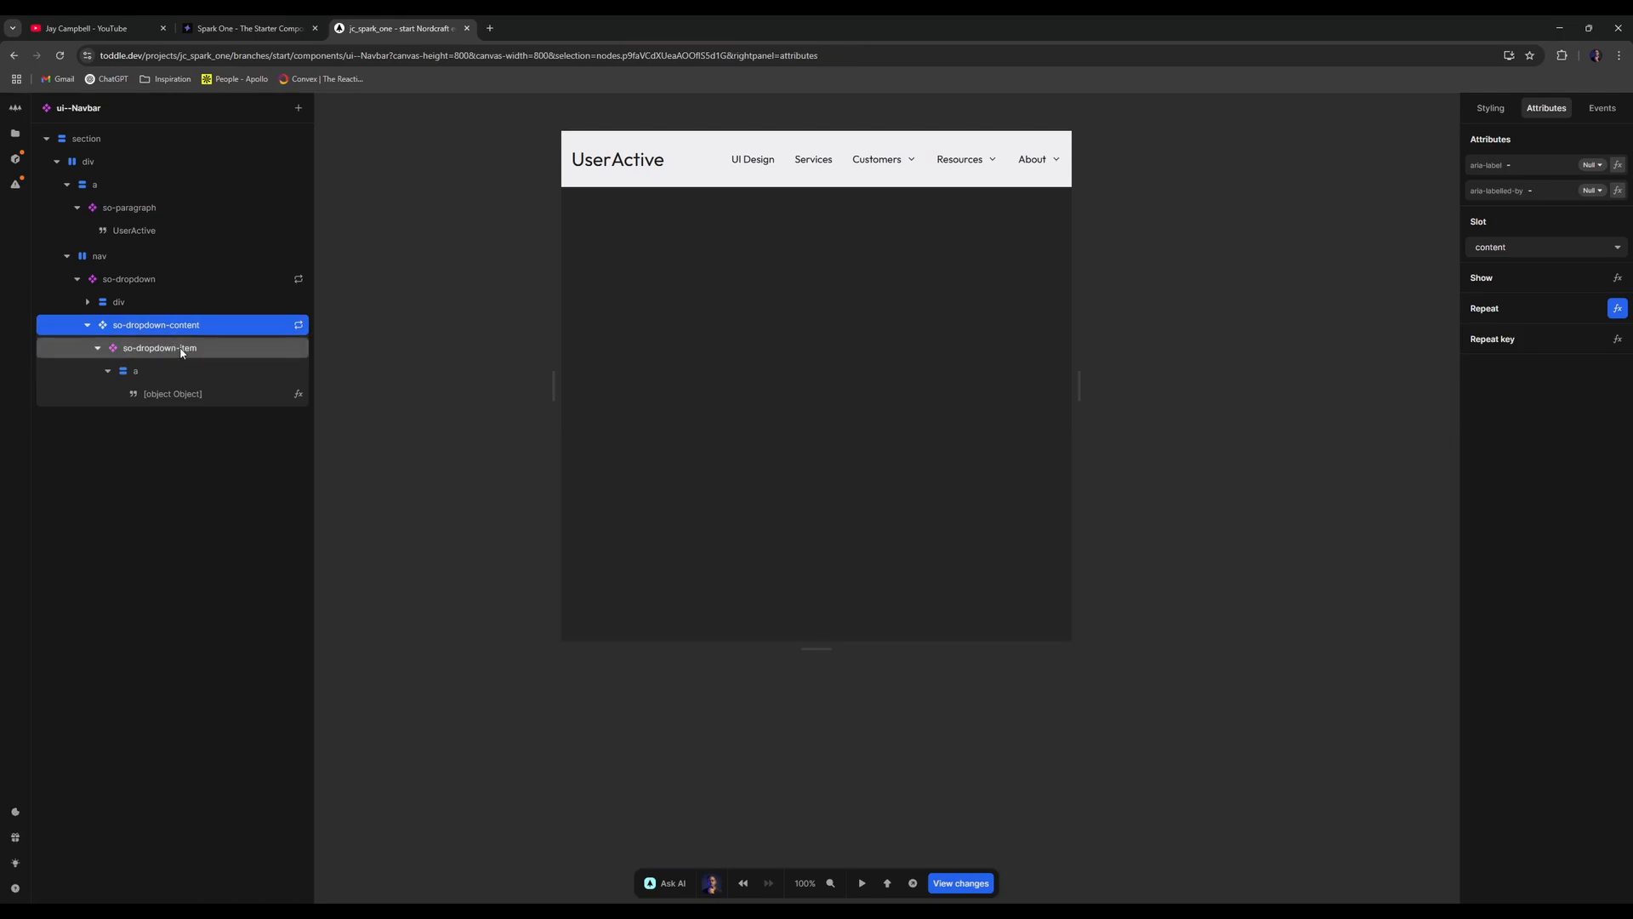
pyautogui.click(149, 370)
pyautogui.click(170, 393)
pyautogui.click(1617, 139)
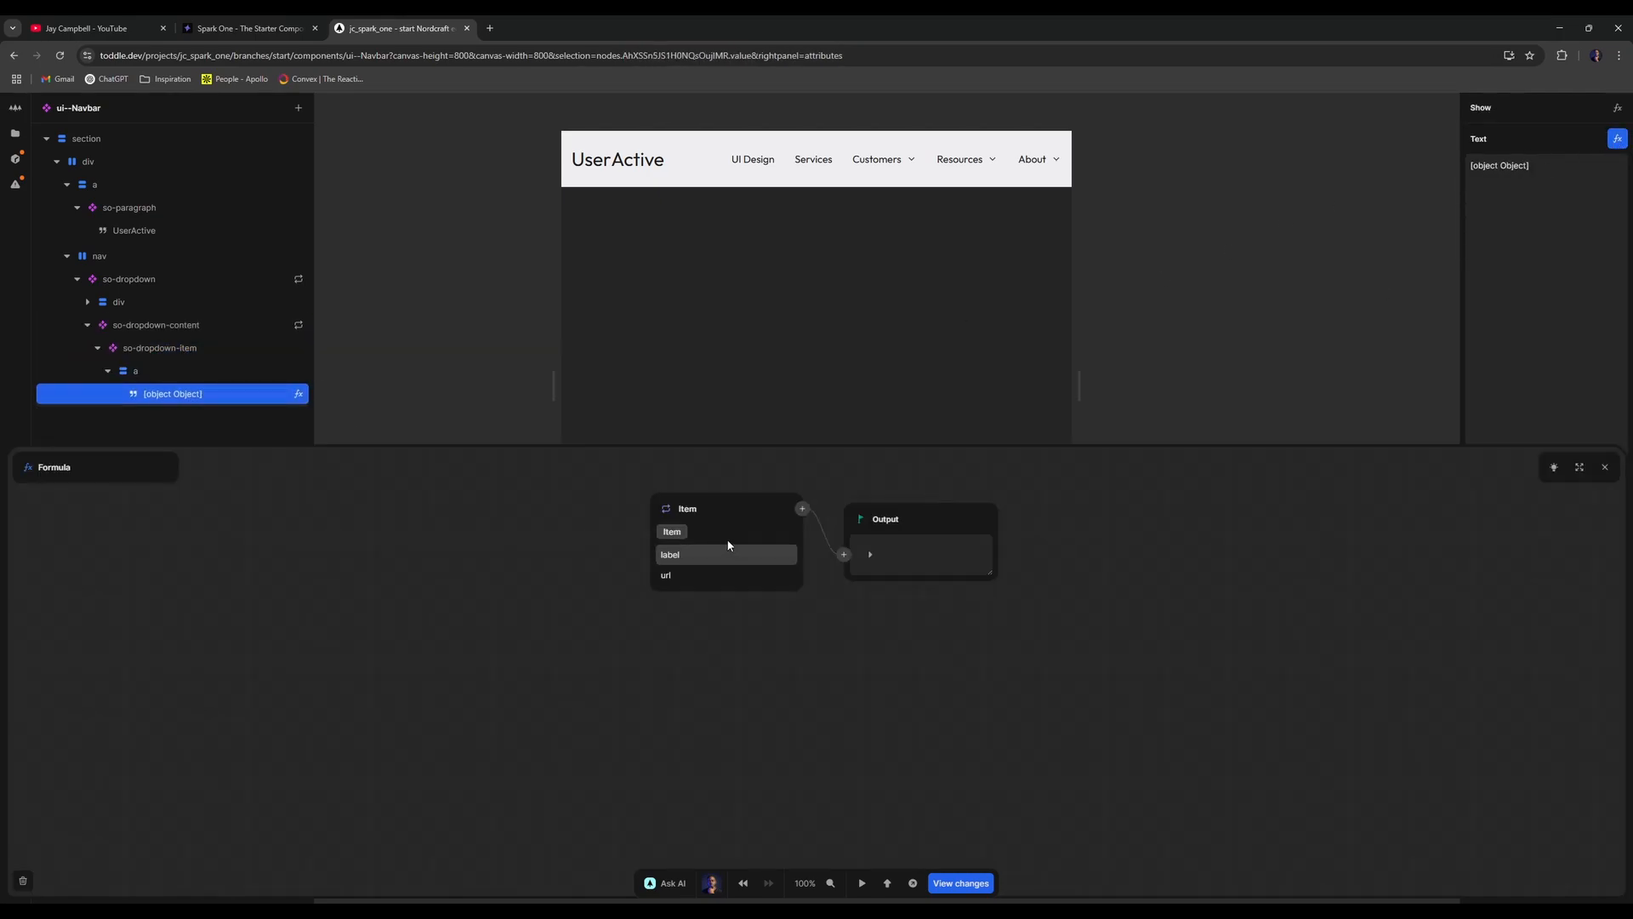
pyautogui.click(685, 554)
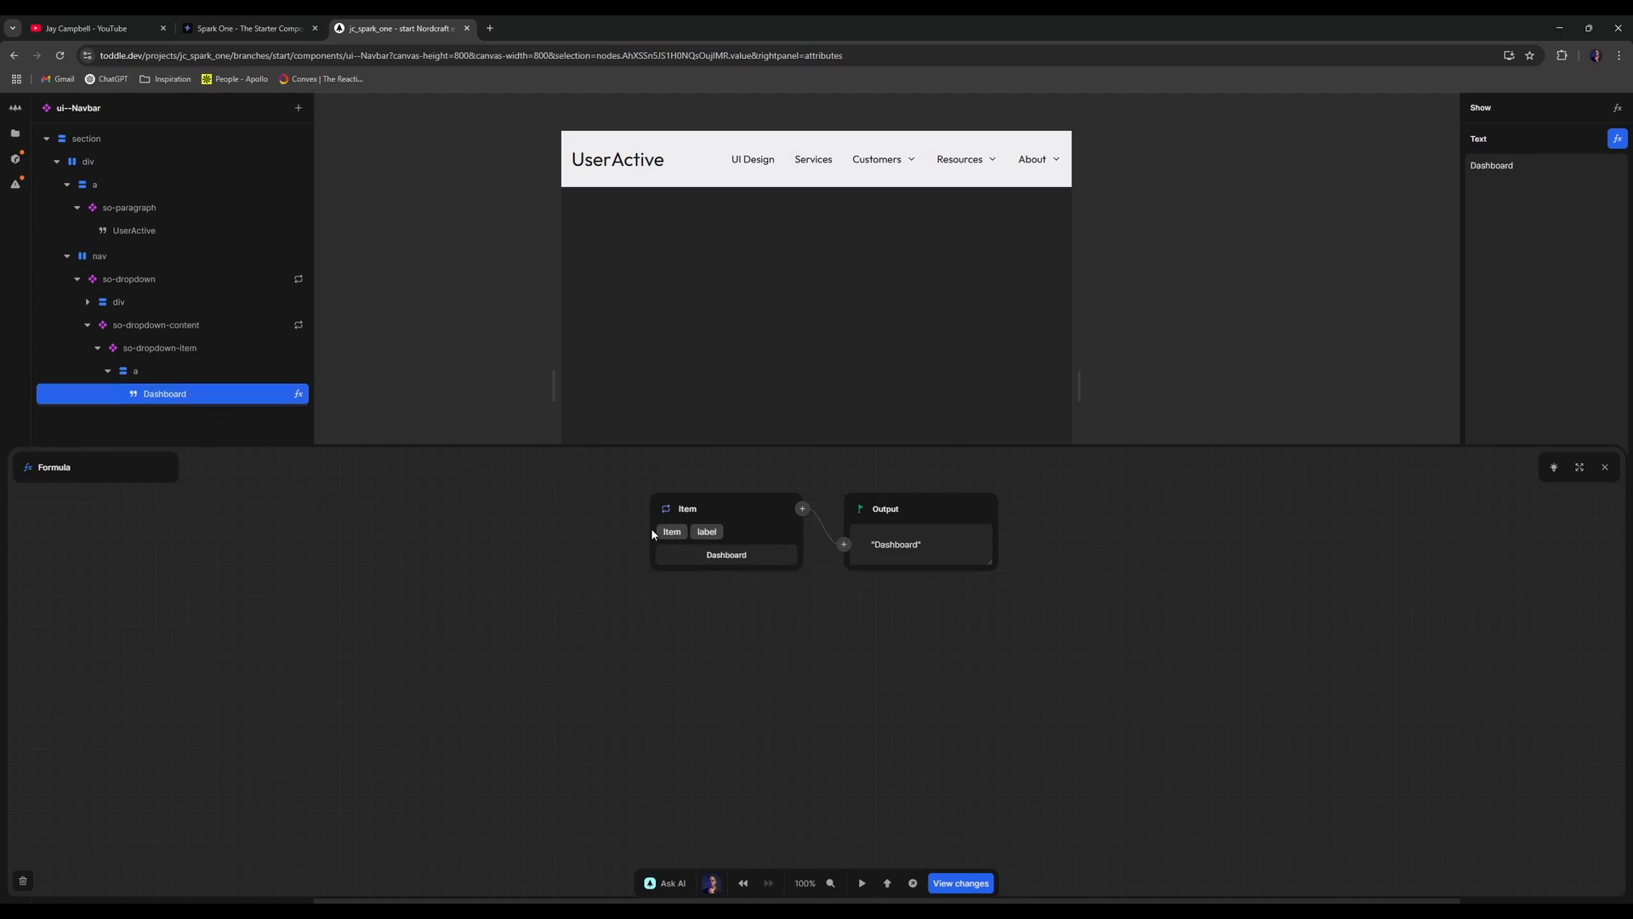
# - Bind the dropdown item link's href to Item.url
pyautogui.click(132, 371)
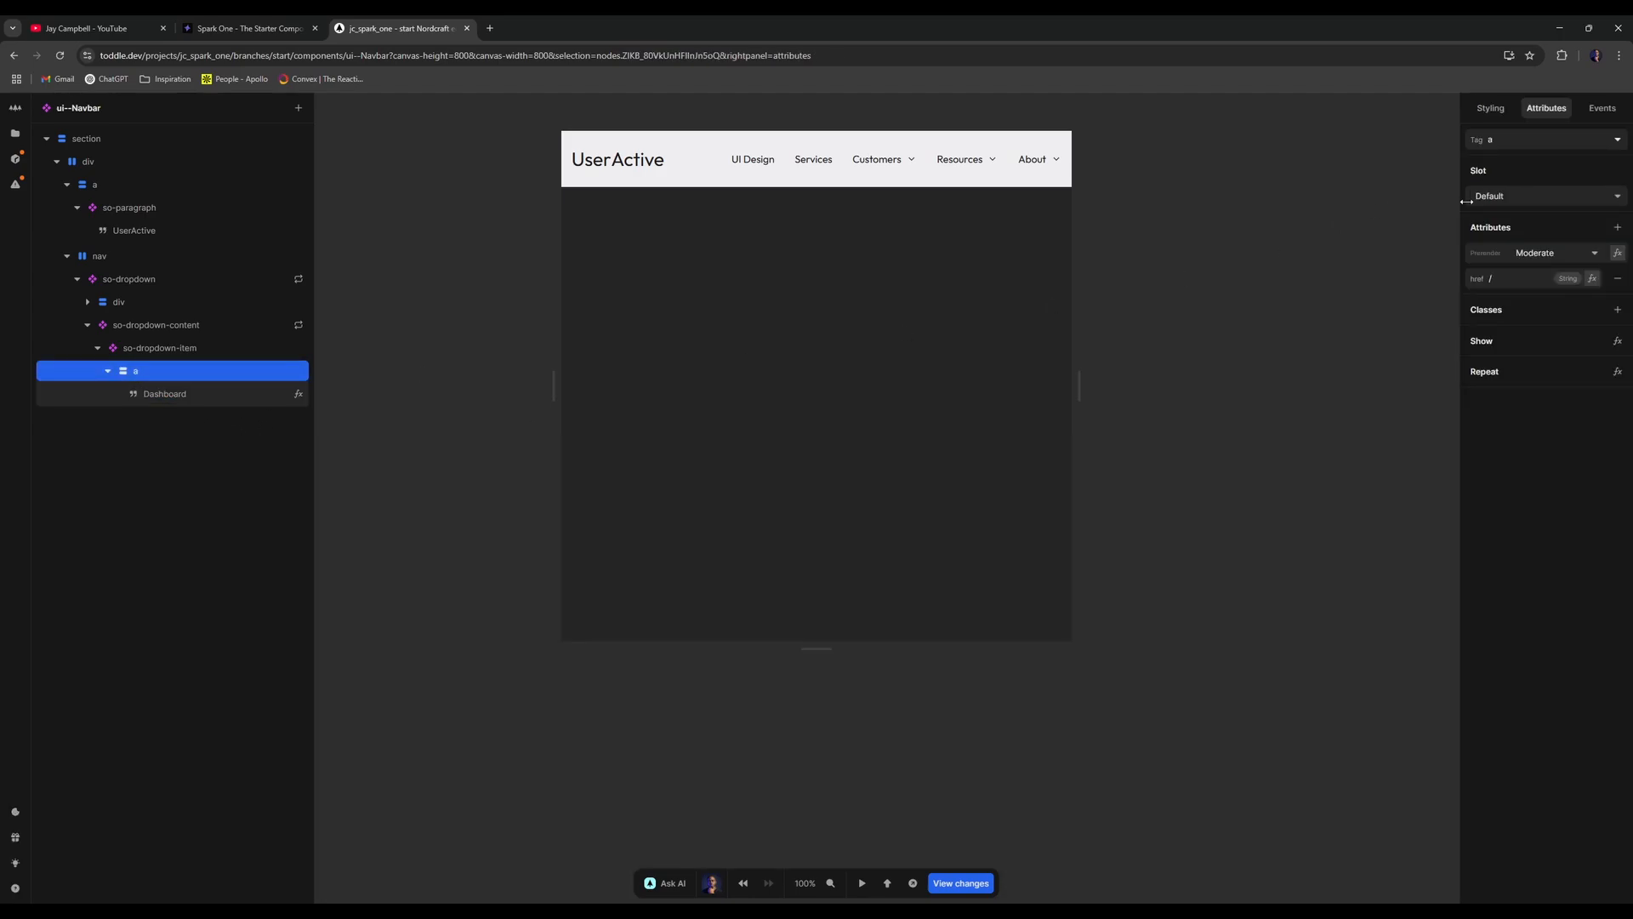
pyautogui.click(1592, 278)
pyautogui.click(665, 519)
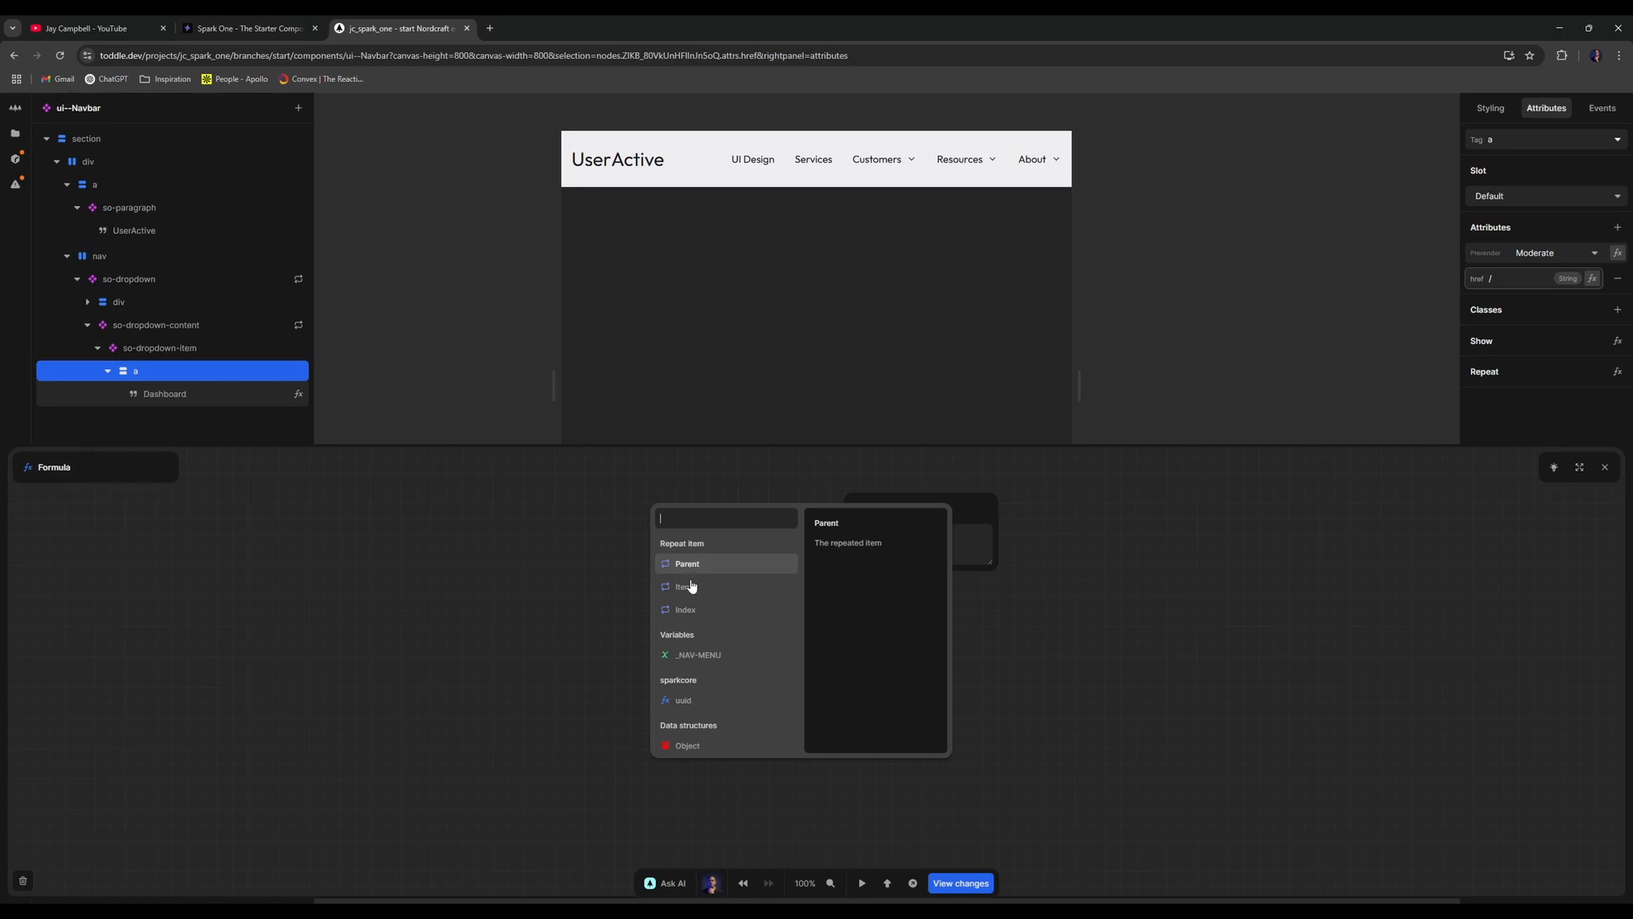
pyautogui.click(691, 586)
pyautogui.click(1599, 469)
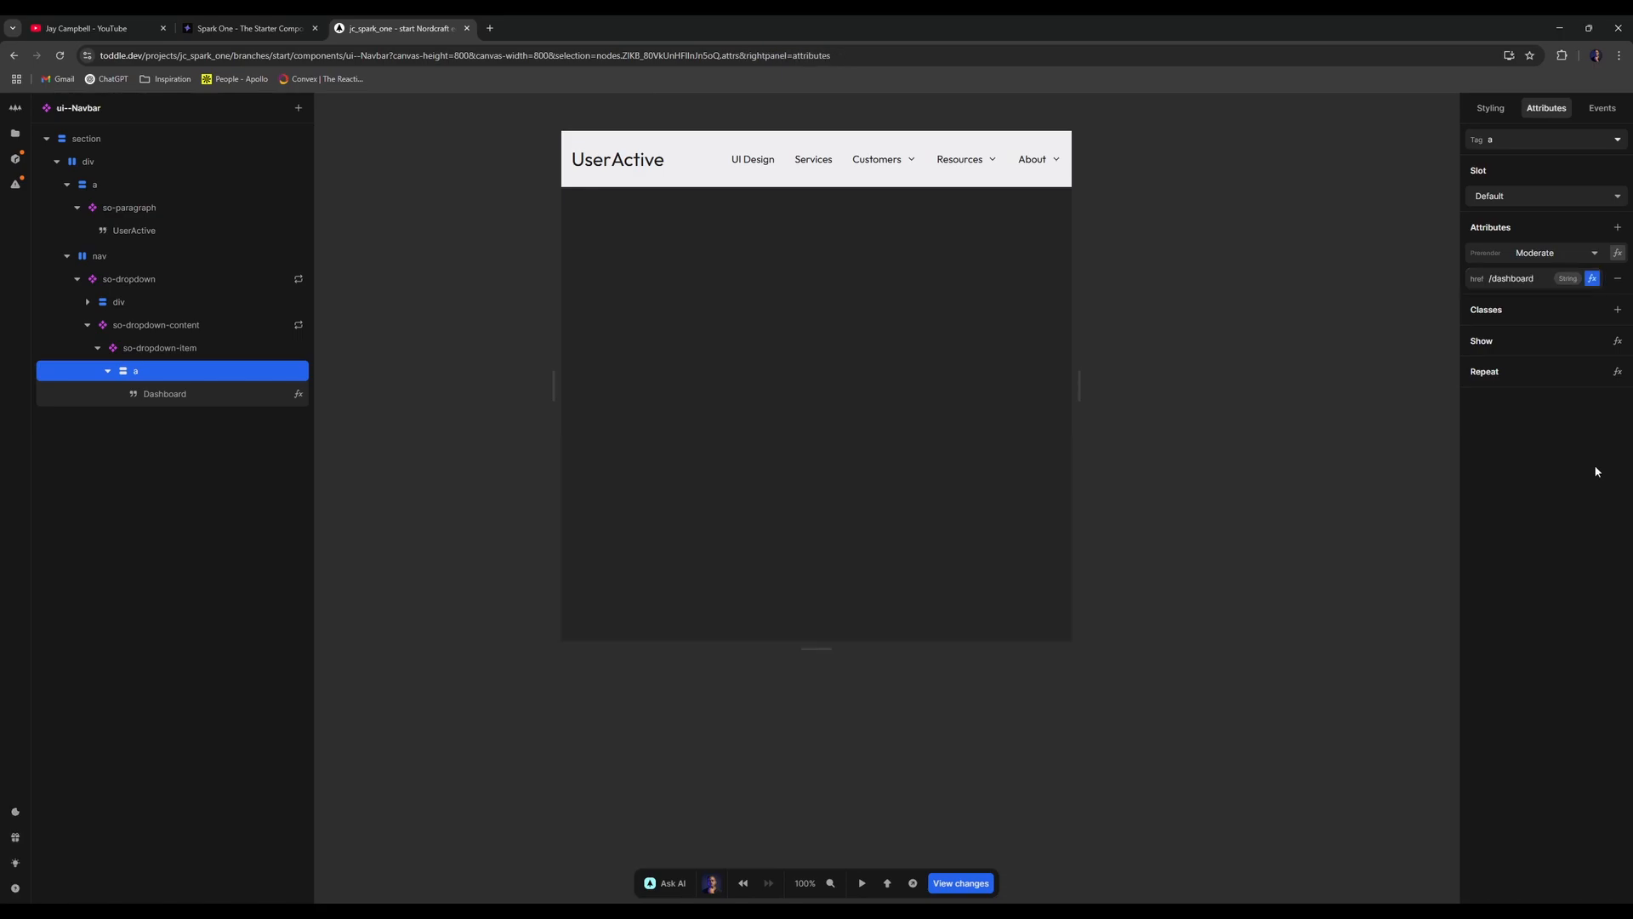
pyautogui.click(108, 371)
pyautogui.click(98, 348)
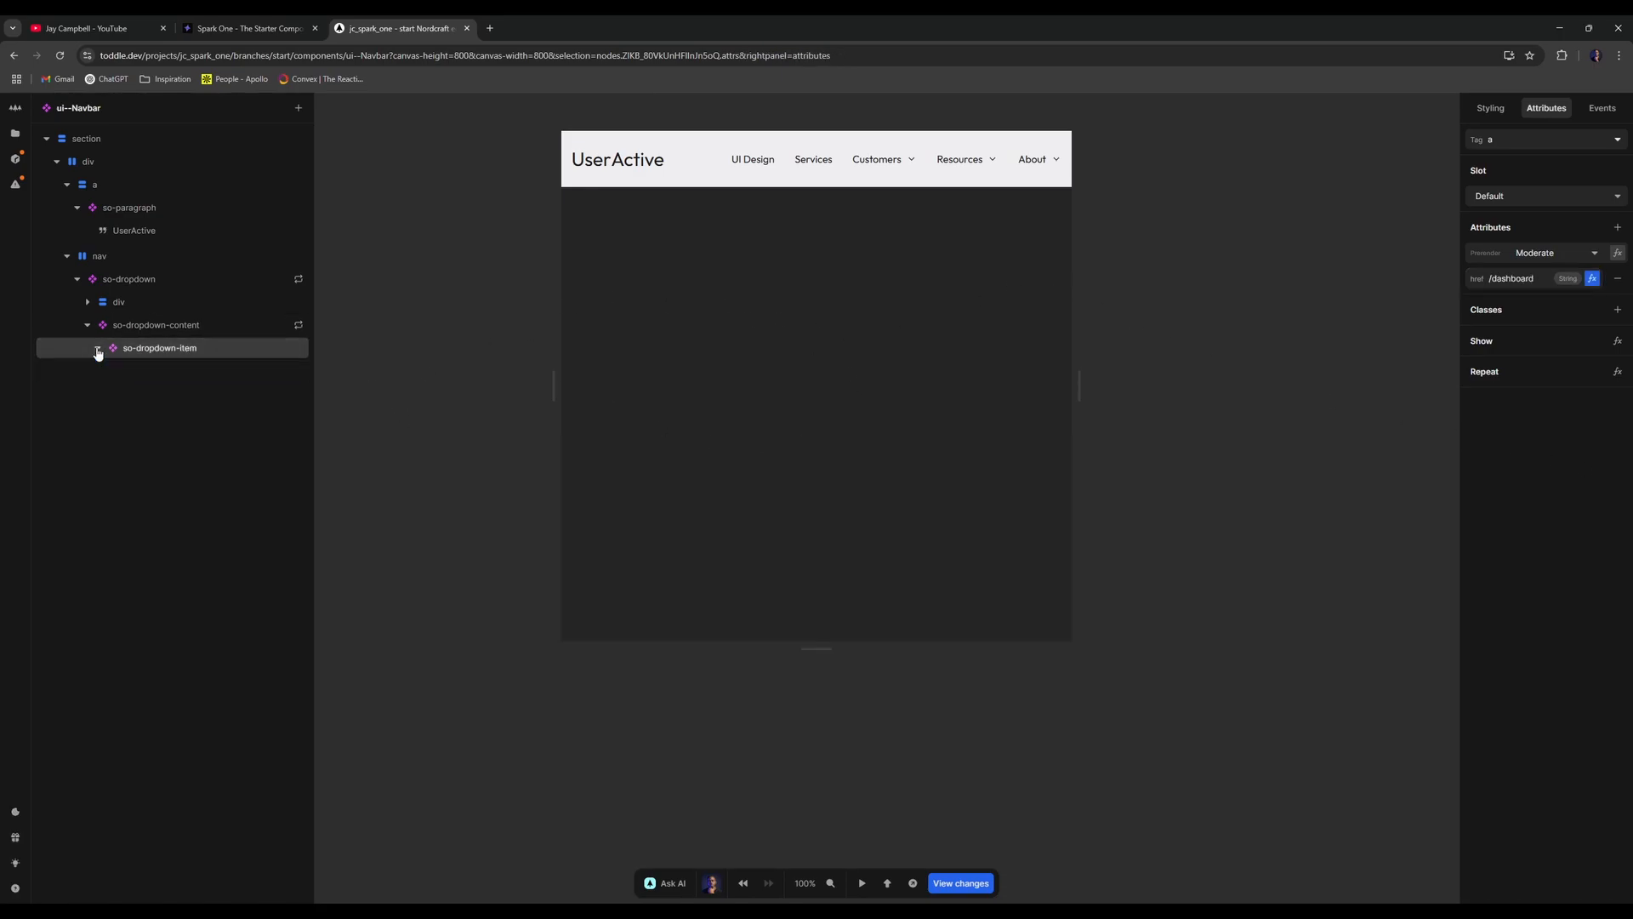
# - Test the navbar by following the UI Design link in test mode
pyautogui.press('t')
pyautogui.click(762, 162)
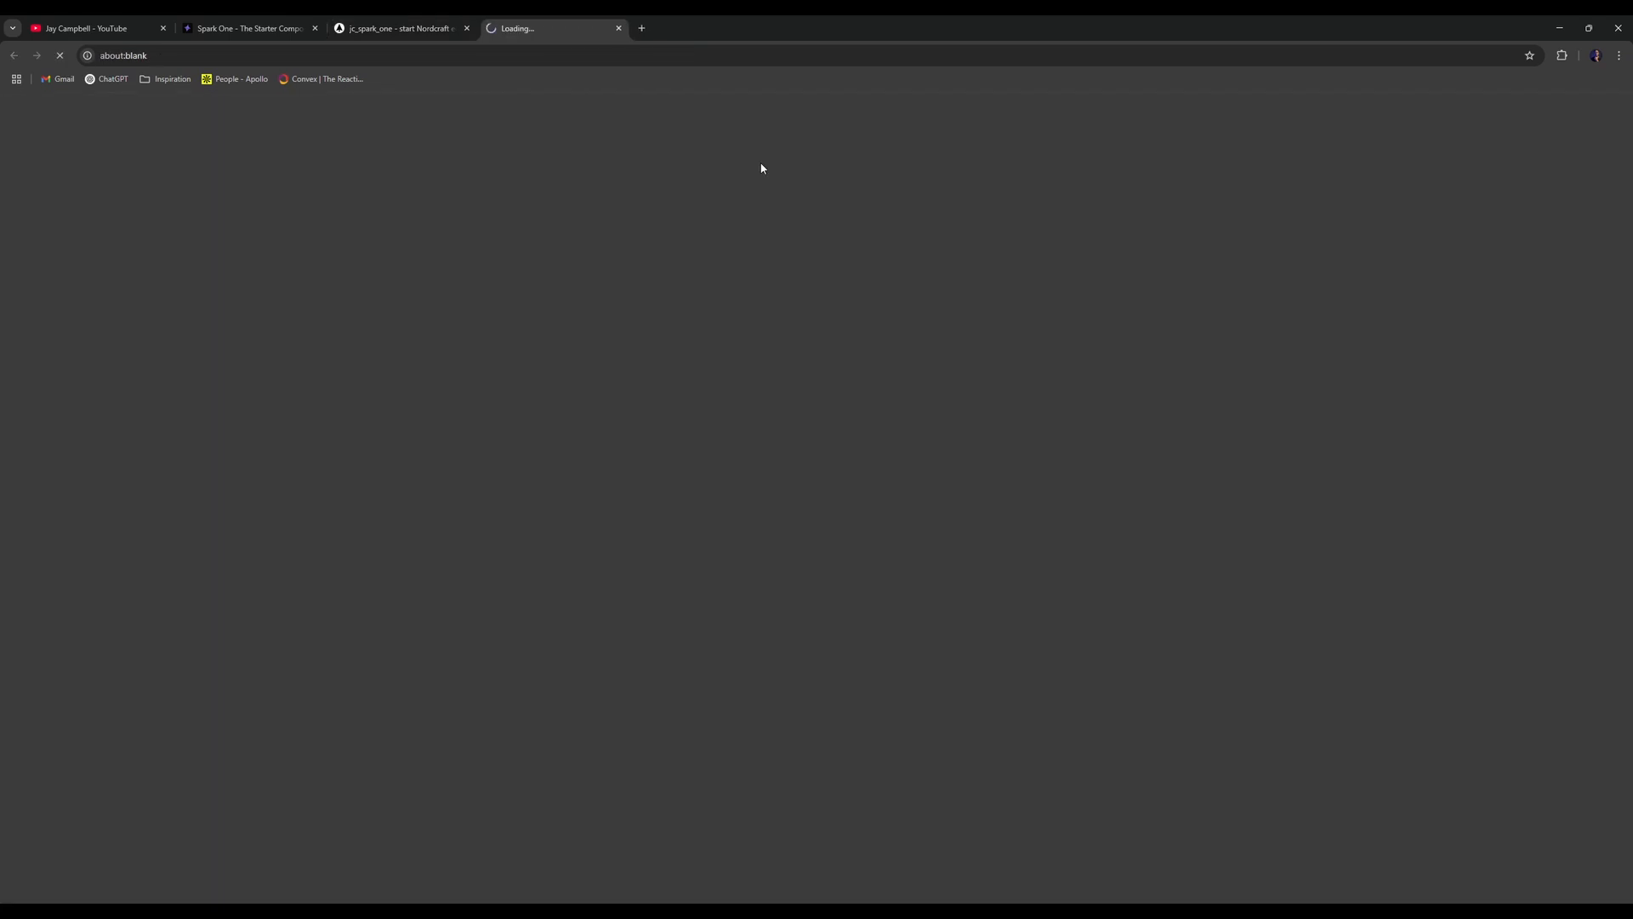
pyautogui.hotkey('ctrl', 'w')
pyautogui.press('t')
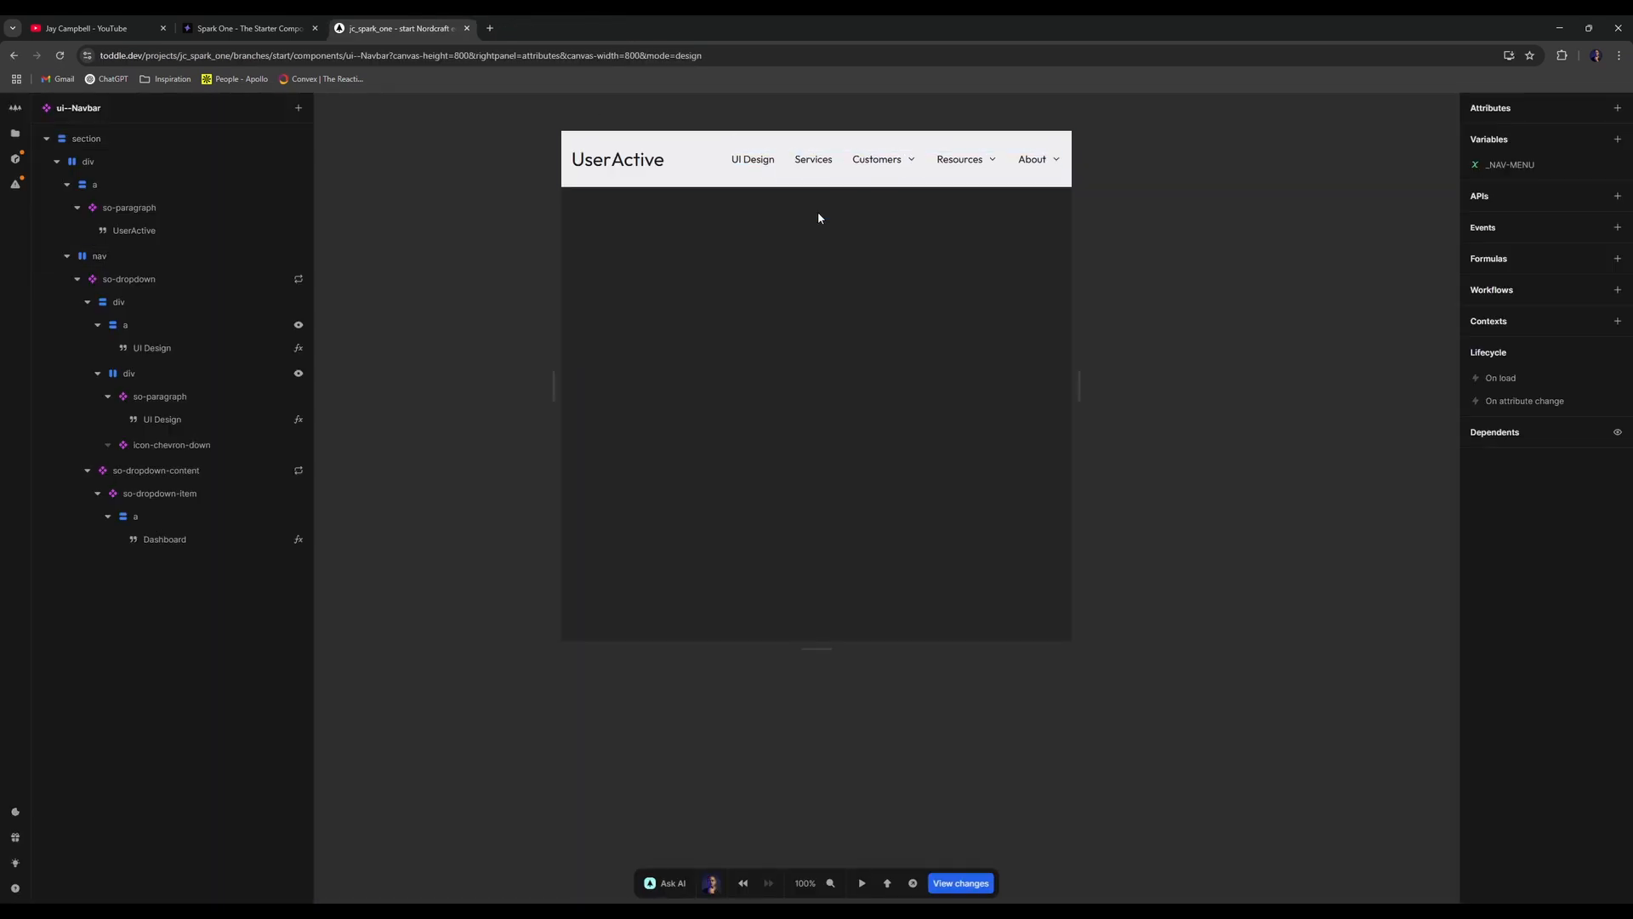
# - Open the _NAV-MENU variable's initial value formula
pyautogui.click(184, 277)
pyautogui.click(168, 350)
pyautogui.click(1115, 303)
pyautogui.click(1591, 164)
pyautogui.click(1408, 264)
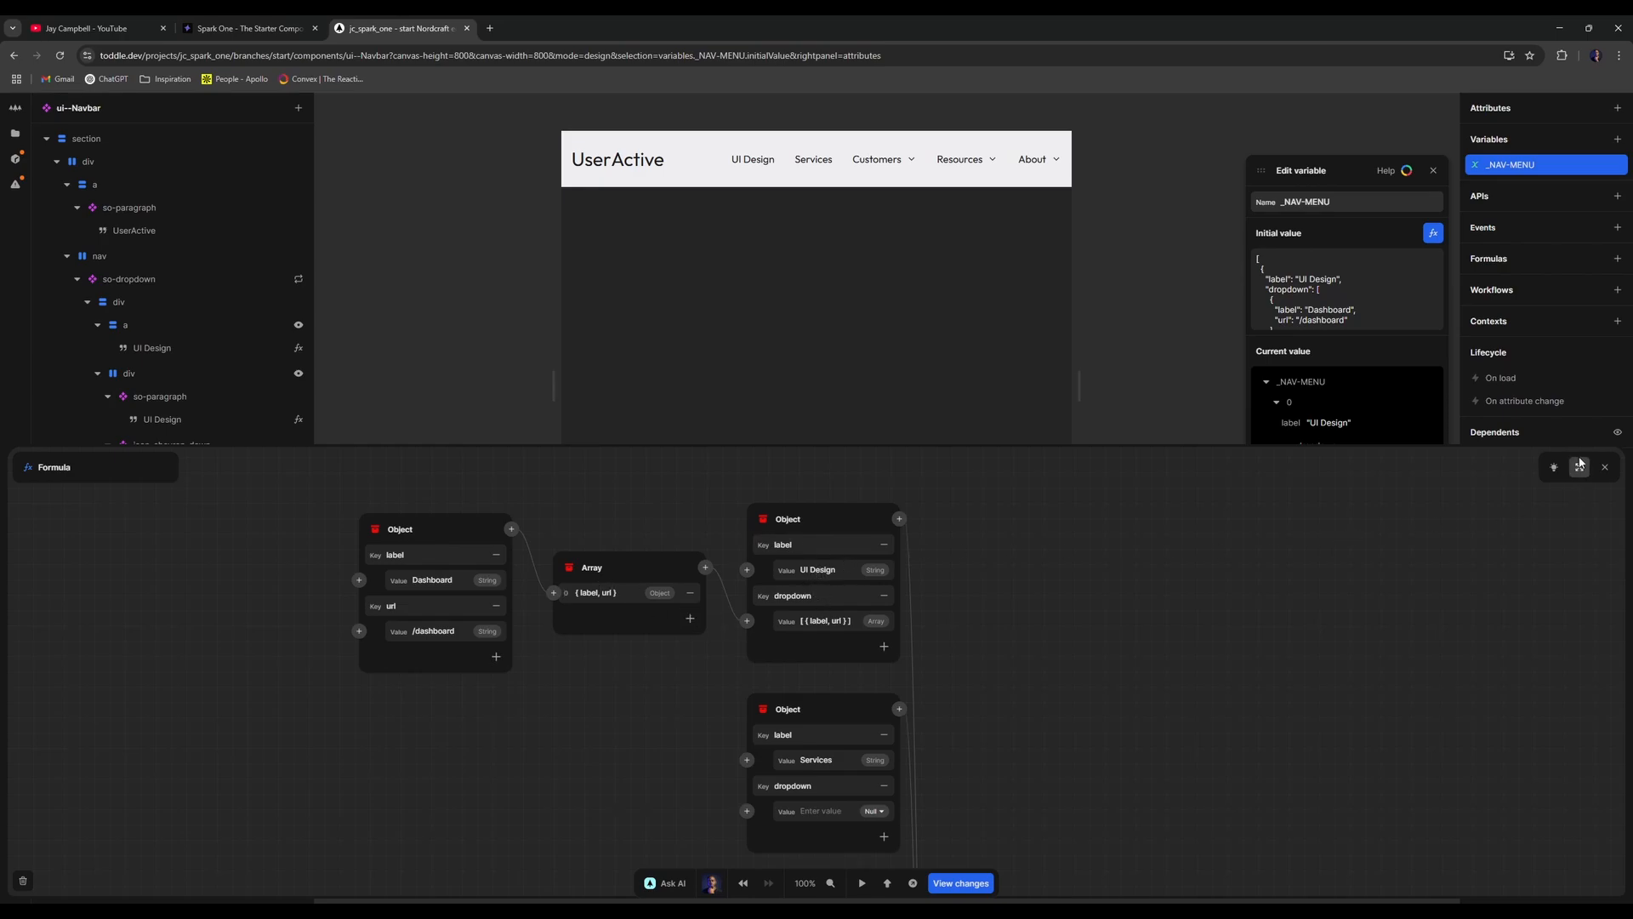
# - Close the _NAV-MENU editors, check the UI Design trigger in the tree, and open the live preview
pyautogui.click(1605, 467)
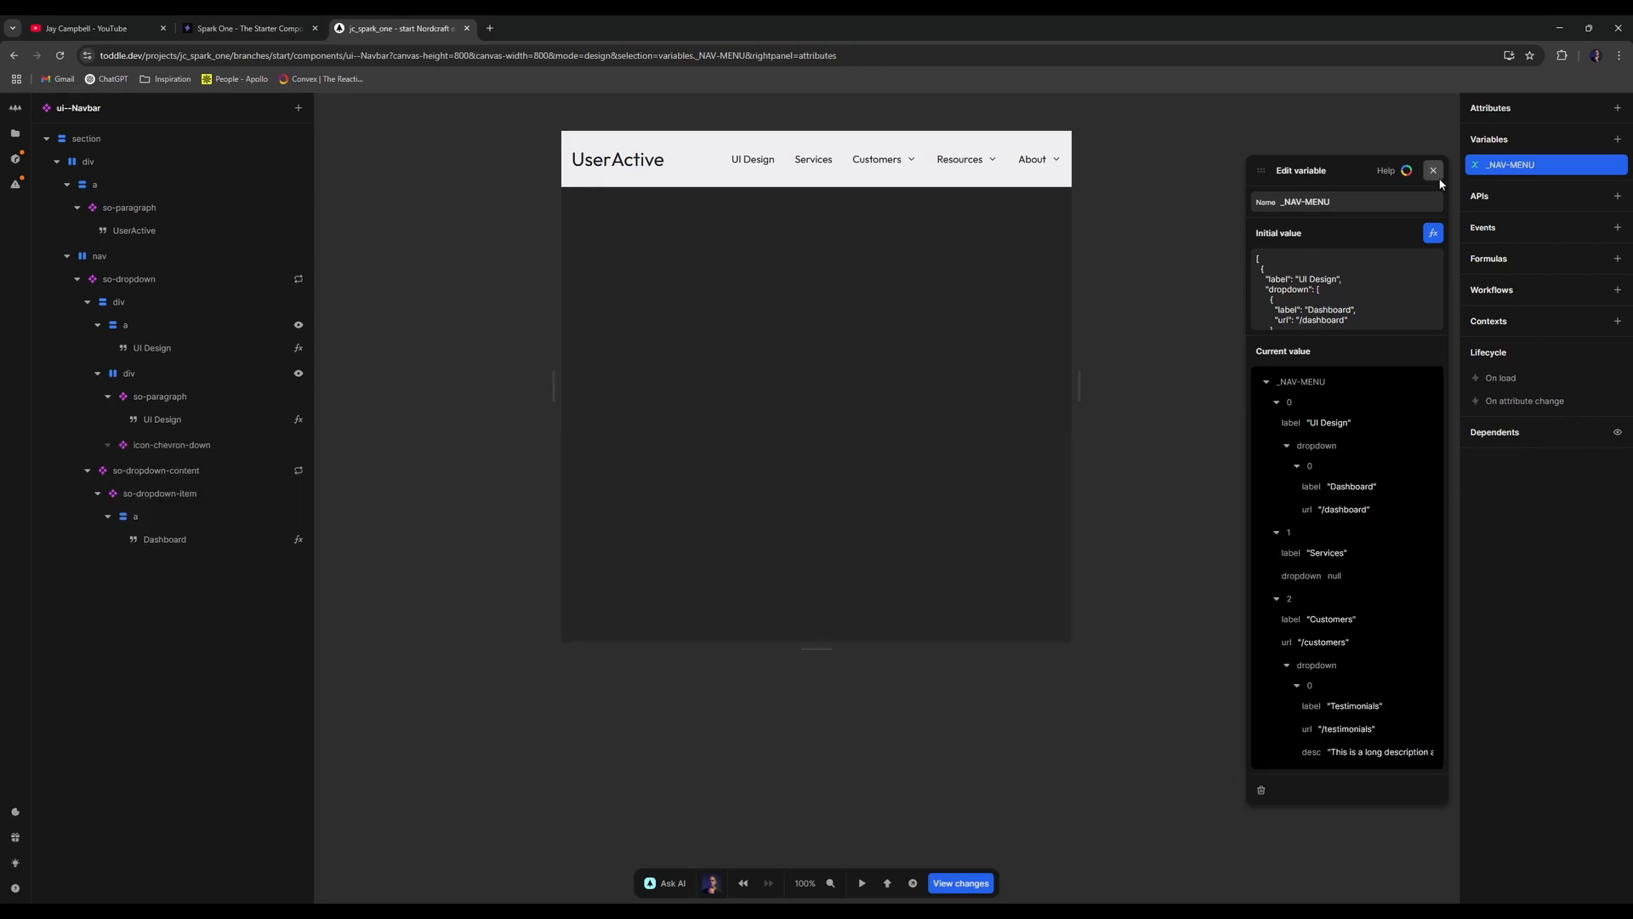
pyautogui.click(1433, 170)
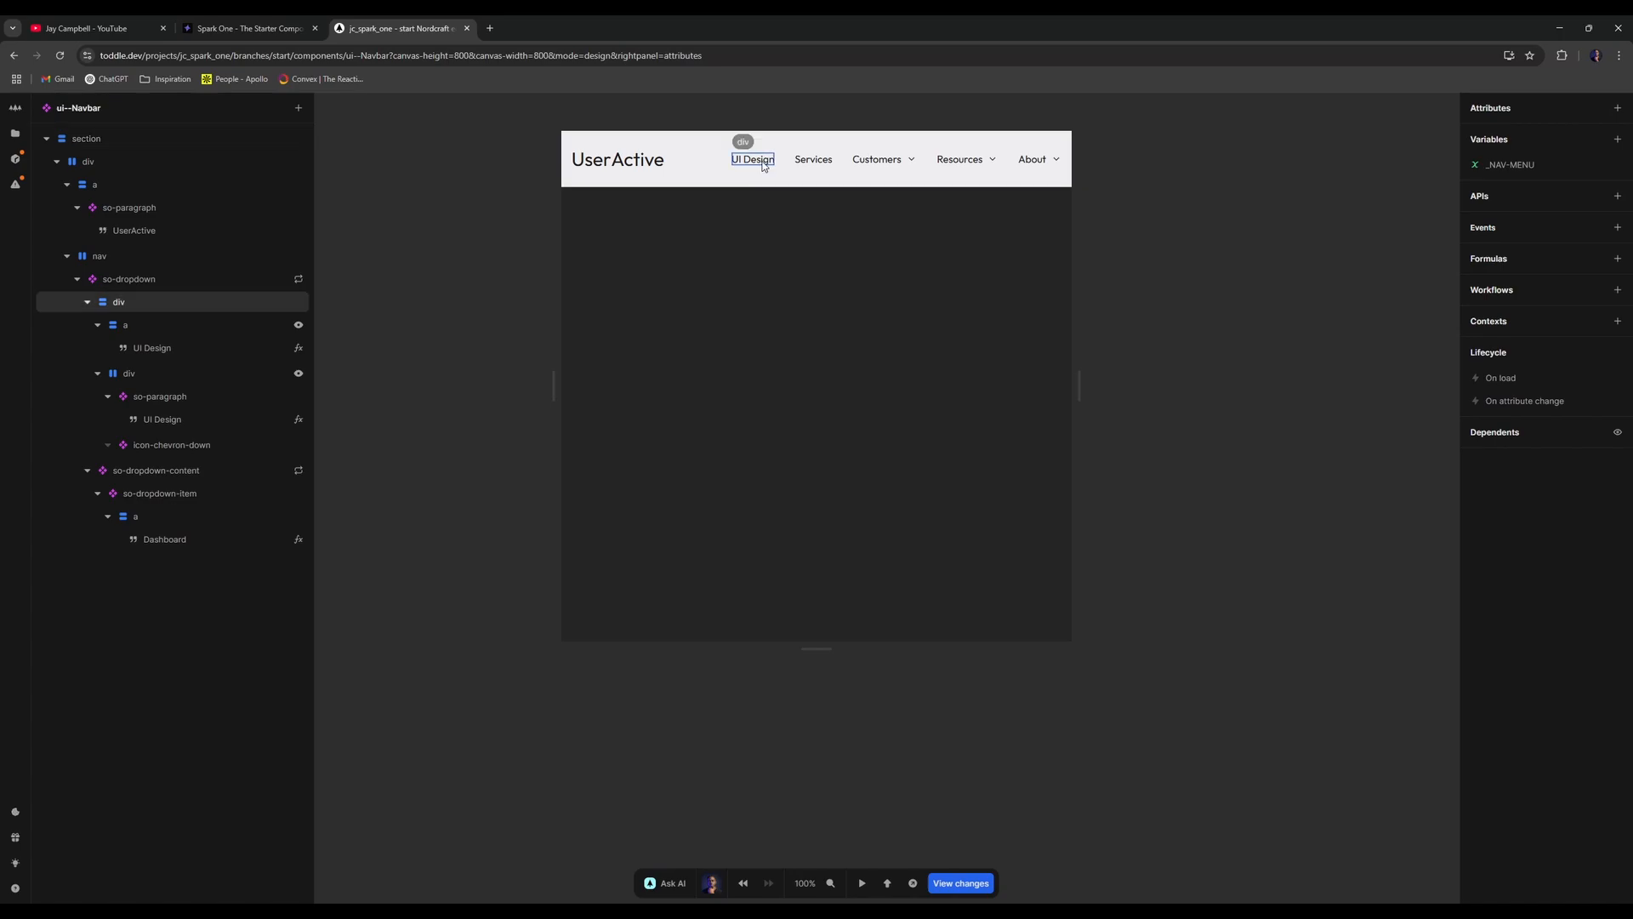
pyautogui.click(208, 302)
pyautogui.click(194, 323)
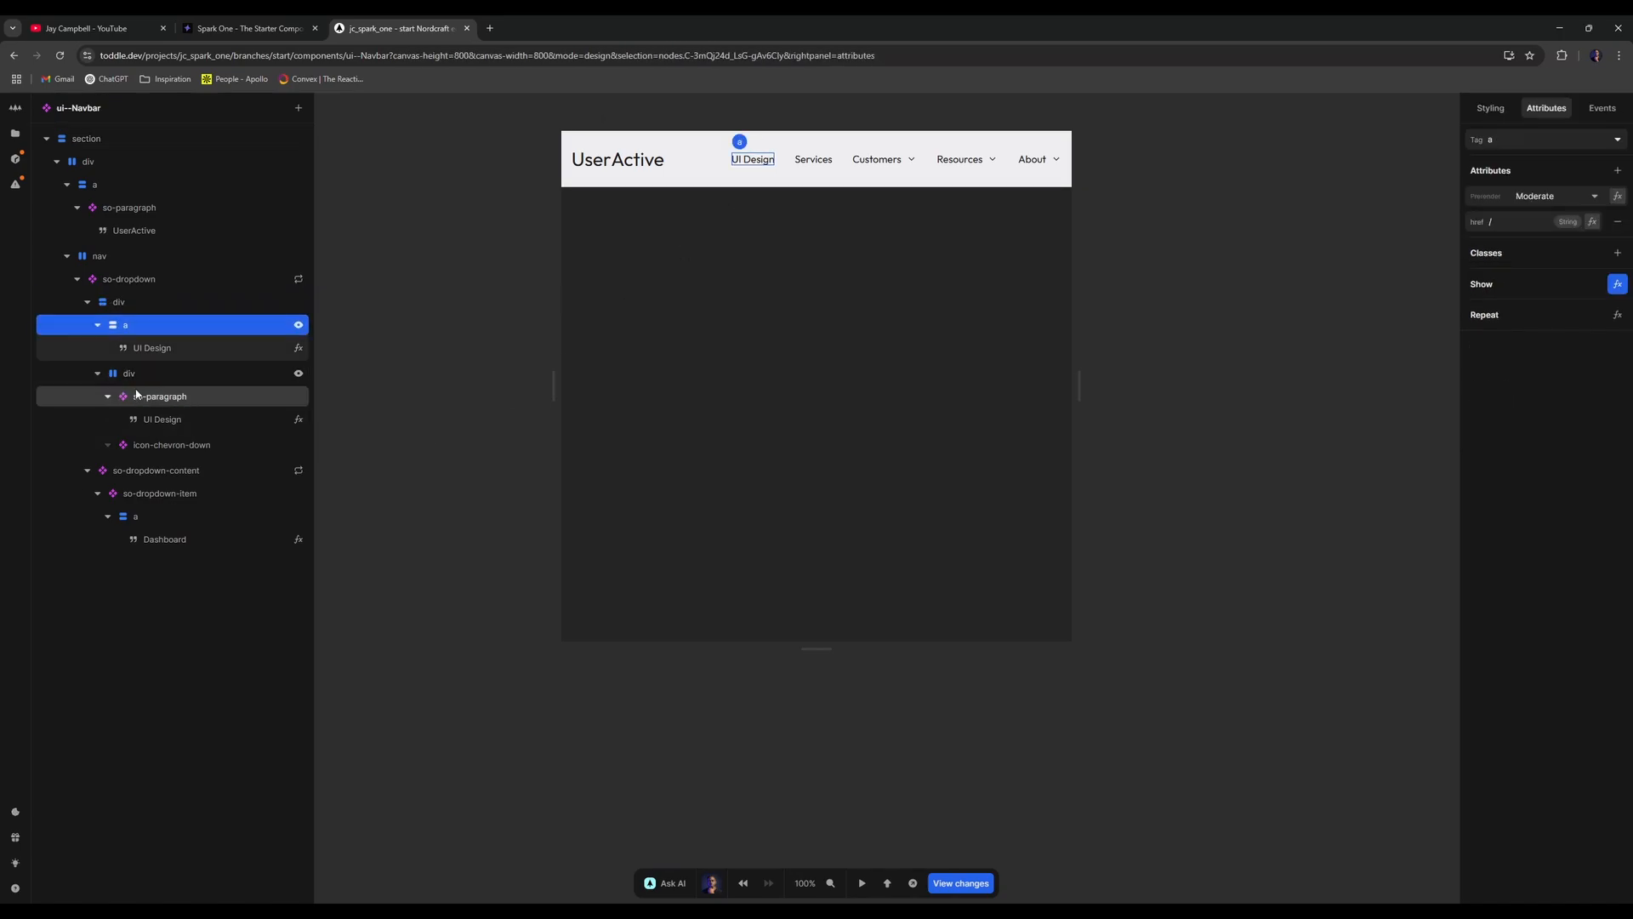
pyautogui.click(98, 373)
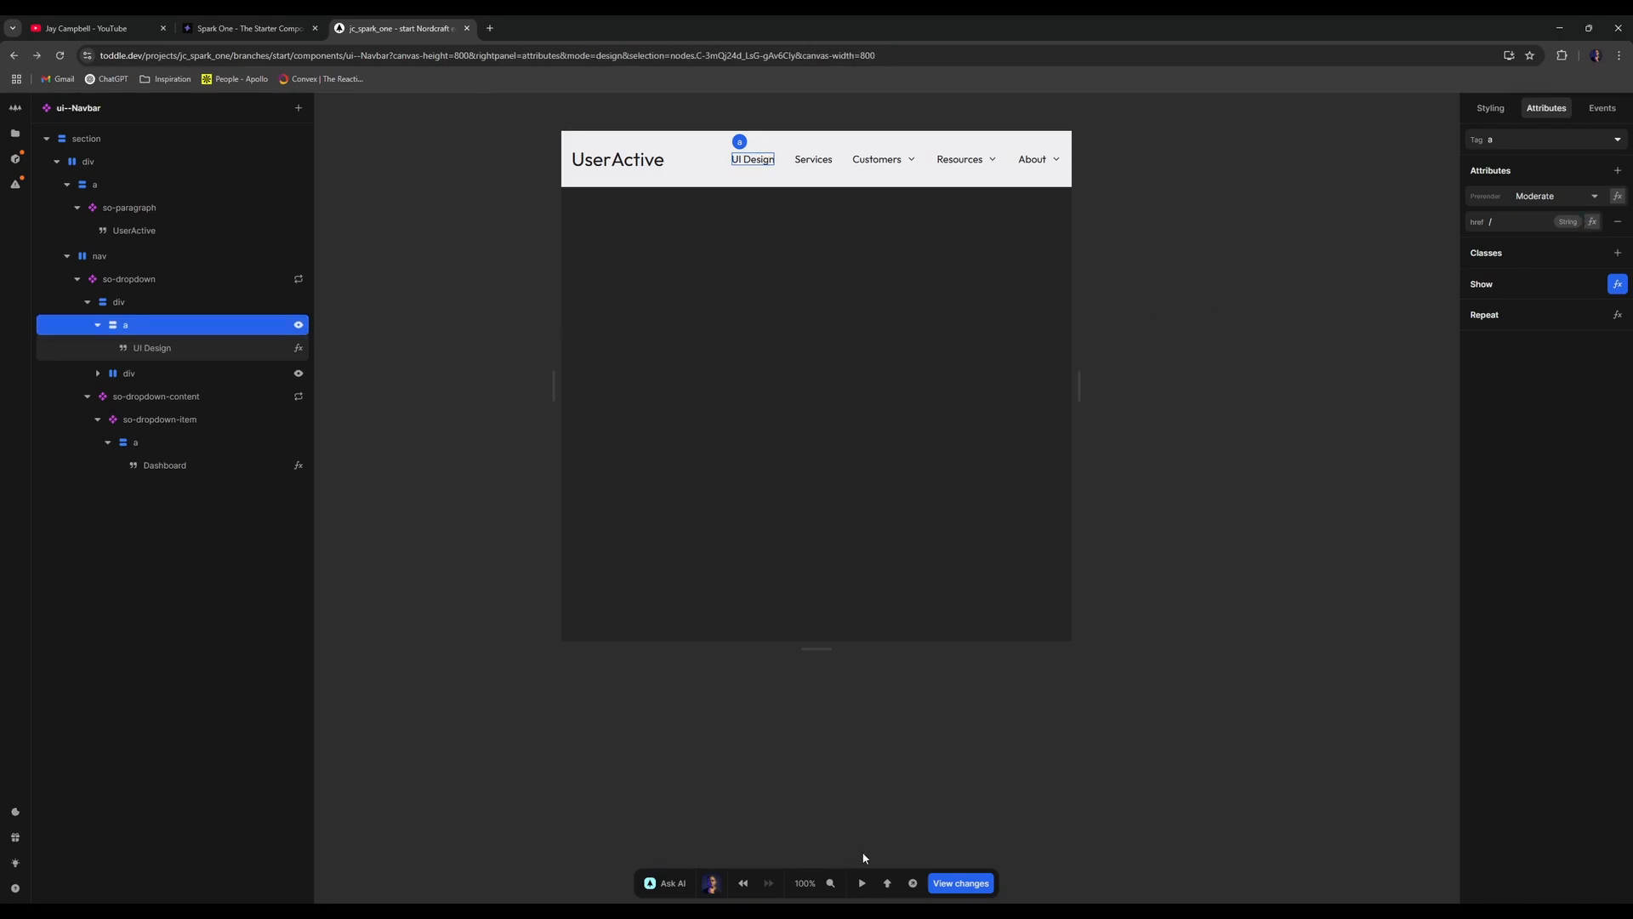
pyautogui.click(913, 885)
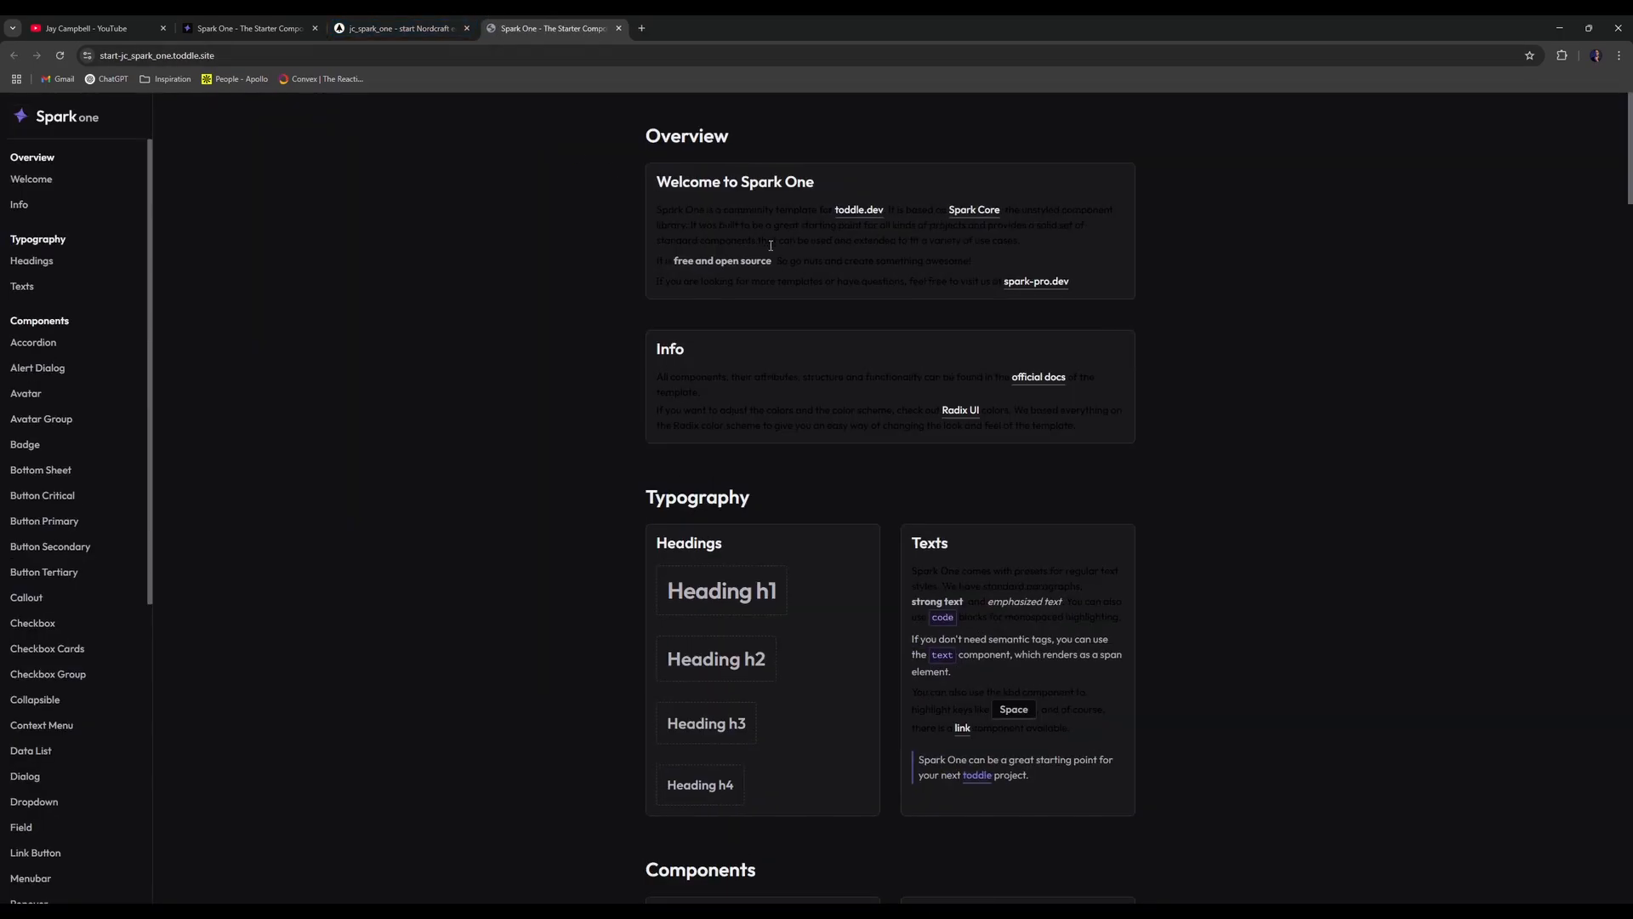
# - Create a new page named 'Navbar'
pyautogui.middleClick(587, 26)
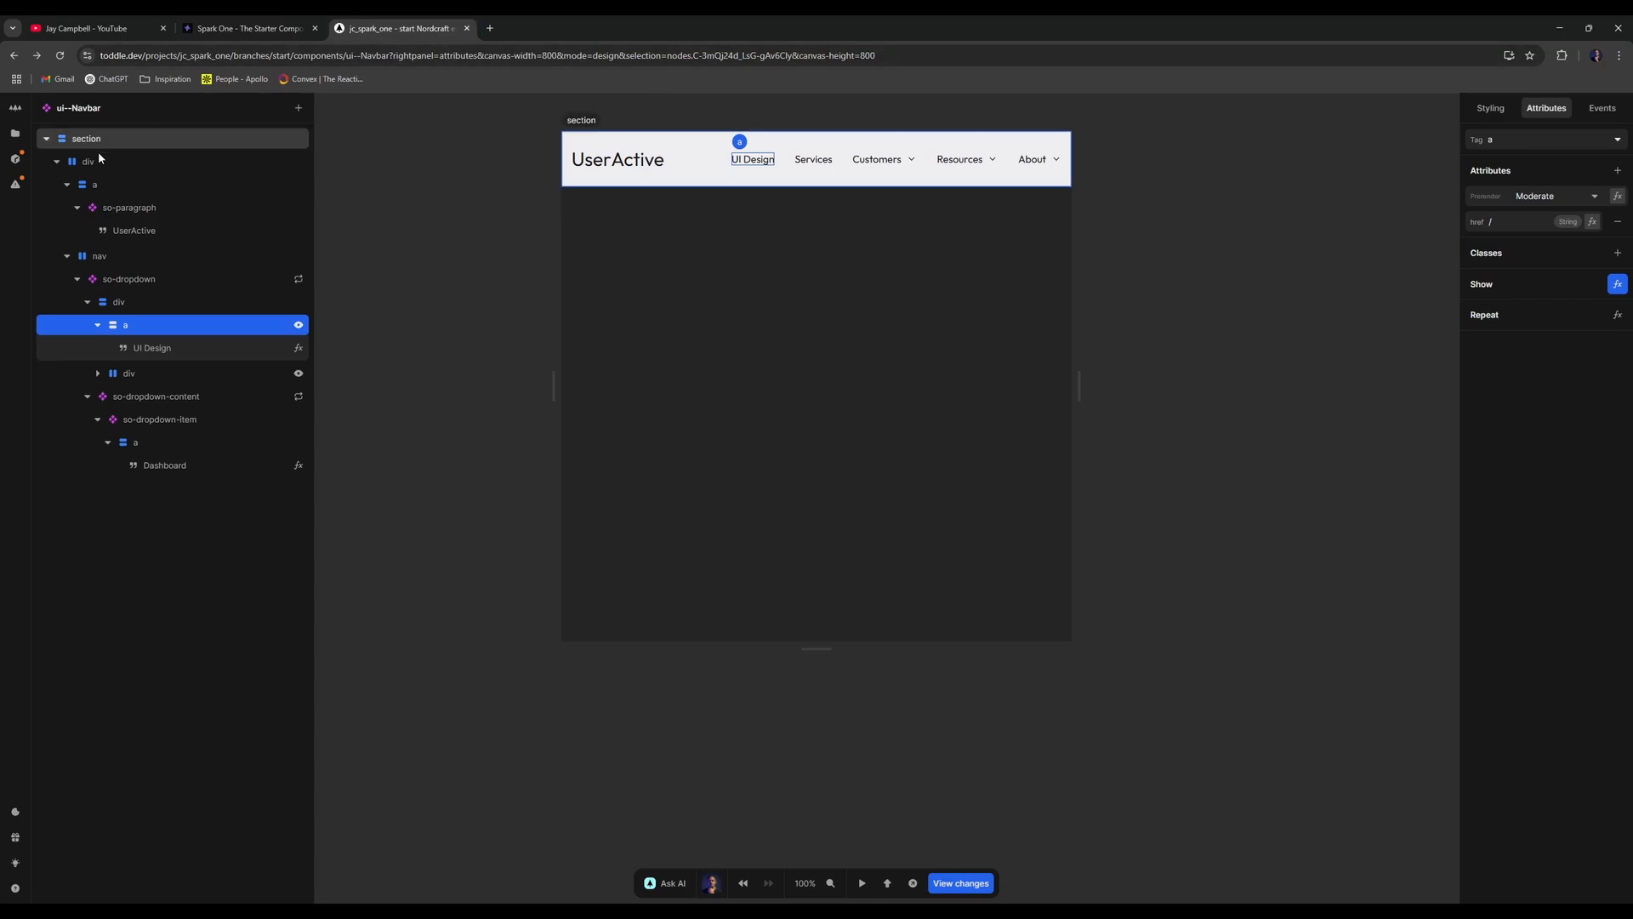
pyautogui.click(15, 133)
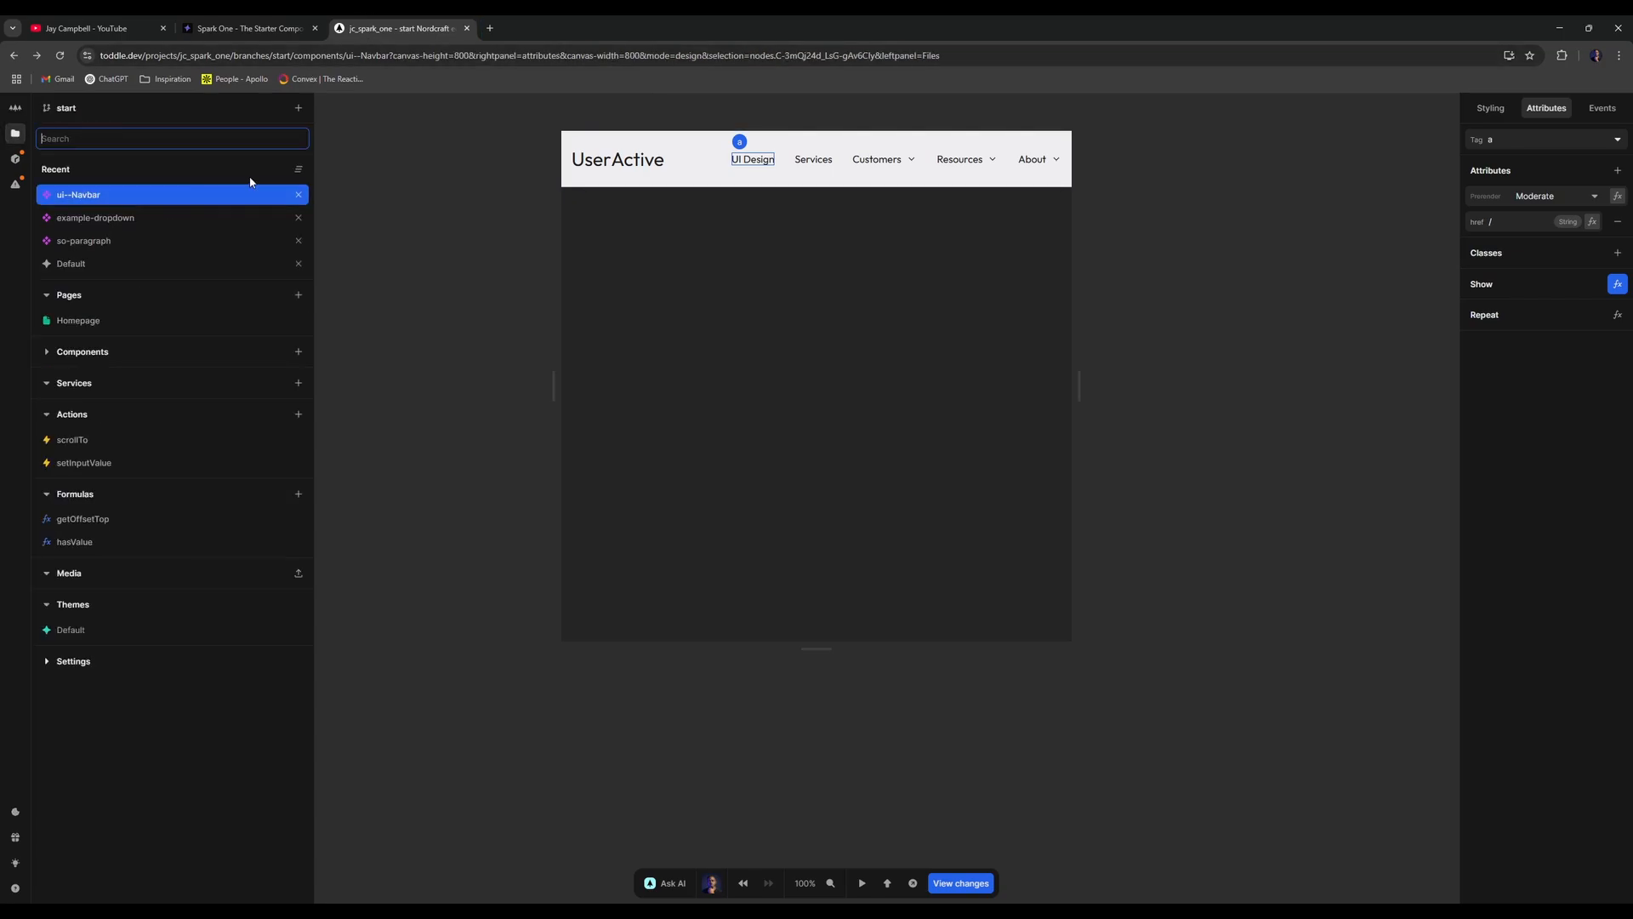
pyautogui.click(298, 295)
pyautogui.write('Navbar')
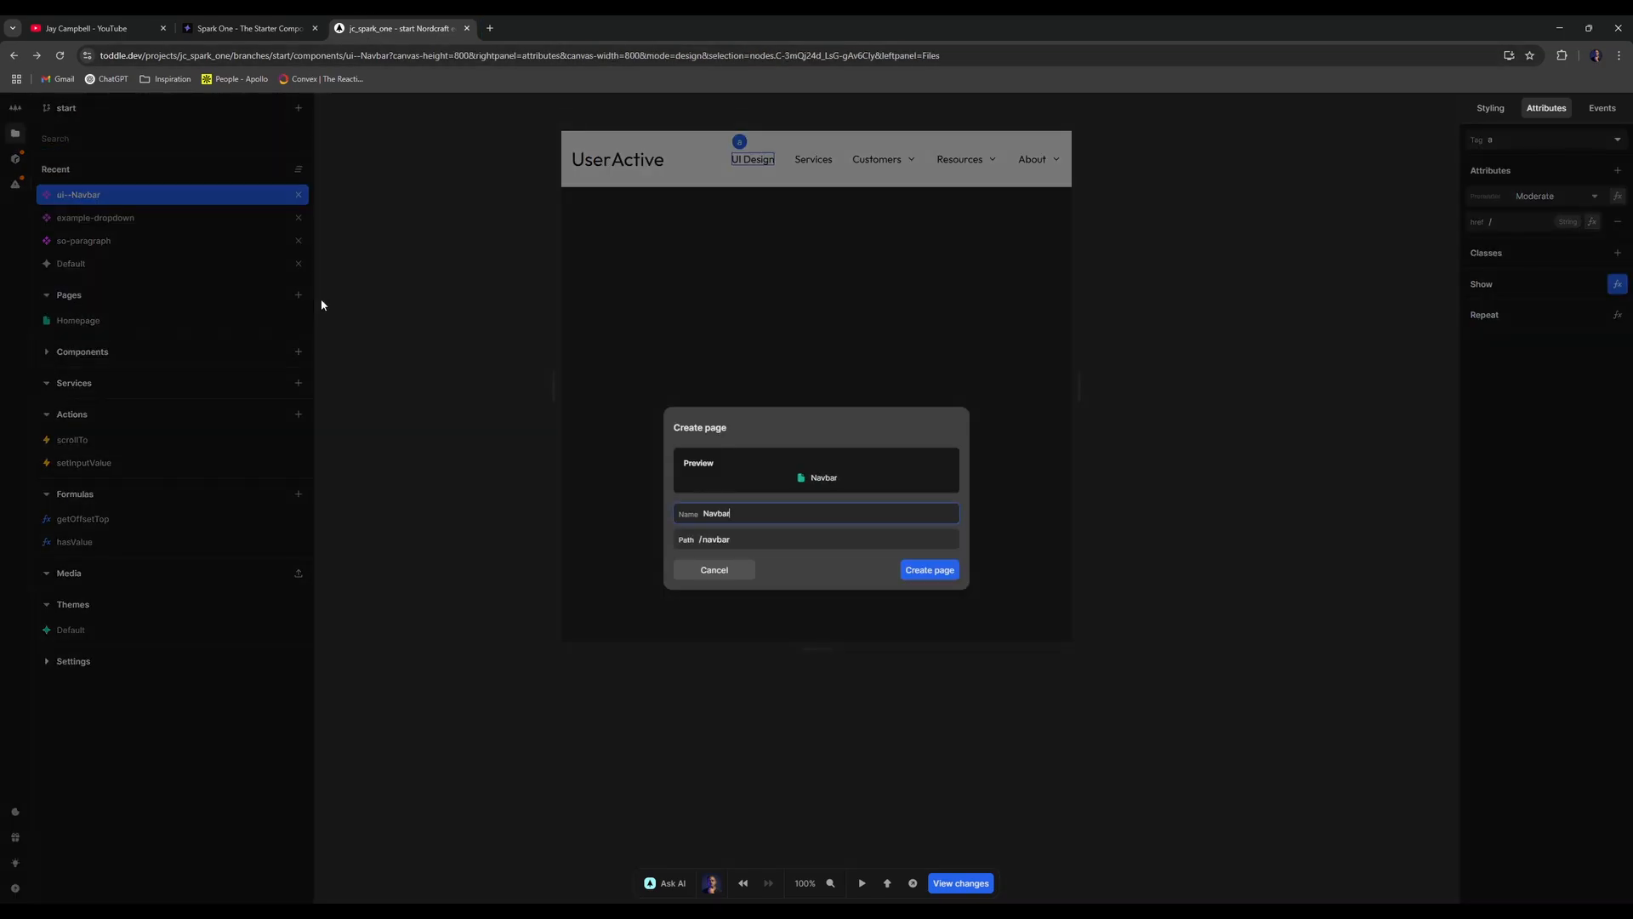
pyautogui.press('Return')
# - Replace the page's root div with app-provider containing the Navbar component
pyautogui.click(207, 146)
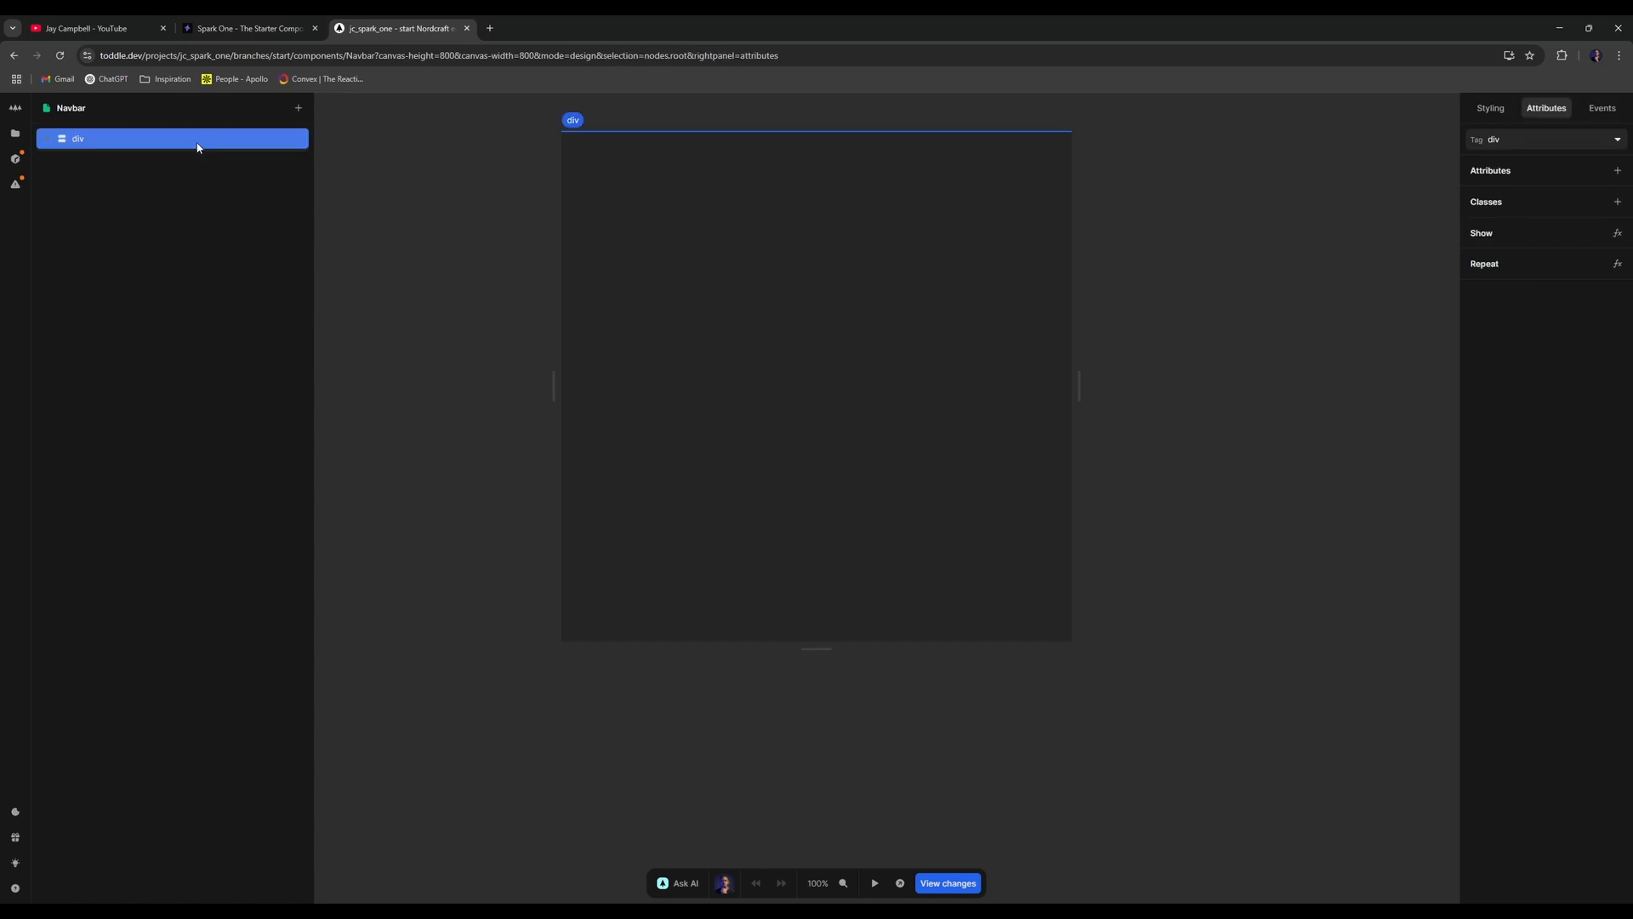
pyautogui.press('a')
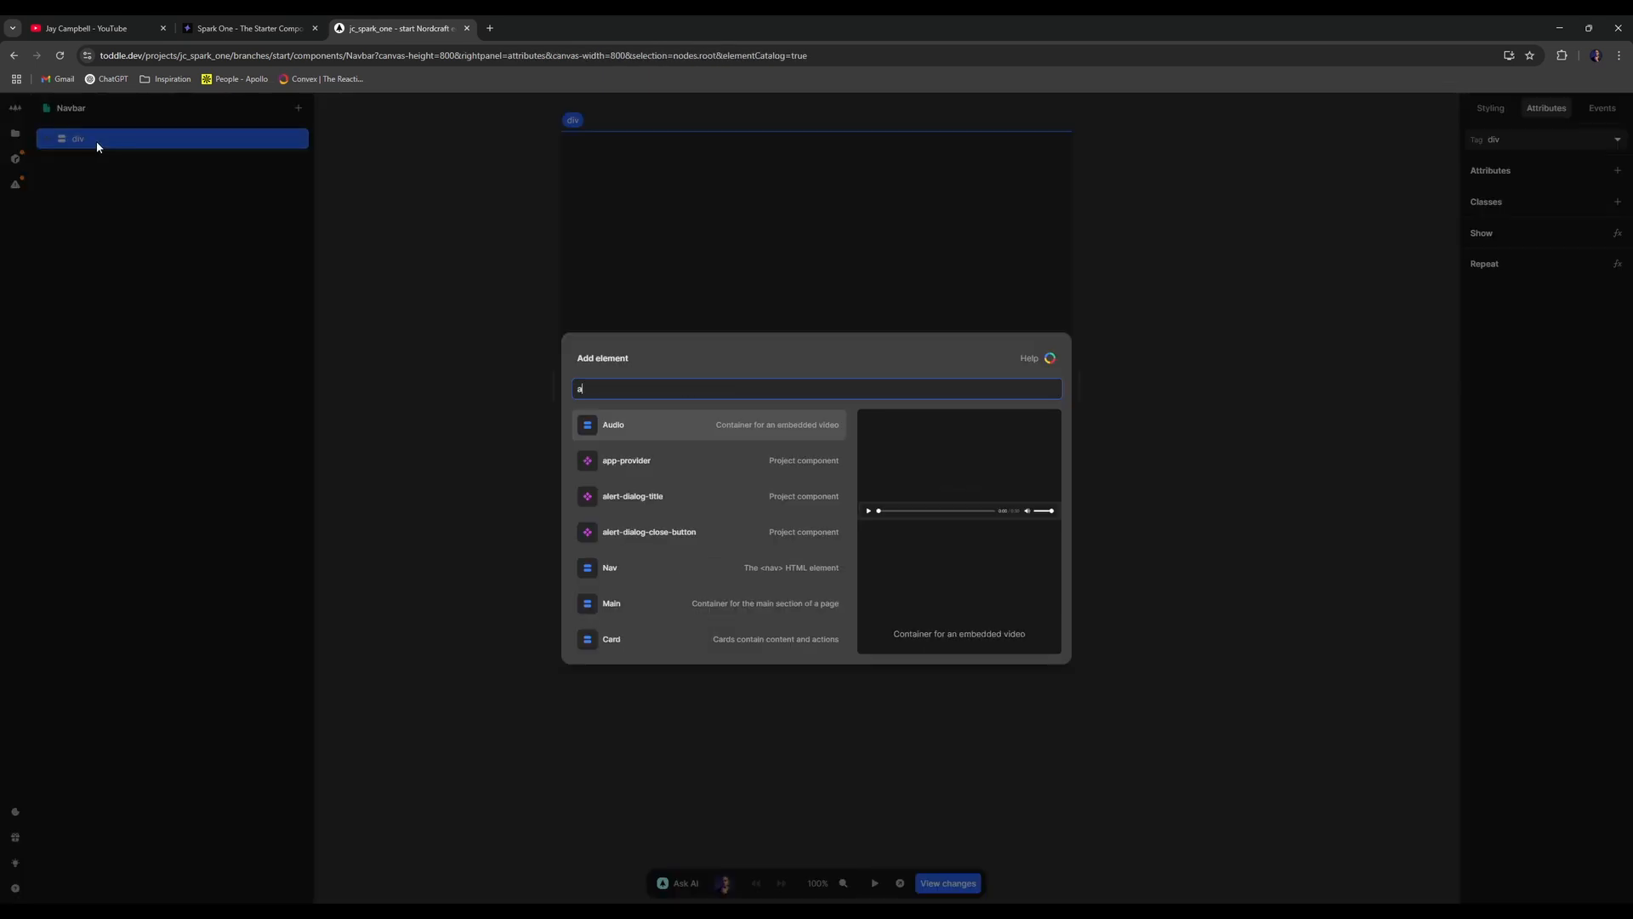
pyautogui.press('Escape')
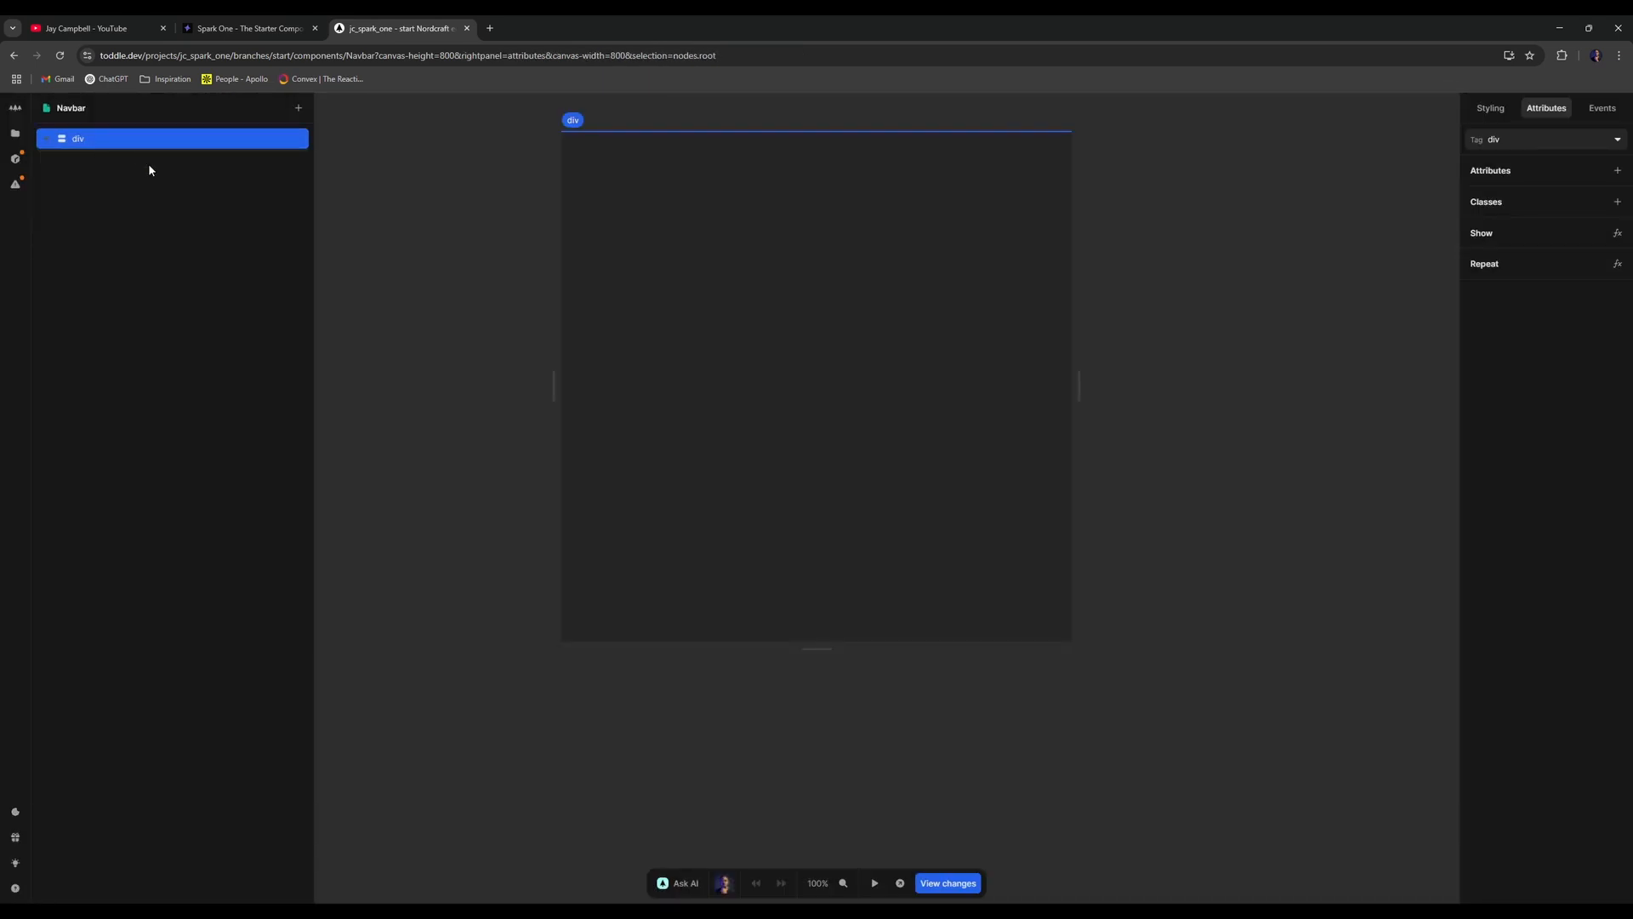
pyautogui.press('Delete')
pyautogui.write('app')
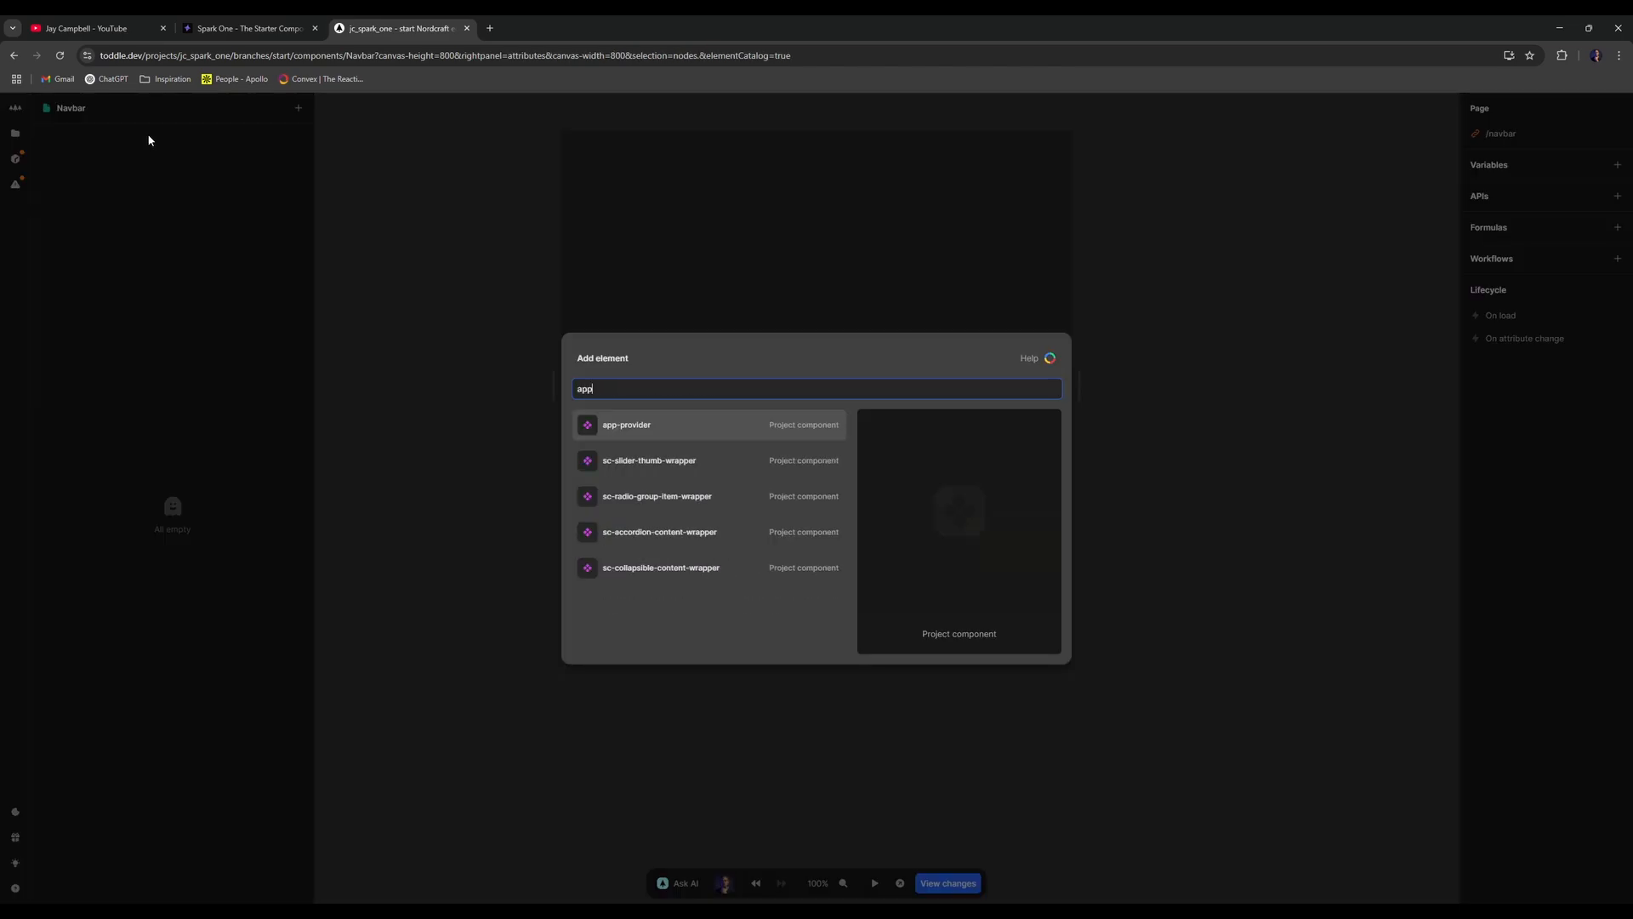
pyautogui.press('Return')
pyautogui.write('a')
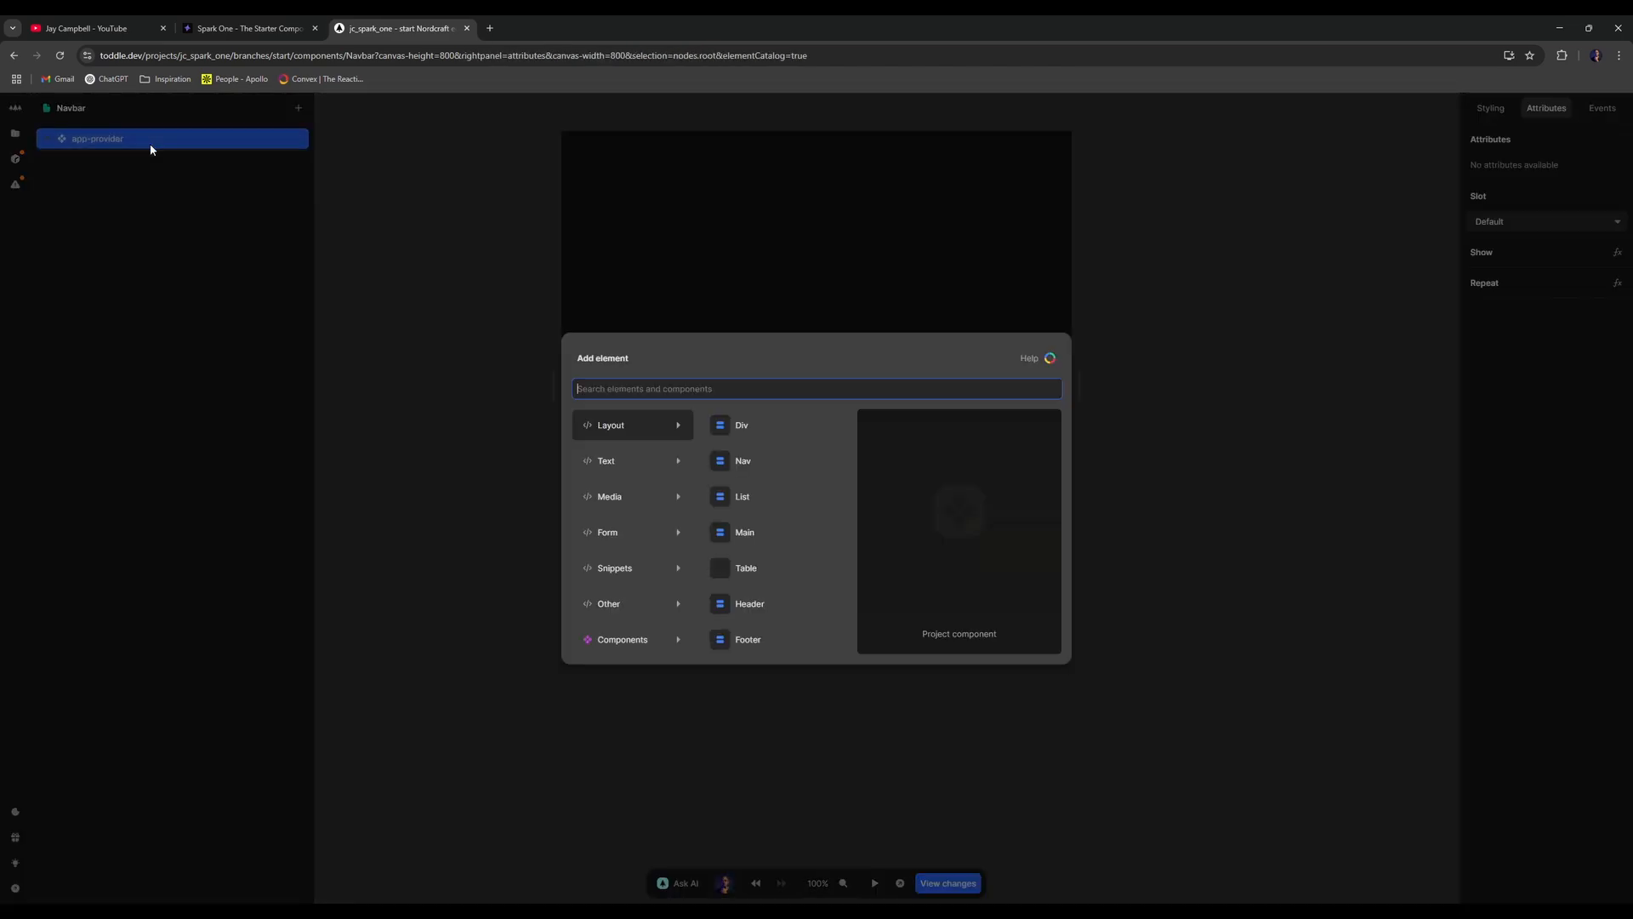
pyautogui.write('navbar')
pyautogui.press('Return')
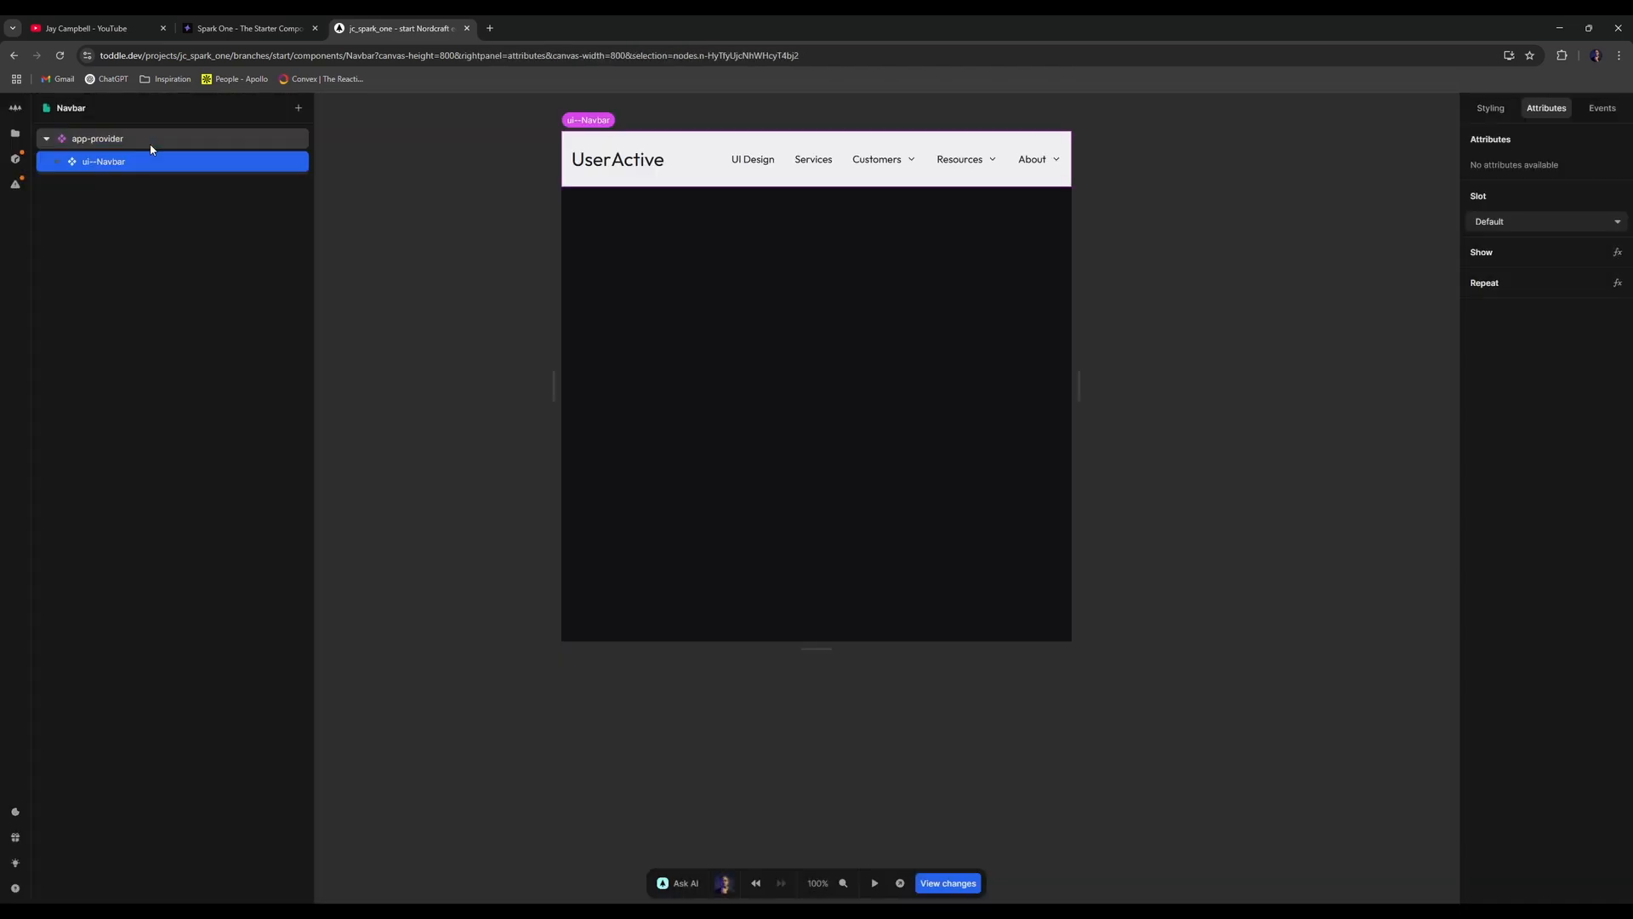
# - Preview the /navbar page and try its UI Design link
pyautogui.click(900, 883)
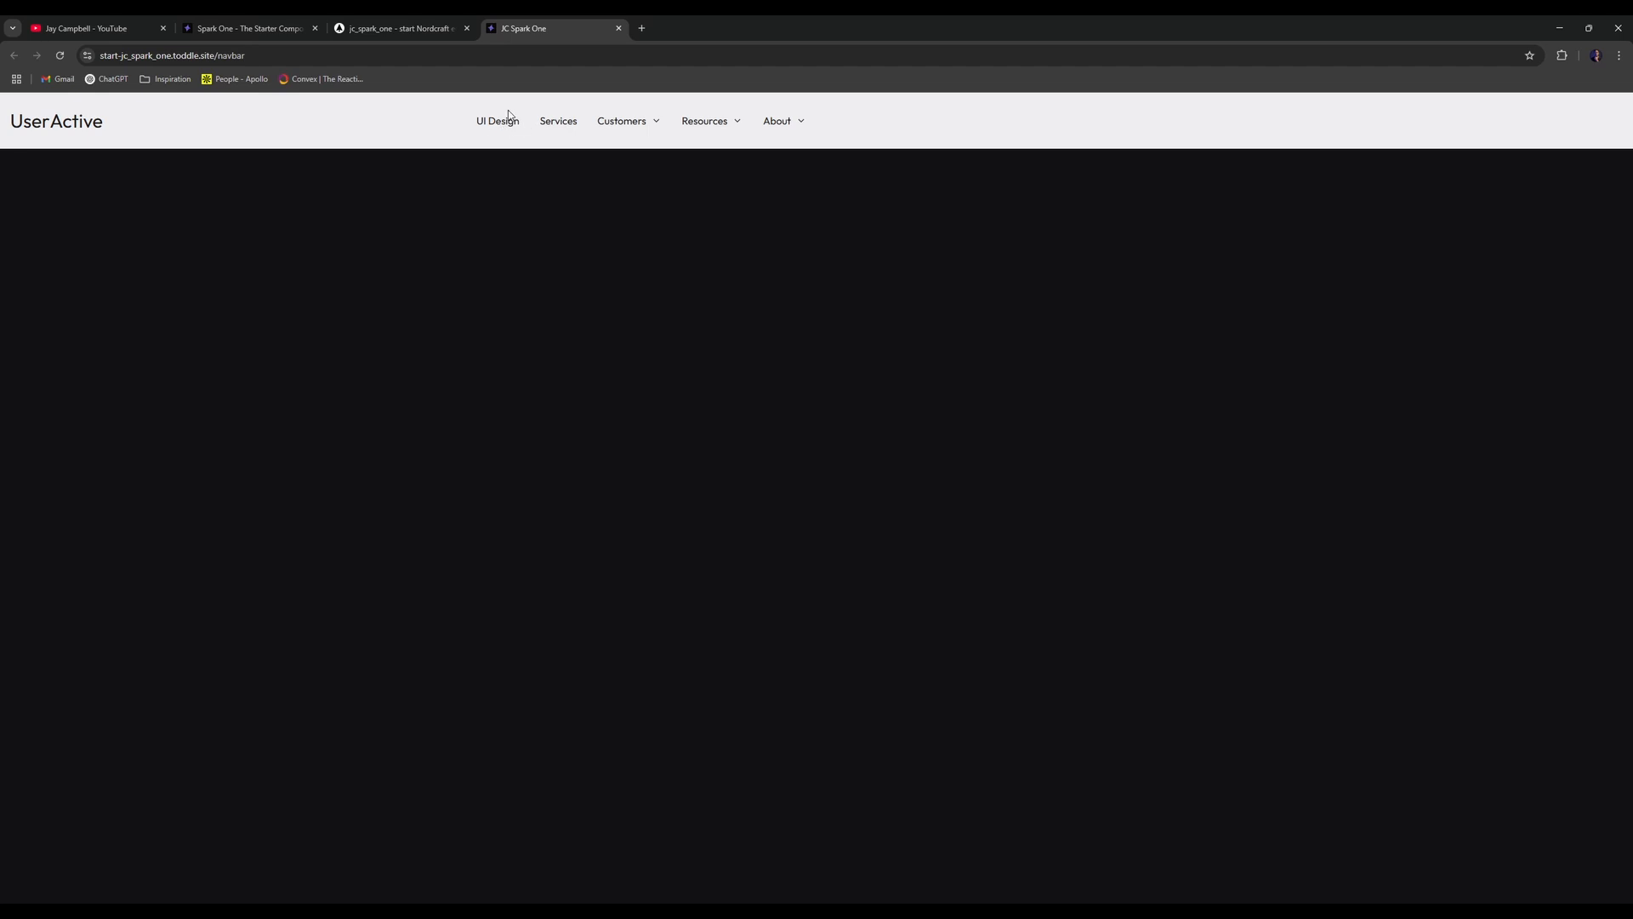
pyautogui.click(511, 120)
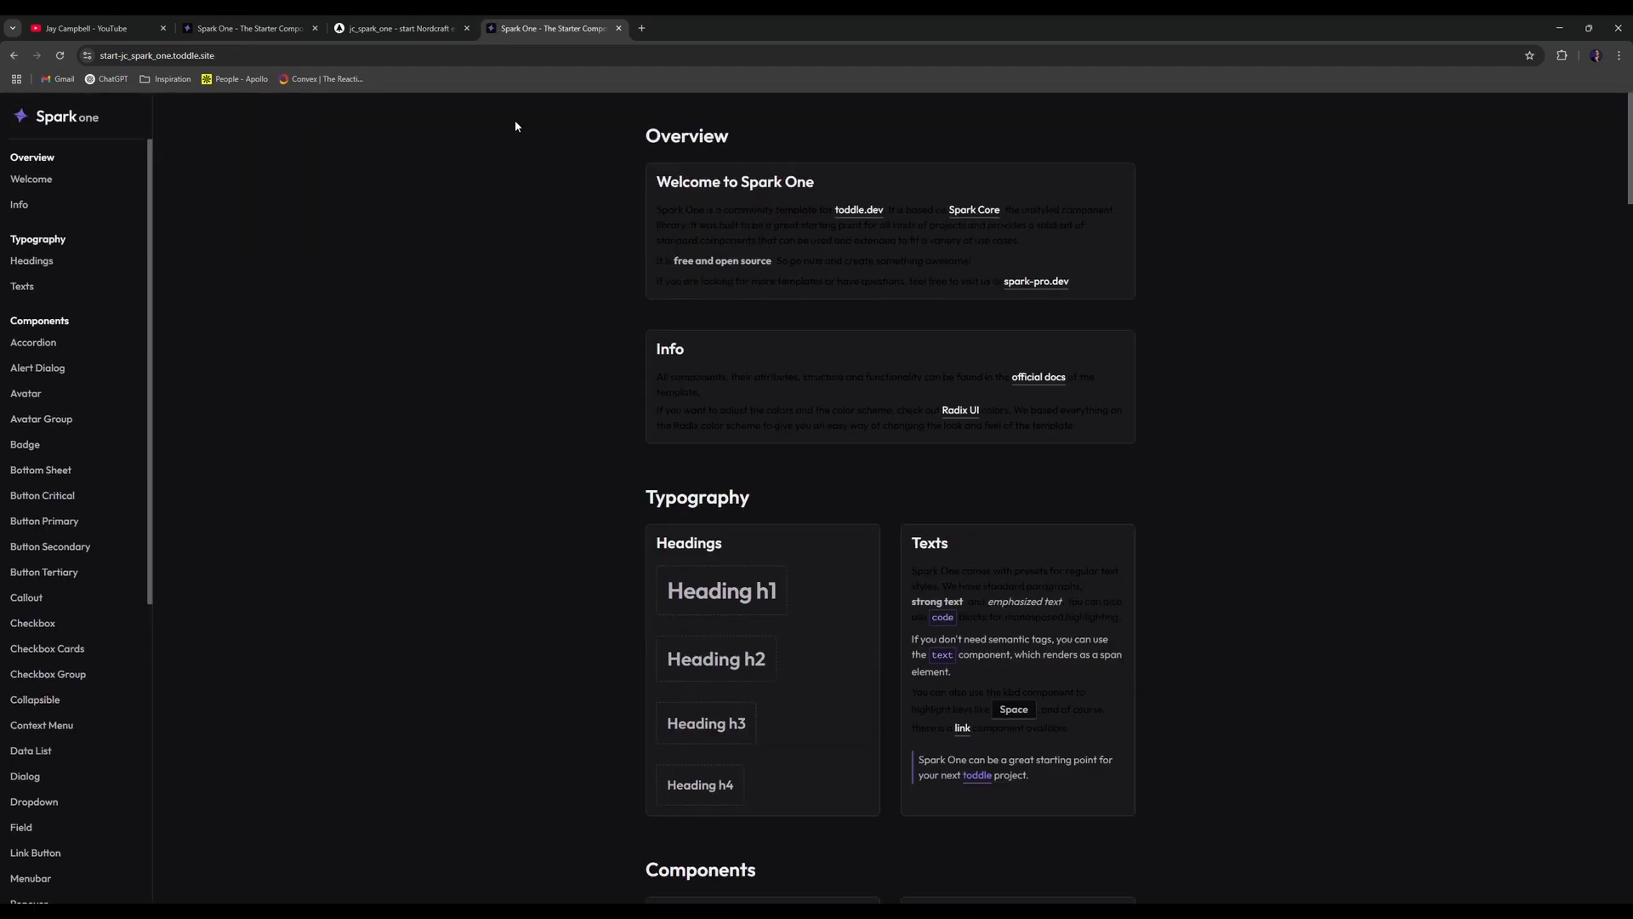
pyautogui.click(375, 22)
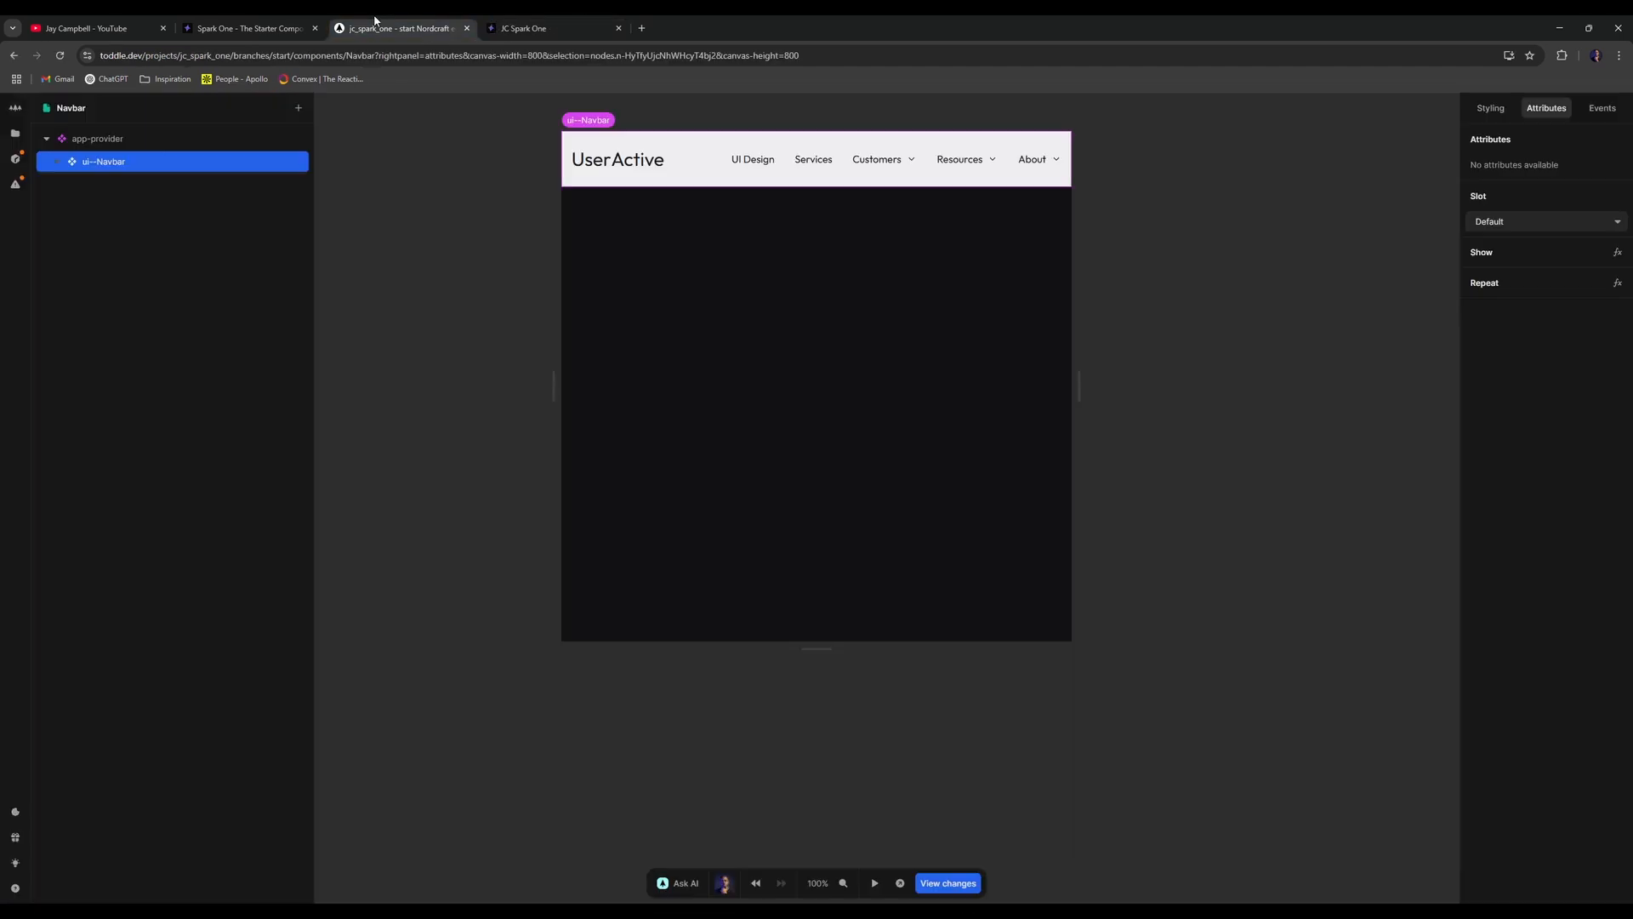
# - Open the ui--Navbar component from the Files list
pyautogui.click(466, 258)
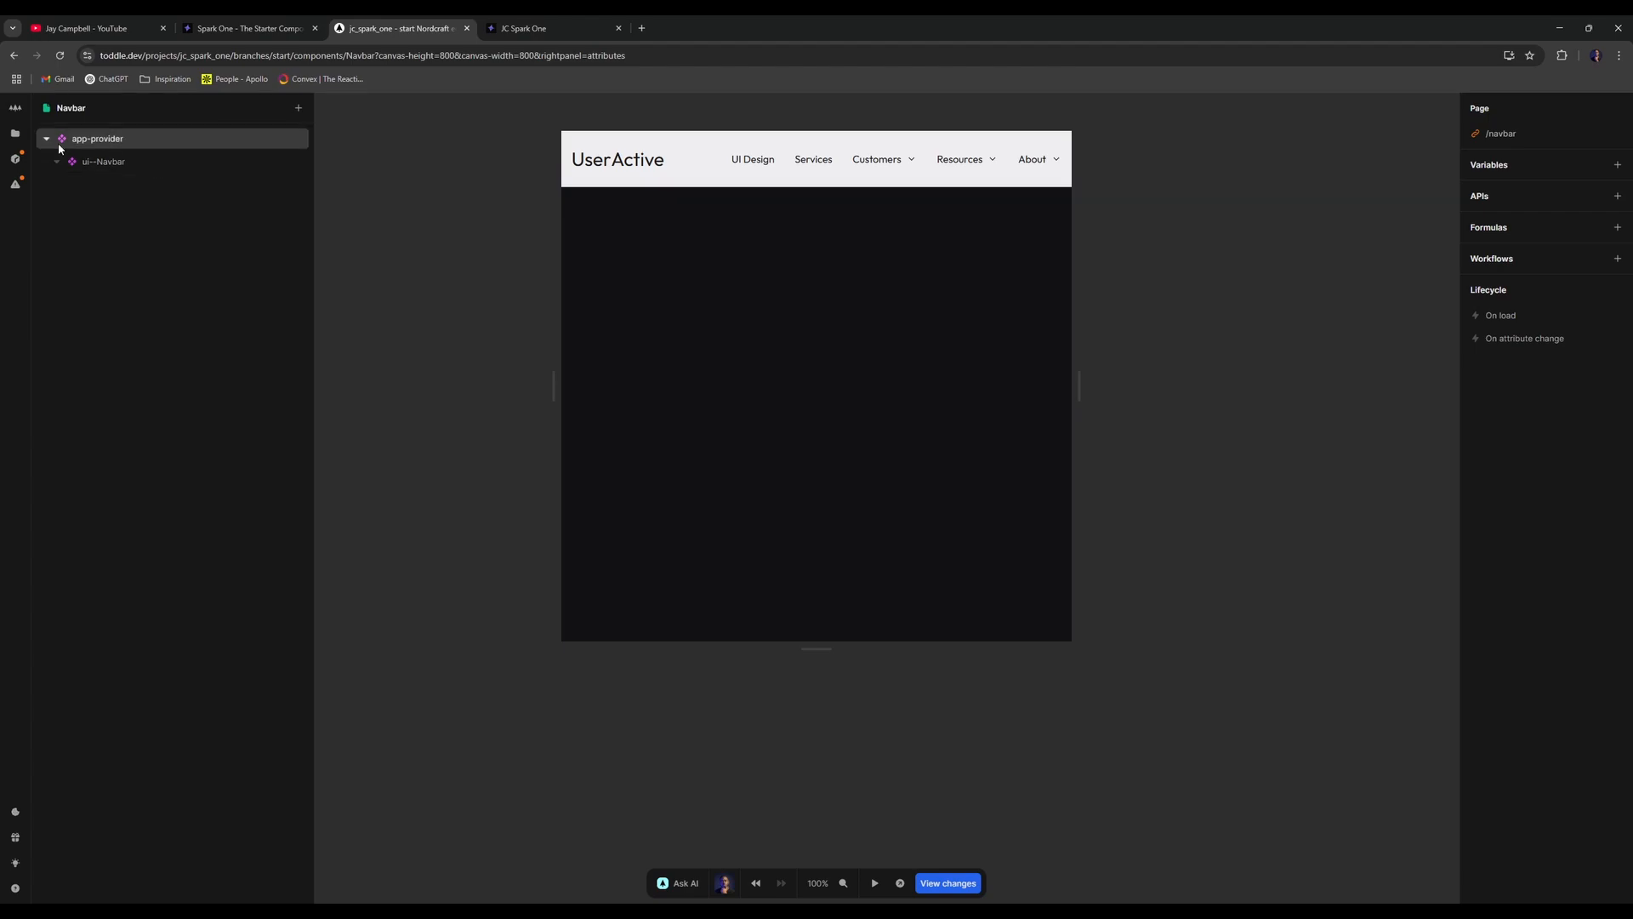
pyautogui.click(15, 133)
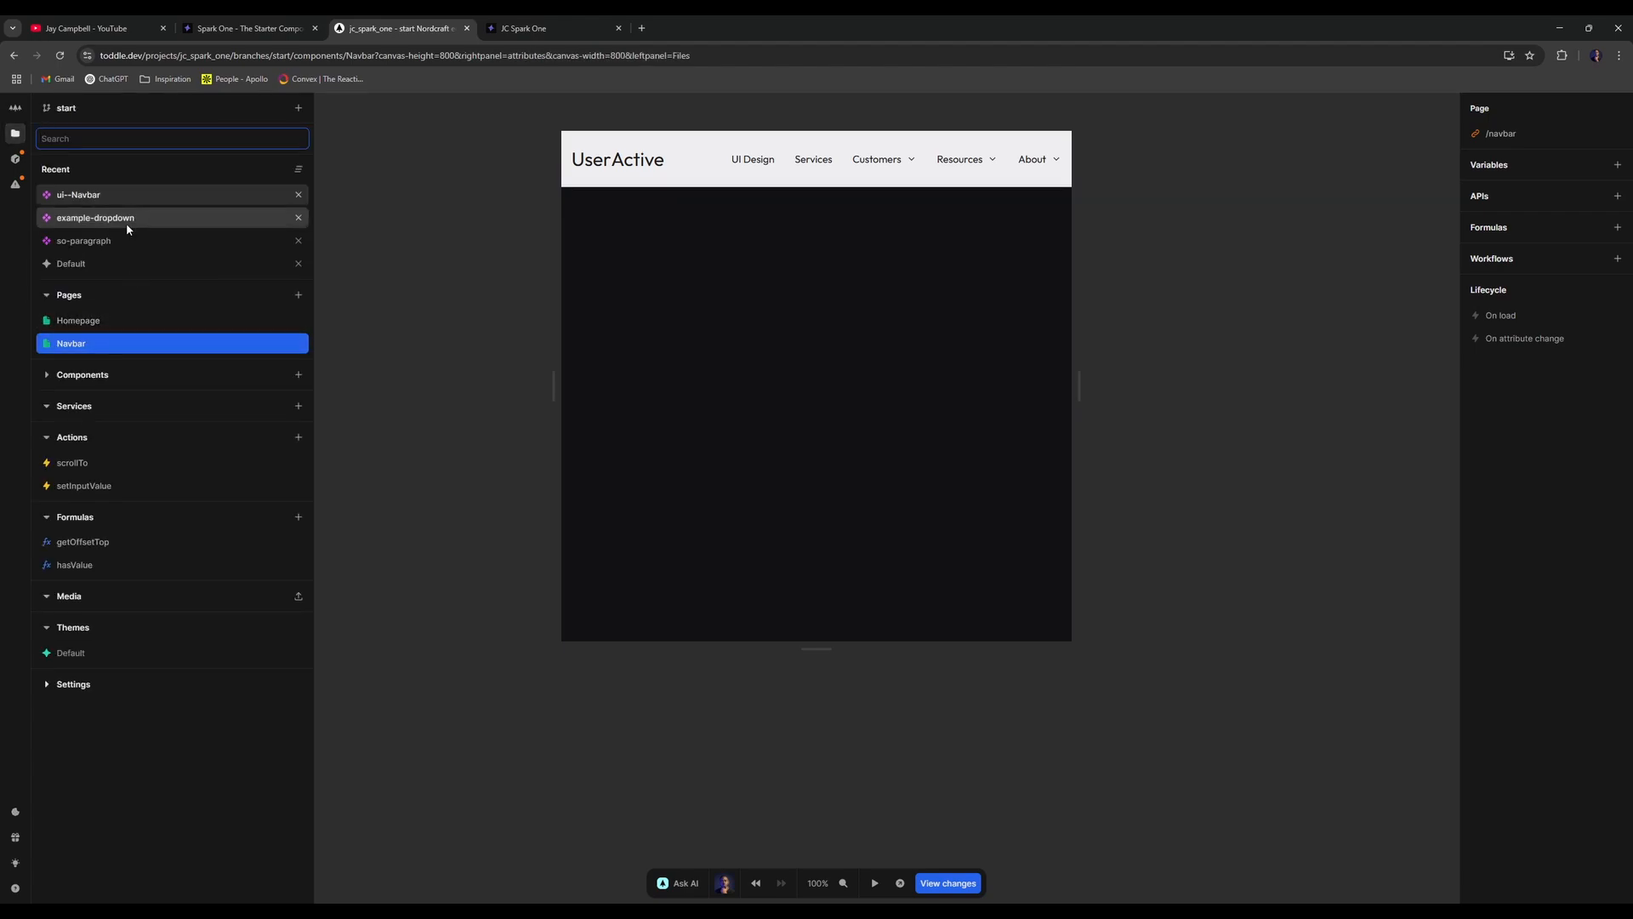
pyautogui.click(125, 195)
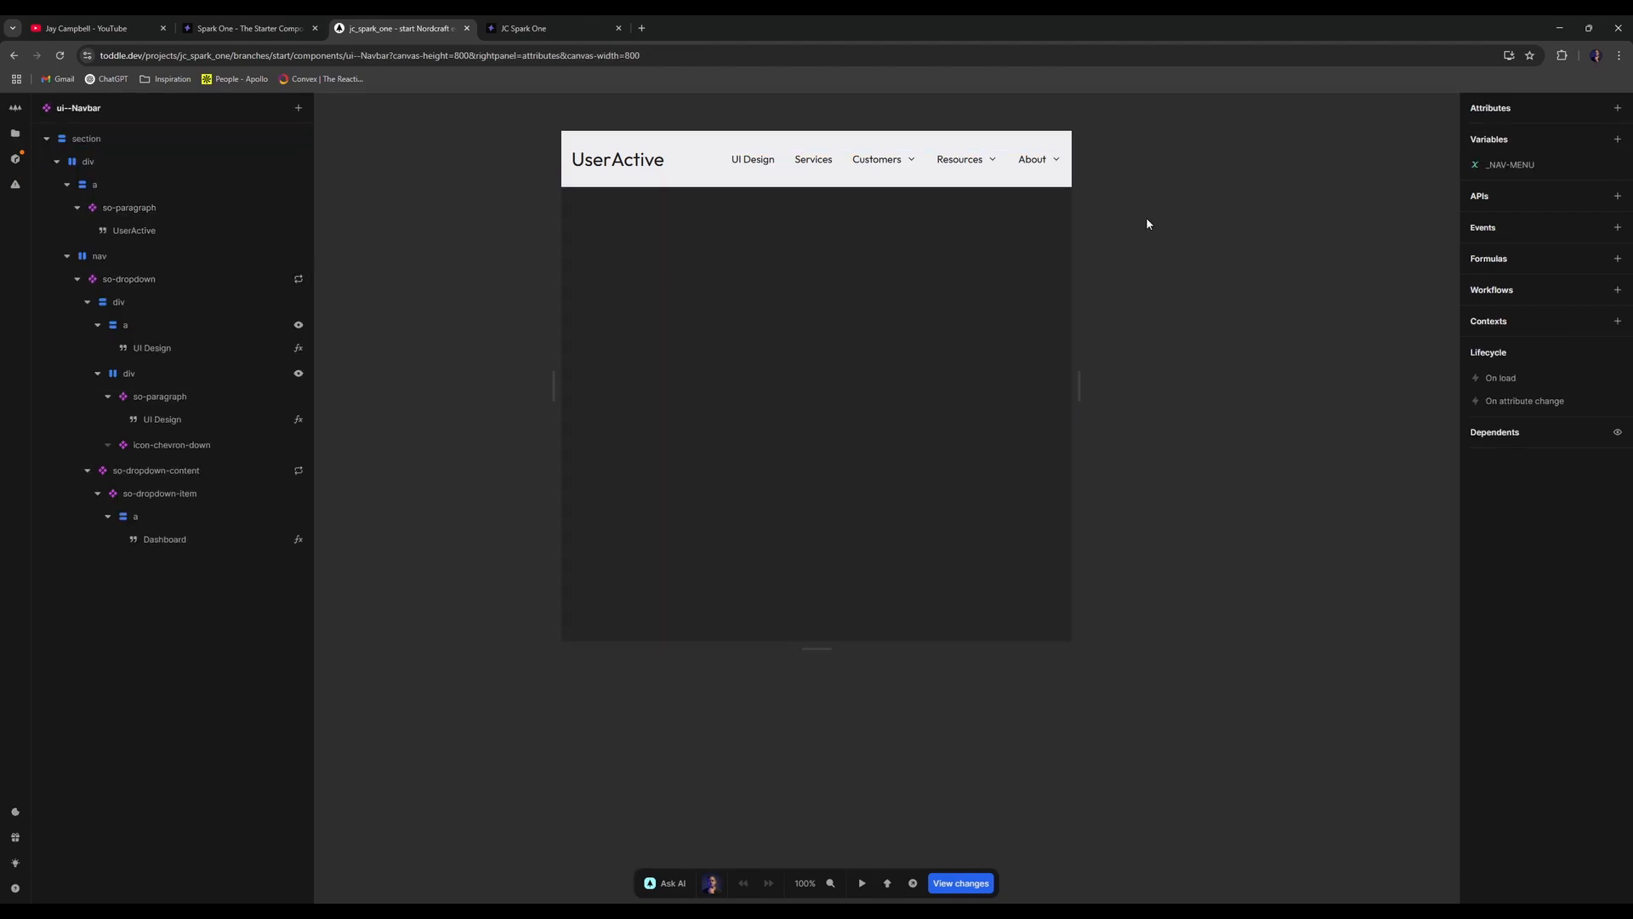
# - Inspect the UI Design link and text nodes, then clear the selection to show component settings
pyautogui.click(196, 324)
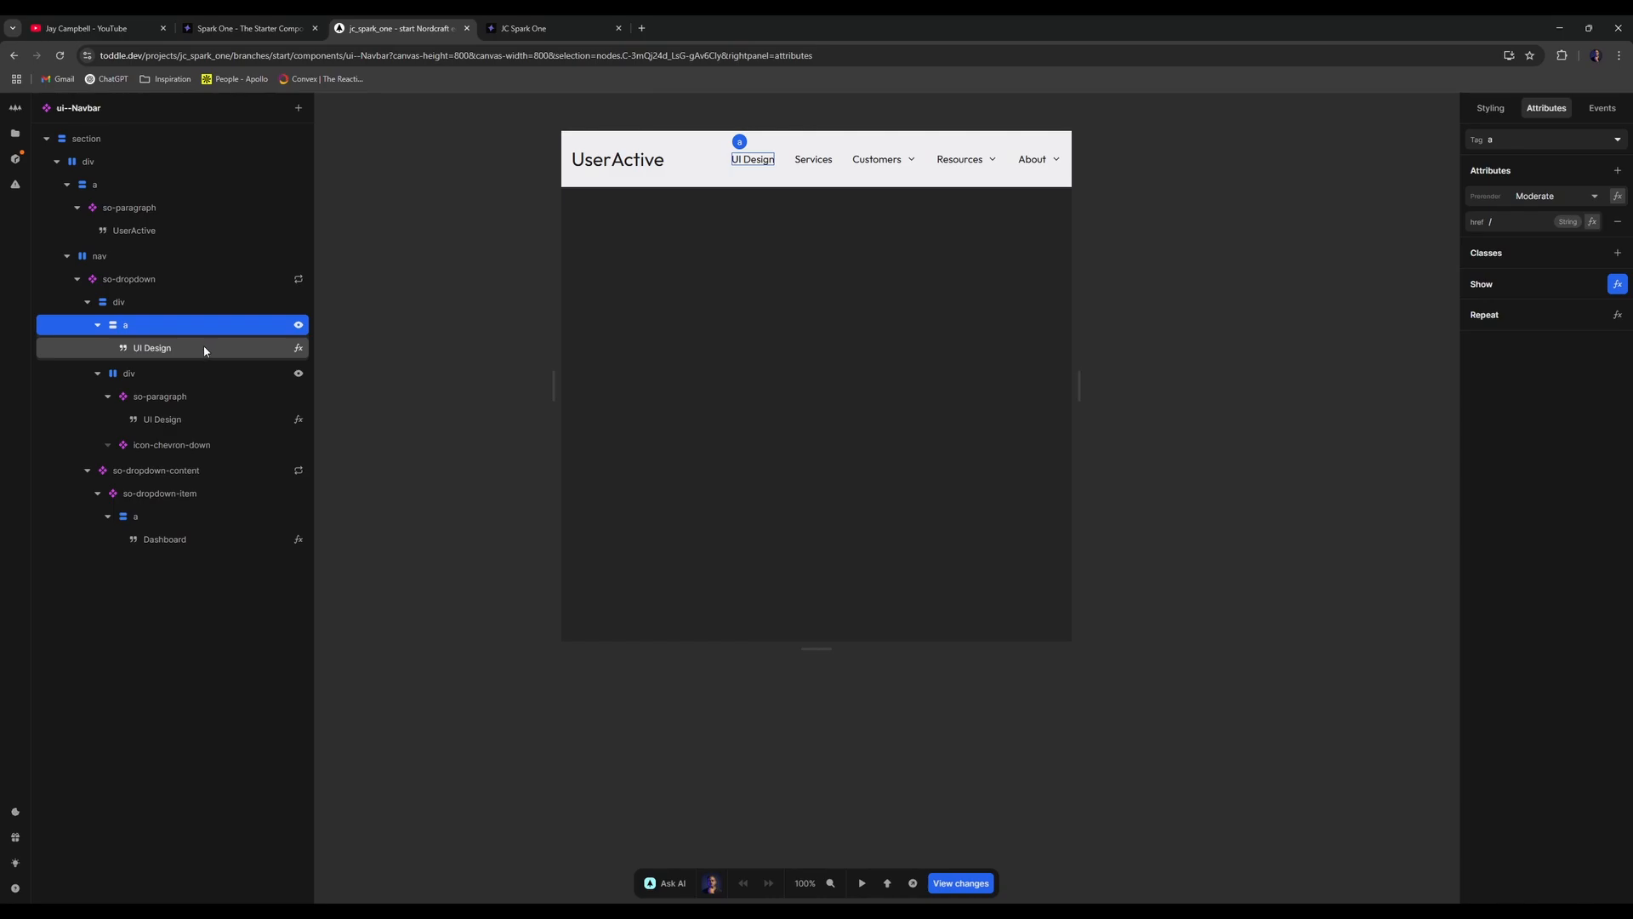
pyautogui.click(205, 349)
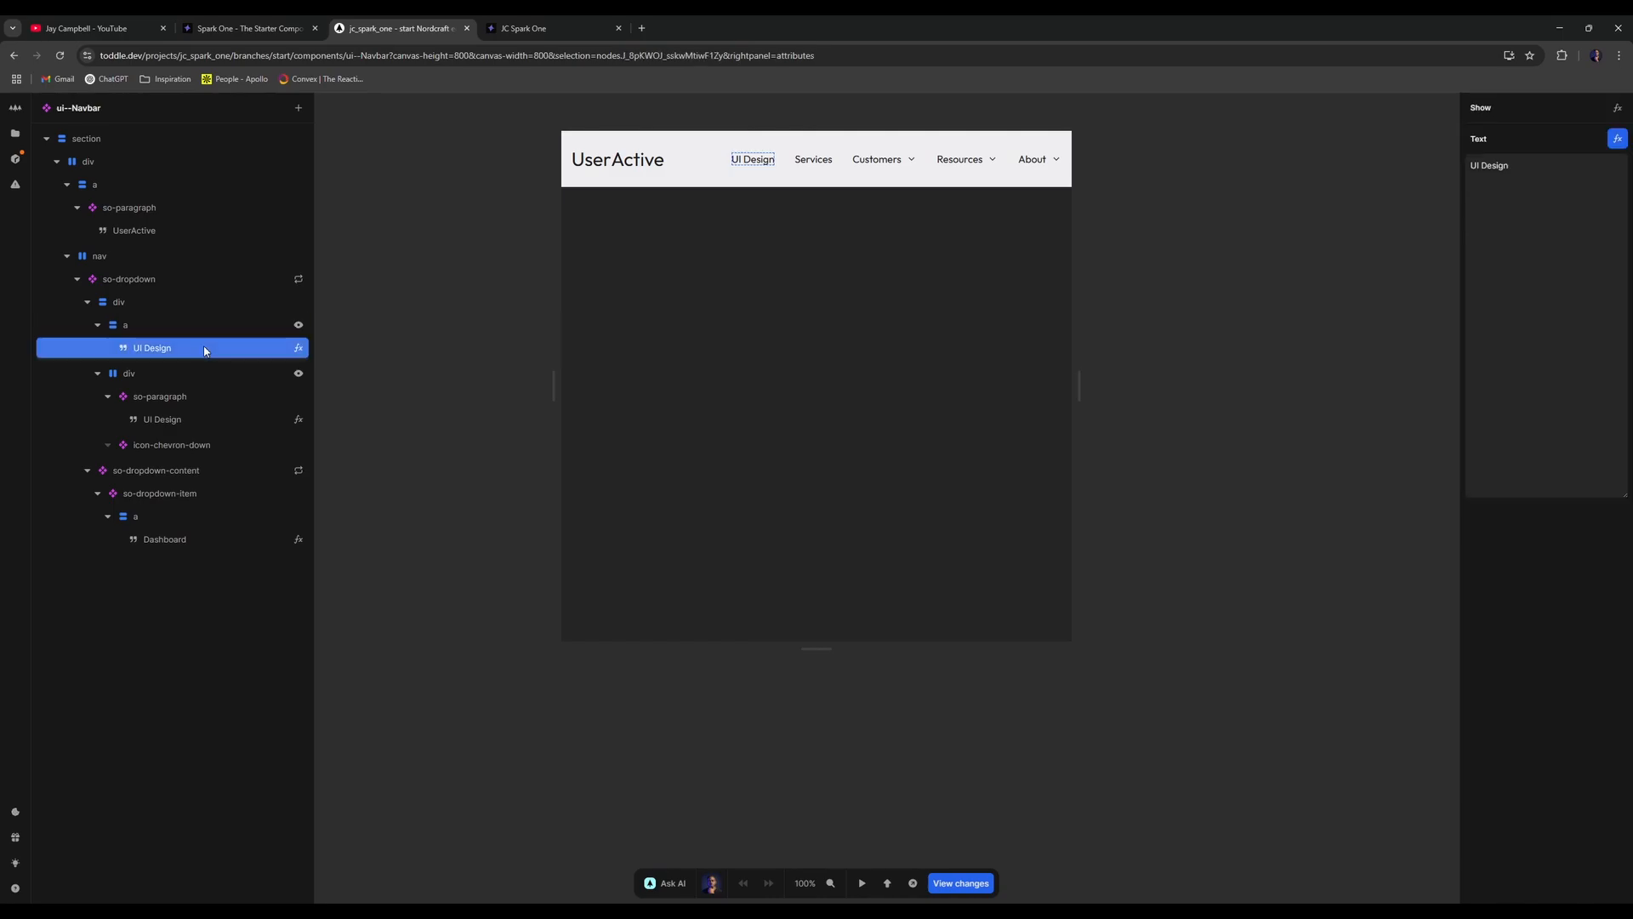
pyautogui.click(250, 323)
pyautogui.click(259, 349)
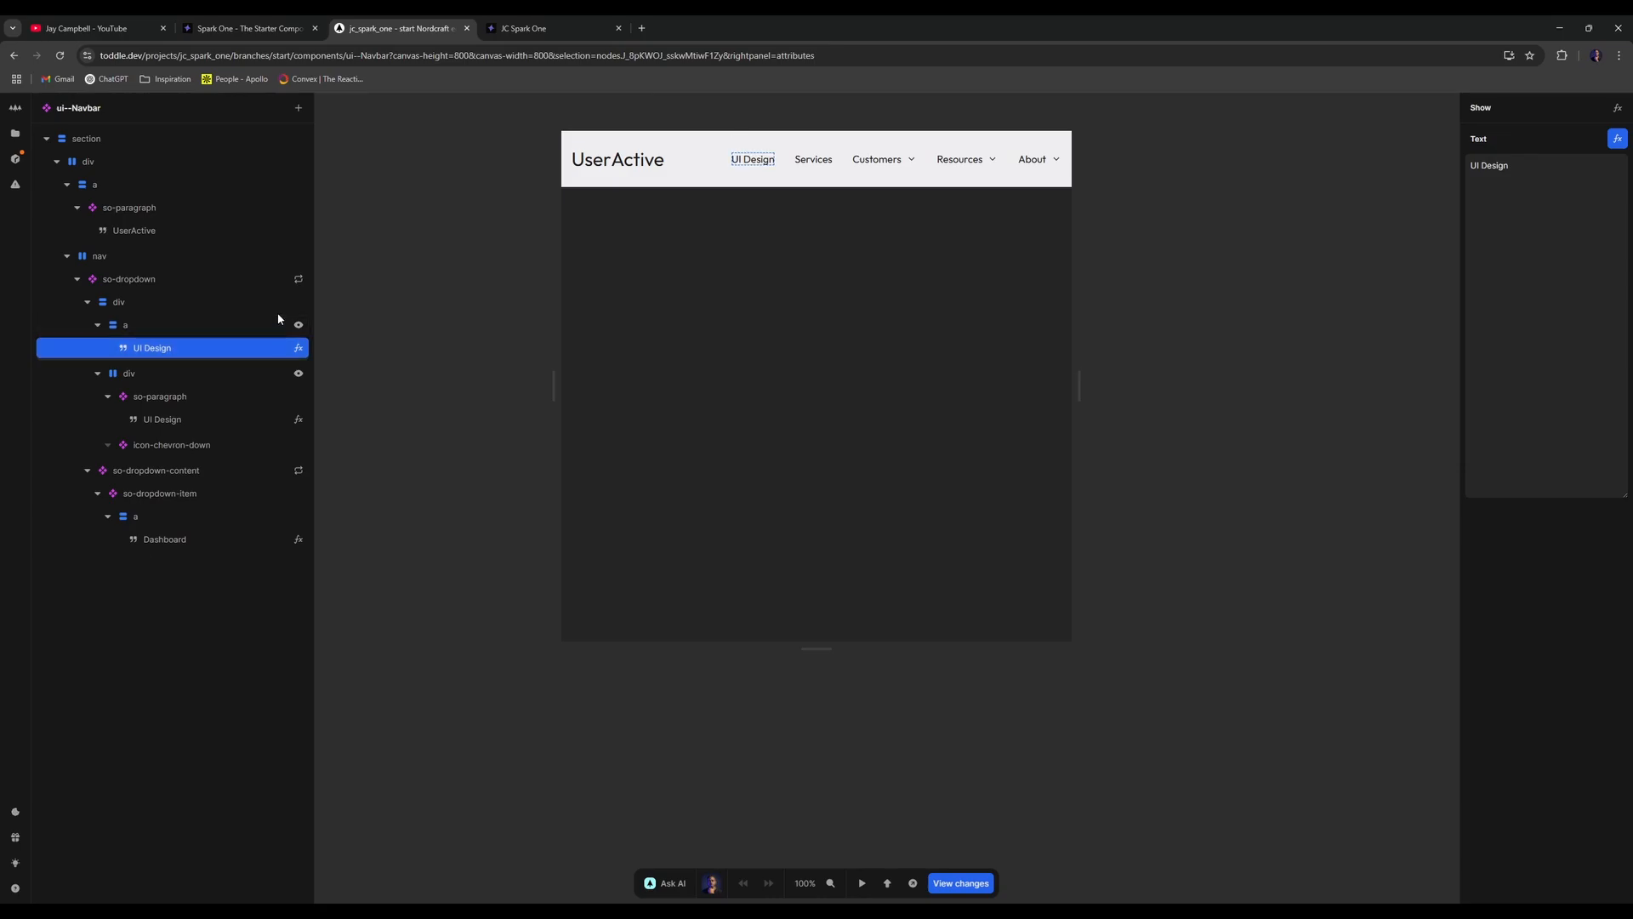
pyautogui.click(277, 324)
pyautogui.click(1397, 231)
# - Remove the dropdown entries from the UI Design and Services items in _NAV-MENU's formula
pyautogui.click(1511, 166)
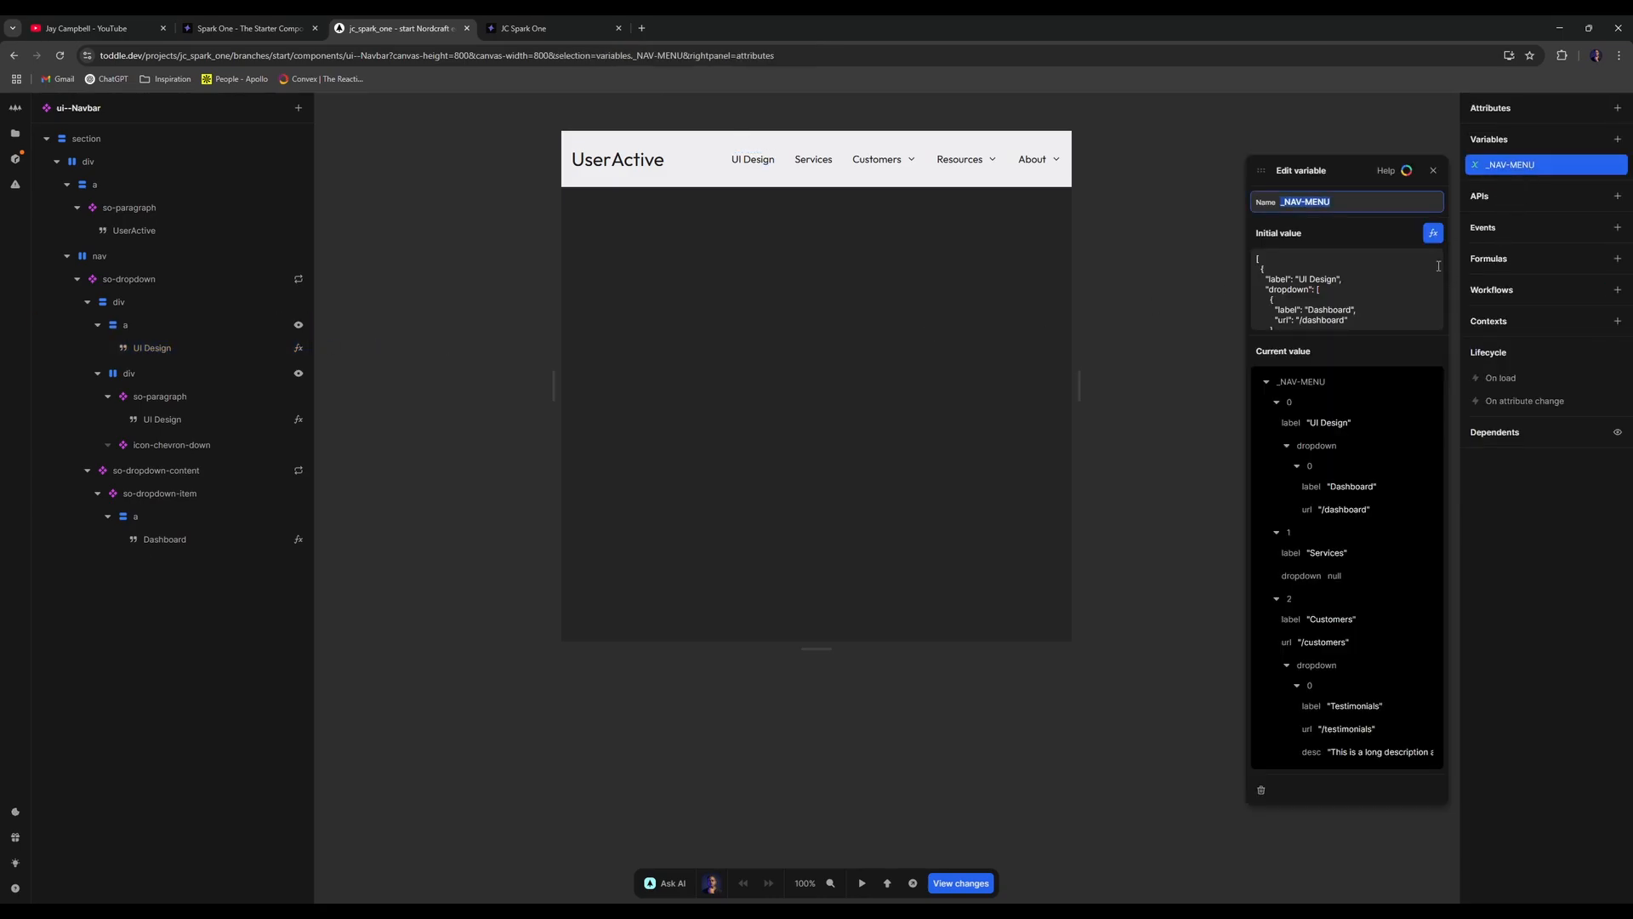
pyautogui.click(1434, 232)
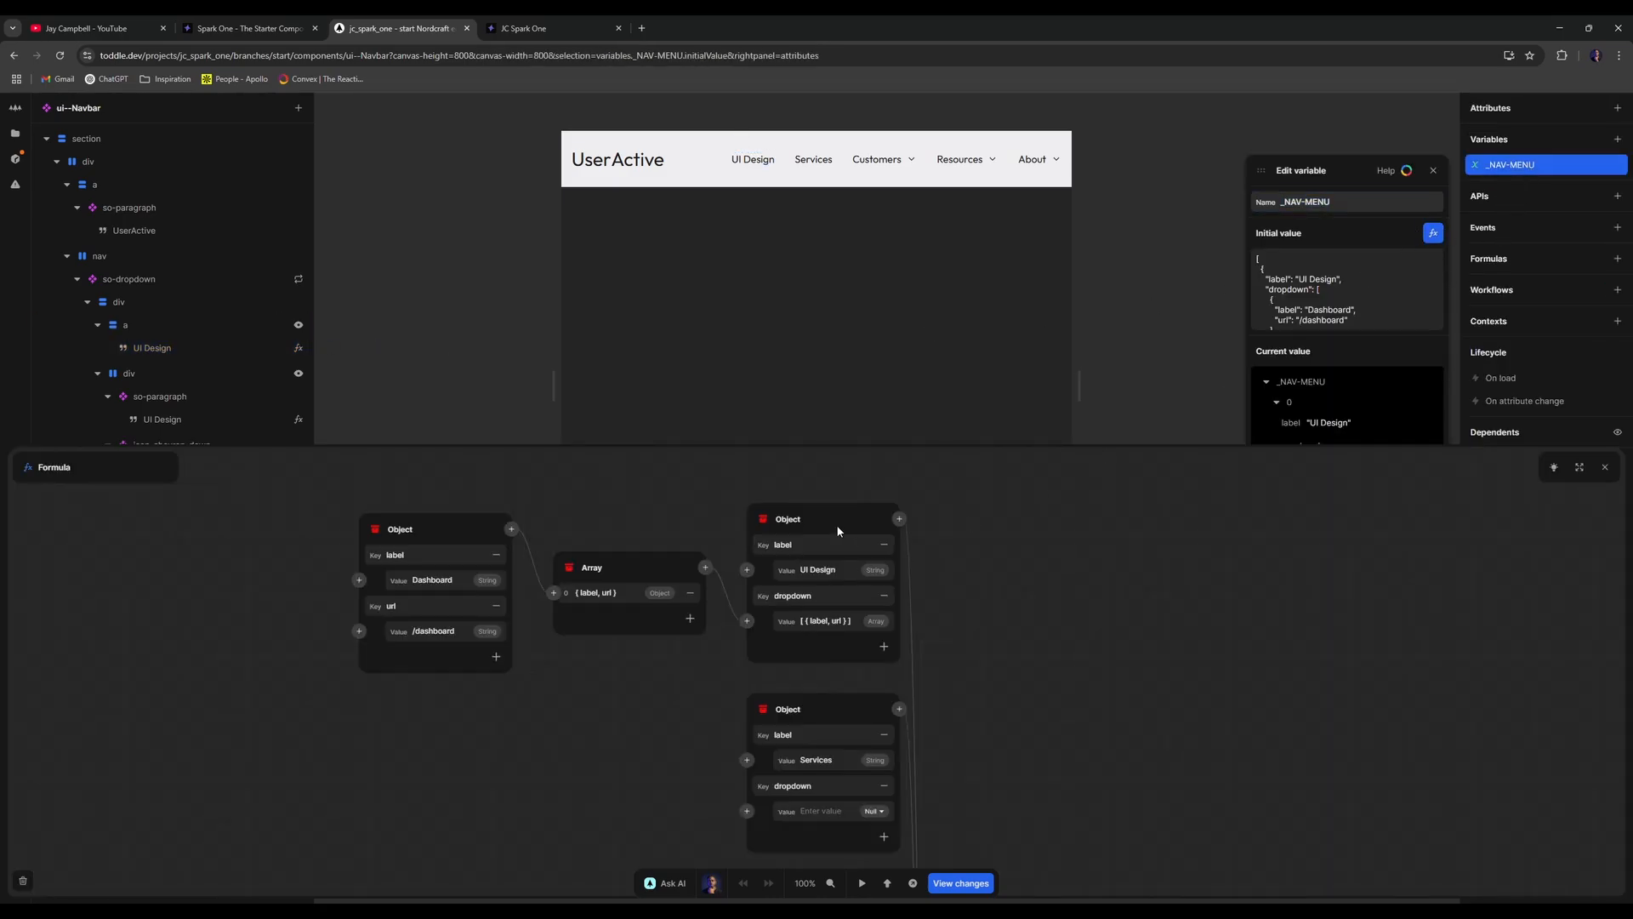
pyautogui.scroll(-1, 880, 598)
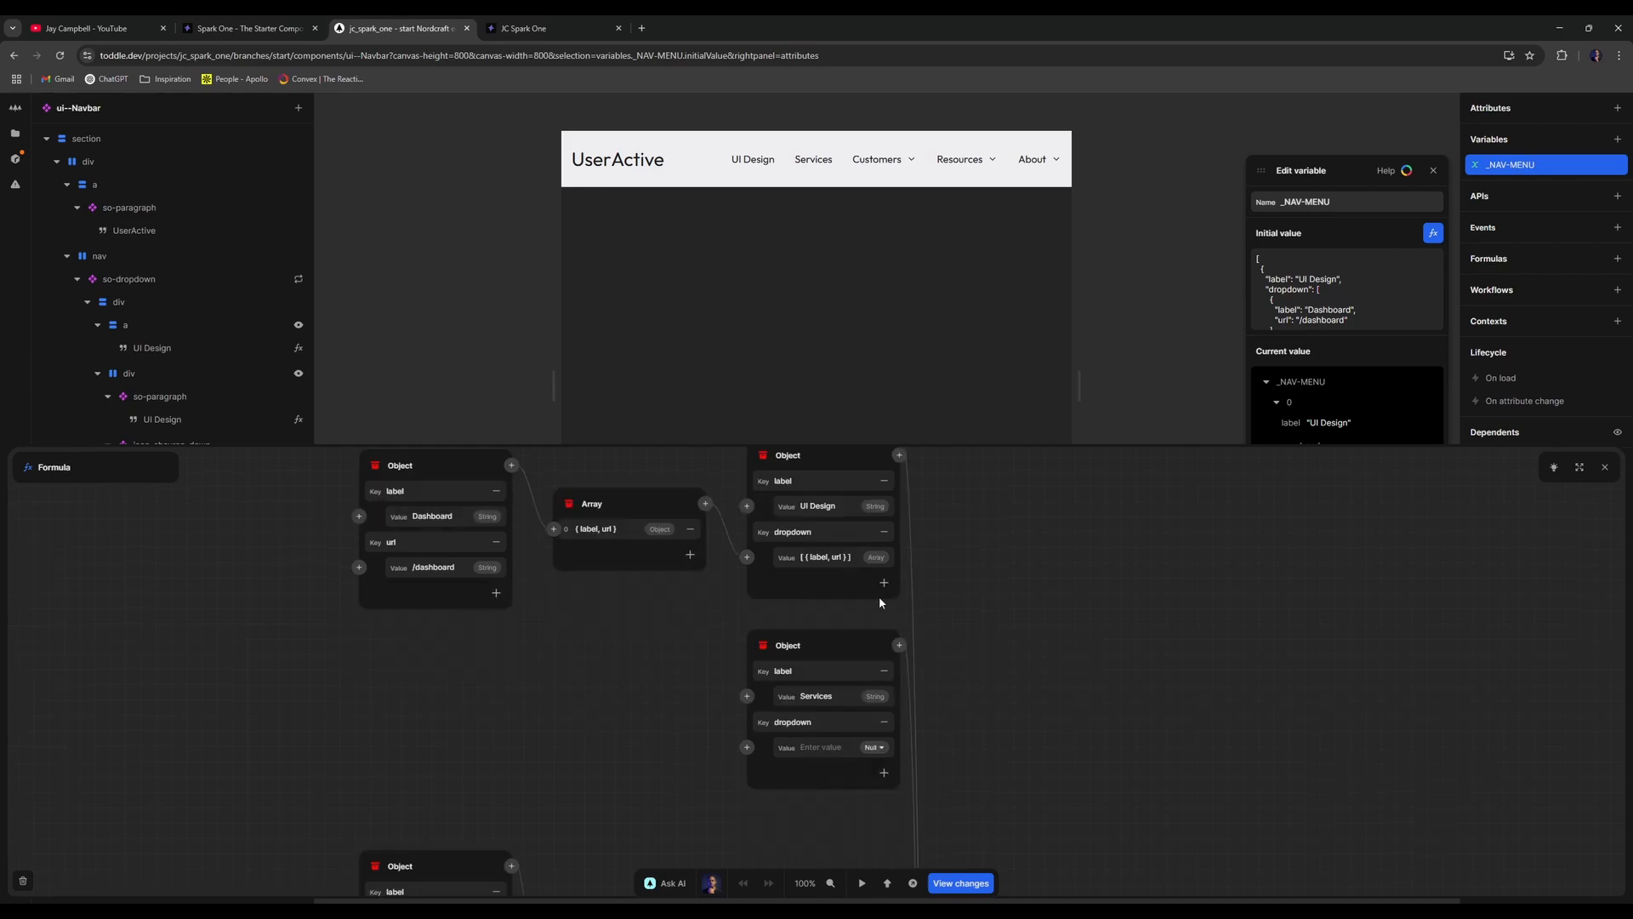
pyautogui.scroll(1, 808, 739)
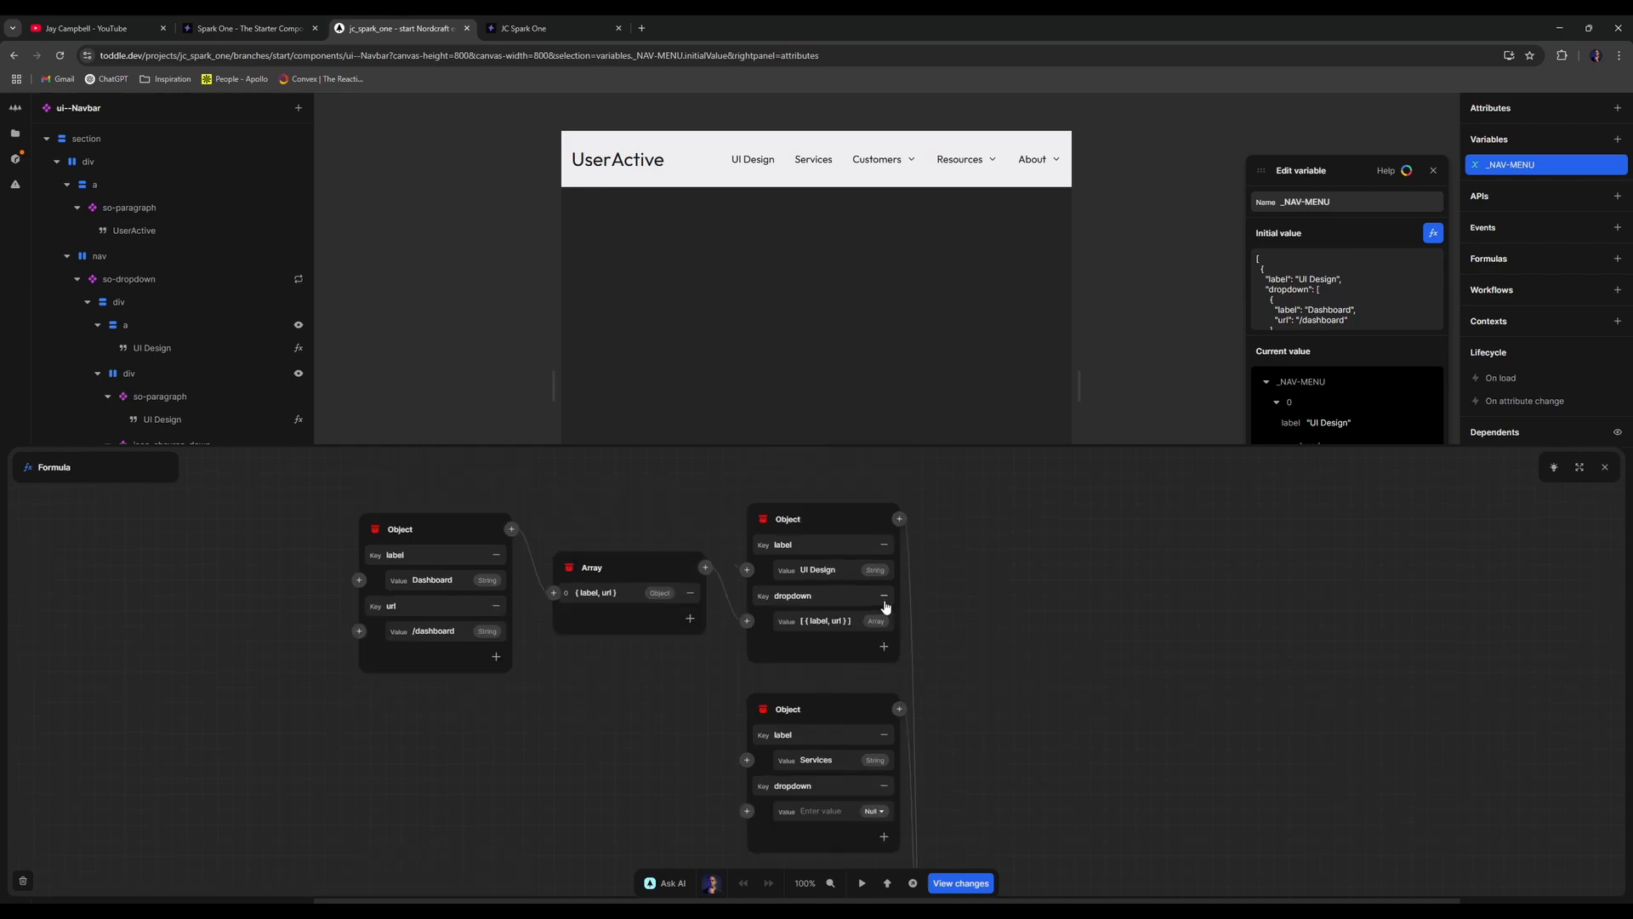
pyautogui.click(884, 596)
pyautogui.click(884, 714)
# - Add a url key with value /ui-design to the UI Design item
pyautogui.click(884, 584)
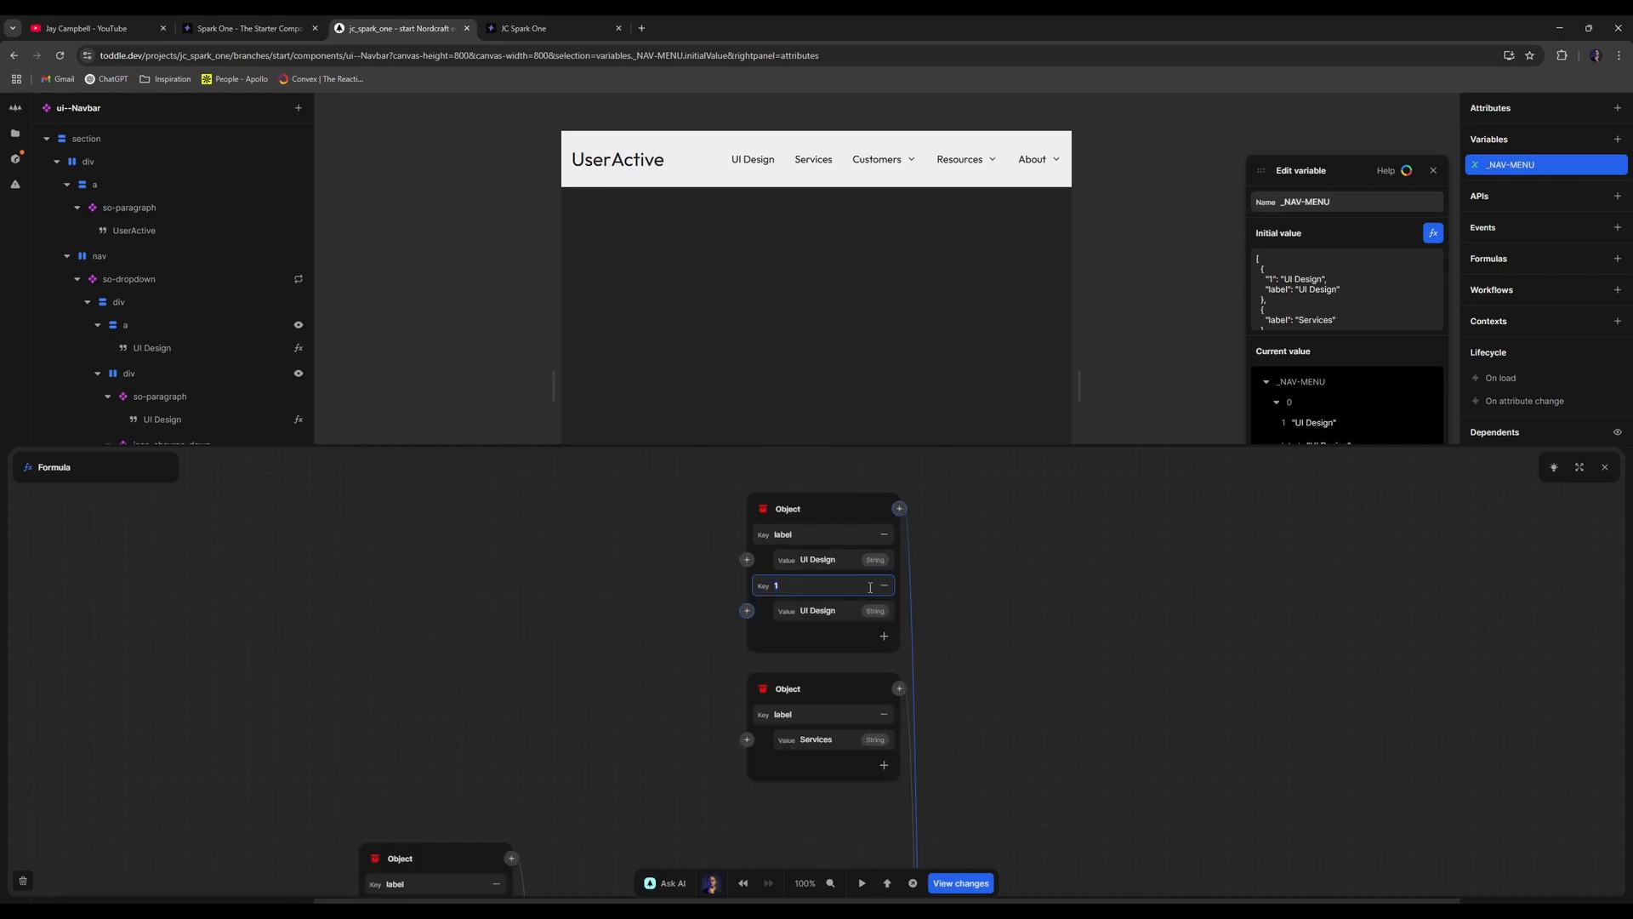
pyautogui.write('uro')
pyautogui.tripleClick(842, 609)
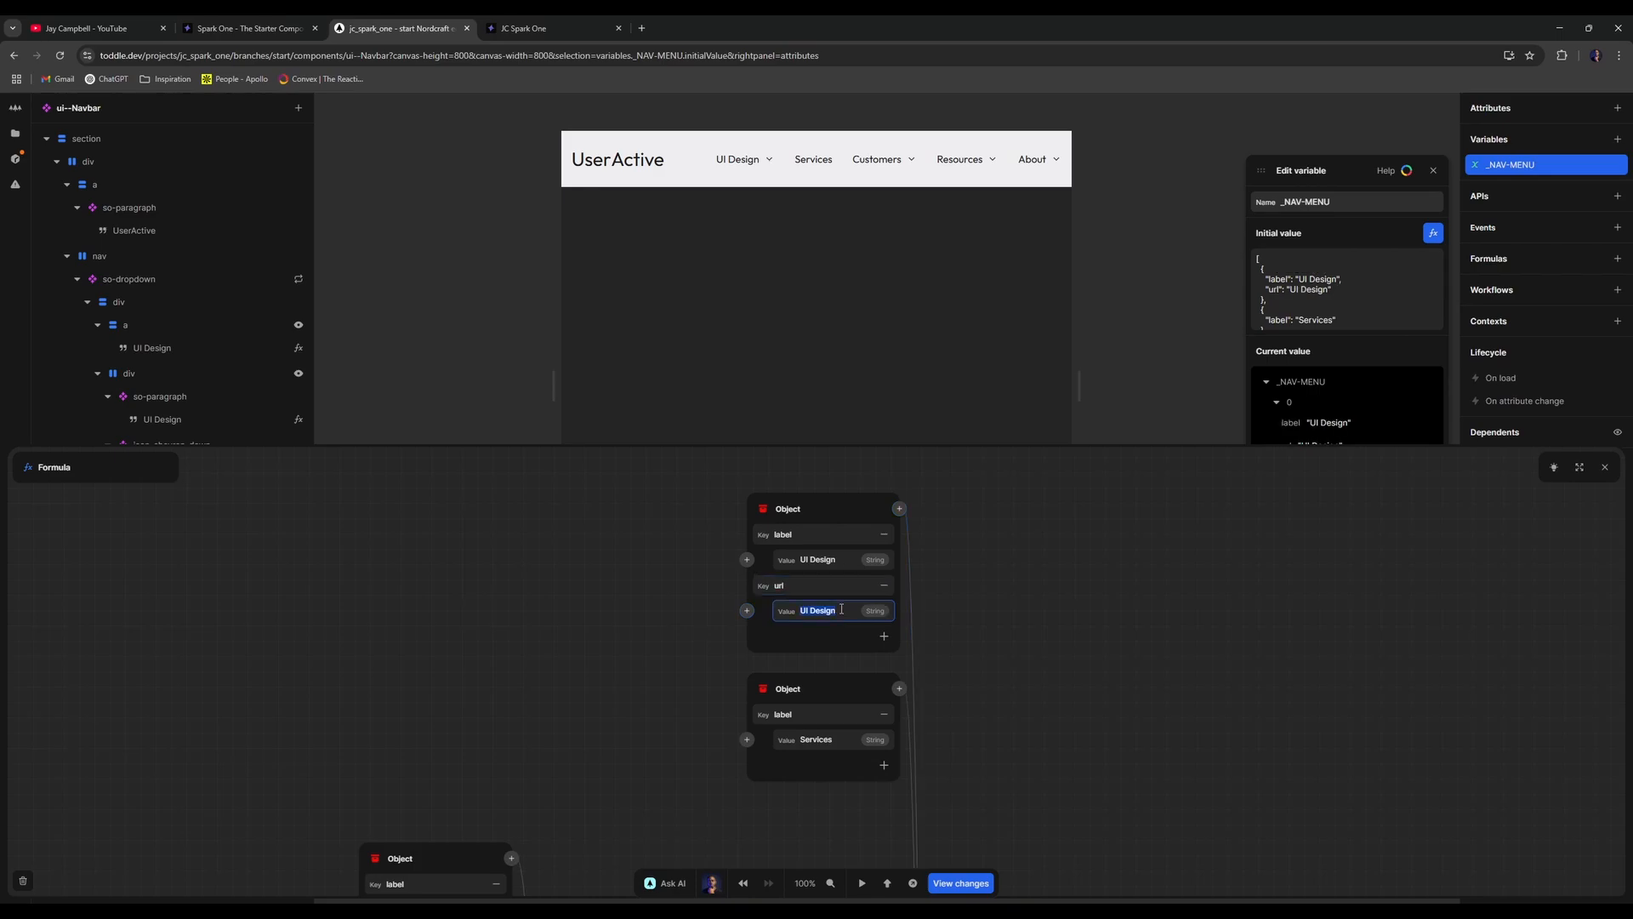
pyautogui.press('BackSpace')
pyautogui.write('/ui-design')
# - Add a url key with value /services to the Services item
pyautogui.click(883, 764)
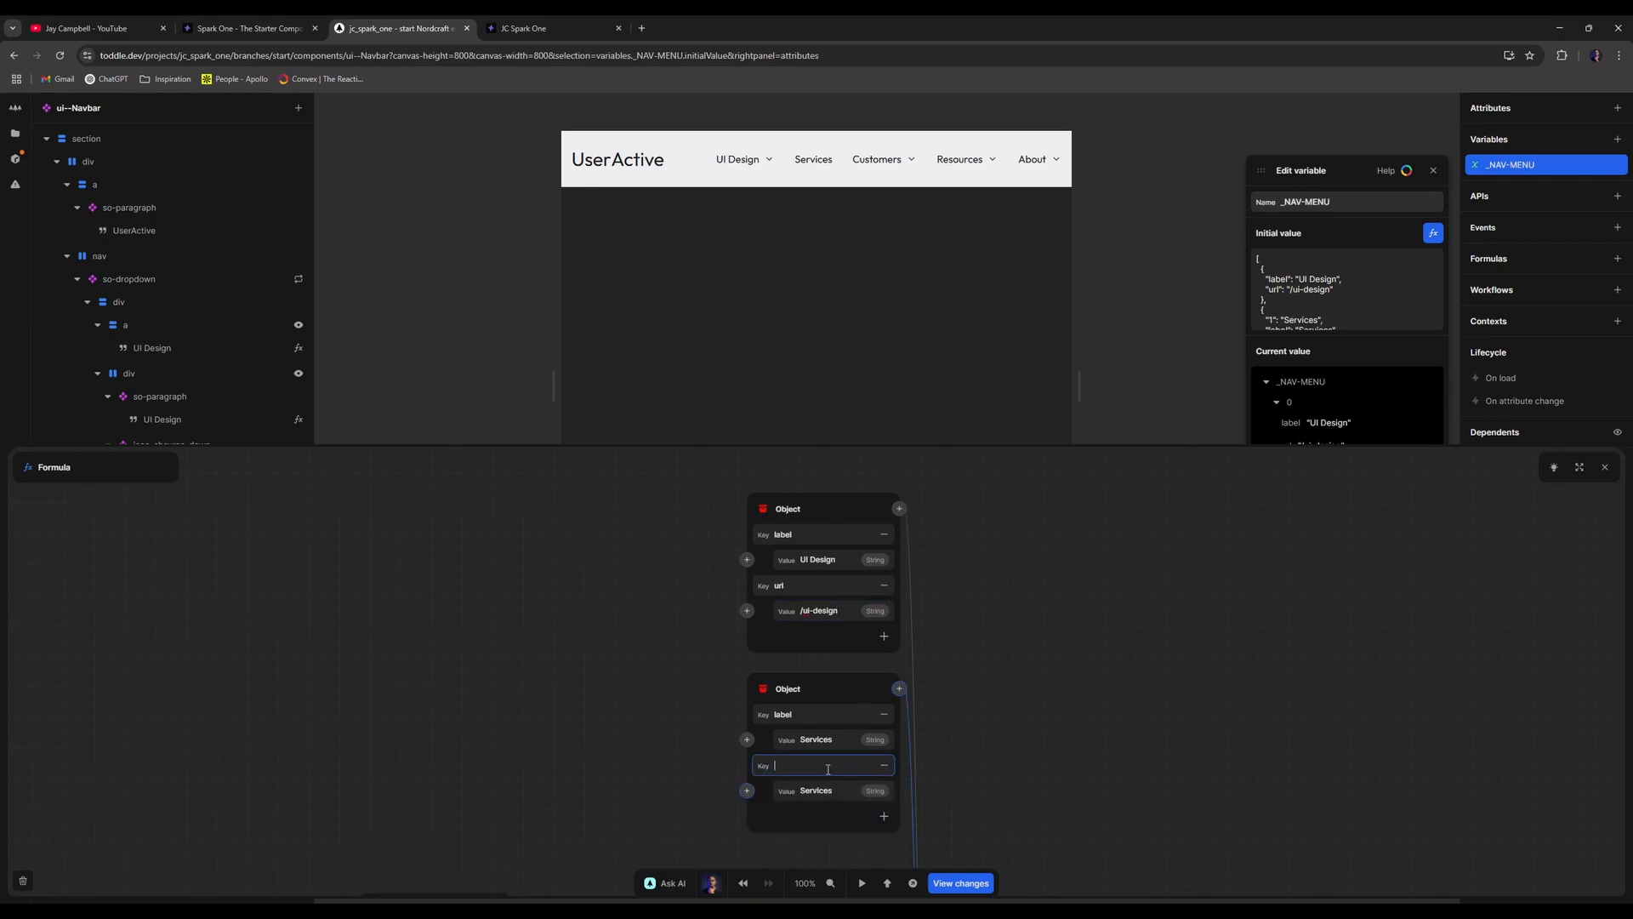
pyautogui.doubleClick(842, 785)
pyautogui.write('/services')
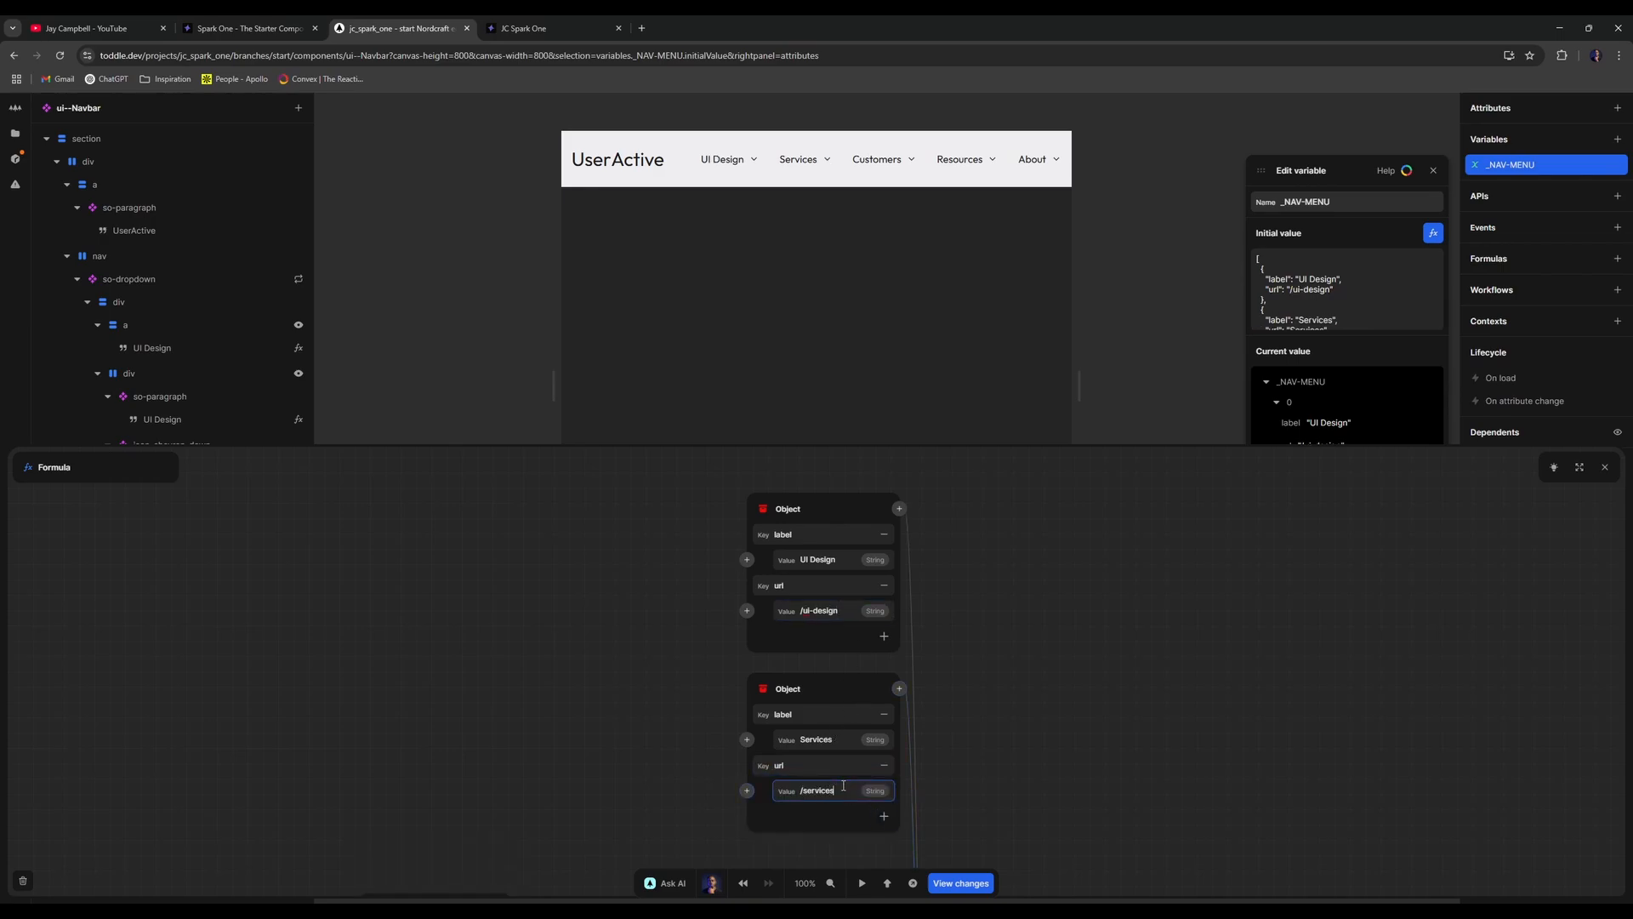
pyautogui.click(1022, 731)
pyautogui.click(1605, 467)
# - Reload the published site to check the updated navbar
pyautogui.click(1433, 170)
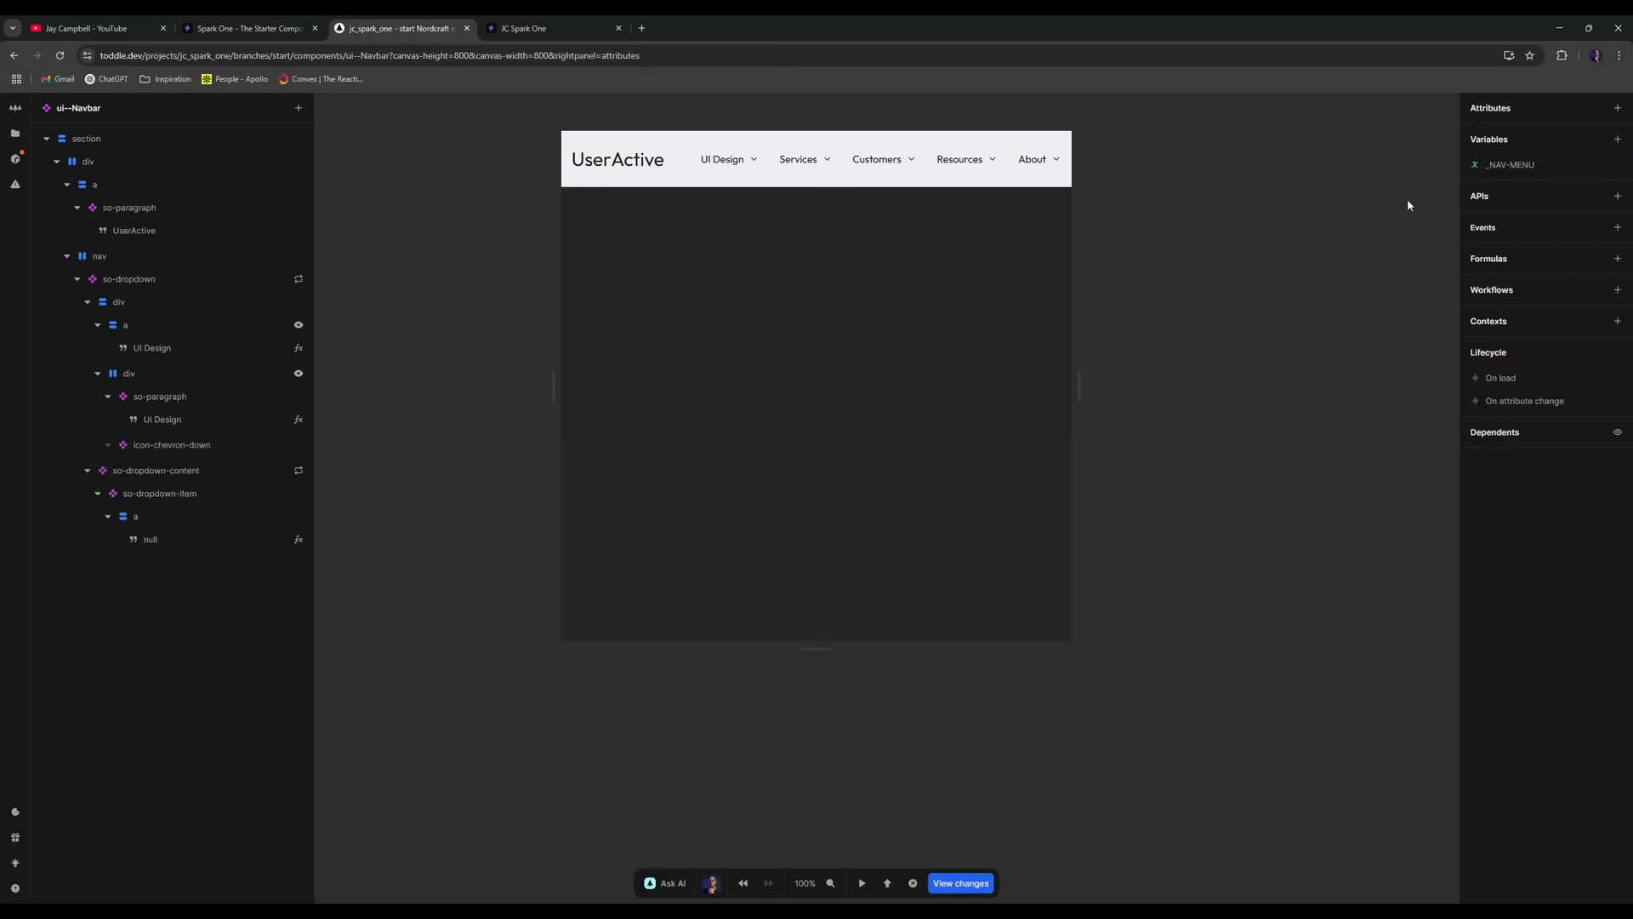
pyautogui.click(186, 347)
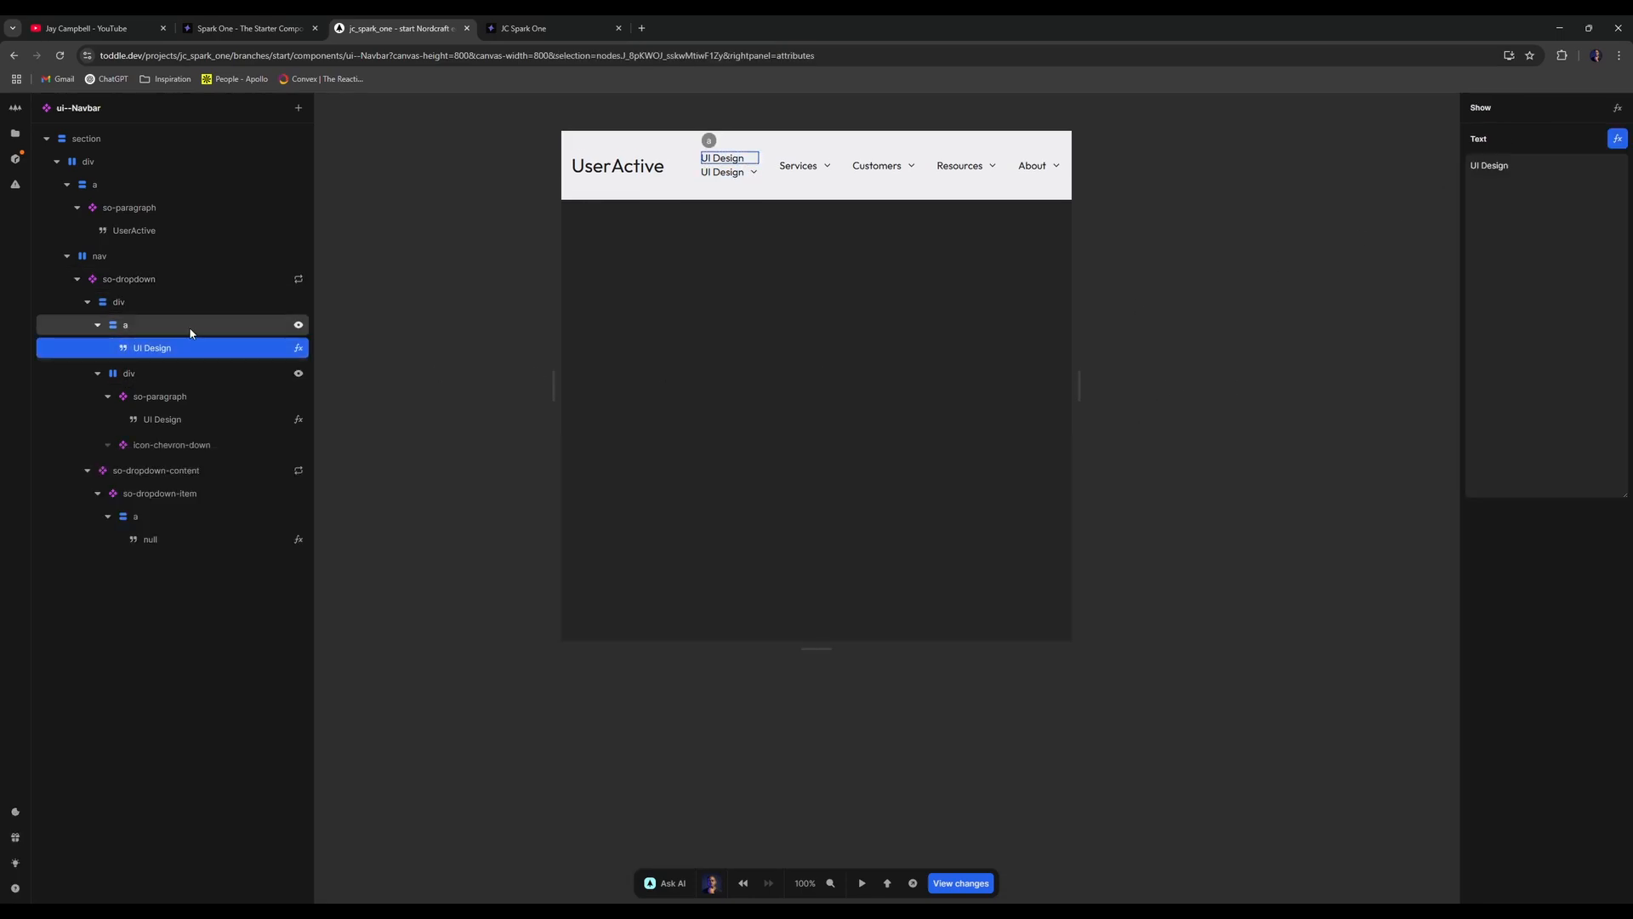
pyautogui.click(191, 333)
pyautogui.click(512, 186)
pyautogui.click(523, 28)
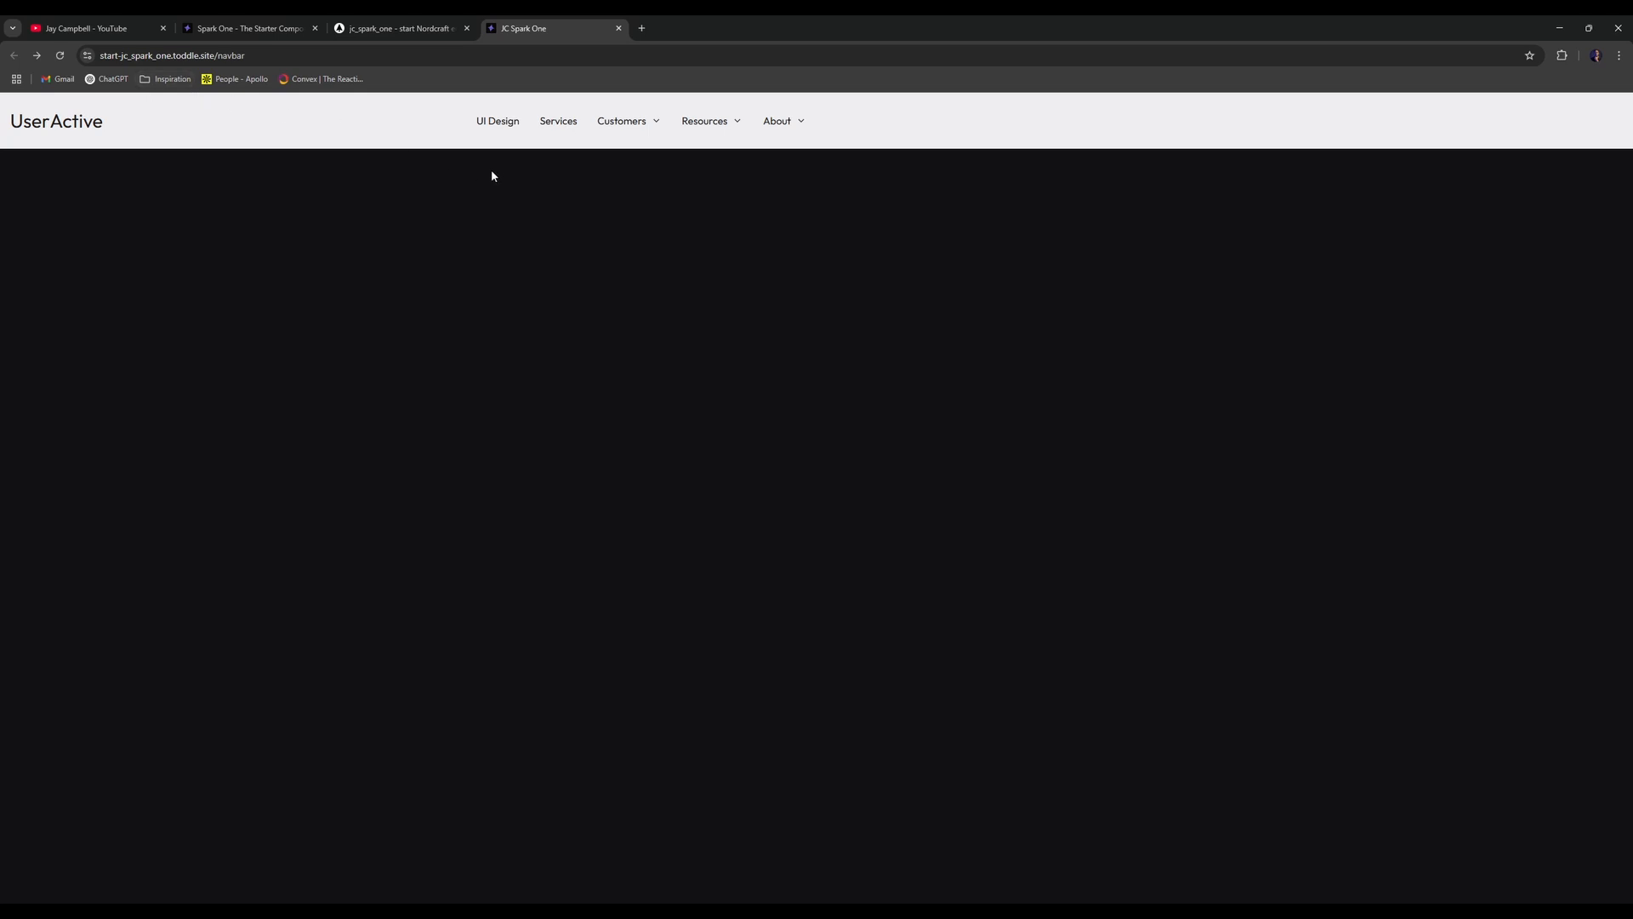
pyautogui.click(59, 55)
pyautogui.click(442, 26)
pyautogui.click(544, 24)
pyautogui.click(467, 22)
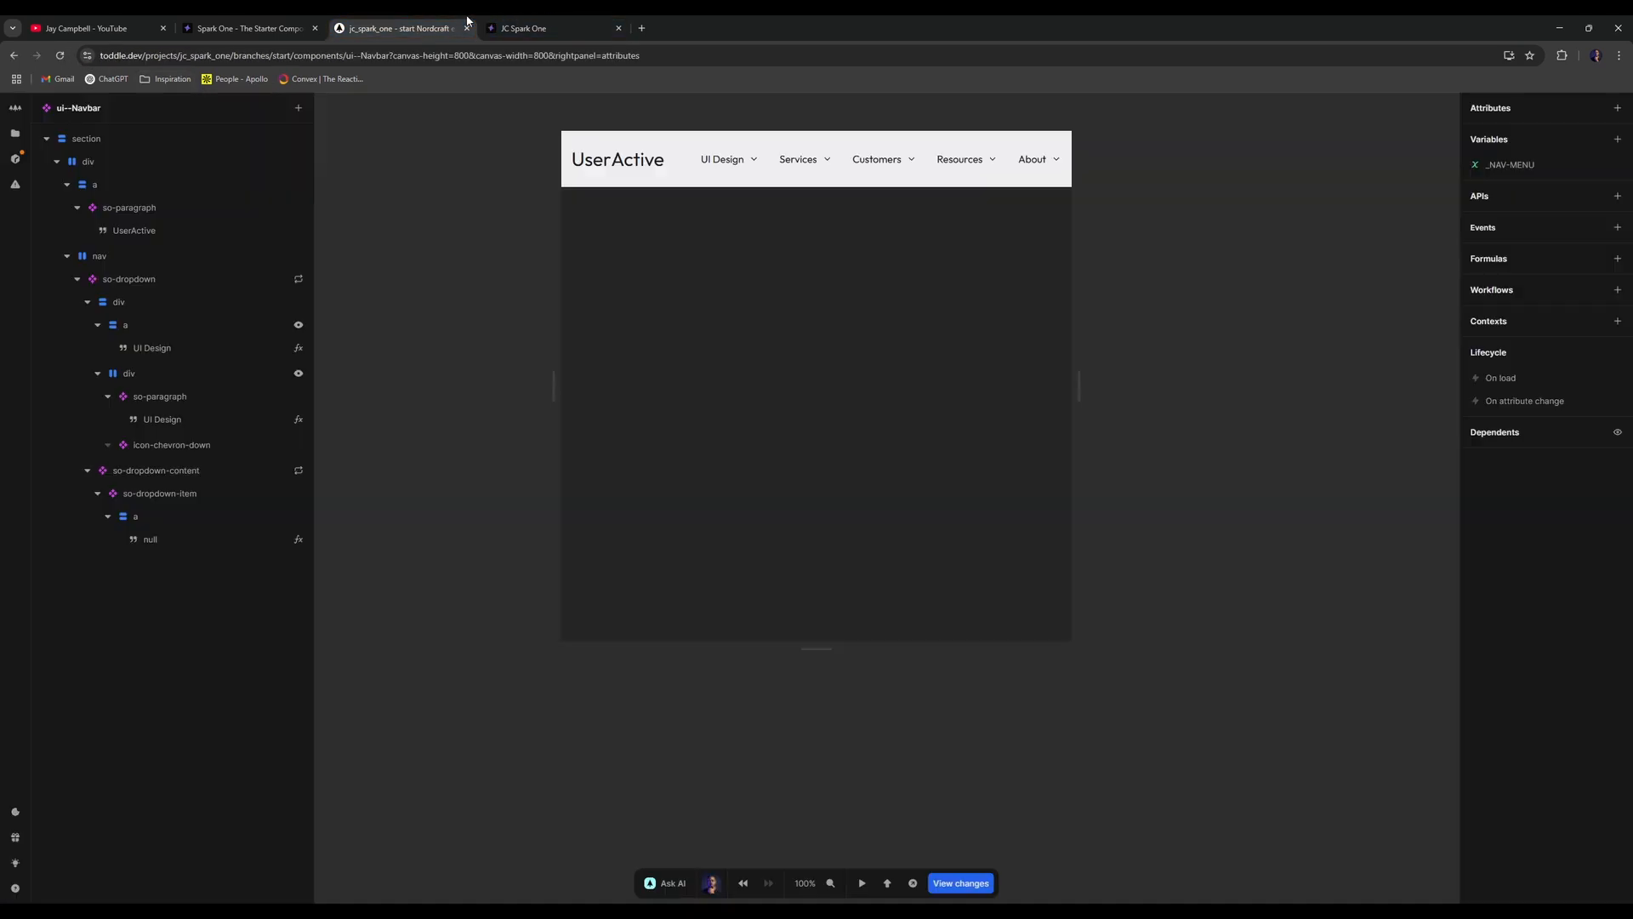
# - Open the show condition of the div holding the UI Design label and chevron
pyautogui.click(90, 303)
pyautogui.click(89, 303)
pyautogui.click(89, 304)
pyautogui.click(98, 325)
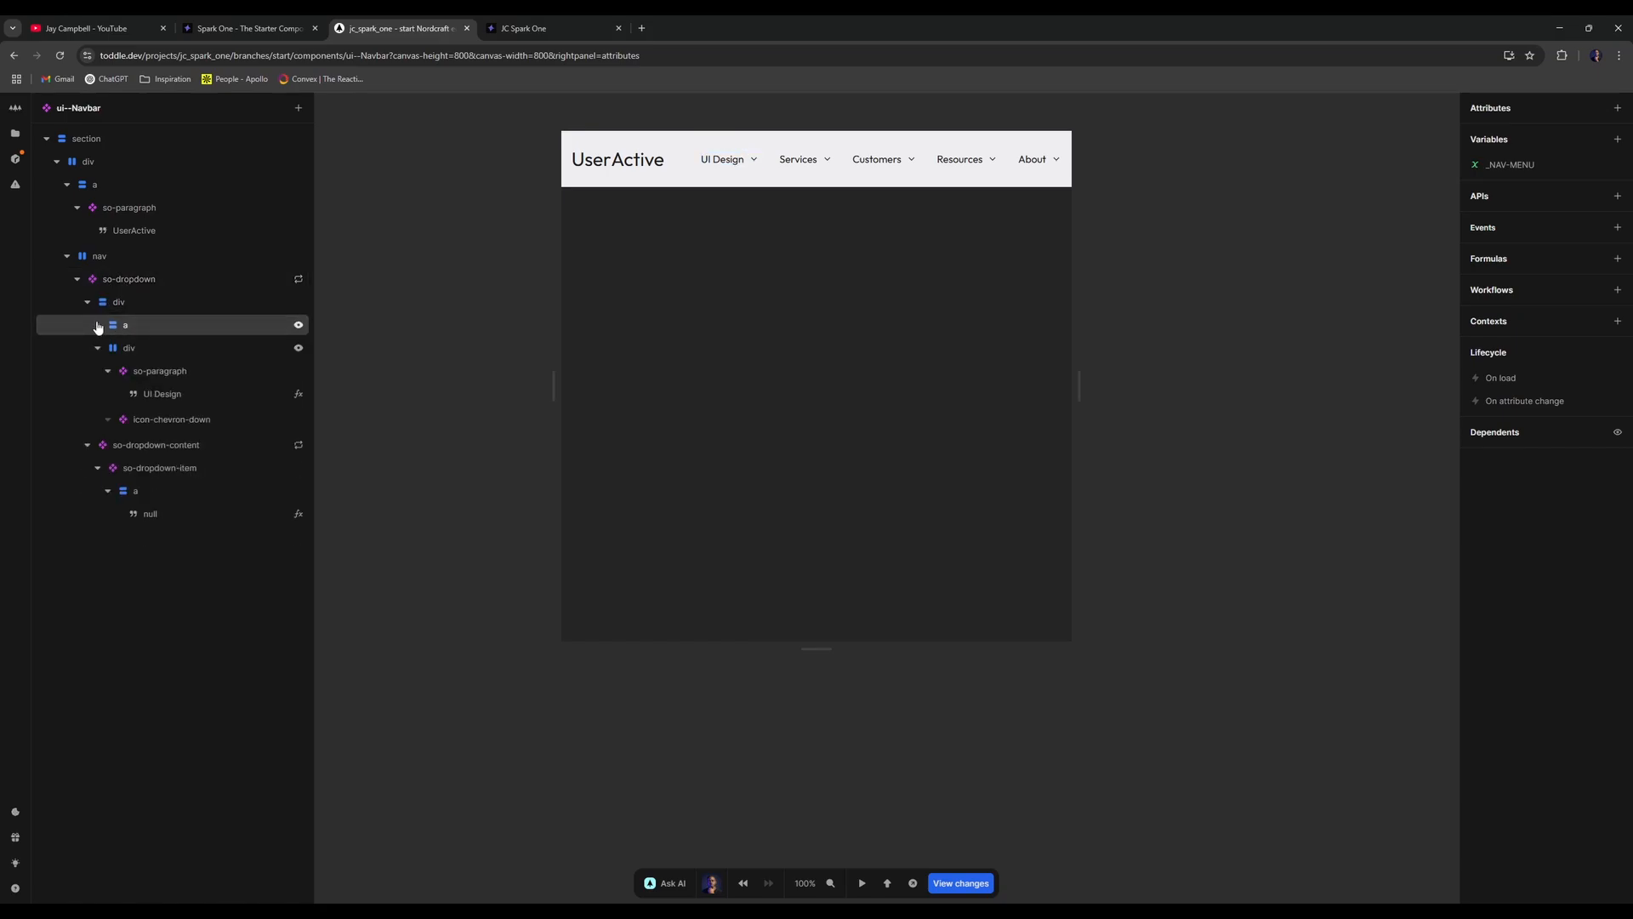
pyautogui.click(154, 348)
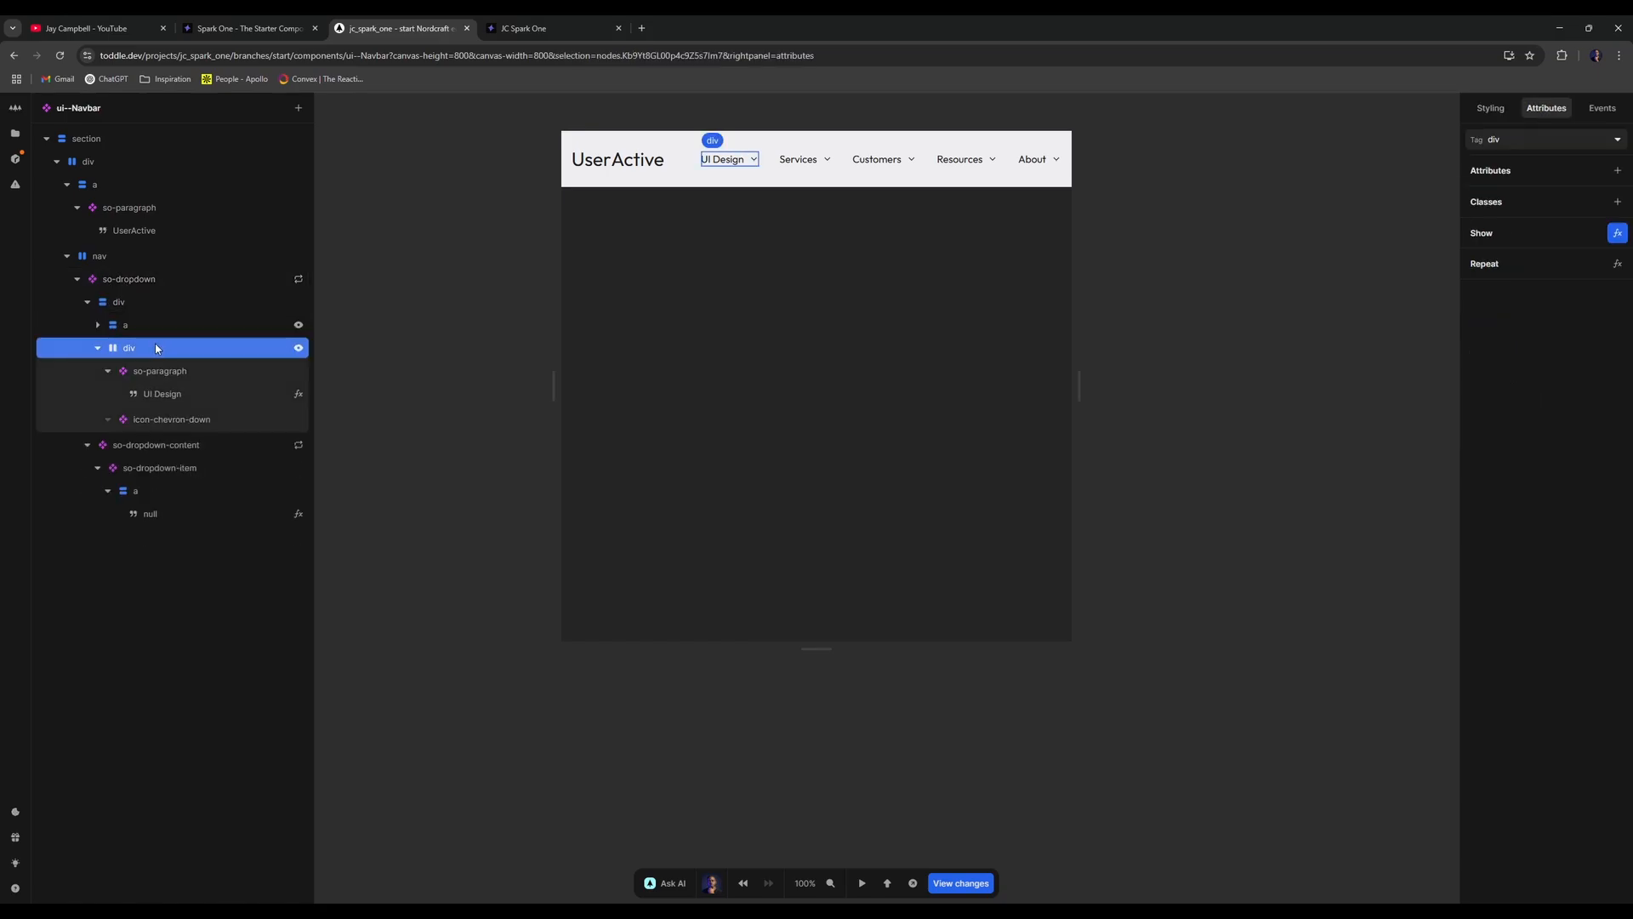
pyautogui.click(298, 348)
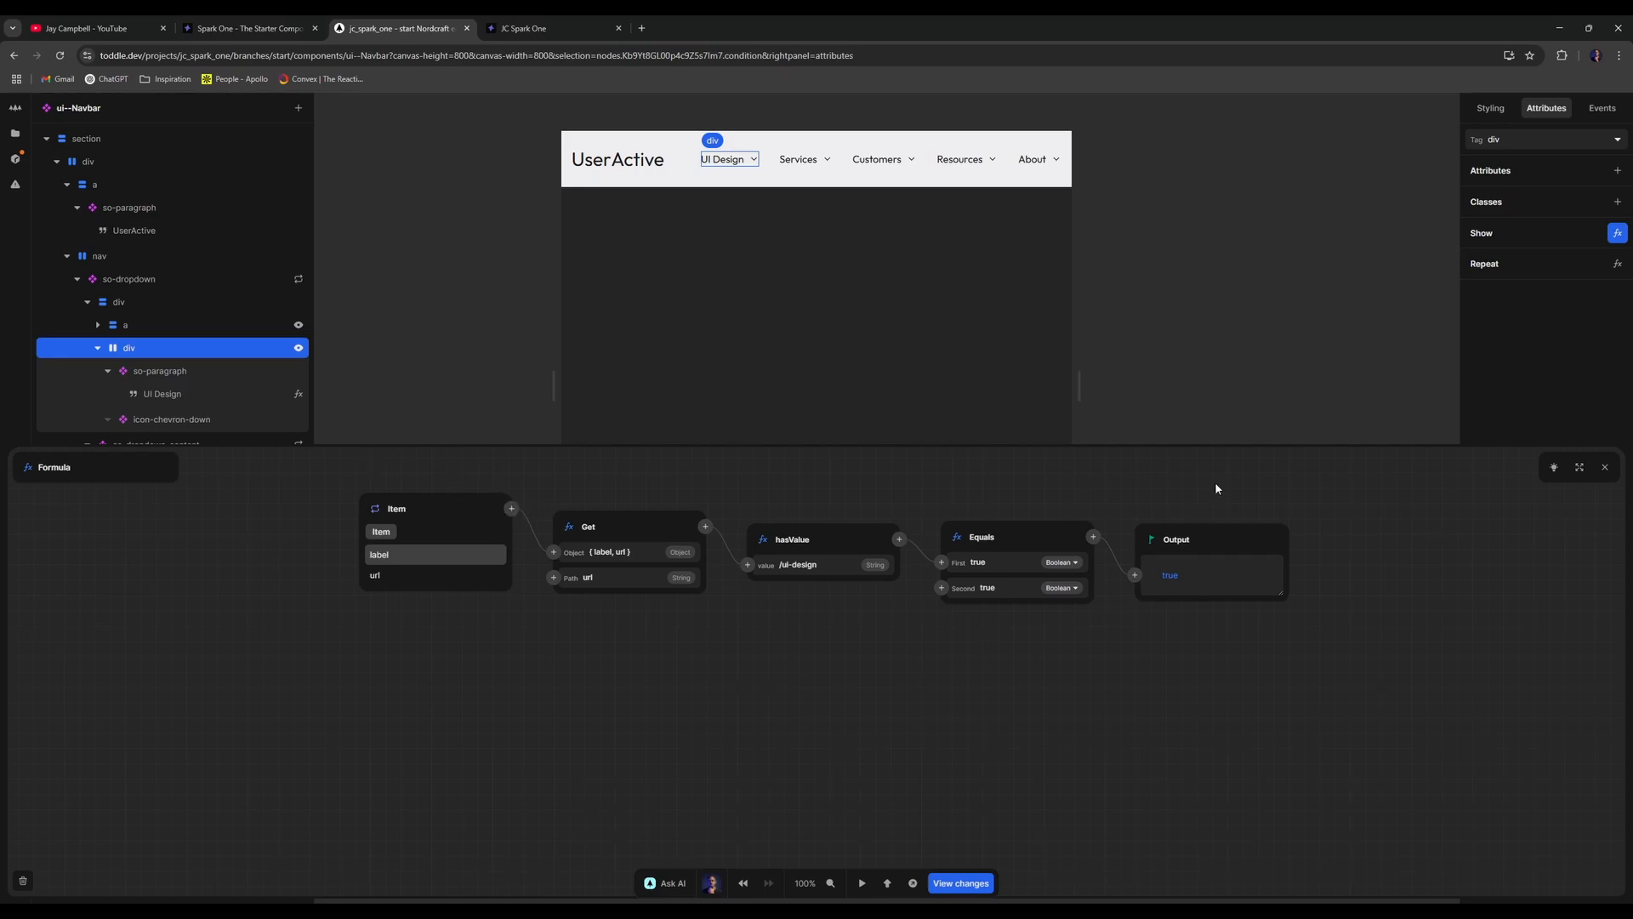
# - Change the Get node path in the div's Show formula to 'dropdown'
pyautogui.click(1605, 467)
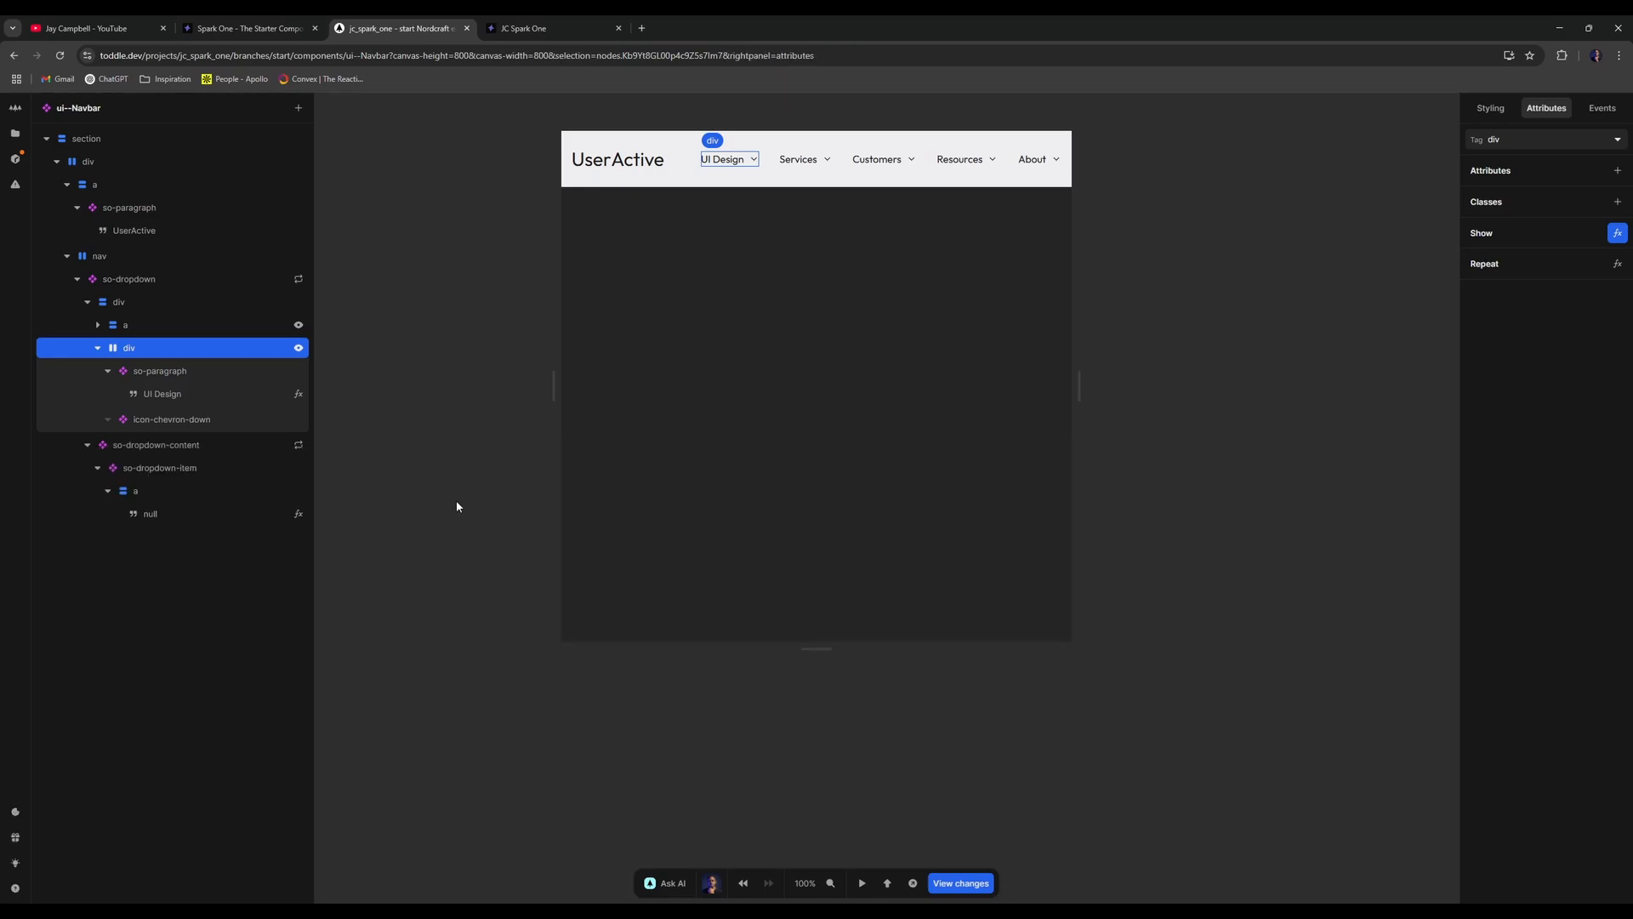
pyautogui.click(108, 371)
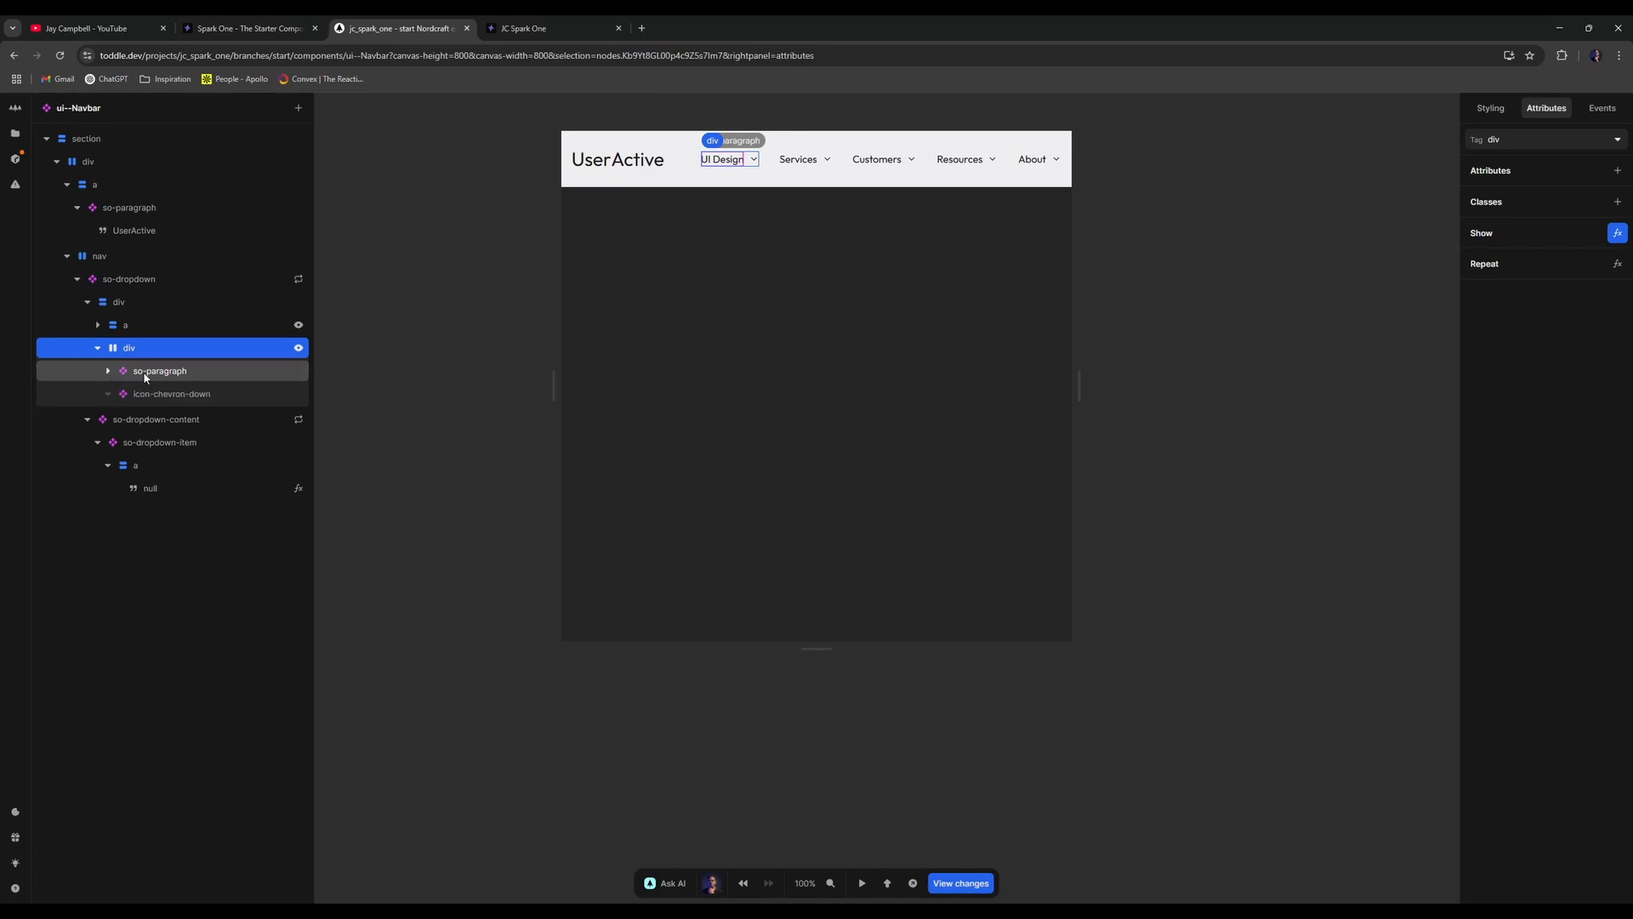
pyautogui.click(298, 348)
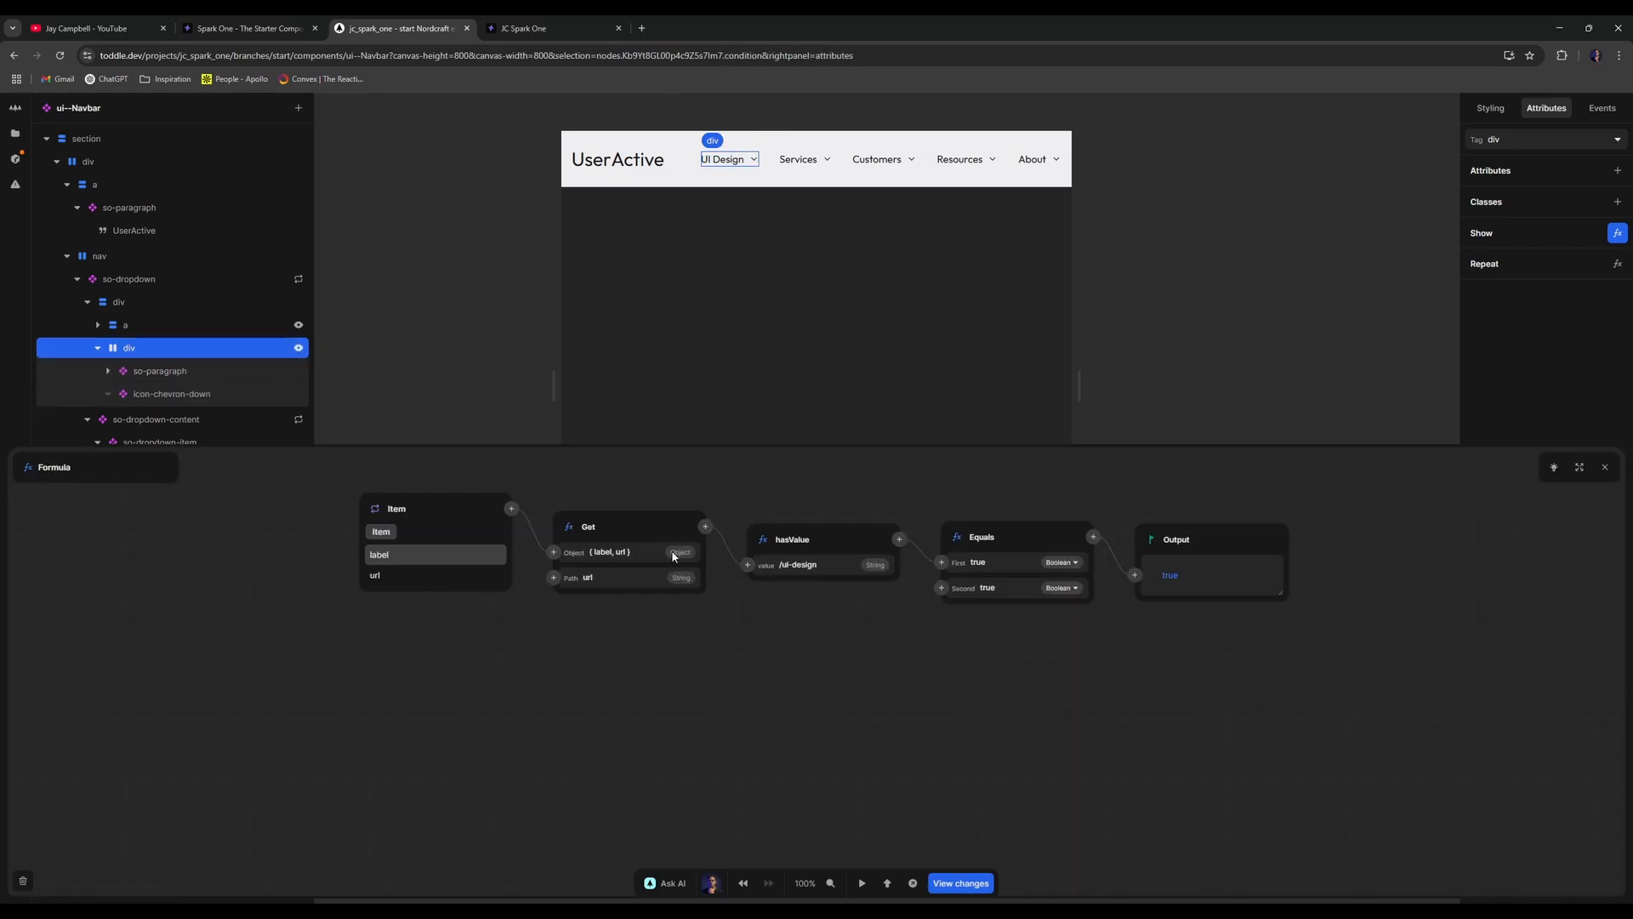
pyautogui.click(620, 579)
pyautogui.write('dropdown')
# - Delete the hasValue and Equals nodes from the Show formula
pyautogui.rightClick(865, 548)
pyautogui.click(910, 606)
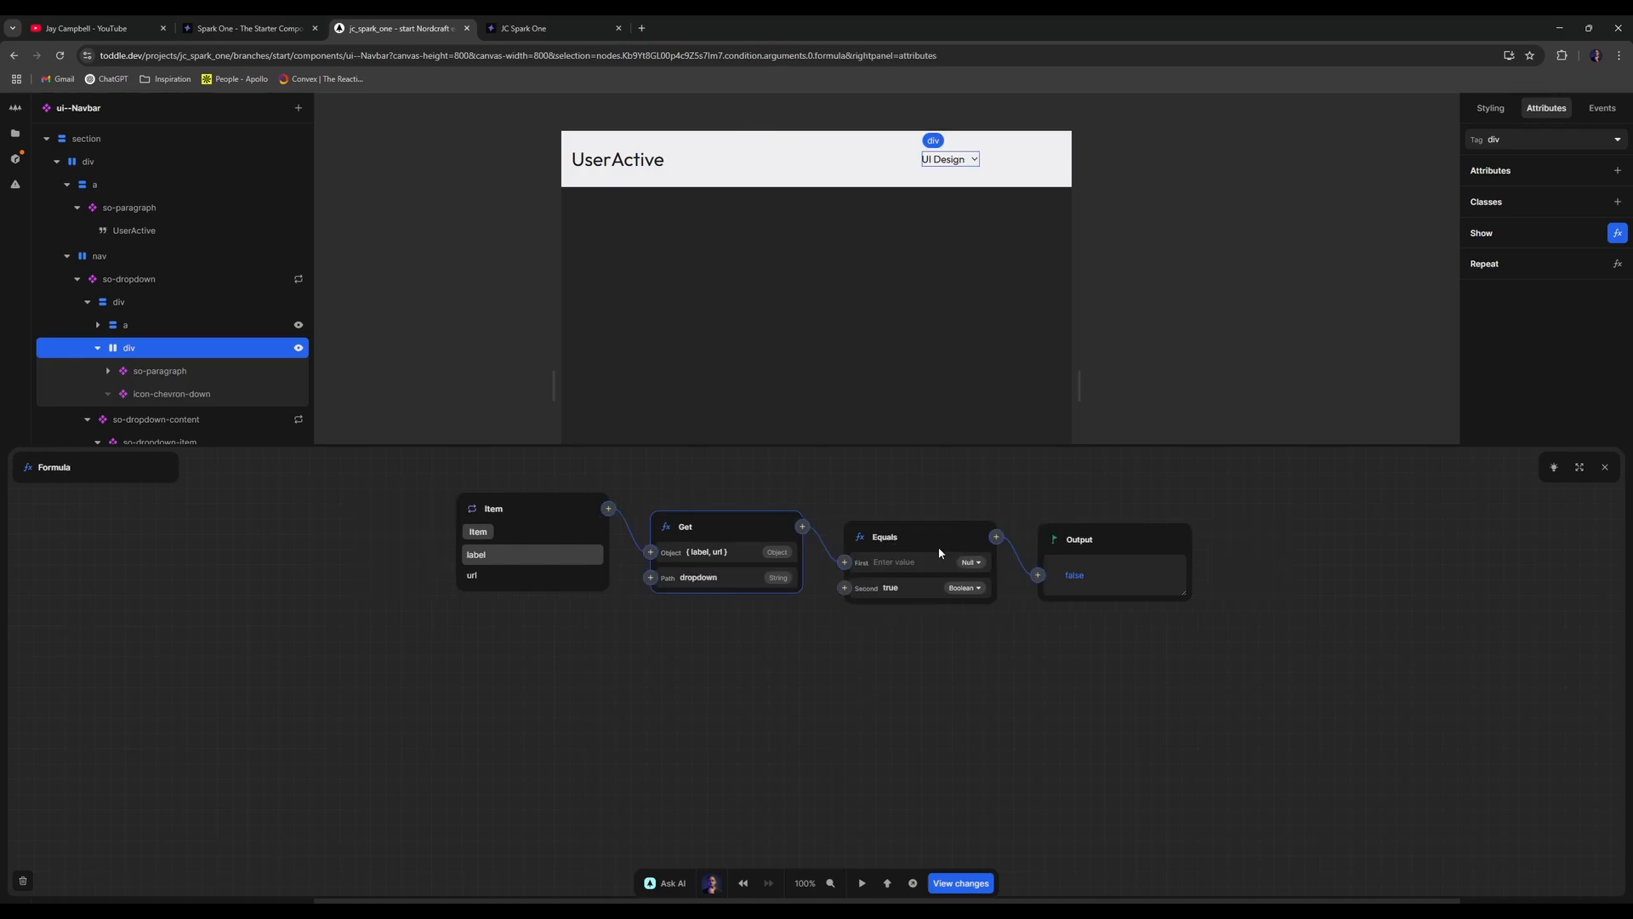
pyautogui.rightClick(940, 553)
pyautogui.click(943, 604)
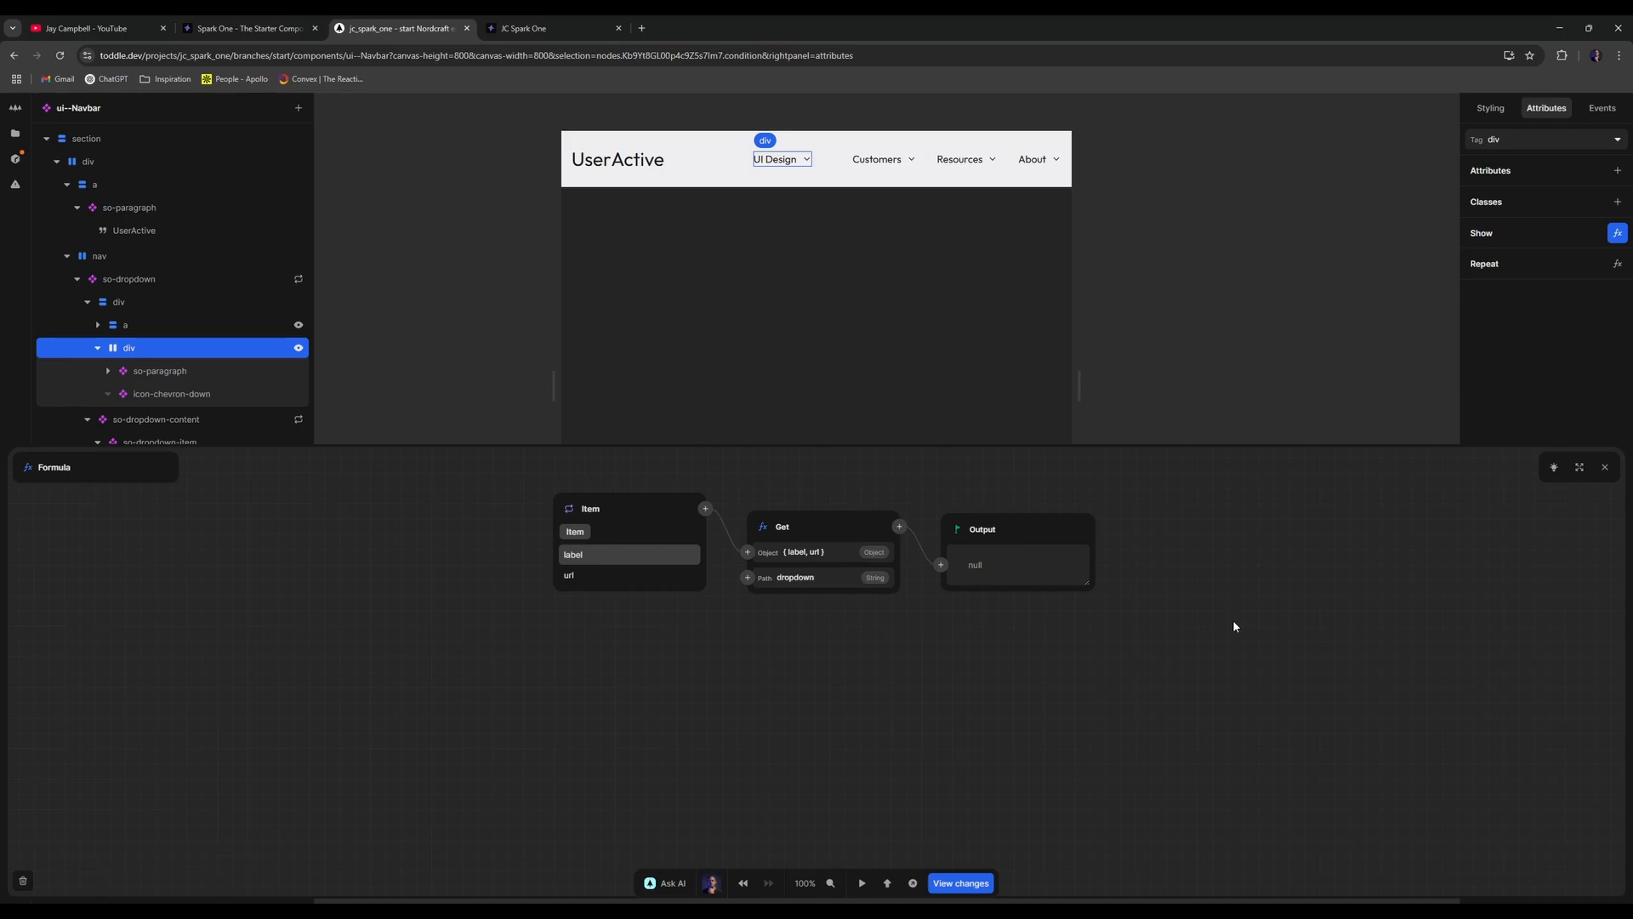
pyautogui.click(899, 526)
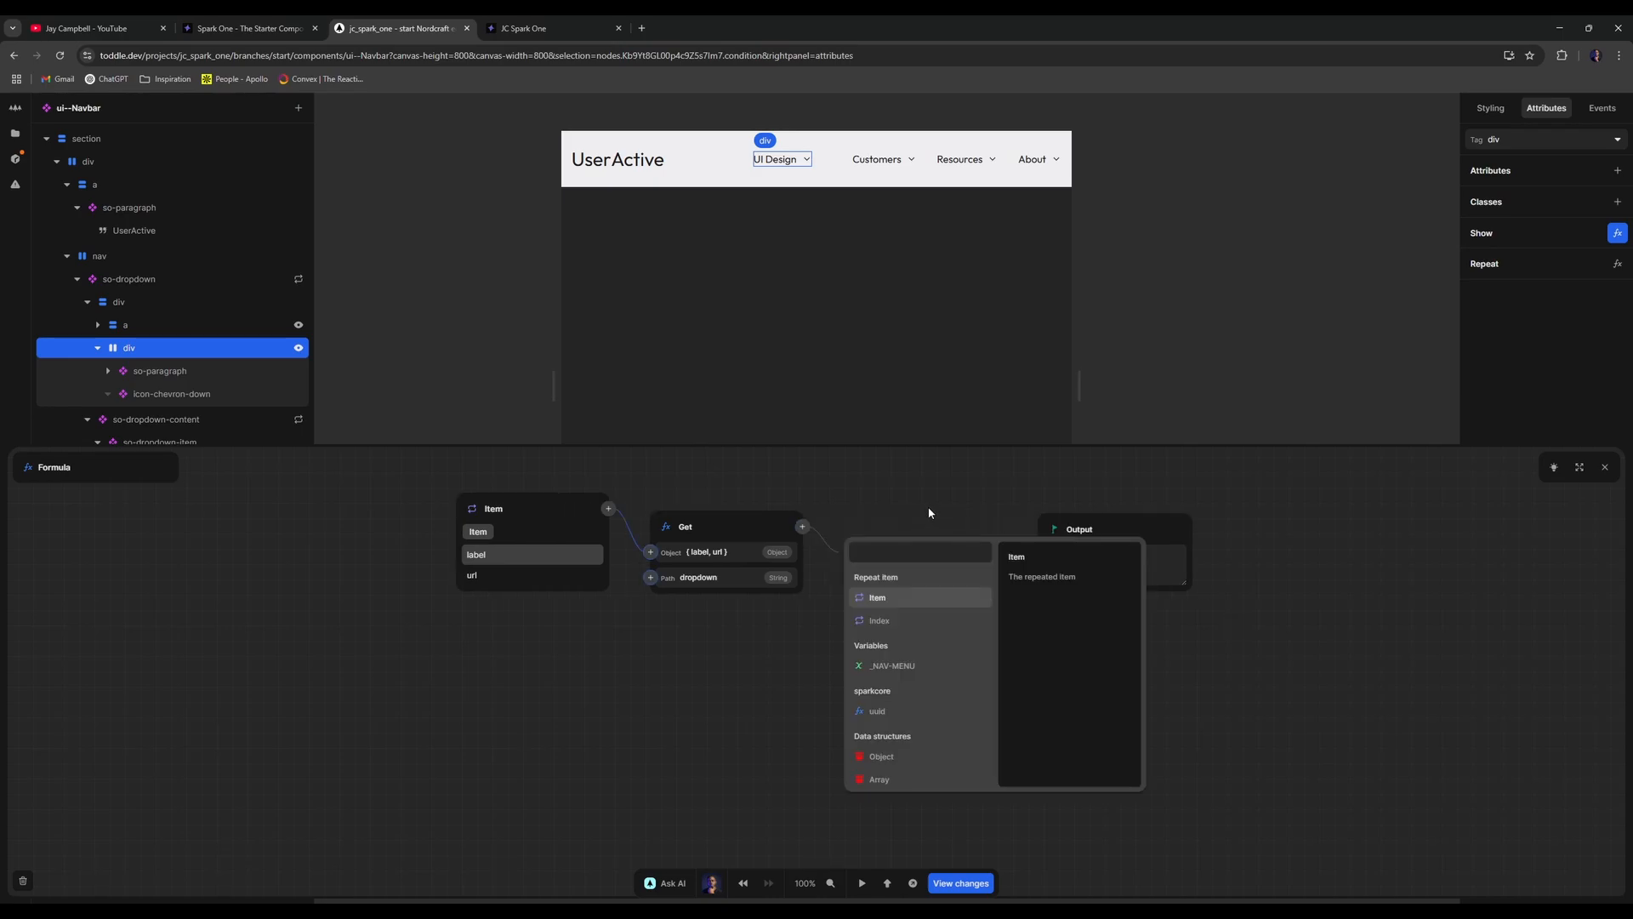
pyautogui.click(930, 513)
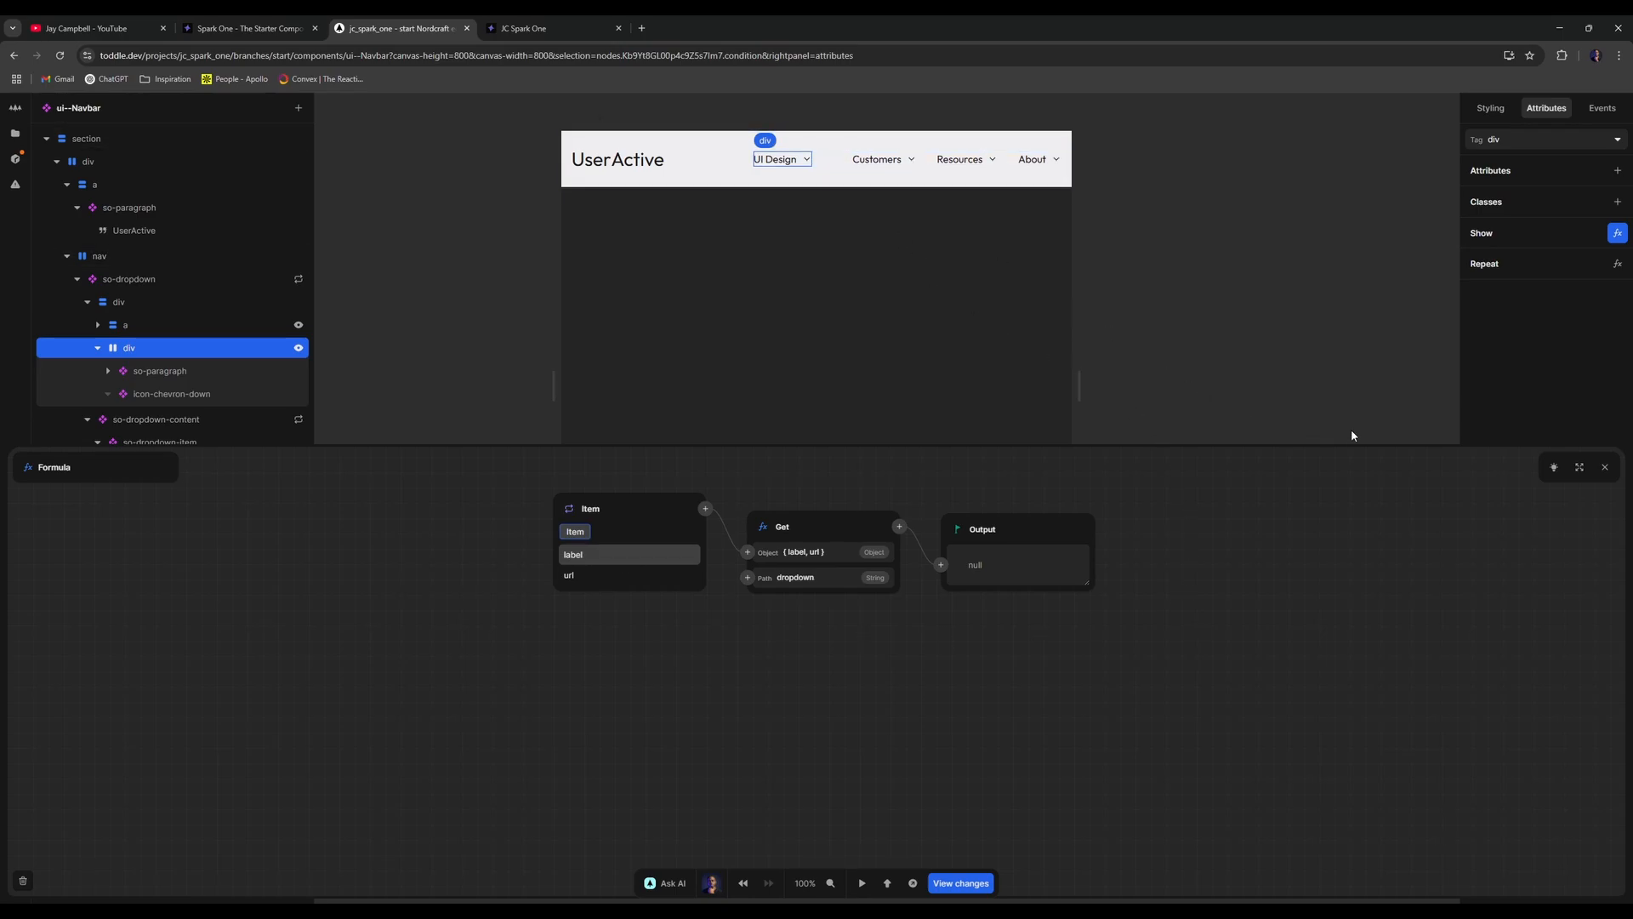
# - Open the _NAV-MENU variable's initial value as a formula
pyautogui.click(1604, 467)
pyautogui.click(1419, 368)
pyautogui.click(1509, 165)
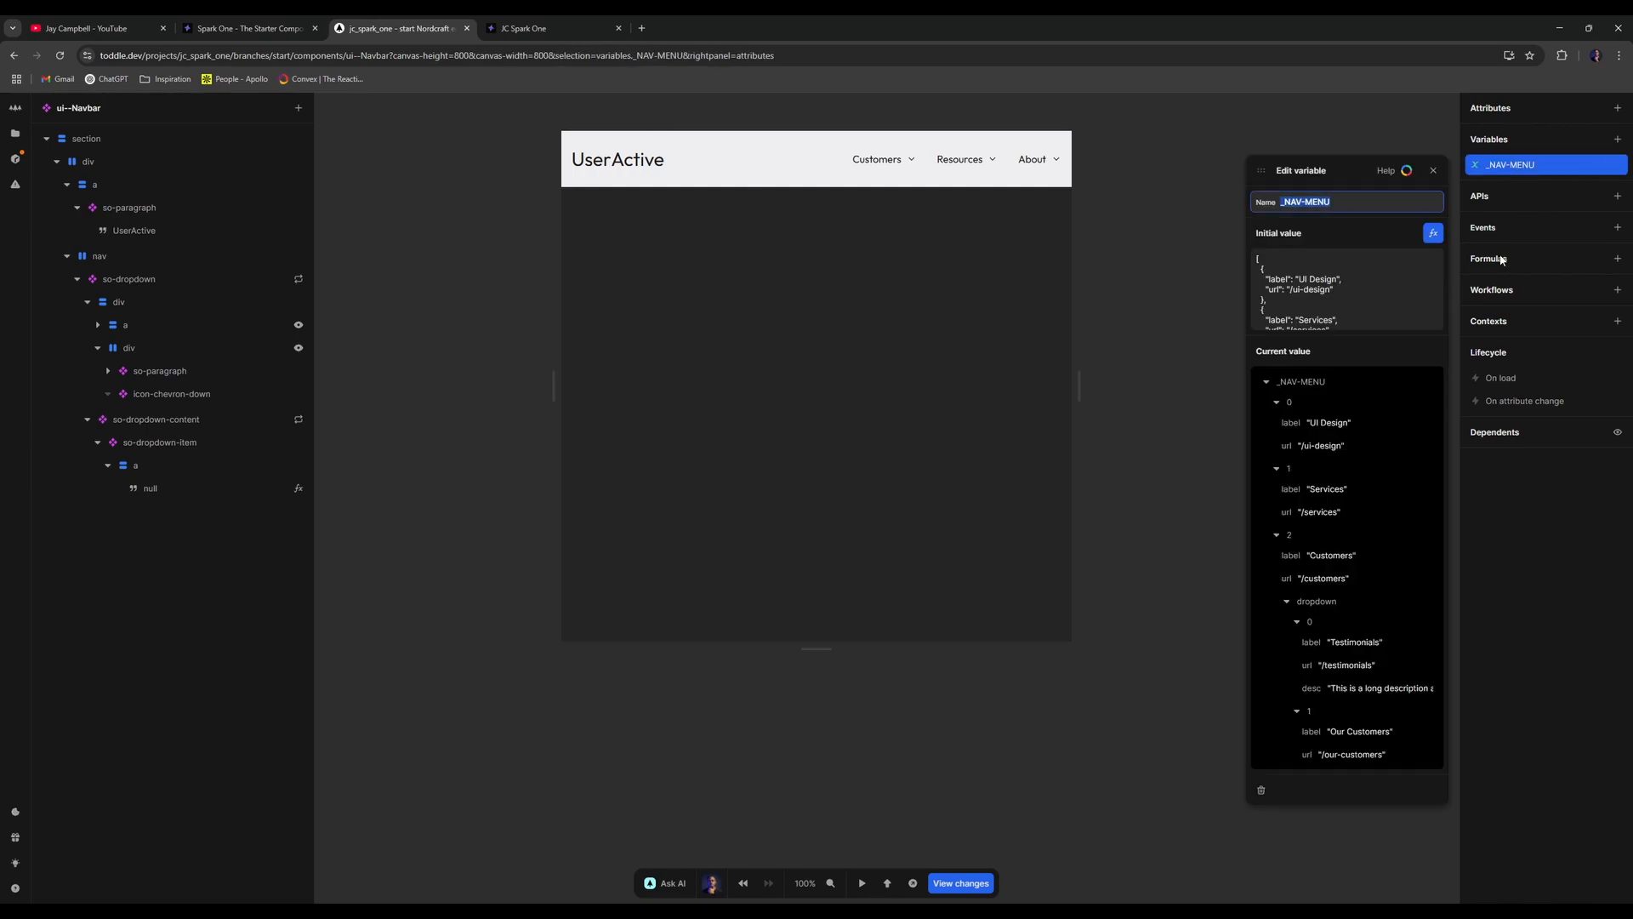
pyautogui.click(1433, 233)
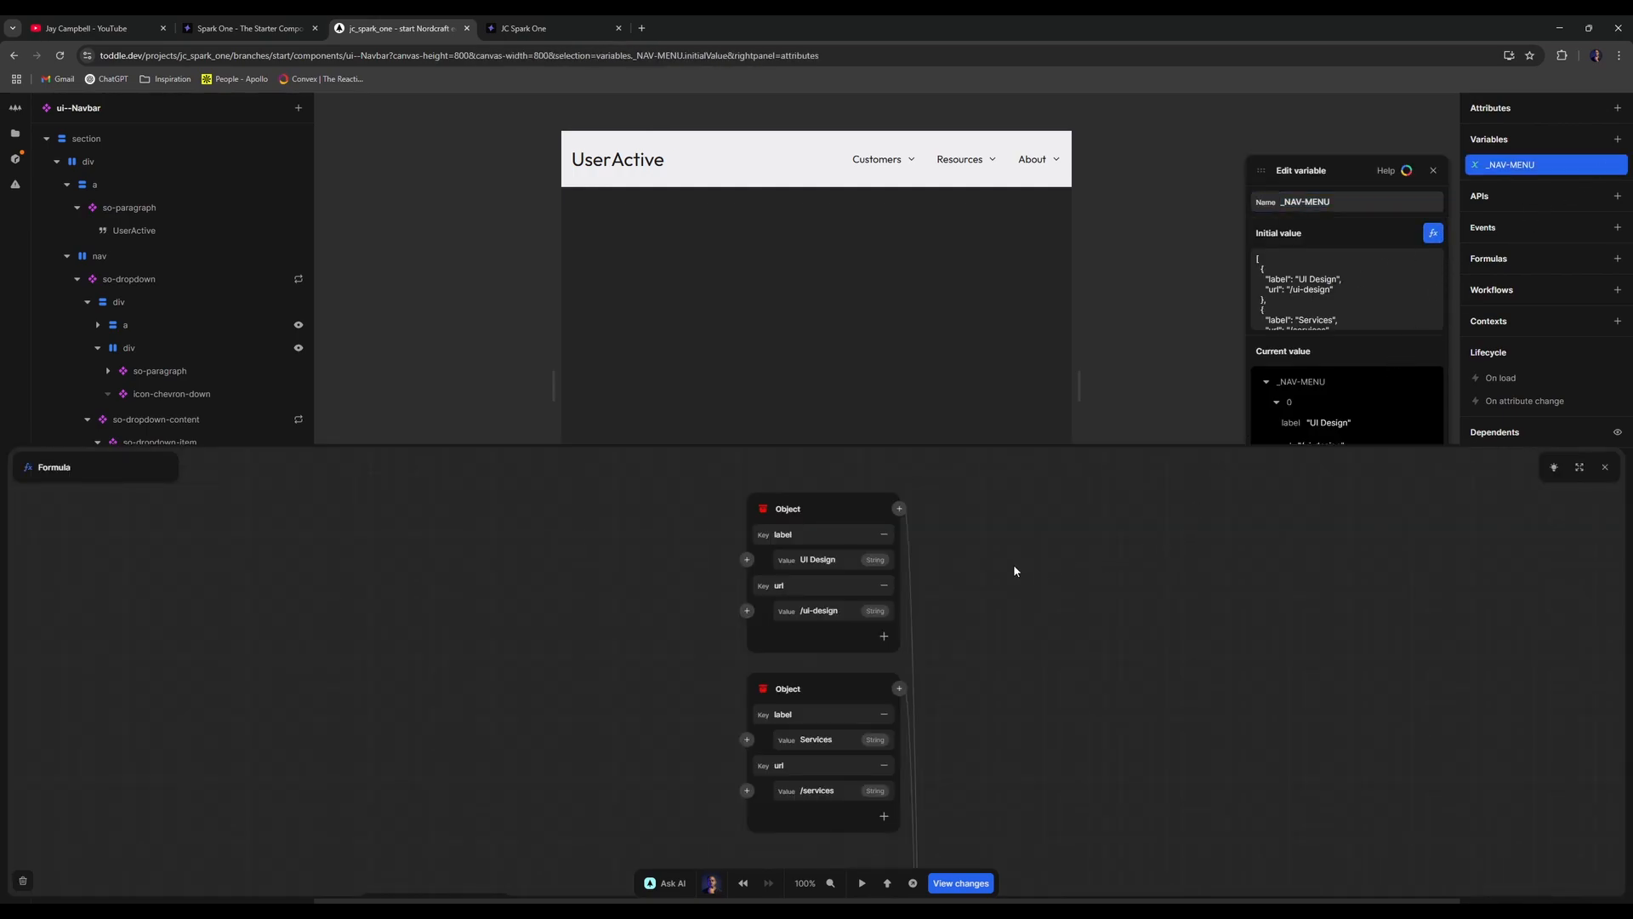
# - Open the link element's Show condition formula
pyautogui.scroll(-5, 1016, 562)
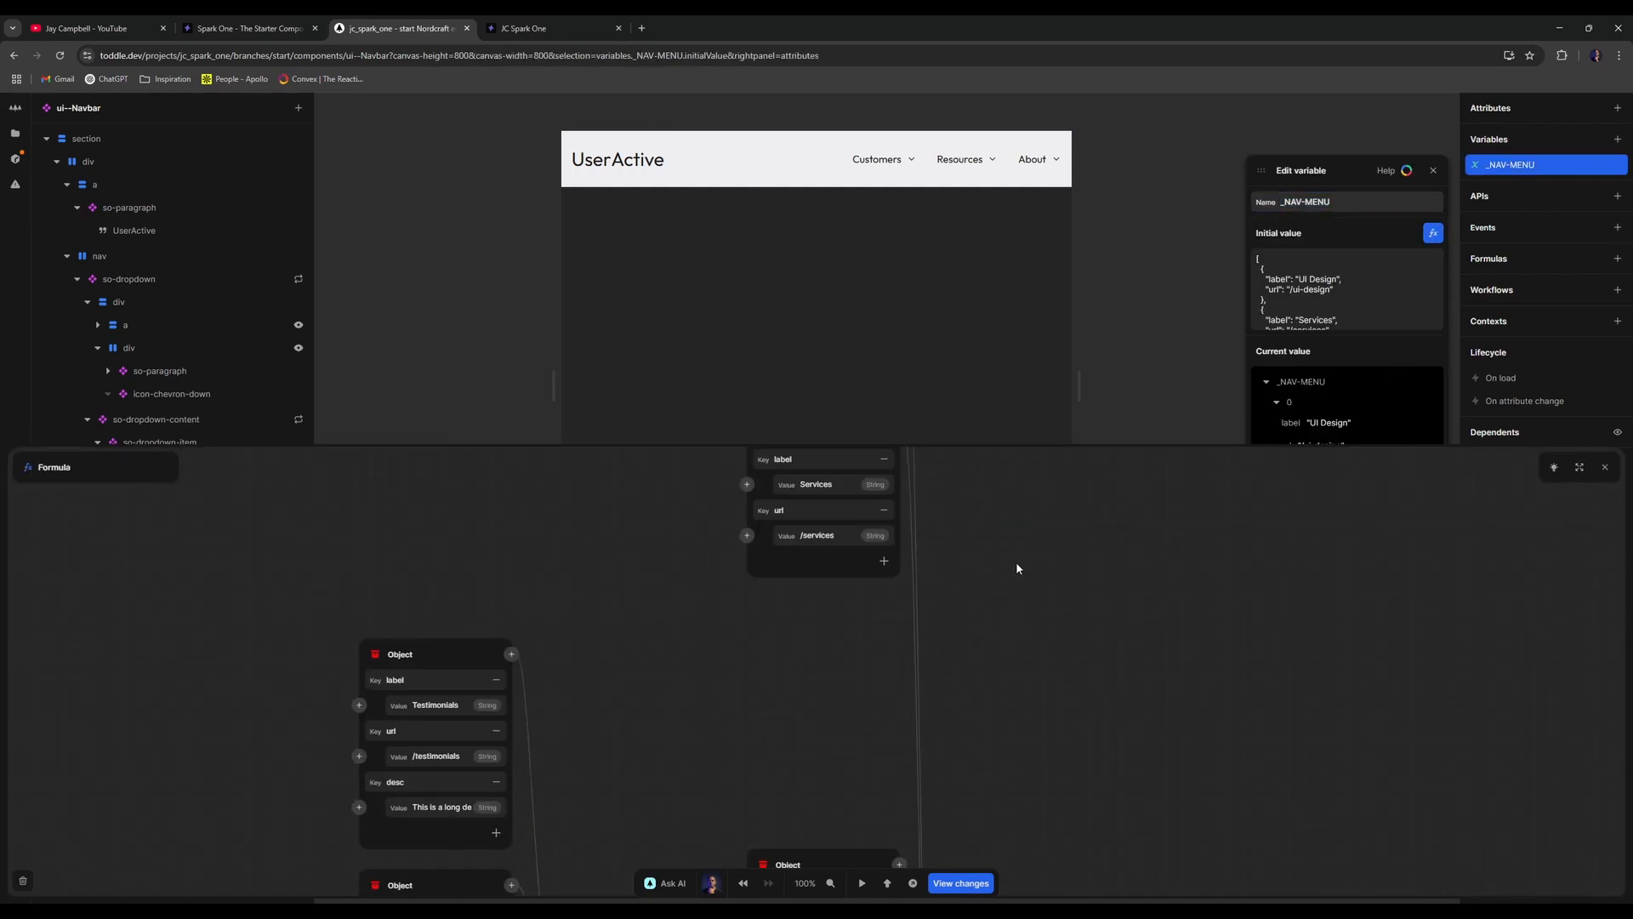
pyautogui.click(1605, 467)
pyautogui.click(1434, 171)
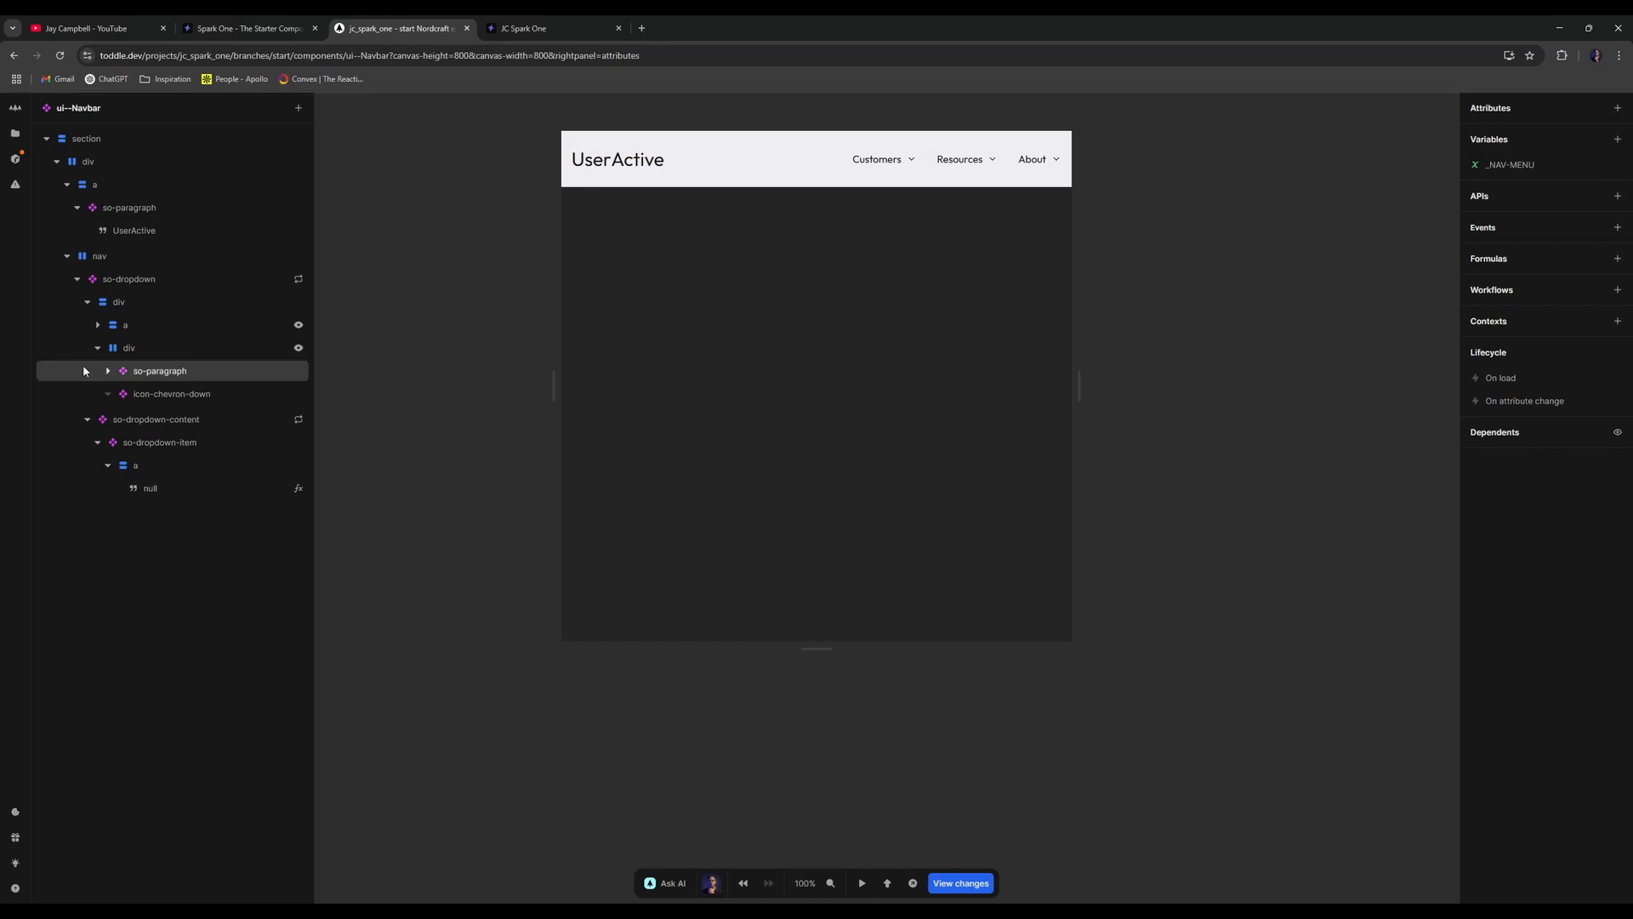
pyautogui.click(177, 306)
pyautogui.click(200, 329)
pyautogui.click(214, 347)
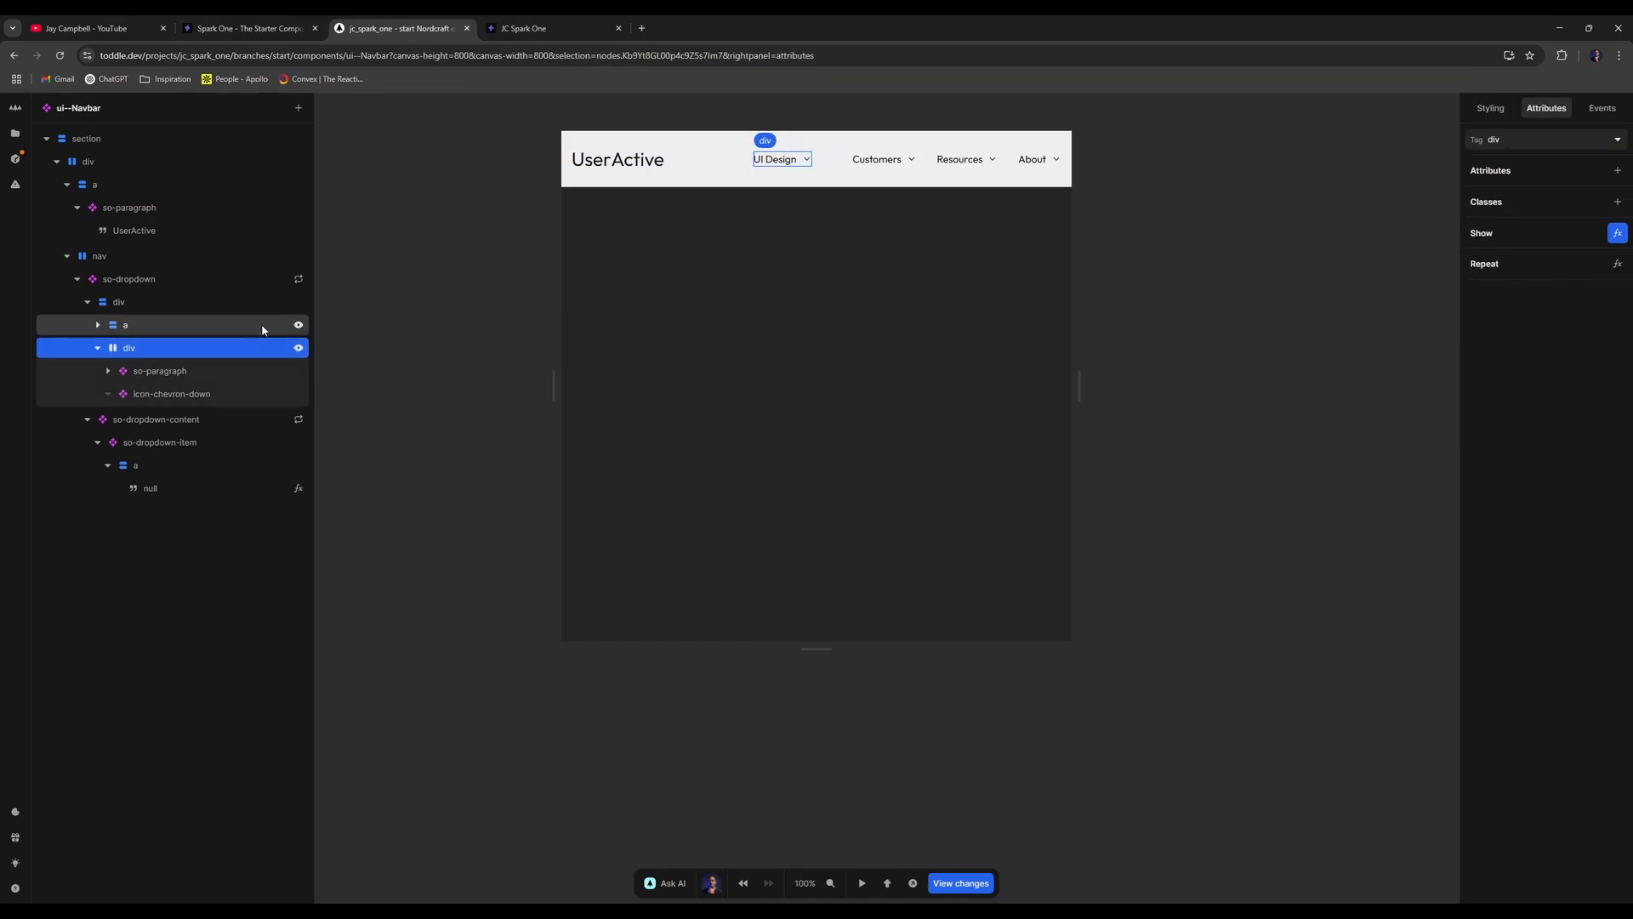
pyautogui.click(300, 326)
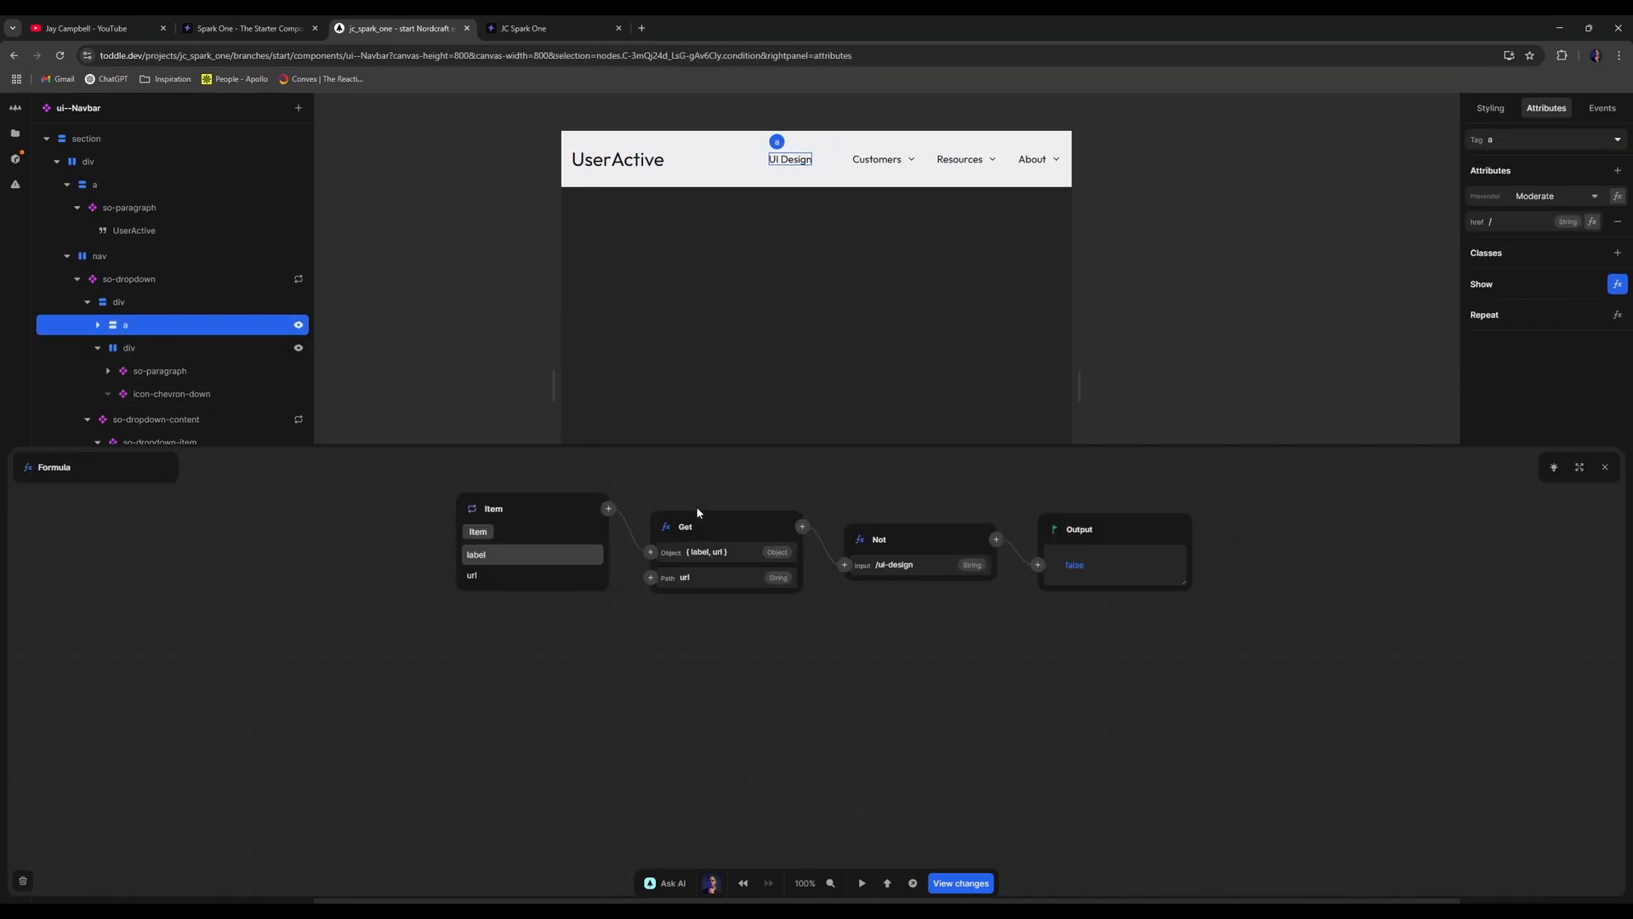
# - Delete the existing Get and Not nodes from the link's Show formula
pyautogui.rightClick(731, 520)
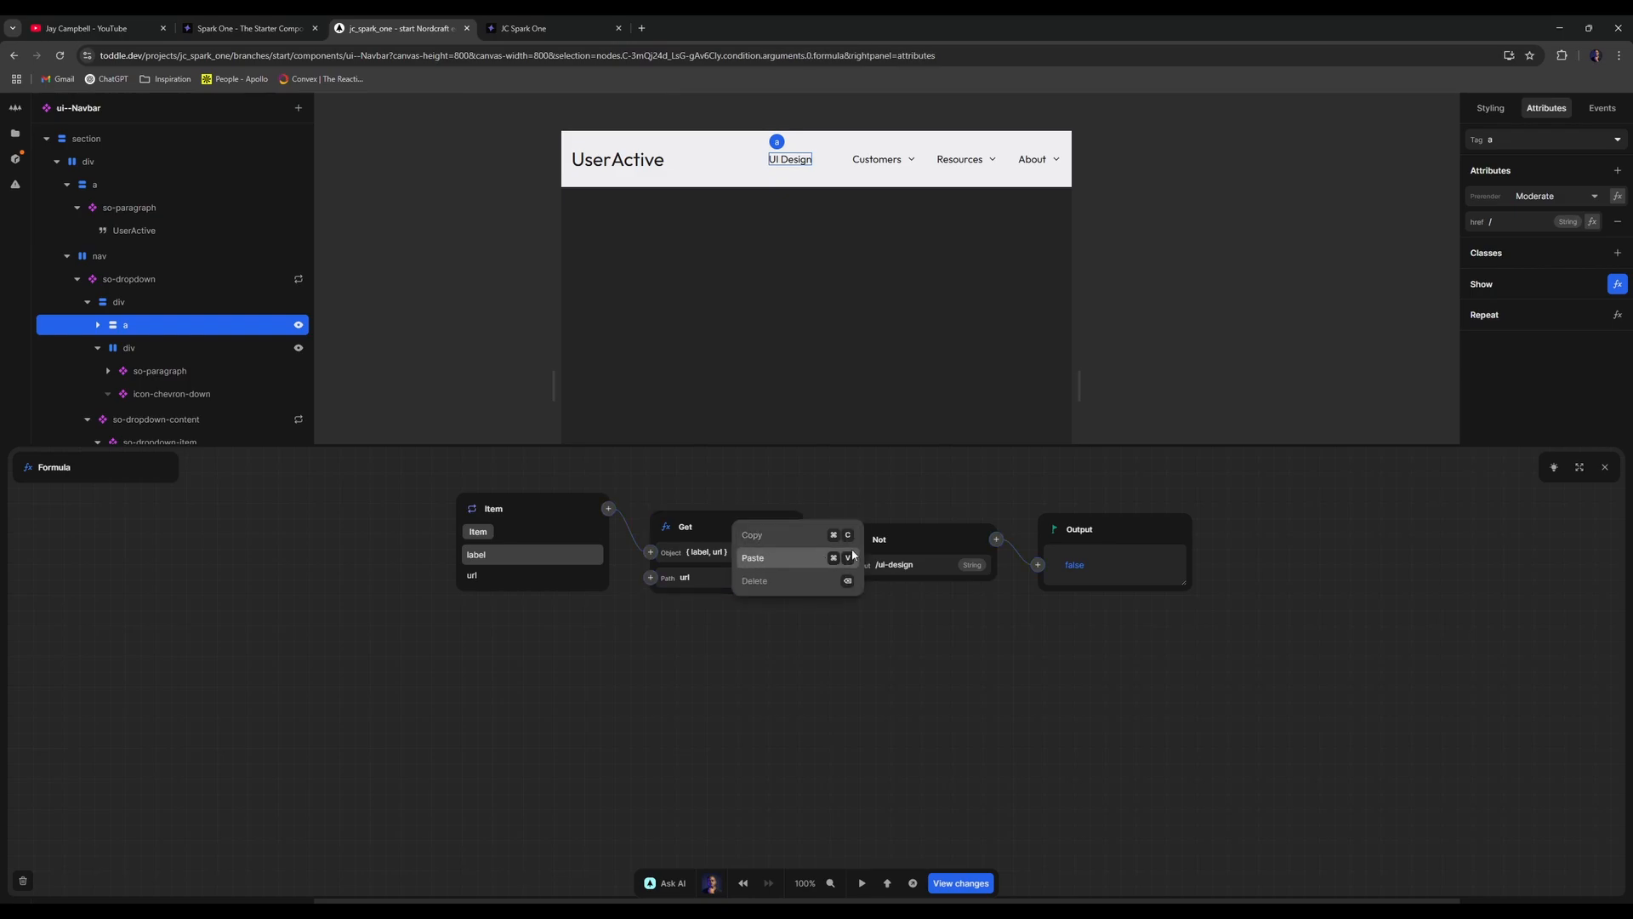
pyautogui.click(853, 557)
pyautogui.click(920, 558)
pyautogui.rightClick(922, 548)
pyautogui.click(957, 595)
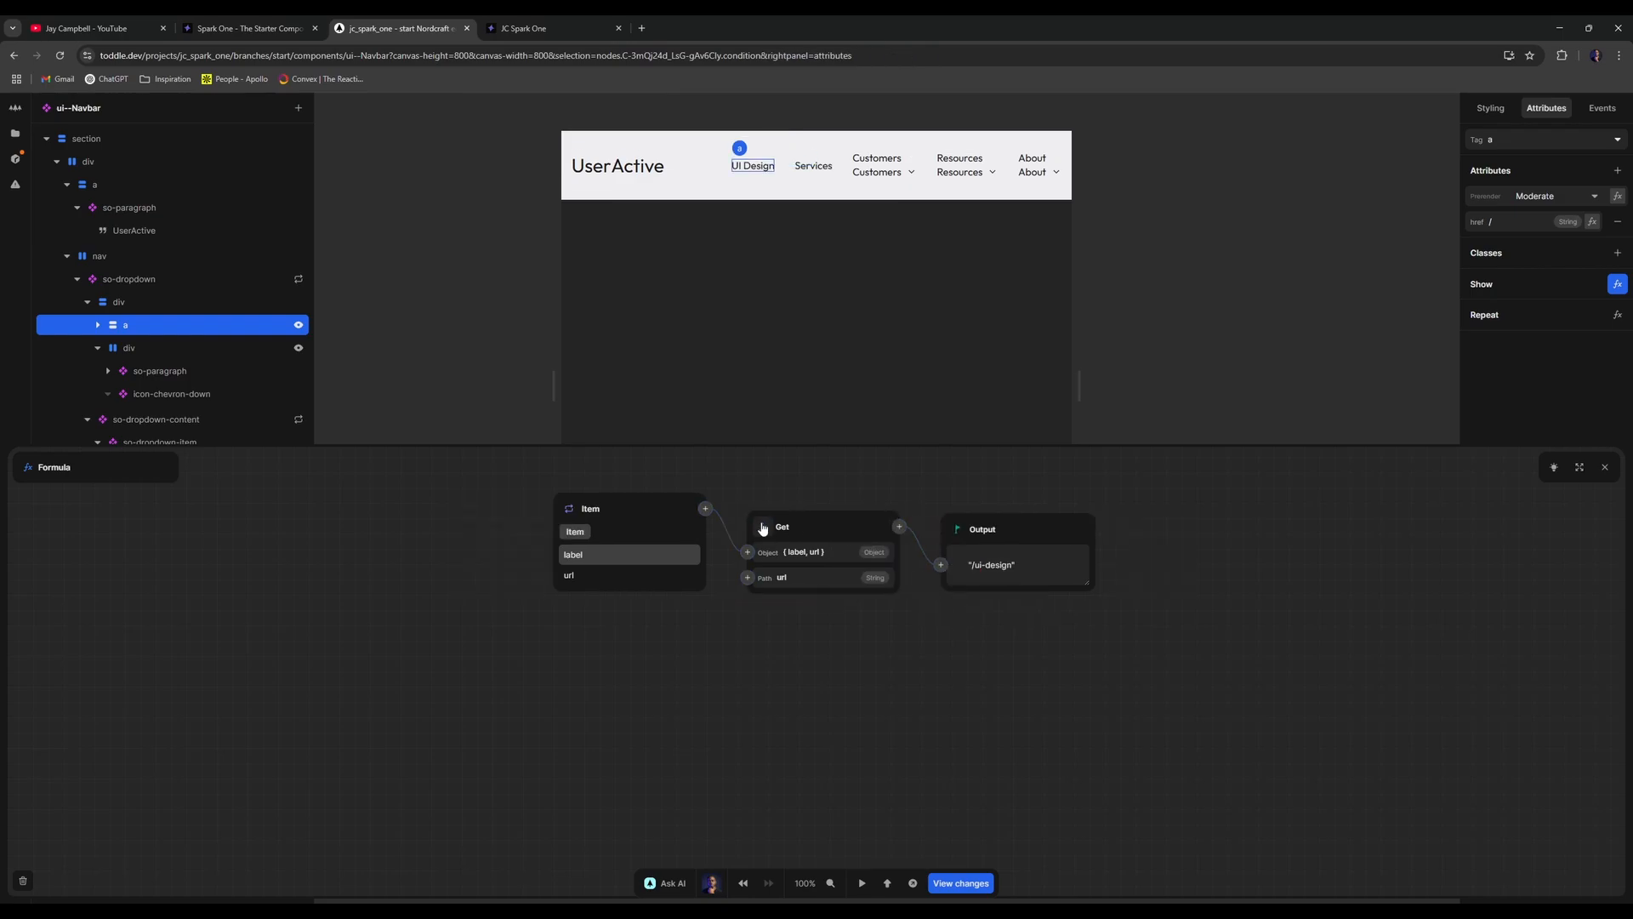
pyautogui.rightClick(812, 523)
pyautogui.click(885, 596)
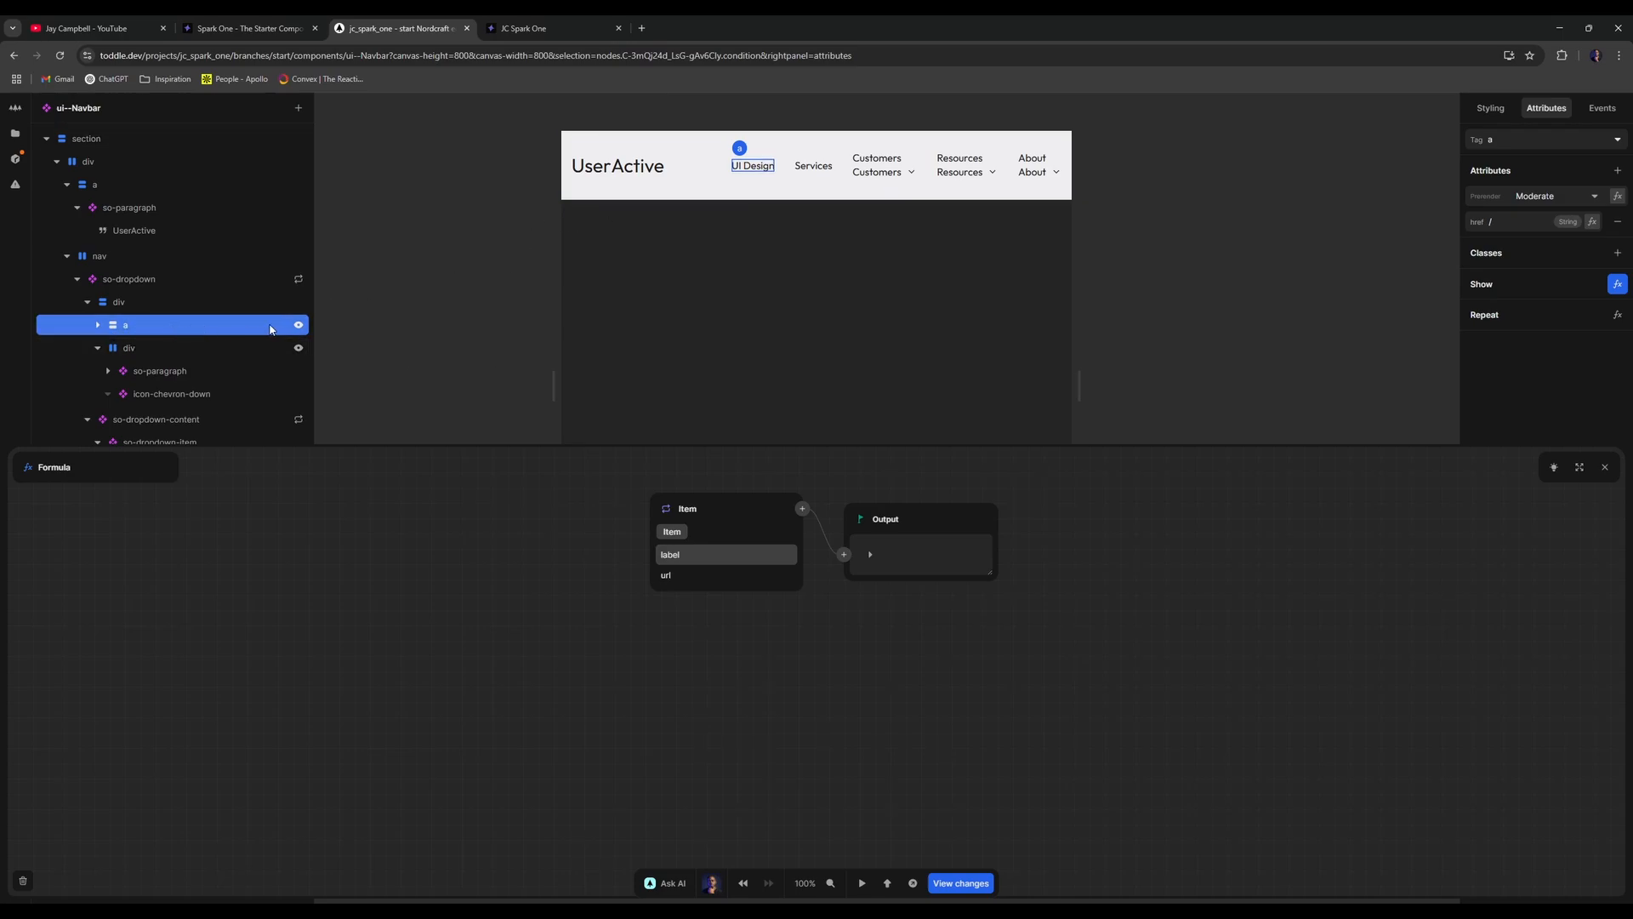
# - Chain a Get 'dropdown' node and a Size node after Item
pyautogui.click(803, 510)
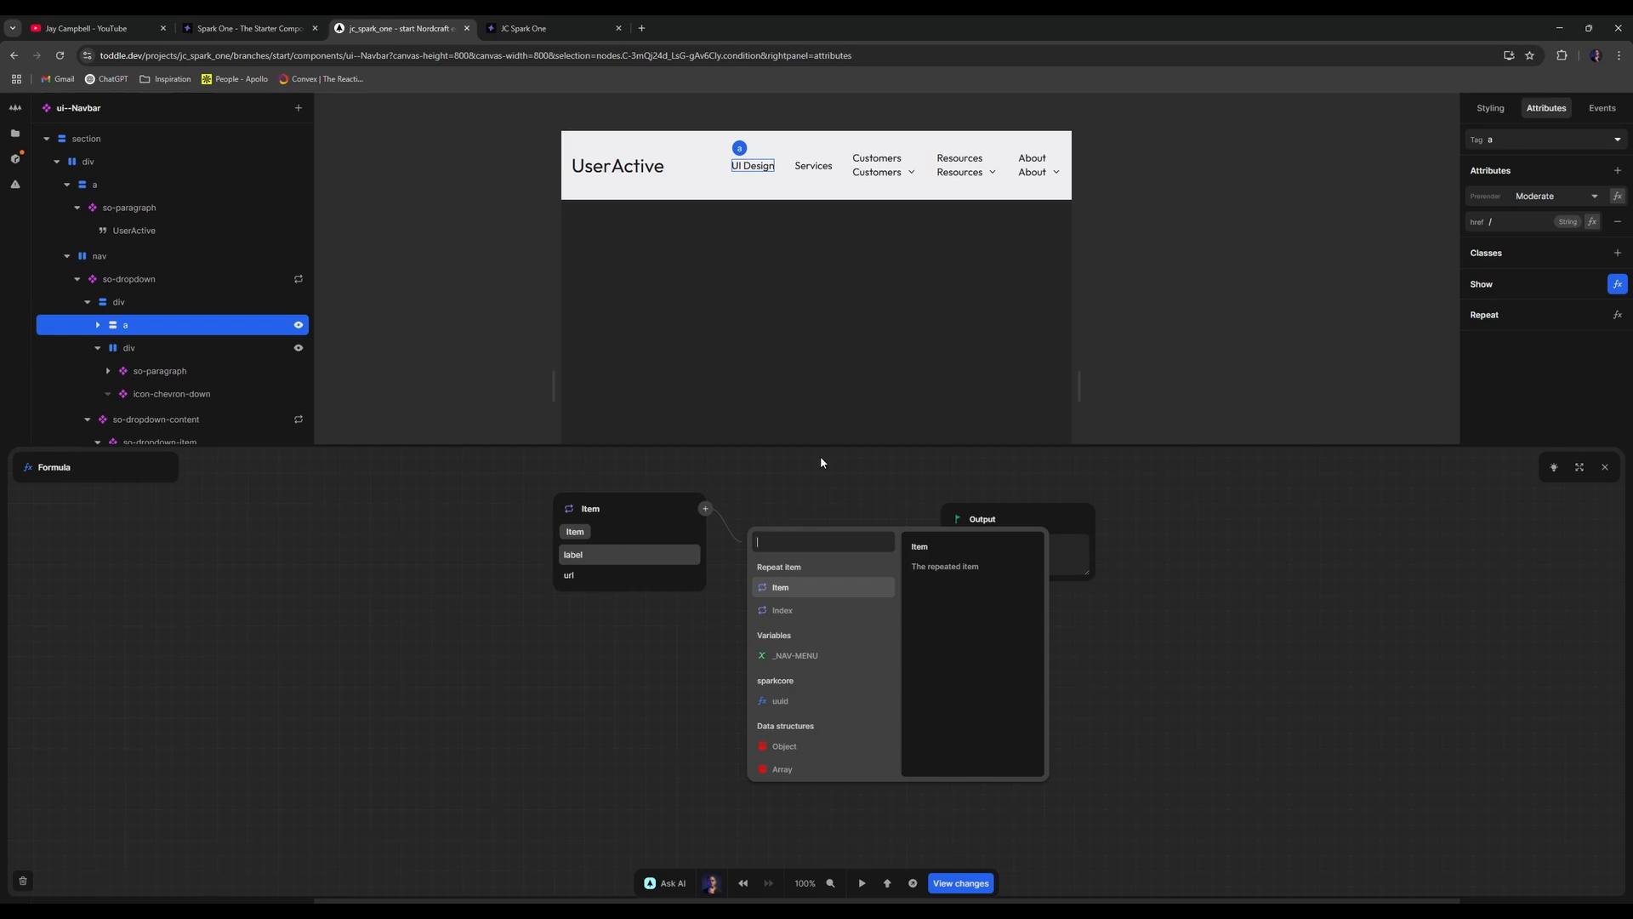
pyautogui.write('get')
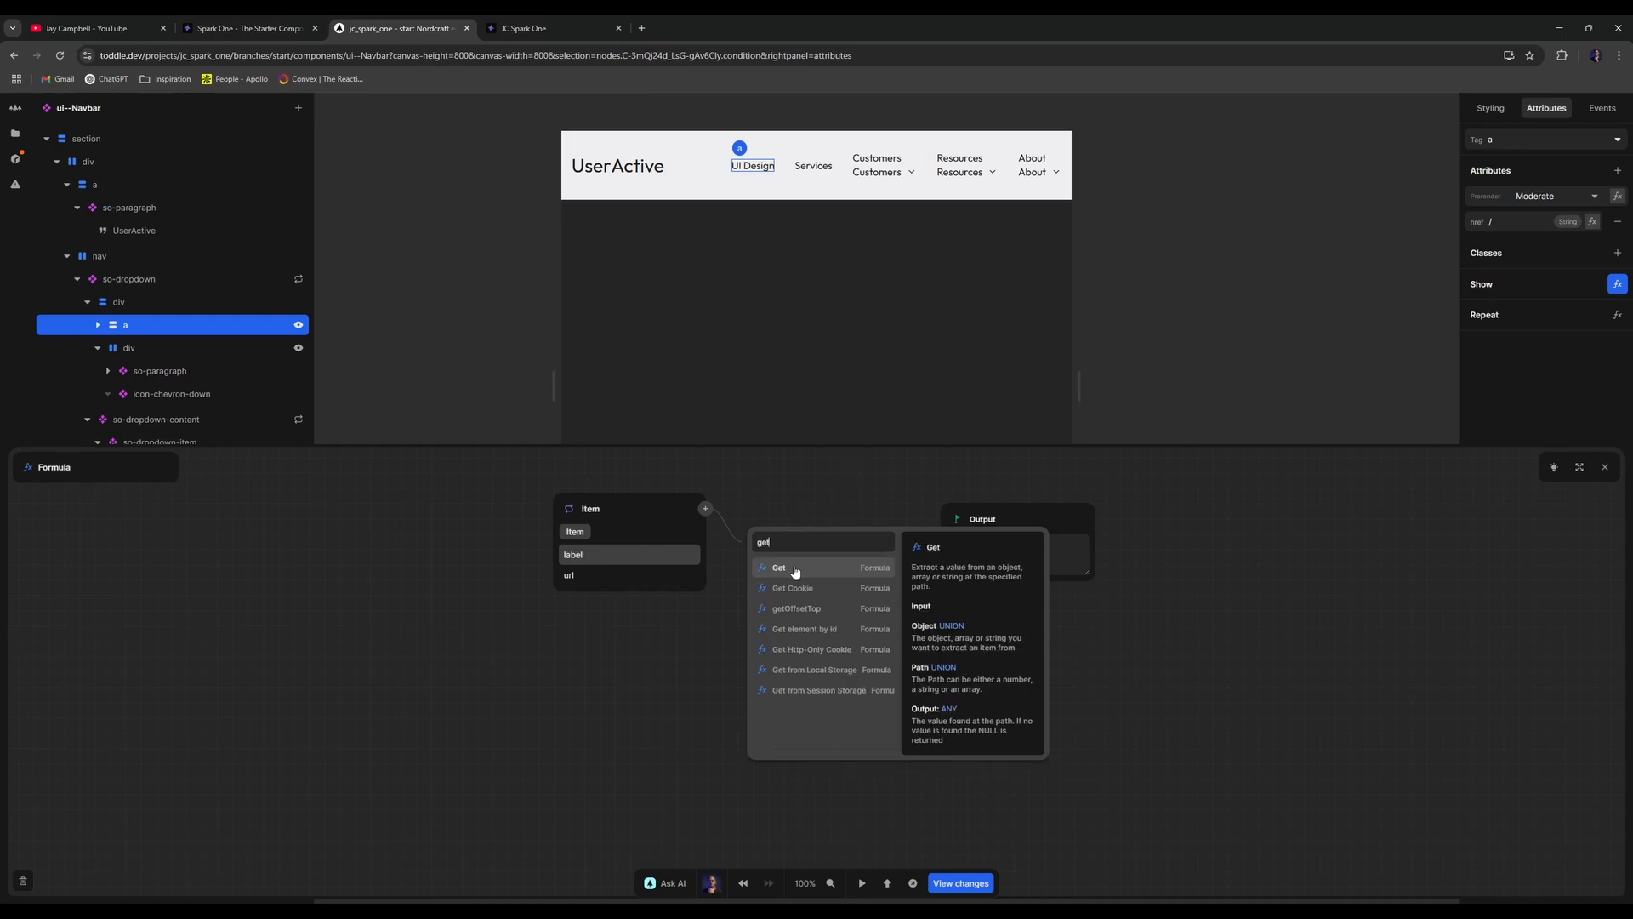
pyautogui.click(793, 568)
pyautogui.click(791, 575)
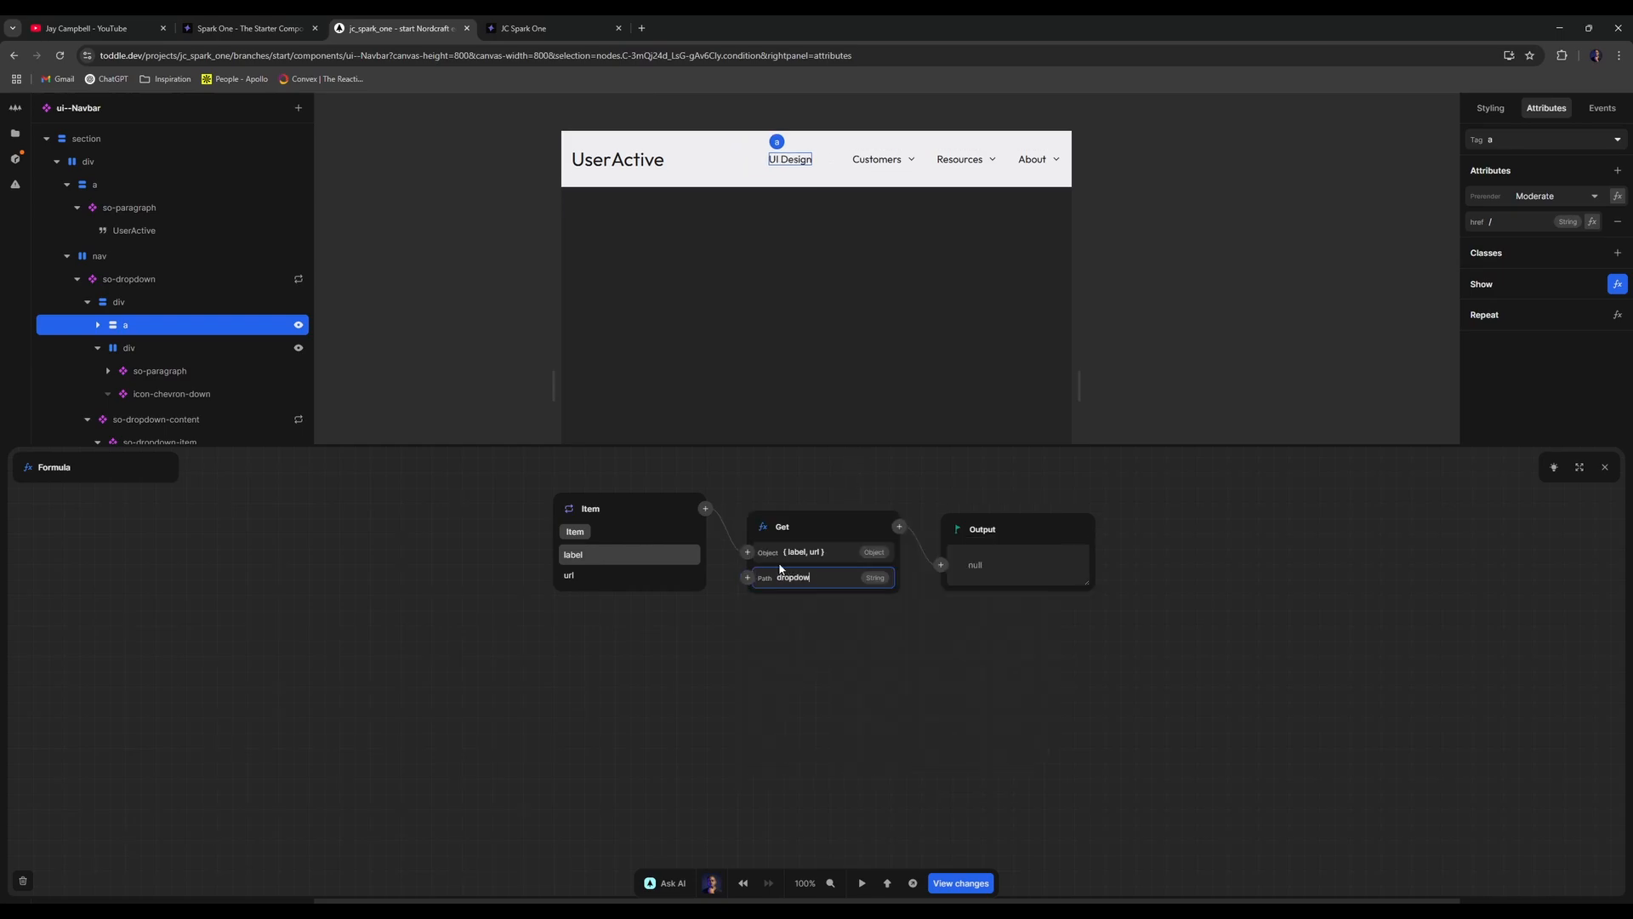
pyautogui.press('Return')
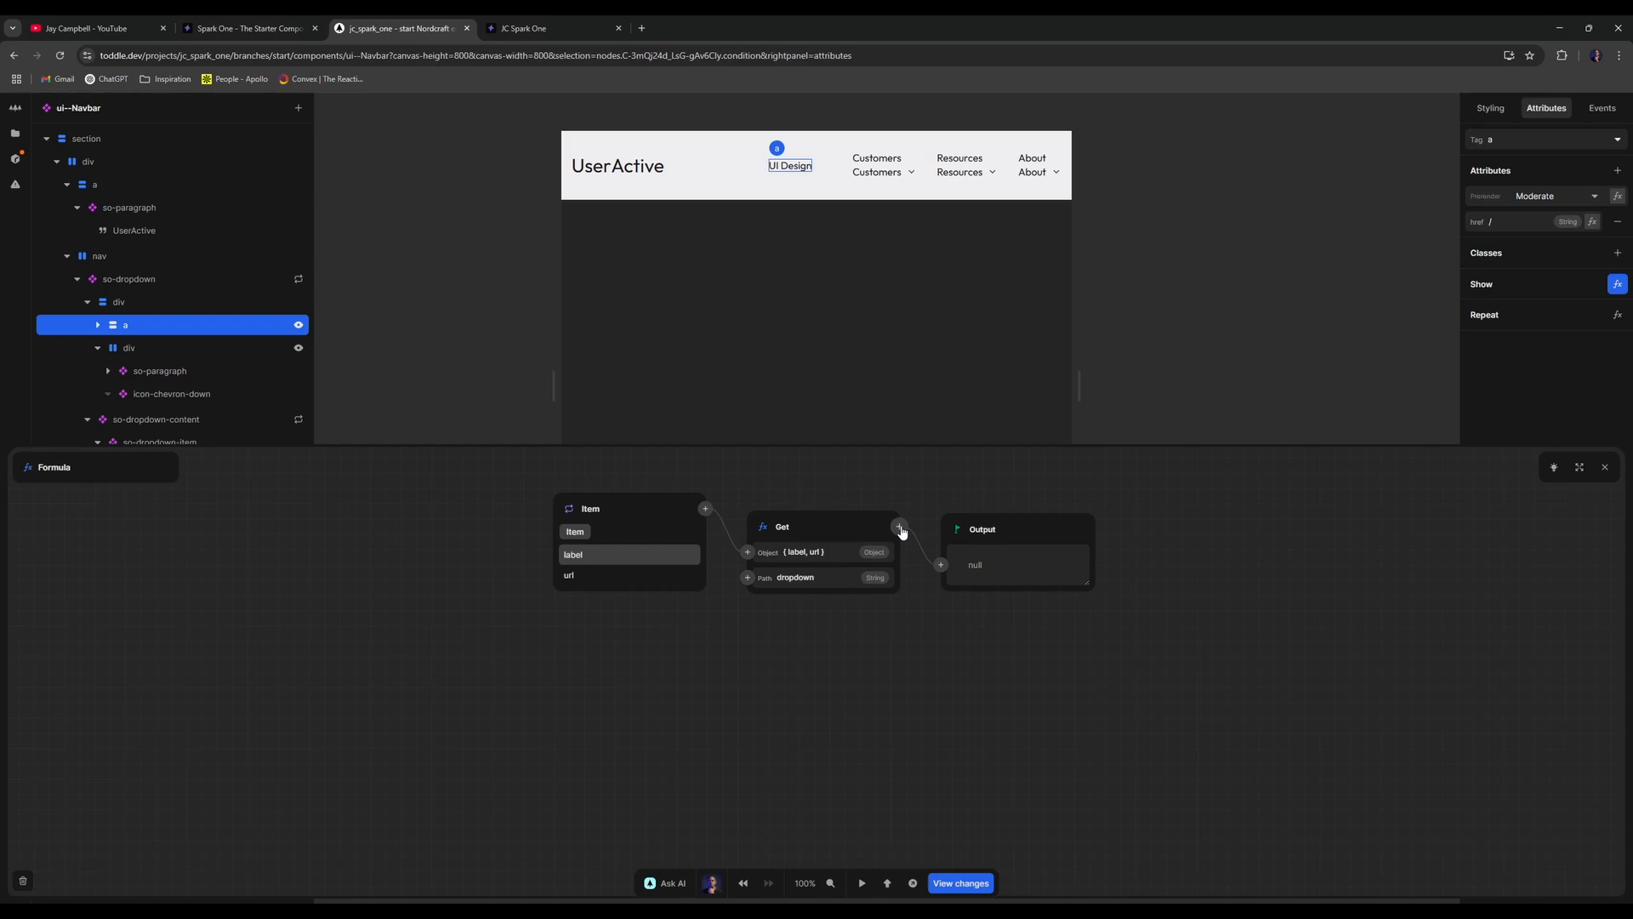
pyautogui.click(899, 527)
pyautogui.write('size')
pyautogui.press('Return')
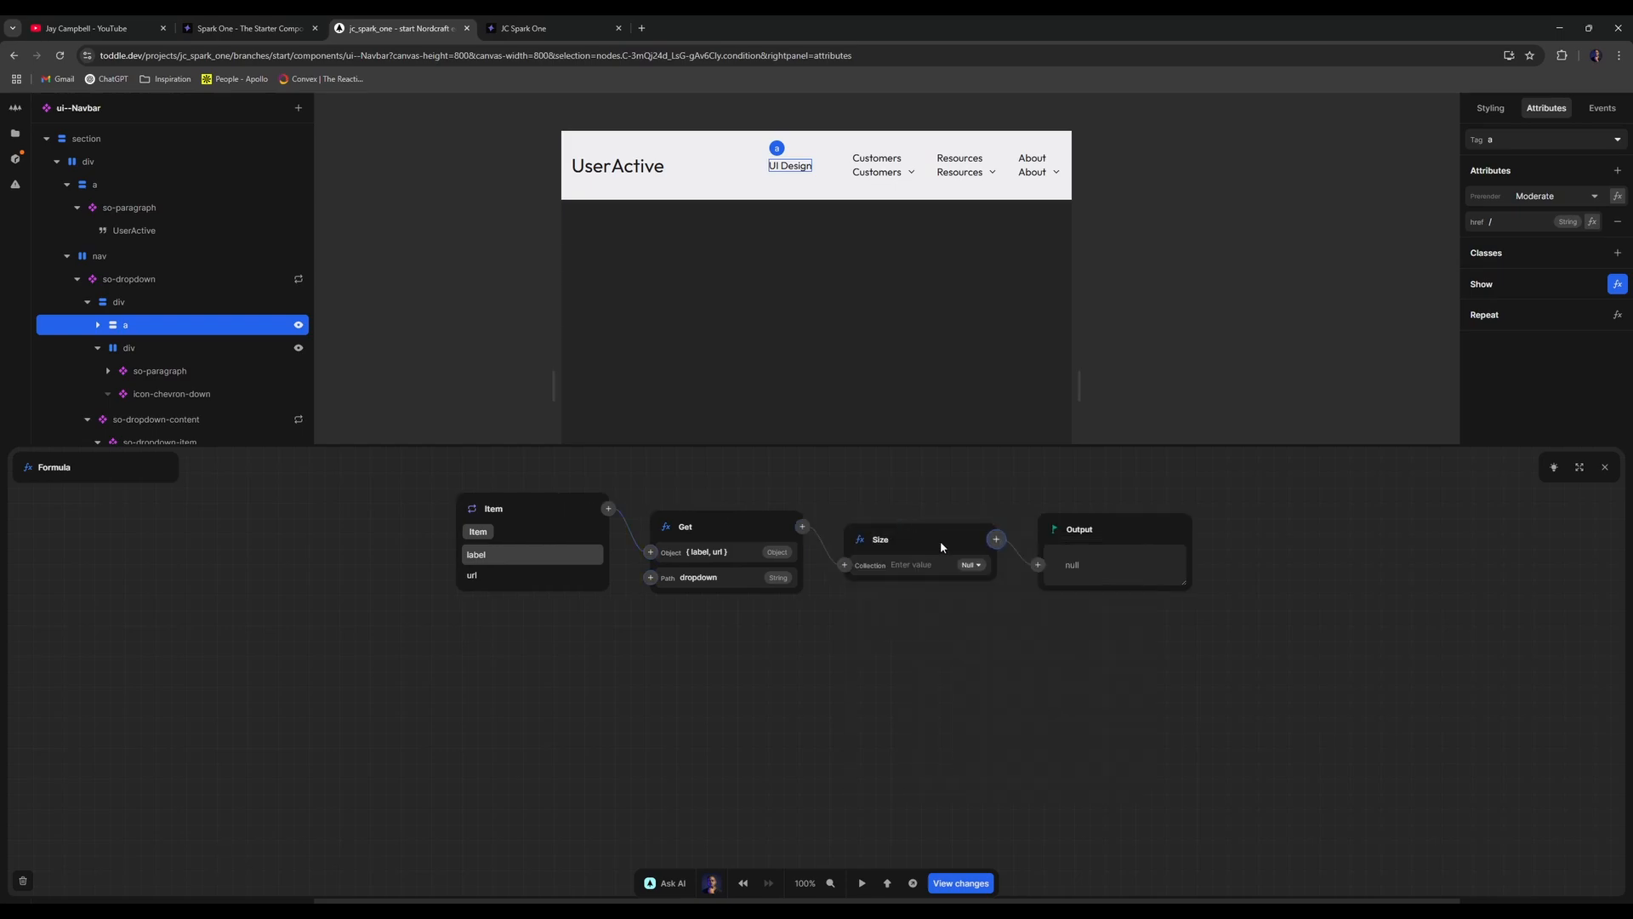
# - Add Greater than 1 followed by Not to finish the Show formula
pyautogui.click(994, 540)
pyautogui.write('grea')
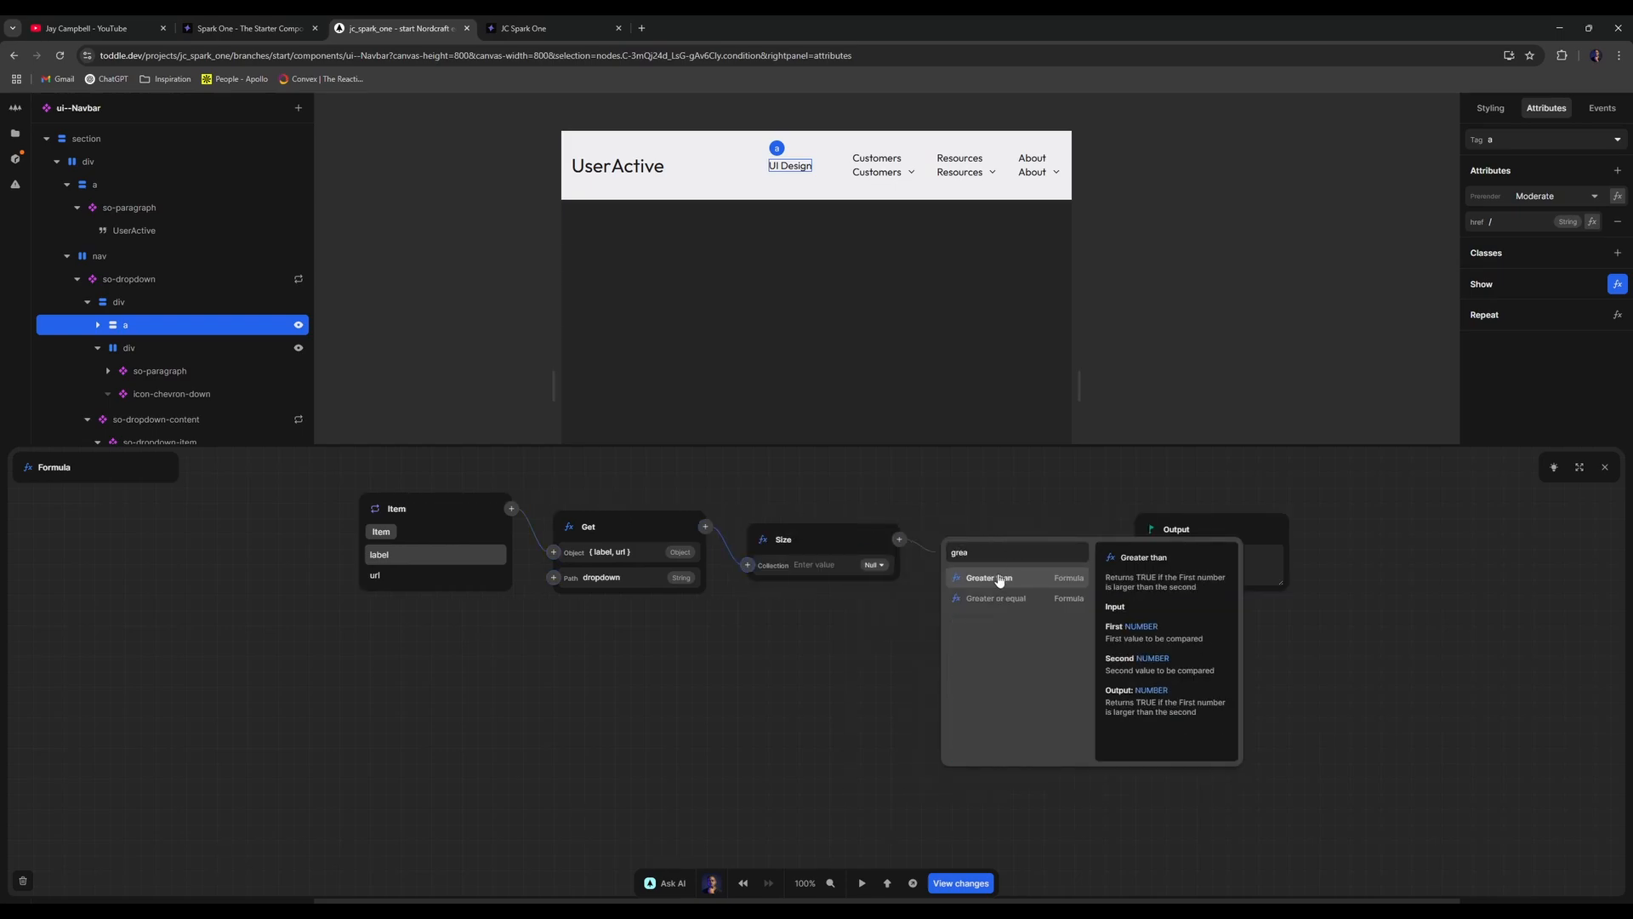
pyautogui.press('BackSpace')
pyautogui.press('BackSpace')
pyautogui.press('BackSpace')
pyautogui.press('BackSpace')
pyautogui.write('or')
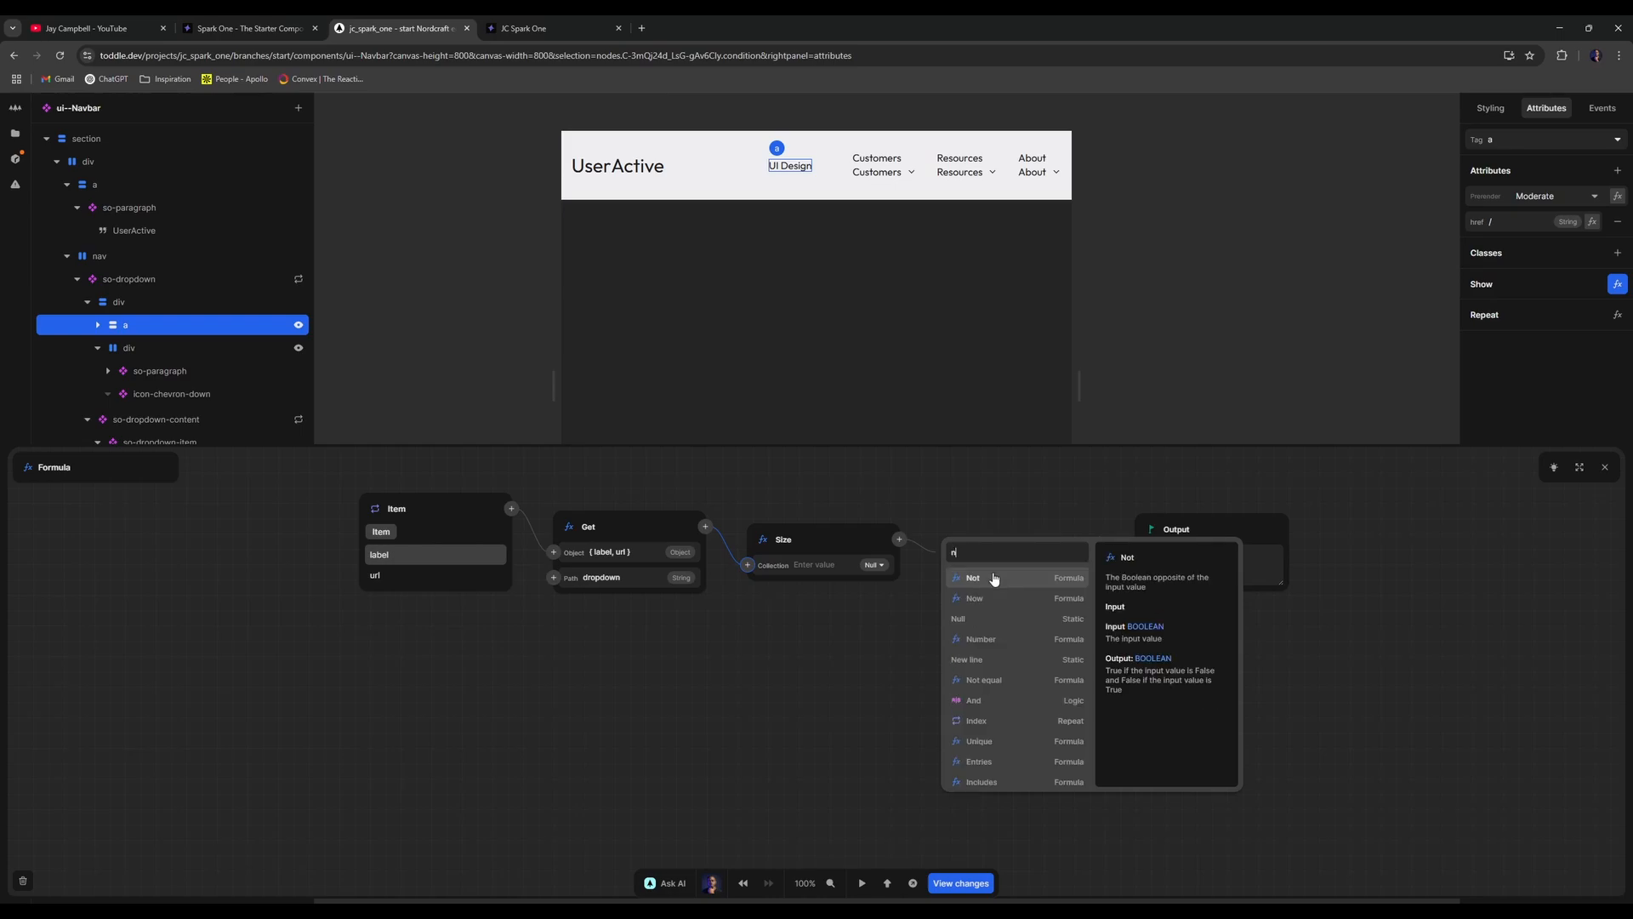
pyautogui.press('BackSpace')
pyautogui.press('BackSpace')
pyautogui.write('grea')
pyautogui.press('Return')
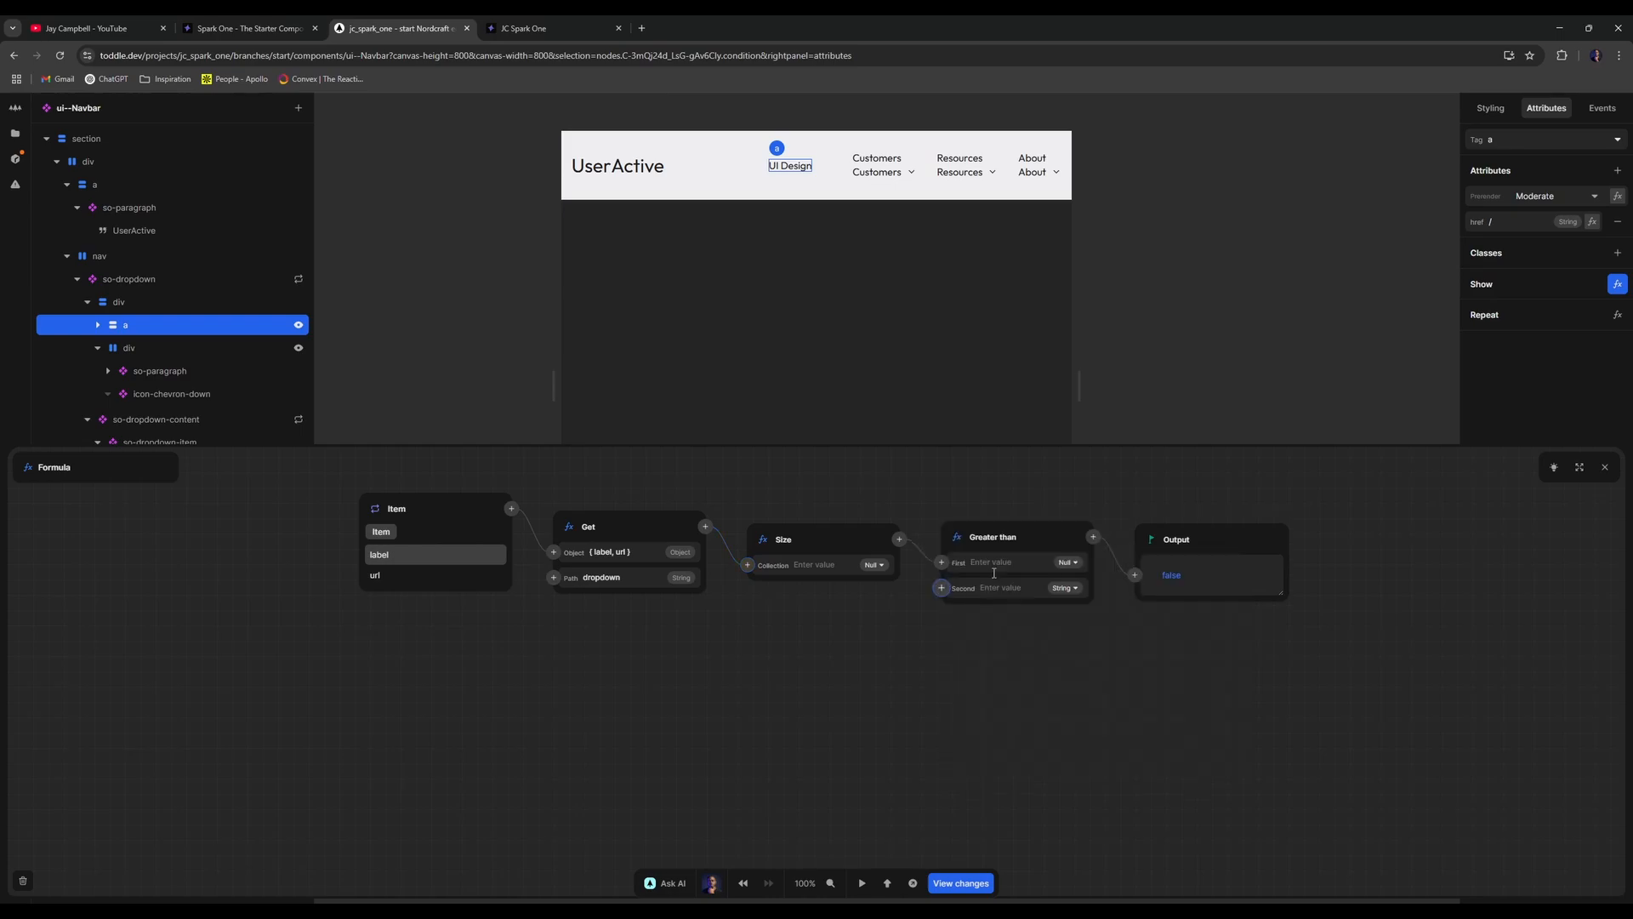
pyautogui.write('1')
pyautogui.click(1093, 535)
pyautogui.write('not')
pyautogui.press('Return')
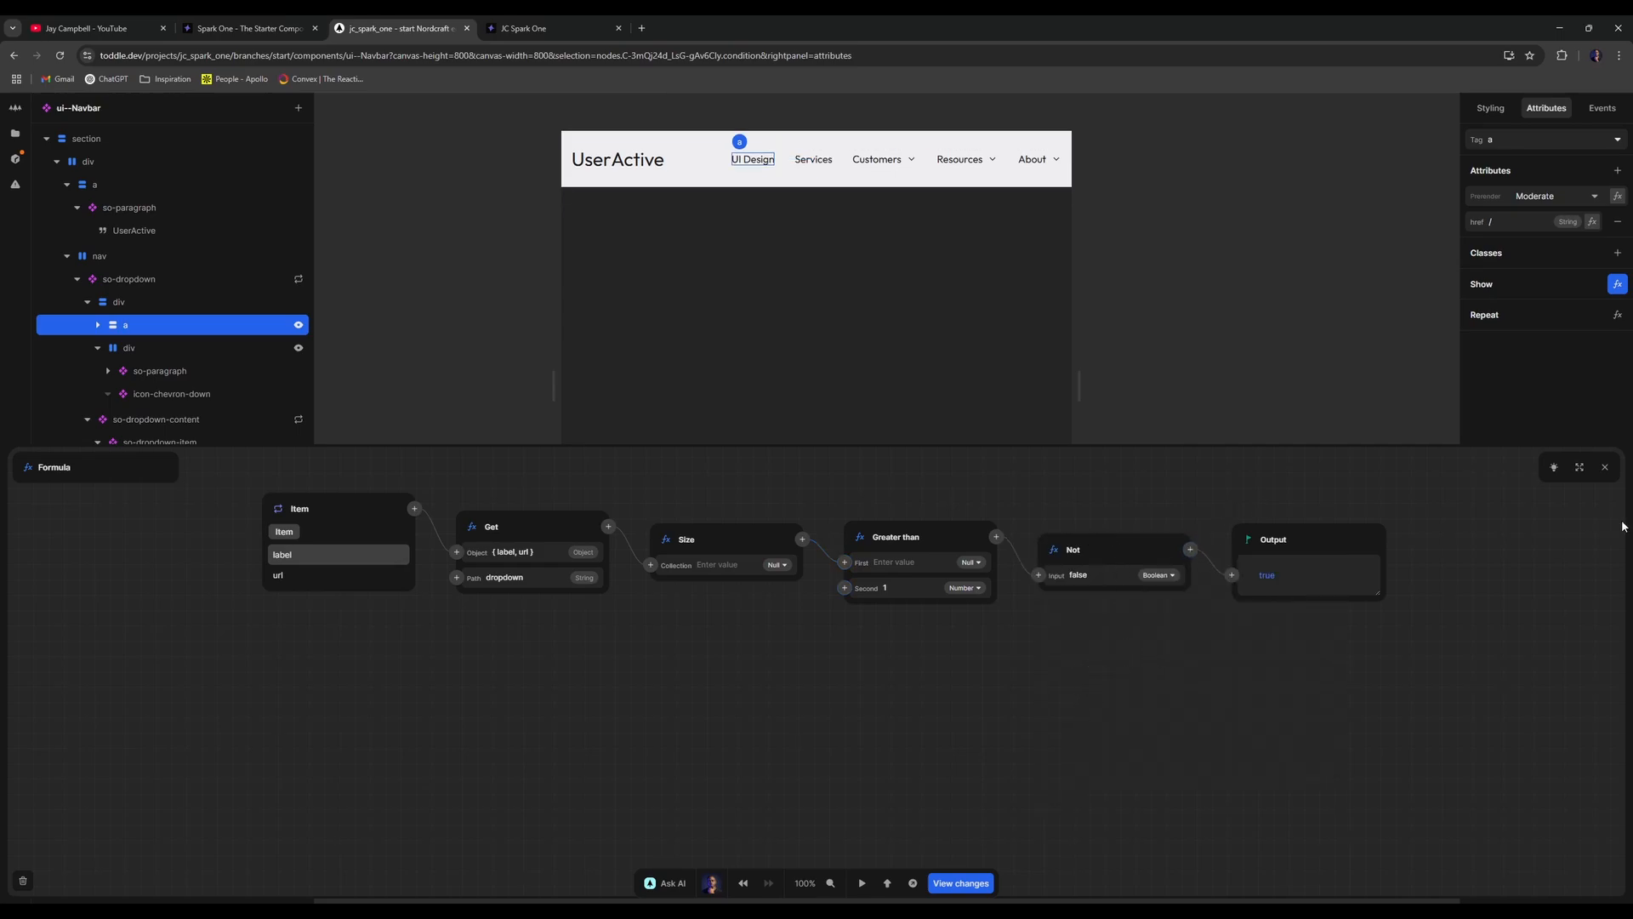
# - Reload the live site and test the UI Design link
pyautogui.click(1605, 467)
pyautogui.click(558, 26)
pyautogui.click(60, 55)
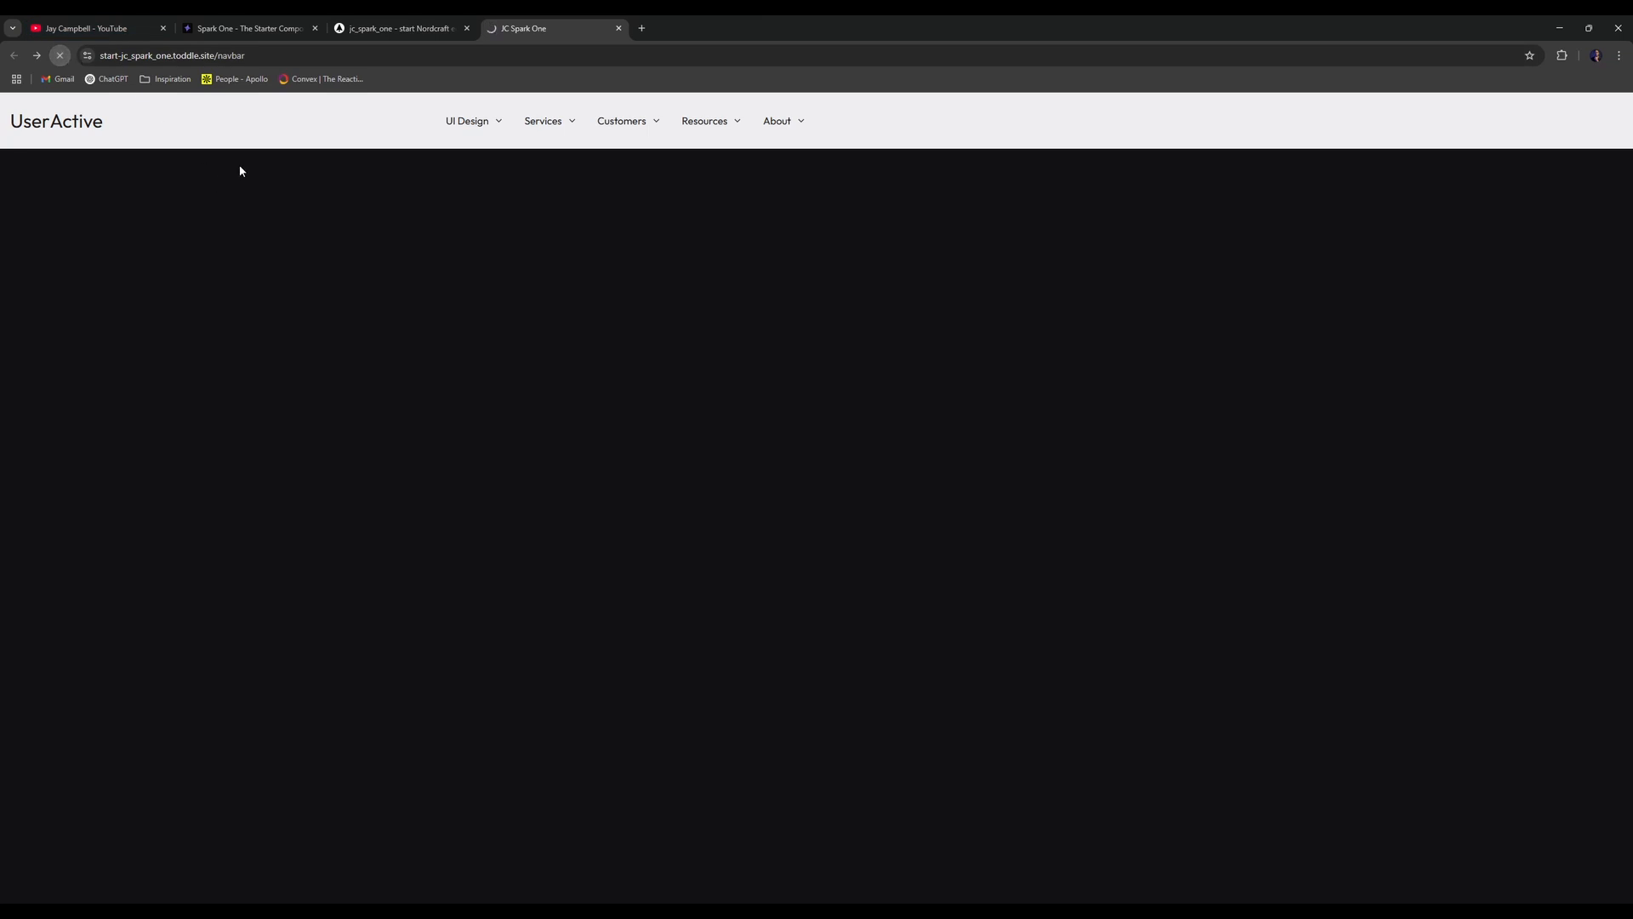
pyautogui.click(474, 124)
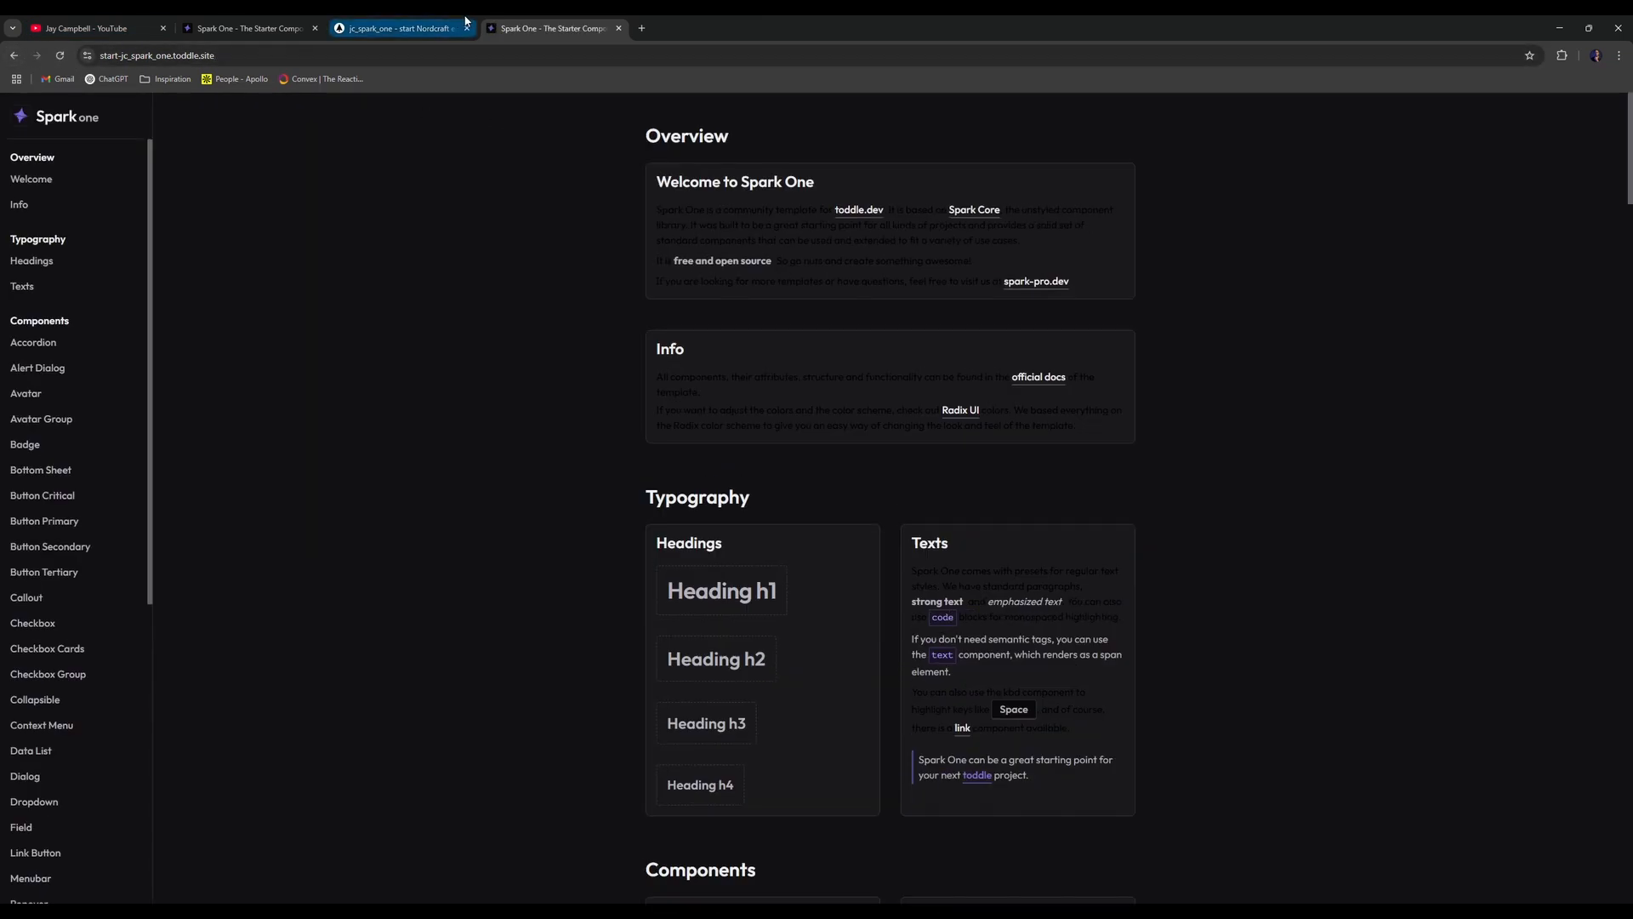
pyautogui.click(400, 29)
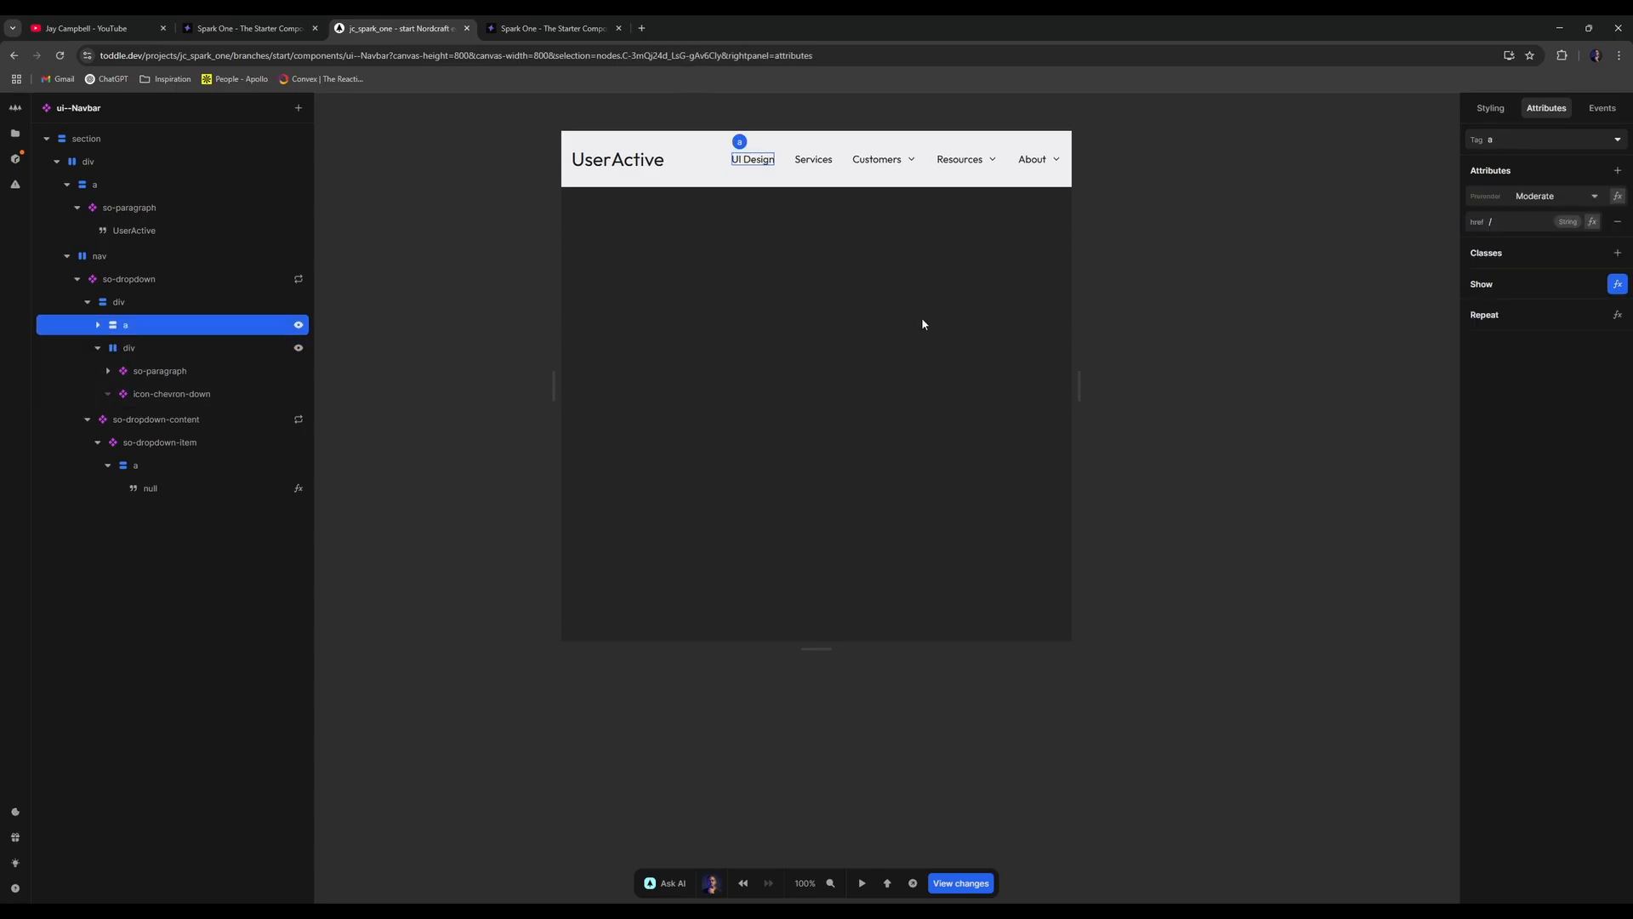
# - Replace the trigger link's '/' href with Item > url
pyautogui.click(1592, 221)
pyautogui.click(678, 519)
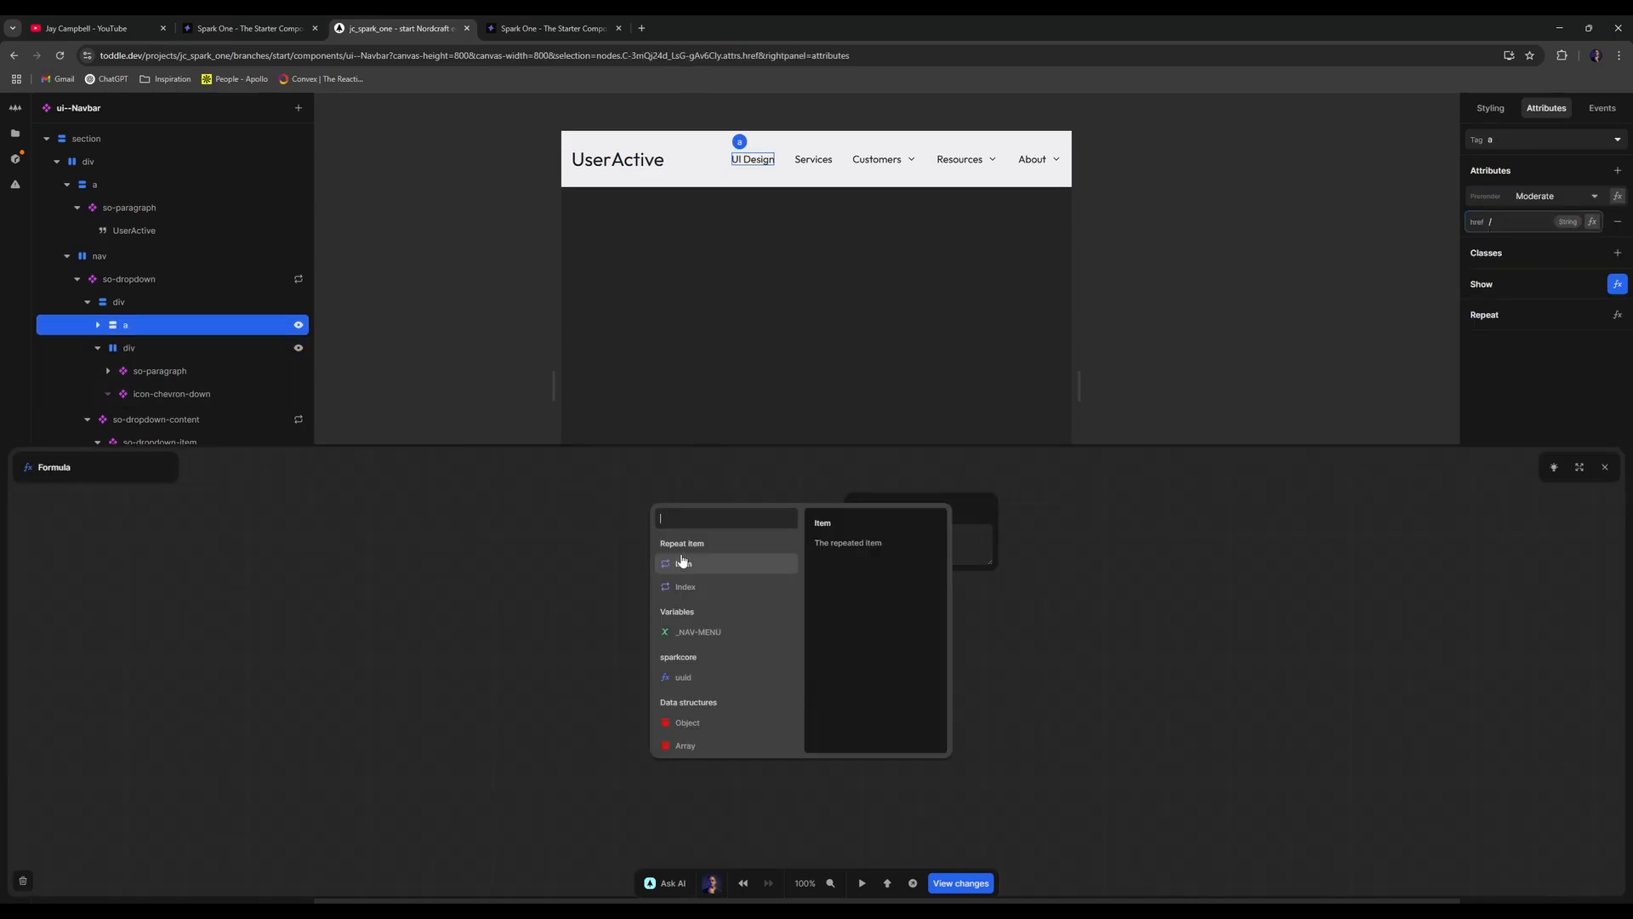
pyautogui.click(682, 562)
pyautogui.click(684, 573)
pyautogui.click(1605, 467)
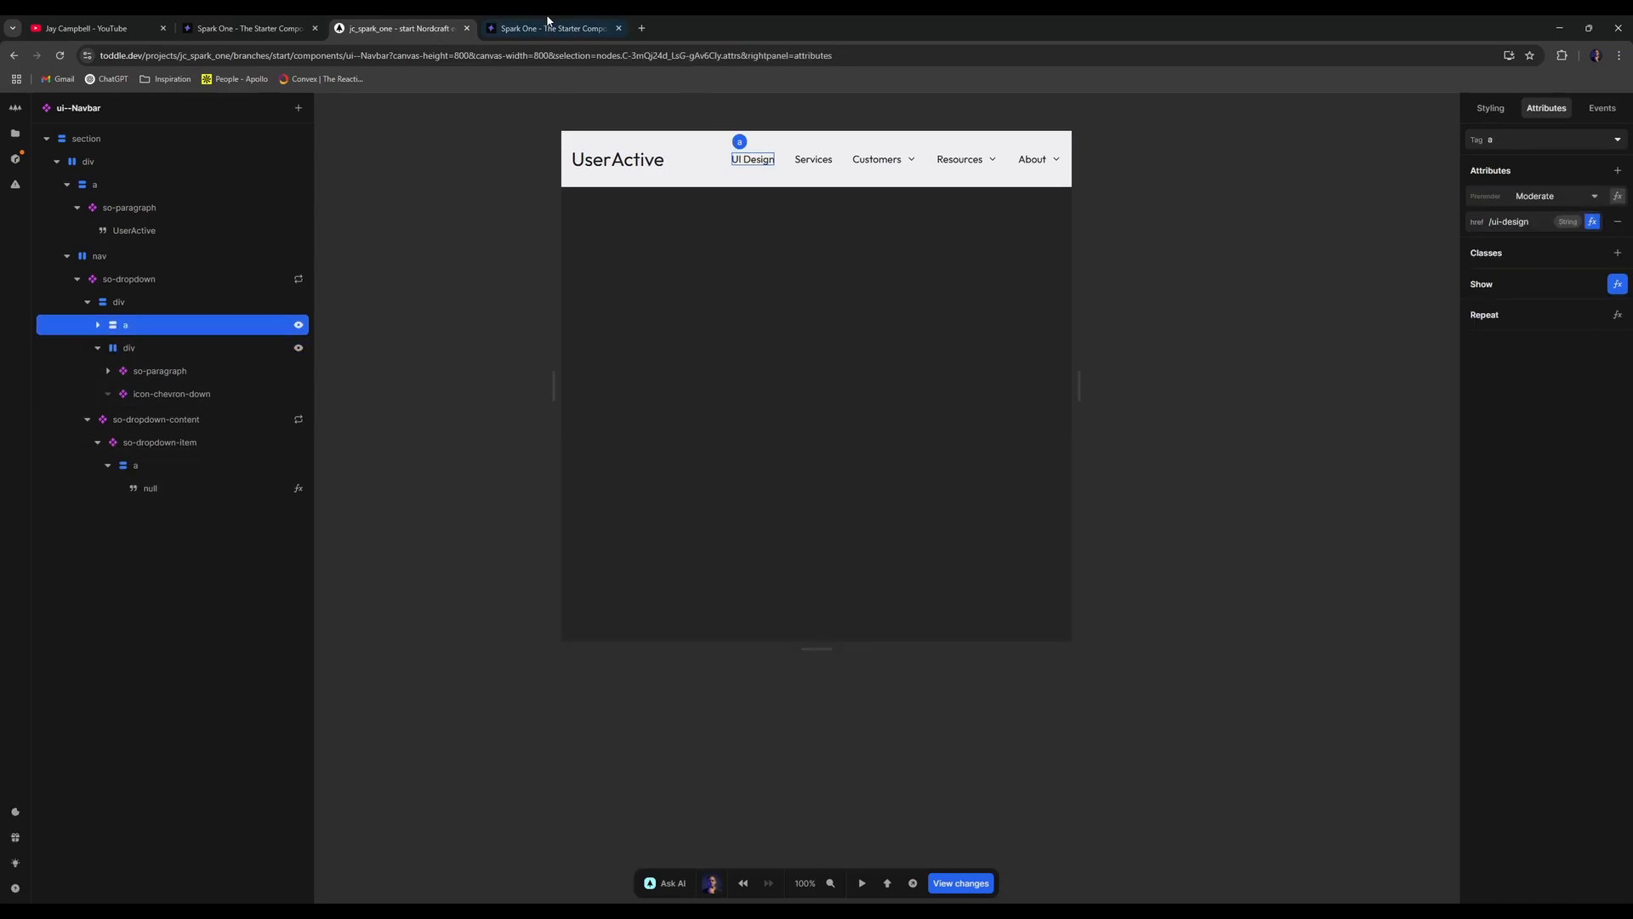
# - Test the UI Design and Services links on the live site; Services opens a 404
pyautogui.click(548, 28)
pyautogui.click(13, 56)
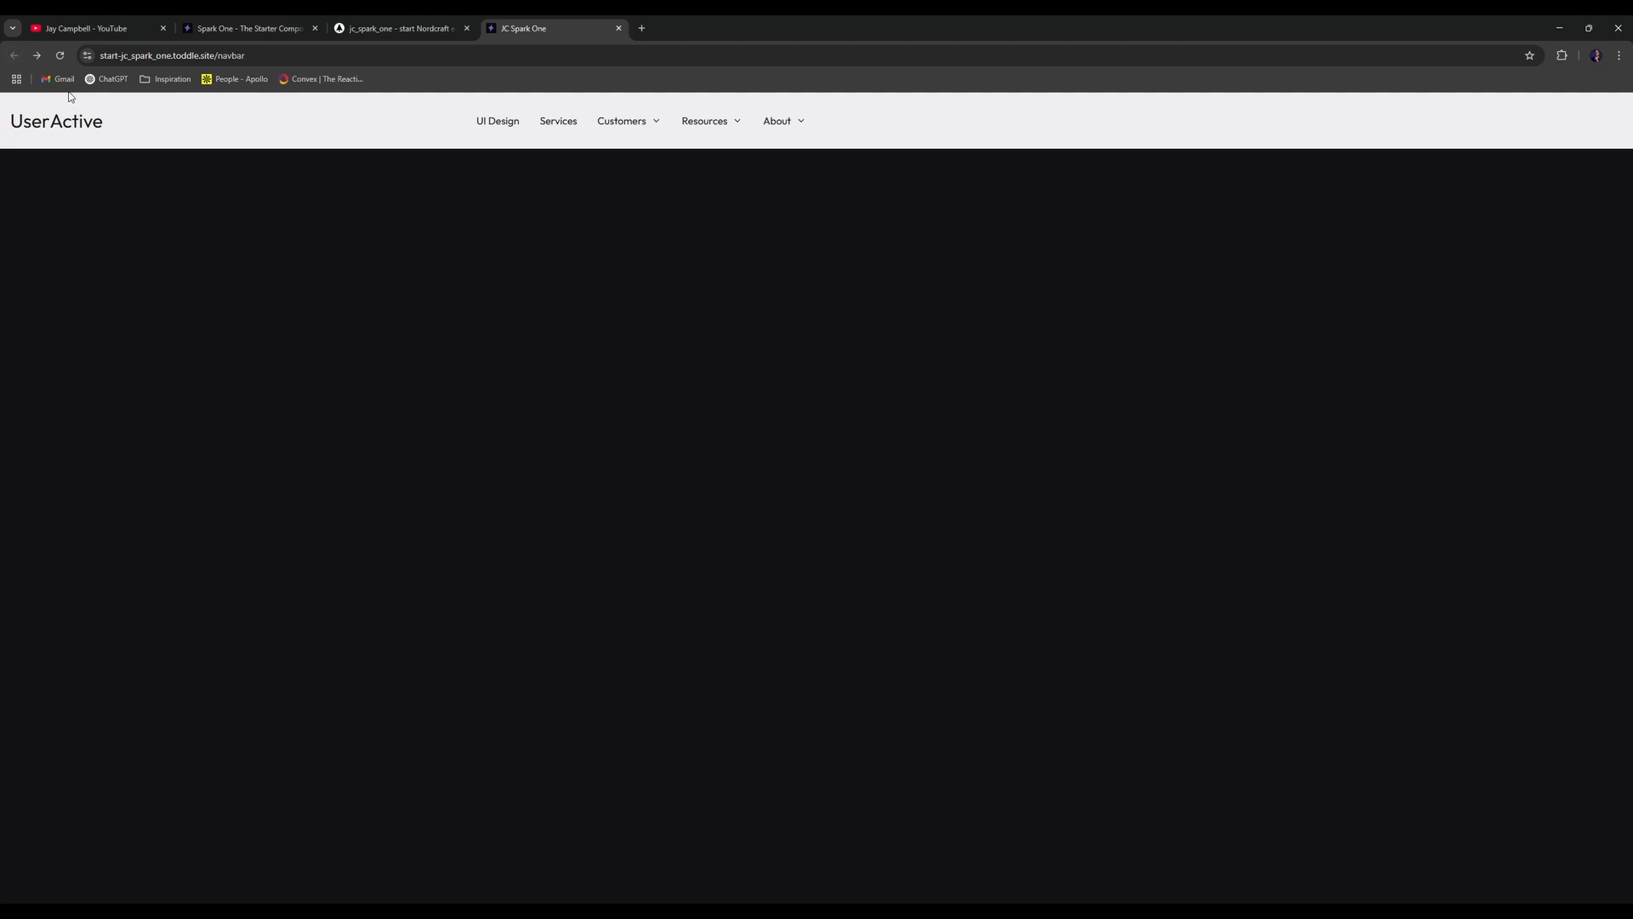
pyautogui.click(510, 123)
pyautogui.click(12, 55)
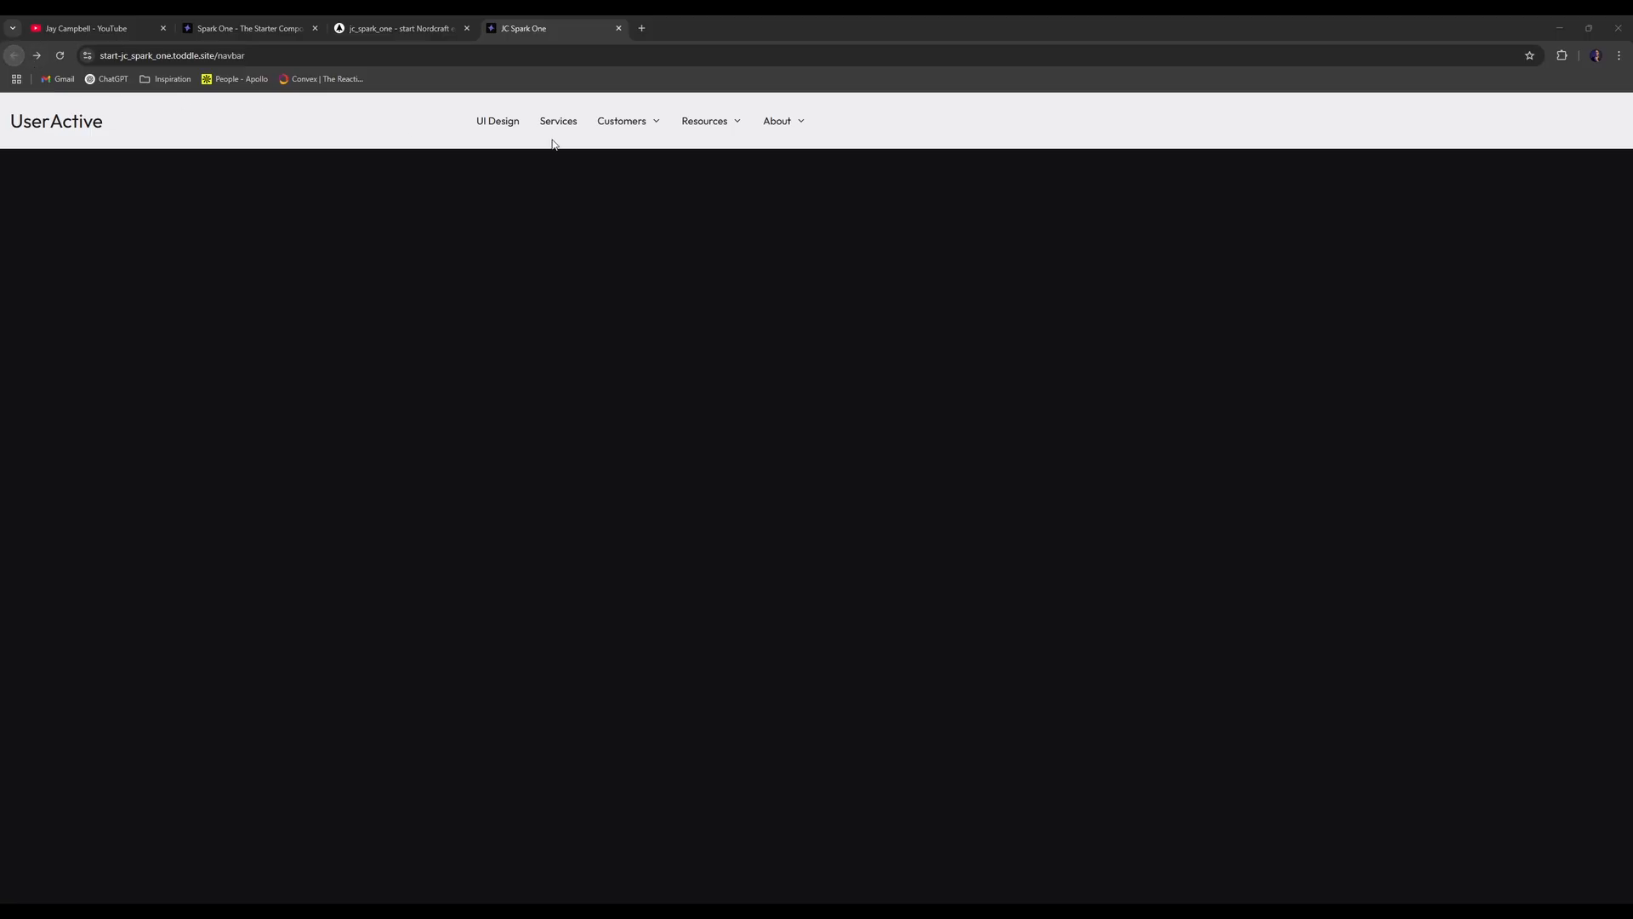
pyautogui.click(565, 126)
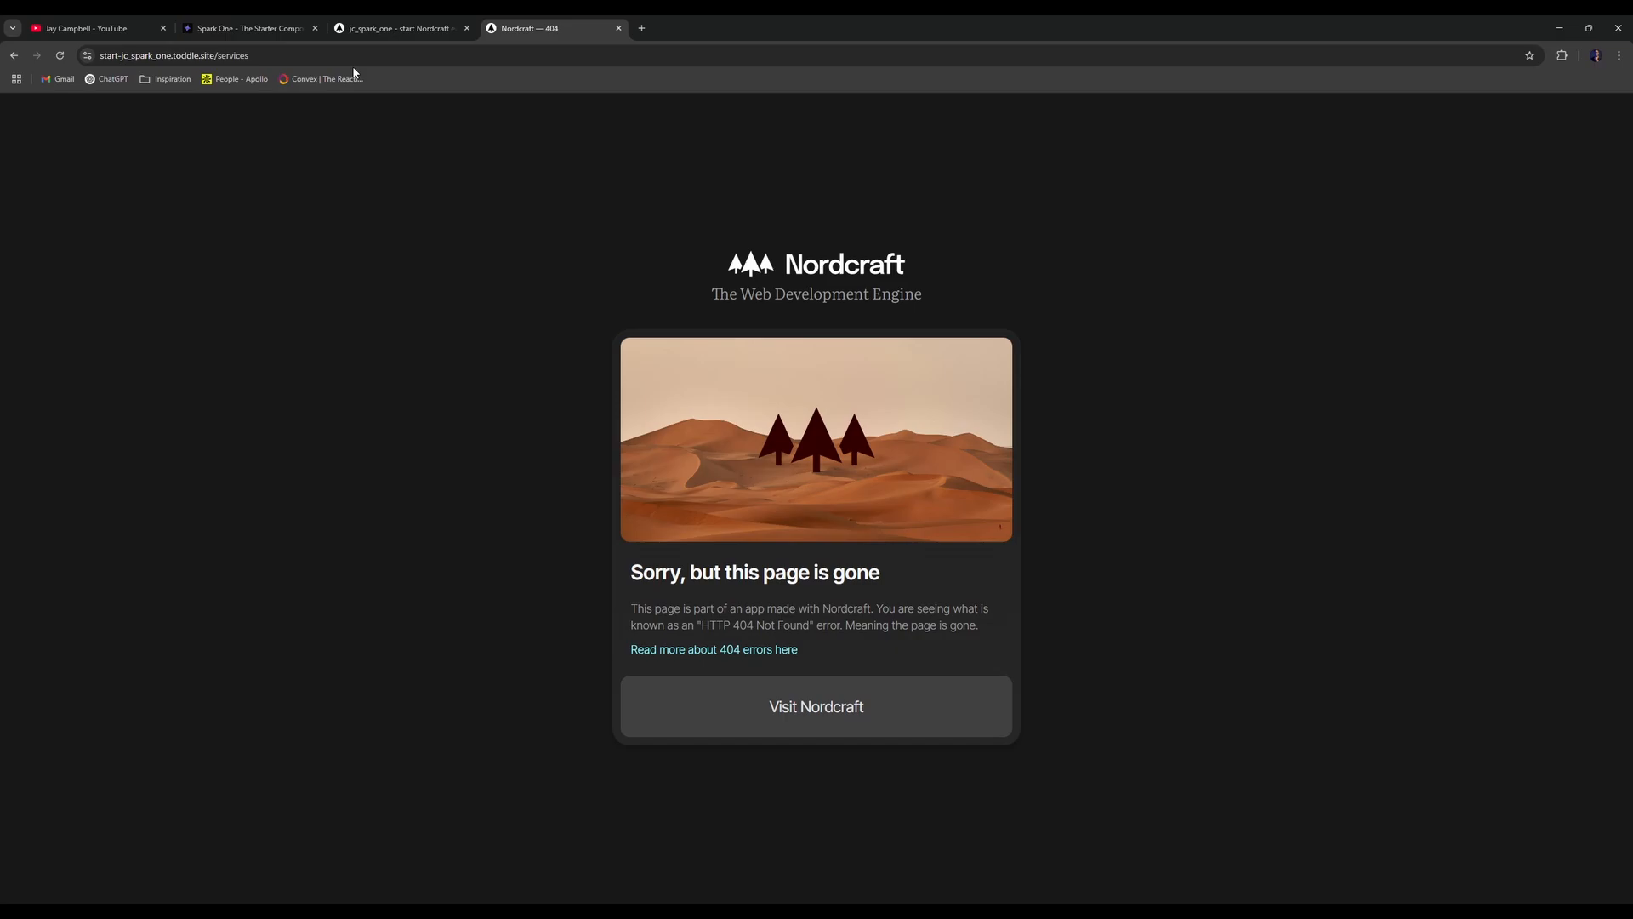
pyautogui.click(13, 55)
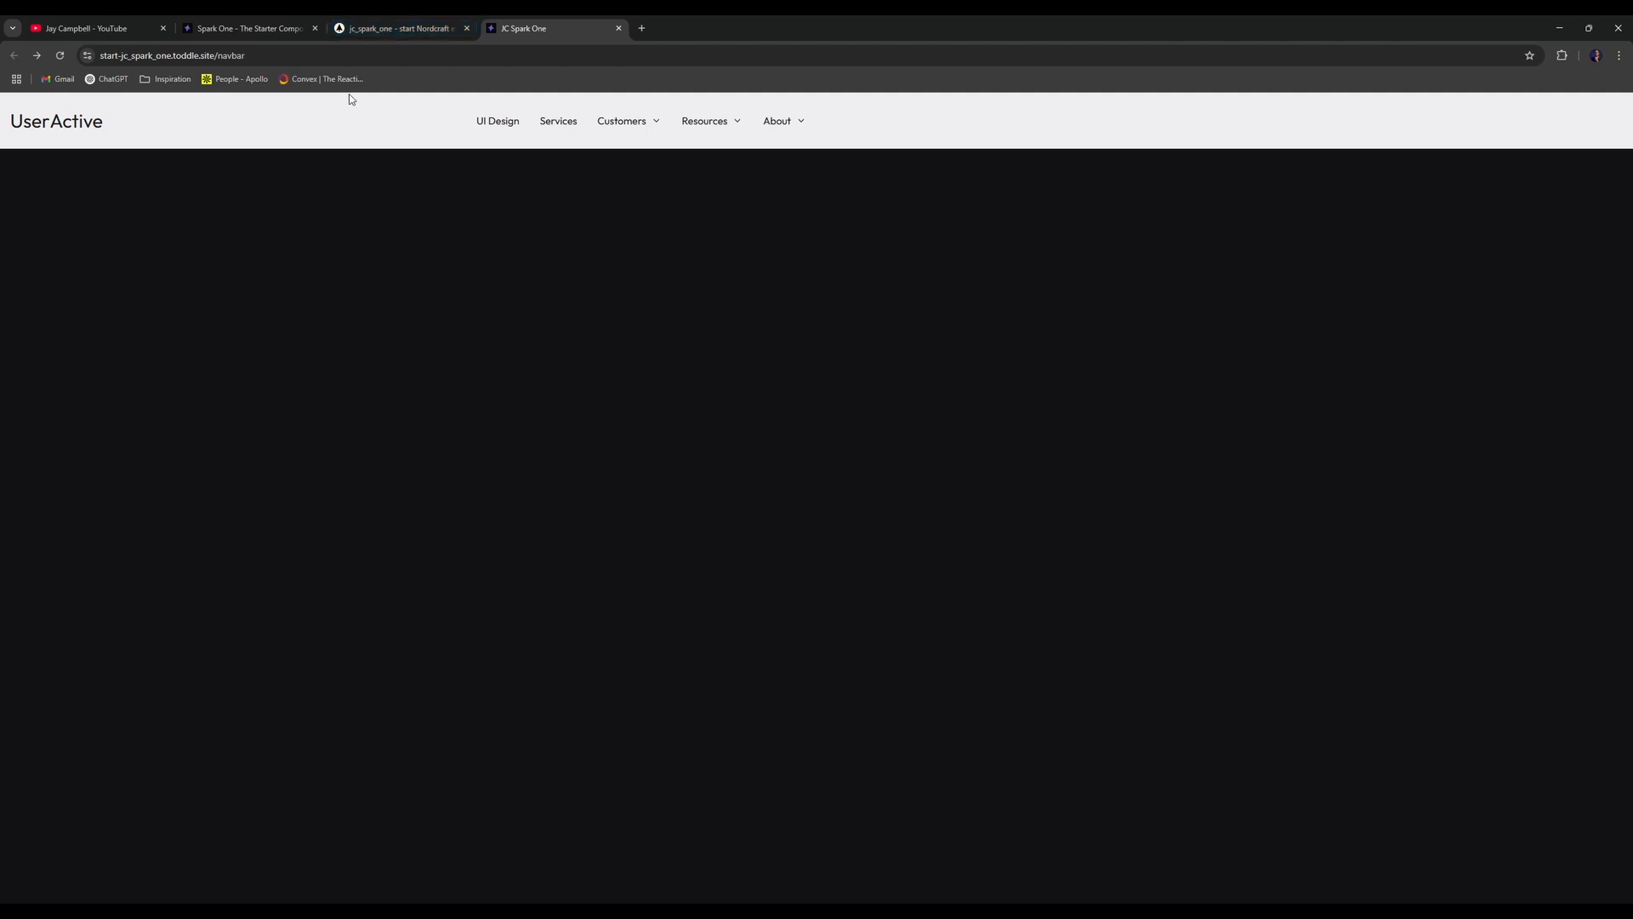
pyautogui.click(365, 25)
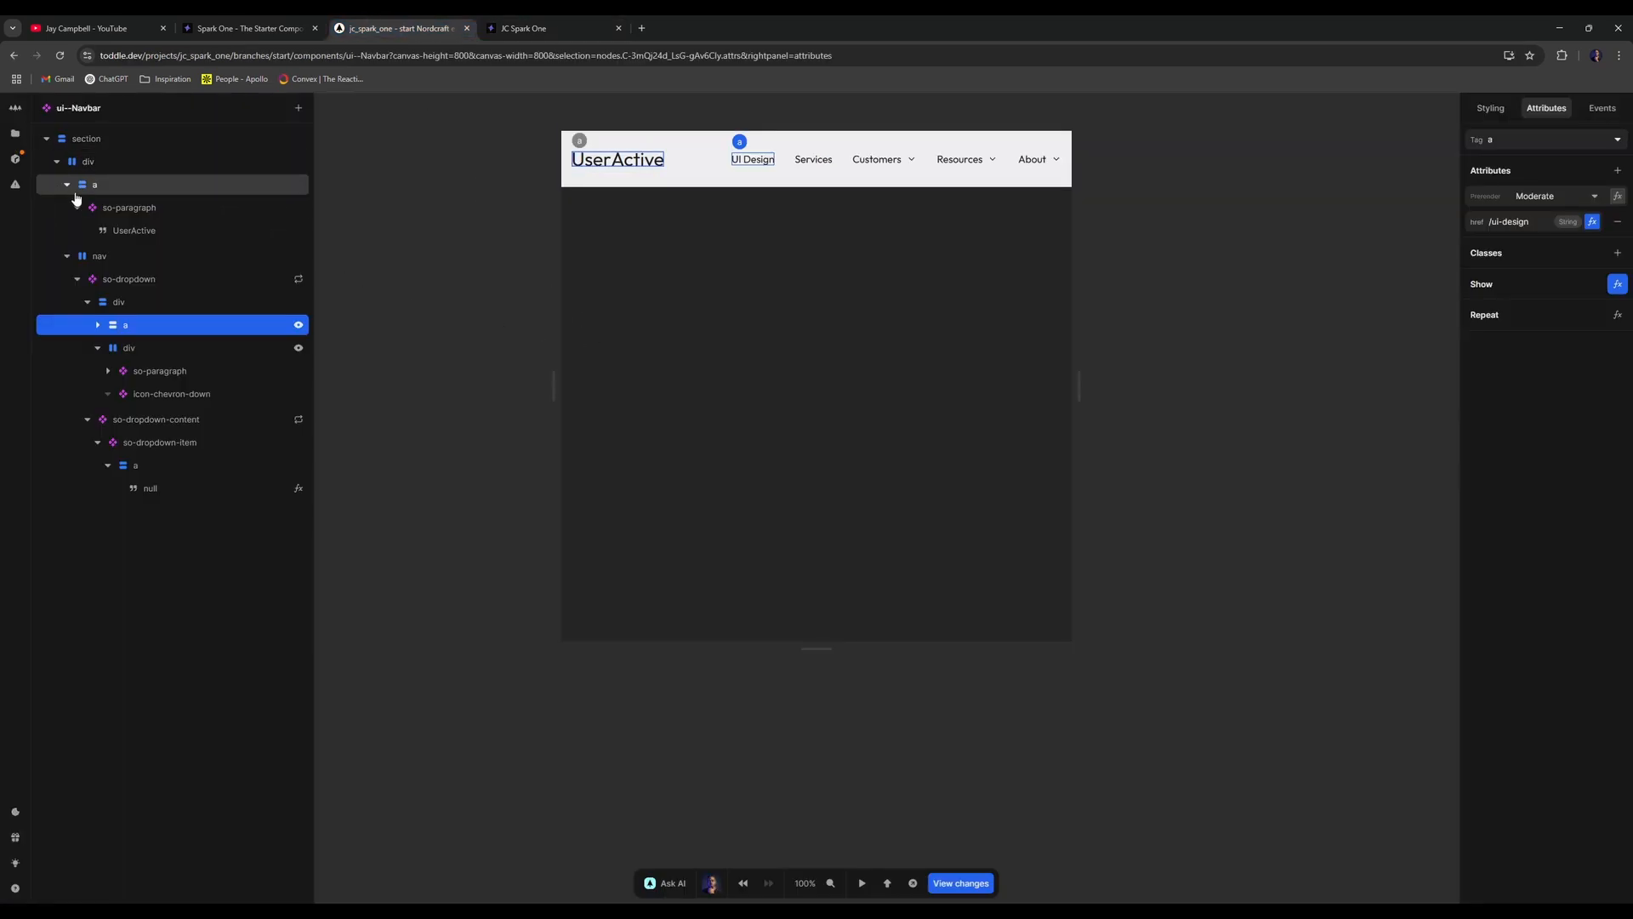
# - Select the navbar's inner container and open its Placement style options
pyautogui.click(81, 161)
pyautogui.click(1498, 111)
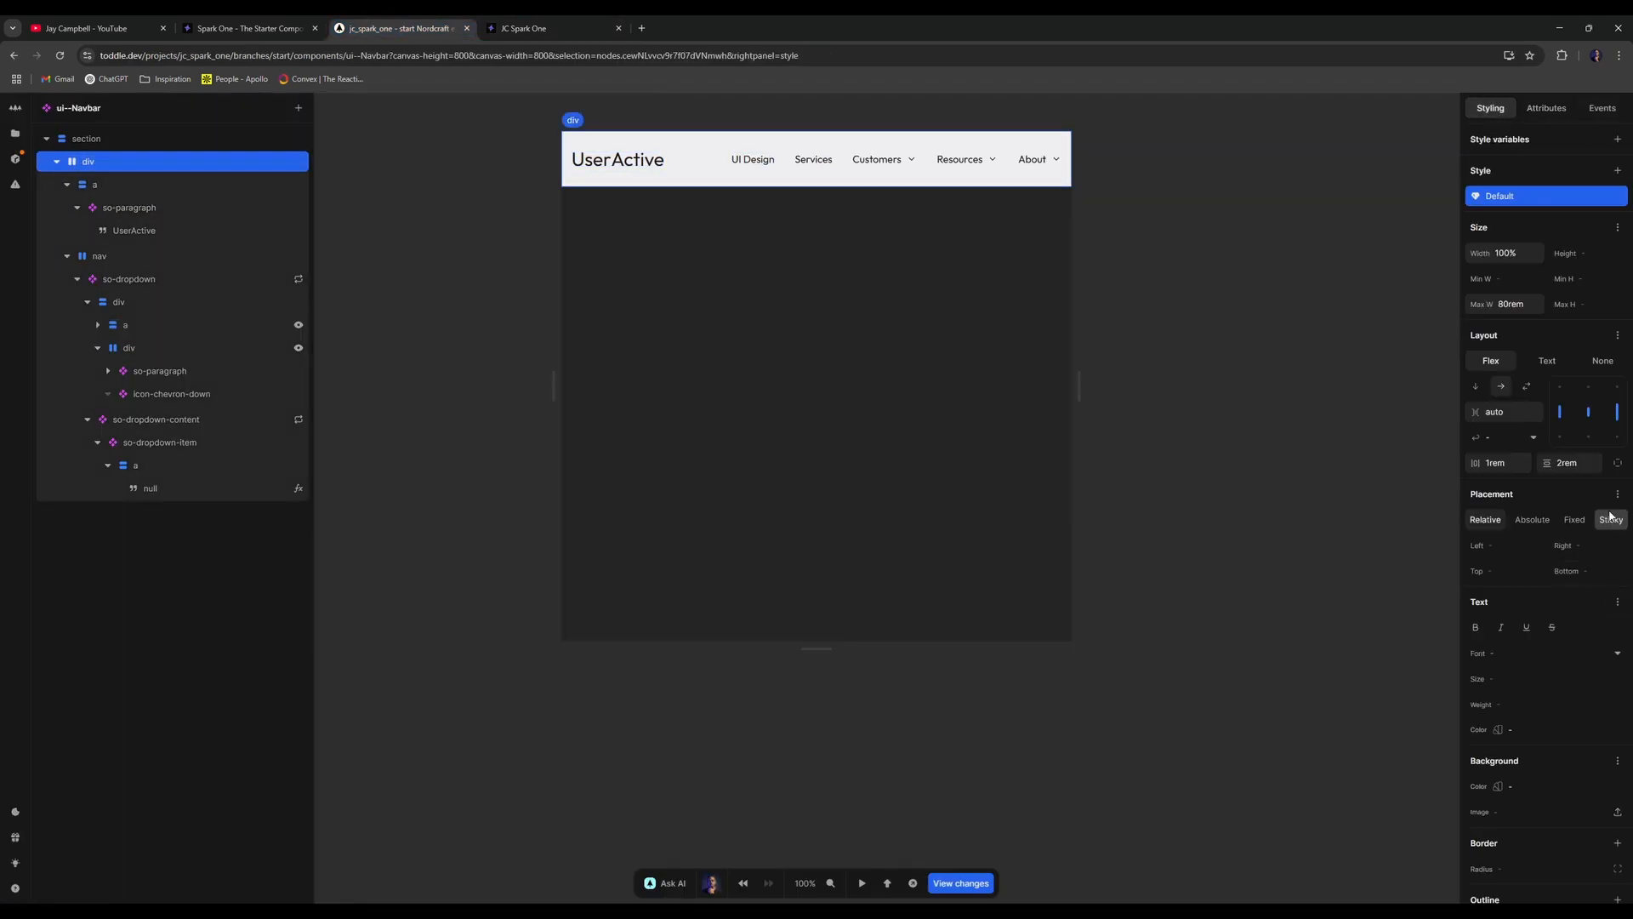
pyautogui.click(1620, 360)
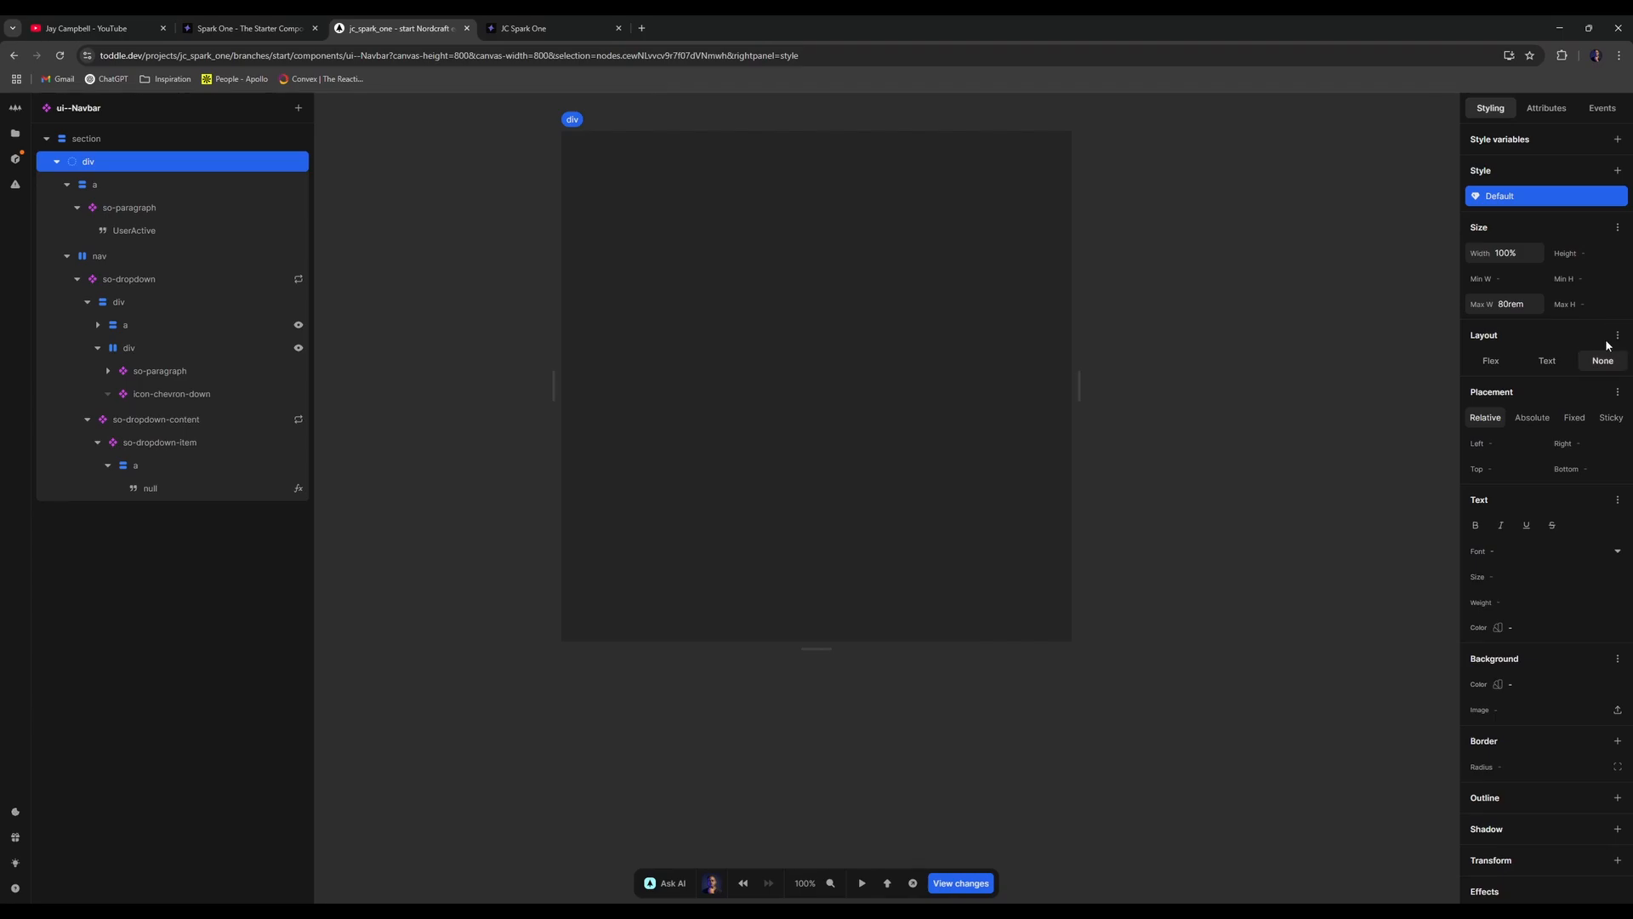
pyautogui.hotkey('ctrl', 'z')
pyautogui.click(1617, 335)
pyautogui.click(1617, 493)
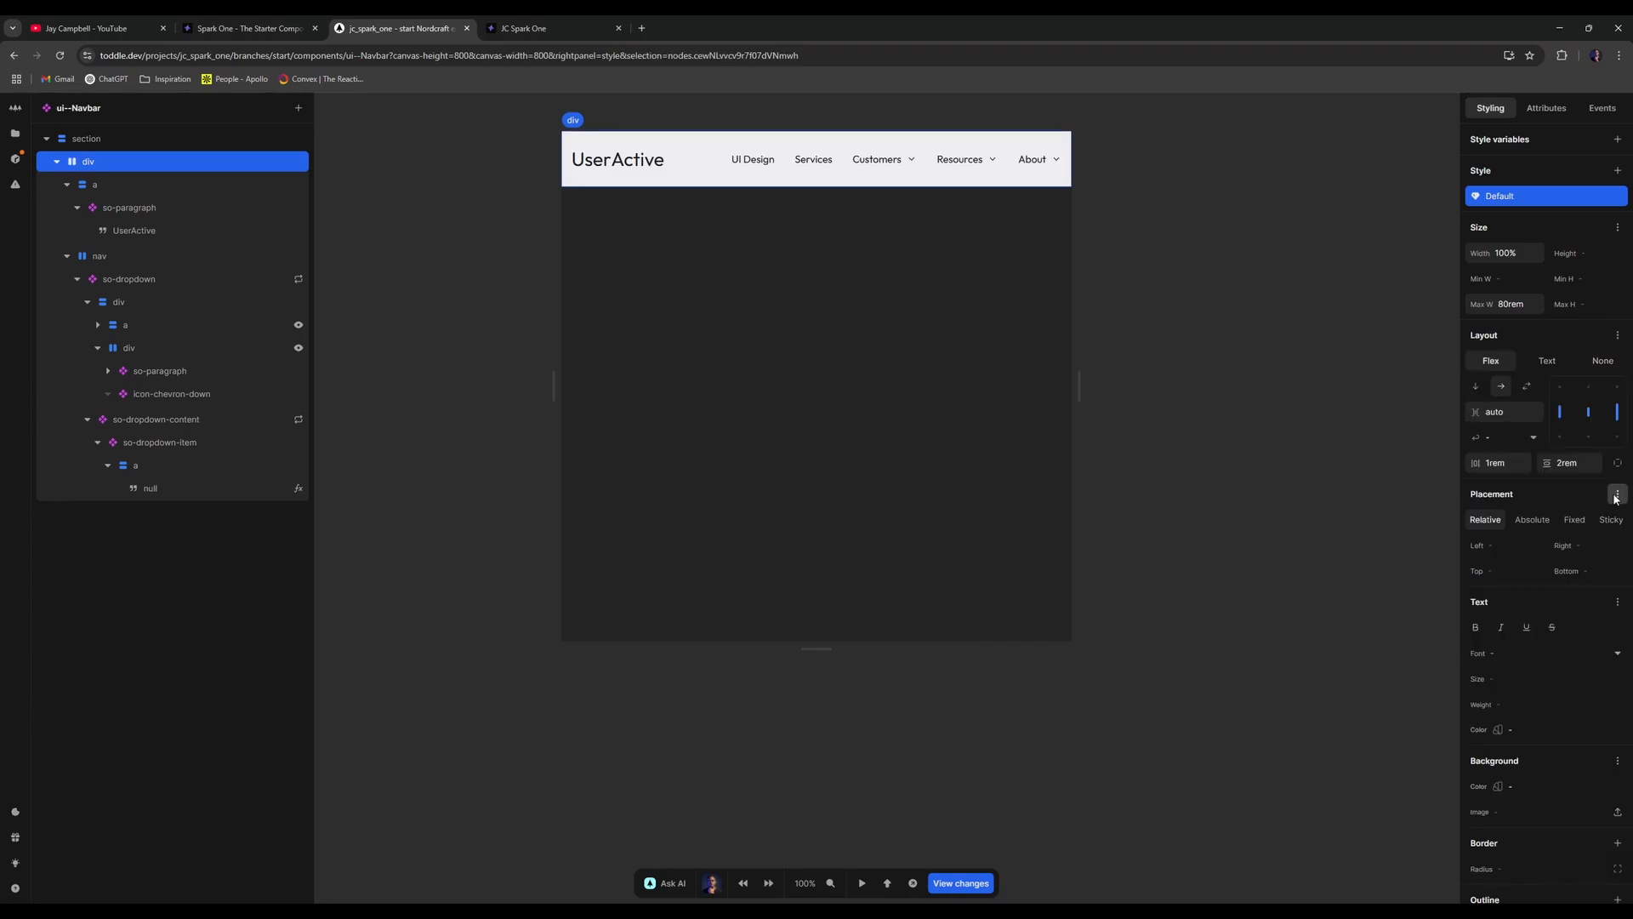
# - Set the container's left and right margins to auto, then view the centred navbar on the live site
pyautogui.click(1343, 568)
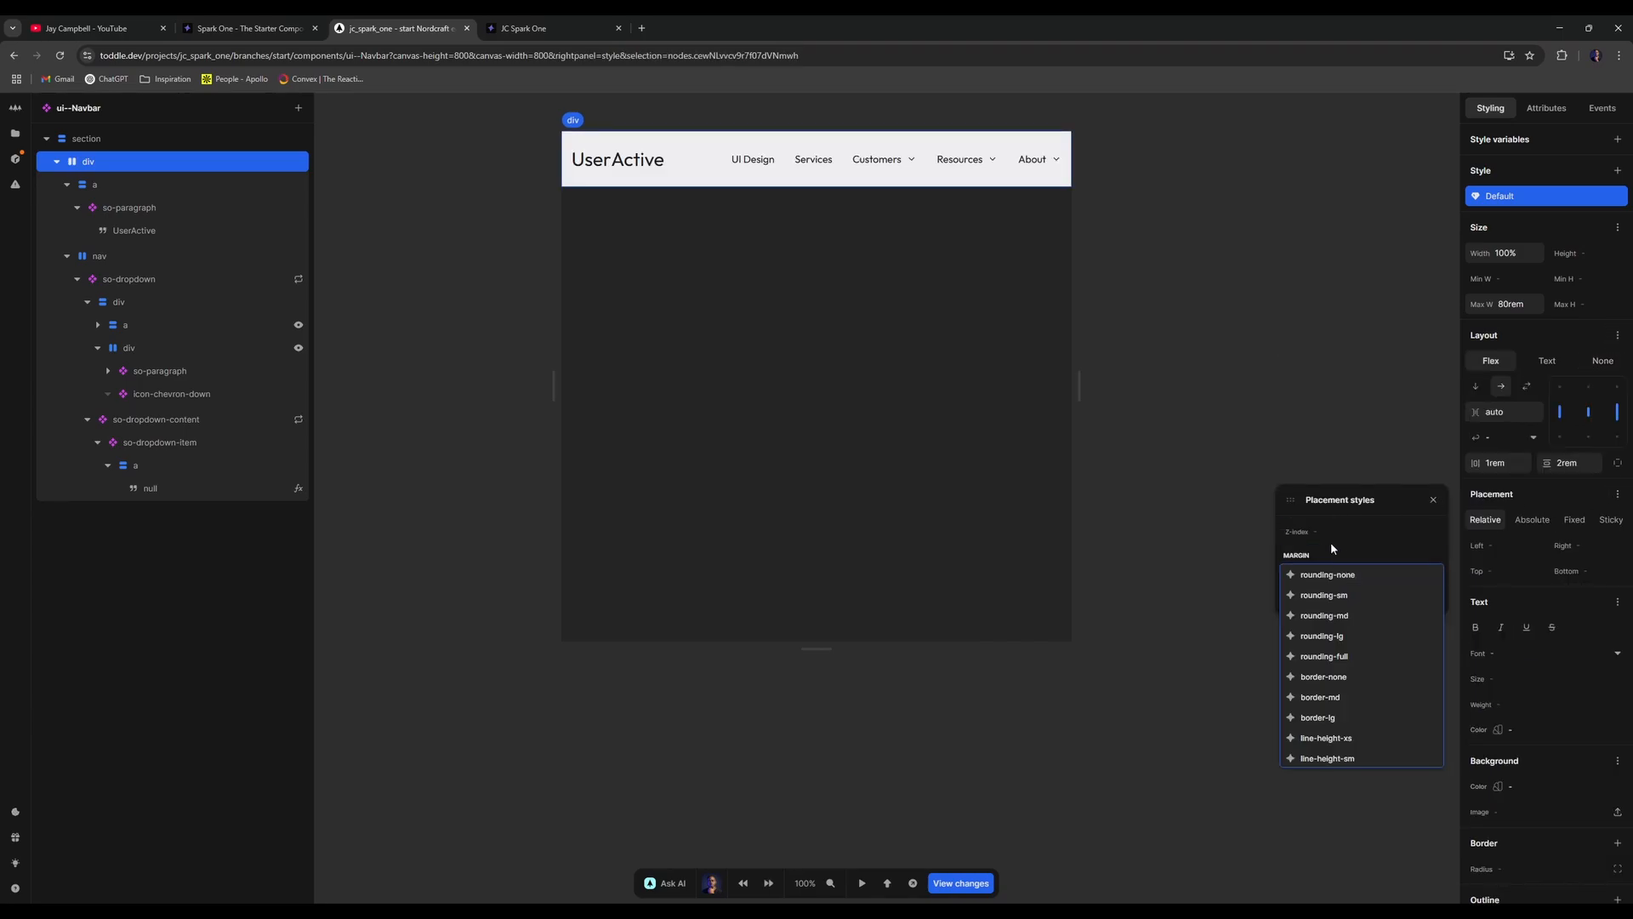
pyautogui.write('aut')
pyautogui.press('Tab')
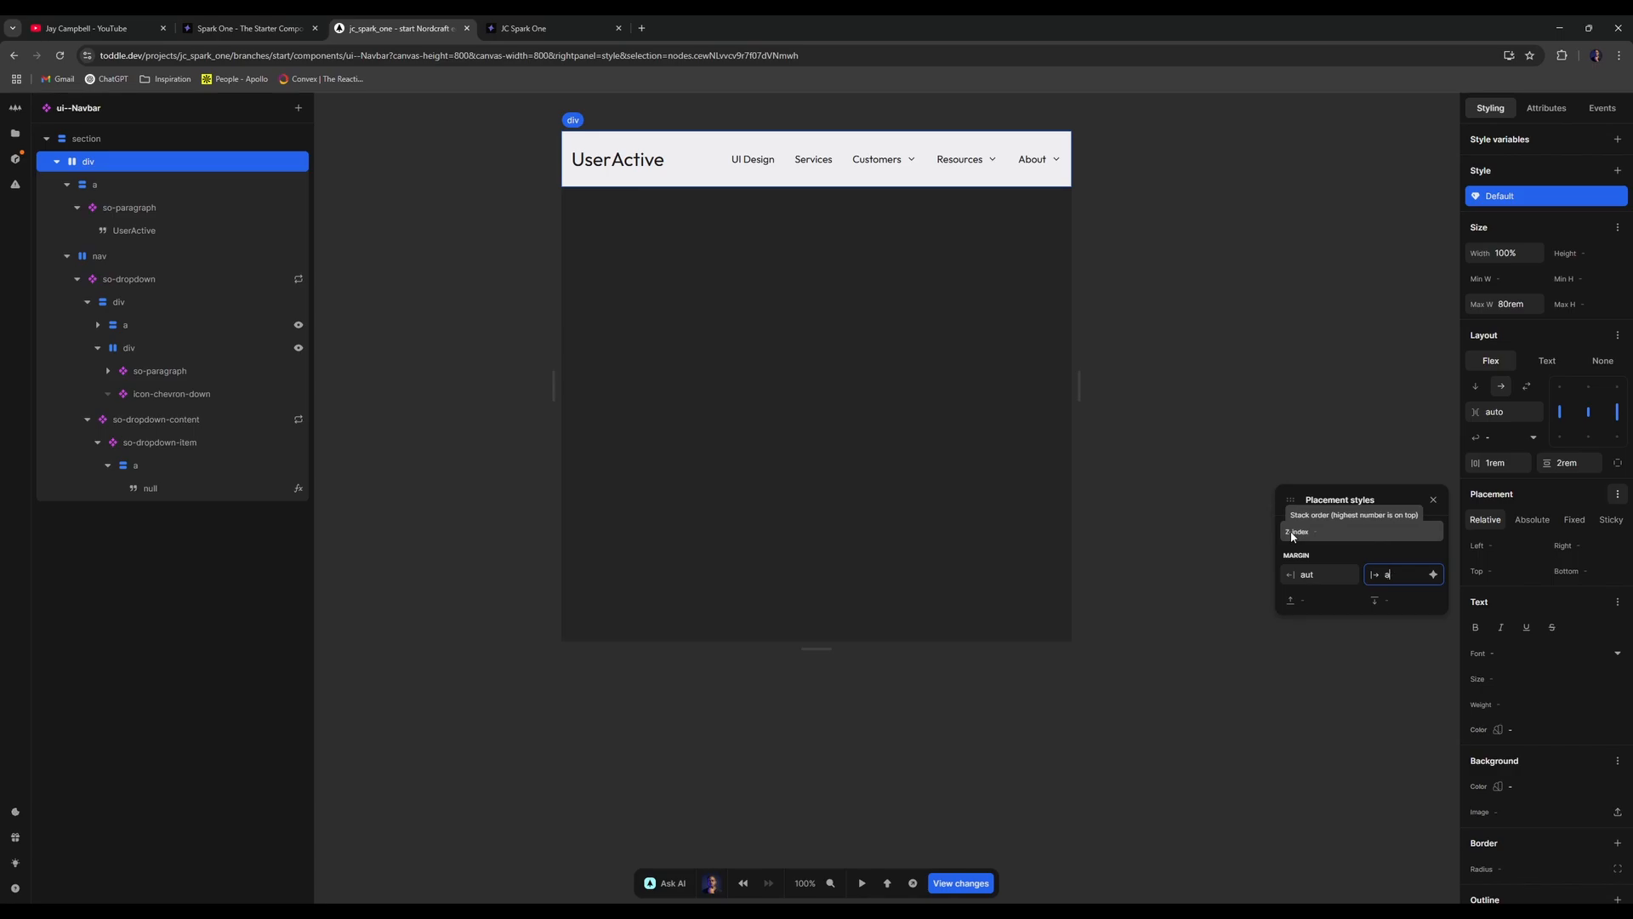
pyautogui.click(1347, 575)
pyautogui.doubleClick(1346, 577)
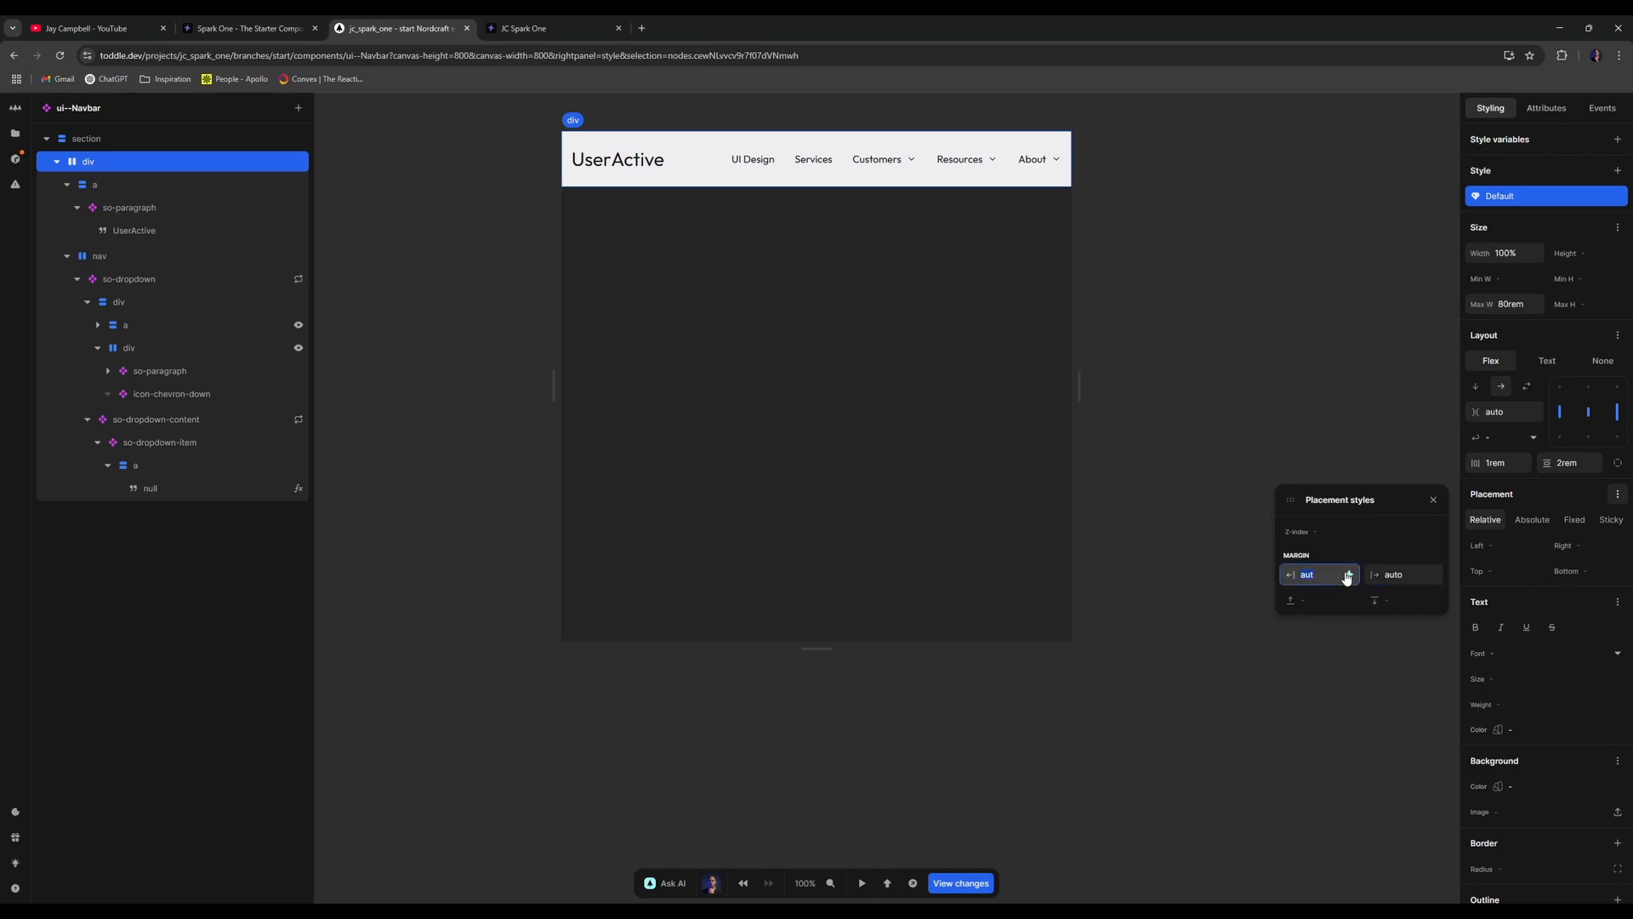
pyautogui.write('auto')
pyautogui.press('Return')
pyautogui.click(503, 25)
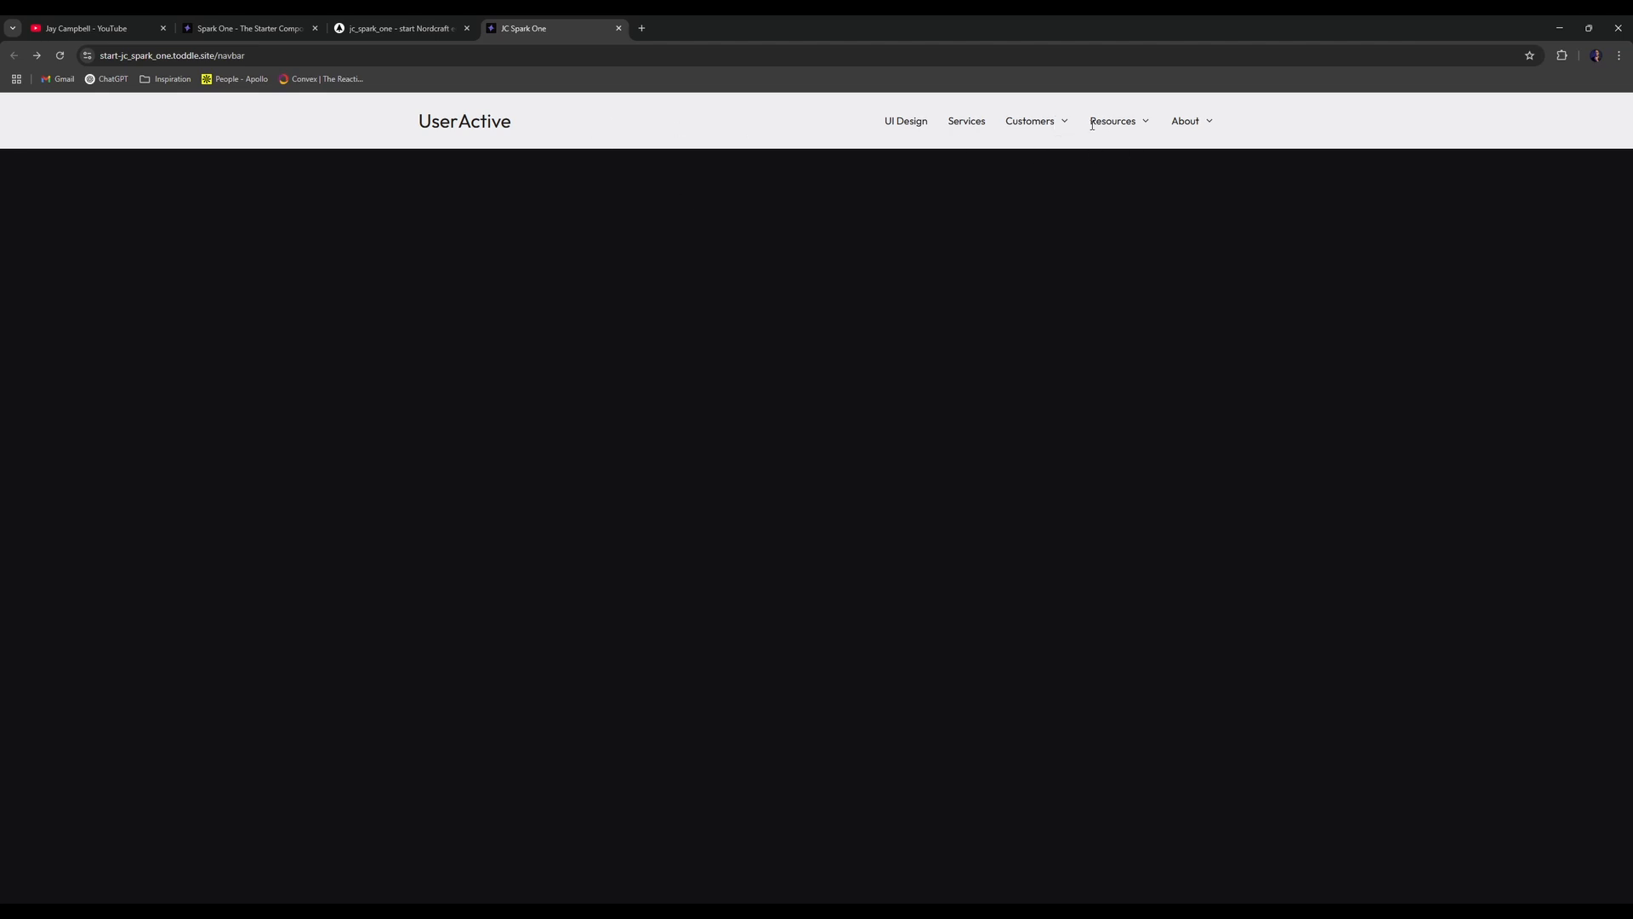
pyautogui.hotkey('ctrl', 'shift', 'Tab')
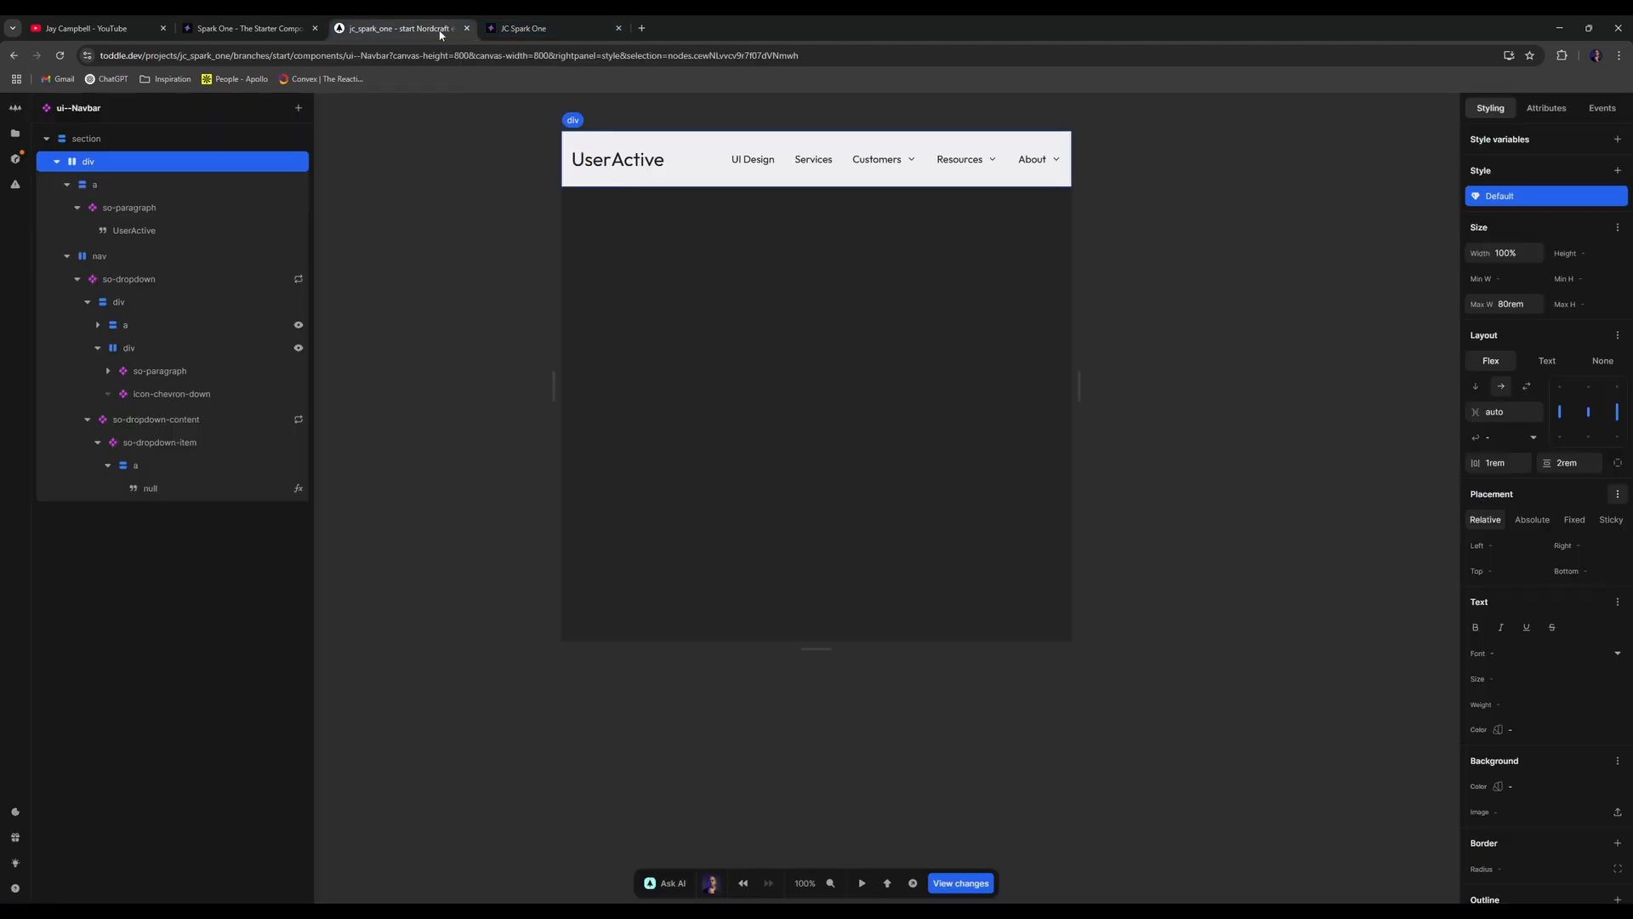
pyautogui.click(170, 420)
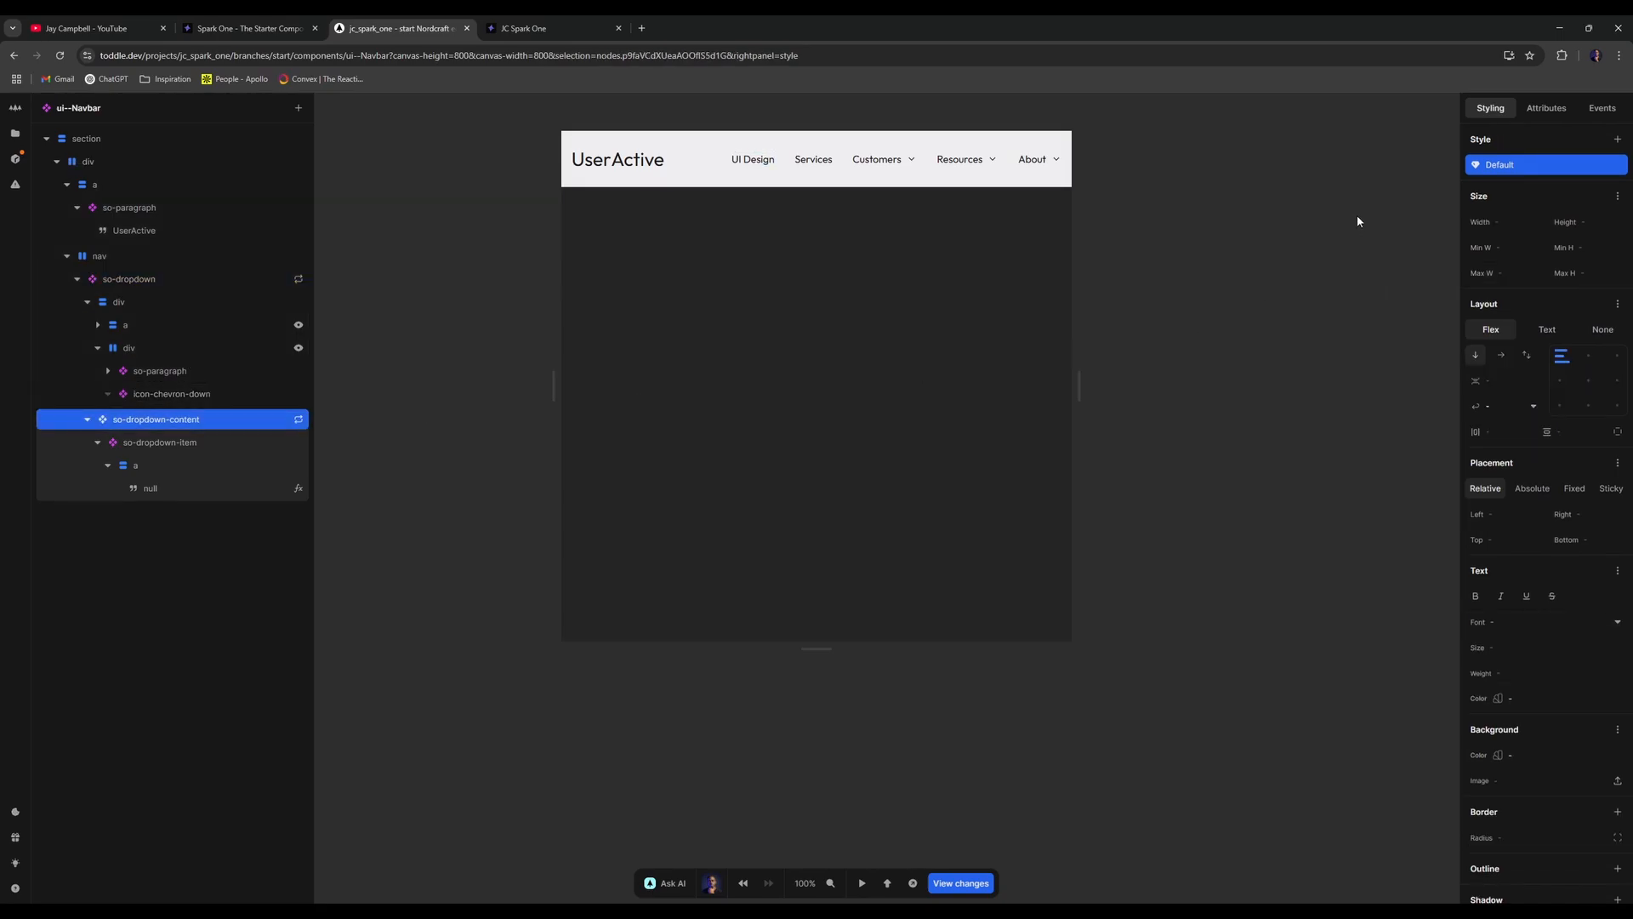
pyautogui.click(1549, 109)
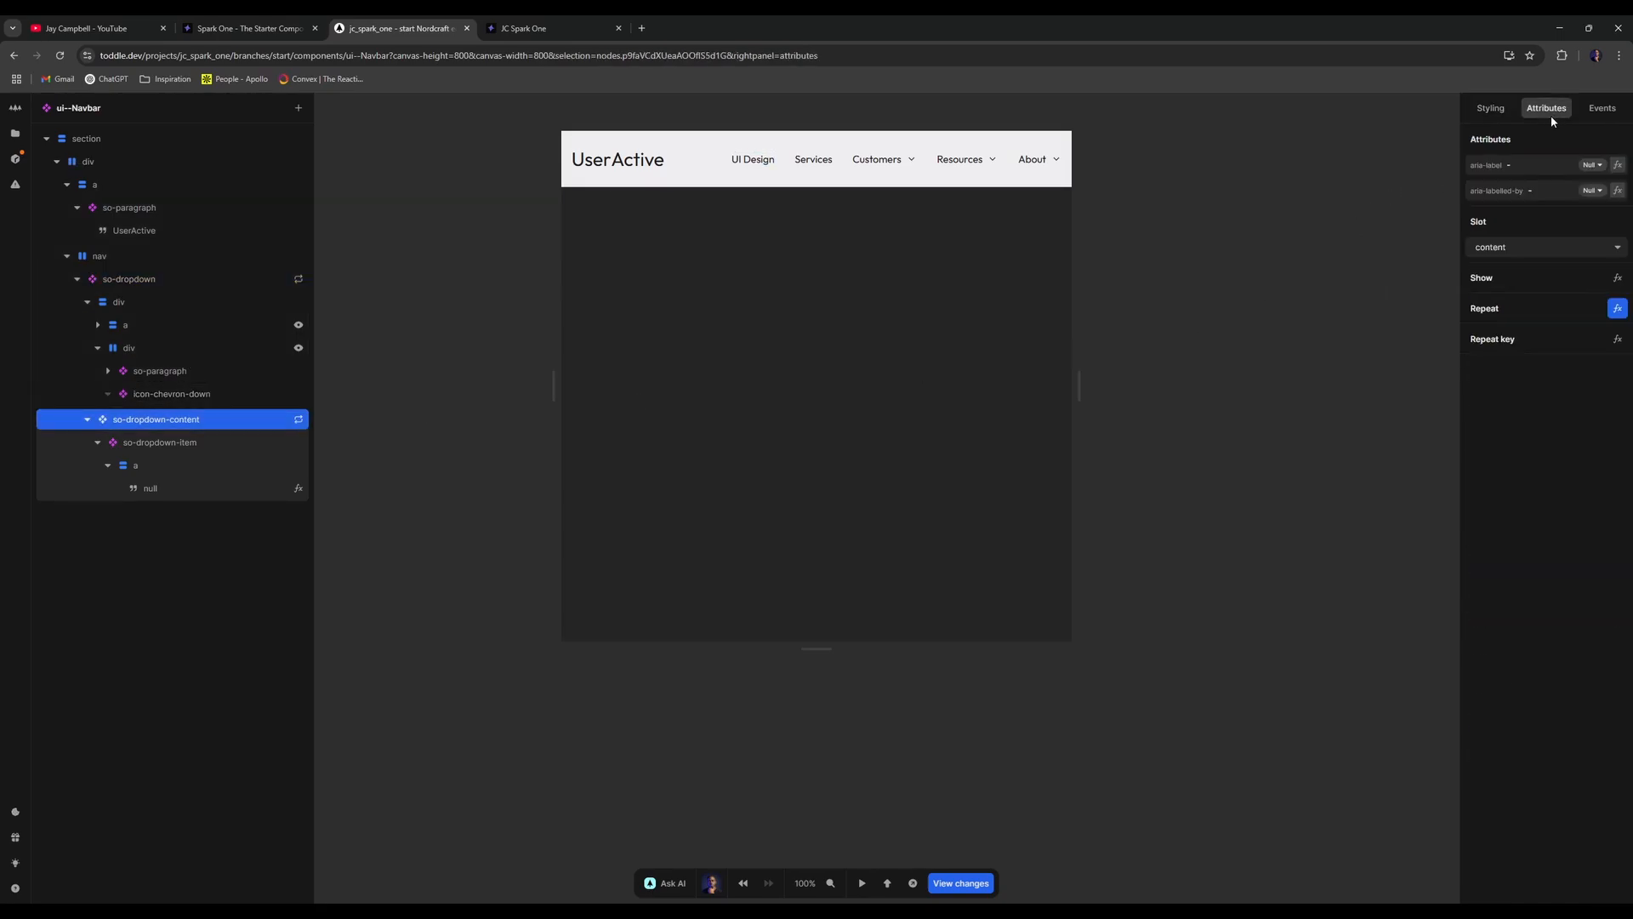
pyautogui.click(186, 449)
pyautogui.click(171, 281)
pyautogui.click(106, 302)
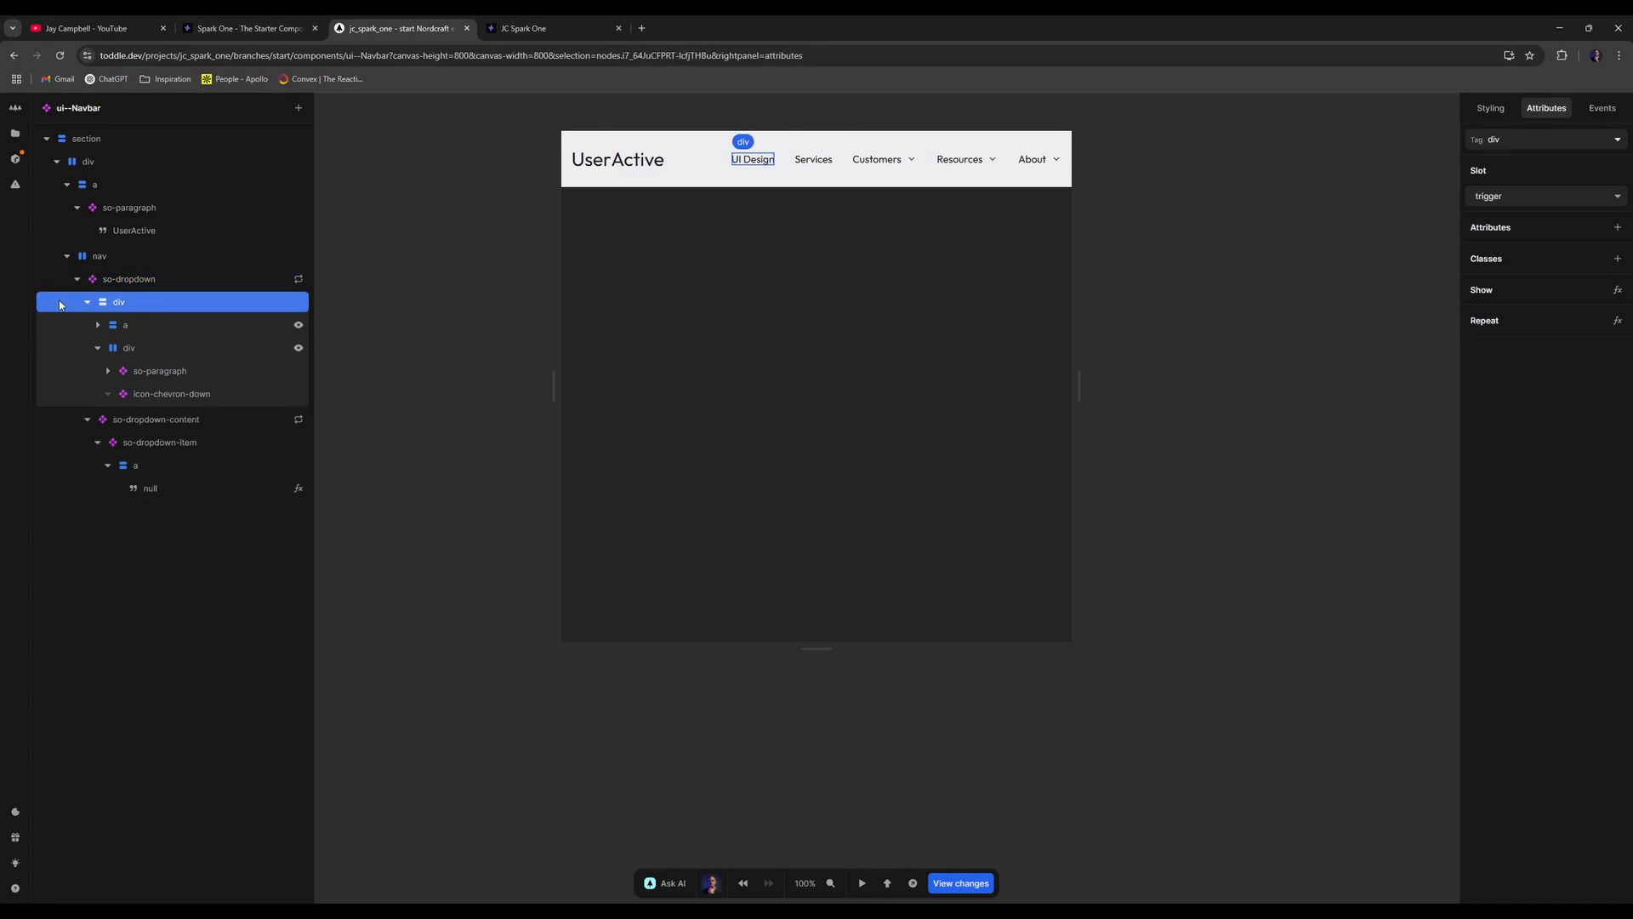
pyautogui.click(87, 301)
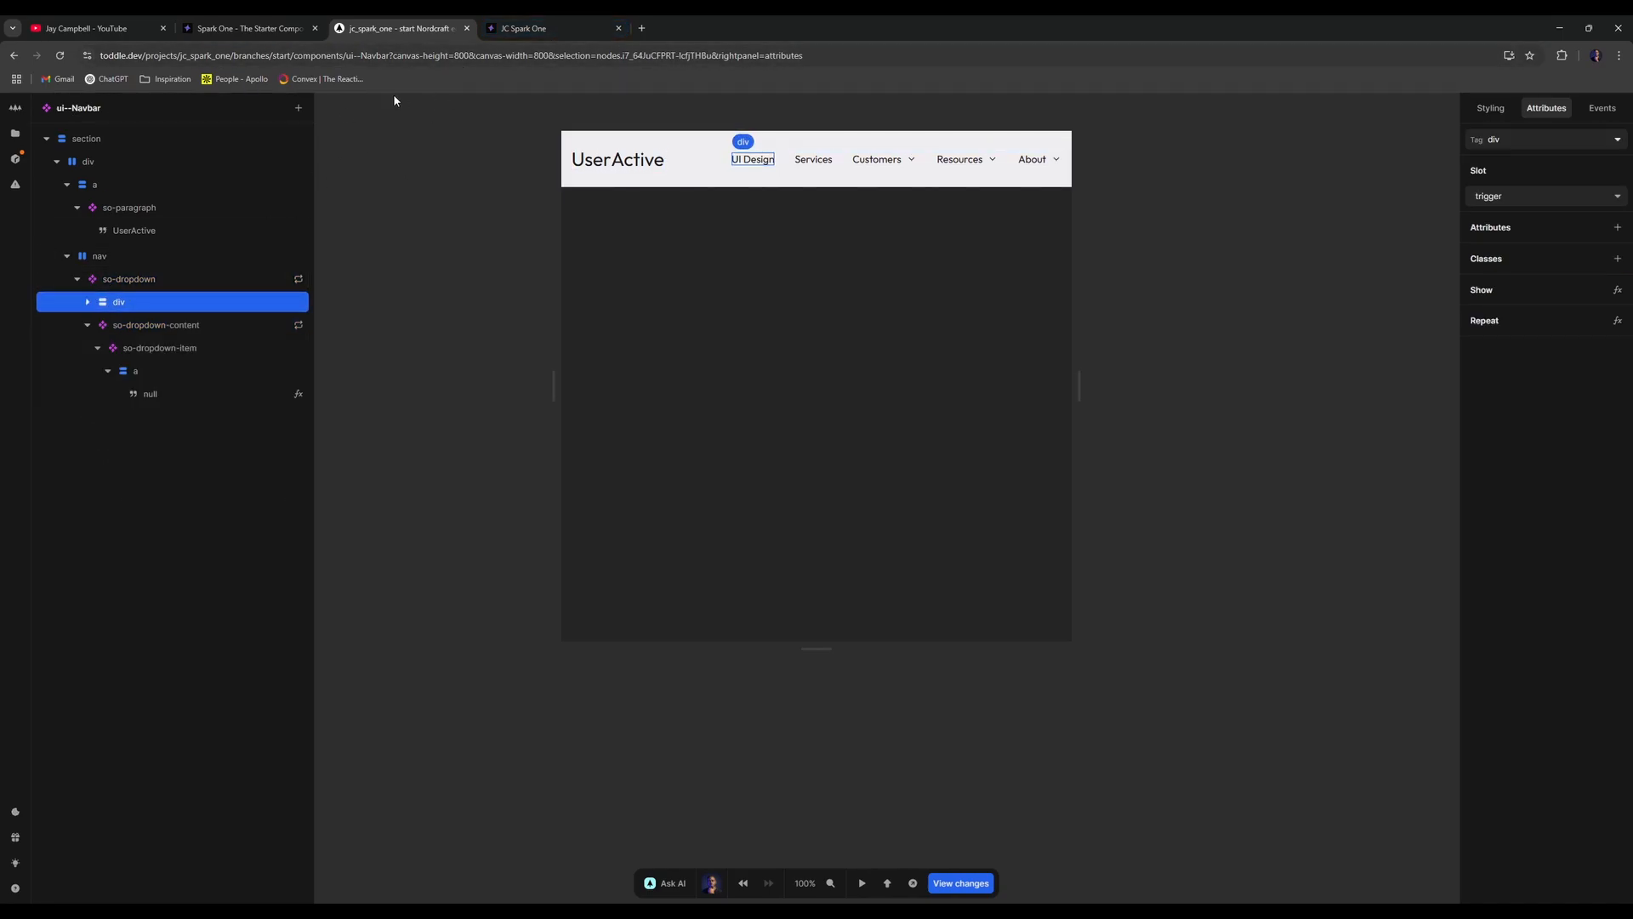
pyautogui.click(15, 134)
pyautogui.click(109, 220)
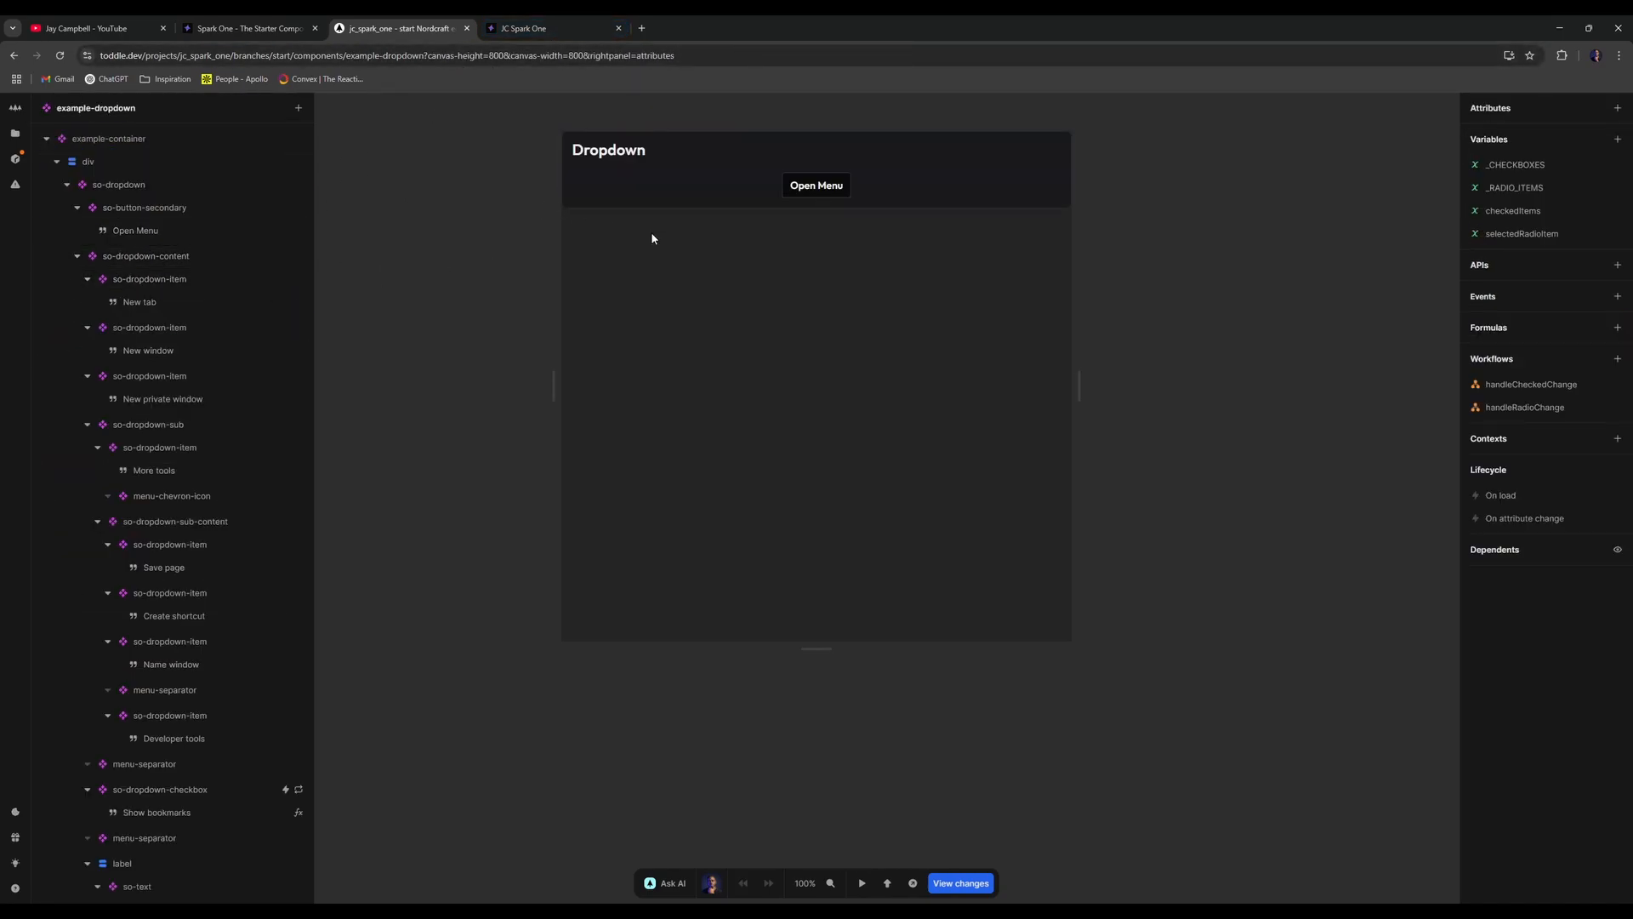
pyautogui.click(783, 187)
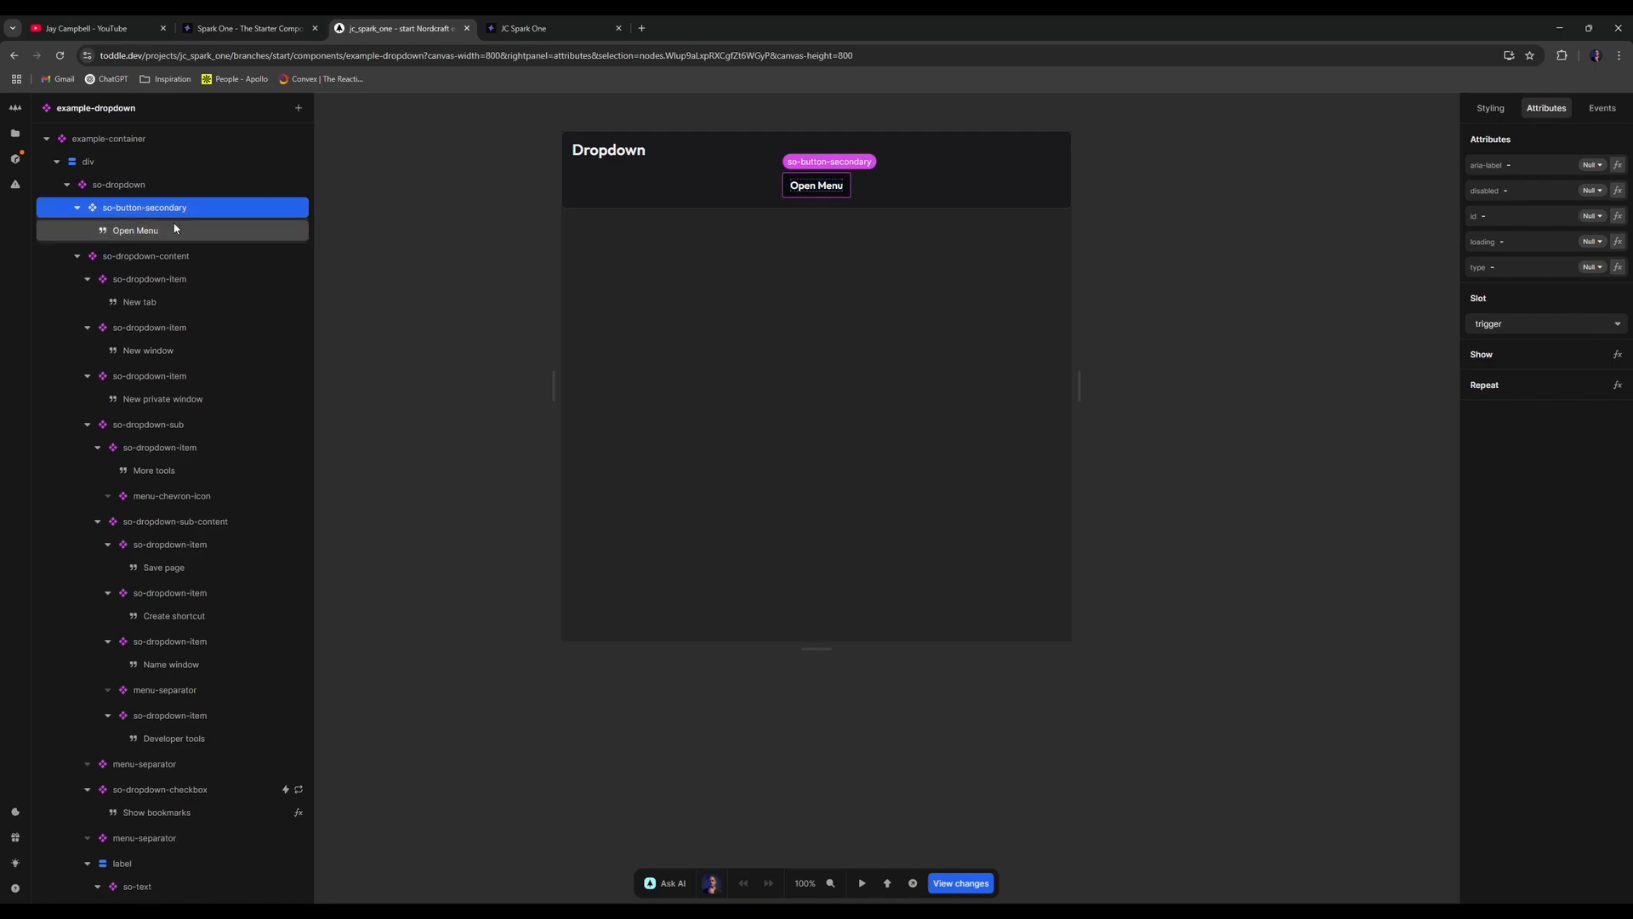
pyautogui.click(166, 257)
pyautogui.click(222, 214)
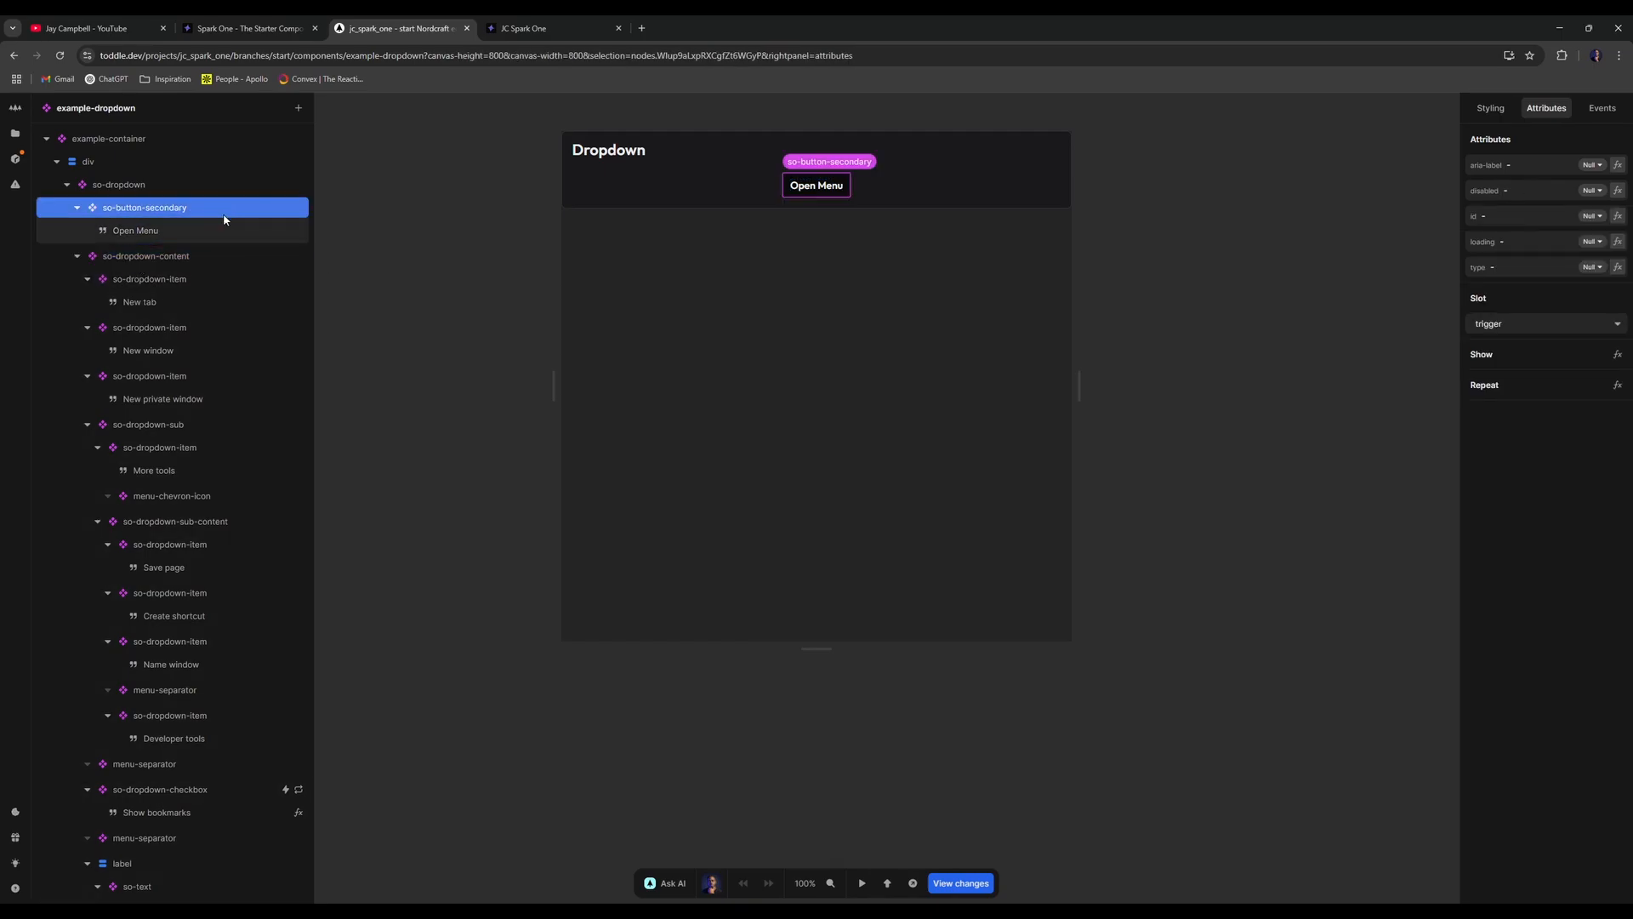
pyautogui.hotkey('alt', 'Left')
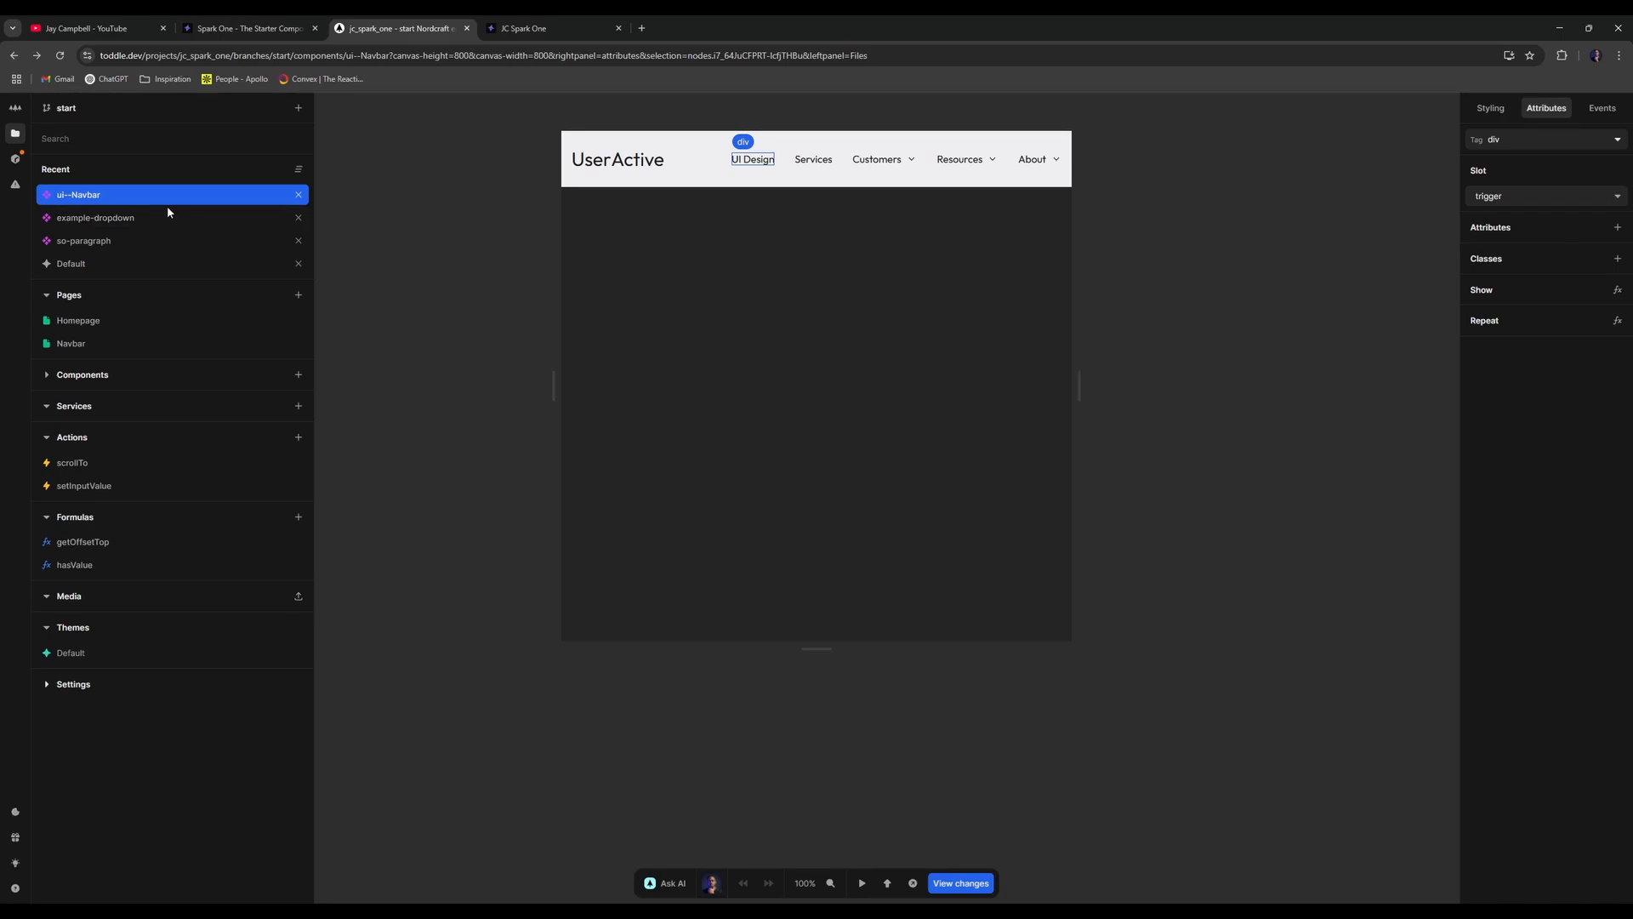
pyautogui.click(147, 218)
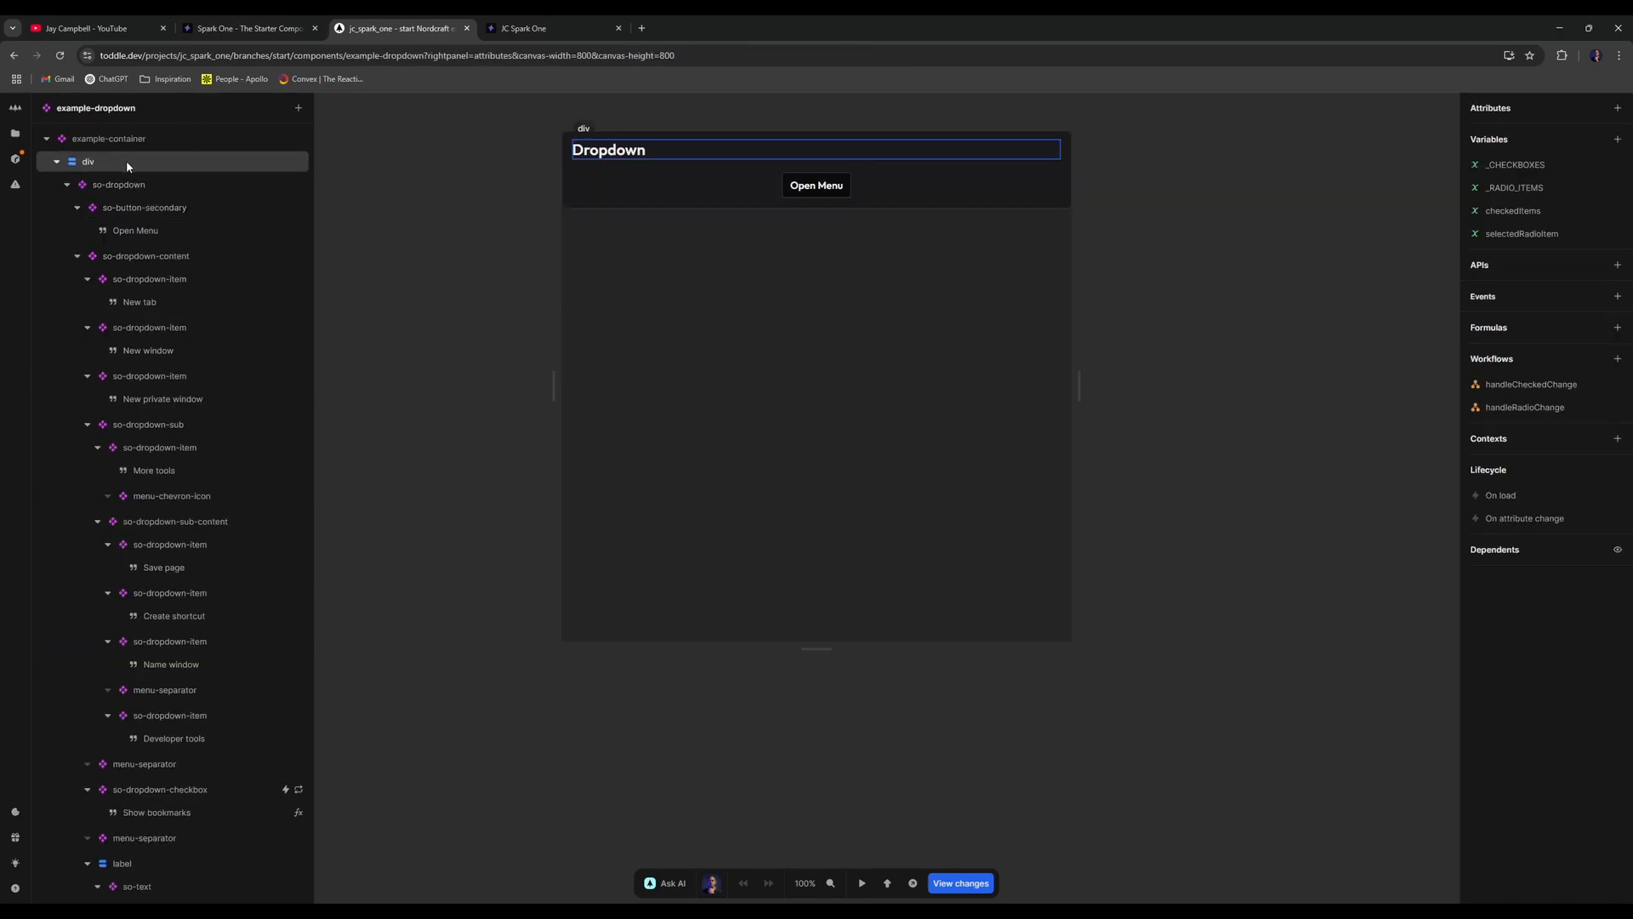
pyautogui.doubleClick(164, 182)
pyautogui.click(161, 167)
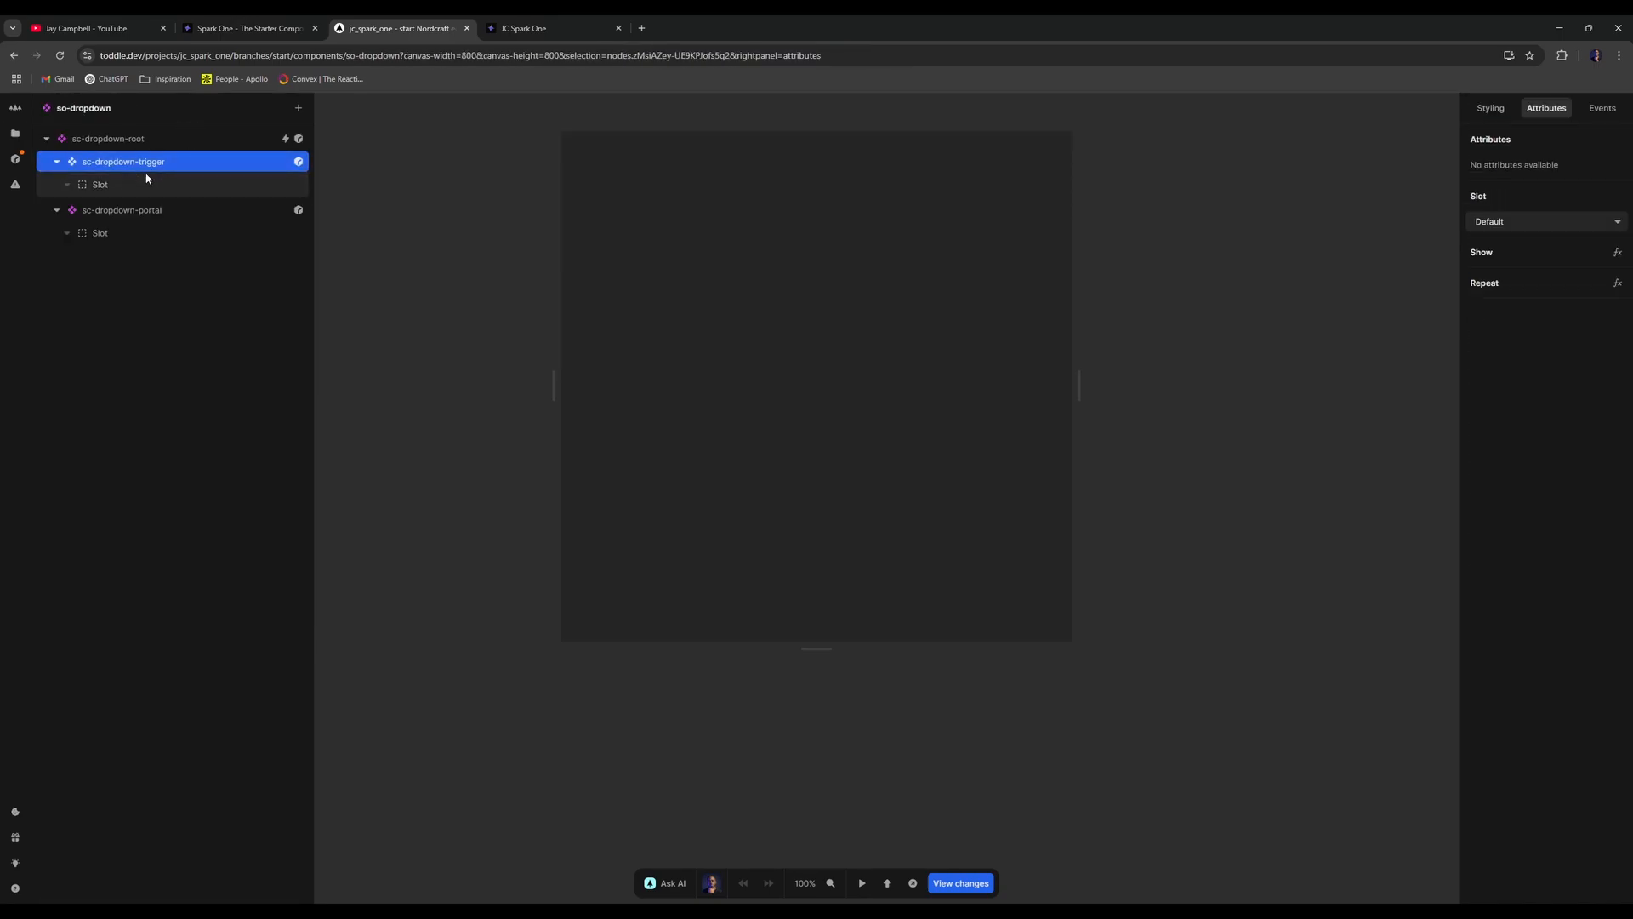
pyautogui.hotkey('alt', 'Left')
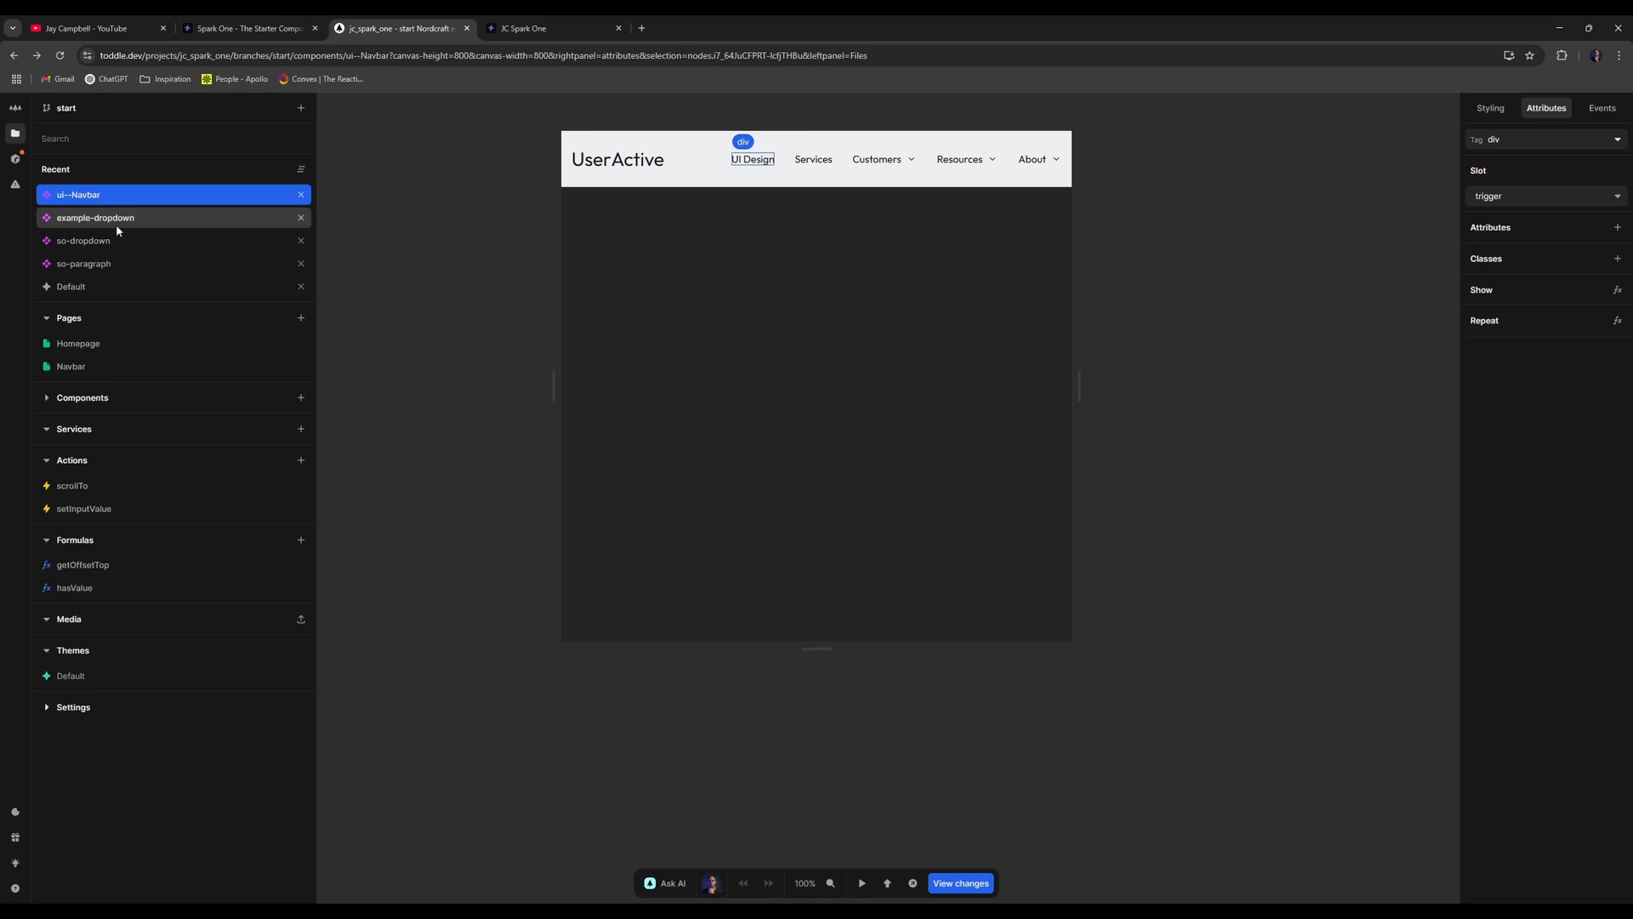
pyautogui.click(131, 196)
pyautogui.click(151, 208)
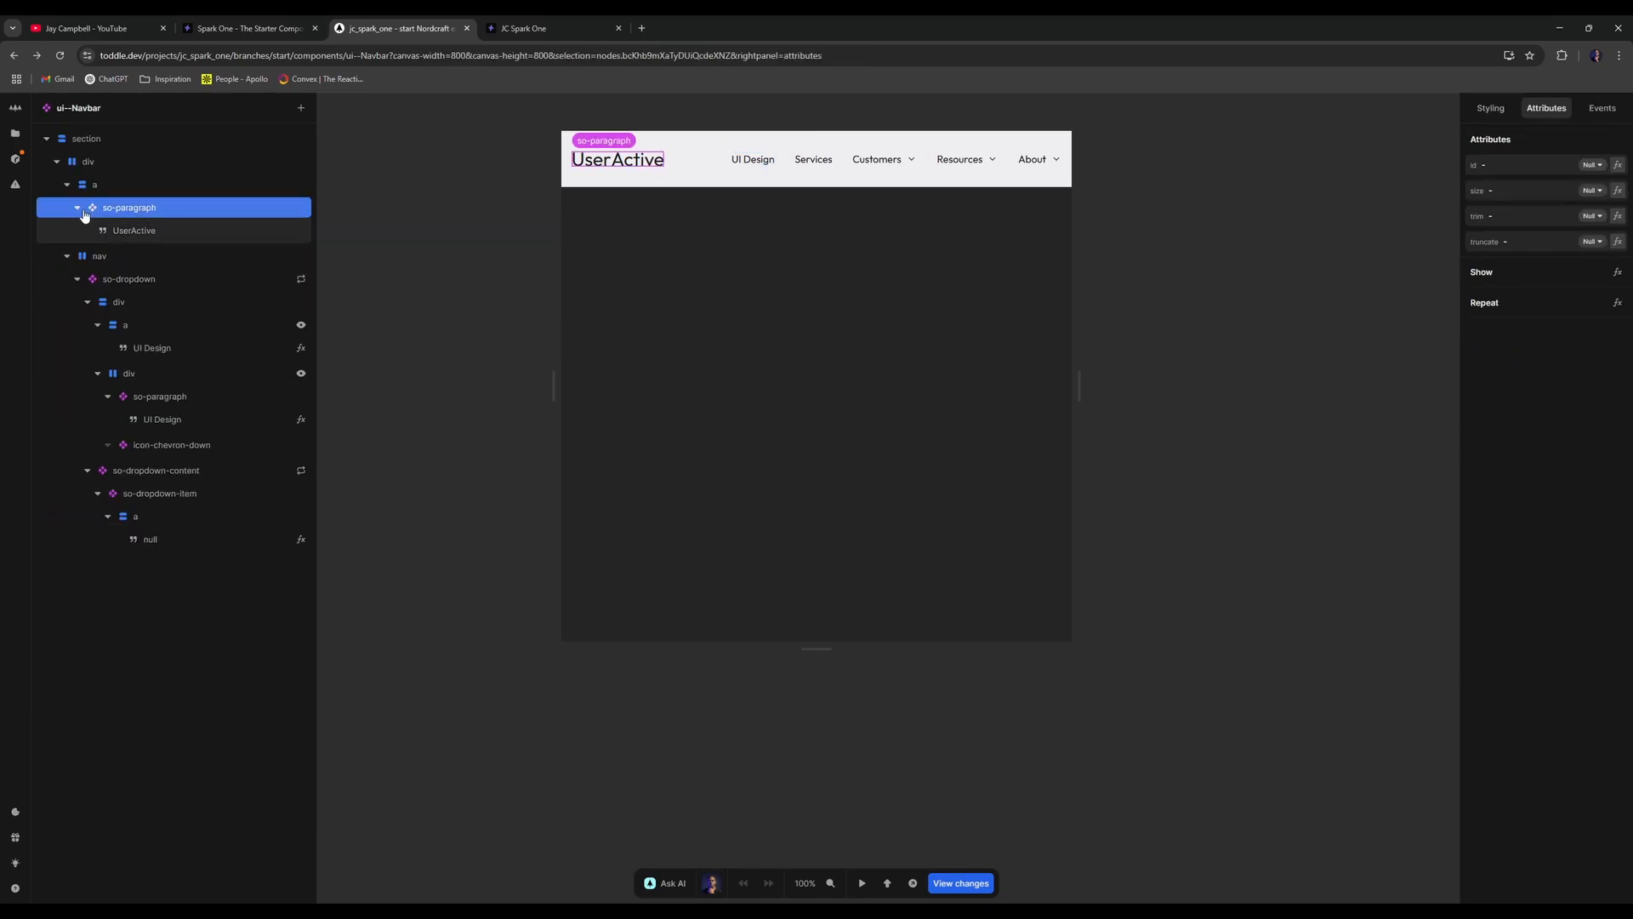
pyautogui.click(78, 208)
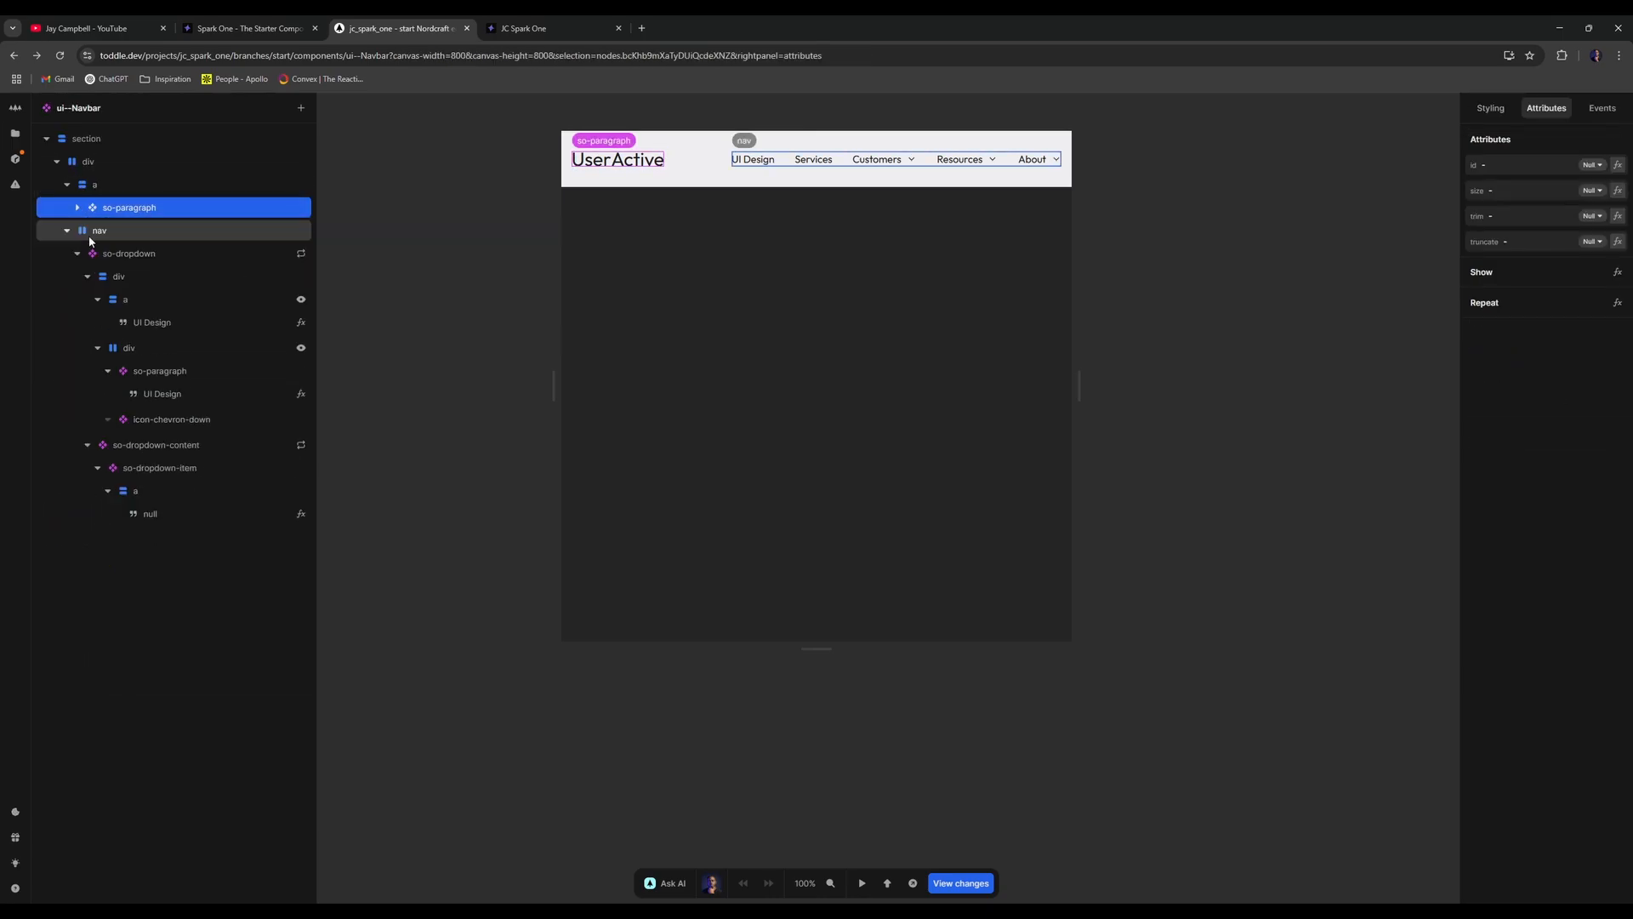
# - Inspect the div under so-dropdown, expanding its children and viewing its custom CSS
pyautogui.click(131, 259)
pyautogui.click(86, 254)
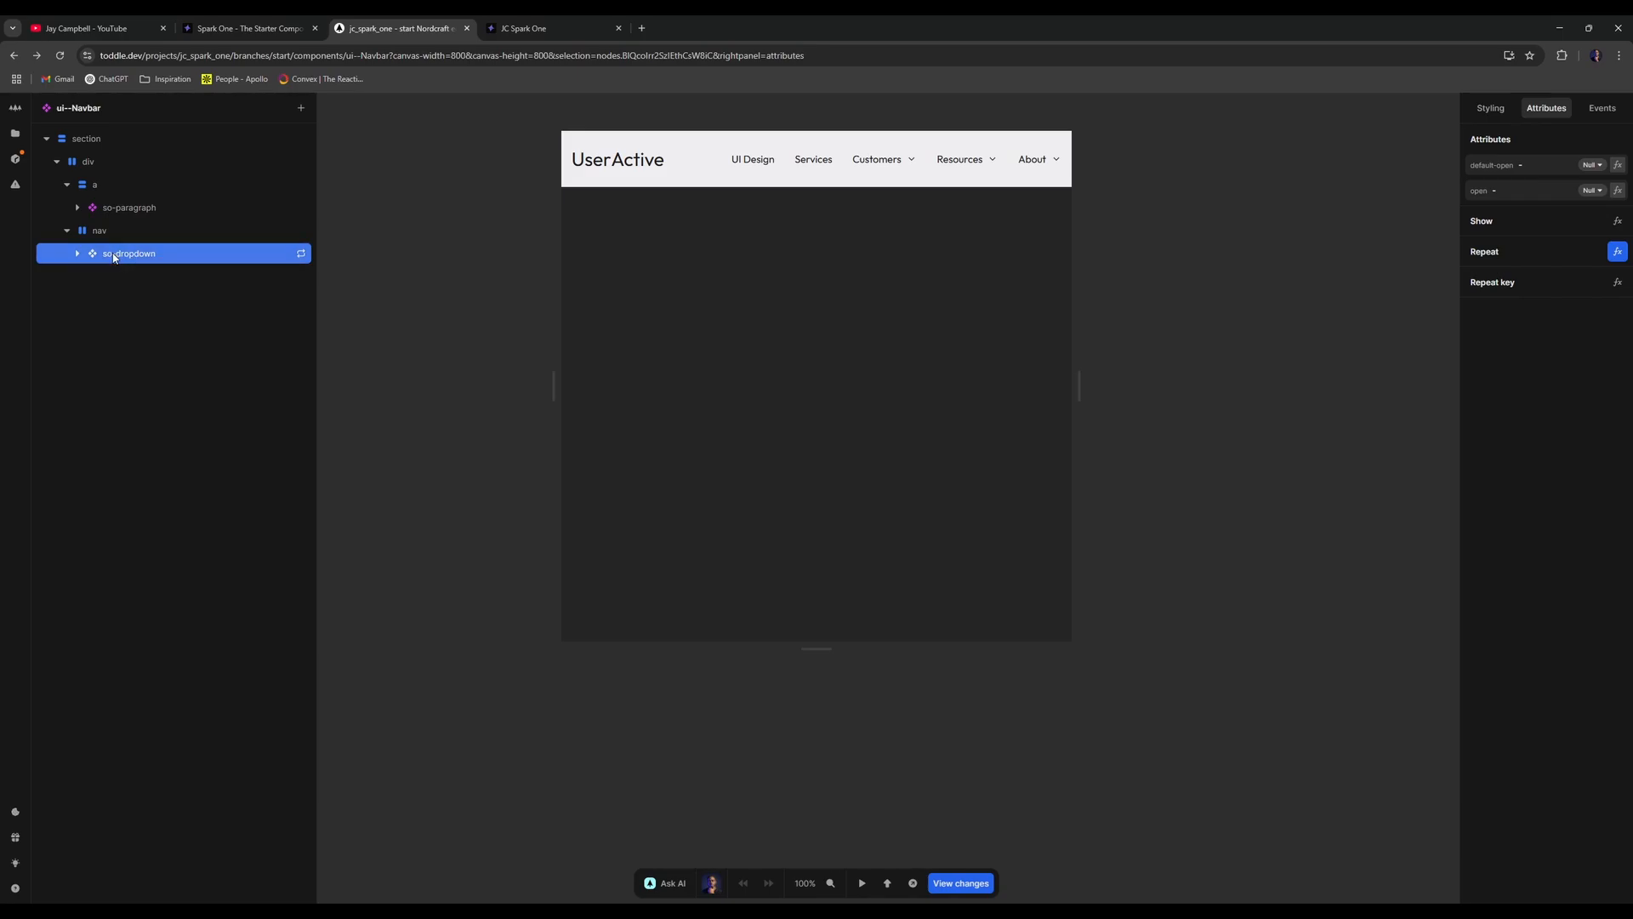
pyautogui.click(89, 259)
pyautogui.click(110, 276)
pyautogui.click(87, 277)
pyautogui.rightClick(126, 277)
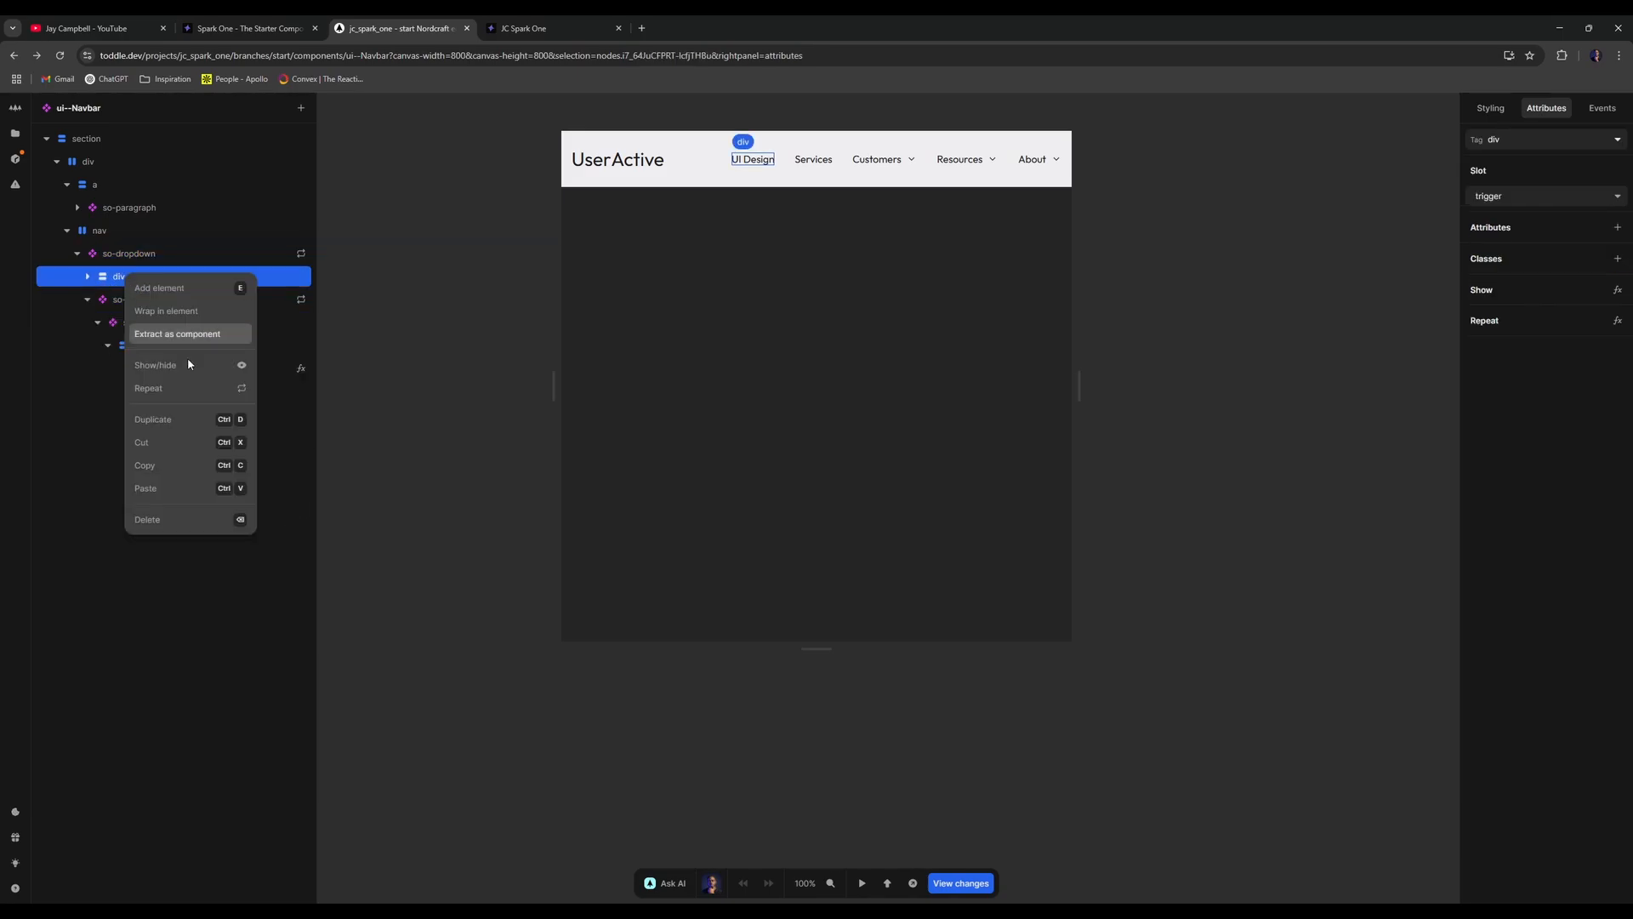
pyautogui.click(88, 278)
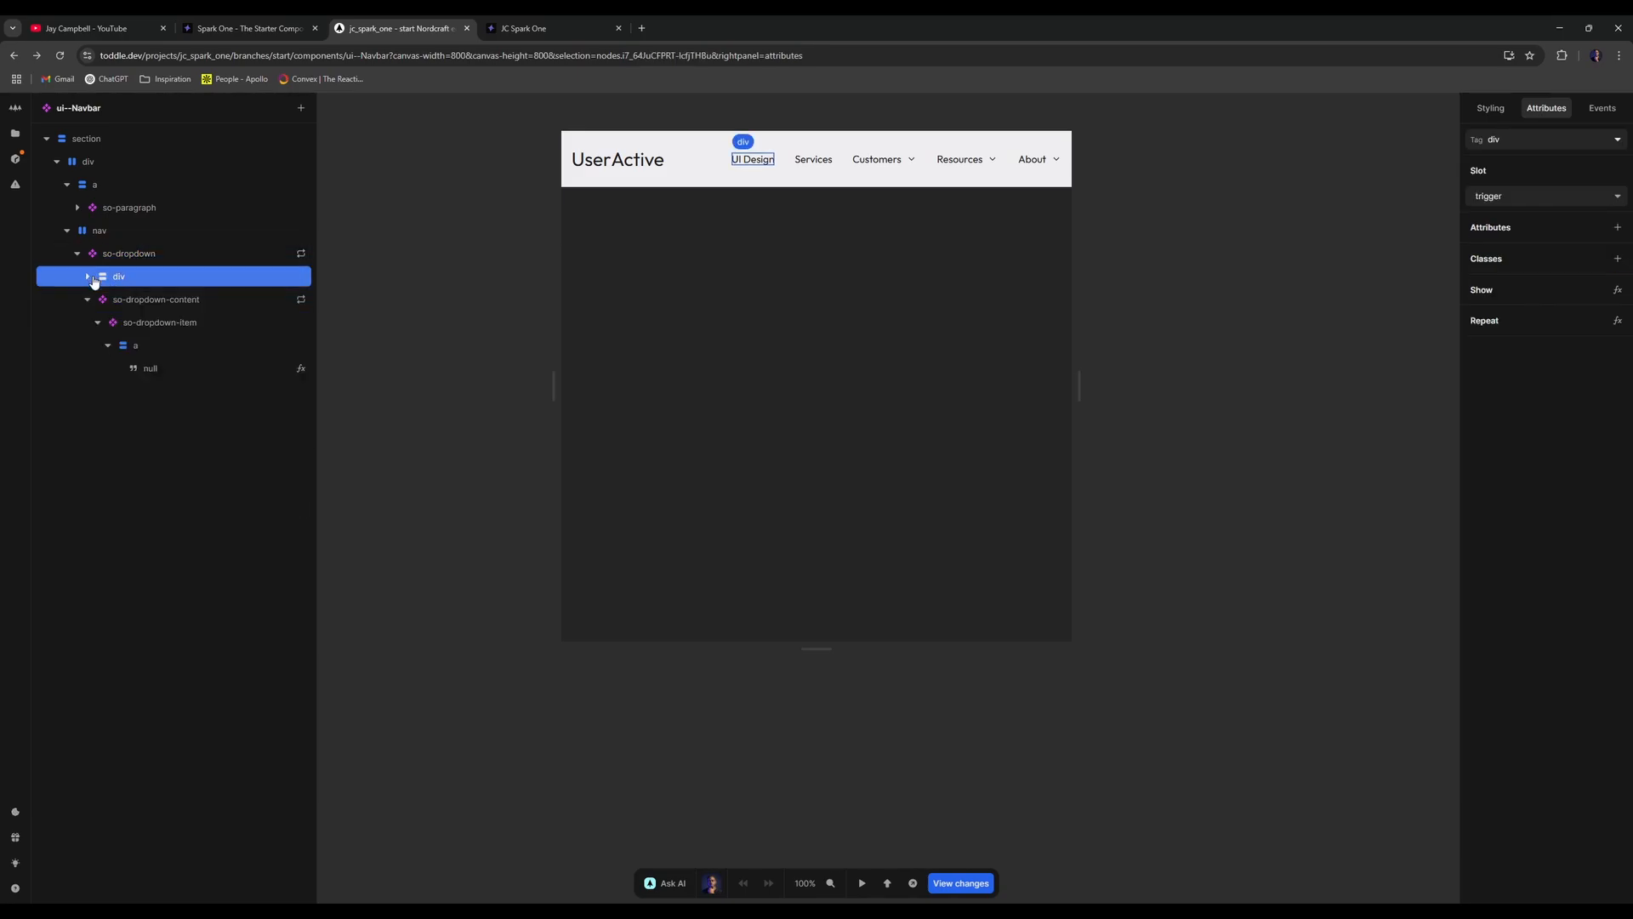
pyautogui.click(88, 278)
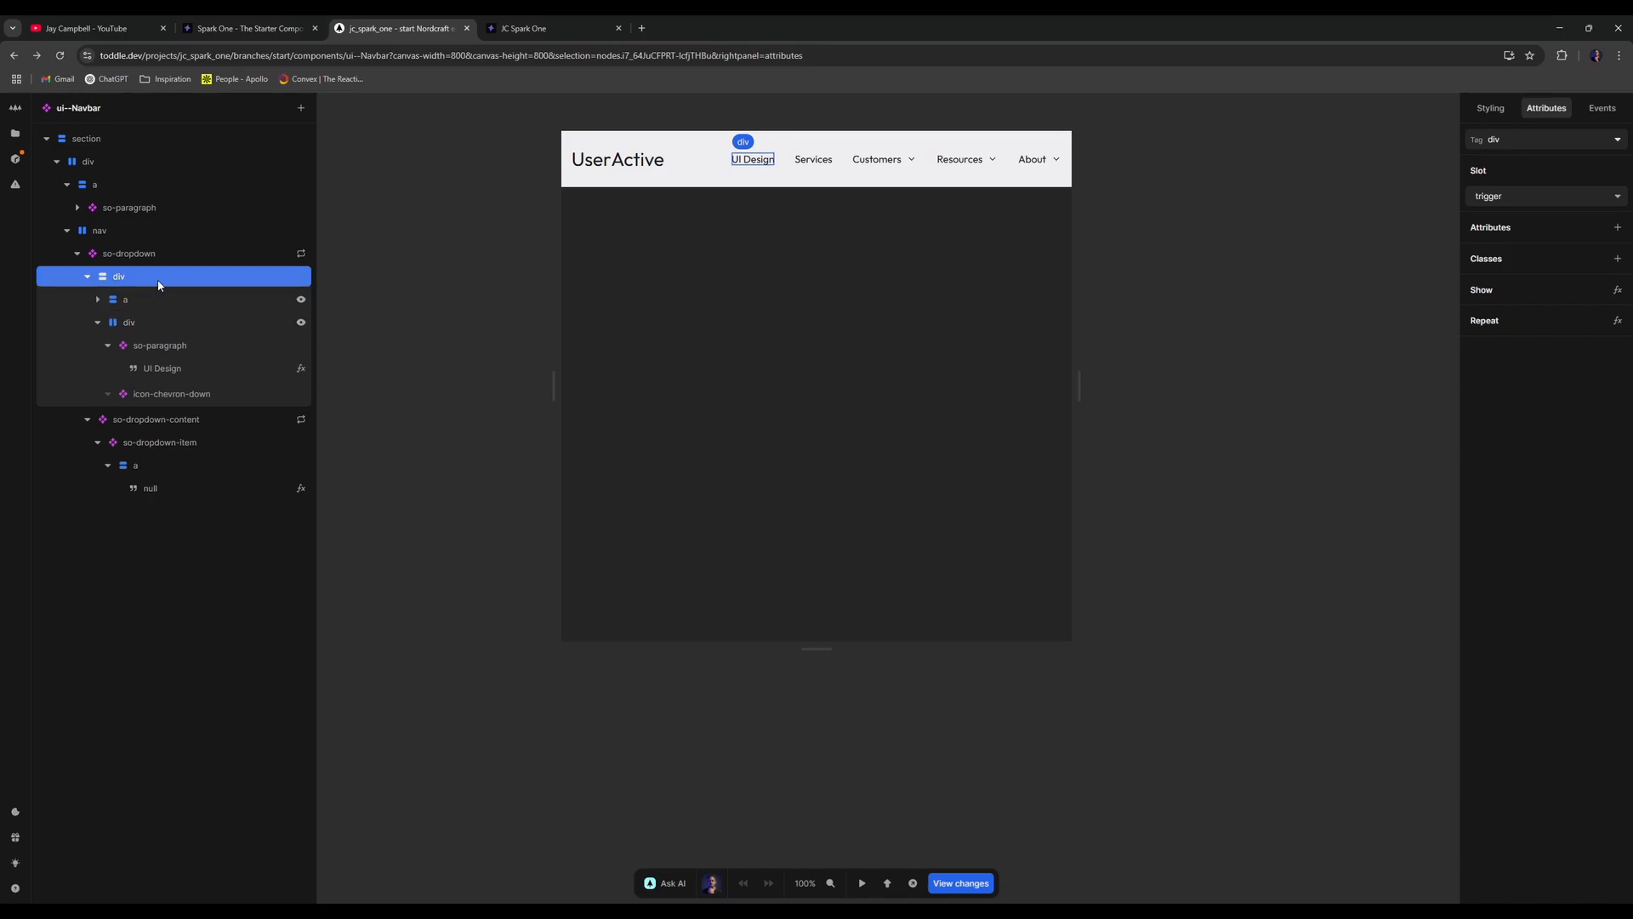
pyautogui.click(1490, 108)
pyautogui.scroll(-3, 1527, 605)
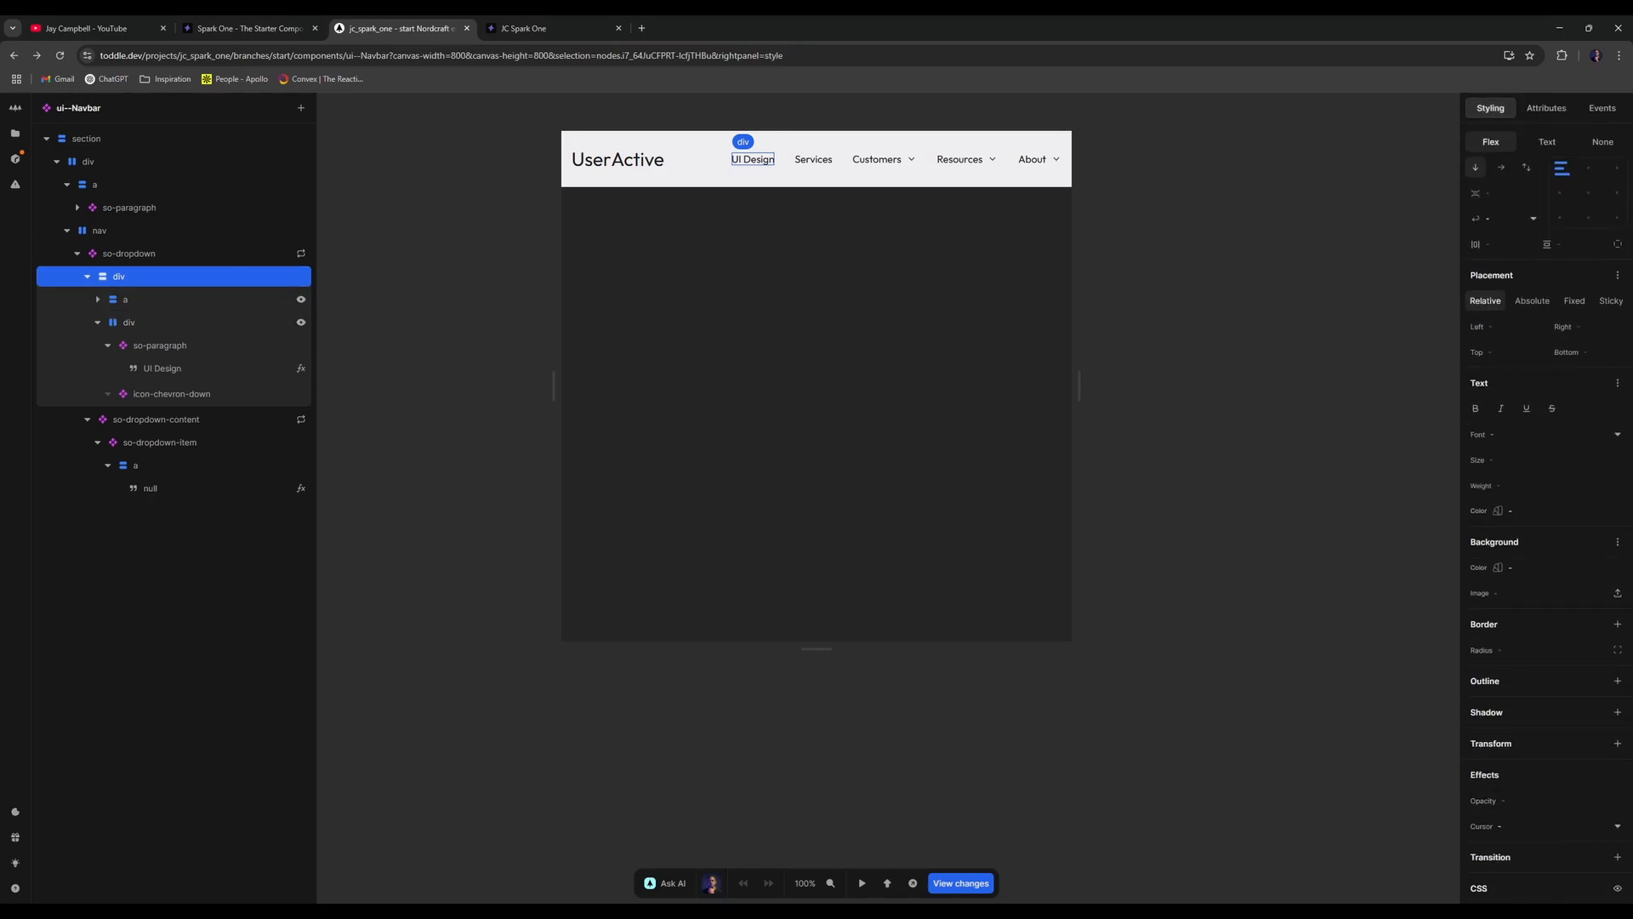
pyautogui.click(1617, 888)
# - Wrap the trigger's a link in an sc-button element and nest the label div inside it
pyautogui.rightClick(164, 299)
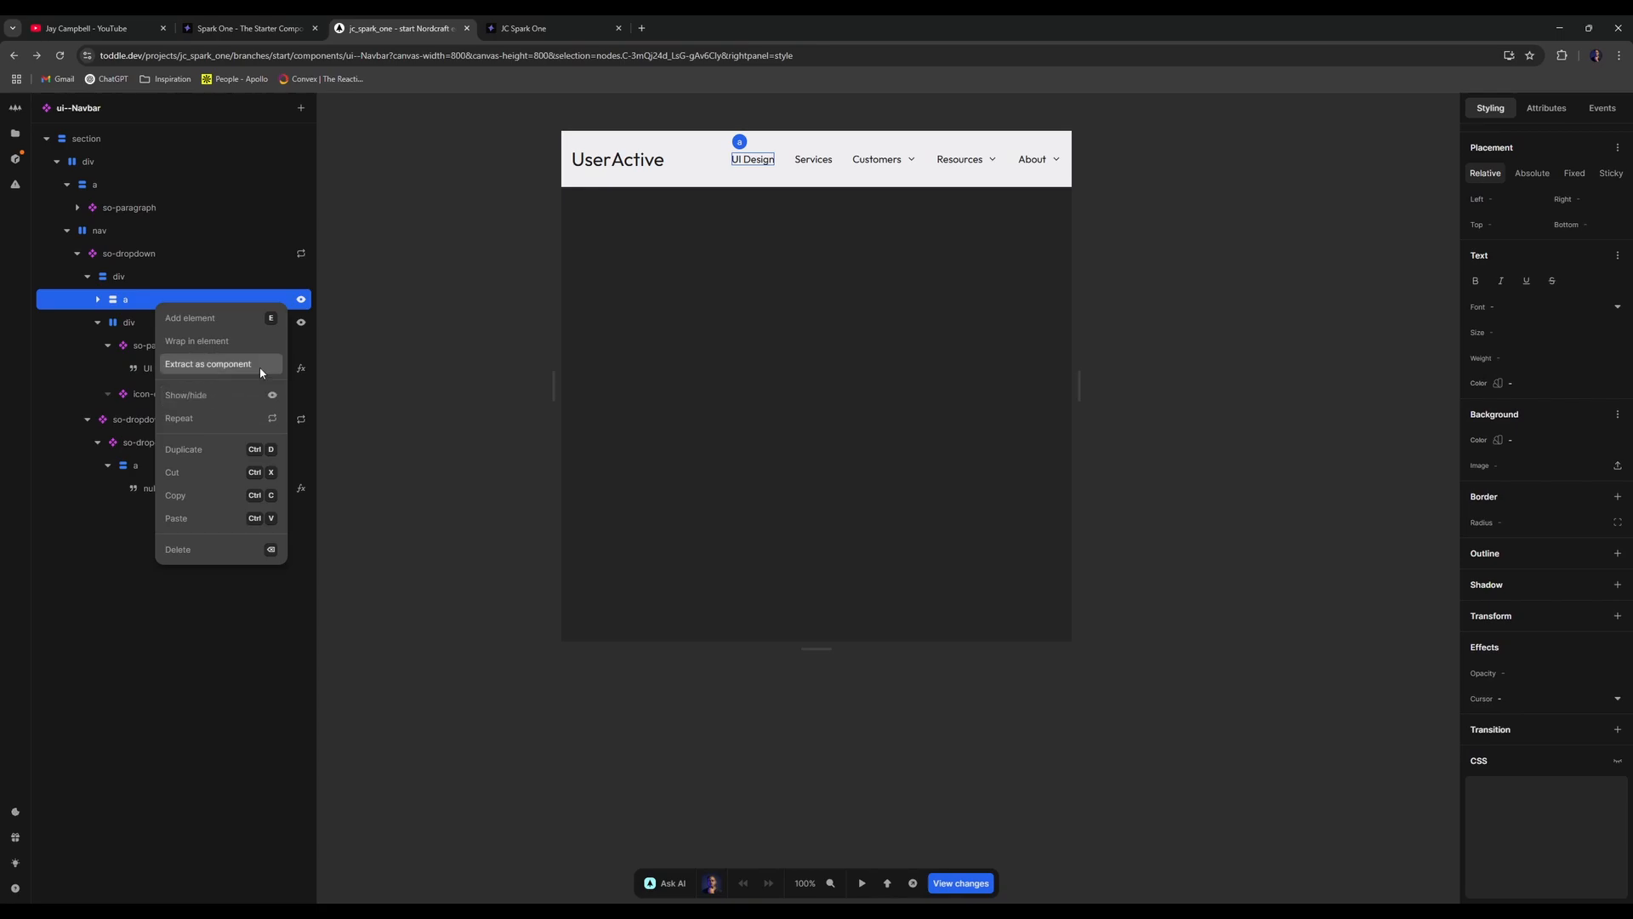
pyautogui.click(242, 341)
pyautogui.write('so-button')
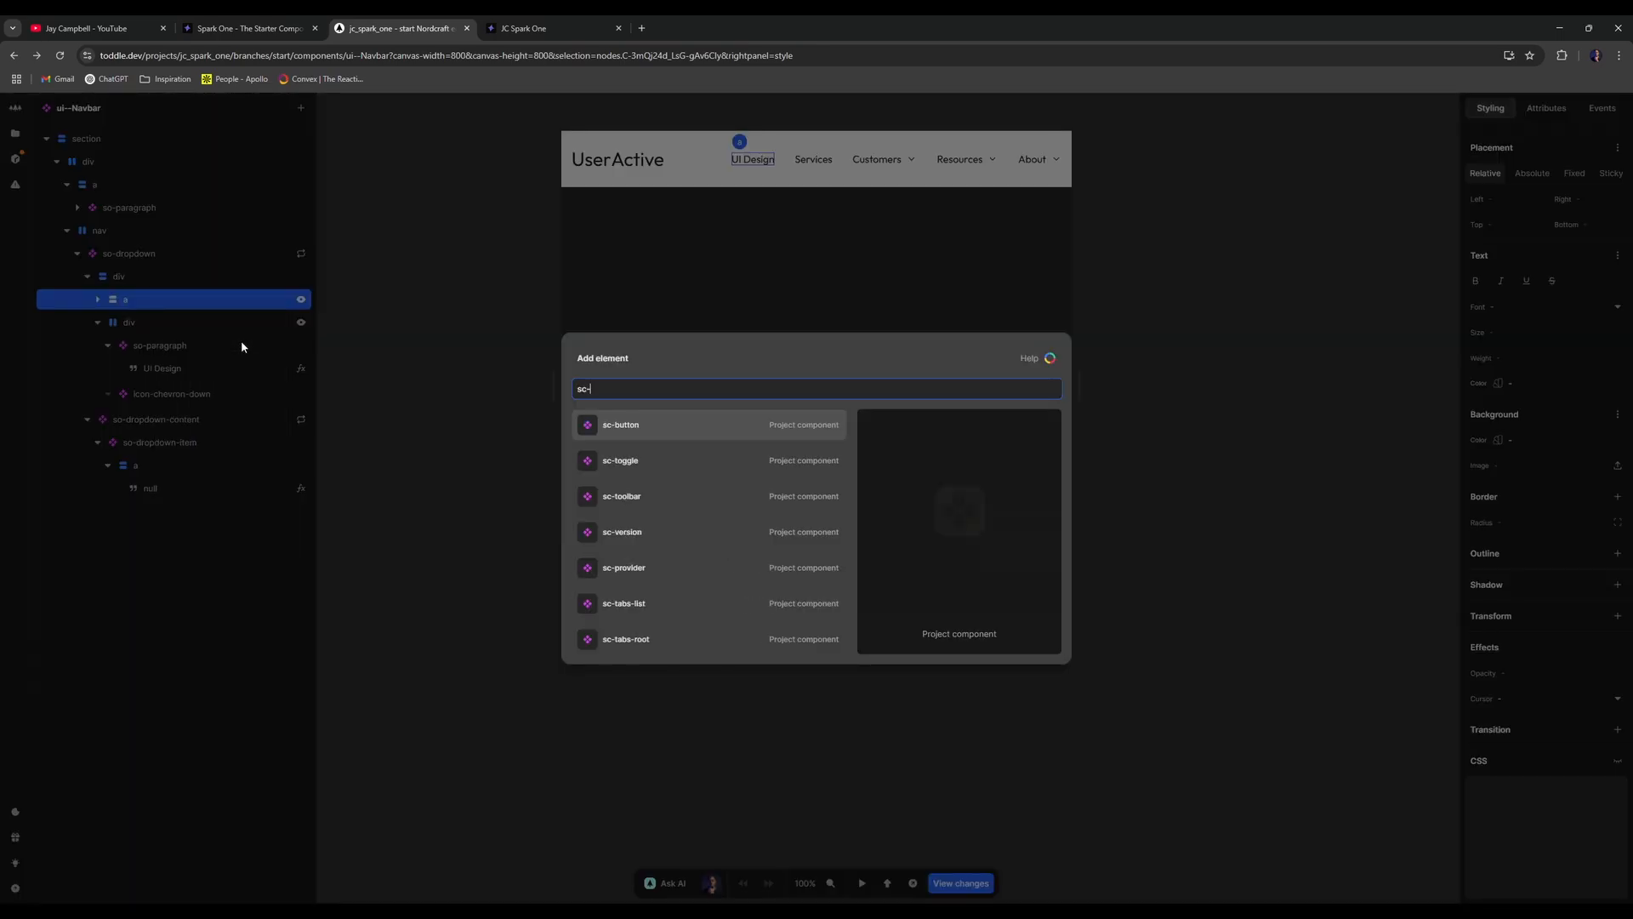
pyautogui.press('Return')
pyautogui.click(94, 300)
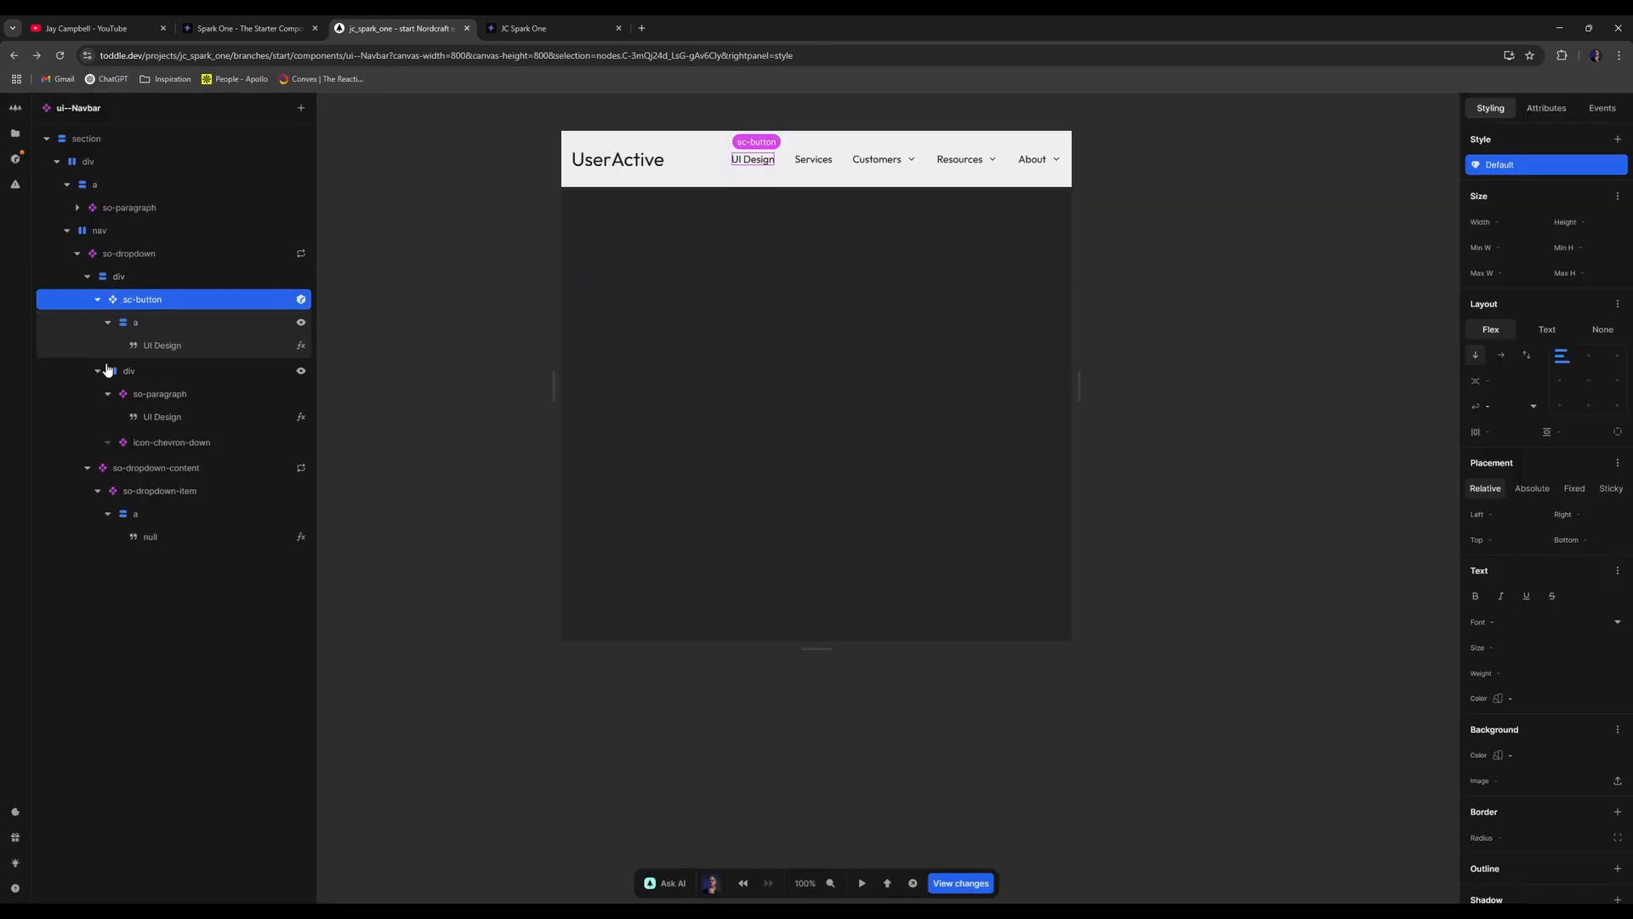
pyautogui.click(98, 371)
pyautogui.moveTo(150, 357); pyautogui.dragTo(148, 258)
pyautogui.hotkey('ctrl', 'z')
# - Set sc-button's Slot attribute to trigger
pyautogui.click(98, 300)
pyautogui.click(1546, 108)
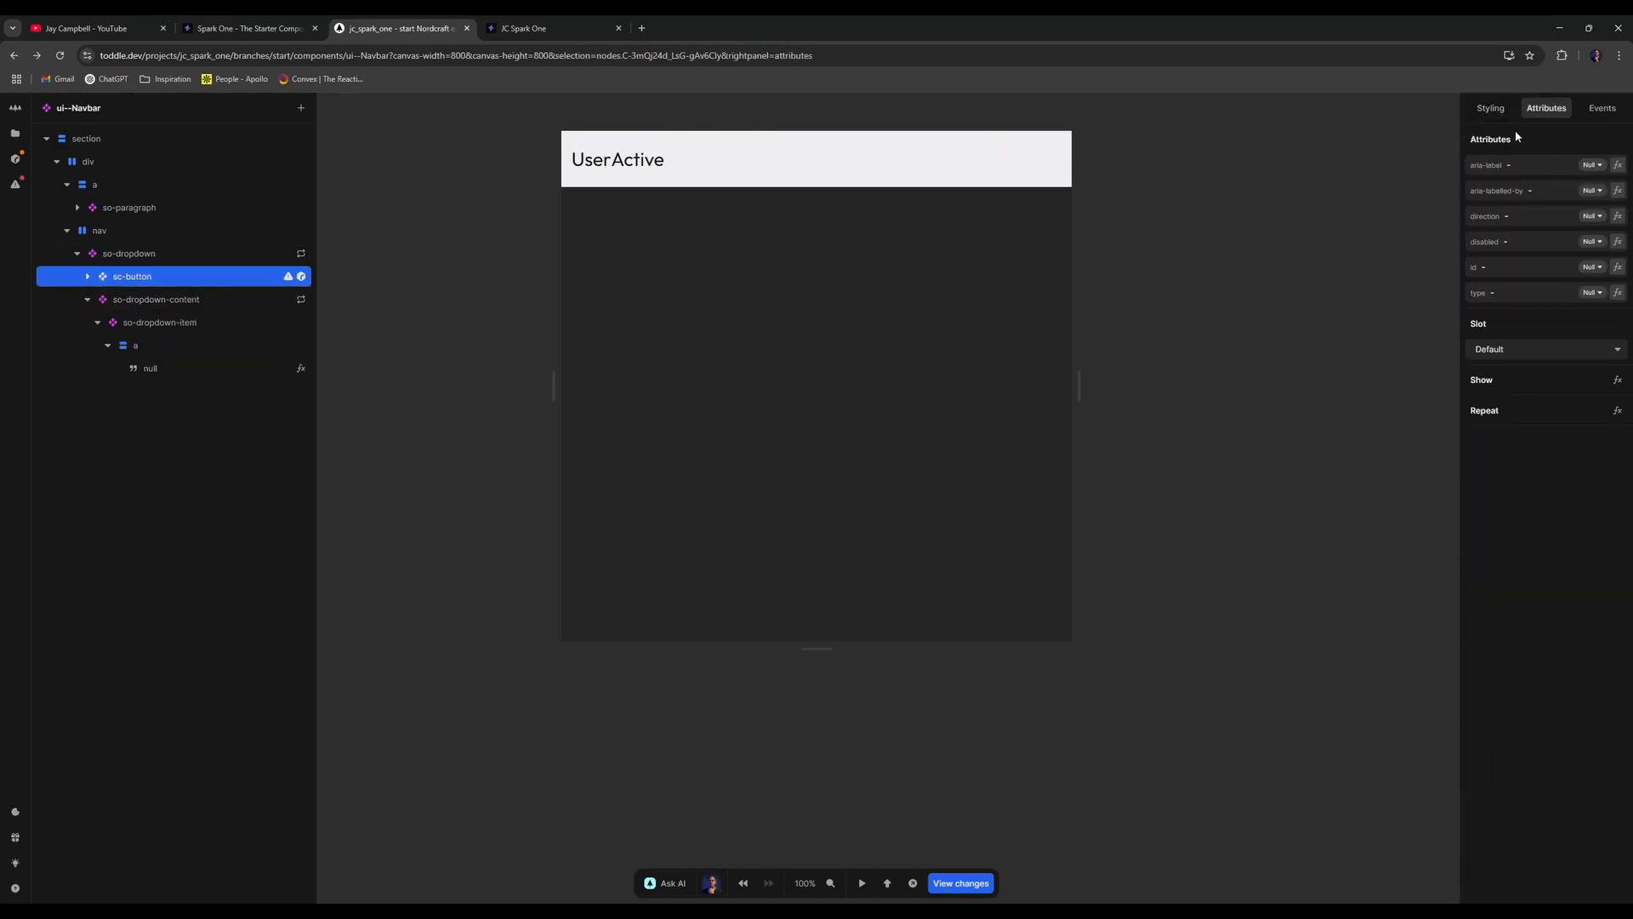
pyautogui.click(1510, 350)
pyautogui.click(1497, 391)
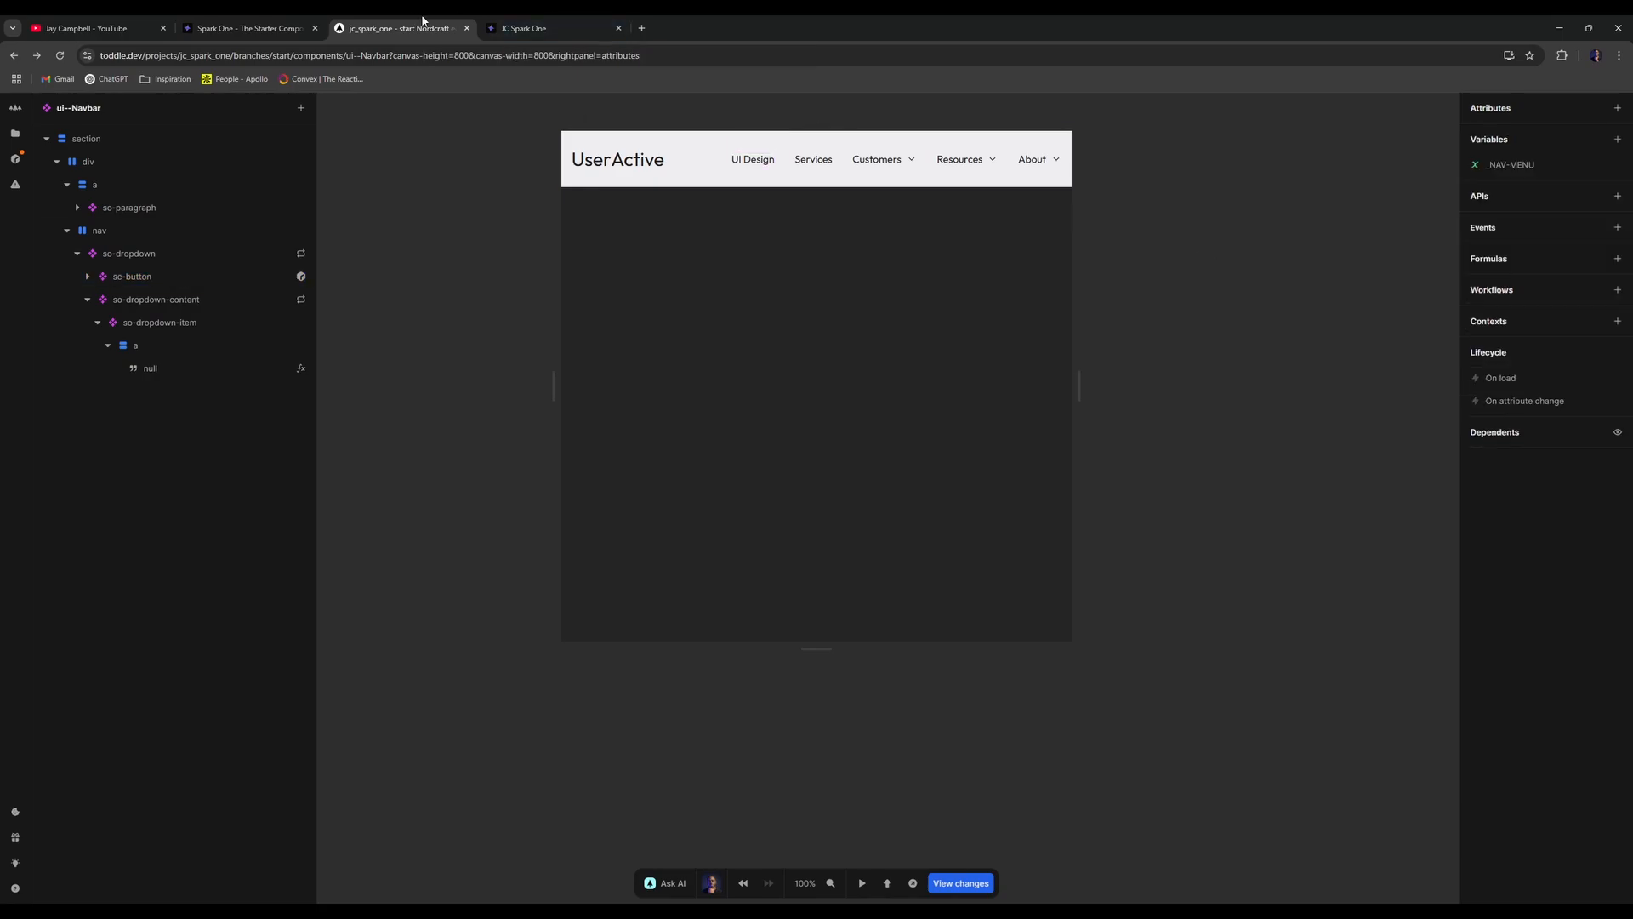
pyautogui.hotkey('ctrl', 'Tab')
# - Reload the live navbar and check that the Customers, Resources and About dropdowns open
pyautogui.click(59, 55)
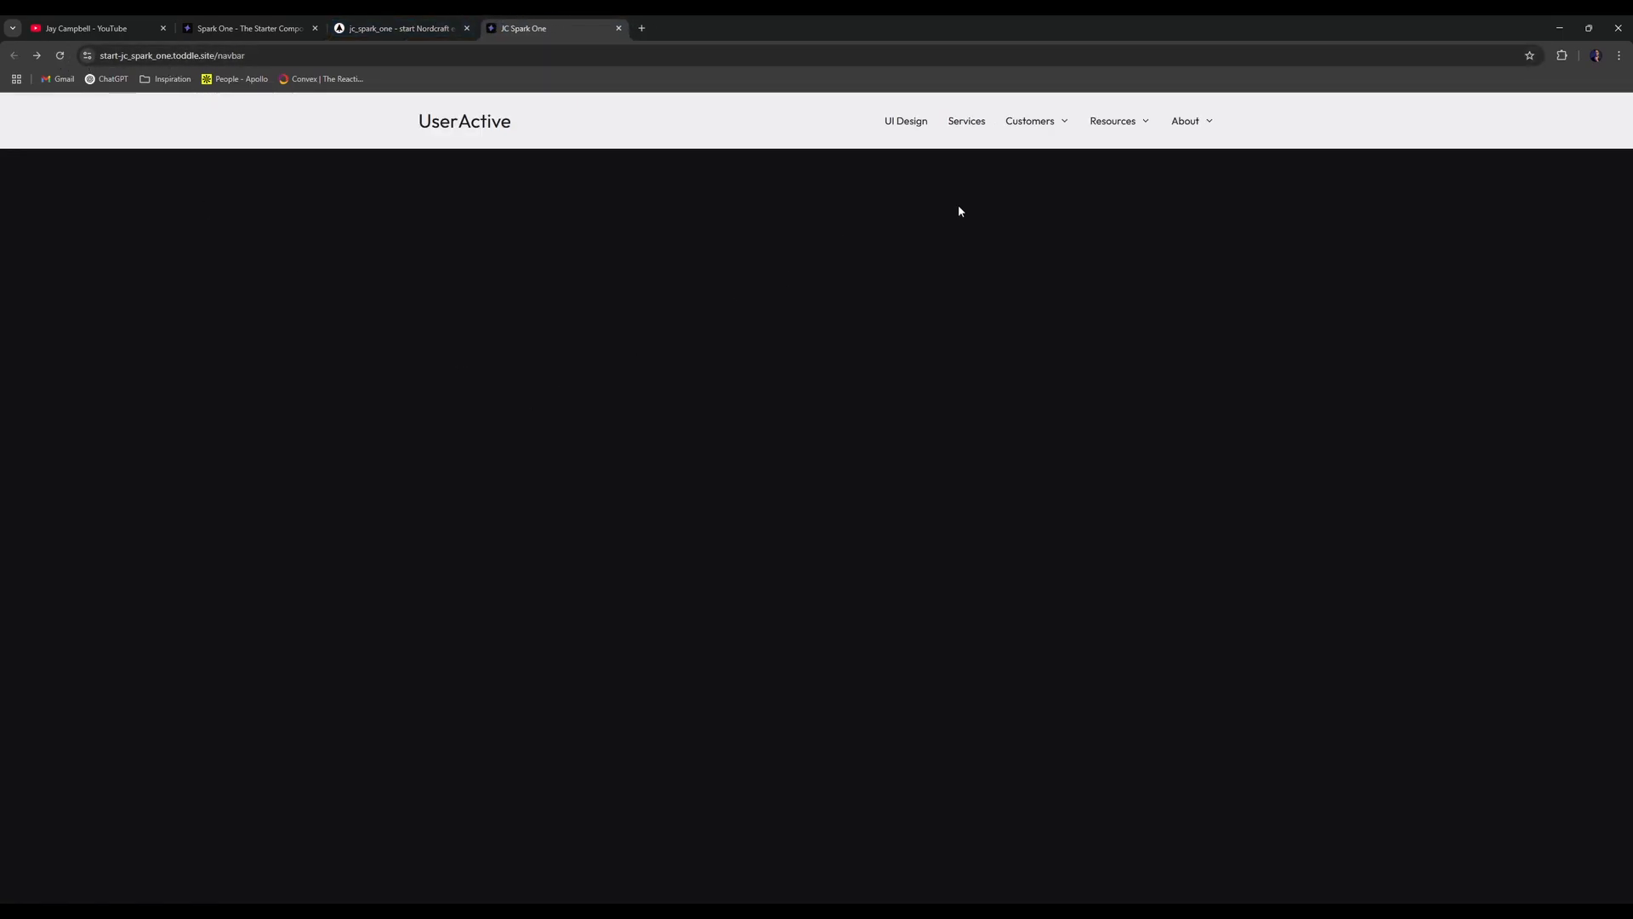
pyautogui.moveTo(1132, 125)
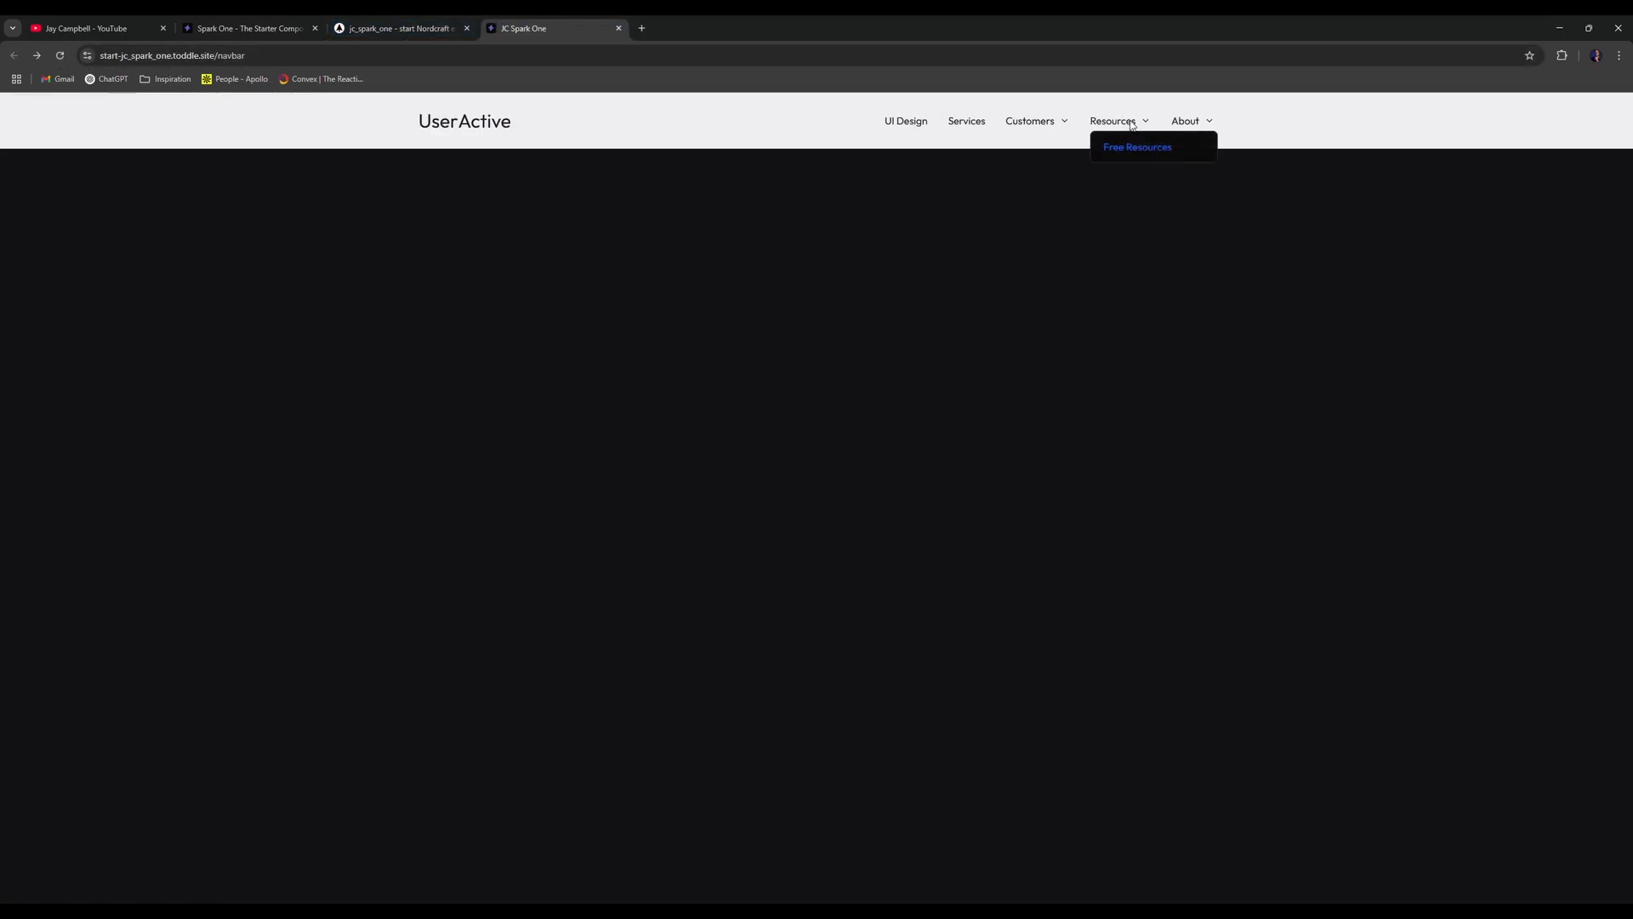
pyautogui.moveTo(1201, 124)
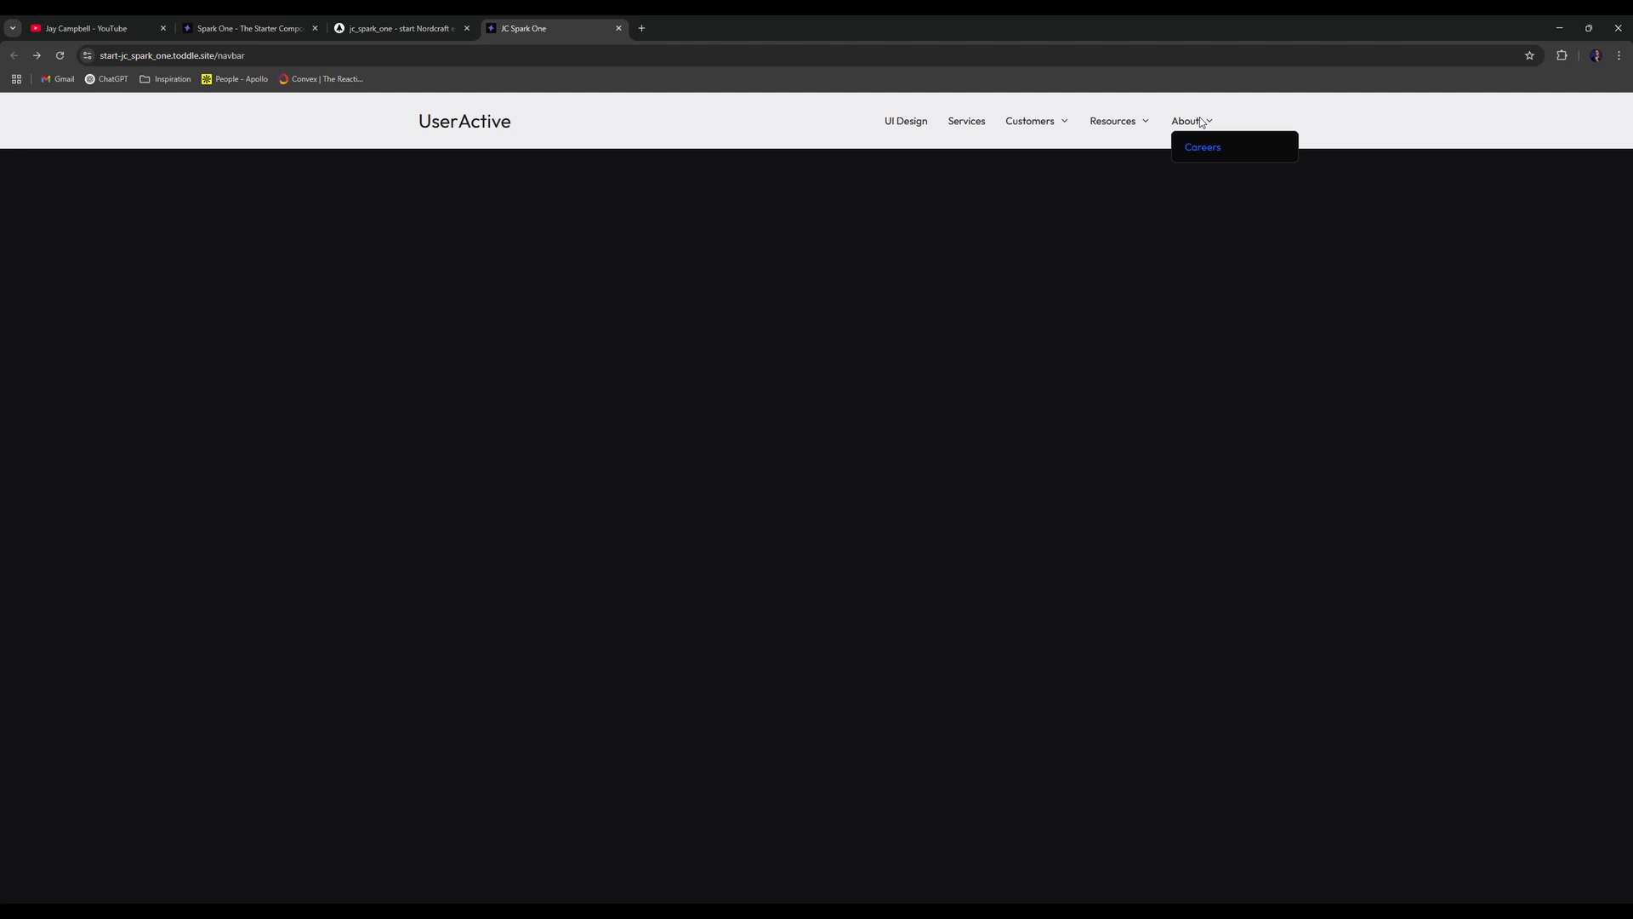
pyautogui.click(1200, 123)
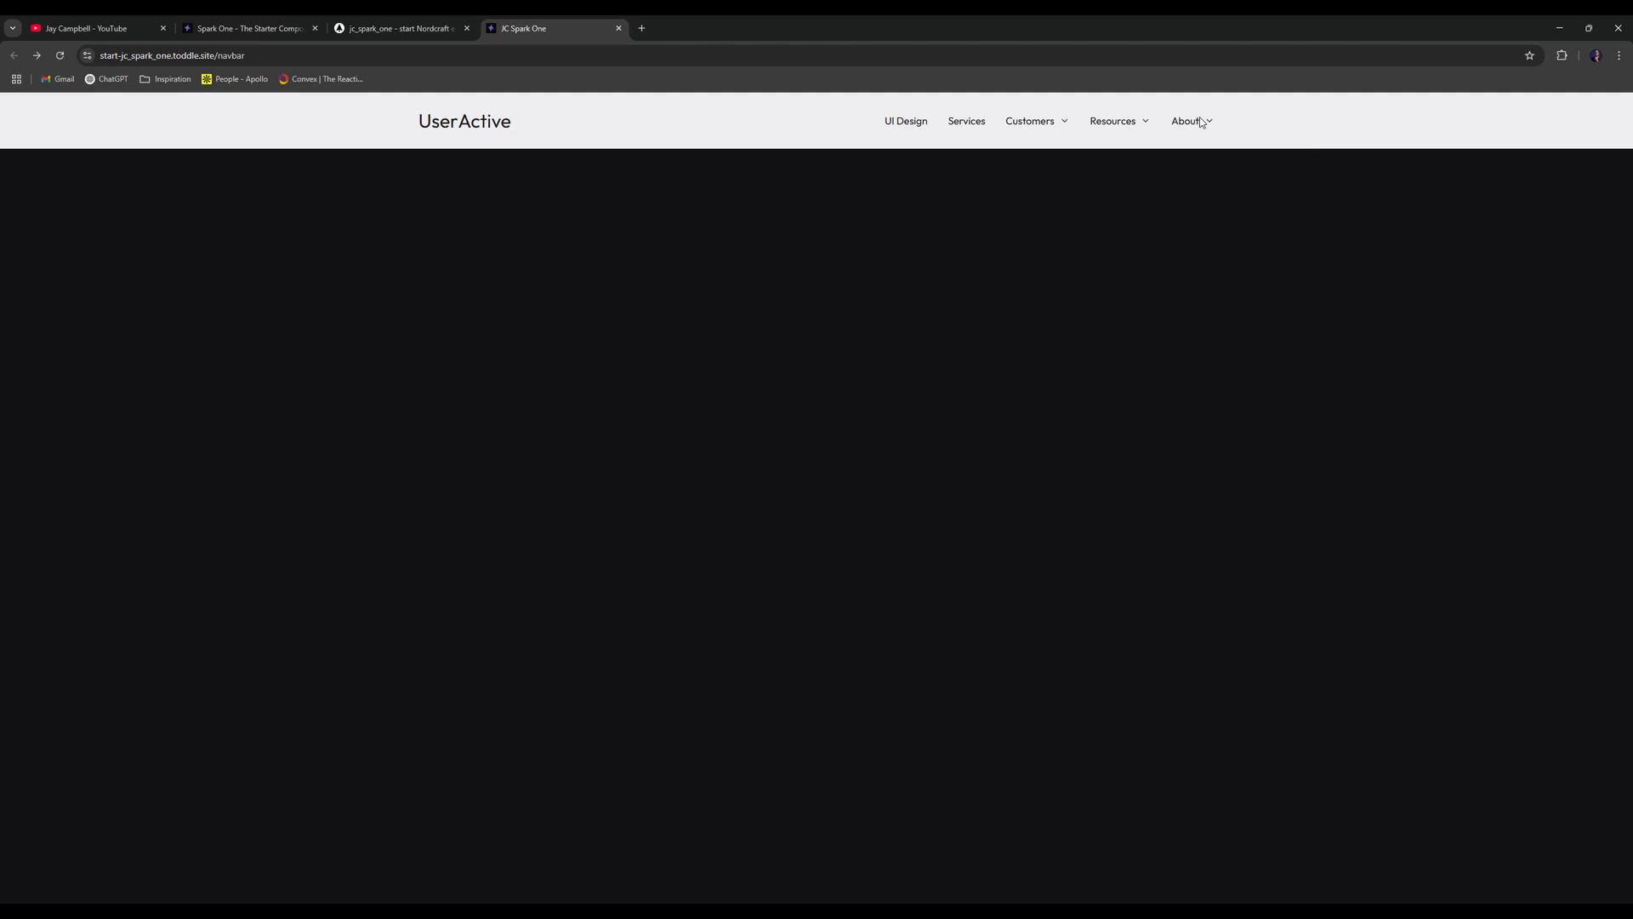
pyautogui.click(1053, 122)
pyautogui.click(448, 25)
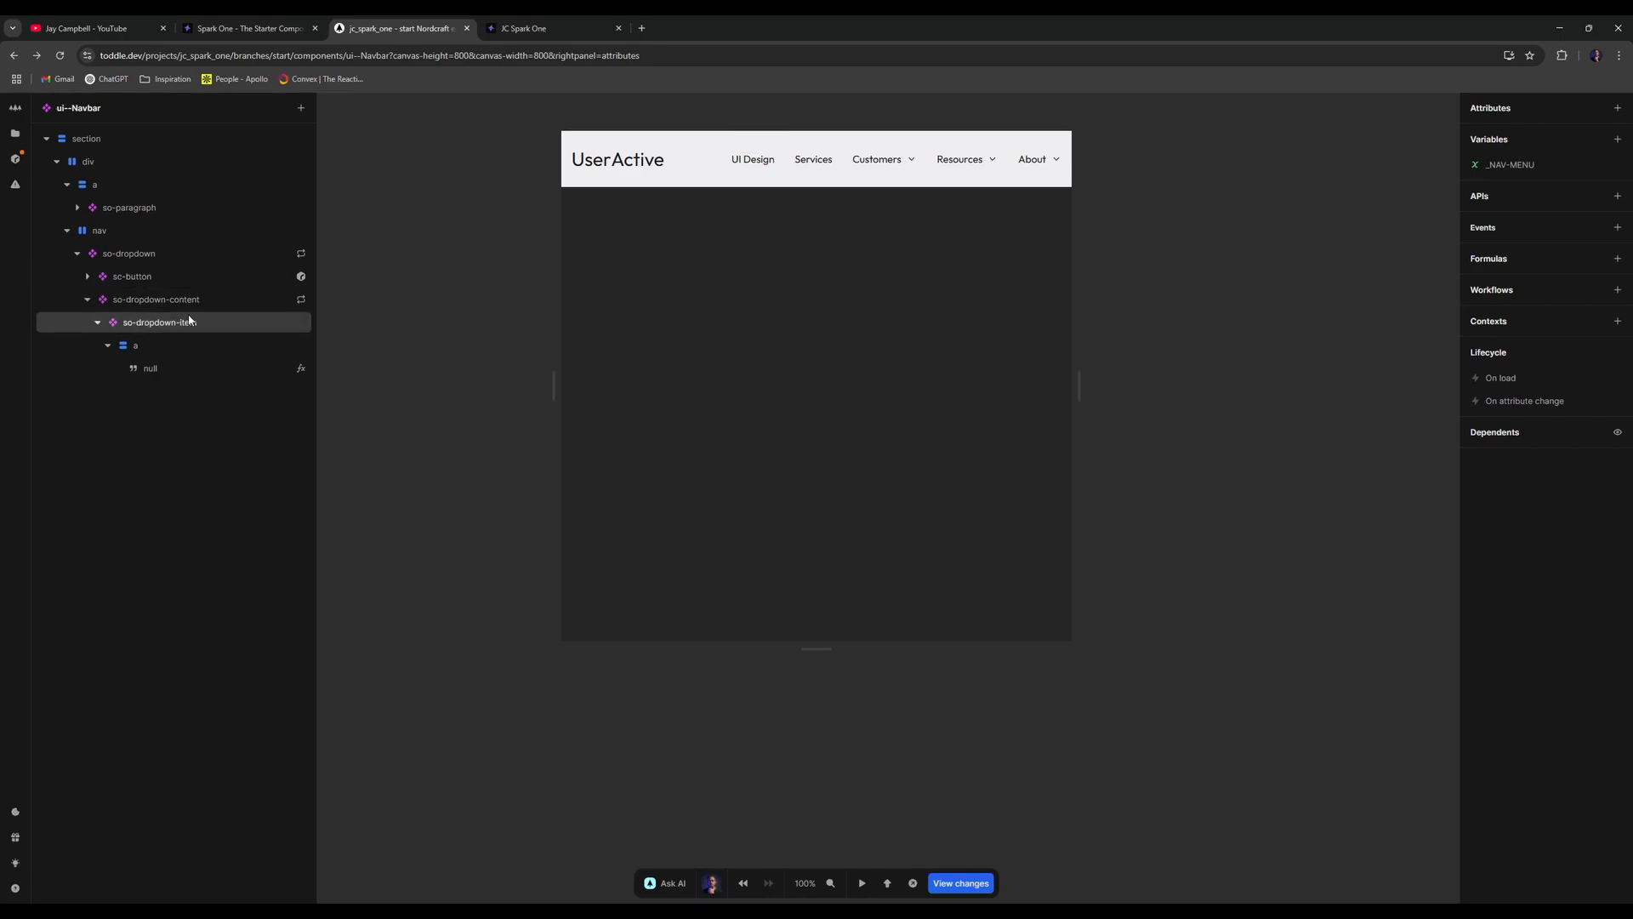
# - Open so-dropdown-content and set its panel background to neutral-12
pyautogui.doubleClick(155, 300)
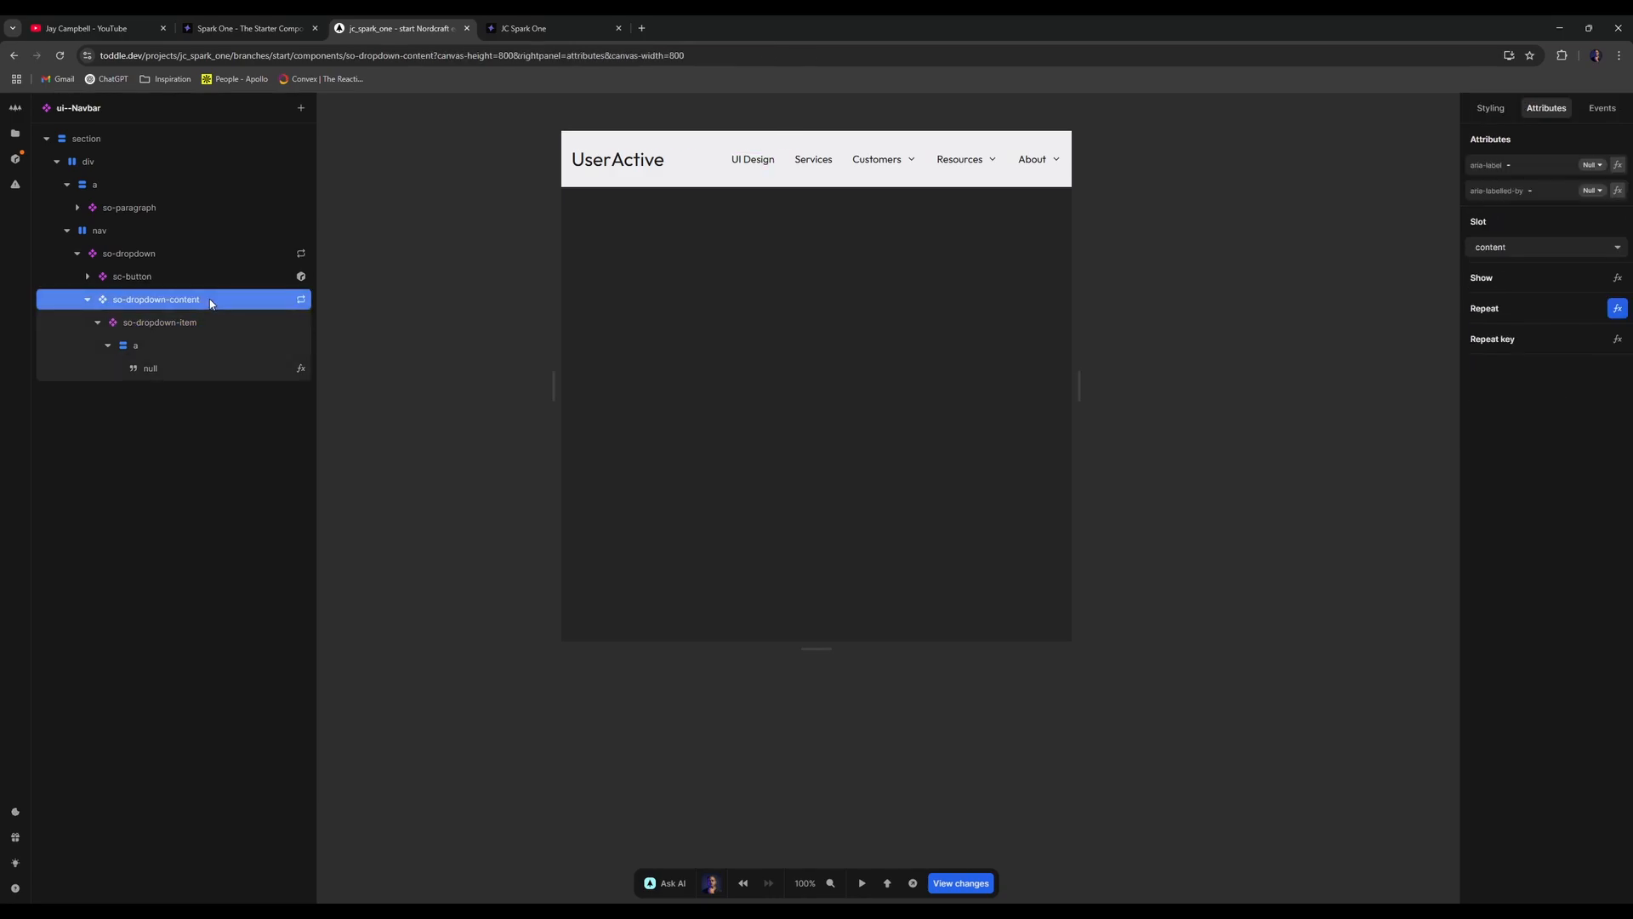
pyautogui.click(1497, 107)
pyautogui.click(1615, 800)
pyautogui.scroll(-3, 1547, 716)
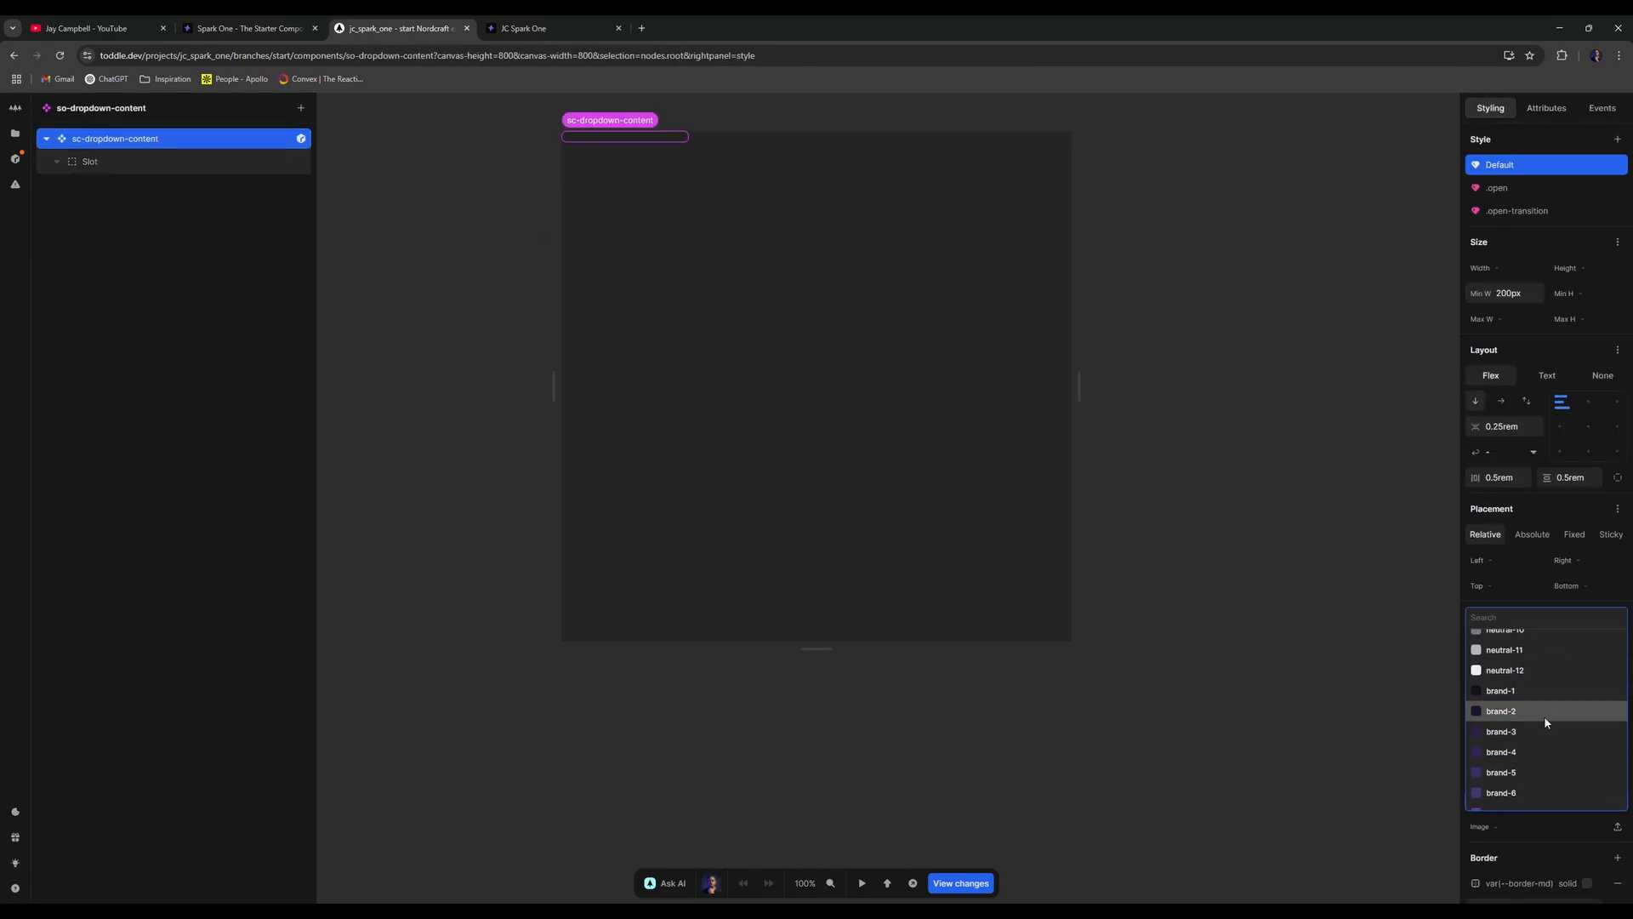
pyautogui.scroll(1, 1544, 719)
pyautogui.click(1541, 732)
pyautogui.click(847, 161)
# - Reload the published navbar and pull the Dribbble reference tab out of the window
pyautogui.click(553, 29)
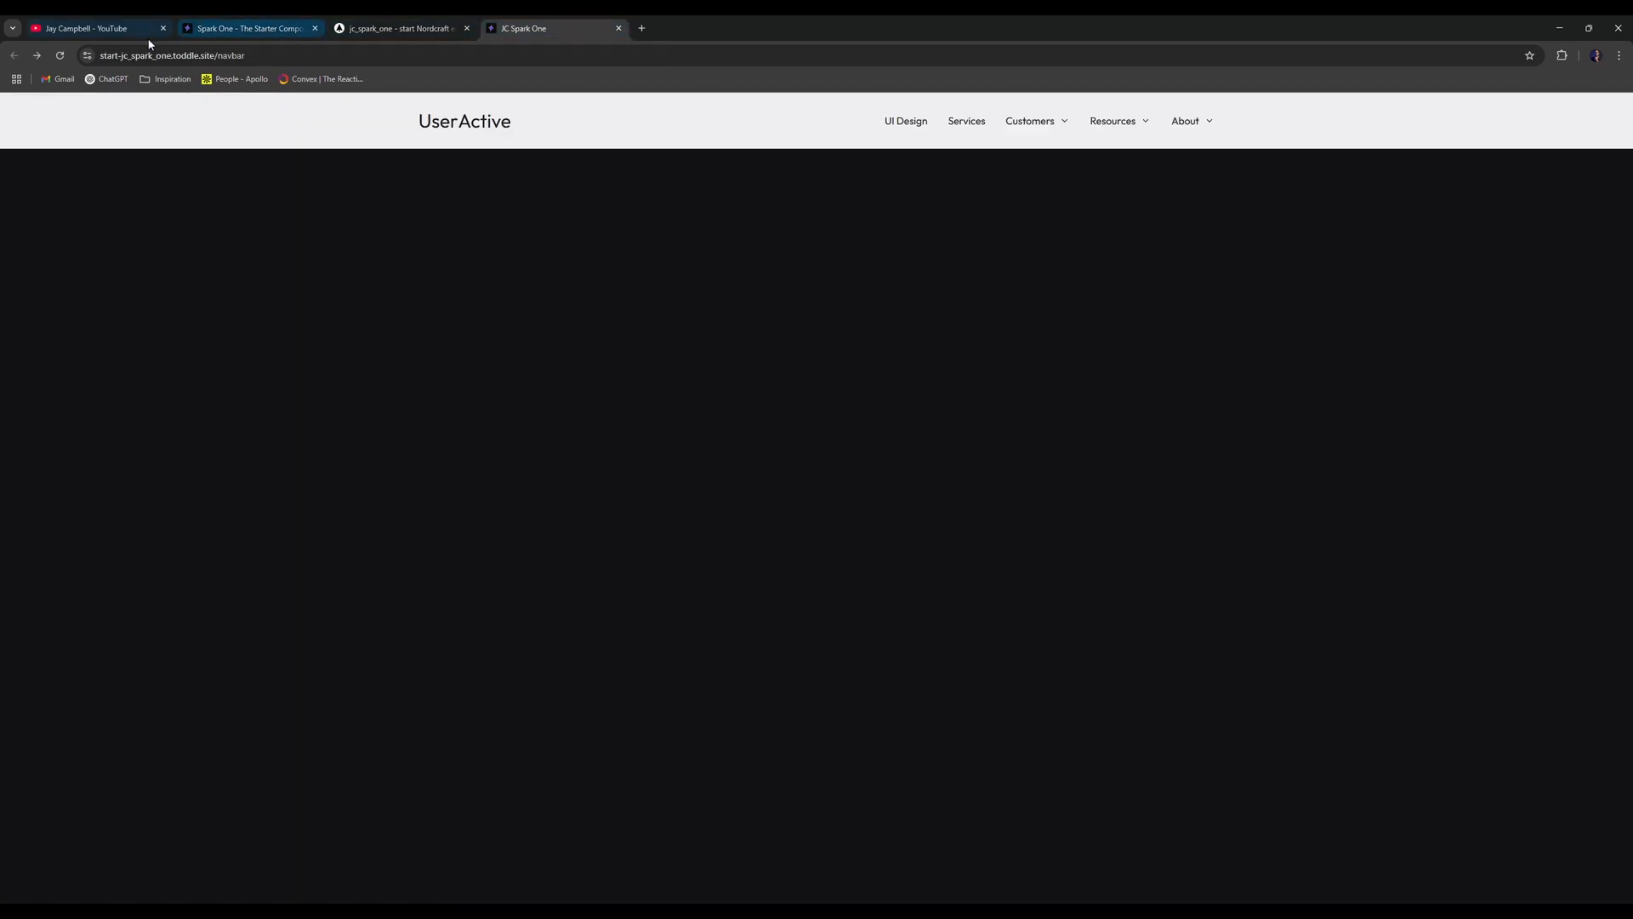
pyautogui.click(60, 55)
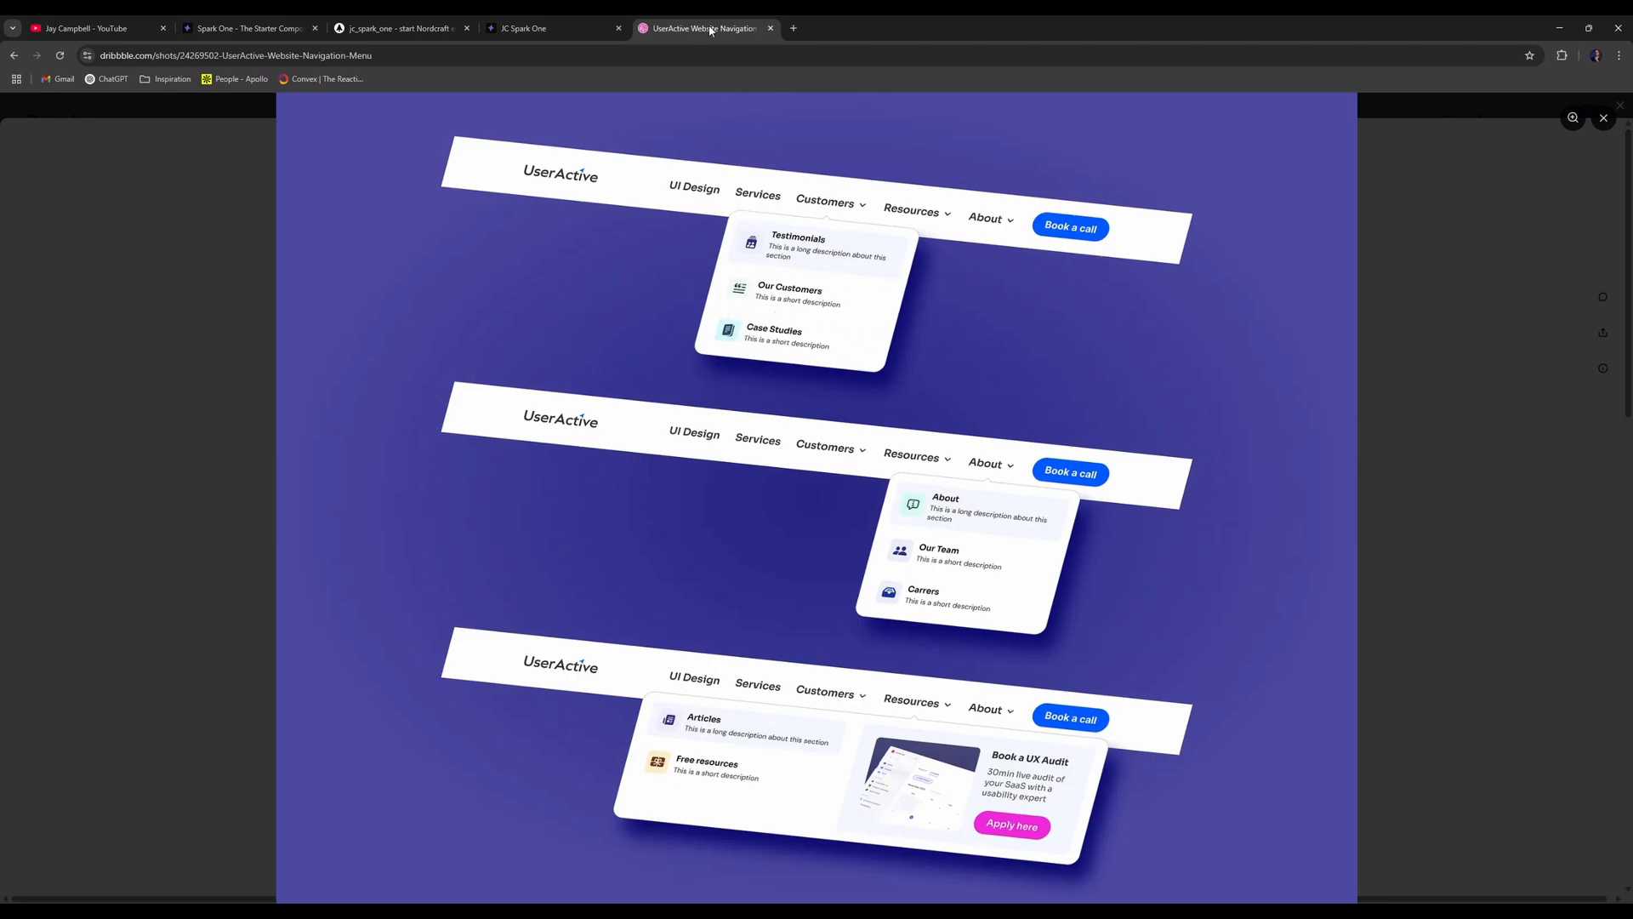
pyautogui.moveTo(711, 32); pyautogui.dragTo(715, 127)
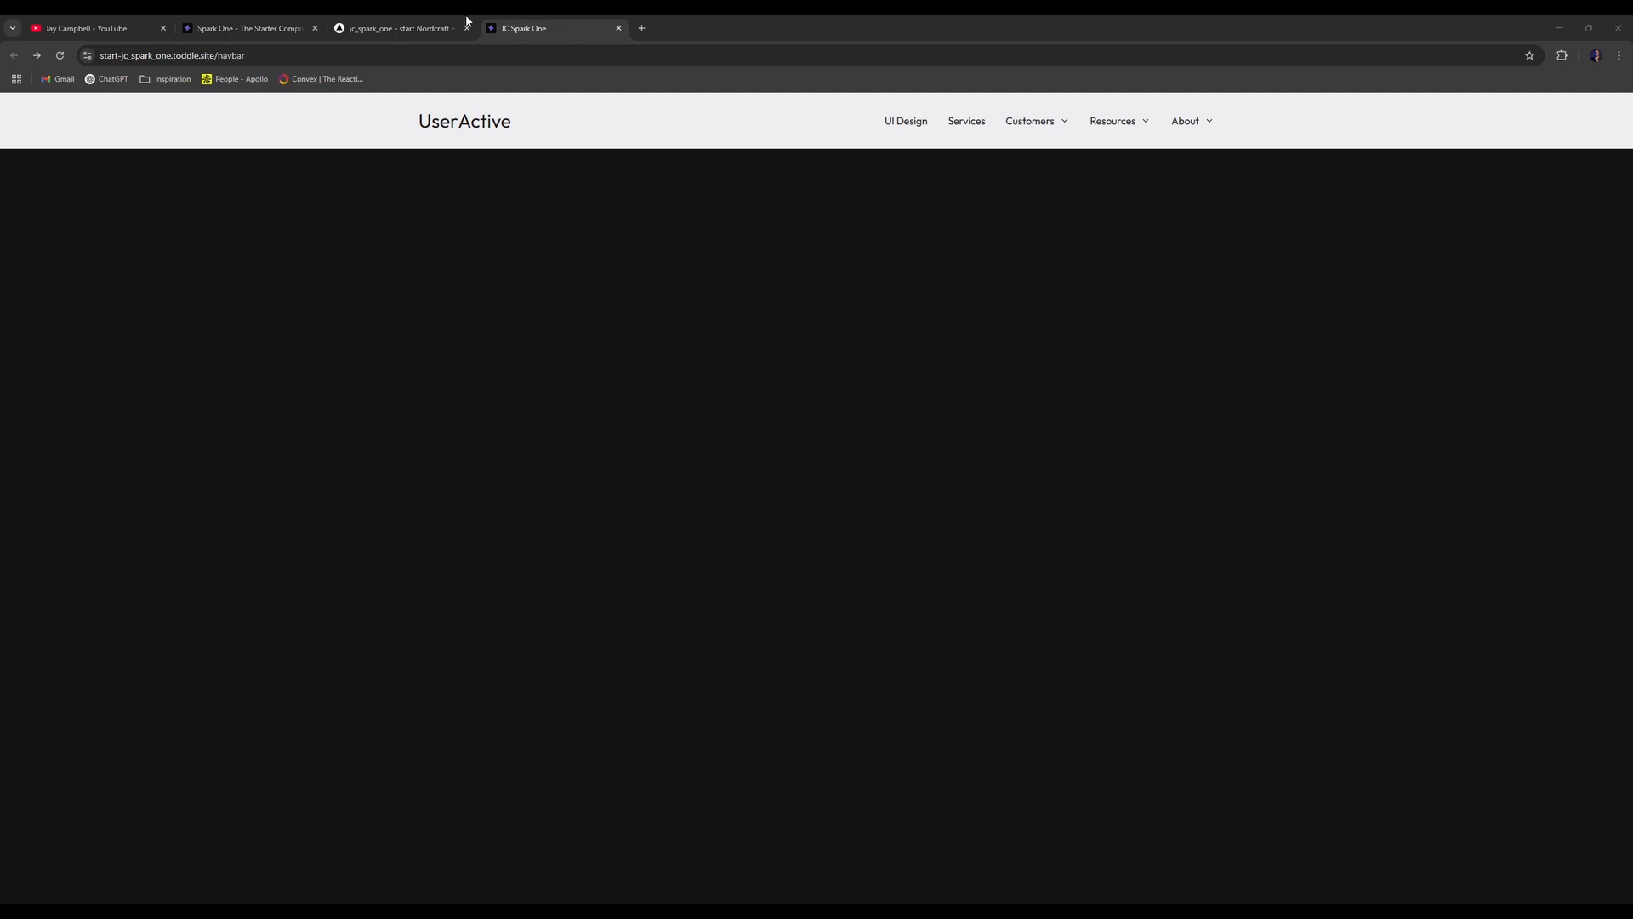
pyautogui.click(438, 28)
pyautogui.click(583, 28)
# - Open the ui--Navbar component and preview the Customers dropdown in test mode
pyautogui.click(399, 28)
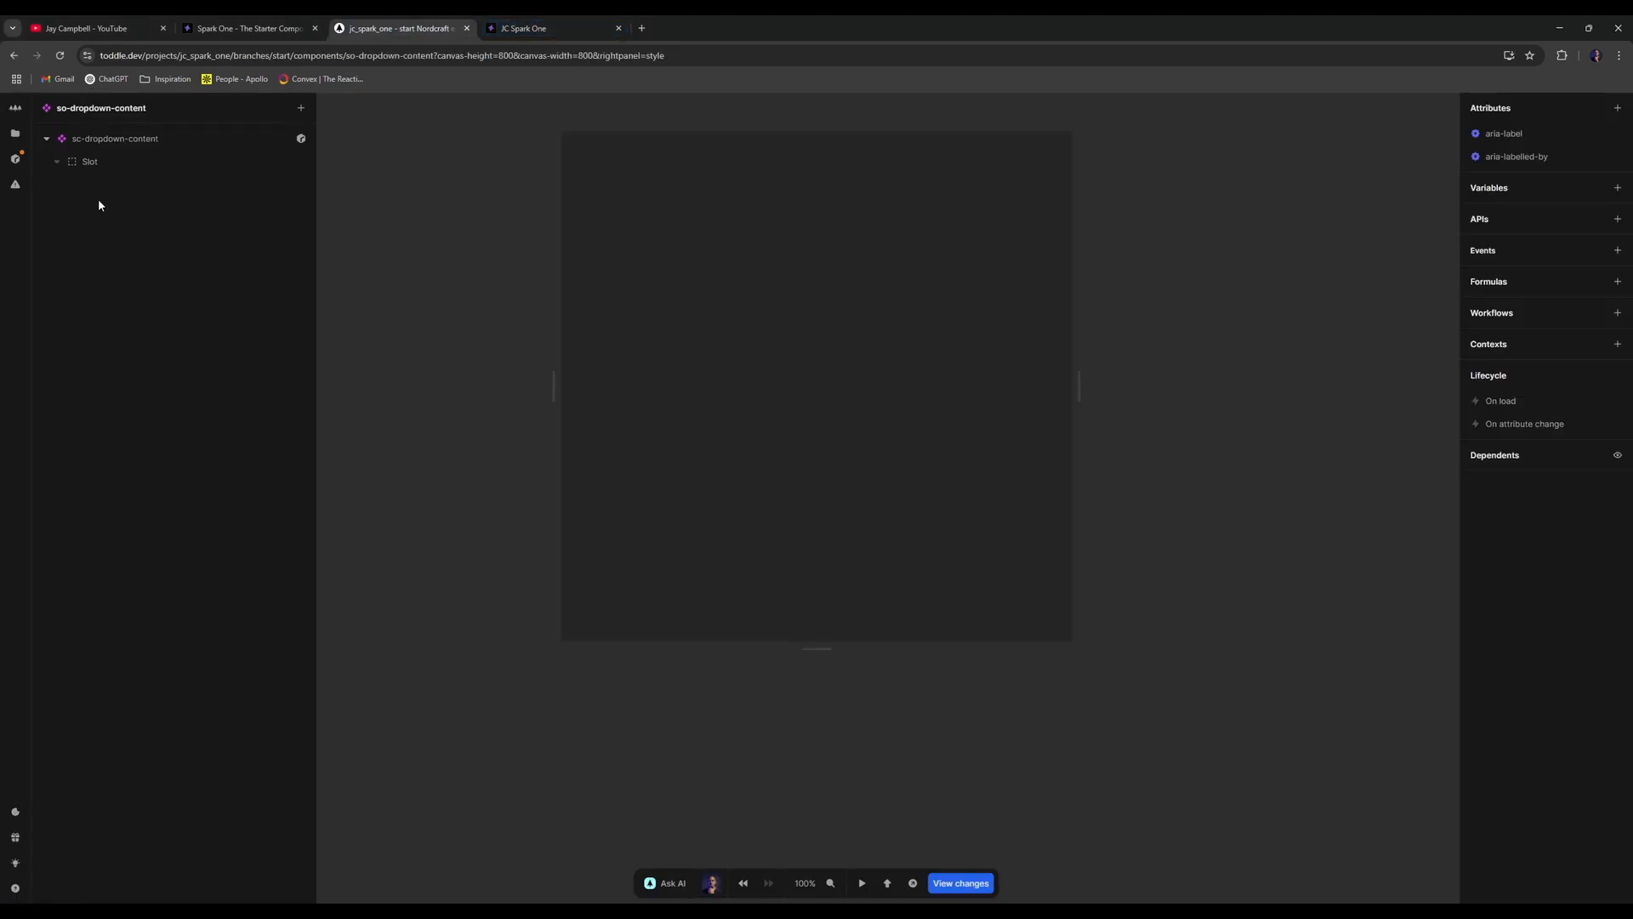
pyautogui.click(16, 135)
pyautogui.click(70, 218)
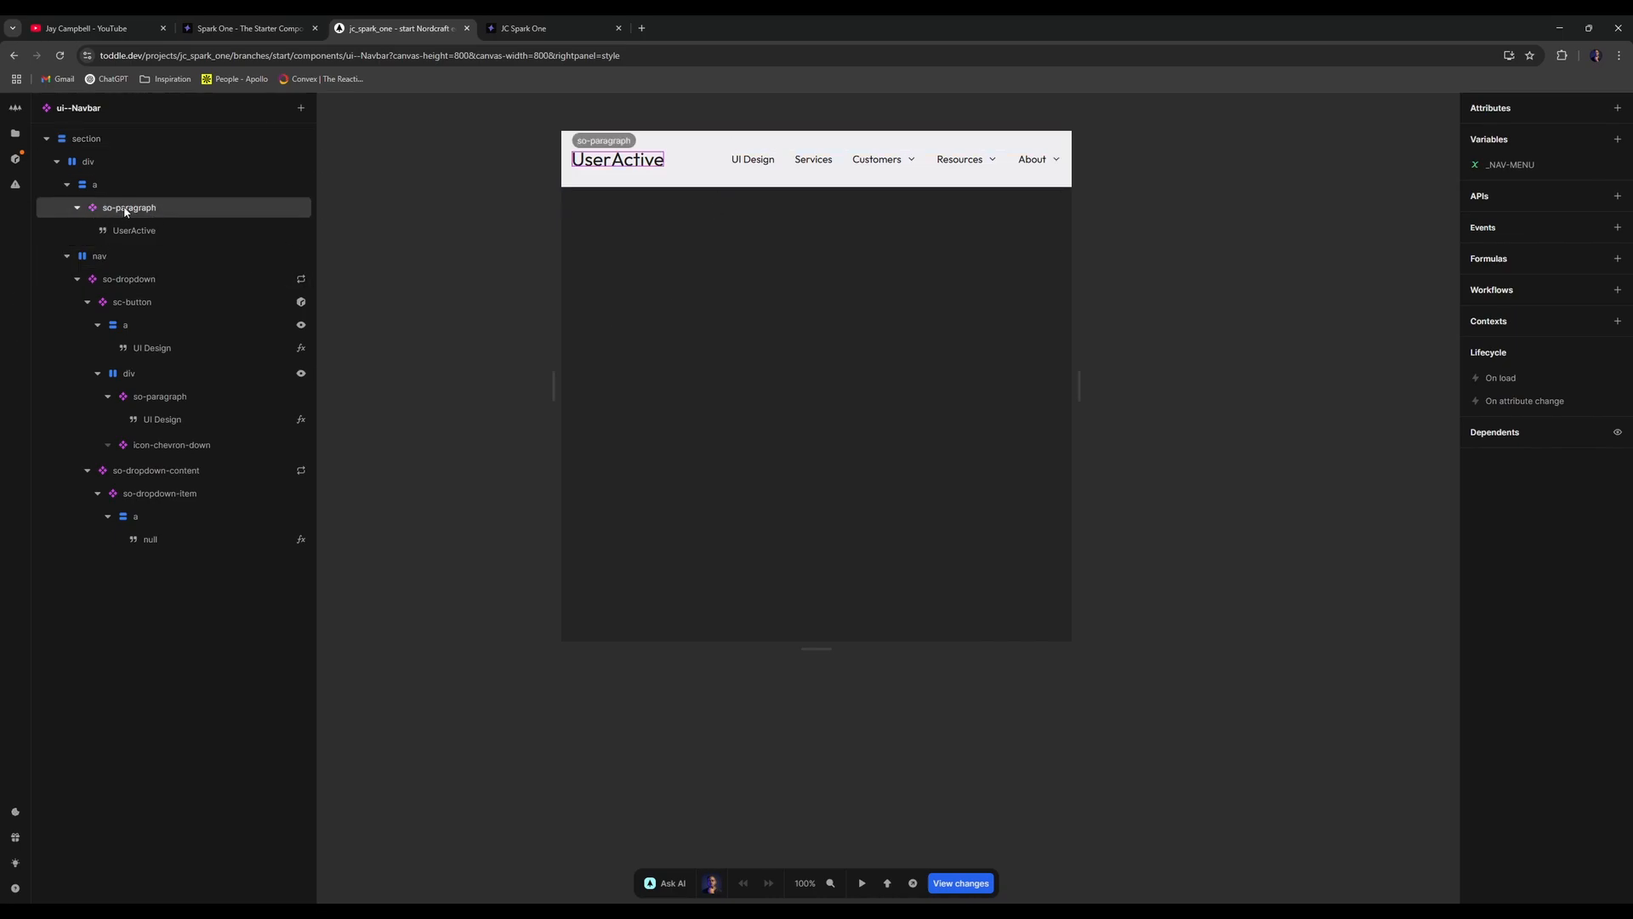
pyautogui.click(77, 279)
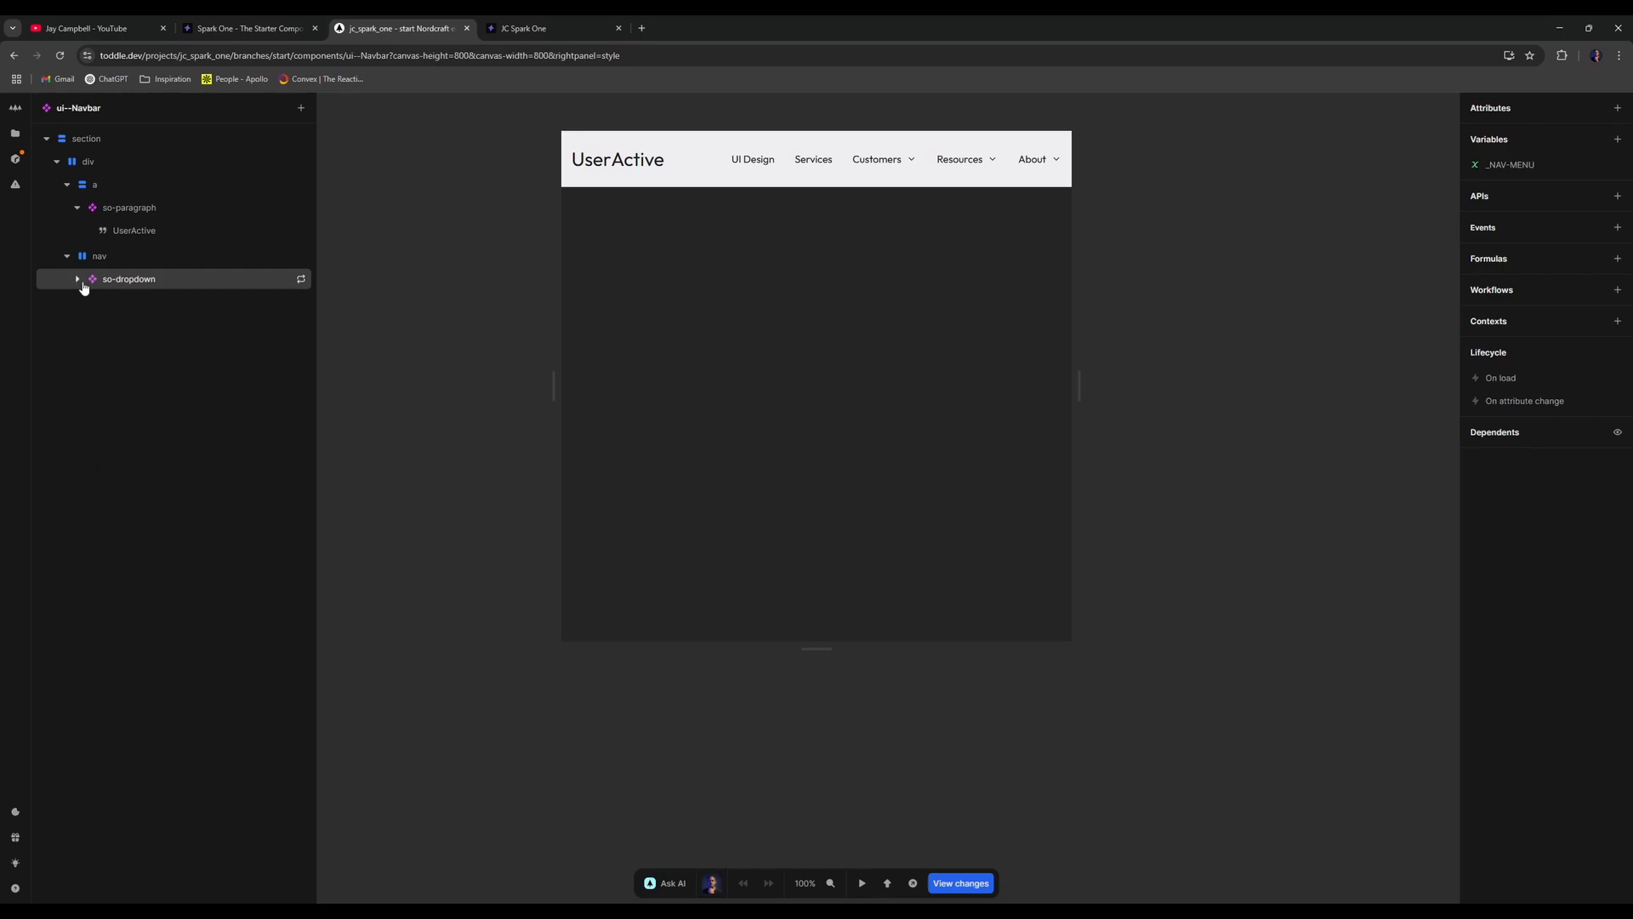
pyautogui.press('t')
pyautogui.moveTo(901, 158)
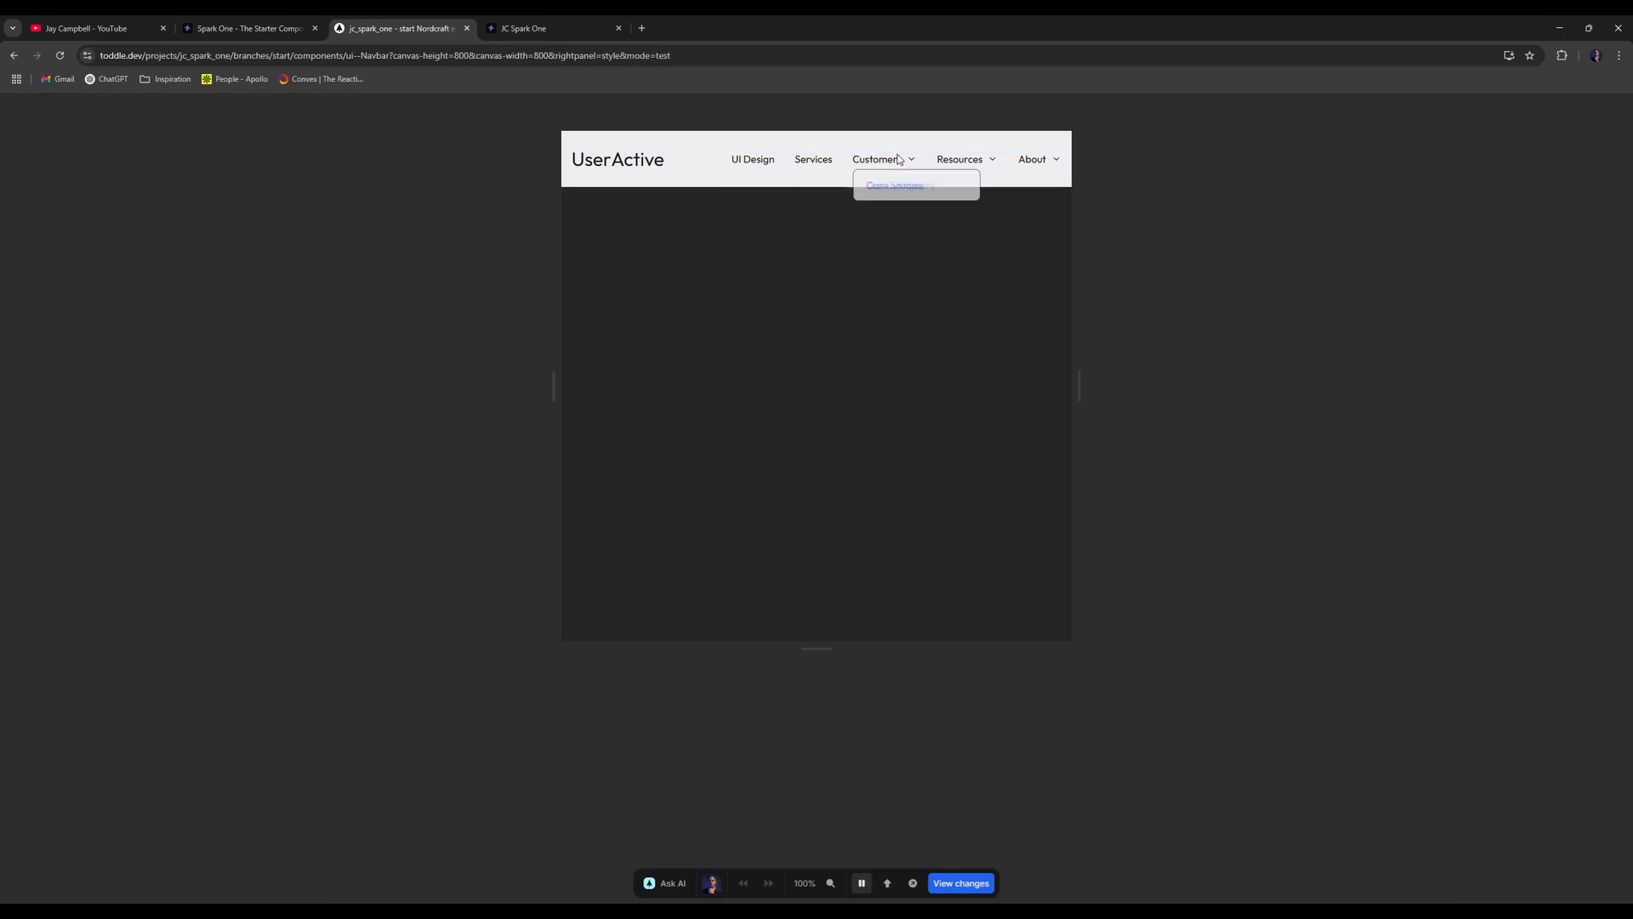
pyautogui.press('t')
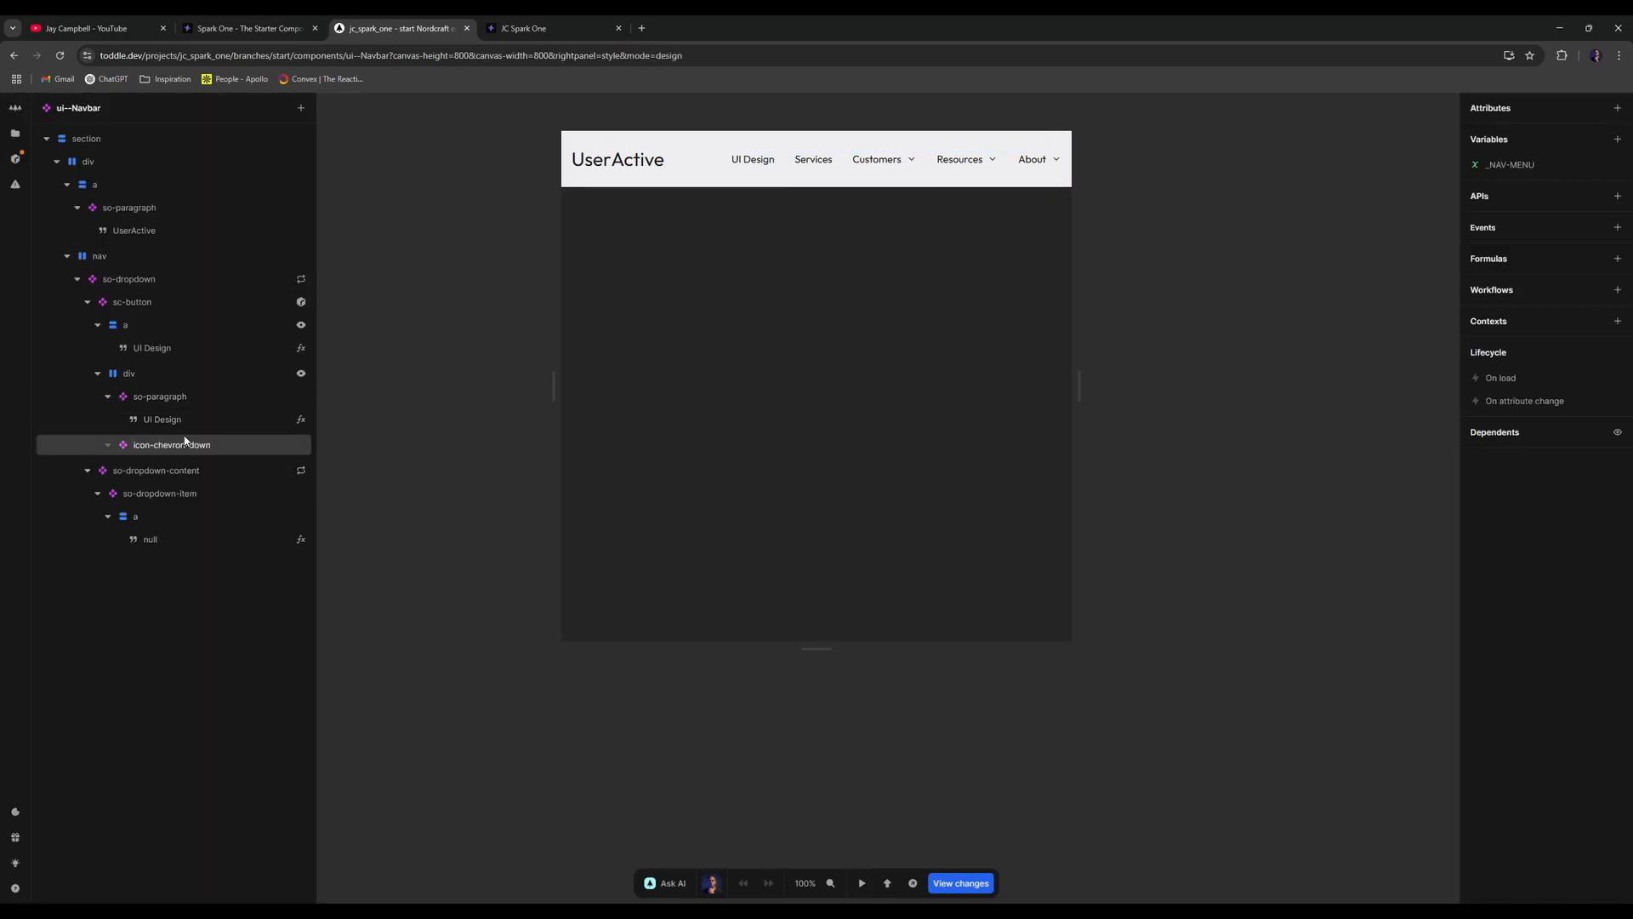
# - Delete the border from so-dropdown-content's panel and return to ui--Navbar
pyautogui.doubleClick(197, 479)
pyautogui.click(160, 143)
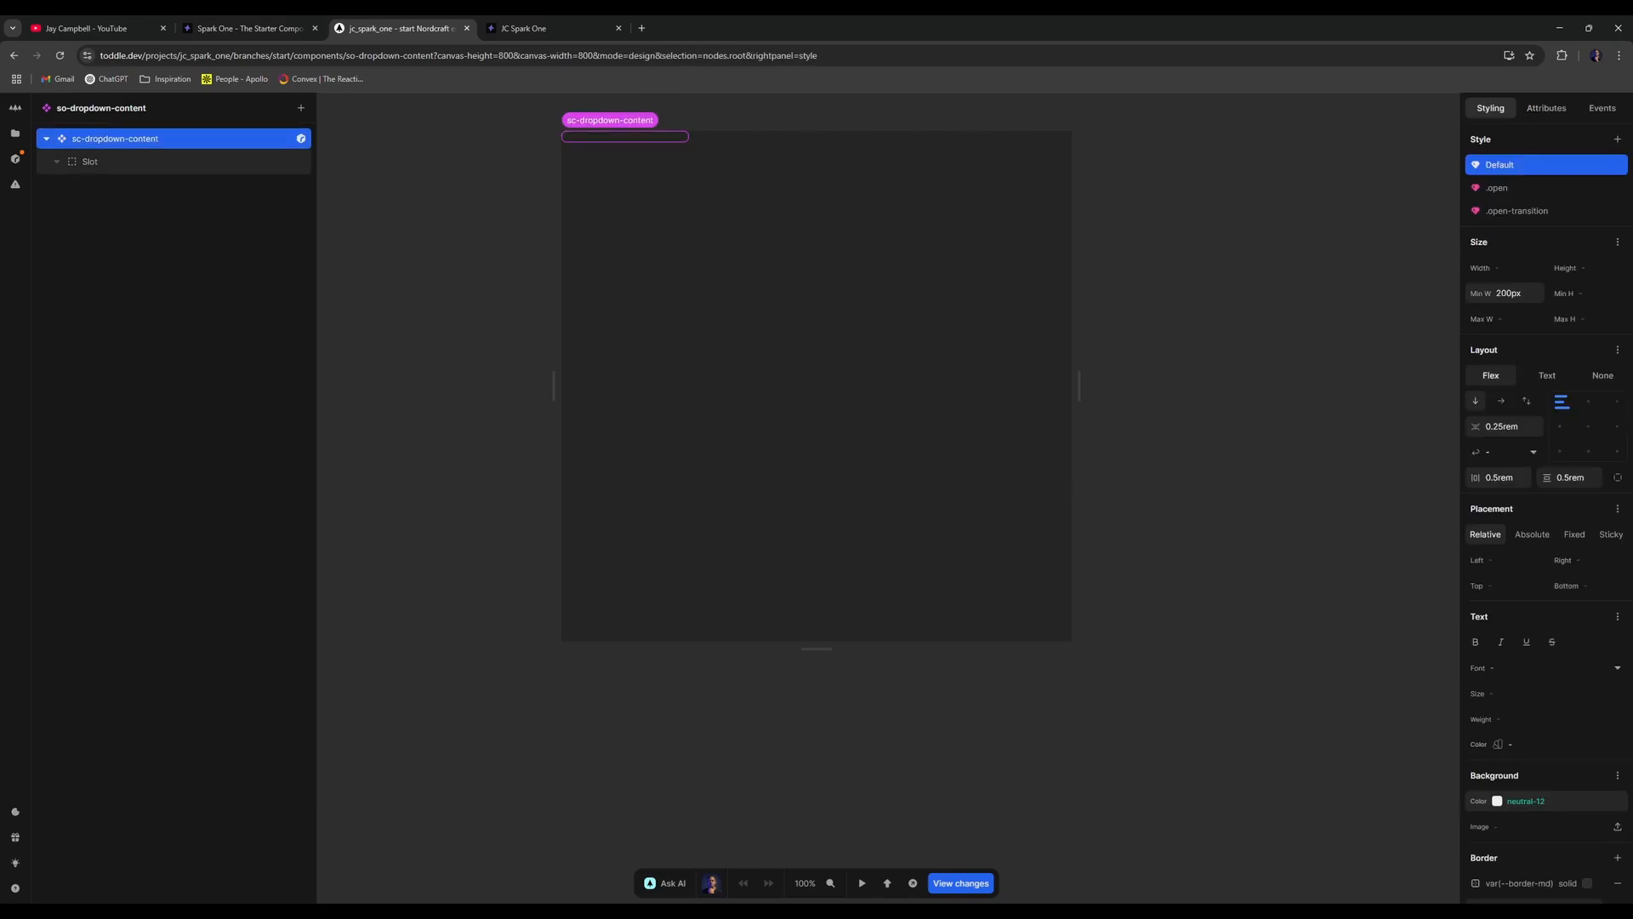
pyautogui.scroll(-3, 1516, 762)
pyautogui.click(1618, 624)
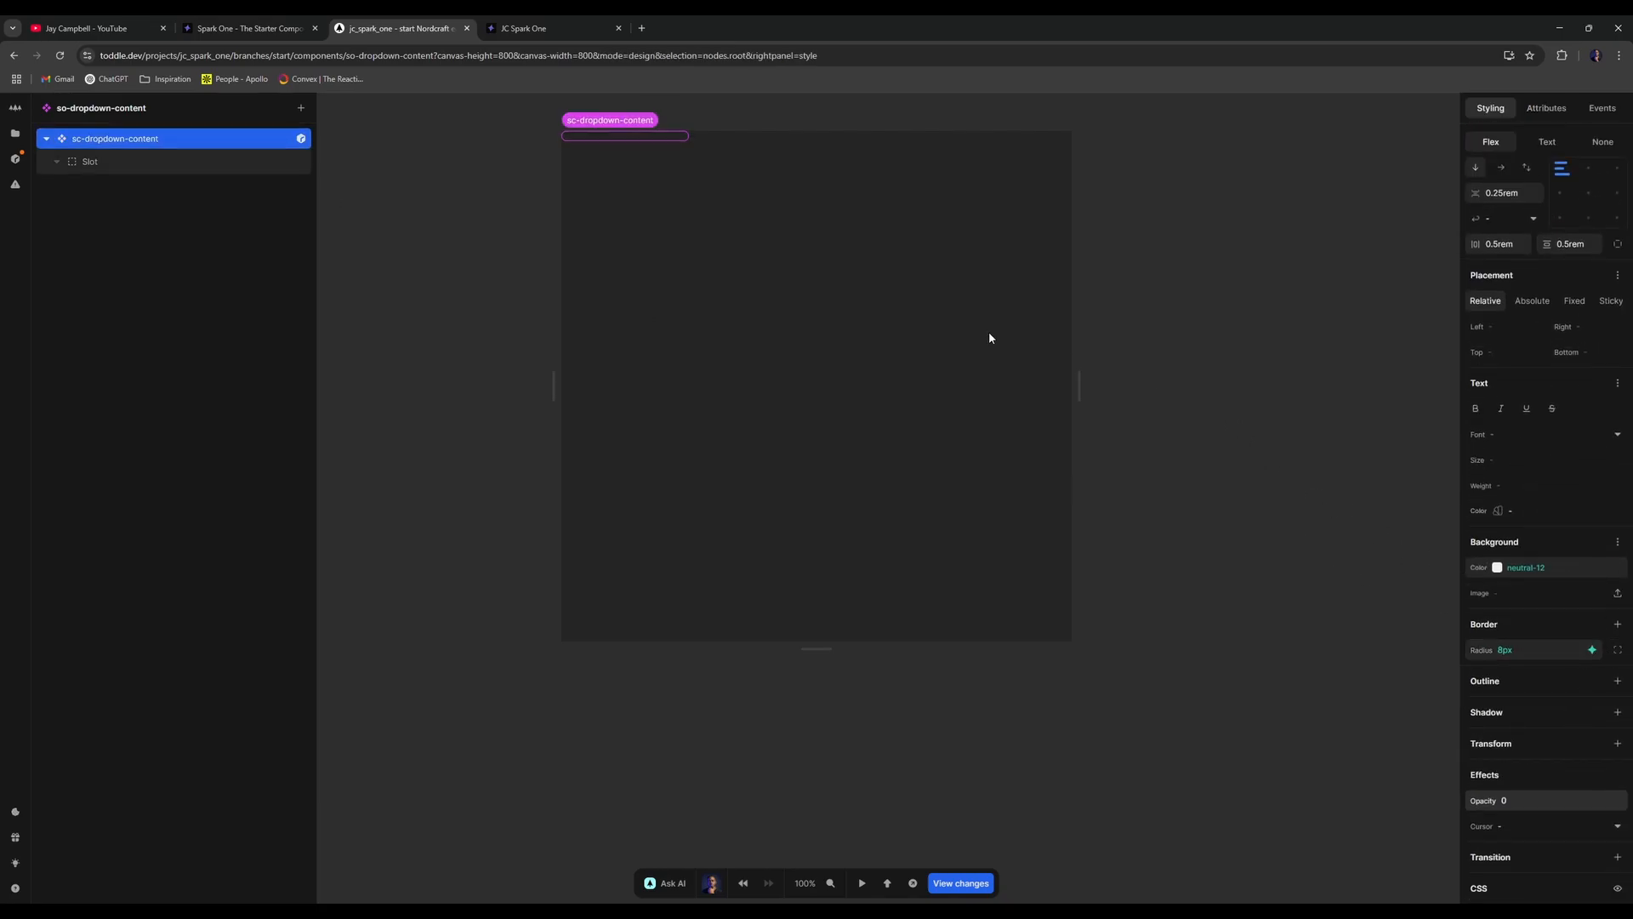
pyautogui.hotkey('alt', 'Left')
# - Preview the dropdown, then set the dropdown link's text colour to neutral-0
pyautogui.press('t')
pyautogui.moveTo(907, 161)
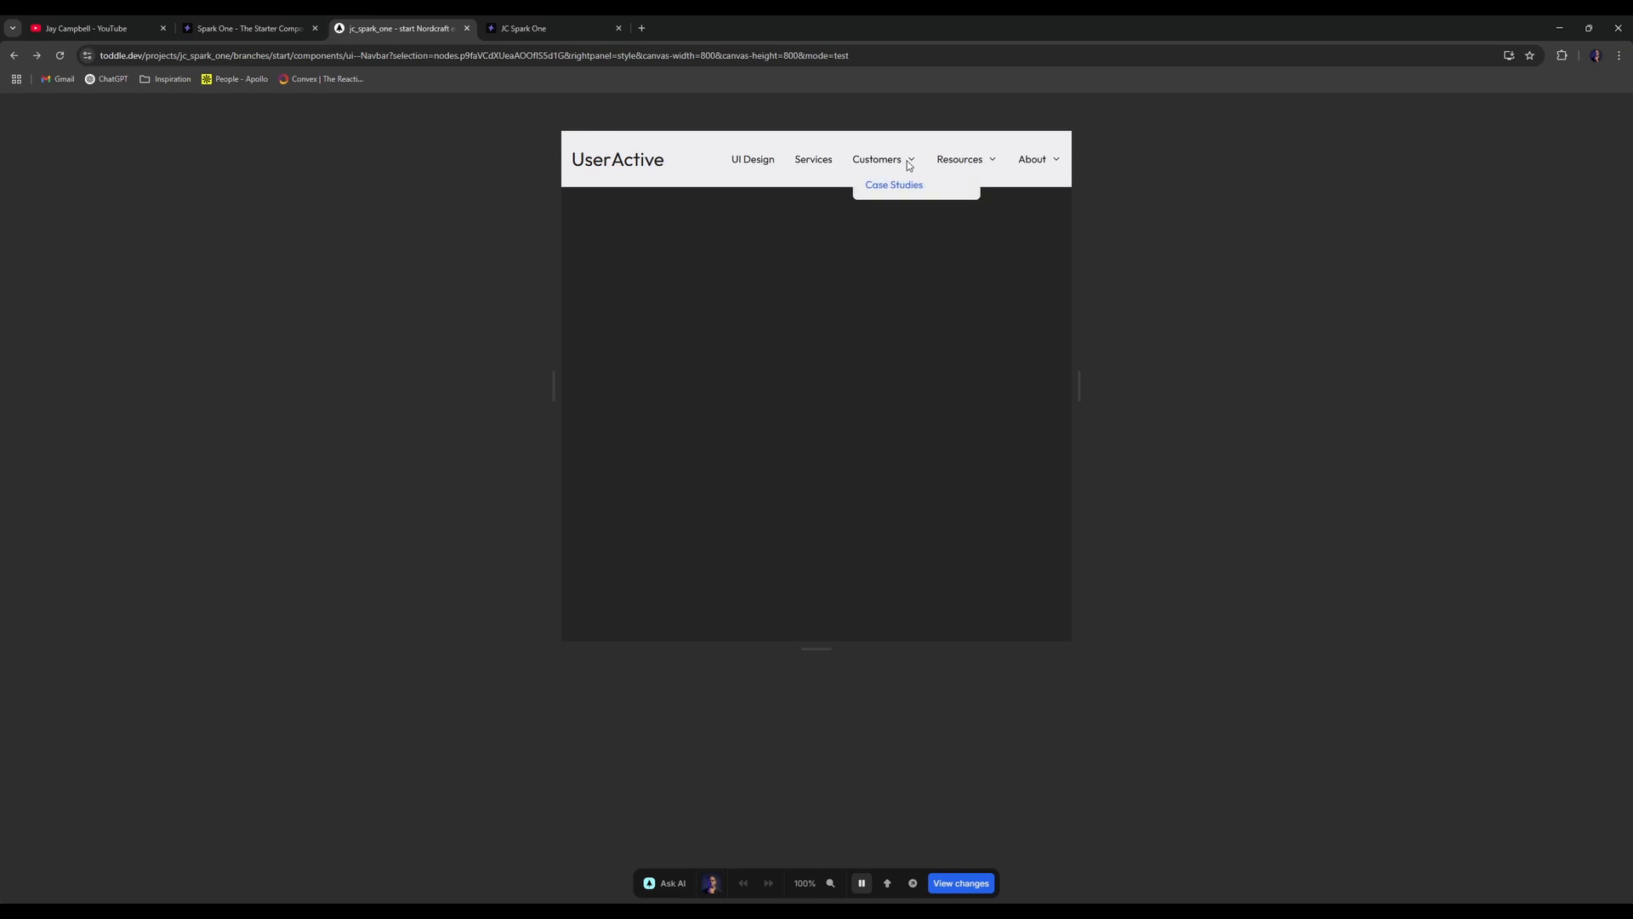
pyautogui.press('t')
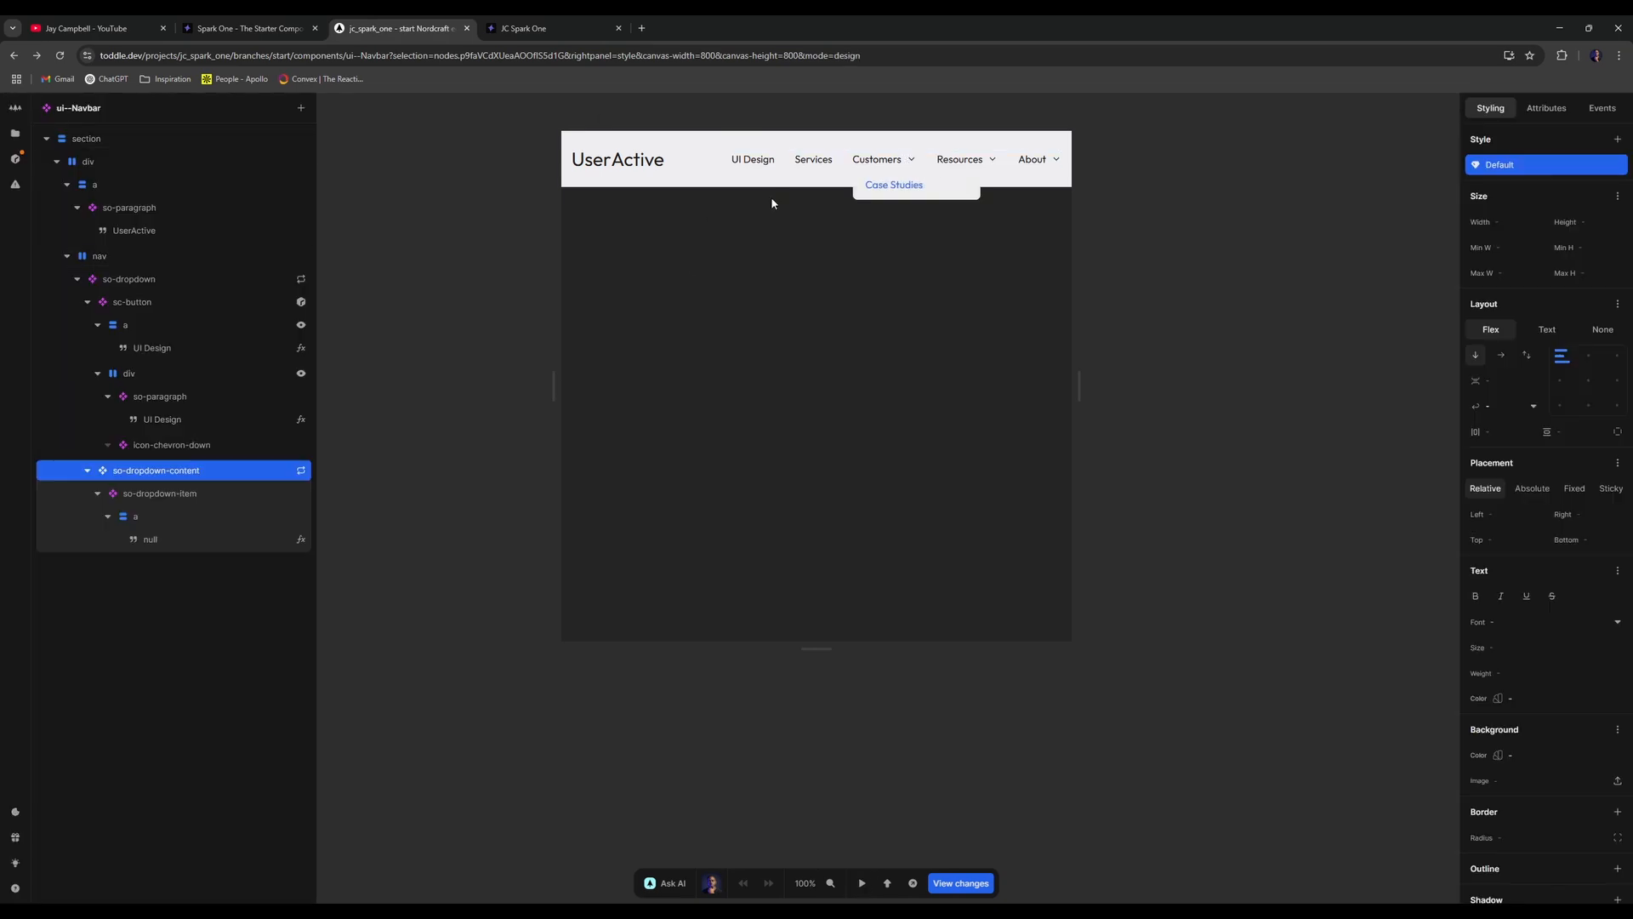
pyautogui.click(241, 515)
pyautogui.click(1618, 731)
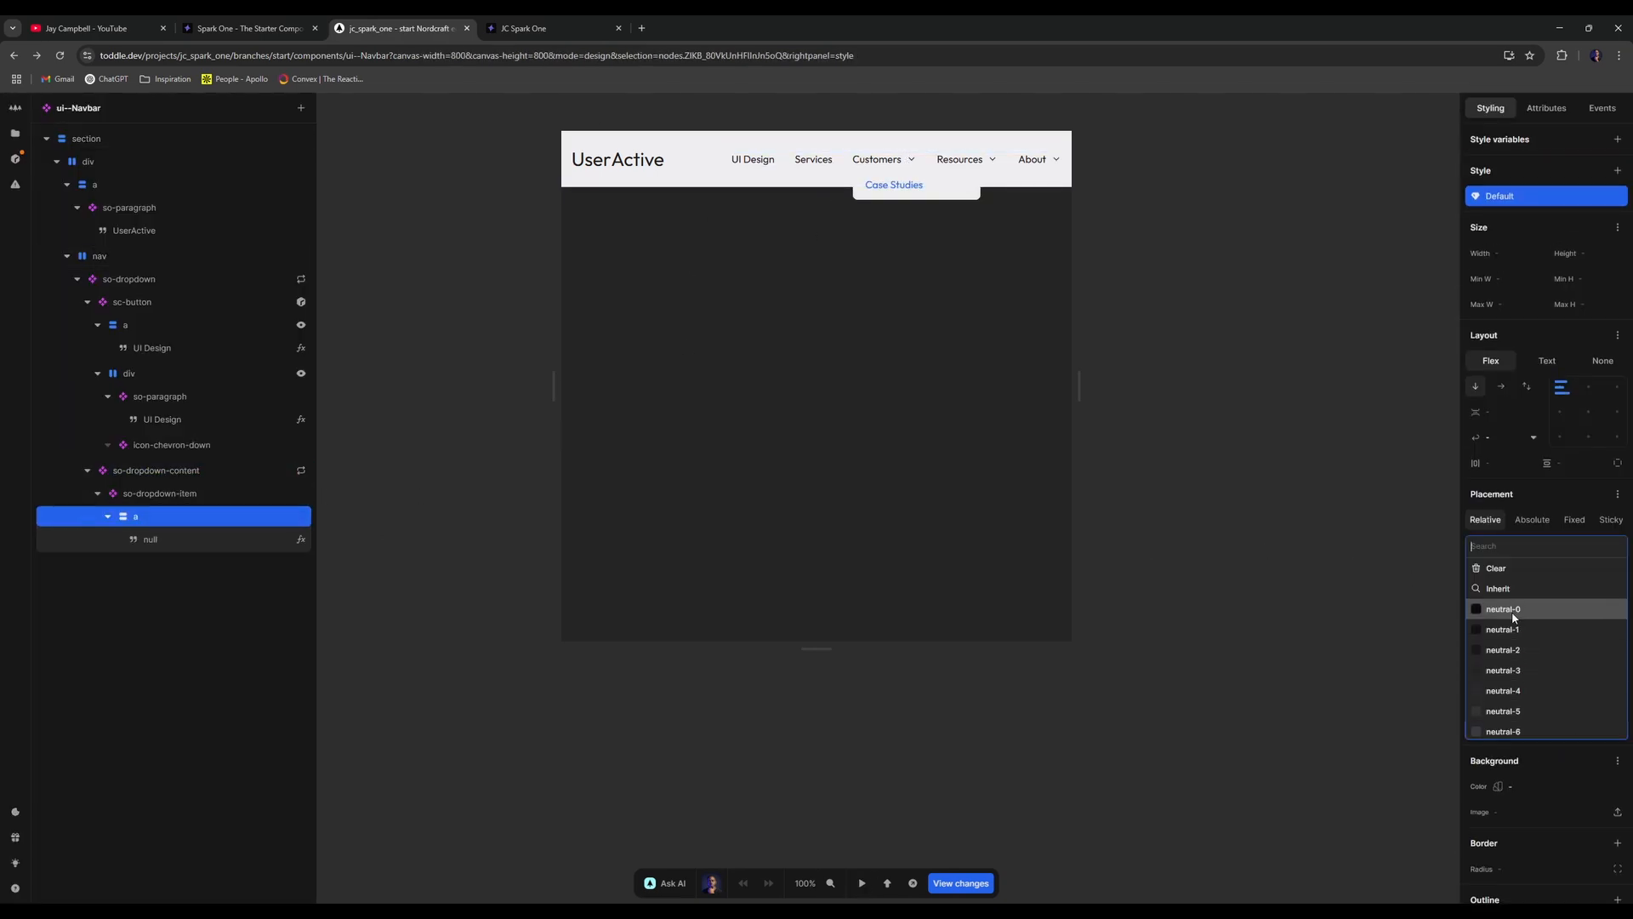
pyautogui.click(1499, 570)
pyautogui.click(873, 322)
# - Give so-dropdown-content a neutral-0 text colour and re-pick the link's text colour
pyautogui.click(207, 516)
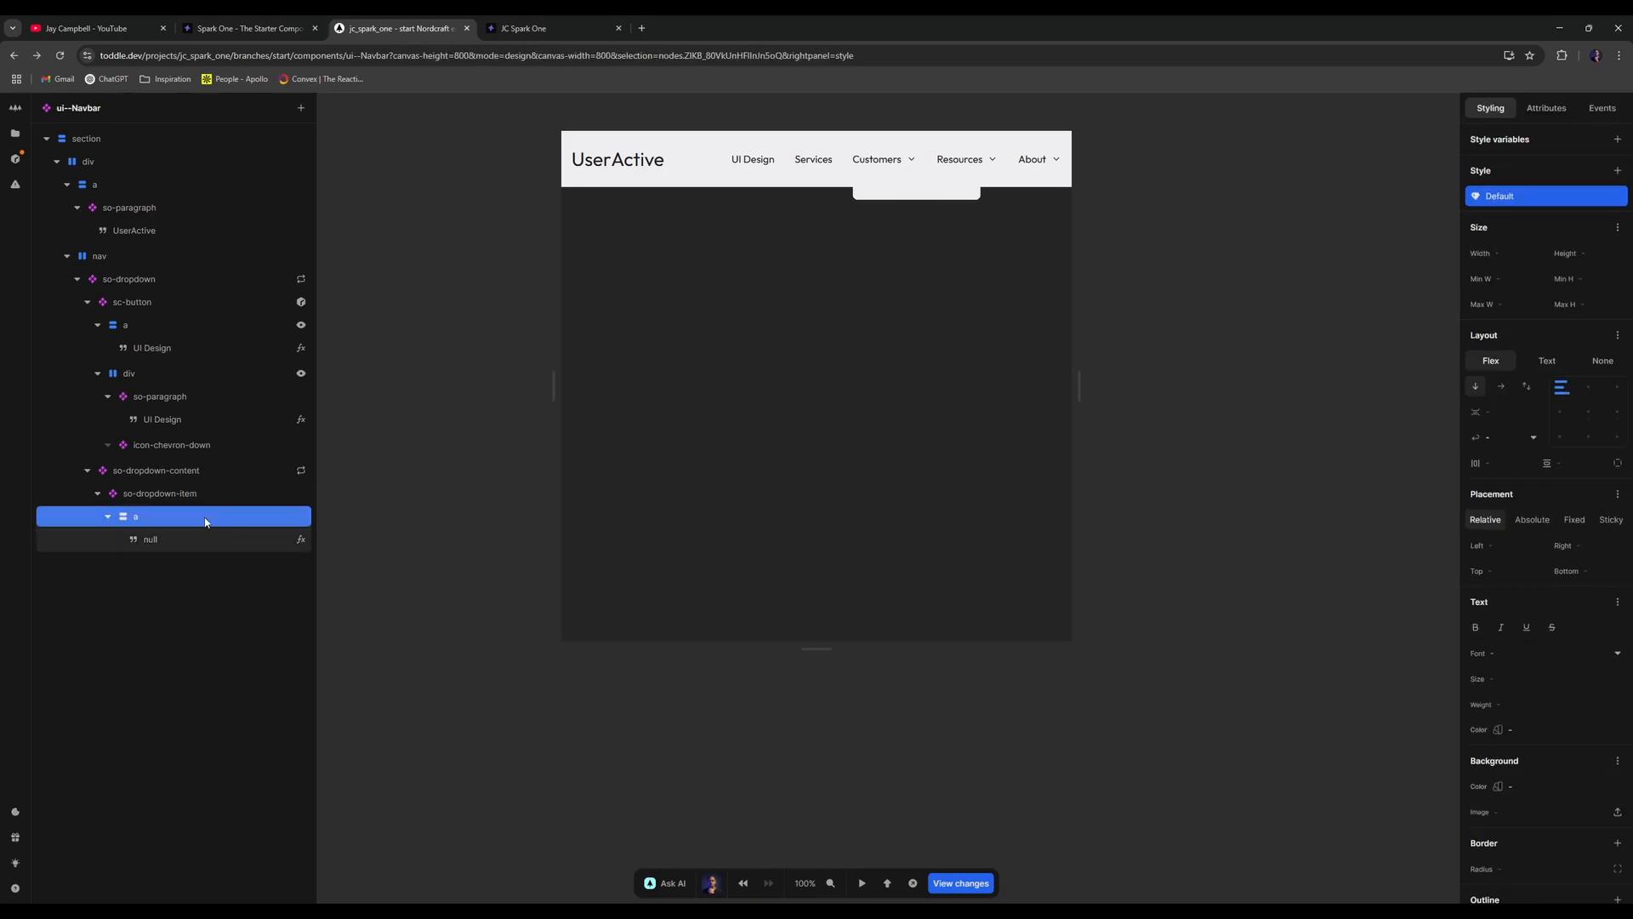
pyautogui.click(220, 494)
pyautogui.click(230, 470)
pyautogui.scroll(-1, 1602, 759)
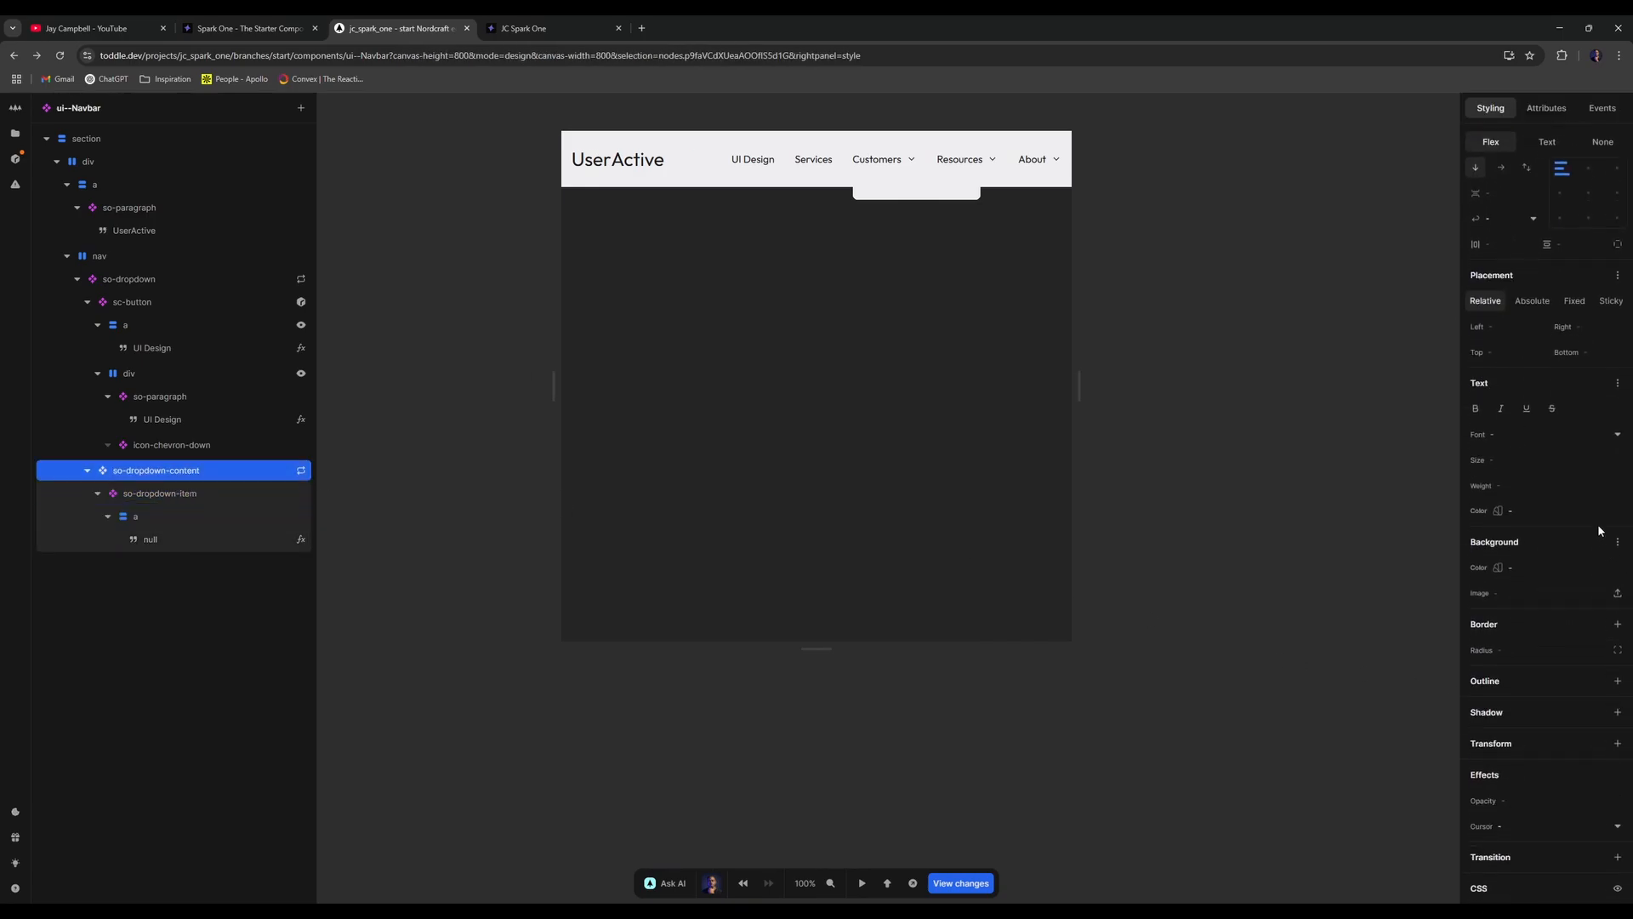
pyautogui.click(1618, 517)
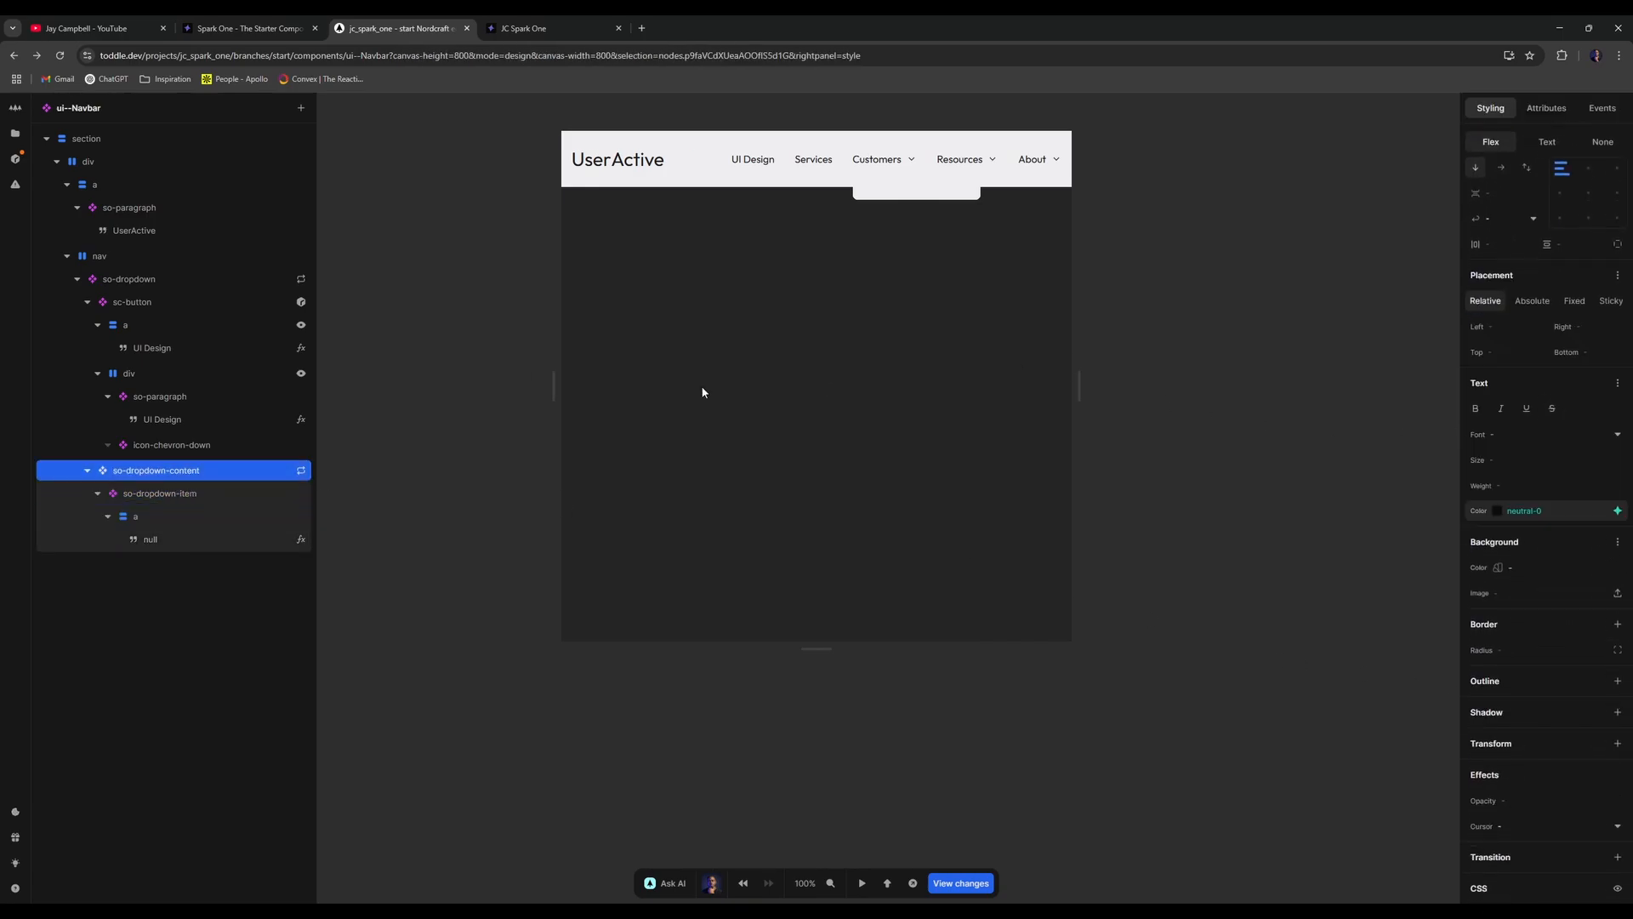
pyautogui.click(233, 514)
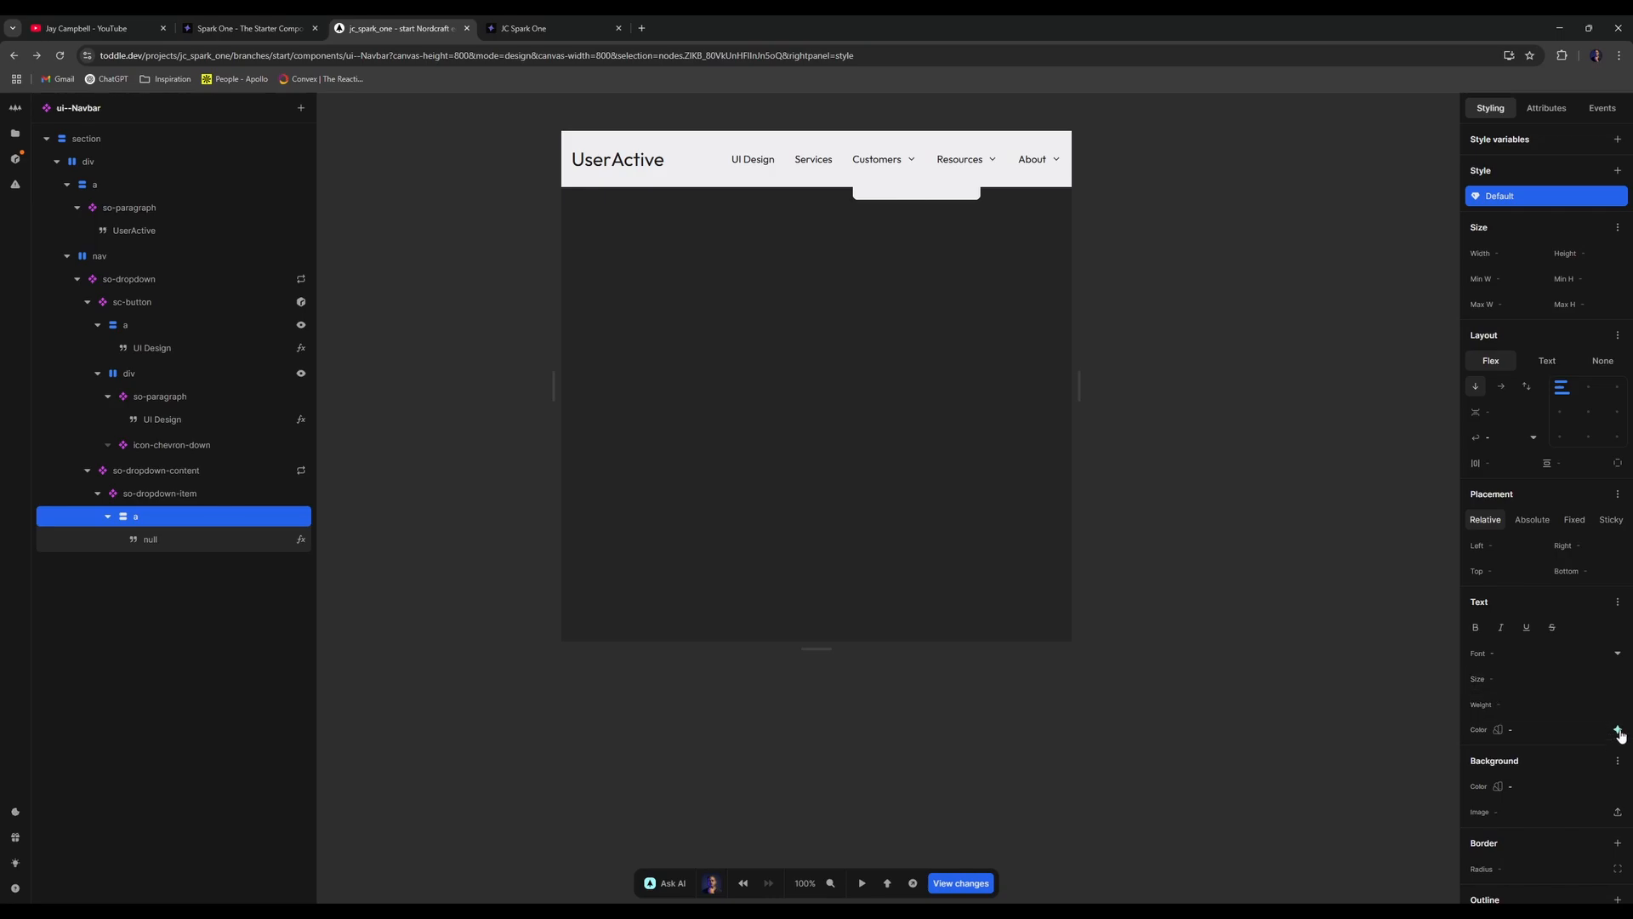
pyautogui.click(1617, 730)
pyautogui.click(1599, 588)
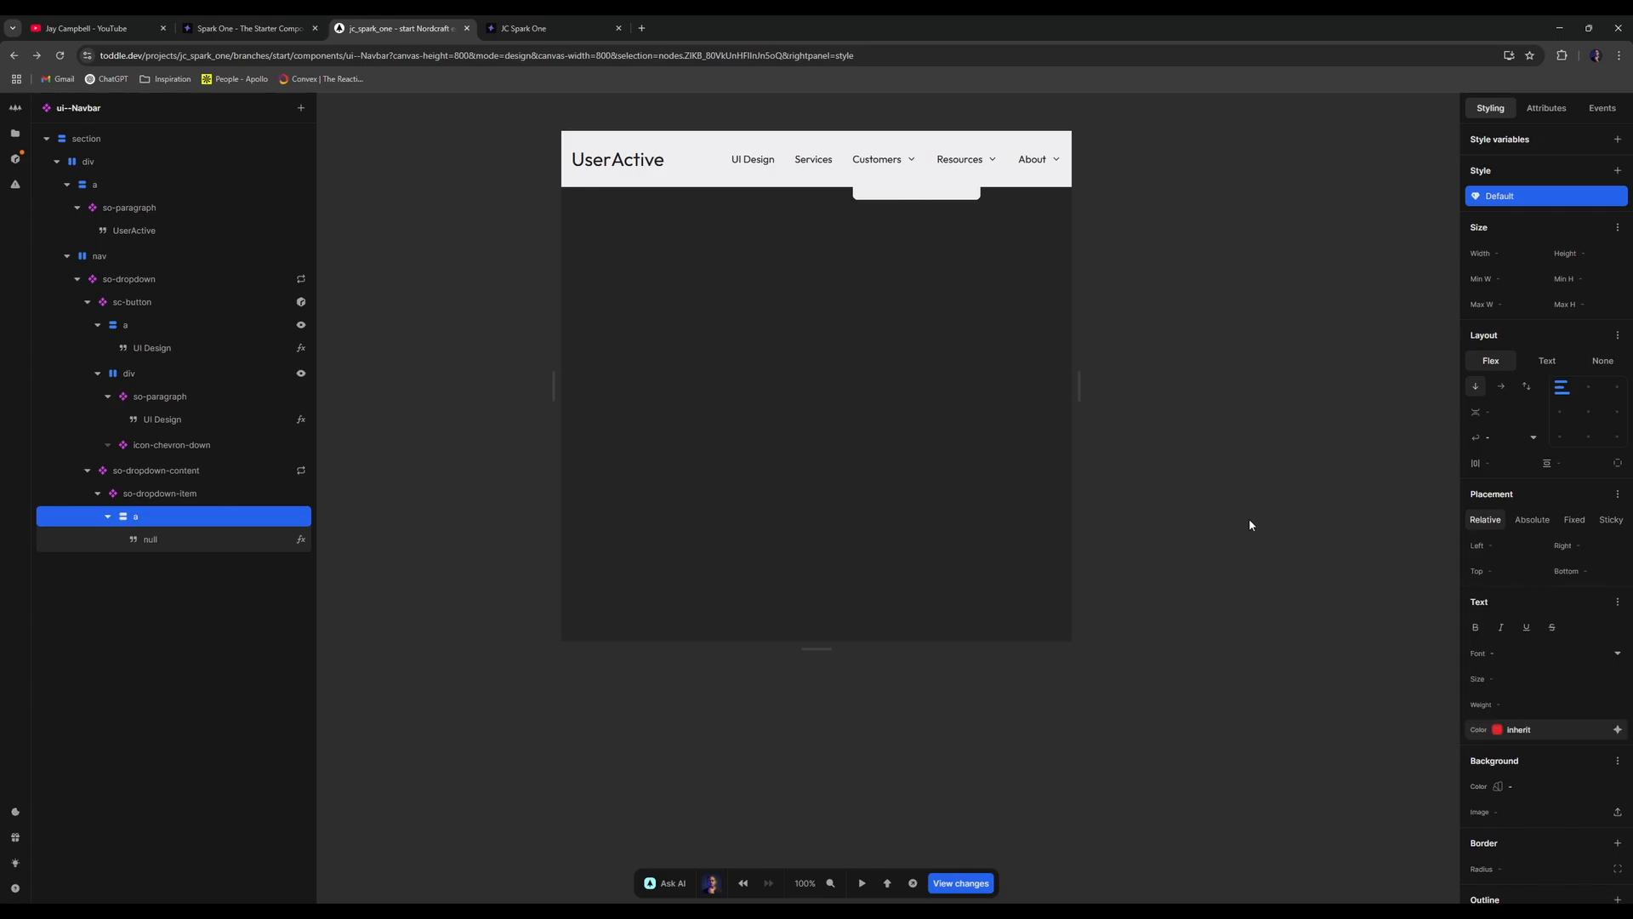
pyautogui.click(1103, 334)
# - Preview the result, then clear so-dropdown-content's neutral-0 text colour
pyautogui.press('t')
pyautogui.moveTo(890, 163)
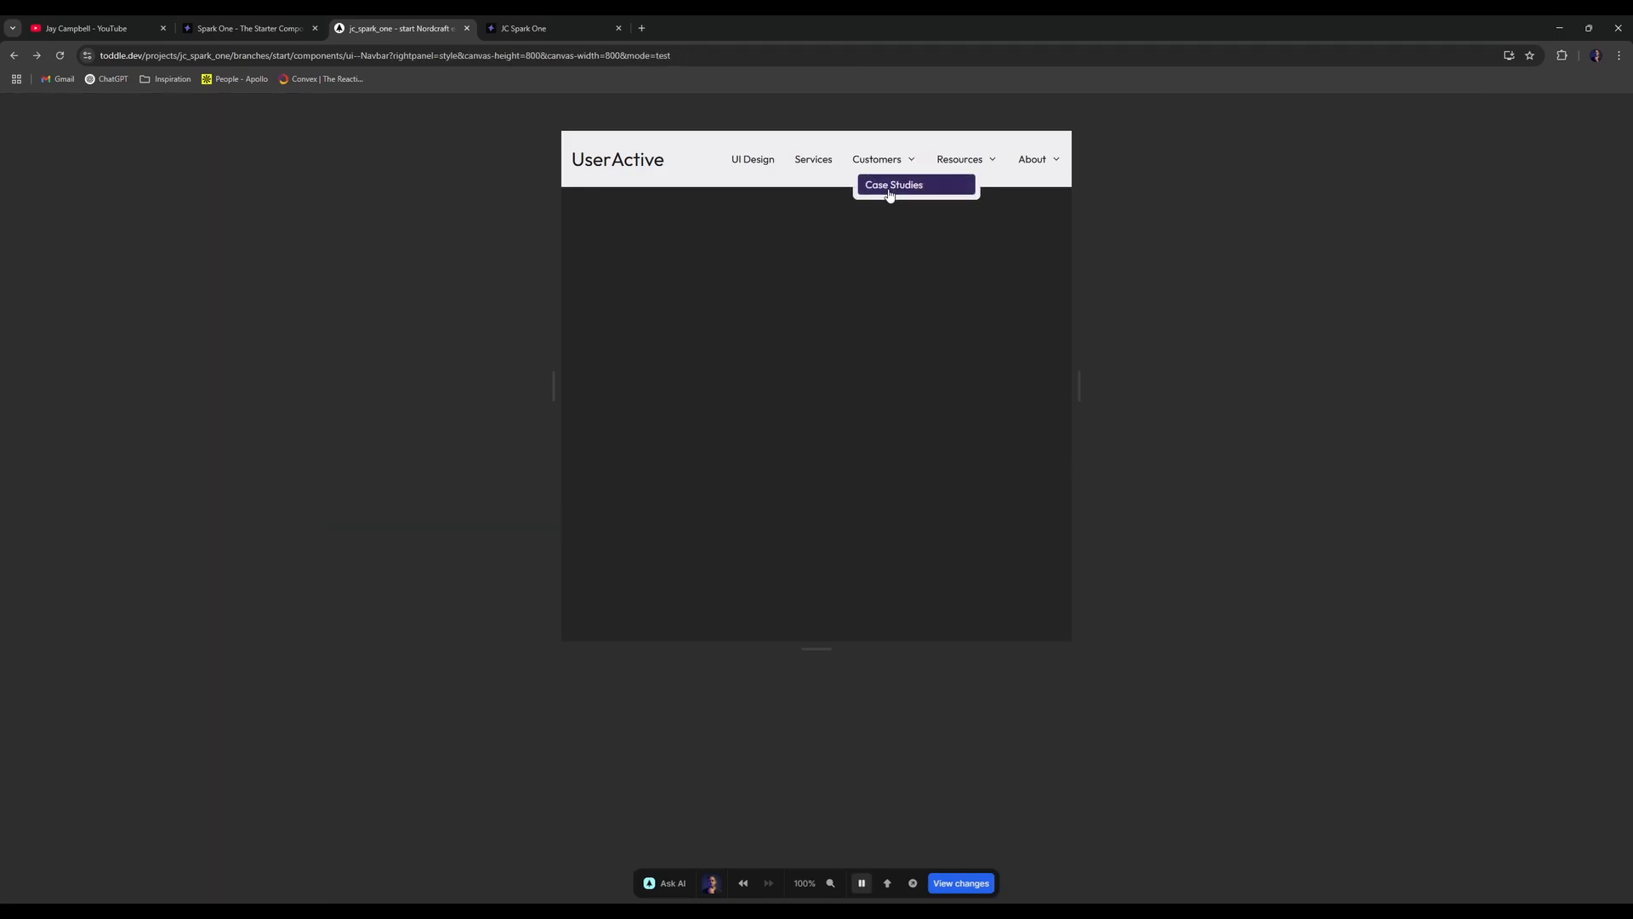
pyautogui.press('t')
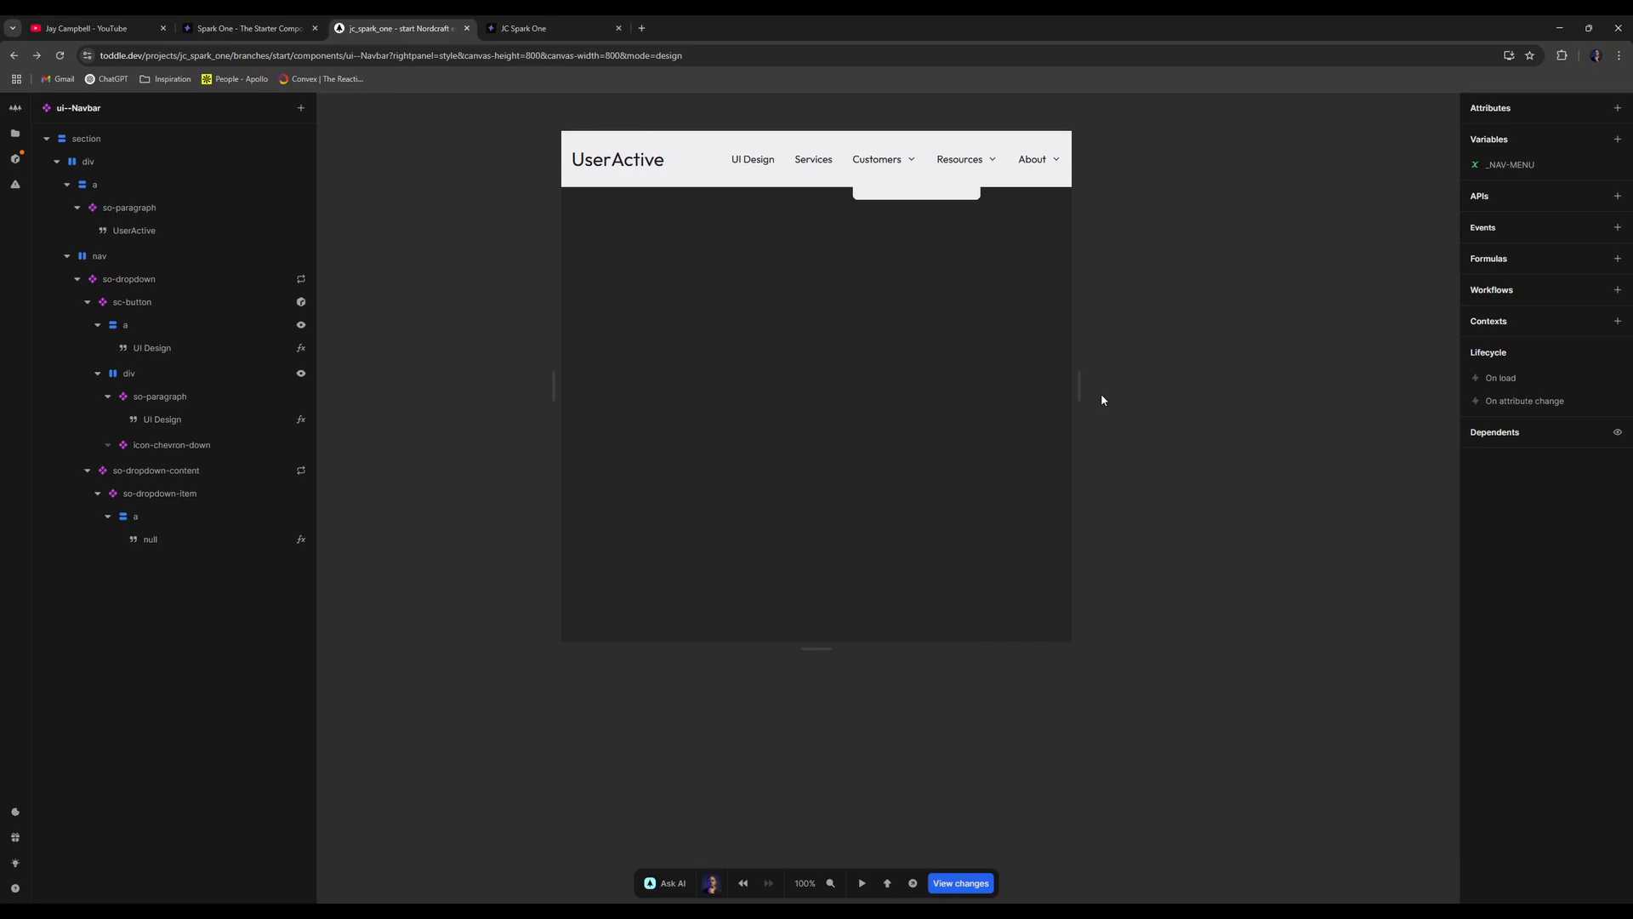
pyautogui.click(174, 516)
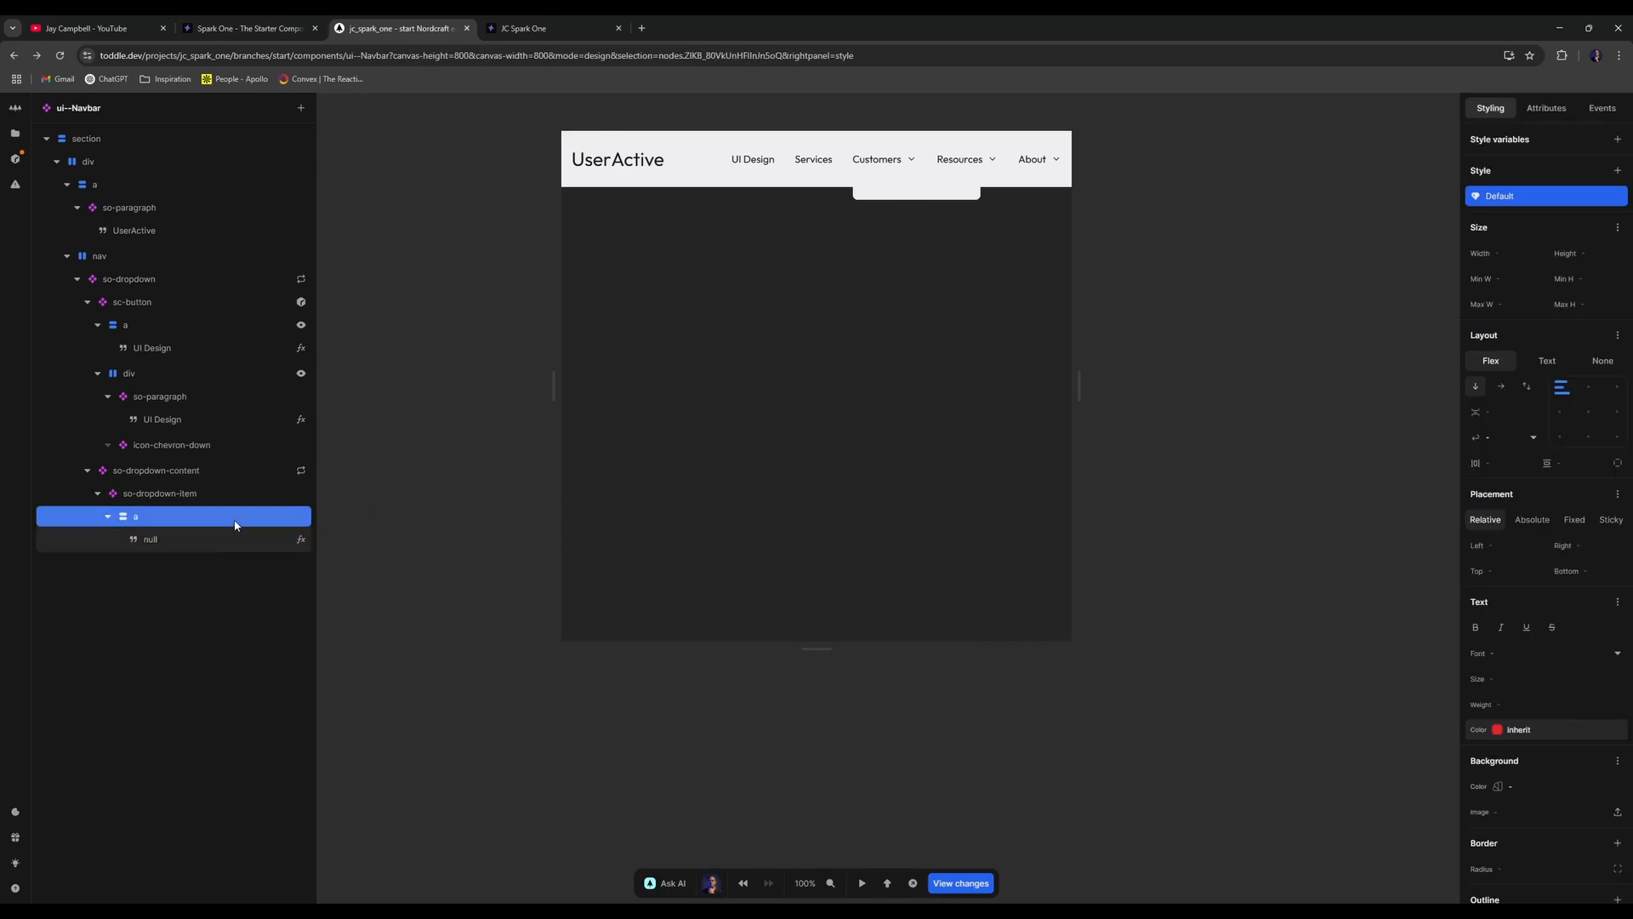
pyautogui.click(238, 494)
pyautogui.click(242, 471)
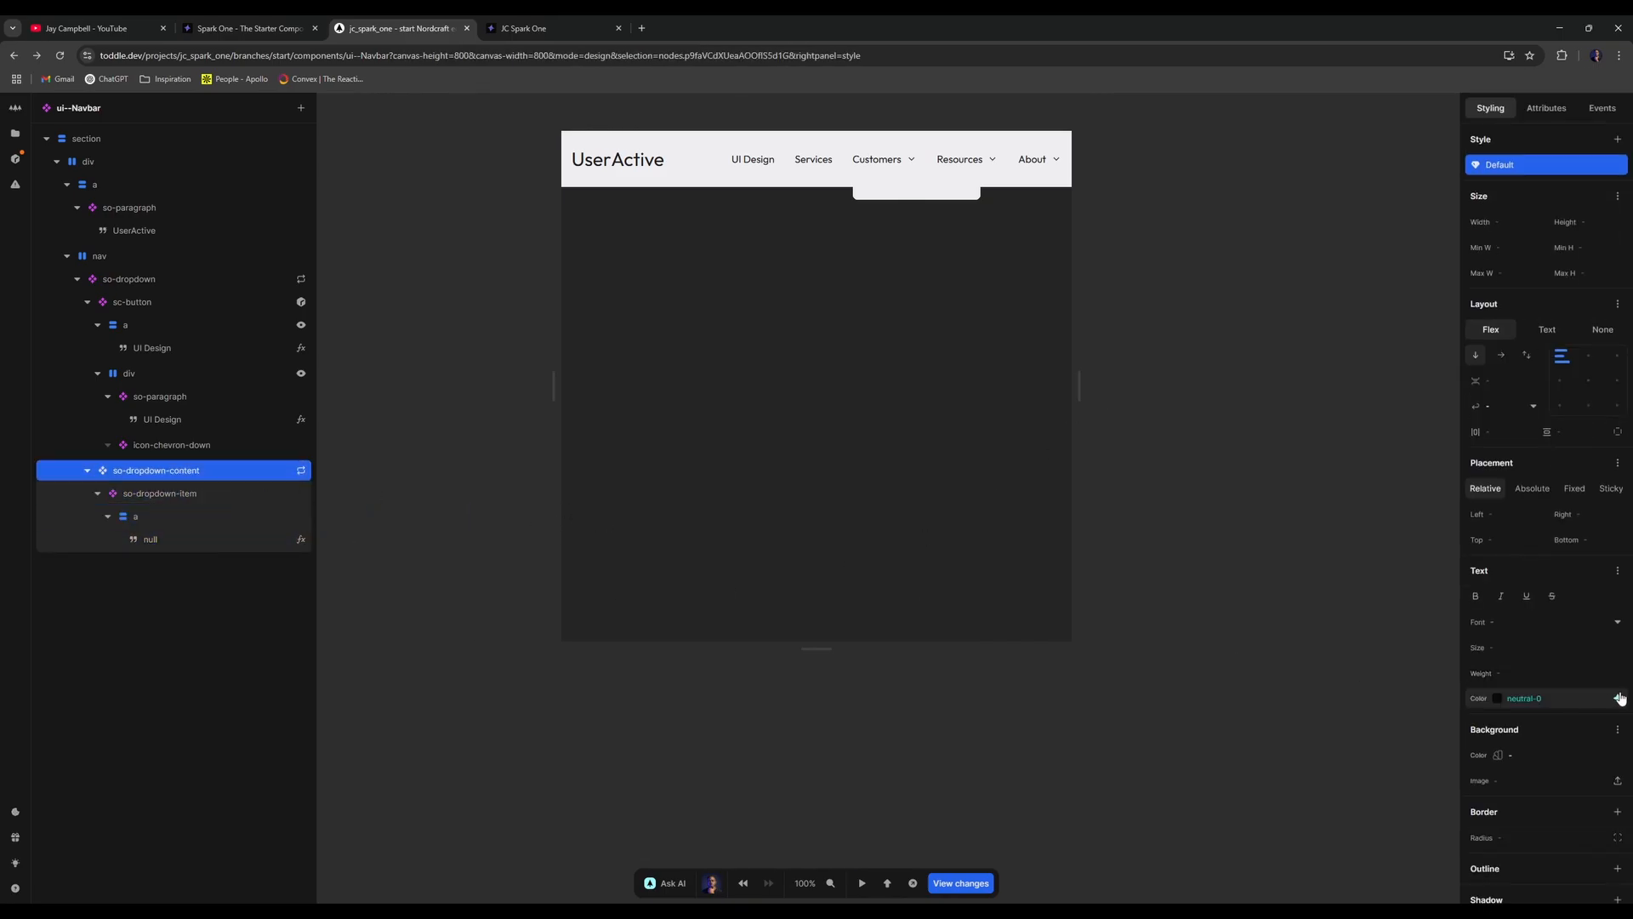
pyautogui.click(1618, 697)
pyautogui.click(1511, 539)
# - Set and then clear the link's neutral-0 text colour, and look inside so-dropdown-content
pyautogui.click(214, 526)
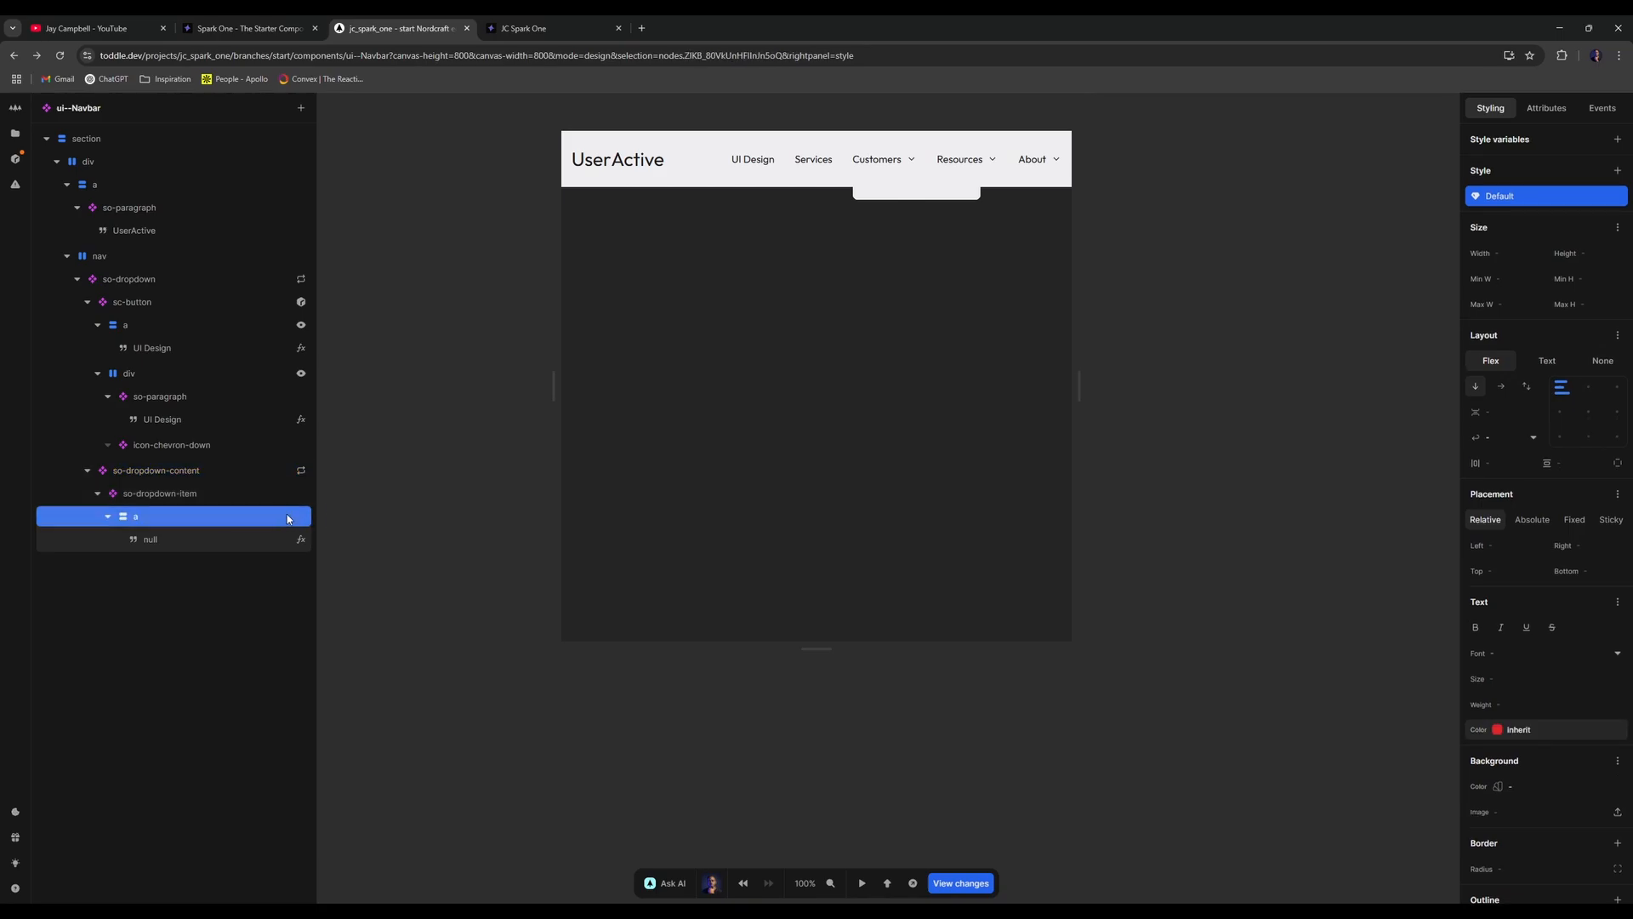
pyautogui.click(1618, 729)
pyautogui.click(1504, 609)
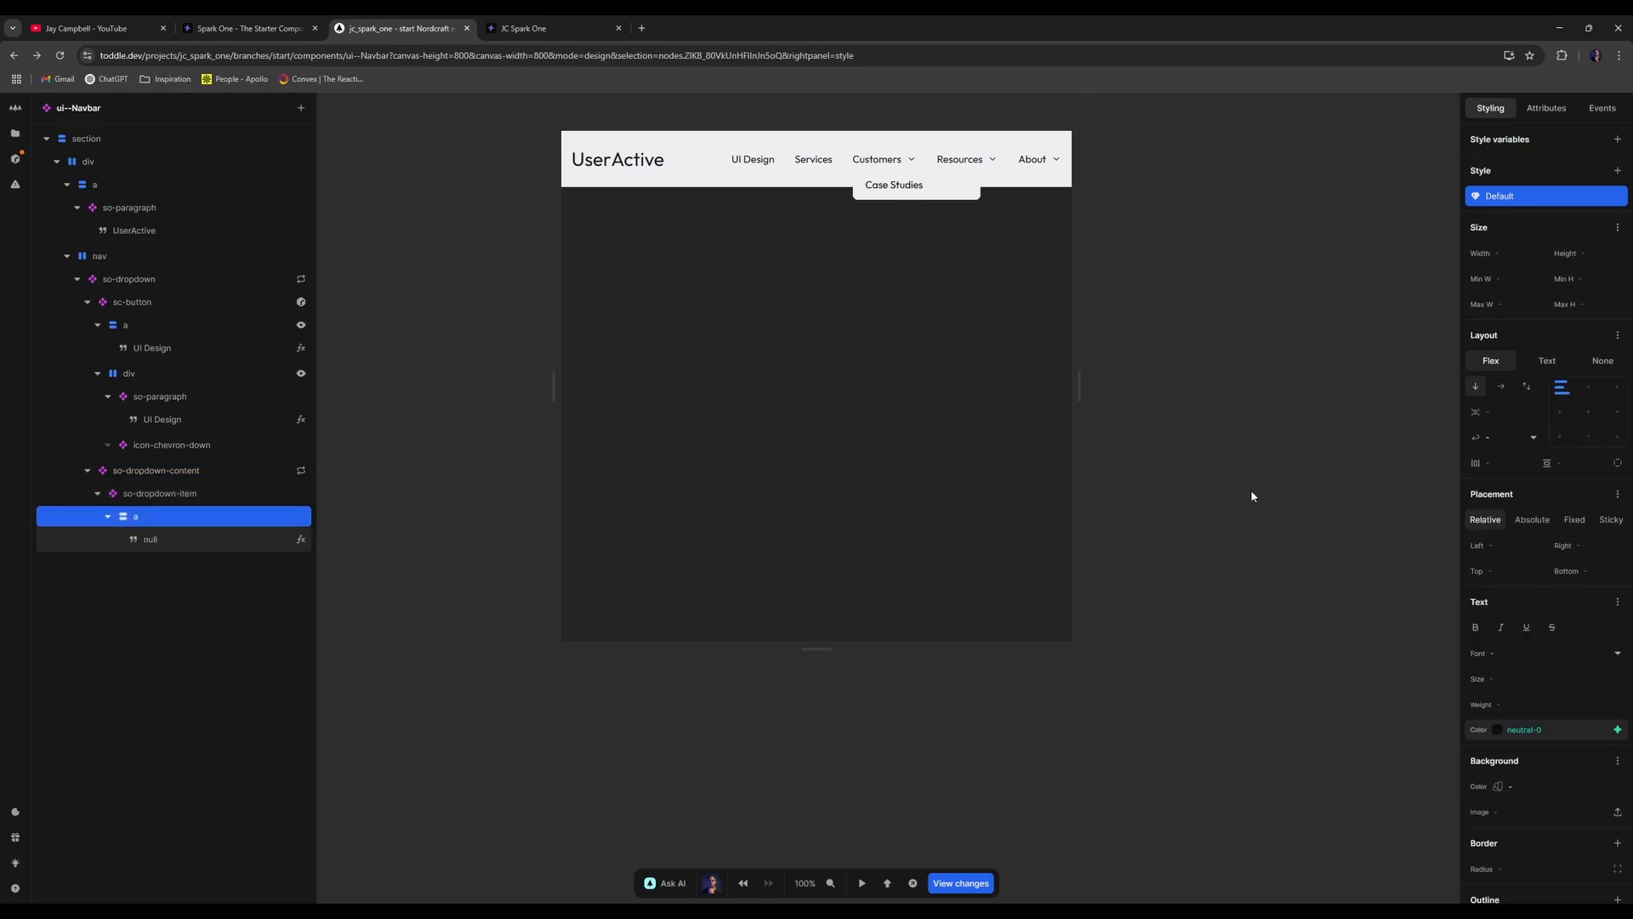
pyautogui.click(1619, 730)
pyautogui.click(1520, 573)
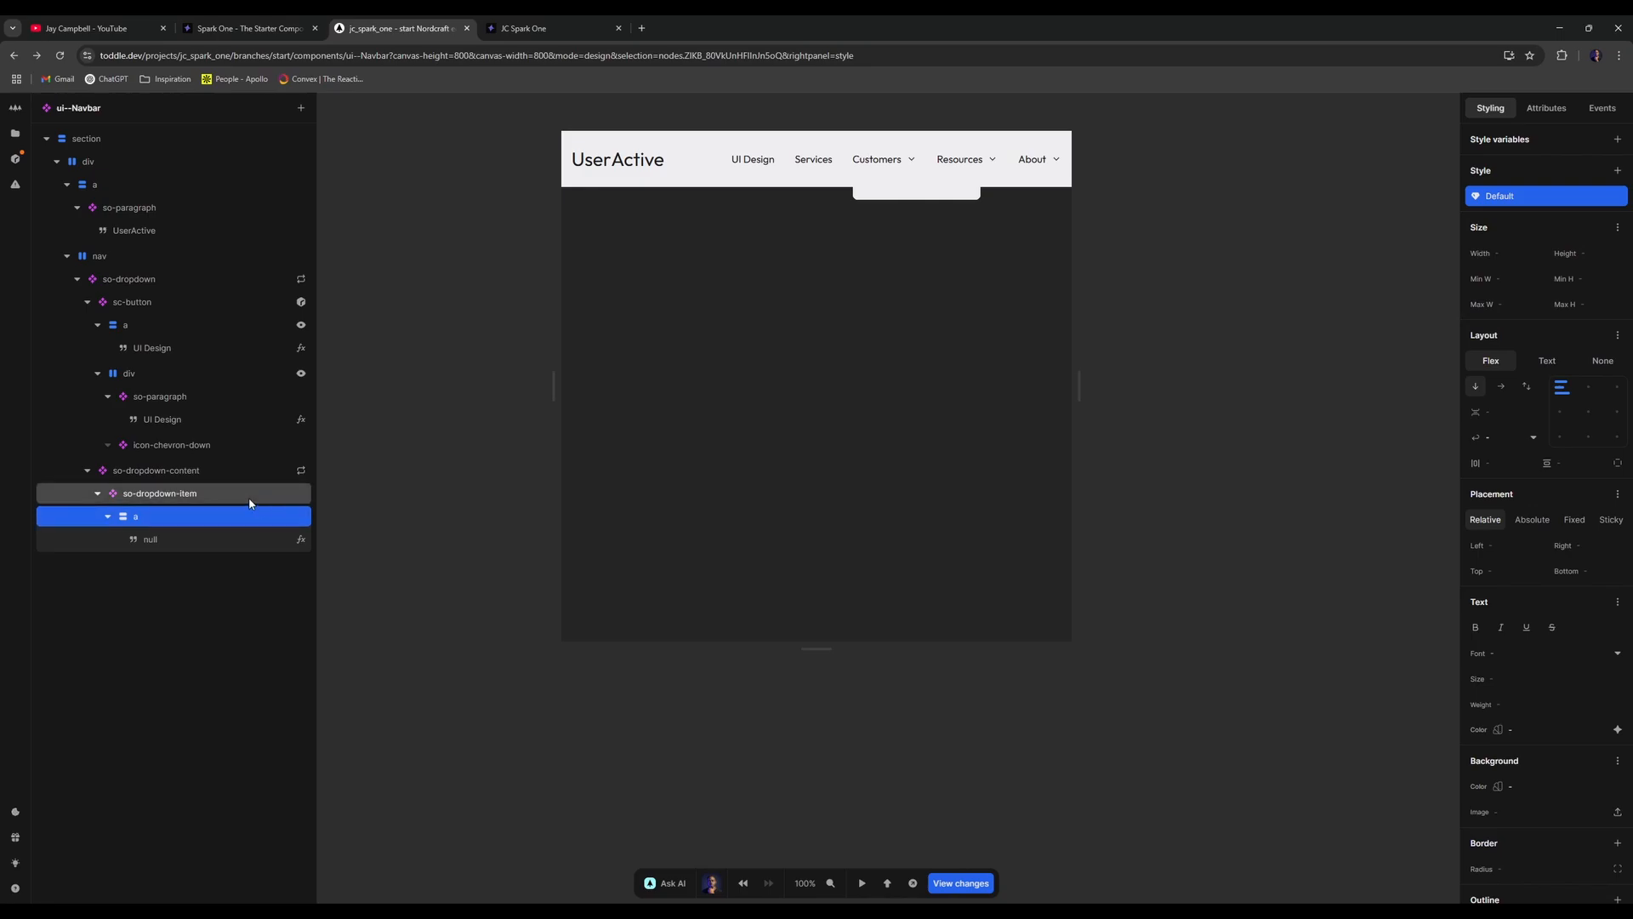
pyautogui.click(247, 470)
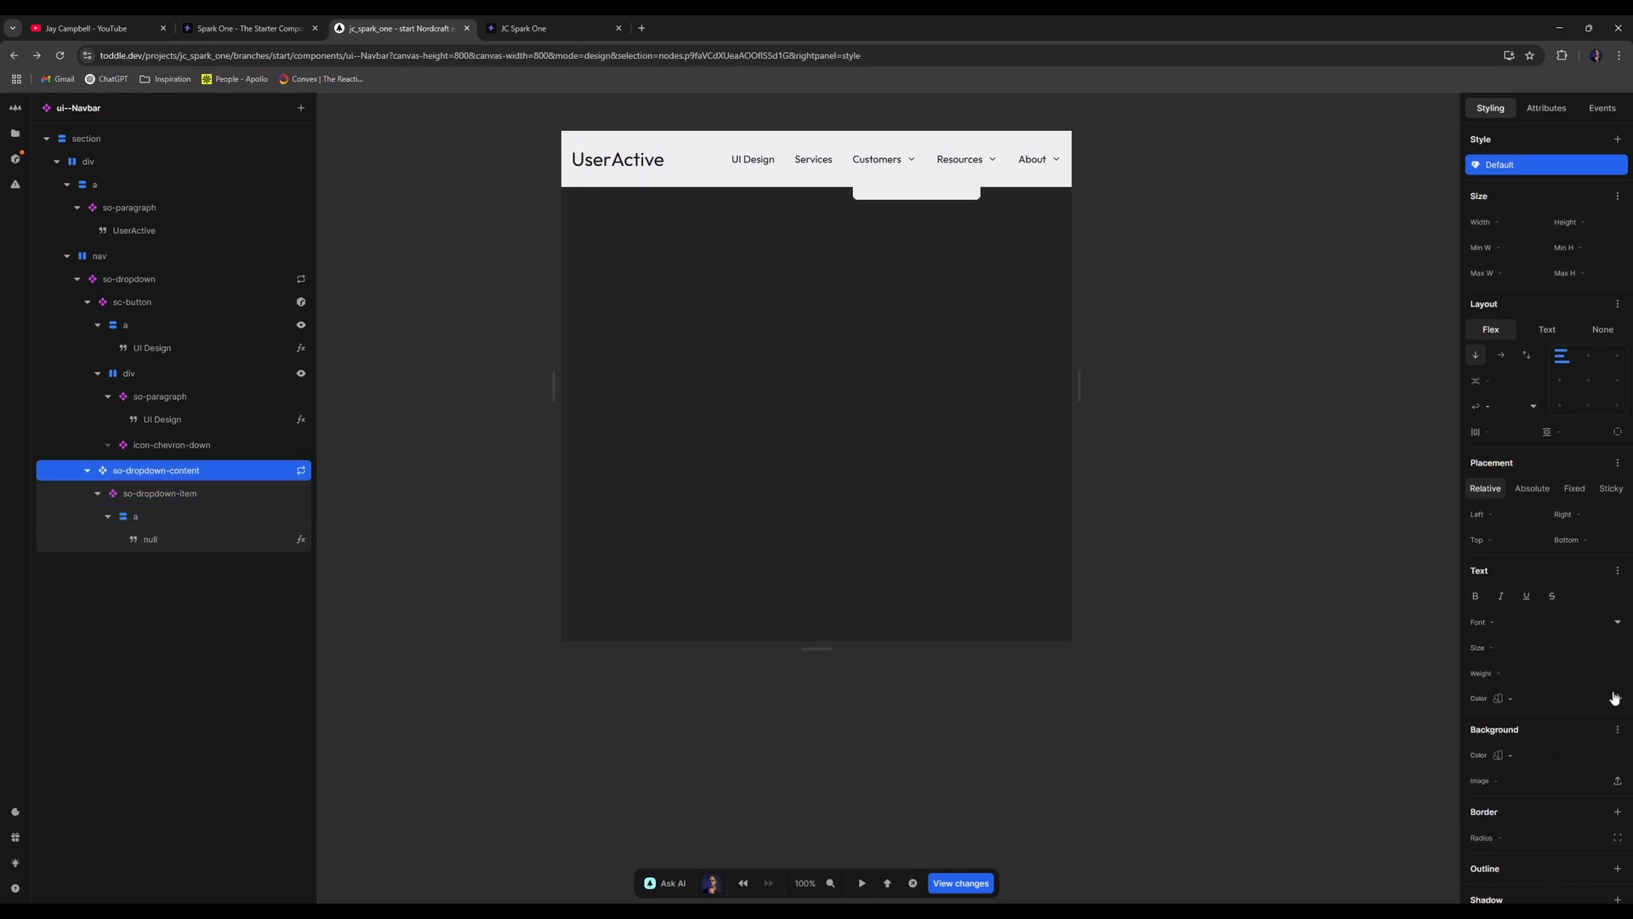
pyautogui.doubleClick(228, 475)
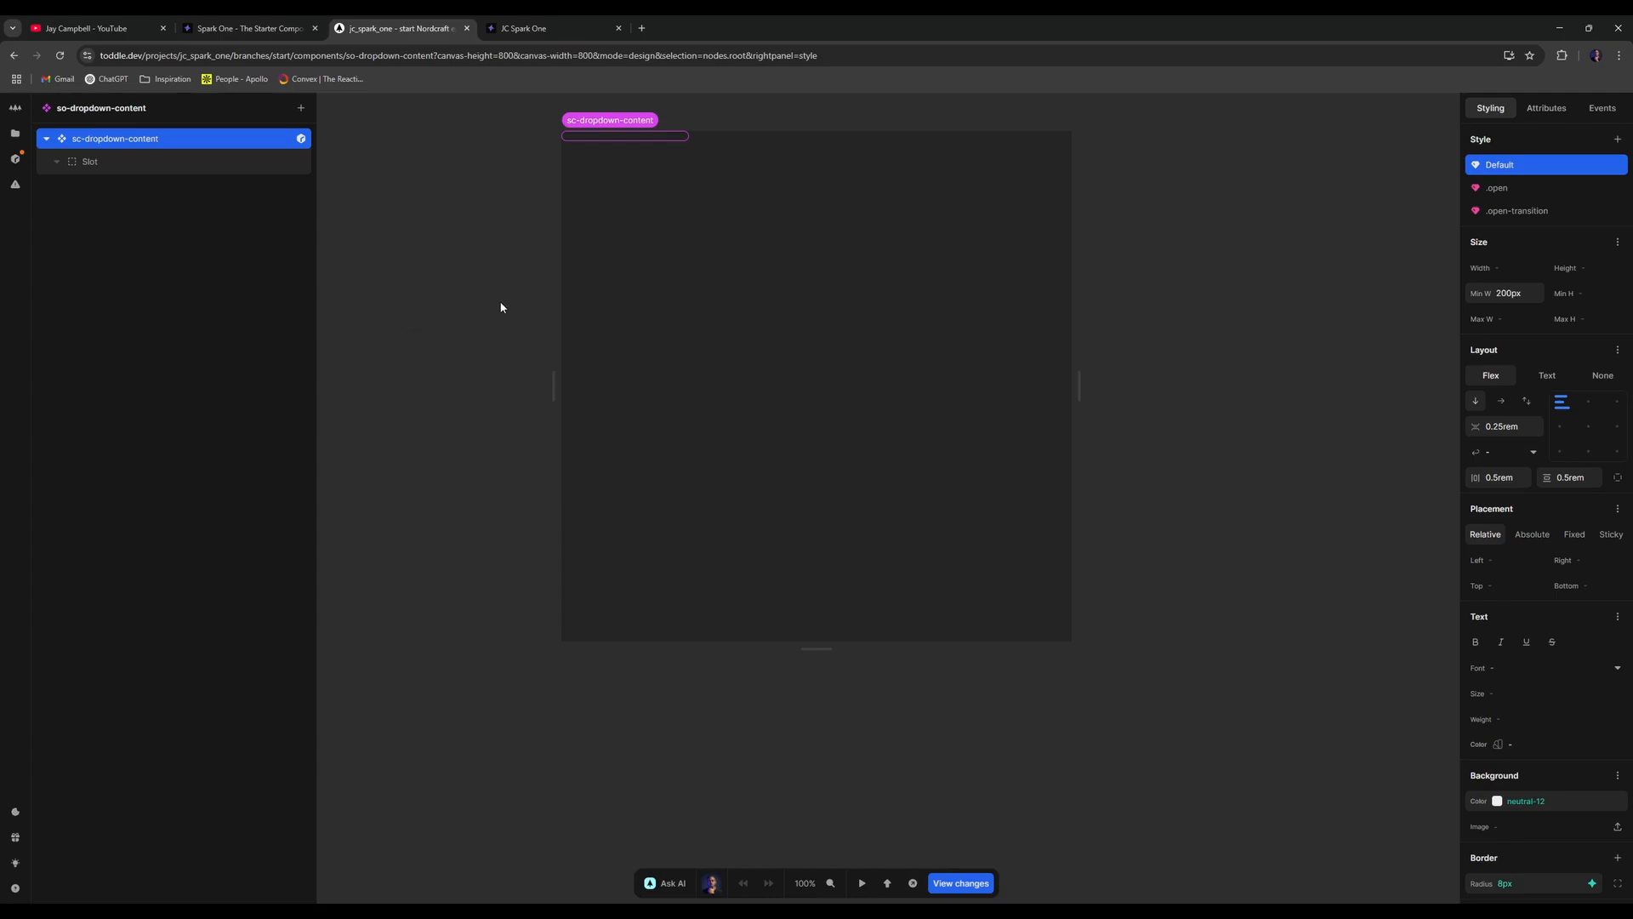
pyautogui.hotkey('alt', 'Left')
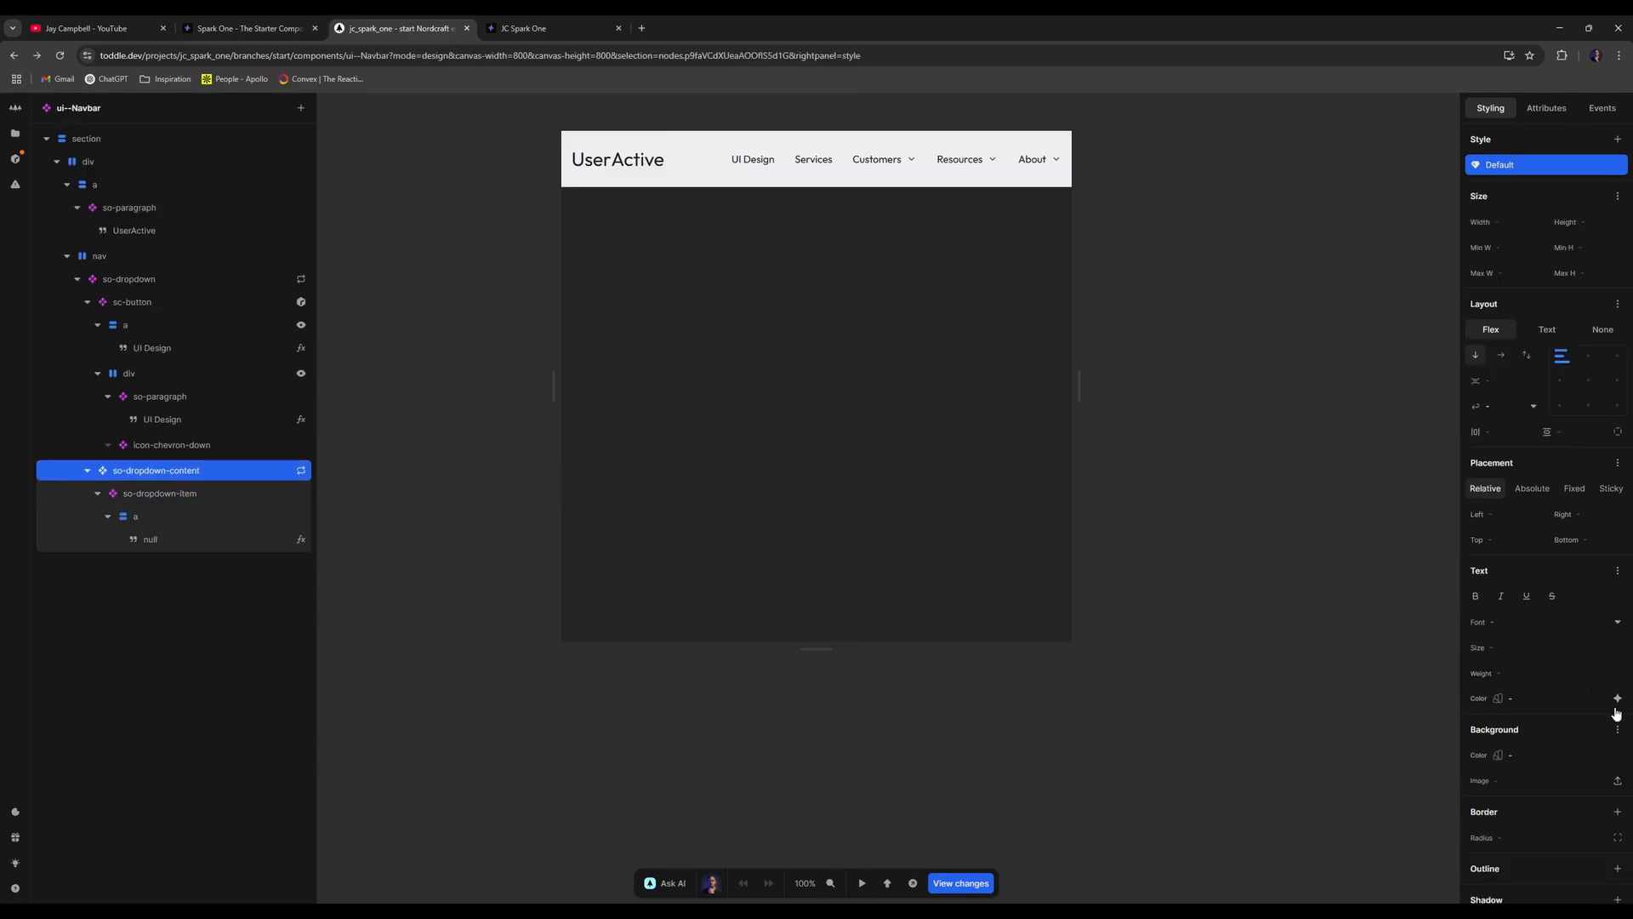
# - Pick a neutral text colour for the selected element and preview the result
pyautogui.click(1619, 701)
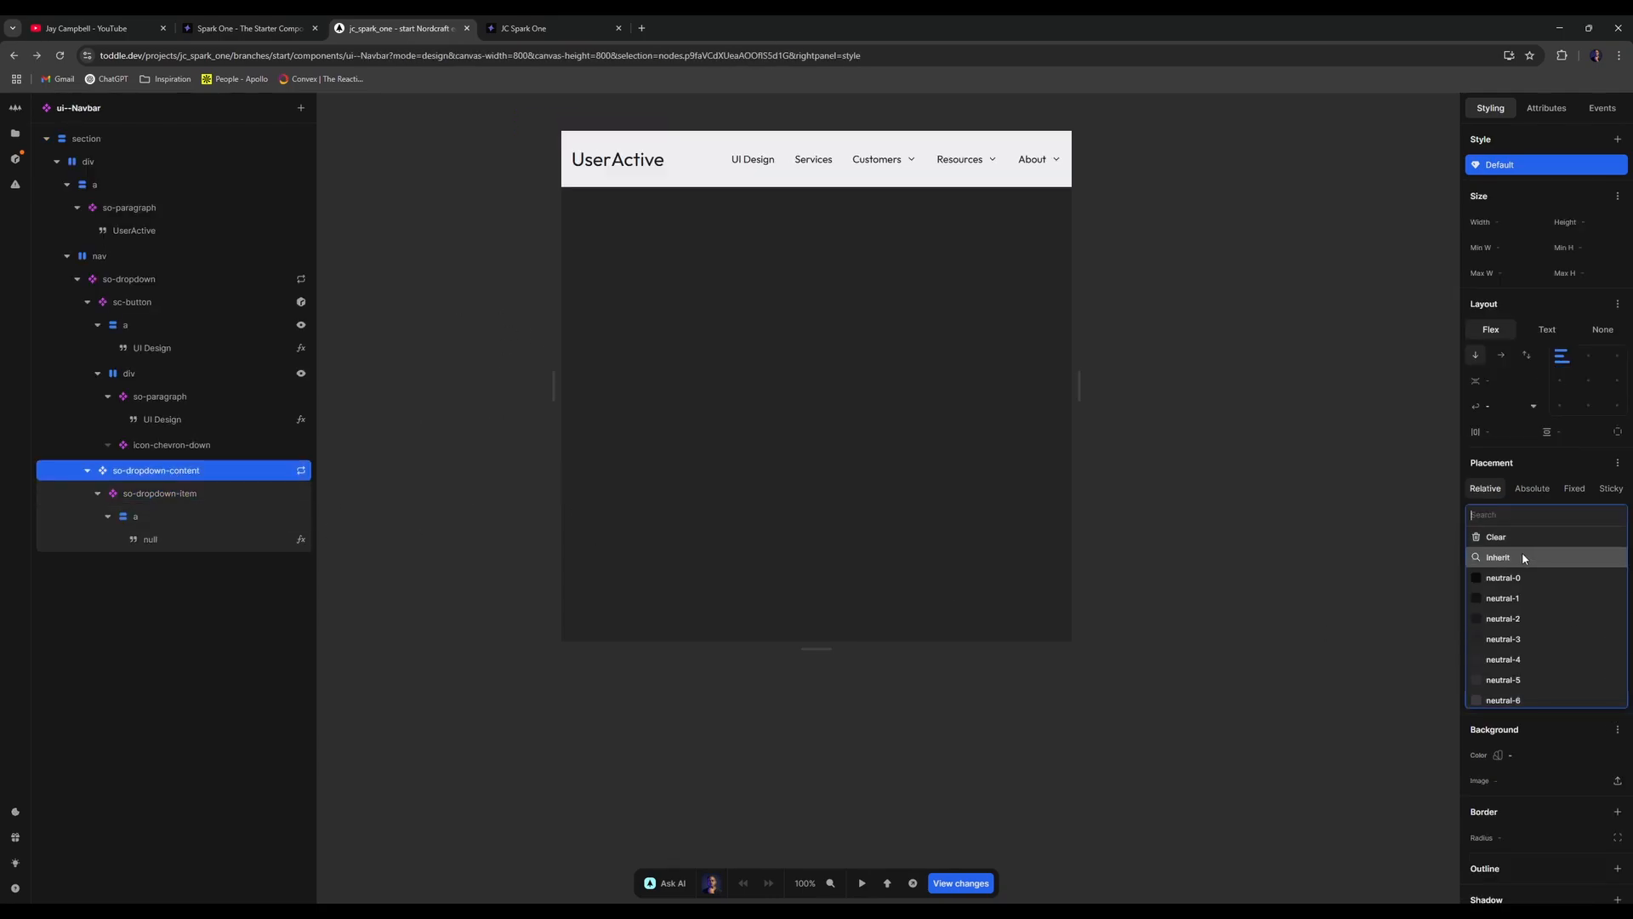
pyautogui.click(1523, 556)
pyautogui.click(1190, 400)
pyautogui.press('t')
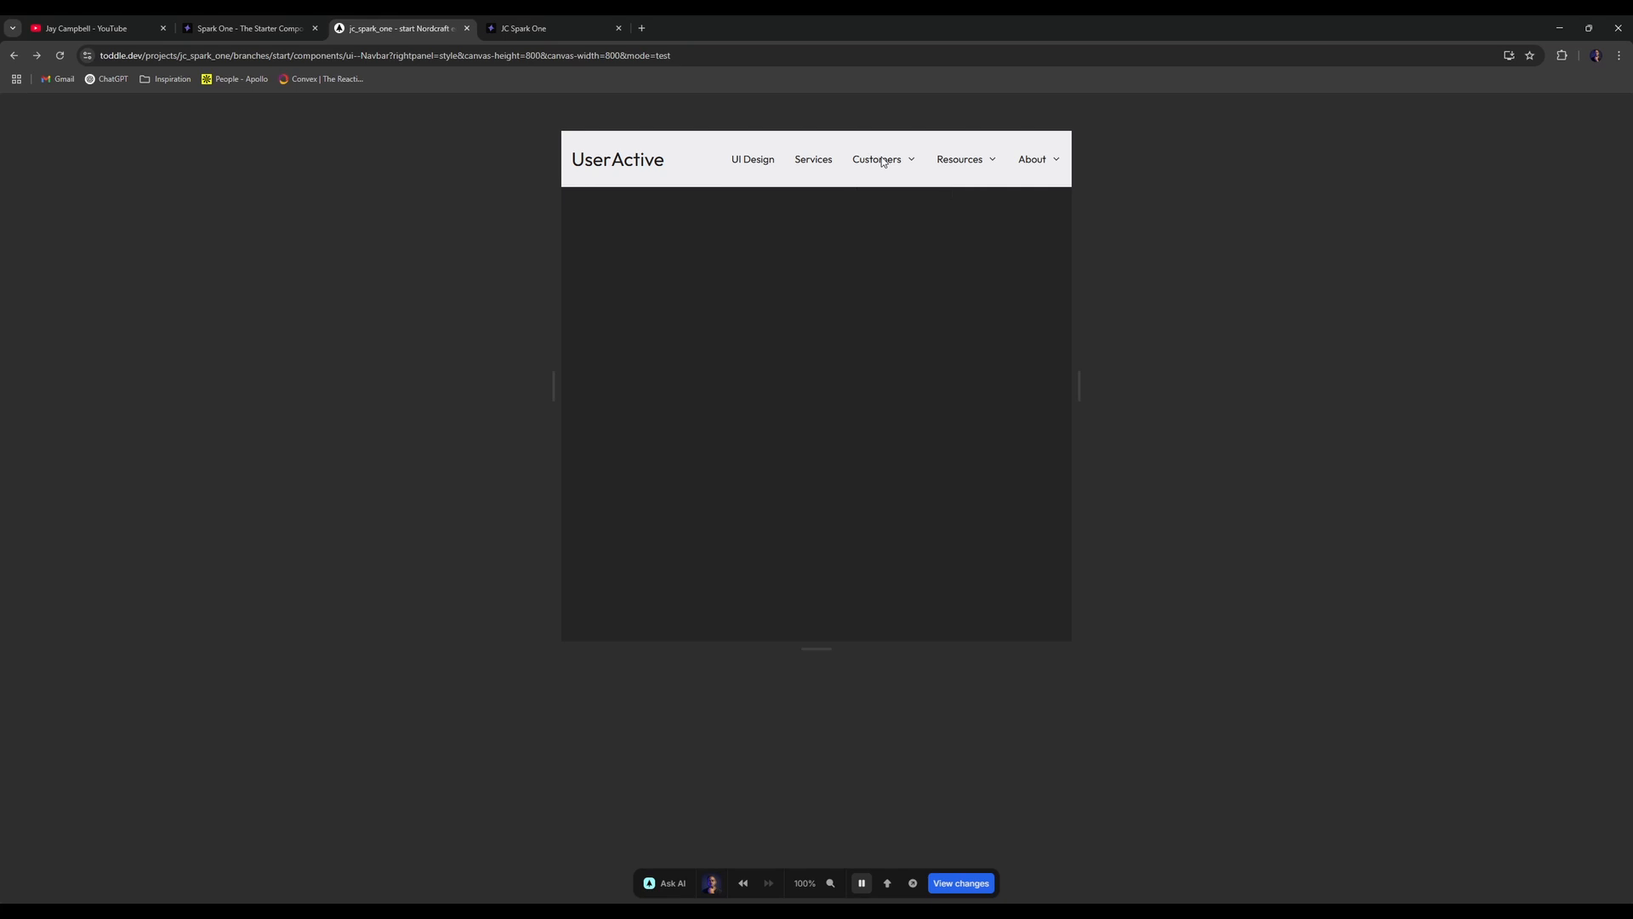
pyautogui.press('t')
# - Set the dropdown link's text colour to neutral-0 and open the Customers dropdown in preview
pyautogui.click(197, 516)
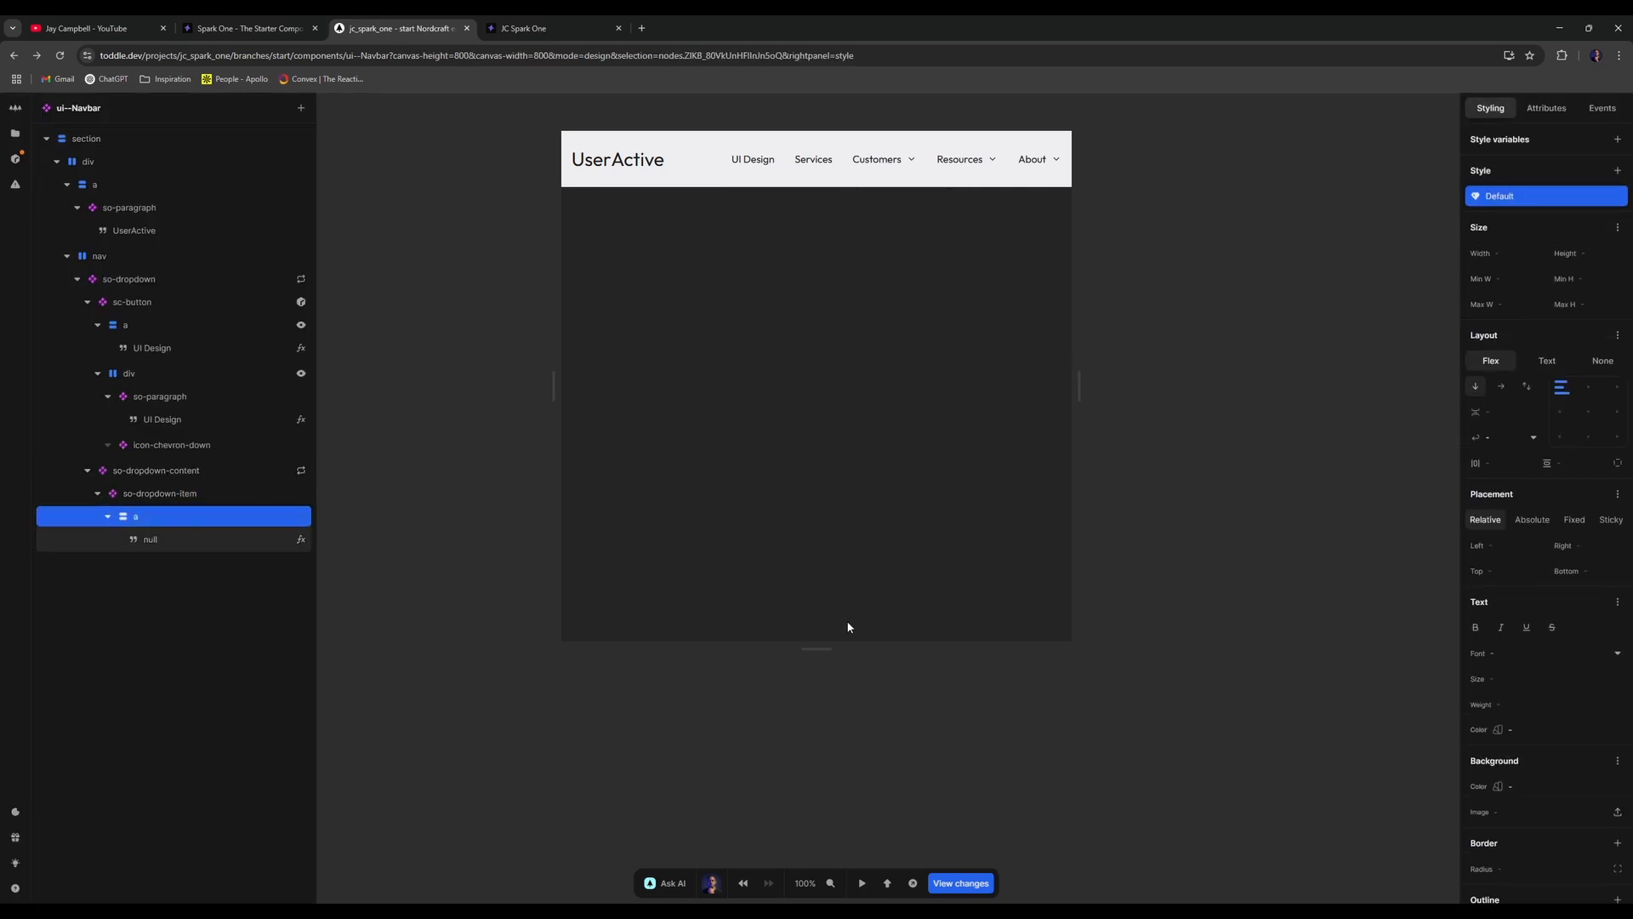
pyautogui.click(1618, 731)
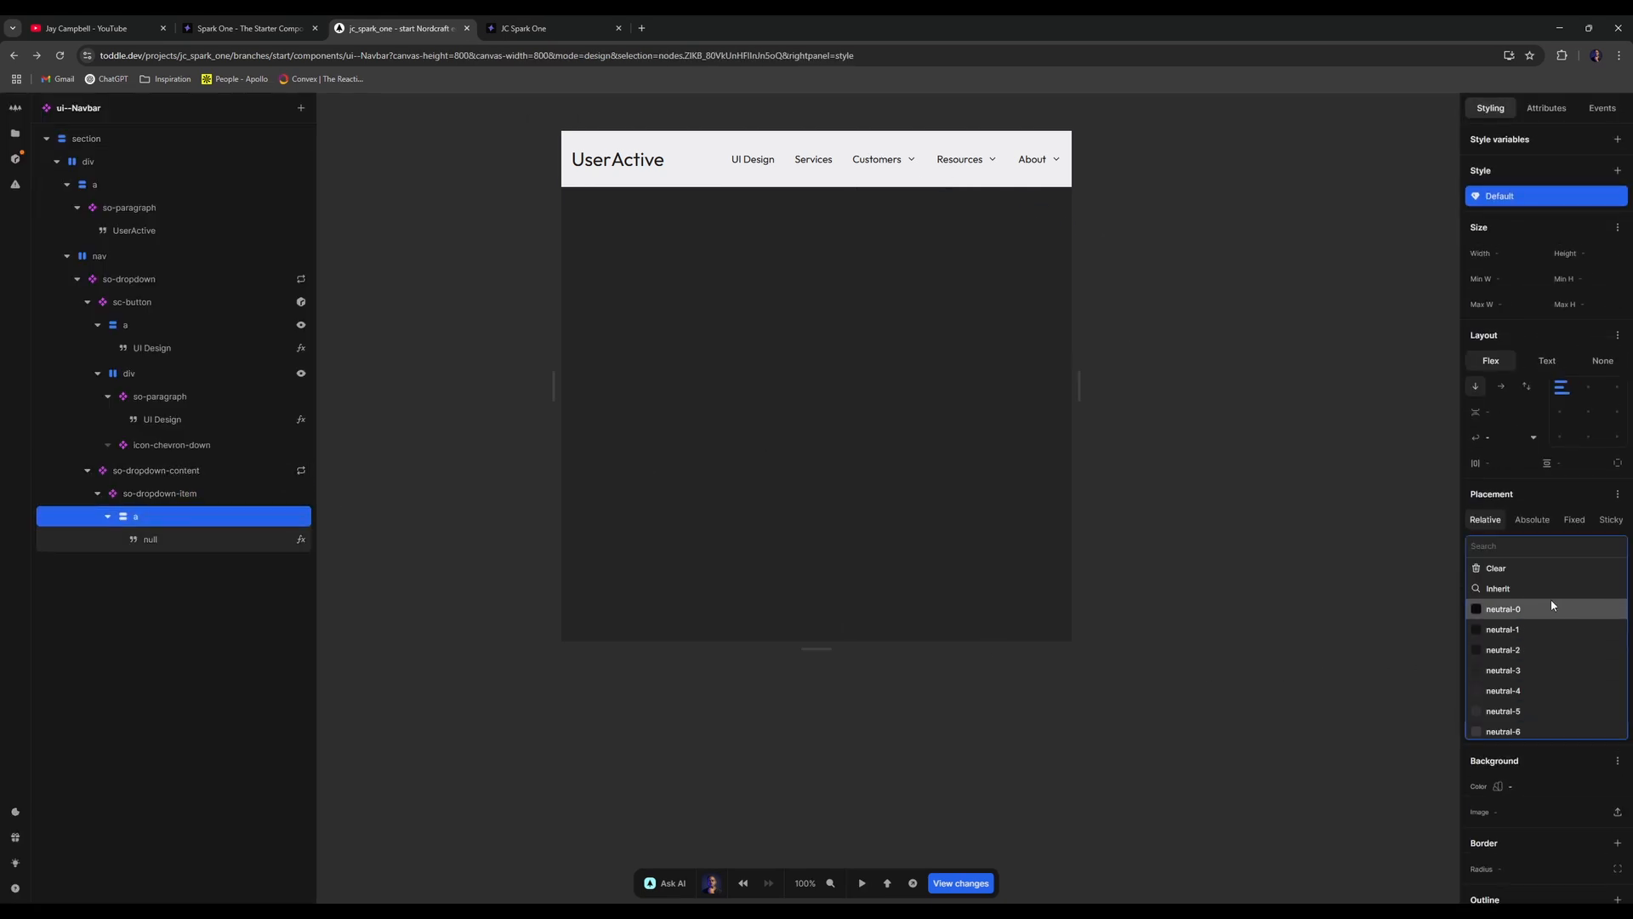
pyautogui.click(1553, 605)
pyautogui.press('t')
pyautogui.click(896, 164)
pyautogui.press('t')
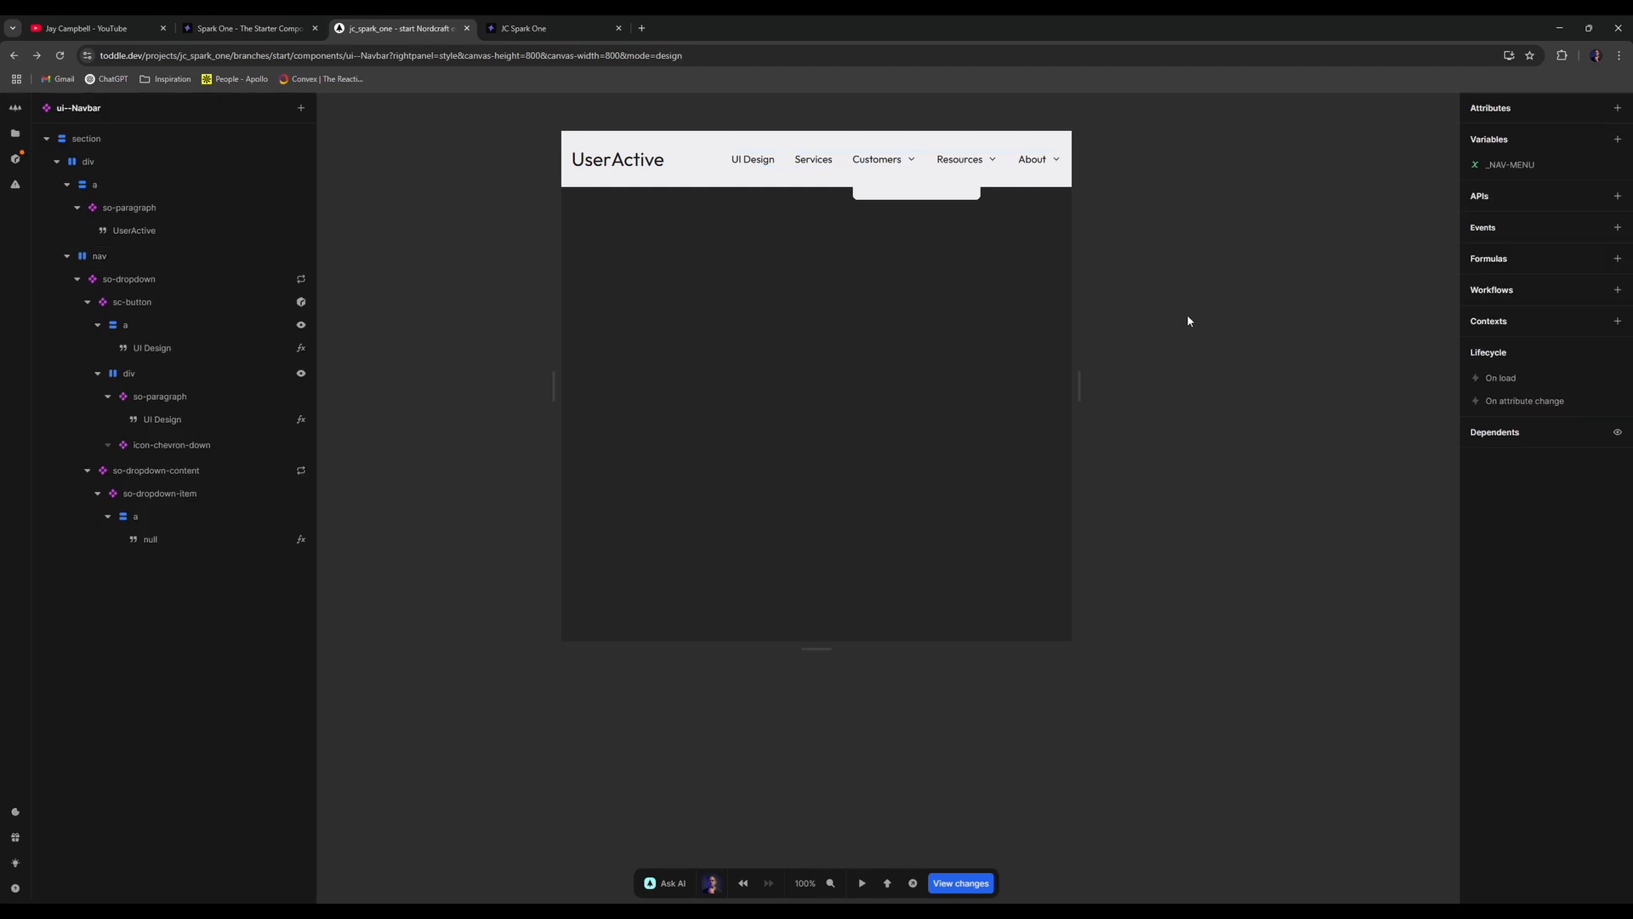
# - Reselect the dropdown link and check the Customers dropdown in preview
pyautogui.click(211, 519)
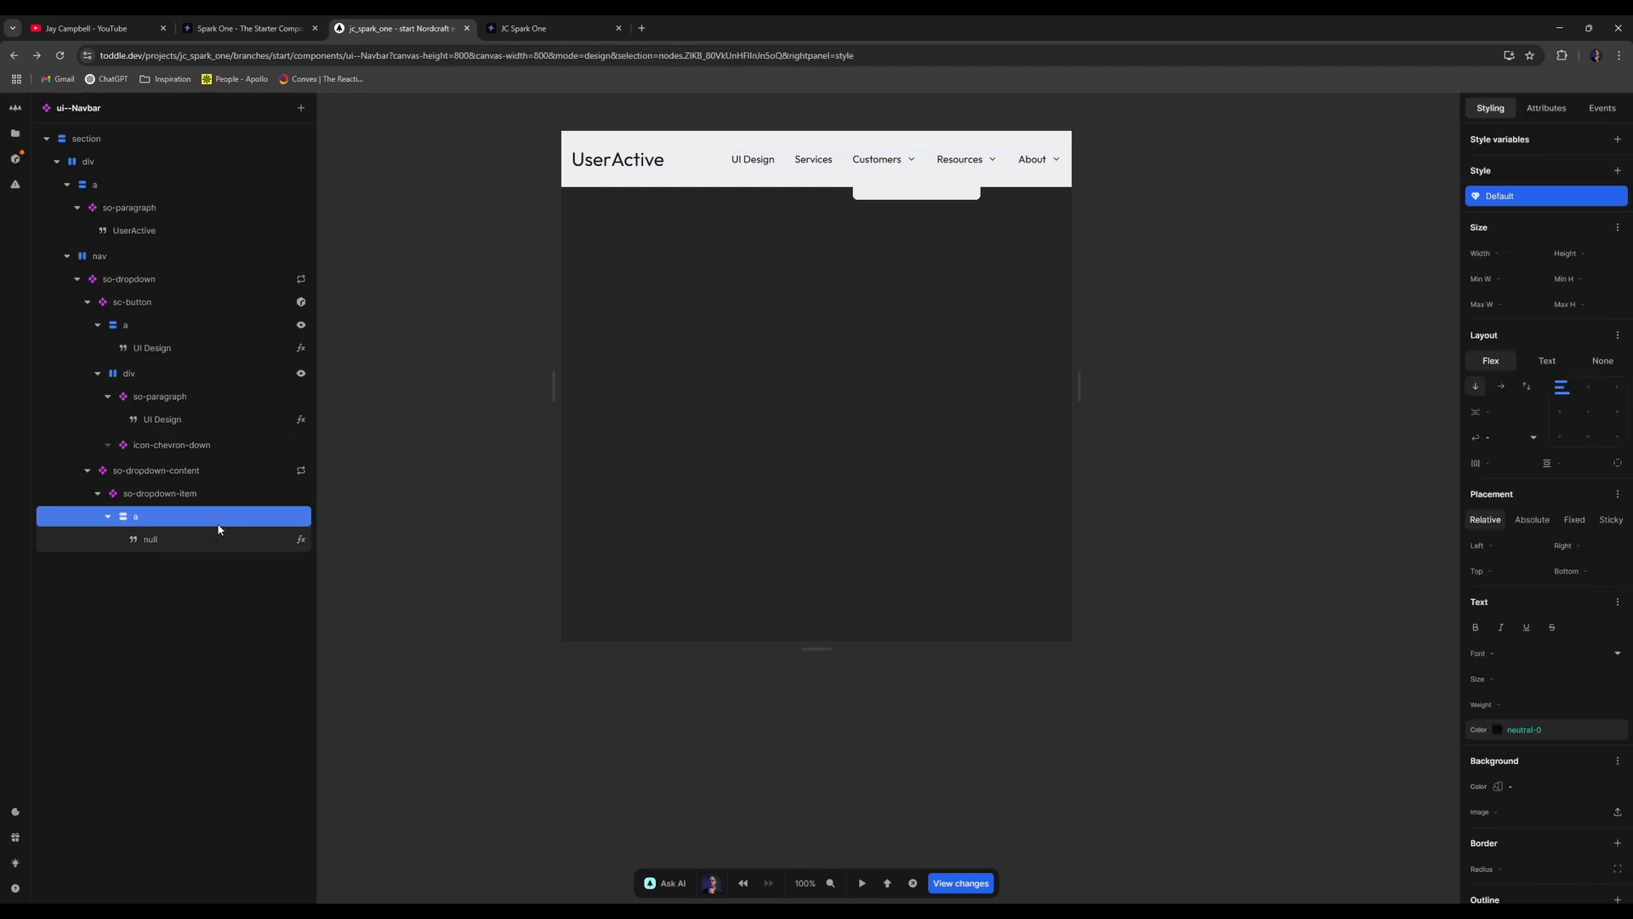
pyautogui.click(231, 495)
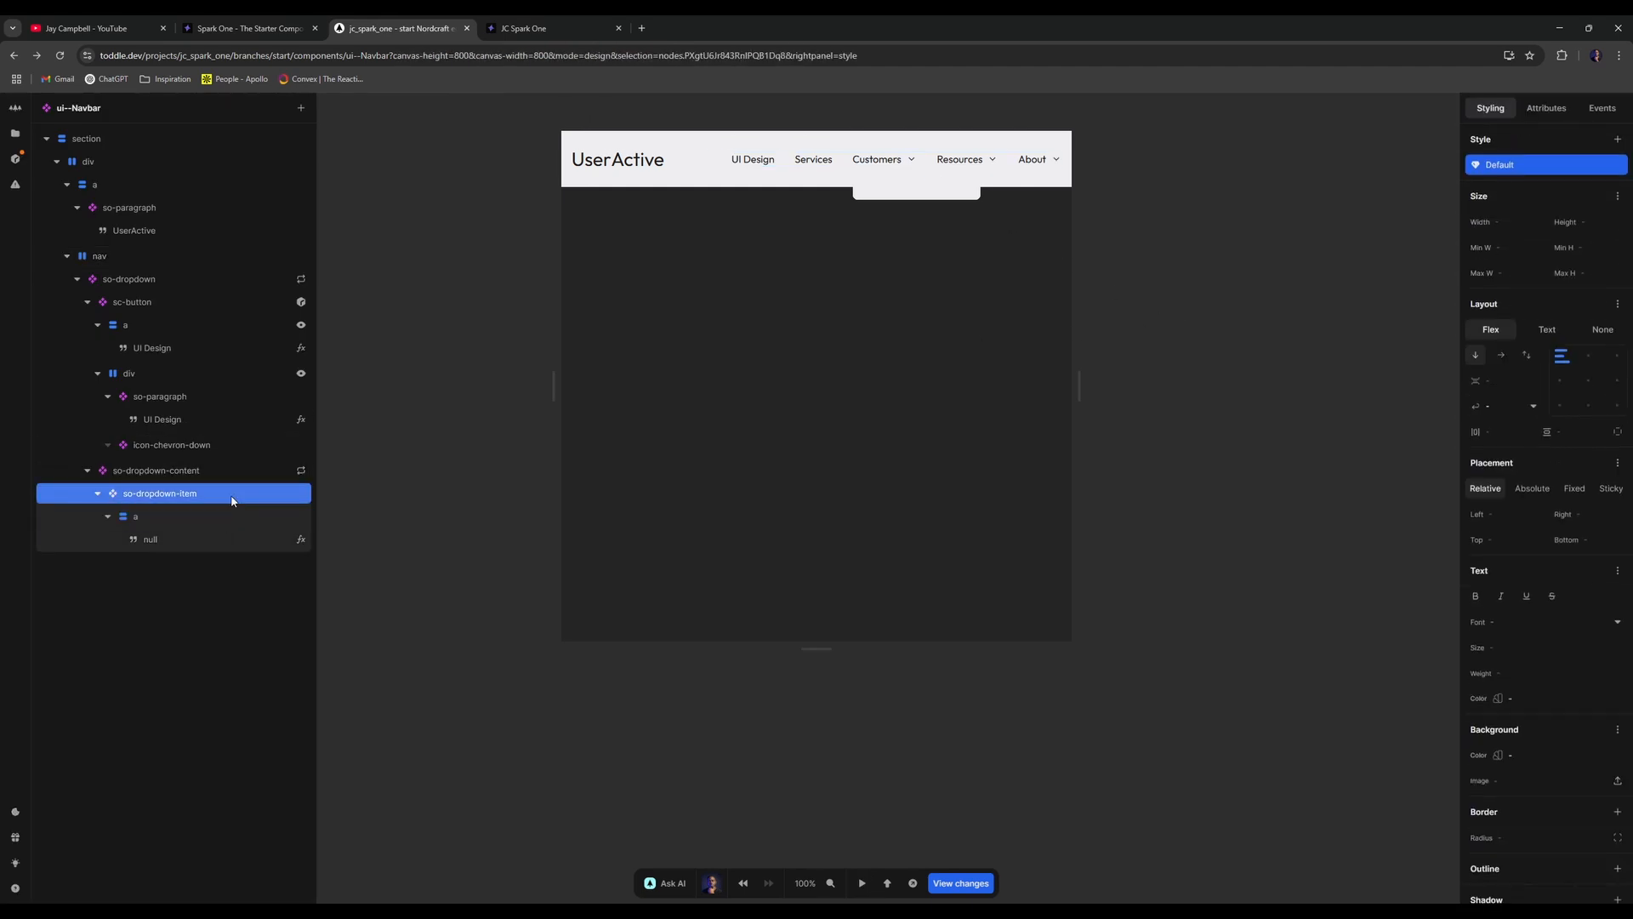
pyautogui.click(236, 513)
pyautogui.press('t')
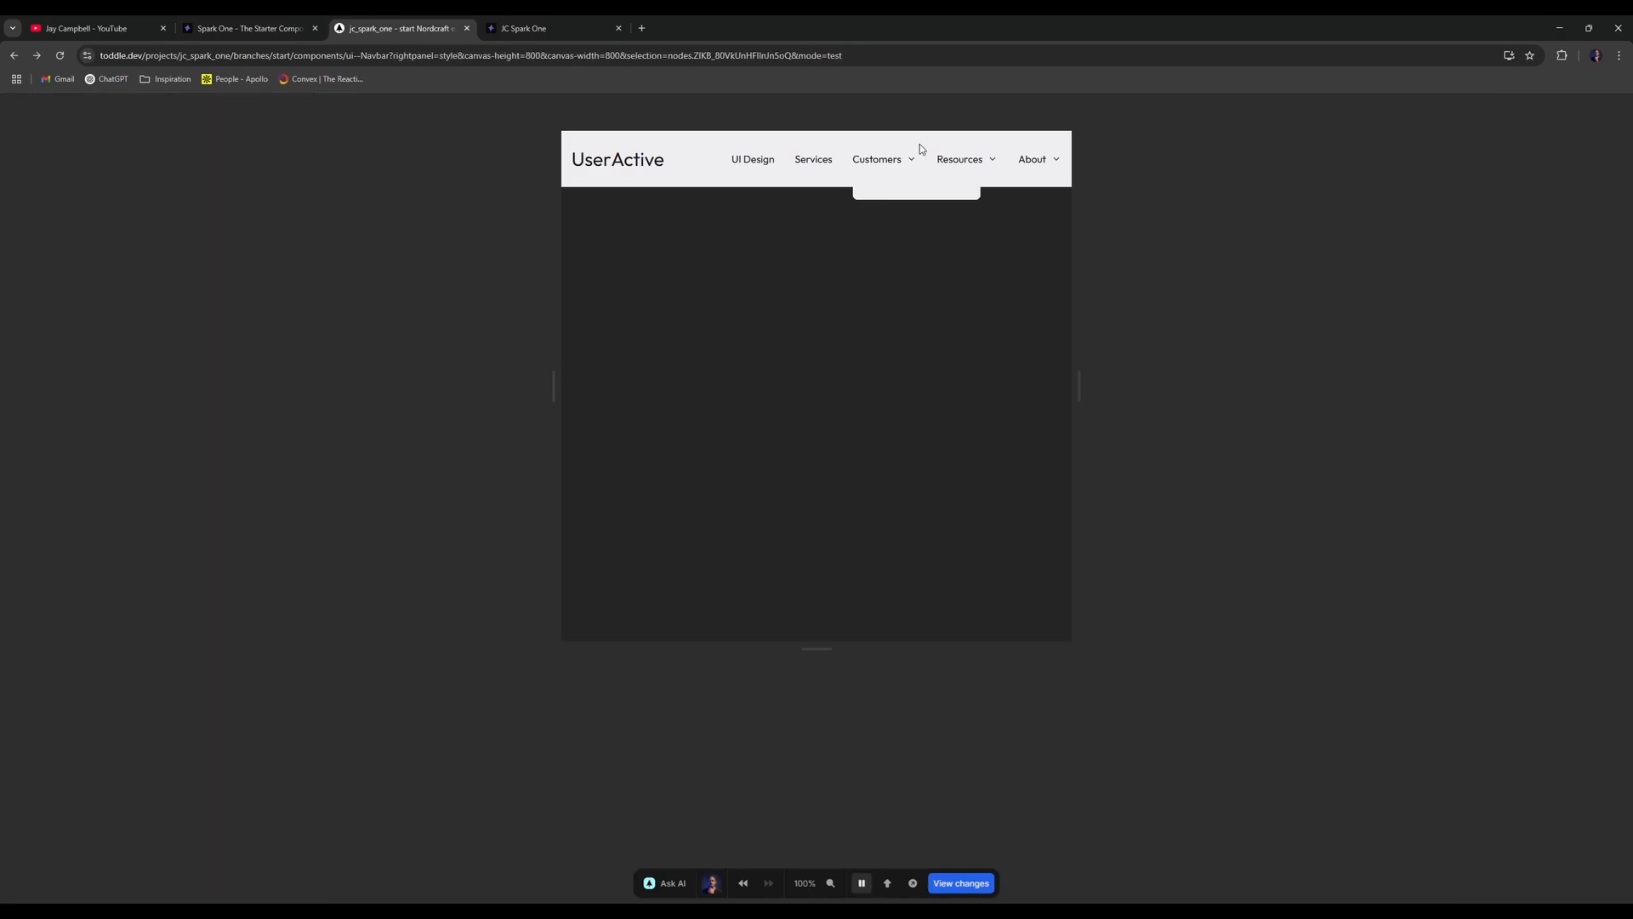
pyautogui.click(899, 159)
# - Clear so-dropdown-item's neutral-12 text colour and return to the Navbar component
pyautogui.press('t')
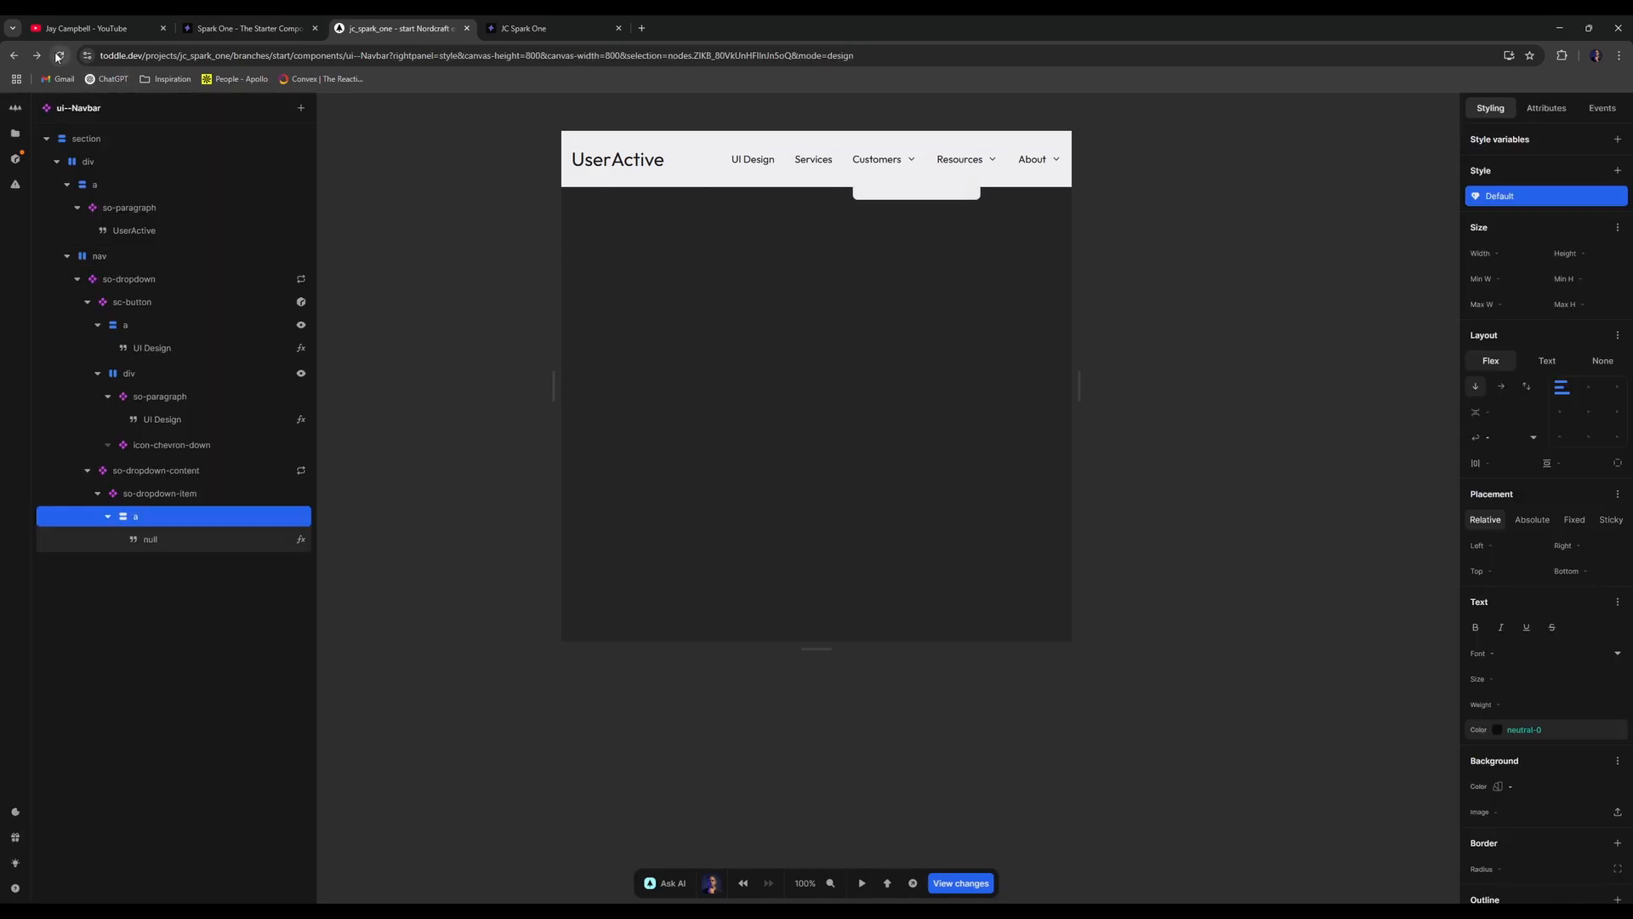
pyautogui.doubleClick(141, 493)
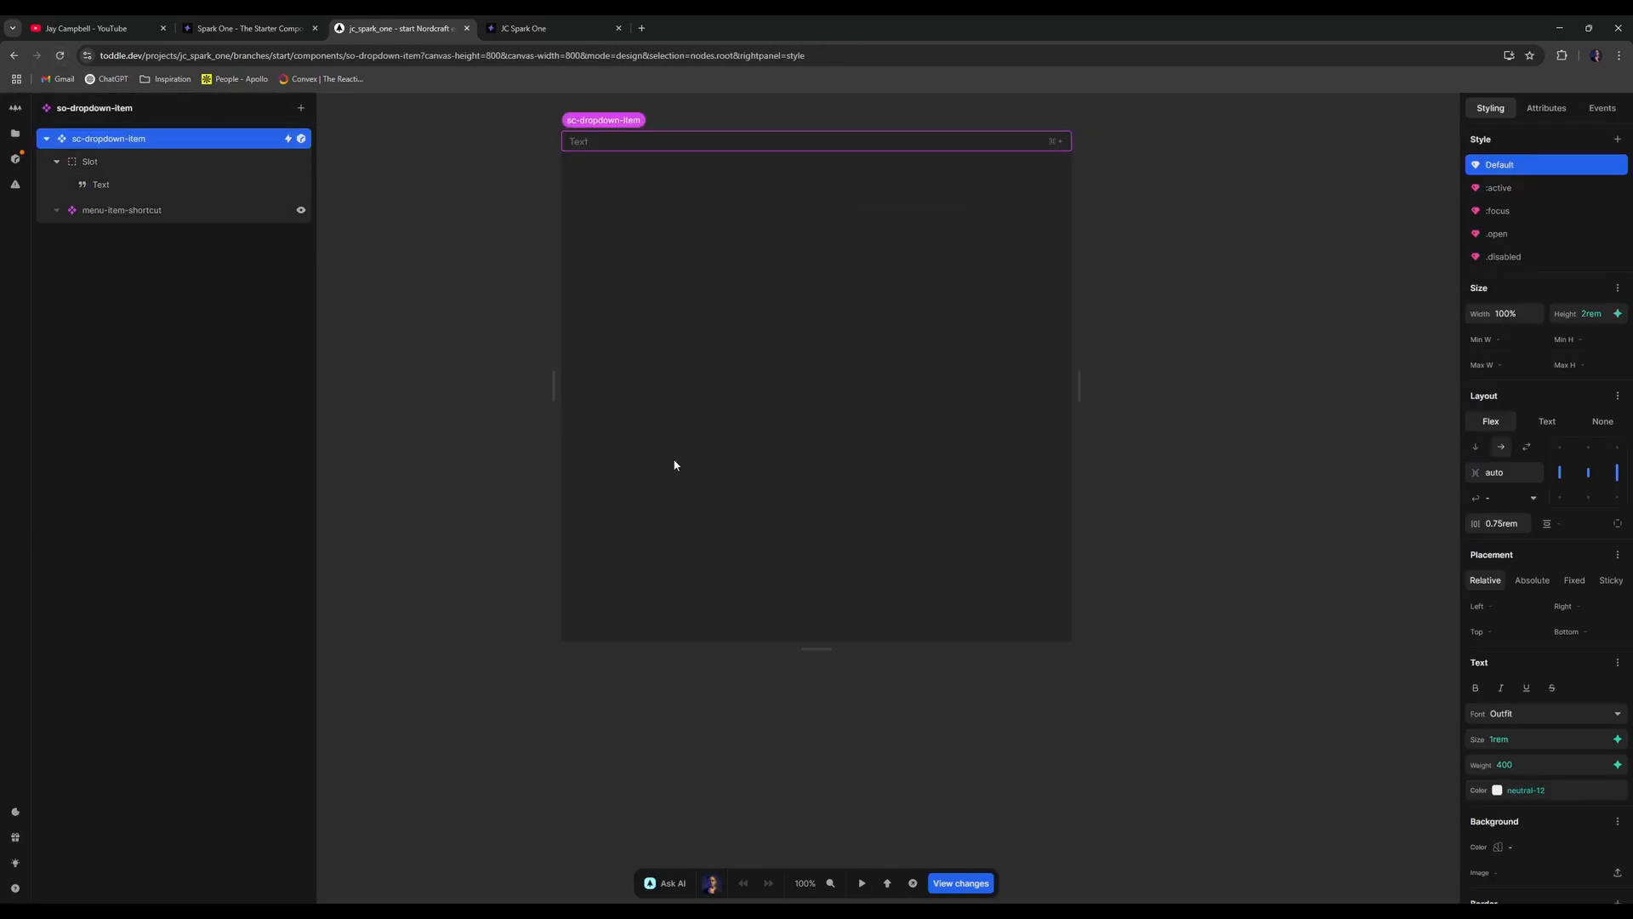
pyautogui.click(1614, 790)
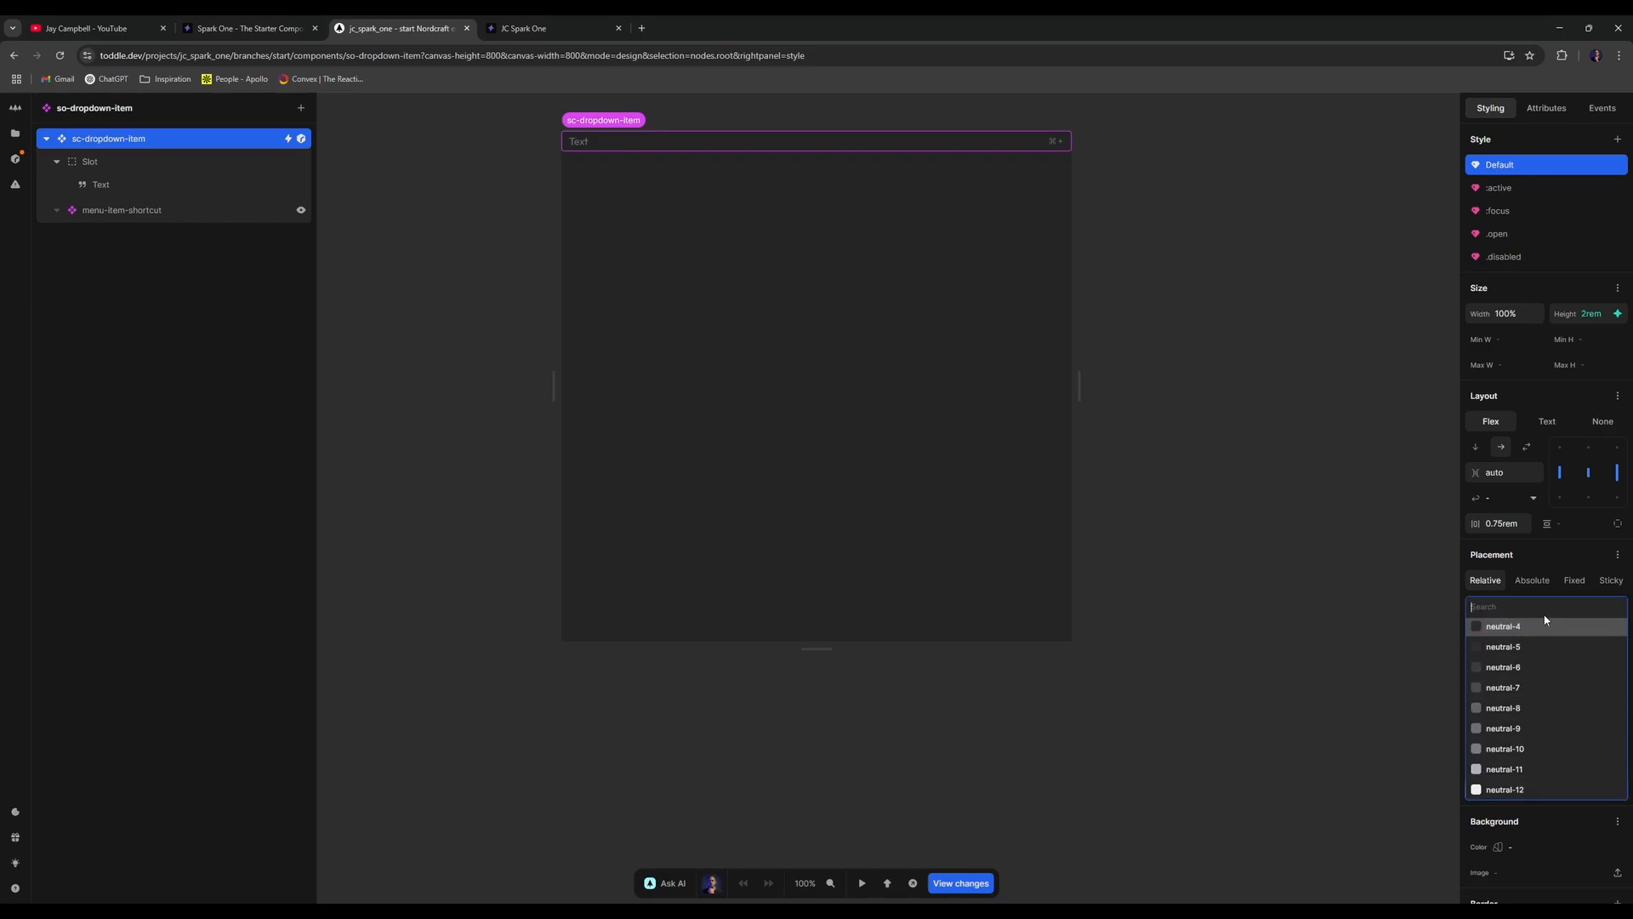
pyautogui.click(1522, 630)
pyautogui.click(1321, 468)
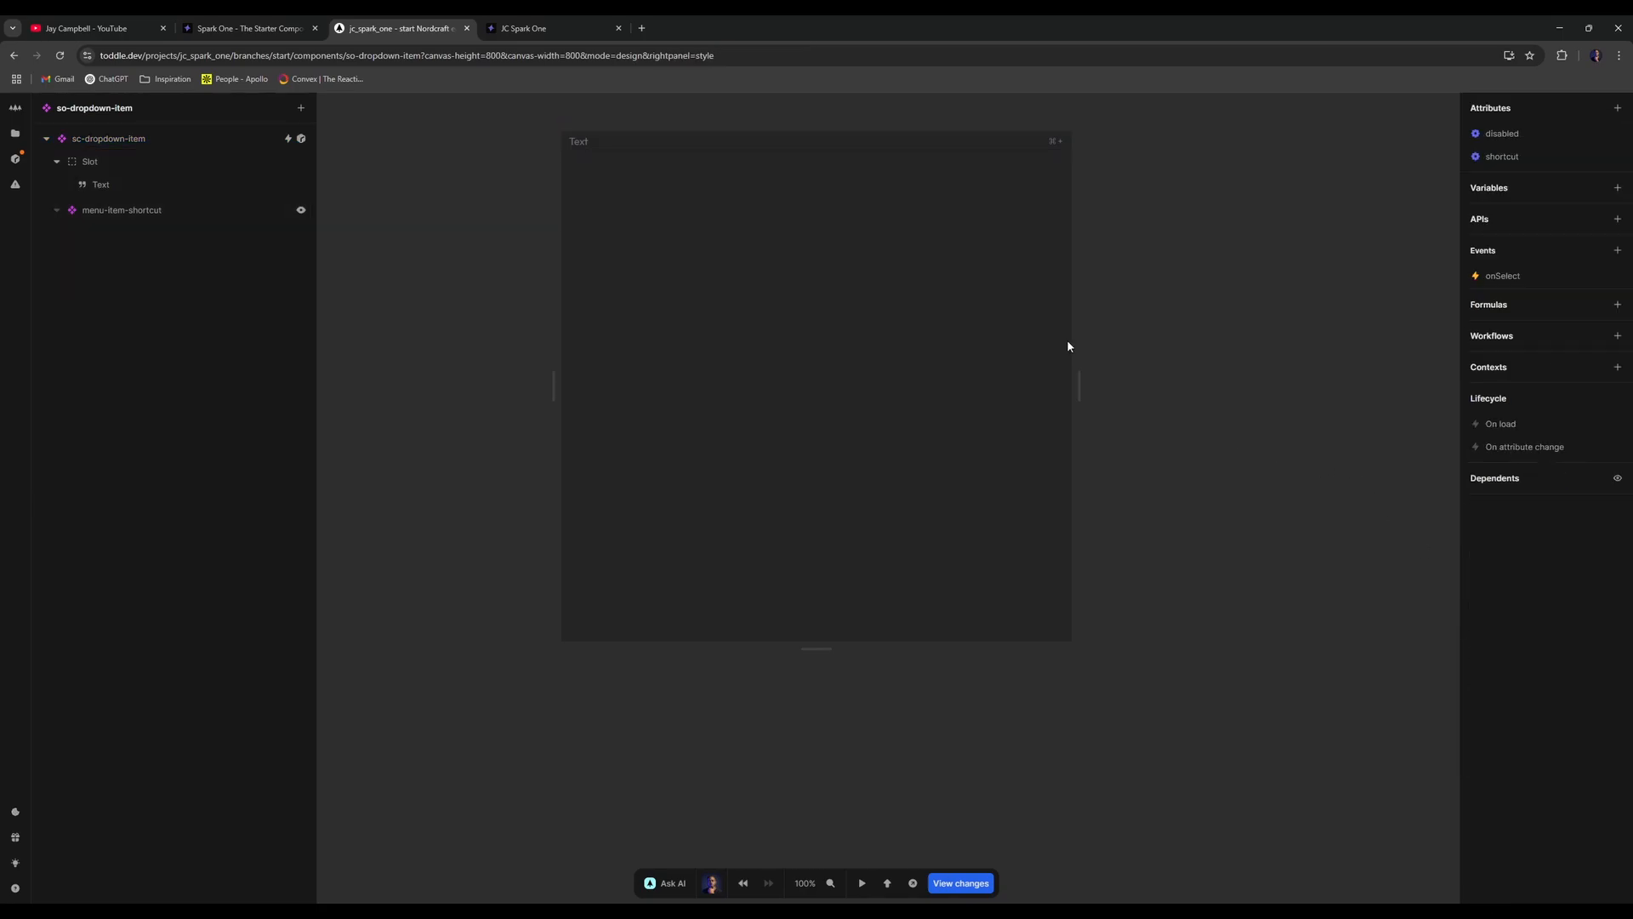
pyautogui.hotkey('alt', 'Left')
# - In test mode, open and close the Customers and Resources dropdowns
pyautogui.press('t')
pyautogui.press('t')
pyautogui.click(895, 164)
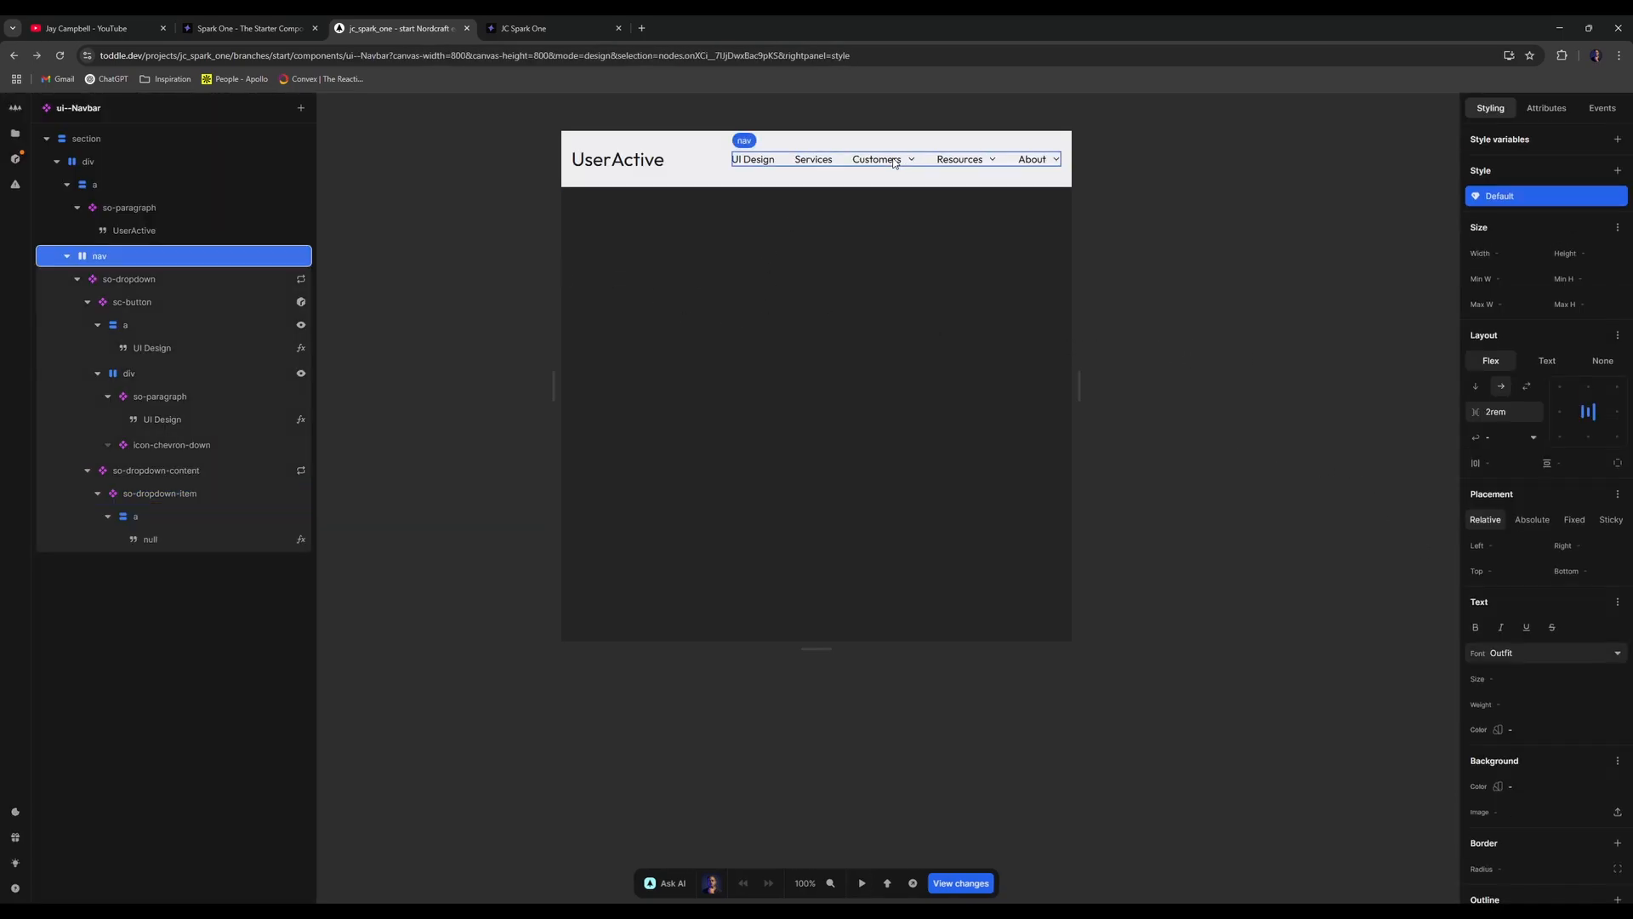
pyautogui.press('t')
pyautogui.click(904, 163)
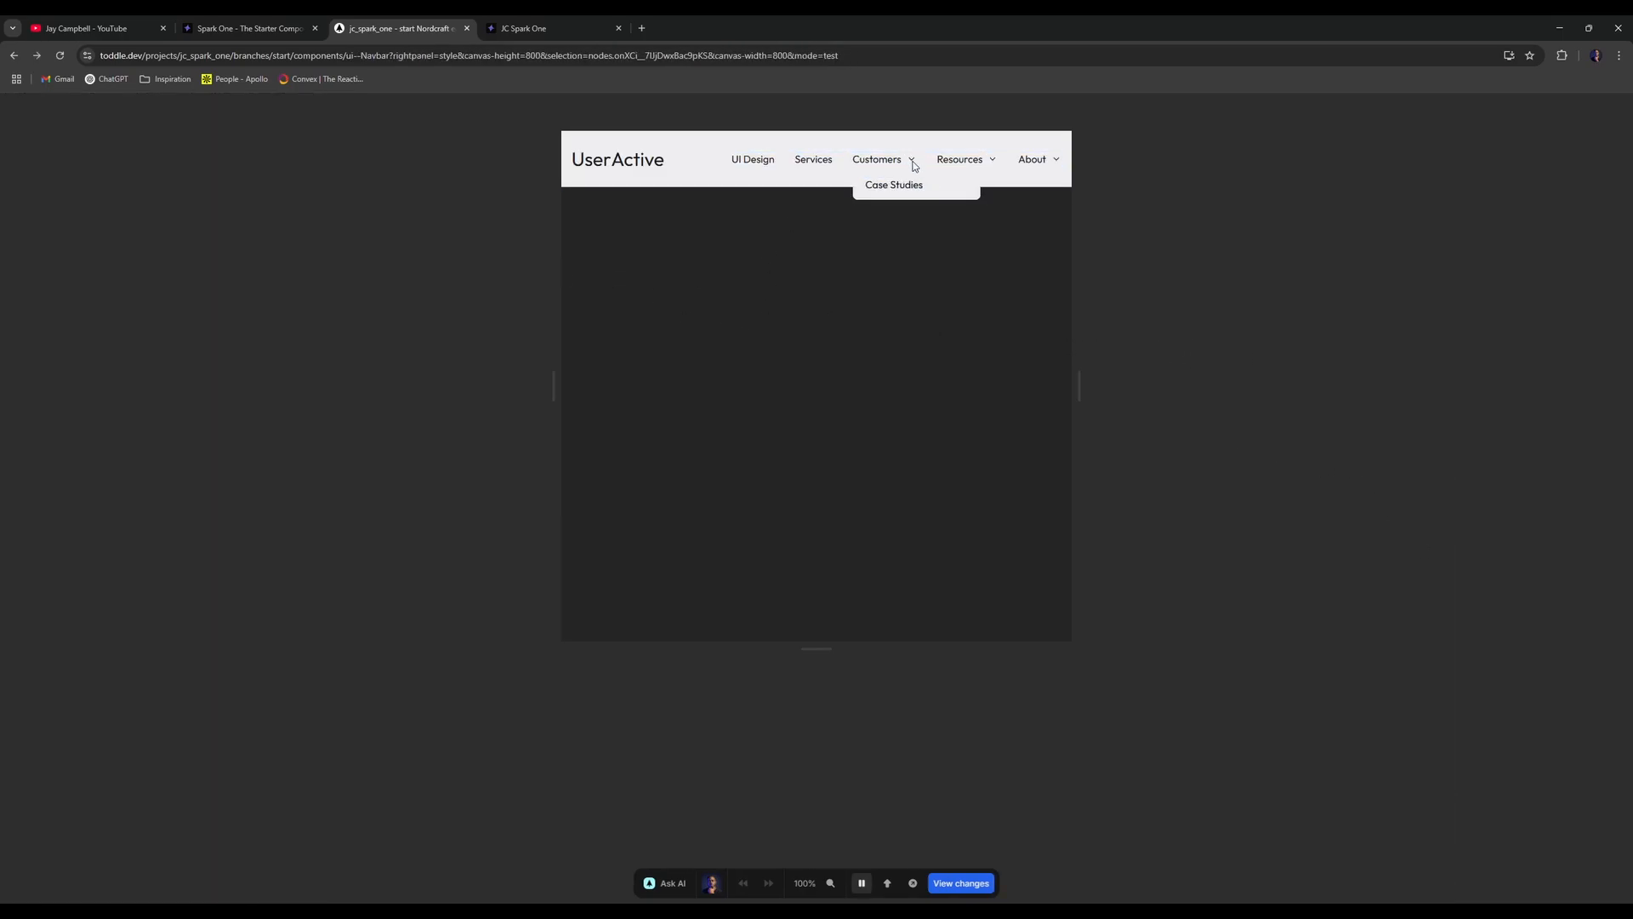
pyautogui.click(988, 155)
pyautogui.click(963, 170)
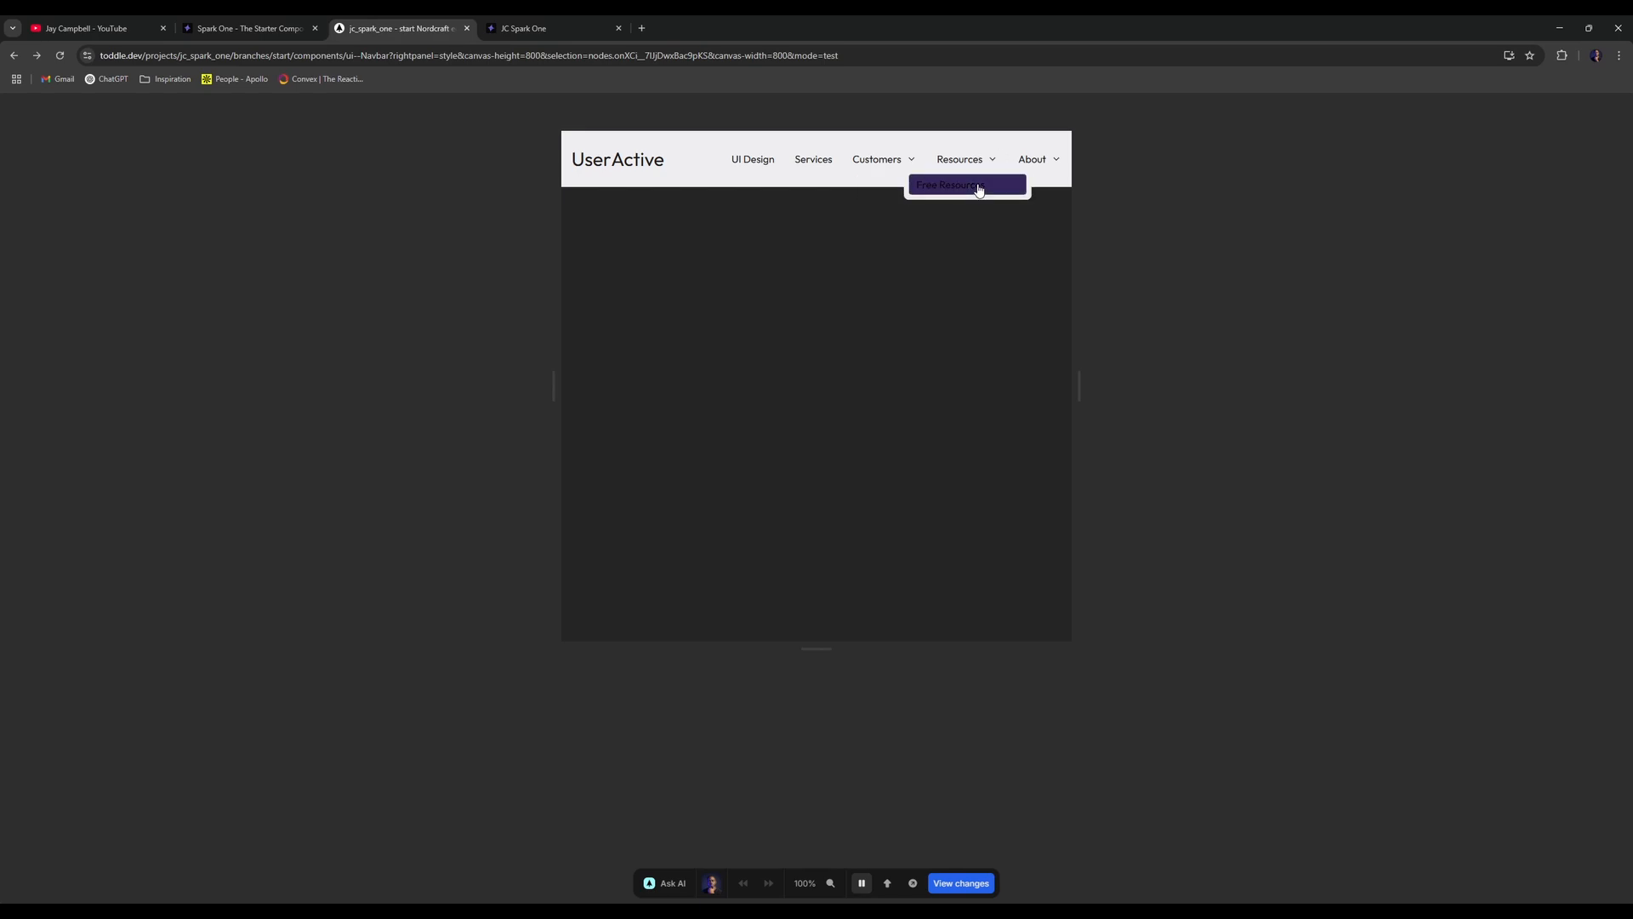
pyautogui.click(1049, 168)
# - Recheck the About and Resources dropdowns, then return to design mode
pyautogui.click(1049, 168)
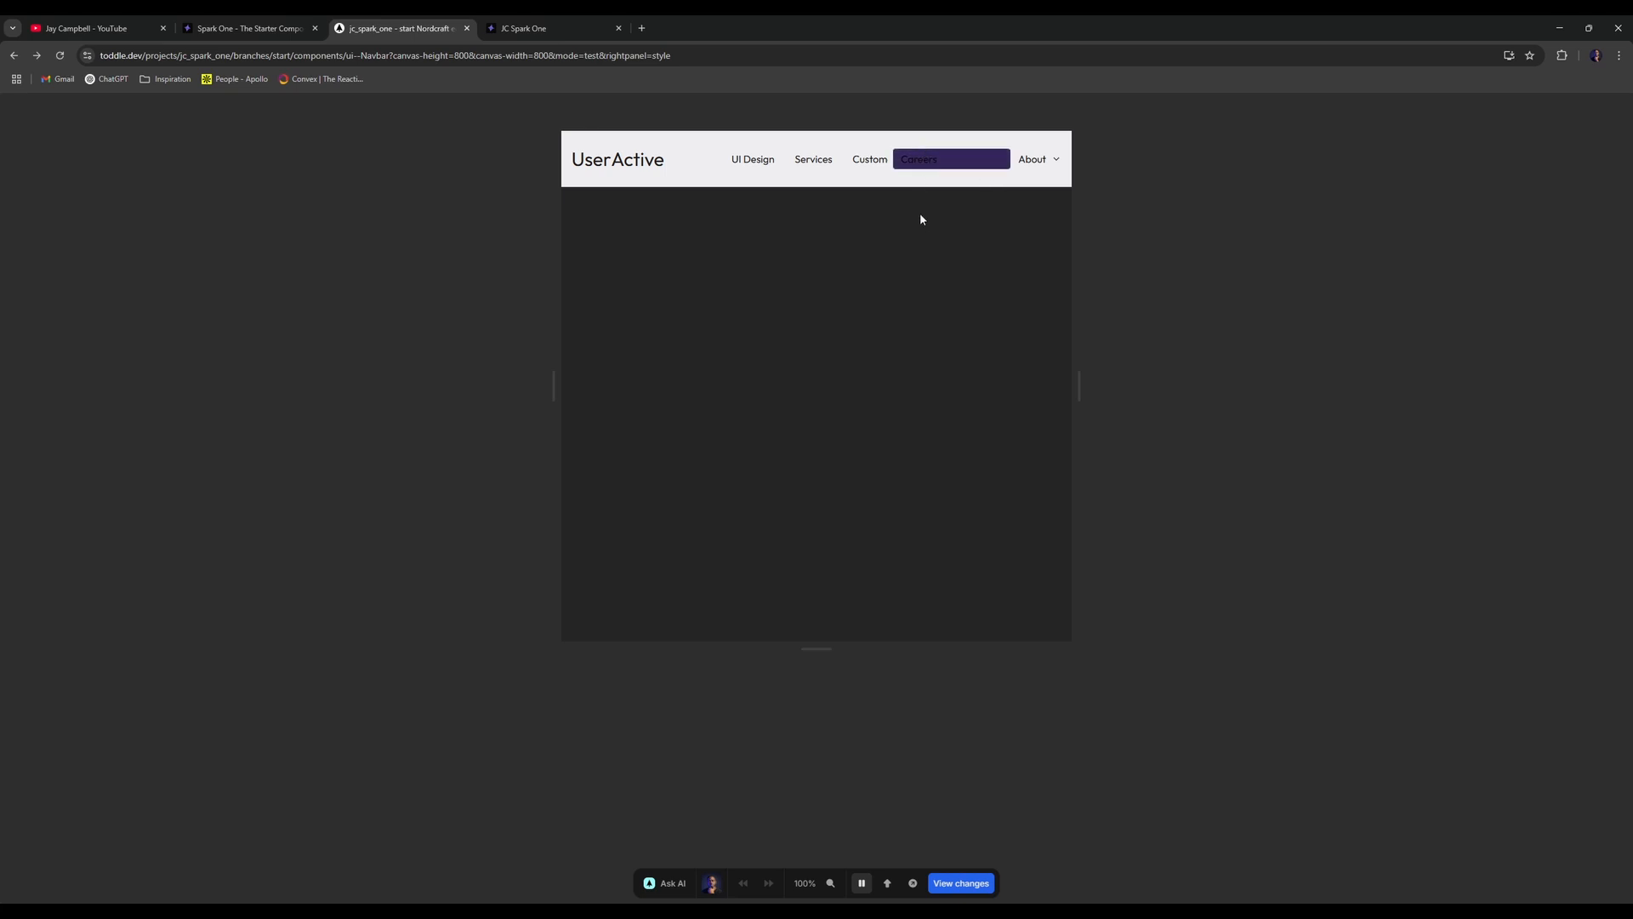
pyautogui.moveTo(952, 247); pyautogui.dragTo(959, 228)
pyautogui.click(1055, 159)
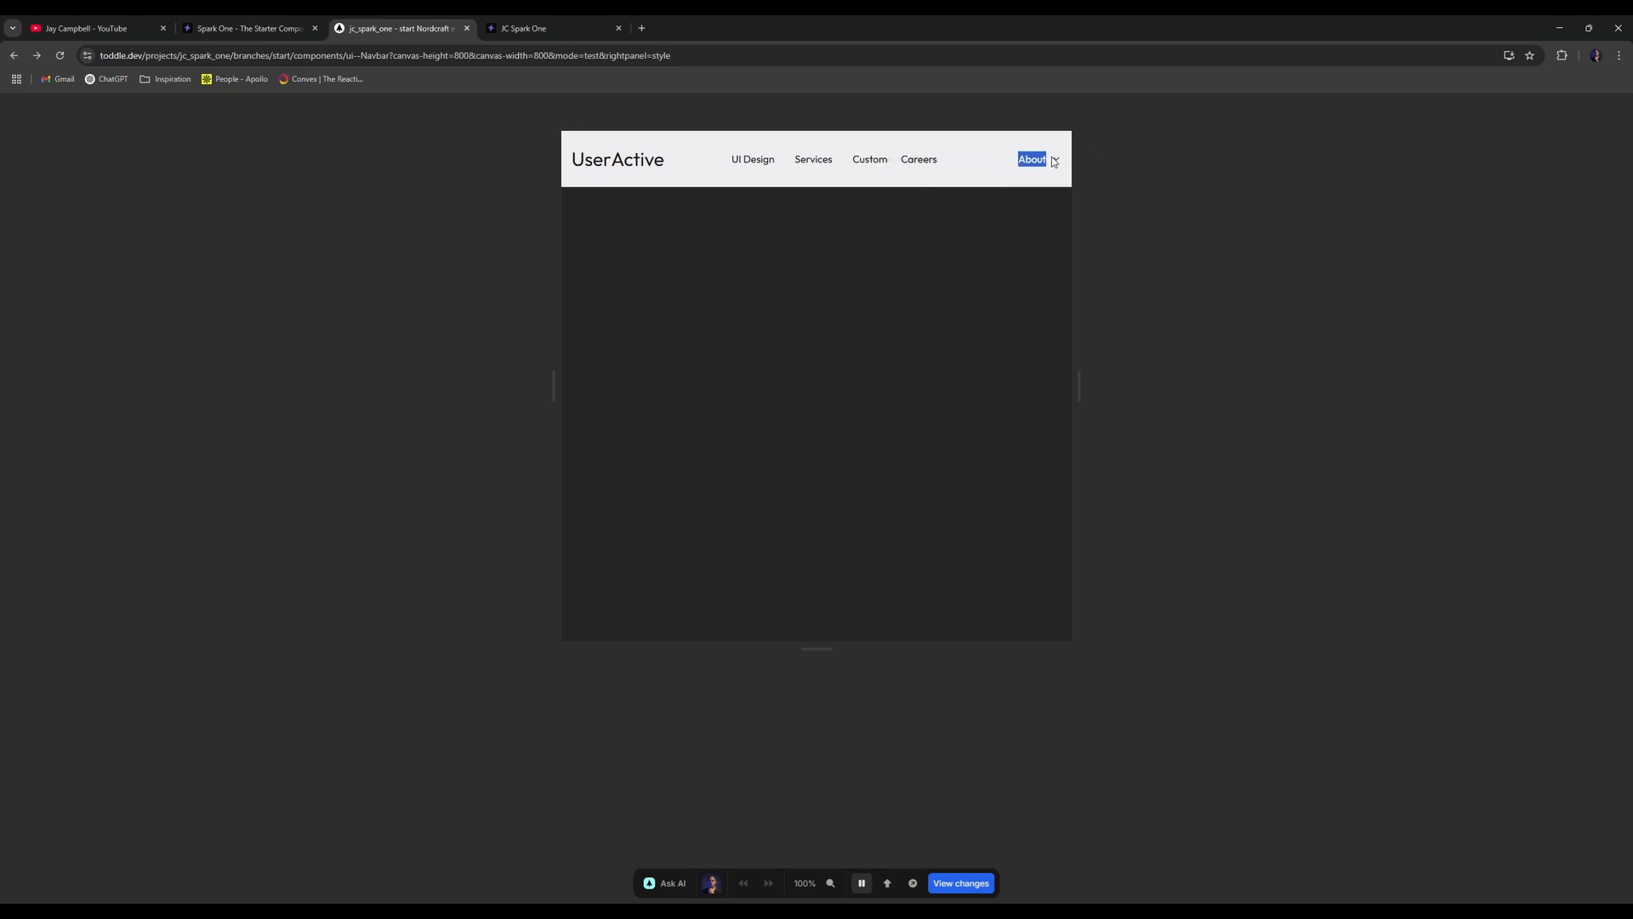
pyautogui.click(1057, 163)
pyautogui.click(1042, 161)
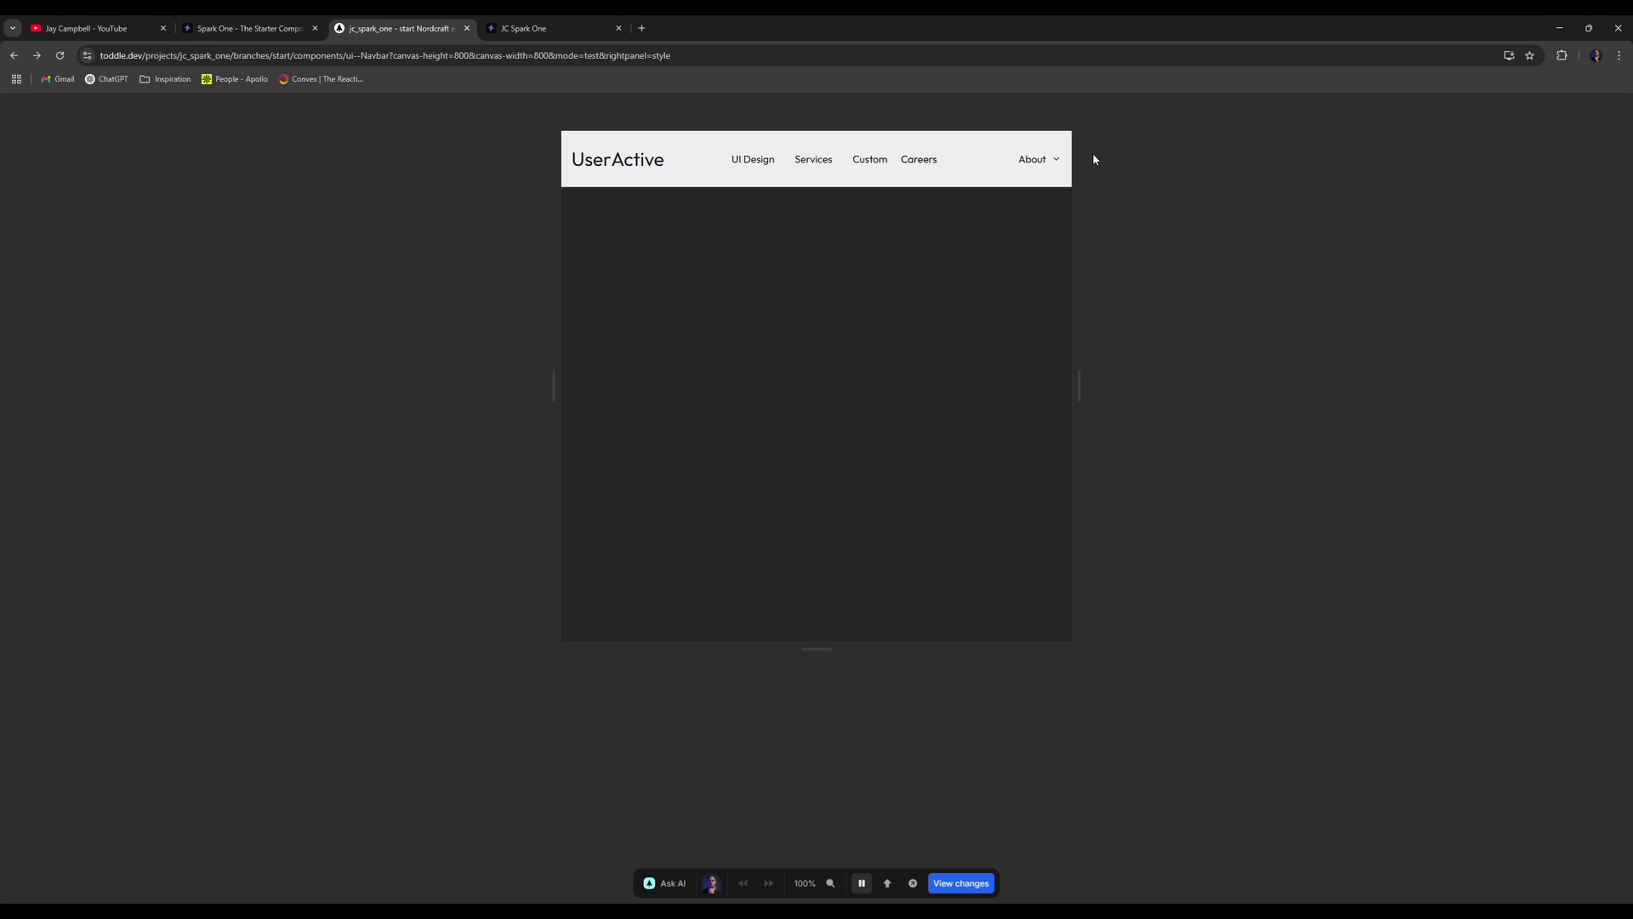
pyautogui.click(904, 168)
pyautogui.click(992, 161)
pyautogui.click(1025, 297)
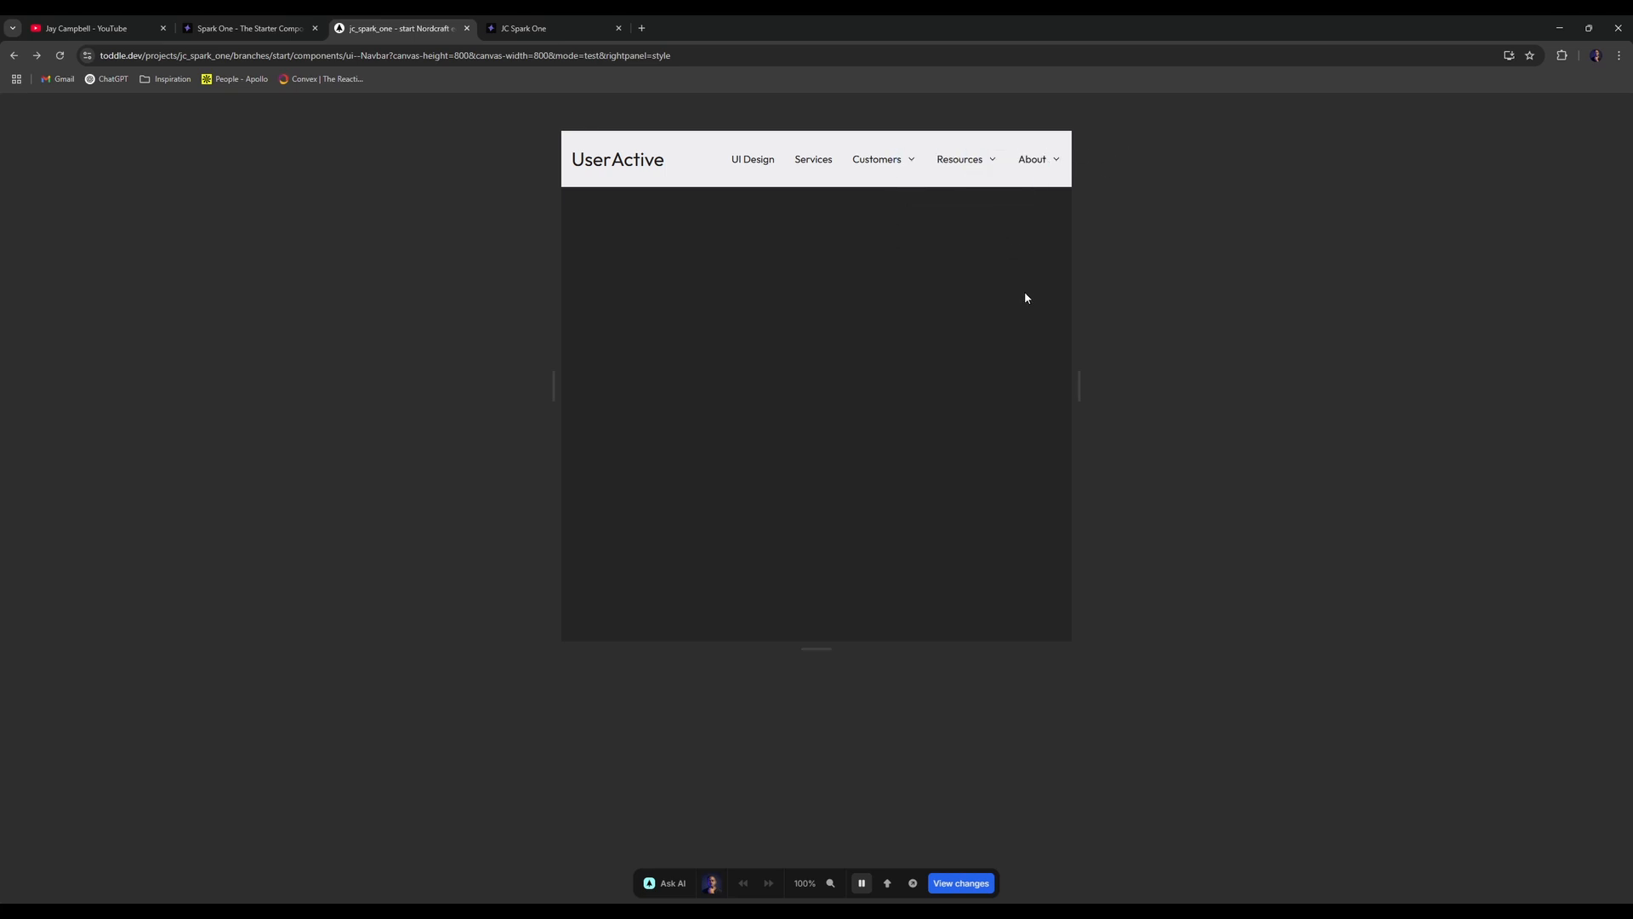
pyautogui.click(393, 418)
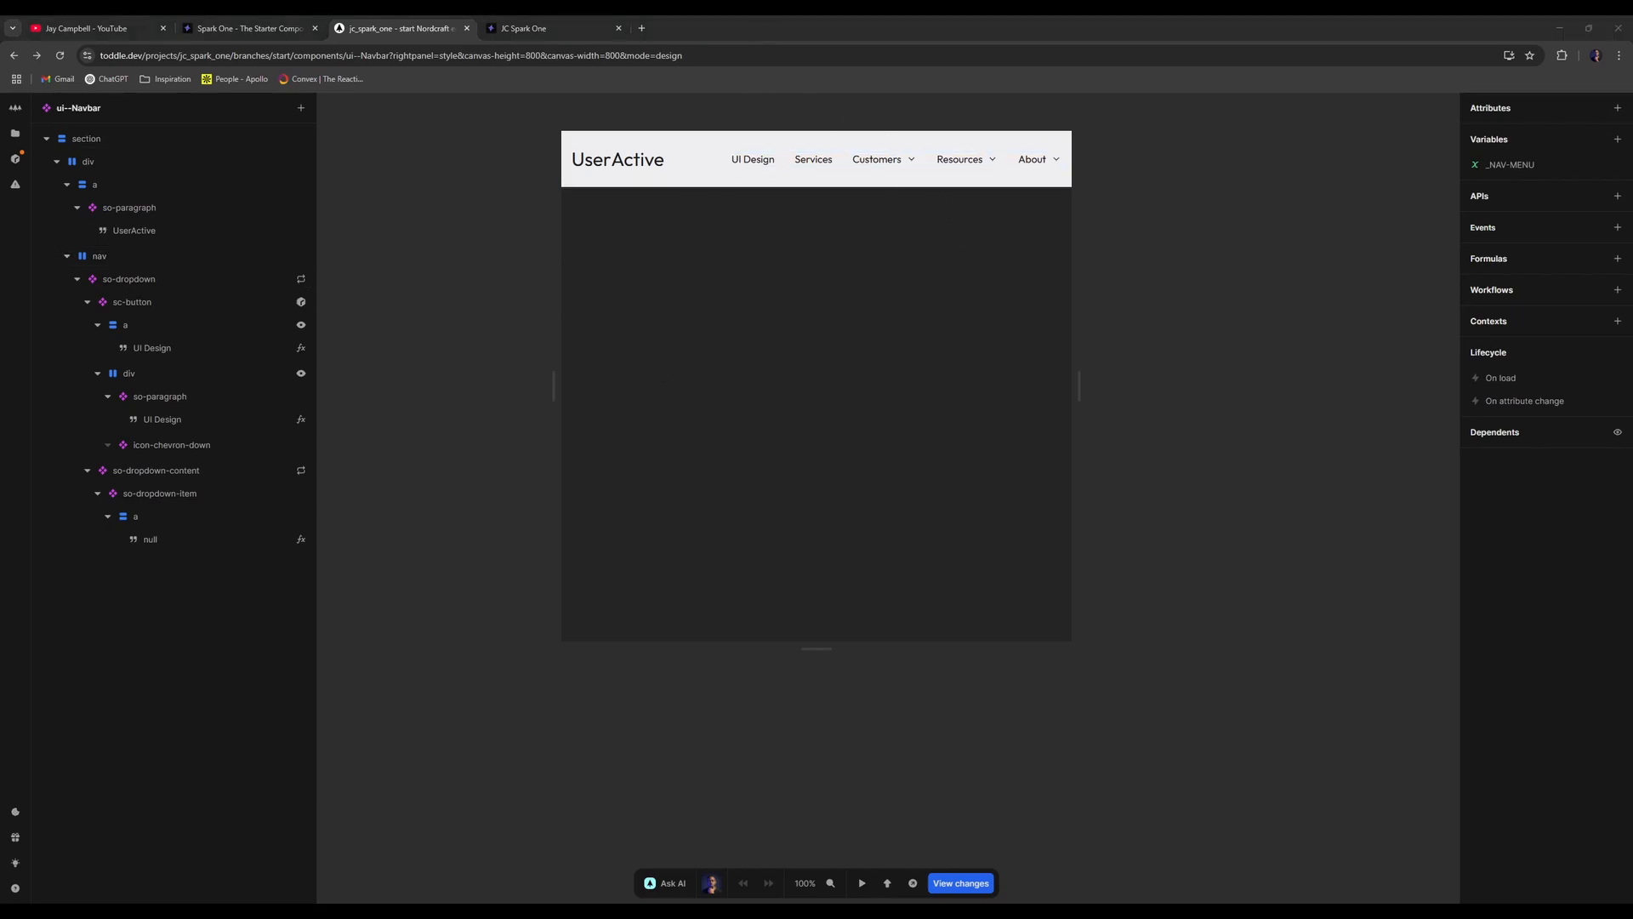
# - Pull the Dribbble UserActive reference tab in, then detach it into its own window
pyautogui.moveTo(371, 239); pyautogui.dragTo(572, 26)
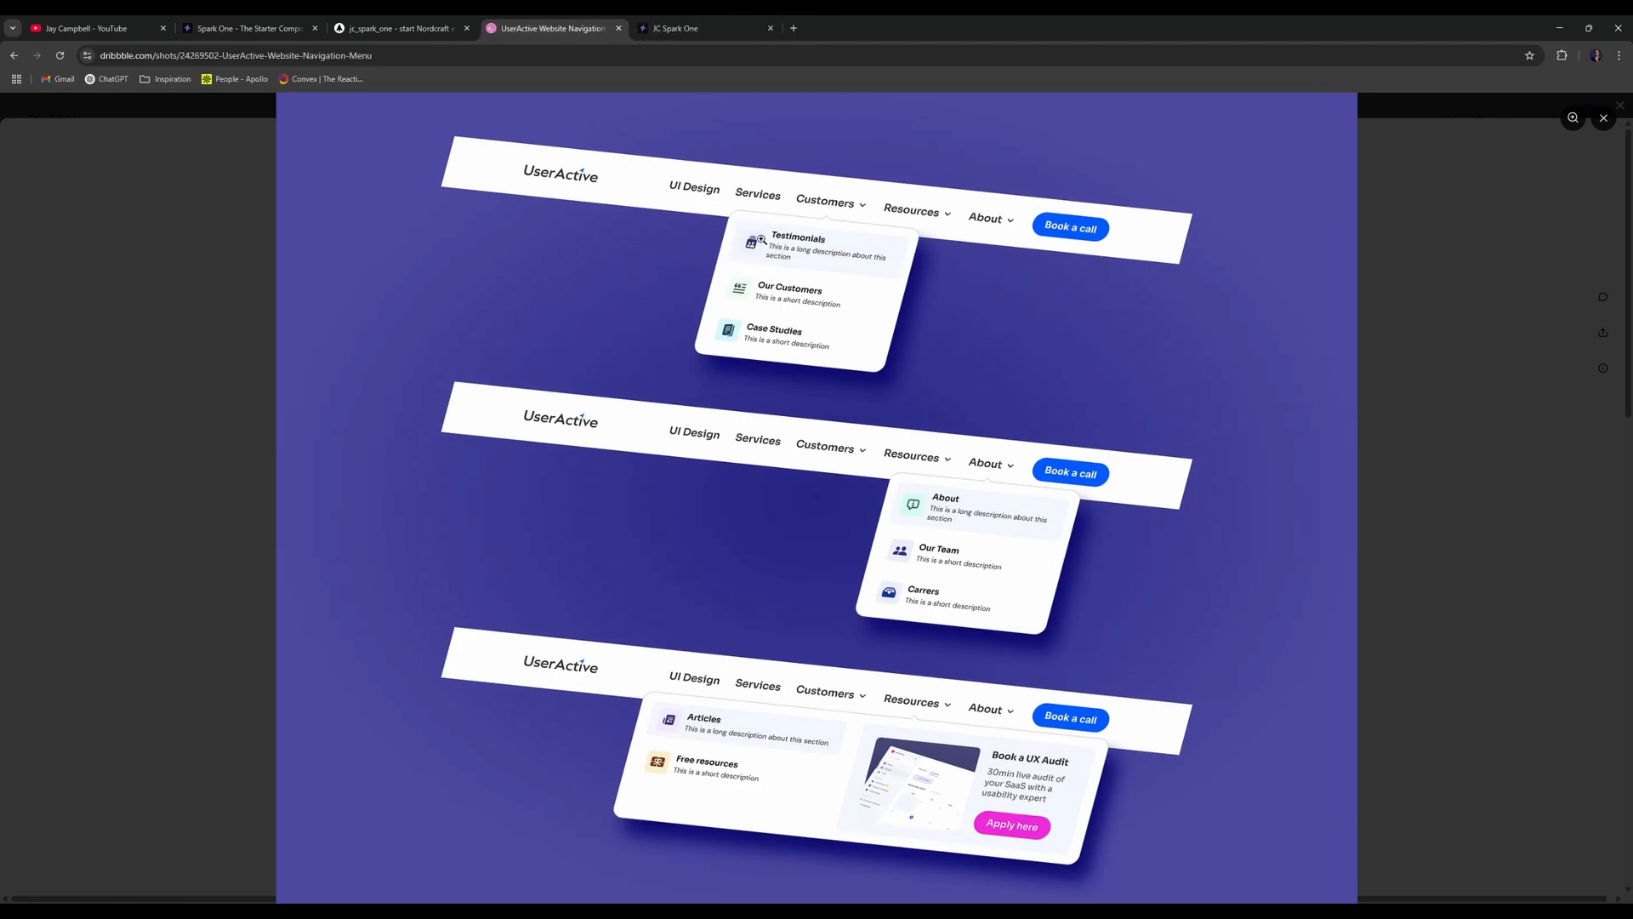
pyautogui.moveTo(593, 23); pyautogui.dragTo(0, 170)
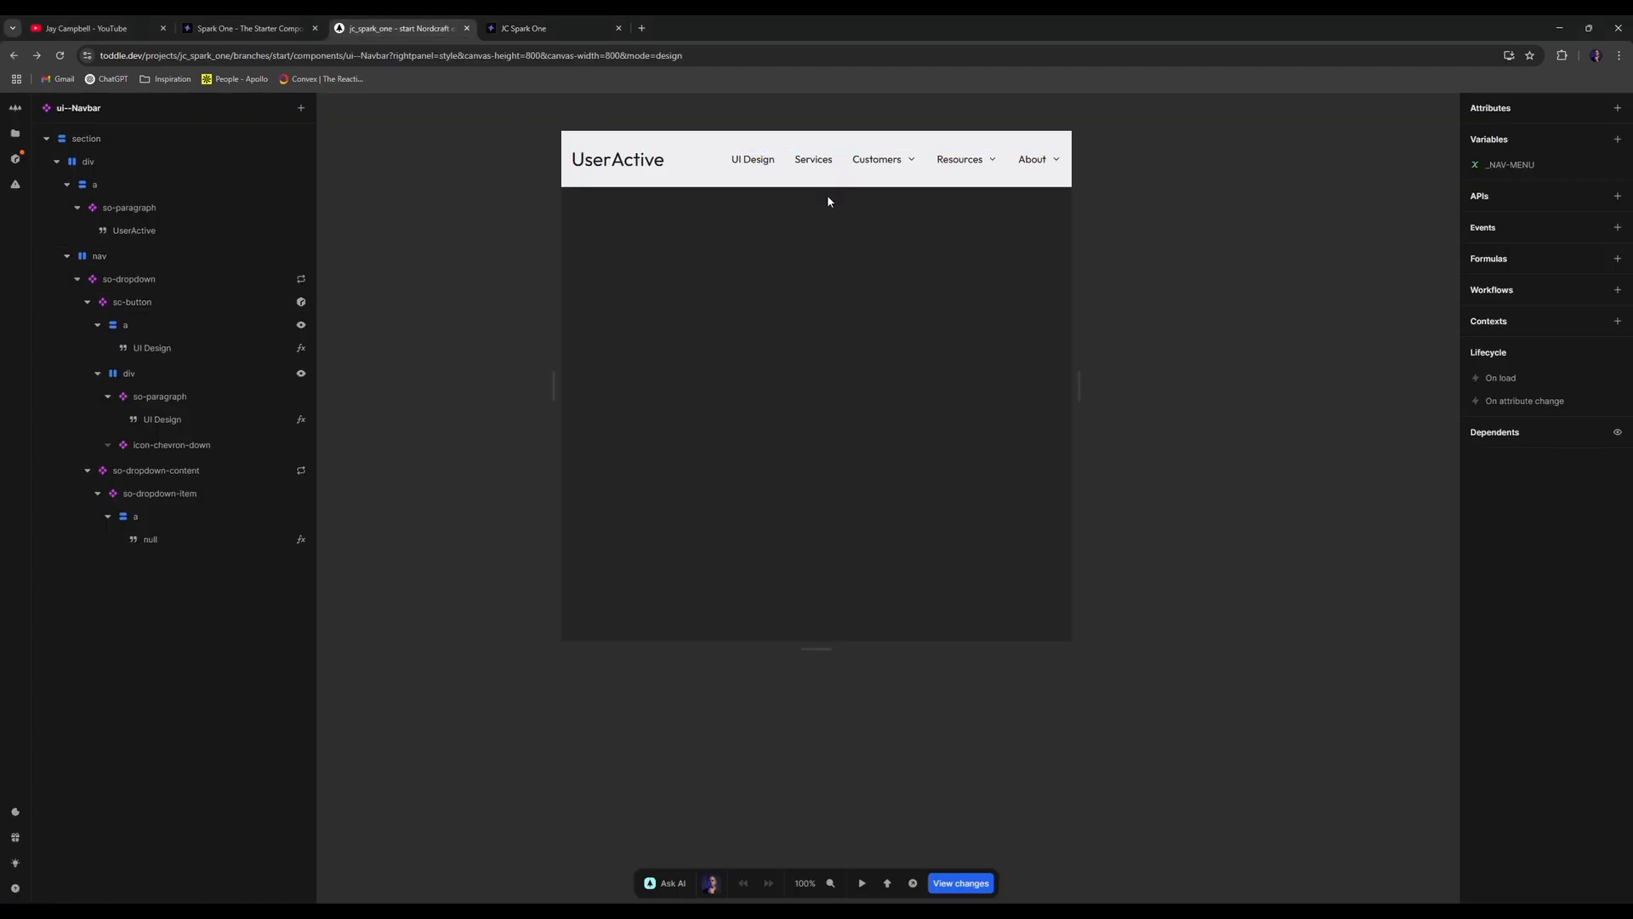
# - Tidy the element tree and add a new div inside the dropdown item
pyautogui.click(78, 280)
pyautogui.click(79, 280)
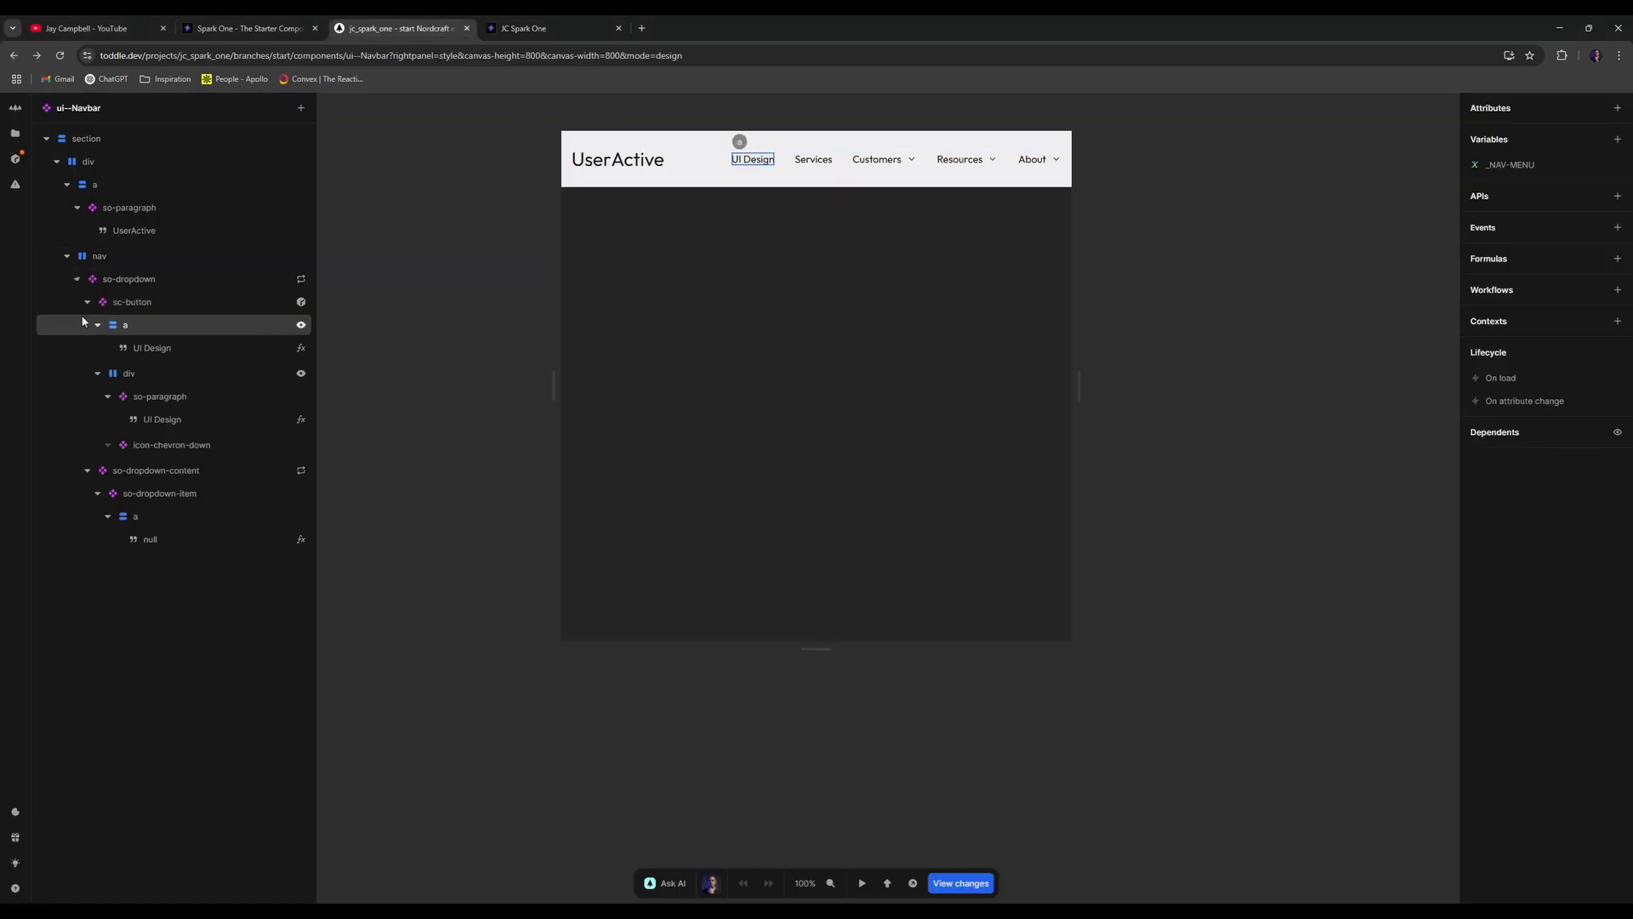
pyautogui.click(81, 304)
pyautogui.click(87, 302)
pyautogui.click(108, 370)
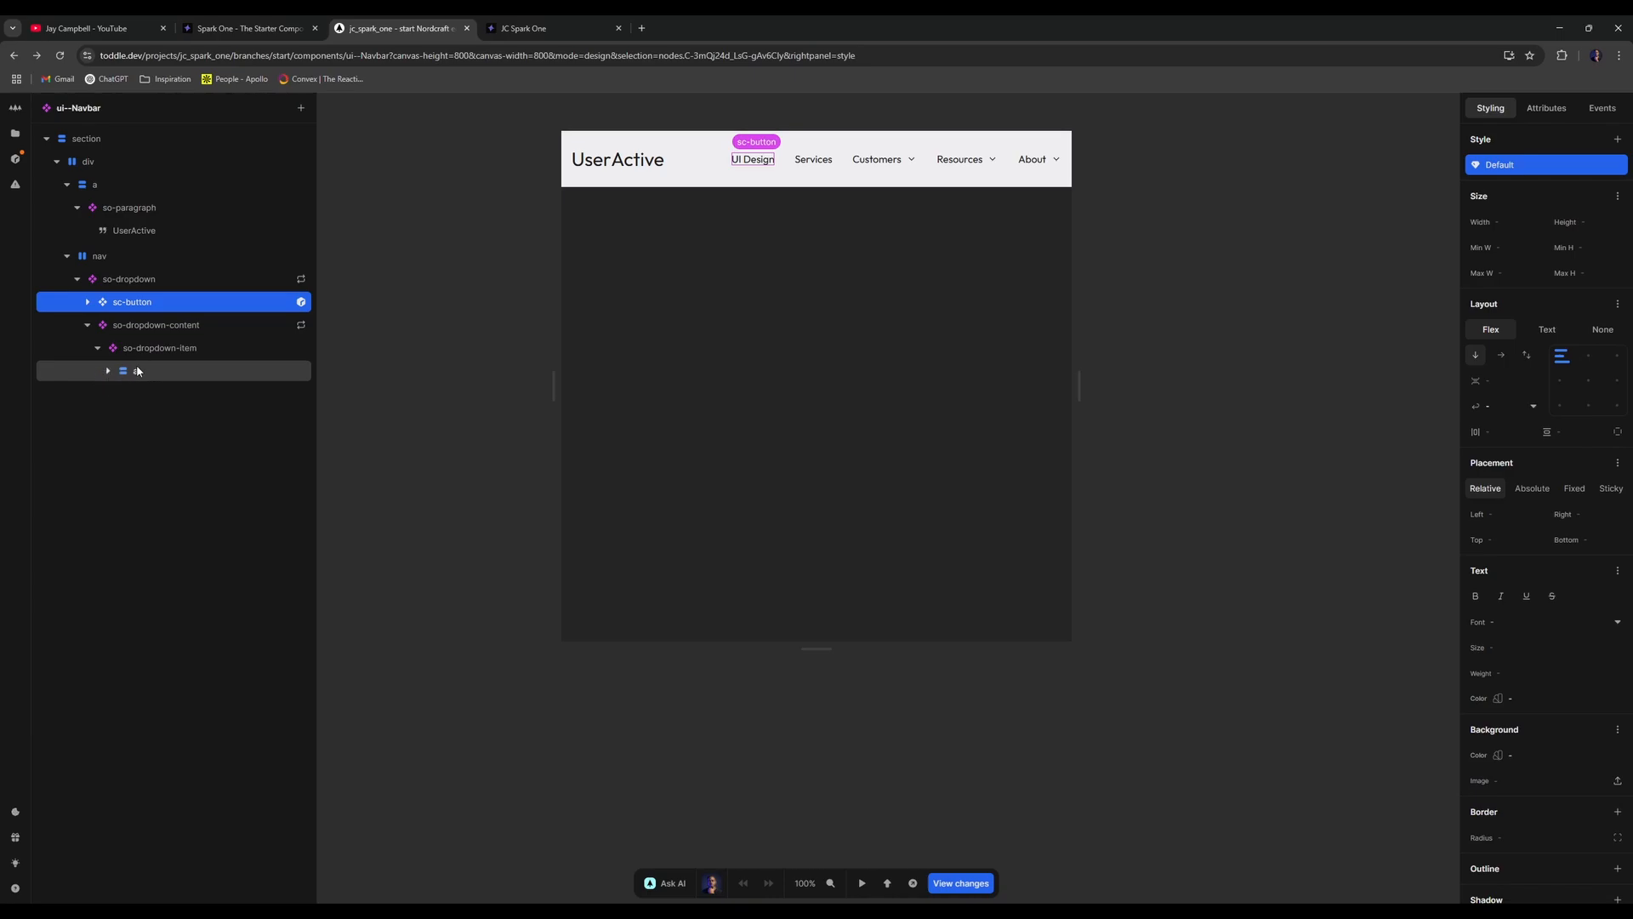
pyautogui.click(119, 371)
pyautogui.rightClick(164, 349)
pyautogui.click(205, 388)
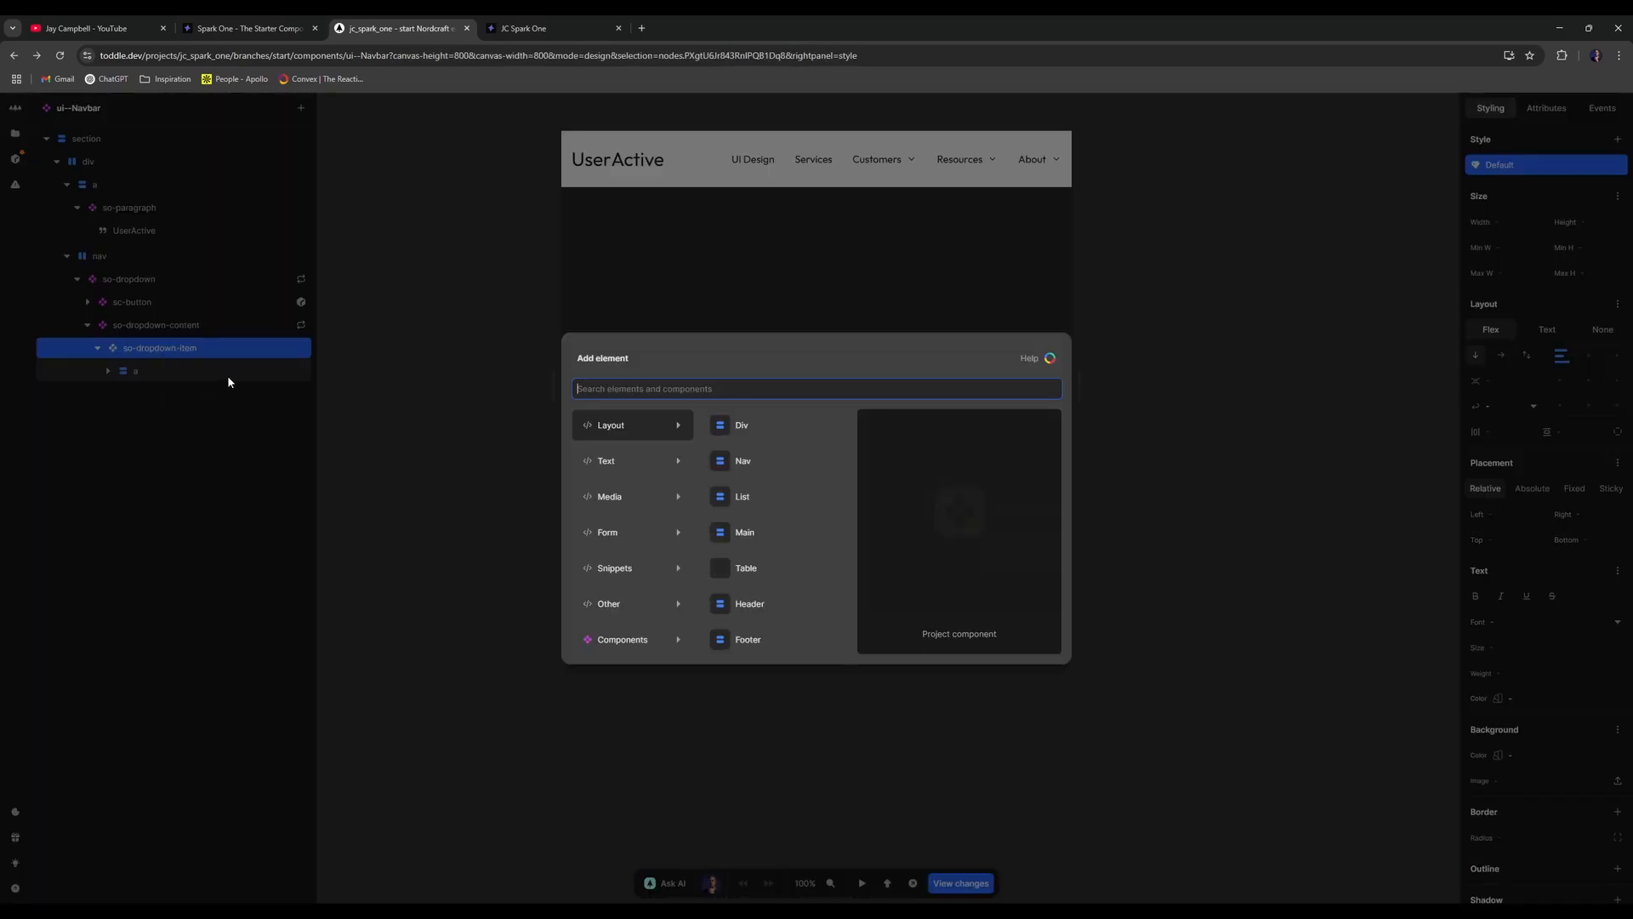
pyautogui.write('di')
pyautogui.press('Return')
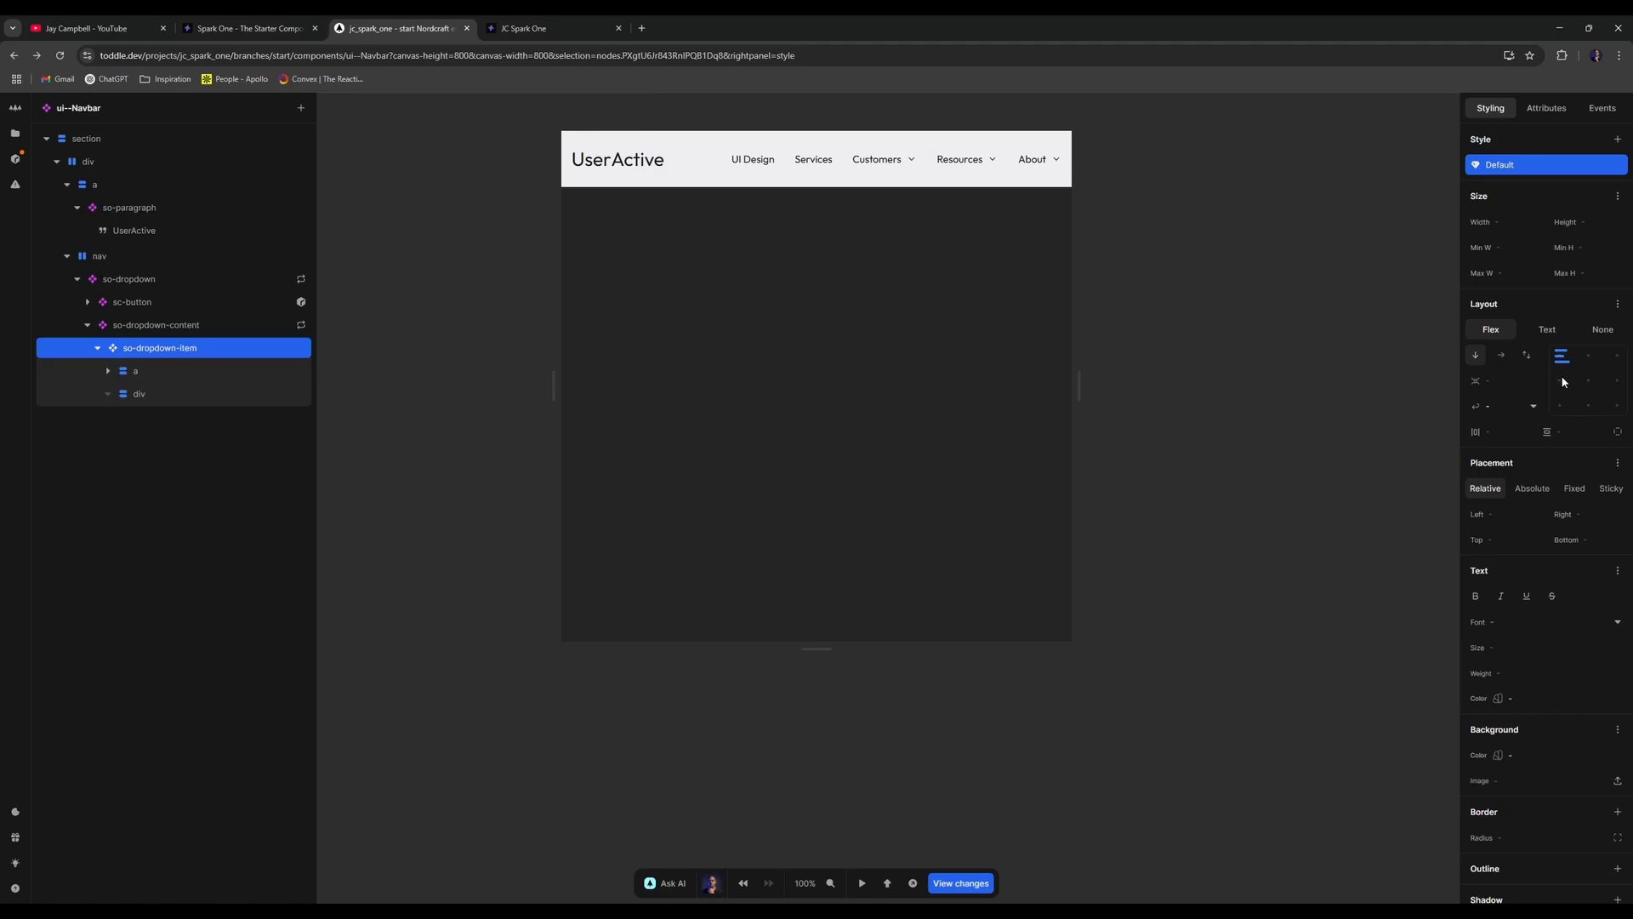
# - Lay the dropdown item out in a row and move the new div above the link
pyautogui.click(1502, 355)
pyautogui.click(148, 373)
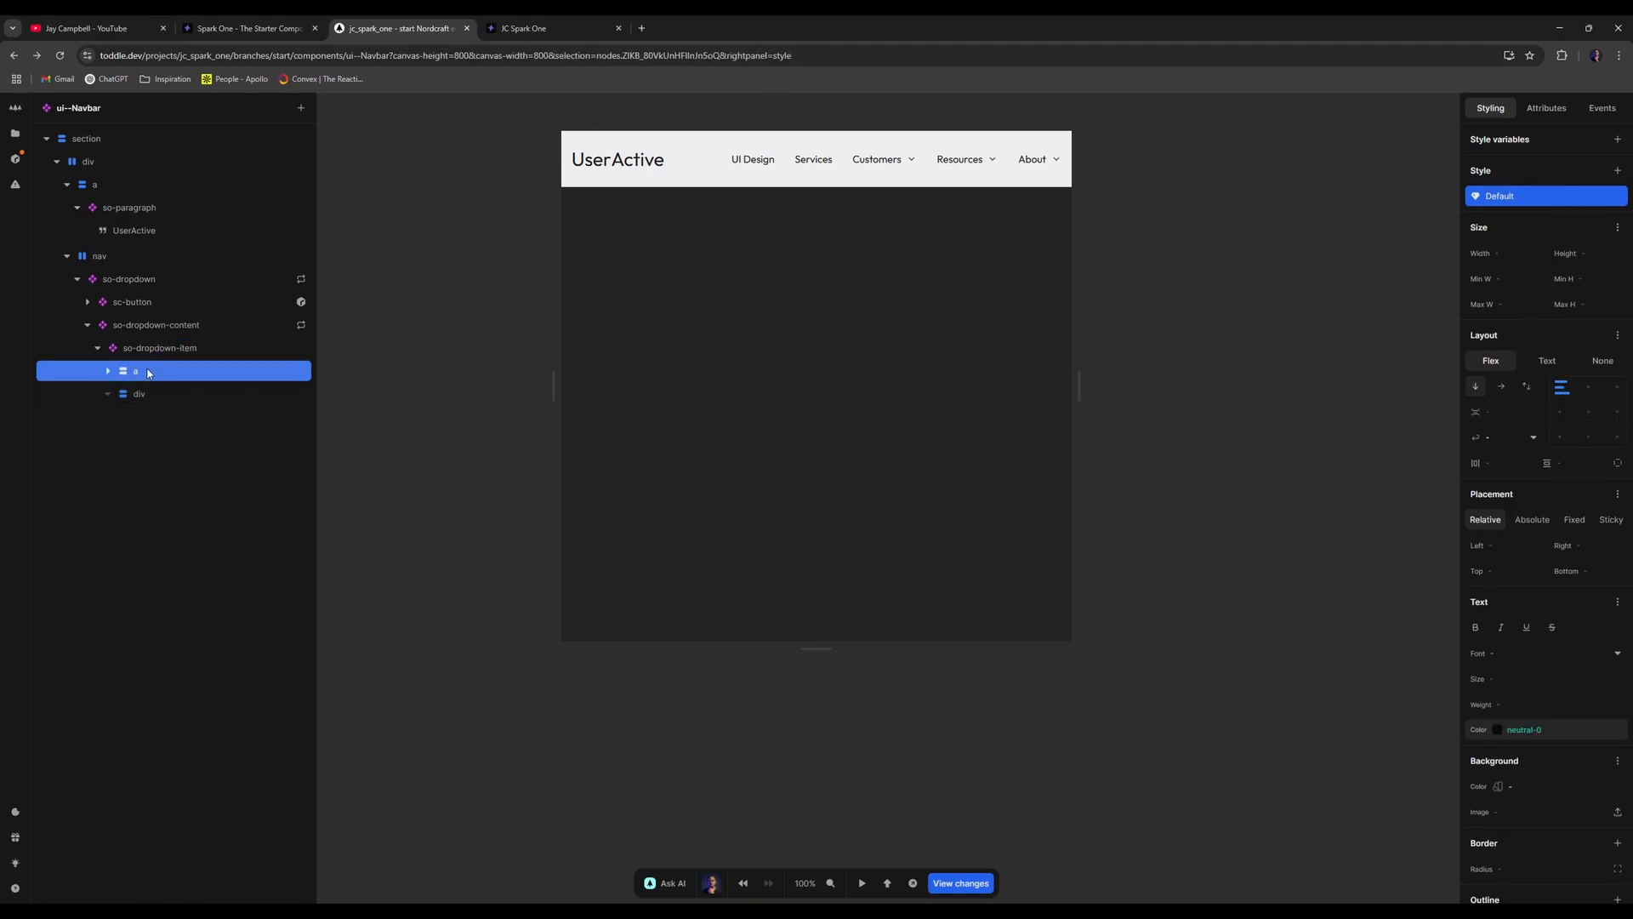
pyautogui.moveTo(131, 395); pyautogui.dragTo(186, 355)
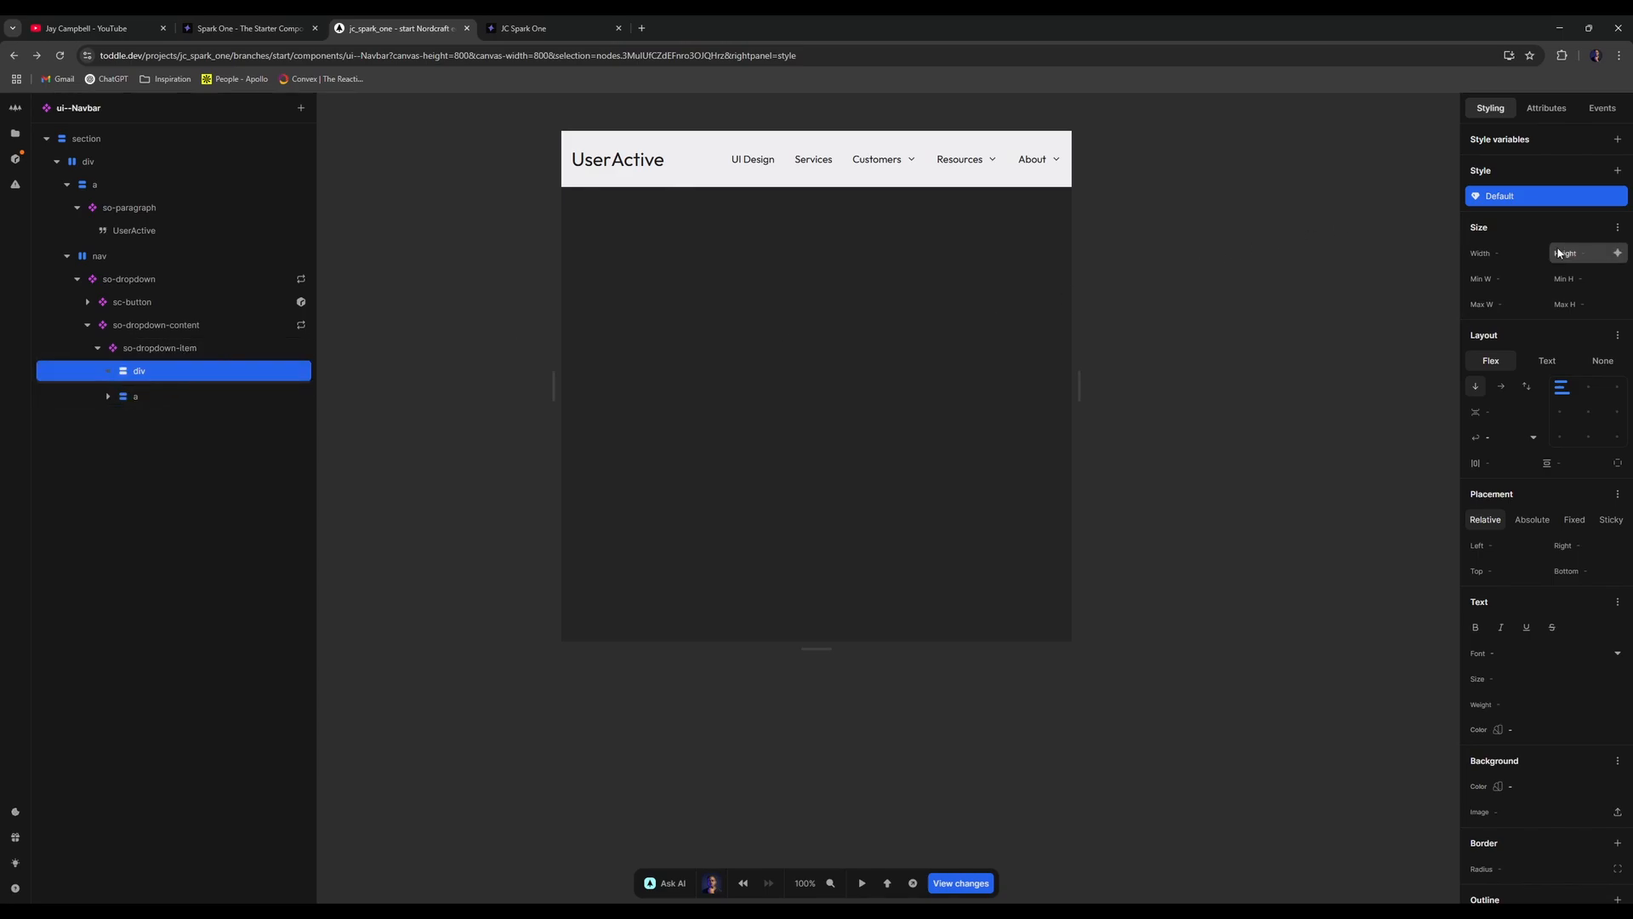
# - Size the div 2rem wide by 1rem high with a brand-10 background colour
pyautogui.click(1477, 250)
pyautogui.write('2r')
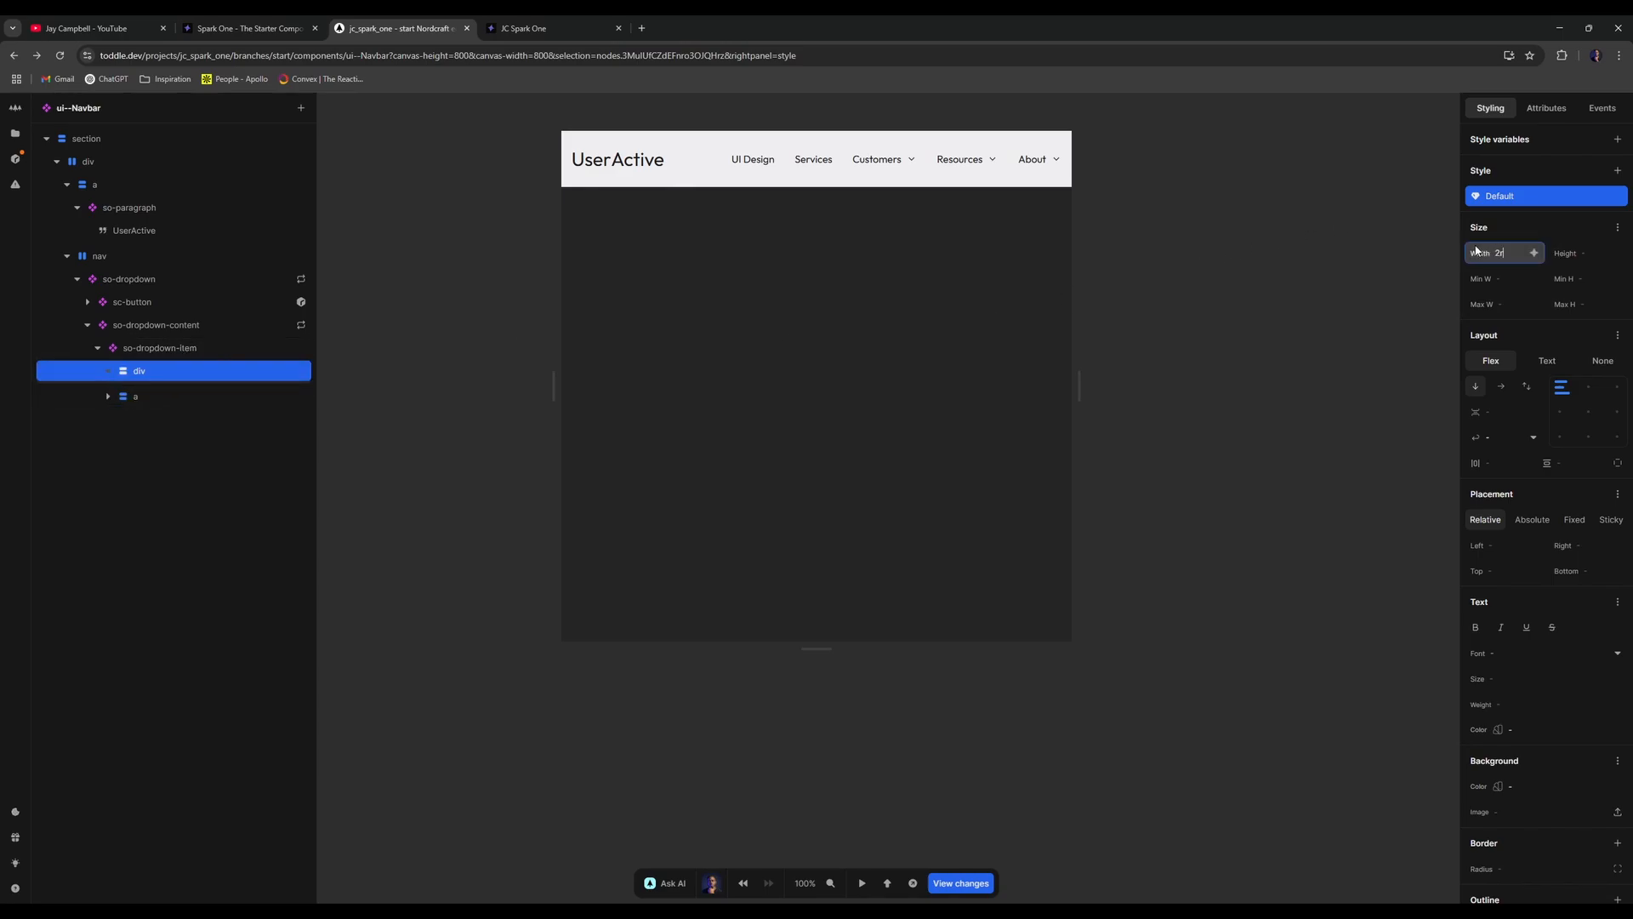
pyautogui.write('em')
pyautogui.press('Tab')
pyautogui.write('1rem')
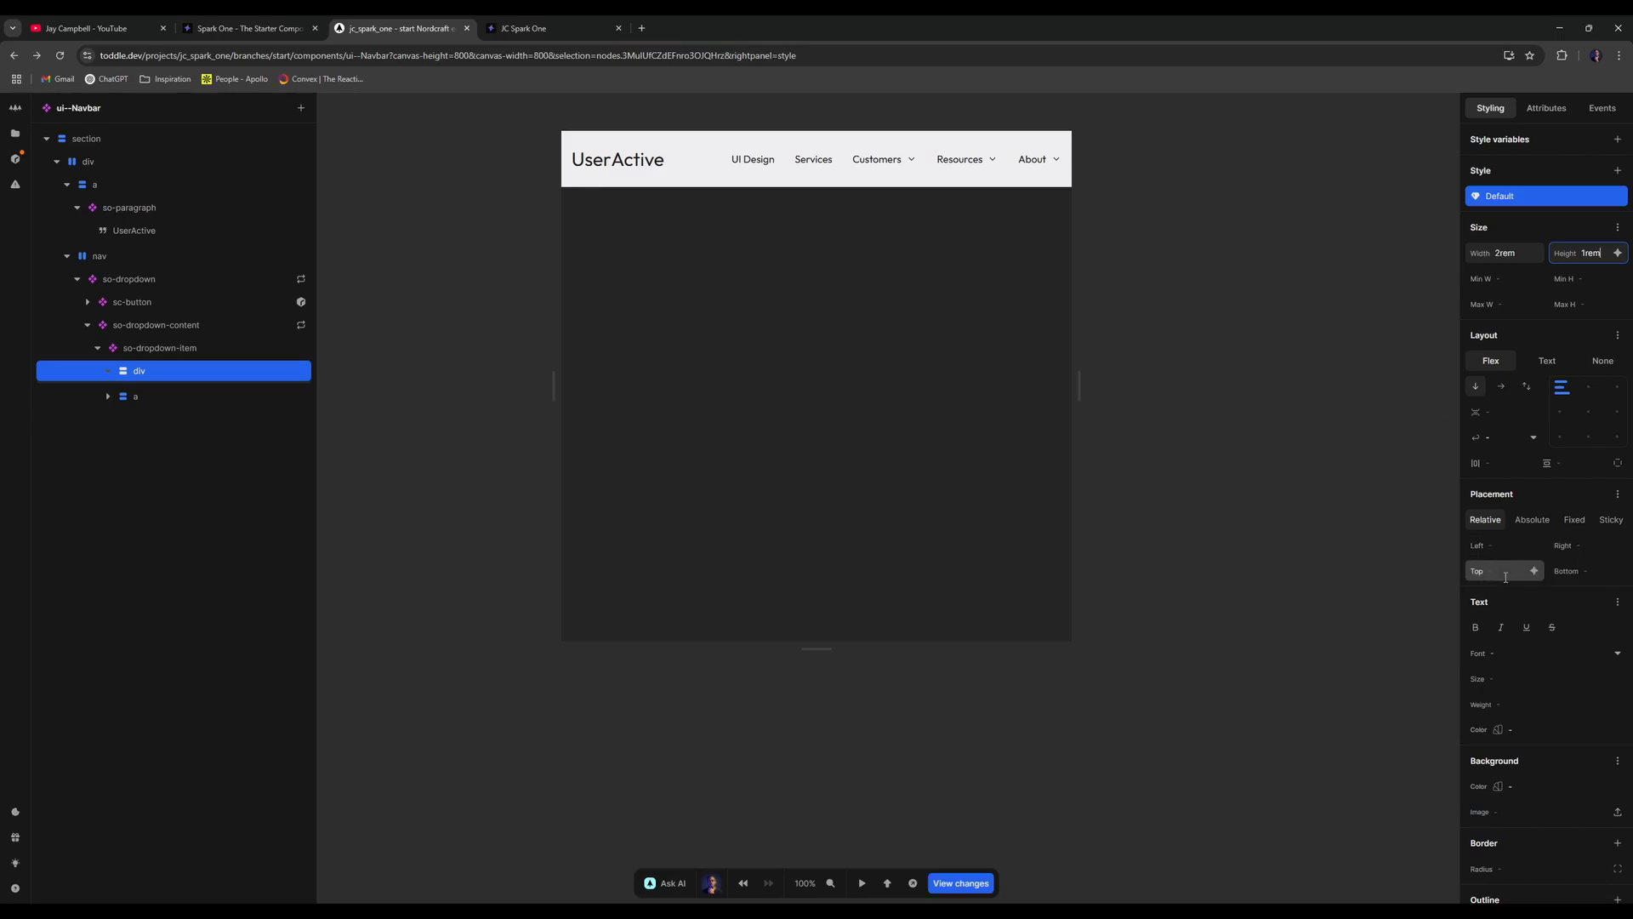
pyautogui.scroll(-3, 1557, 630)
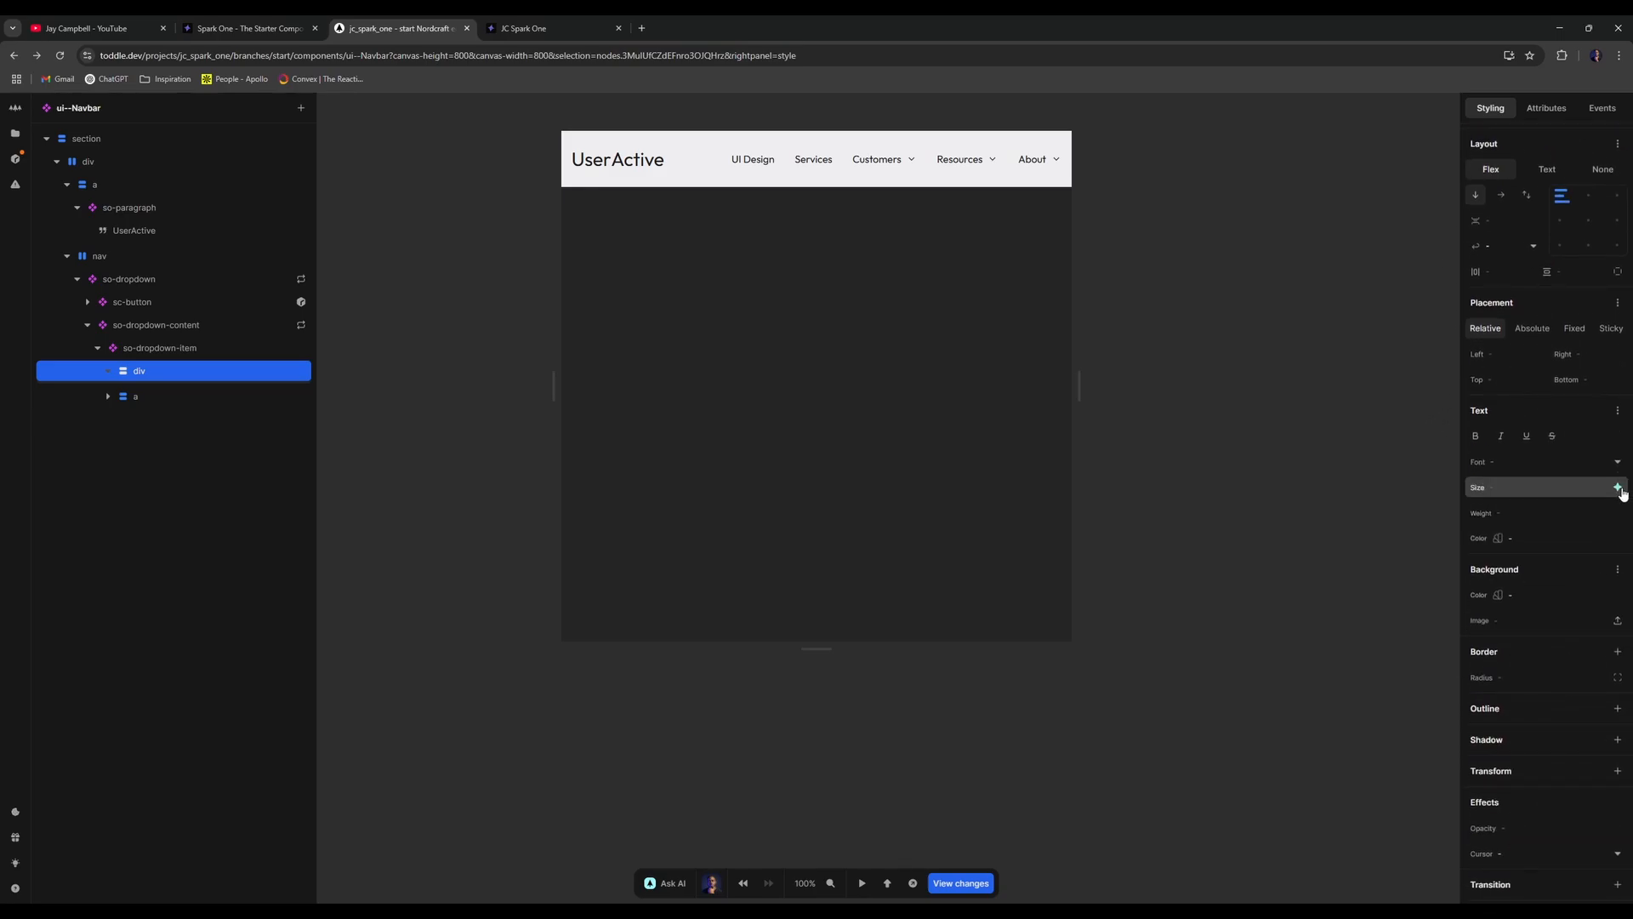
pyautogui.click(1619, 595)
pyautogui.scroll(-3, 1556, 523)
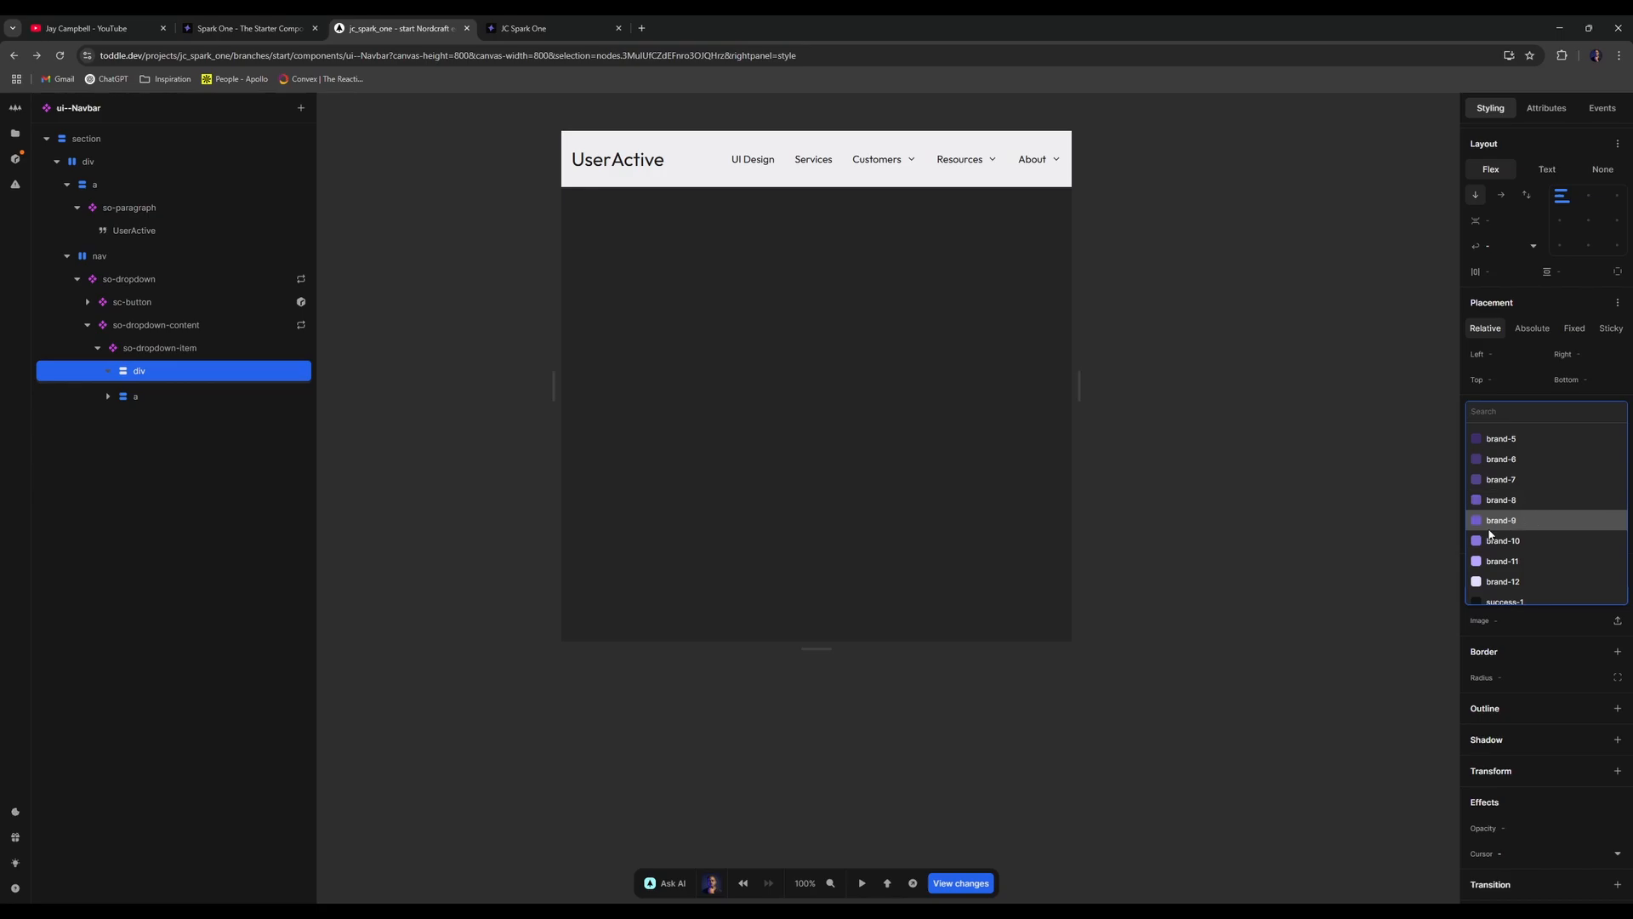
pyautogui.click(1516, 558)
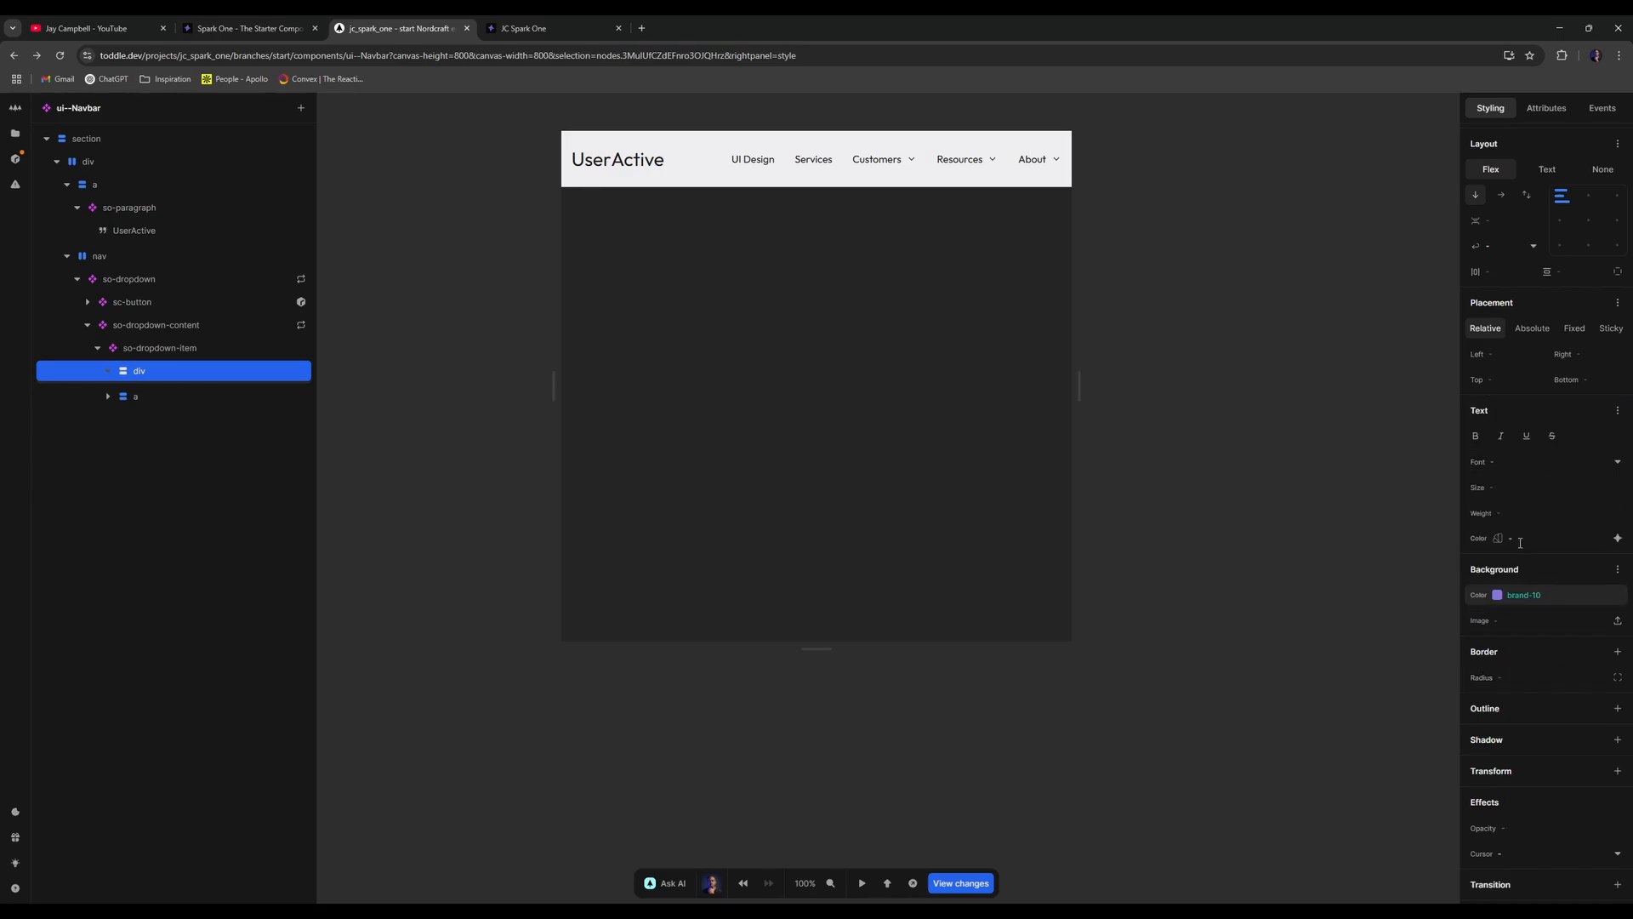
pyautogui.click(641, 28)
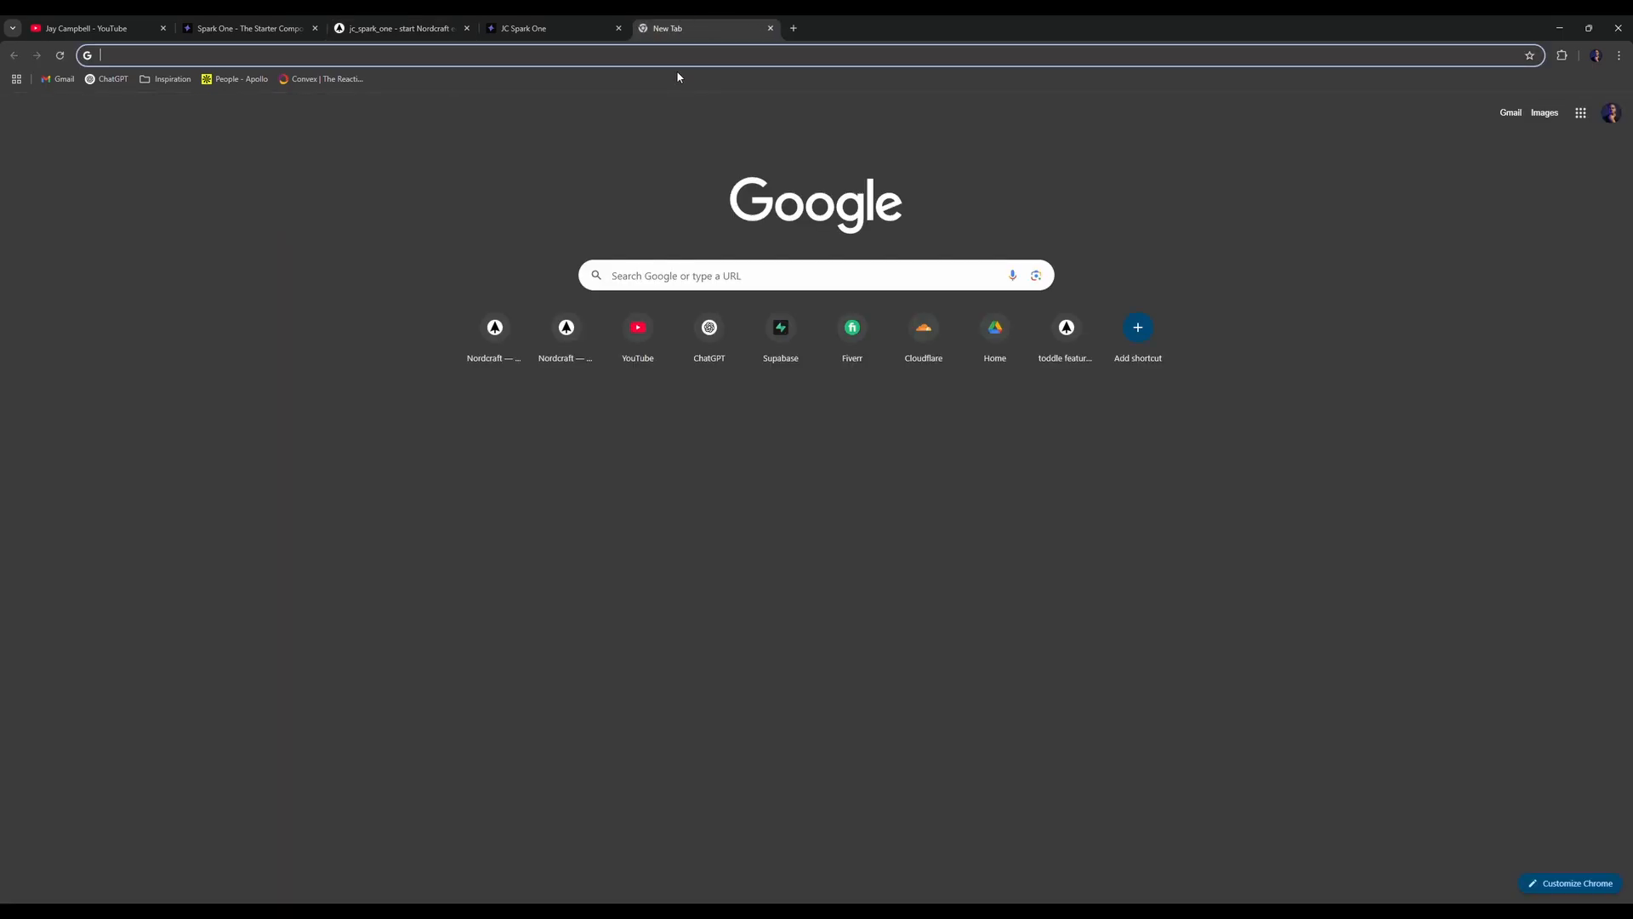
# - Search Google for 'person svg', check SVG Repo, then open the Icons8 person icon set
pyautogui.write('person svg')
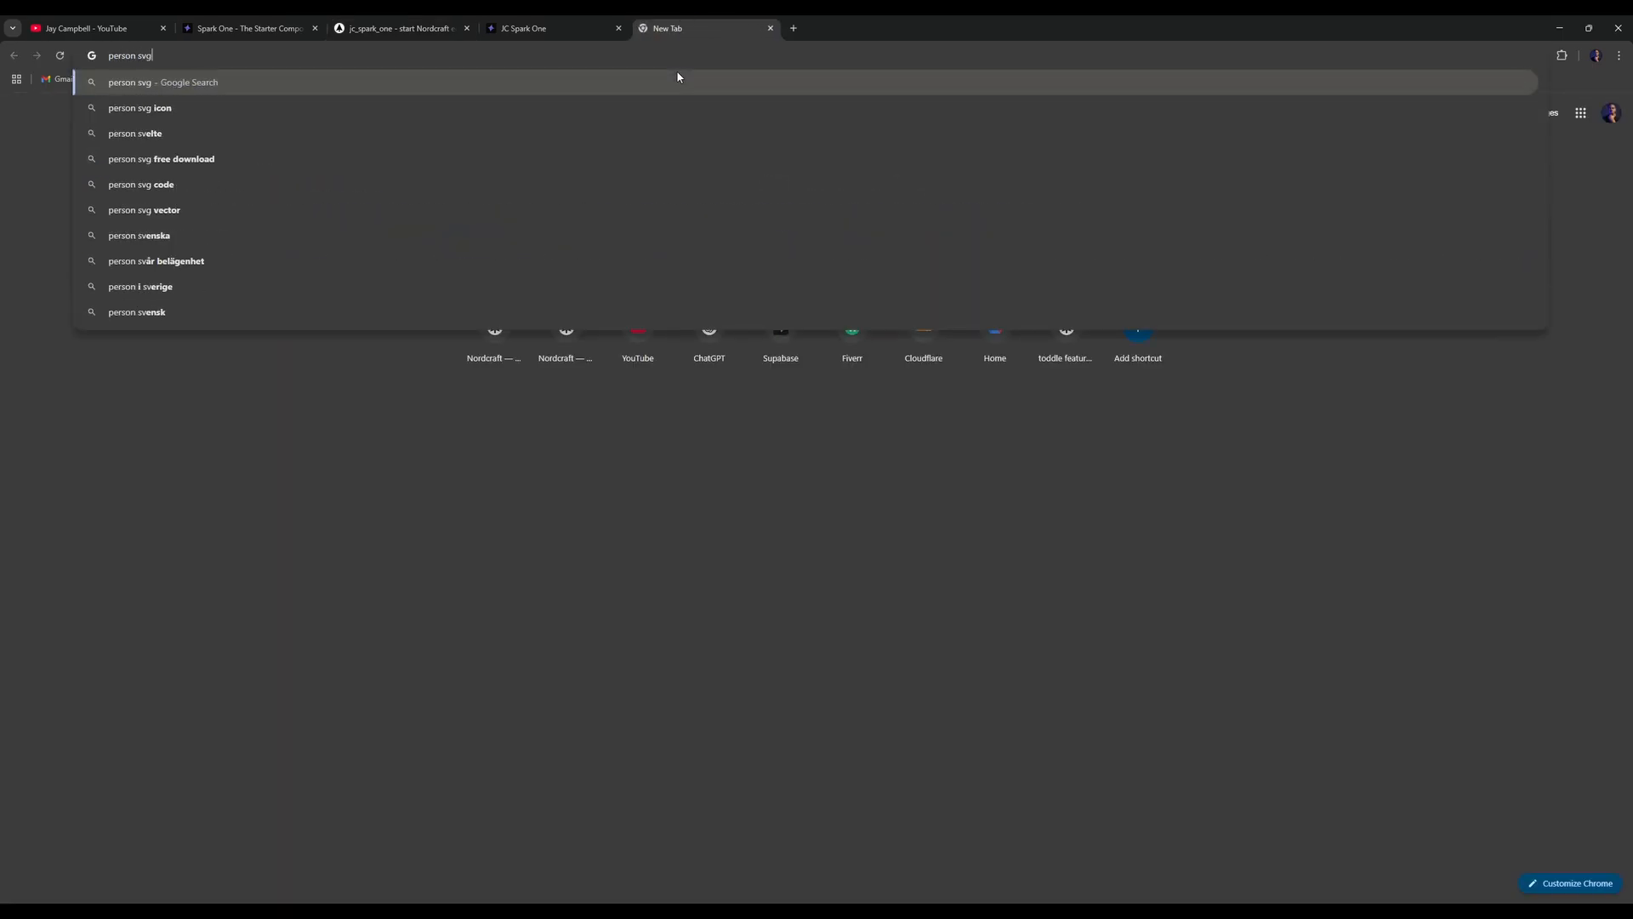
pyautogui.press('Return')
pyautogui.click(213, 243)
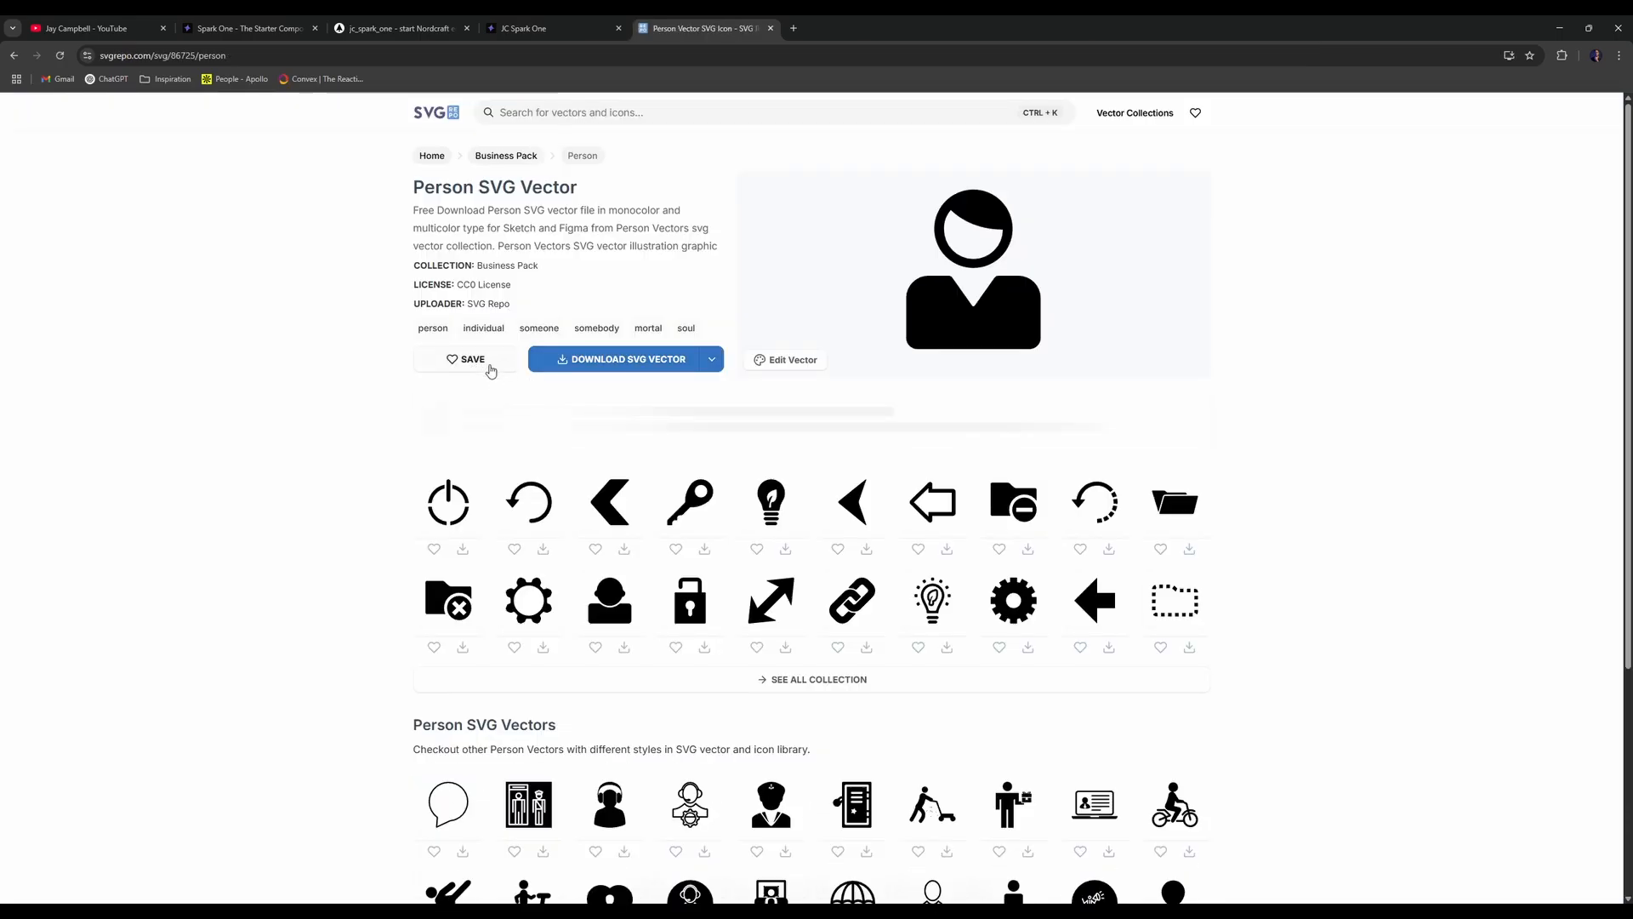
pyautogui.hotkey('alt', 'Left')
pyautogui.click(189, 340)
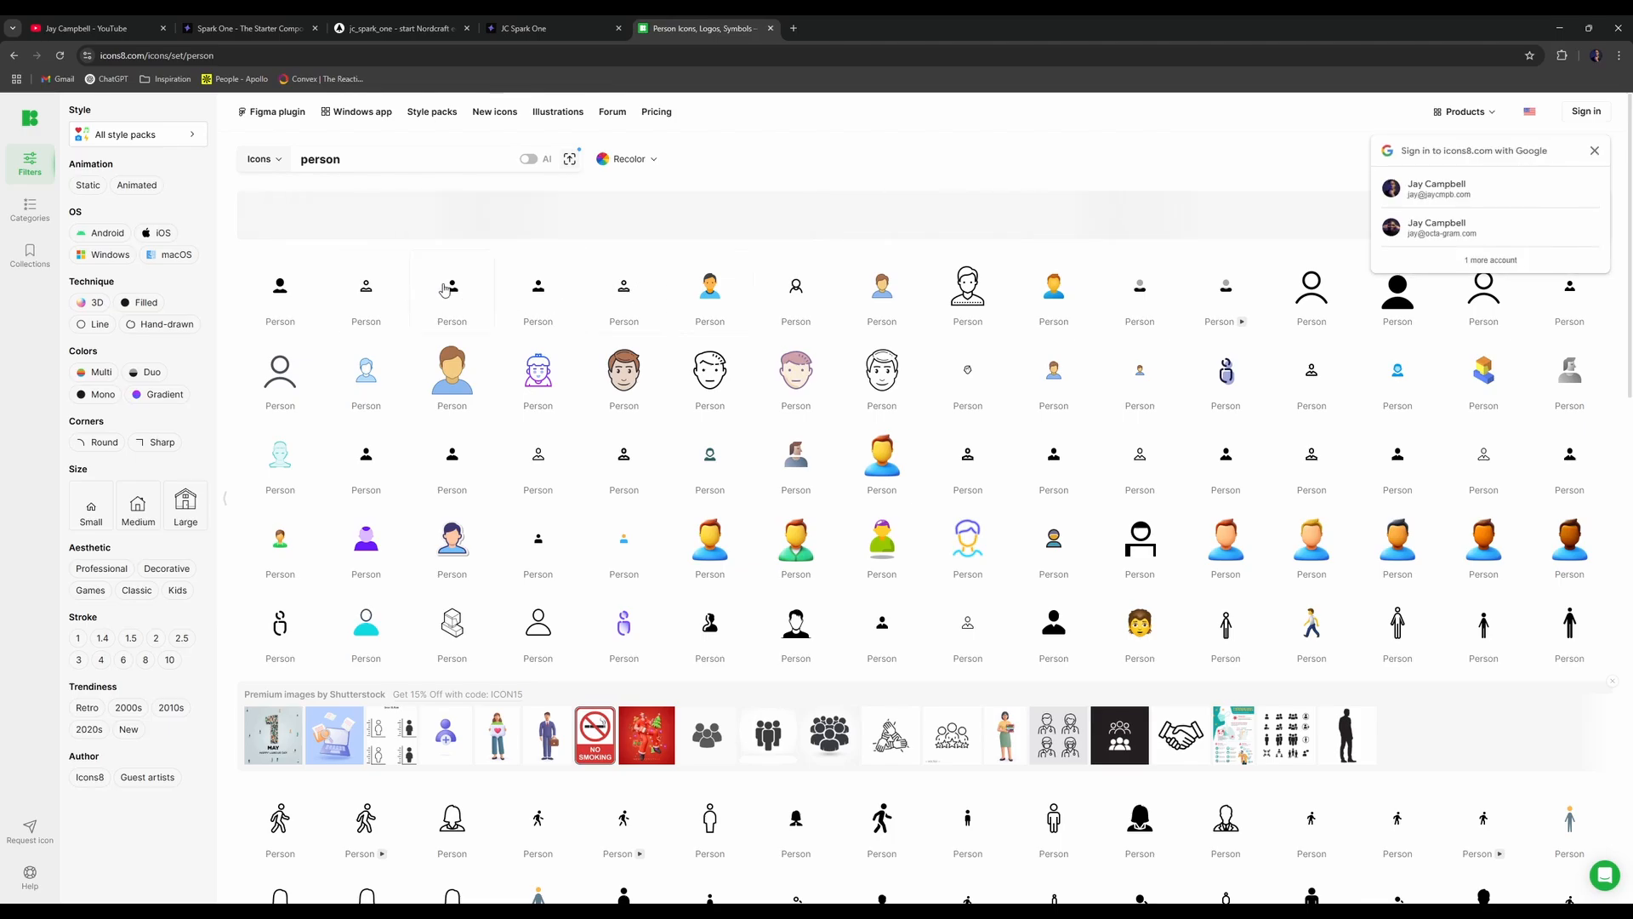
# - Open download options for the Material Rounded person icon and check the free-with-attribution terms
pyautogui.click(453, 288)
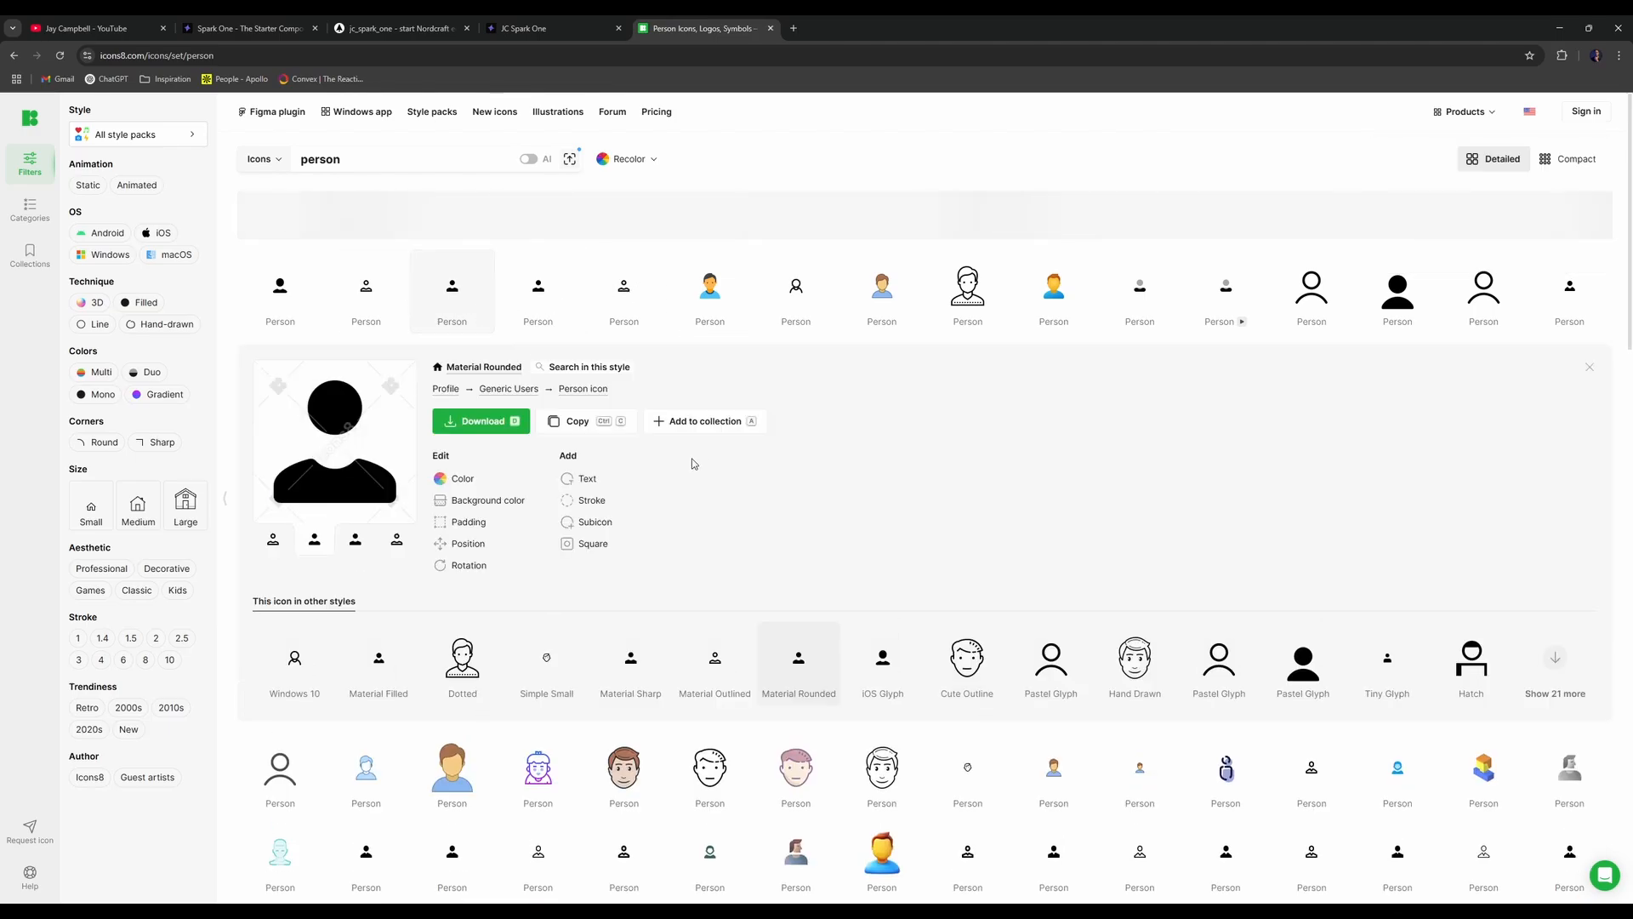
pyautogui.click(583, 423)
pyautogui.click(579, 470)
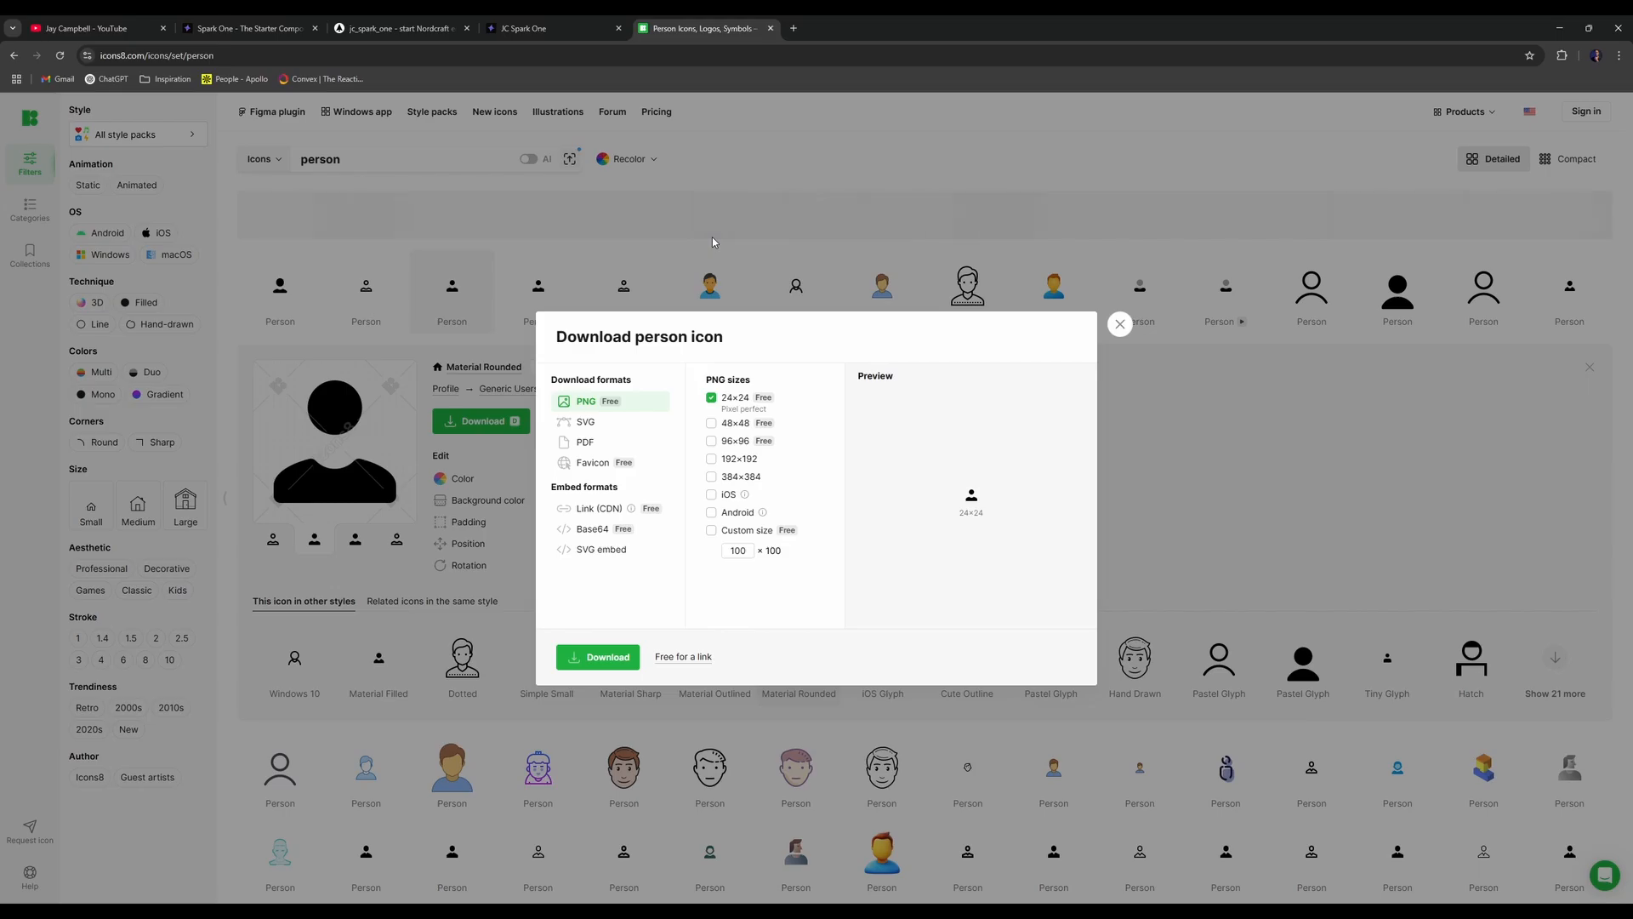
pyautogui.click(705, 666)
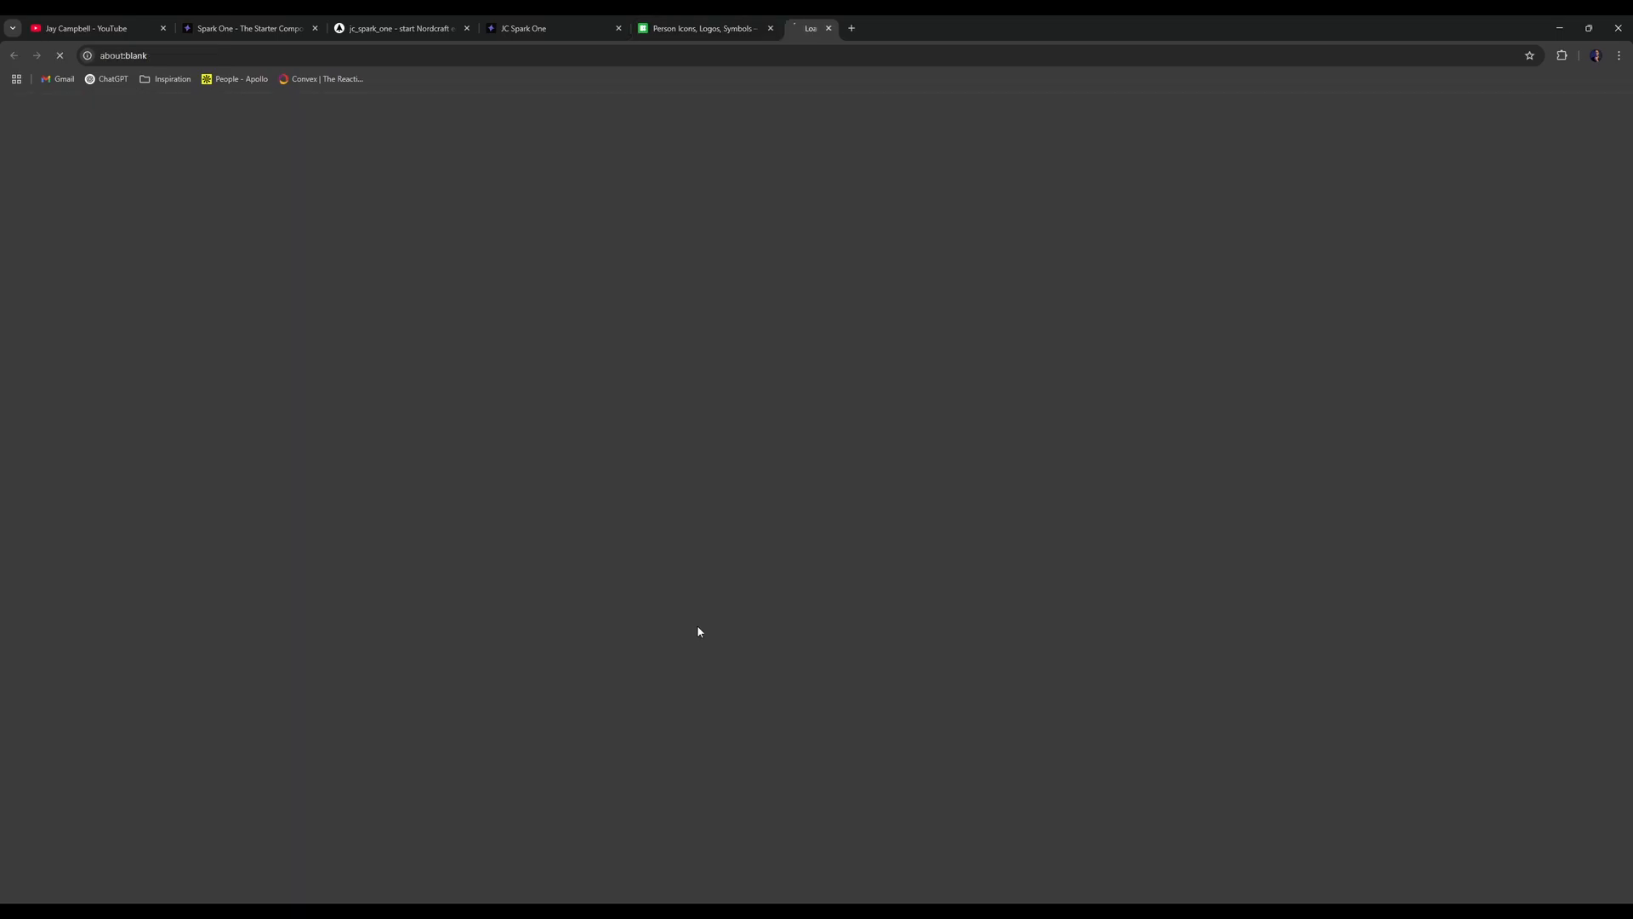
pyautogui.hotkey('ctrl', 'w')
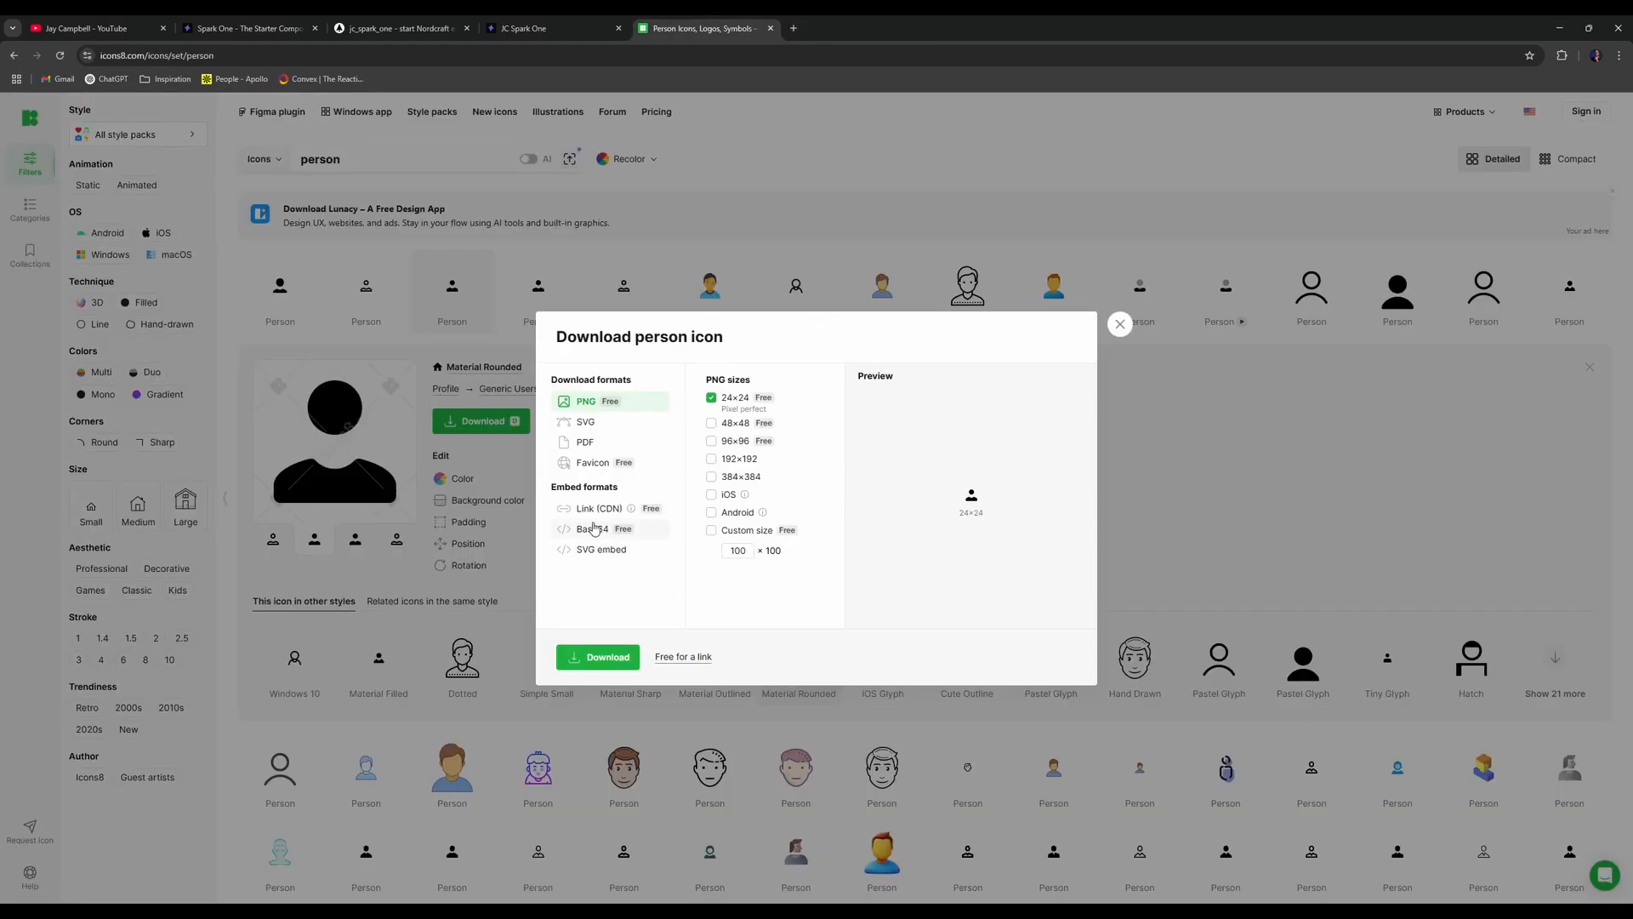
# - Try the SVG download format, then leave Icons8 for the Google person svg results
pyautogui.click(581, 429)
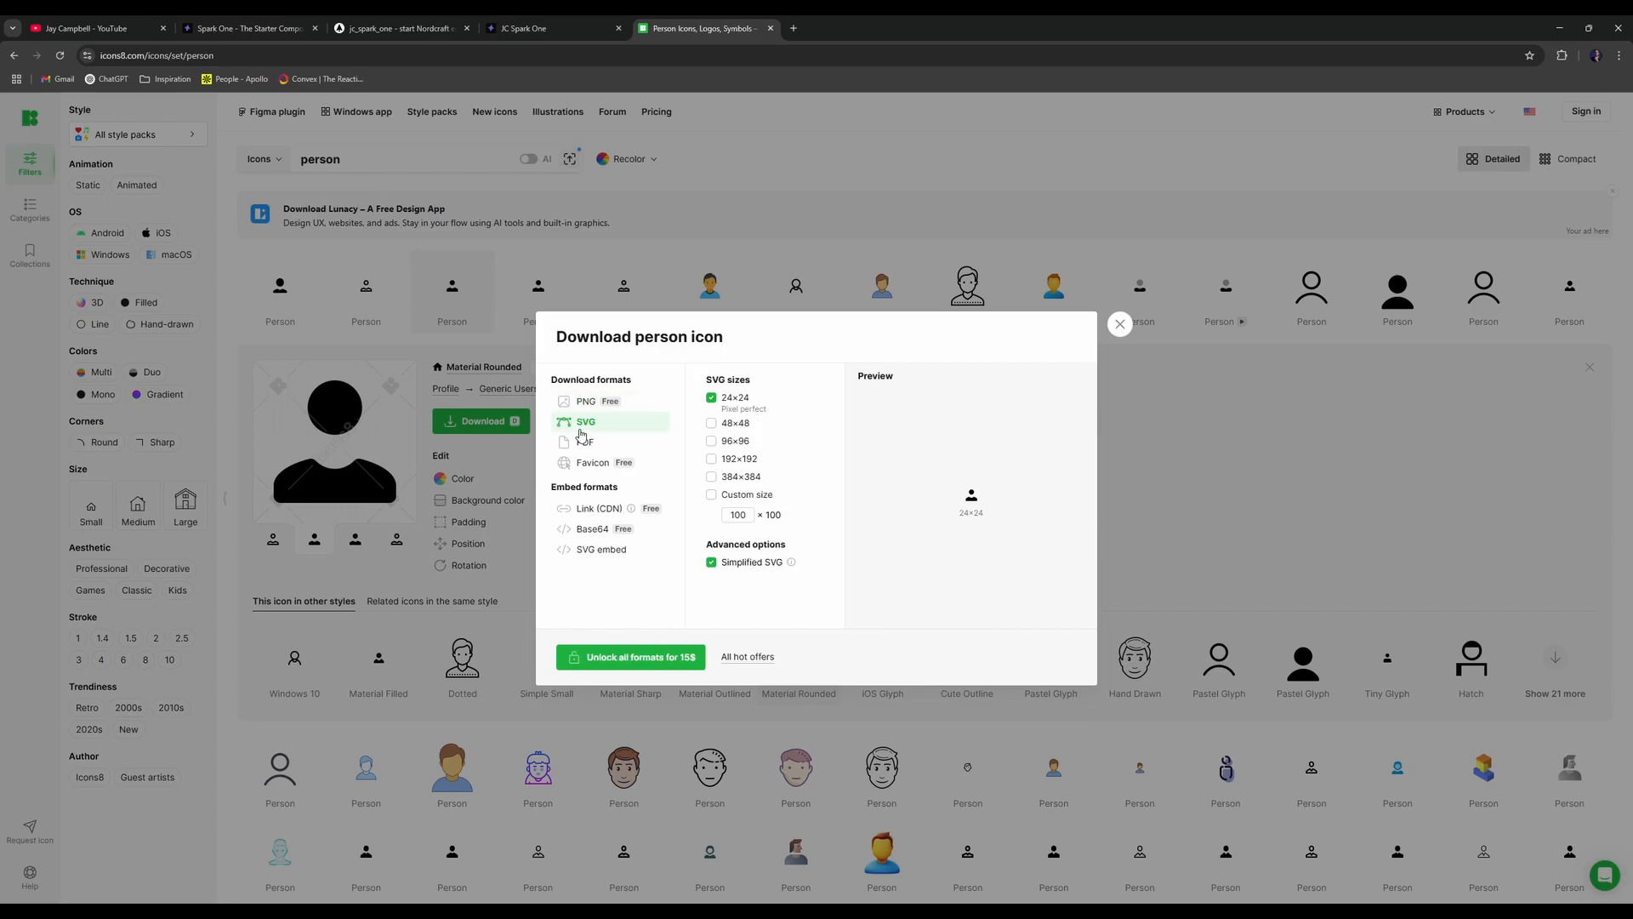
pyautogui.press('Escape')
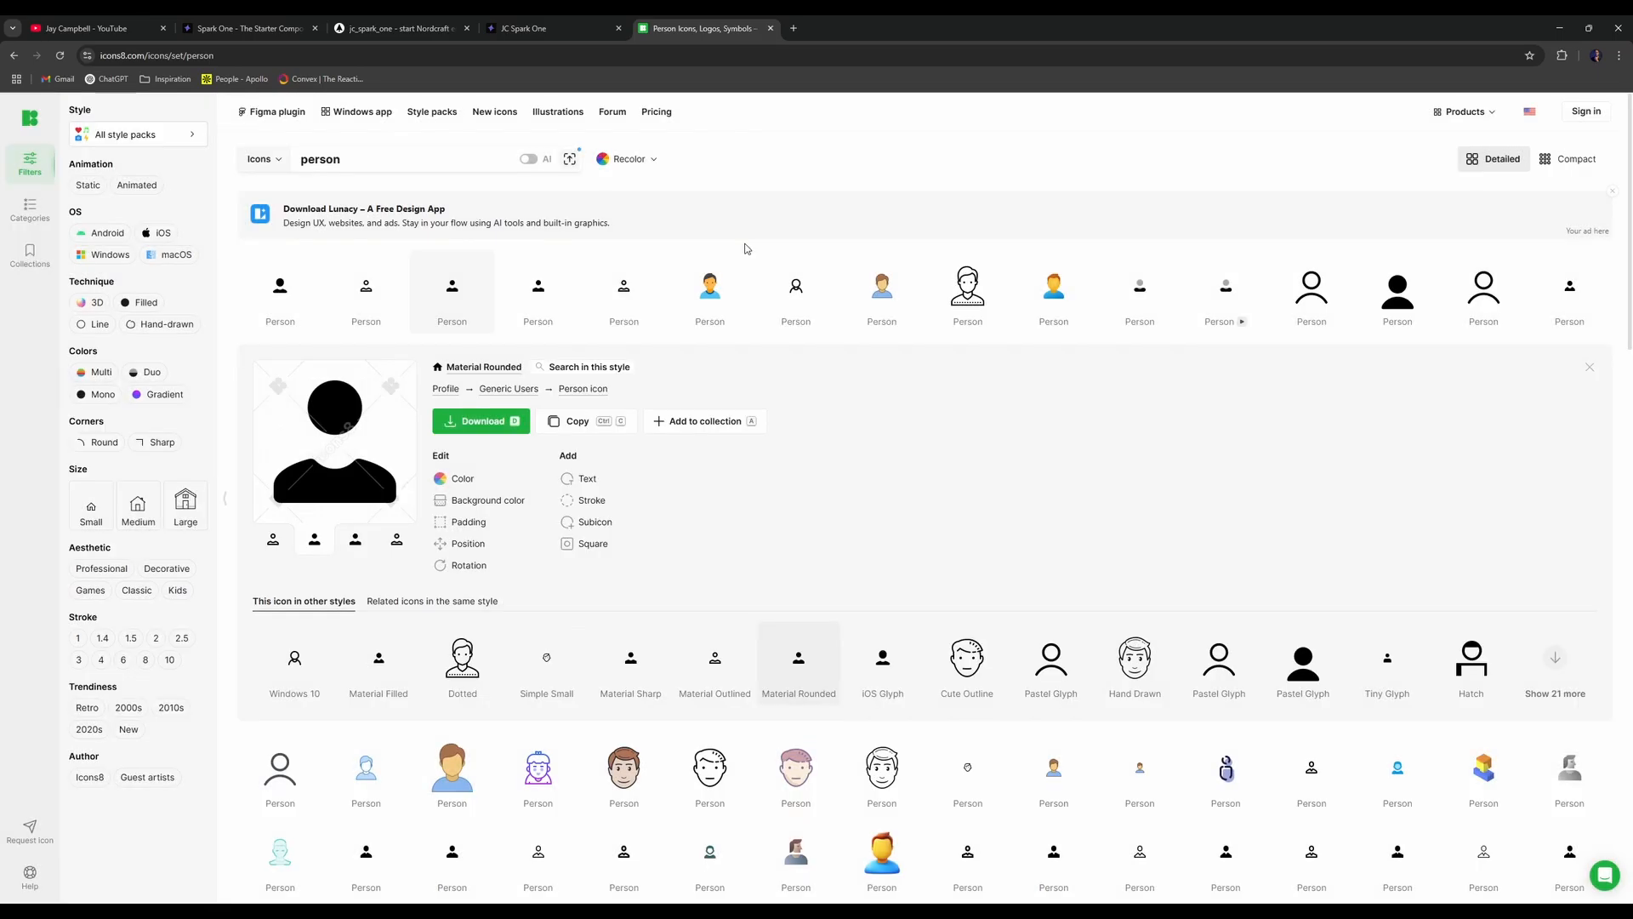
pyautogui.hotkey('alt', 'Left')
pyautogui.scroll(-2, 151, 674)
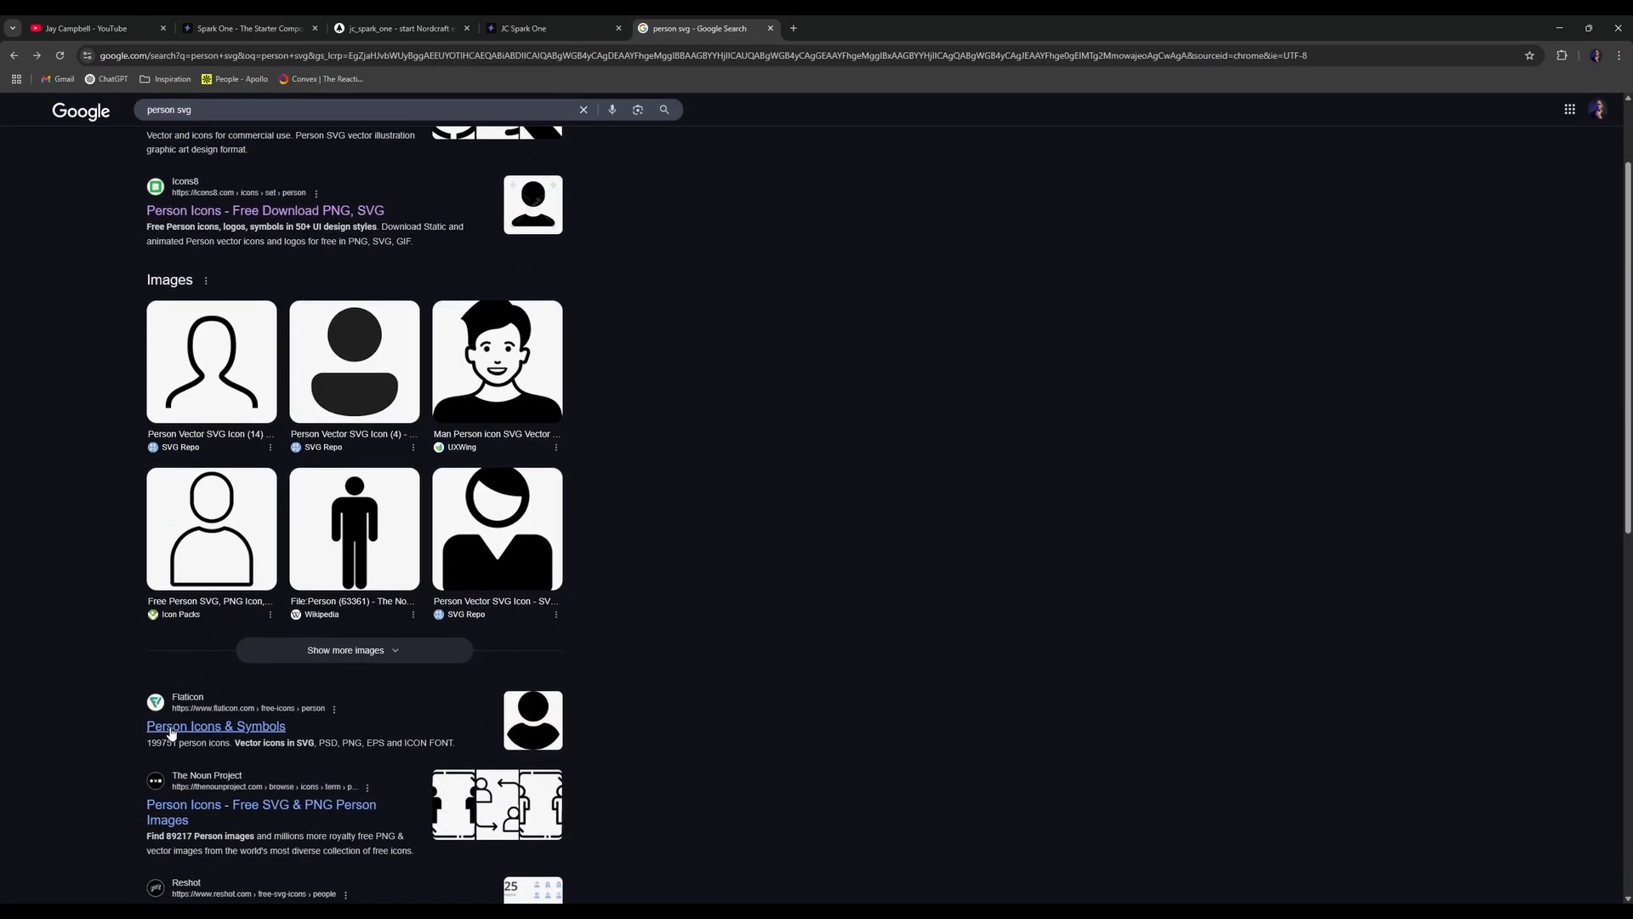
# - Copy Flaticon's filled person icon as a PNG, then close the Flaticon tab
pyautogui.click(202, 725)
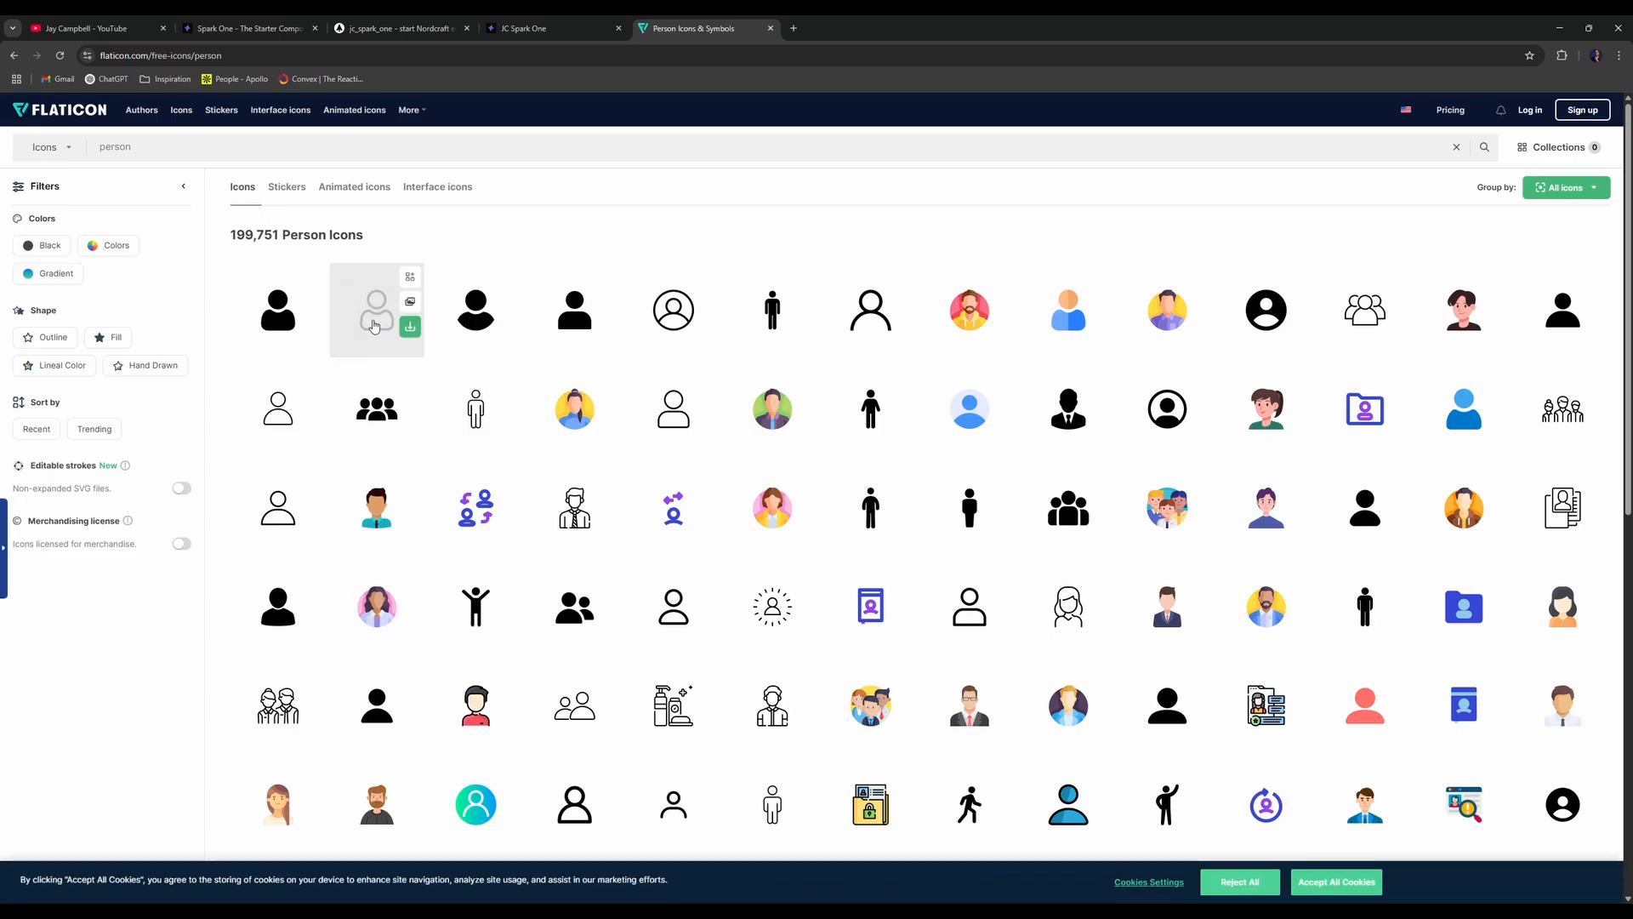
pyautogui.click(278, 309)
pyautogui.click(1038, 313)
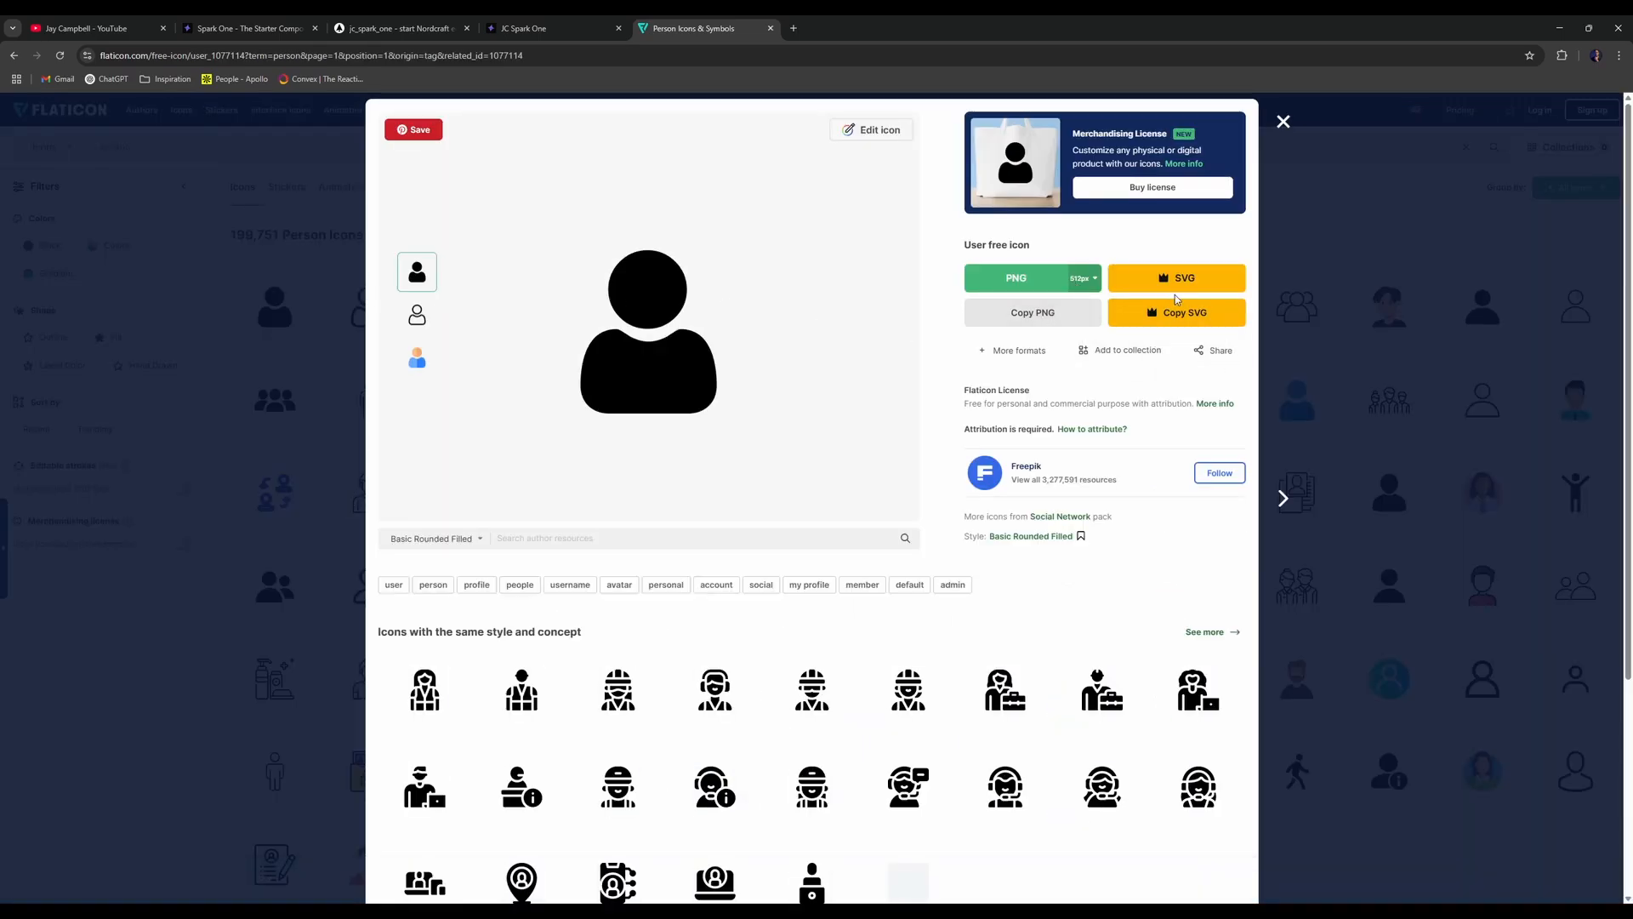
pyautogui.hotkey('ctrl', 'w')
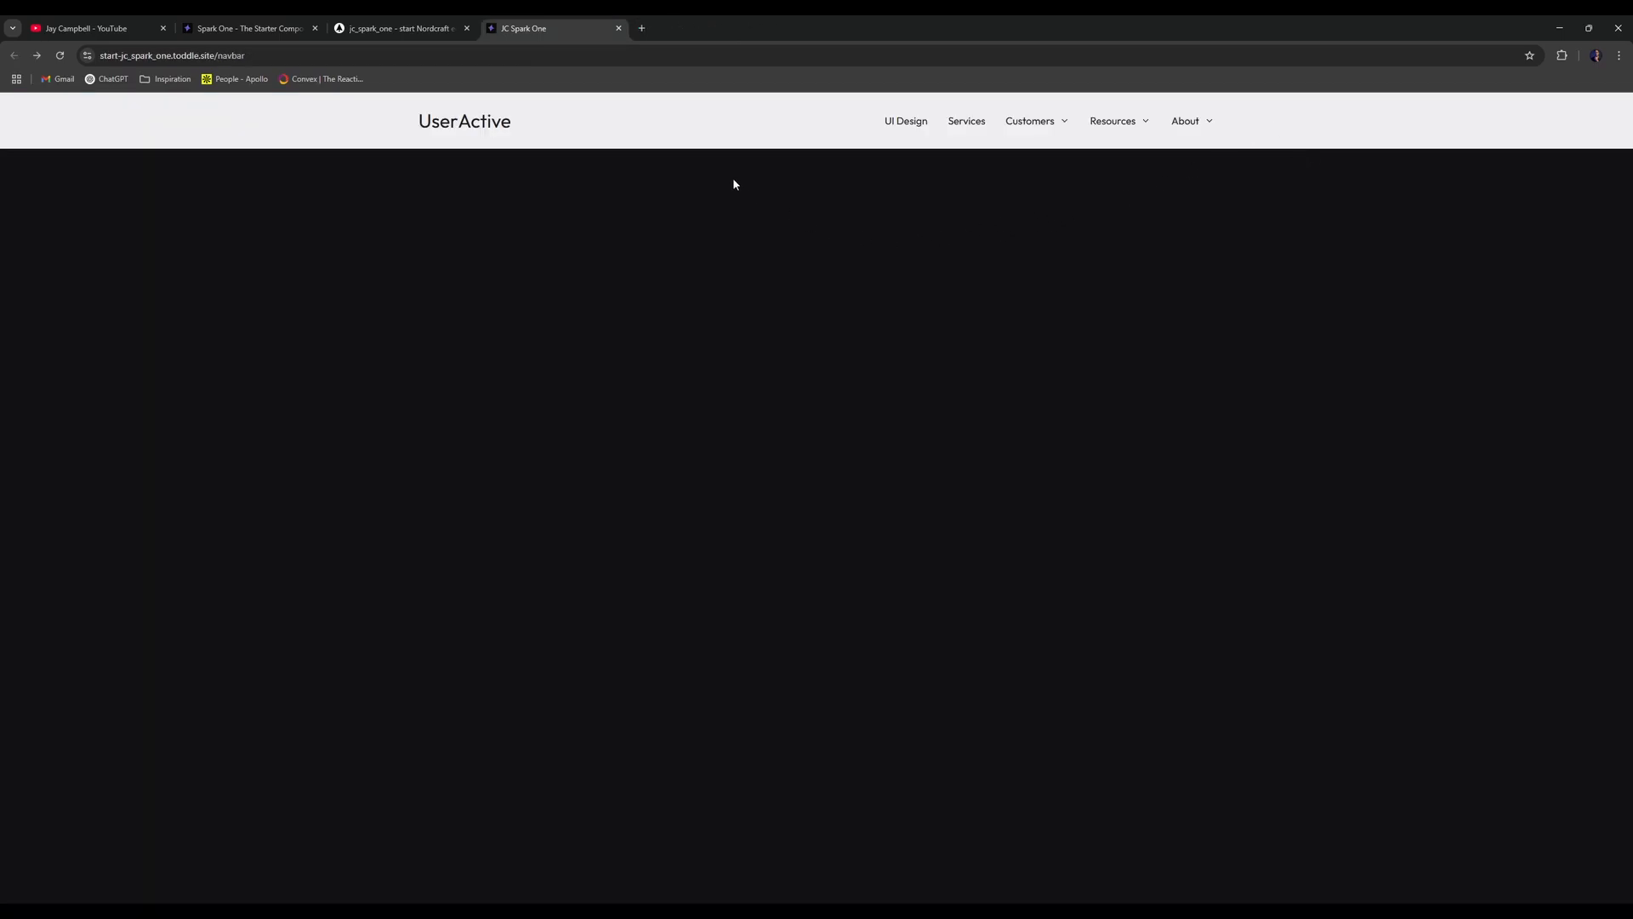
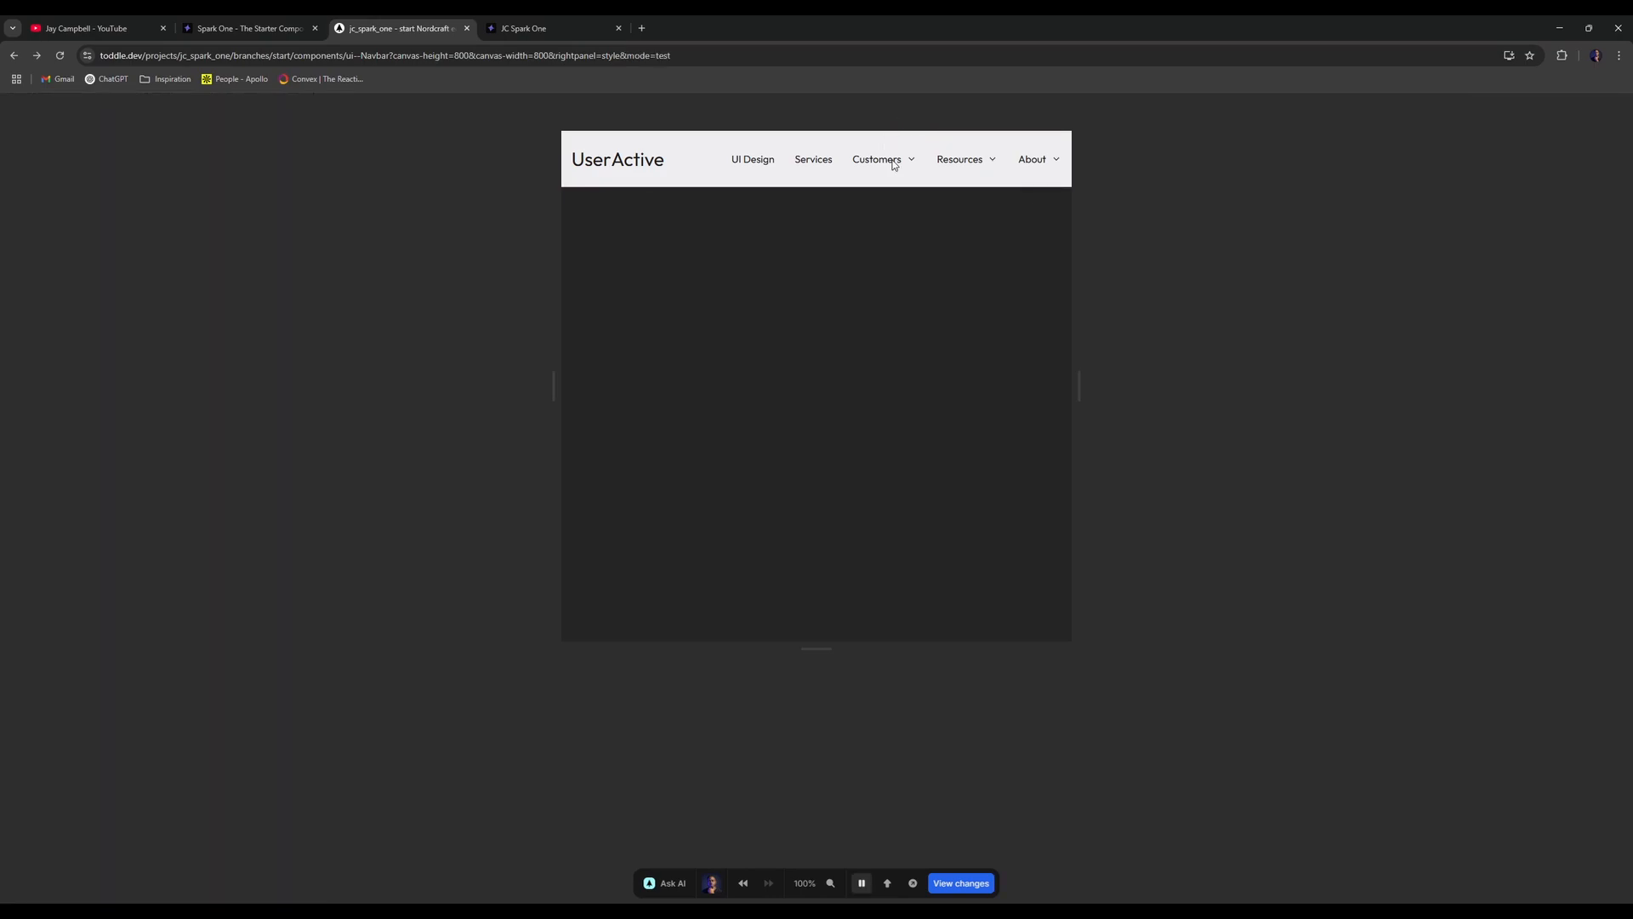
# - Preview the Customers dropdown, then size the dropdown item's icon box to 2rem by 2rem
pyautogui.click(894, 163)
pyautogui.press('t')
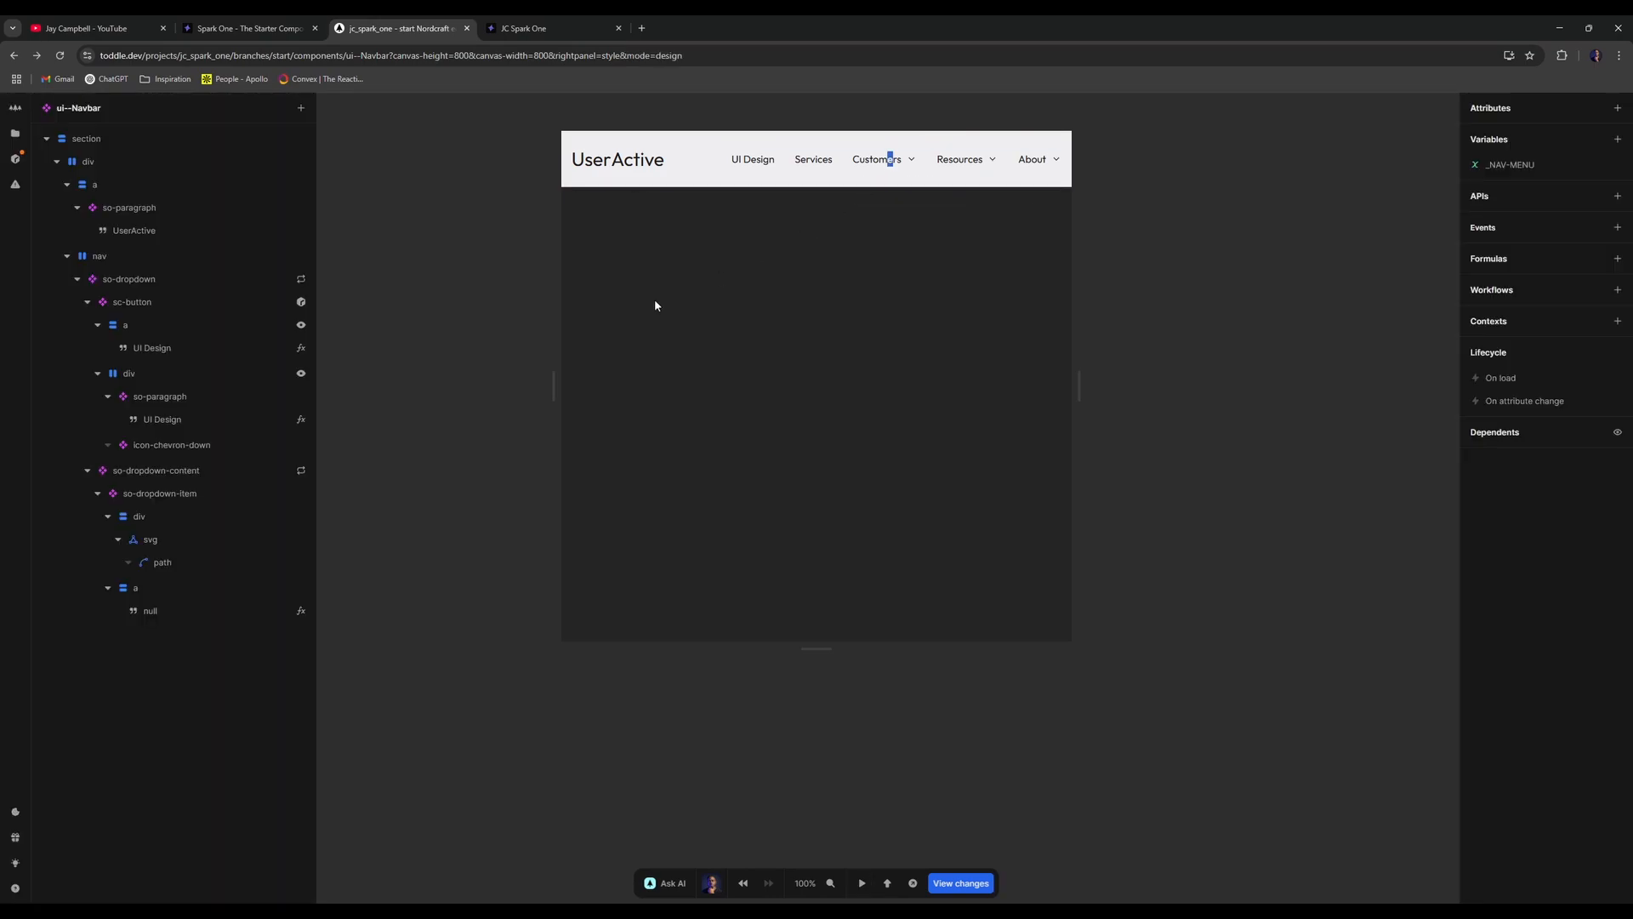
pyautogui.click(211, 417)
pyautogui.click(215, 398)
pyautogui.click(192, 419)
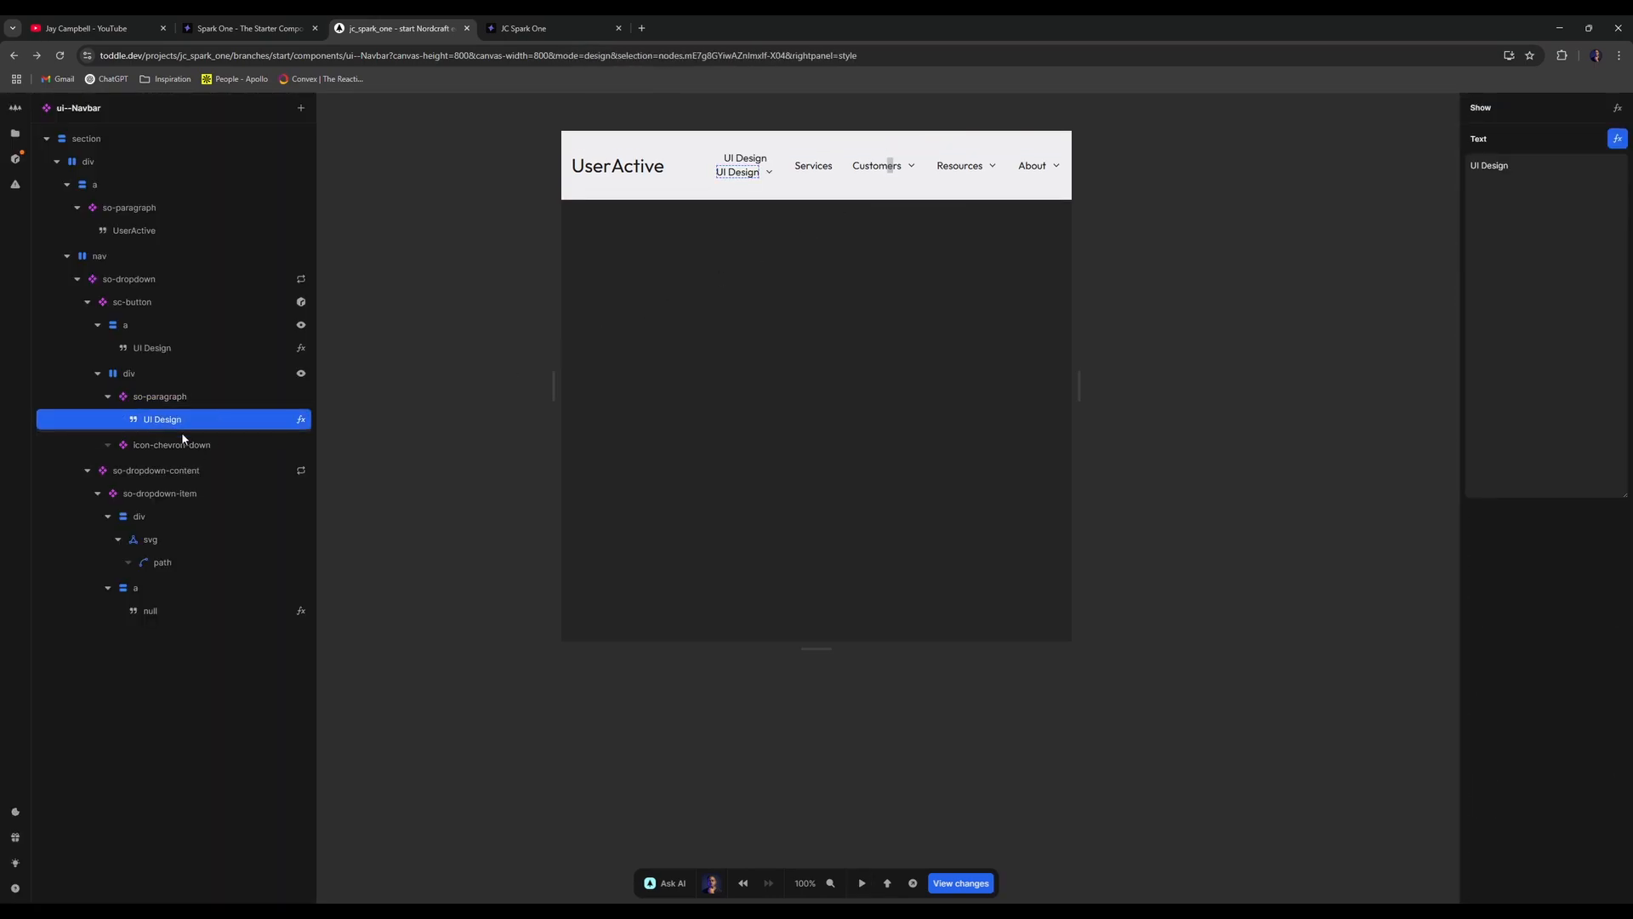
pyautogui.click(144, 516)
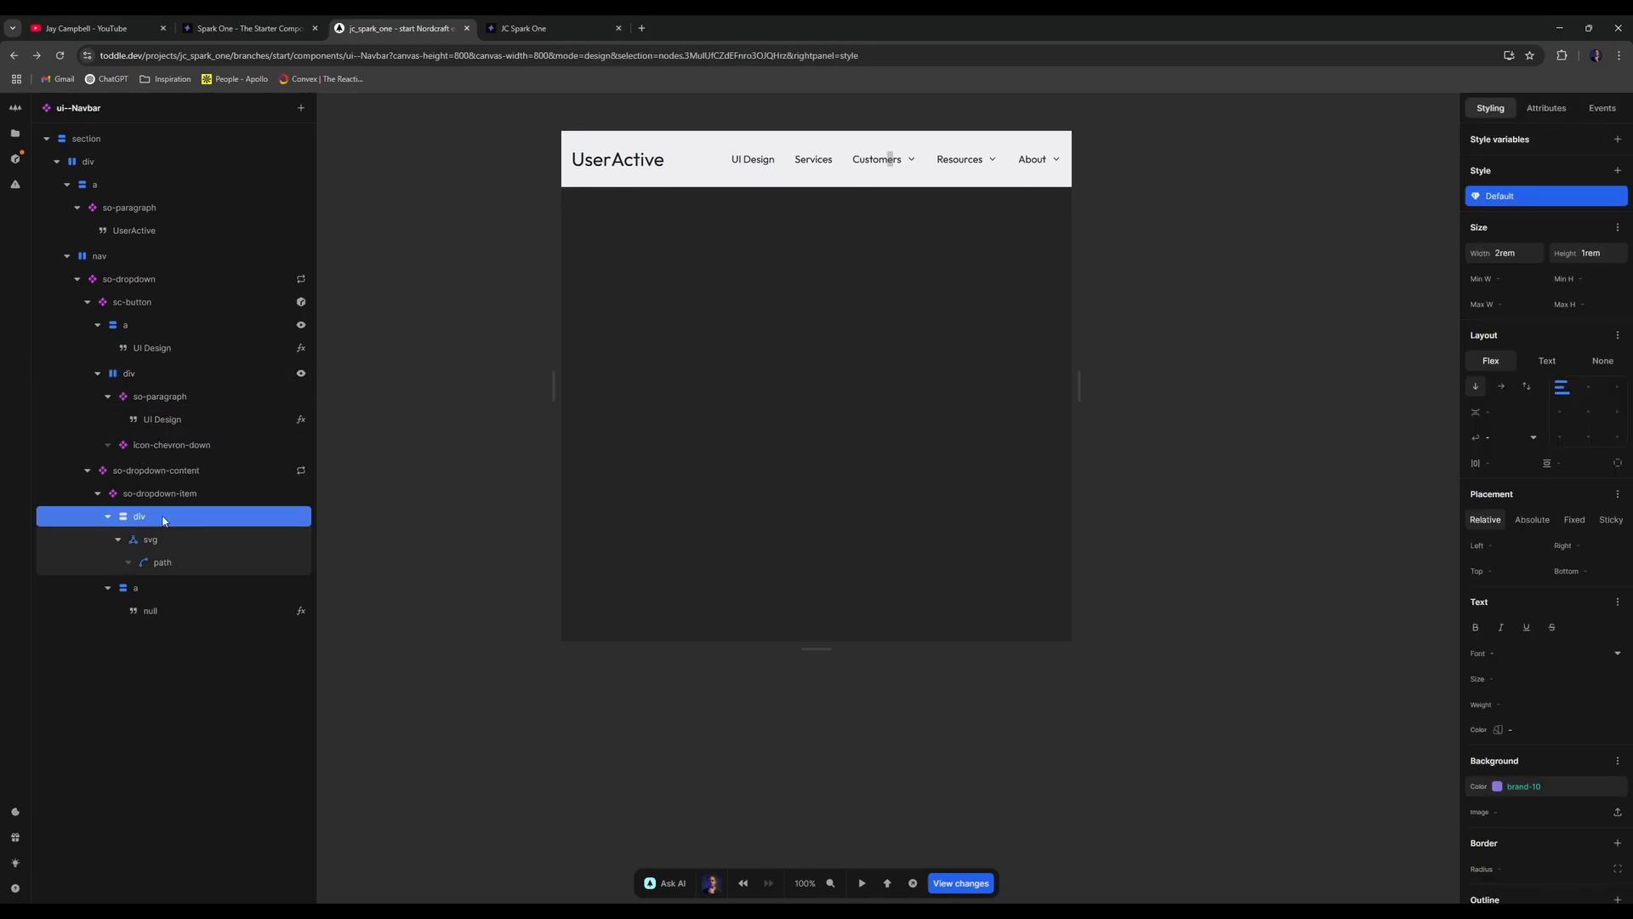
pyautogui.click(1587, 246)
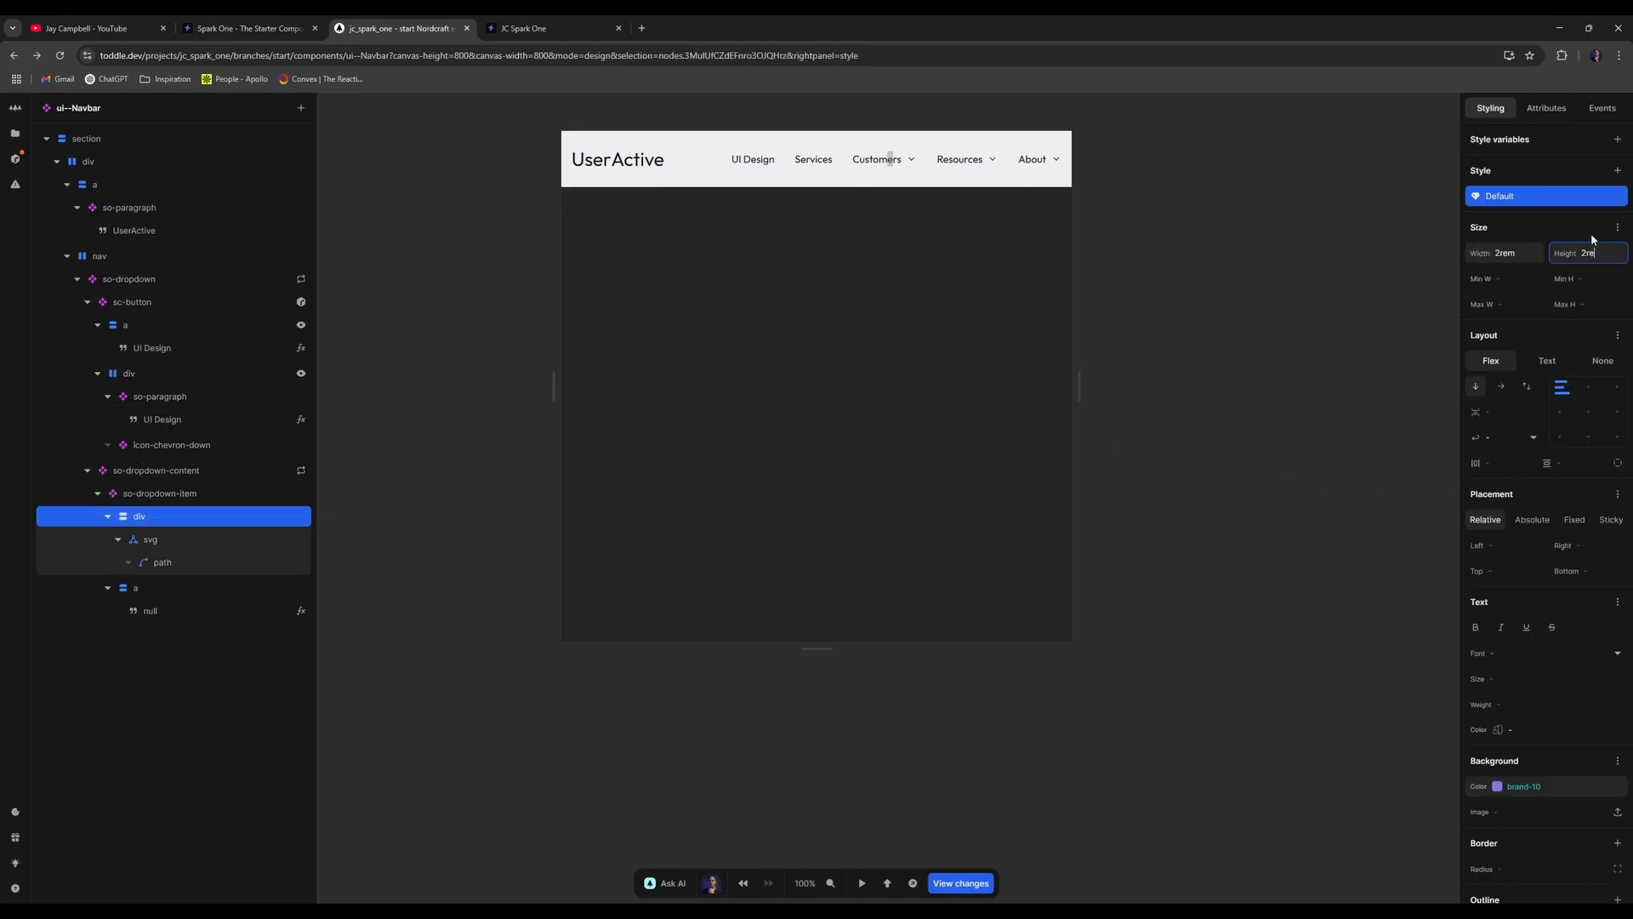
pyautogui.click(1320, 237)
# - Set the icon box's flex direction to row and preview the Customers dropdown
pyautogui.press('t')
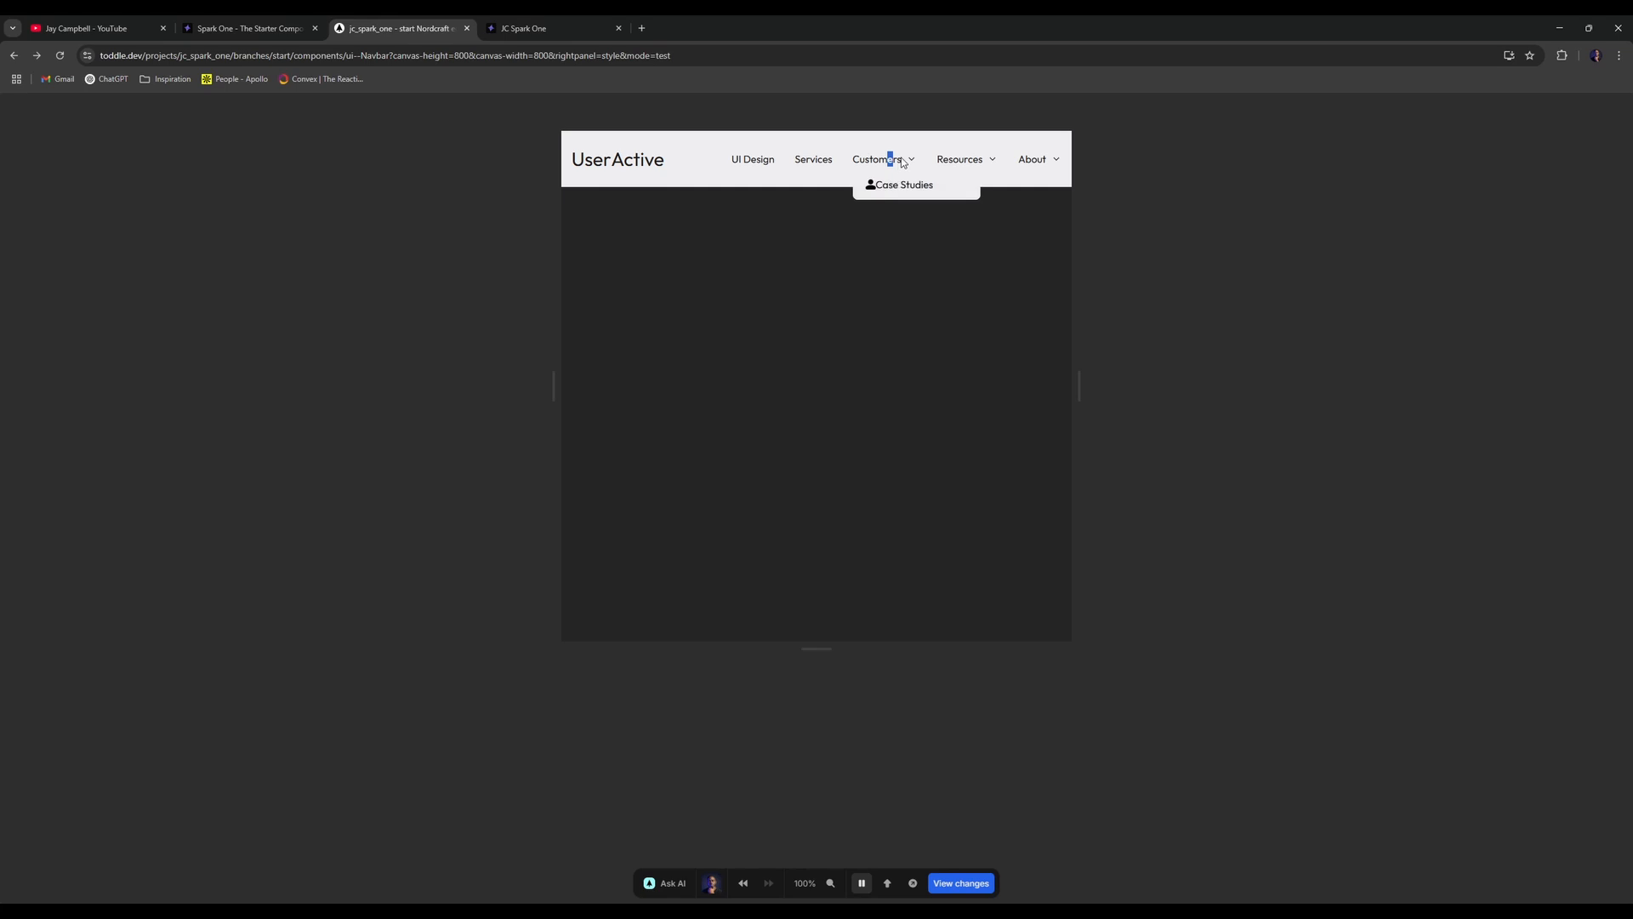
pyautogui.press('t')
pyautogui.click(171, 520)
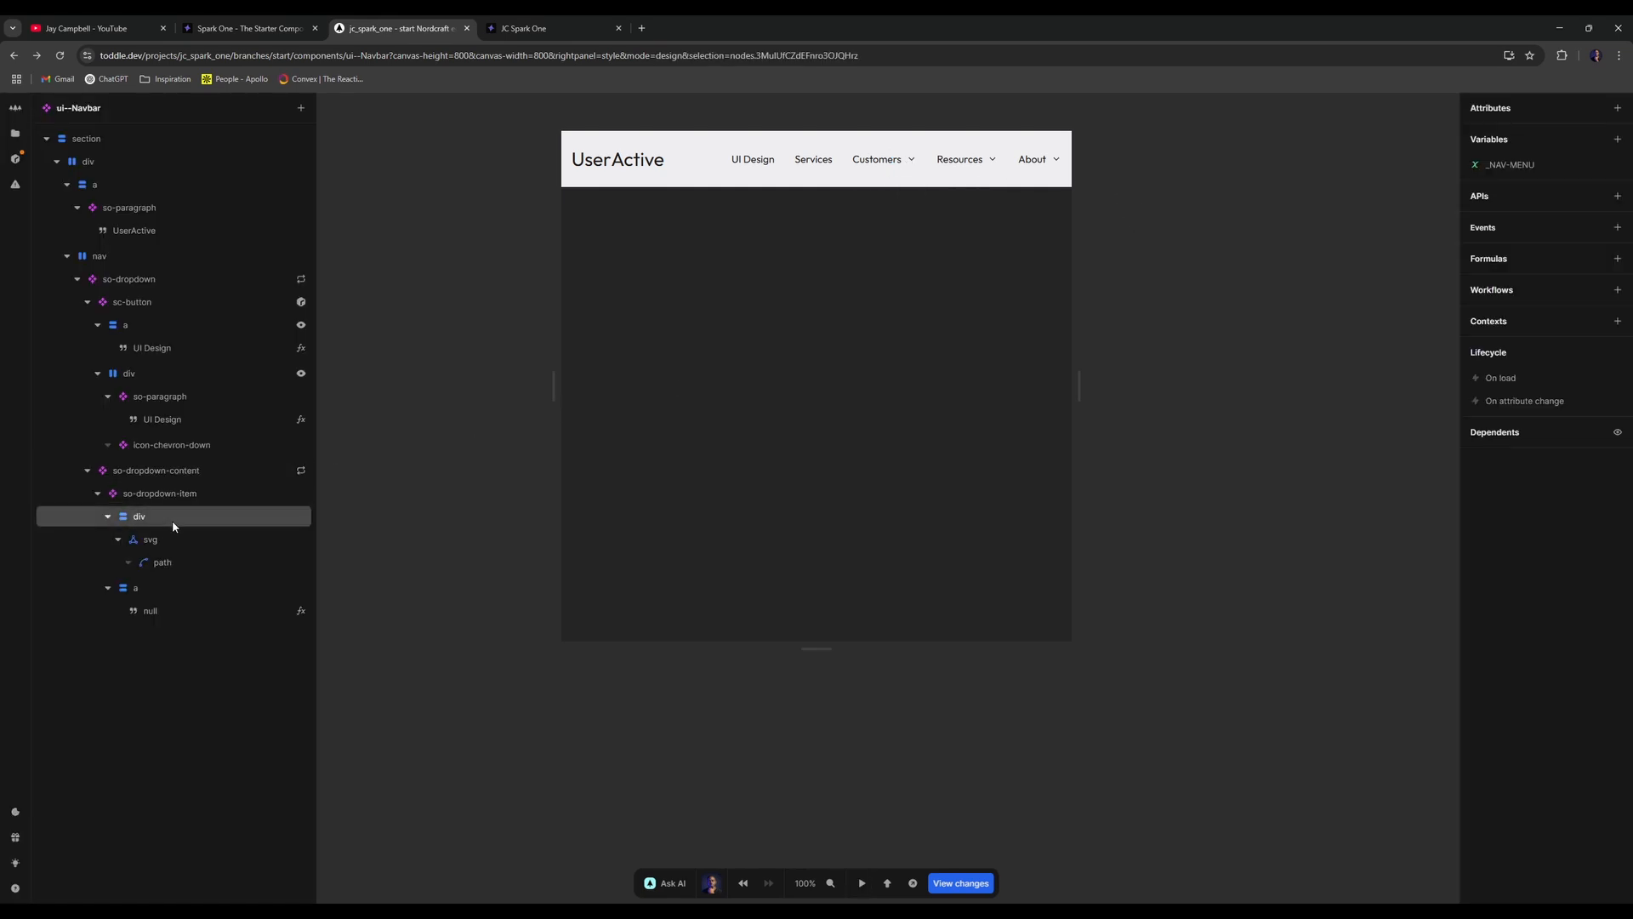
pyautogui.scroll(-4, 1570, 677)
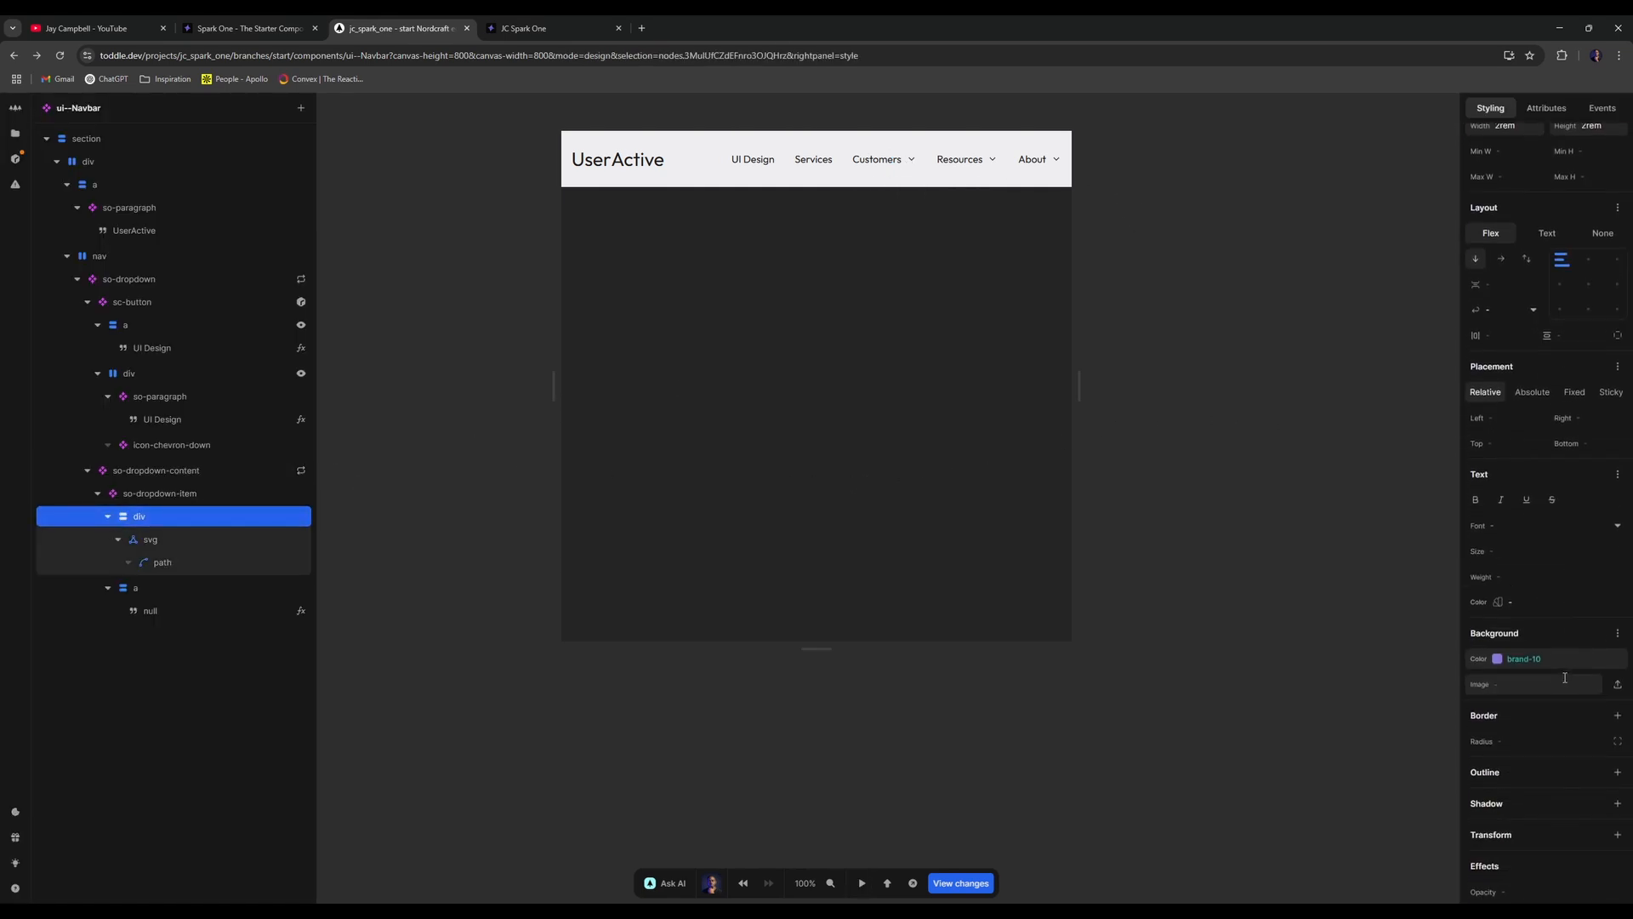
pyautogui.scroll(3, 1271, 411)
pyautogui.scroll(3, 1594, 308)
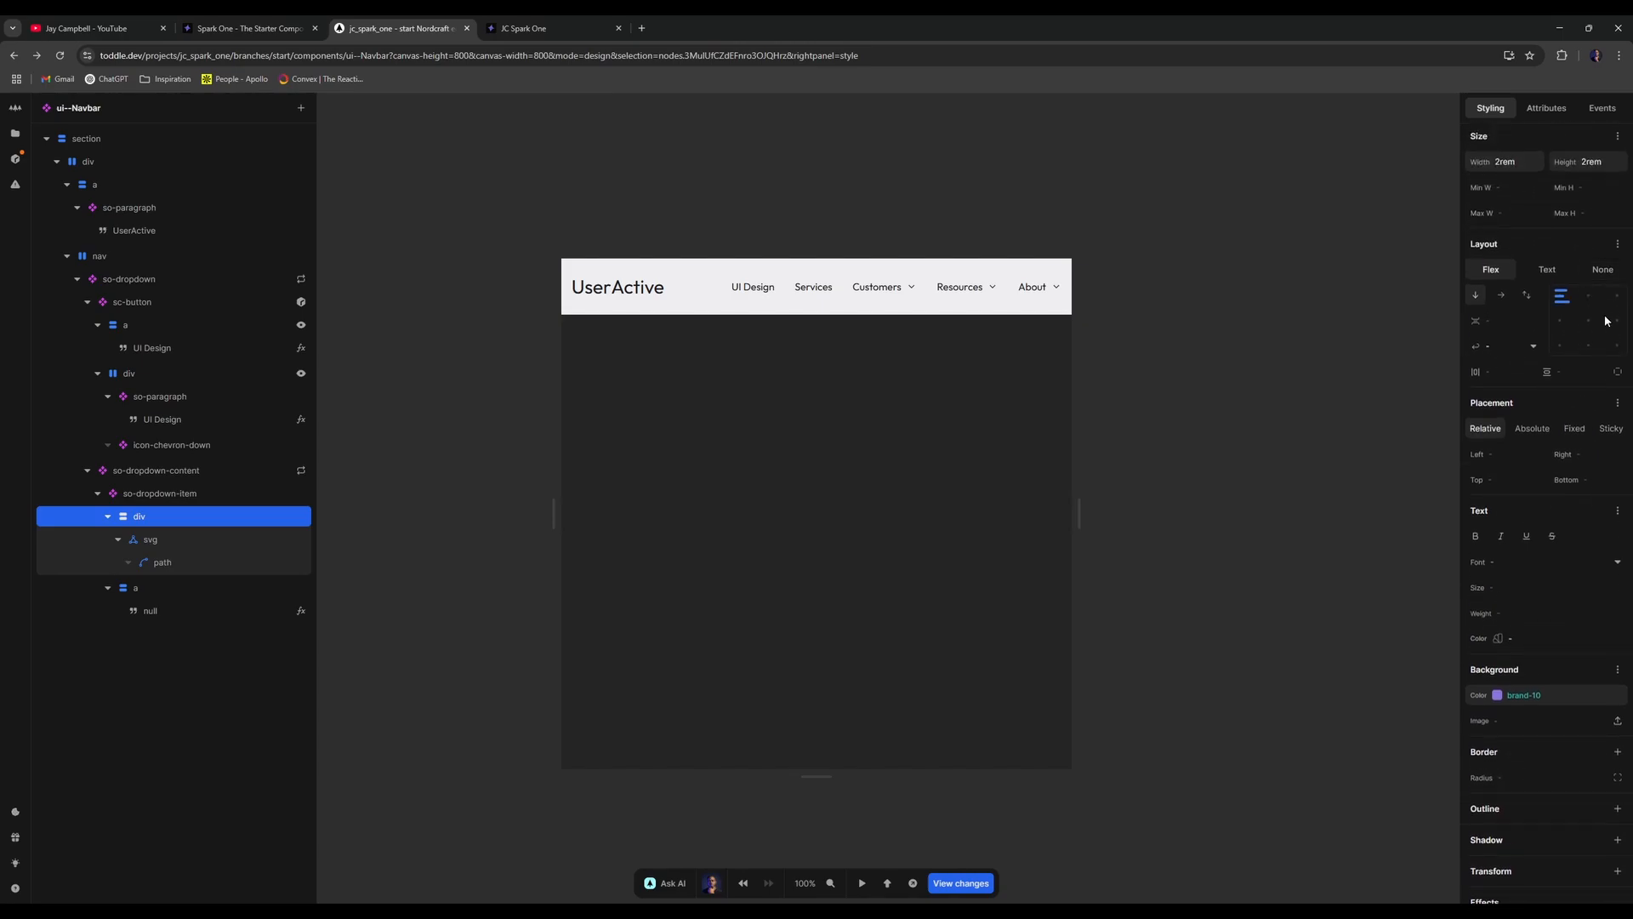
pyautogui.click(1502, 294)
pyautogui.press('t')
pyautogui.moveTo(890, 291)
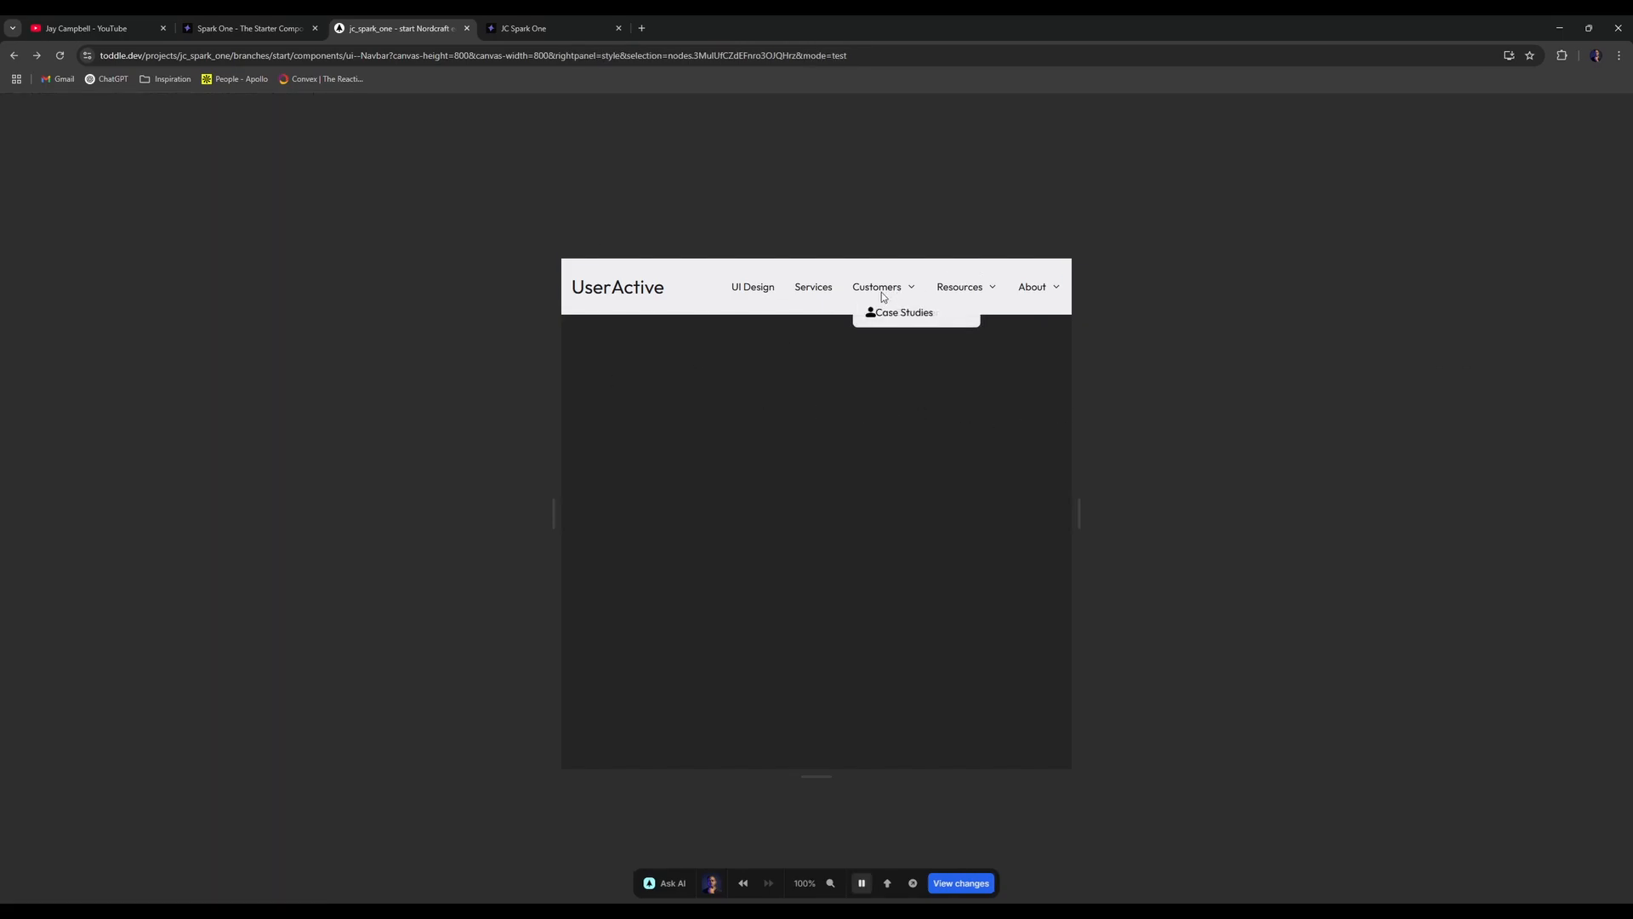
# - Give the svg icon a Show condition of false and test the Customers dropdown
pyautogui.press('t')
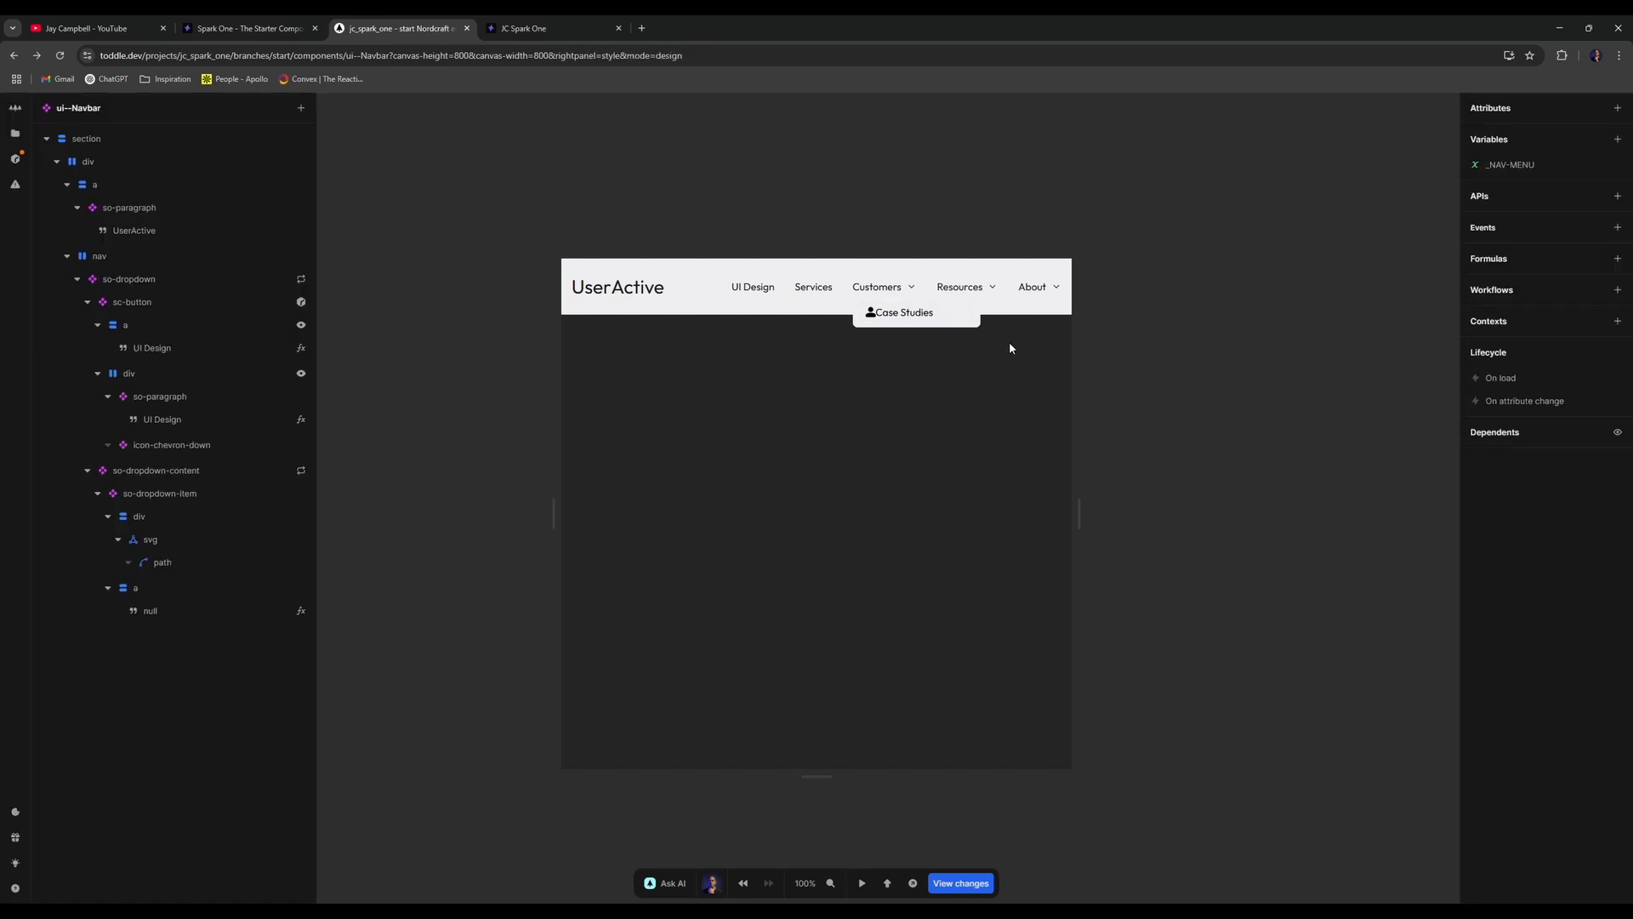
pyautogui.click(179, 544)
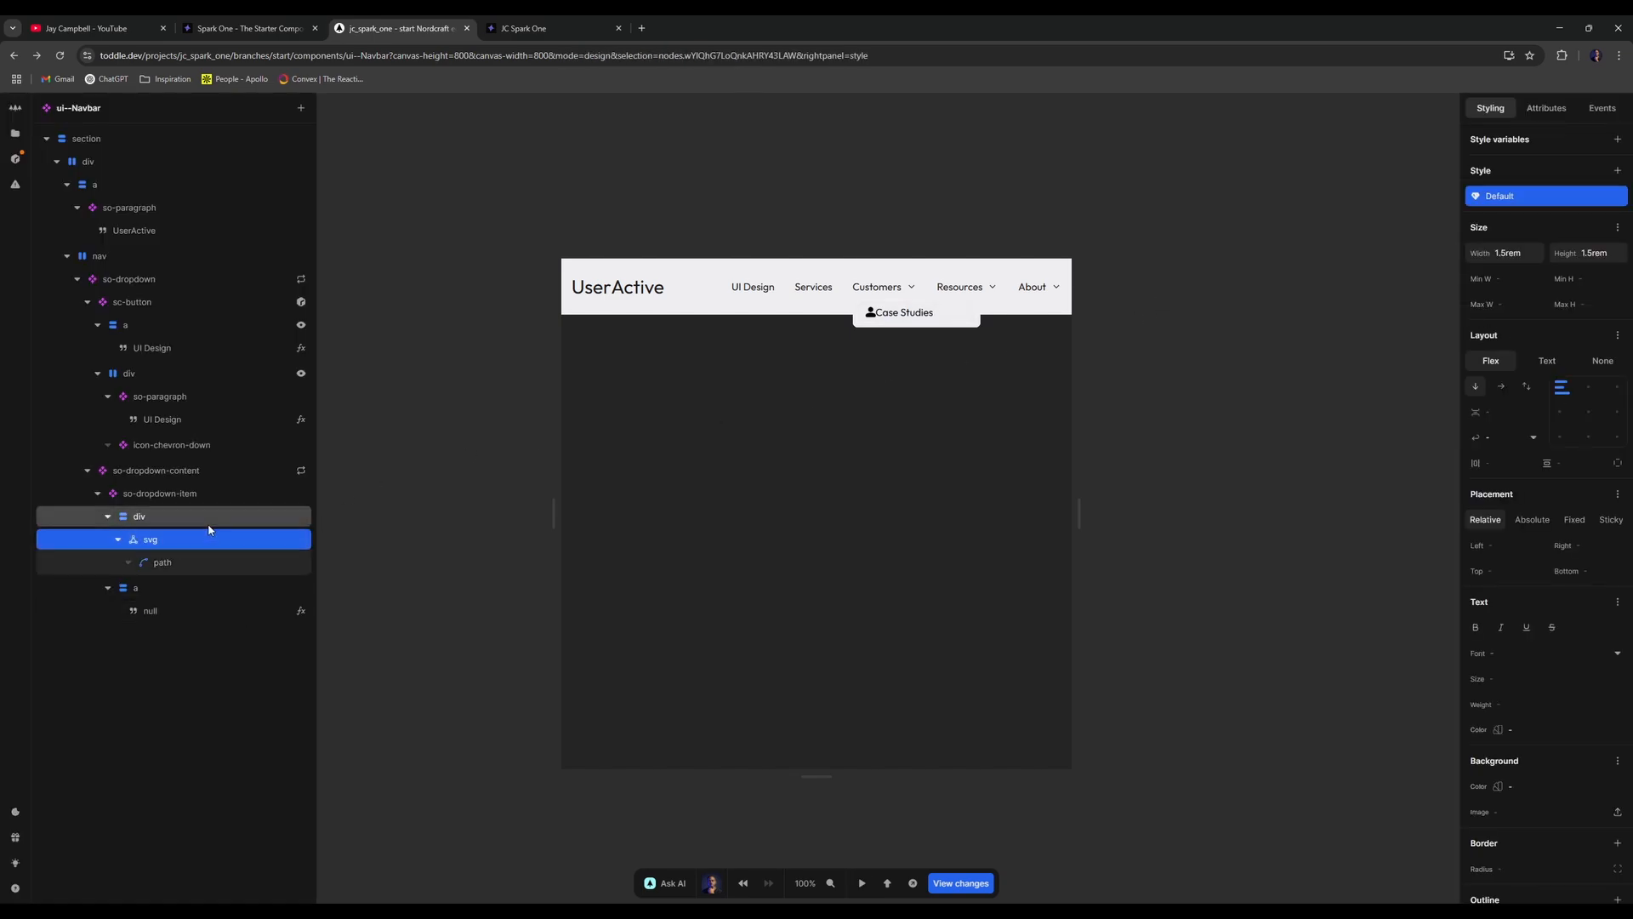
pyautogui.click(200, 517)
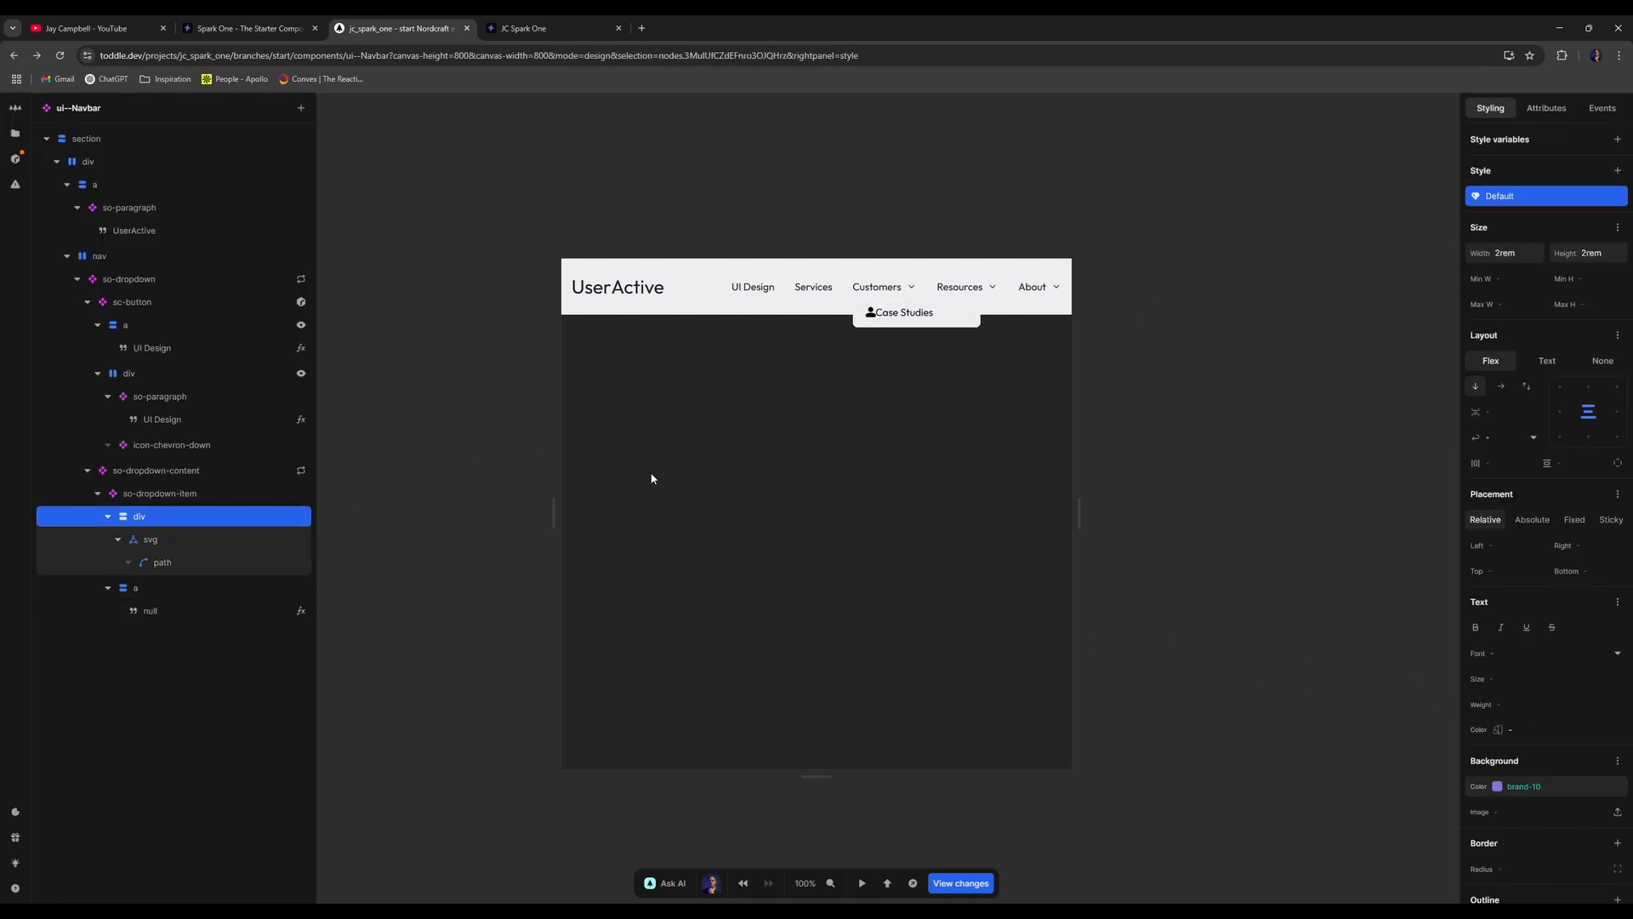
pyautogui.click(230, 541)
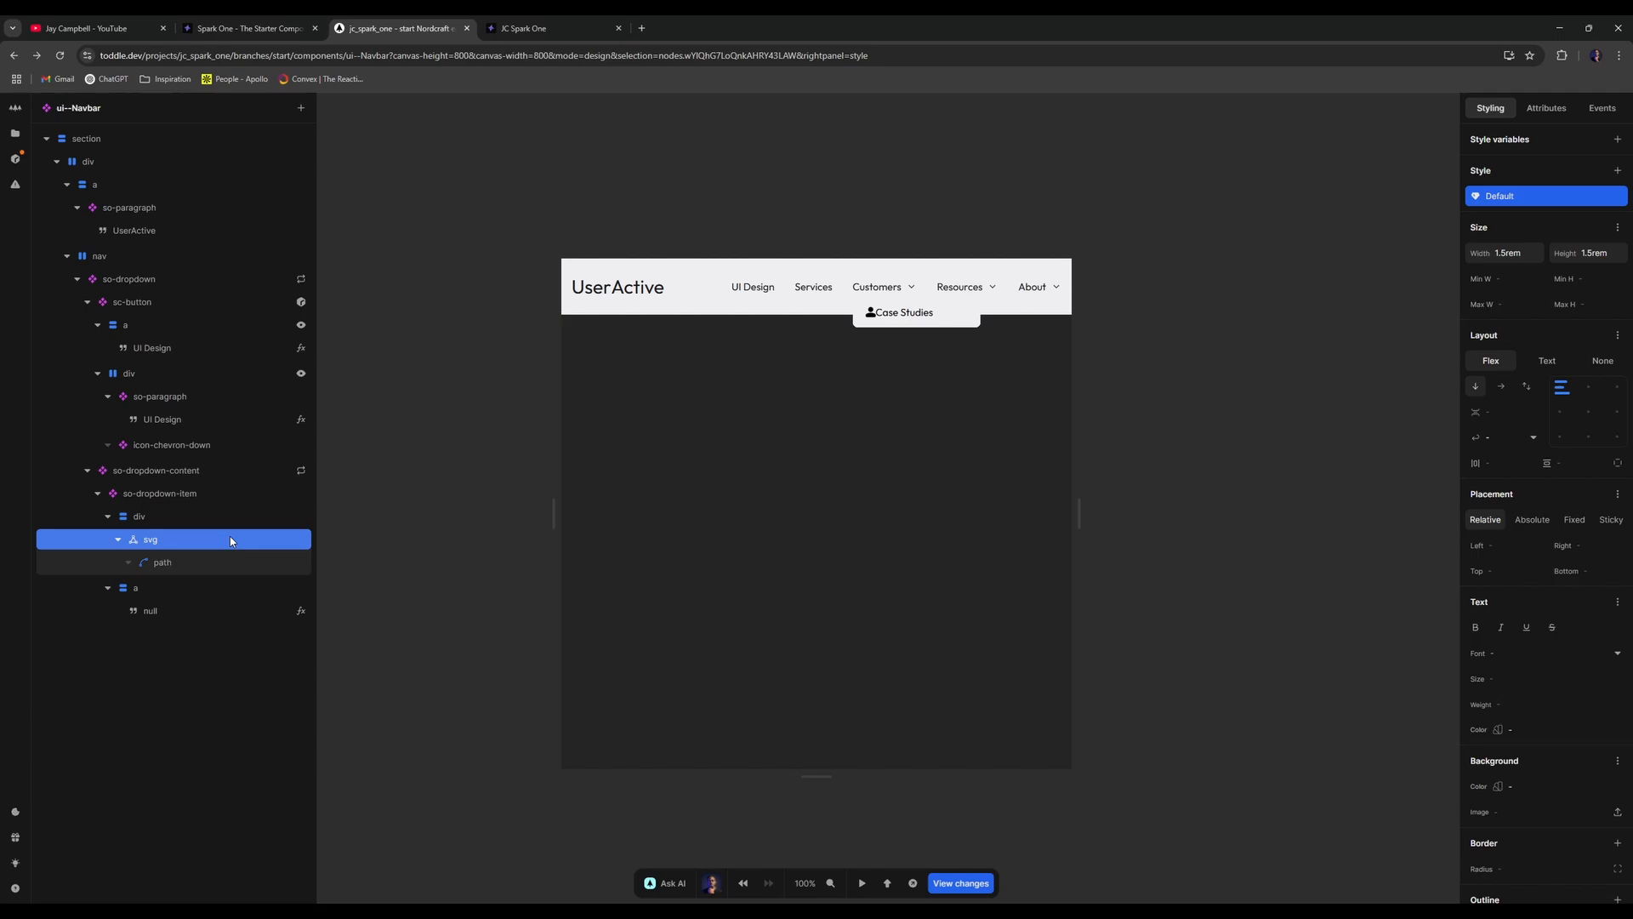
pyautogui.rightClick(230, 537)
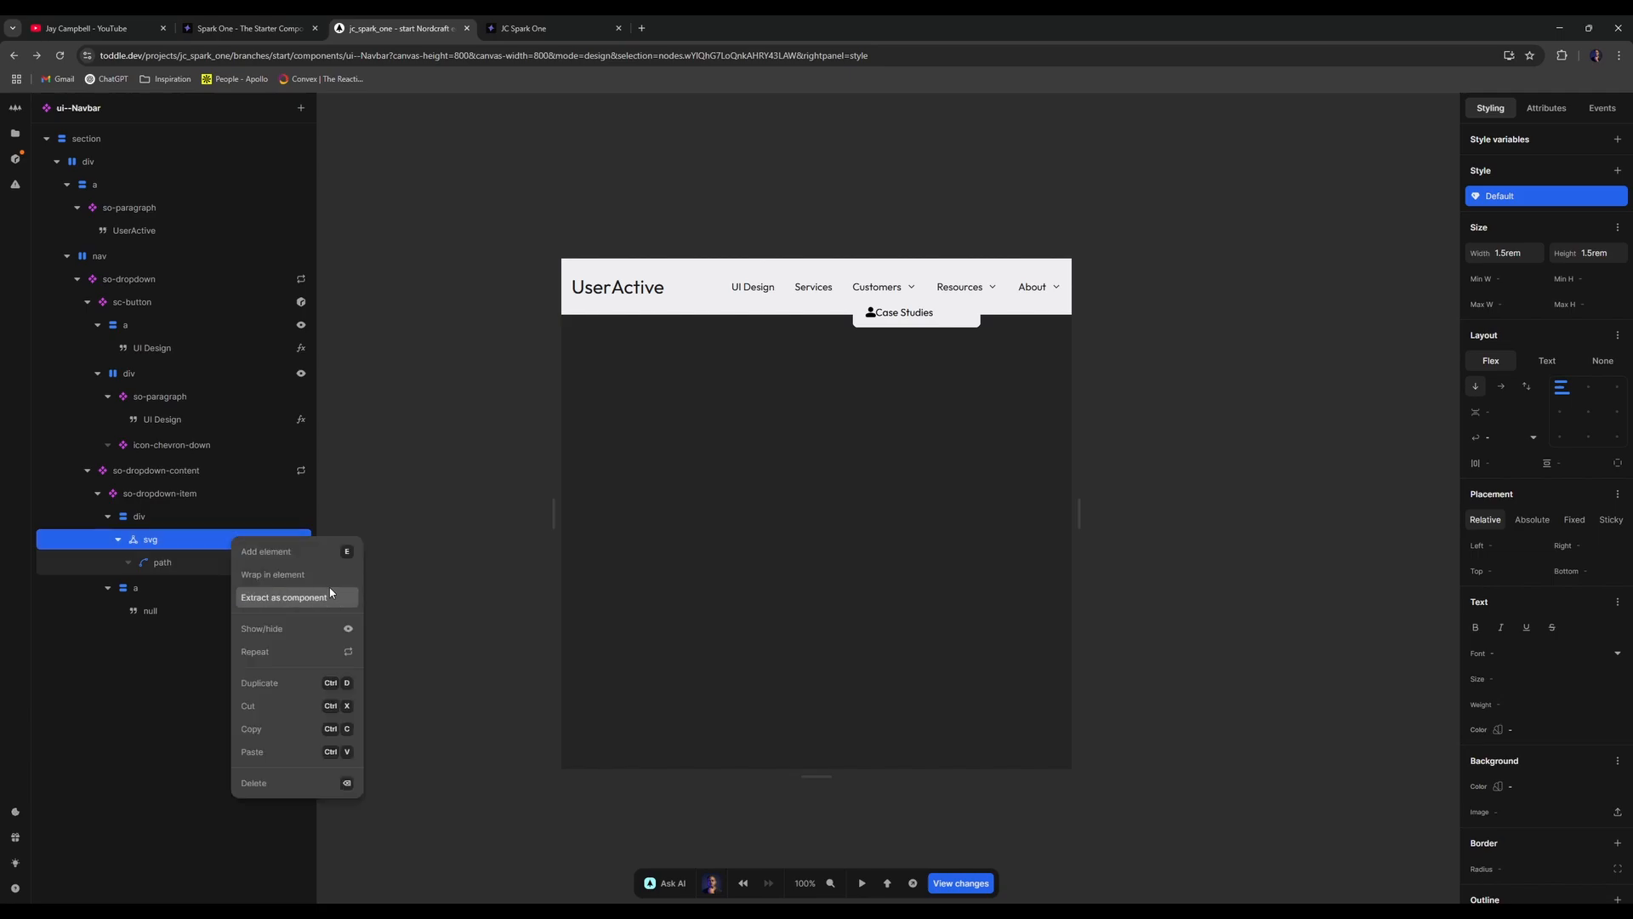
pyautogui.click(330, 621)
pyautogui.write('false')
pyautogui.press('Return')
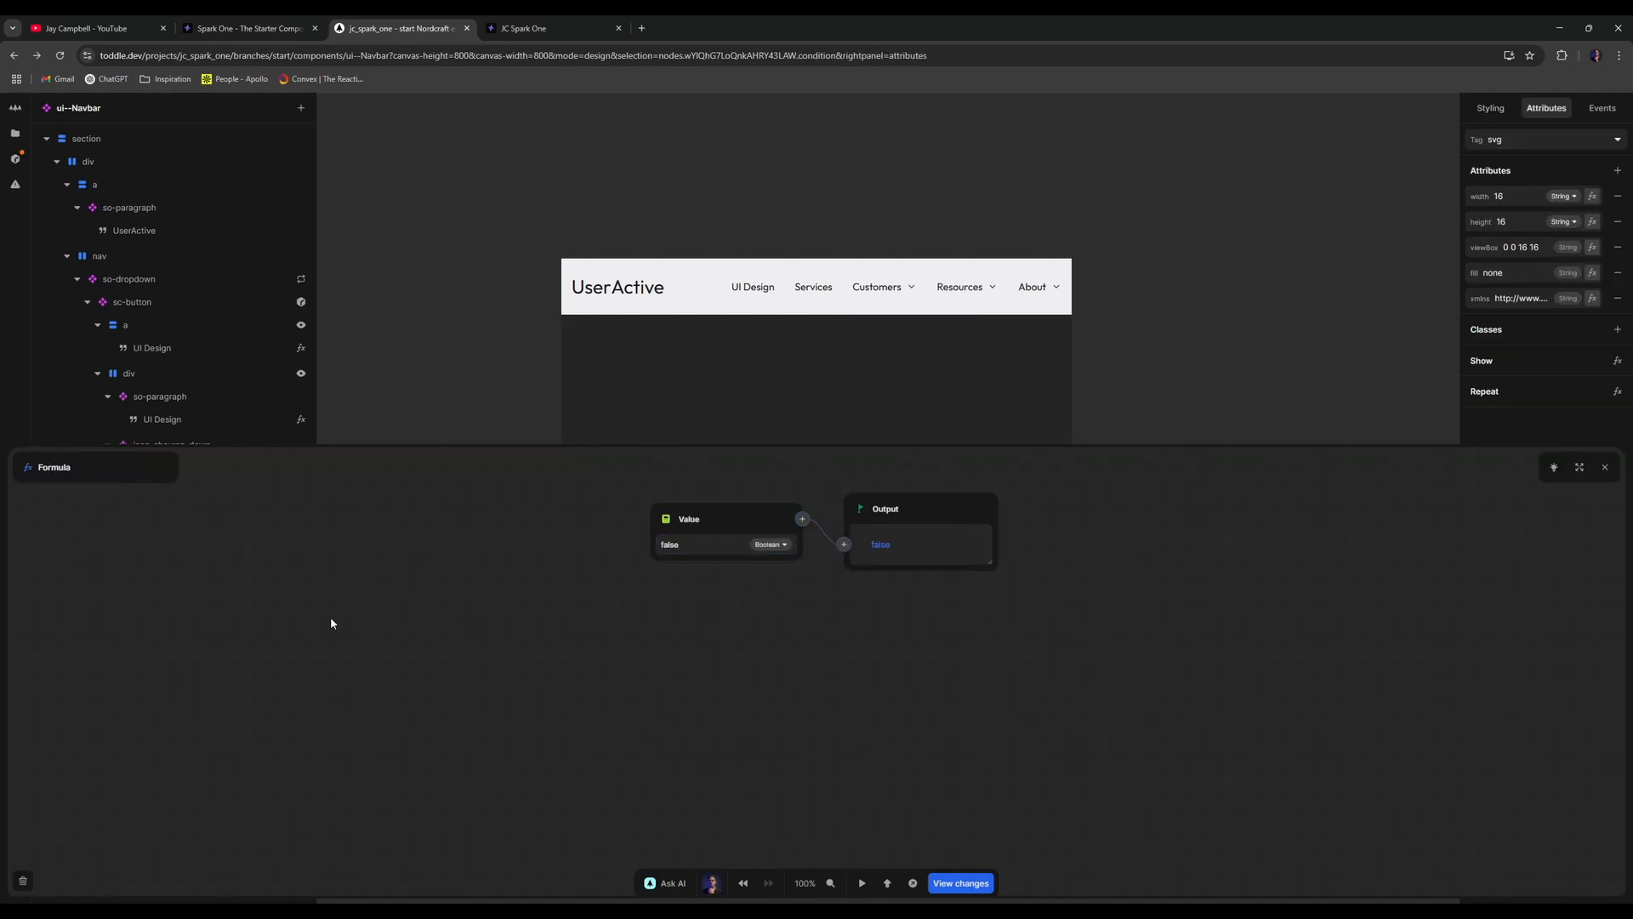
pyautogui.click(427, 411)
pyautogui.click(192, 516)
pyautogui.press('t')
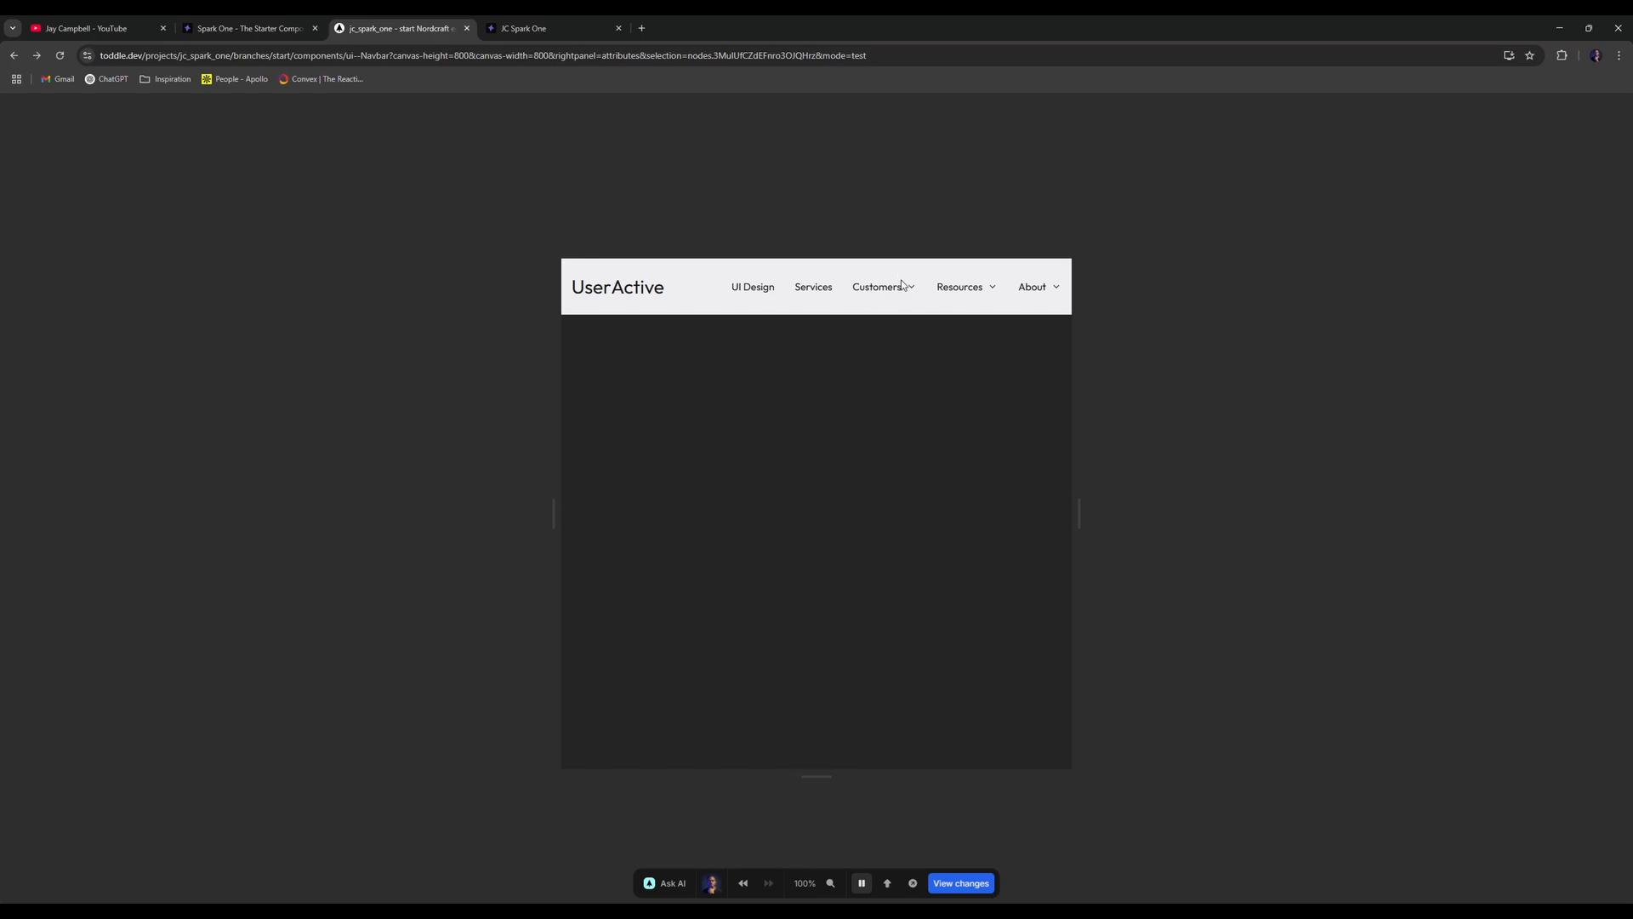
pyautogui.click(903, 283)
pyautogui.click(902, 283)
pyautogui.press('t')
# - Set the so-dropdown-item layout gap to 0.5rem and preview the dropdown
pyautogui.click(243, 494)
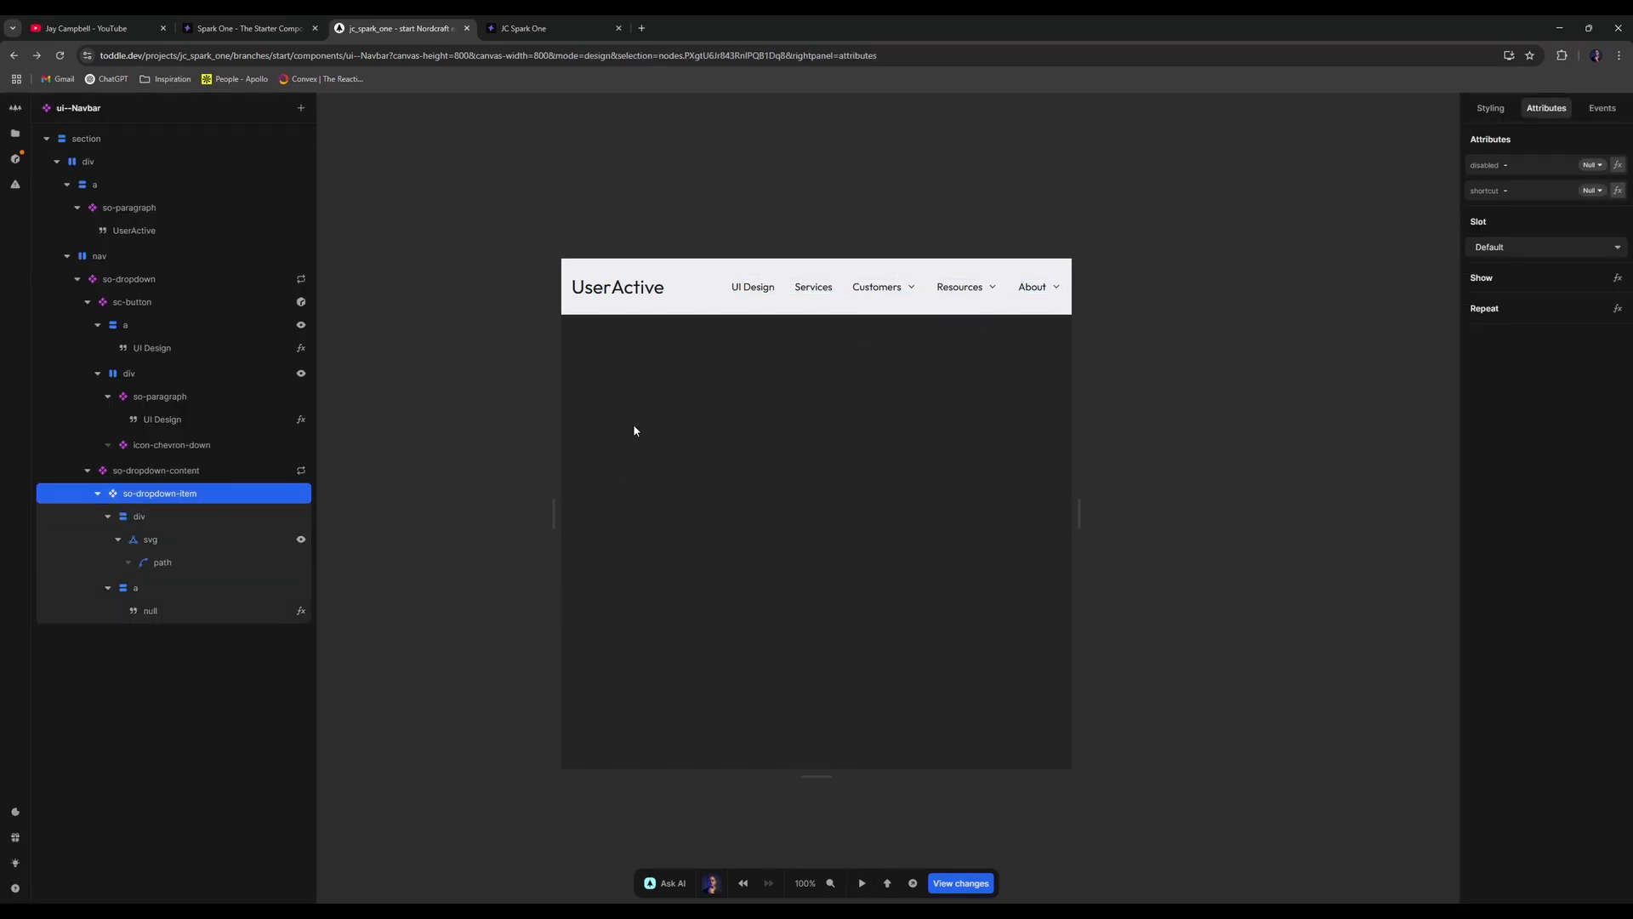
pyautogui.click(1490, 107)
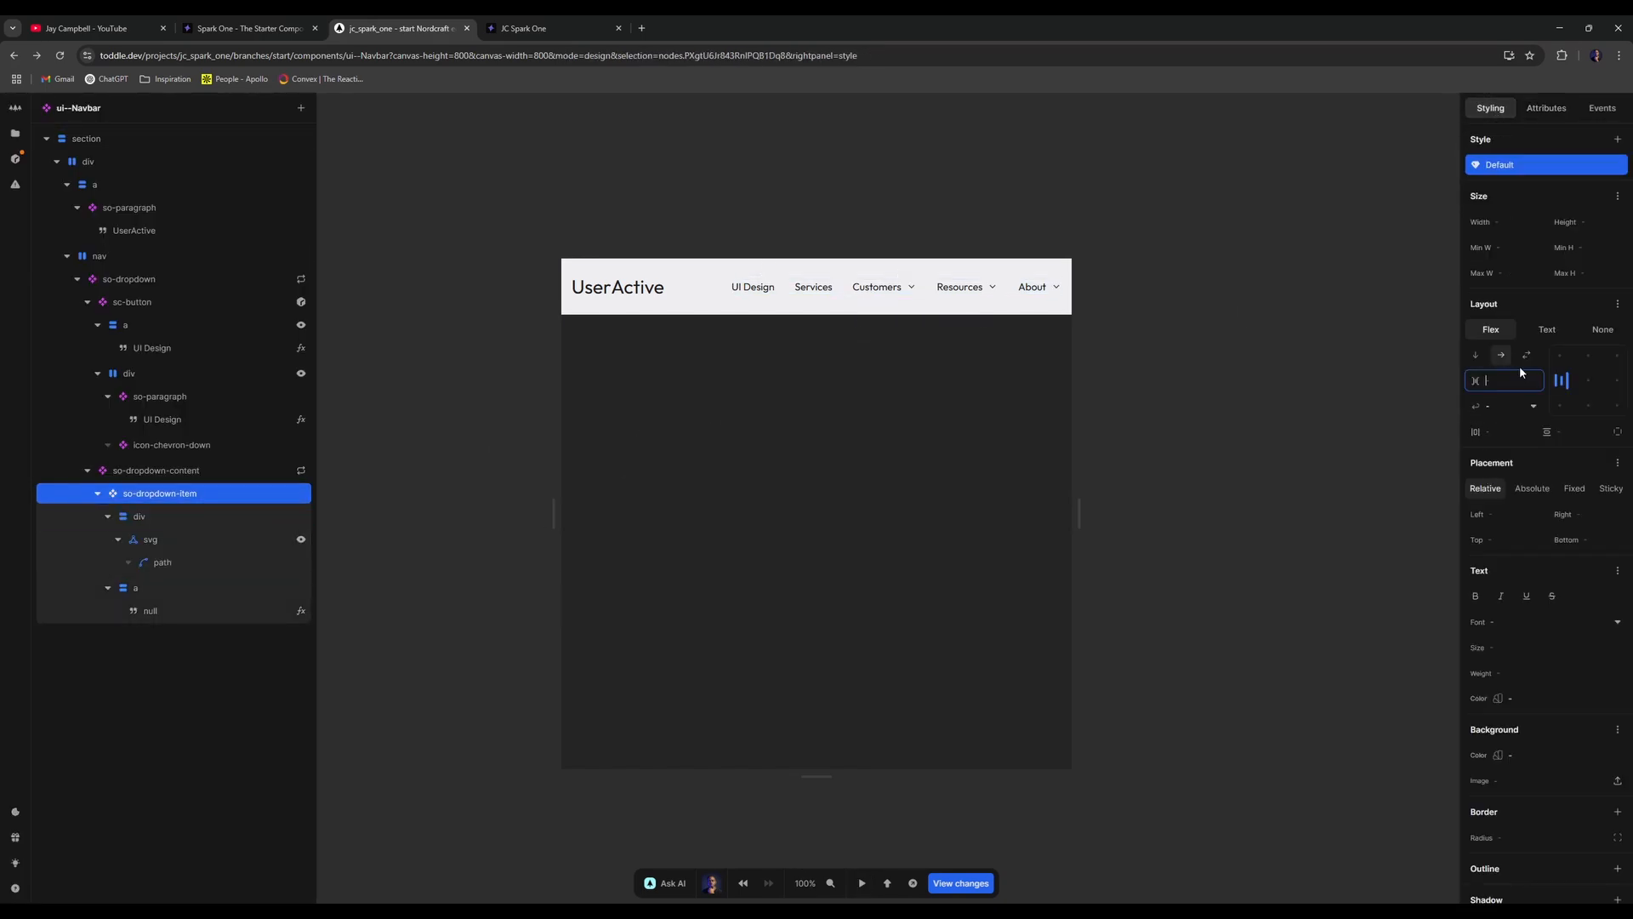
pyautogui.write('0.5rem')
pyautogui.click(713, 351)
pyautogui.press('t')
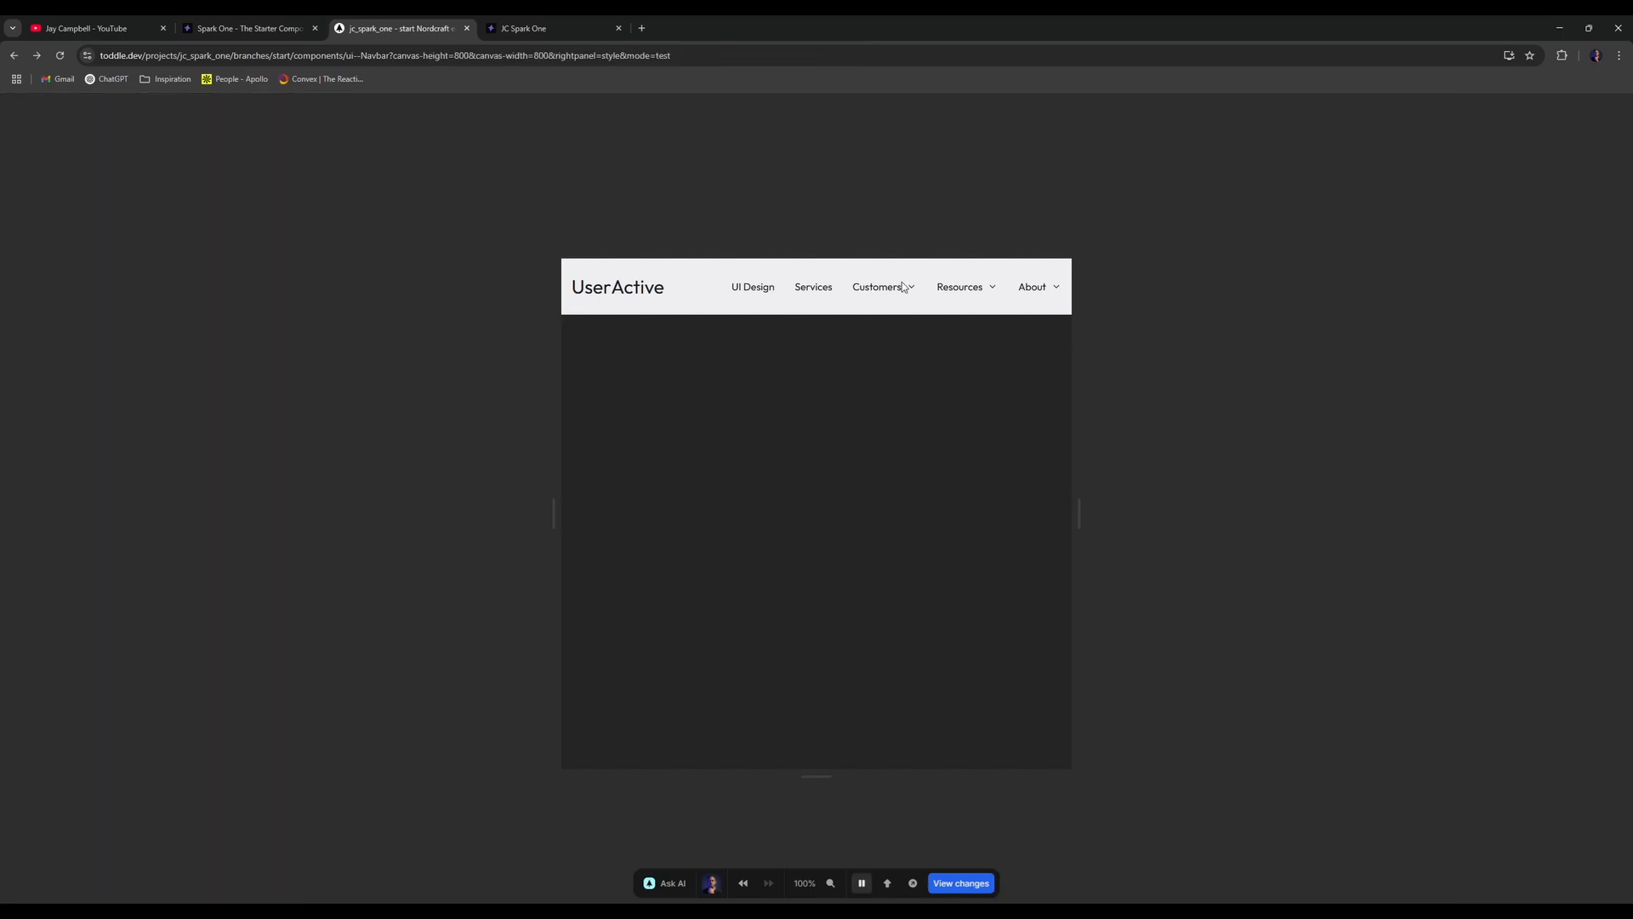
pyautogui.click(902, 287)
pyautogui.doubleClick(899, 288)
pyautogui.press('t')
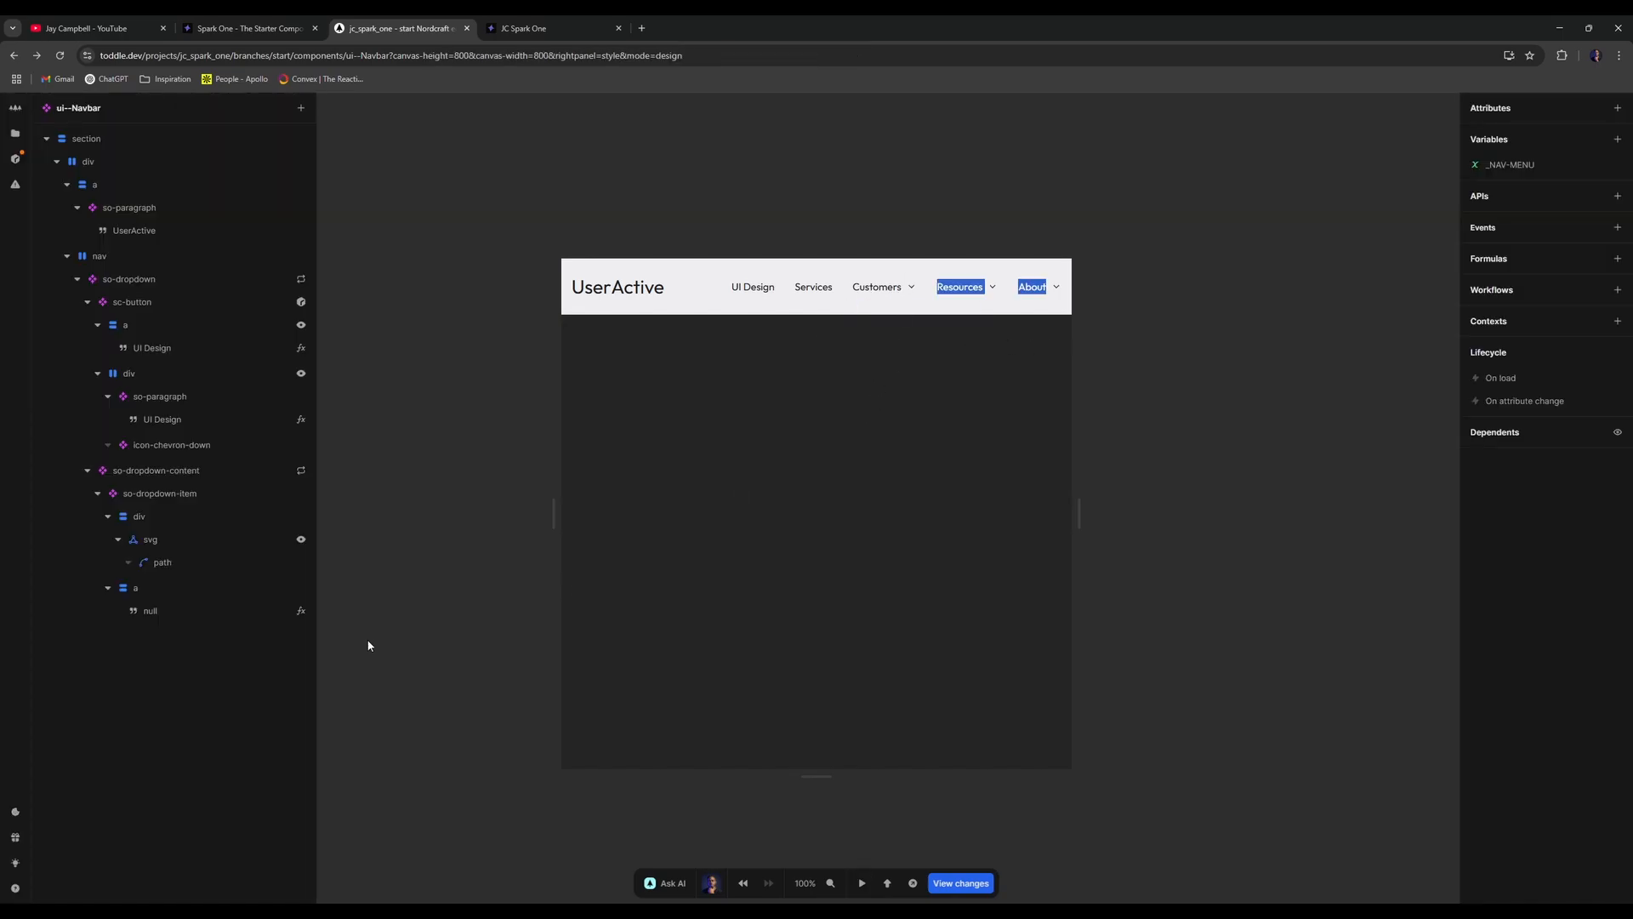
# - Delete the svg icon's Show condition formula and recheck the Customers dropdown
pyautogui.click(189, 562)
pyautogui.click(190, 544)
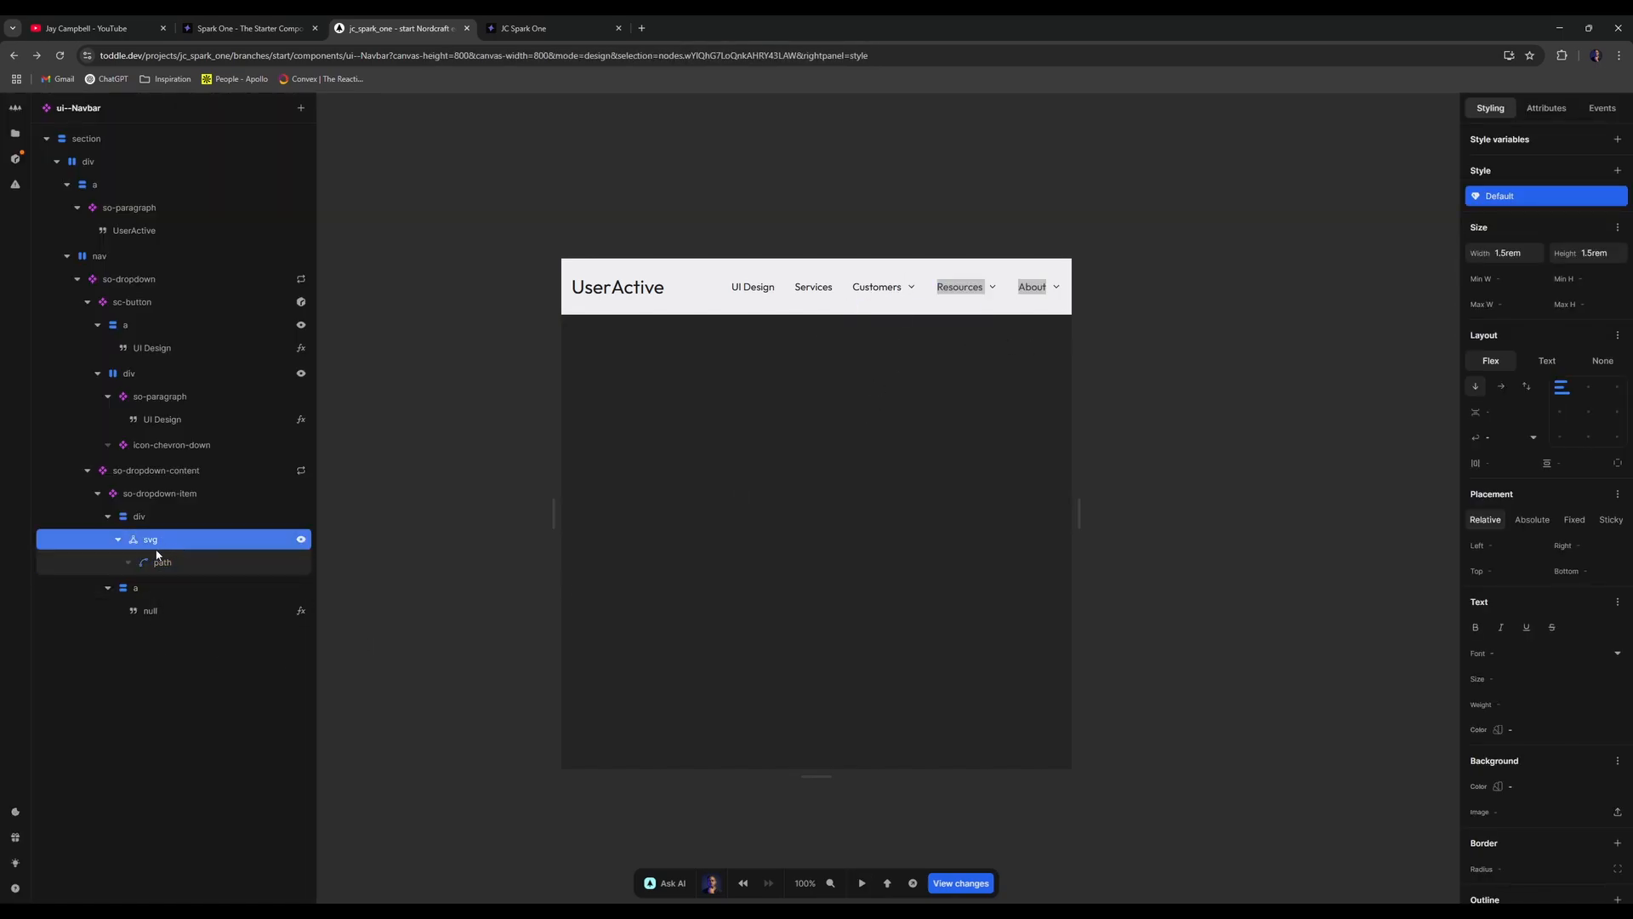
pyautogui.click(301, 539)
pyautogui.click(27, 879)
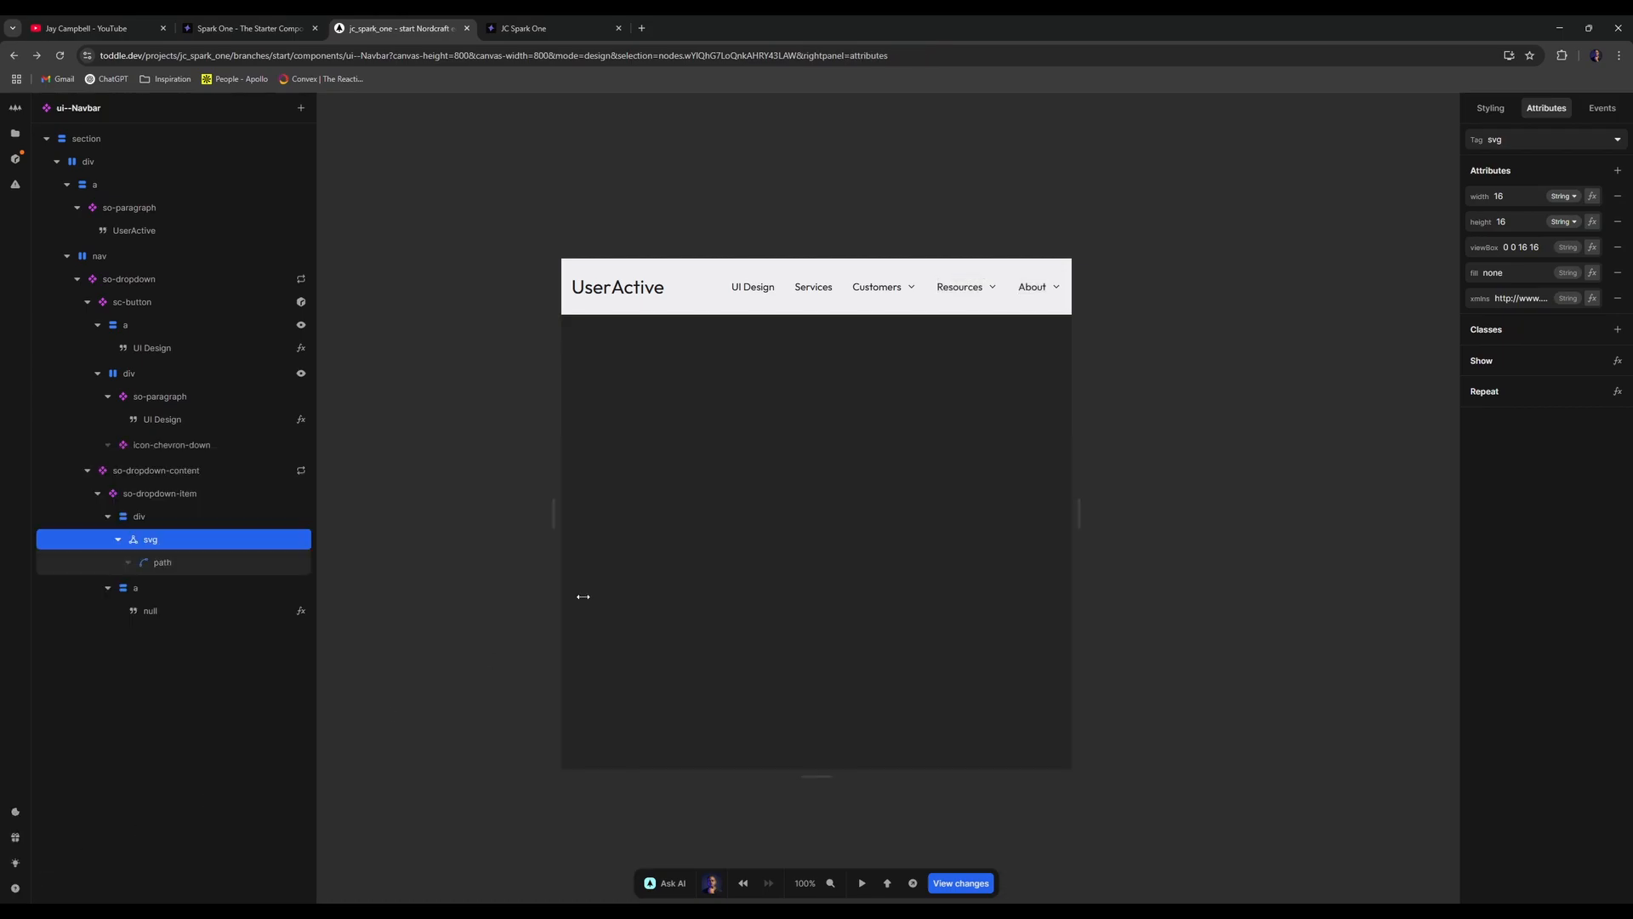
pyautogui.click(647, 533)
pyautogui.press('t')
pyautogui.click(896, 287)
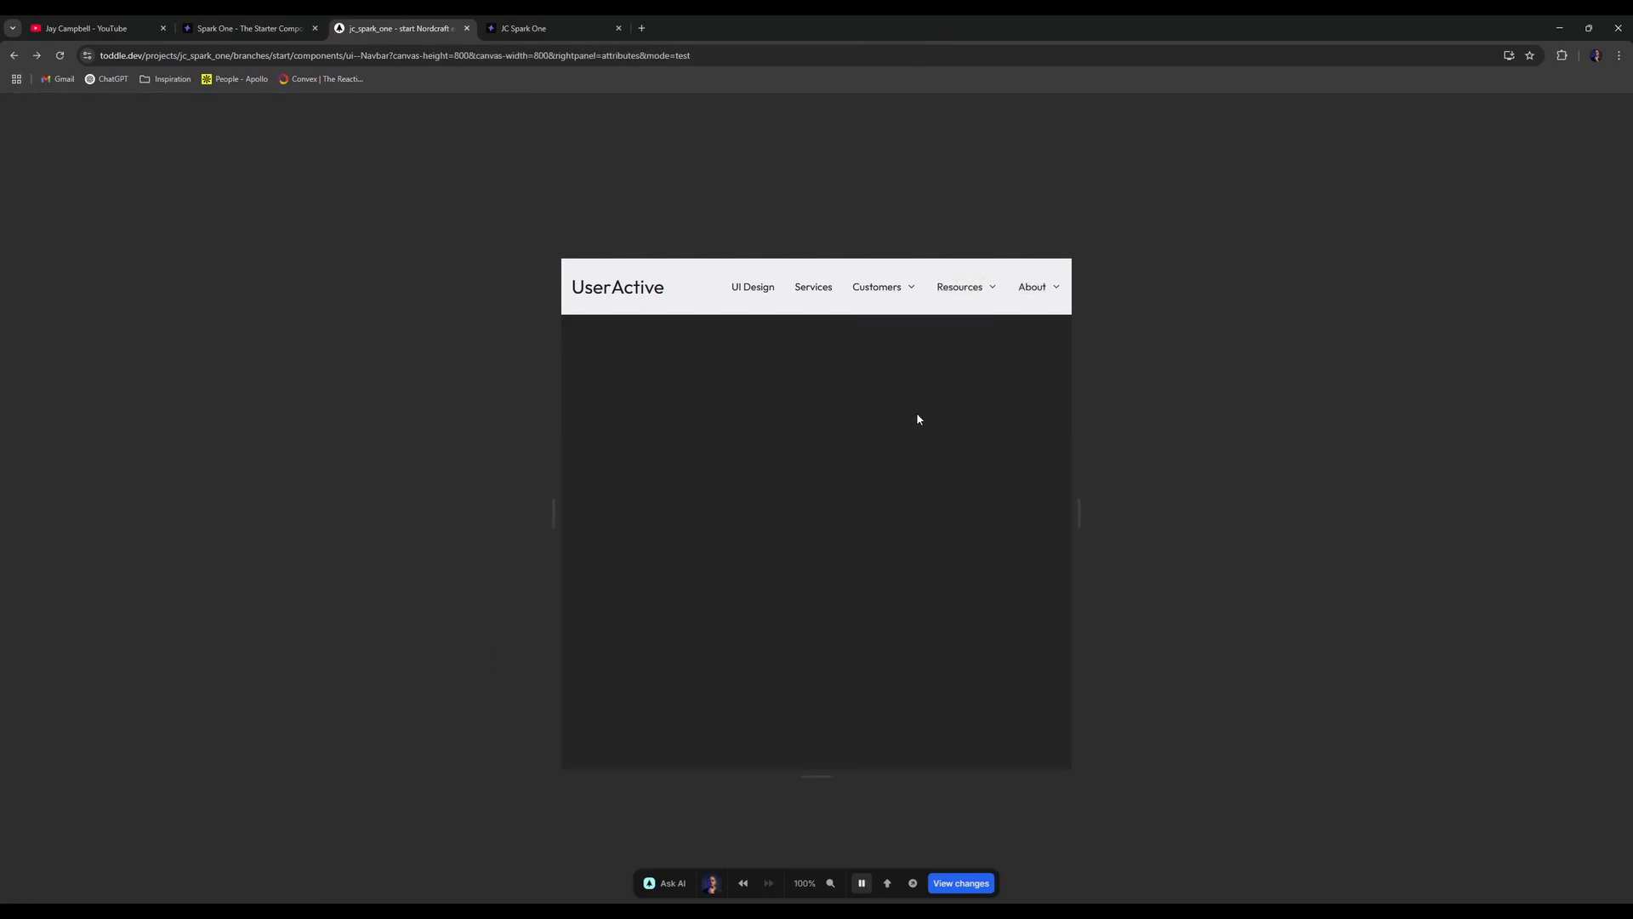
# - Size the svg person icon to 1rem by 1rem and preview it
pyautogui.press('t')
pyautogui.click(1493, 109)
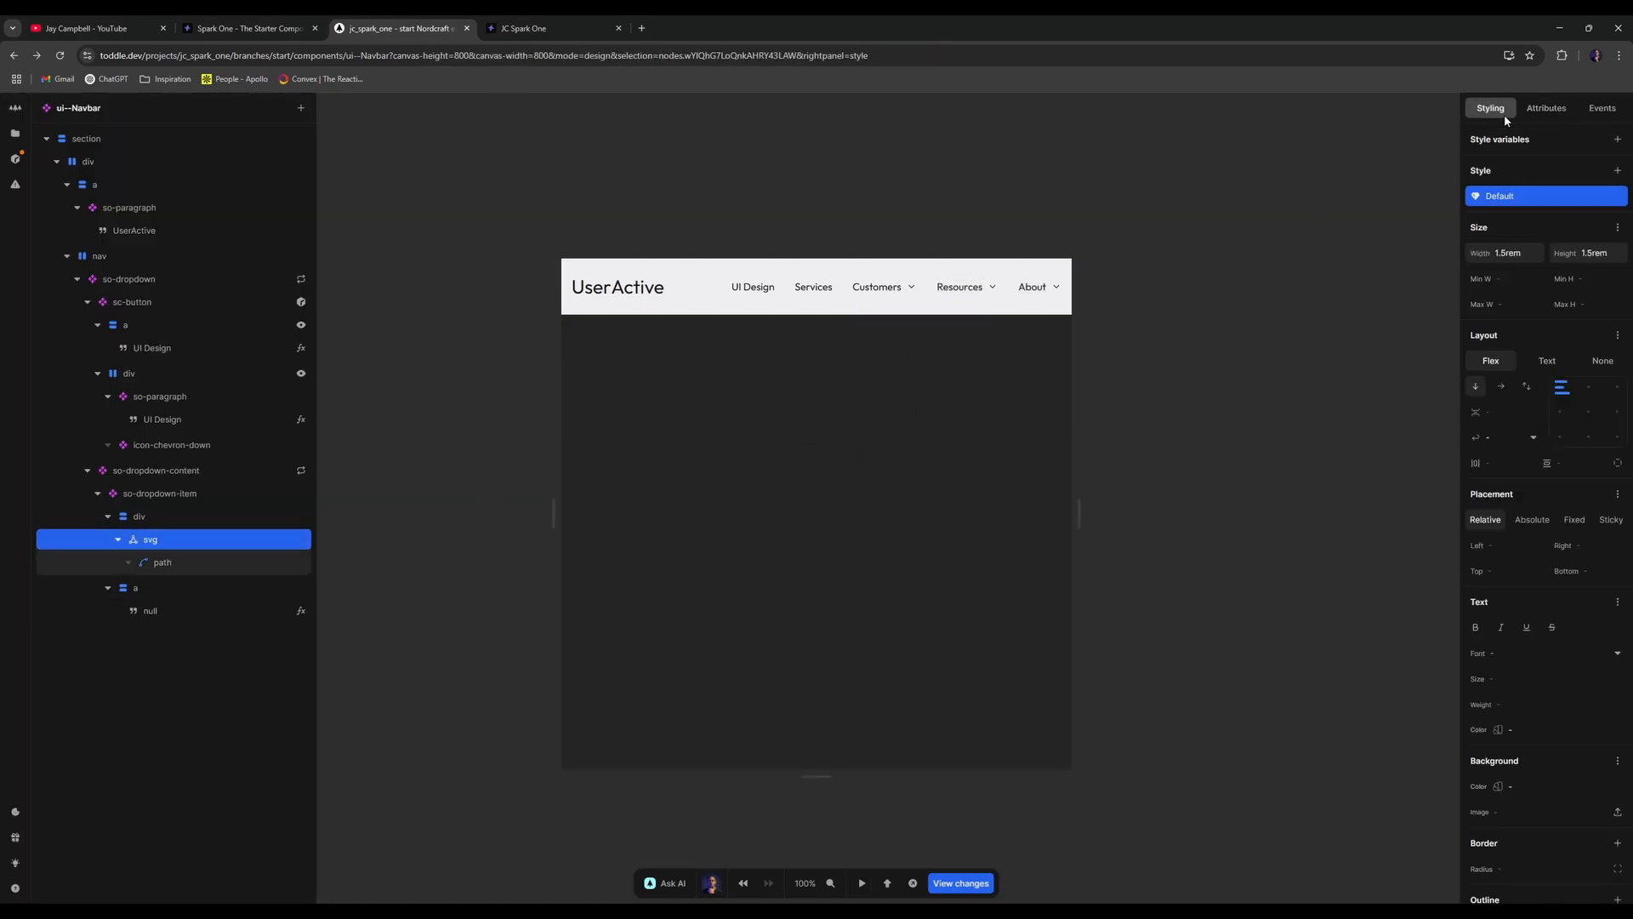
pyautogui.click(1544, 254)
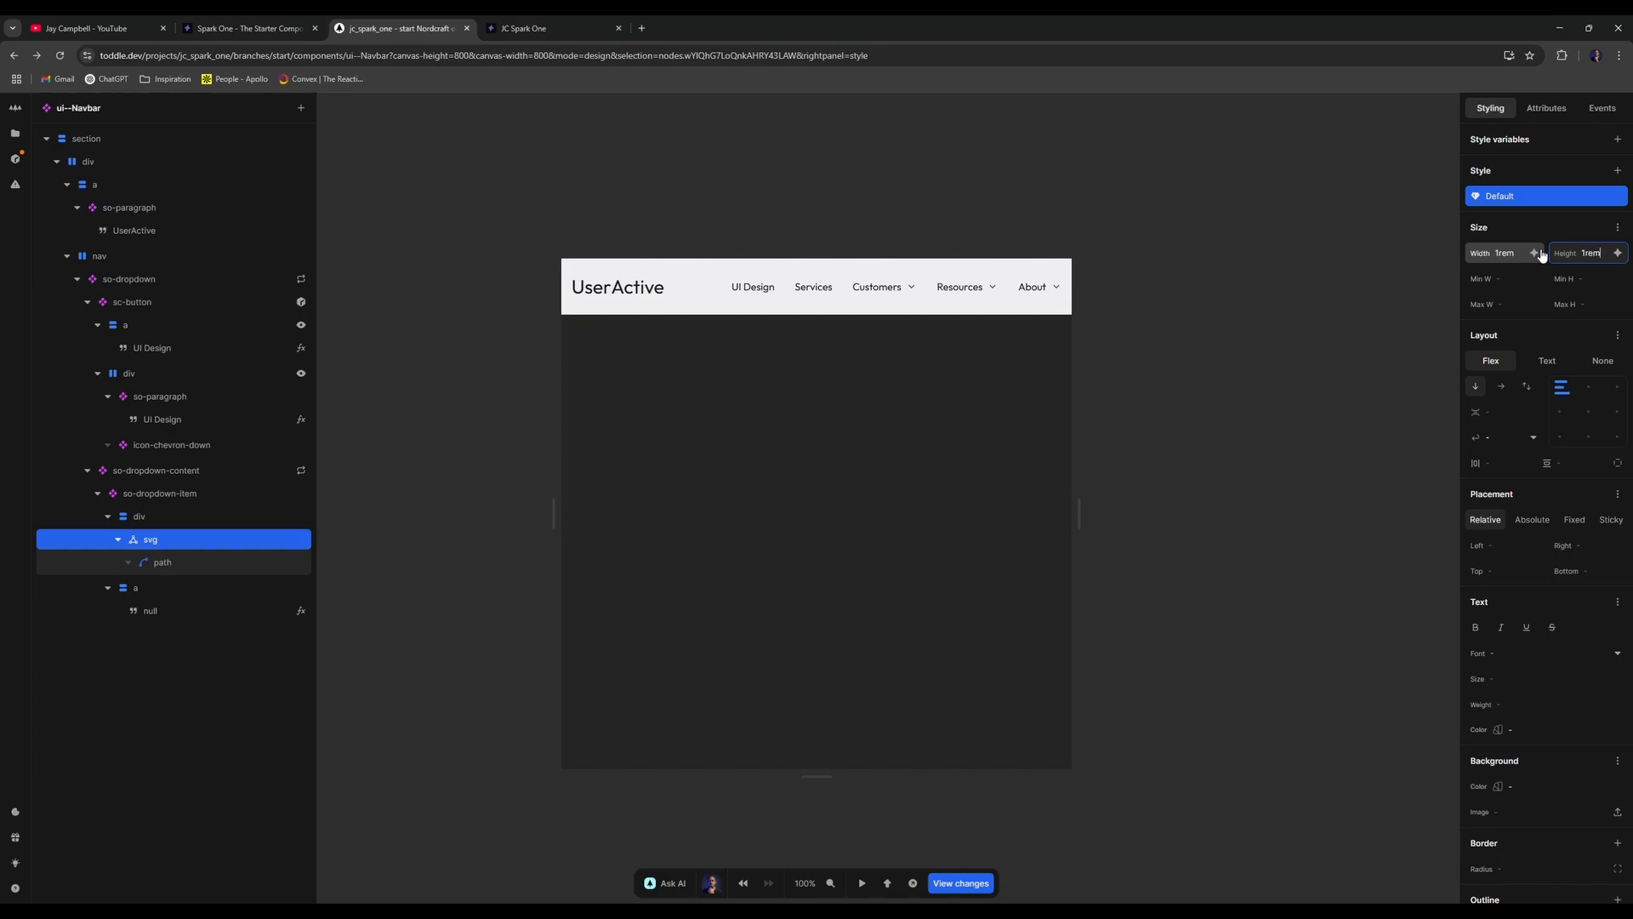
pyautogui.click(1303, 255)
pyautogui.press('t')
pyautogui.click(911, 286)
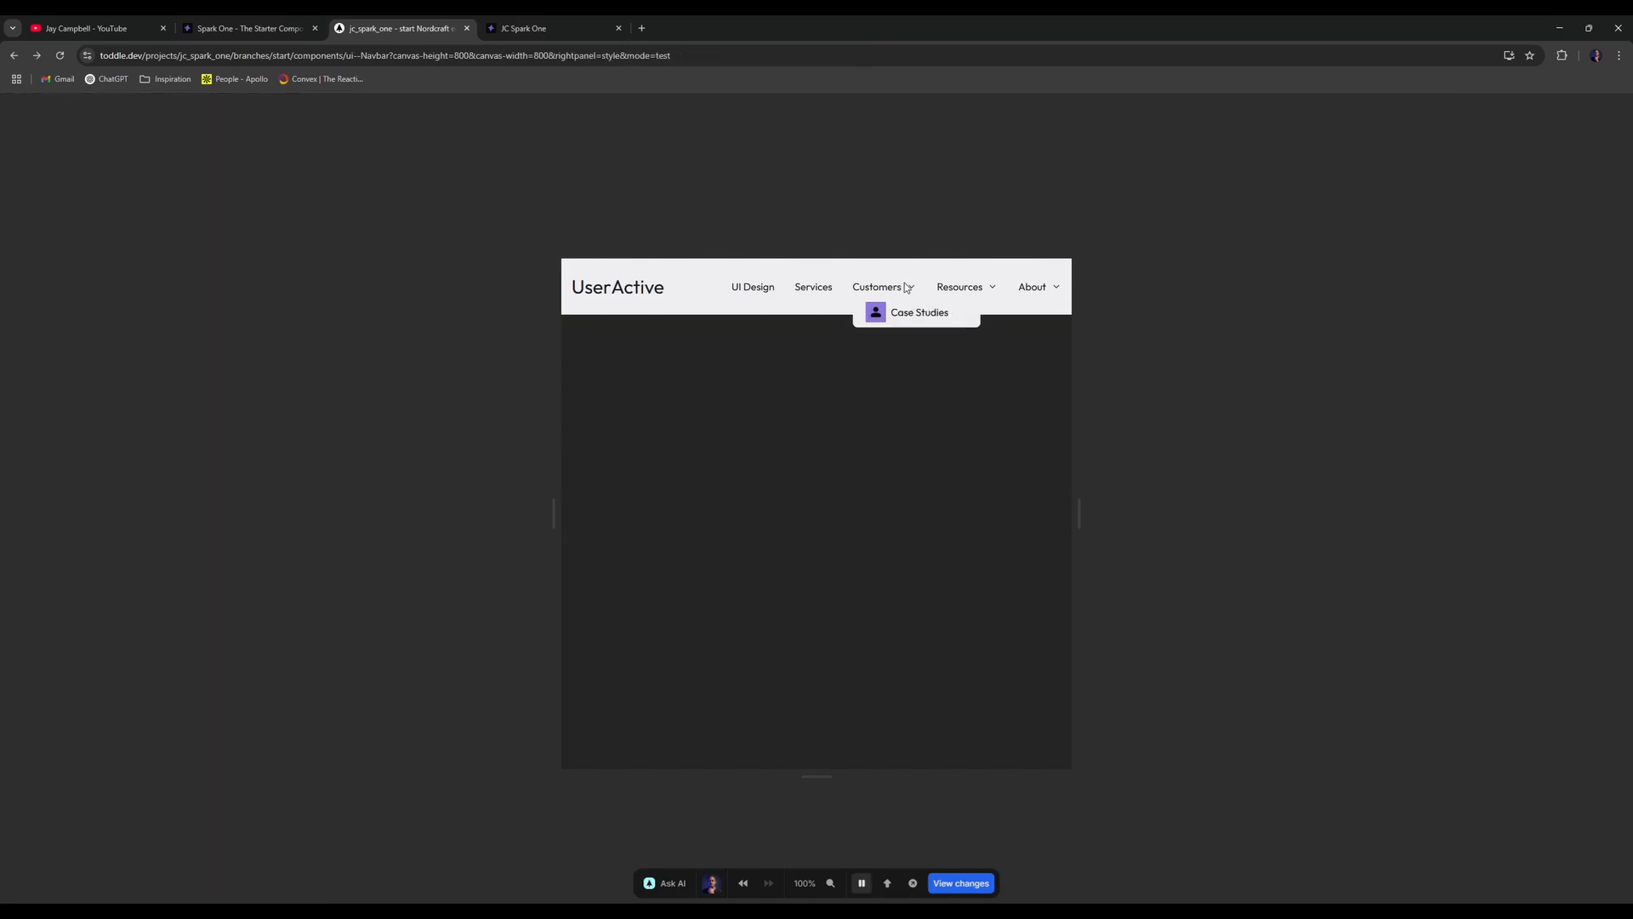
pyautogui.press('t')
# - Give the icon box a 0.5rem border radius and preview the Customers dropdown
pyautogui.click(196, 517)
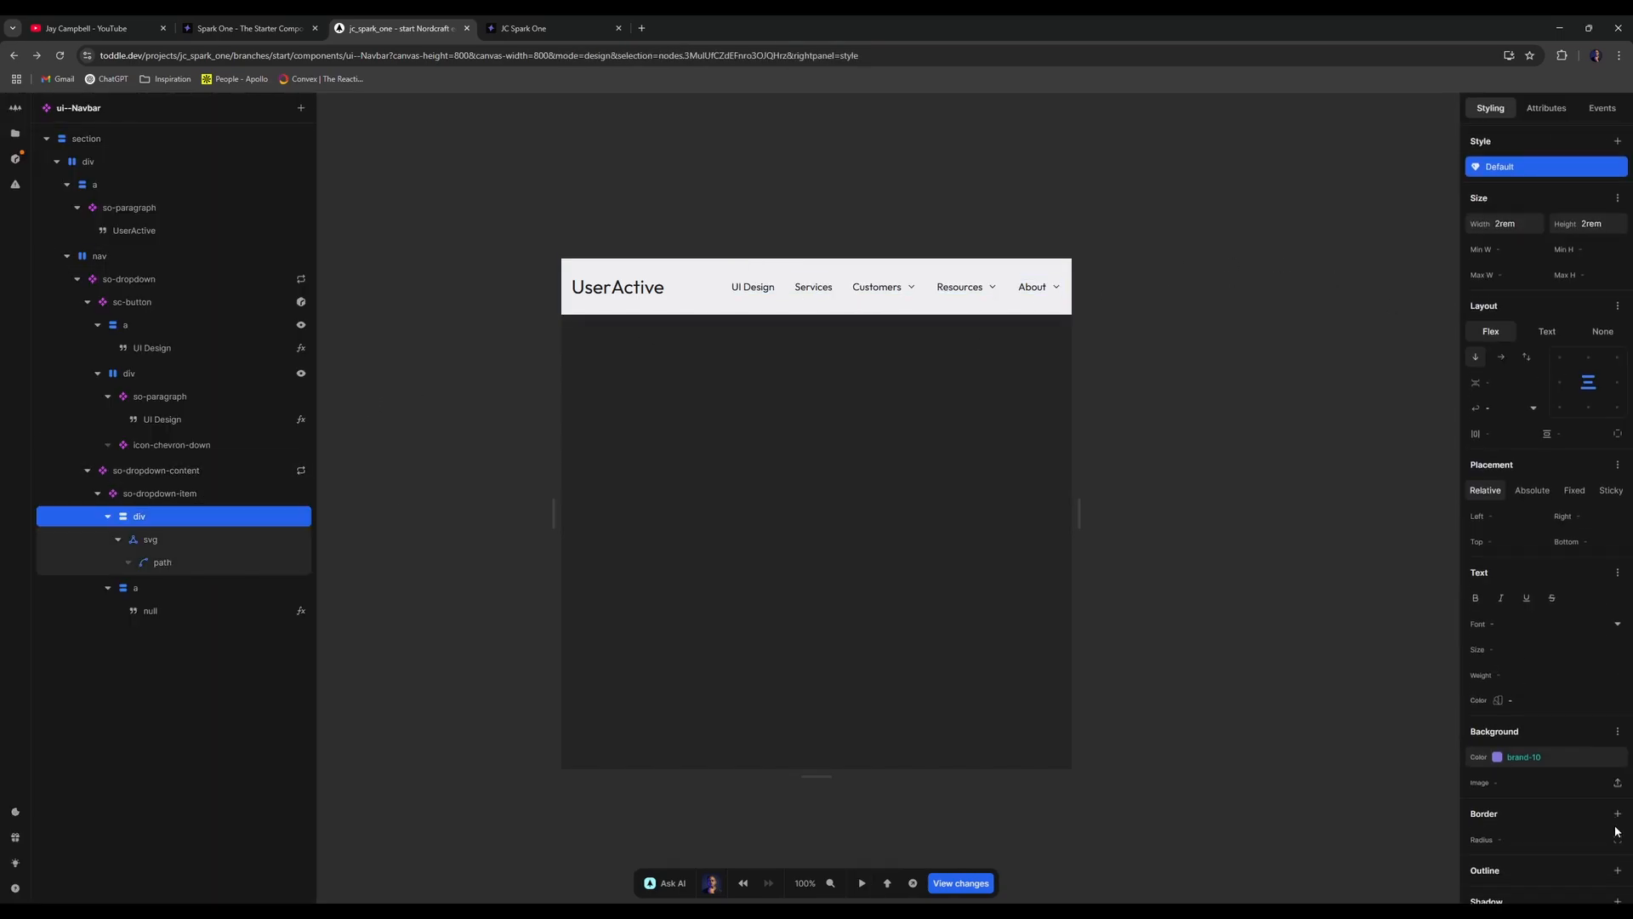
pyautogui.scroll(-2, 1569, 681)
pyautogui.click(1580, 648)
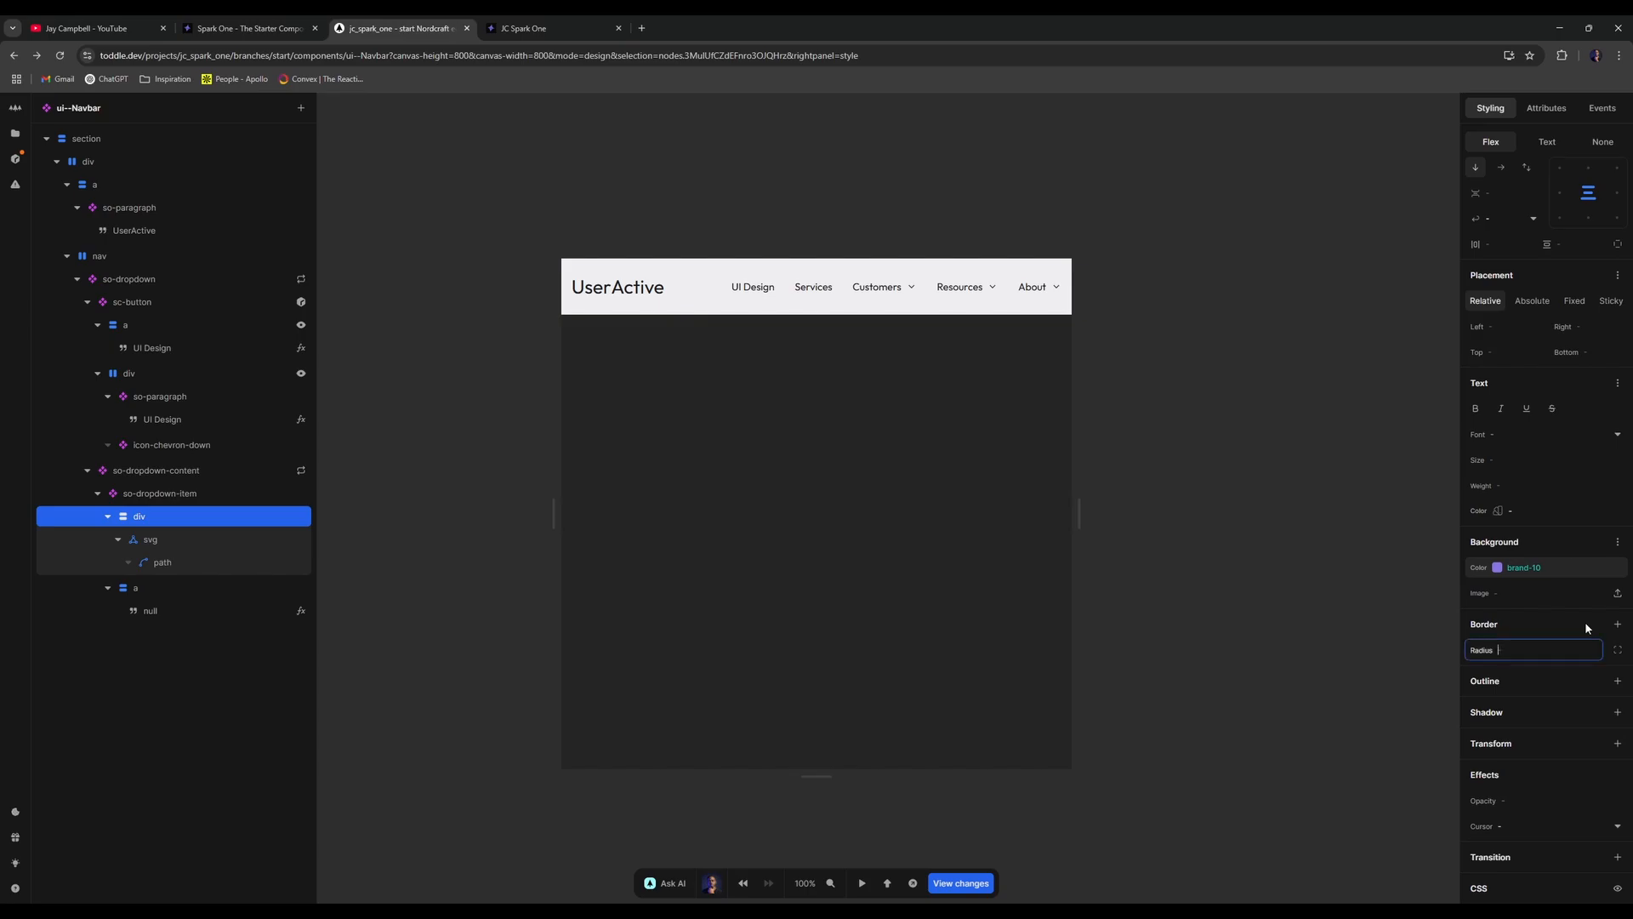
pyautogui.write('0.5rem')
pyautogui.click(1239, 412)
pyautogui.press('p')
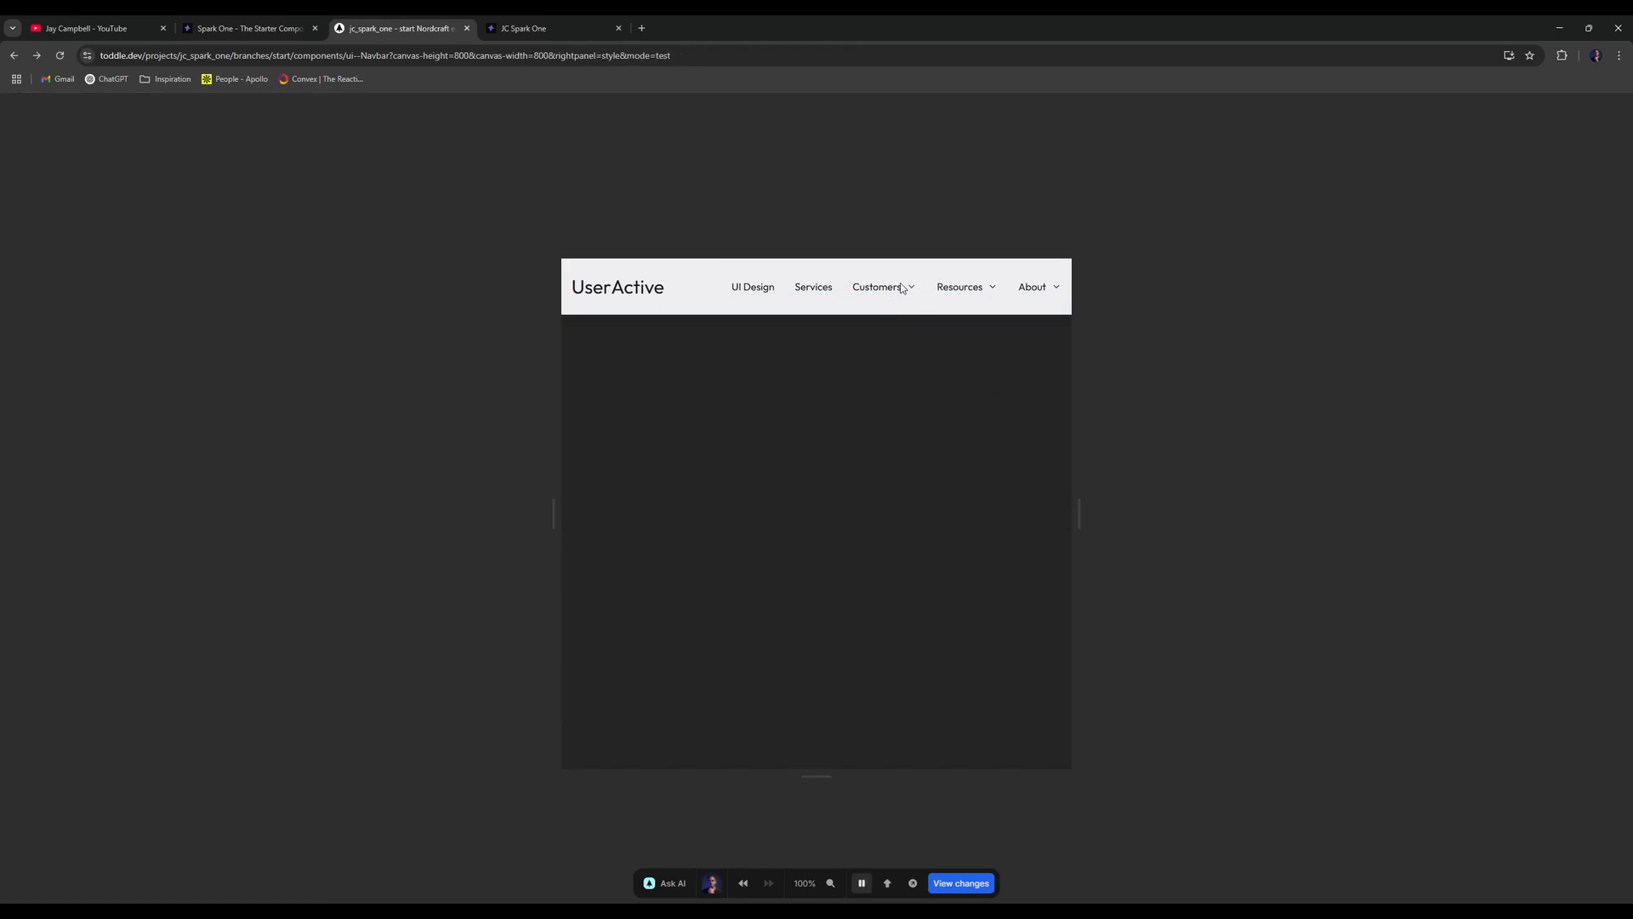
pyautogui.click(907, 287)
# - Preview the dropdown and readjust the icon box's corner radius
pyautogui.press('p')
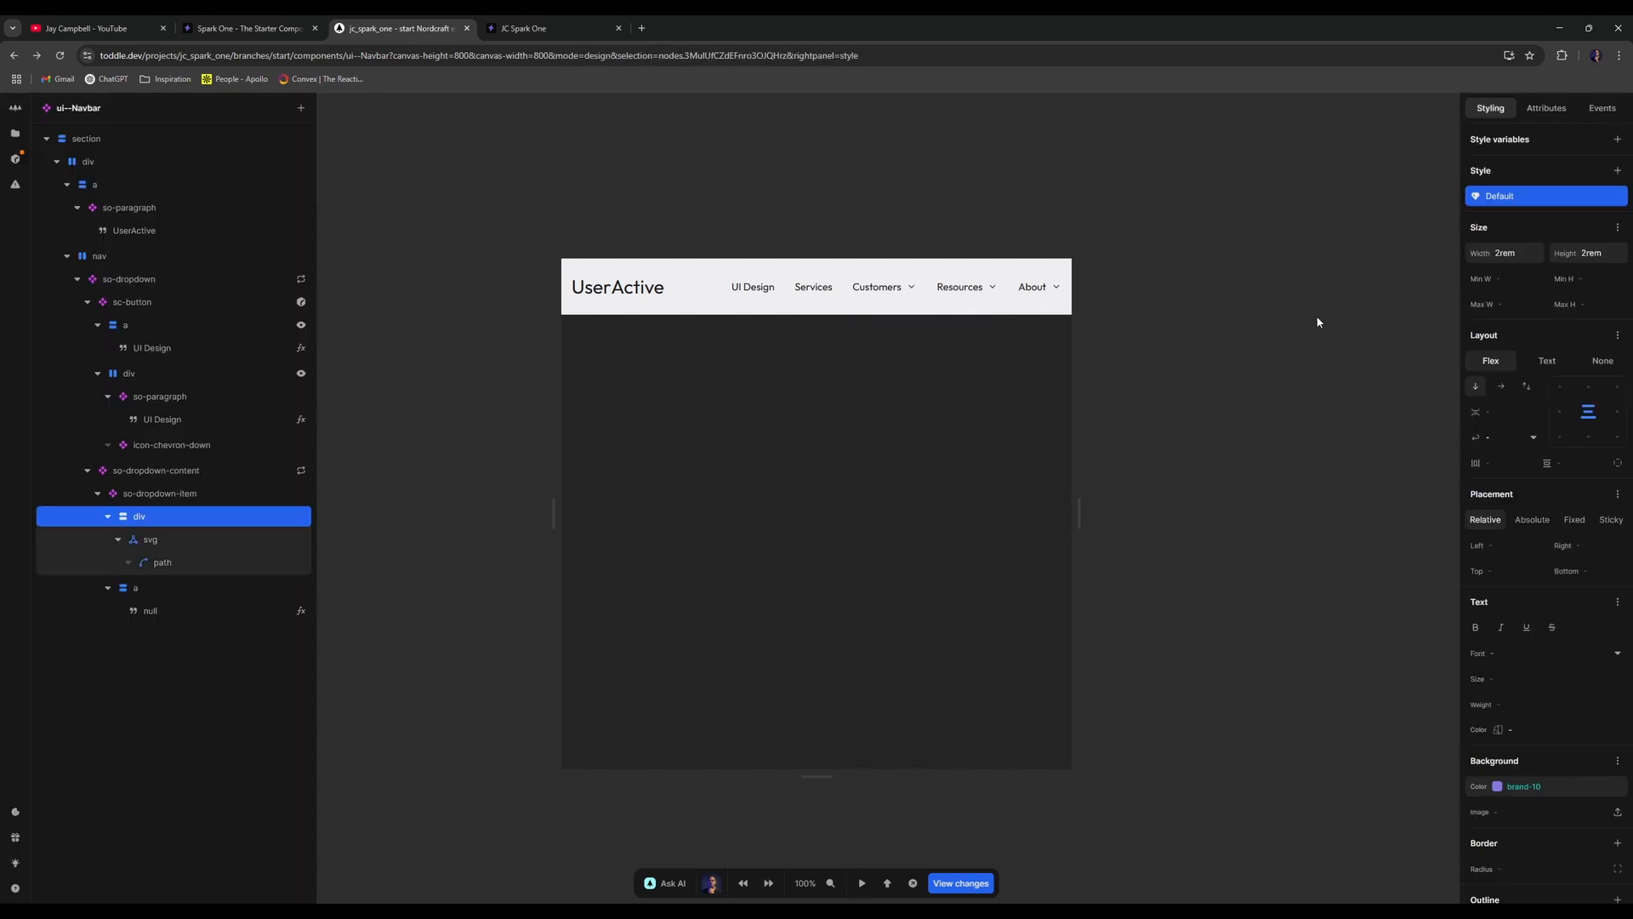
pyautogui.press('p')
pyautogui.moveTo(905, 290)
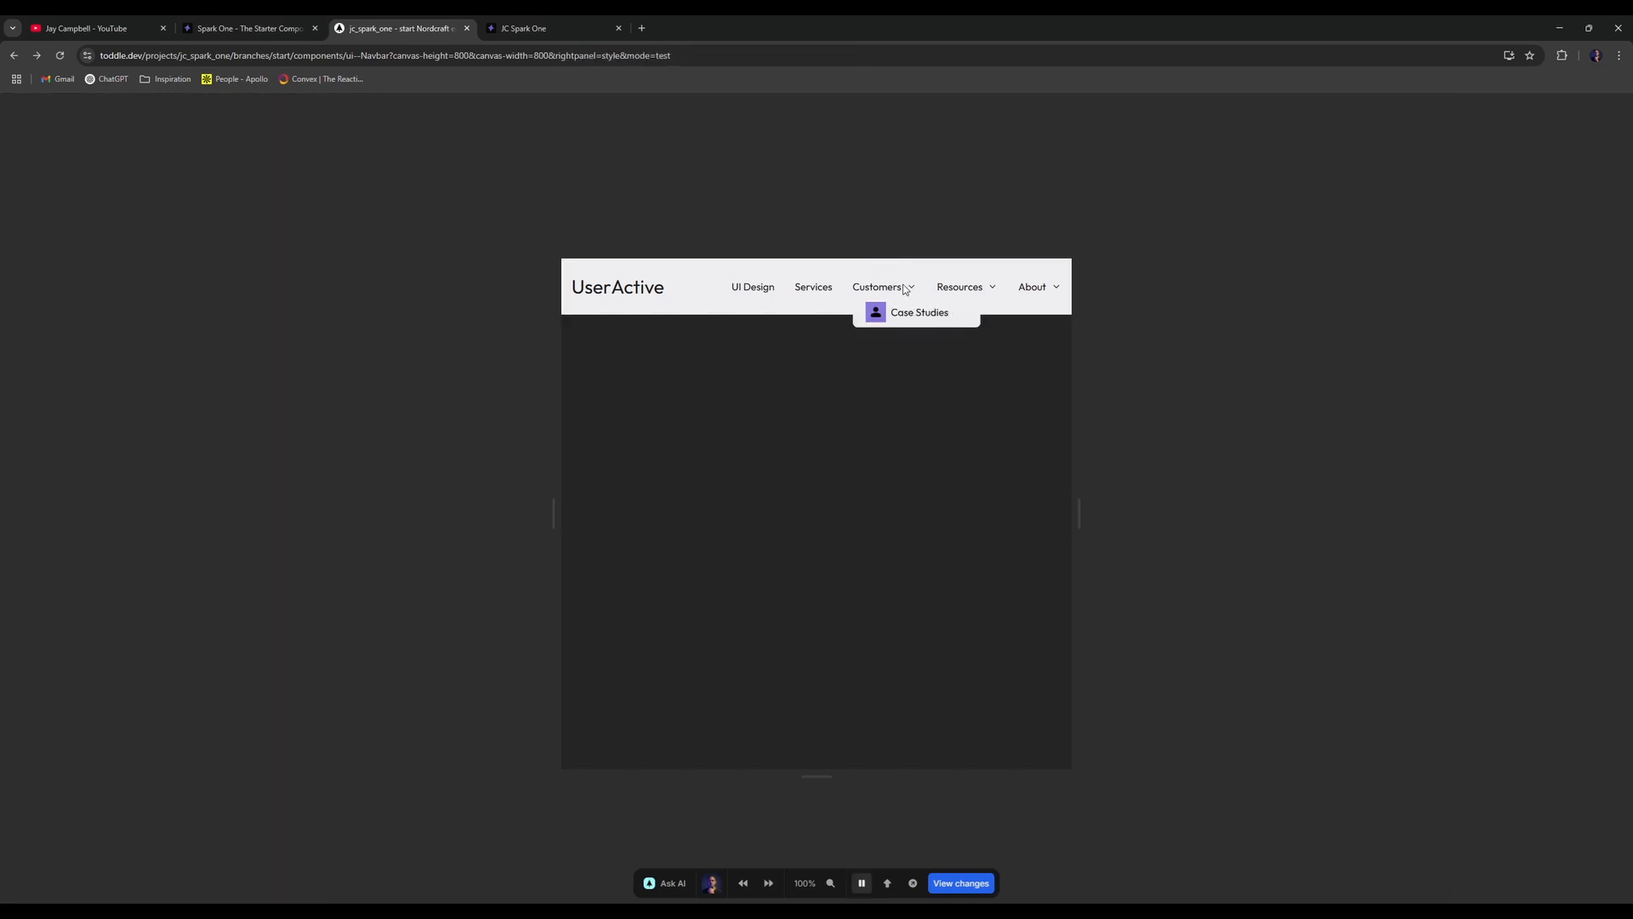
pyautogui.press('p')
pyautogui.click(208, 515)
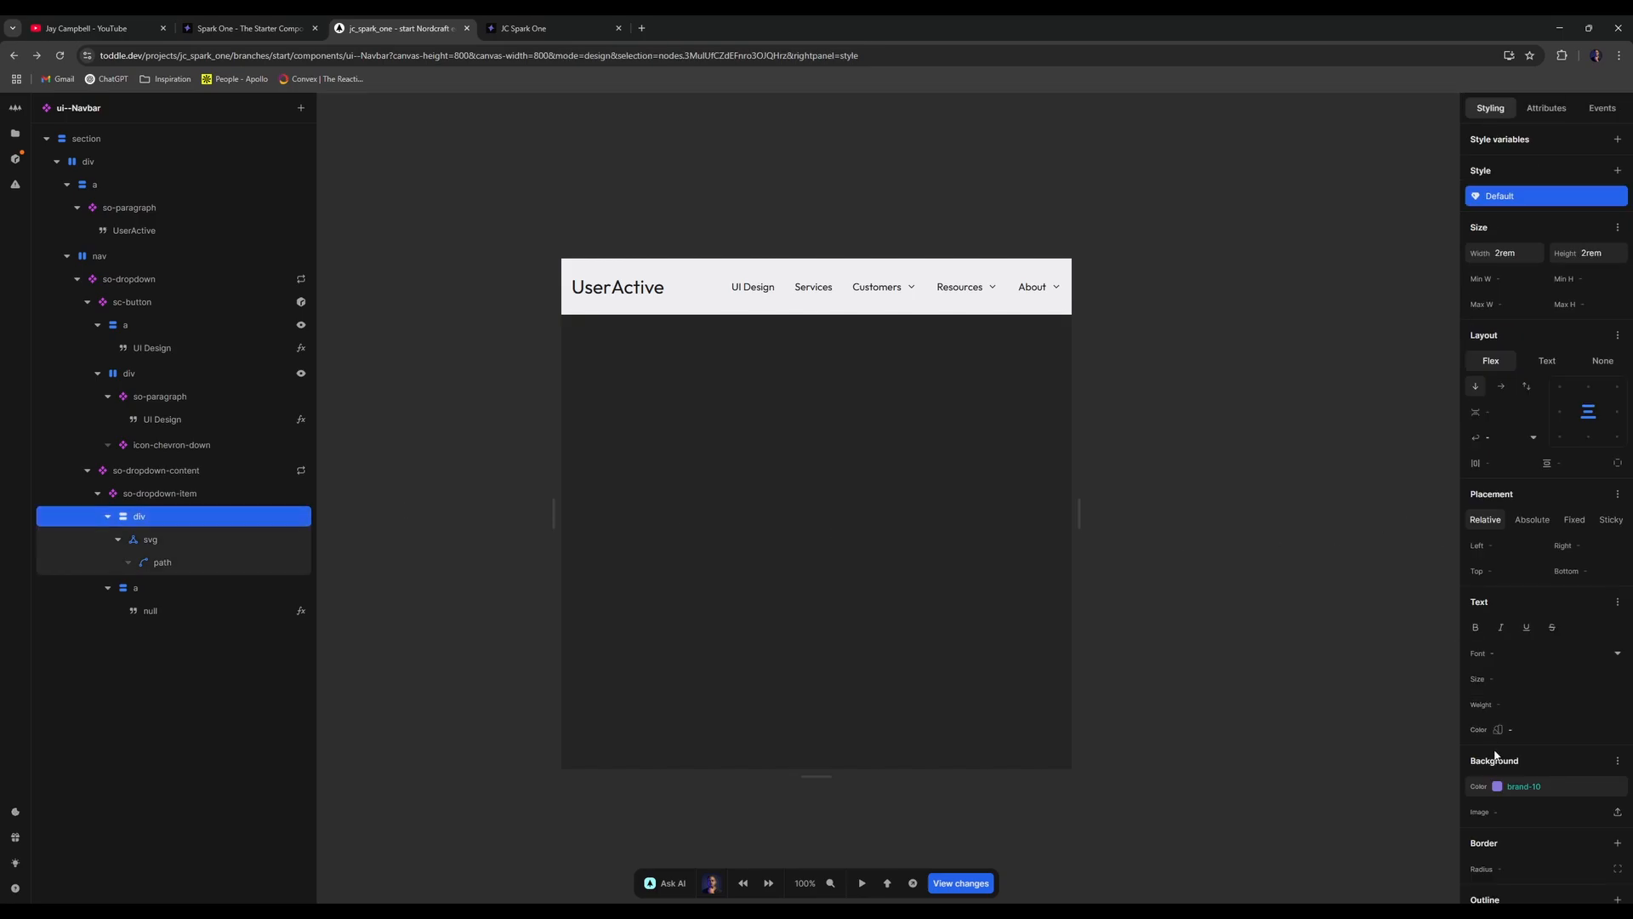
pyautogui.scroll(-3, 1495, 754)
pyautogui.click(1543, 649)
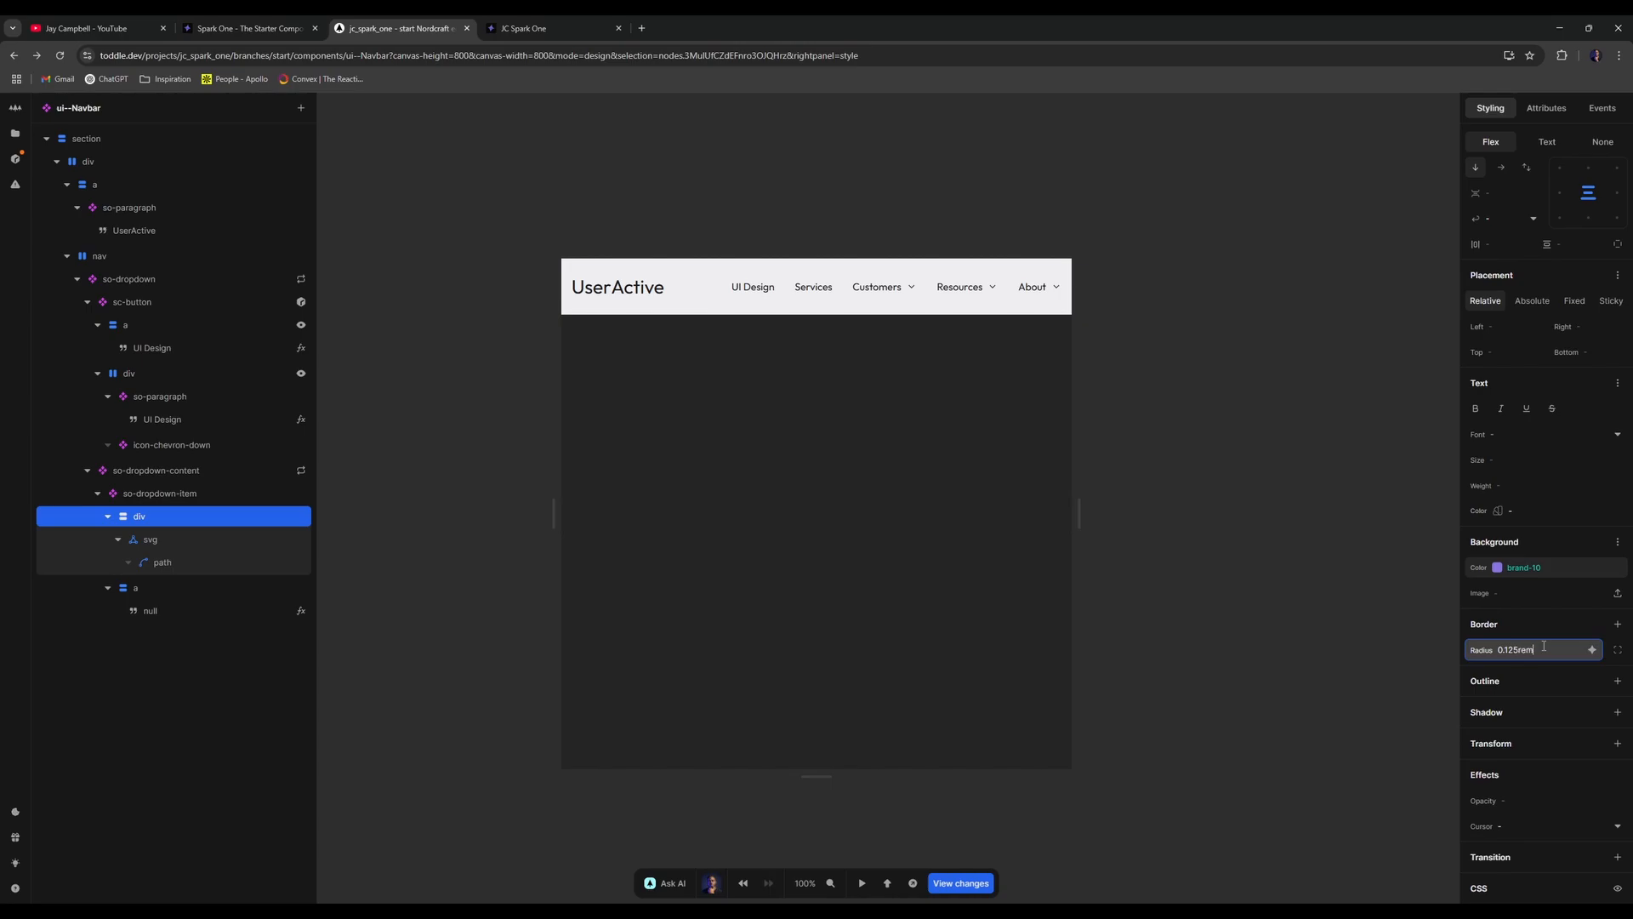
pyautogui.click(1313, 436)
pyautogui.press('p')
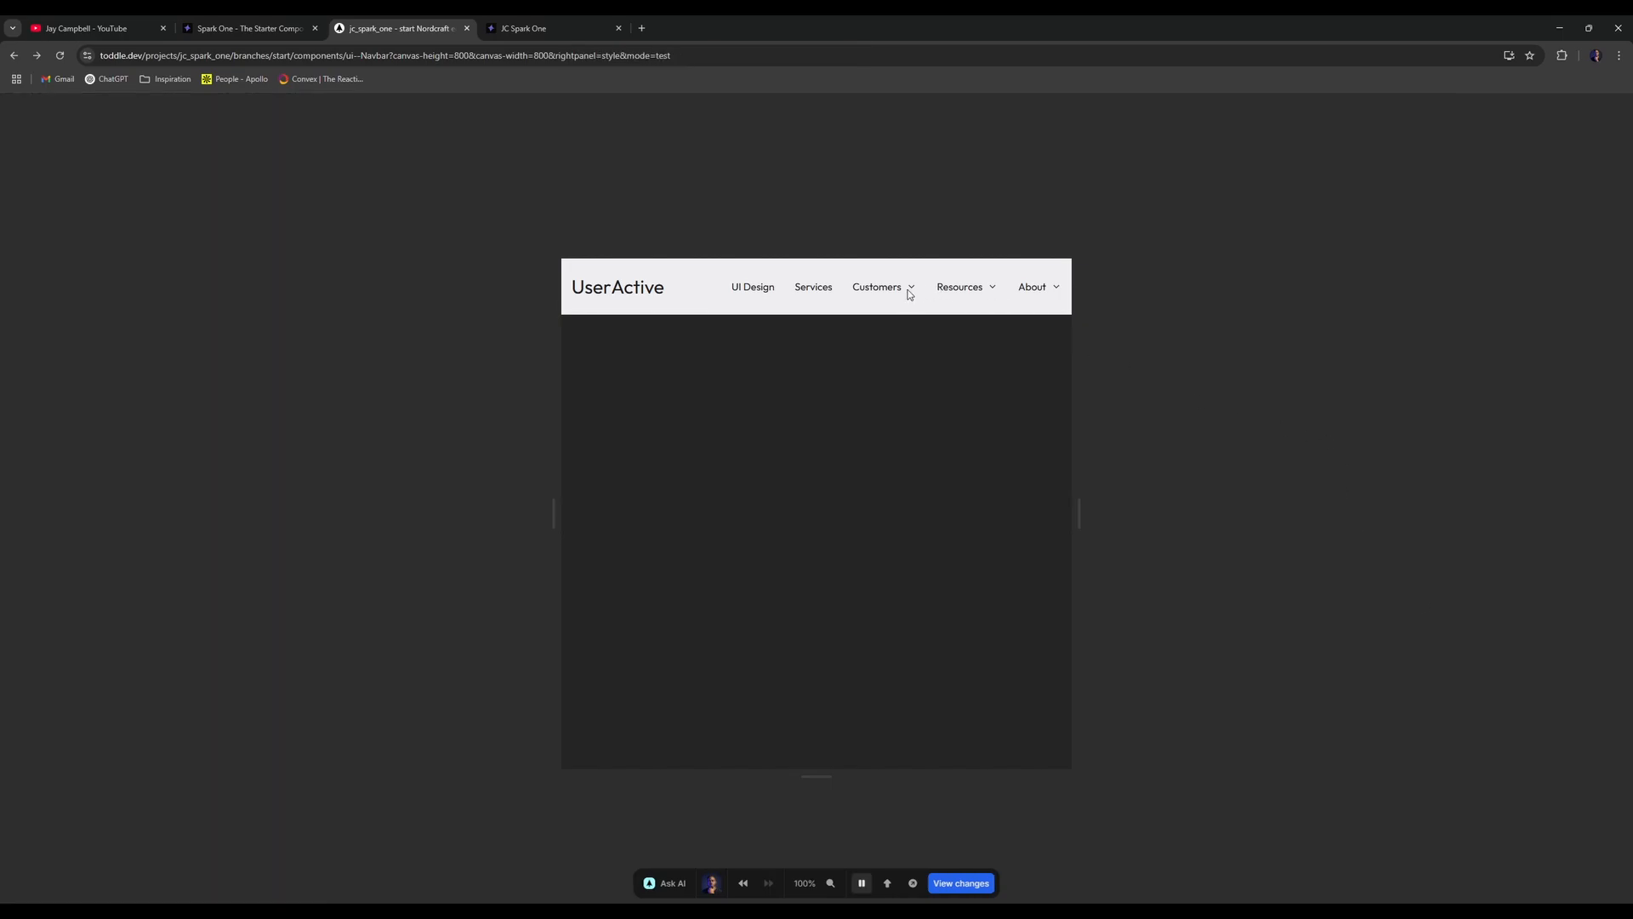
pyautogui.moveTo(895, 295)
pyautogui.press('p')
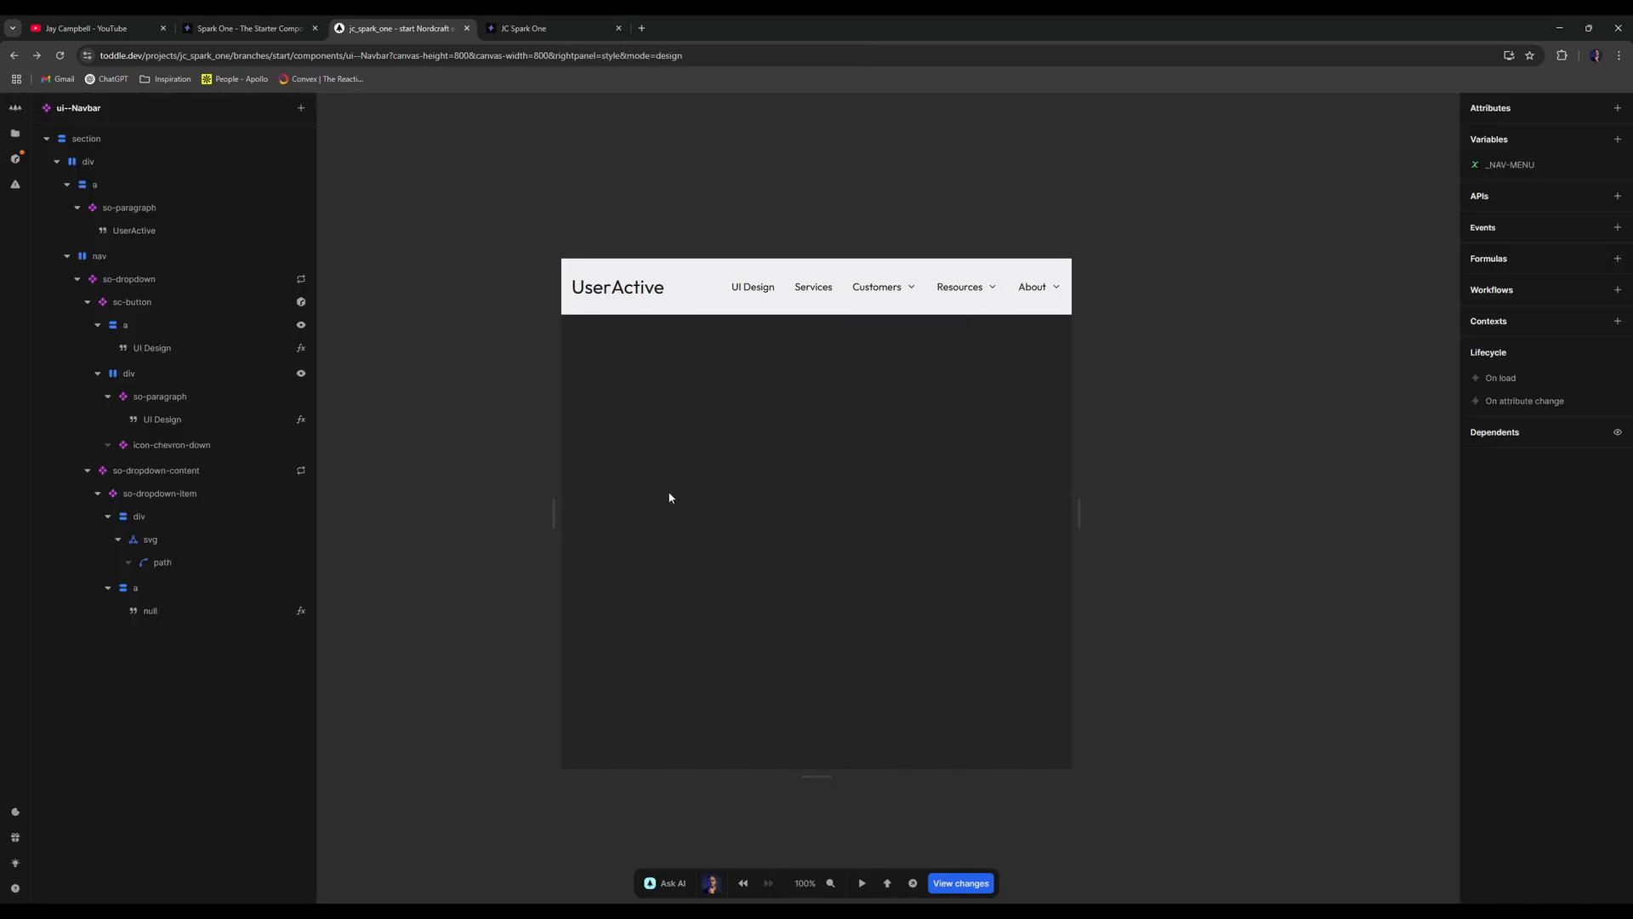
# - Set the icon box's border radius to 6px and check the rounded square in test mode
pyautogui.click(198, 516)
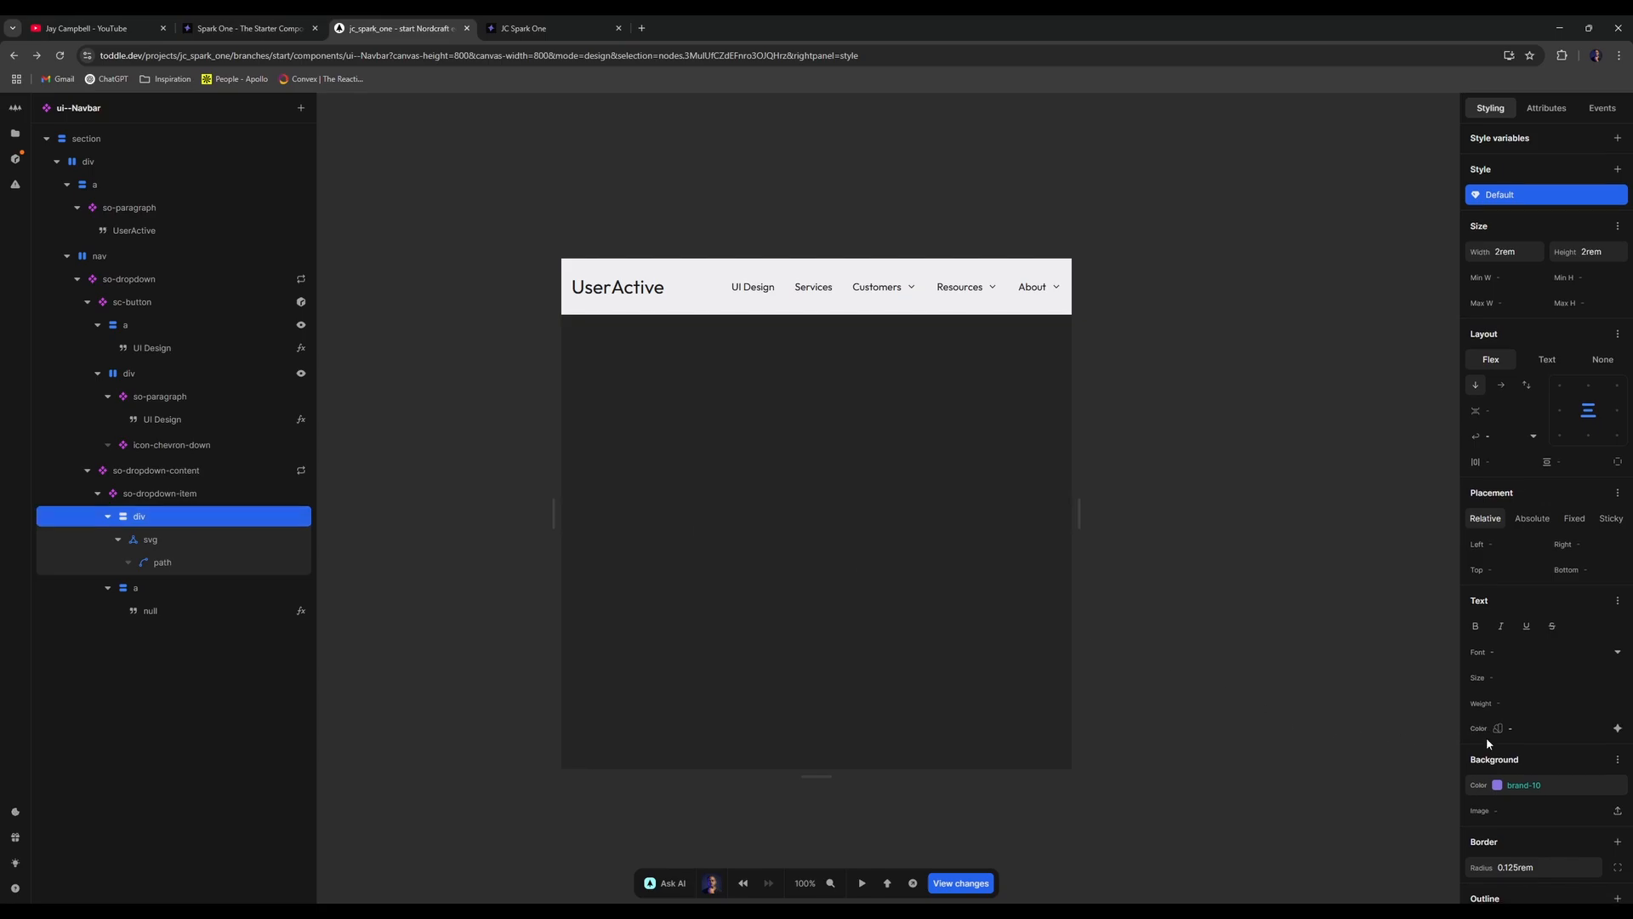
pyautogui.press('p')
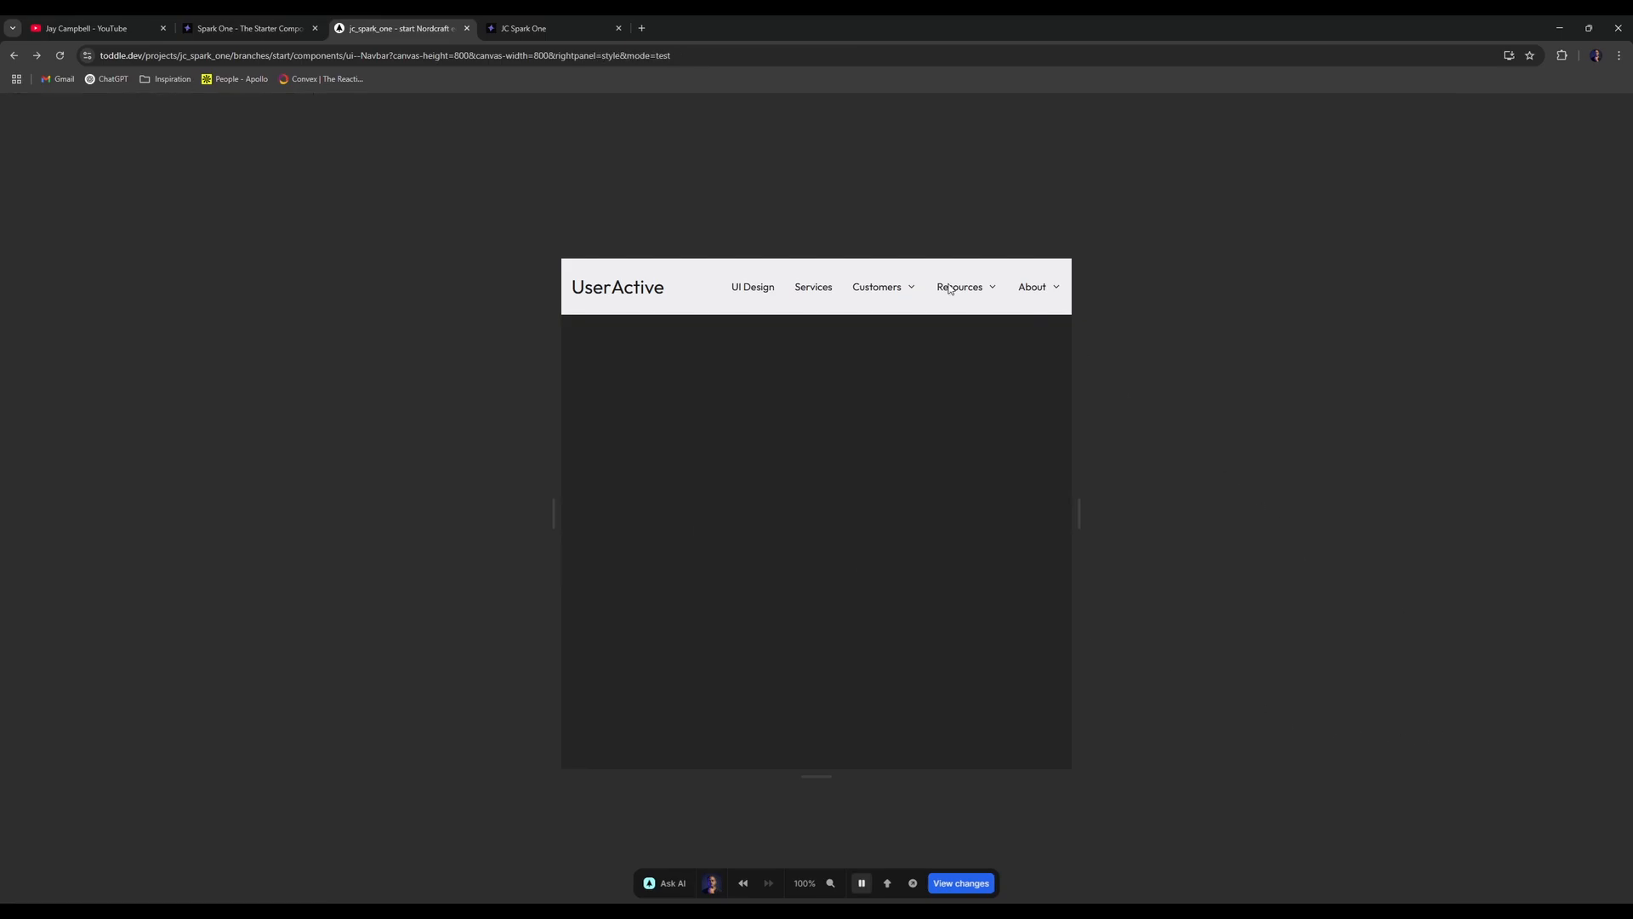
pyautogui.moveTo(901, 294)
pyautogui.press('p')
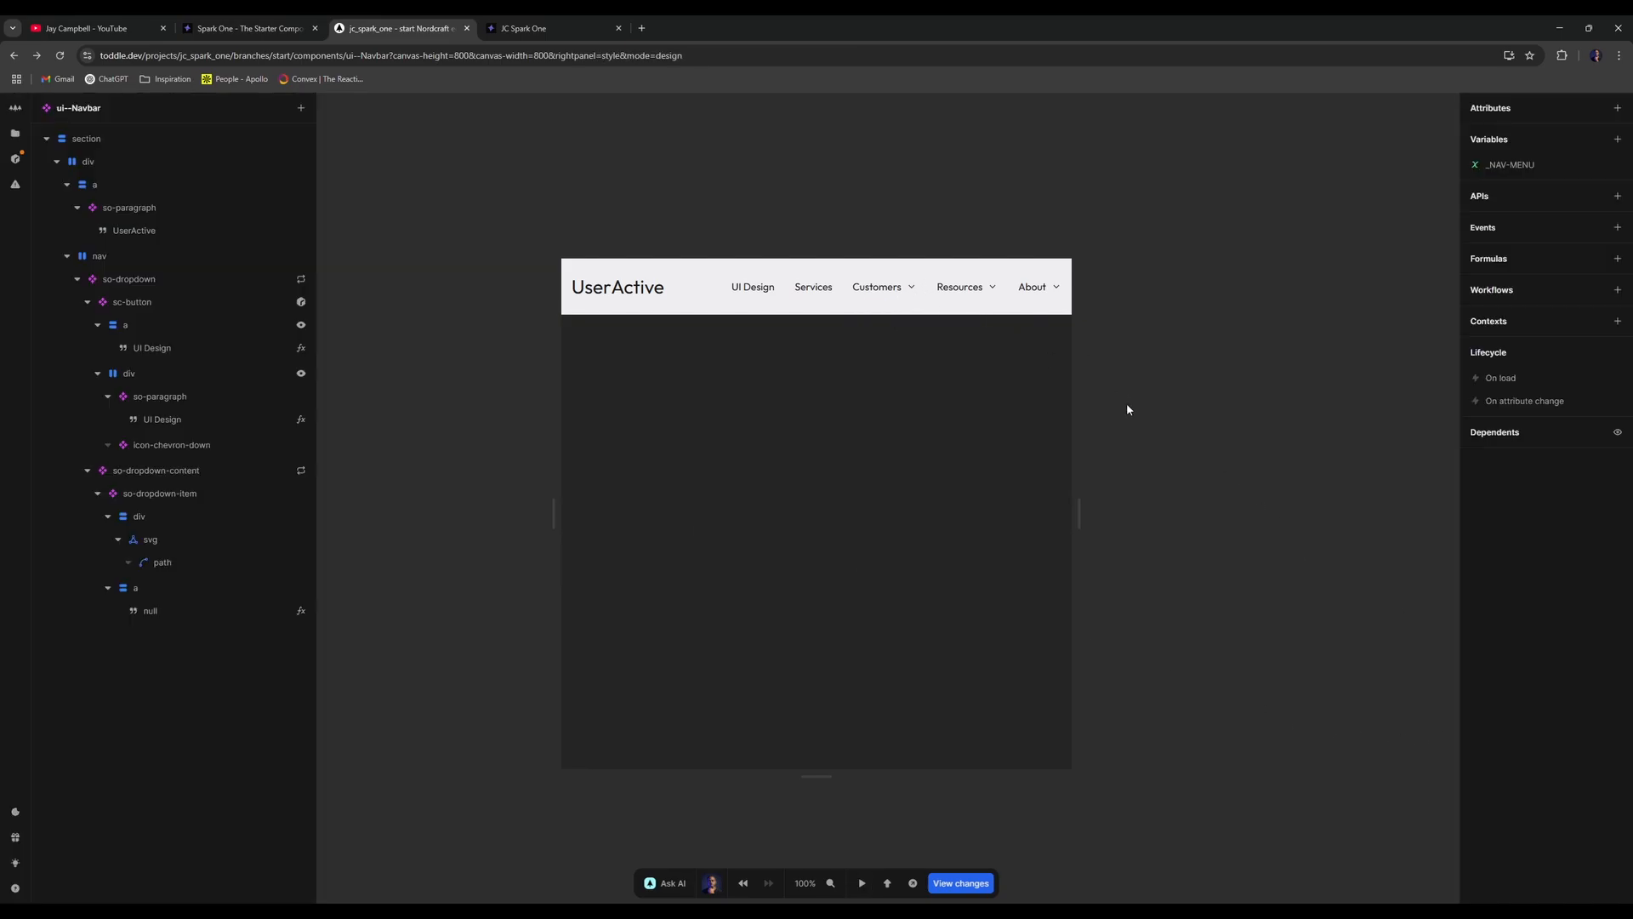
pyautogui.click(210, 499)
pyautogui.click(194, 527)
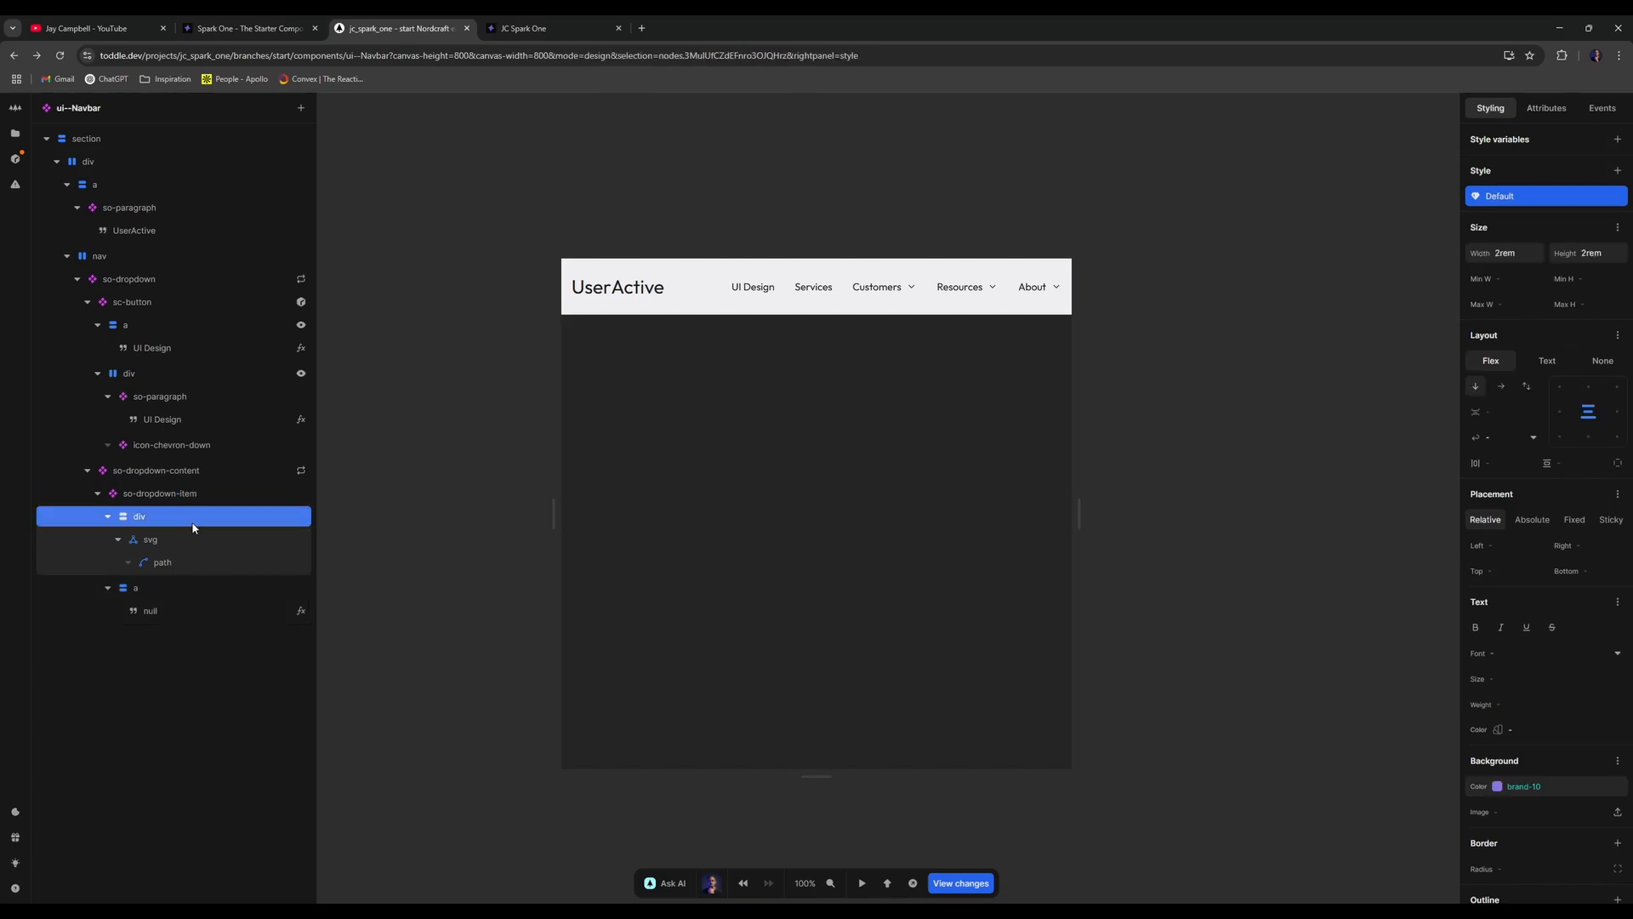
pyautogui.click(1517, 864)
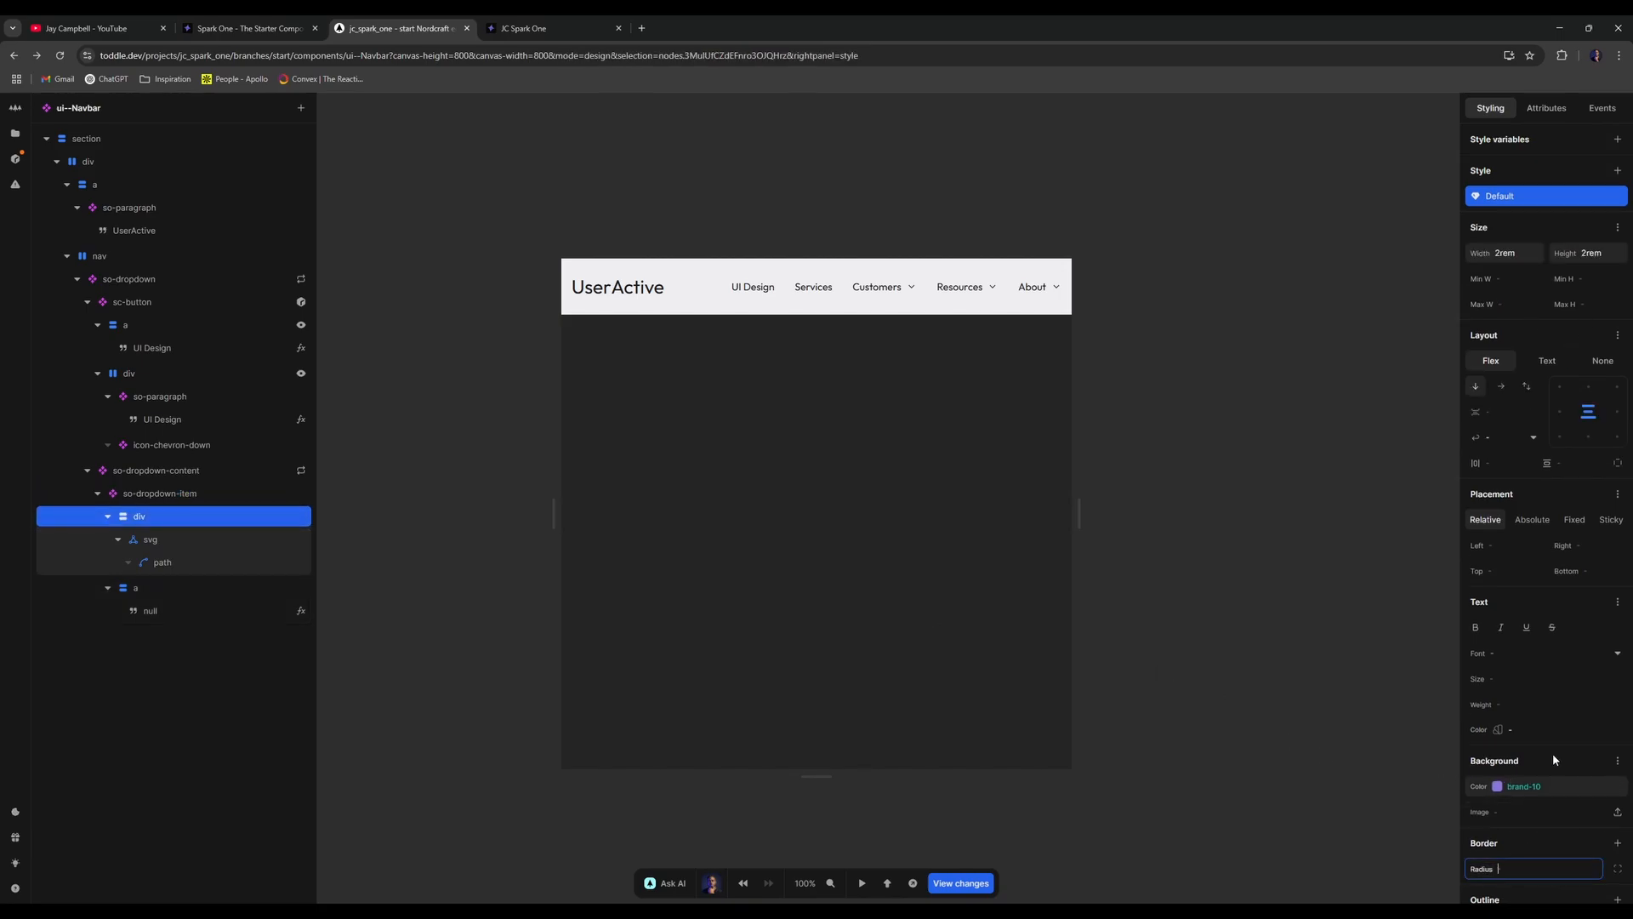
pyautogui.write('6px')
pyautogui.press('Return')
pyautogui.press('t')
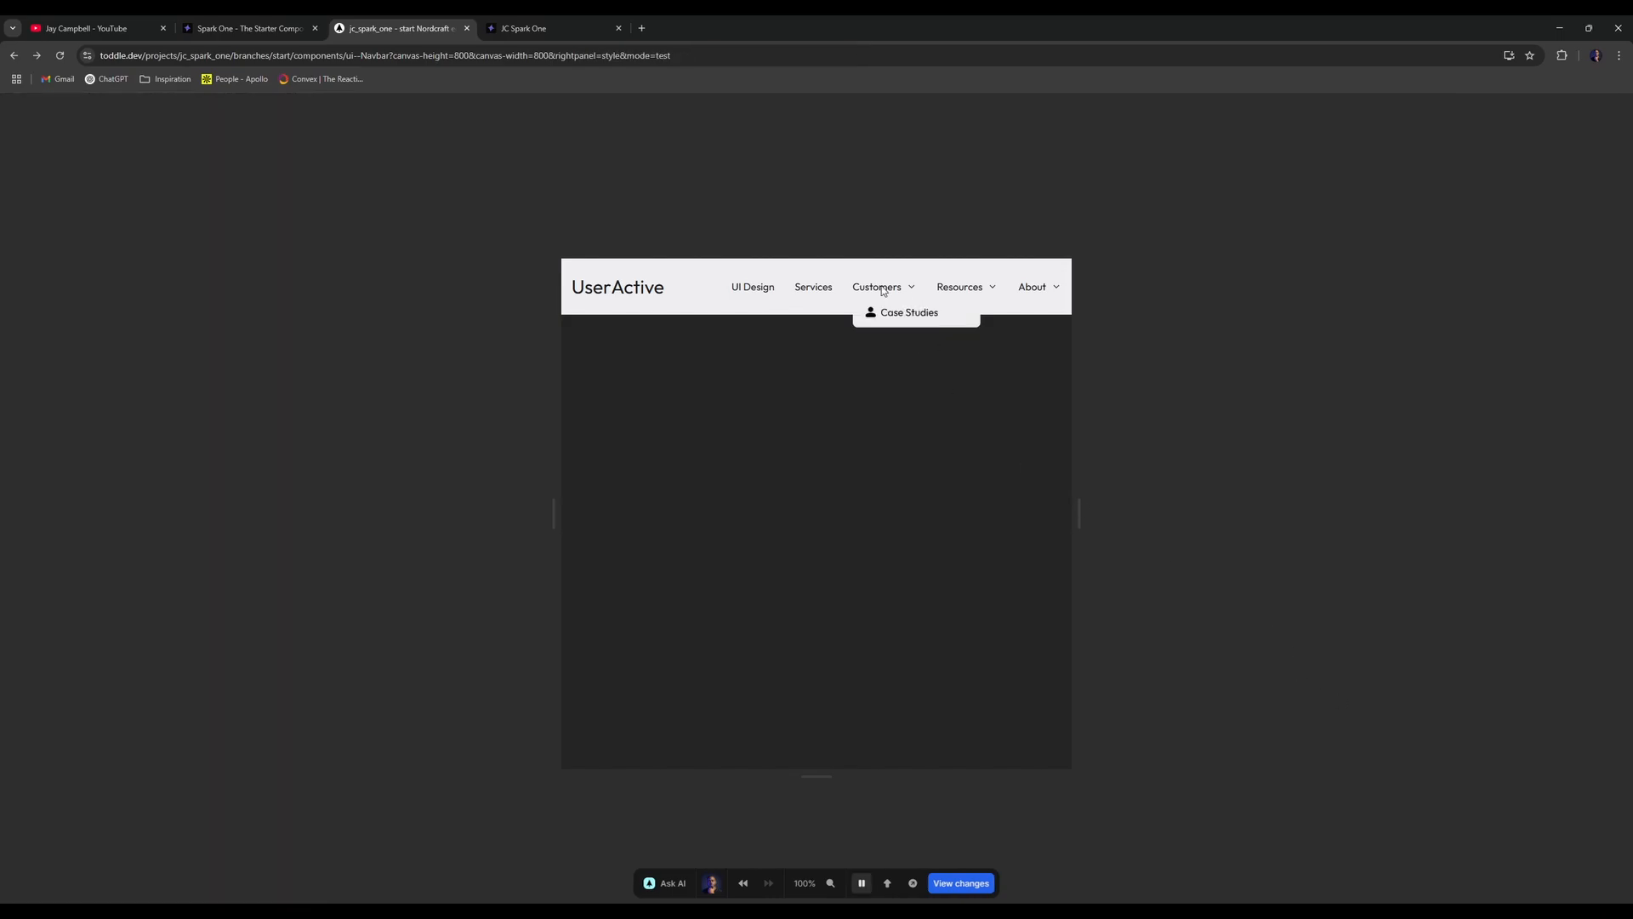
pyautogui.press('t')
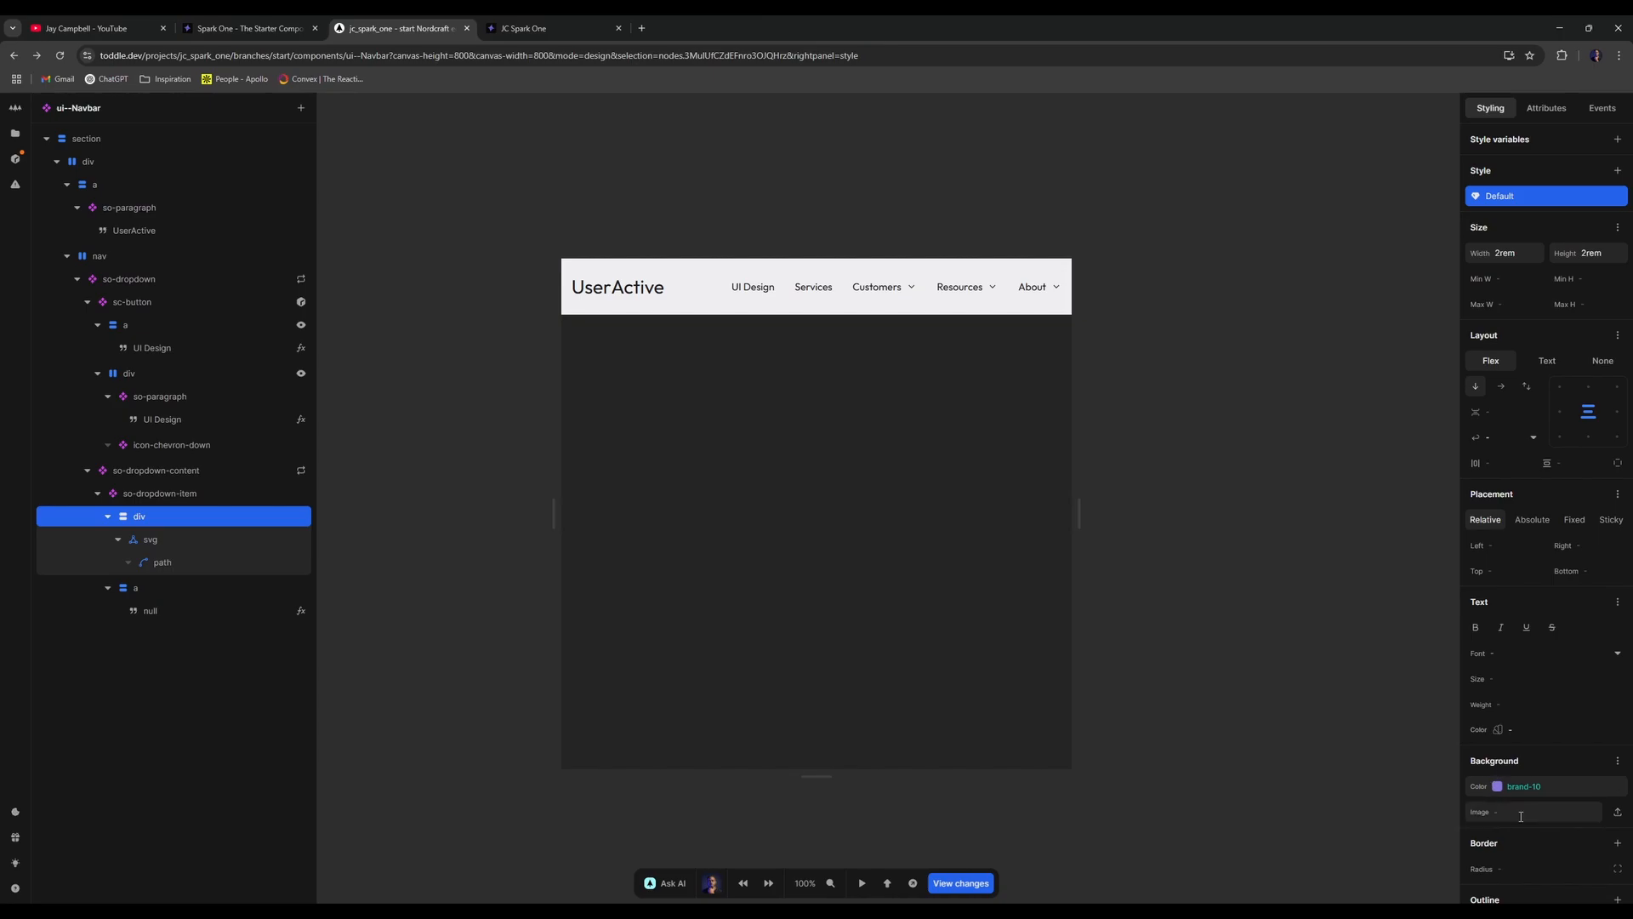
# - Edit the corner radius again and compare against the reloaded published navbar
pyautogui.scroll(-3, 1508, 752)
pyautogui.click(1535, 651)
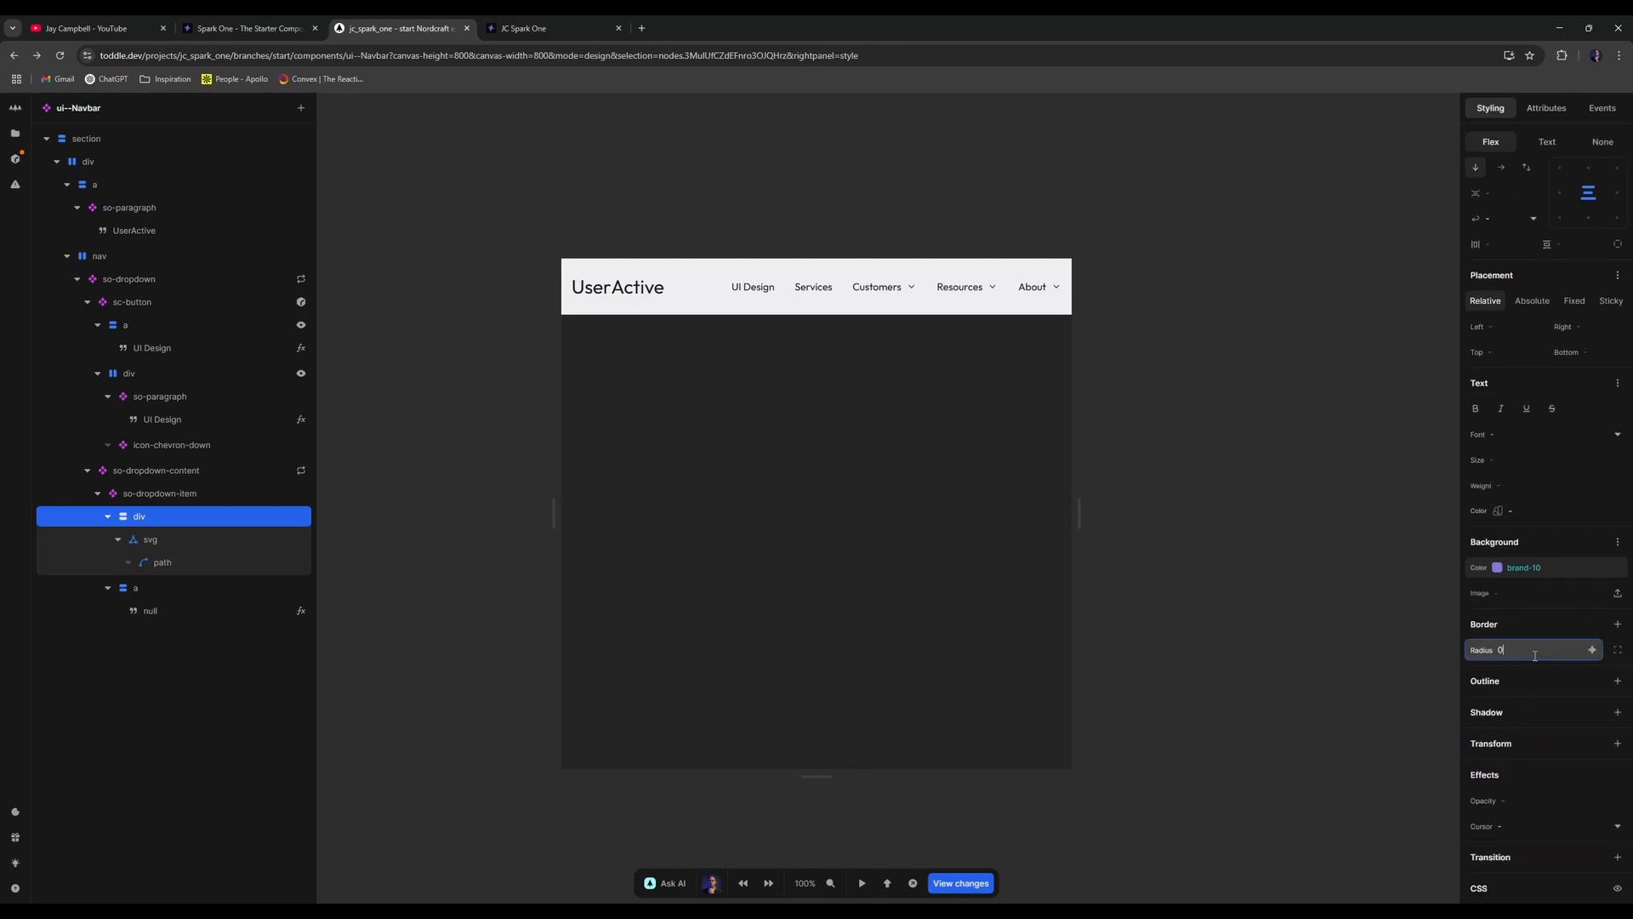
pyautogui.click(523, 29)
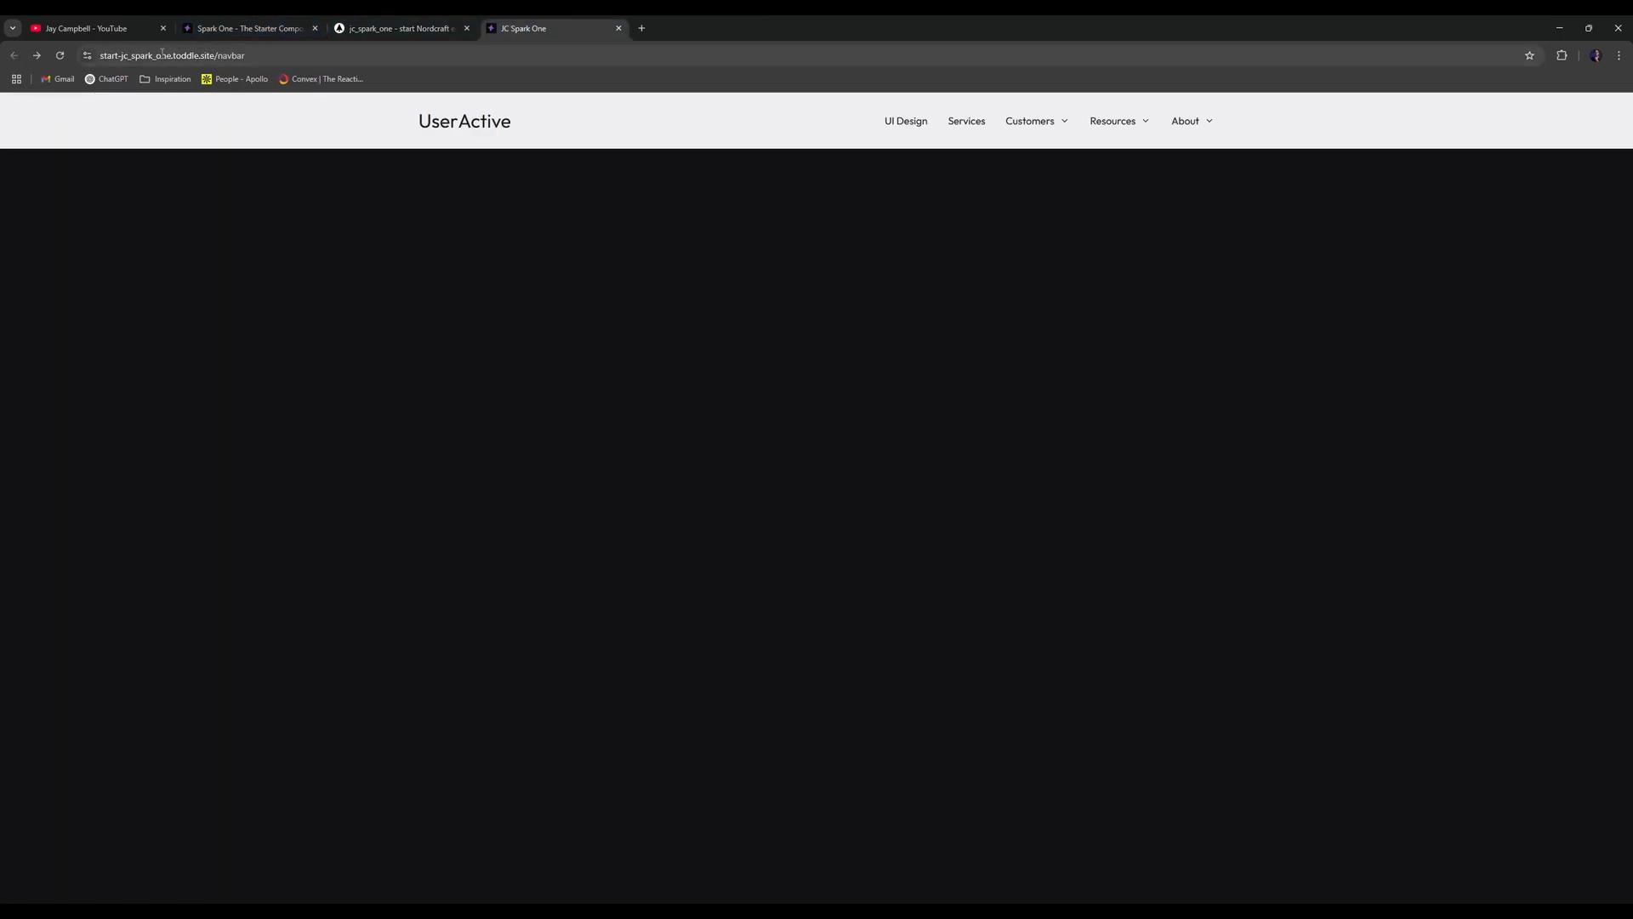
pyautogui.click(60, 55)
pyautogui.moveTo(1036, 124)
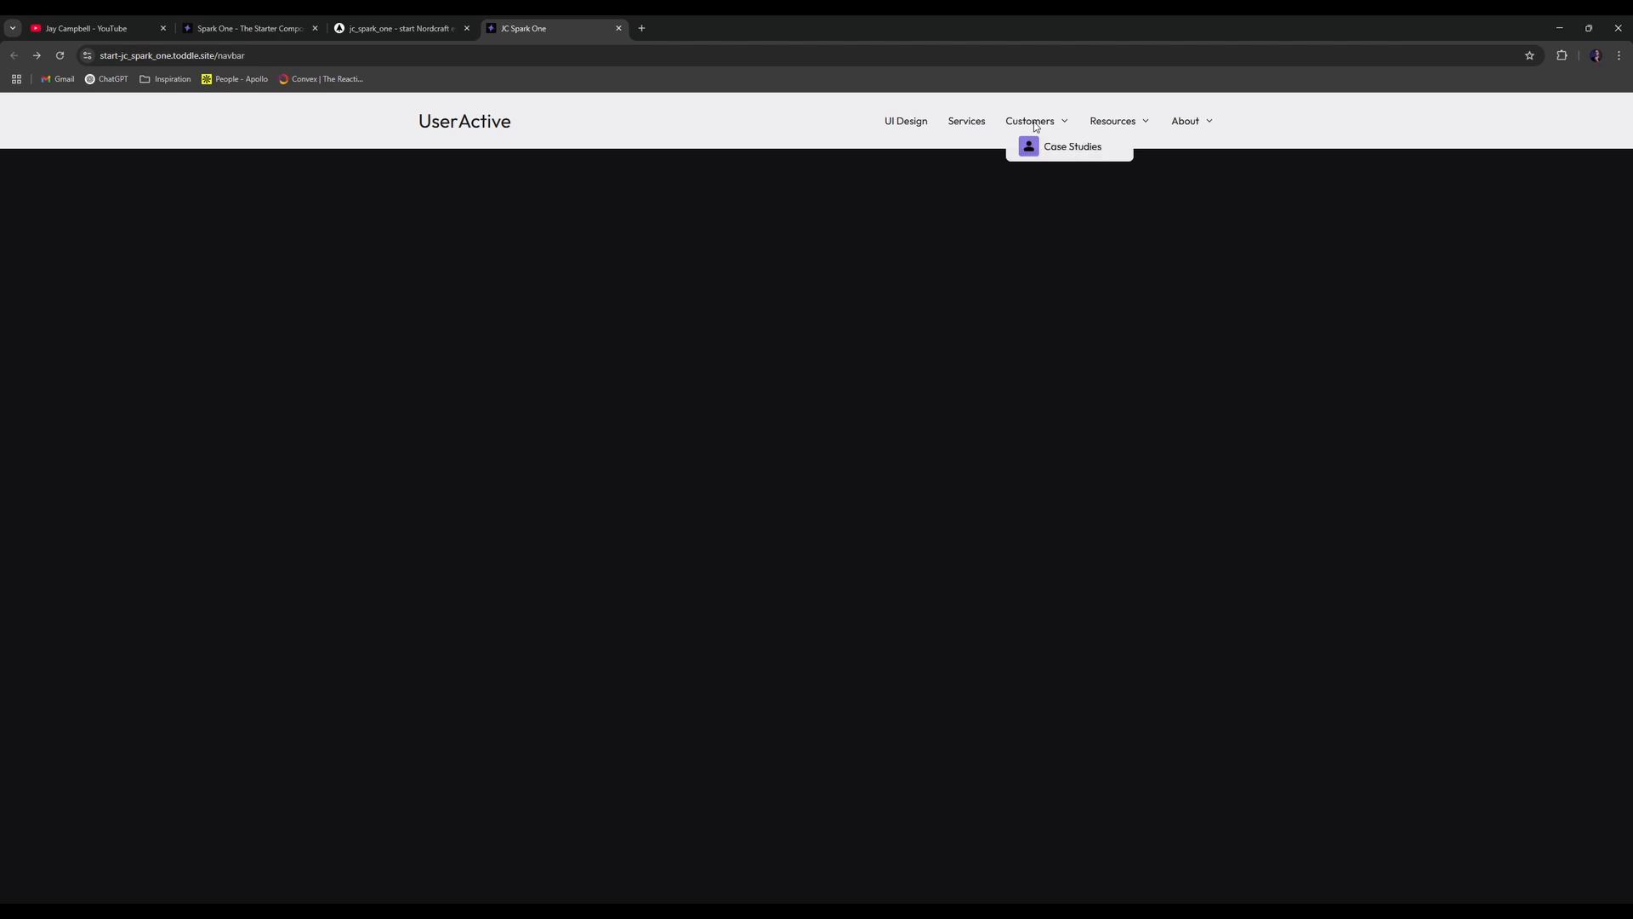
pyautogui.click(442, 26)
pyautogui.press('t')
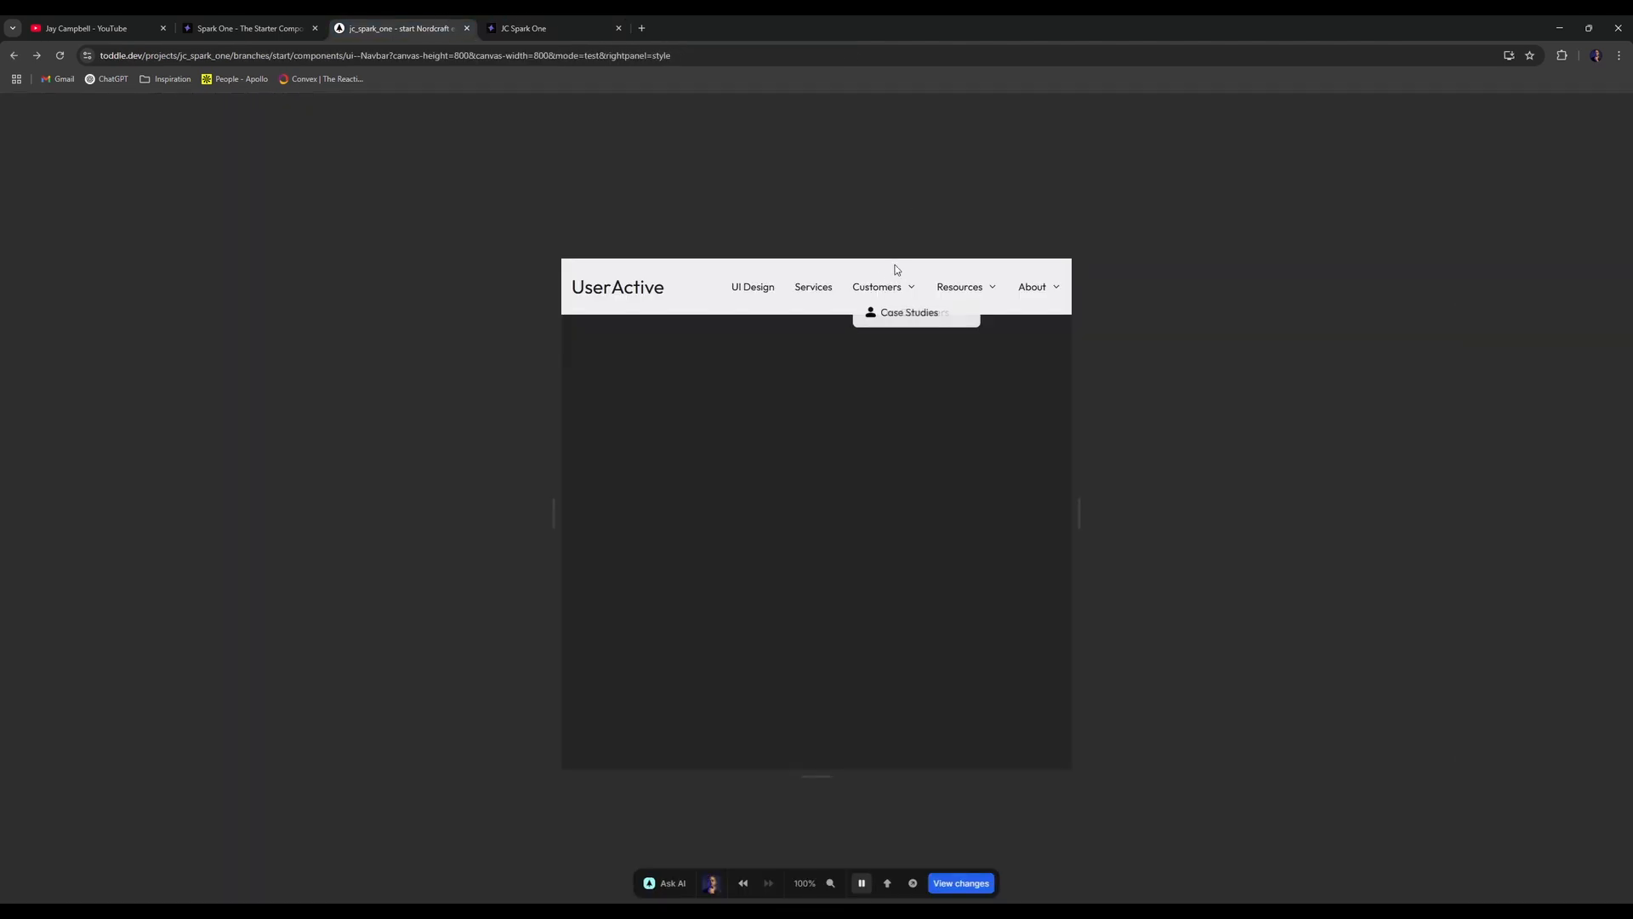
pyautogui.click(493, 26)
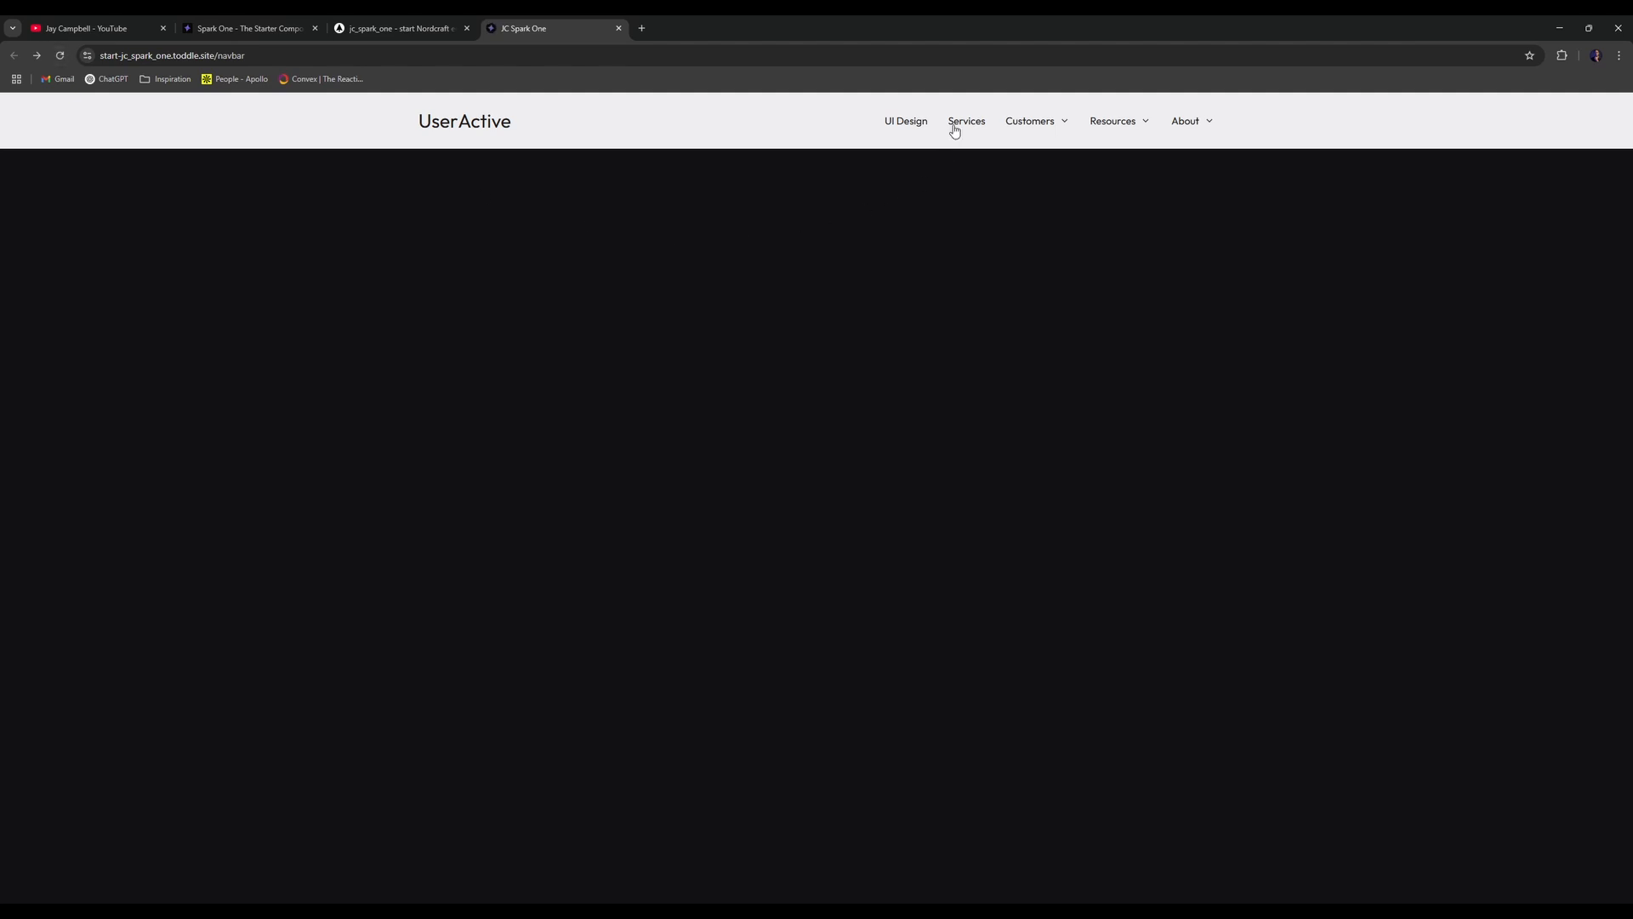
pyautogui.moveTo(1050, 126)
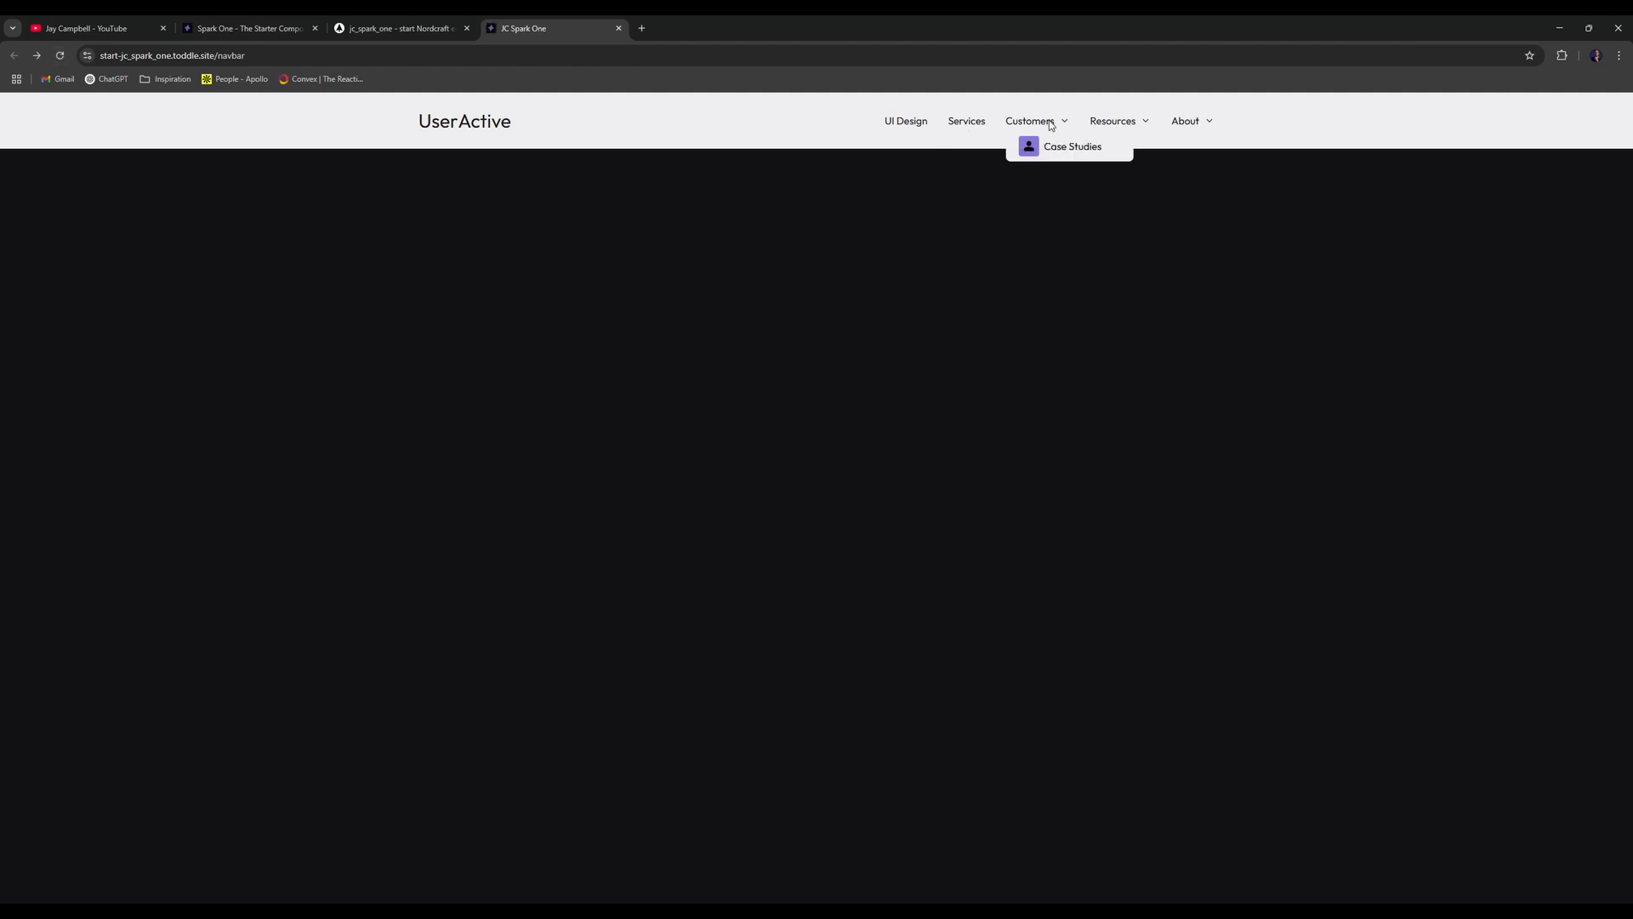
pyautogui.click(399, 28)
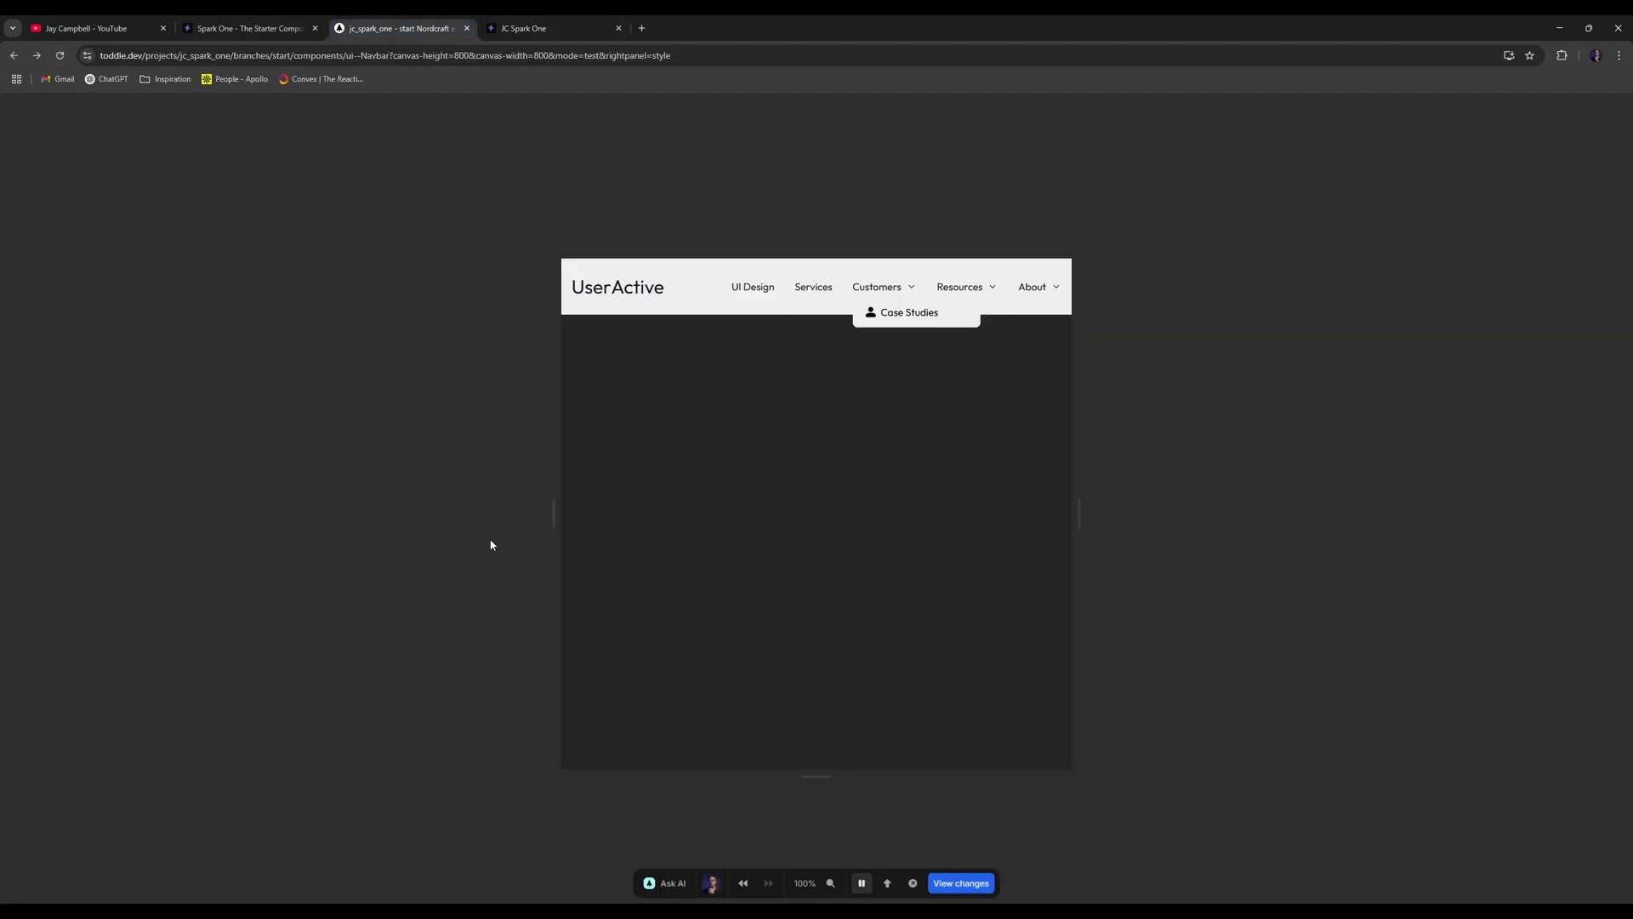
# - Collapse the icon layers and delete the null text node from the link
pyautogui.click(135, 542)
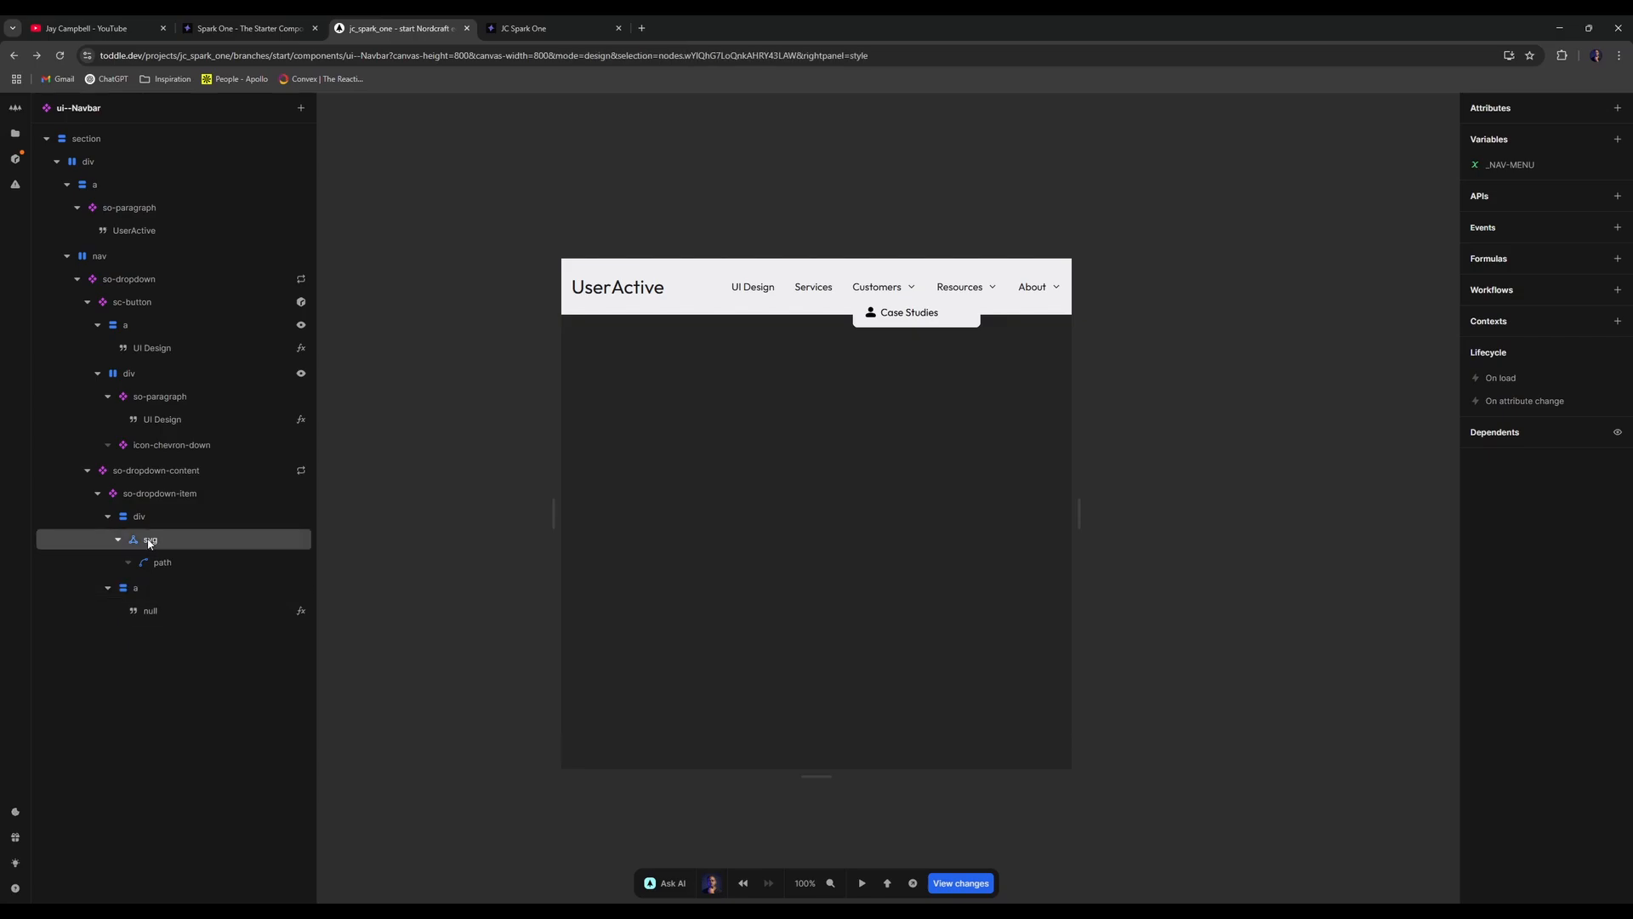
pyautogui.click(119, 541)
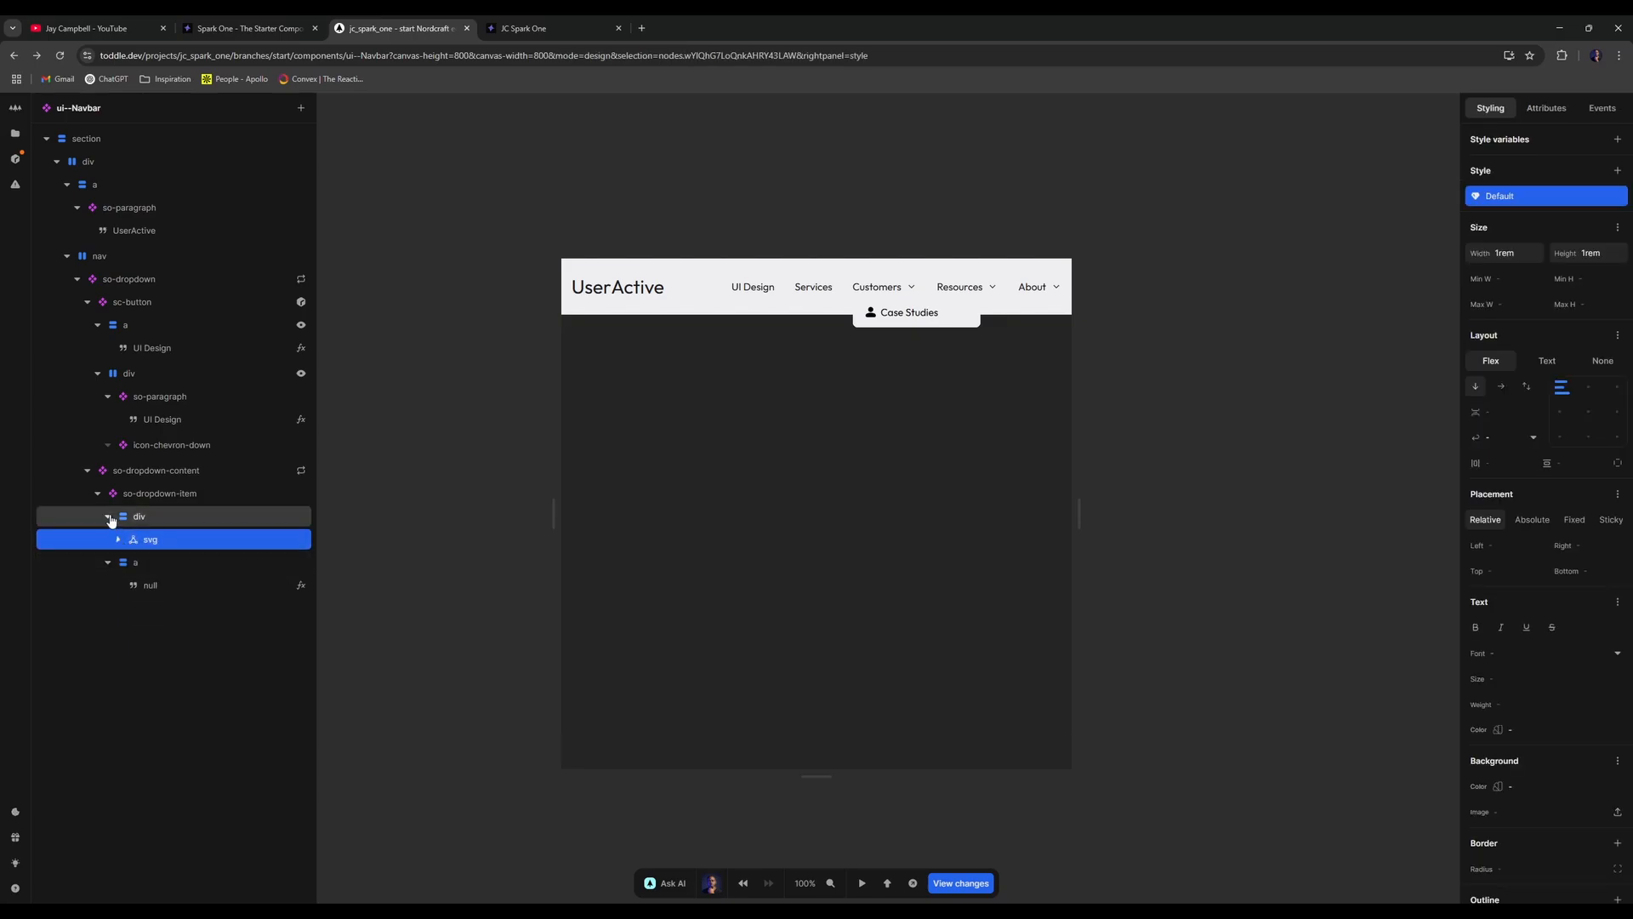
pyautogui.click(109, 517)
pyautogui.click(134, 542)
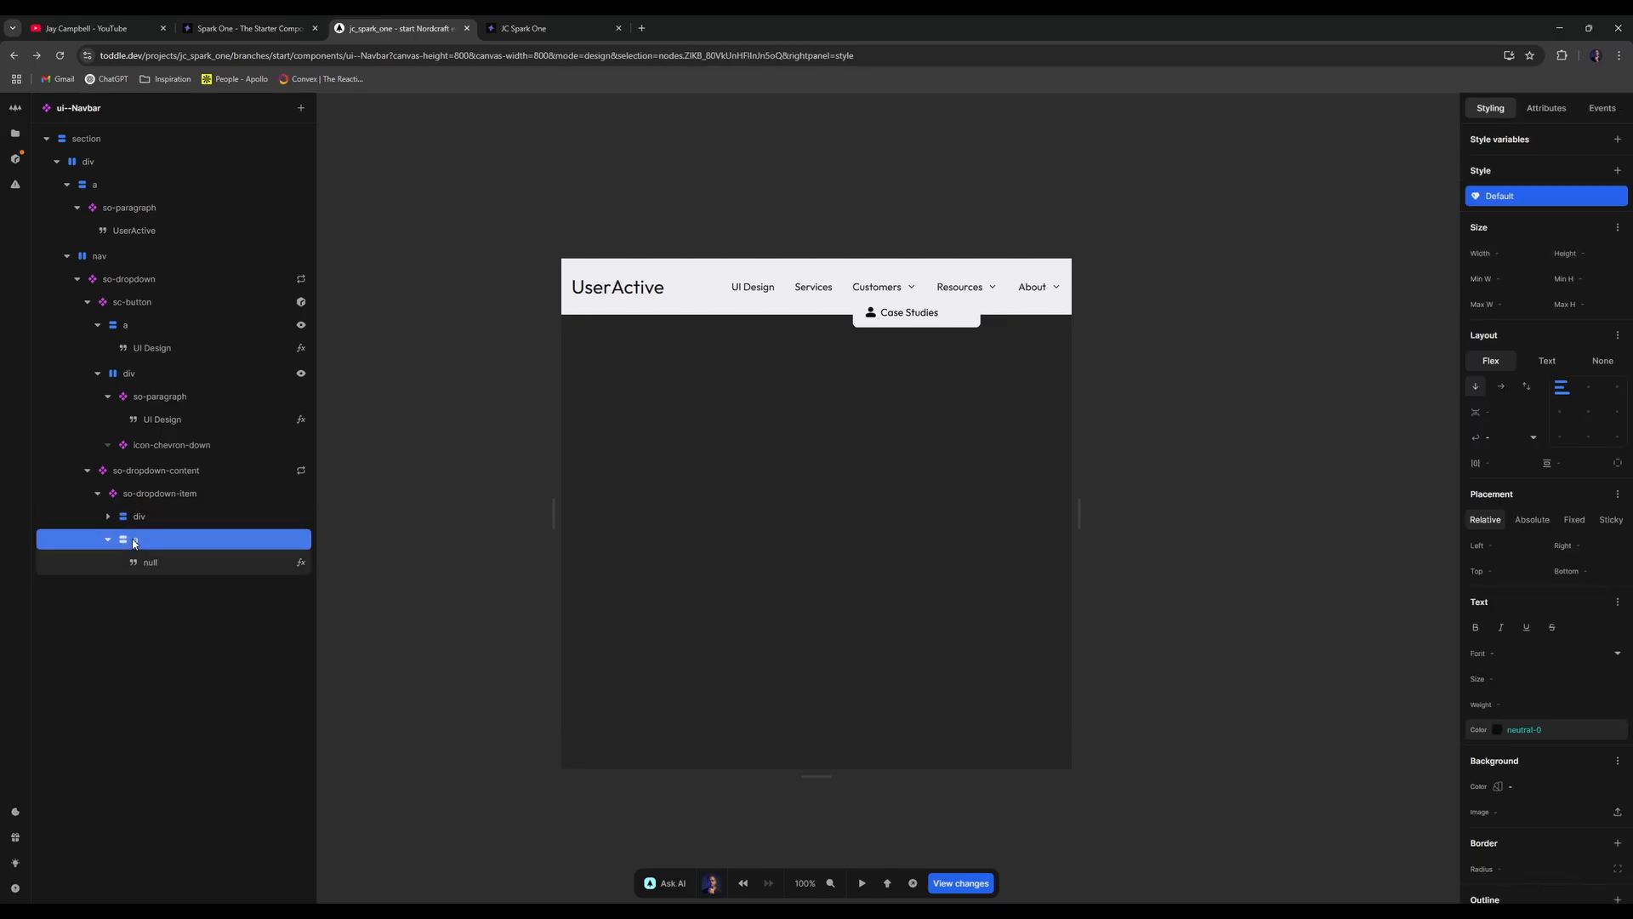
pyautogui.rightClick(201, 541)
pyautogui.click(165, 546)
pyautogui.click(174, 562)
pyautogui.press('Delete')
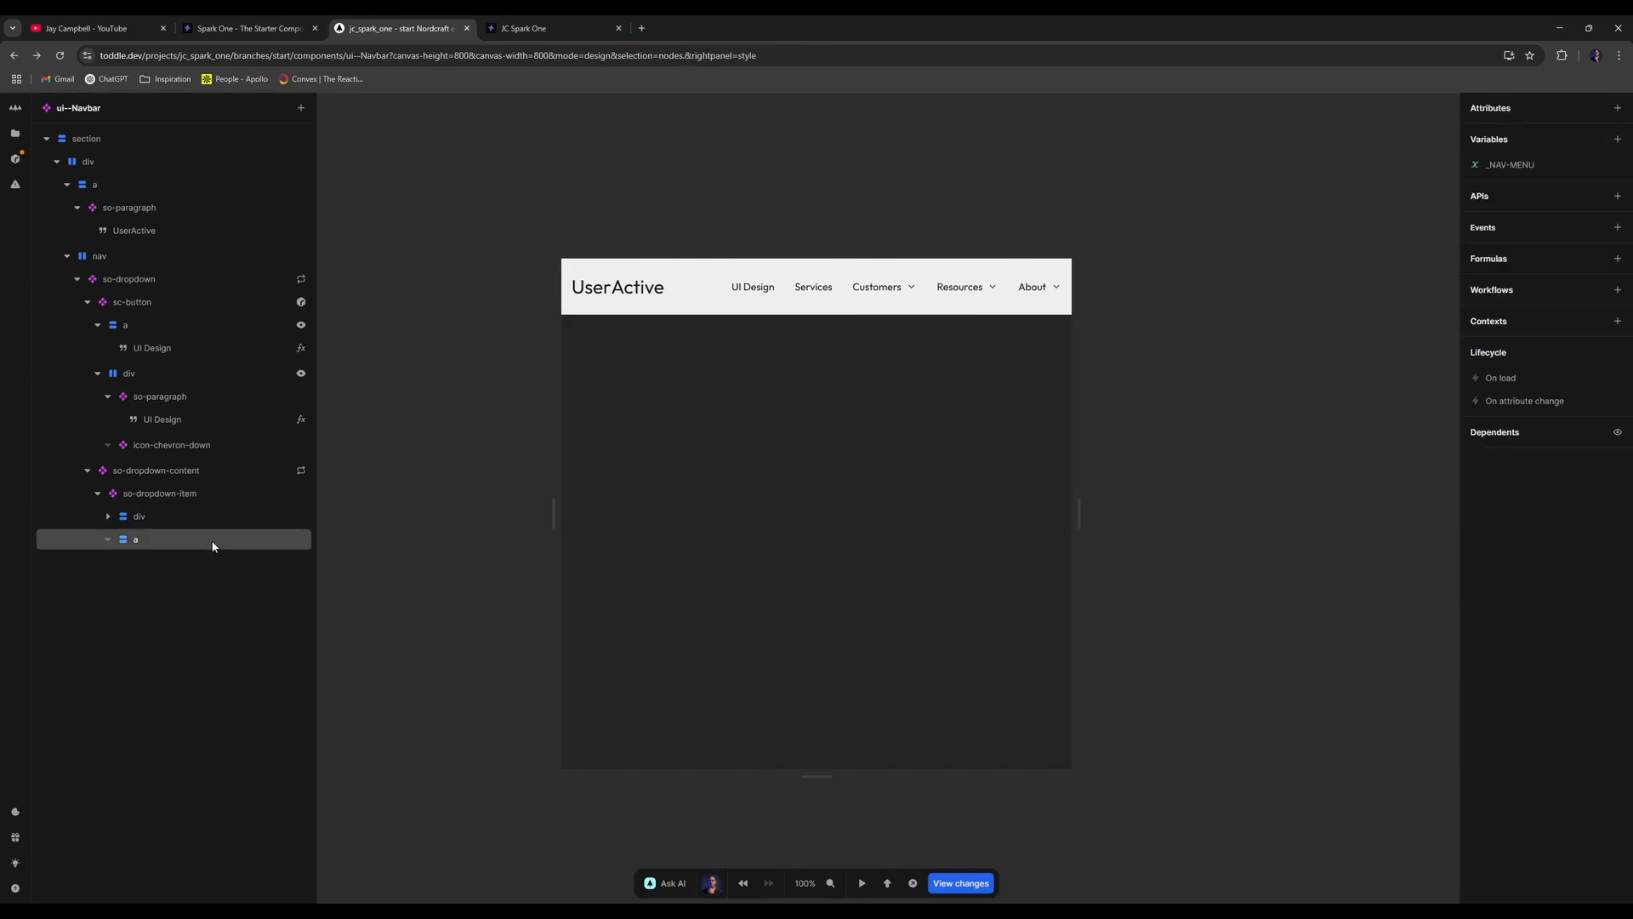
# - Insert an so-paragraph with a Text node inside the link
pyautogui.click(215, 544)
pyautogui.write('apara')
pyautogui.press('Down')
pyautogui.press('Return')
pyautogui.write('a')
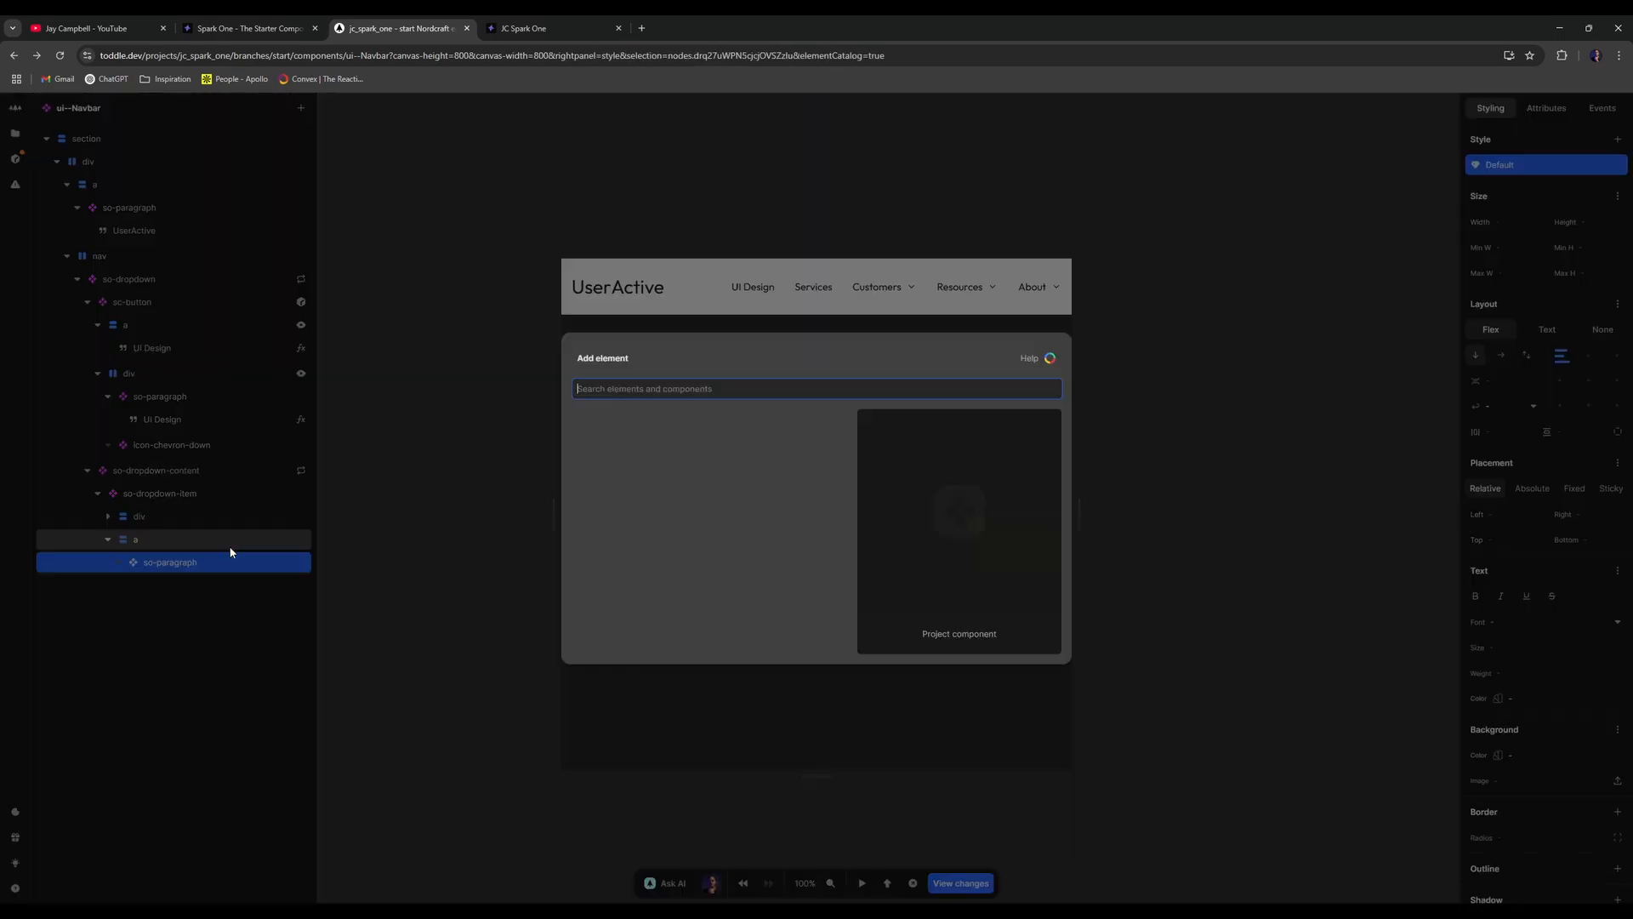
pyautogui.write('text')
pyautogui.press('Return')
# - Bind the text to a formula: repeated Item → Get with path "label"
pyautogui.click(1618, 139)
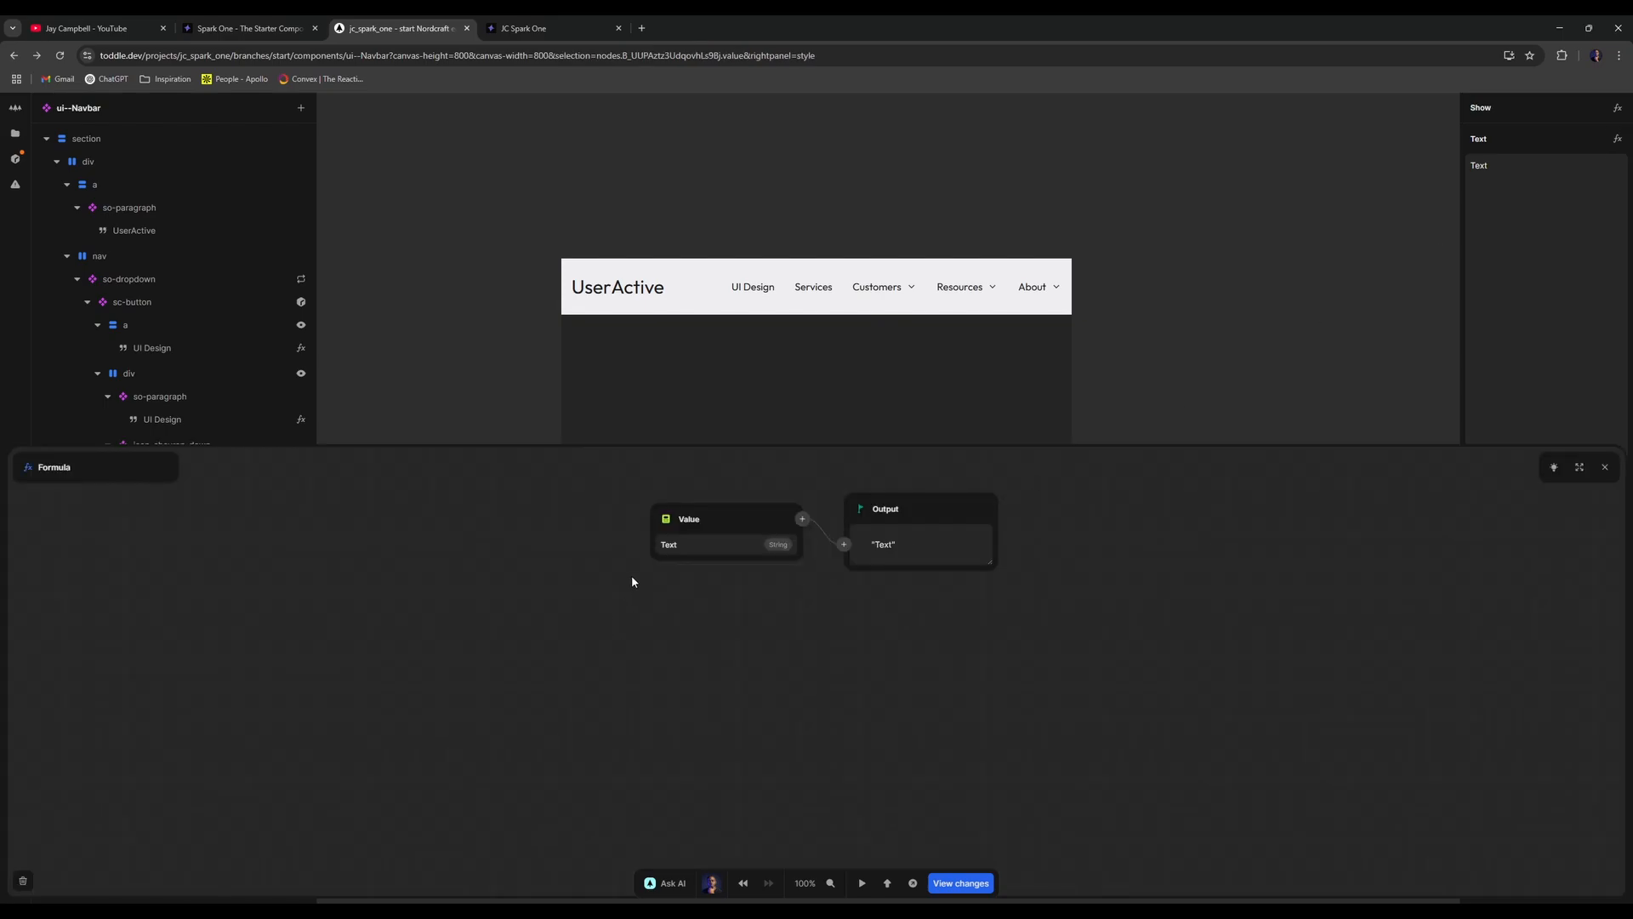
pyautogui.click(671, 532)
pyautogui.click(685, 567)
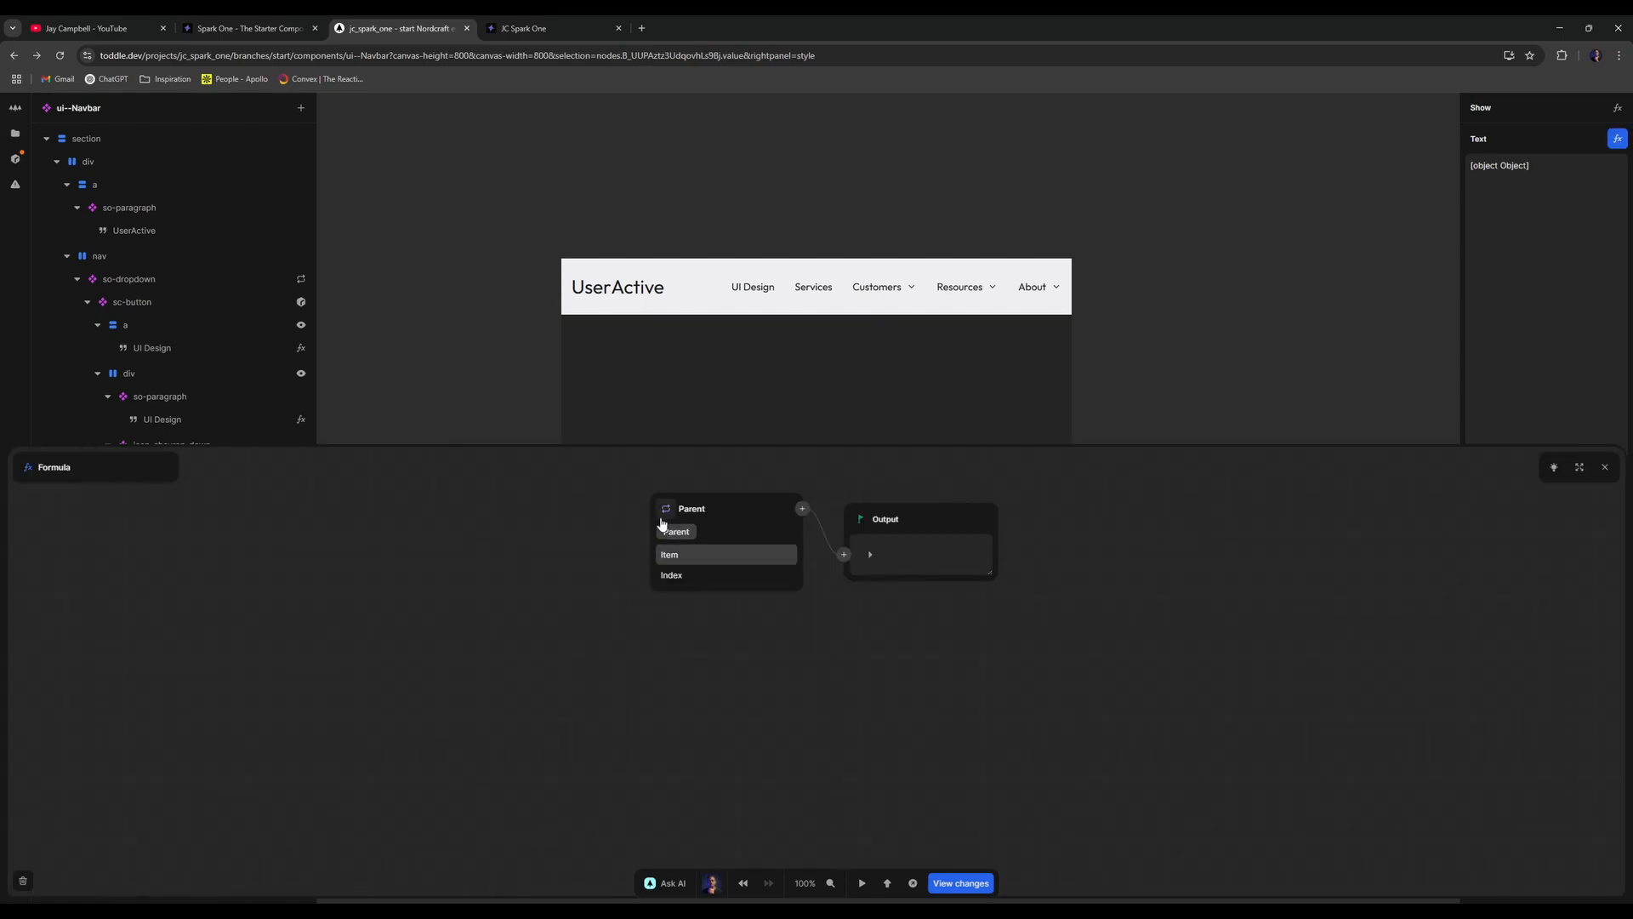
pyautogui.click(676, 554)
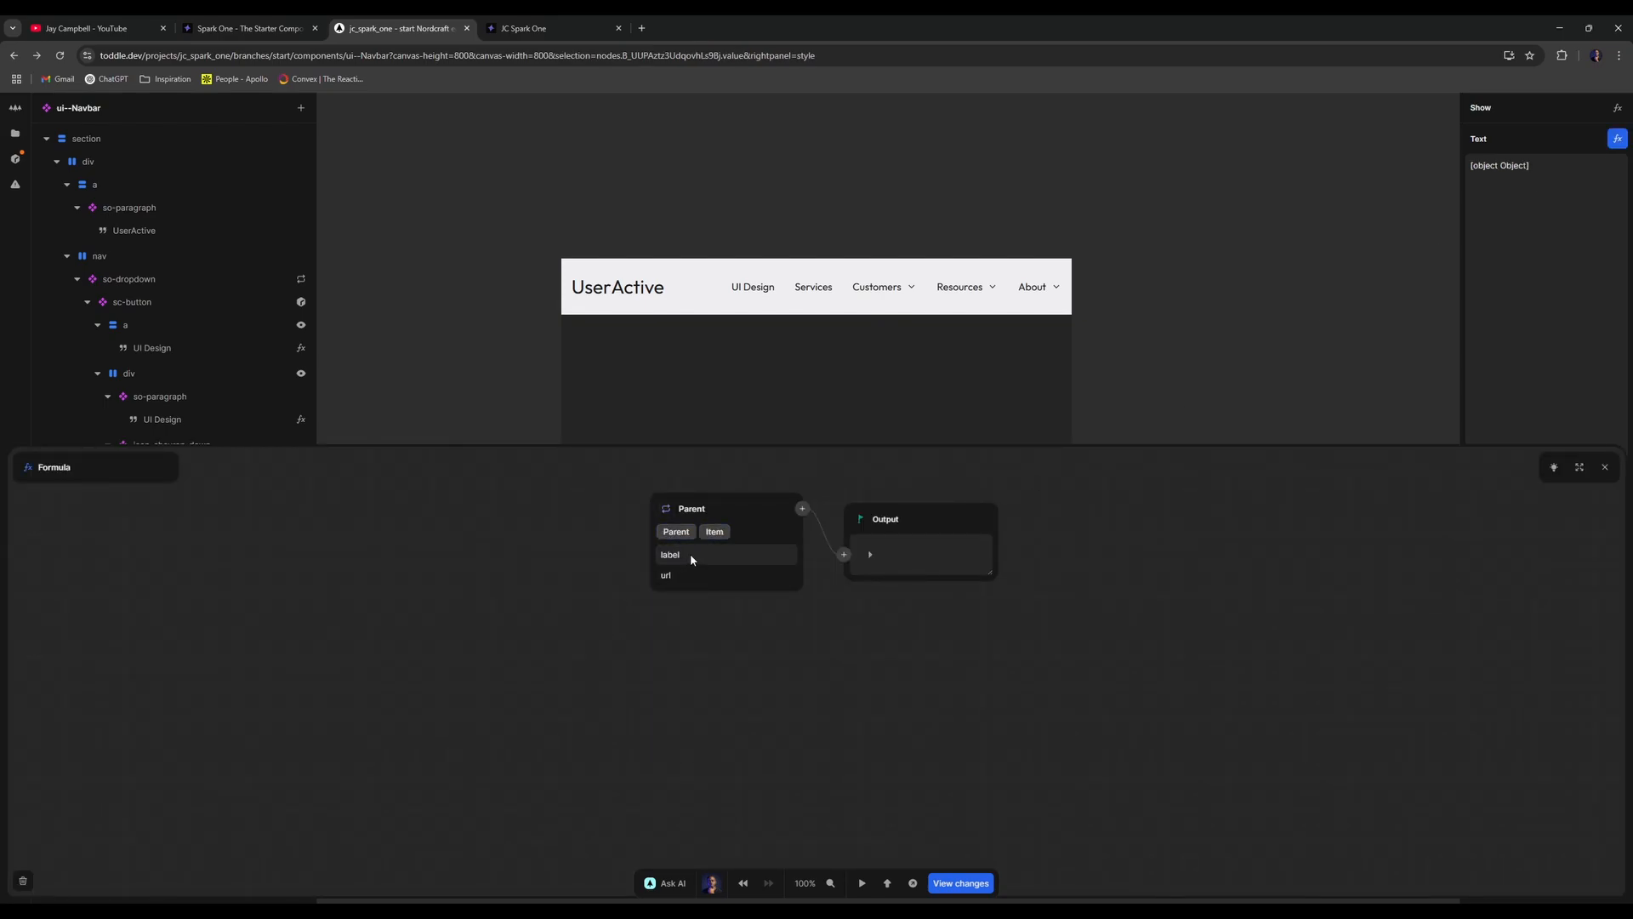
pyautogui.click(674, 532)
pyautogui.click(683, 572)
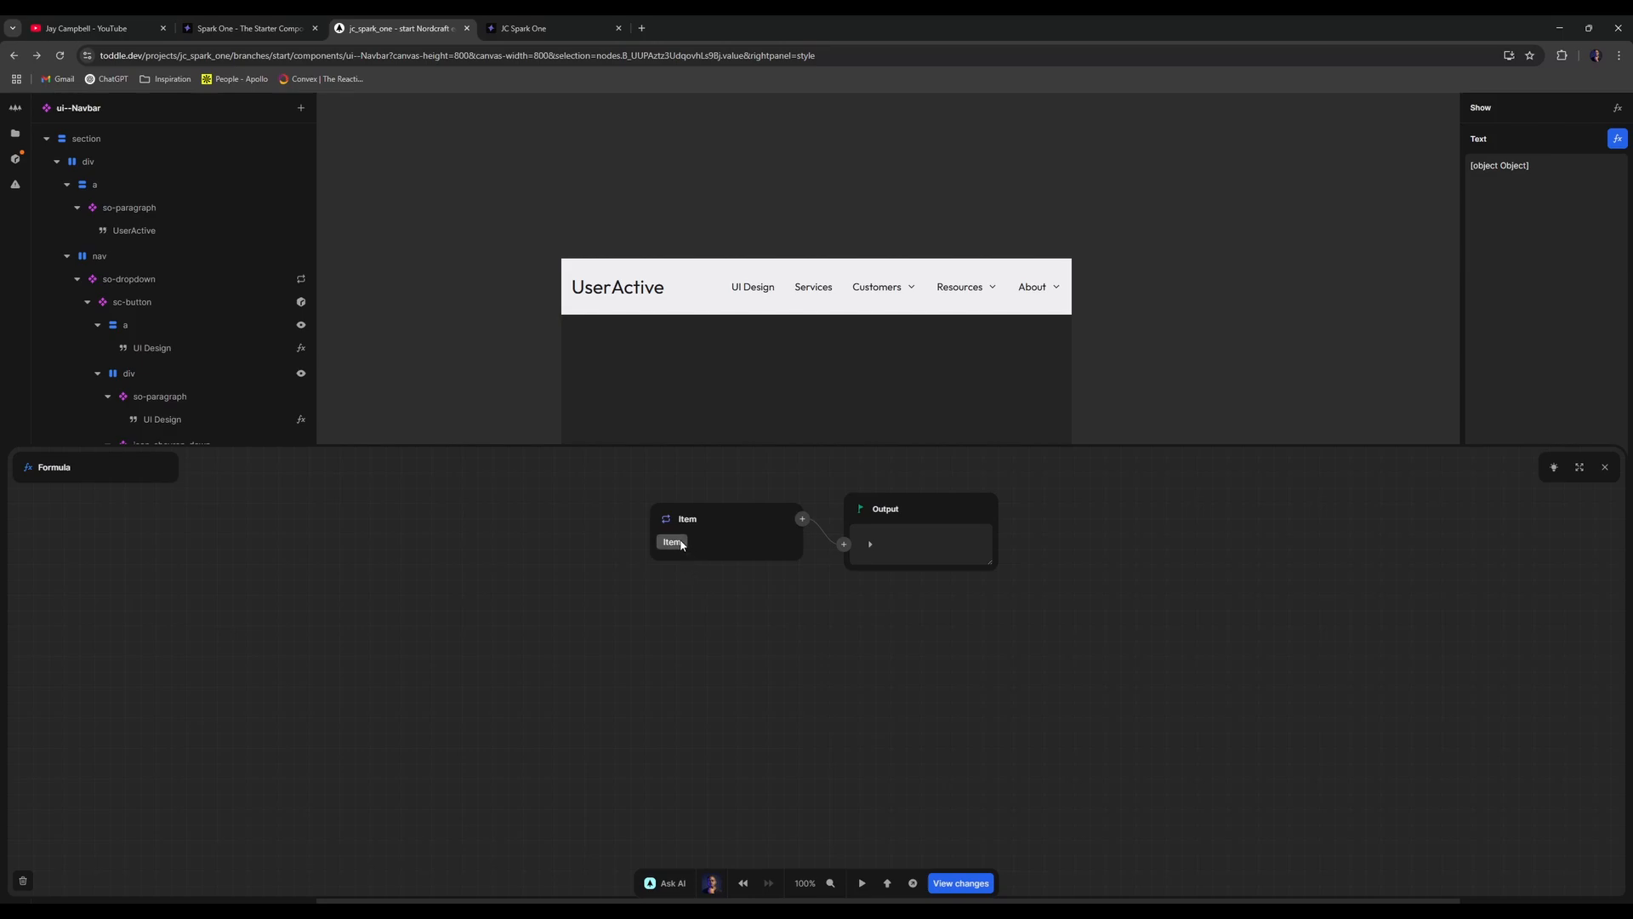
pyautogui.click(802, 518)
pyautogui.write('g')
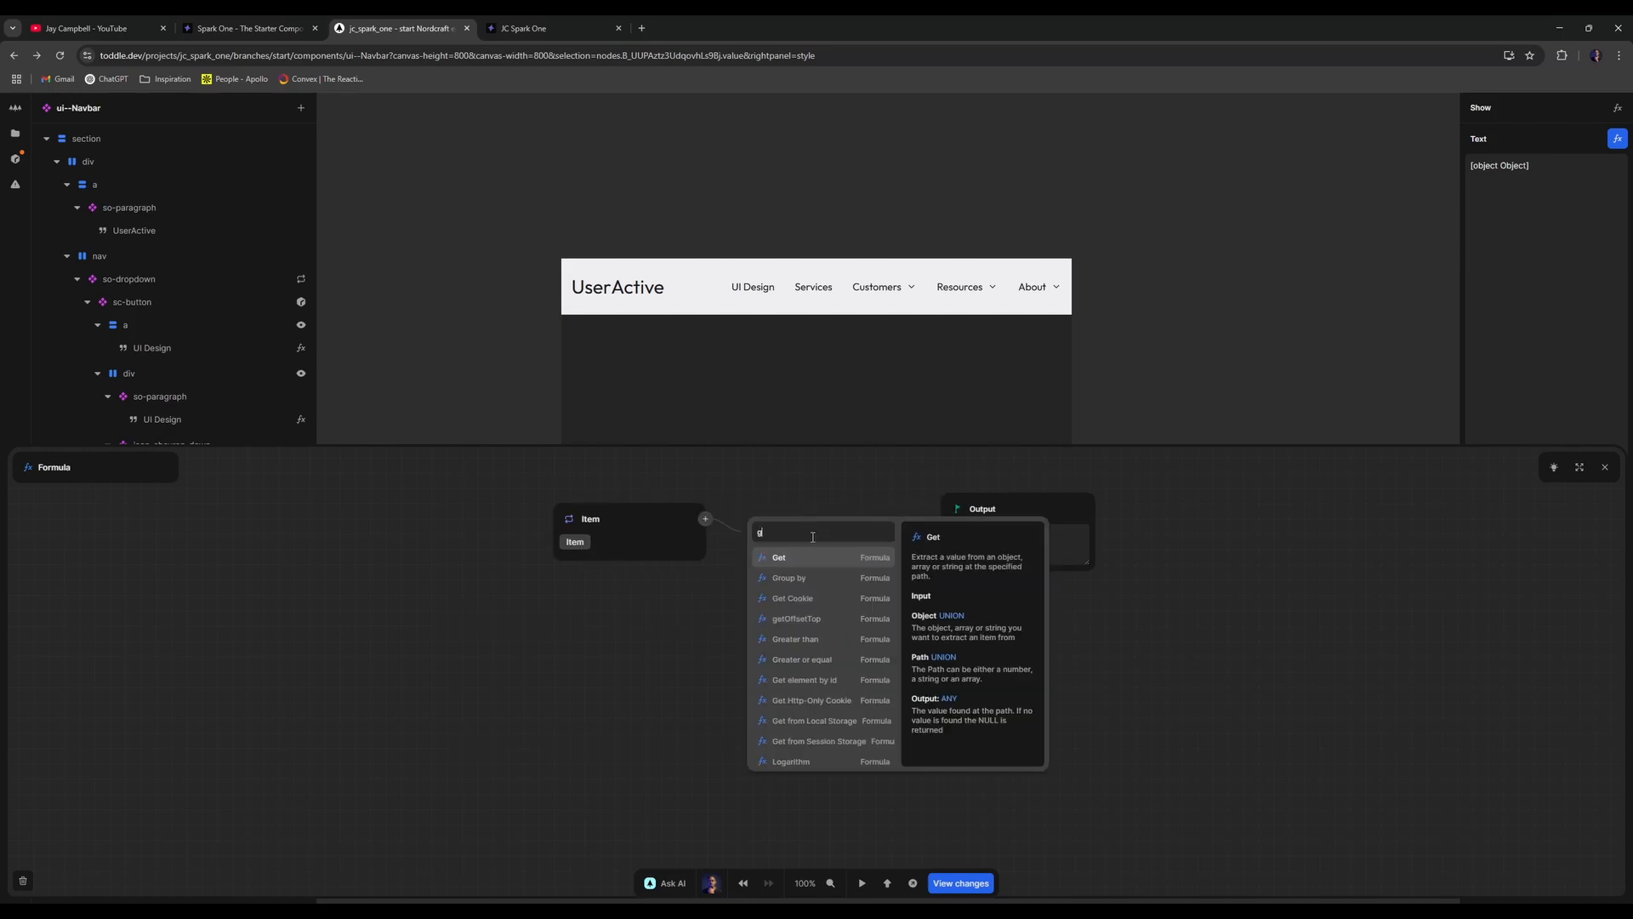
pyautogui.click(804, 558)
pyautogui.doubleClick(801, 565)
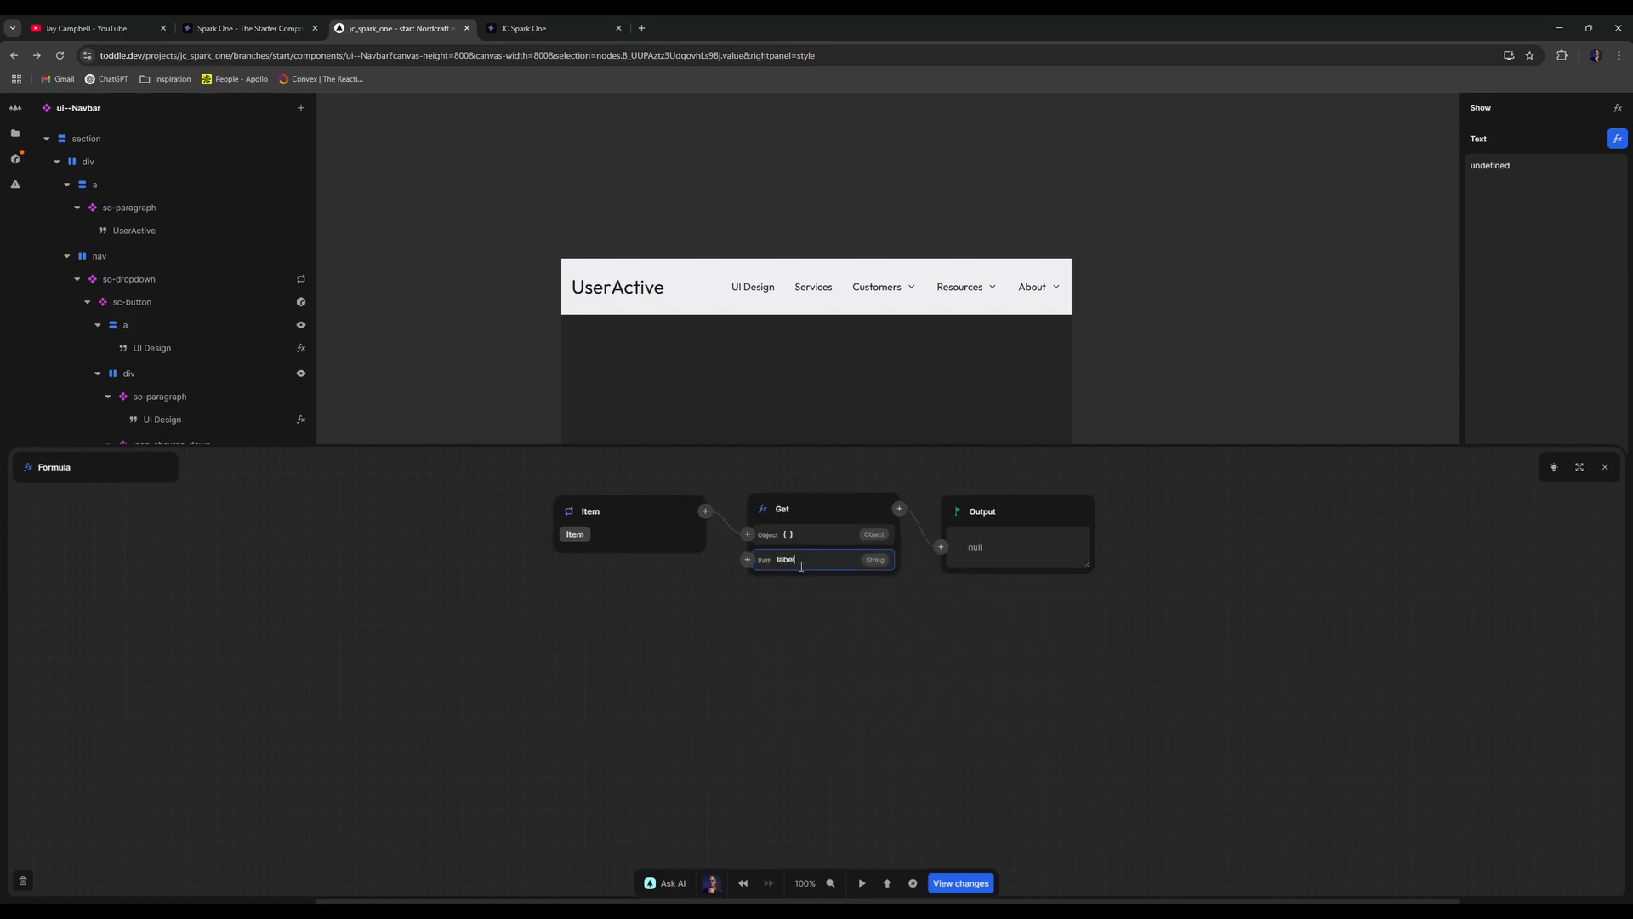
pyautogui.click(1605, 467)
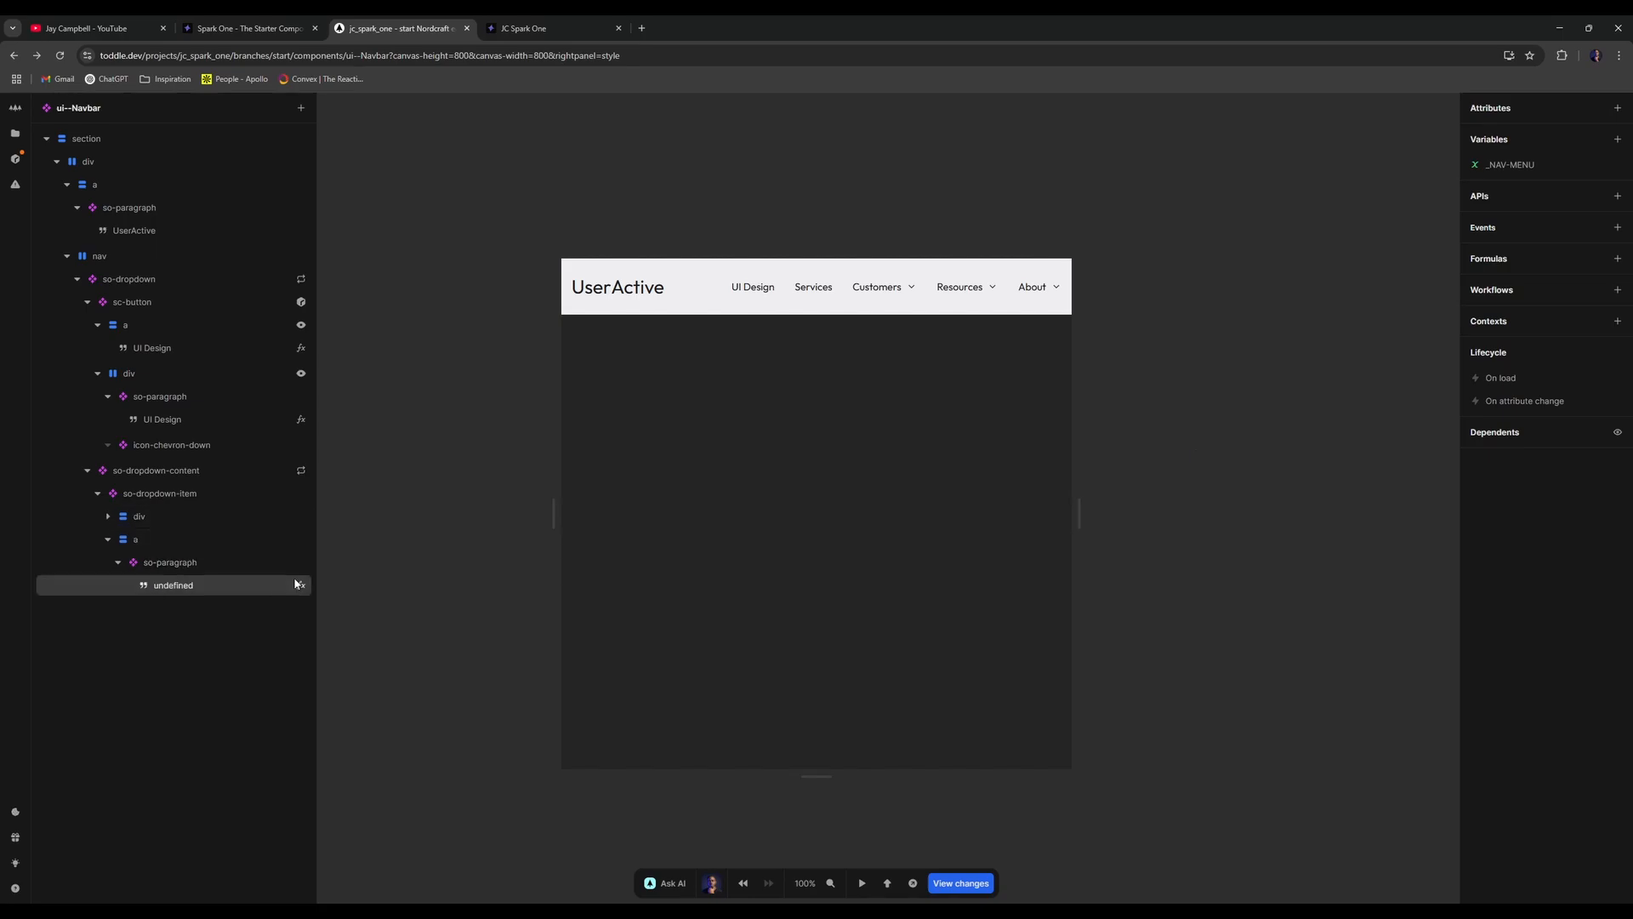
# - Move the link element to be the first child of so-dropdown-item
pyautogui.click(215, 589)
pyautogui.click(224, 560)
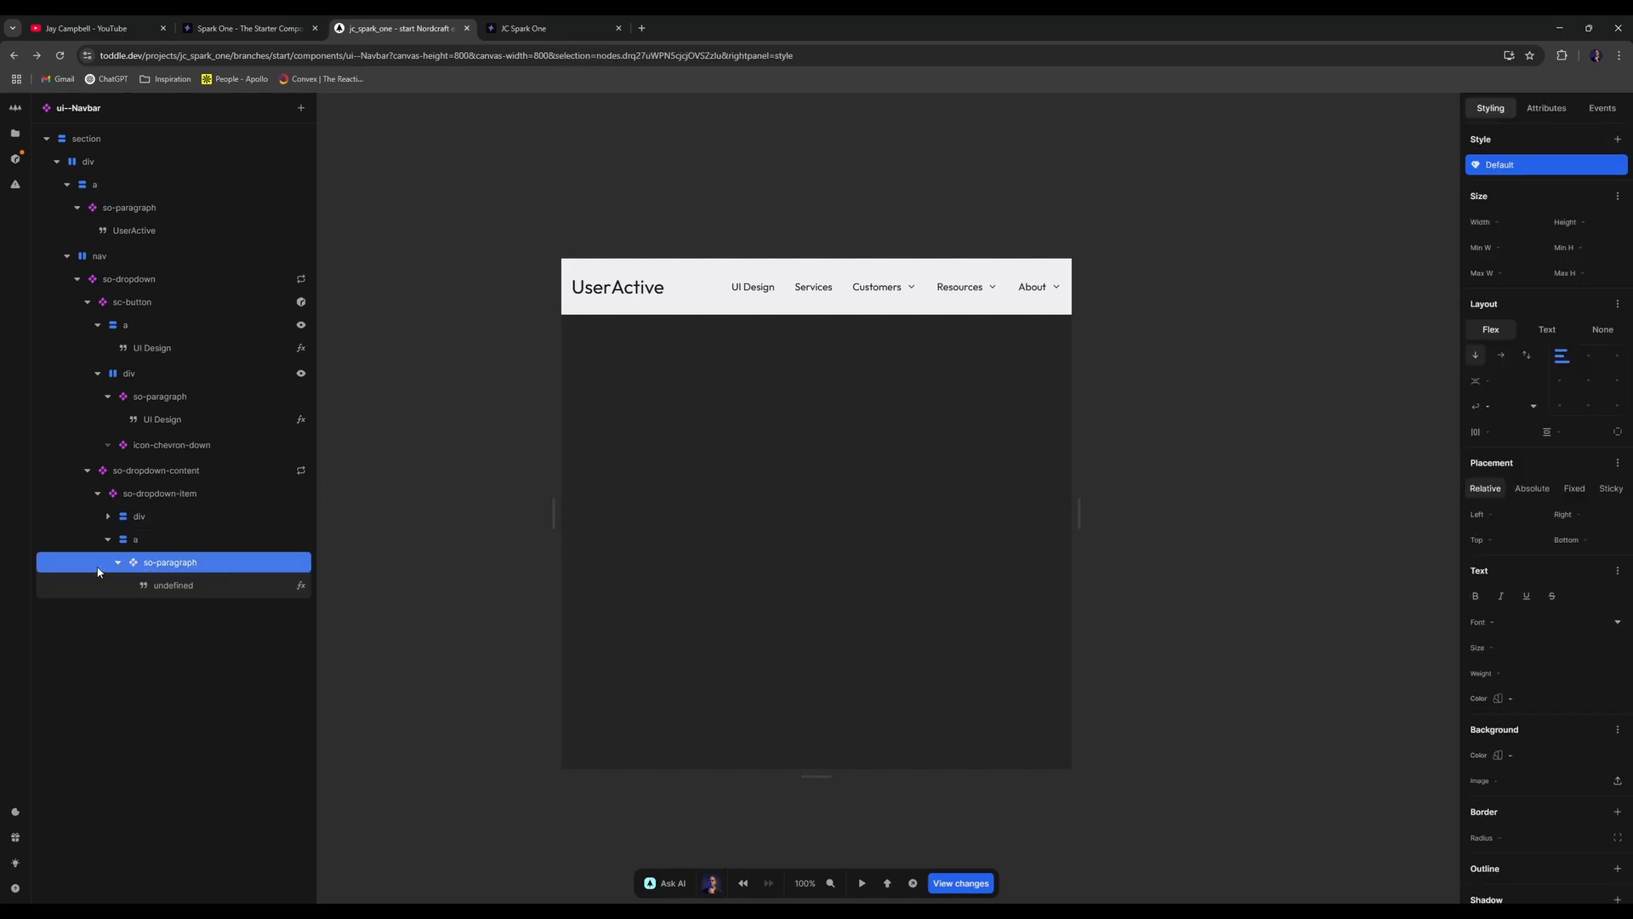
pyautogui.click(119, 563)
pyautogui.click(119, 563)
pyautogui.click(119, 563)
pyautogui.click(177, 538)
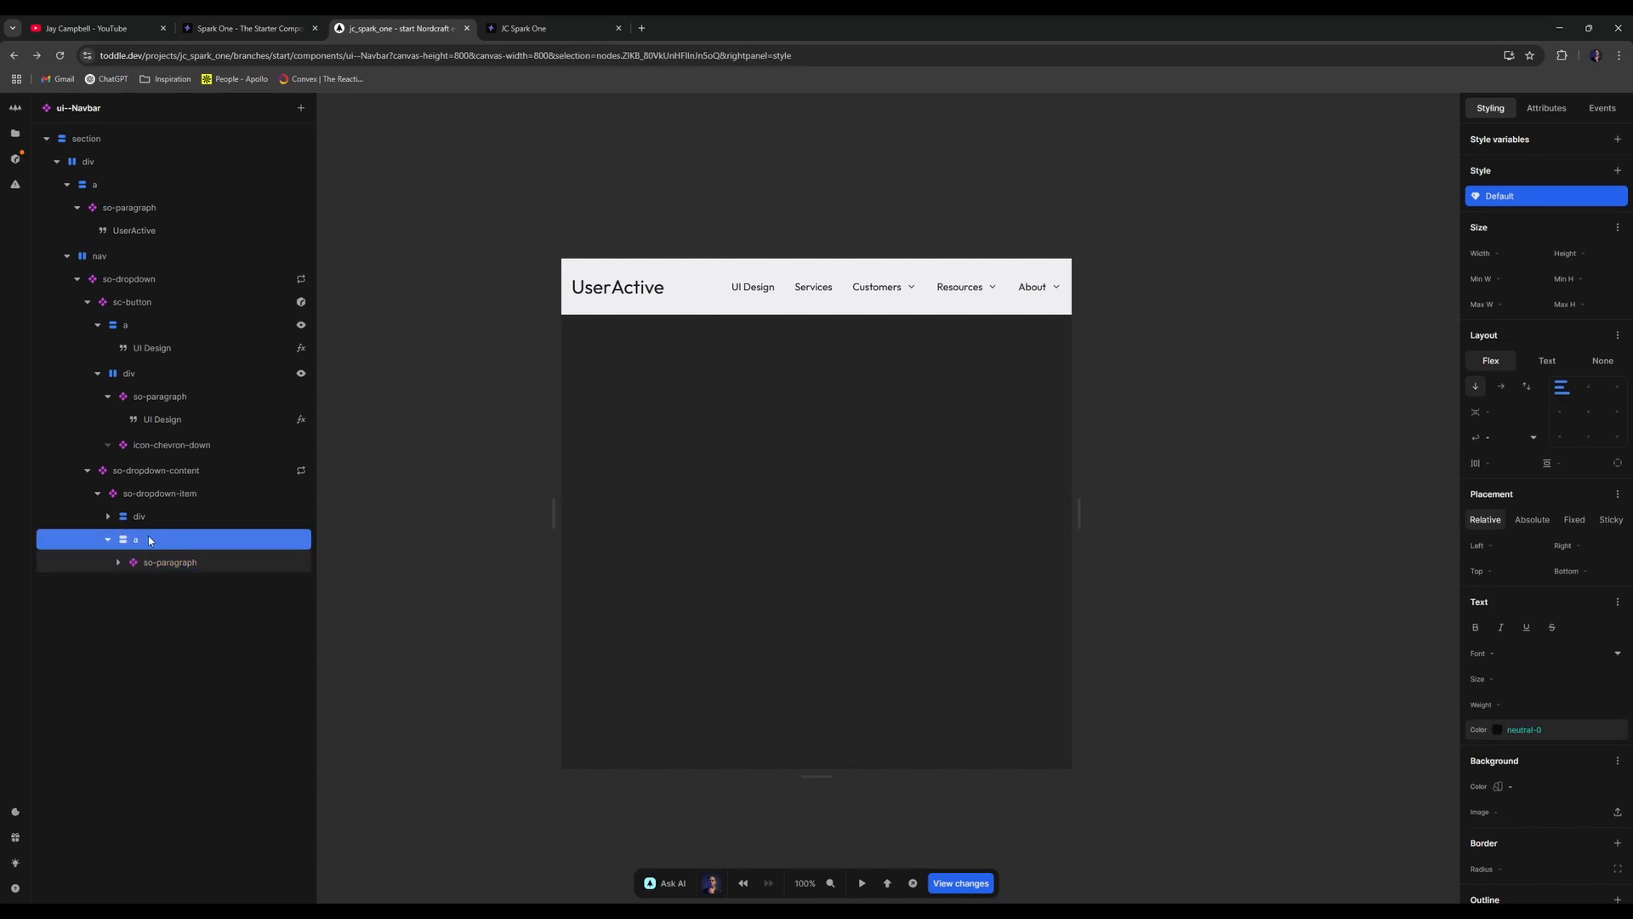
pyautogui.click(108, 540)
pyautogui.click(108, 539)
pyautogui.click(201, 493)
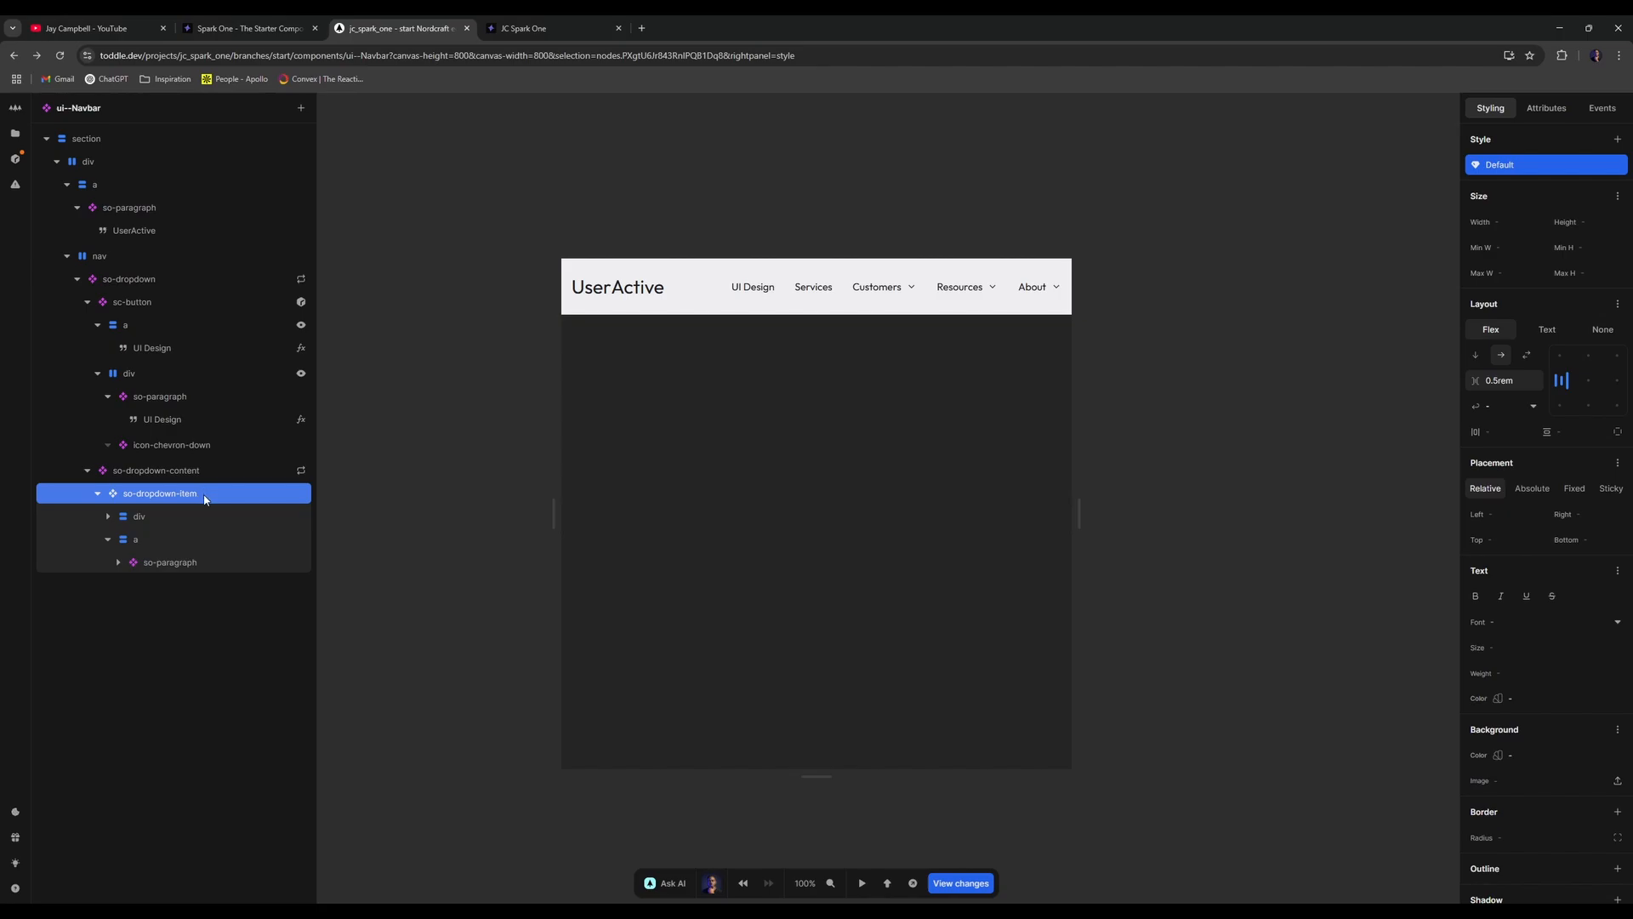
pyautogui.click(173, 539)
pyautogui.moveTo(175, 538); pyautogui.dragTo(153, 501)
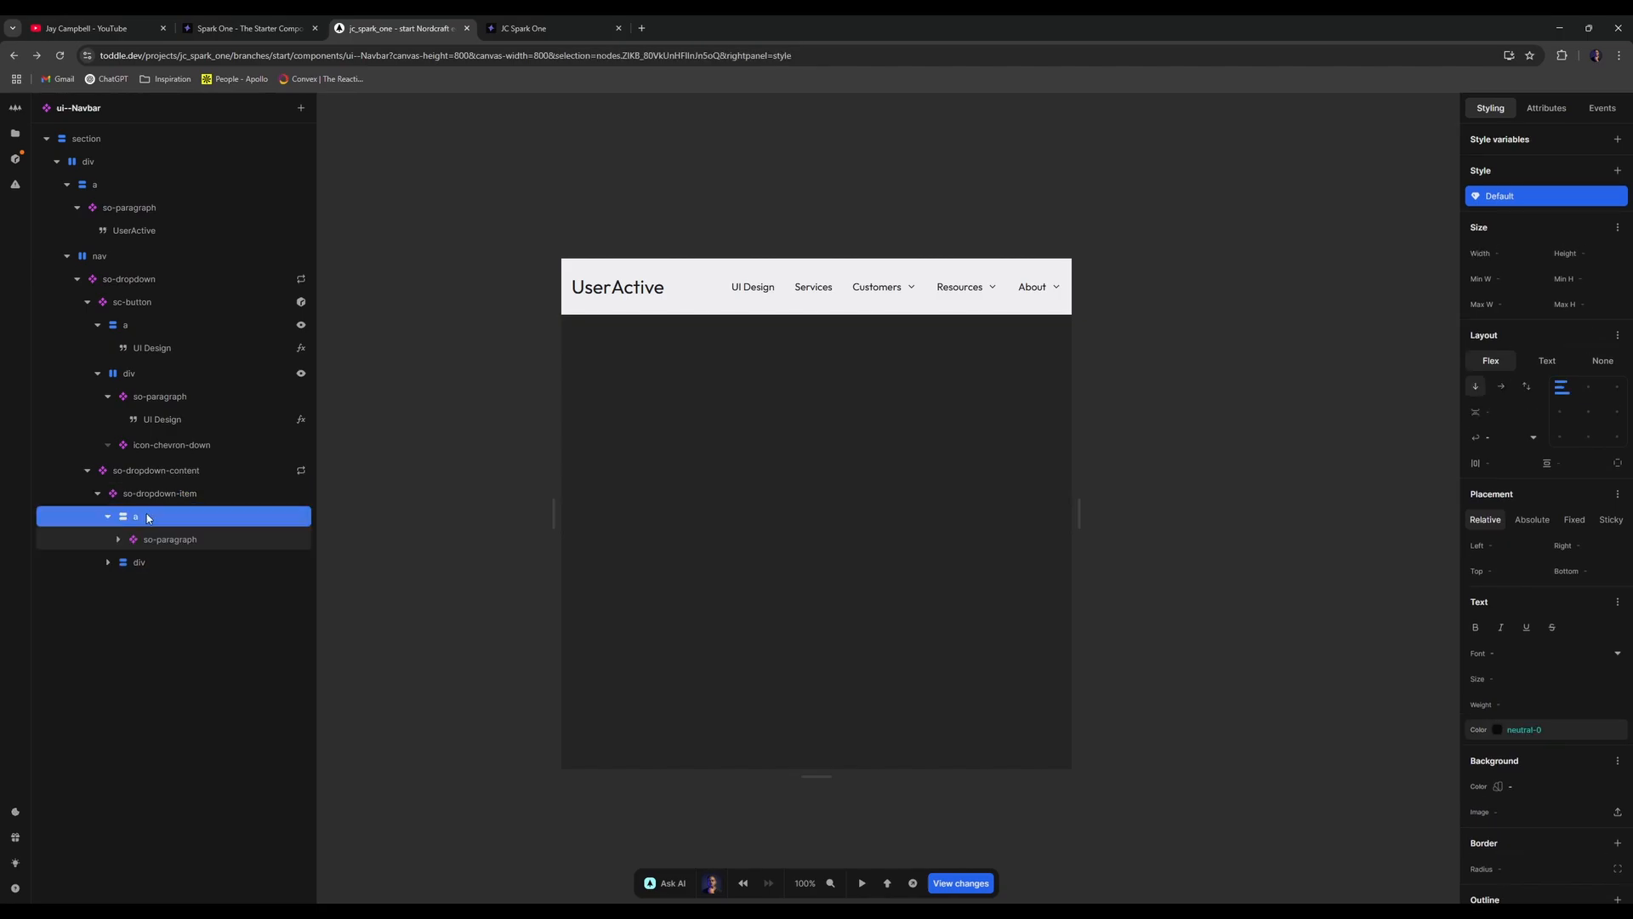
# - Add a new div inside the link, place the icon div first, and view the published page
pyautogui.click(108, 563)
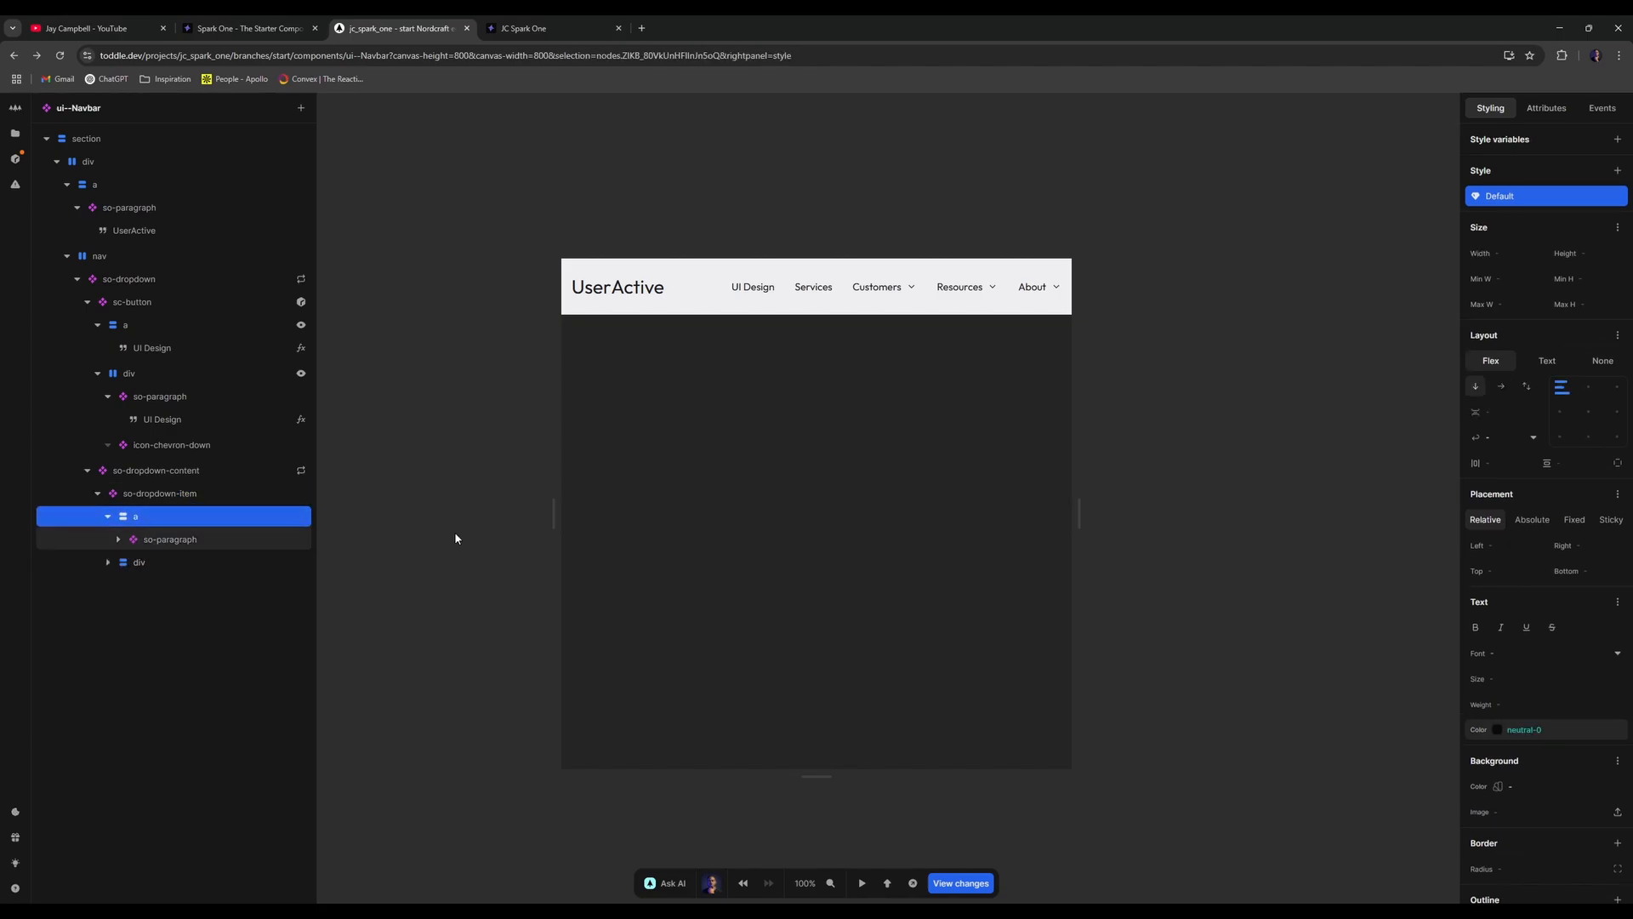
pyautogui.scroll(-3, 1564, 813)
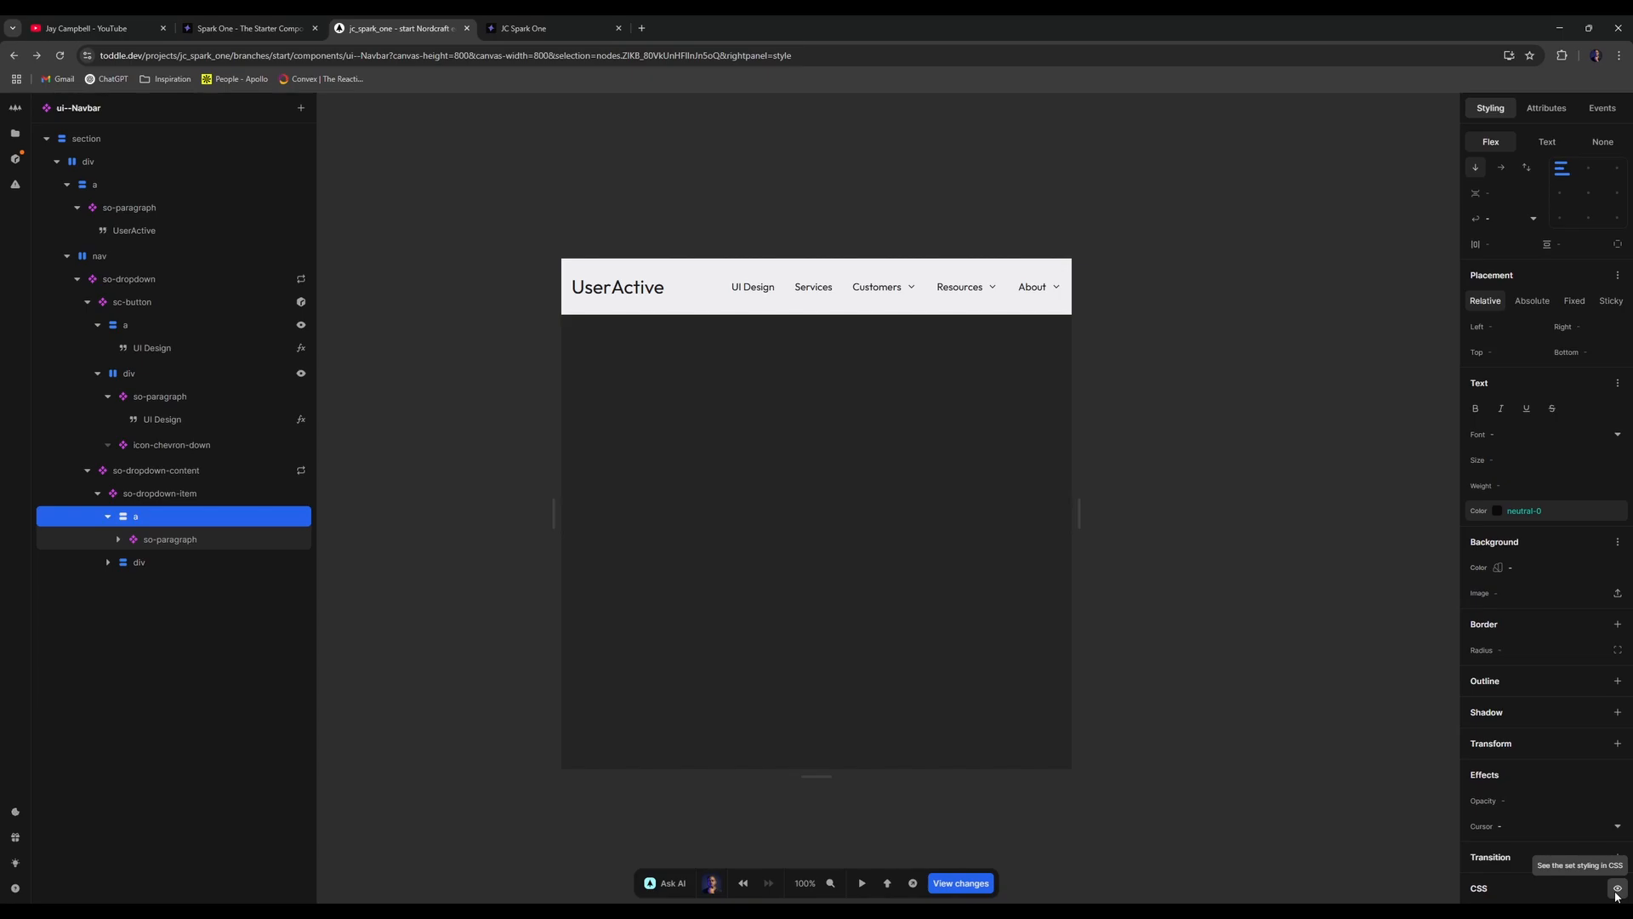
pyautogui.click(1617, 888)
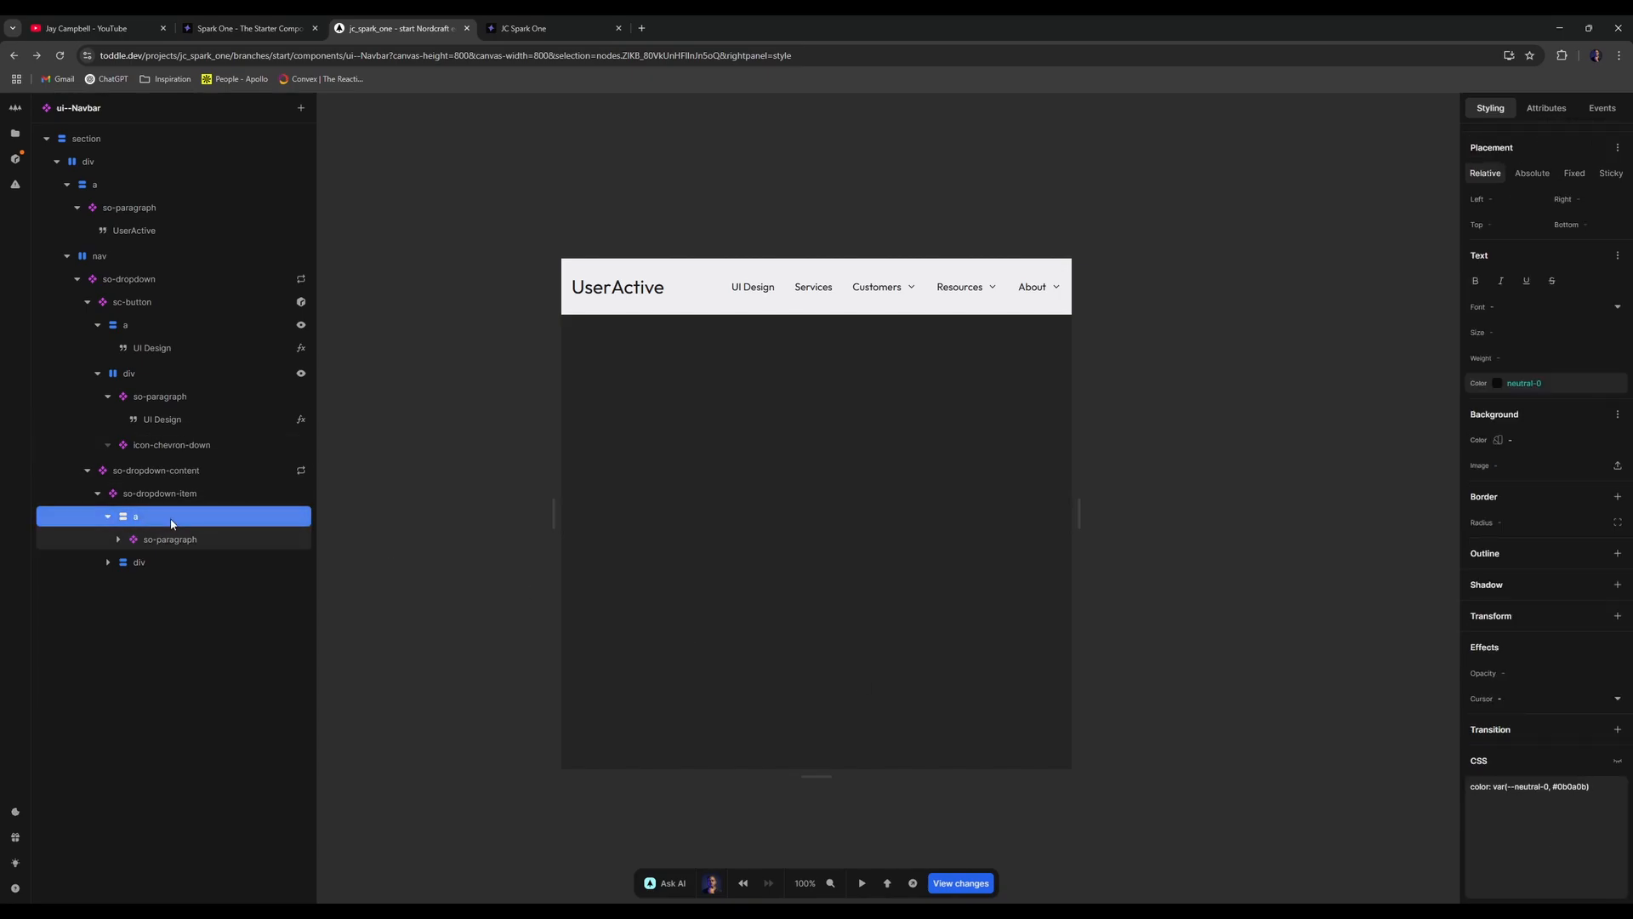
pyautogui.write('adiv')
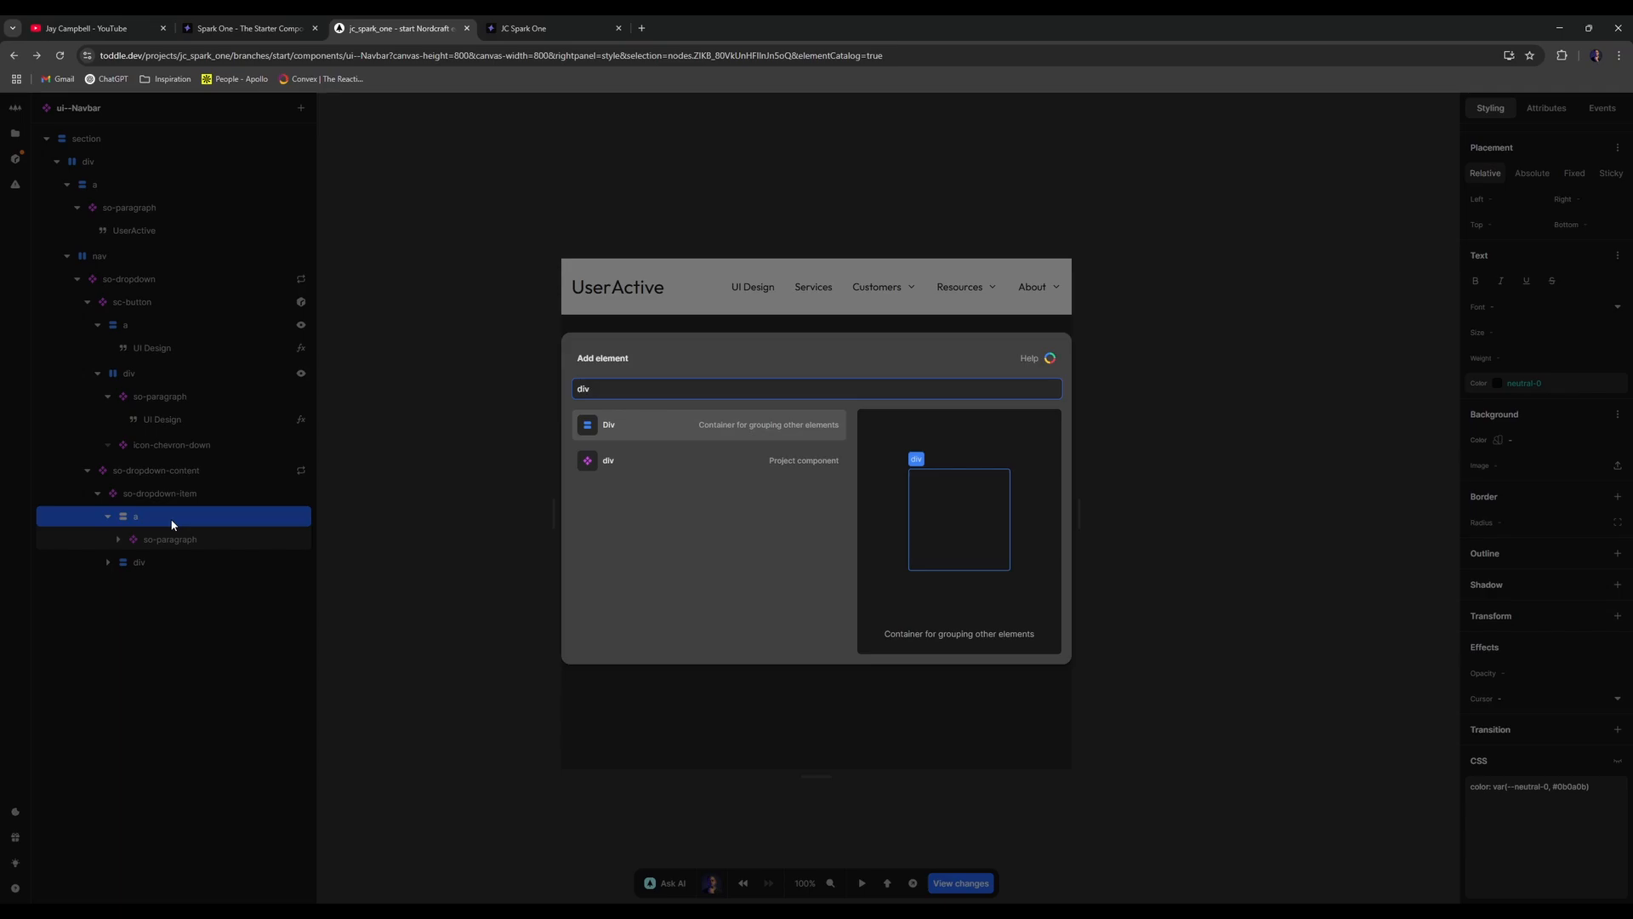
pyautogui.press('Return')
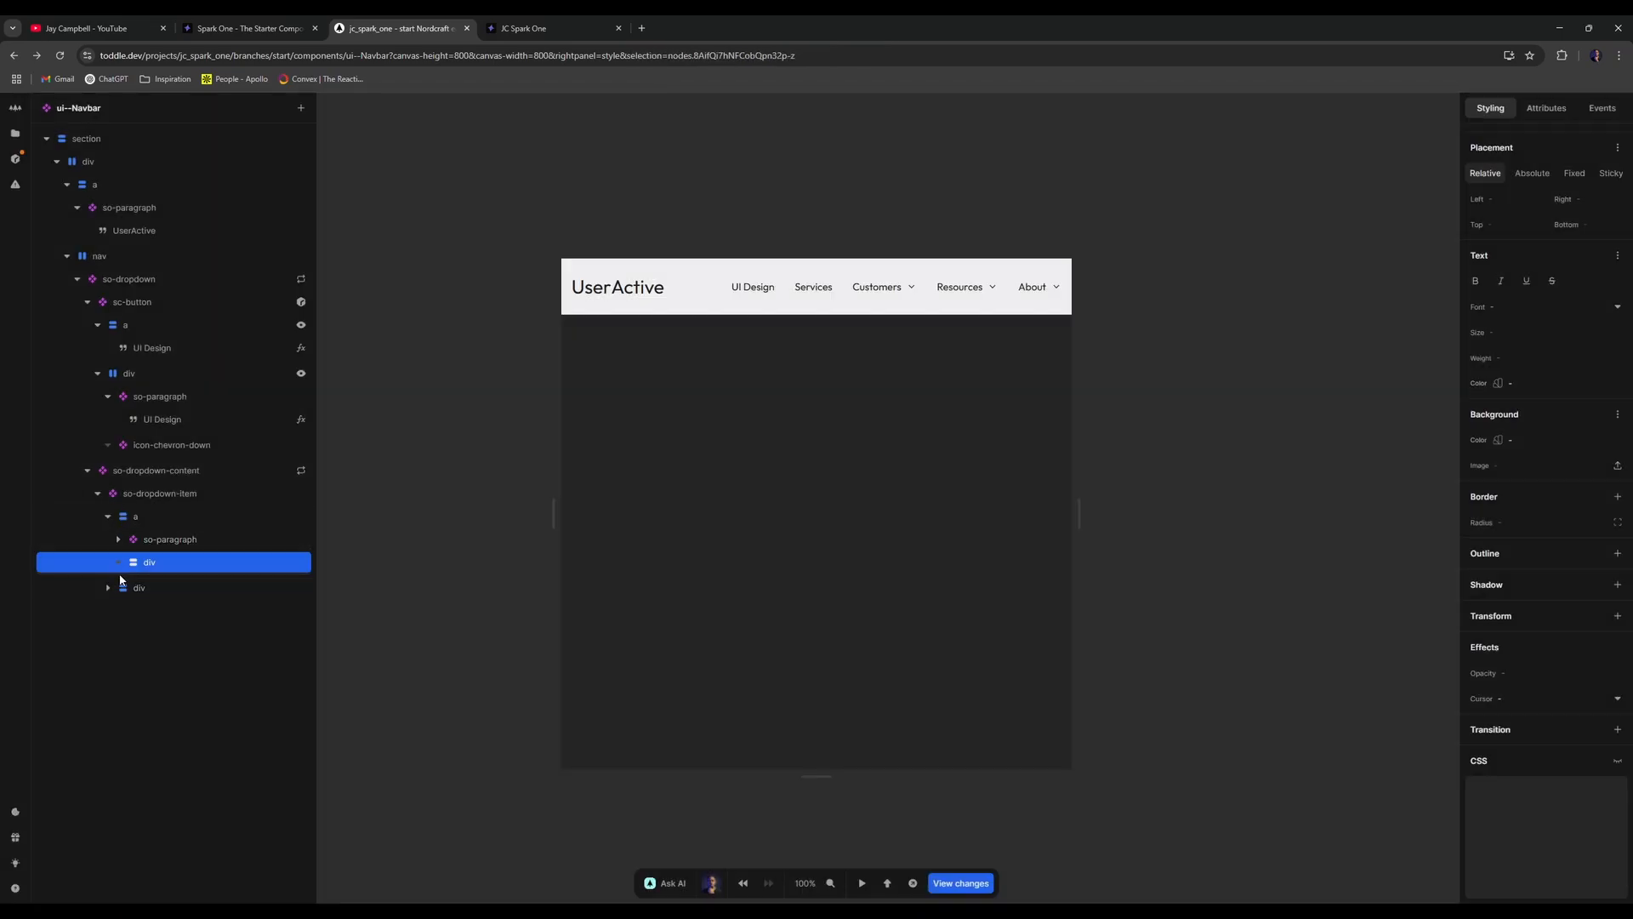
pyautogui.click(146, 585)
pyautogui.moveTo(147, 586); pyautogui.dragTo(209, 587)
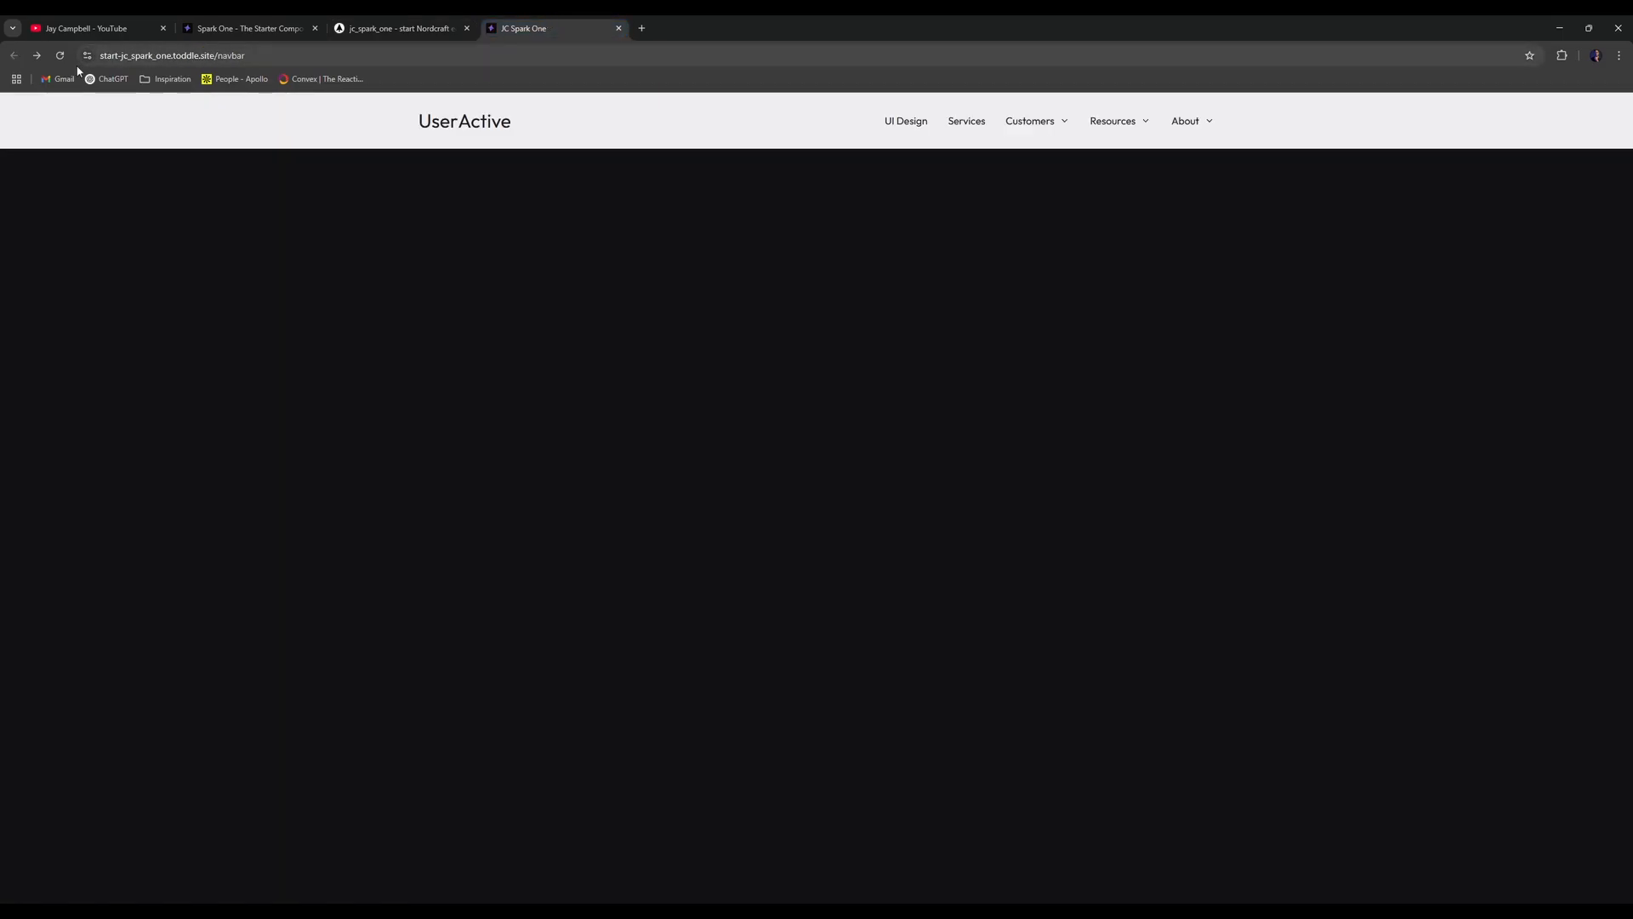
pyautogui.click(527, 28)
# - Duplicate the label paragraph inside the item's label div
pyautogui.click(65, 58)
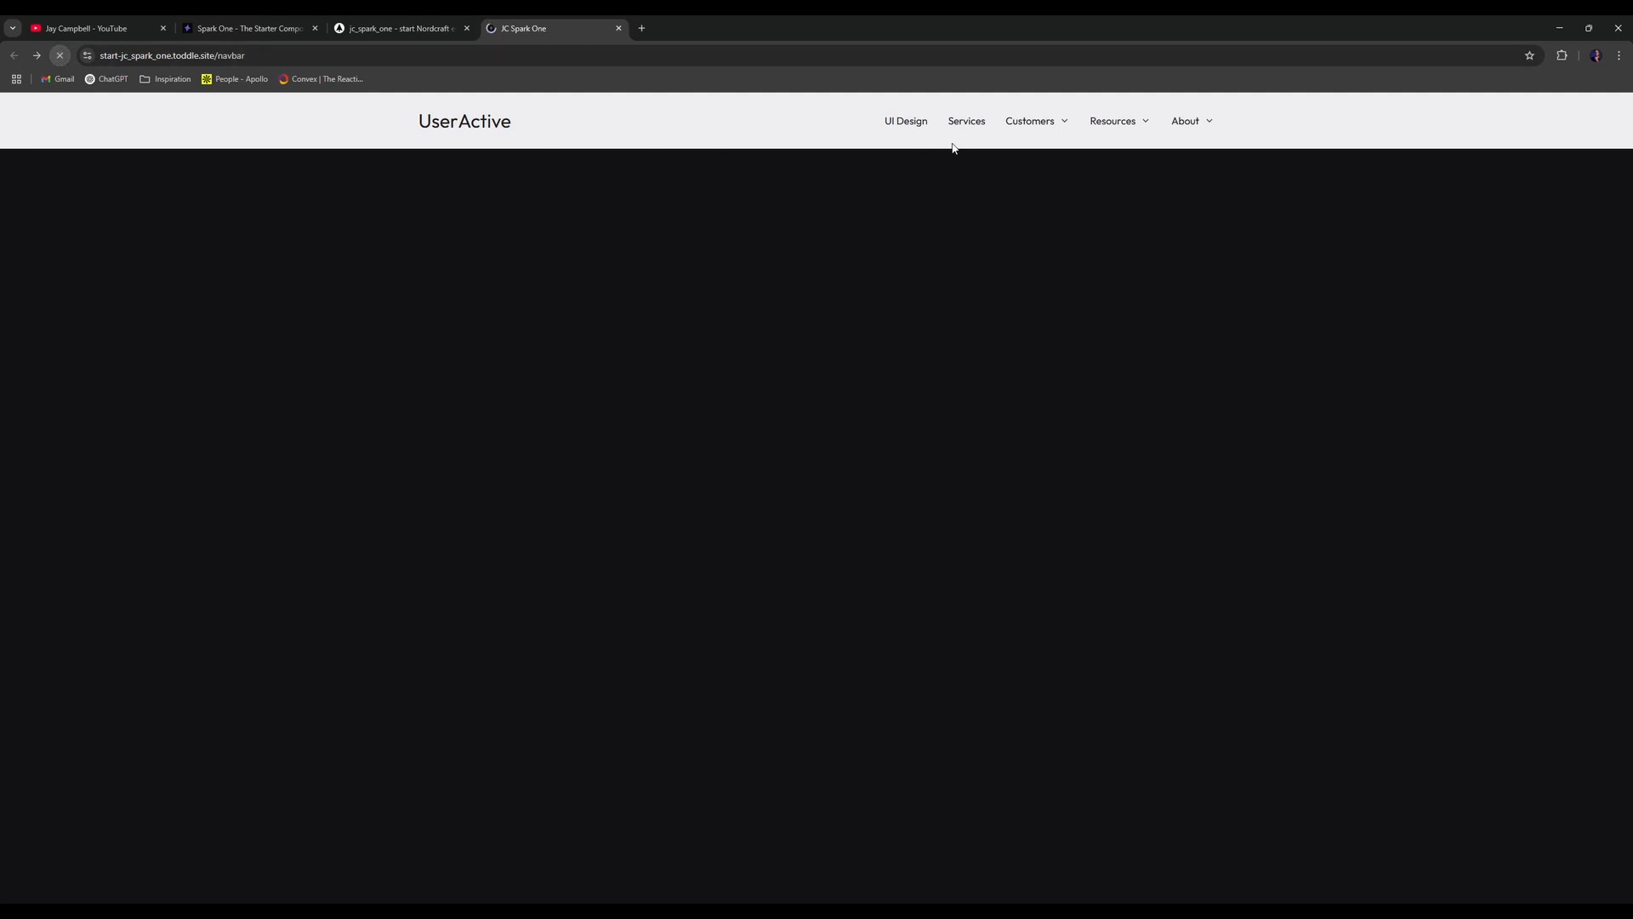
pyautogui.hotkey('ctrl', 'shift', 'Tab')
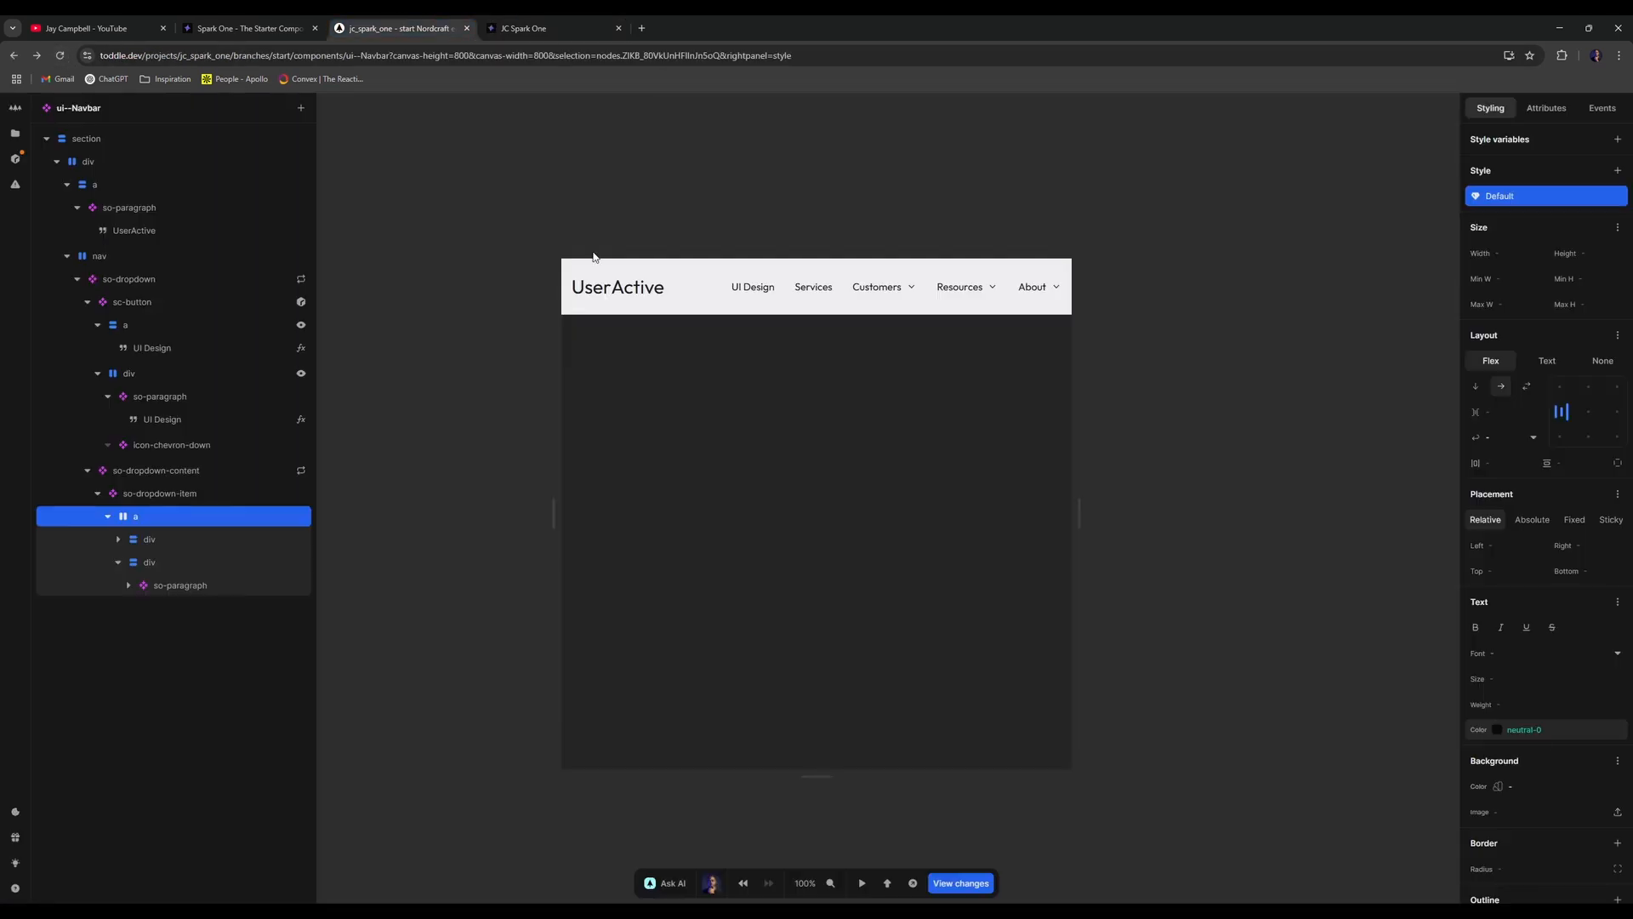
pyautogui.click(156, 584)
pyautogui.click(162, 567)
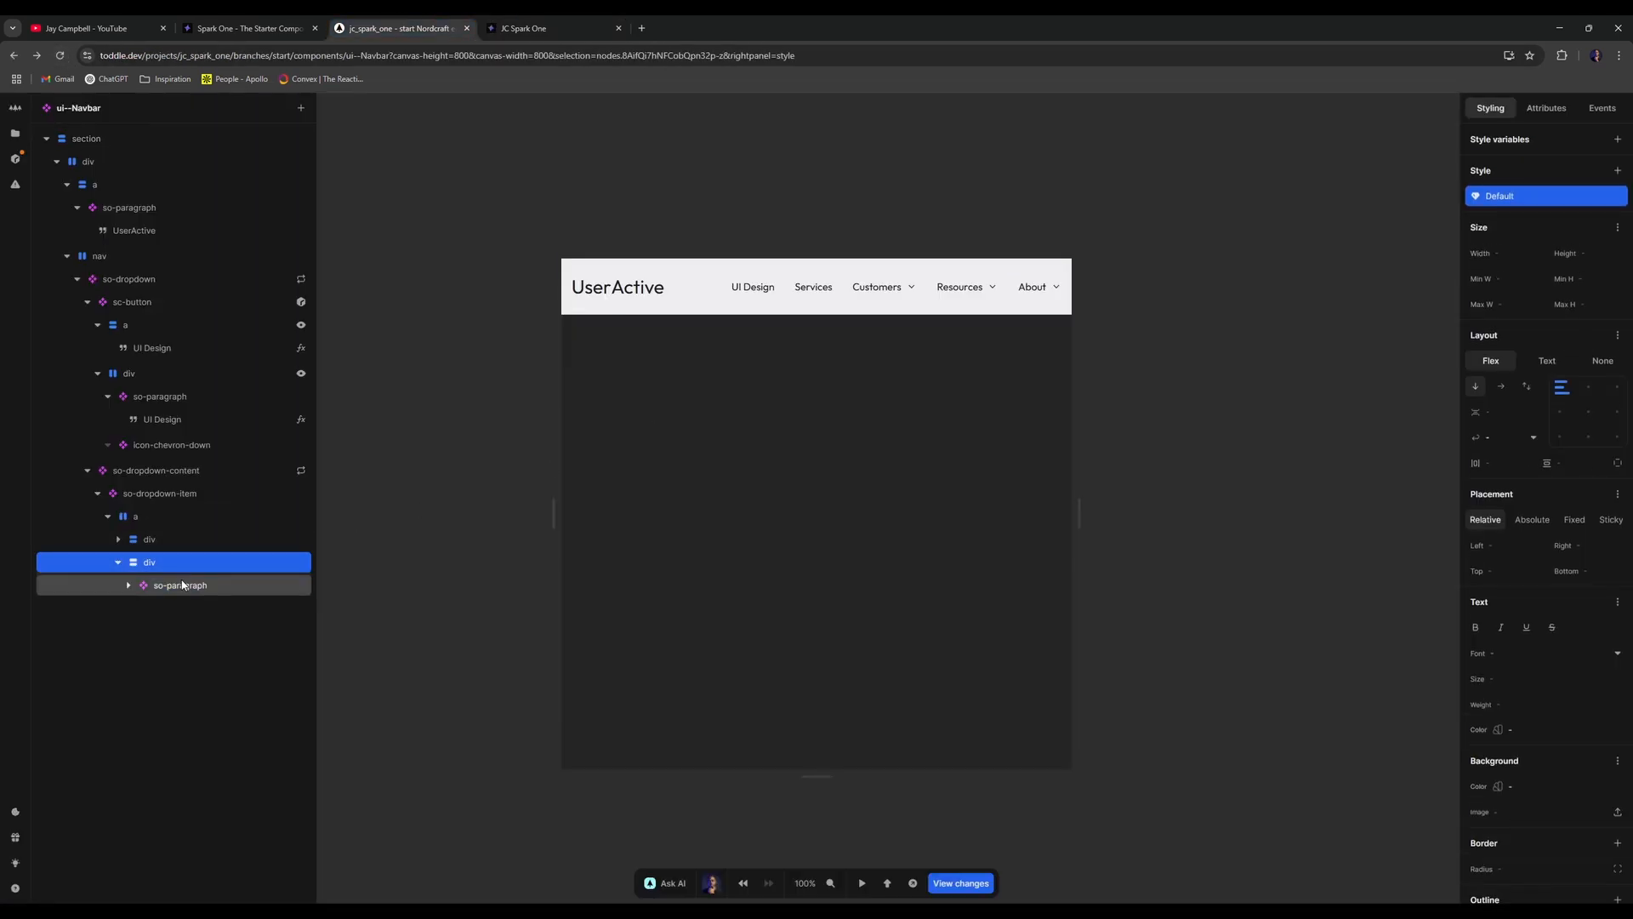
pyautogui.click(177, 585)
pyautogui.hotkey('ctrl', 'd')
# - Change the duplicated paragraph's text formula path from label to desc
pyautogui.click(161, 605)
pyautogui.click(183, 630)
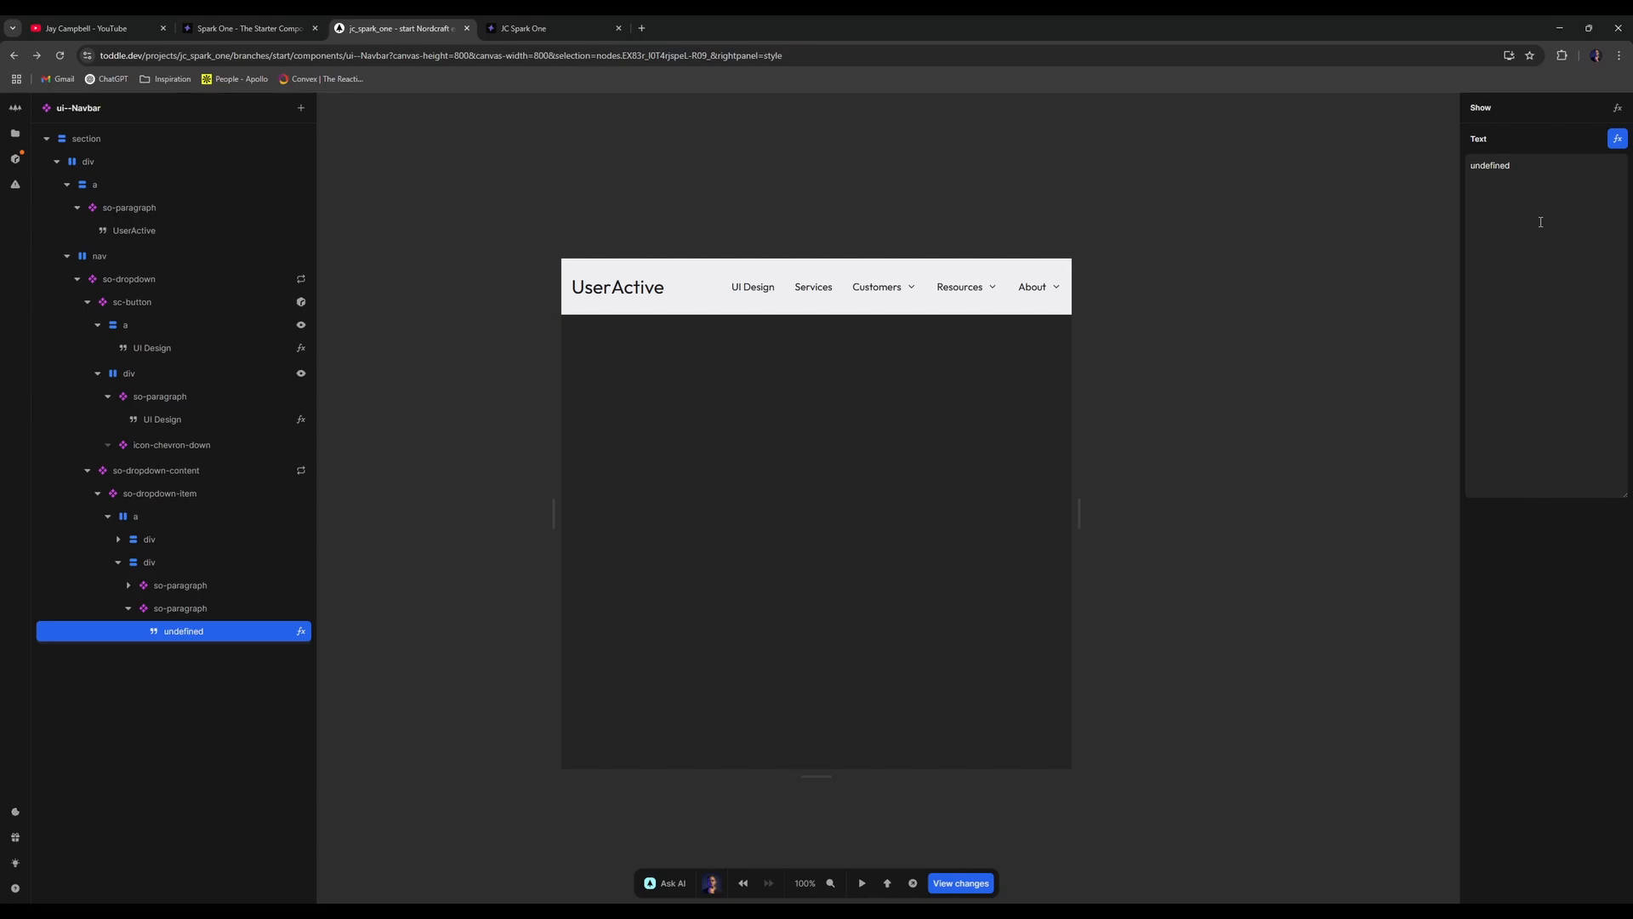
pyautogui.click(1618, 139)
pyautogui.hotkey('ctrl', 'a')
pyautogui.press('BackSpace')
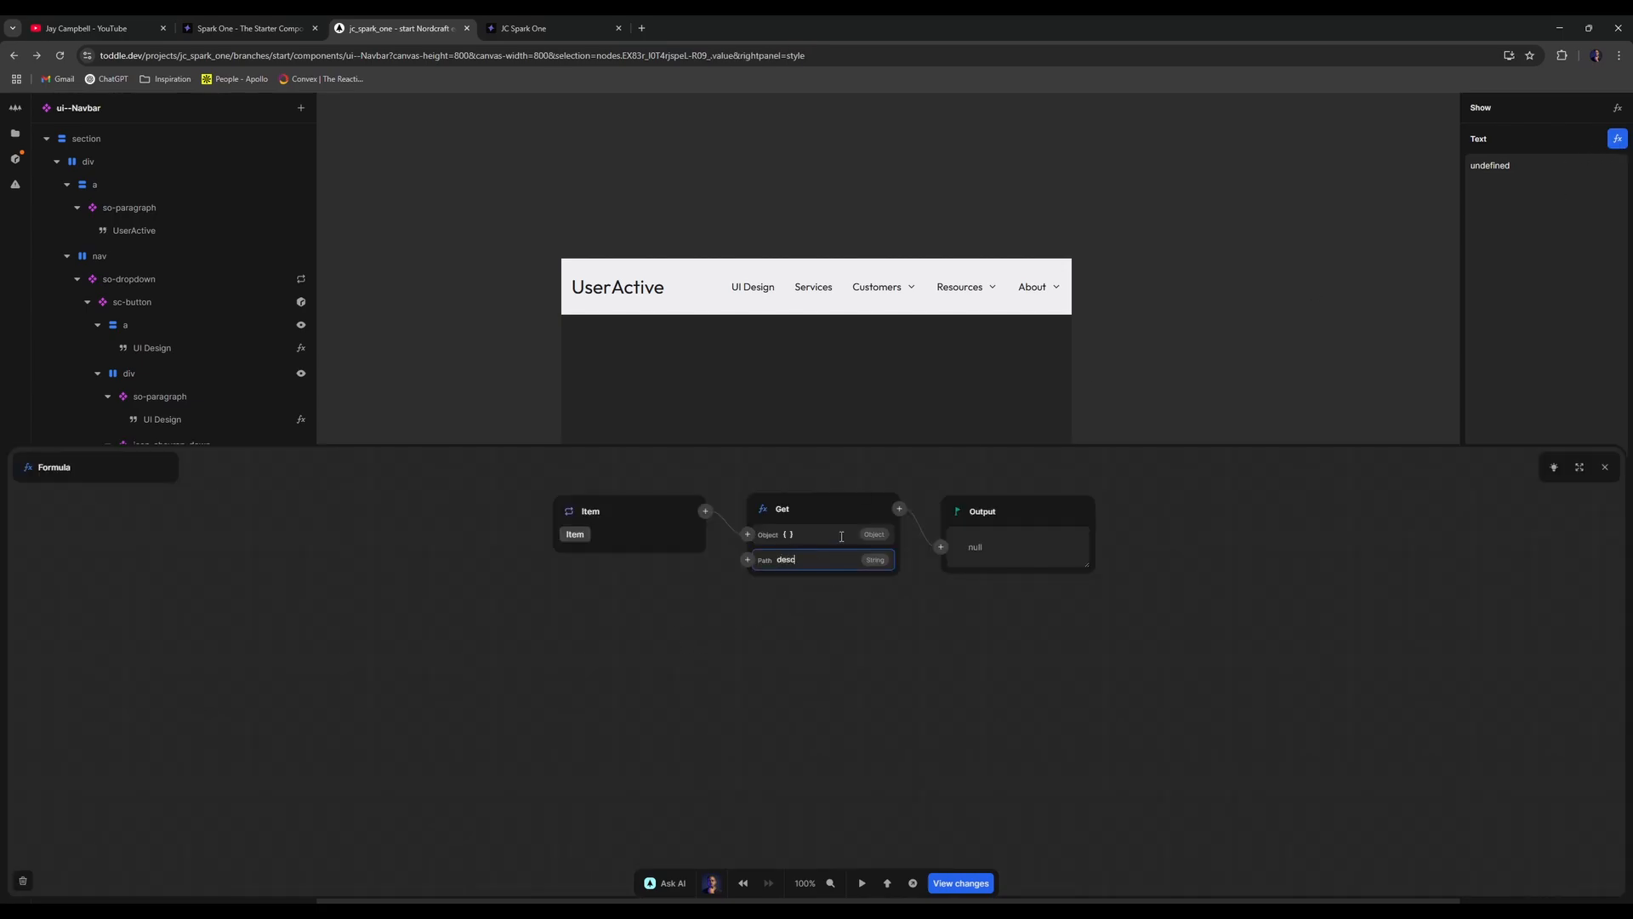
pyautogui.write('desc')
pyautogui.click(1605, 467)
# - Reload the live navbar and check the Customers, Resources and About dropdowns show icon, title and description
pyautogui.click(553, 28)
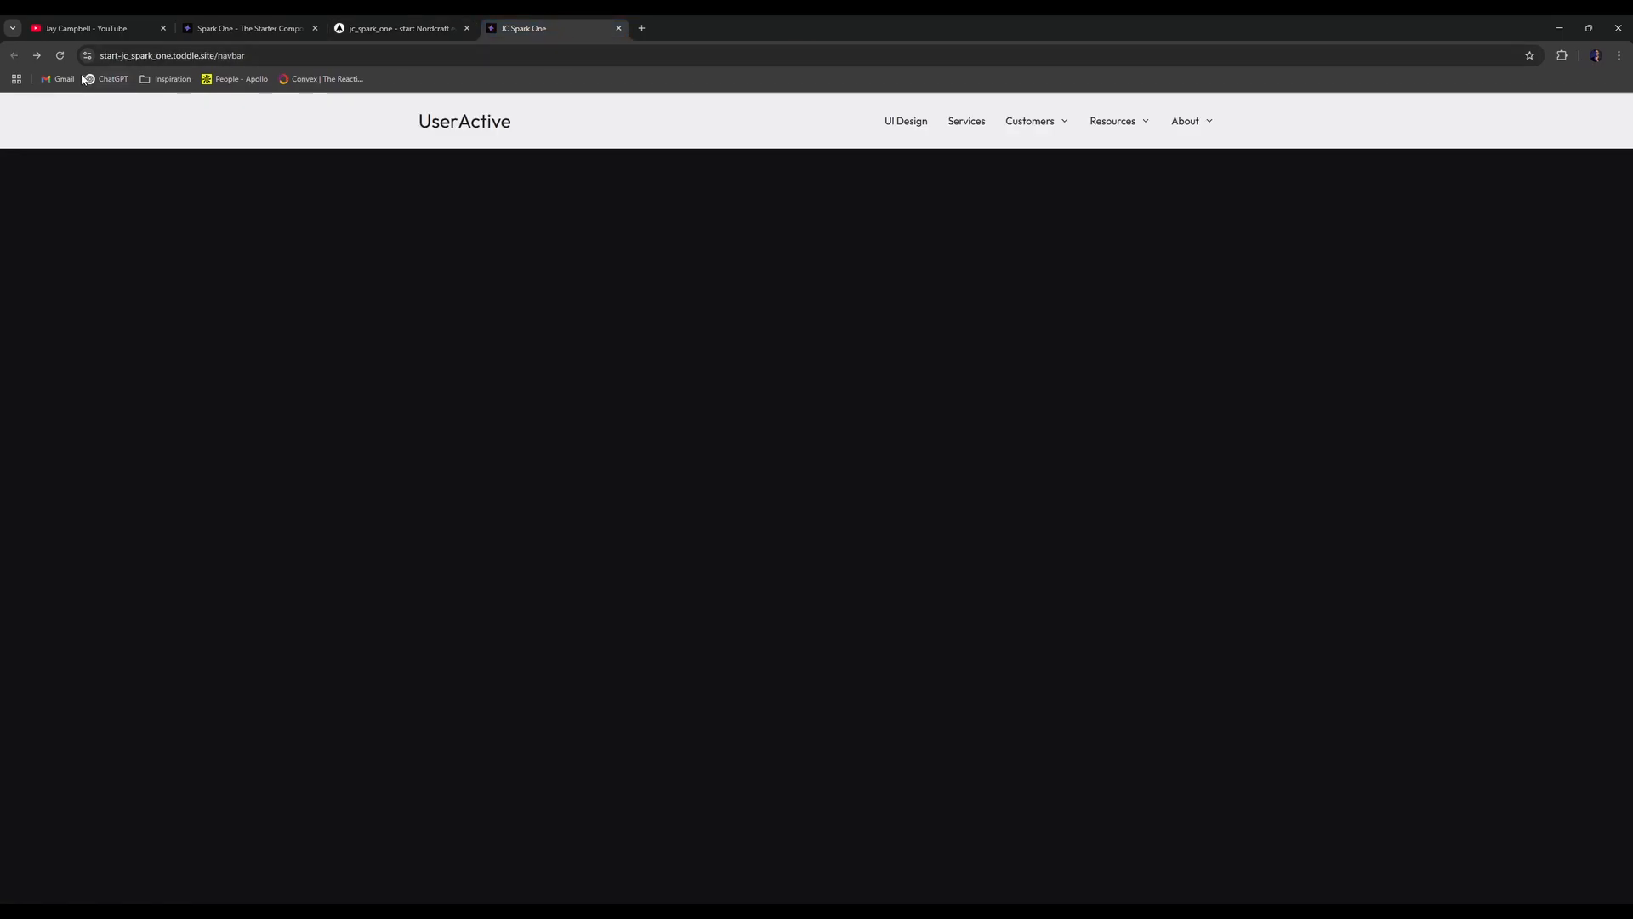
pyautogui.hotkey('ctrl', 'r')
pyautogui.moveTo(1031, 128)
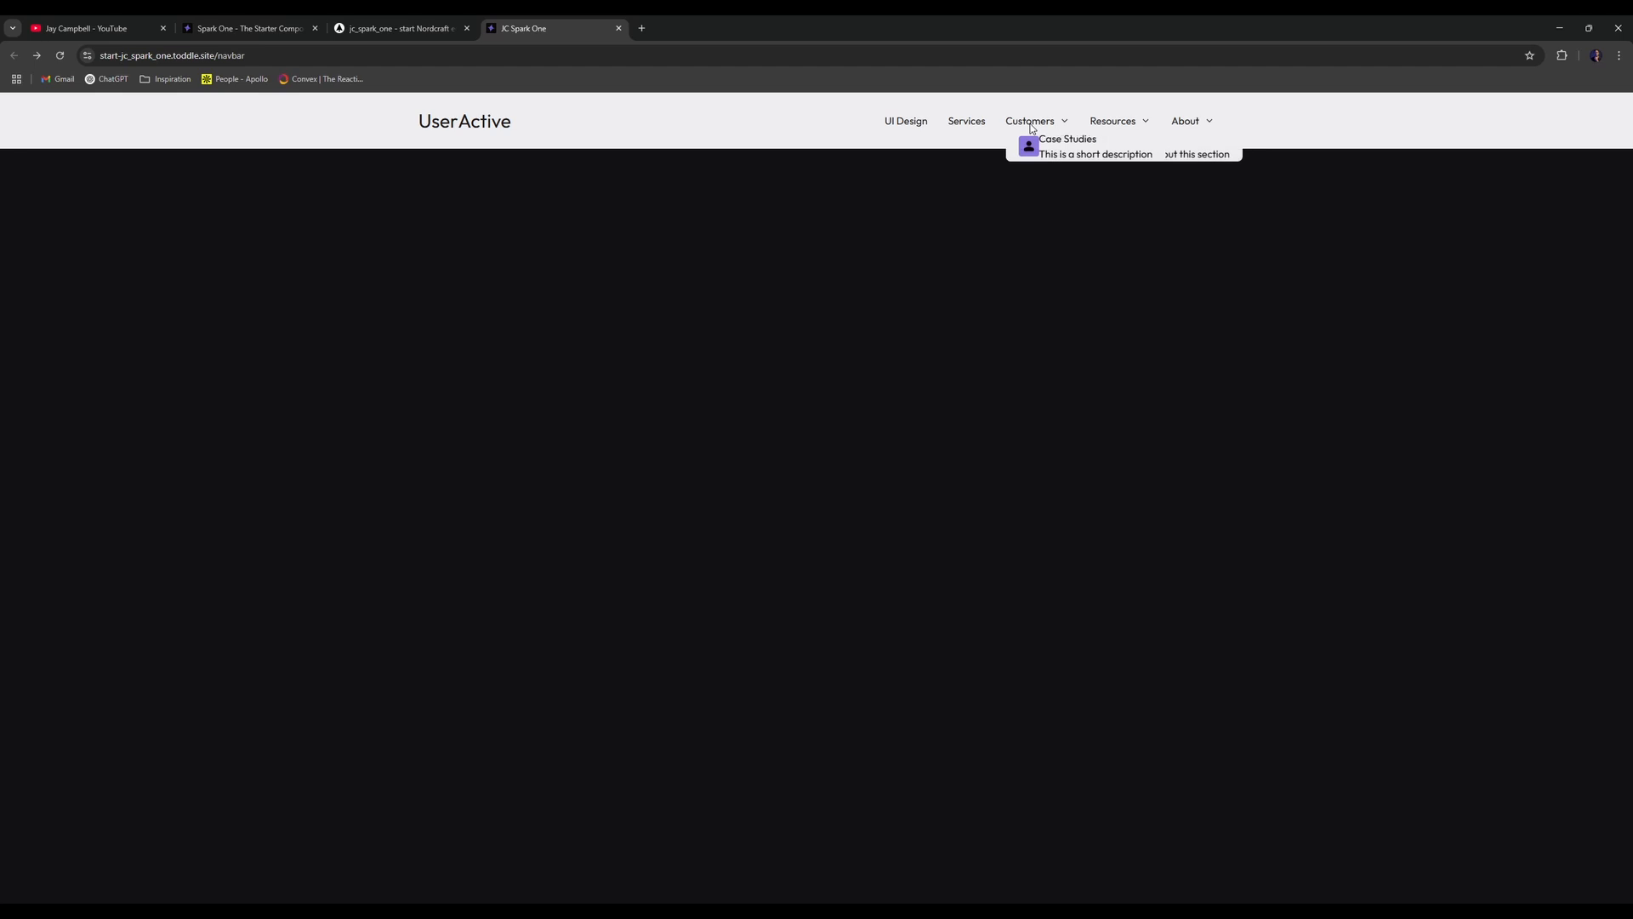
pyautogui.moveTo(1107, 125)
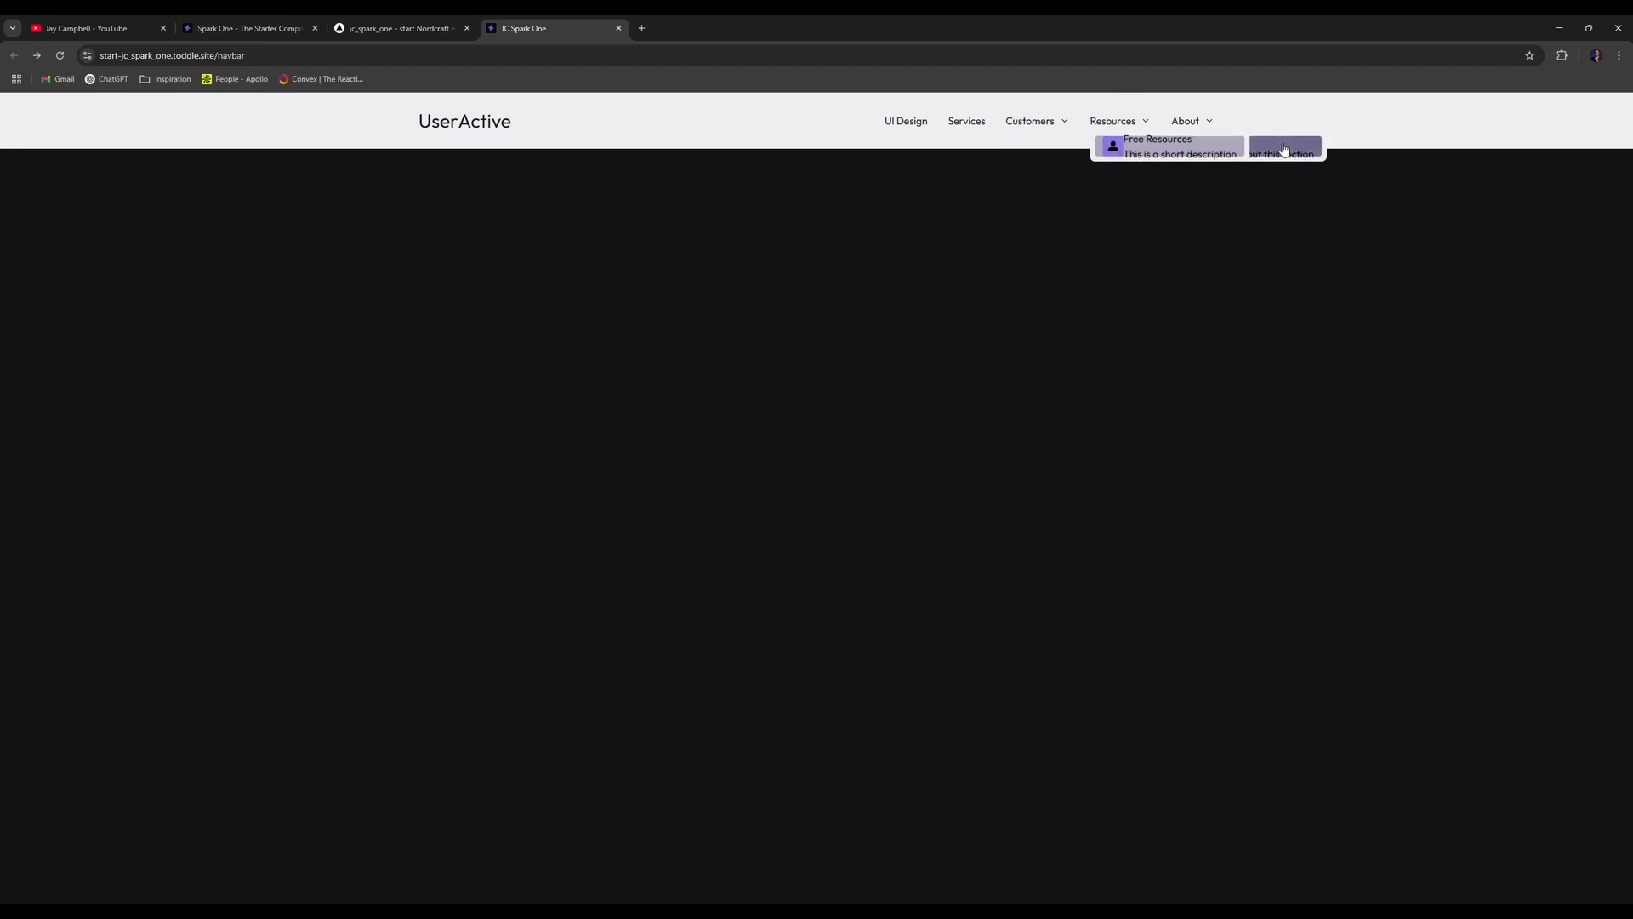
pyautogui.moveTo(1196, 126)
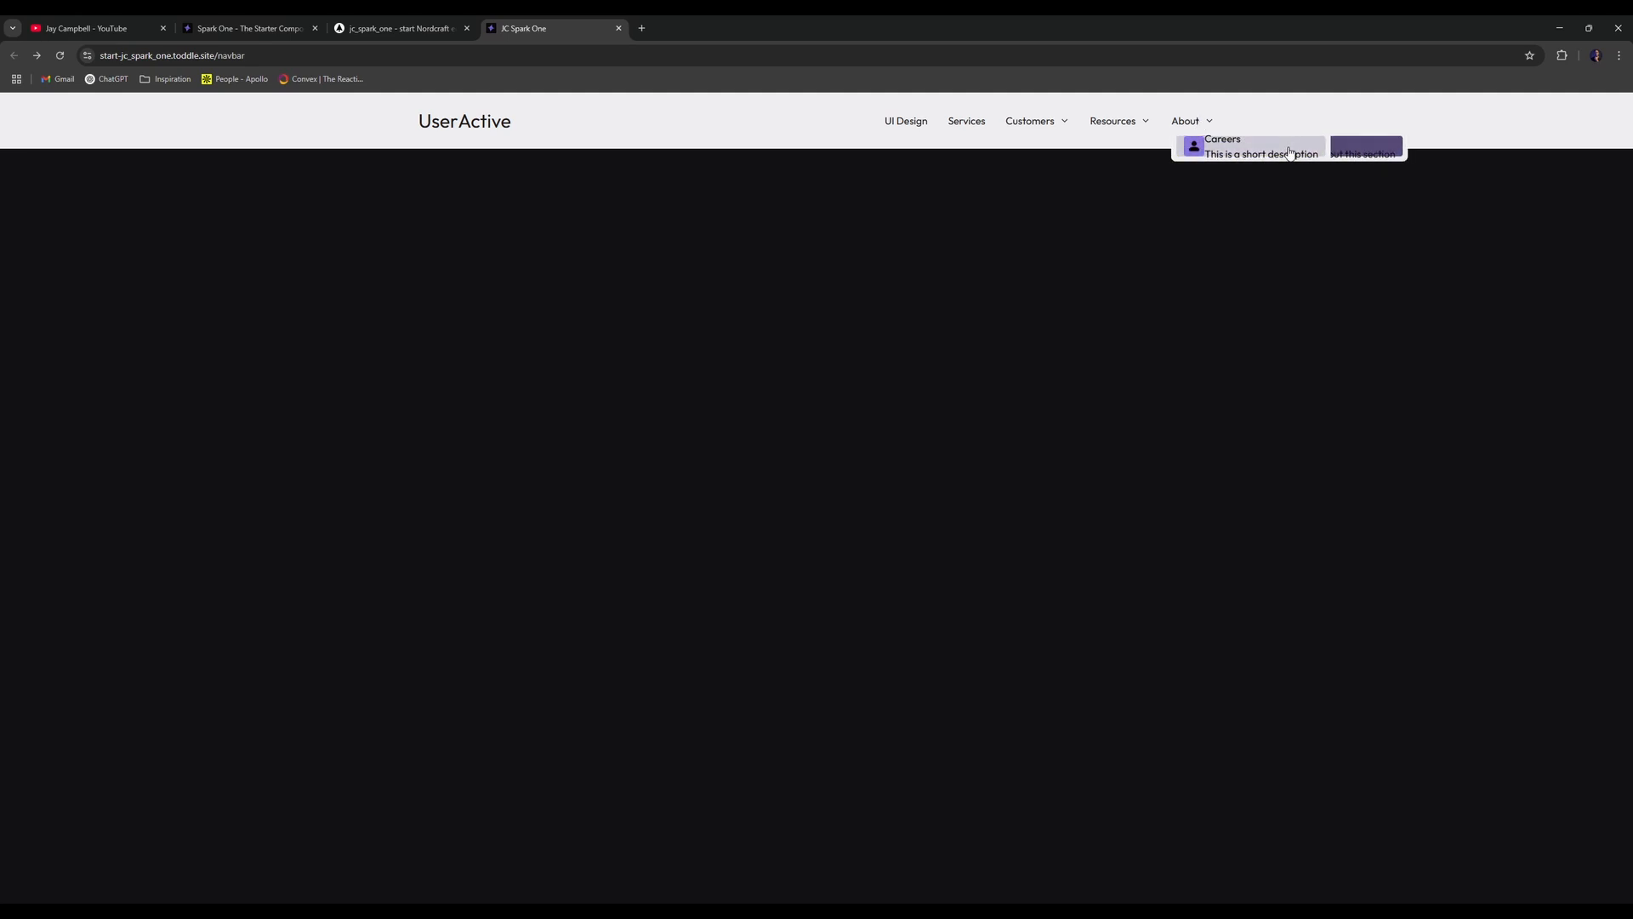
# - Inspect the so-dropdown-content component, then return to ui--Navbar
pyautogui.hotkey('ctrl', 'shift', 'Tab')
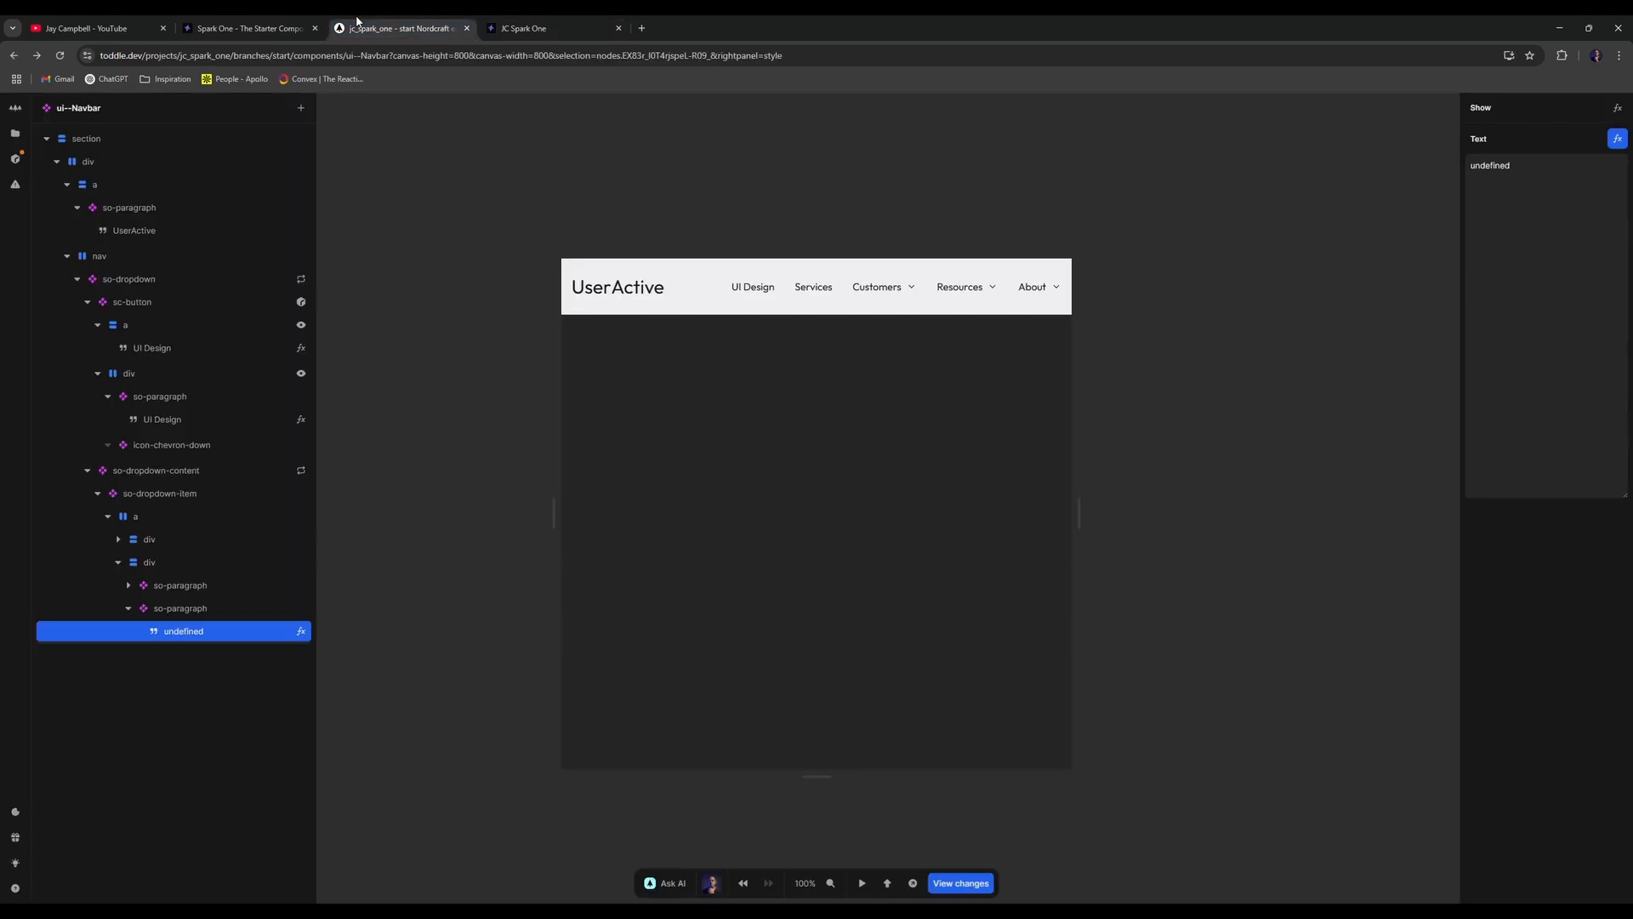
pyautogui.click(156, 497)
pyautogui.click(178, 471)
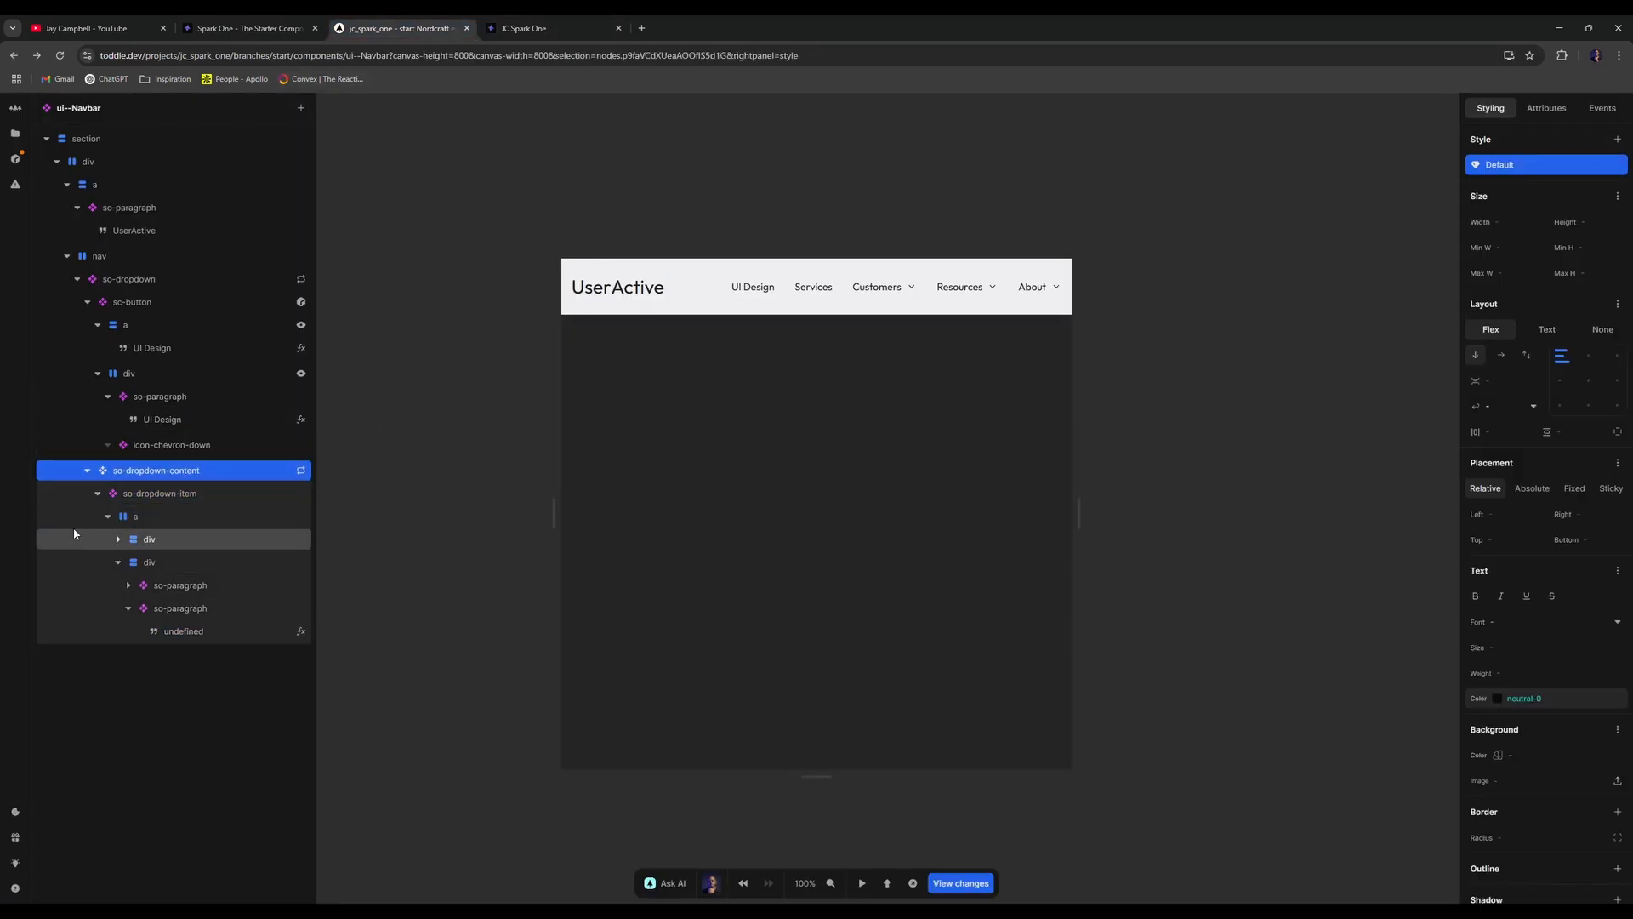
pyautogui.doubleClick(164, 474)
pyautogui.click(124, 144)
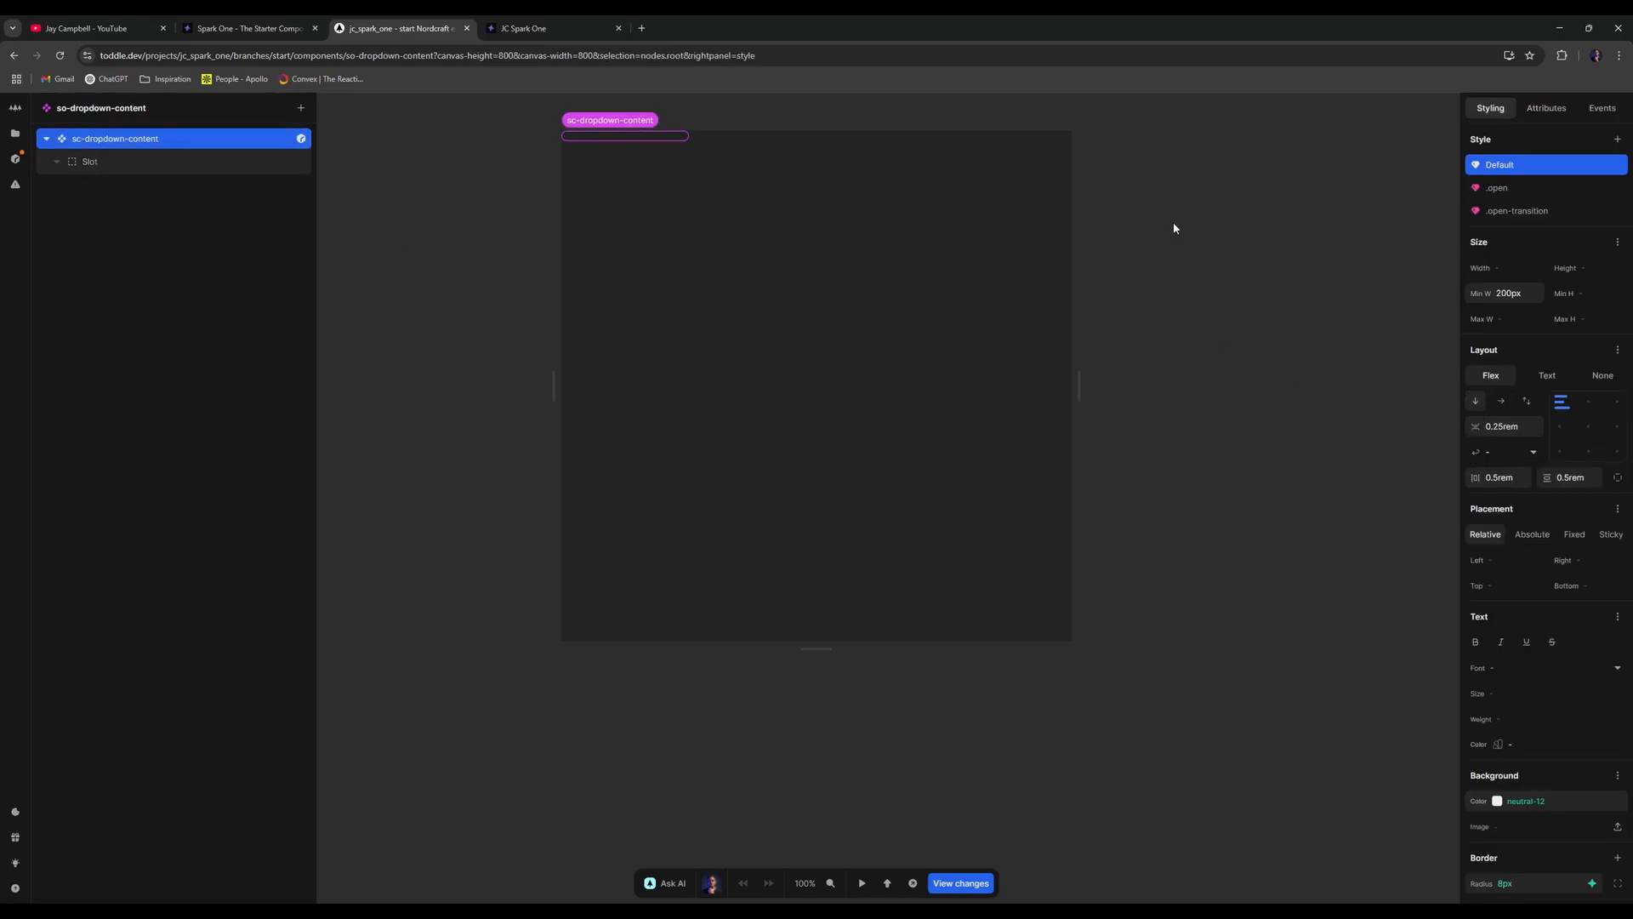
pyautogui.hotkey('alt', 'Left')
# - Remove the 0.5rem Layout gap from so-dropdown-item
pyautogui.click(137, 493)
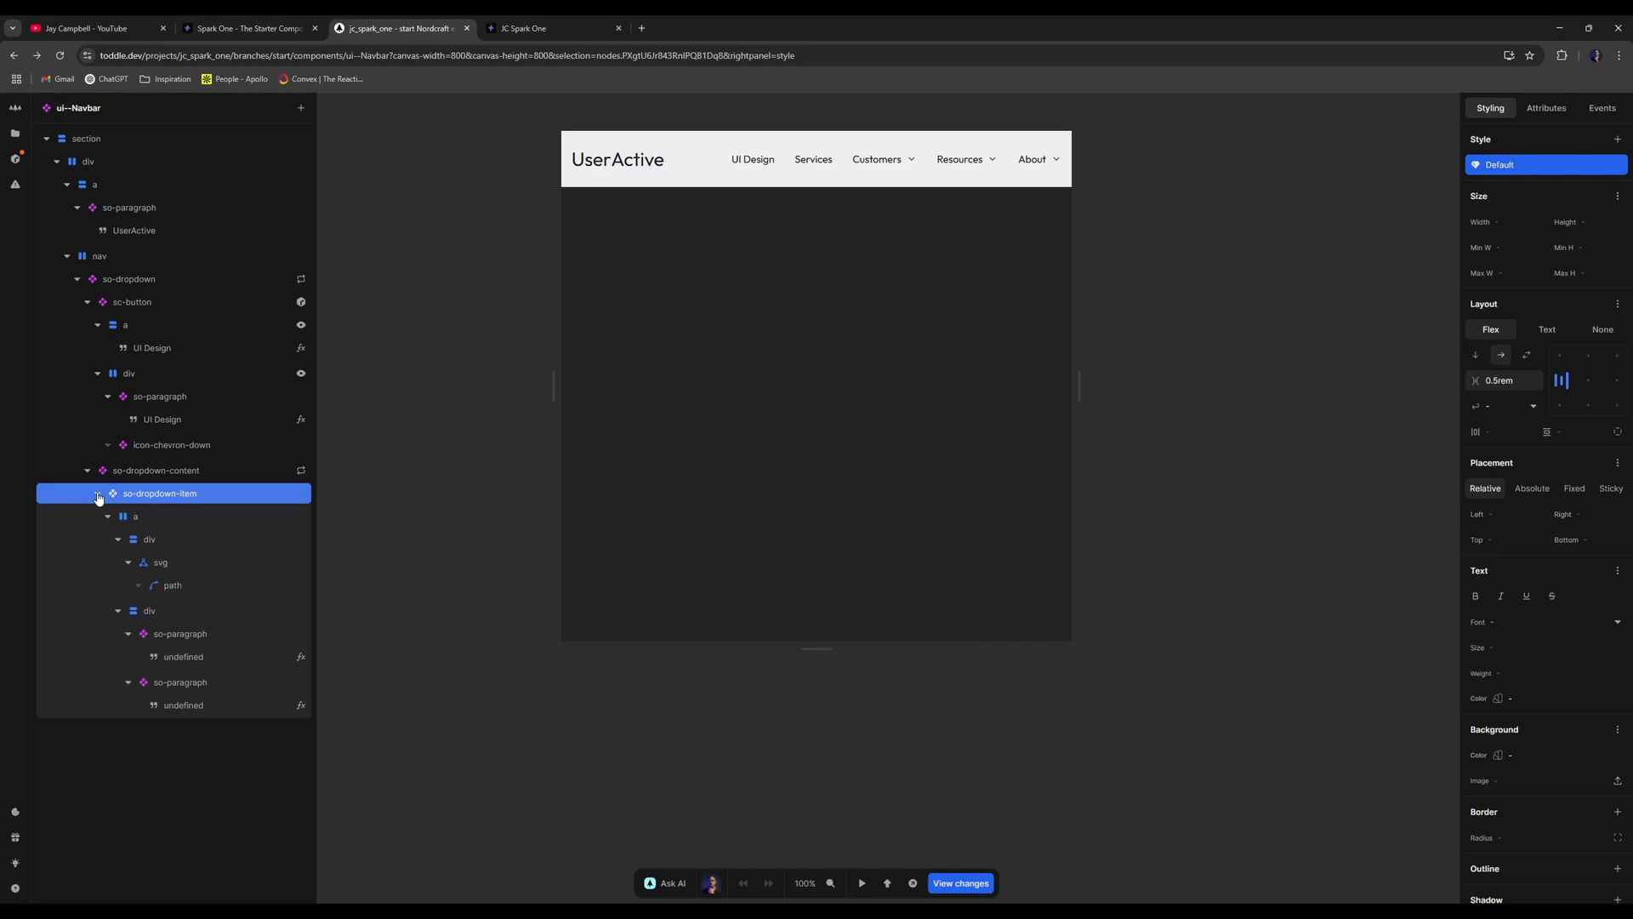
pyautogui.moveTo(1518, 380); pyautogui.dragTo(1483, 307)
pyautogui.press('BackSpace')
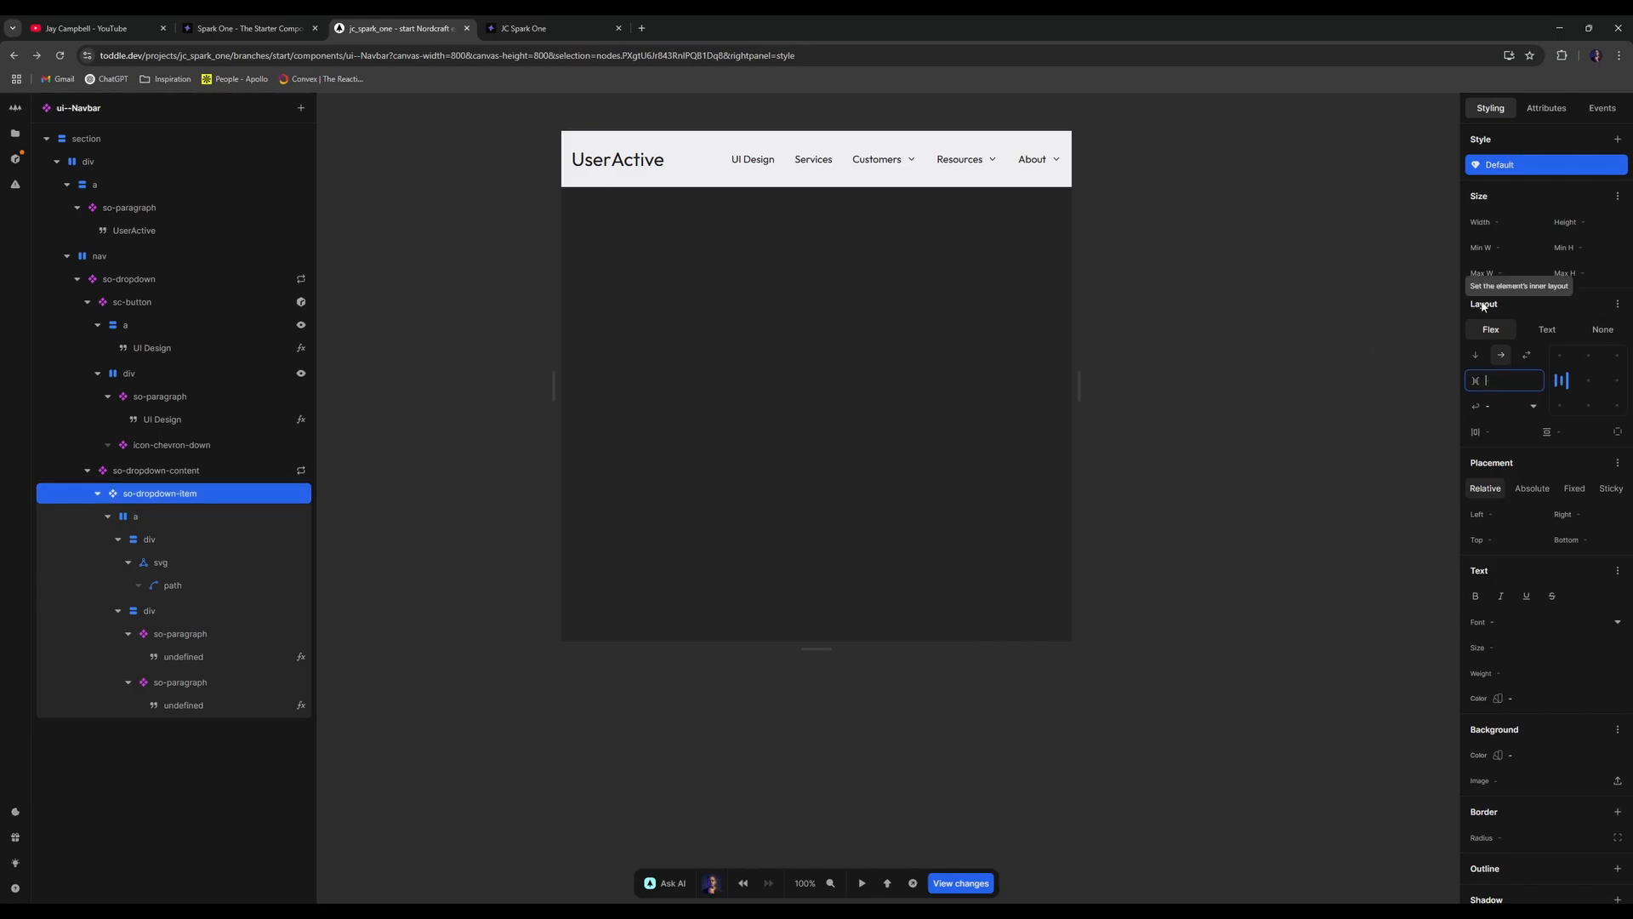
pyautogui.click(523, 28)
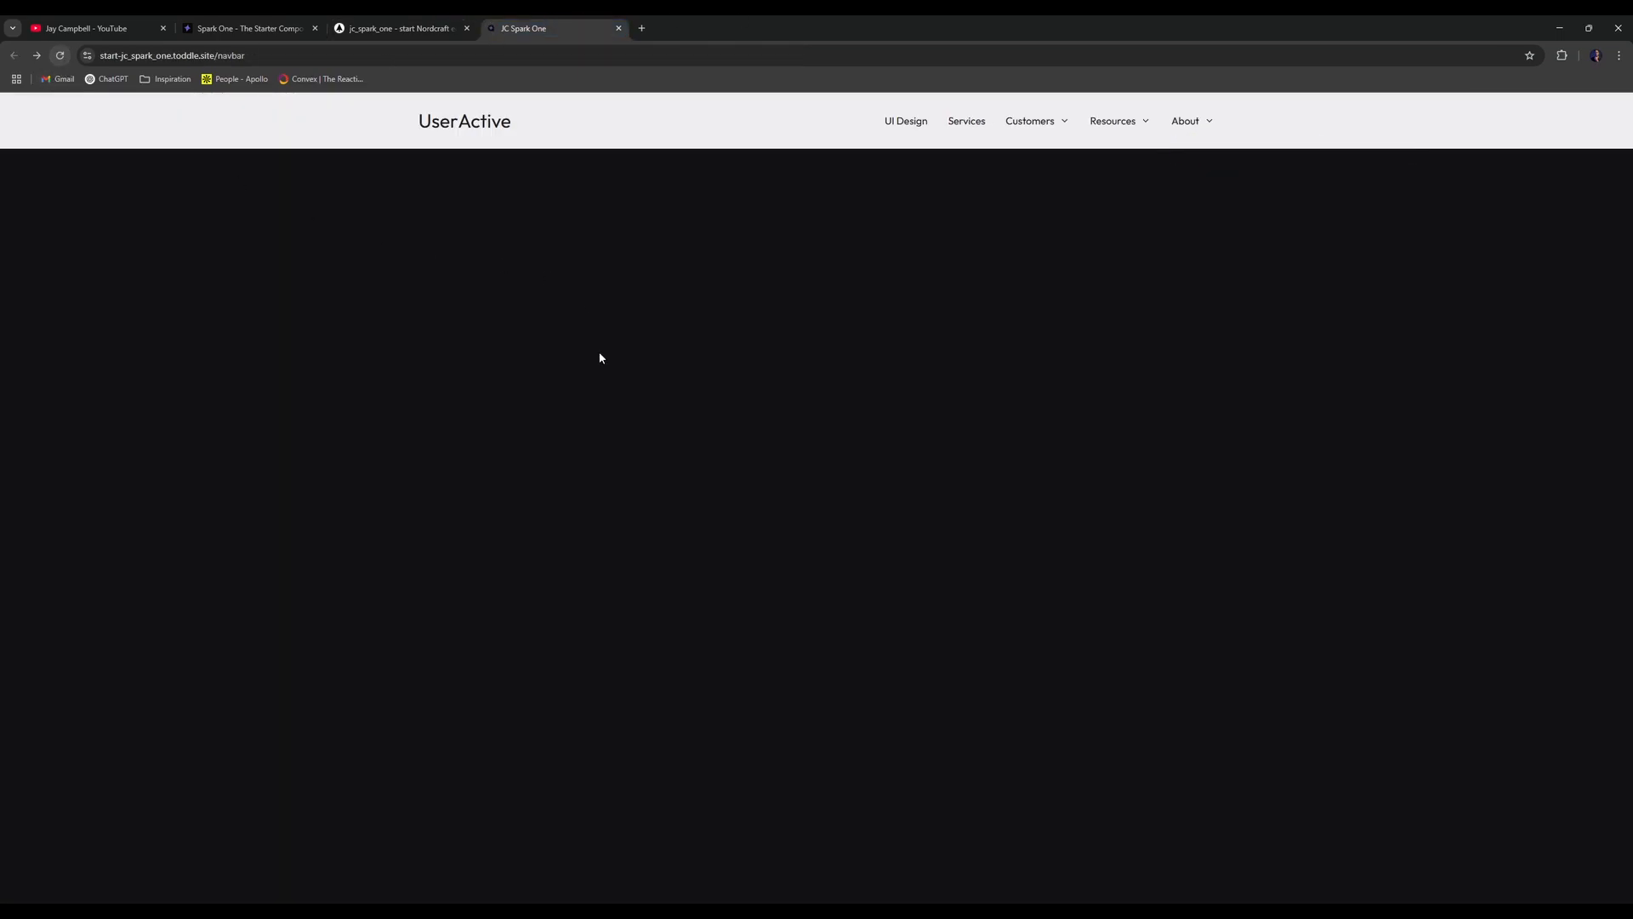
# - Open and close the Resources, About and Customers dropdowns on the live site
pyautogui.click(1141, 121)
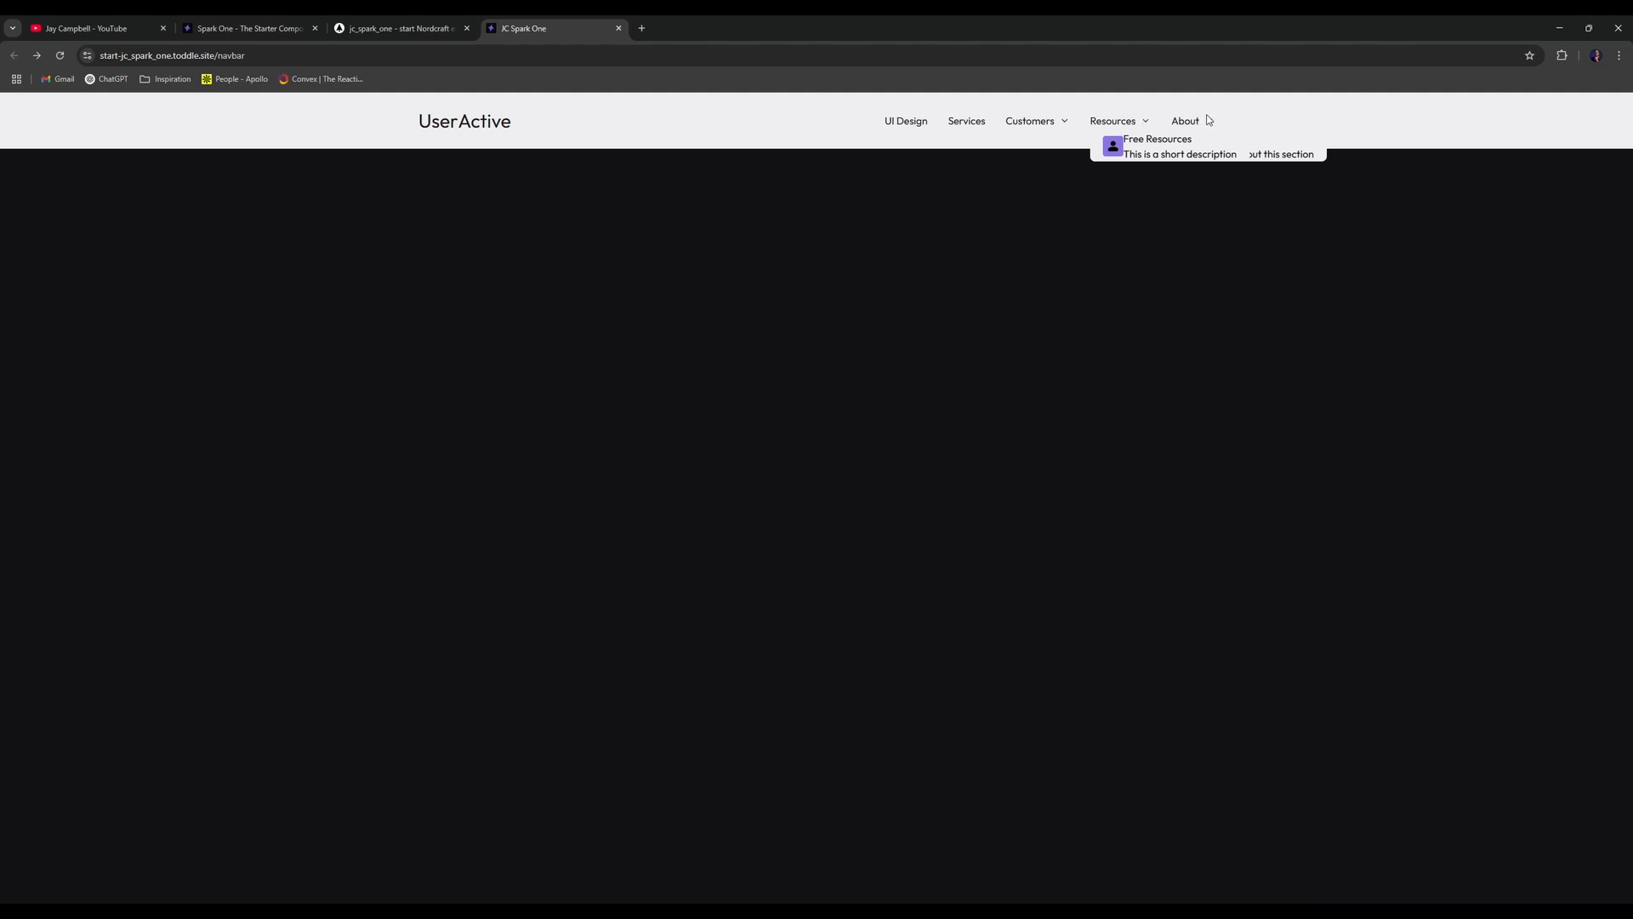
pyautogui.click(1207, 115)
pyautogui.click(1181, 123)
pyautogui.click(1181, 123)
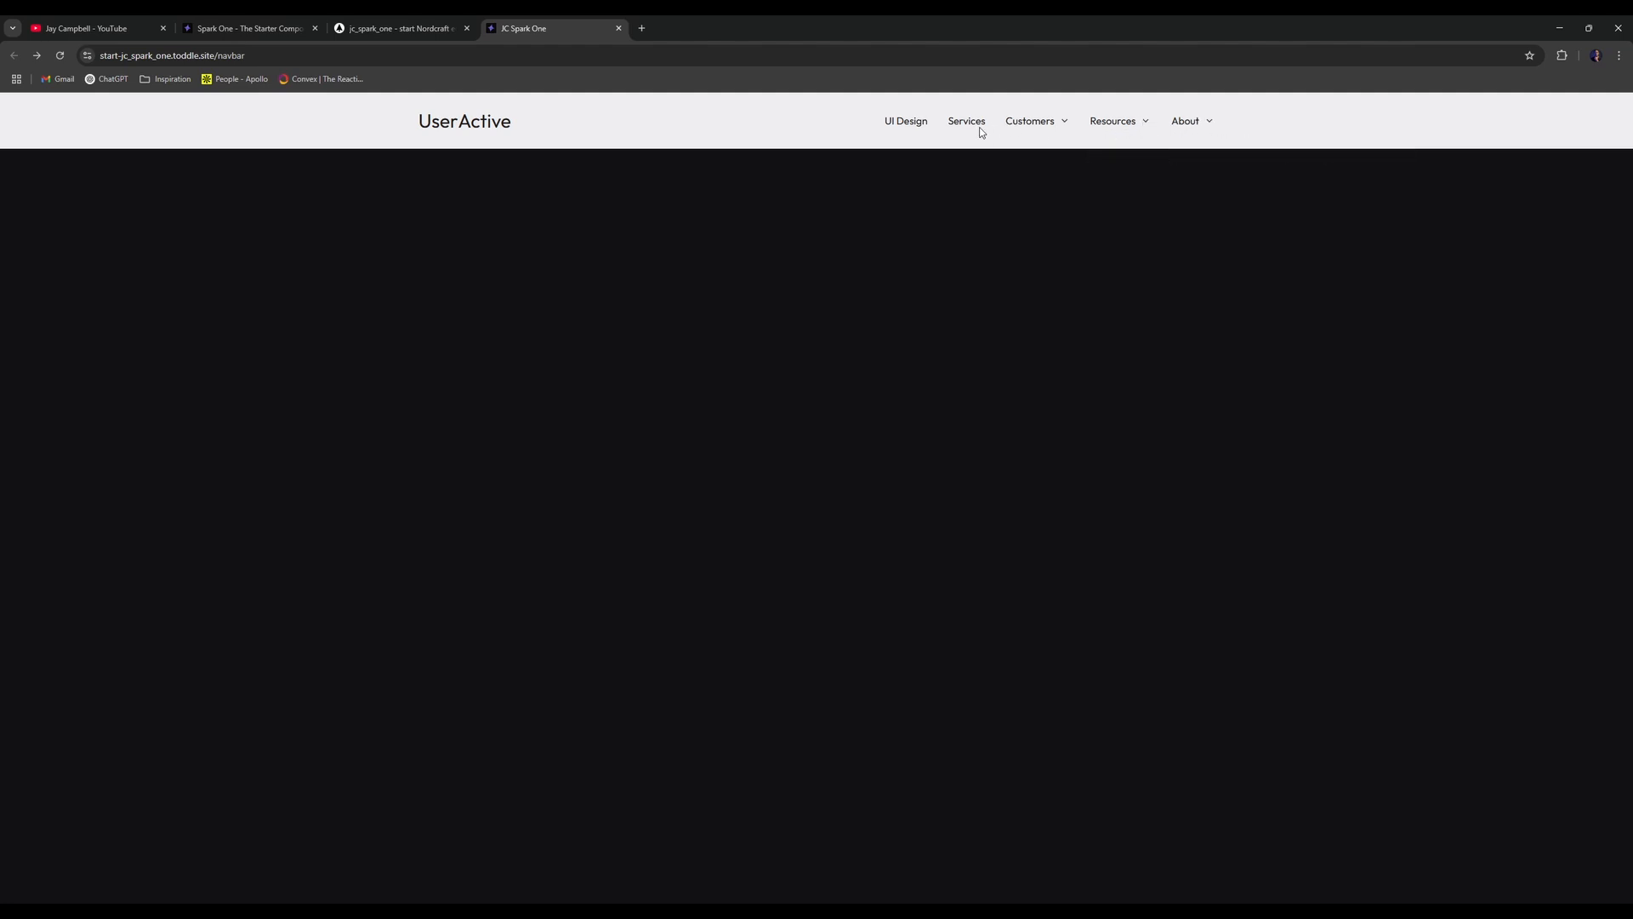
pyautogui.click(1014, 125)
pyautogui.click(1019, 129)
# - Follow the UI Design link to its 404 page, go back, and reopen Customers
pyautogui.click(907, 121)
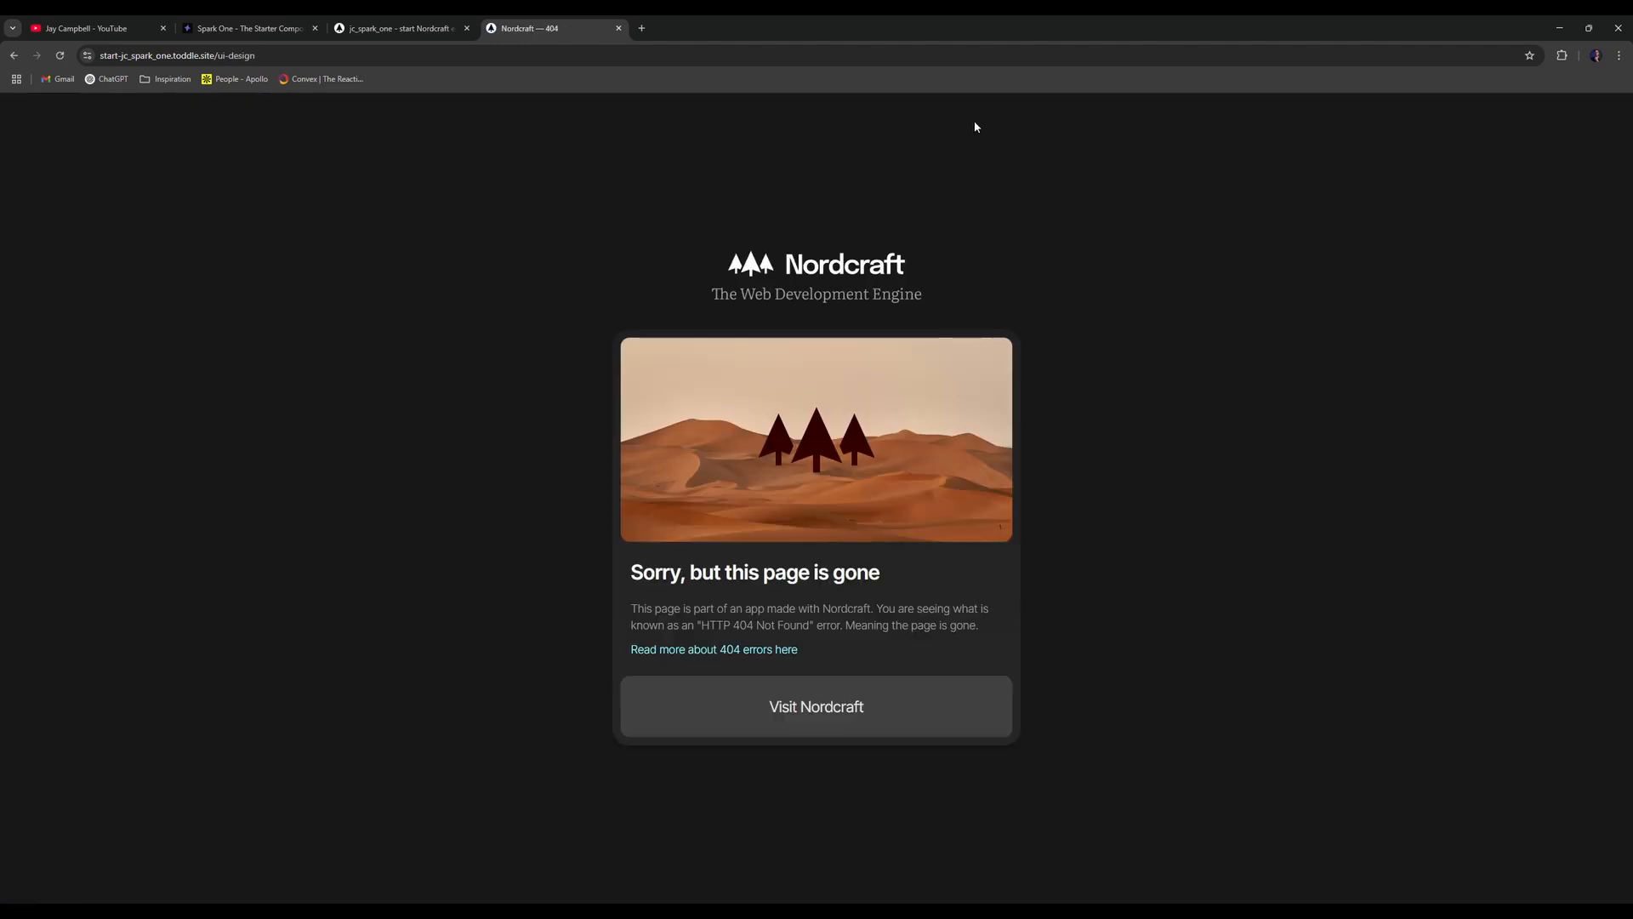
pyautogui.hotkey('alt', 'Left')
pyautogui.click(1040, 121)
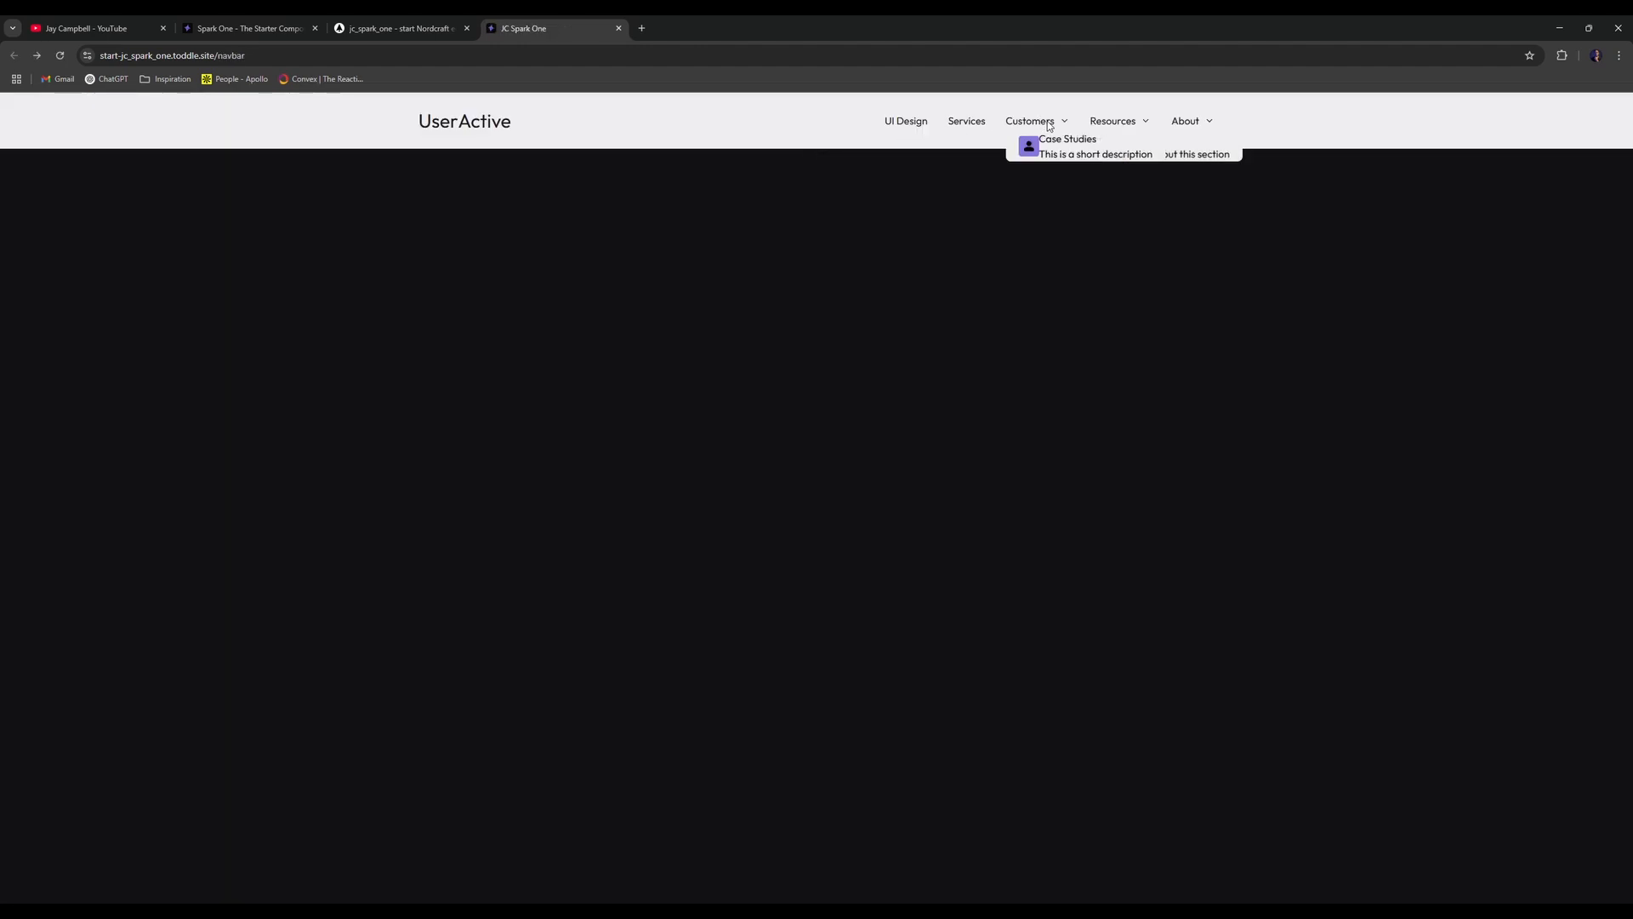
# - Find and open the example-dropdown component from the project's components
pyautogui.click(398, 28)
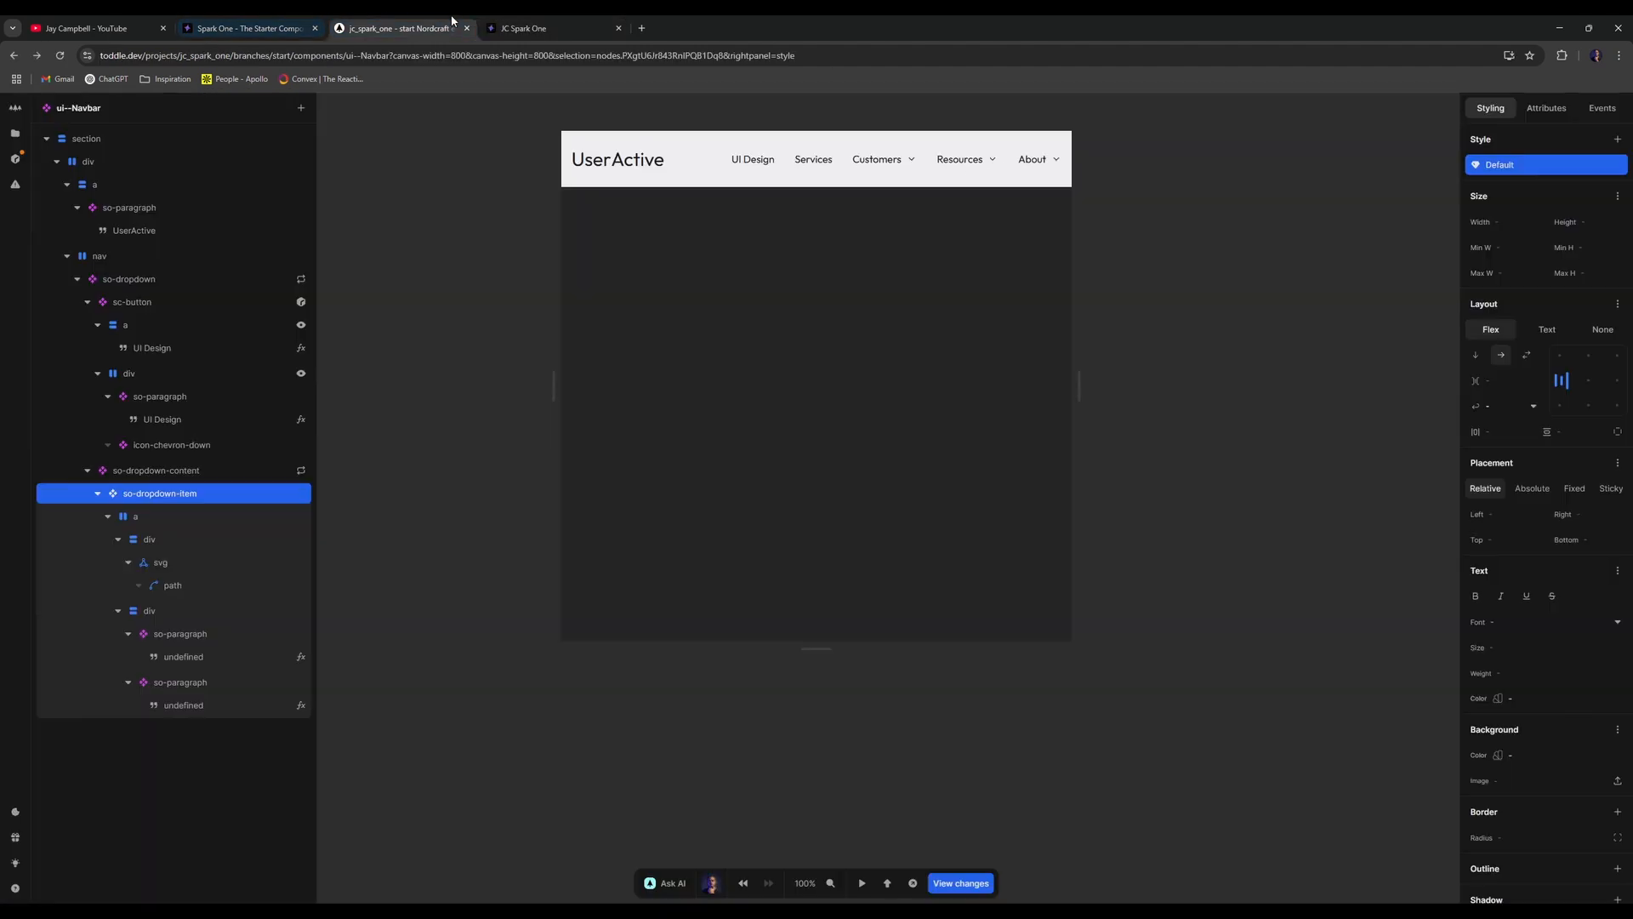
pyautogui.click(223, 471)
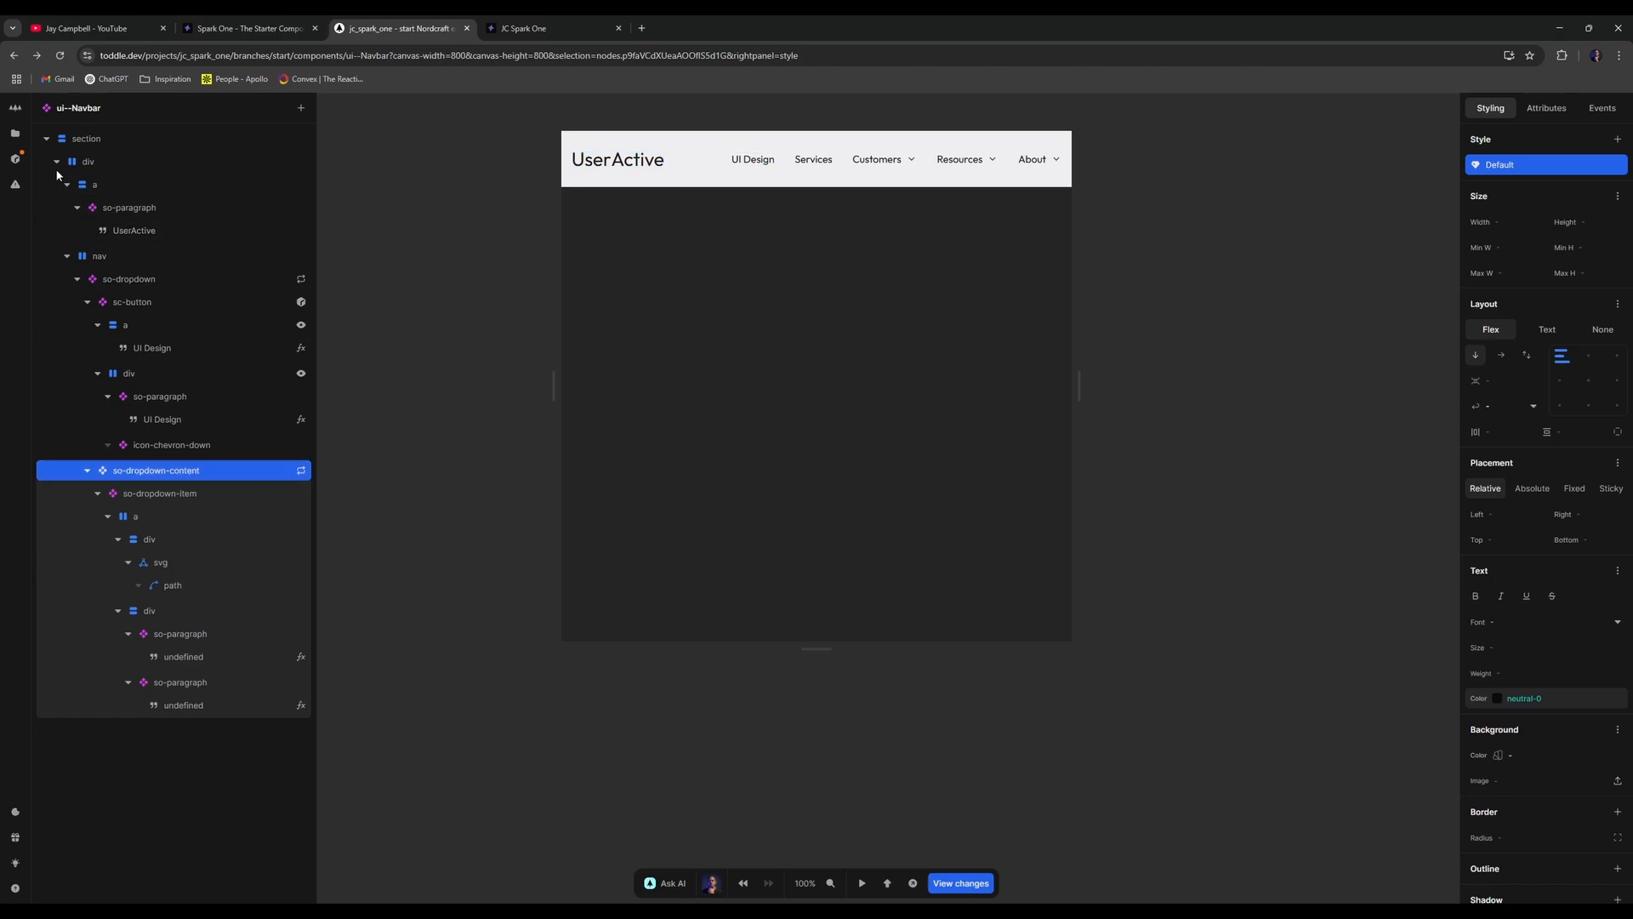
pyautogui.click(16, 133)
pyautogui.write('ex')
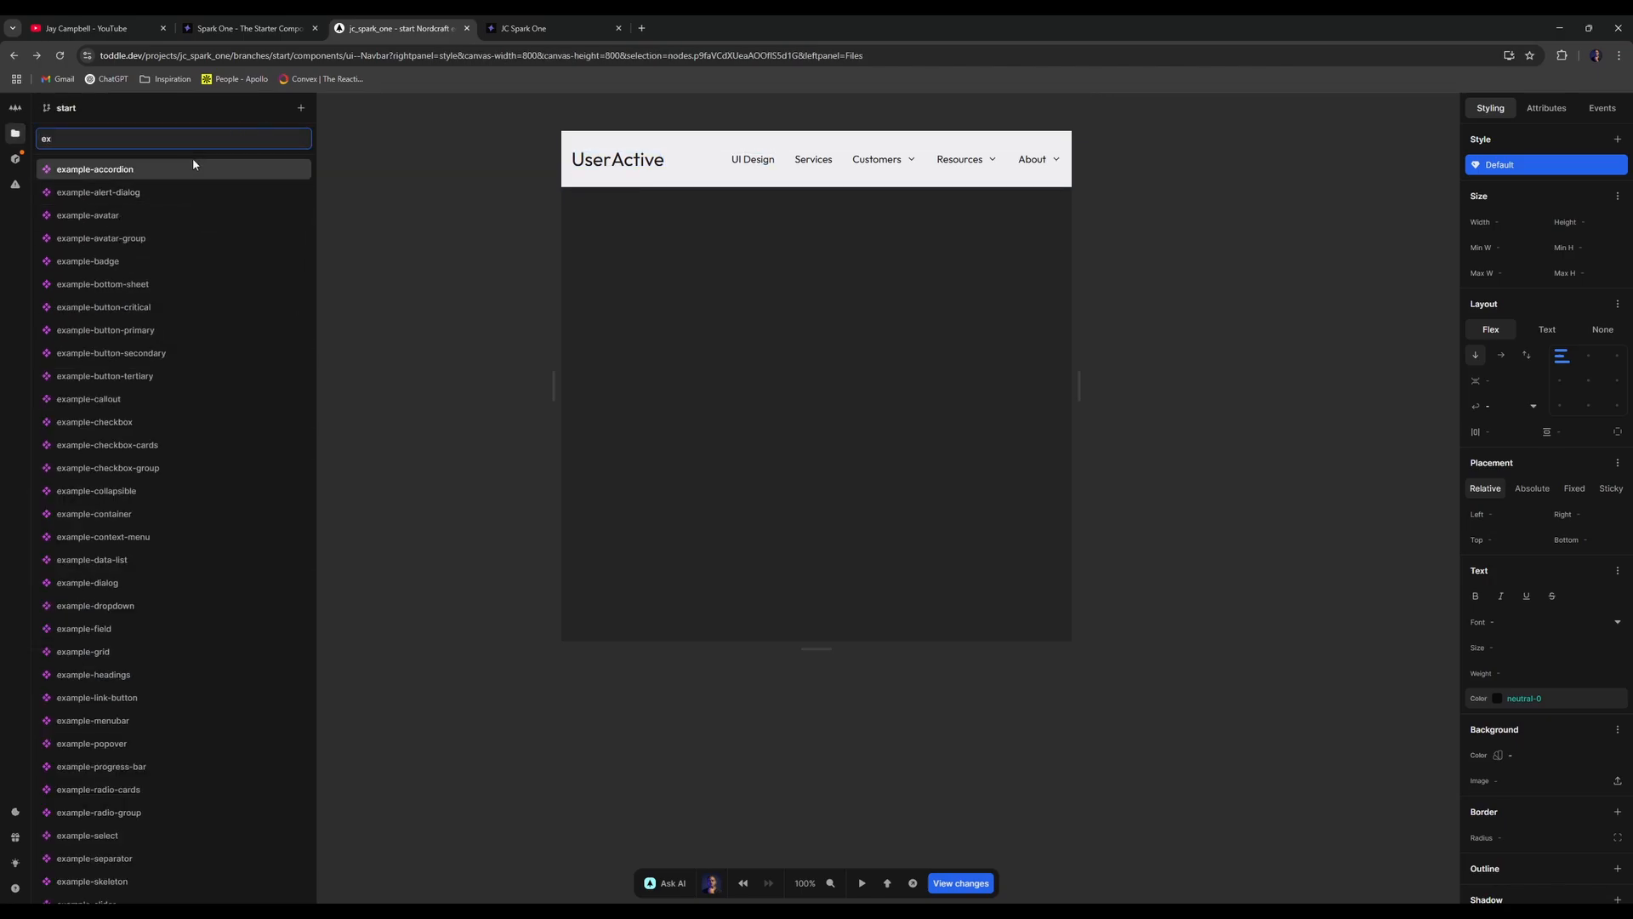
pyautogui.write('ample-dropdown')
pyautogui.click(193, 163)
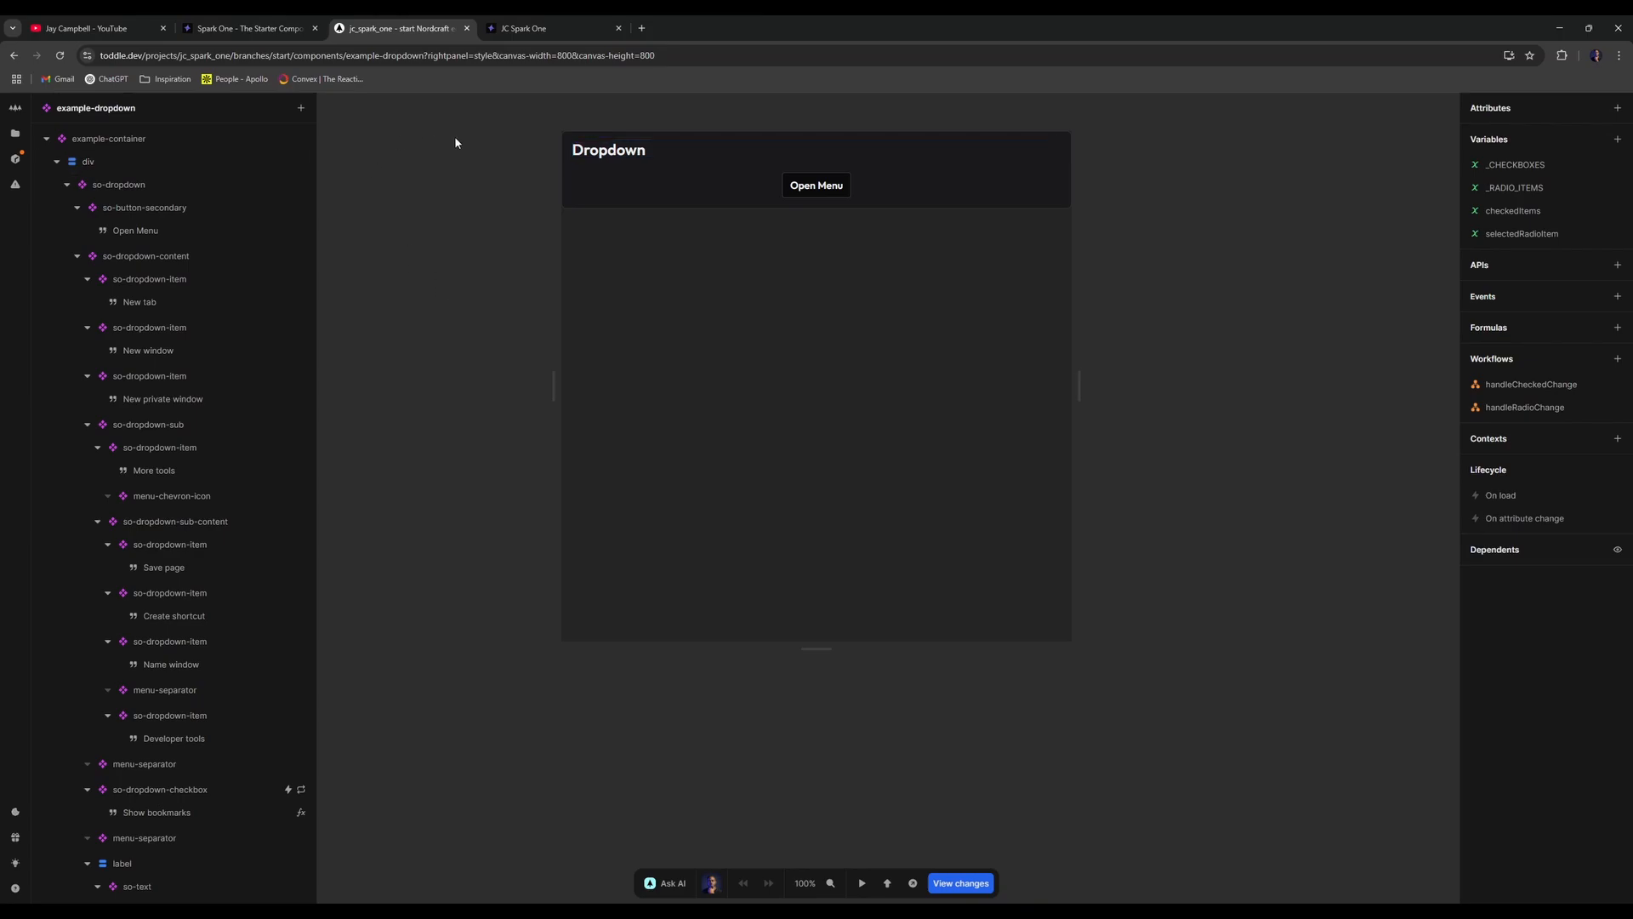
# - Compare the attributes of example-dropdown's so-dropdown element and its Open Menu trigger button
pyautogui.click(813, 187)
pyautogui.click(1529, 117)
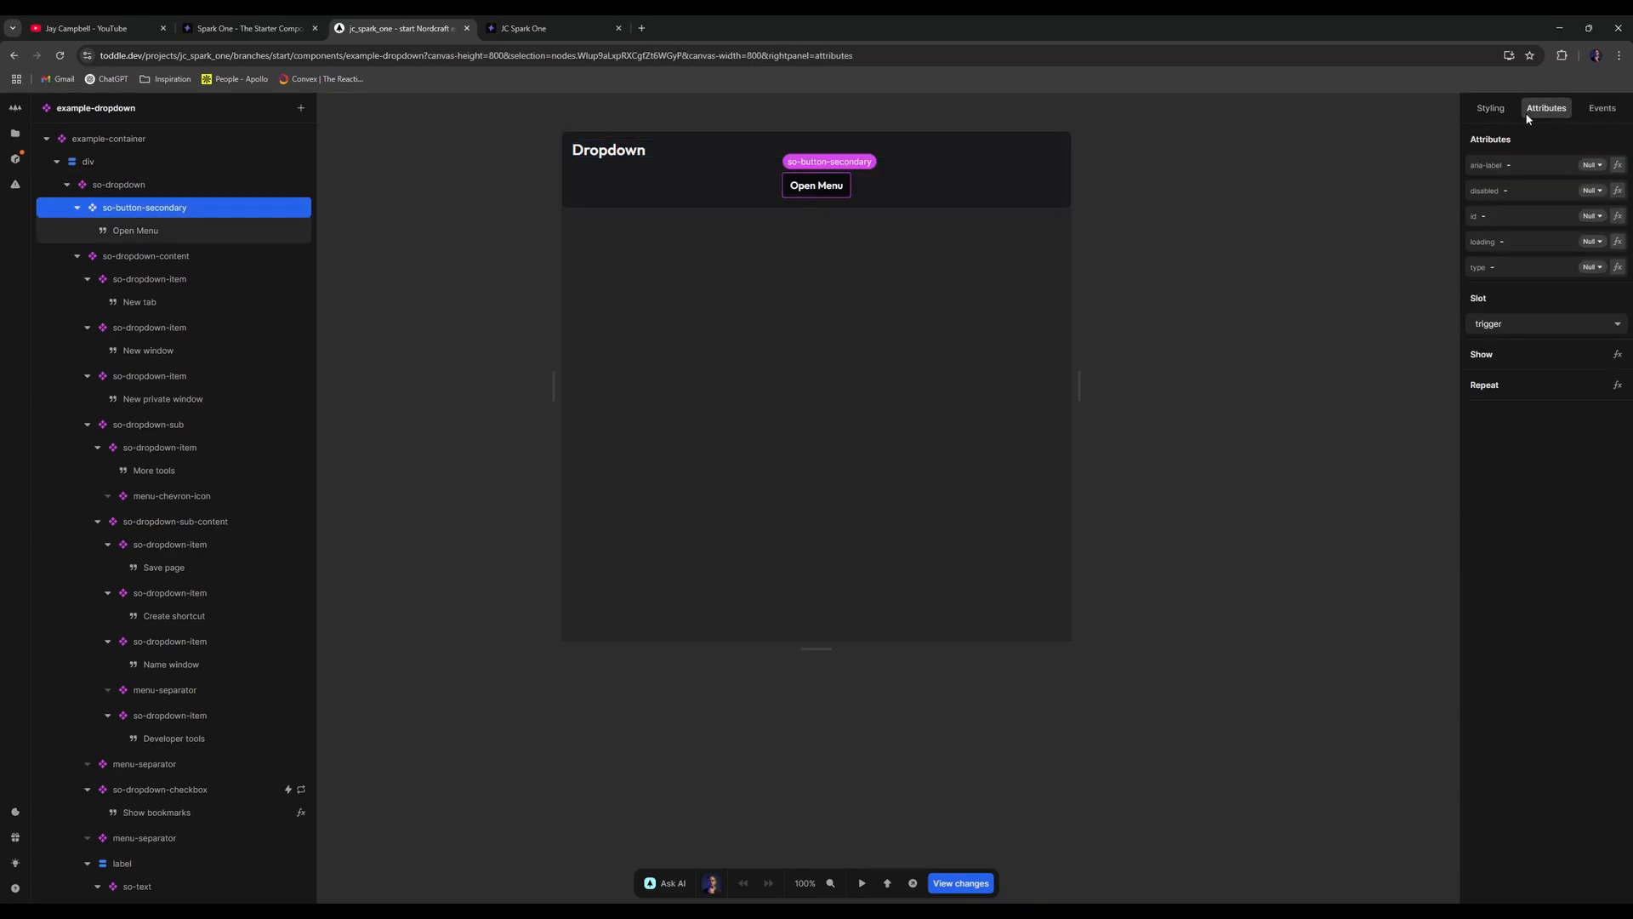
pyautogui.click(162, 186)
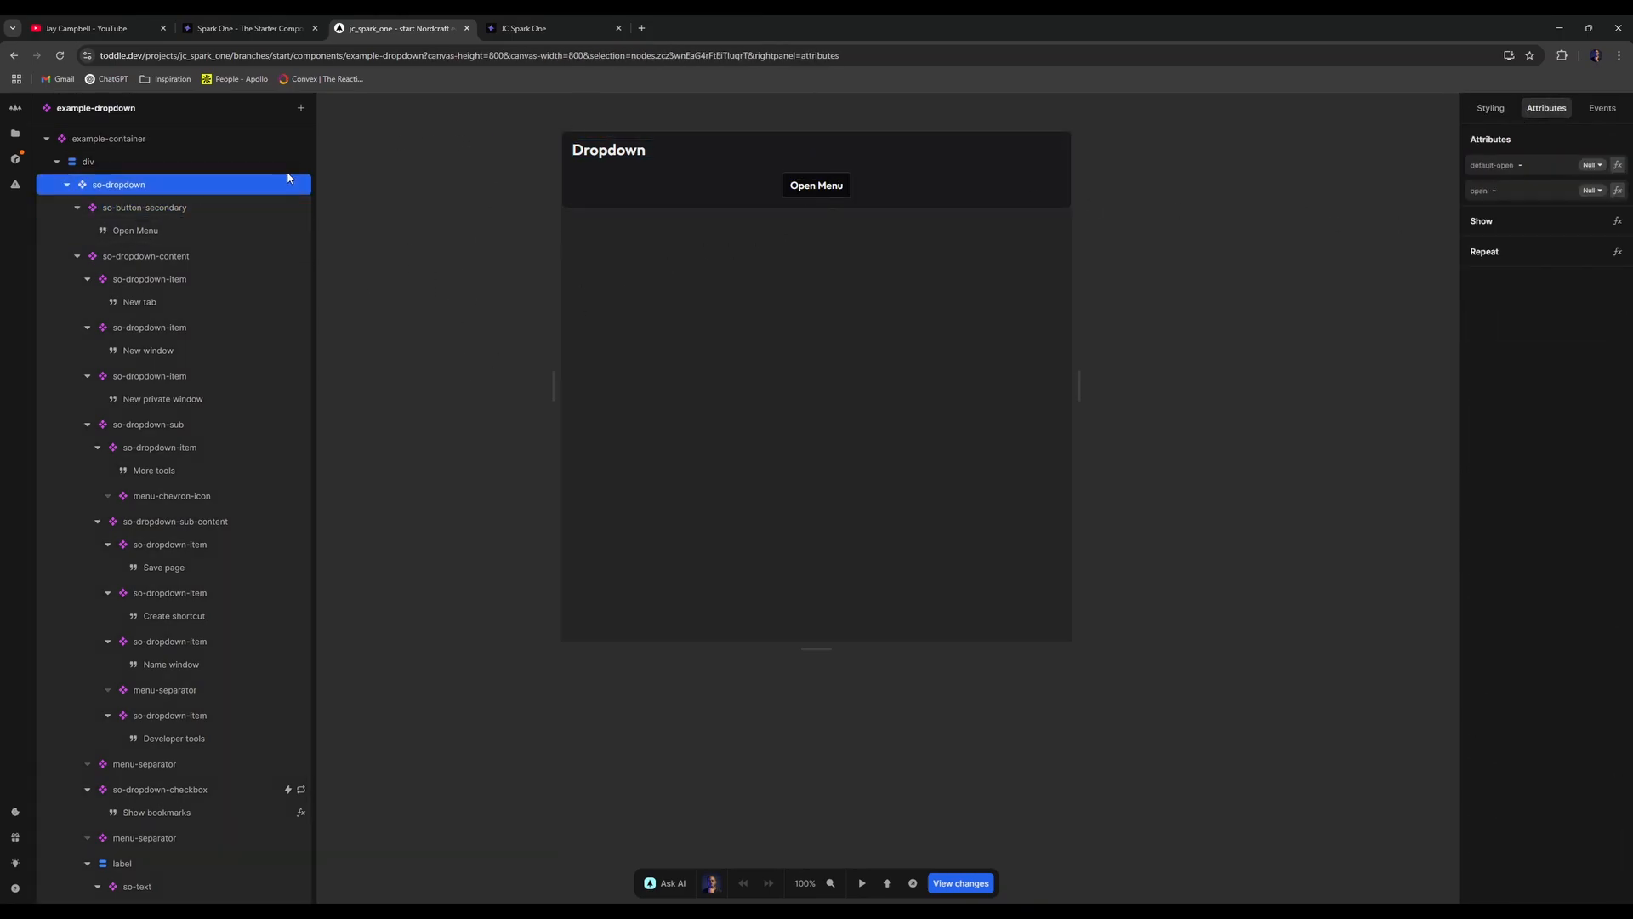
pyautogui.click(211, 211)
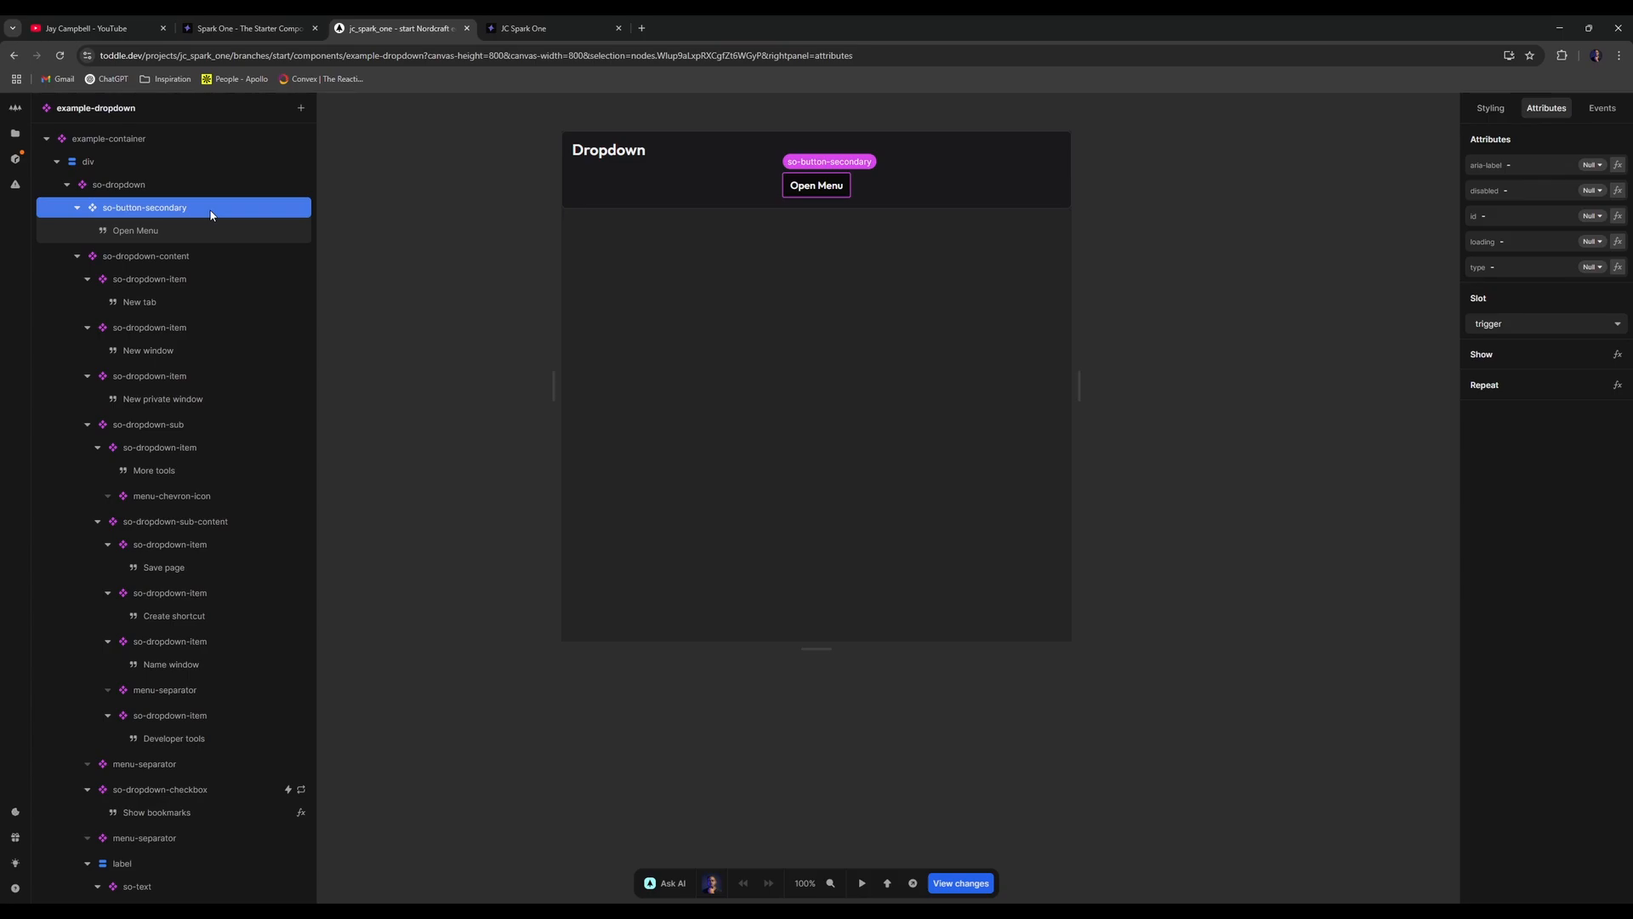
pyautogui.click(248, 185)
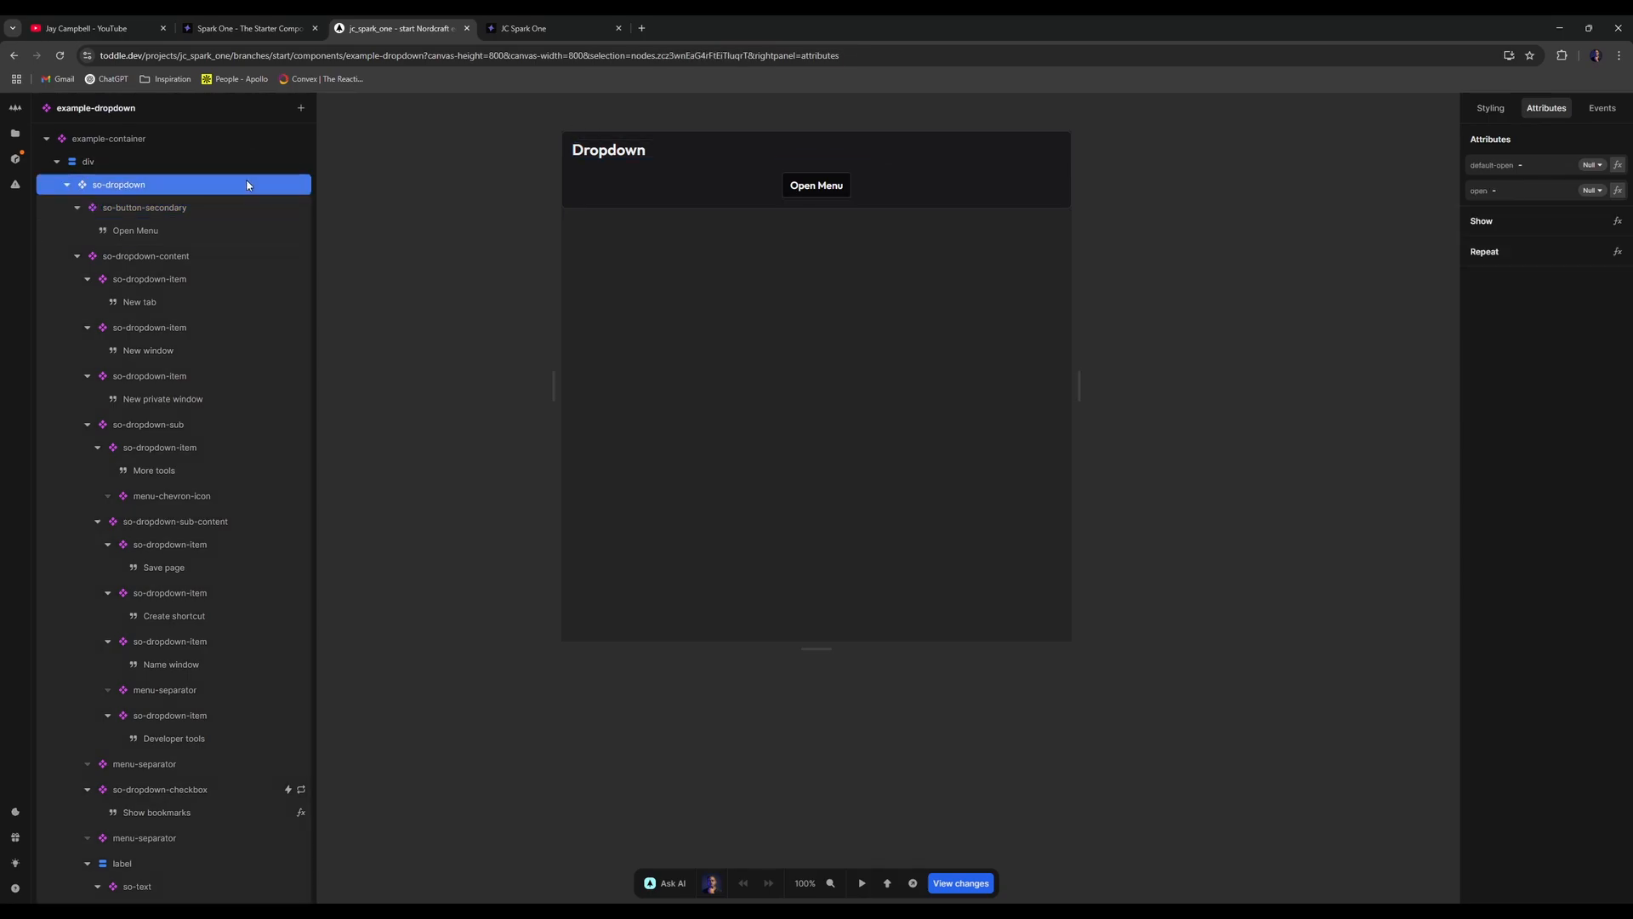
pyautogui.click(214, 207)
pyautogui.click(216, 181)
pyautogui.click(198, 211)
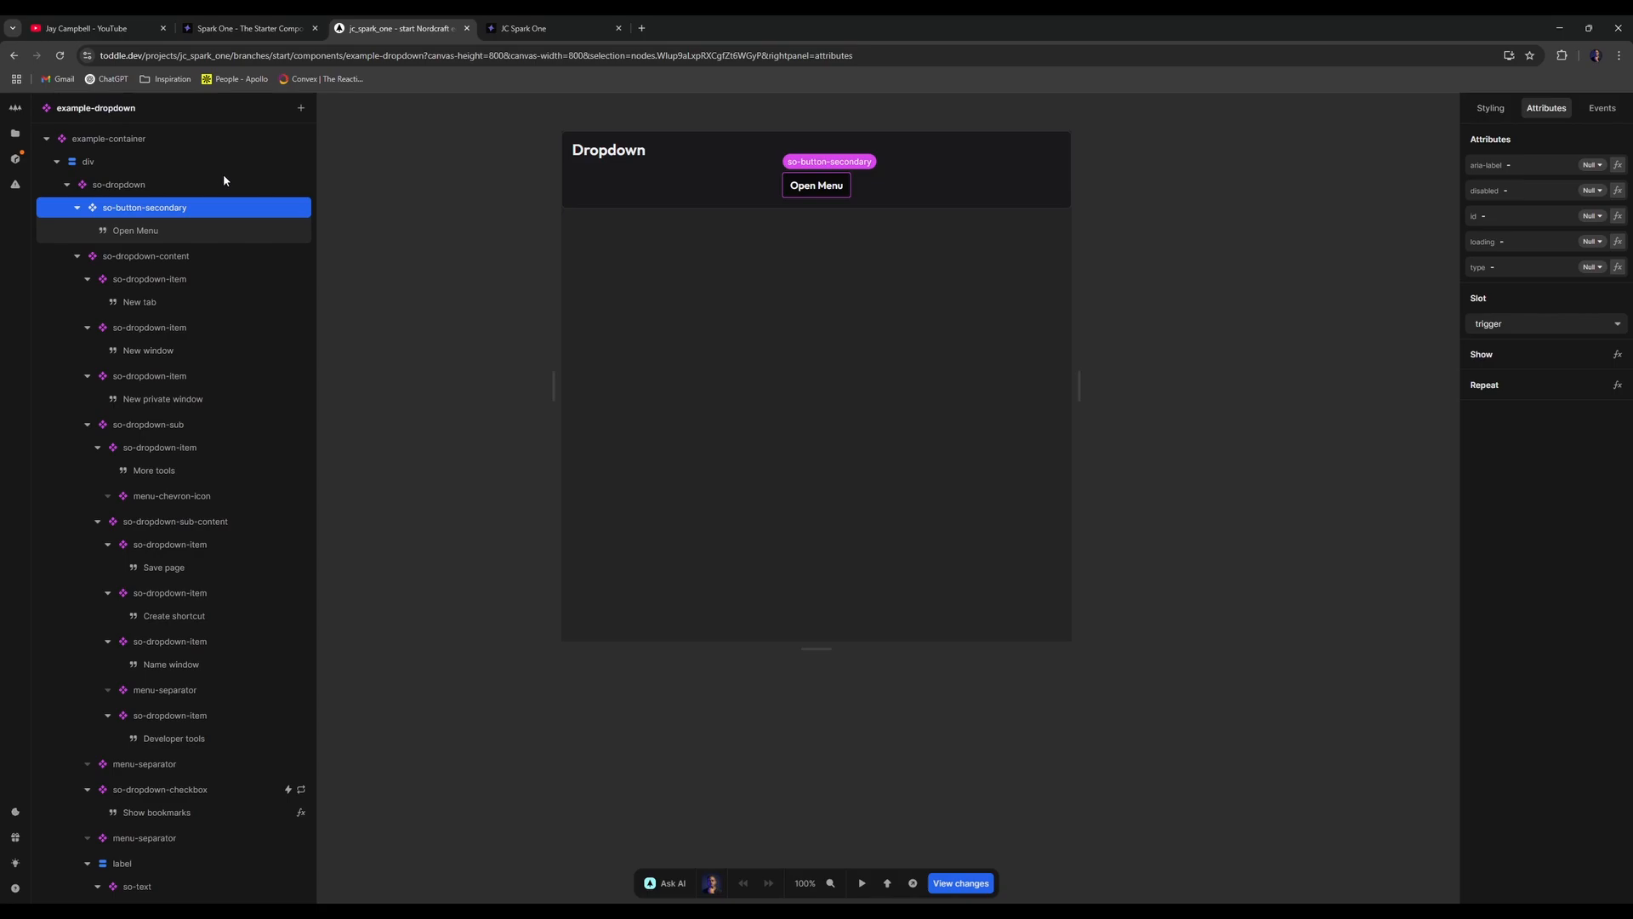
pyautogui.click(207, 183)
pyautogui.click(452, 200)
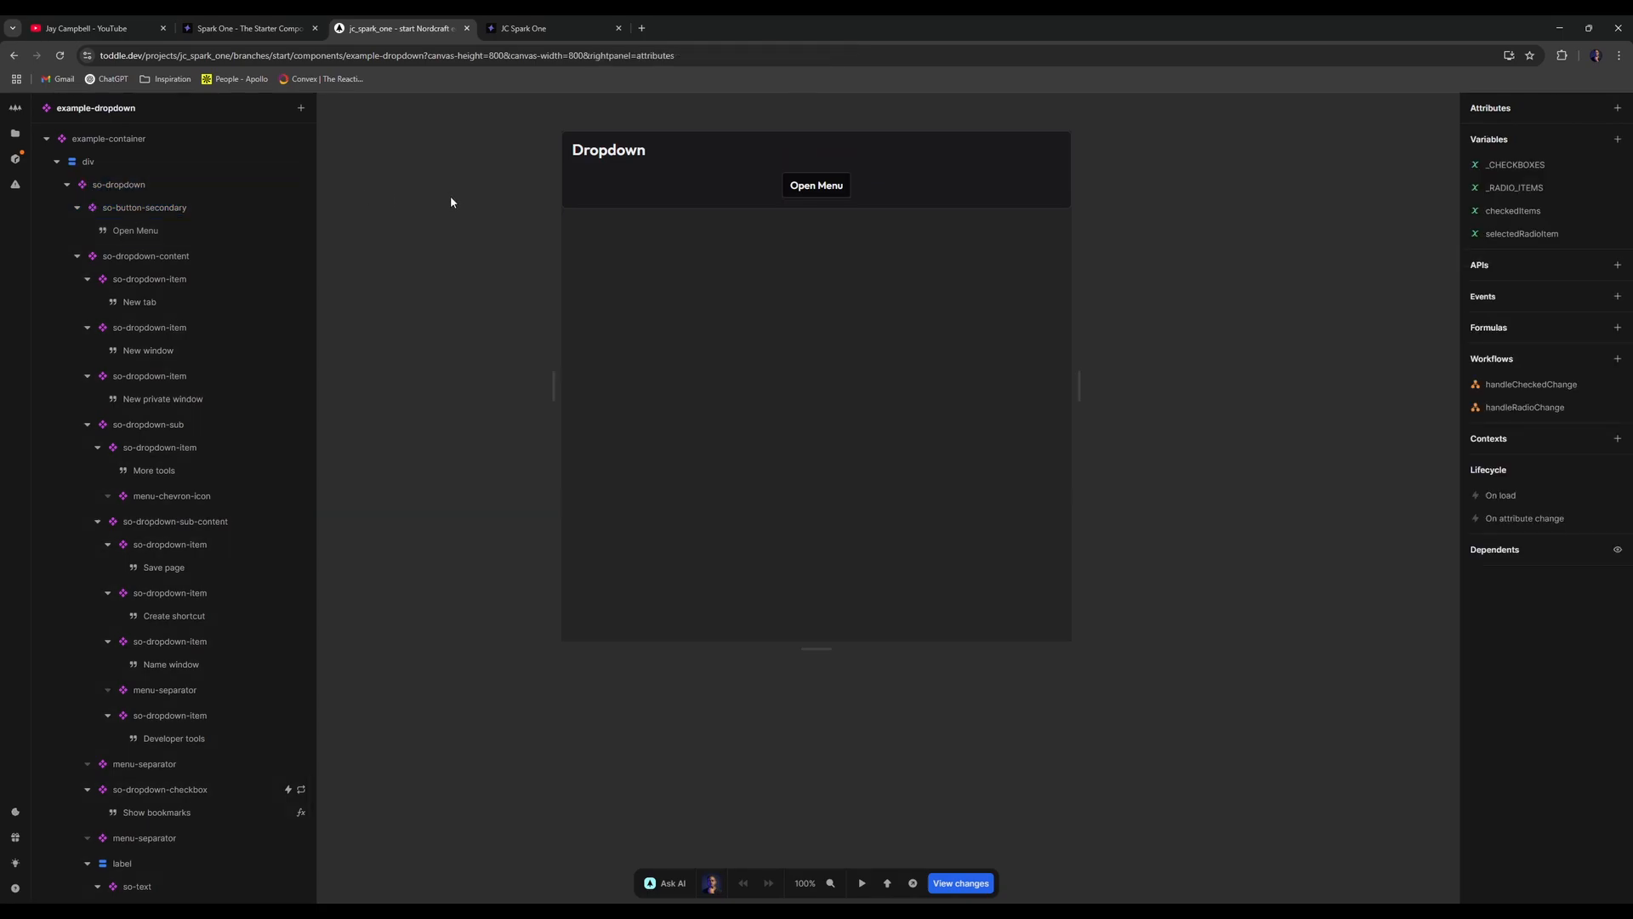
# - Inspect the dropdown content container and its New tab and New window menu items
pyautogui.click(145, 259)
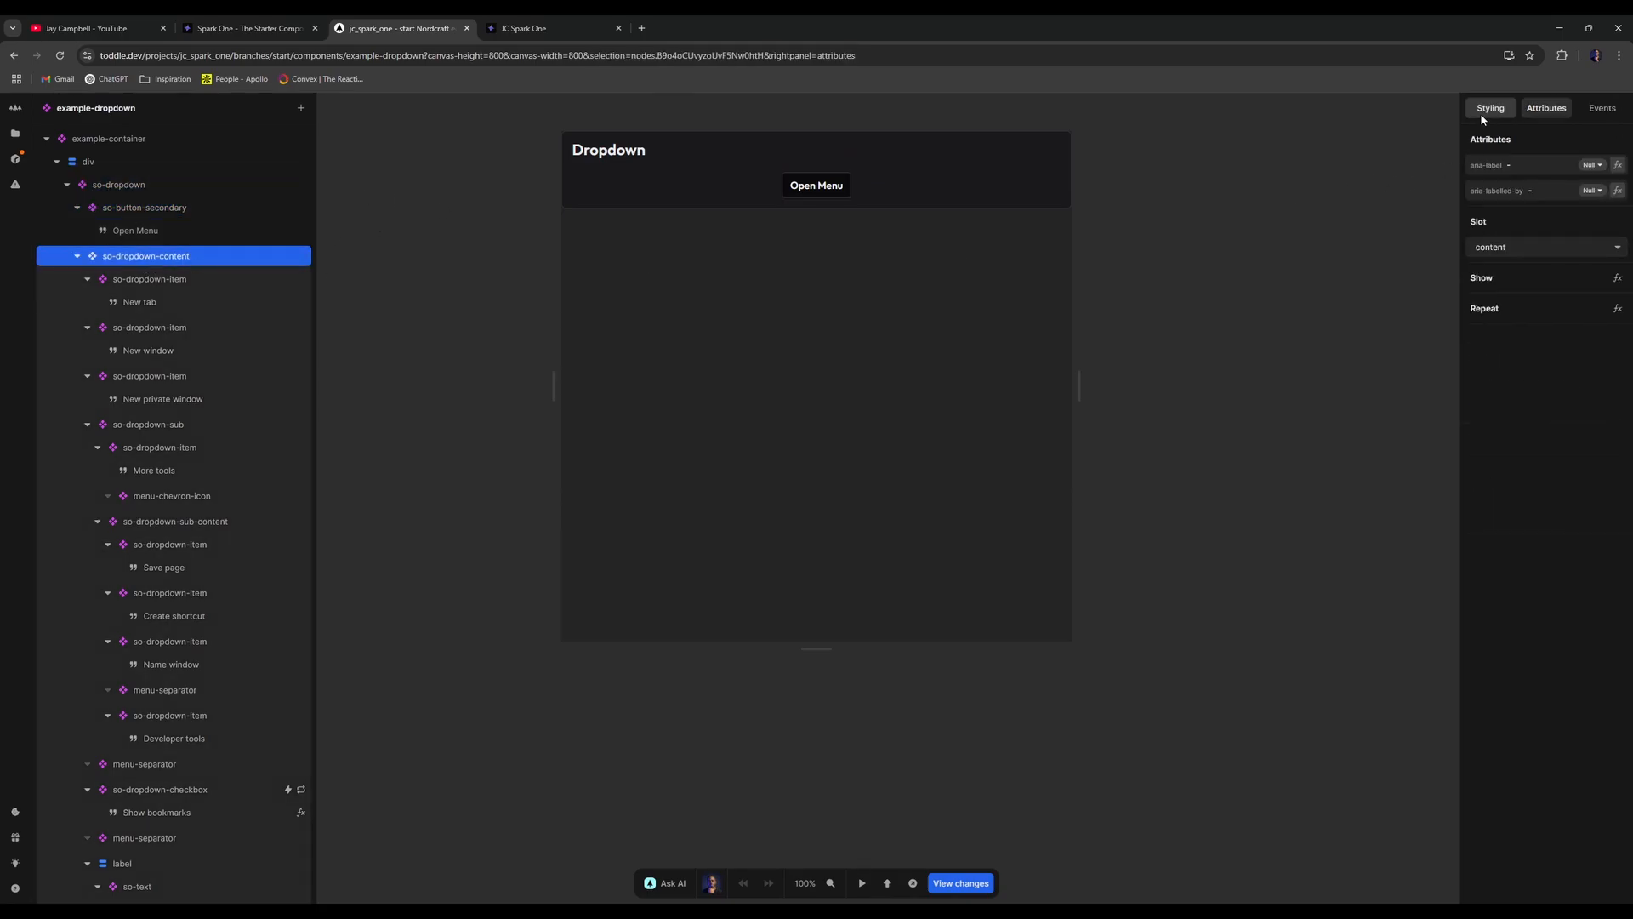
pyautogui.click(189, 283)
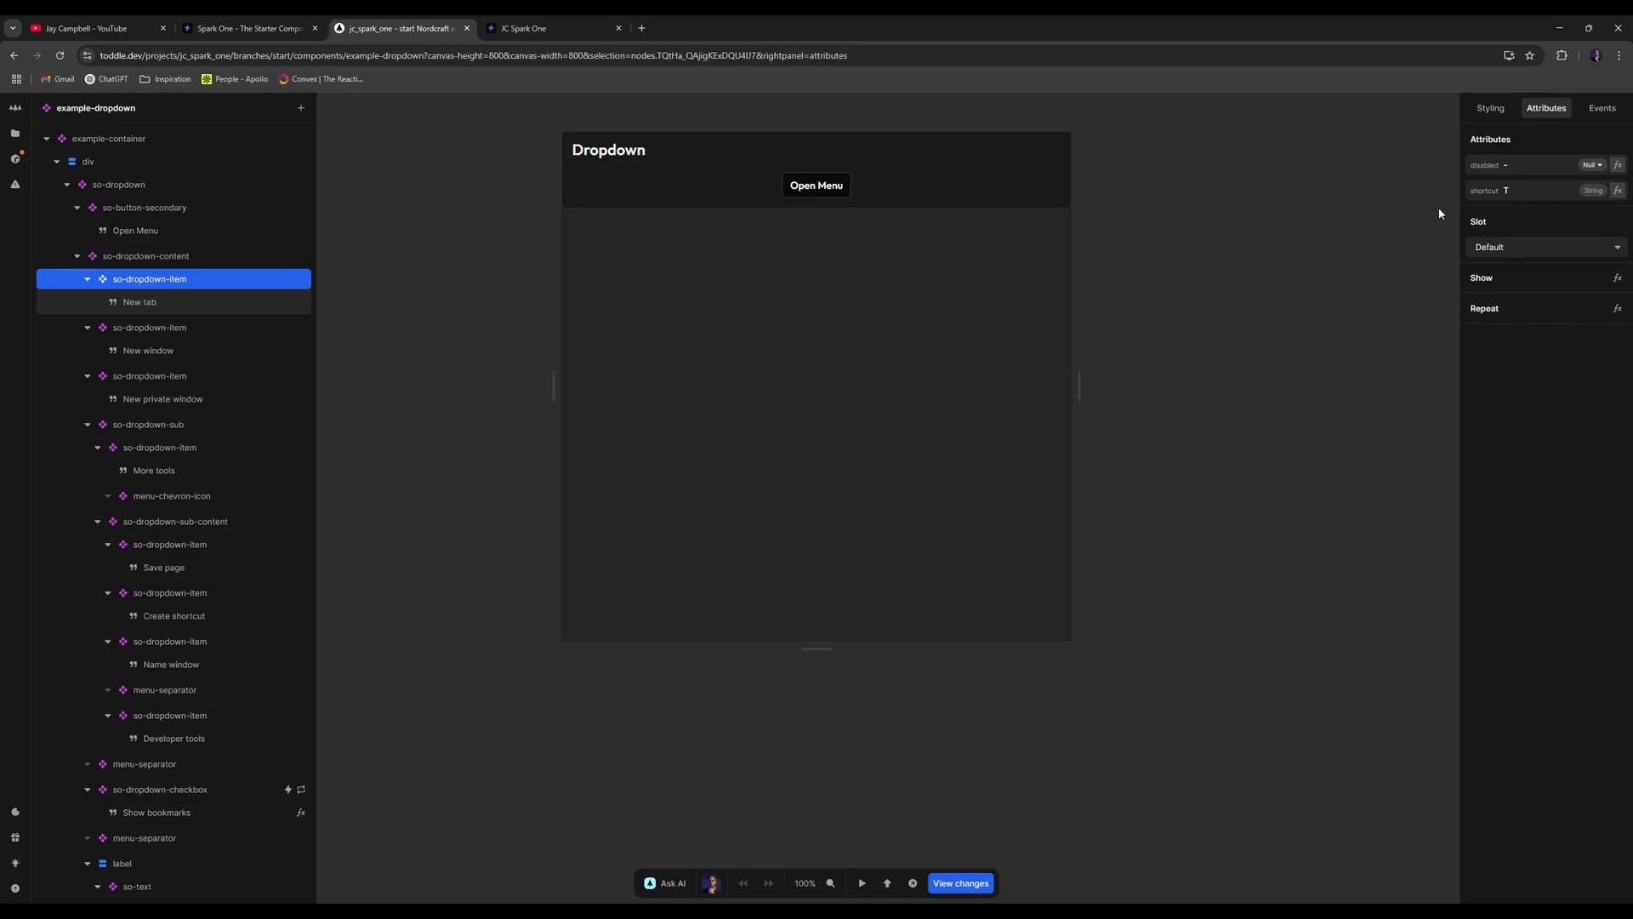
pyautogui.click(160, 329)
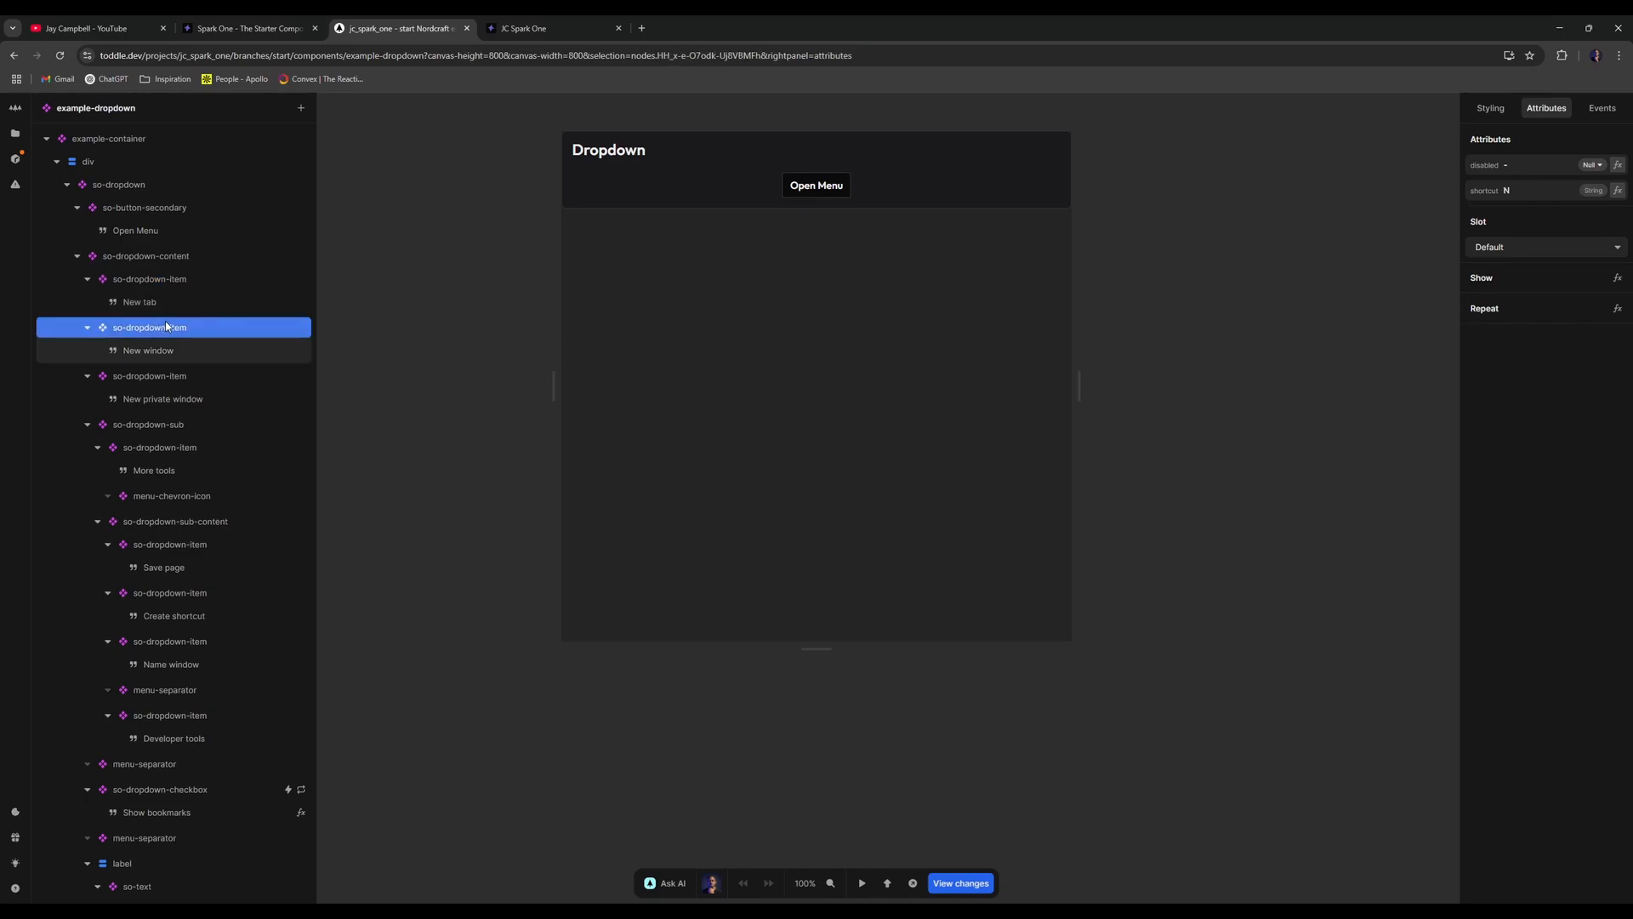
pyautogui.click(219, 279)
pyautogui.click(239, 264)
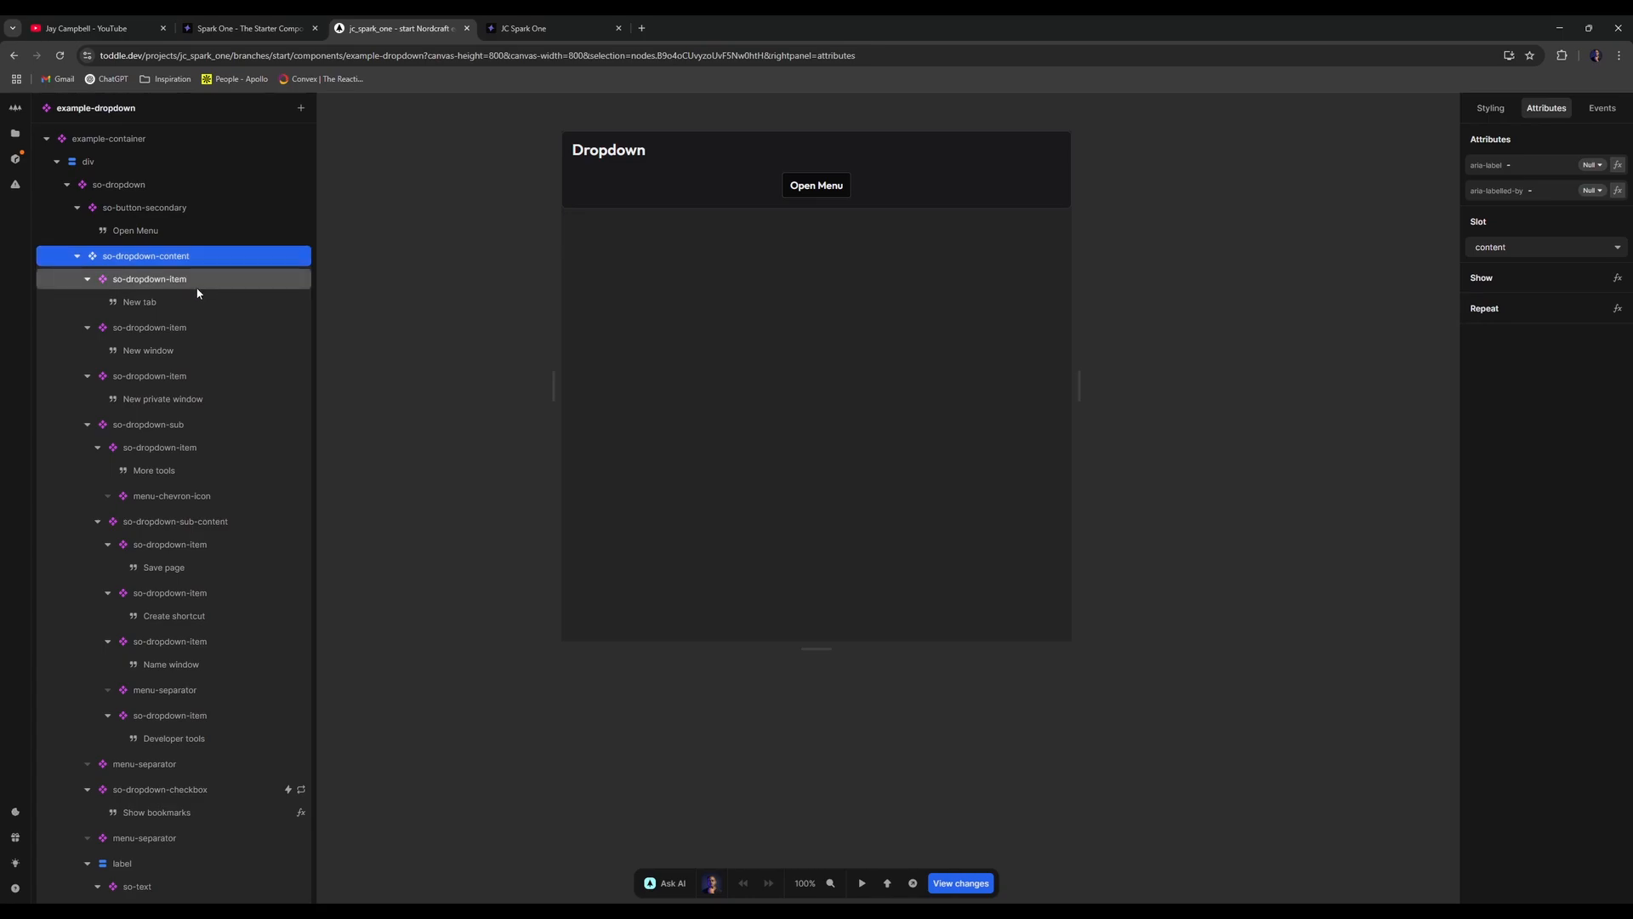
pyautogui.click(202, 282)
pyautogui.click(226, 257)
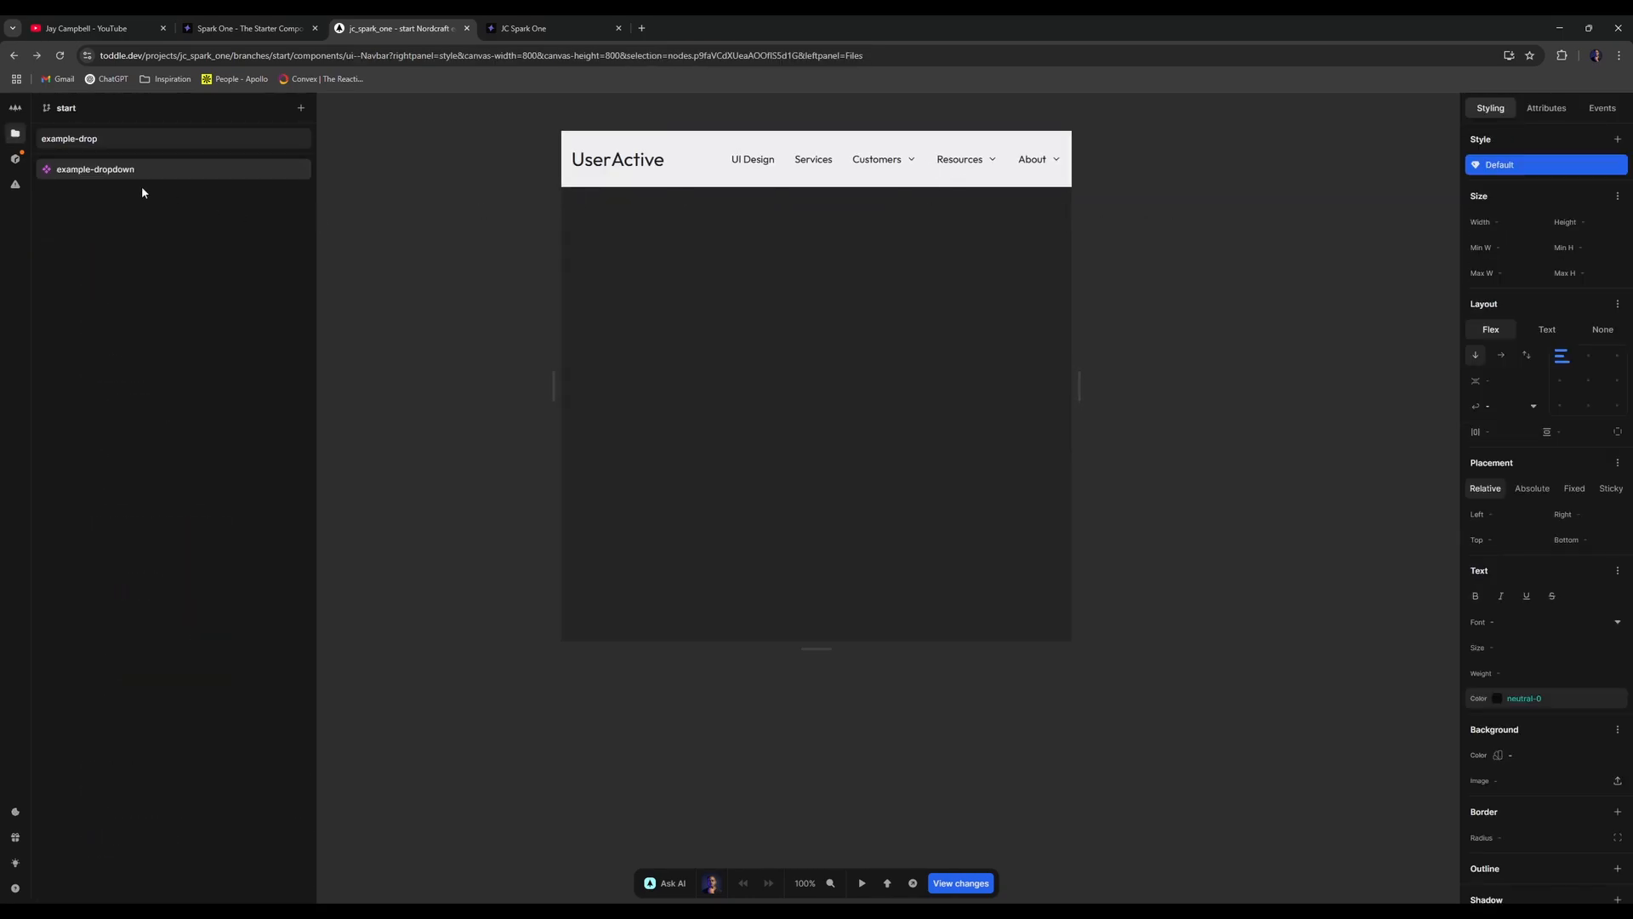
# - In the ui--Navbar tree, inspect so-dropdown-item's link and icon layers, then reload the published page
pyautogui.click(359, 180)
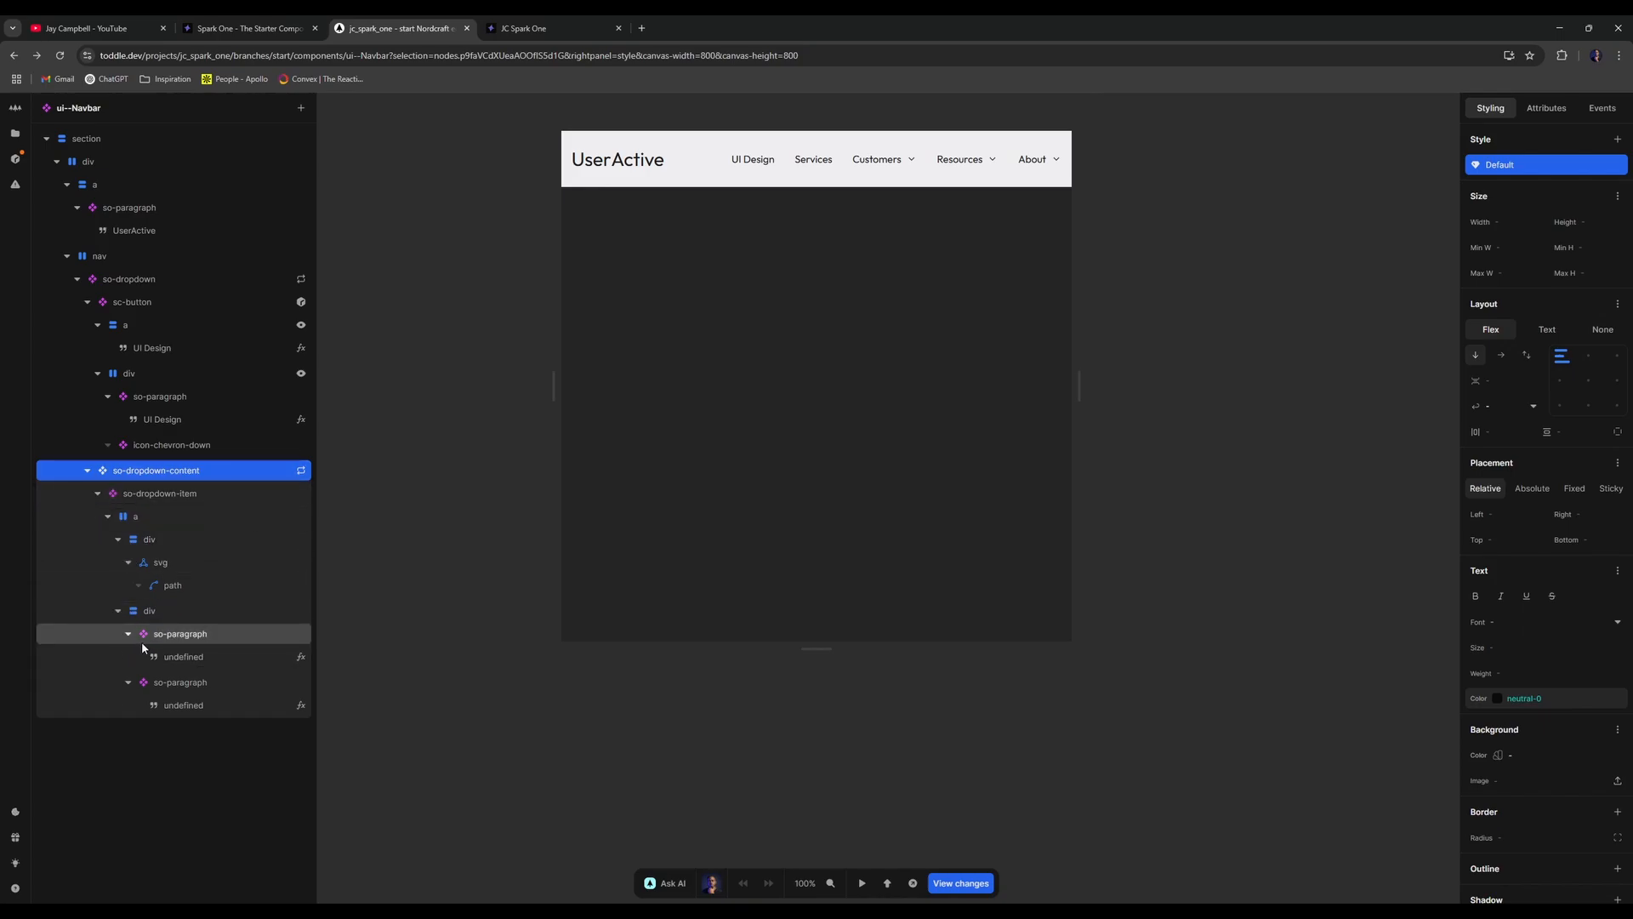
pyautogui.click(166, 502)
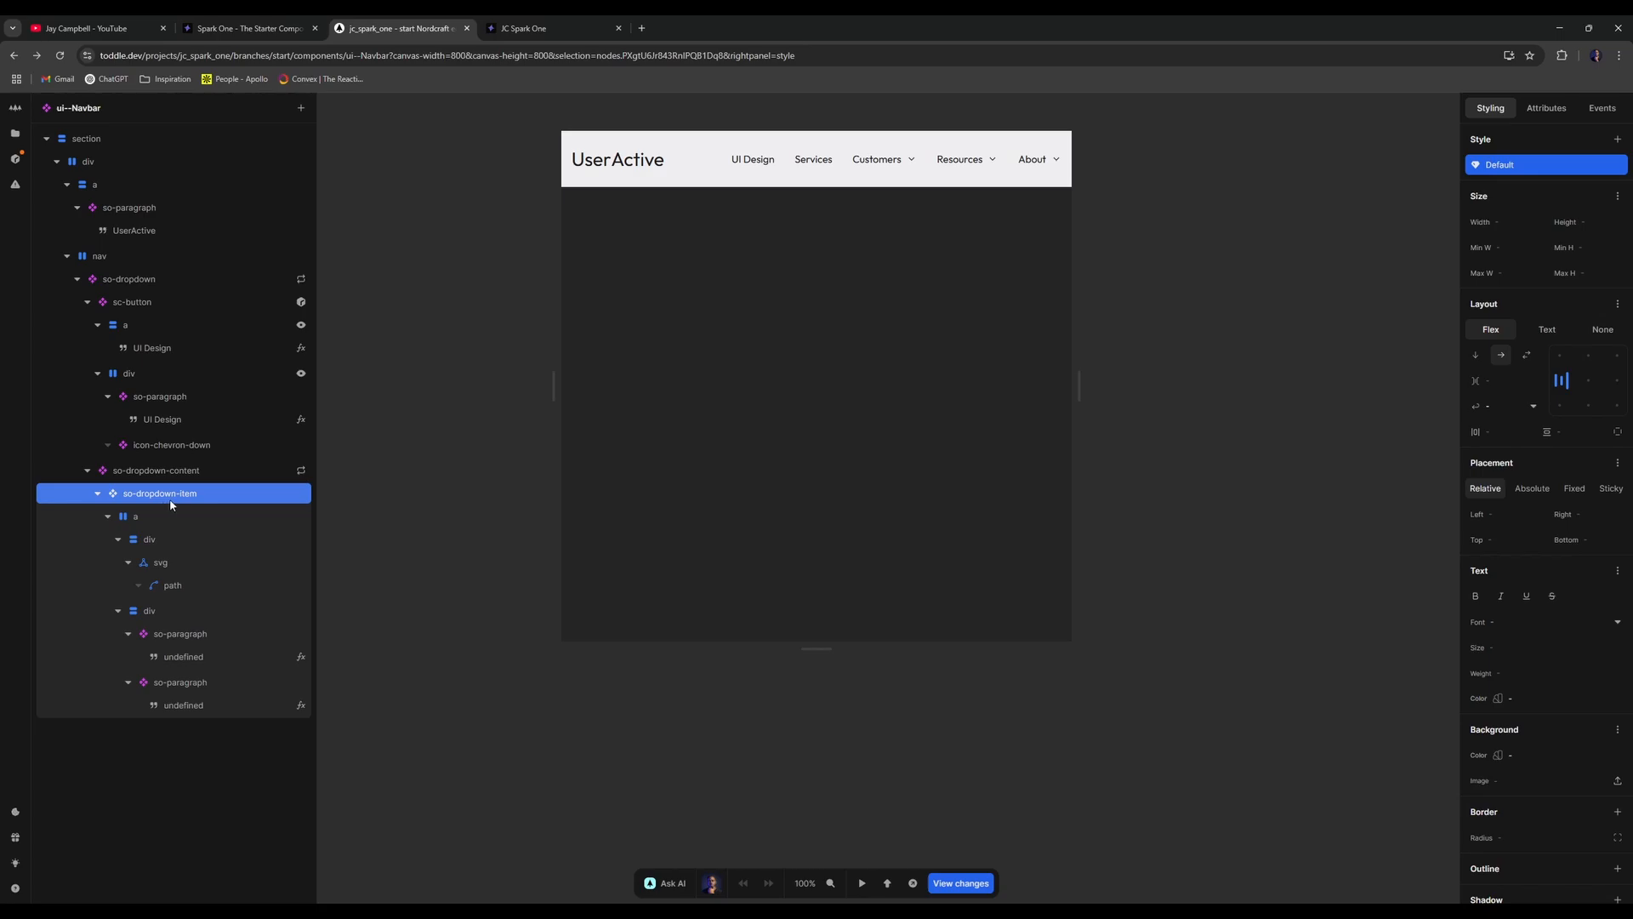
pyautogui.click(87, 302)
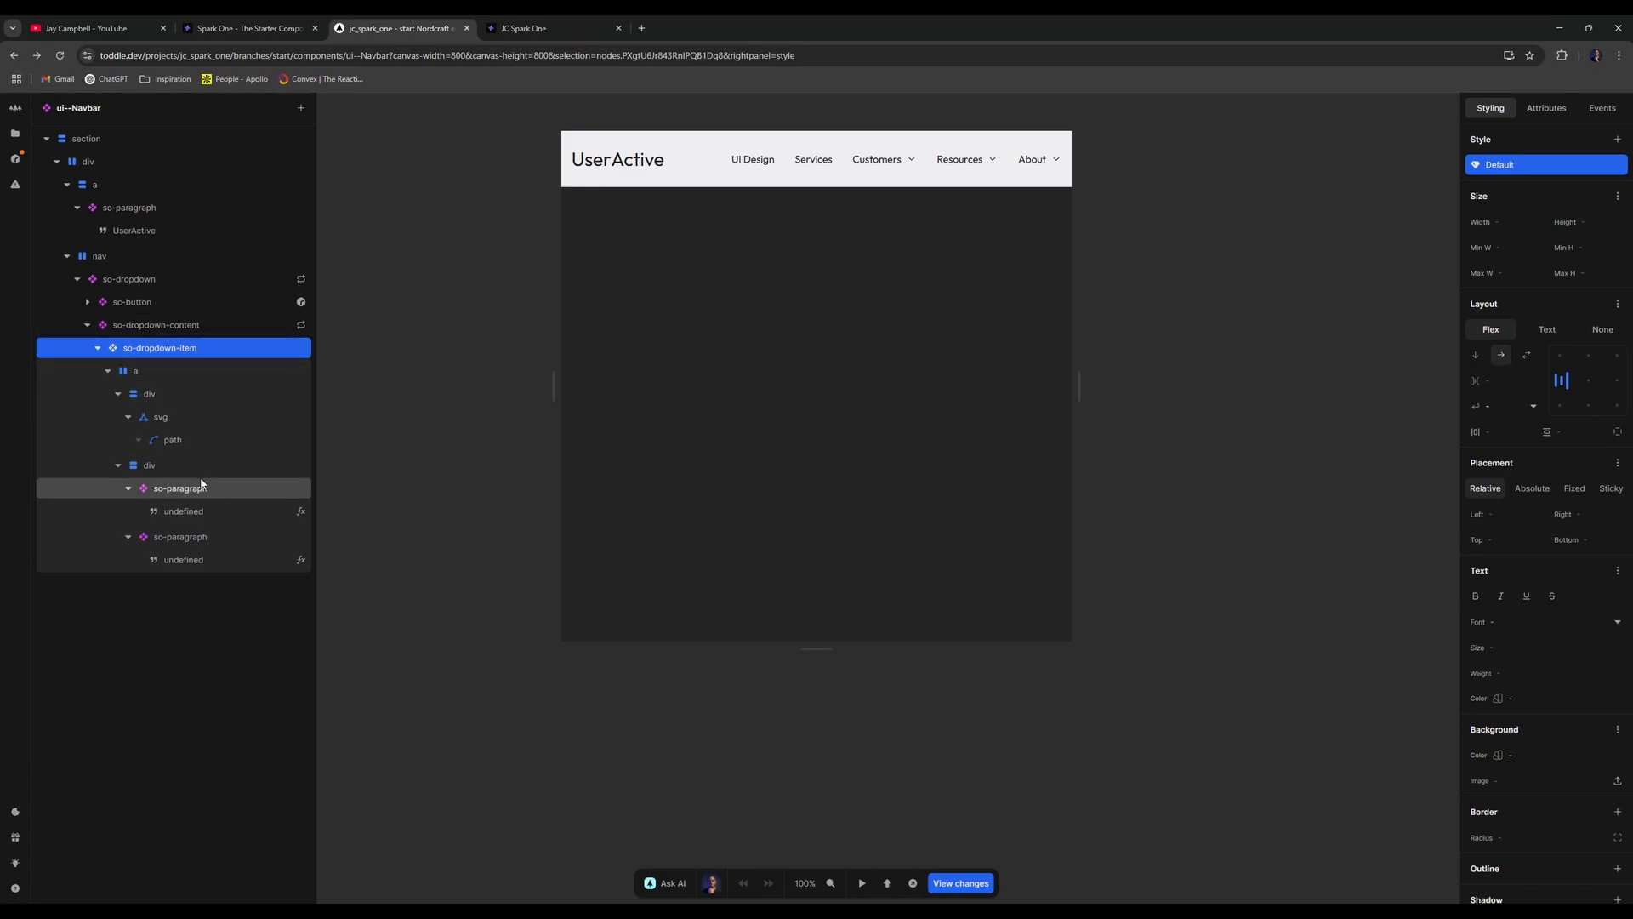
pyautogui.click(194, 372)
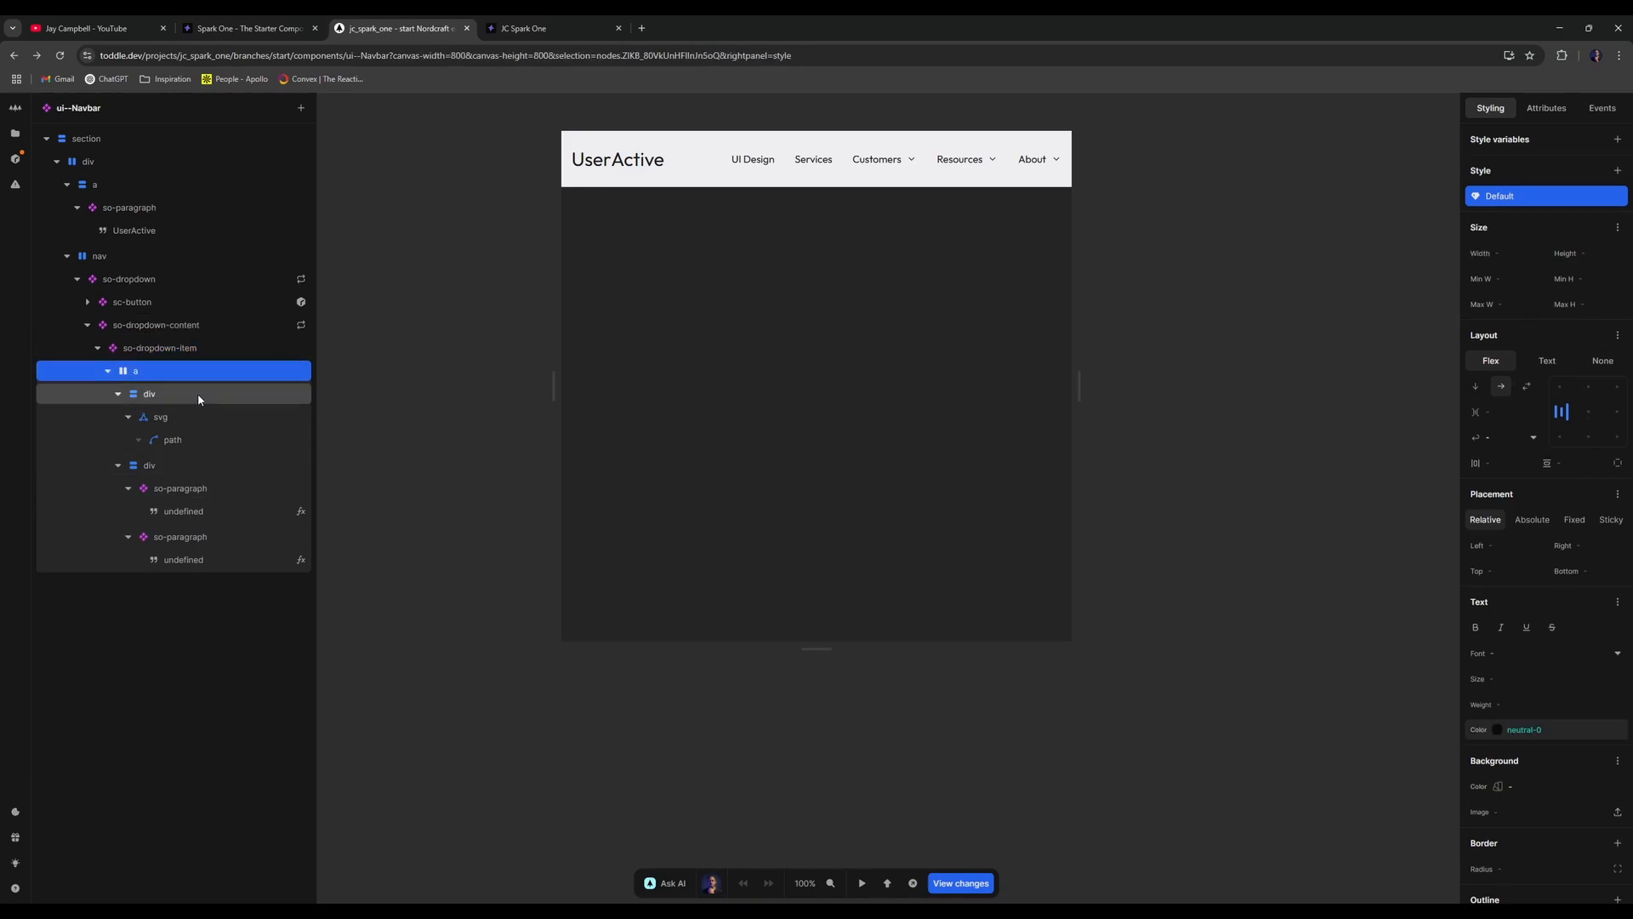
pyautogui.click(205, 390)
pyautogui.click(218, 370)
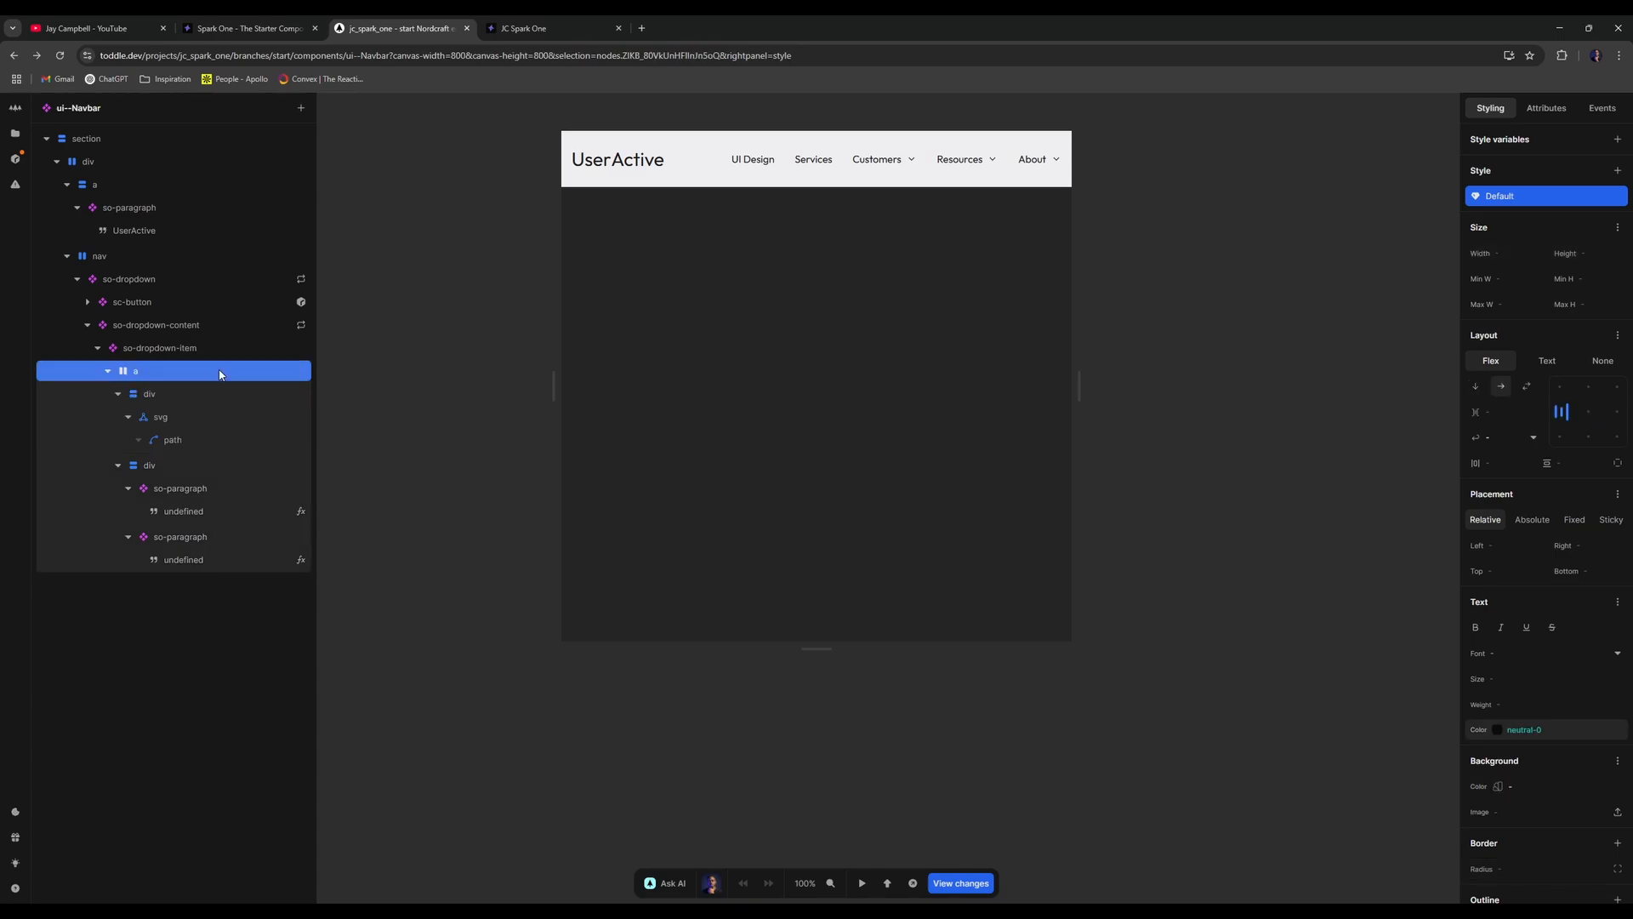
pyautogui.click(217, 392)
pyautogui.click(561, 28)
pyautogui.click(61, 55)
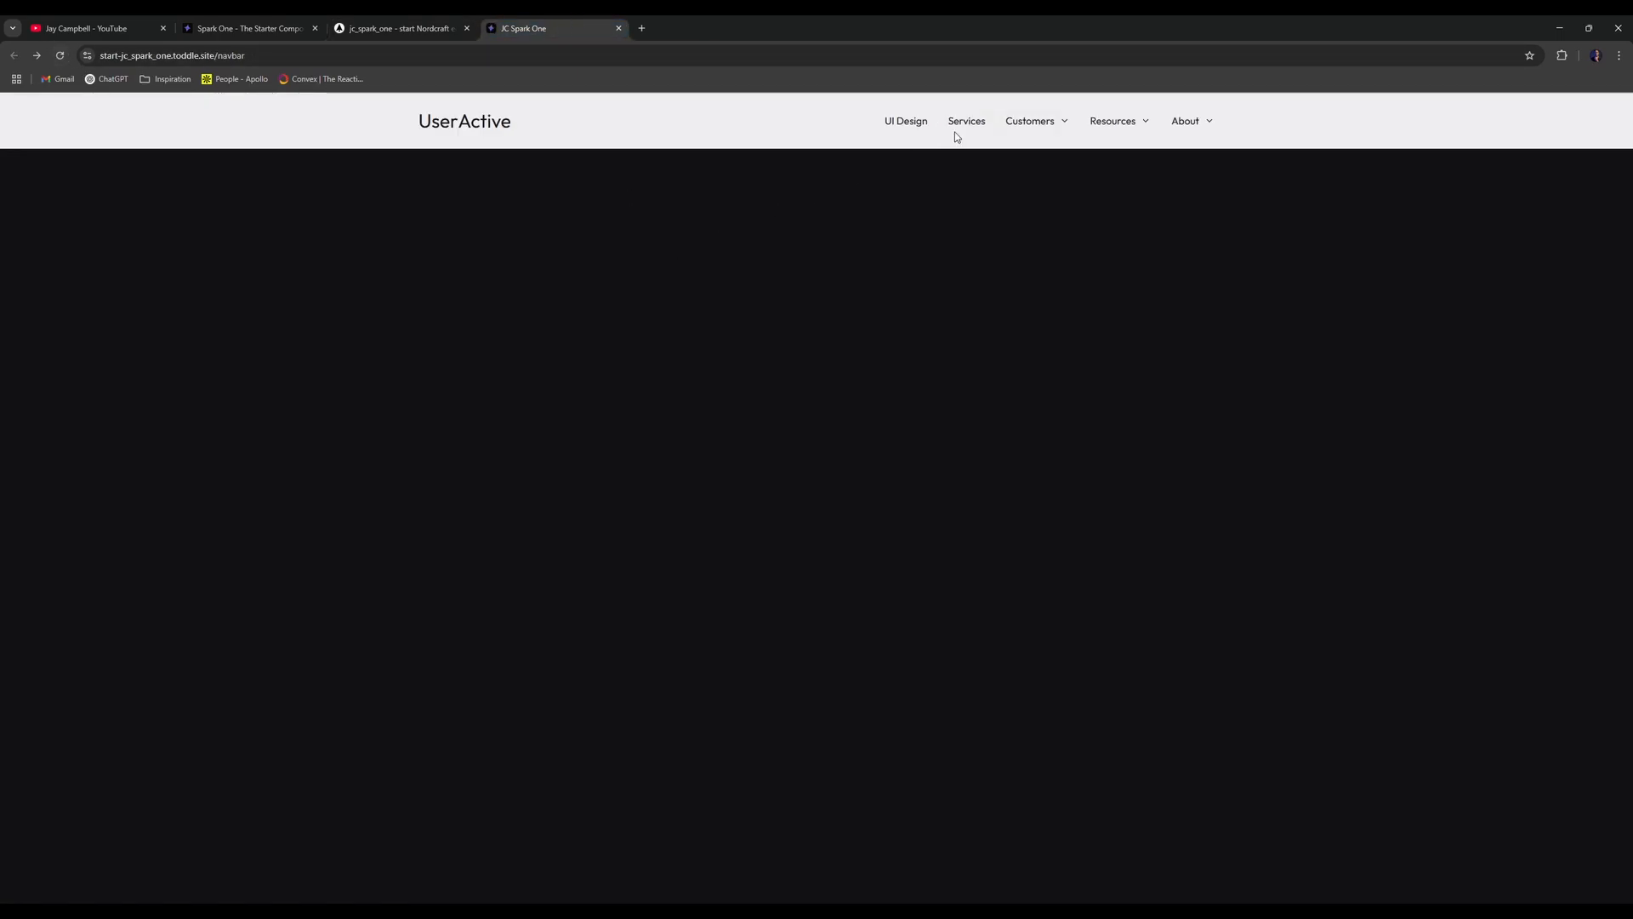
# - Test the Customers, Resources and About dropdowns on the live site
pyautogui.click(1048, 122)
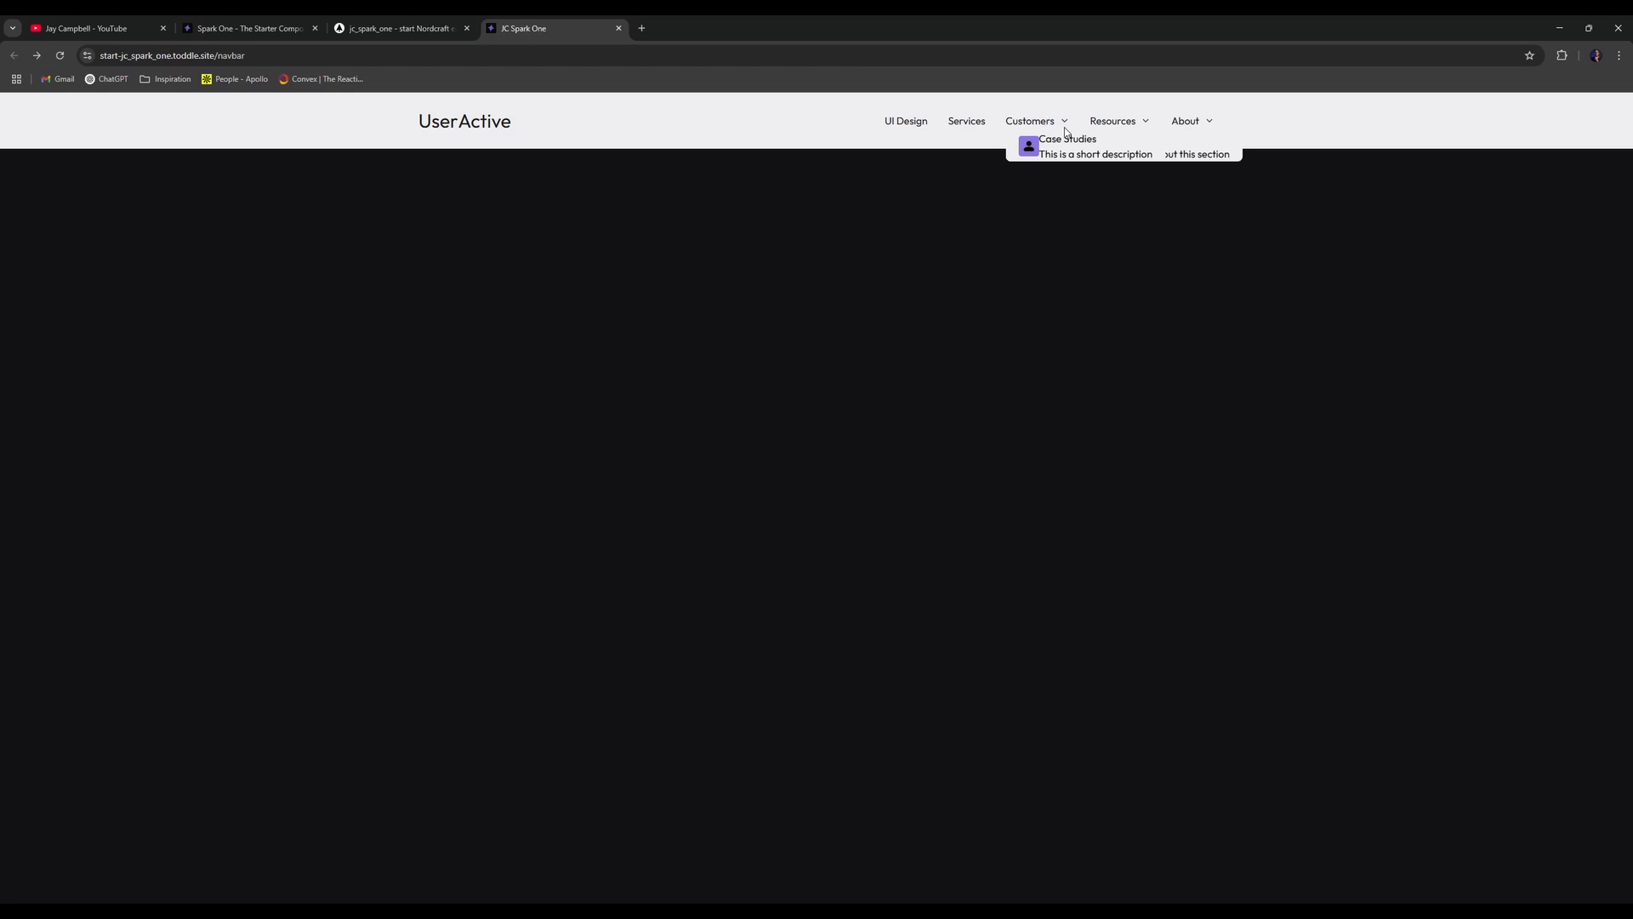
pyautogui.click(1064, 118)
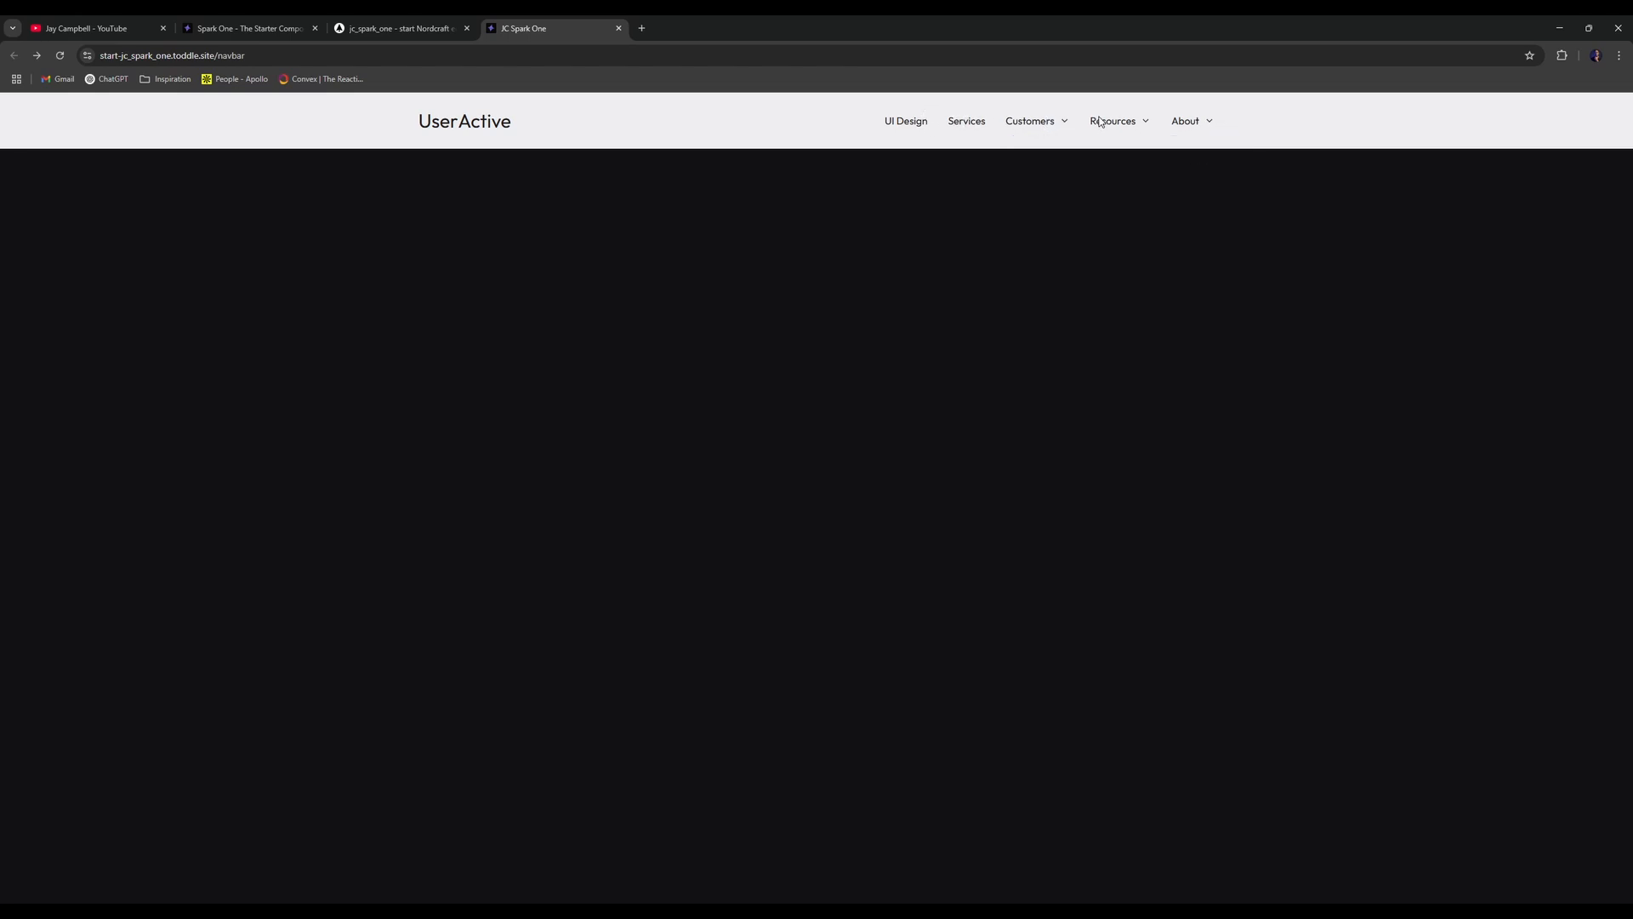
pyautogui.click(1099, 122)
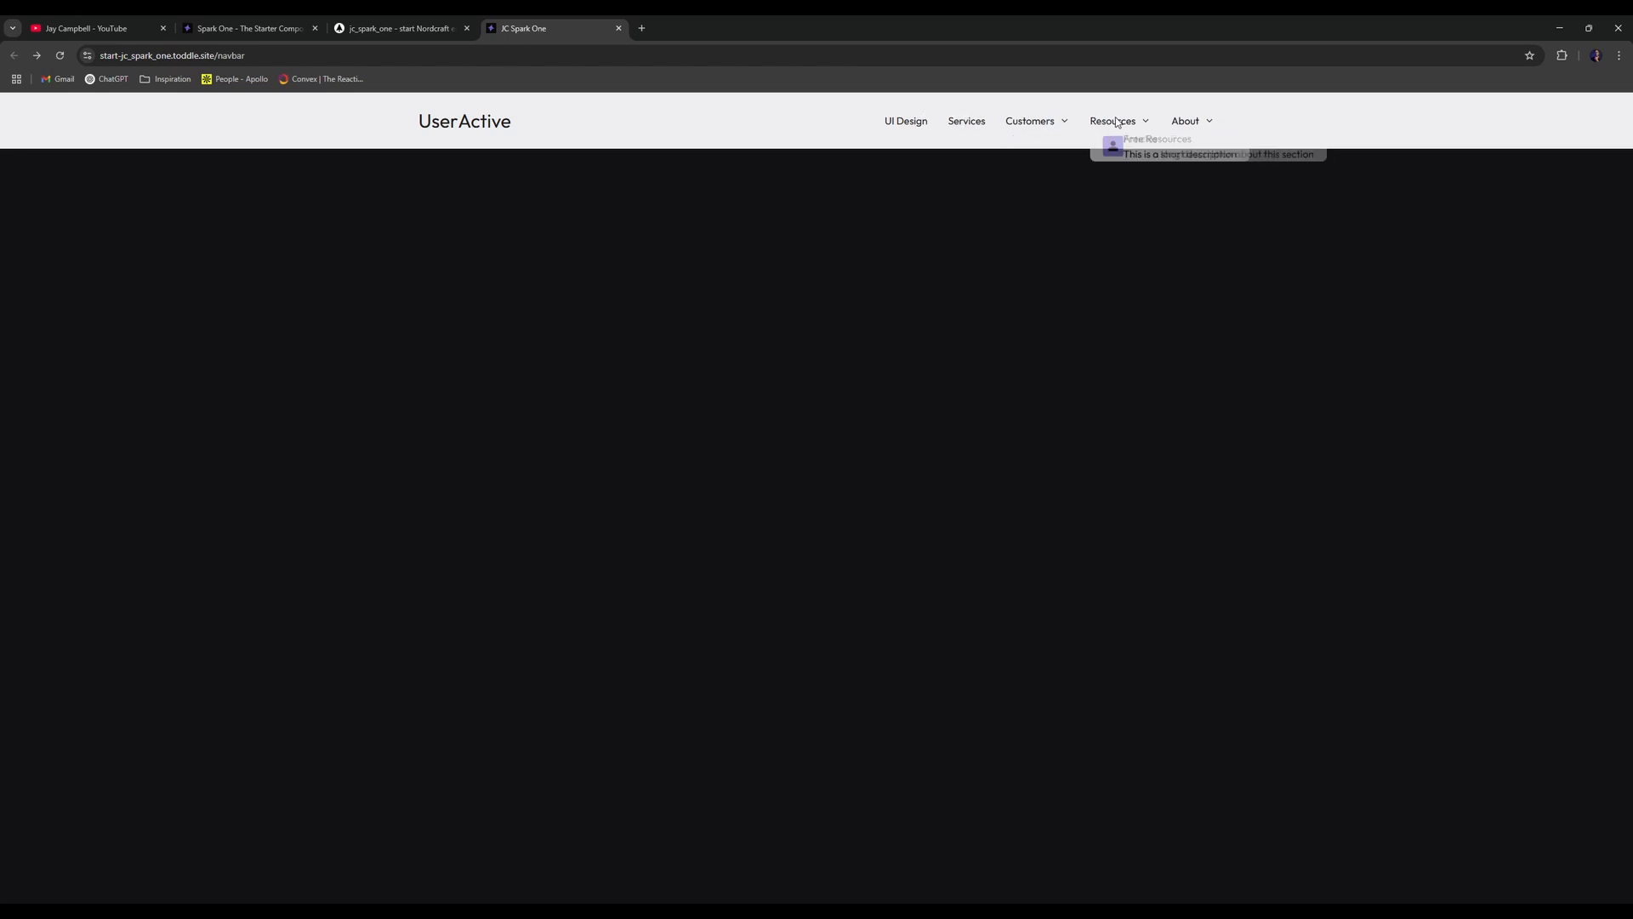
pyautogui.click(1177, 124)
pyautogui.click(1188, 125)
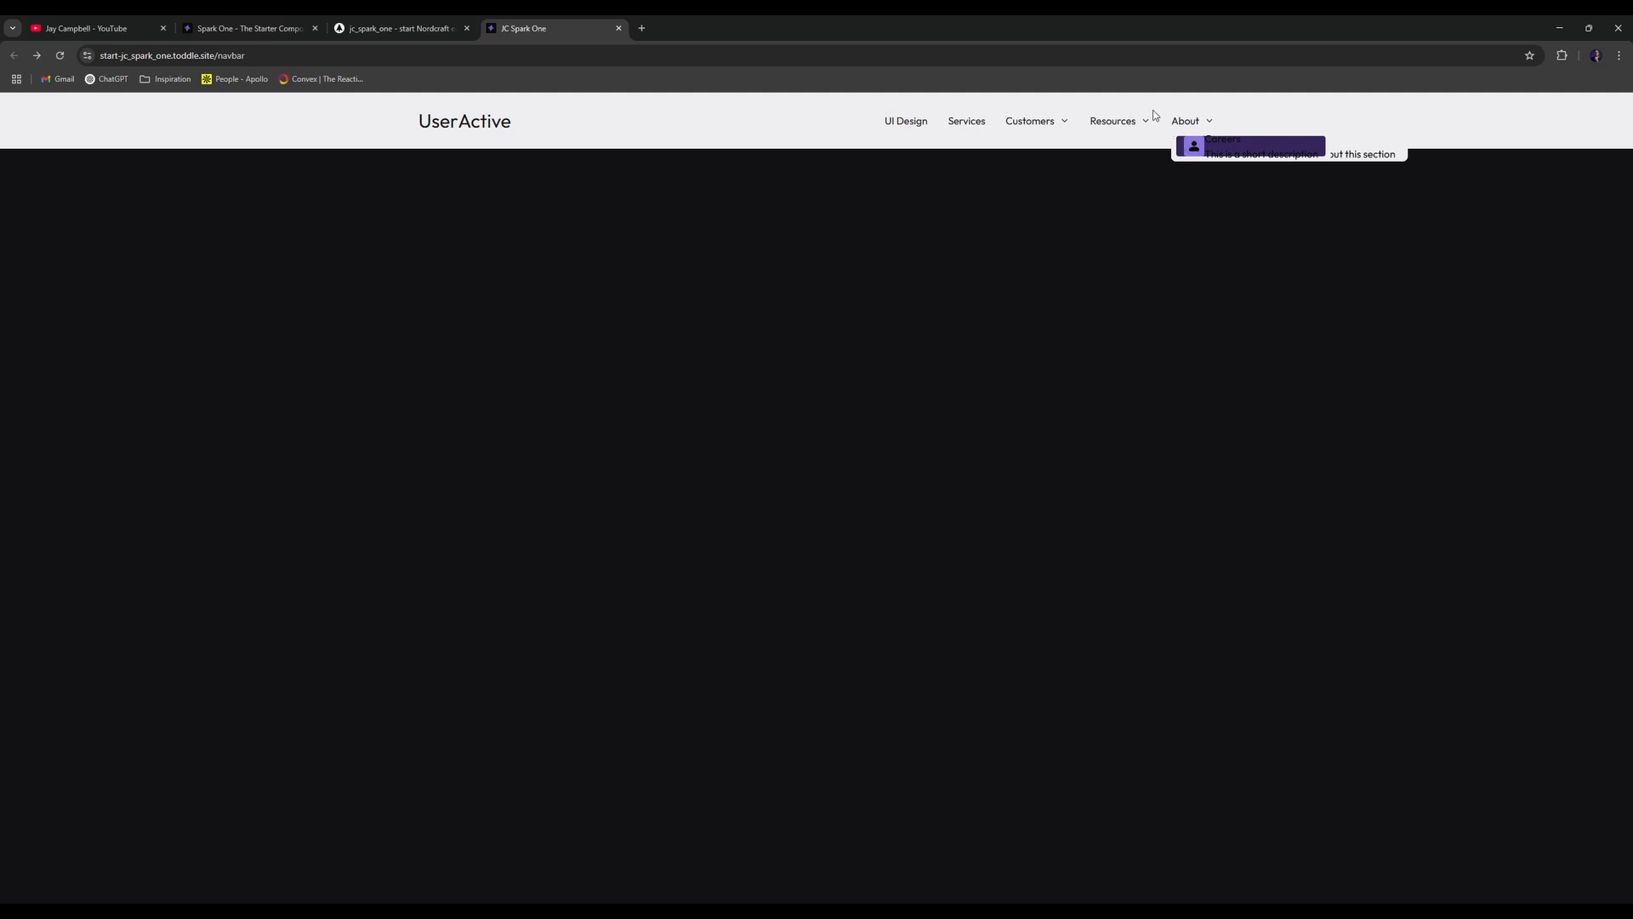
pyautogui.click(1114, 123)
pyautogui.click(1112, 125)
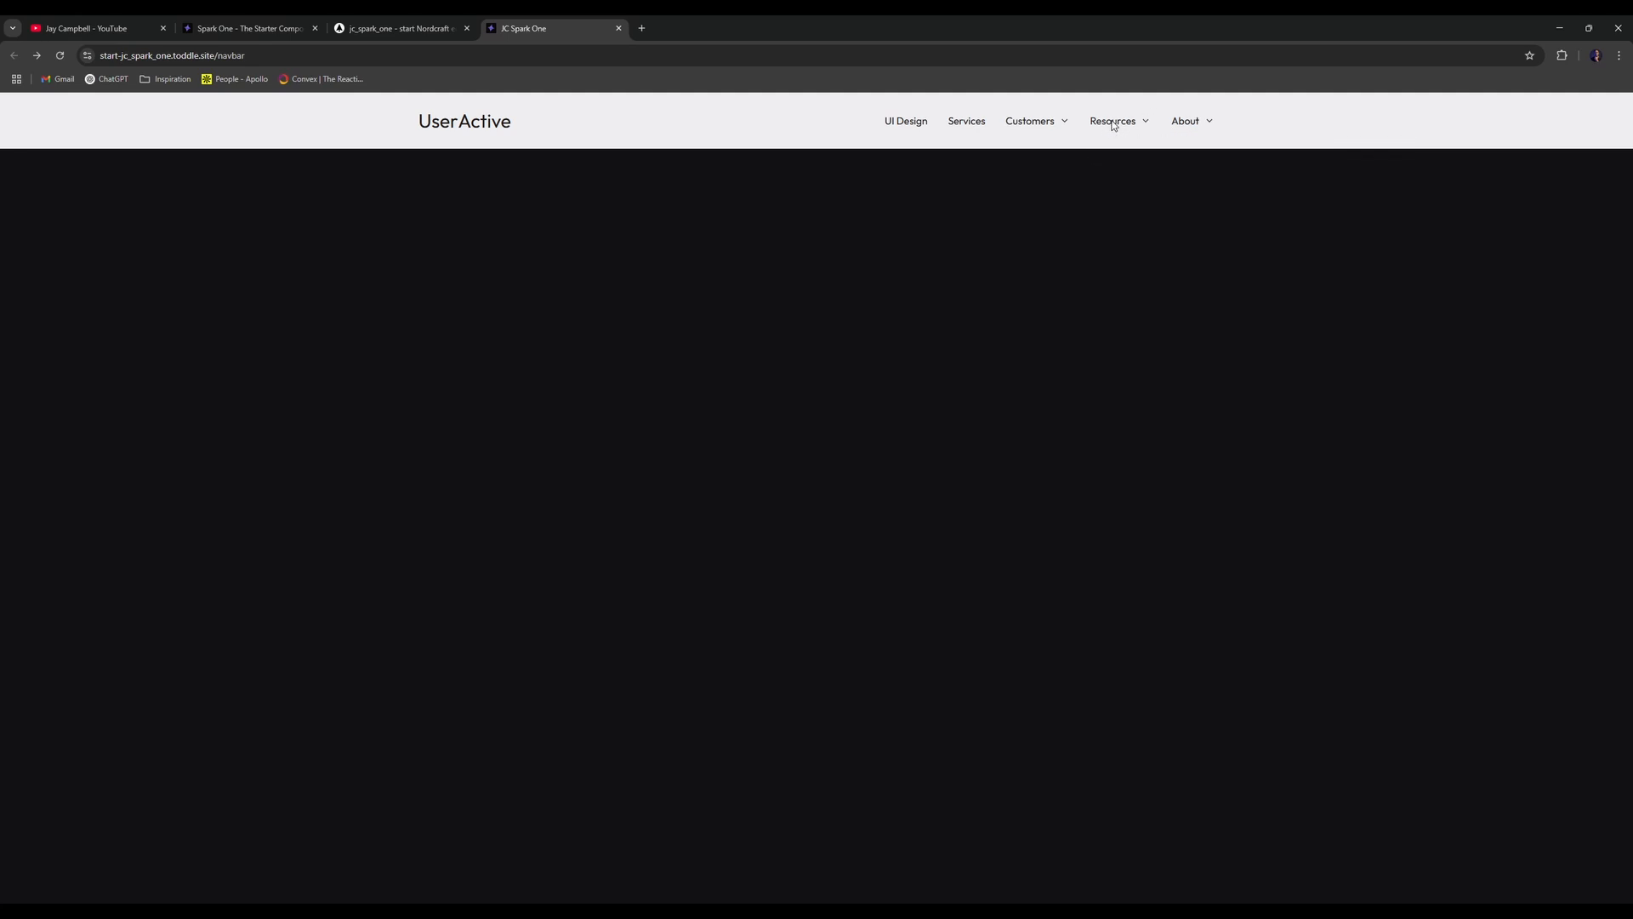
pyautogui.click(1059, 126)
pyautogui.click(1057, 125)
# - Back in the editor, add a new Untitled variable to ui--Navbar
pyautogui.click(398, 22)
pyautogui.click(290, 22)
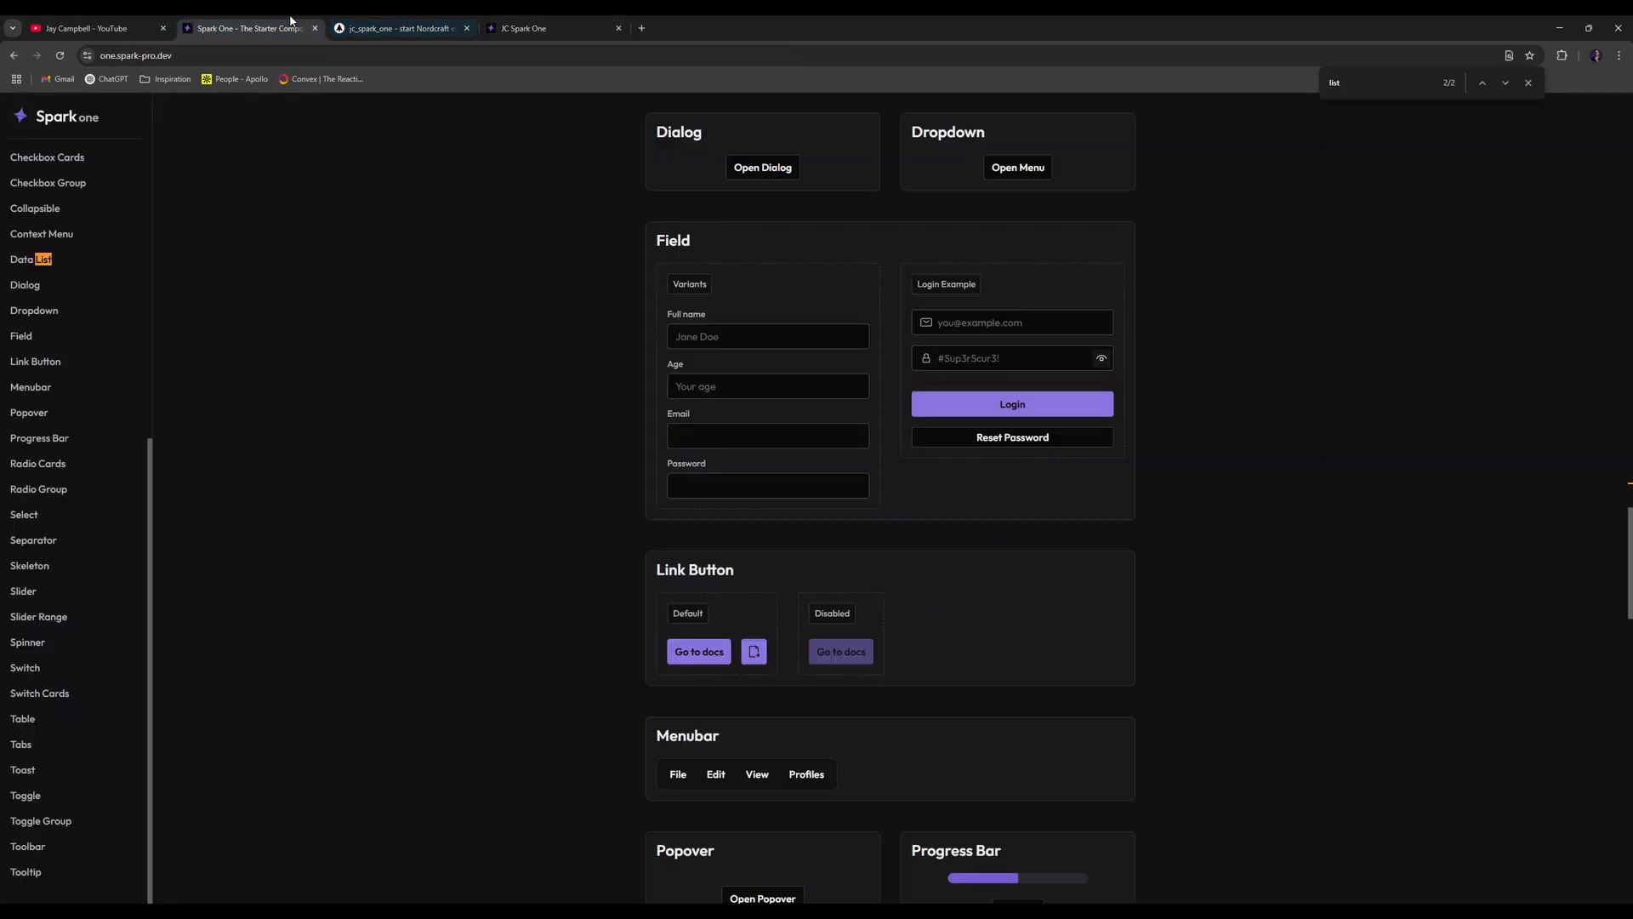
pyautogui.click(440, 22)
pyautogui.click(1234, 272)
pyautogui.click(1617, 139)
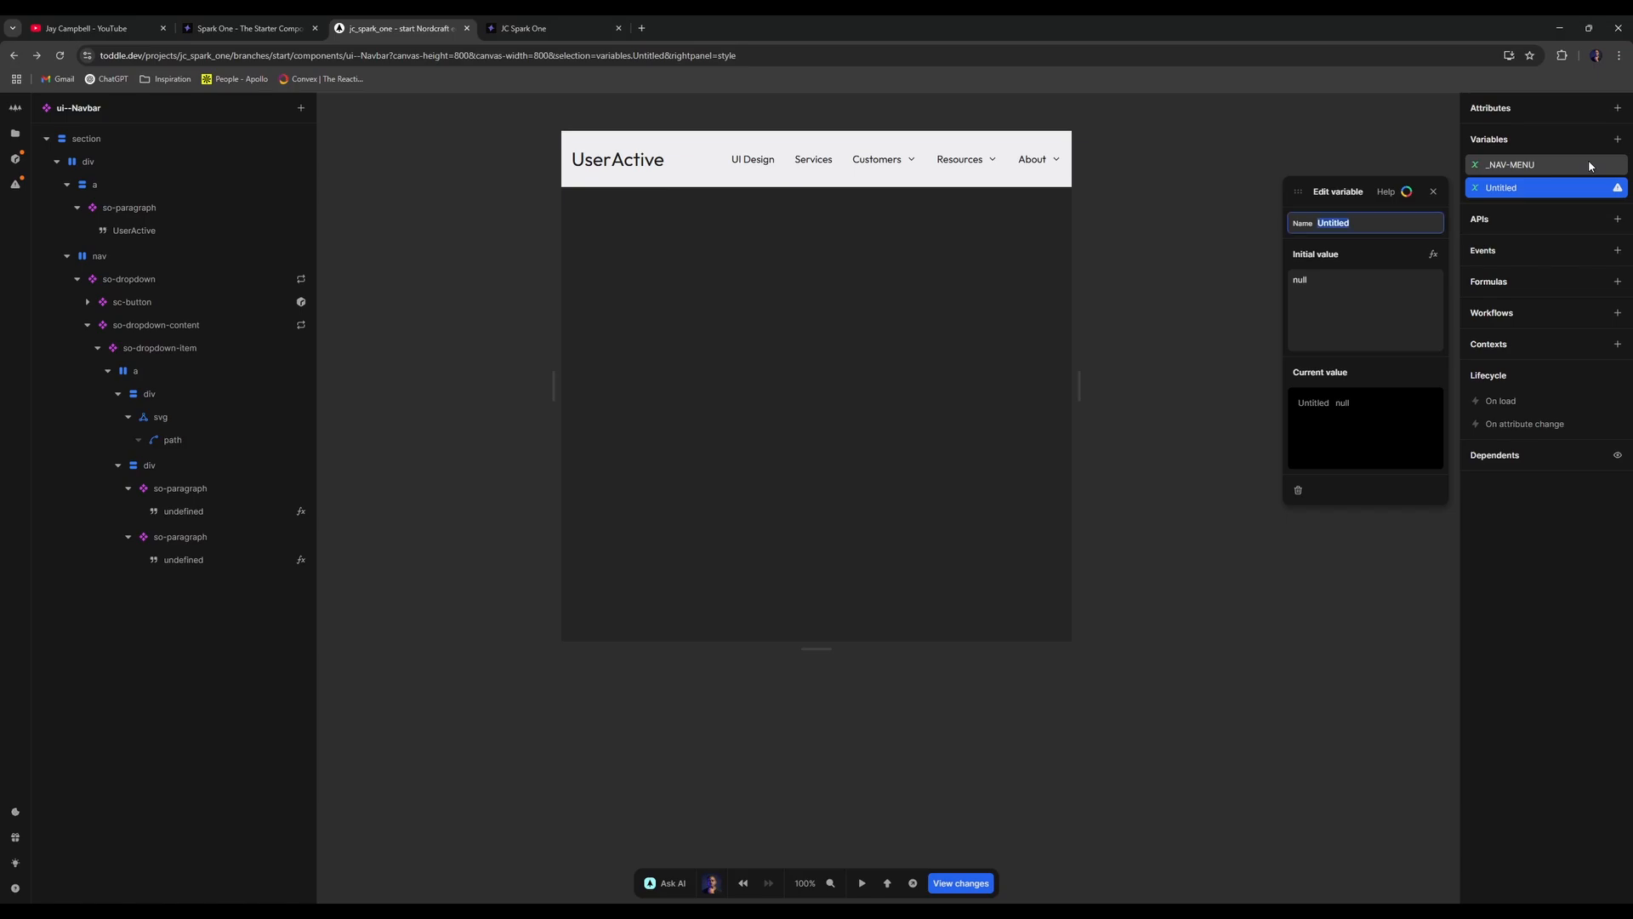
# - Delete the Untitled variable and open the _NAV-MENU initial value formula
pyautogui.rightClick(1598, 192)
pyautogui.click(1570, 252)
pyautogui.click(1540, 166)
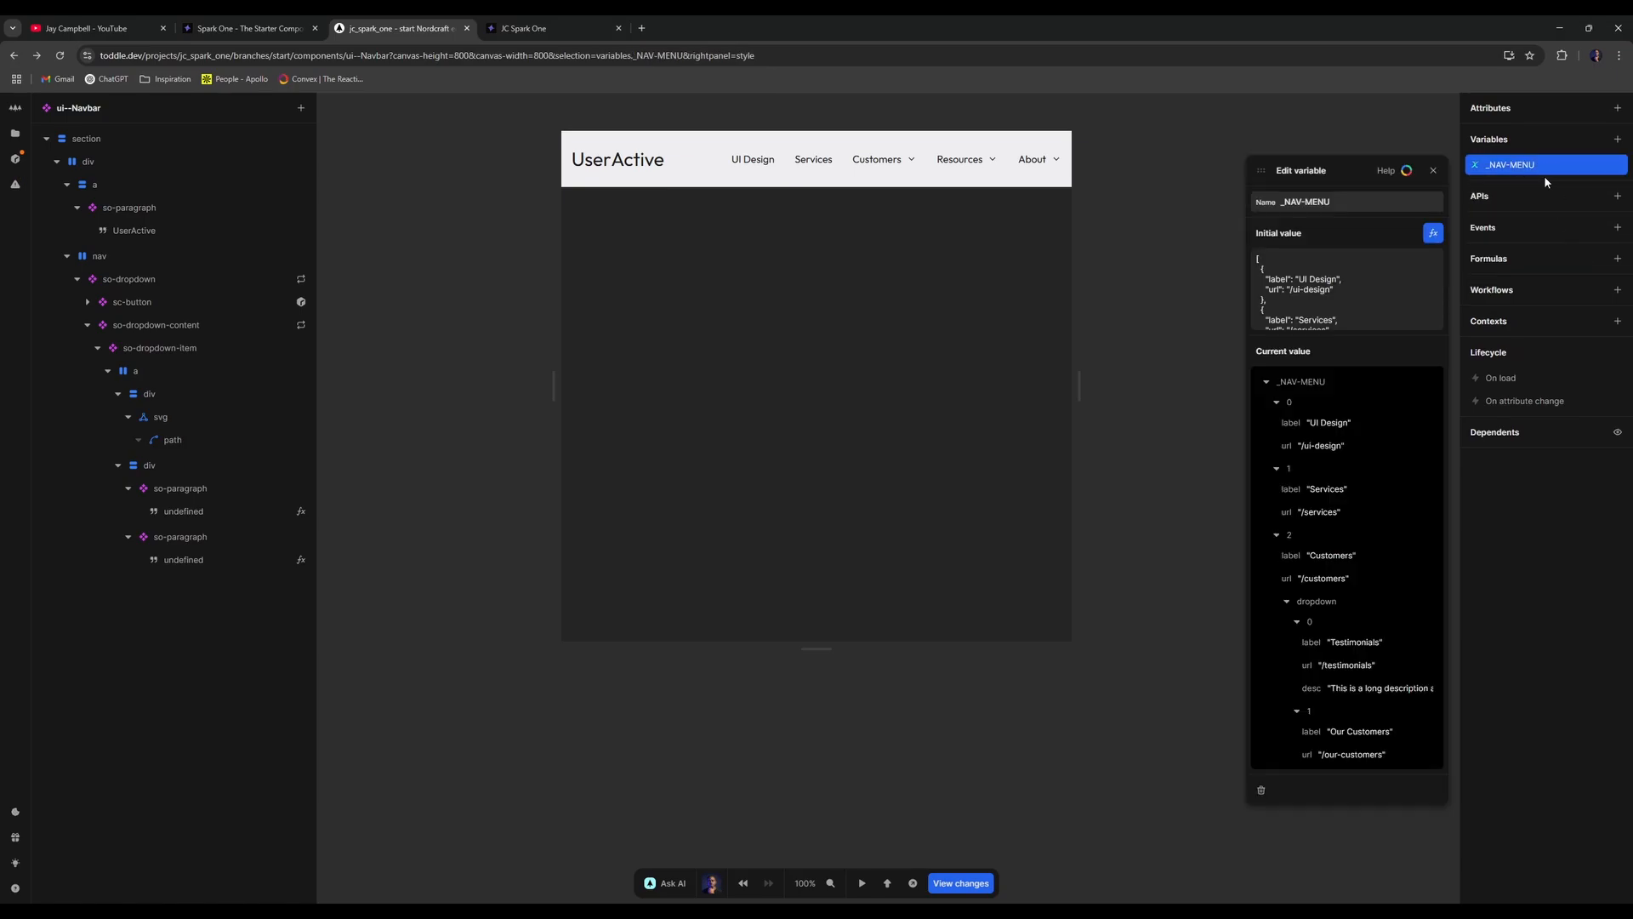
pyautogui.click(1432, 233)
# - Review the item descriptions and append 3 to the Case Studies description
pyautogui.scroll(-10, 889, 630)
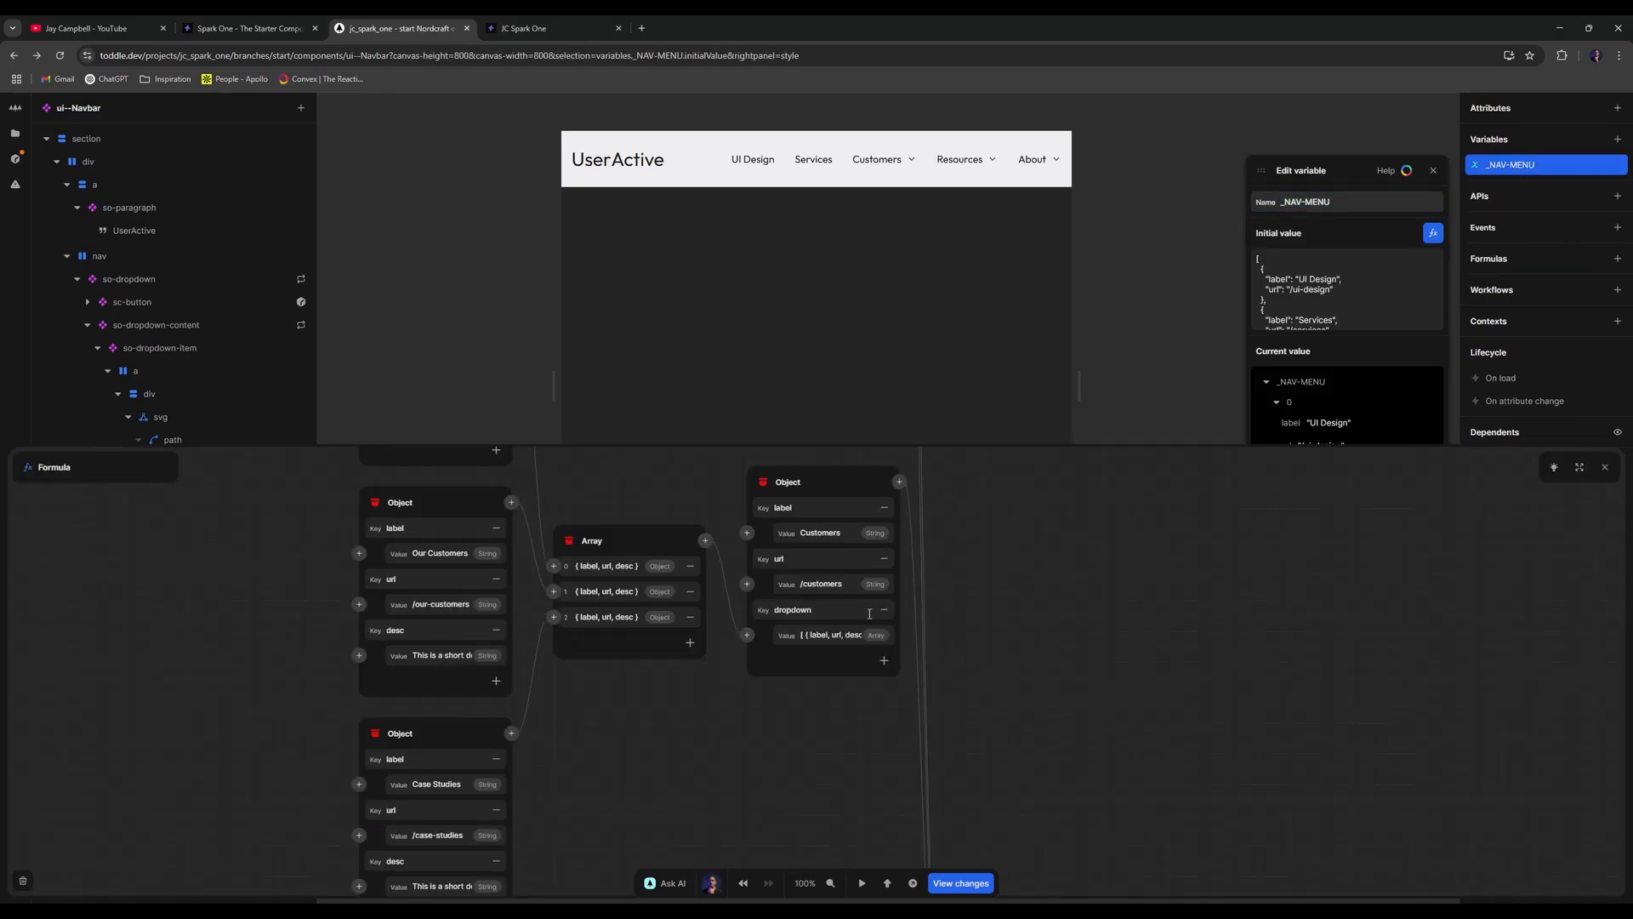
pyautogui.scroll(6, 576, 670)
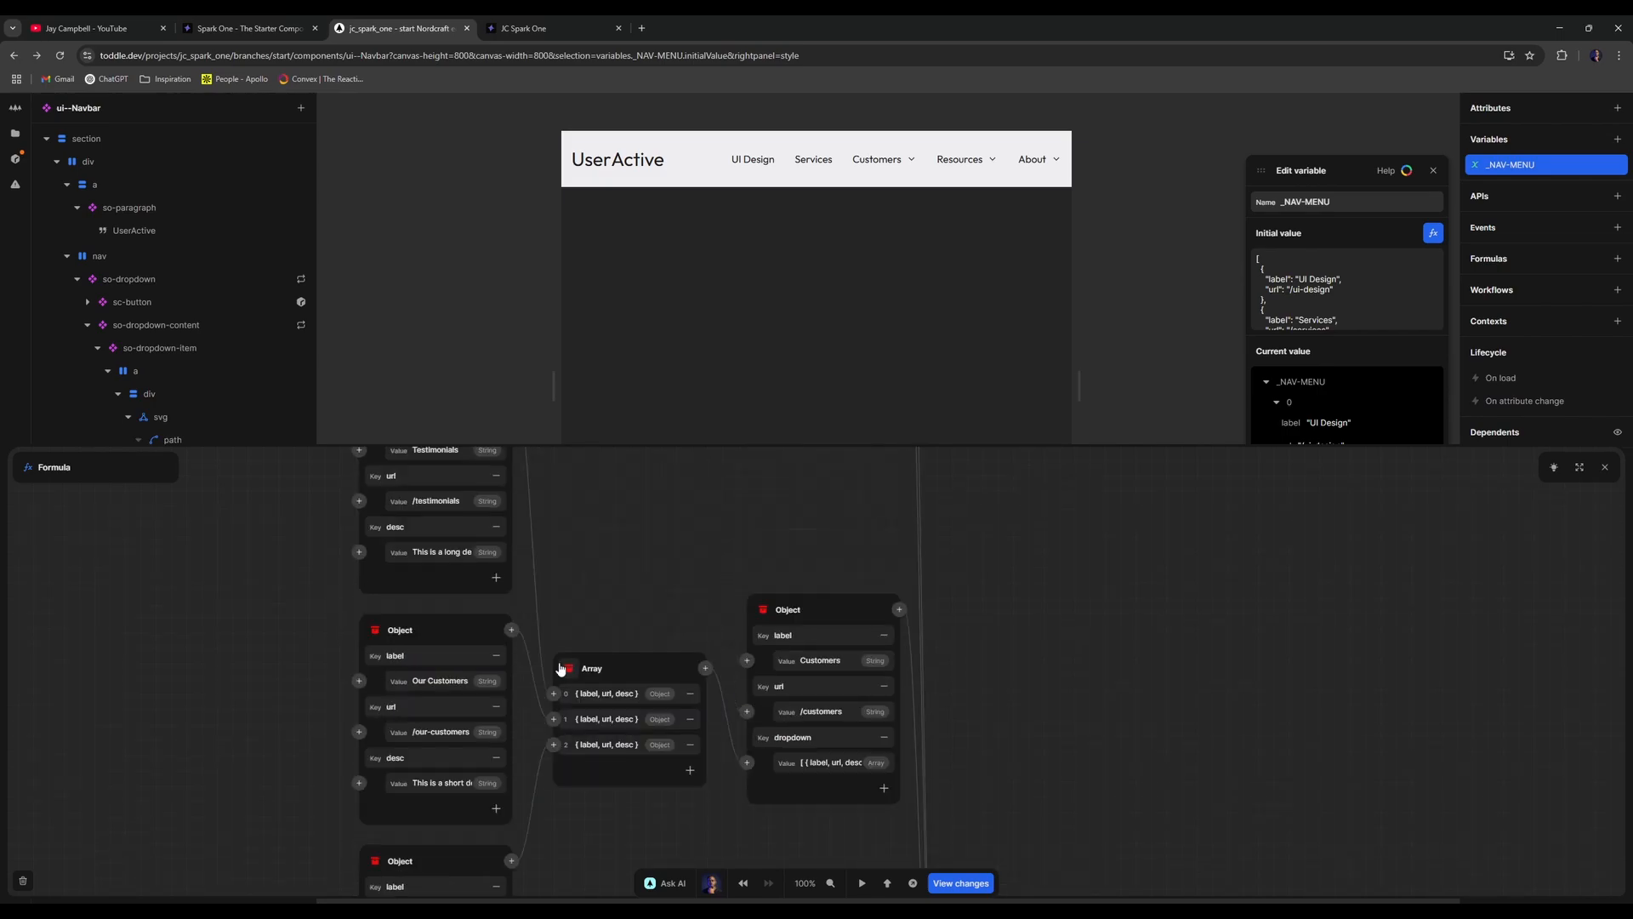
pyautogui.scroll(-3, 561, 670)
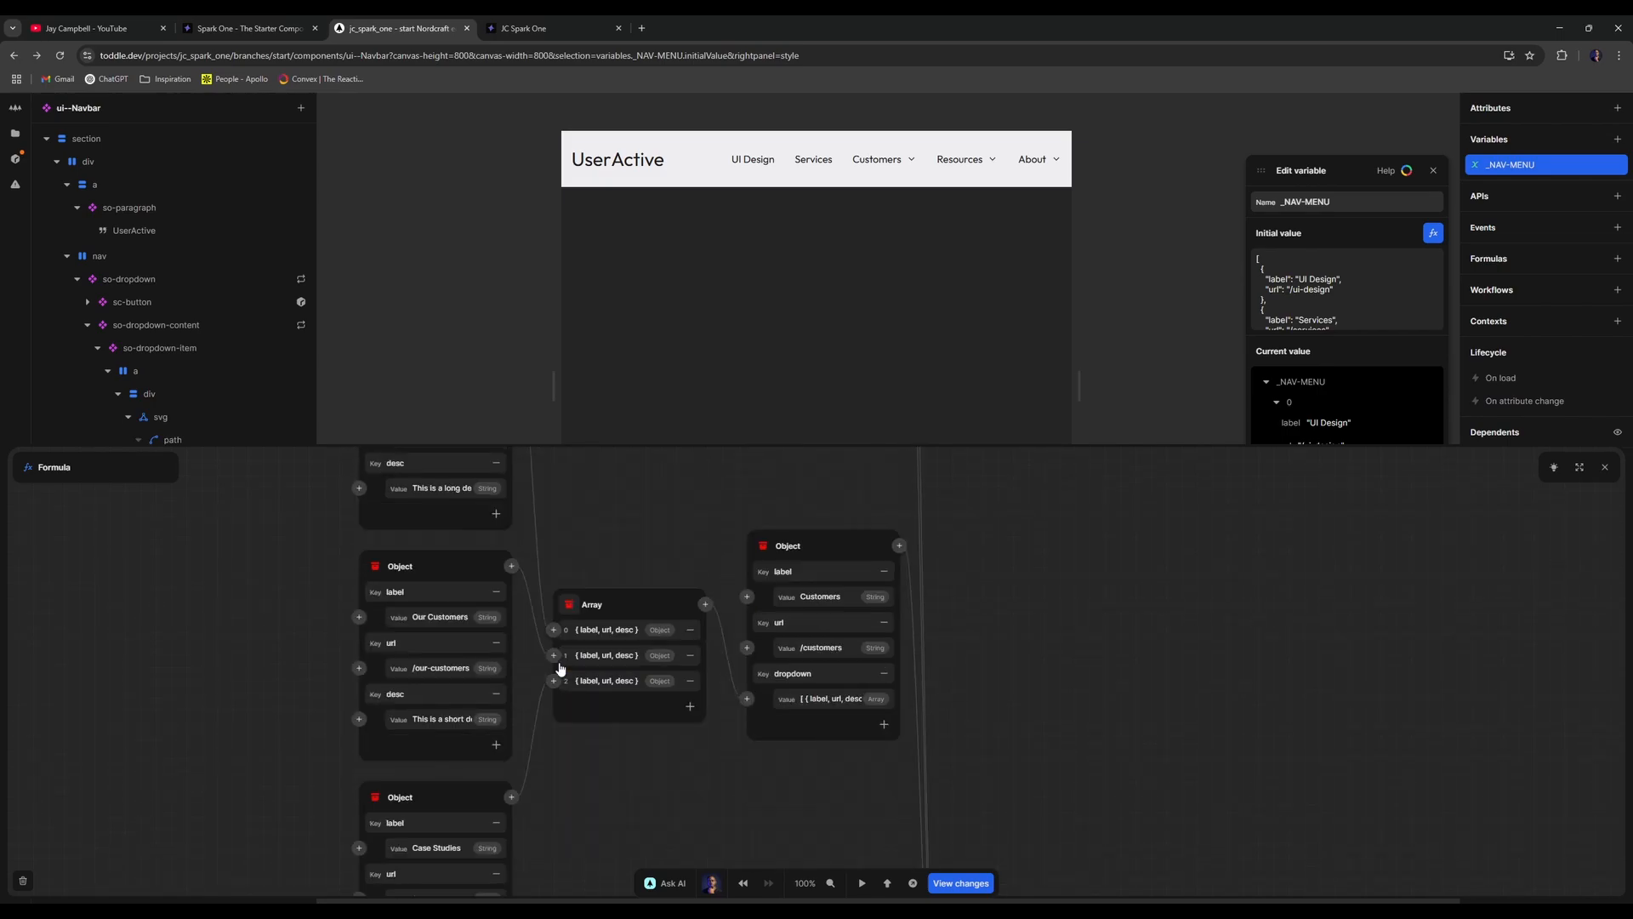
pyautogui.scroll(2, 560, 669)
pyautogui.scroll(1, 561, 670)
pyautogui.click(463, 613)
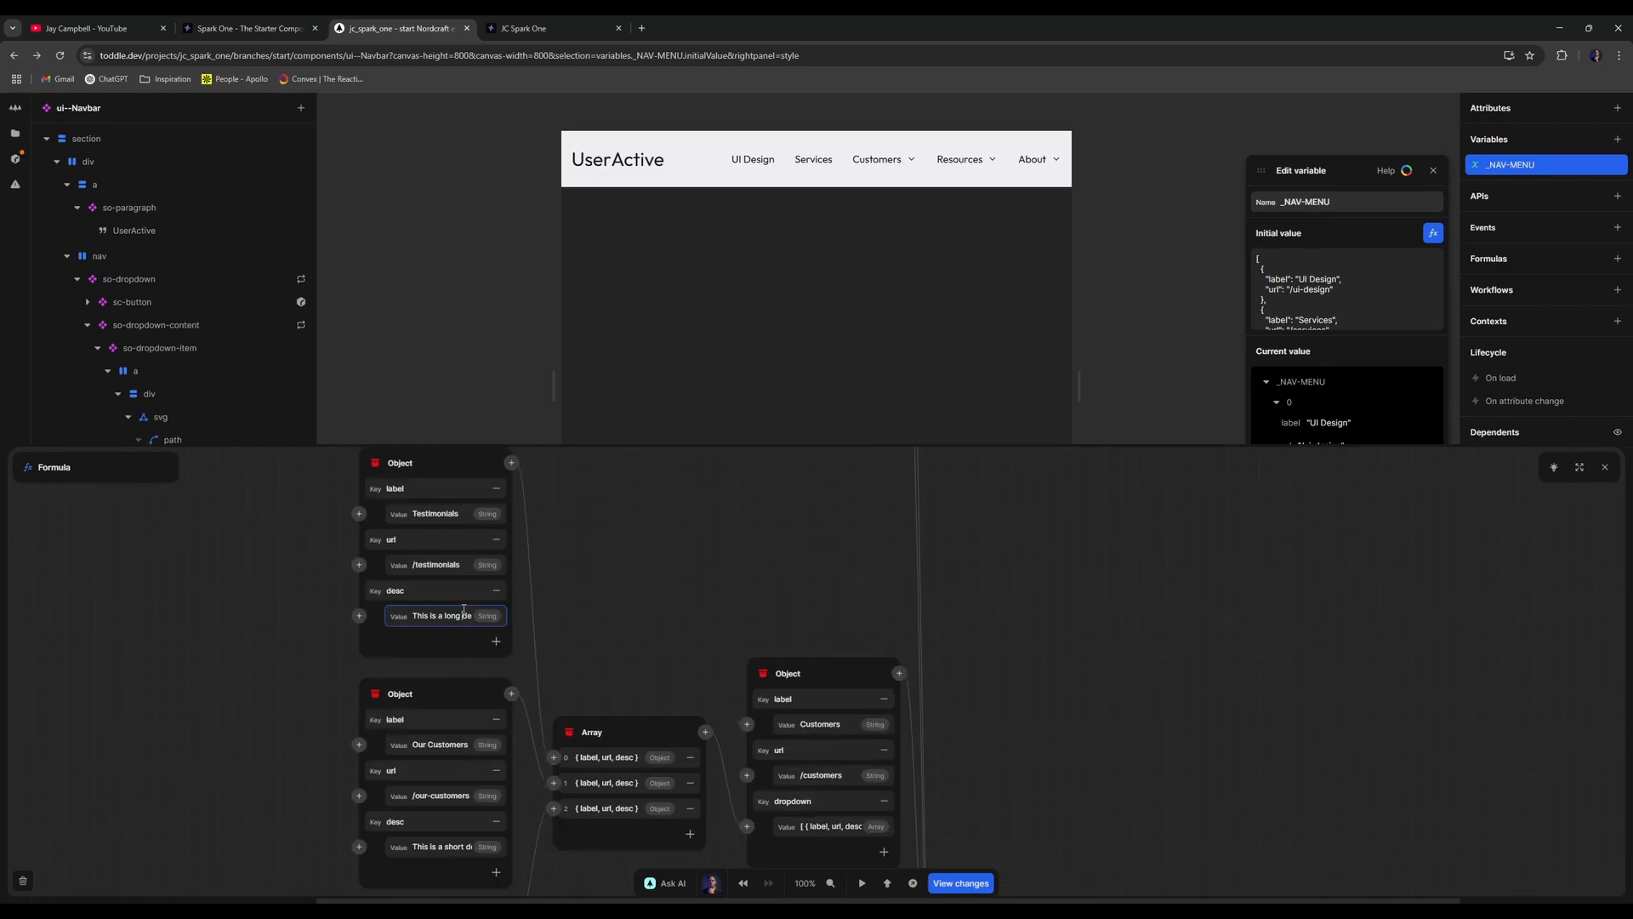
pyautogui.press('Right')
pyautogui.press('Right')
pyautogui.press('Right')
pyautogui.press('Right')
pyautogui.press('Right')
pyautogui.press('Right')
pyautogui.press('Right')
pyautogui.press('Right')
pyautogui.press('Right')
pyautogui.press('Right')
pyautogui.press('Right')
pyautogui.press('Right')
pyautogui.press('Right')
pyautogui.press('Right')
pyautogui.press('Right')
pyautogui.press('Right')
pyautogui.press('Right')
pyautogui.press('Right')
pyautogui.press('Right')
pyautogui.press('Right')
pyautogui.click(436, 845)
pyautogui.press('Right')
pyautogui.press('Right')
pyautogui.press('Right')
pyautogui.press('Right')
pyautogui.press('Right')
pyautogui.press('Right')
pyautogui.press('Right')
pyautogui.press('Right')
pyautogui.press('Right')
pyautogui.press('Right')
pyautogui.press('Right')
pyautogui.press('Right')
pyautogui.press('Right')
pyautogui.press('Right')
pyautogui.press('Right')
pyautogui.press('Right')
pyautogui.scroll(-7, 544, 808)
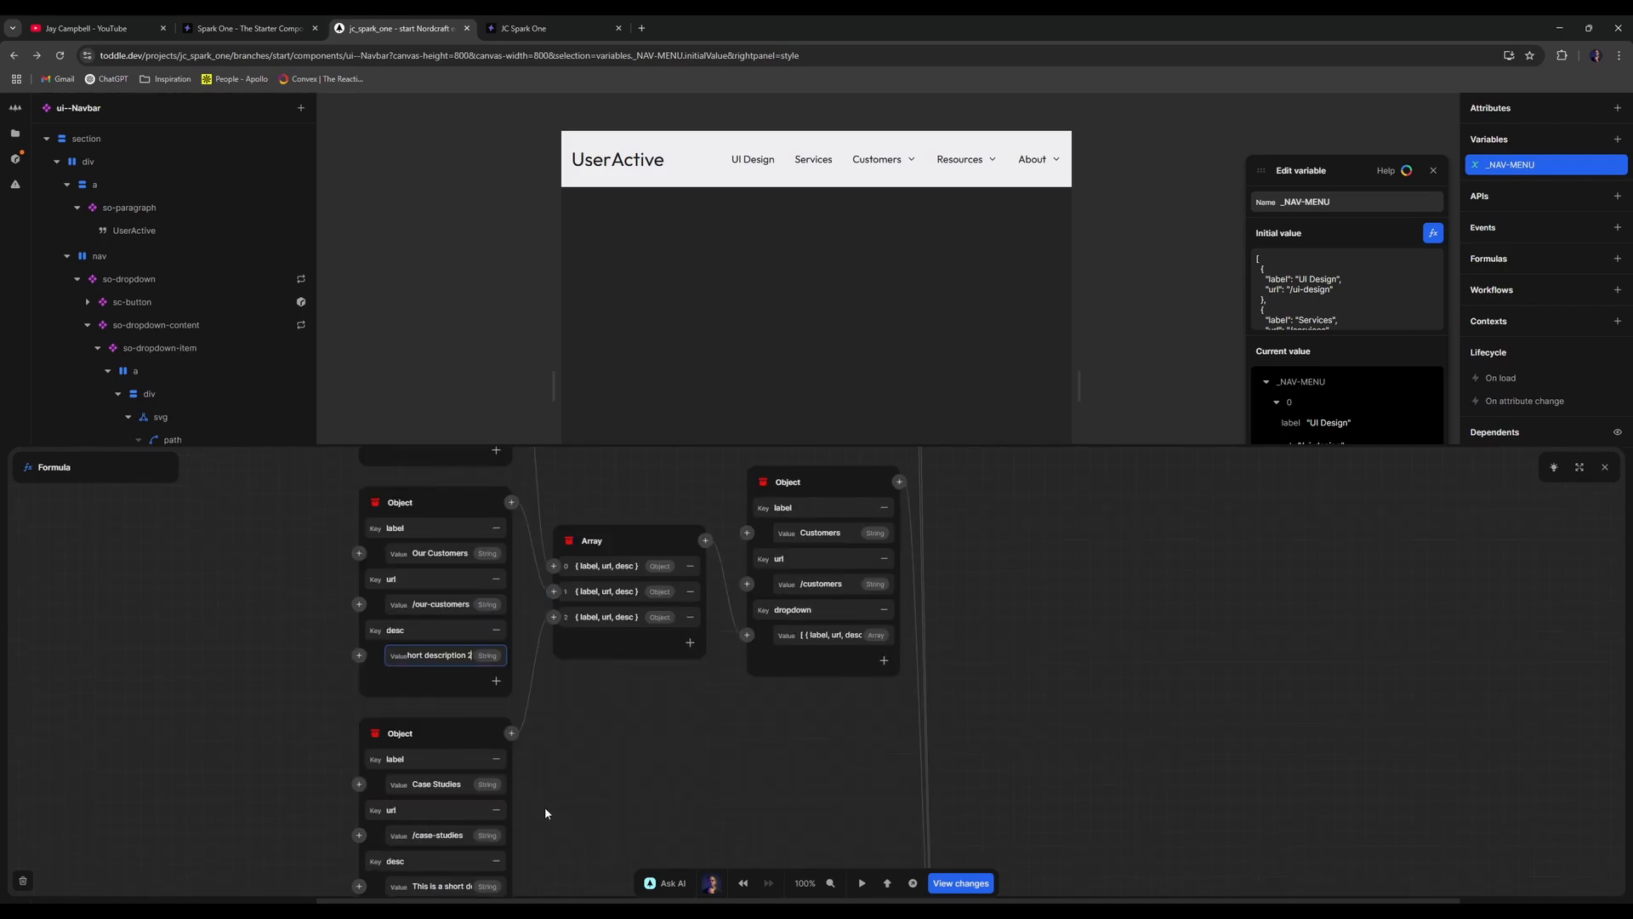
pyautogui.click(467, 632)
pyautogui.press('Right')
pyautogui.press('Right')
pyautogui.press('Right')
pyautogui.press('Right')
pyautogui.press('Right')
pyautogui.press('Right')
pyautogui.press('Right')
pyautogui.press('Right')
pyautogui.press('Right')
pyautogui.press('Right')
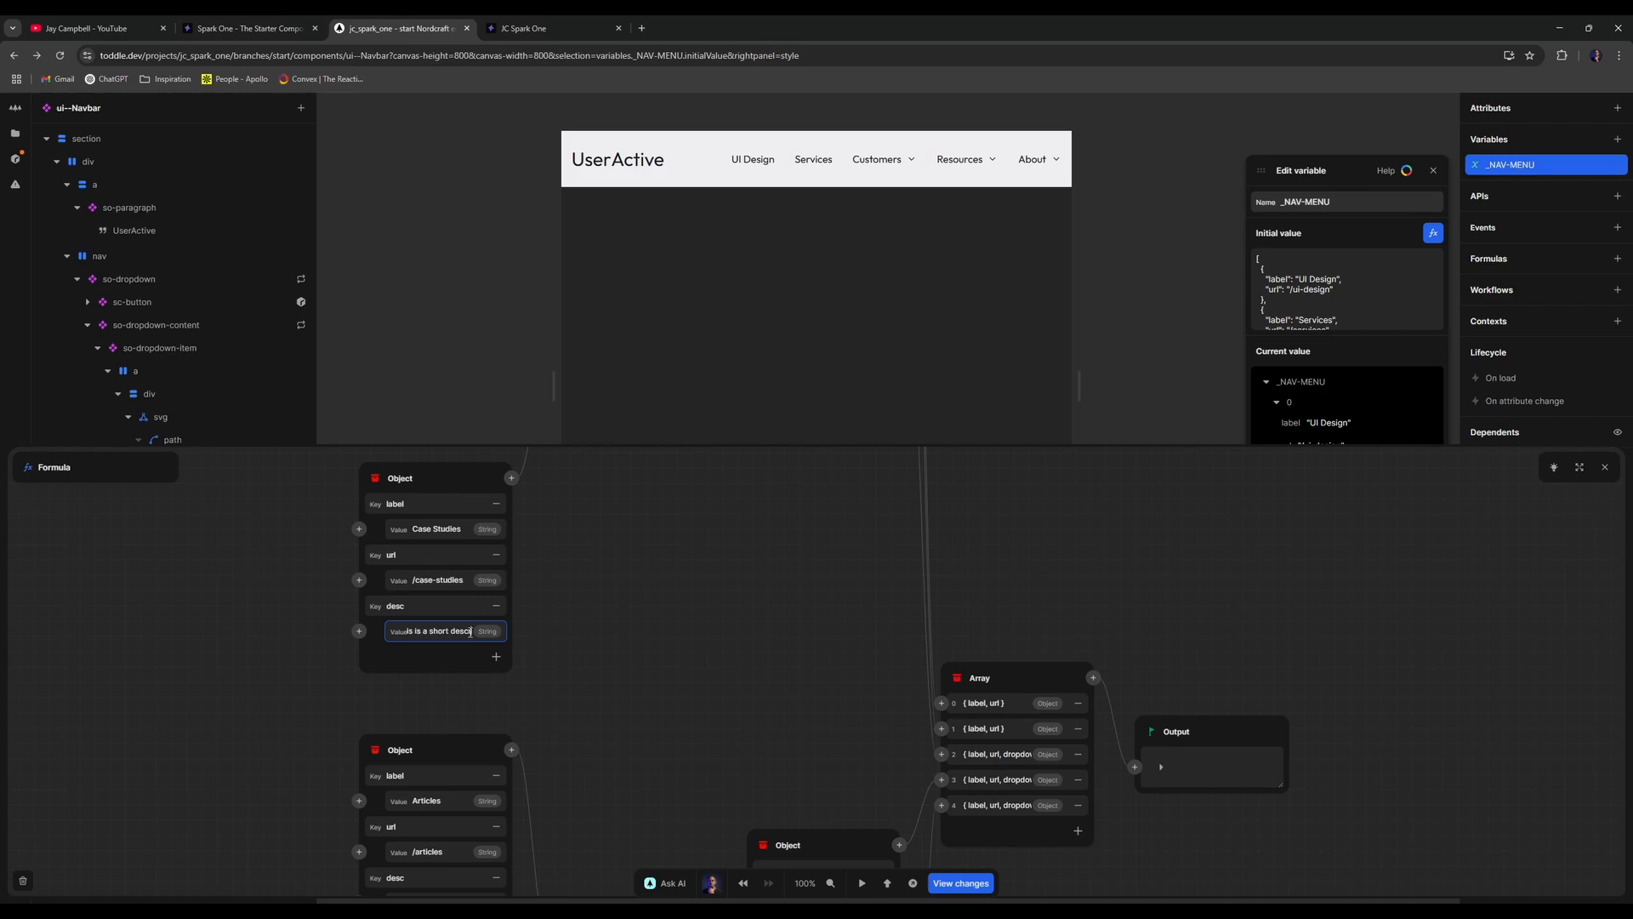
pyautogui.write('3')
pyautogui.click(637, 569)
# - Delete the repeat formula from the dropdown content container
pyautogui.click(590, 21)
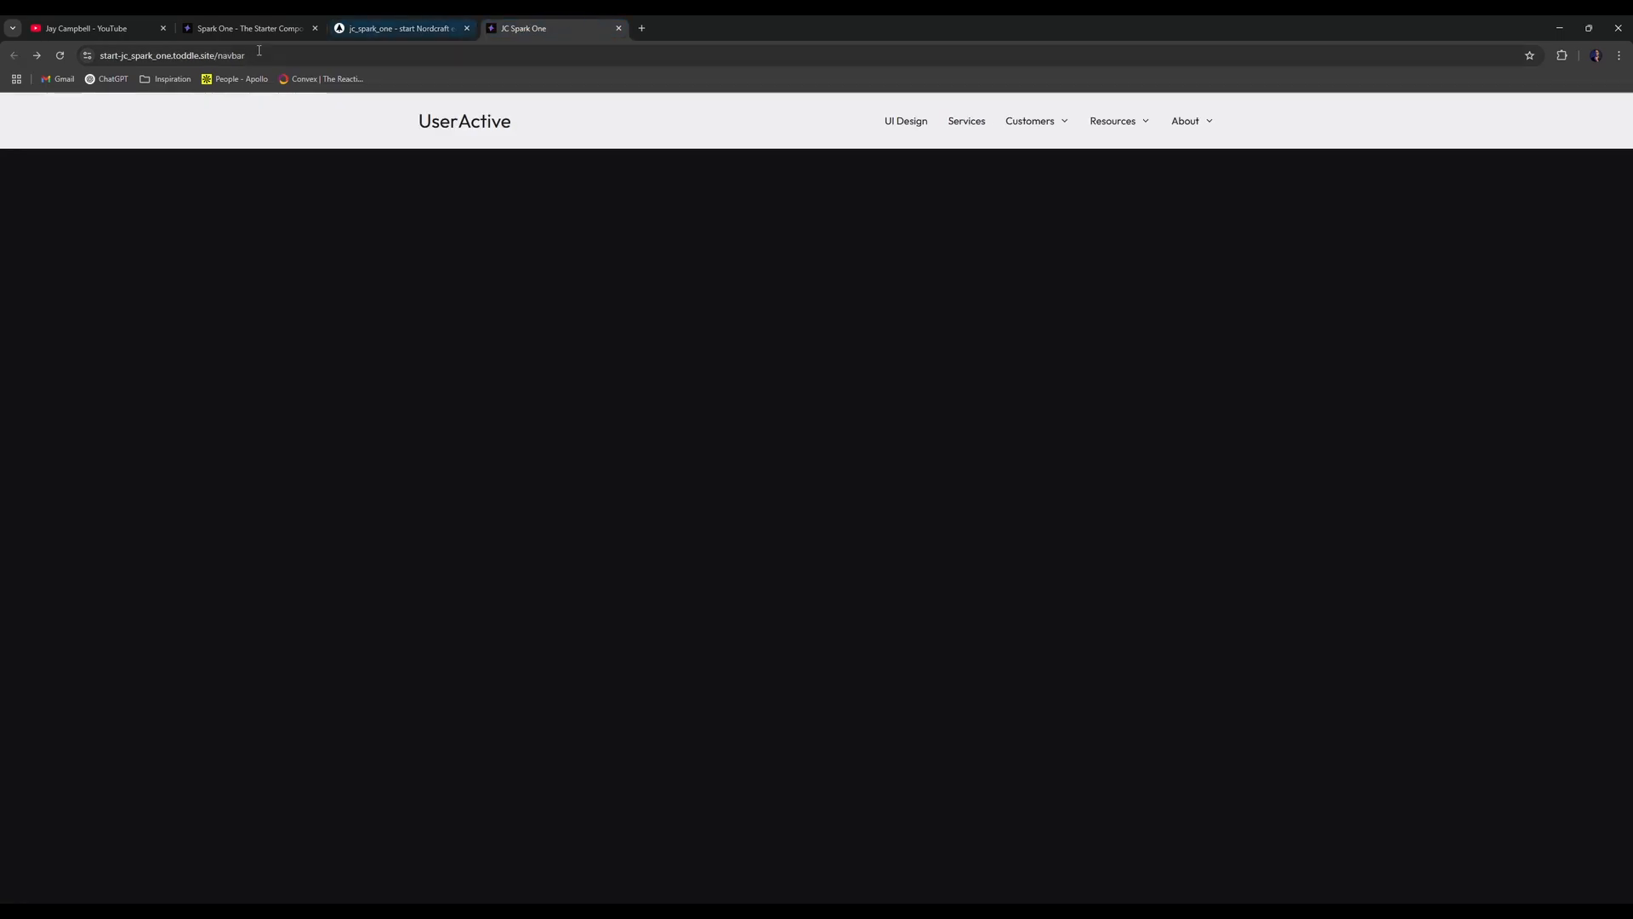
pyautogui.click(375, 22)
pyautogui.click(347, 274)
pyautogui.click(242, 332)
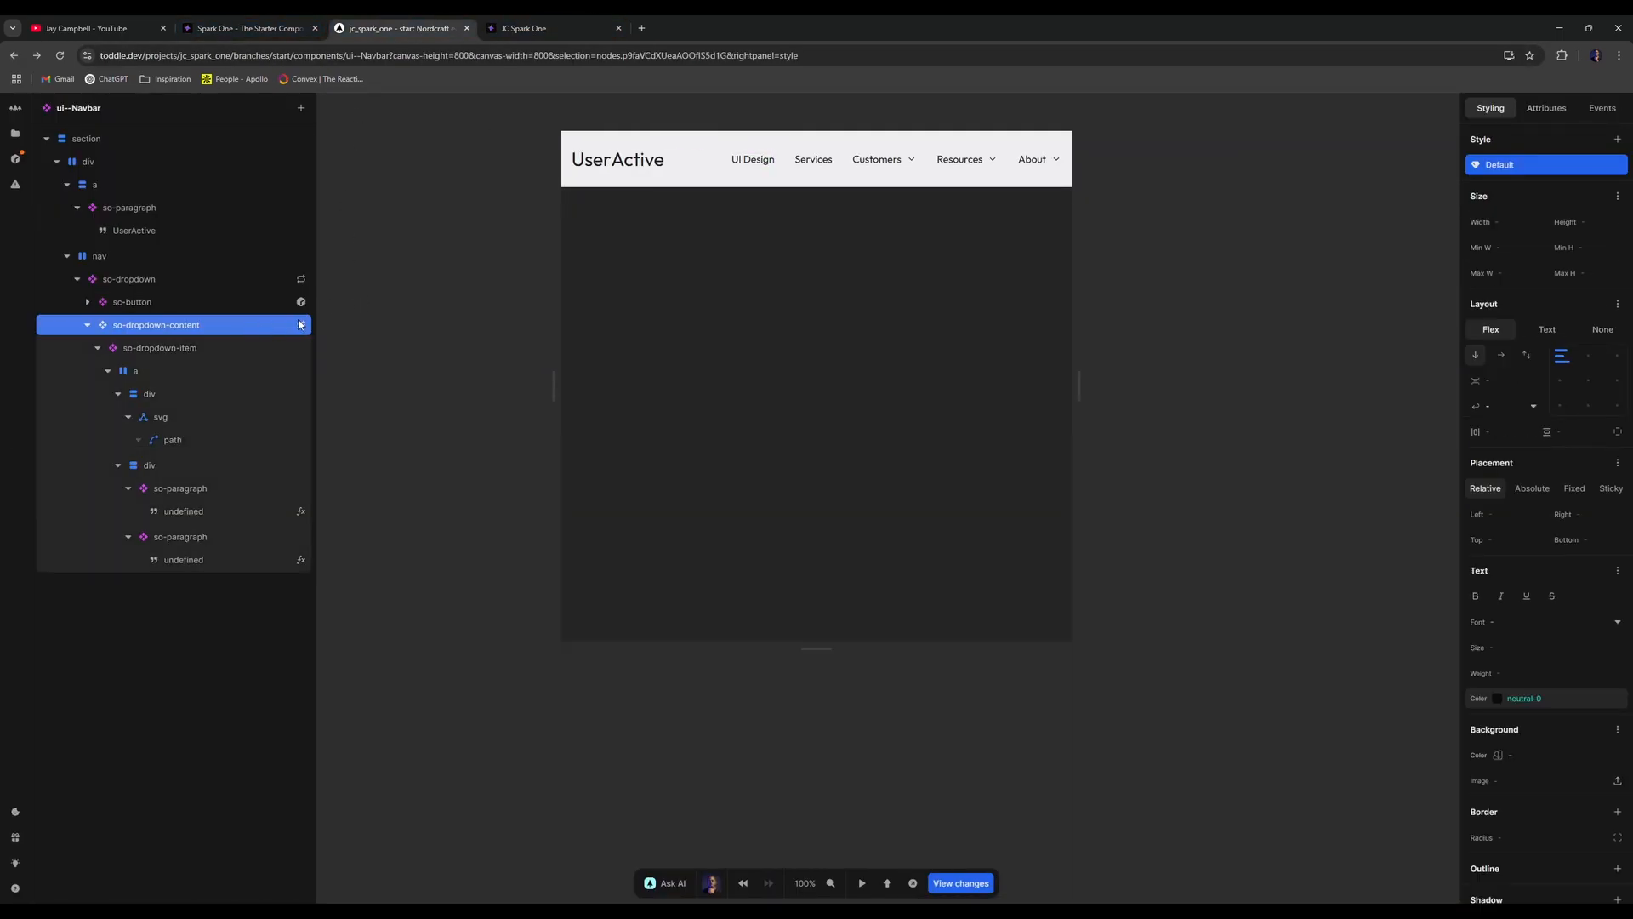
pyautogui.click(302, 326)
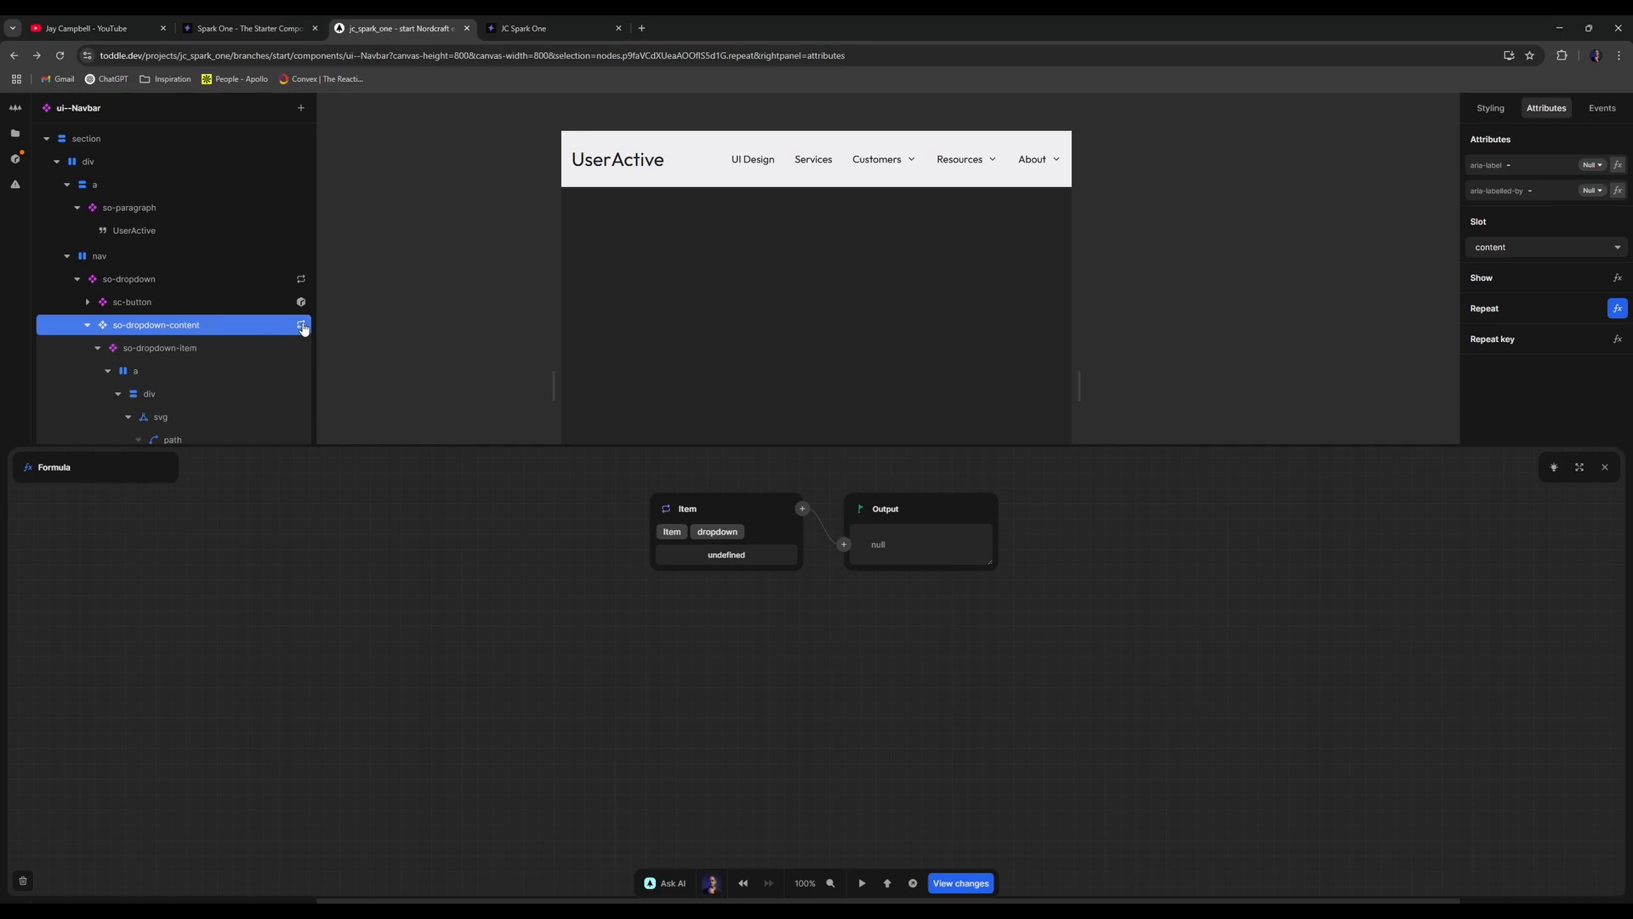
pyautogui.click(22, 881)
pyautogui.click(240, 354)
# - Start a repeat on the dropdown item and the link element, then close both editors unchanged
pyautogui.rightClick(240, 354)
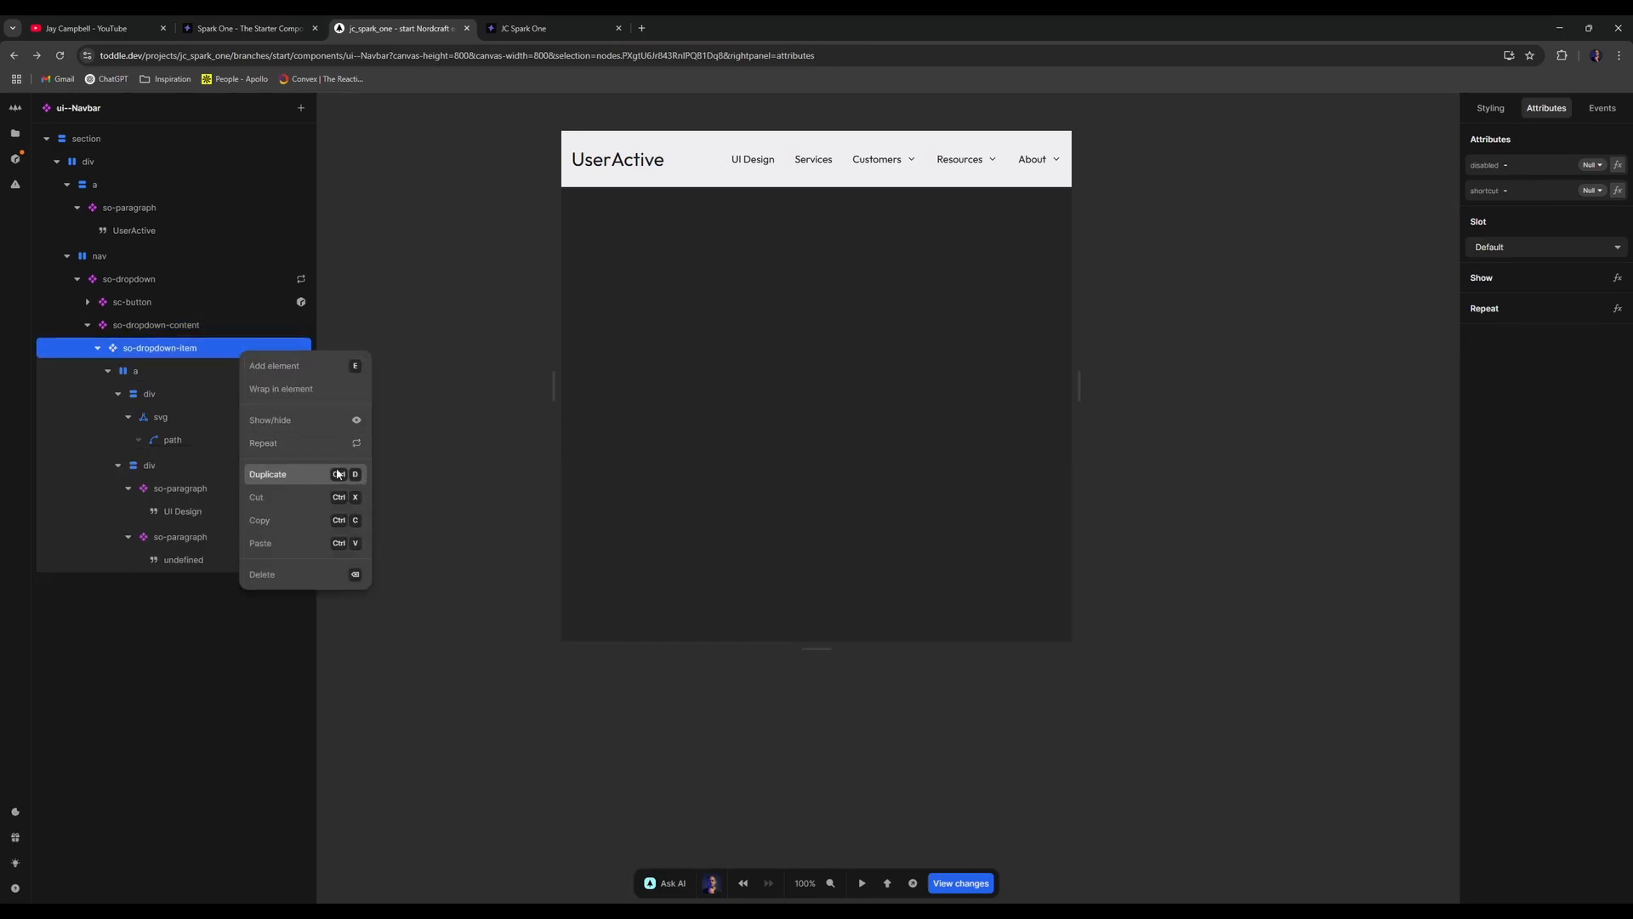
pyautogui.click(253, 437)
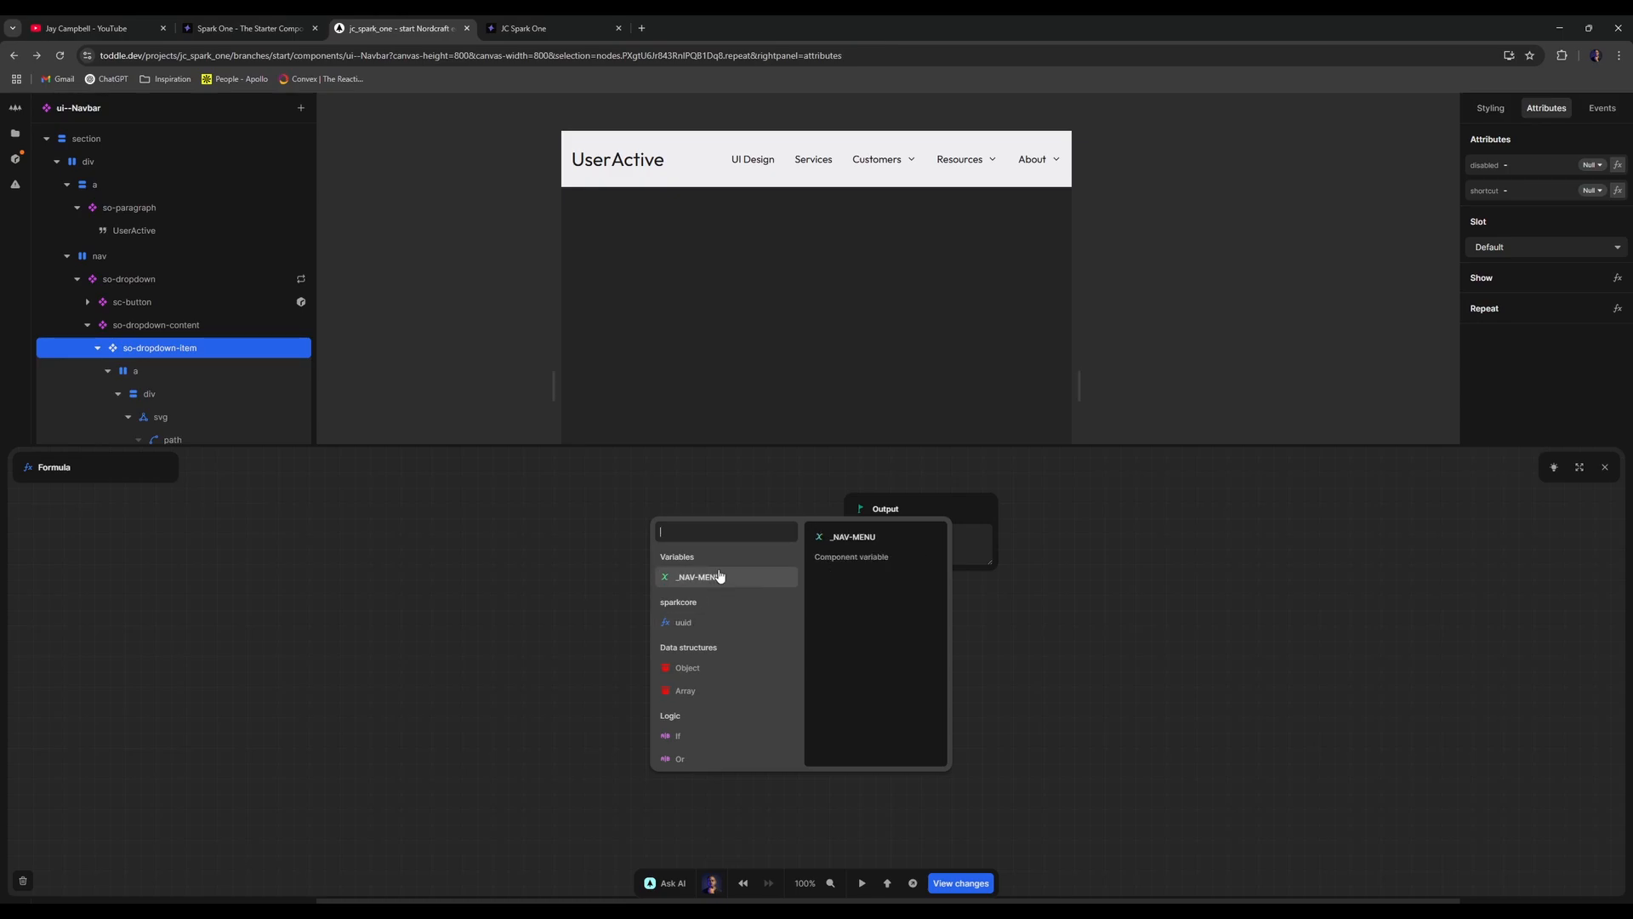
pyautogui.click(527, 529)
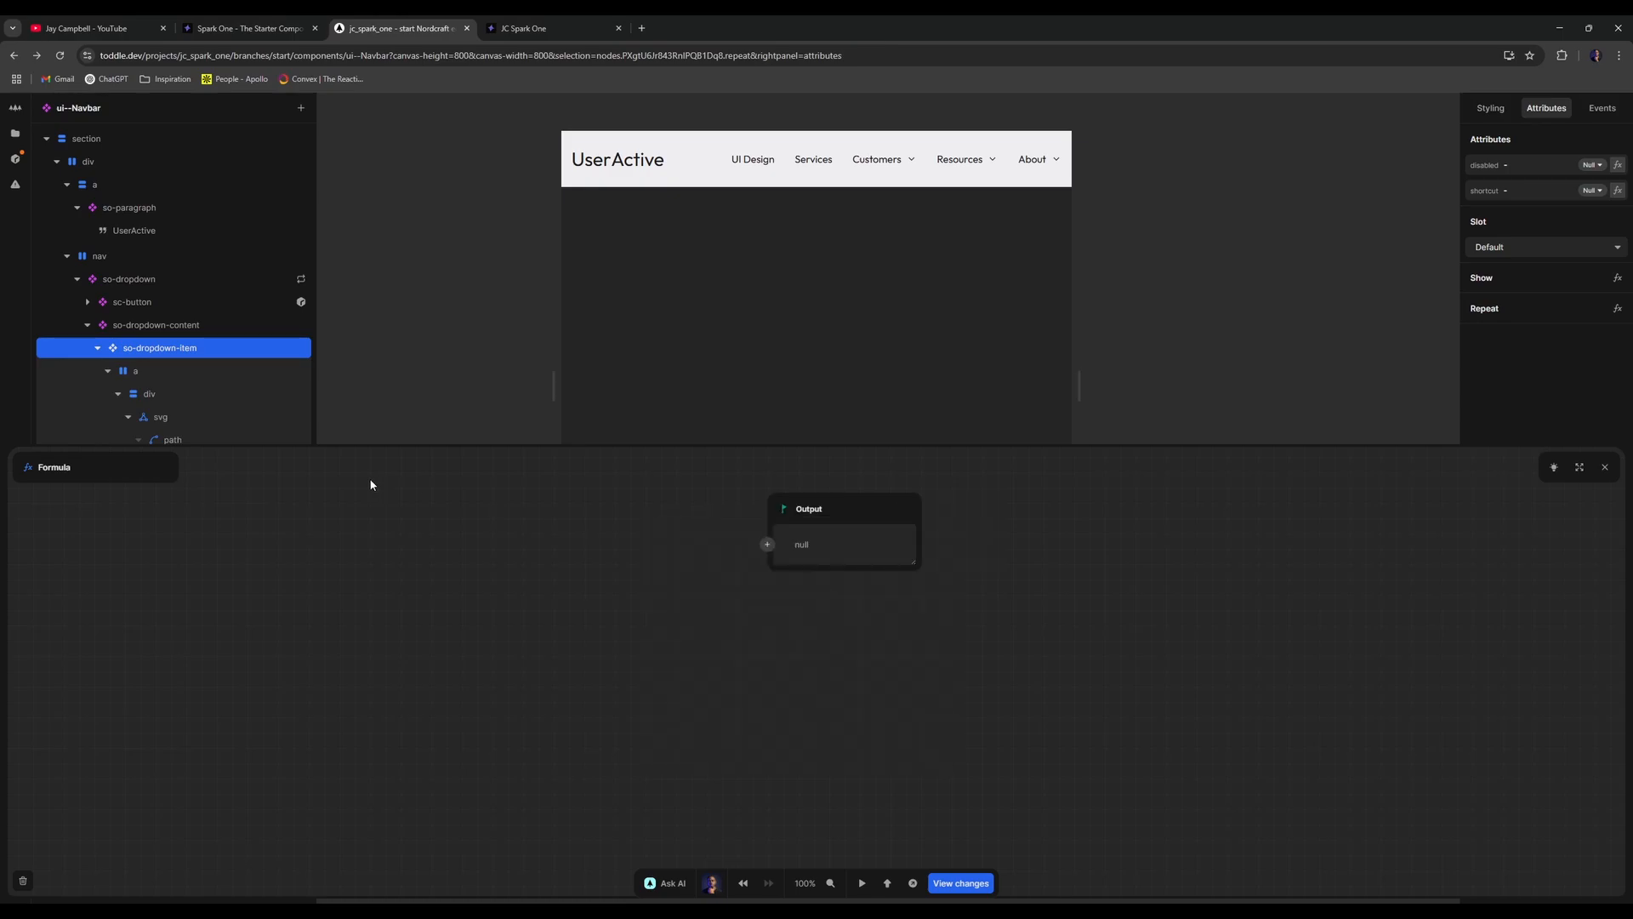
pyautogui.click(1133, 429)
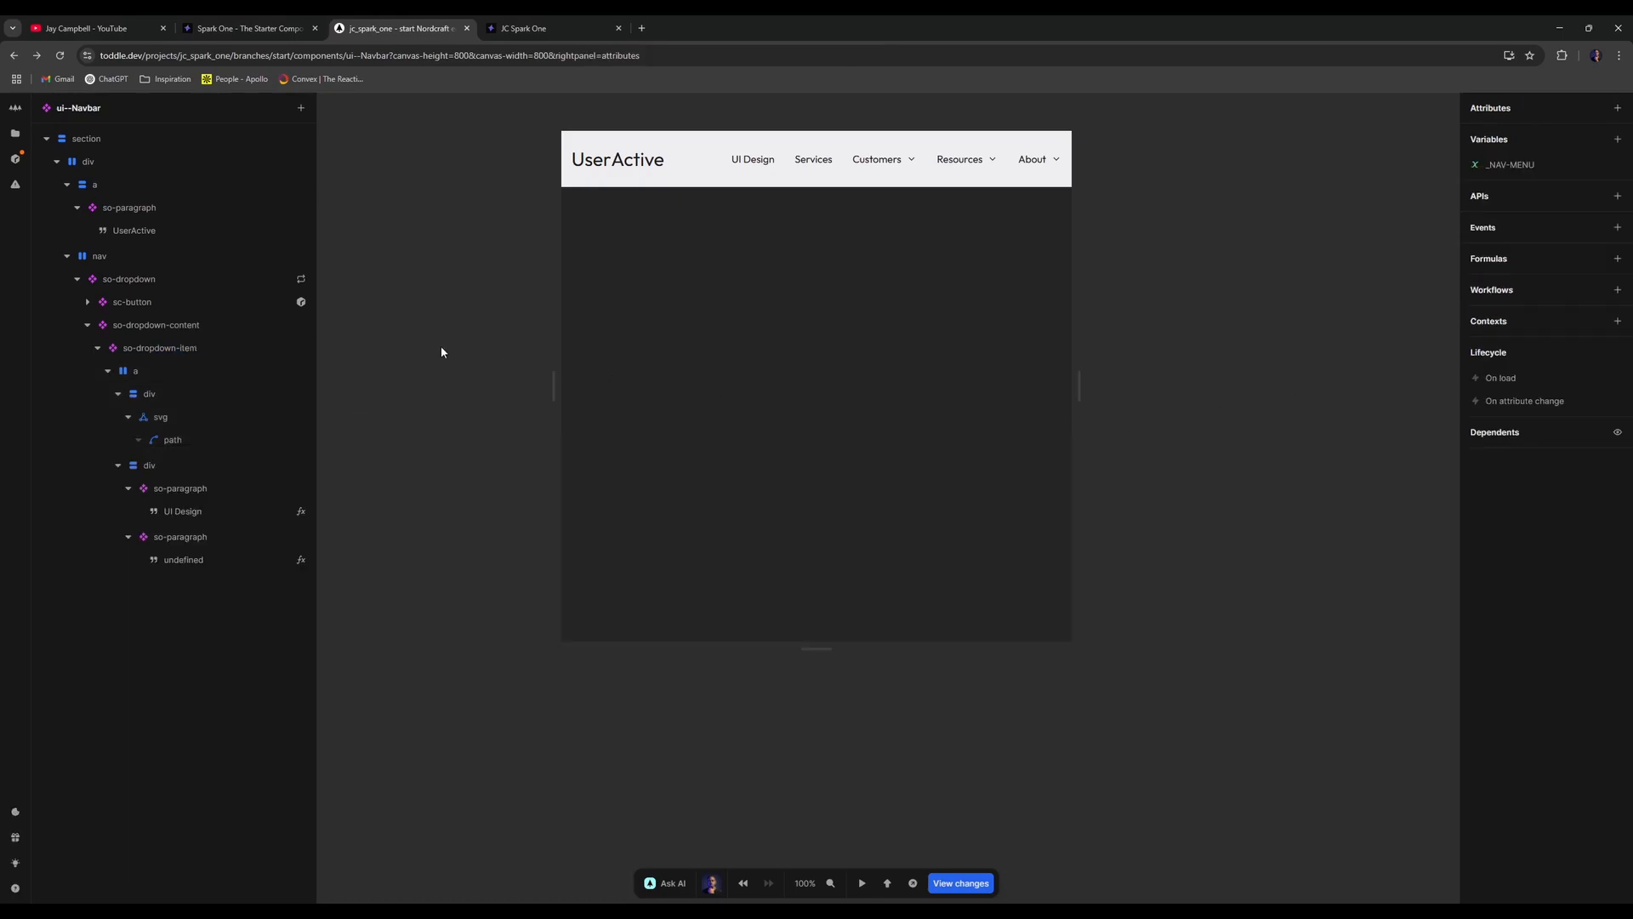
pyautogui.rightClick(135, 372)
pyautogui.click(204, 488)
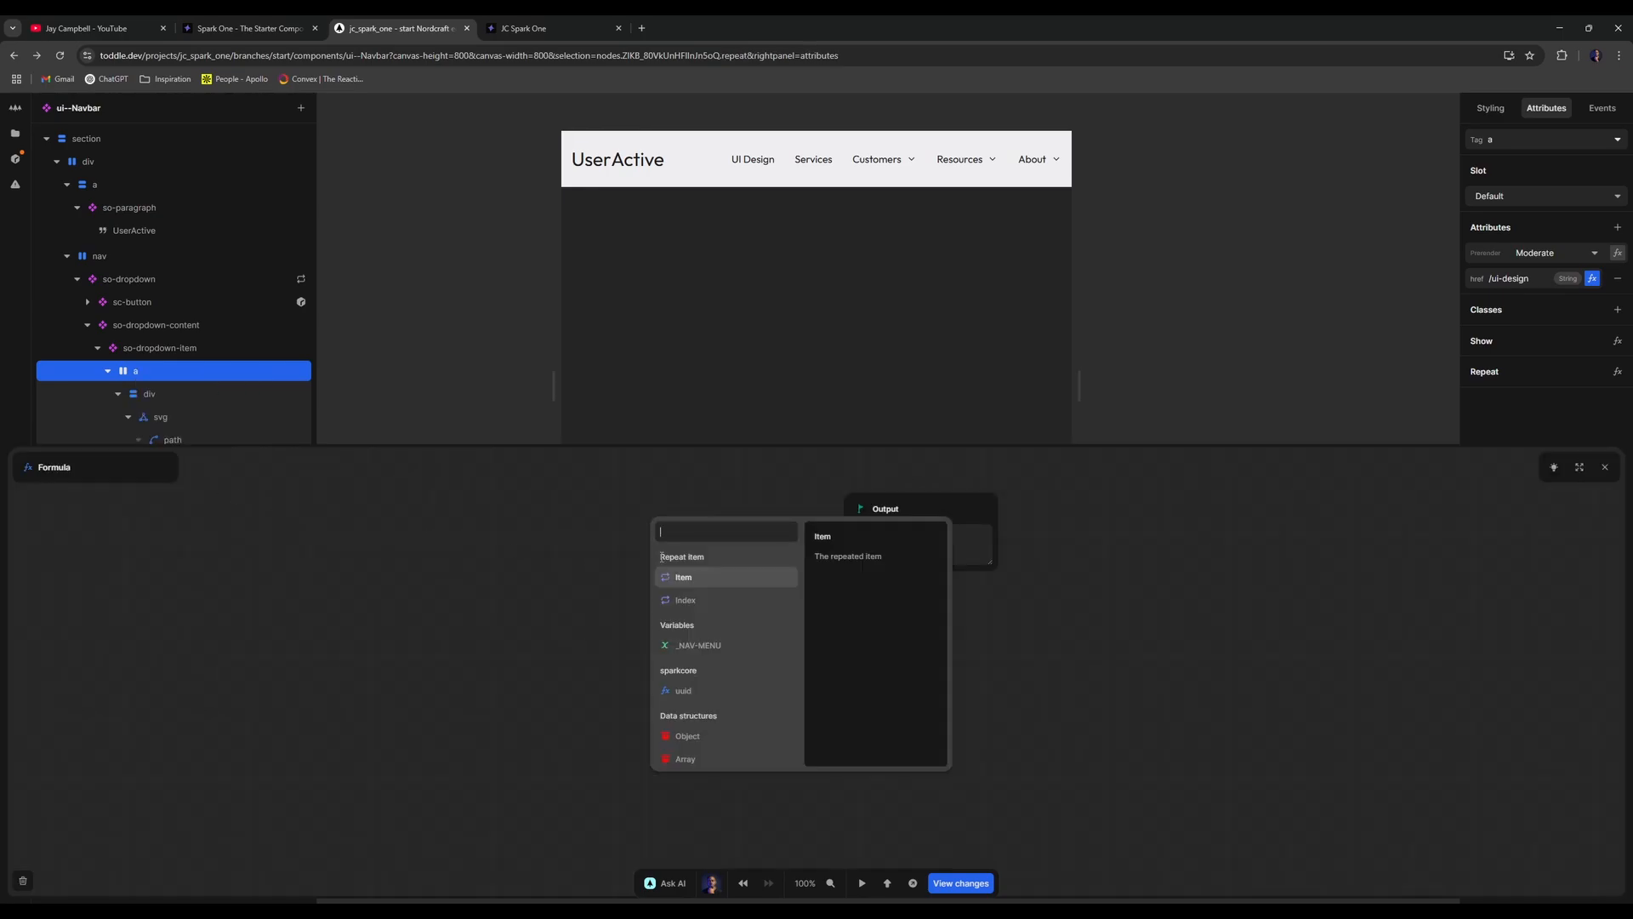
pyautogui.click(398, 360)
pyautogui.click(398, 360)
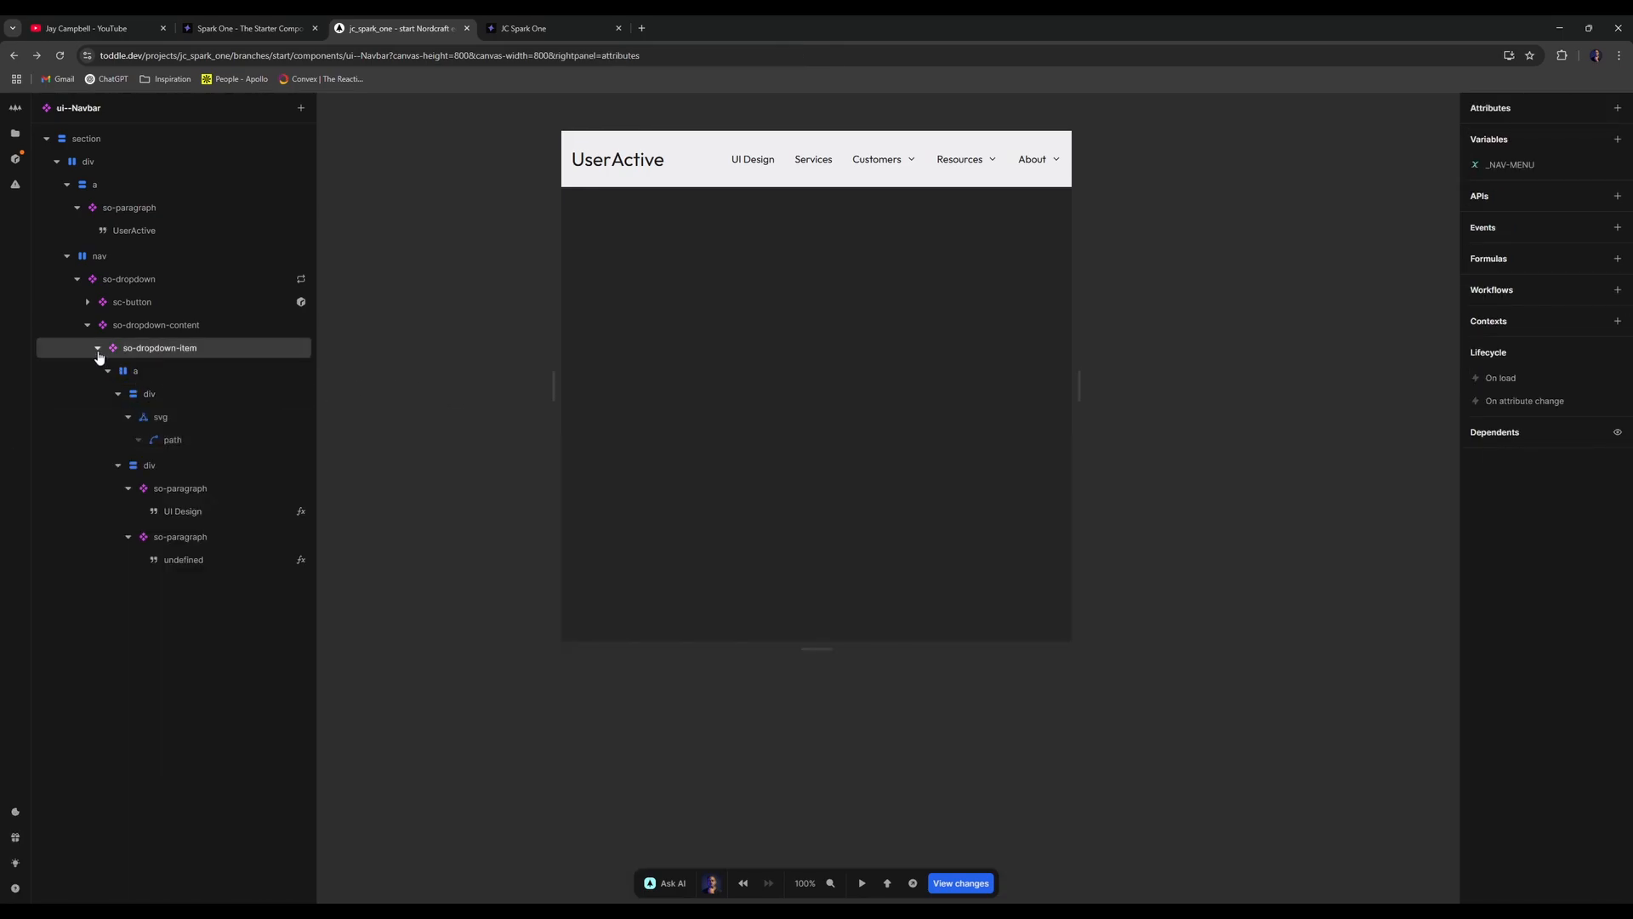
pyautogui.click(98, 347)
# - Repeat the dropdown item over the _NAV-MENU variable followed by a Get function
pyautogui.rightClick(157, 349)
pyautogui.click(196, 437)
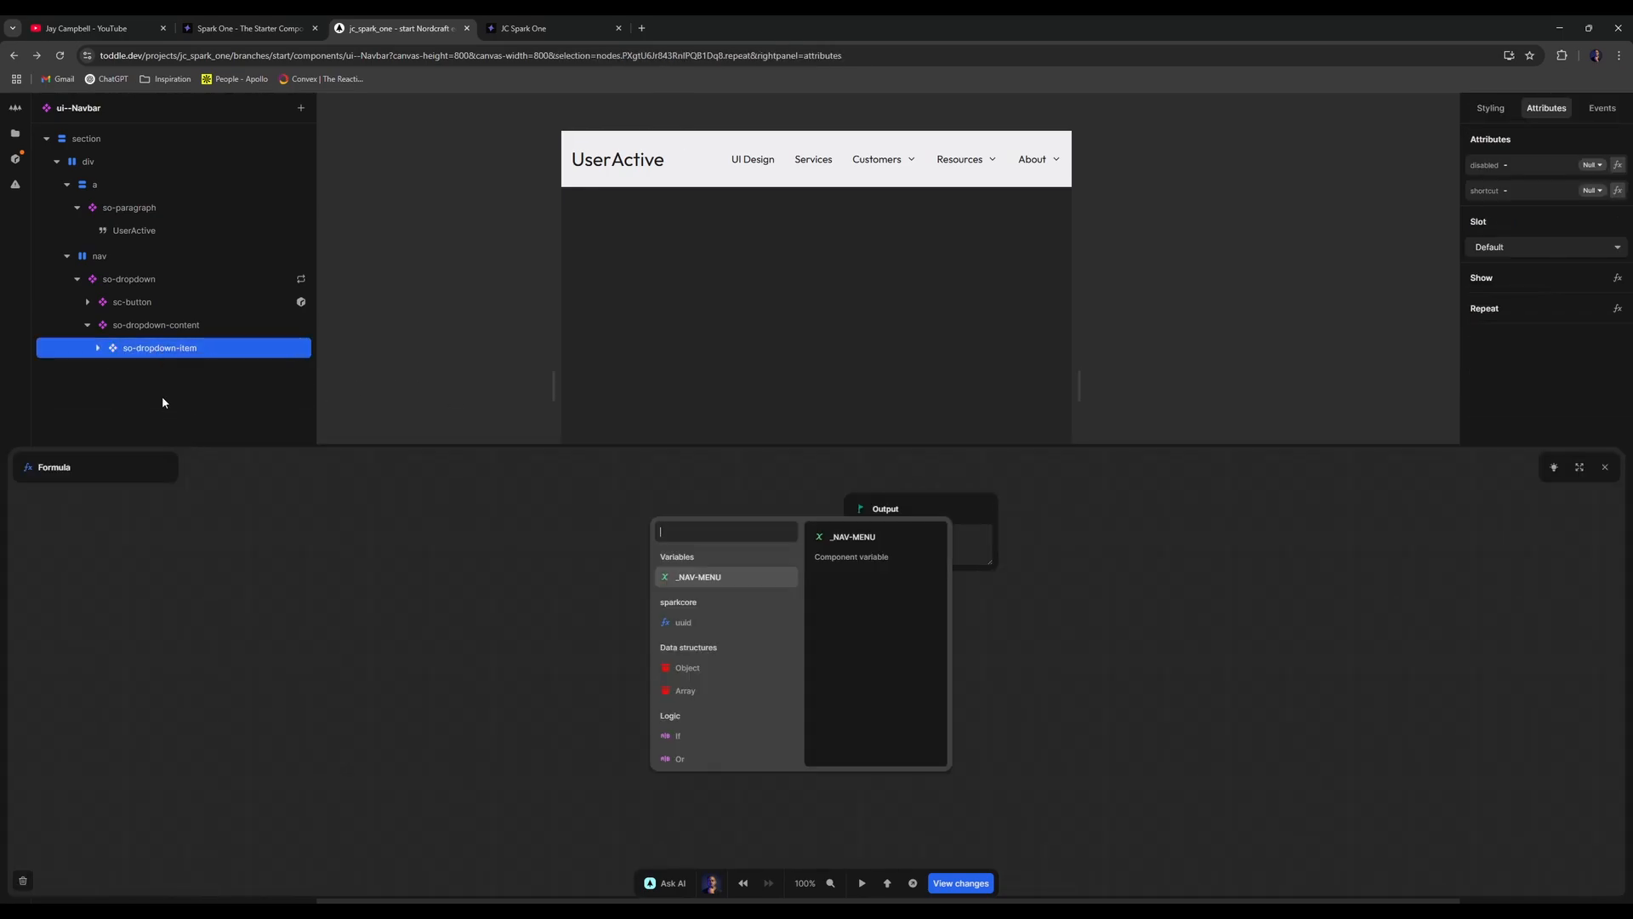
pyautogui.click(717, 585)
pyautogui.click(708, 553)
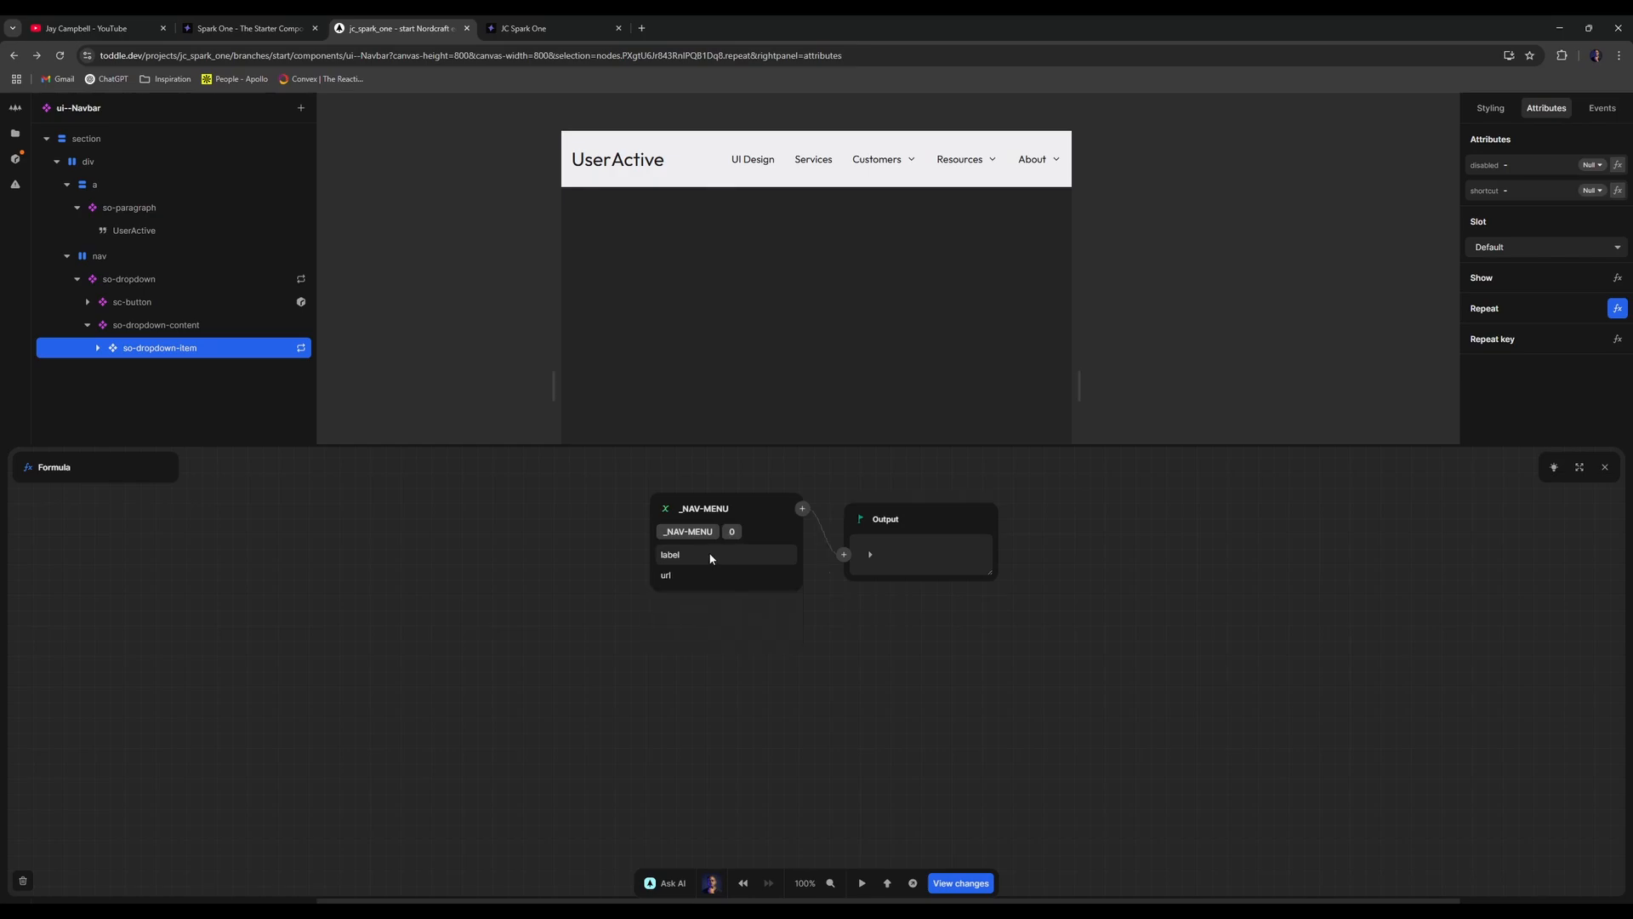
pyautogui.click(803, 510)
pyautogui.write('get')
pyautogui.click(811, 572)
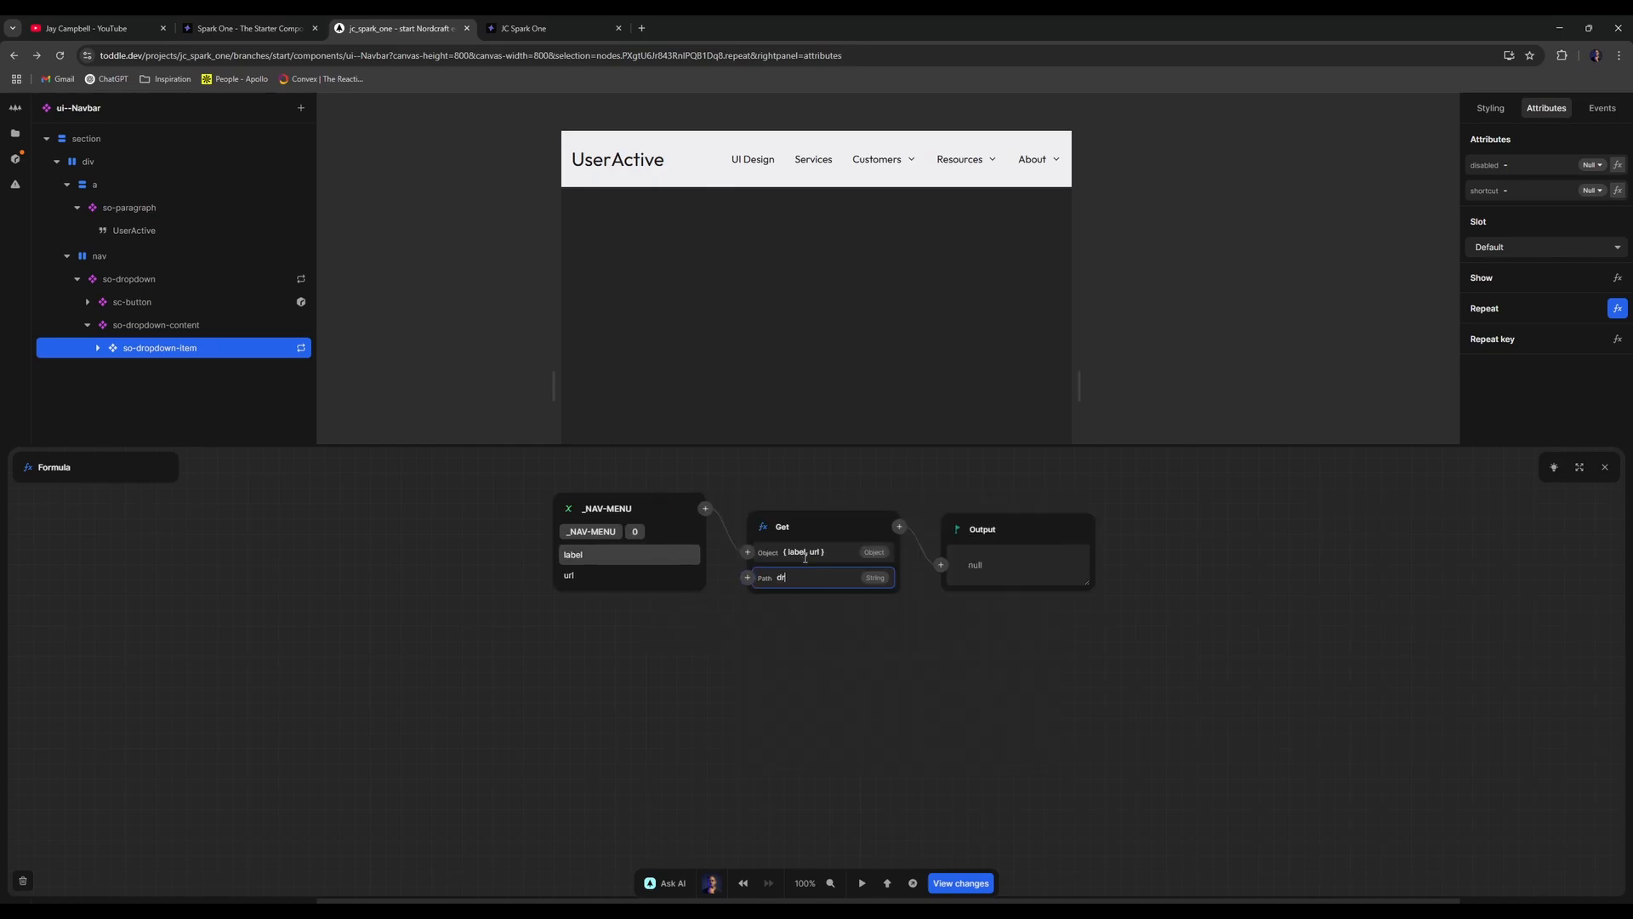
pyautogui.click(606, 404)
# - Reload the published navbar, then delete the dropdown item's _NAV-MENU repeat formula
pyautogui.click(542, 24)
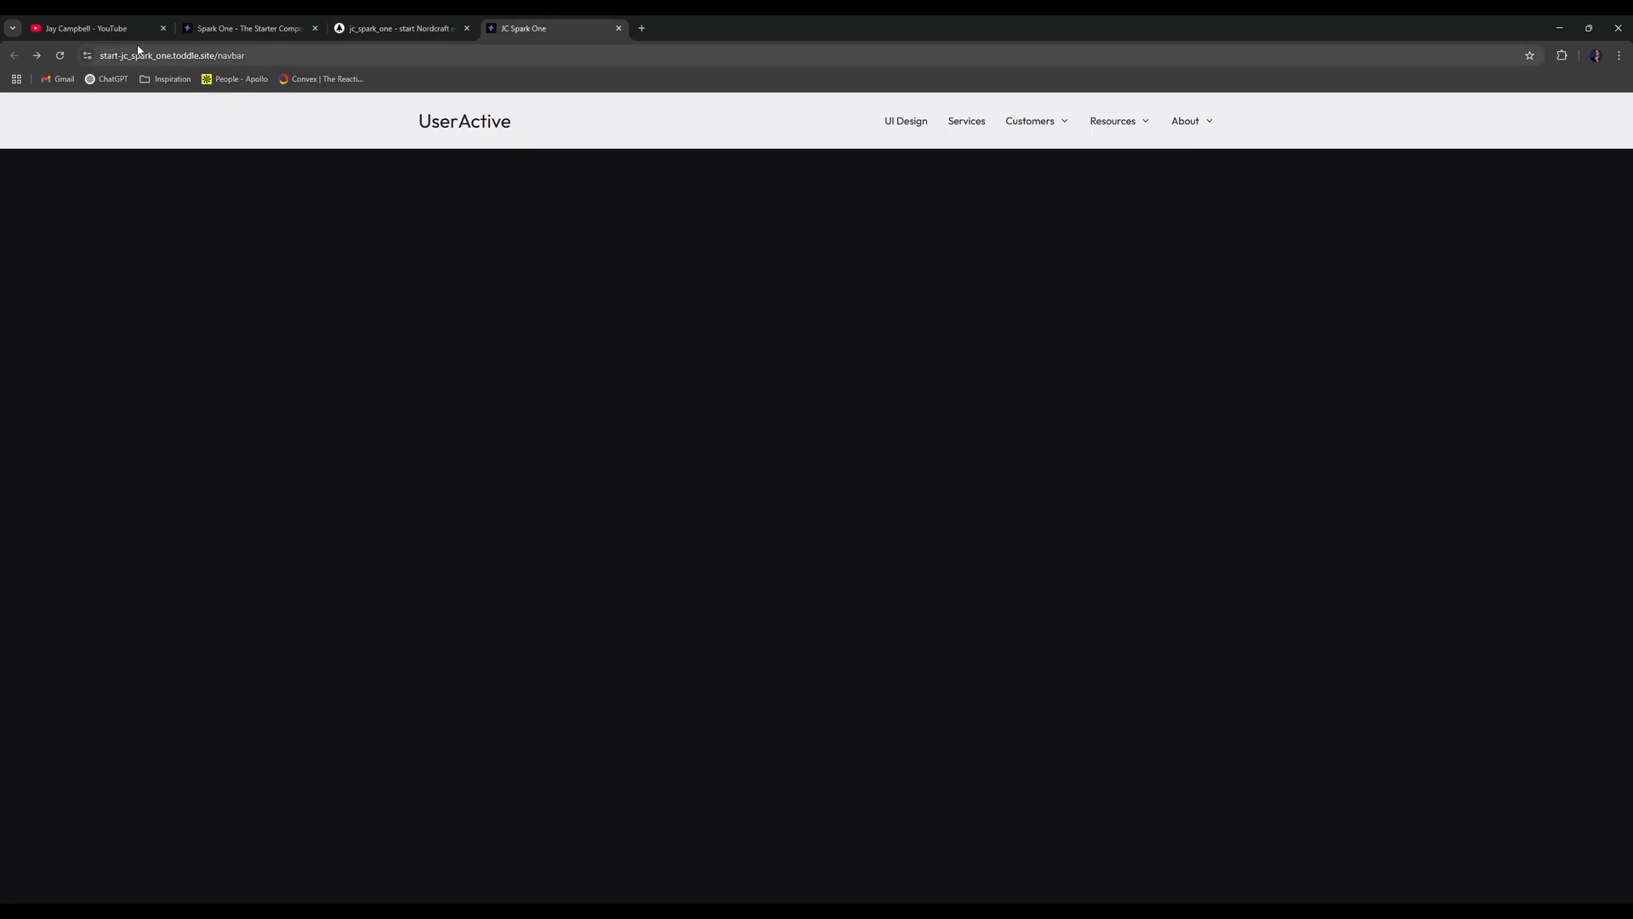
pyautogui.click(63, 56)
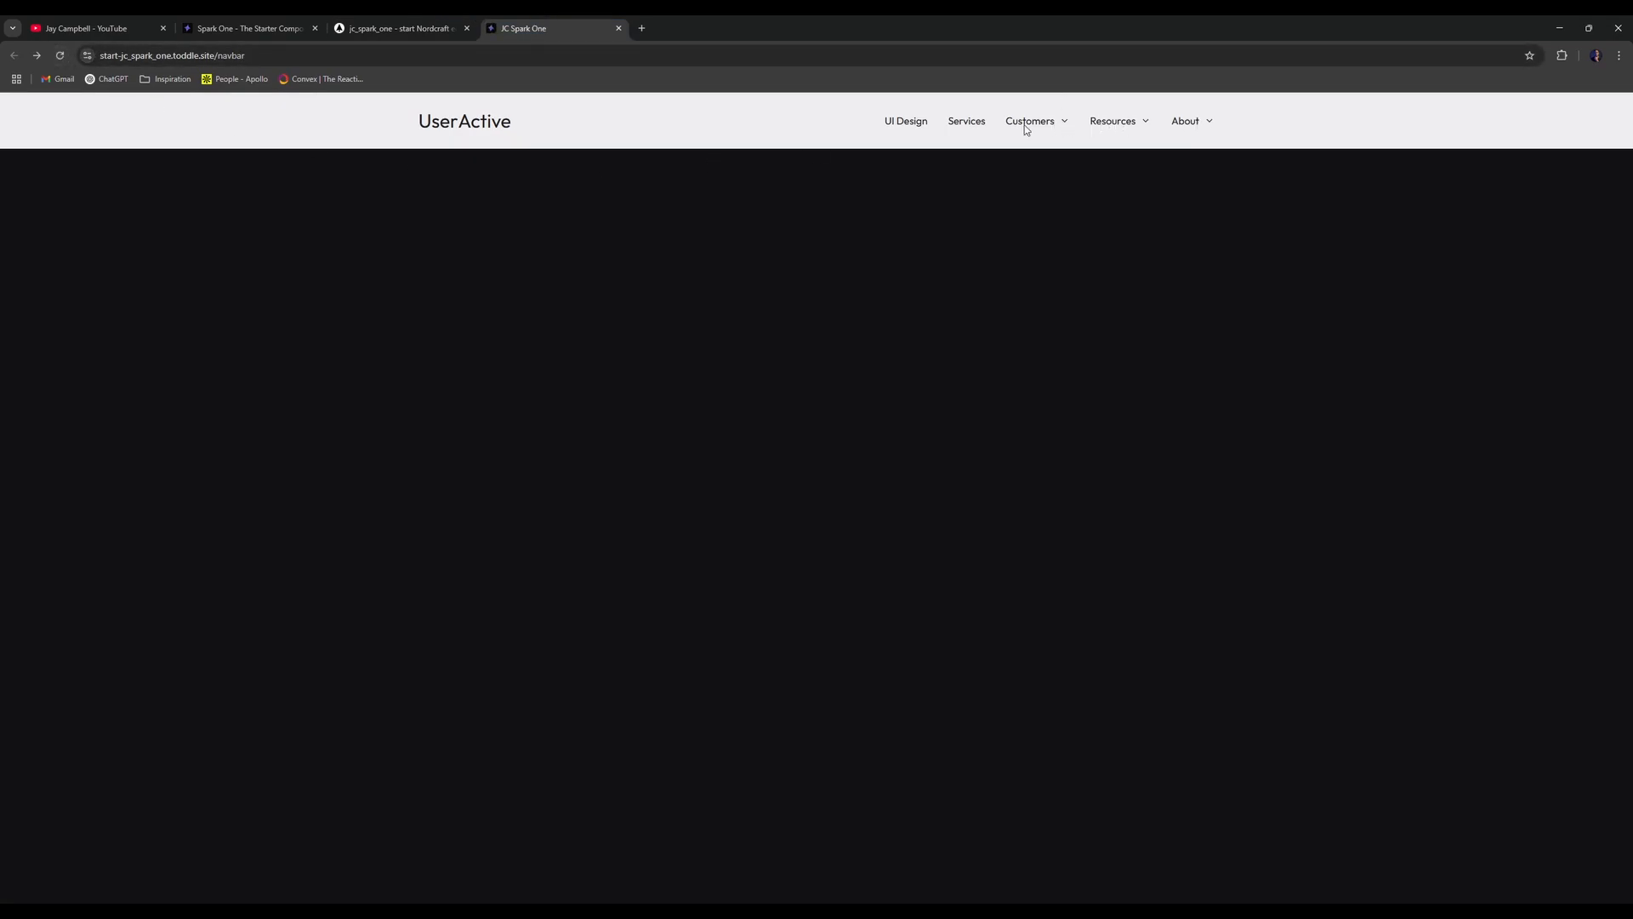
pyautogui.click(391, 28)
pyautogui.click(194, 344)
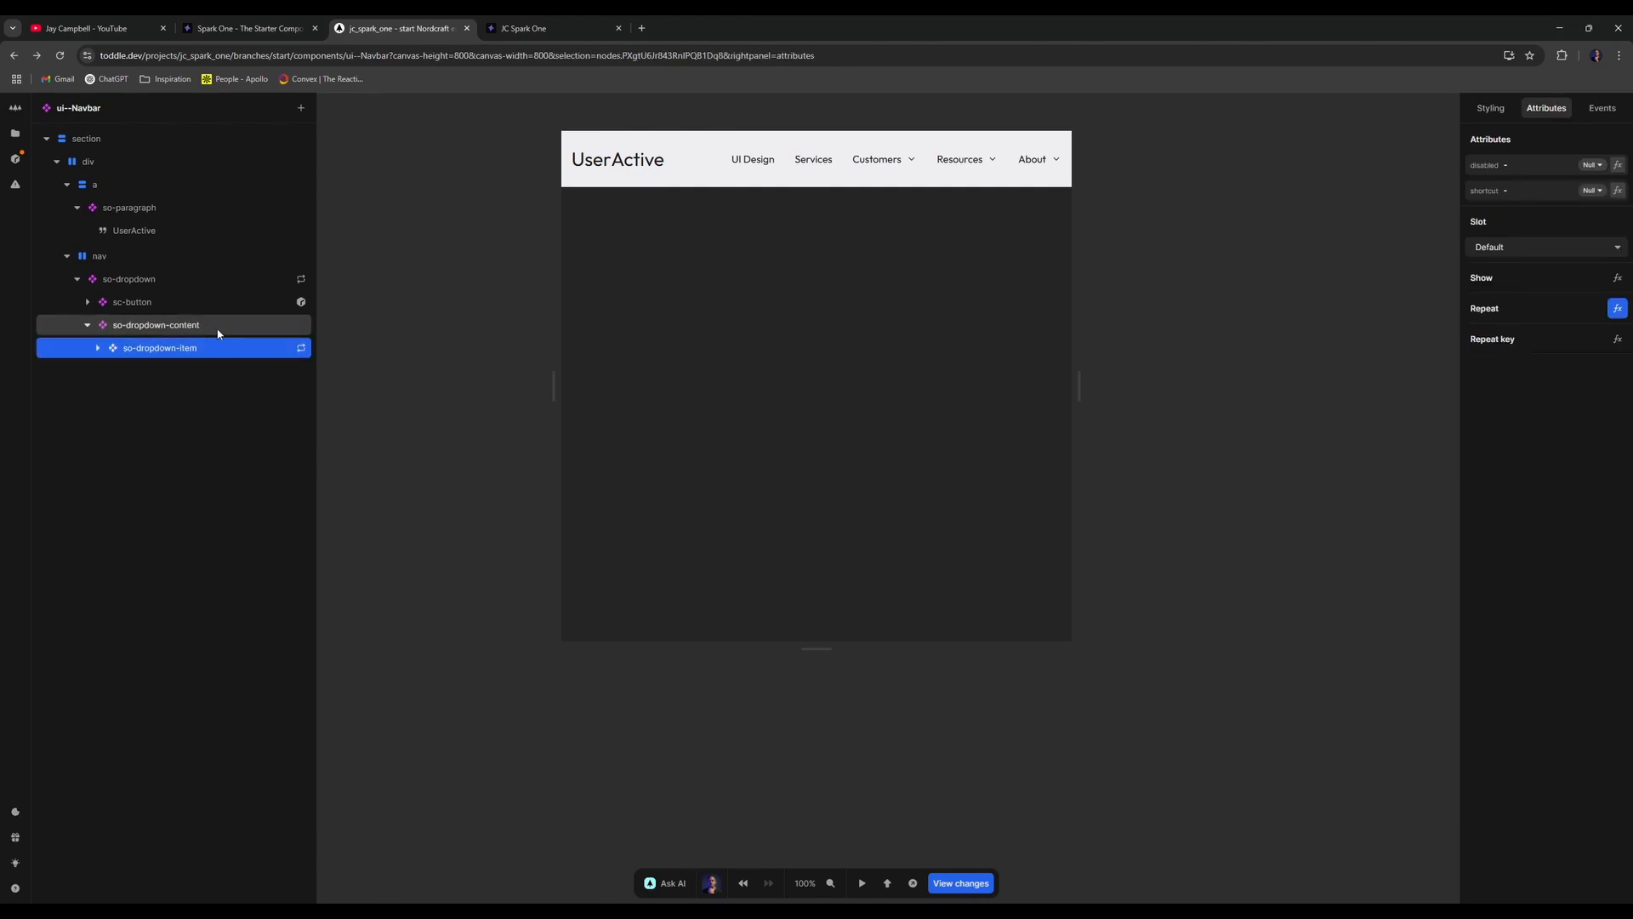
pyautogui.click(230, 326)
pyautogui.click(302, 350)
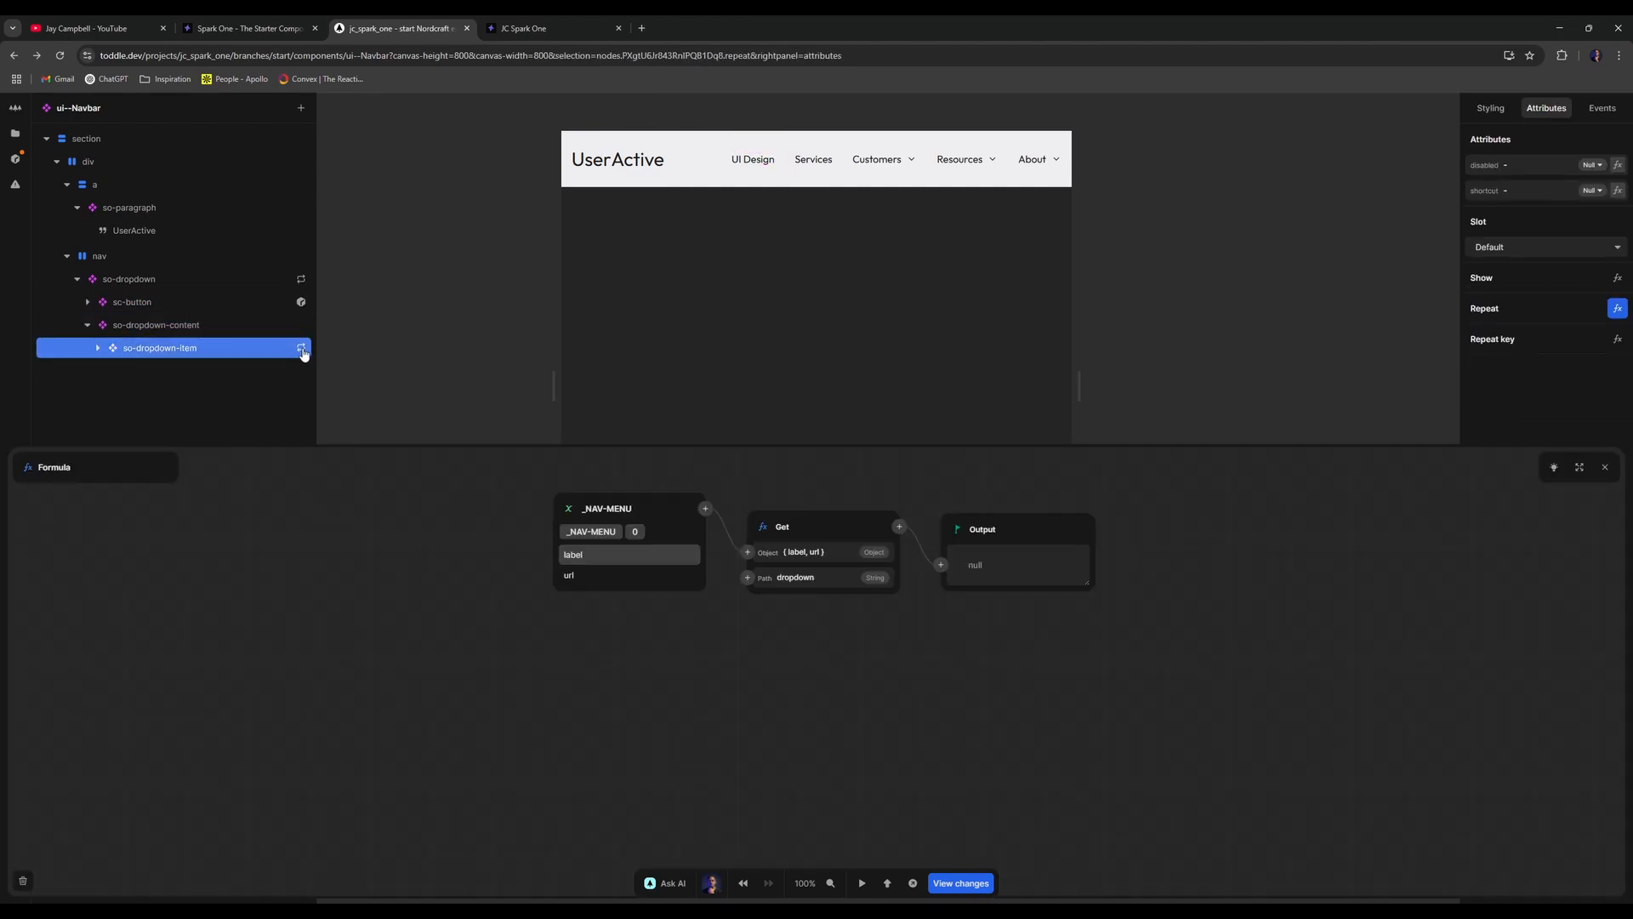
pyautogui.click(569, 509)
pyautogui.click(189, 752)
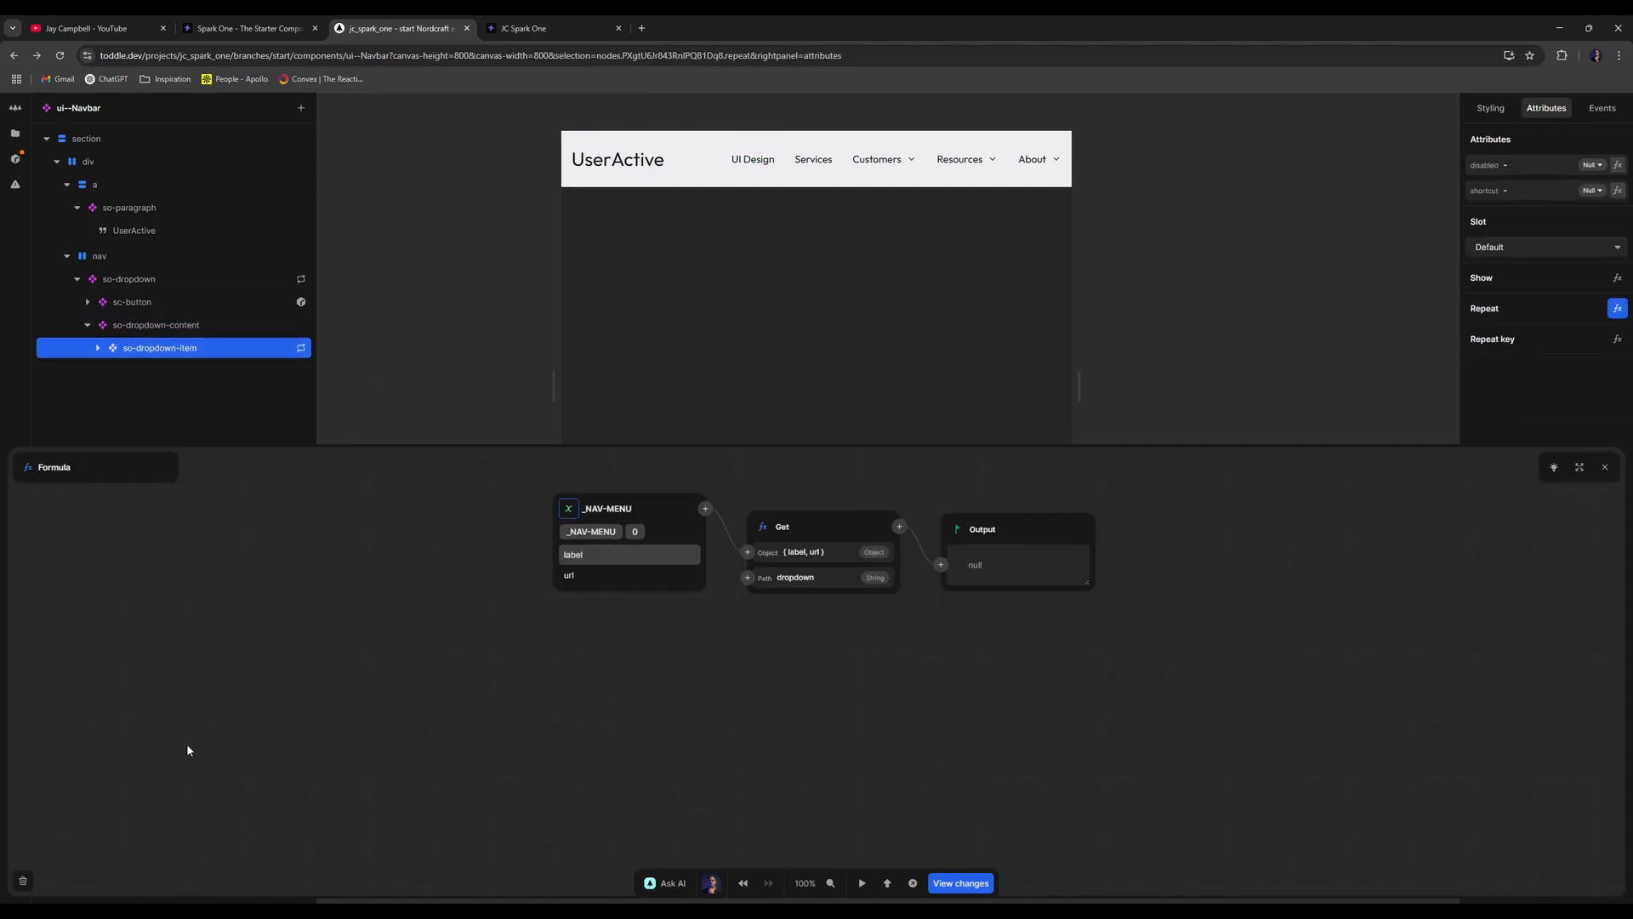
pyautogui.click(23, 880)
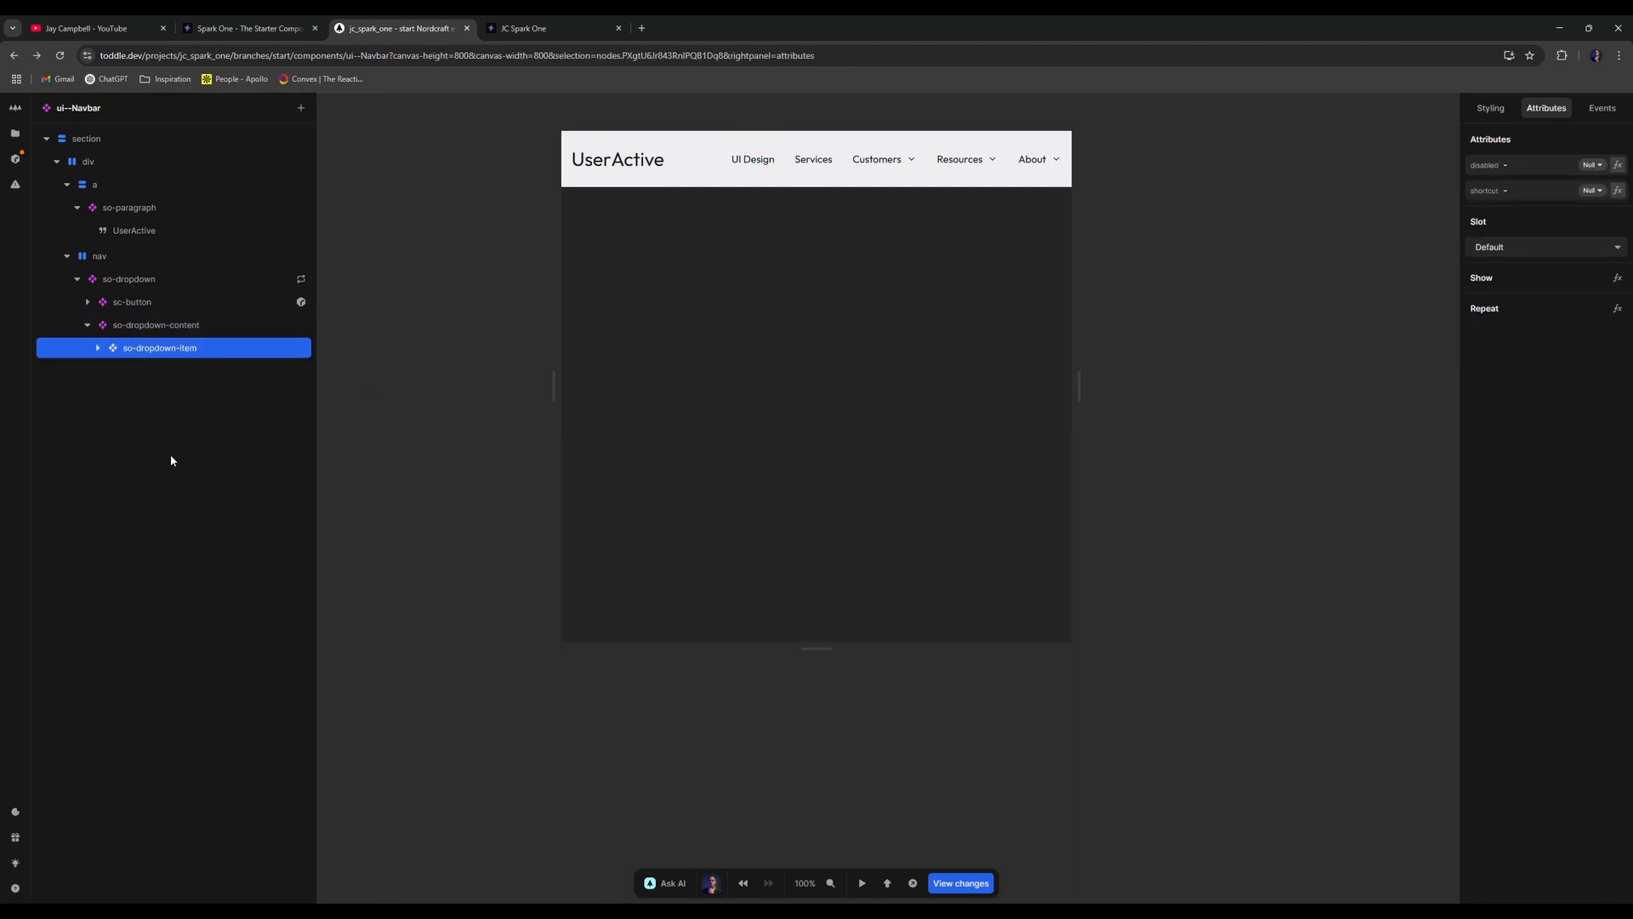
# - Wrap so-dropdown-item in a new div element
pyautogui.click(98, 348)
pyautogui.click(100, 348)
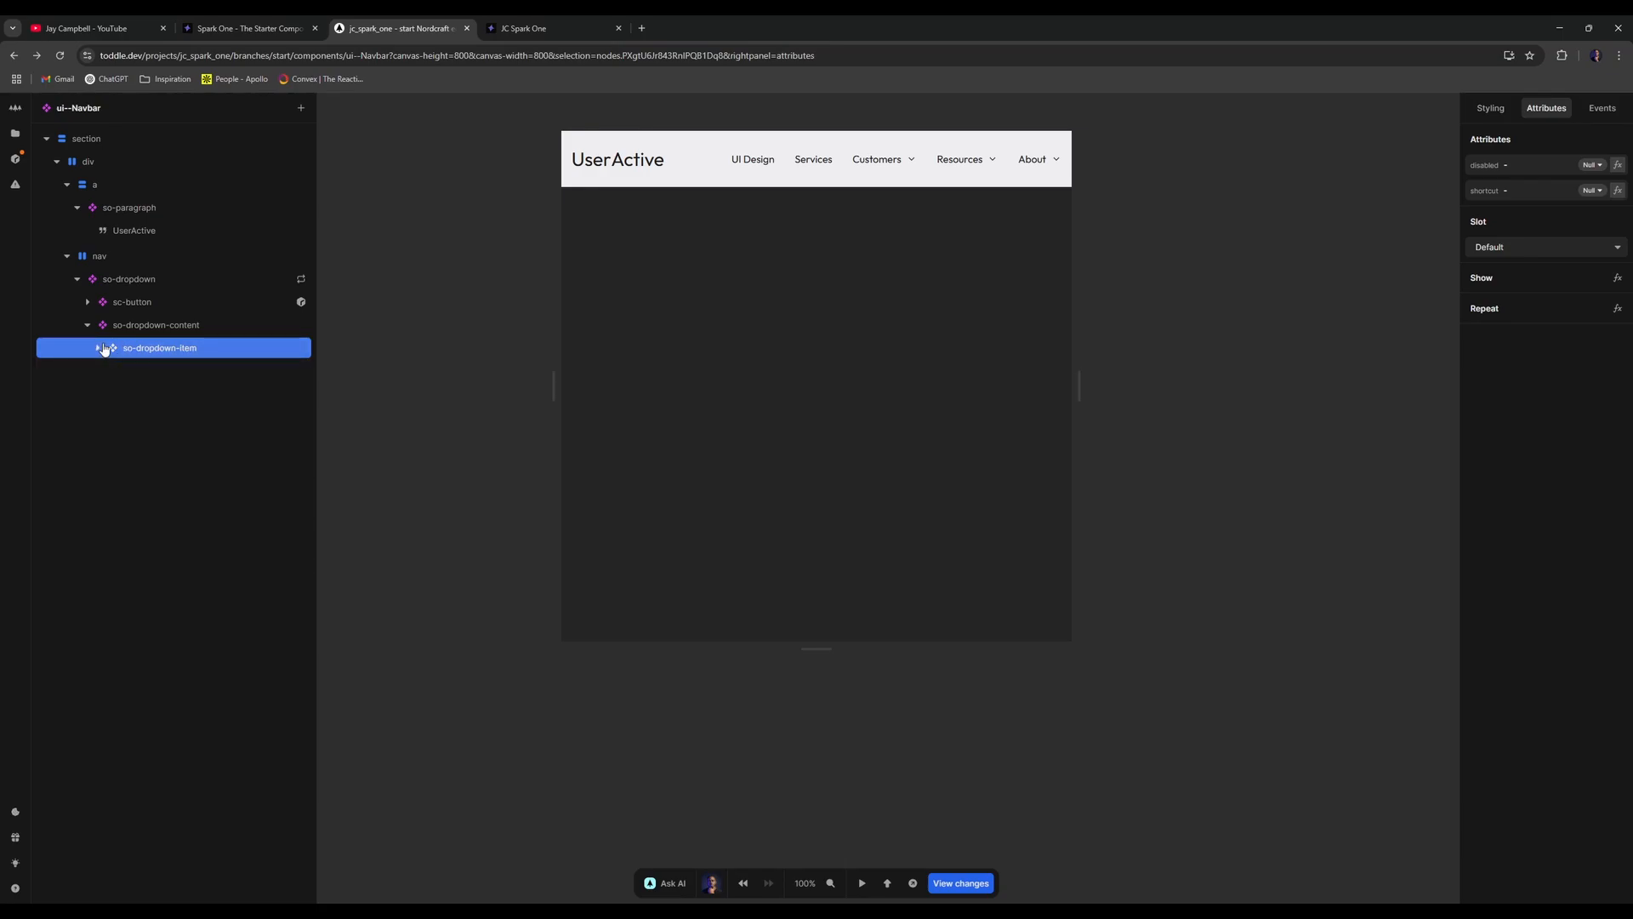
pyautogui.rightClick(105, 350)
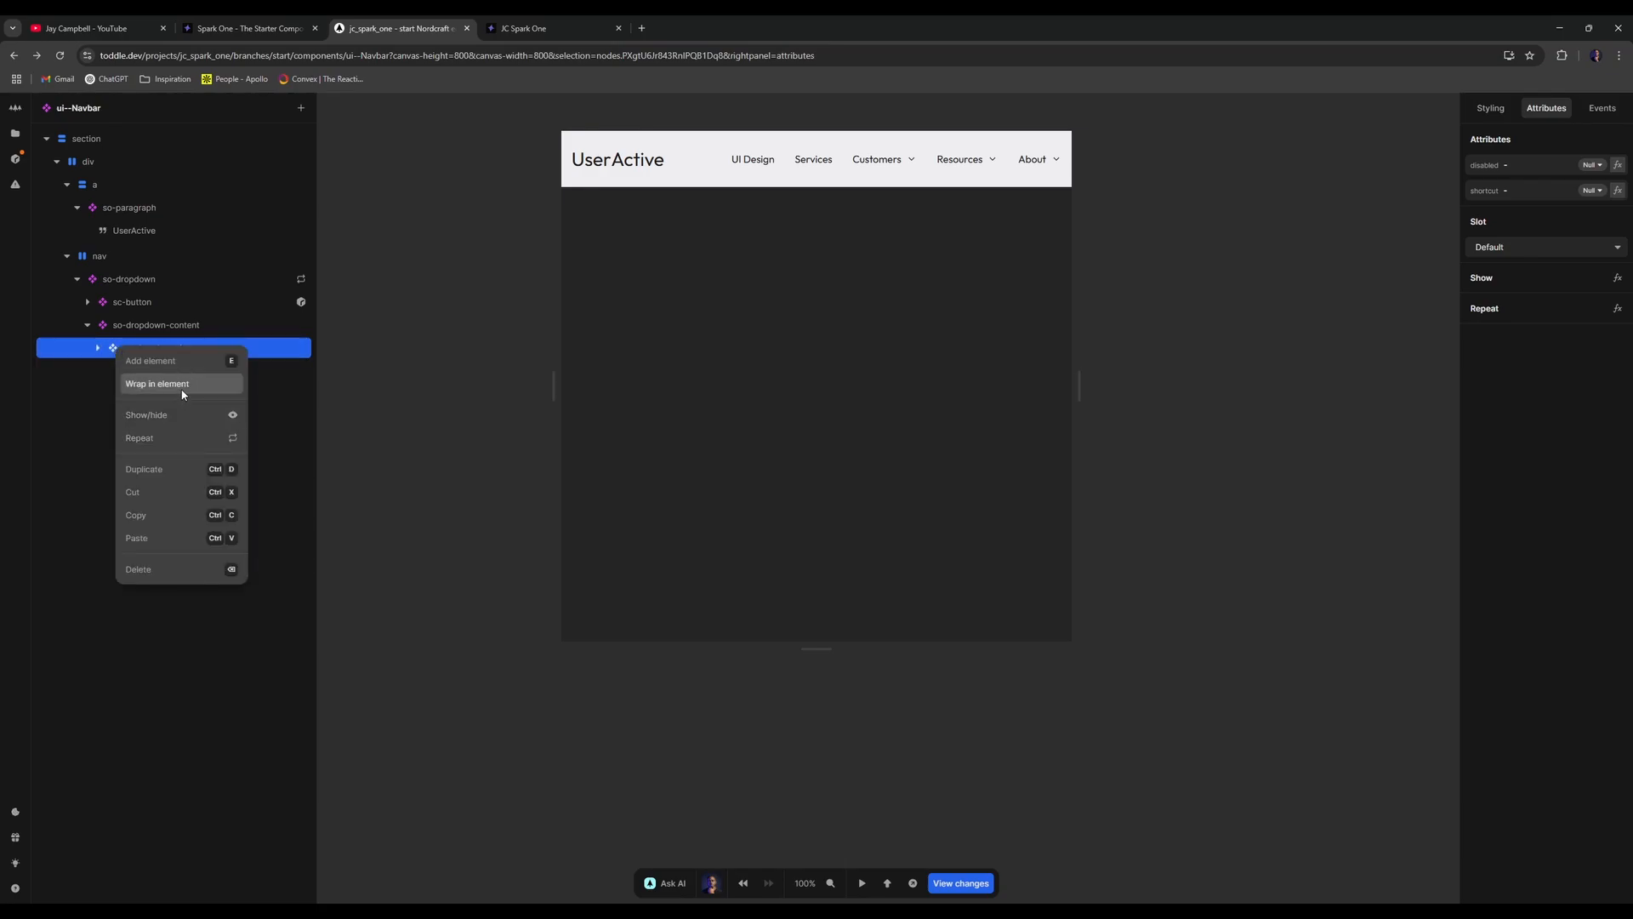
pyautogui.click(177, 368)
pyautogui.press('Return')
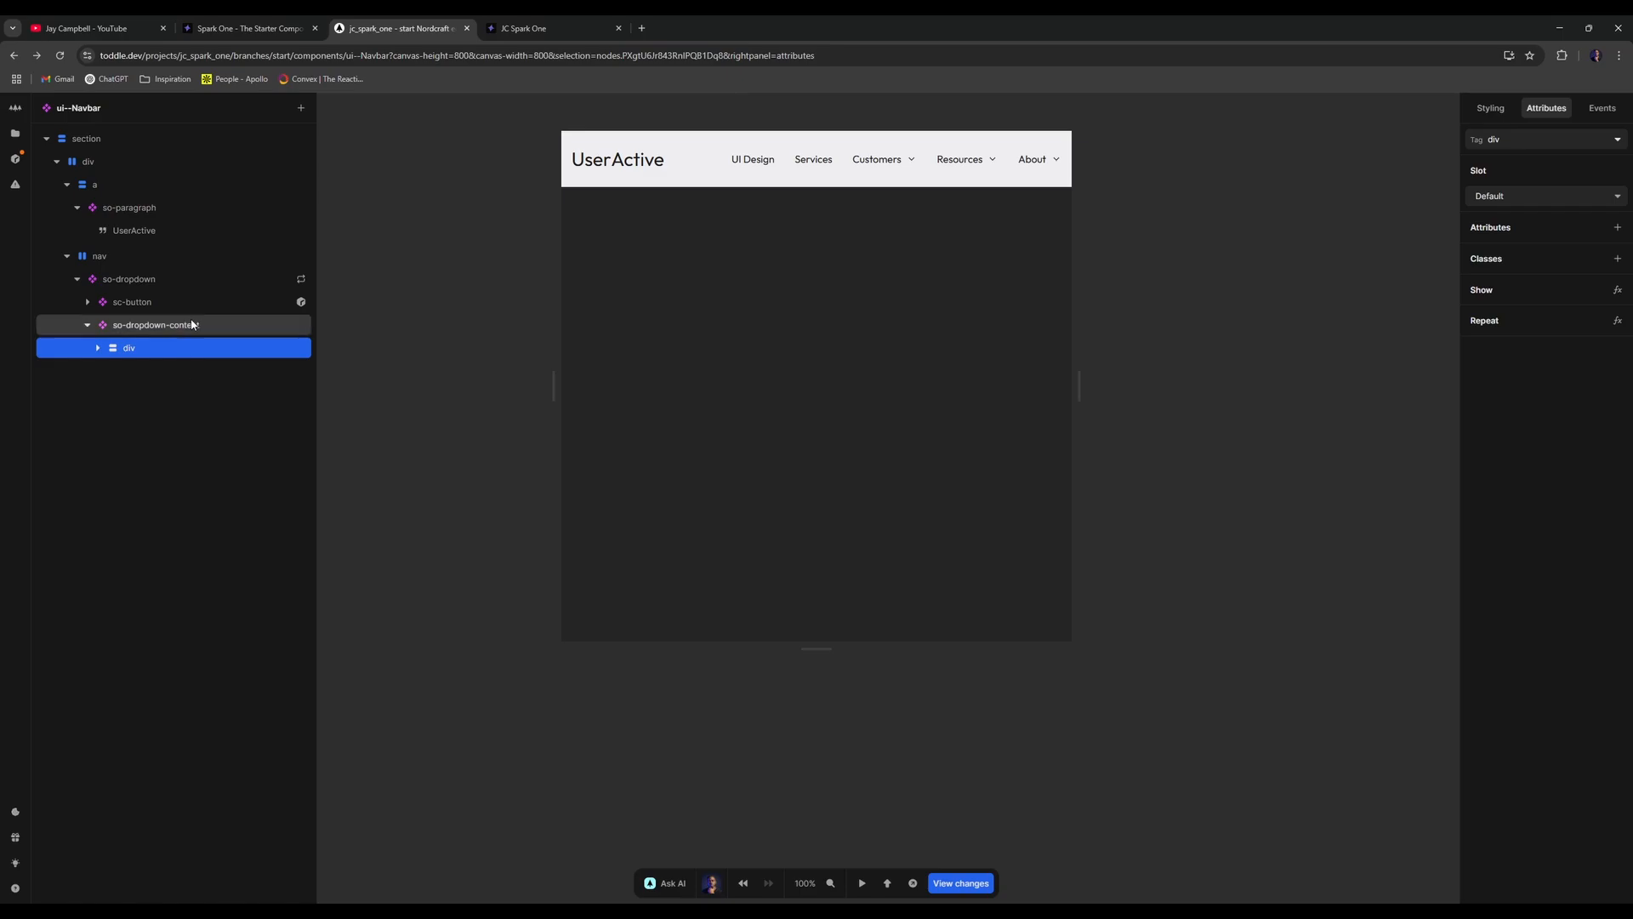
# - Repeat the new div over Item with a Get of the dropdown path
pyautogui.rightClick(206, 344)
pyautogui.click(260, 456)
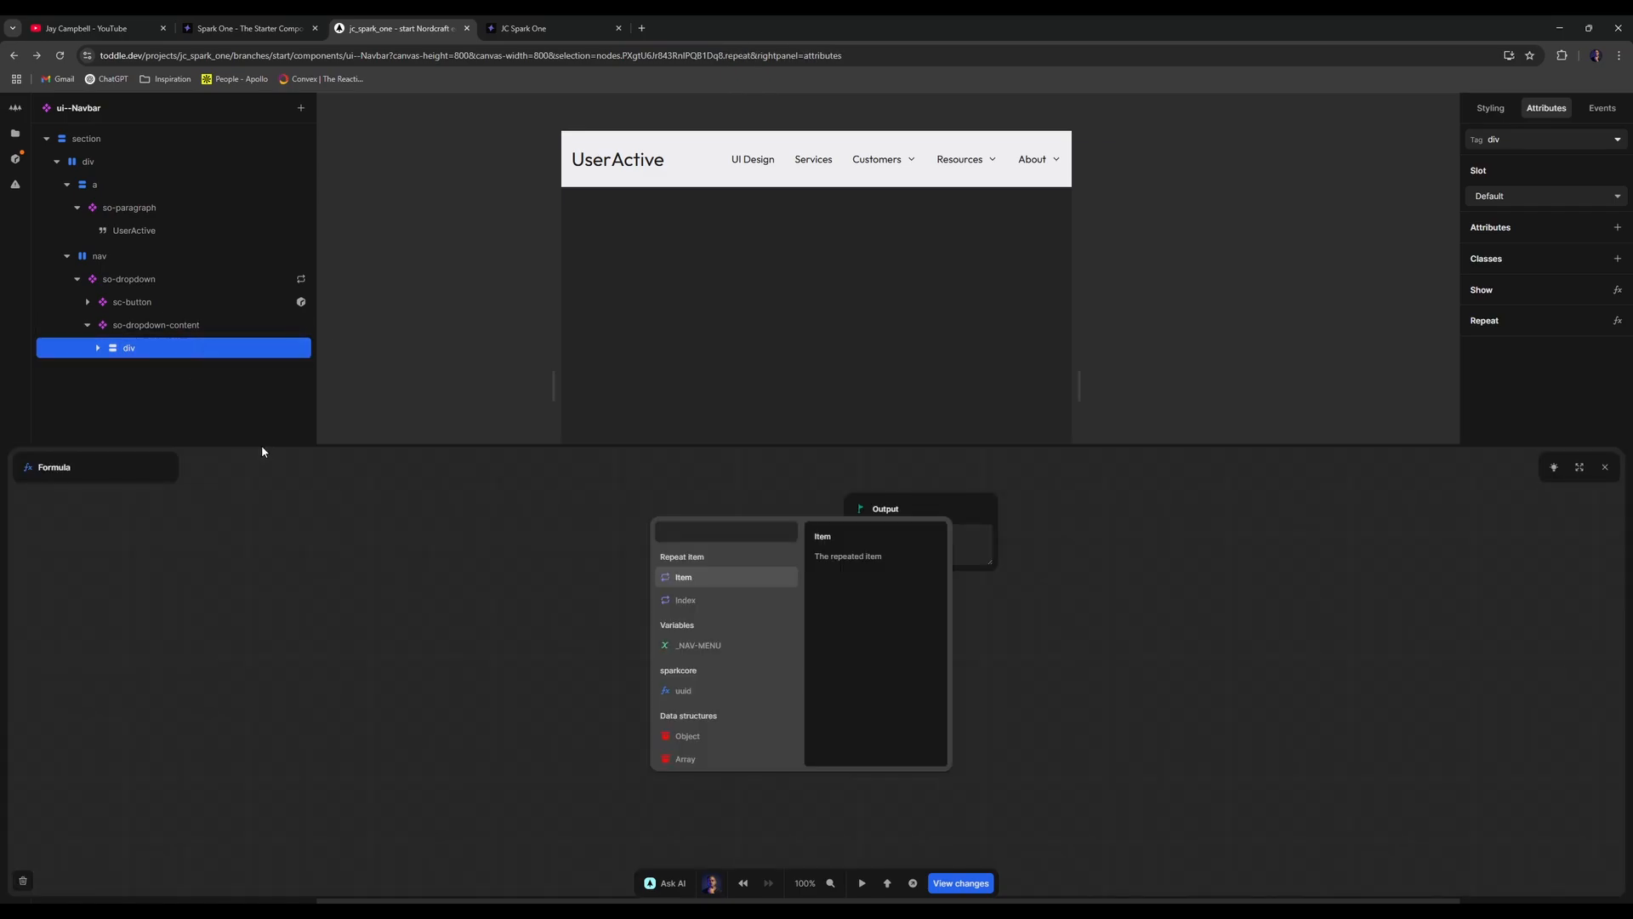
pyautogui.click(678, 580)
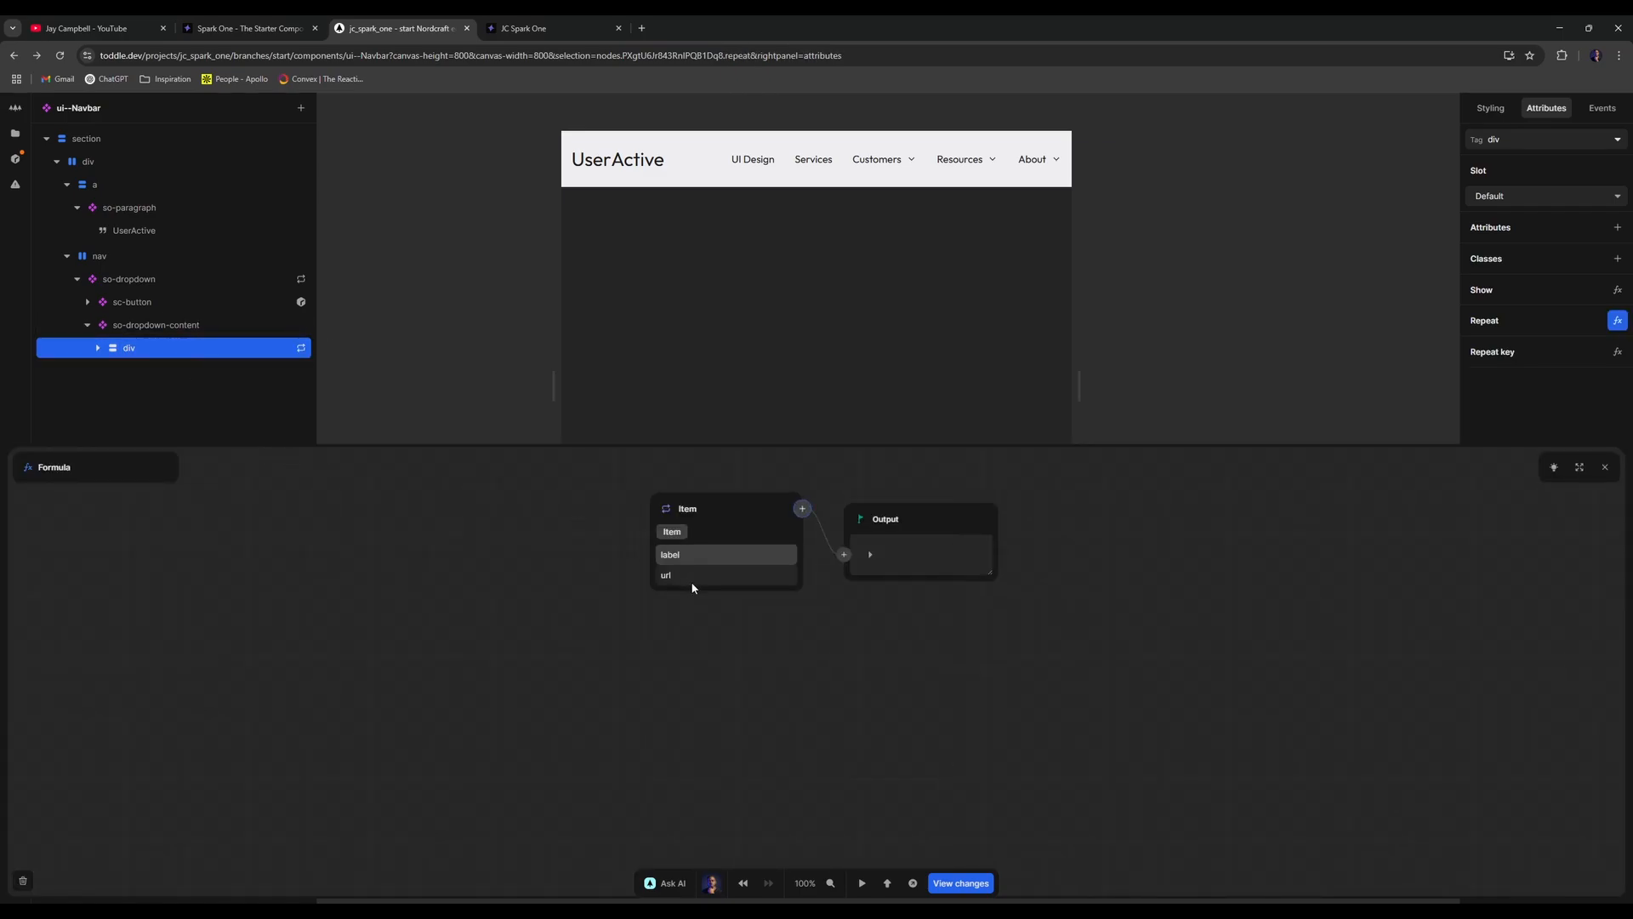
pyautogui.click(795, 519)
pyautogui.write('get')
pyautogui.click(796, 567)
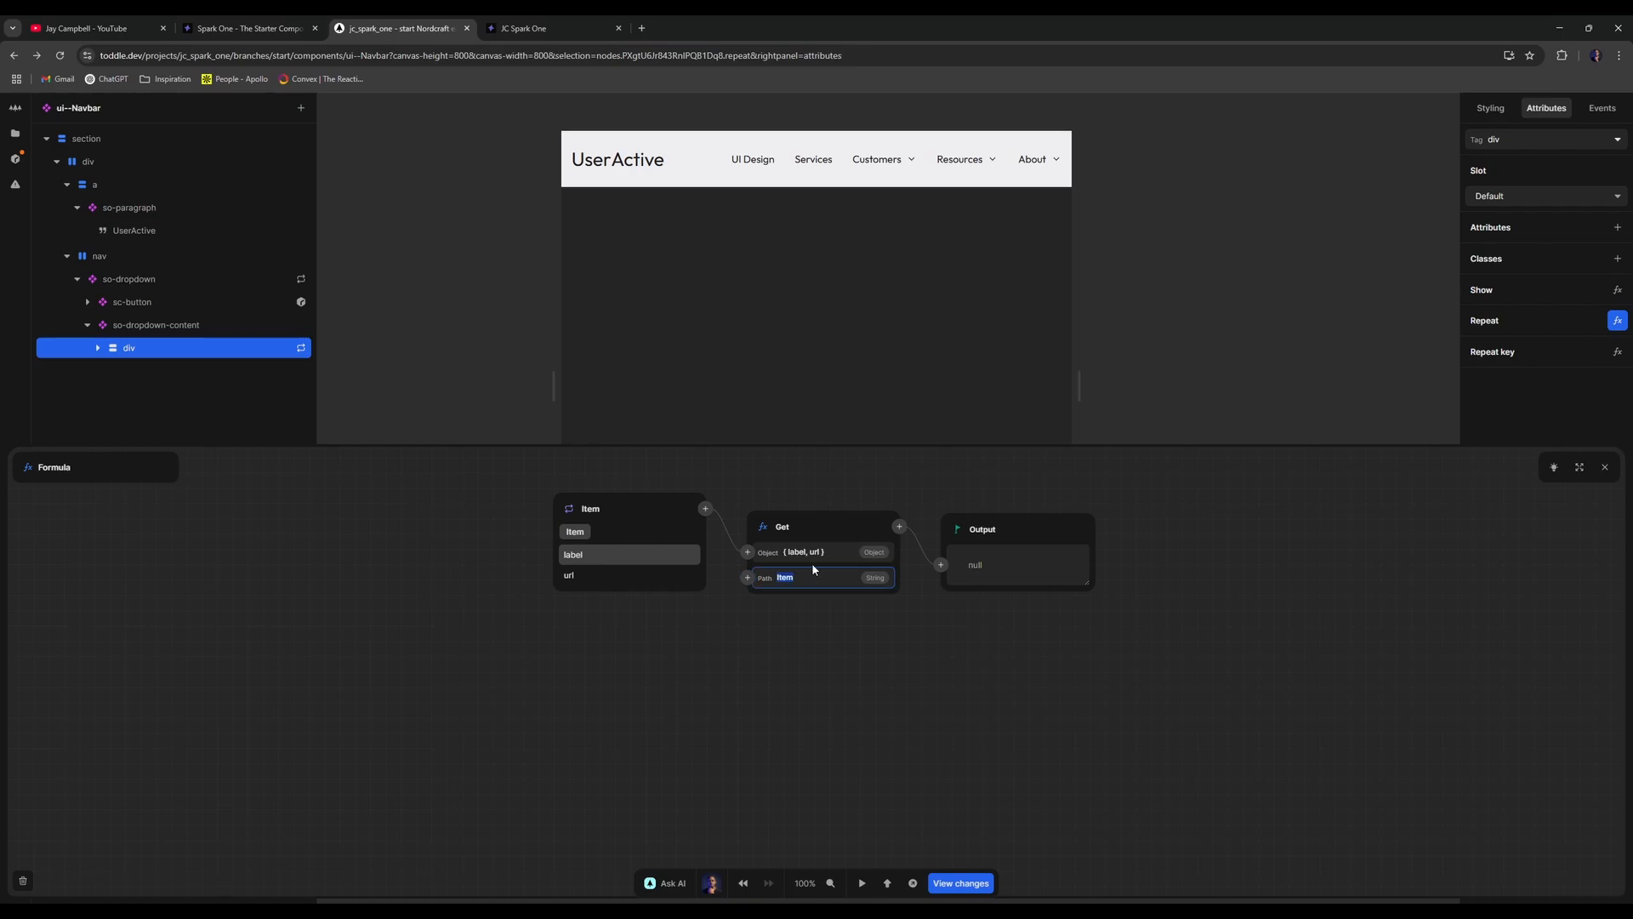
pyautogui.click(620, 109)
# - Reload the published navbar and check the Customers, Resources and About dropdown items
pyautogui.click(523, 28)
pyautogui.click(36, 55)
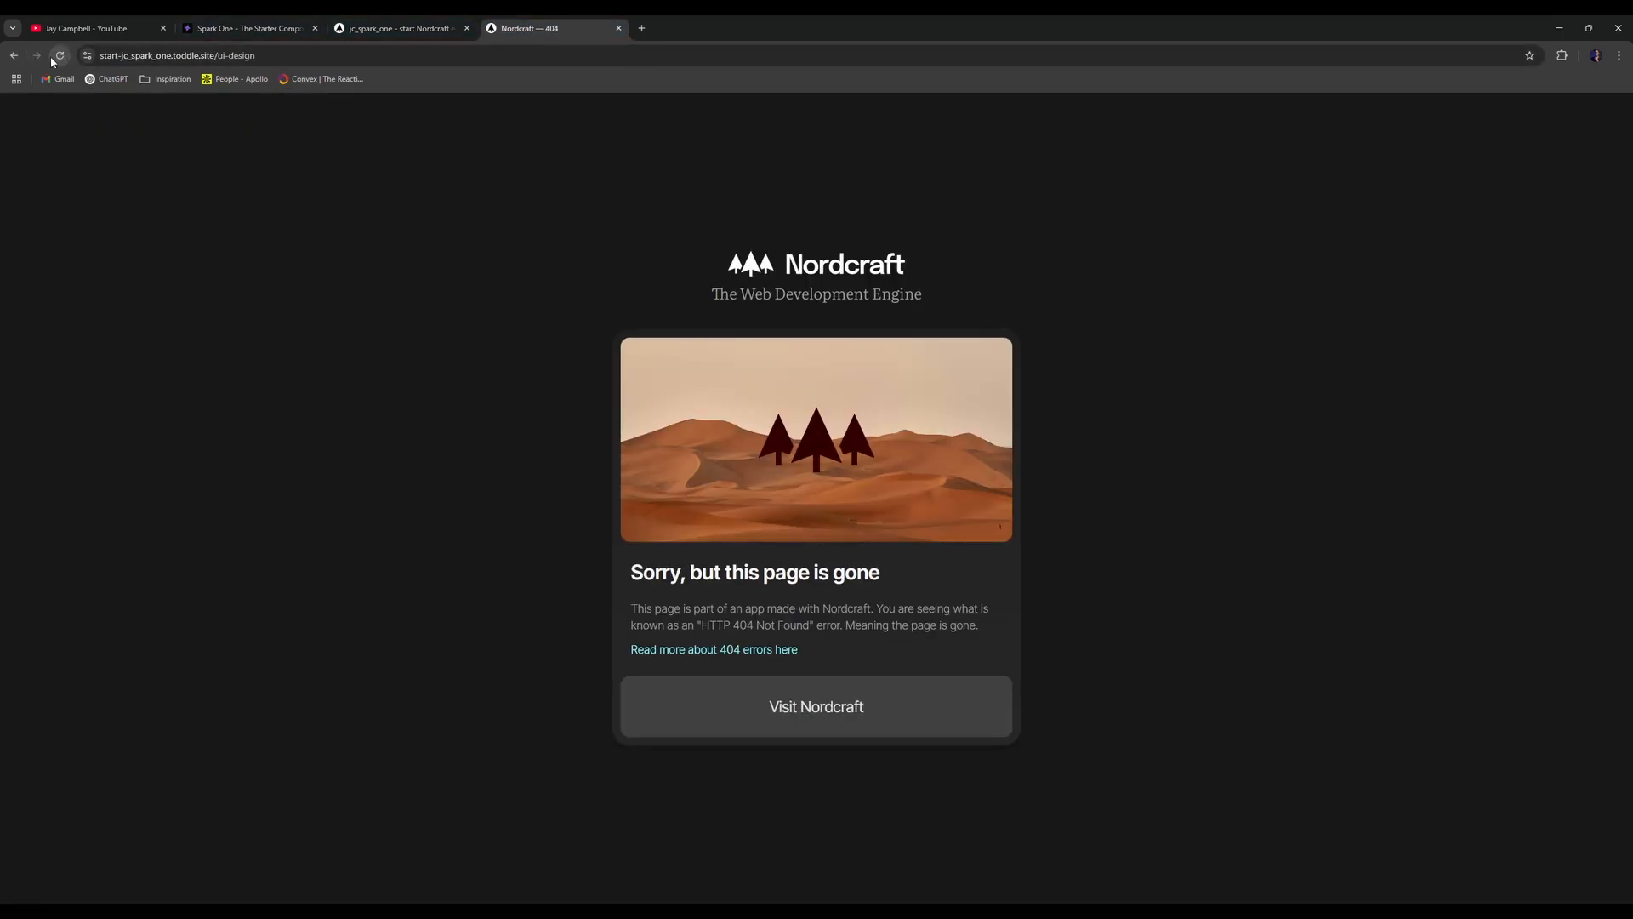
pyautogui.click(18, 60)
pyautogui.click(62, 56)
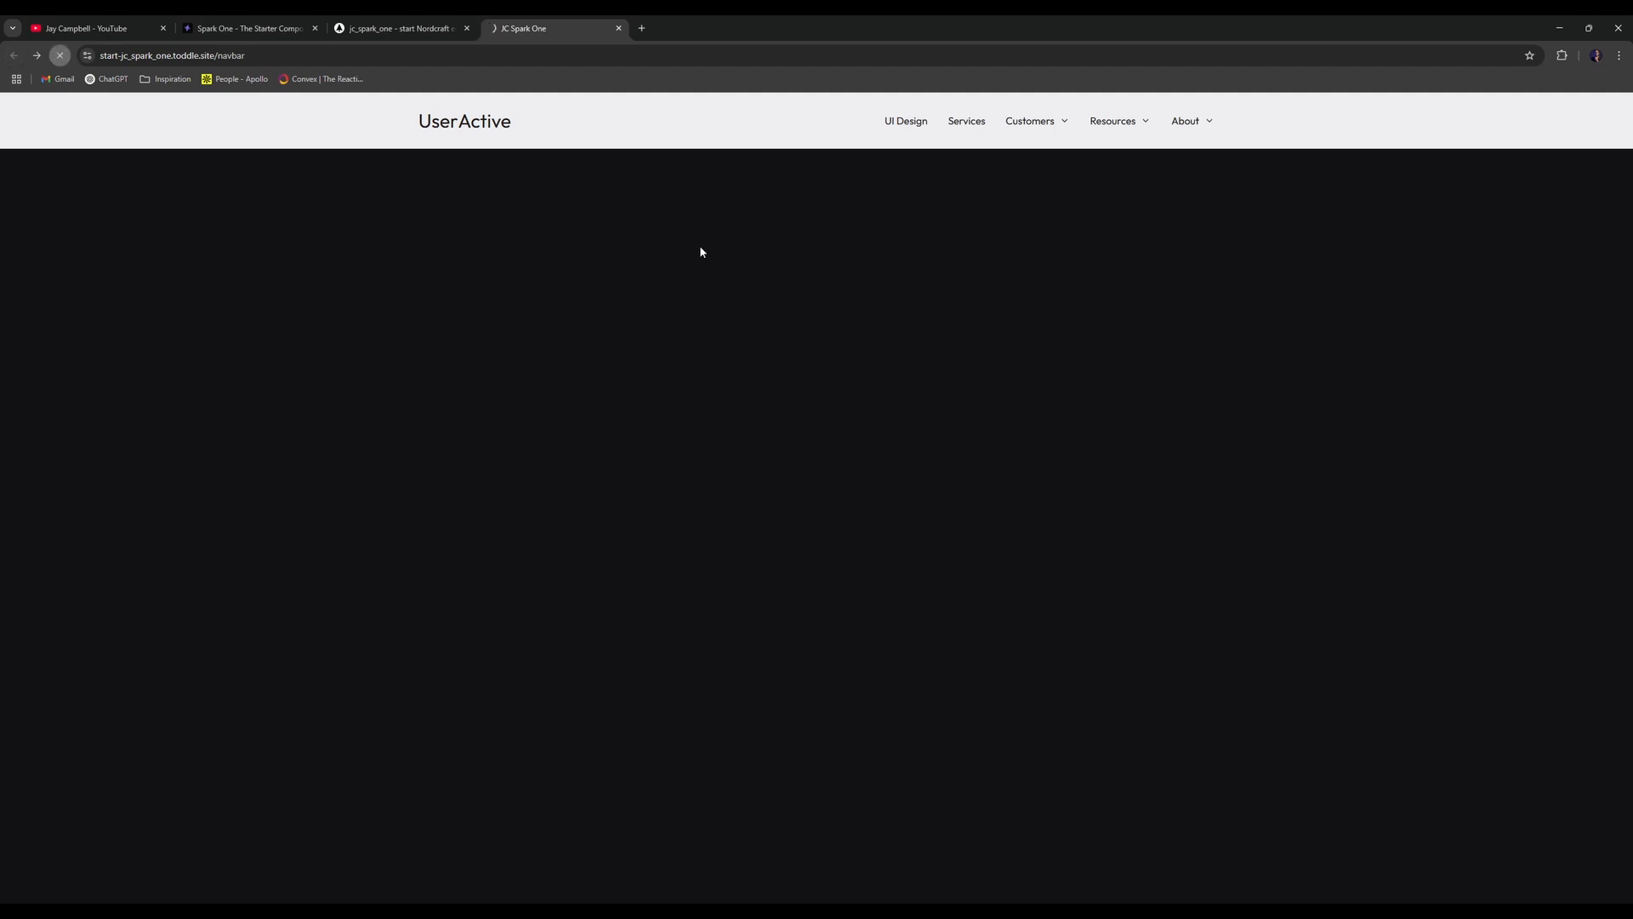
pyautogui.click(1049, 125)
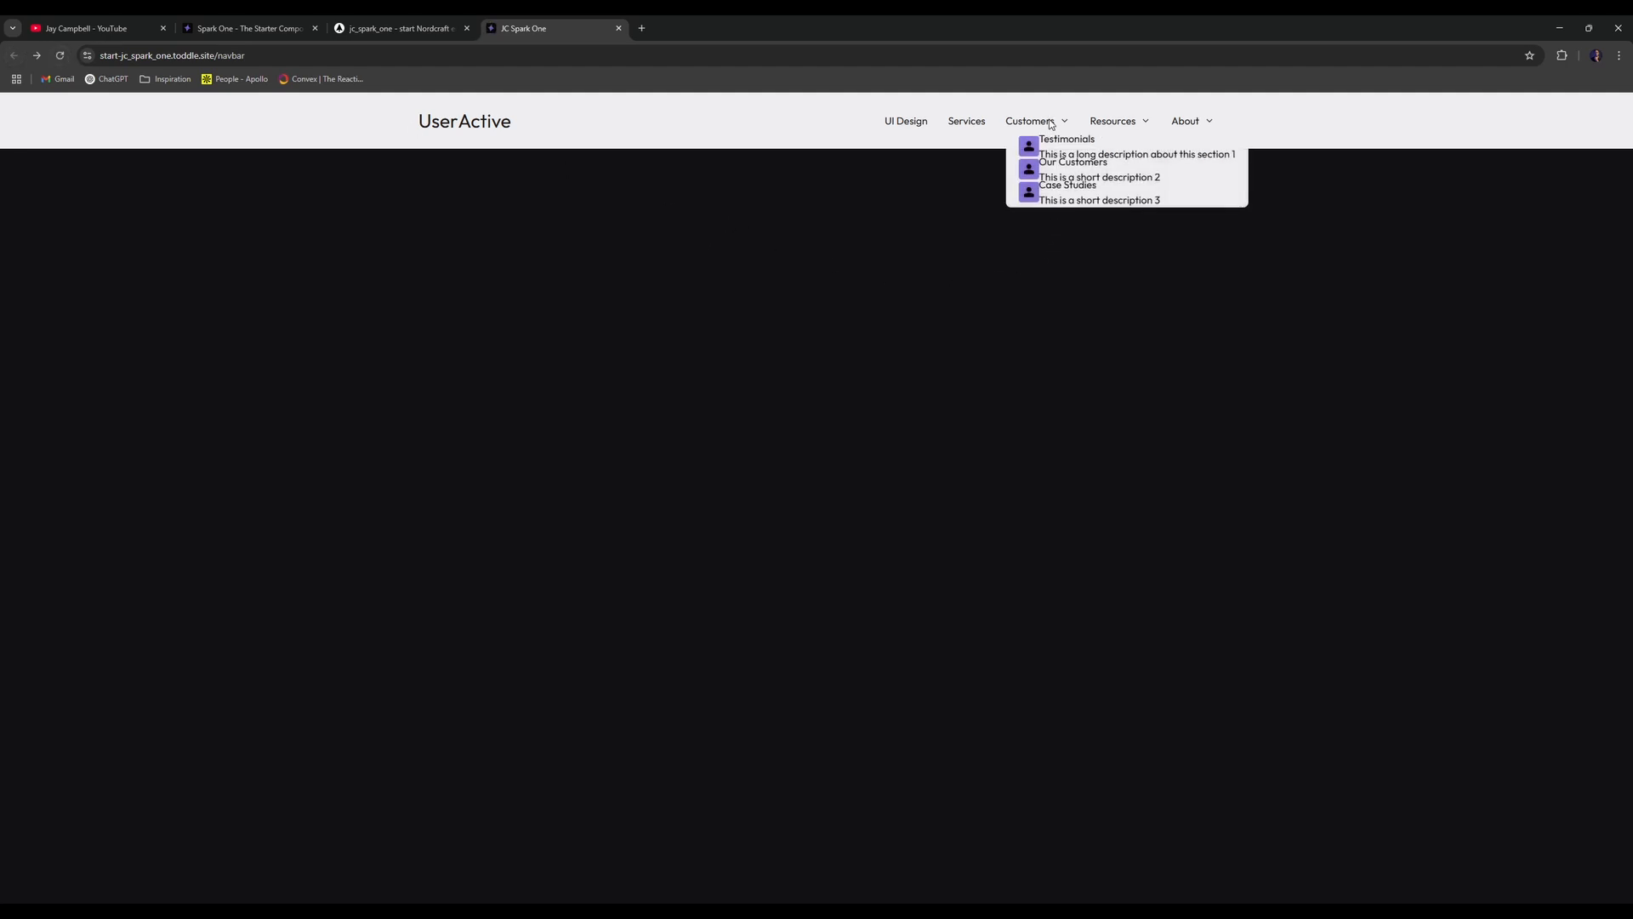
pyautogui.click(1053, 122)
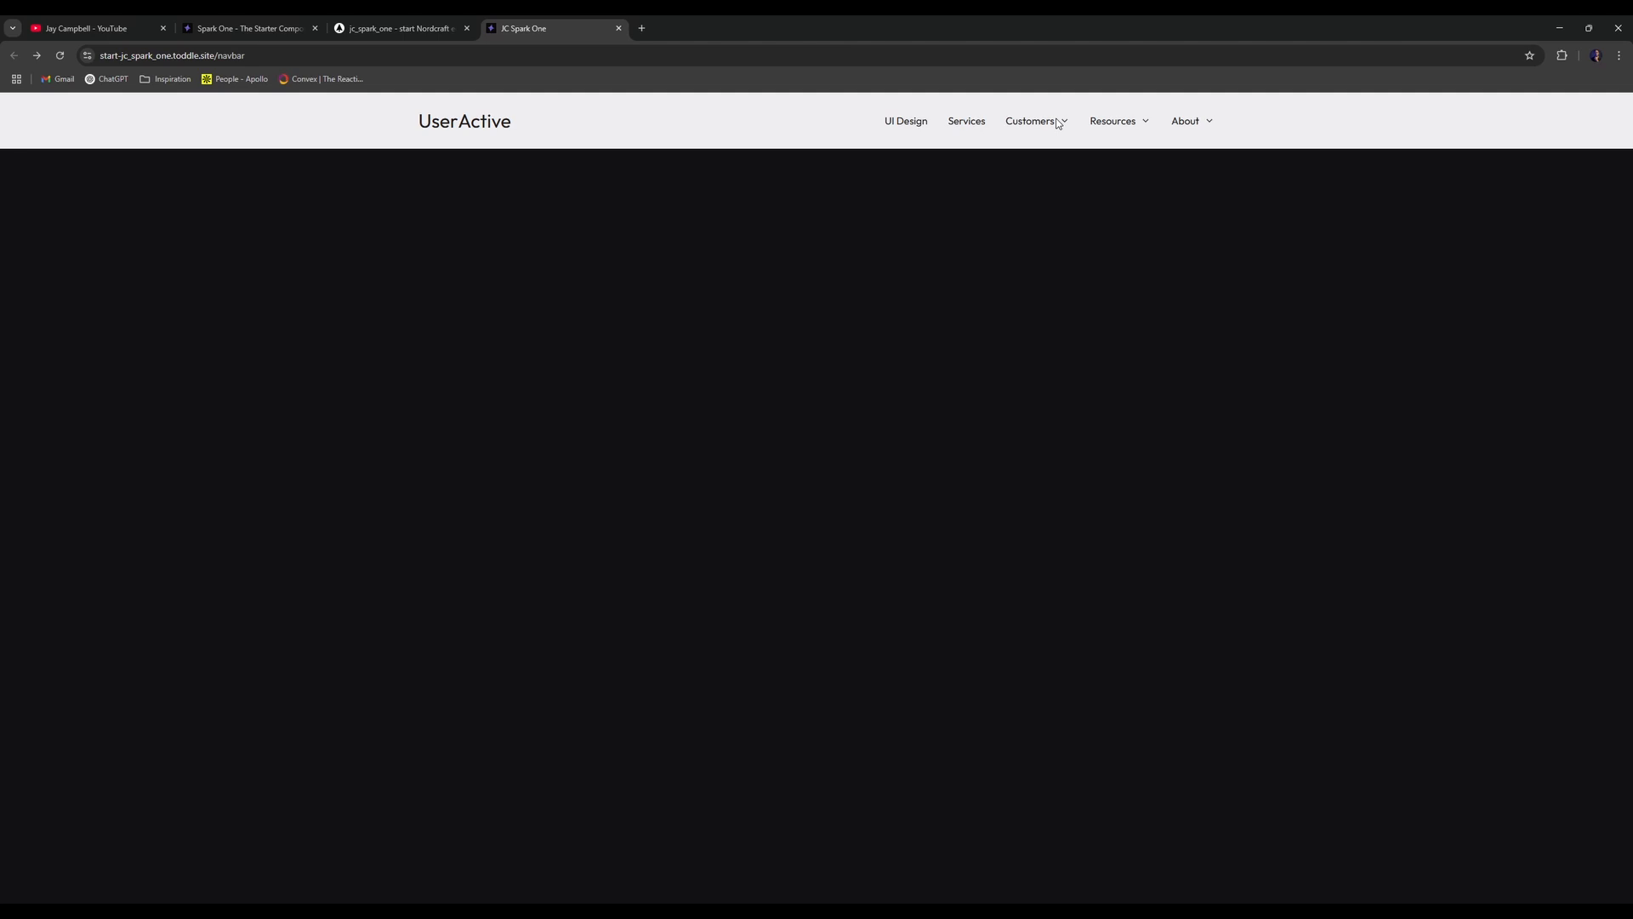
pyautogui.click(1135, 124)
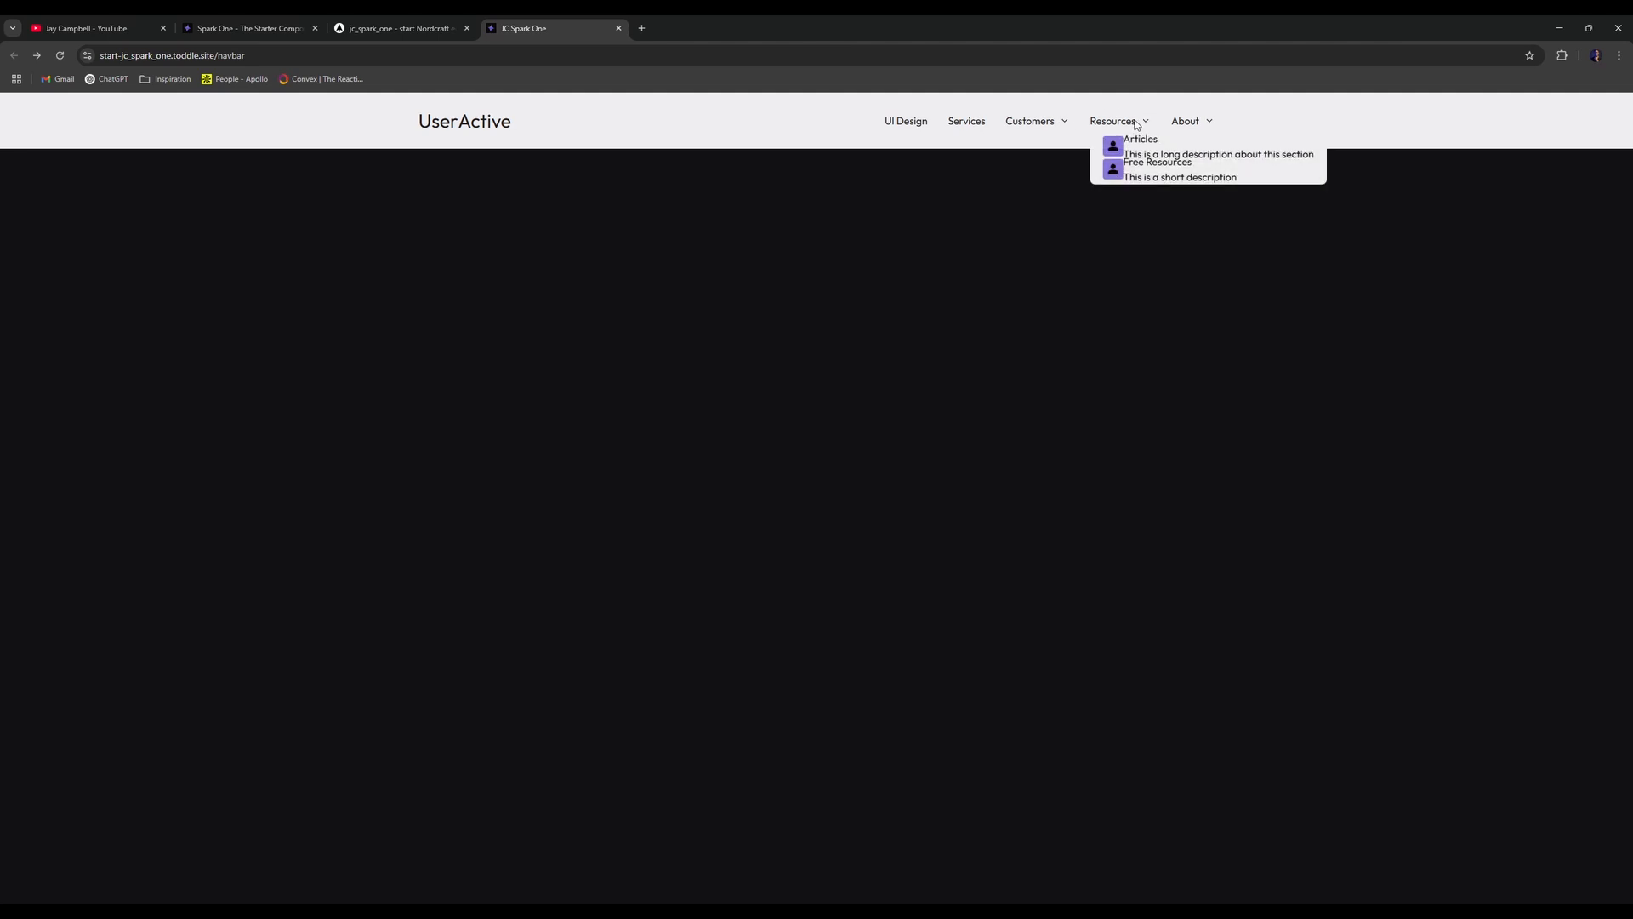
pyautogui.click(1134, 122)
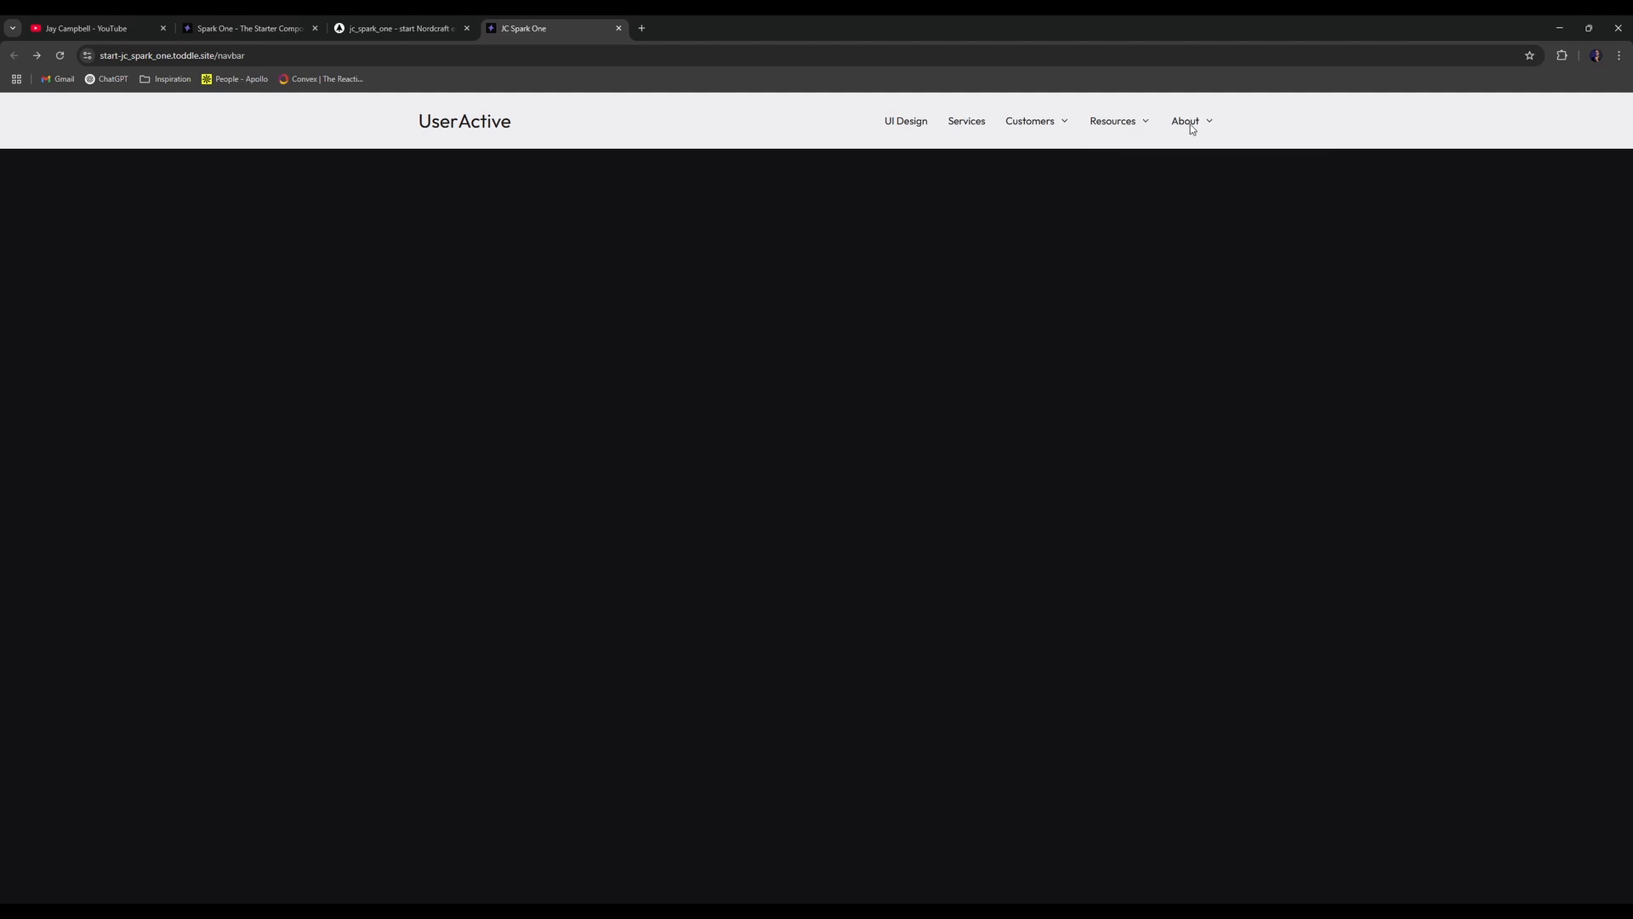
pyautogui.click(1196, 127)
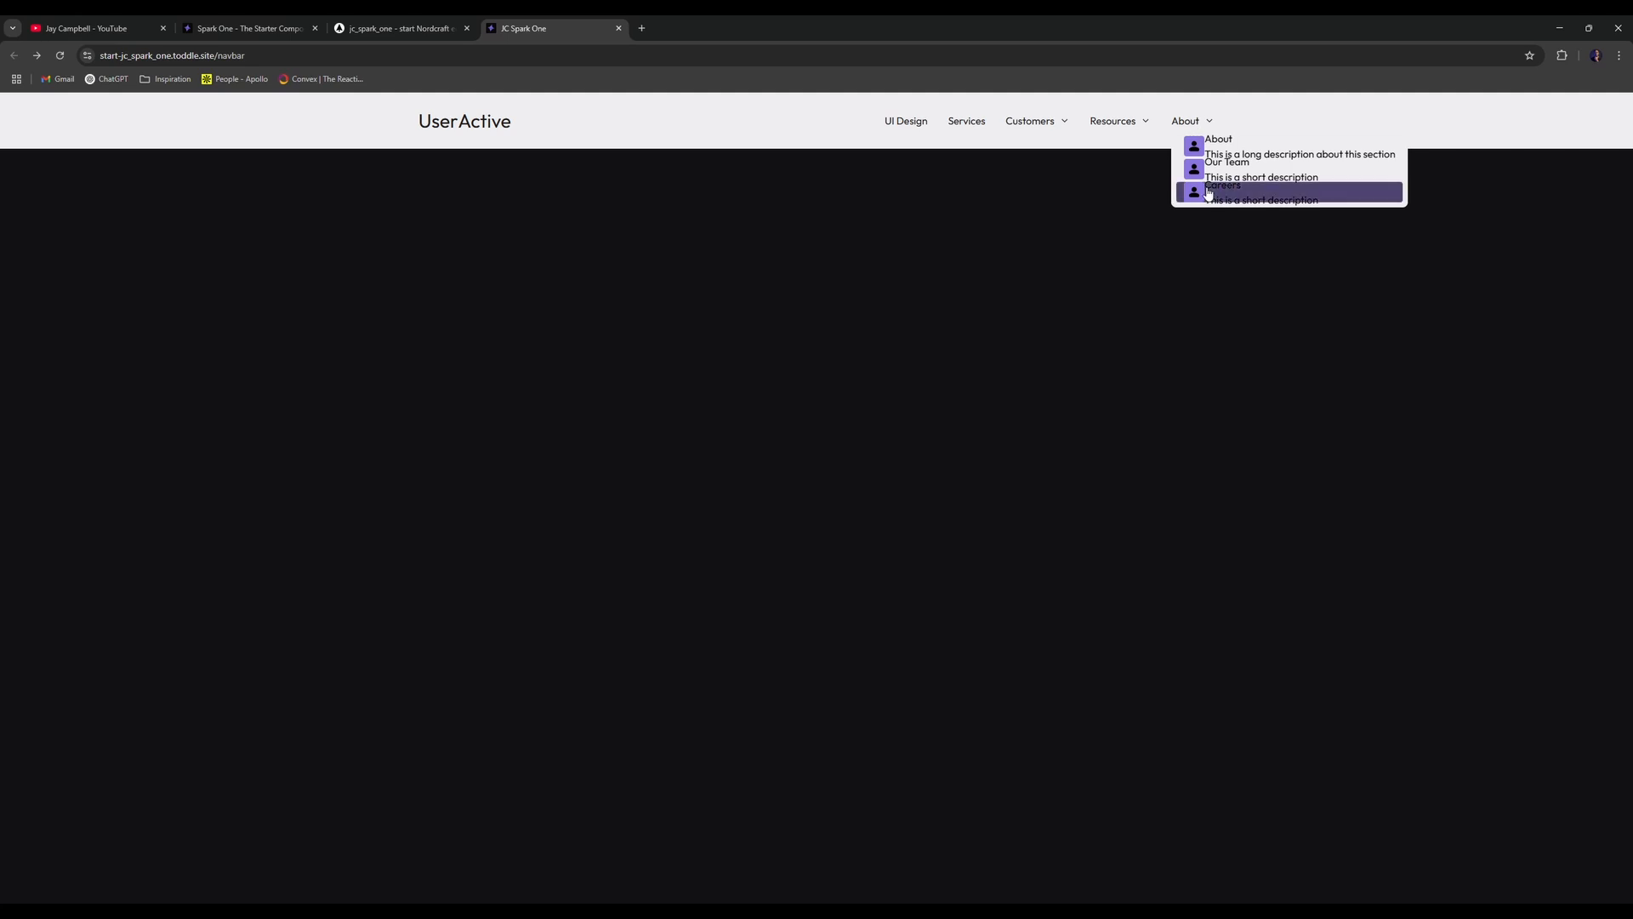
# - Adjust the spacing between items in the dropdown content's styling
pyautogui.click(358, 28)
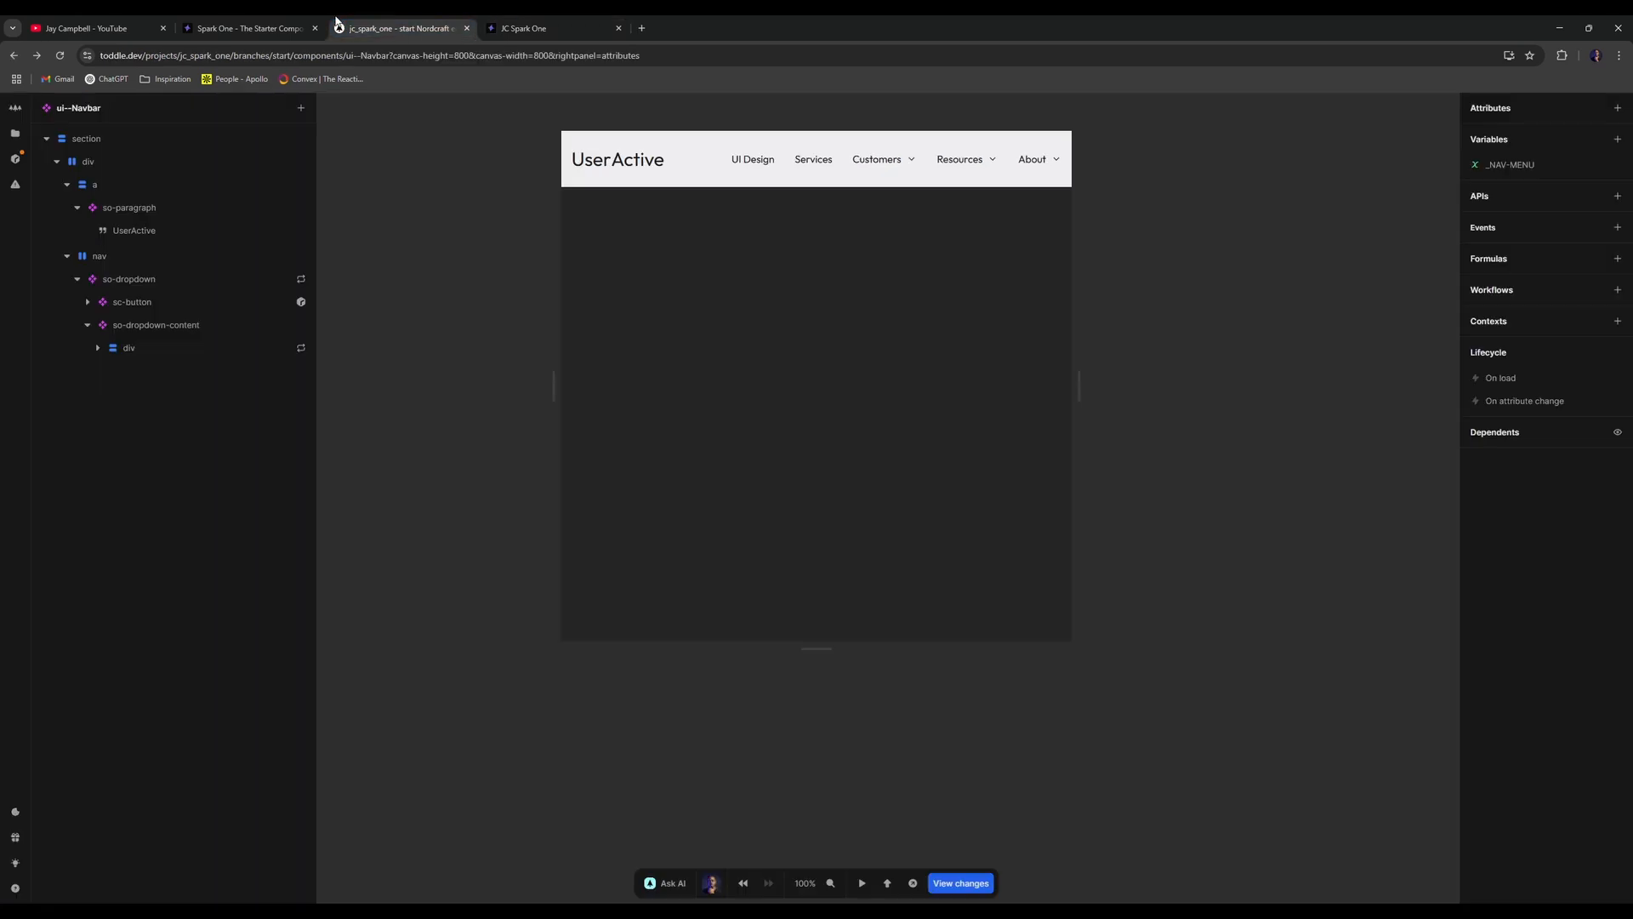
pyautogui.click(163, 346)
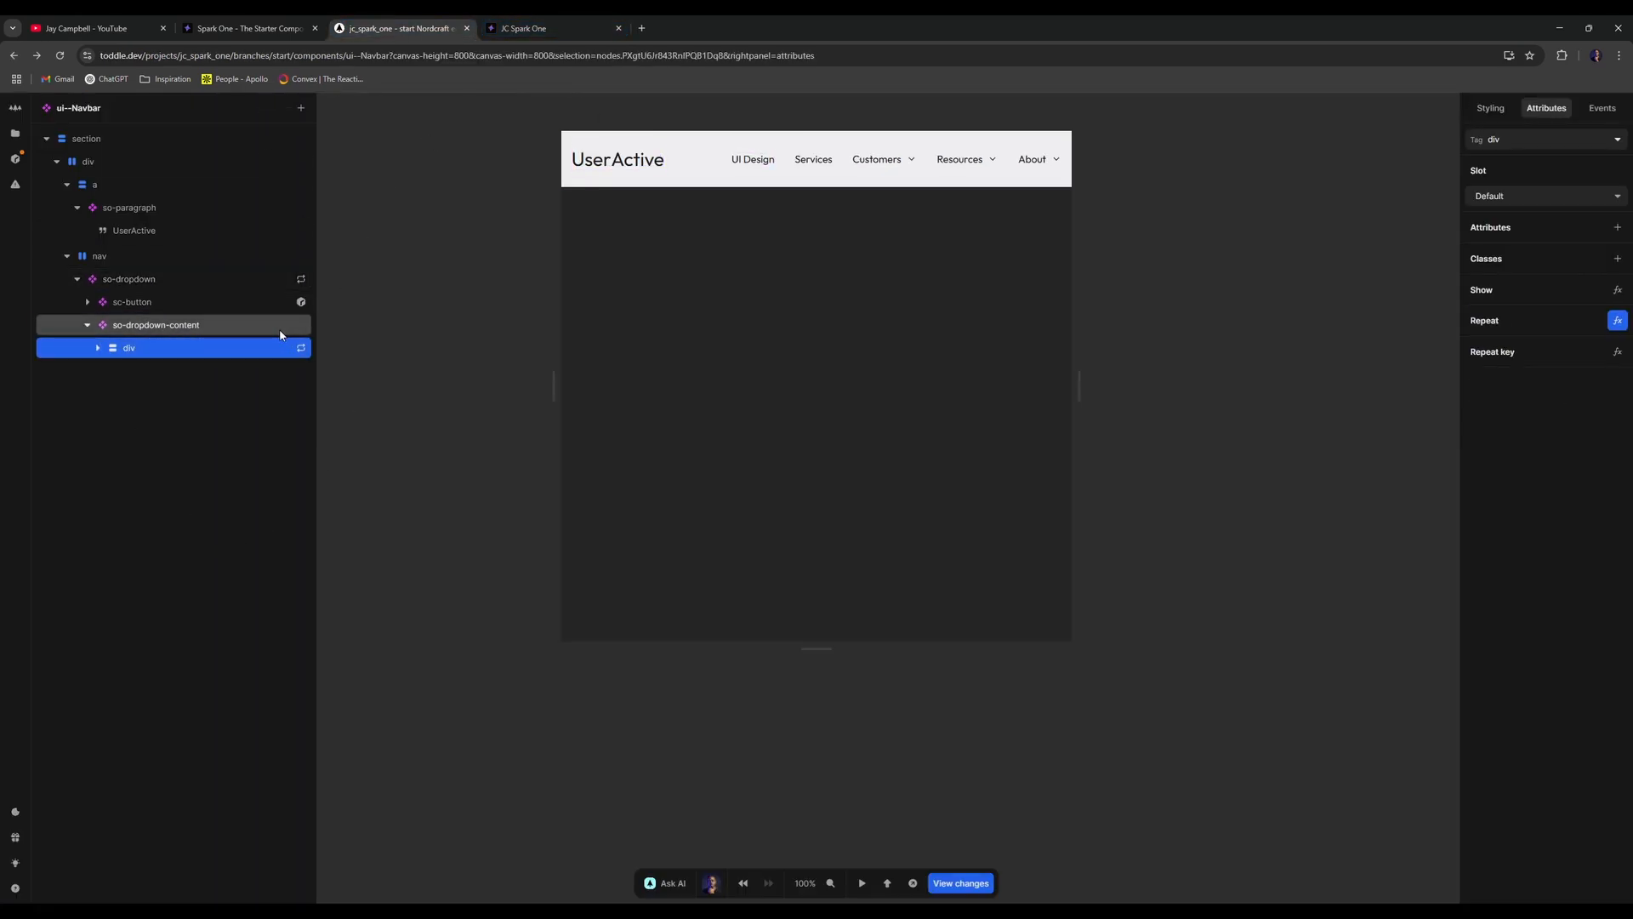
pyautogui.click(561, 20)
pyautogui.click(434, 21)
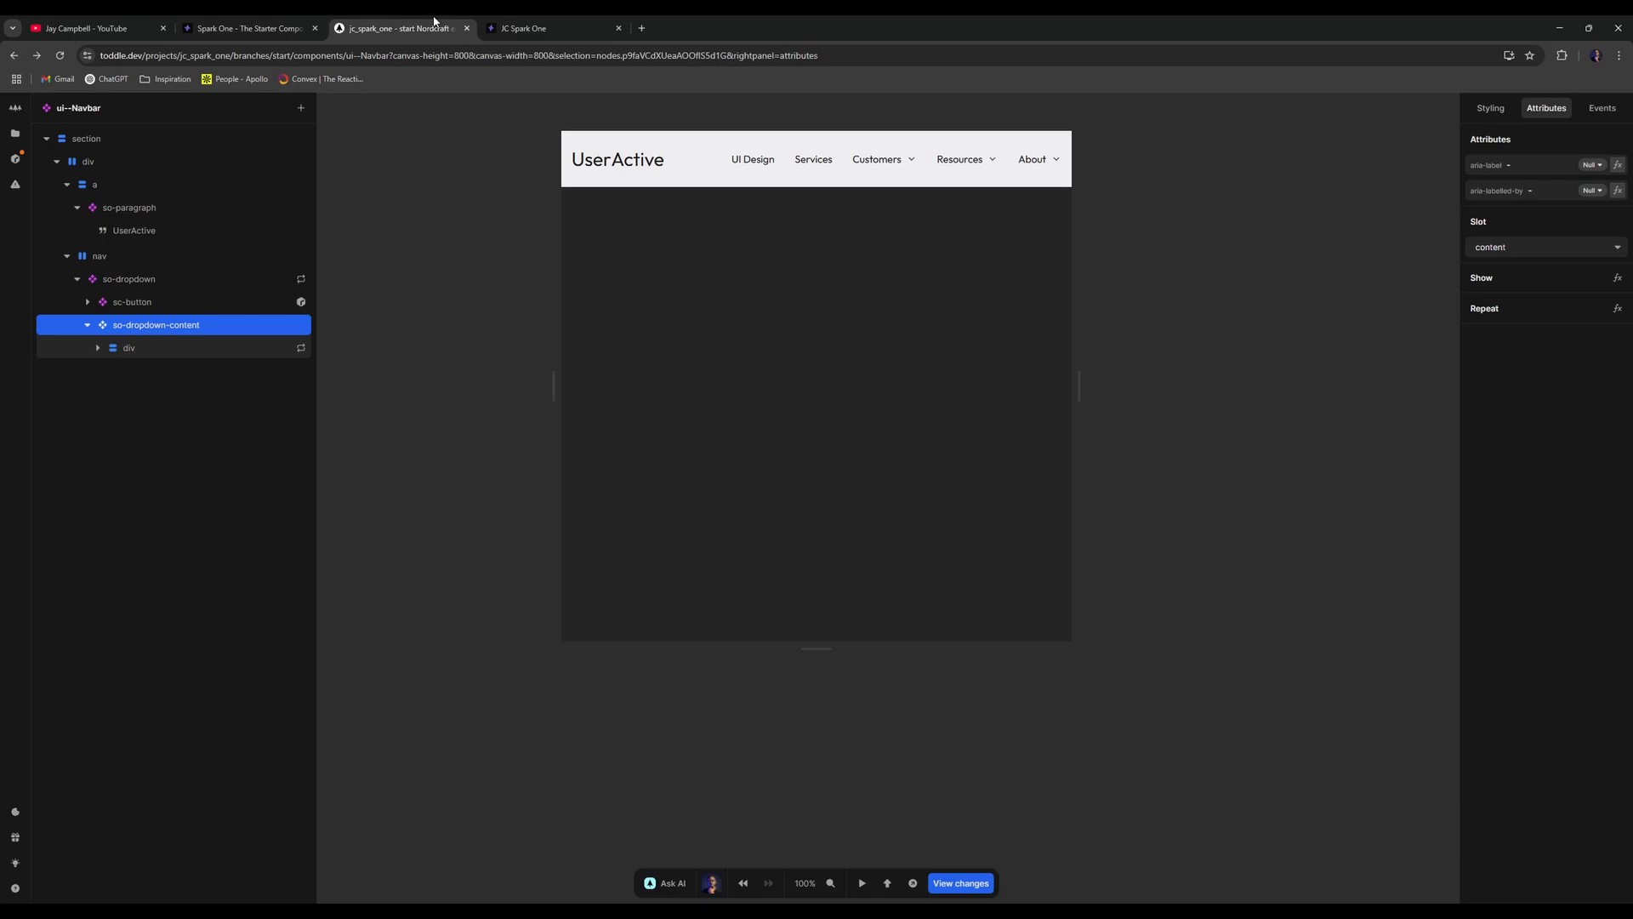
pyautogui.click(1489, 106)
pyautogui.click(1496, 383)
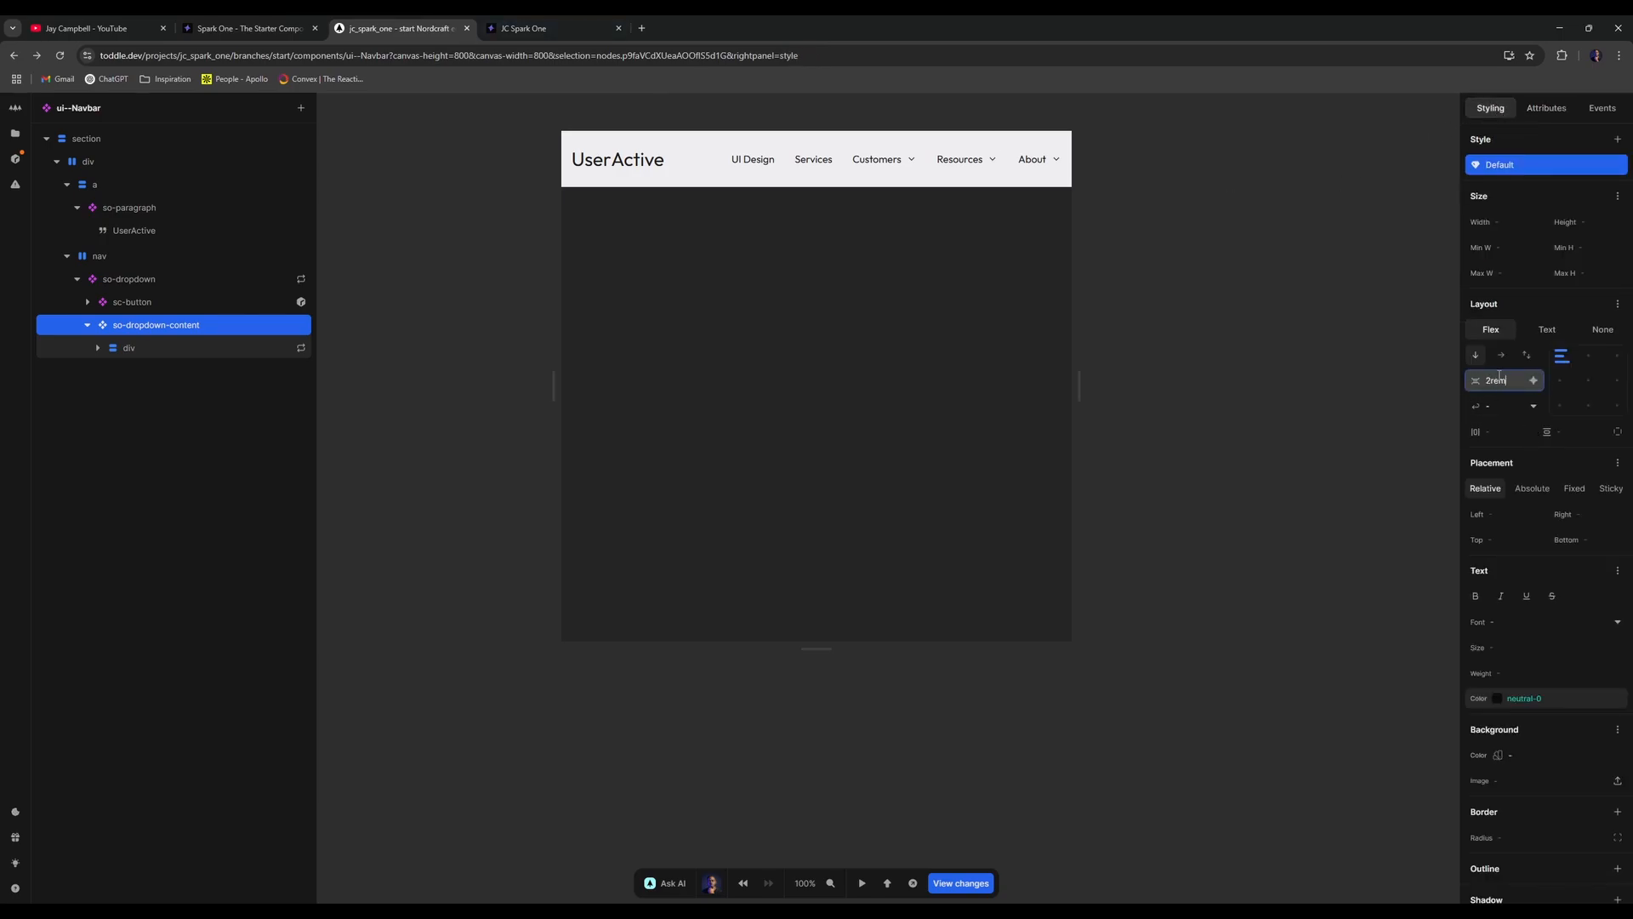
pyautogui.click(523, 28)
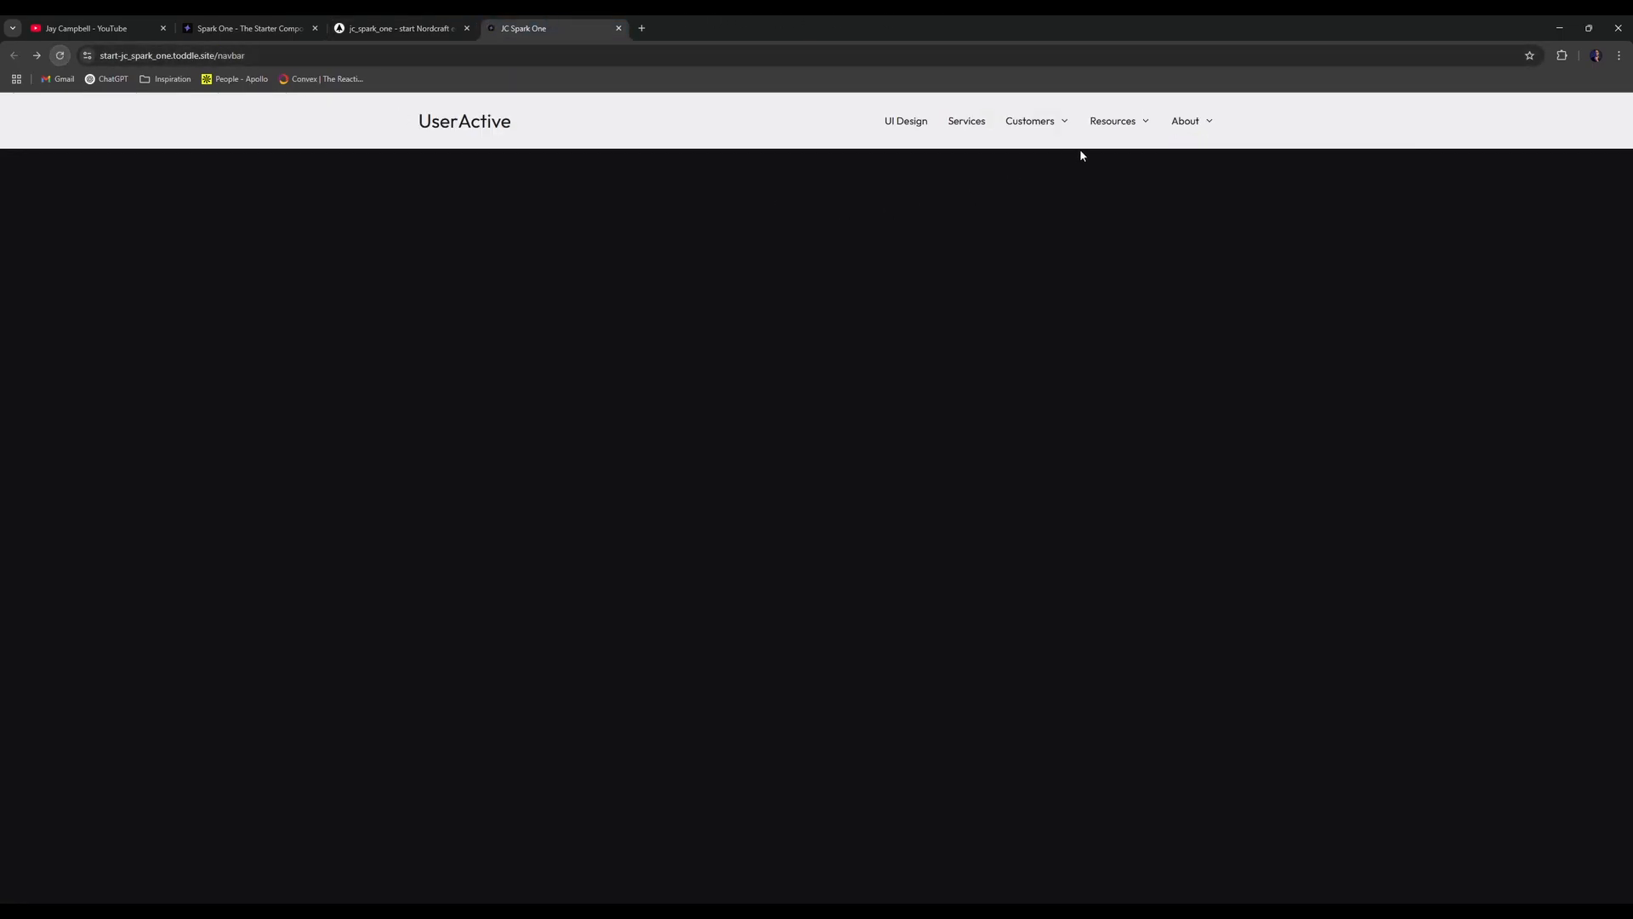
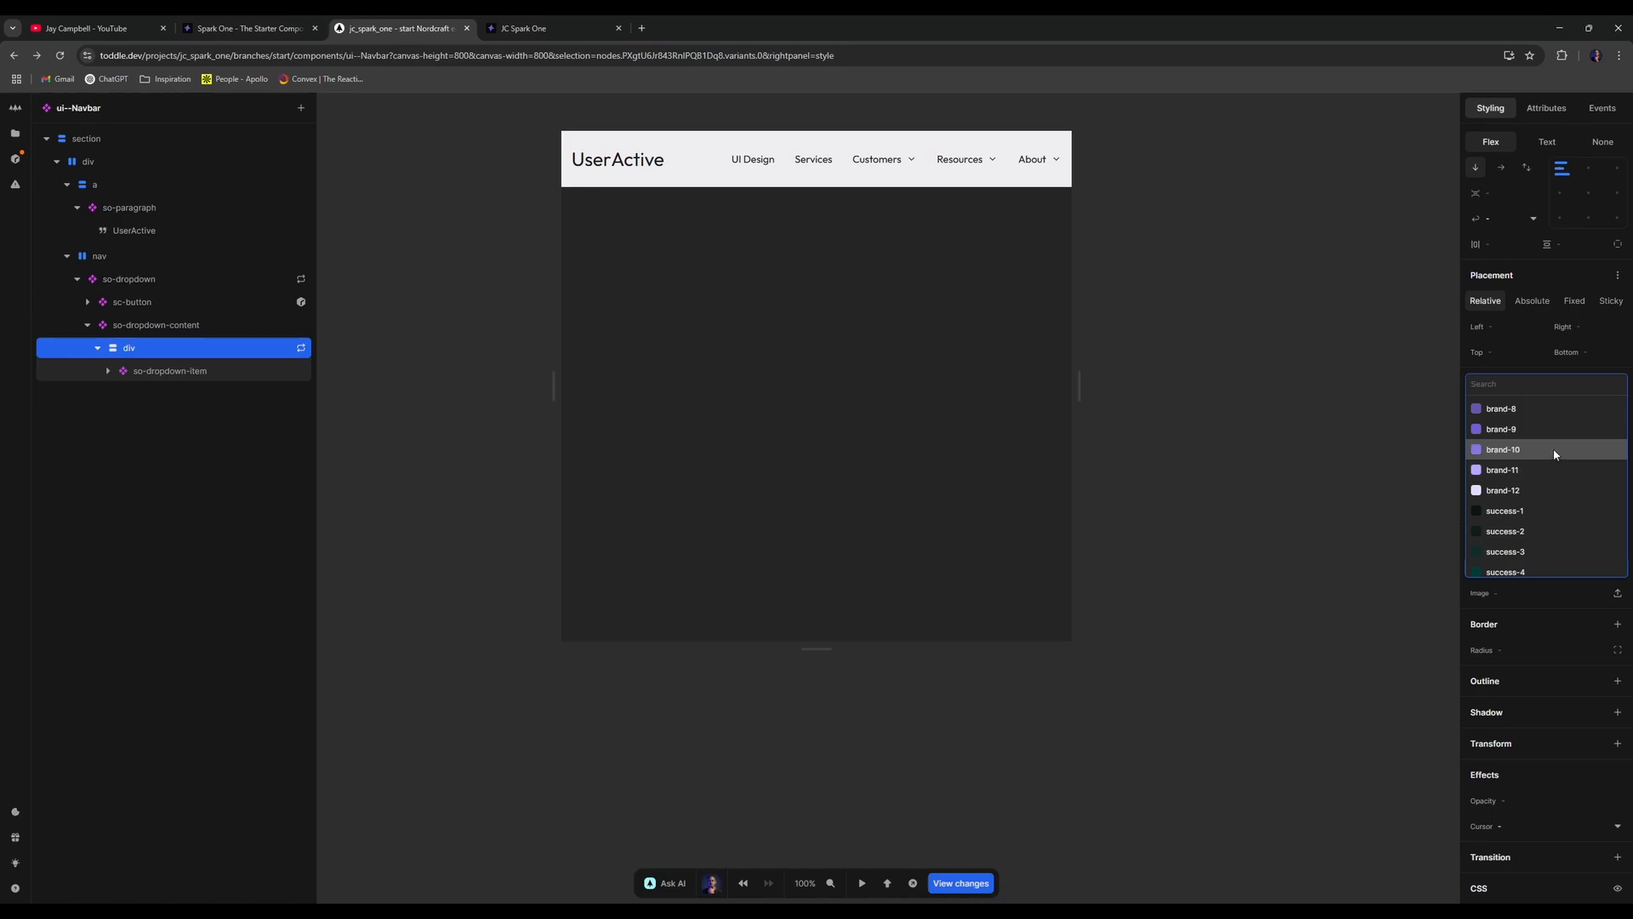
# - Set the dropdown content div's background colour to brand-11
pyautogui.click(1548, 450)
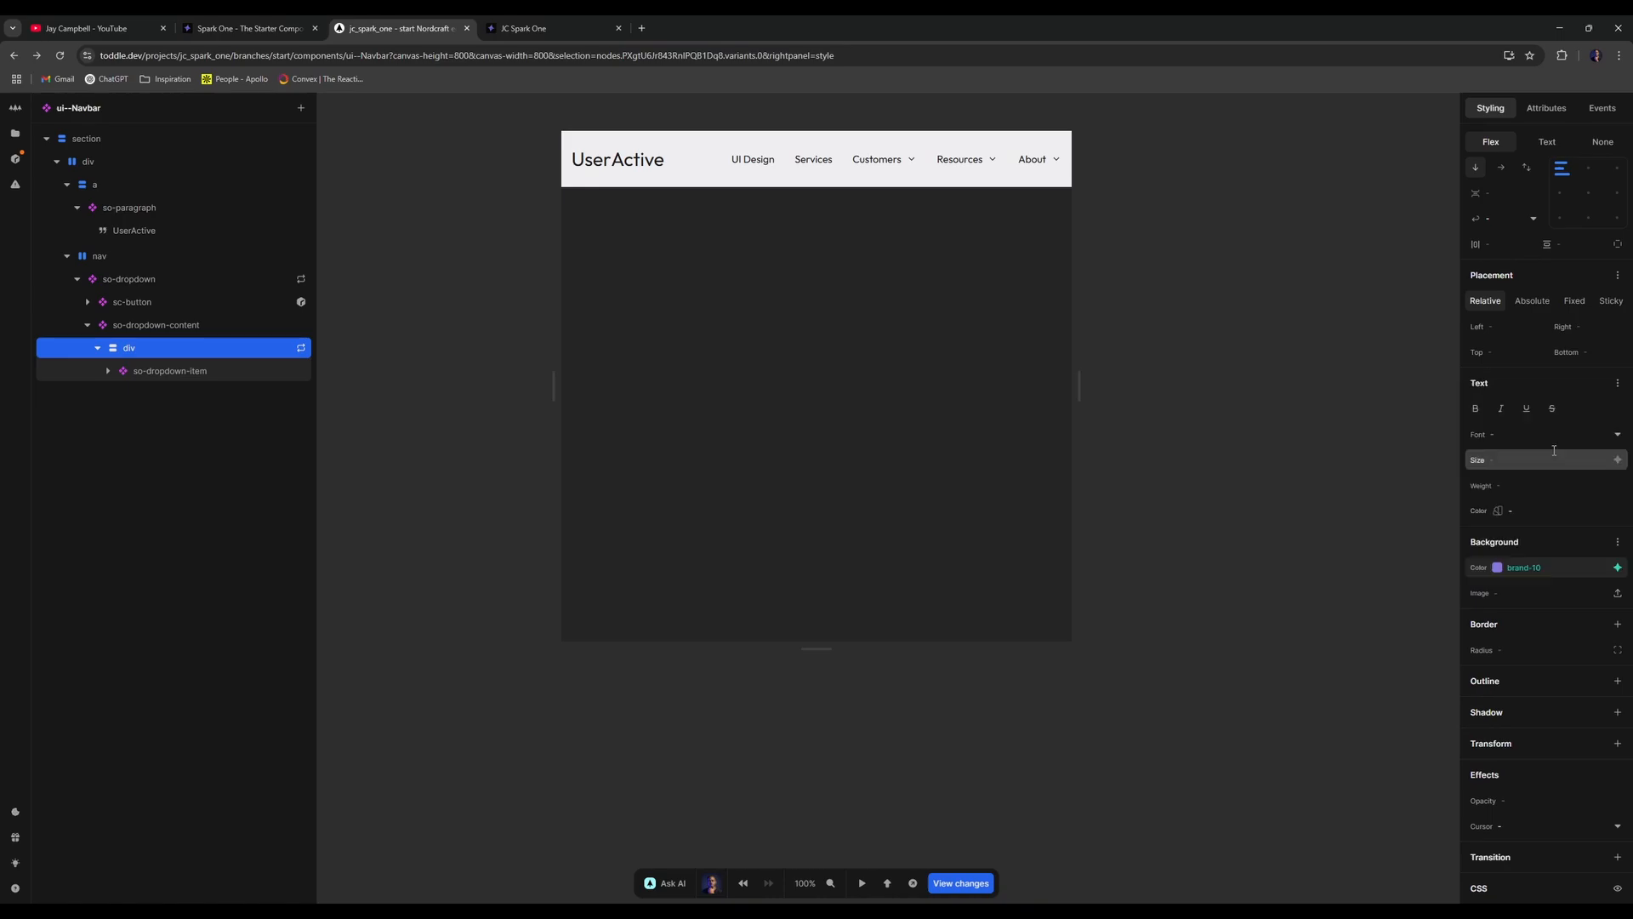
pyautogui.click(1609, 569)
pyautogui.click(1513, 522)
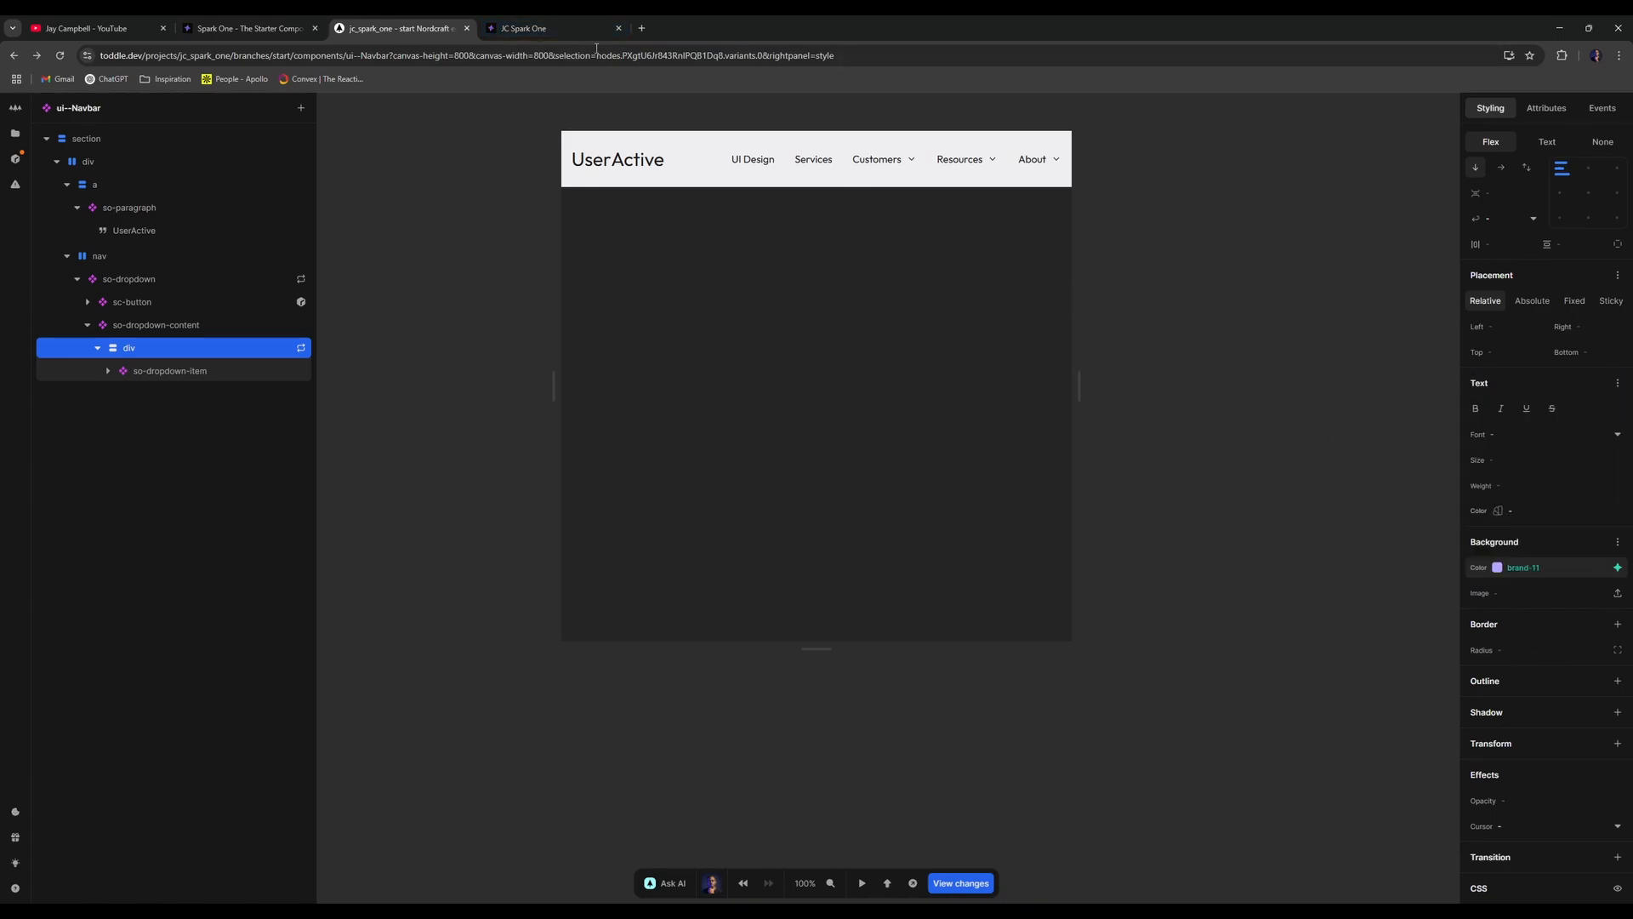
# - Try the Services link and the Resources dropdown on the live navbar
pyautogui.click(595, 28)
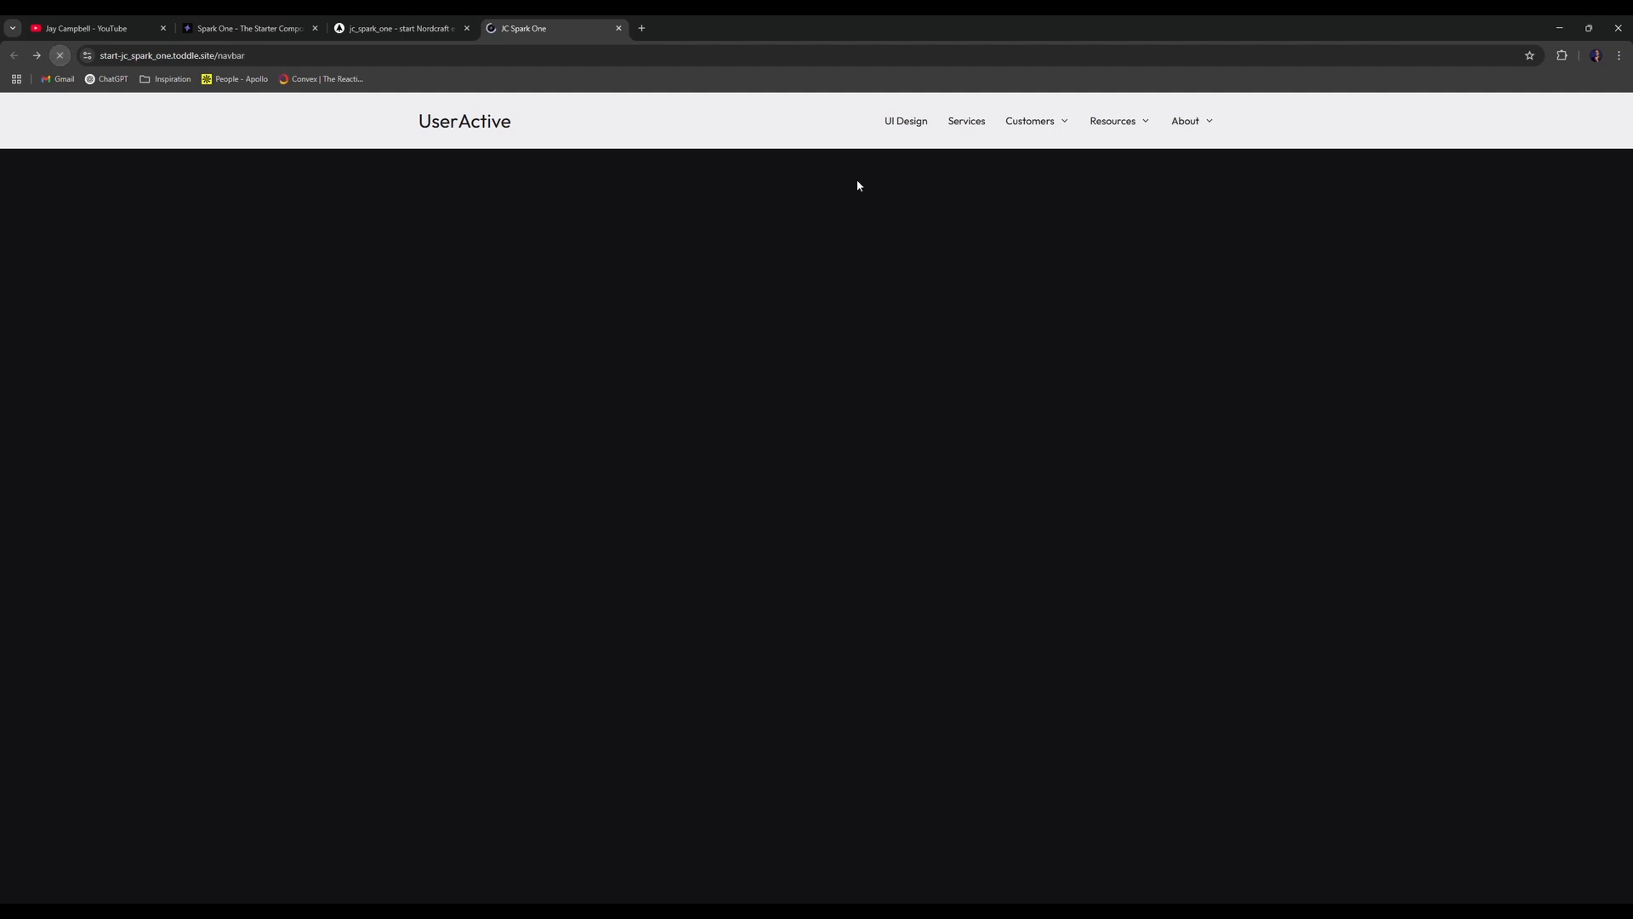
pyautogui.click(976, 128)
pyautogui.hotkey('alt', 'Left')
pyautogui.click(1106, 122)
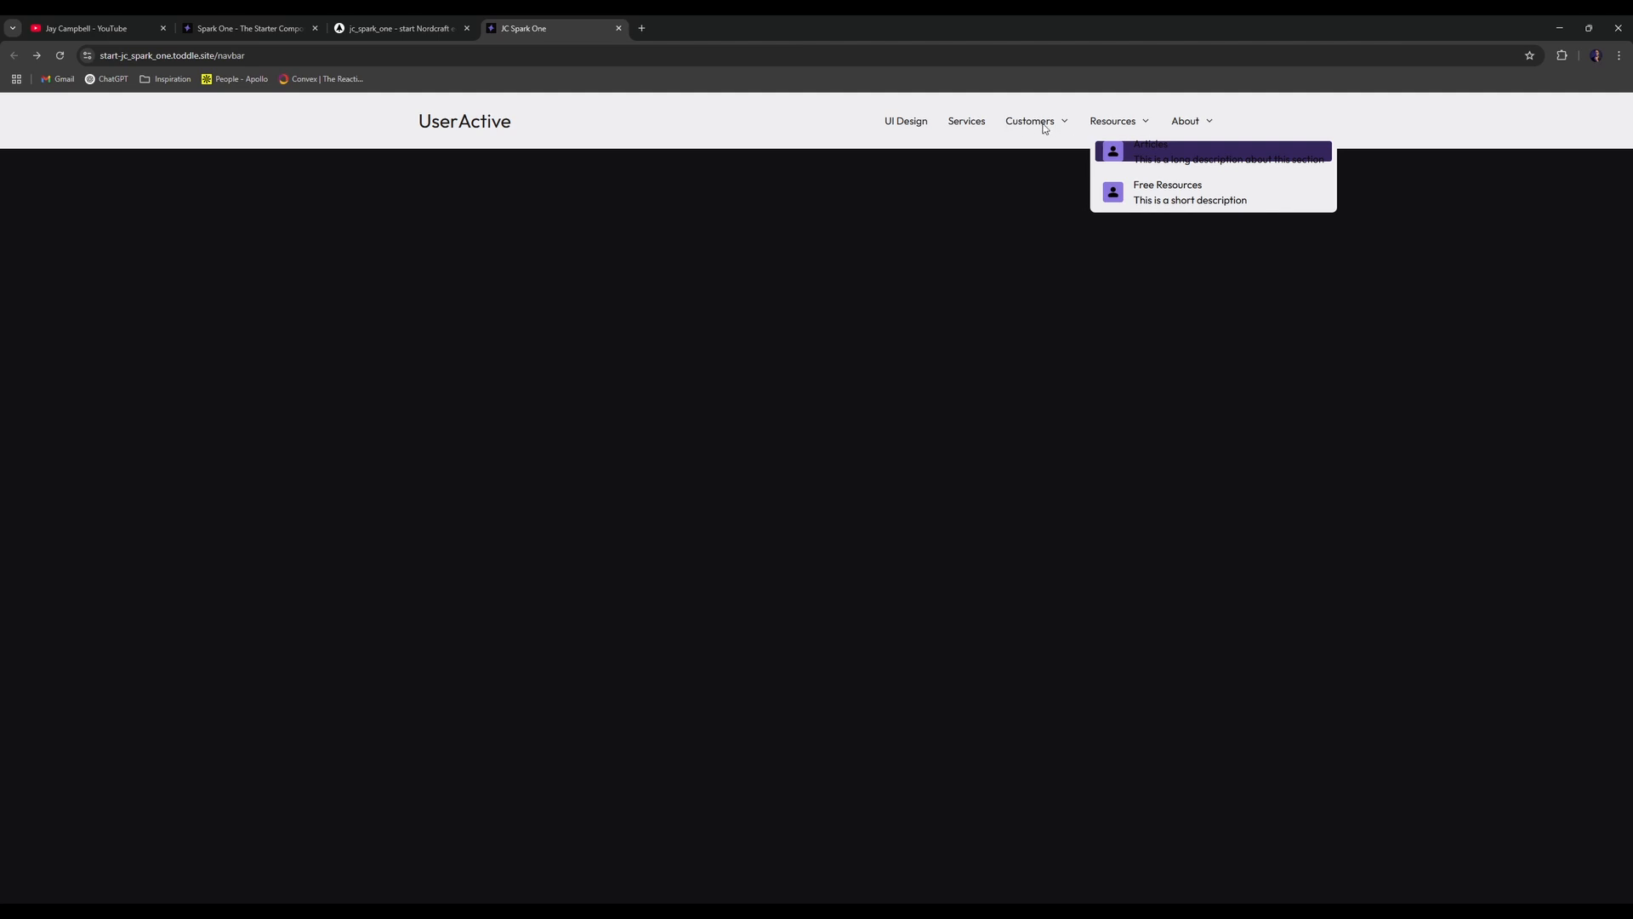
# - Delete the :hover style variant from the div holding the dropdown items
pyautogui.click(451, 33)
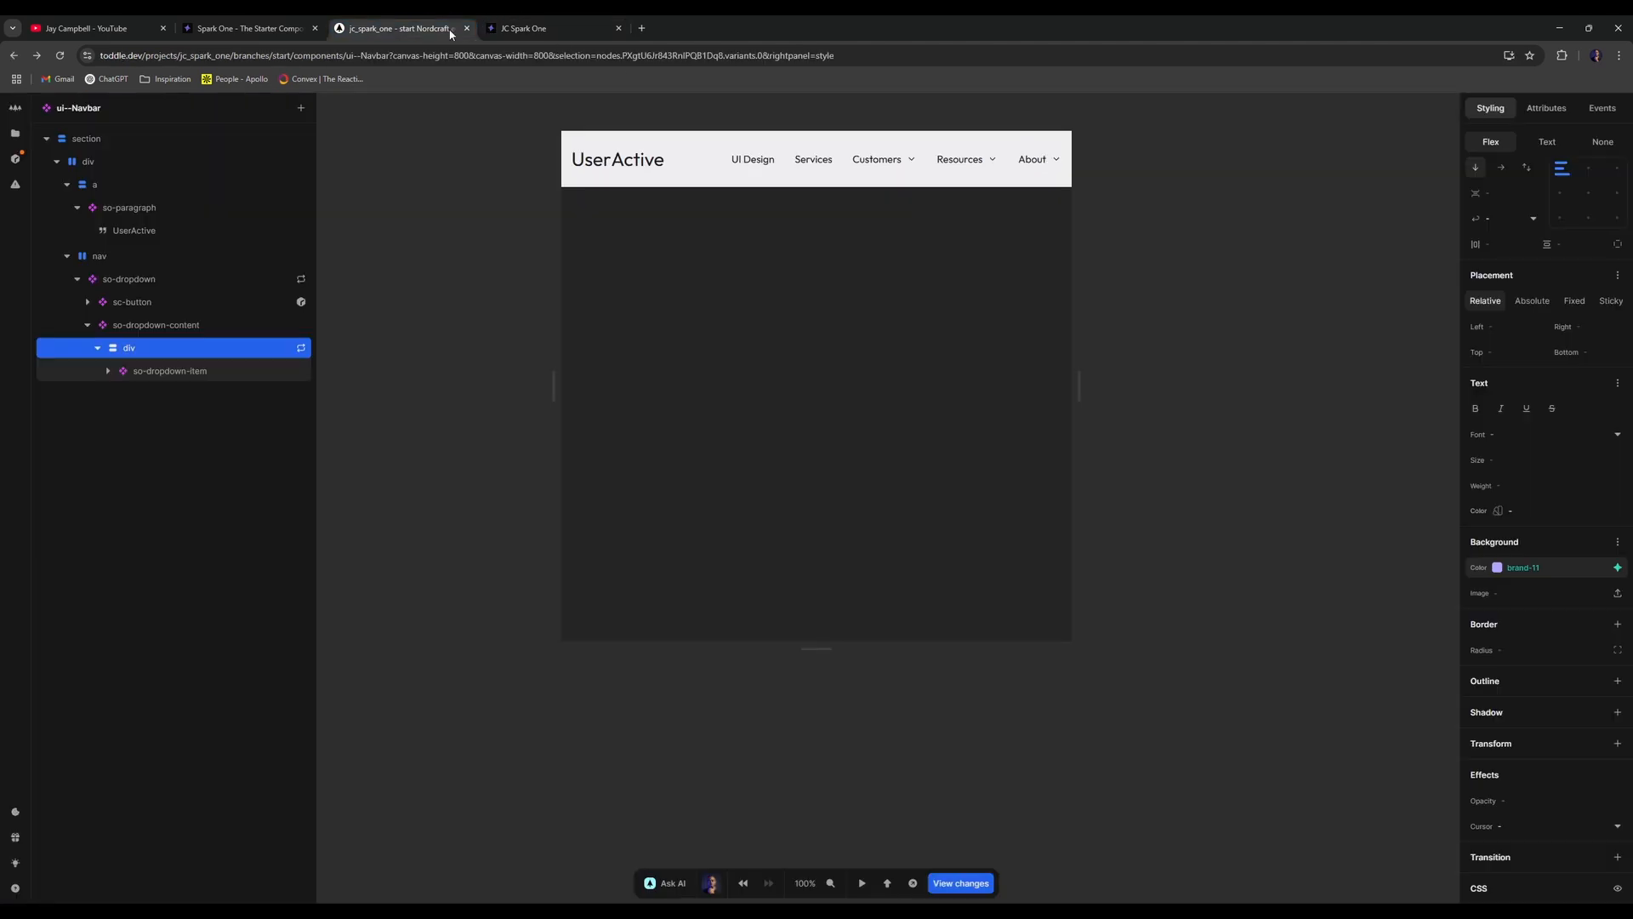
pyautogui.click(108, 371)
pyautogui.click(195, 375)
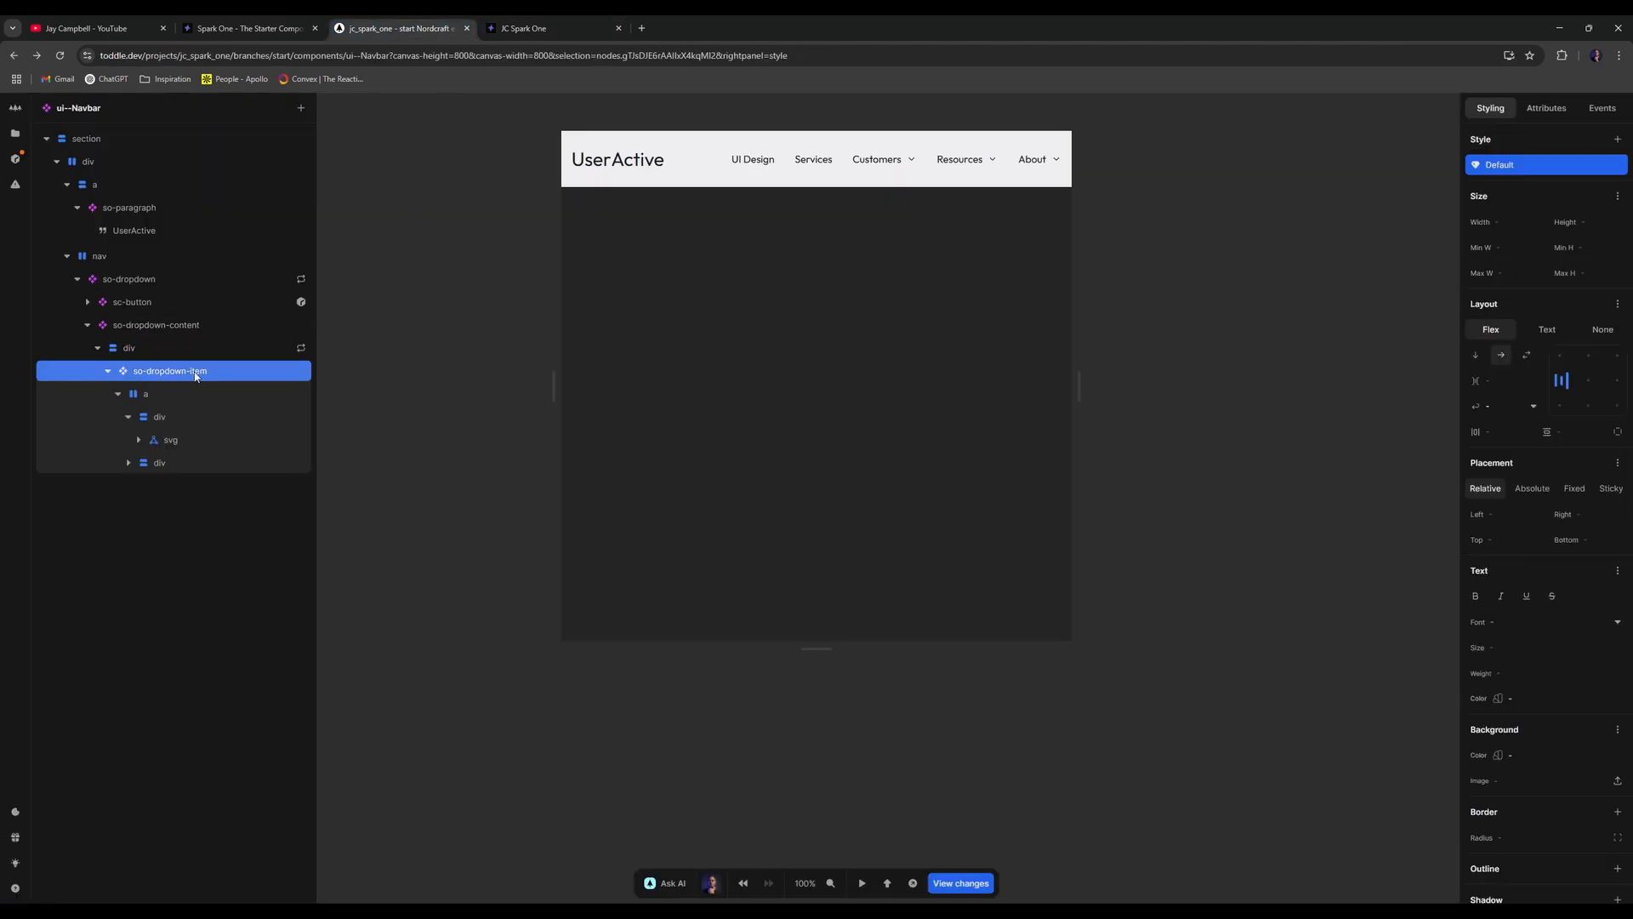
pyautogui.click(177, 350)
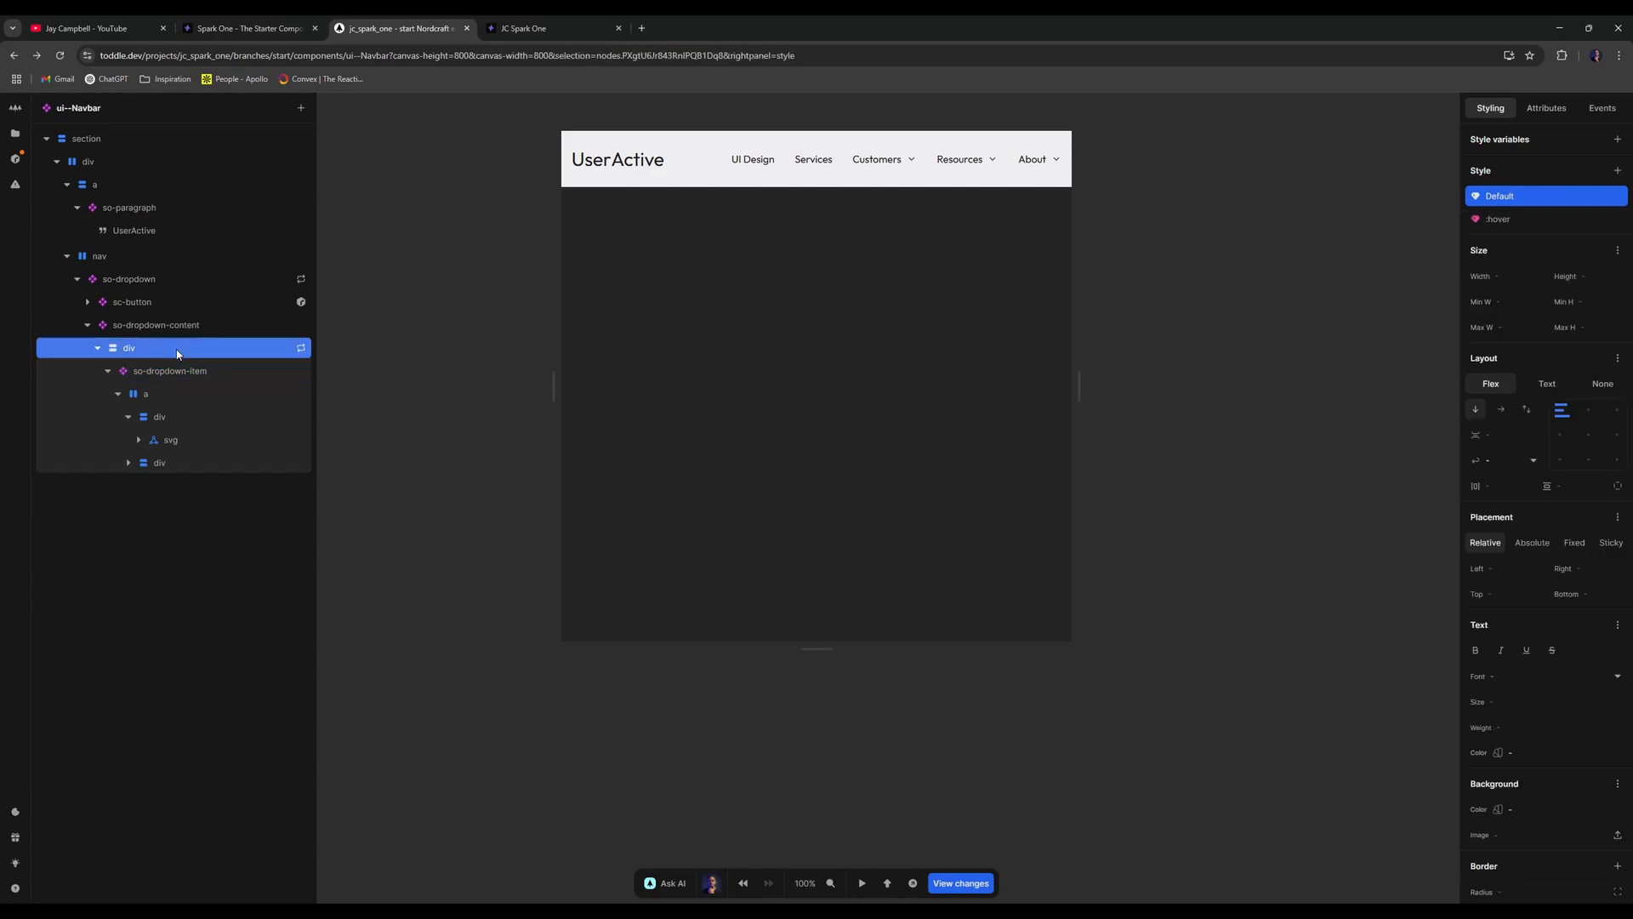
pyautogui.scroll(-3, 1565, 565)
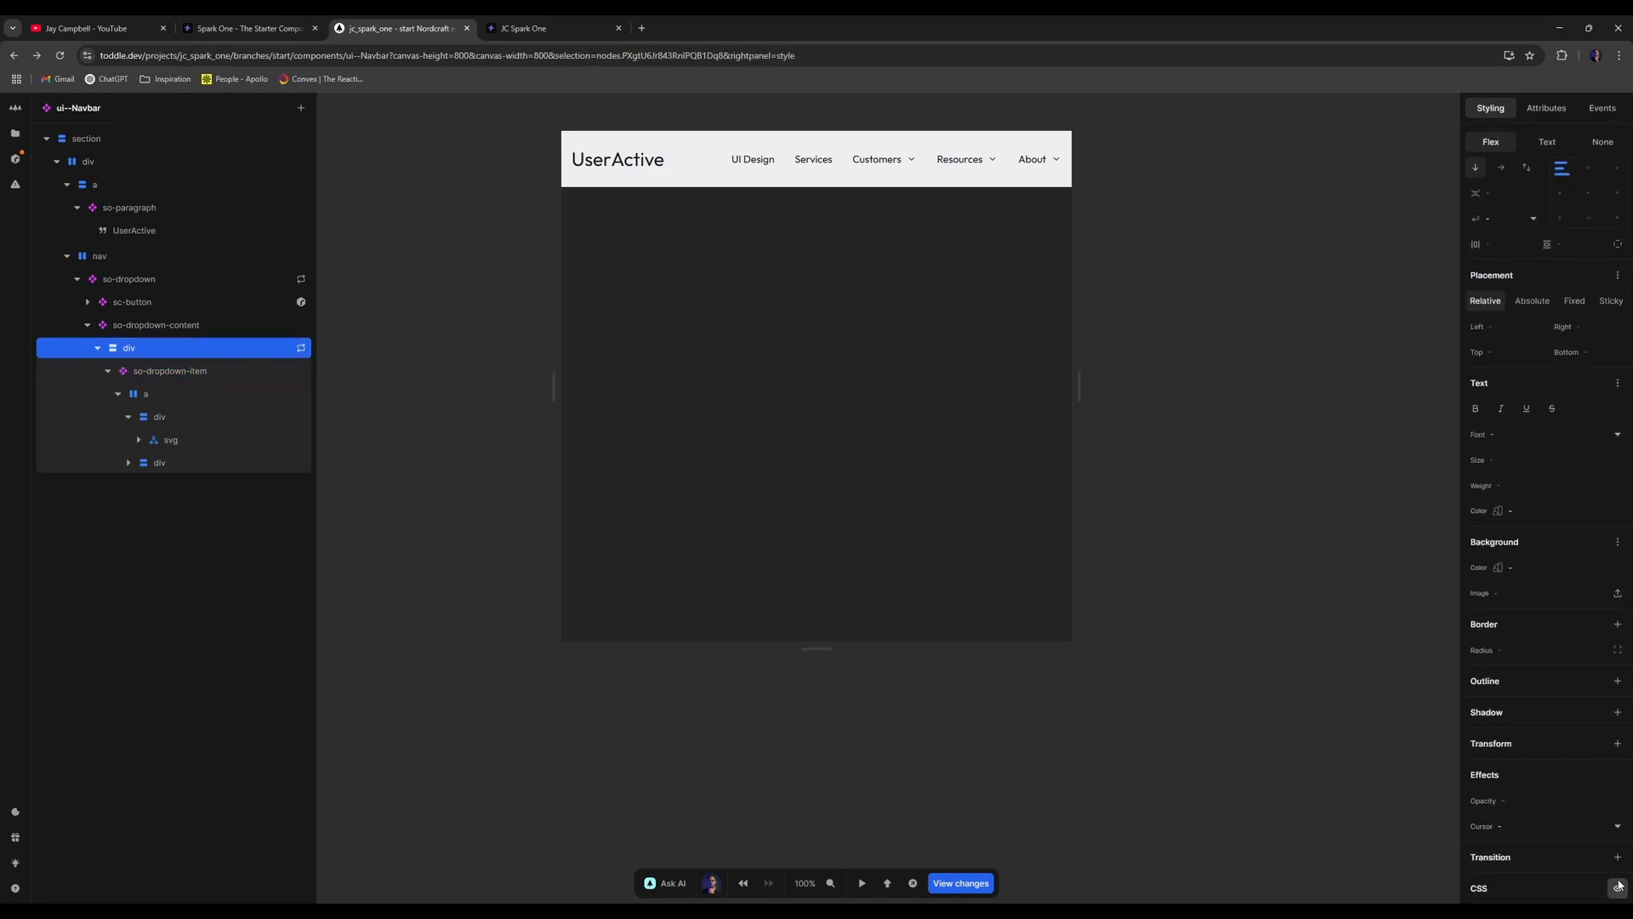
pyautogui.scroll(3, 1553, 503)
pyautogui.click(1523, 220)
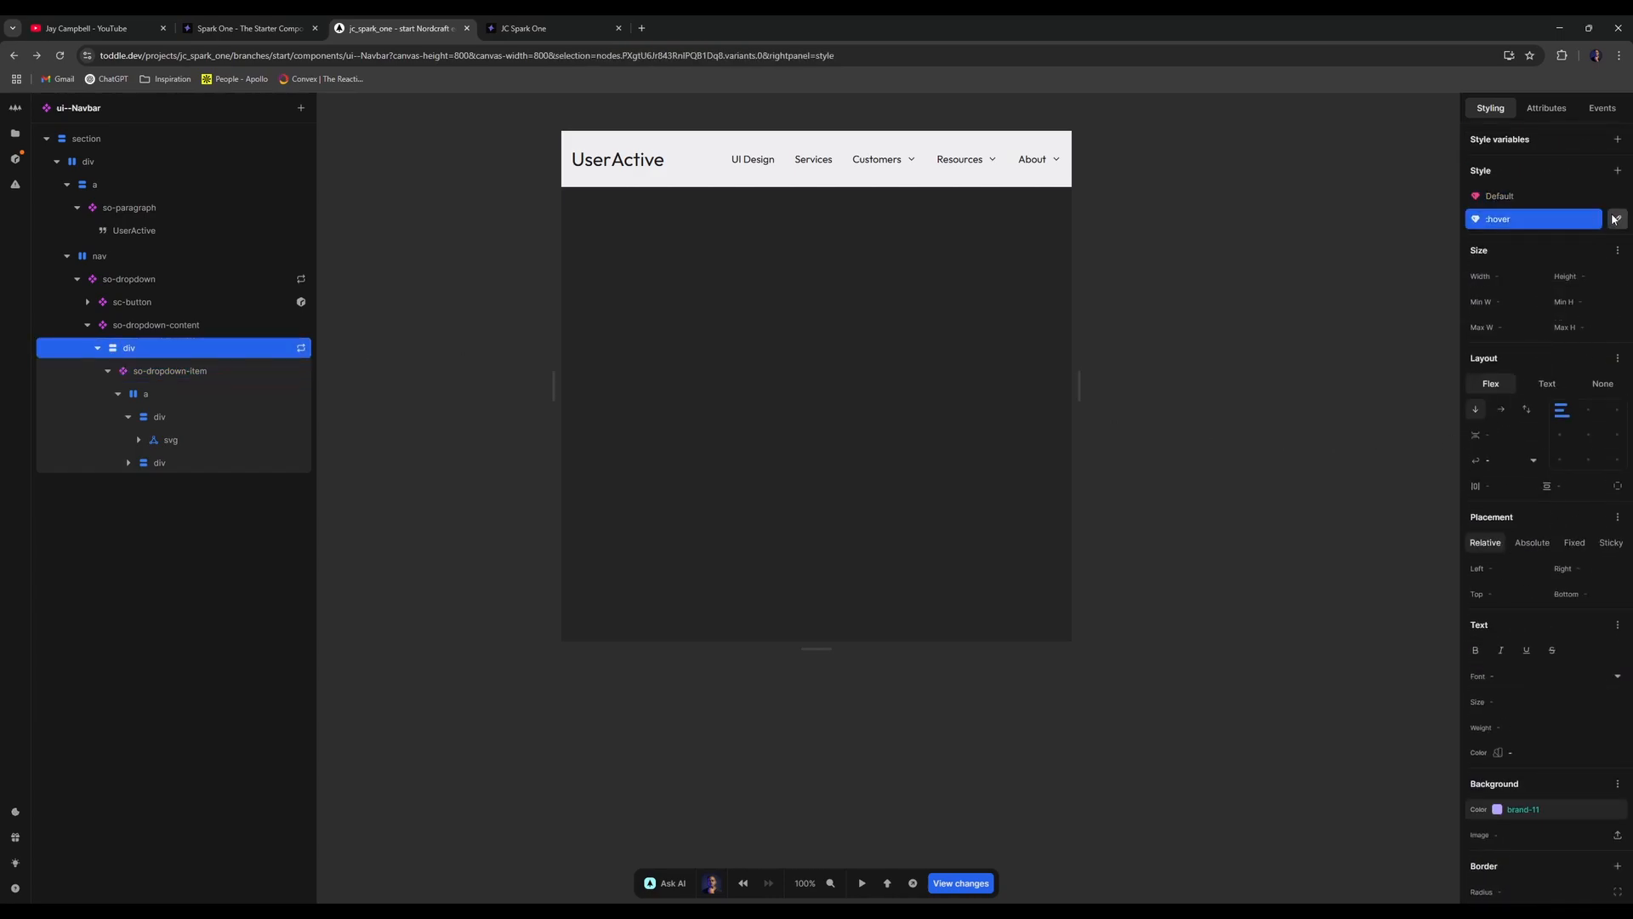
pyautogui.click(1616, 219)
pyautogui.click(1476, 433)
# - Give so-dropdown-item a 1em layout gap between icon and text
pyautogui.click(228, 367)
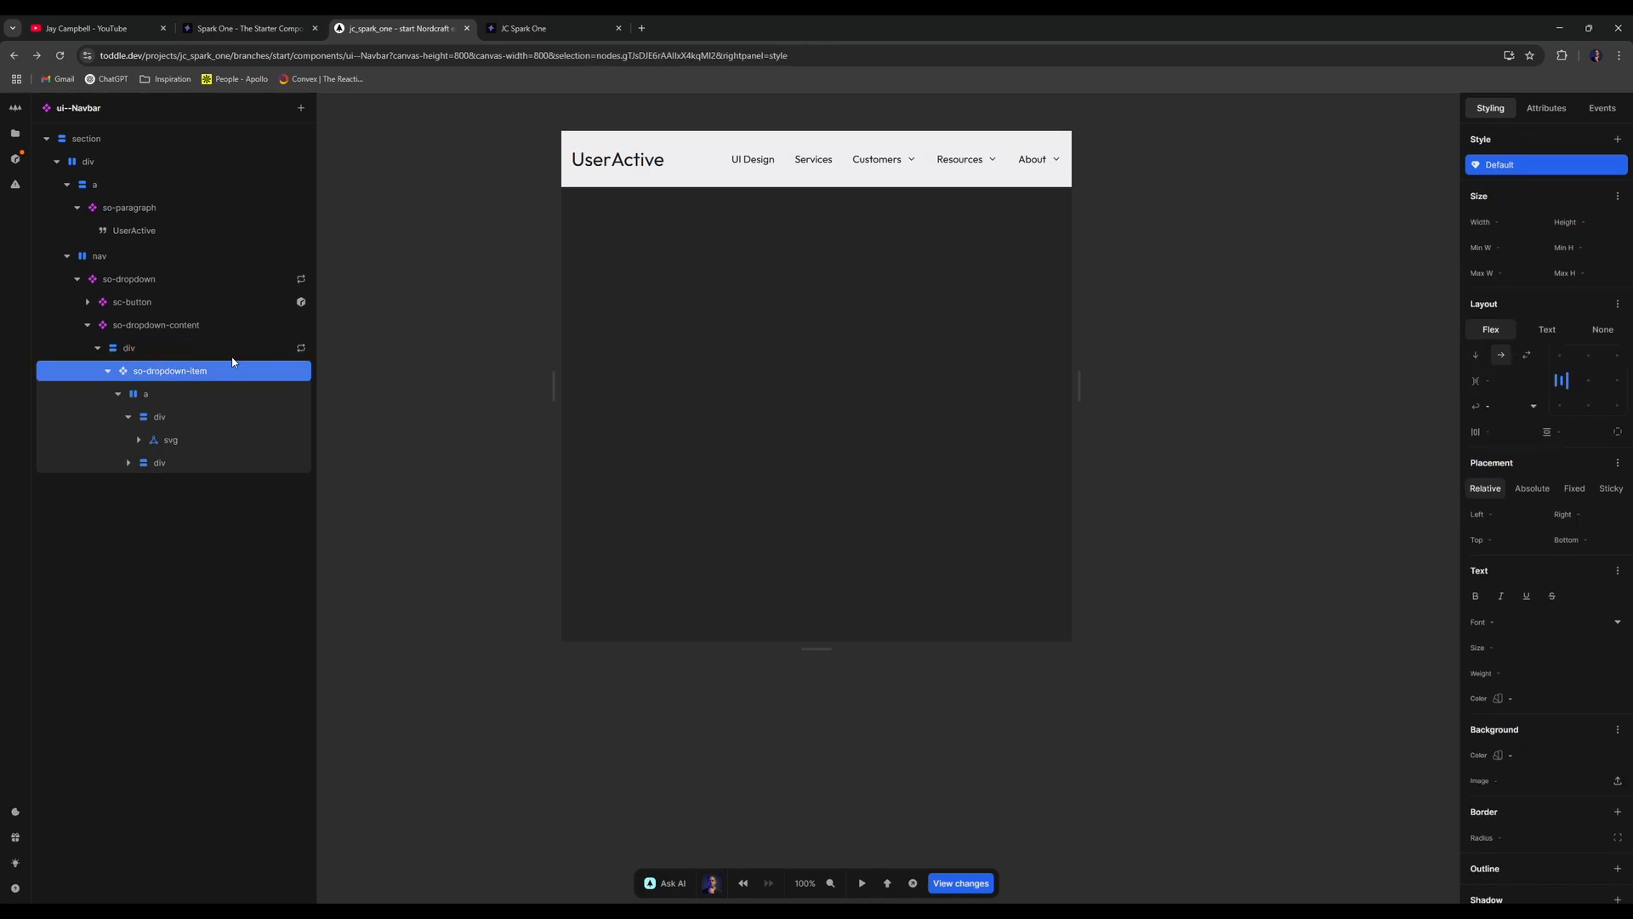
pyautogui.scroll(-2, 1591, 553)
pyautogui.scroll(1, 1595, 554)
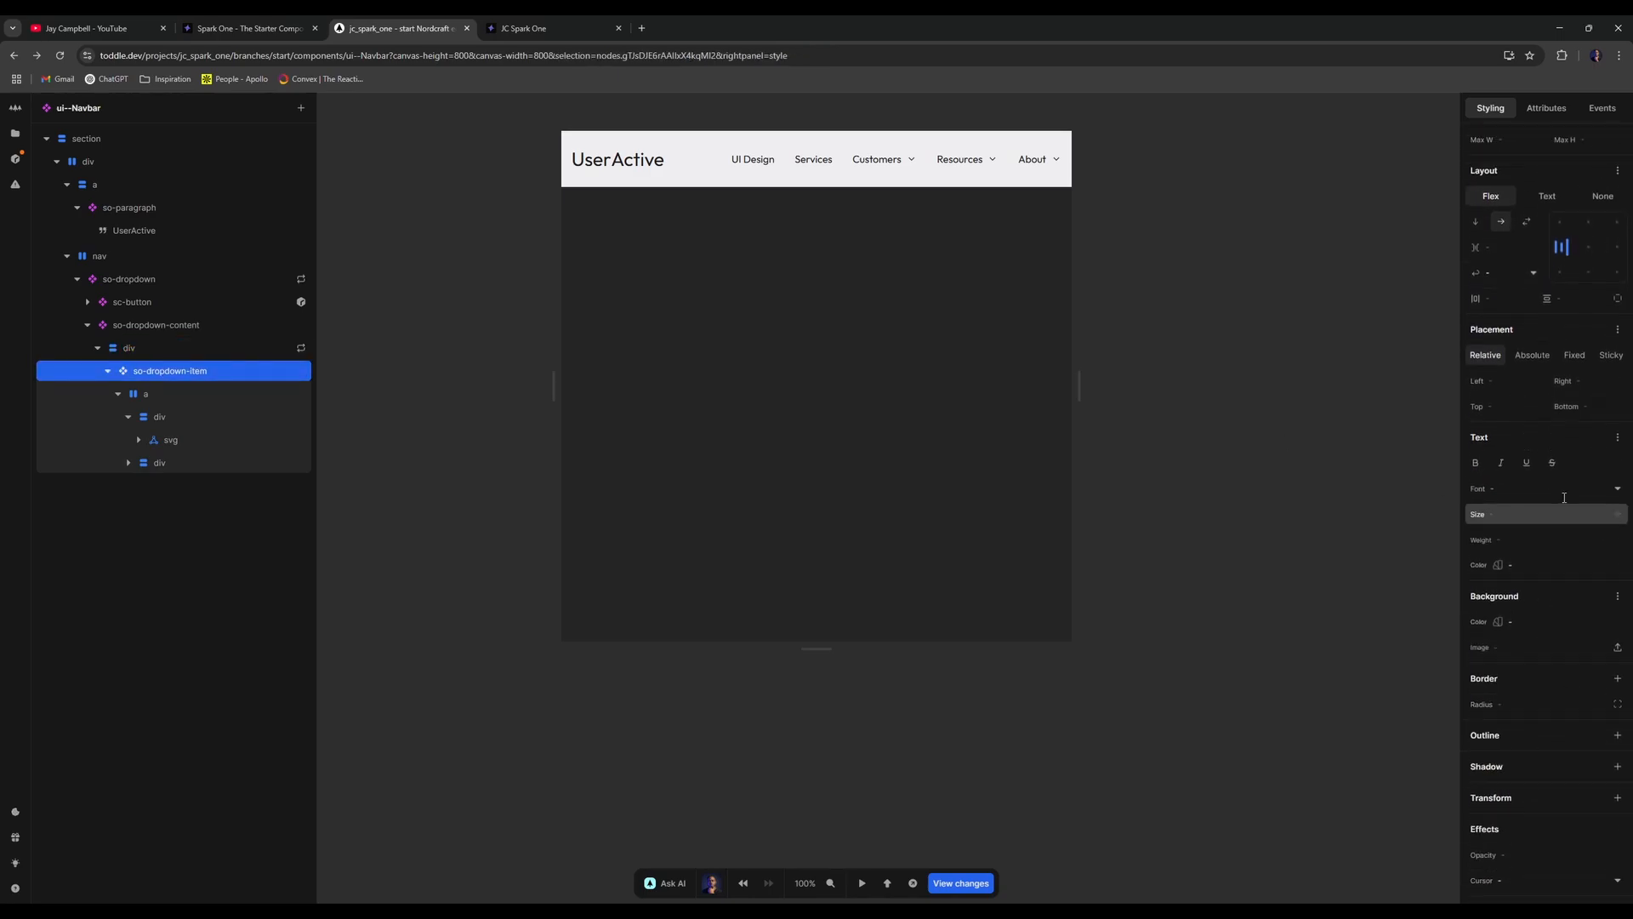
pyautogui.scroll(2, 1571, 478)
pyautogui.click(1571, 434)
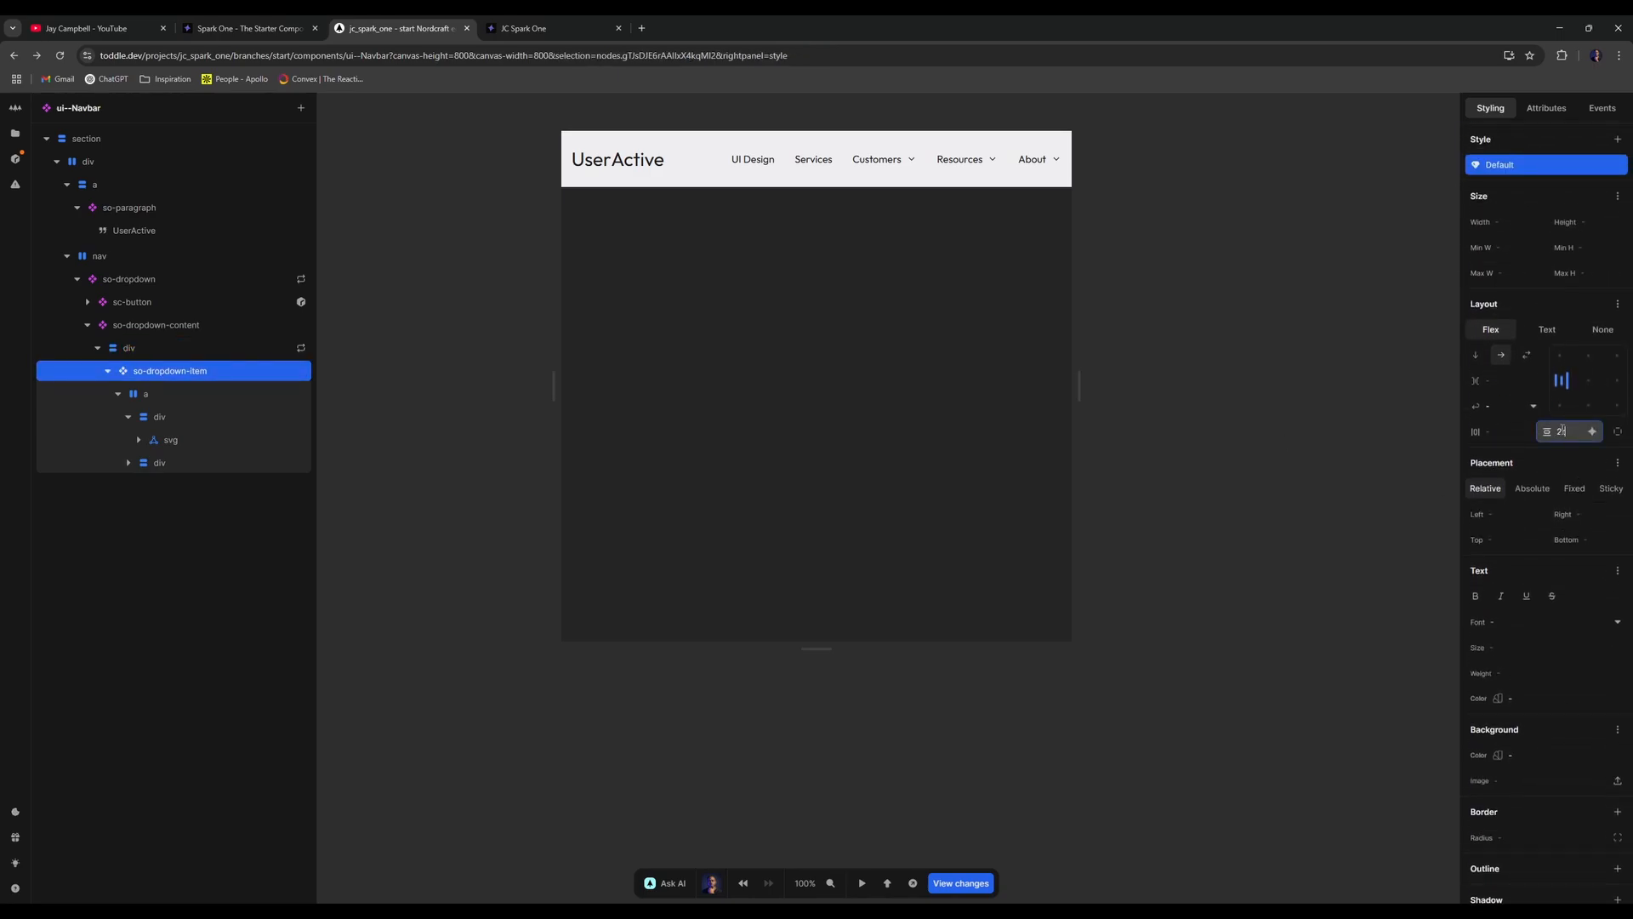
pyautogui.write('1em')
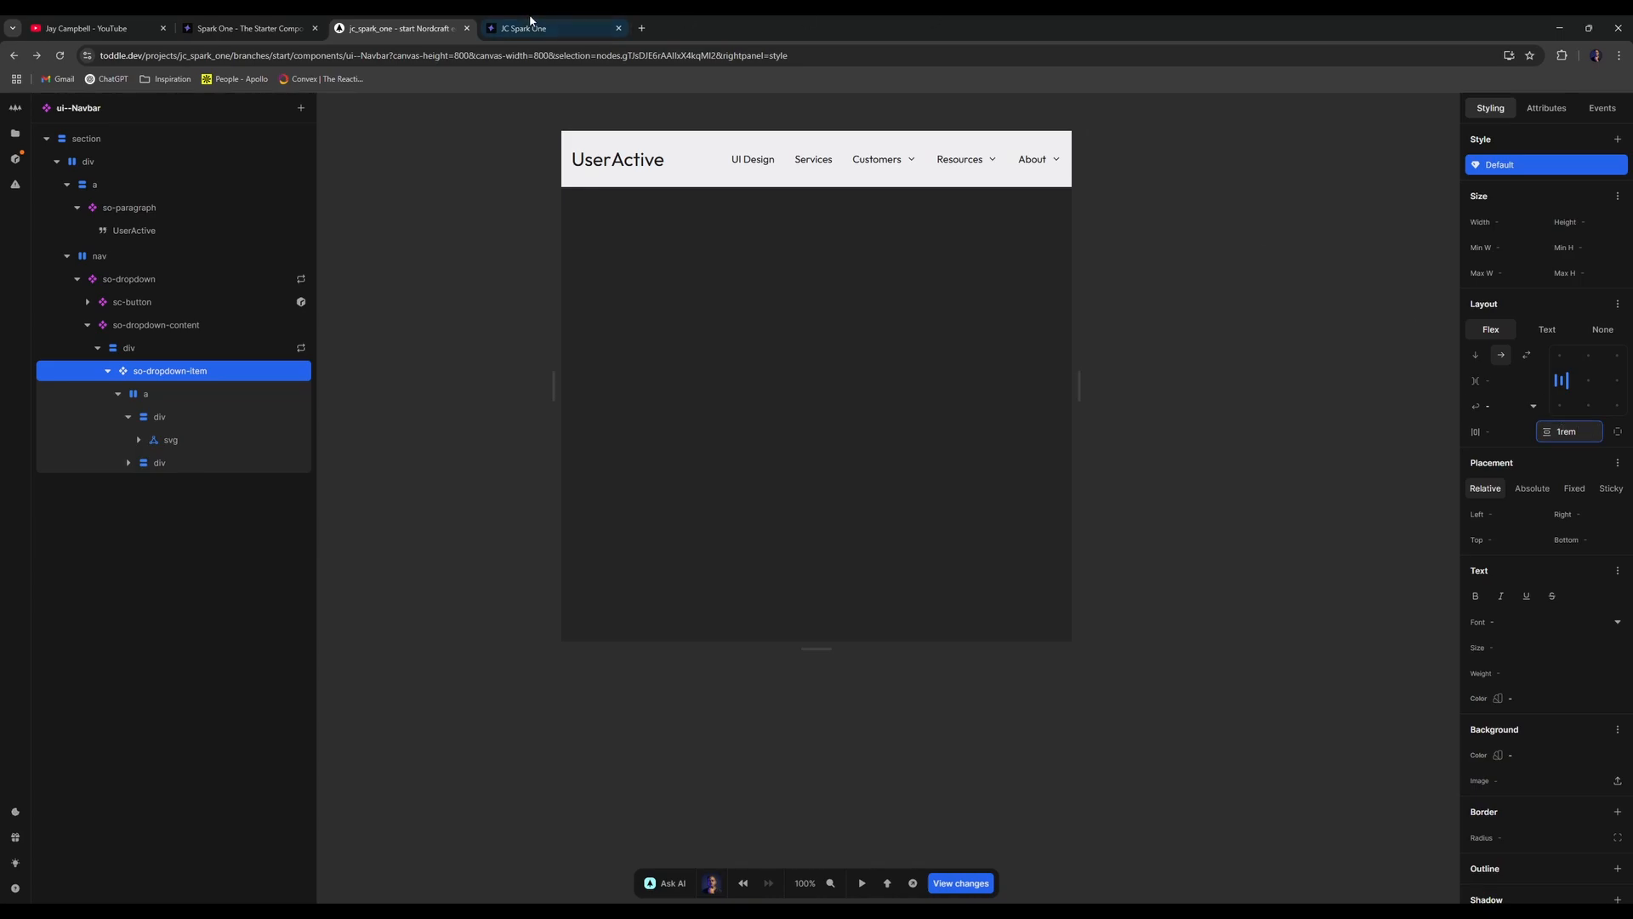
# - Check item spacing in the Customers, Resources and About dropdowns on the live site
pyautogui.click(523, 28)
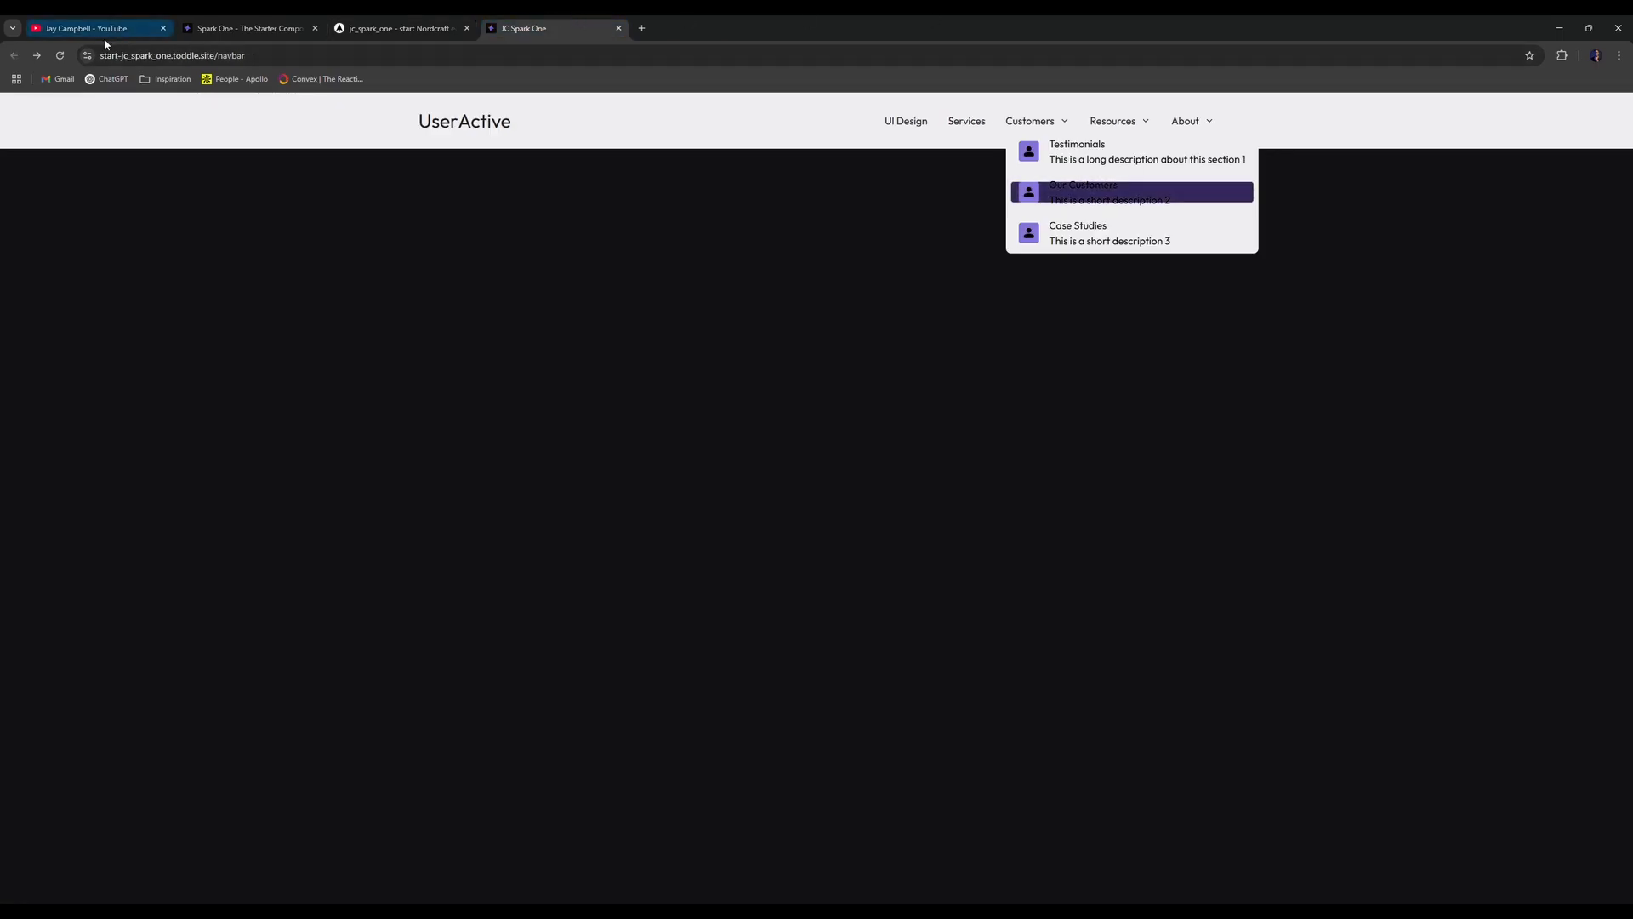
pyautogui.click(1036, 126)
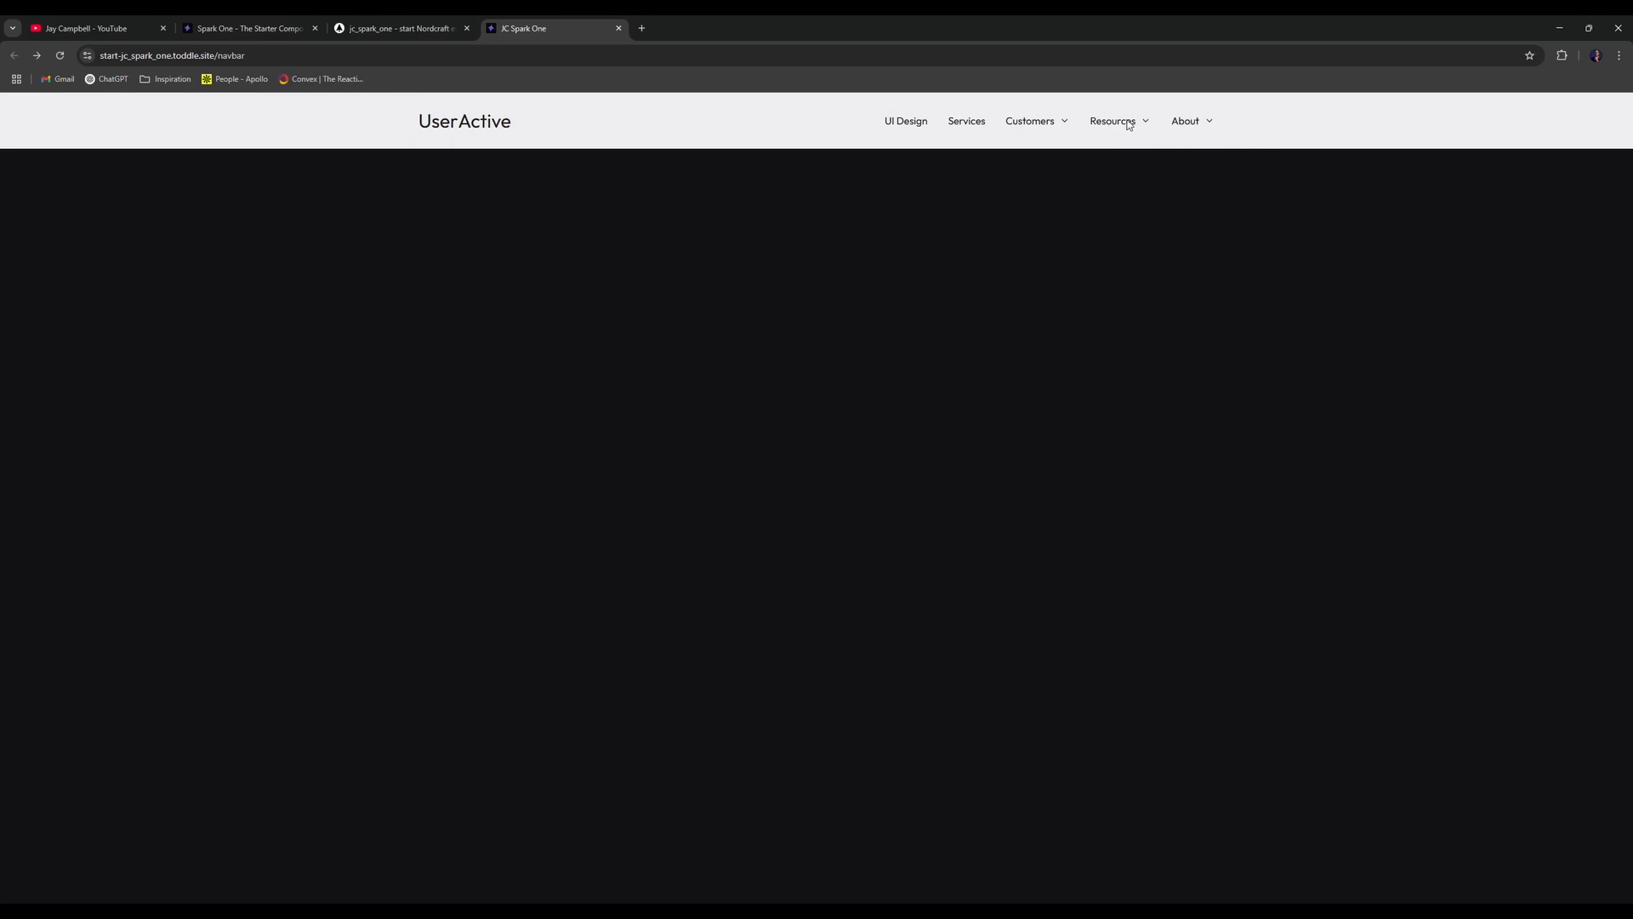
pyautogui.moveTo(1128, 125)
pyautogui.moveTo(1205, 129)
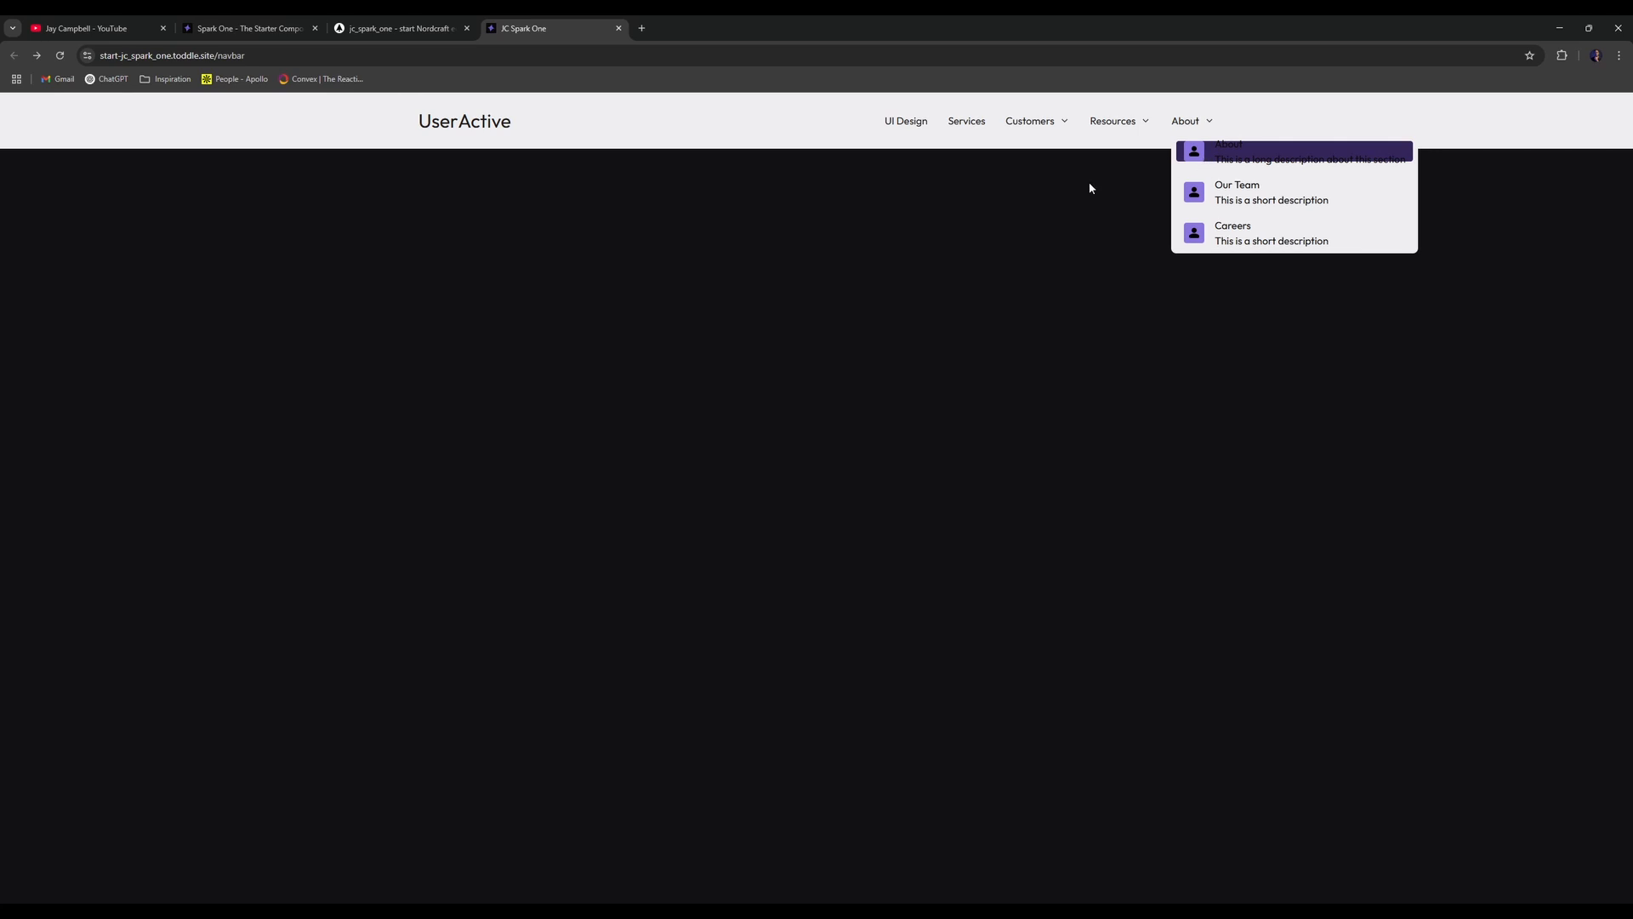
pyautogui.moveTo(1089, 183); pyautogui.dragTo(1032, 129)
# - Open the so-dropdown-item component and inspect its root, Slot and shortcut elements
pyautogui.click(358, 21)
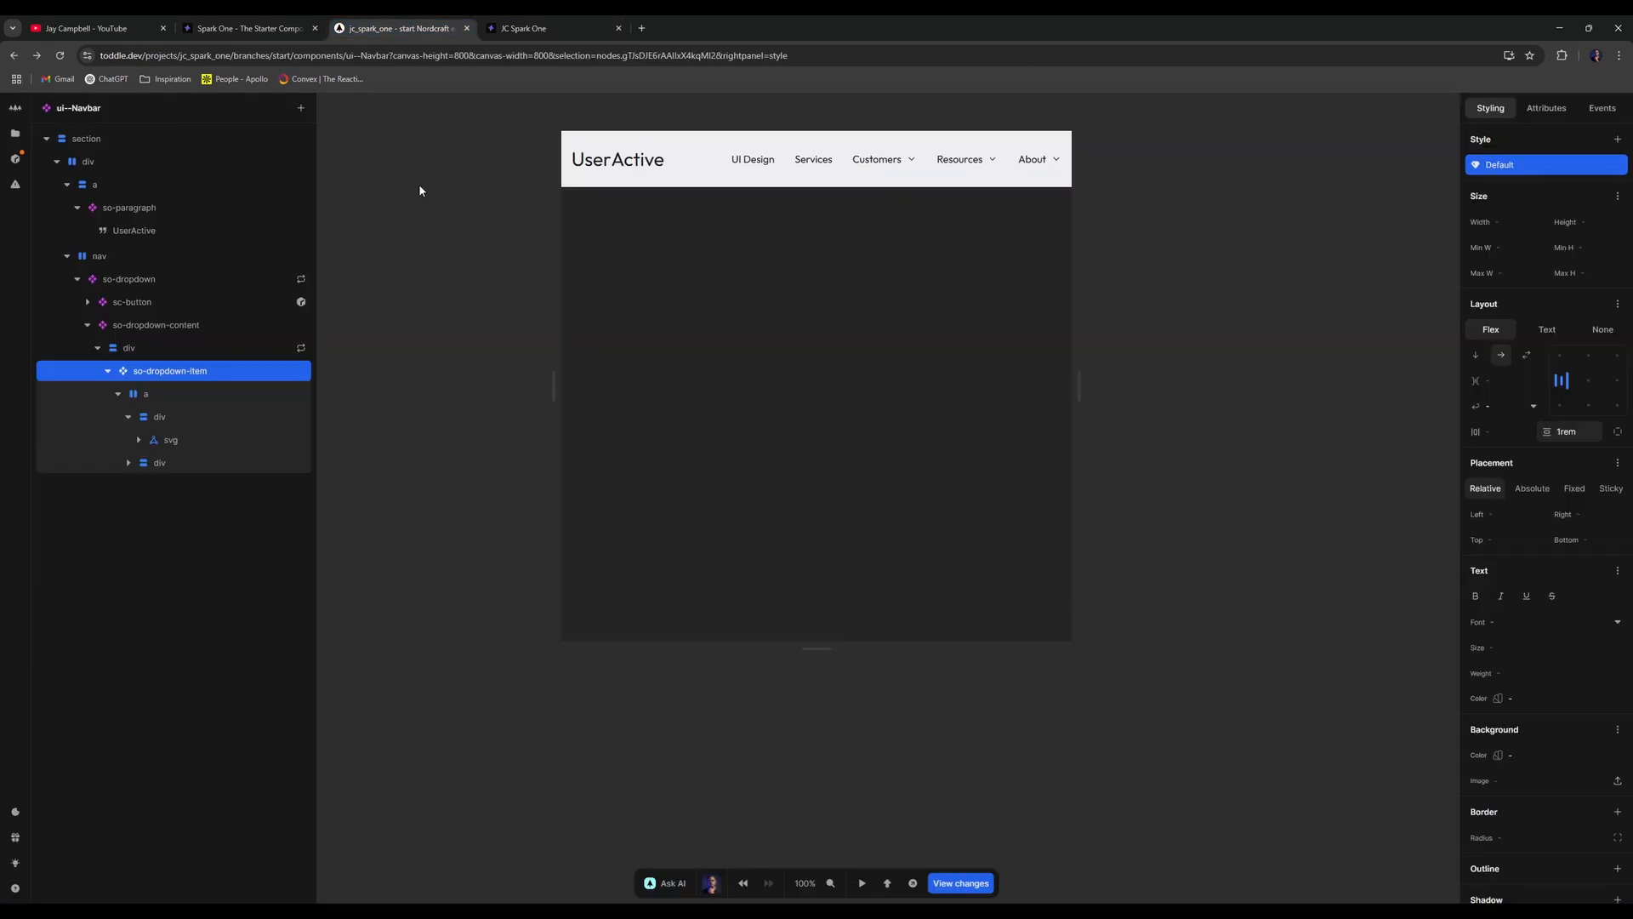
pyautogui.doubleClick(236, 377)
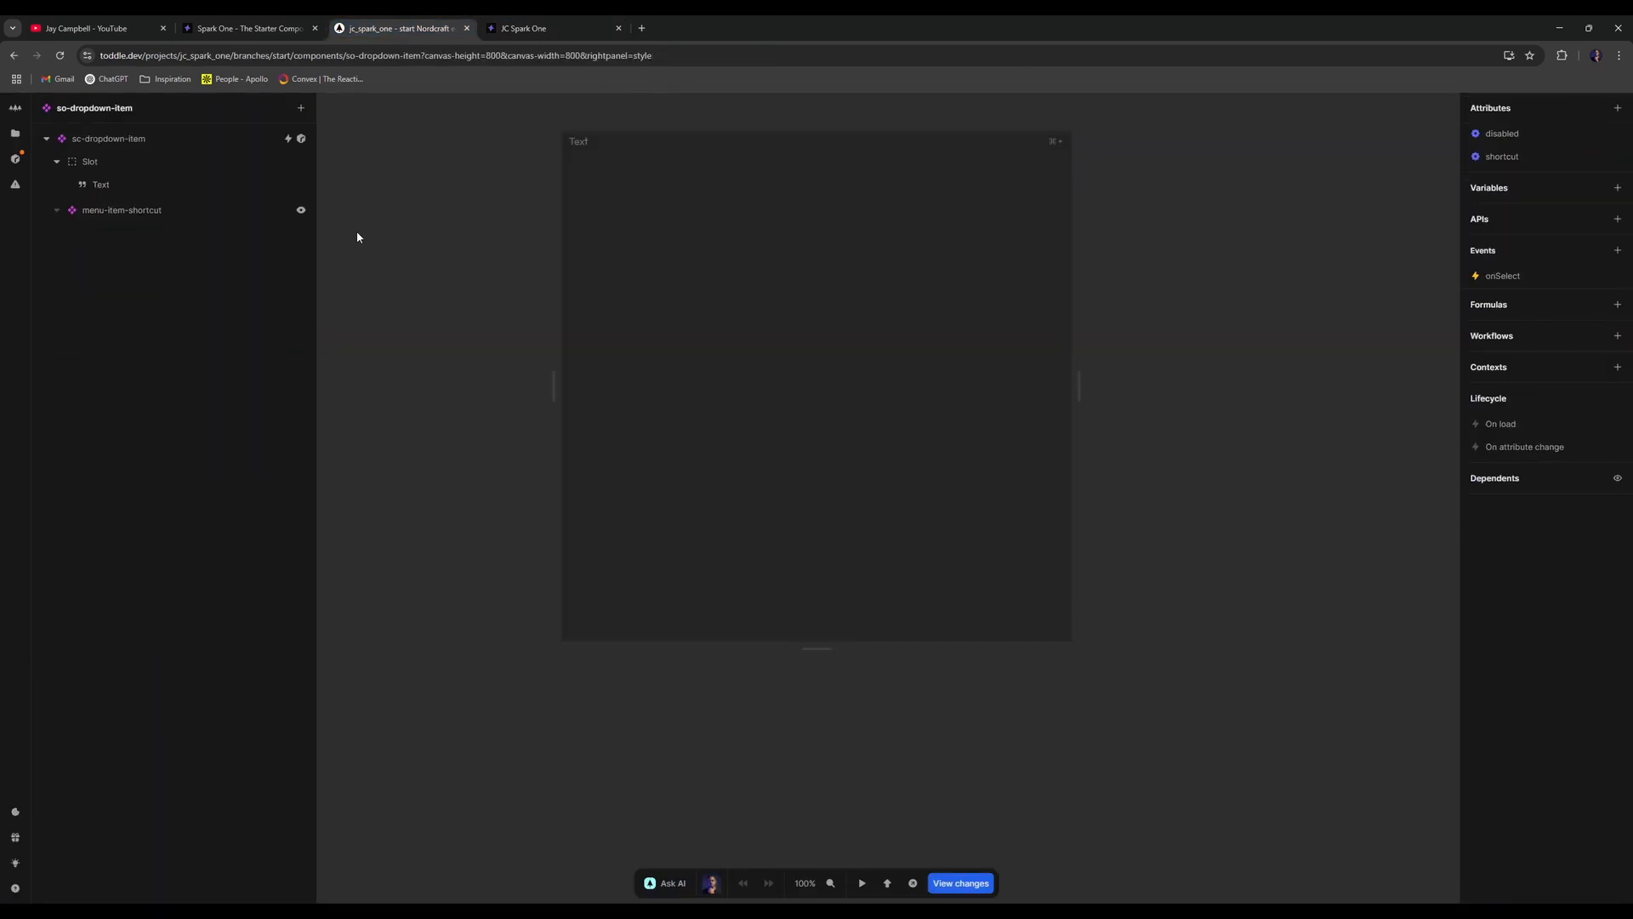
pyautogui.click(206, 141)
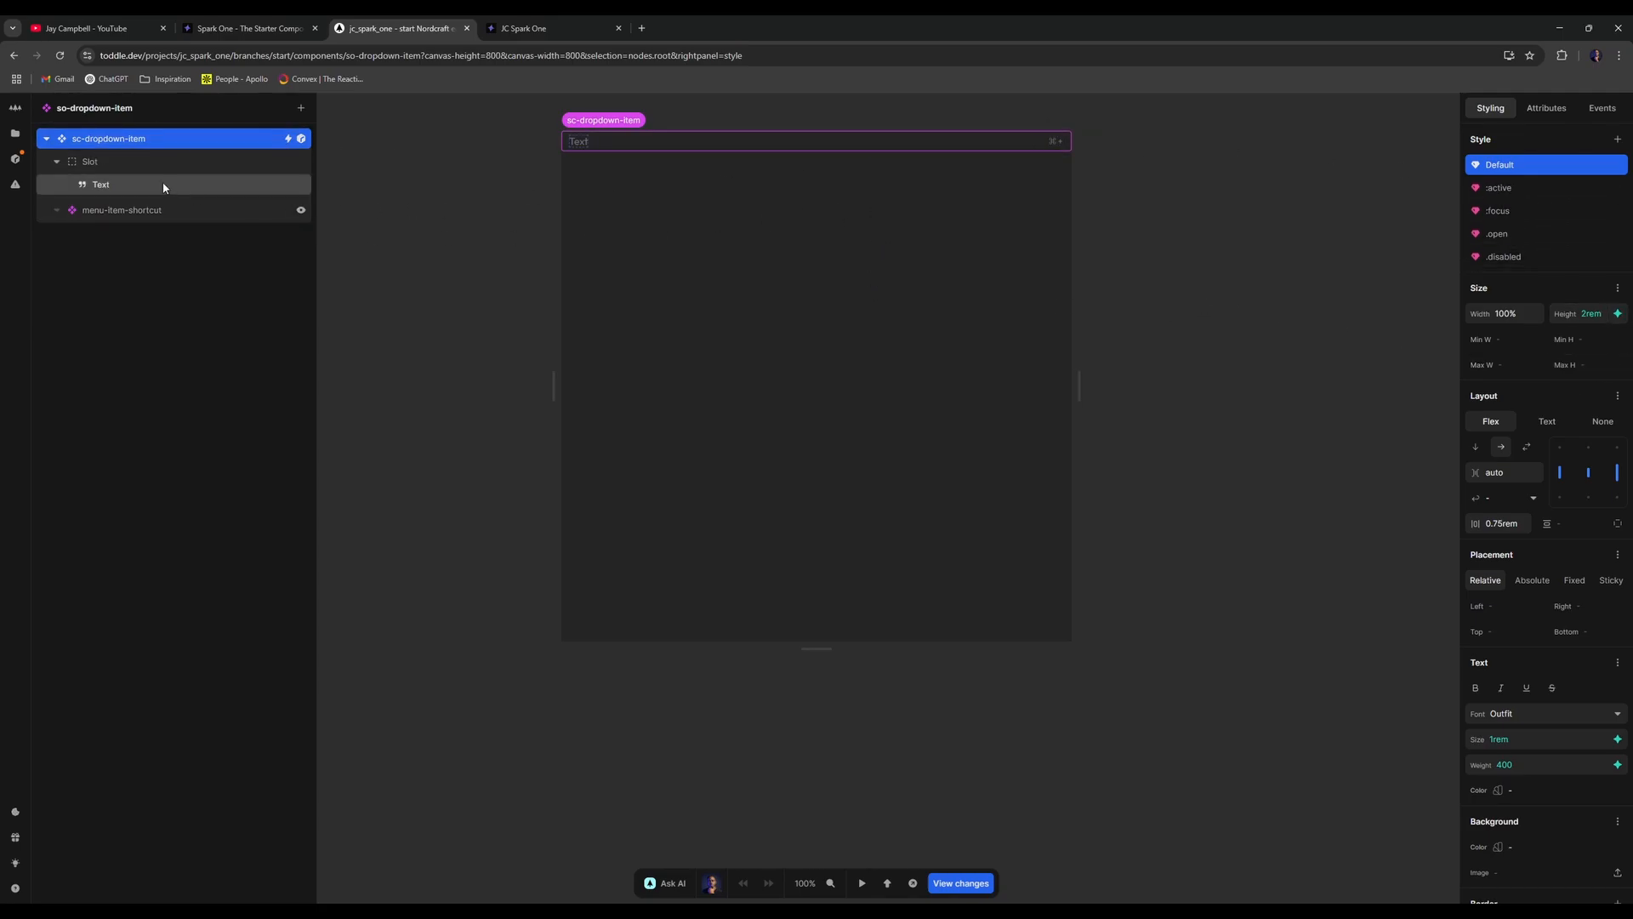
pyautogui.click(169, 209)
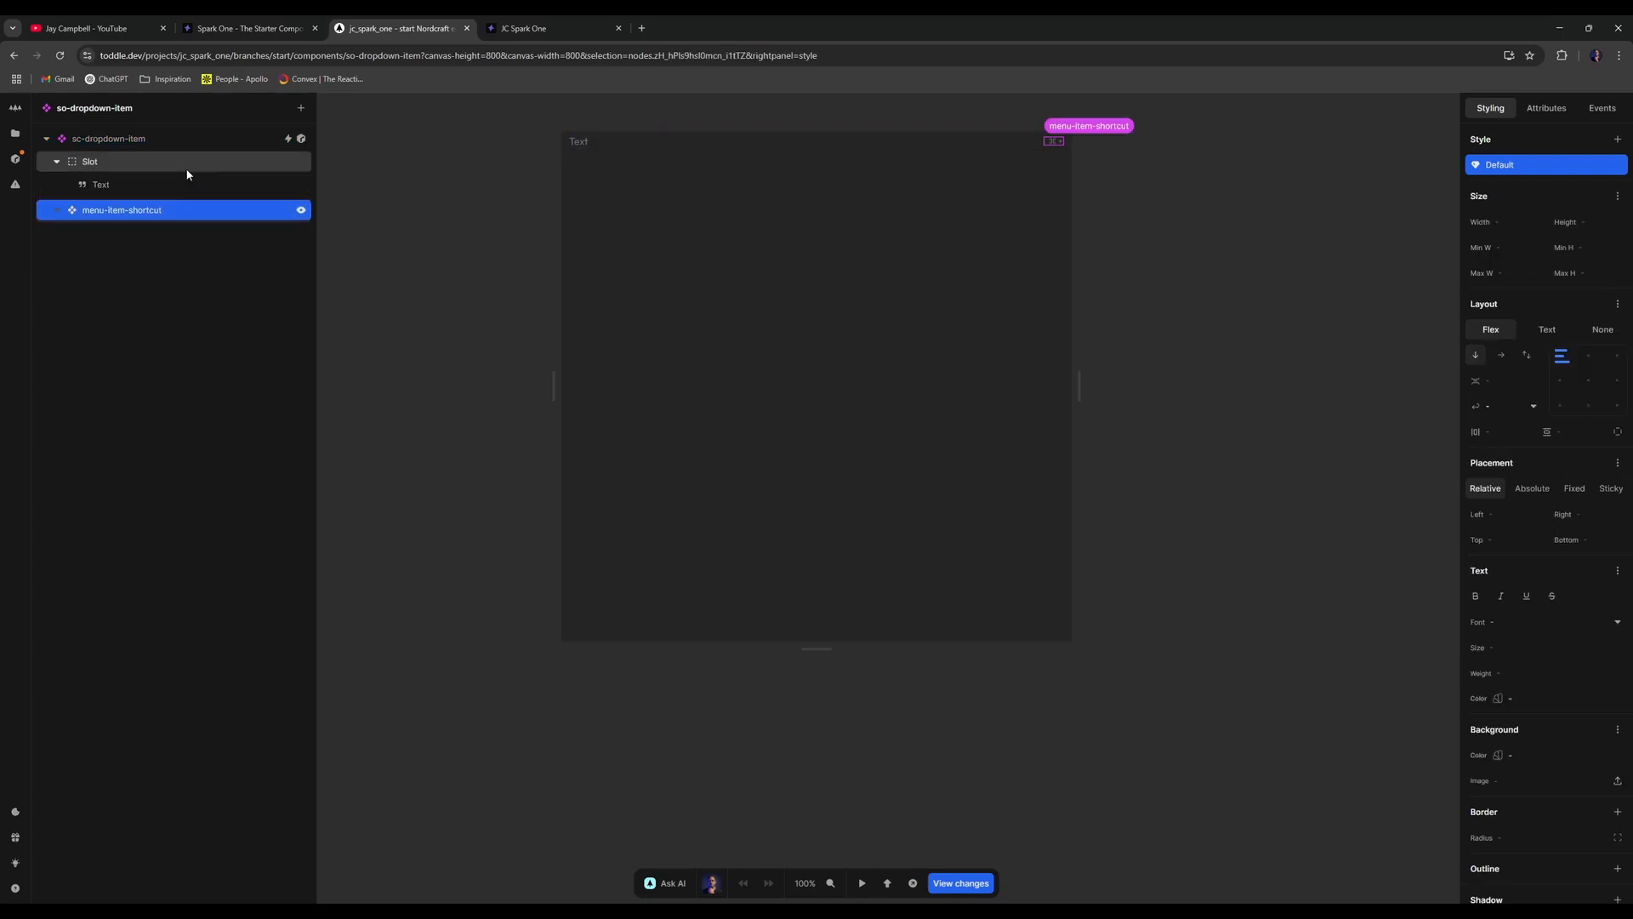
pyautogui.click(191, 162)
pyautogui.click(207, 139)
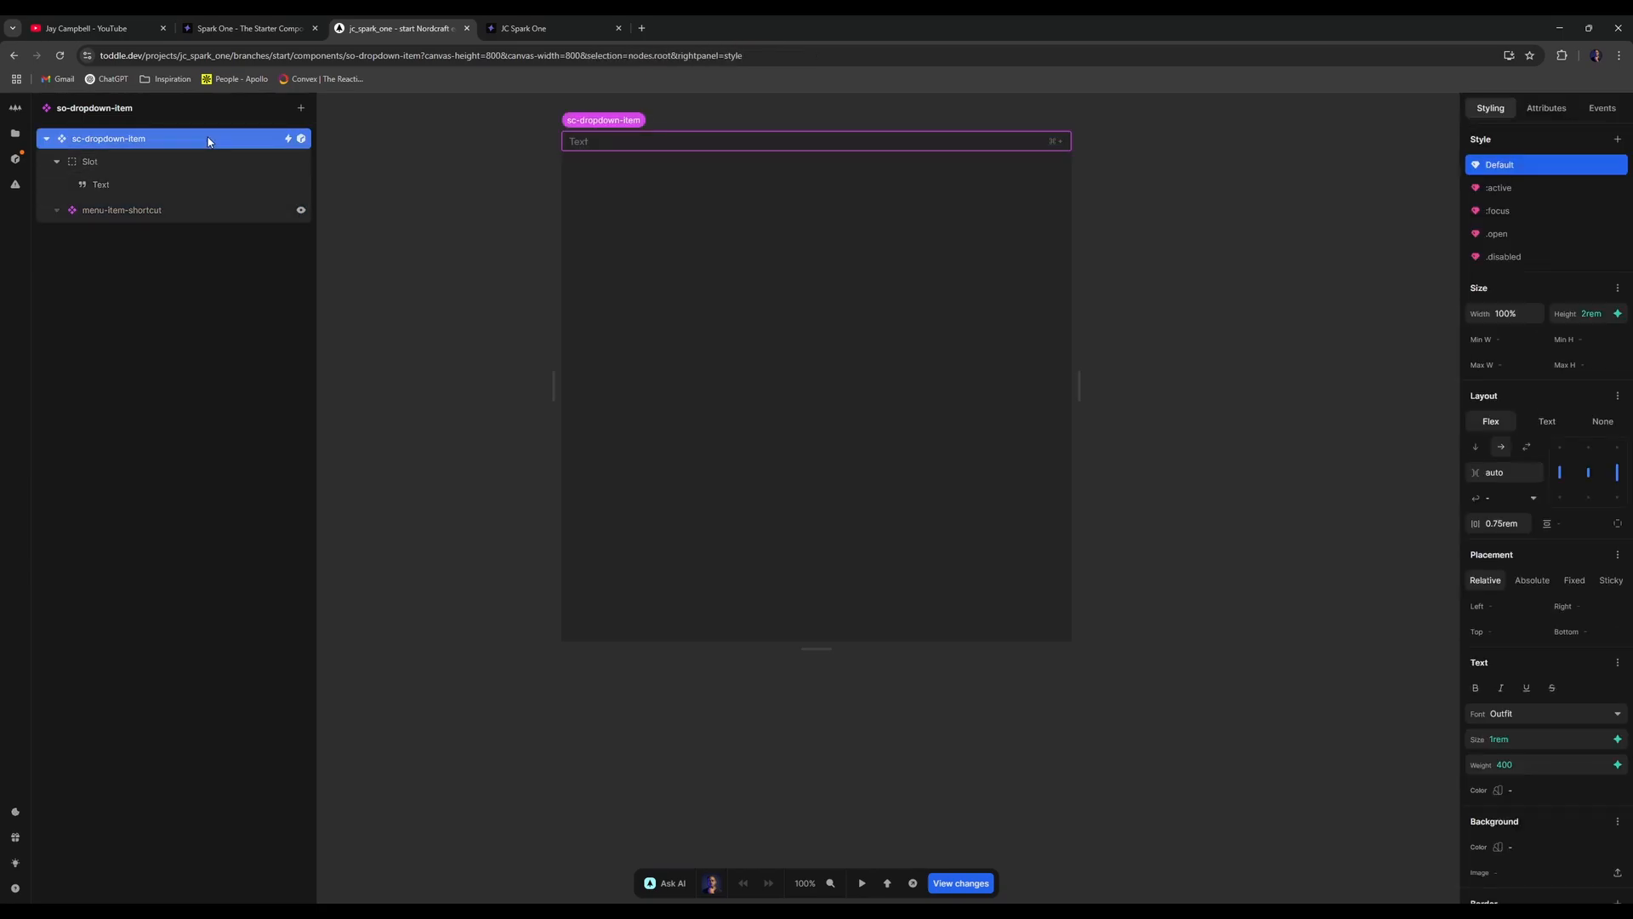
# - Review the :active, .open and .disabled styles, then clear the Default 2rem height
pyautogui.click(1534, 185)
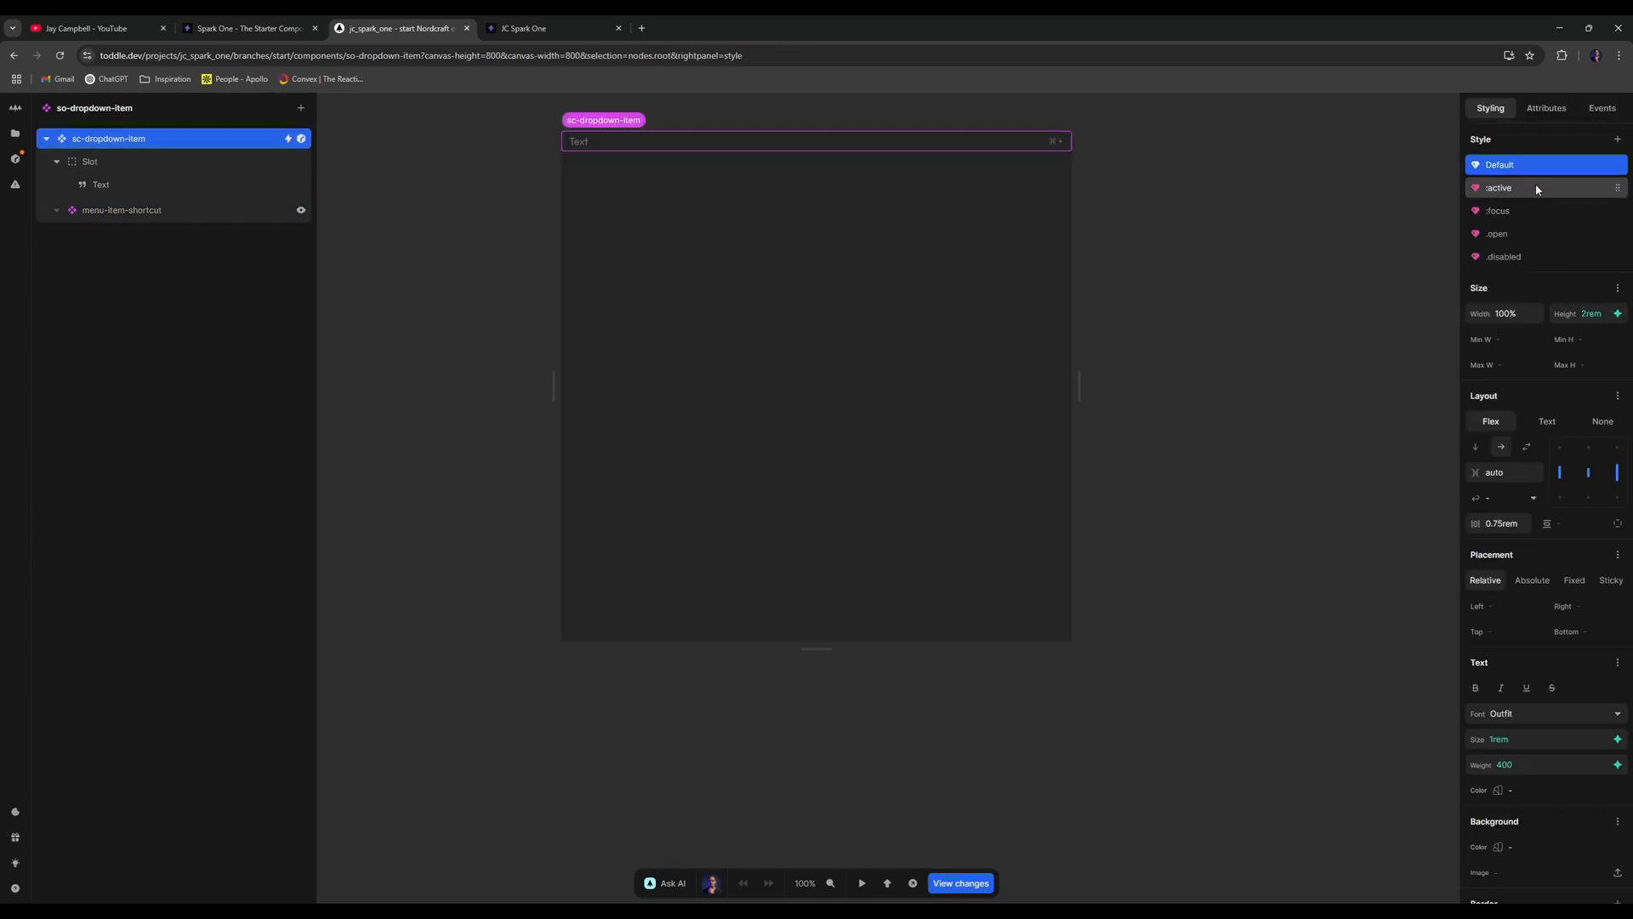
pyautogui.click(1522, 232)
pyautogui.click(1538, 255)
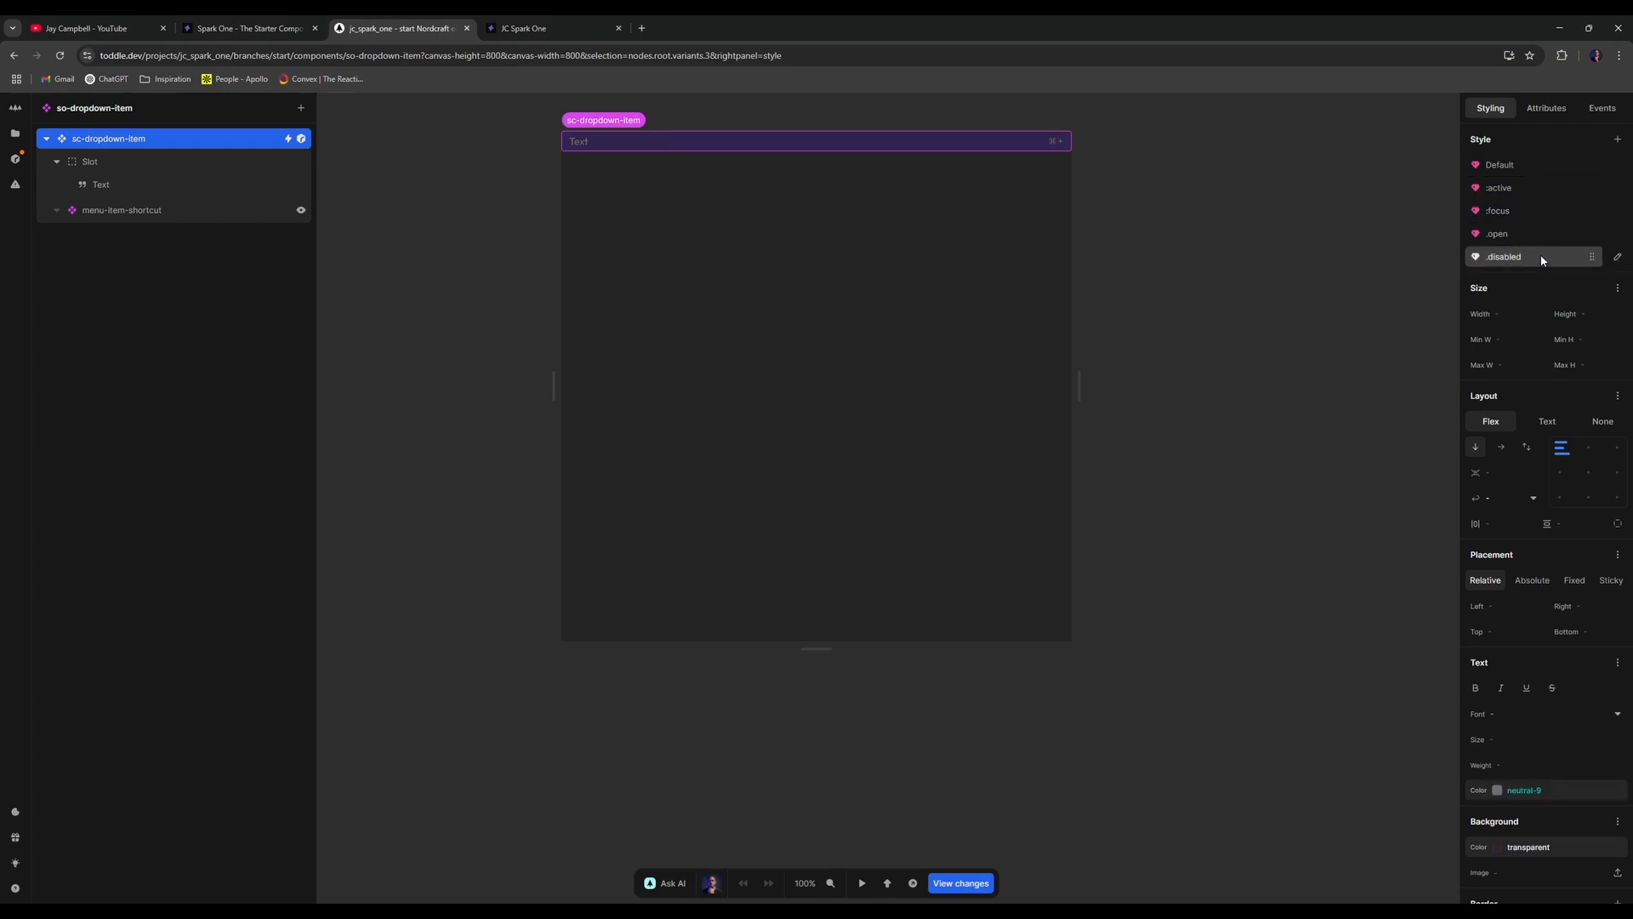
pyautogui.click(1541, 235)
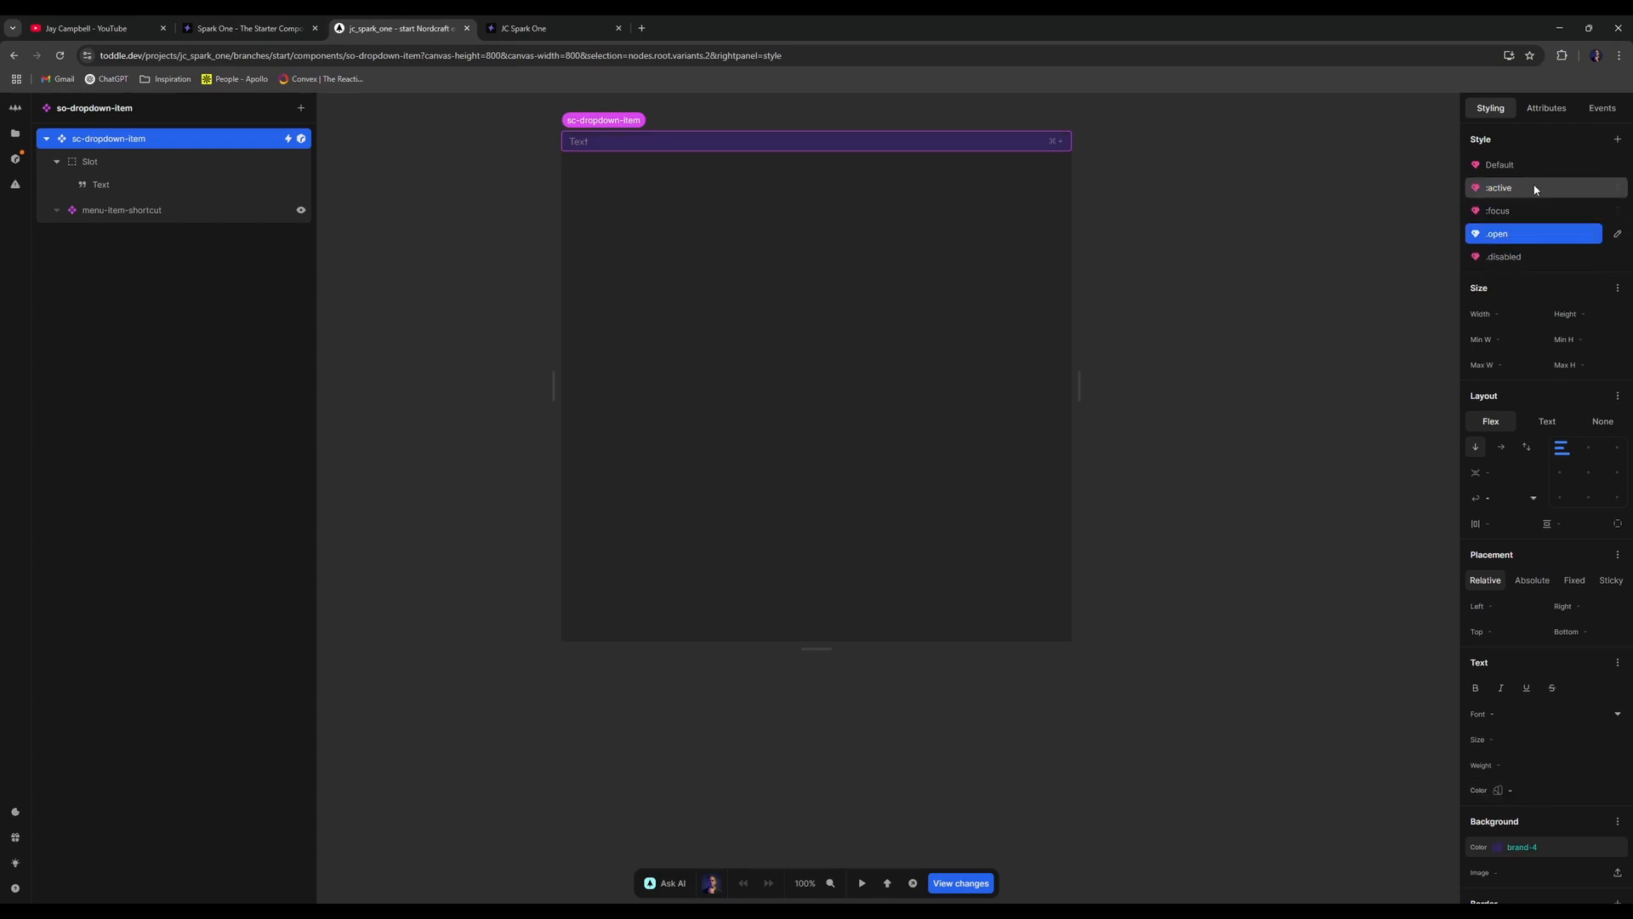
pyautogui.click(1483, 167)
pyautogui.click(1554, 314)
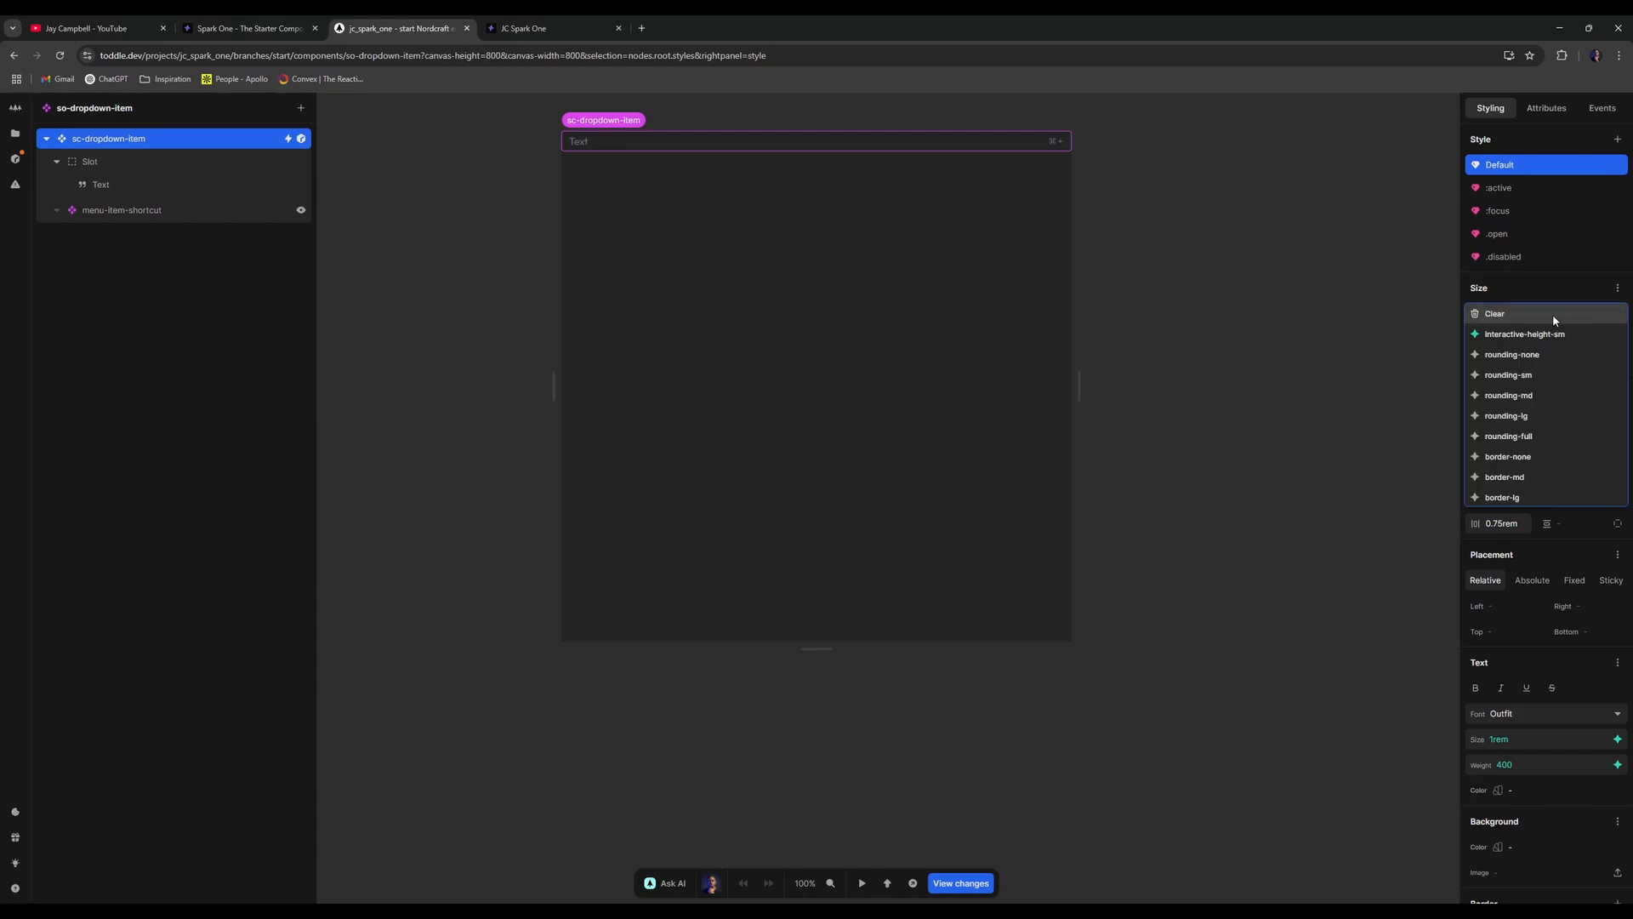
pyautogui.press('BackSpace')
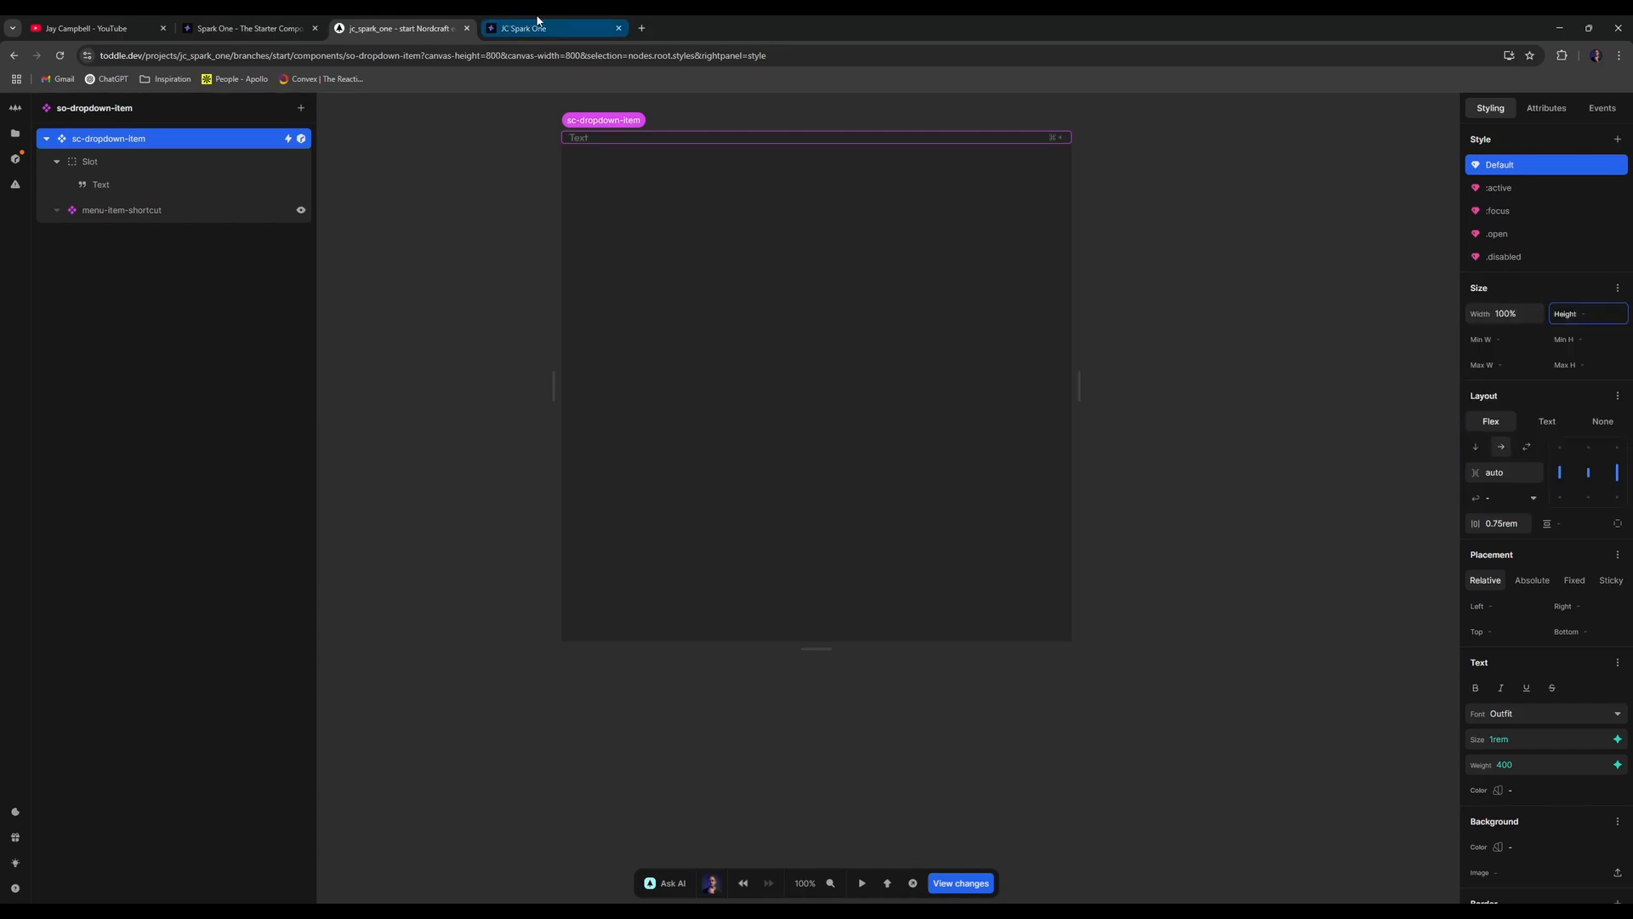
# - Reload the live site to check Resources and About item heights, then show the file list
pyautogui.click(537, 20)
pyautogui.click(60, 56)
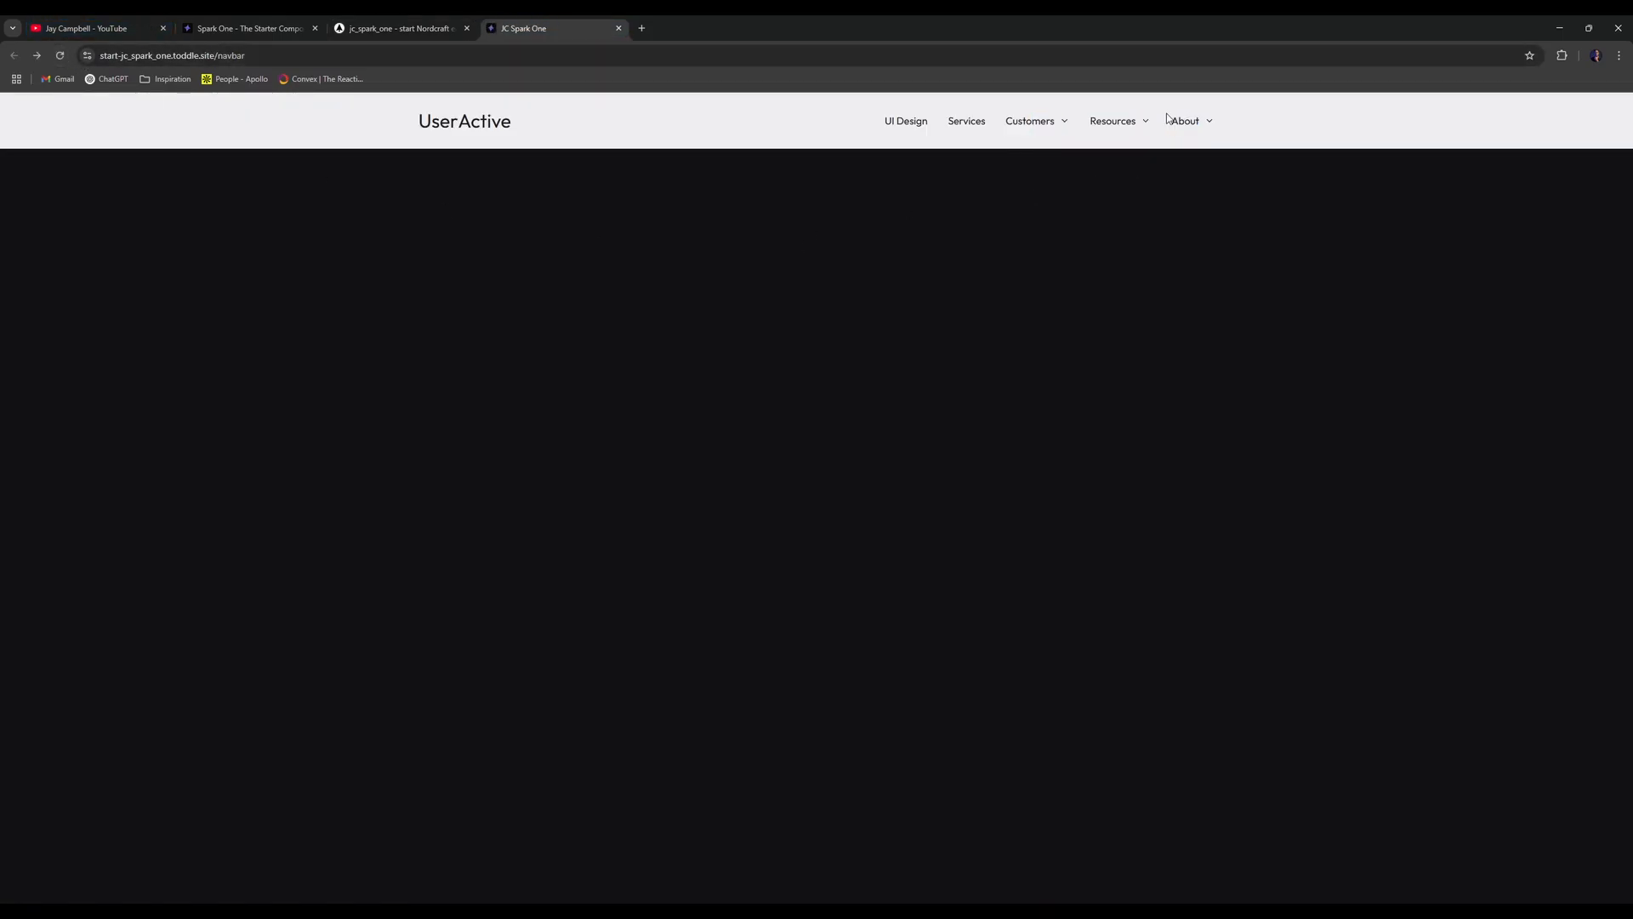
pyautogui.click(1130, 122)
pyautogui.click(1200, 122)
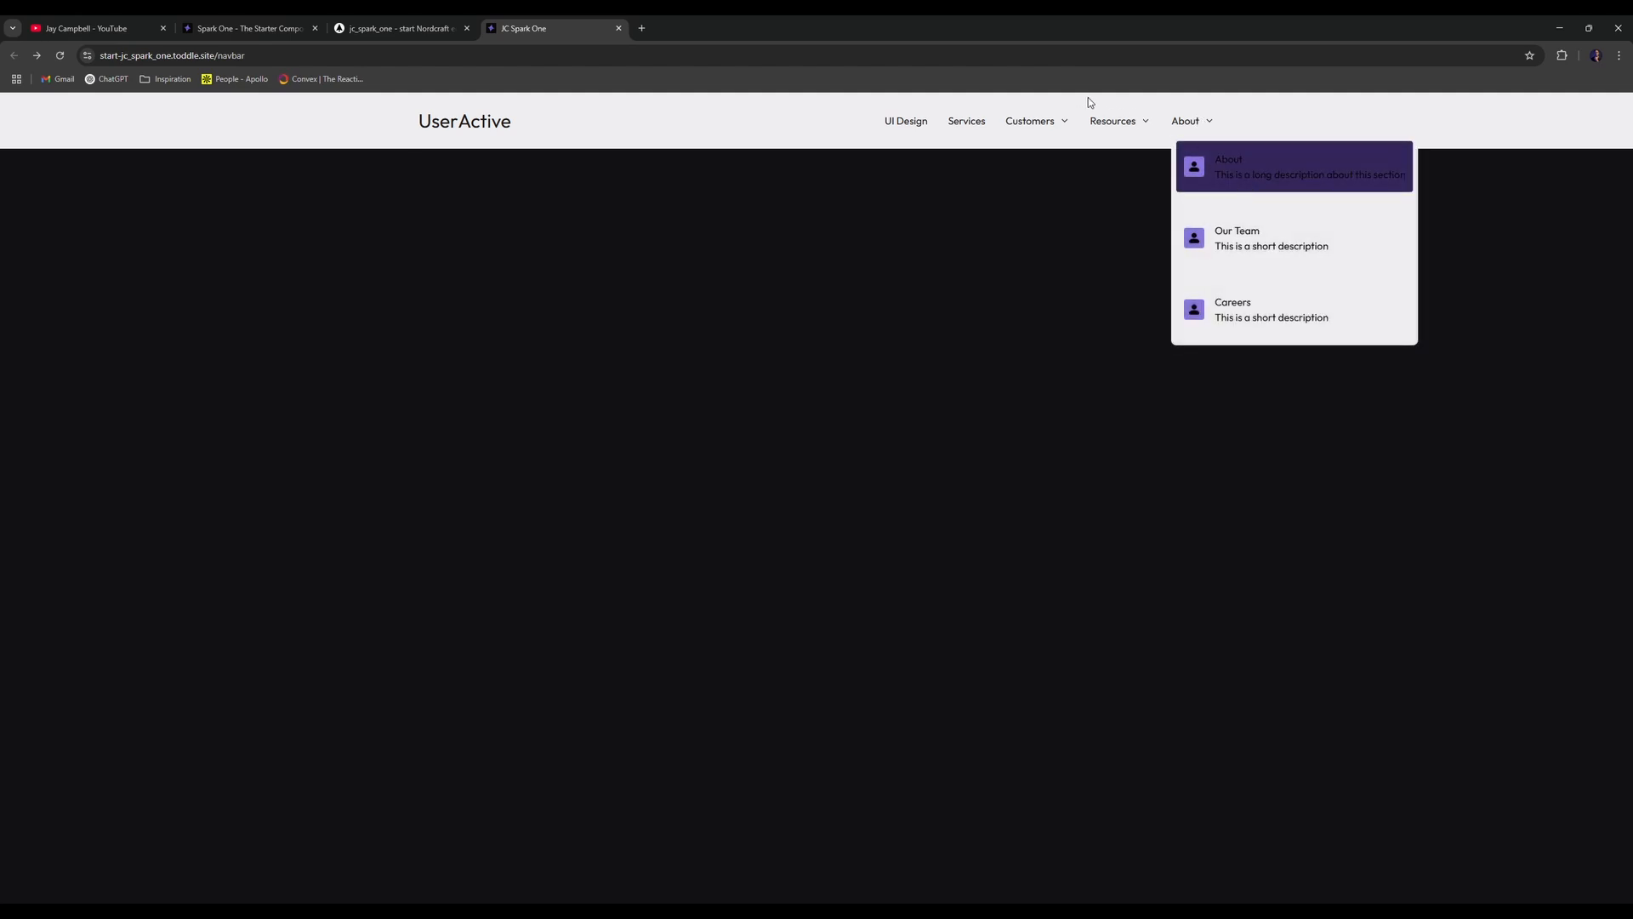
pyautogui.click(447, 29)
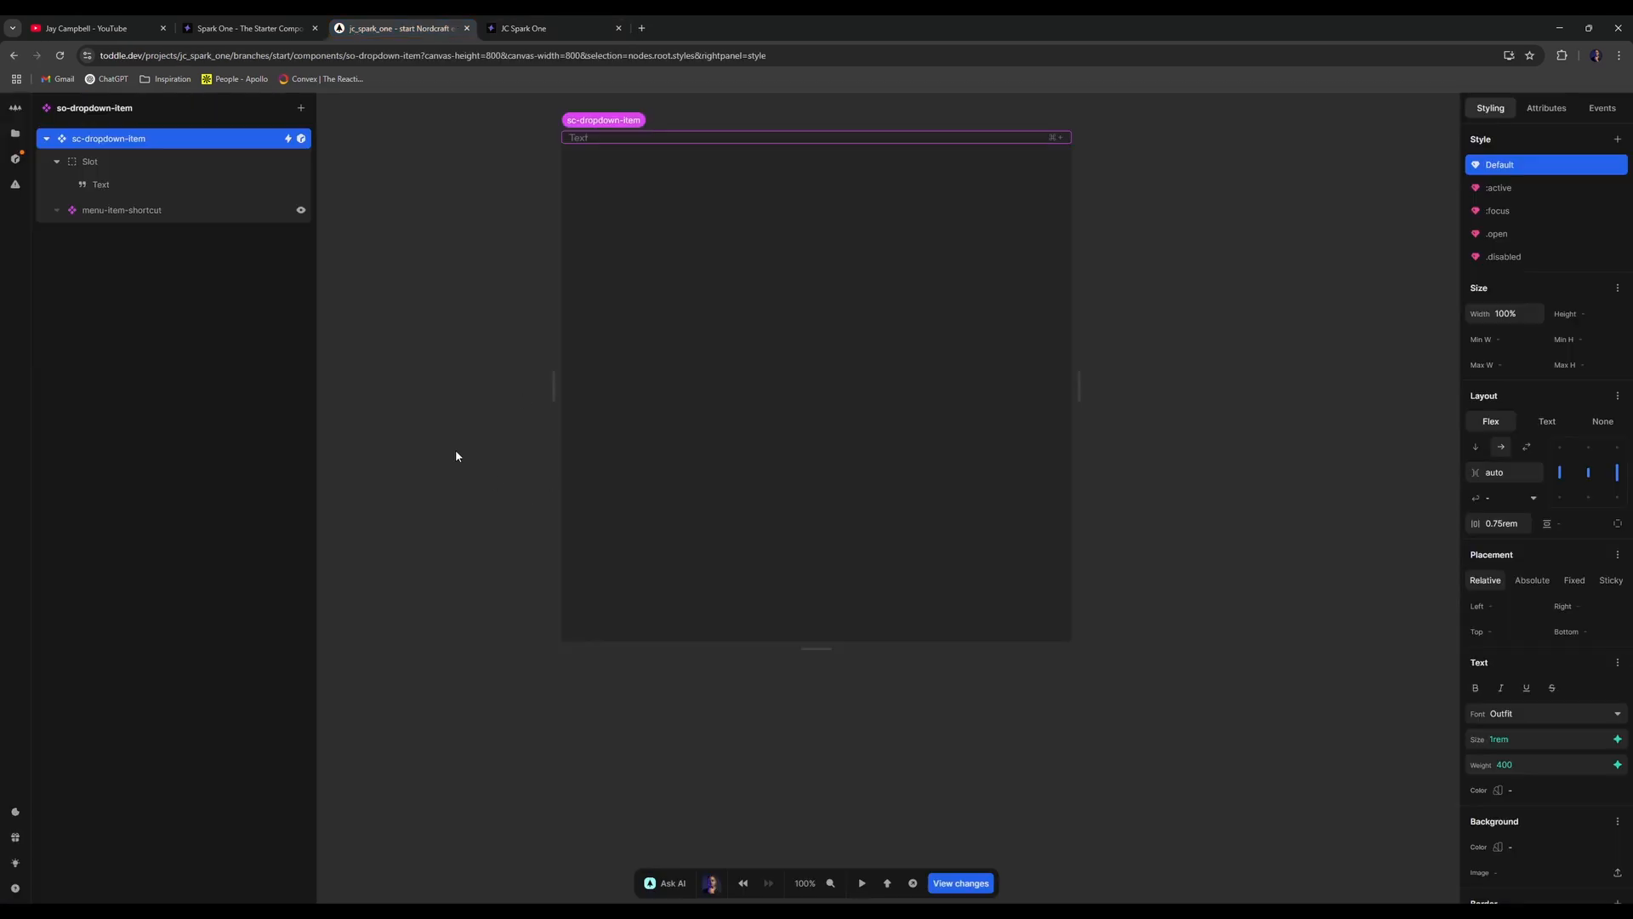
pyautogui.click(15, 133)
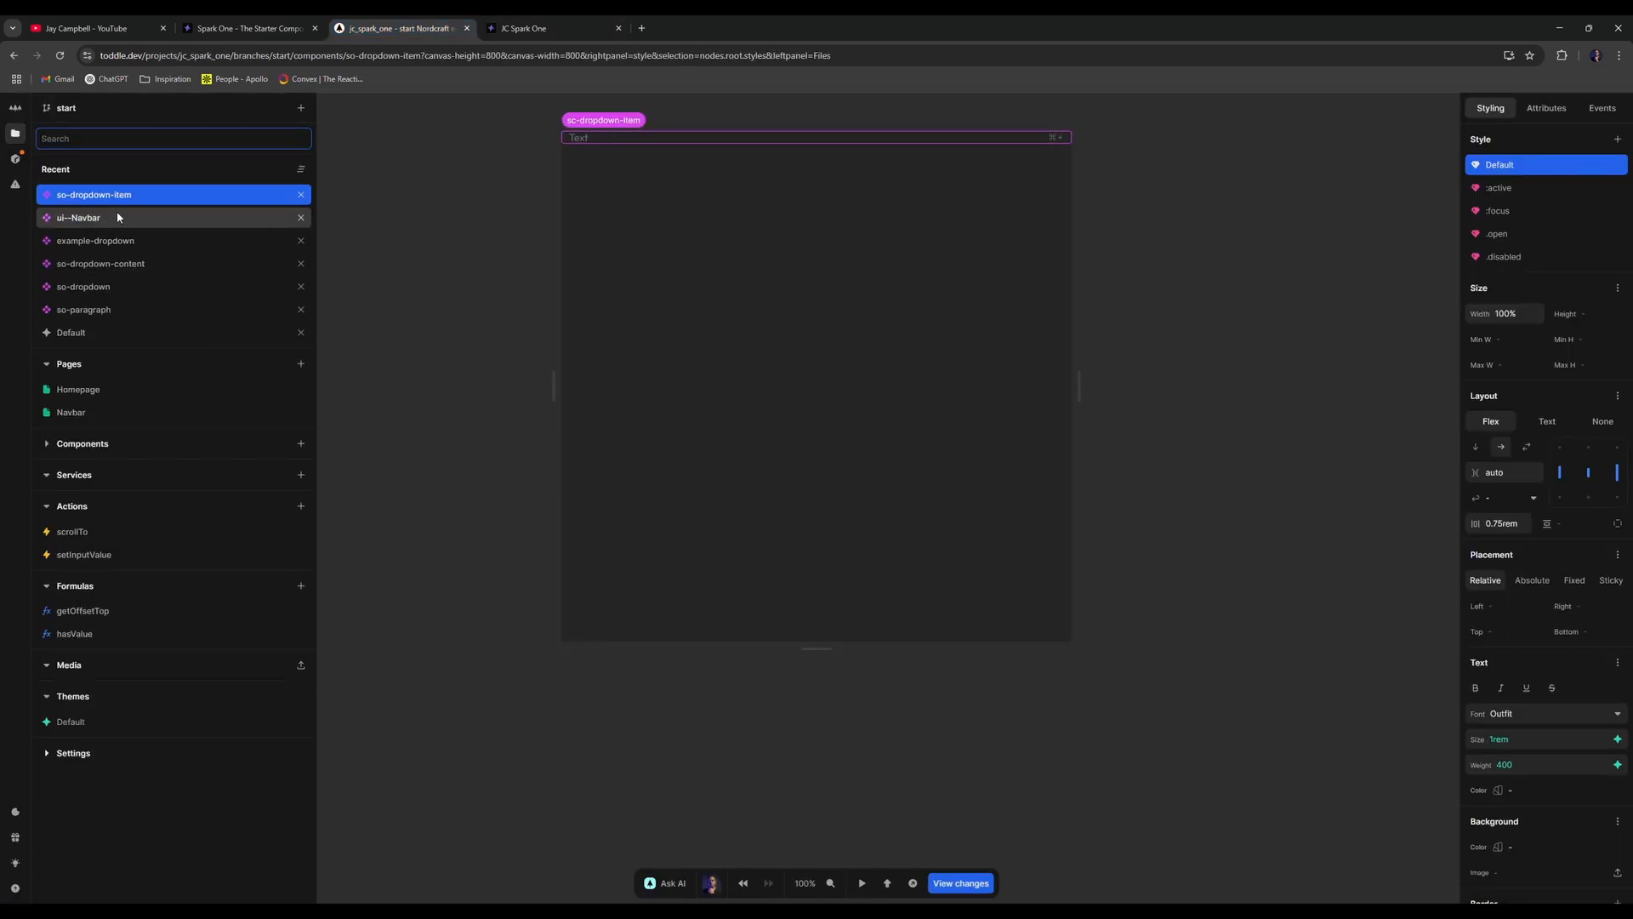
# - Open the ui--Navbar component and select its nav element
pyautogui.click(118, 217)
pyautogui.click(844, 161)
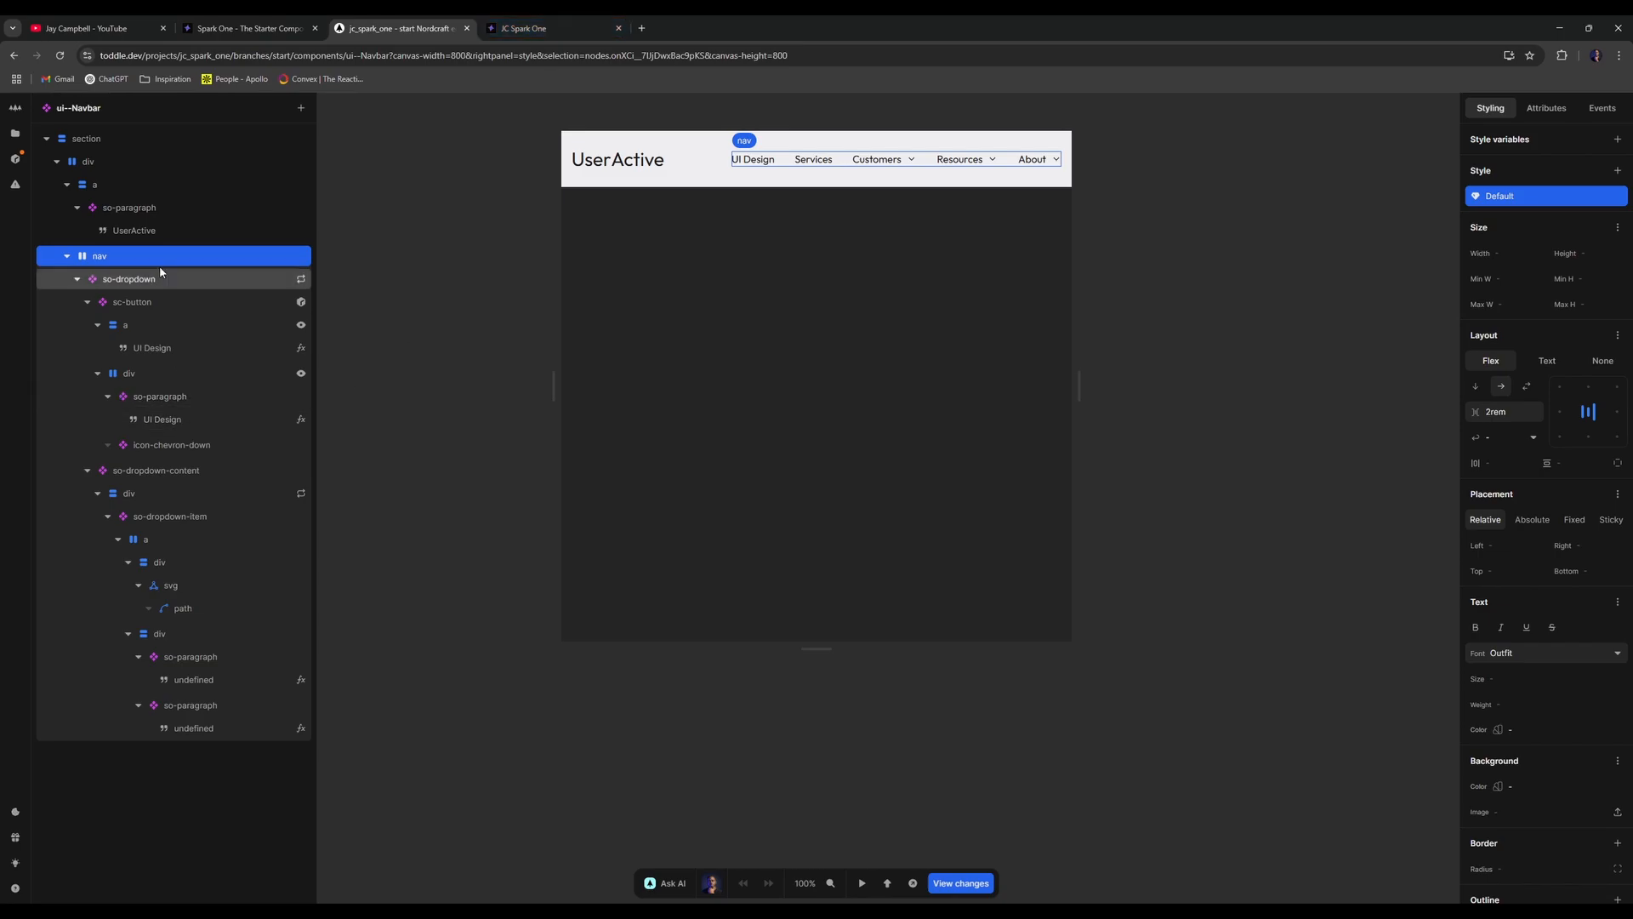
pyautogui.click(528, 28)
pyautogui.click(400, 28)
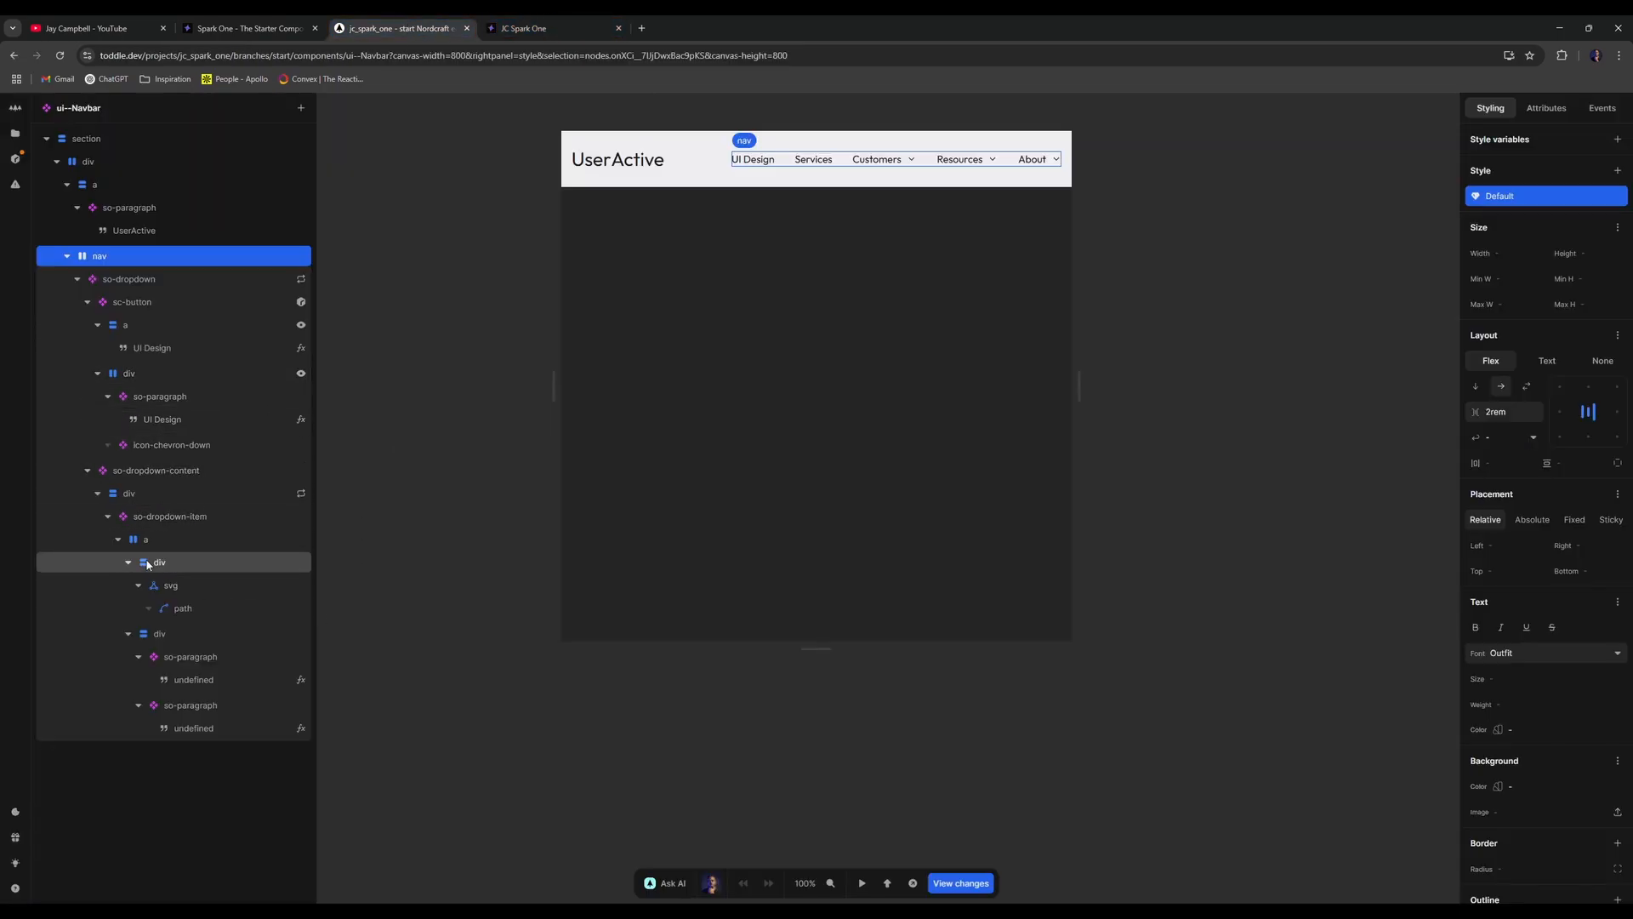
# - Set the so-dropdown-item's layout gap to 1rem
pyautogui.click(160, 492)
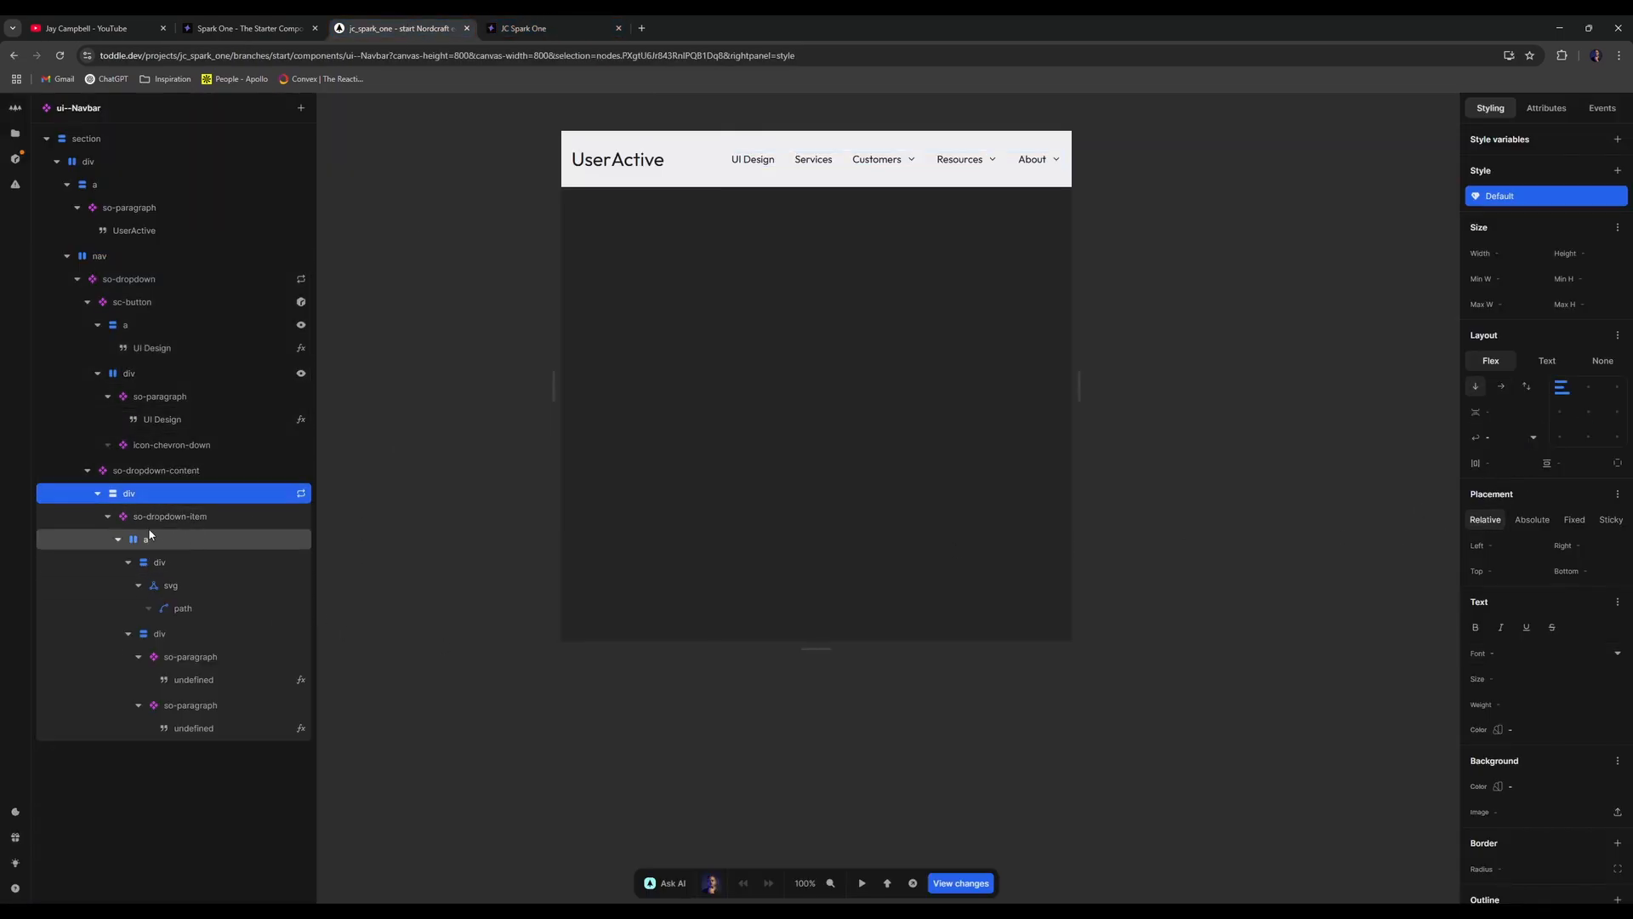
pyautogui.click(110, 516)
pyautogui.click(108, 516)
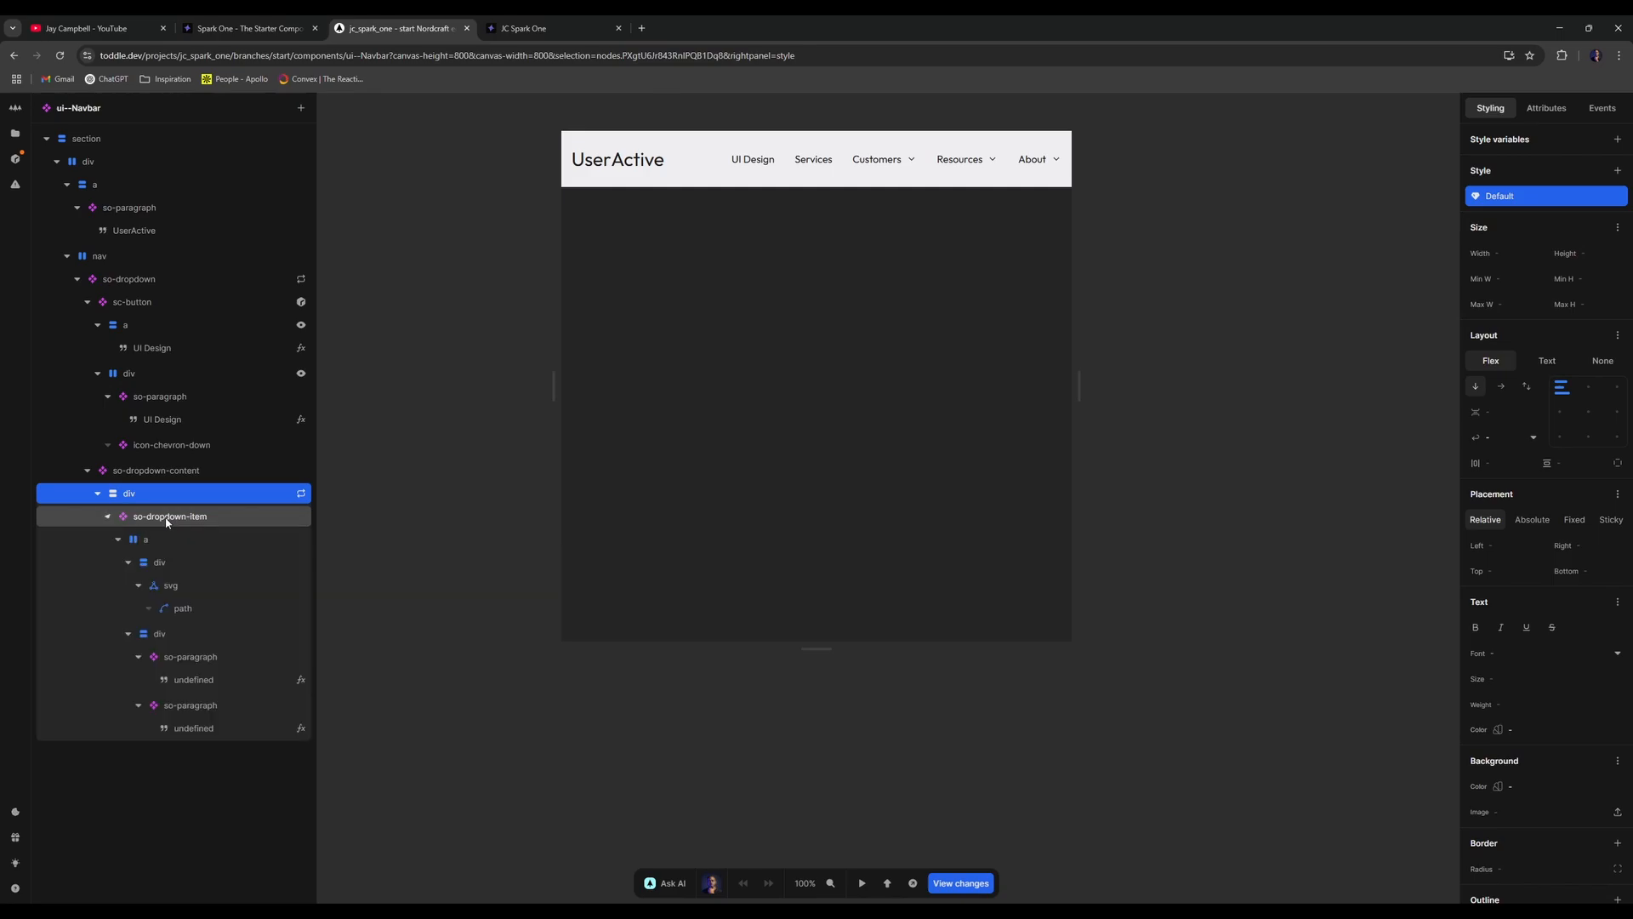
pyautogui.click(117, 518)
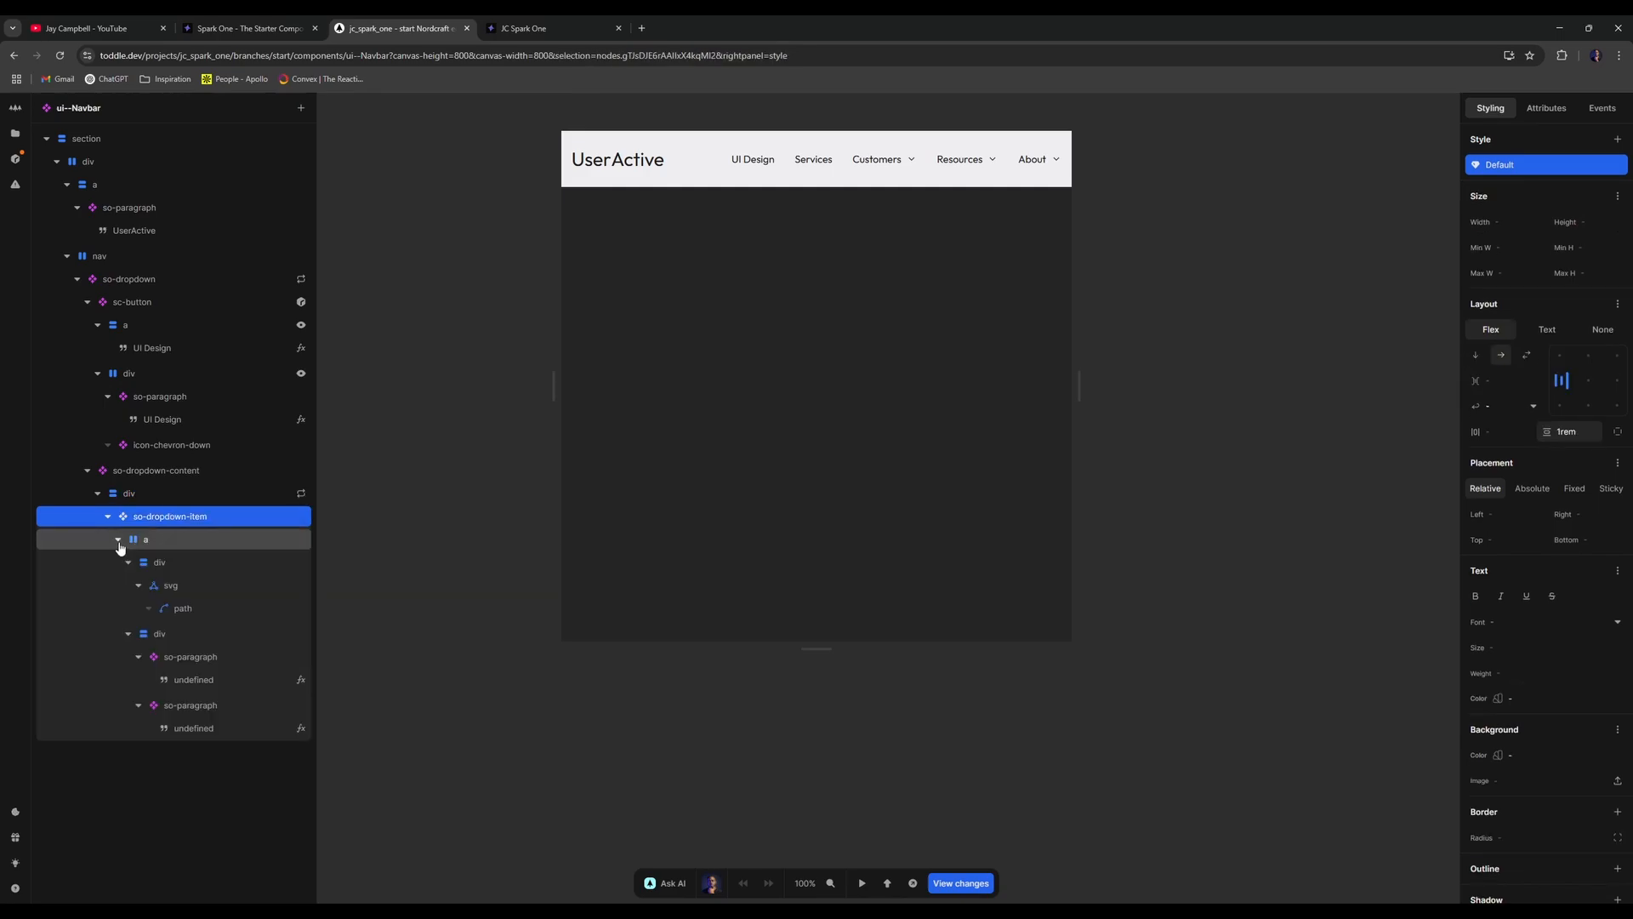
pyautogui.click(1493, 431)
pyautogui.write('1rem')
pyautogui.press('Return')
# - Check the live spacing, then inspect the item's icon wrapper, link and text-block layout
pyautogui.click(523, 28)
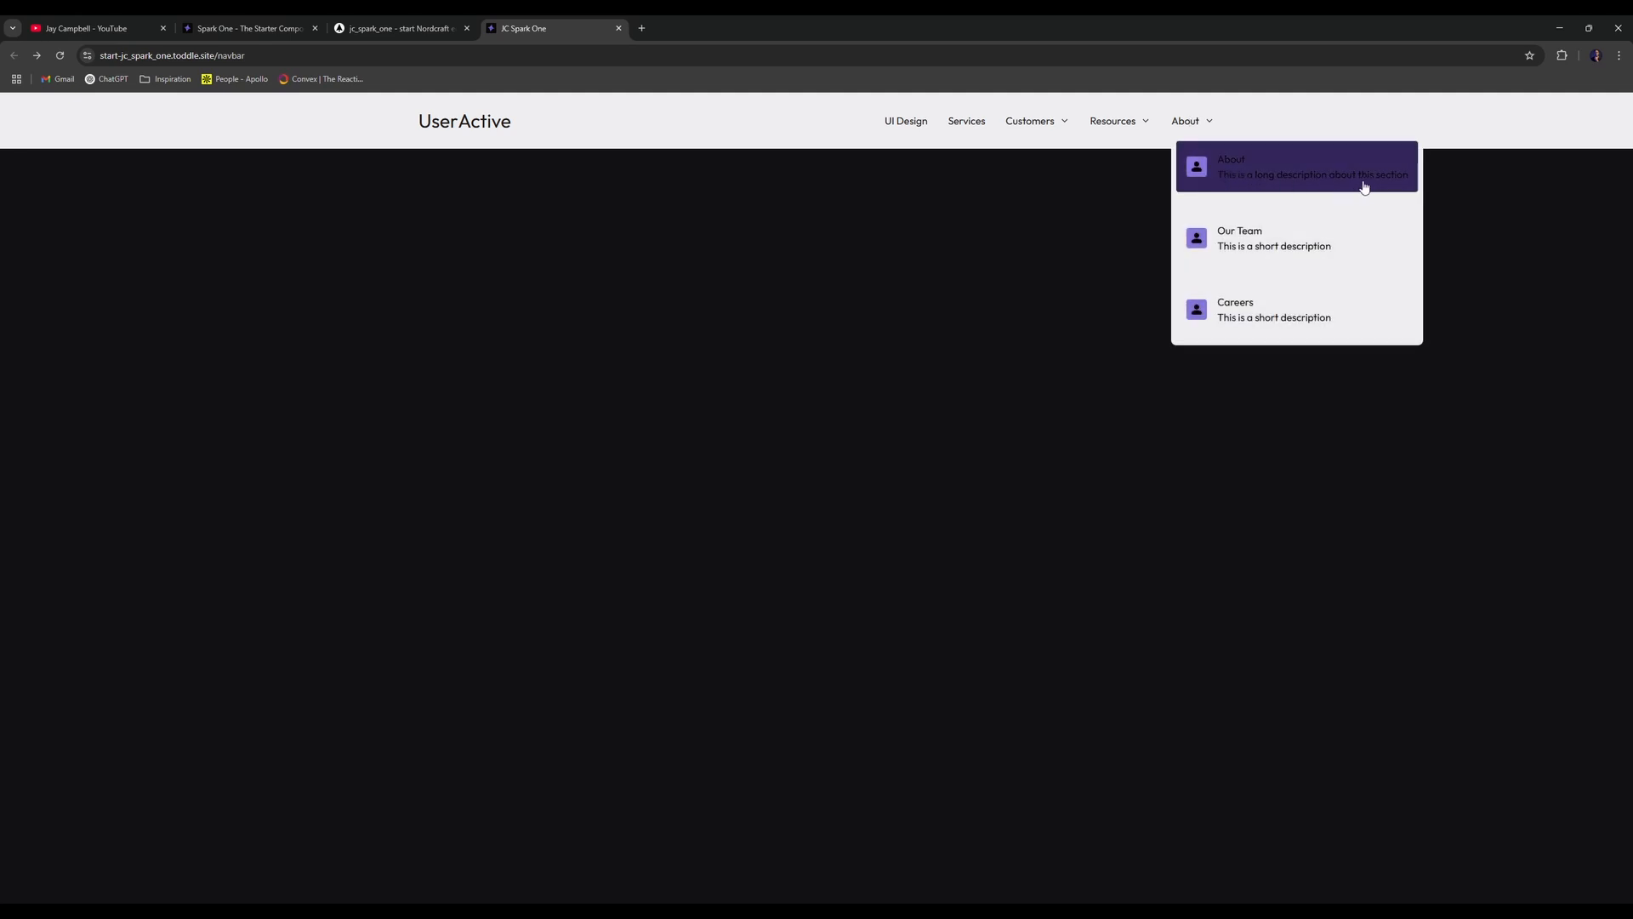
pyautogui.click(455, 24)
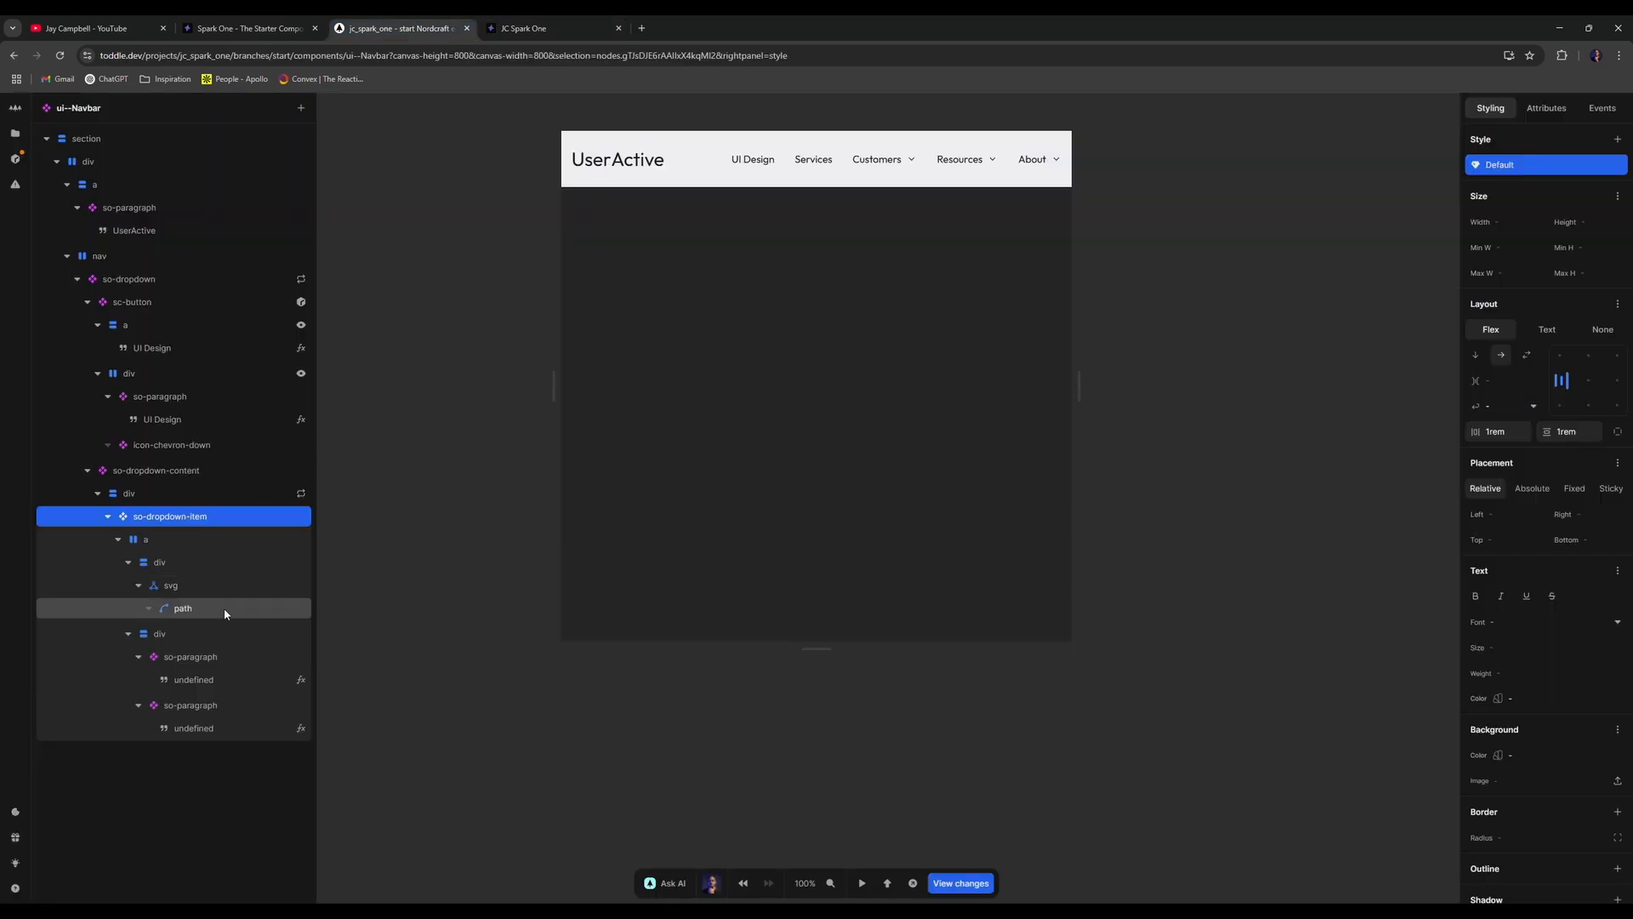
pyautogui.click(181, 632)
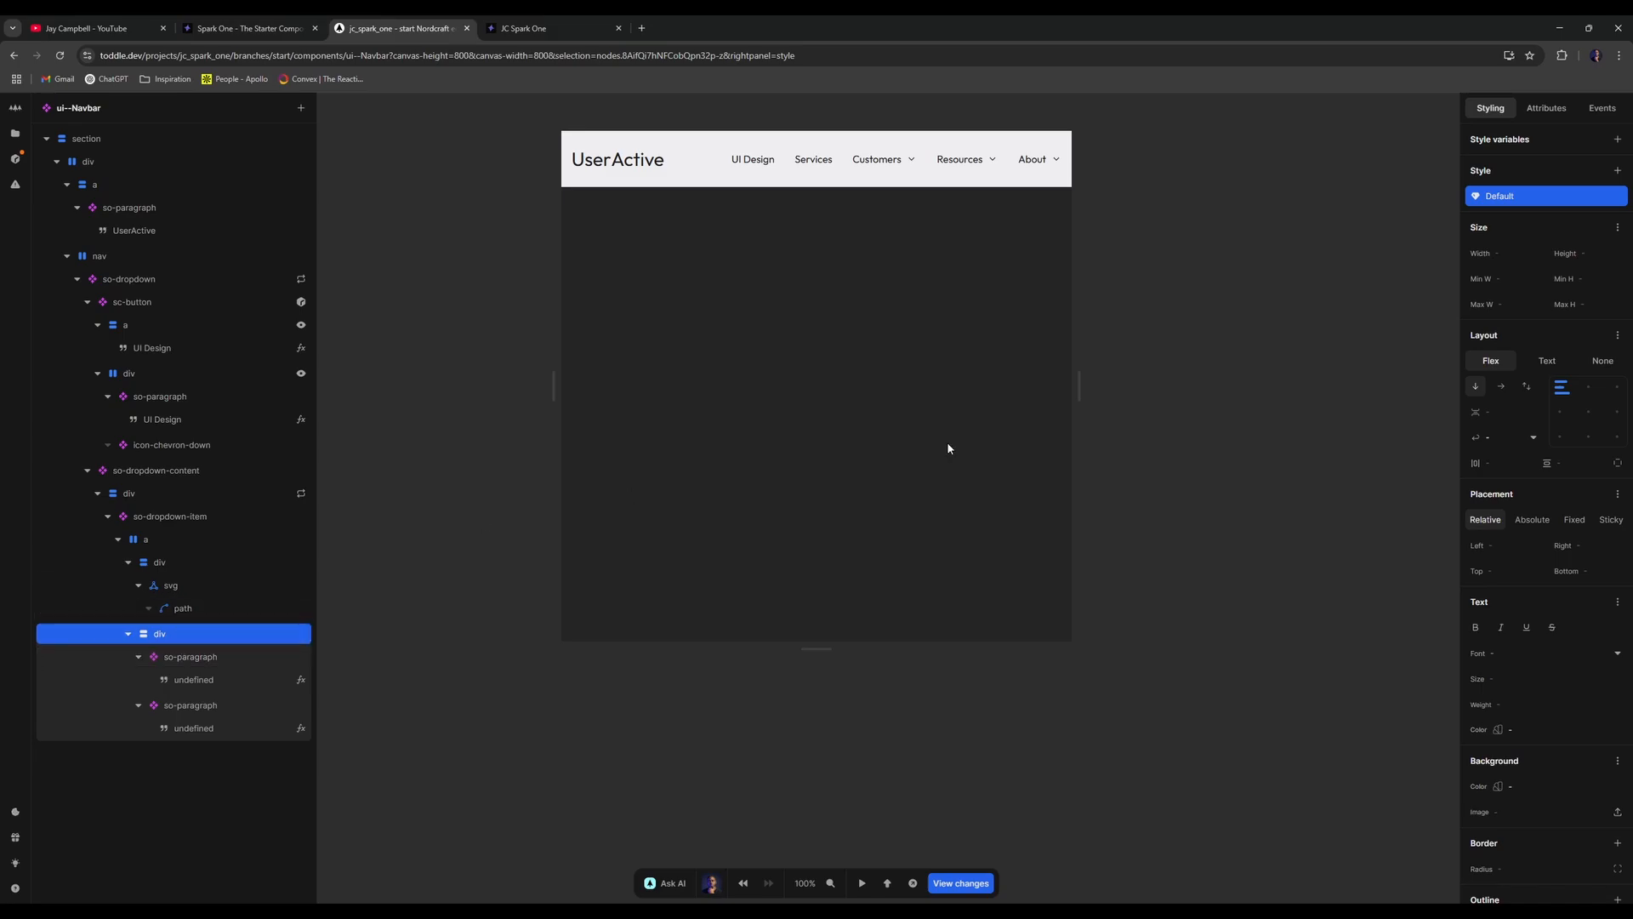
pyautogui.click(153, 563)
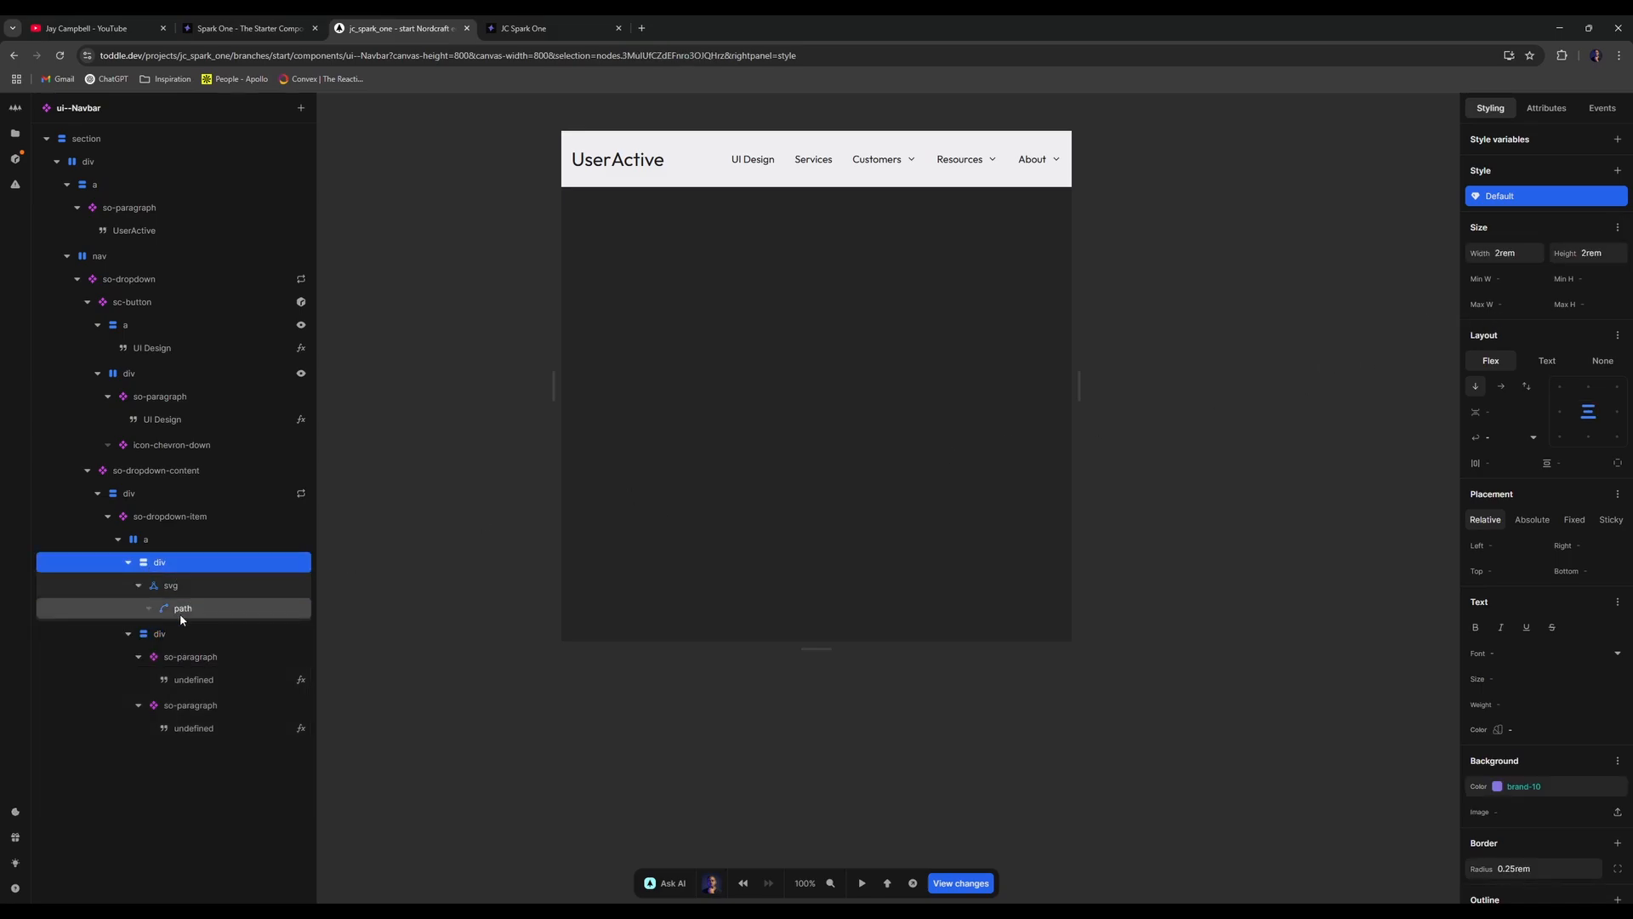
pyautogui.click(128, 562)
pyautogui.click(177, 541)
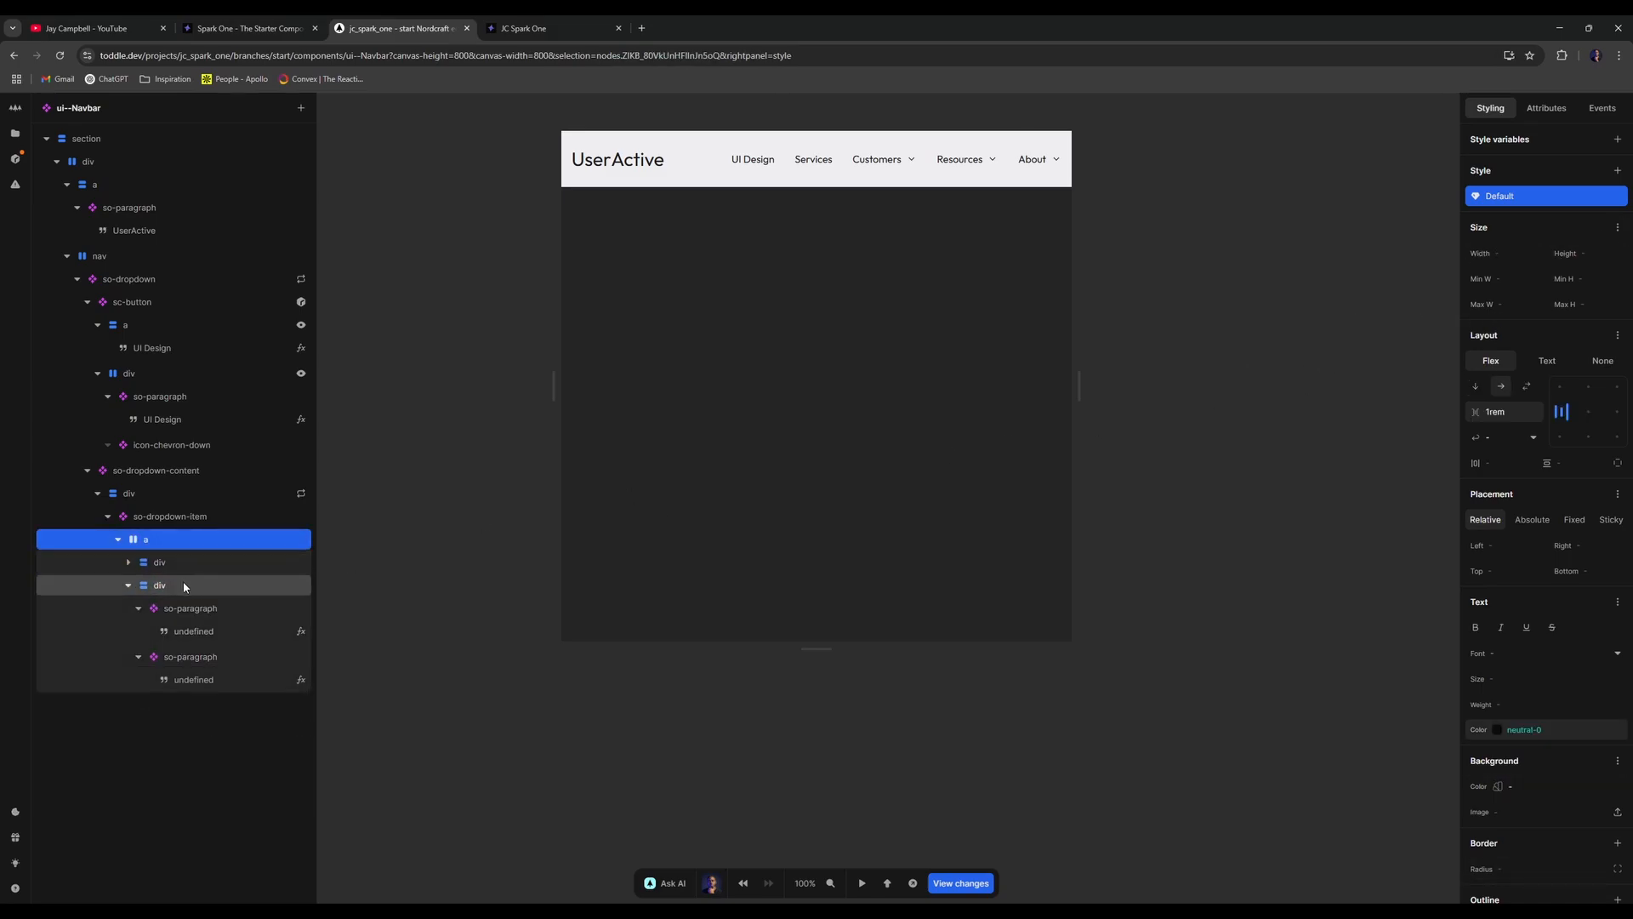
pyautogui.click(184, 586)
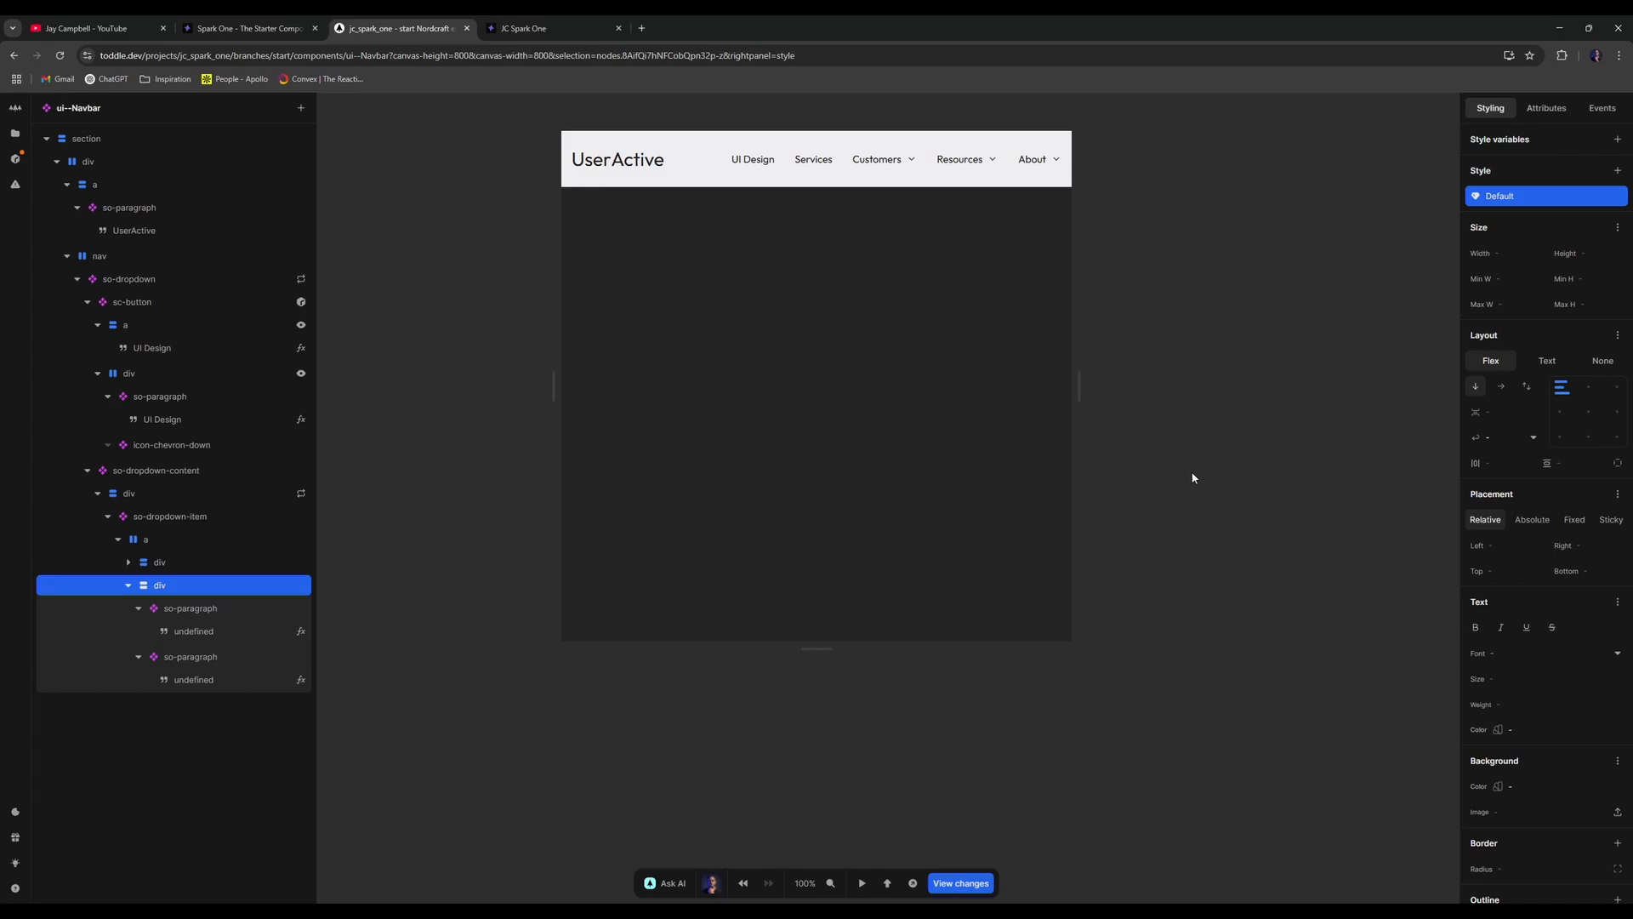
pyautogui.click(1618, 336)
pyautogui.hotkey('ctrl', 'z')
pyautogui.hotkey('ctrl', 'z')
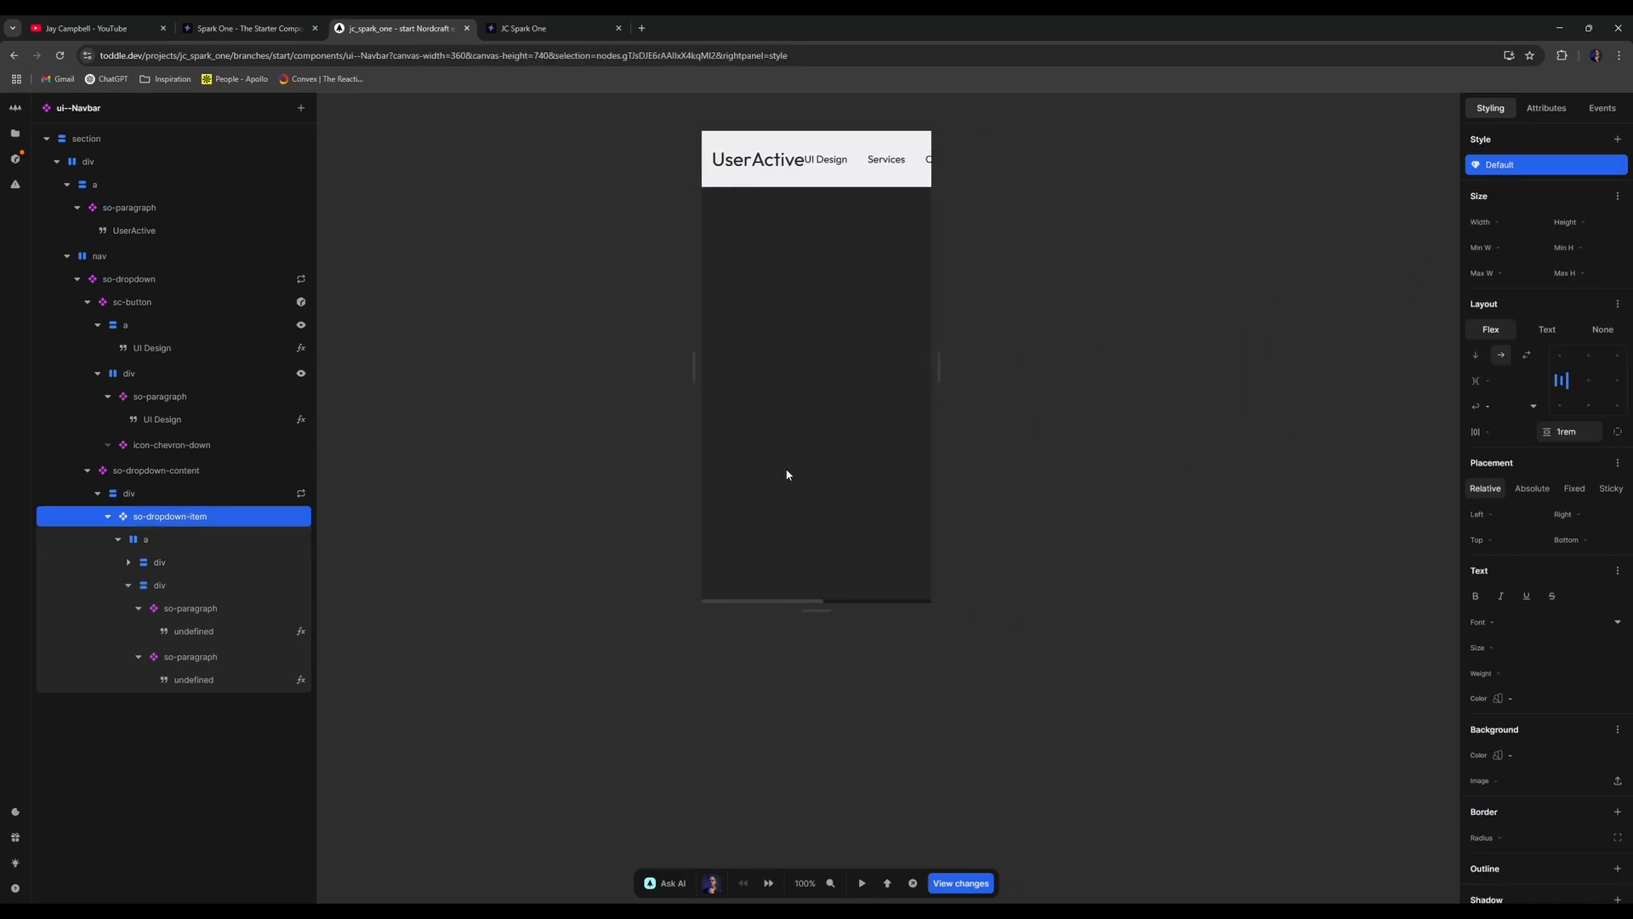
# - Inspect the text-block's size options and recheck the About dropdown on the reloaded live page
pyautogui.click(217, 590)
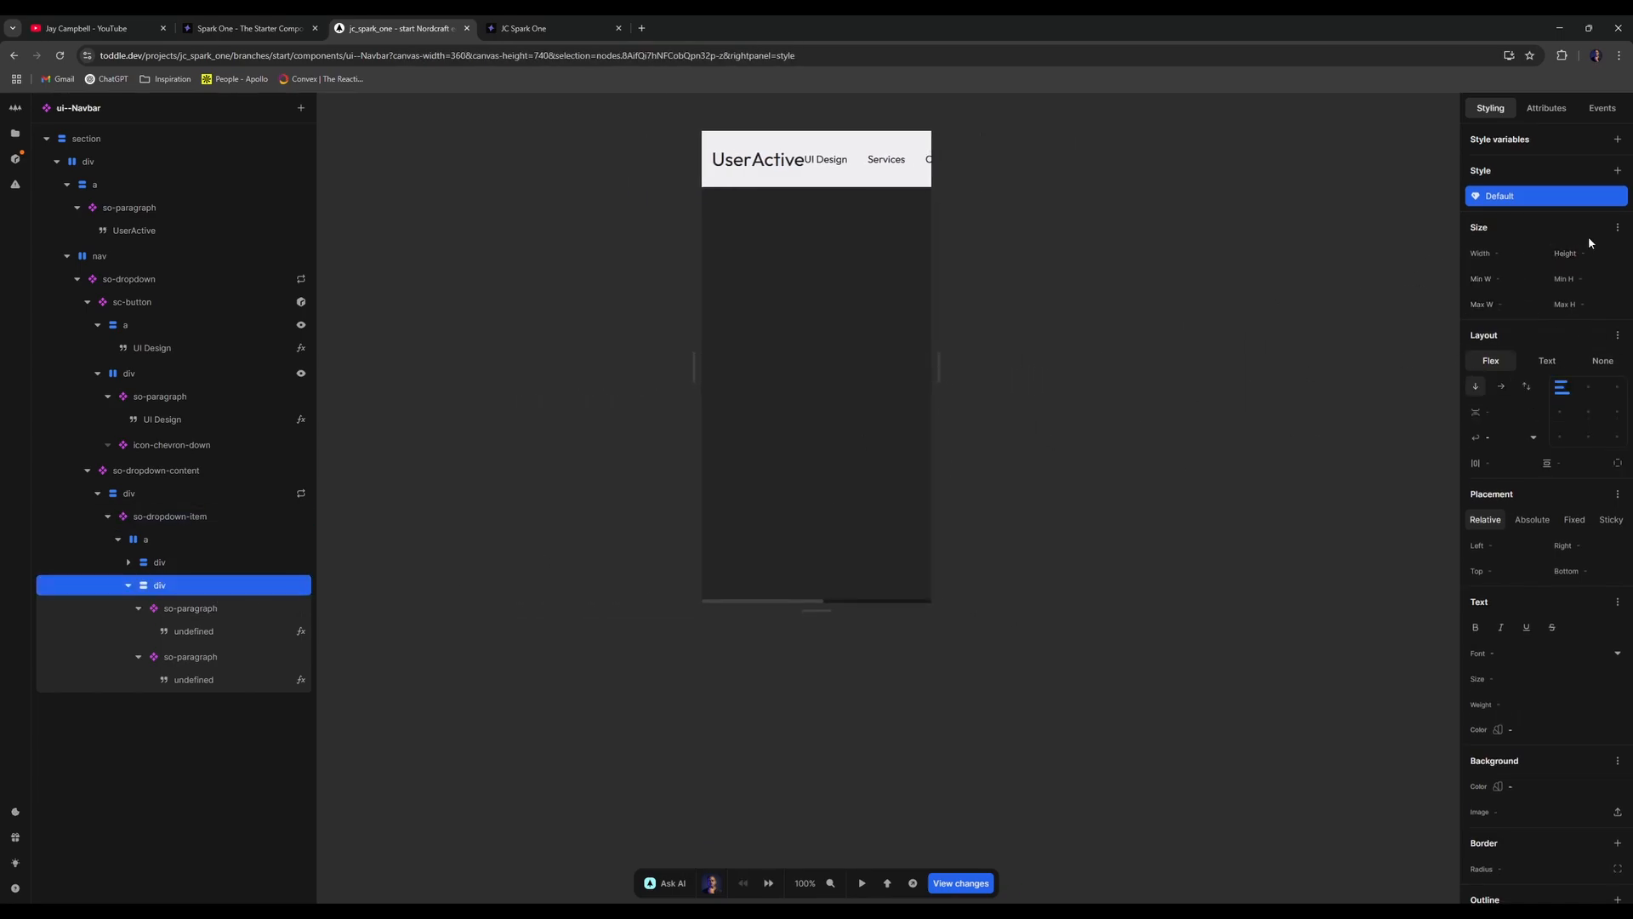
pyautogui.click(1617, 227)
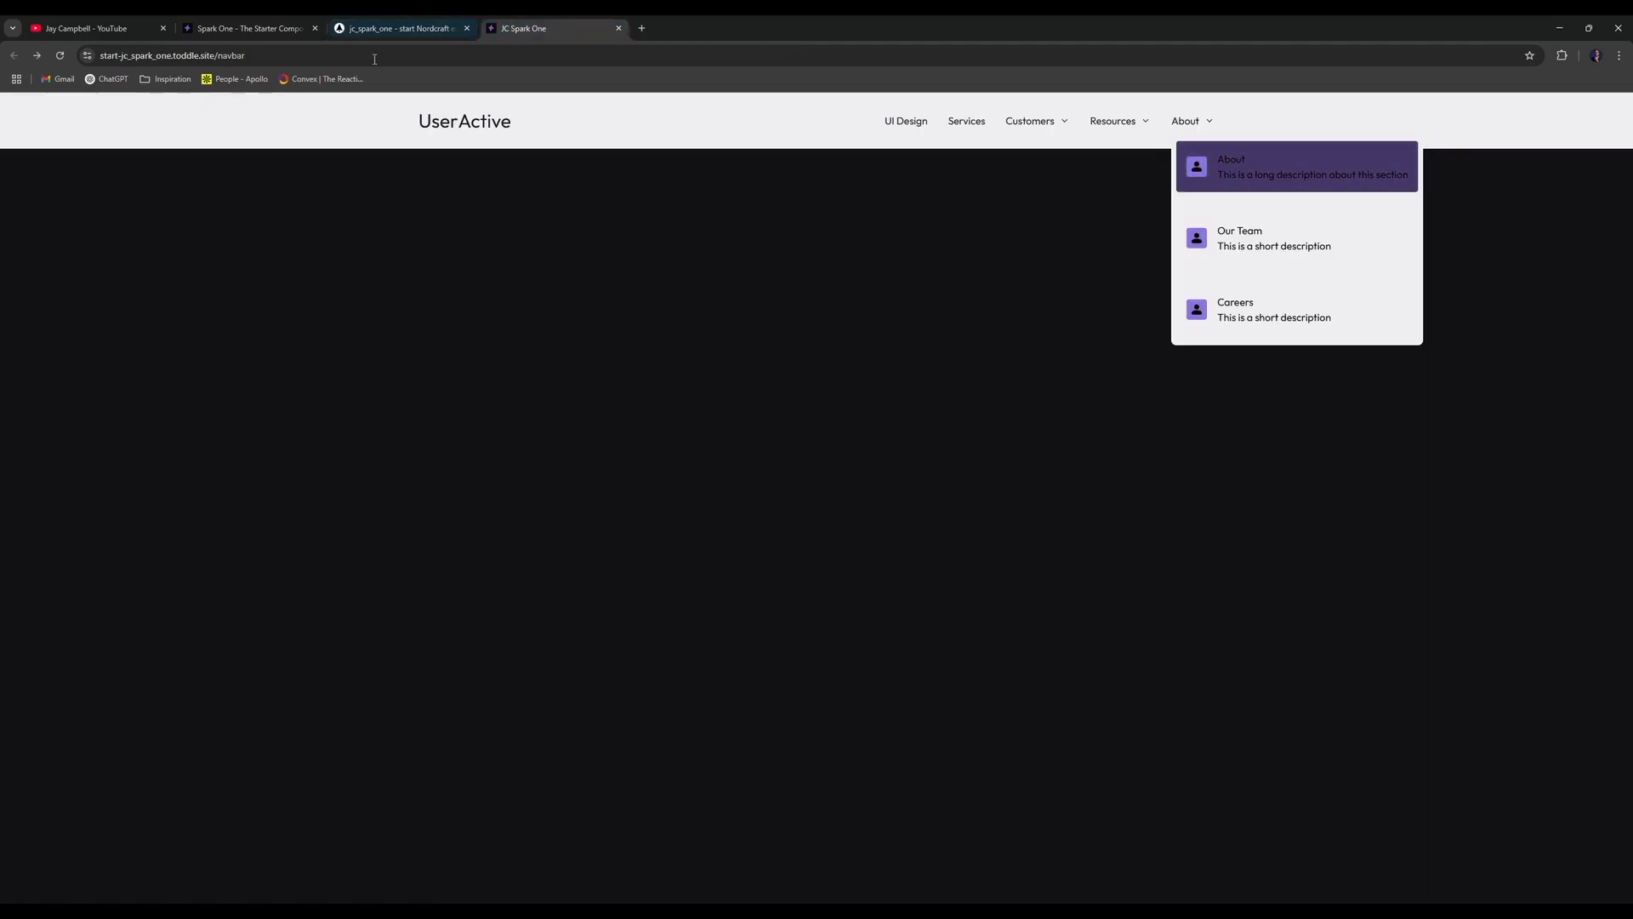
pyautogui.click(38, 56)
pyautogui.click(15, 56)
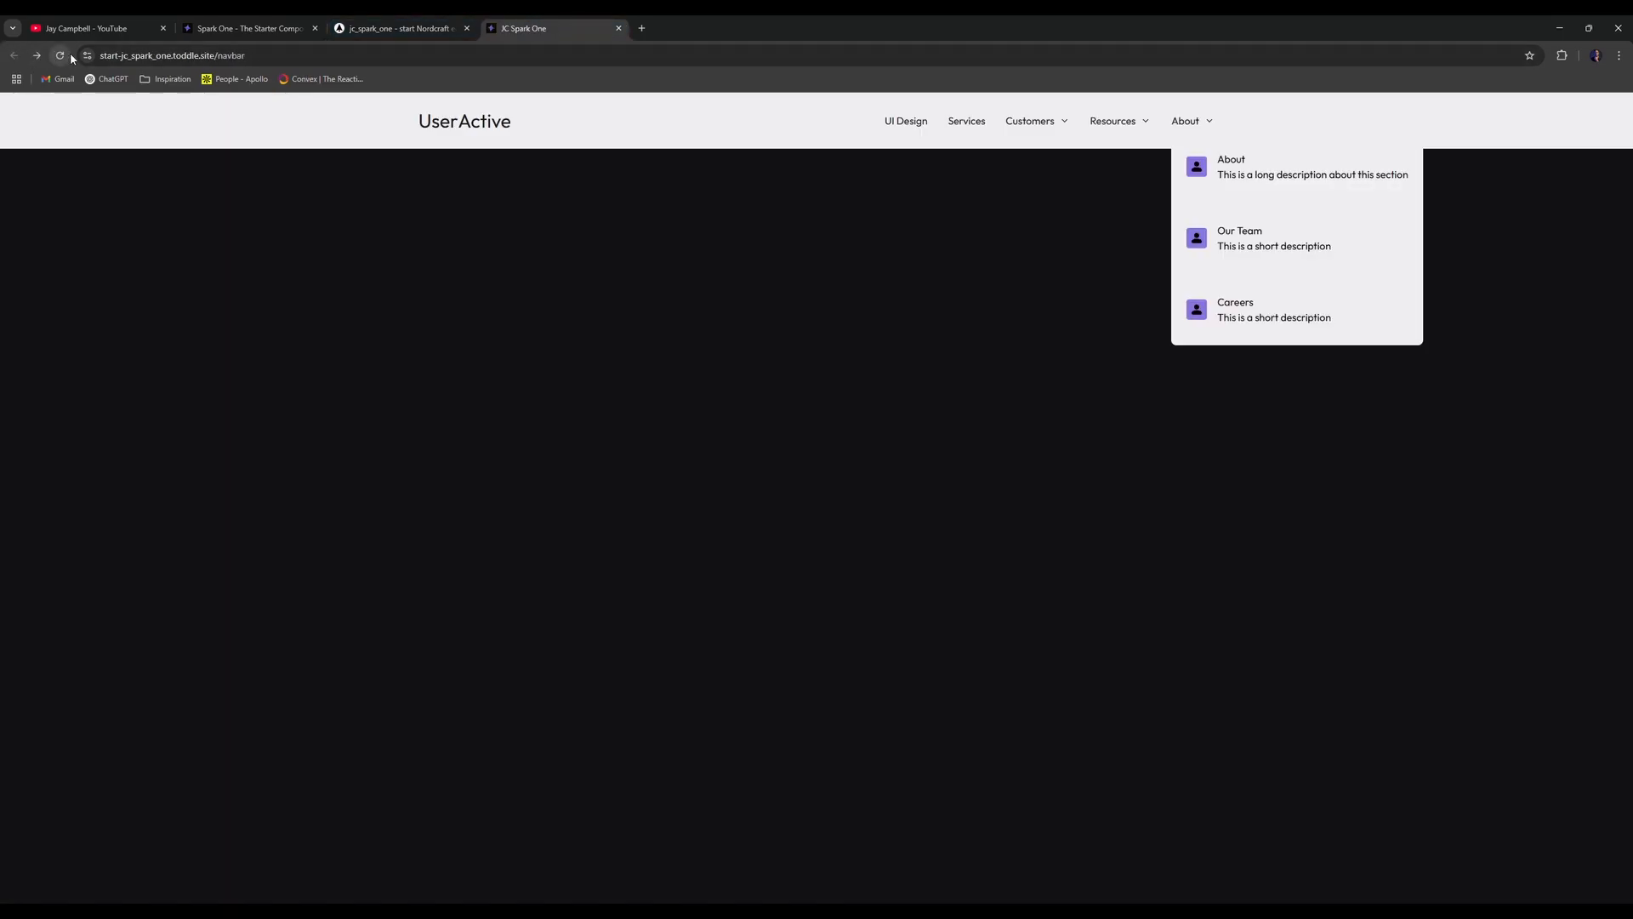
pyautogui.click(70, 56)
pyautogui.click(1183, 126)
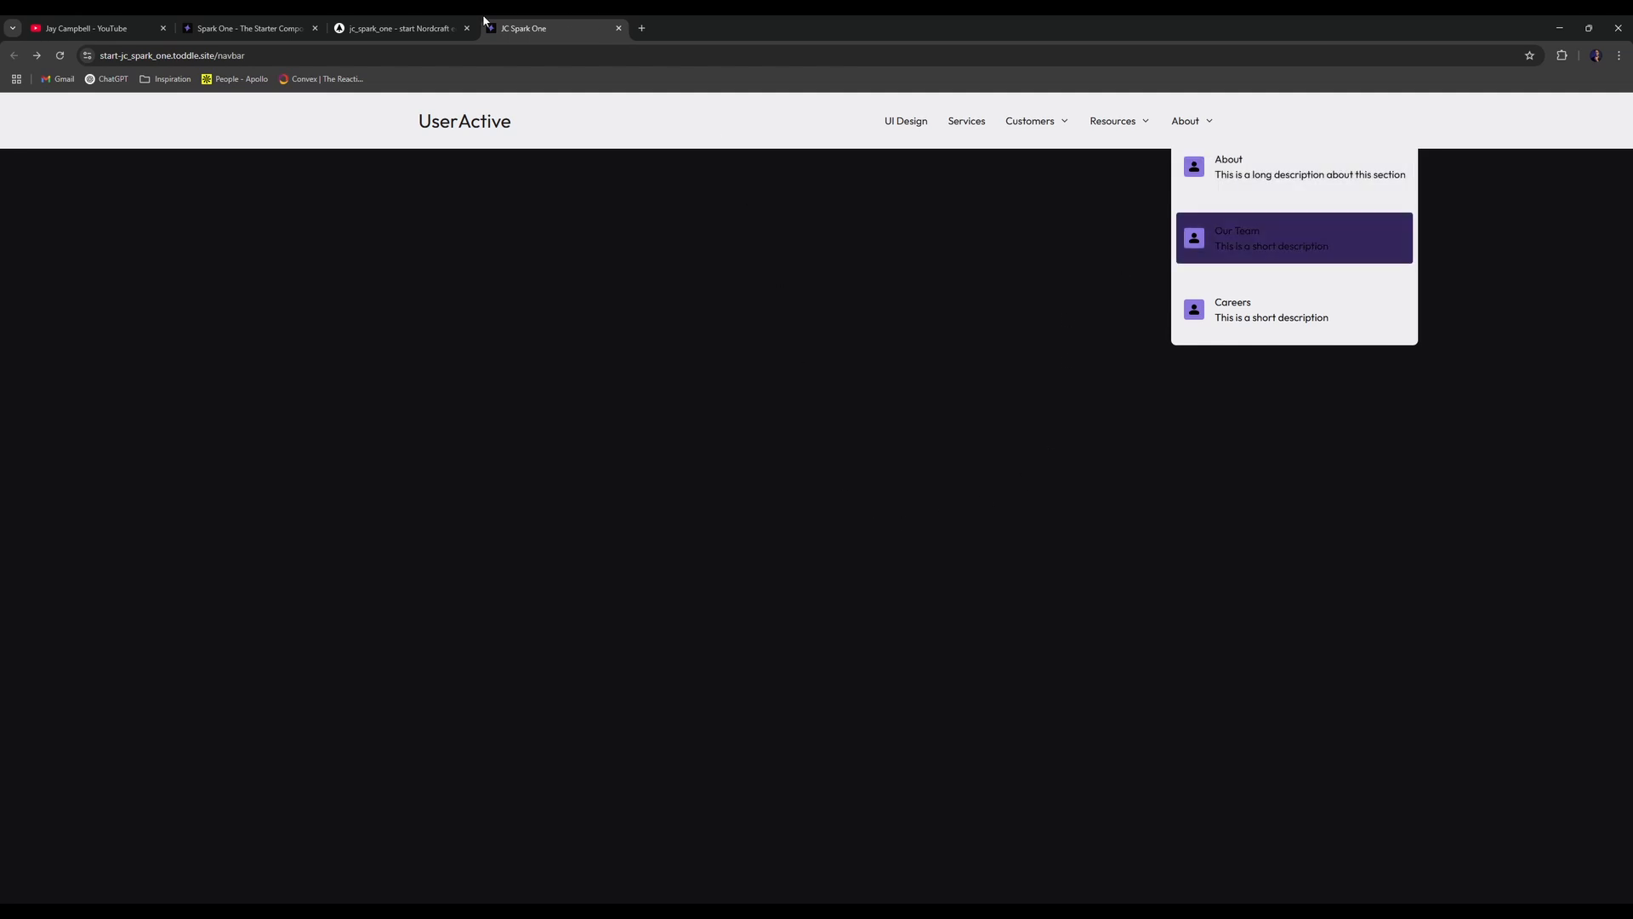
pyautogui.click(400, 29)
pyautogui.click(196, 607)
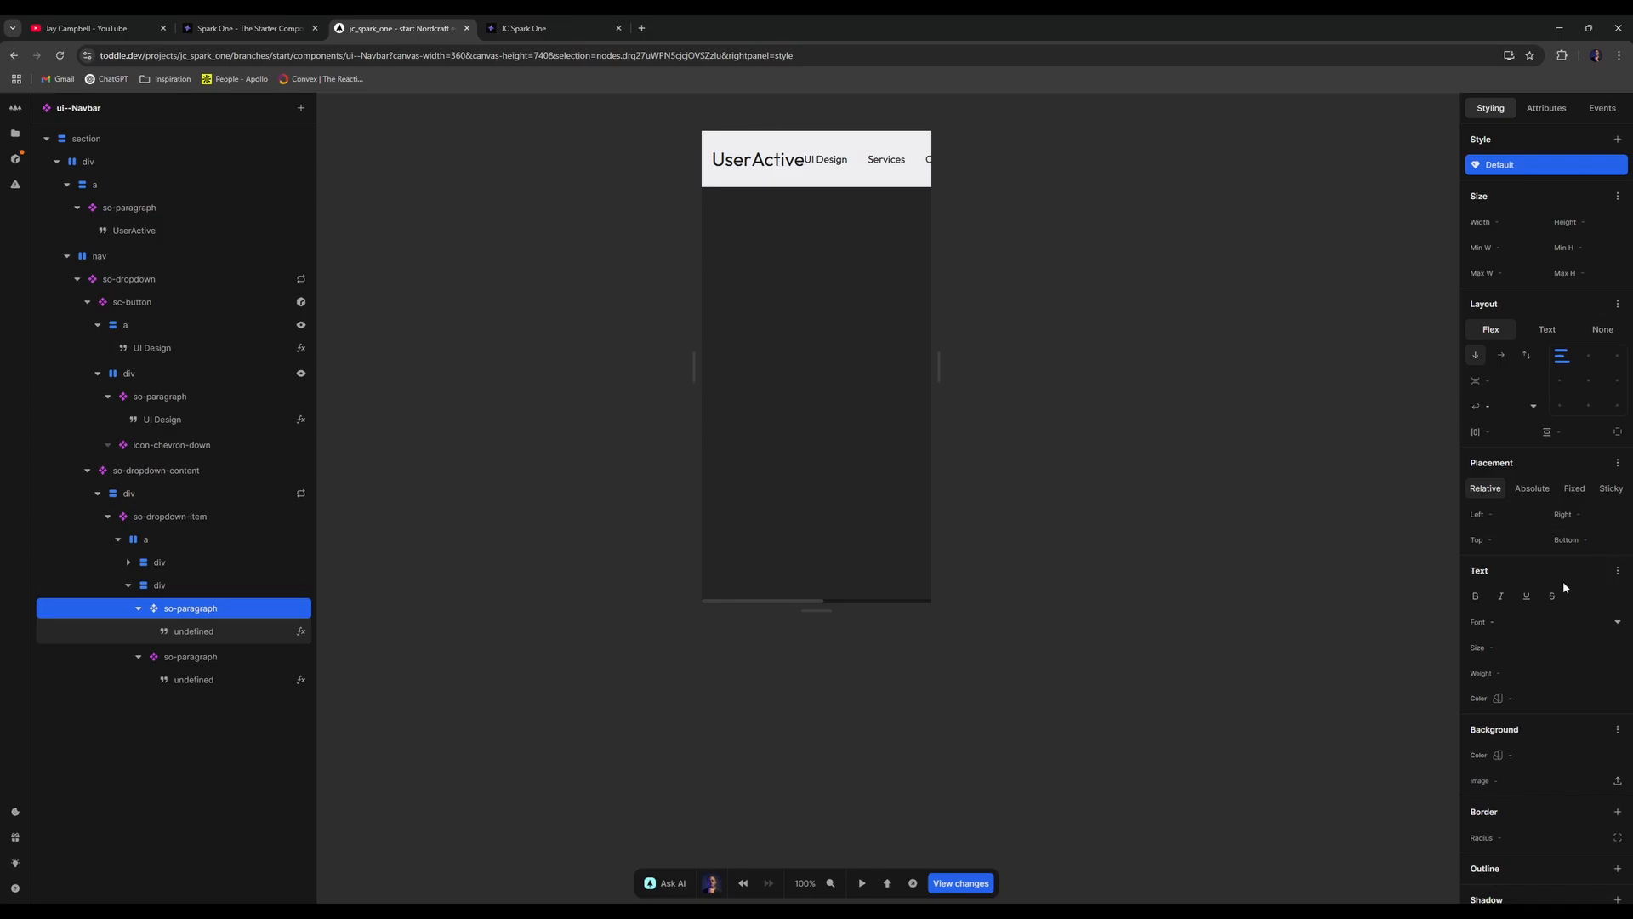
# - Make item titles semibold 600 and test the Customers and Resources dropdown links live
pyautogui.click(1614, 673)
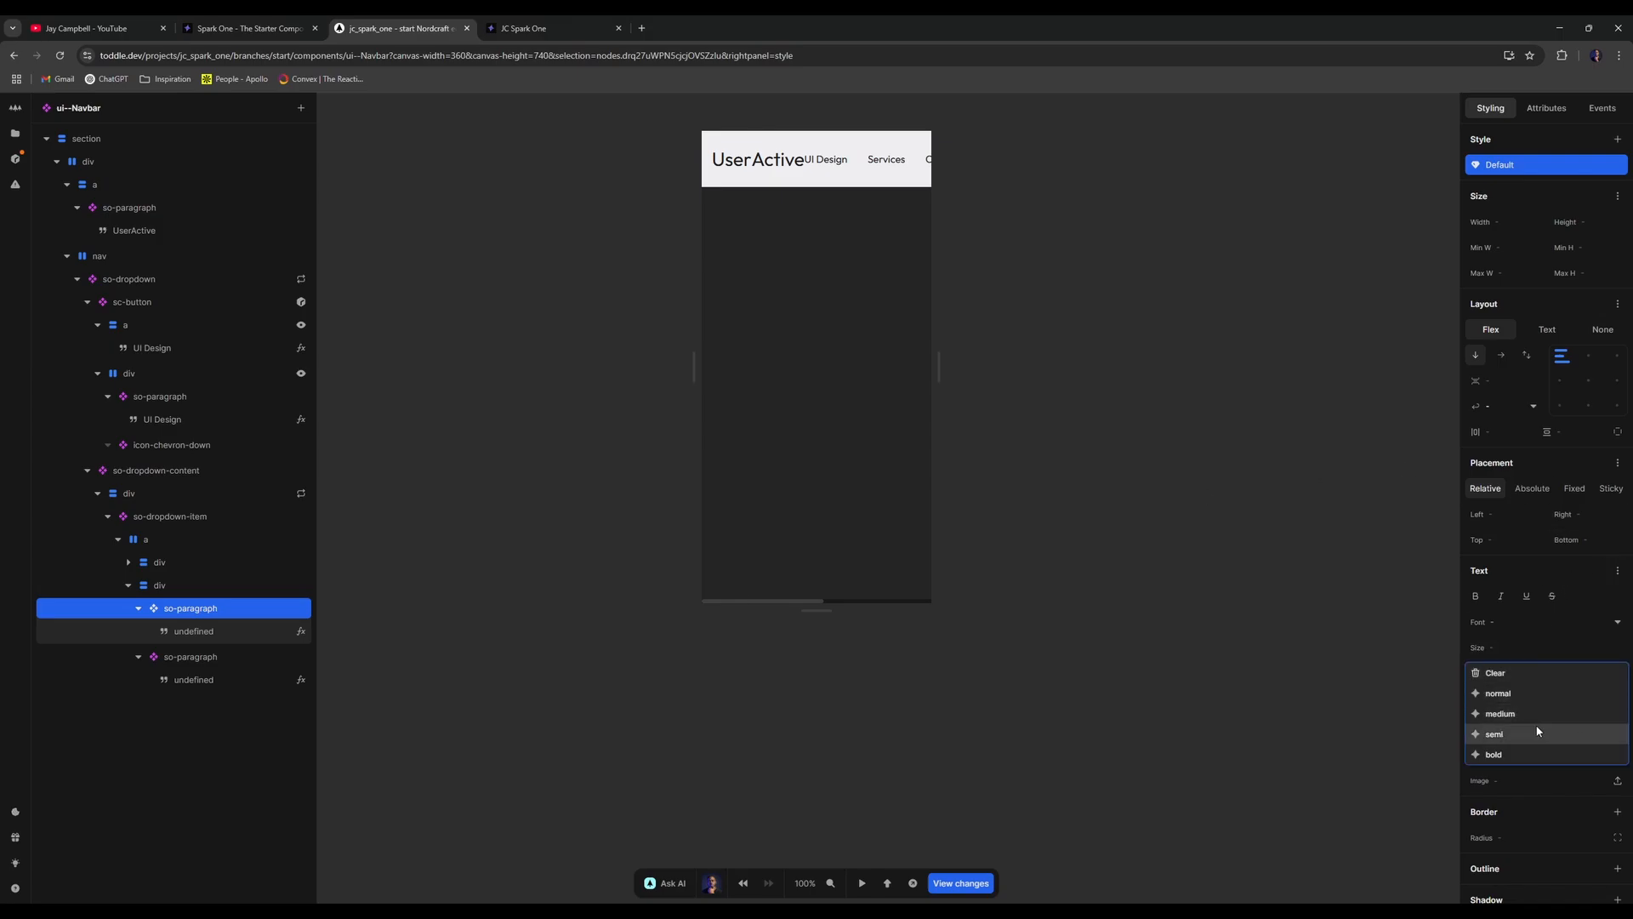
pyautogui.click(1536, 734)
pyautogui.click(535, 28)
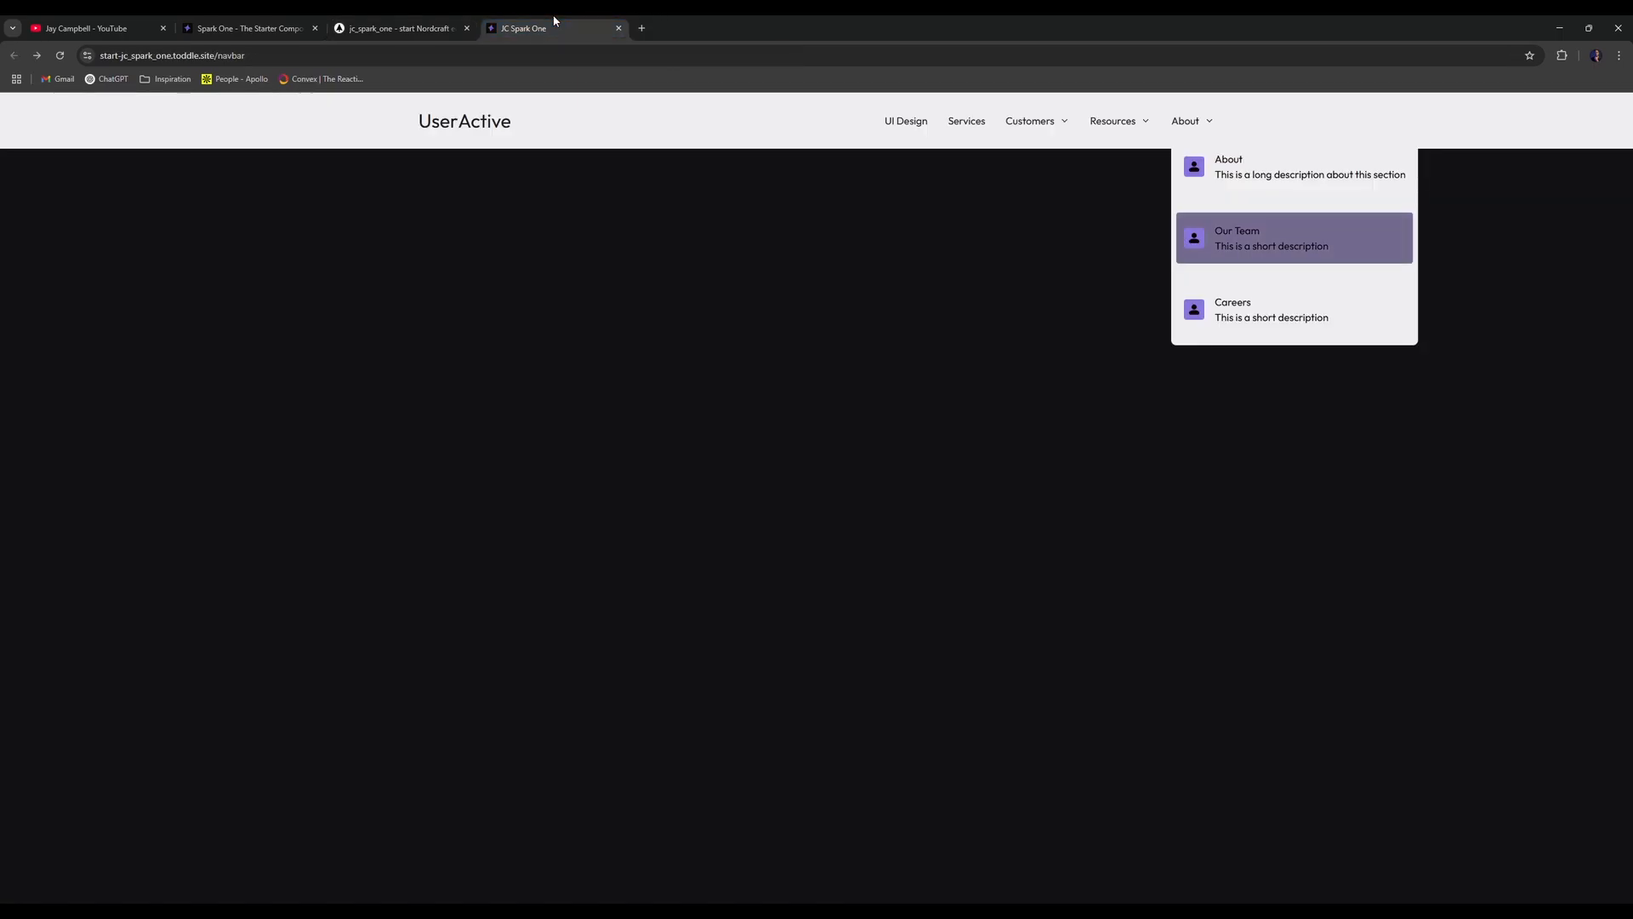
pyautogui.click(1053, 127)
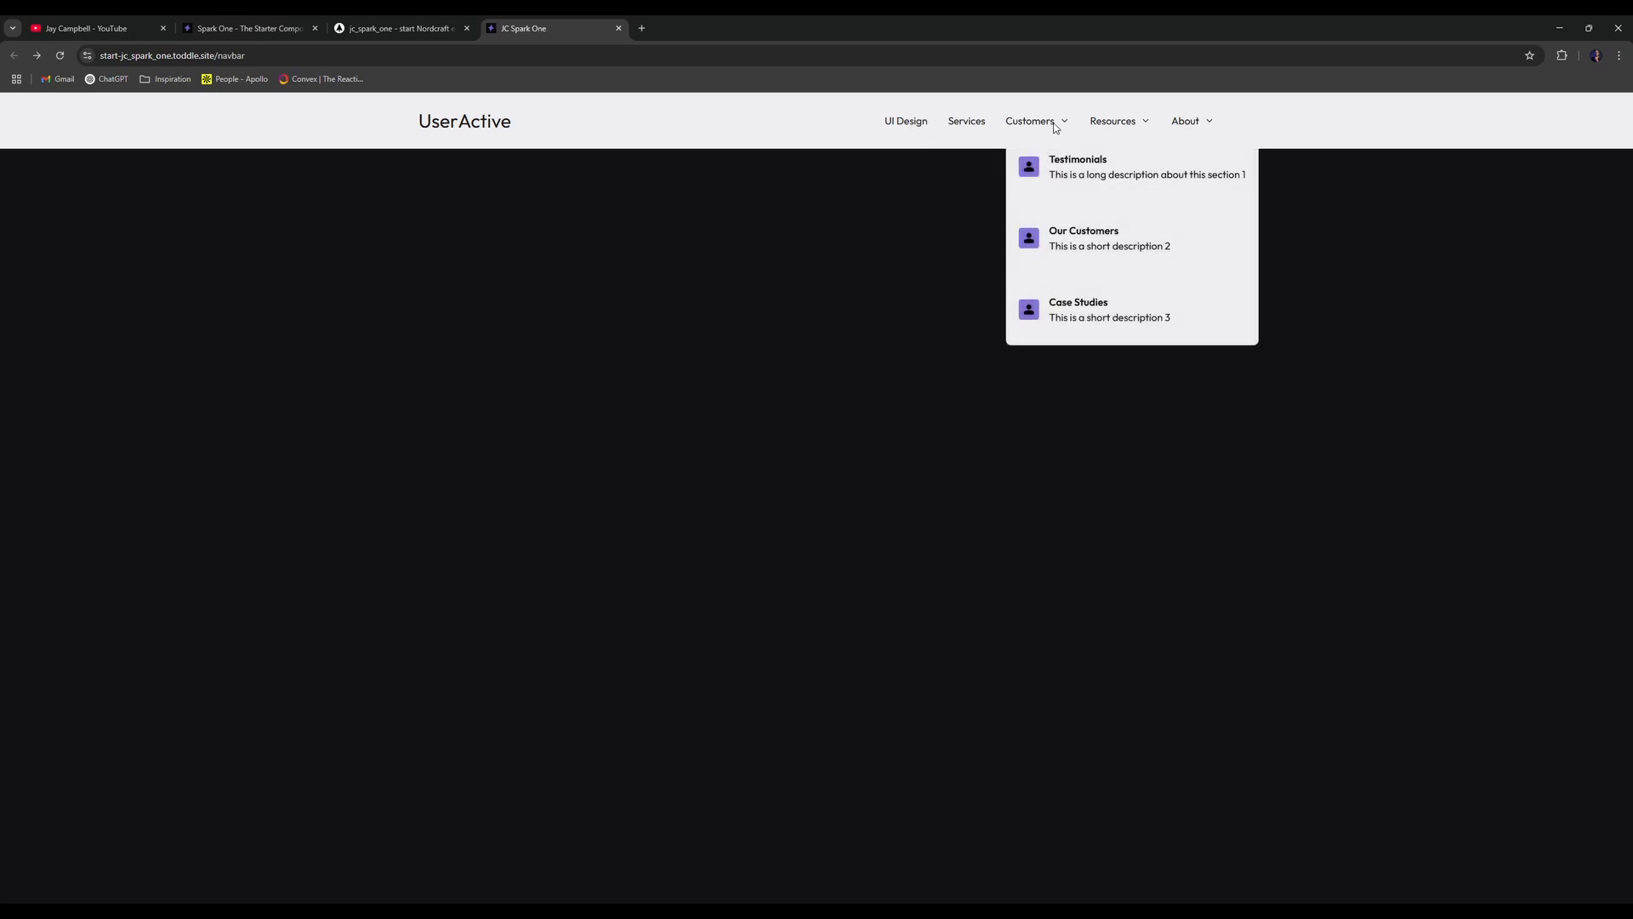
pyautogui.click(1080, 165)
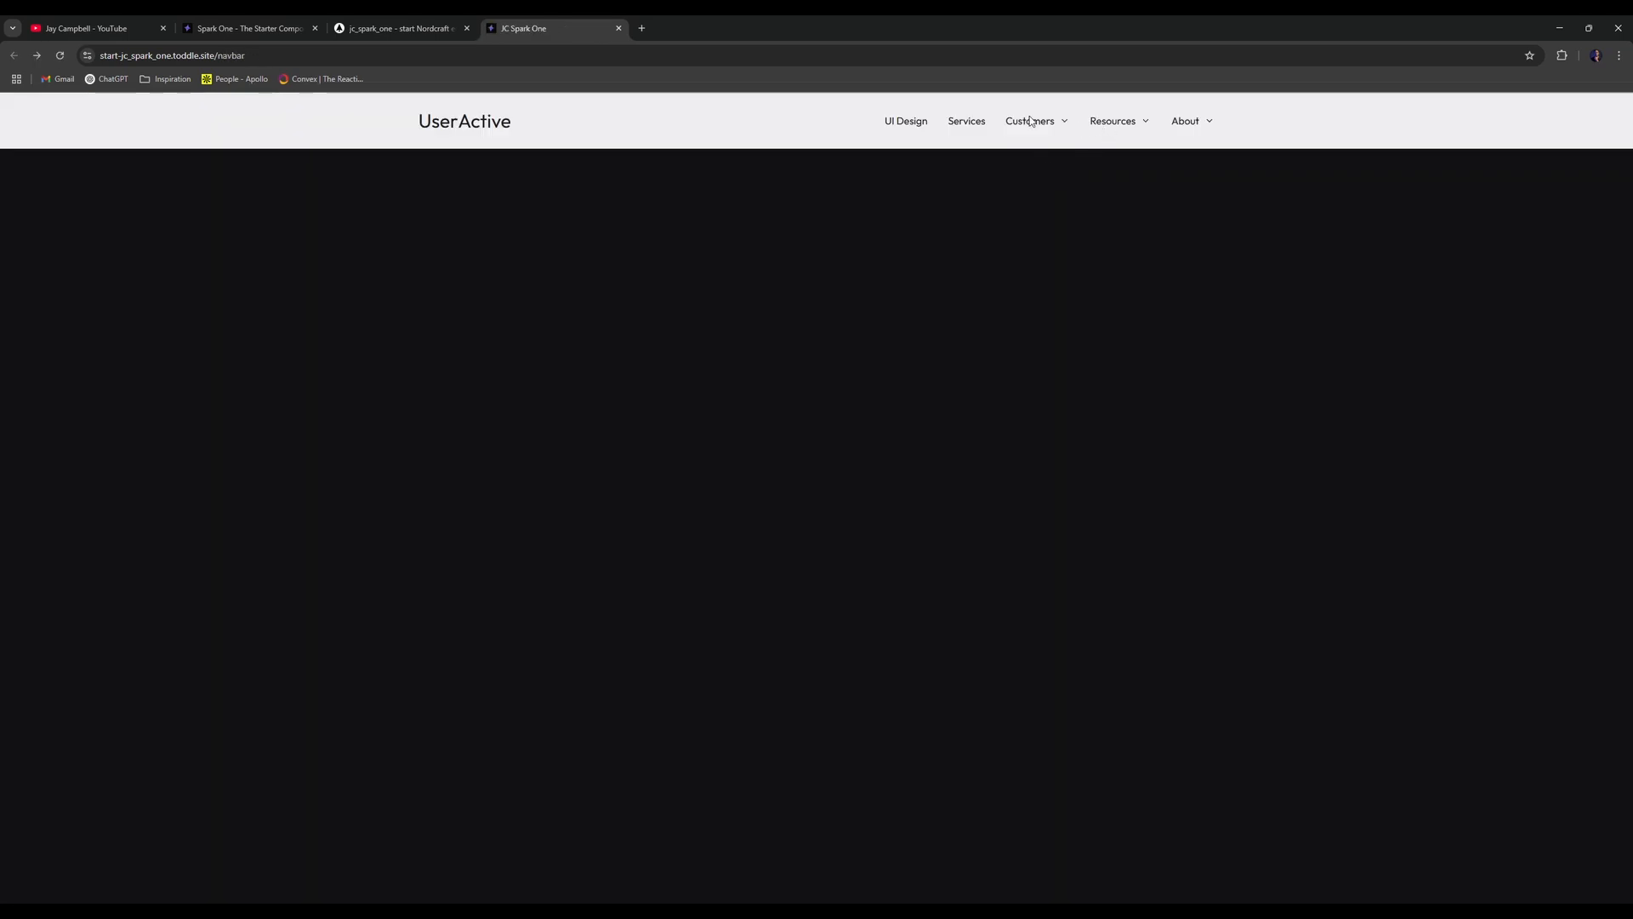
pyautogui.click(1031, 121)
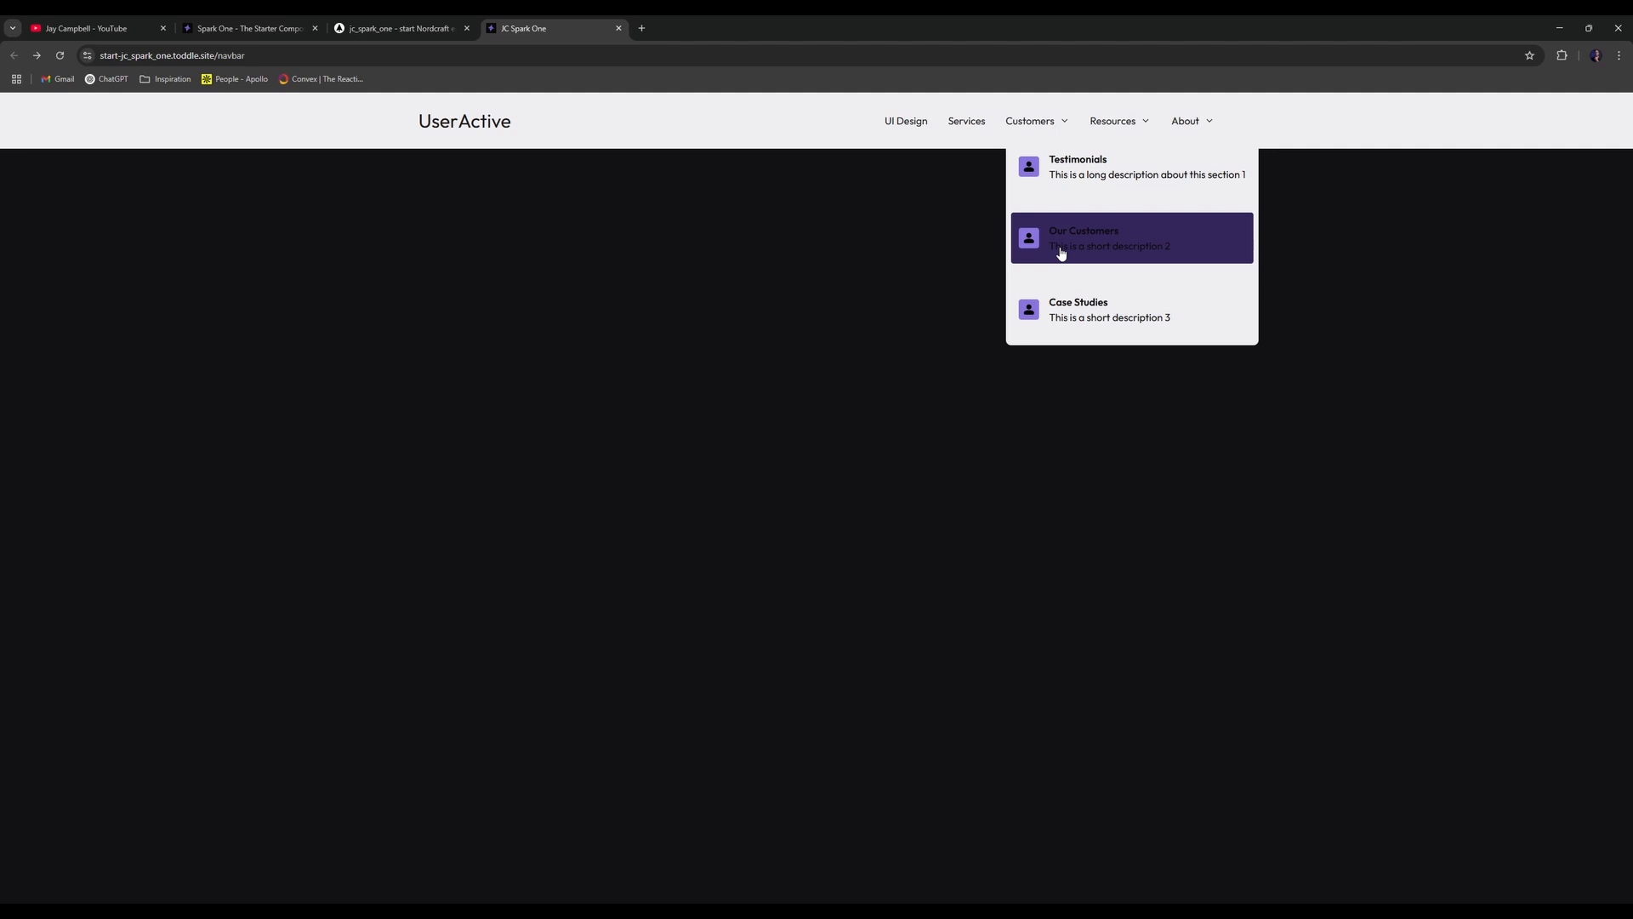
pyautogui.click(1061, 252)
pyautogui.click(1138, 126)
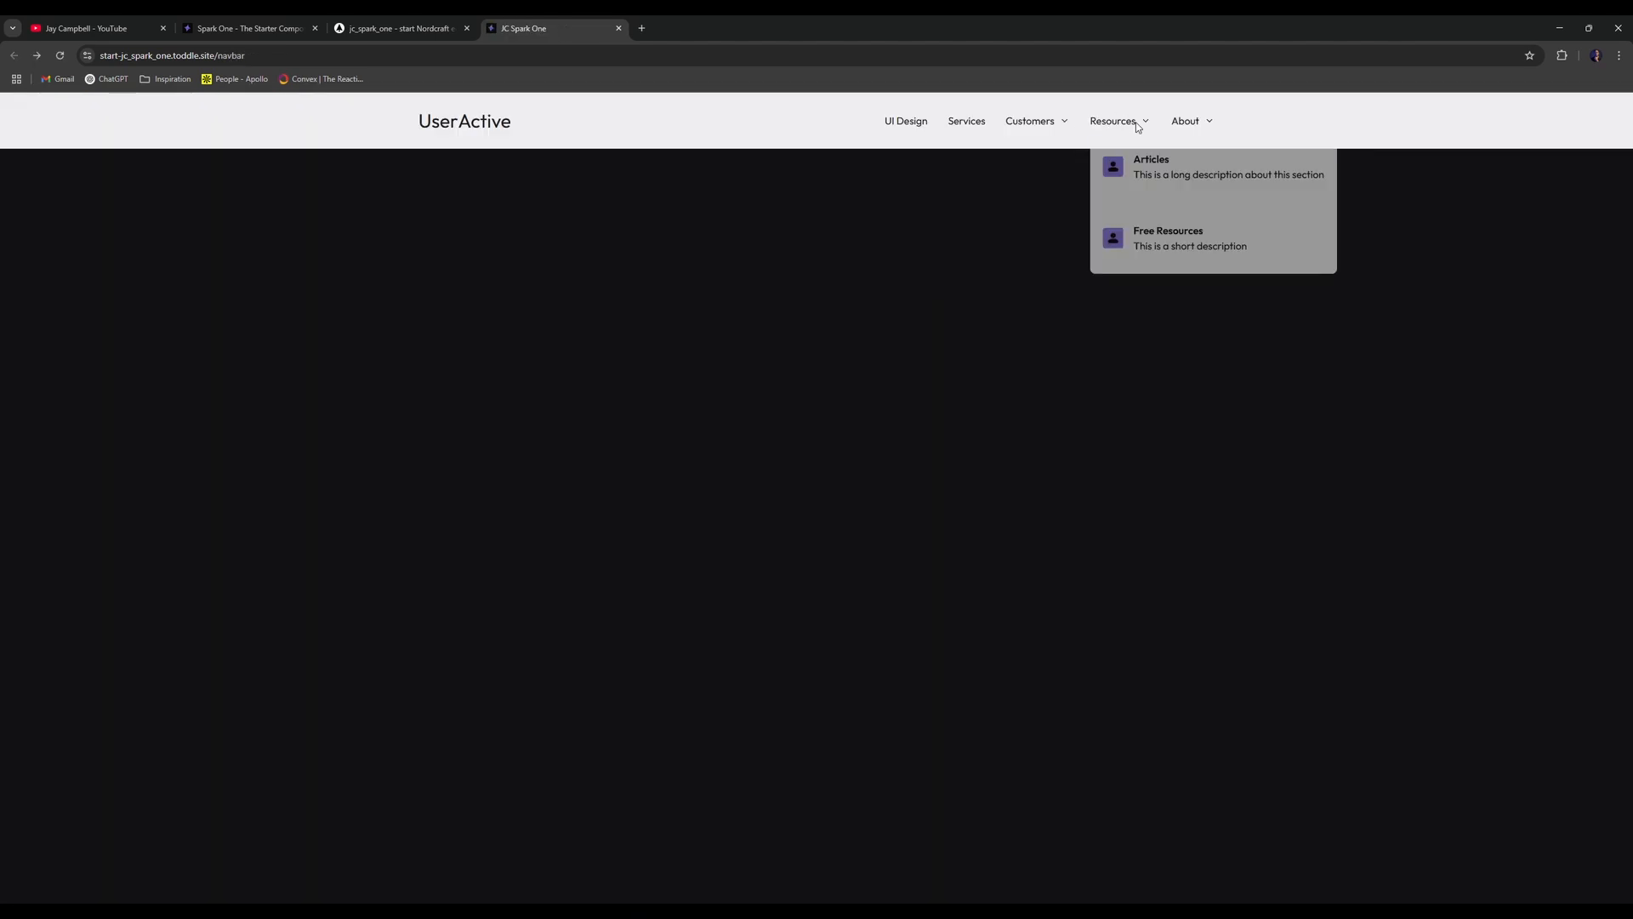
pyautogui.click(1157, 237)
# - Change the so-dropdown-content gap from 2rem to 1rem
pyautogui.hotkey('ctrl', 'shift', 'Tab')
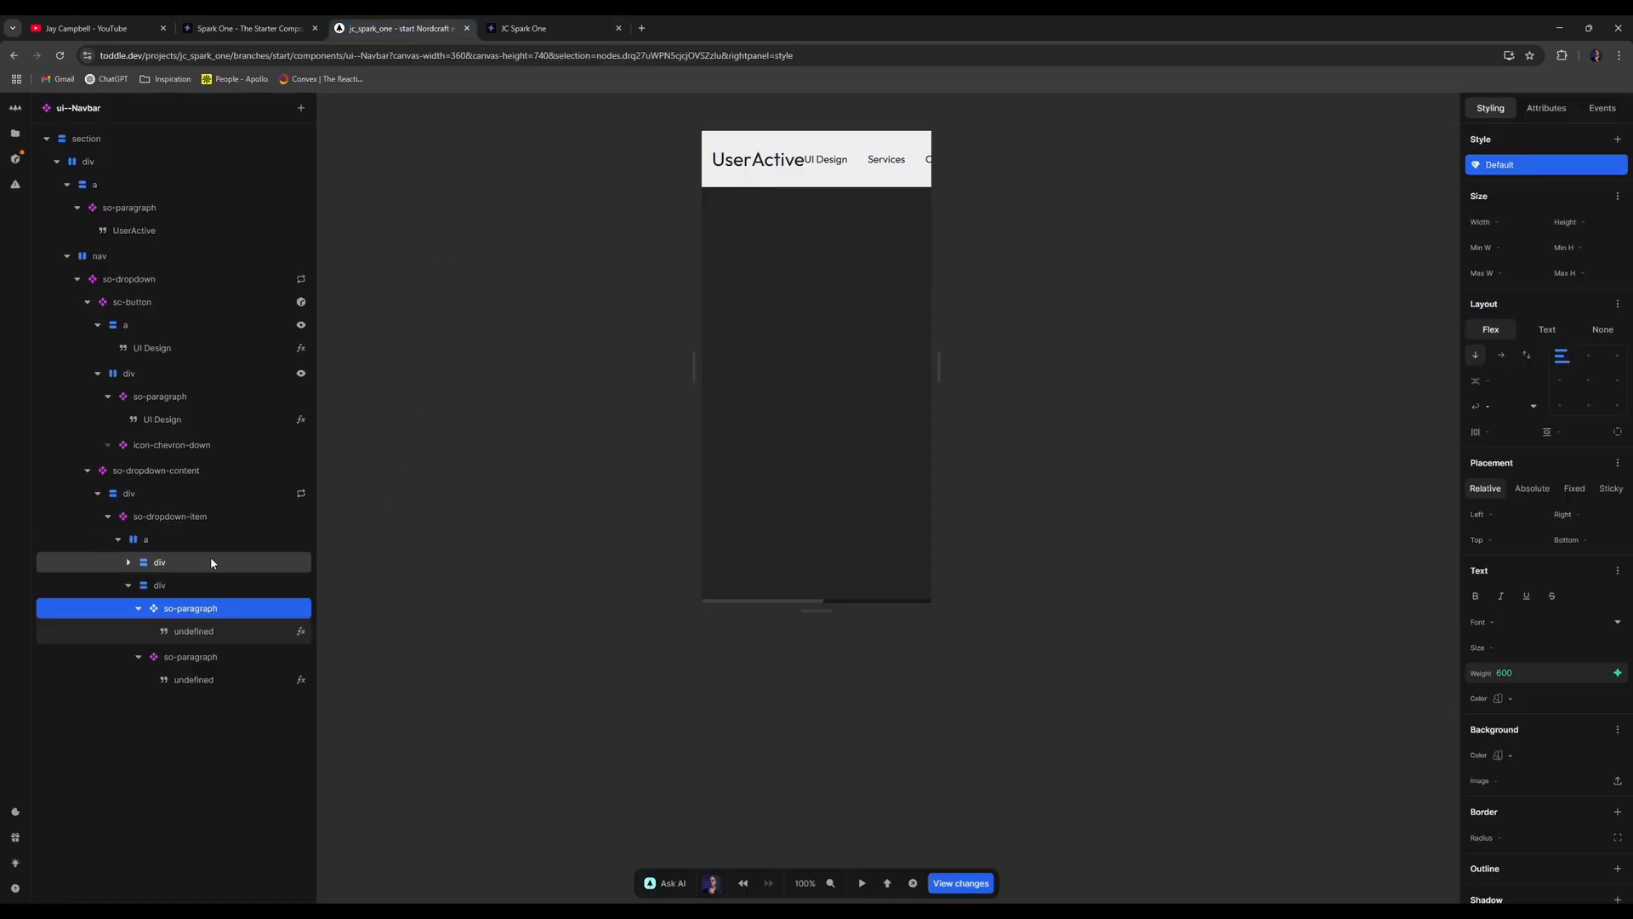
pyautogui.click(247, 469)
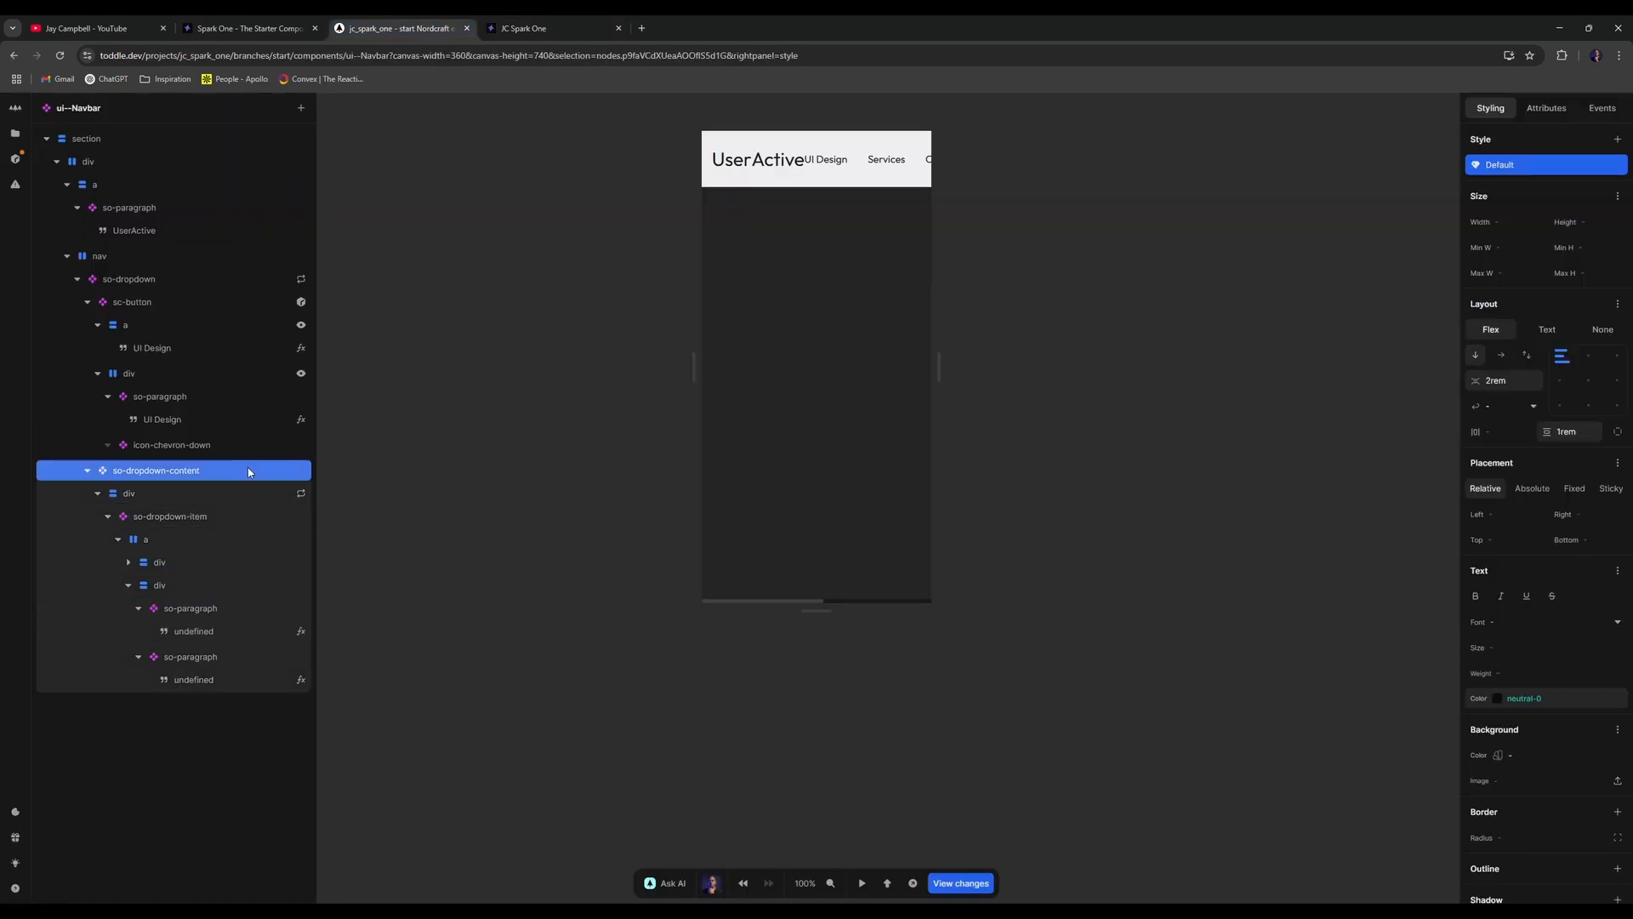
pyautogui.click(1509, 380)
pyautogui.write('1rem')
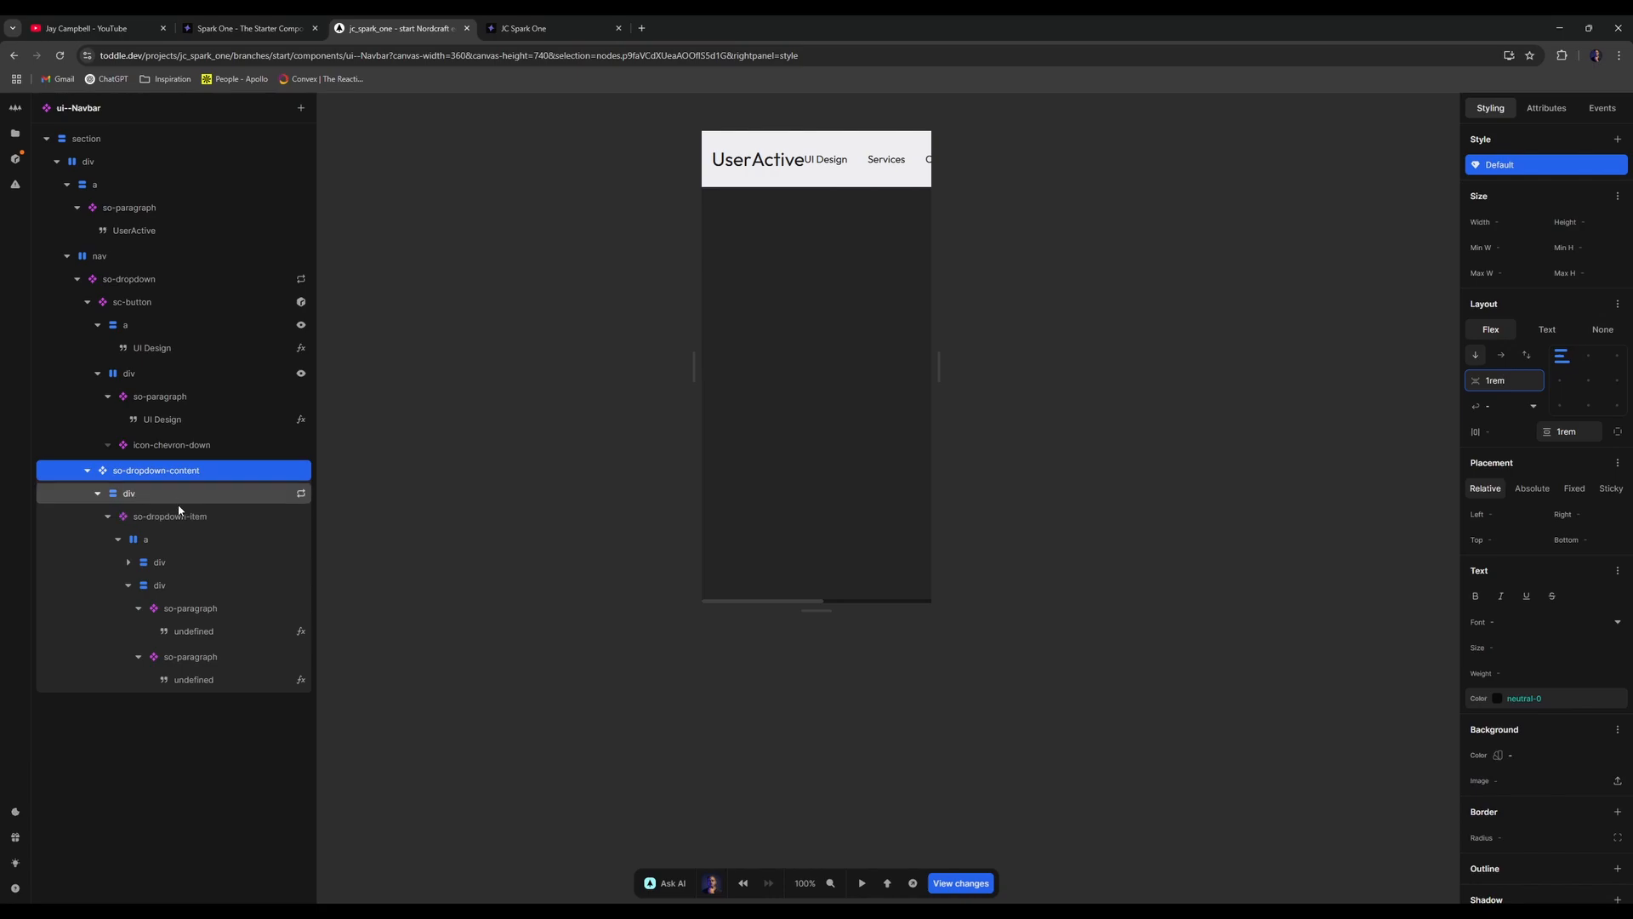
# - Open the so-dropdown-item component and recheck the Customers dropdown on the reloaded live site
pyautogui.doubleClick(211, 515)
pyautogui.click(163, 147)
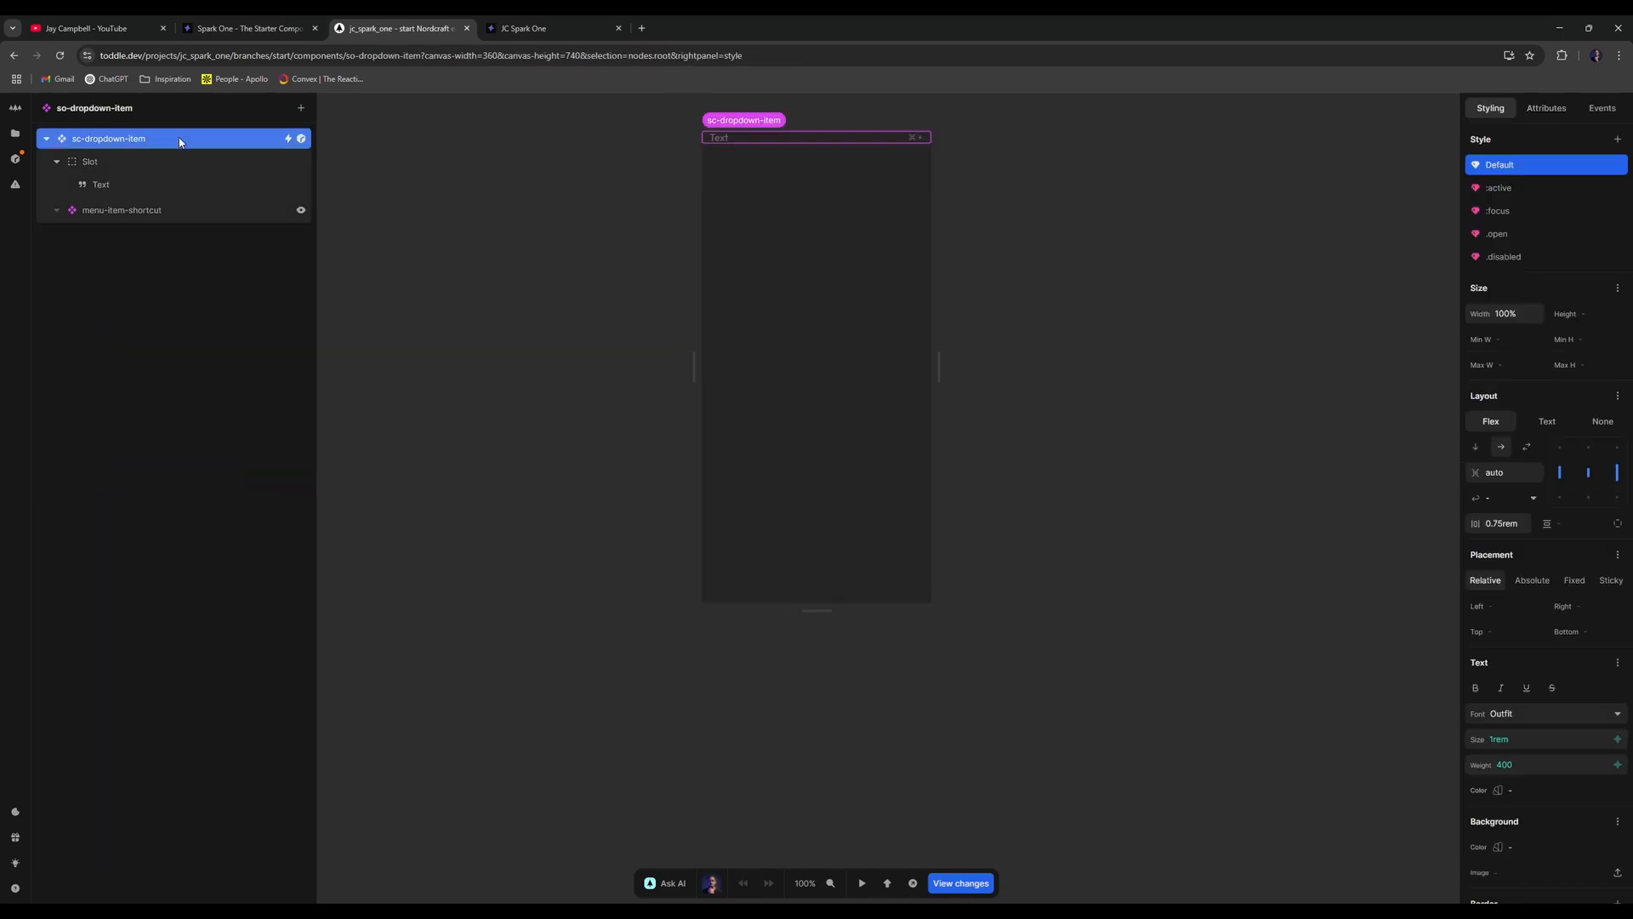
pyautogui.click(521, 31)
pyautogui.click(60, 55)
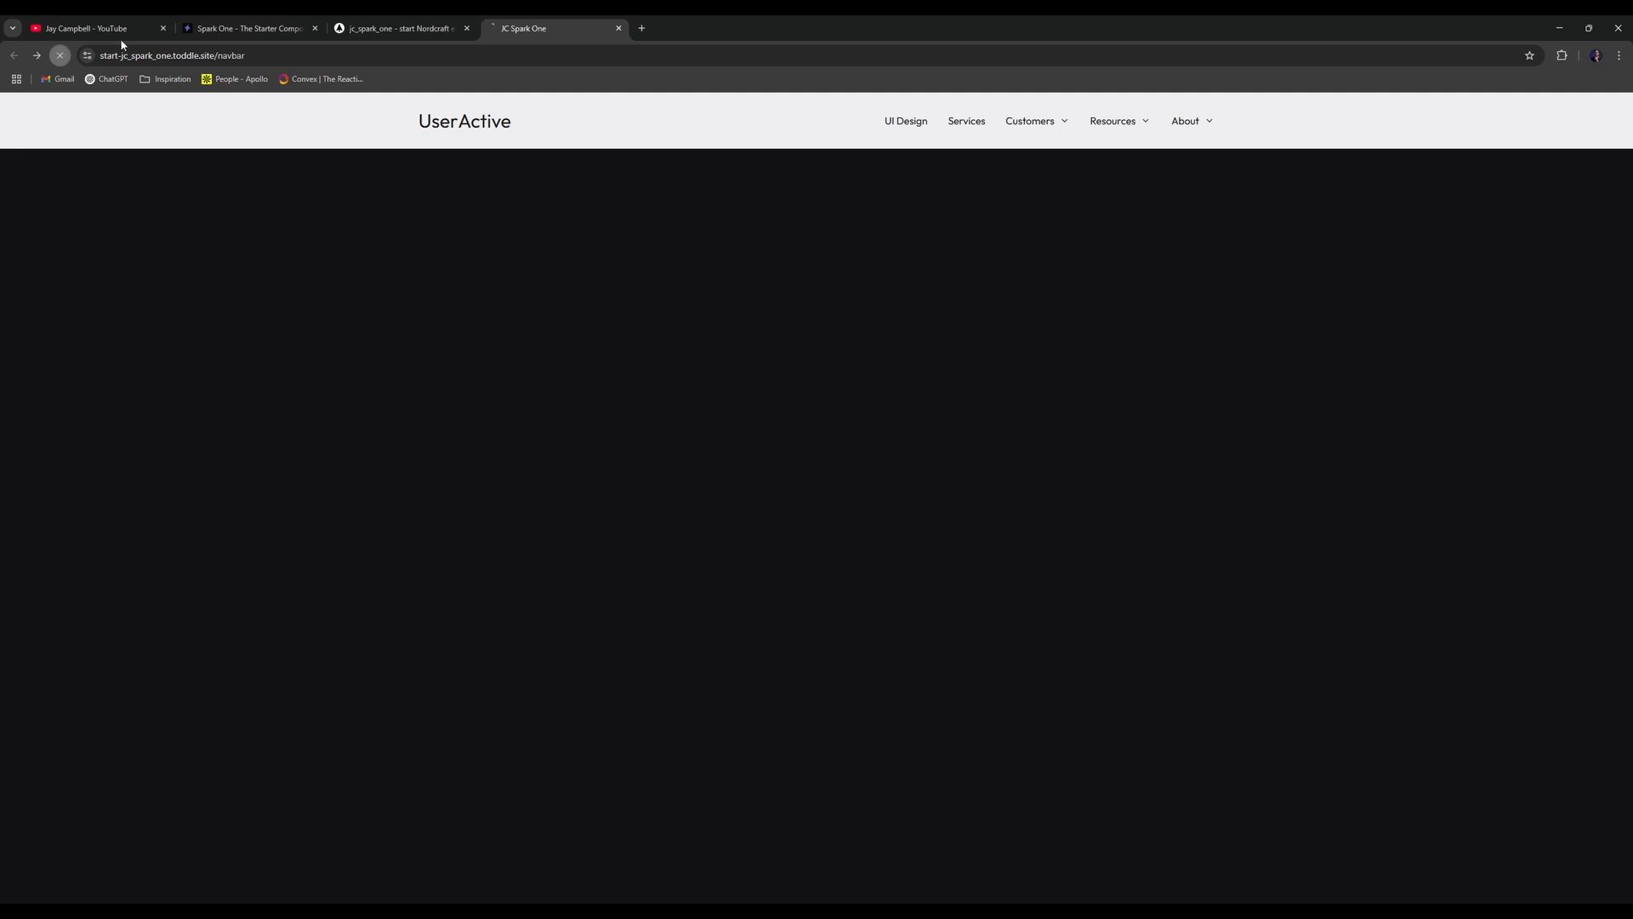
pyautogui.click(1042, 129)
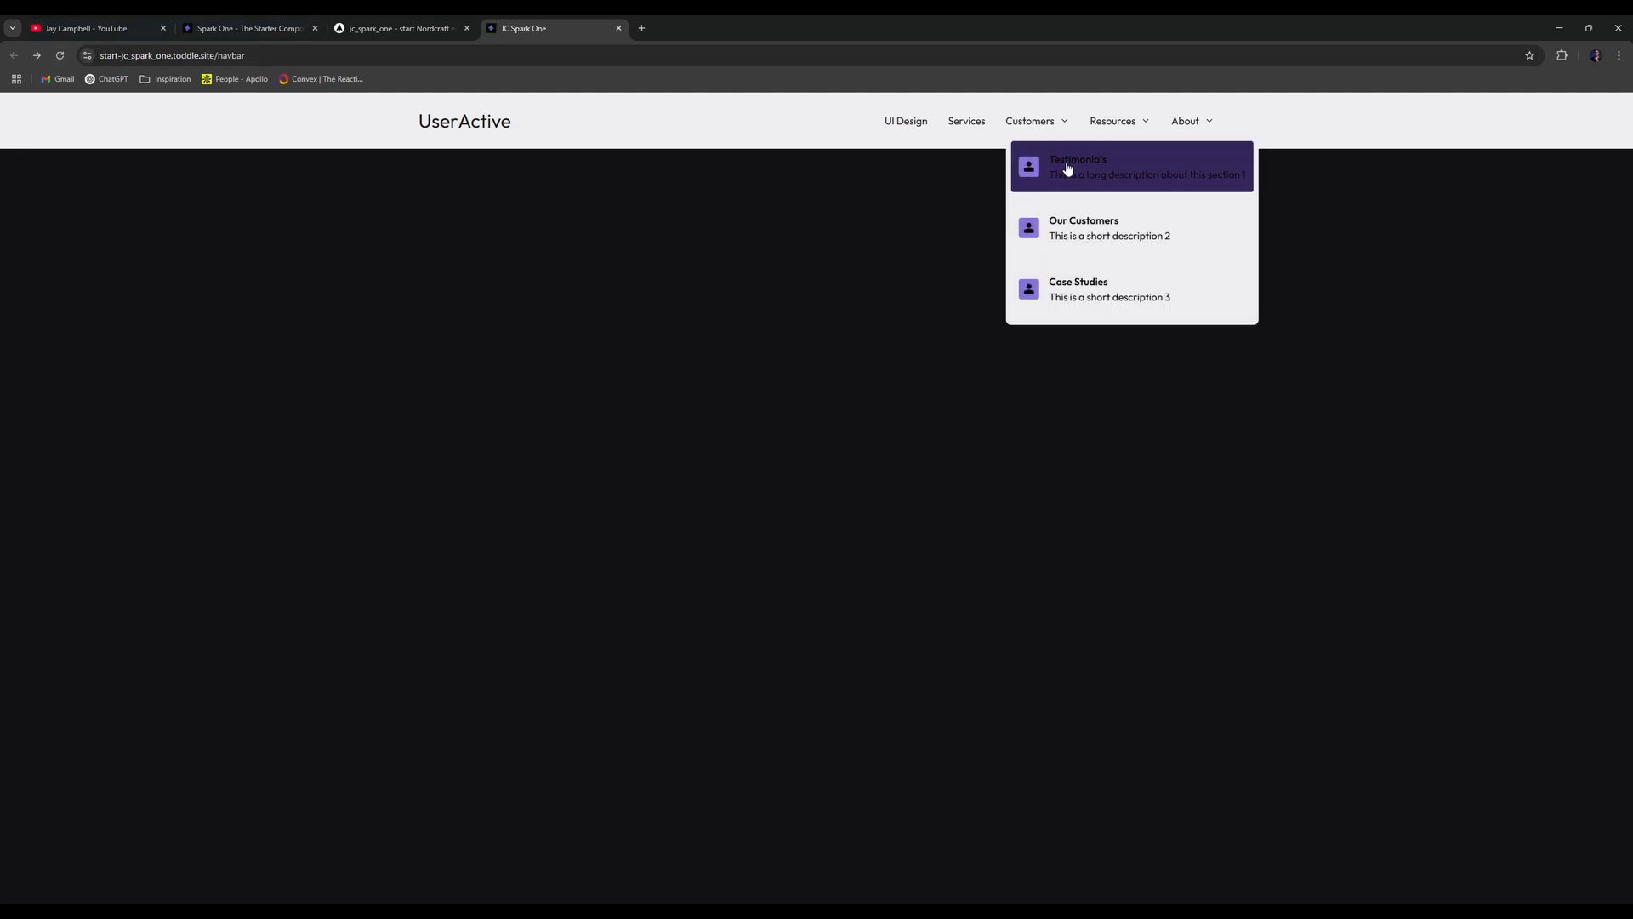
# - Try neutral-12, then success-3, as the :active background, reloading the live page to compare
pyautogui.click(429, 22)
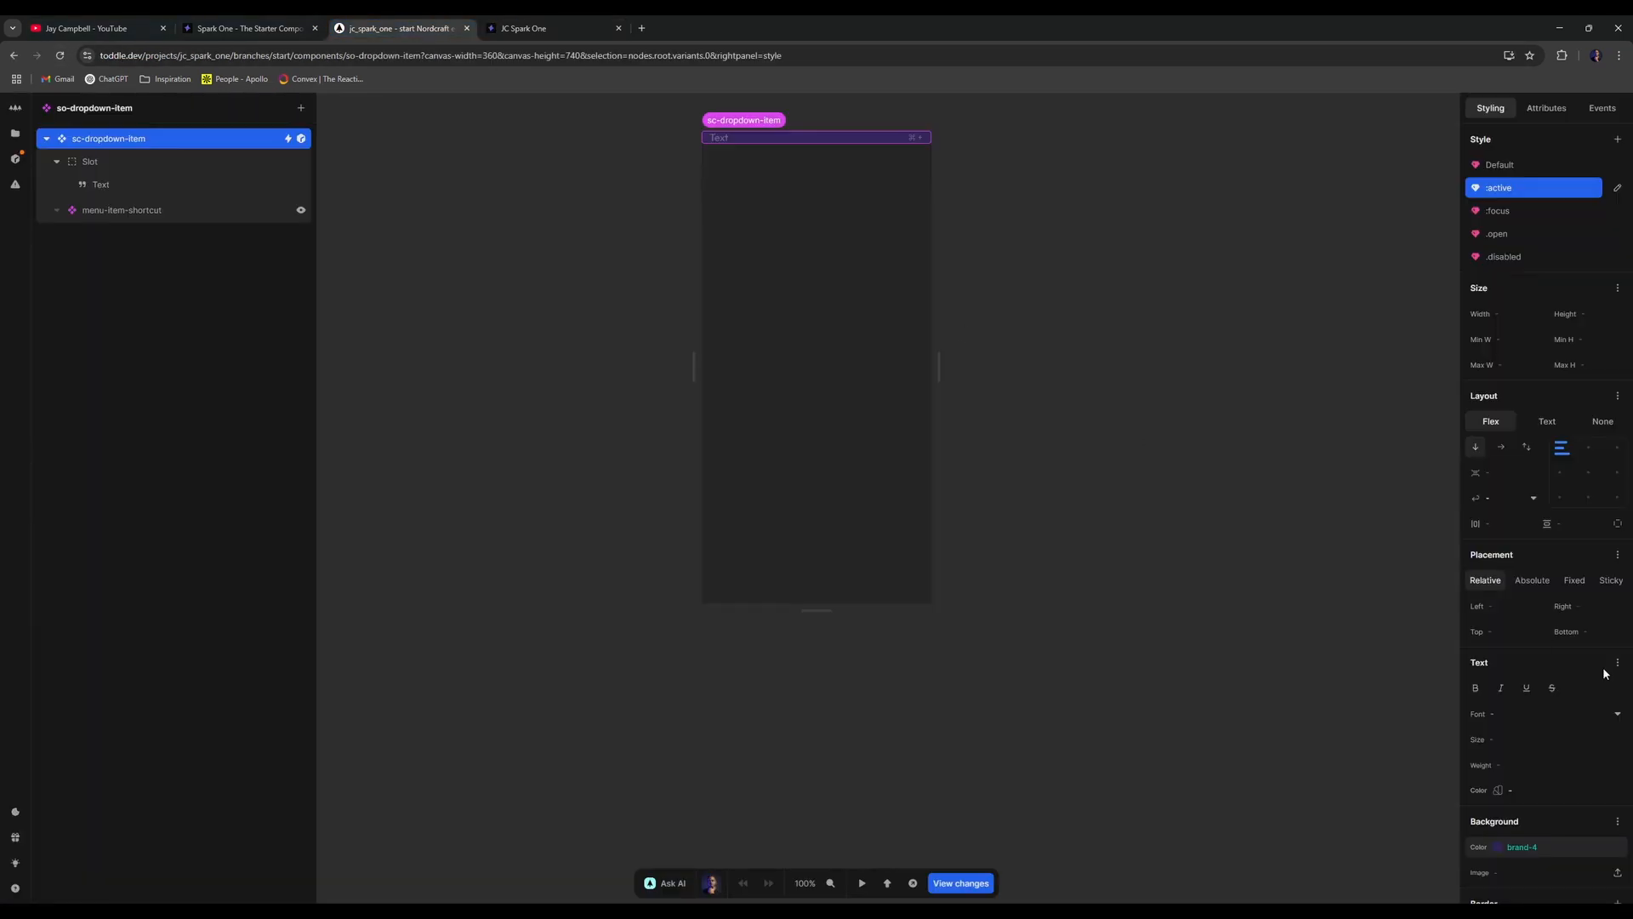
pyautogui.click(1602, 843)
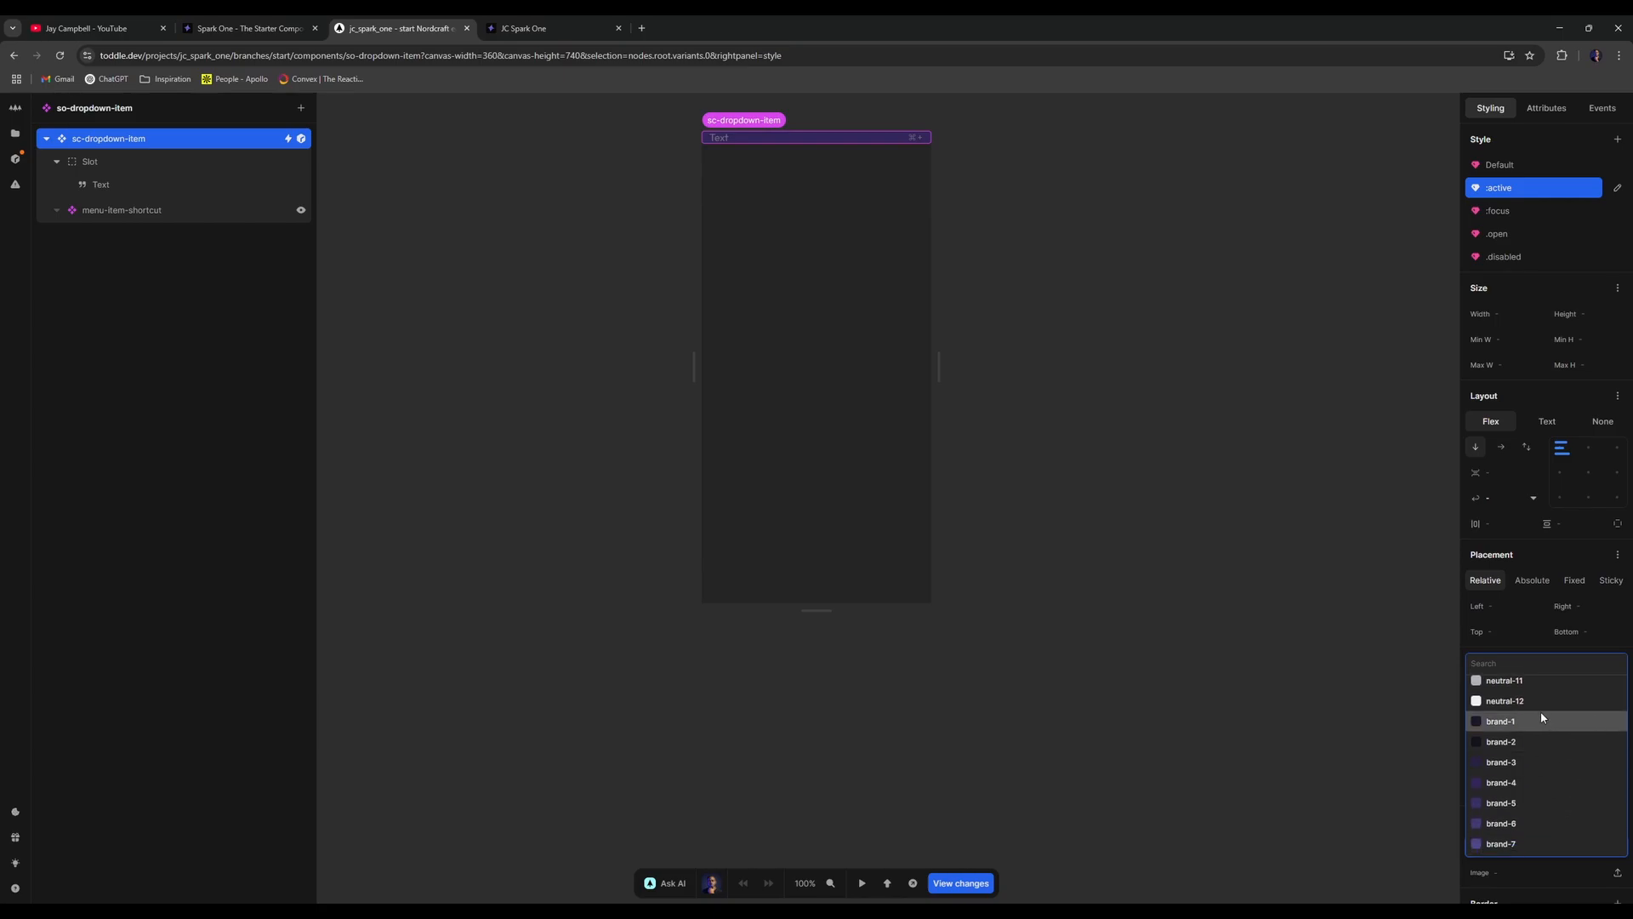
pyautogui.click(1540, 711)
pyautogui.click(1610, 847)
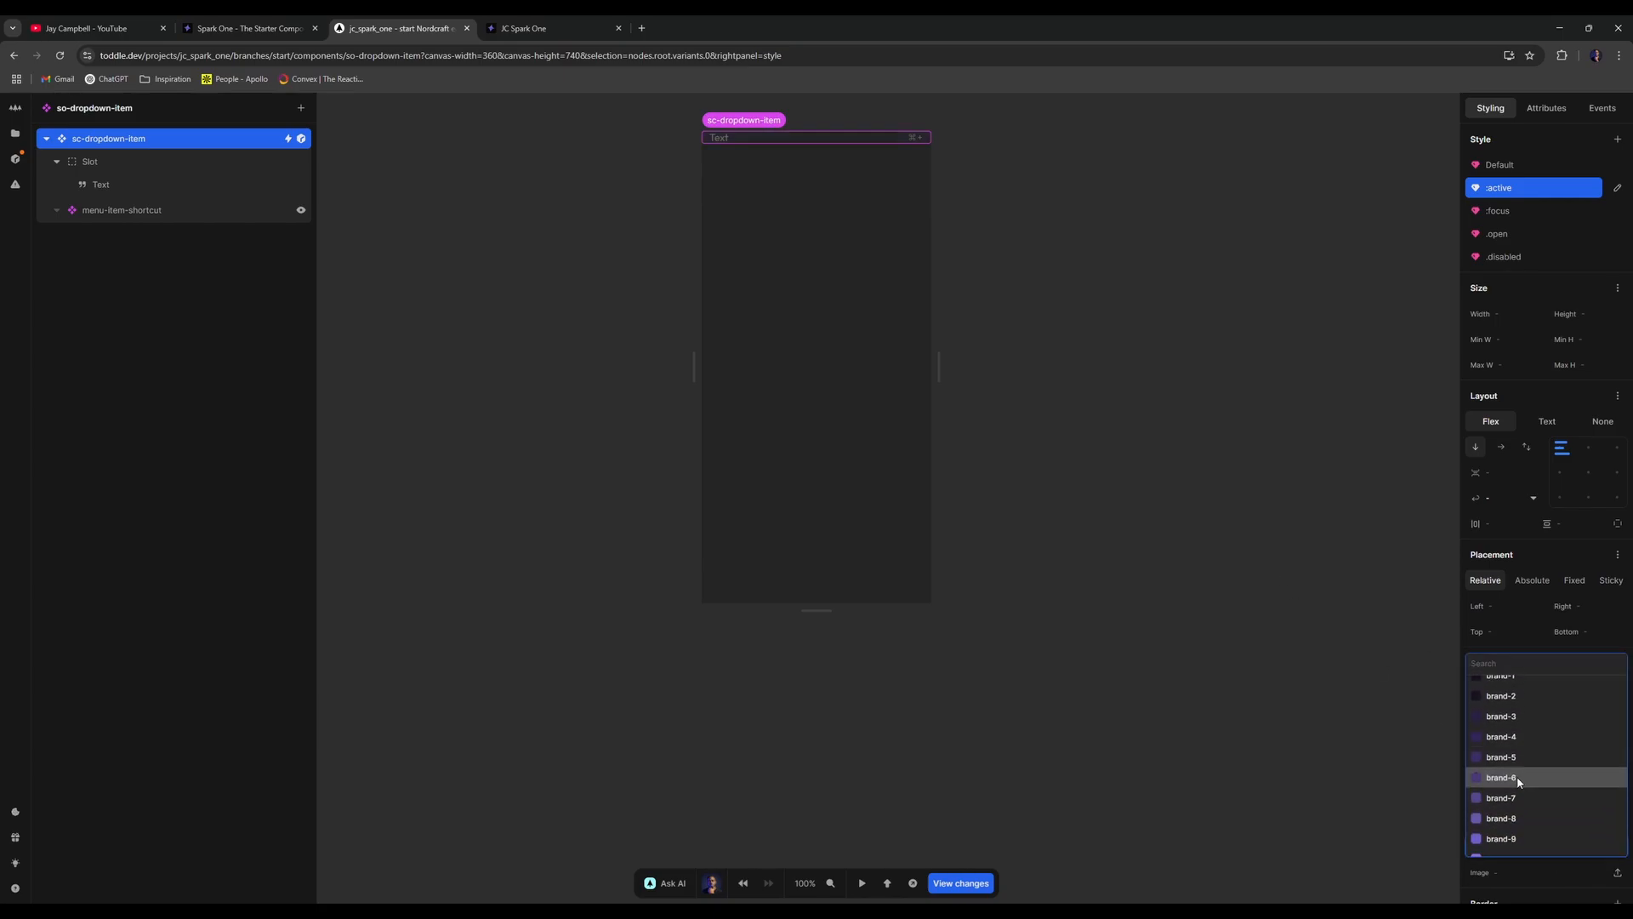
pyautogui.click(1510, 770)
pyautogui.click(523, 28)
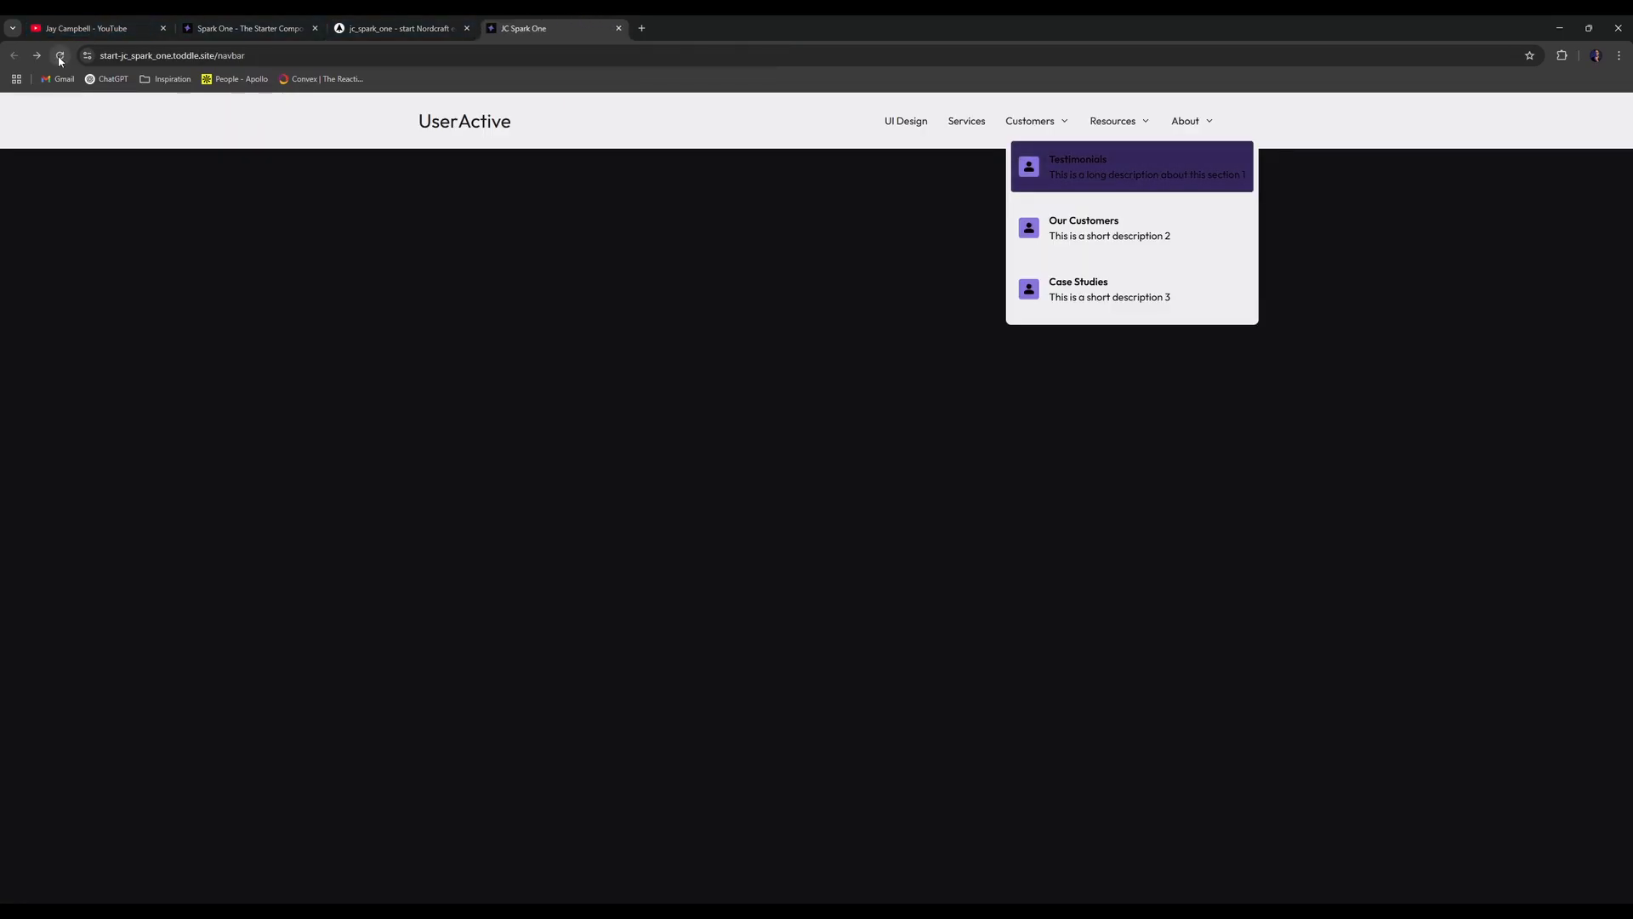
pyautogui.hotkey('ctrl', 'r')
pyautogui.hotkey('ctrl', 'shift', 'Tab')
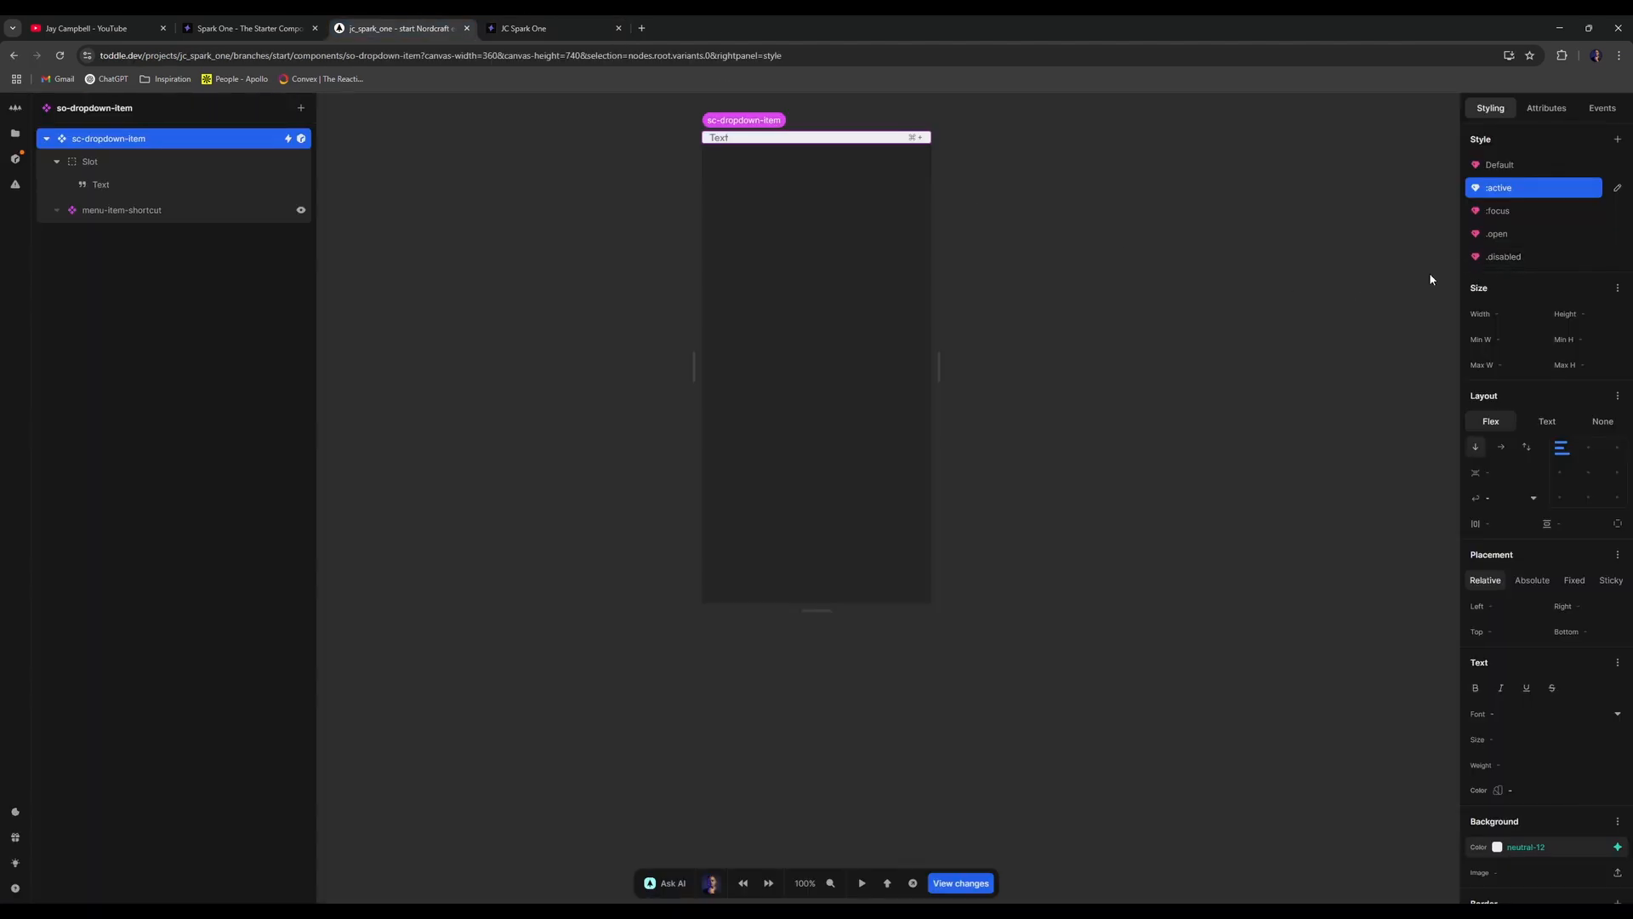
# - Give the :focus style a teal success-10 background and check it in the live Customers dropdown
pyautogui.click(1539, 207)
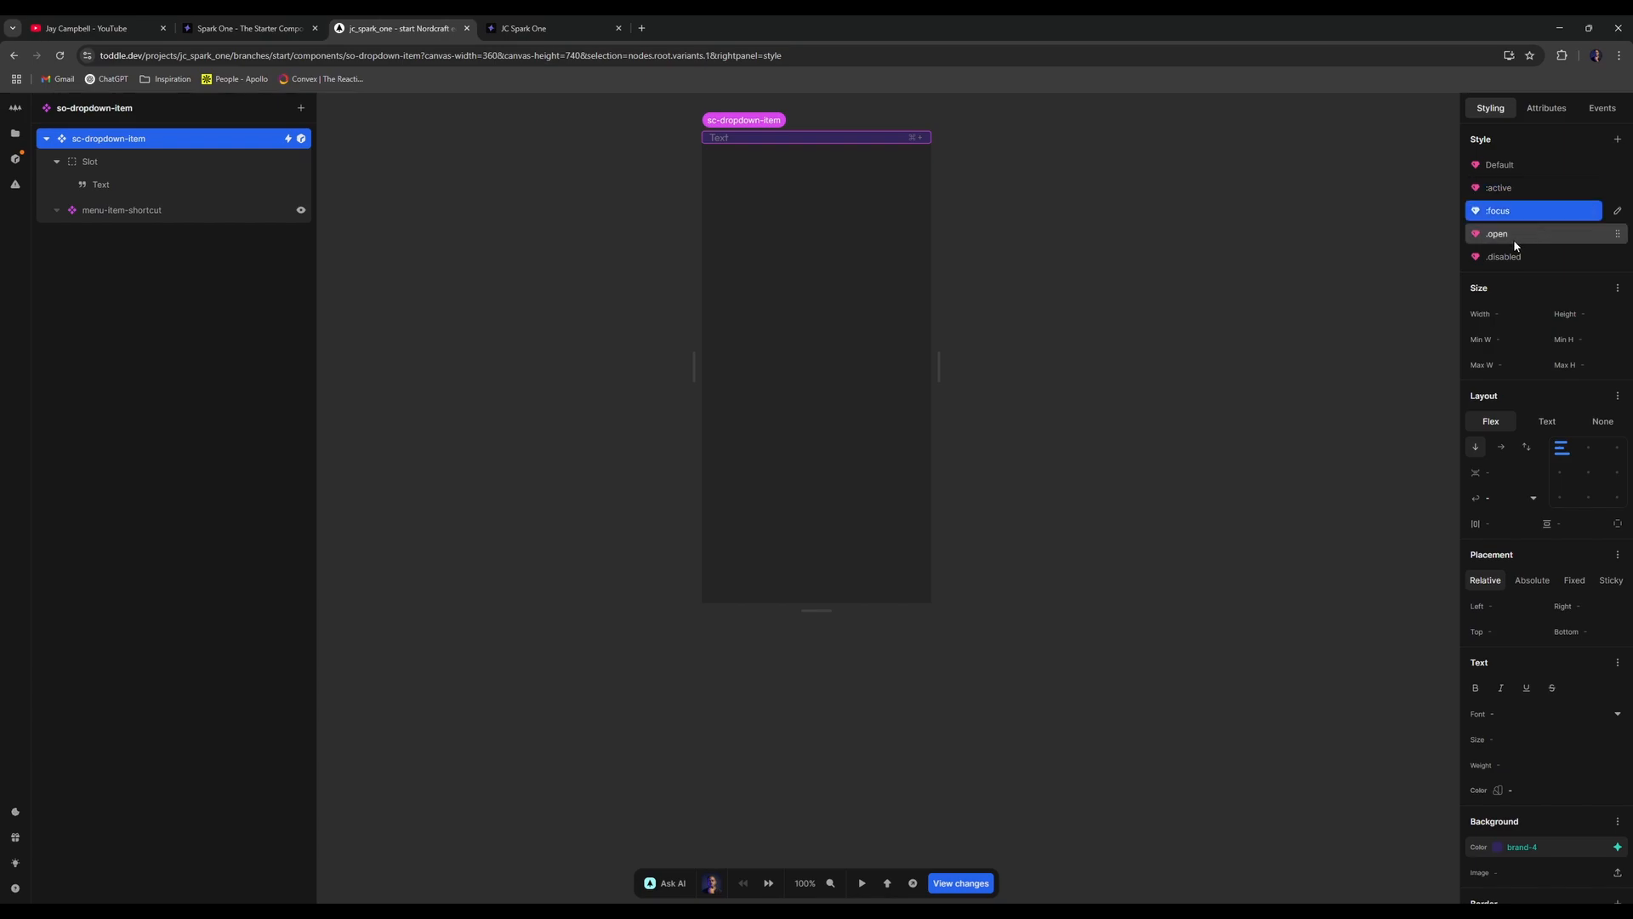
pyautogui.click(1521, 846)
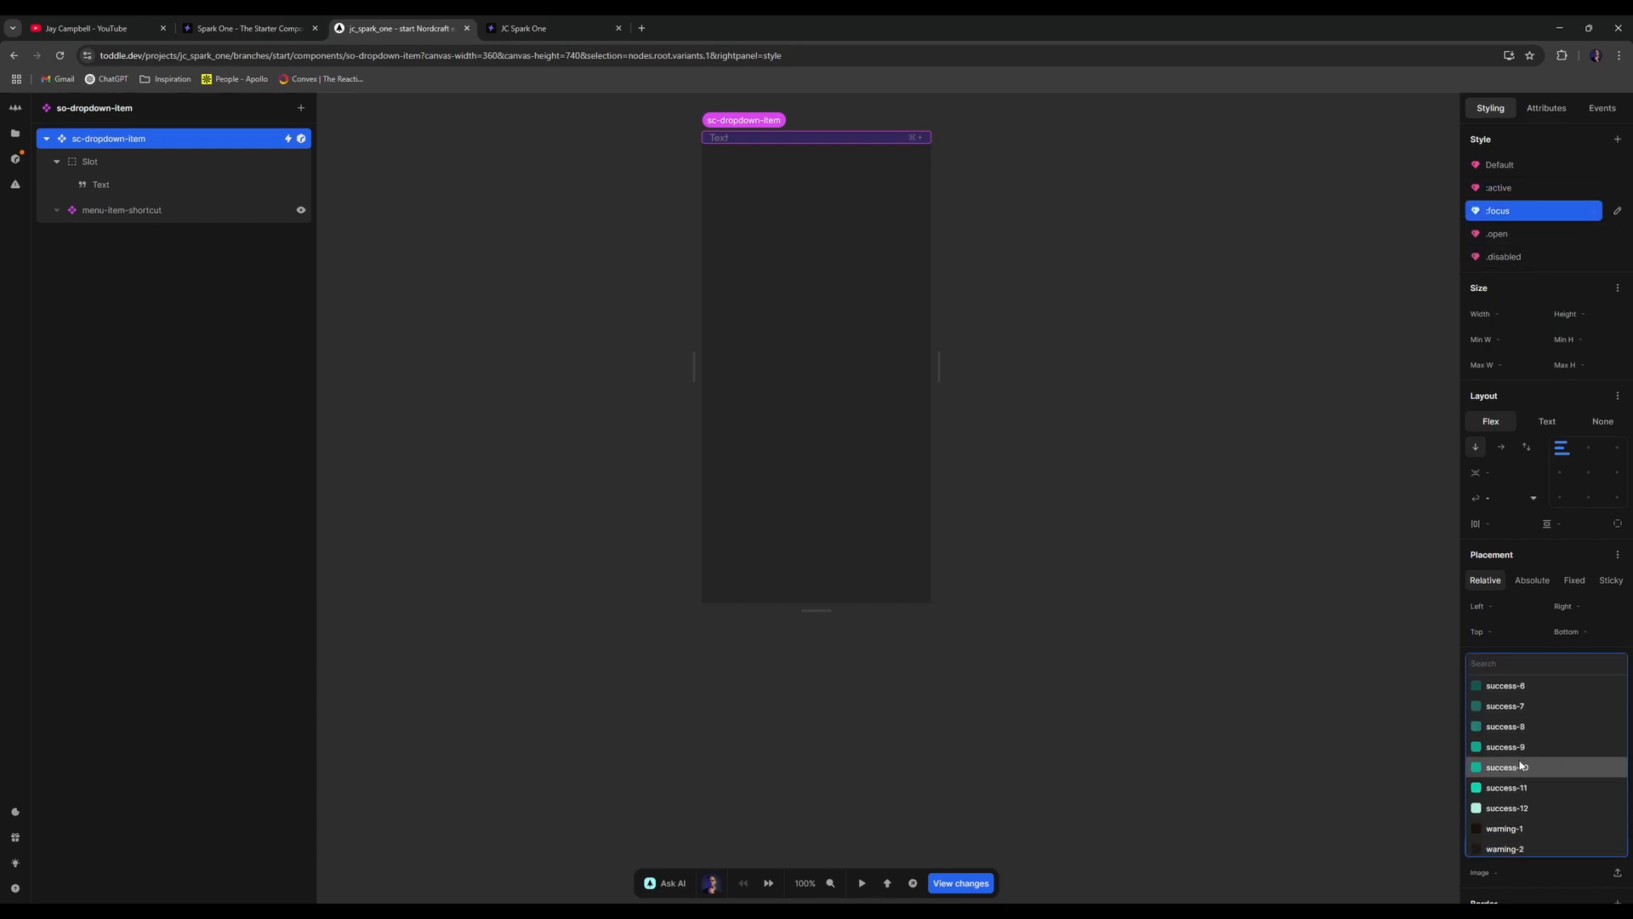
pyautogui.click(1553, 768)
pyautogui.click(545, 28)
pyautogui.click(60, 56)
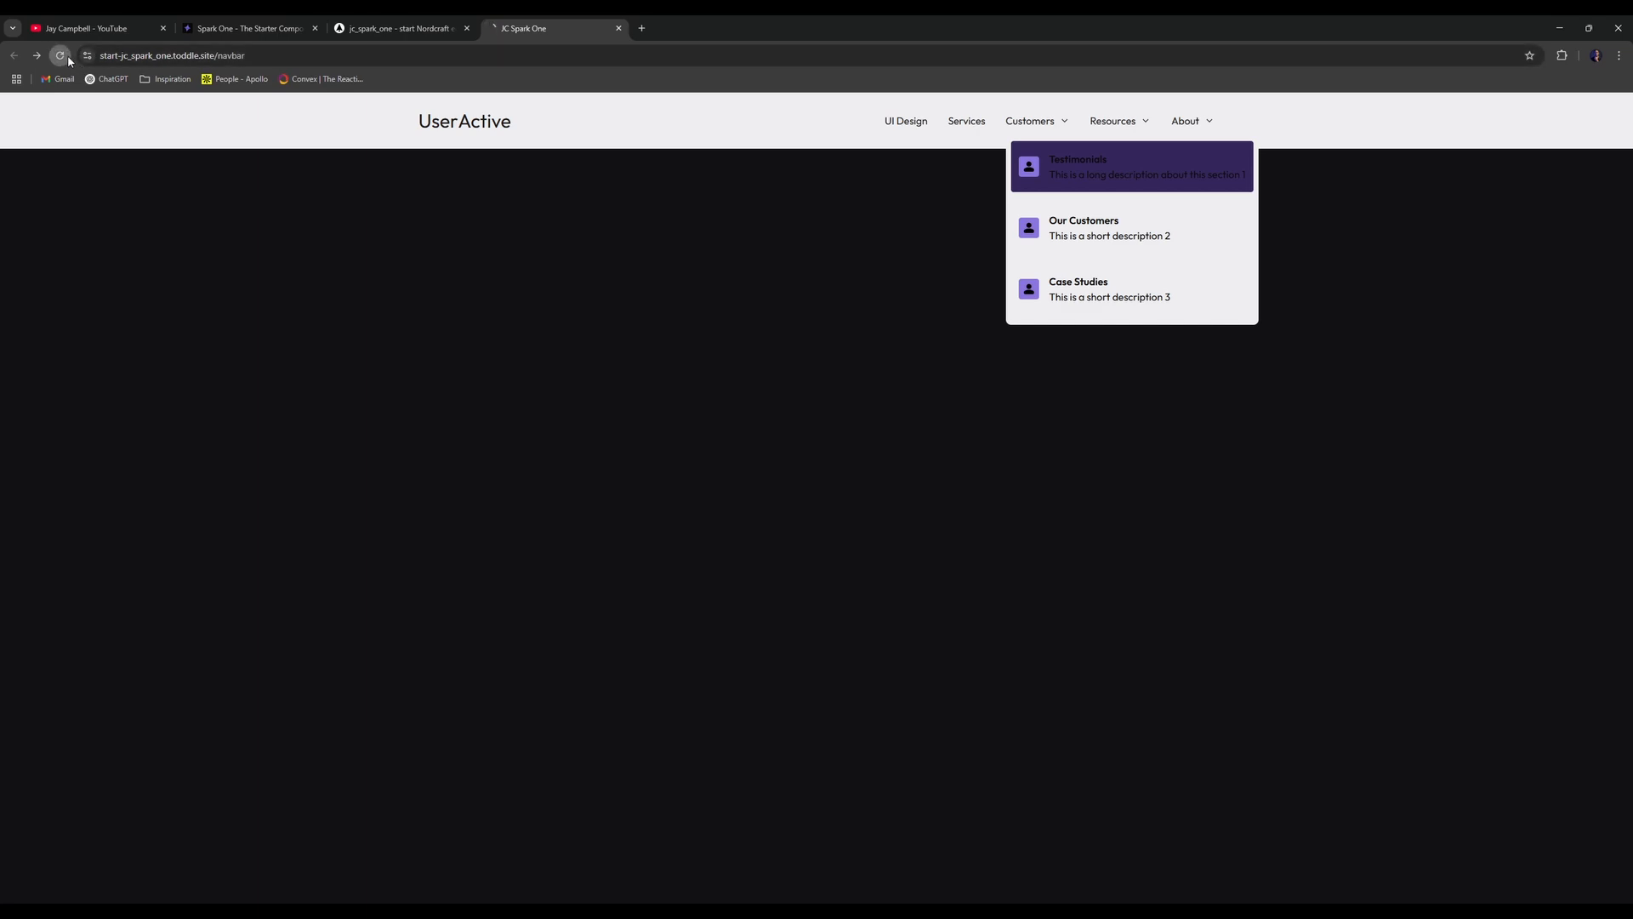
pyautogui.click(1045, 120)
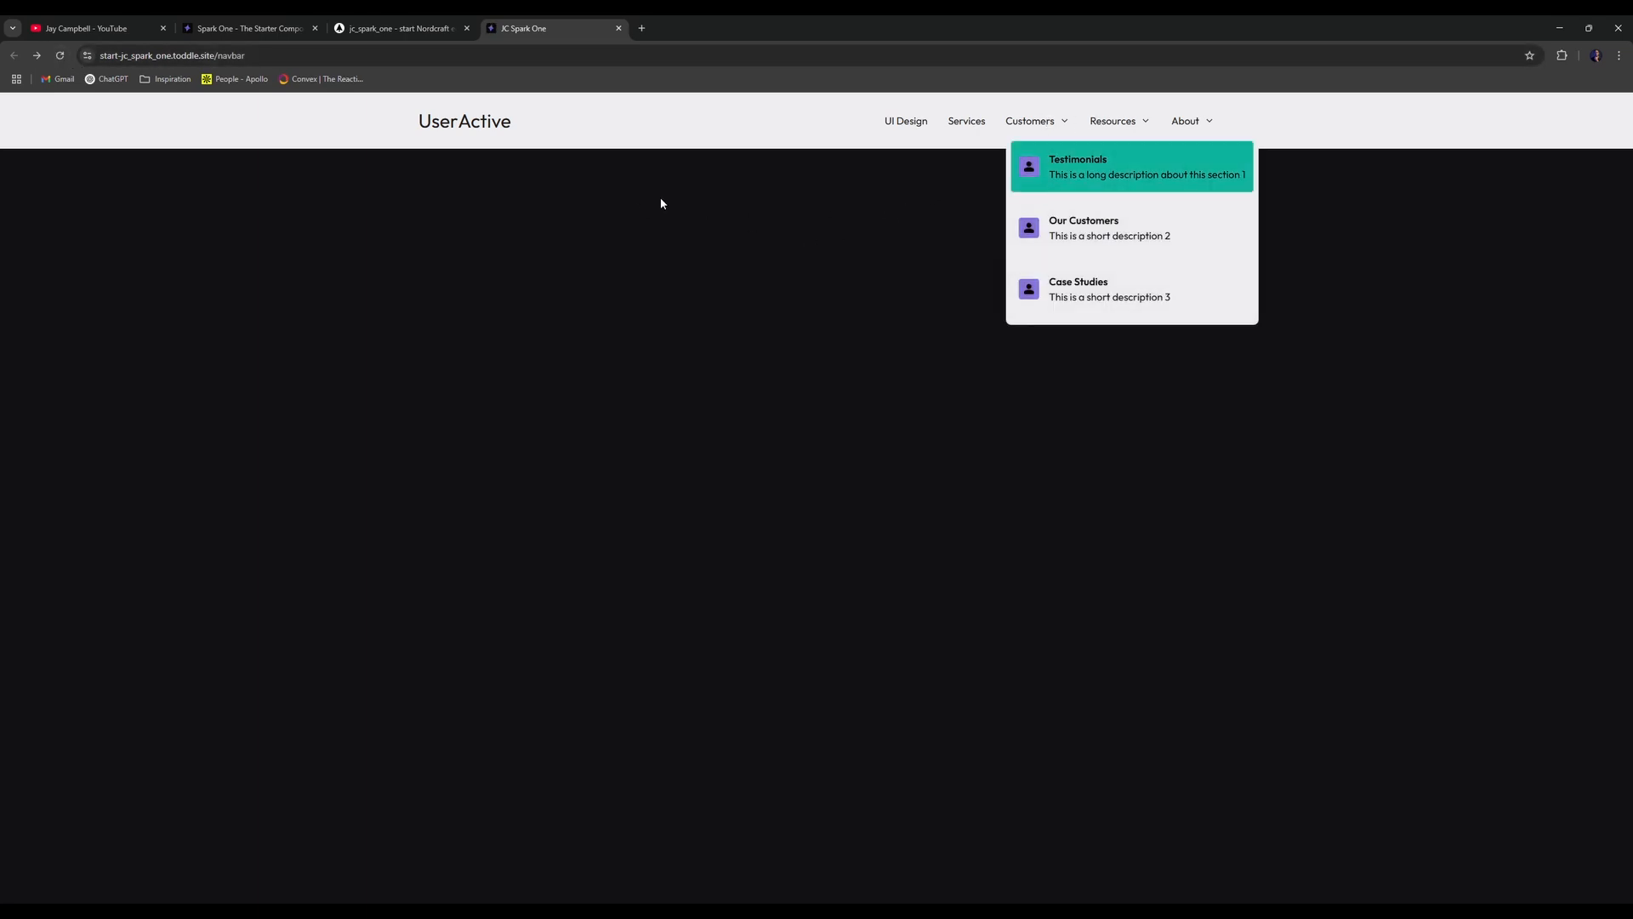
pyautogui.hotkey('ctrl', 'shift', 'Tab')
pyautogui.click(523, 23)
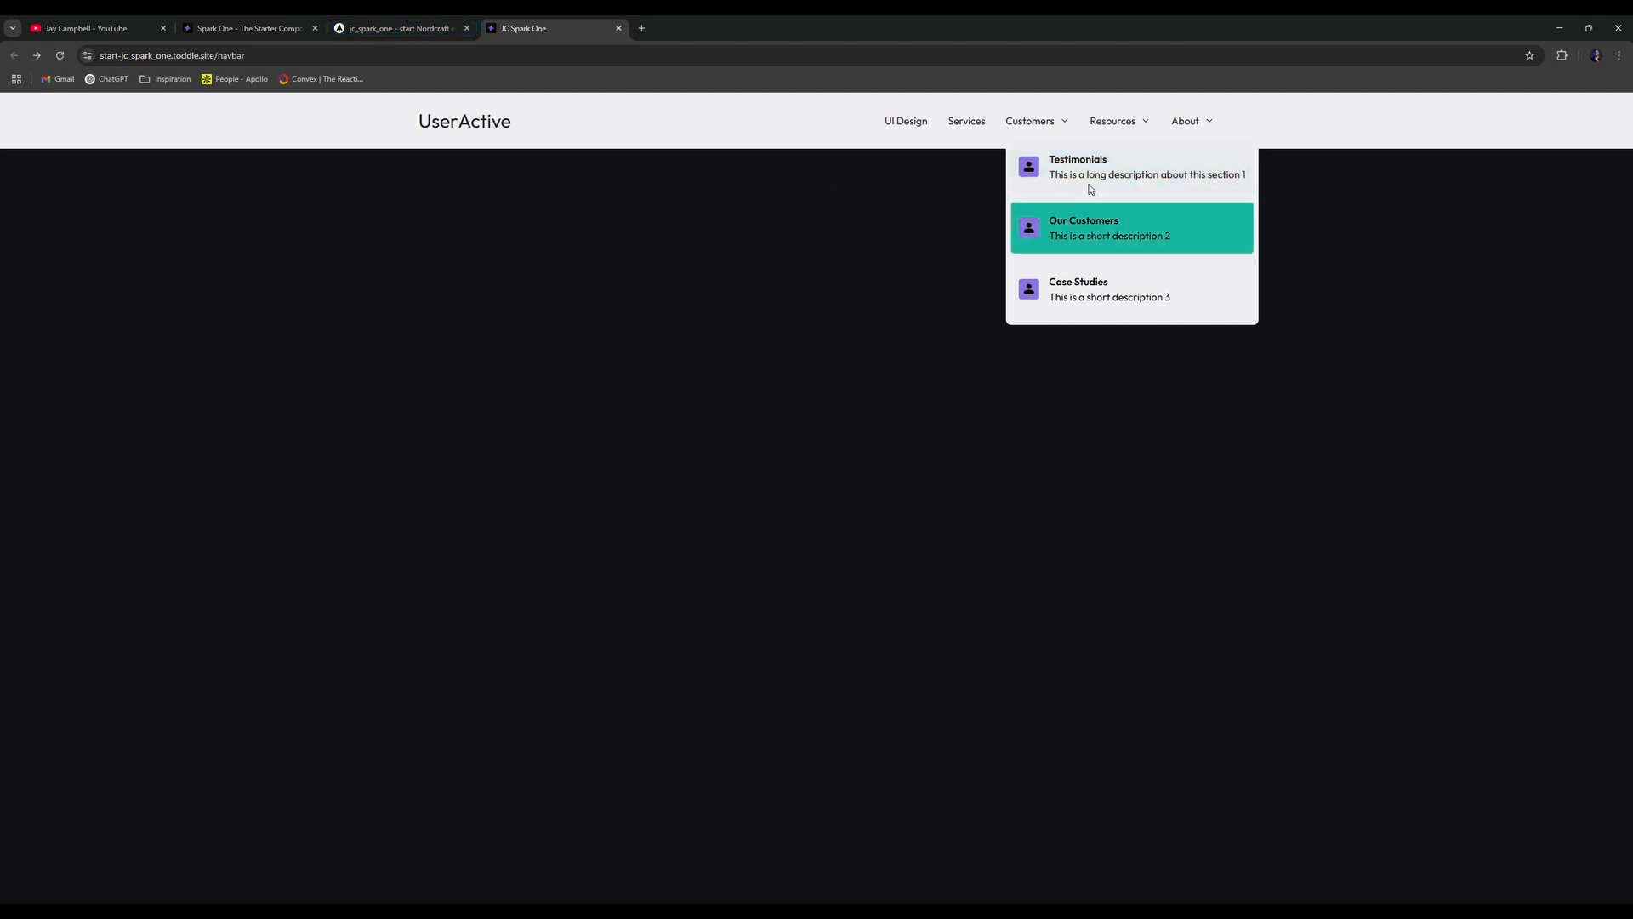
pyautogui.click(393, 21)
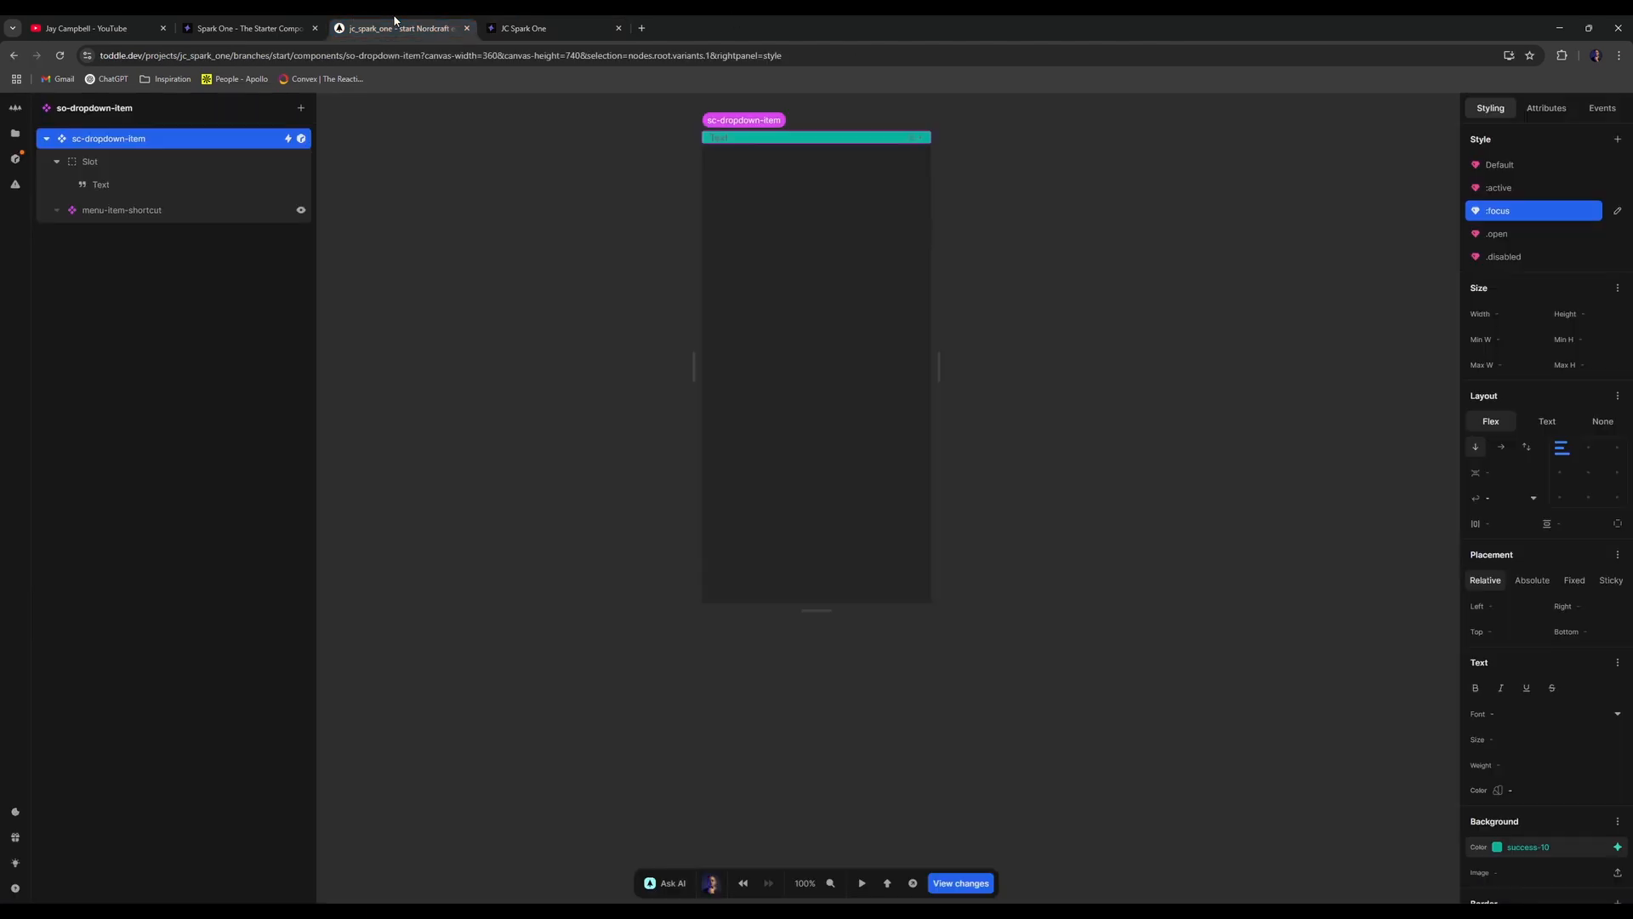
# - Change the :focus background to brand-11 and text colour to neutral-12, then view Customers live
pyautogui.click(1617, 847)
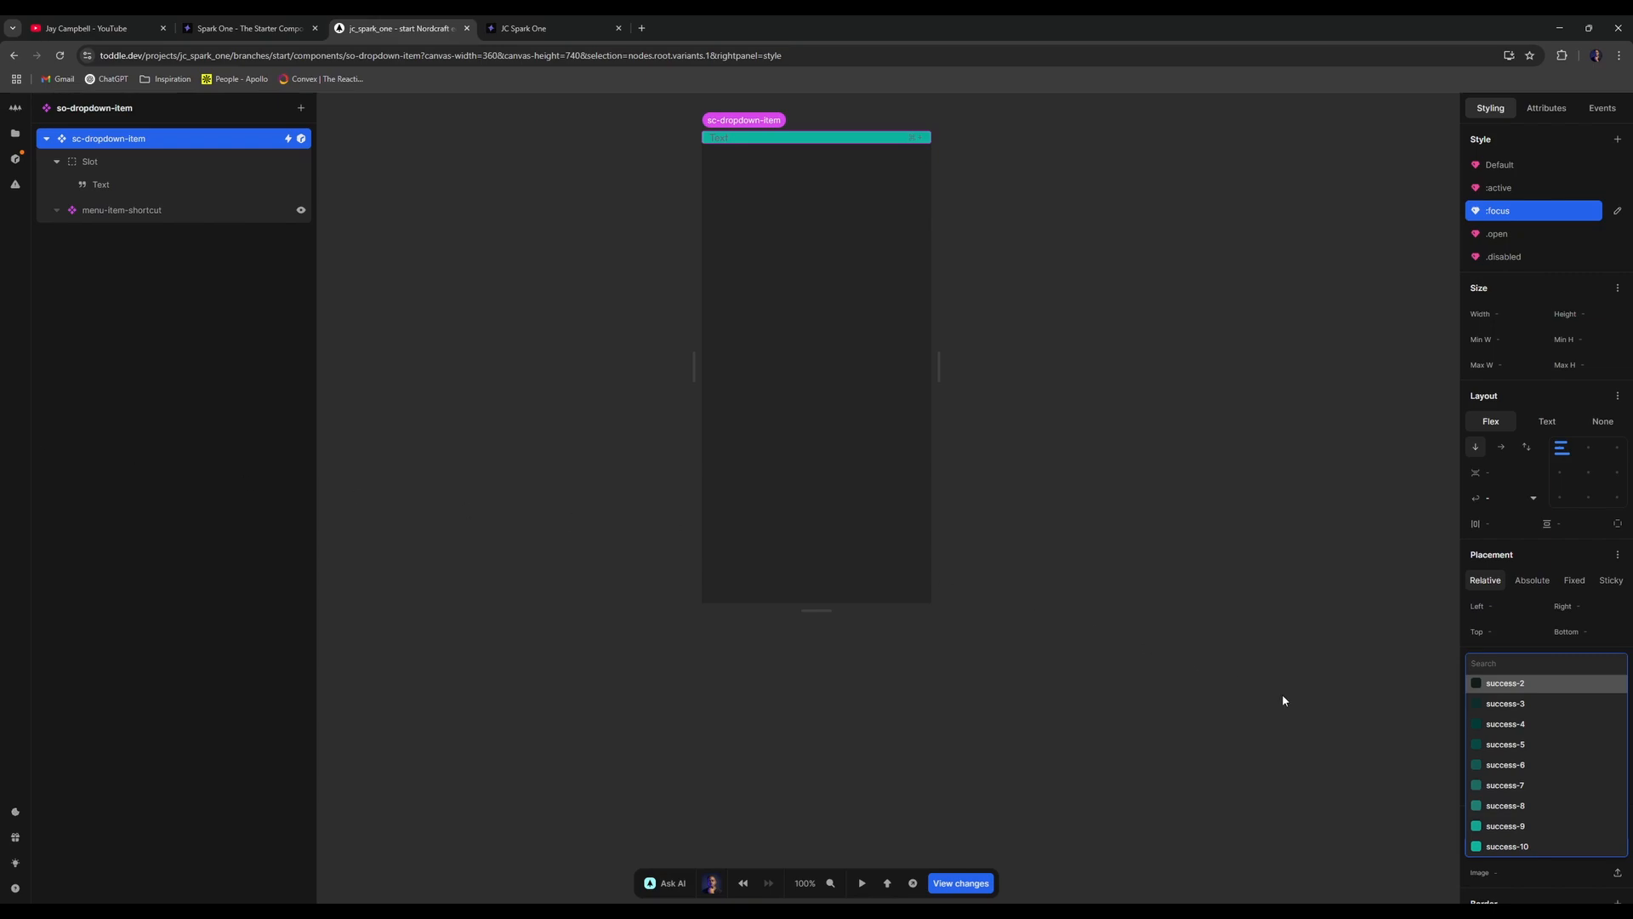
pyautogui.scroll(-3, 1556, 818)
pyautogui.scroll(3, 1534, 800)
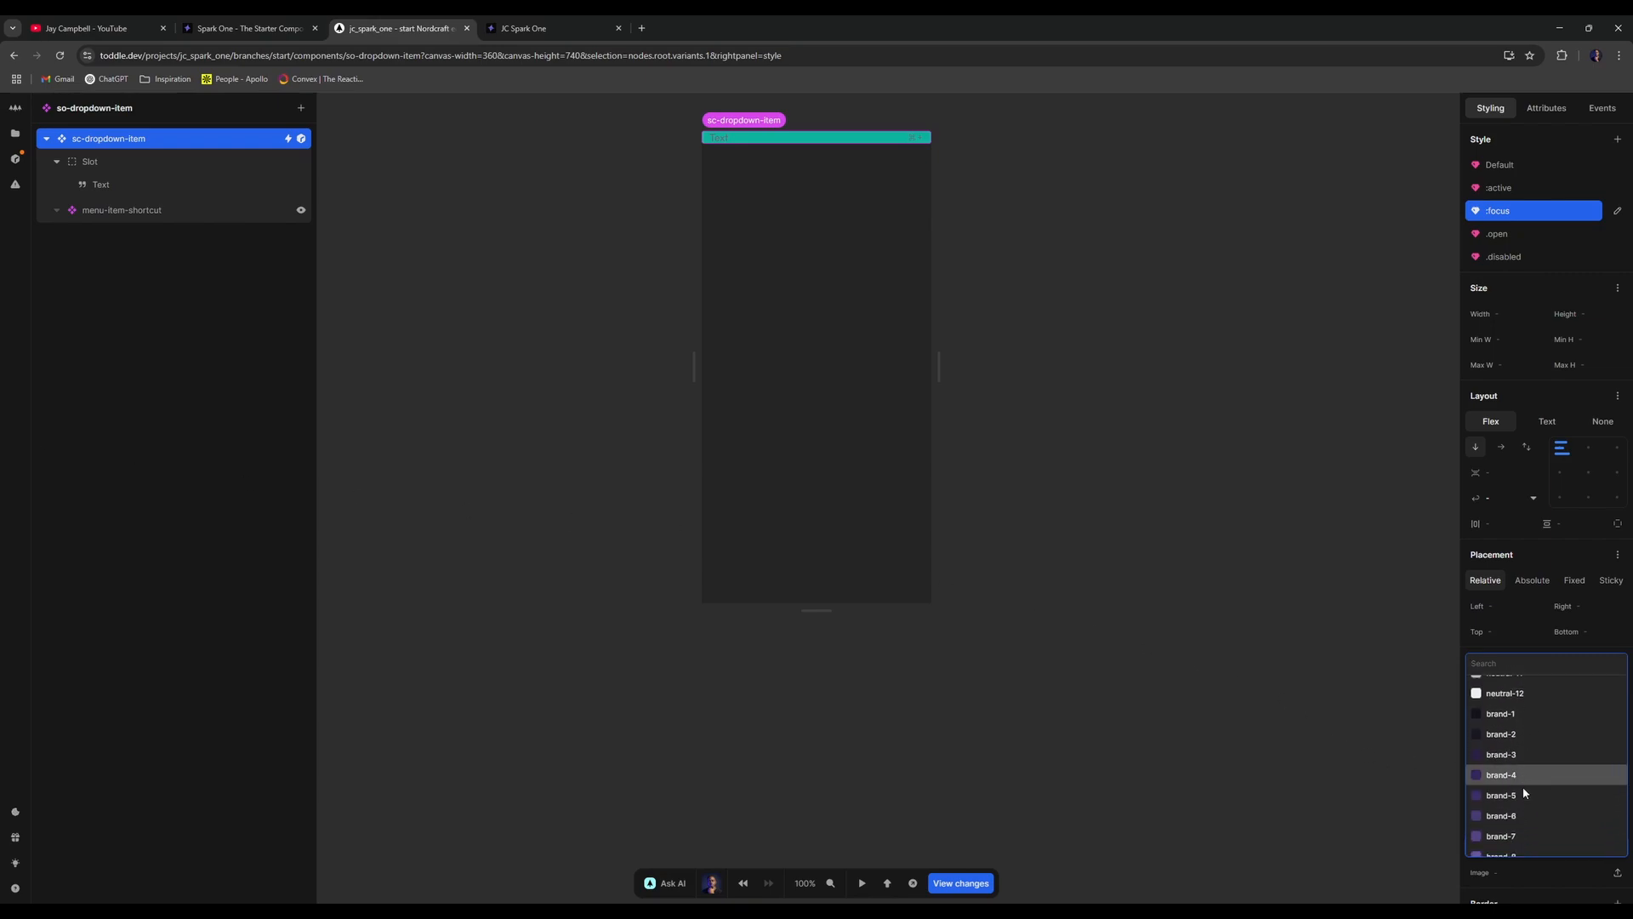
pyautogui.click(1520, 759)
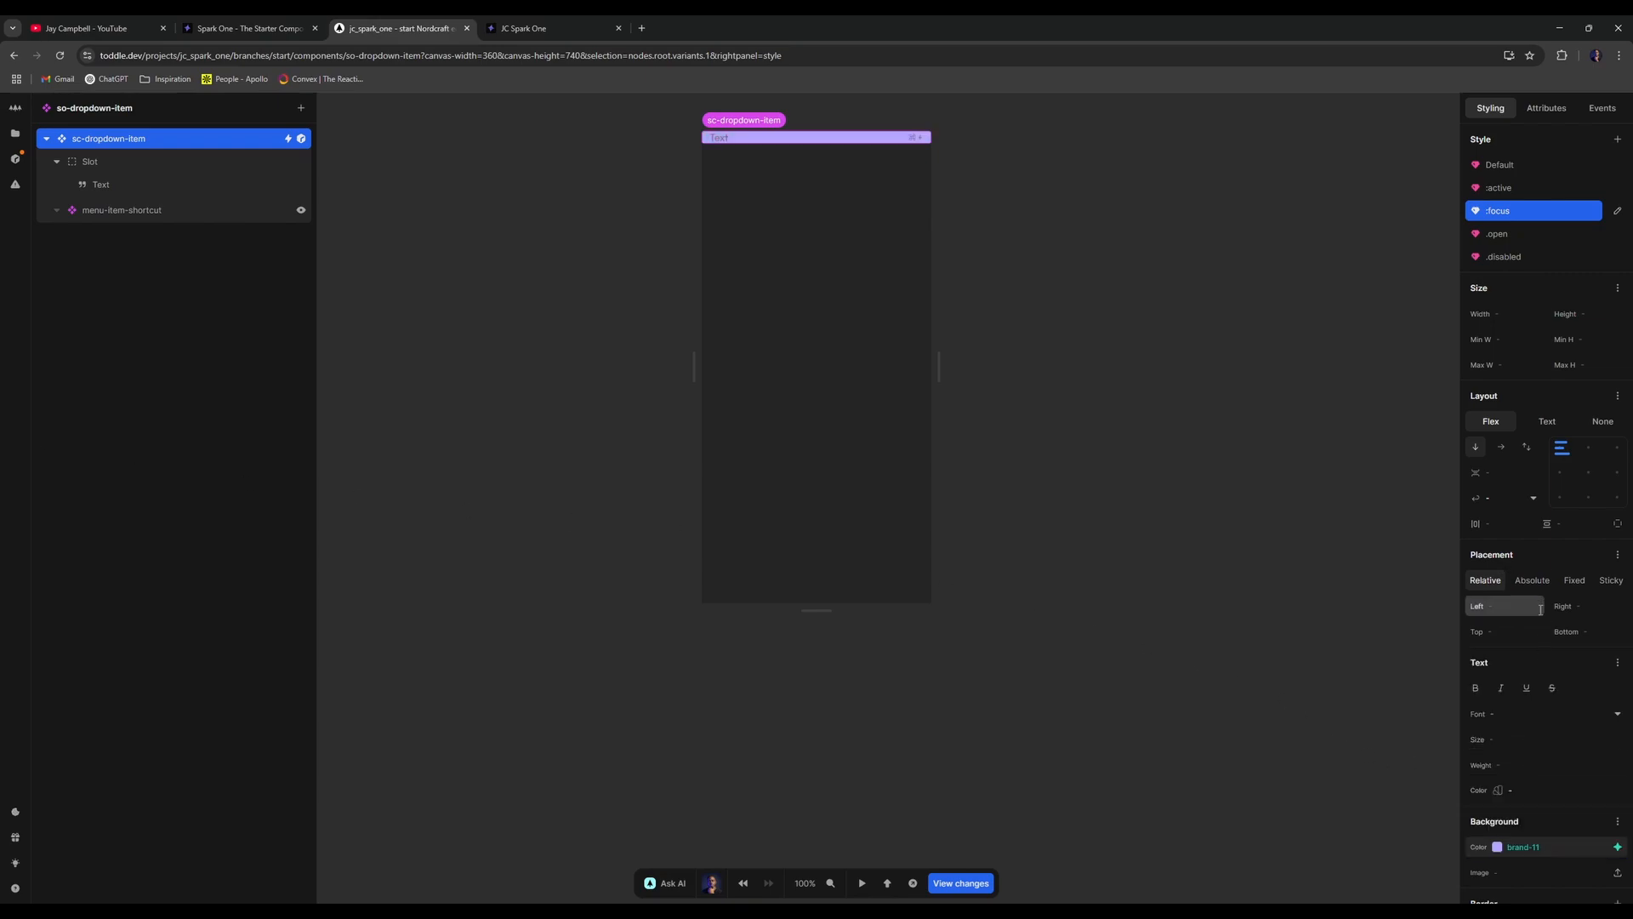
pyautogui.click(1616, 789)
pyautogui.scroll(-3, 1506, 707)
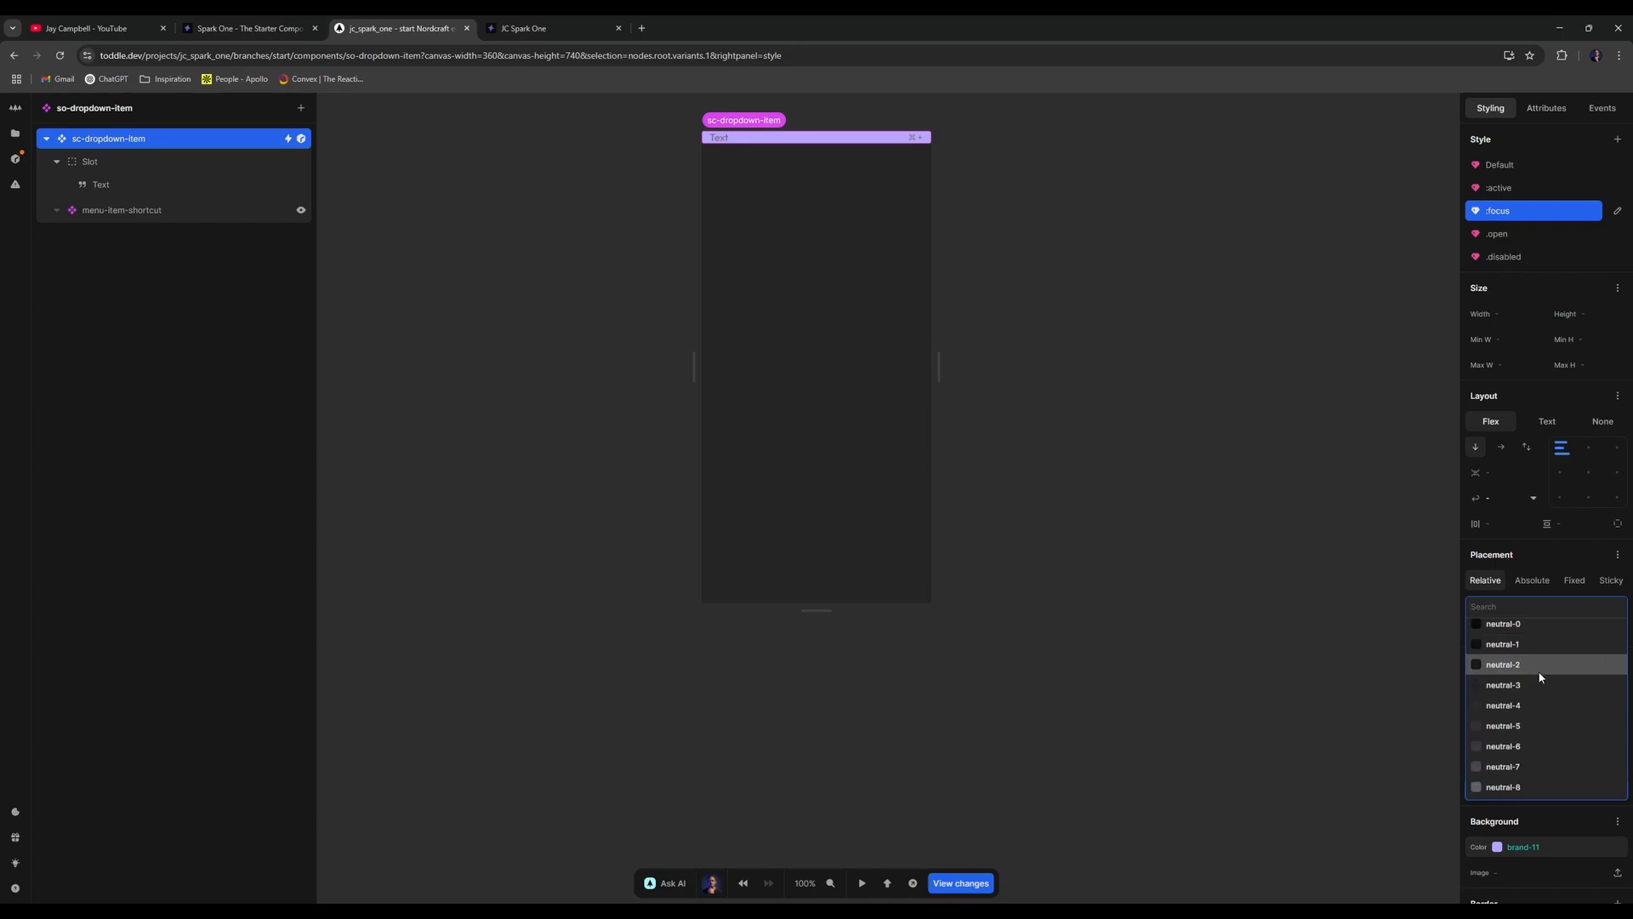
pyautogui.click(1542, 674)
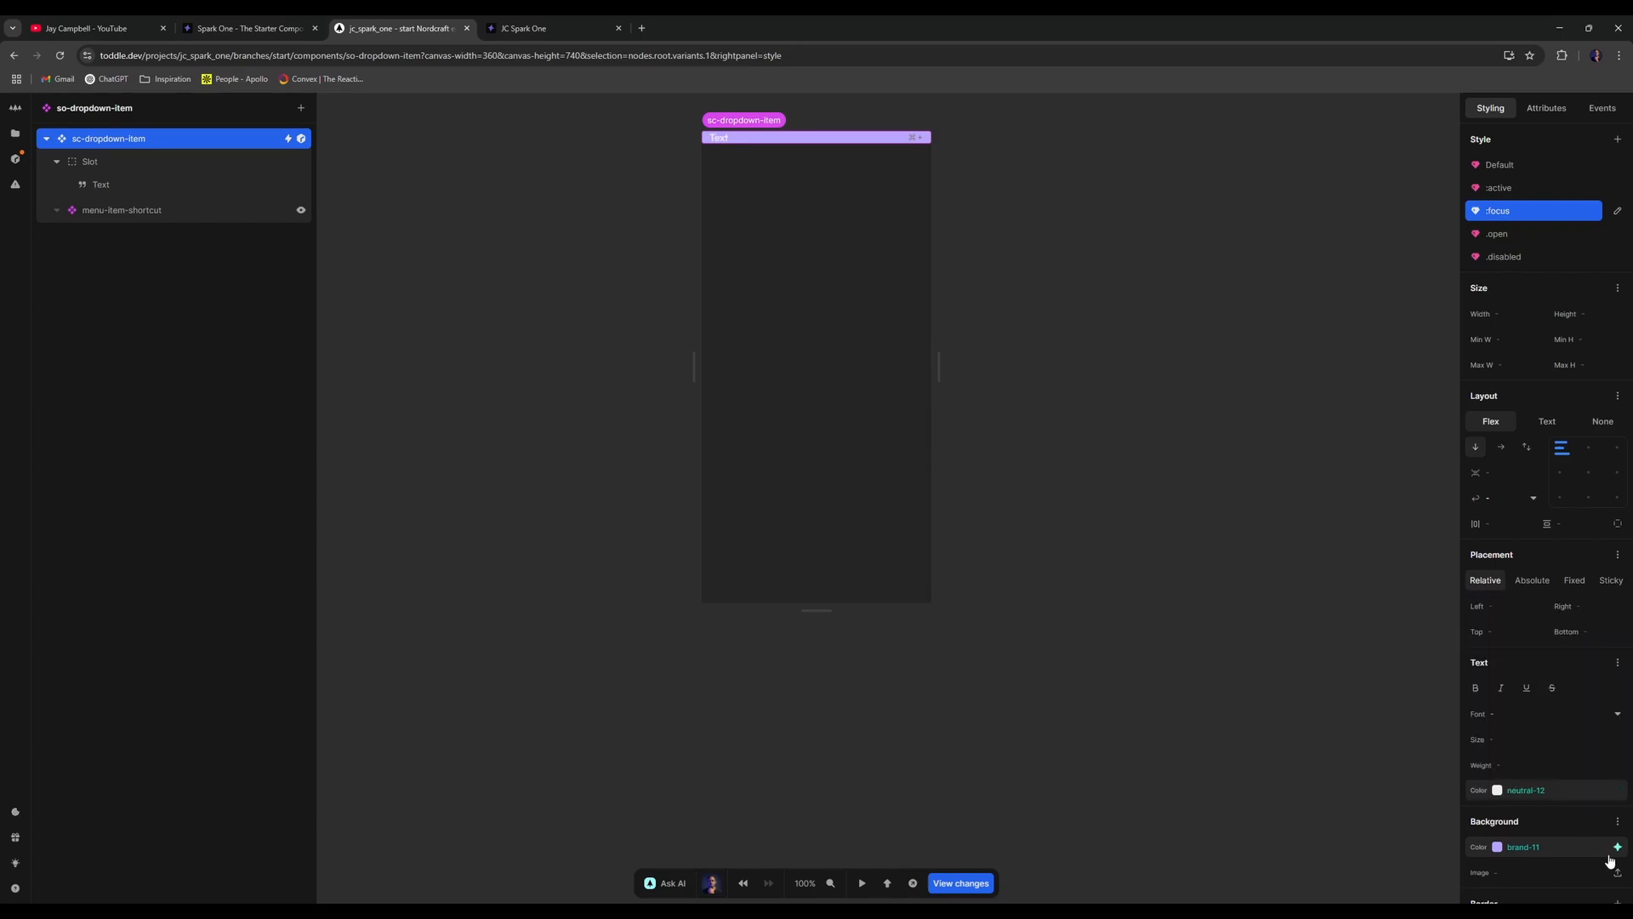
pyautogui.click(551, 25)
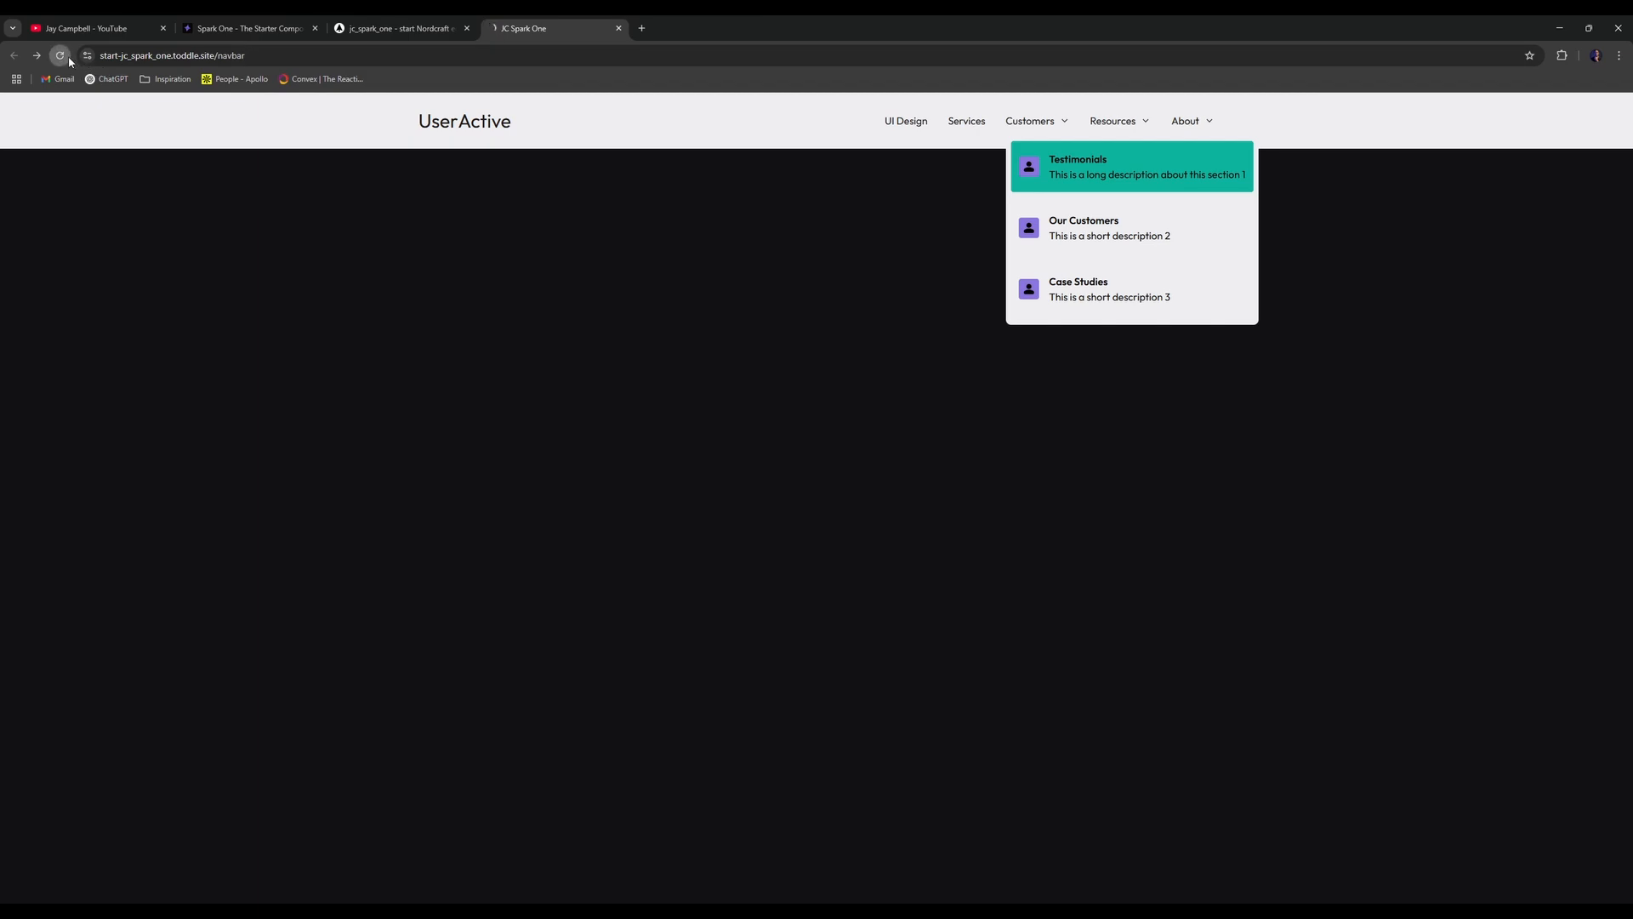
pyautogui.click(1063, 122)
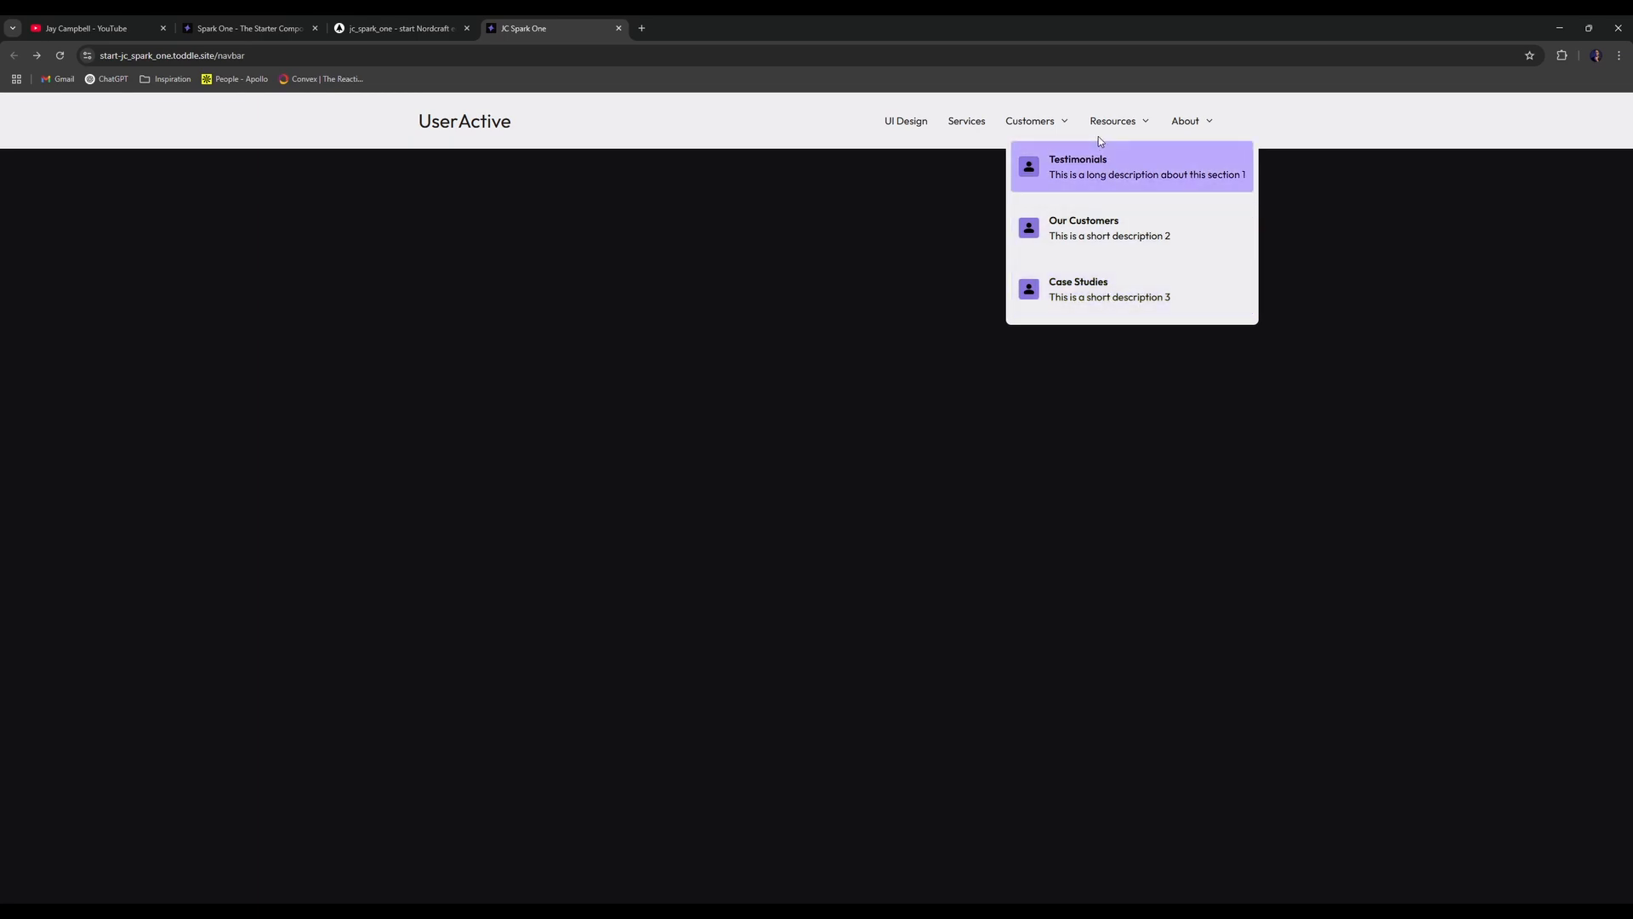
# - Check the Resources and About dropdowns on the live navbar, then go back to the editor
pyautogui.click(1133, 122)
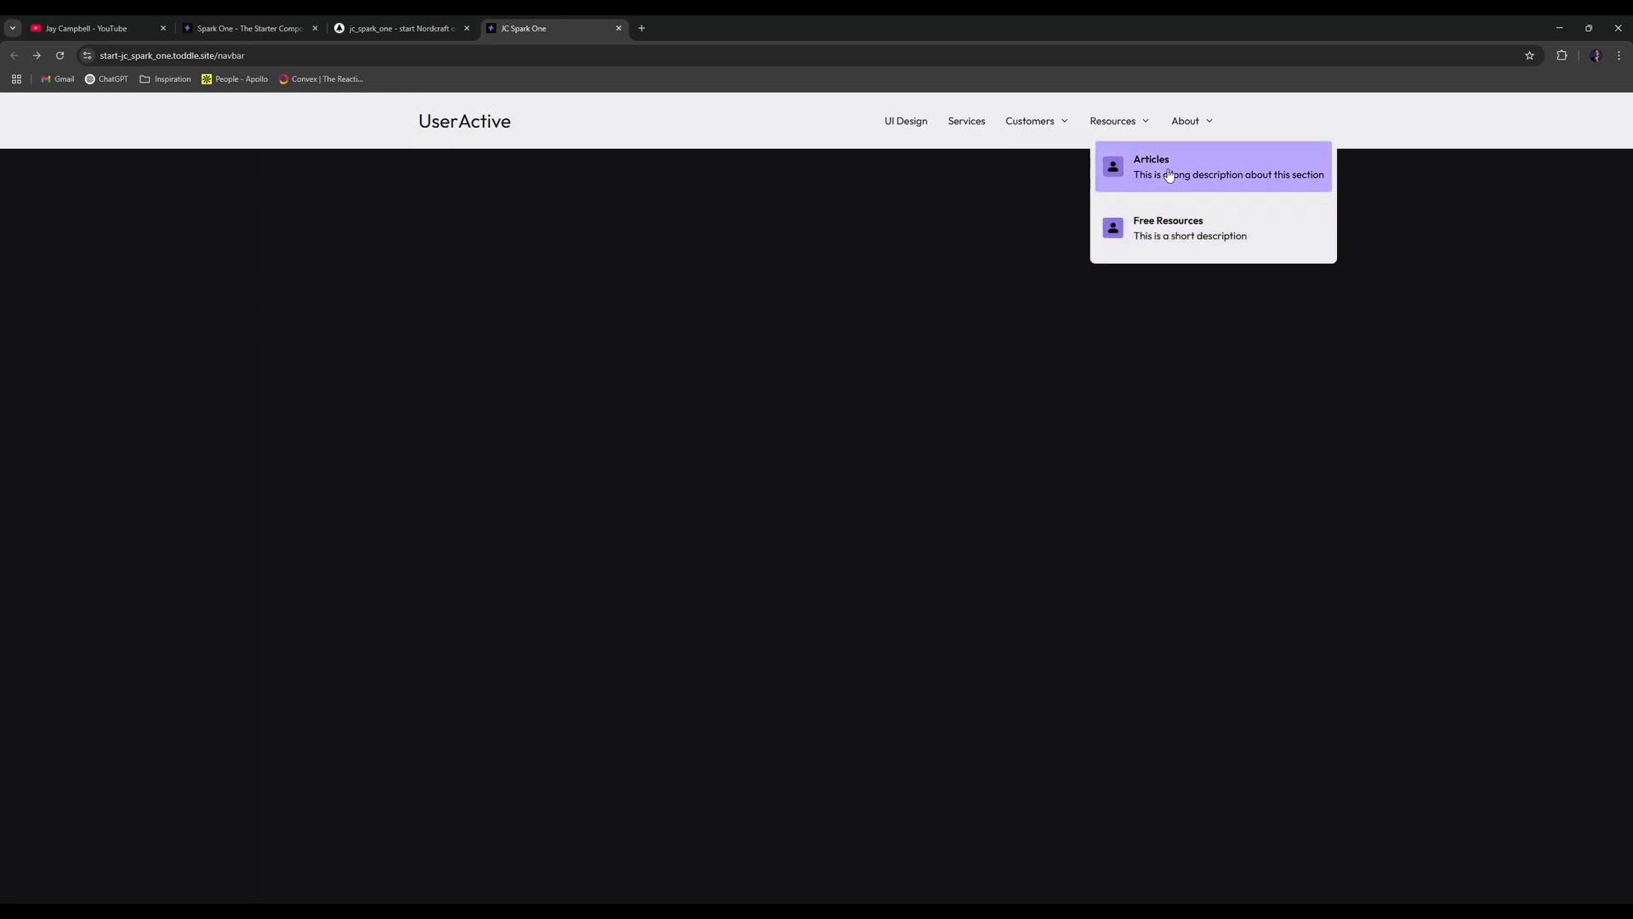
pyautogui.click(1195, 123)
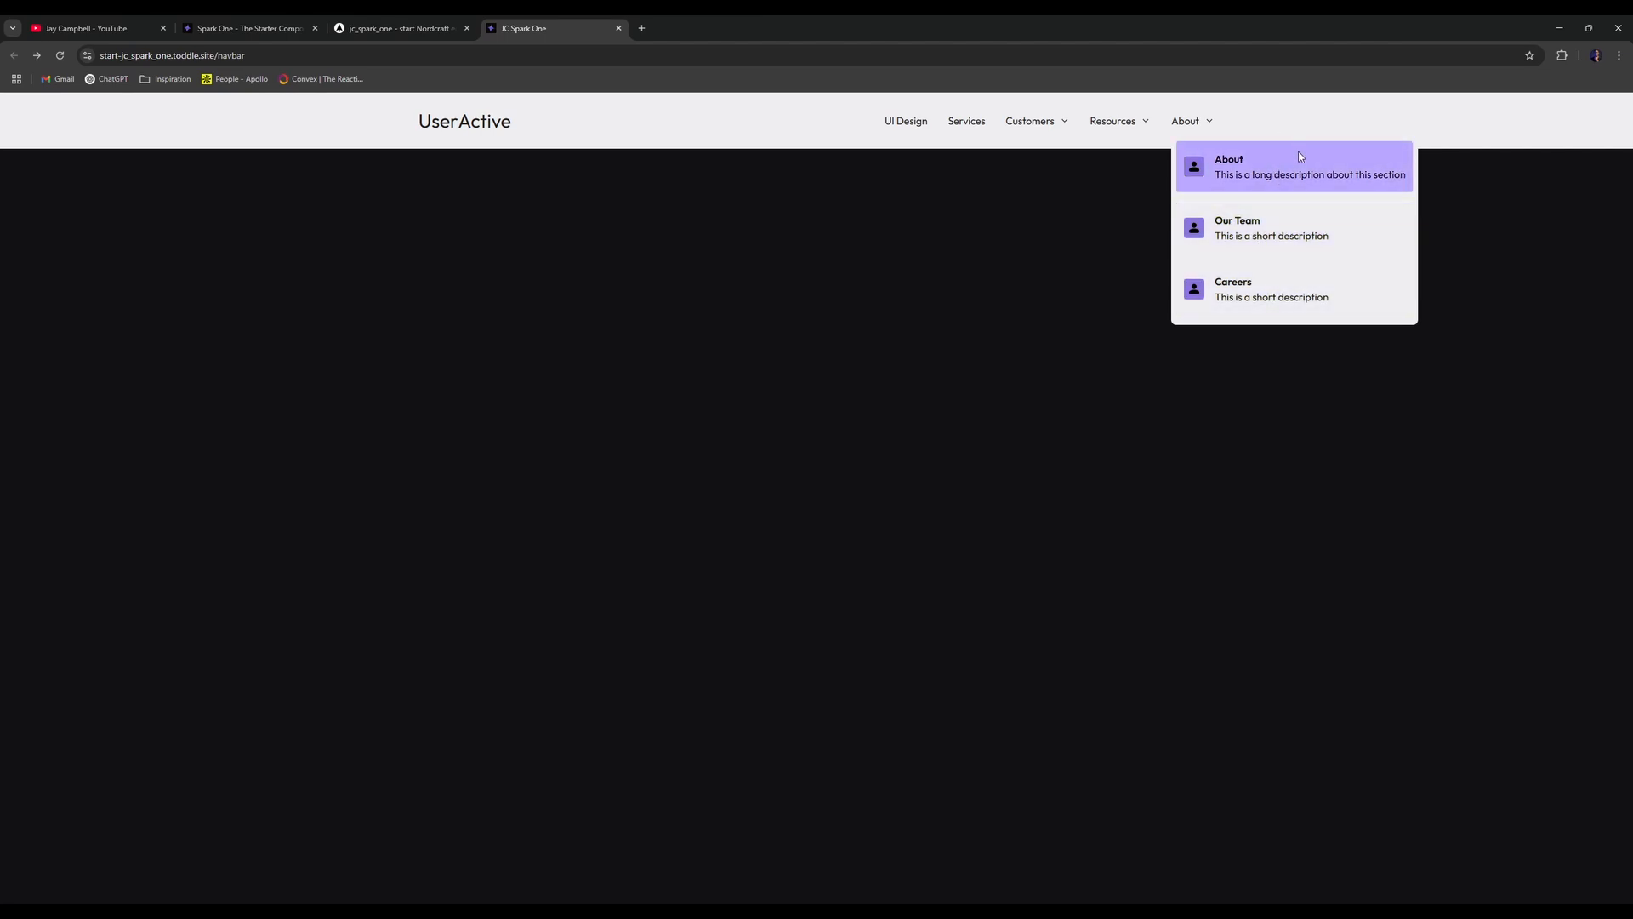
pyautogui.moveTo(1144, 310); pyautogui.dragTo(831, 310)
pyautogui.click(672, 187)
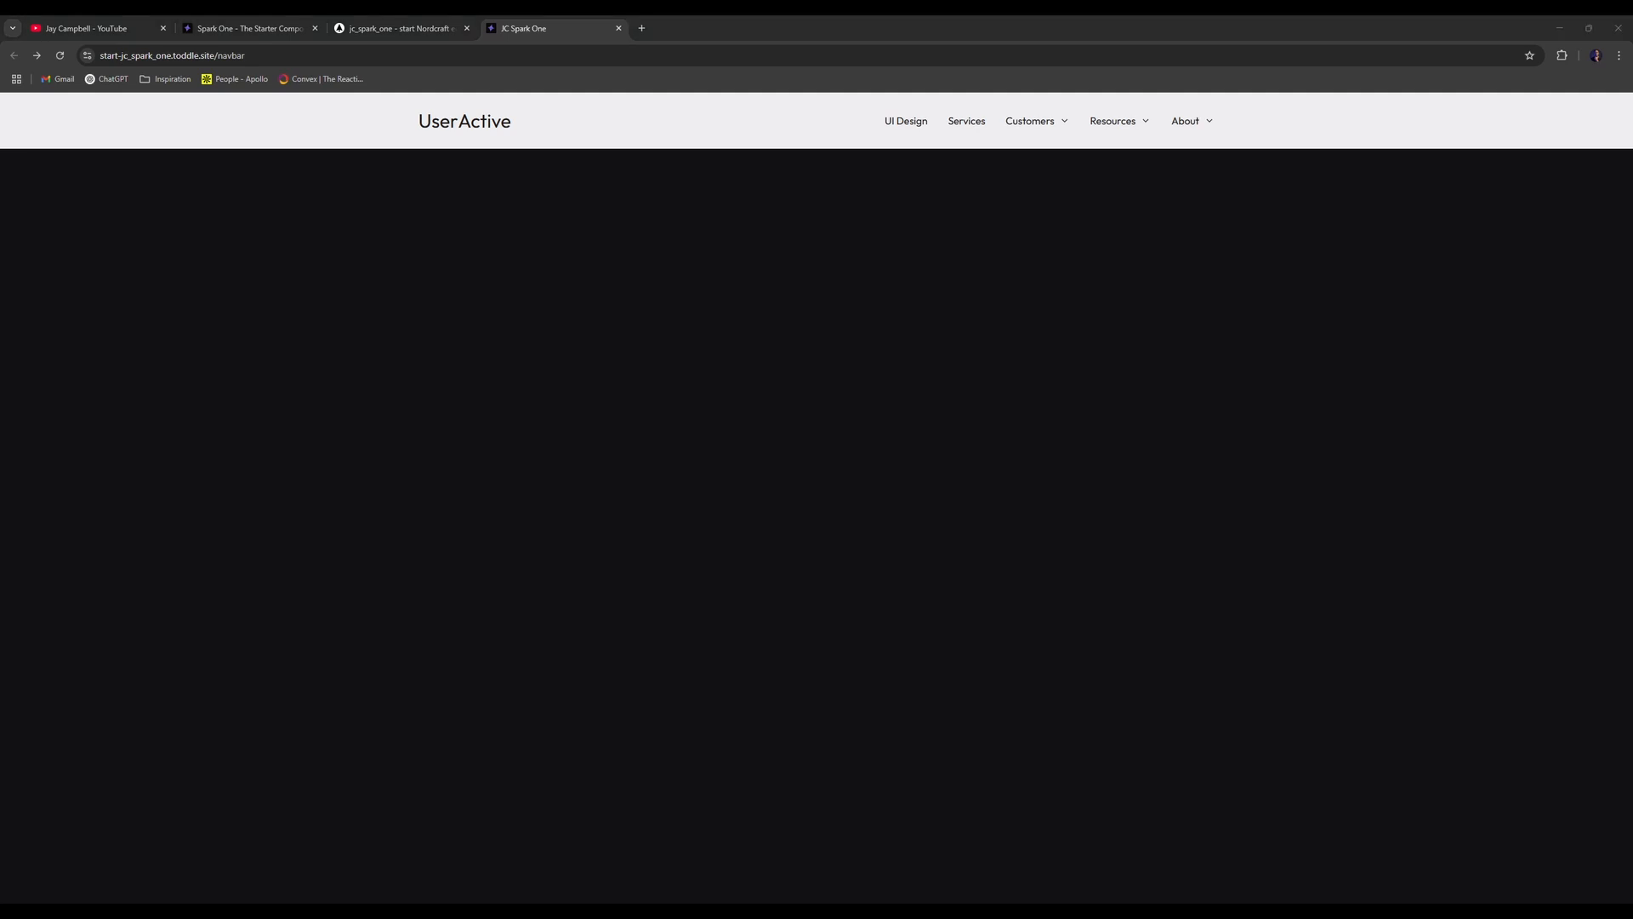
pyautogui.moveTo(561, 21); pyautogui.dragTo(674, 4)
pyautogui.click(451, 17)
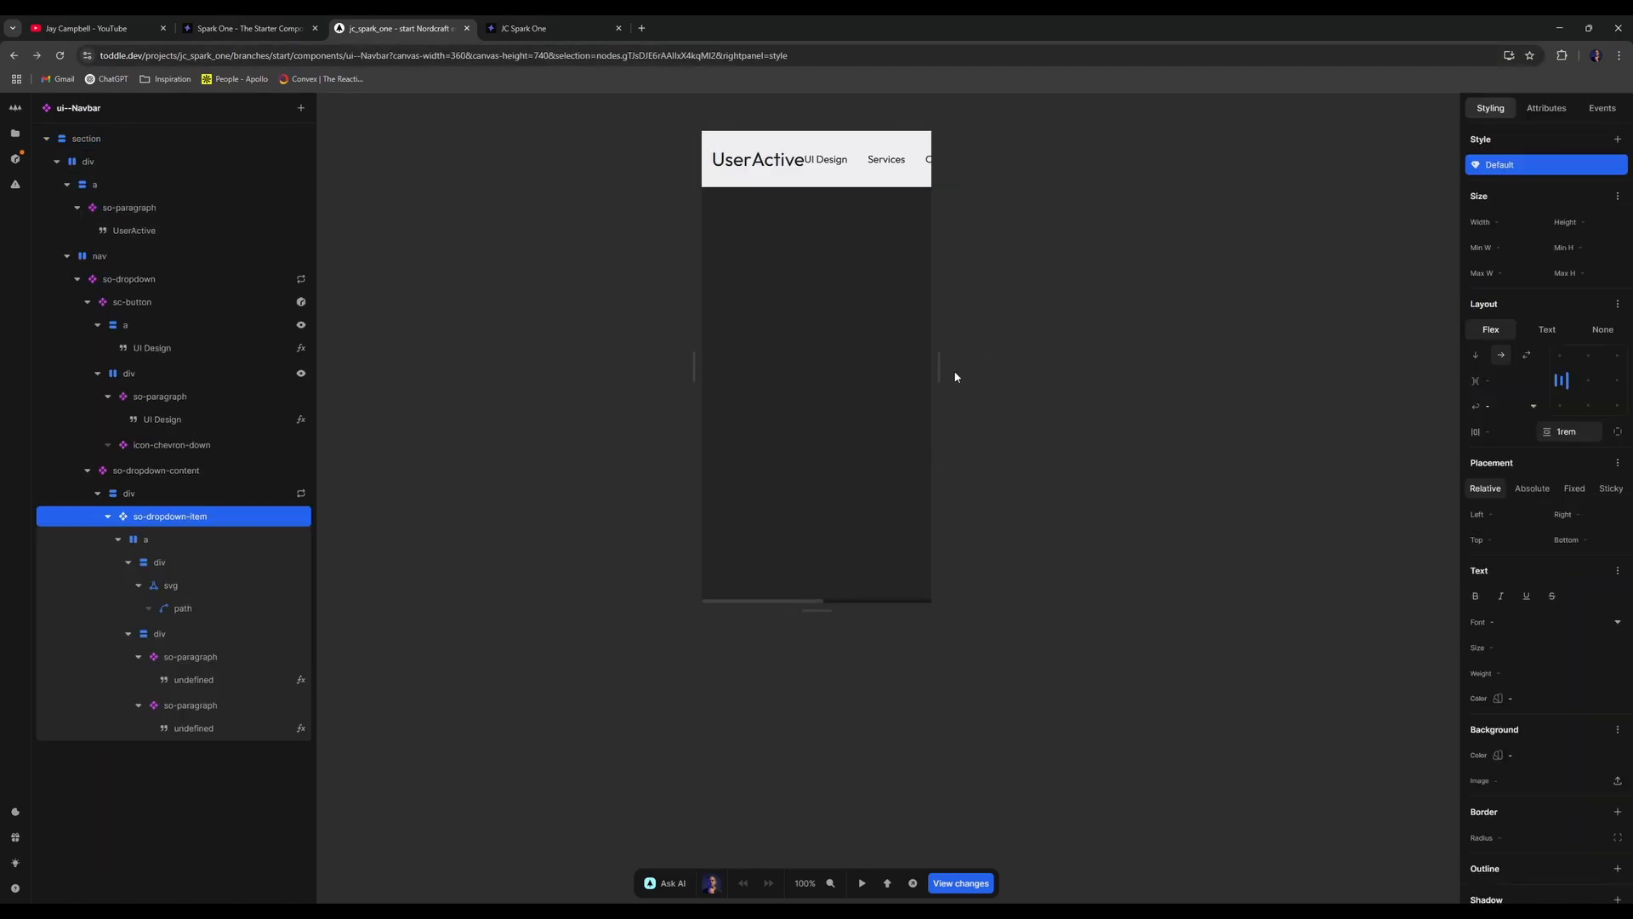
# - Widen the canvas to 1150 pixels, collapse the dropdown branches and select the nav element
pyautogui.moveTo(939, 372); pyautogui.dragTo(1191, 379)
pyautogui.click(98, 494)
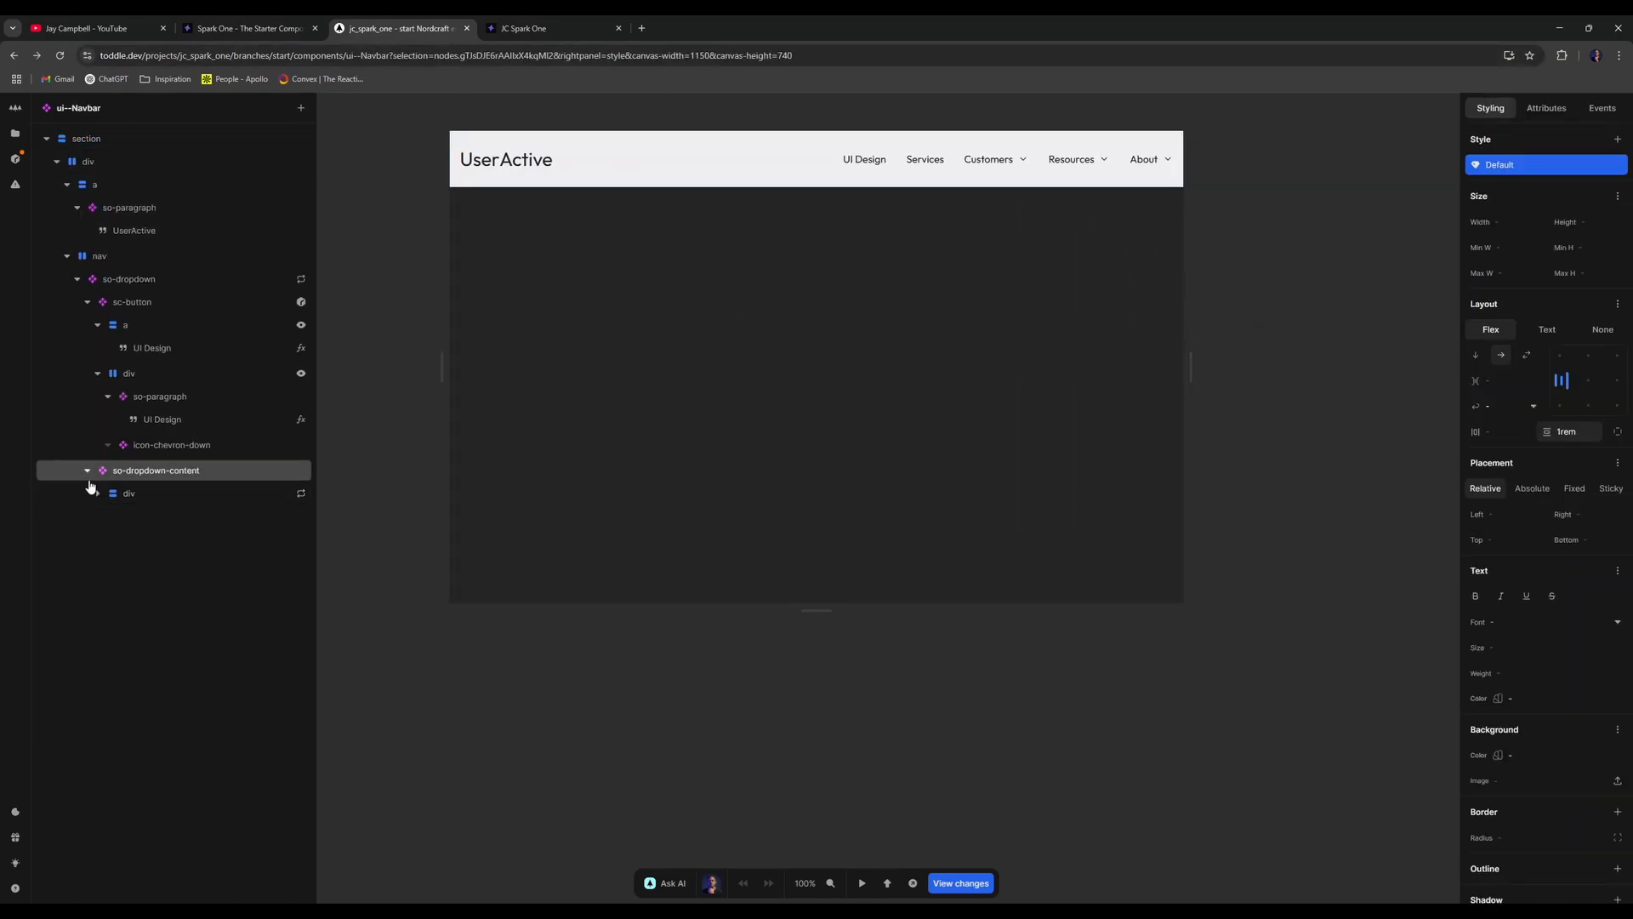
pyautogui.click(87, 472)
pyautogui.click(77, 280)
pyautogui.click(100, 258)
# - Add an sc-button with an so-paragraph and Text node to the nav, clearing the placeholder text
pyautogui.press('a')
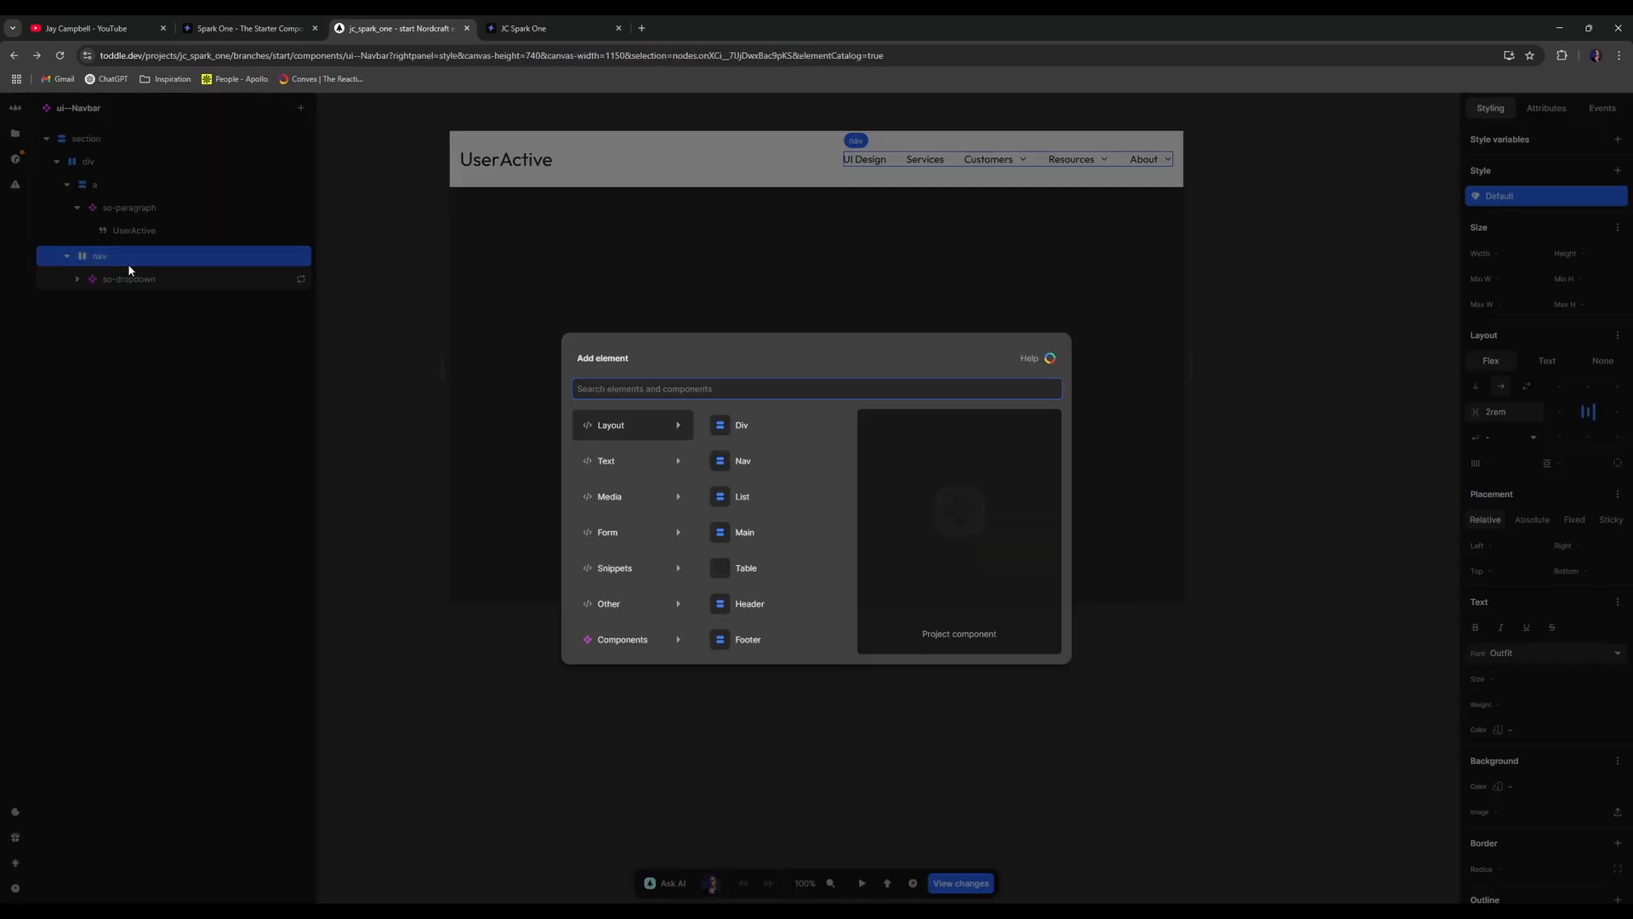
pyautogui.write('sc-bu')
pyautogui.press('Return')
pyautogui.write('a')
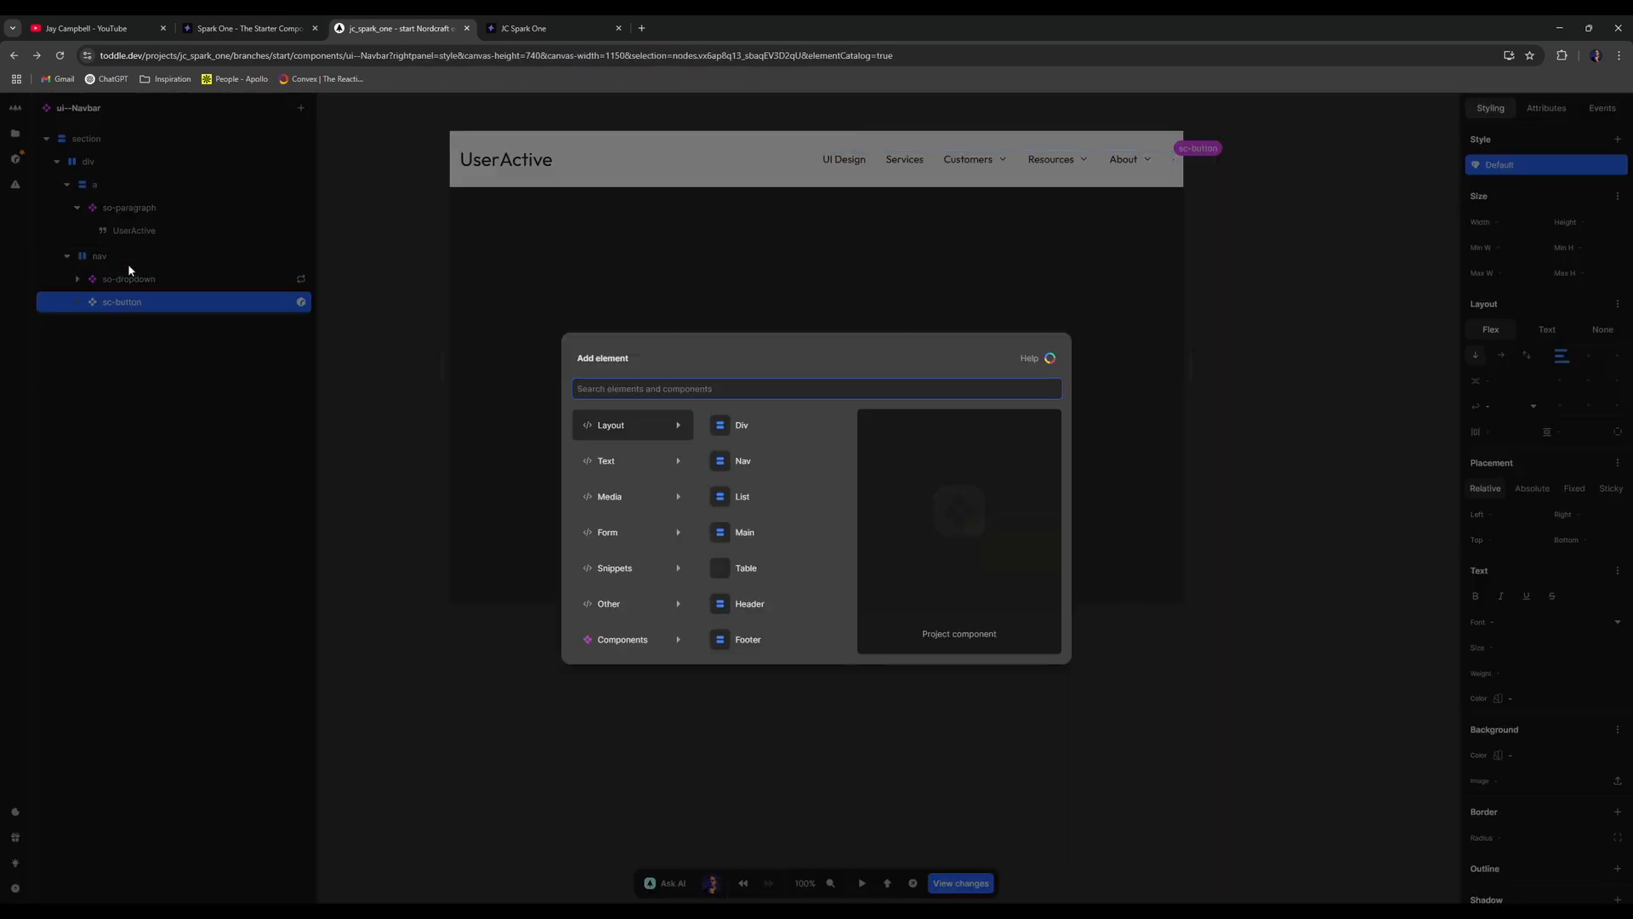
pyautogui.write('para')
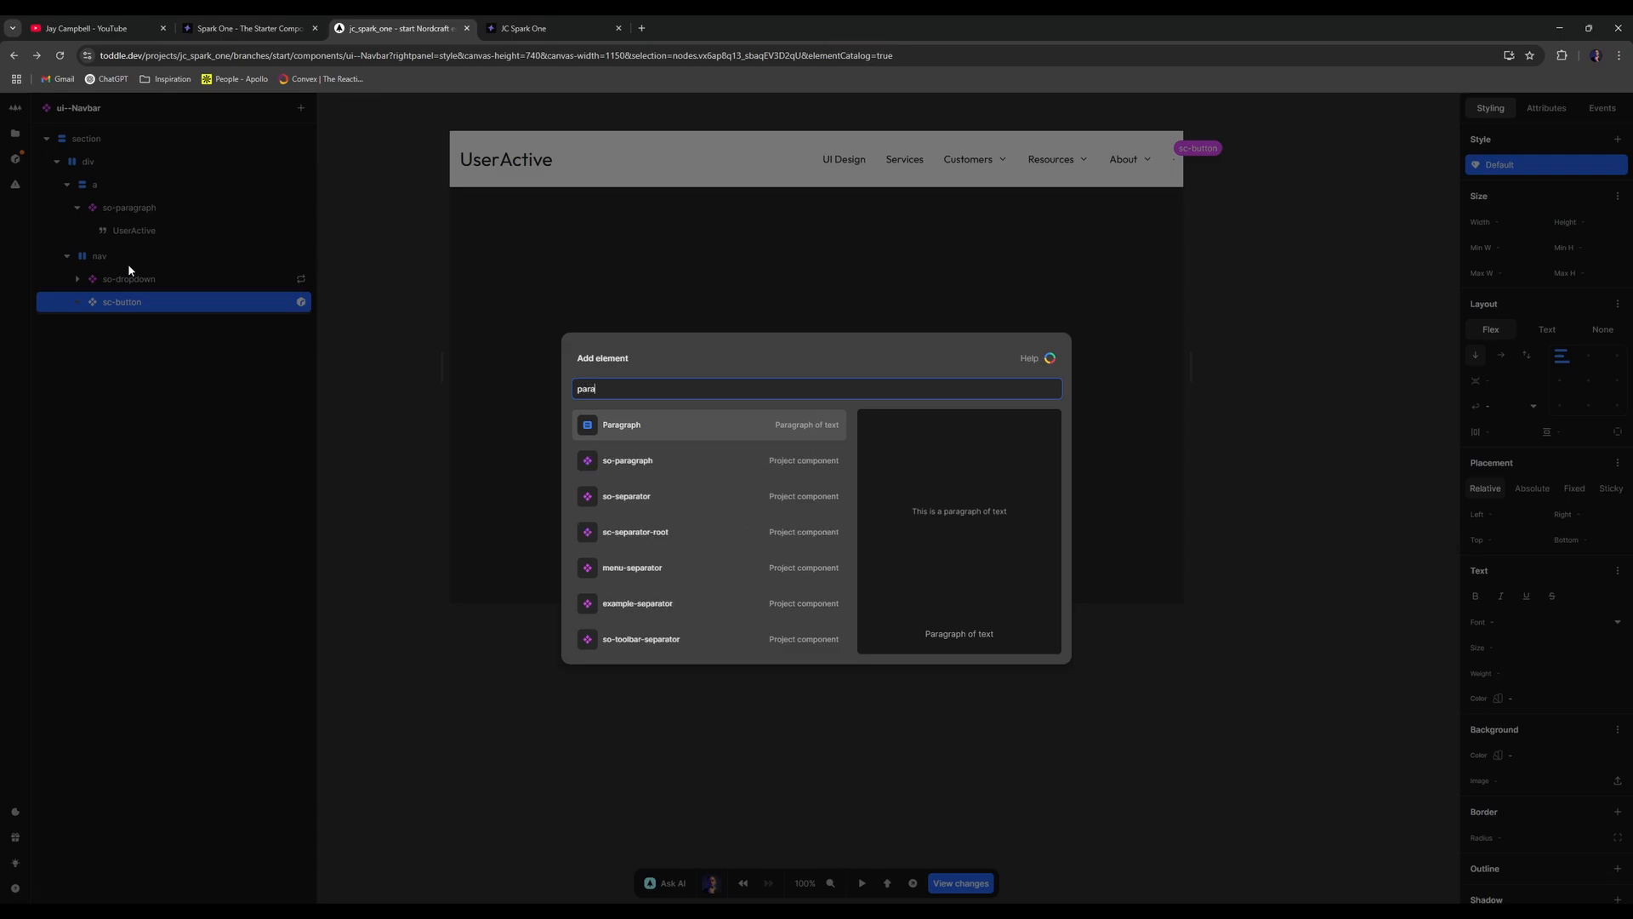
pyautogui.press('Down')
pyautogui.press('Return')
pyautogui.write('atext')
pyautogui.press('Return')
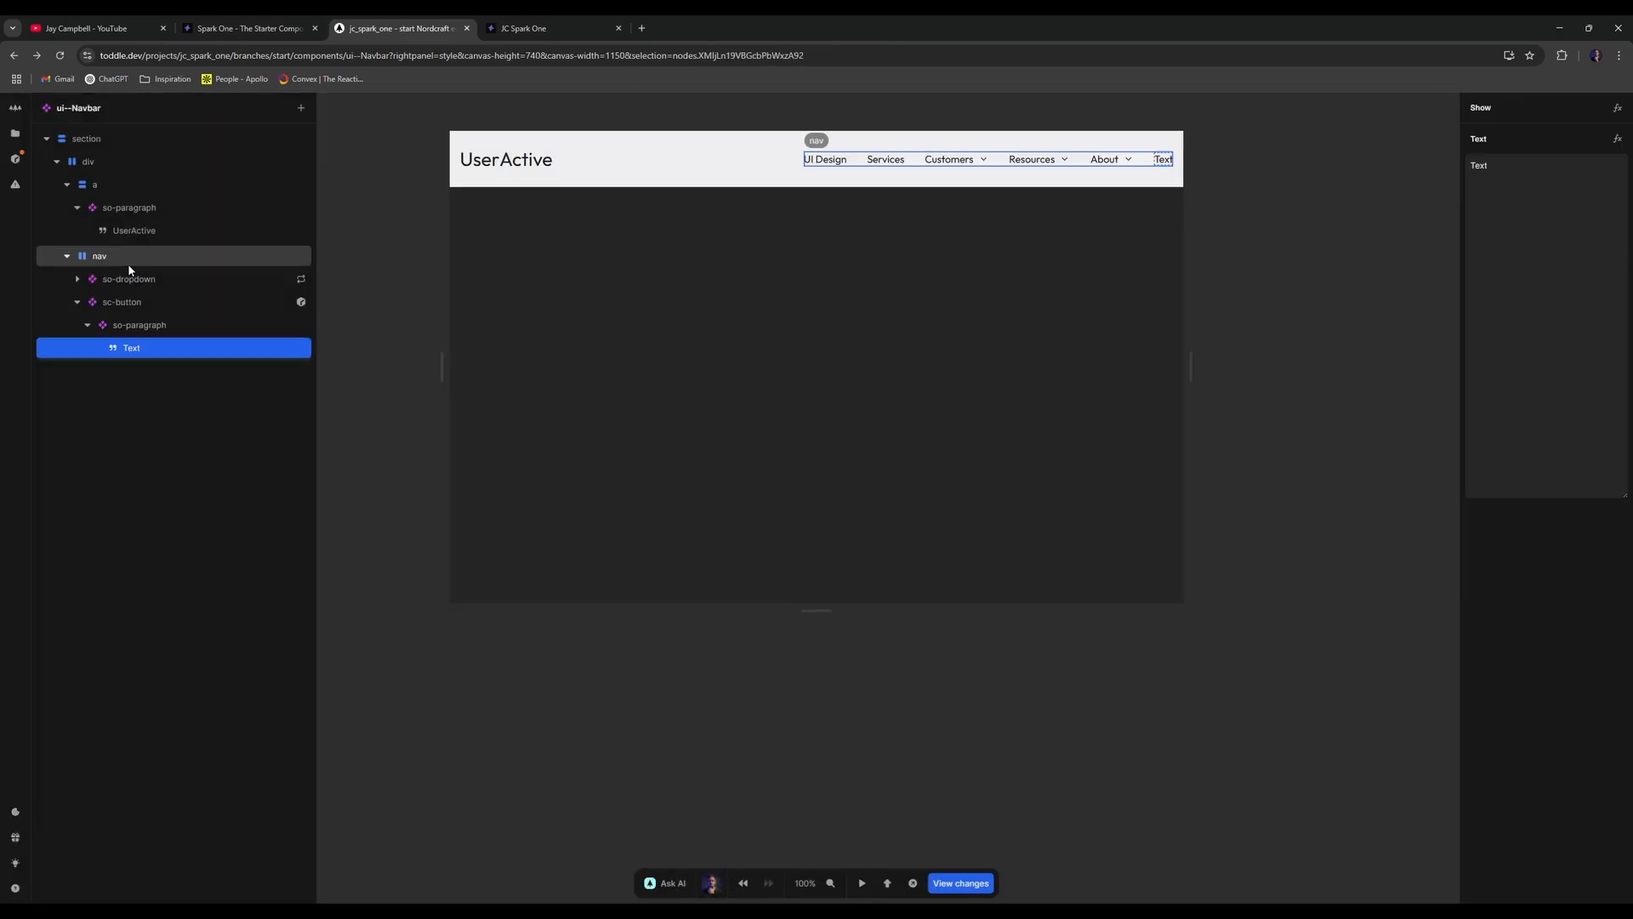
pyautogui.click(1539, 187)
pyautogui.hotkey('ctrl', 'a')
pyautogui.press('BackSpace')
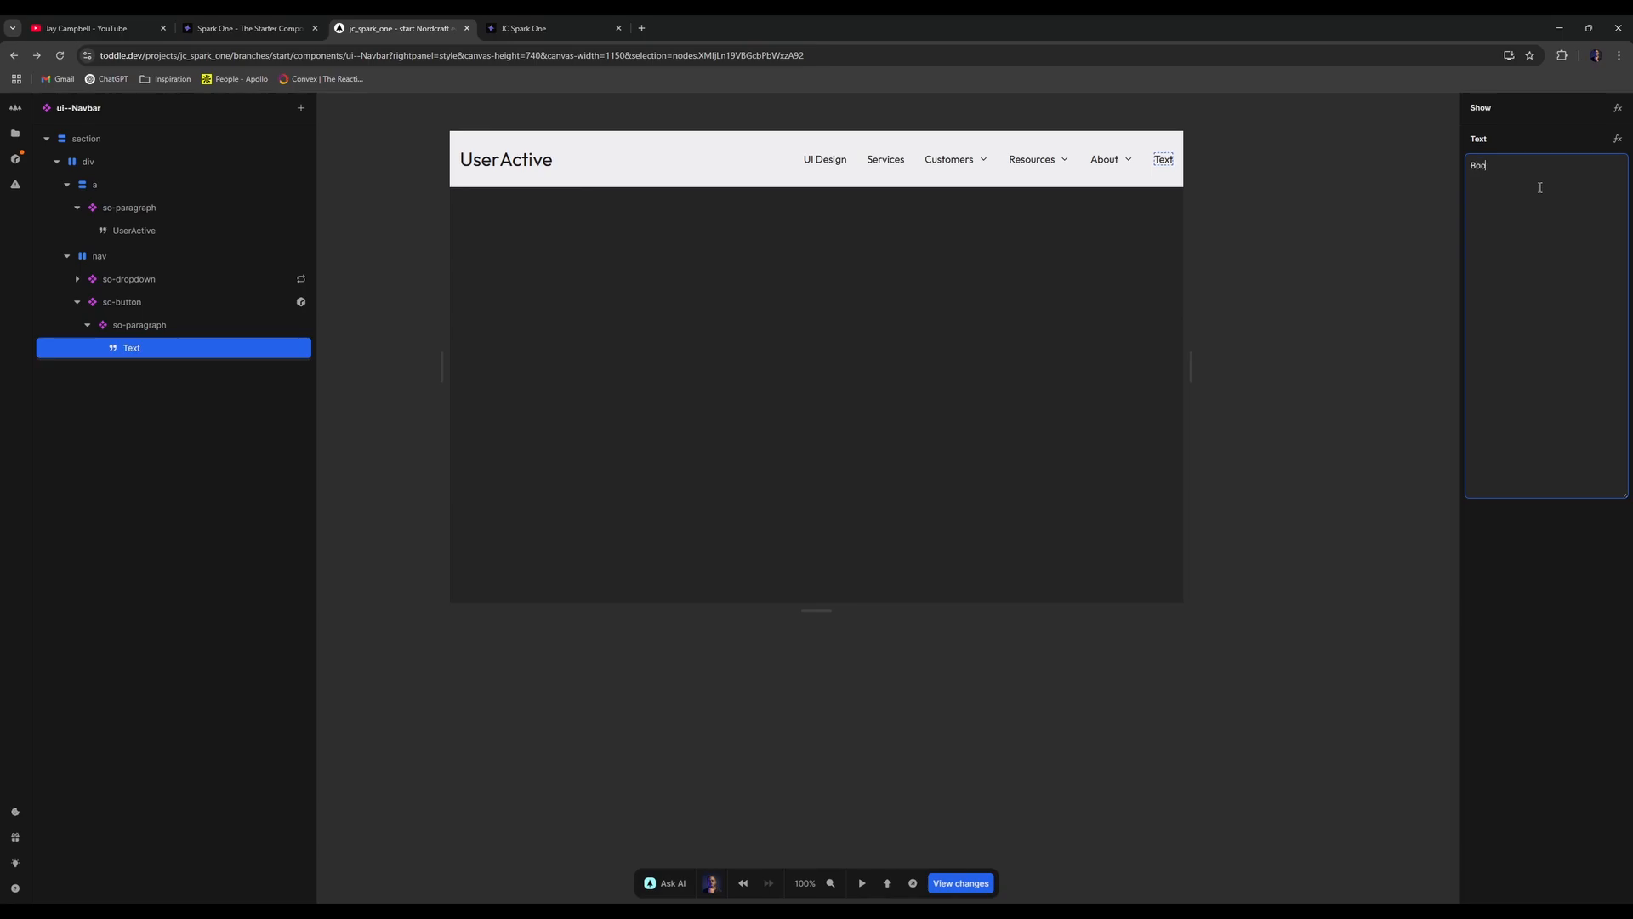
# - Set the button text to 'Book a Call' and give sc-button a brand-9 background
pyautogui.write('Book a Call')
pyautogui.click(1225, 304)
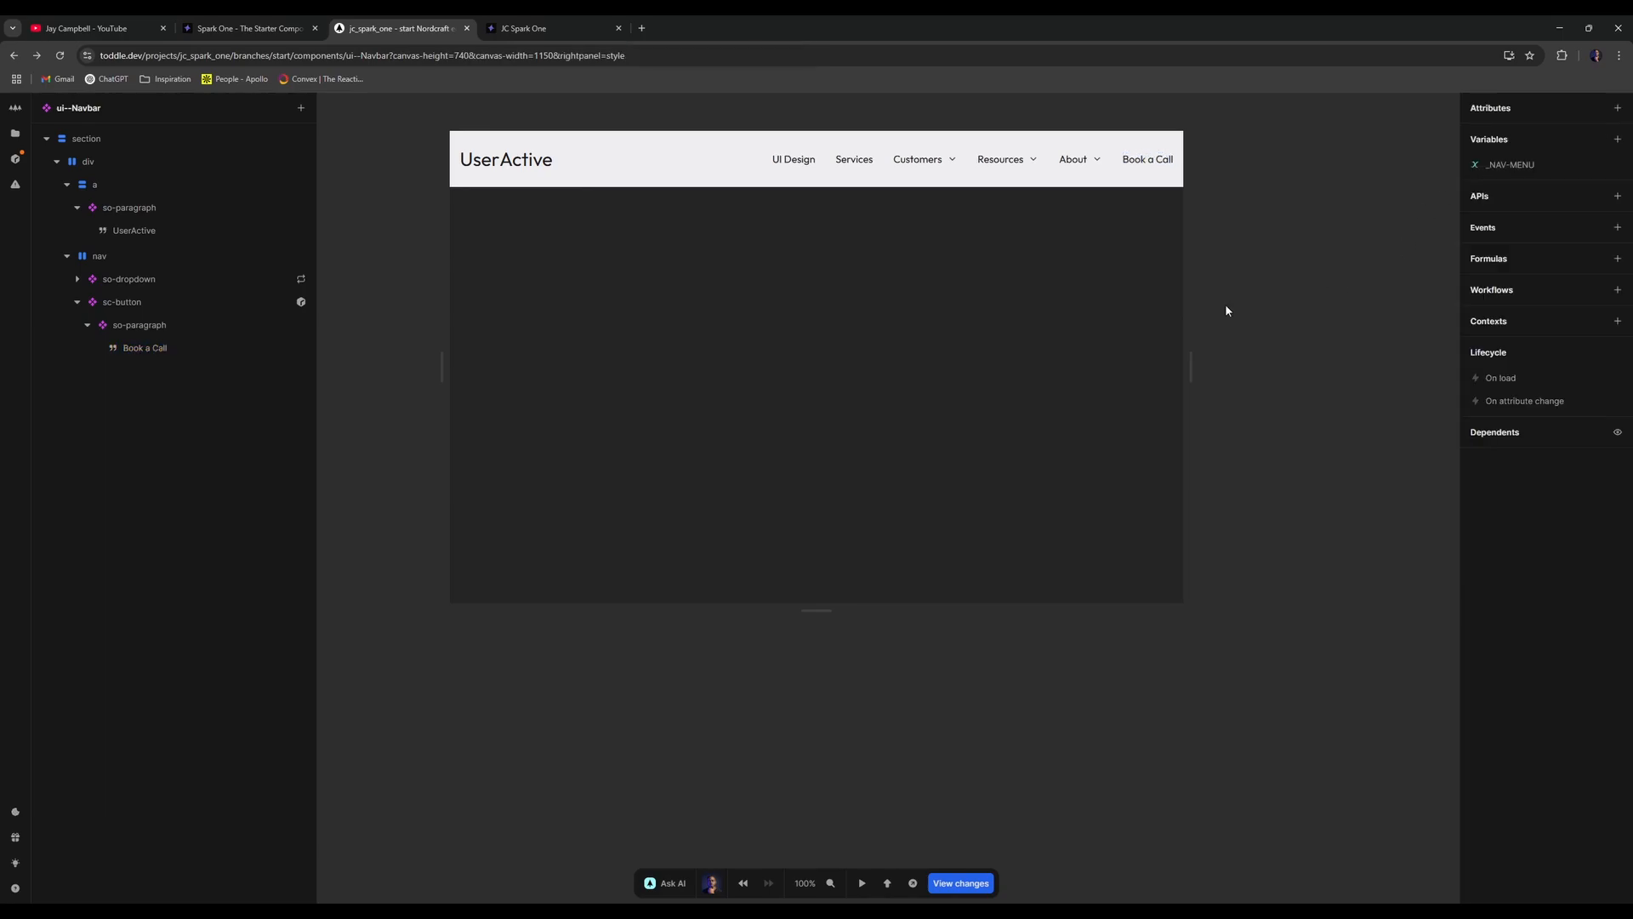
pyautogui.click(162, 328)
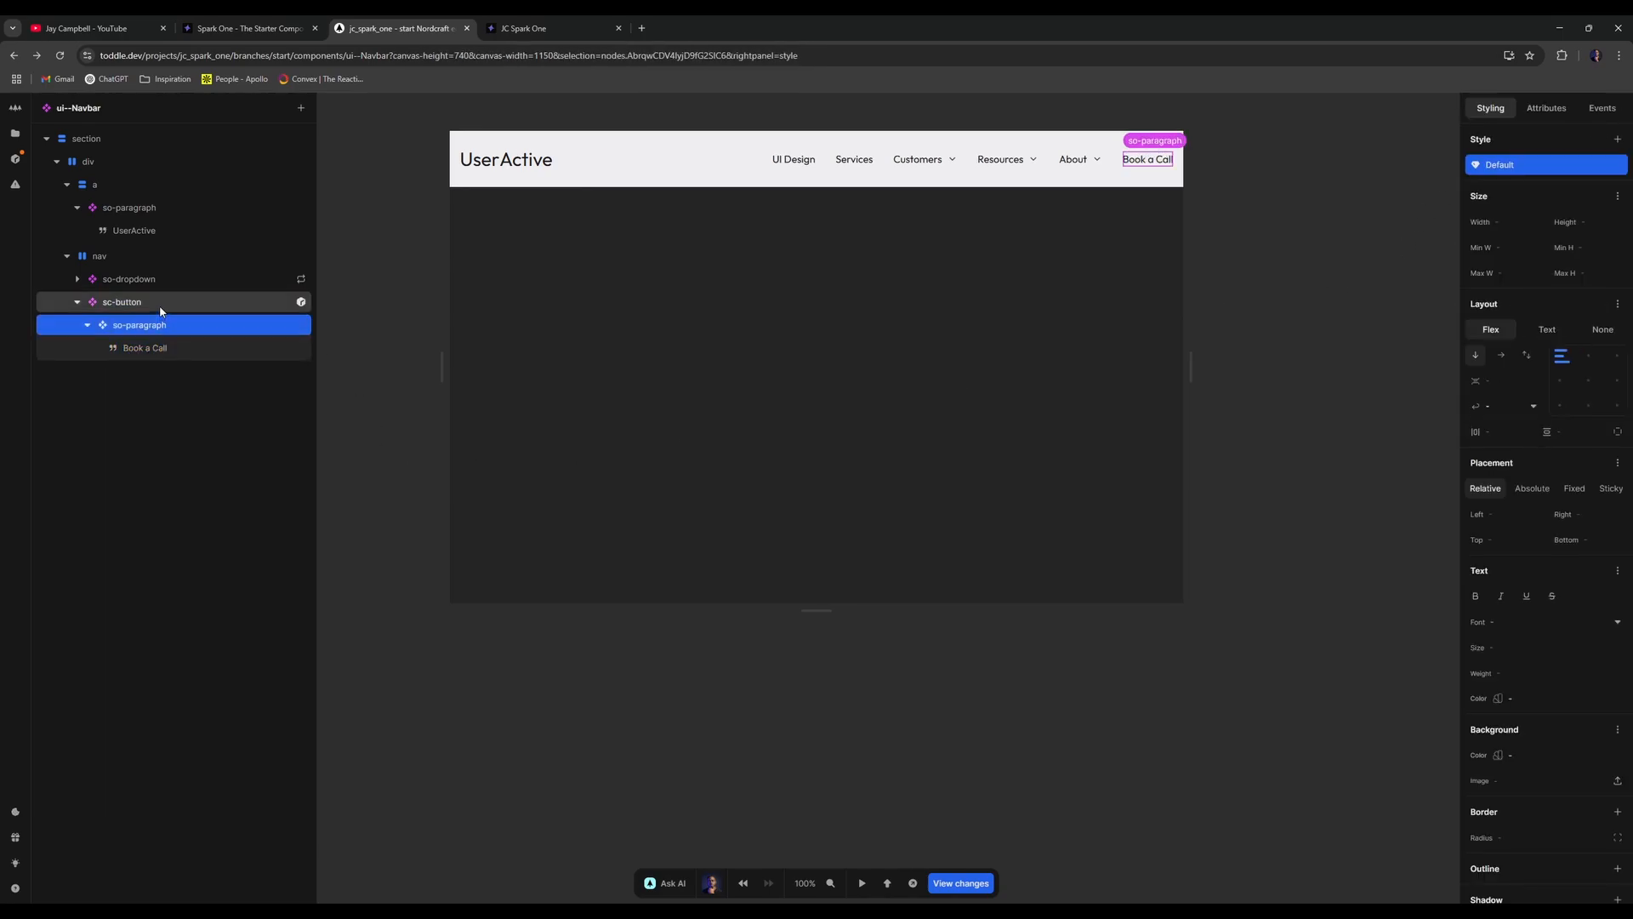
pyautogui.click(162, 302)
pyautogui.scroll(-2, 1611, 774)
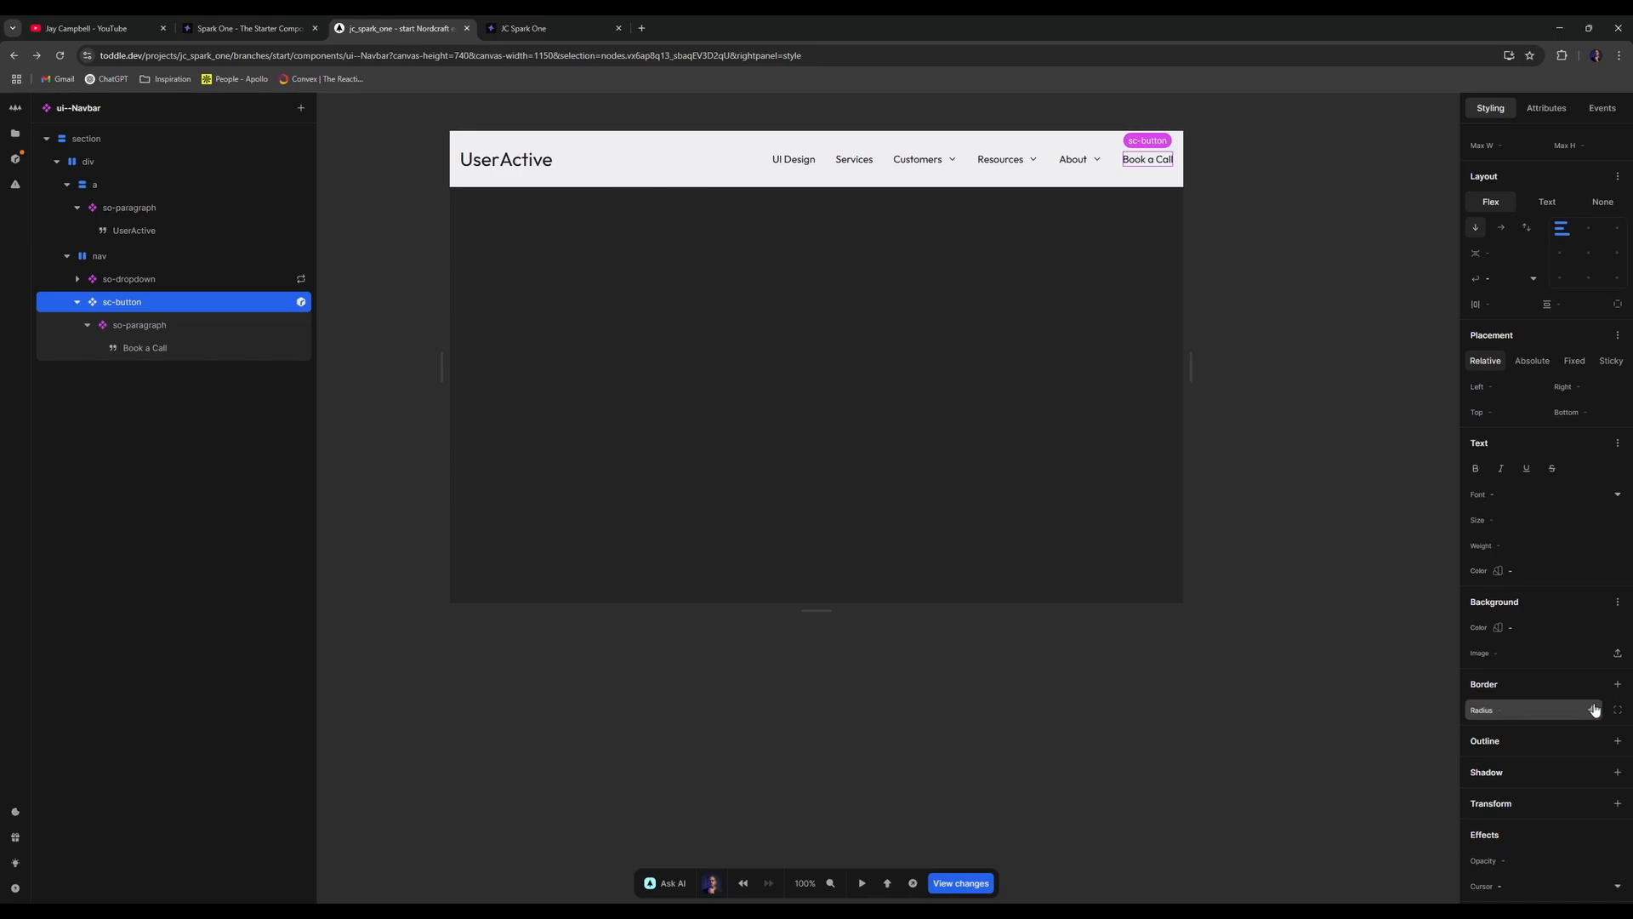
pyautogui.click(1612, 630)
pyautogui.scroll(-3, 1530, 579)
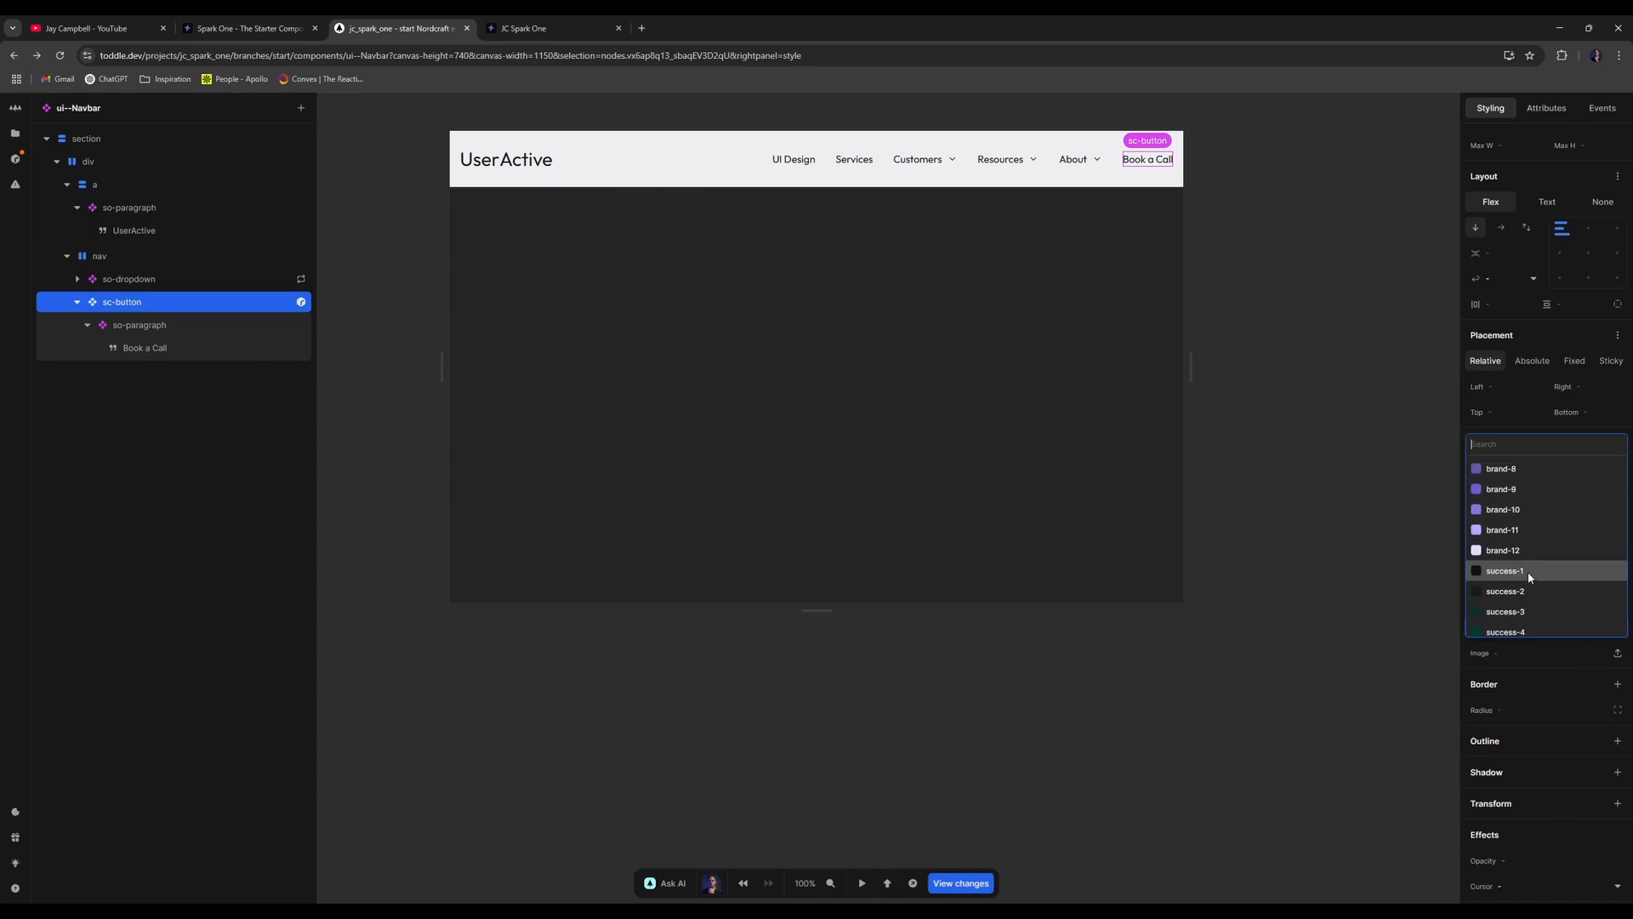
pyautogui.click(1524, 555)
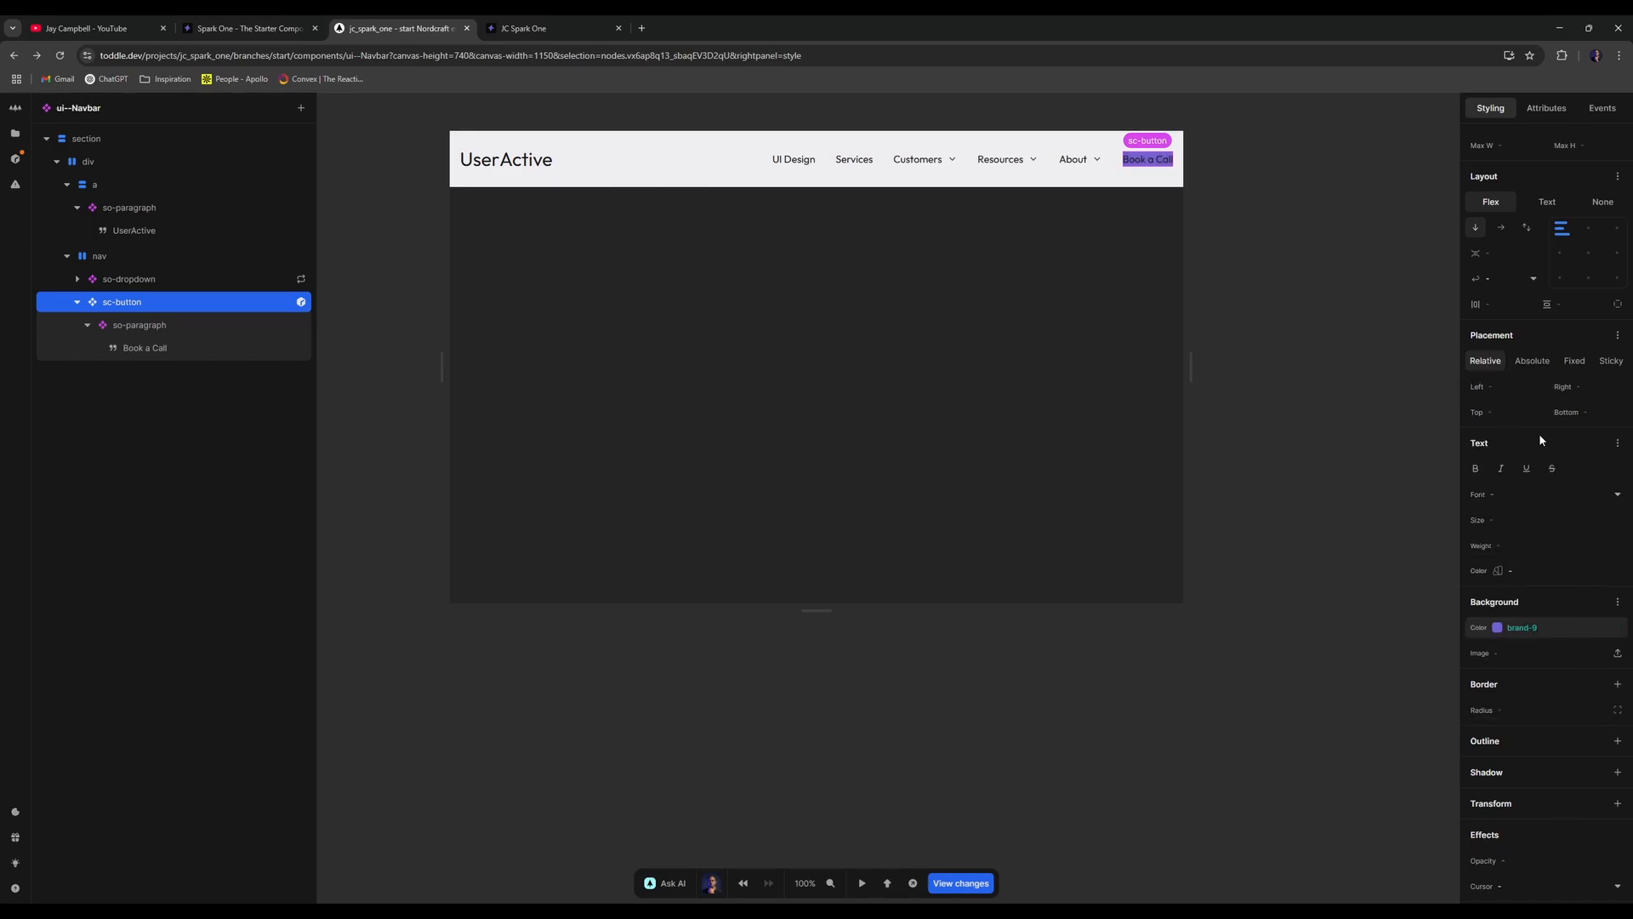
# - Enter 1 for both button spacing values and set its corner radius to 99rem
pyautogui.click(1489, 303)
pyautogui.write('1rem')
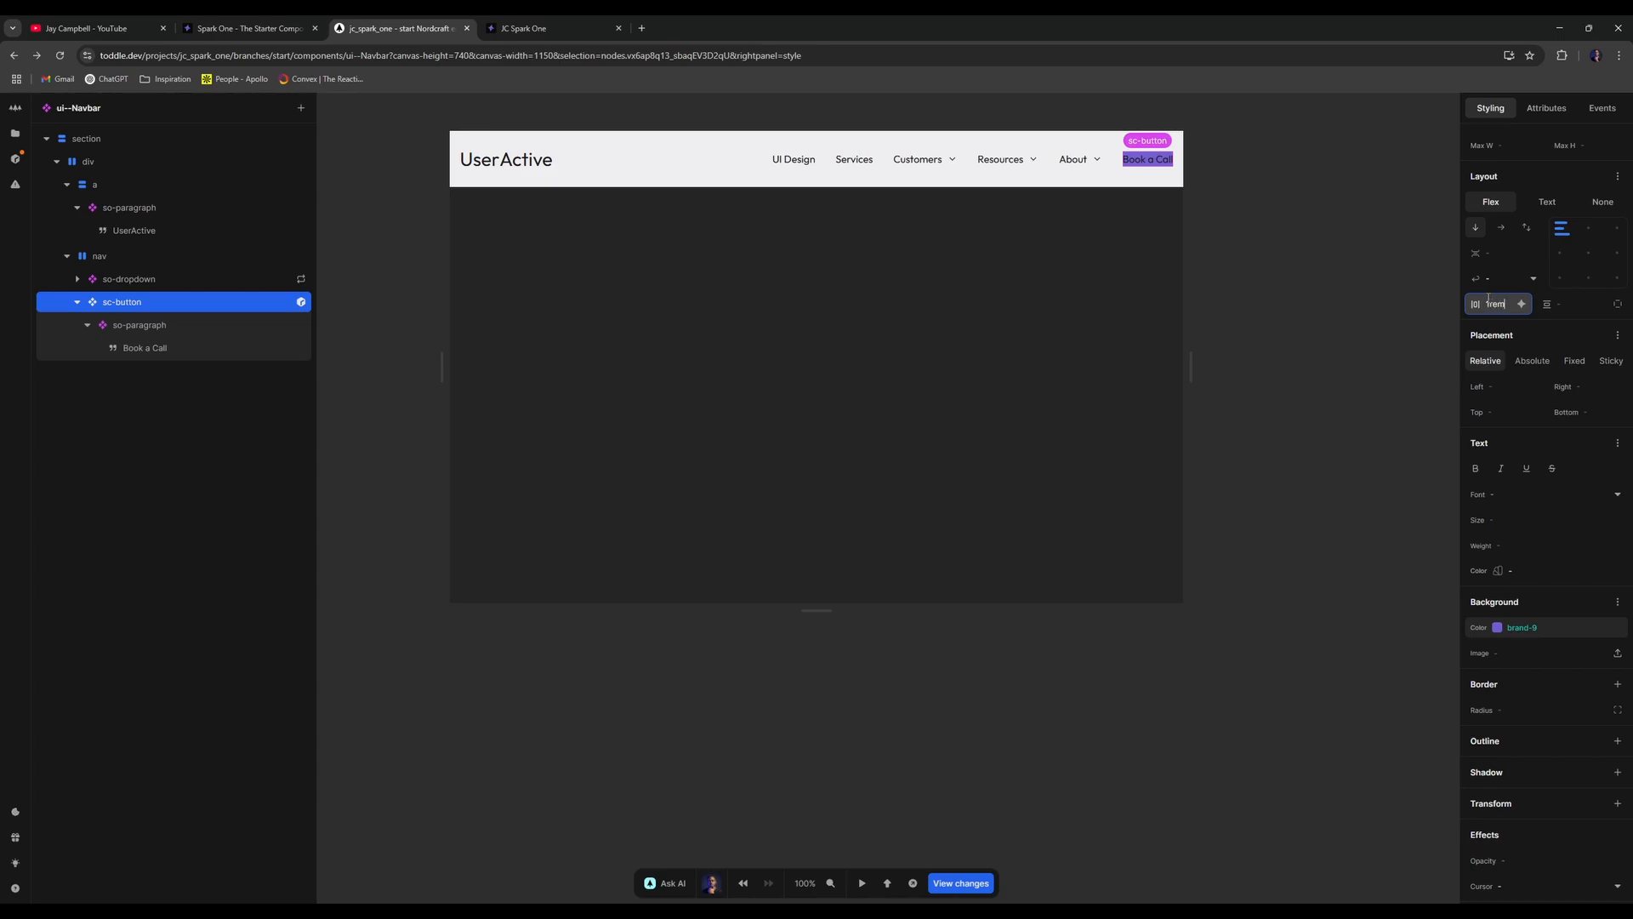
pyautogui.press('Tab')
pyautogui.write('1')
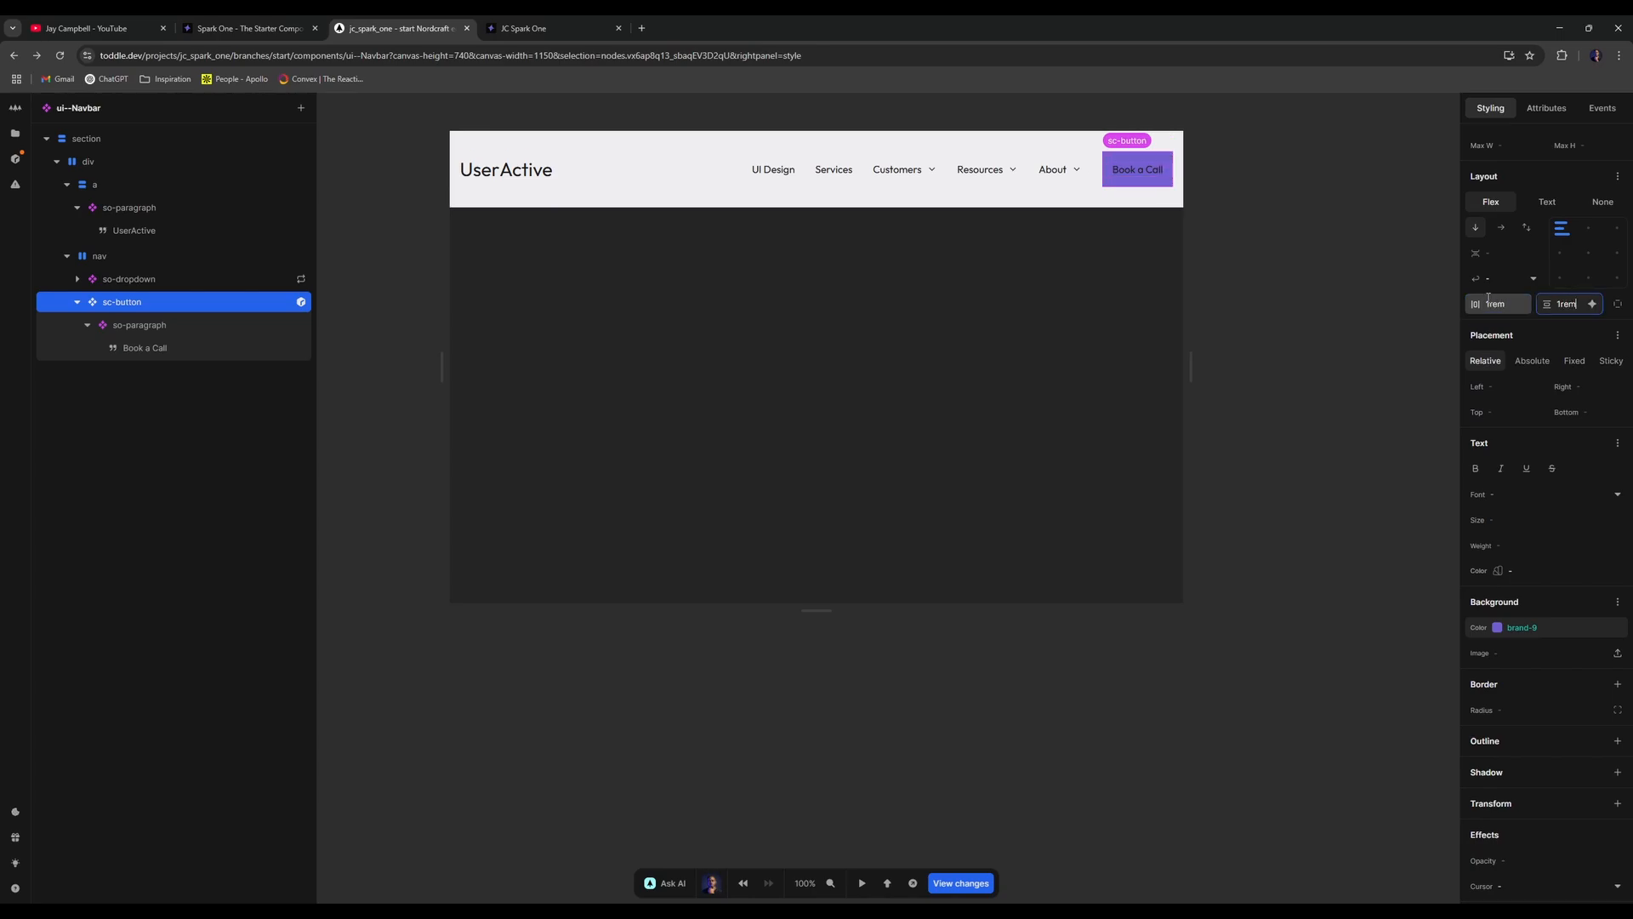
pyautogui.scroll(-1, 1548, 656)
pyautogui.click(1547, 650)
pyautogui.write('100')
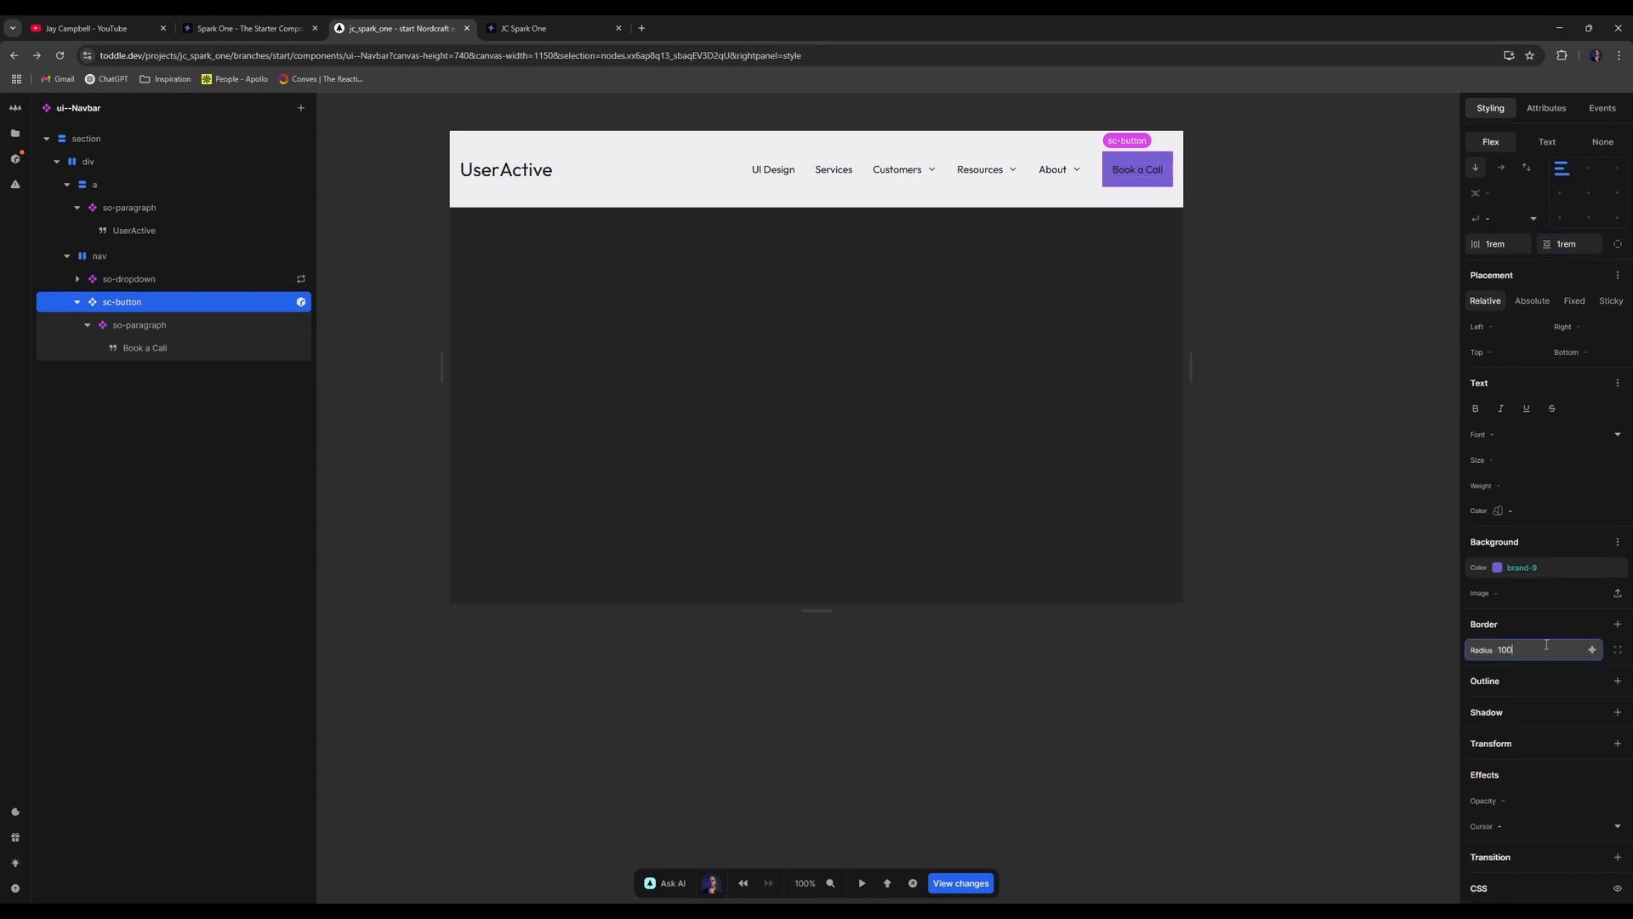
pyautogui.write('%199rem')
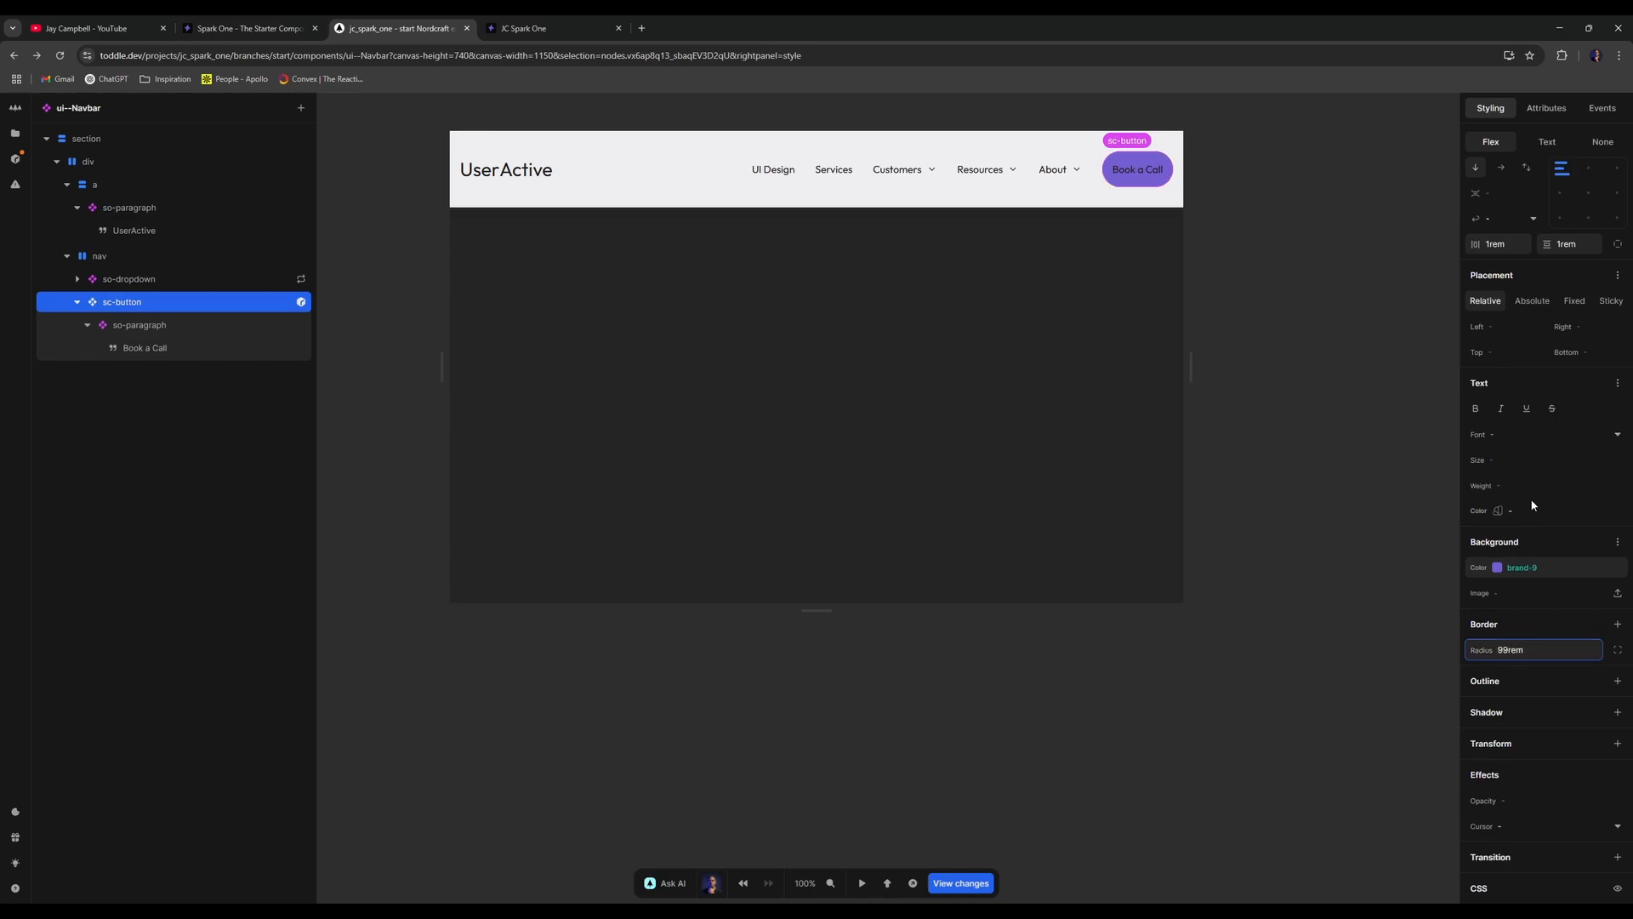
# - Change the button spacing to 1.5rem and 0.5rem, then deselect the button
pyautogui.scroll(3, 1573, 446)
pyautogui.click(1495, 431)
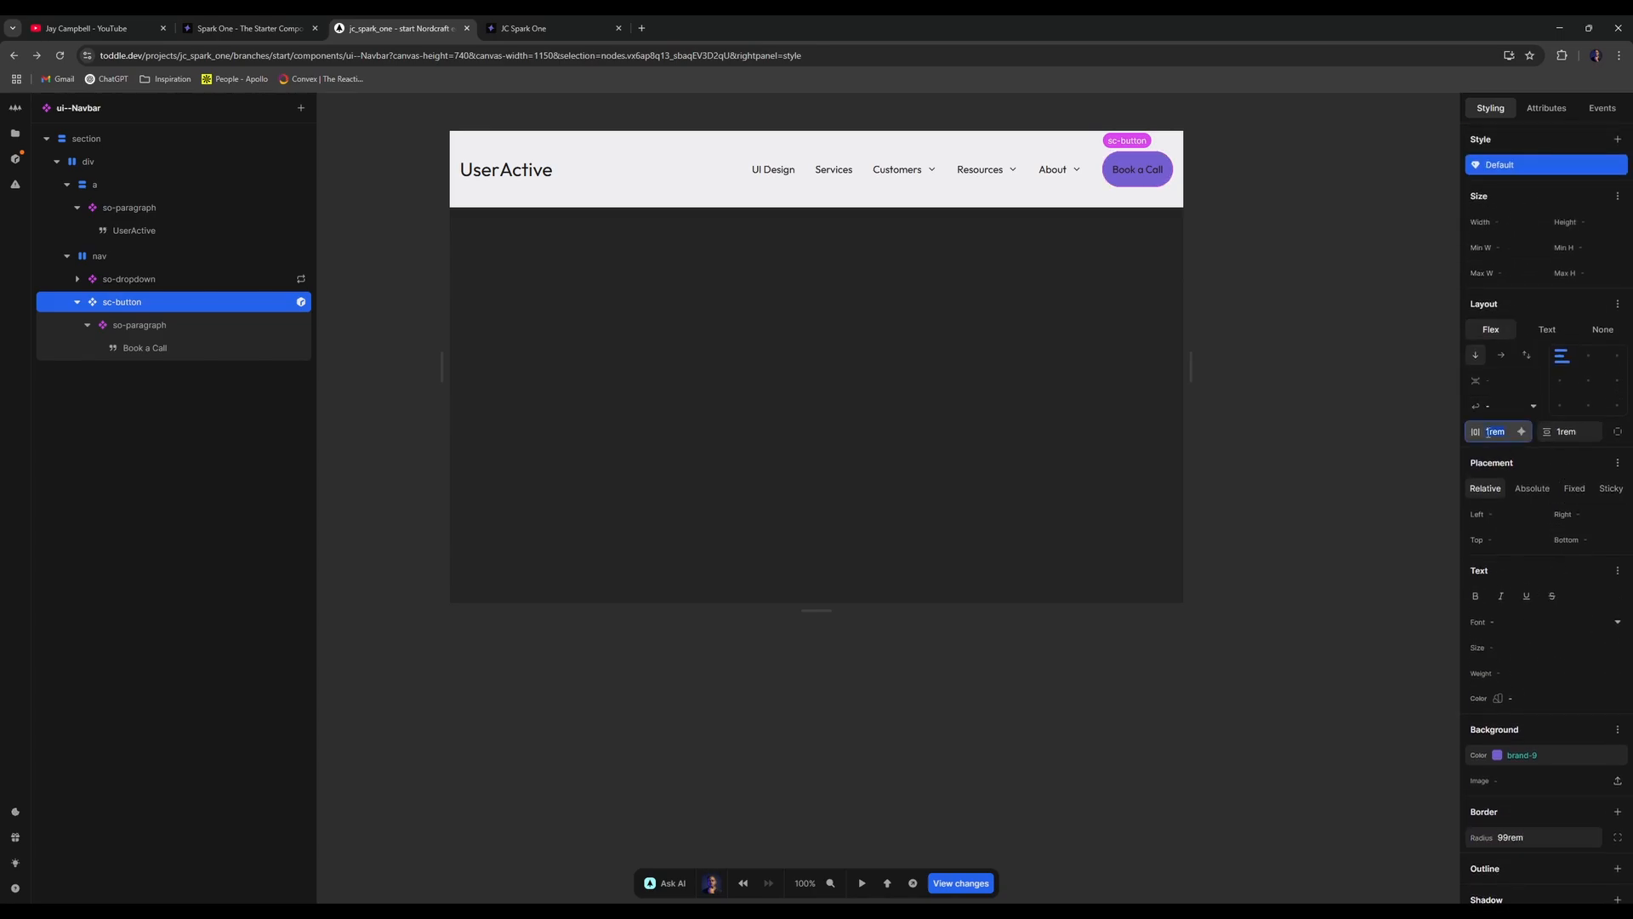
pyautogui.write('1.5')
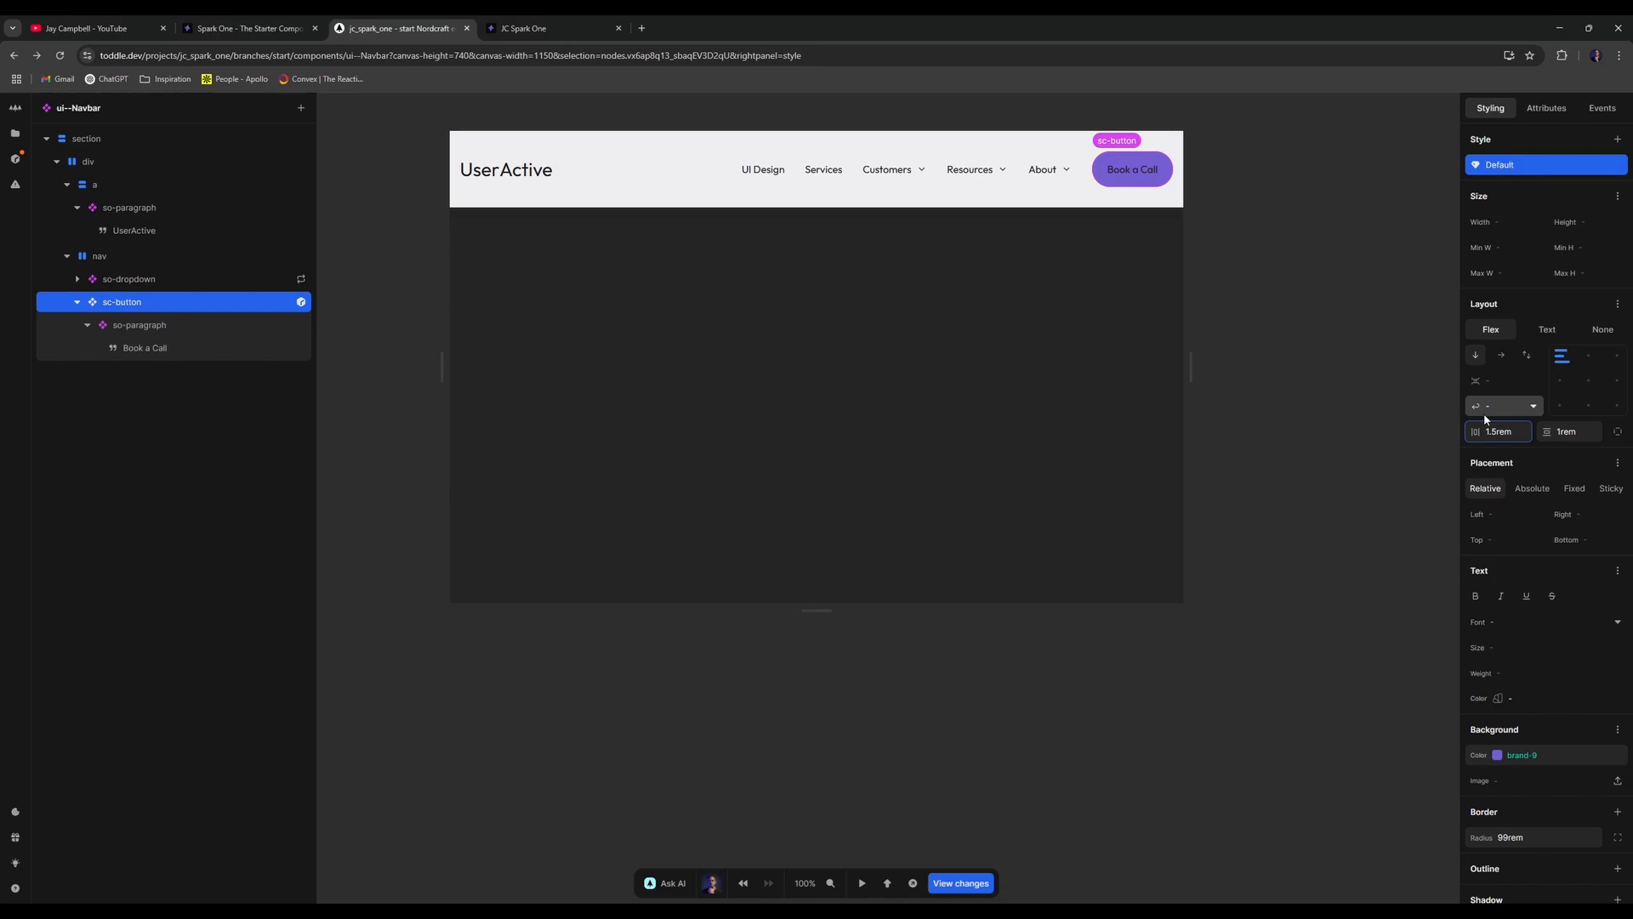
pyautogui.click(1572, 428)
pyautogui.press('BackSpace')
pyautogui.write('0.5rem')
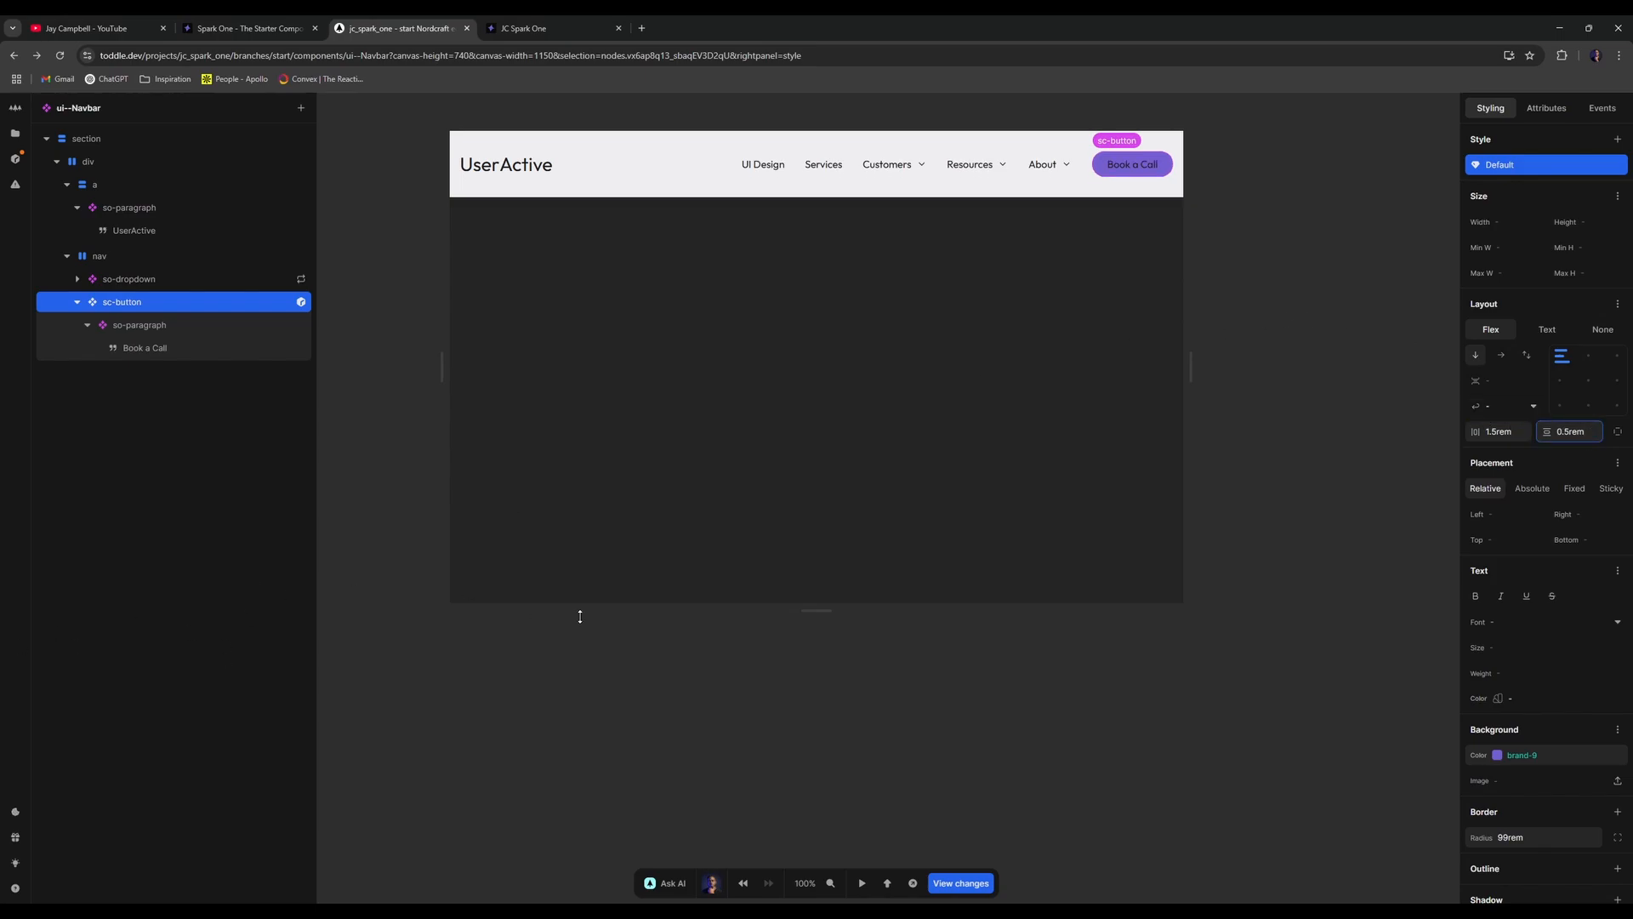
pyautogui.click(756, 690)
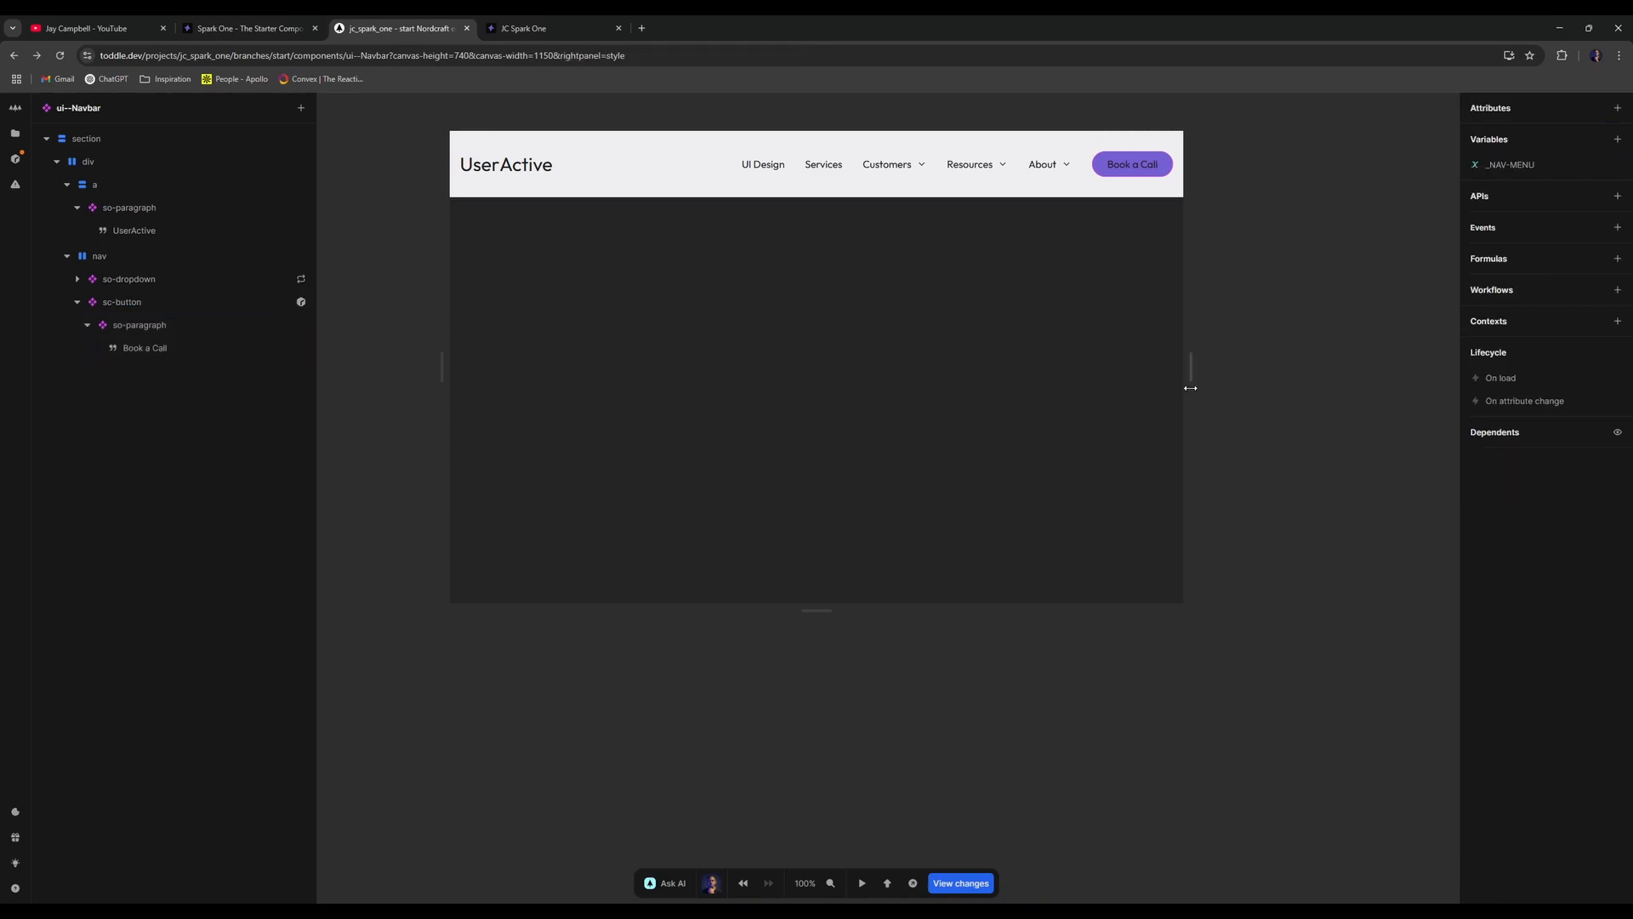
# - On the live site, preview the Customers and Resources dropdowns, then return to the navbar page
pyautogui.click(523, 28)
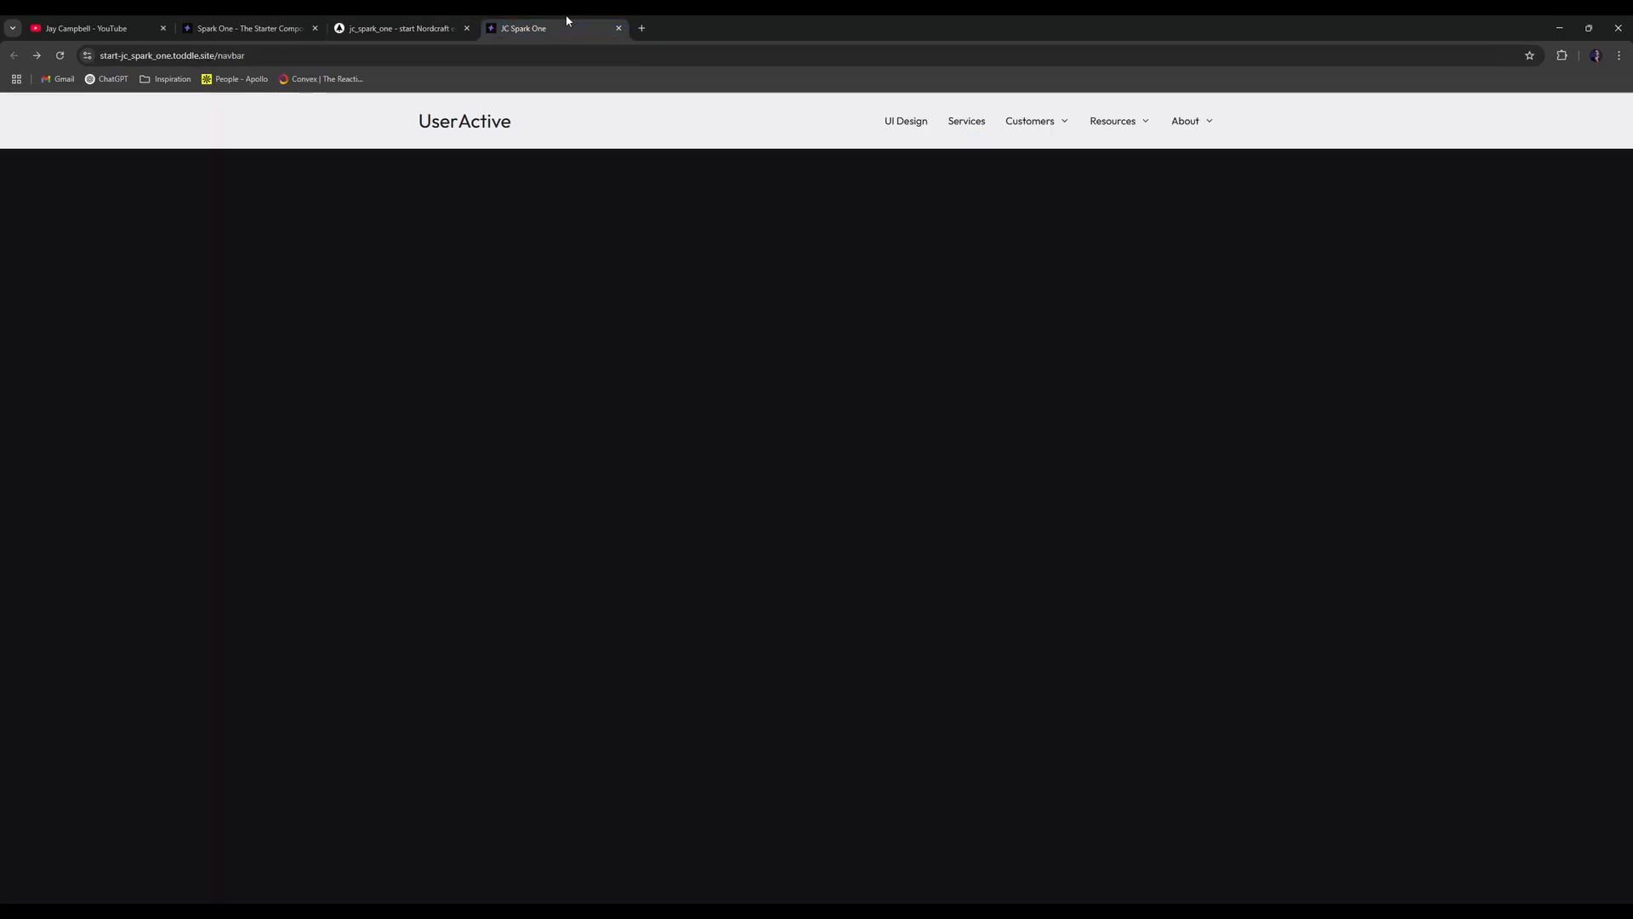
pyautogui.click(59, 55)
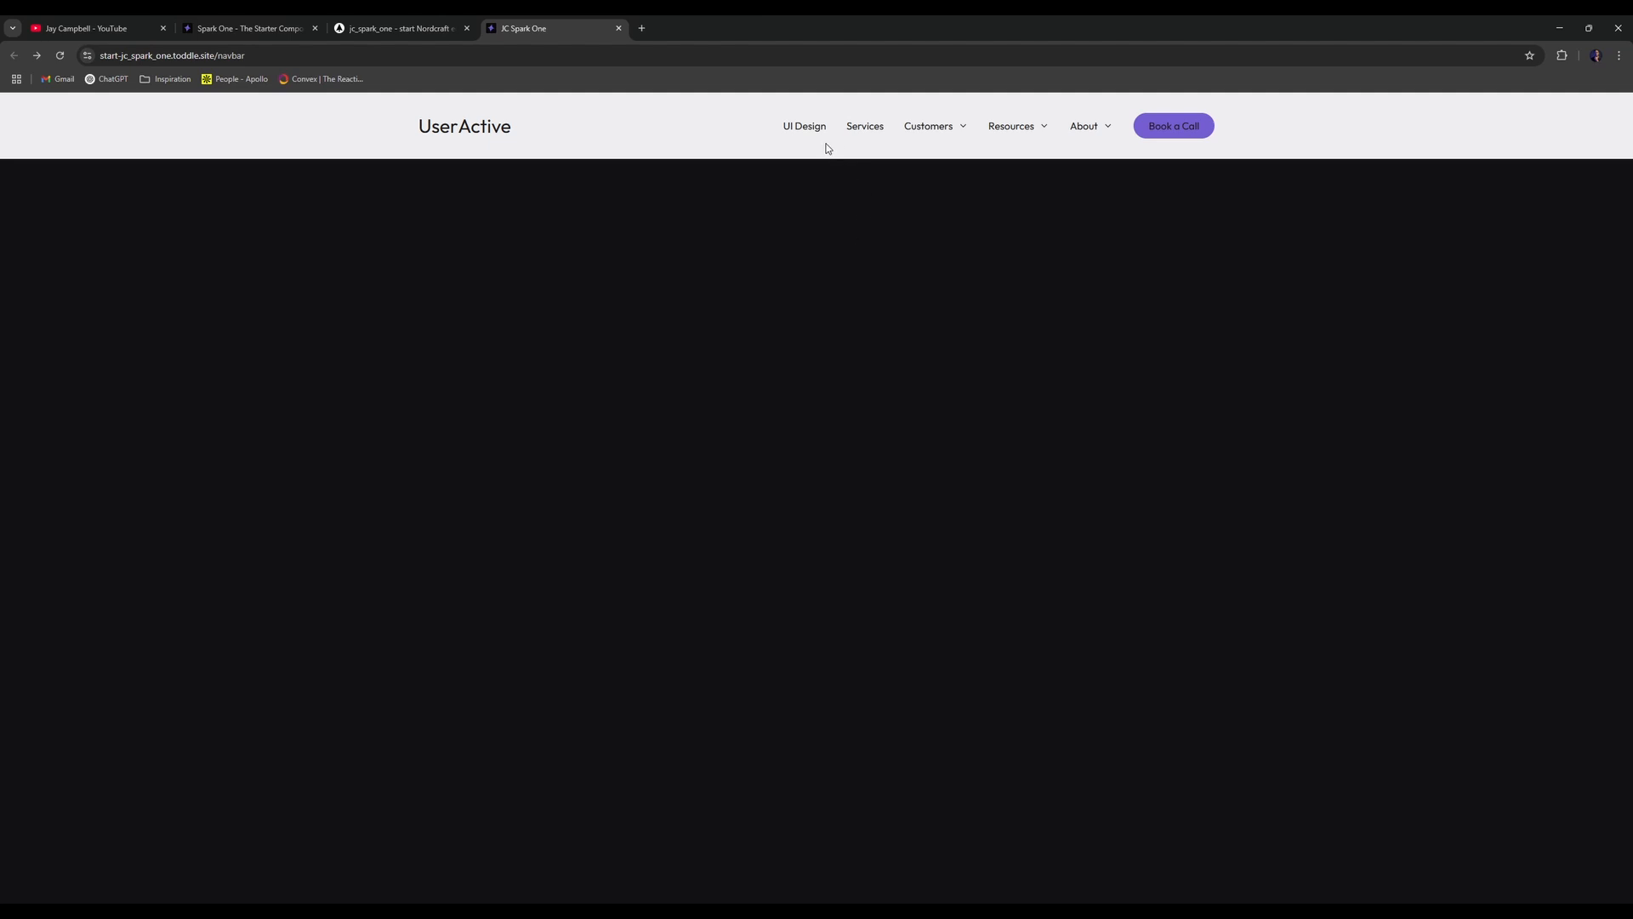
pyautogui.click(943, 128)
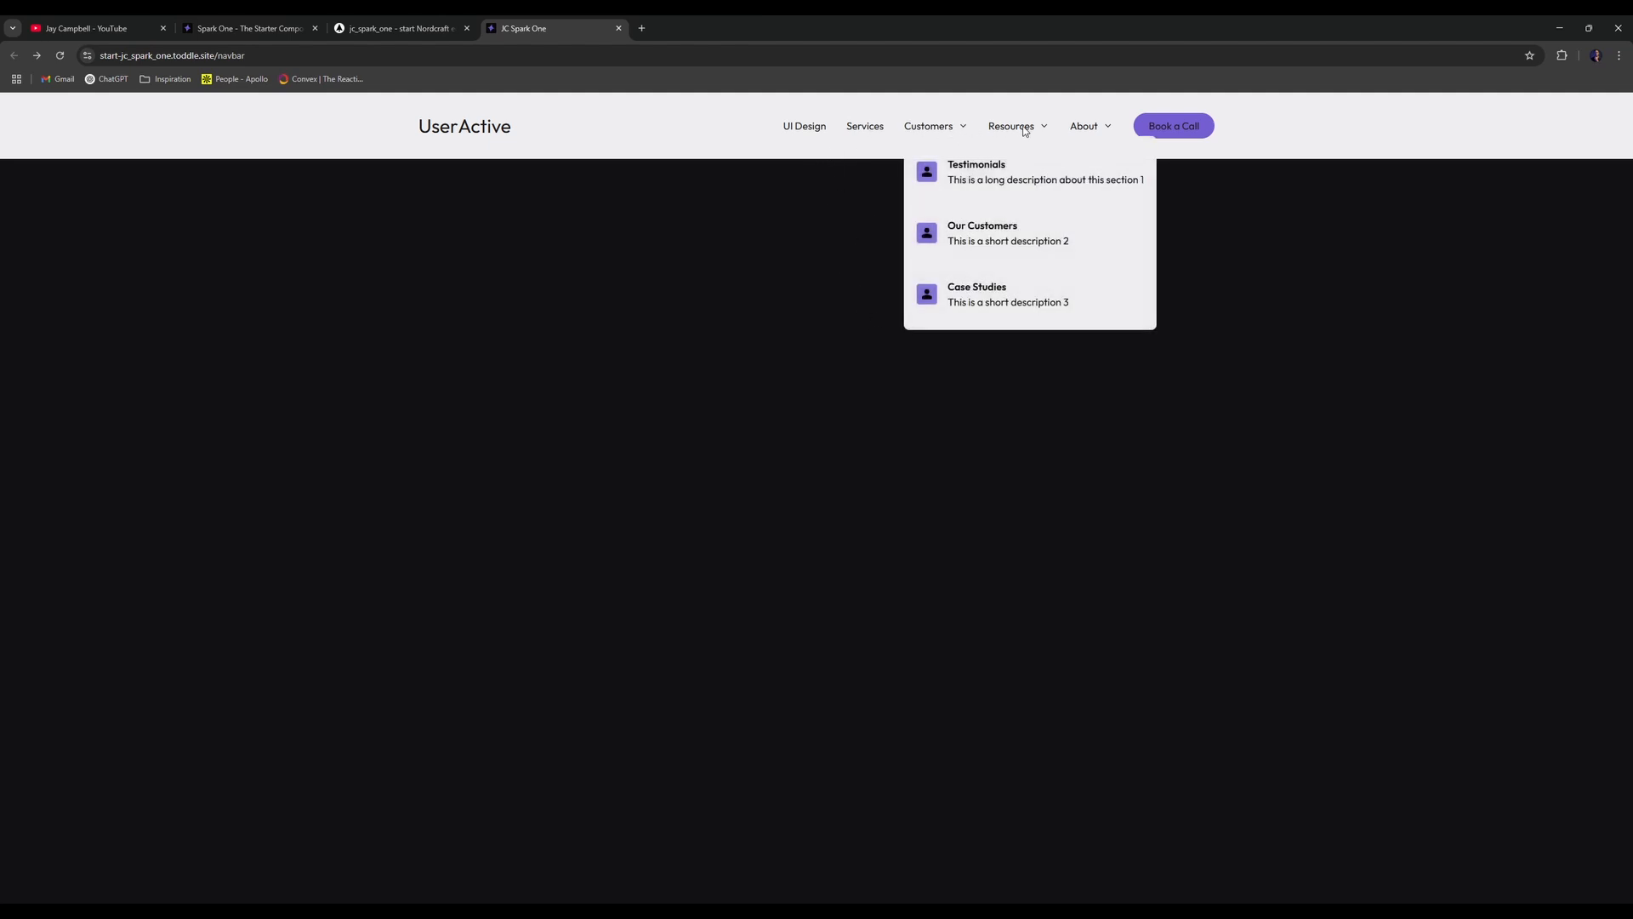
pyautogui.click(1022, 128)
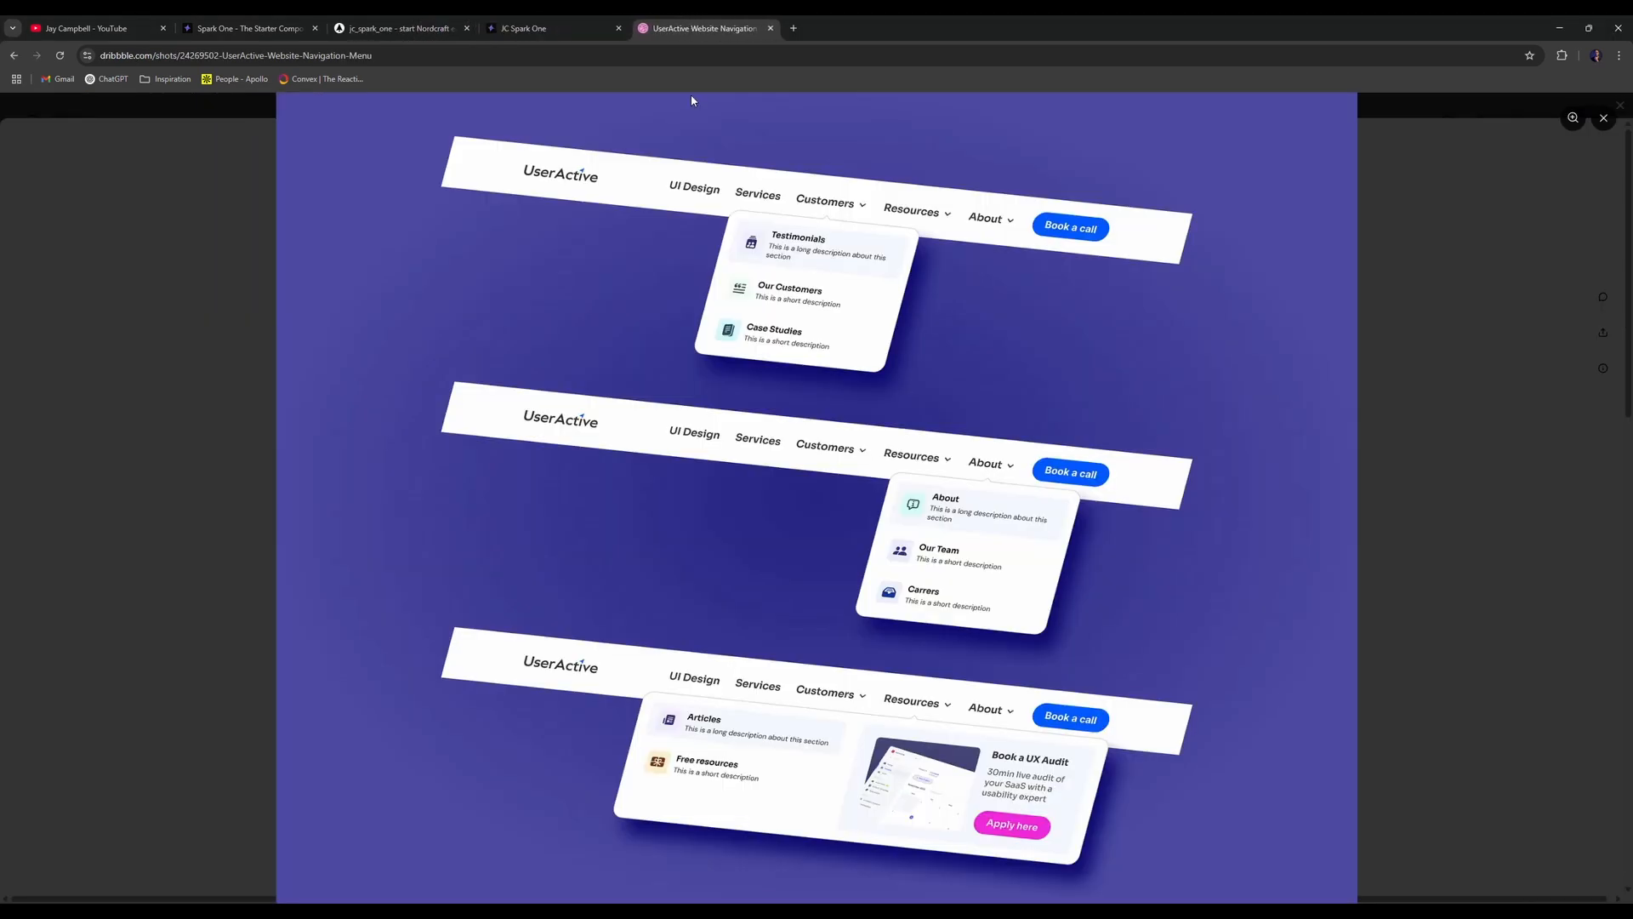
pyautogui.click(592, 26)
# - Check the Resources dropdown against the Dribbble reference, close that tab, and return to the editor
pyautogui.click(1011, 126)
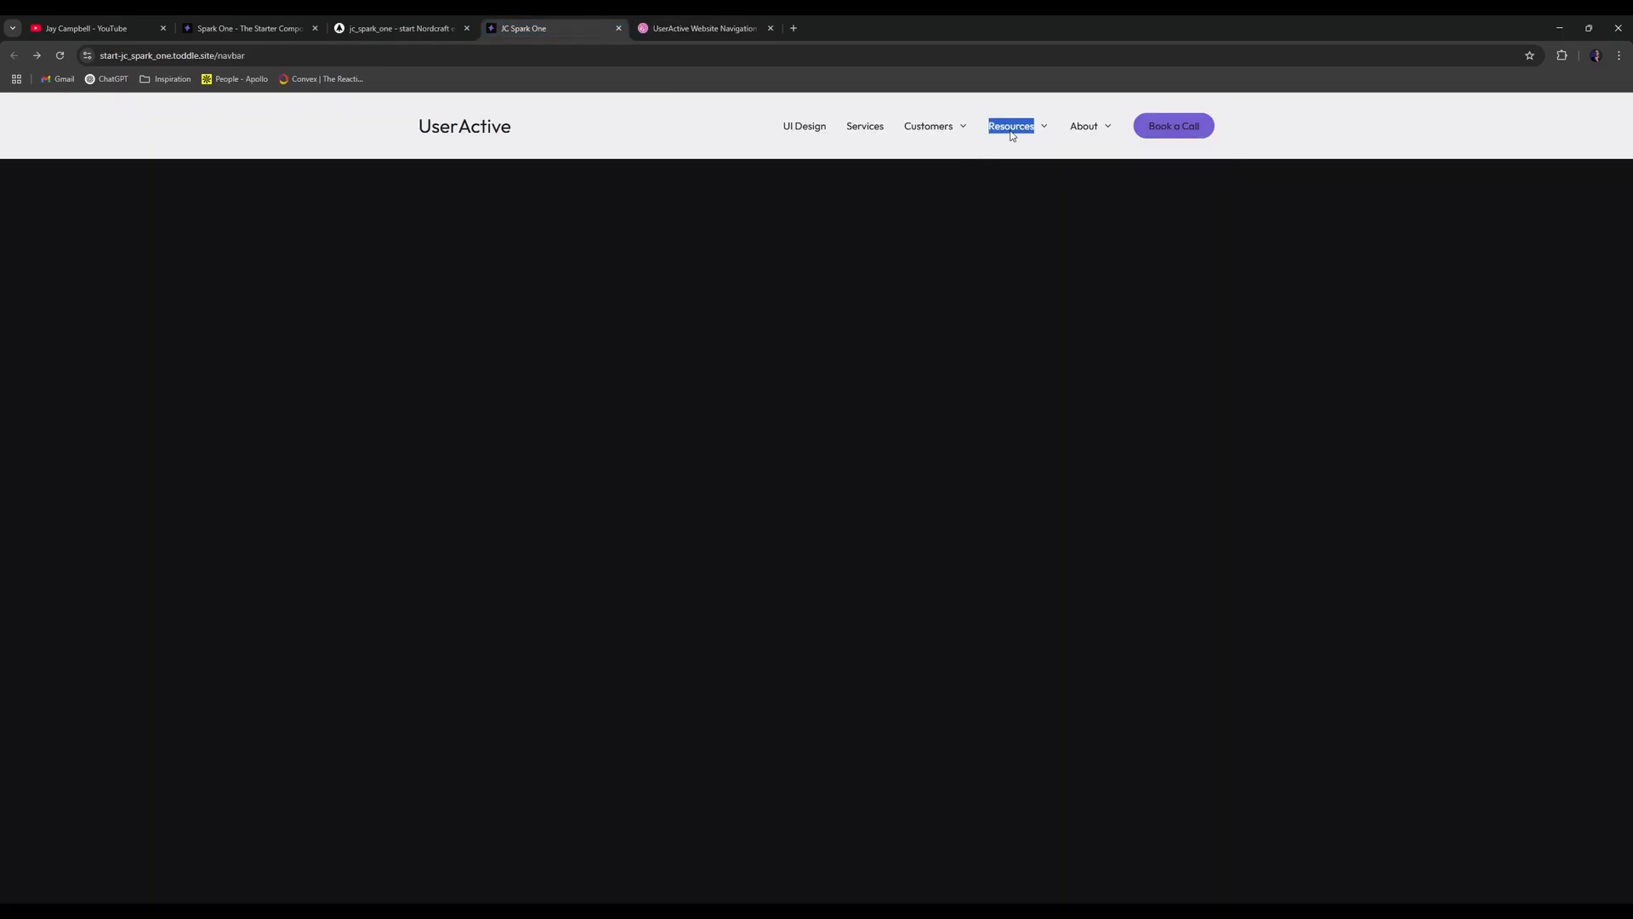
pyautogui.click(704, 28)
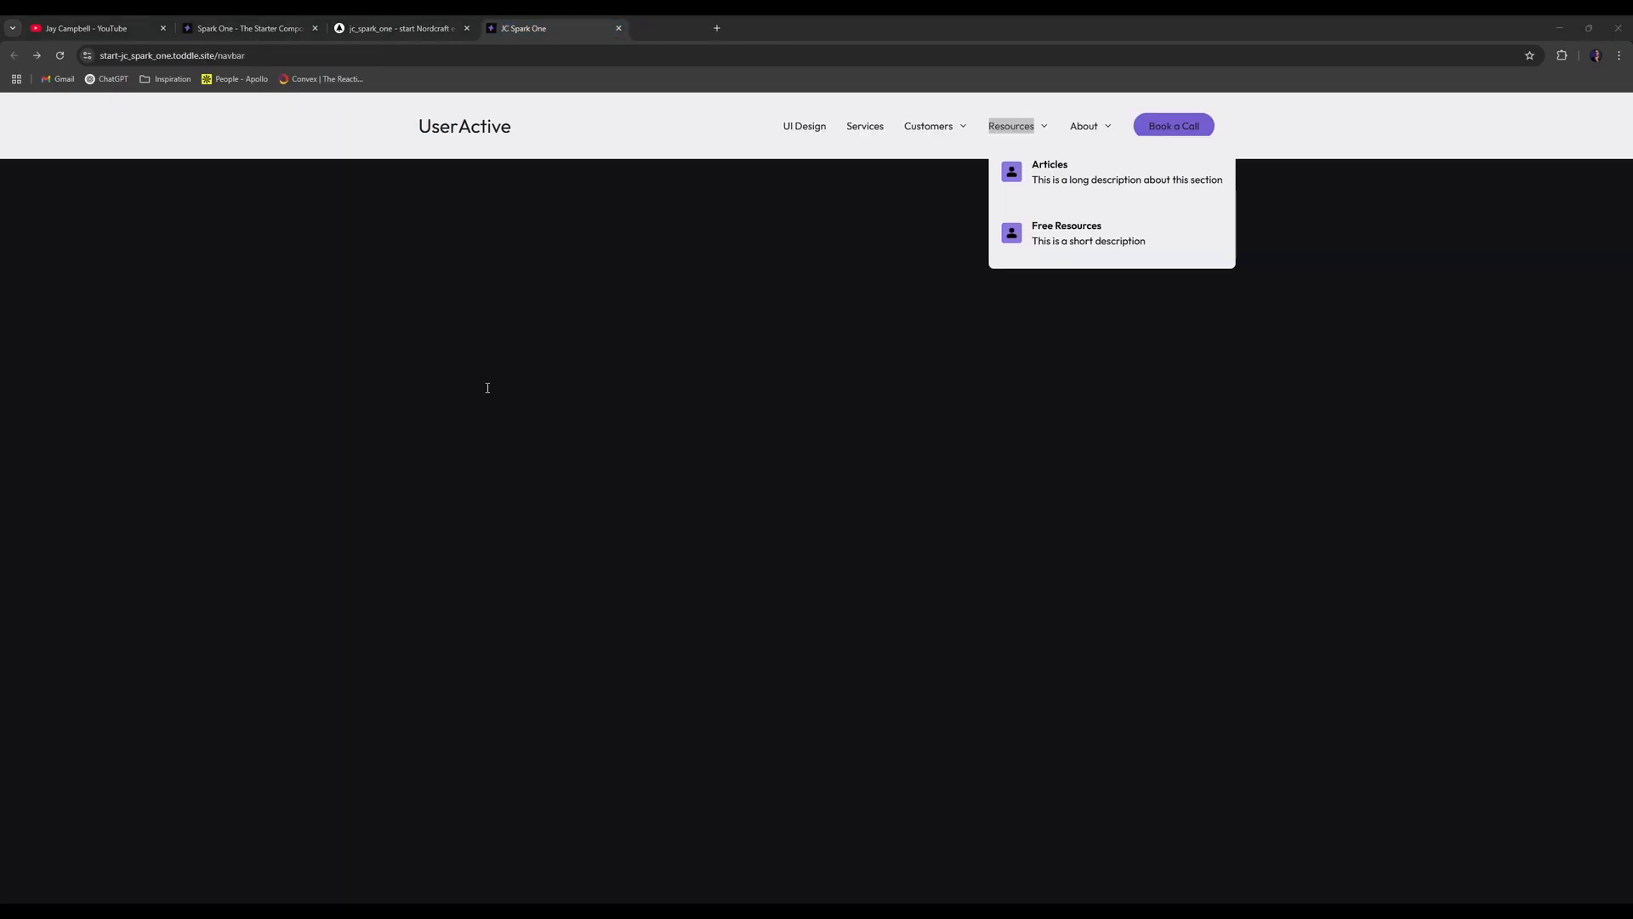
pyautogui.hotkey('ctrl', 'w')
pyautogui.hotkey('ctrl', 'shift', 'Tab')
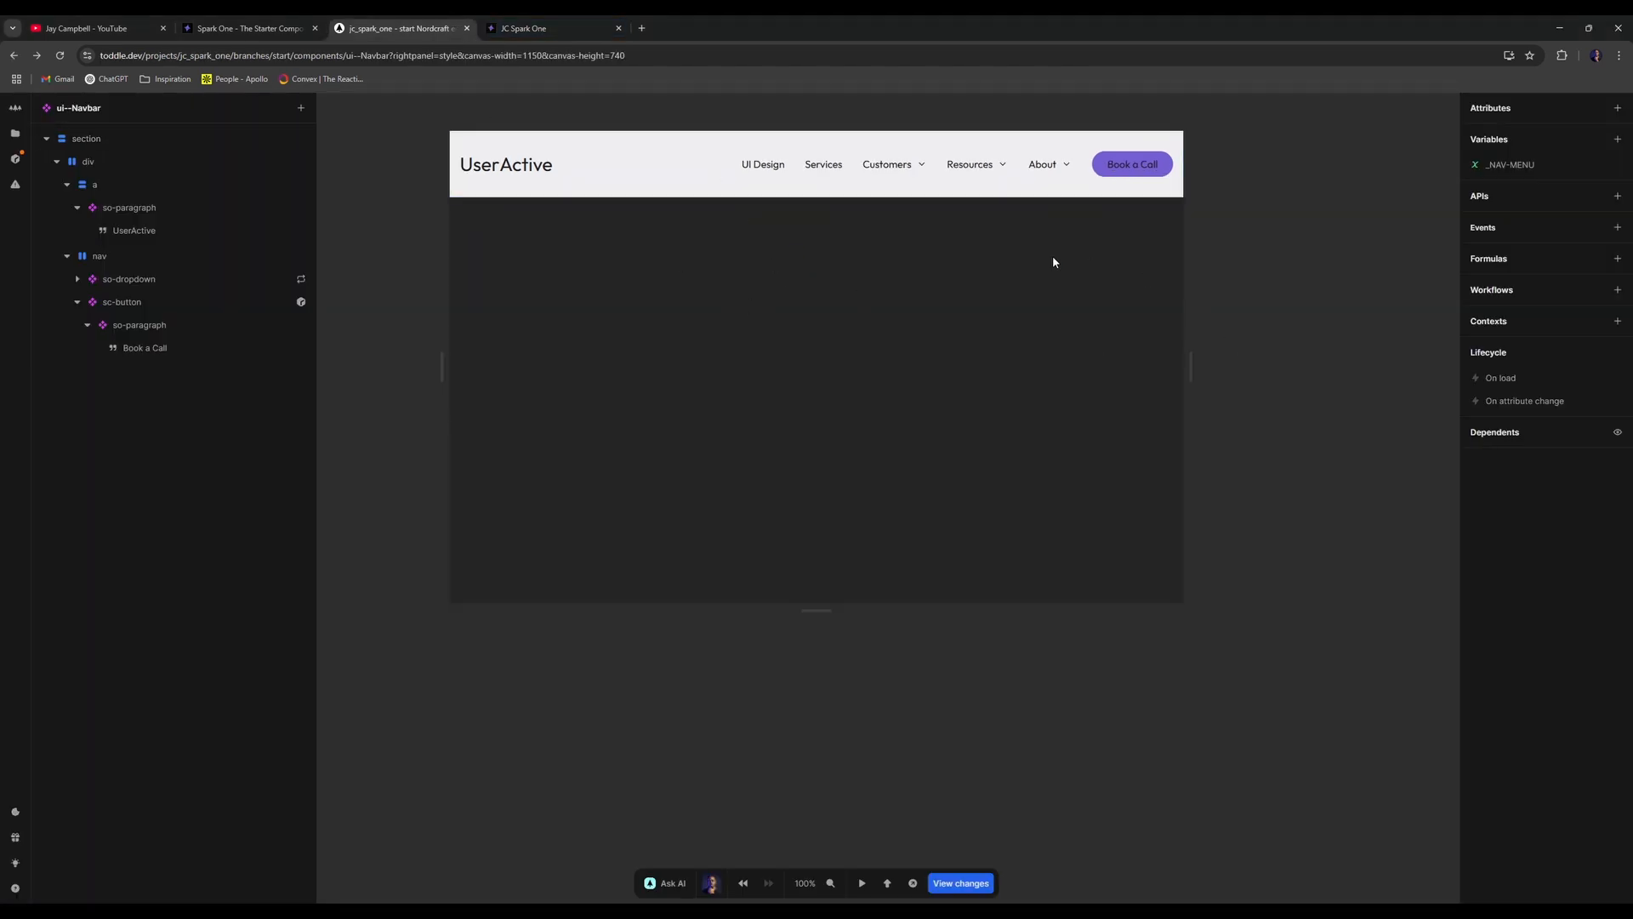
# - Expand so-dropdown in the element tree and inspect so-dropdown-content and its div
pyautogui.click(87, 325)
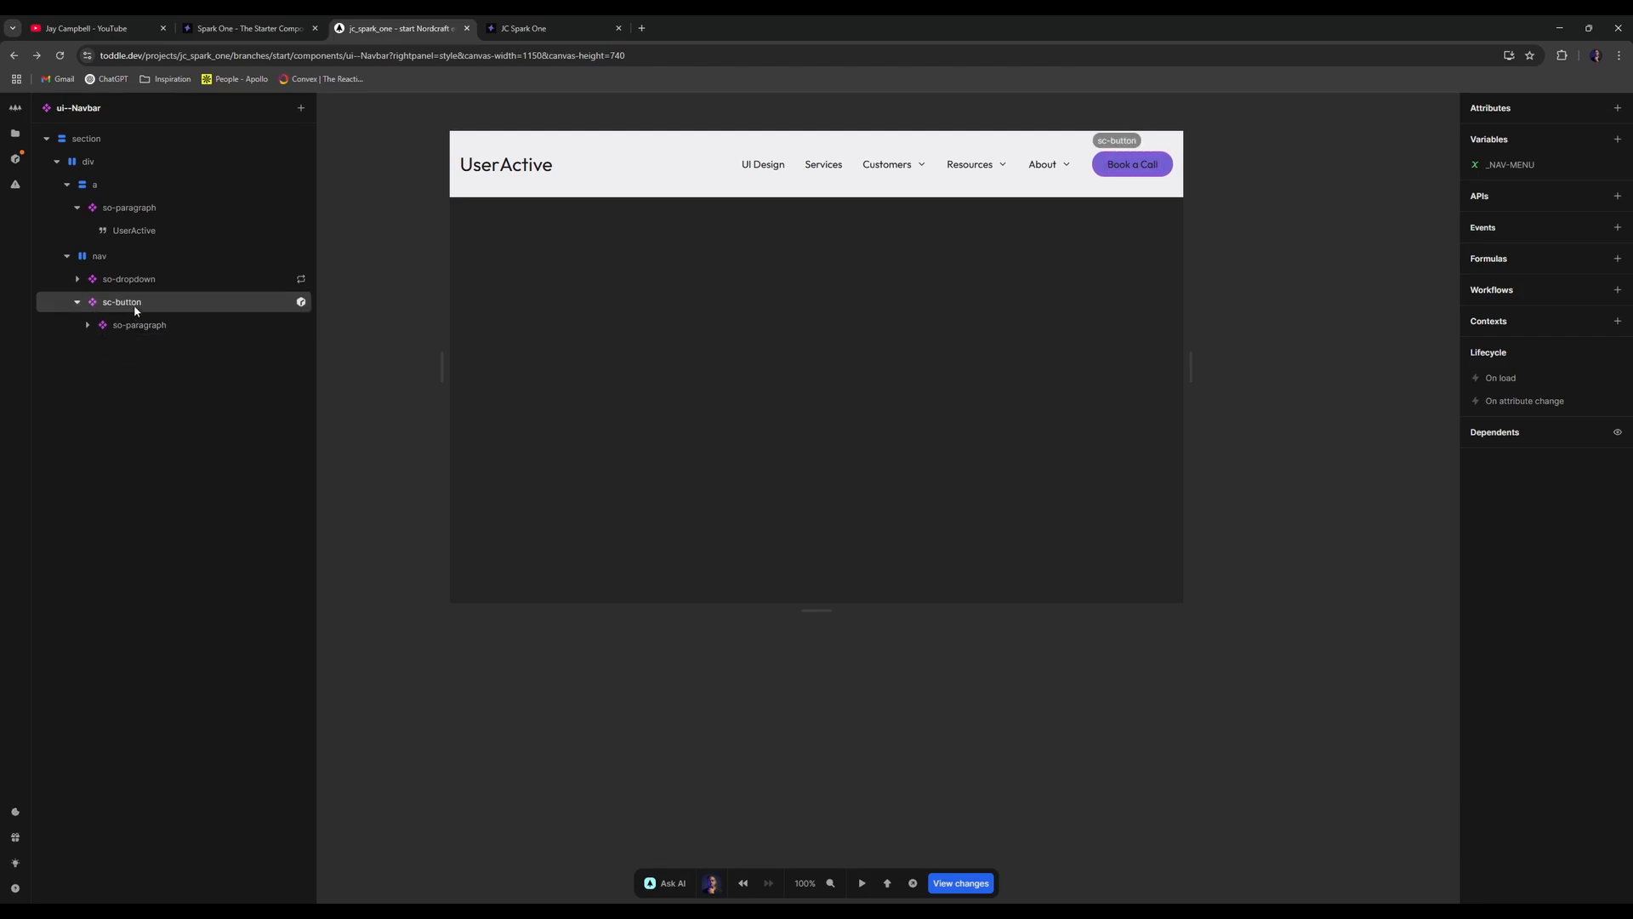
pyautogui.click(78, 280)
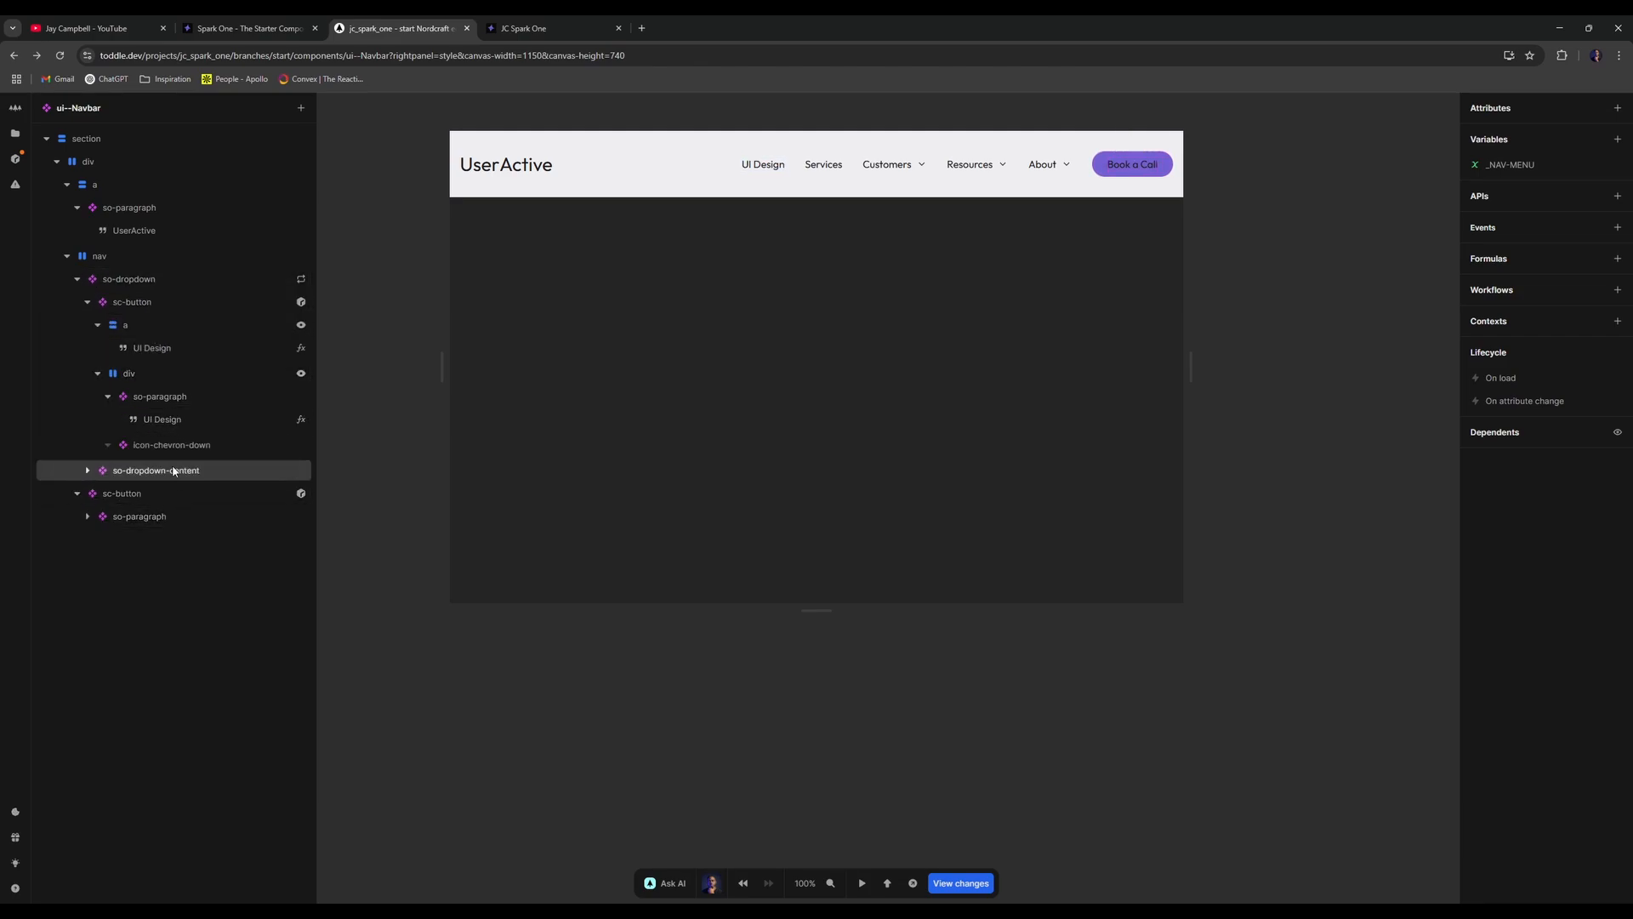
pyautogui.click(98, 374)
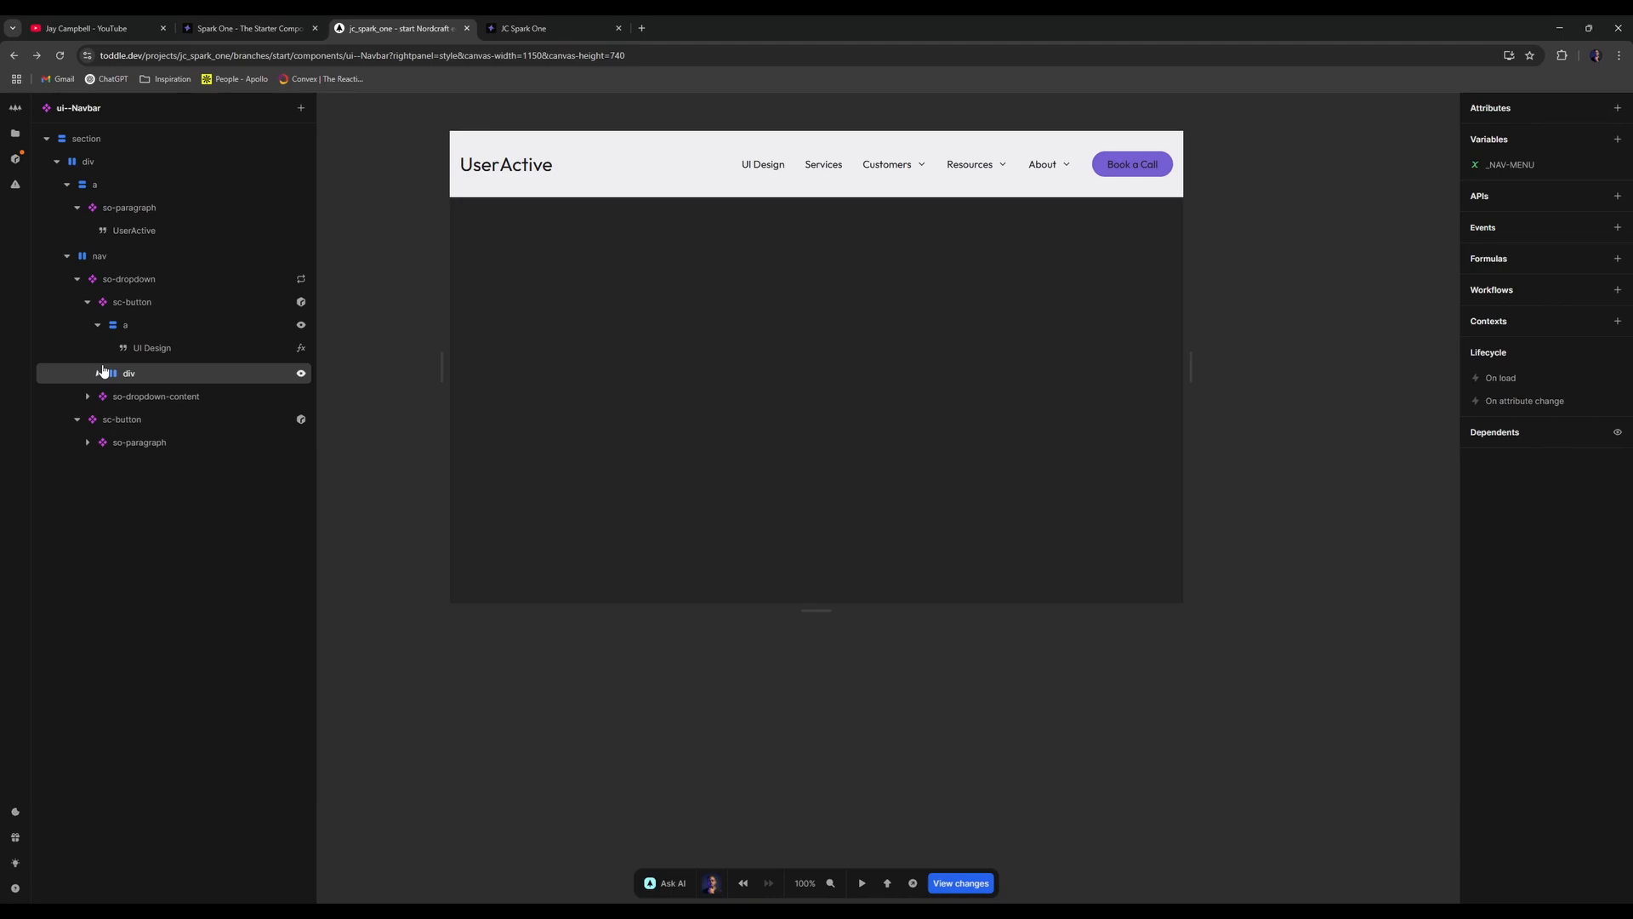
pyautogui.click(88, 302)
pyautogui.click(170, 324)
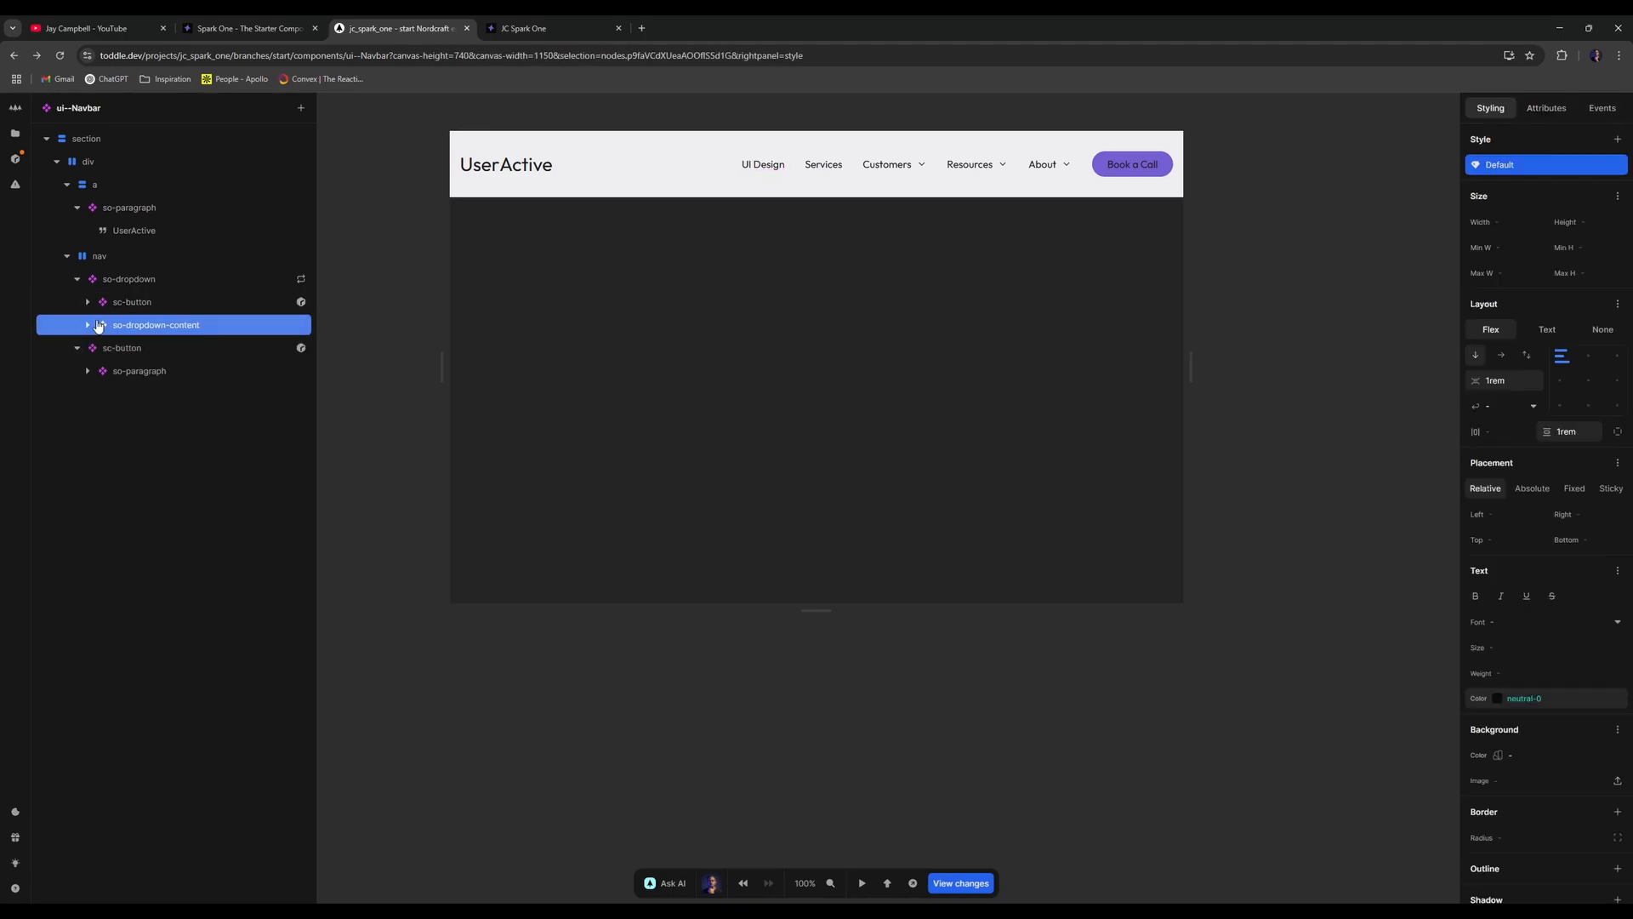
pyautogui.click(88, 324)
pyautogui.click(126, 349)
pyautogui.click(202, 325)
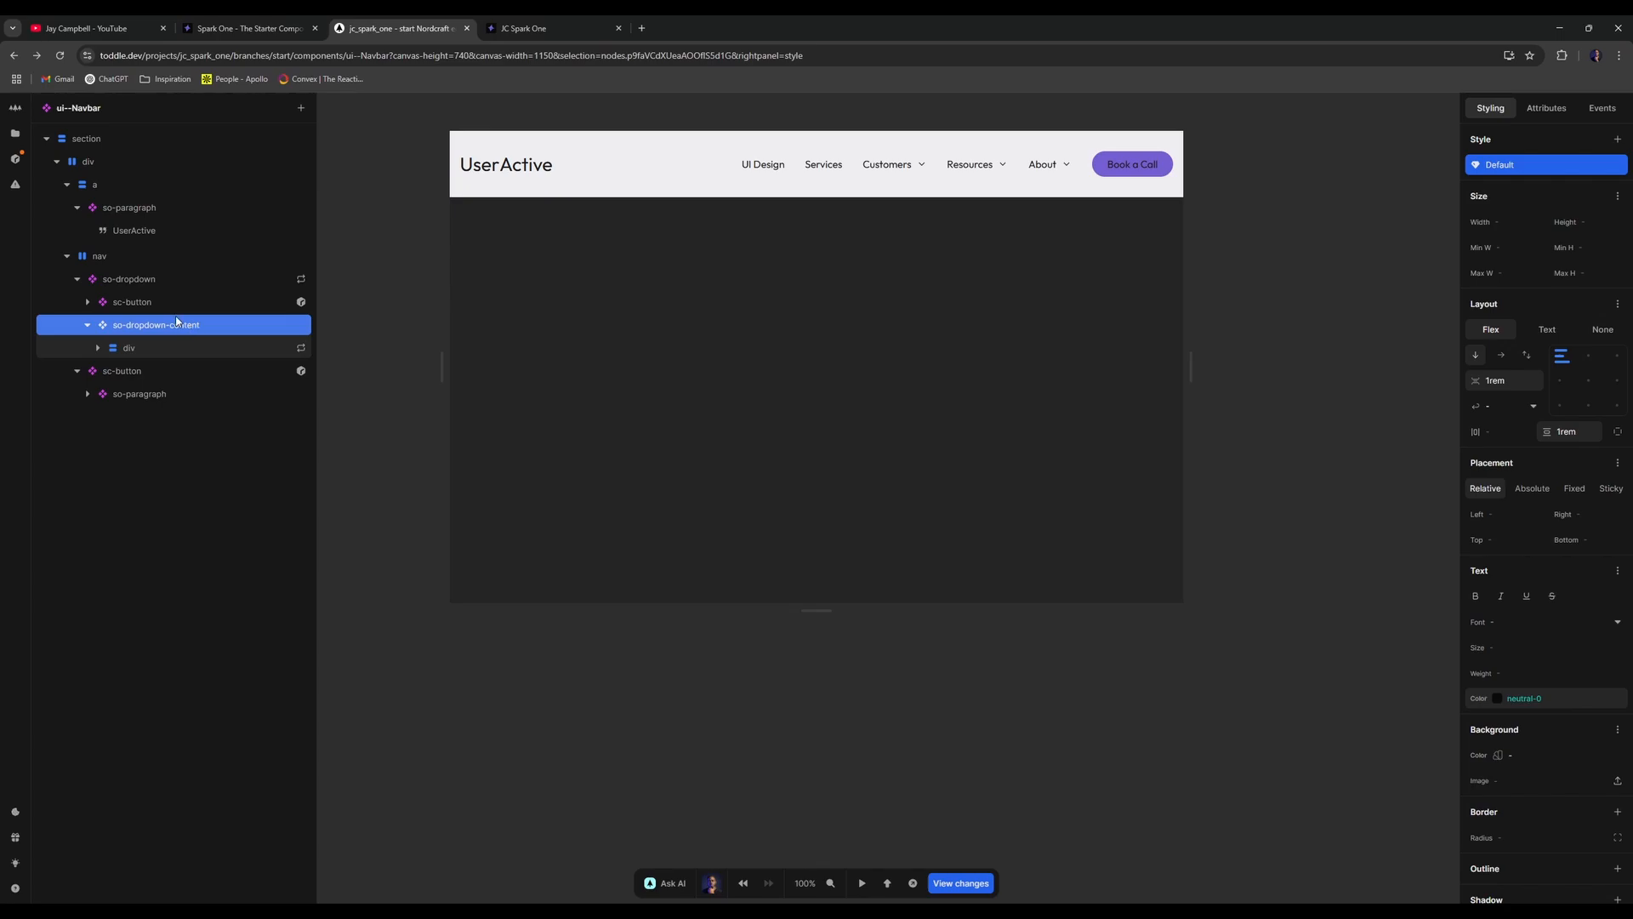
# - Reselect so-dropdown-content and search the Add element catalog for div
pyautogui.click(218, 345)
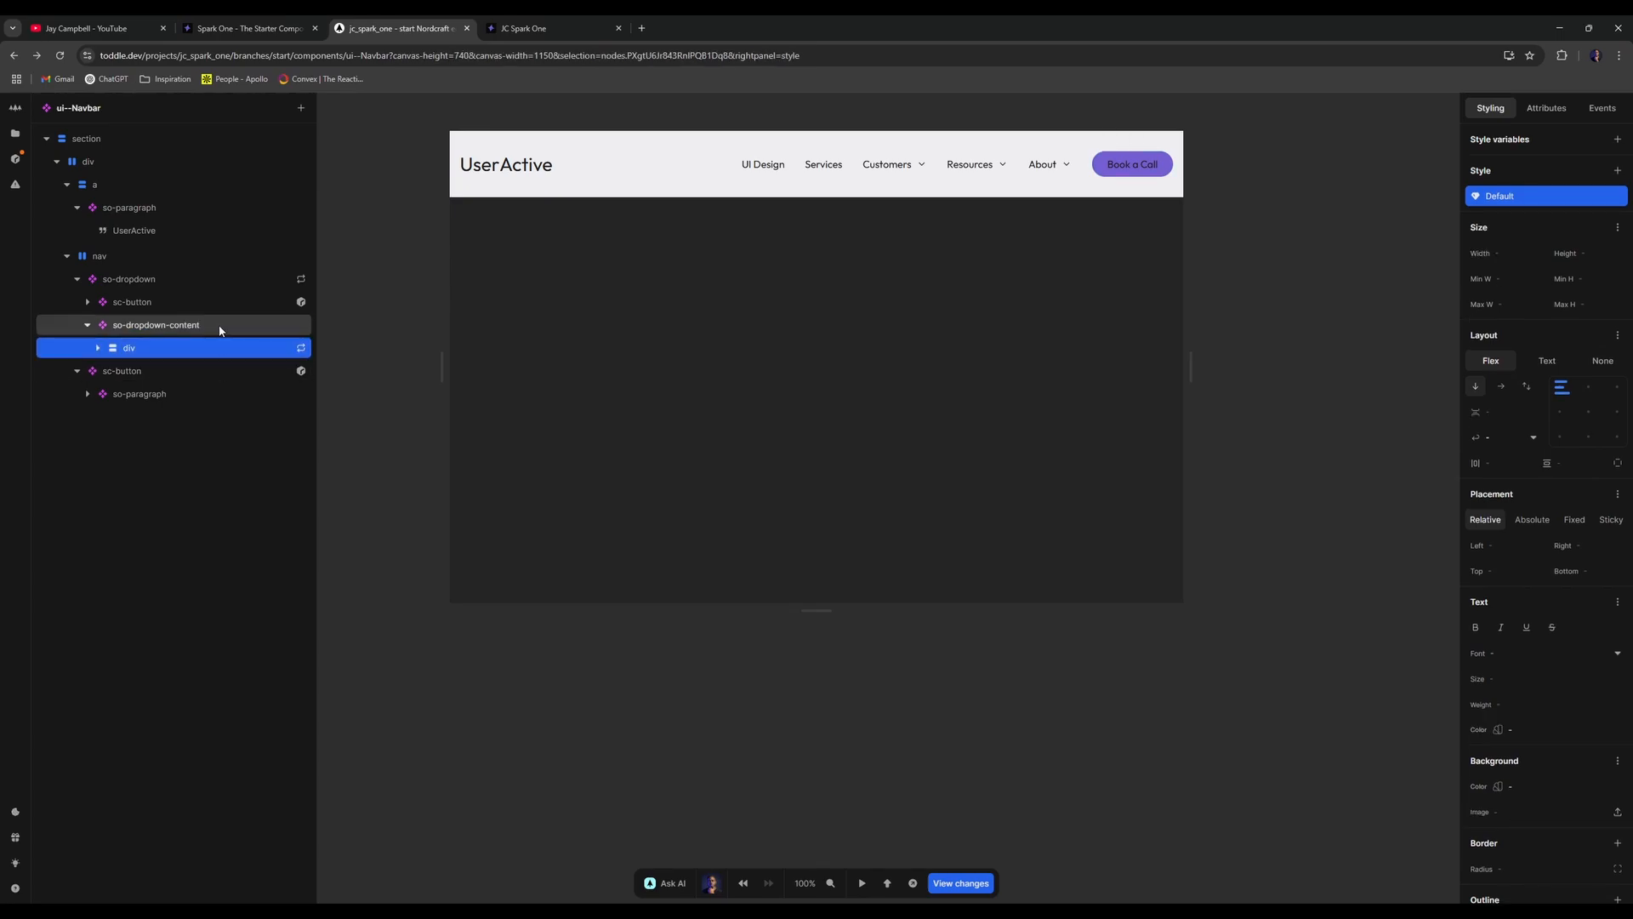
pyautogui.click(97, 349)
pyautogui.click(96, 349)
pyautogui.click(165, 325)
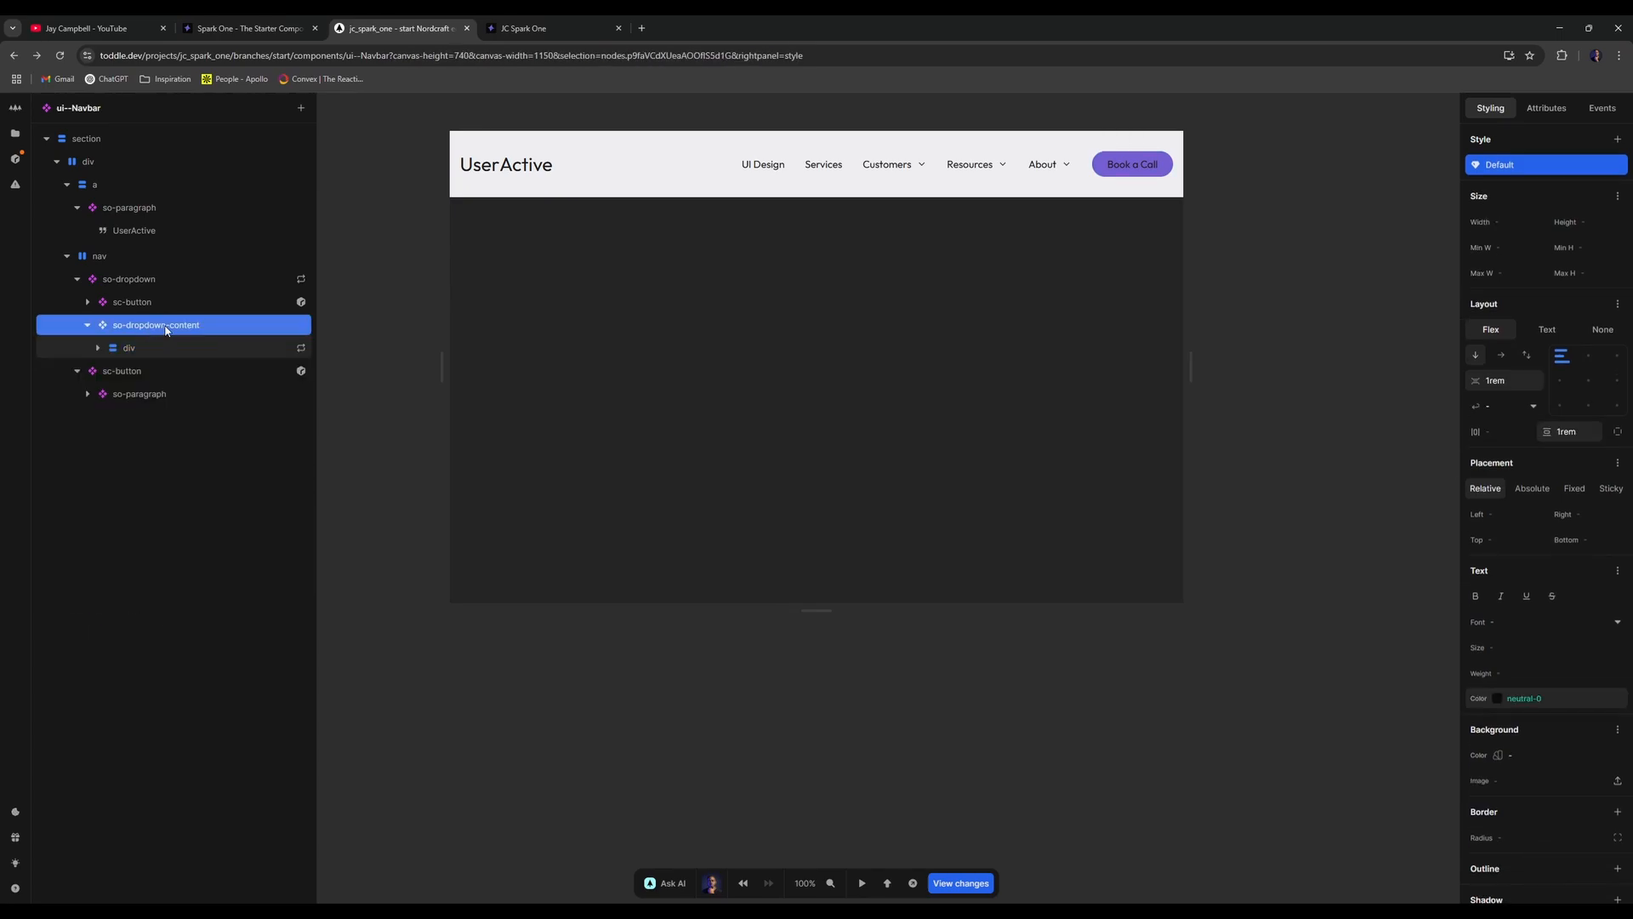
pyautogui.write('adiv')
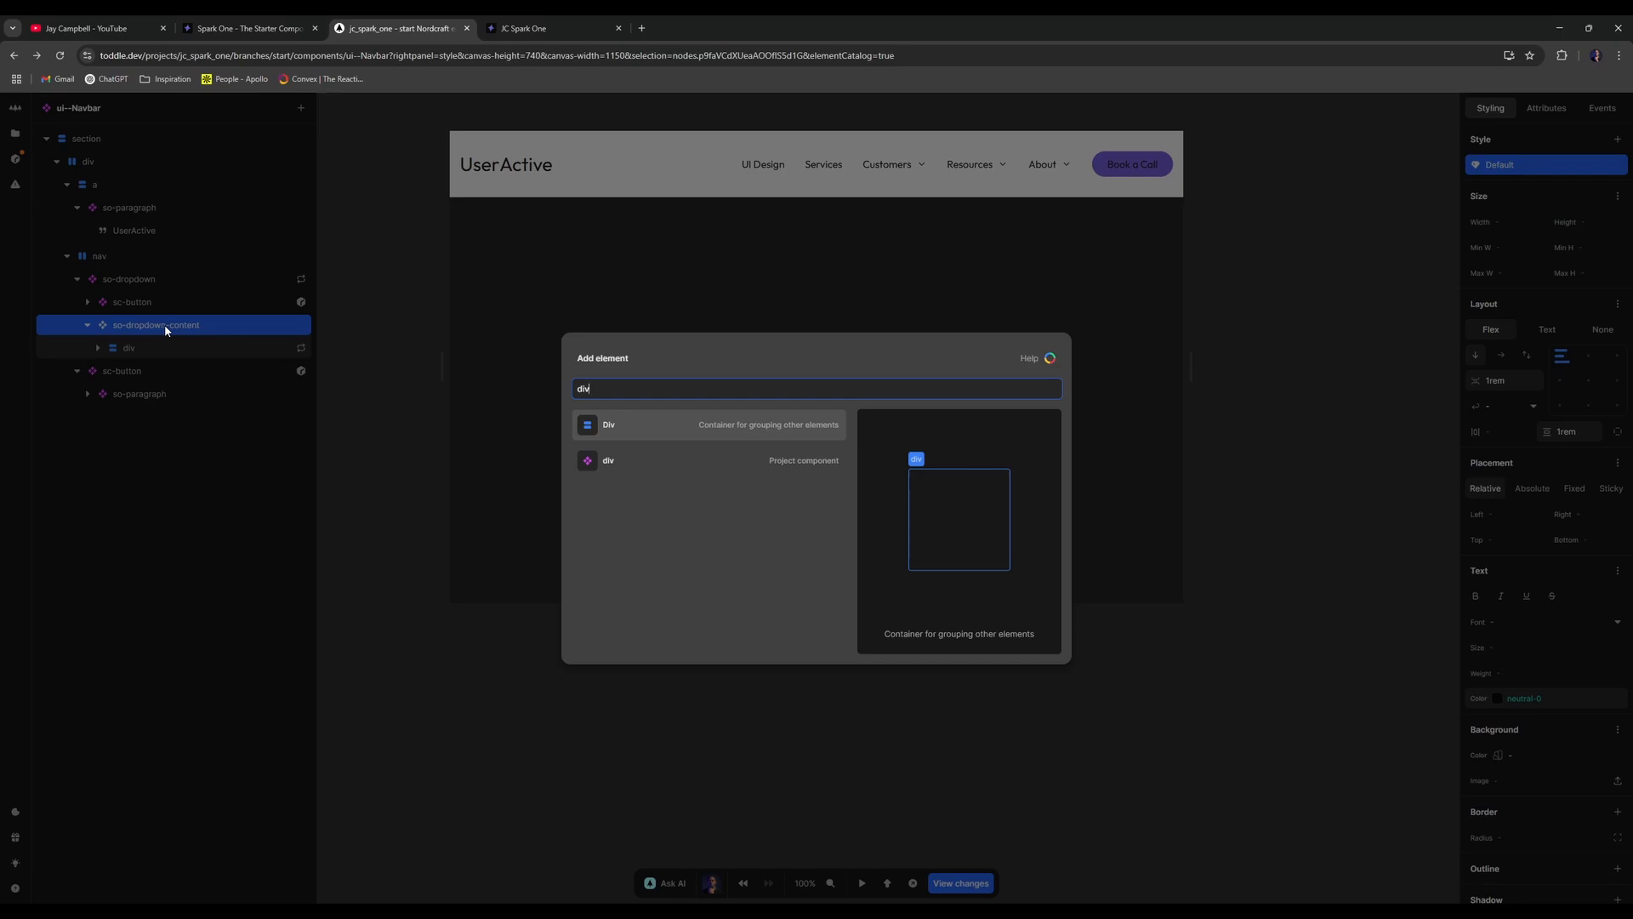
# - Insert a Div into so-dropdown-content, then add an Image element inside it
pyautogui.press('Return')
pyautogui.write('a')
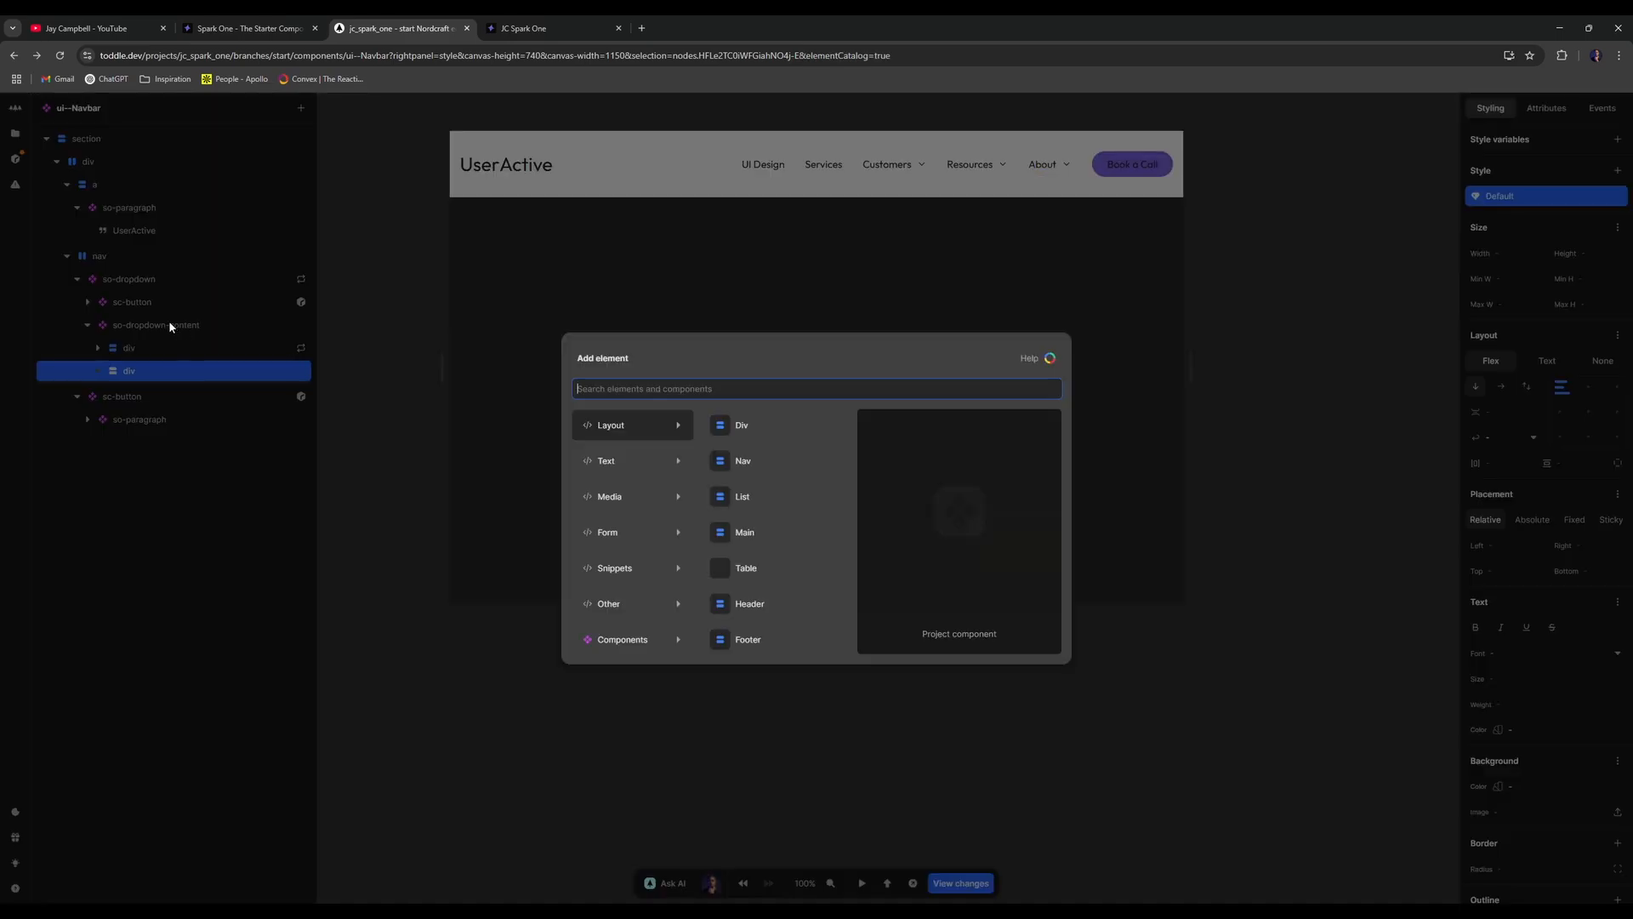
pyautogui.write('image')
pyautogui.press('BackSpace')
pyautogui.press('BackSpace')
pyautogui.press('BackSpace')
pyautogui.press('BackSpace')
pyautogui.press('BackSpace')
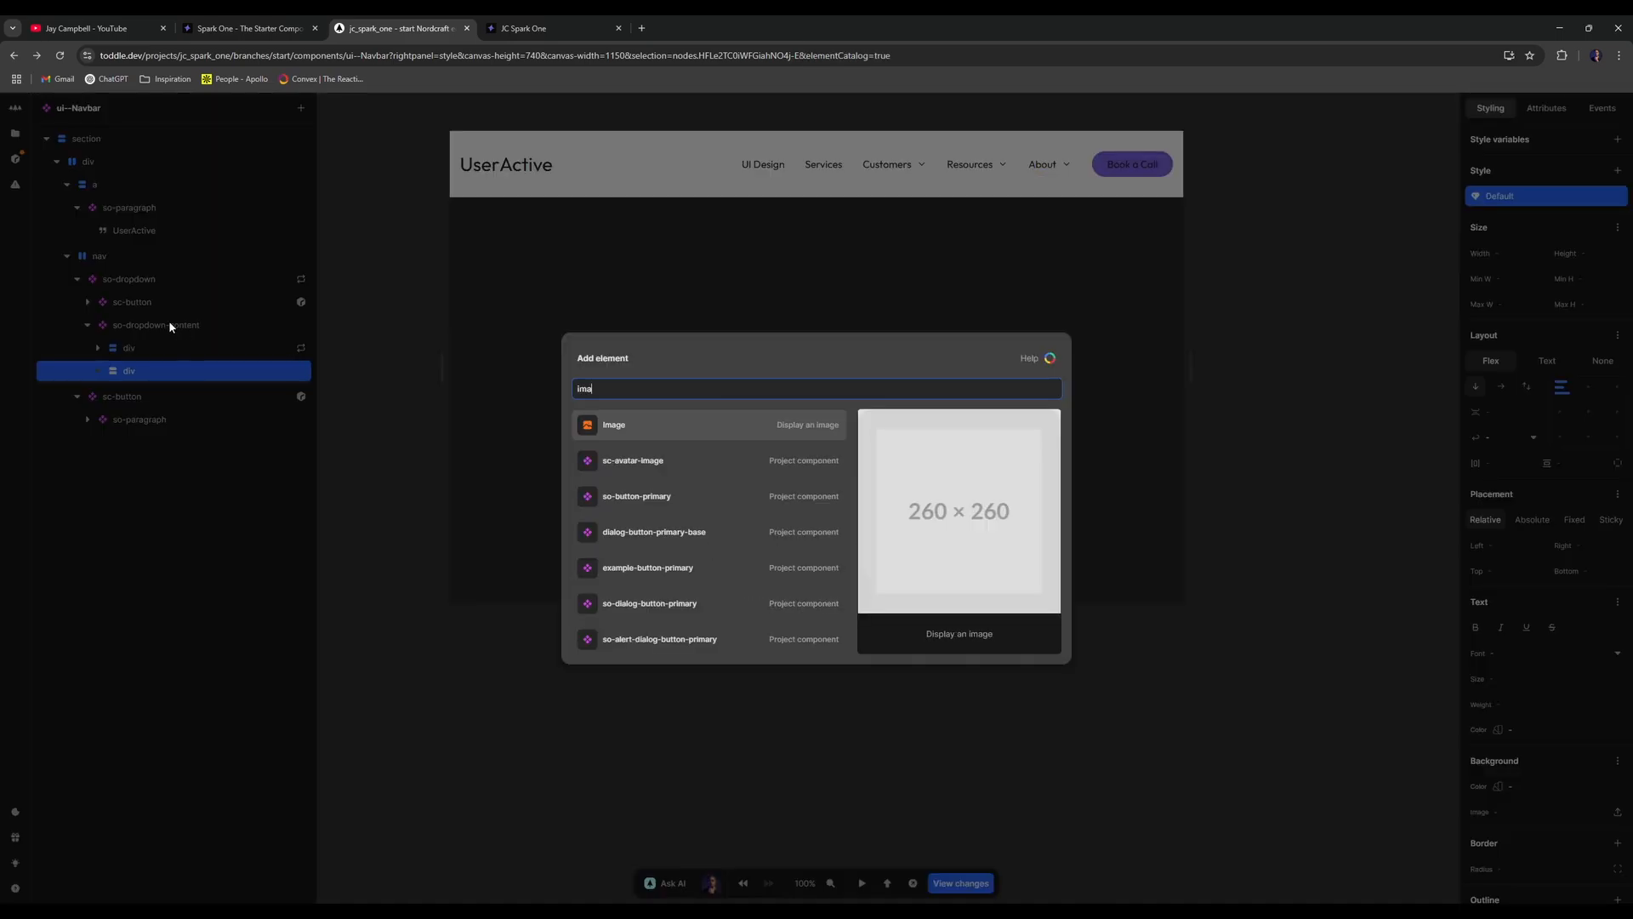
pyautogui.write('img')
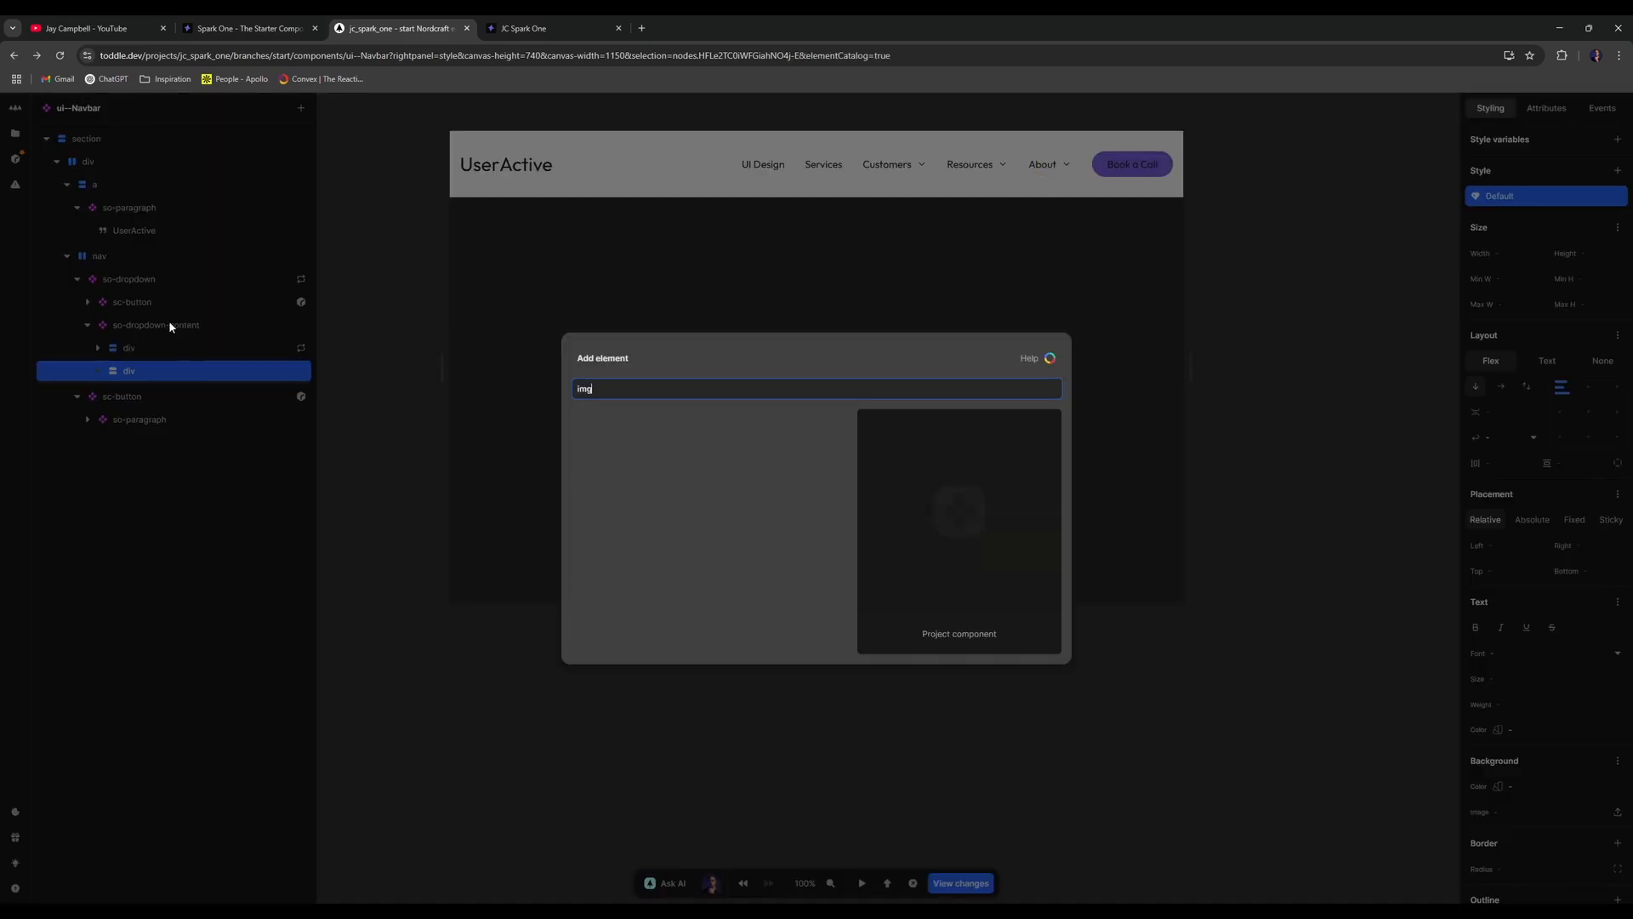
pyautogui.press('BackSpace')
pyautogui.press('BackSpace')
pyautogui.press('BackSpace')
pyautogui.write('image')
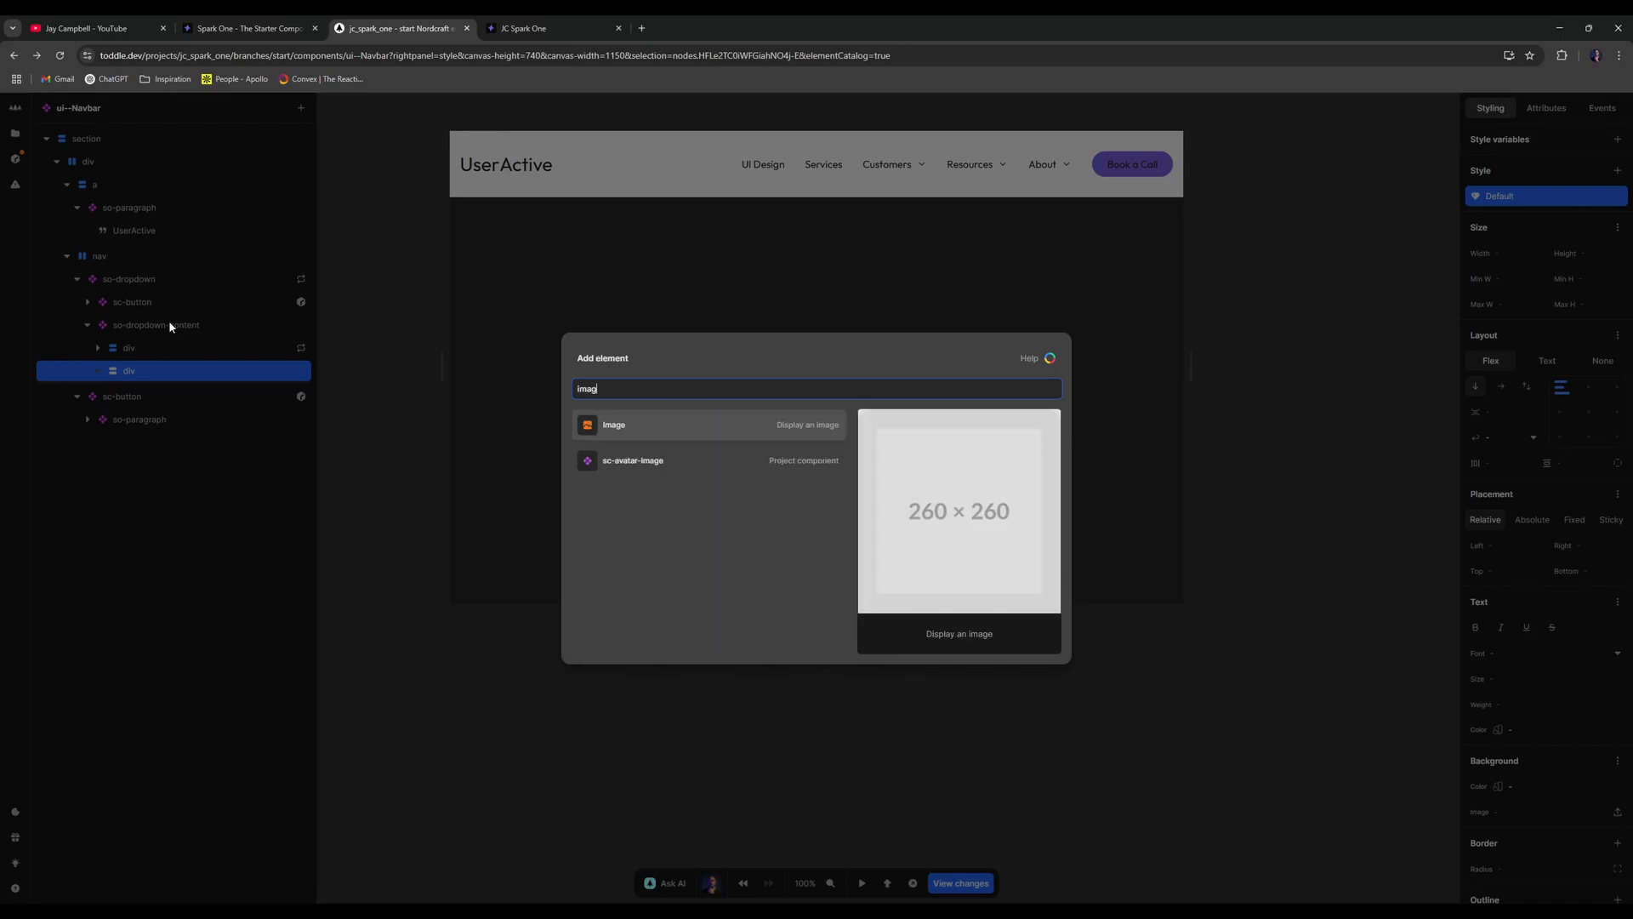
pyautogui.press('Return')
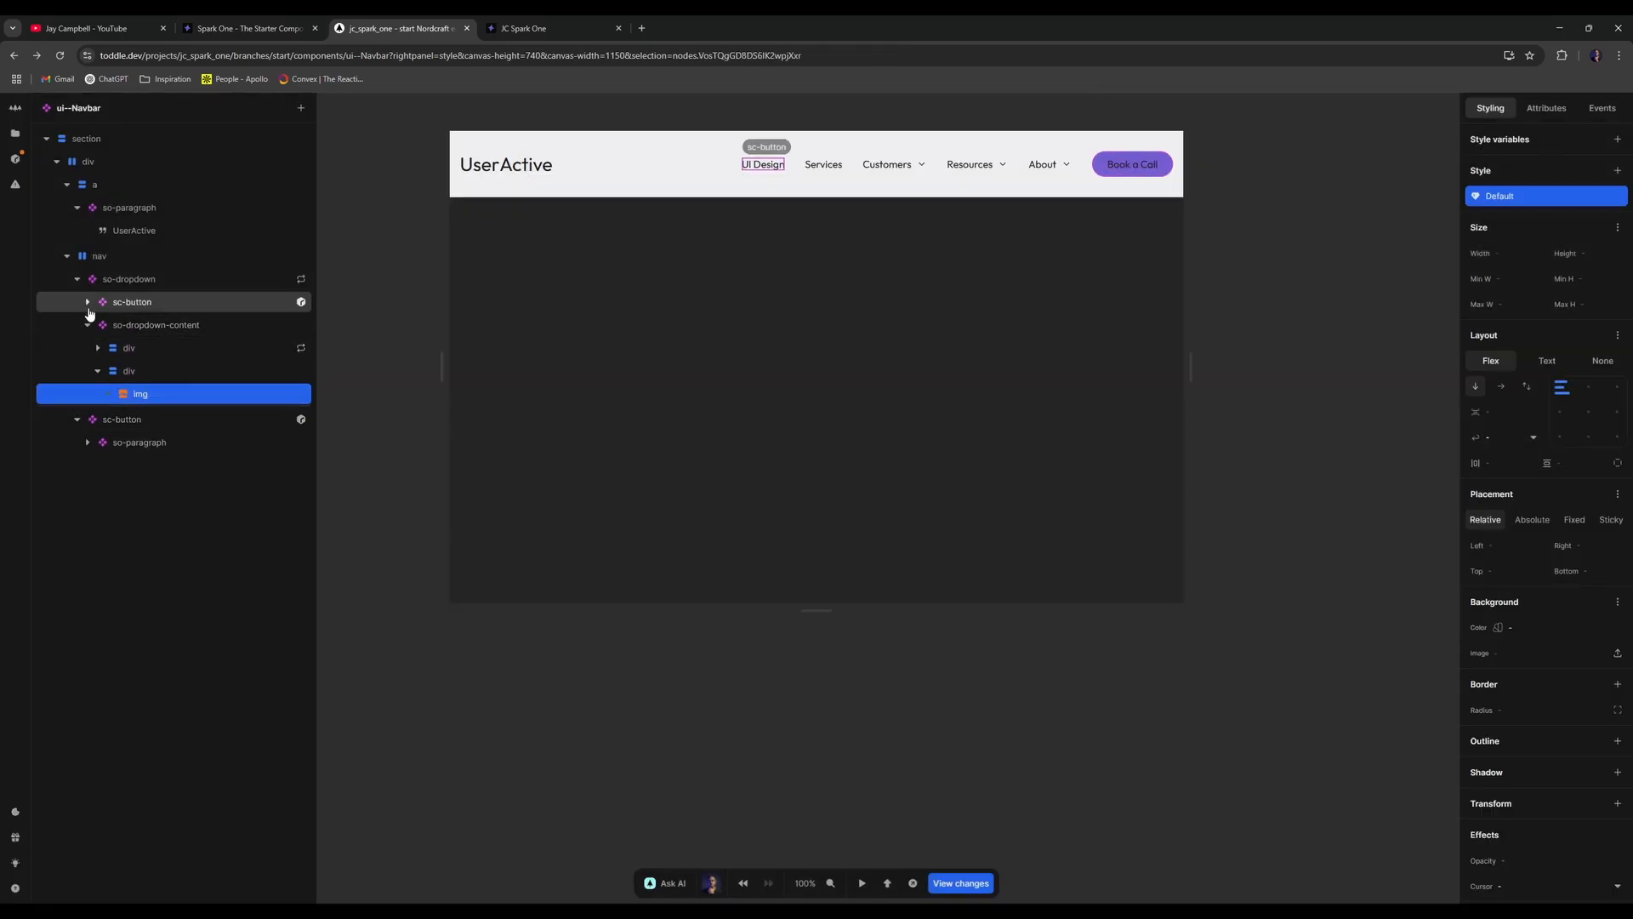
# - Paste a copy of the dropdown item's text div into the new div beside the img
pyautogui.click(86, 442)
pyautogui.click(87, 442)
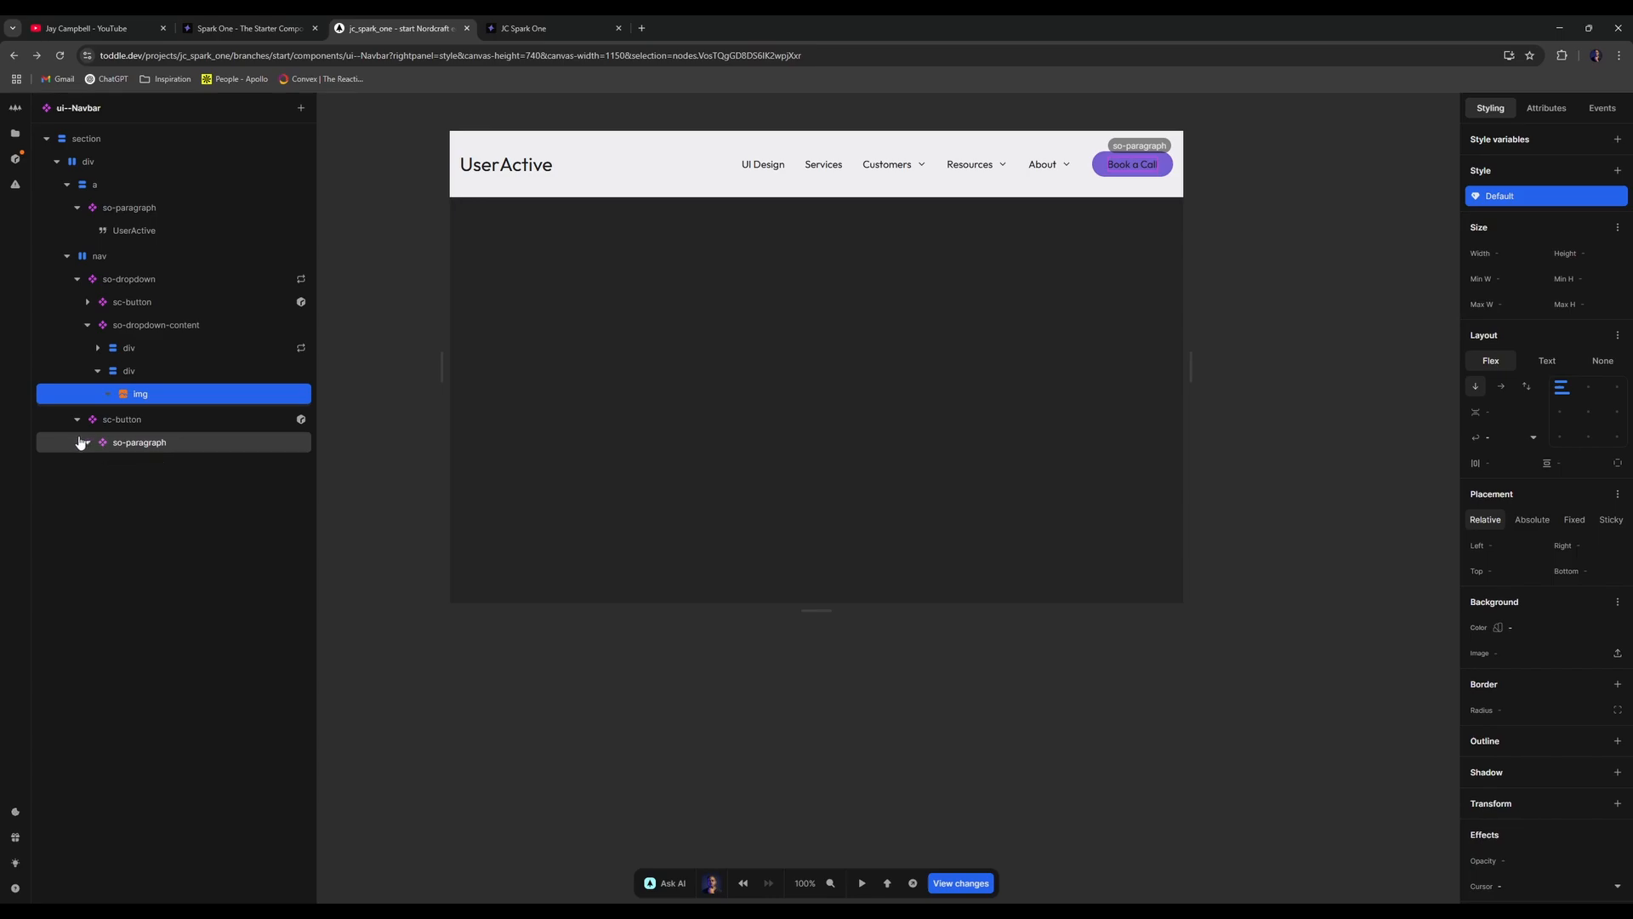
pyautogui.click(86, 302)
pyautogui.click(86, 302)
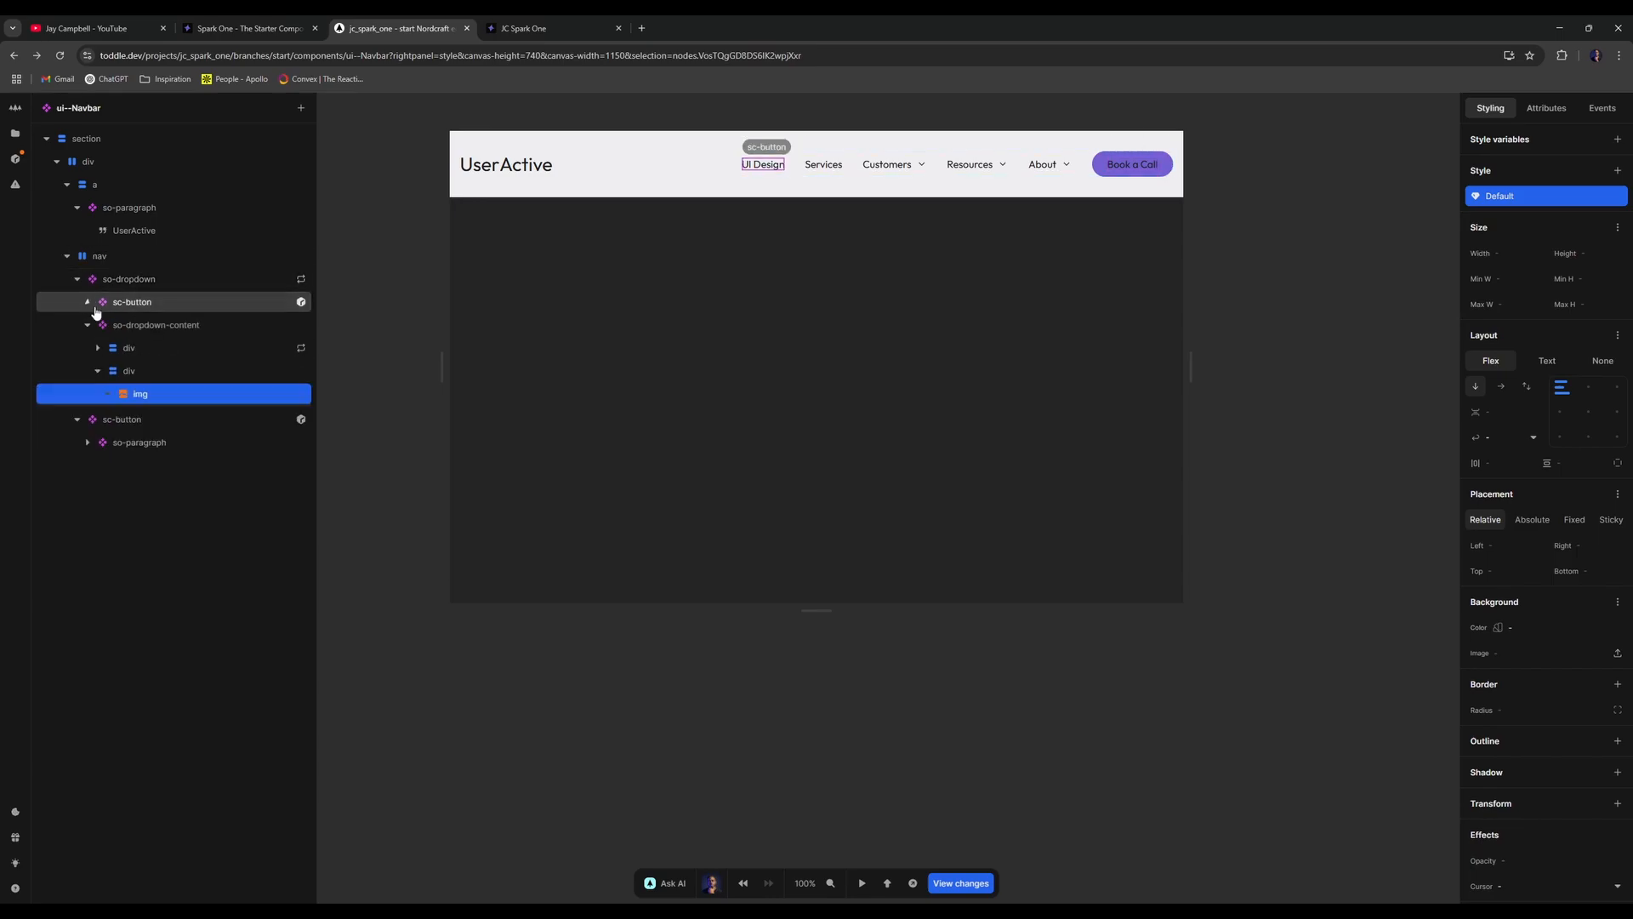
pyautogui.doubleClick(92, 325)
pyautogui.hotkey('alt', 'Left')
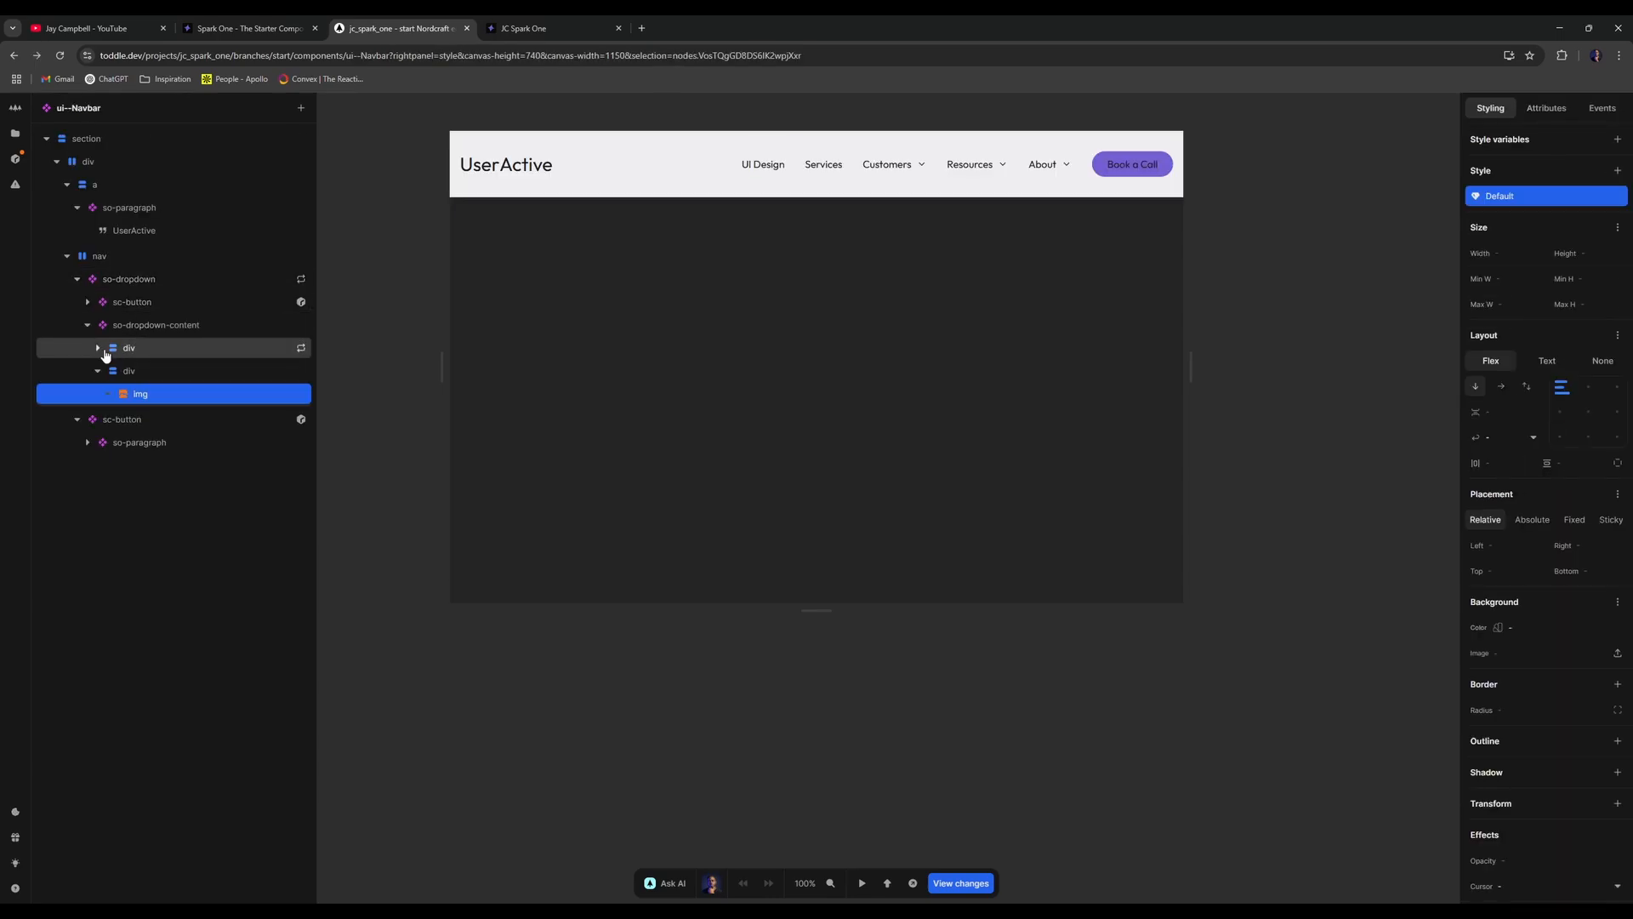
pyautogui.click(98, 347)
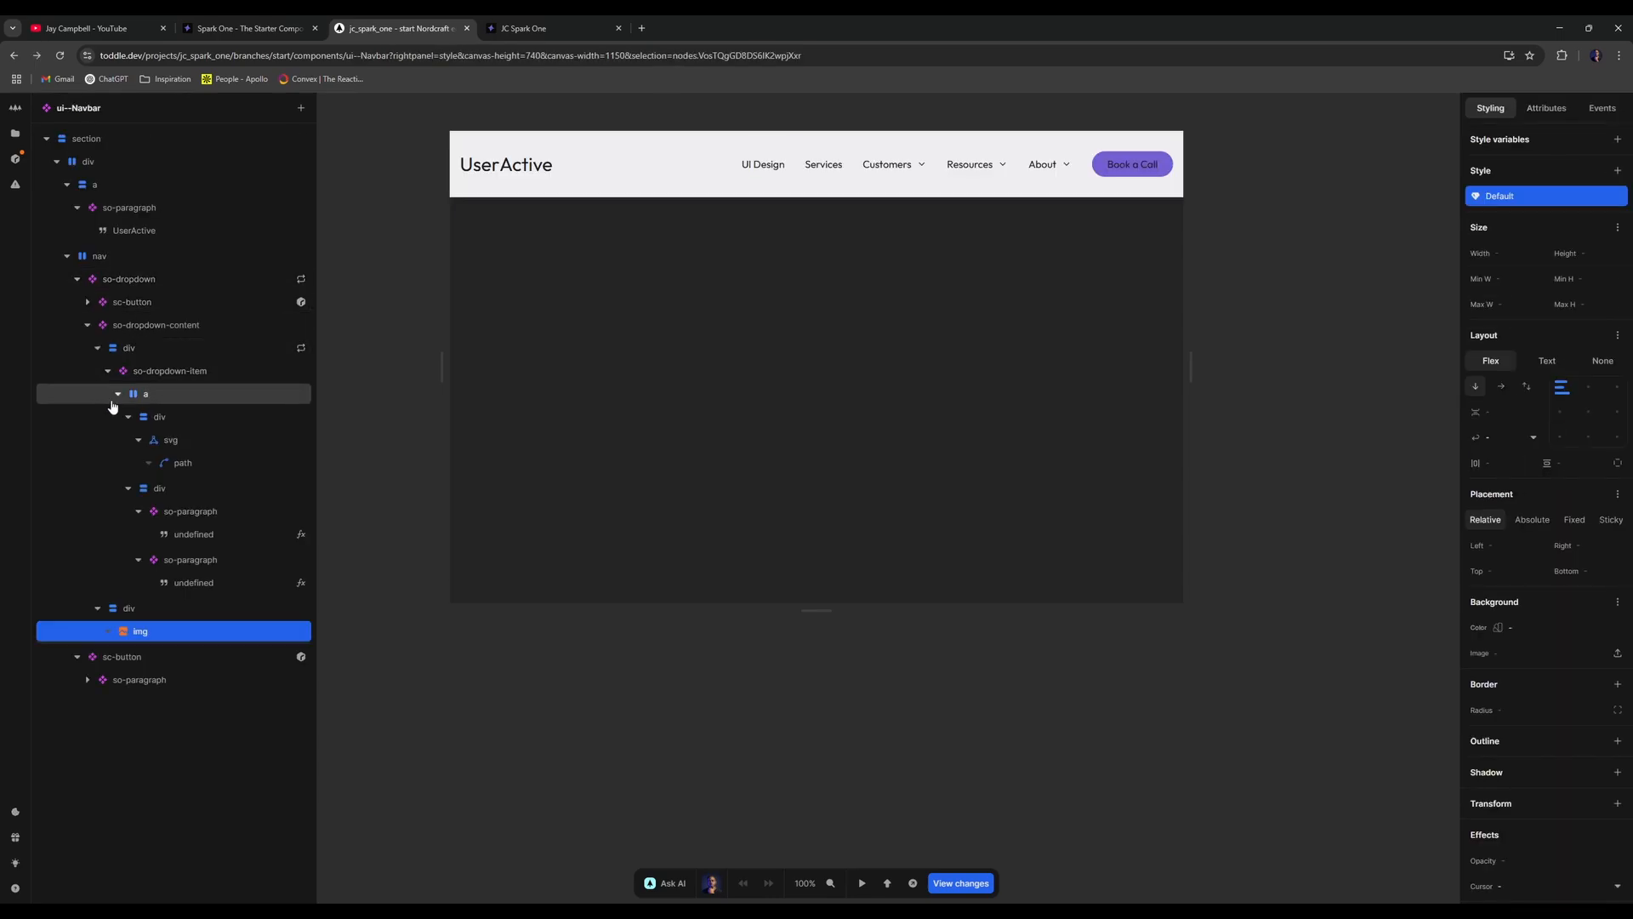
pyautogui.click(165, 489)
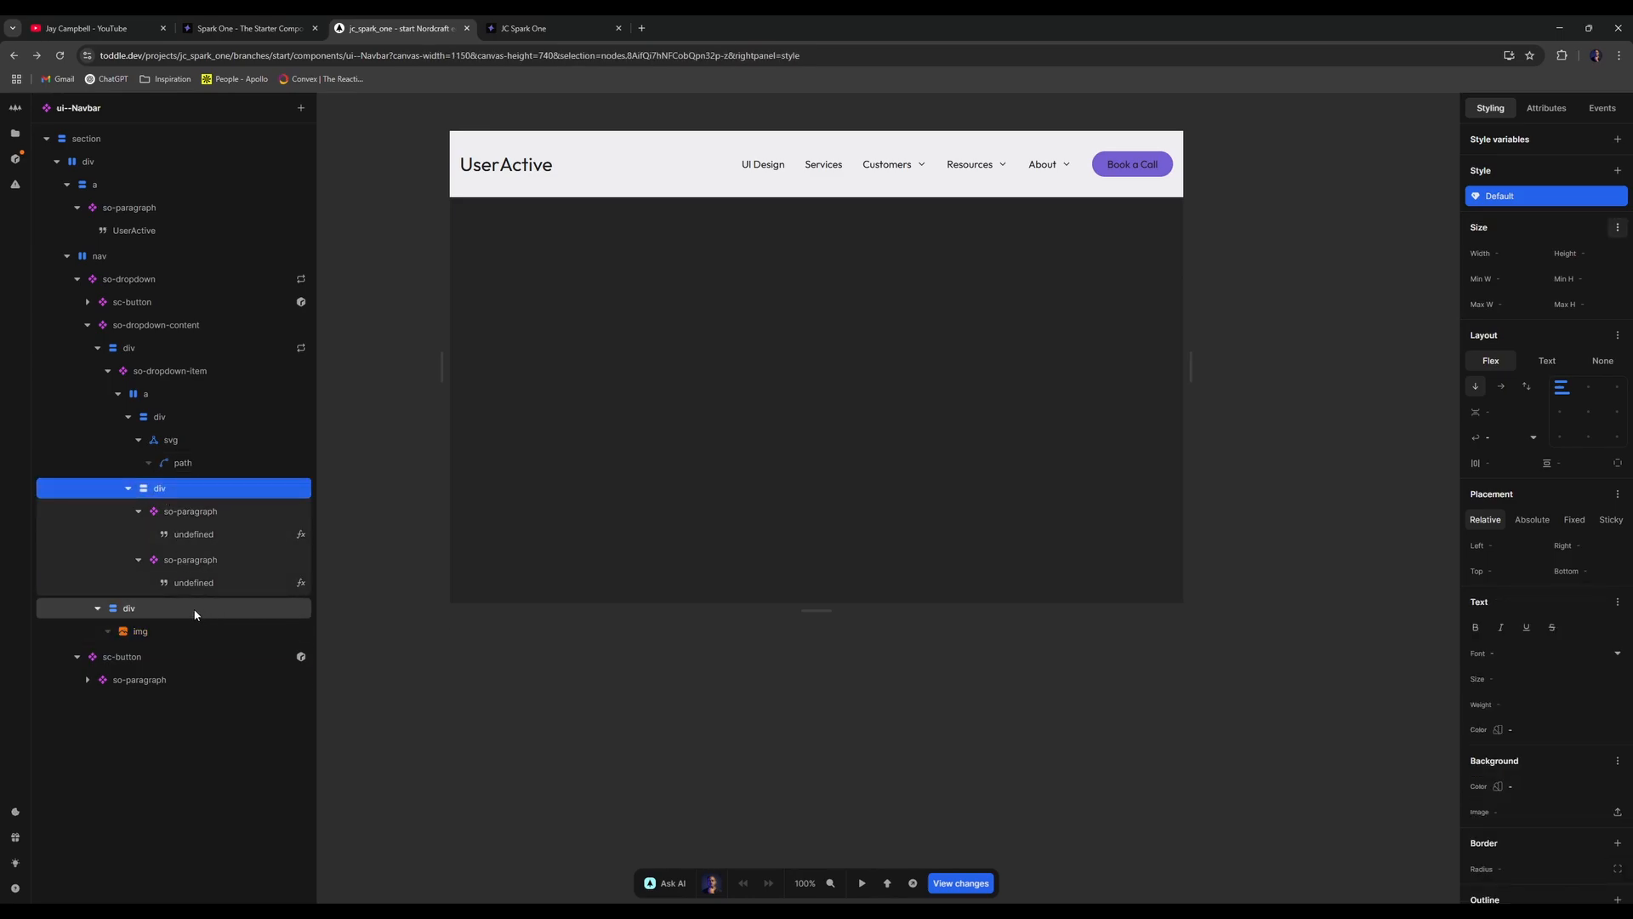
pyautogui.click(197, 606)
pyautogui.hotkey('ctrl', 'v')
pyautogui.click(121, 659)
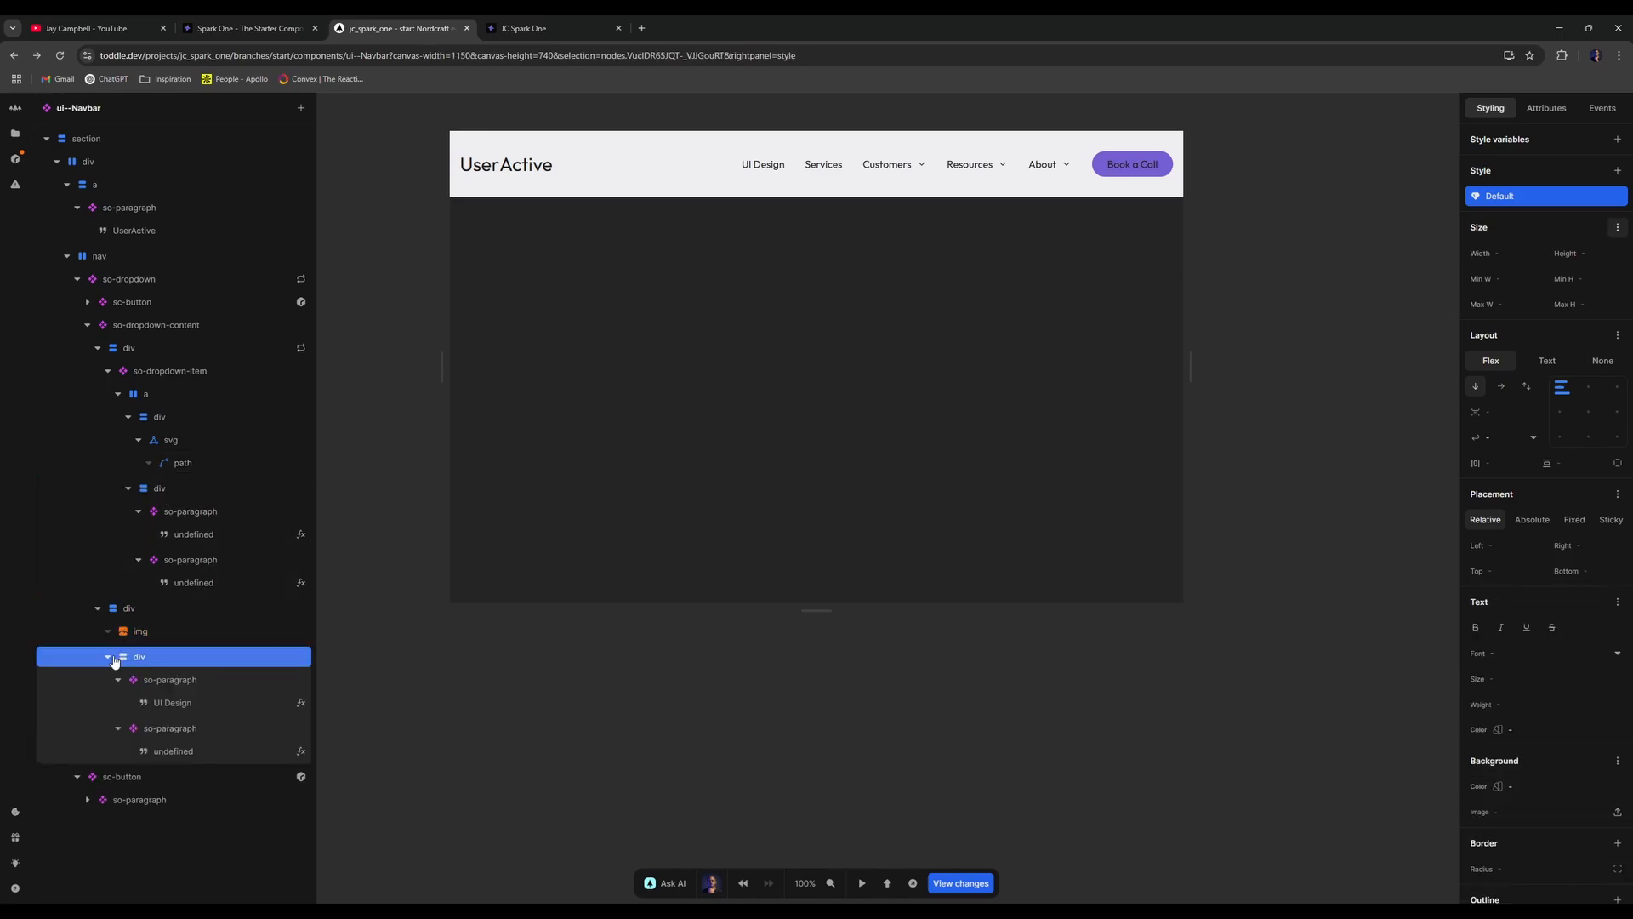
# - Try inserting a fresh sc-button into the div, then delete it
pyautogui.hotkey('shift', 'a')
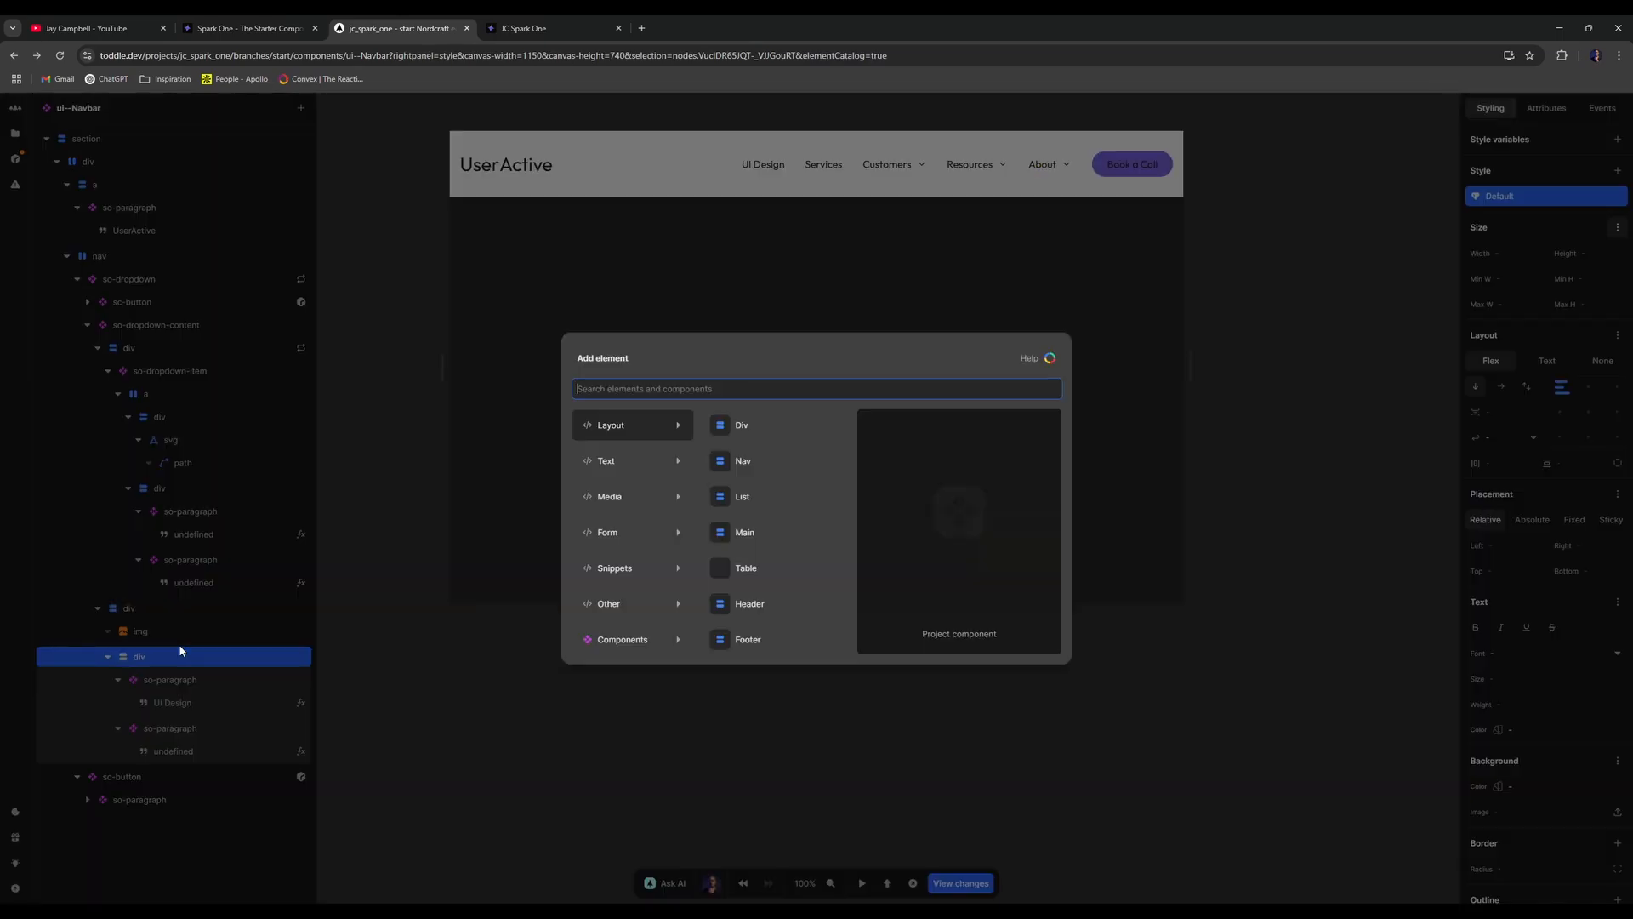
pyautogui.write('sc-button')
pyautogui.press('Return')
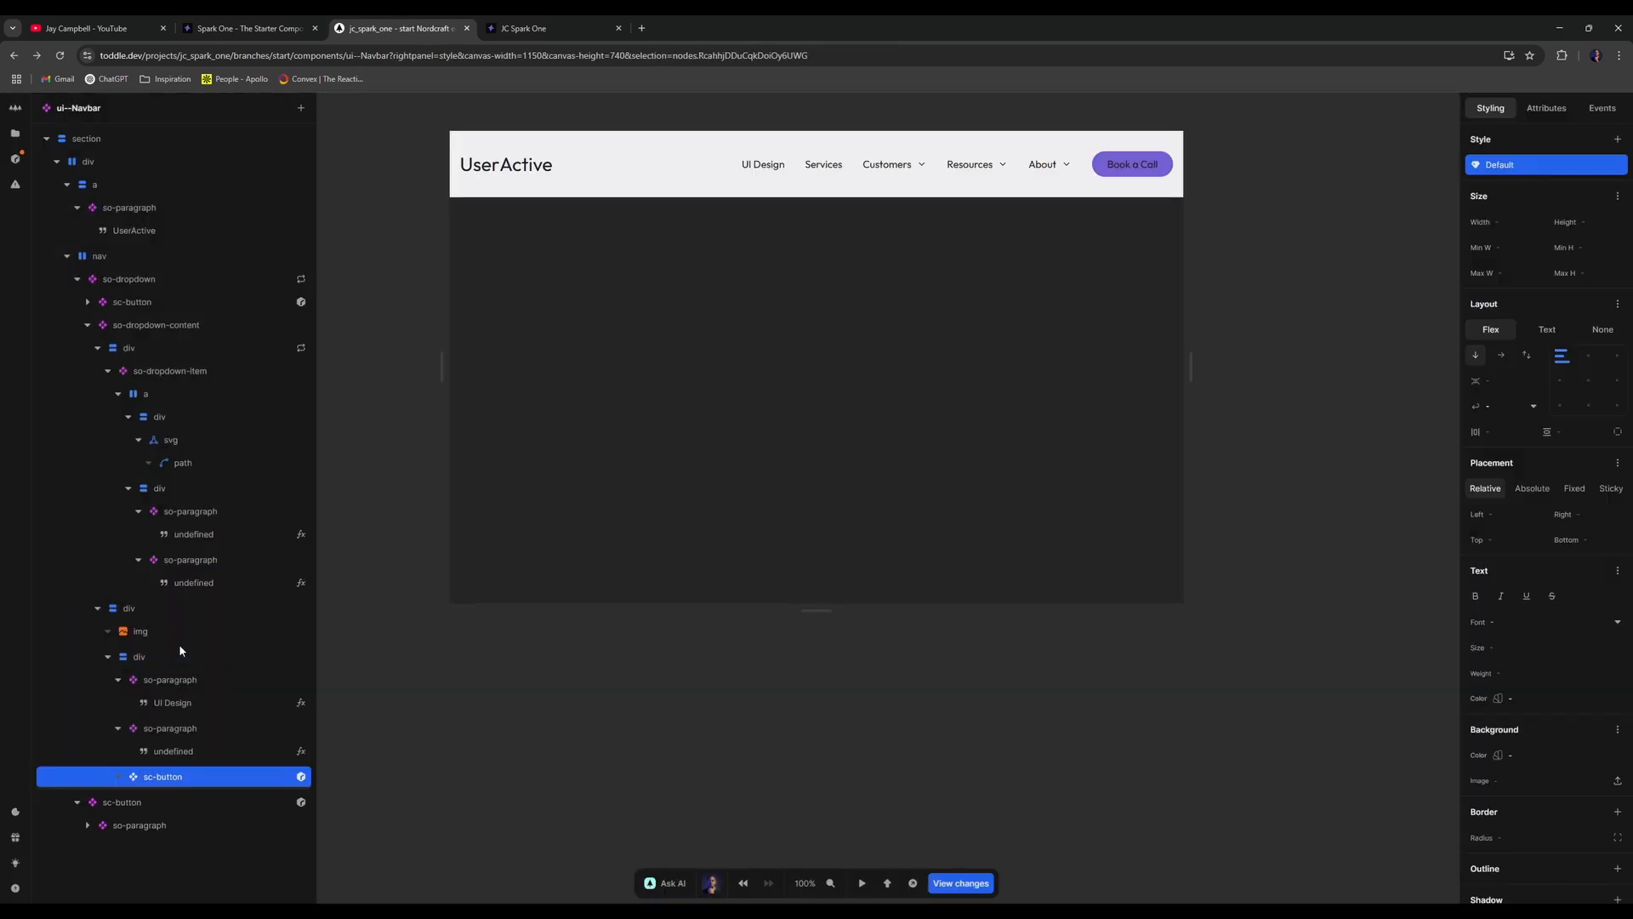
pyautogui.press('Delete')
# - Copy the Book a Call button and paste it into the new div
pyautogui.click(139, 778)
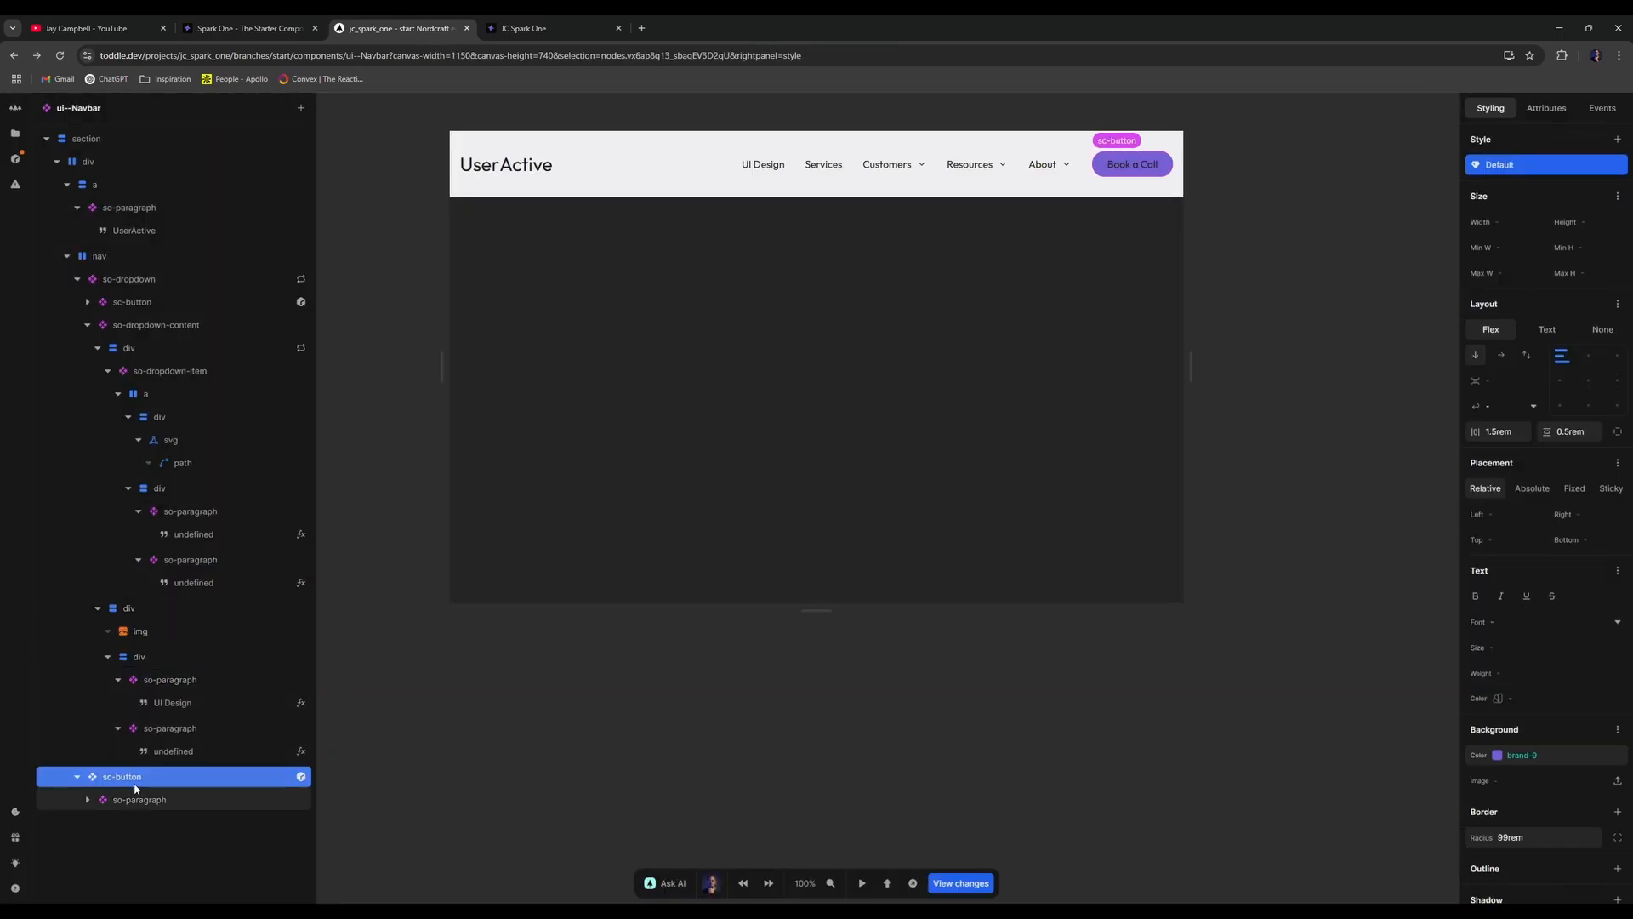
pyautogui.hotkey('ctrl', 'c')
pyautogui.click(142, 659)
pyautogui.click(109, 657)
pyautogui.click(154, 612)
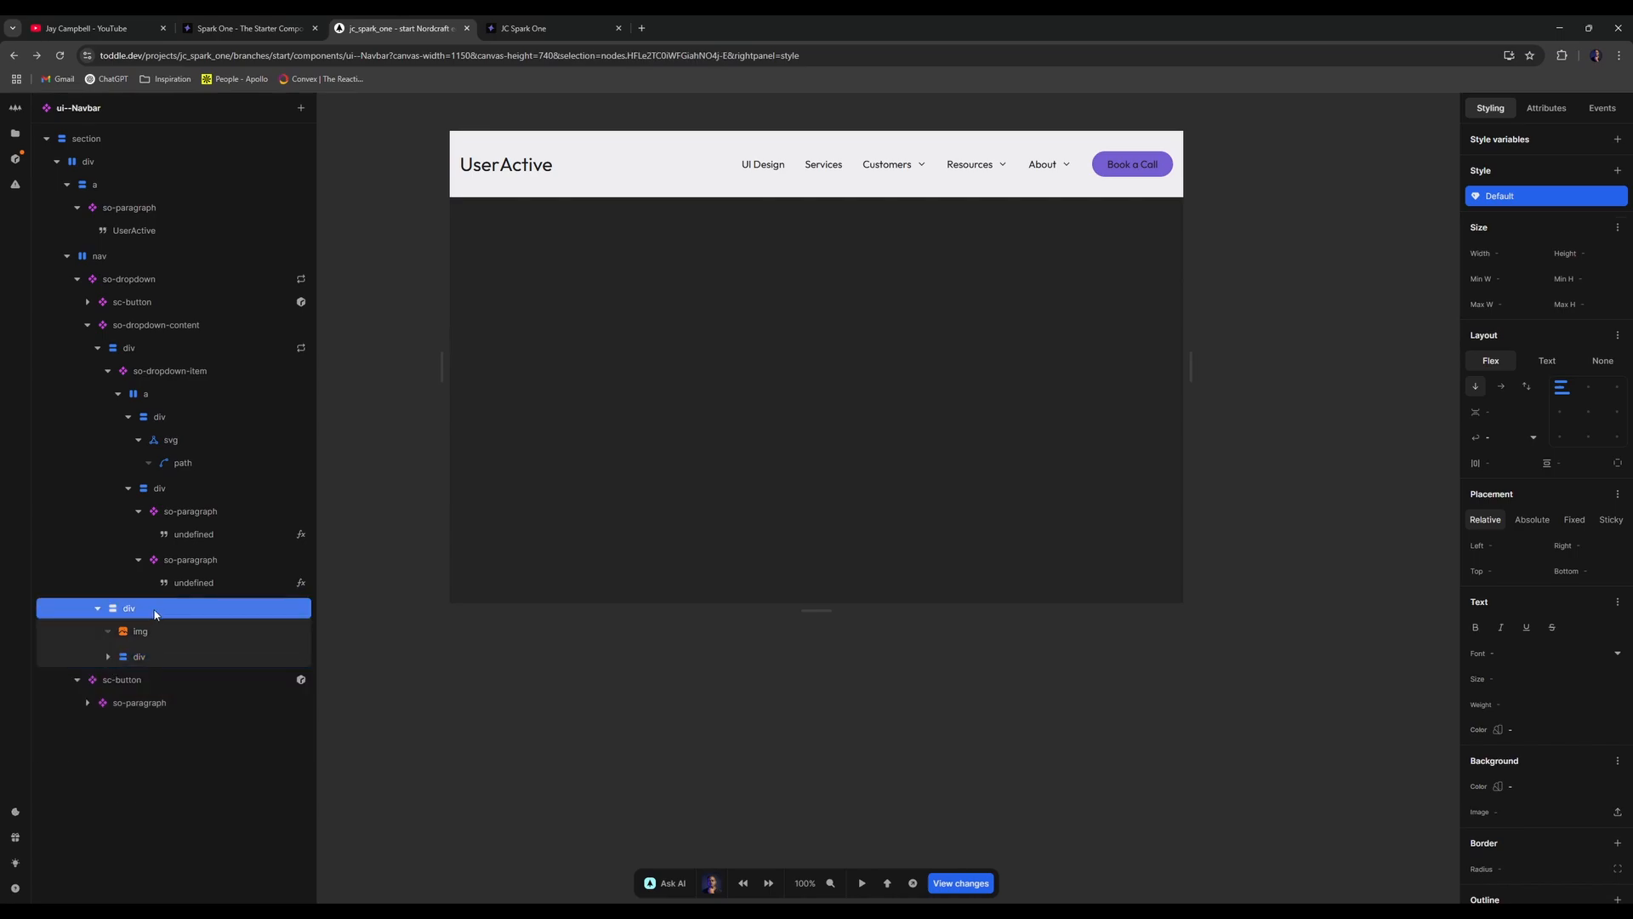
pyautogui.hotkey('ctrl', 'v')
pyautogui.click(154, 680)
# - Change the copied button's text to 'Apply Here'
pyautogui.click(170, 703)
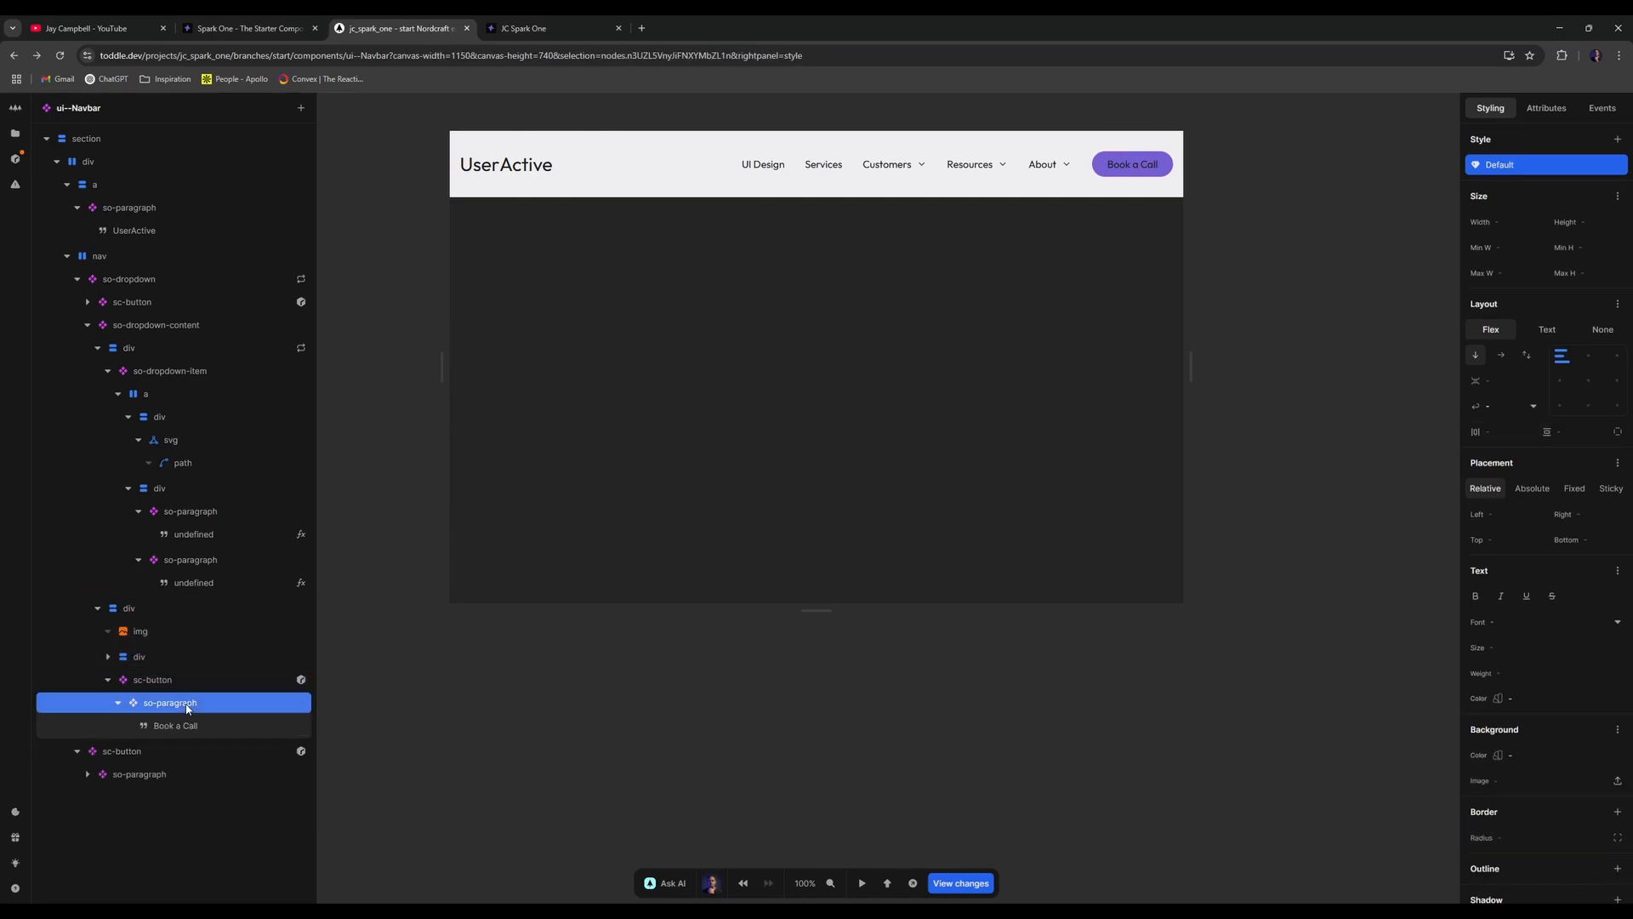
pyautogui.click(176, 725)
pyautogui.click(1526, 273)
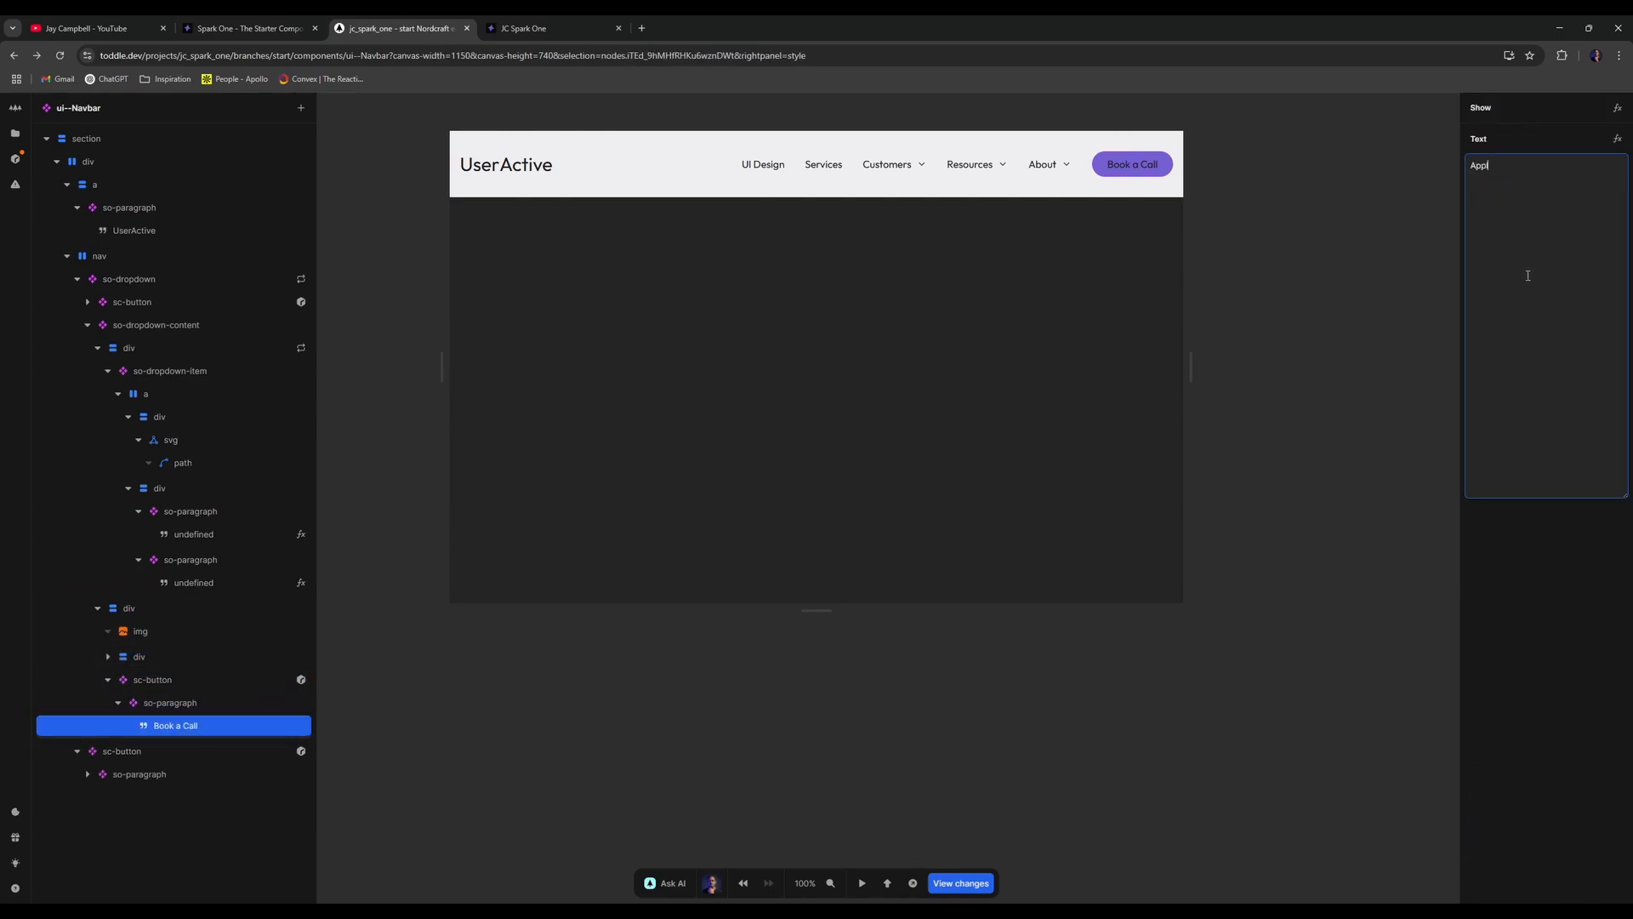
pyautogui.write('ere')
# - Give the copied sc-button a success-10 background, then reselect the containing div
pyautogui.click(247, 703)
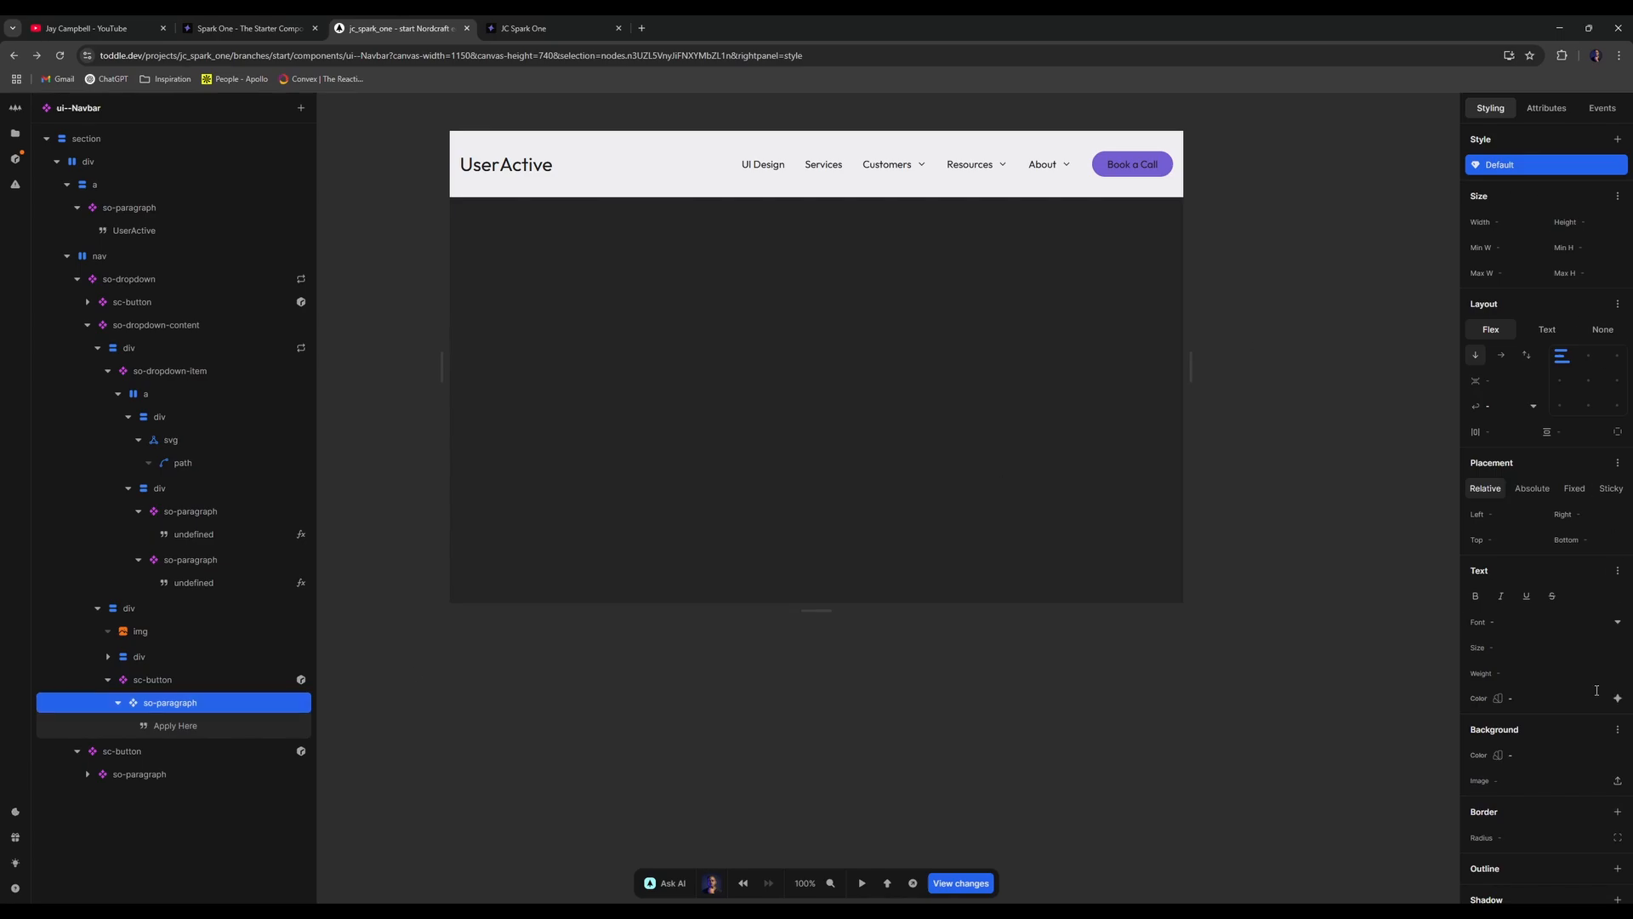
pyautogui.click(154, 680)
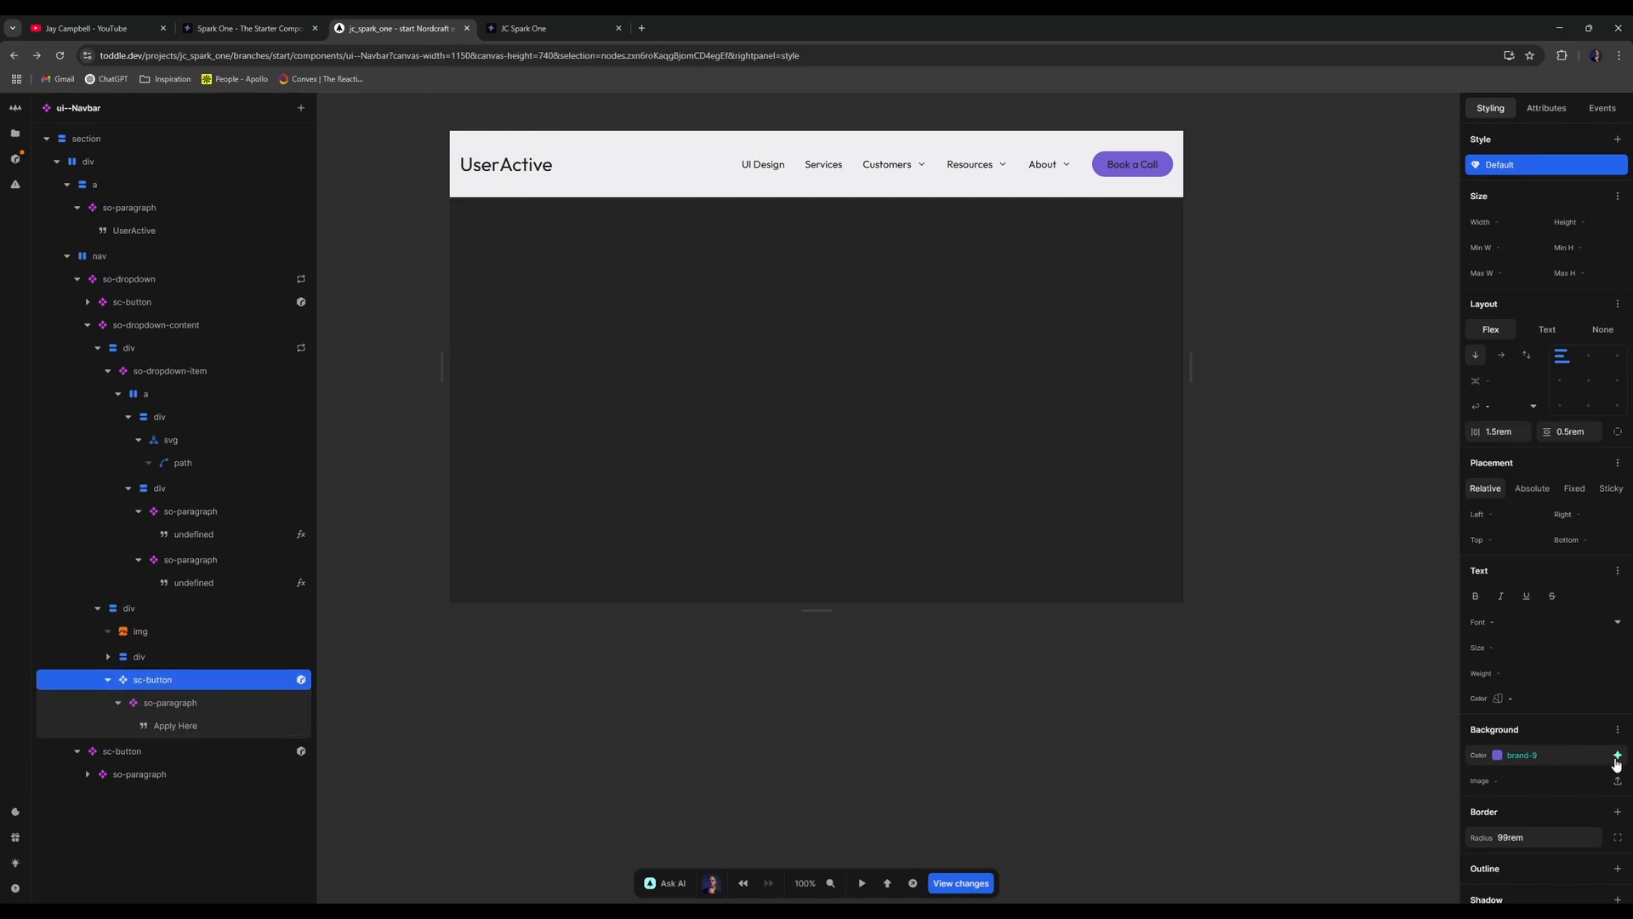
pyautogui.click(1614, 754)
pyautogui.scroll(-10, 1551, 677)
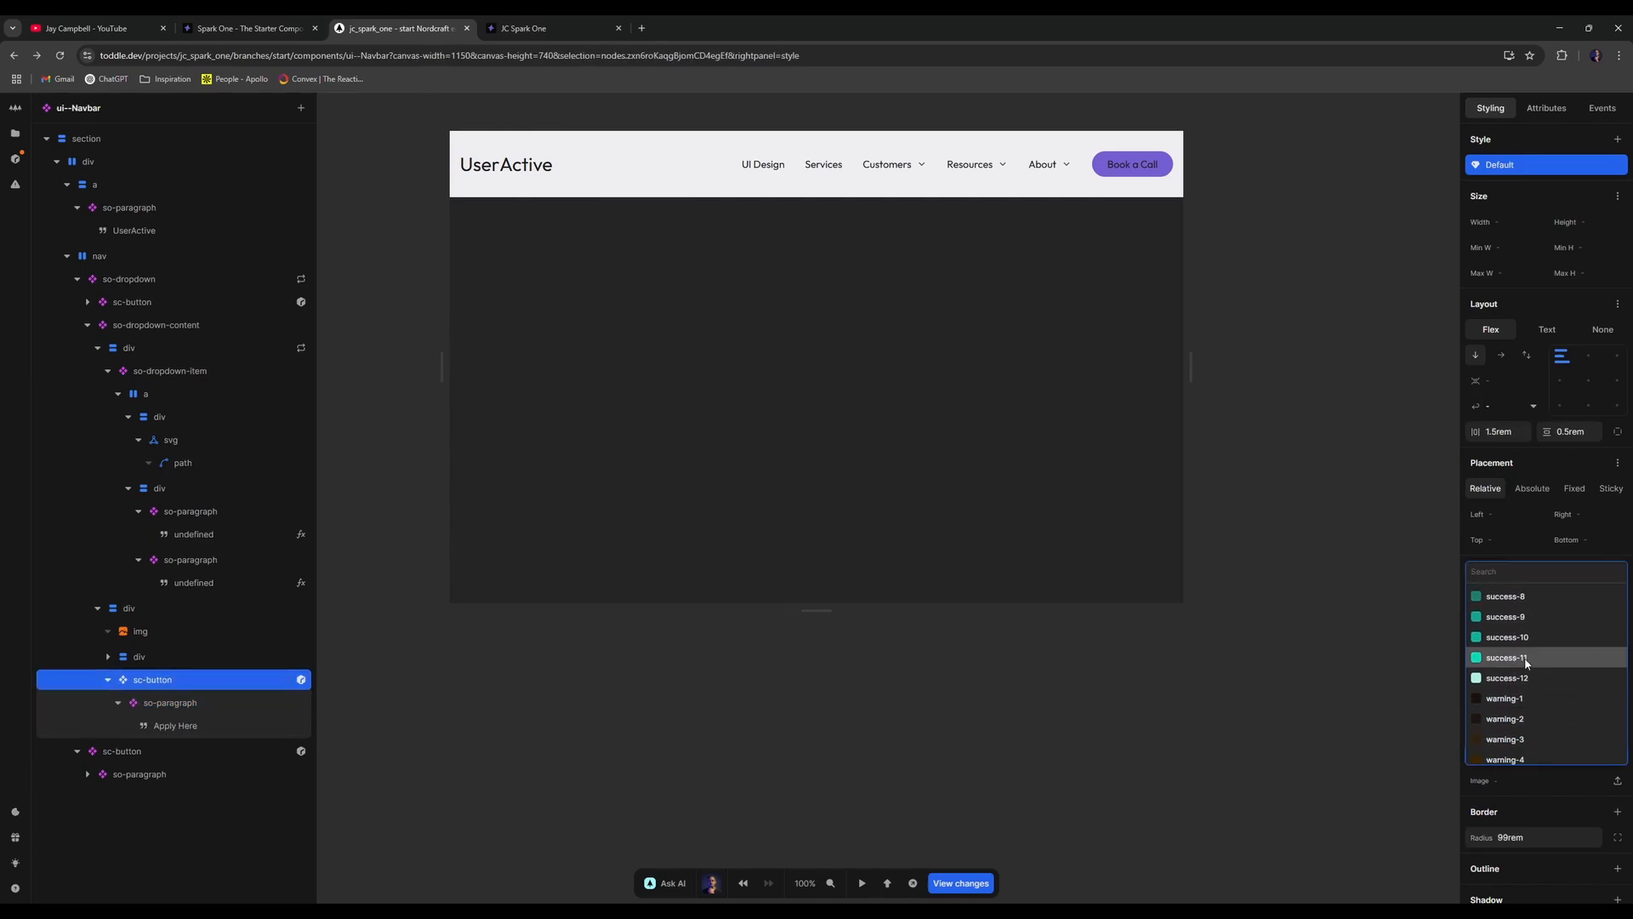
pyautogui.click(1544, 664)
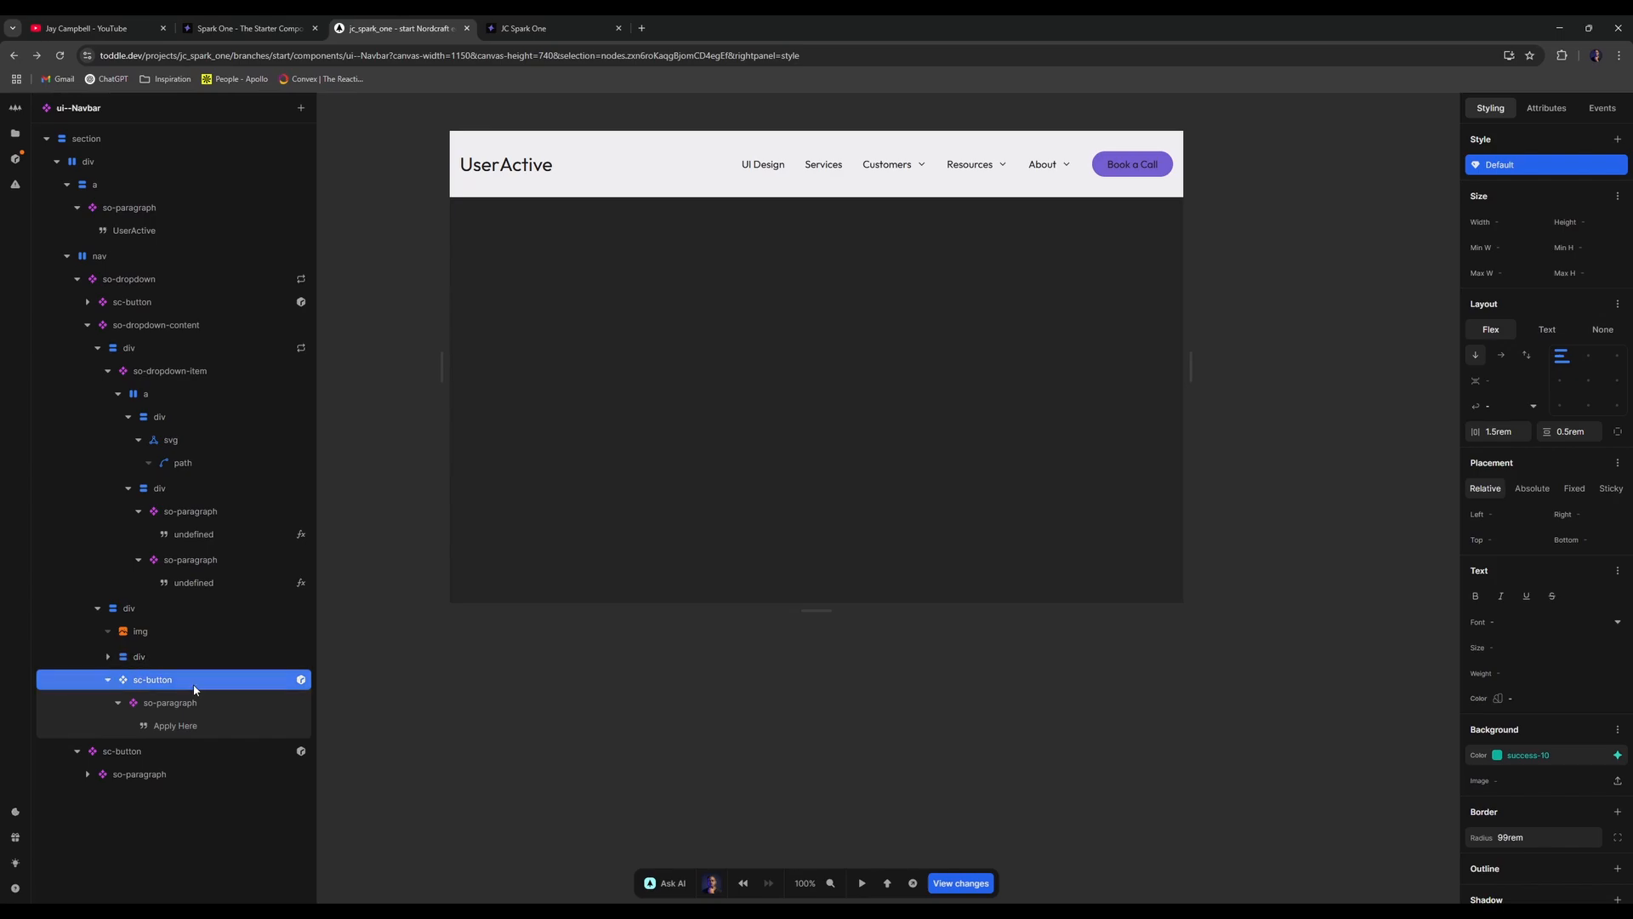
pyautogui.click(110, 680)
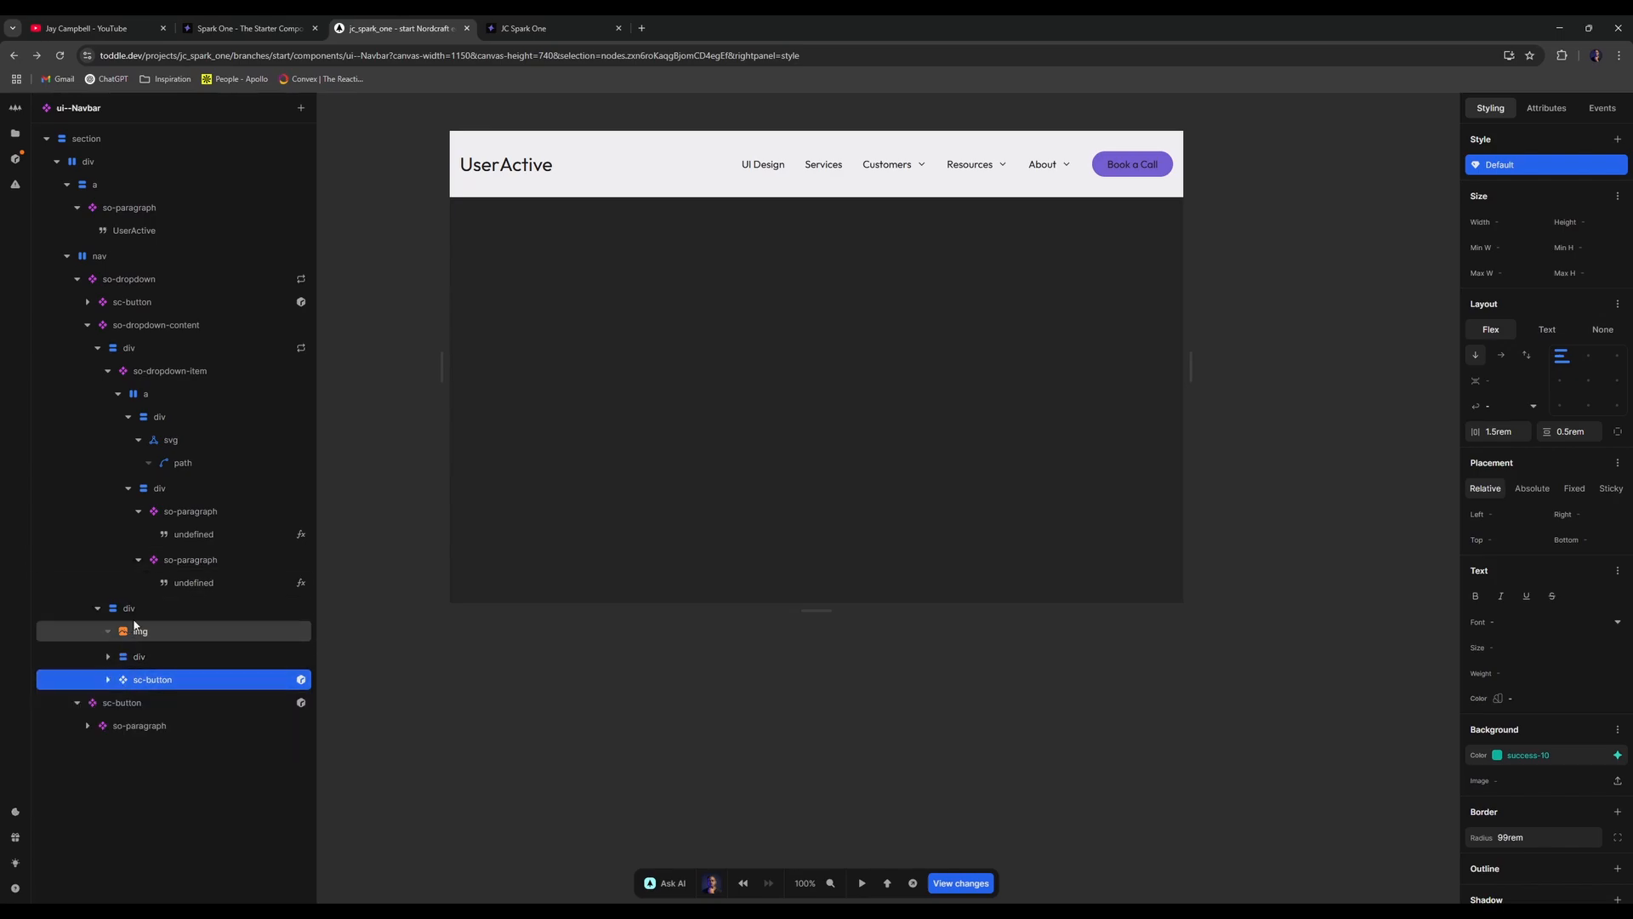
pyautogui.click(134, 612)
pyautogui.click(545, 735)
# - Add a Show condition to the div using the repeated Item as its formula input
pyautogui.rightClick(108, 605)
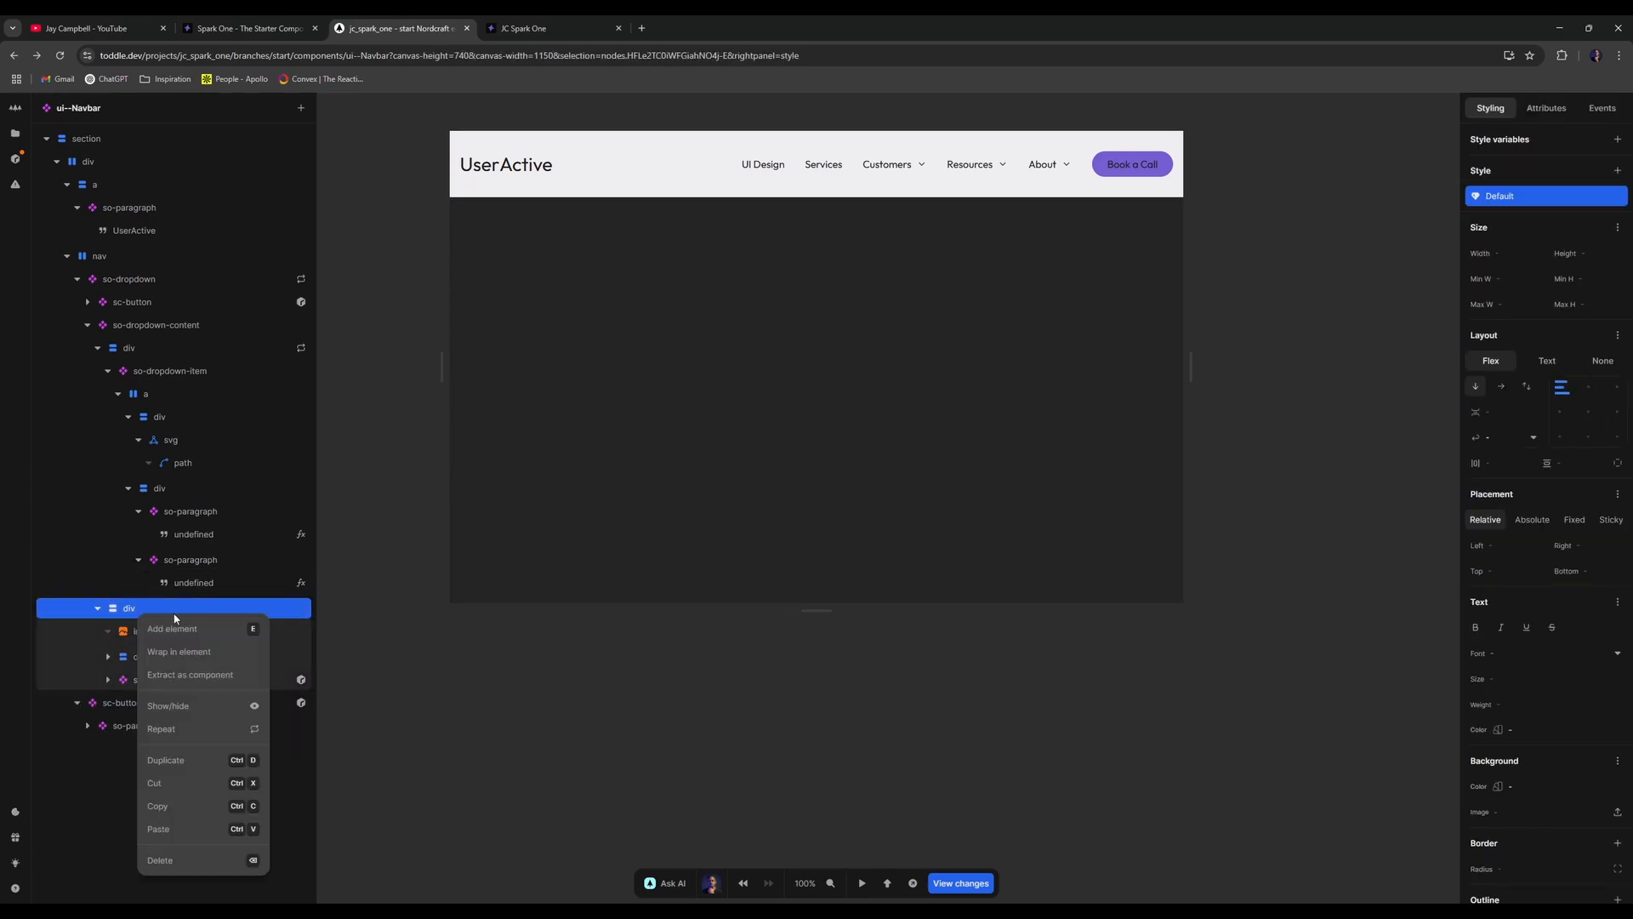
pyautogui.click(180, 705)
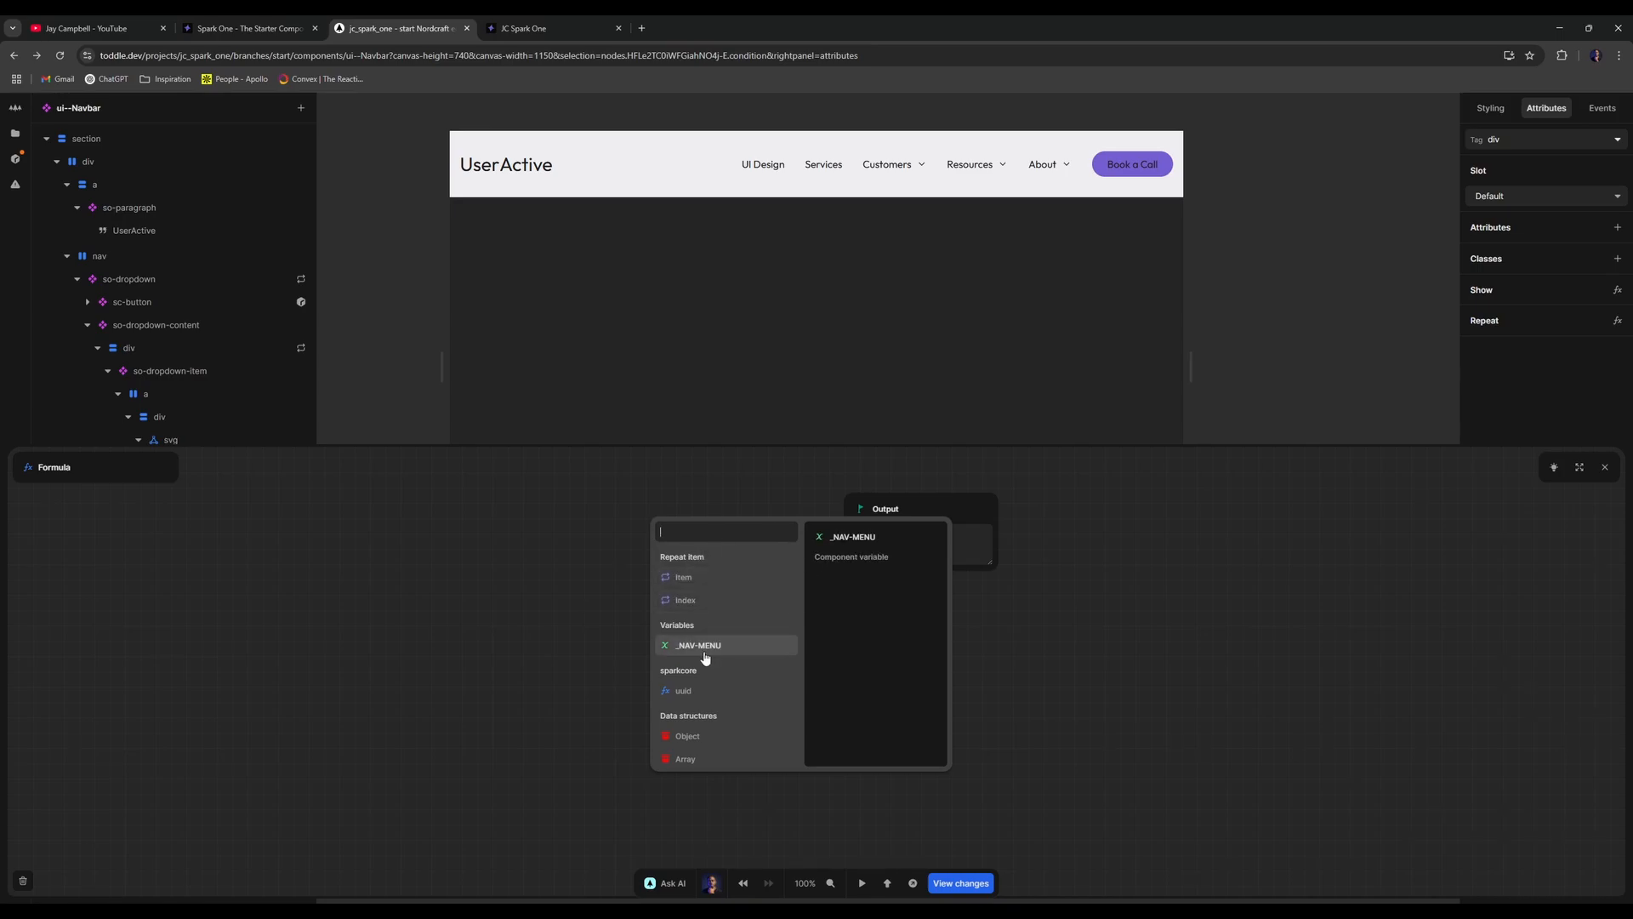
pyautogui.click(707, 582)
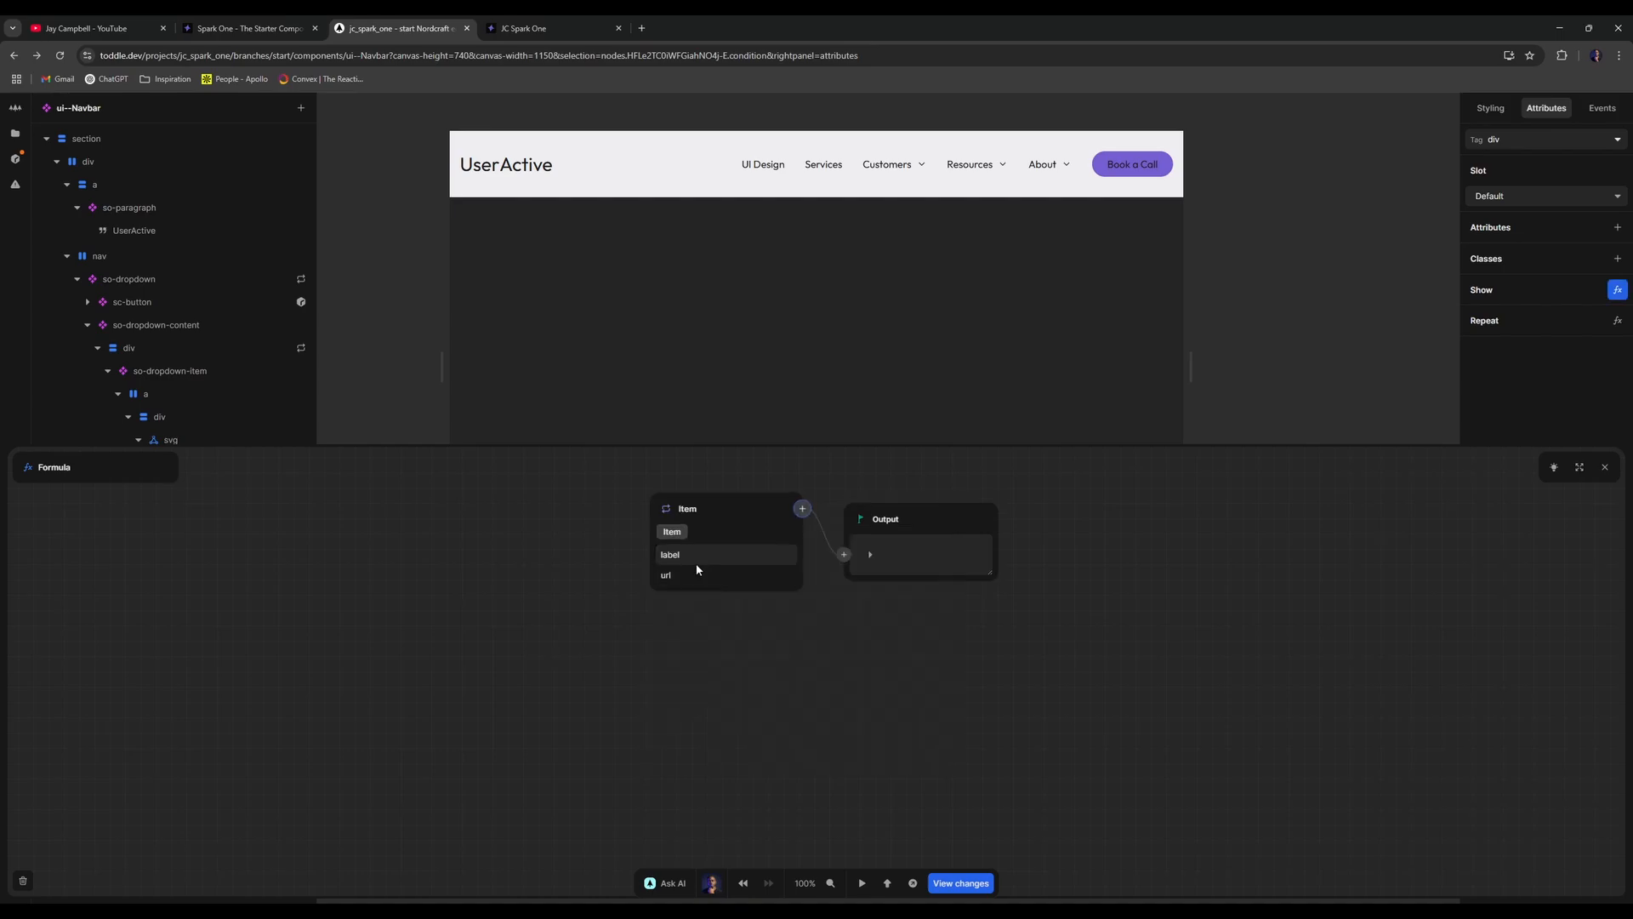
pyautogui.click(664, 516)
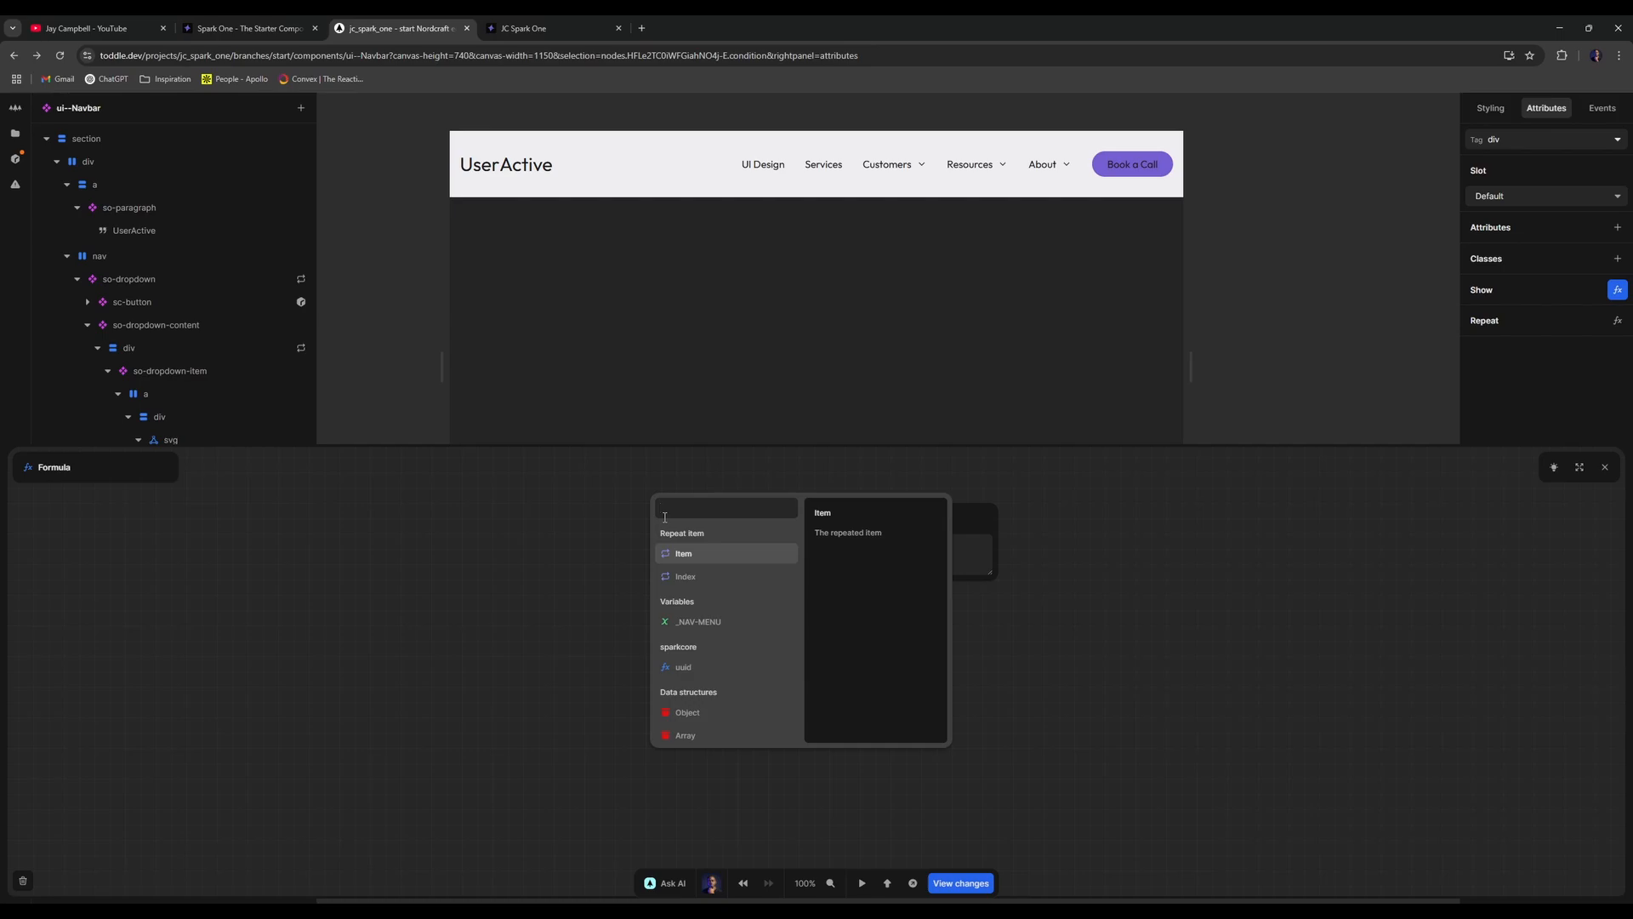
pyautogui.click(603, 540)
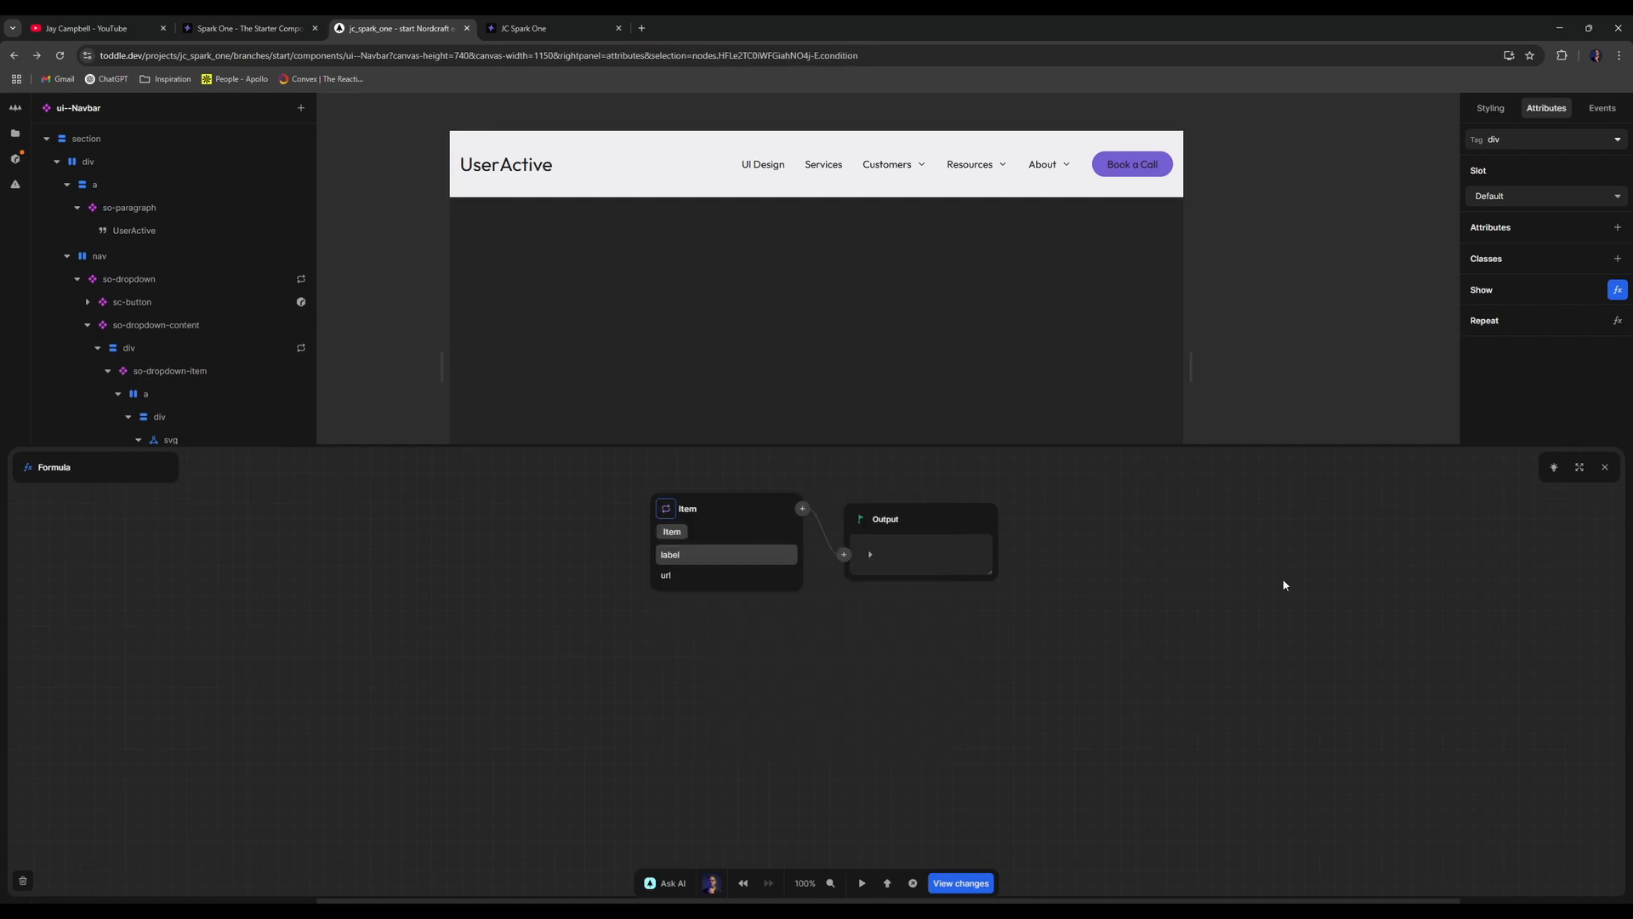
pyautogui.click(1605, 467)
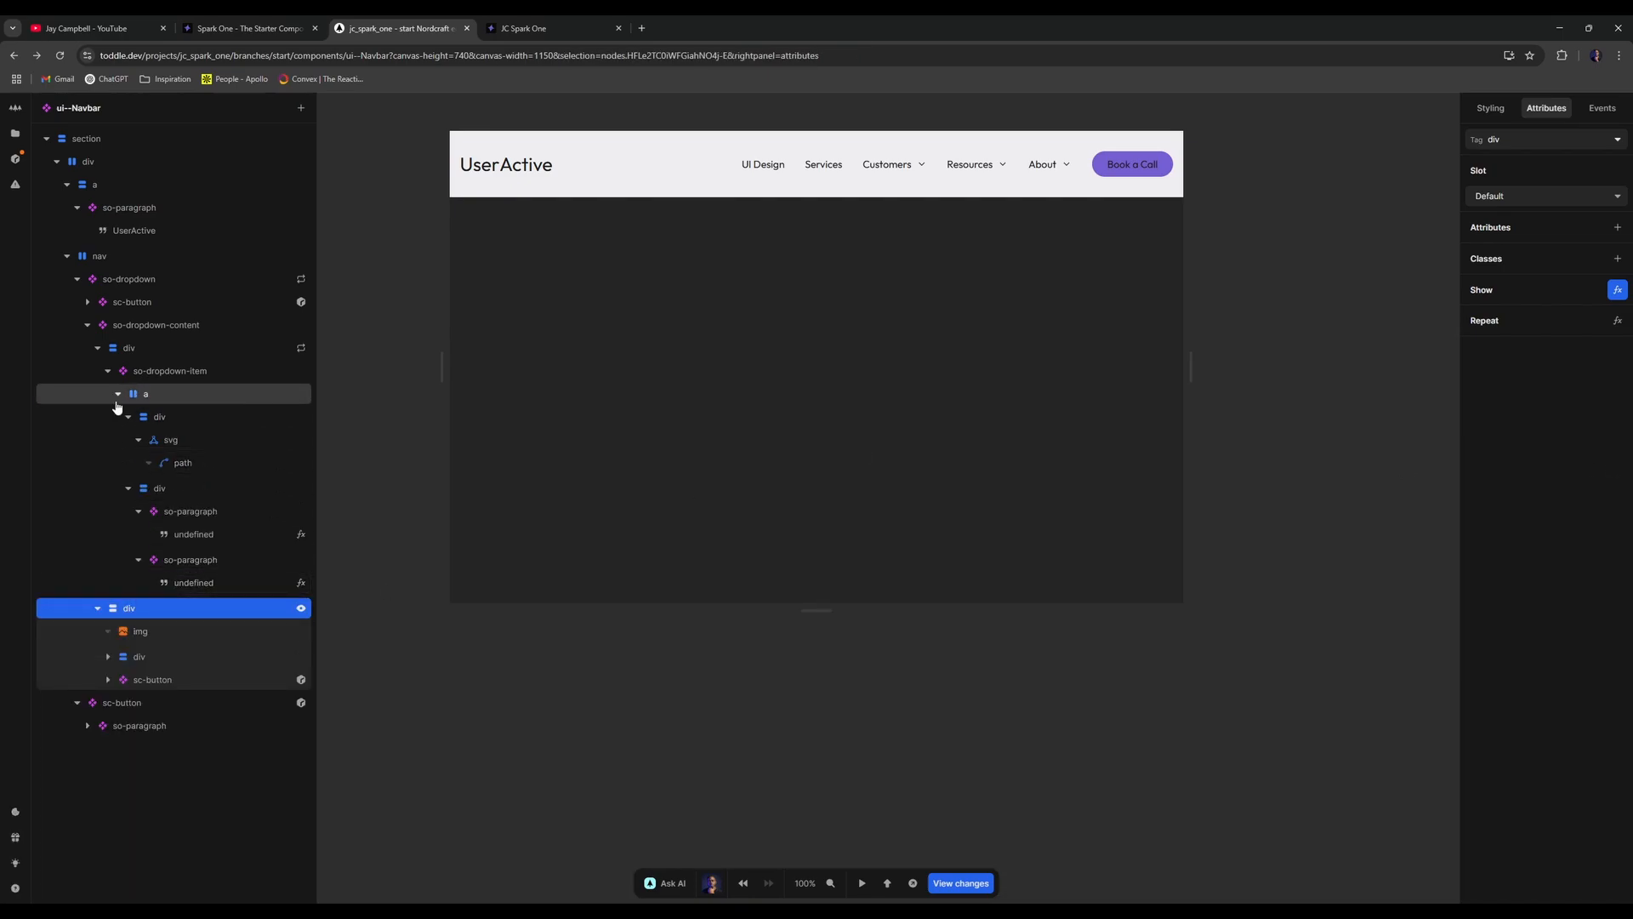
pyautogui.click(108, 371)
pyautogui.click(307, 348)
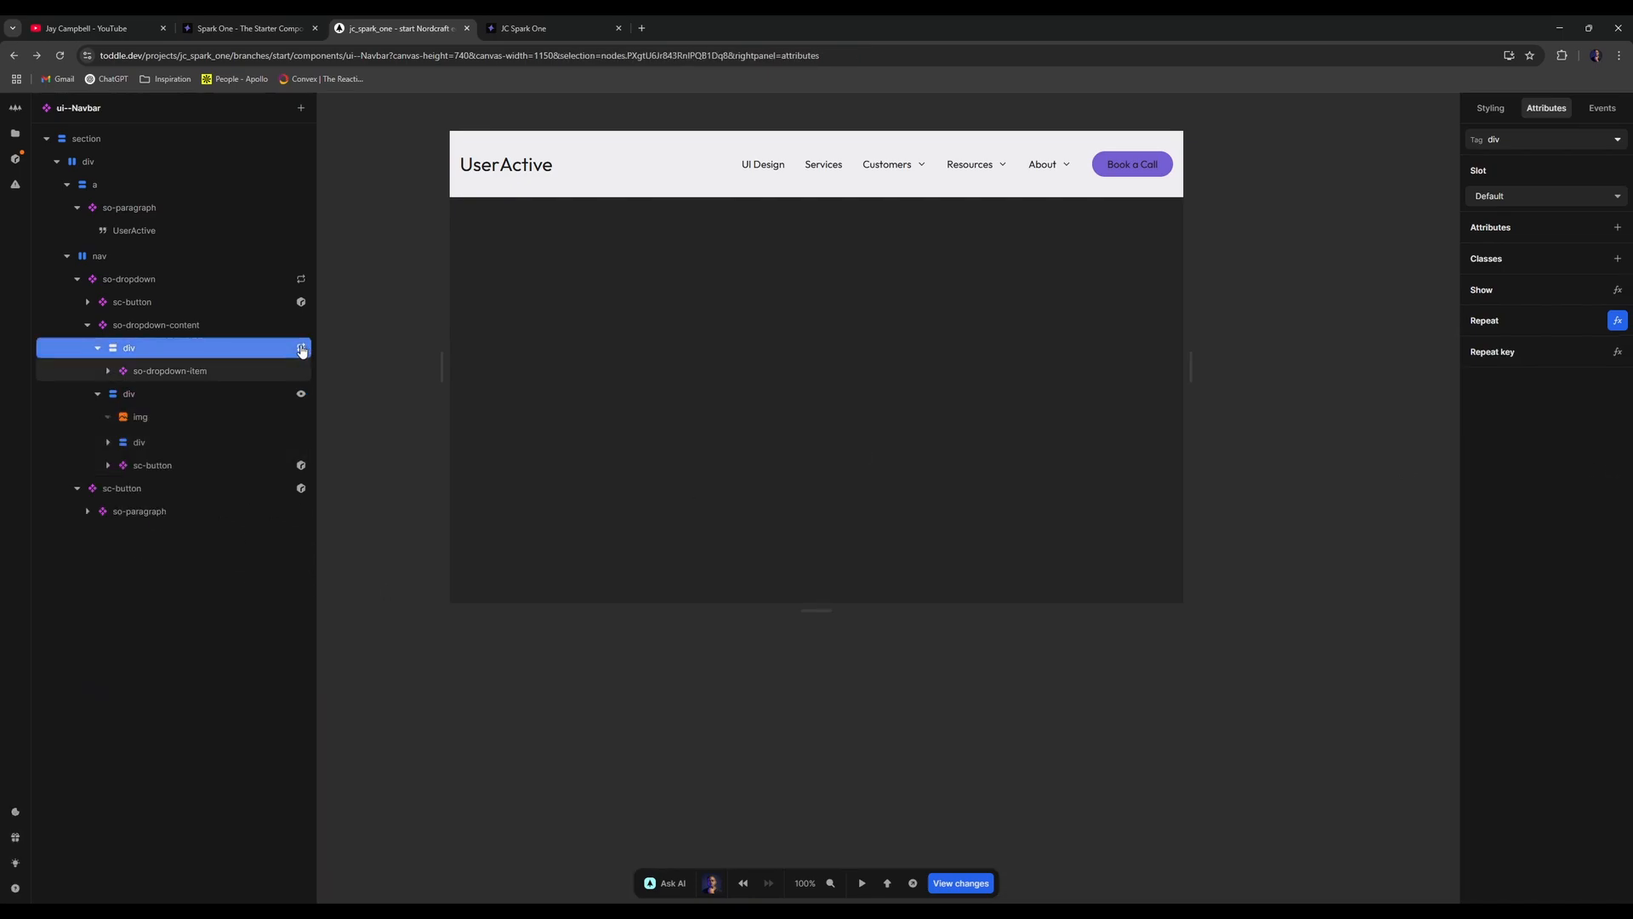
pyautogui.click(568, 511)
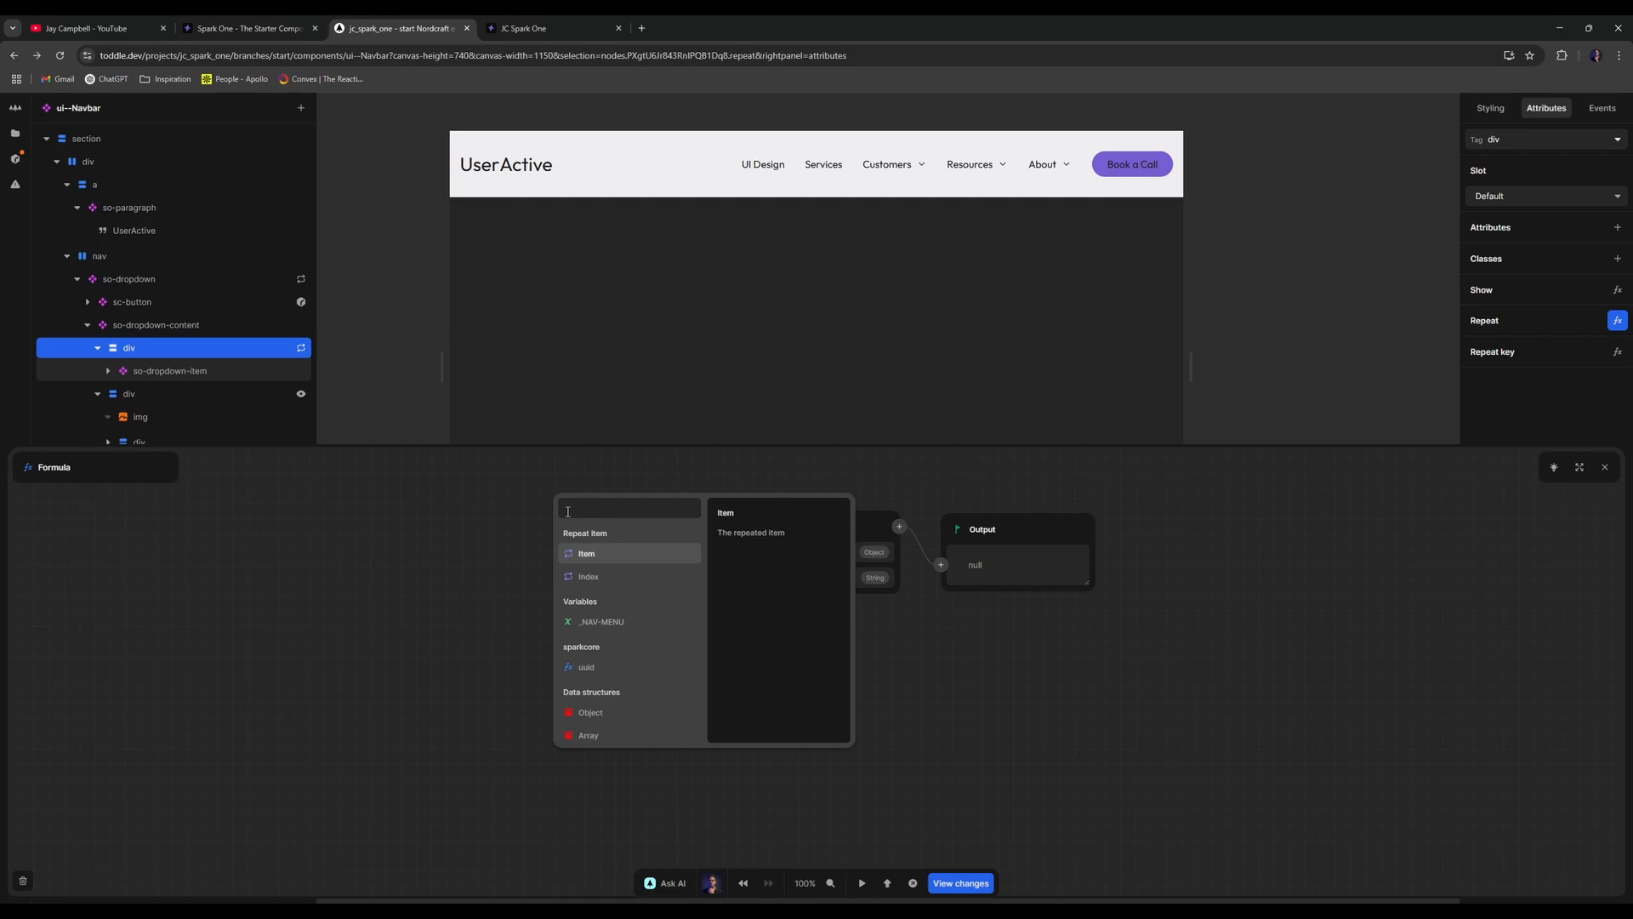
pyautogui.click(453, 563)
pyautogui.click(302, 281)
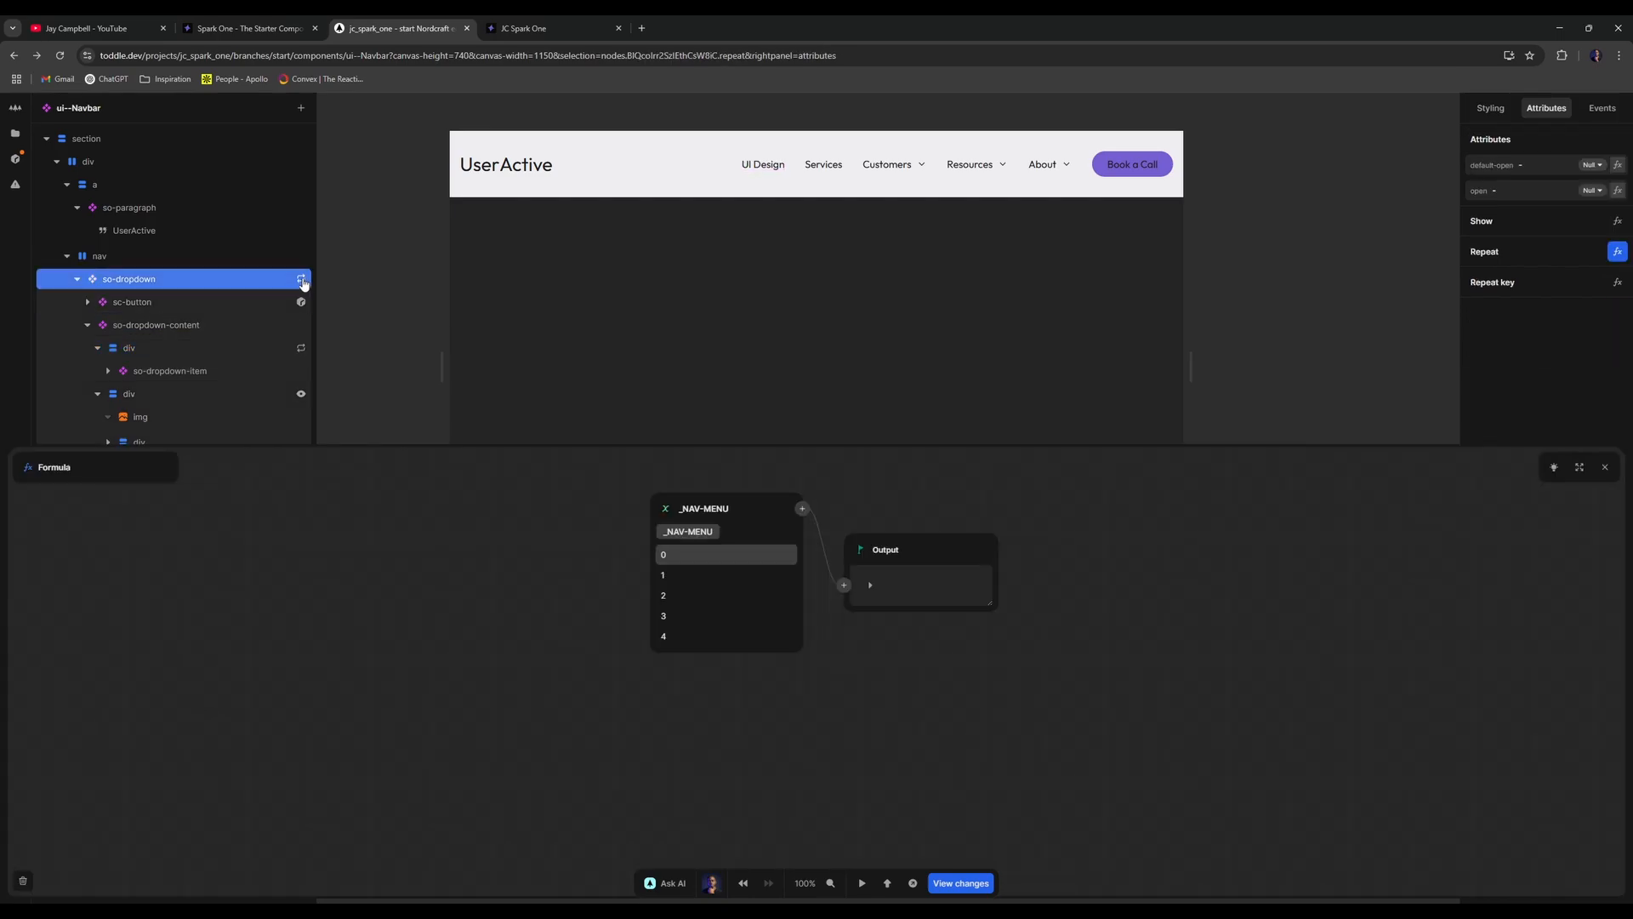
pyautogui.click(268, 297)
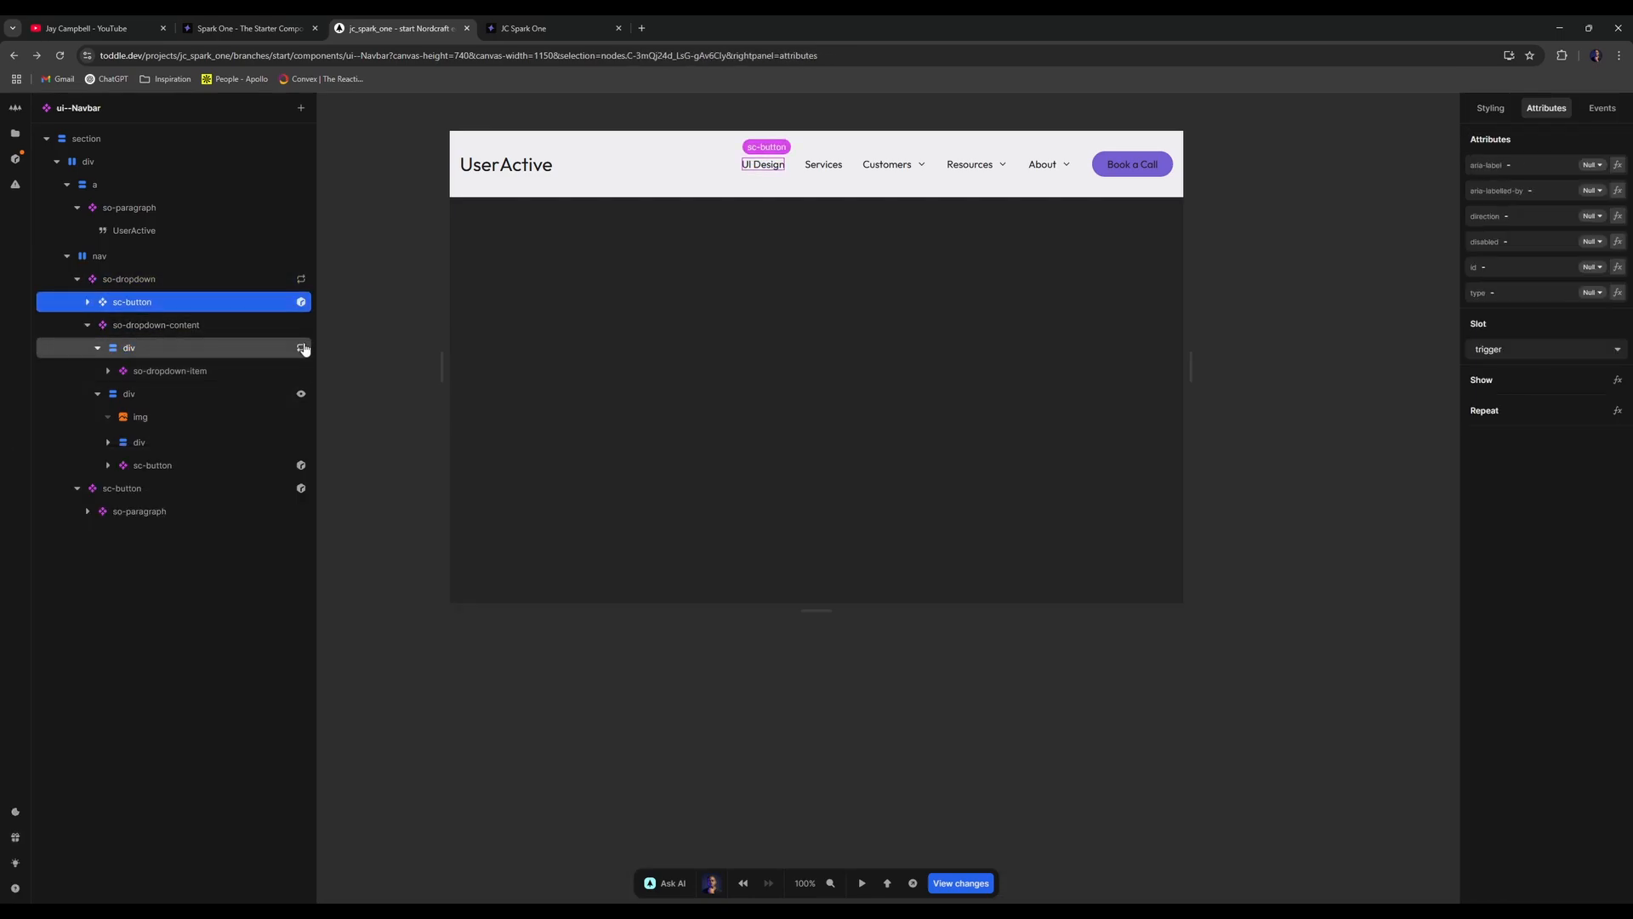
pyautogui.click(302, 348)
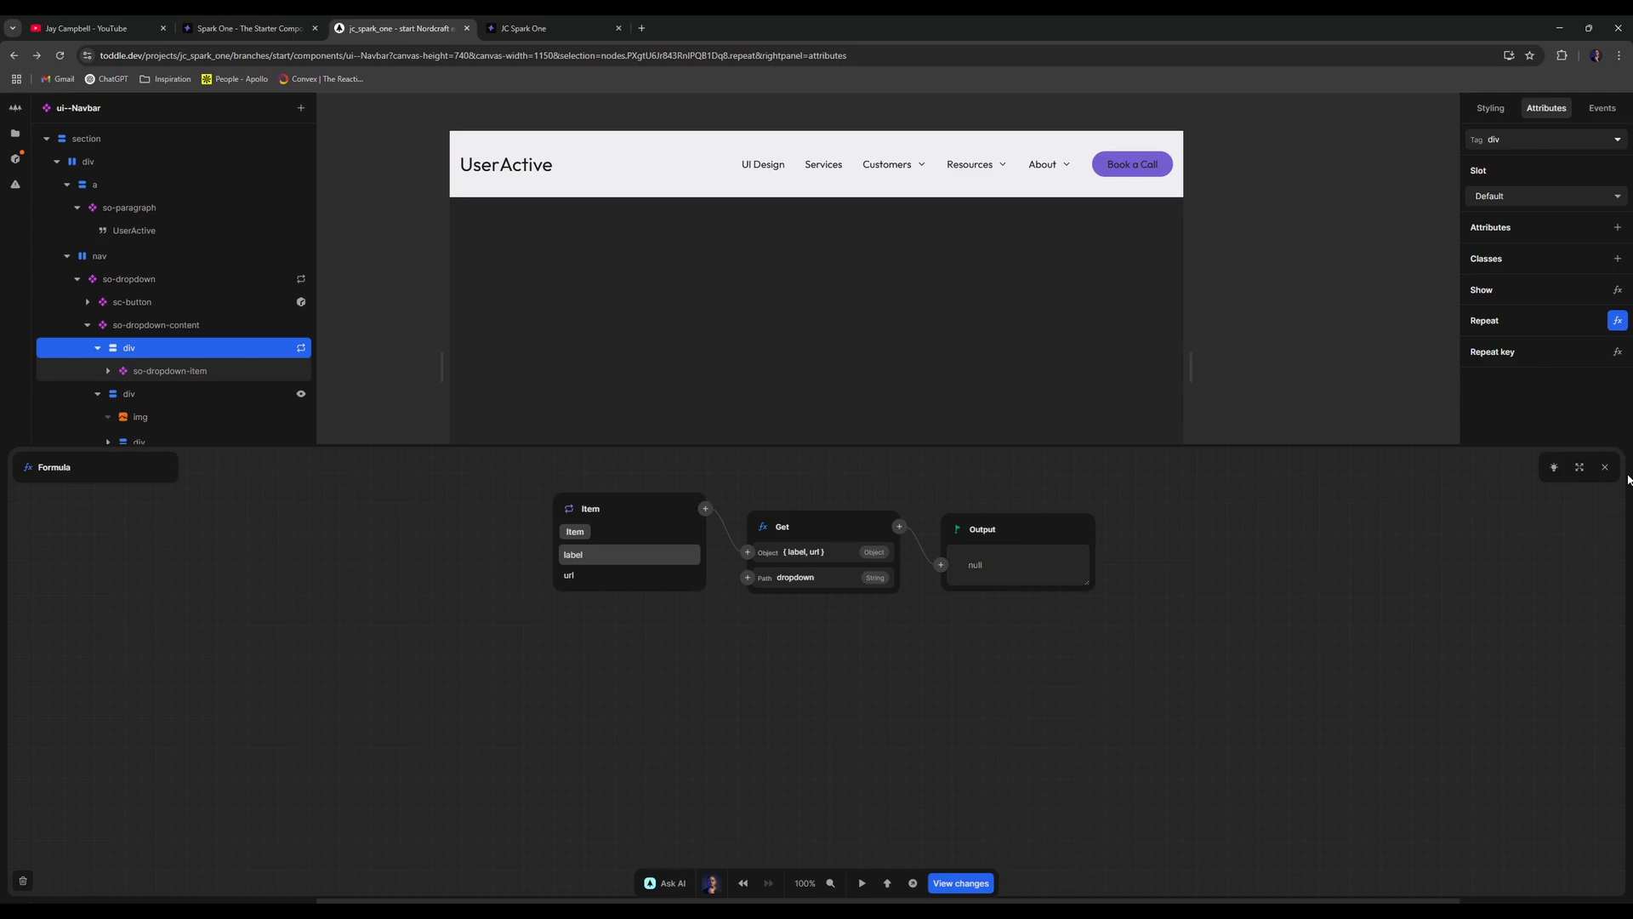
pyautogui.click(1605, 467)
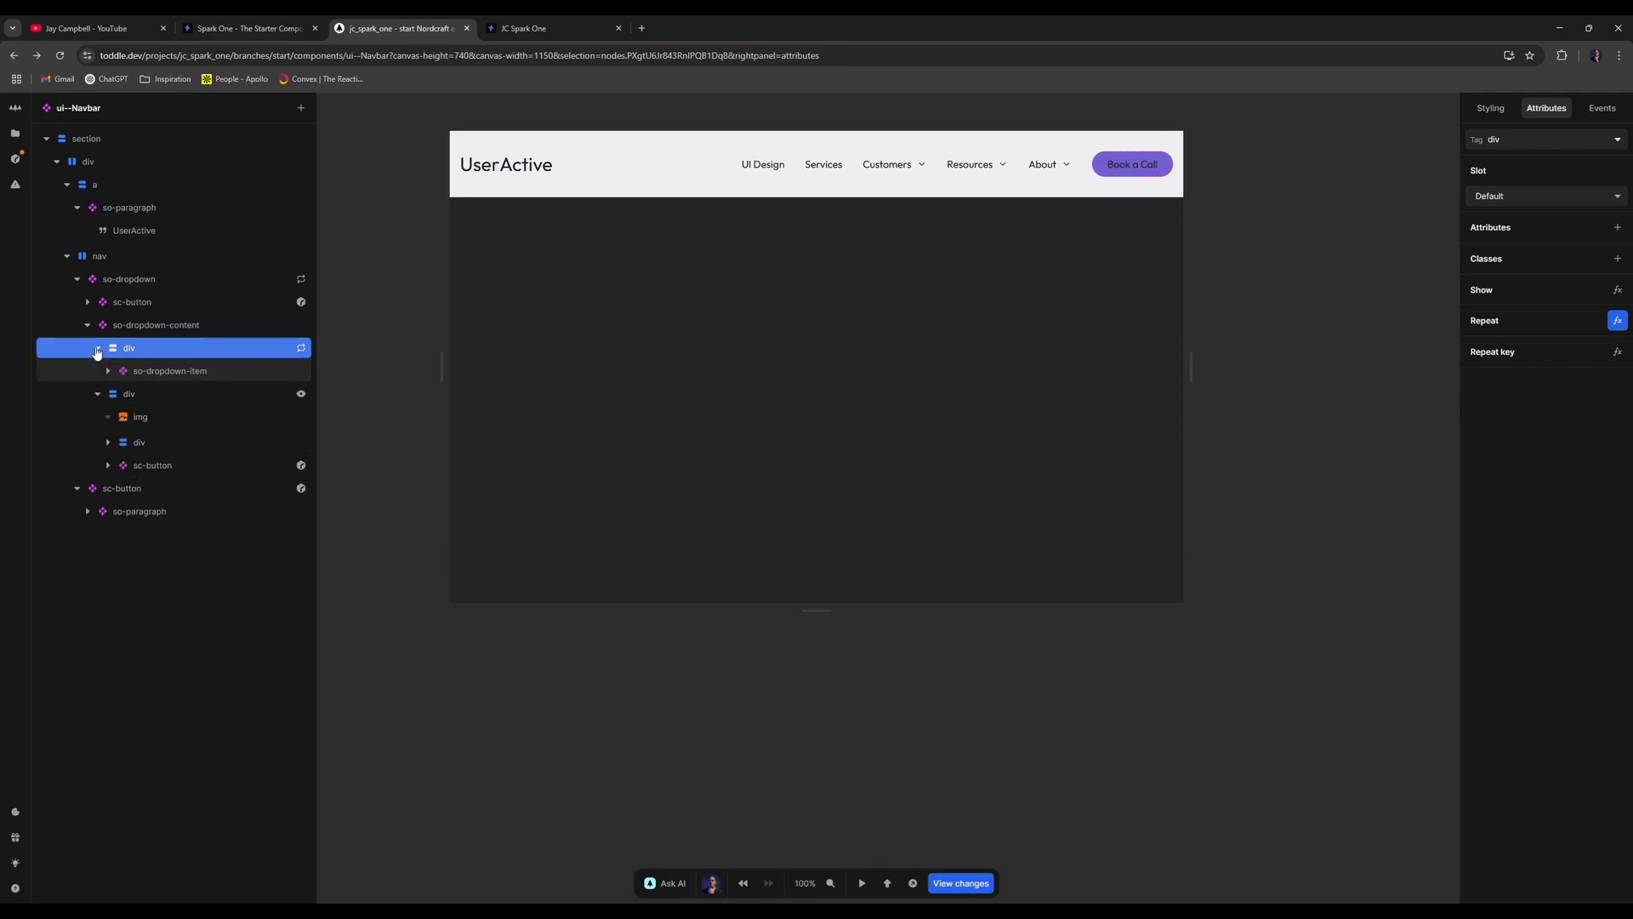
pyautogui.click(89, 328)
pyautogui.click(92, 329)
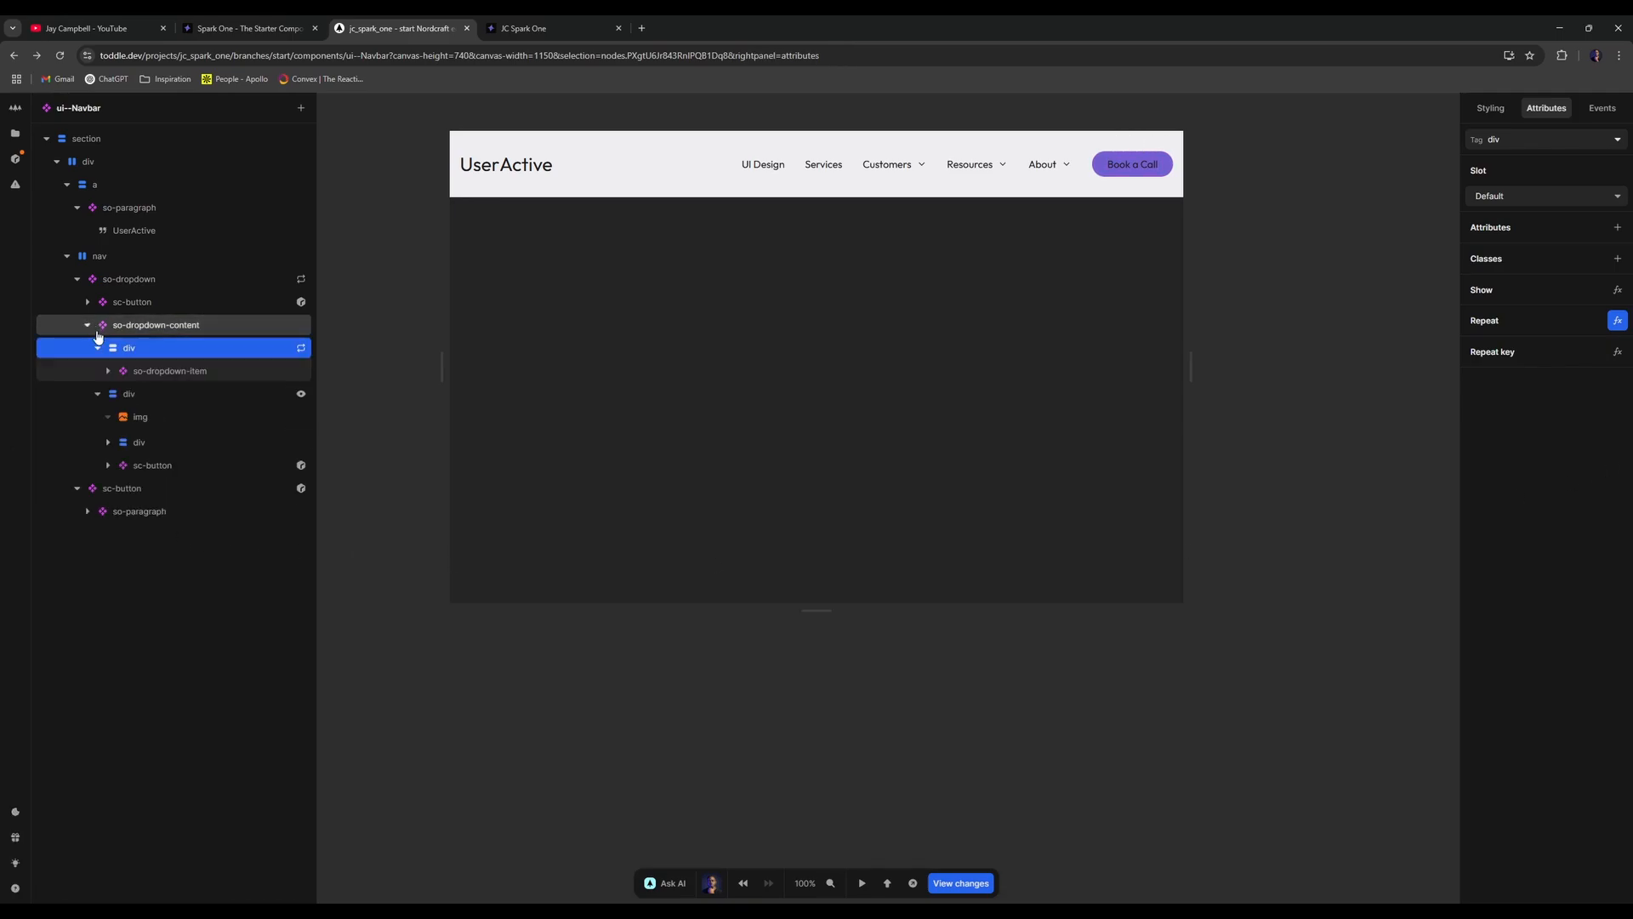
pyautogui.click(181, 398)
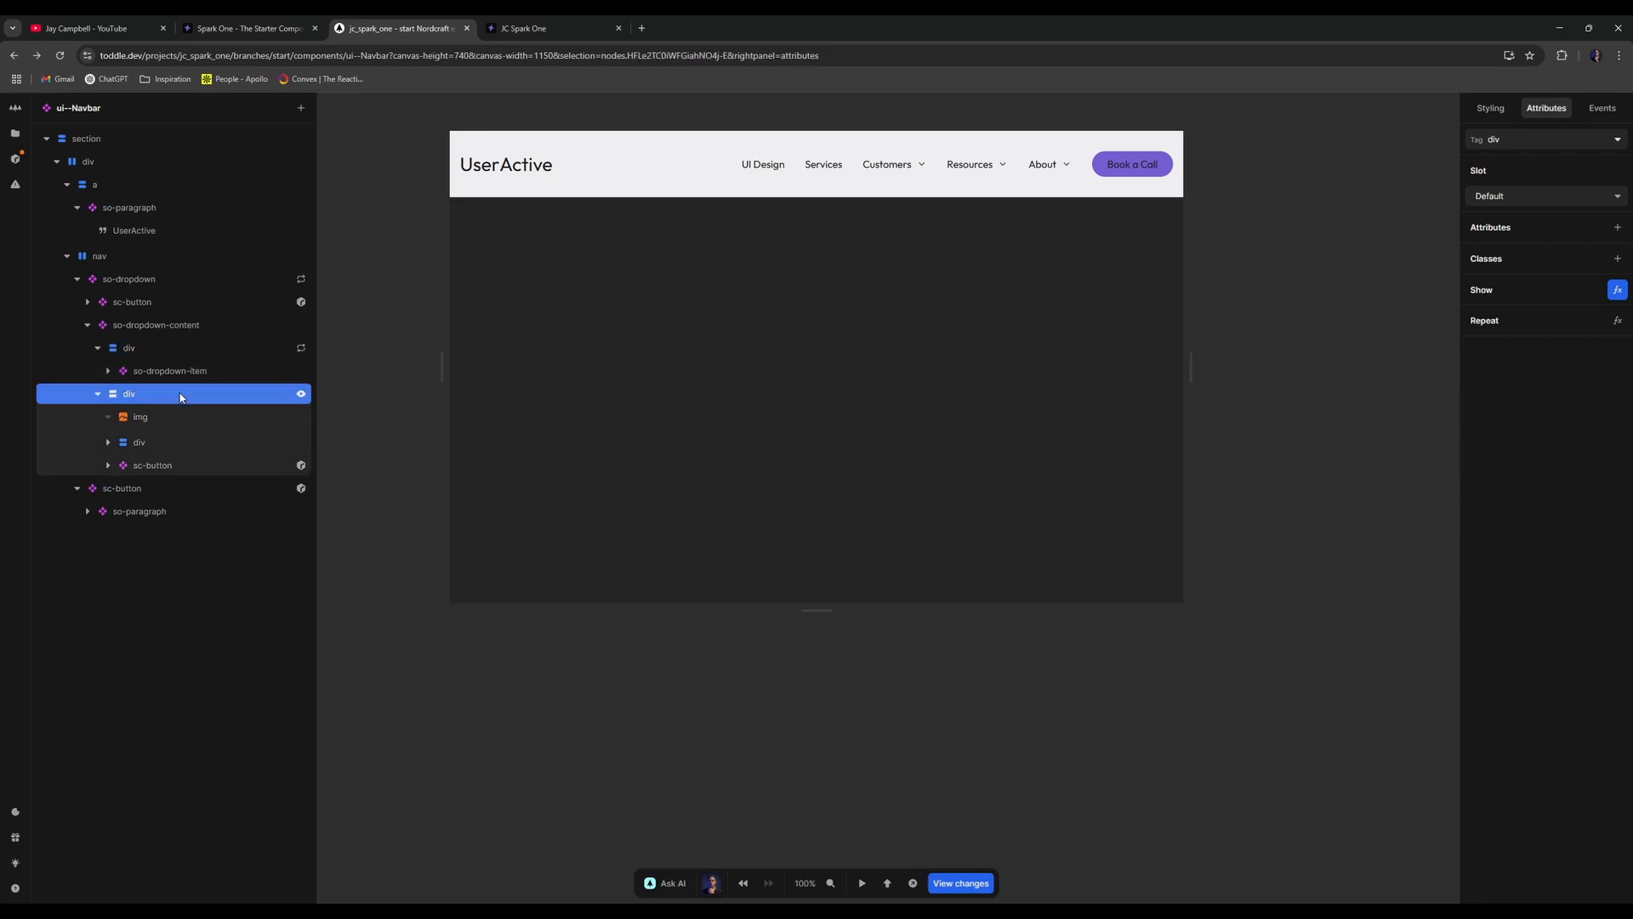
# - Try adding a Repeat formula to the div, then close it empty
pyautogui.rightClick(177, 398)
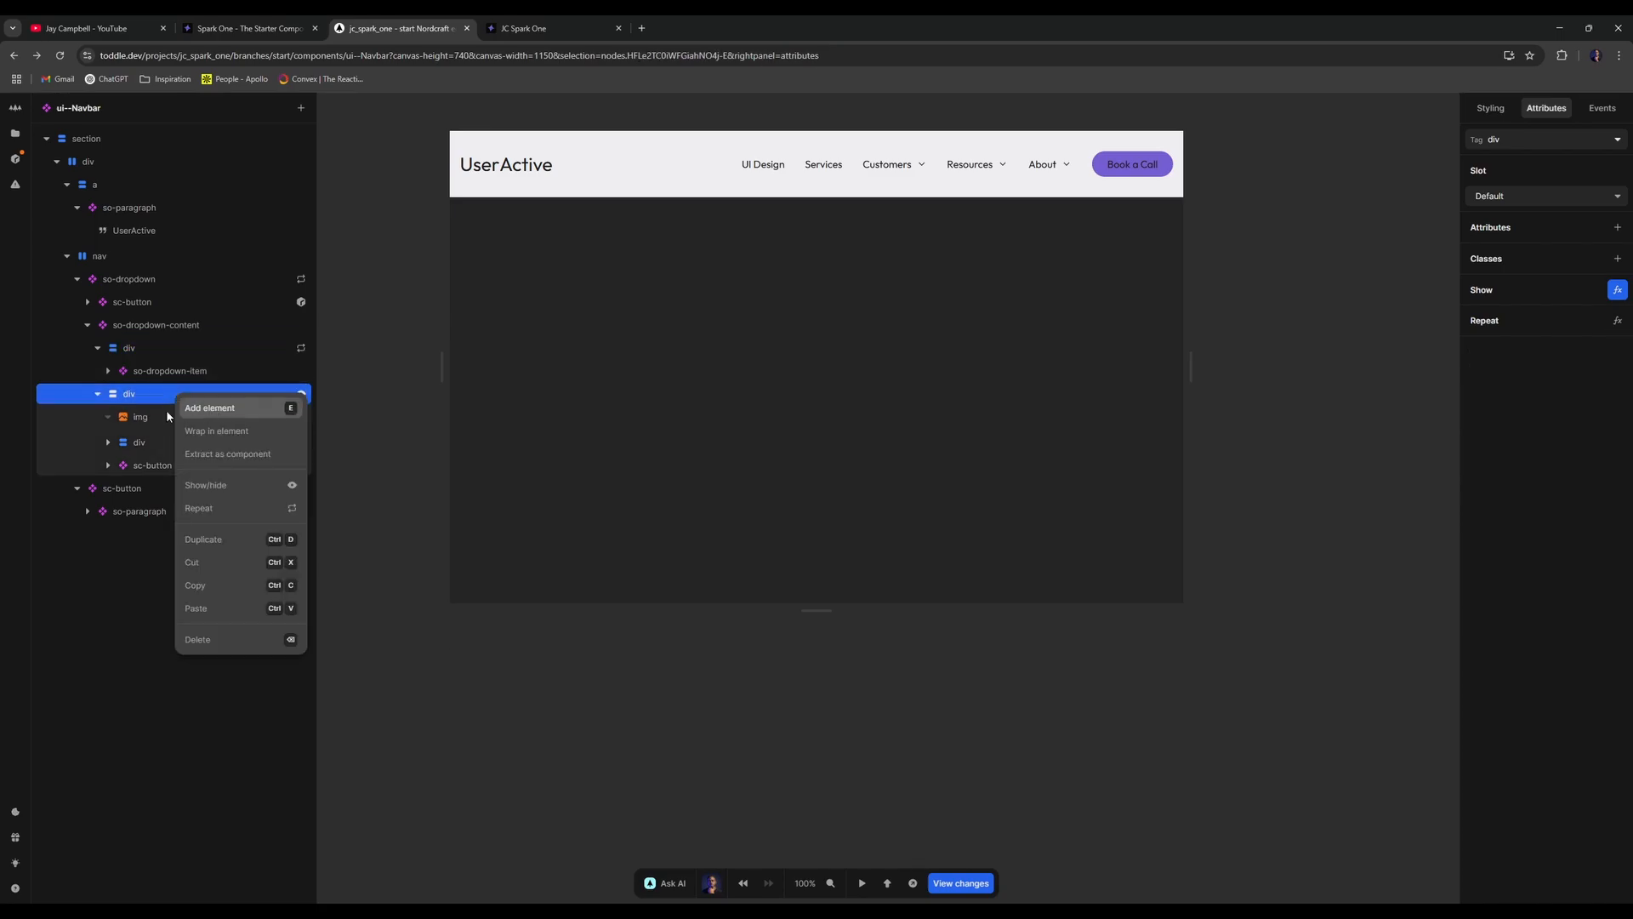
pyautogui.click(216, 506)
pyautogui.click(513, 596)
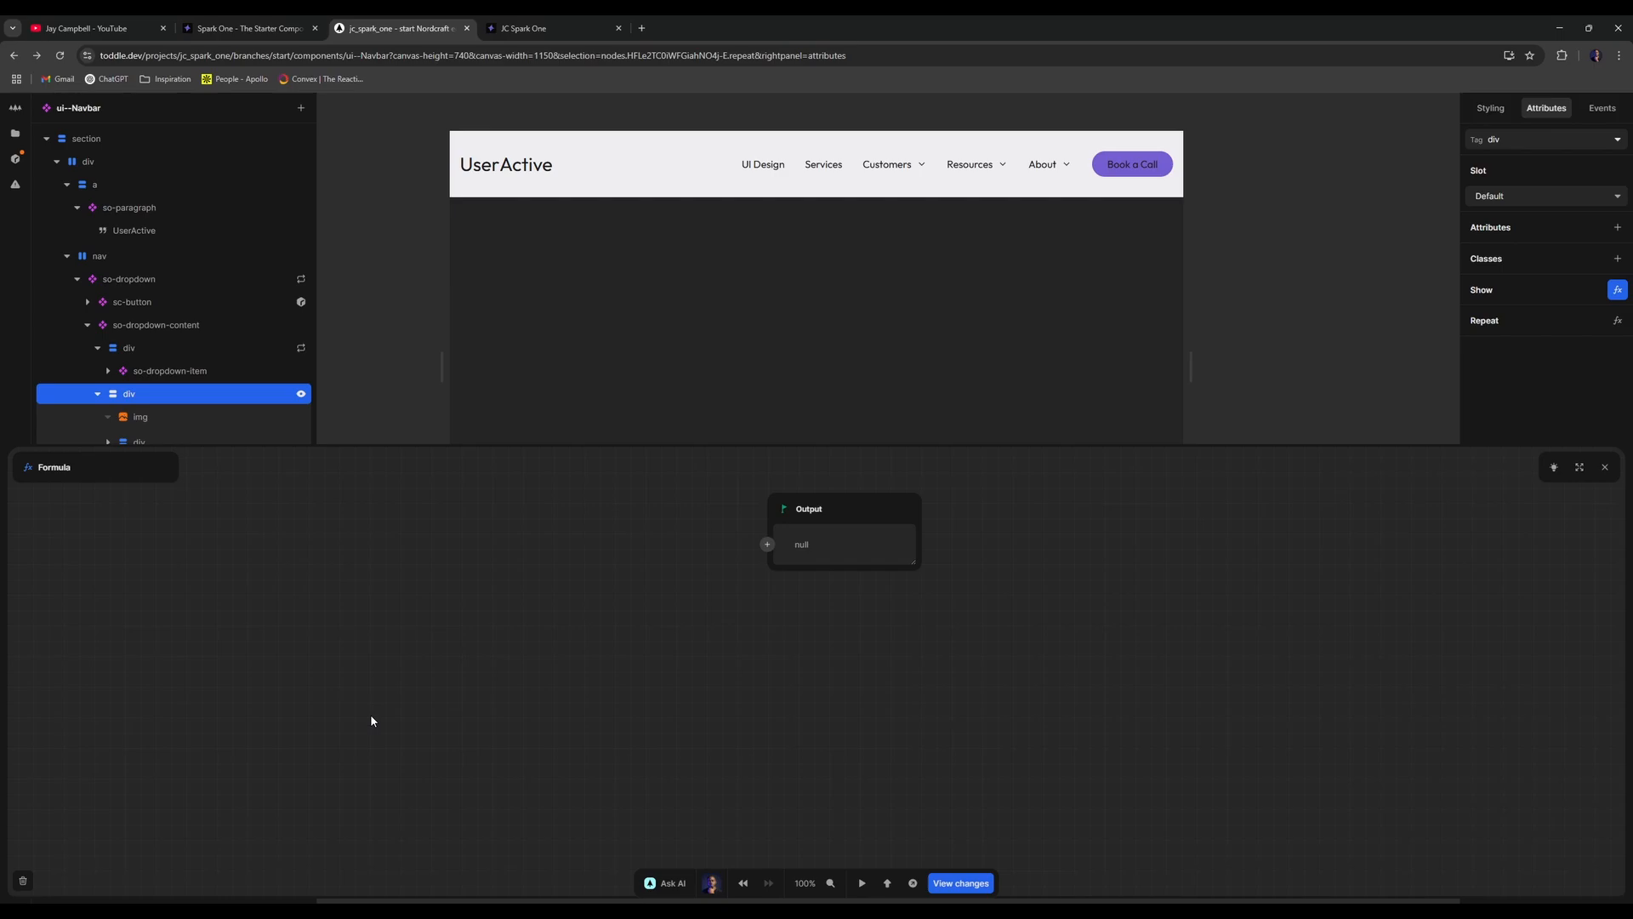
pyautogui.click(1605, 467)
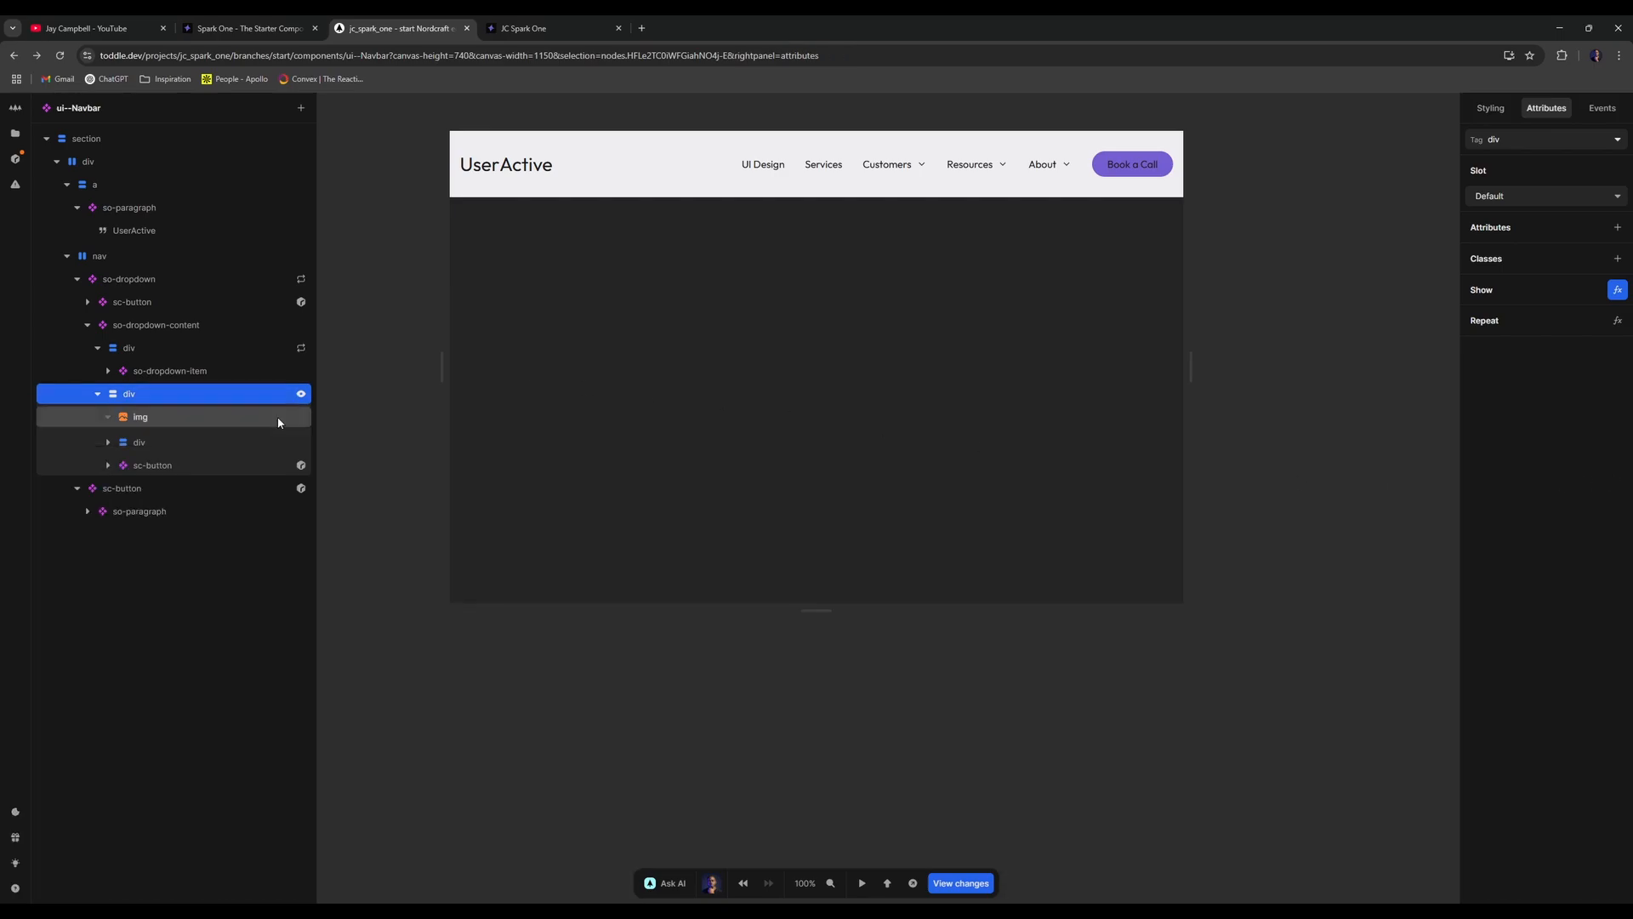
# - Rewire the Show condition to the repeated Item, then delete the Show formula entirely
pyautogui.rightClick(177, 395)
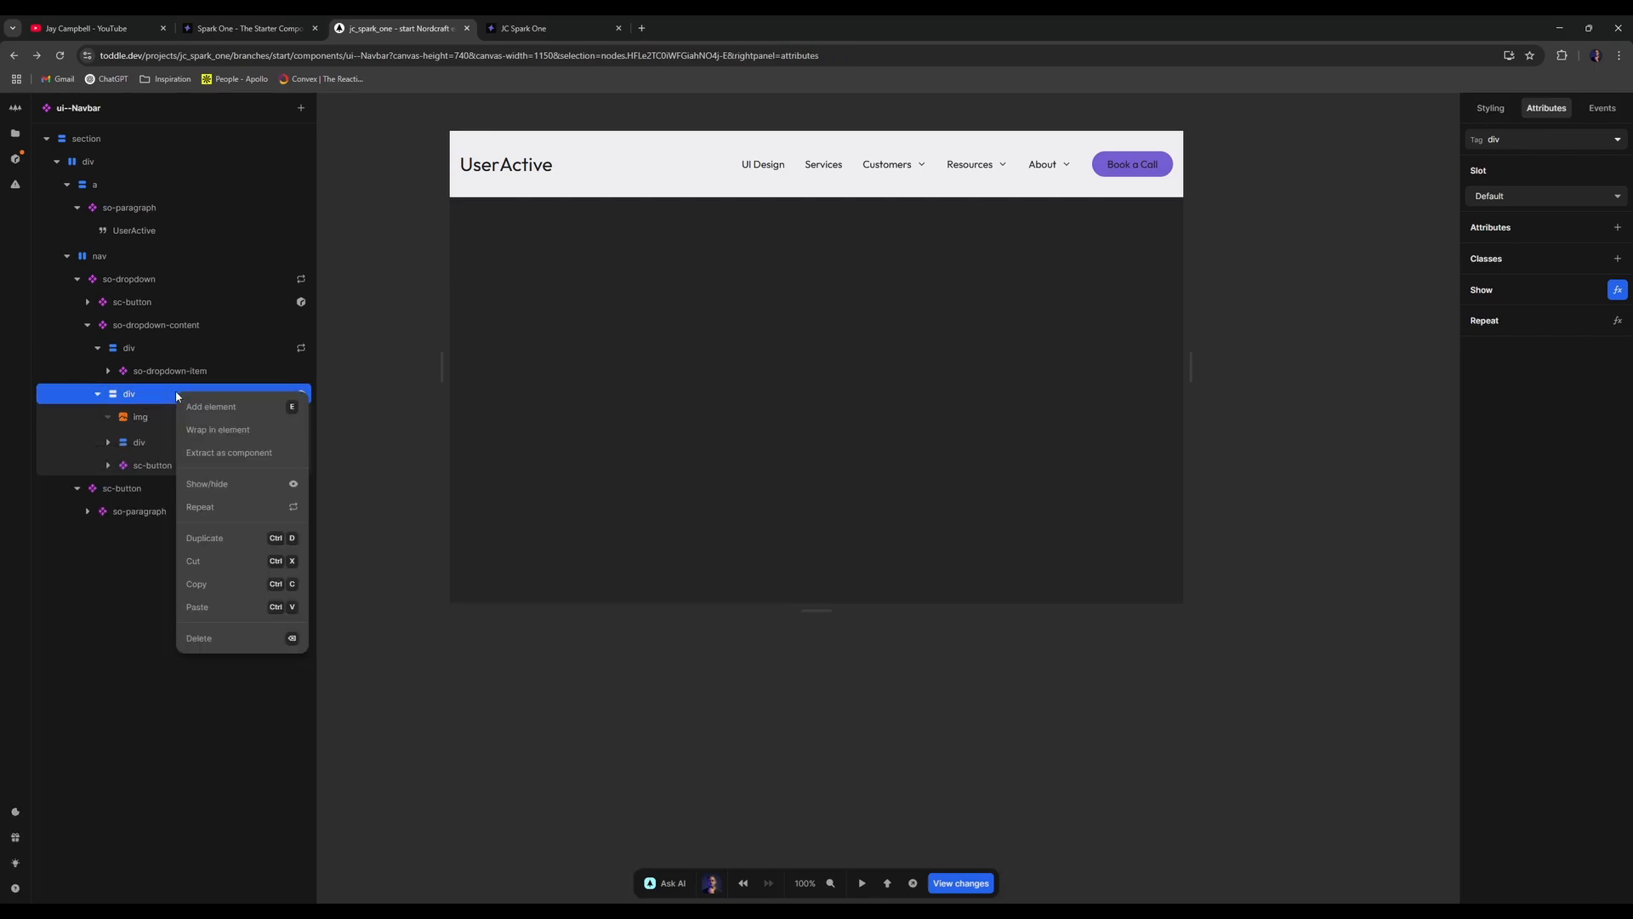
pyautogui.click(248, 484)
pyautogui.click(697, 525)
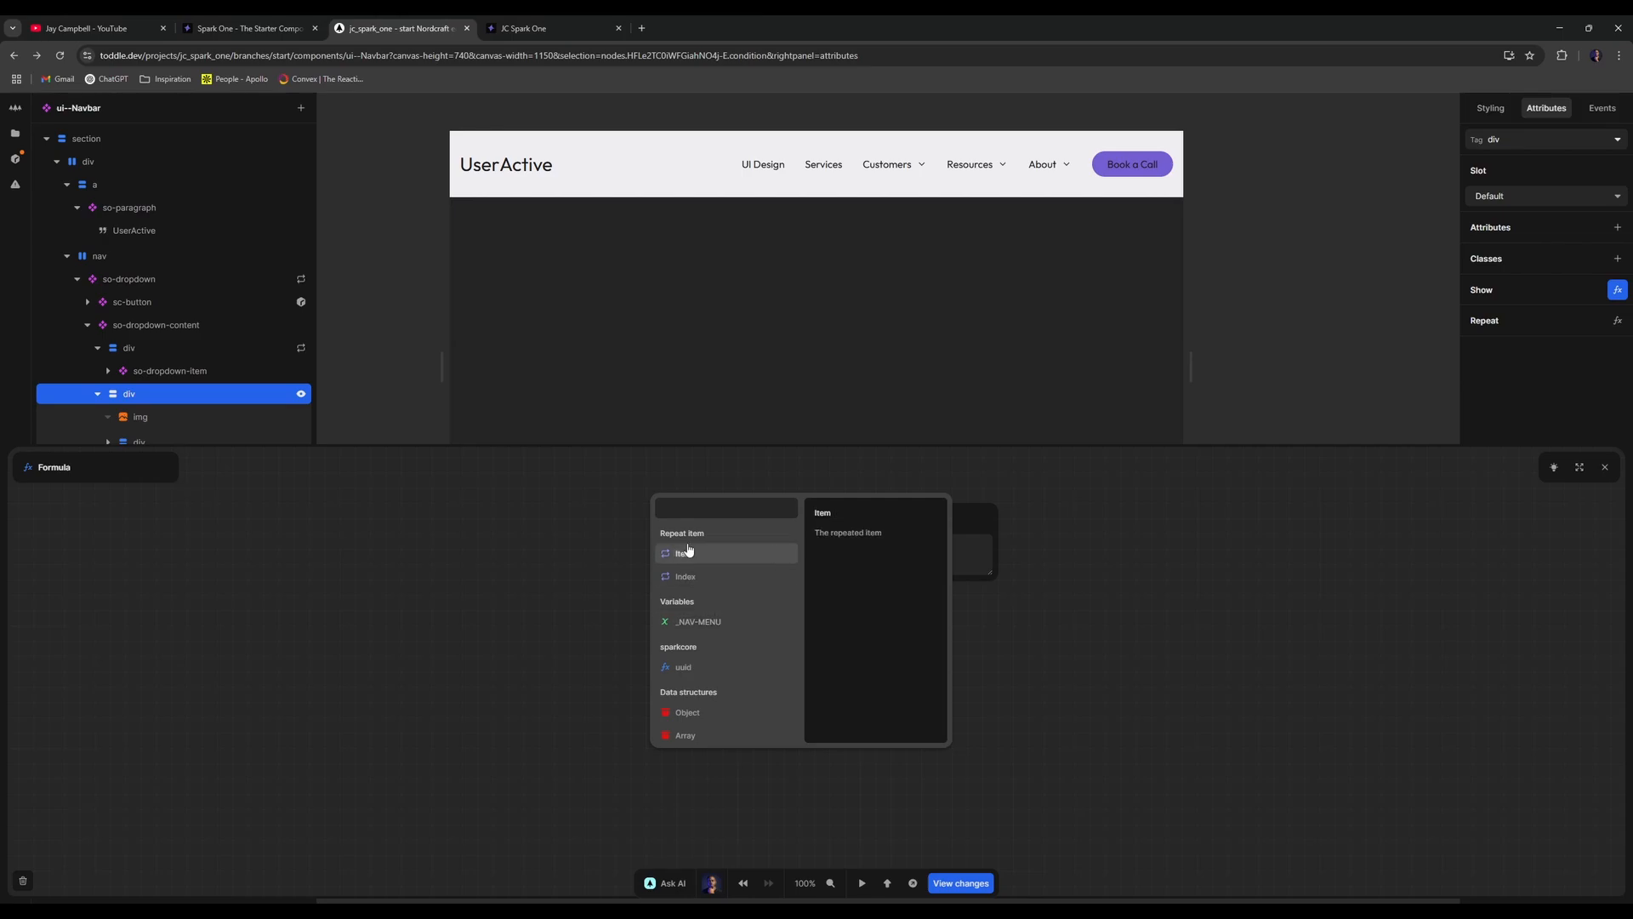
pyautogui.write('path')
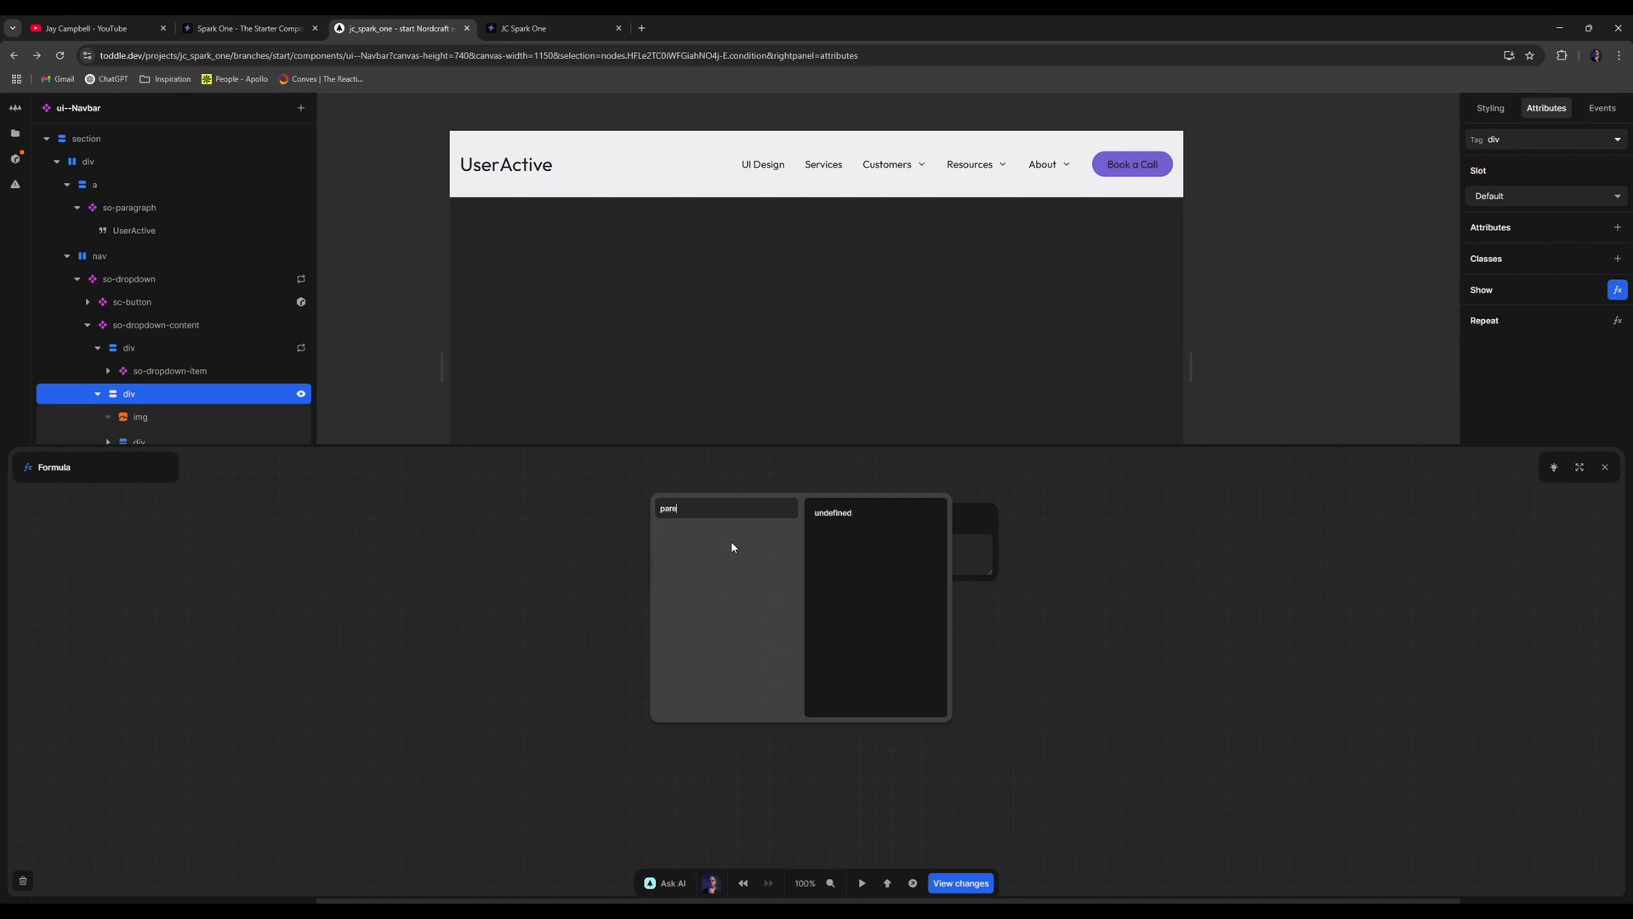
pyautogui.press('BackSpace')
pyautogui.press('BackSpace')
pyautogui.press('BackSpace')
pyautogui.press('BackSpace')
pyautogui.click(731, 551)
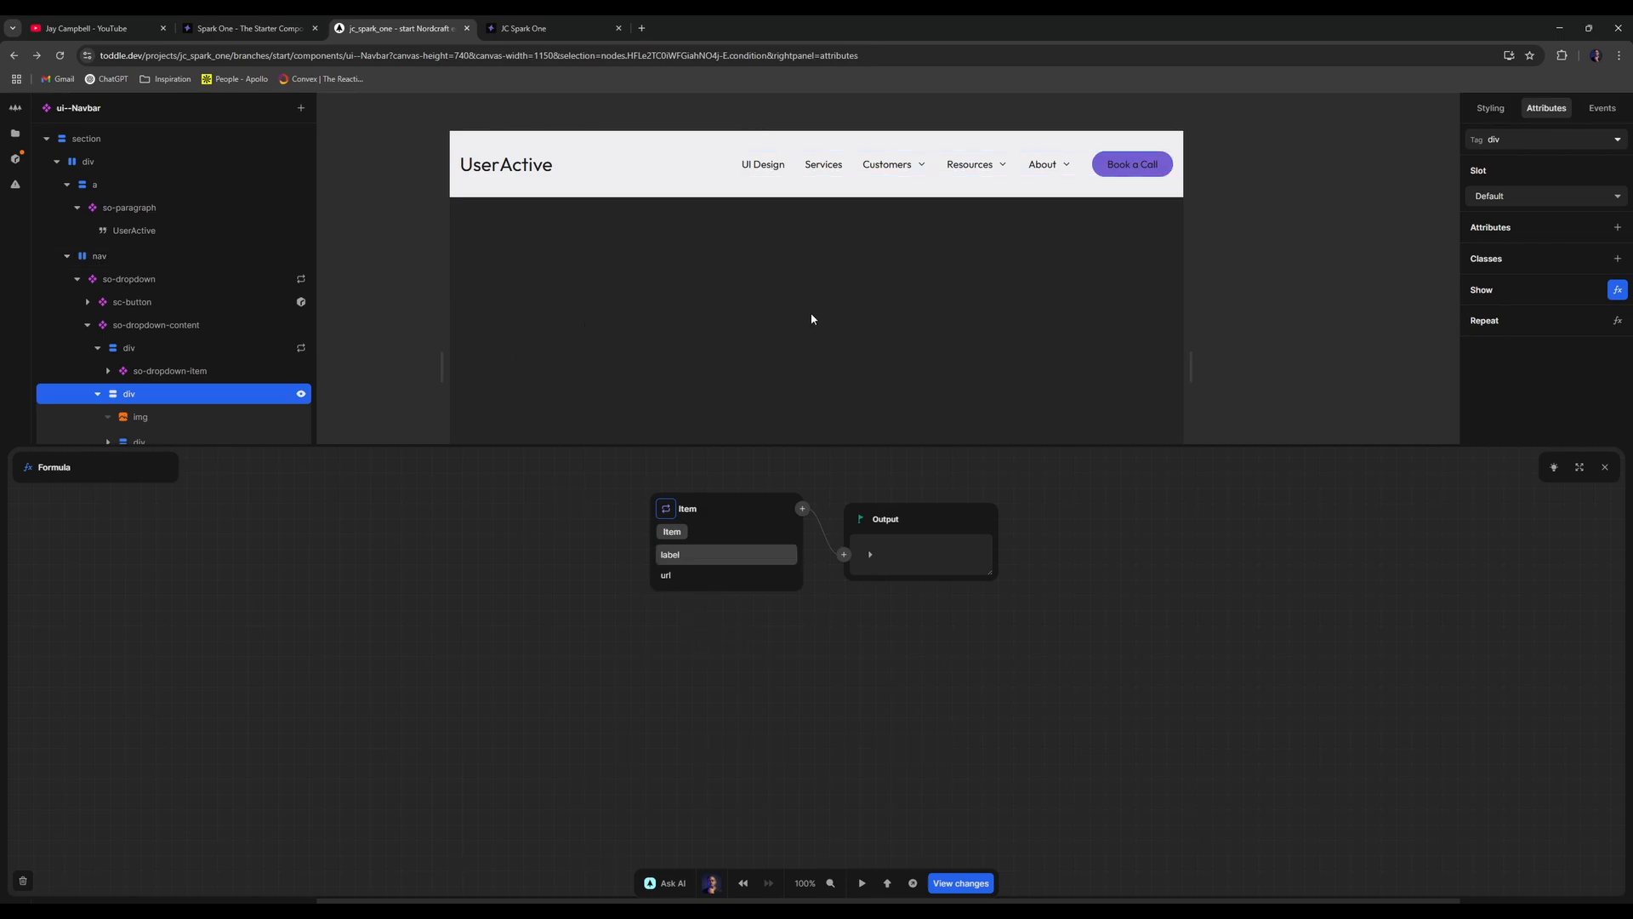
pyautogui.scroll(-2, 809, 313)
pyautogui.scroll(1, 411, 343)
pyautogui.click(23, 880)
# - Delete the div holding the image and Apply Here button, and resize the canvas to 884px
pyautogui.rightClick(186, 395)
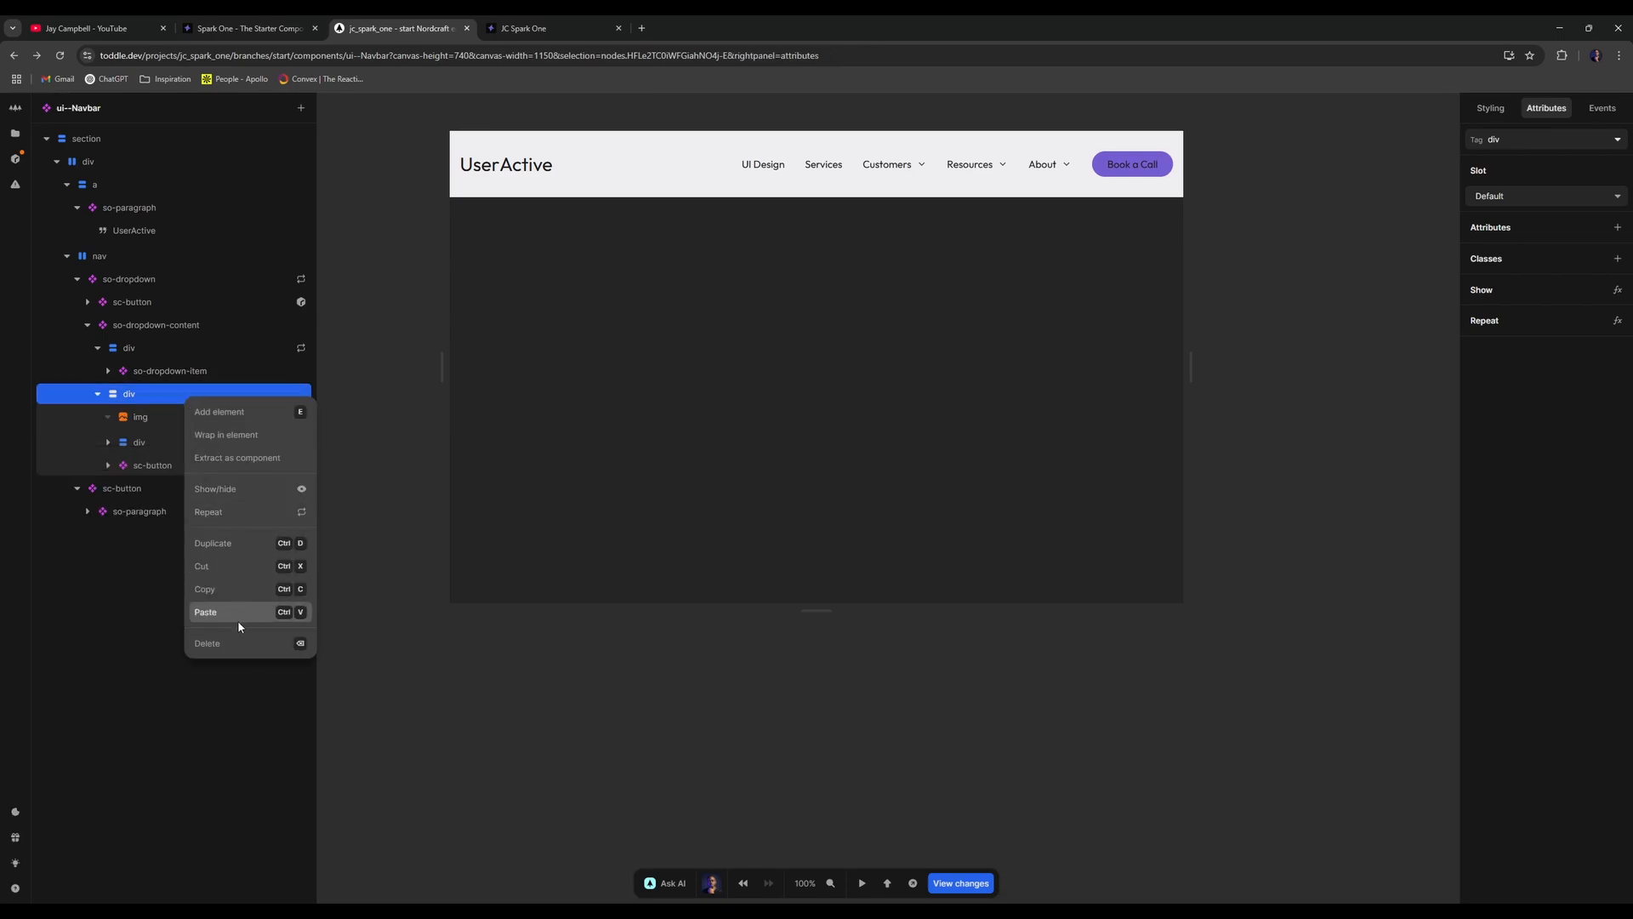
pyautogui.click(238, 643)
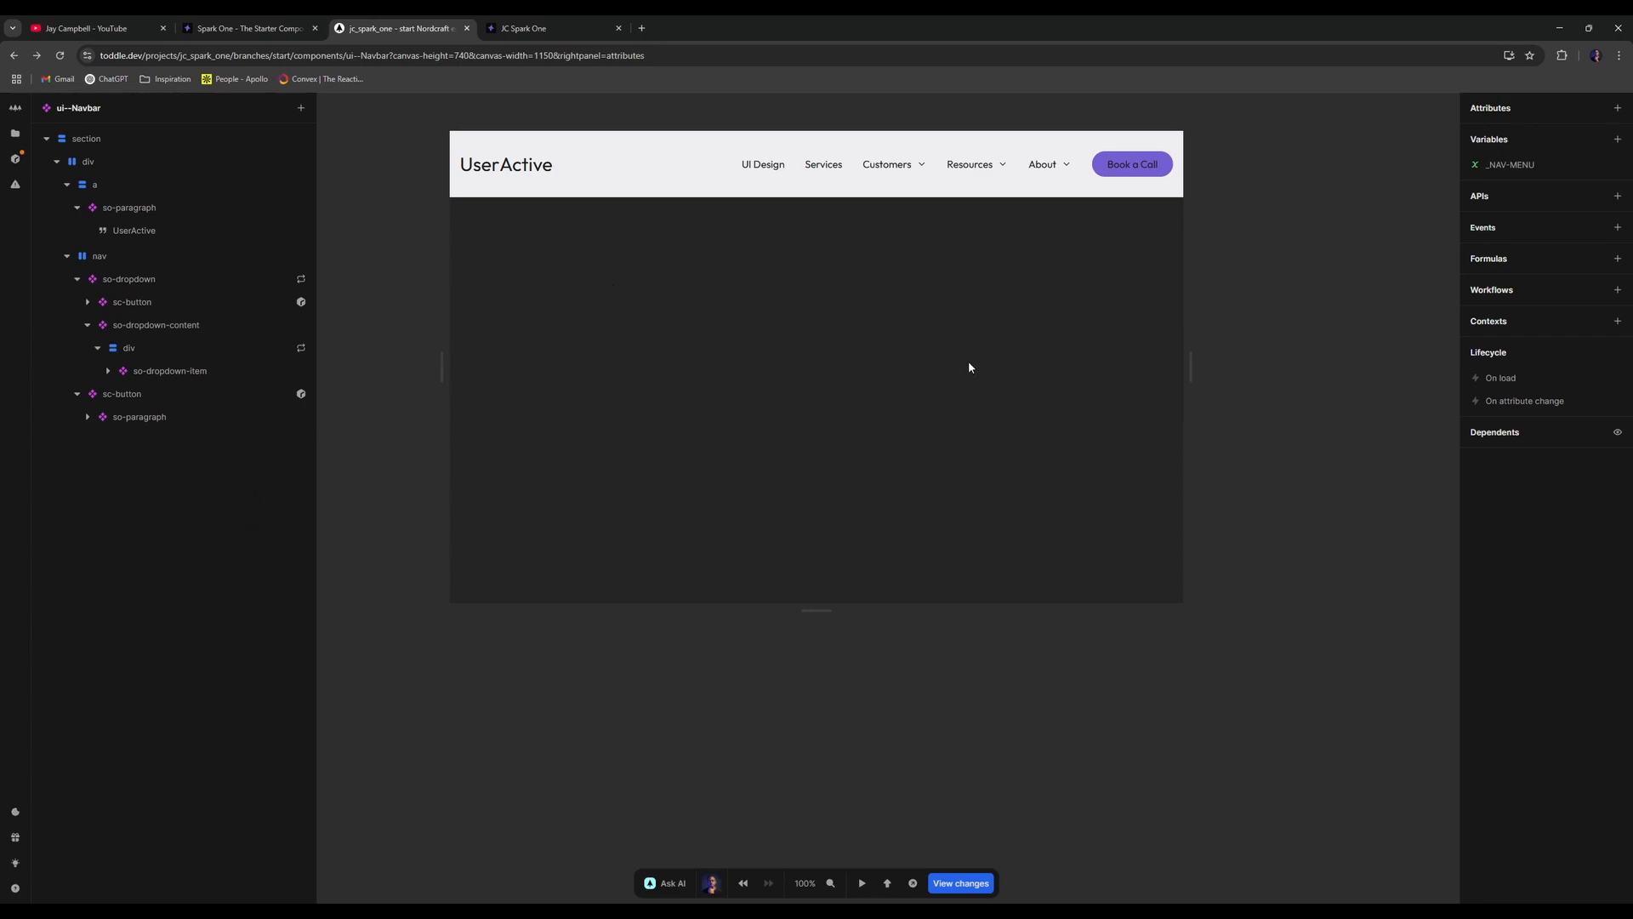
pyautogui.moveTo(1186, 353); pyautogui.dragTo(1104, 317)
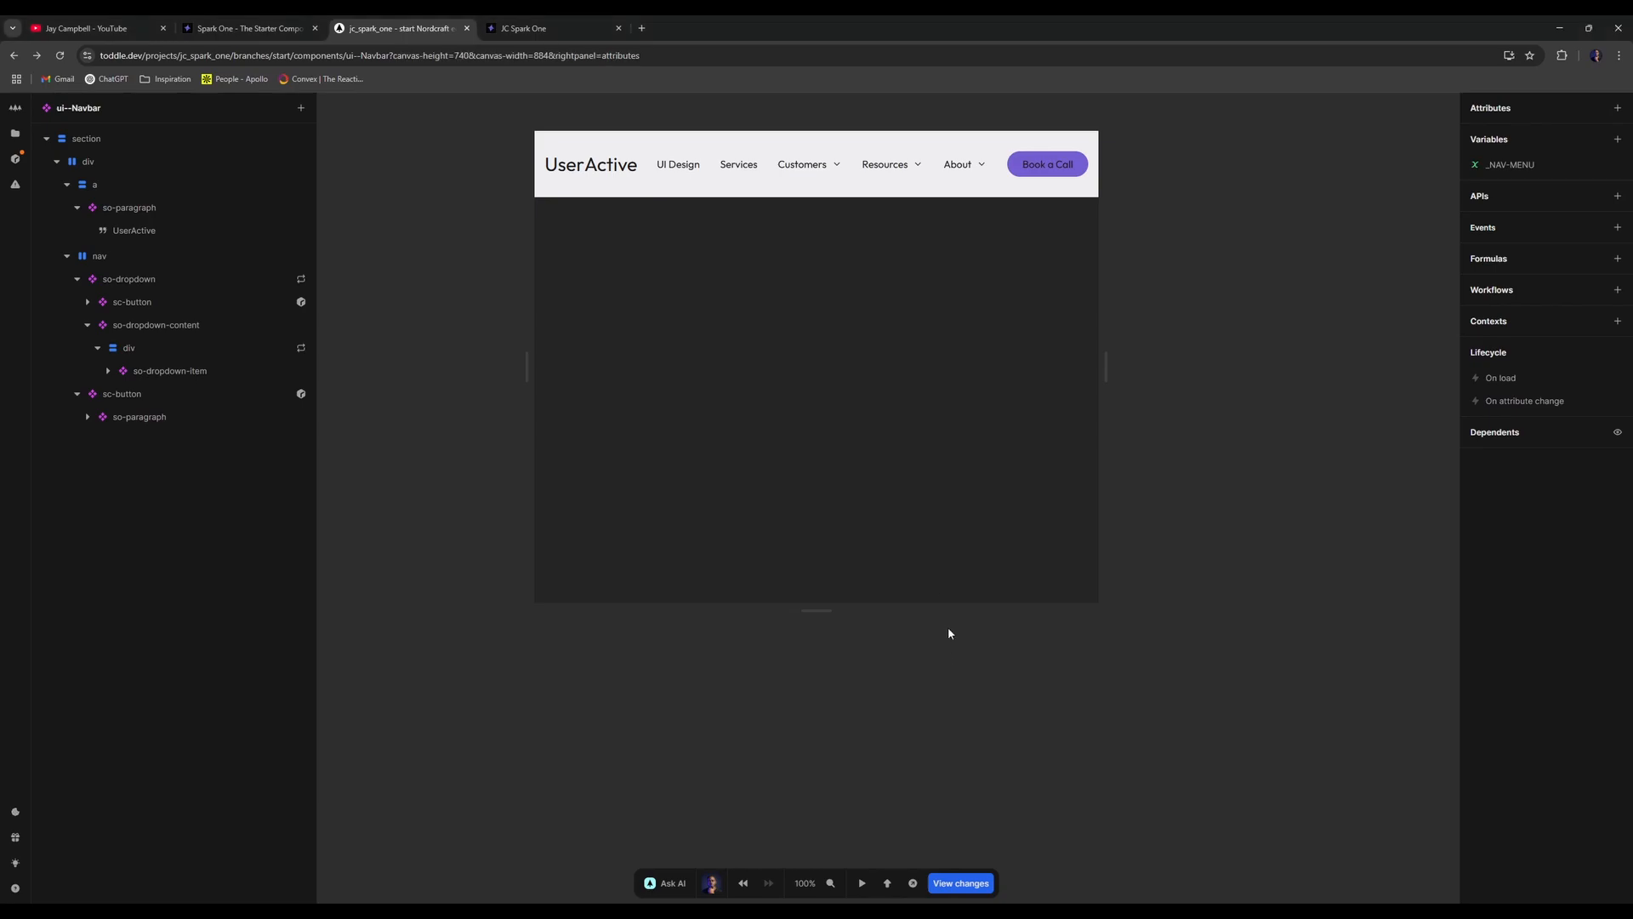
# - Select so-dropdown in the layer tree and show its styling properties
pyautogui.click(127, 283)
pyautogui.click(78, 279)
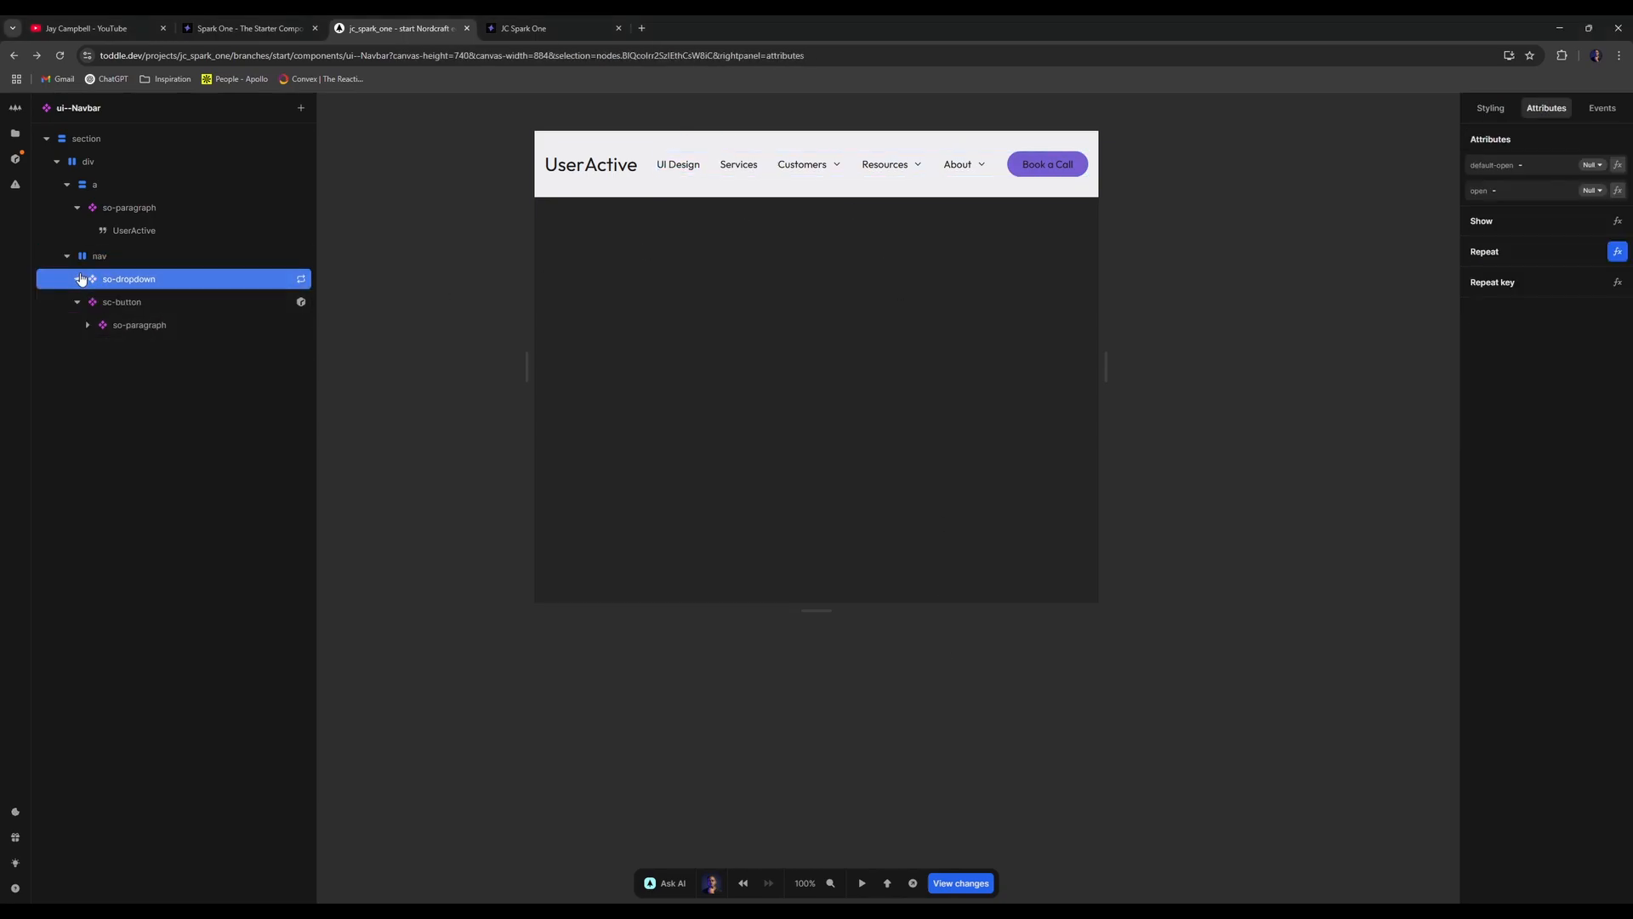
pyautogui.click(1490, 108)
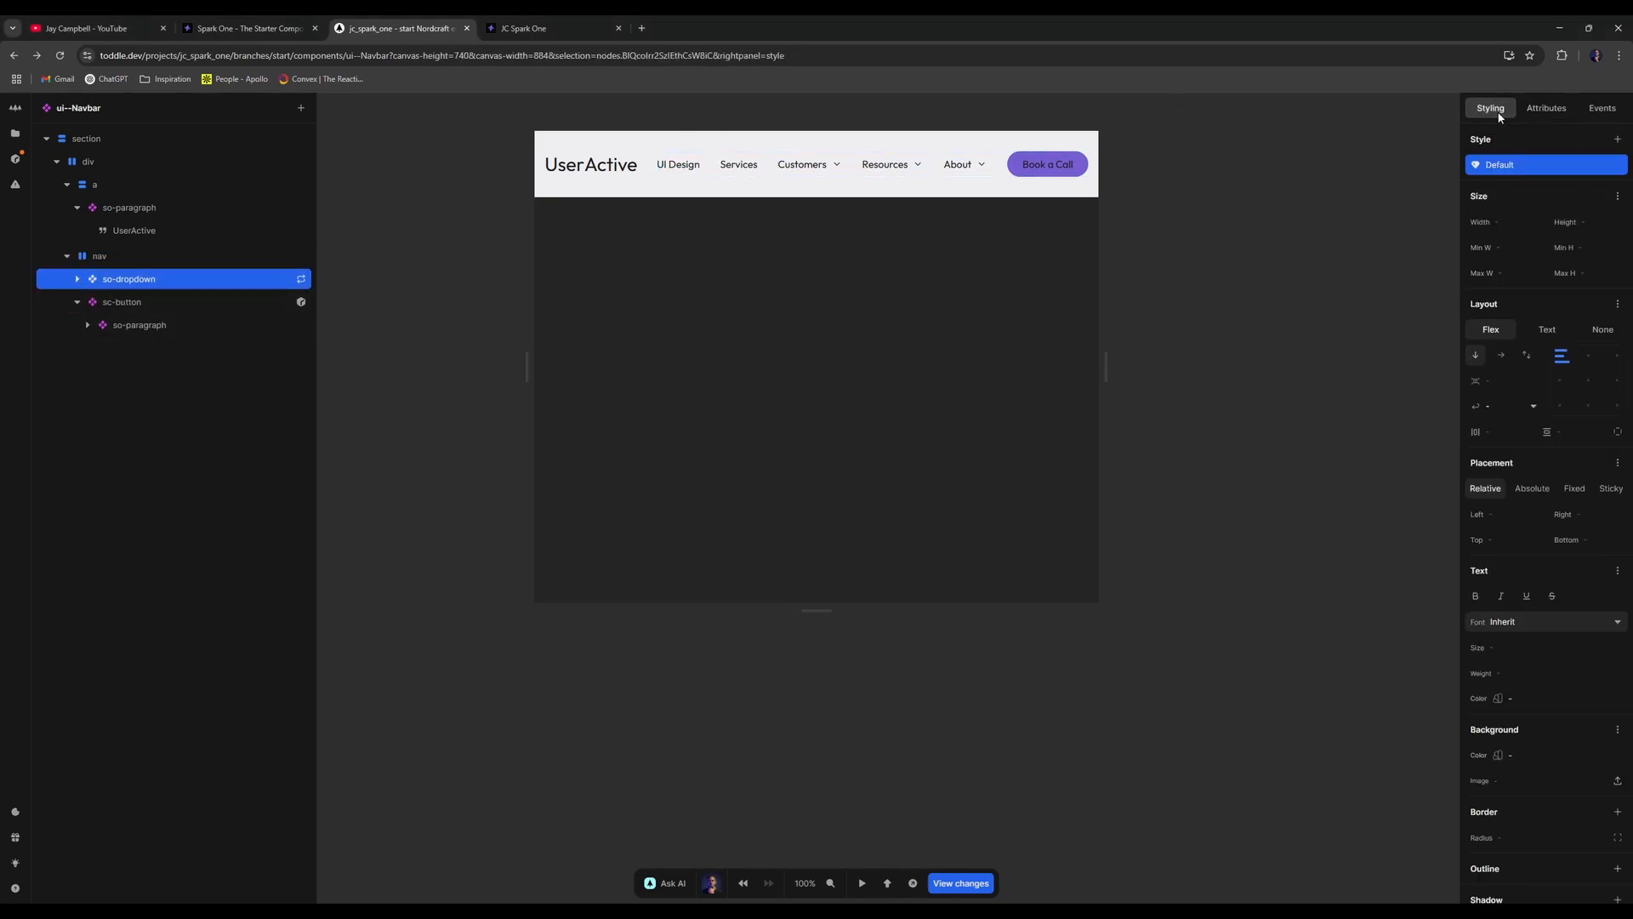
pyautogui.click(1541, 109)
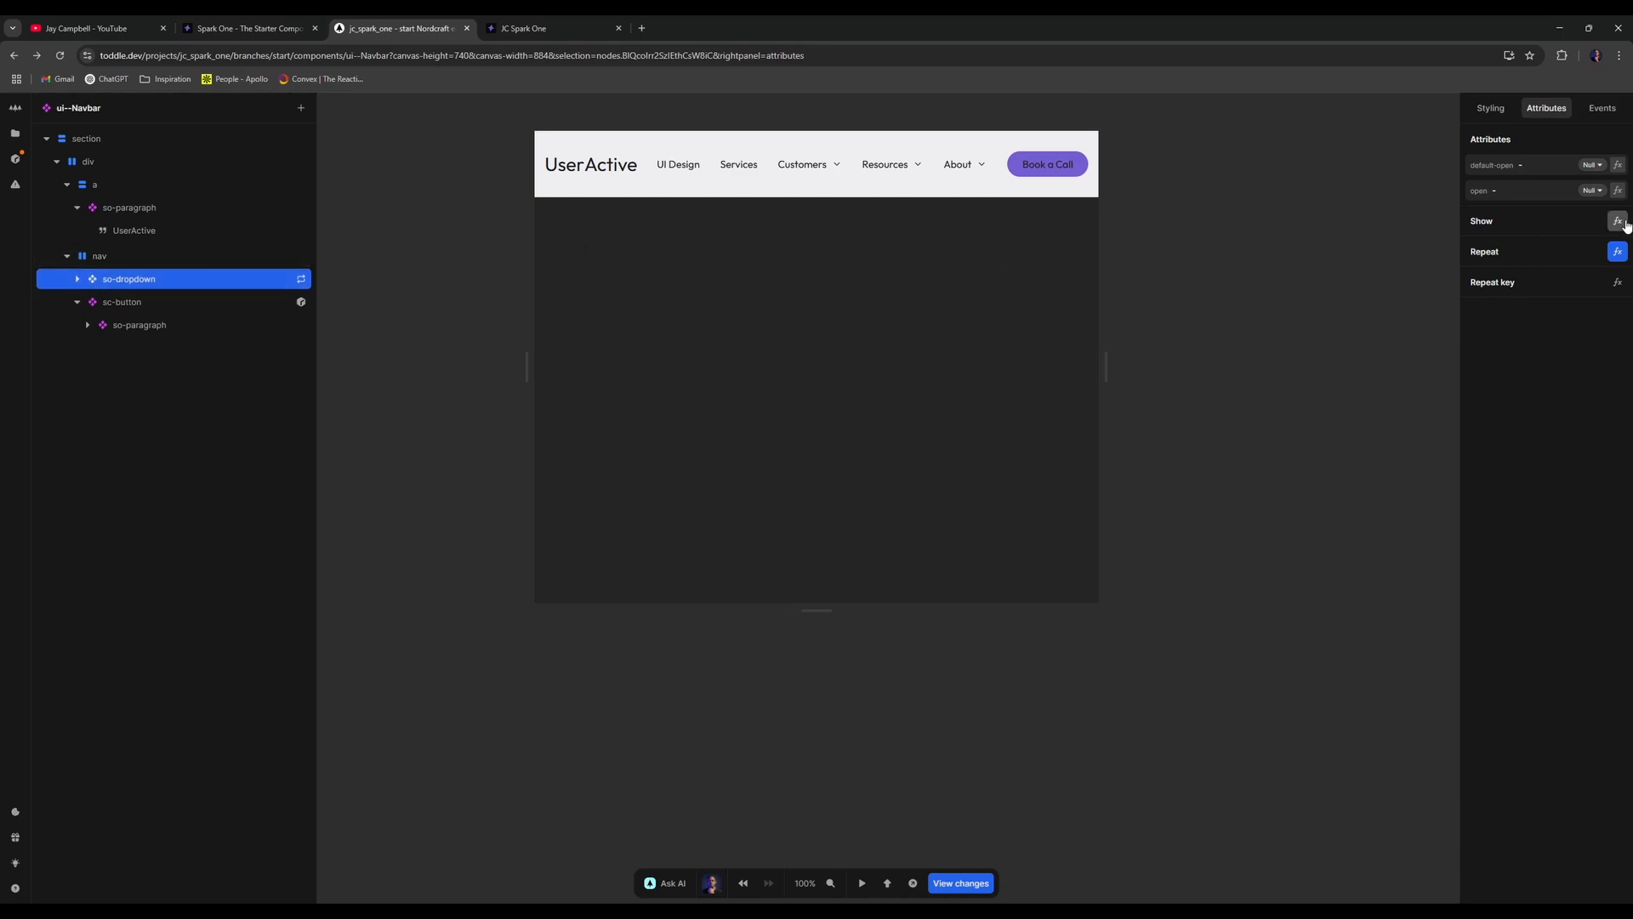
pyautogui.click(78, 279)
pyautogui.click(78, 279)
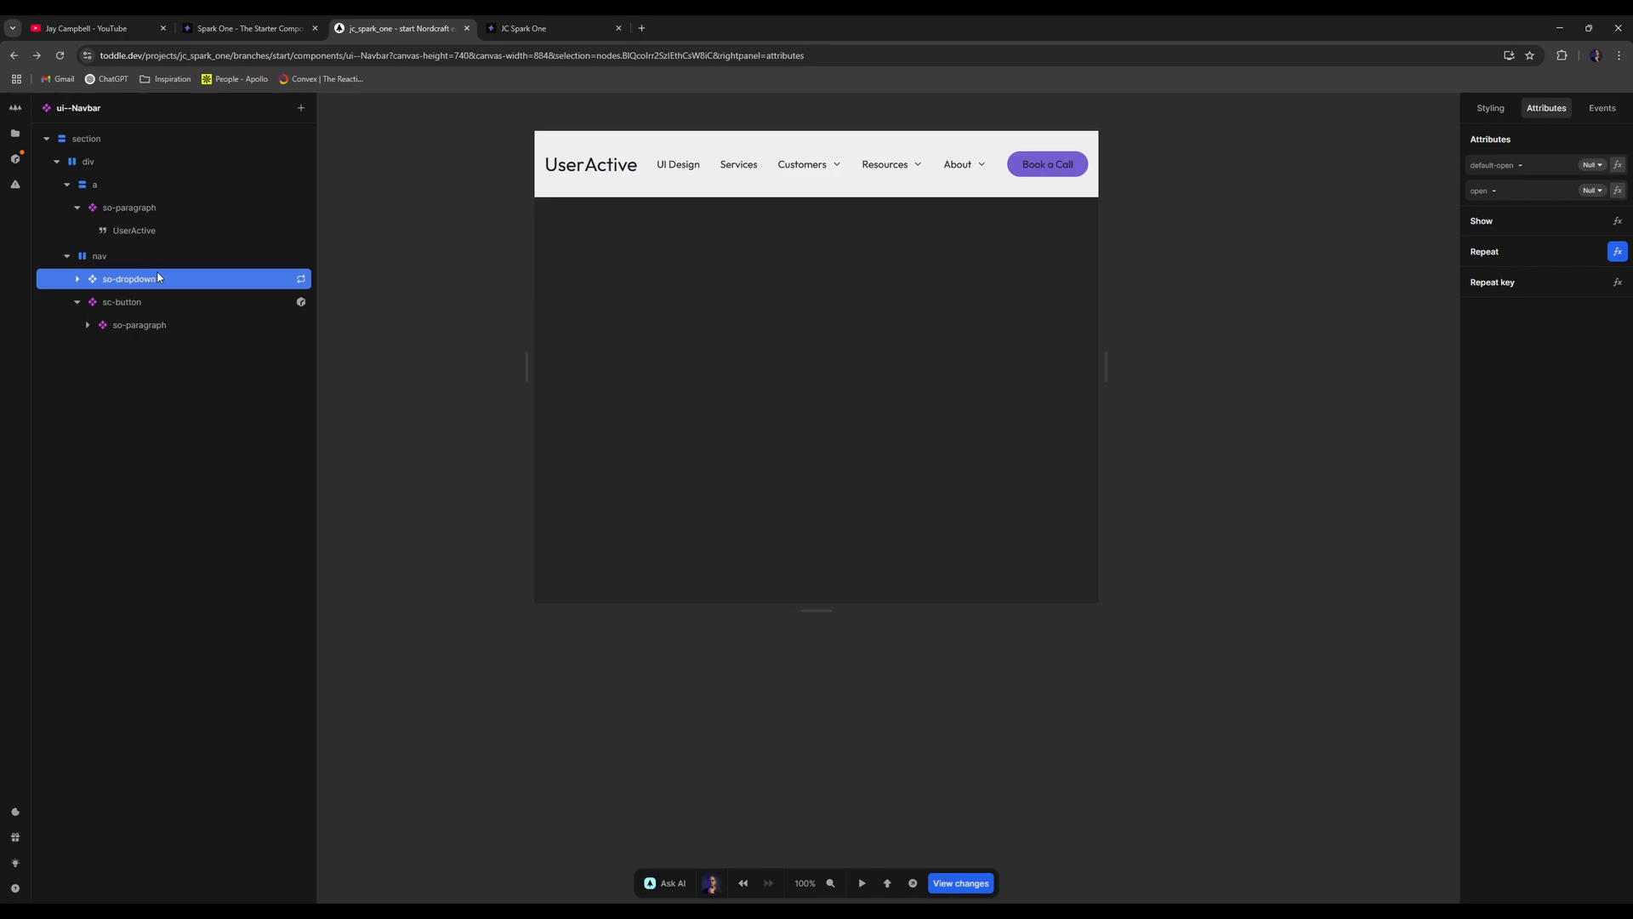
pyautogui.click(1490, 108)
# - Add a Below 56.25rem viewport-width style variant to so-dropdown and widen the canvas
pyautogui.click(1617, 138)
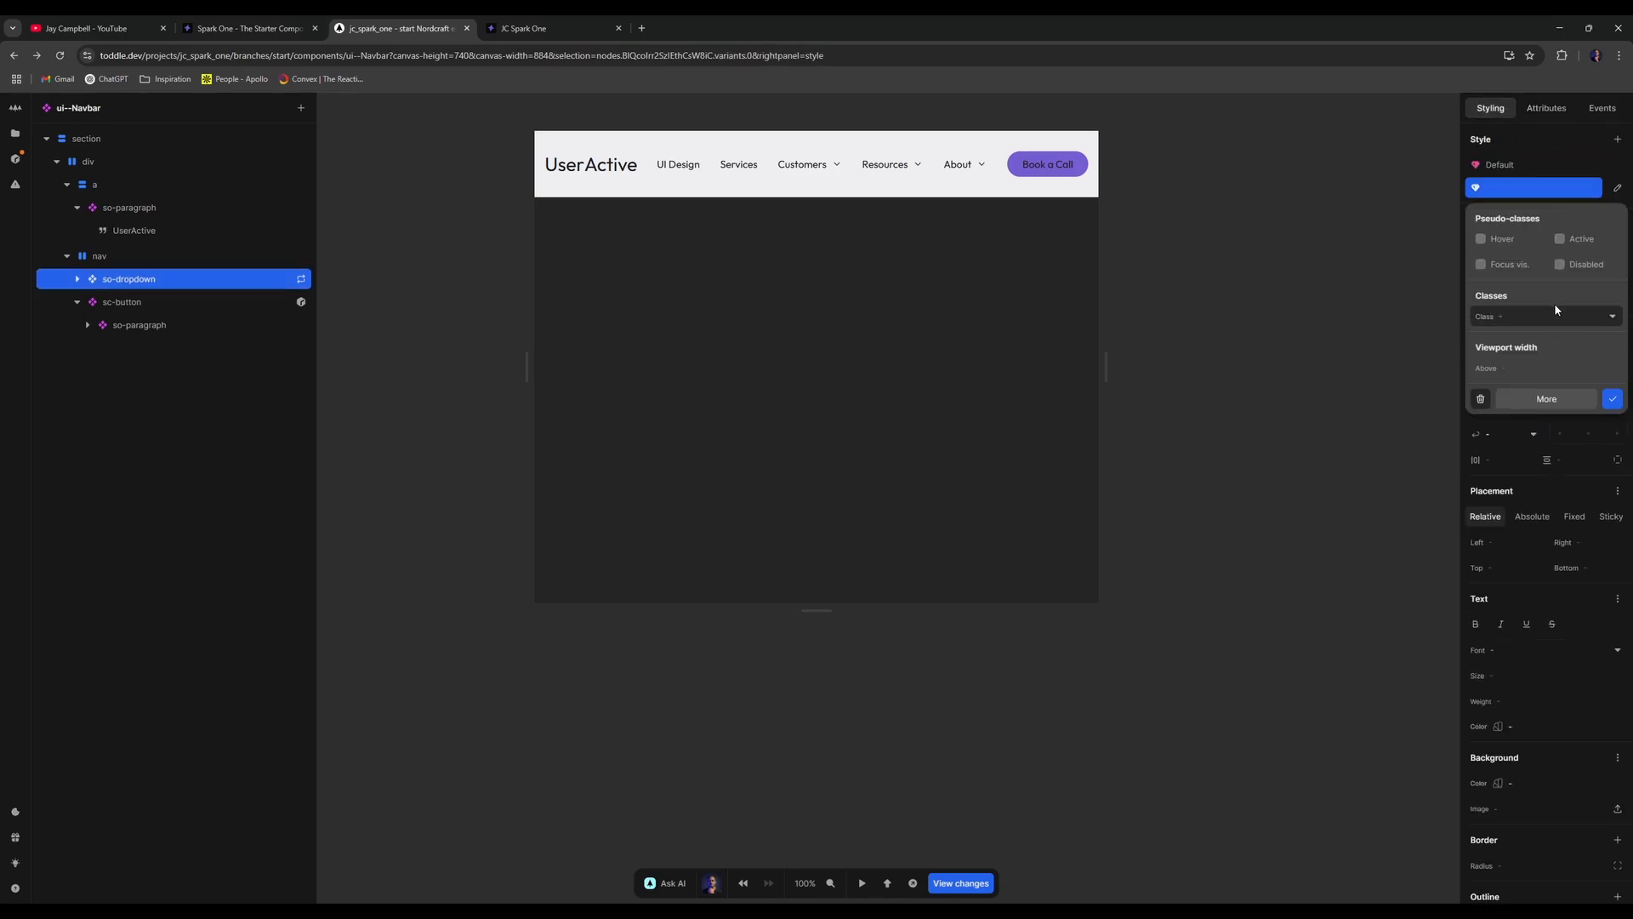
pyautogui.click(1516, 398)
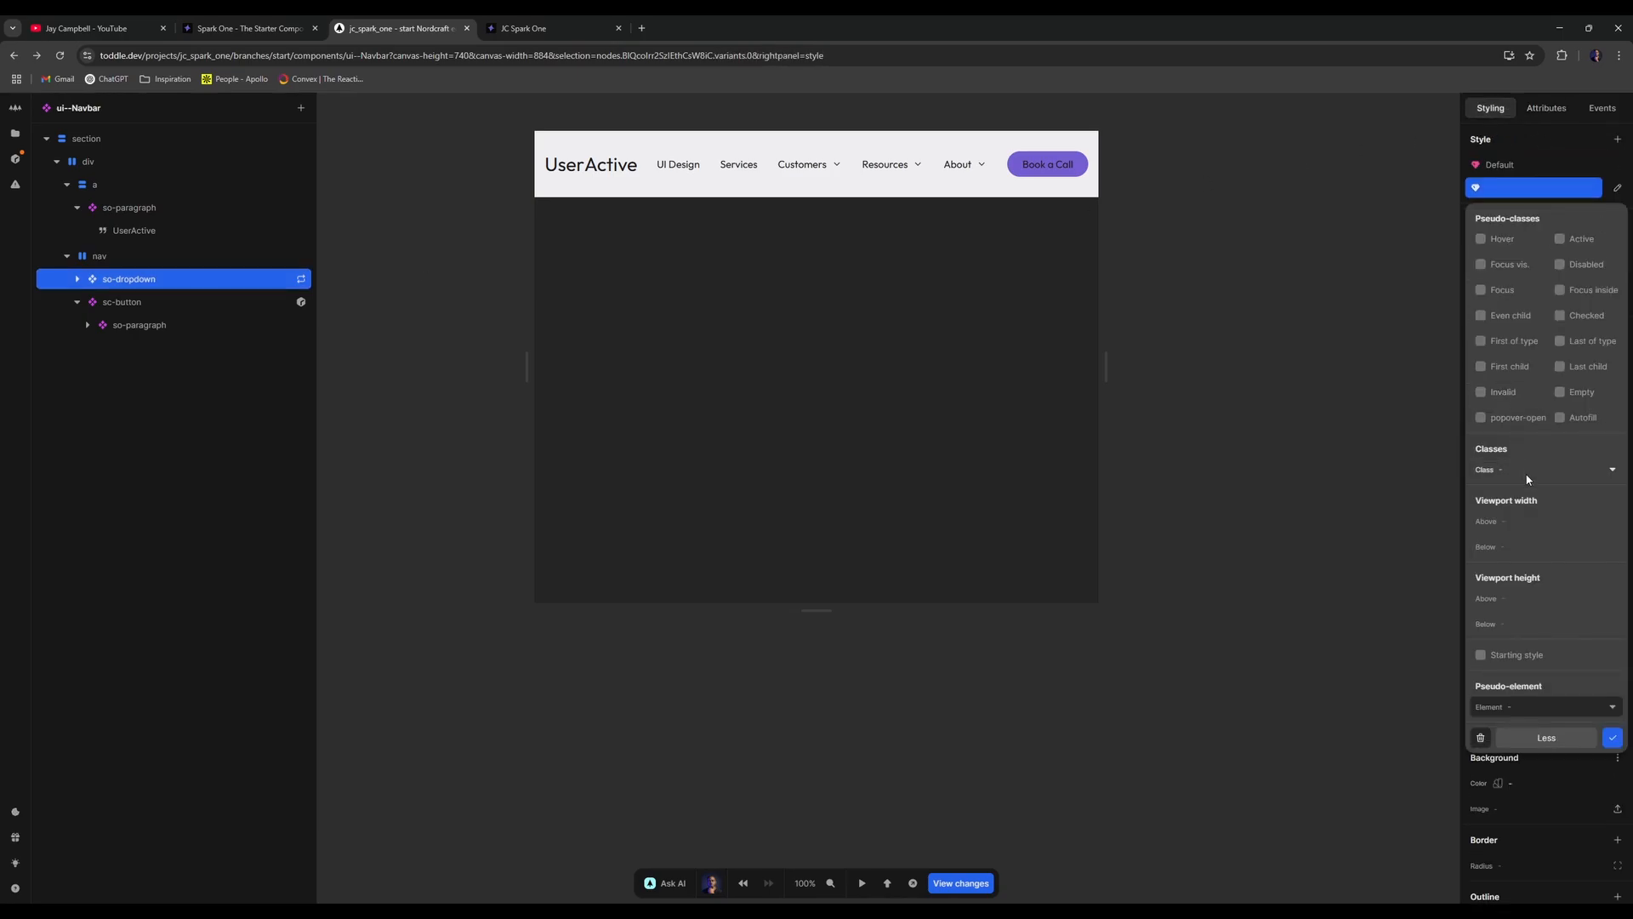
pyautogui.click(1522, 546)
pyautogui.write('56.25rem')
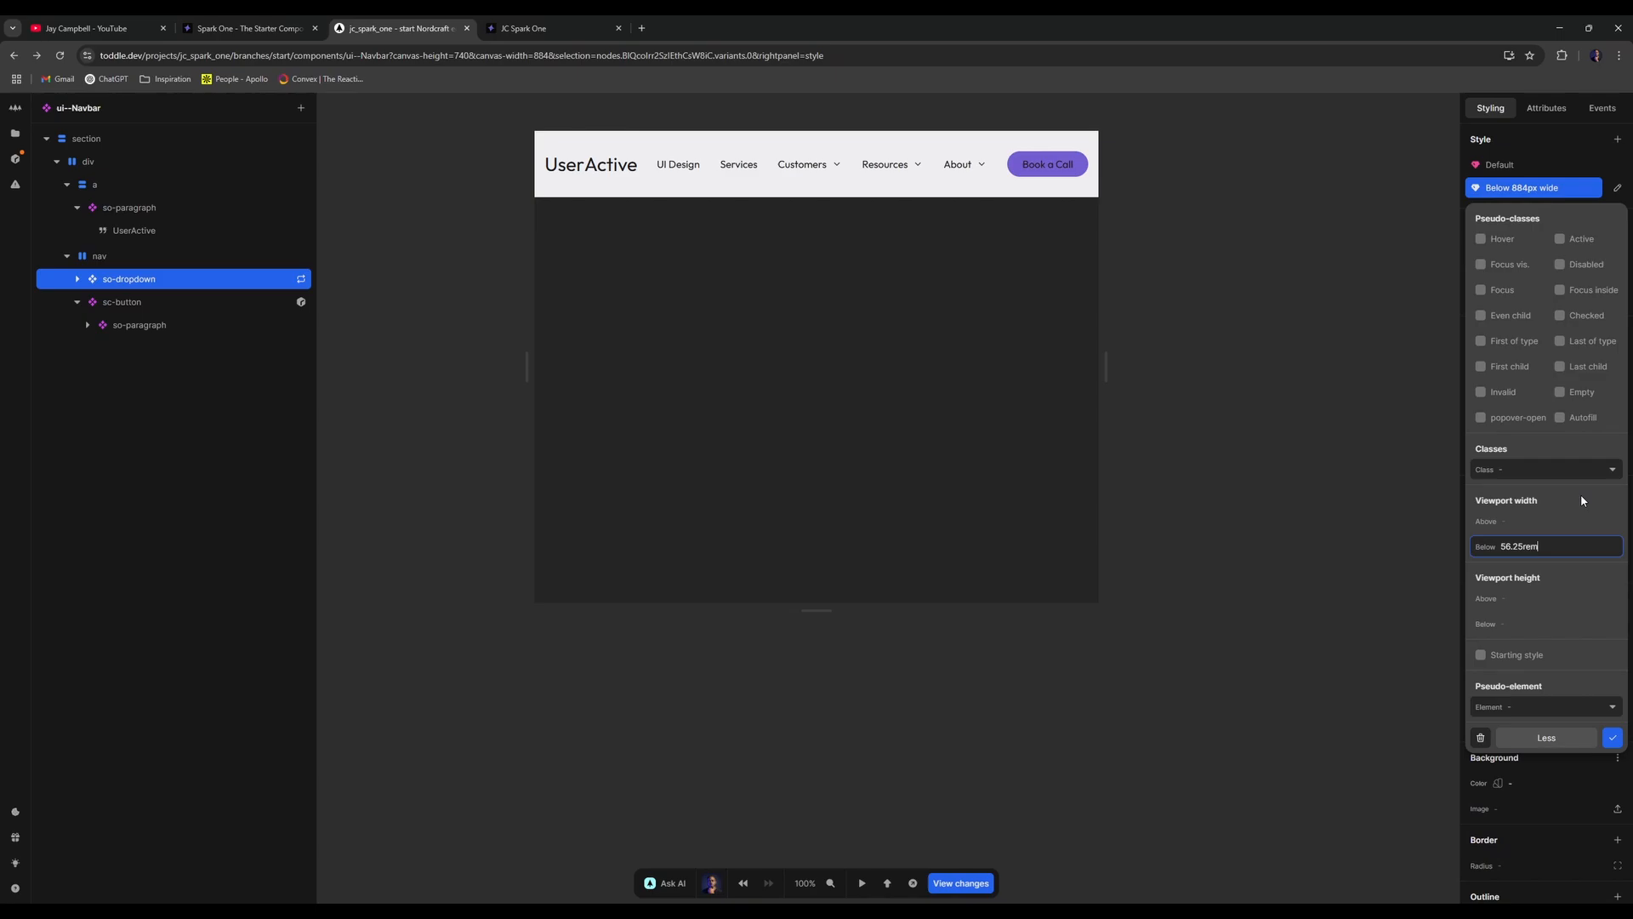
pyautogui.click(1619, 741)
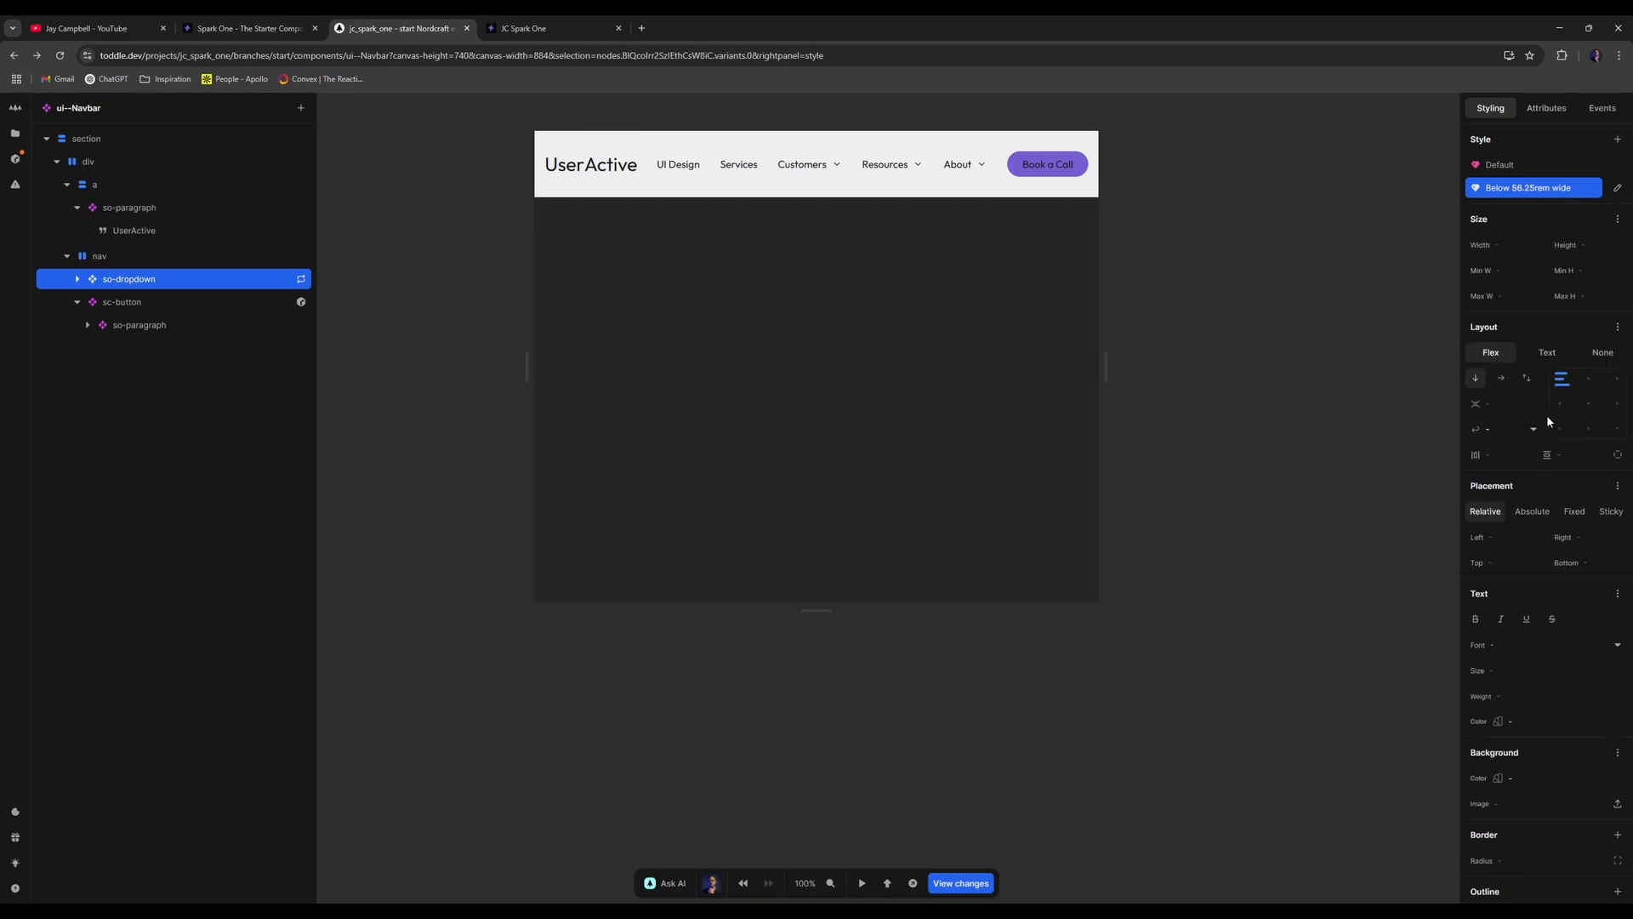
pyautogui.moveTo(1113, 365); pyautogui.dragTo(1174, 365)
# - Compare so-dropdown's default and Below 56.25rem styles, then delete that variant
pyautogui.click(182, 278)
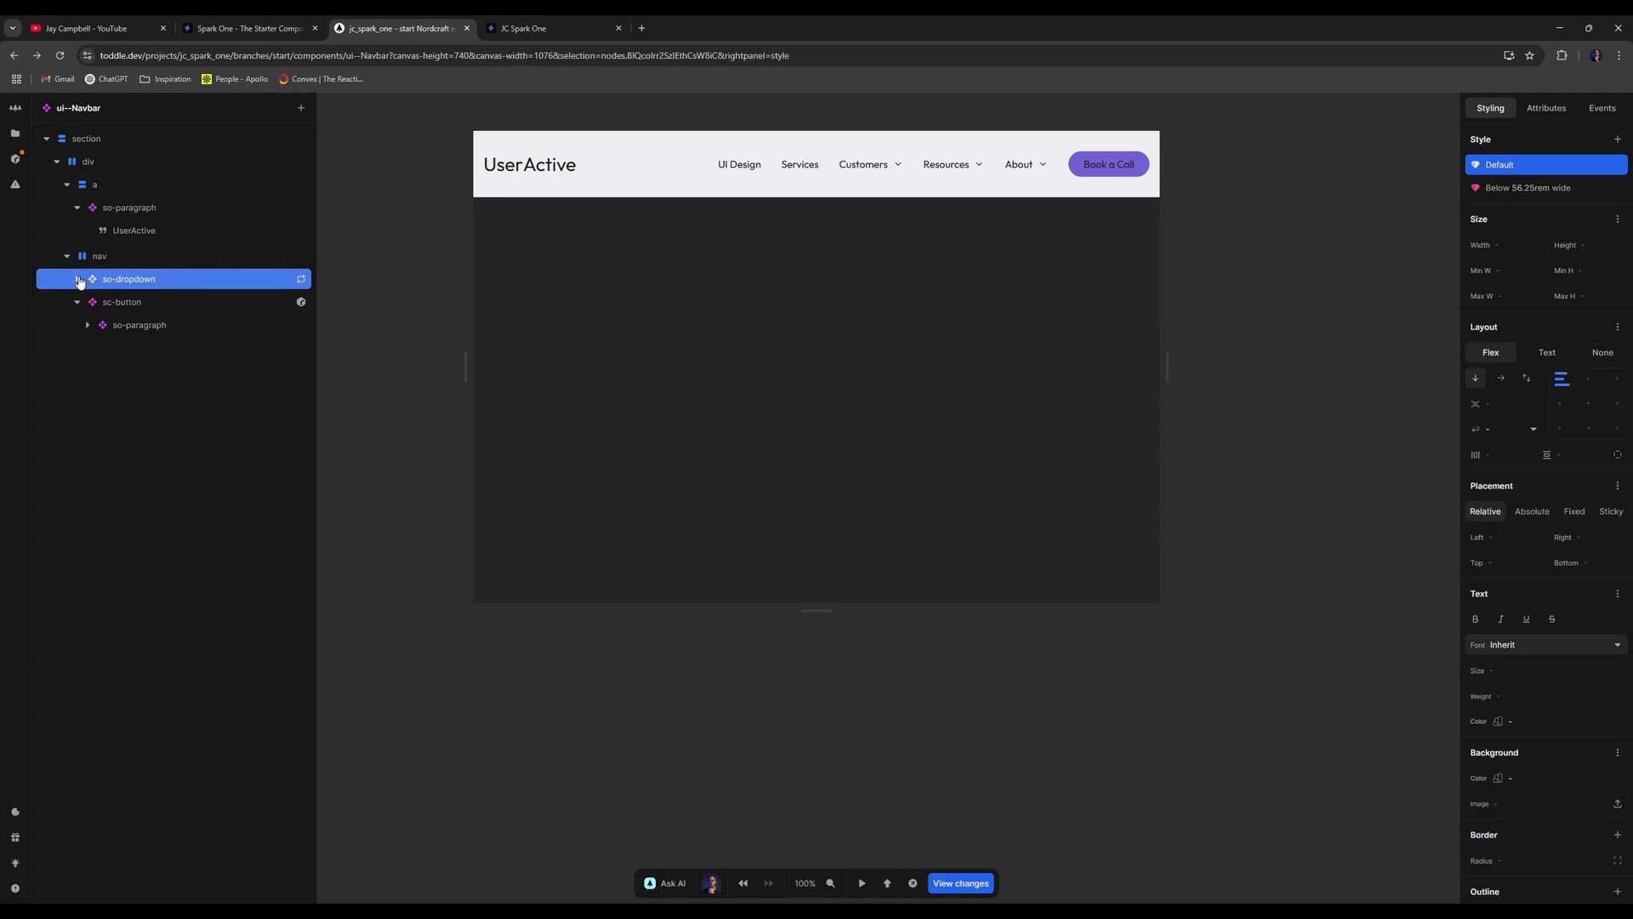
pyautogui.click(1547, 189)
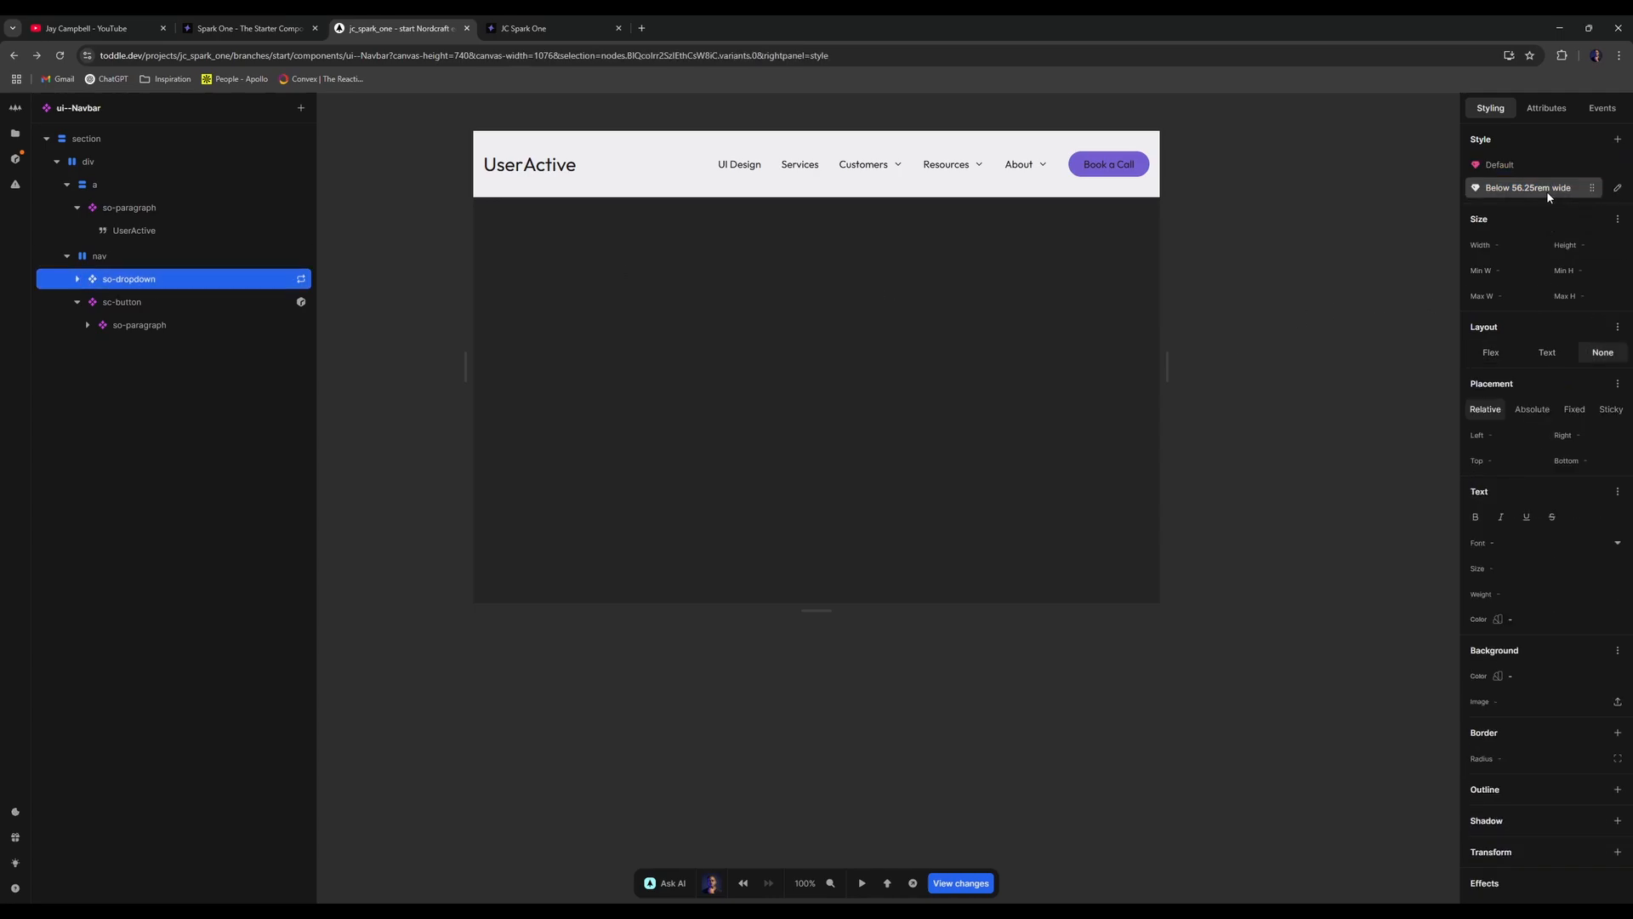
pyautogui.click(77, 284)
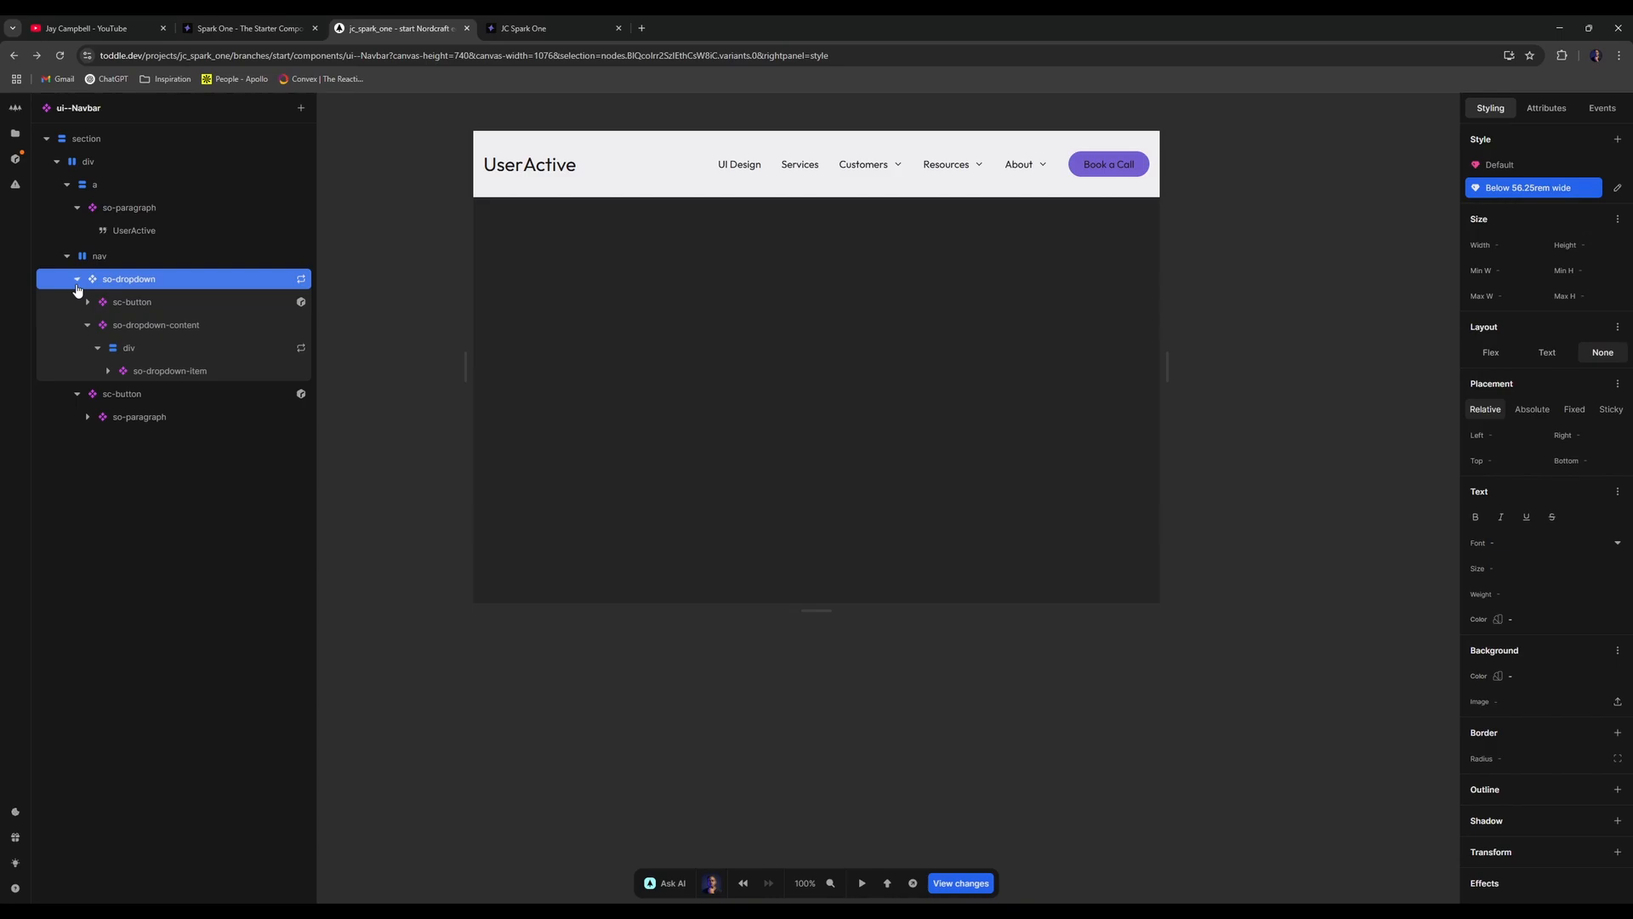
pyautogui.click(298, 281)
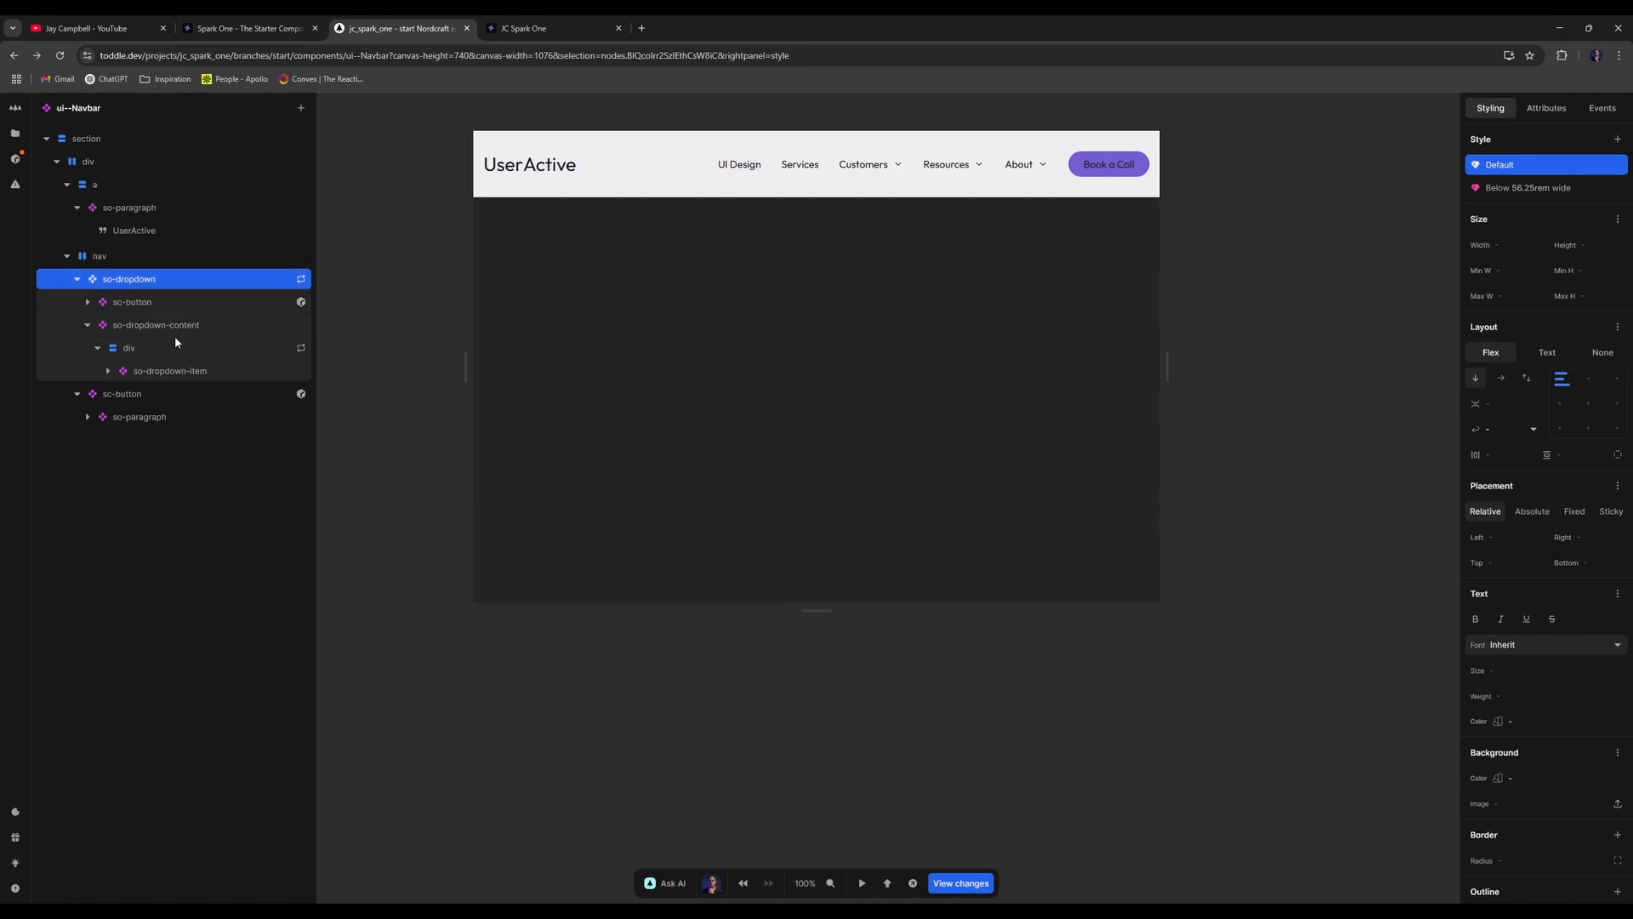
pyautogui.click(1531, 187)
pyautogui.click(1617, 187)
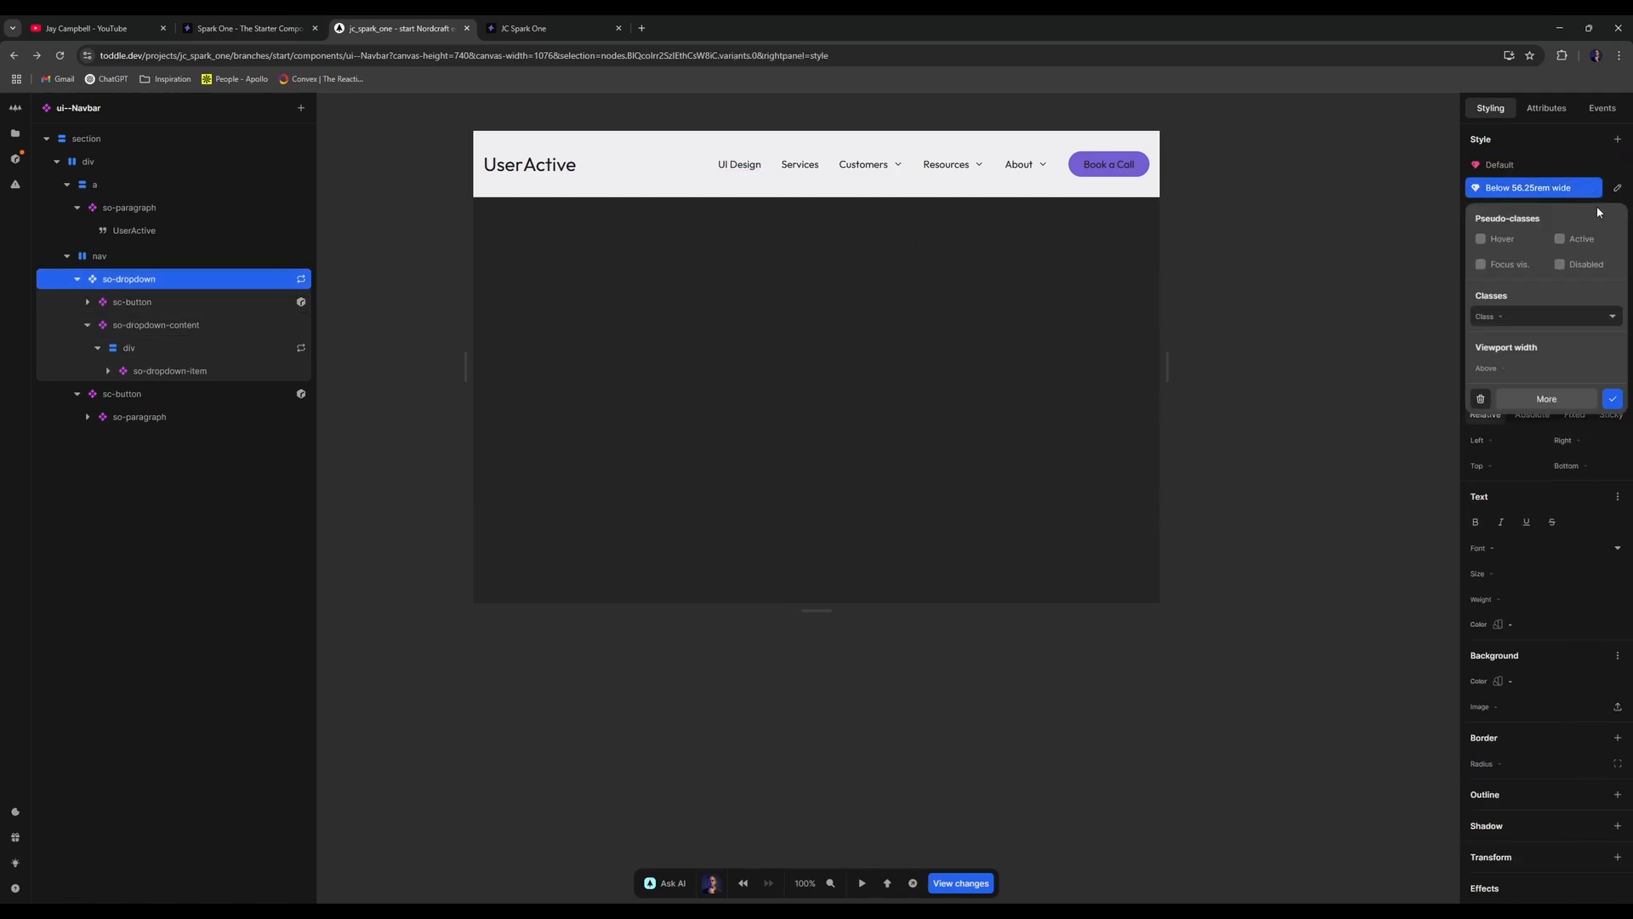
pyautogui.click(1480, 399)
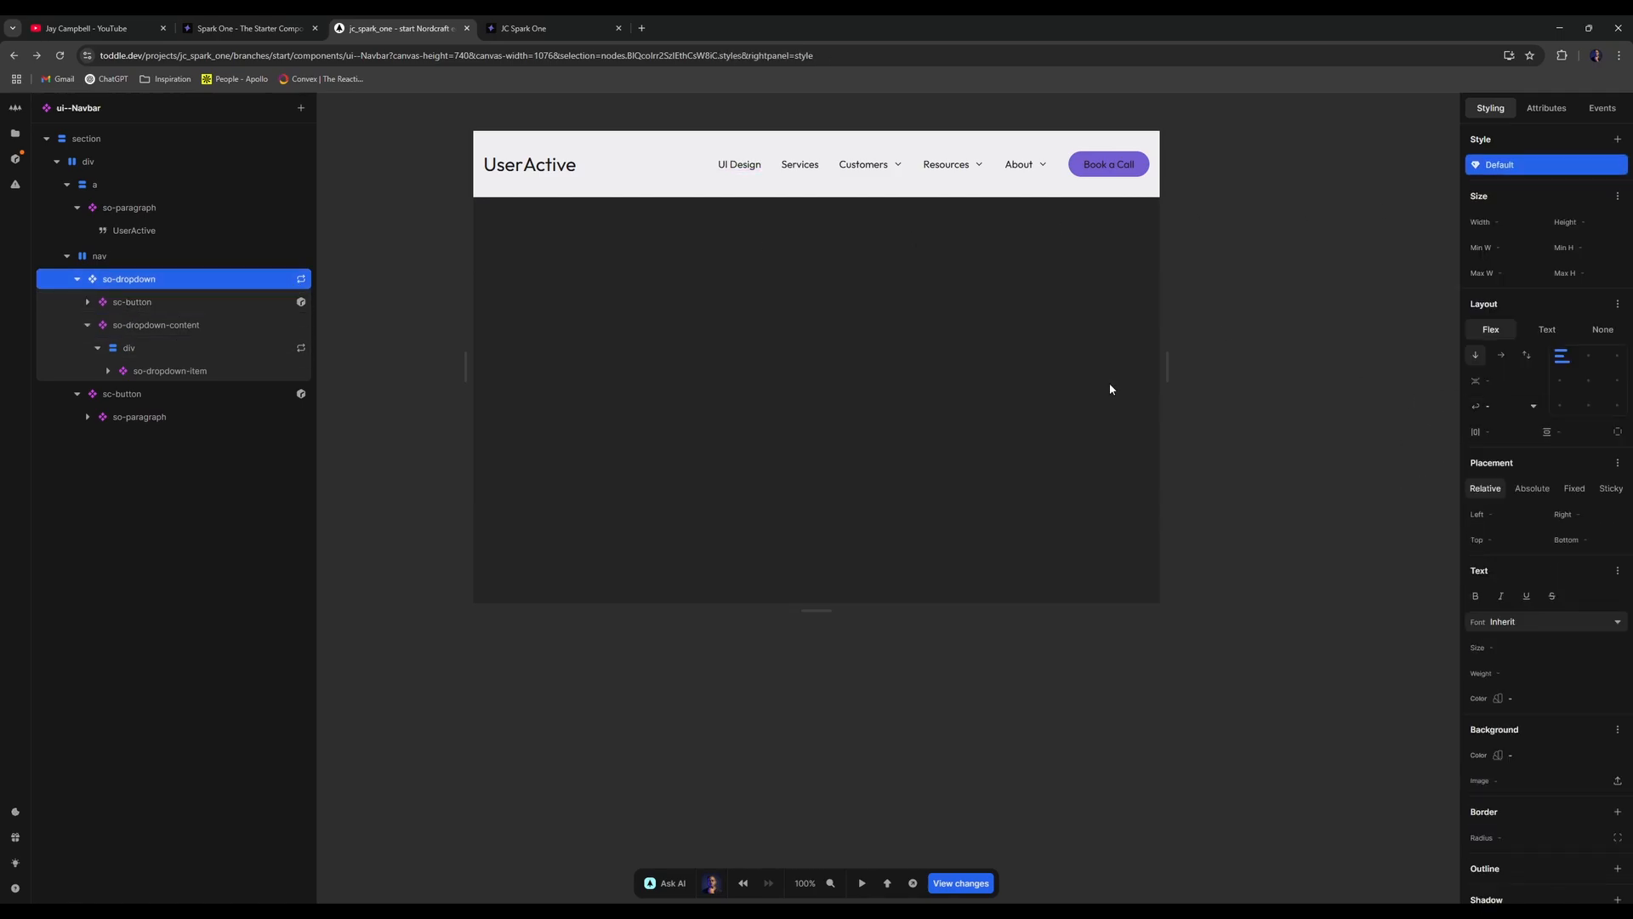
# - Undo the deletion to restore the Below 56.25rem variant and review its conditions
pyautogui.click(165, 308)
pyautogui.click(203, 277)
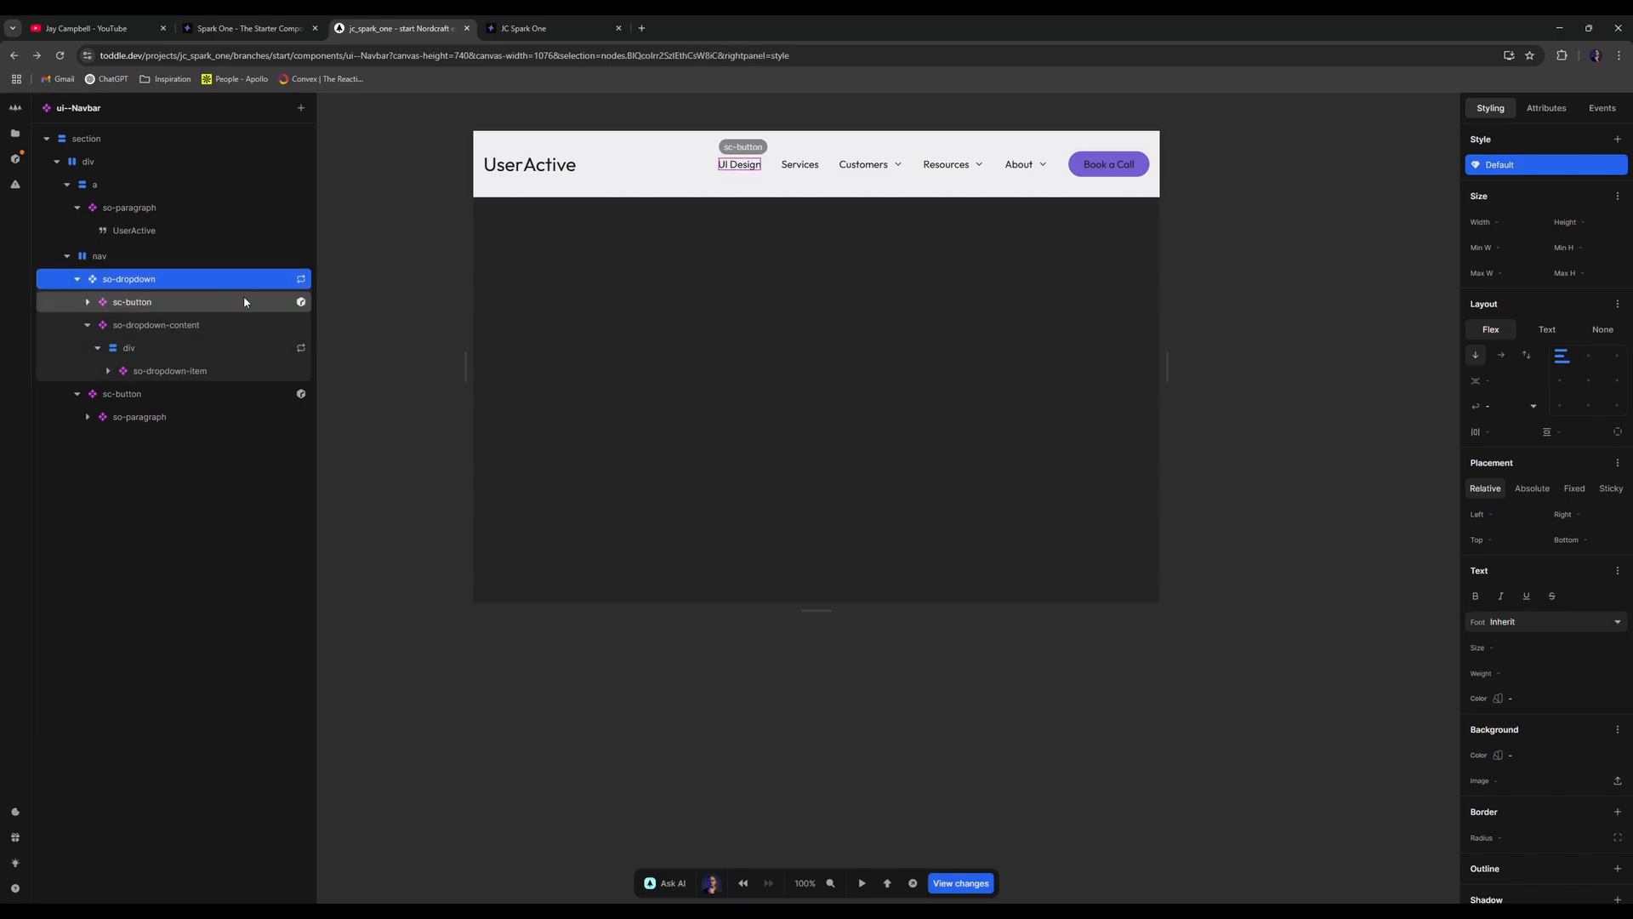
pyautogui.hotkey('ctrl', 'z')
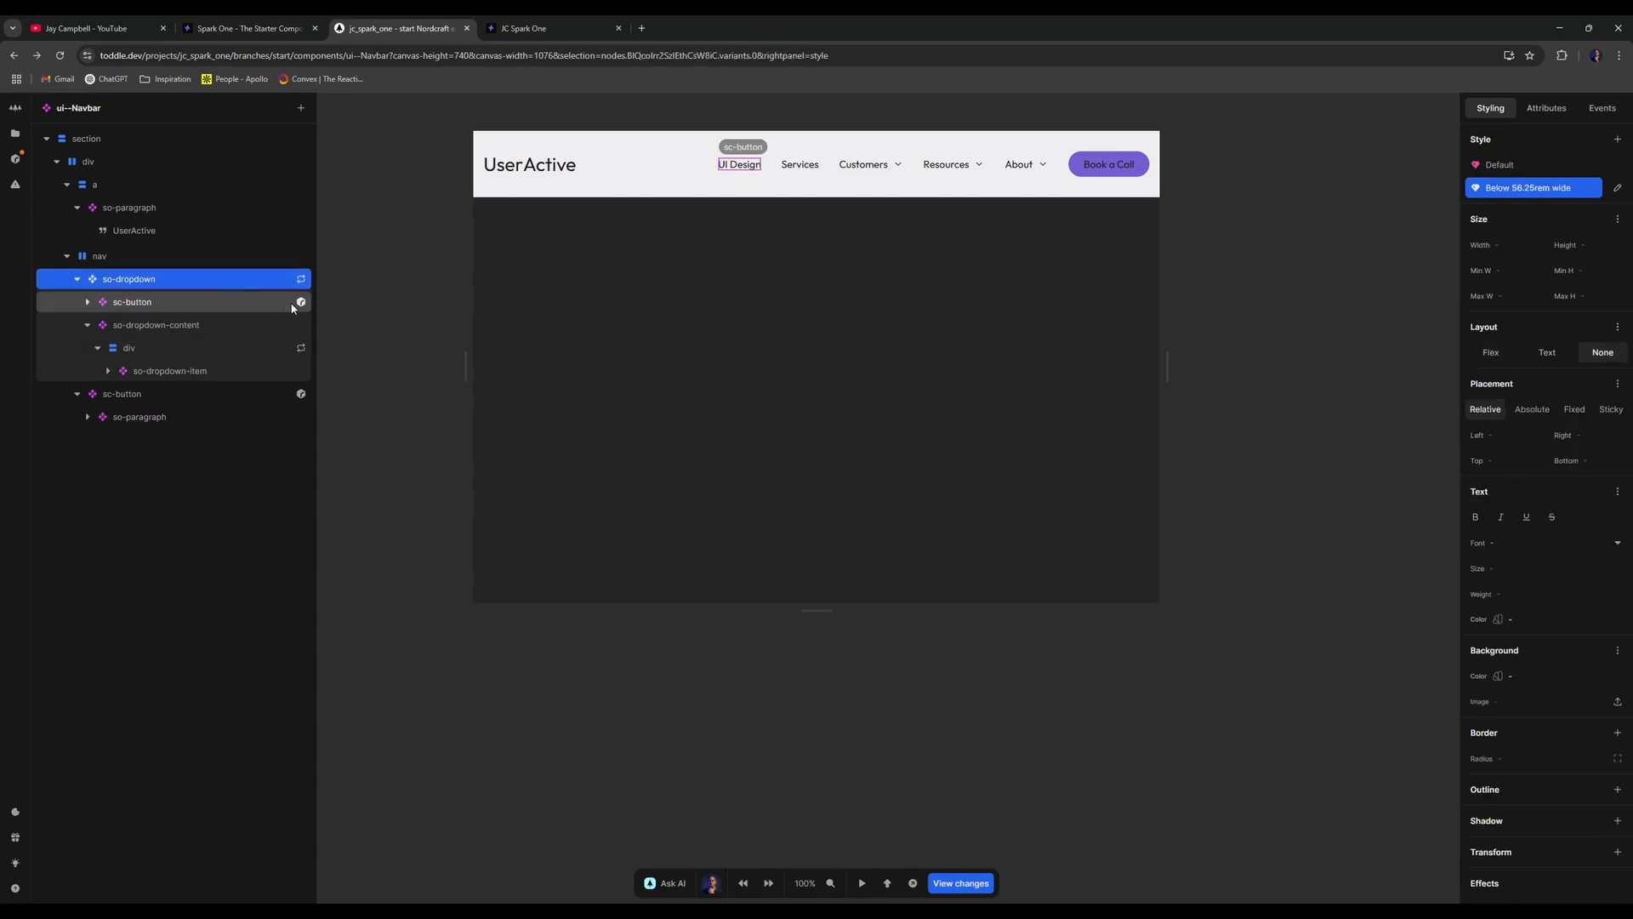
pyautogui.click(1545, 189)
pyautogui.click(1617, 188)
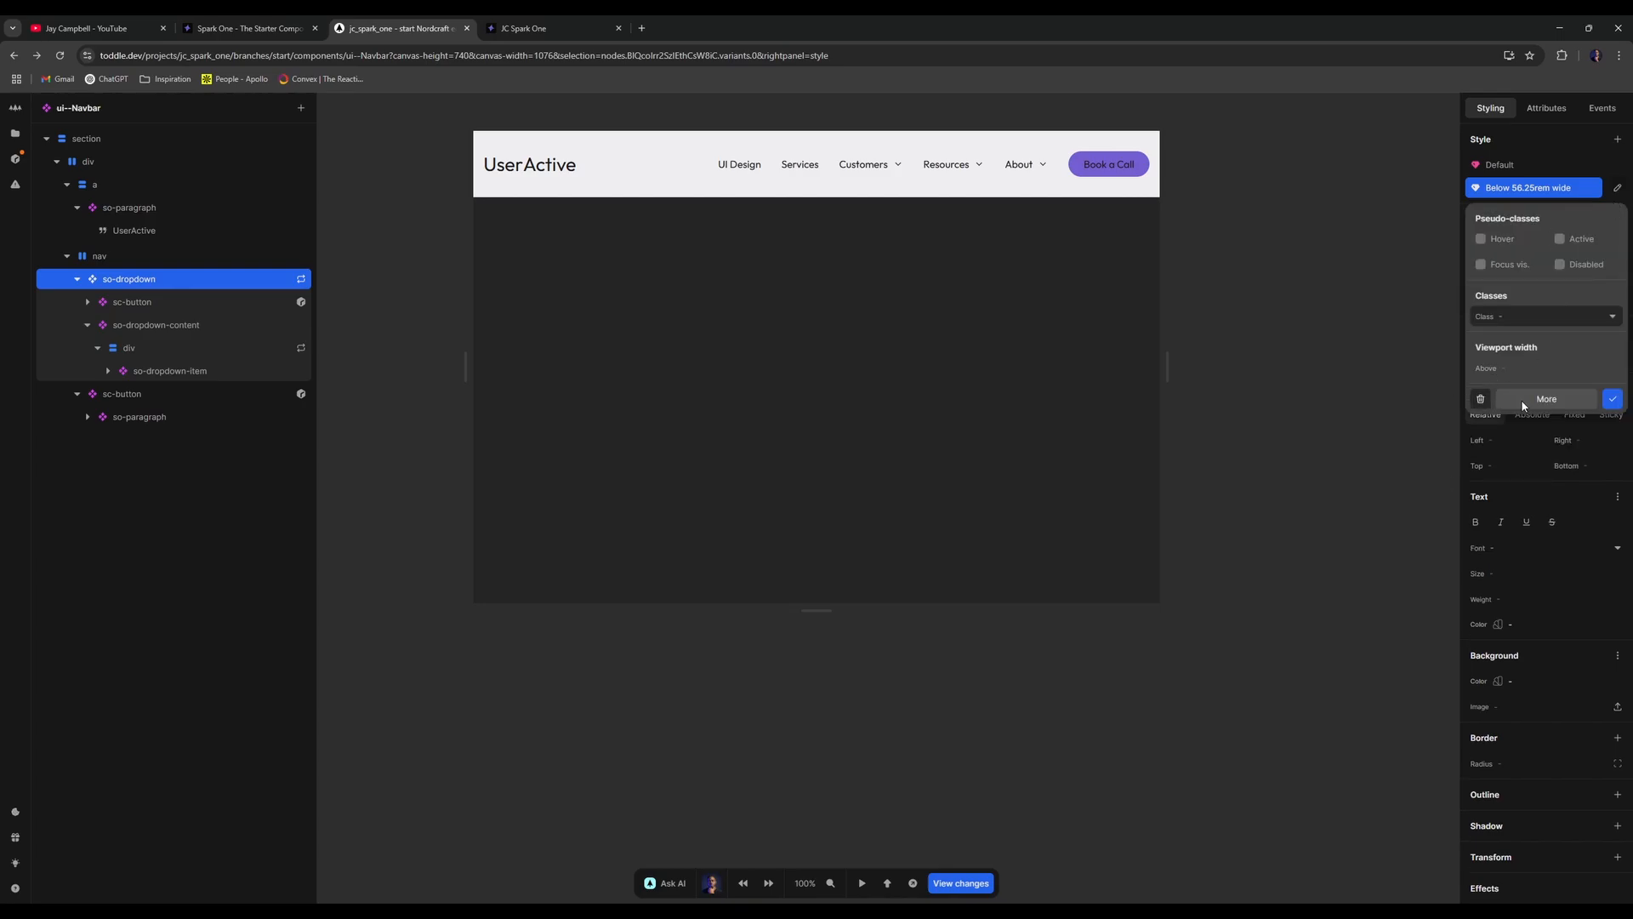
pyautogui.click(1522, 401)
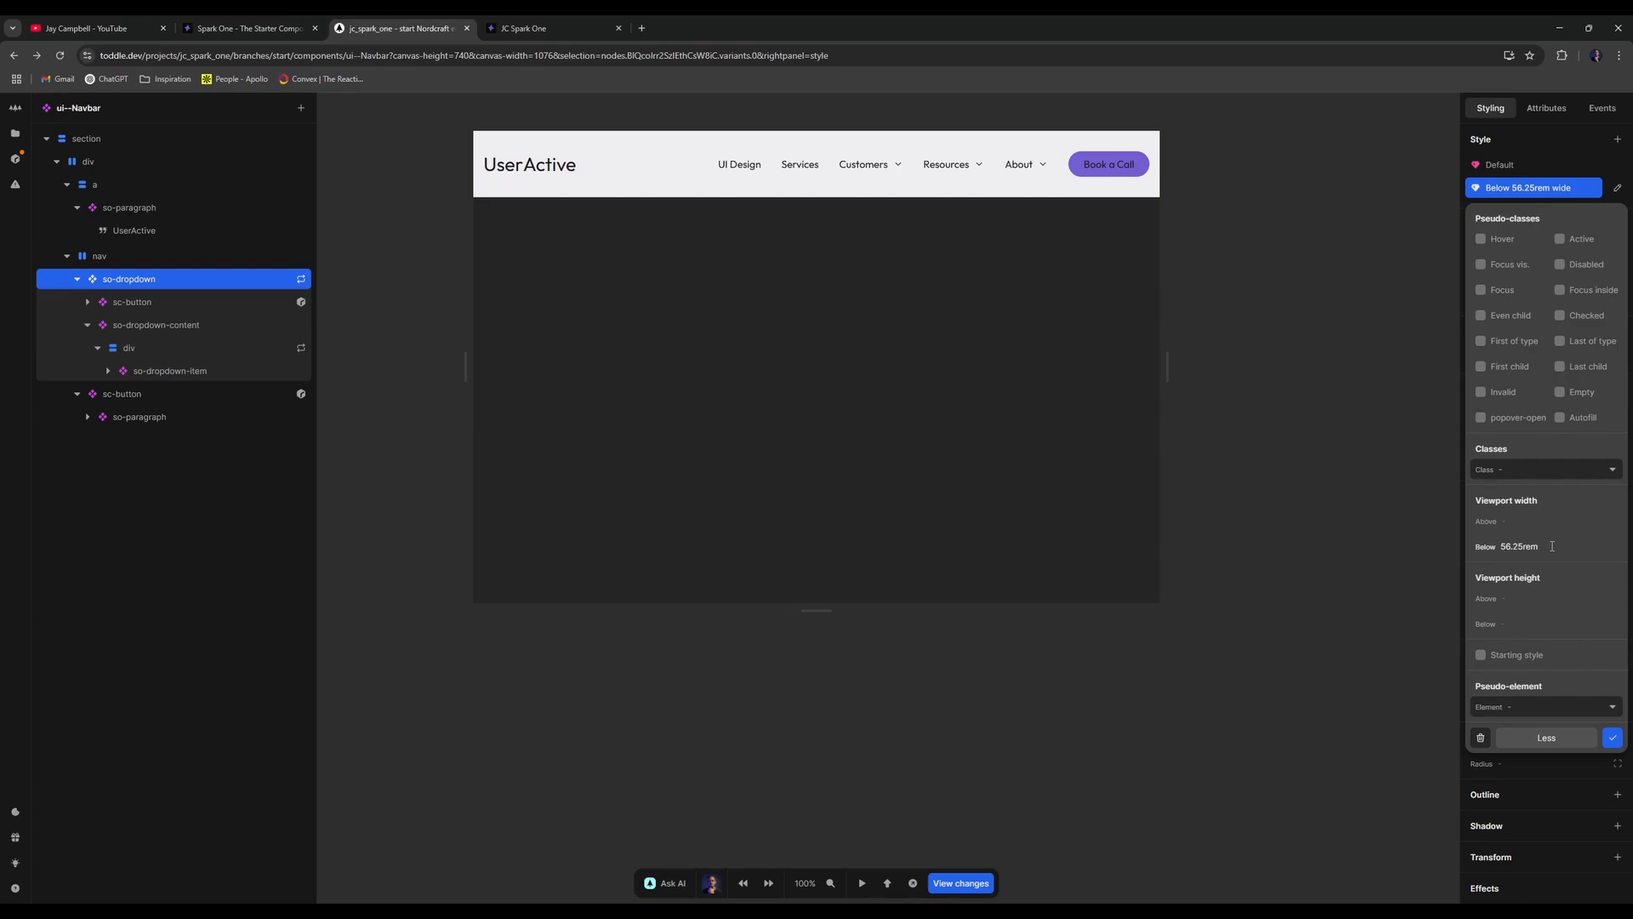
pyautogui.click(1269, 503)
# - Resize the canvas, then switch to the published navbar page tab
pyautogui.moveTo(1167, 364)
pyautogui.mouseDown()
pyautogui.moveTo(1081, 361)
pyautogui.moveTo(1172, 365)
pyautogui.mouseUp()
pyautogui.click(500, 28)
pyautogui.click(41, 55)
pyautogui.click(13, 55)
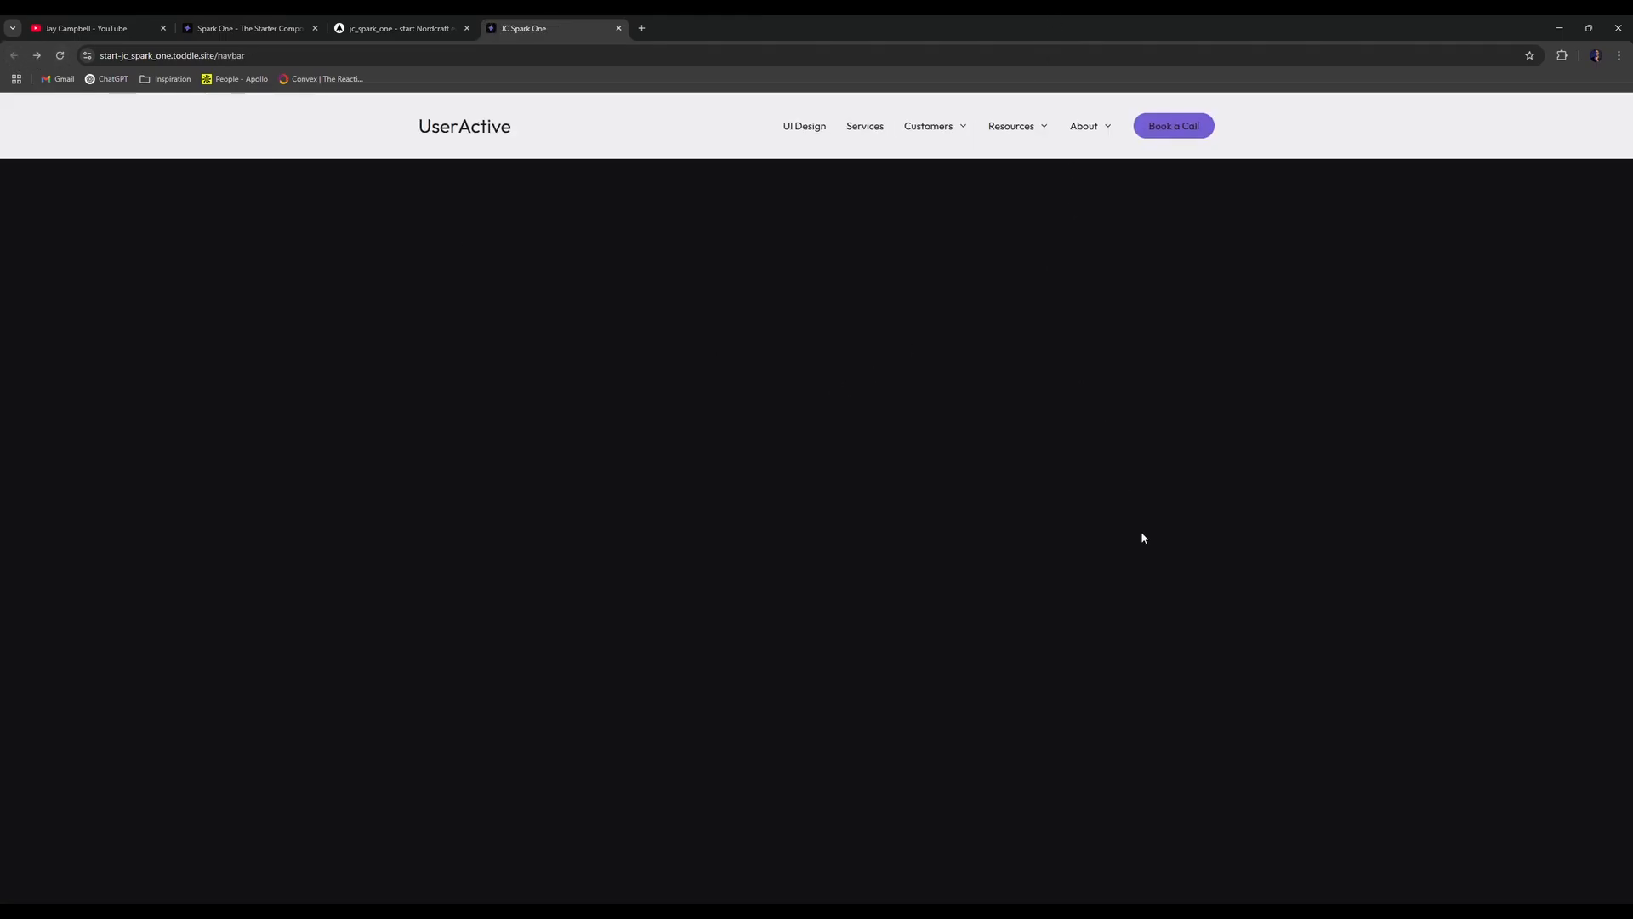
# - Preview the published navbar in DevTools responsive mode, widening the viewport to about 872px
pyautogui.hotkey('ctrl', 'shift', 'i')
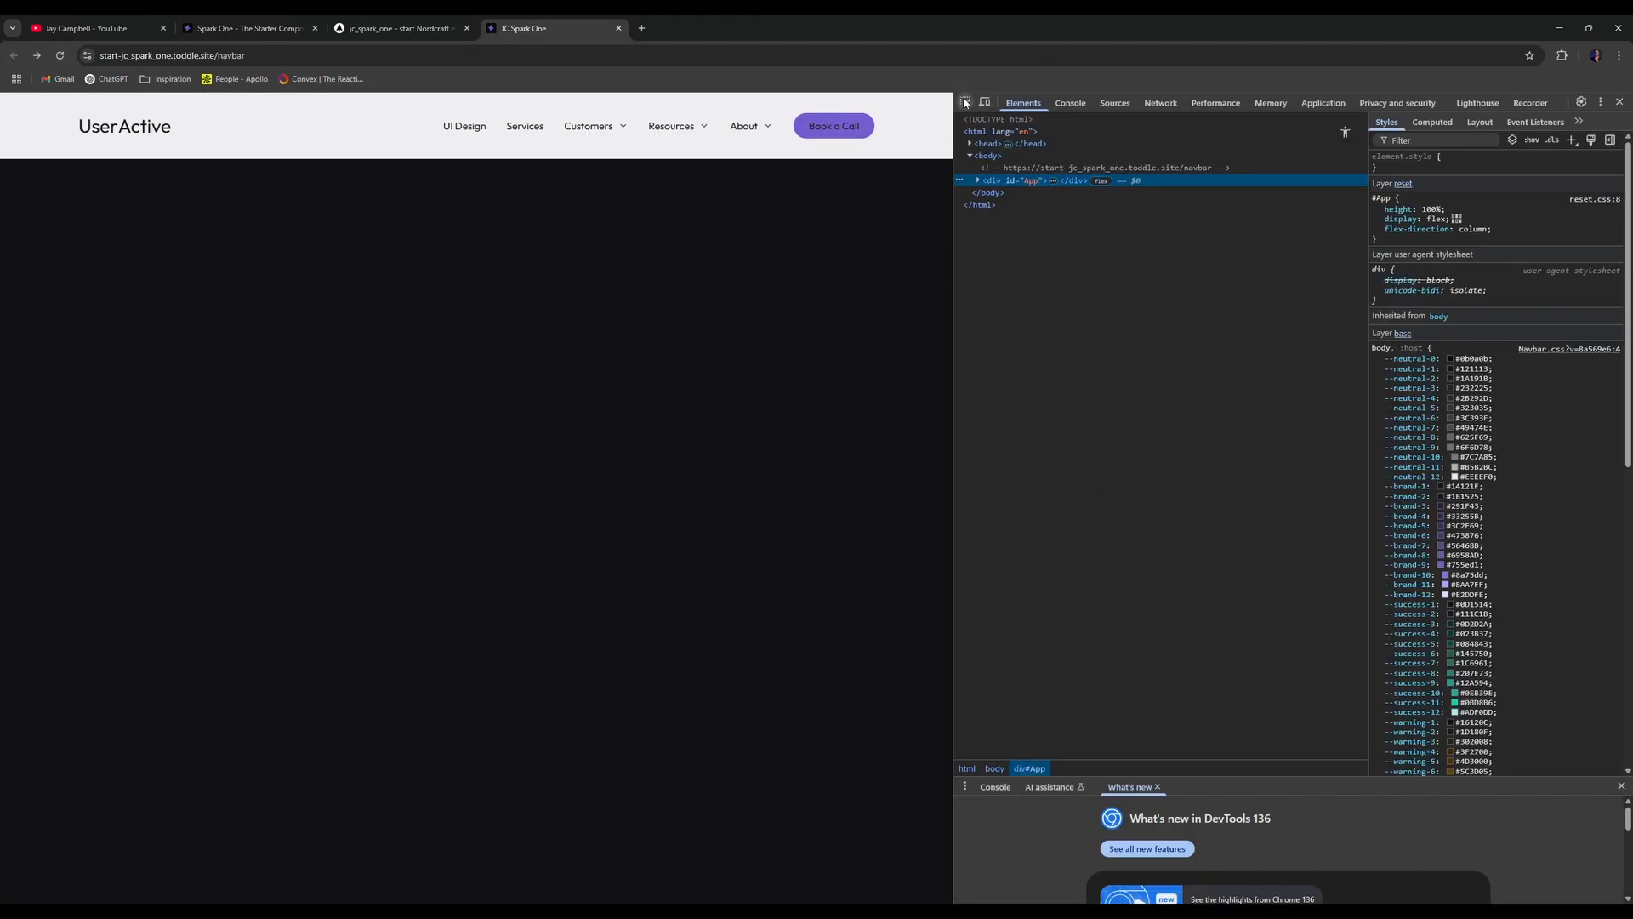
pyautogui.click(985, 103)
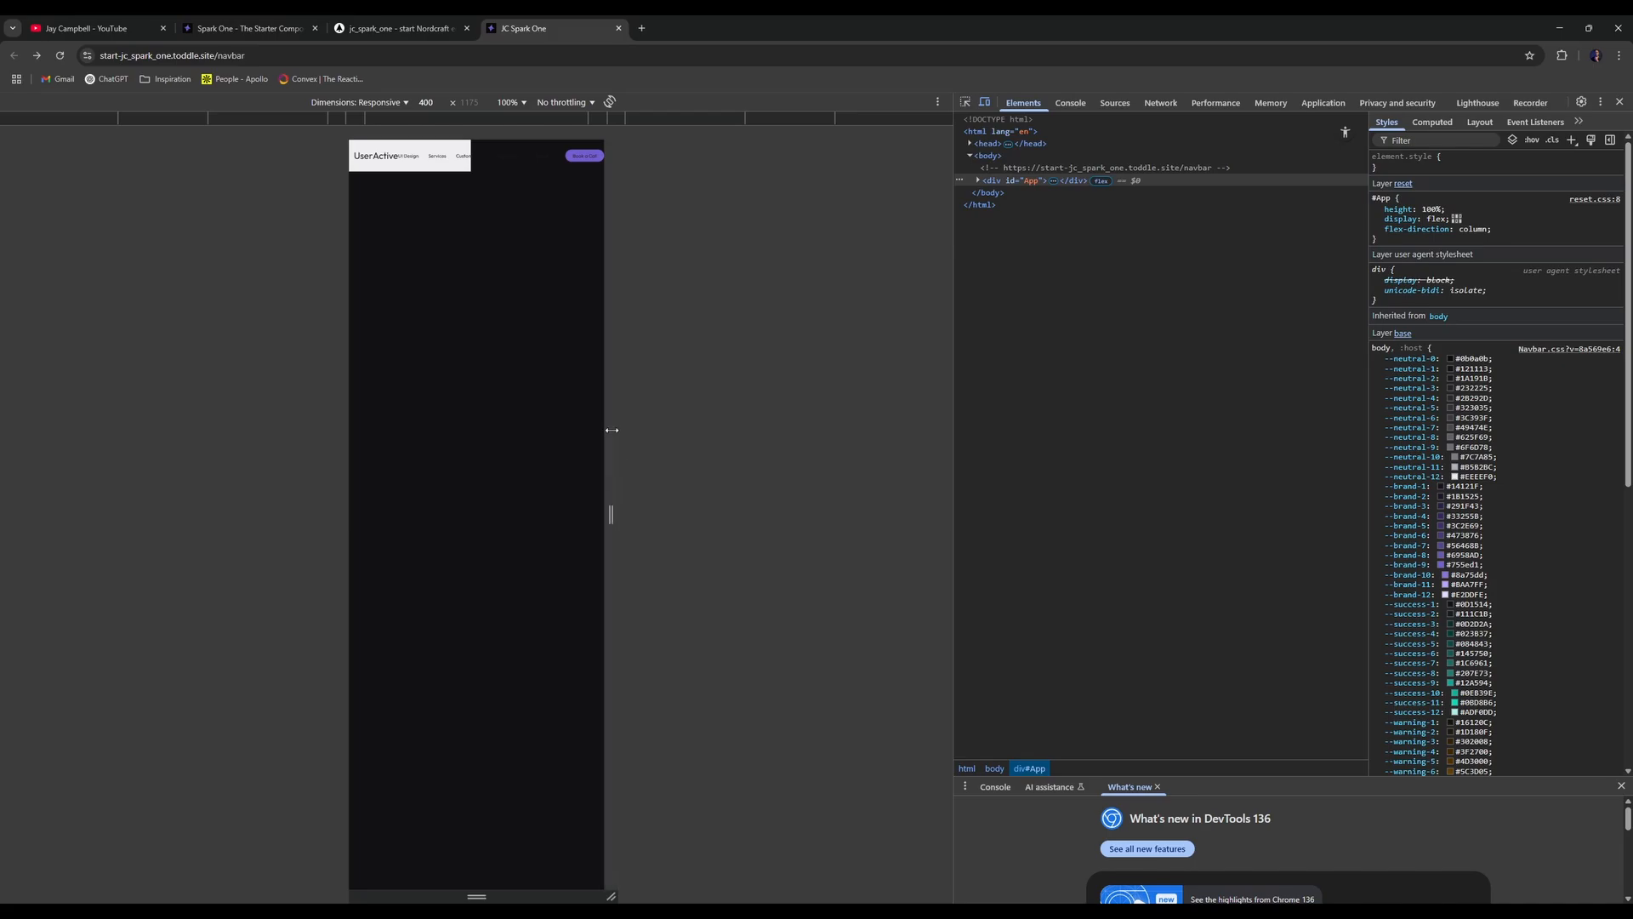
pyautogui.moveTo(616, 452); pyautogui.dragTo(681, 449)
pyautogui.moveTo(676, 512); pyautogui.dragTo(805, 511)
# - Change so-dropdown's viewport-width variant breakpoint from Below 56.25rem to Below 900px
pyautogui.click(398, 28)
pyautogui.click(195, 278)
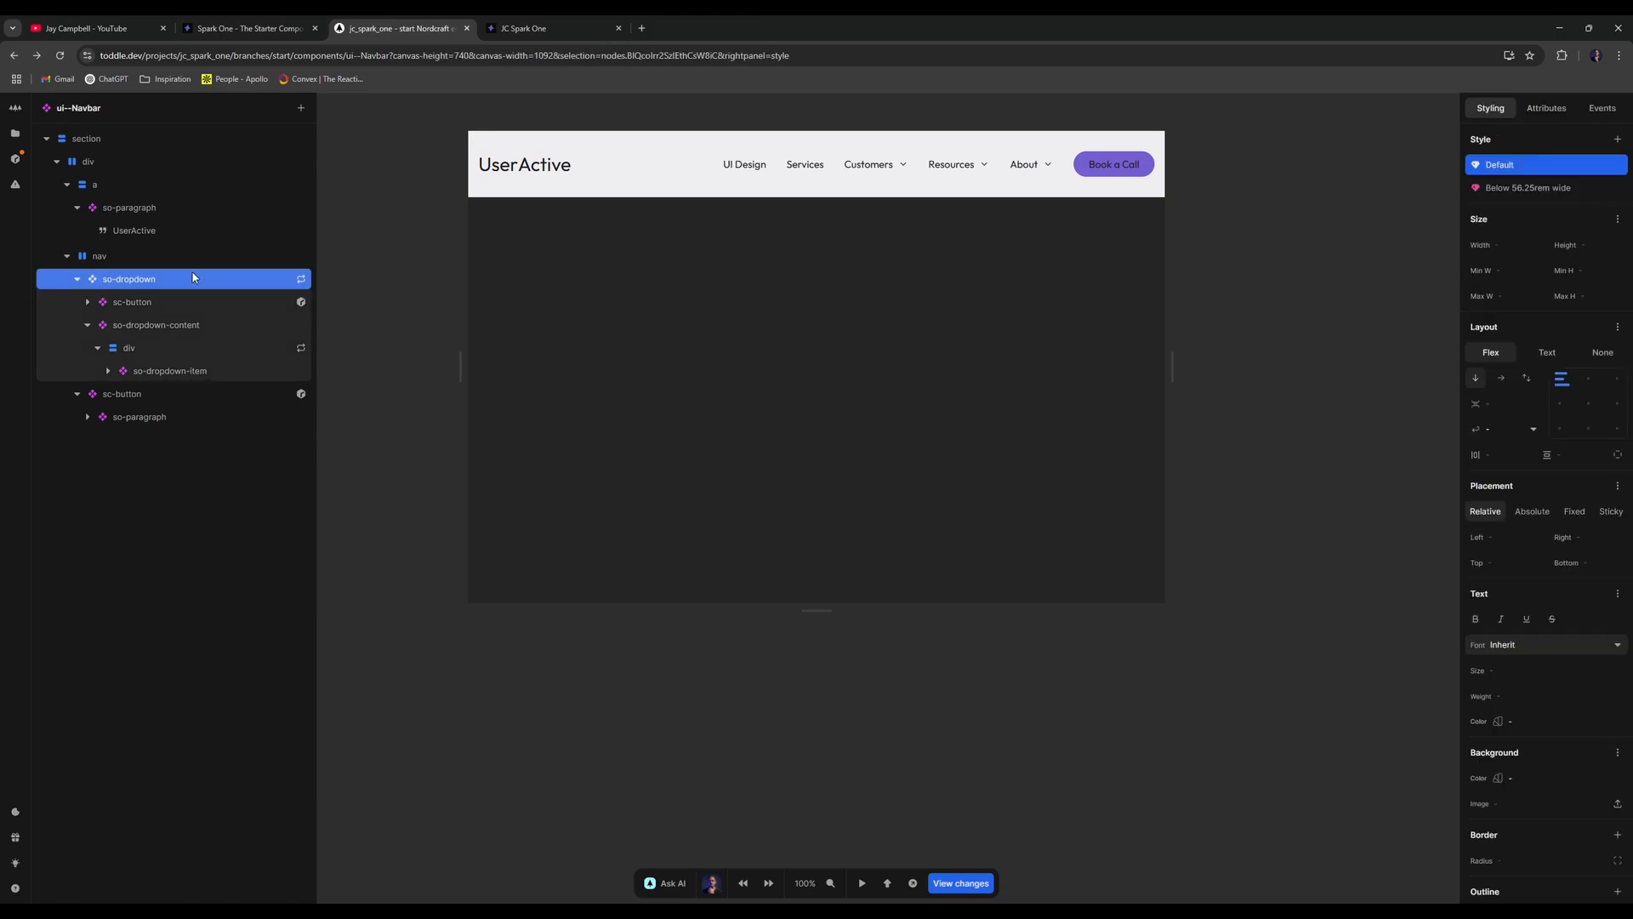
pyautogui.click(1560, 188)
pyautogui.click(1560, 188)
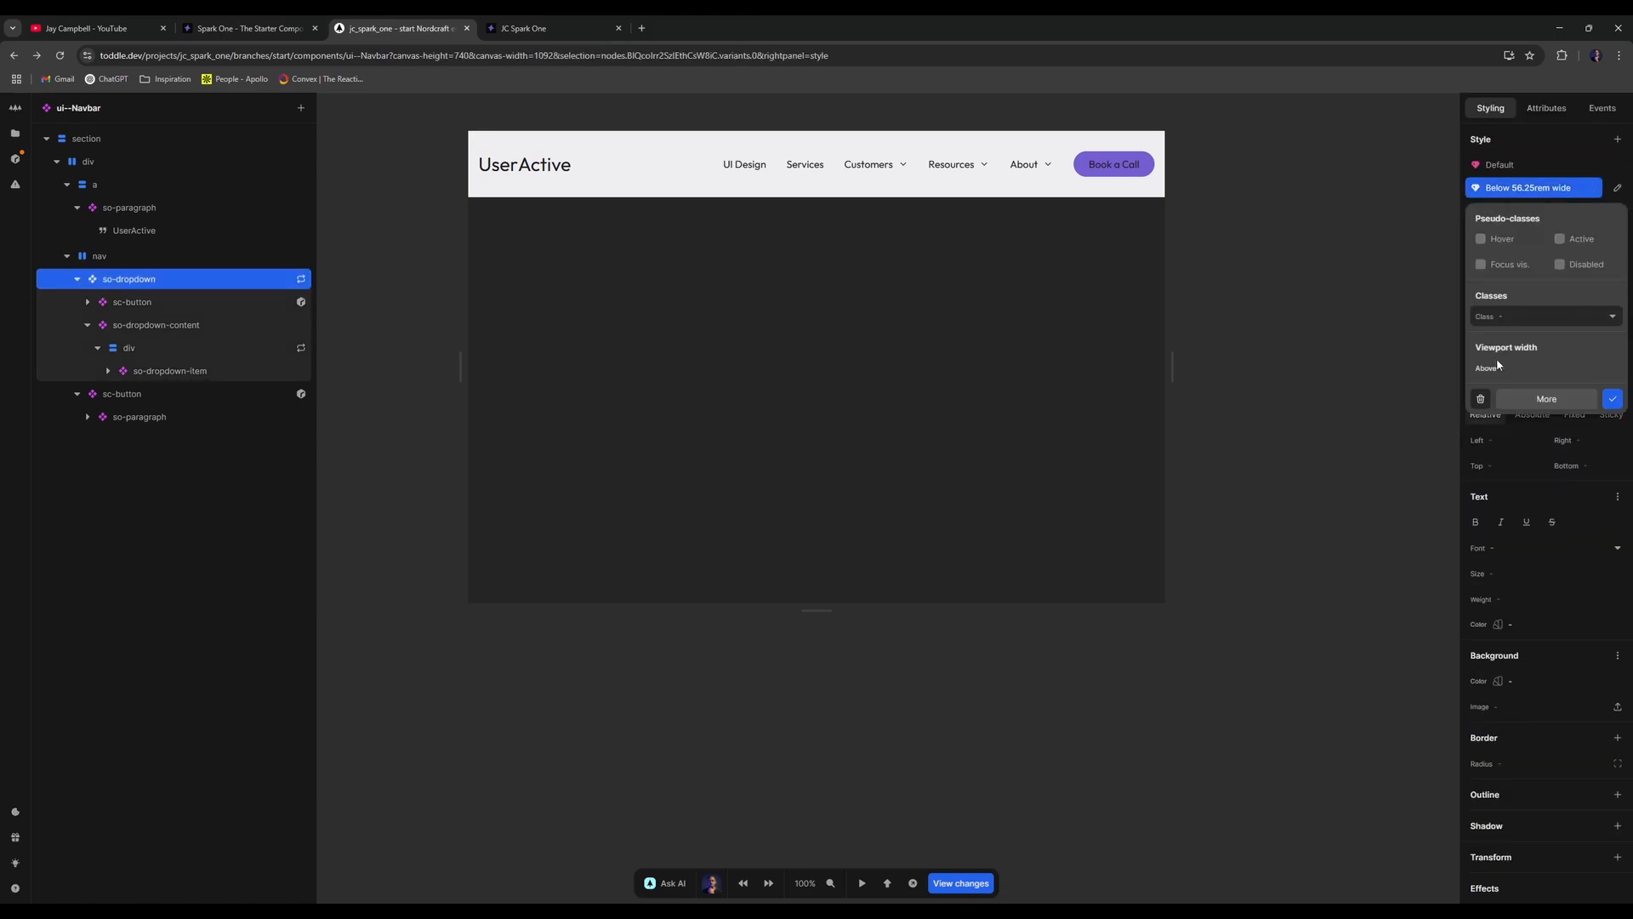
pyautogui.click(1522, 399)
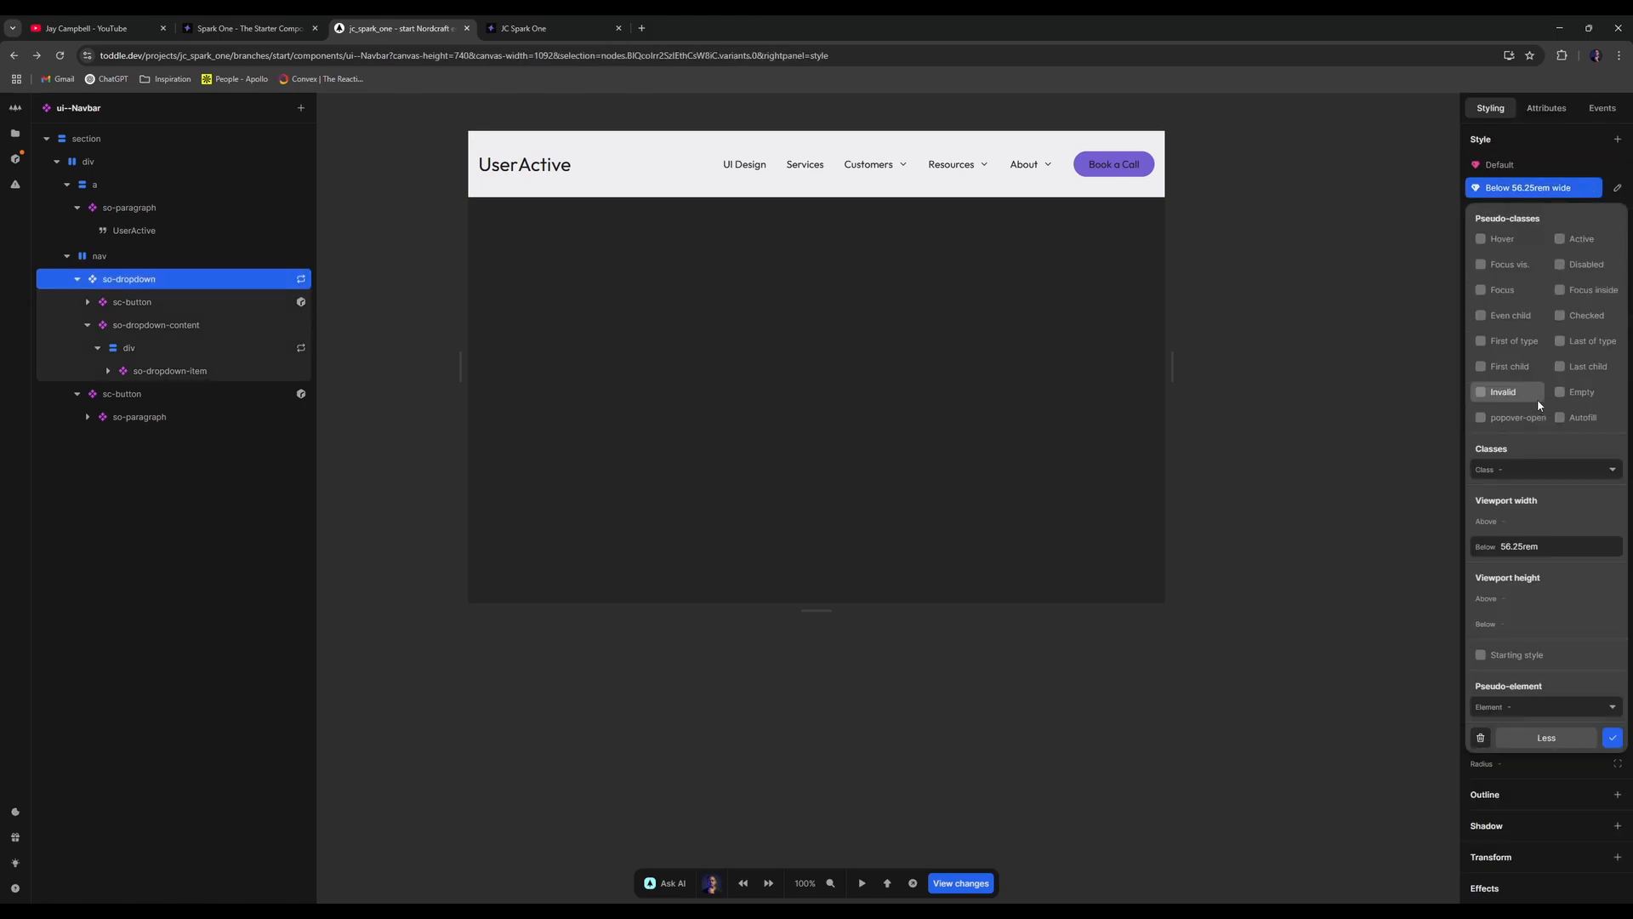
pyautogui.click(1535, 546)
pyautogui.write('89')
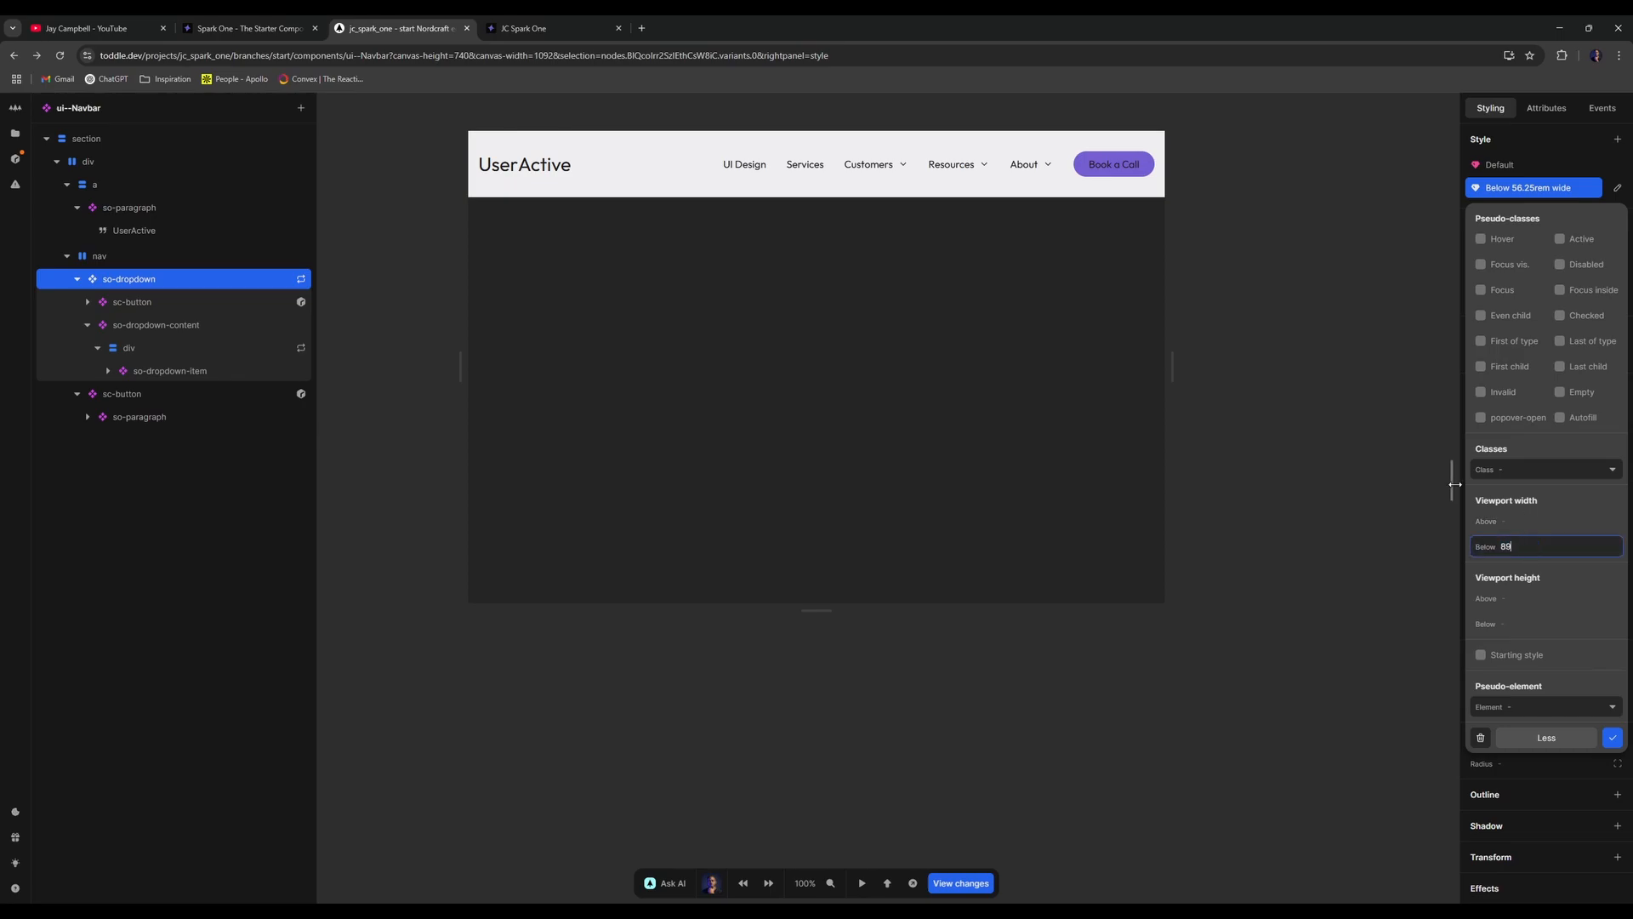
pyautogui.write('00px')
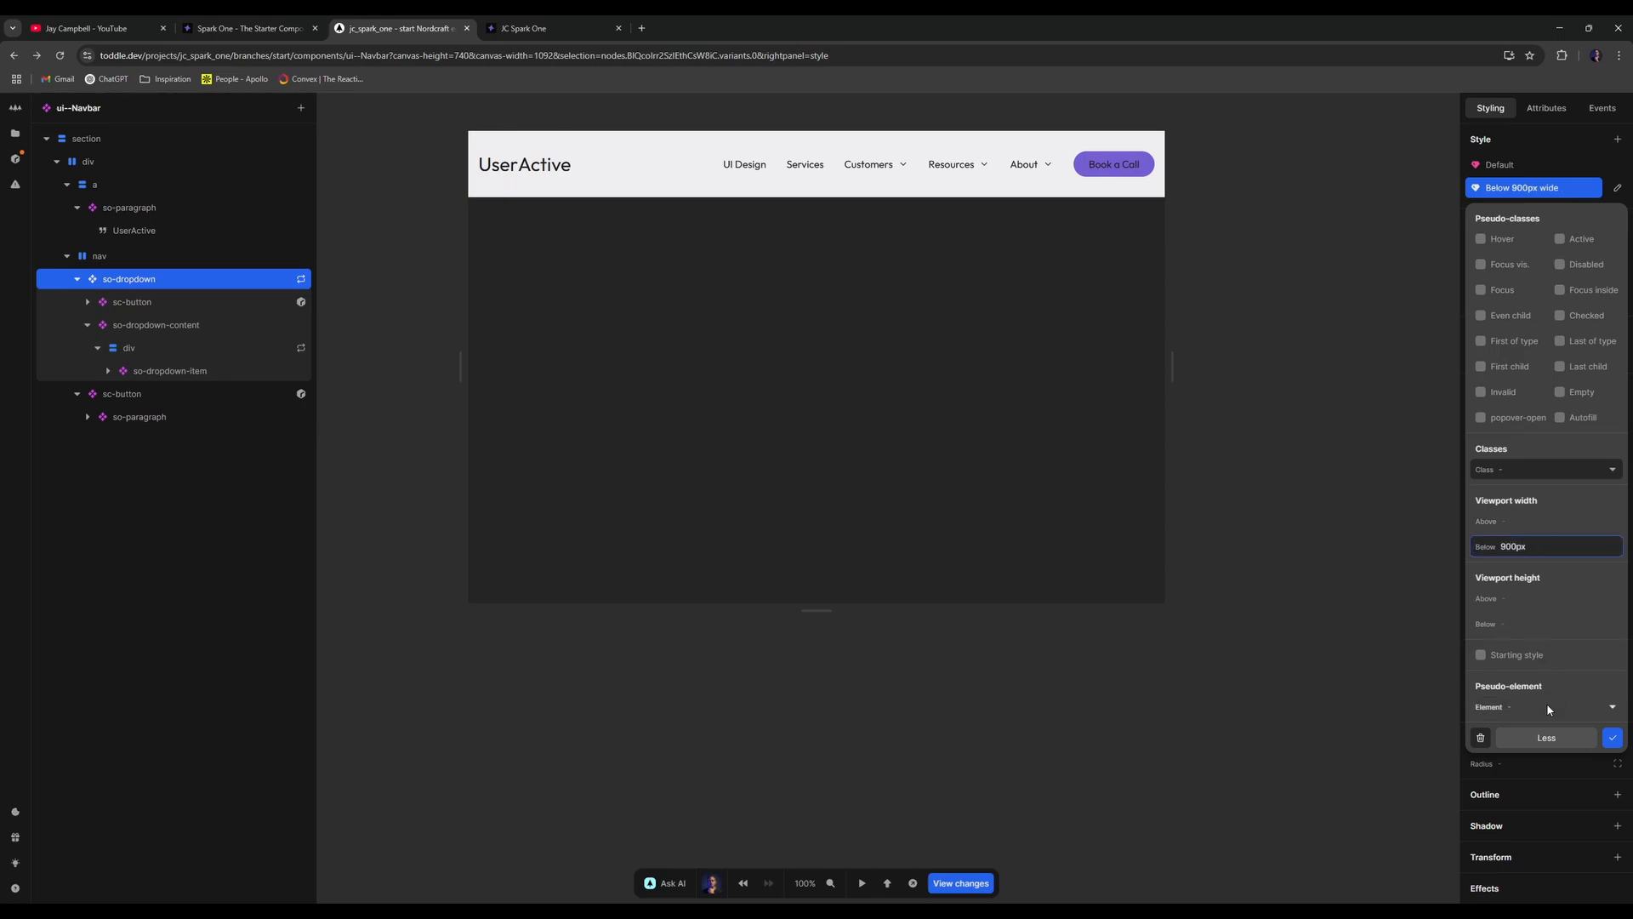
pyautogui.click(1613, 737)
pyautogui.click(1344, 472)
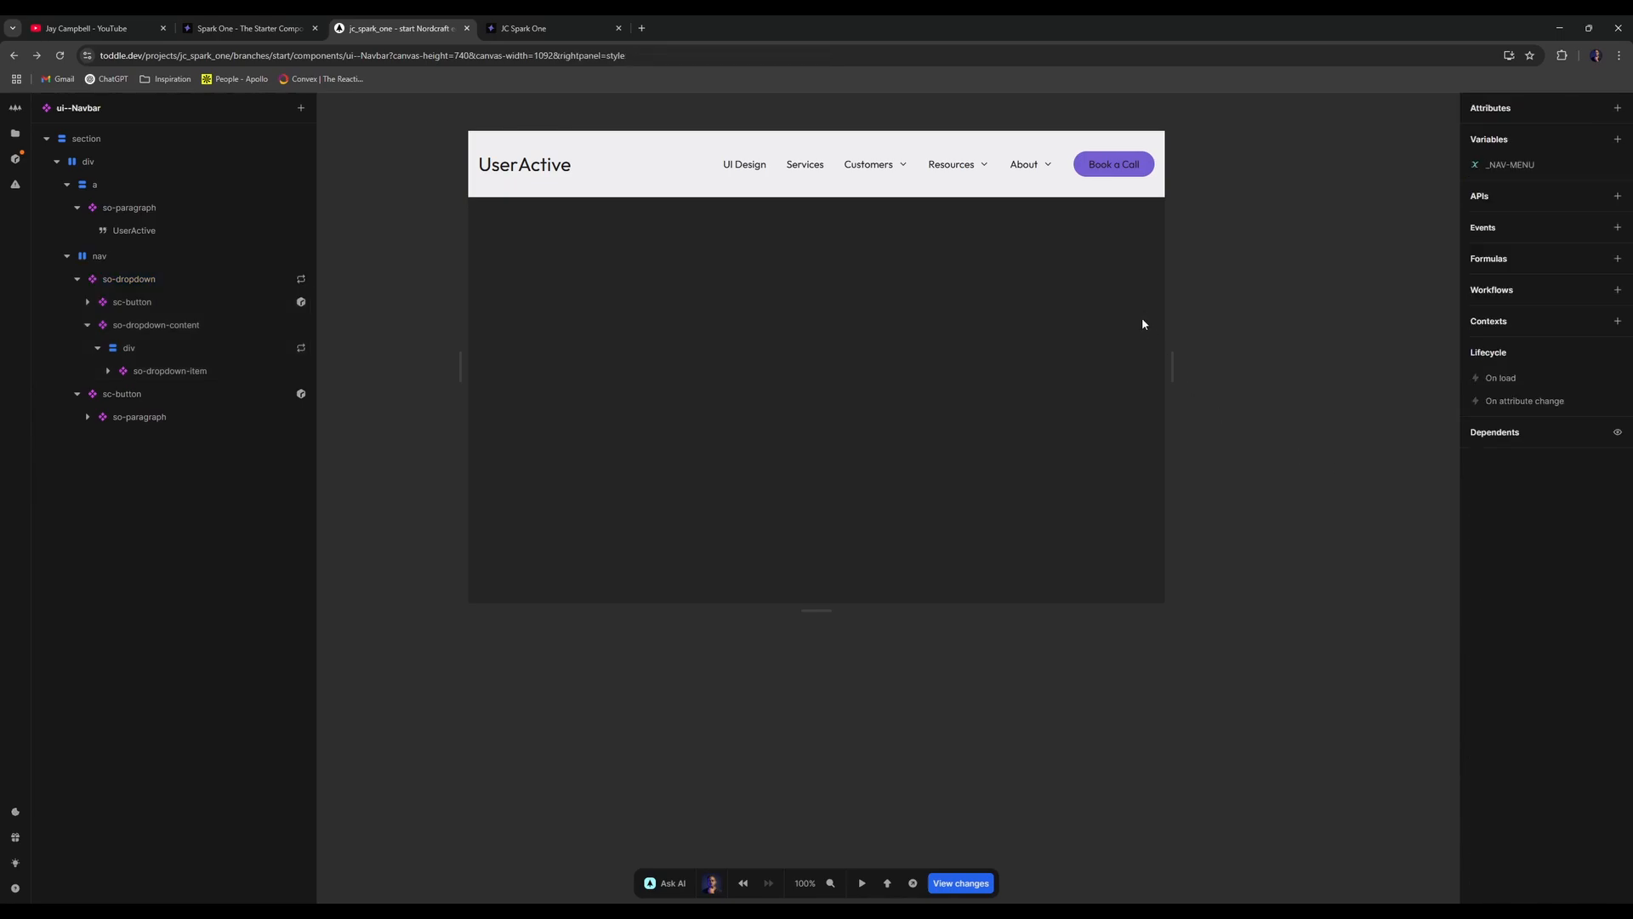
# - Narrow the canvas, inspect so-dropdown's layers and Below 900px variant, then return to ui--Navbar
pyautogui.moveTo(1176, 370)
pyautogui.mouseDown()
pyautogui.moveTo(1070, 368)
pyautogui.moveTo(1147, 367)
pyautogui.mouseUp()
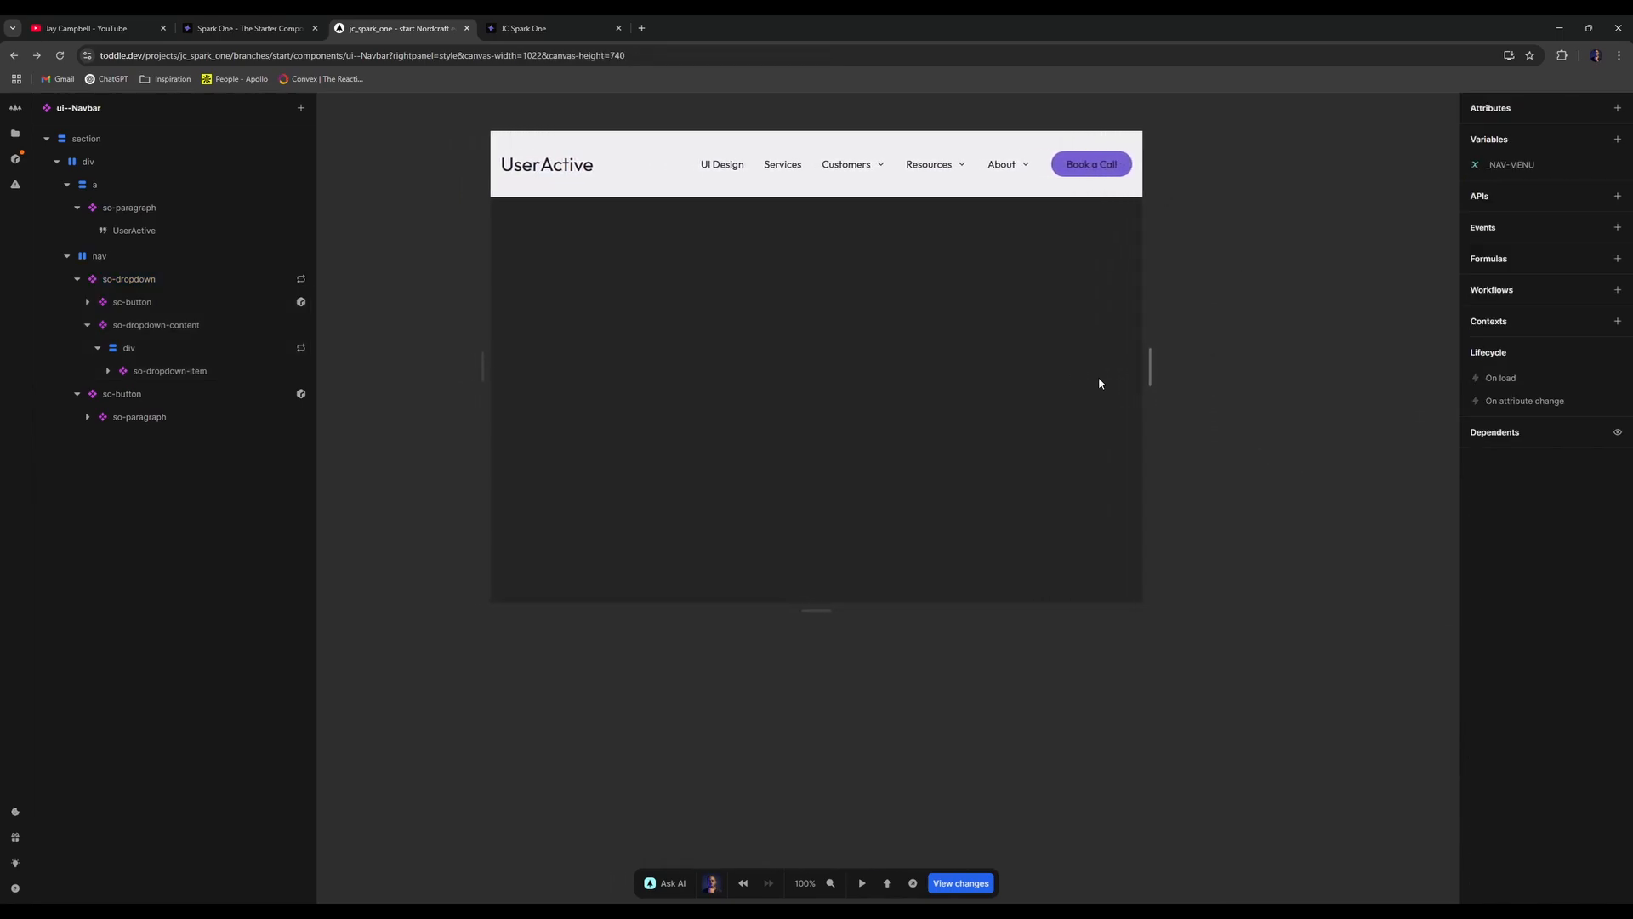
pyautogui.click(217, 302)
pyautogui.click(219, 324)
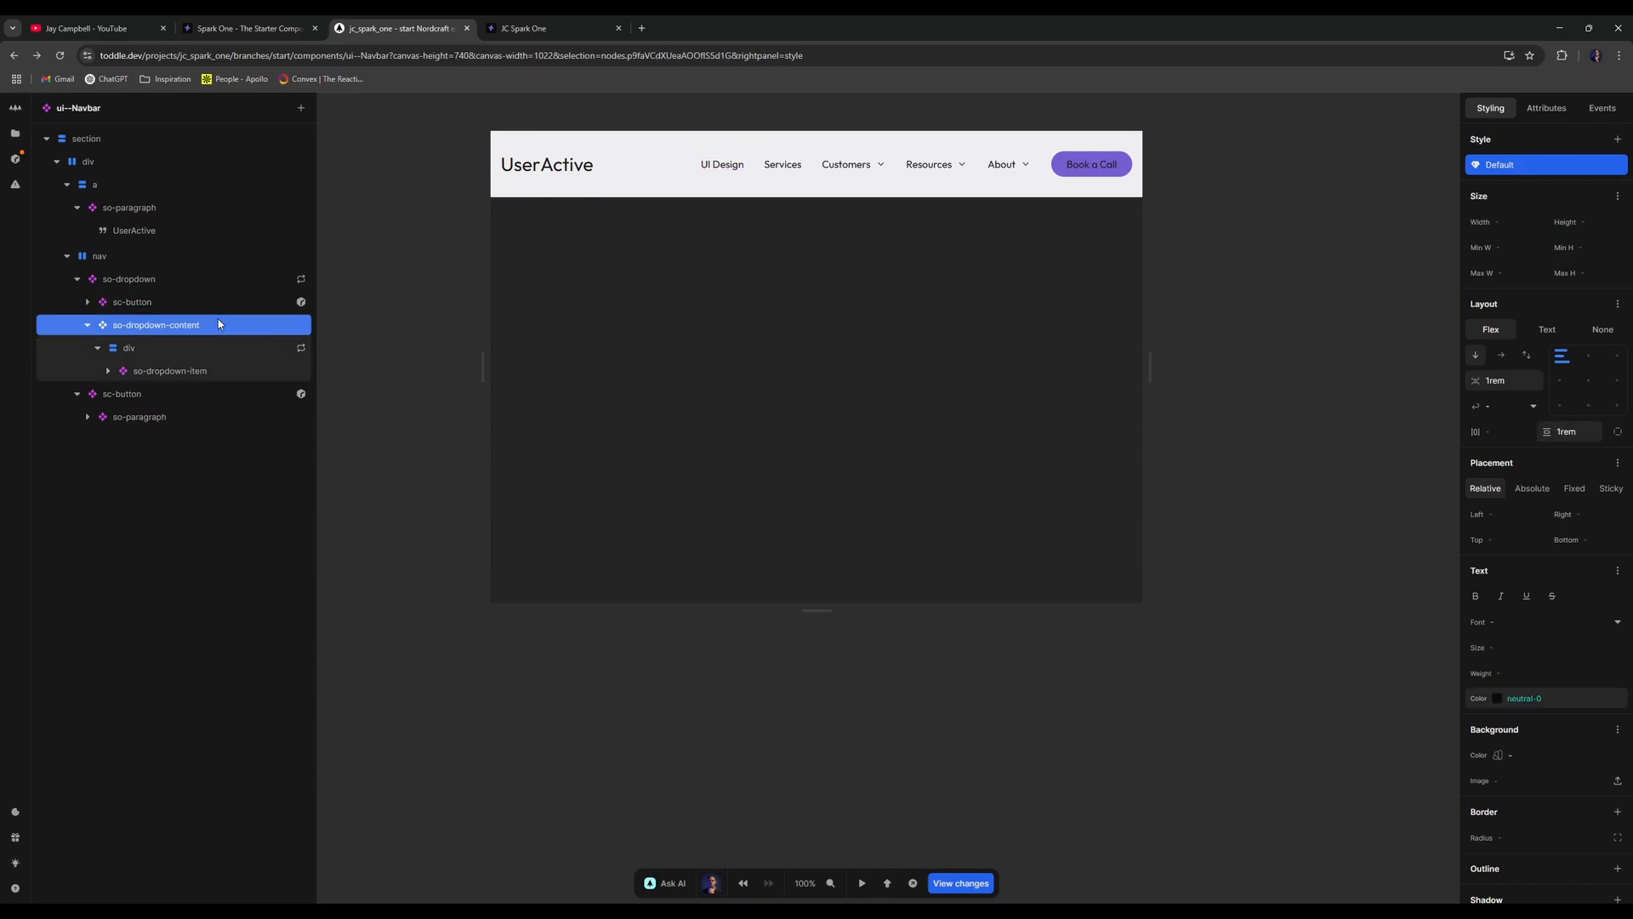
pyautogui.click(229, 281)
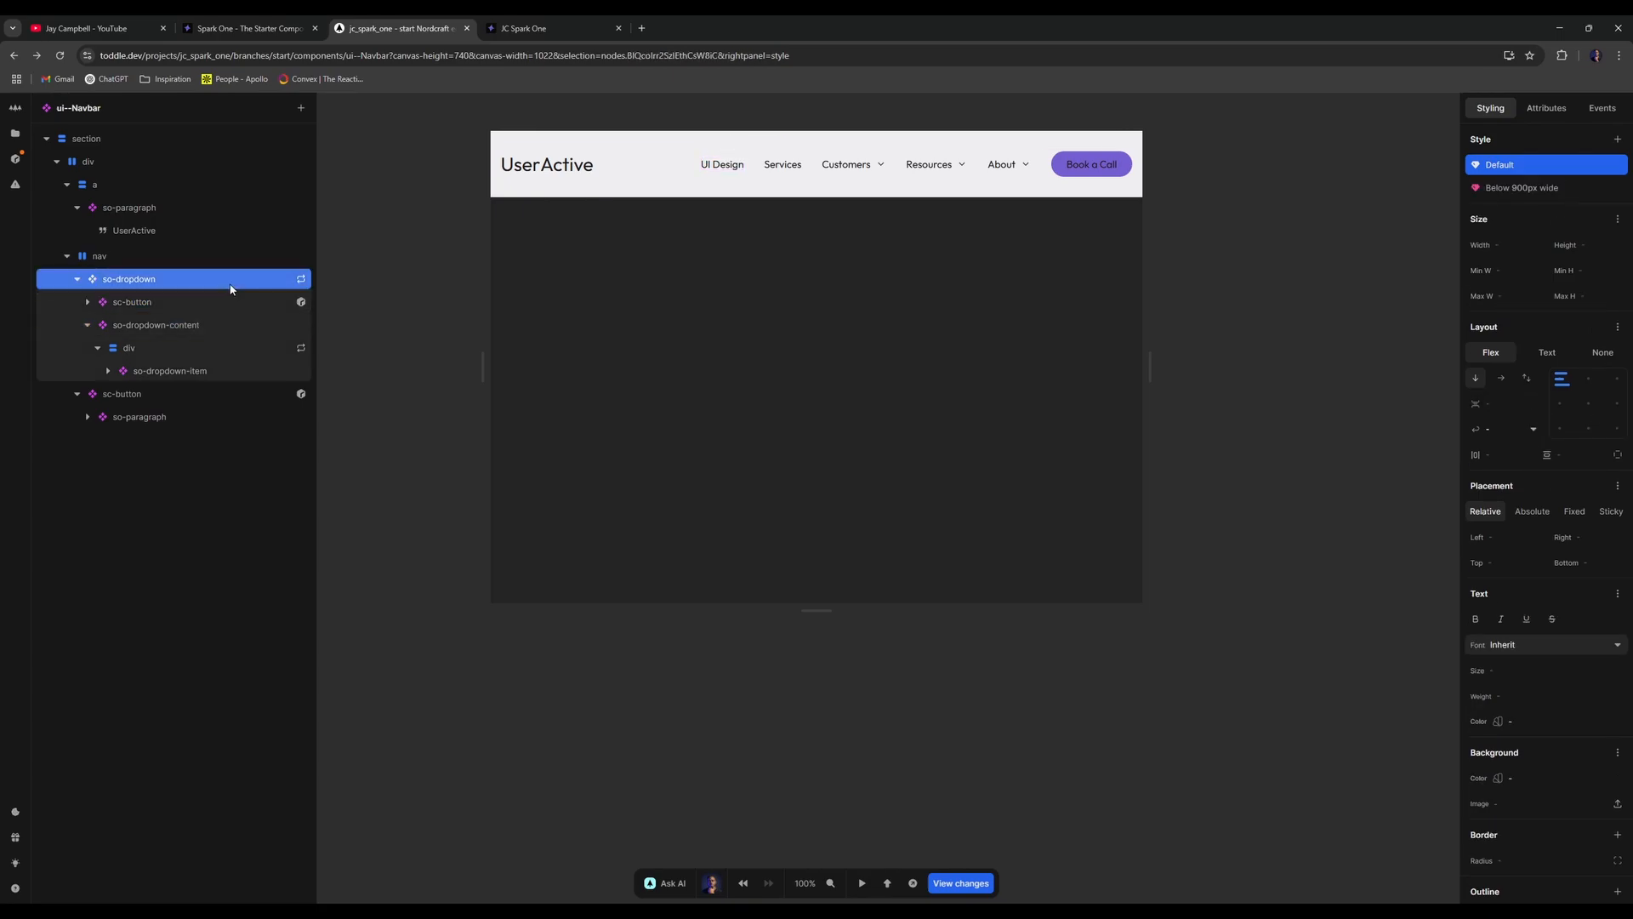
pyautogui.click(1570, 186)
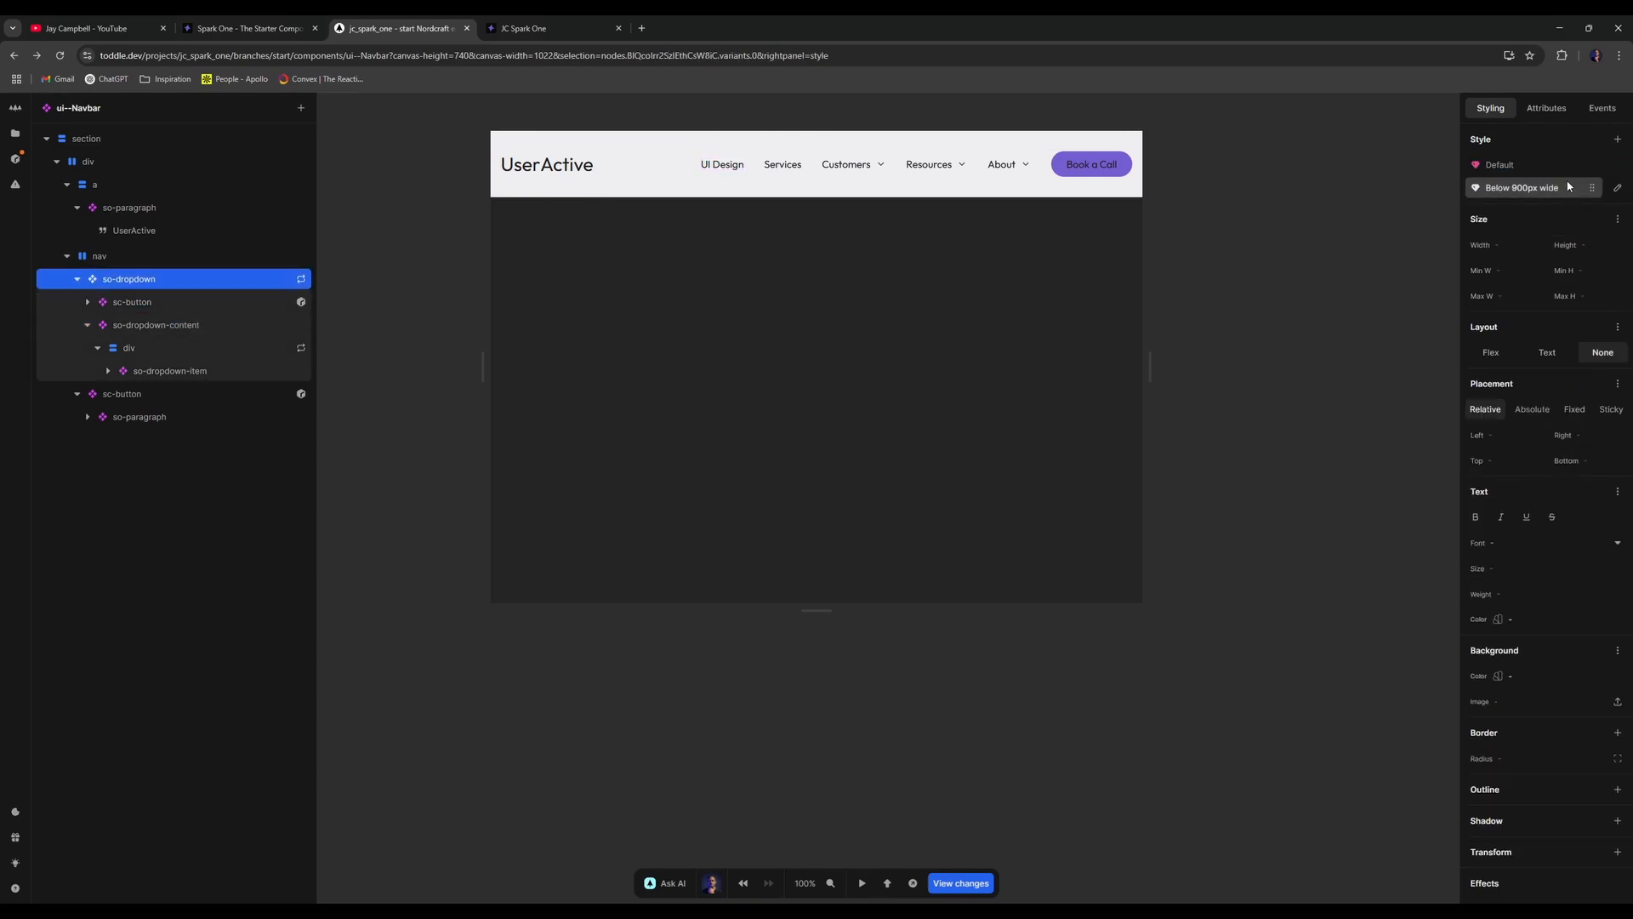
pyautogui.doubleClick(177, 287)
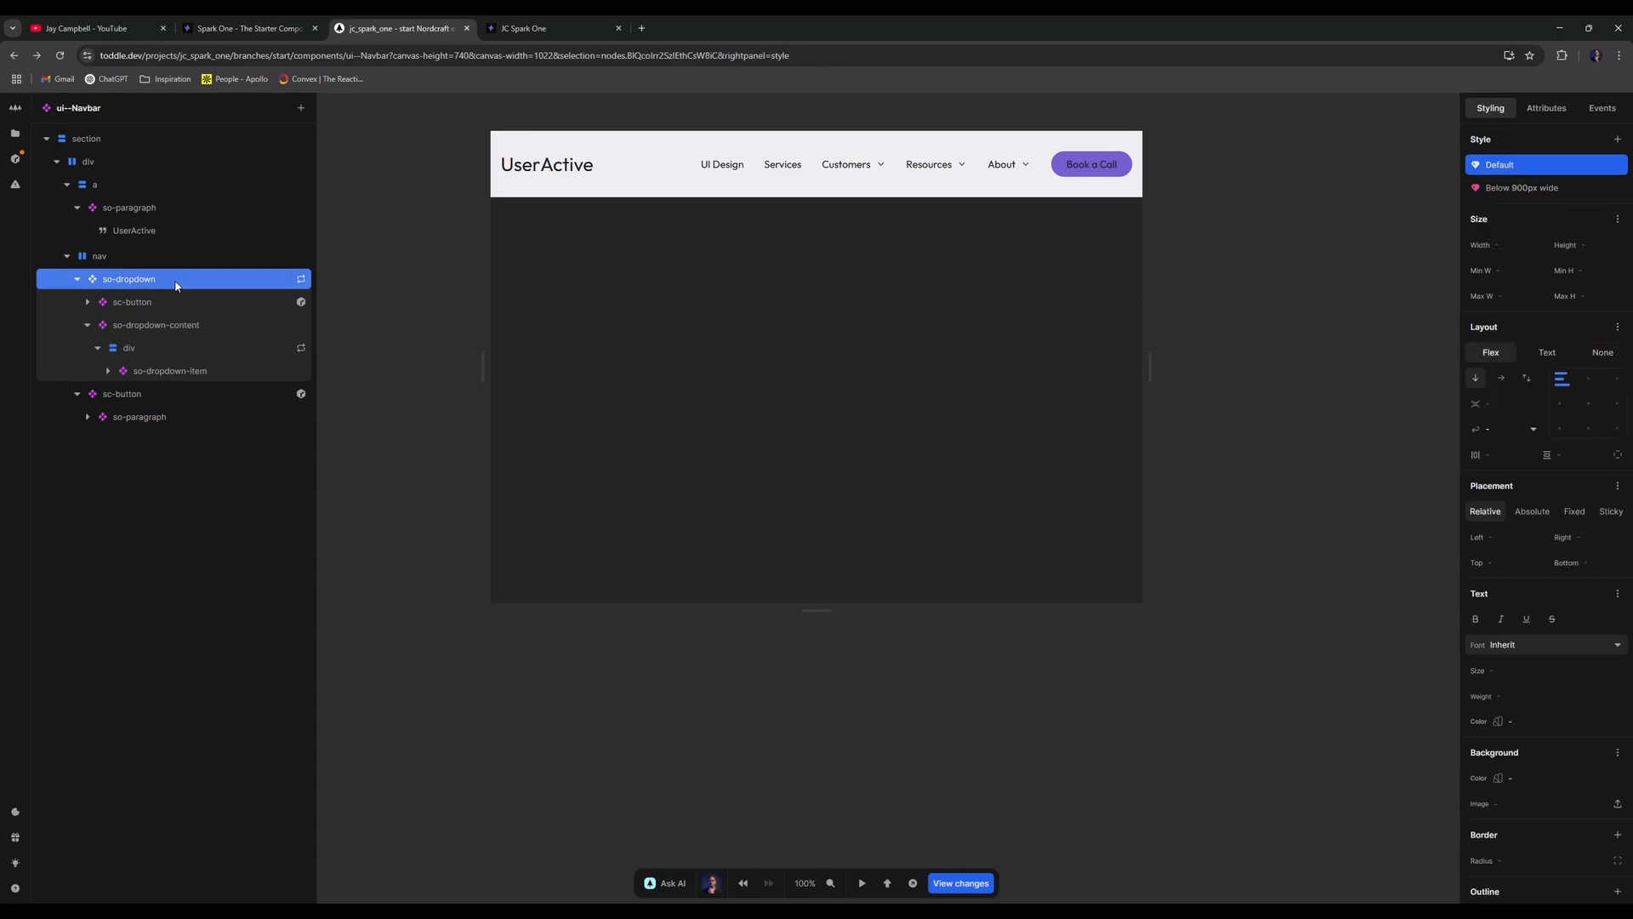
pyautogui.click(140, 146)
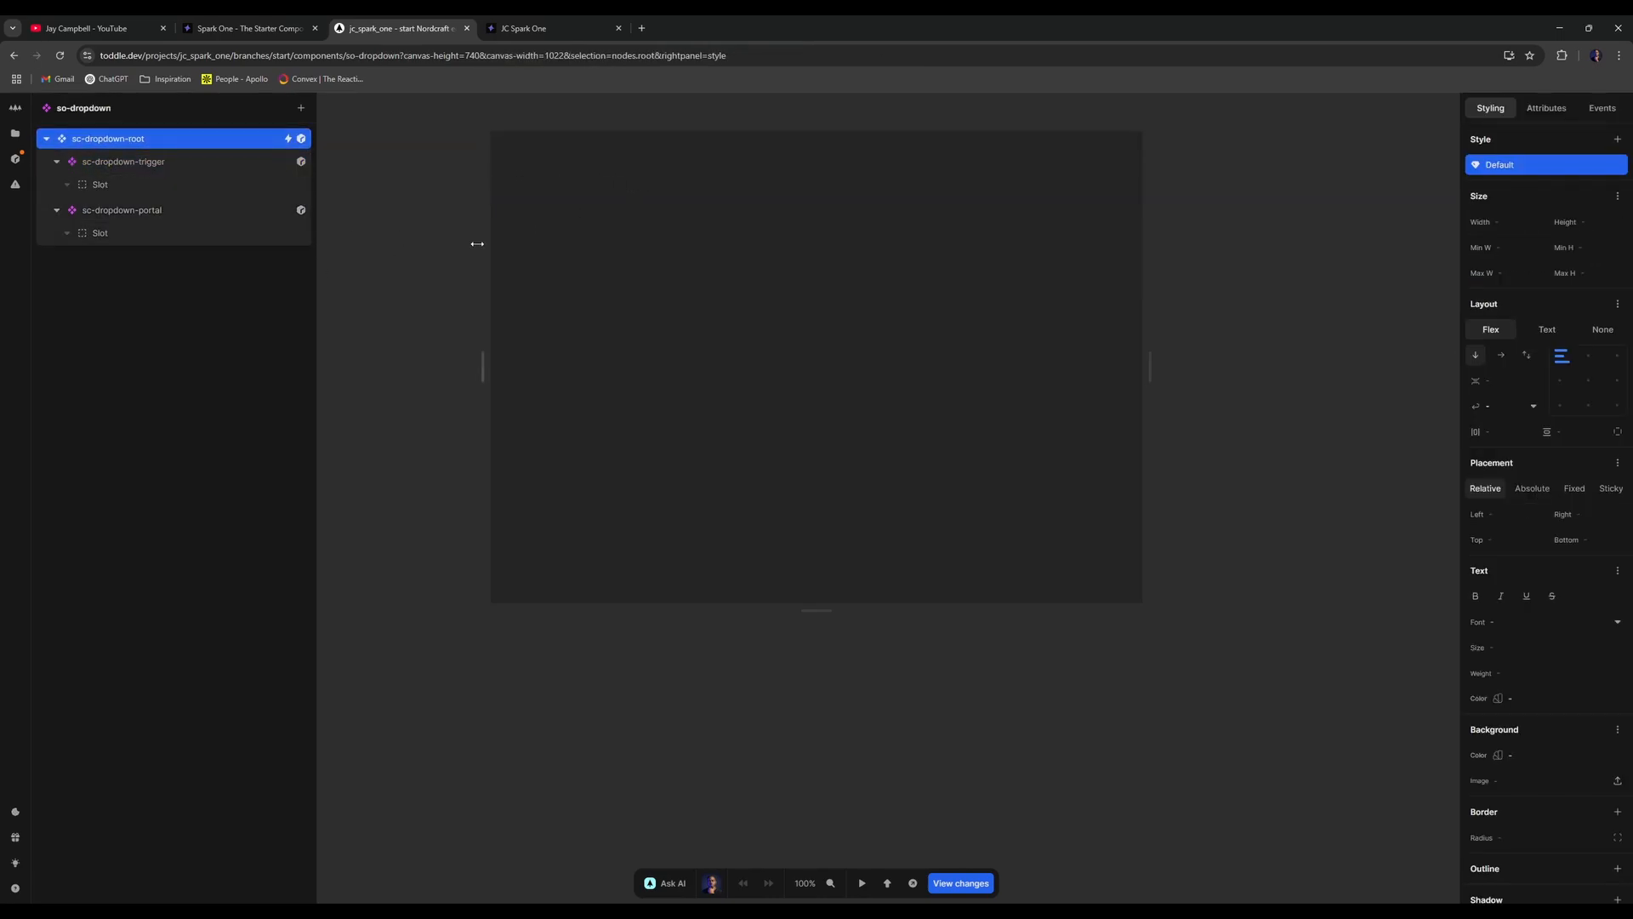
pyautogui.hotkey('alt', 'Left')
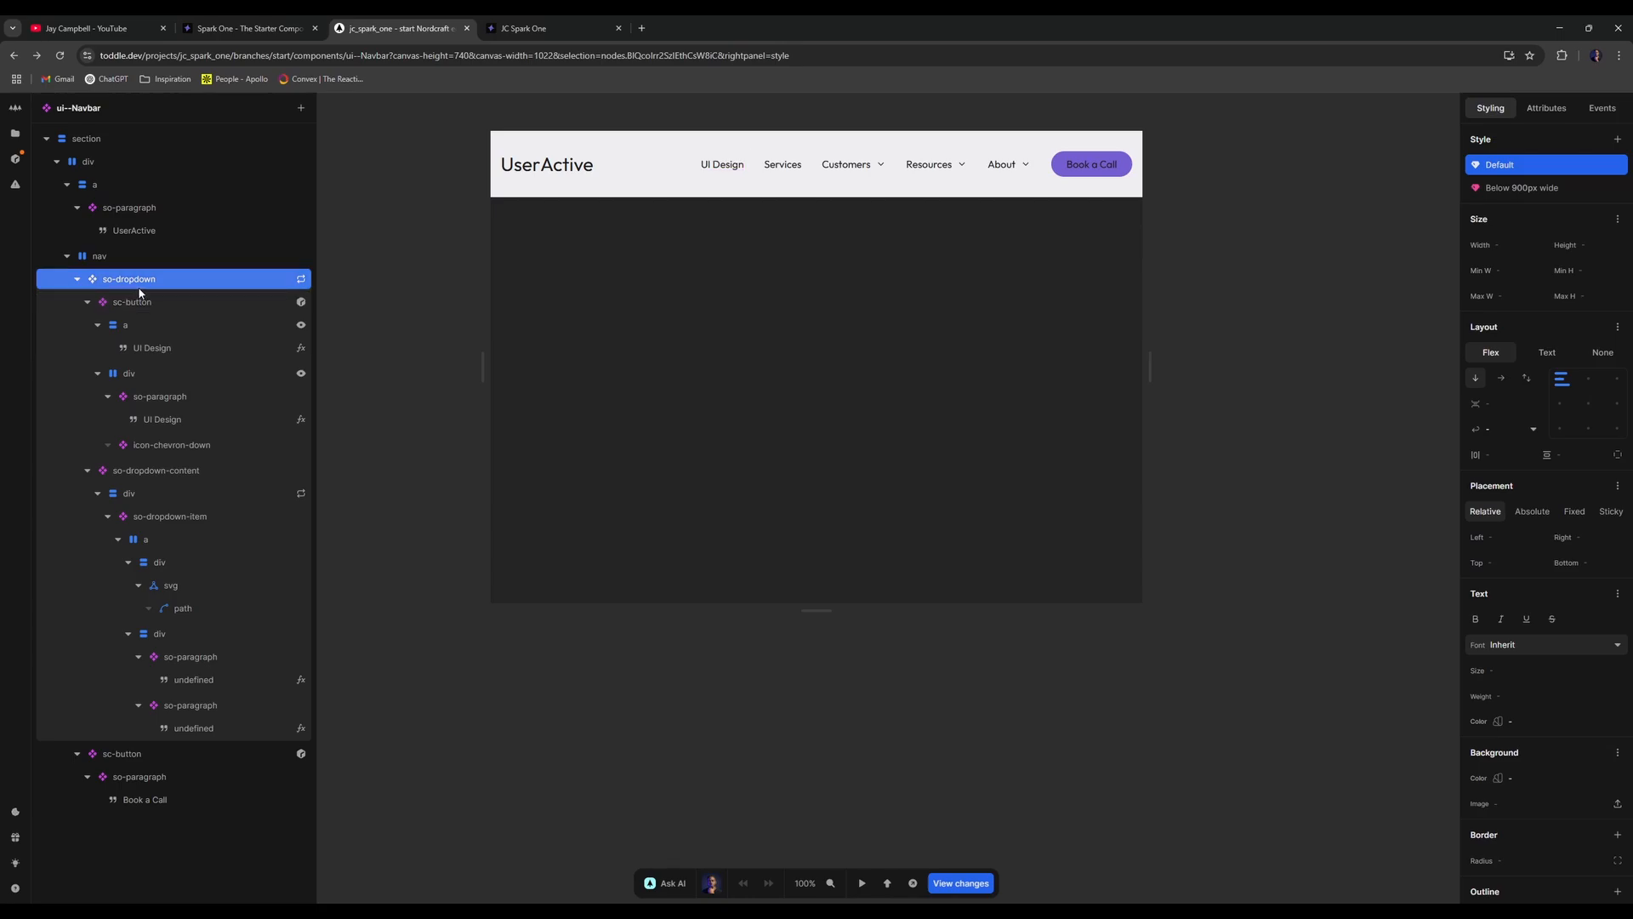
# - Expand so-dropdown in the layer tree, inspect its sc-button, and reselect so-dropdown
pyautogui.click(77, 279)
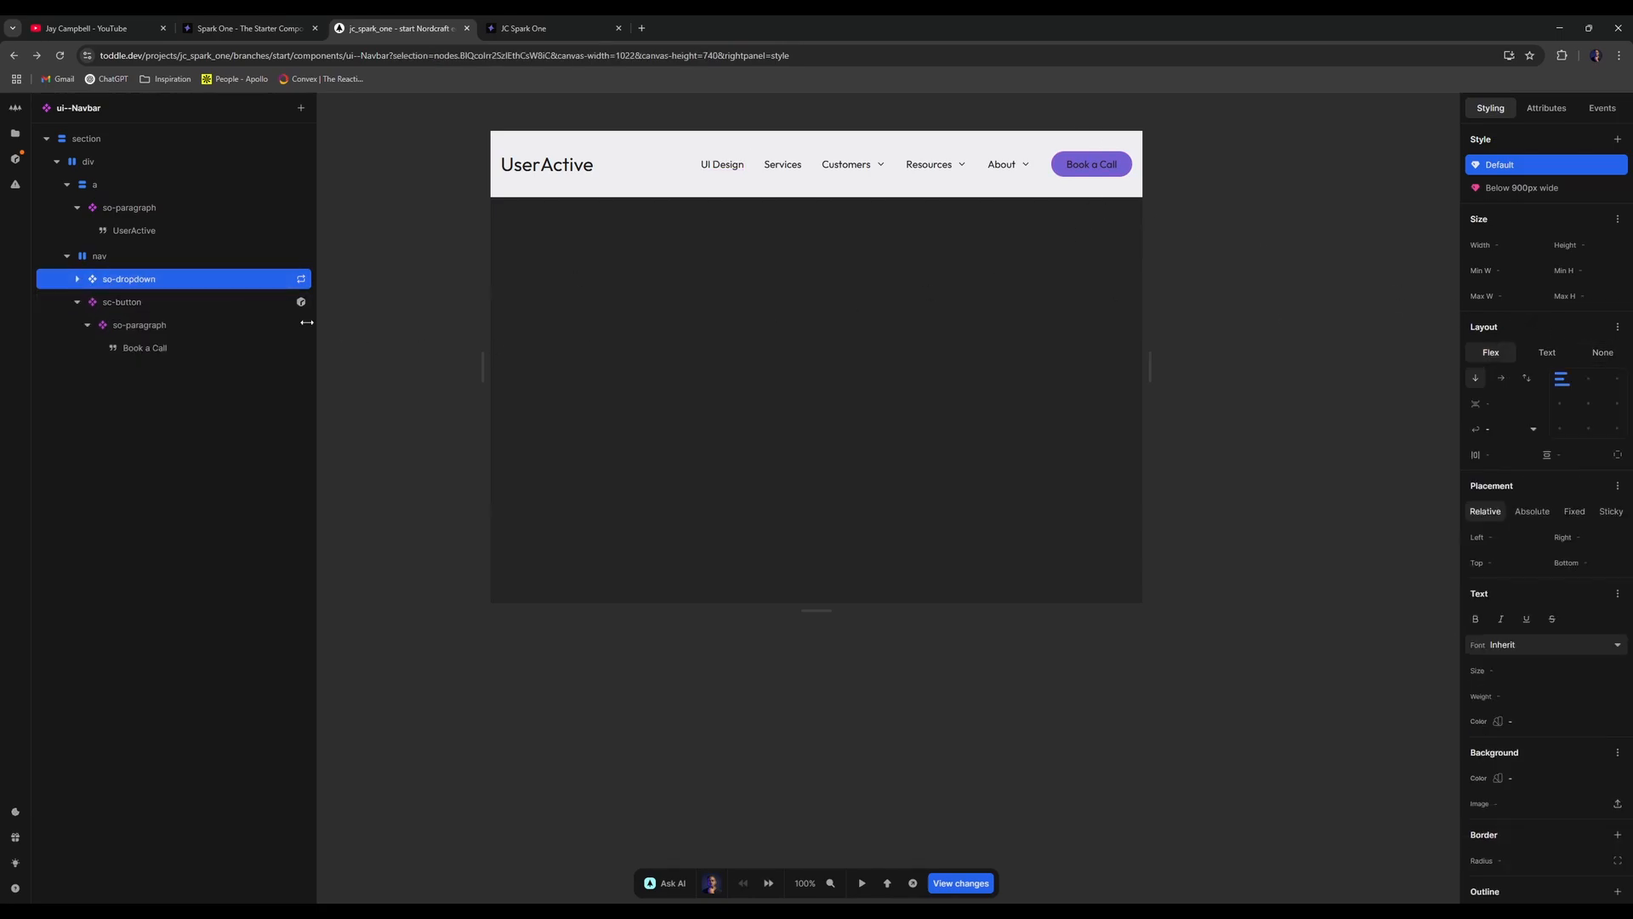
pyautogui.click(72, 281)
pyautogui.click(75, 303)
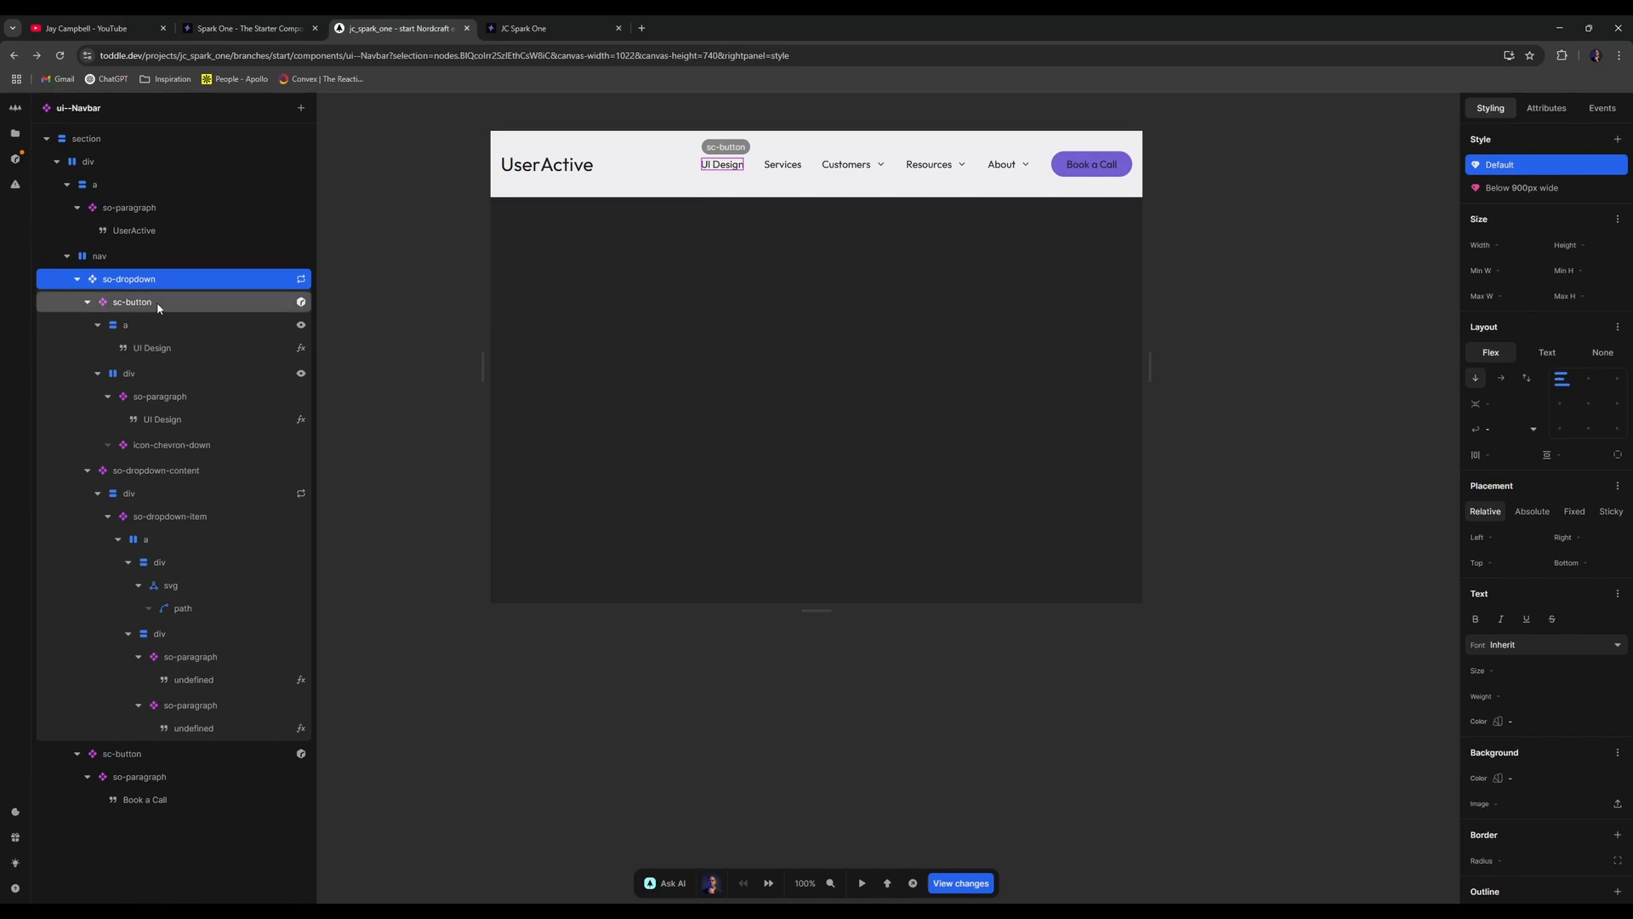
pyautogui.click(87, 302)
pyautogui.click(88, 302)
pyautogui.click(87, 325)
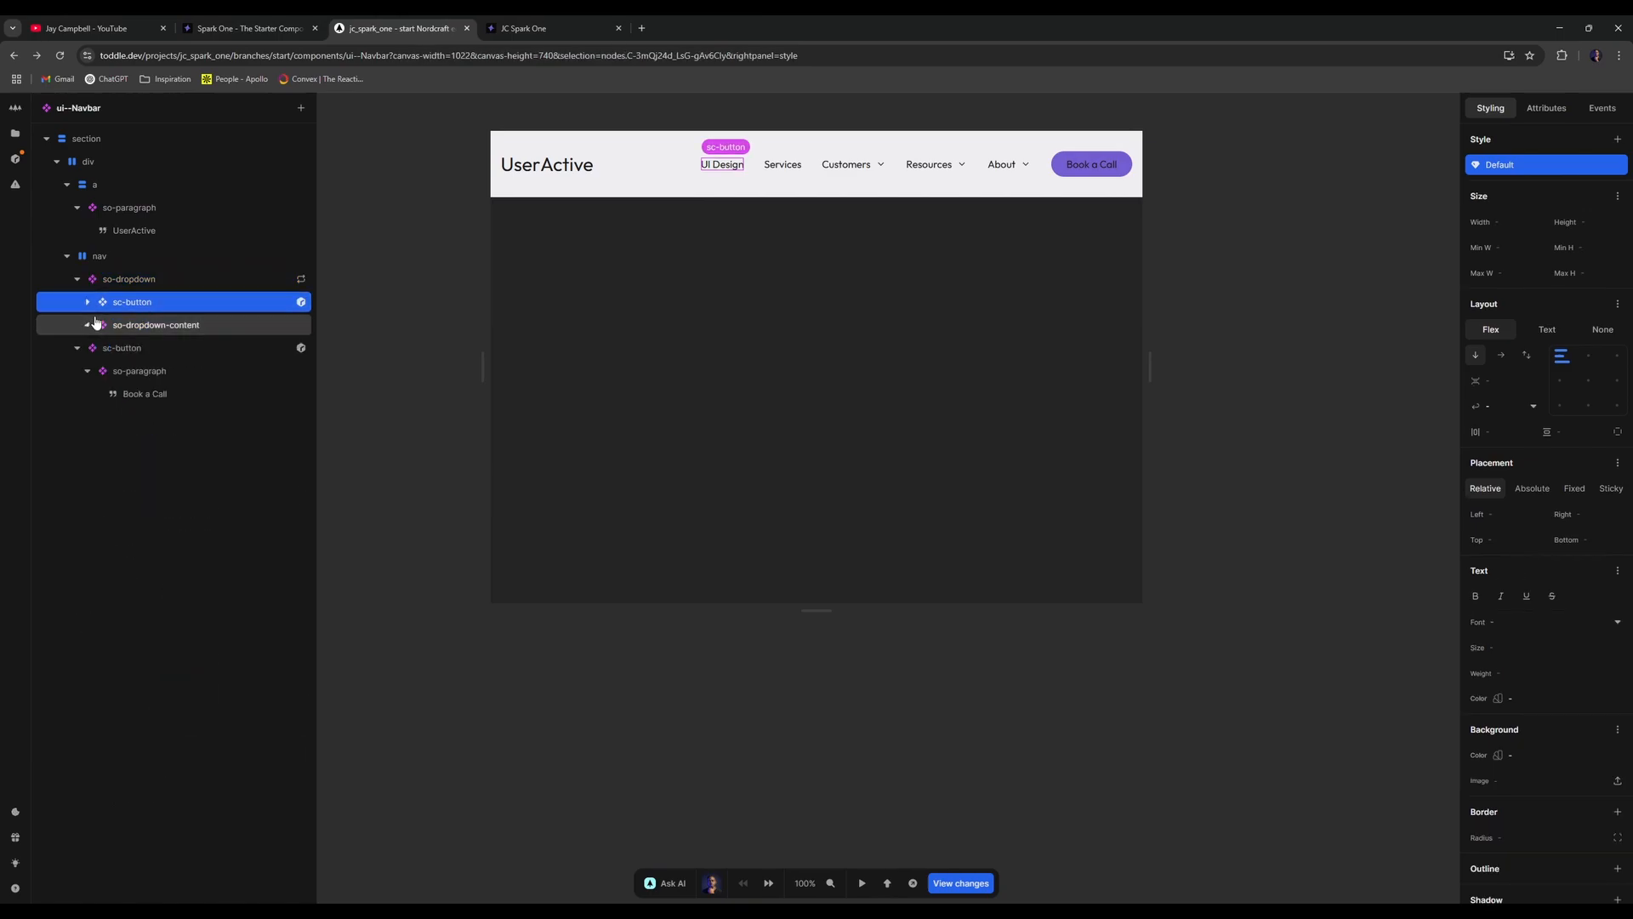
pyautogui.click(147, 282)
# - Inspect so-dropdown's repeat formula and close it without changes
pyautogui.rightClick(147, 284)
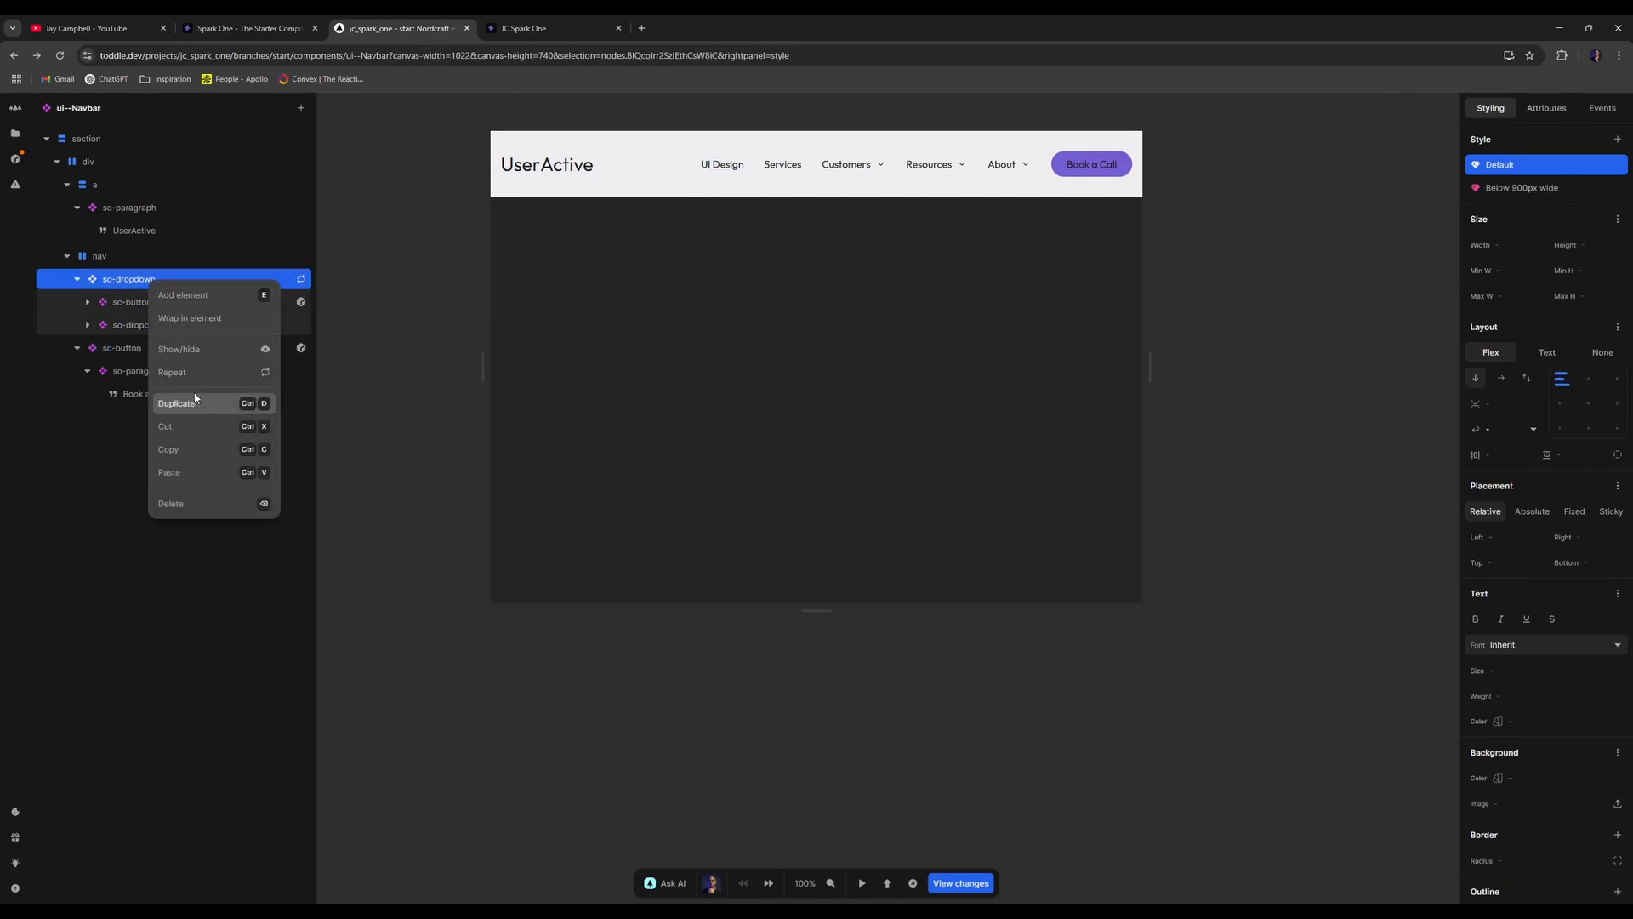
pyautogui.click(204, 347)
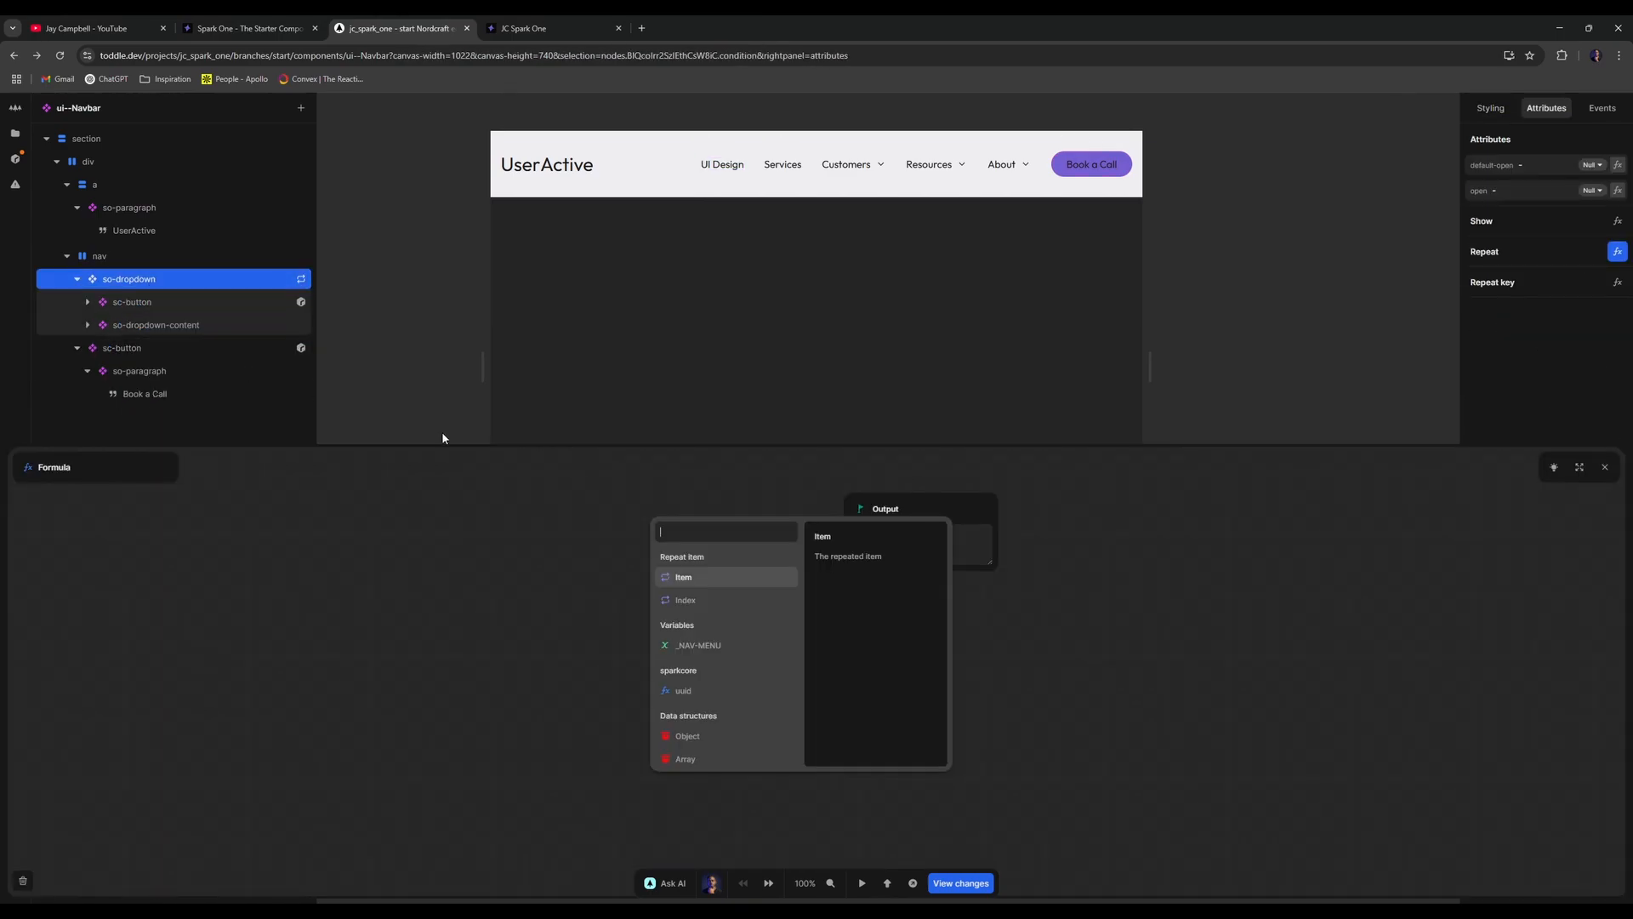
pyautogui.click(645, 534)
pyautogui.click(613, 328)
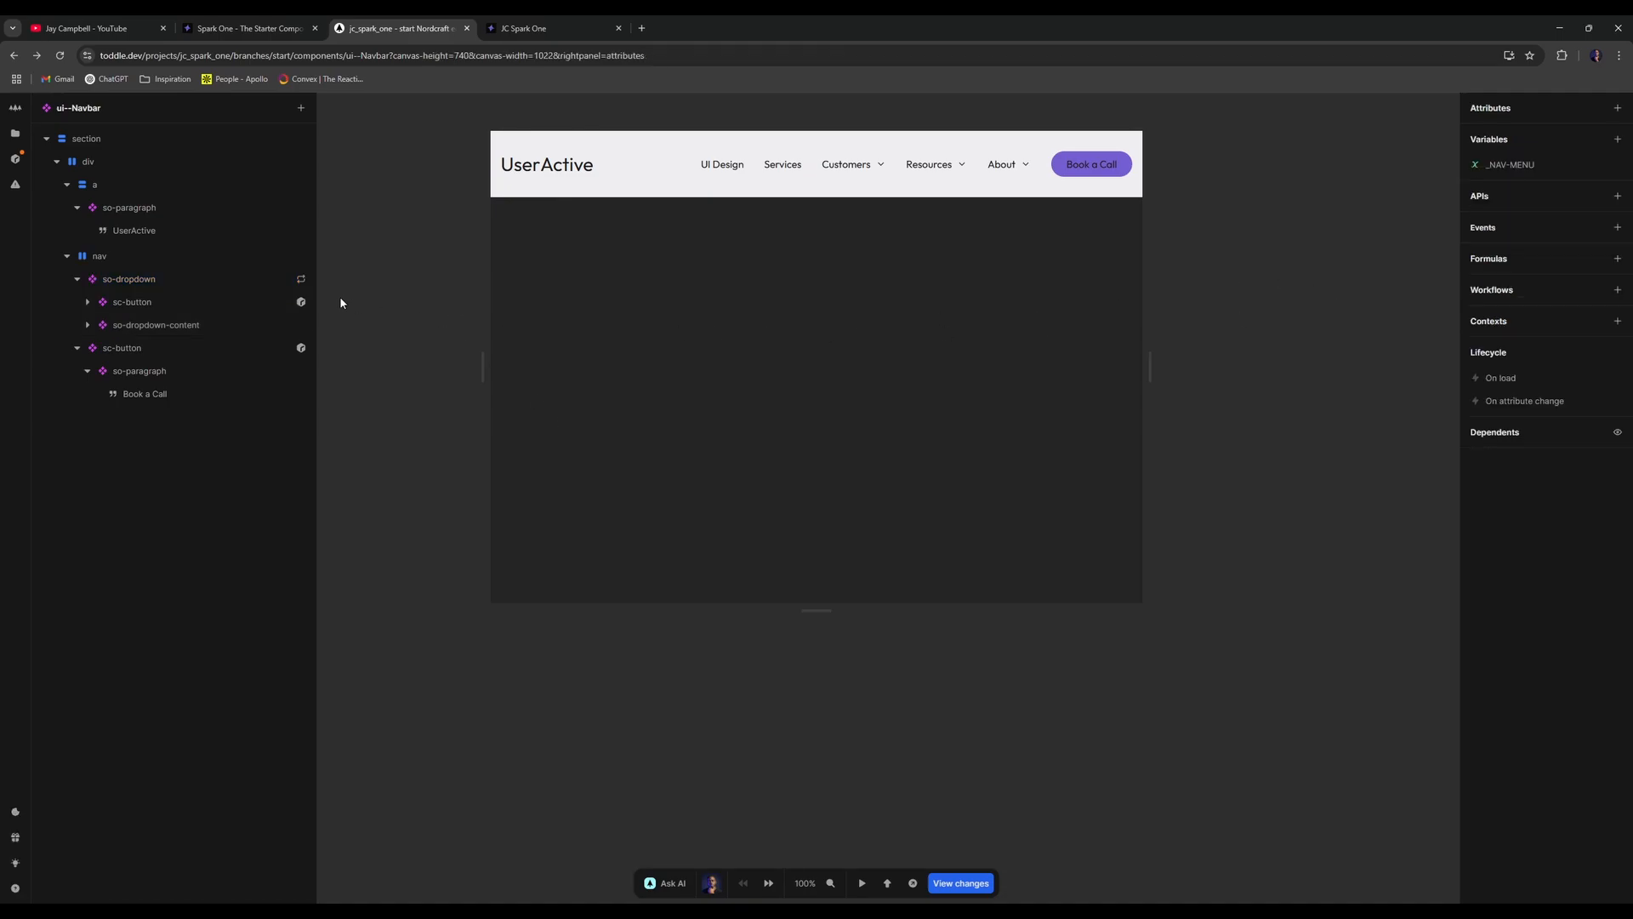
pyautogui.click(171, 279)
# - Give so-dropdown's Below 900px wide variant a brand-4 background colour and narrow the canvas
pyautogui.click(1490, 108)
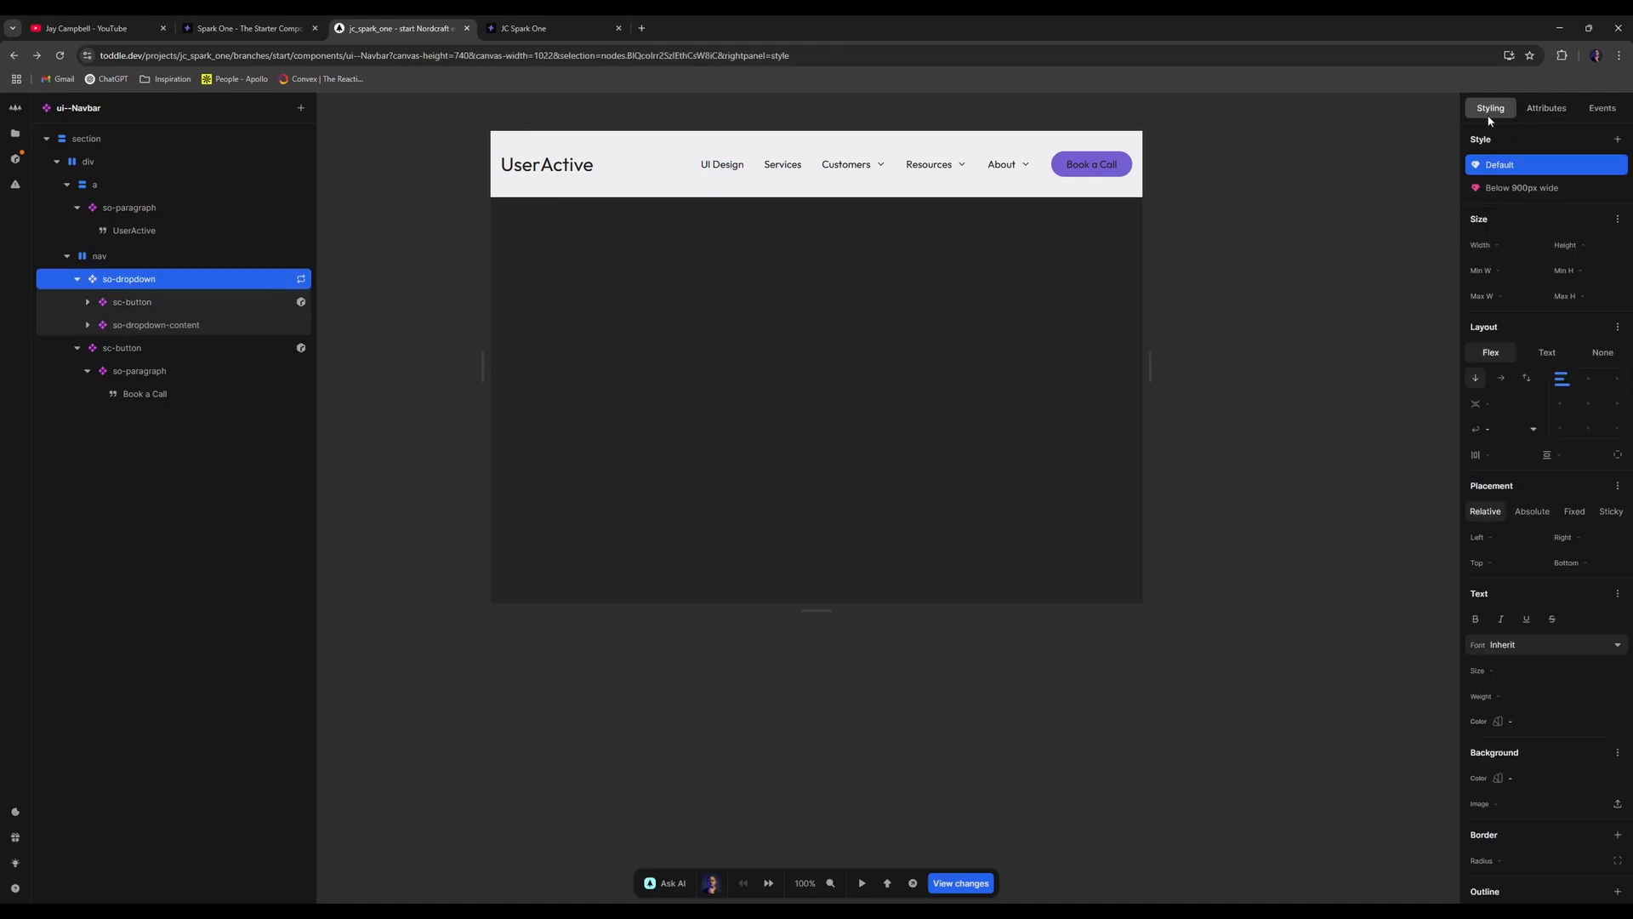
pyautogui.click(1523, 188)
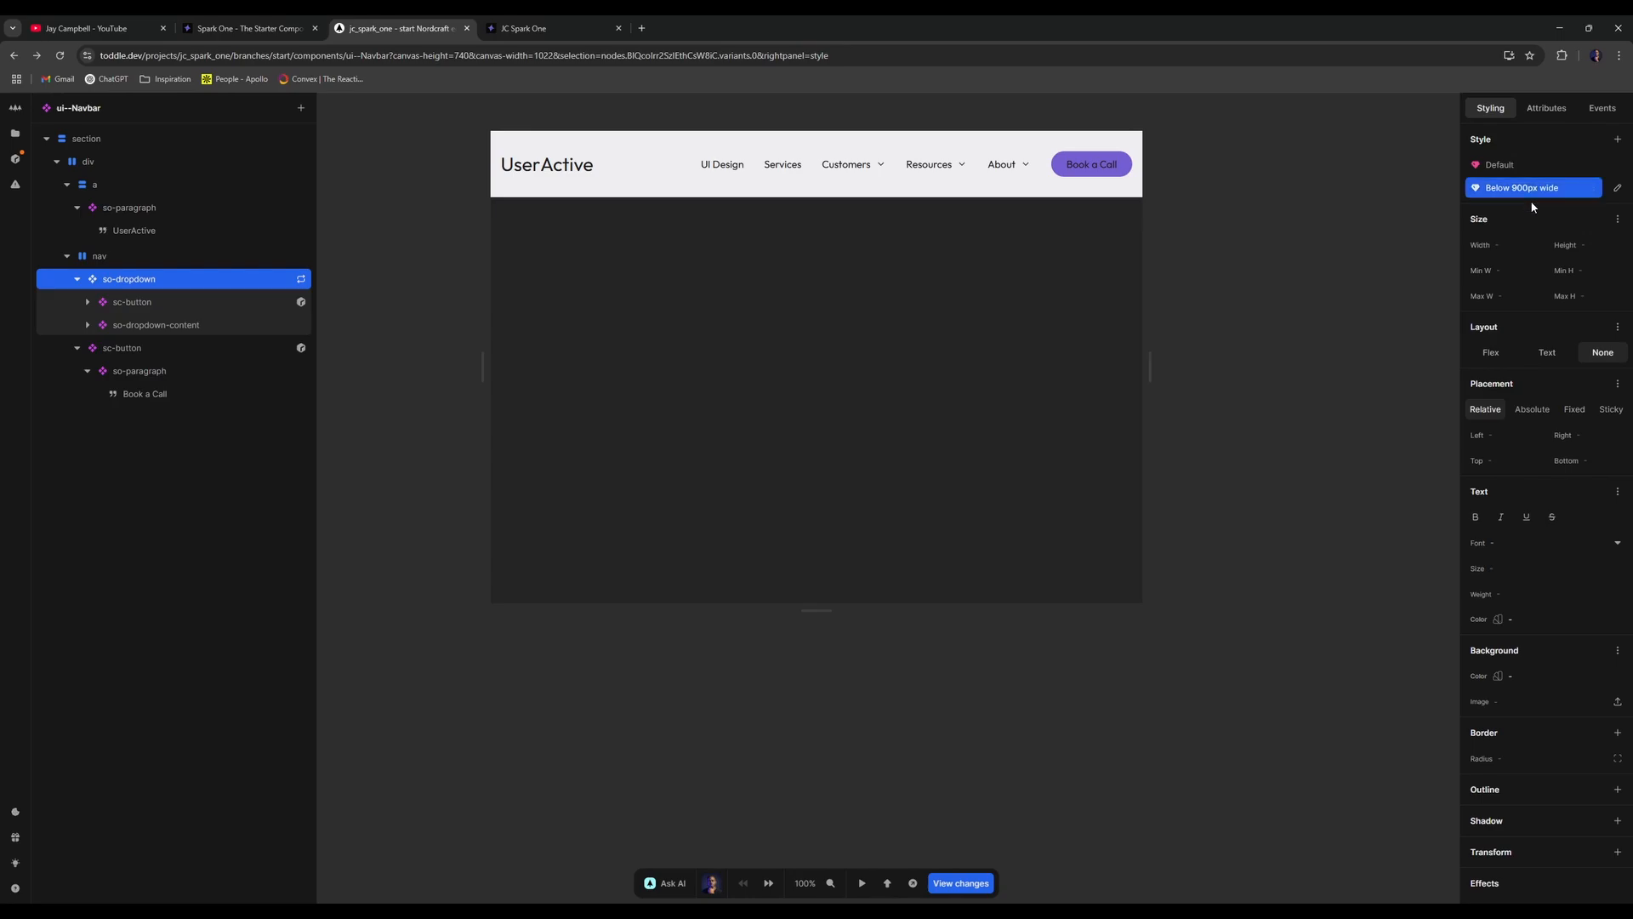
pyautogui.scroll(-2, 1546, 443)
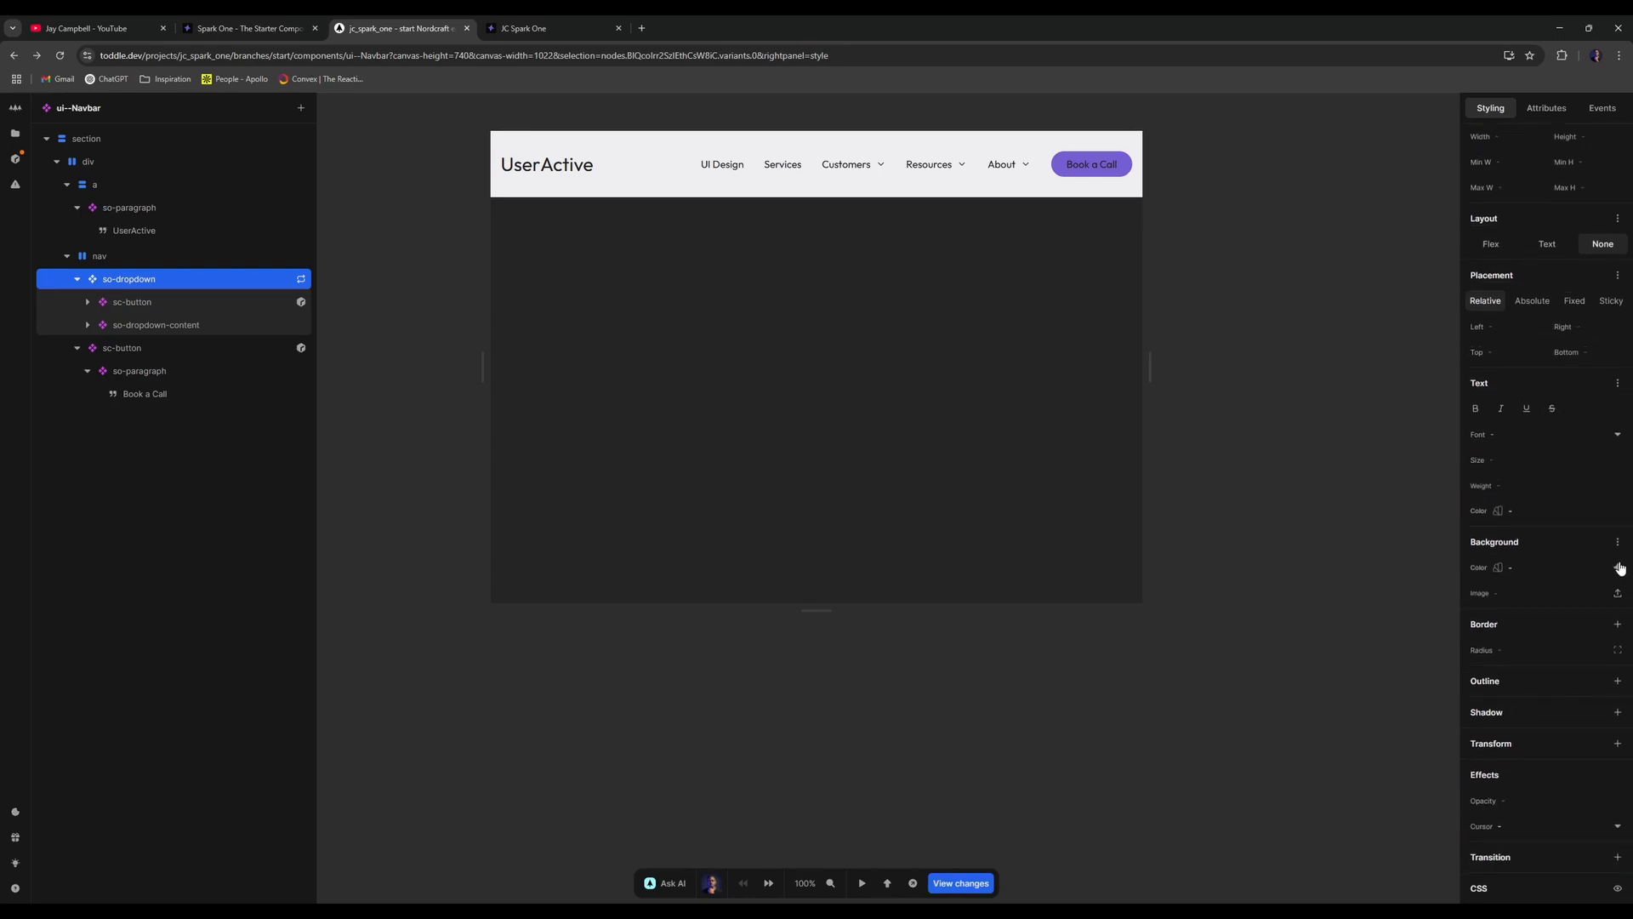
pyautogui.click(1620, 567)
pyautogui.click(1553, 550)
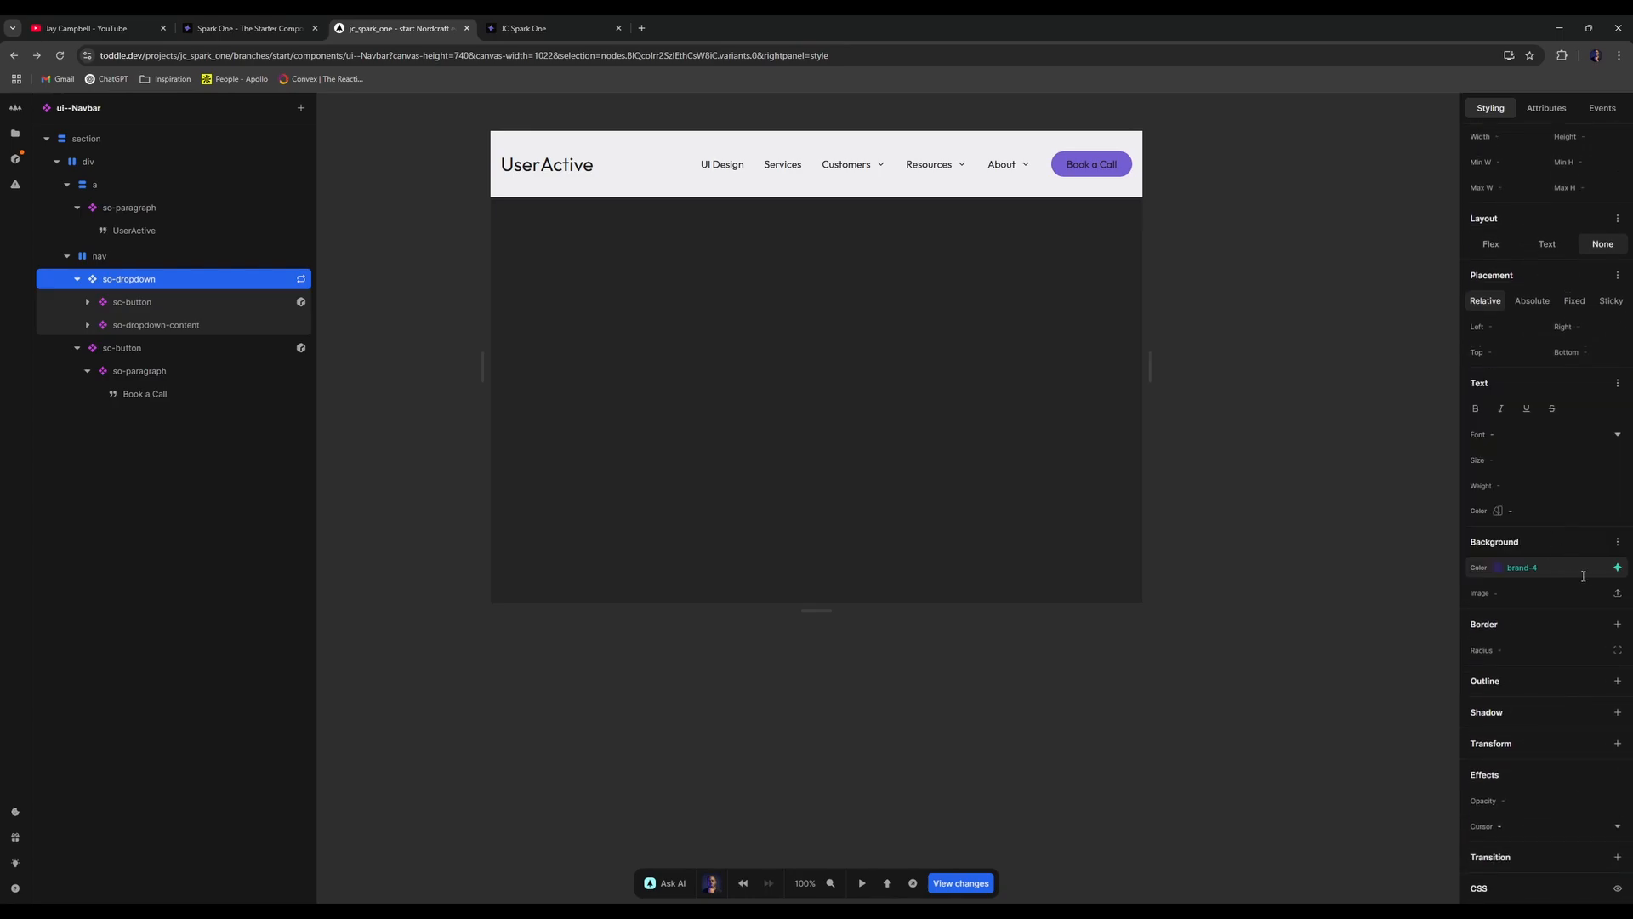
pyautogui.moveTo(1150, 366)
pyautogui.mouseDown()
pyautogui.moveTo(1085, 354)
pyautogui.moveTo(1132, 347)
pyautogui.mouseUp()
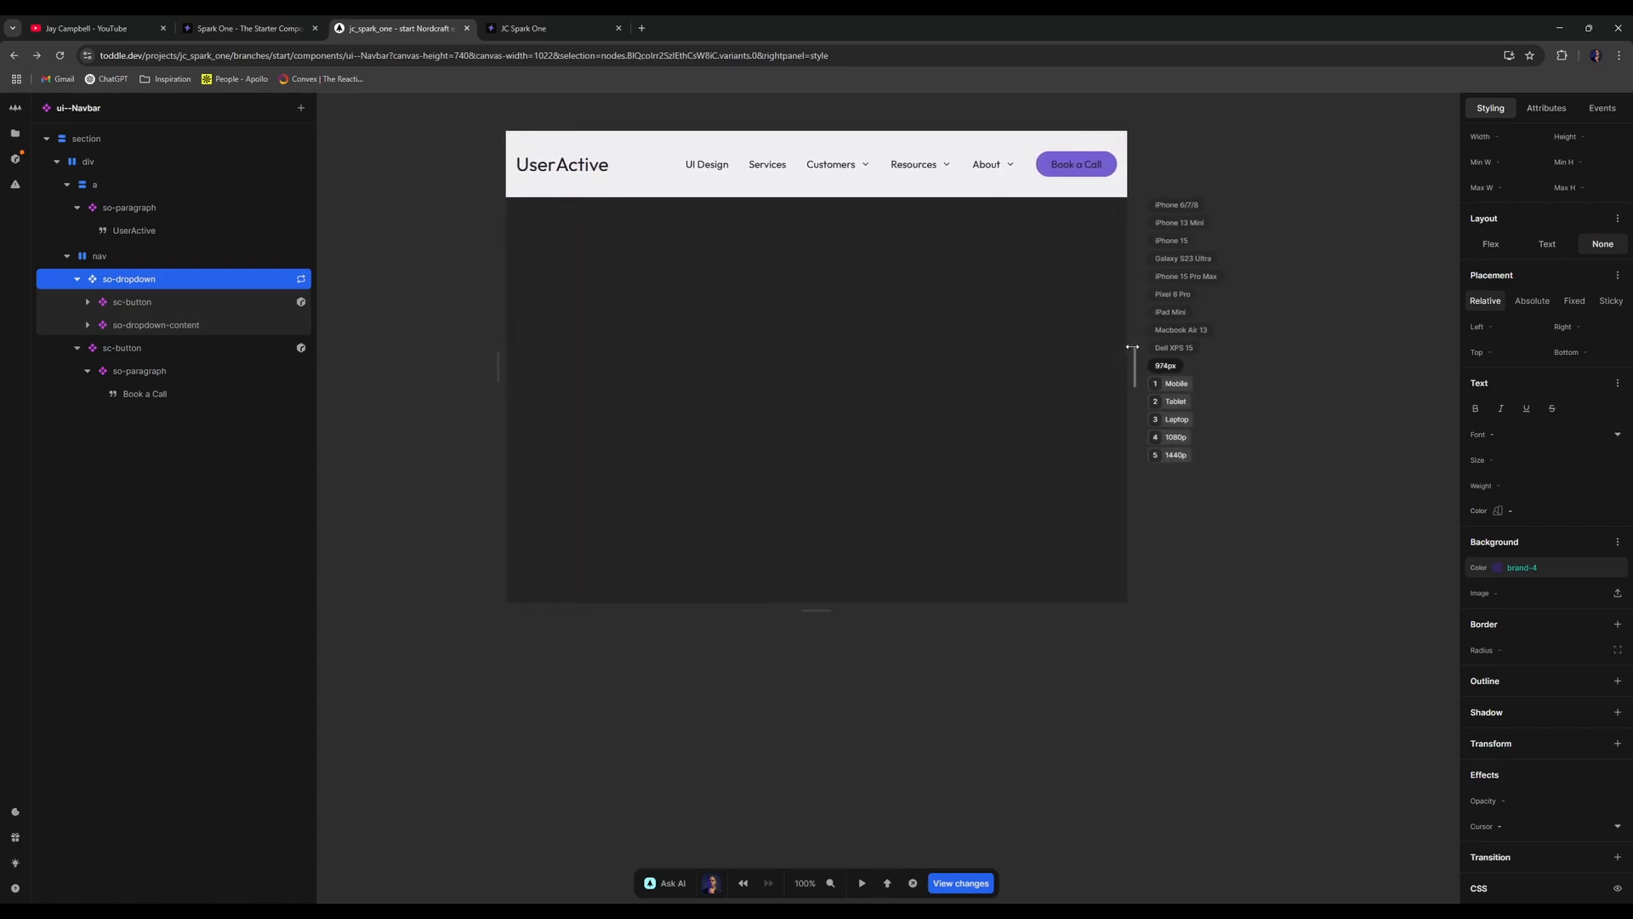
# - Delete so-dropdown's Below 900px wide style variant
pyautogui.scroll(3, 1595, 418)
pyautogui.click(1617, 188)
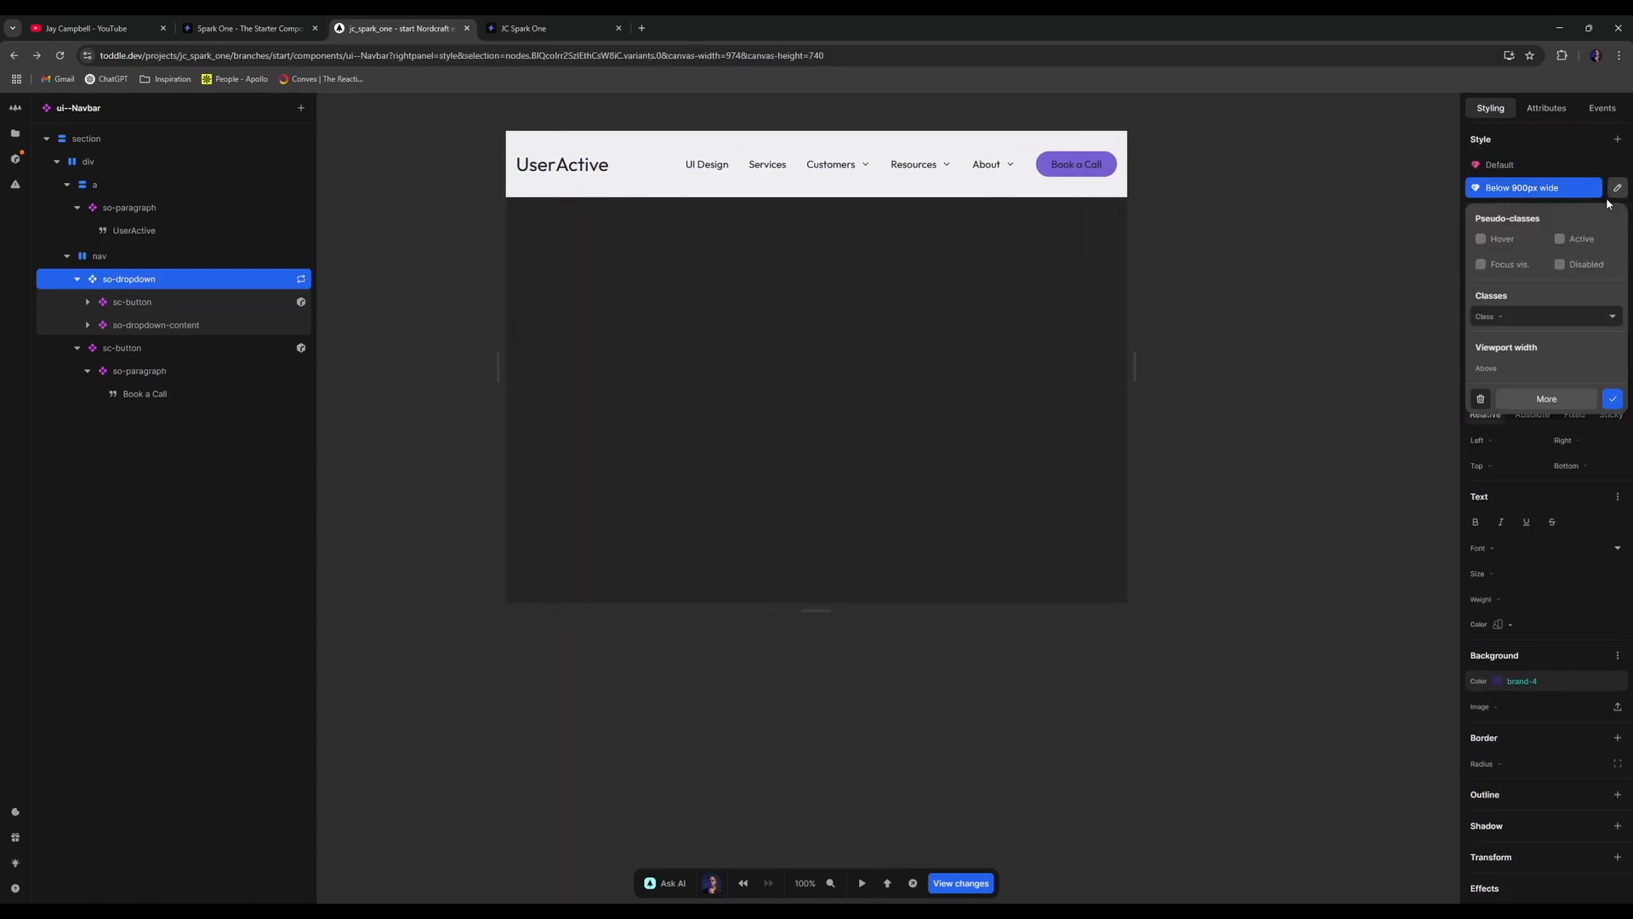
pyautogui.click(1485, 398)
pyautogui.click(406, 385)
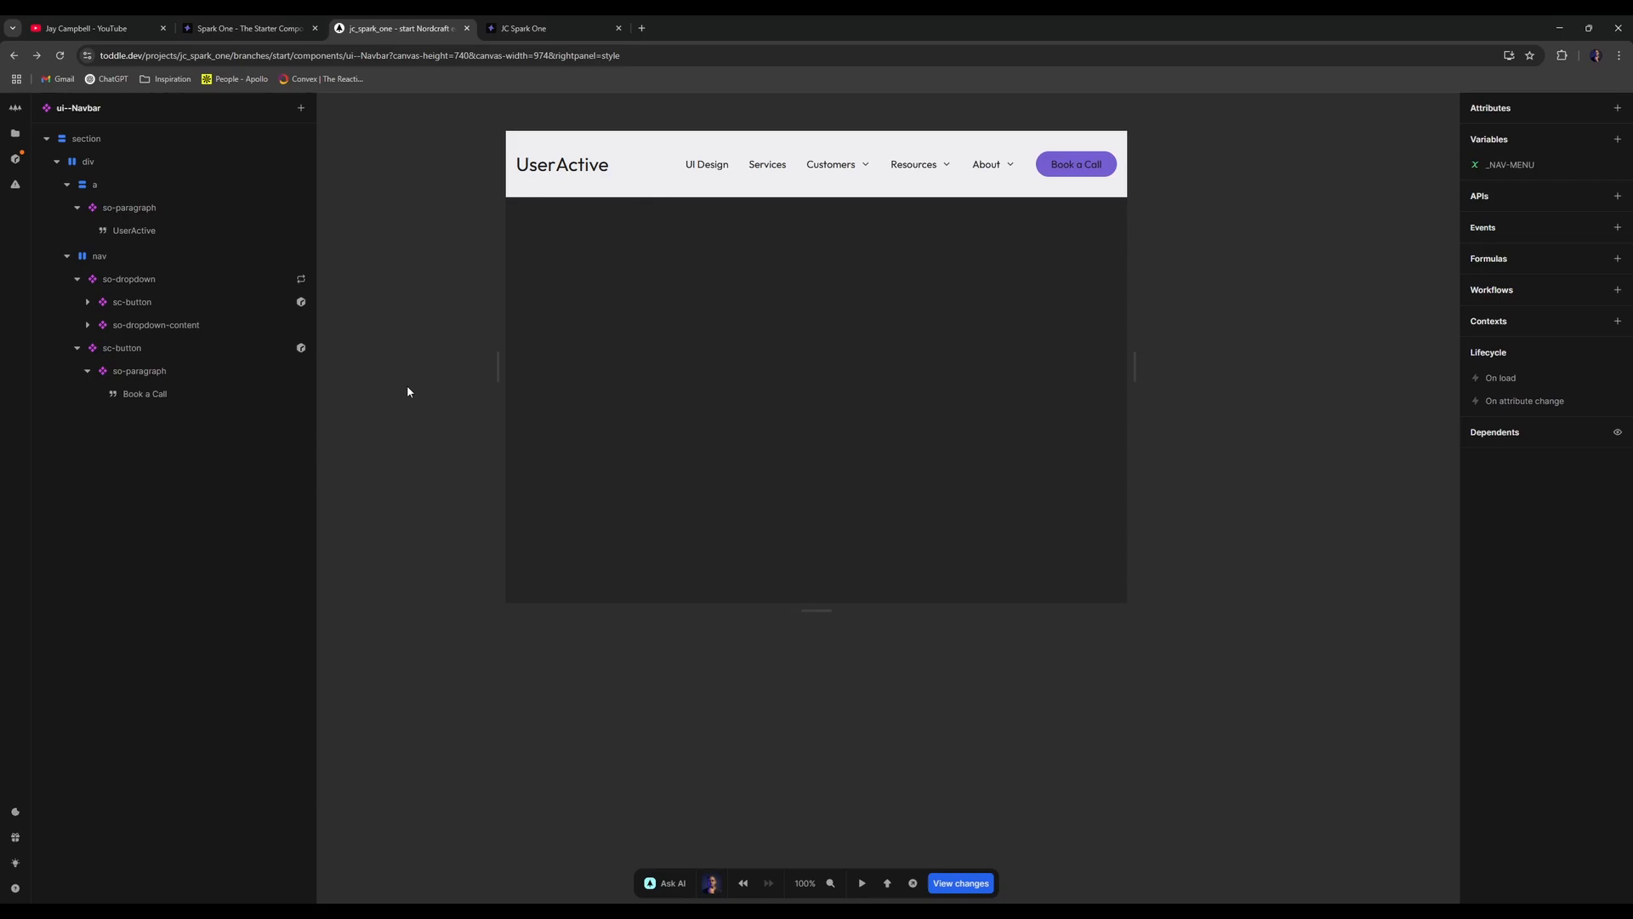
pyautogui.click(155, 278)
pyautogui.click(77, 279)
# - Inspect the nav element's repeat formula, close it, and reselect nav
pyautogui.rightClick(141, 257)
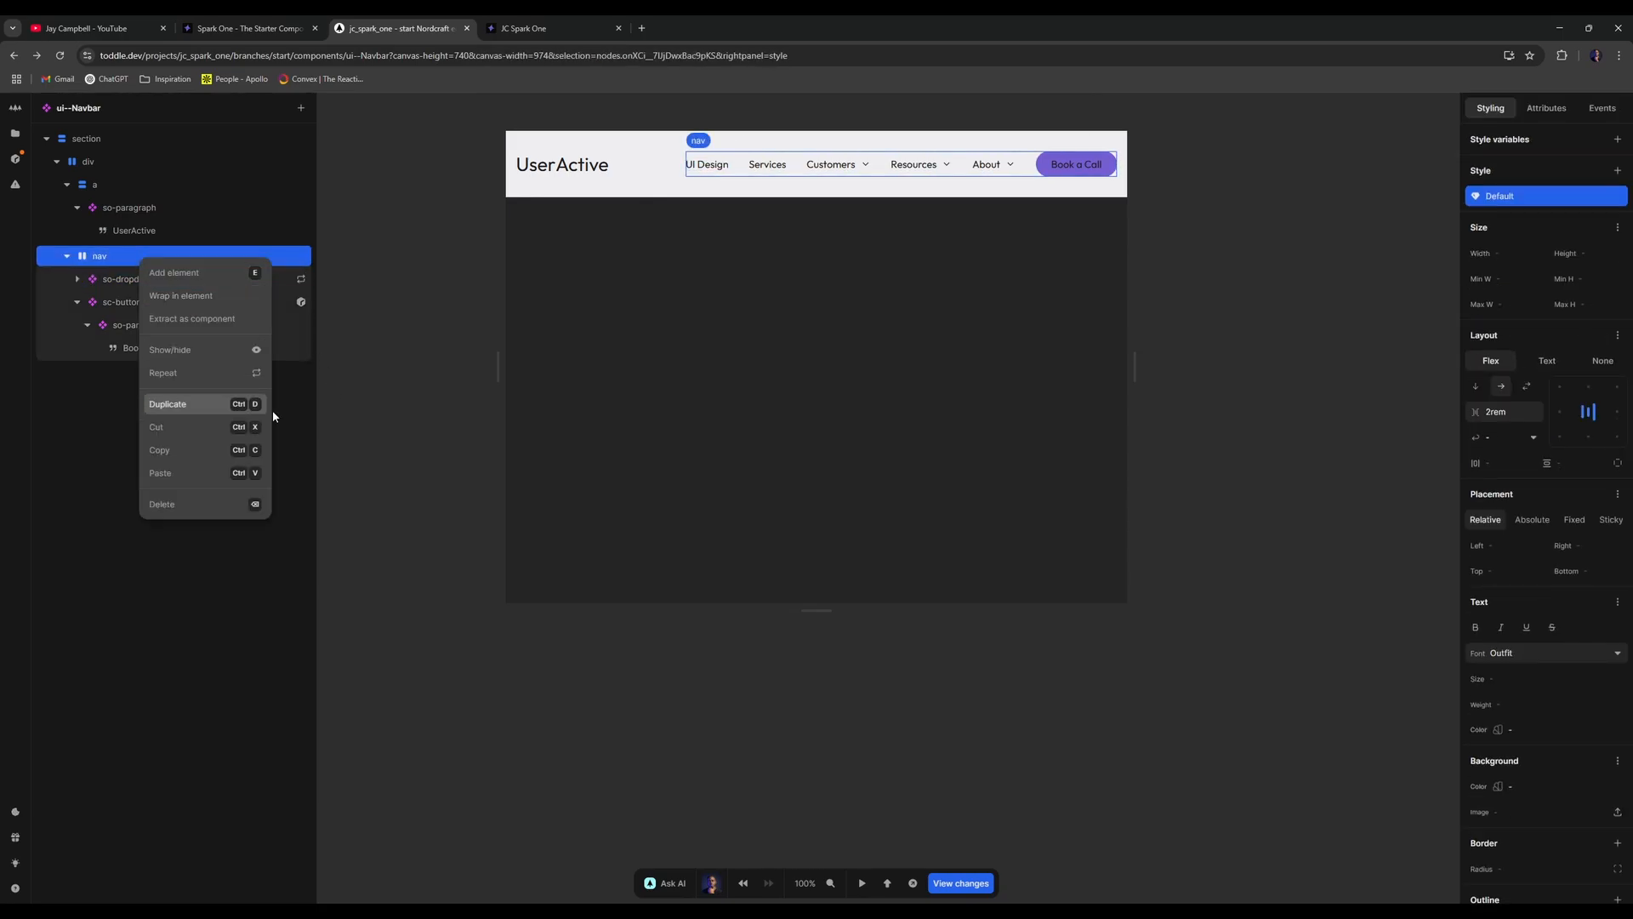
pyautogui.click(201, 369)
pyautogui.click(1196, 371)
pyautogui.click(217, 255)
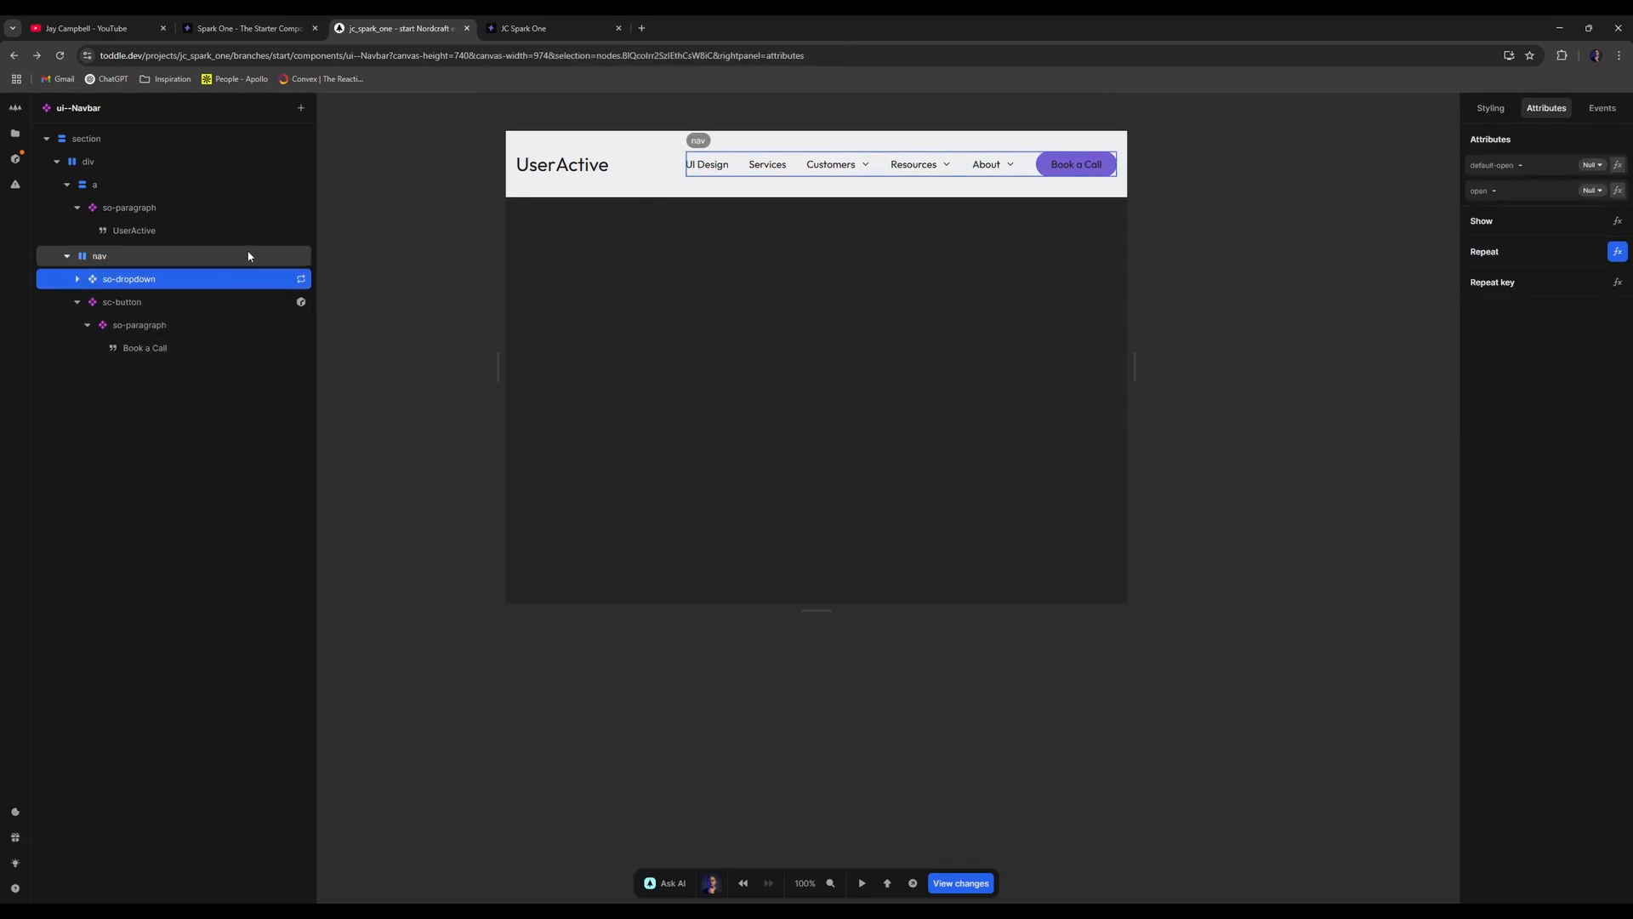
# - Add a Below 56.25rem wide variant to nav with layout None, then widen the canvas
pyautogui.click(1500, 114)
pyautogui.click(1617, 170)
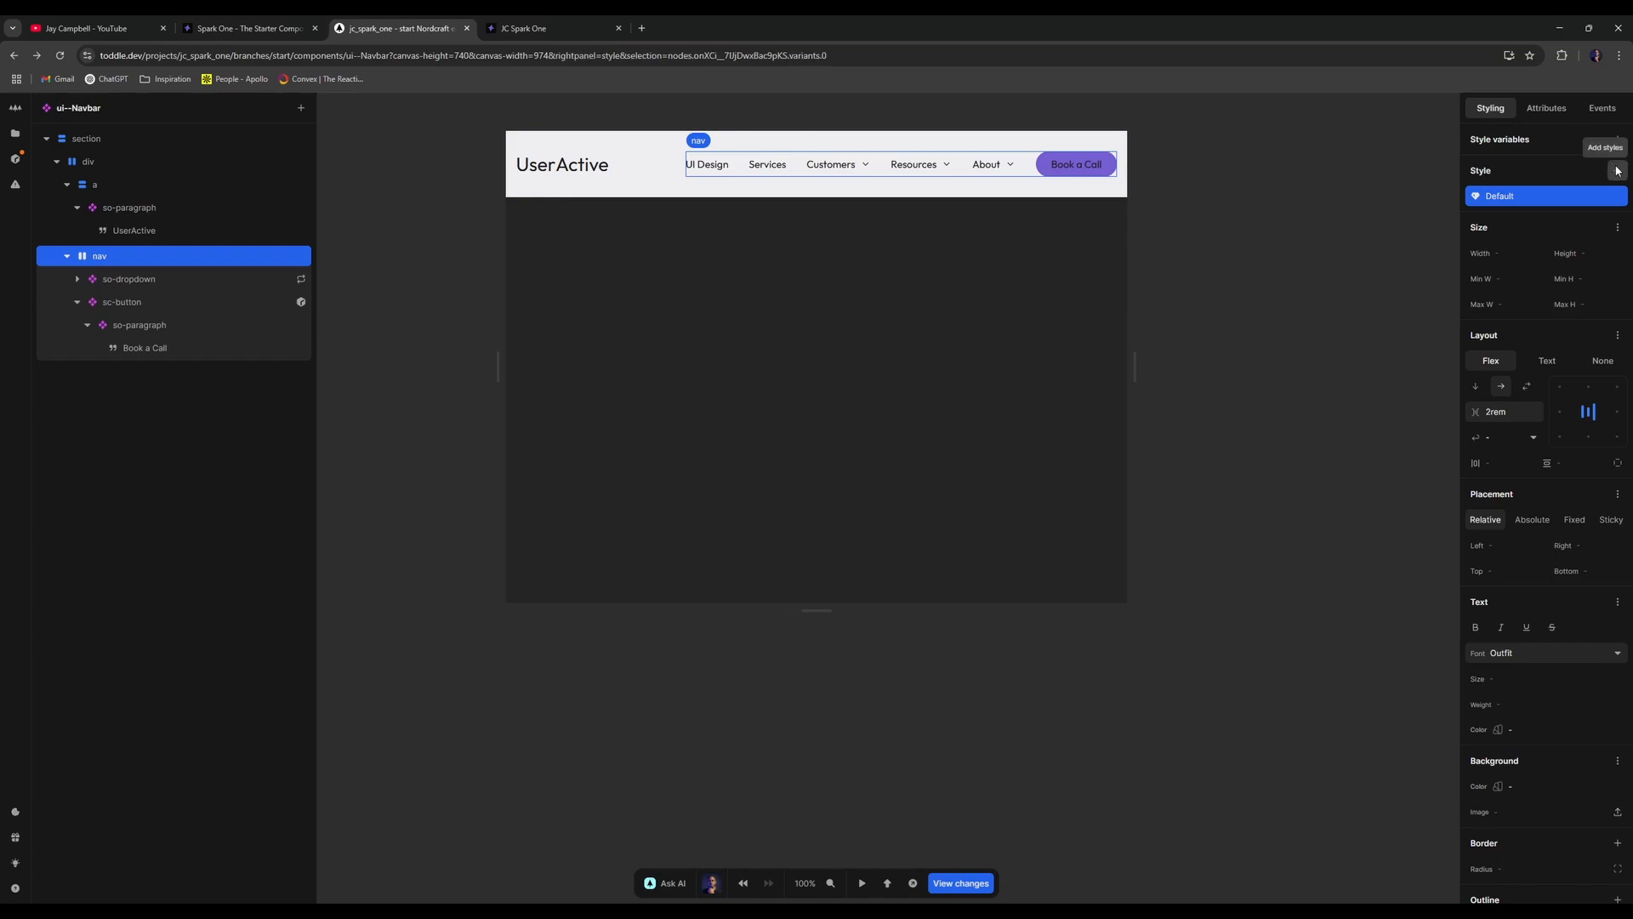
pyautogui.click(1544, 431)
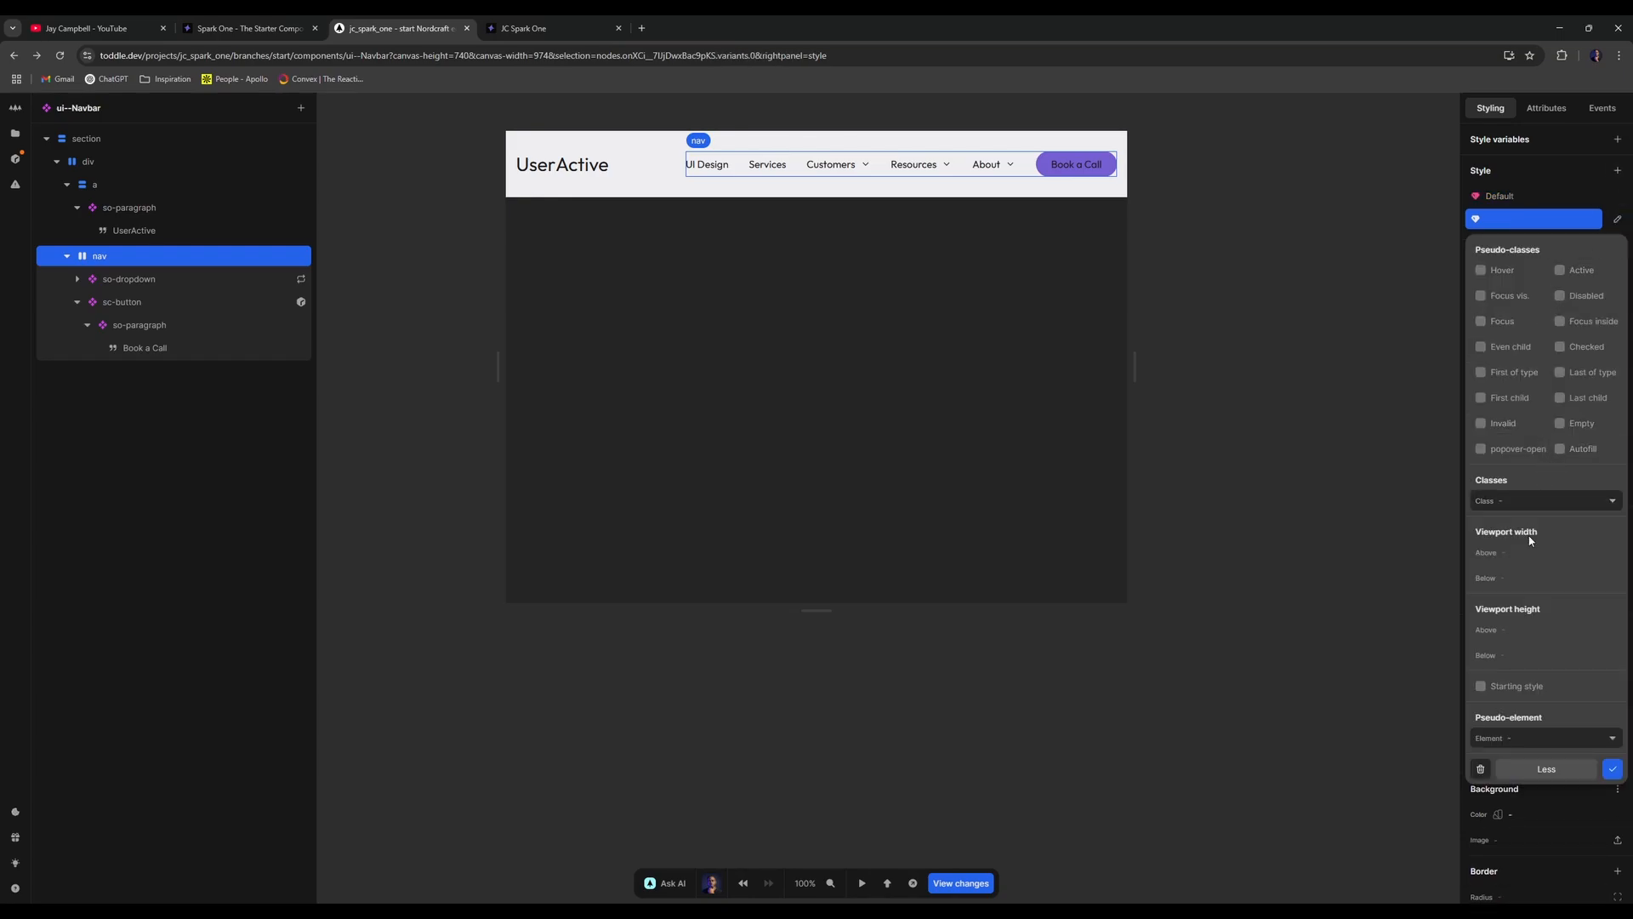
pyautogui.click(1497, 577)
pyautogui.write('5')
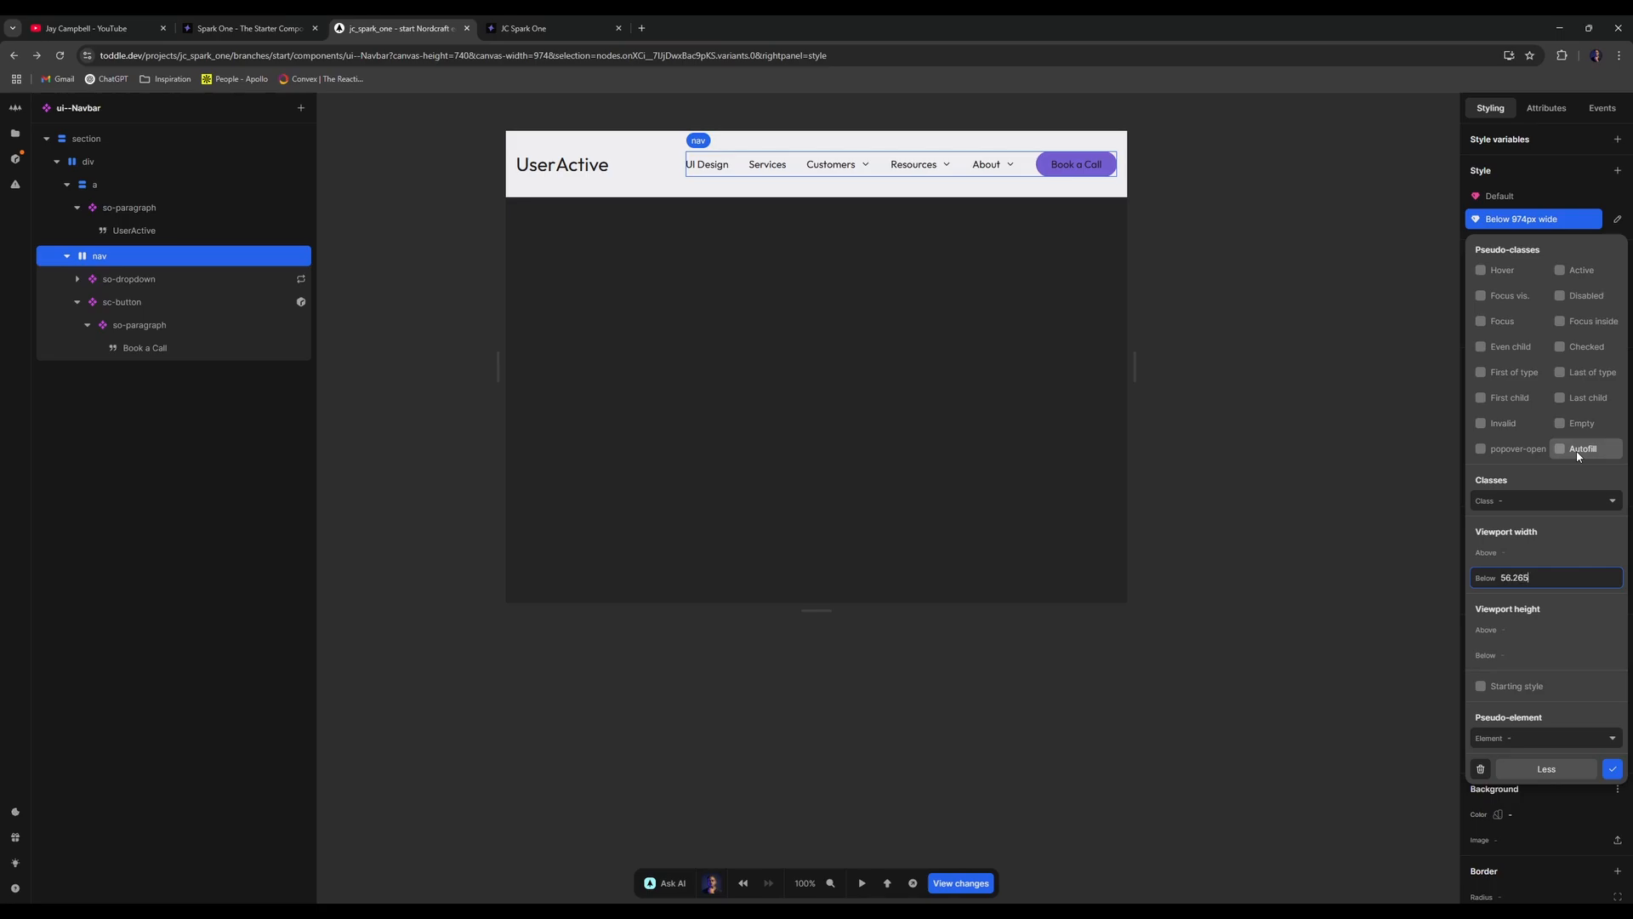
pyautogui.write('6.25rem')
pyautogui.click(1612, 769)
pyautogui.click(1603, 384)
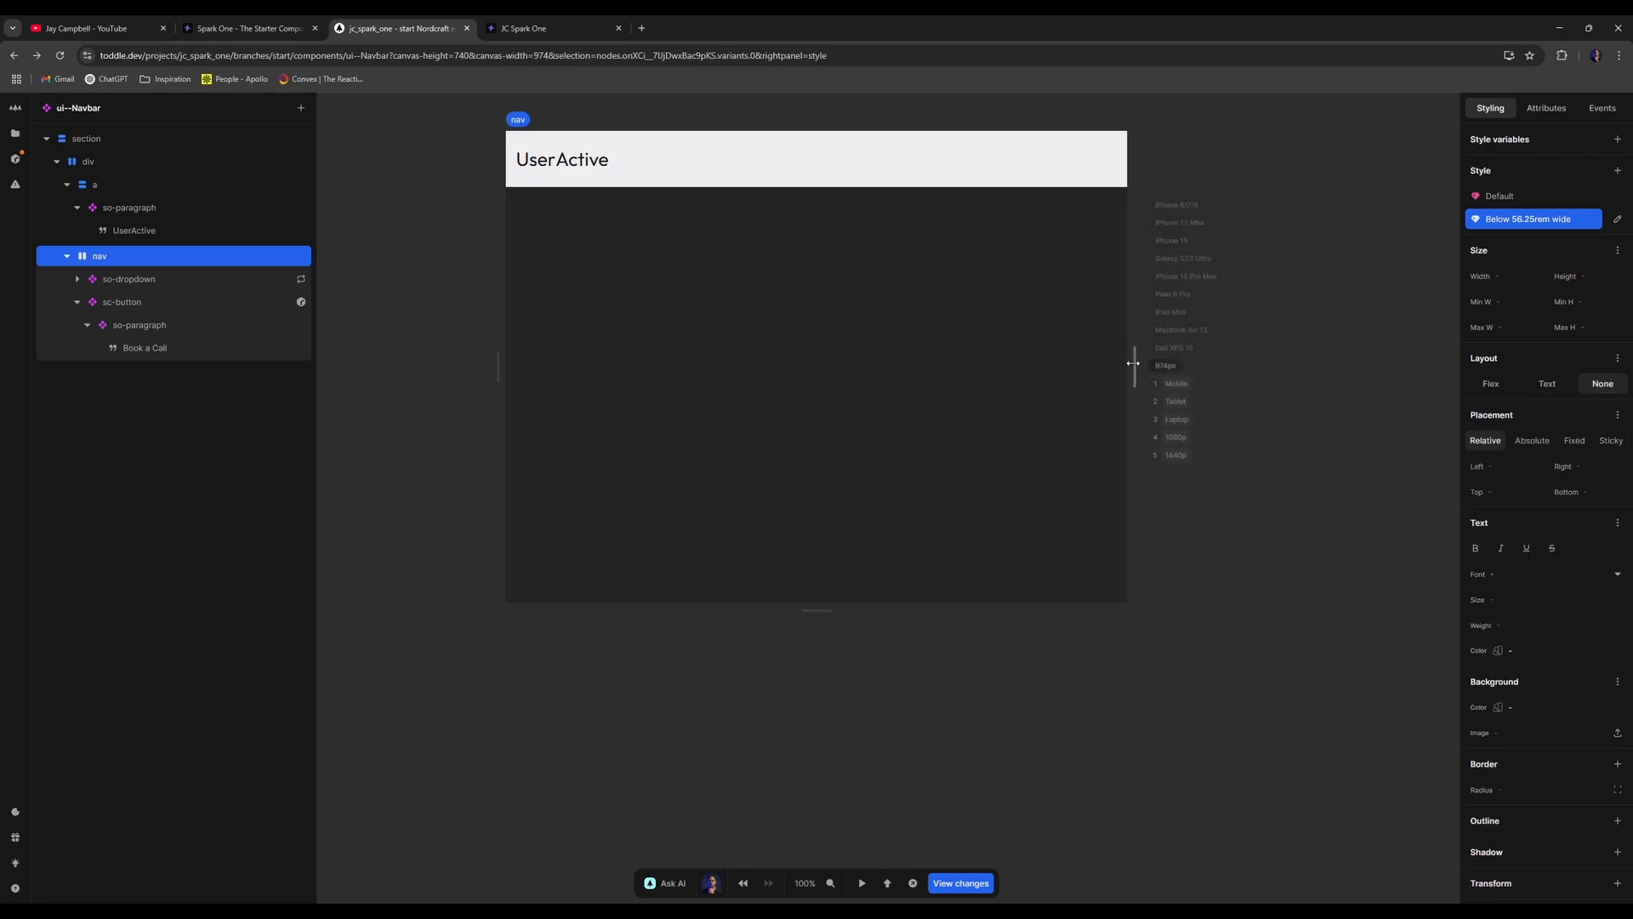
pyautogui.moveTo(1131, 362)
pyautogui.mouseDown()
pyautogui.moveTo(1201, 362)
pyautogui.moveTo(1093, 361)
pyautogui.moveTo(1365, 362)
pyautogui.mouseUp()
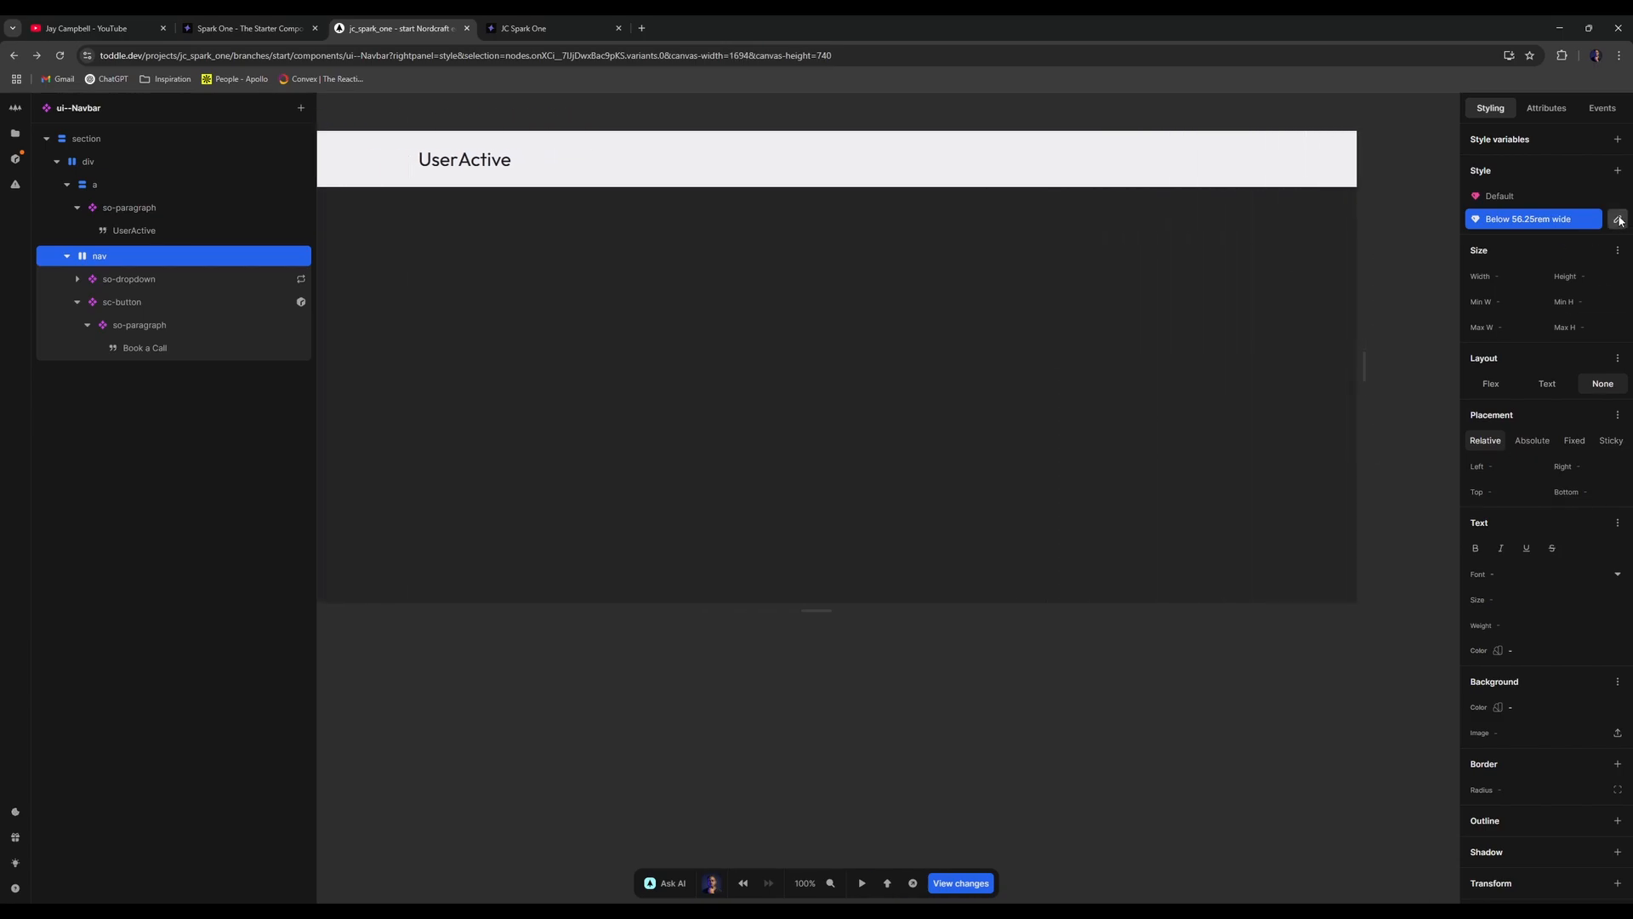
# - Compare nav's Default and Below 56.25rem styles and narrow the canvas to test the breakpoint
pyautogui.click(1605, 203)
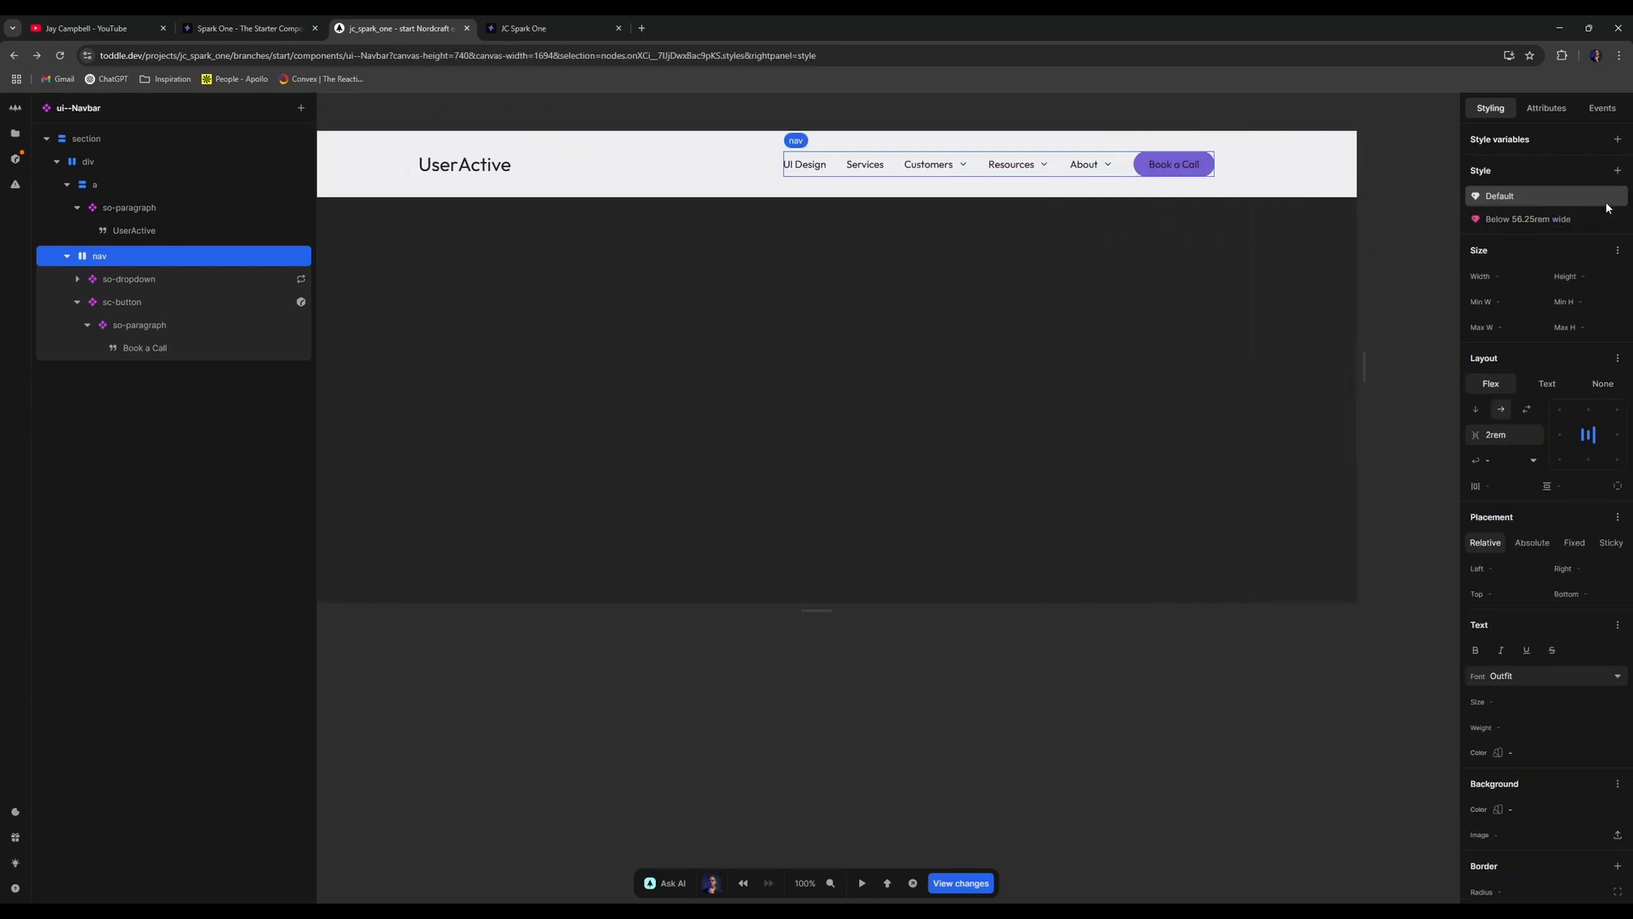
pyautogui.click(1550, 221)
pyautogui.click(1500, 196)
pyautogui.click(1392, 201)
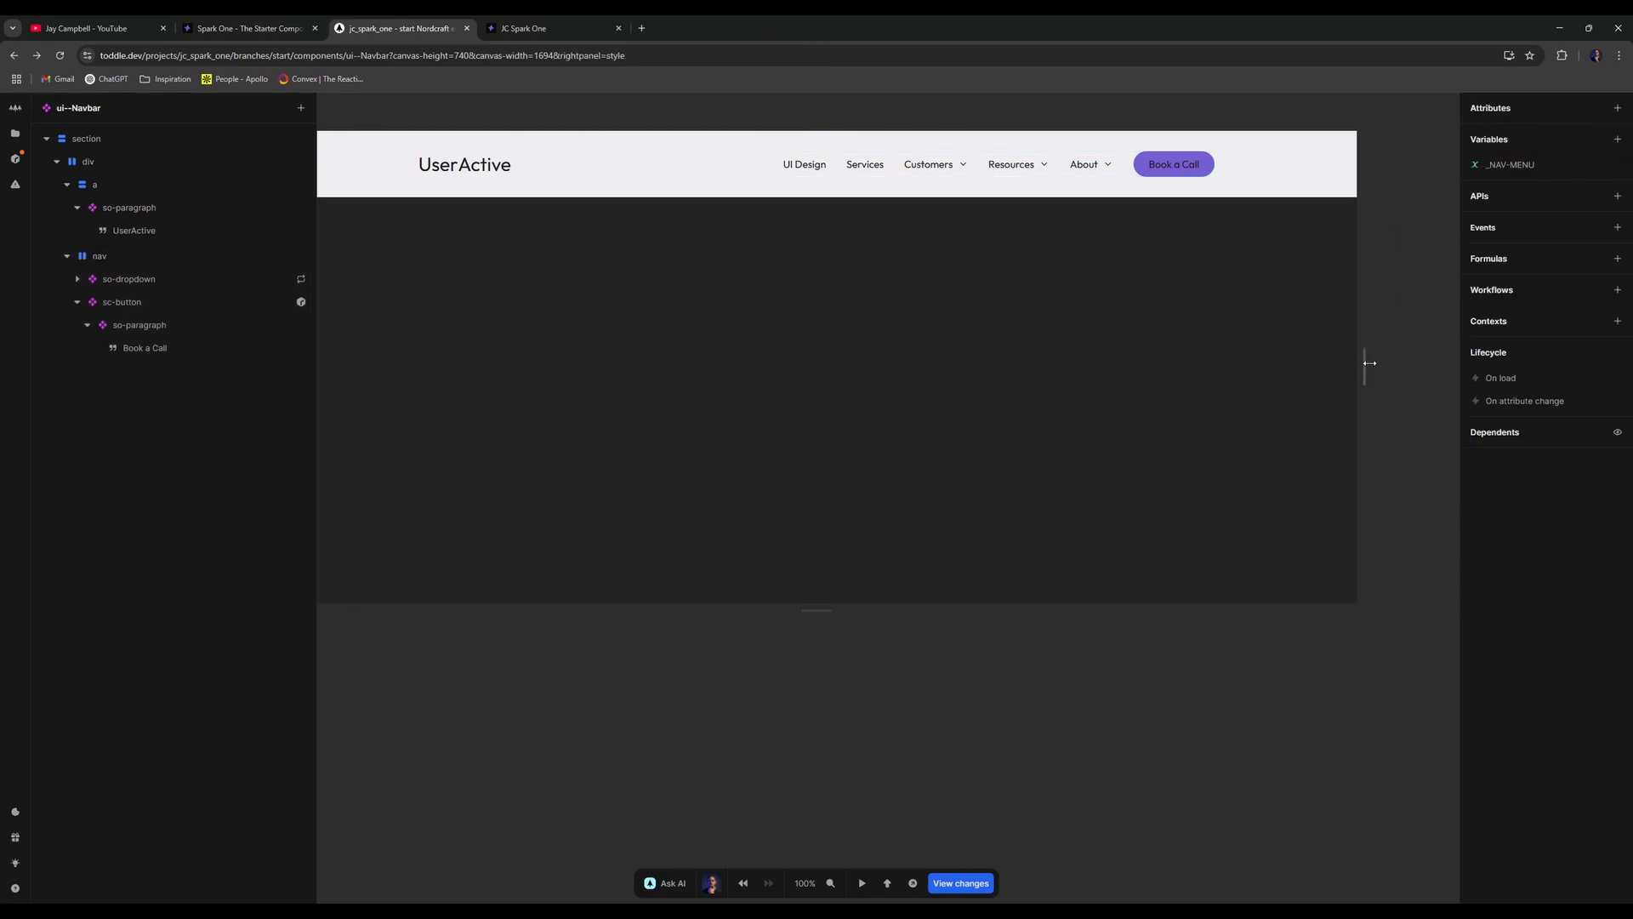
pyautogui.moveTo(1365, 361); pyautogui.dragTo(1217, 337)
# - Delete nav's Below 56.25rem wide style variant
pyautogui.click(1070, 150)
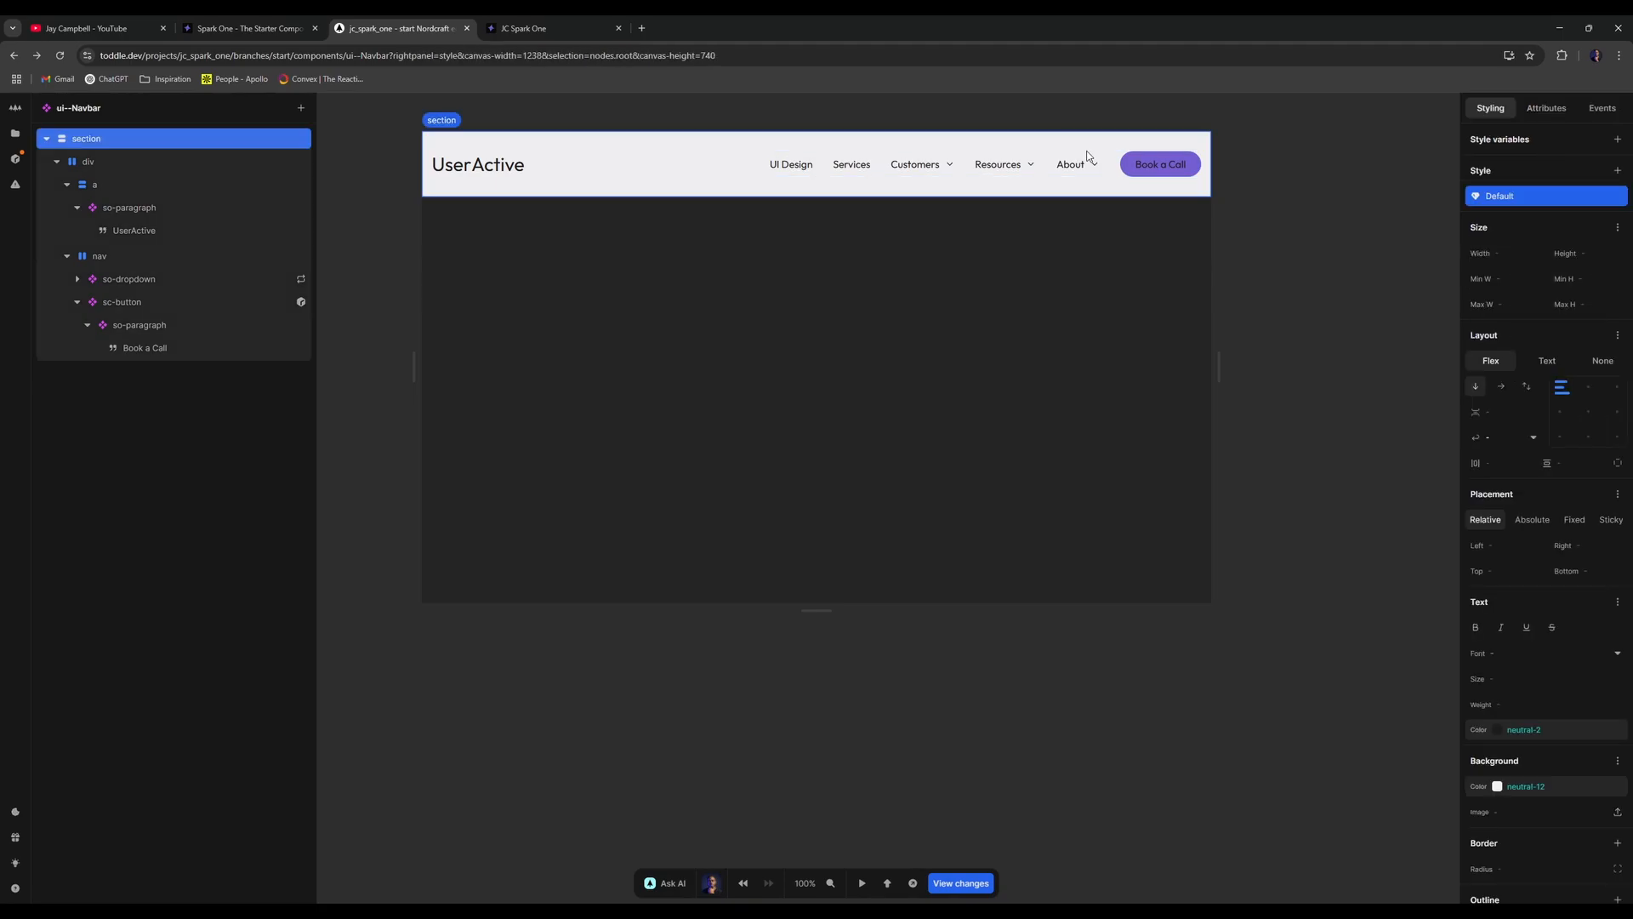
pyautogui.click(1590, 220)
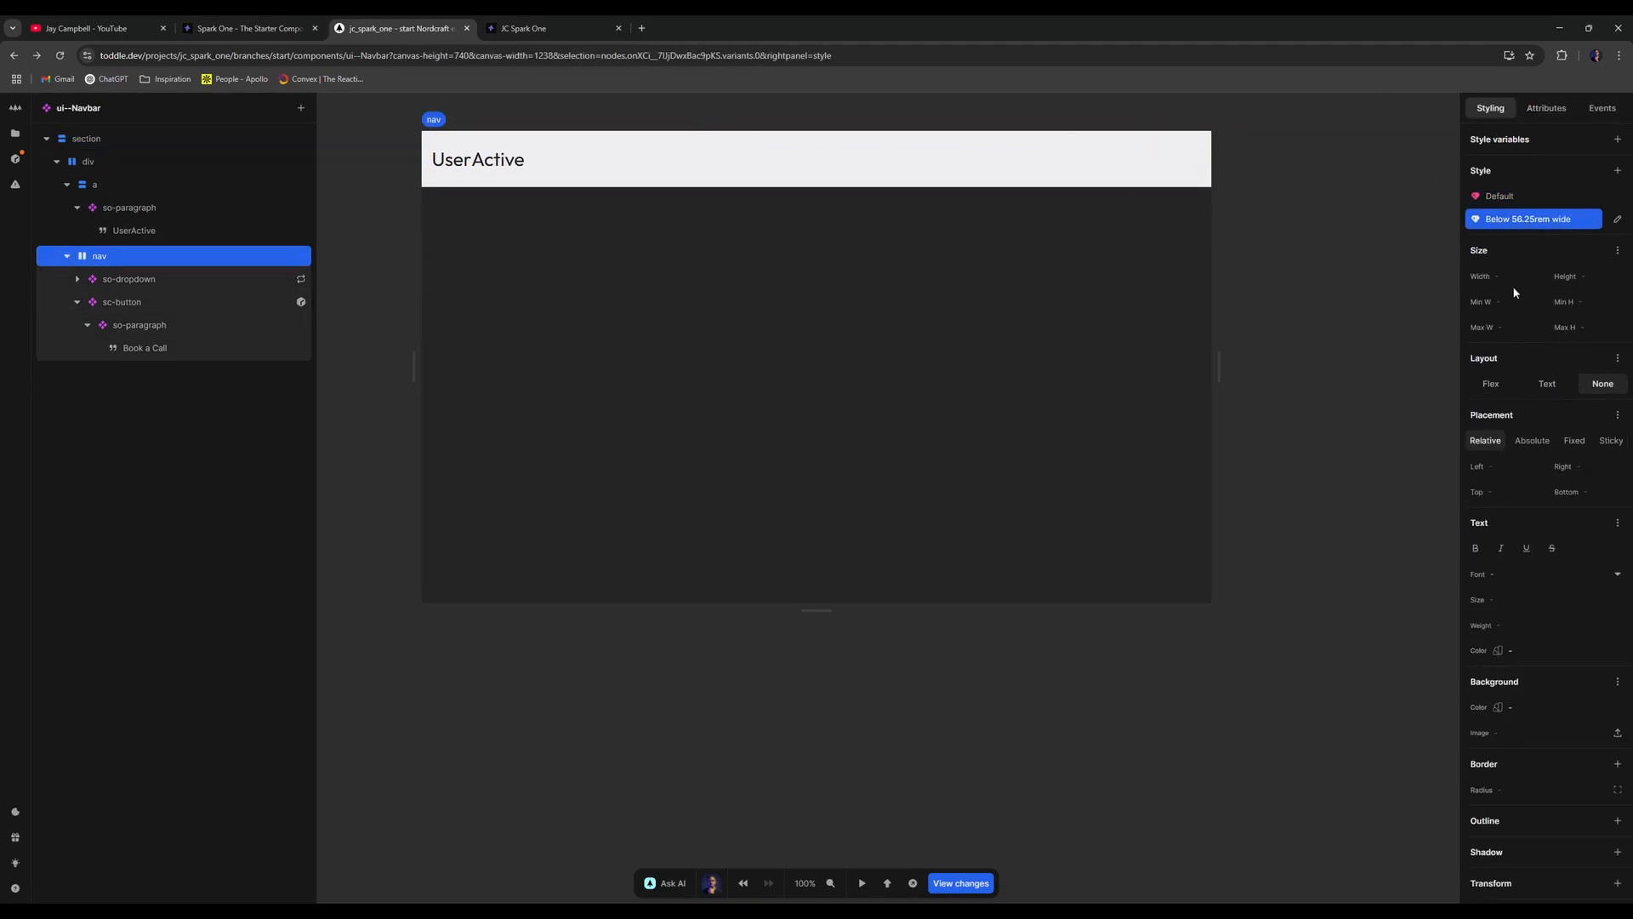
pyautogui.click(1616, 221)
pyautogui.click(1484, 438)
# - Inspect so-dropdown's sc-button and repeat formula, then show so-dropdown's style settings
pyautogui.click(161, 278)
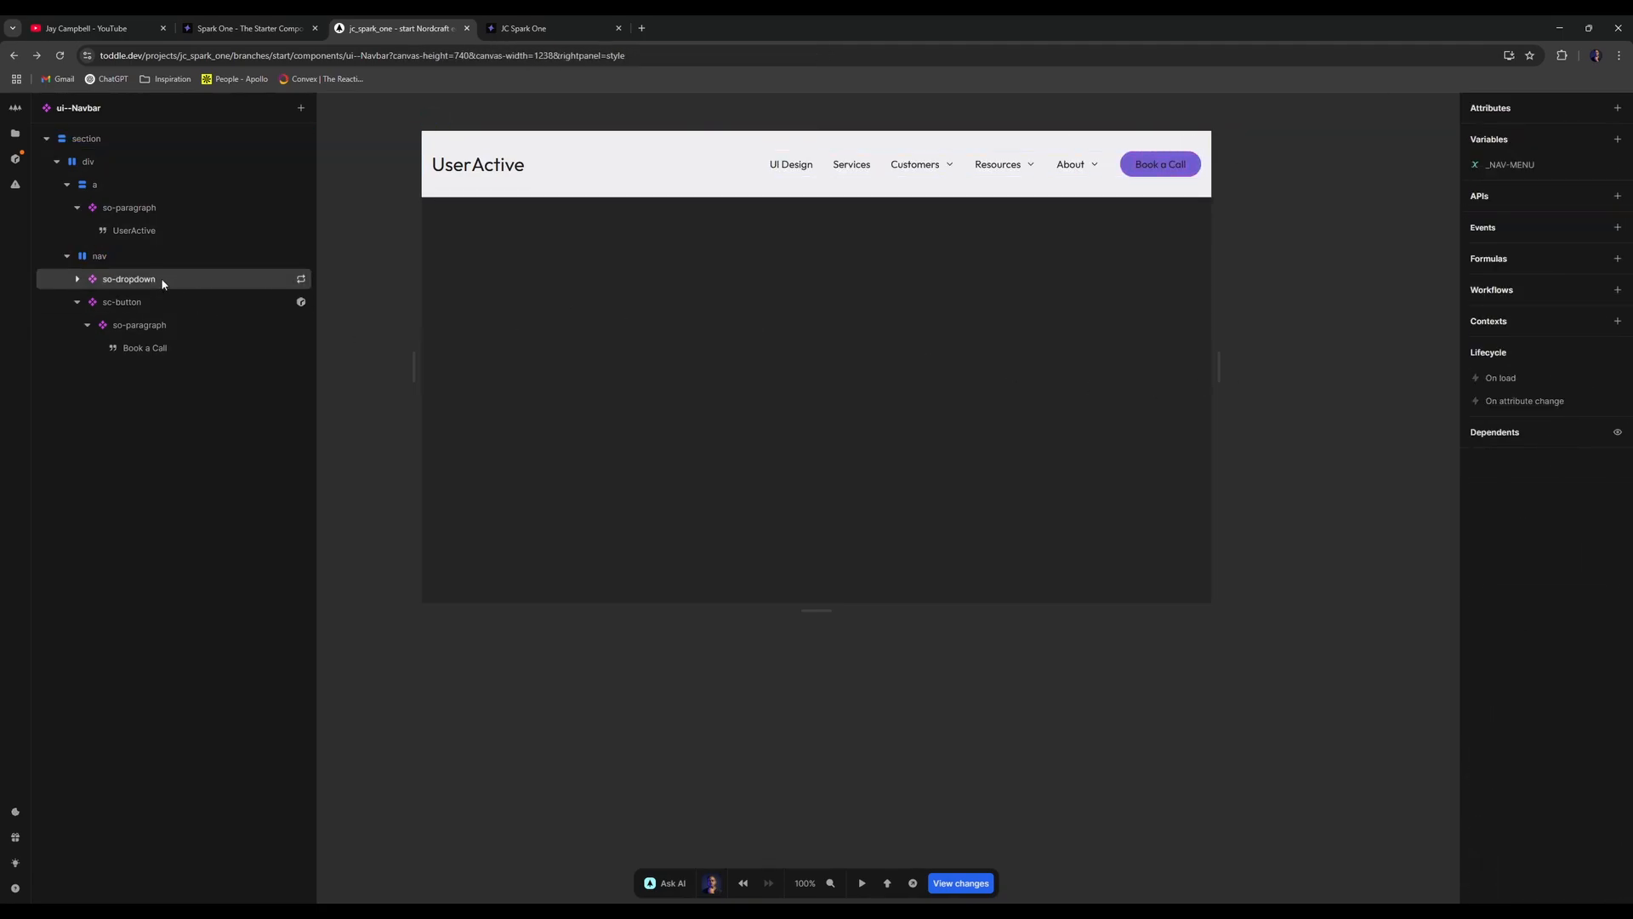
pyautogui.click(151, 302)
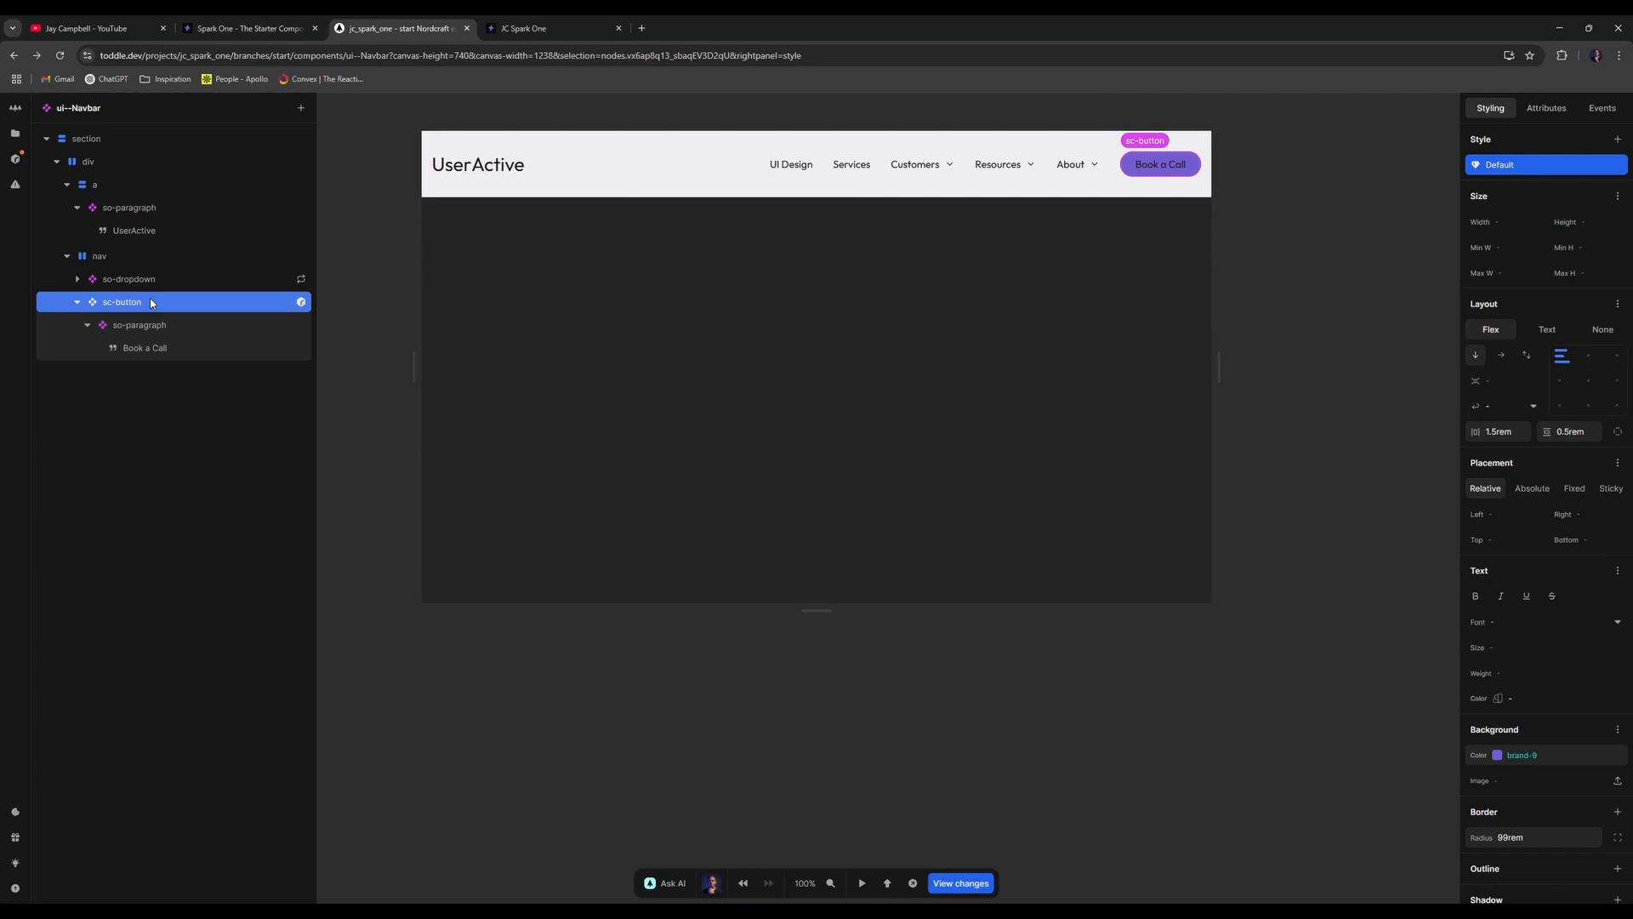
pyautogui.rightClick(154, 309)
pyautogui.click(182, 273)
pyautogui.rightClick(216, 275)
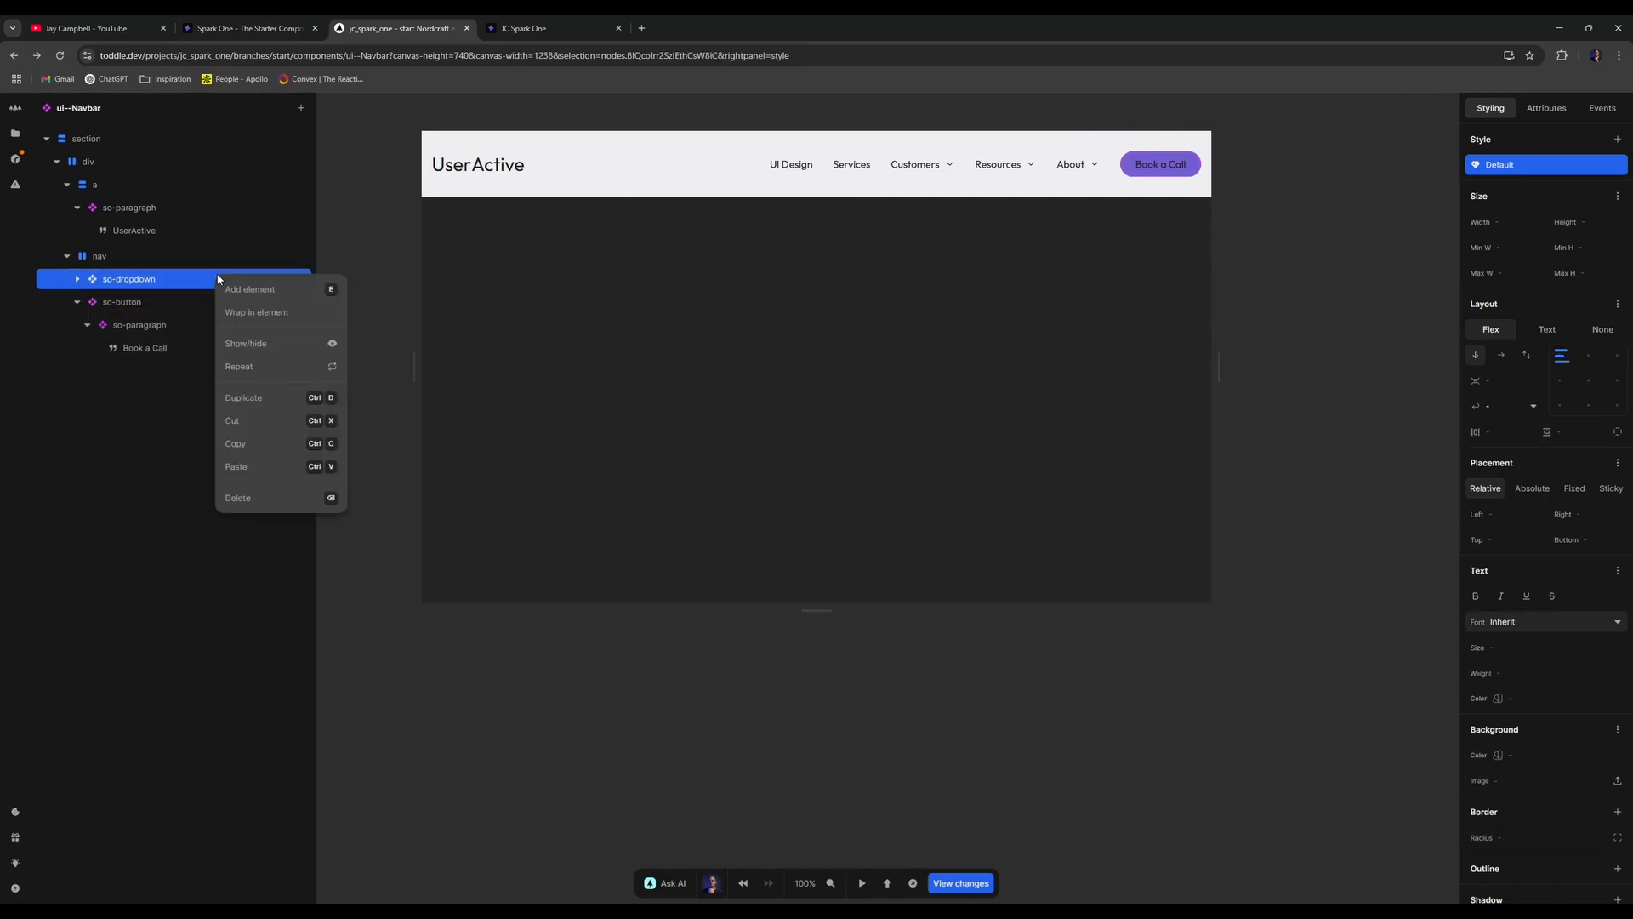
pyautogui.click(274, 366)
pyautogui.click(712, 492)
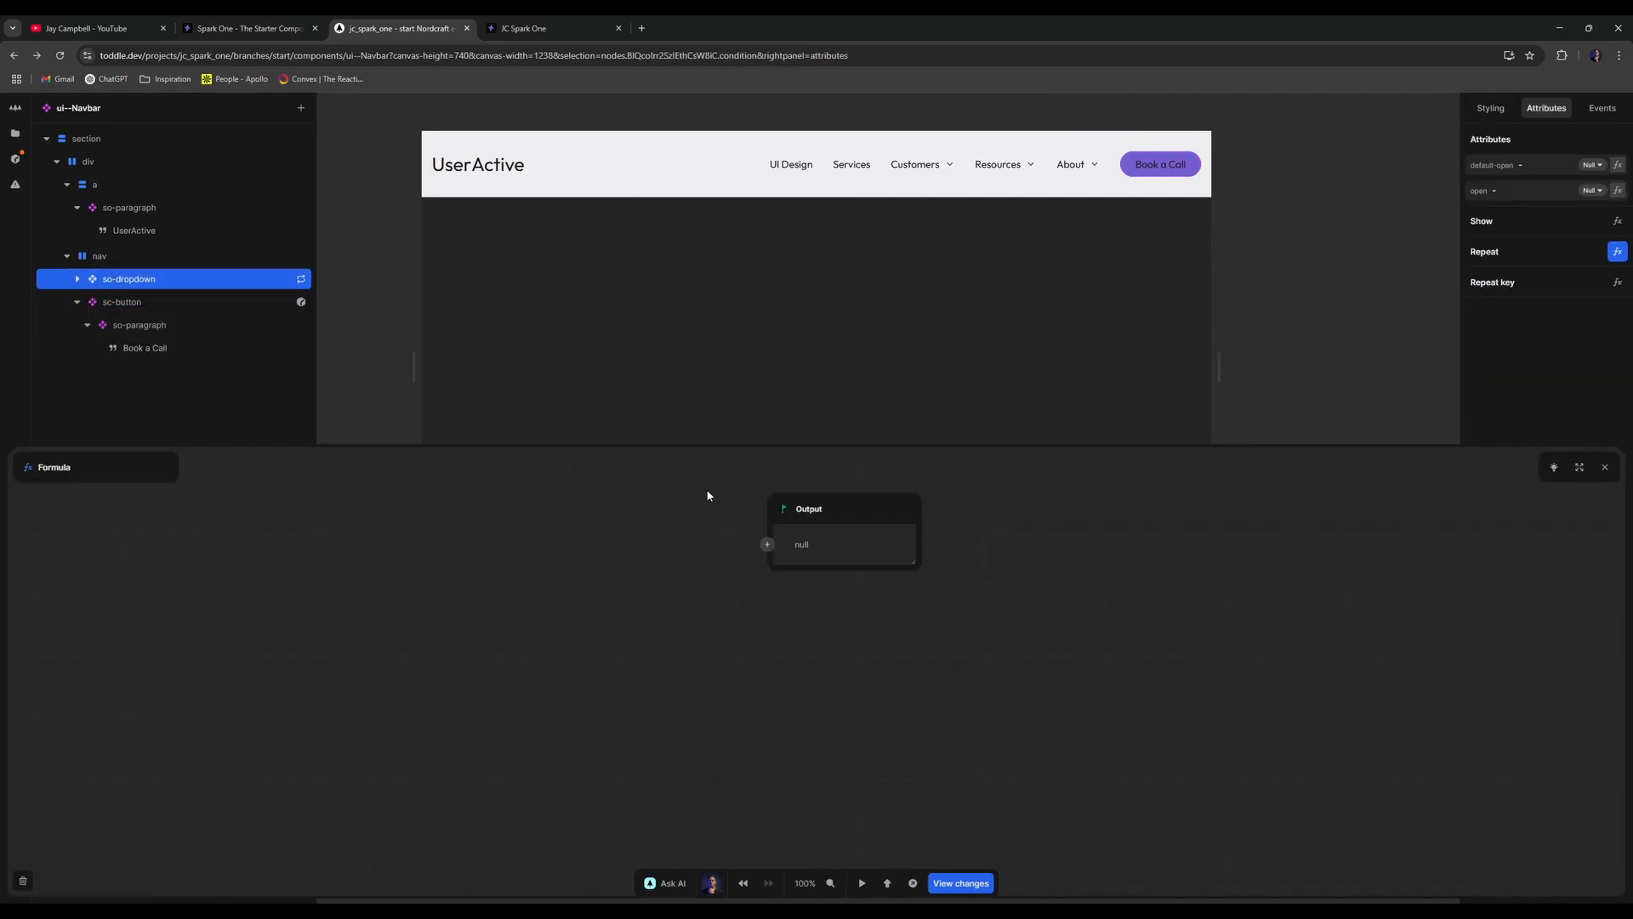
pyautogui.click(1606, 467)
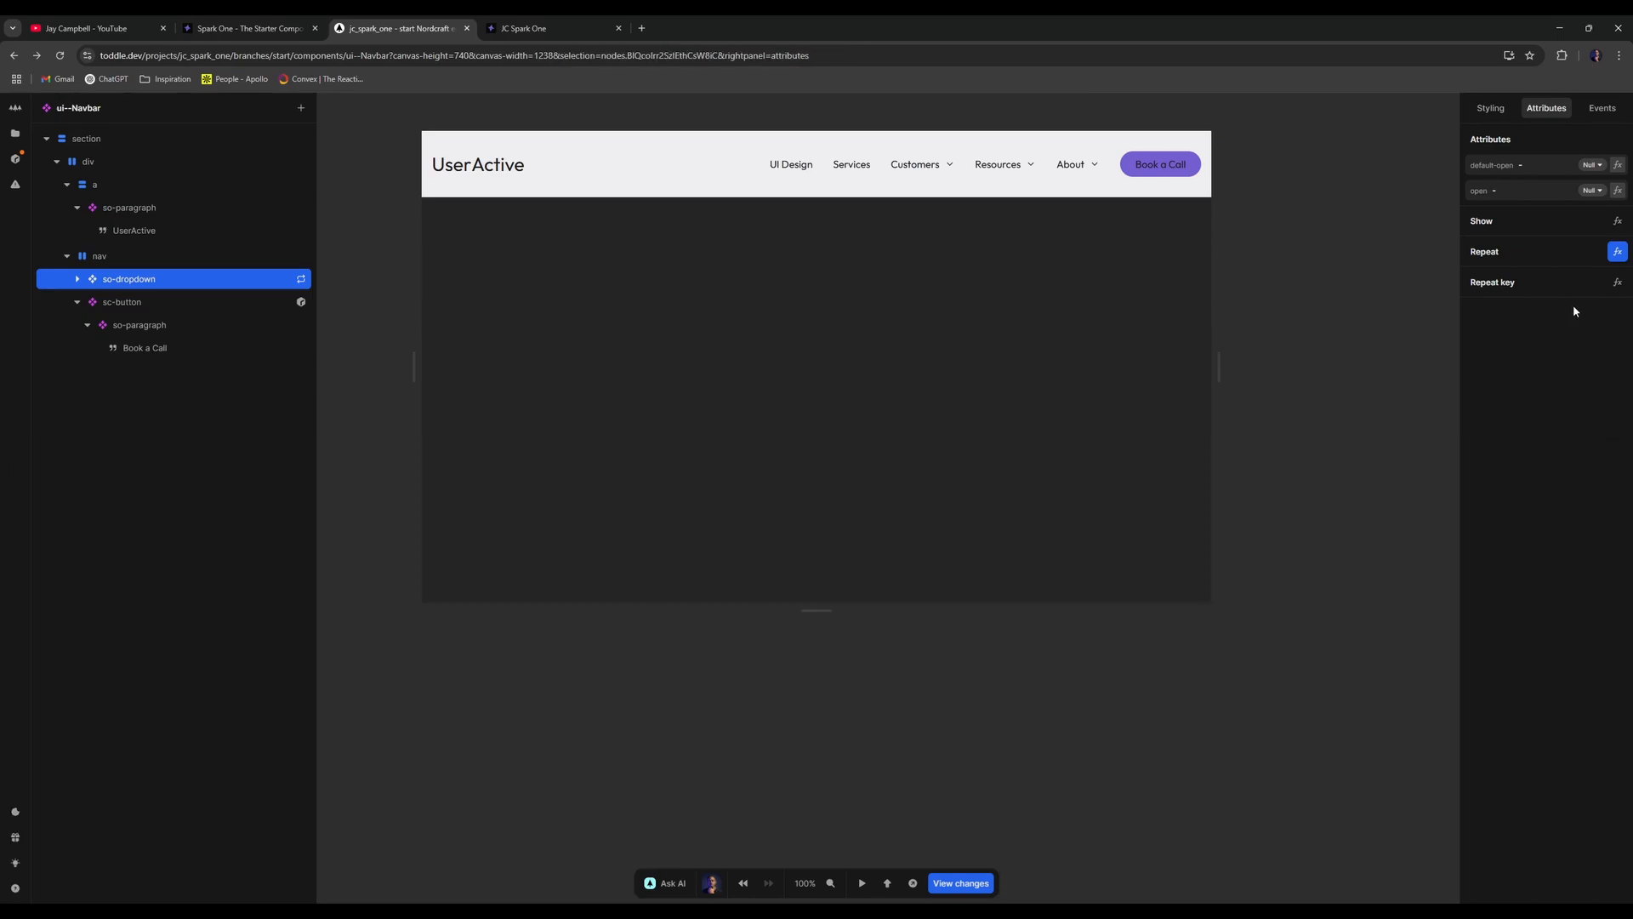
pyautogui.click(1491, 108)
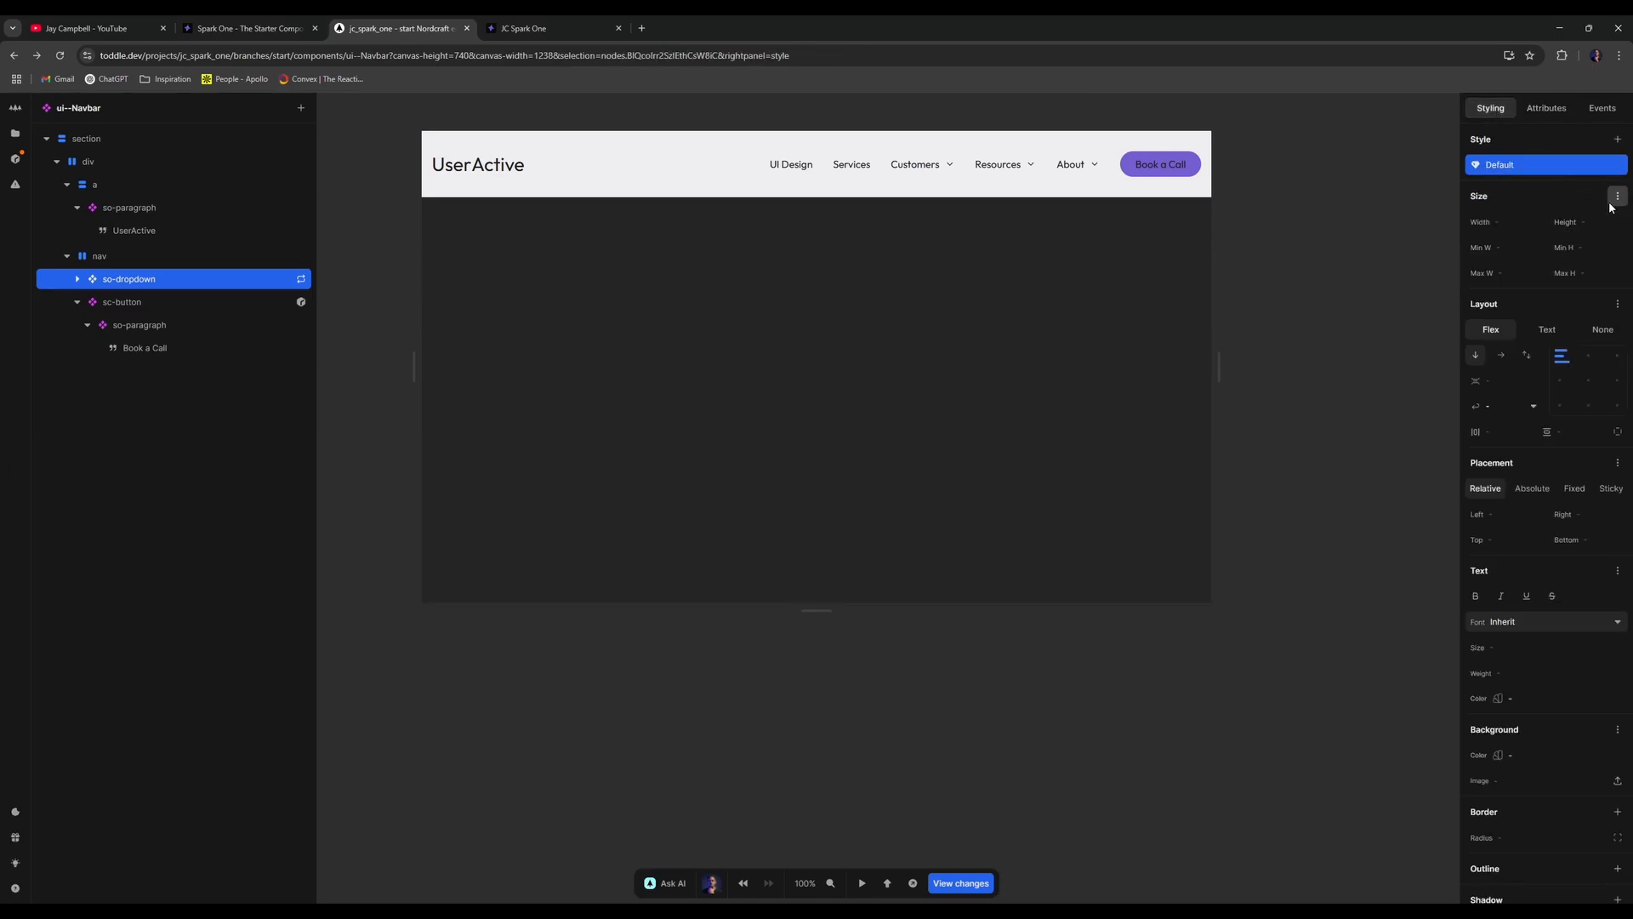
# - Add a Below 56.25rem wide variant to so-dropdown and narrow the canvas to test it
pyautogui.click(1618, 139)
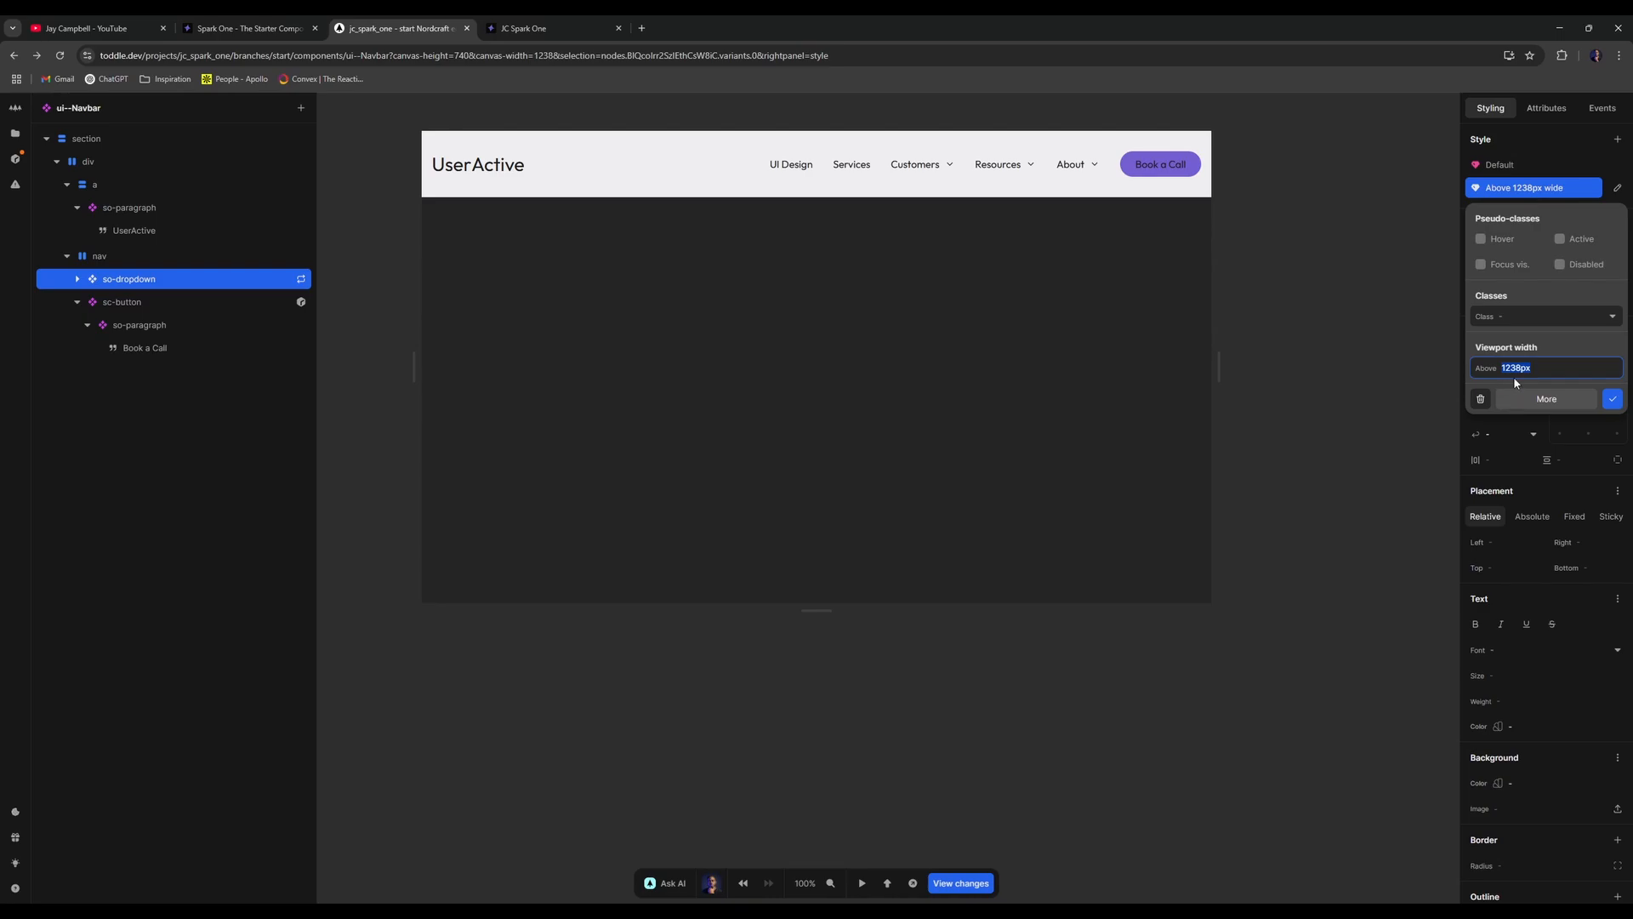
pyautogui.press('BackSpace')
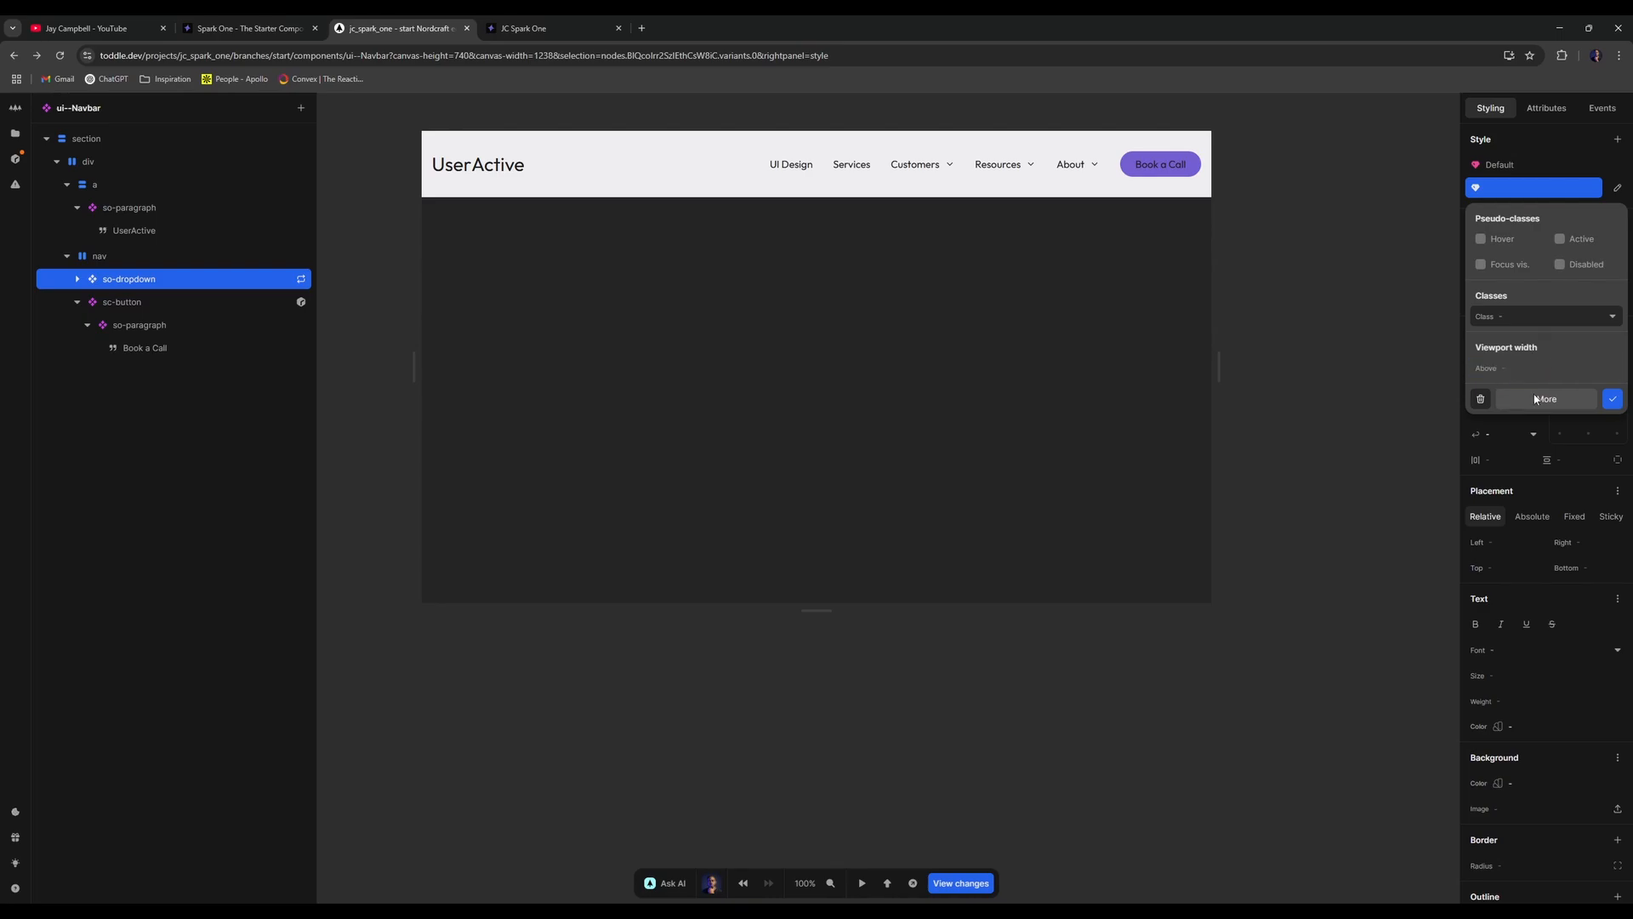
pyautogui.click(1537, 399)
pyautogui.click(1552, 546)
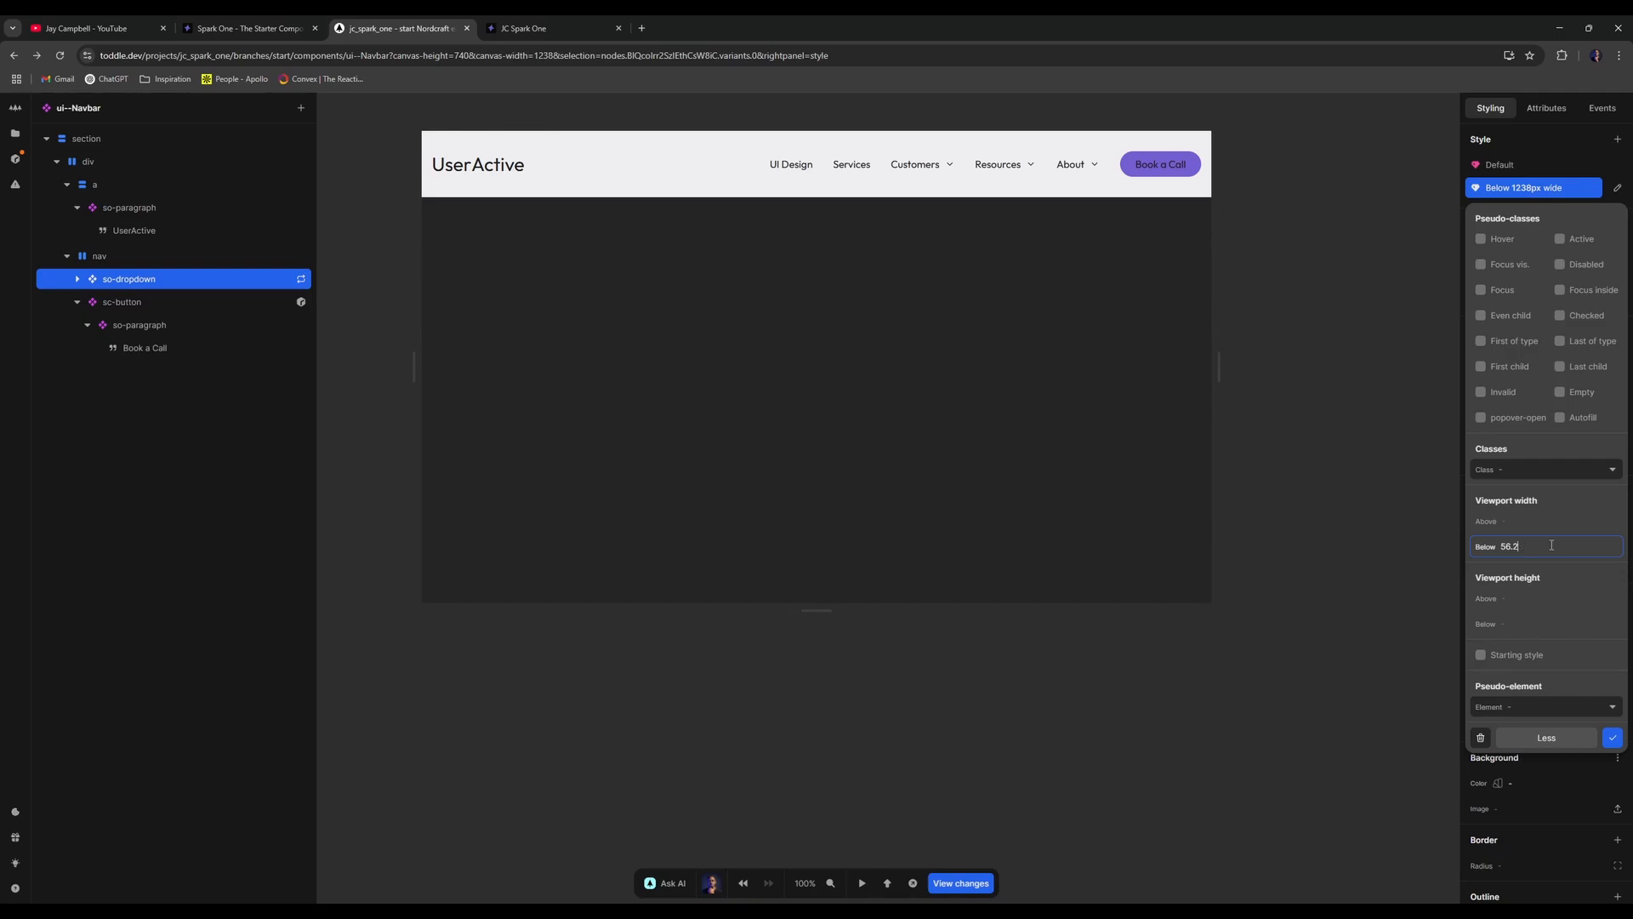
pyautogui.write('56.25rem')
pyautogui.click(1613, 738)
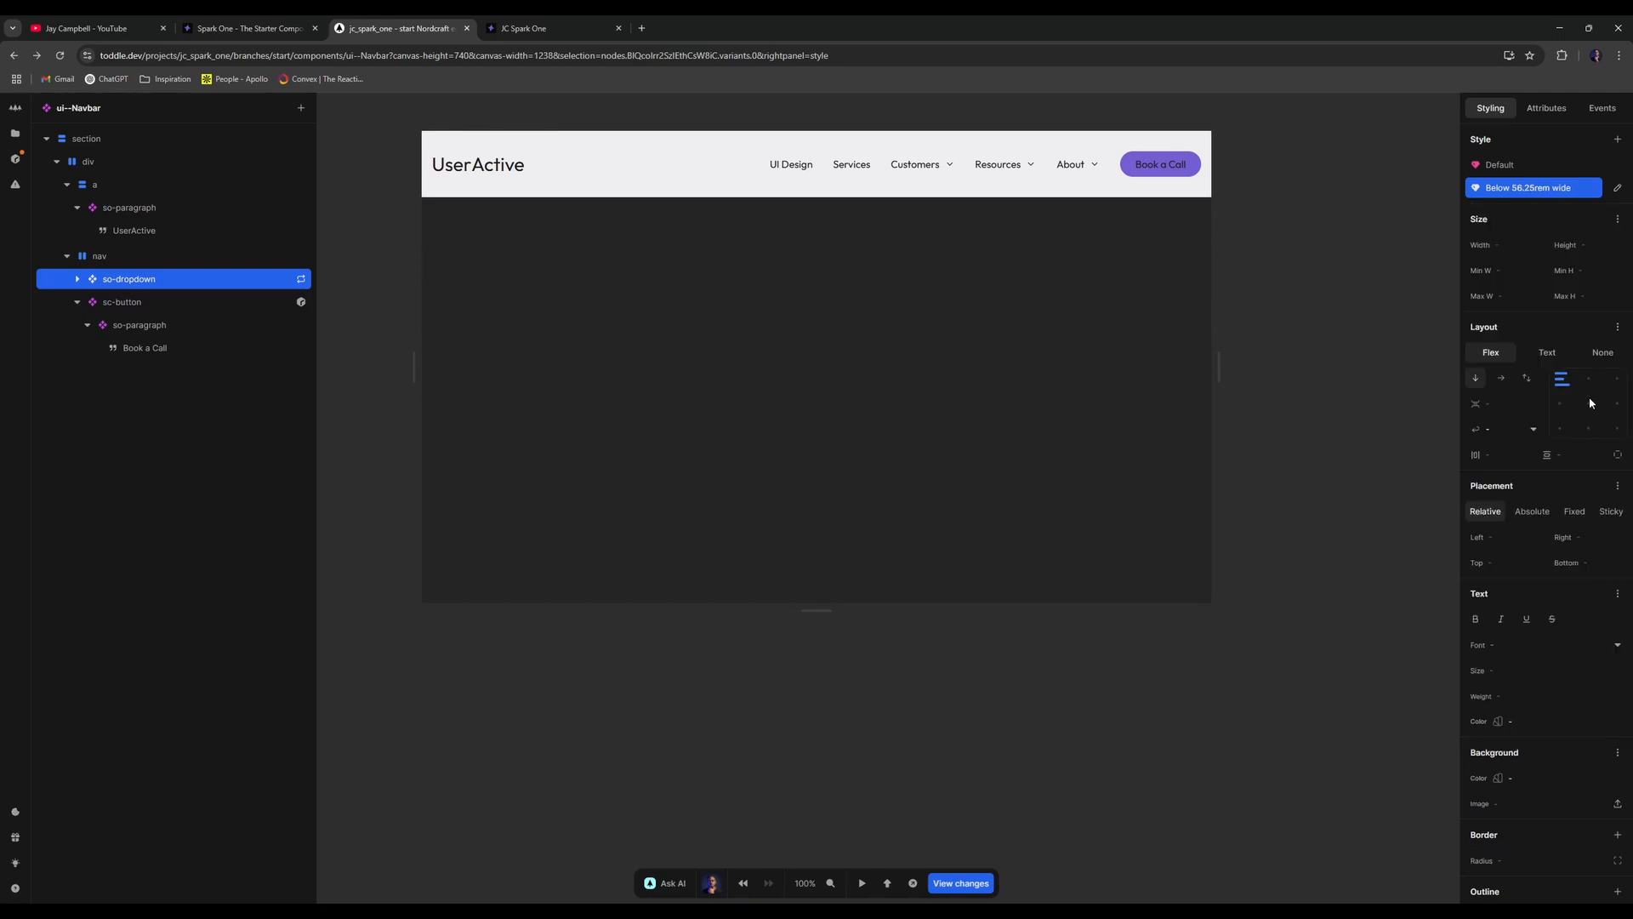
pyautogui.click(1236, 347)
pyautogui.moveTo(1219, 361); pyautogui.dragTo(1220, 309)
# - Undo the last change, check the repeat setting, then delete so-dropdown's Below 56.25rem variant
pyautogui.hotkey('ctrl', 'z')
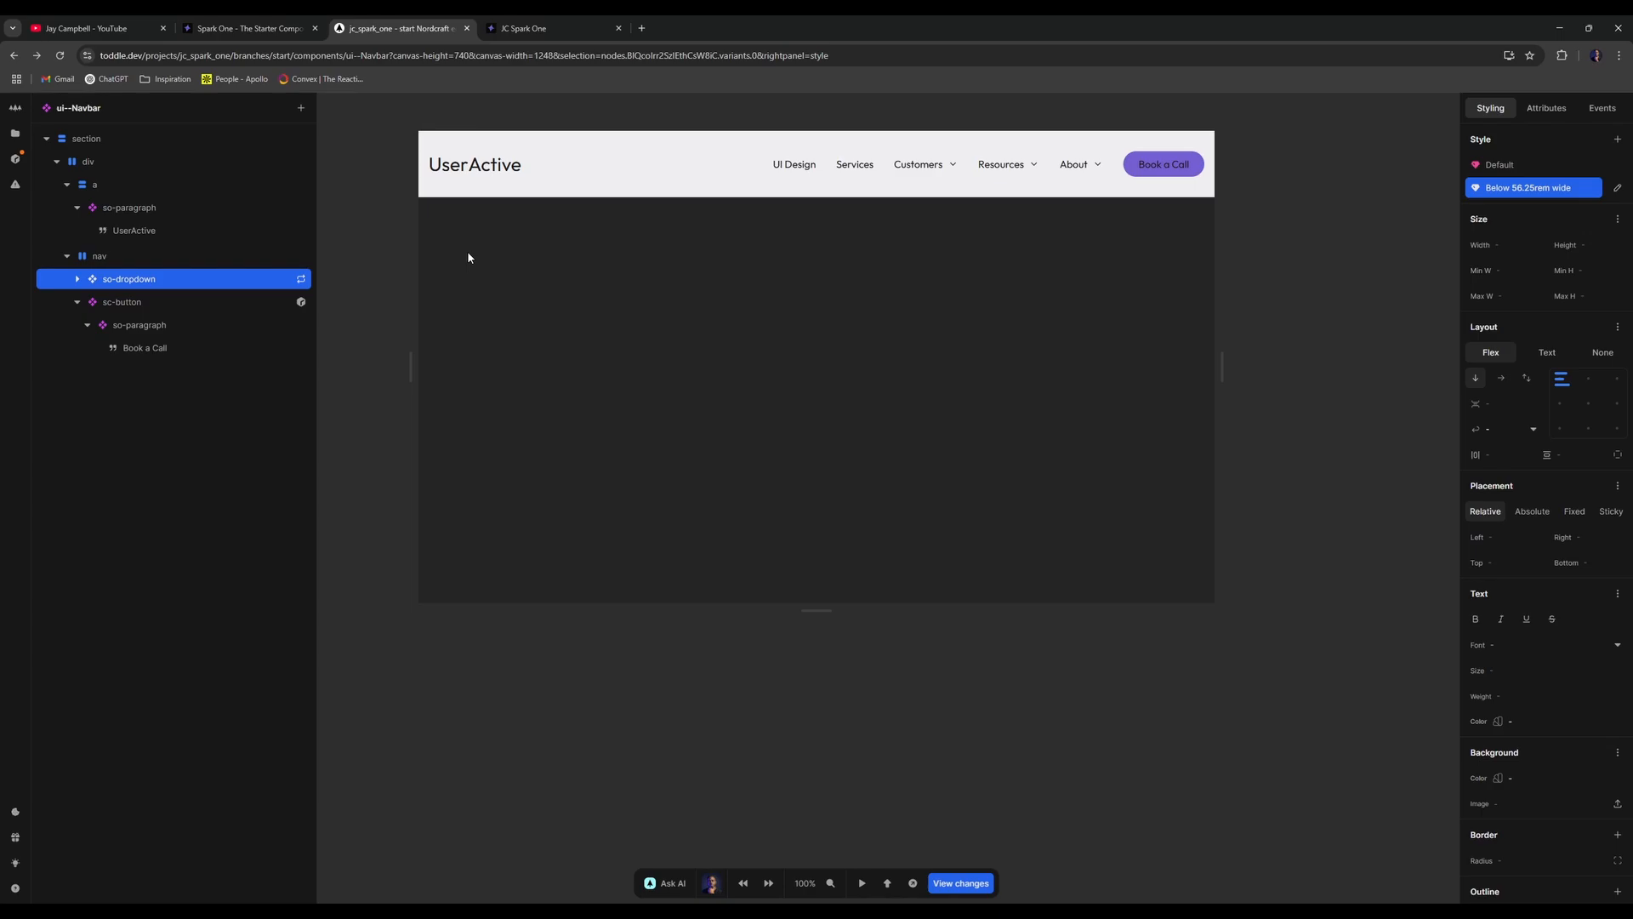
pyautogui.click(302, 279)
pyautogui.click(361, 300)
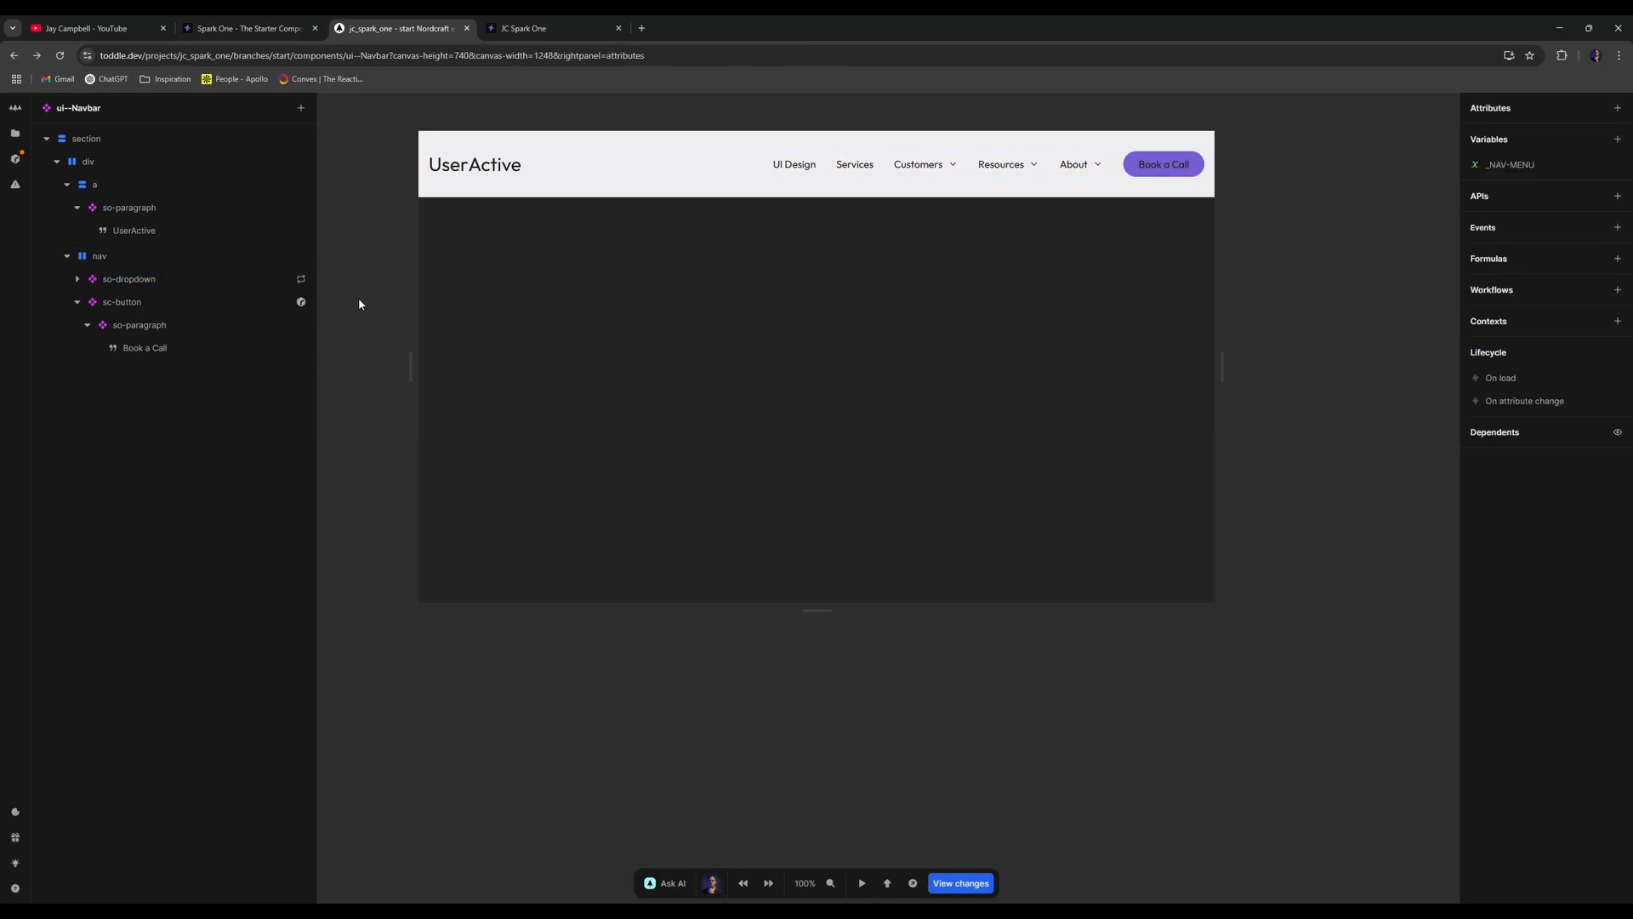
pyautogui.click(176, 277)
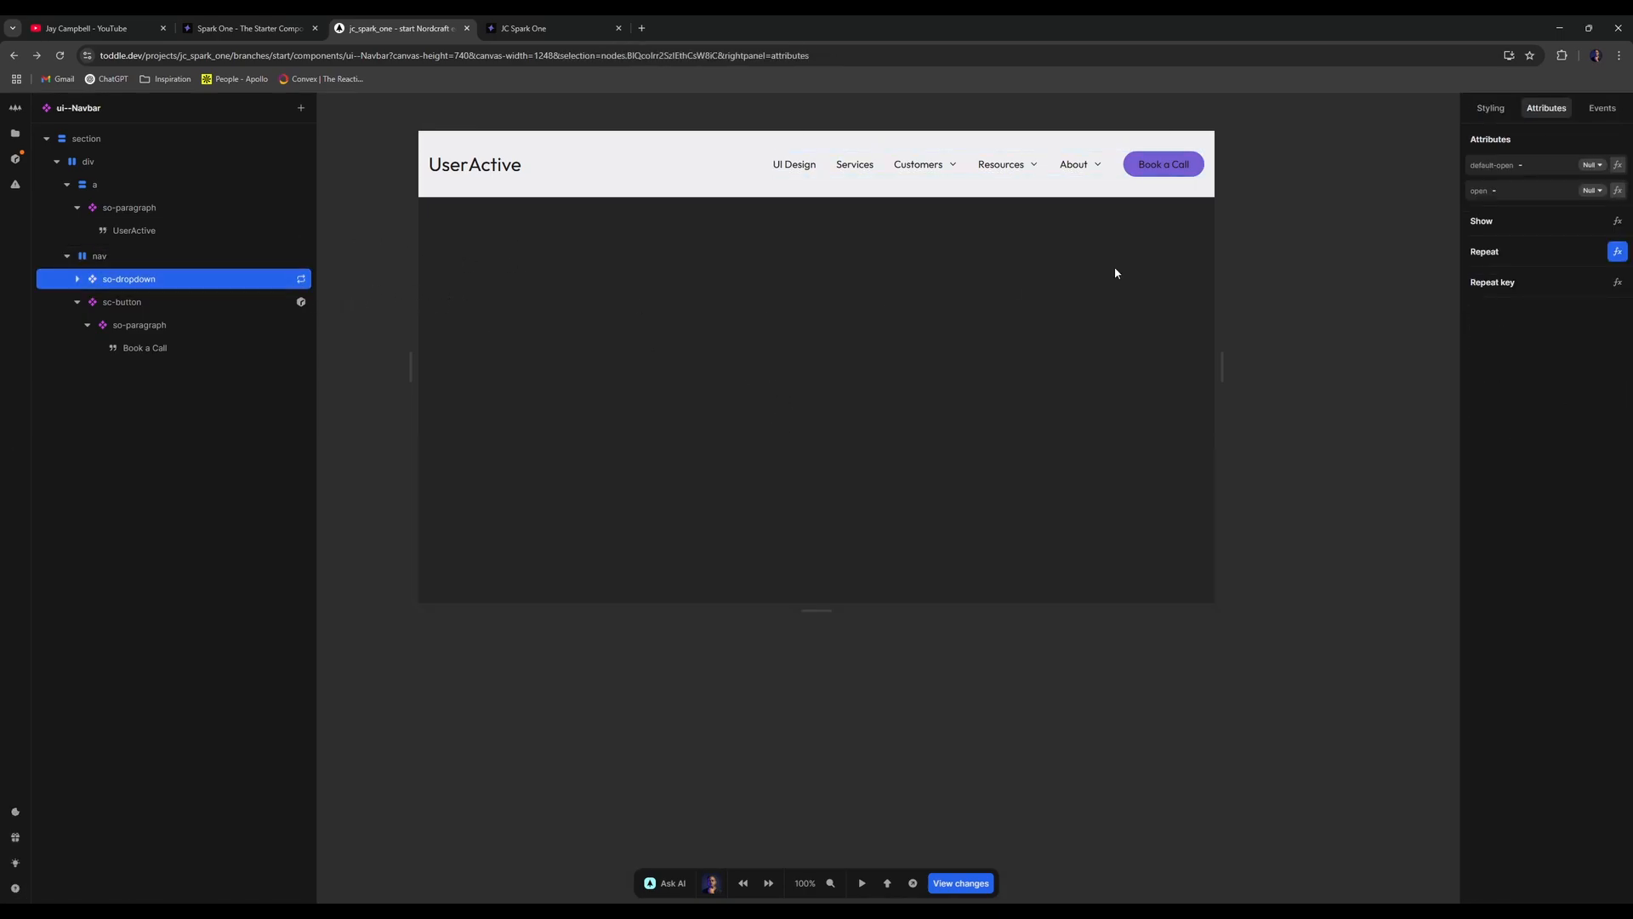
pyautogui.click(1491, 110)
pyautogui.click(1615, 188)
pyautogui.click(1616, 188)
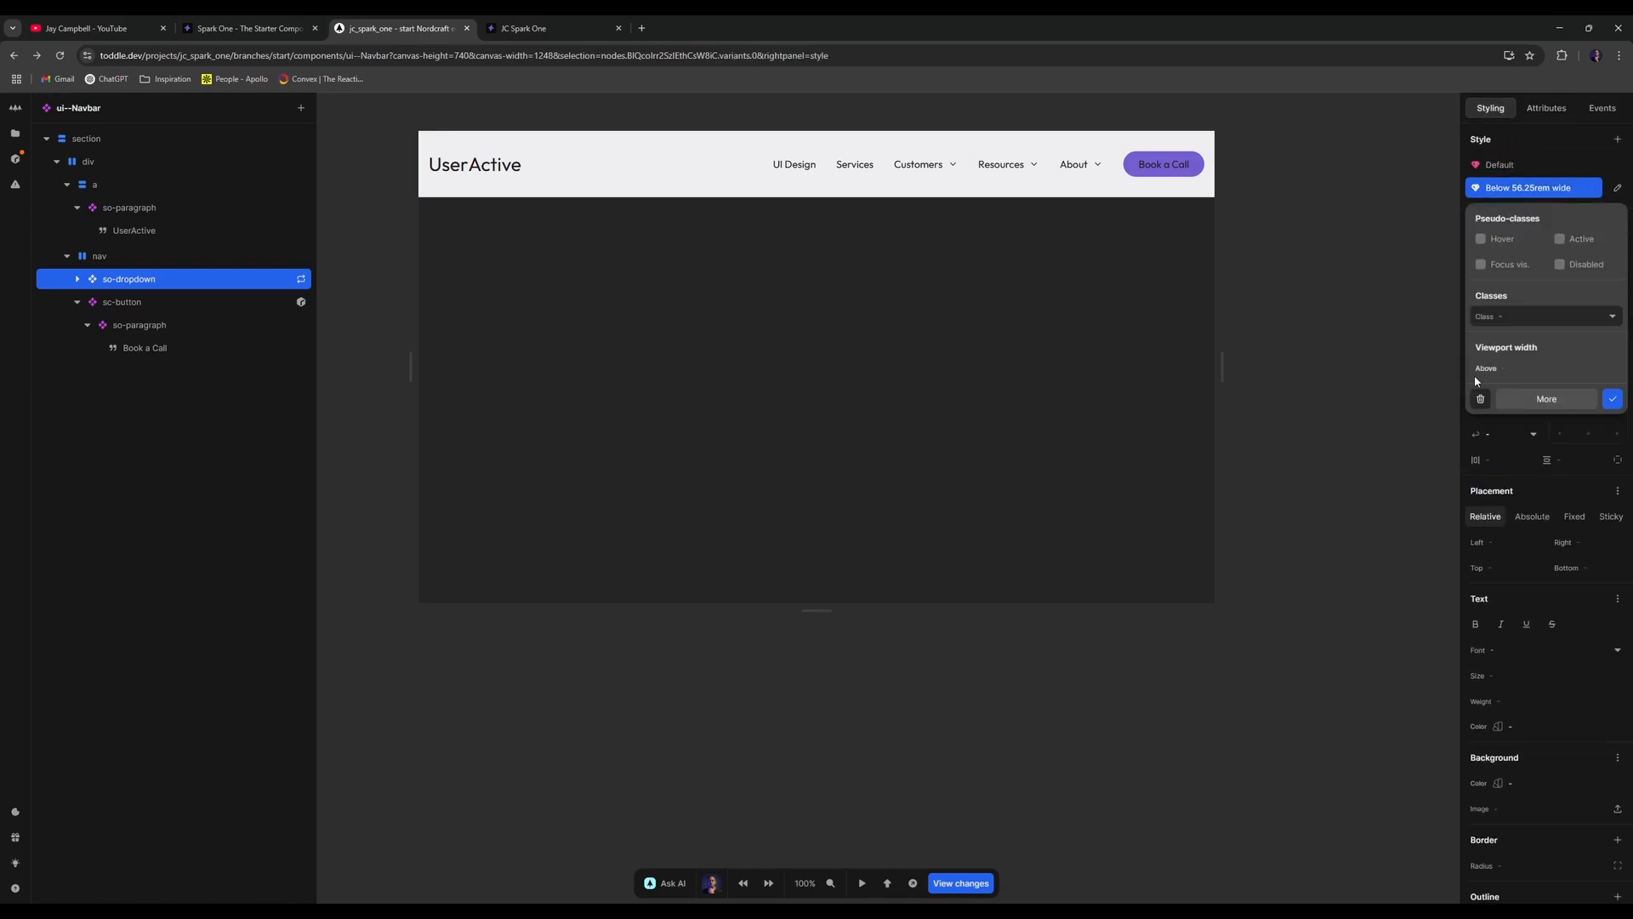
pyautogui.click(1480, 398)
pyautogui.click(1200, 256)
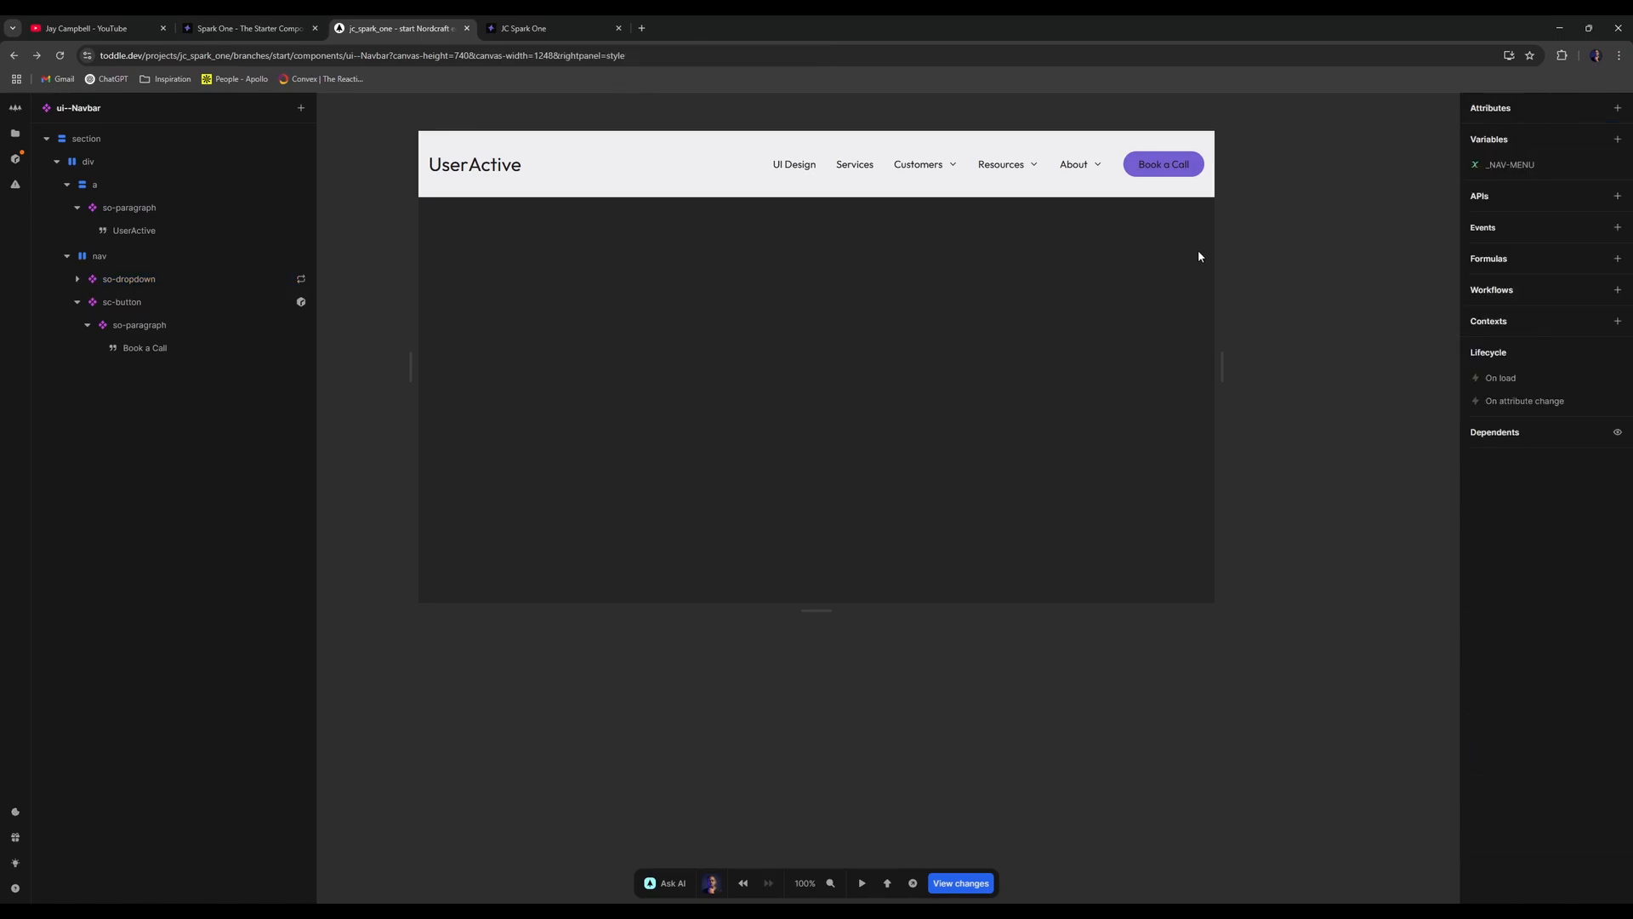
# - Move the sc-button element out of the nav element
pyautogui.click(240, 256)
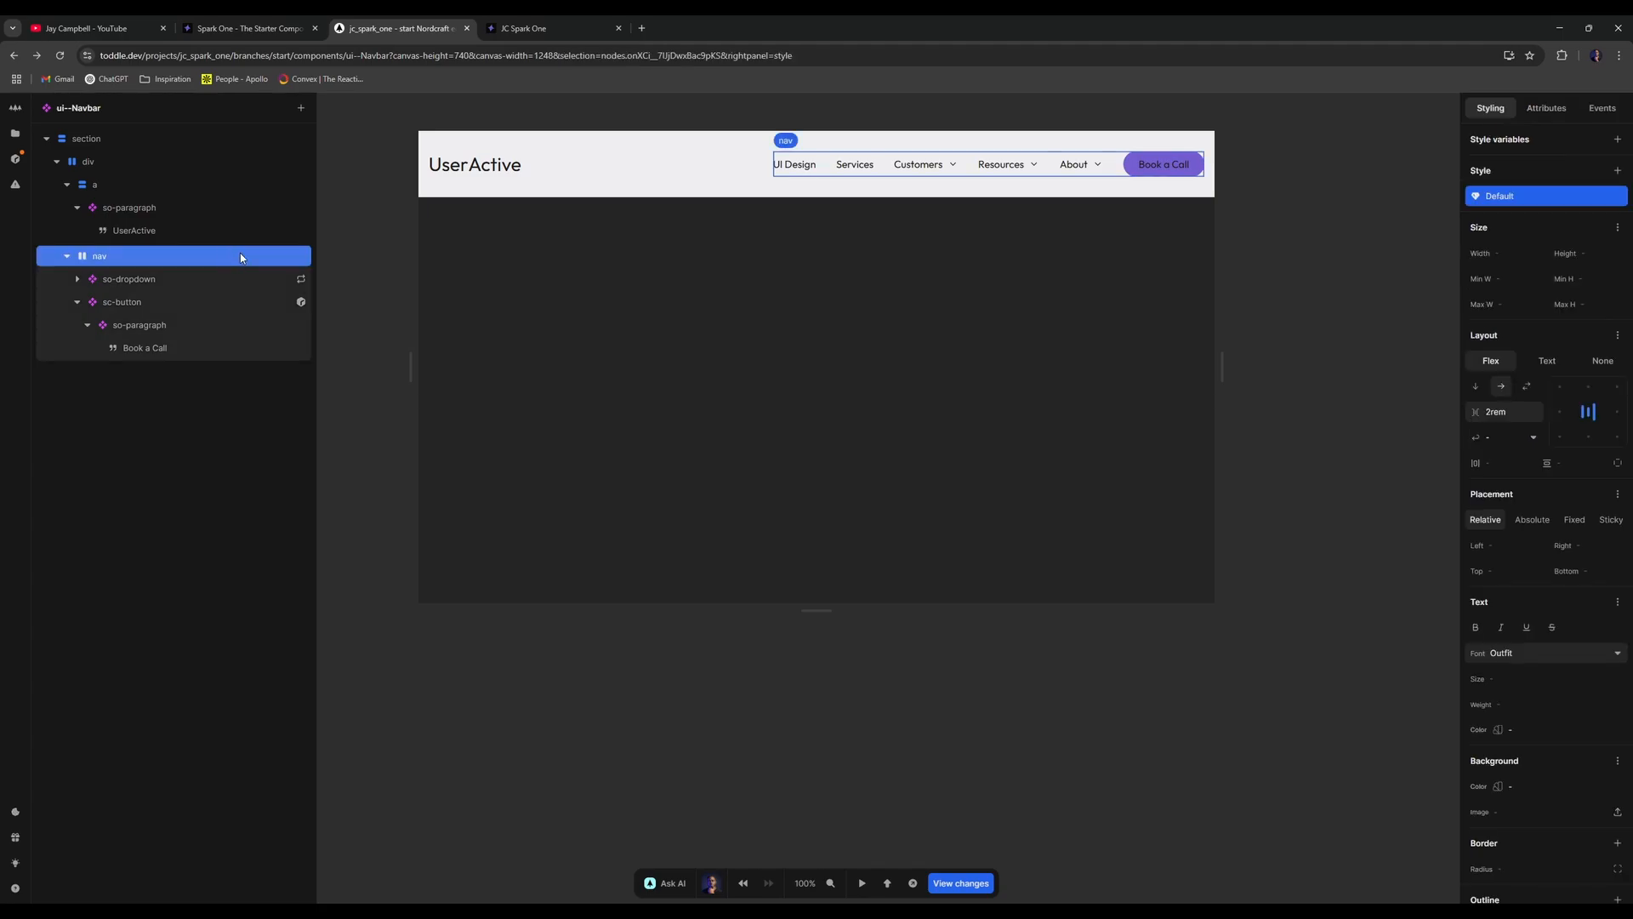
pyautogui.click(1282, 221)
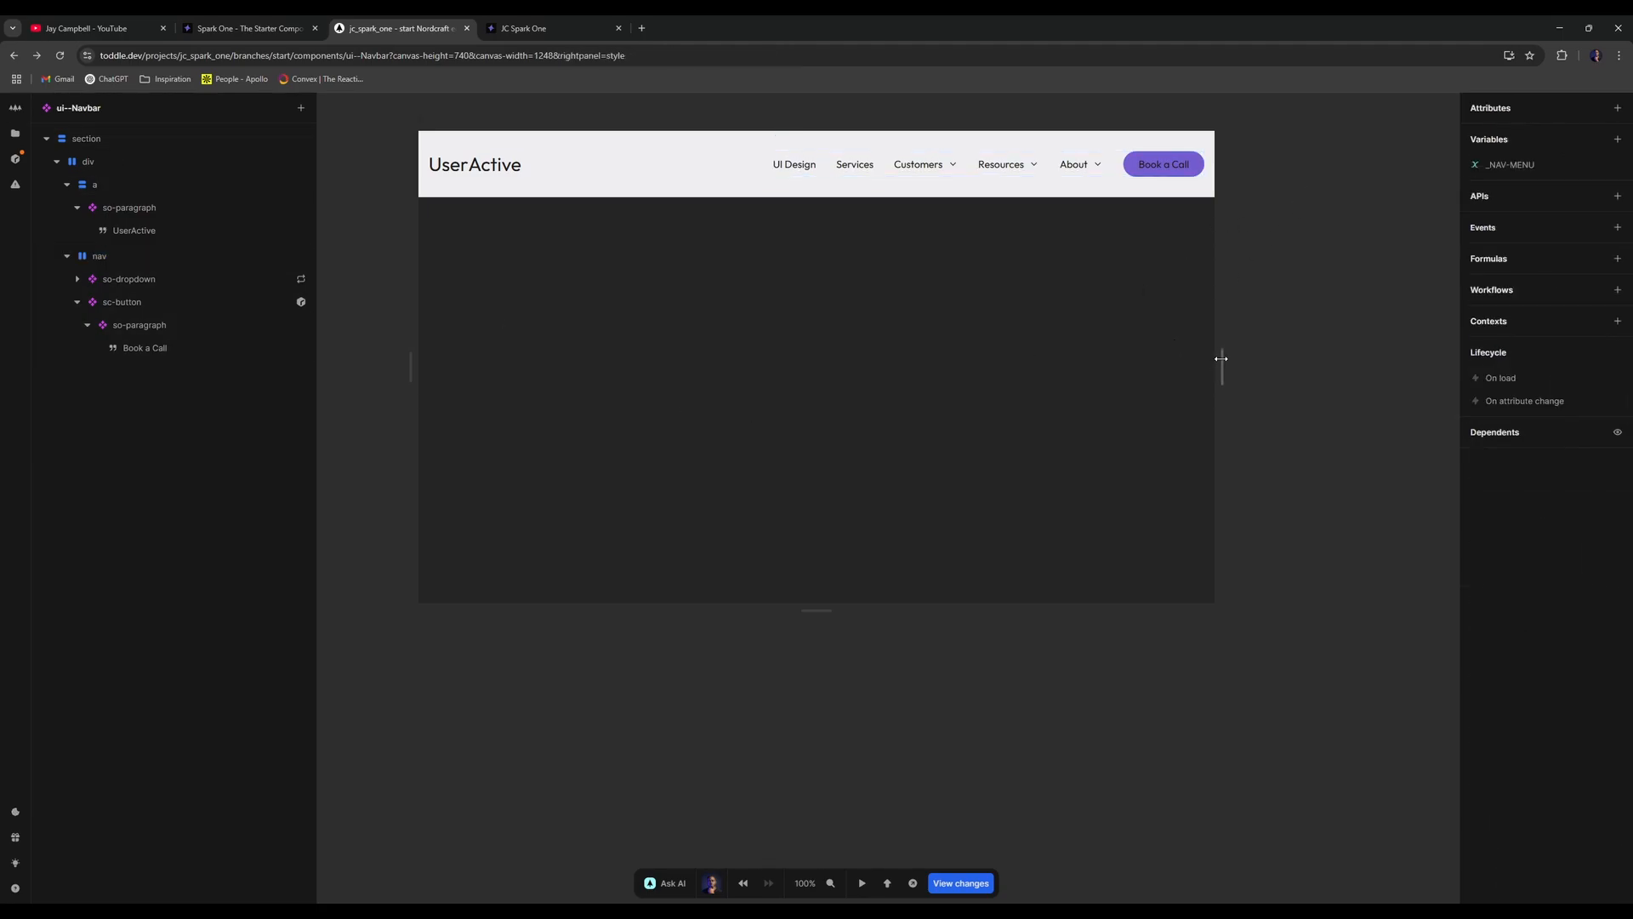
pyautogui.click(99, 303)
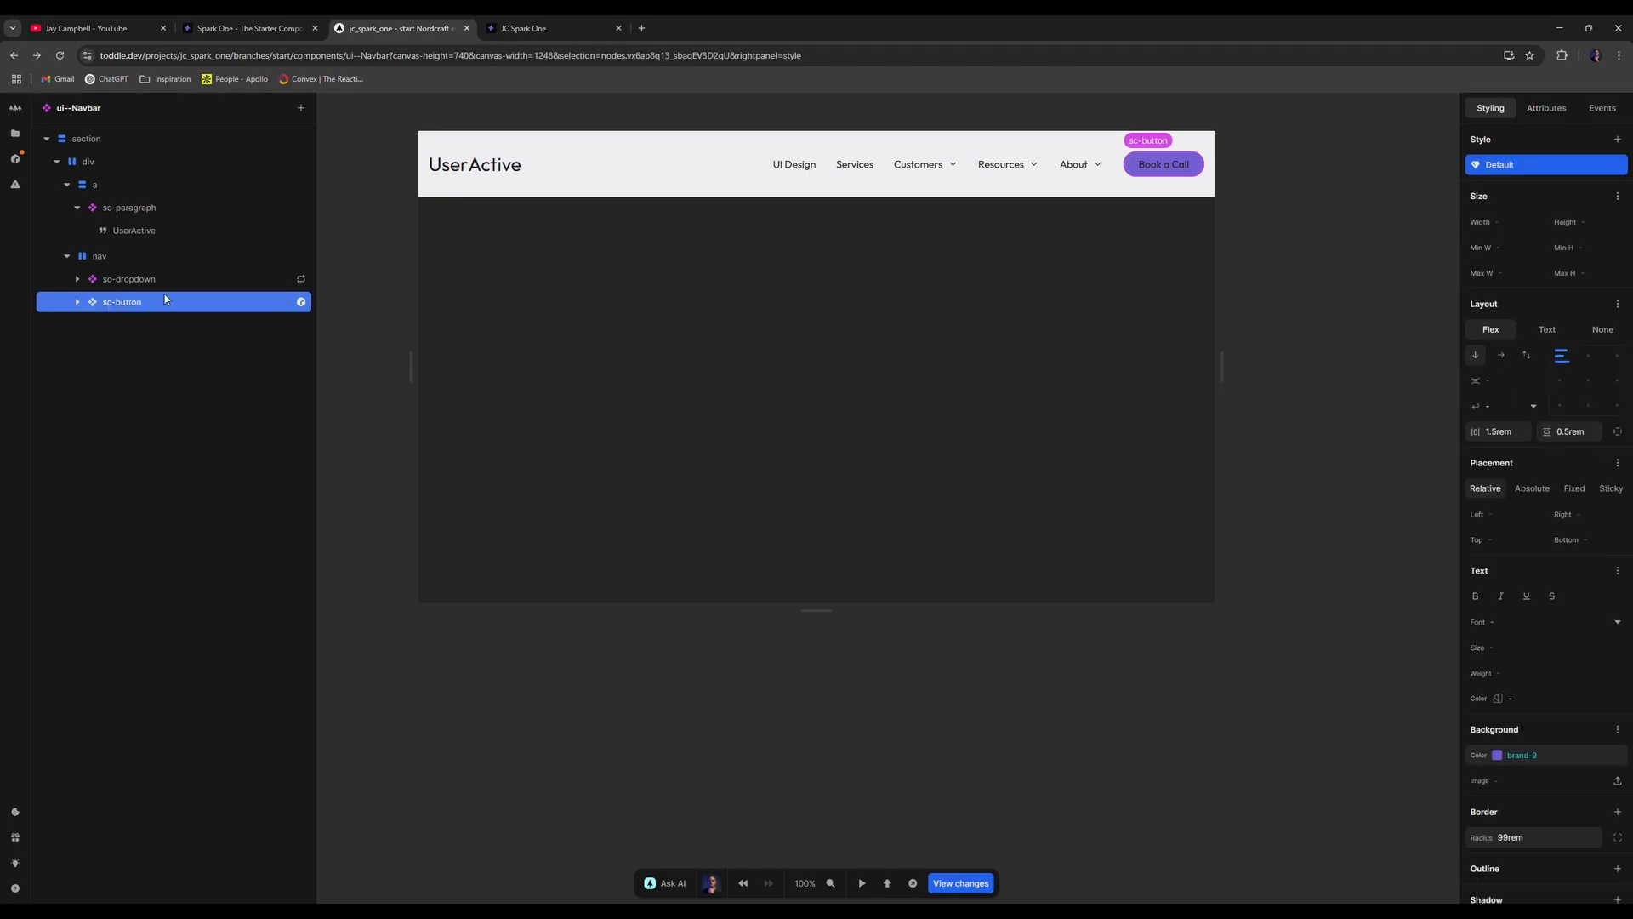
pyautogui.click(68, 256)
pyautogui.click(68, 256)
pyautogui.moveTo(94, 302); pyautogui.dragTo(153, 256)
pyautogui.click(68, 279)
# - Wrap the nav element in a new div
pyautogui.click(205, 260)
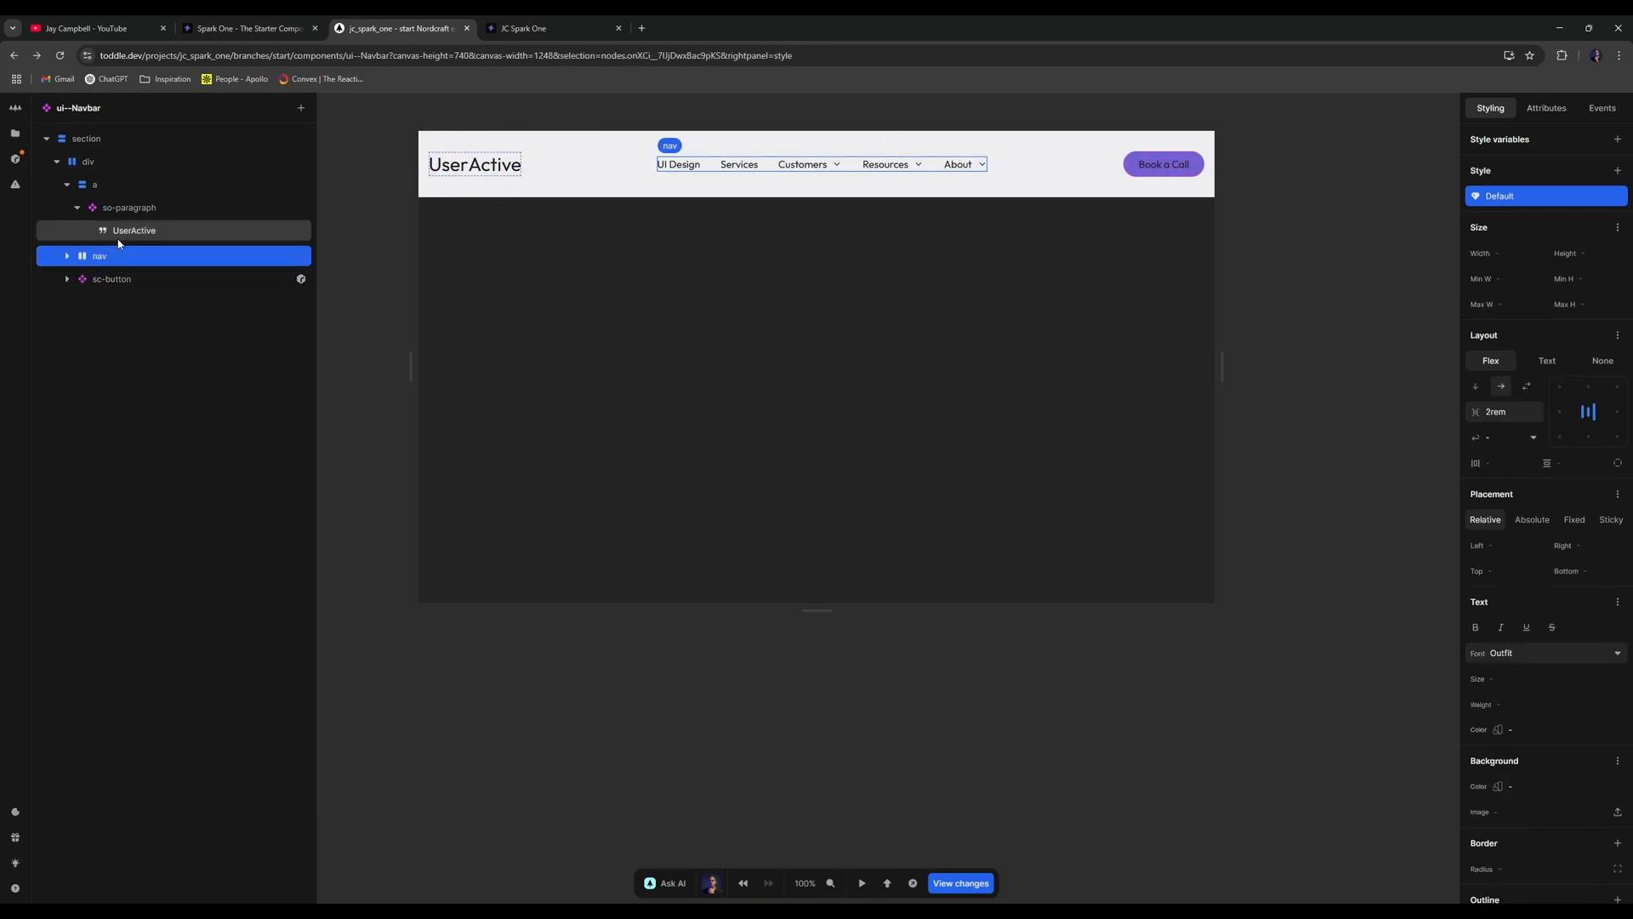
pyautogui.rightClick(142, 253)
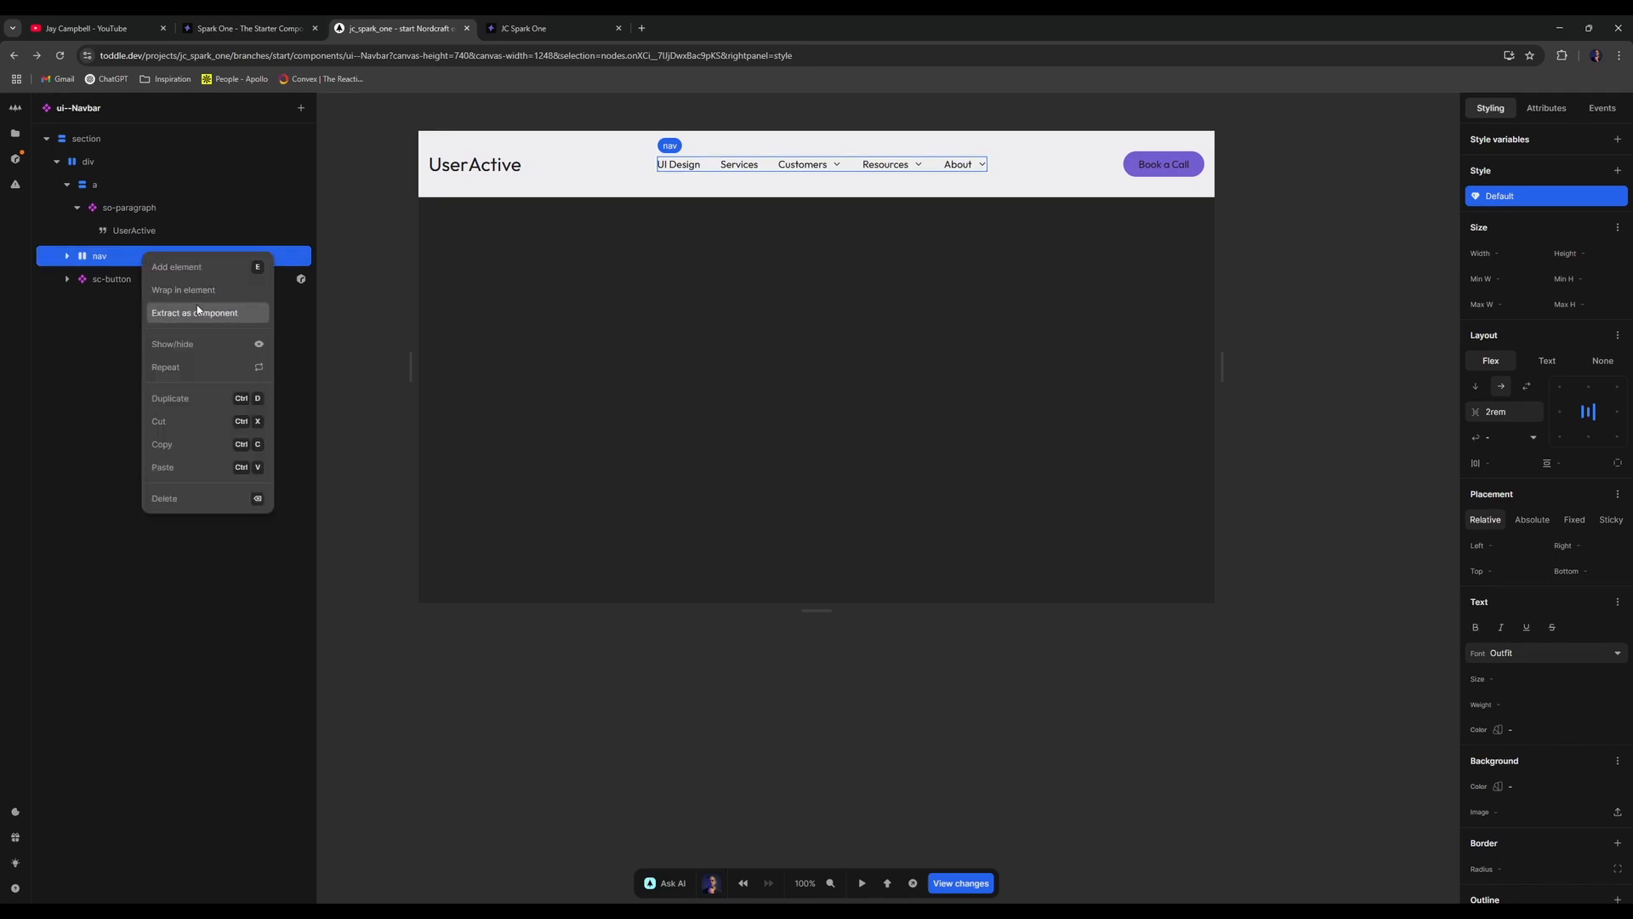
pyautogui.click(197, 308)
pyautogui.press('Return')
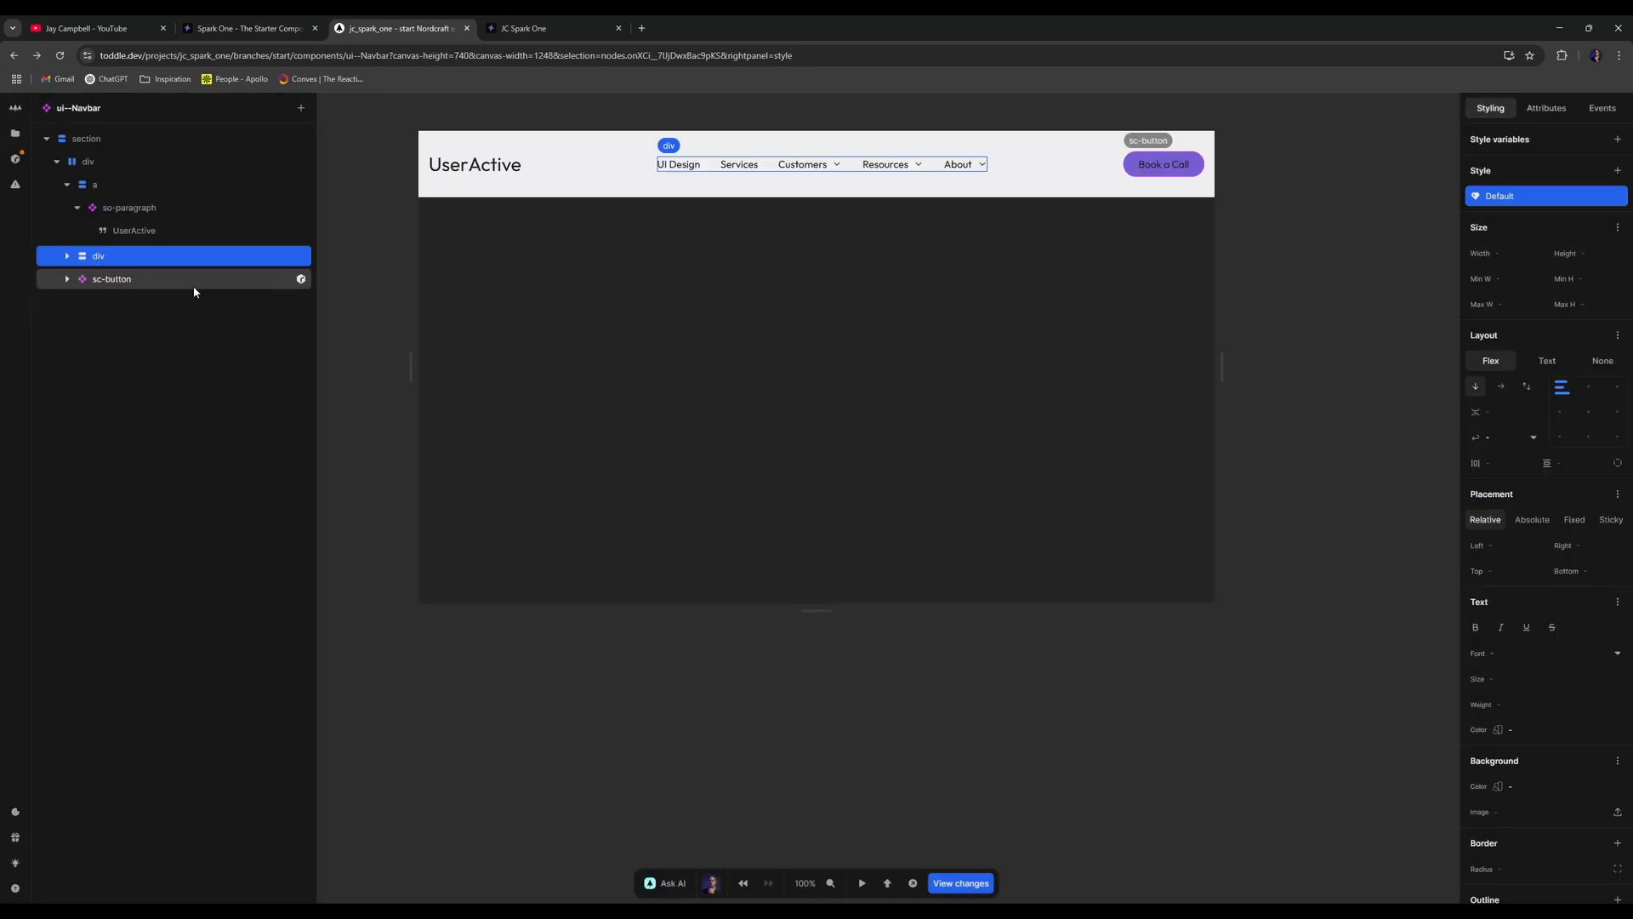
# - Place the sc-button inside the new div, right after nav
pyautogui.click(68, 255)
pyautogui.click(69, 282)
pyautogui.click(73, 280)
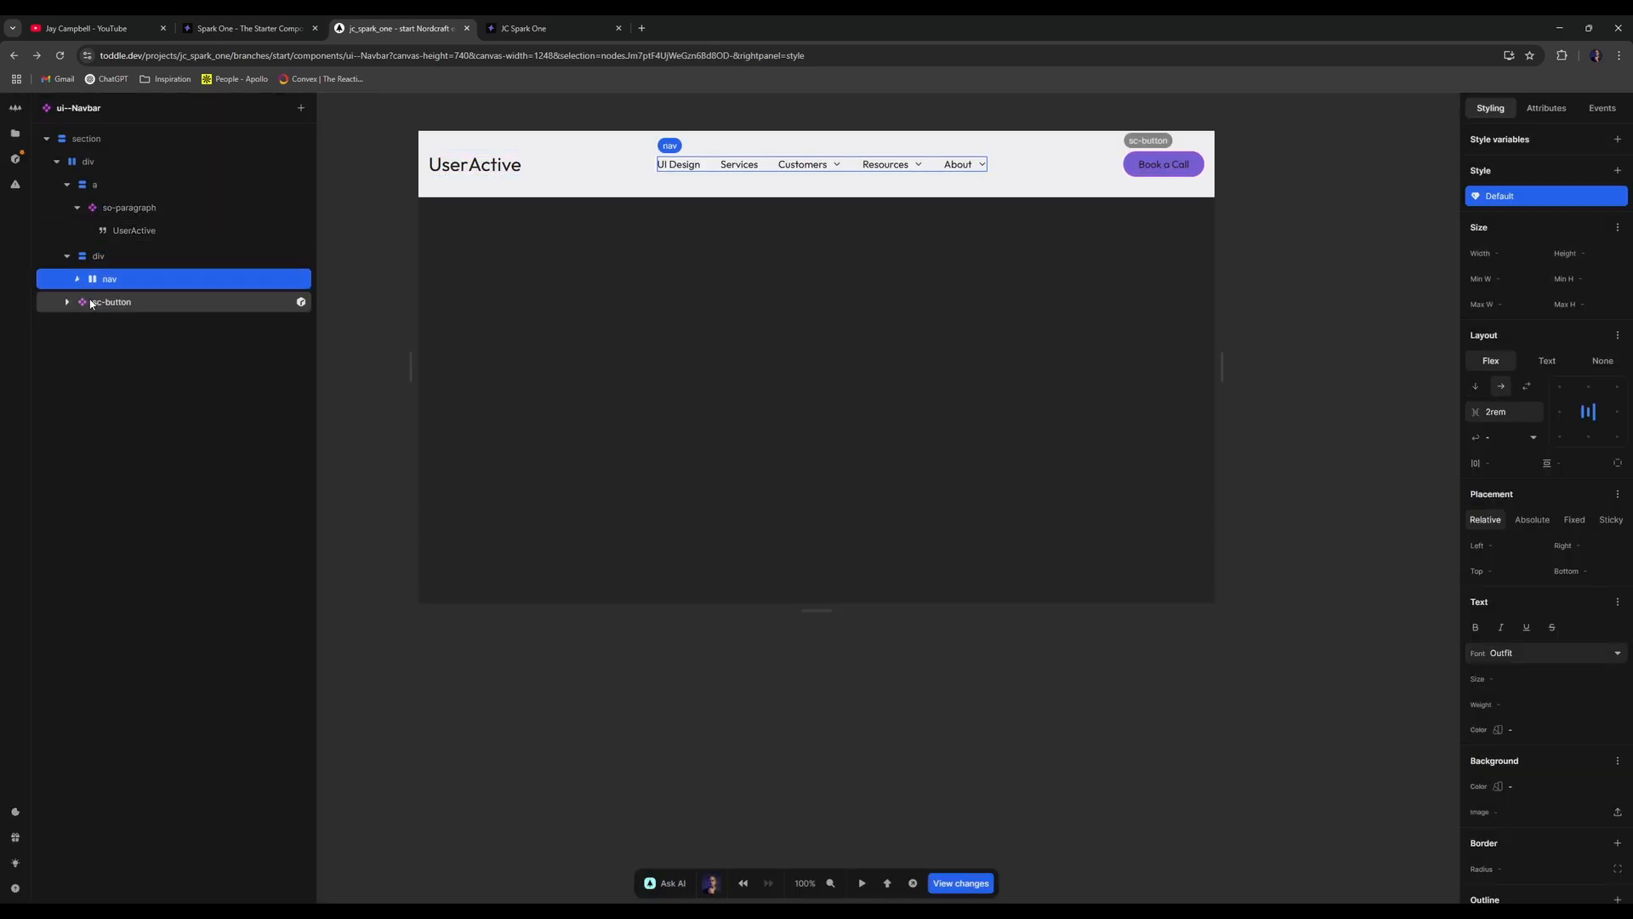
pyautogui.moveTo(92, 302); pyautogui.dragTo(129, 281)
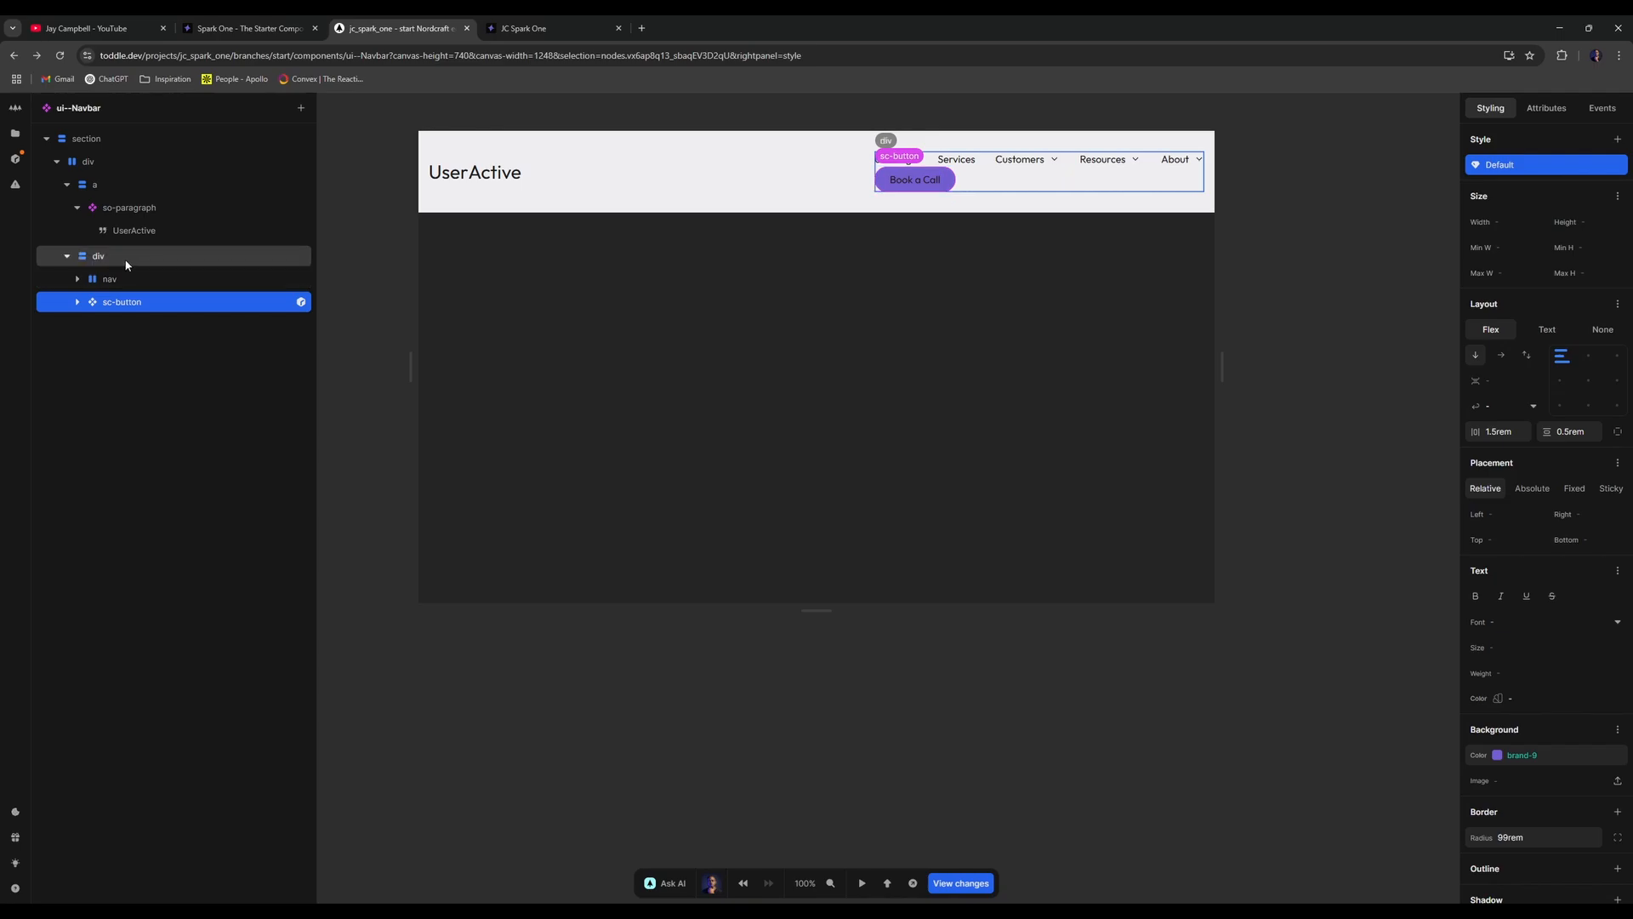
# - Set the wrapping div's flex direction to row with a 1rem gap
pyautogui.click(186, 263)
pyautogui.click(1506, 387)
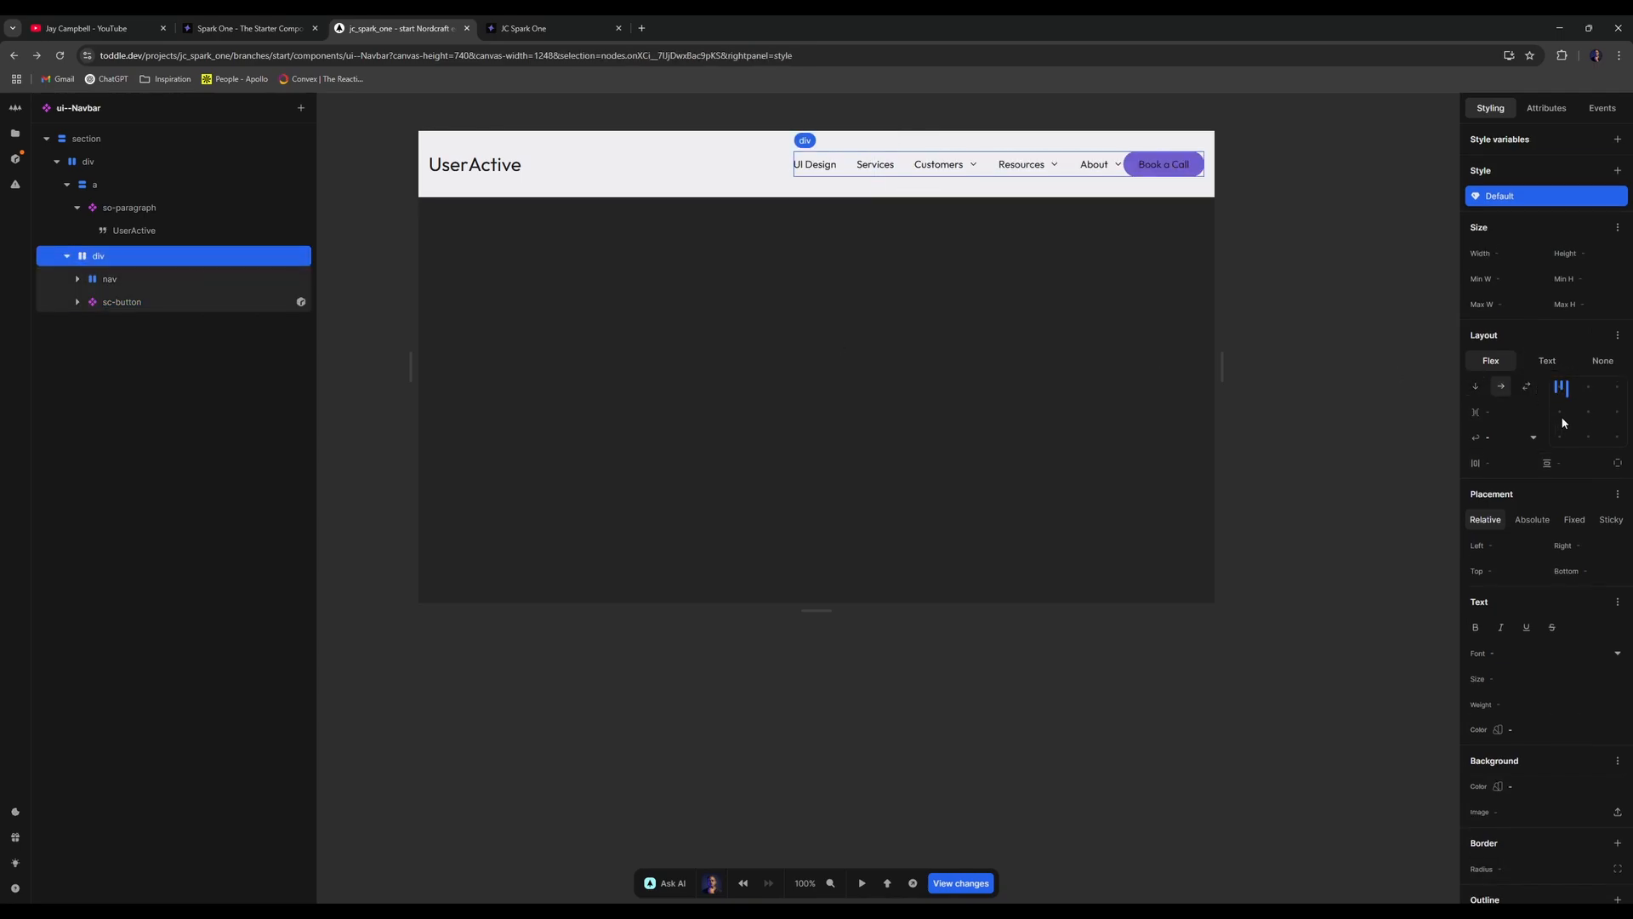
pyautogui.click(1519, 412)
pyautogui.write('1')
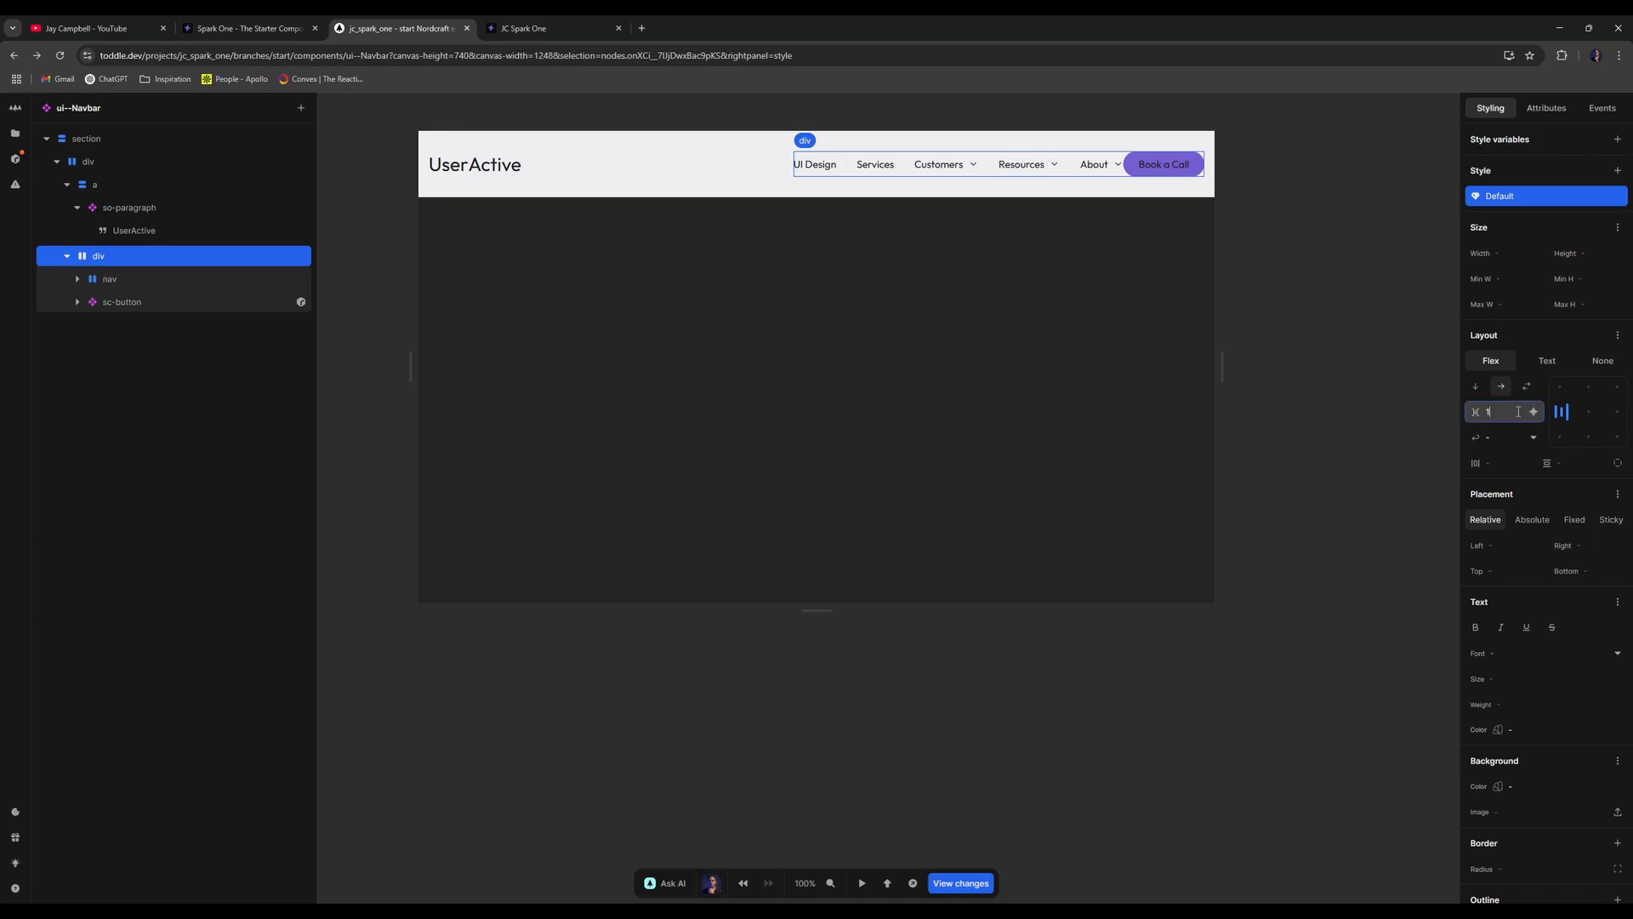
pyautogui.write('rem')
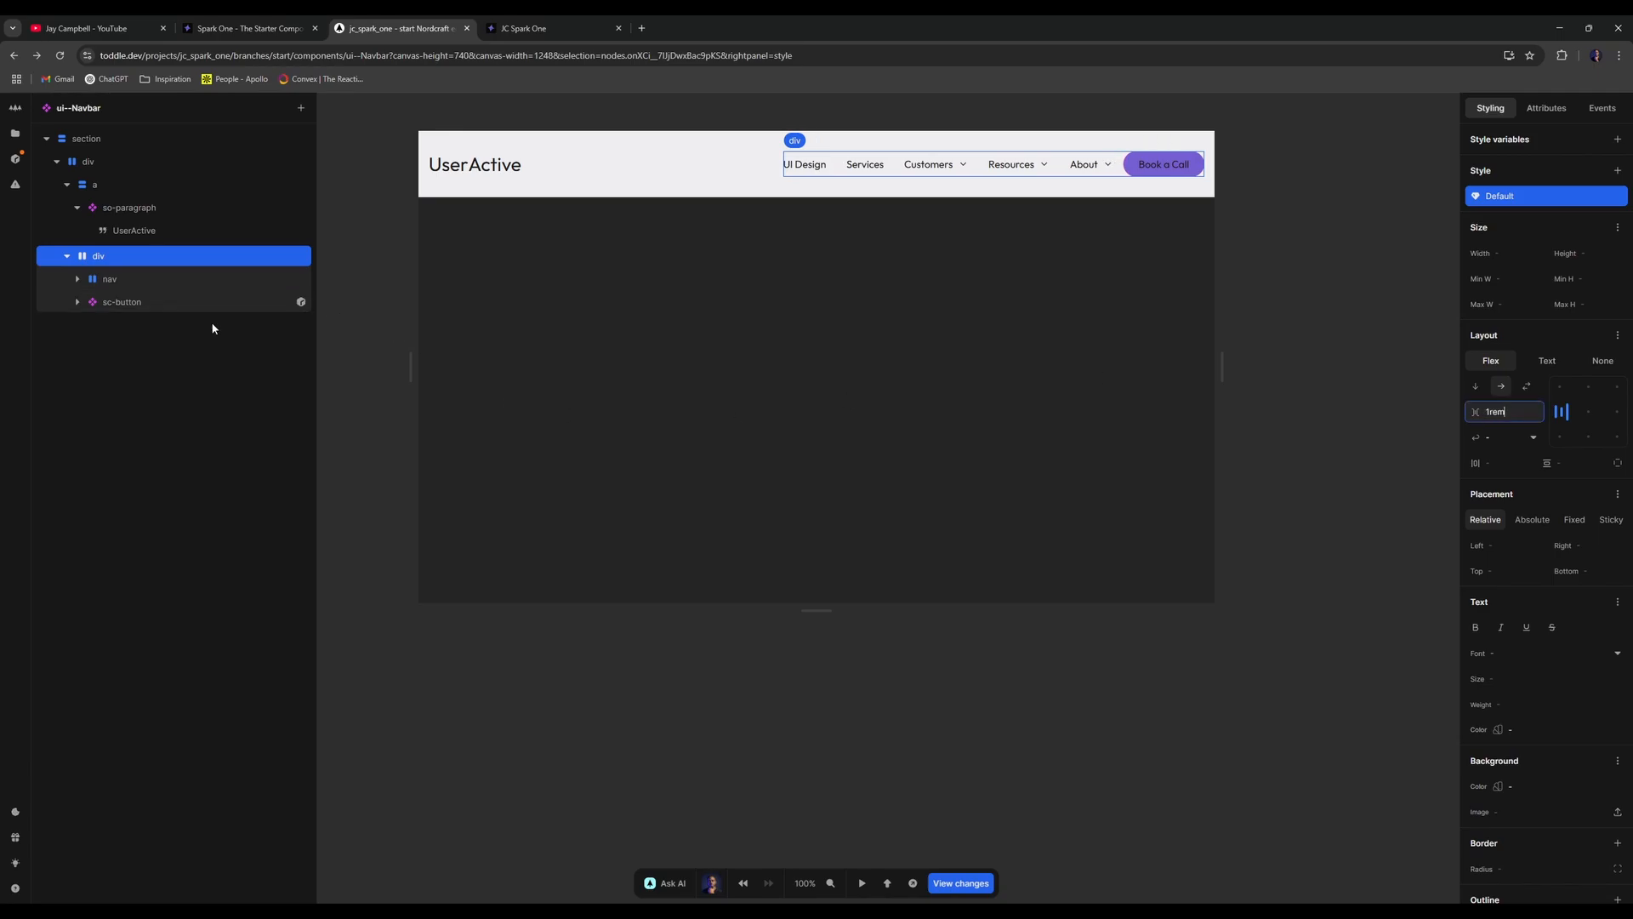
pyautogui.rightClick(140, 280)
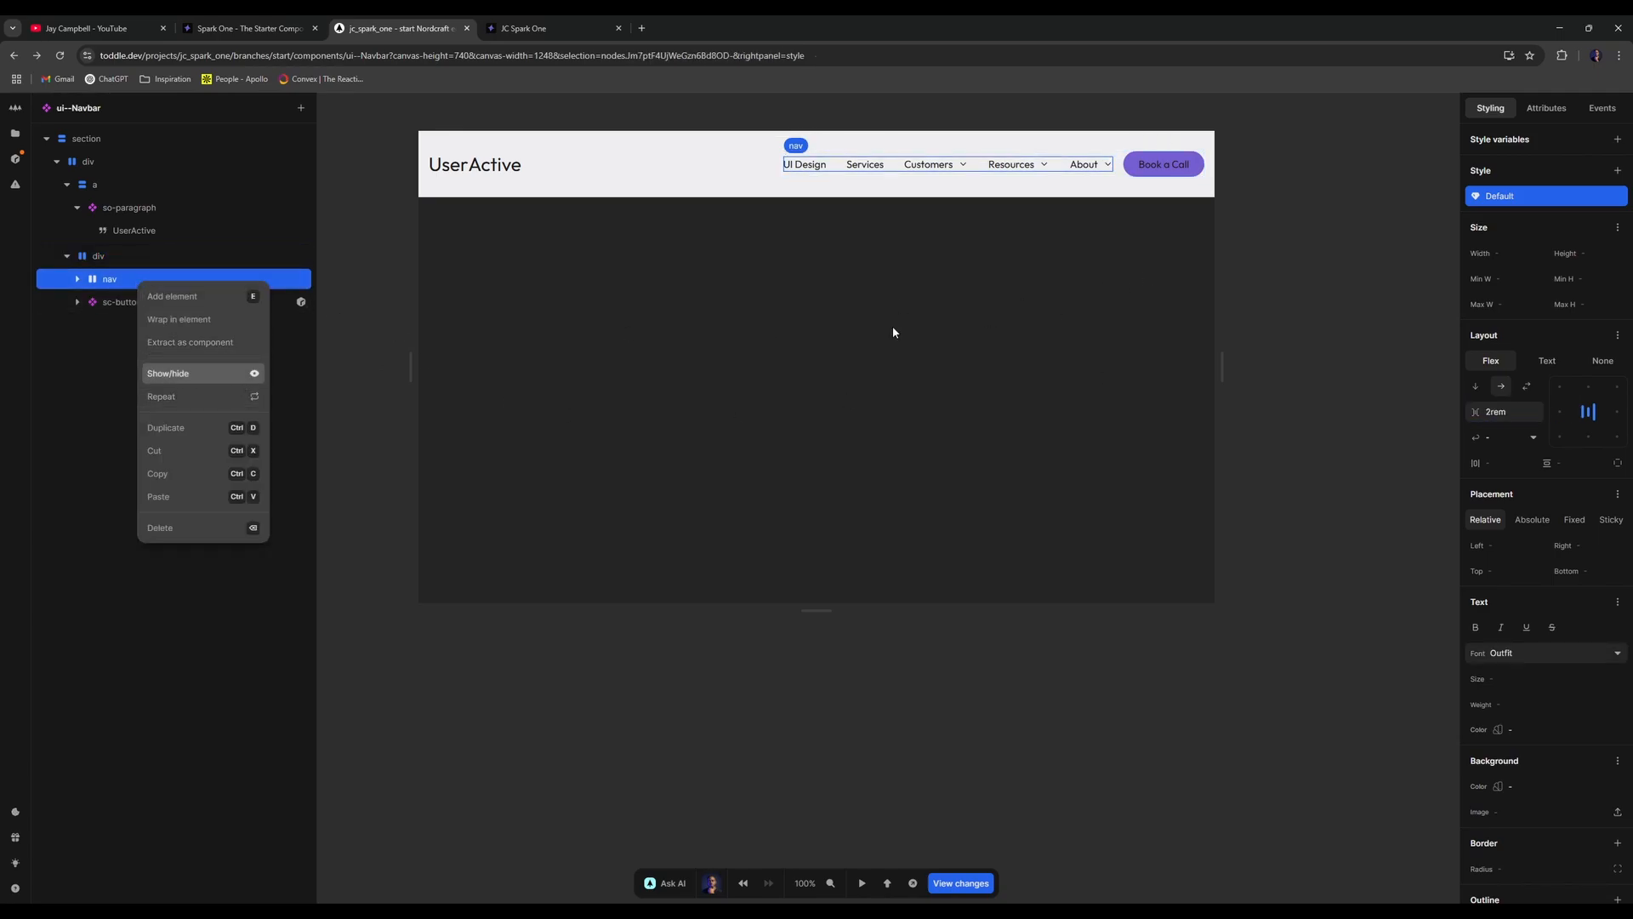
pyautogui.click(135, 275)
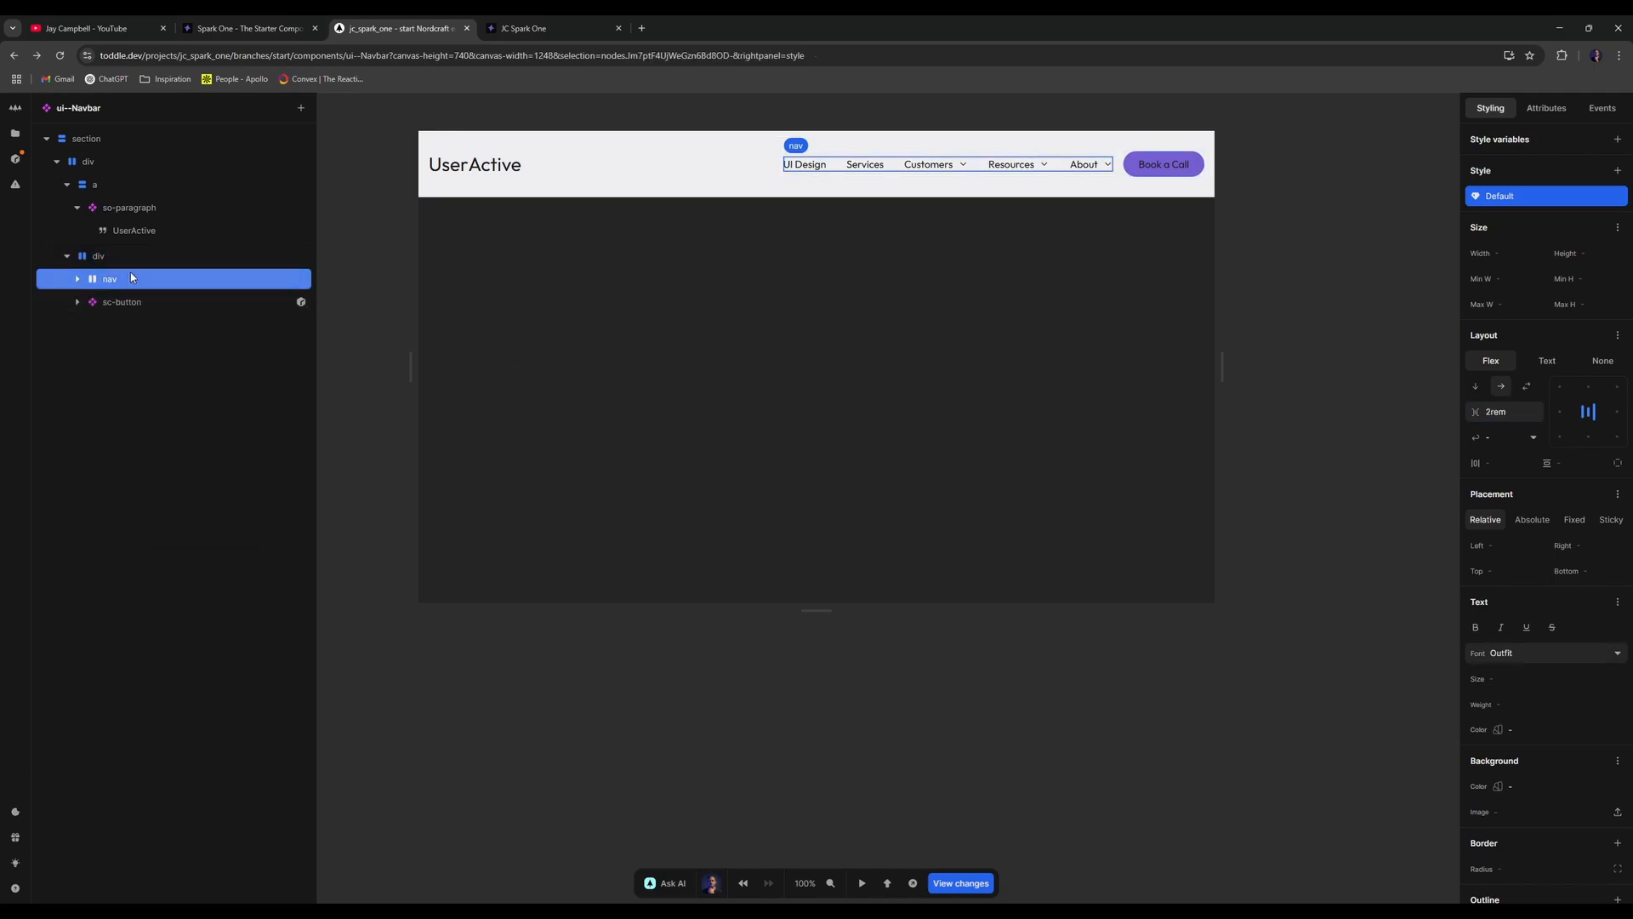
# - Add a nav style variant that applies below a 56.25rem viewport width
pyautogui.click(1617, 172)
pyautogui.click(1512, 427)
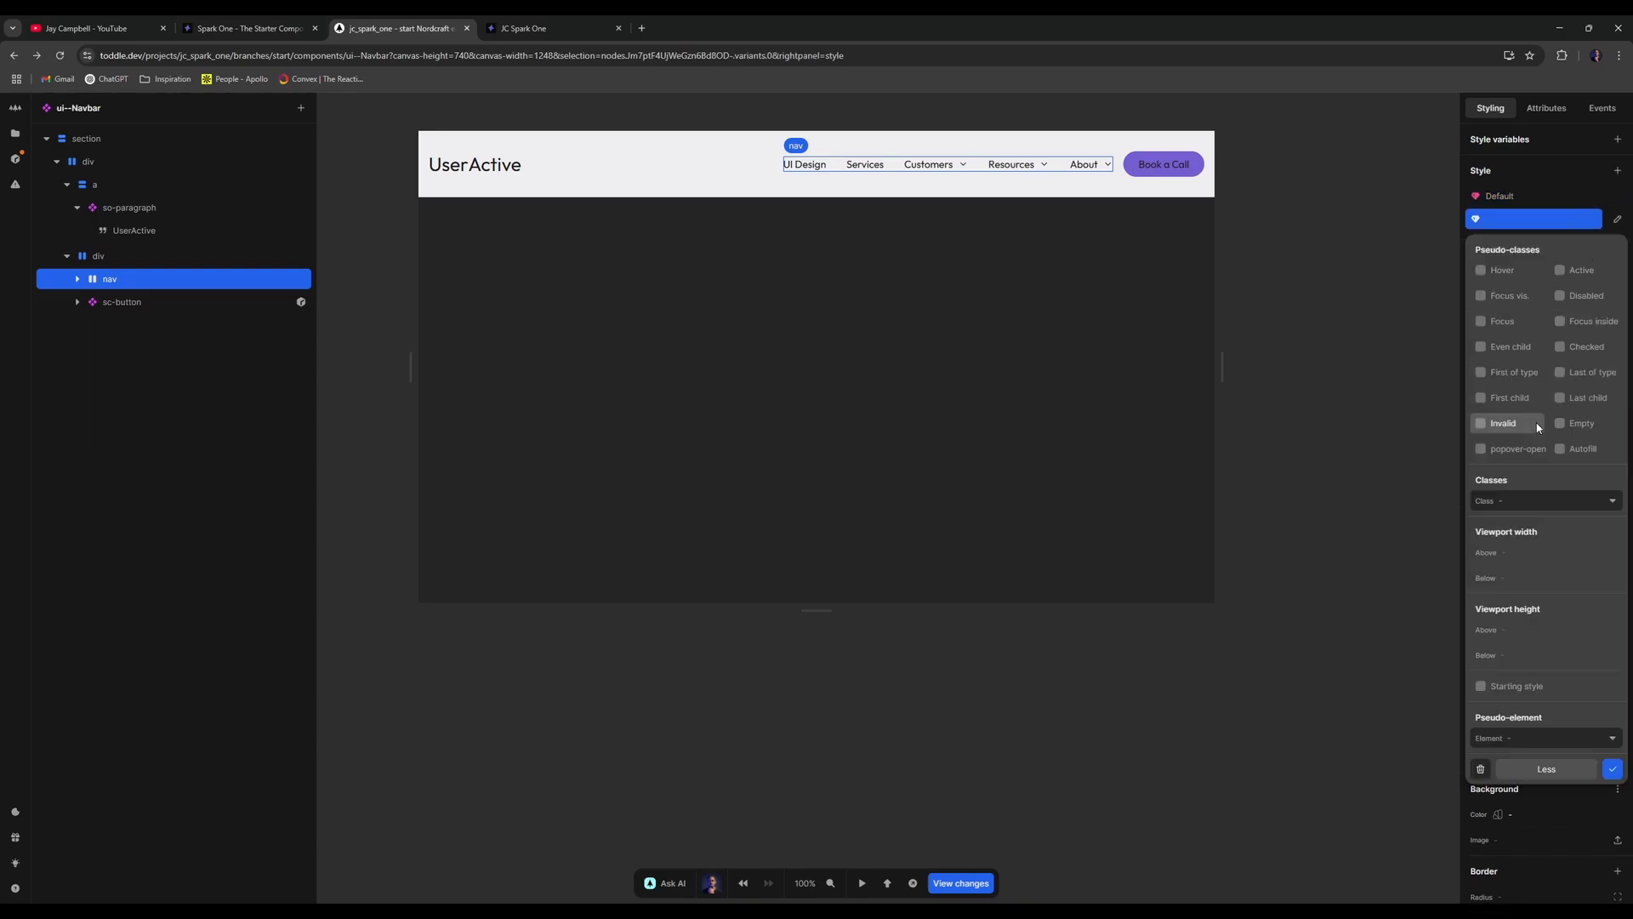
pyautogui.click(1529, 571)
pyautogui.write('6')
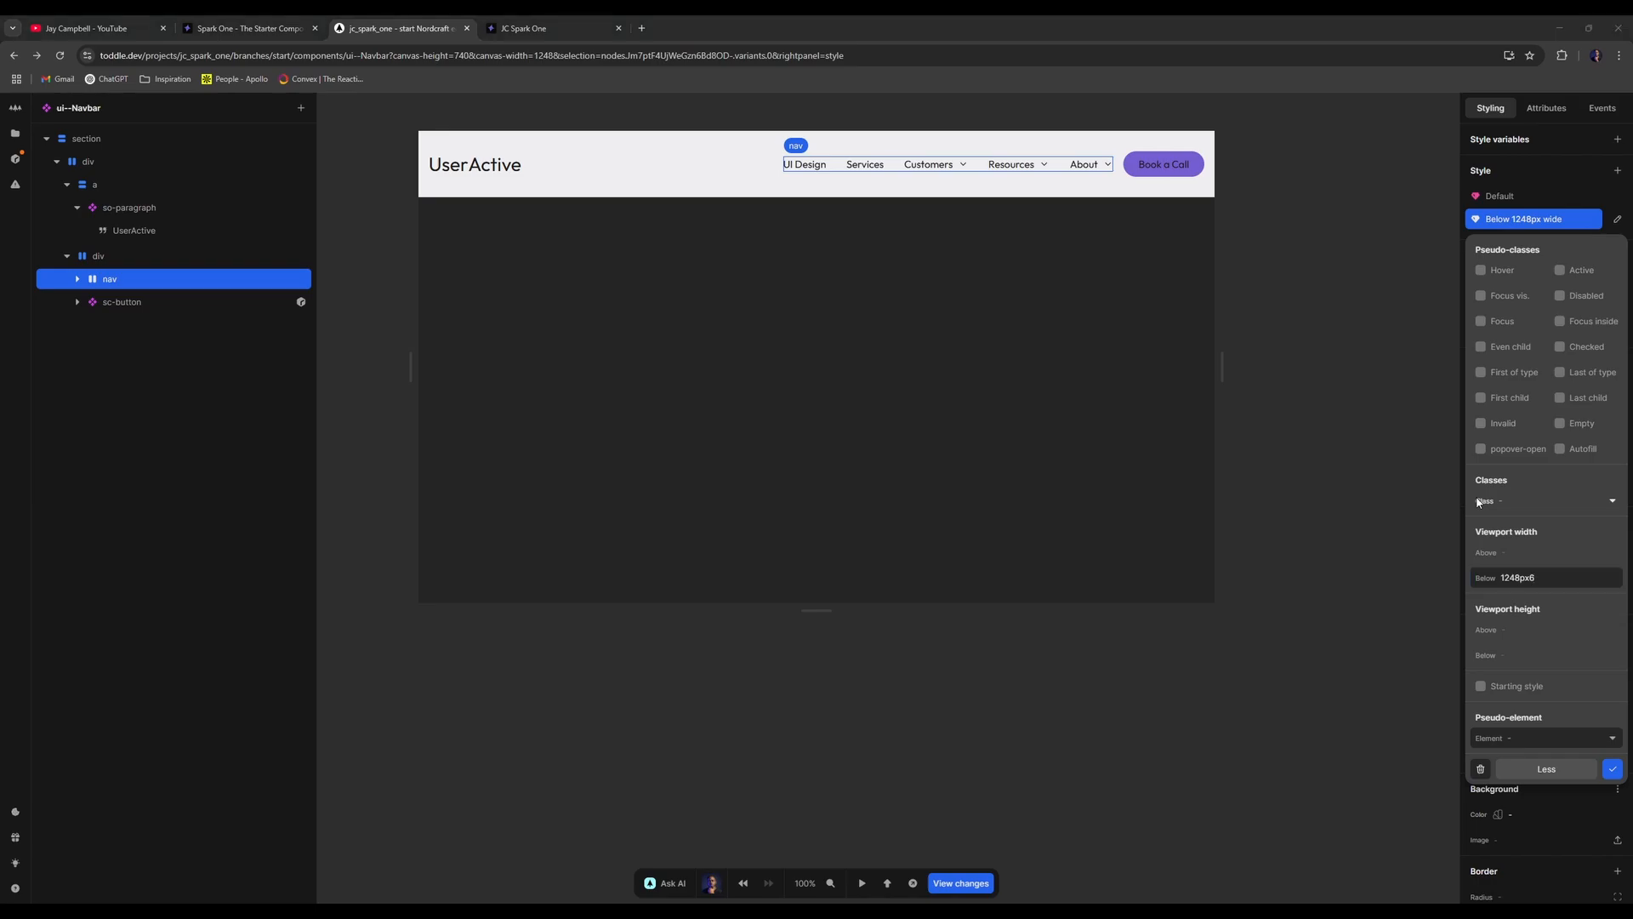
pyautogui.click(1529, 578)
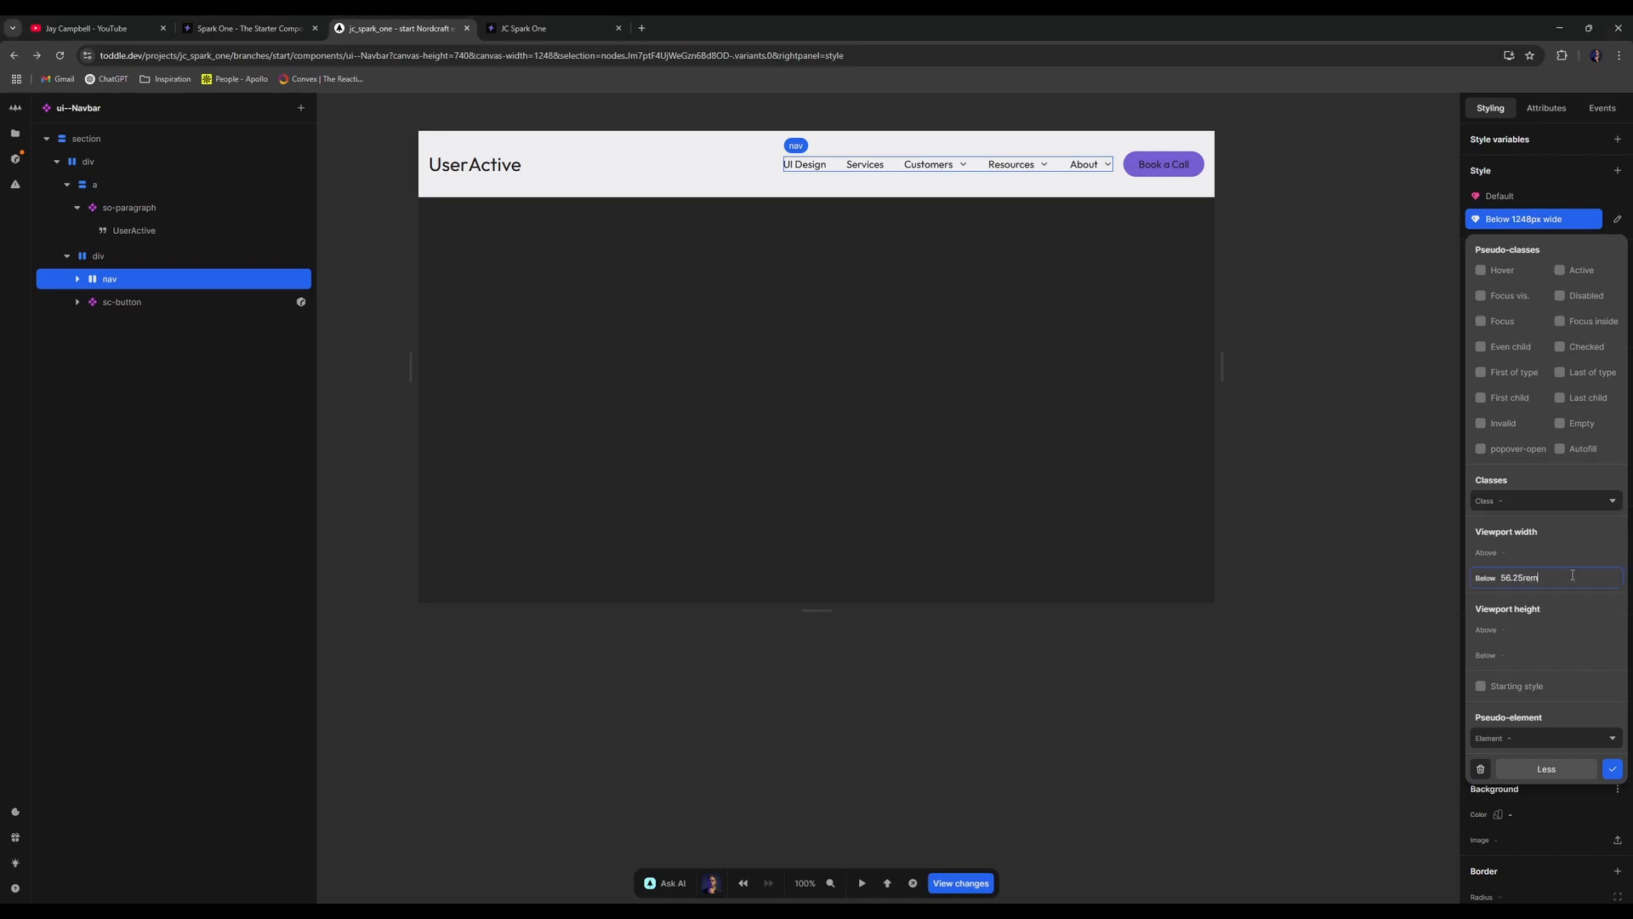
pyautogui.click(1611, 769)
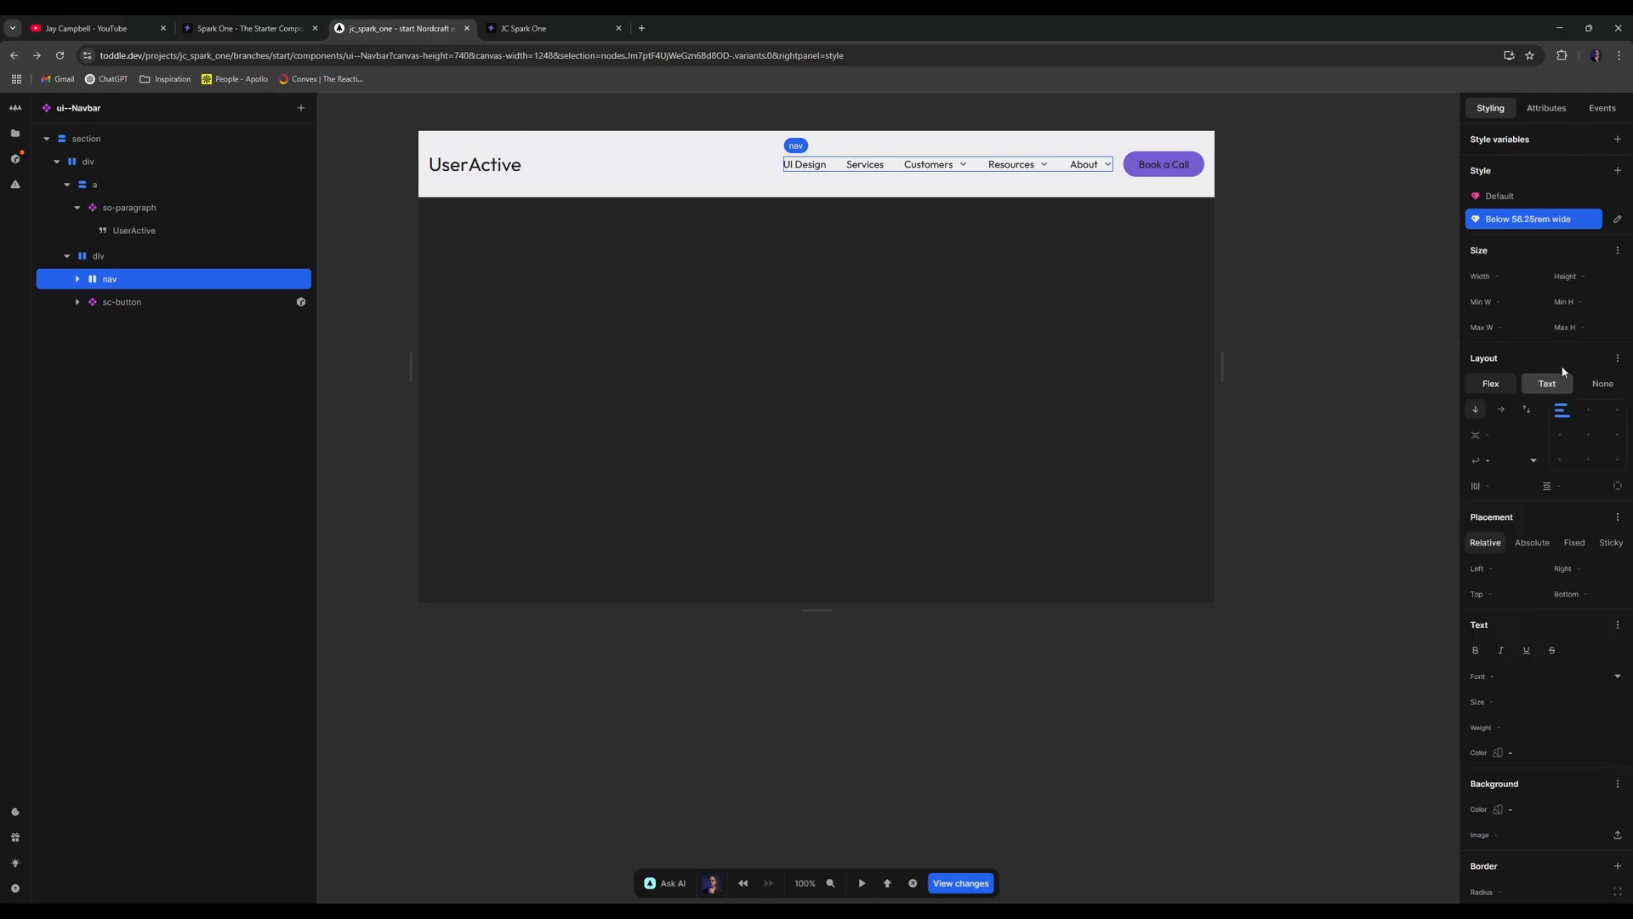
# - Narrow the canvas to preview the navbar at smaller screen widths
pyautogui.click(1247, 348)
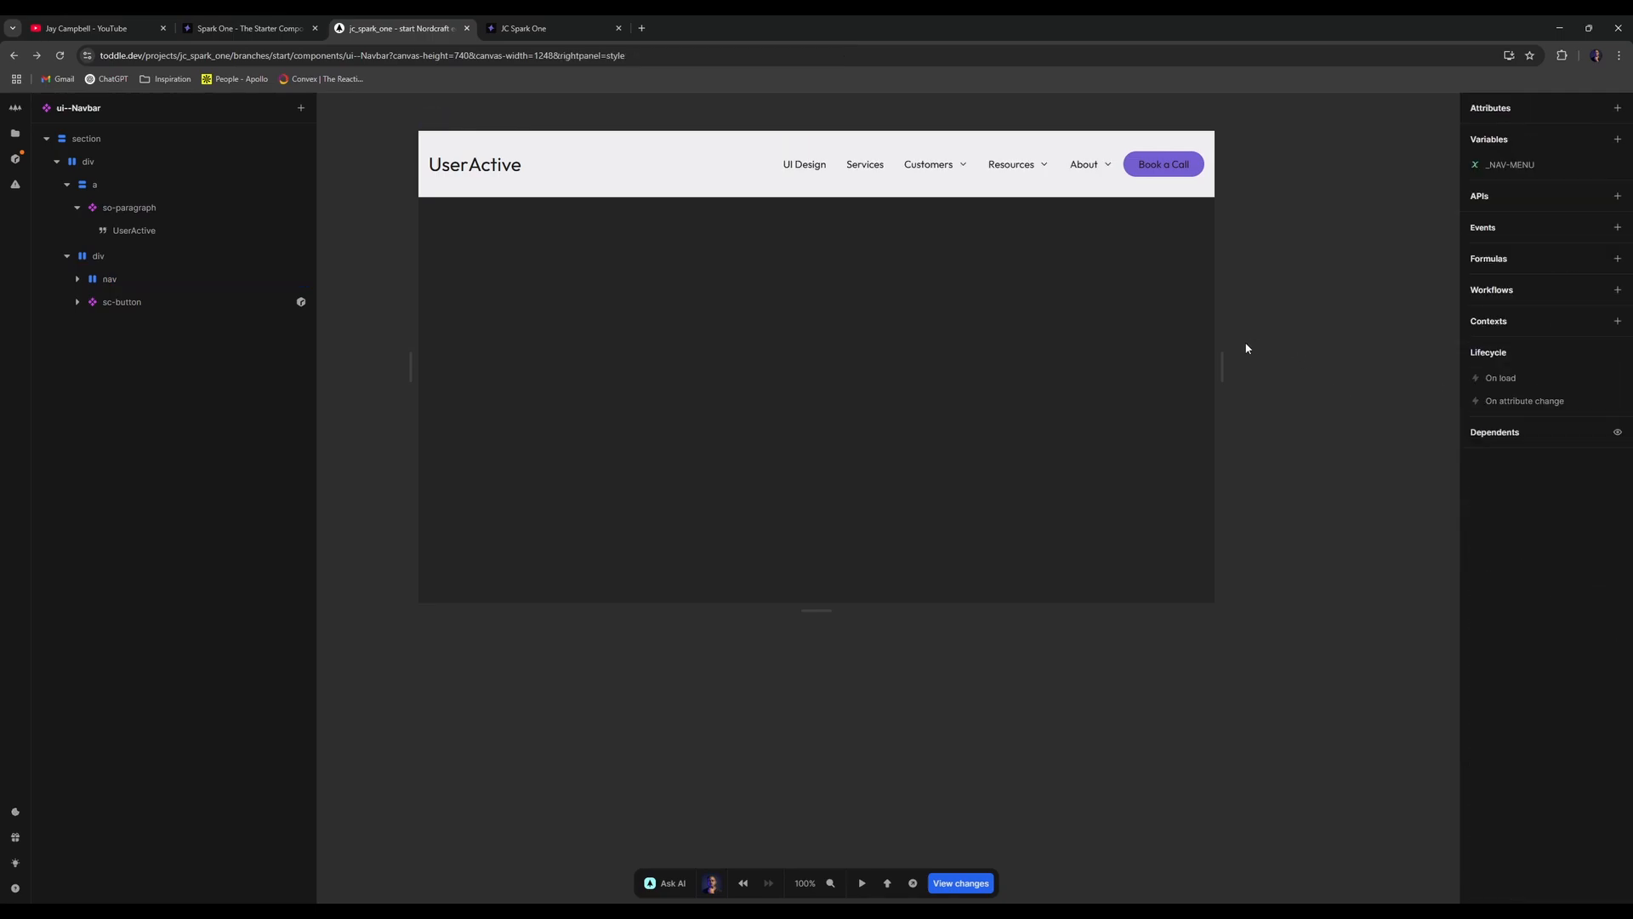
pyautogui.moveTo(1224, 353); pyautogui.dragTo(1142, 321)
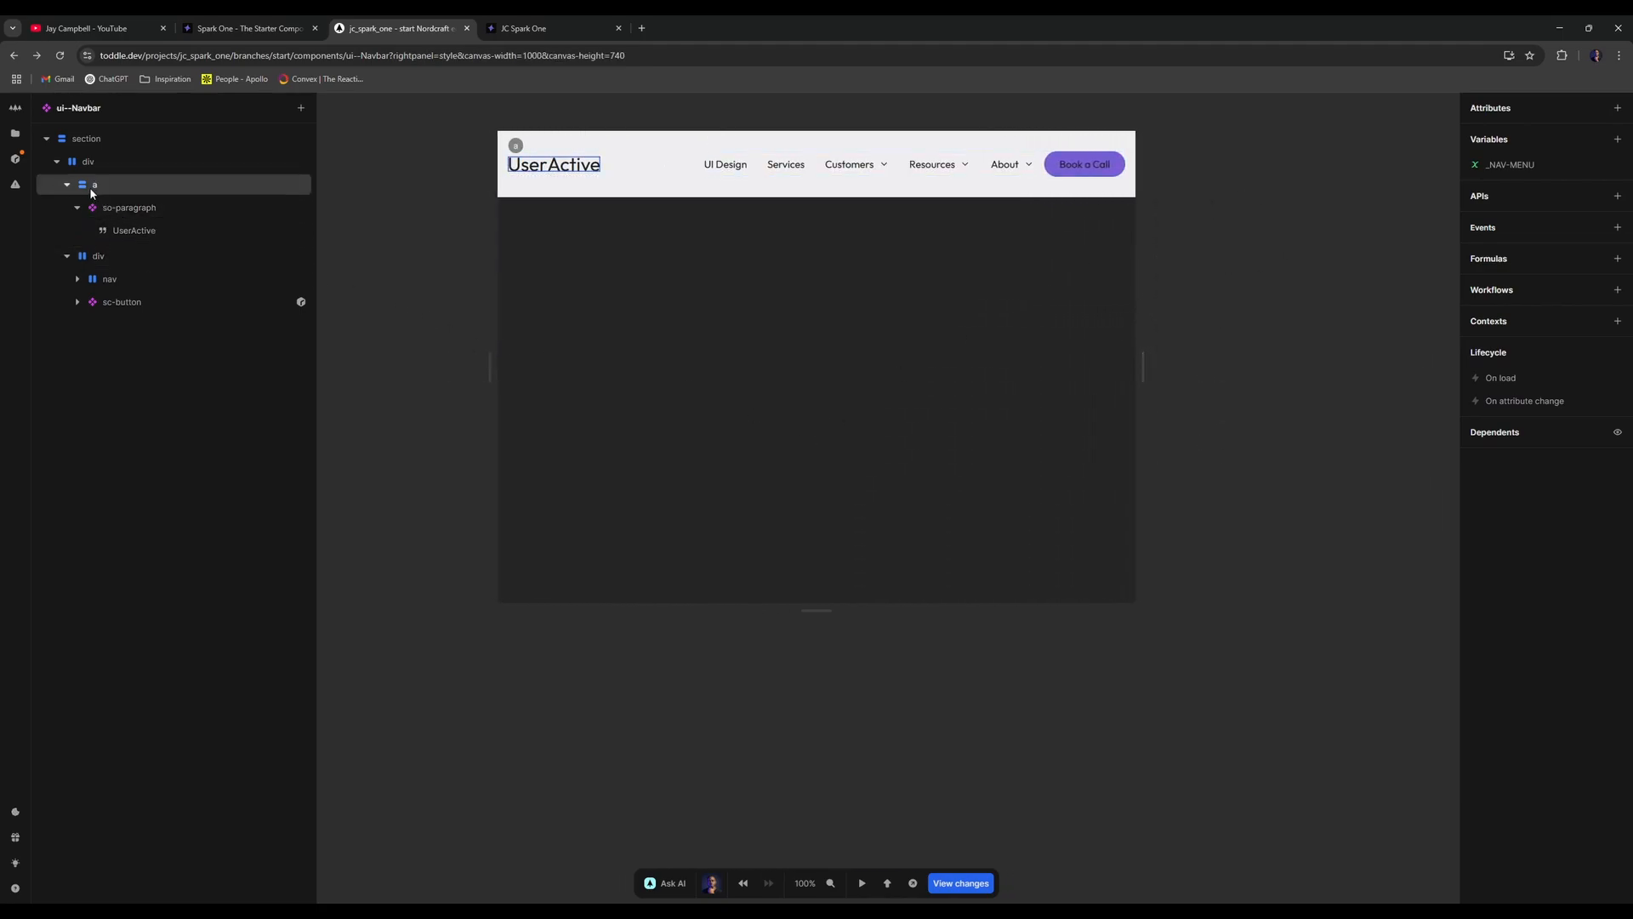
pyautogui.click(66, 184)
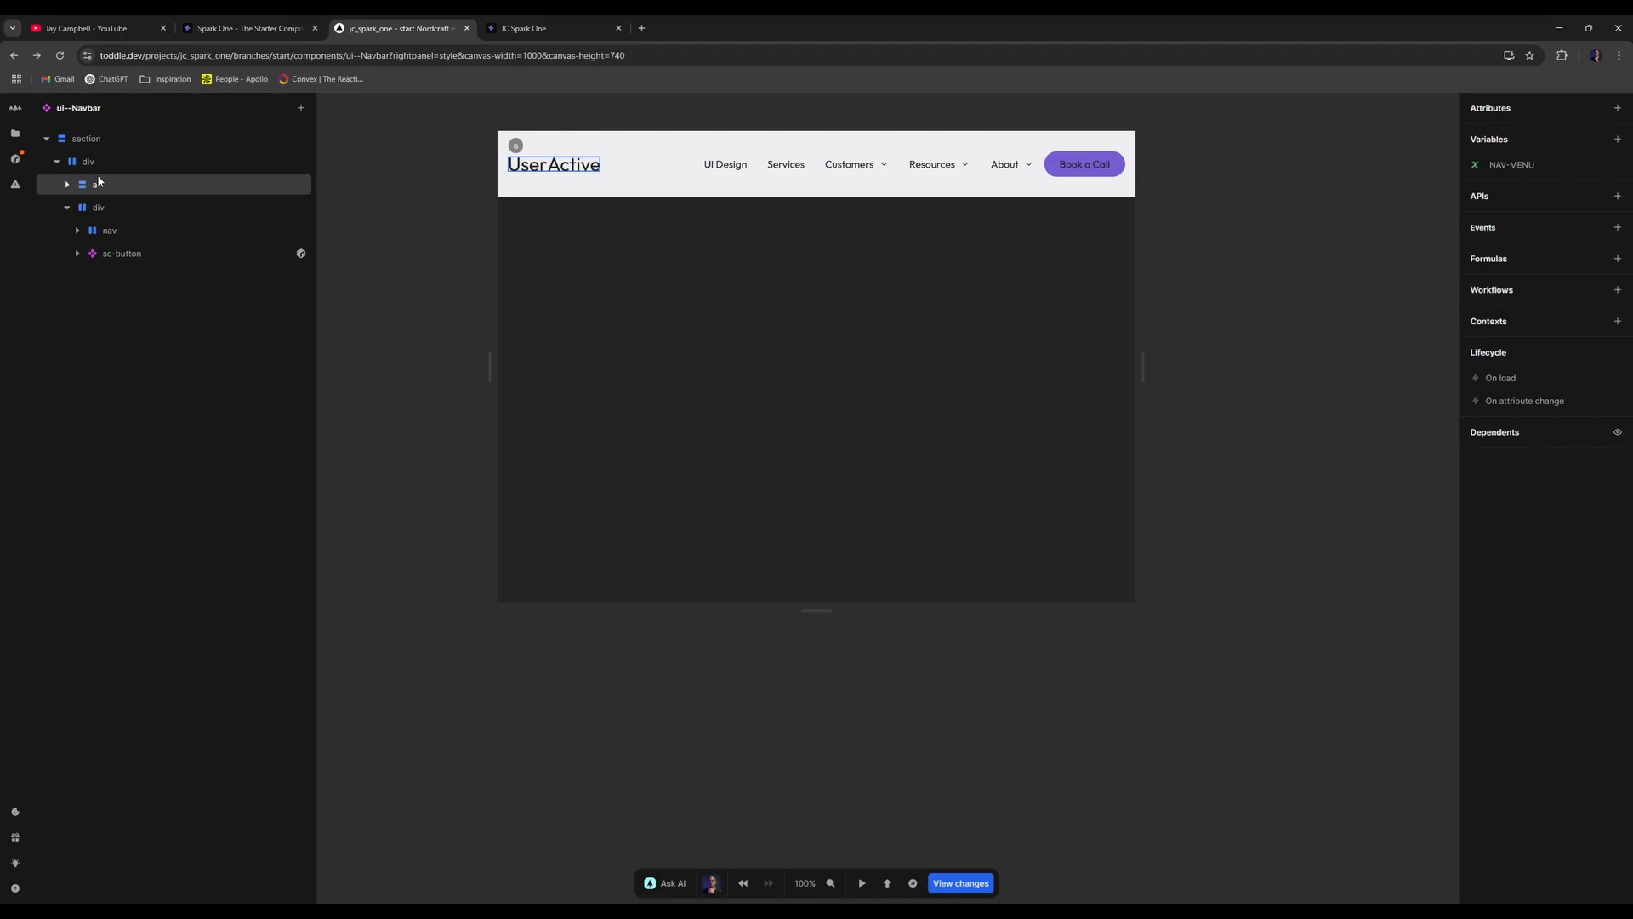